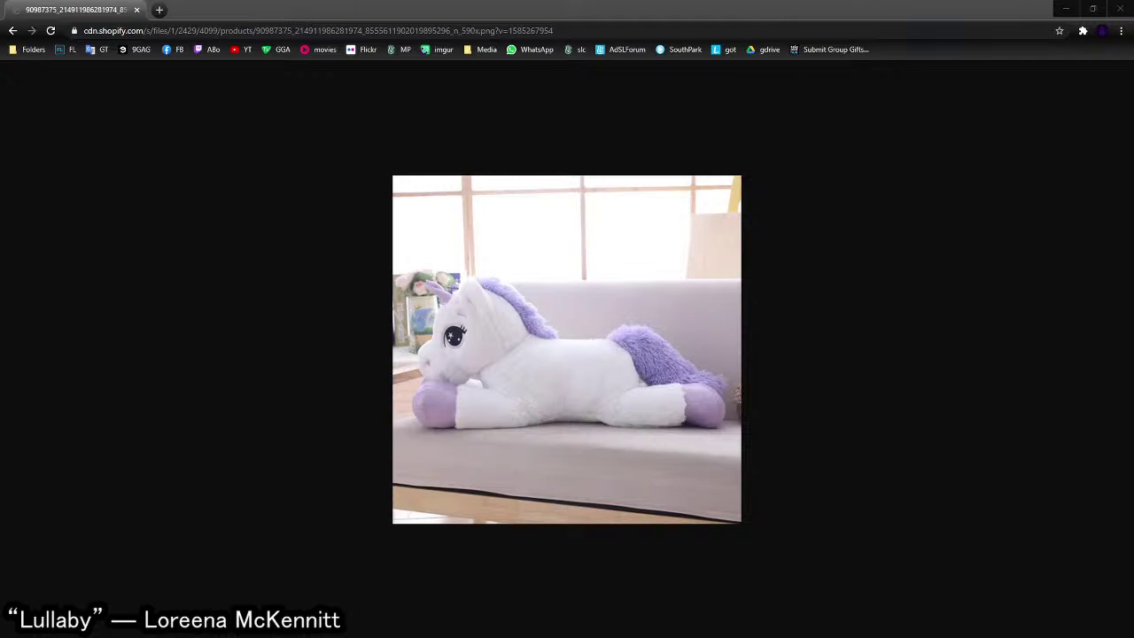
# - Save the plush unicorn product picture from Chrome to disk as a PNG
pyautogui.click(298, 359)
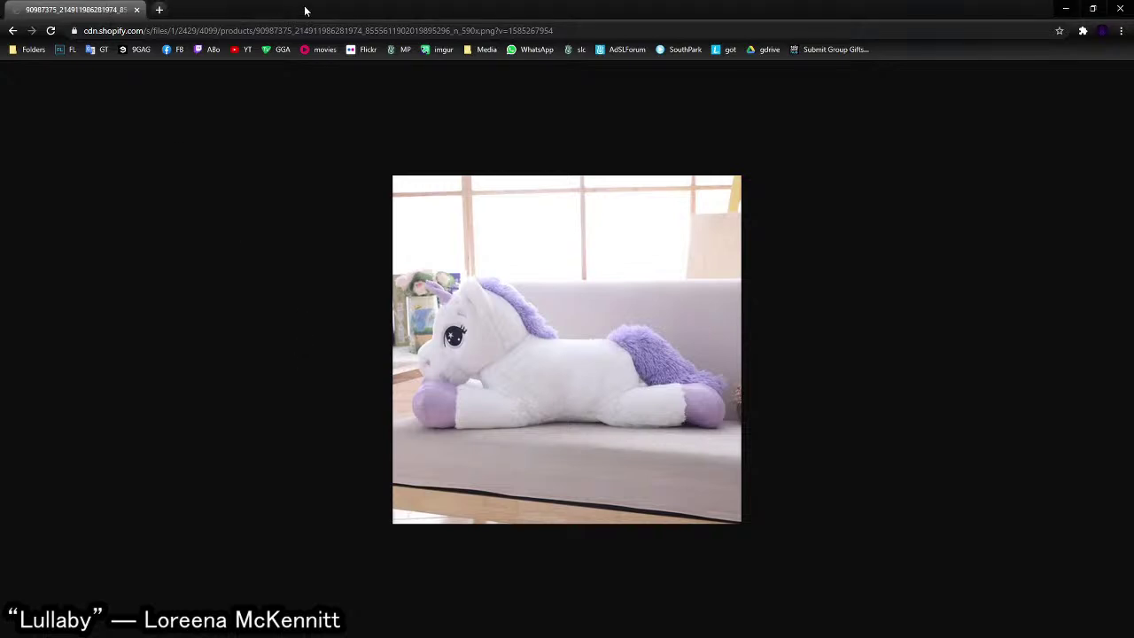
pyautogui.rightClick(564, 296)
pyautogui.click(640, 321)
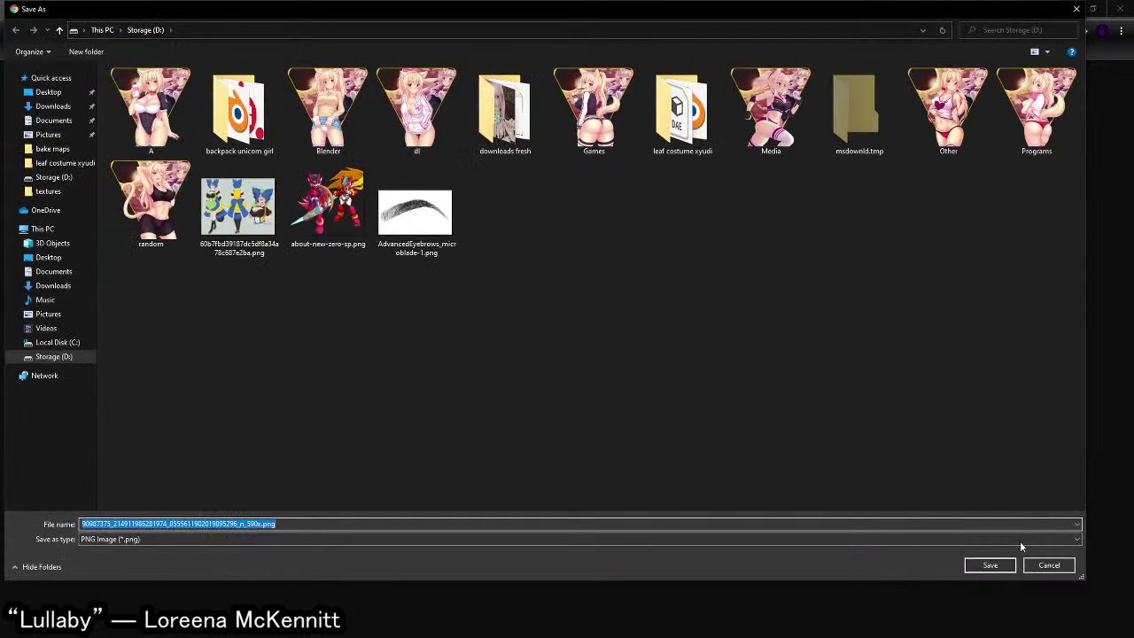
pyautogui.click(999, 565)
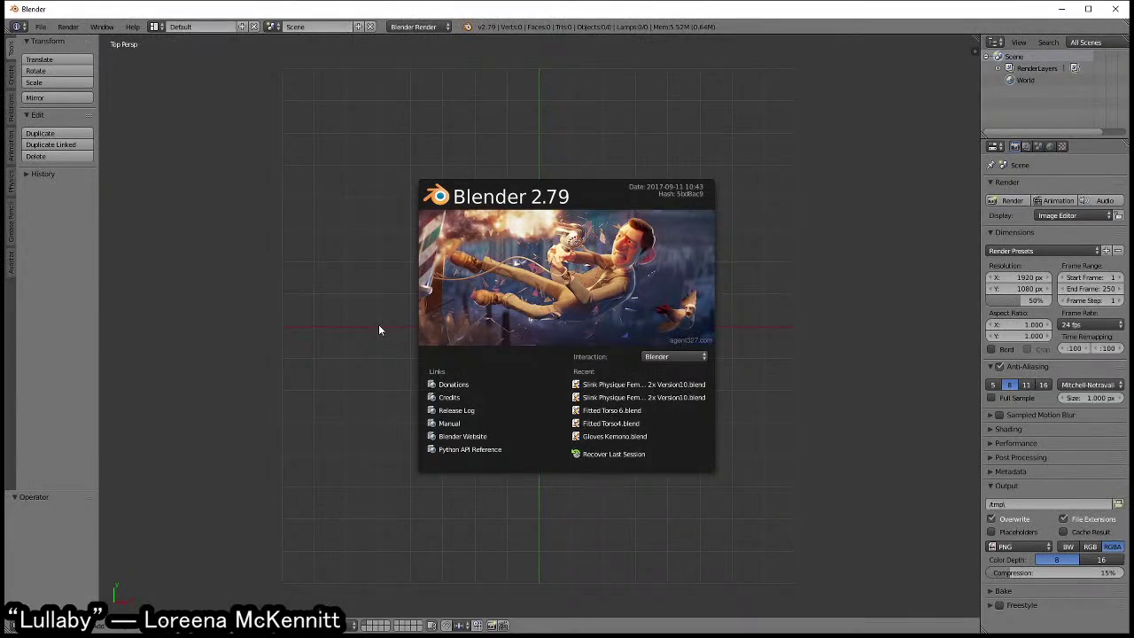
# - Dismiss Blender's splash screen, orbit the empty scene, and bring up the Shift+A add menu
pyautogui.click(381, 324)
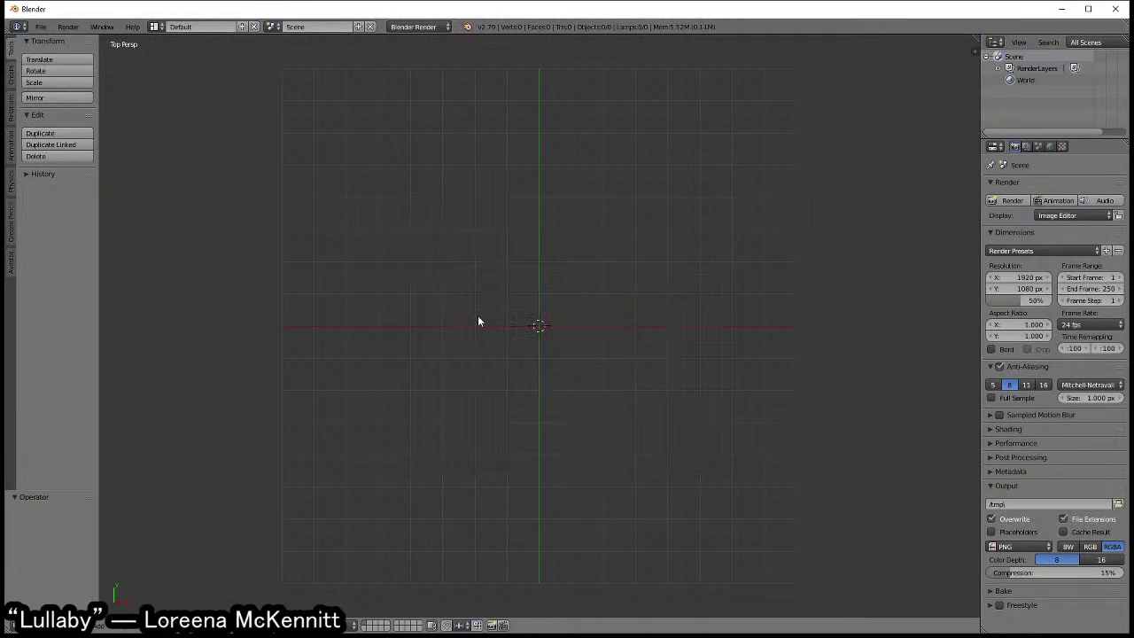
pyautogui.moveTo(473, 327)
pyautogui.mouseDown(button='middle')
pyautogui.moveTo(449, 274)
pyautogui.moveTo(546, 293)
pyautogui.moveTo(347, 289)
pyautogui.moveTo(445, 273)
pyautogui.moveTo(743, 290)
pyautogui.mouseUp(button='middle')
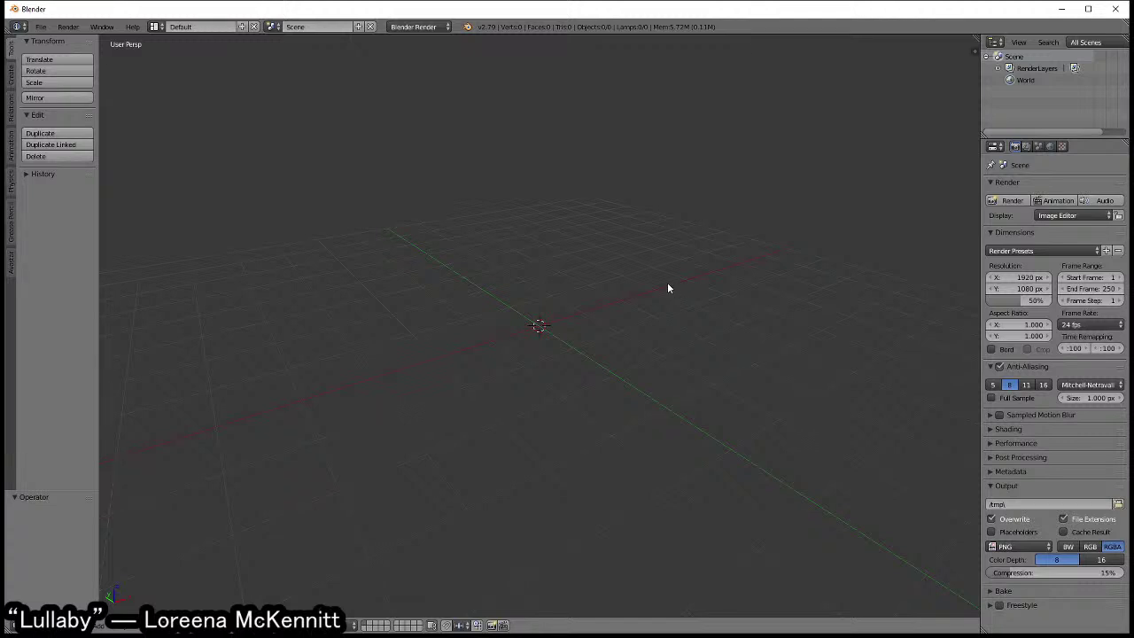
pyautogui.hotkey('shift', 'a')
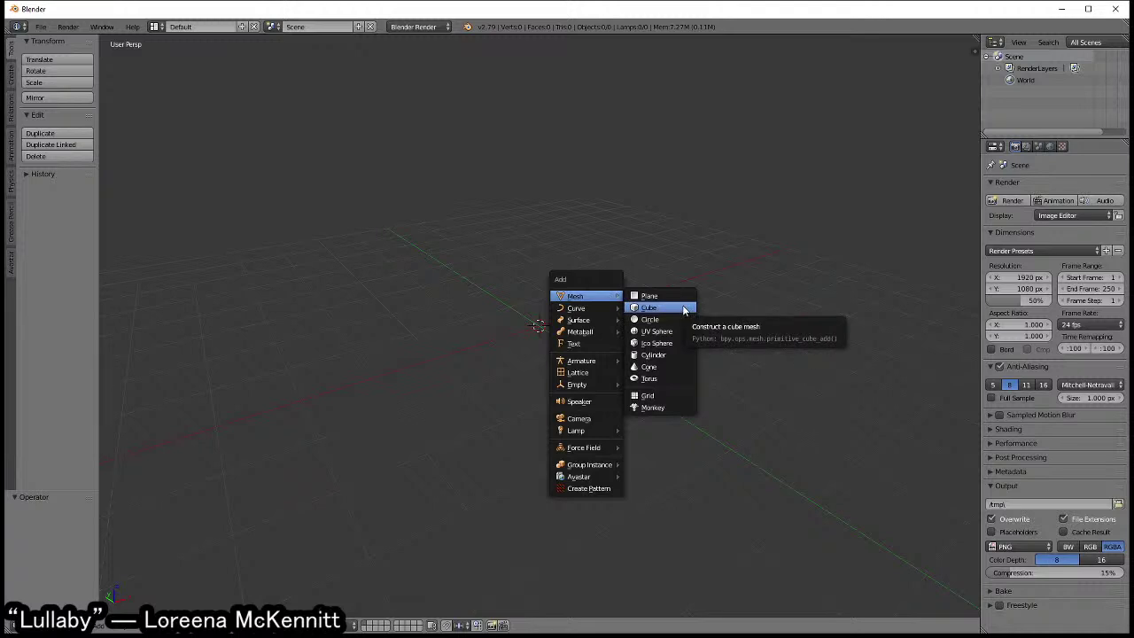
# - Add a UV sphere with 16 segments and 8 rings
pyautogui.click(655, 331)
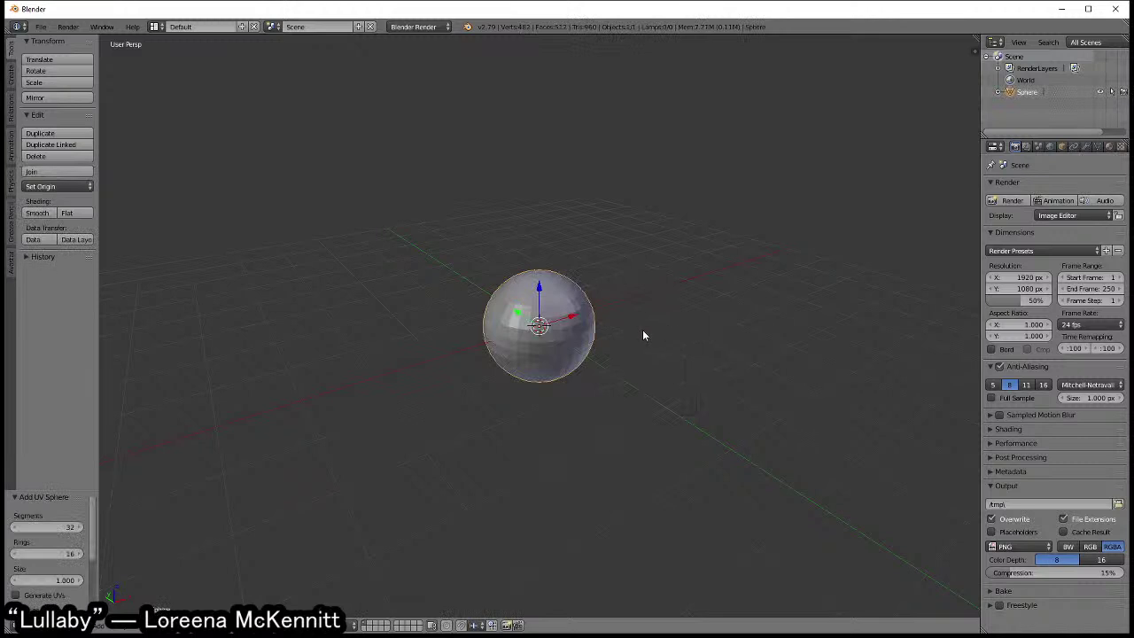
pyautogui.click(54, 527)
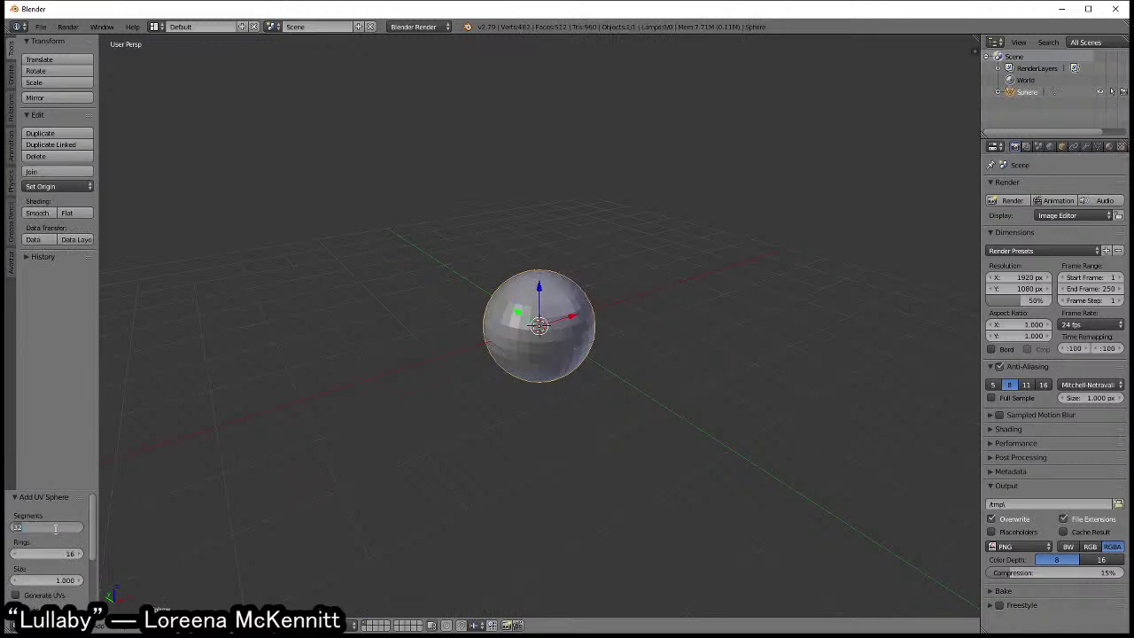
pyautogui.write('16')
pyautogui.press('Return')
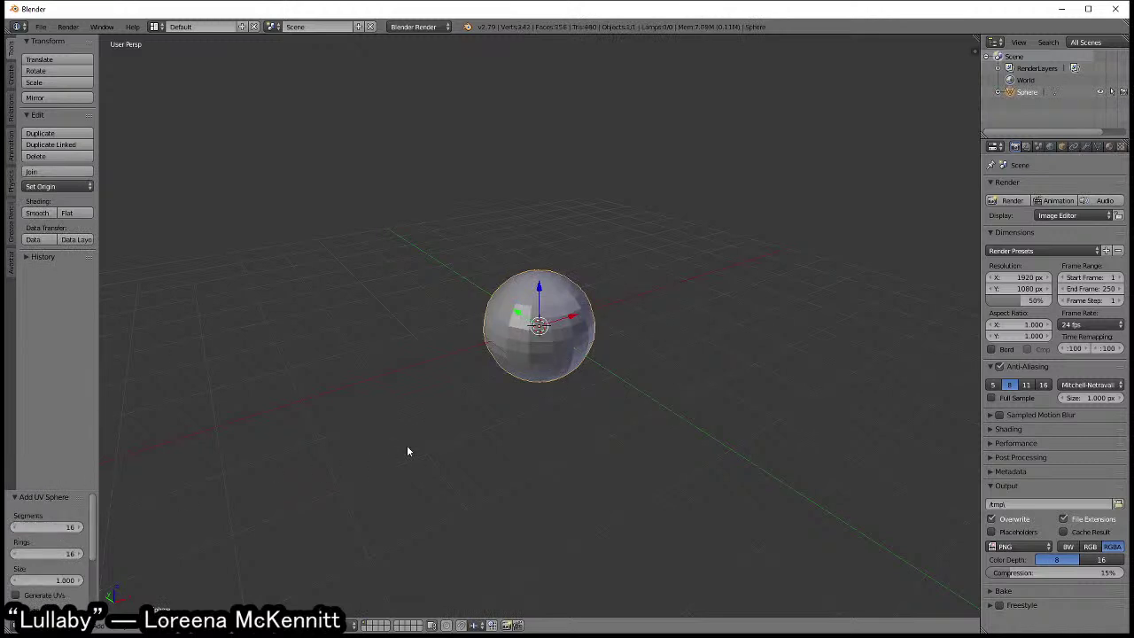
pyautogui.click(49, 552)
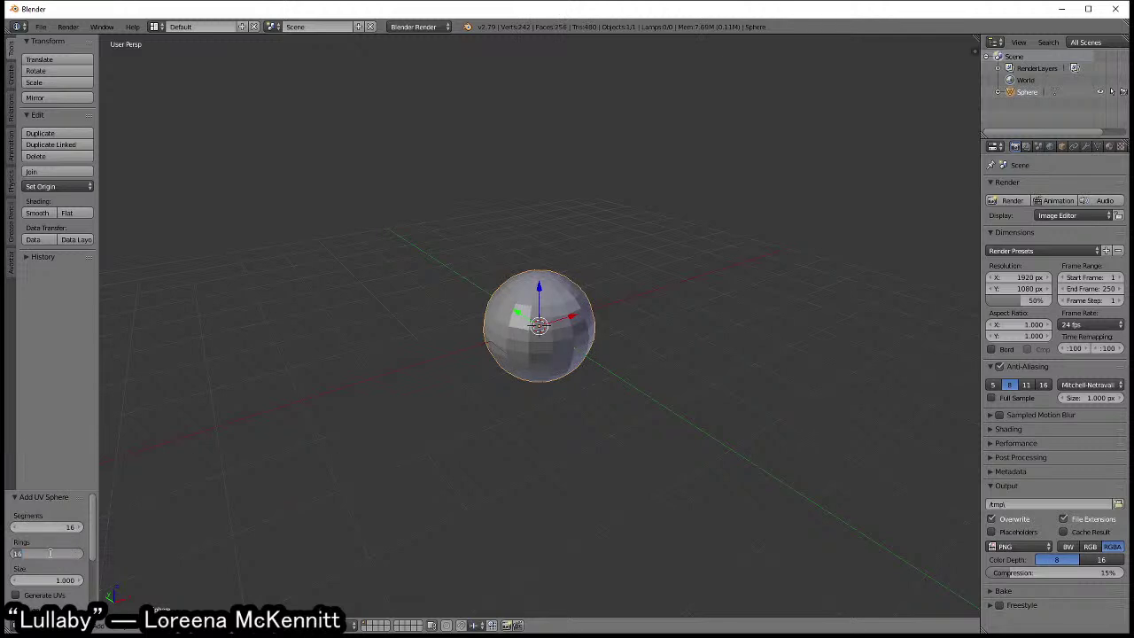
pyautogui.write('8')
pyautogui.press('Return')
# - Rotate the sphere 90° about X and 90° about Y, then give it smooth shading
pyautogui.scroll(2, 587, 325)
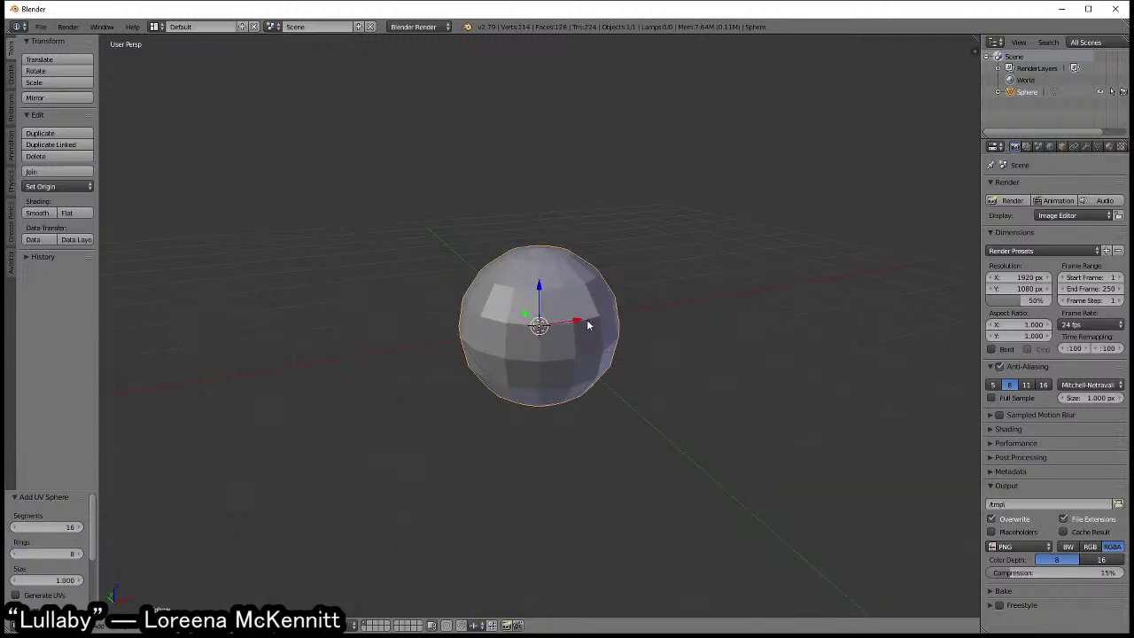
pyautogui.moveTo(587, 325); pyautogui.dragTo(595, 309, button='middle')
pyautogui.press('s')
pyautogui.press('y')
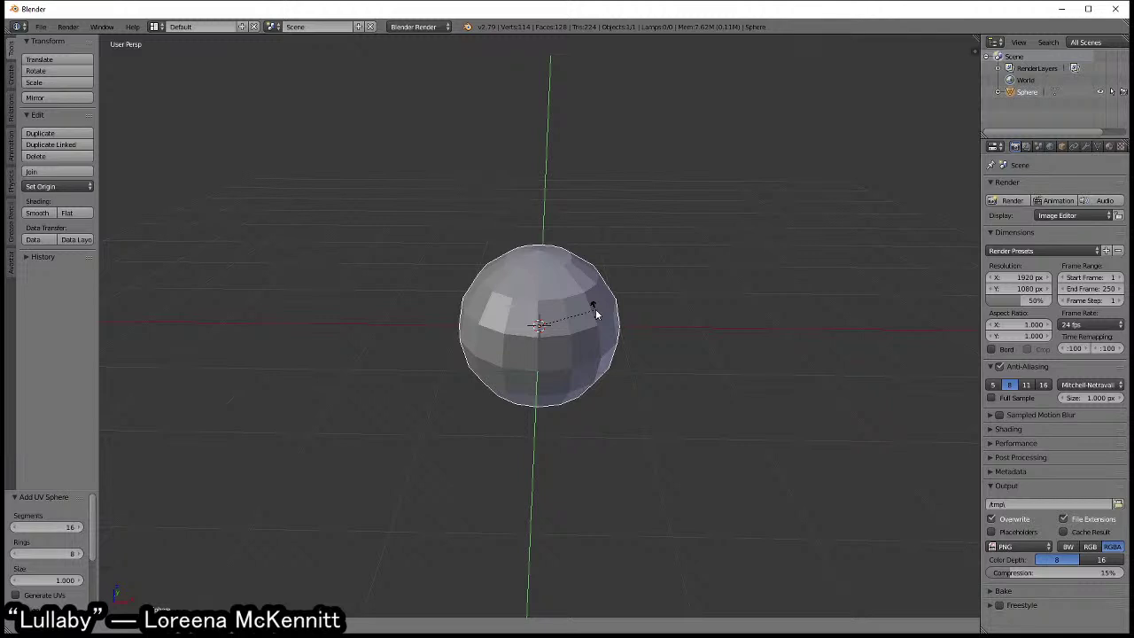
pyautogui.press('Escape')
pyautogui.write('rx90')
pyautogui.press('Return')
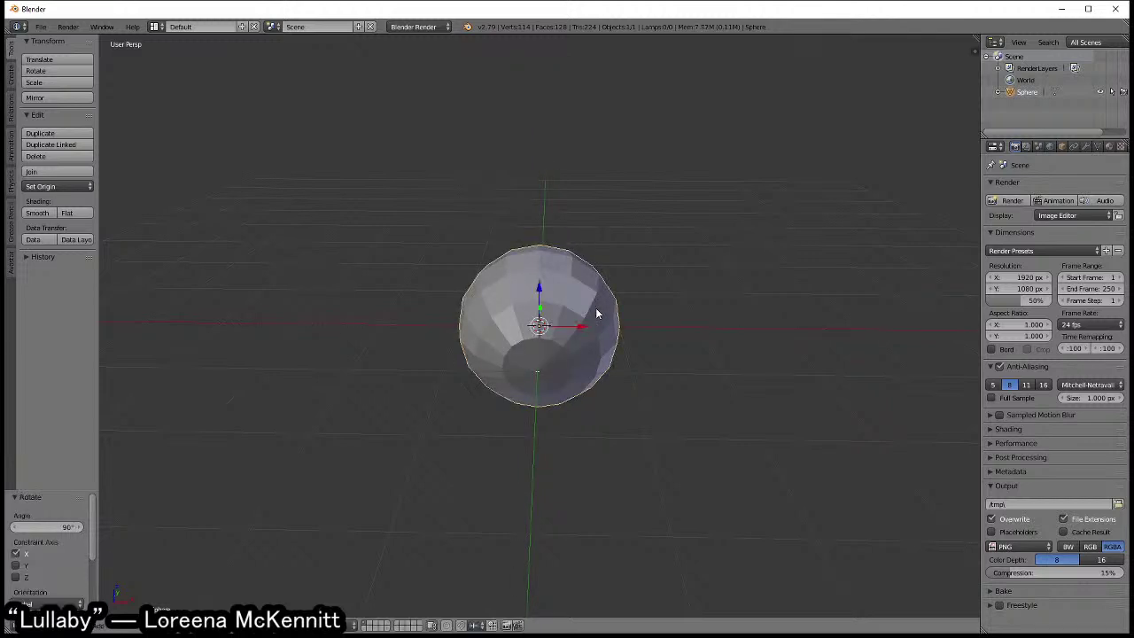
pyautogui.hotkey('ctrl', 'z')
pyautogui.write('ry90')
pyautogui.press('Return')
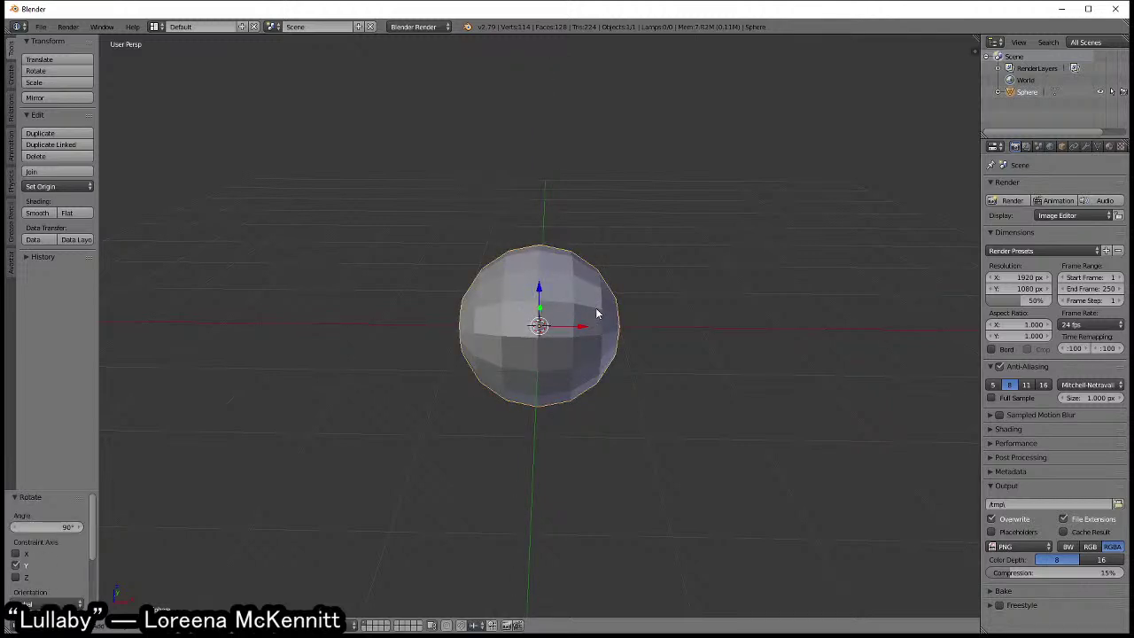
pyautogui.click(38, 212)
# - In Edit Mode, stretch the whole sphere mesh 1.634× along X into an egg shape
pyautogui.moveTo(511, 337); pyautogui.dragTo(543, 342, button='middle')
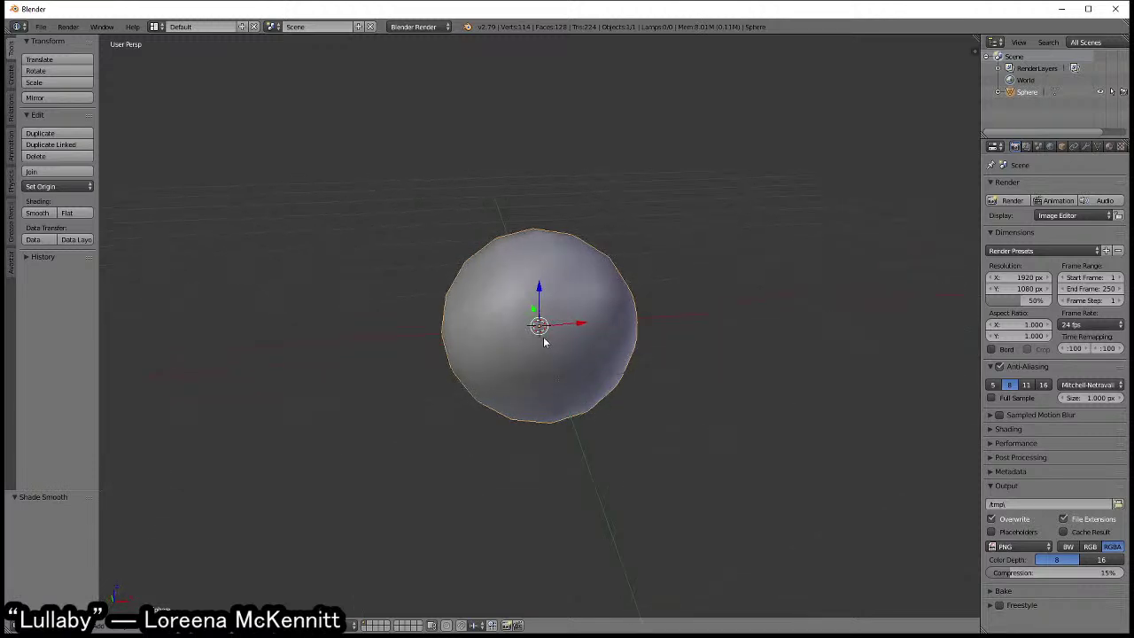
pyautogui.press('Tab')
pyautogui.press('s')
pyautogui.press('y')
pyautogui.press('x')
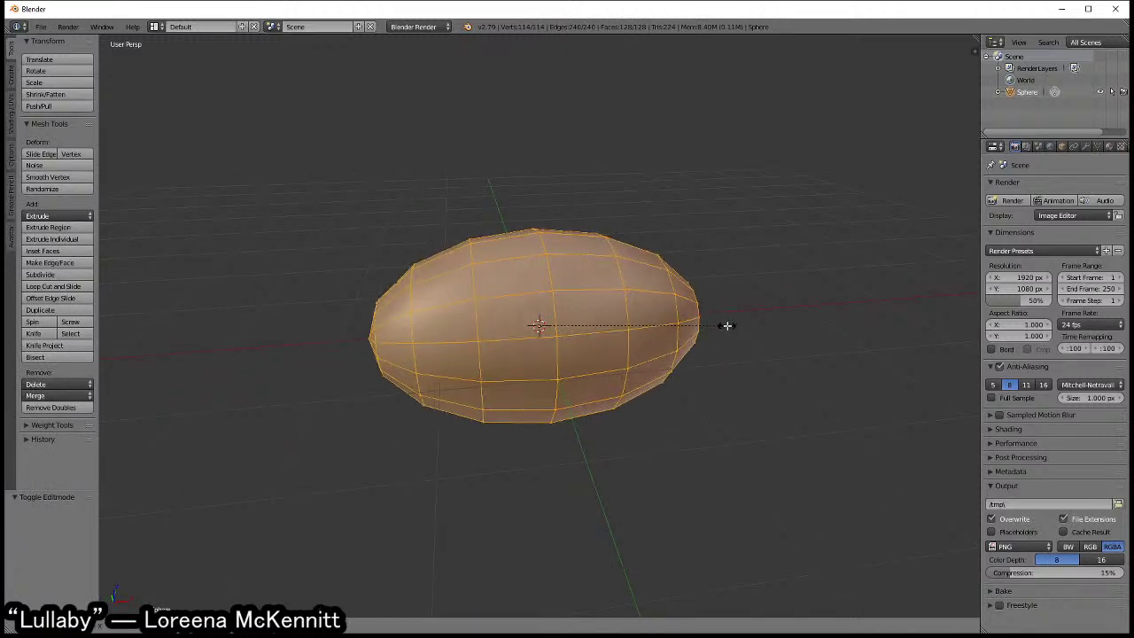
pyautogui.click(718, 324)
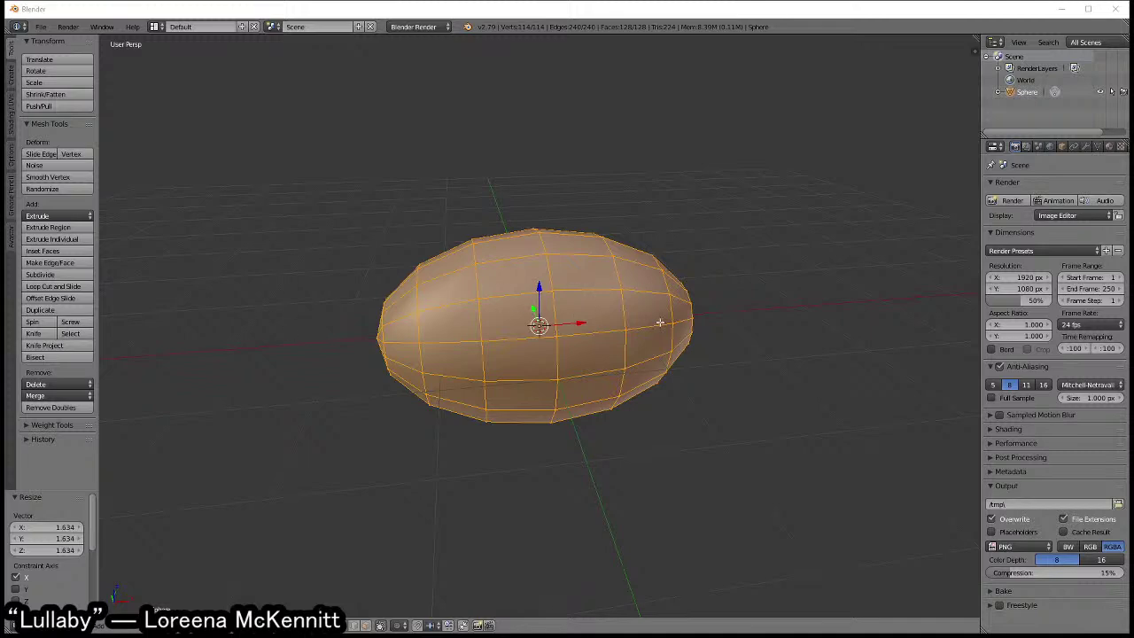
pyautogui.moveTo(660, 322)
pyautogui.mouseDown(button='middle')
pyautogui.moveTo(577, 325)
pyautogui.moveTo(678, 410)
pyautogui.mouseUp(button='middle')
pyautogui.rightClick(651, 397)
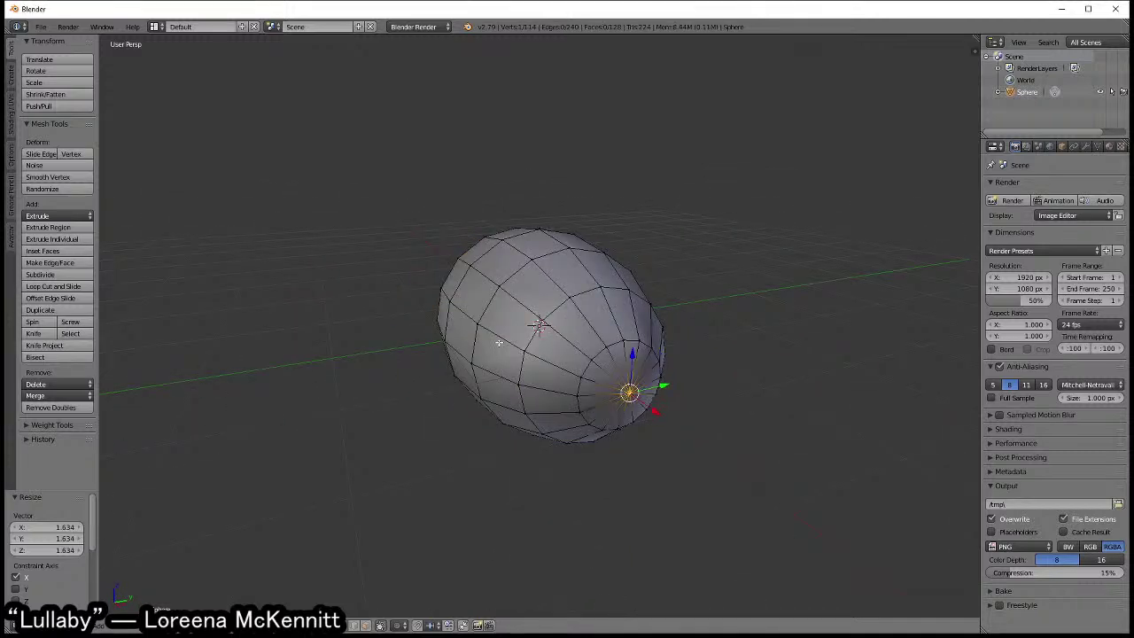
# - Delete the pole vertex at the egg's end and extrude the rim loop around the hole
pyautogui.moveTo(498, 342)
pyautogui.mouseDown(button='middle')
pyautogui.moveTo(576, 319)
pyautogui.moveTo(613, 336)
pyautogui.mouseUp(button='middle')
pyautogui.rightClick(425, 374)
pyautogui.press('x')
pyautogui.click(589, 317)
pyautogui.keyDown('alt'); pyautogui.rightClick(673, 324); pyautogui.keyUp('alt')
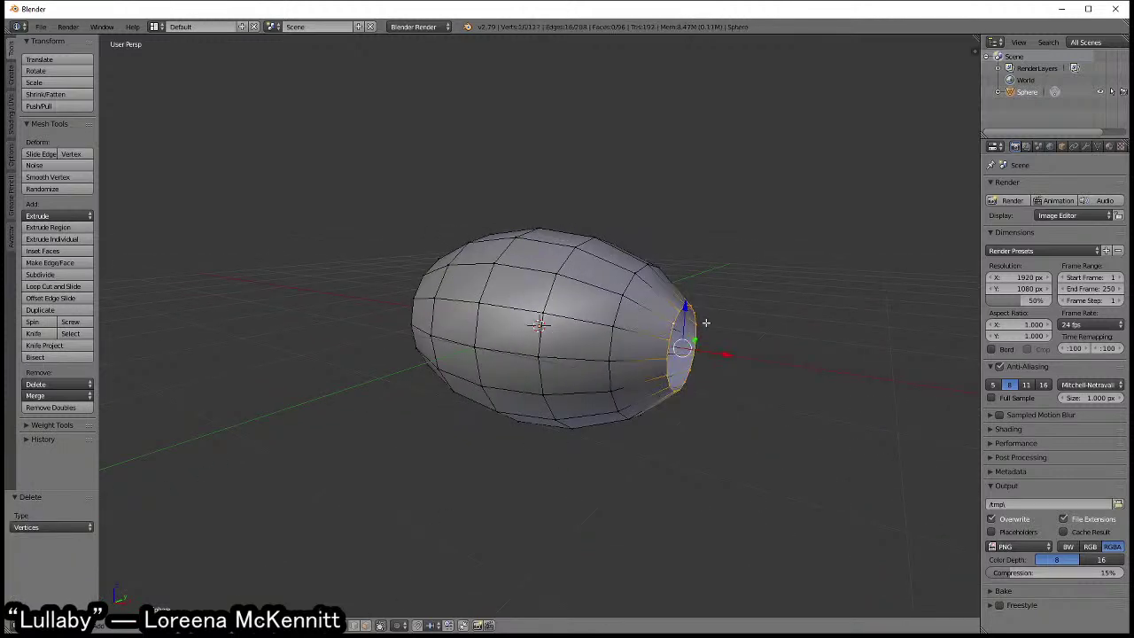
pyautogui.press('e')
pyautogui.rightClick(721, 308)
# - In front orthographic view, circle-select the right half's vertices and delete them
pyautogui.press('KP_3')
pyautogui.press('KP_1')
pyautogui.press('z')
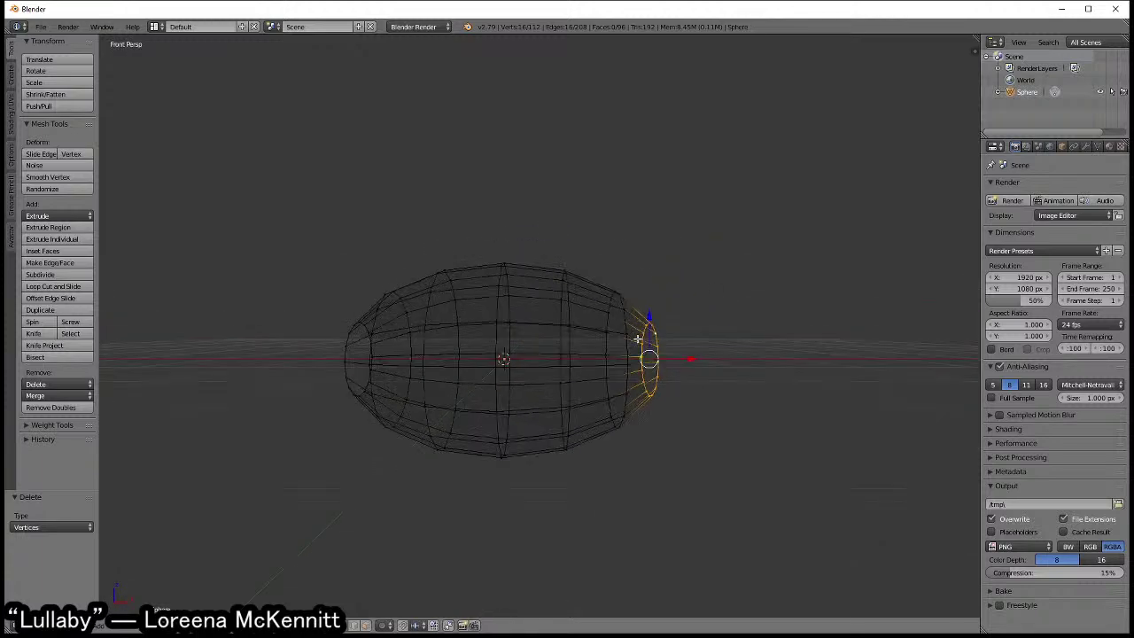
pyautogui.press('KP_5')
pyautogui.press('z')
pyautogui.scroll(2, 650, 340)
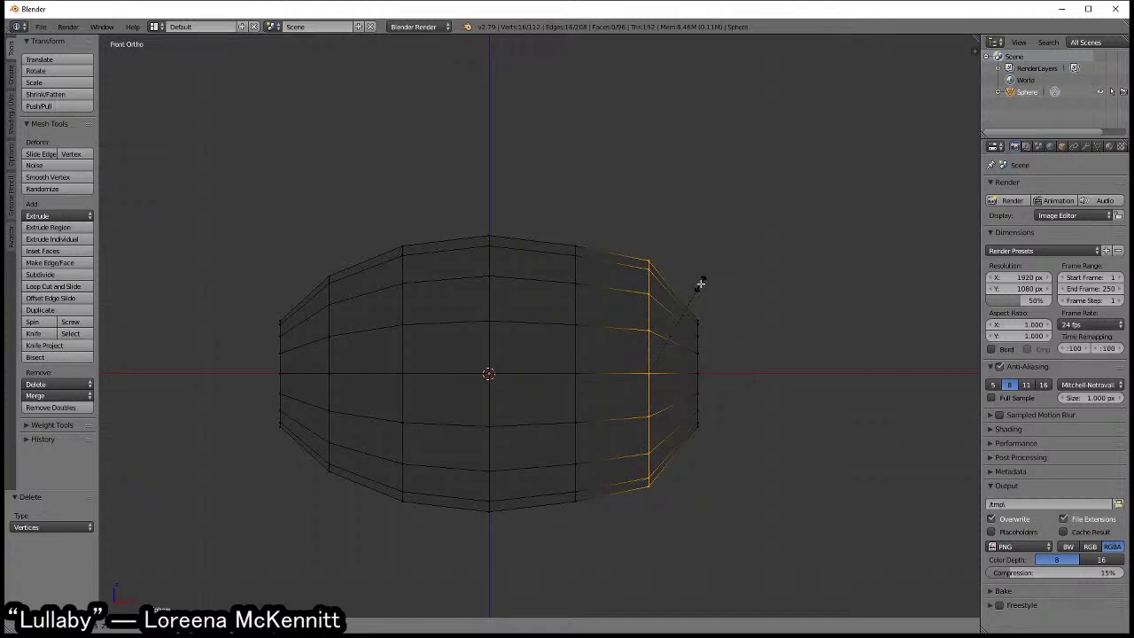
pyautogui.press('a')
pyautogui.press('c')
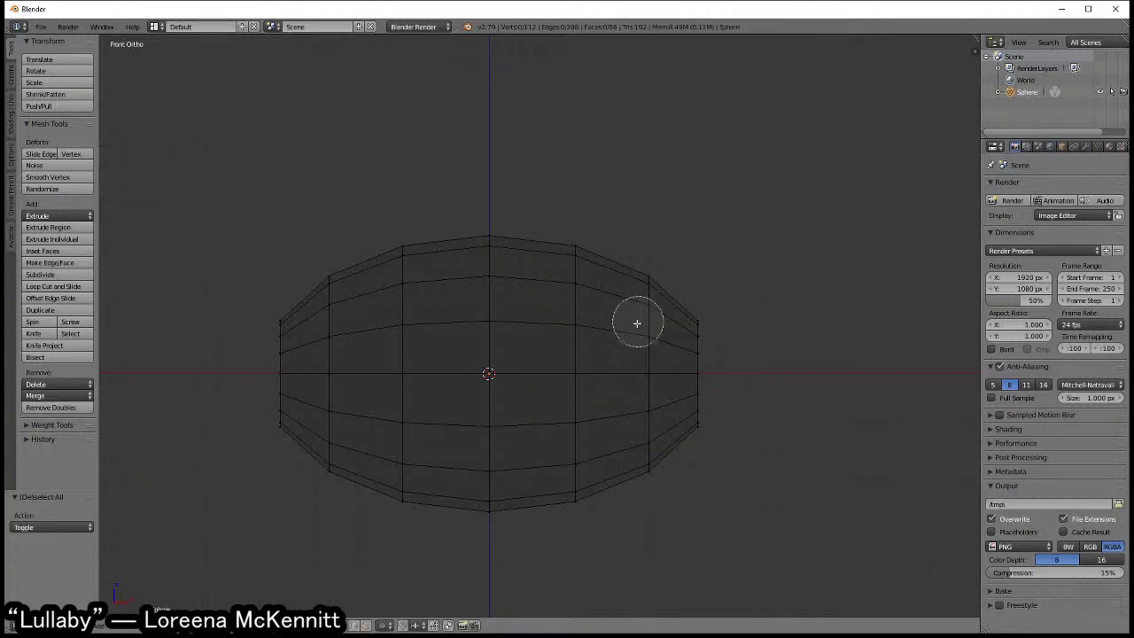
pyautogui.scroll(-8, 635, 362)
pyautogui.moveTo(635, 363); pyautogui.dragTo(637, 505)
pyautogui.rightClick(637, 506)
pyautogui.press('x')
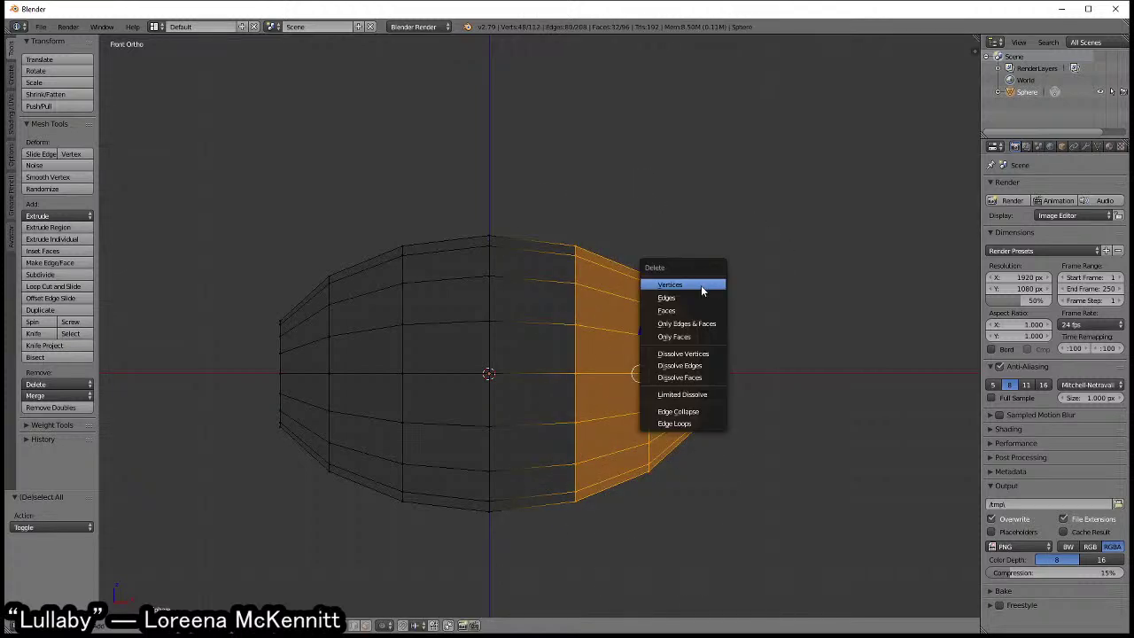
pyautogui.click(702, 288)
pyautogui.keyDown('alt'); pyautogui.rightClick(499, 282); pyautogui.keyUp('alt')
# - Extrude the centre-line boundary loop to the right along X
pyautogui.press('e')
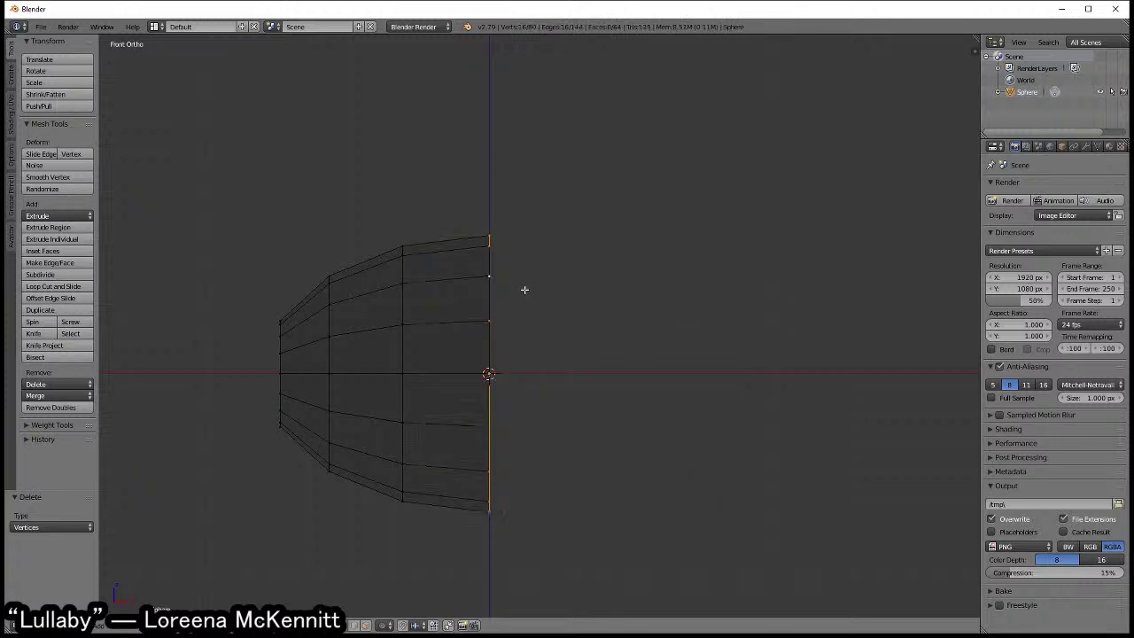
pyautogui.press('x')
pyautogui.click(755, 281)
# - Raise the mesh's left columns and tilt them by 9.45°
pyautogui.press('a')
pyautogui.press('c')
pyautogui.moveTo(354, 240)
pyautogui.mouseDown()
pyautogui.moveTo(342, 450)
pyautogui.moveTo(359, 304)
pyautogui.mouseUp()
pyautogui.rightClick(359, 305)
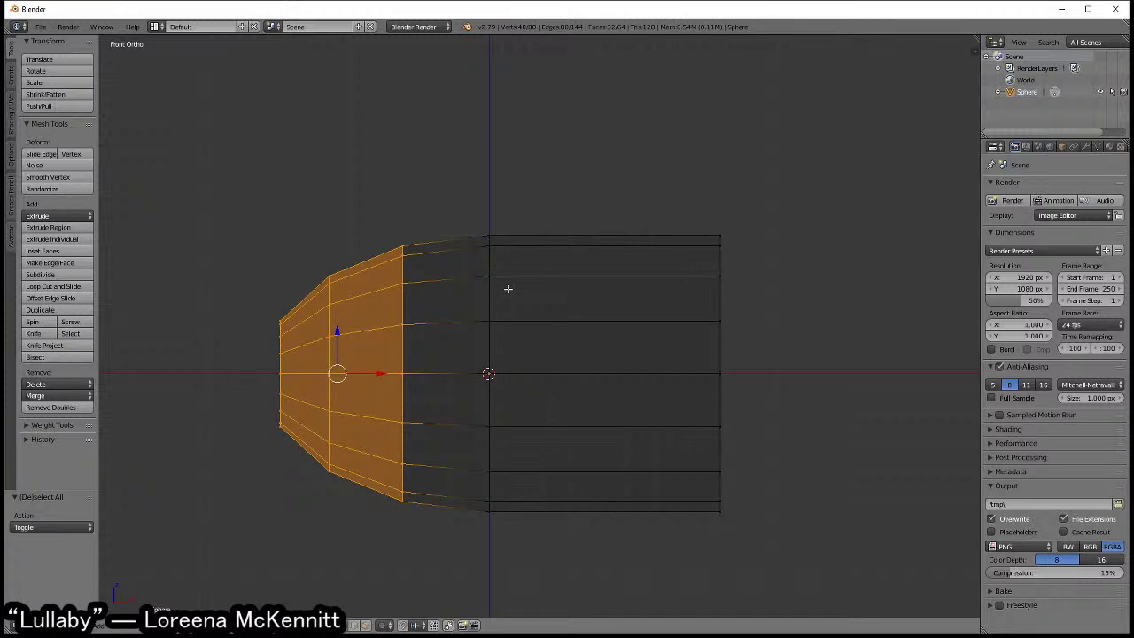
pyautogui.press('g')
pyautogui.click(537, 354)
pyautogui.press('r')
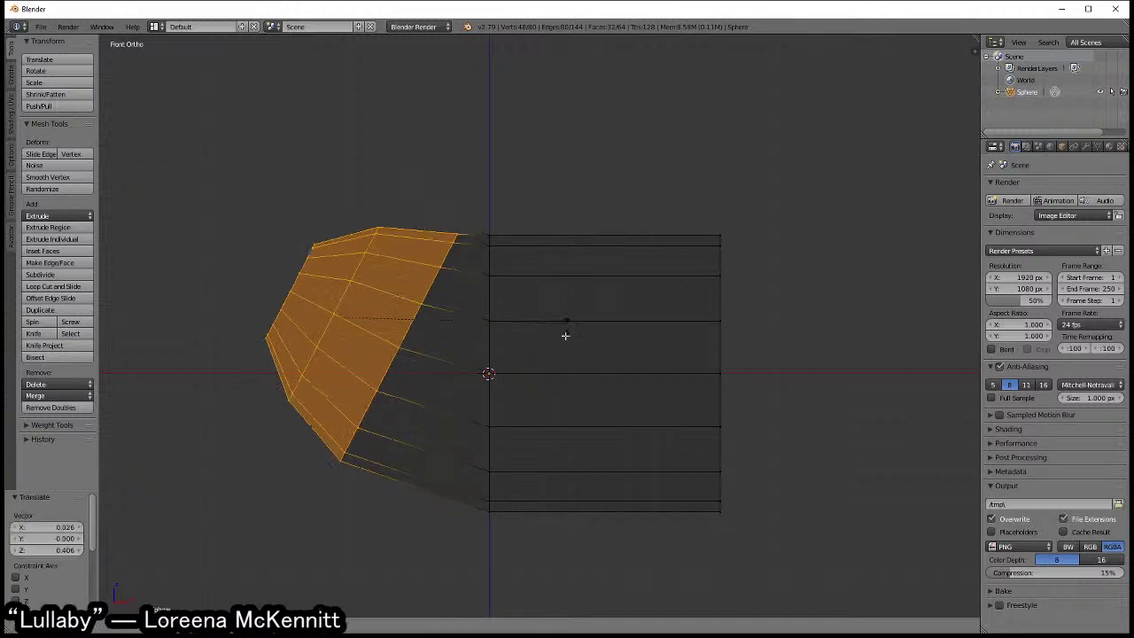
pyautogui.click(539, 319)
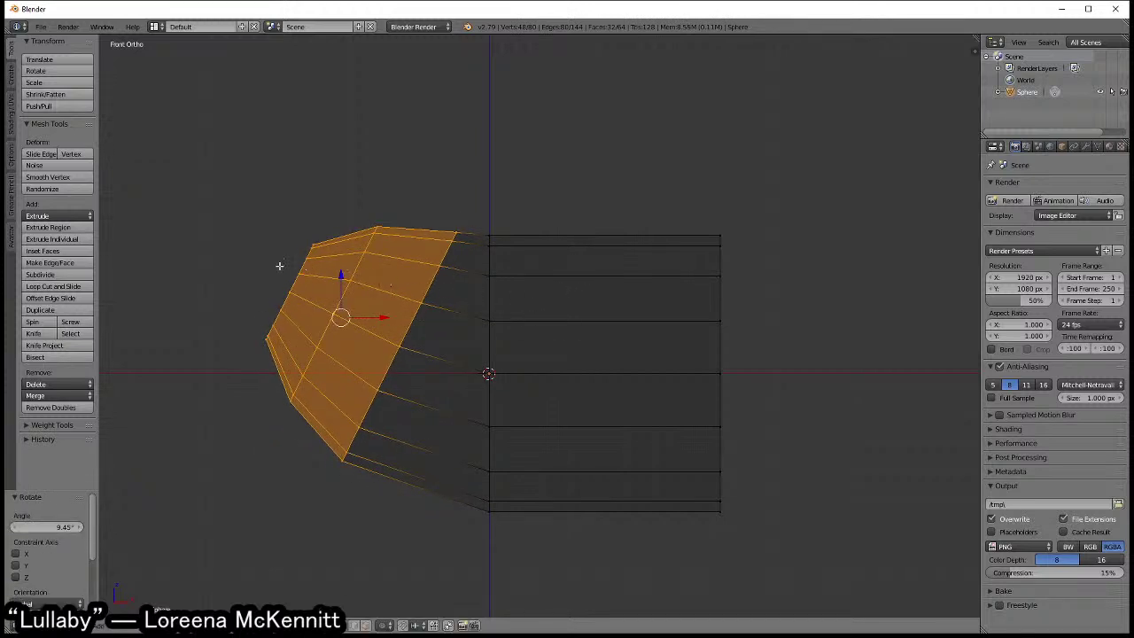
# - Delete the leftmost column of vertices
pyautogui.press('a')
pyautogui.press('c')
pyautogui.moveTo(291, 286); pyautogui.dragTo(309, 240)
pyautogui.press('Escape')
pyautogui.press('x')
pyautogui.click(392, 224)
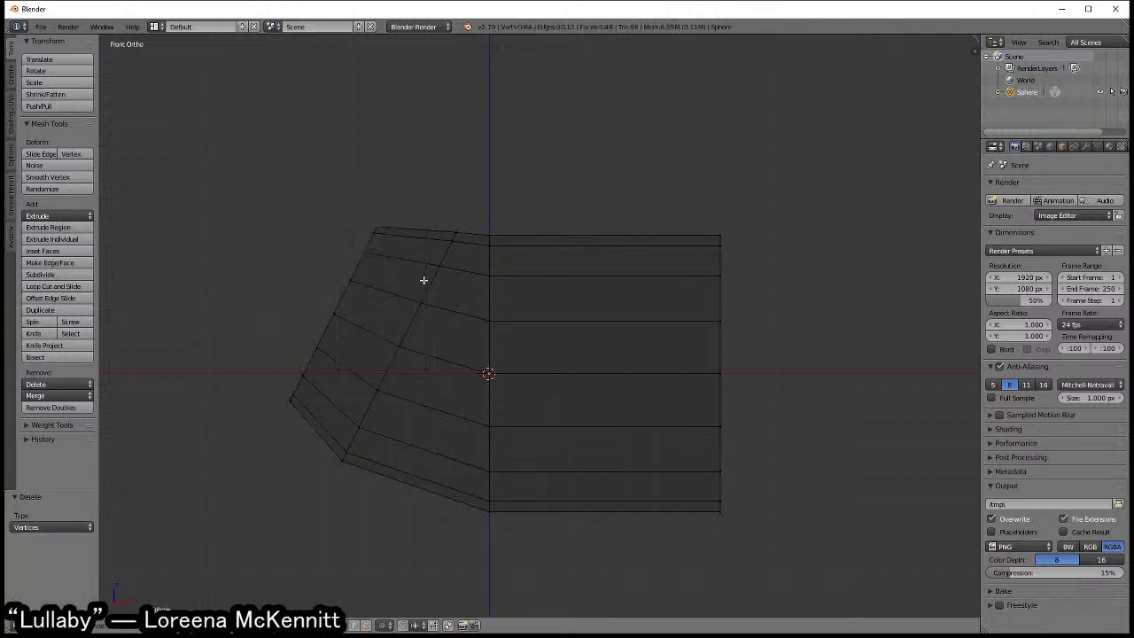
# - Extrude the left boundary loop outward and shrink the new loop to 0.735
pyautogui.keyDown('shift'); pyautogui.moveTo(424, 280); pyautogui.dragTo(448, 315, button='middle'); pyautogui.keyUp('shift')
pyautogui.keyDown('alt'); pyautogui.rightClick(375, 320); pyautogui.keyUp('alt')
pyautogui.press('e')
pyautogui.click(450, 311)
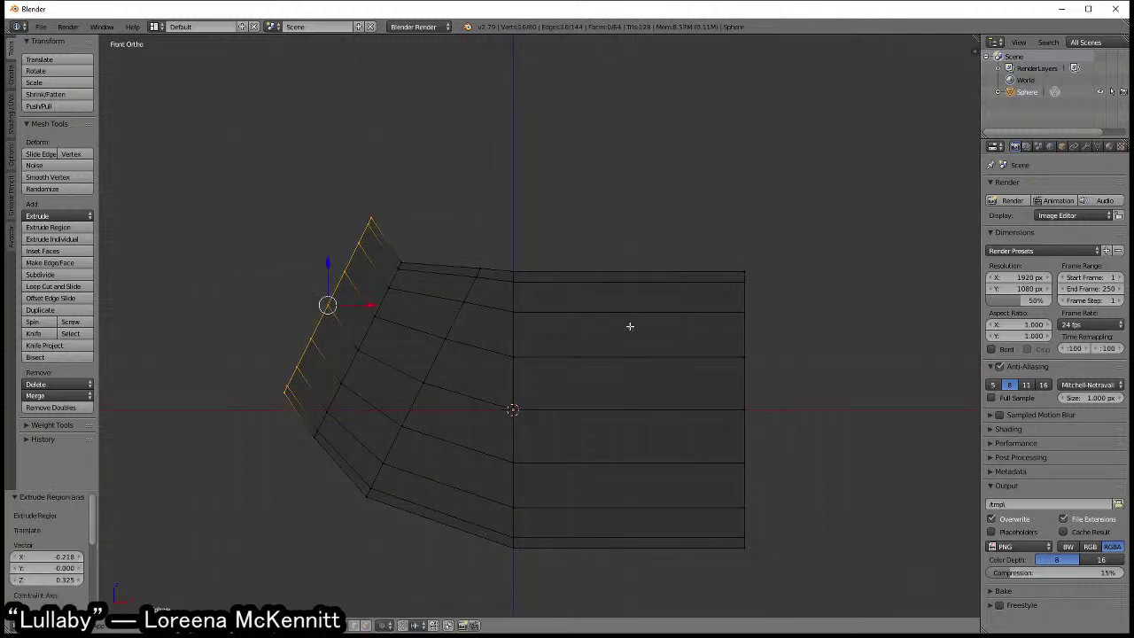
pyautogui.press('s')
pyautogui.click(547, 332)
pyautogui.press('s')
# - Enlarge the left end edge loop by about 1.121, then deselect everything
pyautogui.press('a')
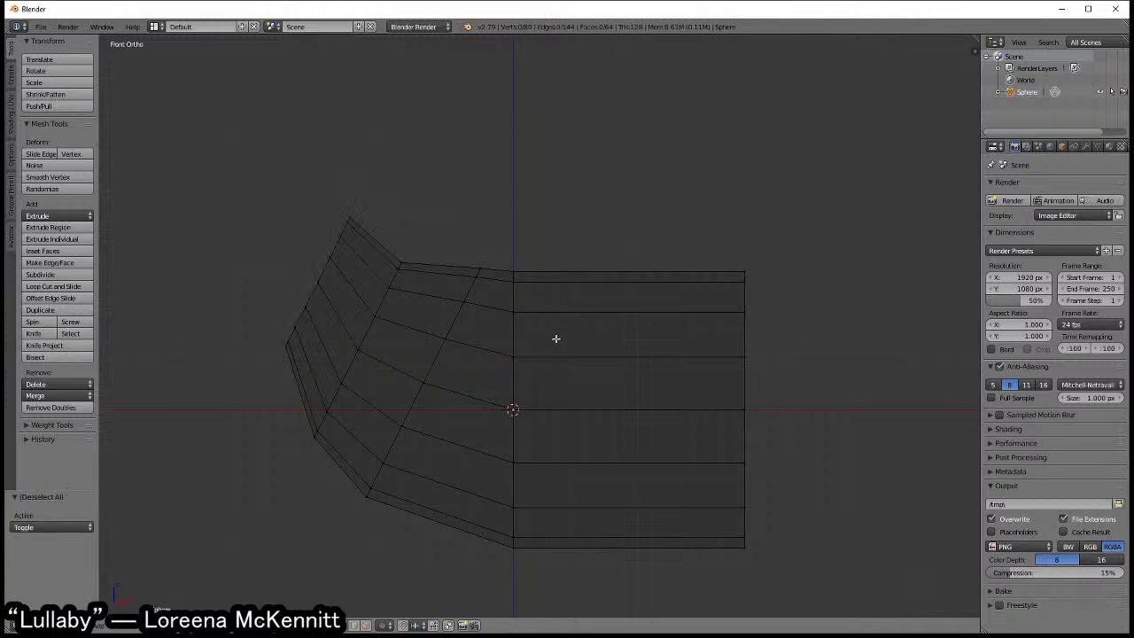
pyautogui.keyDown('ctrl'); pyautogui.scroll(-5, 496, 334); pyautogui.keyUp('ctrl')
pyautogui.keyDown('alt'); pyautogui.rightClick(401, 333); pyautogui.keyUp('alt')
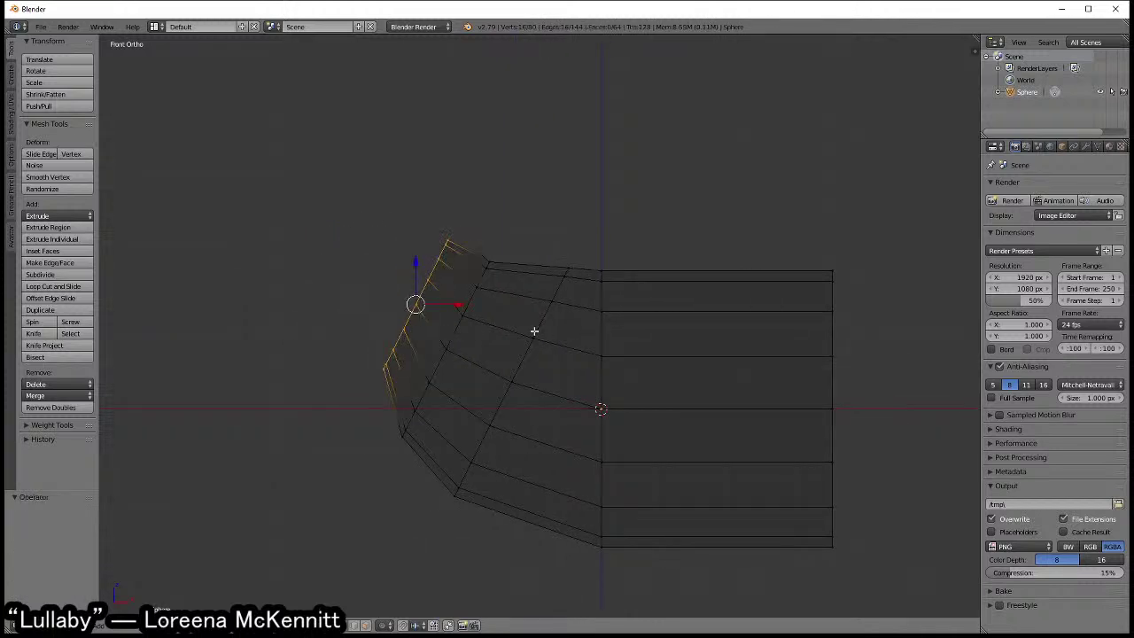
pyautogui.press('s')
pyautogui.click(535, 339)
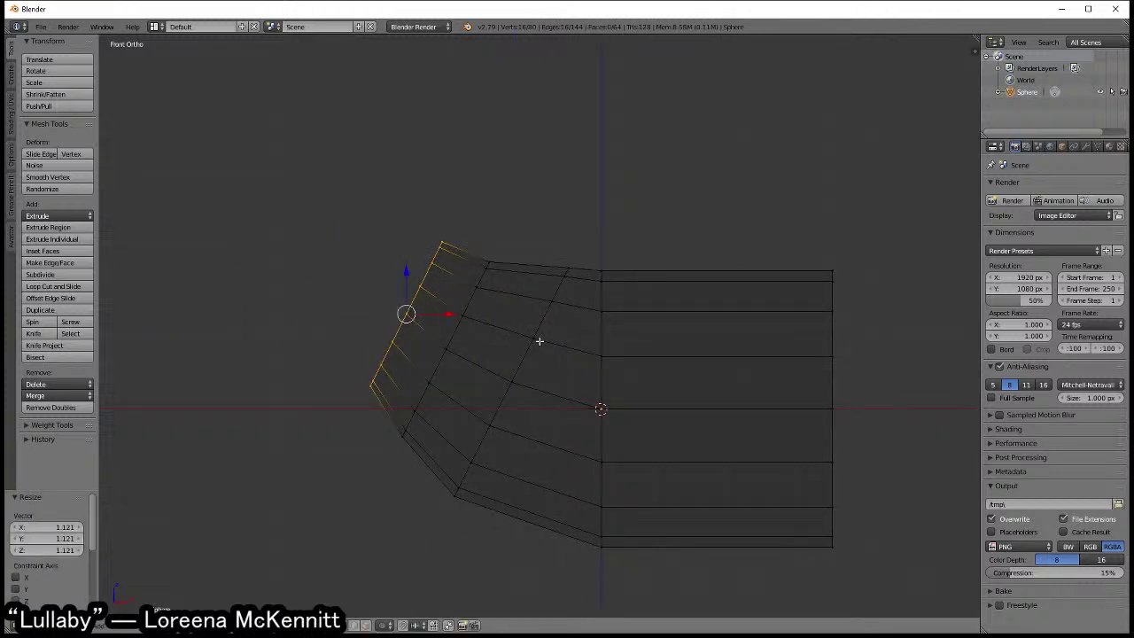
pyautogui.press('a')
pyautogui.keyDown('ctrl'); pyautogui.scroll(-1, 535, 340); pyautogui.keyUp('ctrl')
pyautogui.keyDown('shift'); pyautogui.scroll(2, 536, 340); pyautogui.keyUp('shift')
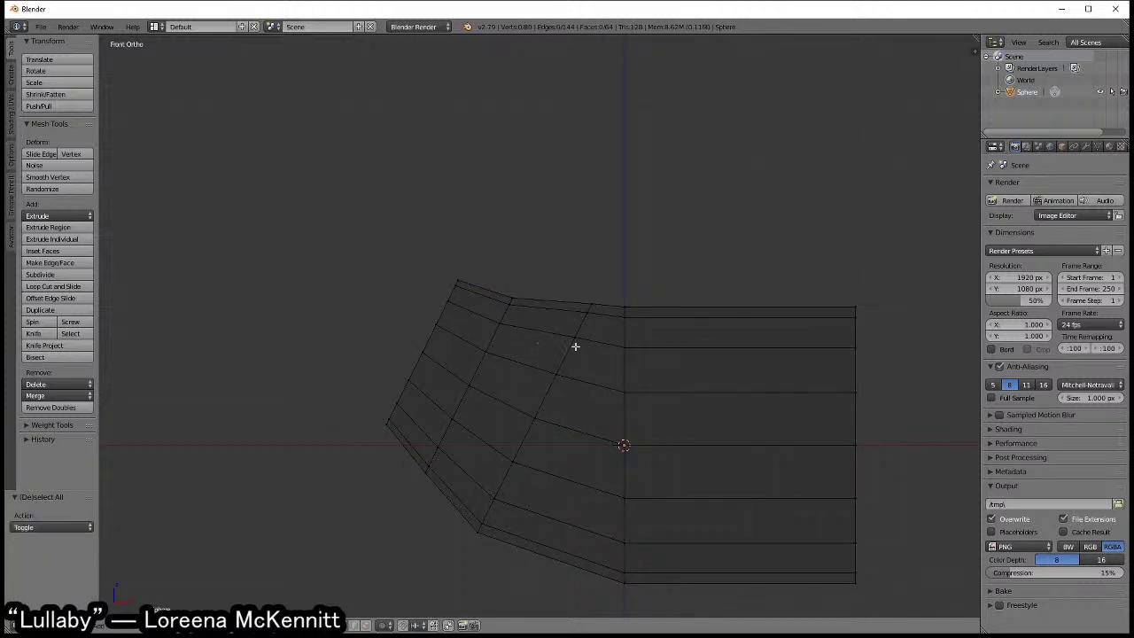
pyautogui.scroll(-2, 574, 346)
pyautogui.keyDown('shift'); pyautogui.moveTo(610, 334); pyautogui.dragTo(531, 288, button='middle'); pyautogui.keyUp('shift')
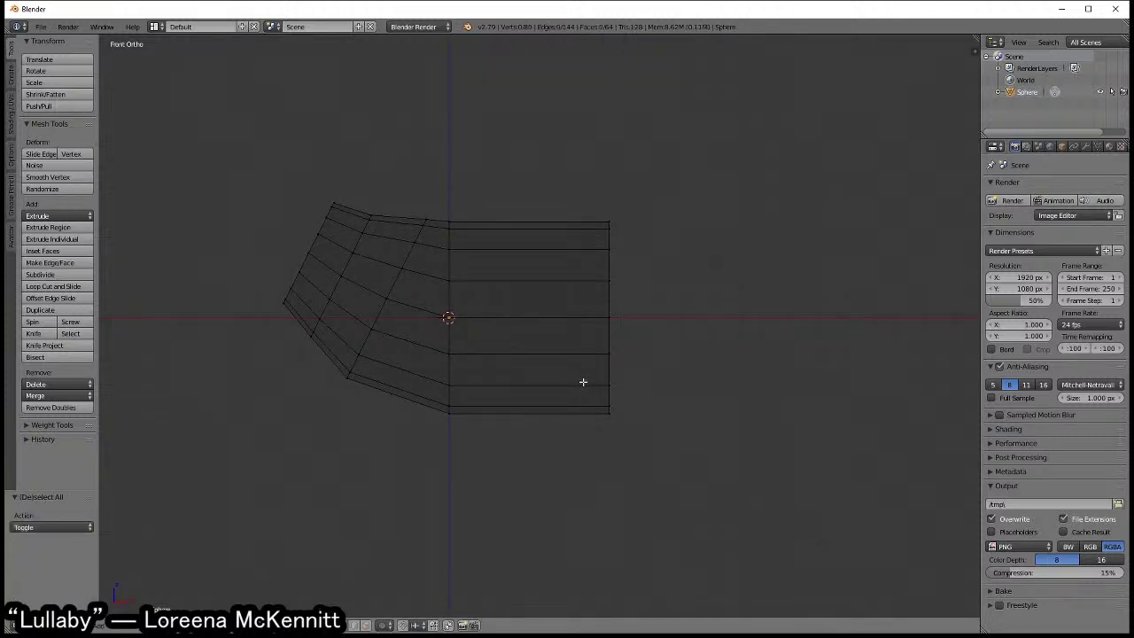
# - Extrude the tube's right end loop outward to the right
pyautogui.moveTo(583, 381)
pyautogui.keyDown('shift'); pyautogui.mouseDown(button='middle')
pyautogui.moveTo(628, 399)
pyautogui.moveTo(585, 380)
pyautogui.mouseUp(button='middle'); pyautogui.keyUp('shift')
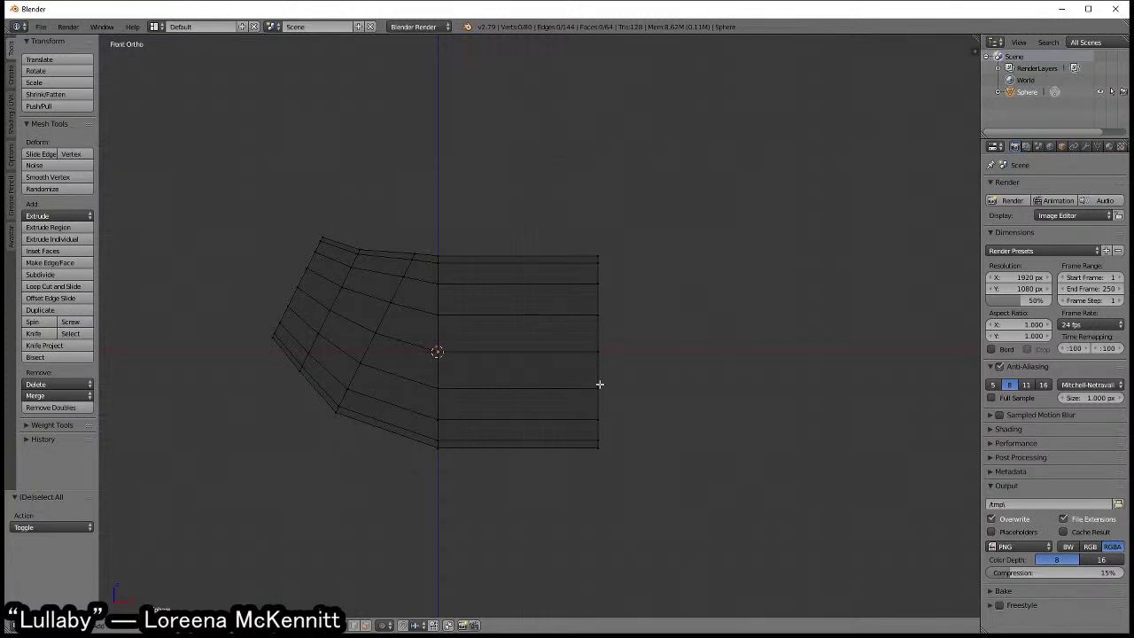
pyautogui.keyDown('shift'); pyautogui.moveTo(600, 384); pyautogui.dragTo(507, 403, button='middle'); pyautogui.keyUp('shift')
pyautogui.keyDown('alt'); pyautogui.rightClick(485, 324); pyautogui.keyUp('alt')
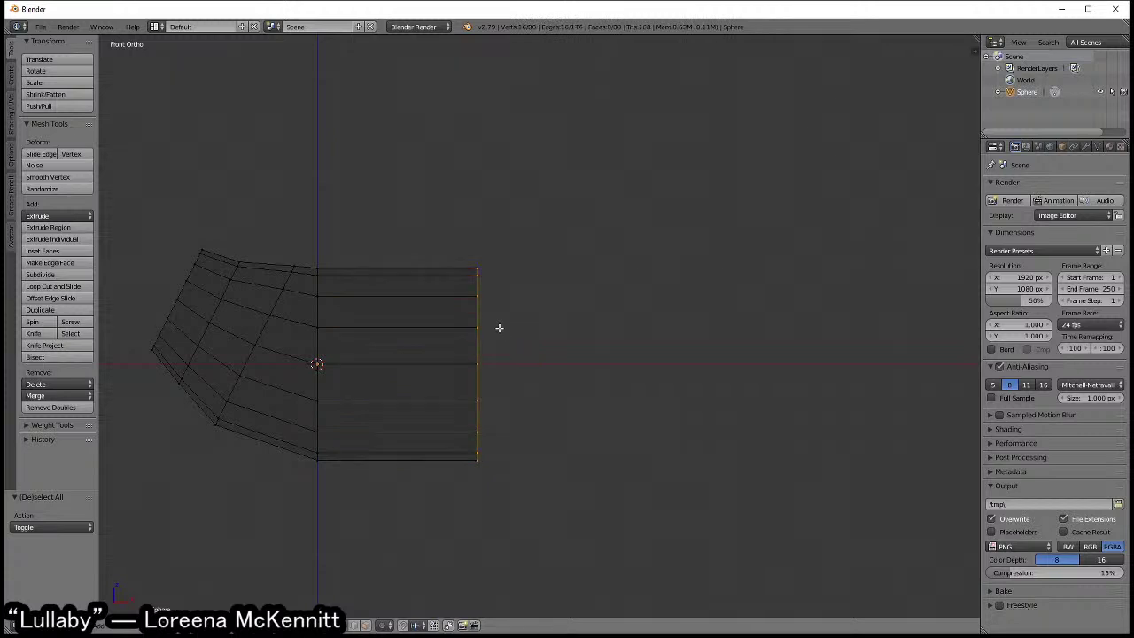
pyautogui.press('e')
pyautogui.press('s')
pyautogui.click(557, 327)
pyautogui.press('g')
pyautogui.click(674, 326)
# - Resize the new end loop to about 1.12× and shift it along X toward the tube
pyautogui.press('s')
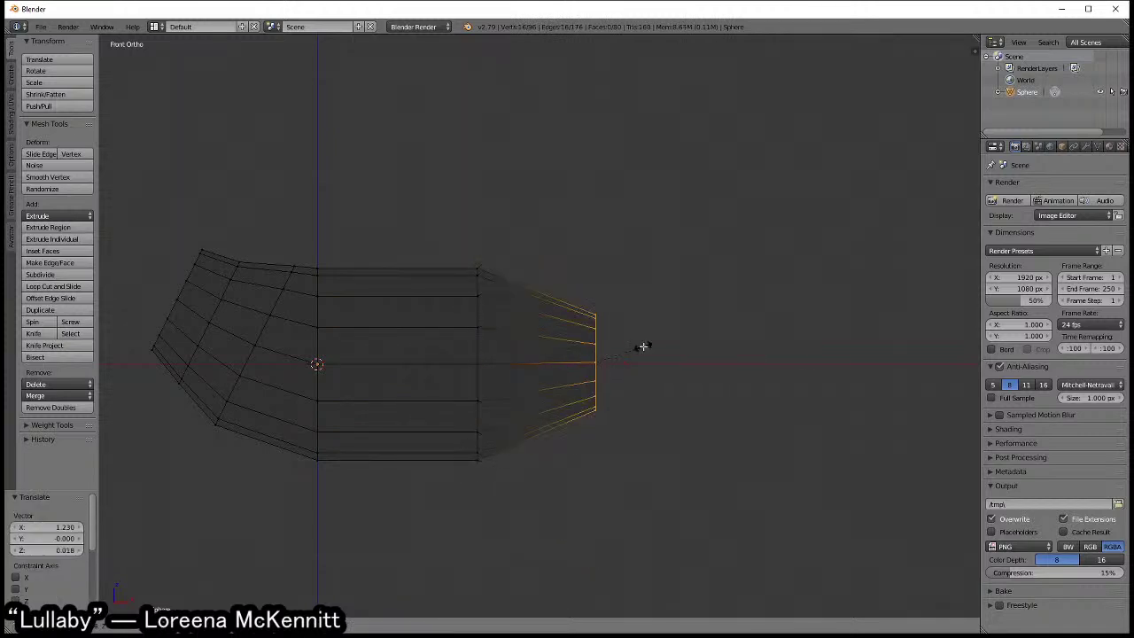
pyautogui.click(696, 351)
pyautogui.press('g')
pyautogui.click(665, 351)
pyautogui.press('s')
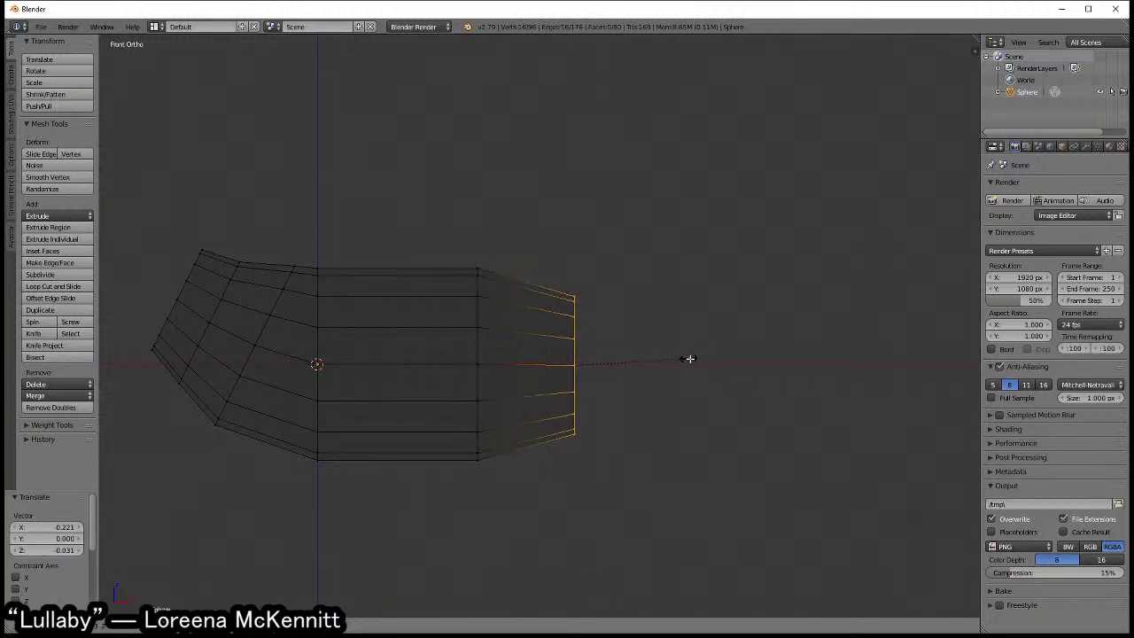
pyautogui.click(666, 355)
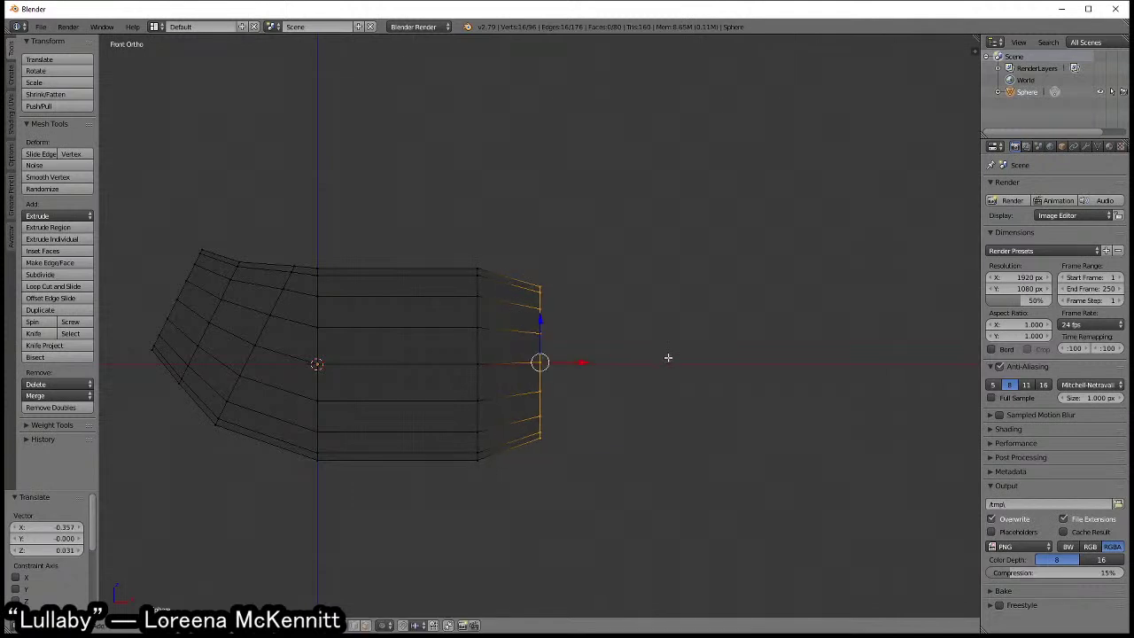
# - Check the lengthened body in side and front views, then deselect all vertices
pyautogui.keyDown('ctrl'); pyautogui.scroll(-2, 549, 356); pyautogui.keyUp('ctrl')
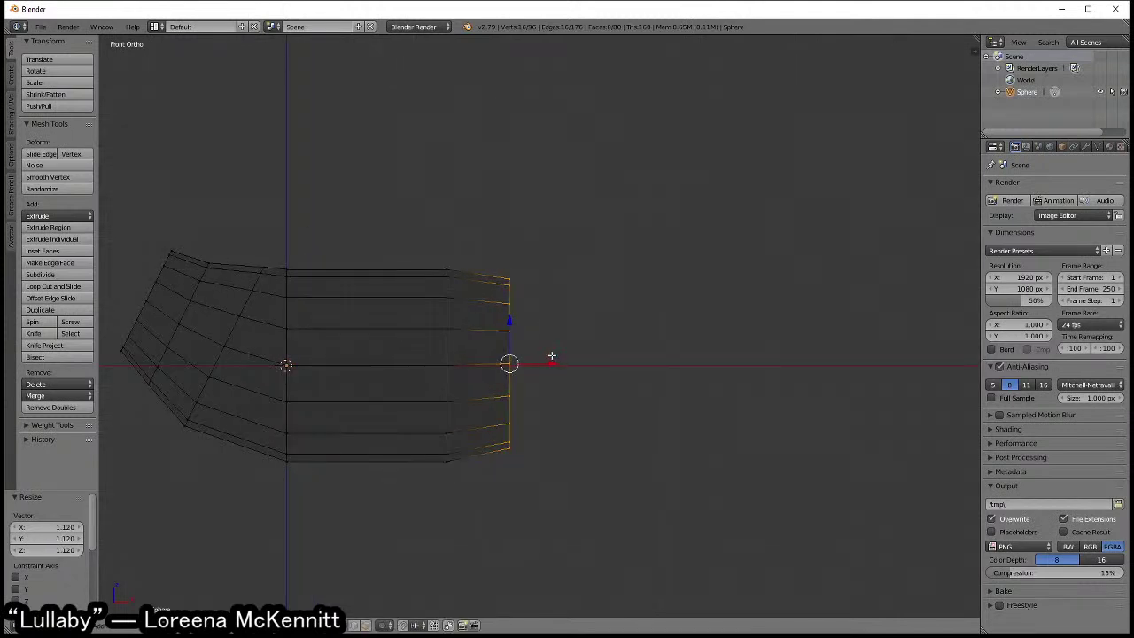
pyautogui.moveTo(565, 348)
pyautogui.mouseDown(button='middle')
pyautogui.moveTo(503, 348)
pyautogui.moveTo(582, 346)
pyautogui.mouseUp(button='middle')
pyautogui.scroll(2, 544, 348)
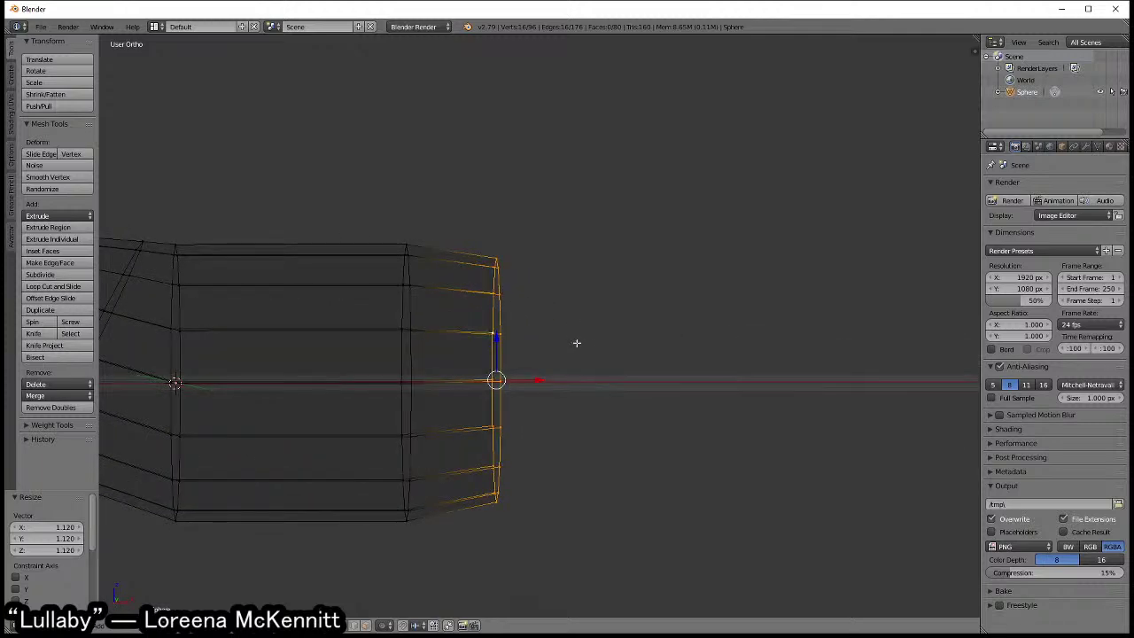
pyautogui.press('KP_3')
pyautogui.press('KP_1')
pyautogui.scroll(-1, 577, 341)
pyautogui.keyDown('shift'); pyautogui.moveTo(576, 342); pyautogui.dragTo(442, 320, button='middle'); pyautogui.keyUp('shift')
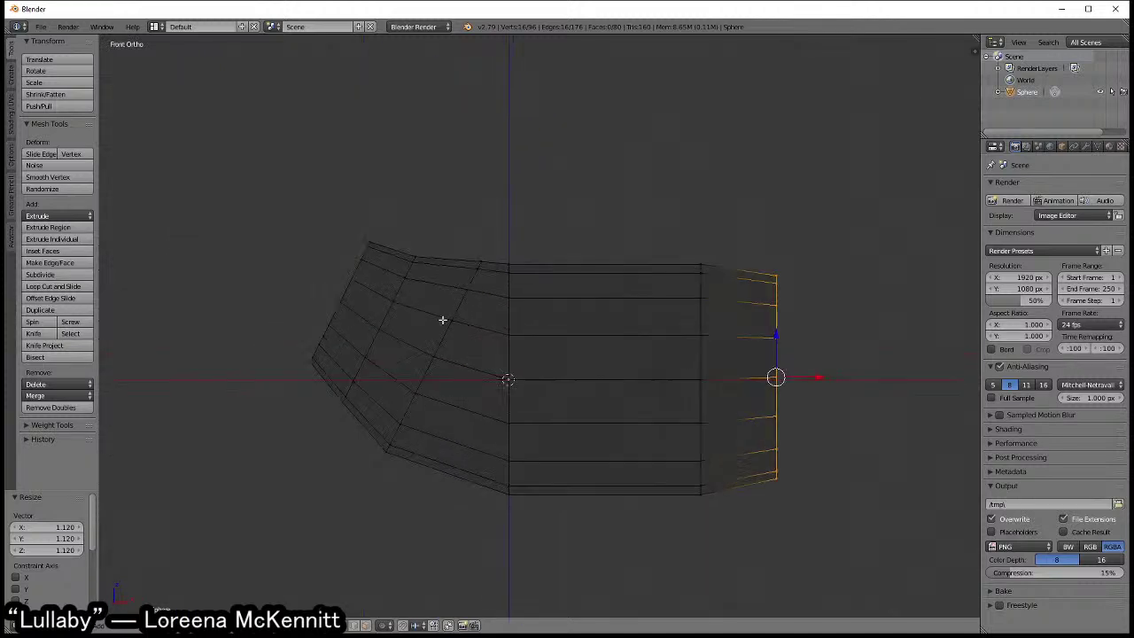
pyautogui.press('a')
pyautogui.scroll(1, 442, 320)
pyautogui.keyDown('shift'); pyautogui.moveTo(536, 319); pyautogui.dragTo(570, 351, button='middle'); pyautogui.keyUp('shift')
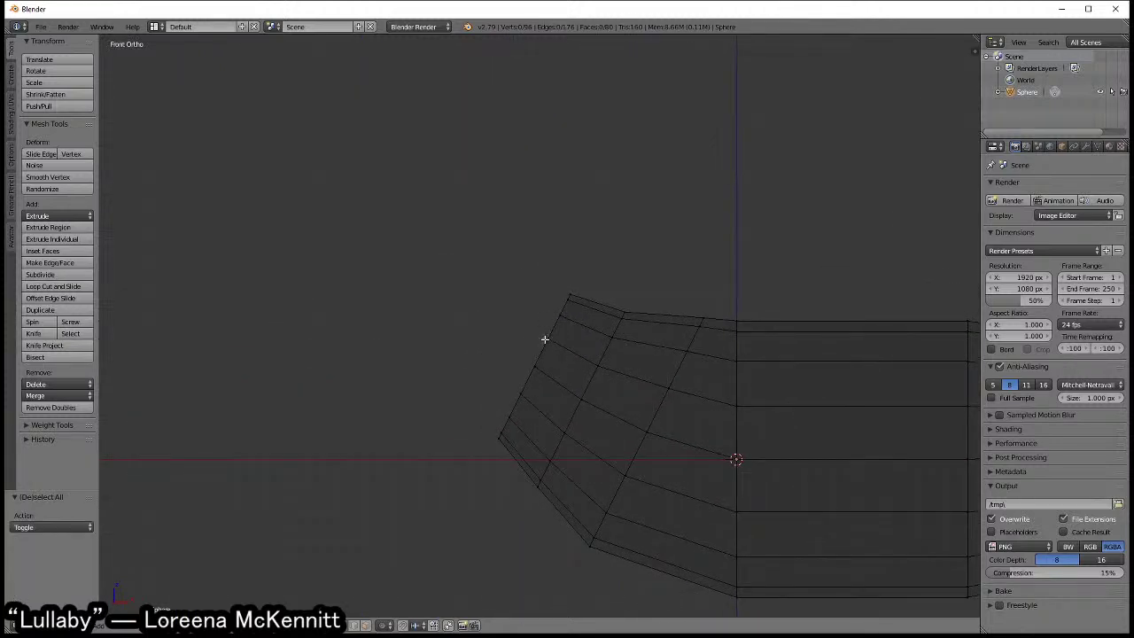
# - Add a new UV sphere at the tube's bent left end and move it into place
pyautogui.click(545, 339)
pyautogui.hotkey('shift', 'a')
pyautogui.click(538, 376)
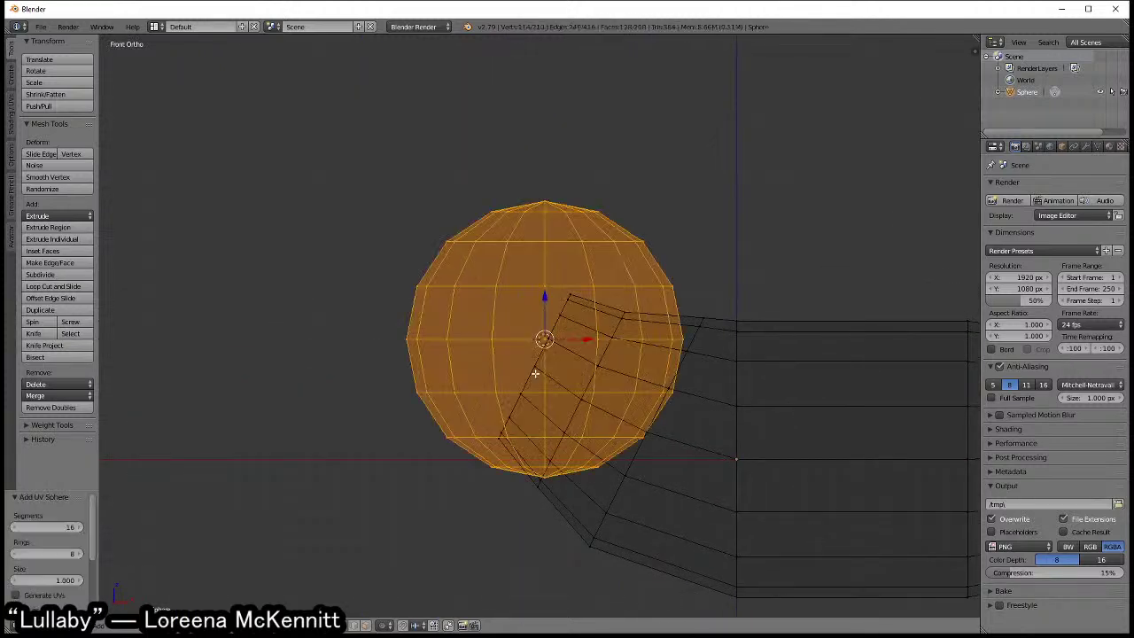
pyautogui.scroll(-4, 534, 374)
pyautogui.press('g')
pyautogui.click(632, 365)
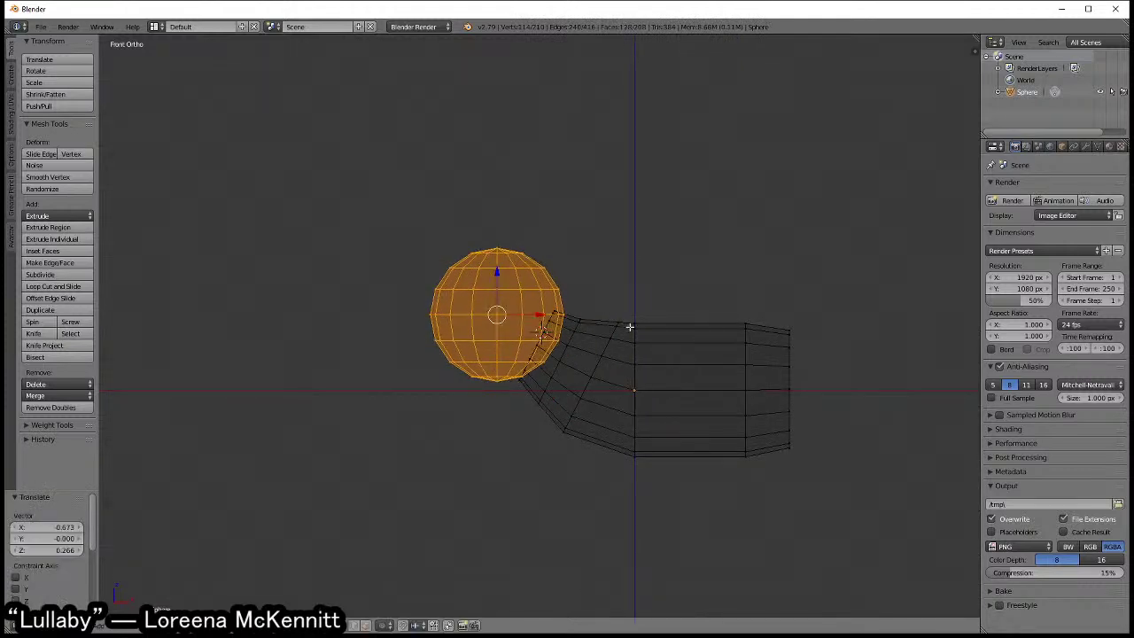
# - Rotate the head sphere -34.8° and set it against the tube's bent end
pyautogui.scroll(2, 638, 324)
pyautogui.scroll(1, 638, 324)
pyautogui.press('r')
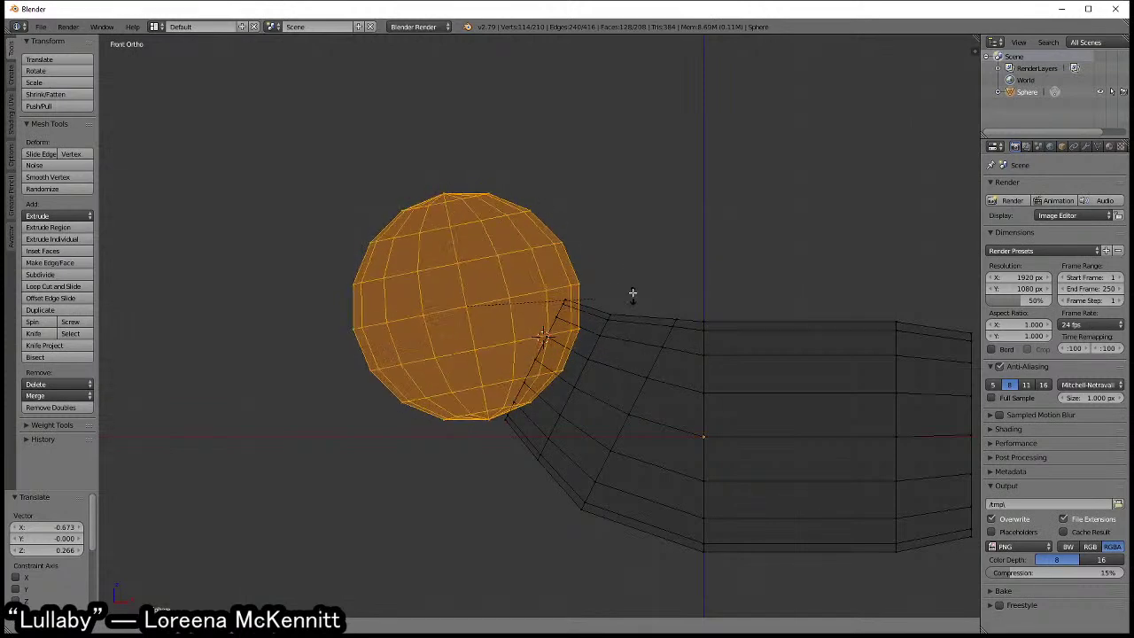
pyautogui.click(602, 307)
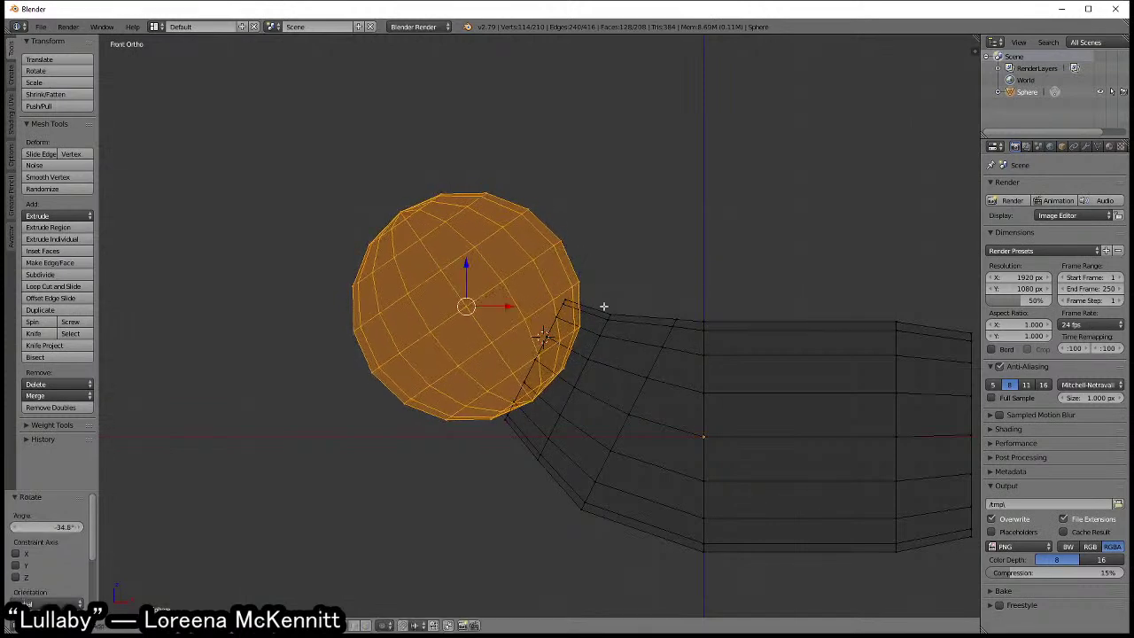
pyautogui.press('r')
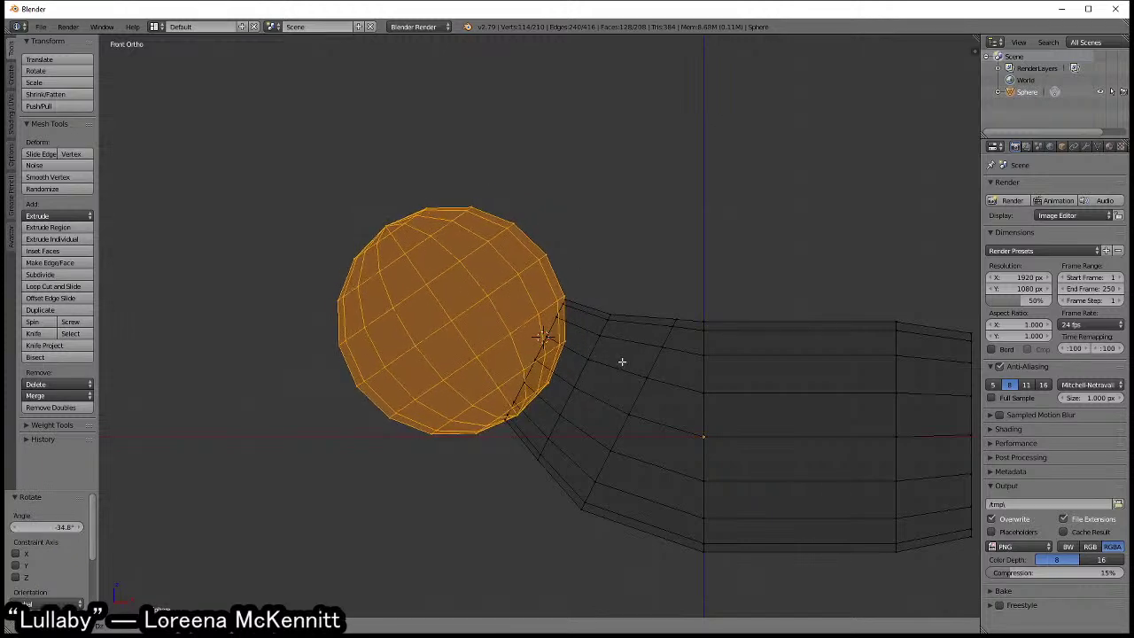
pyautogui.click(624, 361)
pyautogui.scroll(-2, 629, 364)
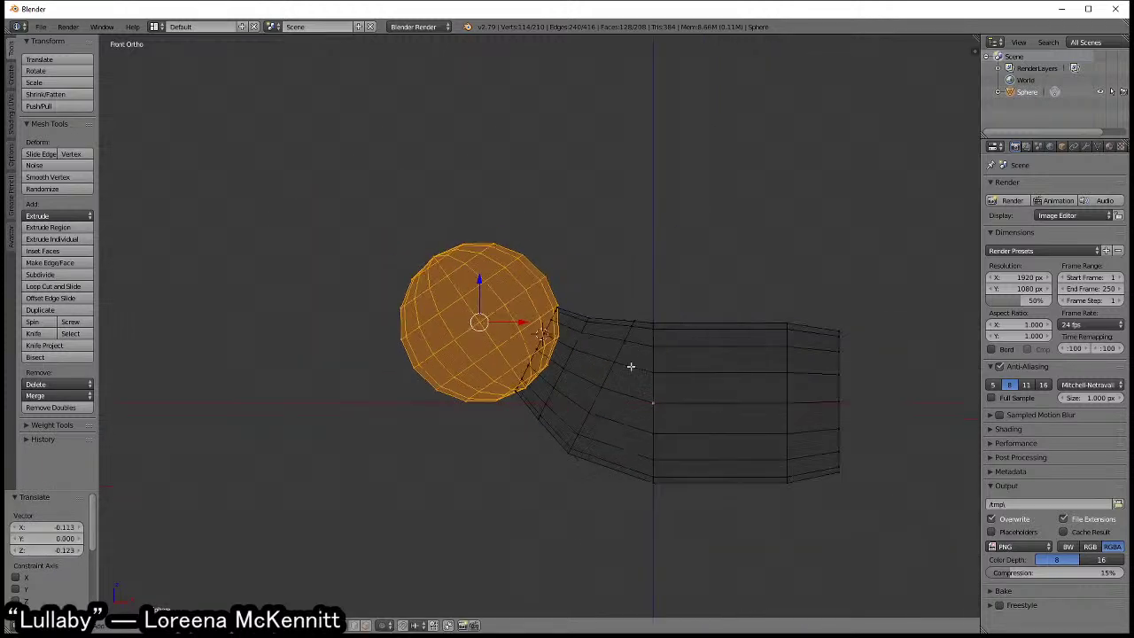
pyautogui.scroll(1, 581, 343)
pyautogui.scroll(1, 593, 375)
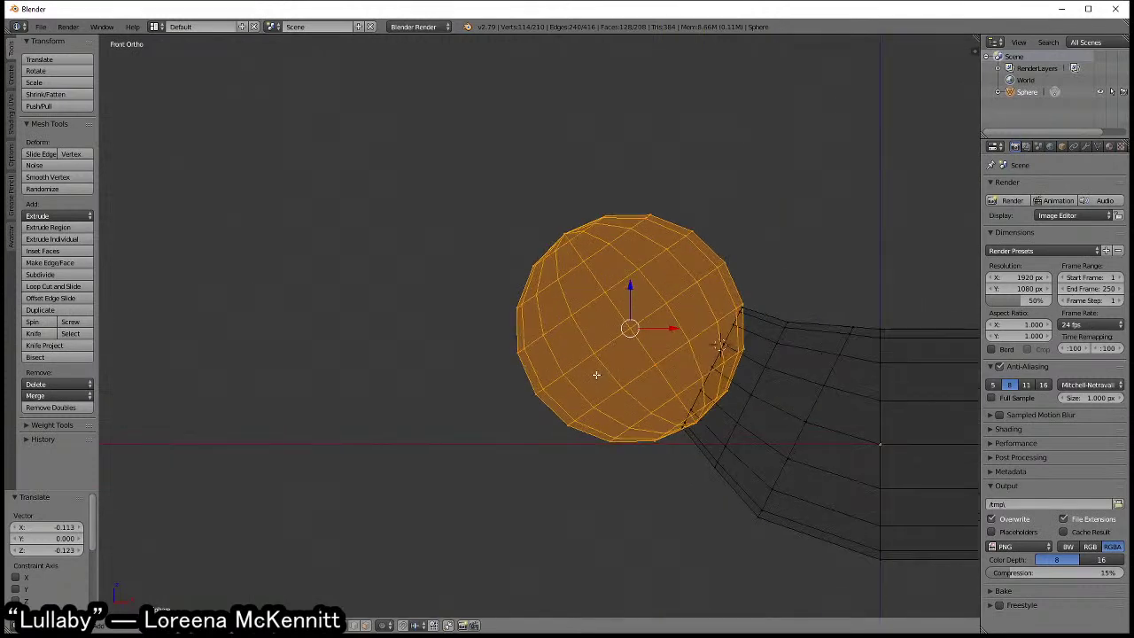
pyautogui.scroll(1, 575, 346)
pyautogui.scroll(1, 564, 359)
pyautogui.scroll(1, 564, 359)
# - In face select mode, select a pair of faces on the sphere's lower left
pyautogui.press('a')
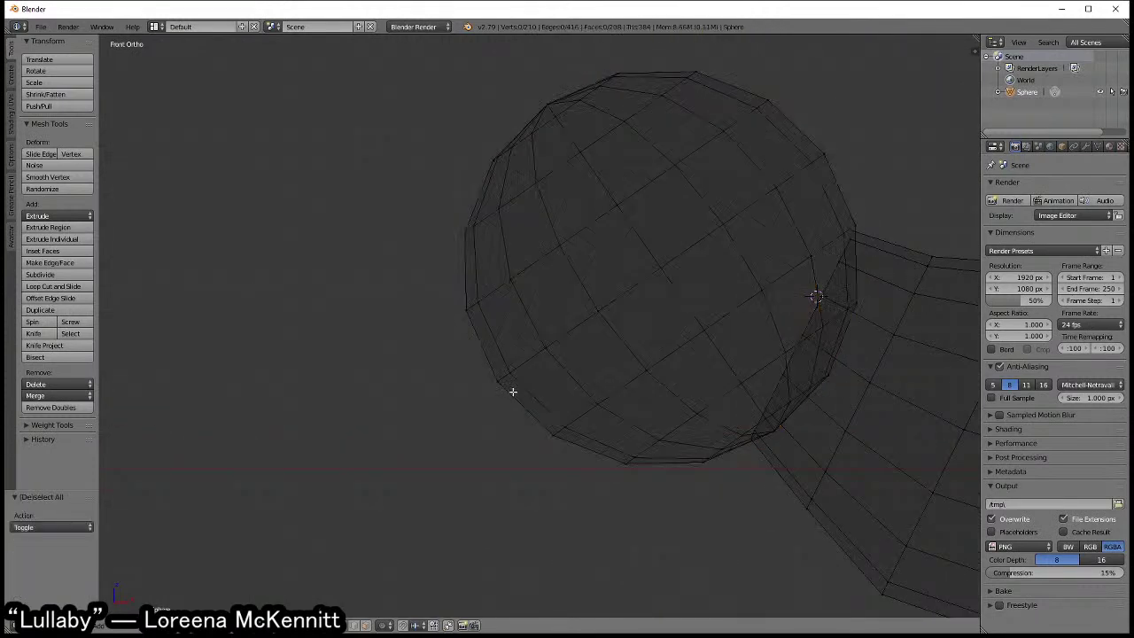
pyautogui.hotkey('ctrl', 'Tab')
pyautogui.click(502, 443)
pyautogui.rightClick(531, 403)
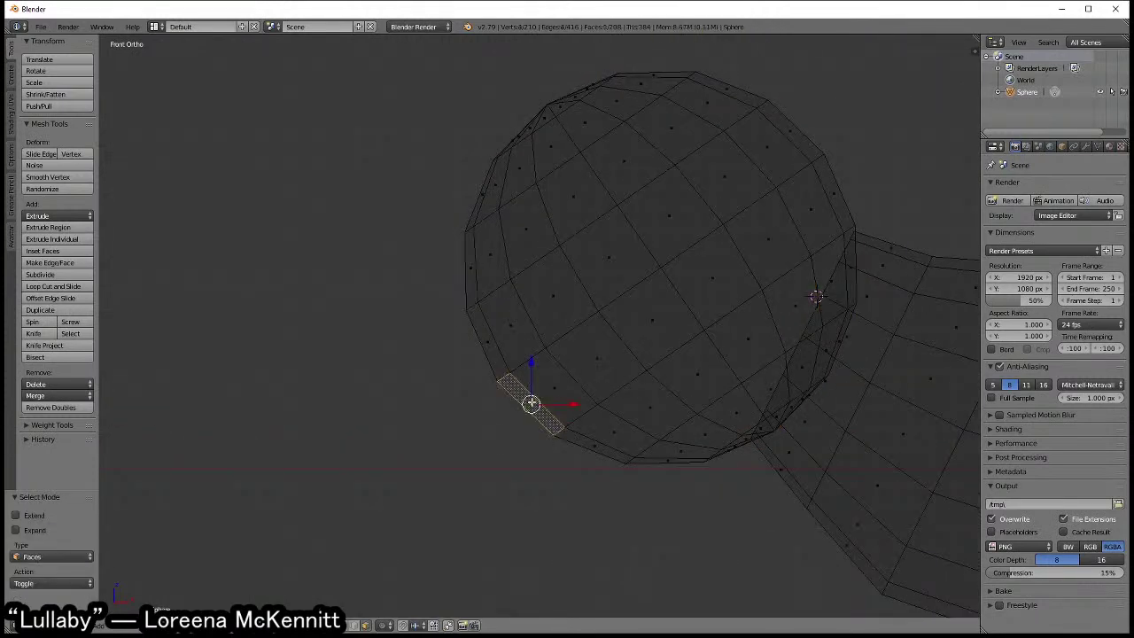
pyautogui.press('c')
pyautogui.scroll(3, 487, 398)
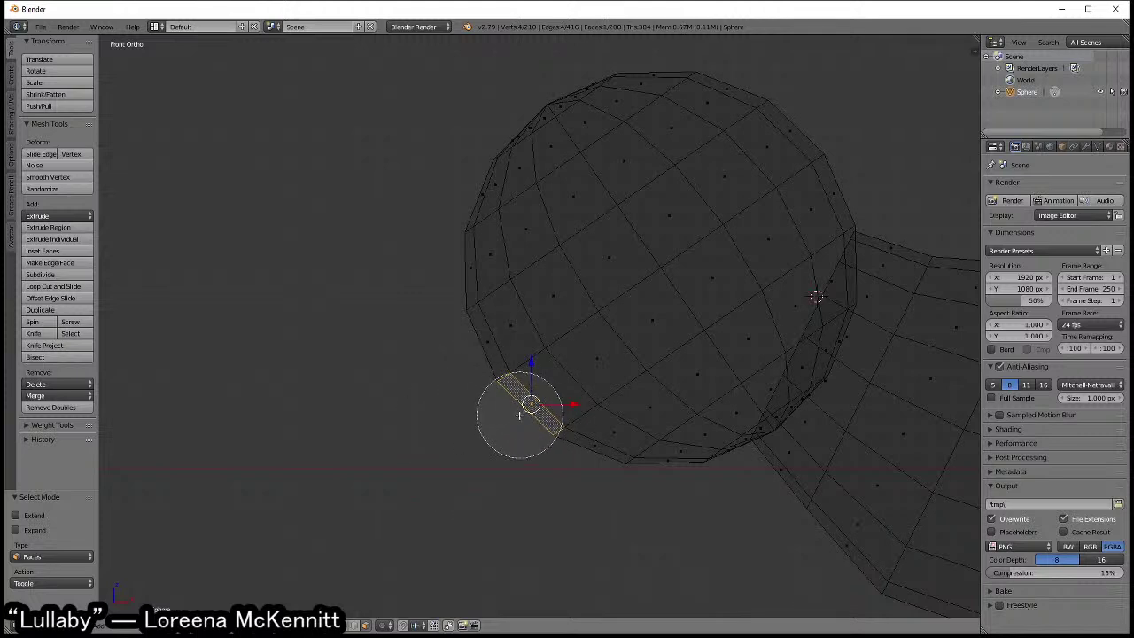
pyautogui.scroll(2, 535, 404)
pyautogui.moveTo(530, 403); pyautogui.dragTo(525, 410)
pyautogui.rightClick(525, 410)
# - Try extruding the selected faces, inspect the result in solid shading, then undo it
pyautogui.press('e')
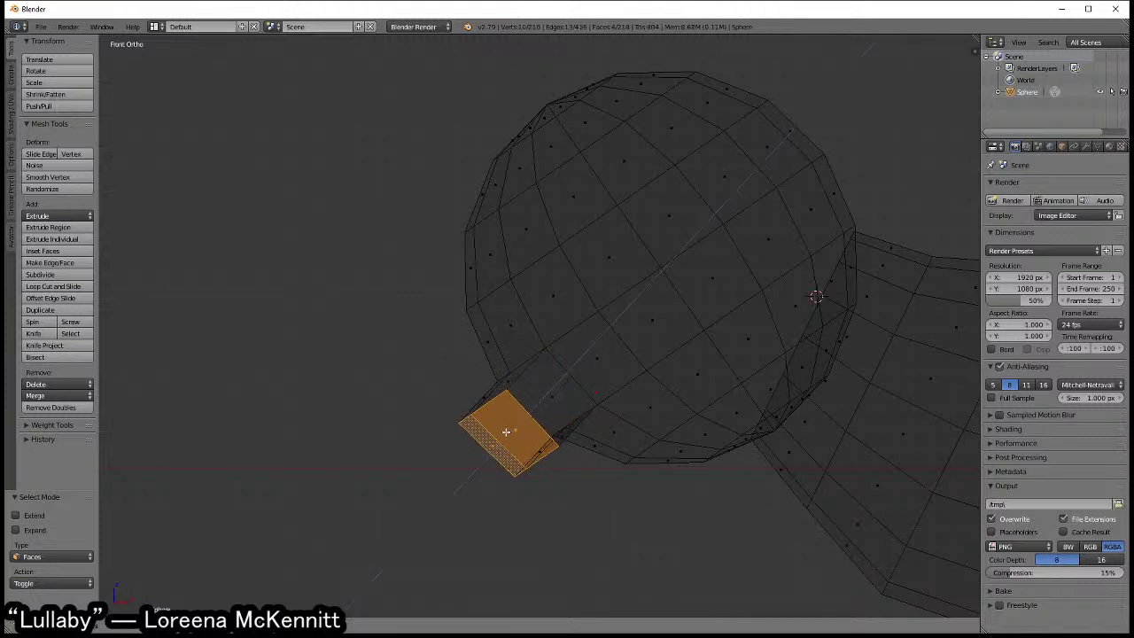
pyautogui.click(496, 446)
pyautogui.press('z')
pyautogui.click(519, 432)
pyautogui.moveTo(519, 432); pyautogui.dragTo(603, 440, button='middle')
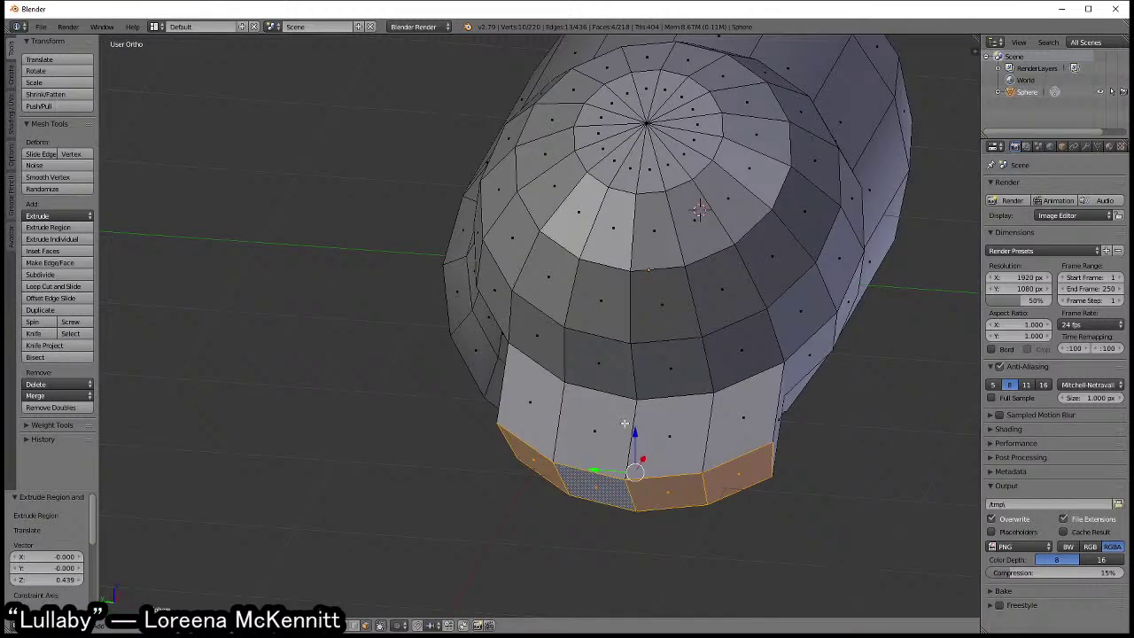
pyautogui.hotkey('ctrl', 'z')
# - Extrude a single face on the sphere's underside about 0.392 into a small block
pyautogui.rightClick(623, 391)
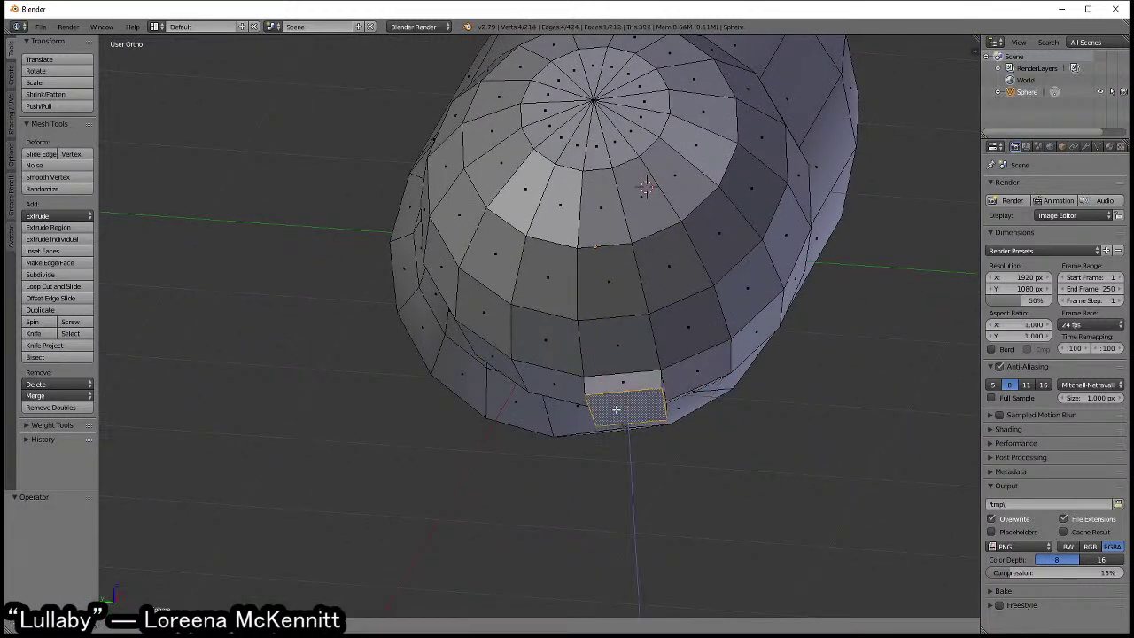
pyautogui.press('e')
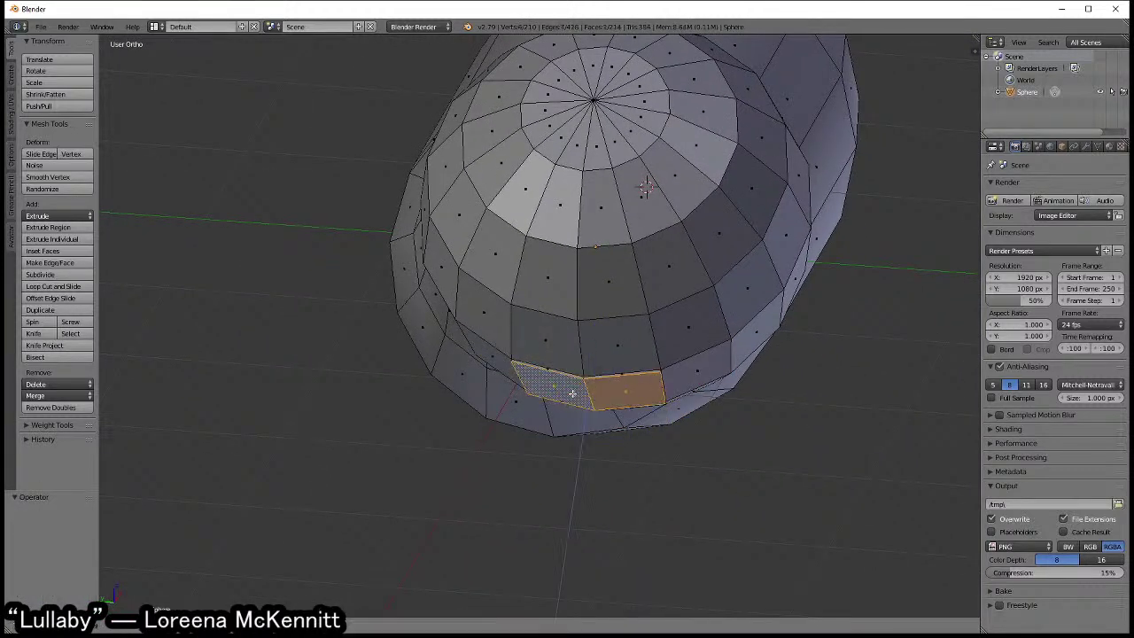
pyautogui.click(567, 456)
pyautogui.moveTo(566, 456)
pyautogui.mouseDown(button='middle')
pyautogui.moveTo(623, 376)
pyautogui.moveTo(604, 402)
pyautogui.mouseUp(button='middle')
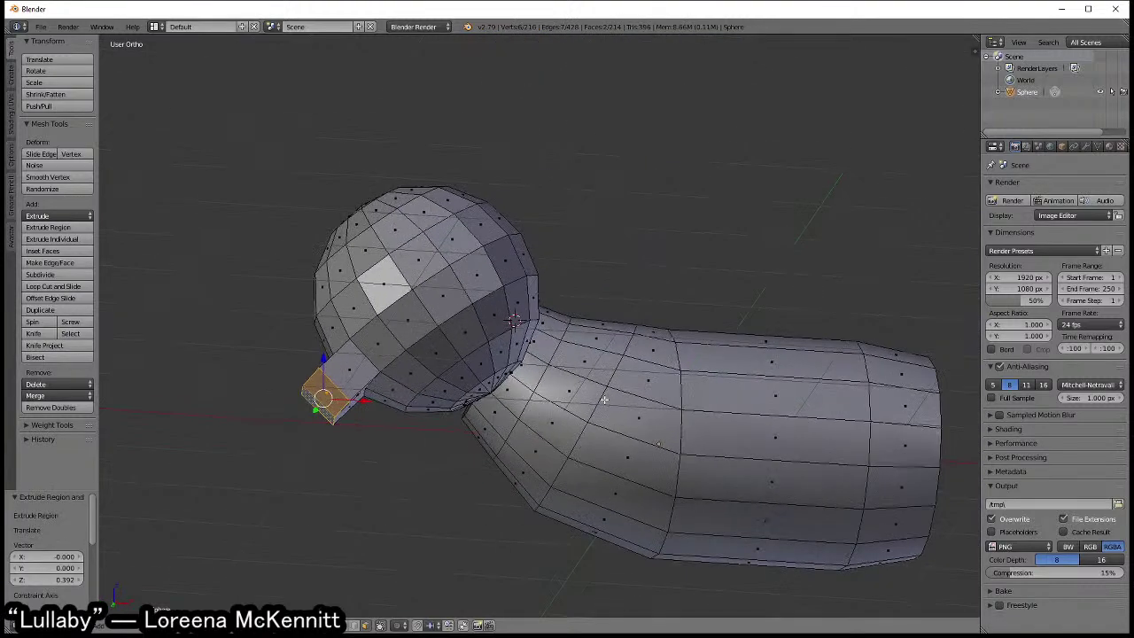
pyautogui.moveTo(536, 401)
pyautogui.mouseDown(button='middle')
pyautogui.moveTo(590, 360)
pyautogui.moveTo(565, 350)
pyautogui.mouseUp(button='middle')
# - Select the connected sphere part and separate it into its own object, Sphere.001
pyautogui.press('l')
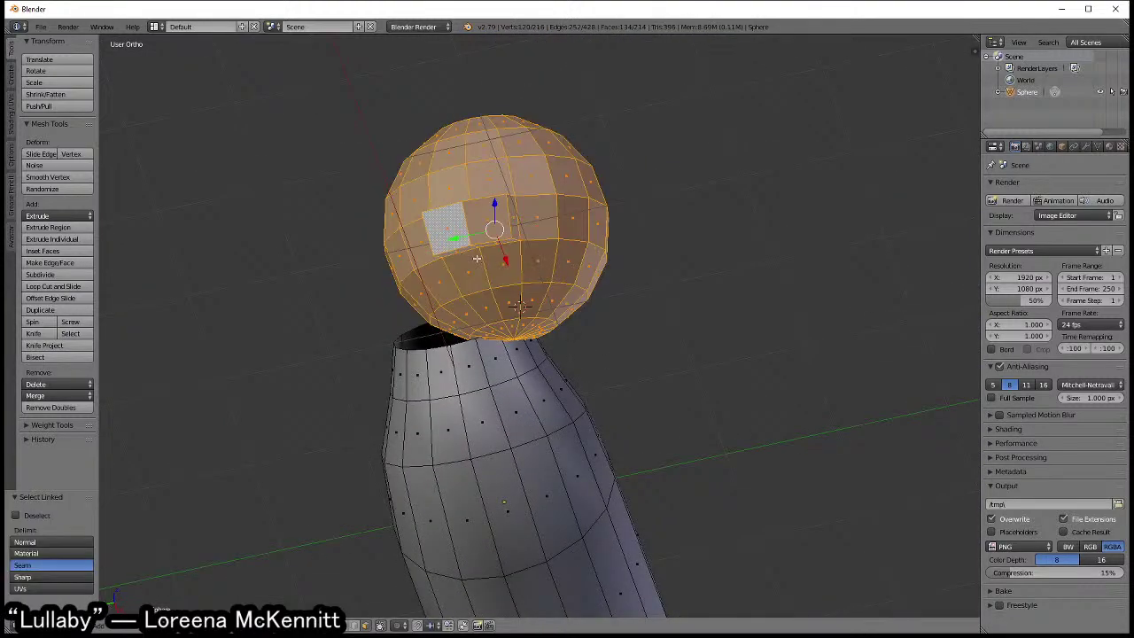
pyautogui.press('n')
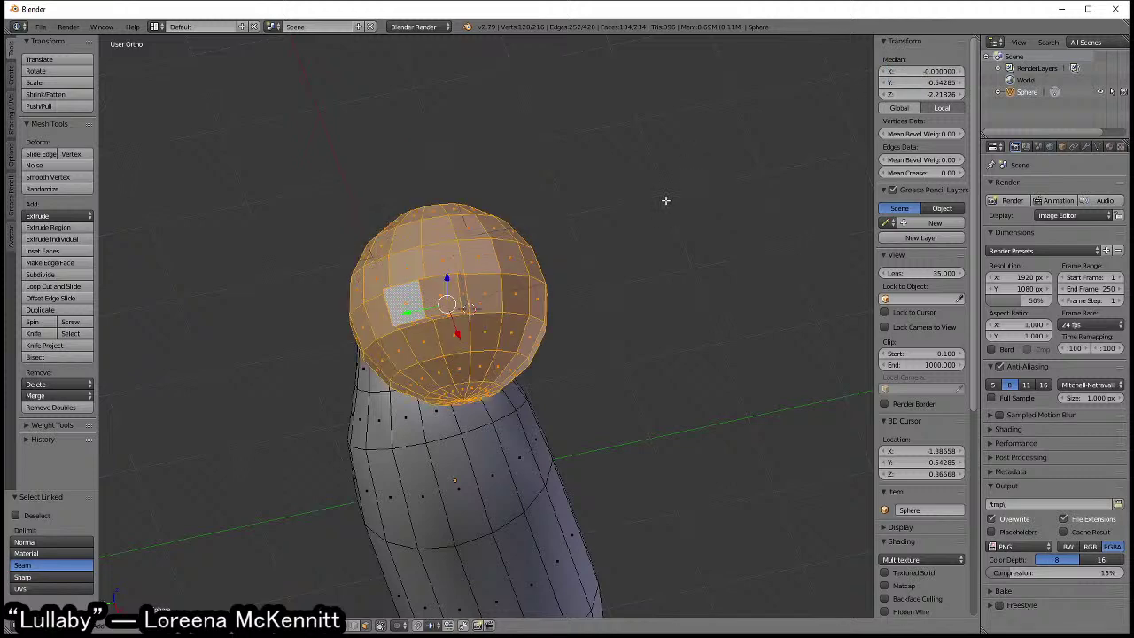
pyautogui.moveTo(558, 303)
pyautogui.mouseDown(button='middle')
pyautogui.moveTo(646, 309)
pyautogui.moveTo(526, 324)
pyautogui.moveTo(575, 398)
pyautogui.moveTo(686, 423)
pyautogui.mouseUp(button='middle')
pyautogui.press('Tab')
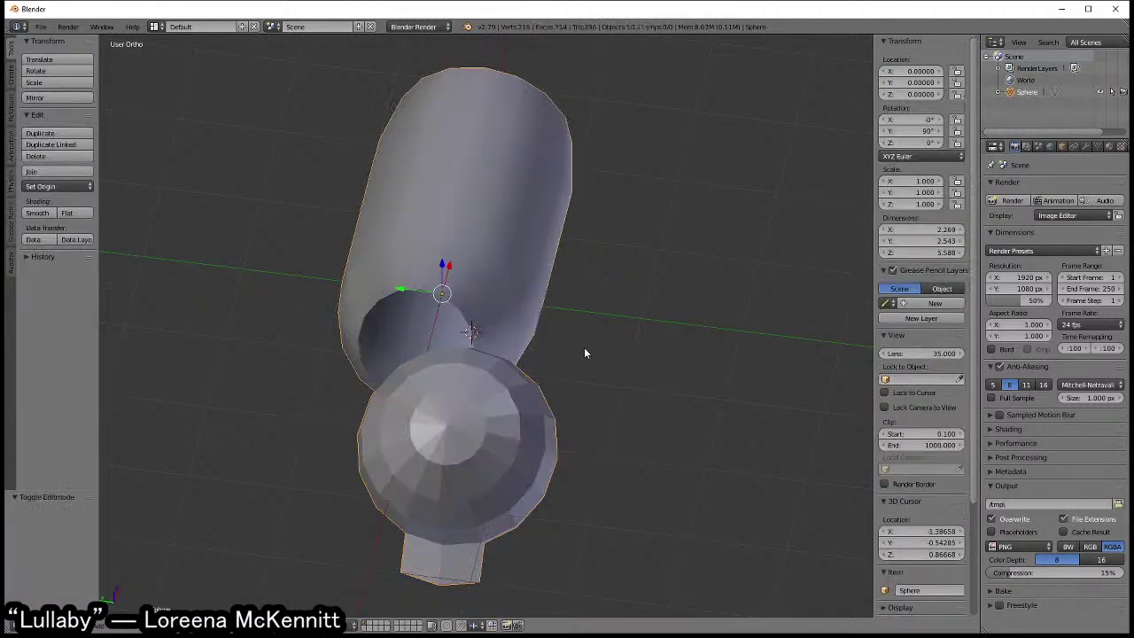
pyautogui.press('Tab')
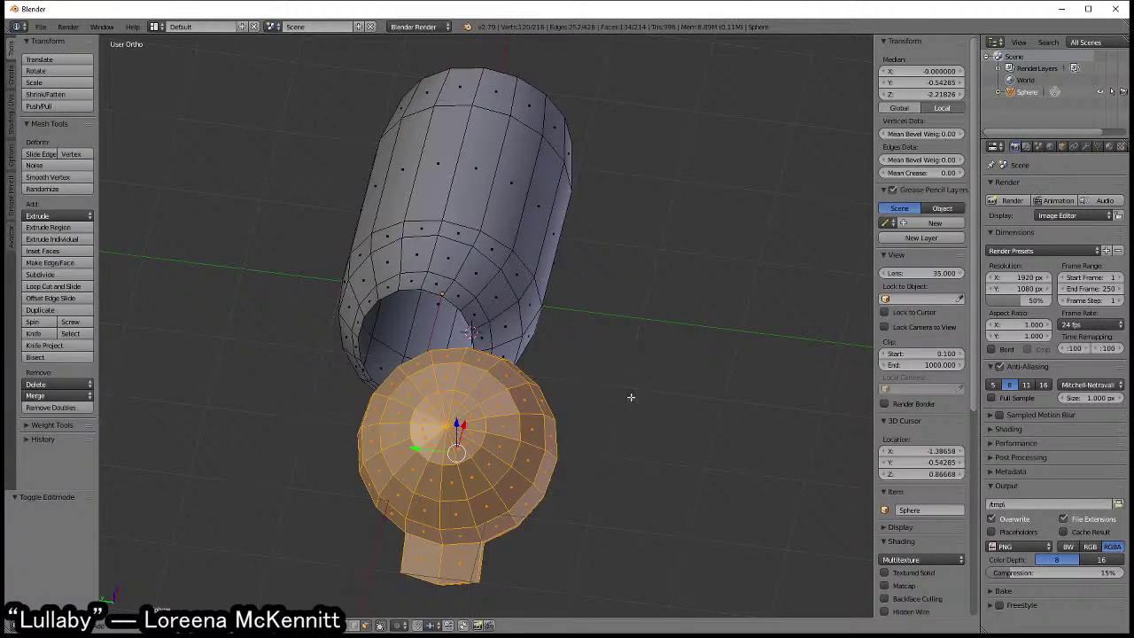
pyautogui.press('p')
pyautogui.click(541, 421)
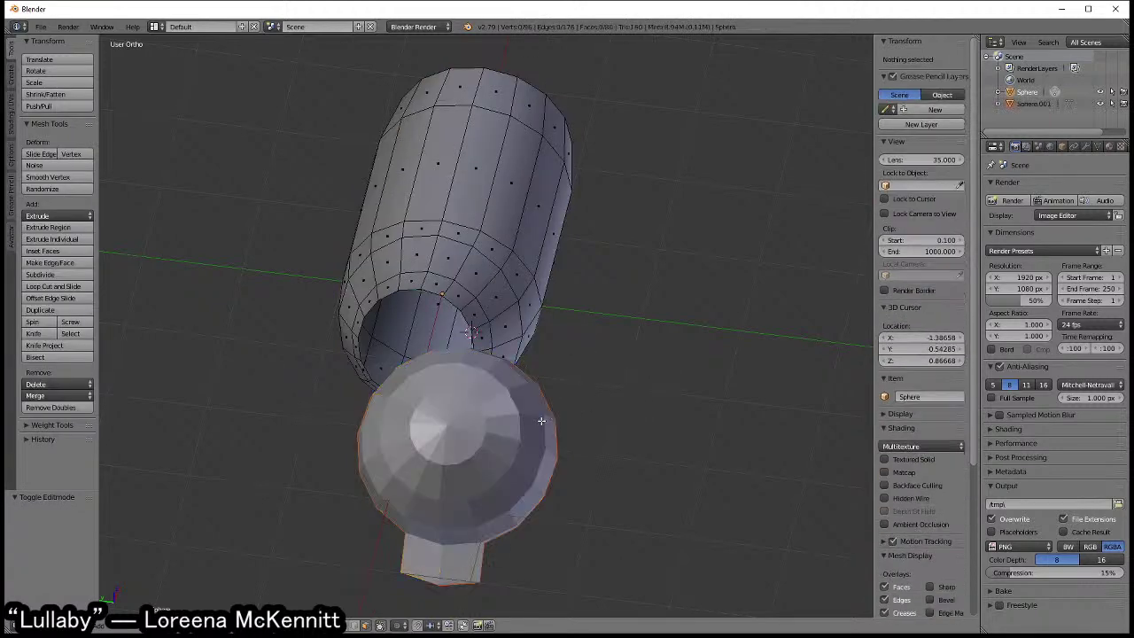
# - Check Sphere.001's mesh with everything selected in top view, then select the cylinder body
pyautogui.press('Tab')
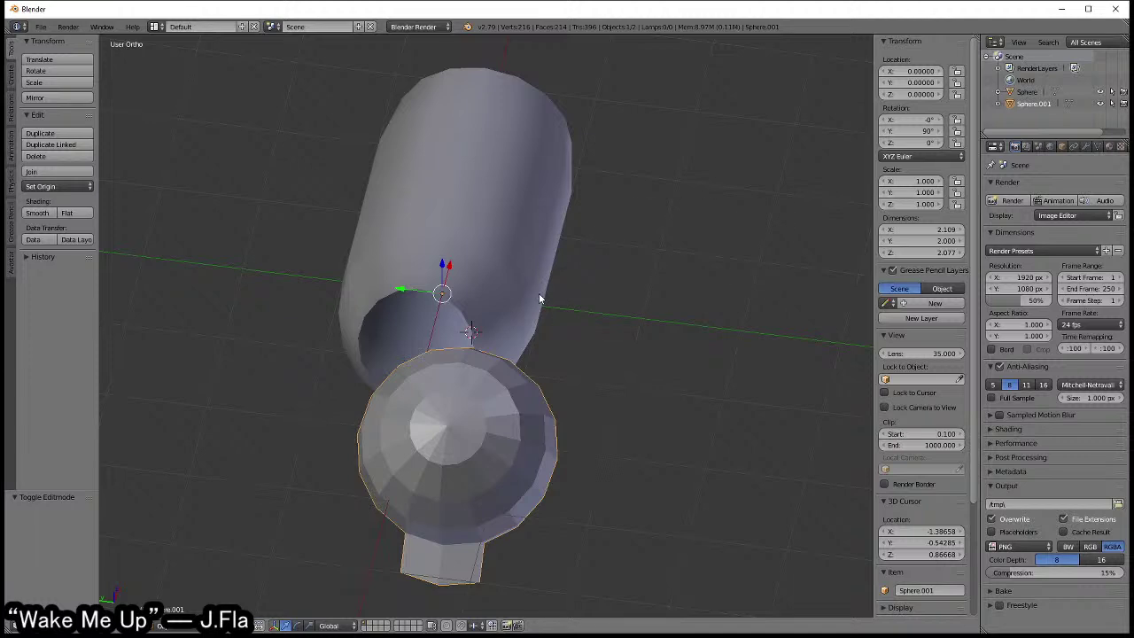
pyautogui.press('Tab')
pyautogui.press('a')
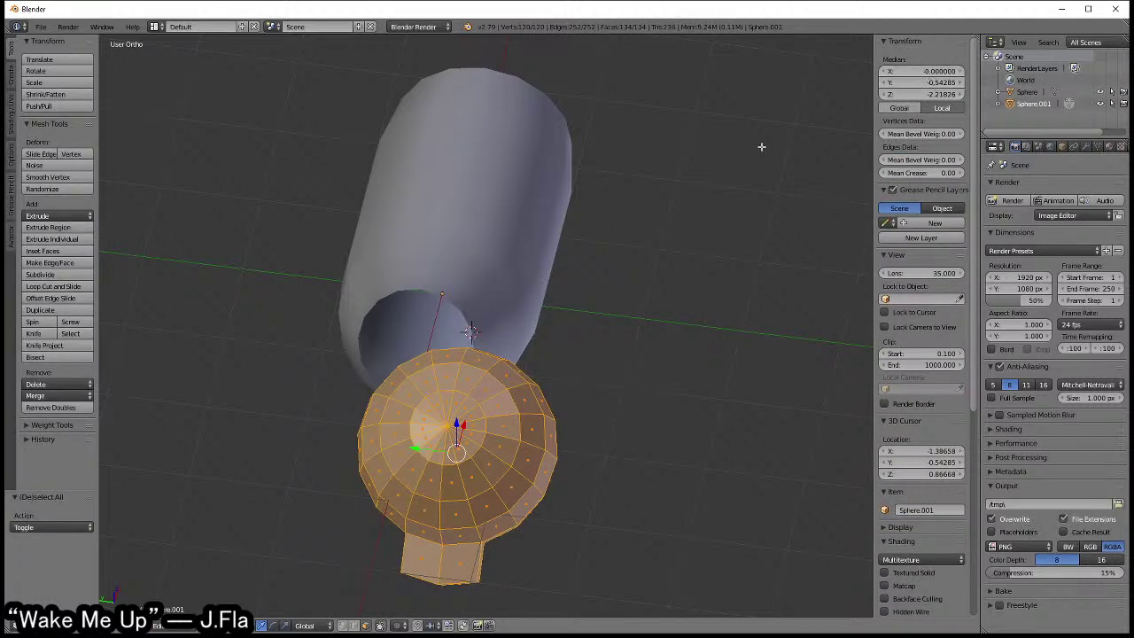
pyautogui.scroll(-3, 558, 342)
pyautogui.press('KP_7')
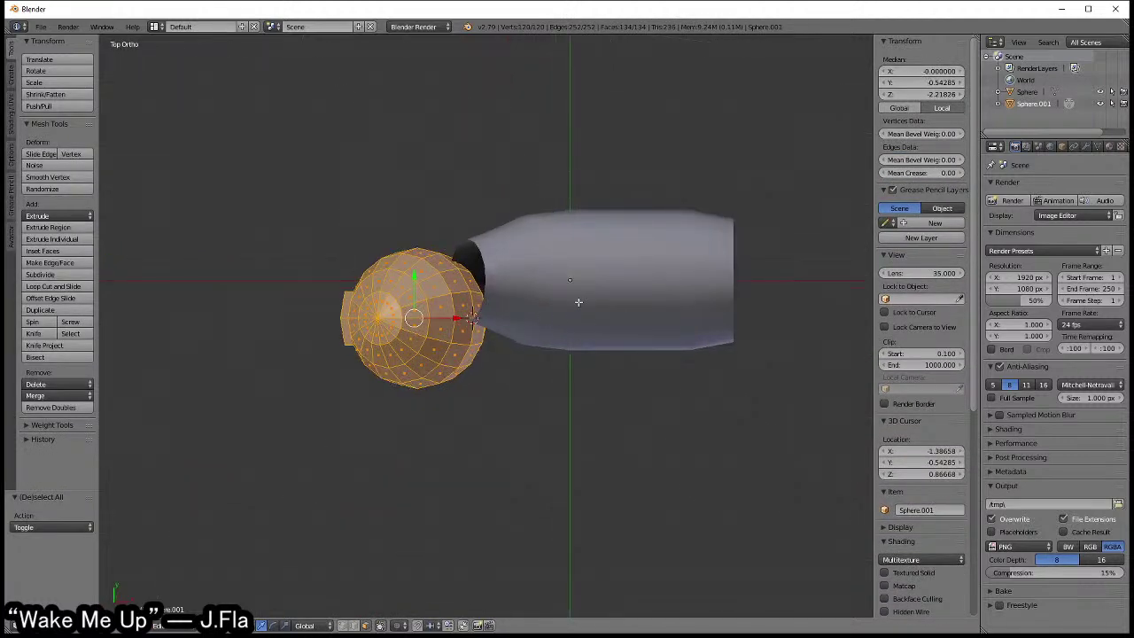
pyautogui.press('Tab')
pyautogui.rightClick(552, 289)
pyautogui.press('Tab')
# - Select the head object and move it above the cylinder's end
pyautogui.click(716, 259)
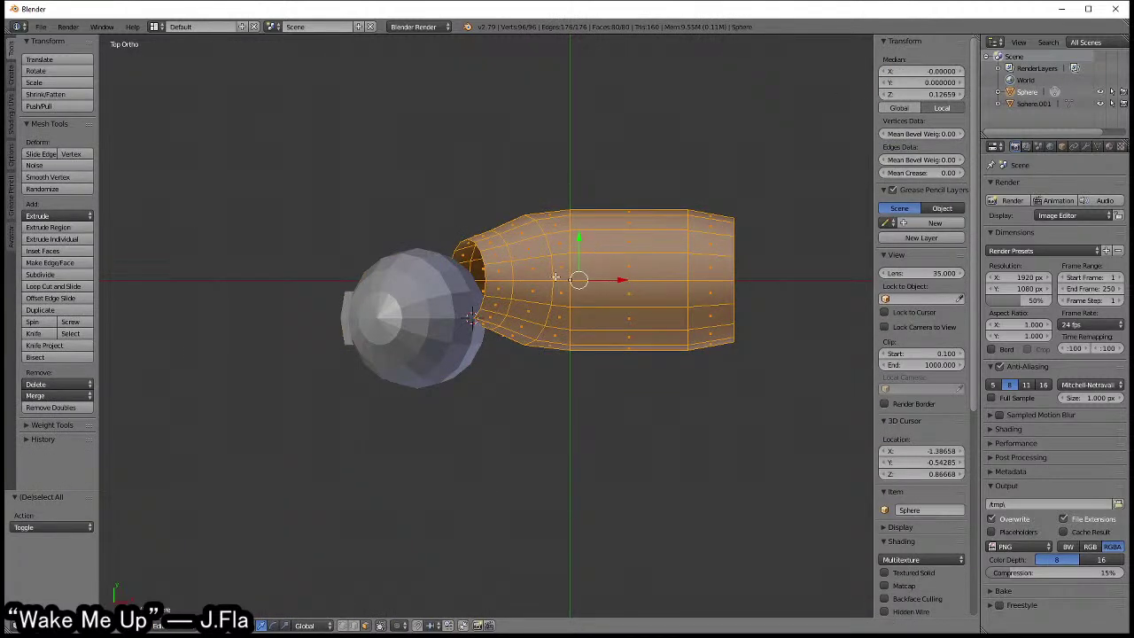
pyautogui.moveTo(555, 278); pyautogui.dragTo(629, 309, button='middle')
pyautogui.press('Tab')
pyautogui.rightClick(571, 338)
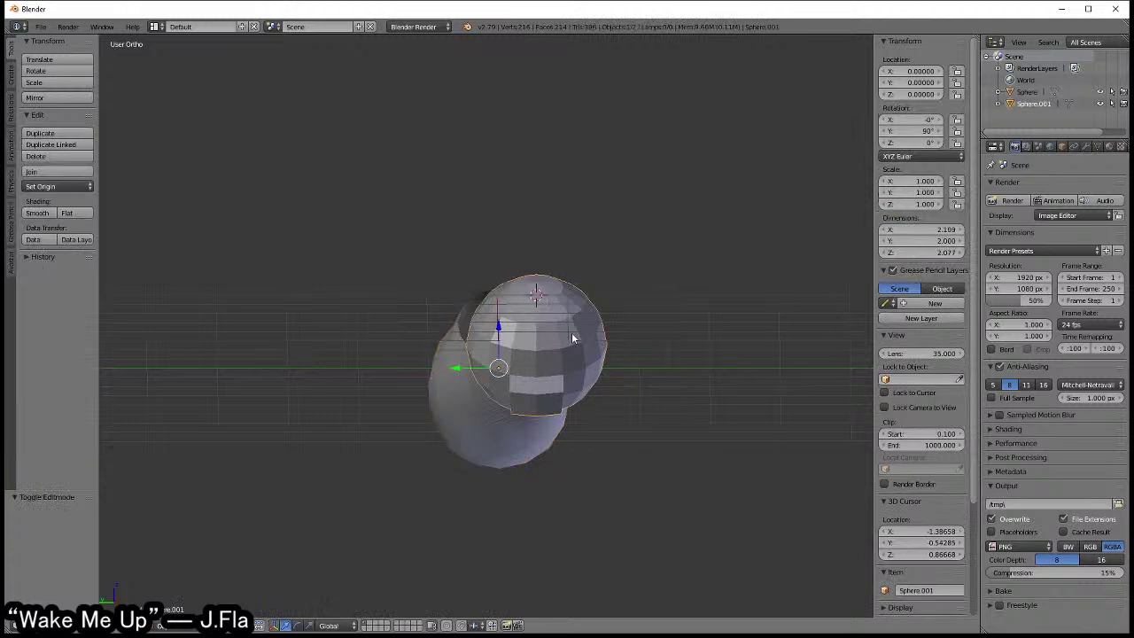
pyautogui.press('g')
pyautogui.click(565, 333)
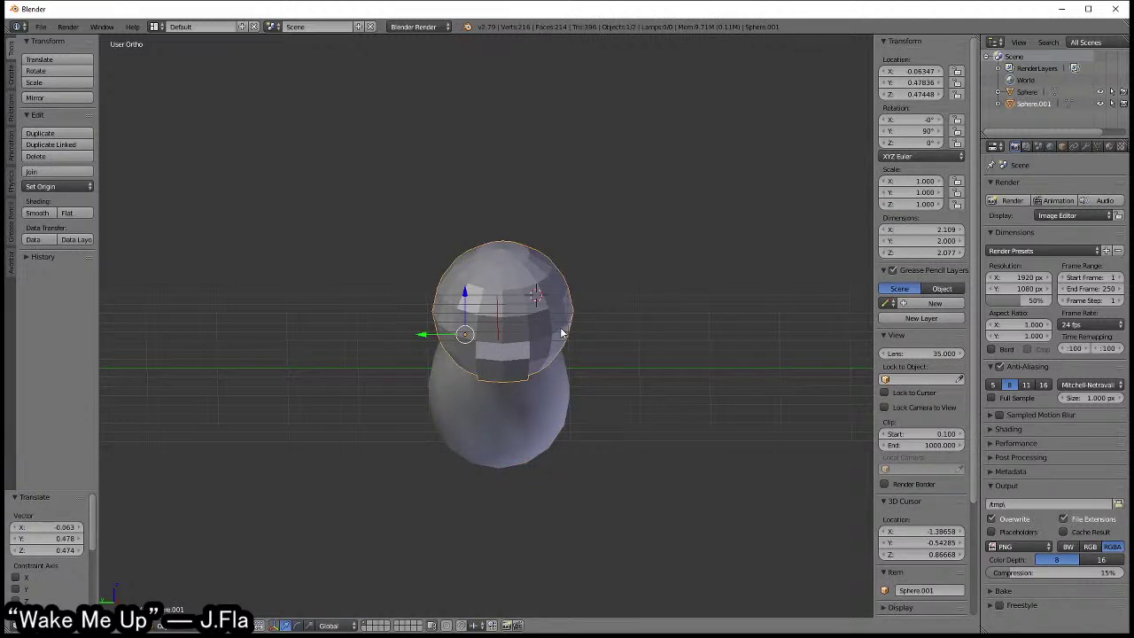
# - Nudge the head into place from the right view in wireframe, then return to solid shading
pyautogui.press('KP_3')
pyautogui.scroll(4, 485, 337)
pyautogui.press('z')
pyautogui.scroll(1, 522, 328)
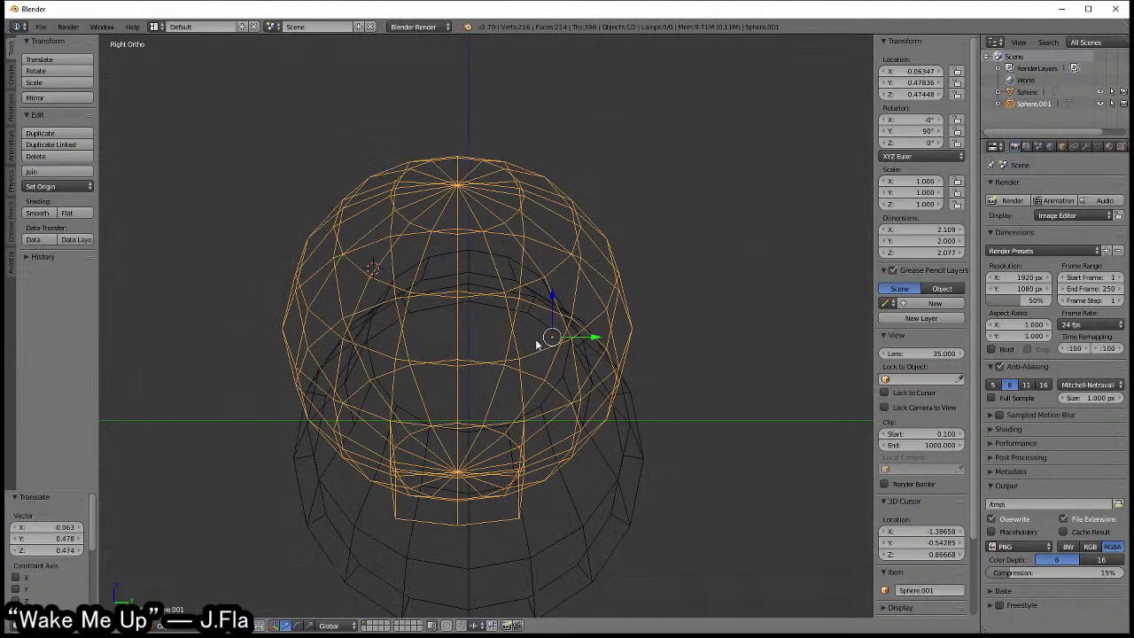
pyautogui.press('g')
pyautogui.click(548, 339)
pyautogui.moveTo(482, 332); pyautogui.dragTo(522, 314, button='middle')
pyautogui.press('z')
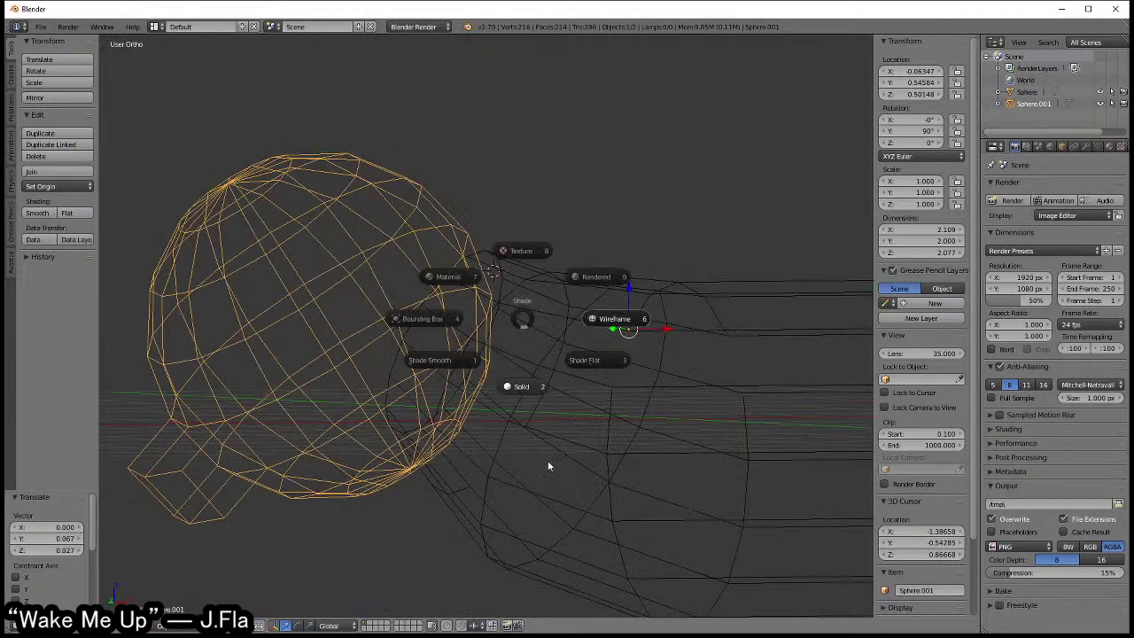
pyautogui.click(547, 460)
# - Adjust the head along Z onto the neck end, to about X 0.065, Y 0.546, Z 0.742
pyautogui.press('g')
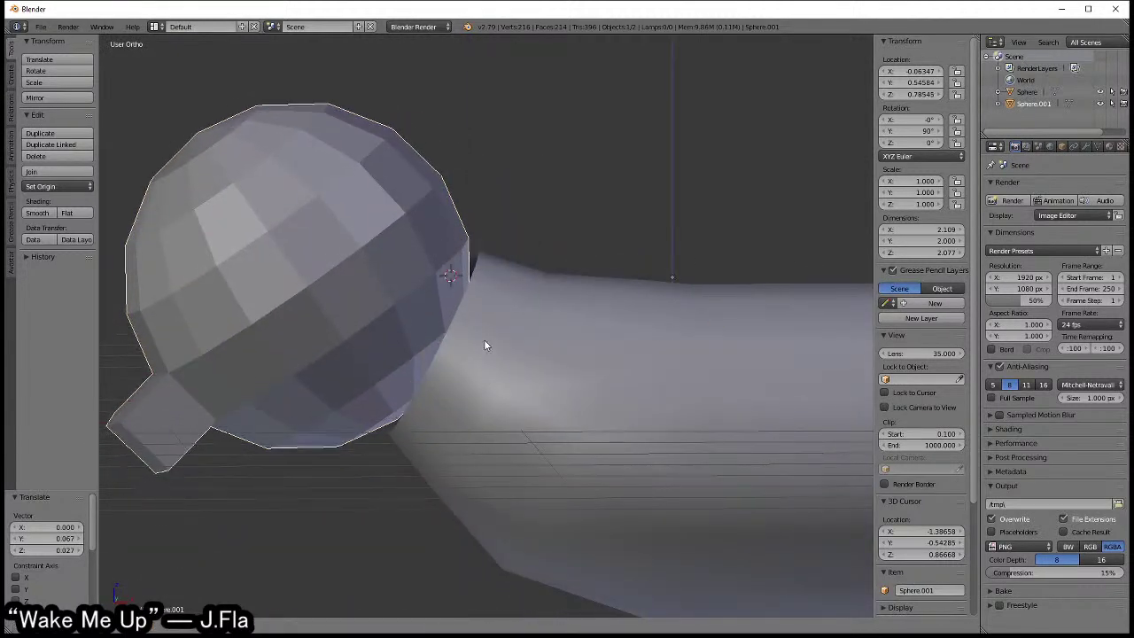
pyautogui.press('z')
pyautogui.click(531, 347)
pyautogui.press('g')
pyautogui.press('z')
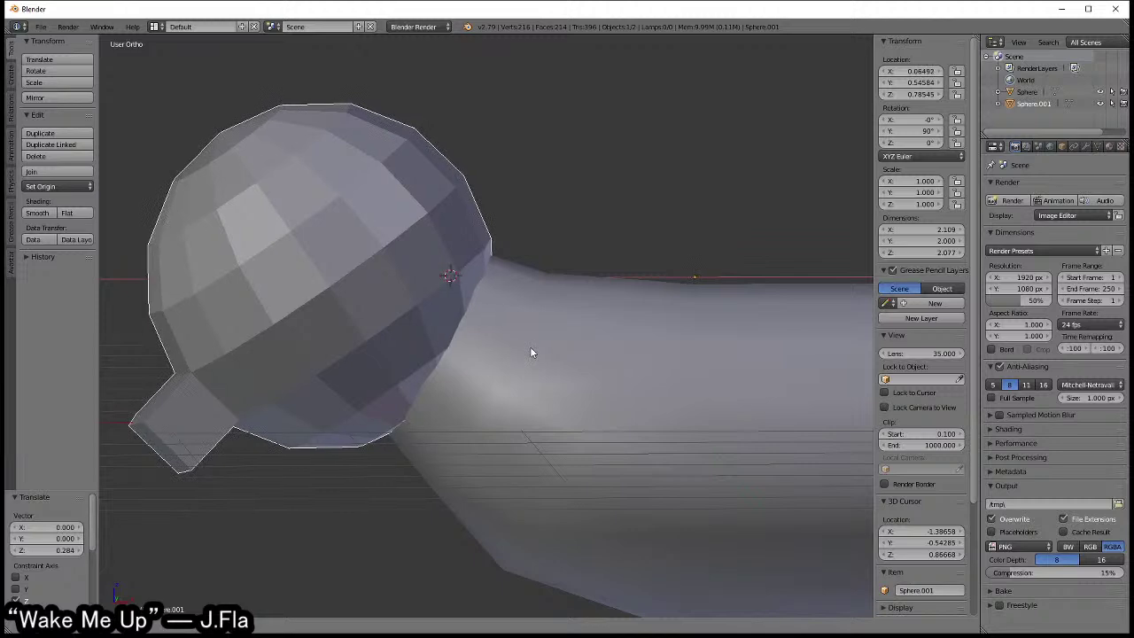
pyautogui.click(531, 350)
# - Check the head's placement from the right and front views, then enter Edit Mode
pyautogui.scroll(-2, 608, 390)
pyautogui.press('Tab')
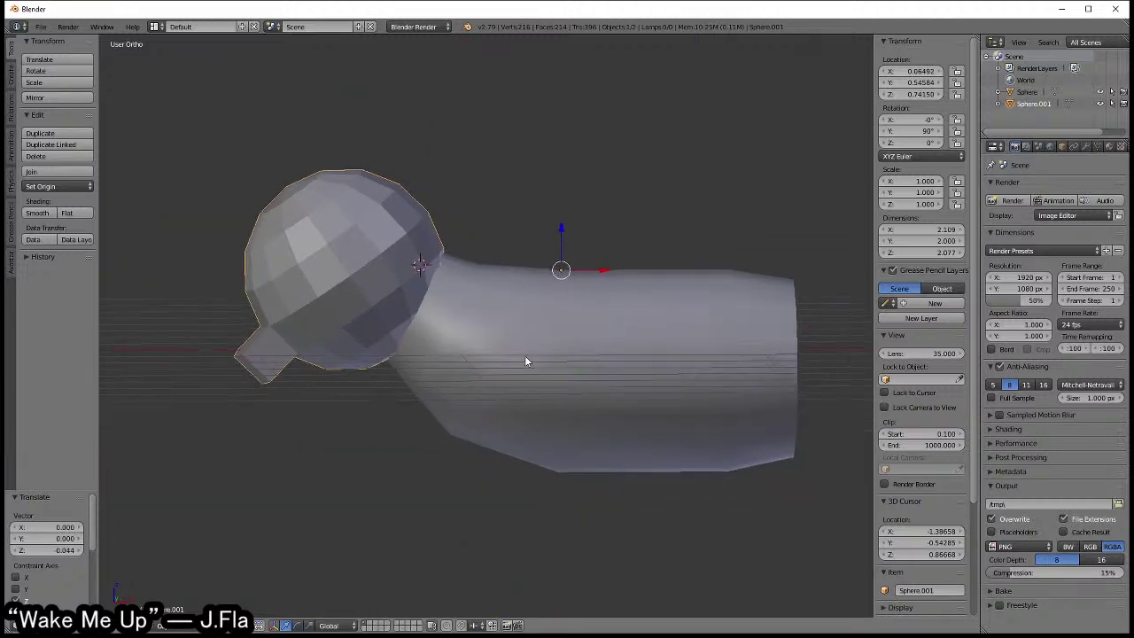
pyautogui.moveTo(524, 356); pyautogui.dragTo(507, 371, button='middle')
pyautogui.press('KP_3')
pyautogui.press('KP_1')
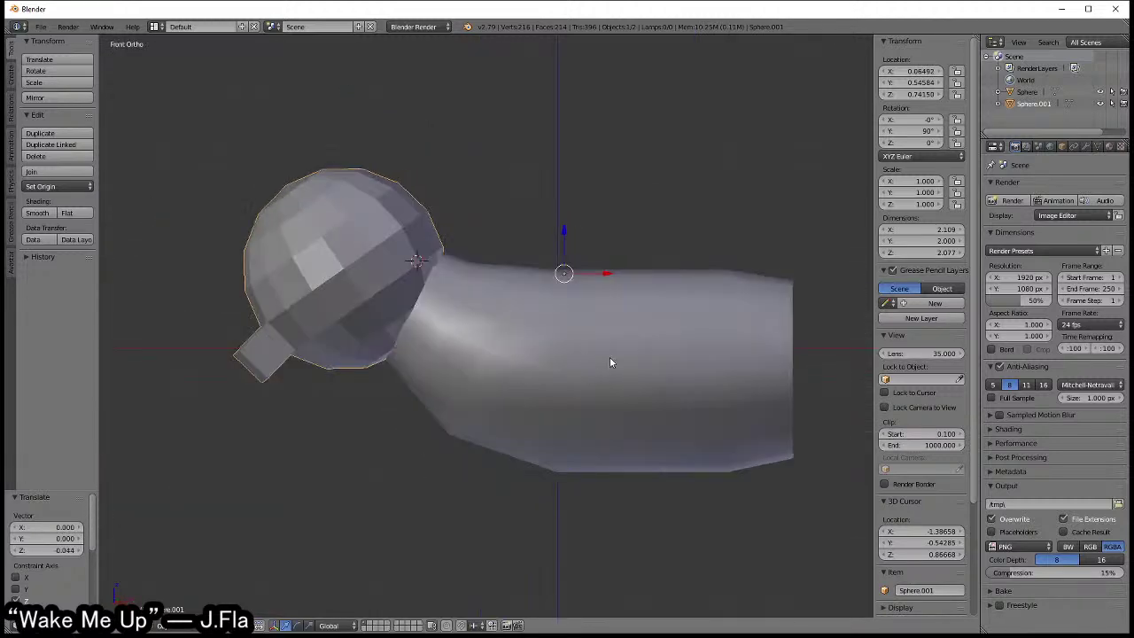
pyautogui.scroll(2, 526, 379)
pyautogui.press('Tab')
pyautogui.moveTo(436, 383)
pyautogui.mouseDown(button='middle')
pyautogui.moveTo(506, 384)
pyautogui.moveTo(614, 233)
pyautogui.mouseUp(button='middle')
# - Add a Subdivision Surface modifier to the Sphere.001 head
pyautogui.scroll(3, 620, 354)
pyautogui.press('Tab')
pyautogui.click(1086, 146)
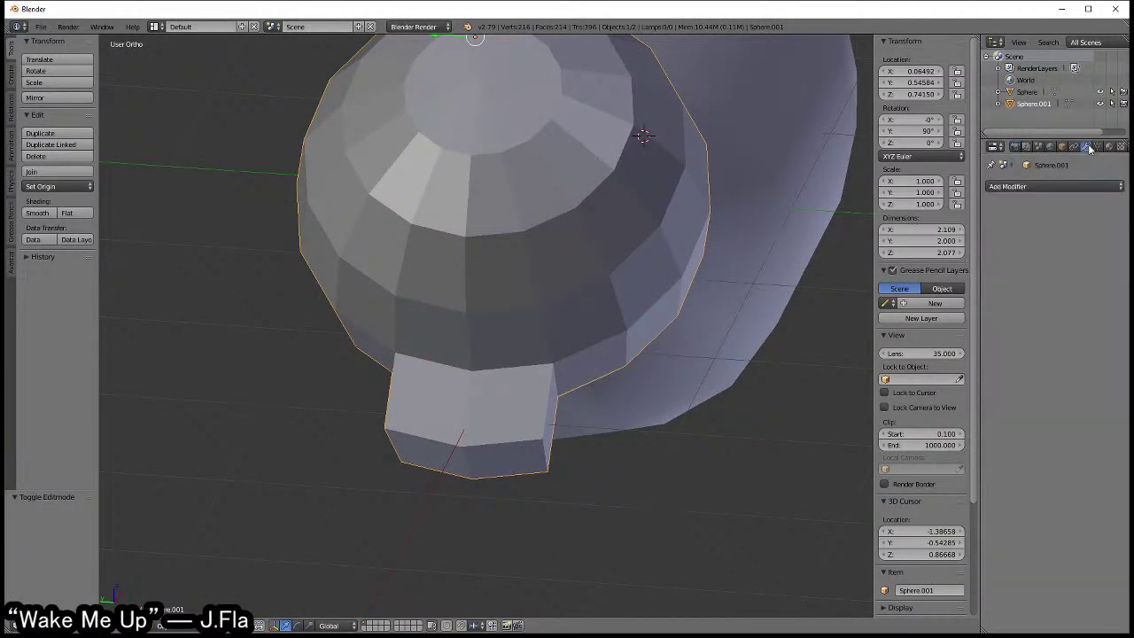
pyautogui.click(1033, 186)
pyautogui.click(903, 387)
# - Enter Edit Mode on the head, adjust the modifier's cage display, and switch to vertex select
pyautogui.moveTo(831, 388); pyautogui.dragTo(478, 315, button='middle')
pyautogui.press('Tab')
pyautogui.click(510, 327)
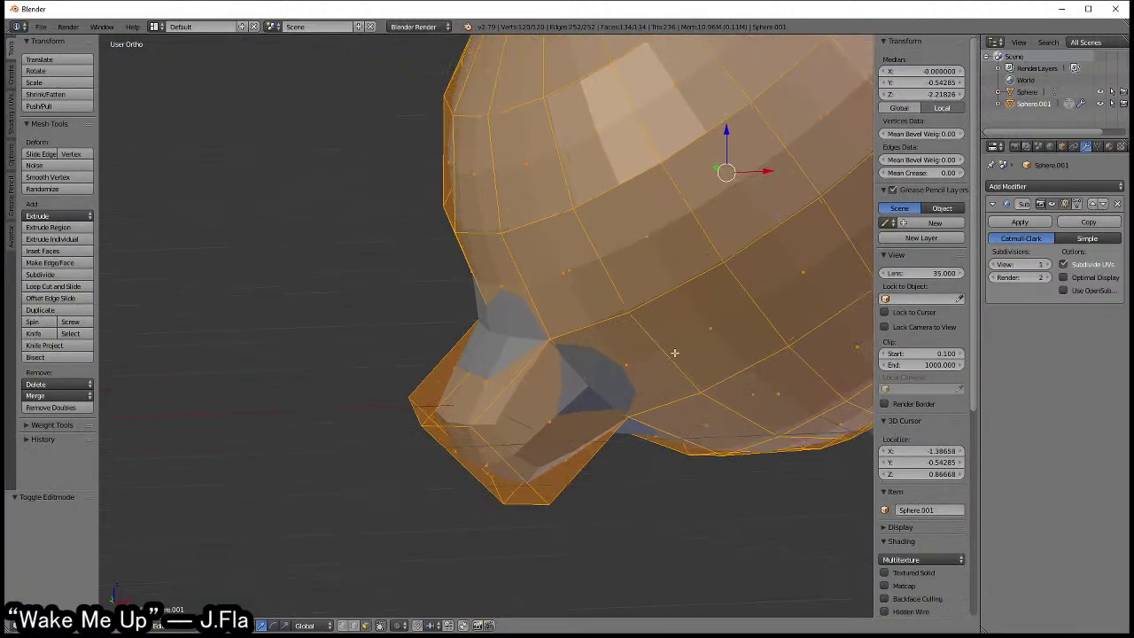
pyautogui.click(1063, 206)
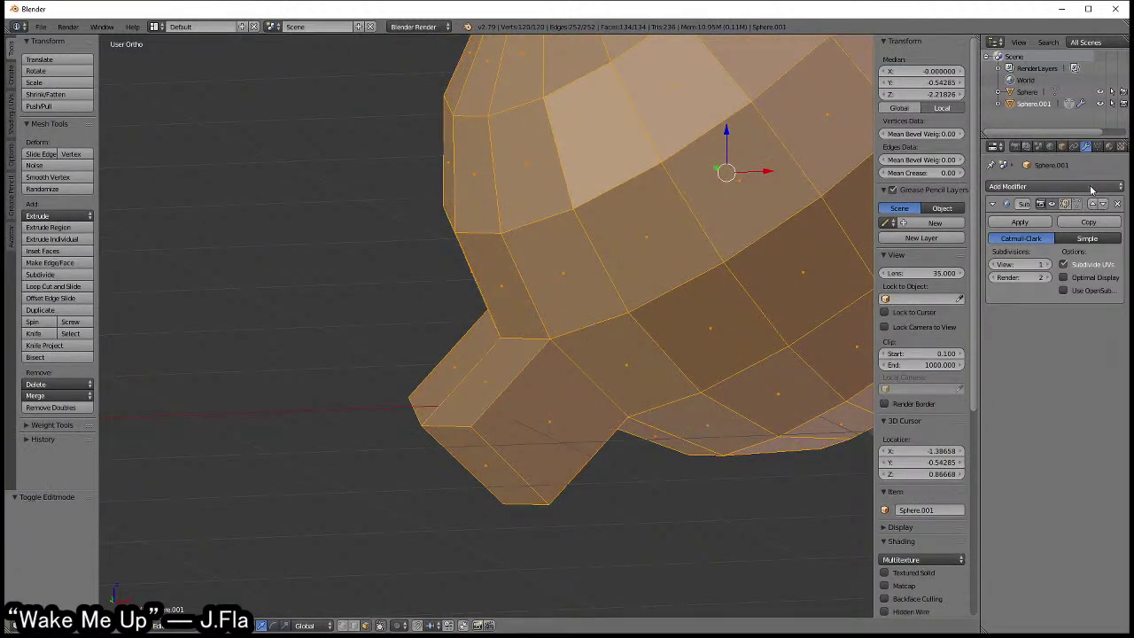
pyautogui.click(1069, 206)
pyautogui.moveTo(620, 346); pyautogui.dragTo(538, 336, button='middle')
pyautogui.press('Tab')
pyautogui.press('Tab')
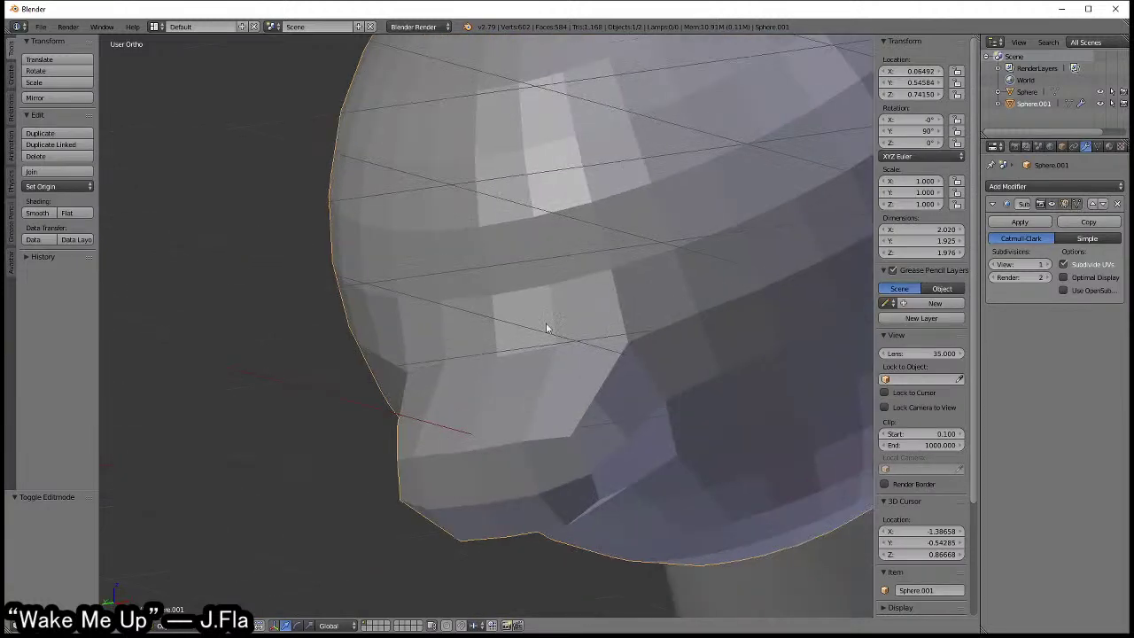
pyautogui.press('a')
pyautogui.hotkey('ctrl', 'Tab')
pyautogui.click(474, 292)
# - Slide two vertices at the snout's edge along their edges
pyautogui.moveTo(476, 329); pyautogui.dragTo(498, 355, button='middle')
pyautogui.rightClick(499, 354)
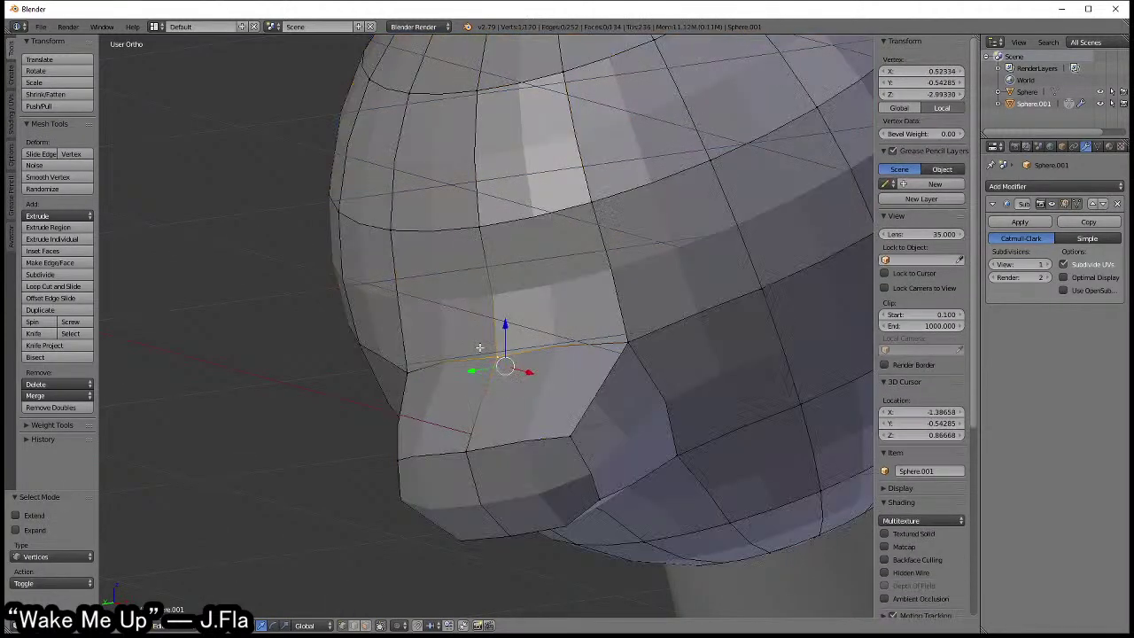
pyautogui.hotkey('shift', 'v')
pyautogui.click(494, 299)
pyautogui.moveTo(493, 299); pyautogui.dragTo(526, 360, button='middle')
pyautogui.hotkey('shift', 'v')
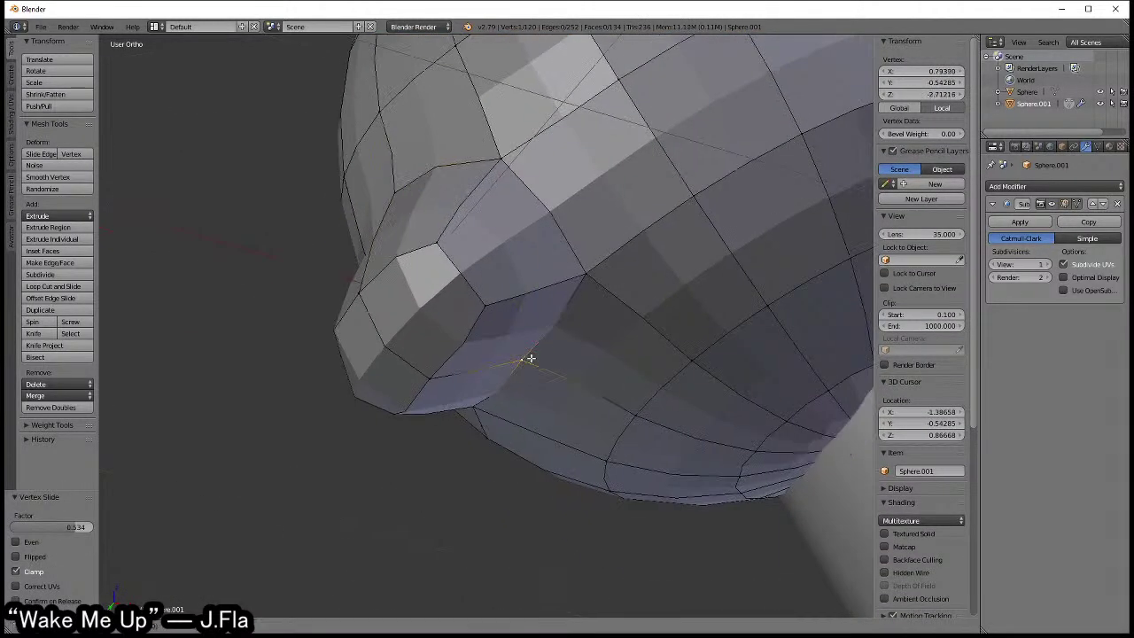
pyautogui.click(608, 396)
# - Select the snout's inner edge loop and scale it along Y to 0.732
pyautogui.press('a')
pyautogui.moveTo(461, 304); pyautogui.dragTo(653, 309, button='middle')
pyautogui.rightClick(723, 355)
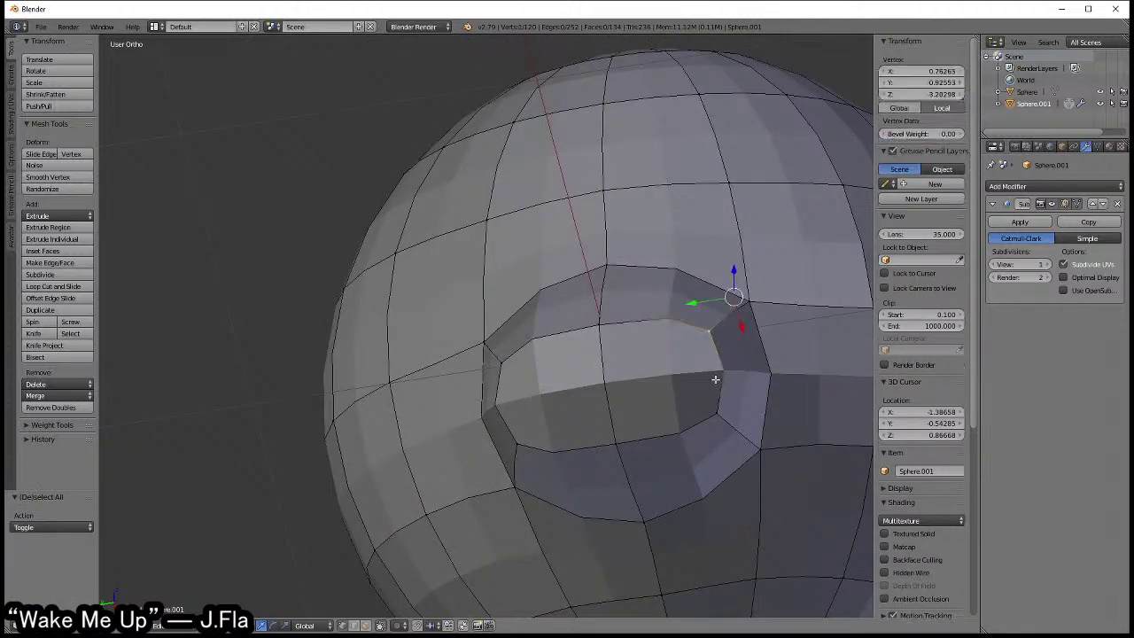
pyautogui.keyDown('alt'); pyautogui.click(719, 365); pyautogui.keyUp('alt')
pyautogui.press('s')
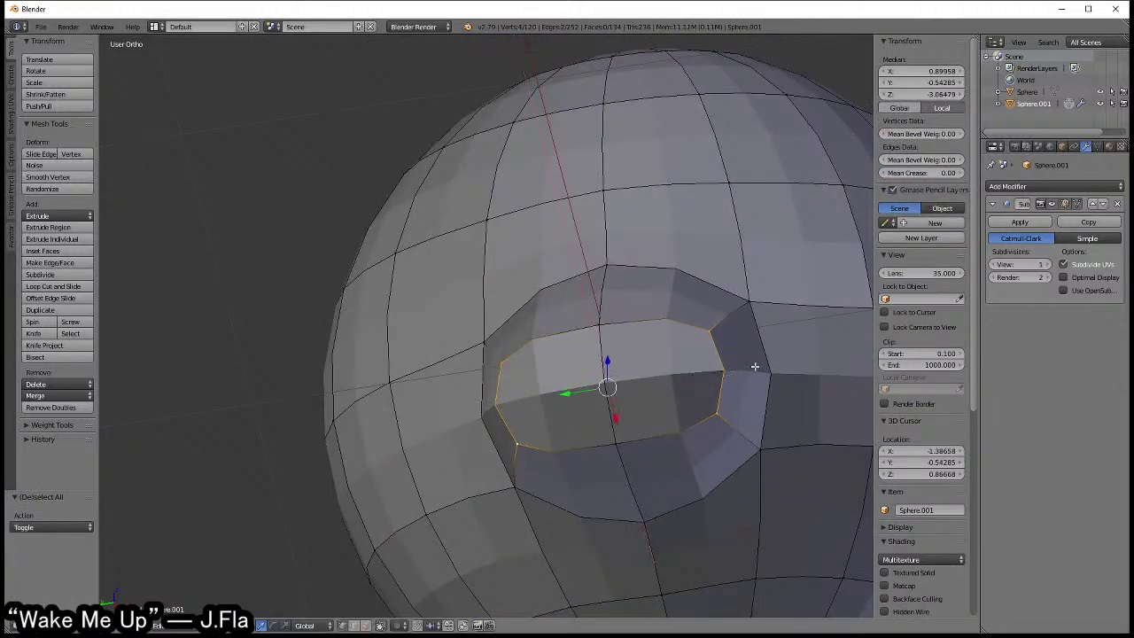
pyautogui.press('y')
pyautogui.click(715, 368)
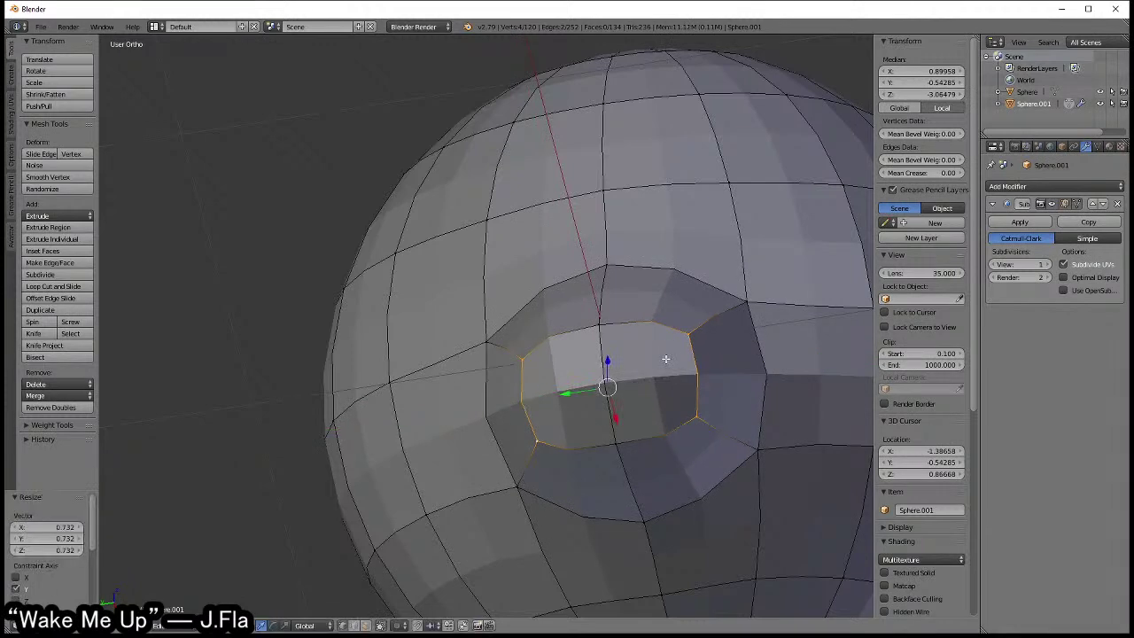
pyautogui.press('KP_3')
pyautogui.press('KP_1')
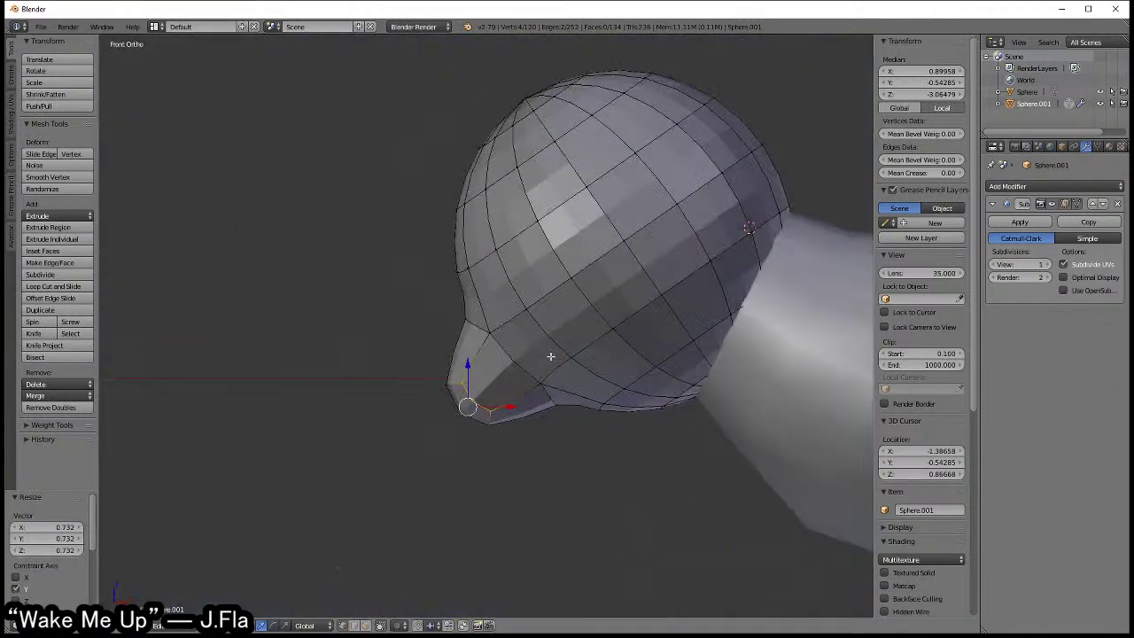
pyautogui.scroll(3, 548, 355)
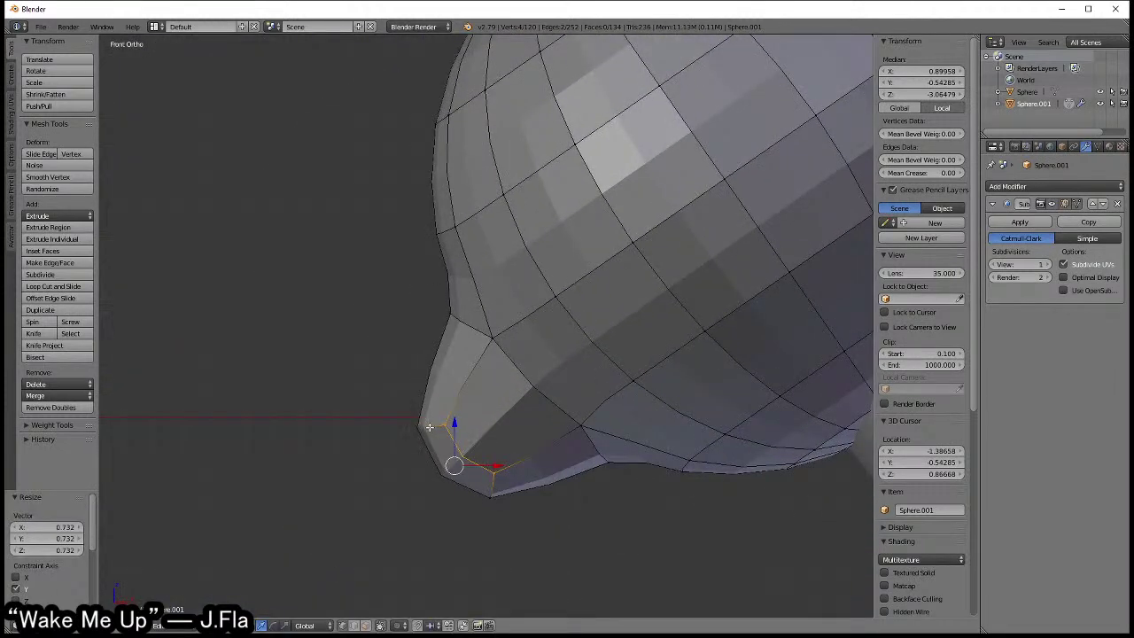
# - Select the snout tip faces and scale them down to taper the muzzle, then exit Edit Mode
pyautogui.hotkey('ctrl', 'Tab')
pyautogui.click(438, 469)
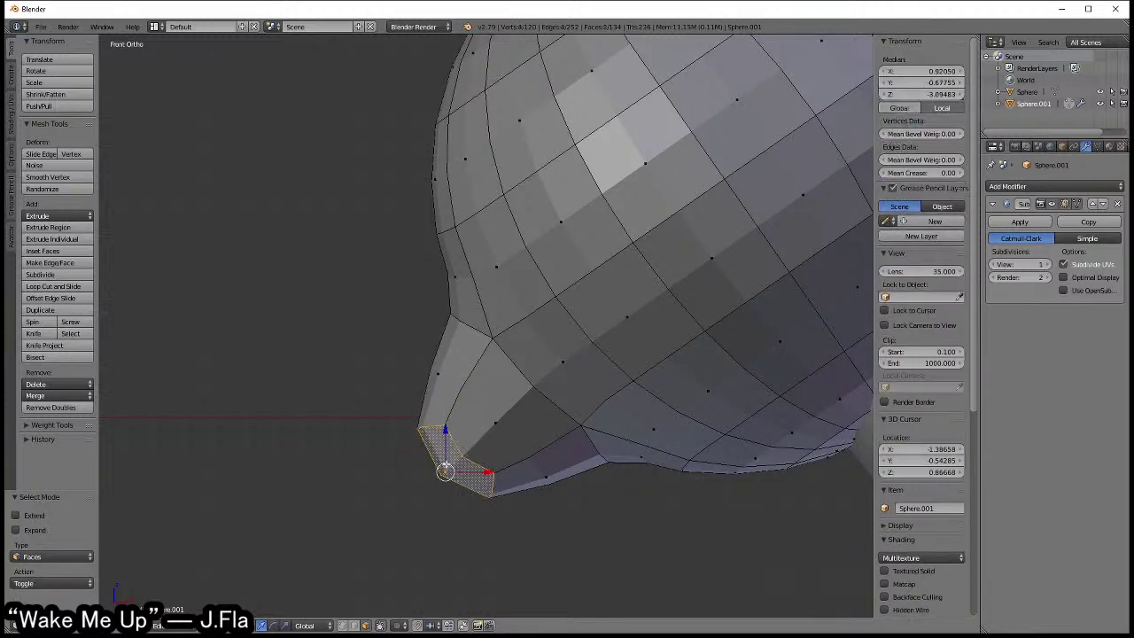
pyautogui.moveTo(437, 470); pyautogui.dragTo(584, 425, button='middle')
pyautogui.keyDown('shift'); pyautogui.click(595, 421); pyautogui.keyUp('shift')
pyautogui.press('s')
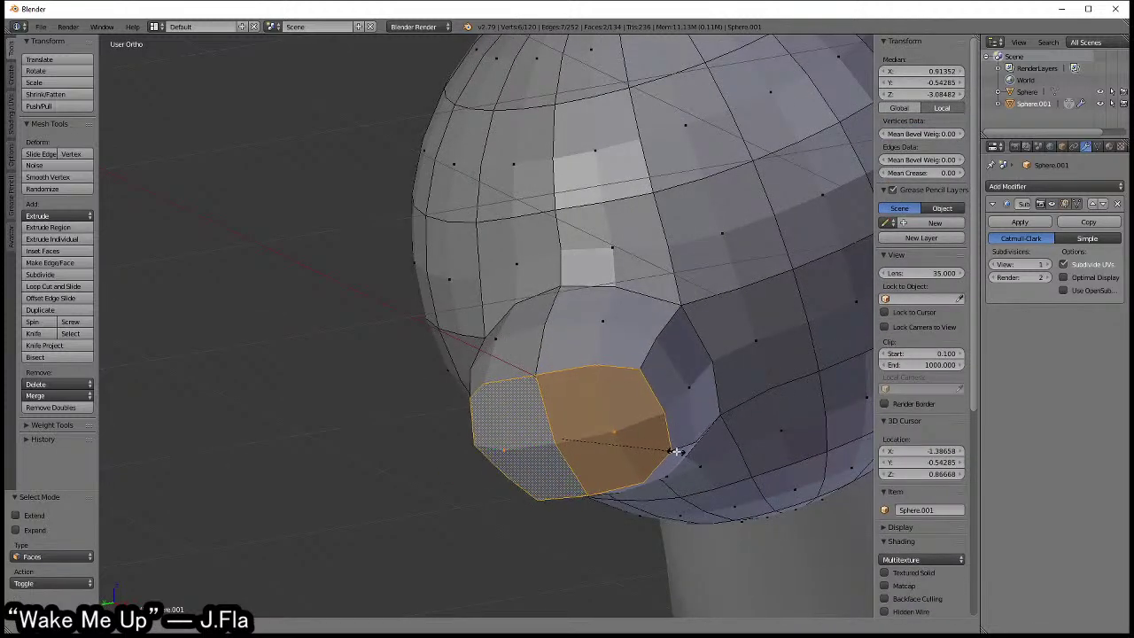
pyautogui.click(676, 451)
pyautogui.press('KP_3')
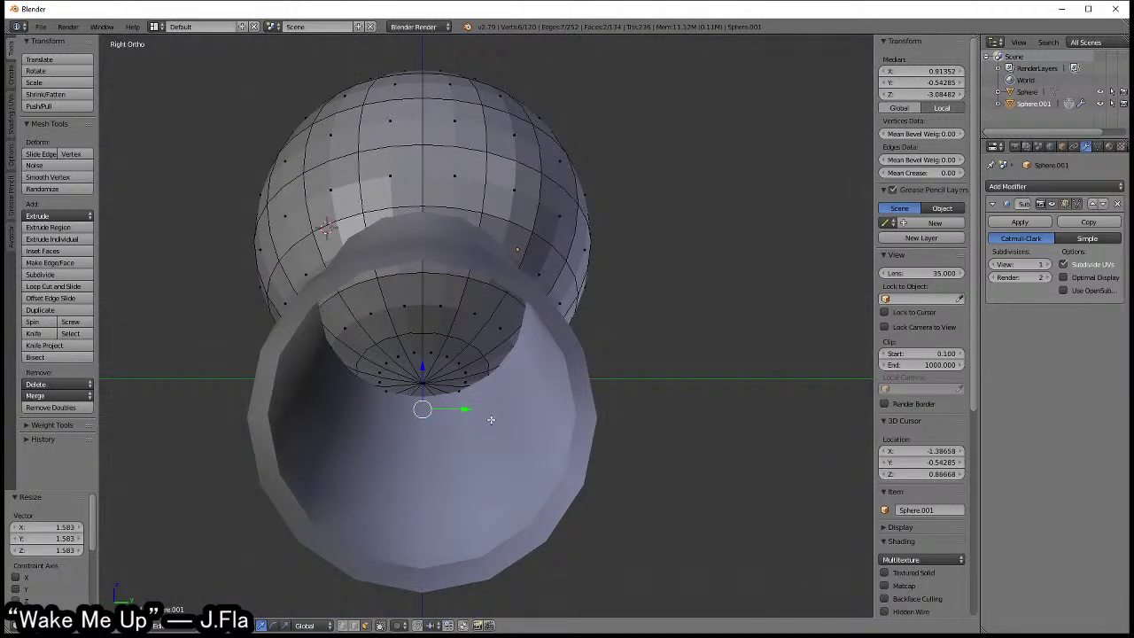
pyautogui.press('KP_1')
pyautogui.press('Tab')
pyautogui.press('ctrl+KP_6')
# - Rotate the model -90° about Z twice, checking from the right view
pyautogui.write('a')
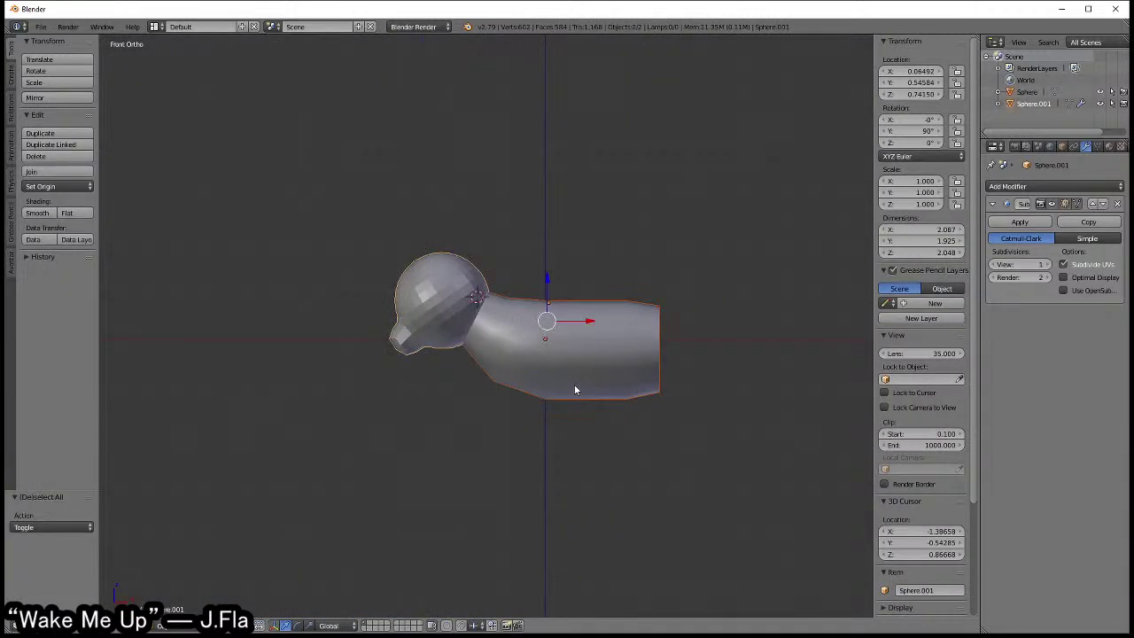
pyautogui.write('rz-90')
pyautogui.press('Return')
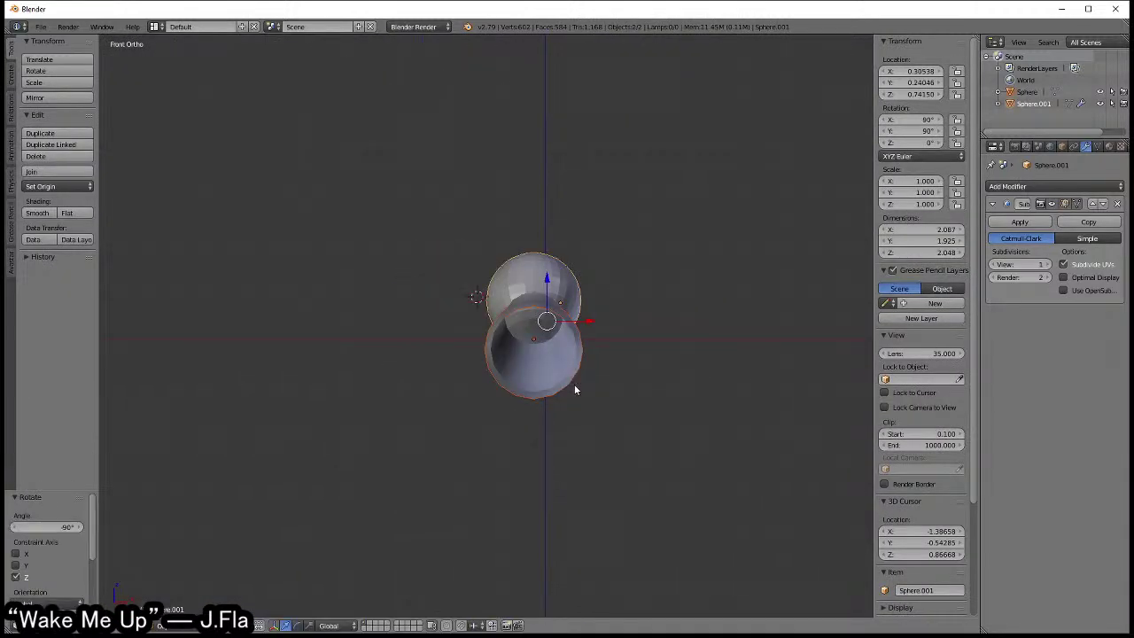
pyautogui.press('KP_3')
pyautogui.scroll(1, 573, 384)
pyautogui.write('r')
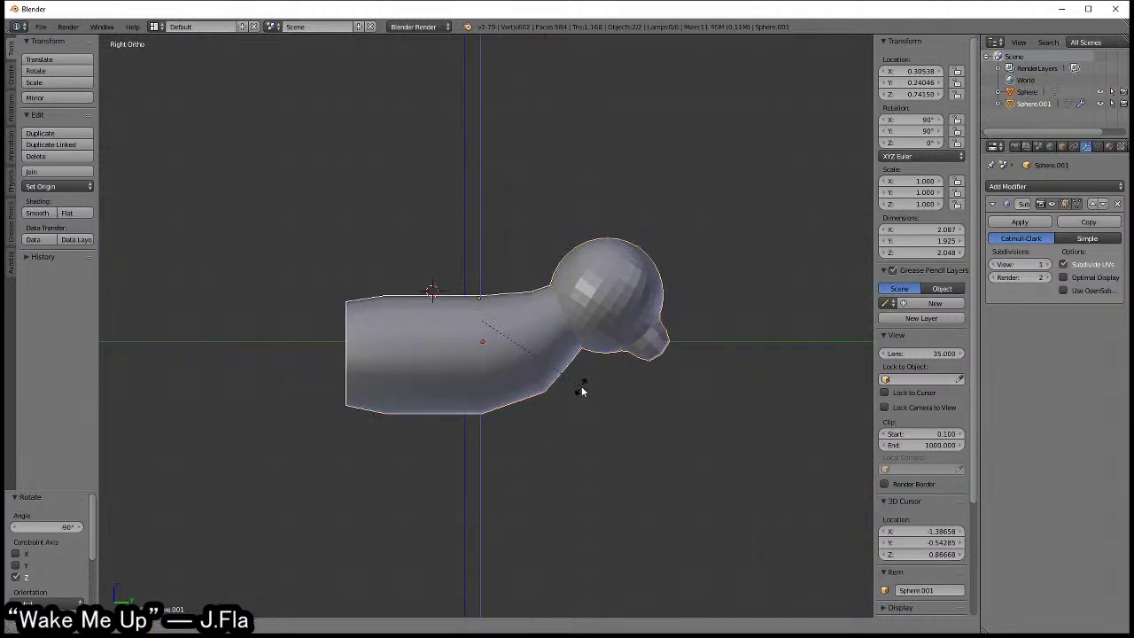
pyautogui.write('z-90')
pyautogui.press('Return')
pyautogui.hotkey('shift', 'r')
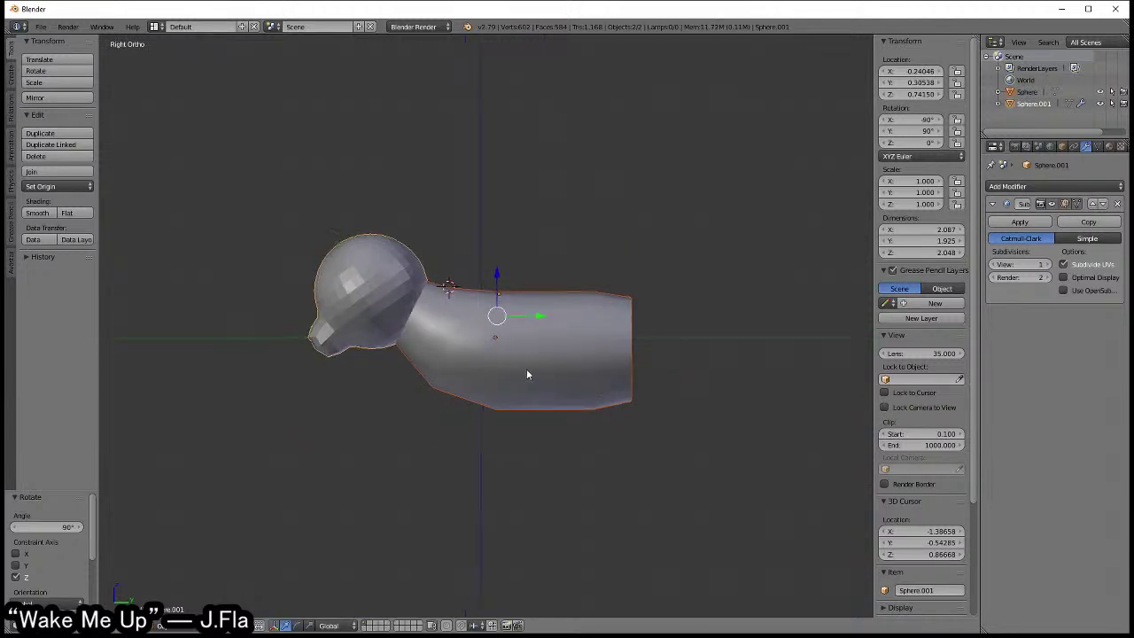
pyautogui.scroll(4, 526, 374)
pyautogui.scroll(2, 551, 359)
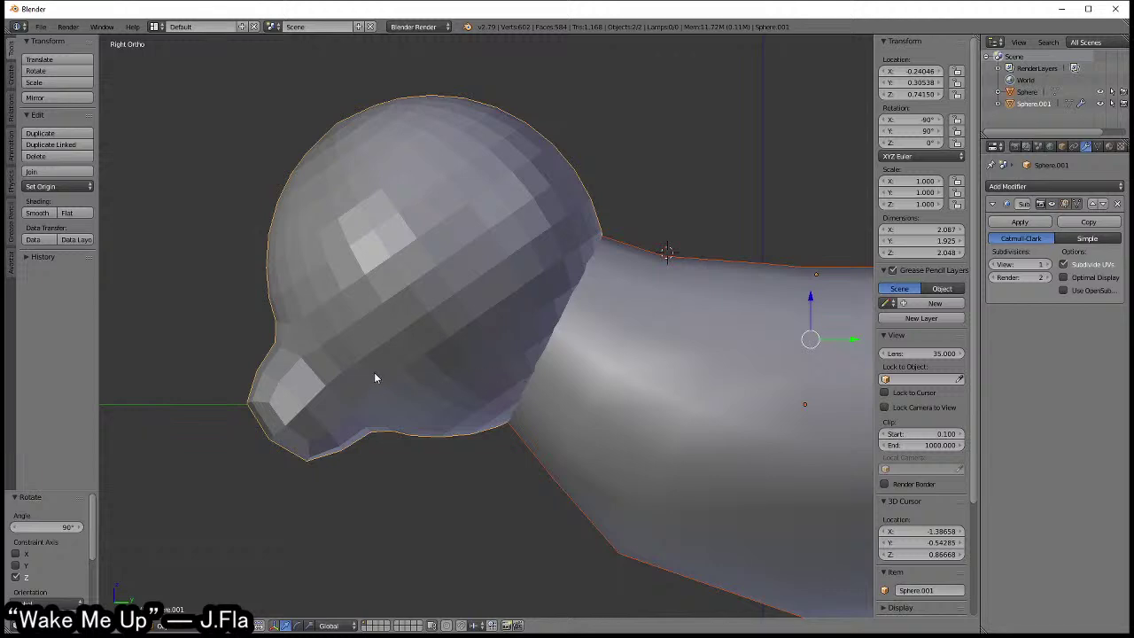
# - Apply smooth shading and enter Edit Mode on the head mesh with nothing selected
pyautogui.click(38, 213)
pyautogui.keyDown('shift'); pyautogui.moveTo(395, 396); pyautogui.dragTo(495, 388, button='middle'); pyautogui.keyUp('shift')
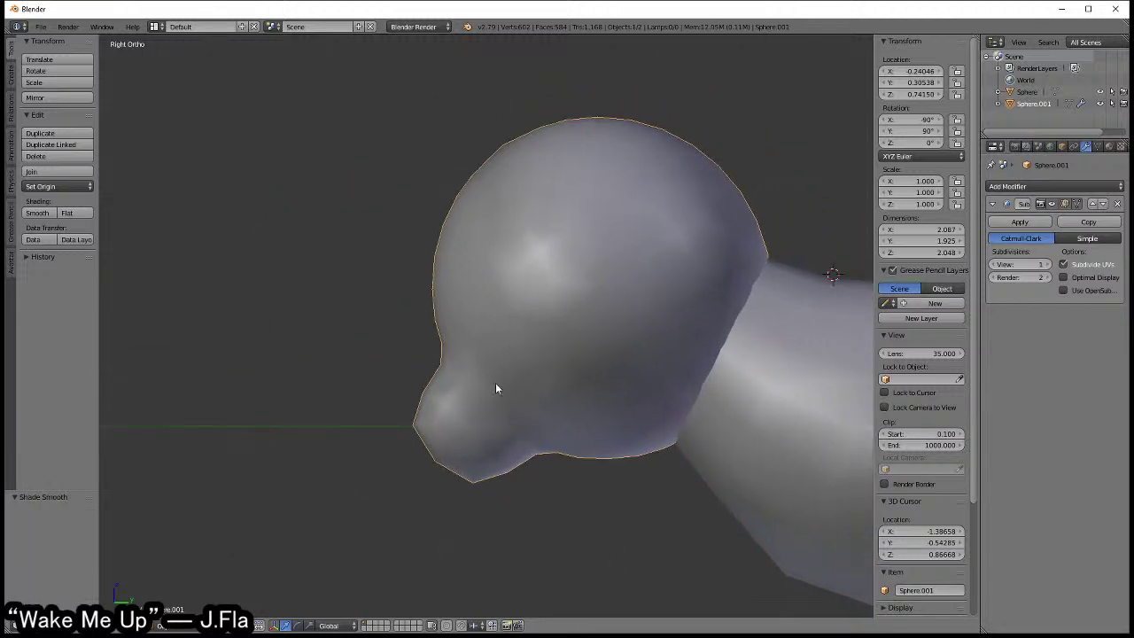
pyautogui.press('Tab')
pyautogui.press('a')
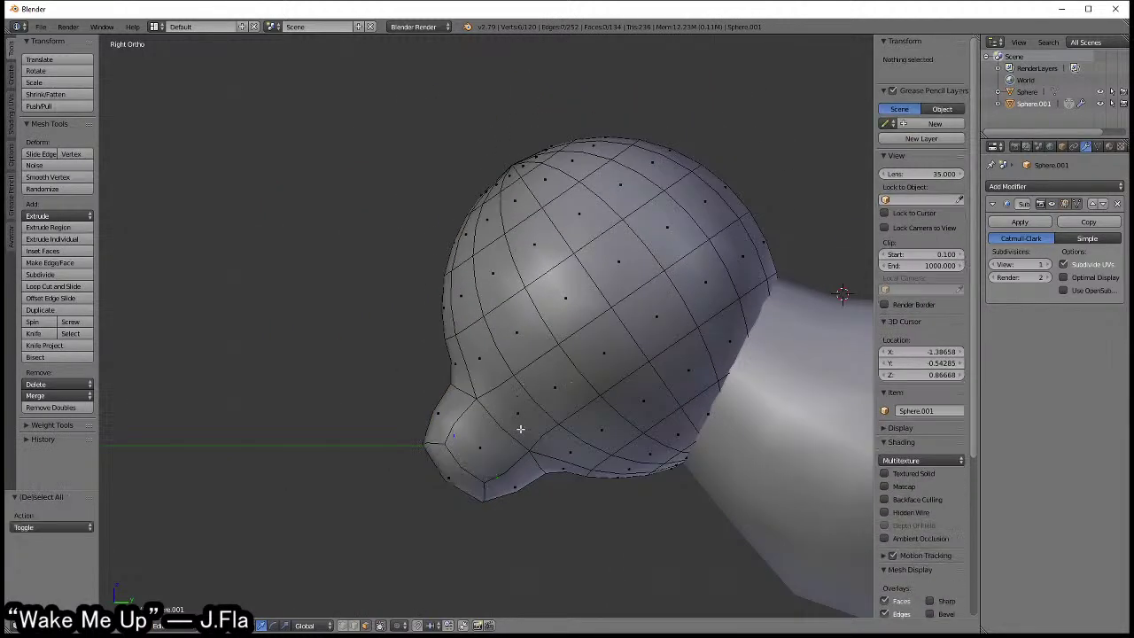
pyautogui.scroll(1, 536, 388)
pyautogui.scroll(1, 535, 388)
pyautogui.scroll(-4, 537, 387)
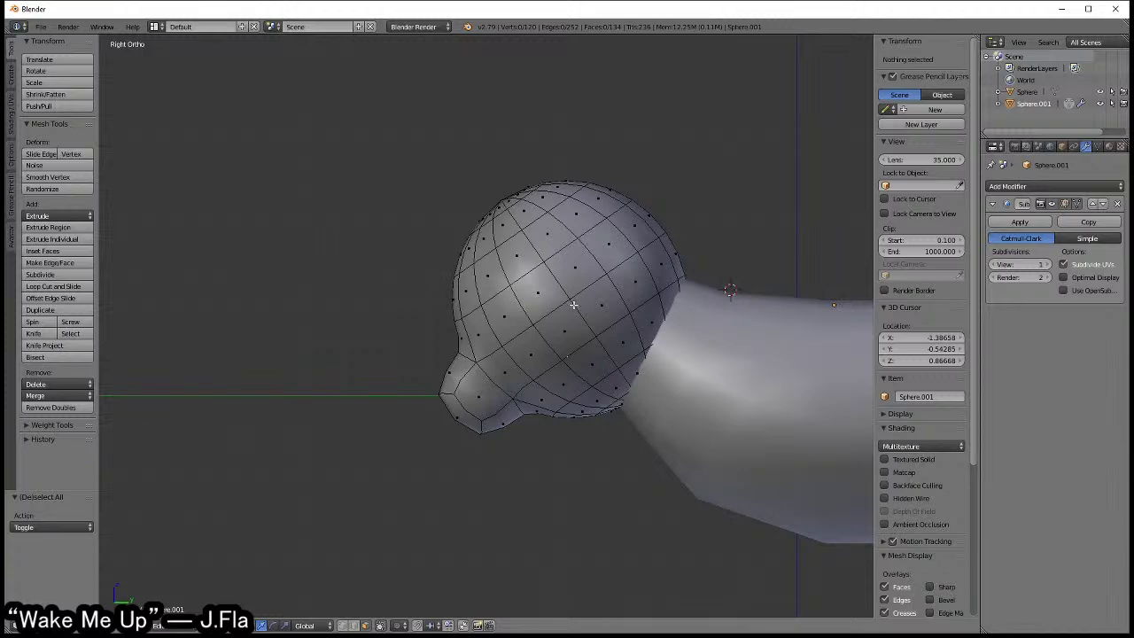
# - Select the head and body cylinder together and join them with Ctrl+J into Sphere
pyautogui.moveTo(561, 274)
pyautogui.mouseDown(button='middle')
pyautogui.moveTo(577, 321)
pyautogui.moveTo(534, 412)
pyautogui.mouseUp(button='middle')
pyautogui.press('Tab')
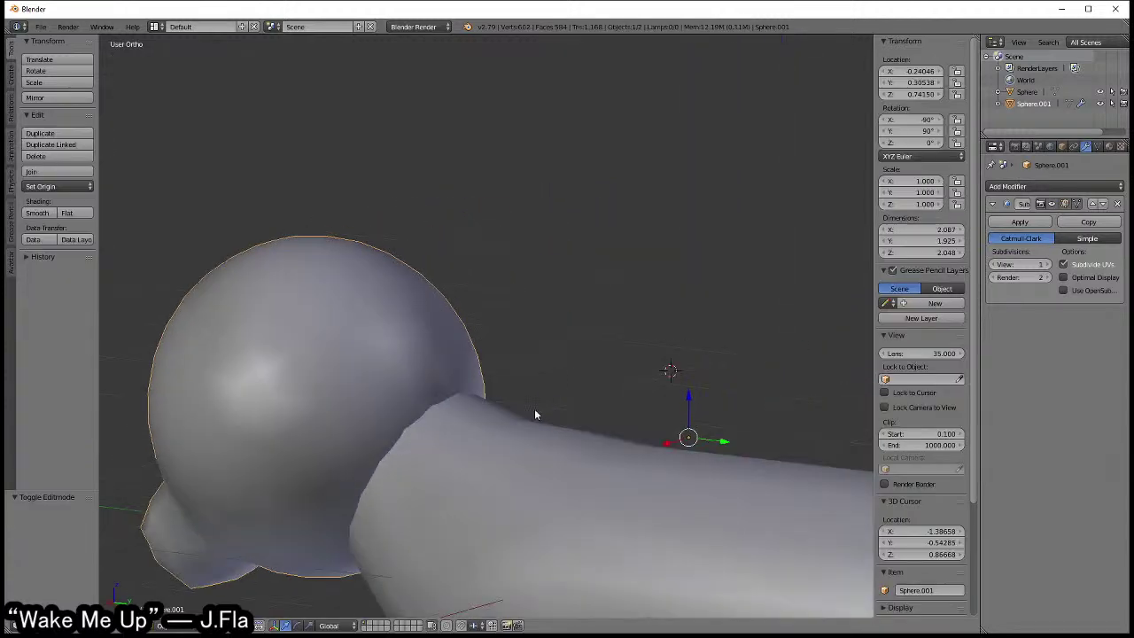
pyautogui.rightClick(534, 412)
pyautogui.hotkey('ctrl', 'j')
pyautogui.moveTo(559, 328)
pyautogui.mouseDown(button='middle')
pyautogui.moveTo(594, 294)
pyautogui.moveTo(499, 306)
pyautogui.moveTo(545, 302)
pyautogui.mouseUp(button='middle')
pyautogui.press('a')
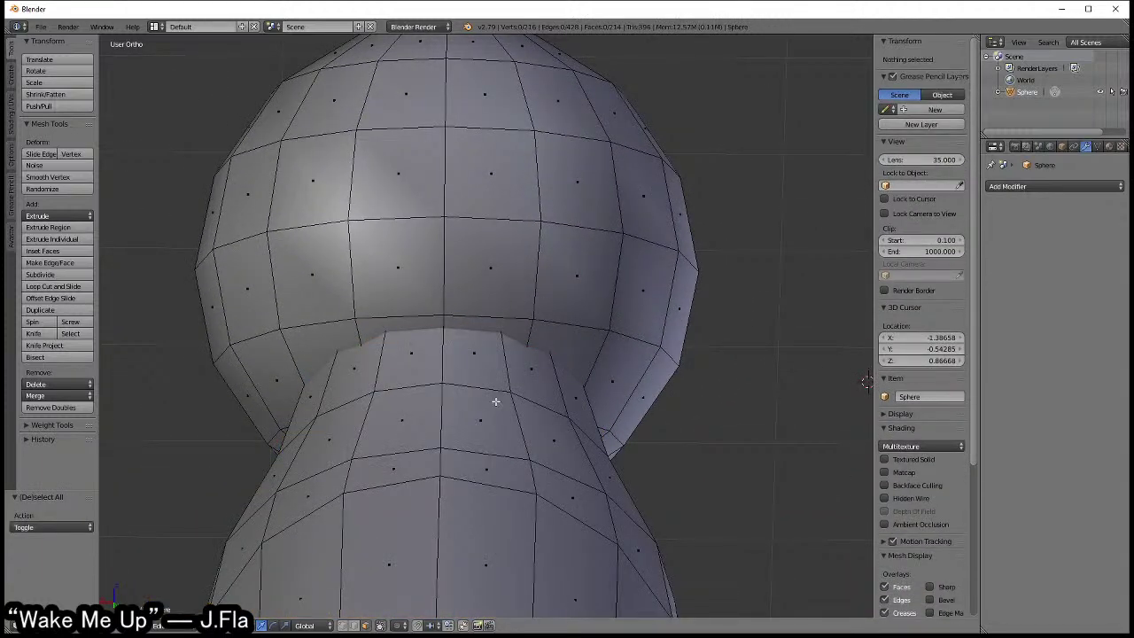
# - Select the body cylinder with L and scale it wider
pyautogui.press('l')
pyautogui.scroll(-3, 495, 401)
pyautogui.scroll(-1, 489, 387)
pyautogui.press('s')
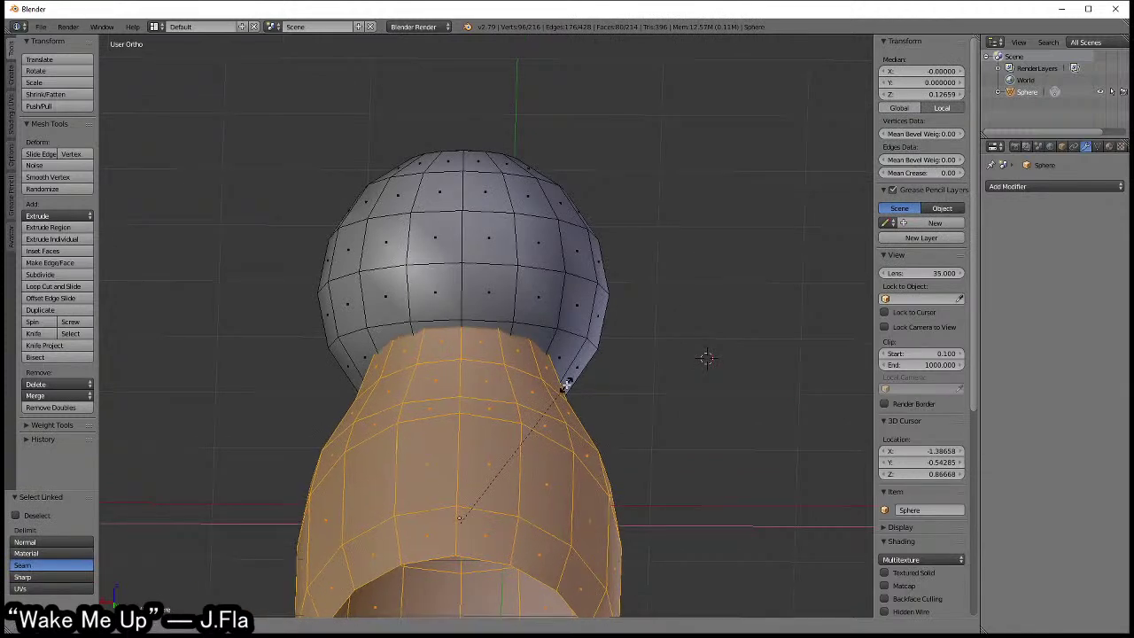
pyautogui.click(646, 381)
# - Select a strip of faces running from the neck up over the head
pyautogui.moveTo(647, 384)
pyautogui.mouseDown(button='middle')
pyautogui.moveTo(493, 360)
pyautogui.moveTo(529, 328)
pyautogui.moveTo(530, 337)
pyautogui.mouseUp(button='middle')
pyautogui.press('a')
pyautogui.rightClick(535, 360)
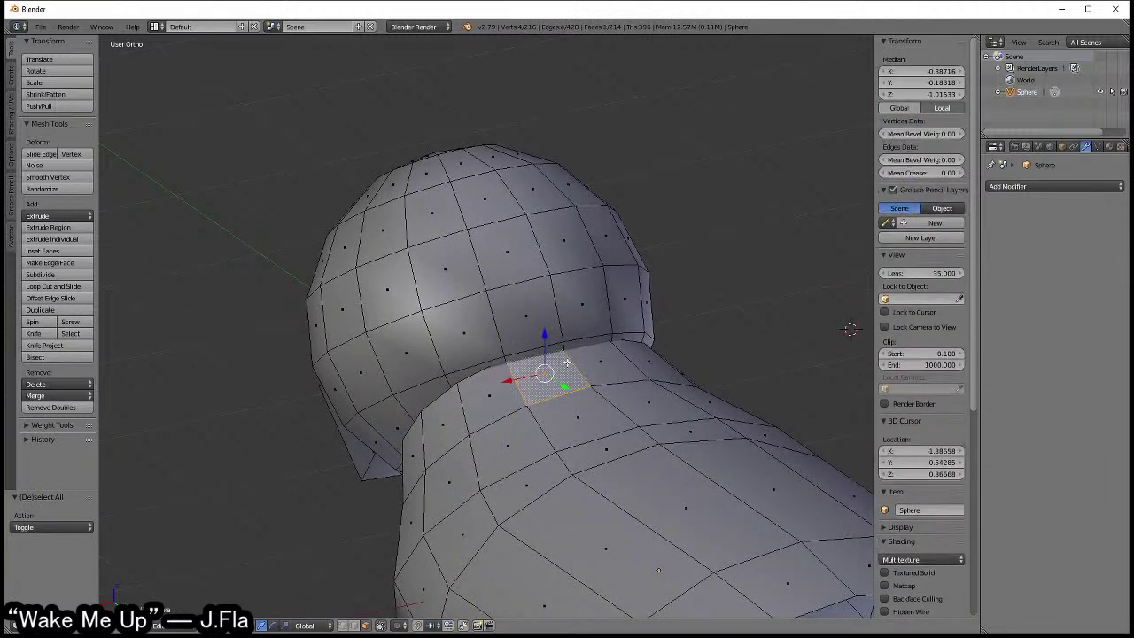
pyautogui.keyDown('shift'); pyautogui.rightClick(522, 321); pyautogui.keyUp('shift')
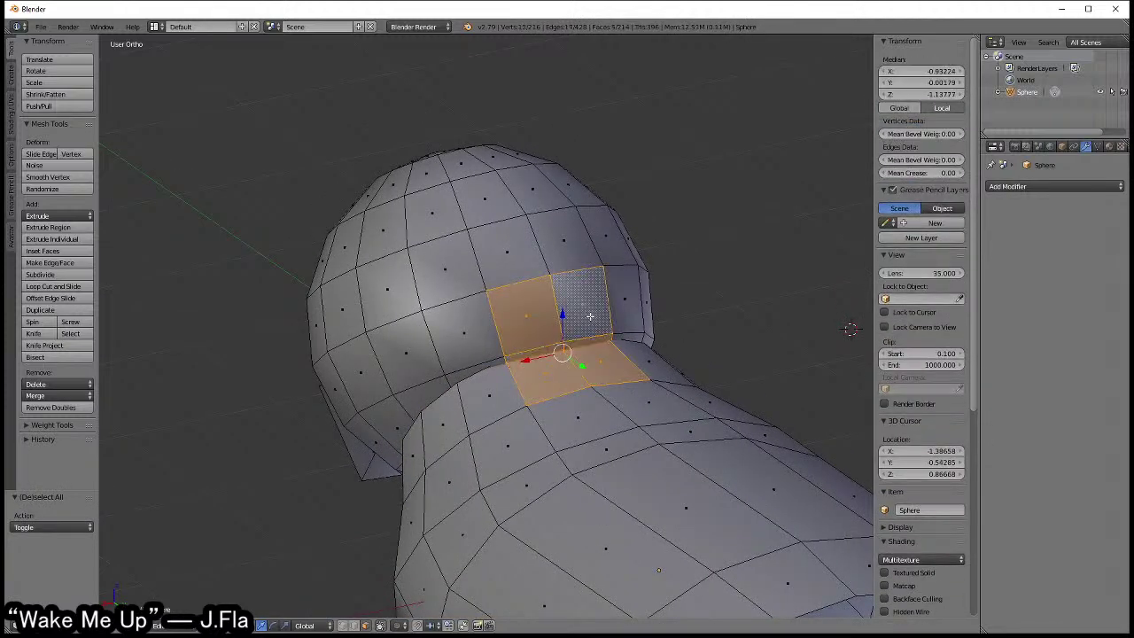
pyautogui.moveTo(589, 316); pyautogui.dragTo(524, 447, button='middle')
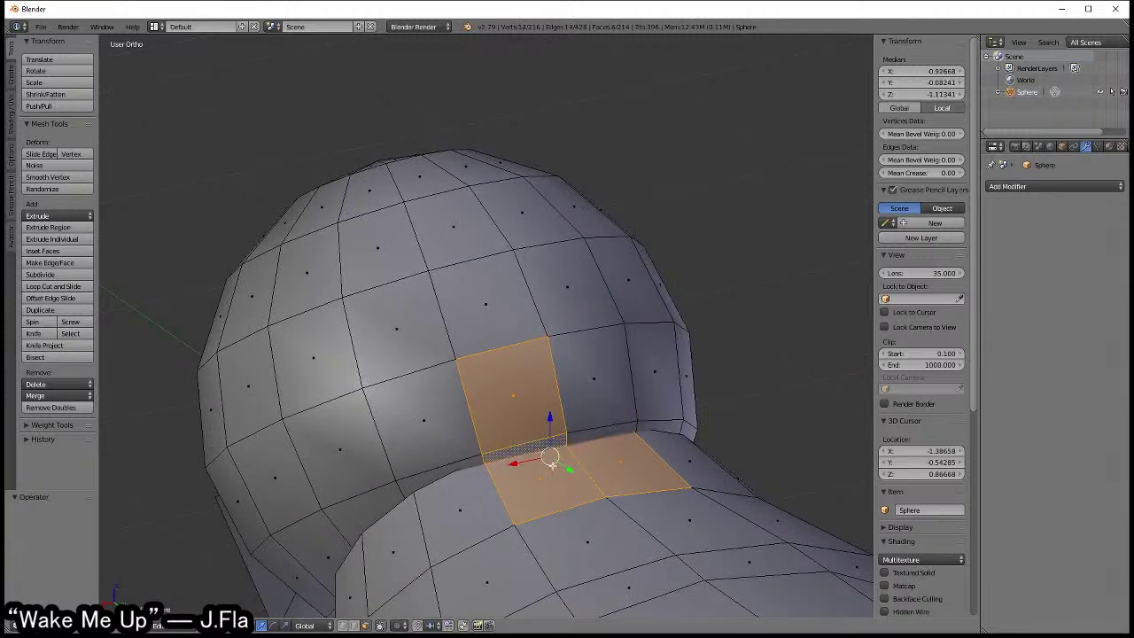
pyautogui.keyDown('shift'); pyautogui.rightClick(512, 394); pyautogui.keyUp('shift')
pyautogui.keyDown('shift'); pyautogui.rightClick(602, 390); pyautogui.keyUp('shift')
pyautogui.keyDown('shift'); pyautogui.rightClick(531, 292); pyautogui.keyUp('shift')
pyautogui.keyDown('shift'); pyautogui.rightClick(492, 327); pyautogui.keyUp('shift')
pyautogui.moveTo(540, 336)
pyautogui.mouseDown(button='middle')
pyautogui.moveTo(492, 327)
pyautogui.moveTo(617, 336)
pyautogui.moveTo(600, 356)
pyautogui.moveTo(620, 316)
pyautogui.moveTo(640, 322)
pyautogui.mouseUp(button='middle')
# - Extrude the face strip outward by 0.258 into a raised mane ridge
pyautogui.press('e')
pyautogui.click(624, 301)
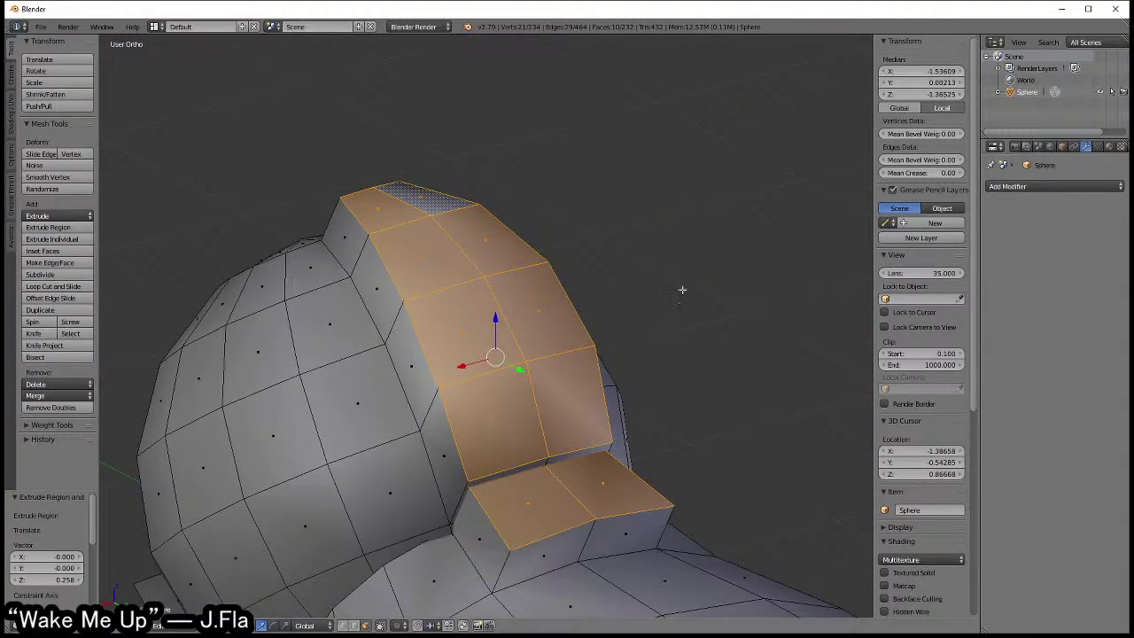
pyautogui.moveTo(682, 290); pyautogui.dragTo(615, 371, button='middle')
pyautogui.press('Tab')
# - Add a Subdivision Surface modifier and switch to edge select in Edit Mode
pyautogui.click(1054, 186)
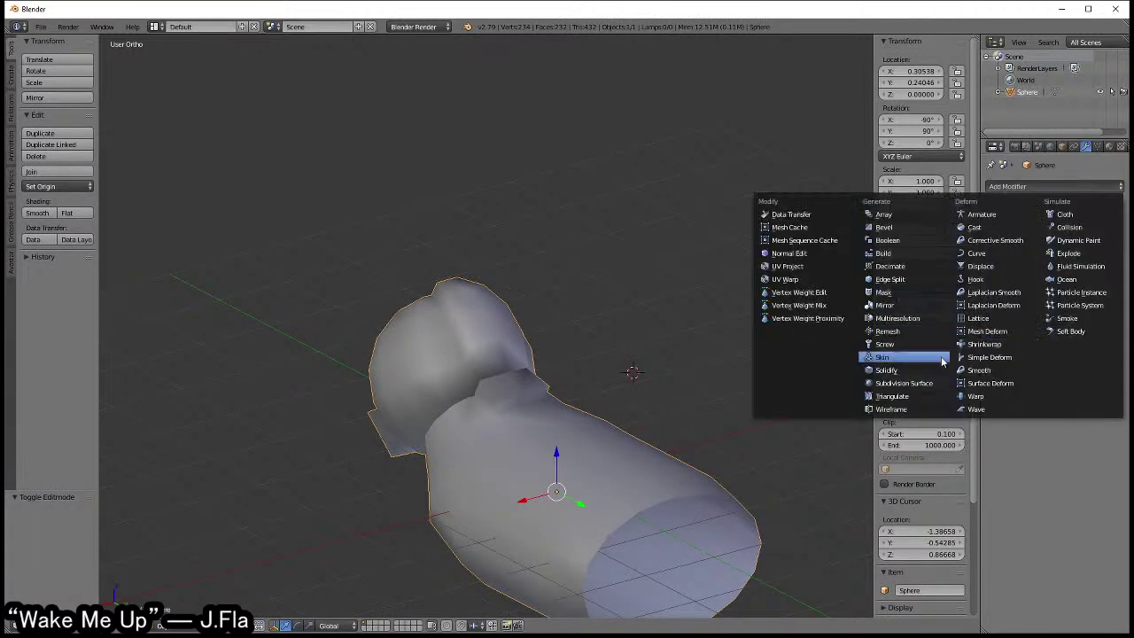
pyautogui.click(923, 387)
pyautogui.scroll(4, 458, 311)
pyautogui.press('Tab')
pyautogui.hotkey('ctrl', 'Tab')
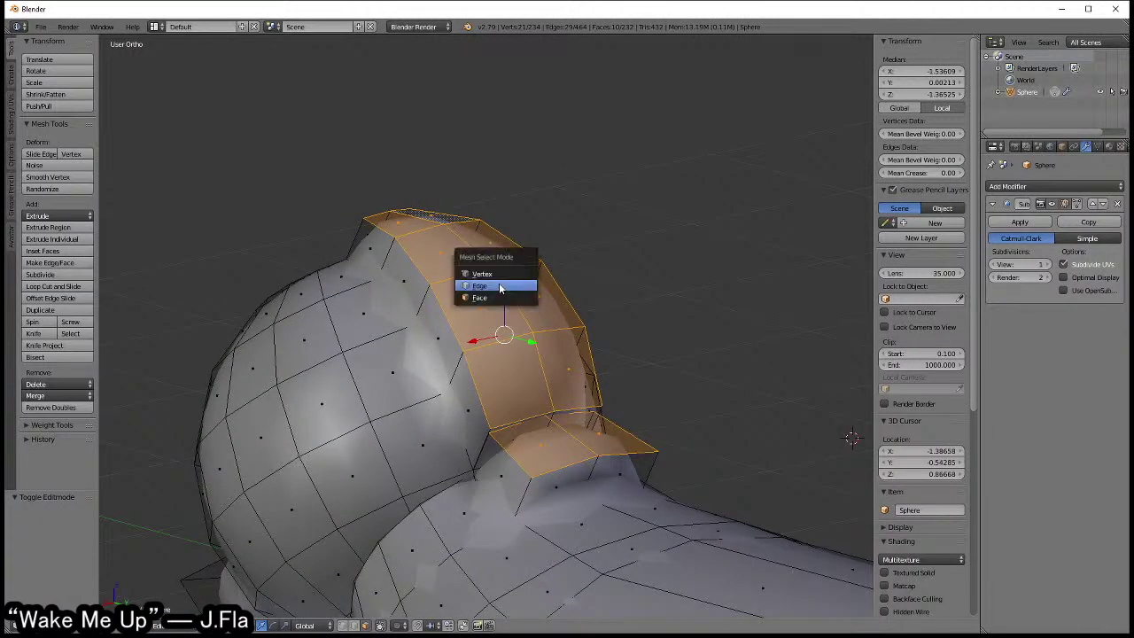
pyautogui.click(482, 280)
# - Select an edge path along the ridge and raise it 0.275 into a pointed crest
pyautogui.keyDown('alt'); pyautogui.click(482, 264); pyautogui.keyUp('alt')
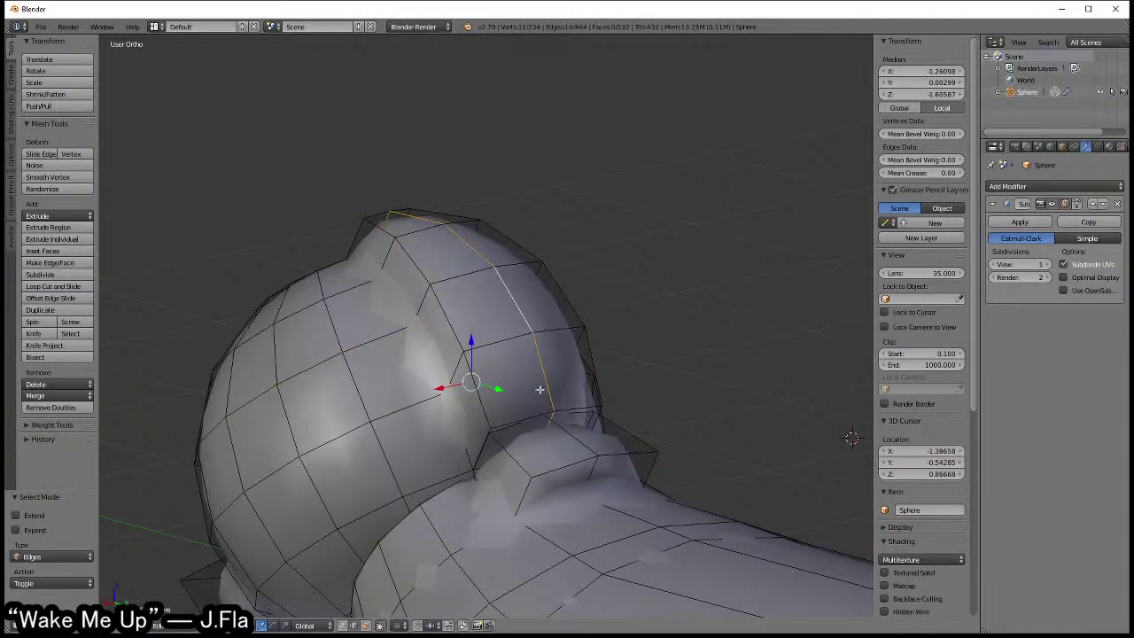
pyautogui.keyDown('ctrl'); pyautogui.click(414, 213); pyautogui.keyUp('ctrl')
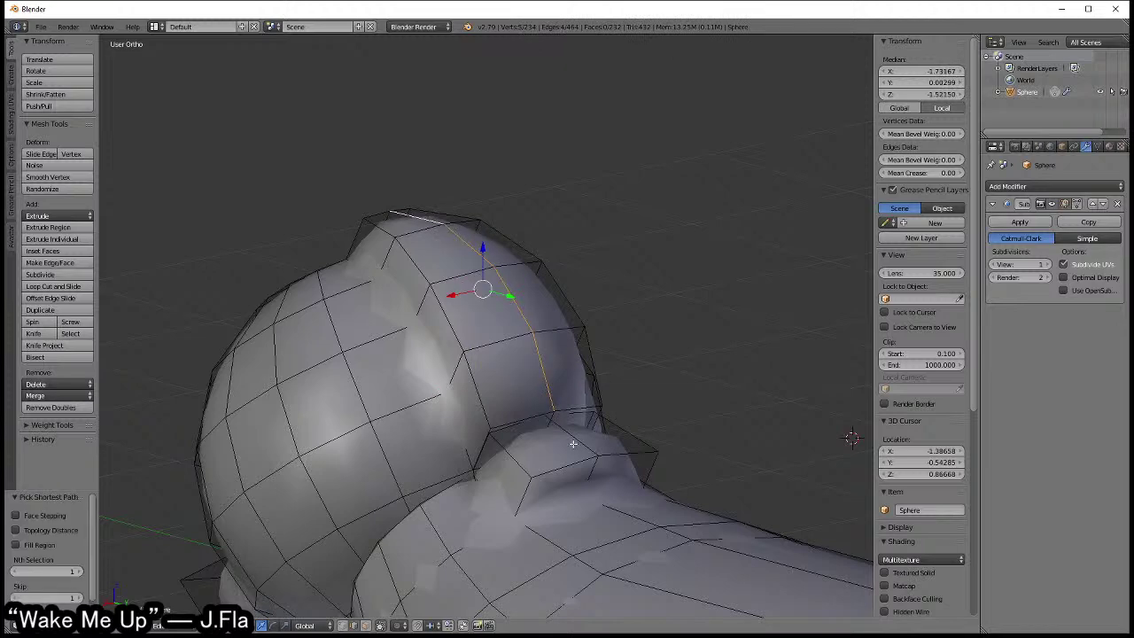
pyautogui.hotkey('shift', 'e')
pyautogui.click(578, 336)
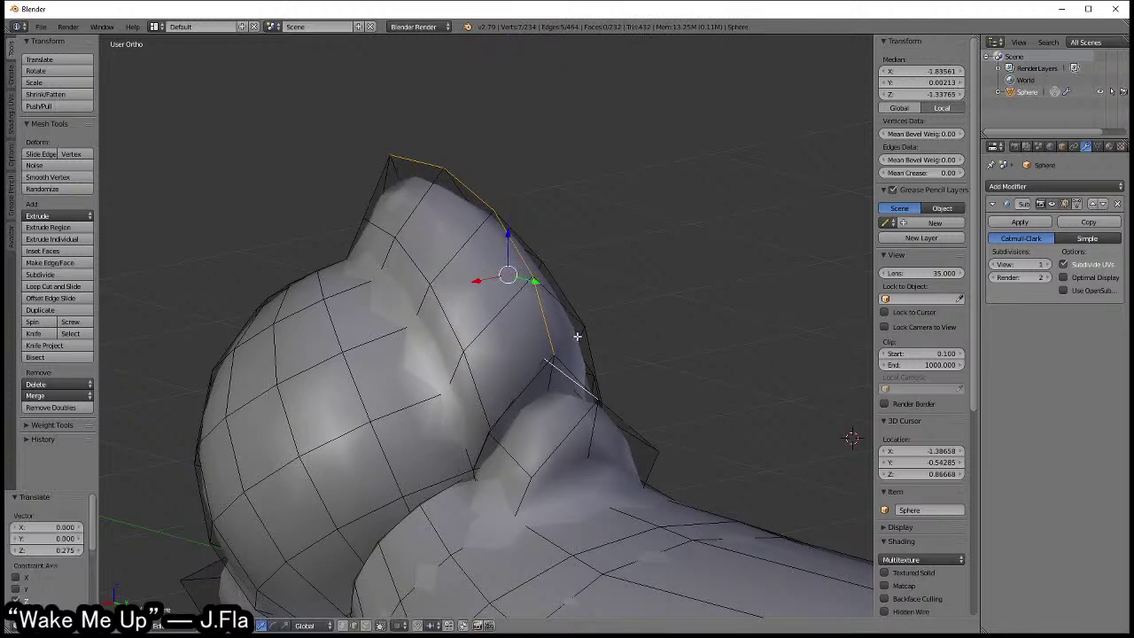
pyautogui.press('Tab')
pyautogui.moveTo(553, 358)
pyautogui.mouseDown(button='middle')
pyautogui.moveTo(646, 338)
pyautogui.moveTo(579, 348)
pyautogui.moveTo(643, 347)
pyautogui.moveTo(634, 323)
pyautogui.mouseUp(button='middle')
pyautogui.press('Tab')
pyautogui.scroll(2, 634, 323)
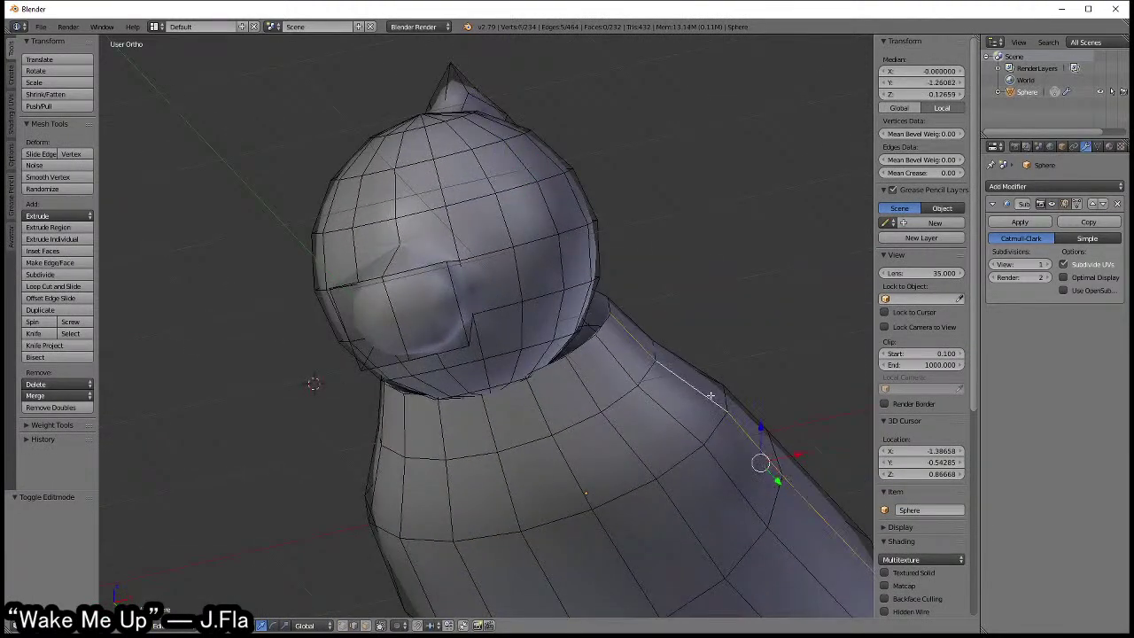
pyautogui.scroll(-2, 711, 395)
# - Show the X Mirror mesh option, deselect all edges, and switch to face select
pyautogui.click(11, 151)
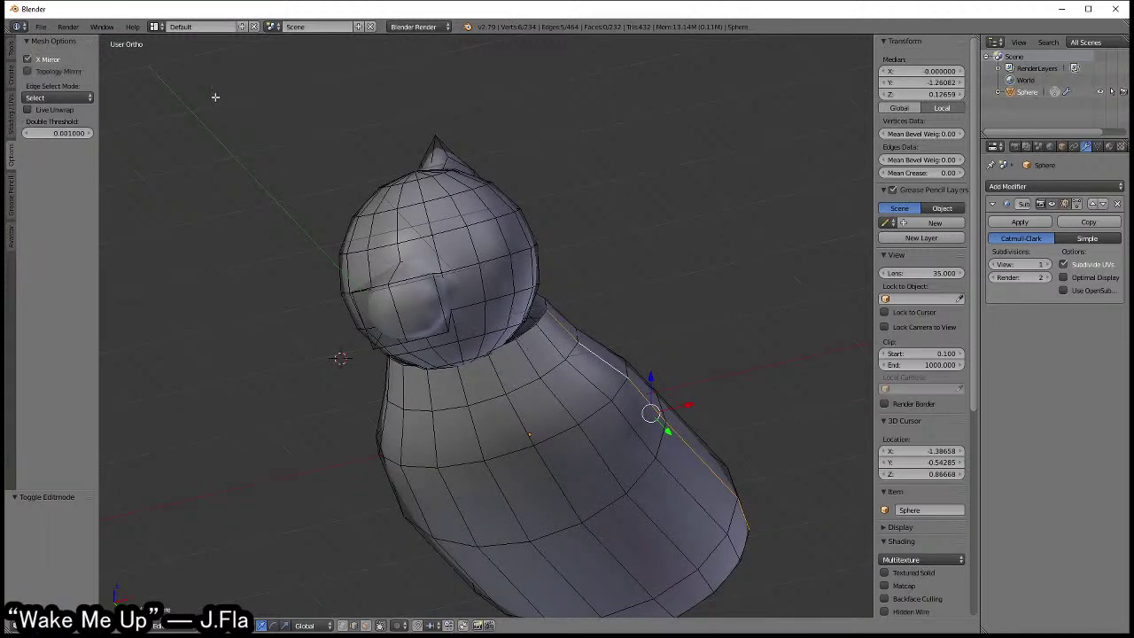
pyautogui.moveTo(639, 279); pyautogui.dragTo(665, 286, button='middle')
pyautogui.press('a')
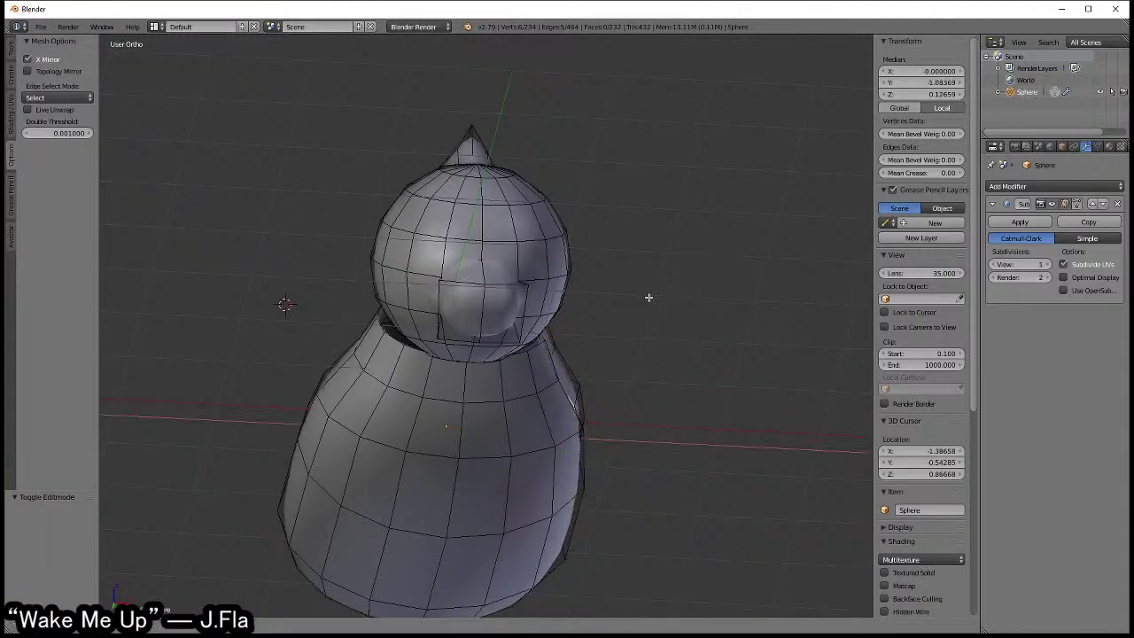
pyautogui.hotkey('ctrl', 'Tab')
pyautogui.click(470, 407)
# - In front wireframe view, box-select and delete the mesh's left half
pyautogui.press('KP_1')
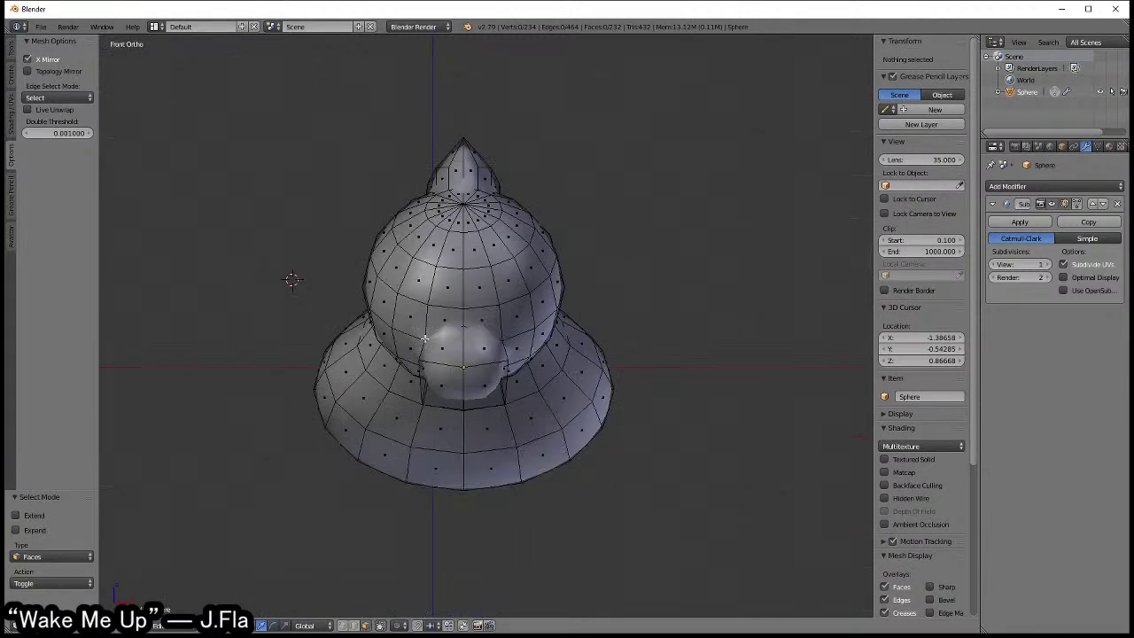
pyautogui.press('z')
pyautogui.keyDown('shift'); pyautogui.moveTo(503, 360); pyautogui.dragTo(545, 360, button='middle'); pyautogui.keyUp('shift')
pyautogui.moveTo(300, 104); pyautogui.dragTo(508, 563)
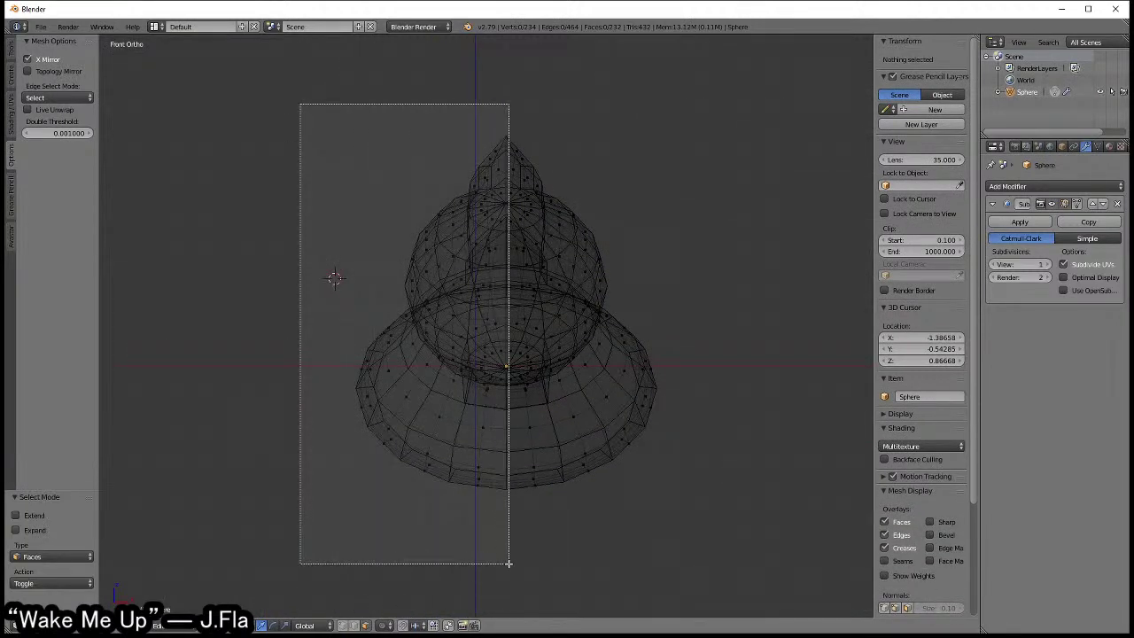
pyautogui.press('x')
pyautogui.click(513, 519)
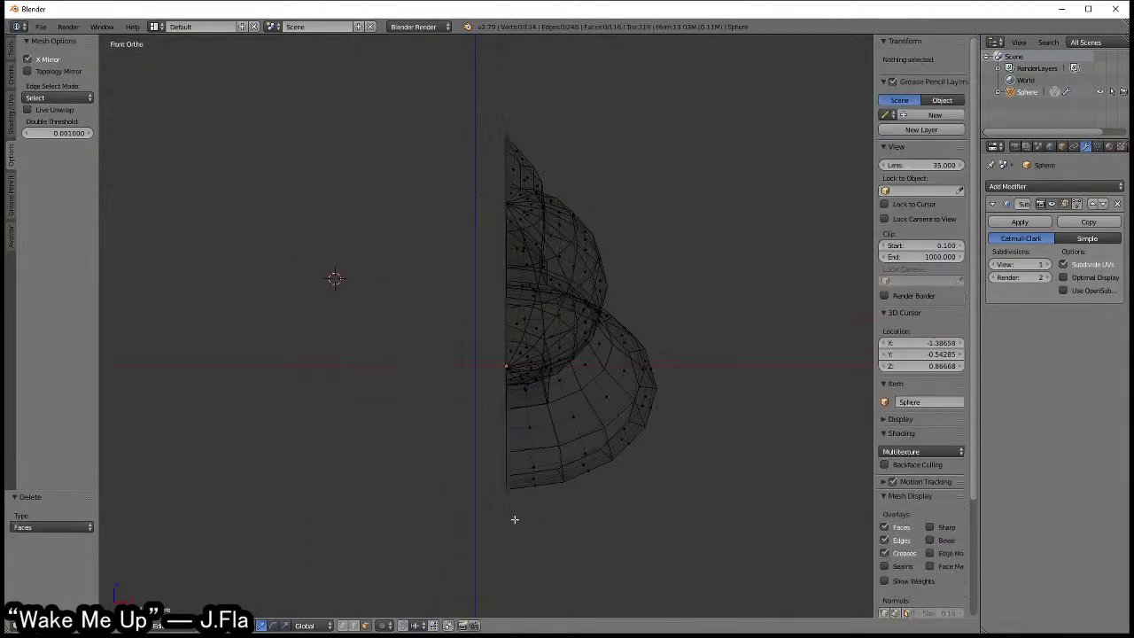
# - Add a Mirror modifier and apply rotation and scale to the object
pyautogui.press('a')
pyautogui.press('Tab')
pyautogui.click(1047, 187)
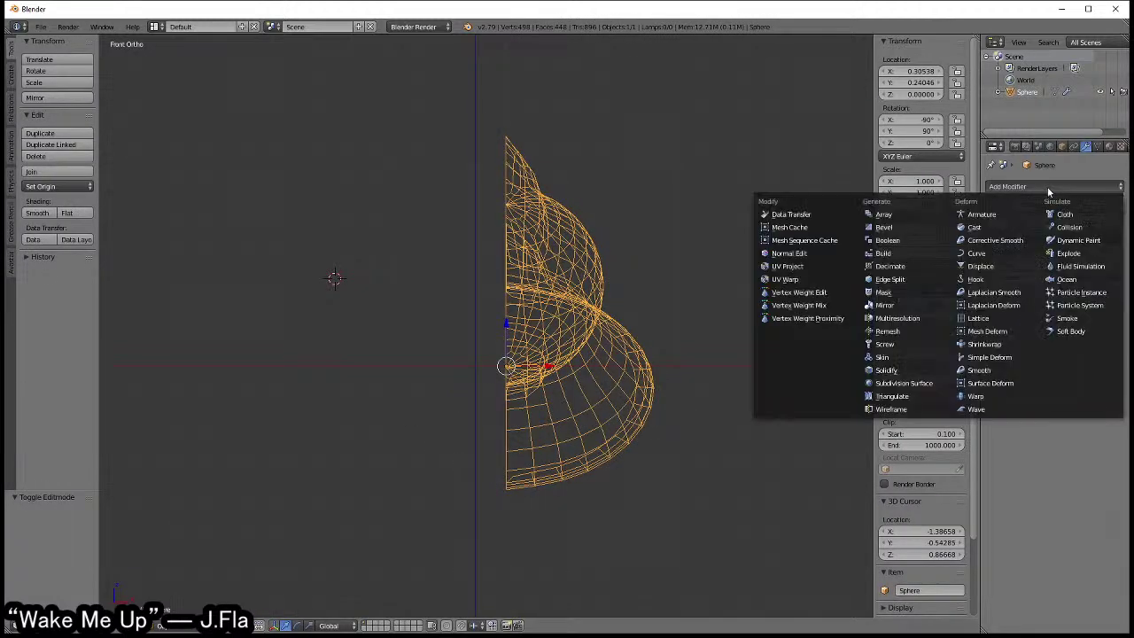
pyautogui.click(884, 304)
pyautogui.hotkey('ctrl', 'a')
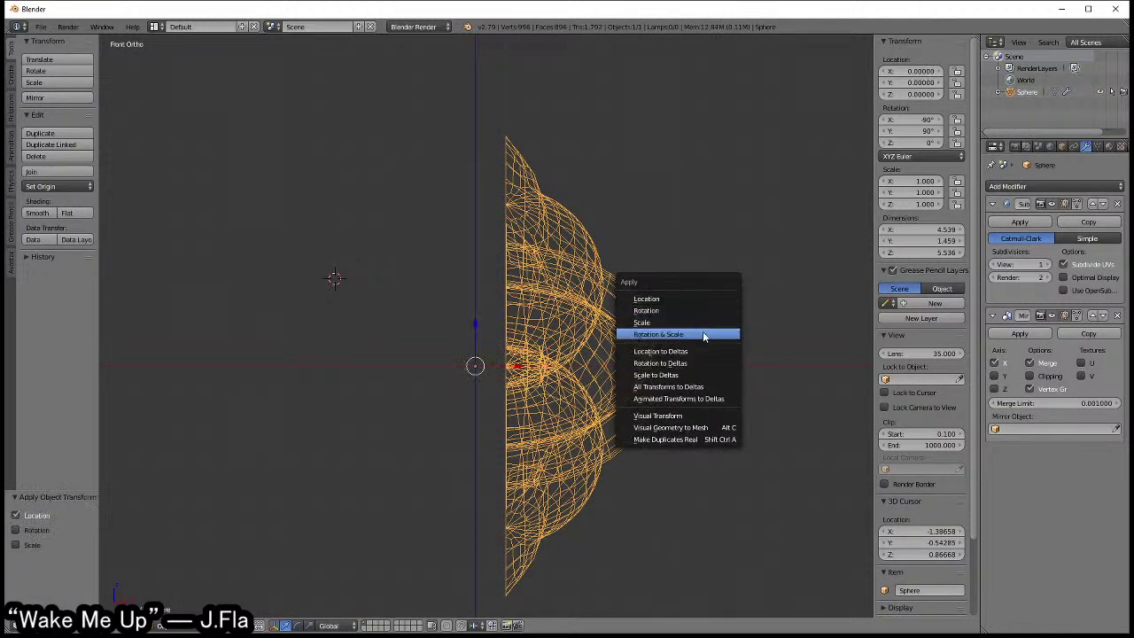
pyautogui.click(637, 330)
# - Move the half mesh along X so its edge sits on the X=0 mirror line
pyautogui.press('Tab')
pyautogui.press('g')
pyautogui.press('x')
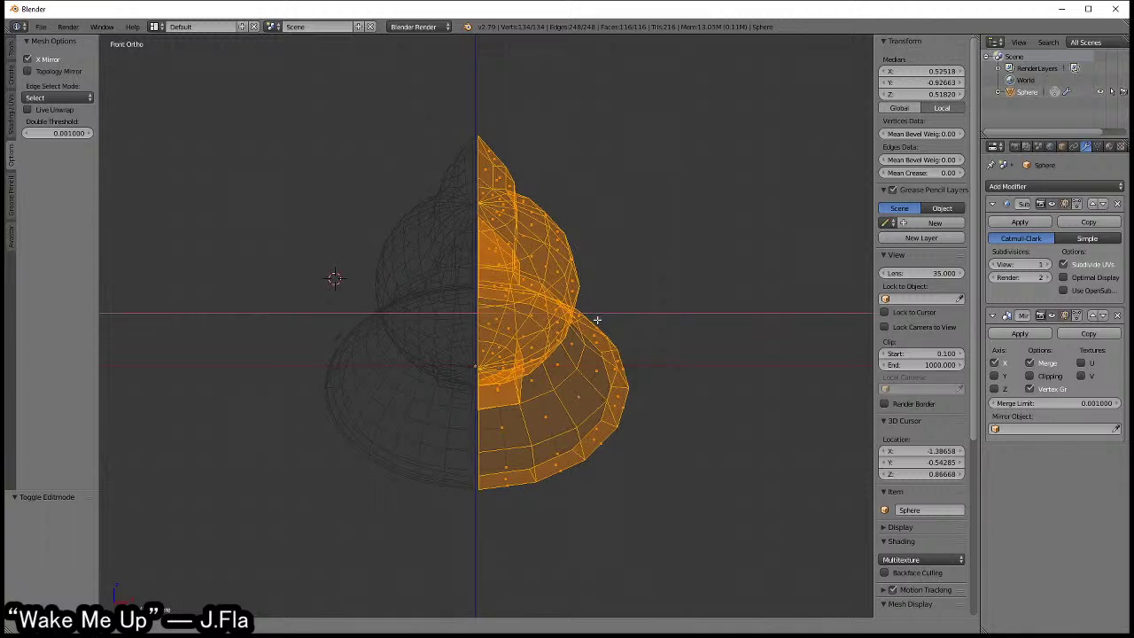
pyautogui.click(591, 324)
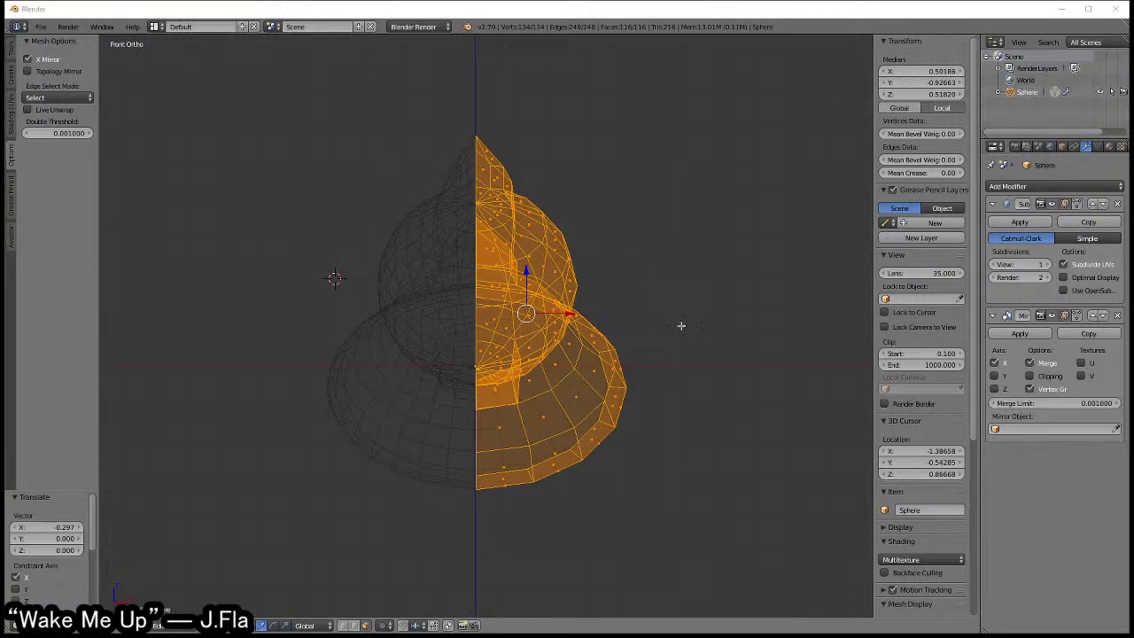
pyautogui.scroll(2, 544, 306)
pyautogui.press('KP_6')
pyautogui.press('KP_6')
pyautogui.press('KP_6')
pyautogui.press('KP_1')
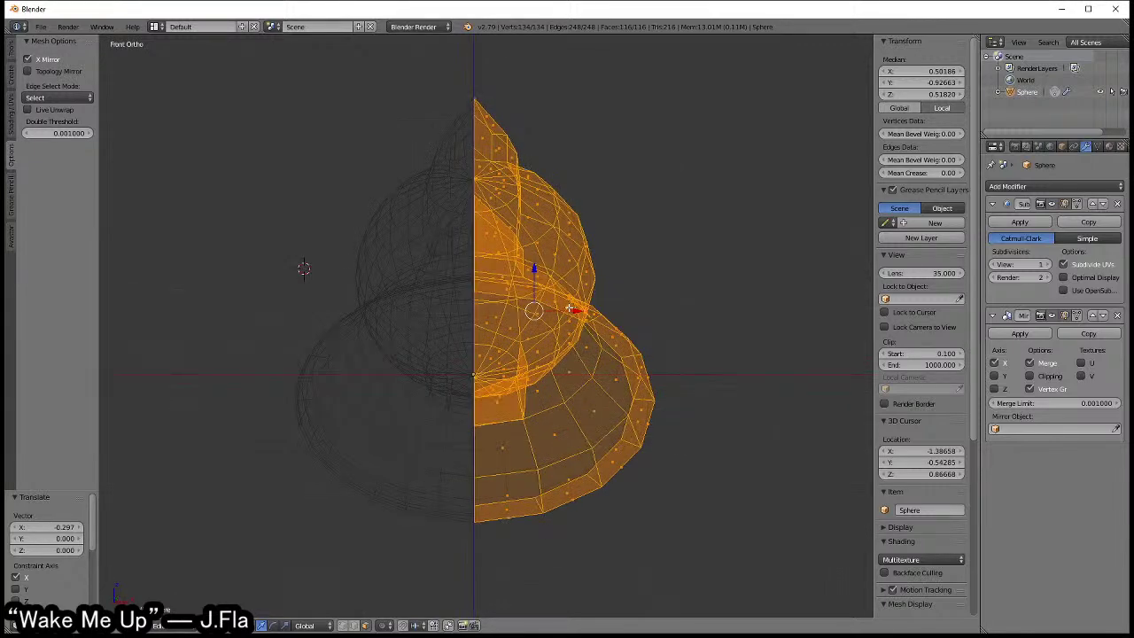
pyautogui.moveTo(569, 308); pyautogui.dragTo(574, 309)
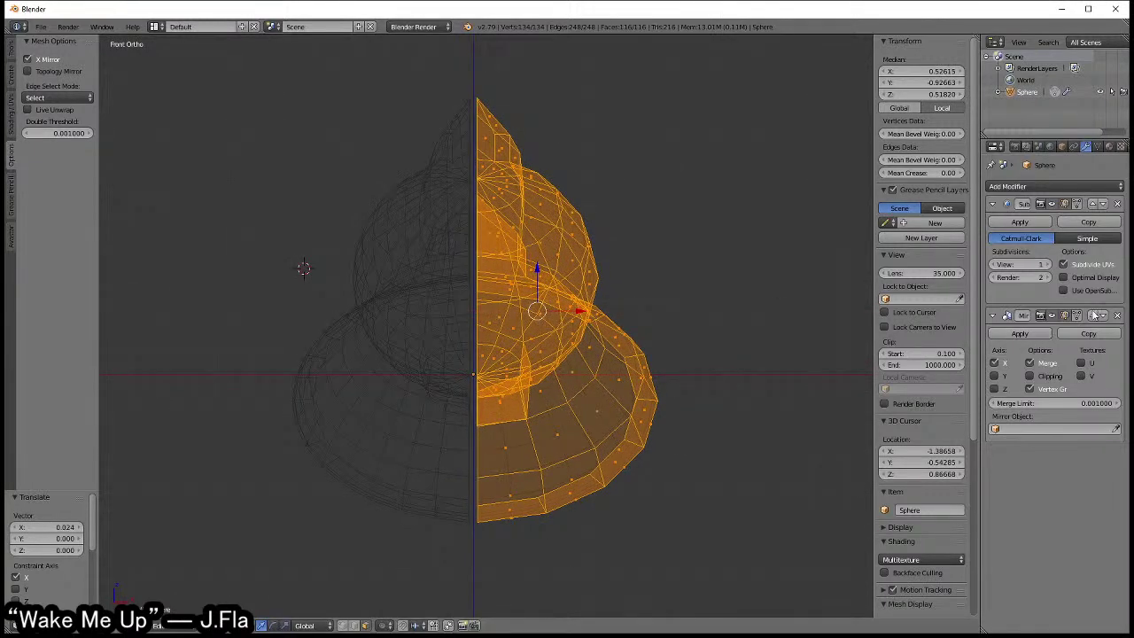
# - Move the Mirror modifier above Subdivision Surface and fine-tune the half's X position
pyautogui.click(1092, 315)
pyautogui.moveTo(579, 309); pyautogui.dragTo(583, 309)
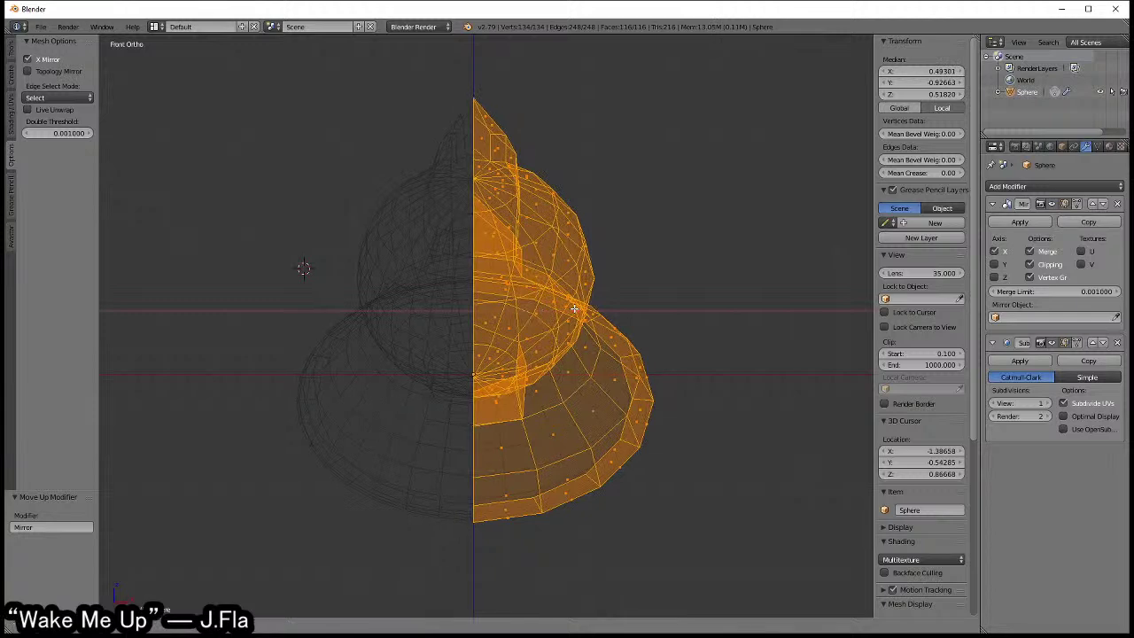
pyautogui.press('z')
pyautogui.moveTo(583, 309)
pyautogui.mouseDown(button='middle')
pyautogui.moveTo(537, 292)
pyautogui.moveTo(547, 328)
pyautogui.mouseUp(button='middle')
# - Delete a stray face at the shoulder joint in wireframe view
pyautogui.press('Tab')
pyautogui.press('Tab')
pyautogui.scroll(2, 612, 291)
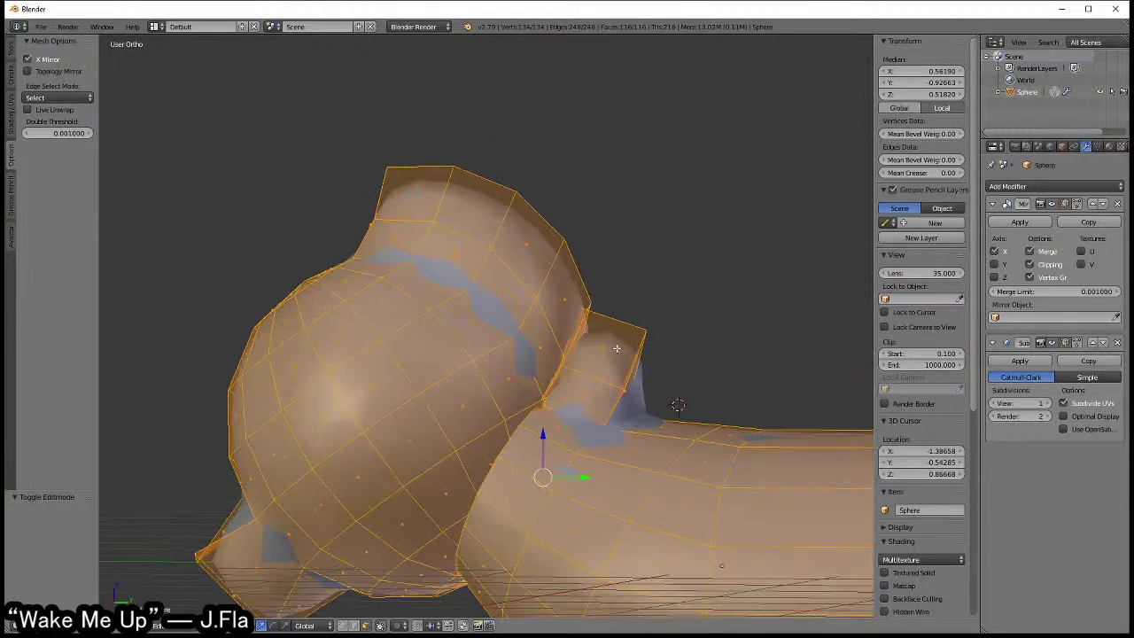
pyautogui.scroll(2, 584, 318)
pyautogui.scroll(2, 549, 345)
pyautogui.scroll(2, 531, 354)
pyautogui.rightClick(494, 378)
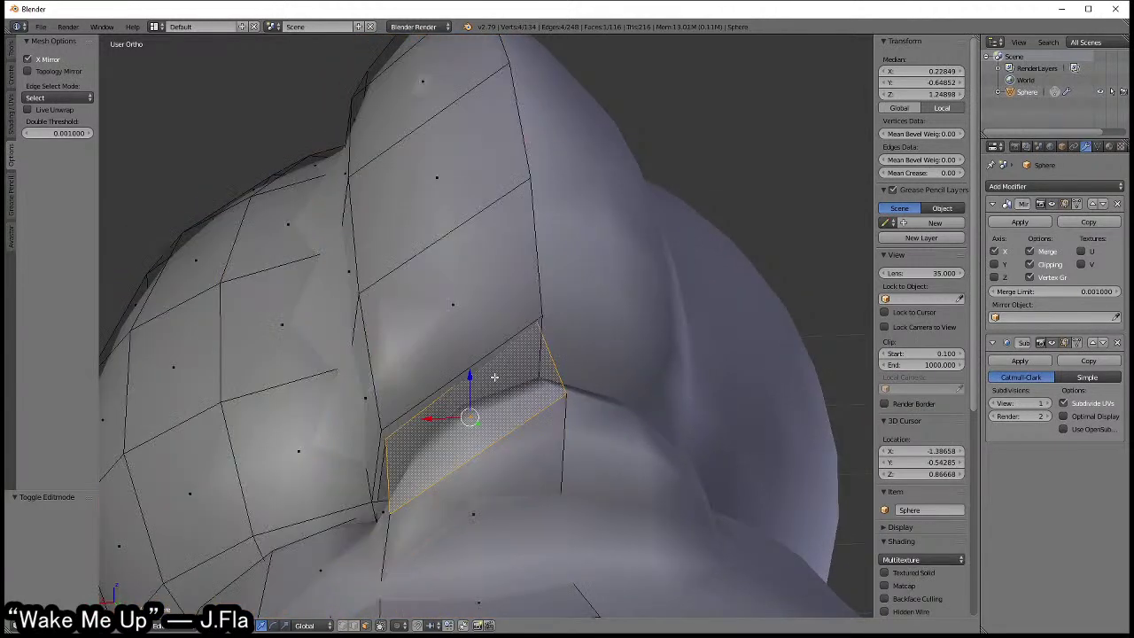
pyautogui.press('z')
pyautogui.click(659, 399)
pyautogui.press('x')
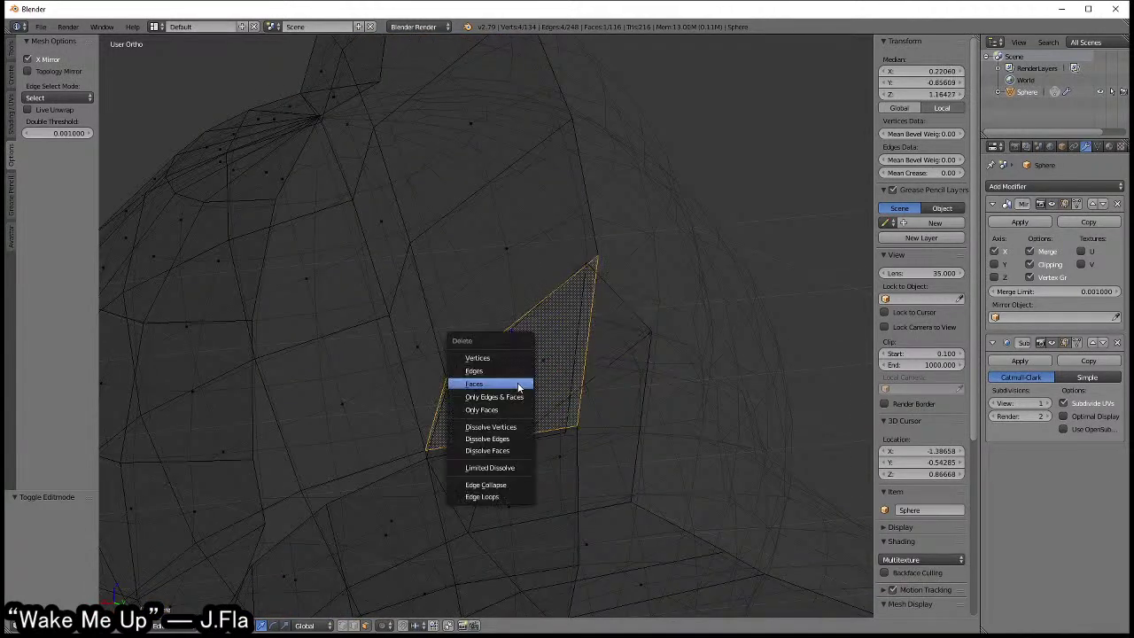
pyautogui.click(509, 383)
# - Switch to vertex select and merge a junction vertex at center
pyautogui.rightClick(538, 359)
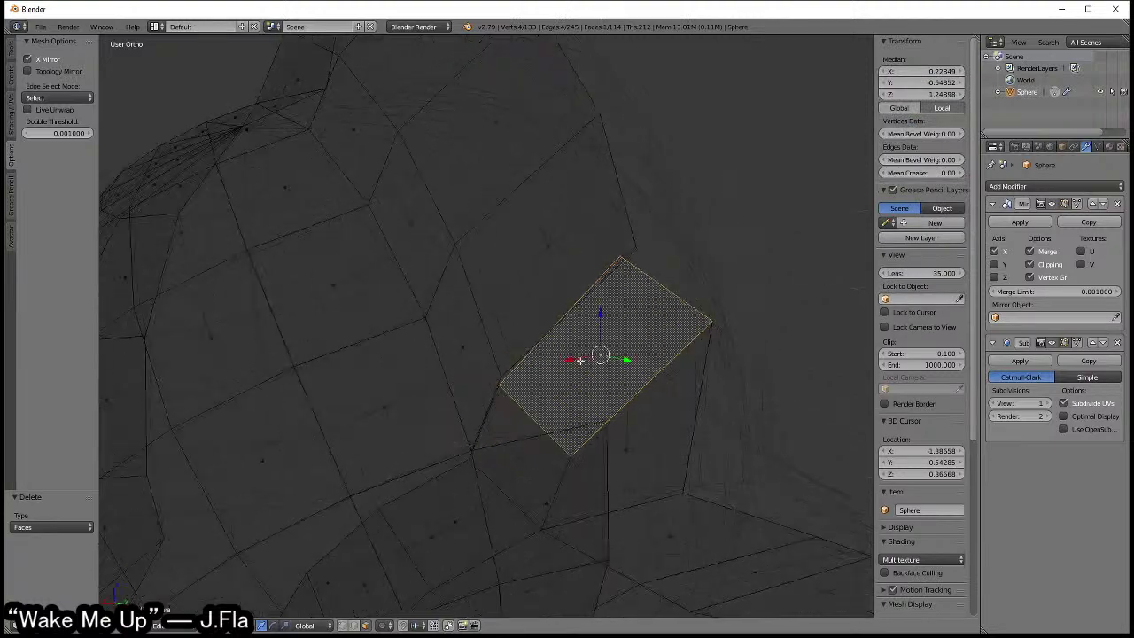
pyautogui.moveTo(537, 359)
pyautogui.mouseDown(button='middle')
pyautogui.moveTo(599, 354)
pyautogui.moveTo(553, 361)
pyautogui.moveTo(479, 411)
pyautogui.mouseUp(button='middle')
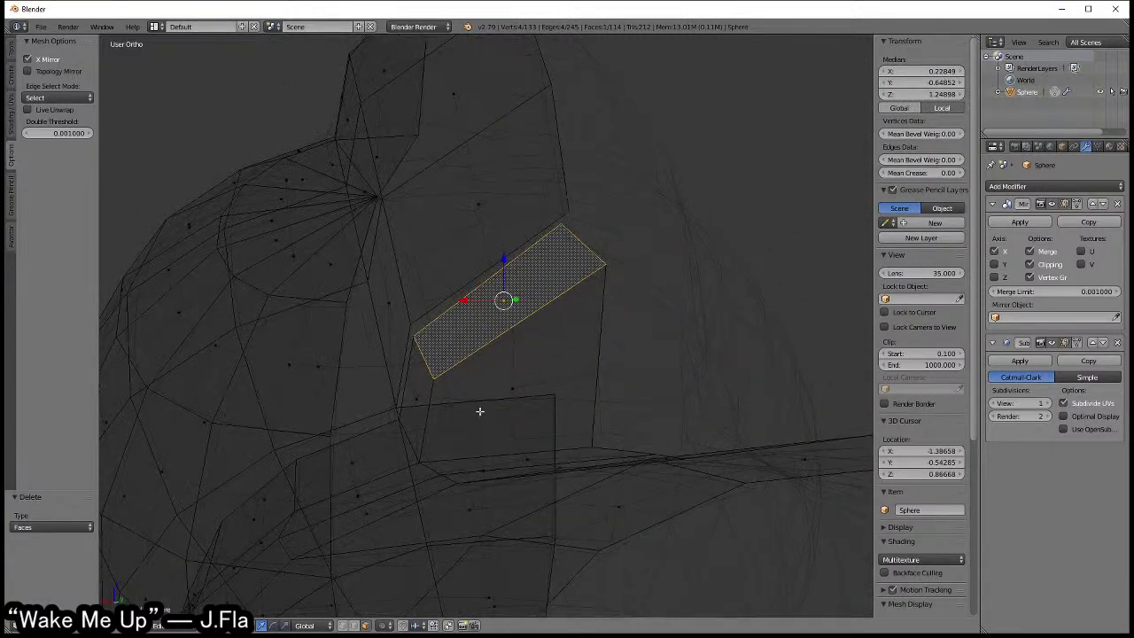
pyautogui.press('z')
pyautogui.moveTo(481, 344); pyautogui.dragTo(532, 354, button='middle')
pyautogui.hotkey('ctrl', 'Tab')
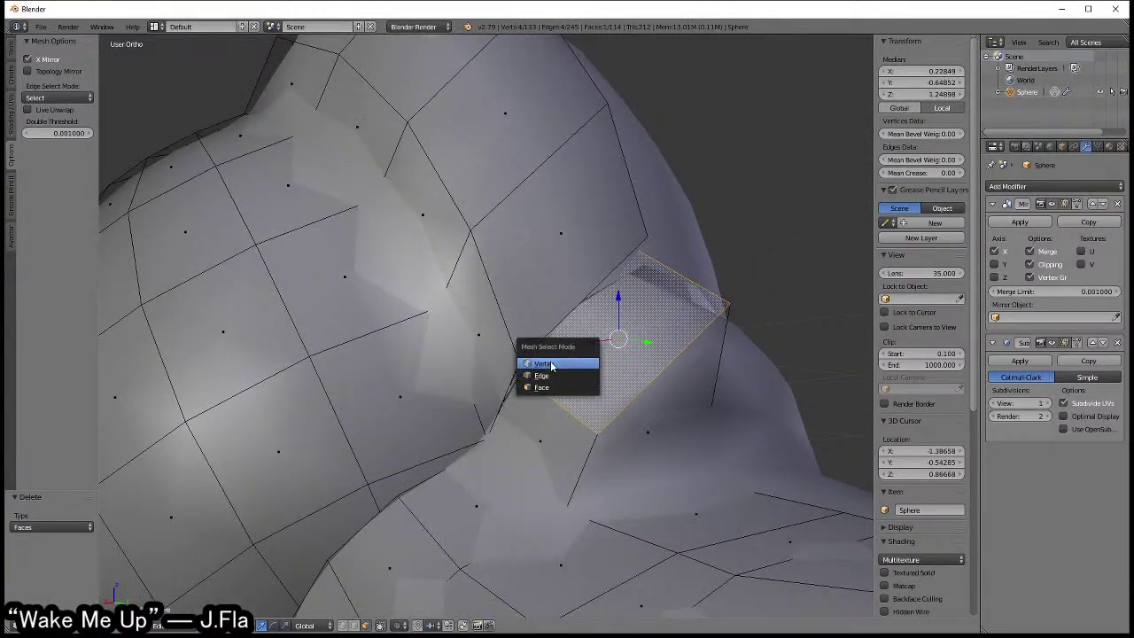
pyautogui.click(523, 363)
pyautogui.rightClick(526, 377)
pyautogui.hotkey('alt', 'm')
pyautogui.click(620, 372)
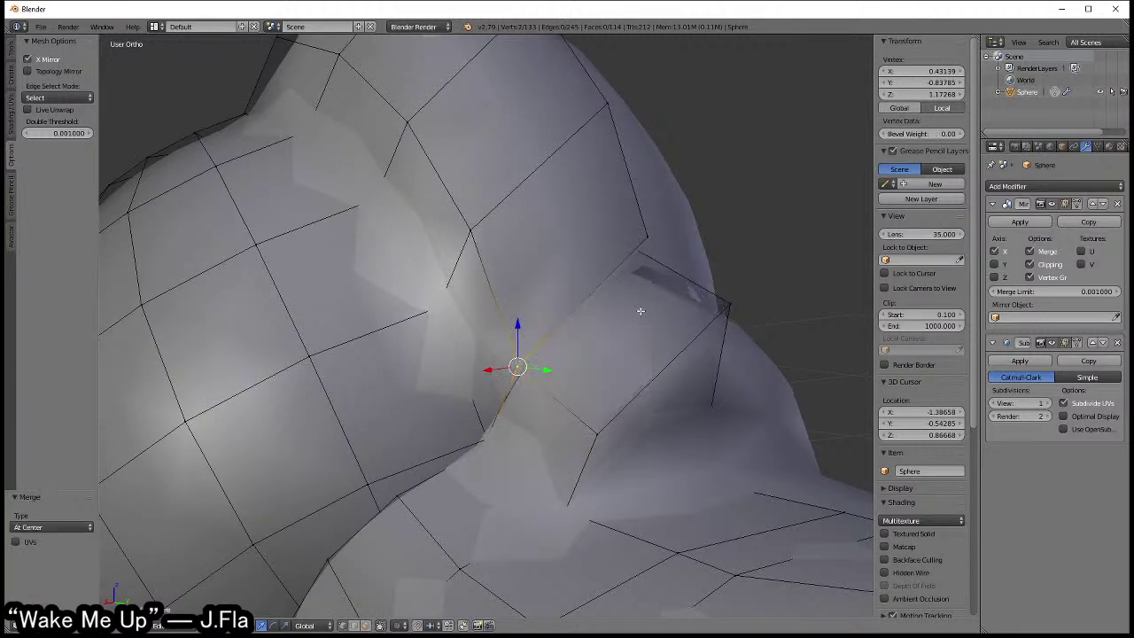
# - Merge another pair of stray junction vertices at center
pyautogui.press('z')
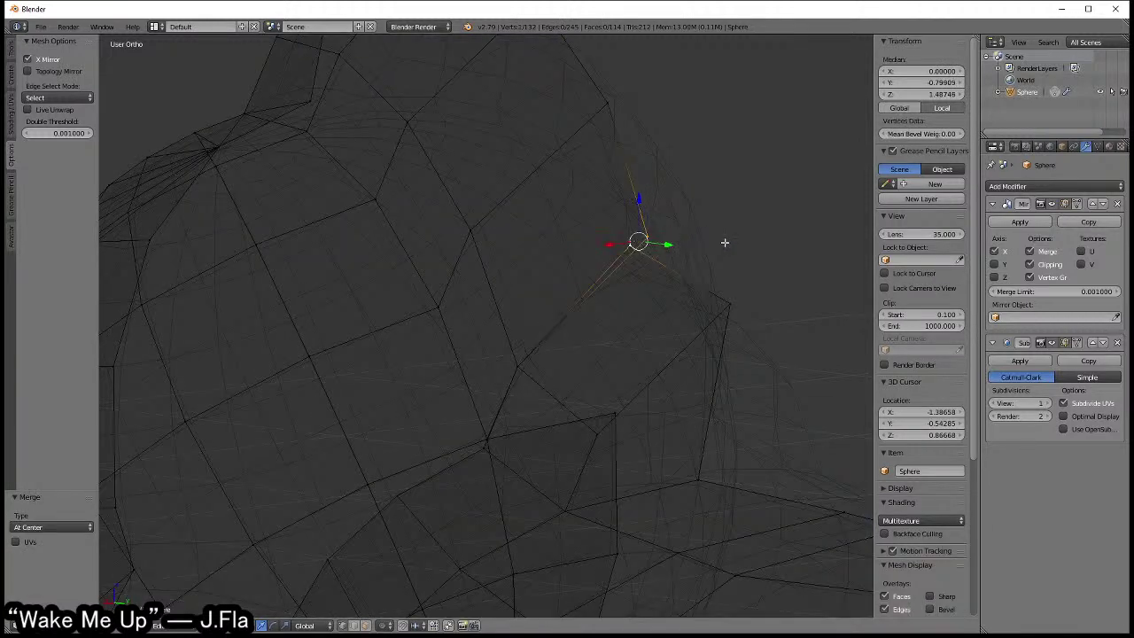
pyautogui.press('z')
pyautogui.moveTo(666, 242)
pyautogui.mouseDown(button='middle')
pyautogui.moveTo(638, 384)
pyautogui.moveTo(556, 399)
pyautogui.moveTo(567, 381)
pyautogui.moveTo(620, 372)
pyautogui.mouseUp(button='middle')
pyautogui.press('z')
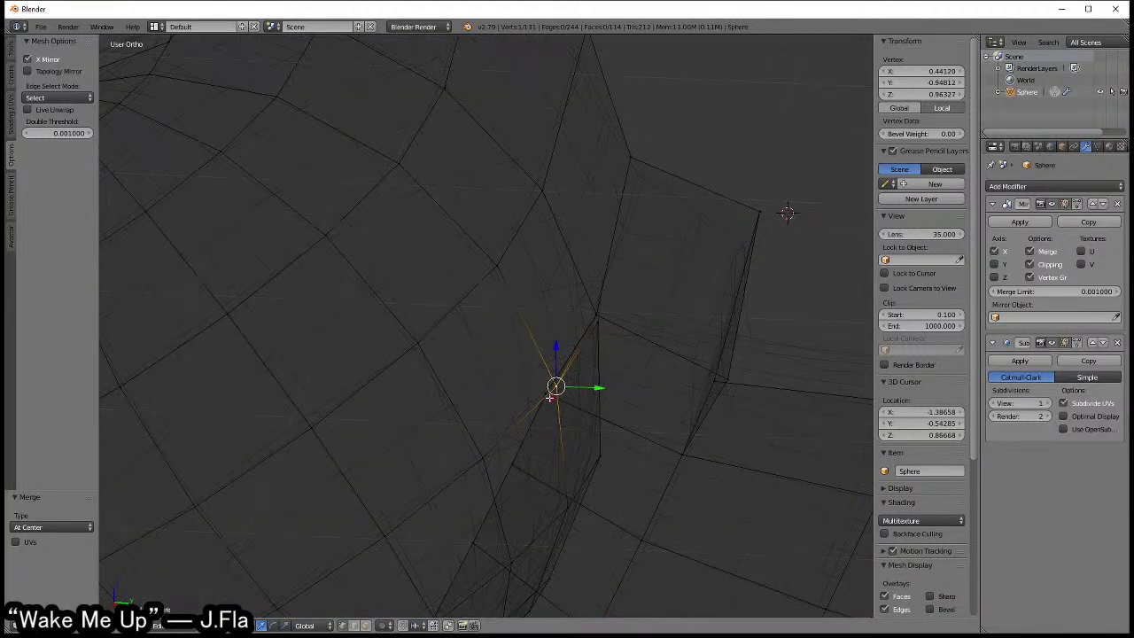
pyautogui.hotkey('alt', 'm')
pyautogui.click(693, 388)
pyautogui.moveTo(692, 388)
pyautogui.mouseDown(button='middle')
pyautogui.moveTo(585, 434)
pyautogui.moveTo(569, 387)
pyautogui.moveTo(451, 357)
pyautogui.mouseUp(button='middle')
# - Merge the last vertices and fill a triangular face across the gap
pyautogui.press('a')
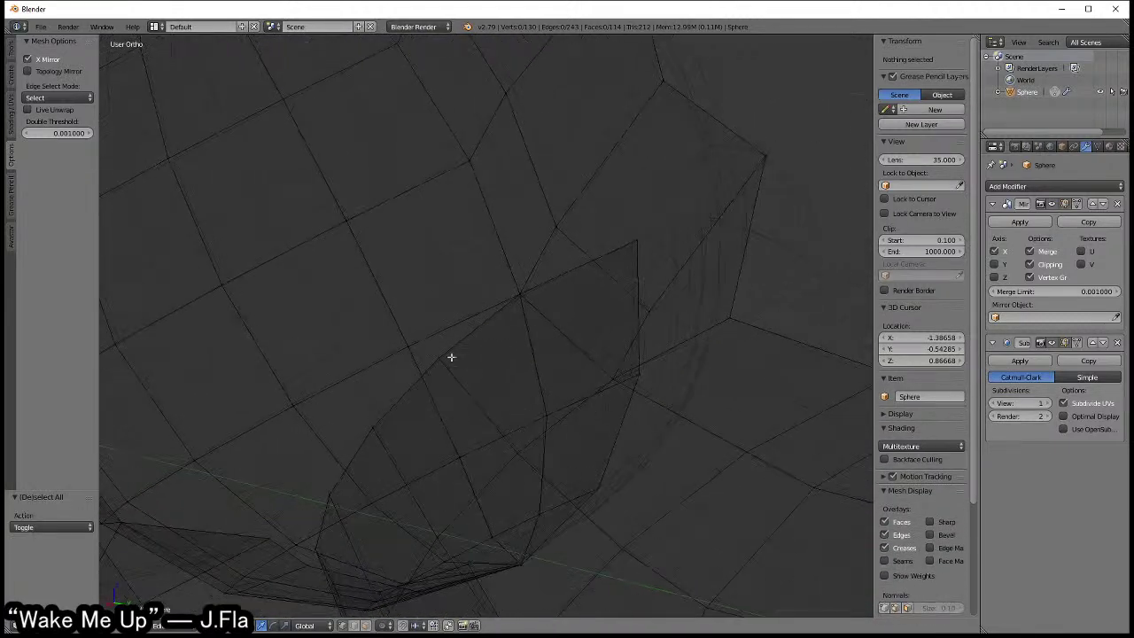
pyautogui.press('a')
pyautogui.click(537, 372)
pyautogui.moveTo(538, 372)
pyautogui.mouseDown(button='middle')
pyautogui.moveTo(593, 362)
pyautogui.moveTo(463, 368)
pyautogui.mouseUp(button='middle')
pyautogui.press('f')
pyautogui.moveTo(559, 301)
pyautogui.mouseDown(button='middle')
pyautogui.moveTo(511, 405)
pyautogui.moveTo(584, 352)
pyautogui.moveTo(572, 346)
pyautogui.moveTo(842, 311)
pyautogui.moveTo(549, 361)
pyautogui.moveTo(568, 343)
pyautogui.moveTo(346, 292)
pyautogui.moveTo(637, 372)
pyautogui.moveTo(584, 380)
pyautogui.mouseUp(button='middle')
# - Select two neck edge loops and shift the face band −0.08 along X
pyautogui.press('z')
pyautogui.press('a')
pyautogui.scroll(-2, 708, 392)
pyautogui.keyDown('alt'); pyautogui.rightClick(654, 383); pyautogui.keyUp('alt')
pyautogui.keyDown('alt'); pyautogui.keyDown('shift'); pyautogui.rightClick(701, 388); pyautogui.keyUp('shift'); pyautogui.keyUp('alt')
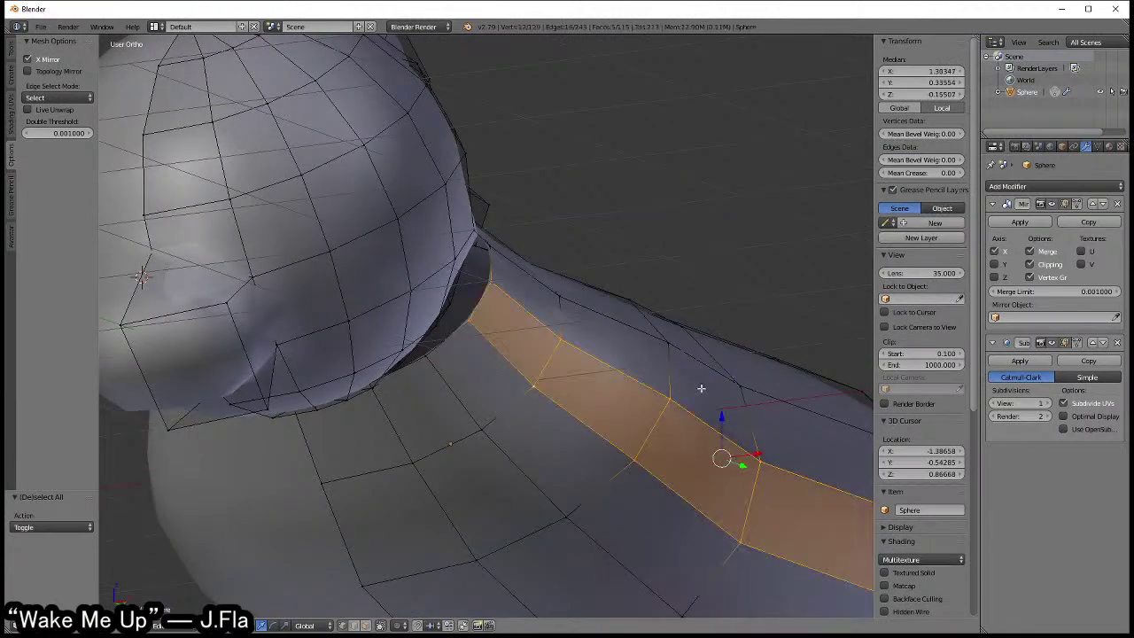
pyautogui.press('g')
pyautogui.press('x')
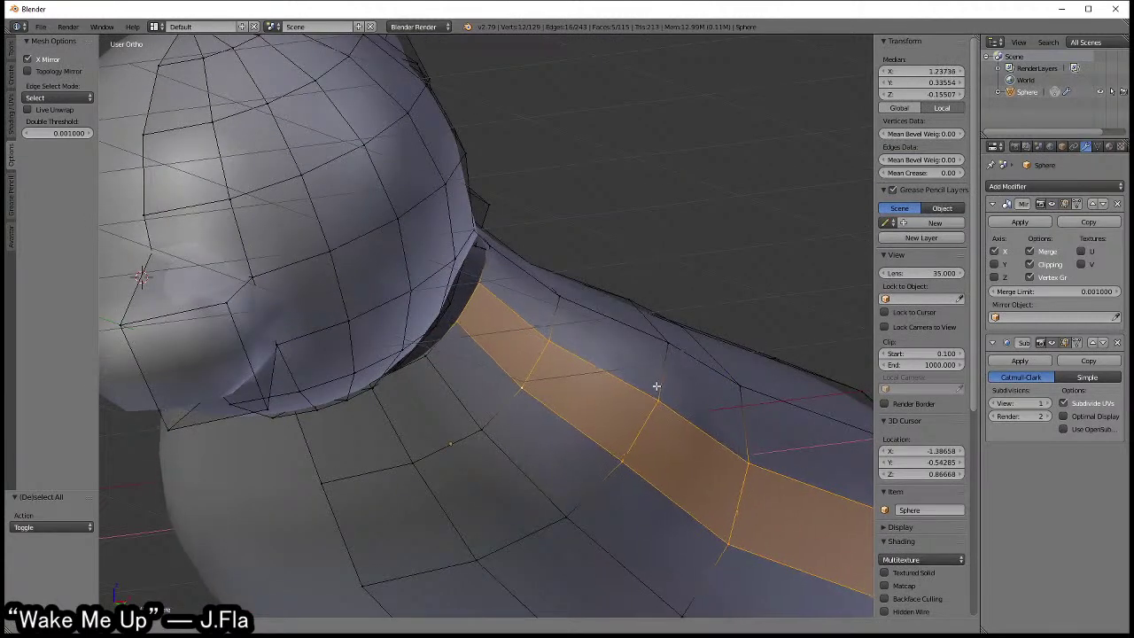
pyautogui.click(656, 384)
pyautogui.moveTo(656, 384); pyautogui.dragTo(629, 348, button='middle')
# - Nudge a single neck edge loop −0.05 along X and deselect everything
pyautogui.keyDown('alt'); pyautogui.rightClick(629, 347); pyautogui.keyUp('alt')
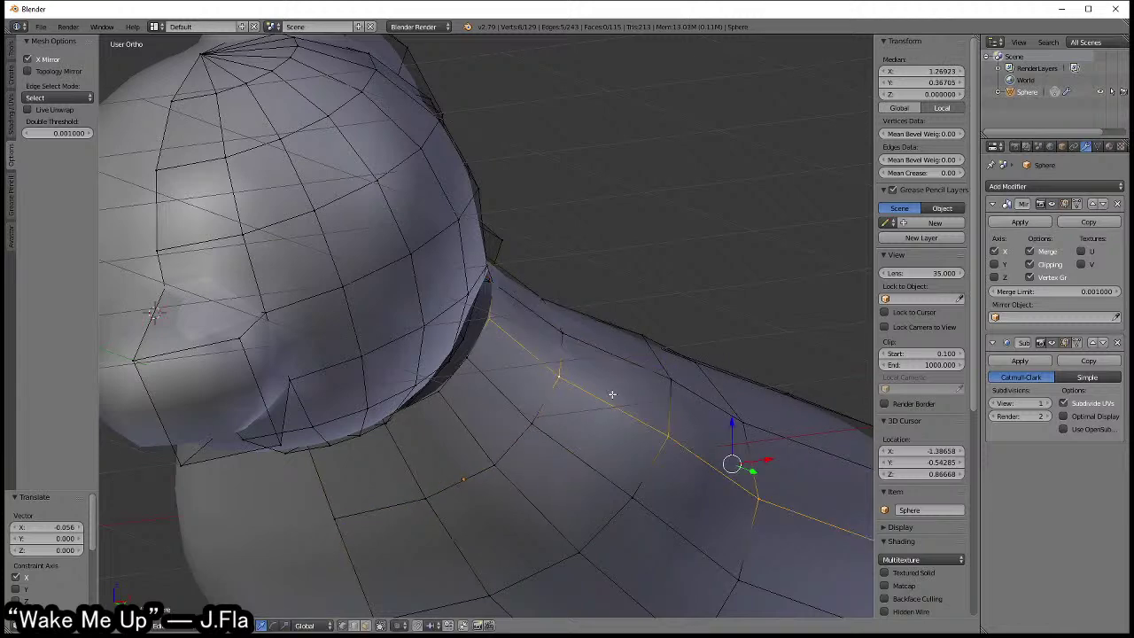
pyautogui.press('g')
pyautogui.press('x')
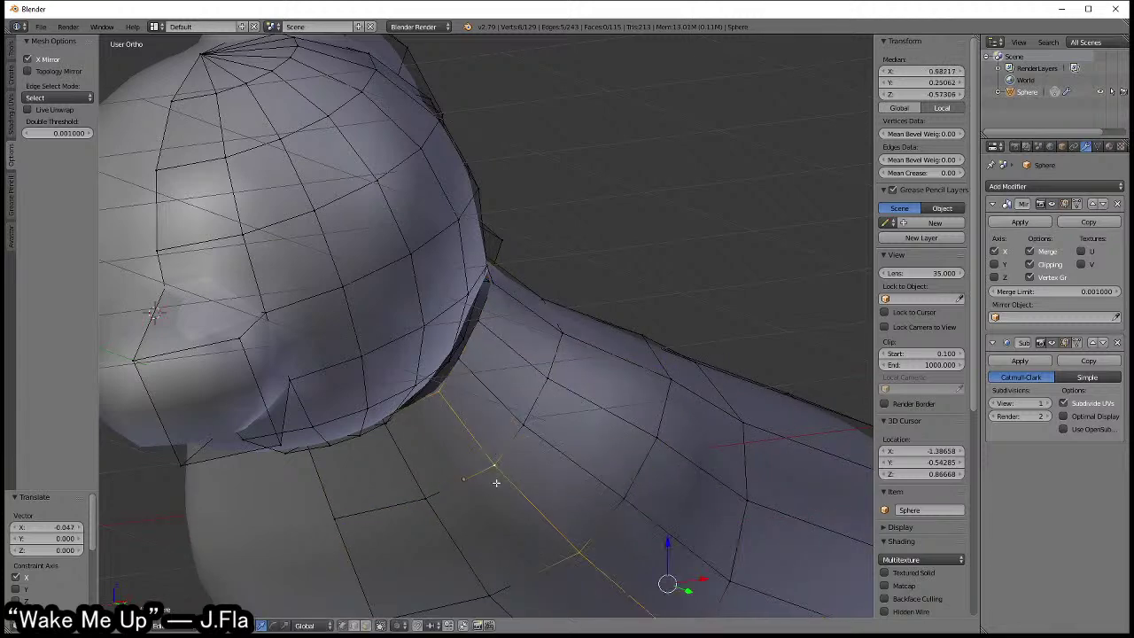
pyautogui.press('g')
pyautogui.press('x')
pyautogui.press('a')
pyautogui.moveTo(481, 485)
pyautogui.mouseDown(button='middle')
pyautogui.moveTo(473, 299)
pyautogui.moveTo(435, 423)
pyautogui.mouseUp(button='middle')
# - Apply the knife cut along the head-to-neck crease, reaching 137 vertices
pyautogui.scroll(3, 435, 423)
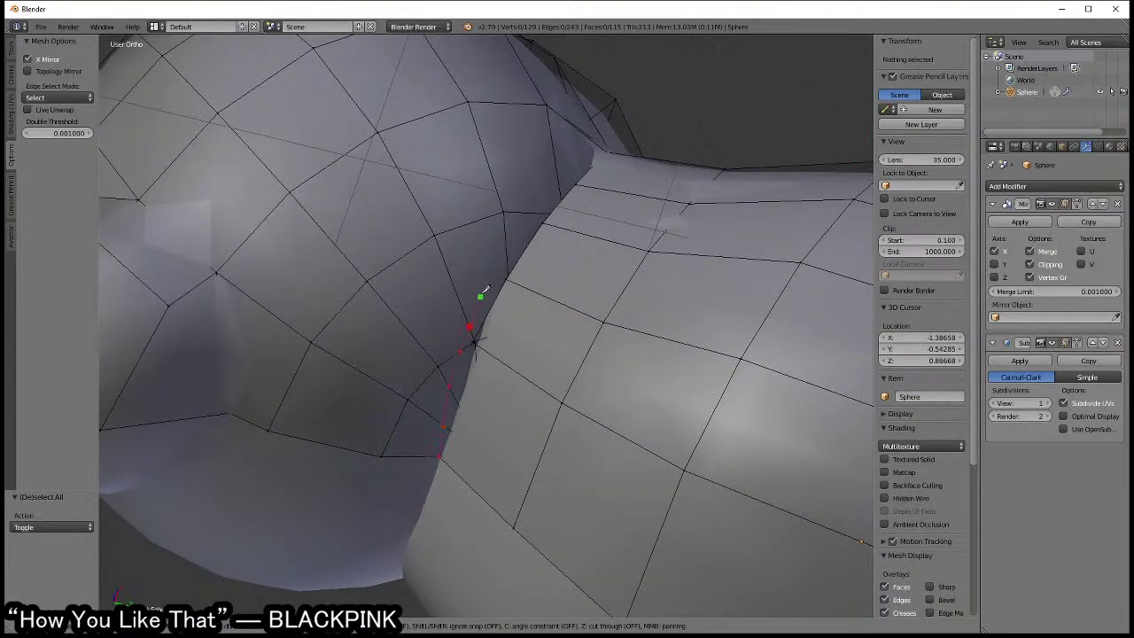
pyautogui.moveTo(560, 181); pyautogui.dragTo(526, 233, button='middle')
pyautogui.scroll(2, 526, 233)
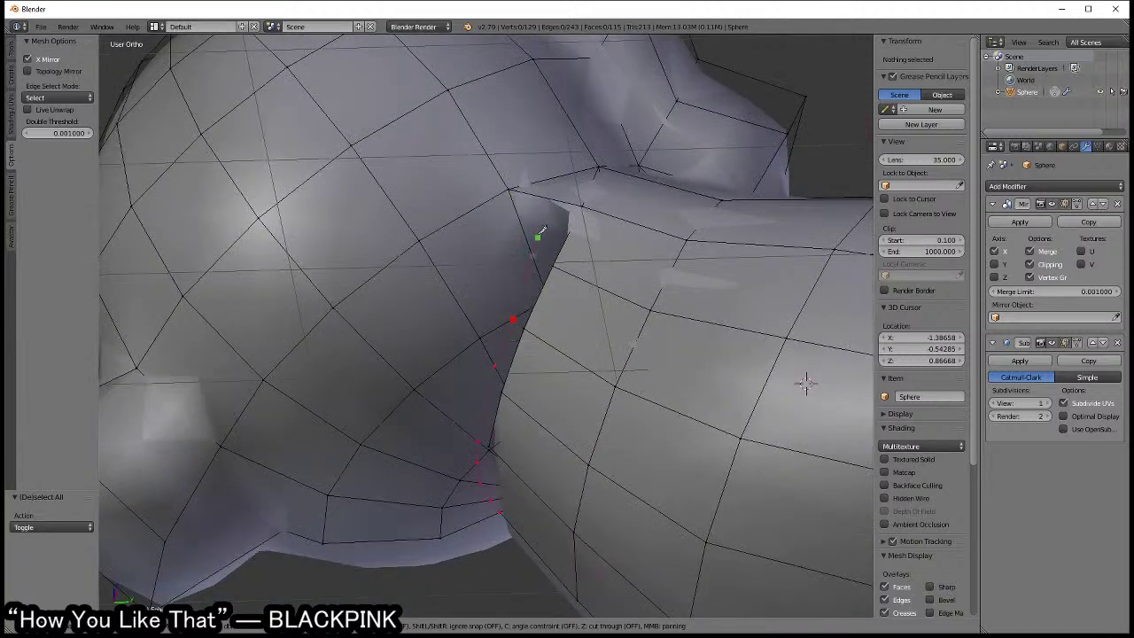
pyautogui.press('Return')
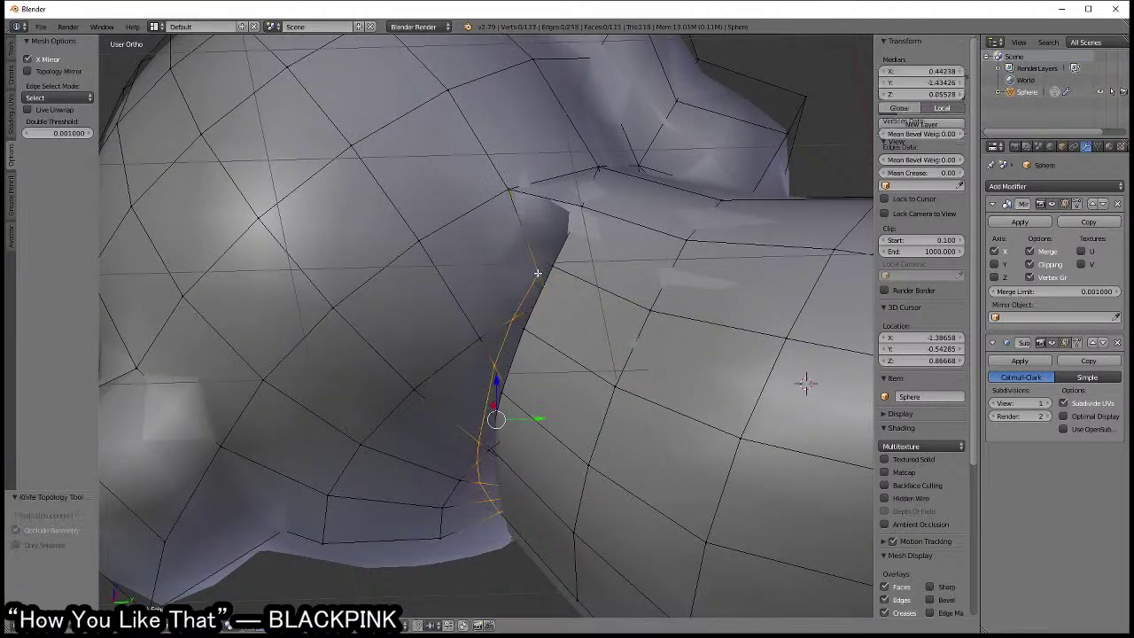
pyautogui.press('z')
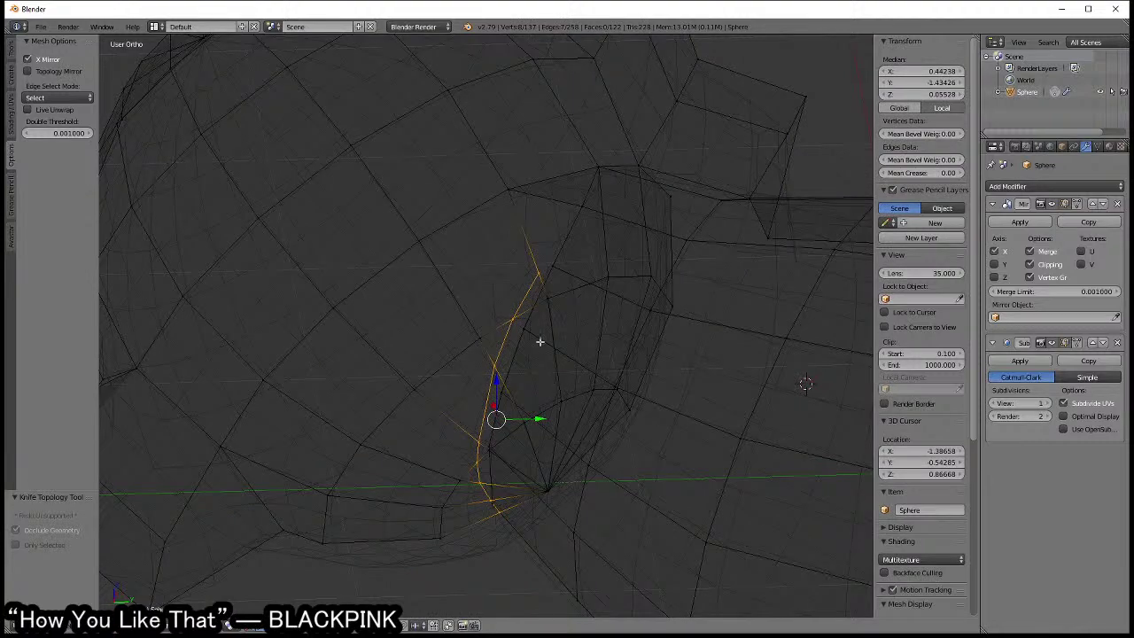
pyautogui.moveTo(539, 341)
pyautogui.mouseDown(button='middle')
pyautogui.moveTo(627, 338)
pyautogui.moveTo(582, 349)
pyautogui.mouseUp(button='middle')
pyautogui.scroll(-3, 627, 338)
# - Select an edge loop on the bulge, grow it into a face band, and hide it
pyautogui.press('a')
pyautogui.scroll(5, 575, 354)
pyautogui.scroll(-3, 558, 390)
pyautogui.press('z')
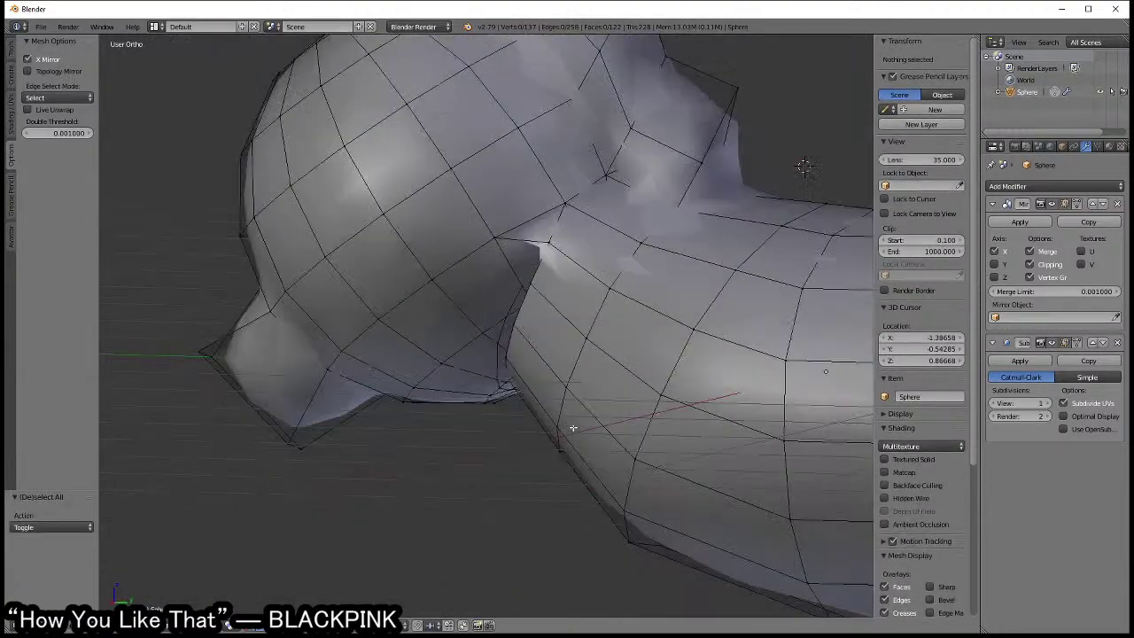
pyautogui.moveTo(573, 428)
pyautogui.mouseDown(button='middle')
pyautogui.moveTo(565, 408)
pyautogui.moveTo(635, 349)
pyautogui.moveTo(575, 362)
pyautogui.moveTo(562, 384)
pyautogui.moveTo(566, 354)
pyautogui.moveTo(579, 387)
pyautogui.mouseUp(button='middle')
pyautogui.keyDown('alt'); pyautogui.rightClick(565, 409); pyautogui.keyUp('alt')
pyautogui.press('ctrl+KP_Add')
pyautogui.press('ctrl+KP_Add')
pyautogui.press('h')
pyautogui.hotkey('alt', 'h')
pyautogui.press('h')
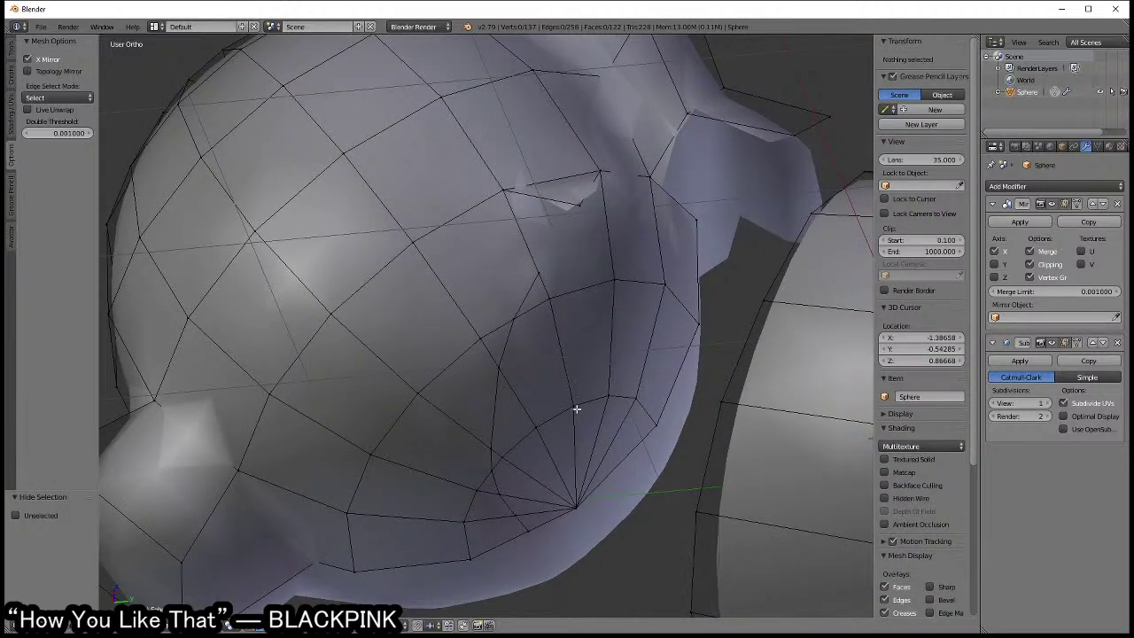
# - Delete the vertical strip of thin faces on the bulge in face select mode
pyautogui.click(530, 453)
pyautogui.keyDown('alt'); pyautogui.rightClick(549, 324); pyautogui.keyUp('alt')
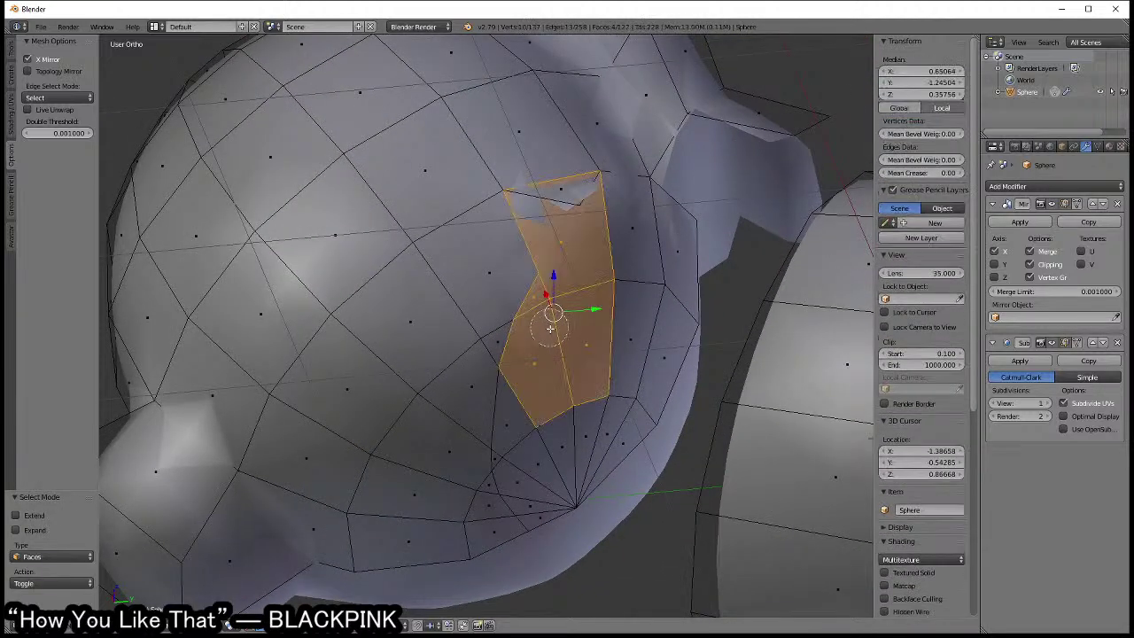
pyautogui.keyDown('shift'); pyautogui.rightClick(530, 442); pyautogui.keyUp('shift')
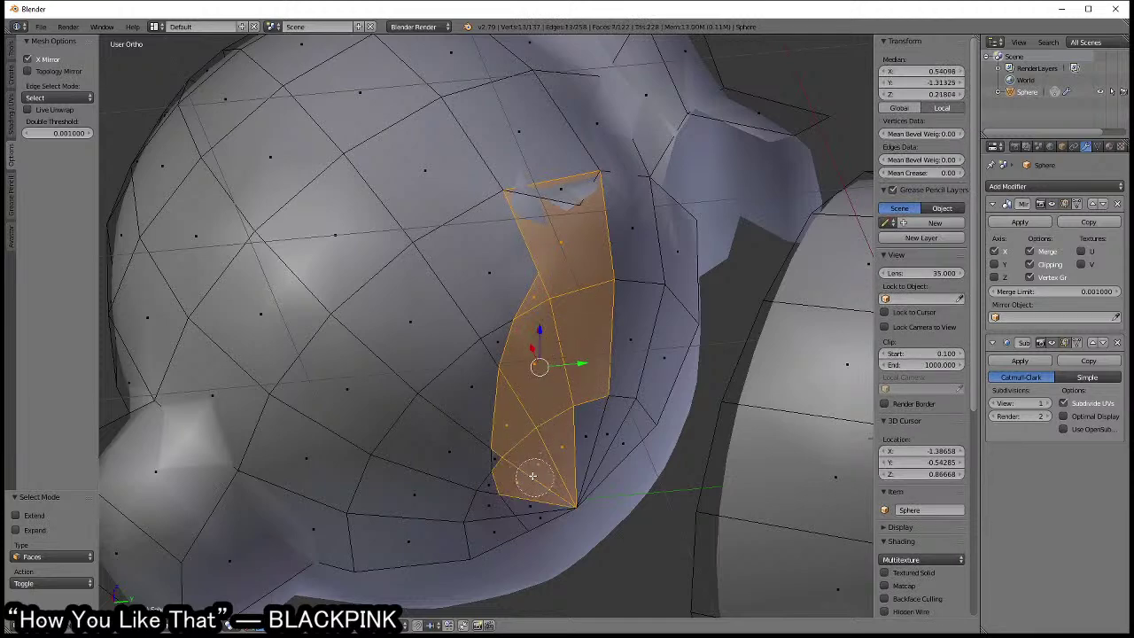
pyautogui.keyDown('shift'); pyautogui.rightClick(608, 400); pyautogui.keyUp('shift')
pyautogui.keyDown('shift'); pyautogui.rightClick(638, 274); pyautogui.keyUp('shift')
pyautogui.press('x')
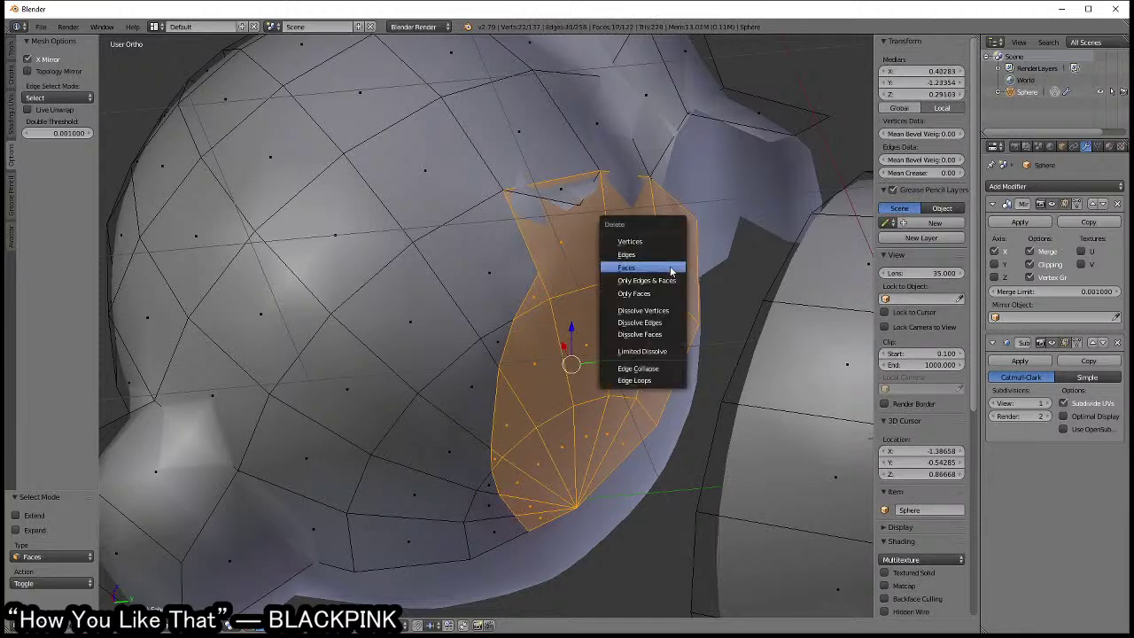
pyautogui.click(639, 264)
pyautogui.hotkey('ctrl', 'z')
pyautogui.scroll(2, 606, 324)
pyautogui.press('a')
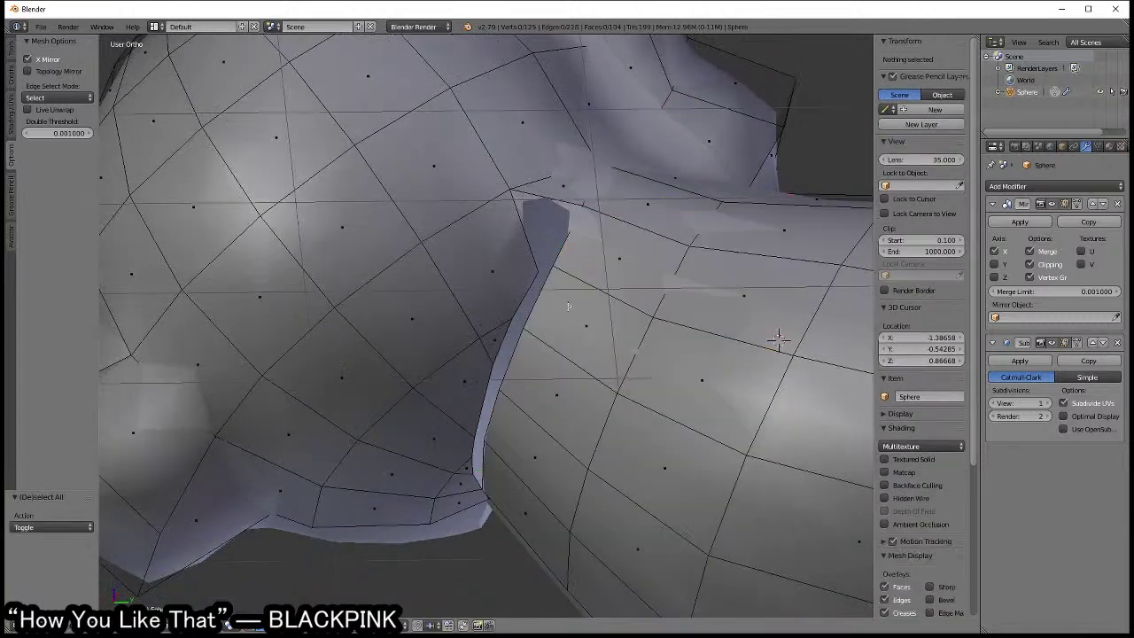
# - In vertex select, merge the stray vertices at the gap along the crease at center
pyautogui.hotkey('ctrl', 'Tab')
pyautogui.click(541, 307)
pyautogui.rightClick(539, 328)
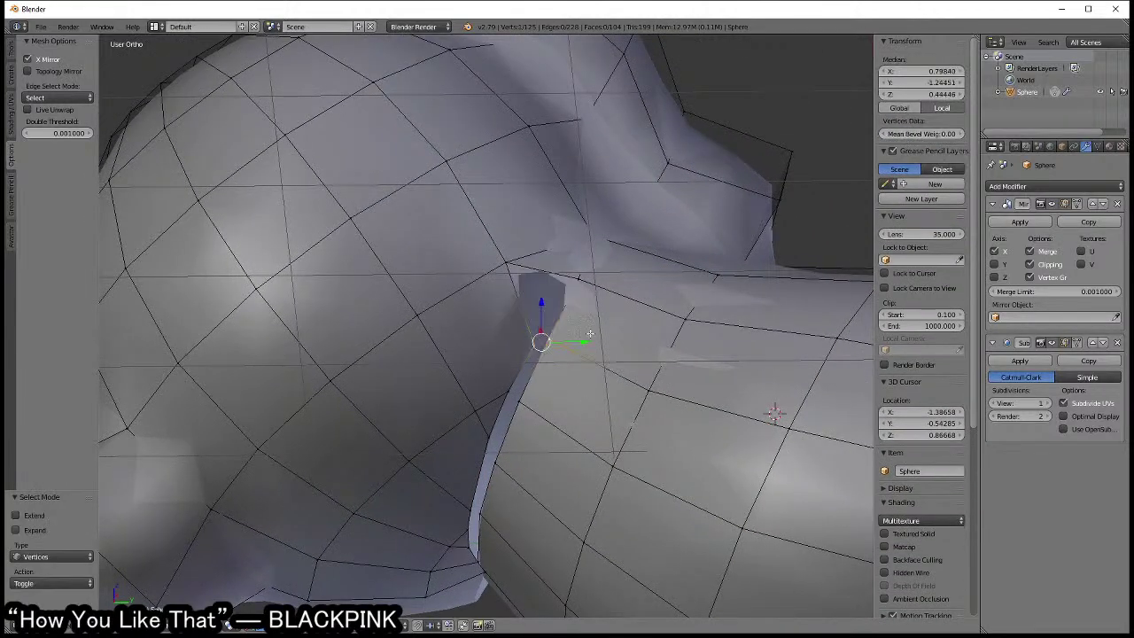
pyautogui.hotkey('alt', 'm')
pyautogui.click(699, 324)
pyautogui.hotkey('alt', 'm')
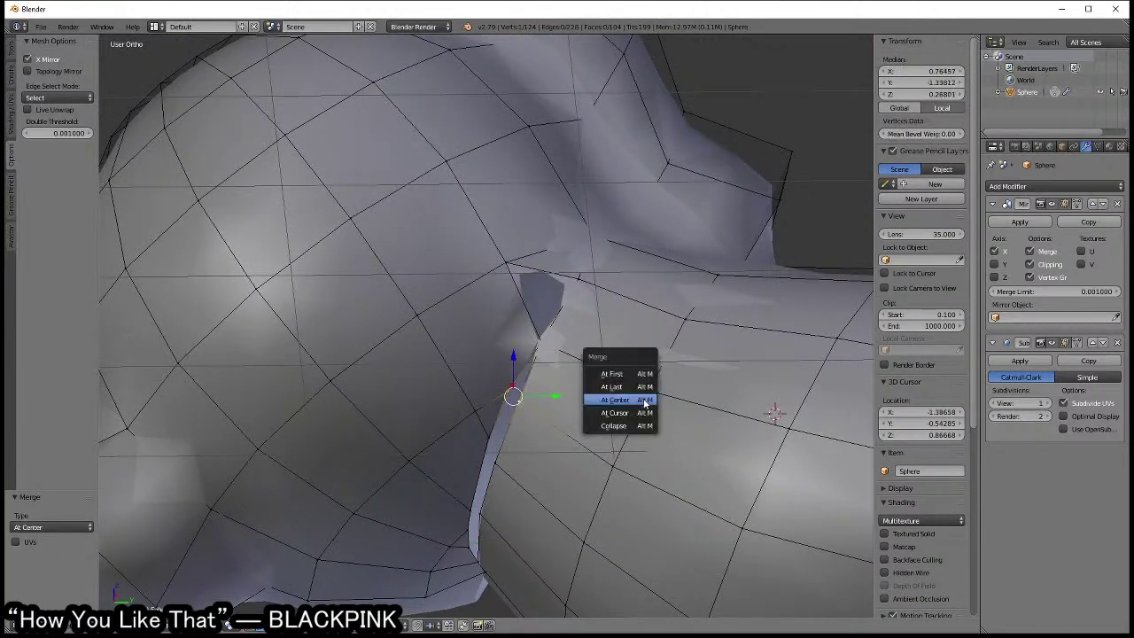
pyautogui.click(620, 400)
pyautogui.moveTo(633, 431); pyautogui.dragTo(567, 478, button='middle')
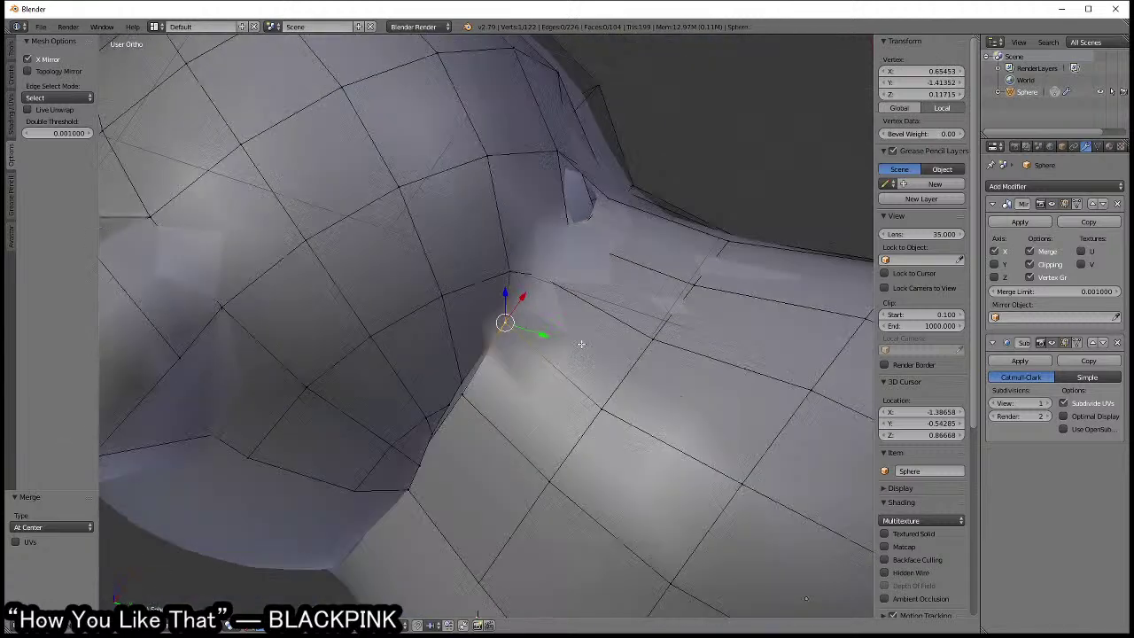
pyautogui.moveTo(470, 390); pyautogui.dragTo(512, 366, button='middle')
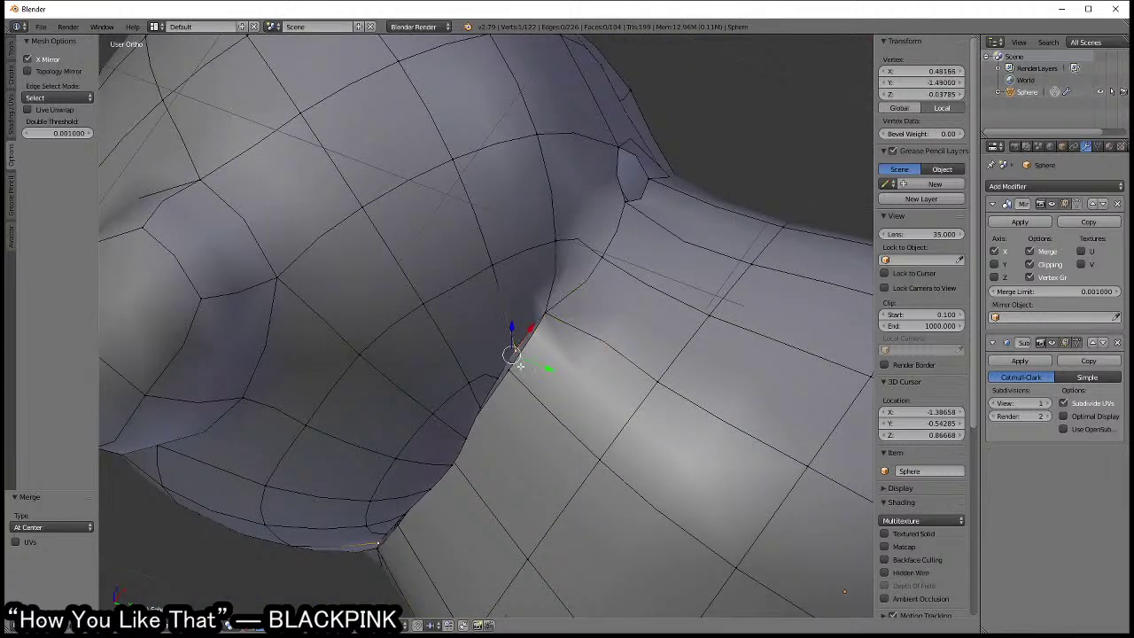
pyautogui.hotkey('alt', 'm')
pyautogui.click(611, 370)
# - Merge the remaining stray crease vertices at center, leaving 116 vertices, then return to solid shading
pyautogui.moveTo(611, 370); pyautogui.dragTo(599, 358, button='middle')
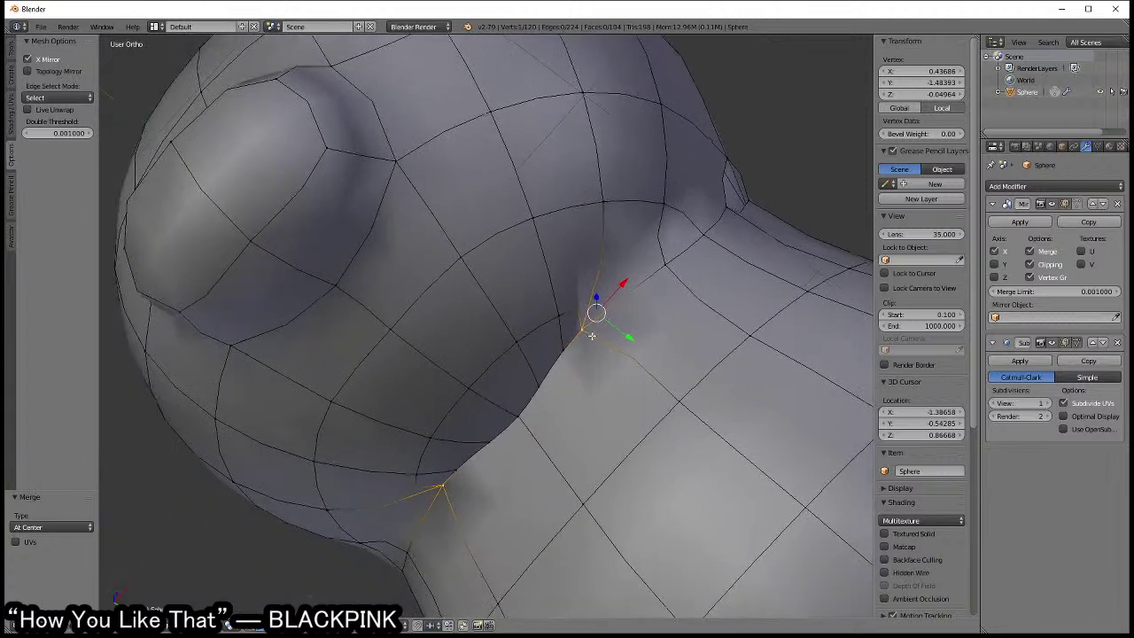
pyautogui.keyDown('shift'); pyautogui.rightClick(599, 357); pyautogui.keyUp('shift')
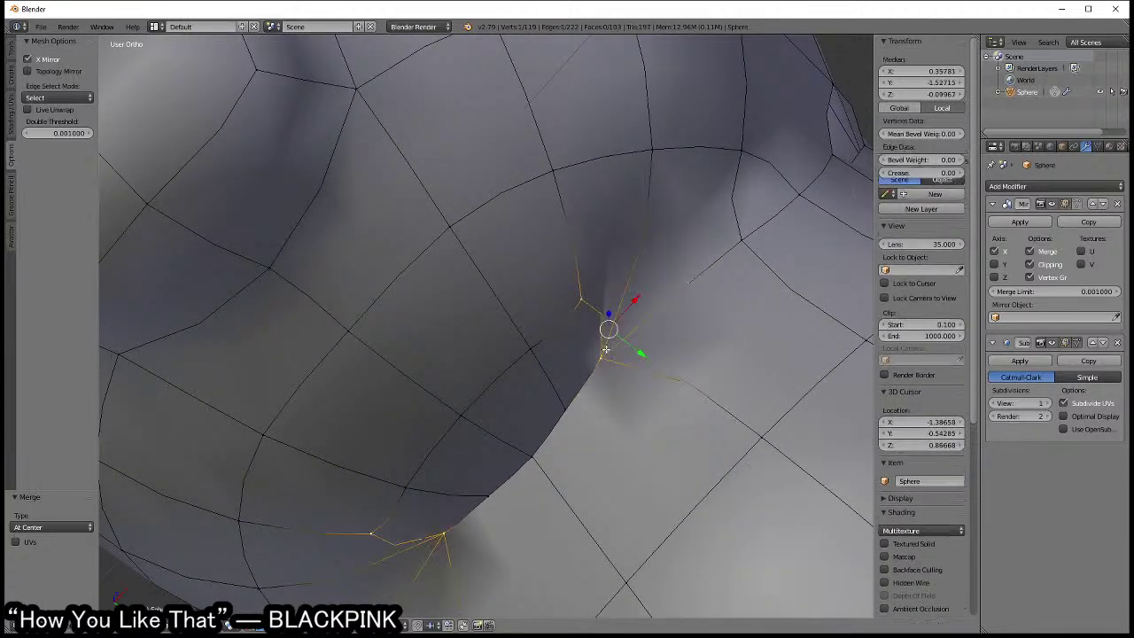
pyautogui.hotkey('alt', 'm')
pyautogui.click(758, 311)
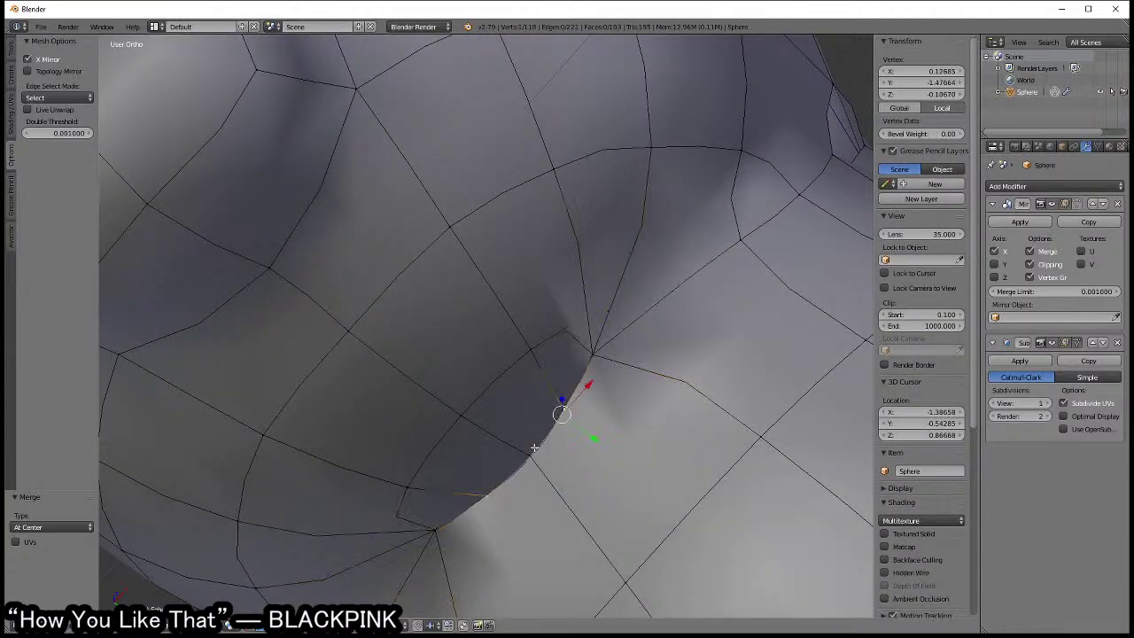
pyautogui.press('z')
pyautogui.click(620, 432)
pyautogui.hotkey('alt', 'm')
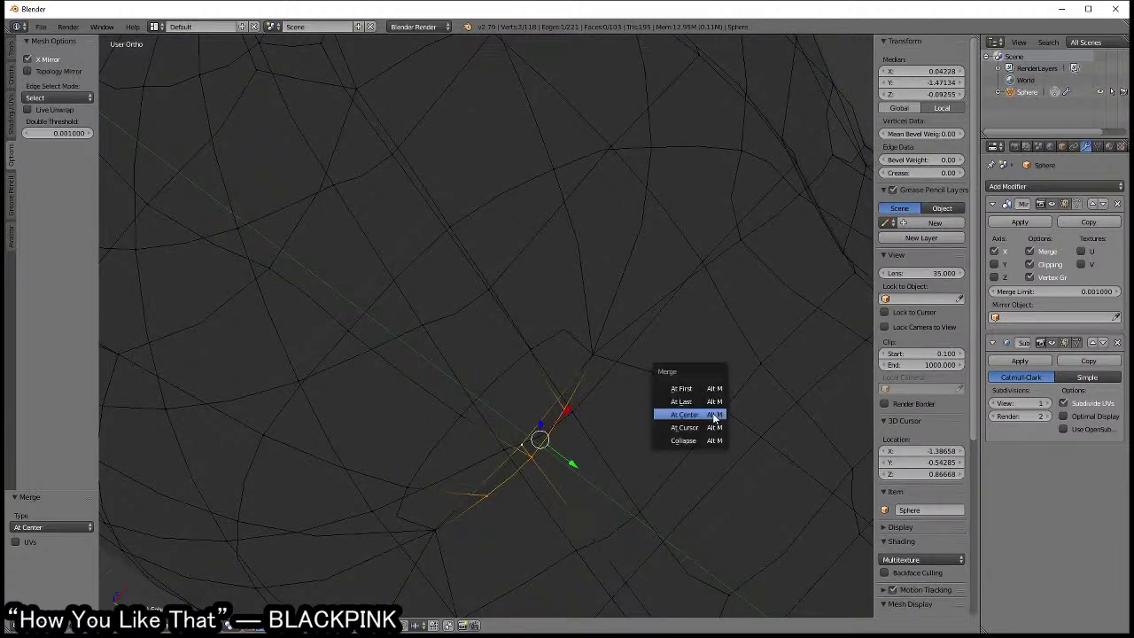
pyautogui.click(683, 409)
pyautogui.press('z')
pyautogui.click(636, 459)
pyautogui.press('a')
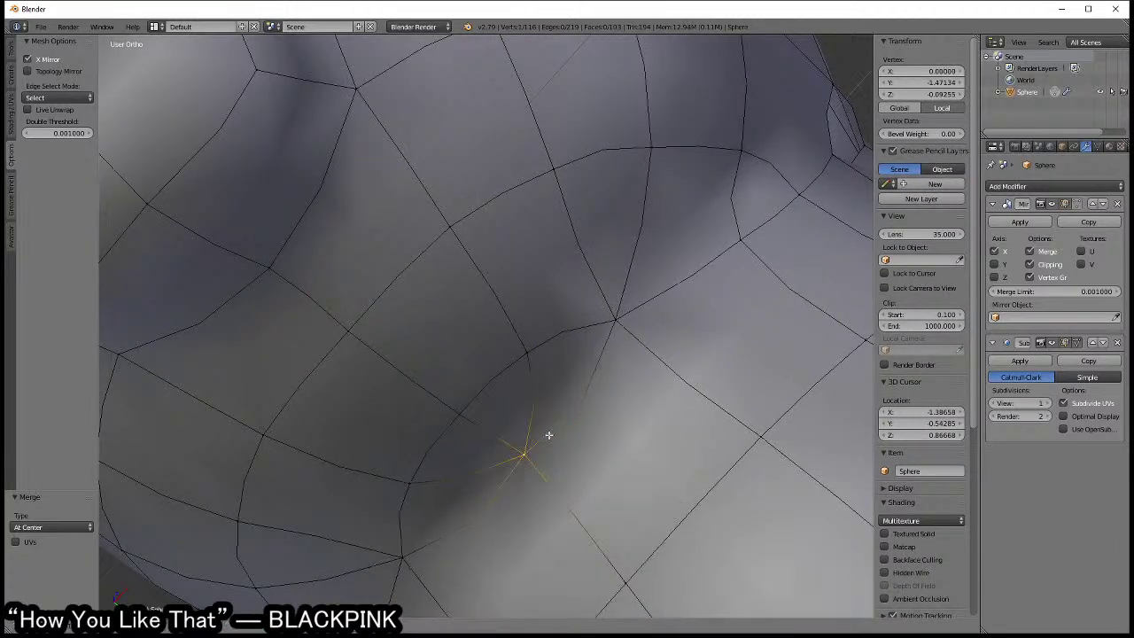
pyautogui.scroll(-4, 565, 415)
pyautogui.moveTo(565, 415)
pyautogui.mouseDown(button='middle')
pyautogui.moveTo(566, 381)
pyautogui.moveTo(549, 374)
pyautogui.moveTo(533, 395)
pyautogui.mouseUp(button='middle')
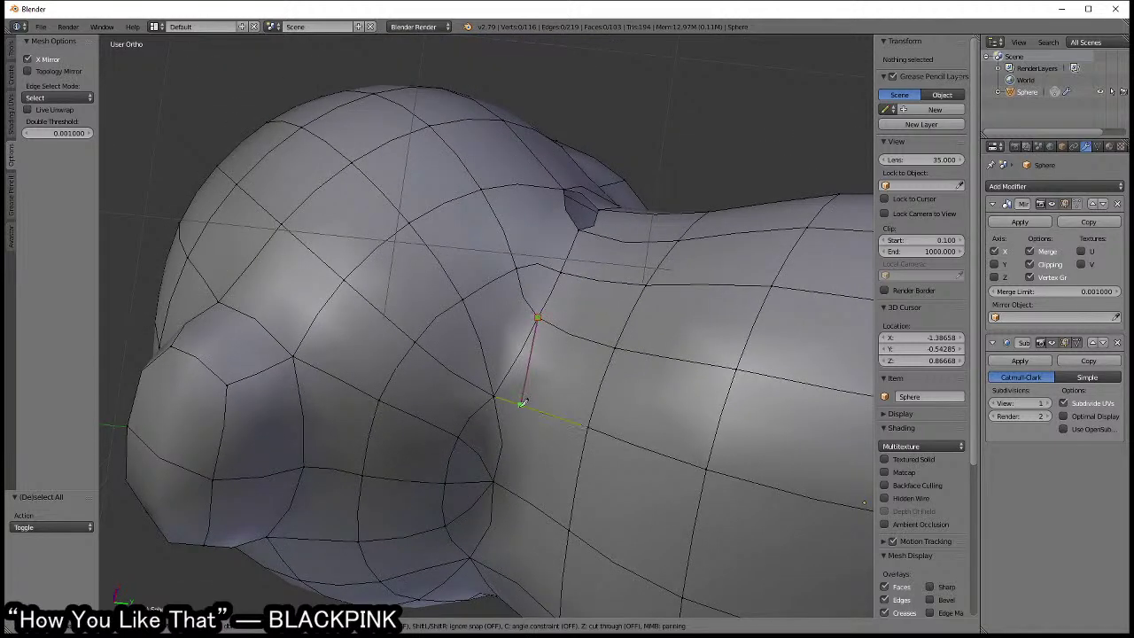
# - Commit the knife cut and dissolve the newly cut edges
pyautogui.press('Return')
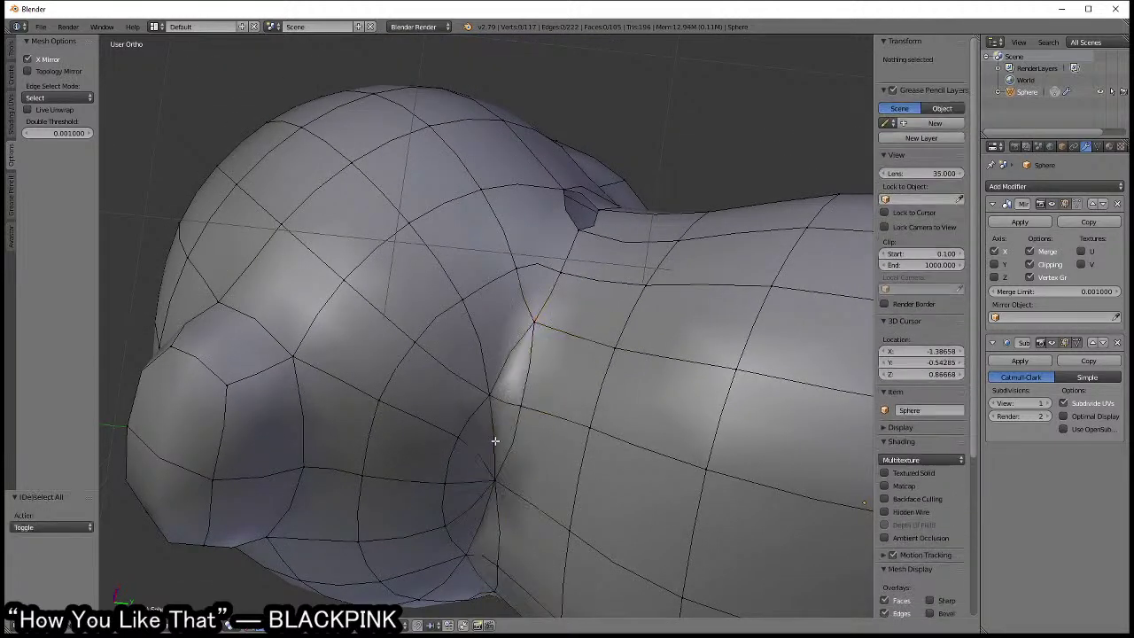
pyautogui.press('x')
pyautogui.click(601, 484)
pyautogui.scroll(2, 527, 366)
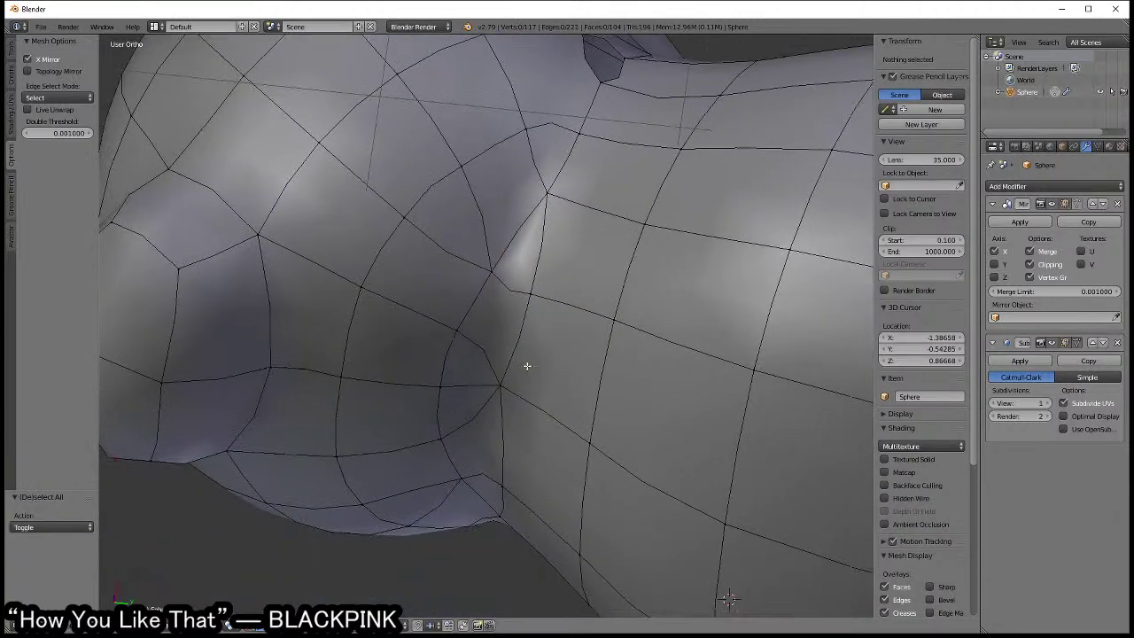
pyautogui.scroll(-3, 538, 354)
pyautogui.scroll(-2, 549, 389)
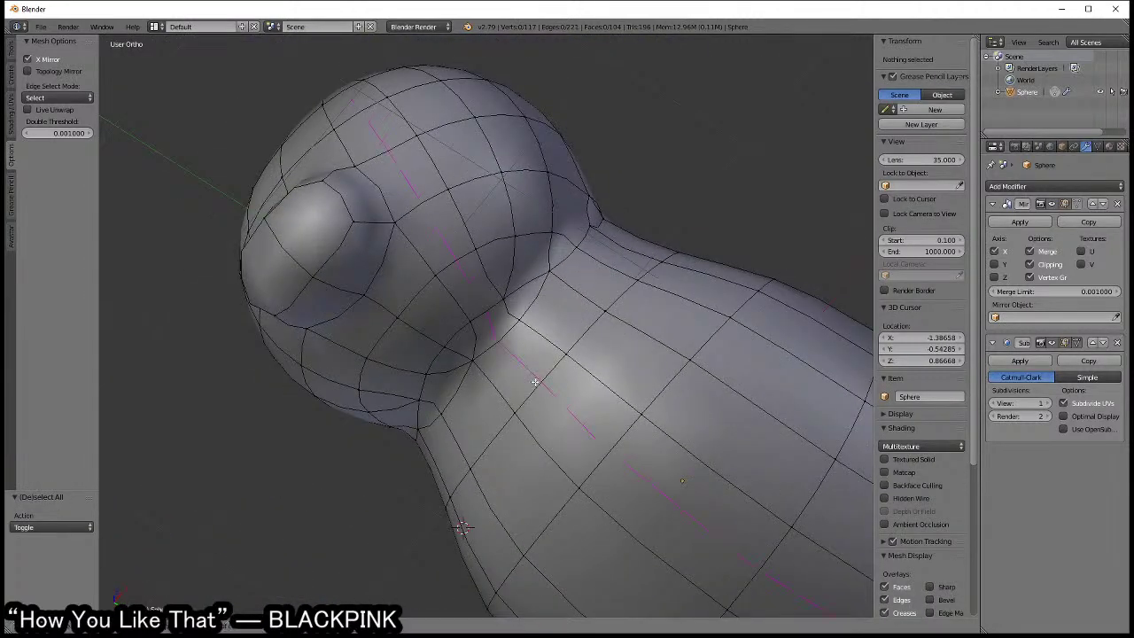
pyautogui.press('Return')
pyautogui.press('a')
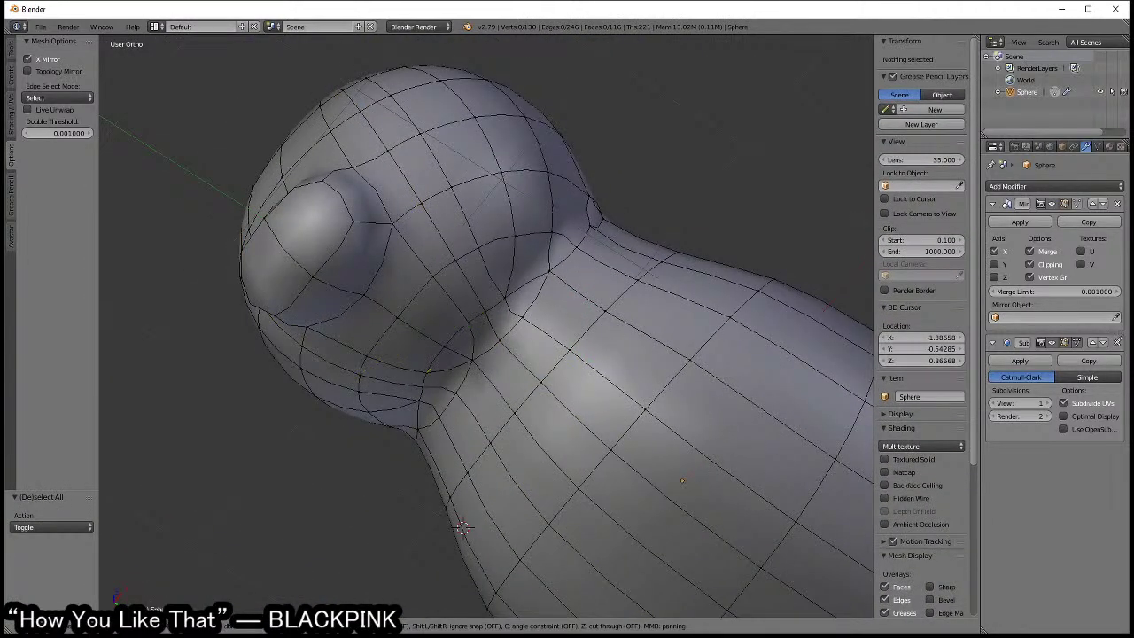
# - Show the subdivision smoothing and dissolve the edge loop over the head
pyautogui.click(1048, 343)
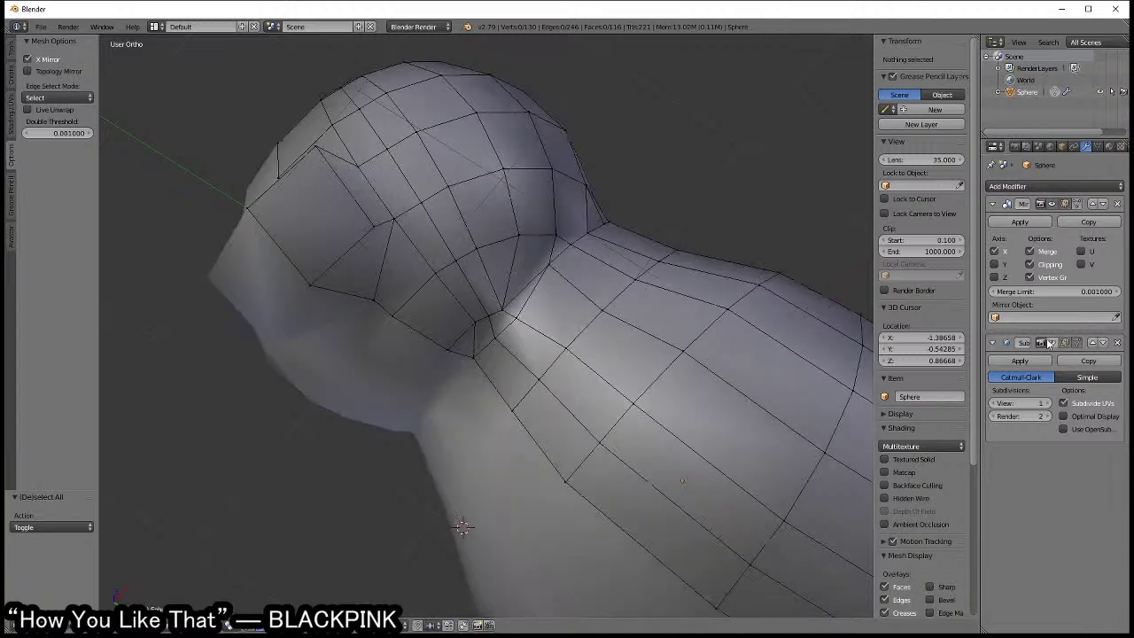
pyautogui.rightClick(496, 335)
pyautogui.keyDown('alt'); pyautogui.rightClick(496, 335); pyautogui.keyUp('alt')
pyautogui.press('x')
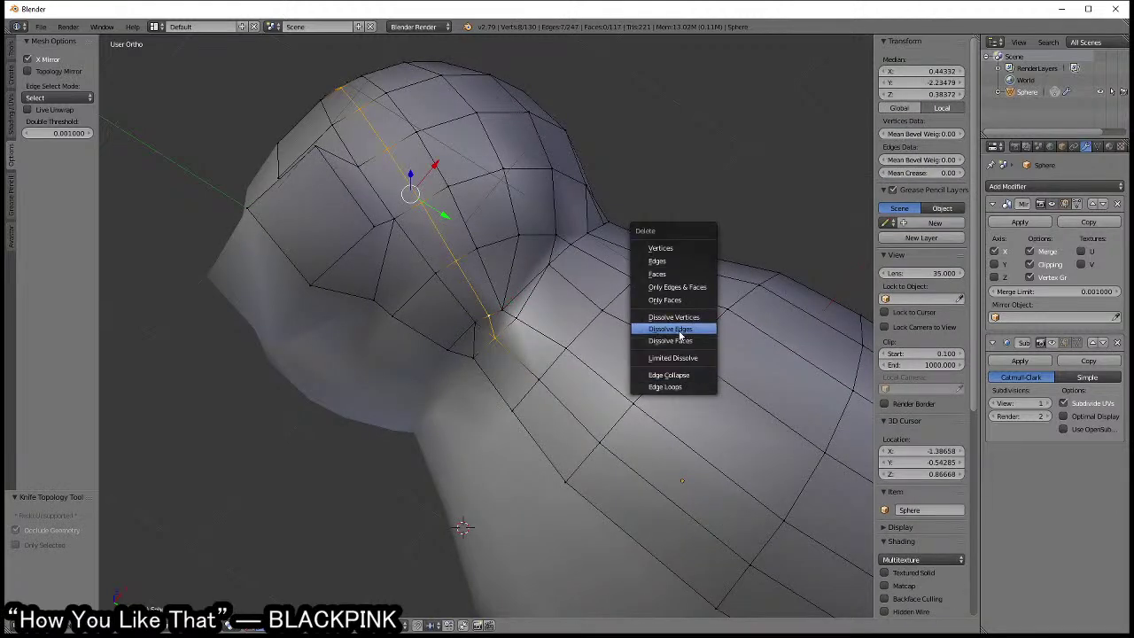
pyautogui.click(680, 332)
pyautogui.press('a')
pyautogui.moveTo(585, 323)
pyautogui.mouseDown(button='middle')
pyautogui.moveTo(601, 328)
pyautogui.moveTo(565, 387)
pyautogui.moveTo(501, 366)
pyautogui.mouseUp(button='middle')
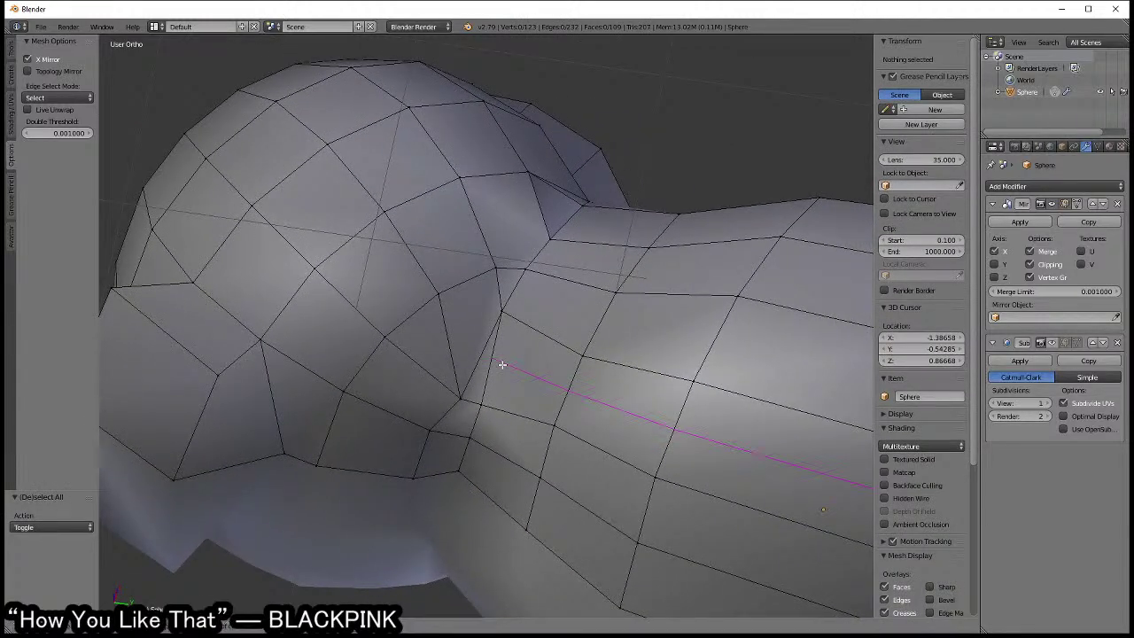
# - Knife-cut a new edge along the neck to the neck vertex
pyautogui.press('Return')
pyautogui.press('k')
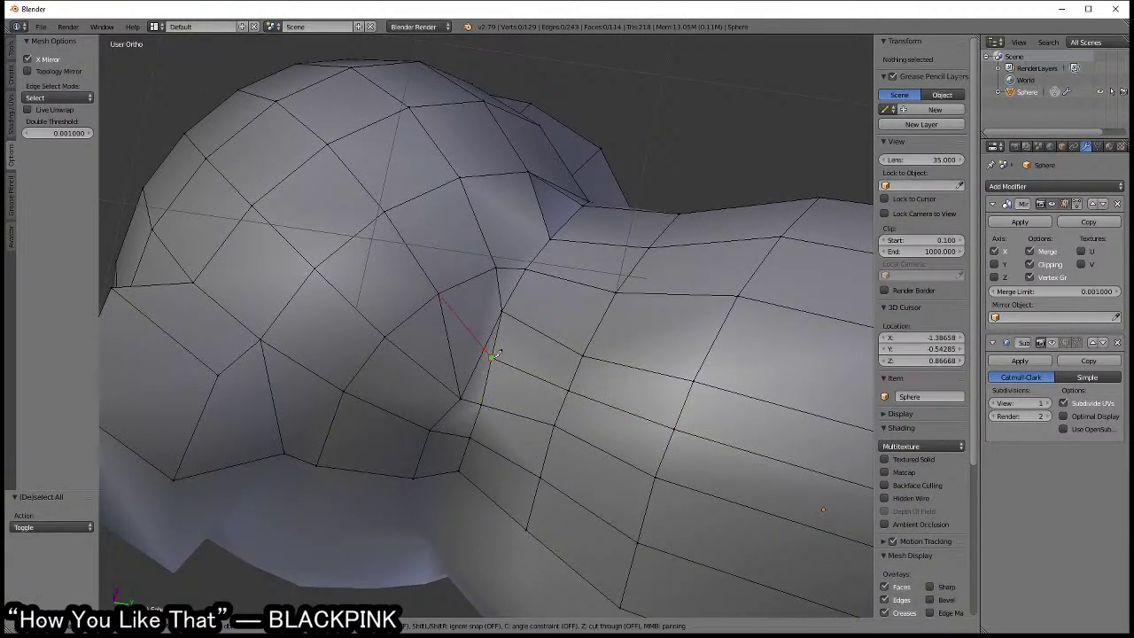
pyautogui.click(493, 356)
pyautogui.press('Return')
pyautogui.press('x')
pyautogui.press('a')
pyautogui.scroll(2, 486, 386)
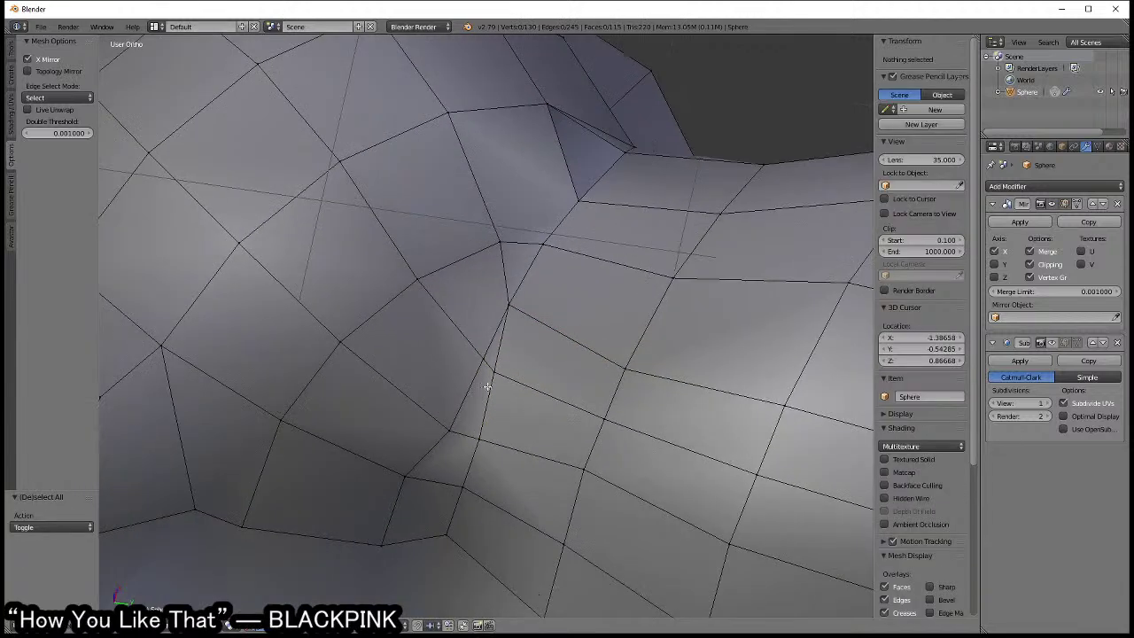
pyautogui.scroll(-3, 486, 386)
# - Dissolve the redundant neck edge, leaving 126 vertices, and select the head's ridge edge loop
pyautogui.keyDown('alt'); pyautogui.rightClick(469, 414); pyautogui.keyUp('alt')
pyautogui.press('x')
pyautogui.click(556, 396)
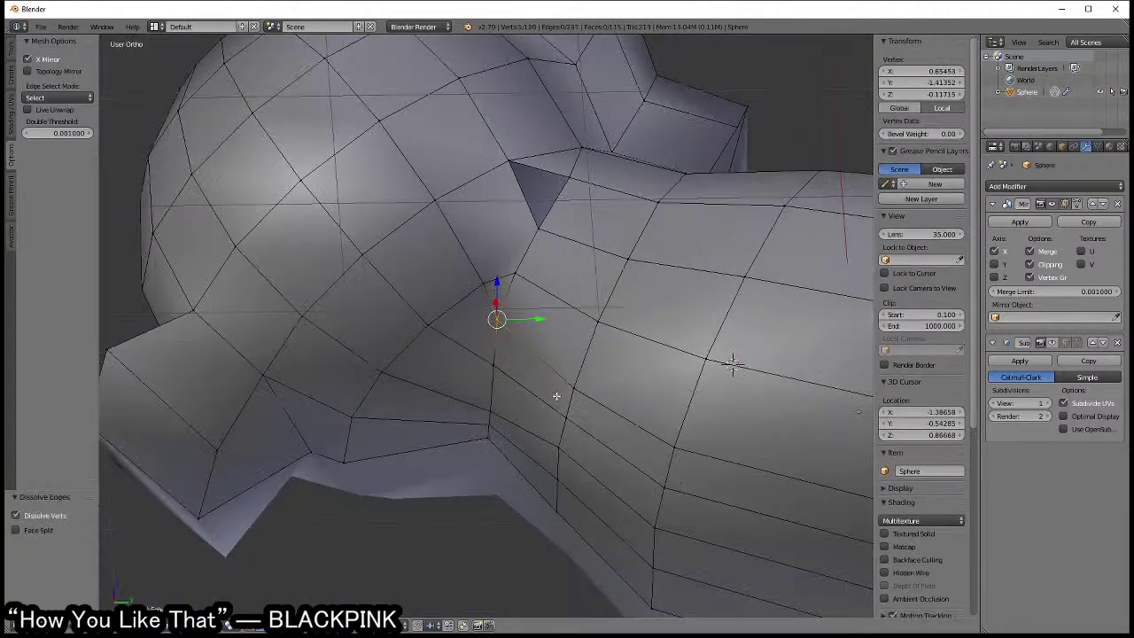
pyautogui.moveTo(556, 396)
pyautogui.mouseDown(button='middle')
pyautogui.moveTo(614, 417)
pyautogui.moveTo(528, 339)
pyautogui.mouseUp(button='middle')
pyautogui.keyDown('shift'); pyautogui.rightClick(527, 338); pyautogui.keyUp('shift')
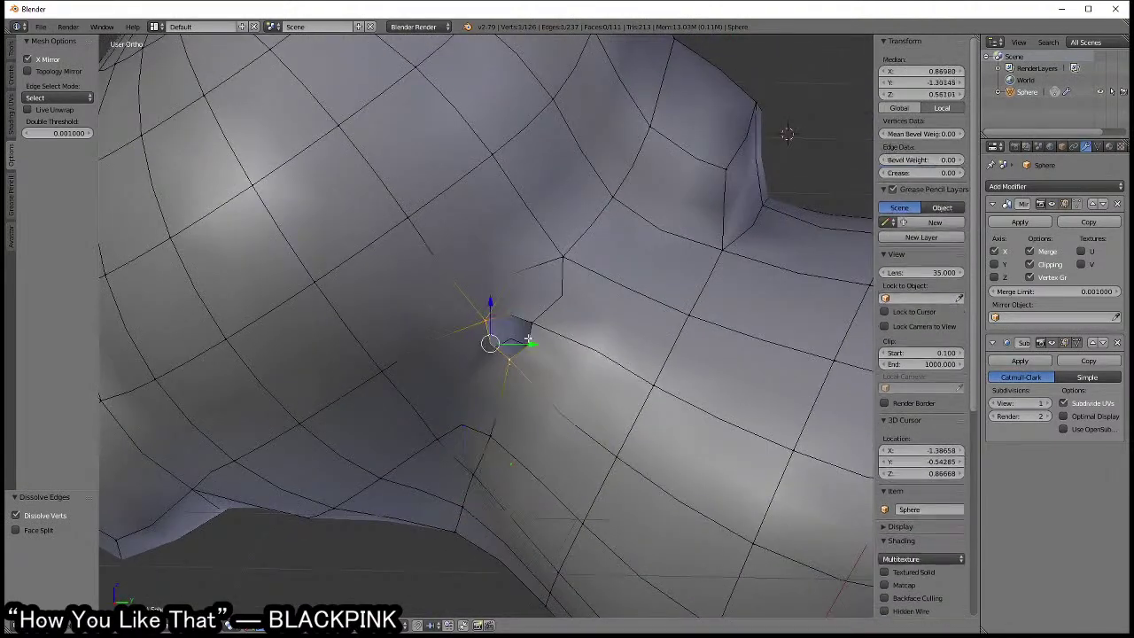
pyautogui.press('a')
pyautogui.scroll(-2, 528, 338)
pyautogui.scroll(-4, 532, 372)
pyautogui.moveTo(536, 390)
pyautogui.mouseDown(button='middle')
pyautogui.moveTo(548, 412)
pyautogui.moveTo(488, 366)
pyautogui.mouseUp(button='middle')
pyautogui.keyDown('alt'); pyautogui.rightClick(488, 366); pyautogui.keyUp('alt')
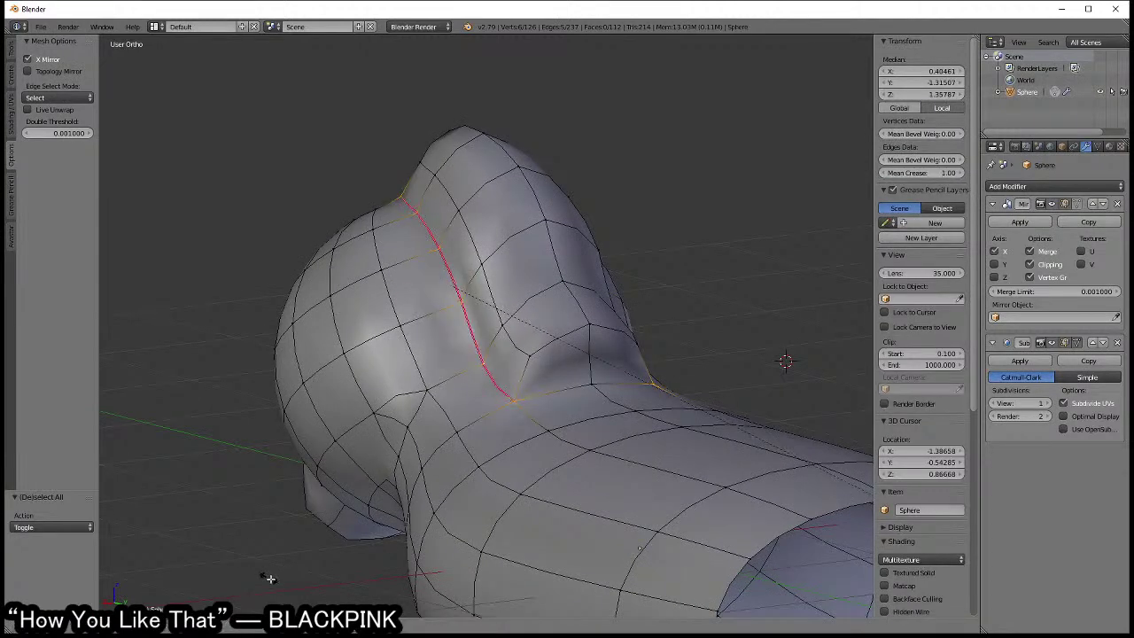
# - Widen the face at the base of the head bump about 2.9 times along X
pyautogui.moveTo(325, 45)
pyautogui.mouseDown(button='middle')
pyautogui.moveTo(603, 273)
pyautogui.moveTo(398, 399)
pyautogui.mouseUp(button='middle')
pyautogui.keyDown('alt'); pyautogui.rightClick(410, 406); pyautogui.keyUp('alt')
pyautogui.moveTo(835, 437); pyautogui.dragTo(602, 337, button='middle')
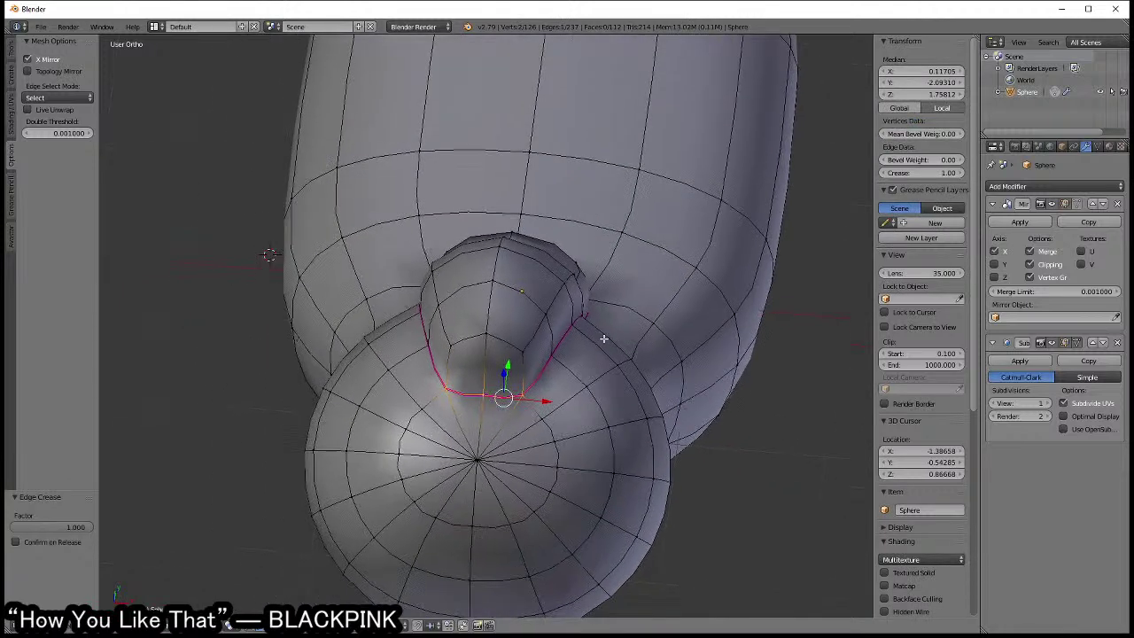
pyautogui.scroll(2, 602, 359)
pyautogui.rightClick(477, 361)
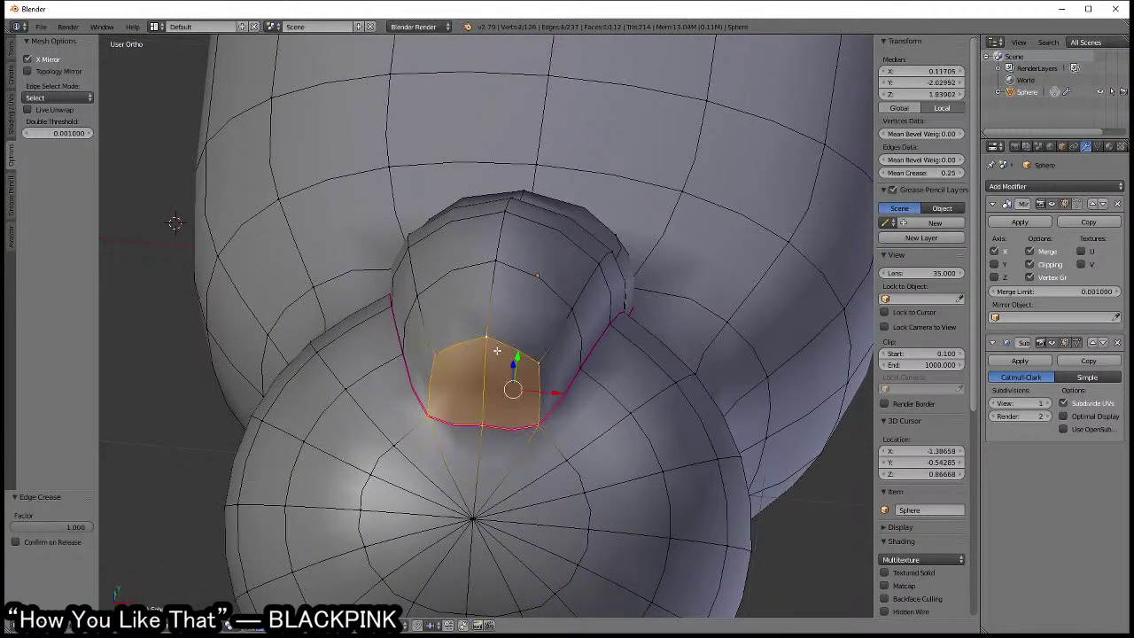
pyautogui.press('s')
pyautogui.press('x')
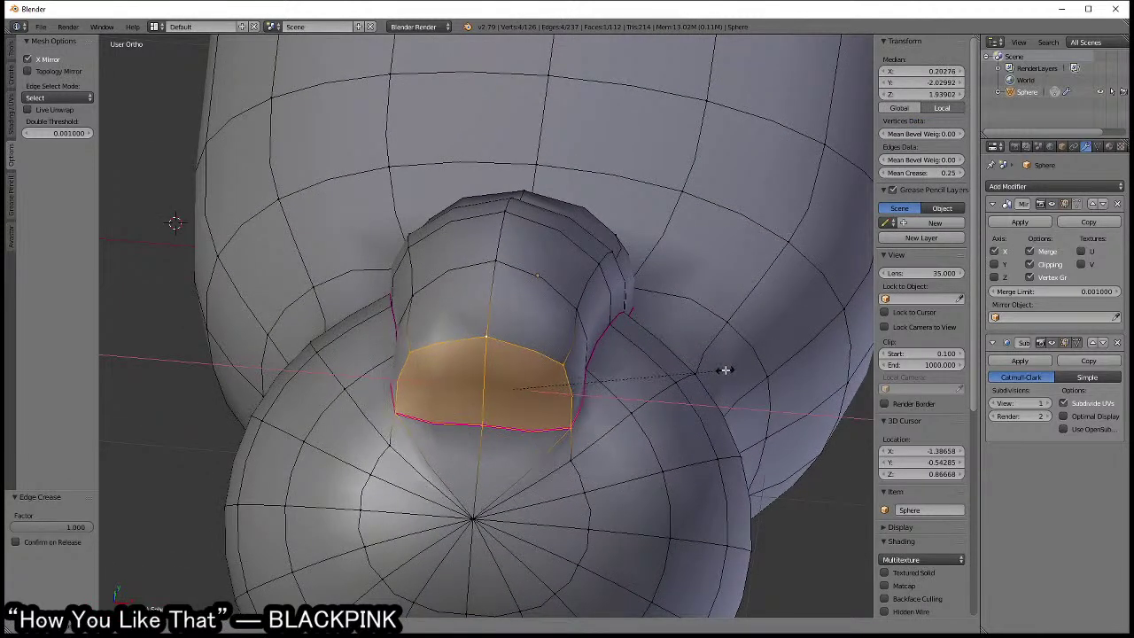
pyautogui.click(722, 365)
# - In Right Ortho view, lower the fin-tip vertex toward the fin base
pyautogui.moveTo(601, 328); pyautogui.dragTo(512, 380, button='middle')
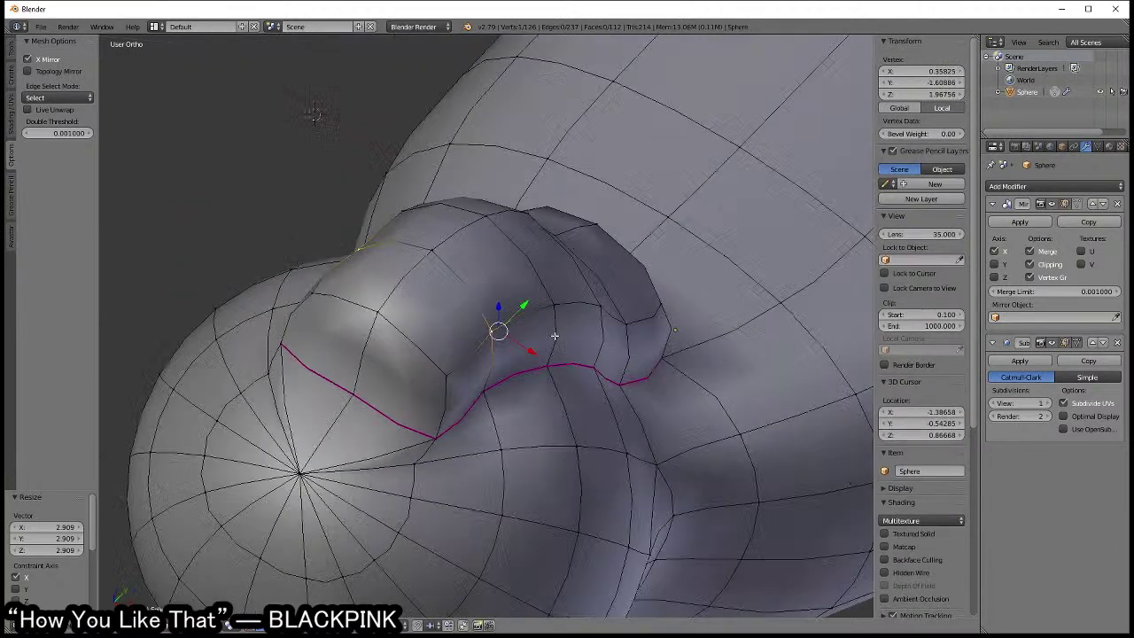
pyautogui.rightClick(523, 387)
pyautogui.press('Tab')
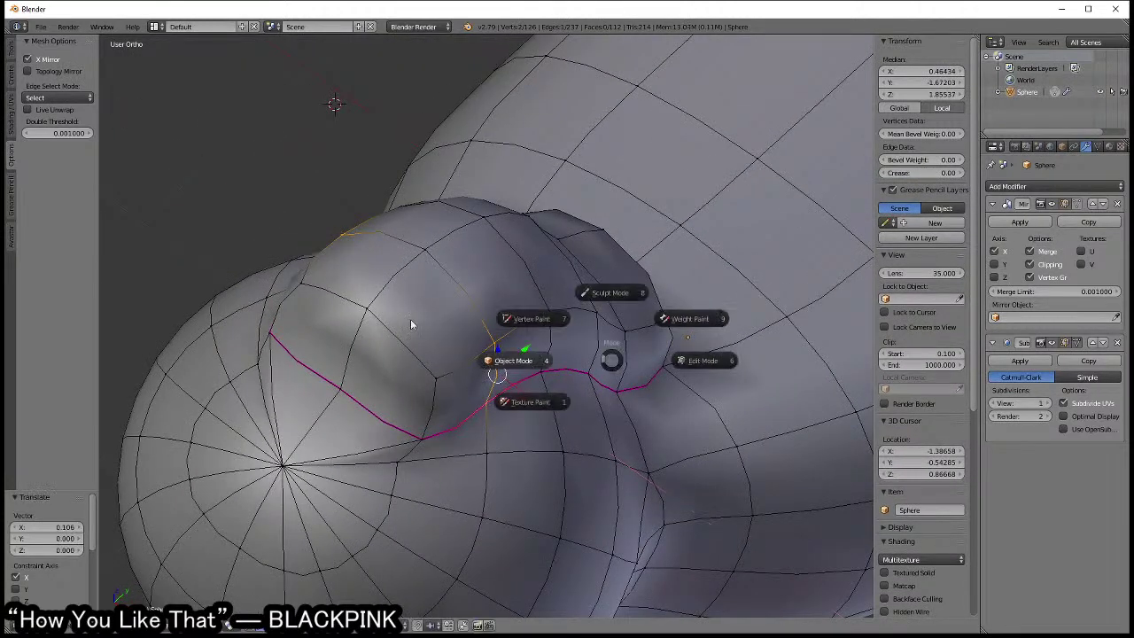
pyautogui.click(410, 319)
pyautogui.moveTo(410, 319)
pyautogui.mouseDown(button='middle')
pyautogui.moveTo(500, 276)
pyautogui.moveTo(477, 294)
pyautogui.moveTo(496, 336)
pyautogui.moveTo(593, 292)
pyautogui.mouseUp(button='middle')
pyautogui.press('Tab')
pyautogui.scroll(3, 496, 341)
pyautogui.rightClick(620, 266)
pyautogui.press('KP_3')
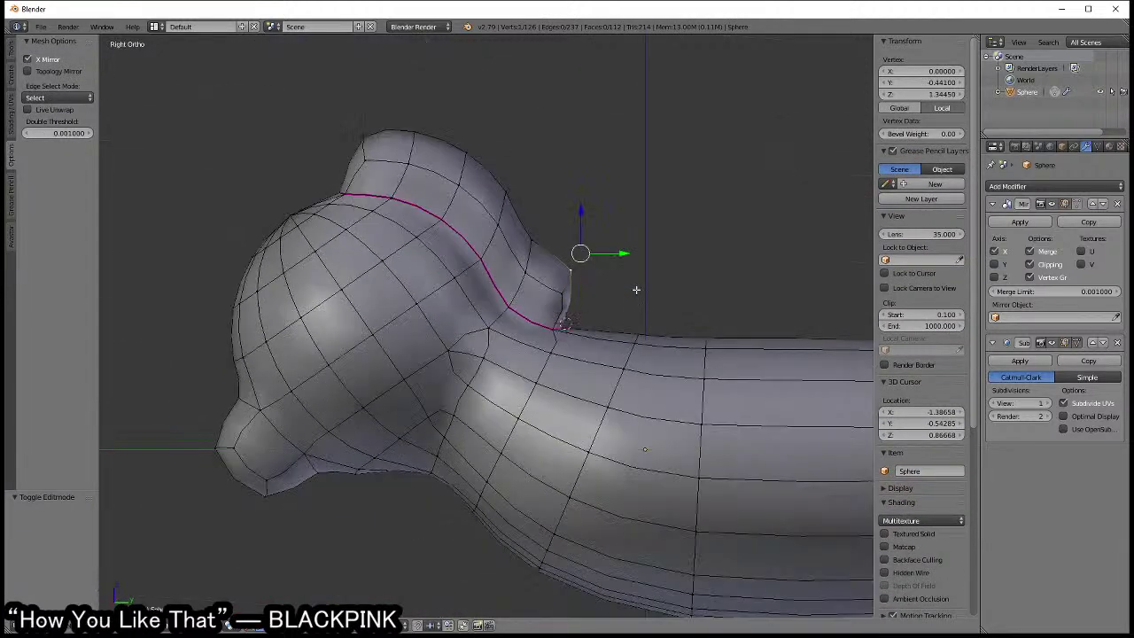
pyautogui.scroll(3, 633, 286)
pyautogui.press('g')
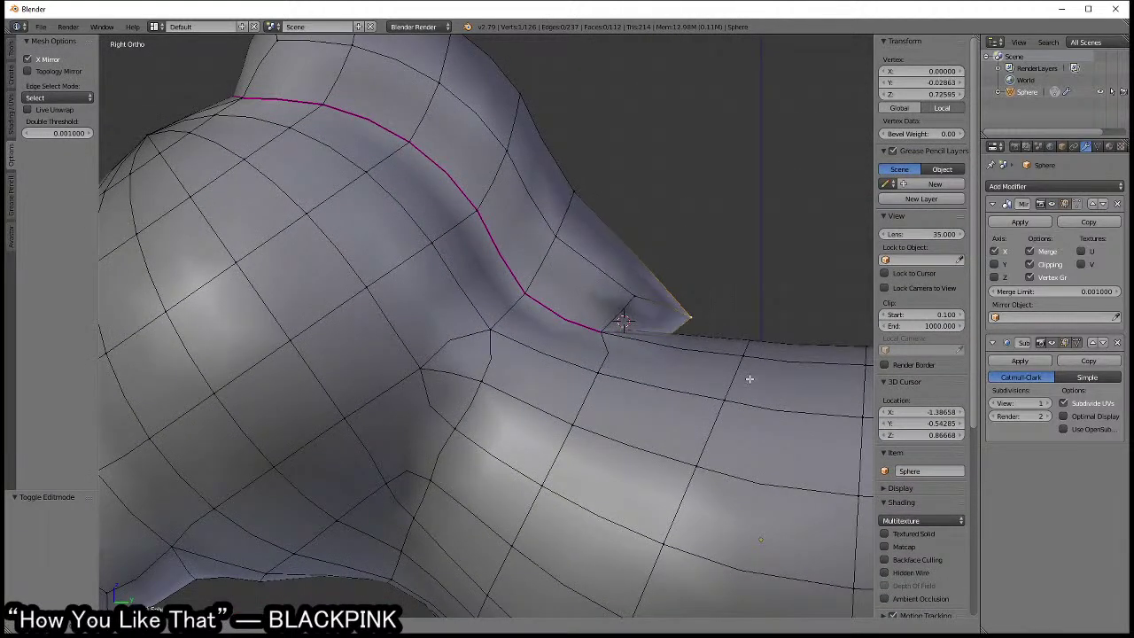
pyautogui.click(760, 390)
# - Move the fin's top corner vertex lower and left, and set subdivision View level to 2
pyautogui.scroll(-3, 760, 390)
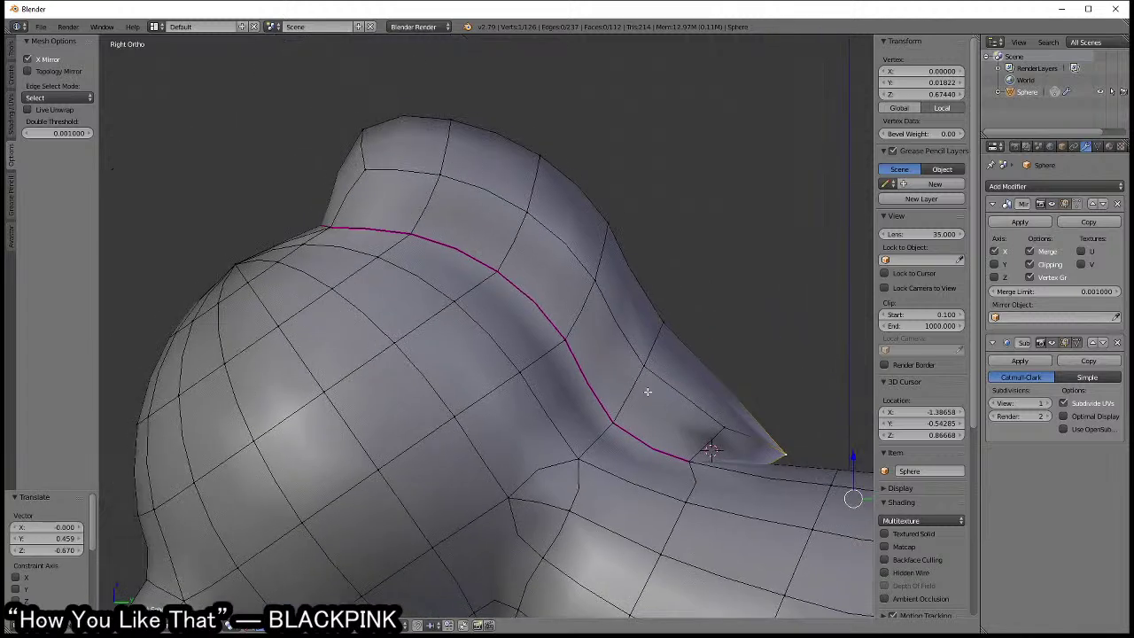
pyautogui.keyDown('shift'); pyautogui.moveTo(620, 354); pyautogui.dragTo(744, 443, button='middle'); pyautogui.keyUp('shift')
pyautogui.rightClick(383, 221)
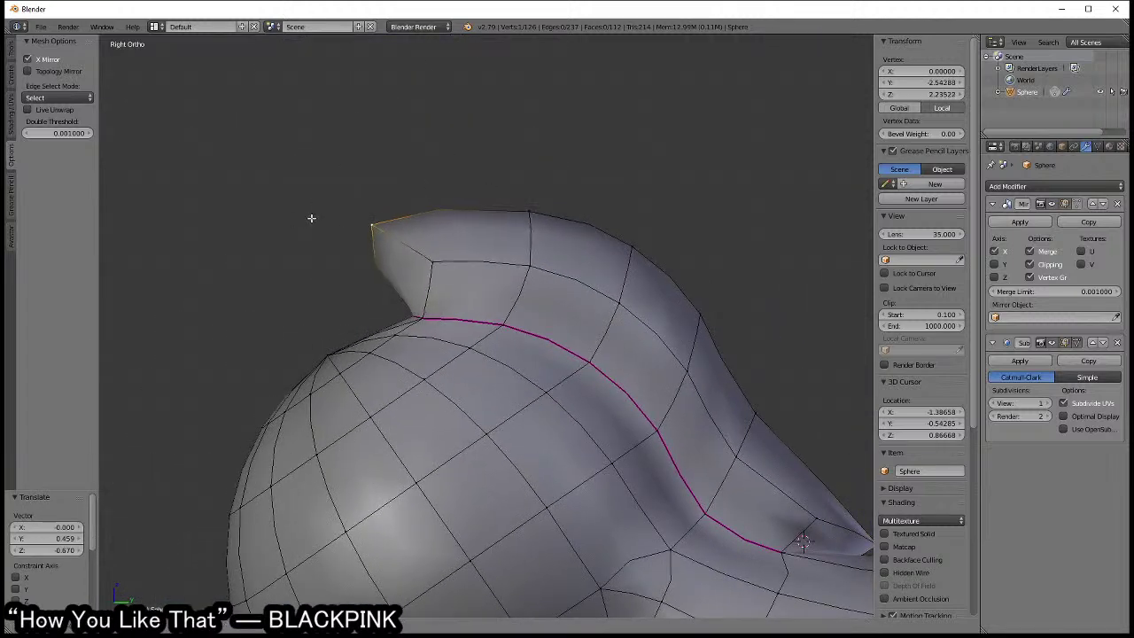
pyautogui.click(311, 218)
pyautogui.keyDown('shift'); pyautogui.moveTo(311, 218); pyautogui.dragTo(267, 153, button='middle'); pyautogui.keyUp('shift')
pyautogui.click(1052, 404)
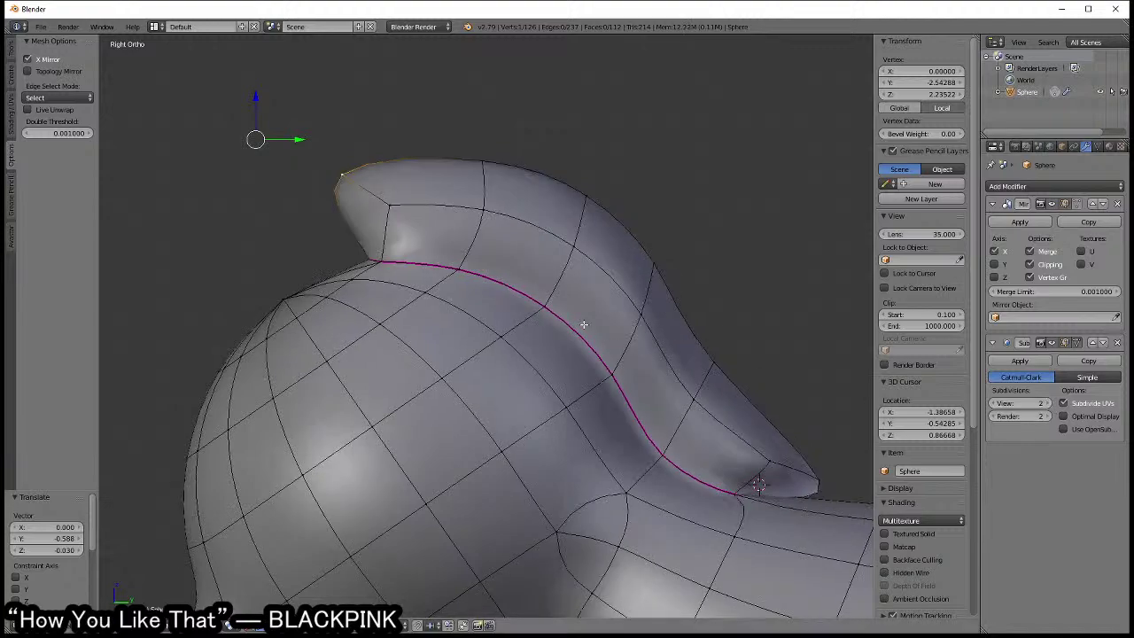
pyautogui.press('Tab')
pyautogui.moveTo(423, 319)
pyautogui.keyDown('shift'); pyautogui.mouseDown(button='middle')
pyautogui.moveTo(558, 269)
pyautogui.moveTo(457, 307)
pyautogui.mouseUp(button='middle'); pyautogui.keyUp('shift')
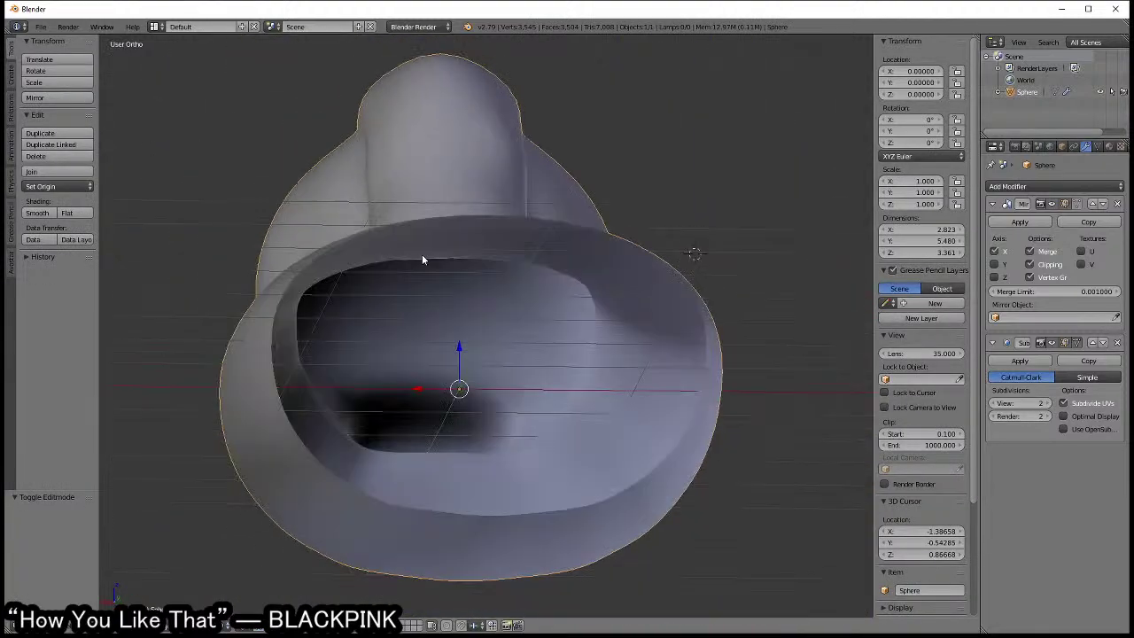
pyautogui.press('Tab')
# - Move the fin tip vertex up and to the right in the right side view
pyautogui.rightClick(461, 244)
pyautogui.moveTo(461, 244); pyautogui.dragTo(559, 256, button='middle')
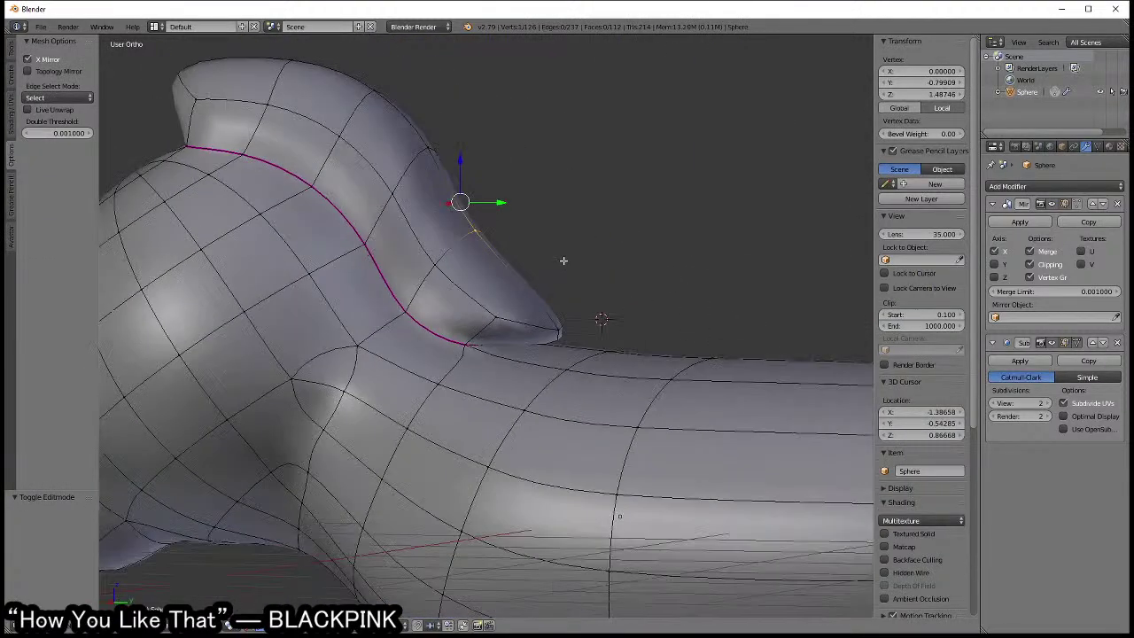
pyautogui.press('KP_3')
pyautogui.scroll(2, 559, 331)
pyautogui.press('g')
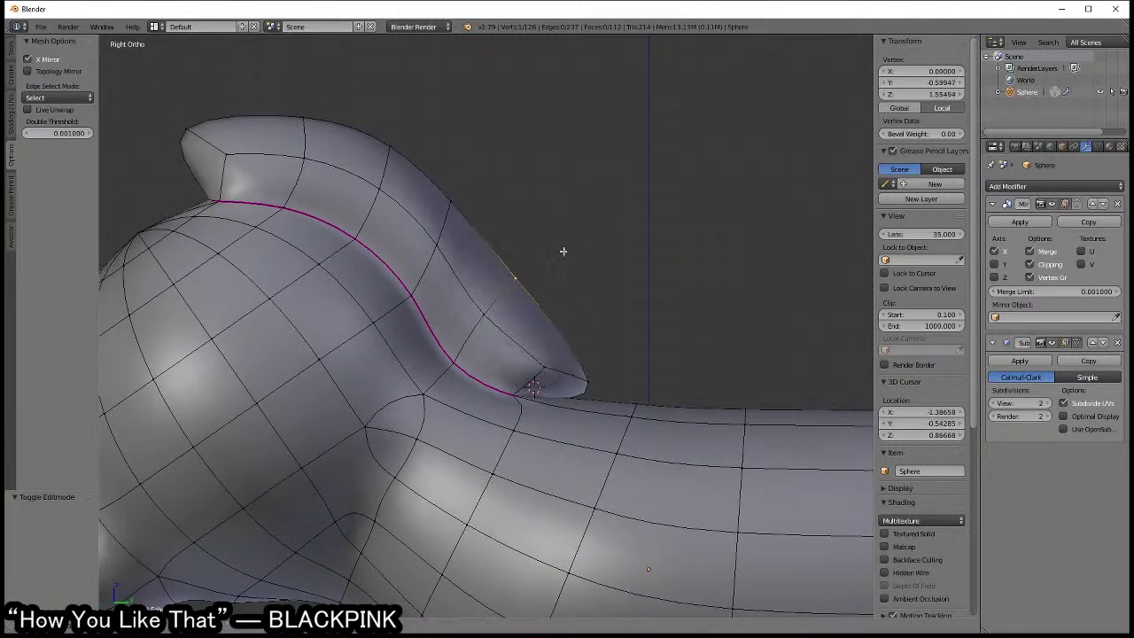
pyautogui.click(512, 219)
pyautogui.press('g')
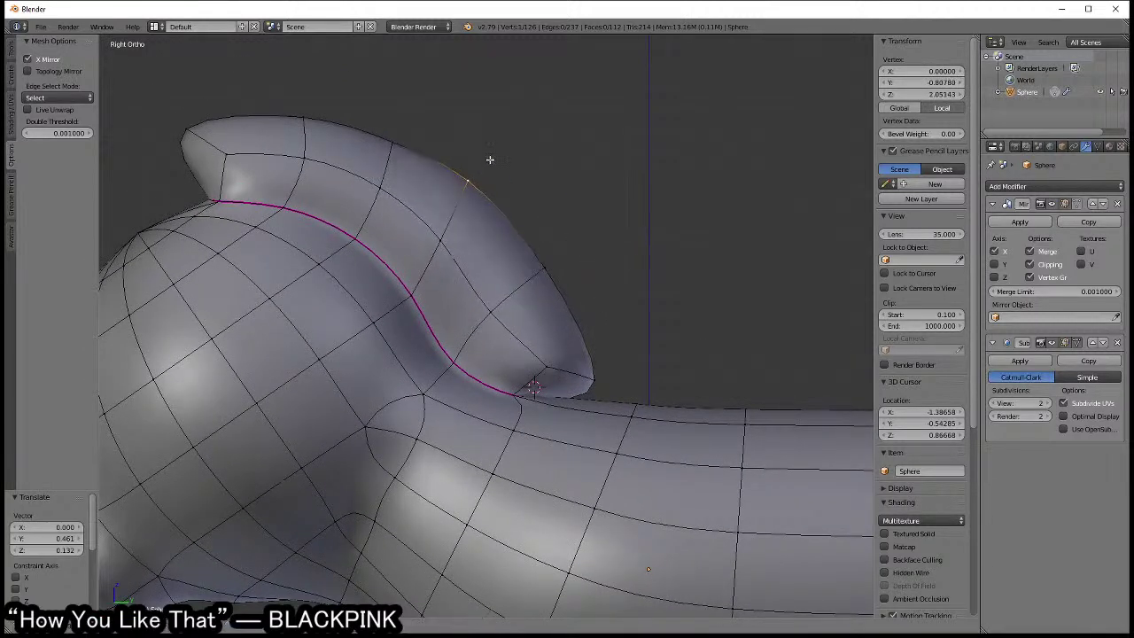
pyautogui.click(443, 177)
# - Raise the fin's top vertex to reshape the crest, then deselect all
pyautogui.keyDown('shift'); pyautogui.moveTo(360, 127); pyautogui.dragTo(483, 233, button='middle'); pyautogui.keyUp('shift')
pyautogui.rightClick(511, 228)
pyautogui.press('g')
pyautogui.click(522, 190)
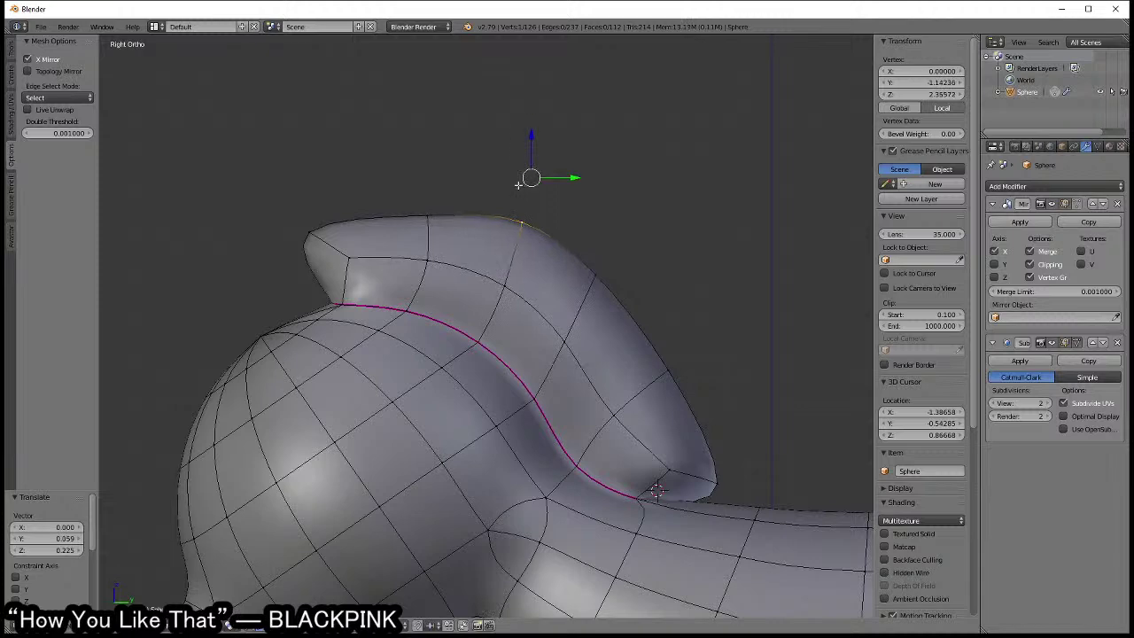
pyautogui.press('g')
pyautogui.click(363, 174)
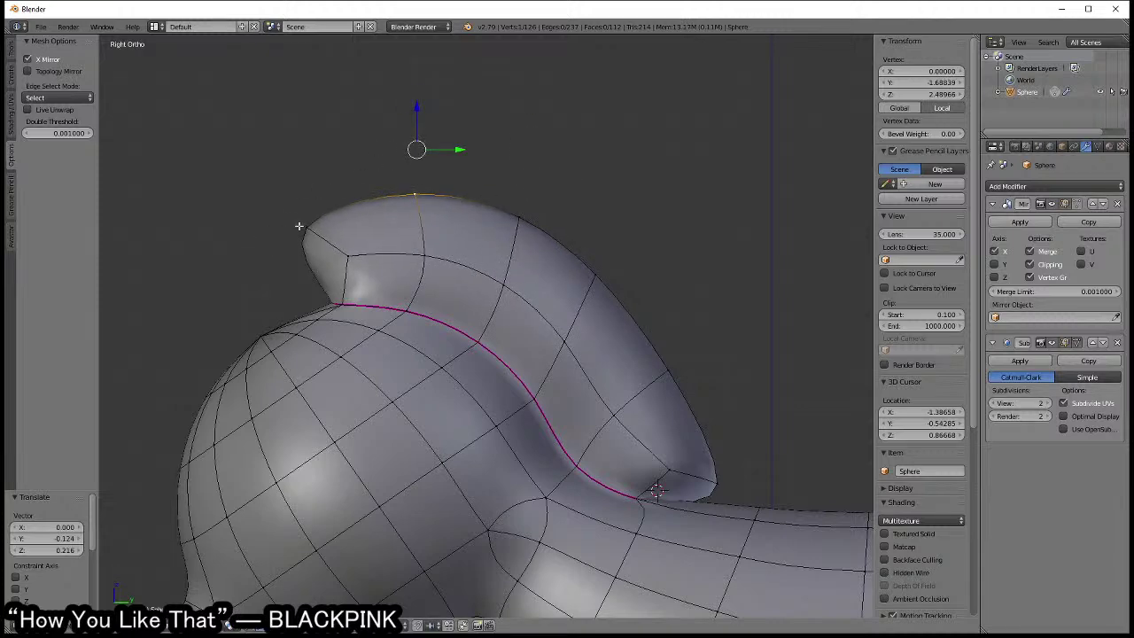
pyautogui.press('a')
pyautogui.moveTo(298, 223); pyautogui.dragTo(458, 258, button='middle')
# - Merge the two fin-base vertices At Last, bringing the mesh to 137 vertices
pyautogui.scroll(3, 437, 268)
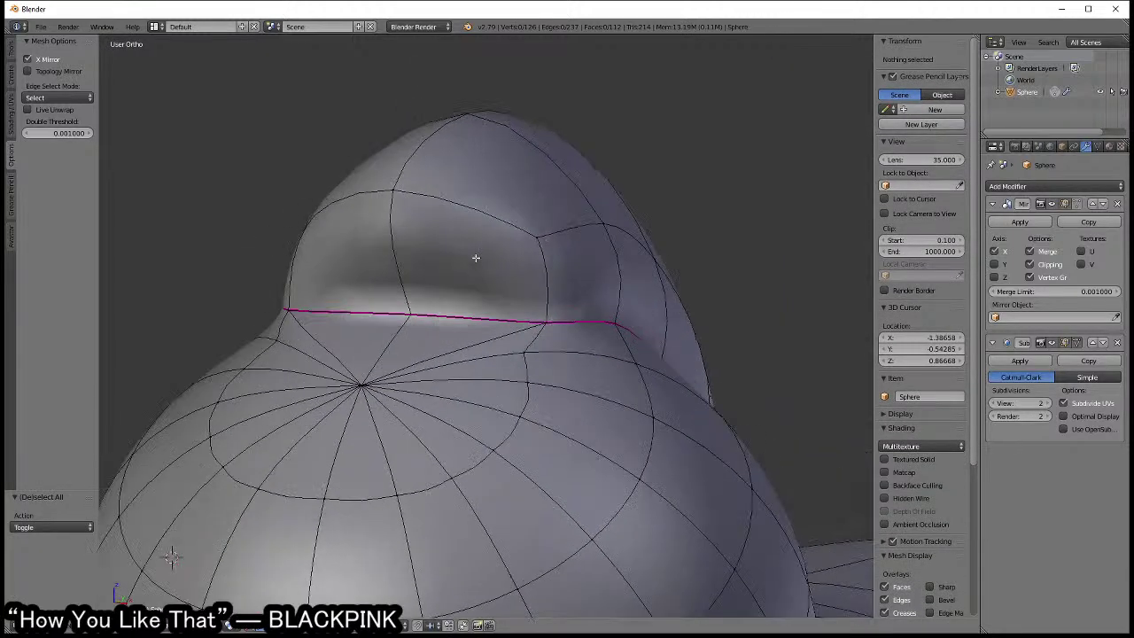
pyautogui.keyDown('alt'); pyautogui.rightClick(484, 221); pyautogui.keyUp('alt')
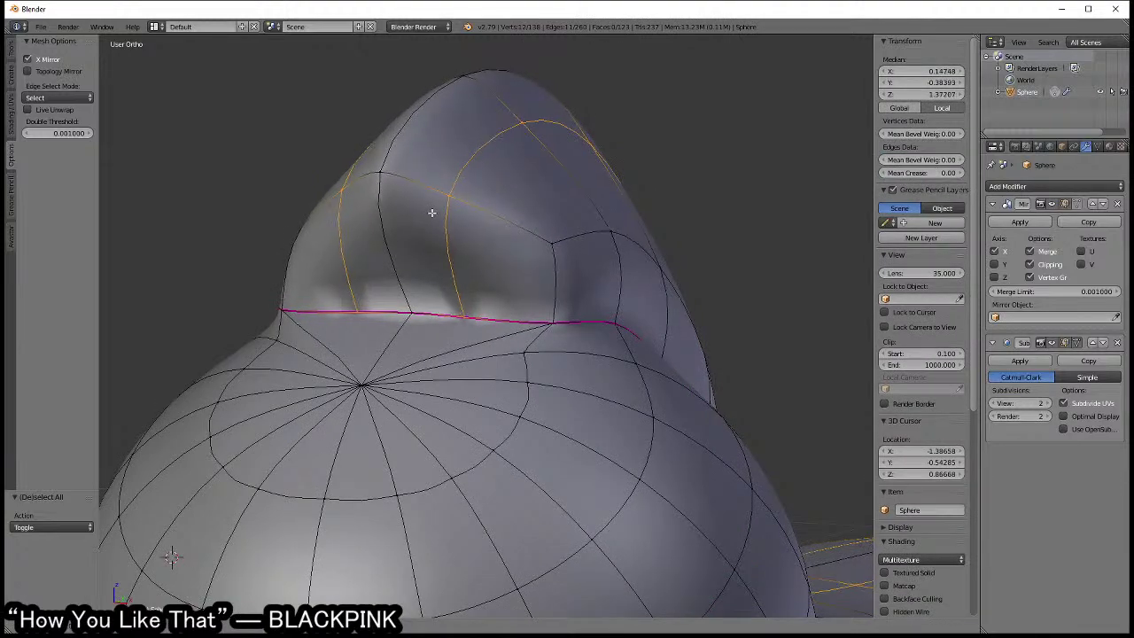
pyautogui.press('Tab')
pyautogui.moveTo(359, 260)
pyautogui.mouseDown(button='middle')
pyautogui.moveTo(564, 332)
pyautogui.moveTo(523, 325)
pyautogui.moveTo(519, 355)
pyautogui.moveTo(531, 350)
pyautogui.moveTo(509, 366)
pyautogui.moveTo(426, 344)
pyautogui.moveTo(431, 372)
pyautogui.mouseUp(button='middle')
pyautogui.press('Tab')
pyautogui.press('Tab')
pyautogui.rightClick(526, 356)
pyautogui.keyDown('shift'); pyautogui.rightClick(432, 372); pyautogui.keyUp('shift')
pyautogui.press('w')
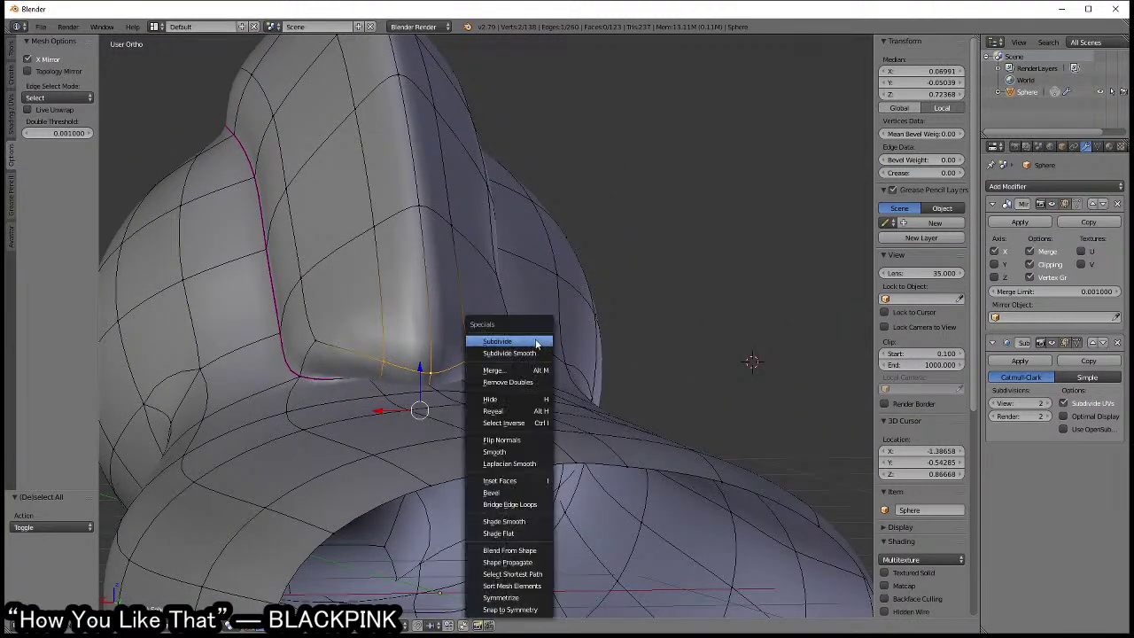
pyautogui.press('Escape')
pyautogui.hotkey('alt', 'm')
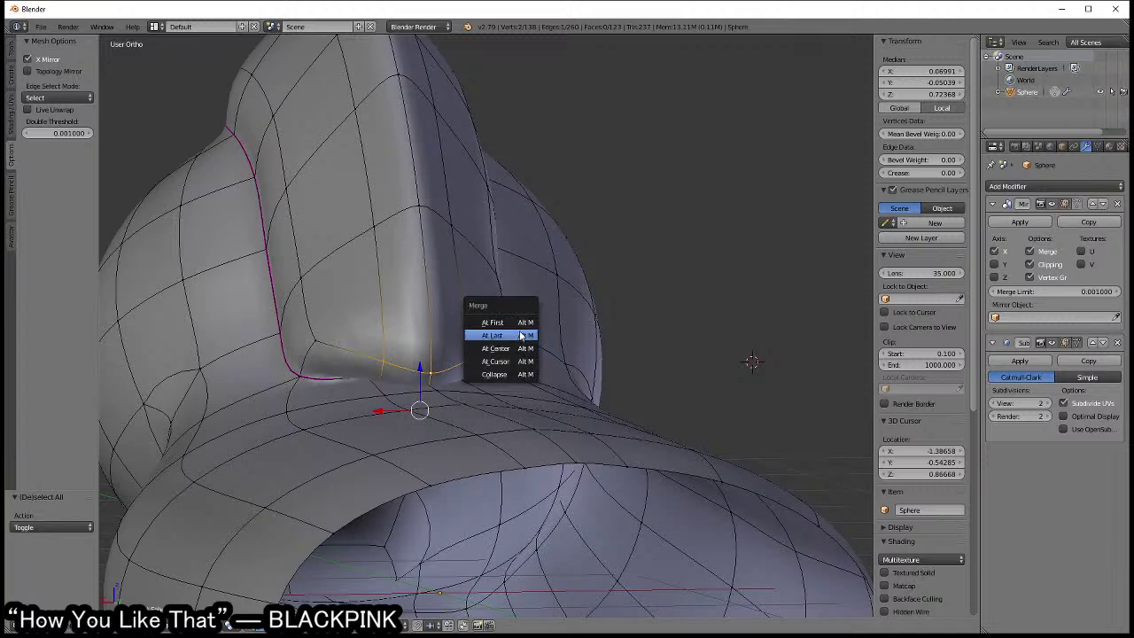
pyautogui.click(506, 331)
pyautogui.moveTo(506, 331)
pyautogui.mouseDown(button='middle')
pyautogui.moveTo(472, 357)
pyautogui.moveTo(496, 359)
pyautogui.mouseUp(button='middle')
# - Lower the merged fin-base vertex 0.028 on Z and check the smoothed model in Object Mode
pyautogui.press('g')
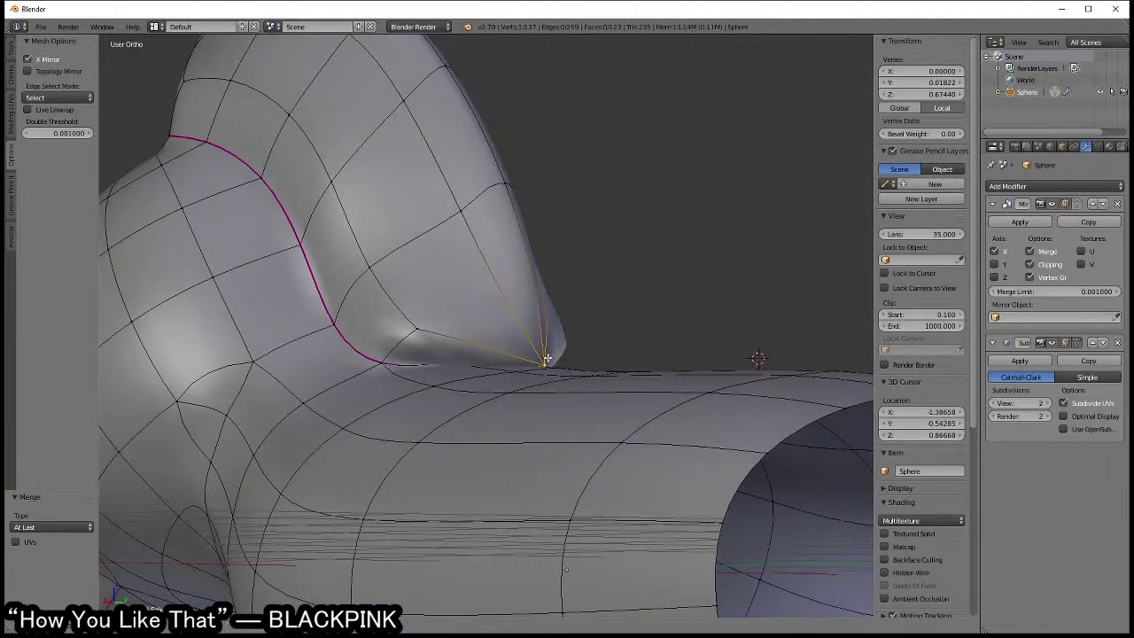
pyautogui.press('z')
pyautogui.click(536, 329)
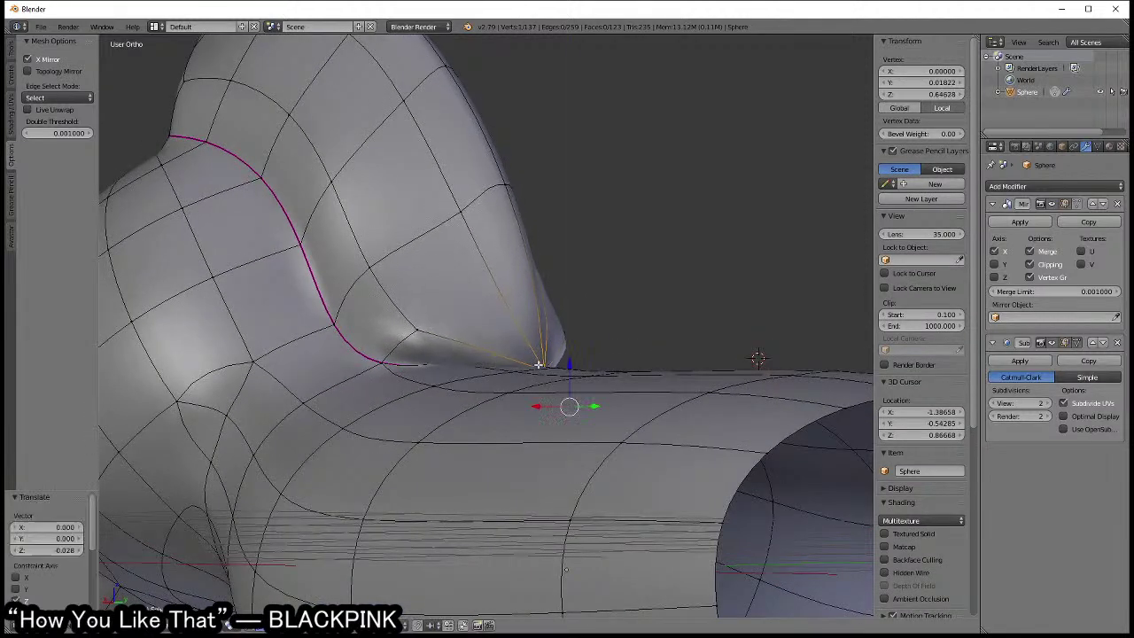
pyautogui.moveTo(496, 354)
pyautogui.mouseDown(button='middle')
pyautogui.moveTo(489, 386)
pyautogui.moveTo(415, 385)
pyautogui.moveTo(450, 376)
pyautogui.mouseUp(button='middle')
pyautogui.press('Tab')
pyautogui.scroll(3, 449, 376)
pyautogui.press('Tab')
pyautogui.press('Tab')
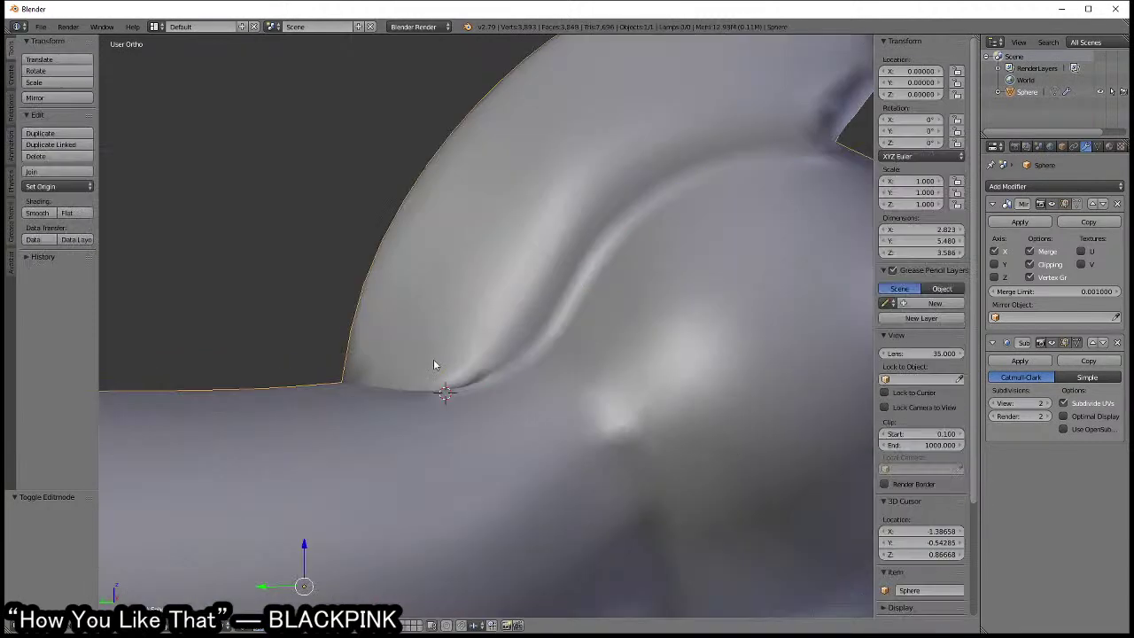
pyautogui.press('Tab')
pyautogui.rightClick(414, 354)
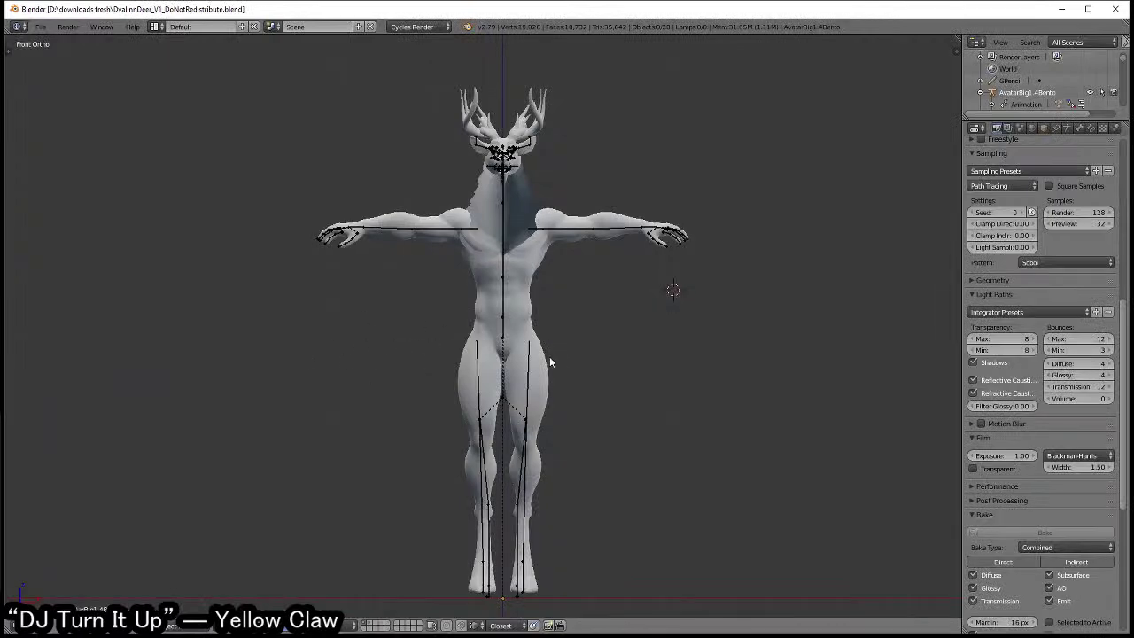
pyautogui.moveTo(549, 356)
pyautogui.mouseDown(button='middle')
pyautogui.moveTo(291, 353)
pyautogui.moveTo(568, 332)
pyautogui.mouseUp(button='middle')
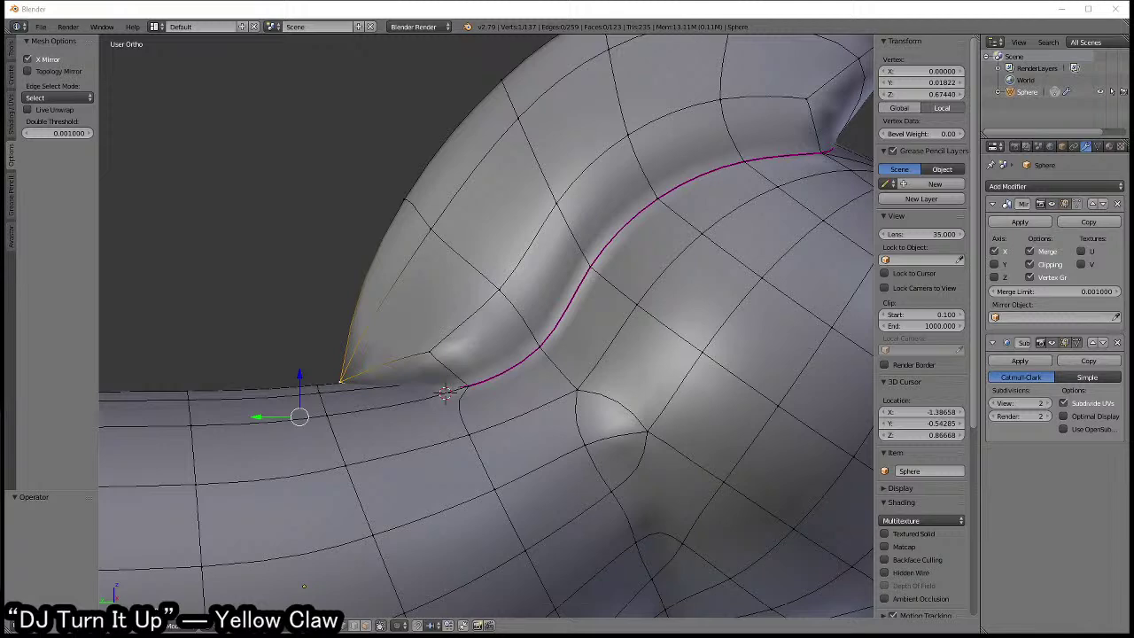
# - Return the sphere model to Object Mode and quit Blender without saving changes
pyautogui.scroll(-2, 549, 423)
pyautogui.scroll(-4, 549, 423)
pyautogui.scroll(-4, 549, 423)
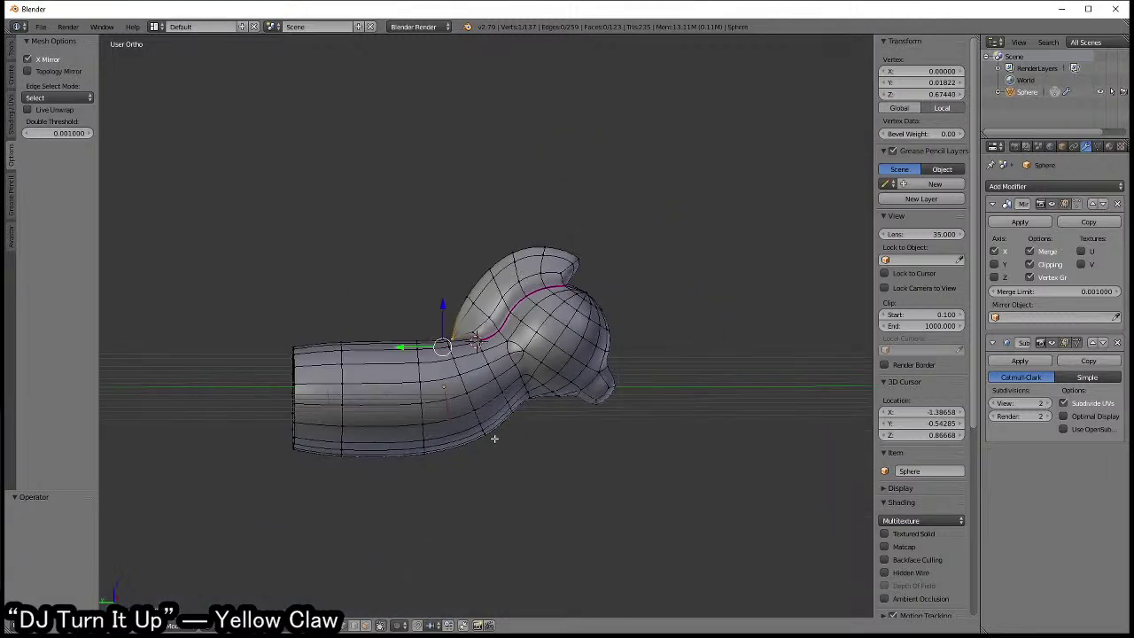
pyautogui.press('Tab')
pyautogui.click(496, 422)
pyautogui.moveTo(496, 423); pyautogui.dragTo(511, 447, button='middle')
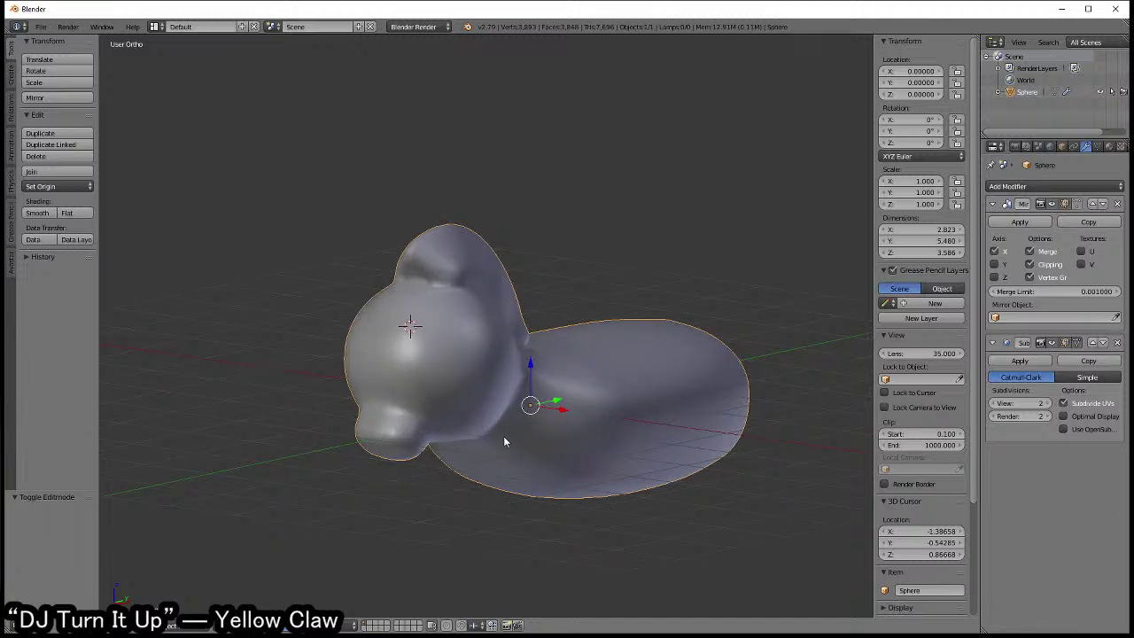
pyautogui.click(1115, 8)
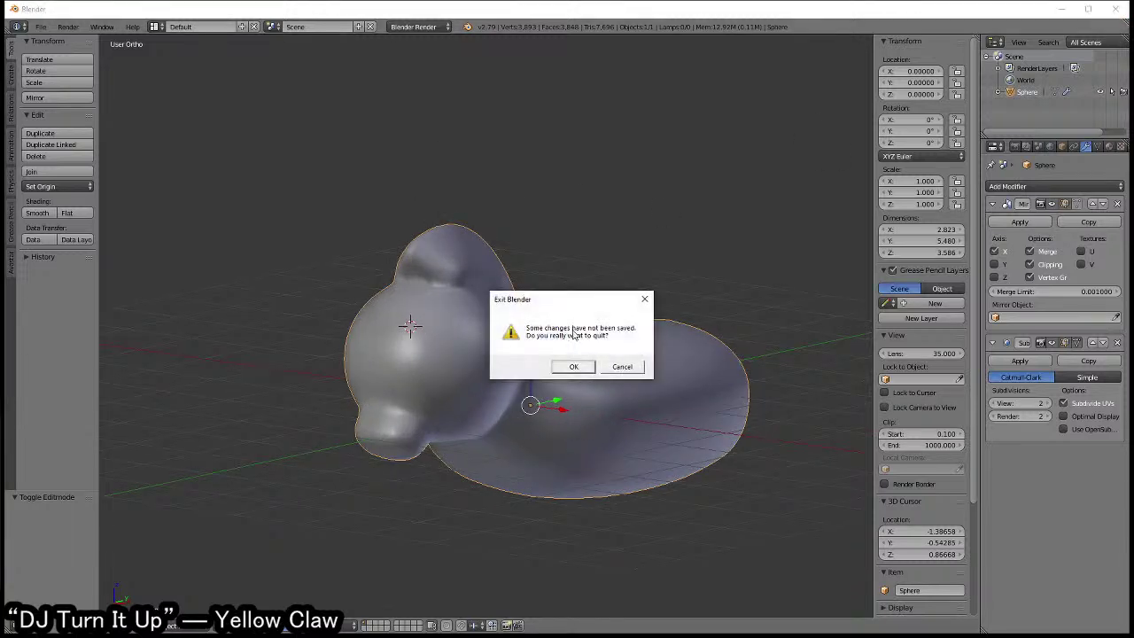
pyautogui.click(574, 366)
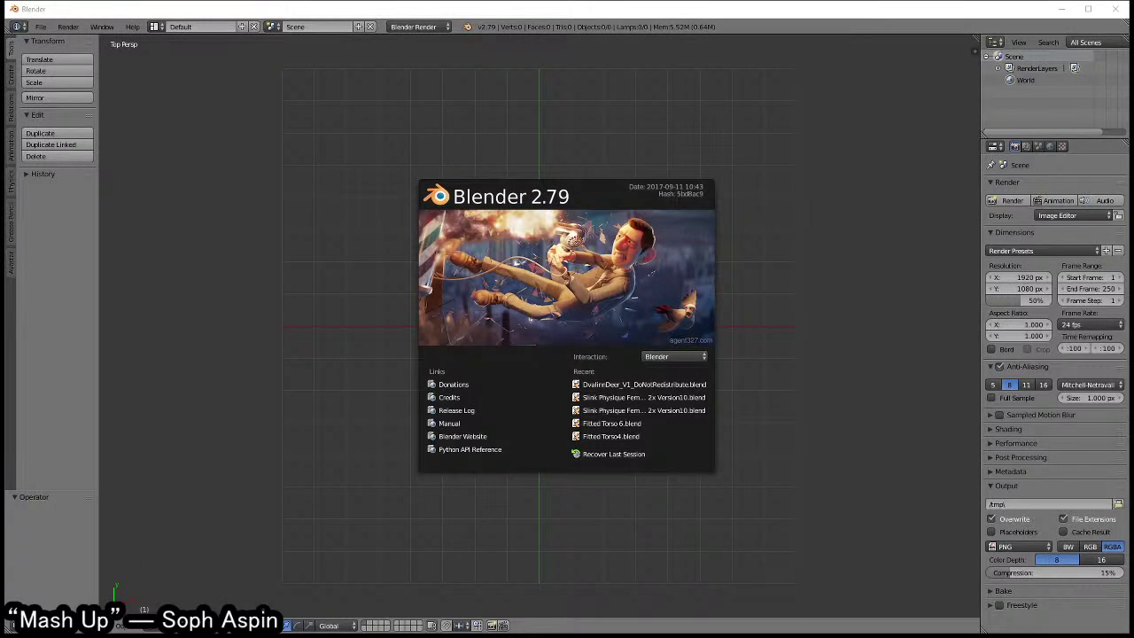
# - Dismiss the Blender 2.79 start-up splash to reveal the empty default scene
pyautogui.click(253, 351)
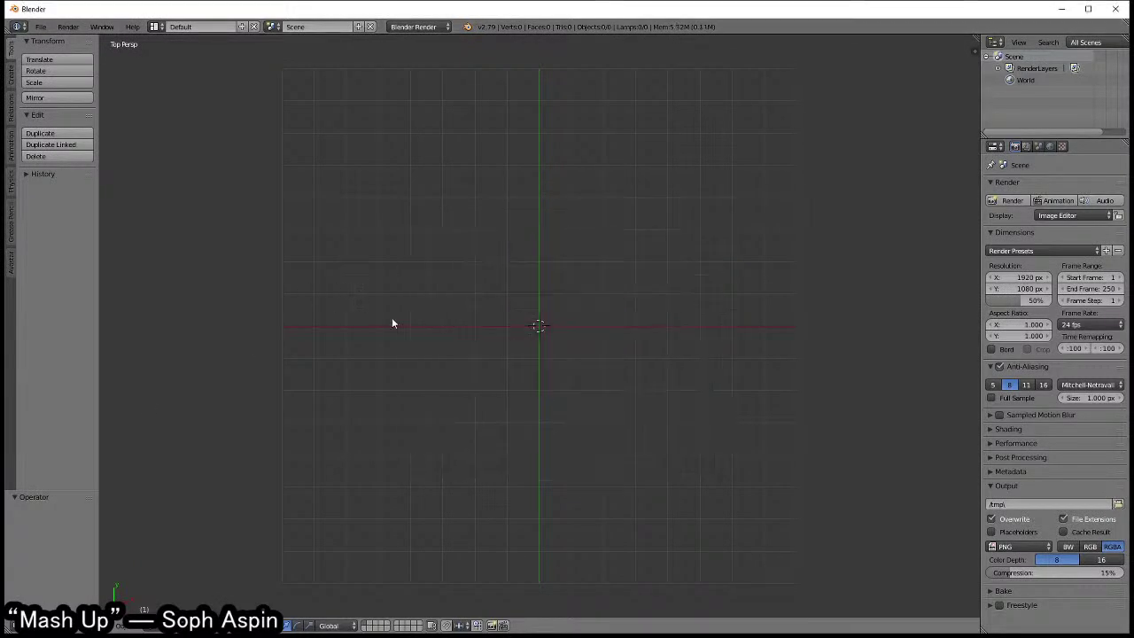
# - Open Maitreya_DevKit_2020.blend from D:\Blender\Rigs\maitreya\
pyautogui.click(41, 26)
pyautogui.click(120, 73)
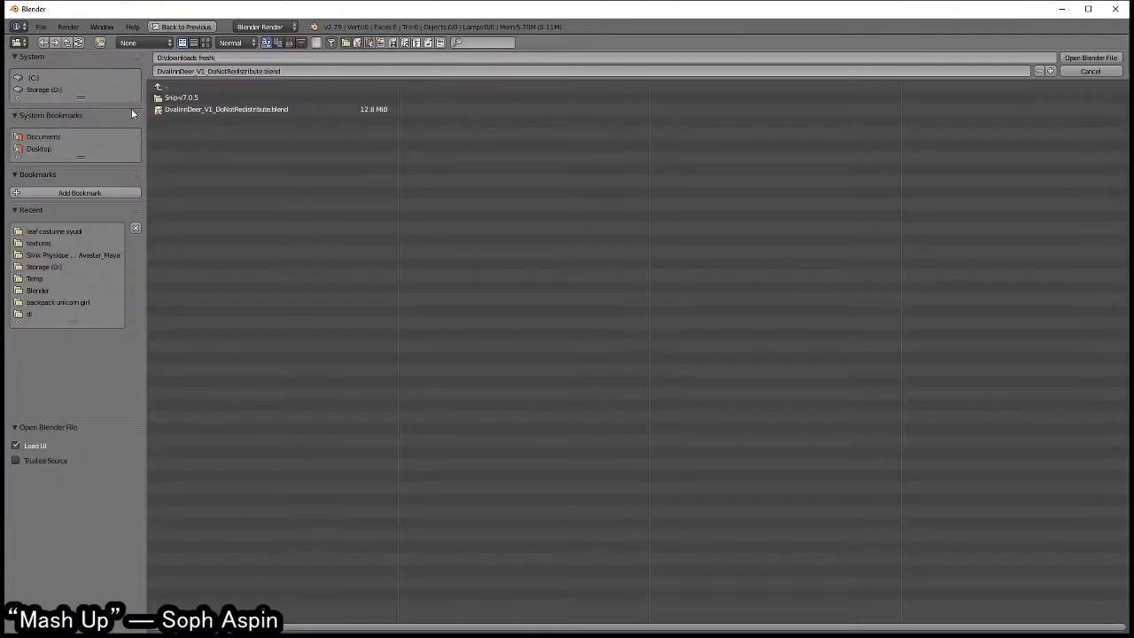
pyautogui.click(60, 90)
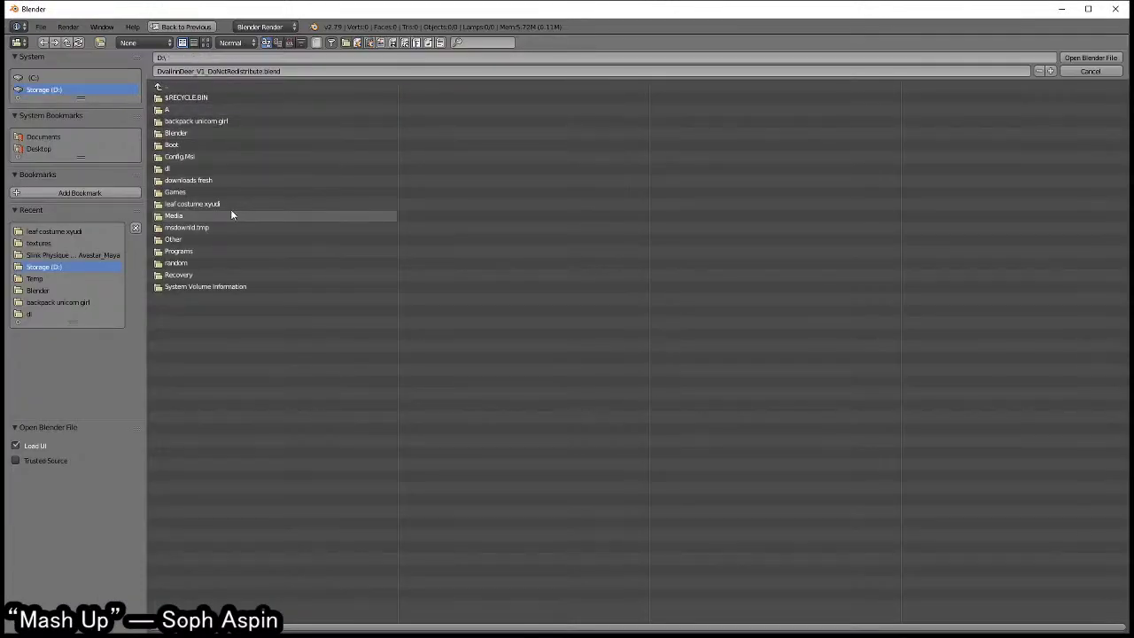
pyautogui.click(204, 134)
pyautogui.click(193, 160)
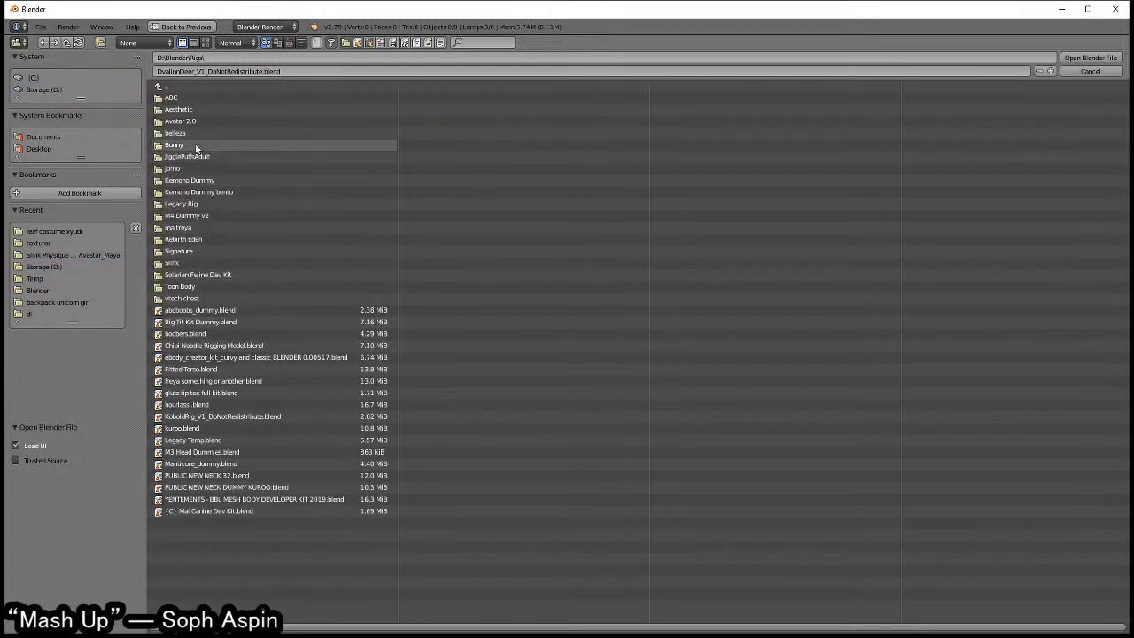
pyautogui.click(209, 227)
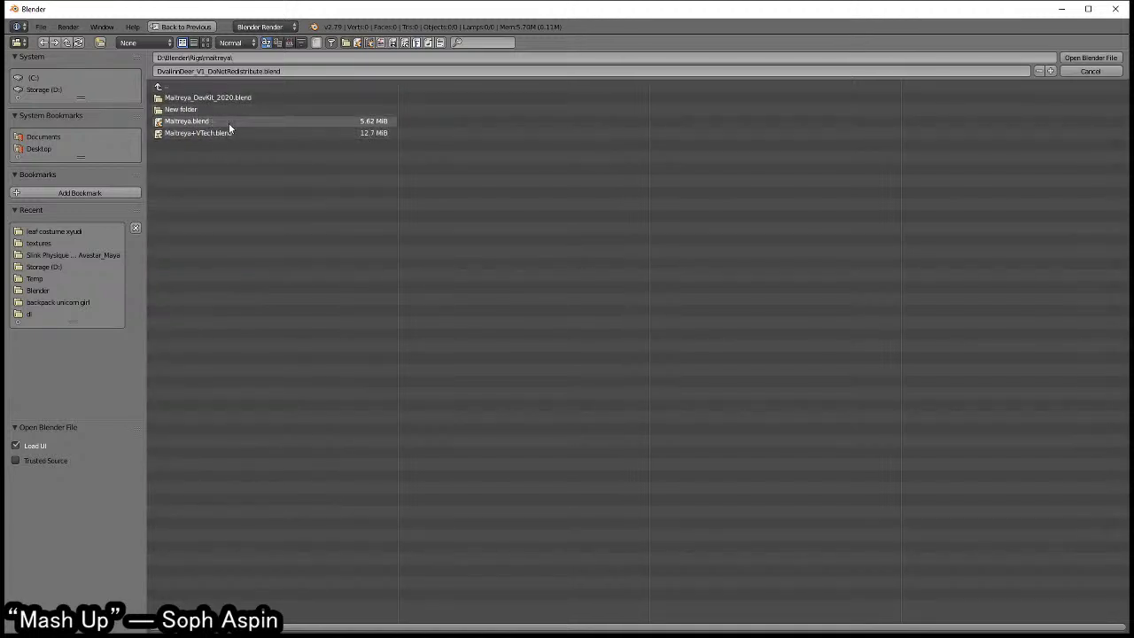
pyautogui.doubleClick(237, 98)
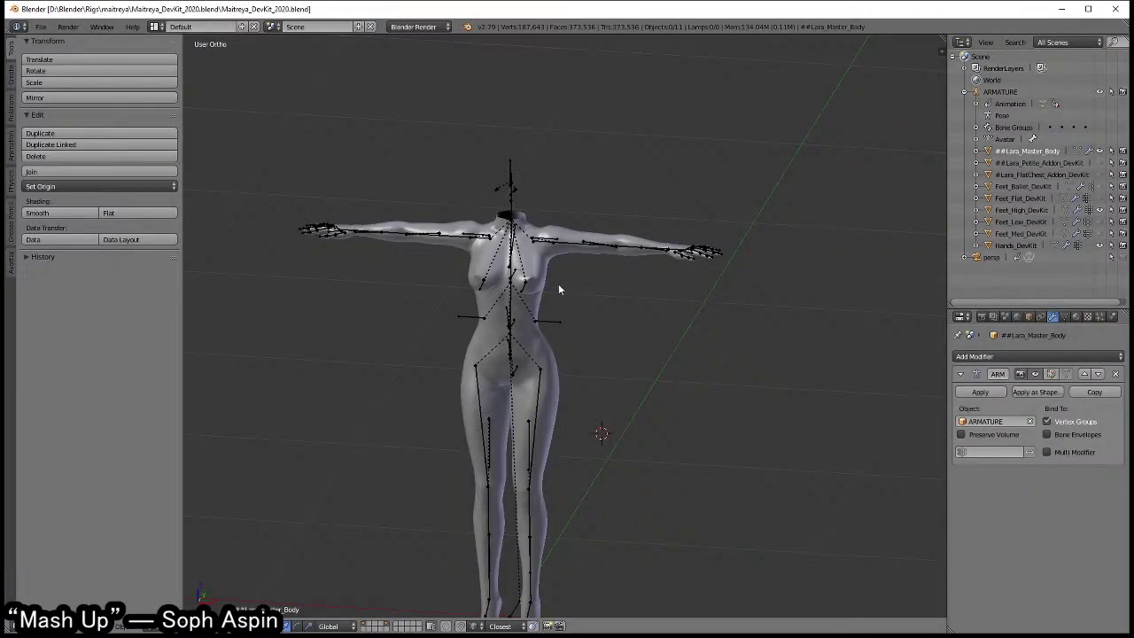
# - Hide the armature and Lara_Master_Body, and show and select the Lara_Petite_Addon_DevKit body
pyautogui.scroll(3, 519, 255)
pyautogui.click(1099, 91)
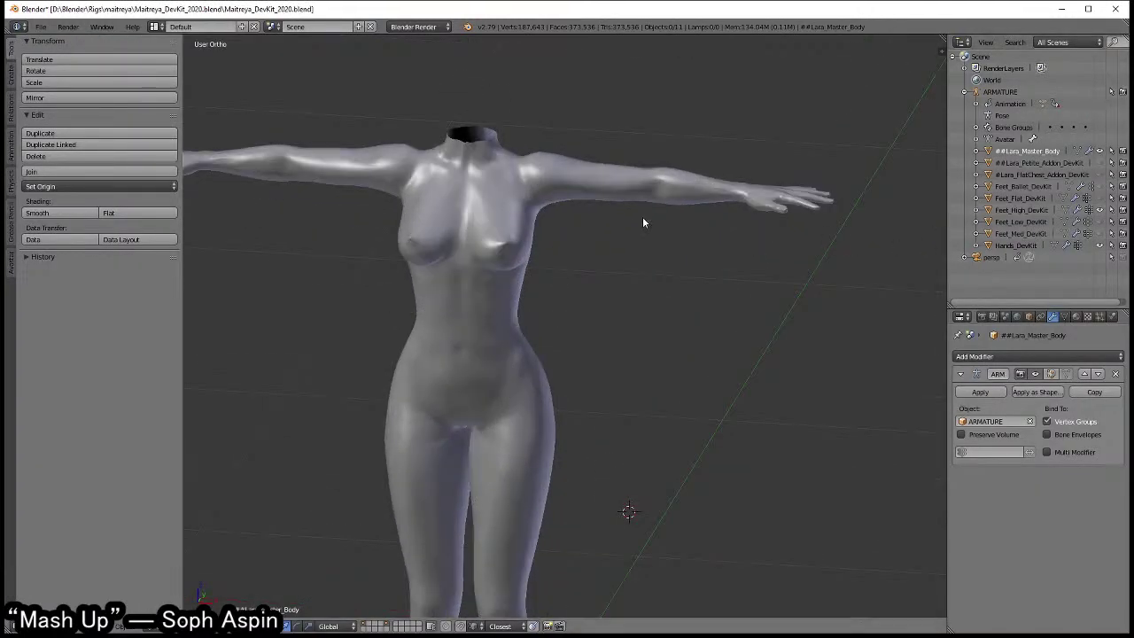
pyautogui.moveTo(642, 216)
pyautogui.keyDown('shift'); pyautogui.mouseDown(button='middle')
pyautogui.moveTo(690, 288)
pyautogui.moveTo(601, 284)
pyautogui.mouseUp(button='middle'); pyautogui.keyUp('shift')
pyautogui.moveTo(646, 322); pyautogui.dragTo(906, 202, button='middle')
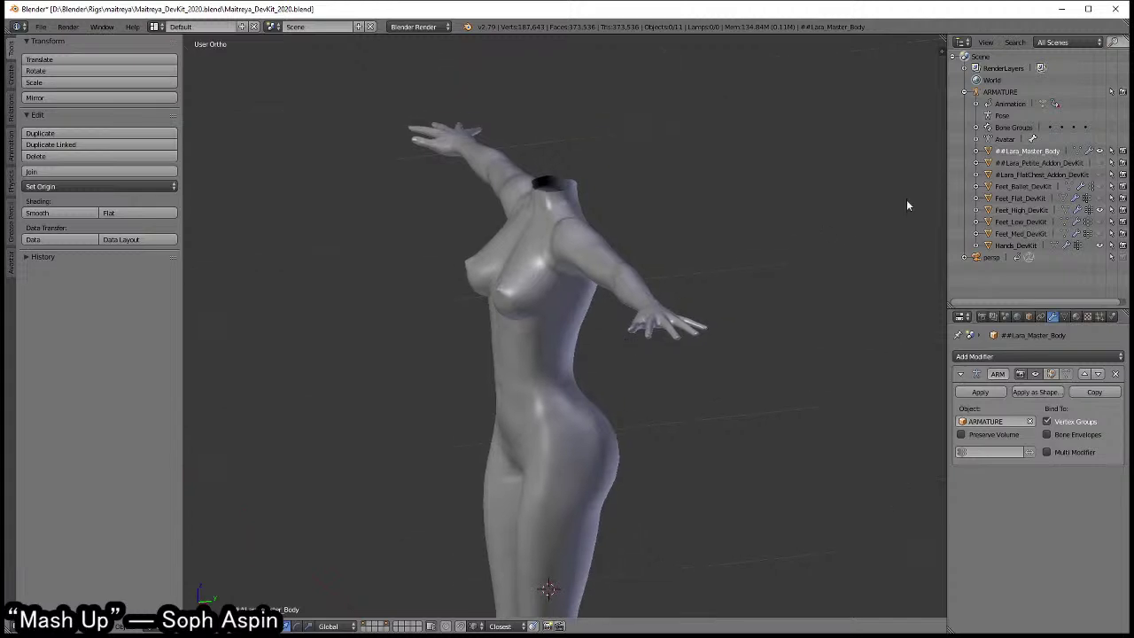
pyautogui.click(1101, 151)
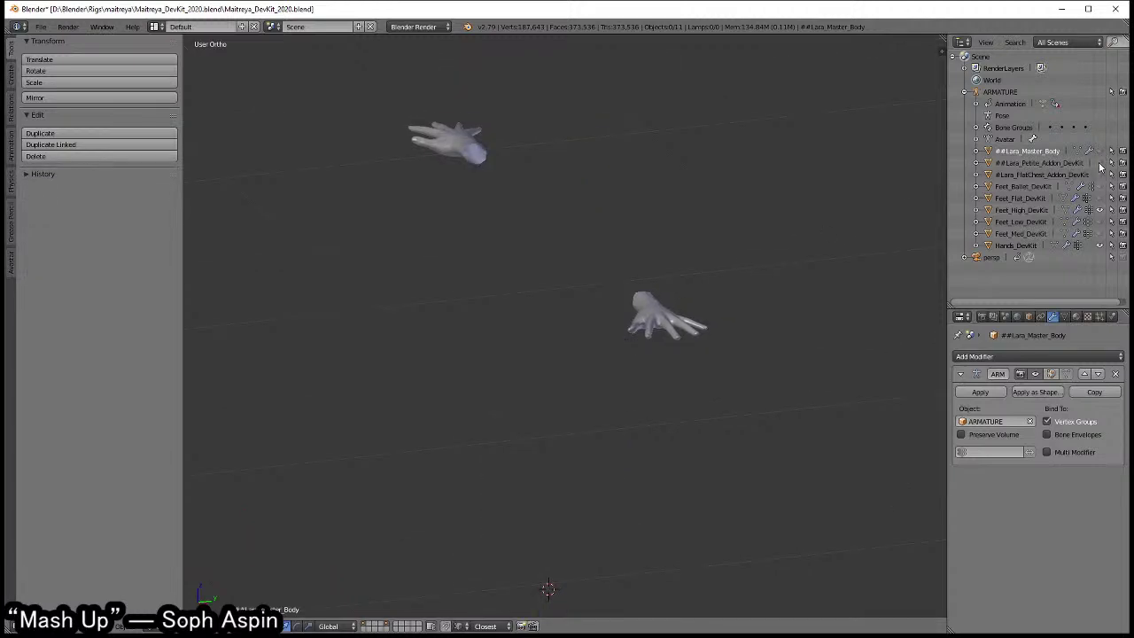
pyautogui.click(1099, 163)
pyautogui.click(576, 310)
# - Hide the Hands_DevKit and feet meshes, leaving the Petite torso selected
pyautogui.scroll(4, 619, 318)
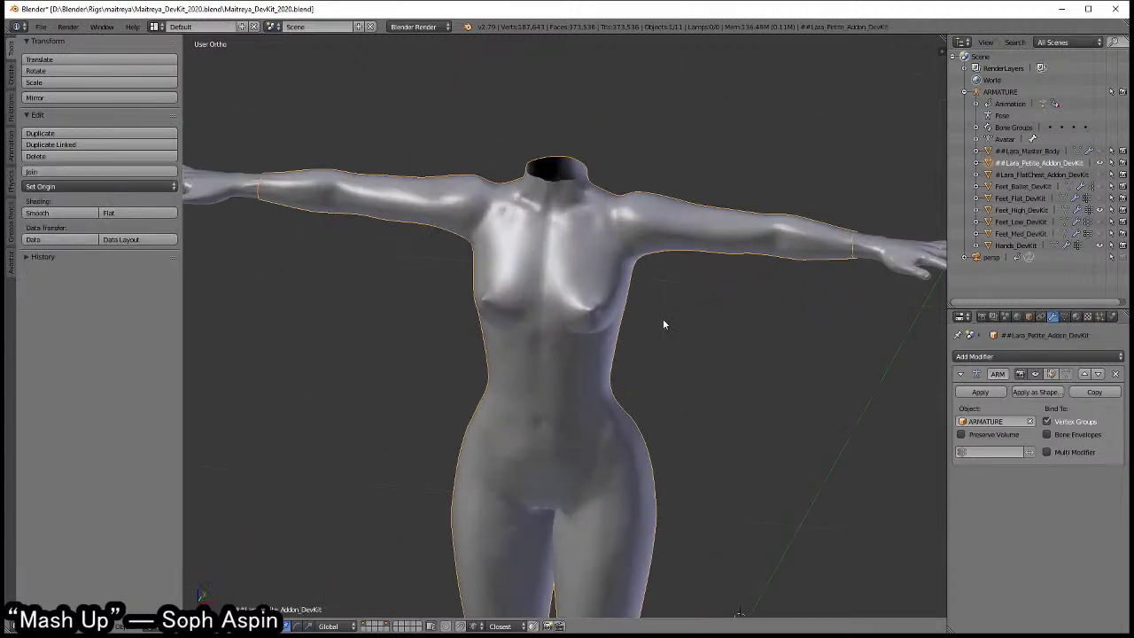
pyautogui.rightClick(899, 282)
pyautogui.moveTo(830, 312); pyautogui.dragTo(1040, 252, button='middle')
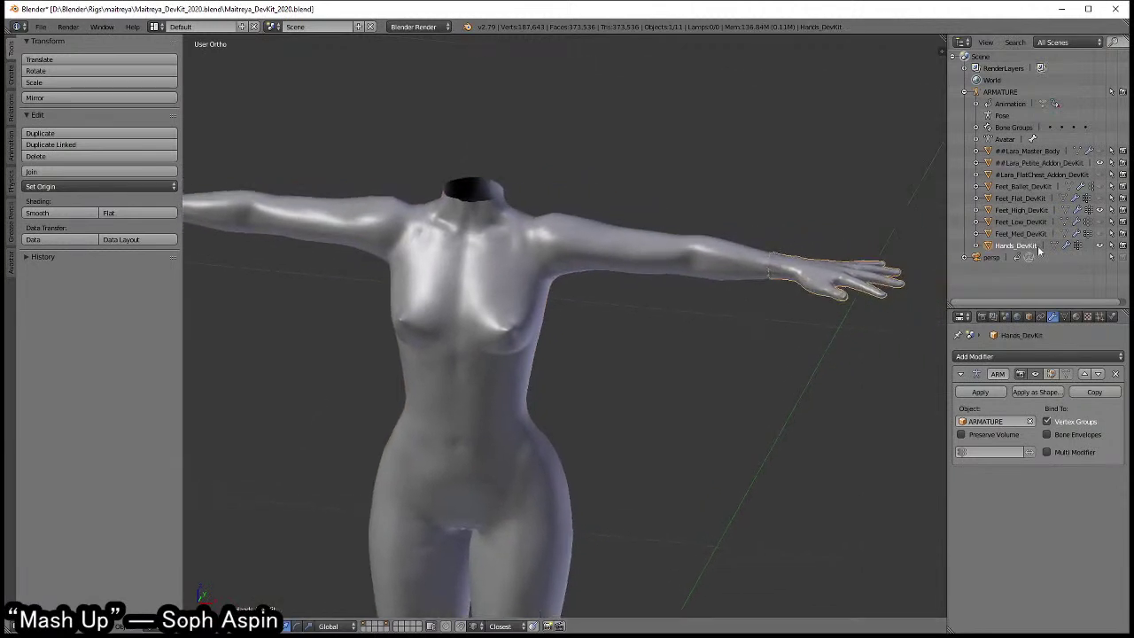
pyautogui.click(1099, 245)
pyautogui.scroll(-5, 547, 382)
pyautogui.moveTo(547, 382); pyautogui.dragTo(552, 217, button='middle')
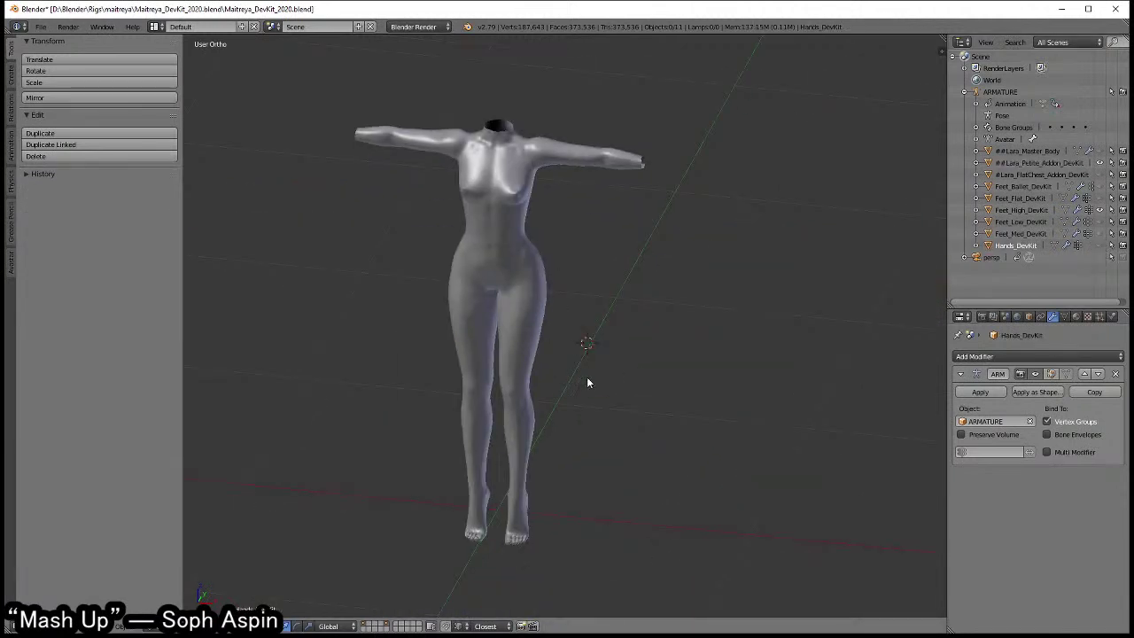
pyautogui.click(1099, 163)
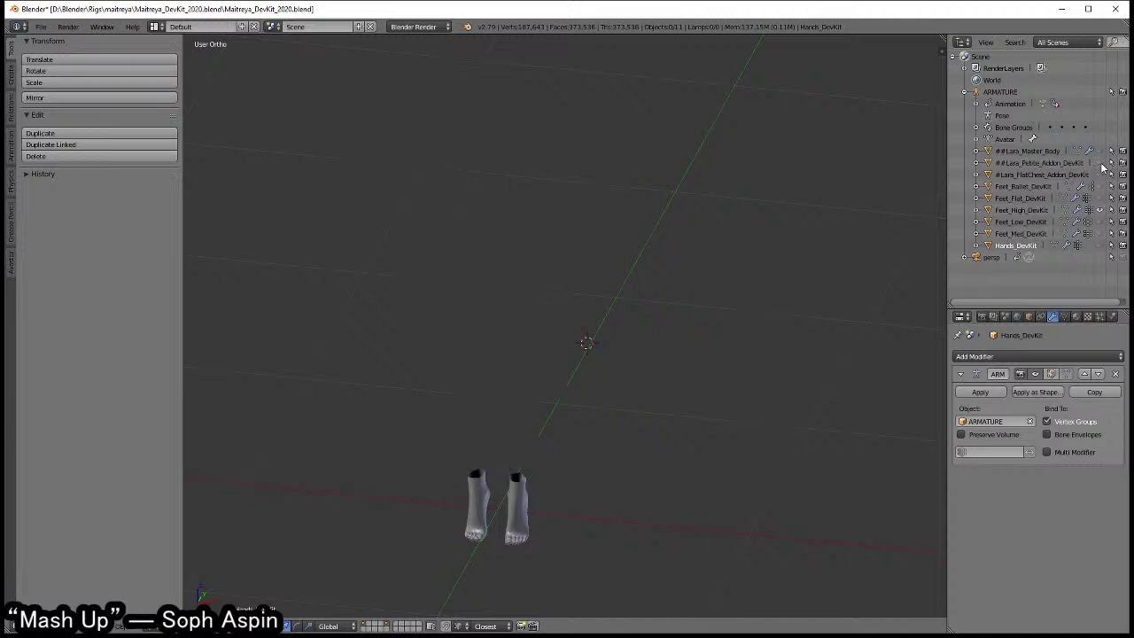
pyautogui.click(1099, 175)
pyautogui.click(1099, 210)
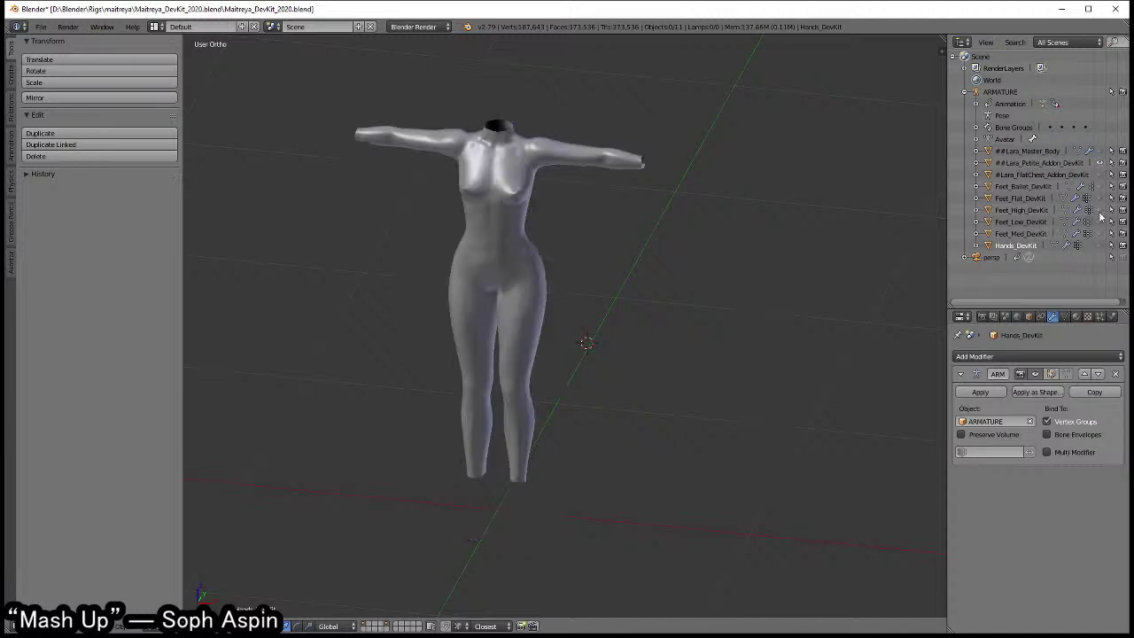
pyautogui.rightClick(514, 298)
pyautogui.scroll(4, 573, 376)
pyautogui.scroll(-1, 590, 350)
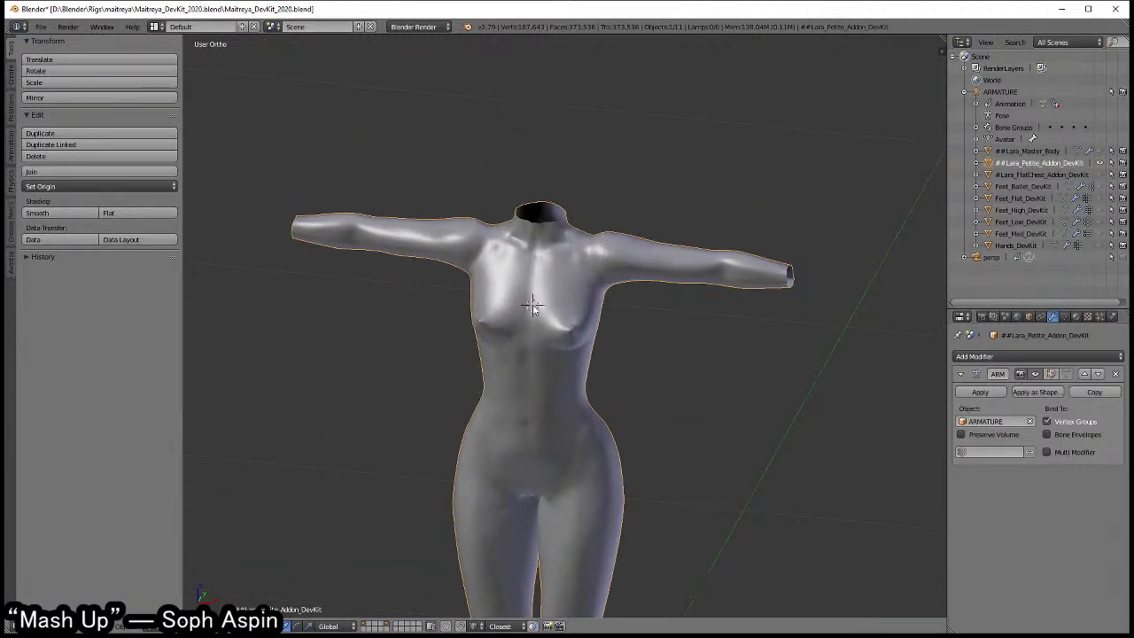
# - In front view, add a plane at the chest and scale it down to a small square
pyautogui.press('KP_1')
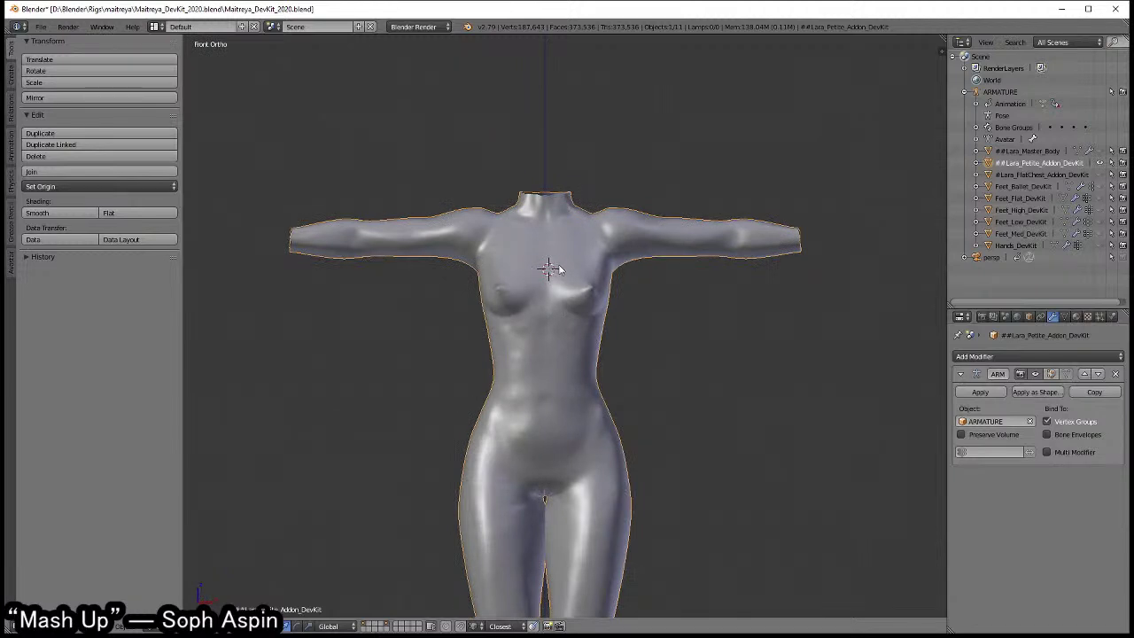
pyautogui.hotkey('shift', 'a')
pyautogui.click(599, 266)
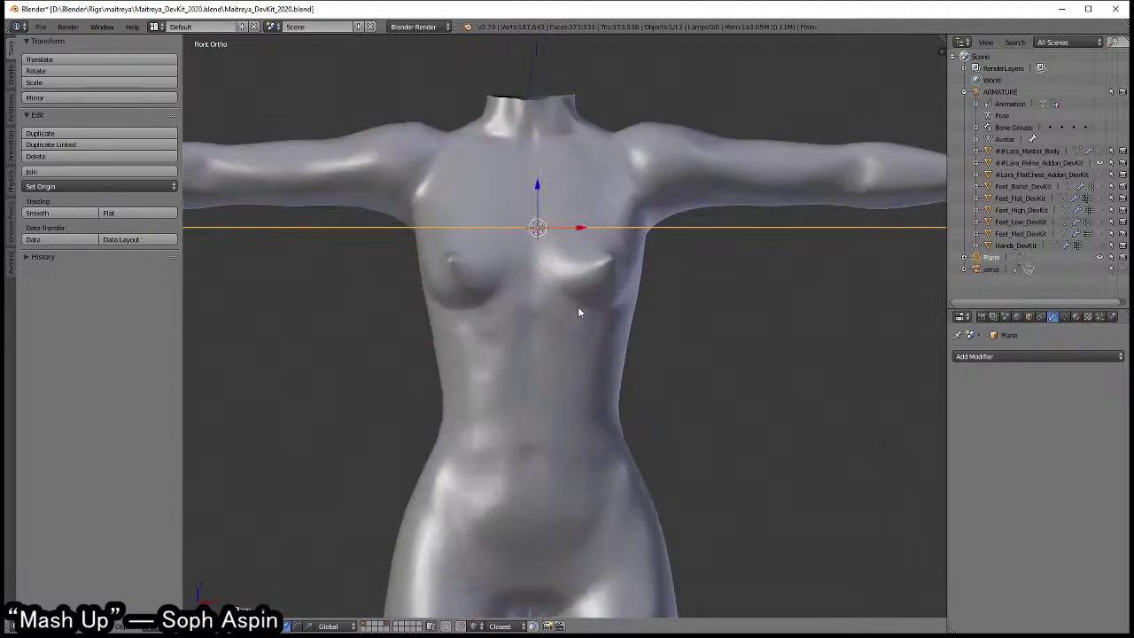
pyautogui.press('s')
pyautogui.click(588, 303)
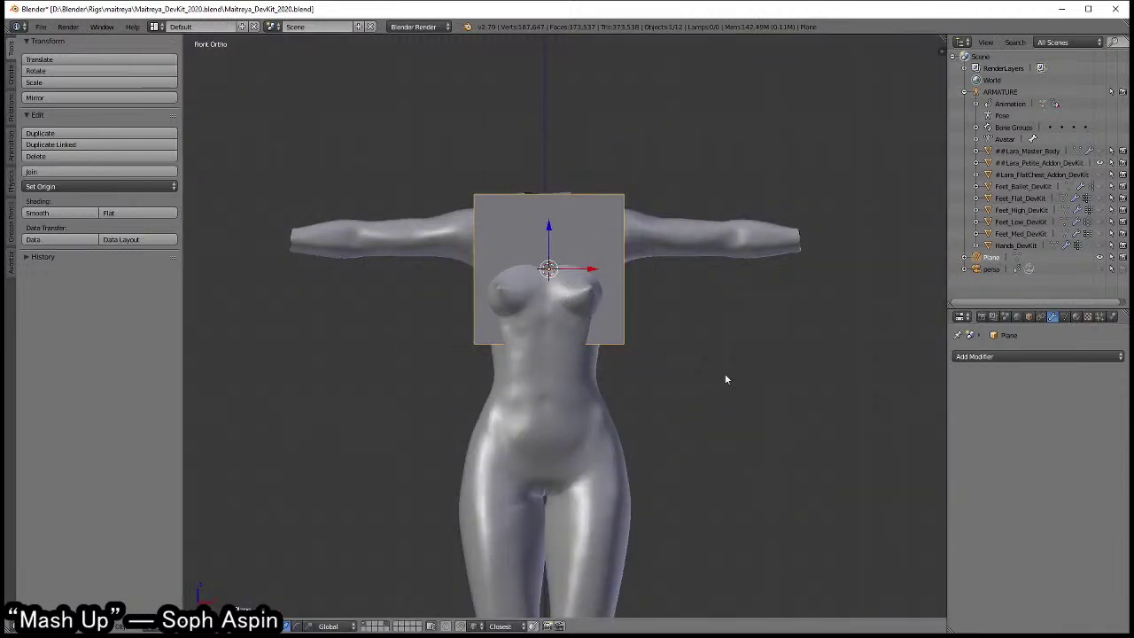
# - Rotate the plane so it tilts along the upper chest's slope
pyautogui.moveTo(724, 379); pyautogui.dragTo(550, 321, button='middle')
pyautogui.scroll(3, 550, 321)
pyautogui.press('r')
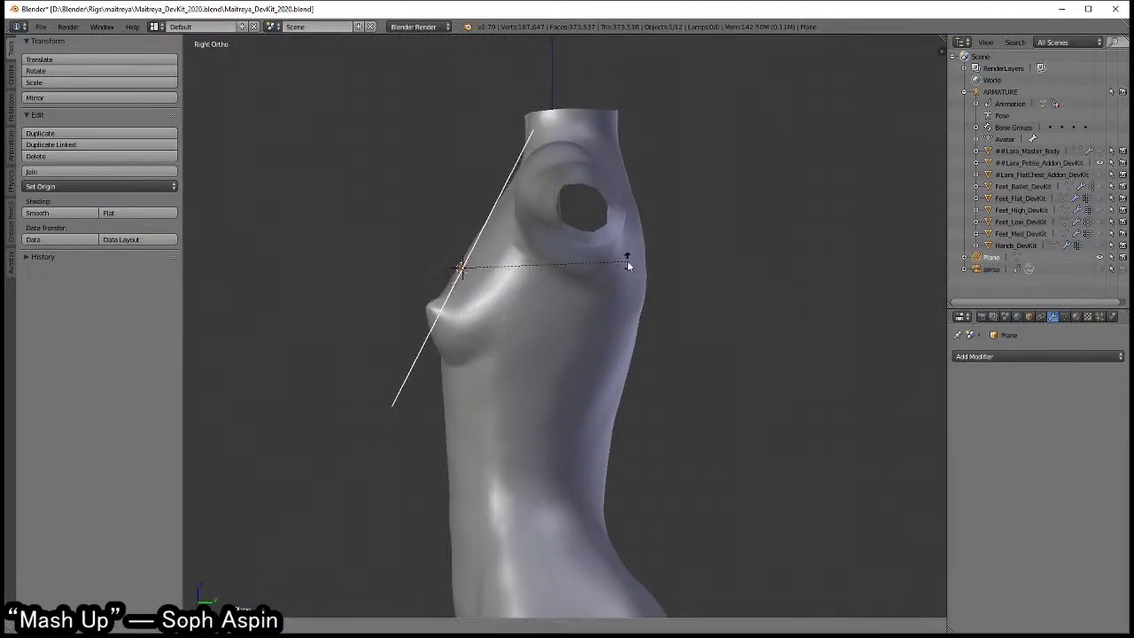
pyautogui.click(575, 308)
pyautogui.moveTo(576, 307)
pyautogui.mouseDown(button='middle')
pyautogui.moveTo(648, 348)
pyautogui.moveTo(574, 361)
pyautogui.moveTo(554, 324)
pyautogui.moveTo(580, 303)
pyautogui.moveTo(576, 329)
pyautogui.moveTo(695, 394)
pyautogui.moveTo(652, 409)
pyautogui.moveTo(523, 372)
pyautogui.mouseUp(button='middle')
pyautogui.press('r')
pyautogui.click(571, 345)
# - Fine-tune the plane's angle, including a Y-axis rotation, so it lies against the breast
pyautogui.press('r')
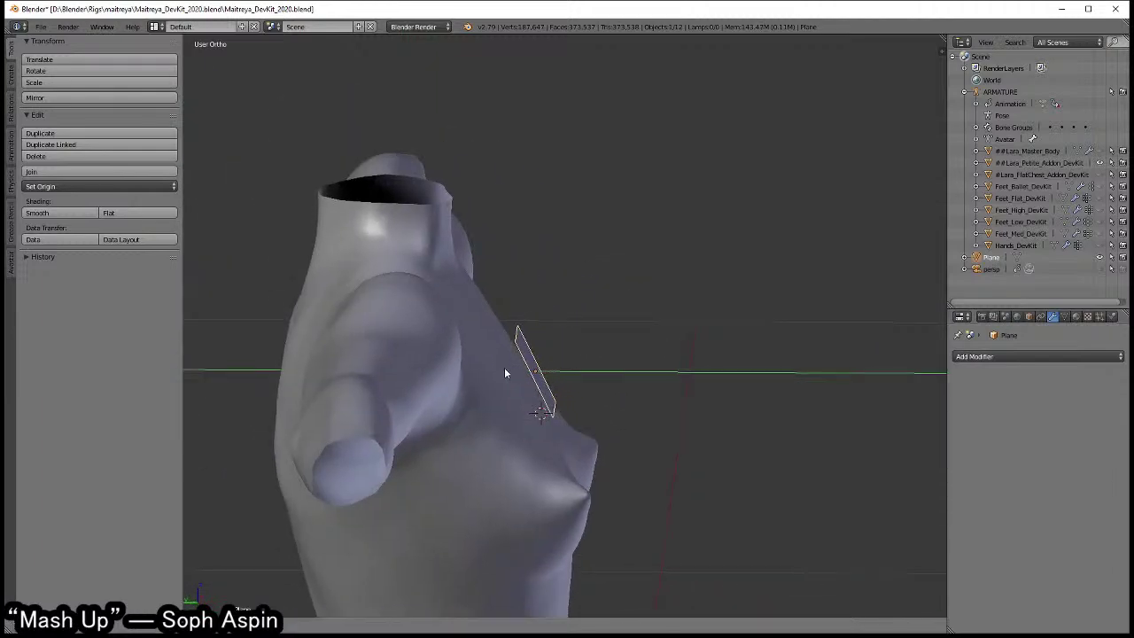
pyautogui.click(683, 358)
pyautogui.moveTo(661, 361); pyautogui.dragTo(555, 375, button='middle')
pyautogui.press('r')
pyautogui.press('y')
pyautogui.click(659, 358)
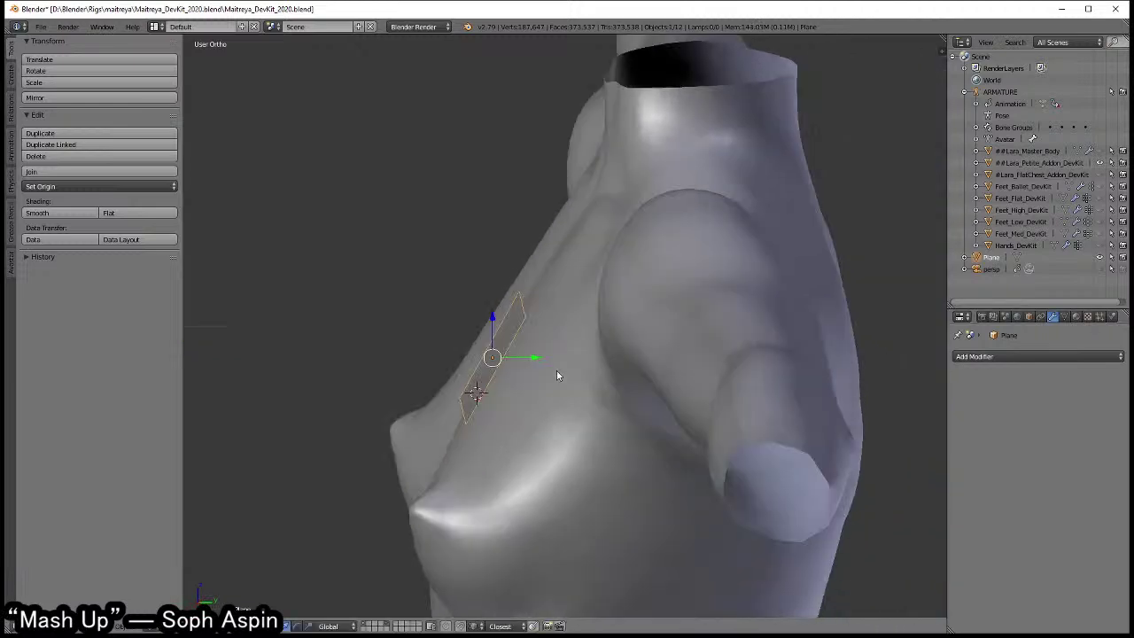
# - Add a Shrinkwrap modifier targeting Lara_Petite_Addon_DevKit with Keep Above Surface on
pyautogui.click(1073, 355)
pyautogui.click(992, 521)
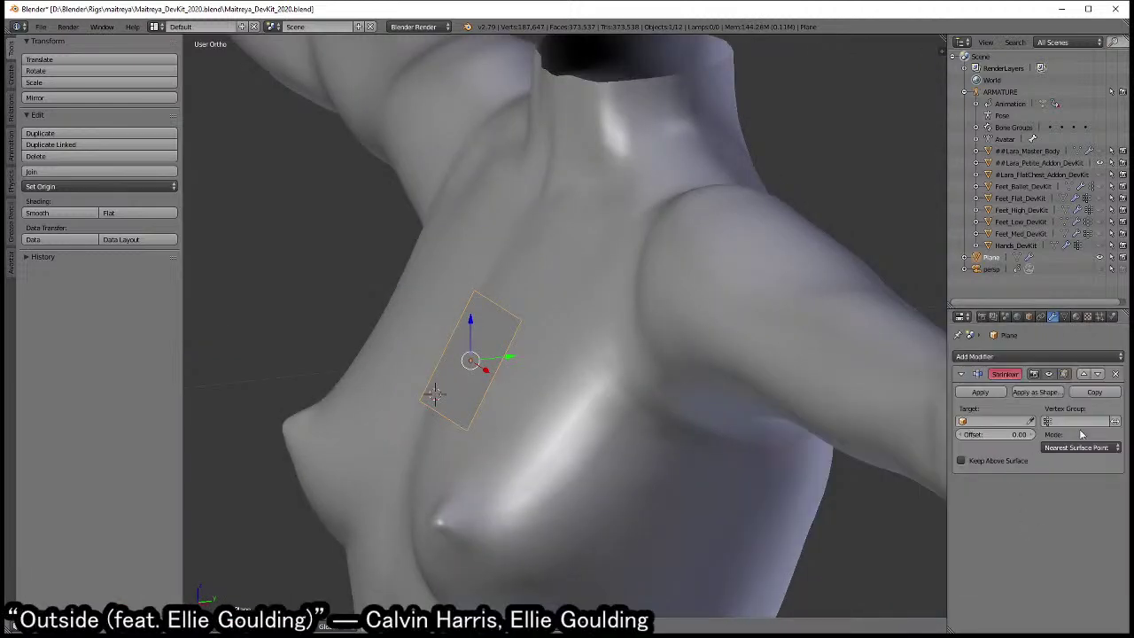
pyautogui.click(1031, 420)
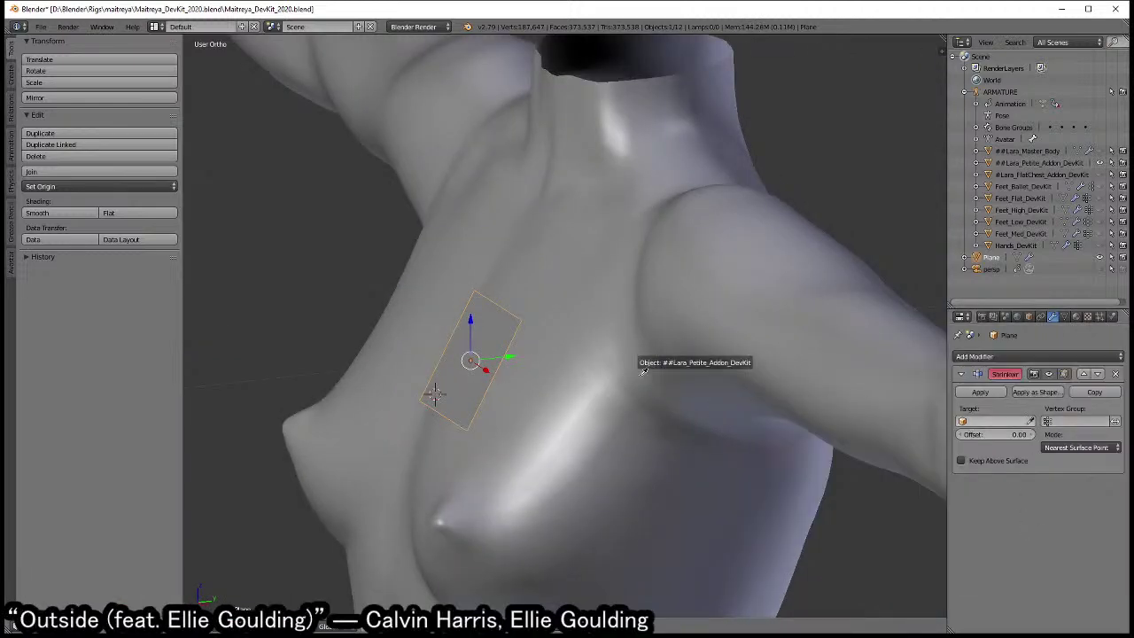
pyautogui.click(632, 361)
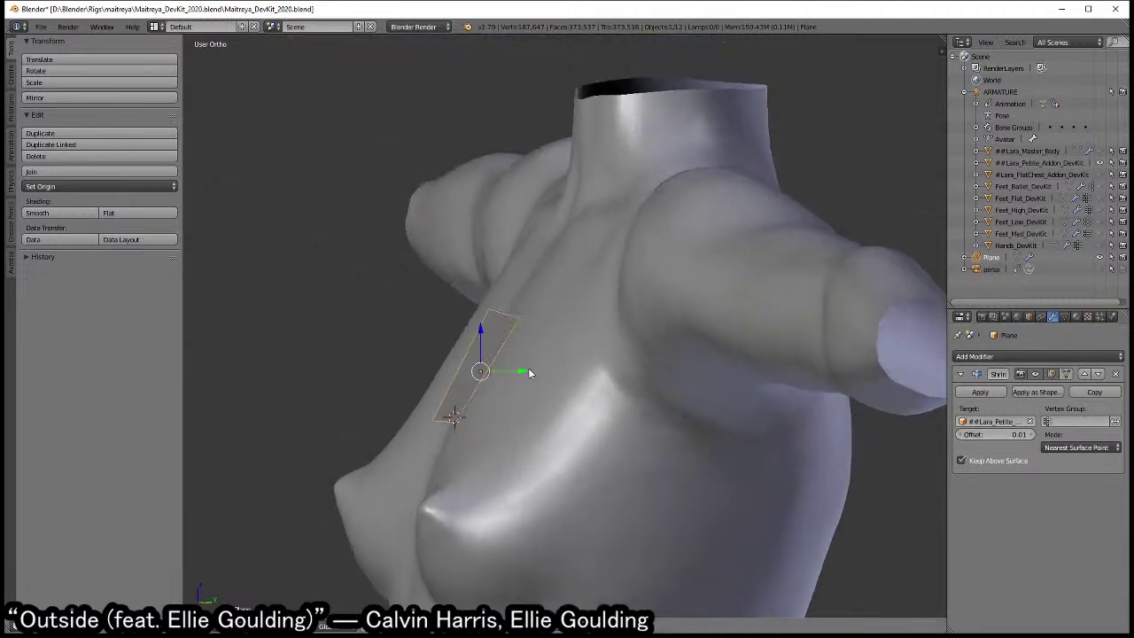
pyautogui.moveTo(620, 355); pyautogui.dragTo(496, 363, button='middle')
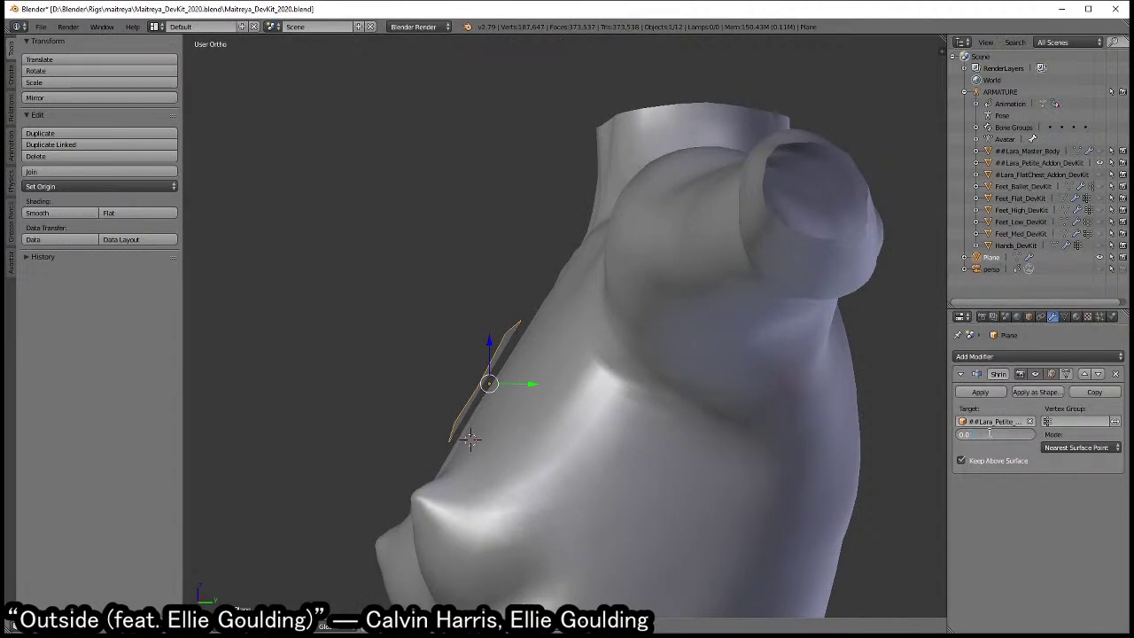
pyautogui.moveTo(645, 390)
pyautogui.mouseDown(button='middle')
pyautogui.moveTo(571, 365)
pyautogui.moveTo(533, 411)
pyautogui.moveTo(637, 405)
pyautogui.moveTo(599, 333)
pyautogui.moveTo(519, 341)
pyautogui.moveTo(464, 298)
pyautogui.mouseUp(button='middle')
# - In Edit Mode with edge selection, extrude one plane edge into a second face
pyautogui.press('Tab')
pyautogui.hotkey('ctrl', 'Tab')
pyautogui.click(526, 352)
pyautogui.rightClick(525, 352)
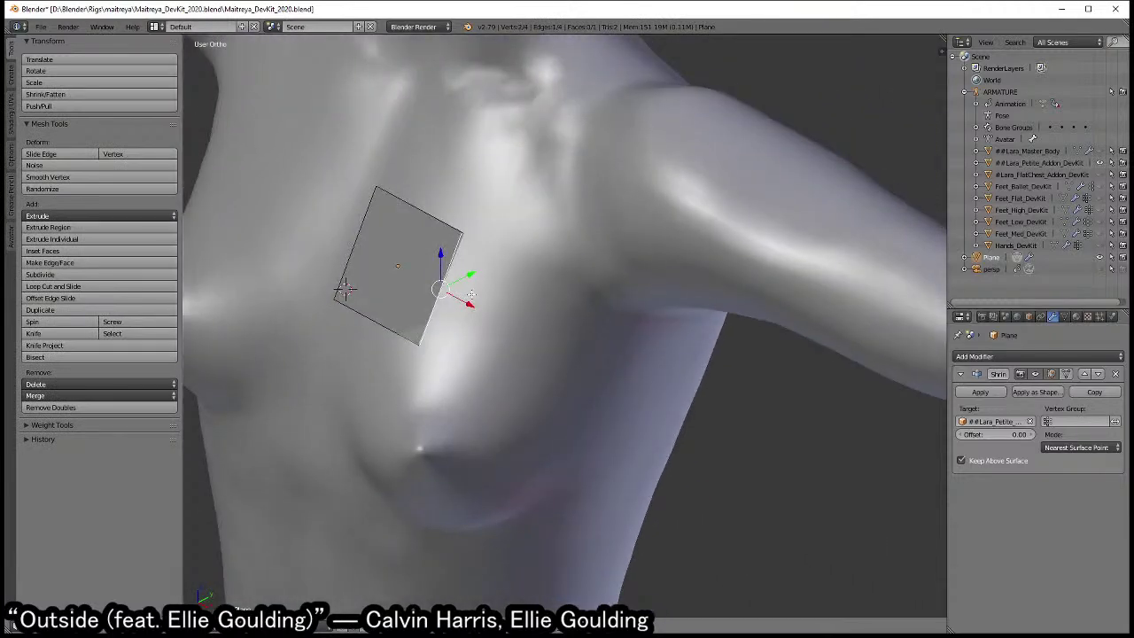
pyautogui.press('e')
pyautogui.click(572, 334)
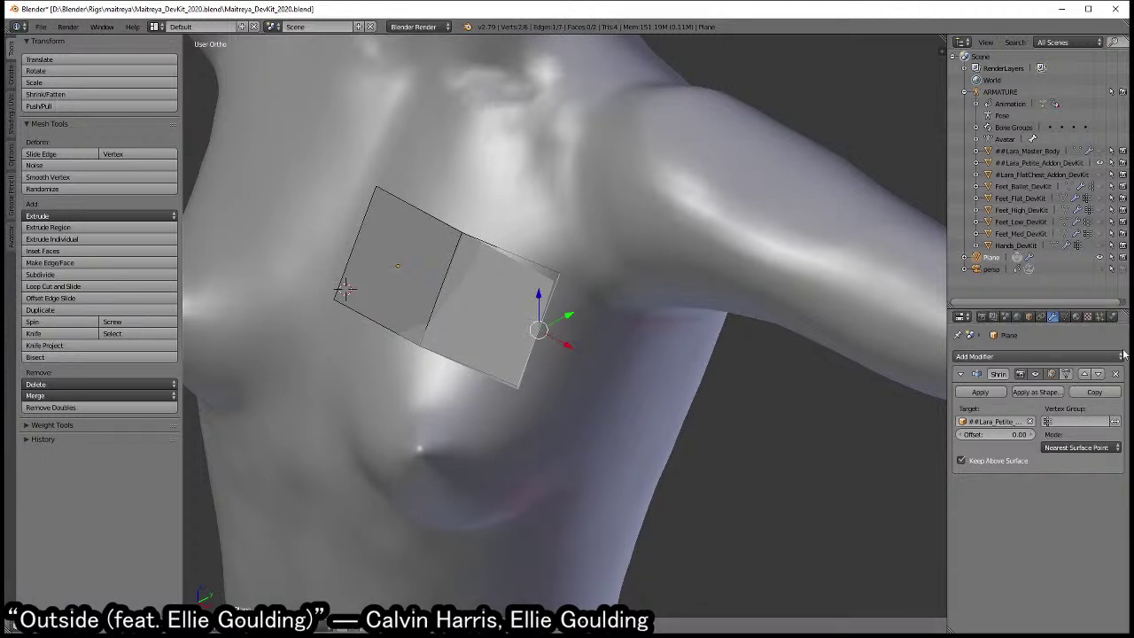
# - Keep extruding the end edge to grow a seven-face strip across the upper chest
pyautogui.moveTo(539, 324); pyautogui.dragTo(528, 321, button='middle')
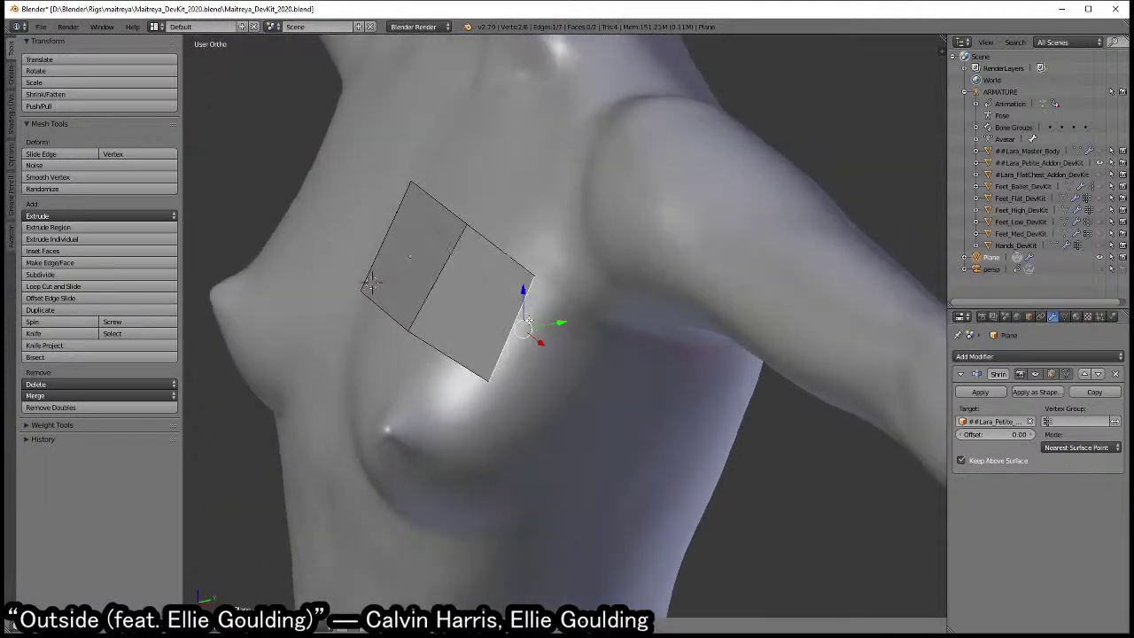
pyautogui.press('e')
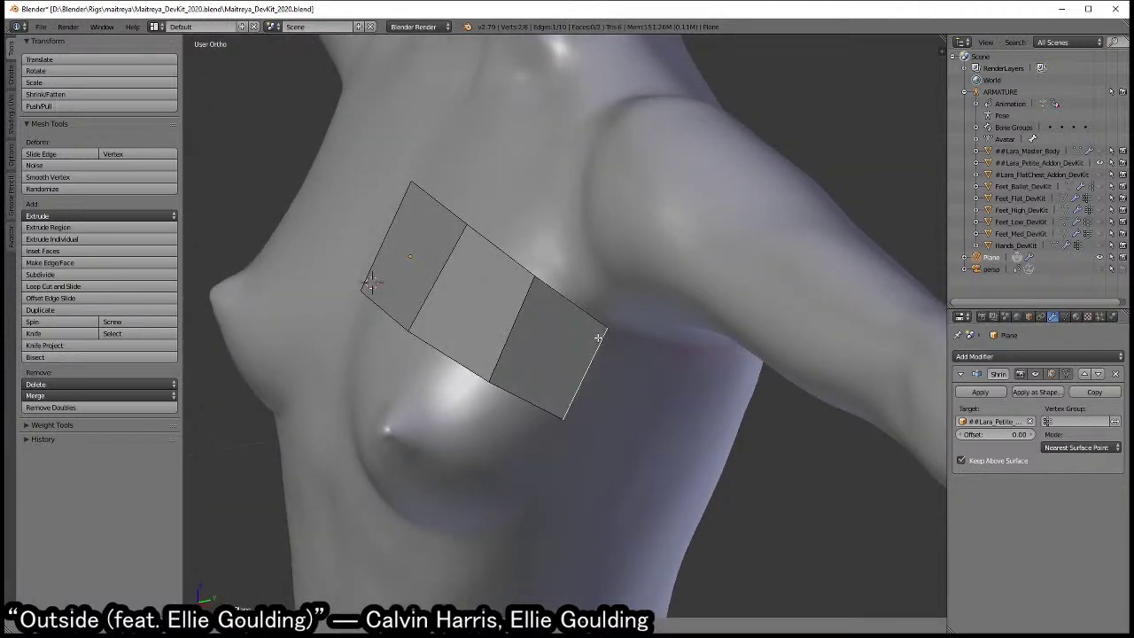
pyautogui.moveTo(635, 367)
pyautogui.mouseDown(button='middle')
pyautogui.moveTo(567, 301)
pyautogui.moveTo(633, 355)
pyautogui.moveTo(531, 305)
pyautogui.mouseUp(button='middle')
pyautogui.press('e')
pyautogui.click(602, 325)
pyautogui.press('e')
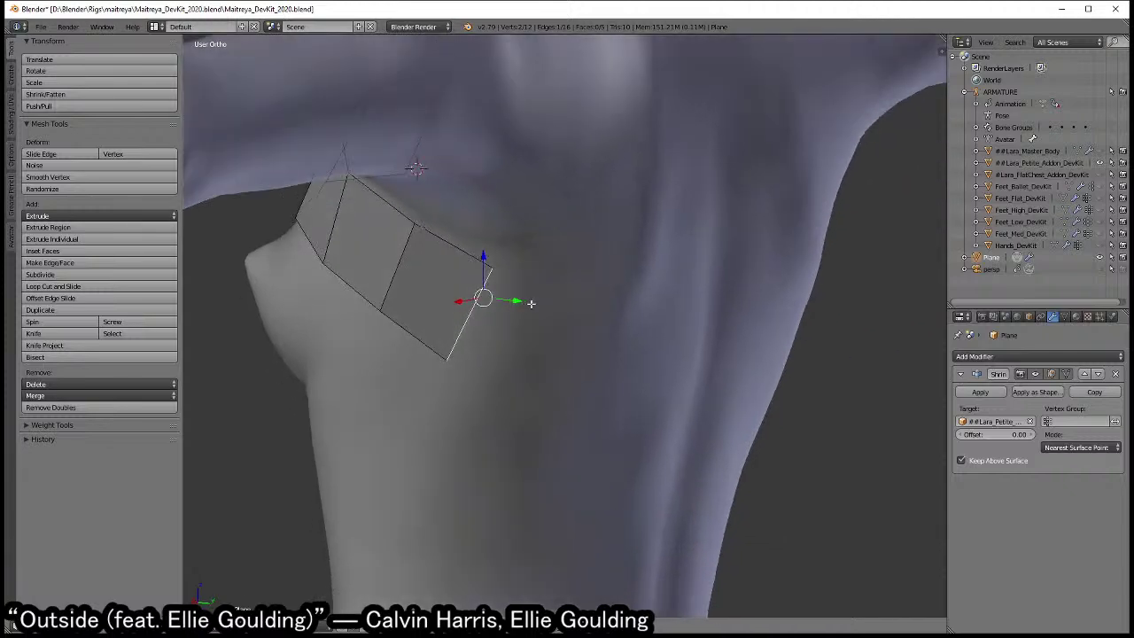
pyautogui.press('e')
pyautogui.click(578, 351)
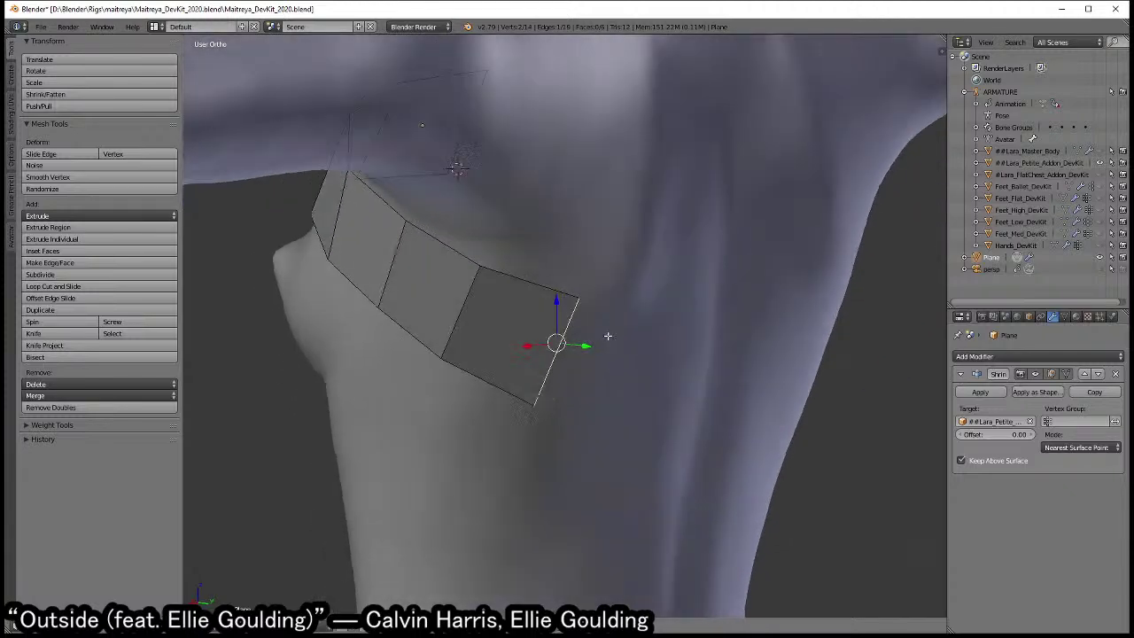
pyautogui.moveTo(605, 331); pyautogui.dragTo(638, 353, button='middle')
pyautogui.press('e')
pyautogui.click(640, 355)
# - Add a Mirror modifier and extrude the strip's end edge to the chest centre
pyautogui.click(999, 357)
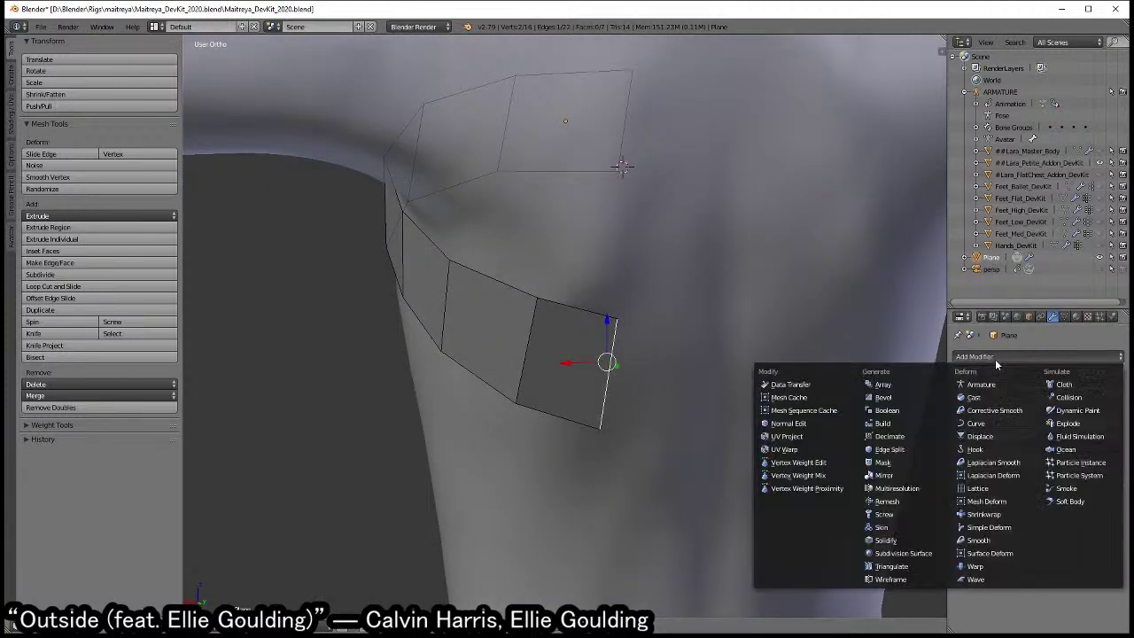
pyautogui.click(870, 469)
pyautogui.keyDown('shift'); pyautogui.moveTo(708, 381); pyautogui.dragTo(632, 367, button='middle'); pyautogui.keyUp('shift')
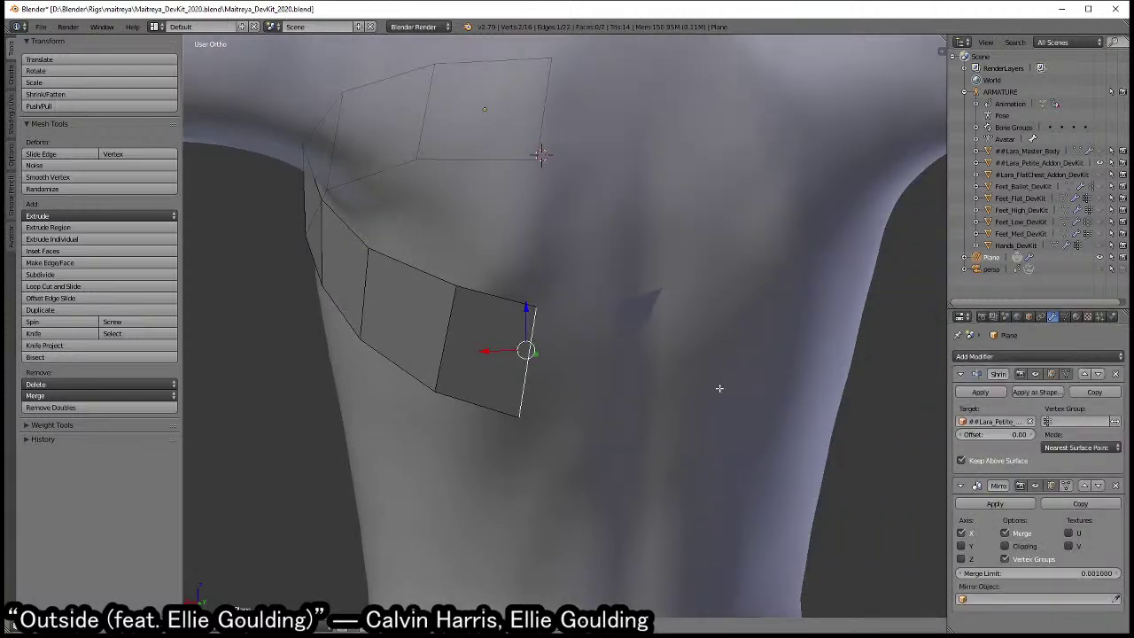
pyautogui.press('Tab')
pyautogui.hotkey('shift', 's')
pyautogui.press('Tab')
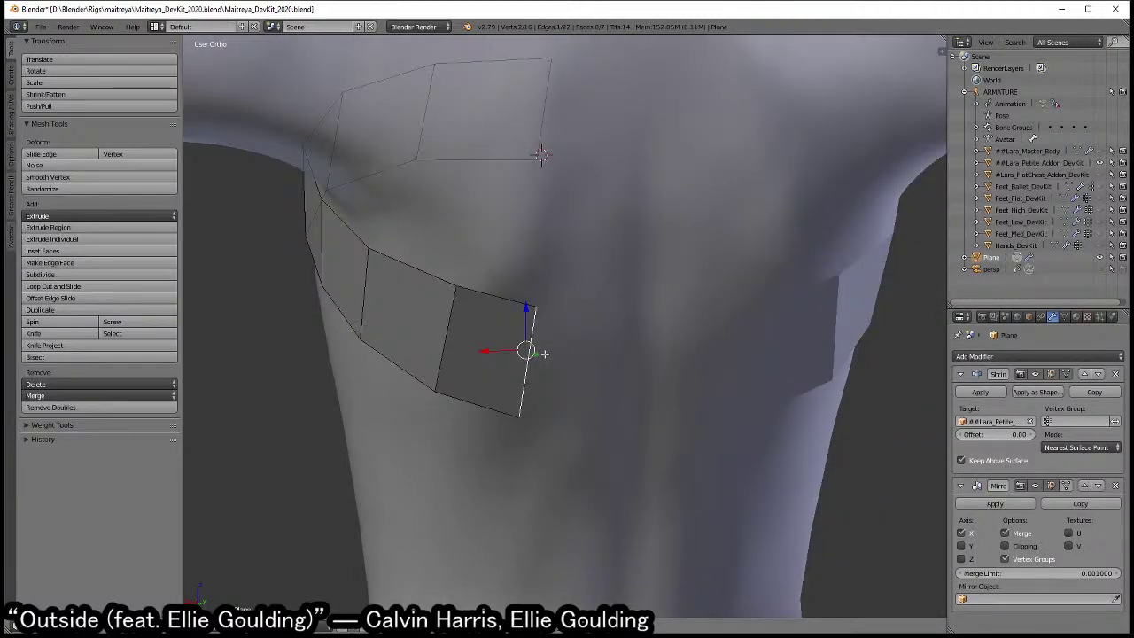
pyautogui.press('g')
pyautogui.press('Escape')
pyautogui.press('e')
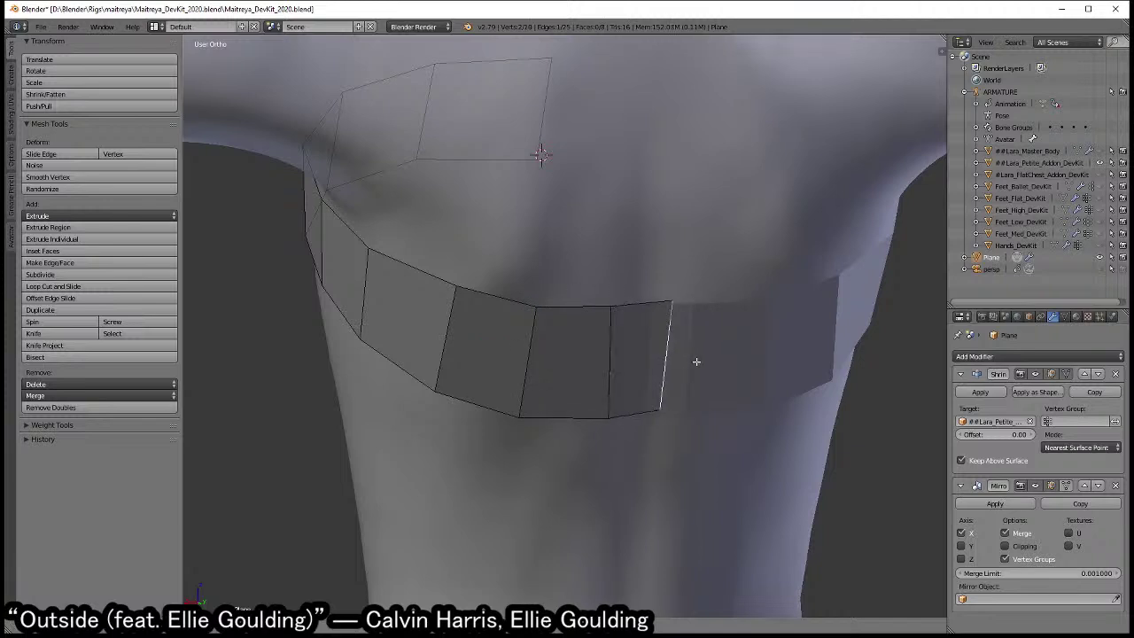
pyautogui.click(671, 364)
# - Move Mirror above Shrinkwrap and shift the top edge to close the centre gap
pyautogui.click(1086, 488)
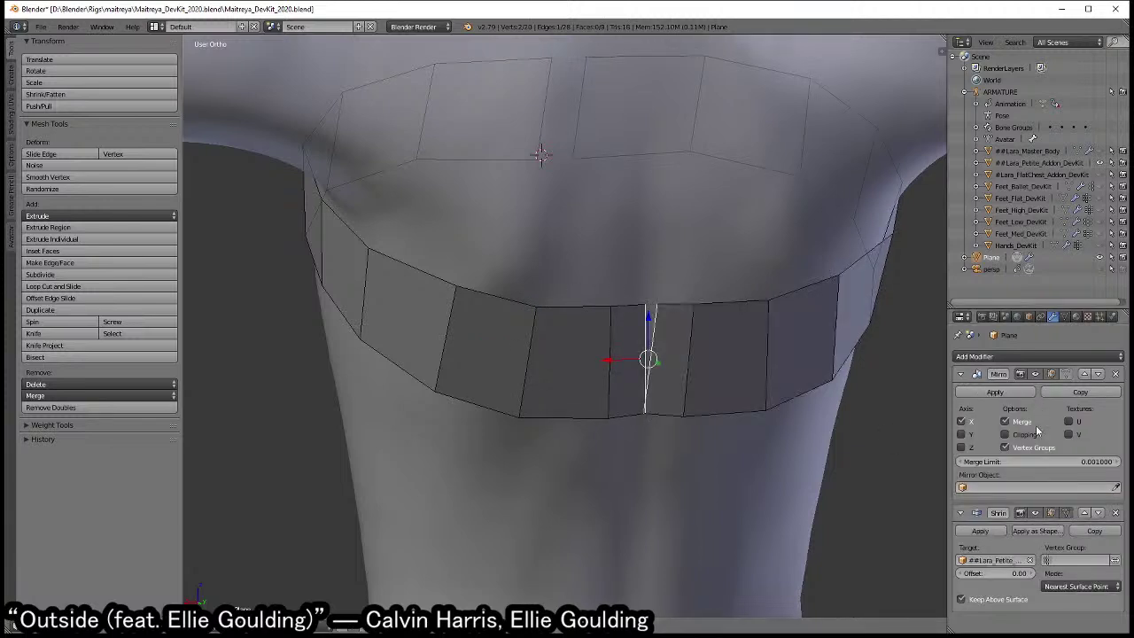
pyautogui.rightClick(555, 86)
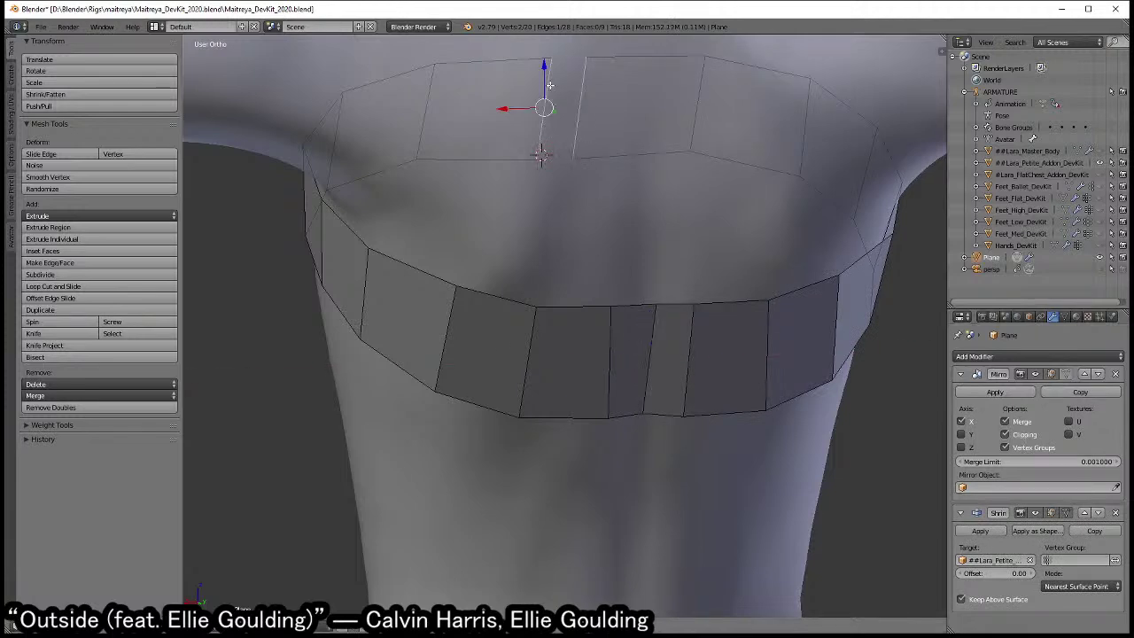
pyautogui.press('g')
pyautogui.moveTo(516, 204)
pyautogui.mouseDown(button='middle')
pyautogui.moveTo(469, 245)
pyautogui.moveTo(641, 243)
pyautogui.moveTo(665, 268)
pyautogui.moveTo(700, 144)
pyautogui.moveTo(671, 257)
pyautogui.mouseUp(button='middle')
pyautogui.rightClick(665, 268)
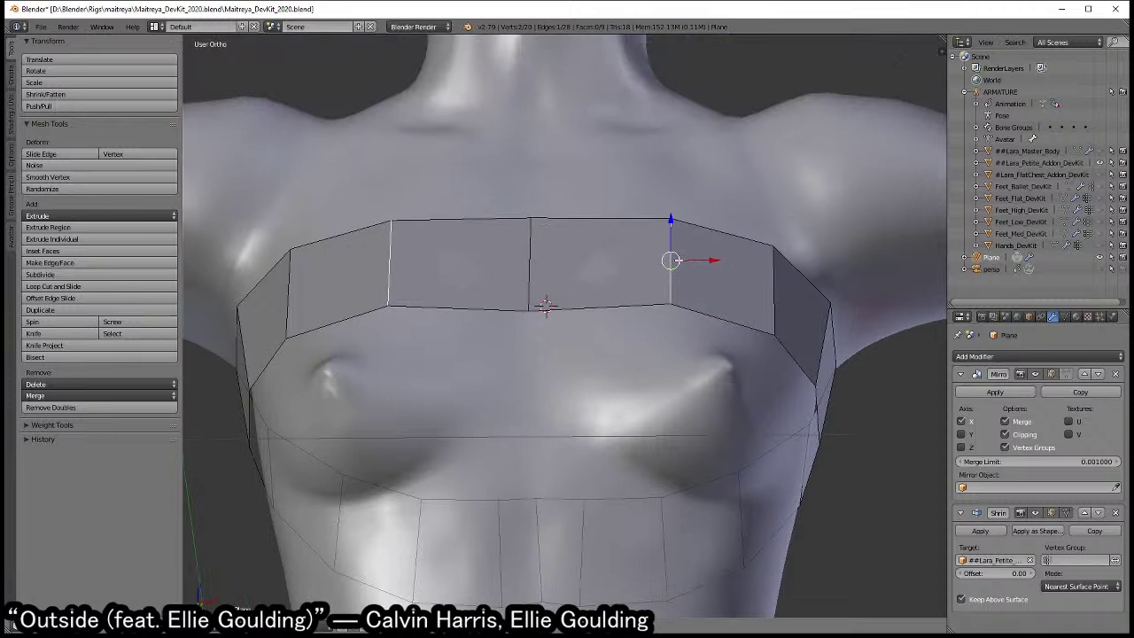
# - Reposition the selected vertical edge of the chest band
pyautogui.press('g')
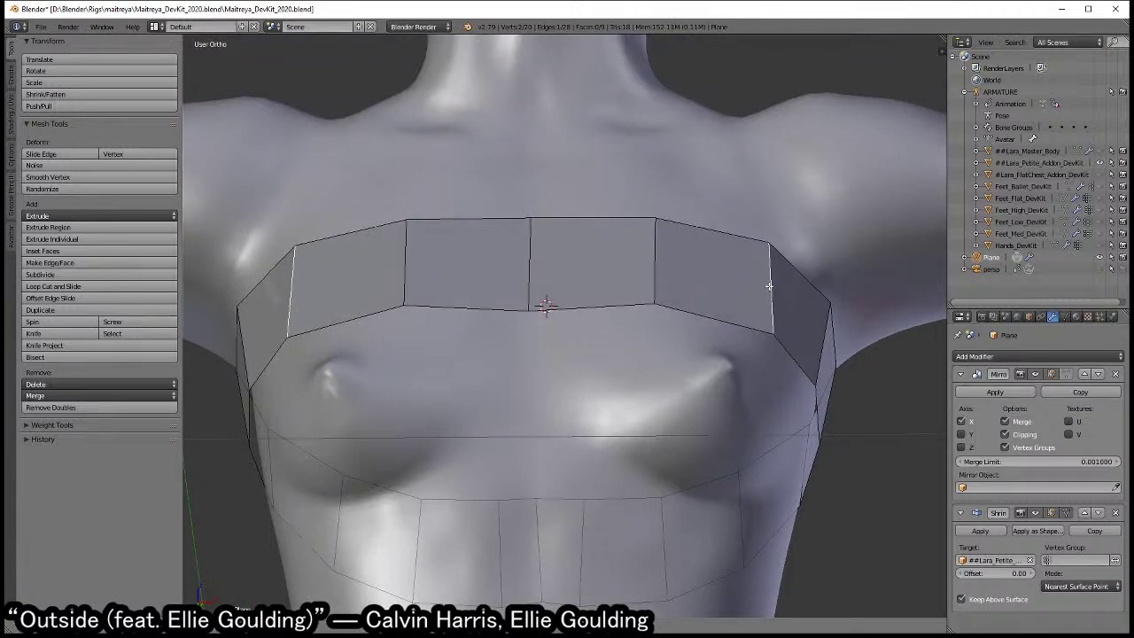
pyautogui.click(767, 290)
pyautogui.moveTo(797, 305)
pyautogui.mouseDown(button='middle')
pyautogui.moveTo(711, 335)
pyautogui.moveTo(632, 284)
pyautogui.moveTo(623, 331)
pyautogui.moveTo(634, 280)
pyautogui.moveTo(857, 292)
pyautogui.mouseUp(button='middle')
pyautogui.press('r')
# - Select the band's bottom edge loop and extrude four rows down the torso
pyautogui.press('a')
pyautogui.keyDown('alt'); pyautogui.click(651, 270); pyautogui.keyUp('alt')
pyautogui.press('e')
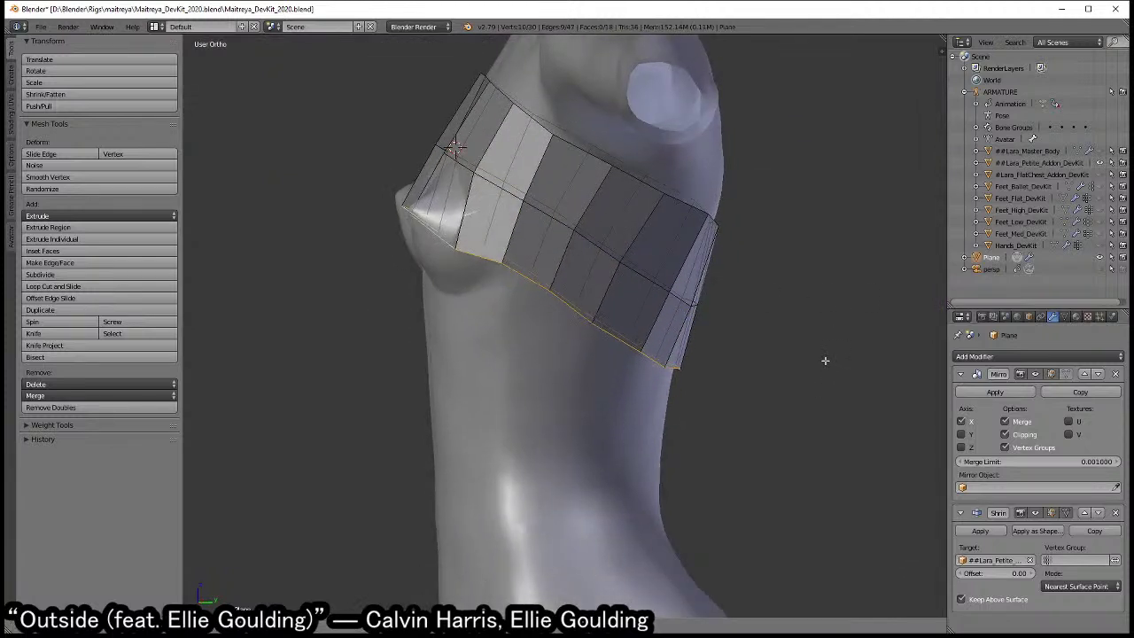
pyautogui.click(825, 358)
pyautogui.press('e')
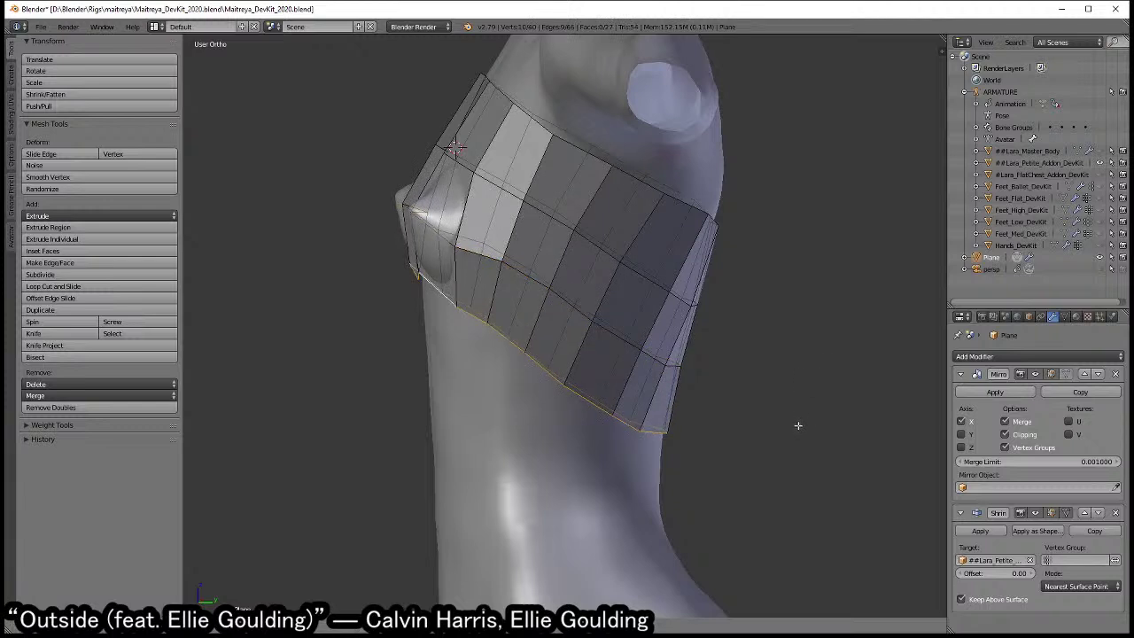
pyautogui.click(827, 359)
pyautogui.press('e')
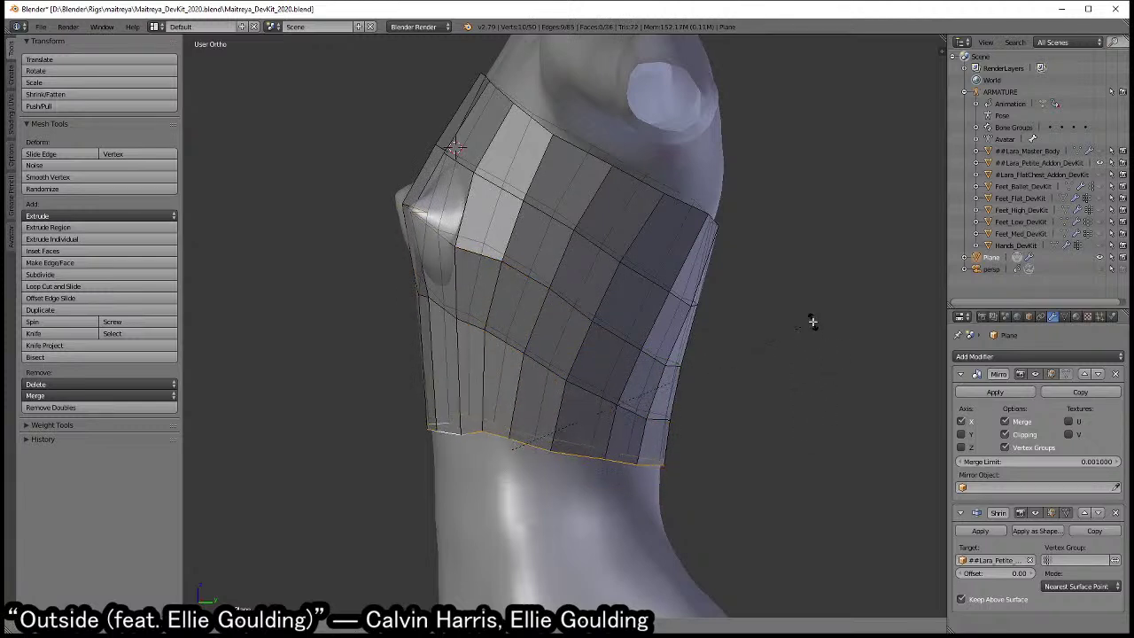
pyautogui.click(812, 318)
pyautogui.moveTo(812, 319)
pyautogui.mouseDown(button='middle')
pyautogui.moveTo(752, 423)
pyautogui.moveTo(754, 309)
pyautogui.mouseUp(button='middle')
pyautogui.press('e')
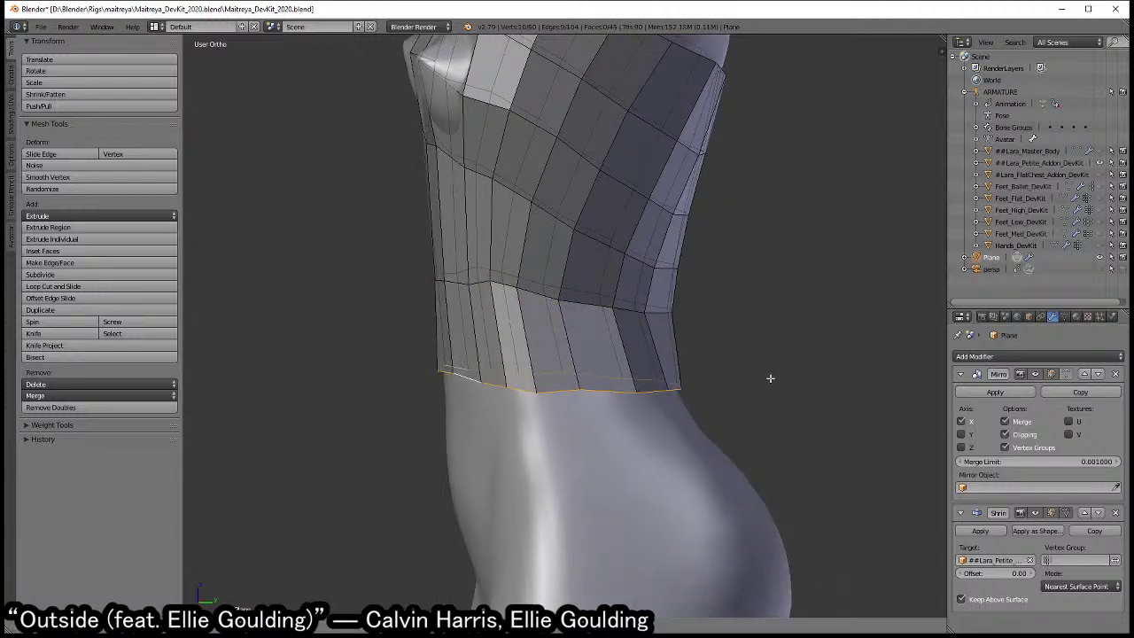
pyautogui.click(761, 352)
pyautogui.moveTo(762, 352); pyautogui.dragTo(740, 317, button='middle')
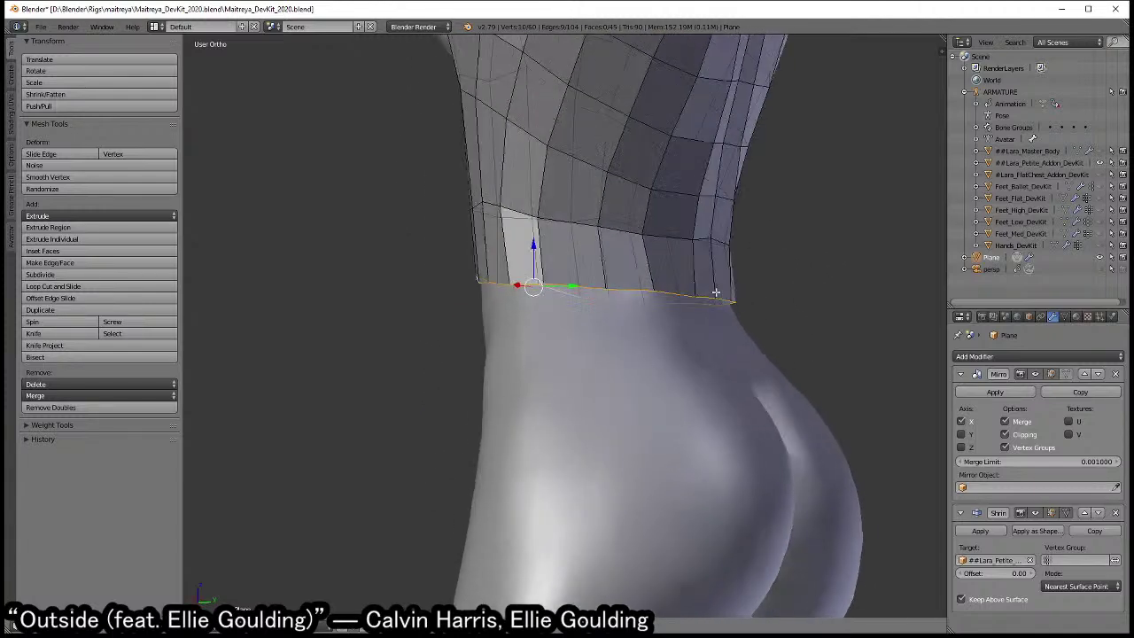
# - From the right side view, extrude further rows down to the hips, scaling them to fit
pyautogui.press('KP_3')
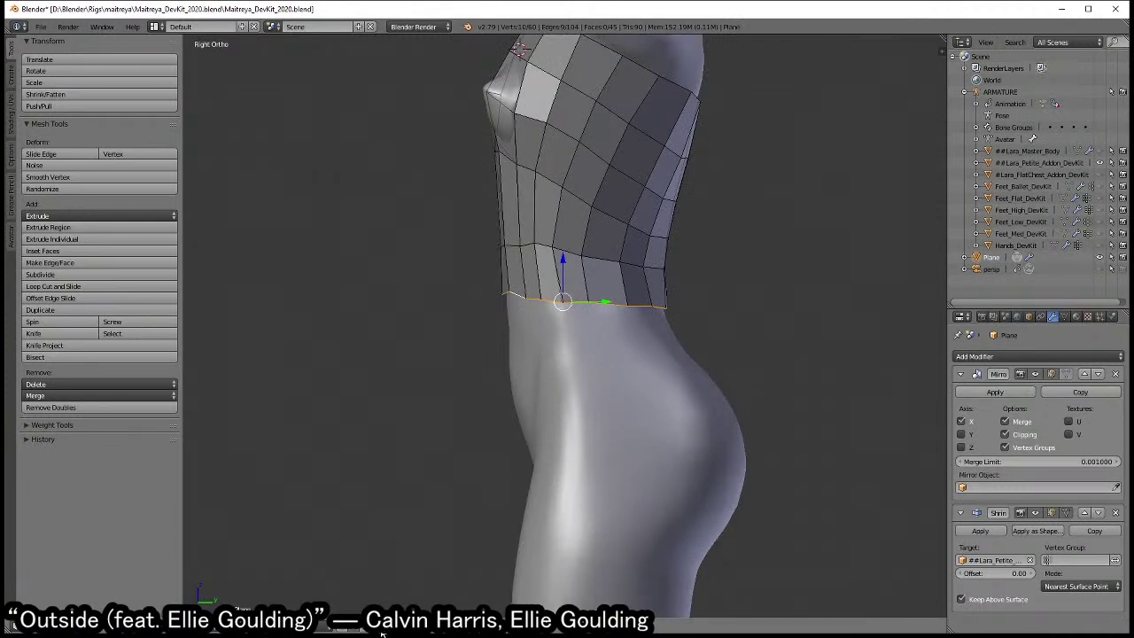
pyautogui.moveTo(382, 632)
pyautogui.keyDown('shift'); pyautogui.mouseDown(button='middle')
pyautogui.moveTo(626, 473)
pyautogui.moveTo(704, 377)
pyautogui.moveTo(744, 416)
pyautogui.moveTo(731, 344)
pyautogui.mouseUp(button='middle'); pyautogui.keyUp('shift')
pyautogui.scroll(1, 741, 393)
pyautogui.press('e')
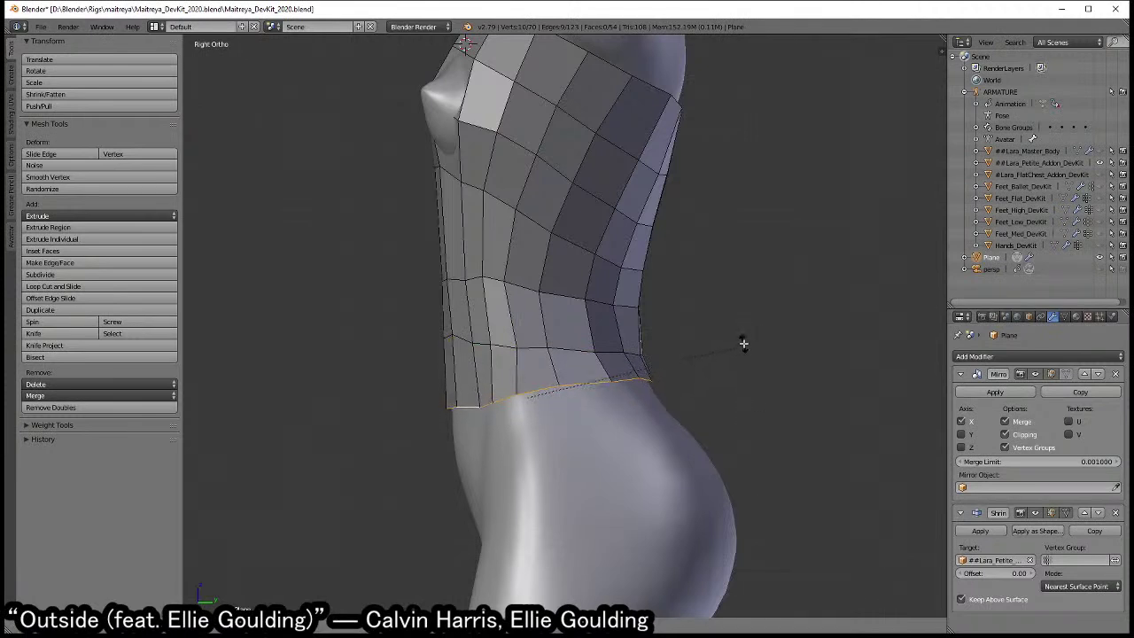
pyautogui.click(746, 360)
pyautogui.keyDown('shift'); pyautogui.moveTo(746, 361); pyautogui.dragTo(699, 336, button='middle'); pyautogui.keyUp('shift')
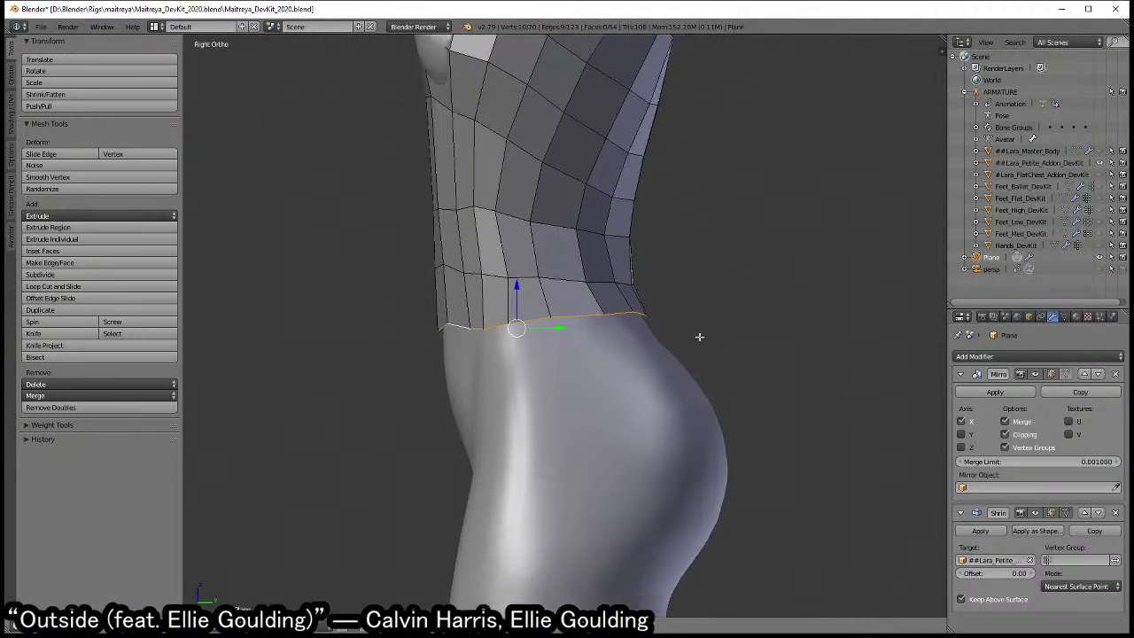
pyautogui.press('e')
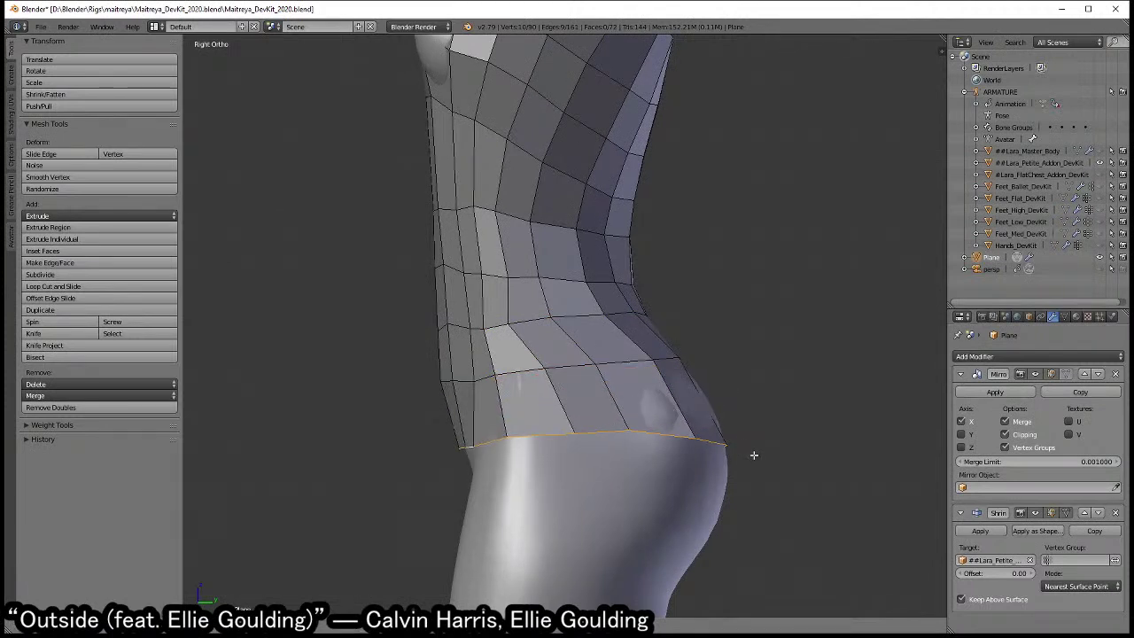
pyautogui.click(749, 456)
pyautogui.press('s')
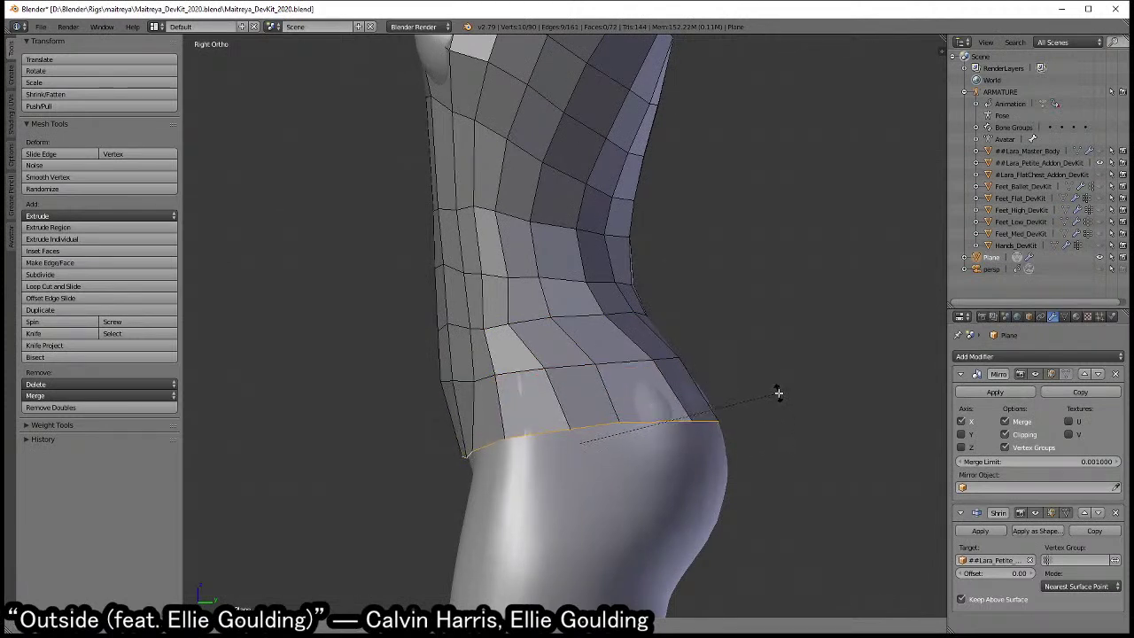
pyautogui.click(778, 393)
pyautogui.keyDown('shift'); pyautogui.moveTo(778, 393); pyautogui.dragTo(759, 377, button='middle'); pyautogui.keyUp('shift')
pyautogui.press('e')
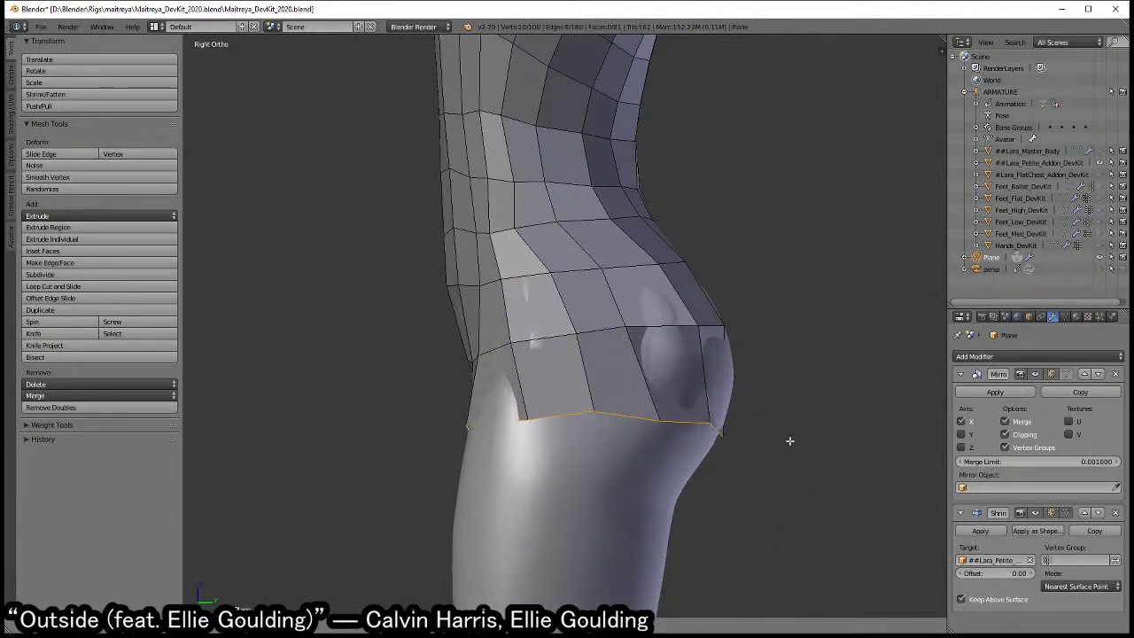
pyautogui.moveTo(547, 418); pyautogui.dragTo(652, 423, button='middle')
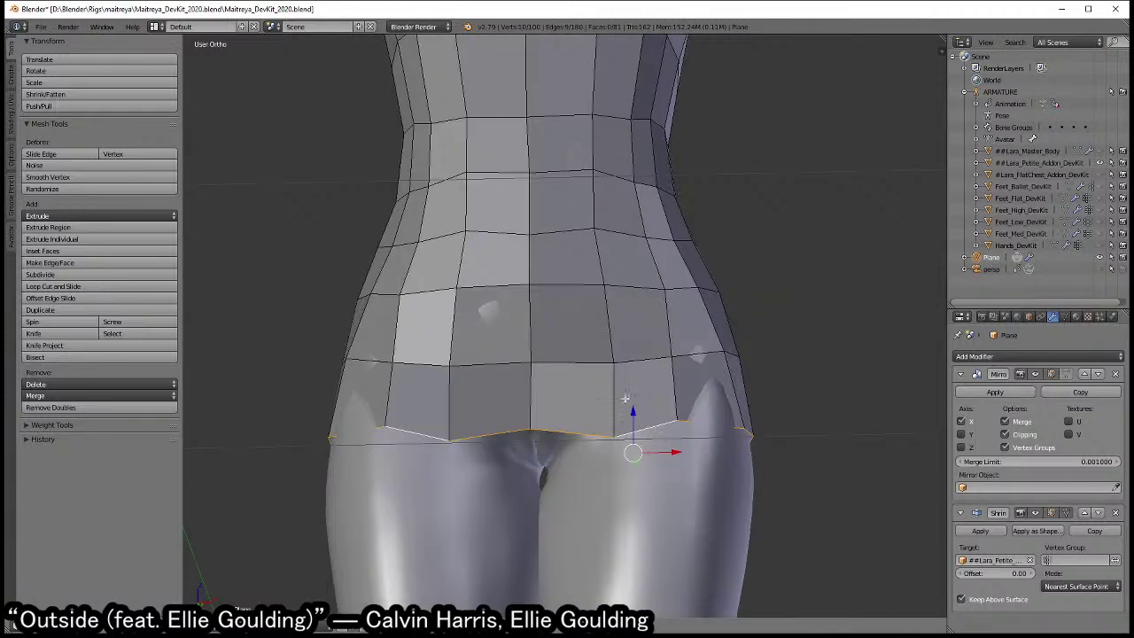
# - Knife a new edge across the faces above the breast on the chest's side
pyautogui.scroll(-3, 625, 399)
pyautogui.moveTo(619, 337); pyautogui.dragTo(534, 392, button='middle')
pyautogui.scroll(2, 585, 392)
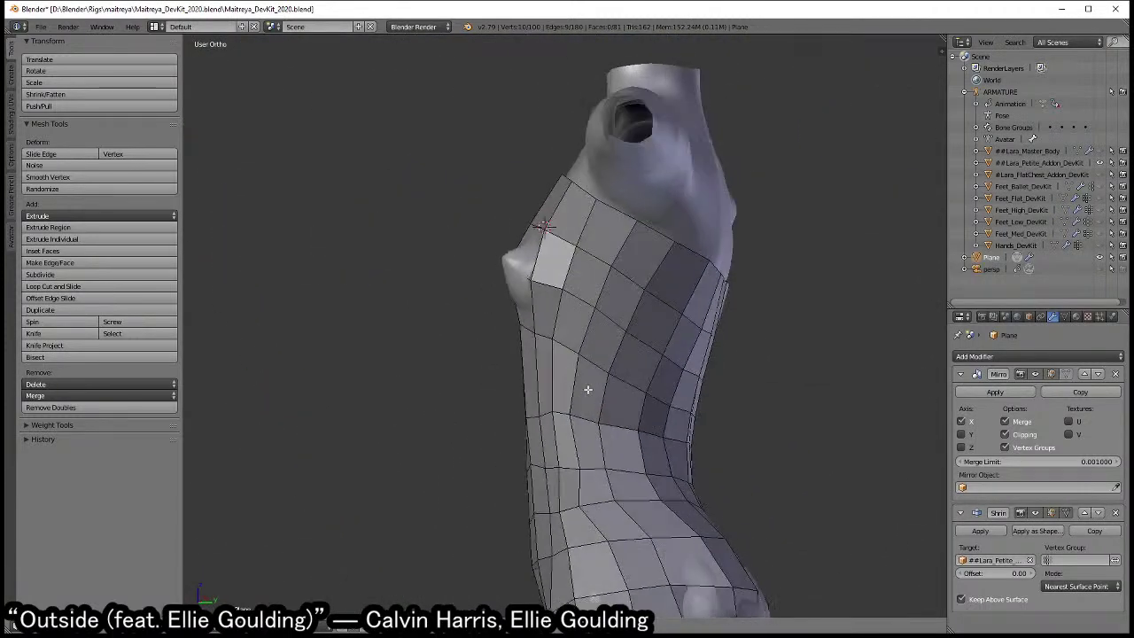
pyautogui.scroll(2, 589, 384)
pyautogui.scroll(3, 620, 381)
pyautogui.scroll(-1, 581, 392)
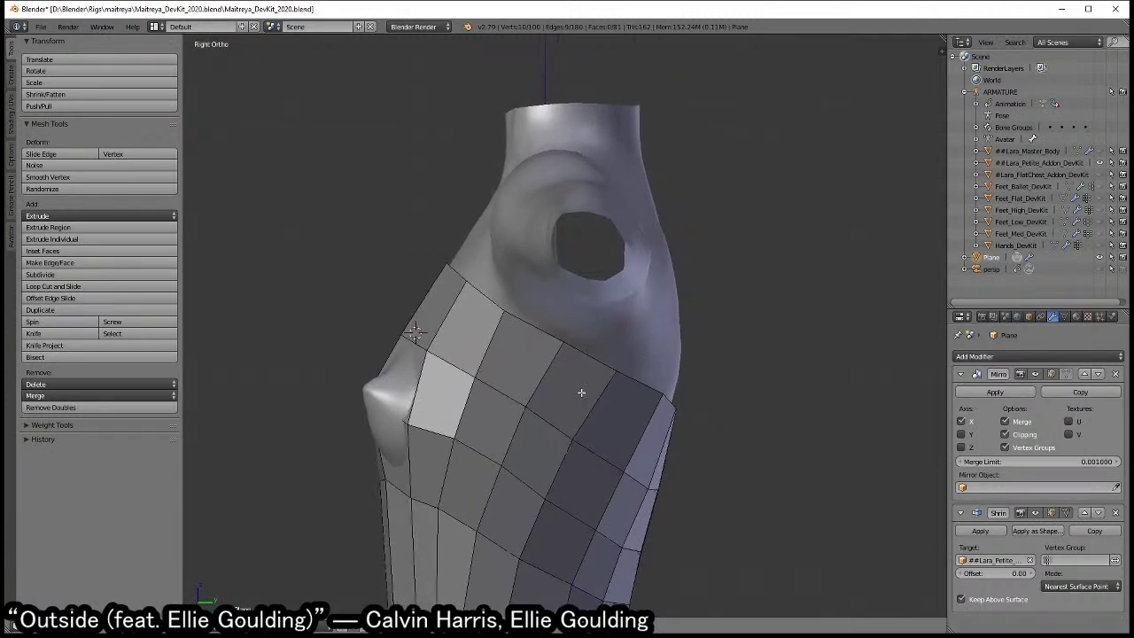
pyautogui.moveTo(585, 391)
pyautogui.keyDown('shift'); pyautogui.mouseDown(button='middle')
pyautogui.moveTo(608, 376)
pyautogui.moveTo(616, 402)
pyautogui.mouseUp(button='middle'); pyautogui.keyUp('shift')
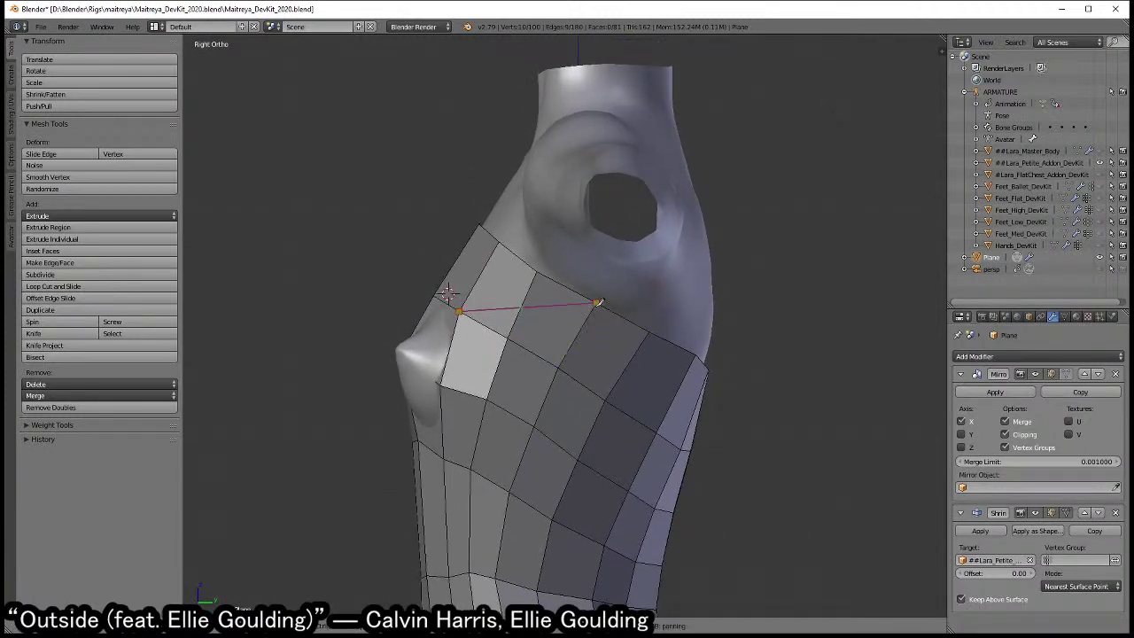
pyautogui.click(598, 303)
pyautogui.keyDown('shift'); pyautogui.moveTo(600, 312); pyautogui.dragTo(577, 255, button='middle'); pyautogui.keyUp('shift')
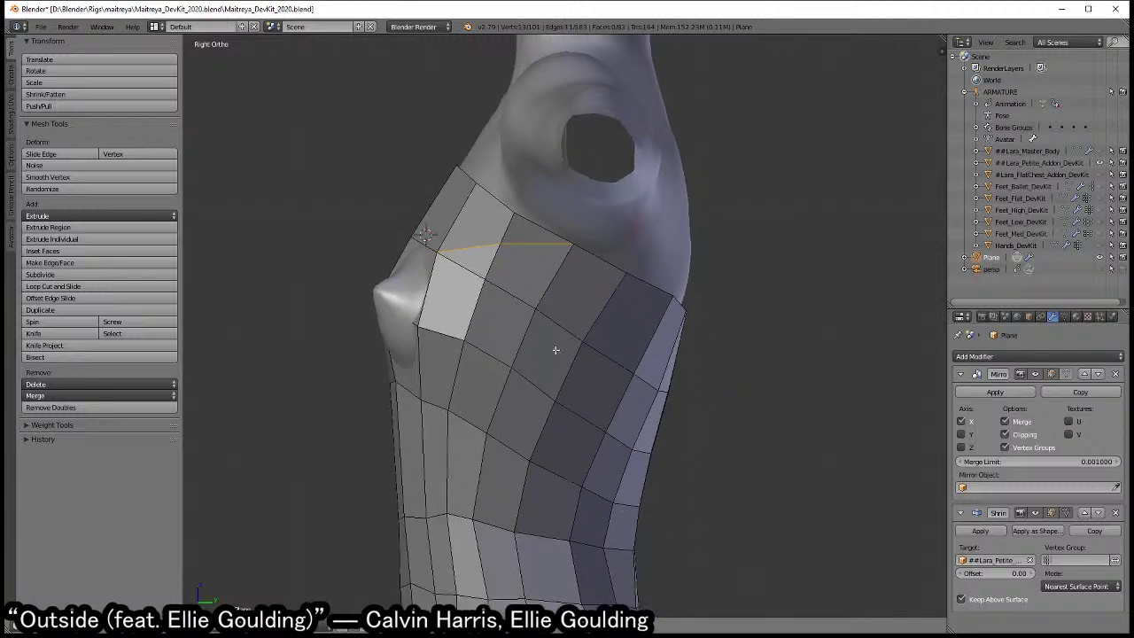
pyautogui.scroll(-2, 557, 343)
pyautogui.moveTo(556, 344)
pyautogui.mouseDown(button='middle')
pyautogui.moveTo(545, 349)
pyautogui.moveTo(561, 337)
pyautogui.mouseUp(button='middle')
pyautogui.press('KP_3')
pyautogui.scroll(3, 545, 345)
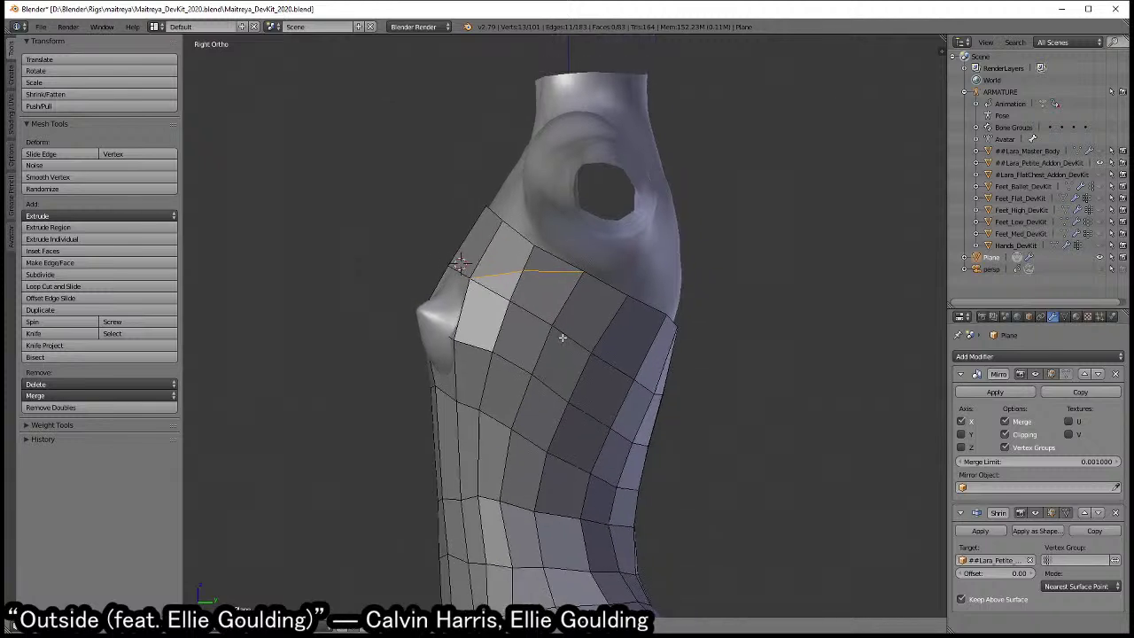
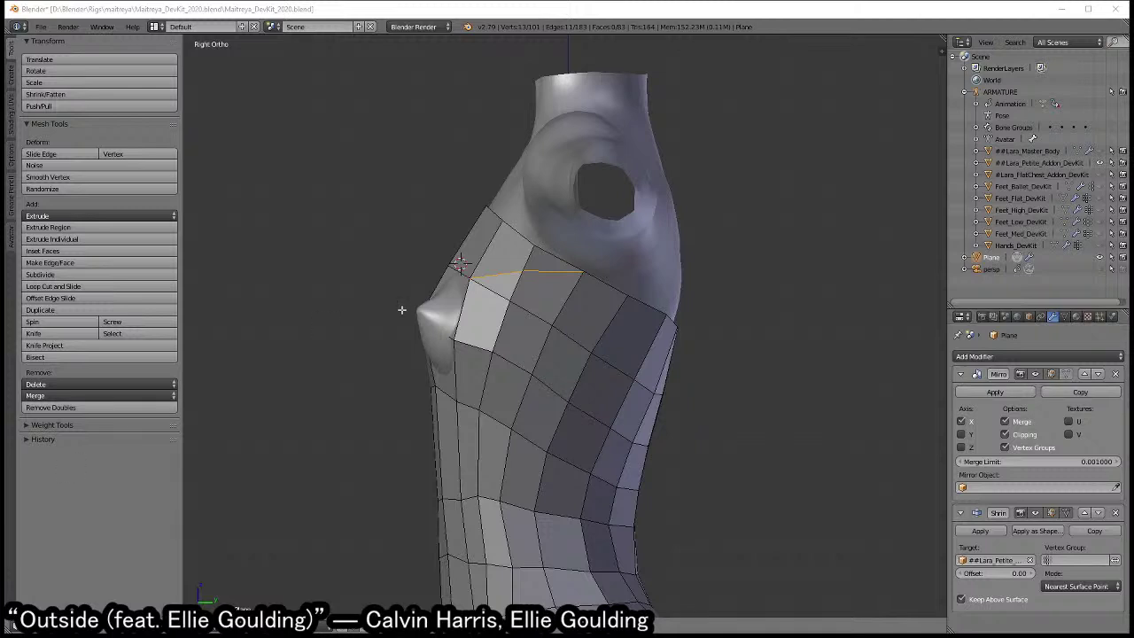
# - Select the back's centre edge loops and try an X-axis move, then cancel it
pyautogui.scroll(2, 624, 283)
pyautogui.moveTo(593, 293)
pyautogui.mouseDown(button='middle')
pyautogui.moveTo(564, 321)
pyautogui.moveTo(572, 337)
pyautogui.moveTo(525, 348)
pyautogui.mouseUp(button='middle')
pyautogui.rightClick(581, 324)
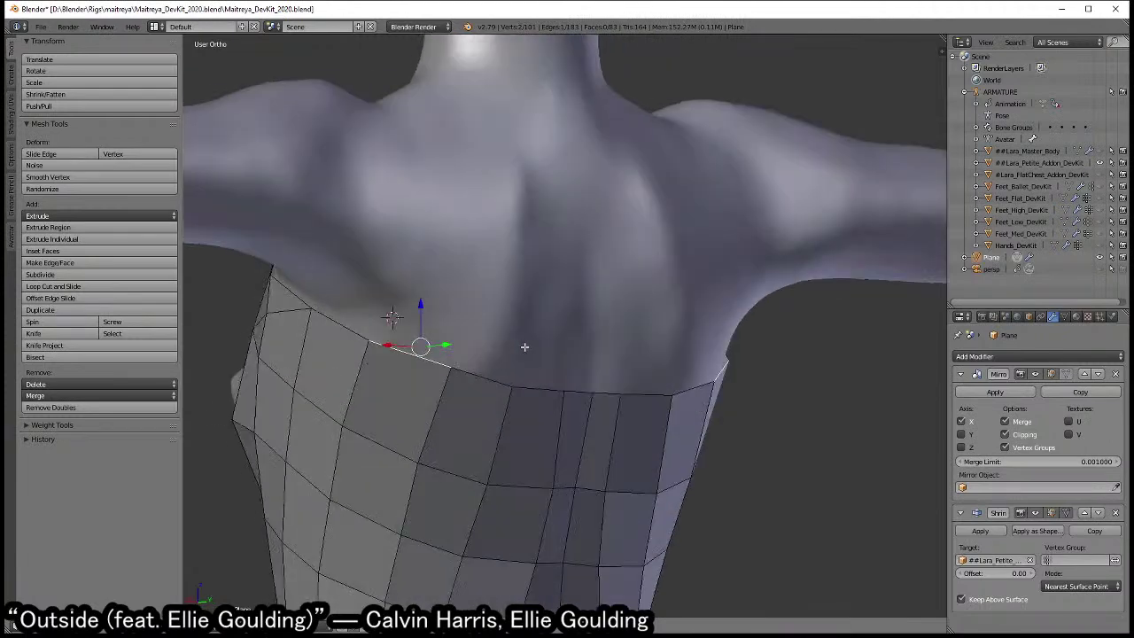
pyautogui.moveTo(555, 394)
pyautogui.mouseDown(button='middle')
pyautogui.moveTo(481, 322)
pyautogui.moveTo(523, 246)
pyautogui.moveTo(539, 331)
pyautogui.mouseUp(button='middle')
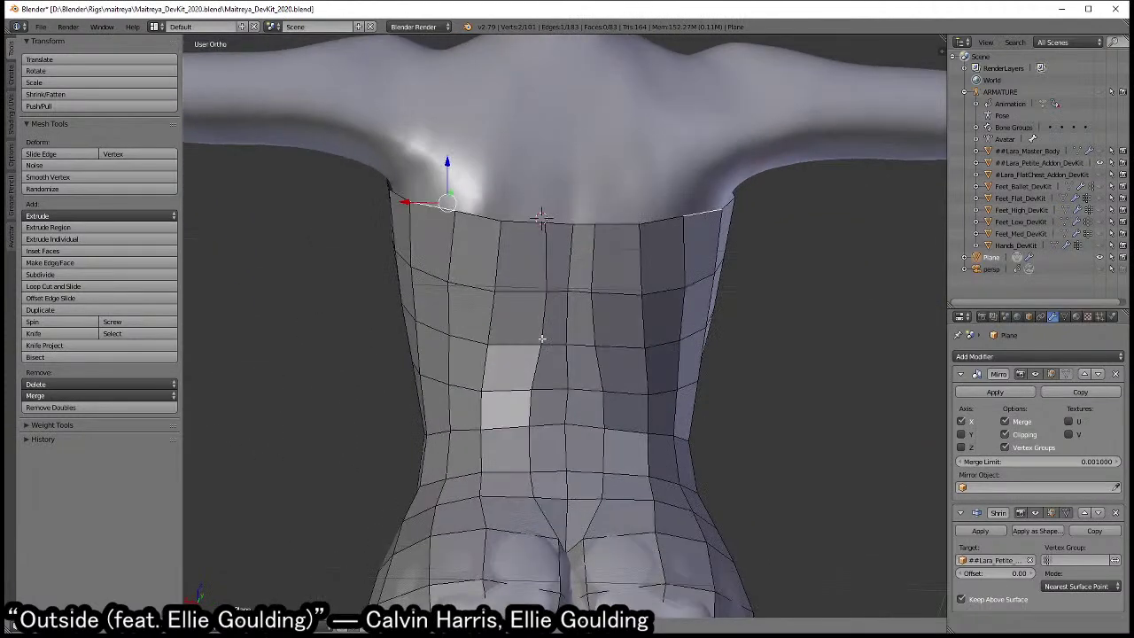
pyautogui.keyDown('alt'); pyautogui.rightClick(539, 352); pyautogui.keyUp('alt')
pyautogui.keyDown('alt'); pyautogui.click(540, 352); pyautogui.keyUp('alt')
pyautogui.scroll(-4, 747, 375)
pyautogui.press('g')
pyautogui.press('x')
pyautogui.press('Escape')
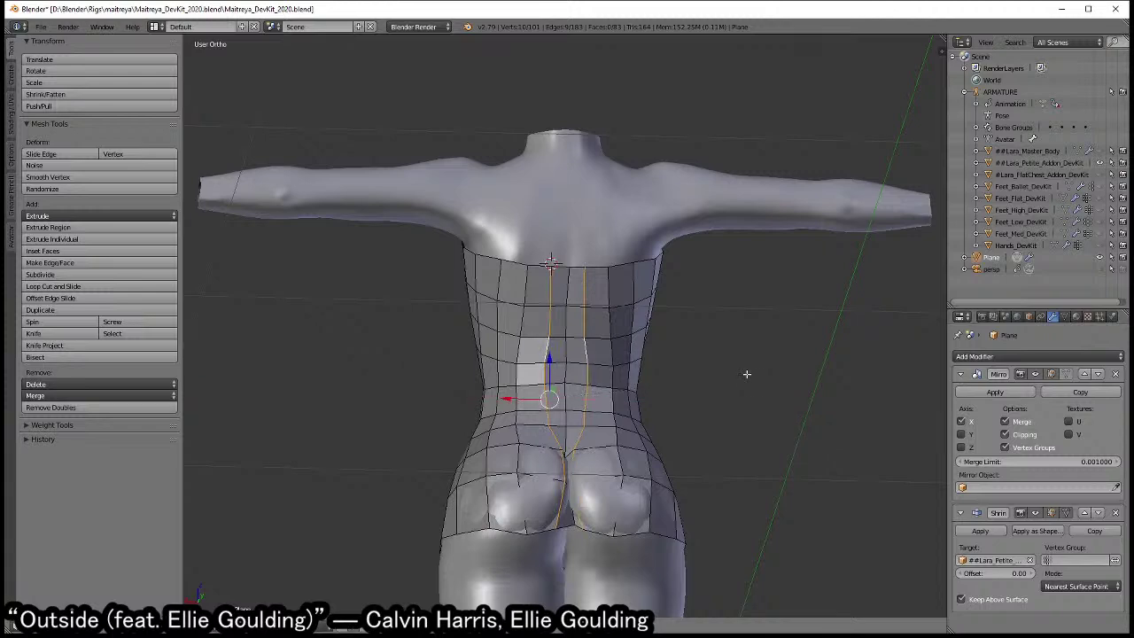
# - Slide the short buttock-crease edge sideways toward the centre line
pyautogui.scroll(3, 700, 407)
pyautogui.scroll(3, 700, 407)
pyautogui.keyDown('shift'); pyautogui.moveTo(673, 390); pyautogui.dragTo(644, 366, button='middle'); pyautogui.keyUp('shift')
pyautogui.rightClick(629, 321)
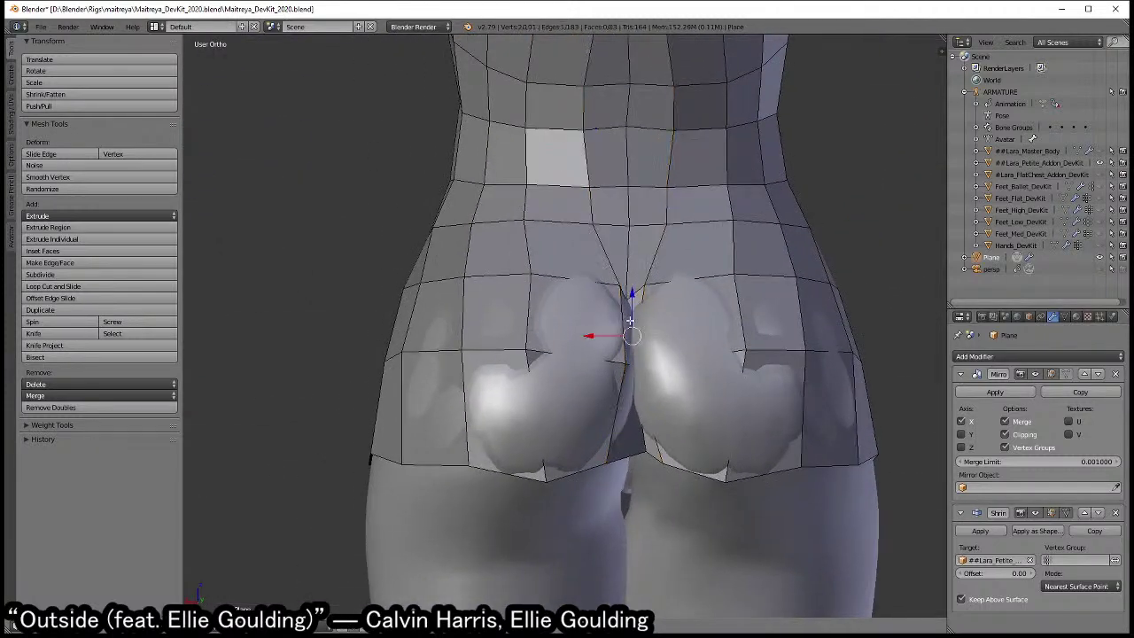
pyautogui.press('g')
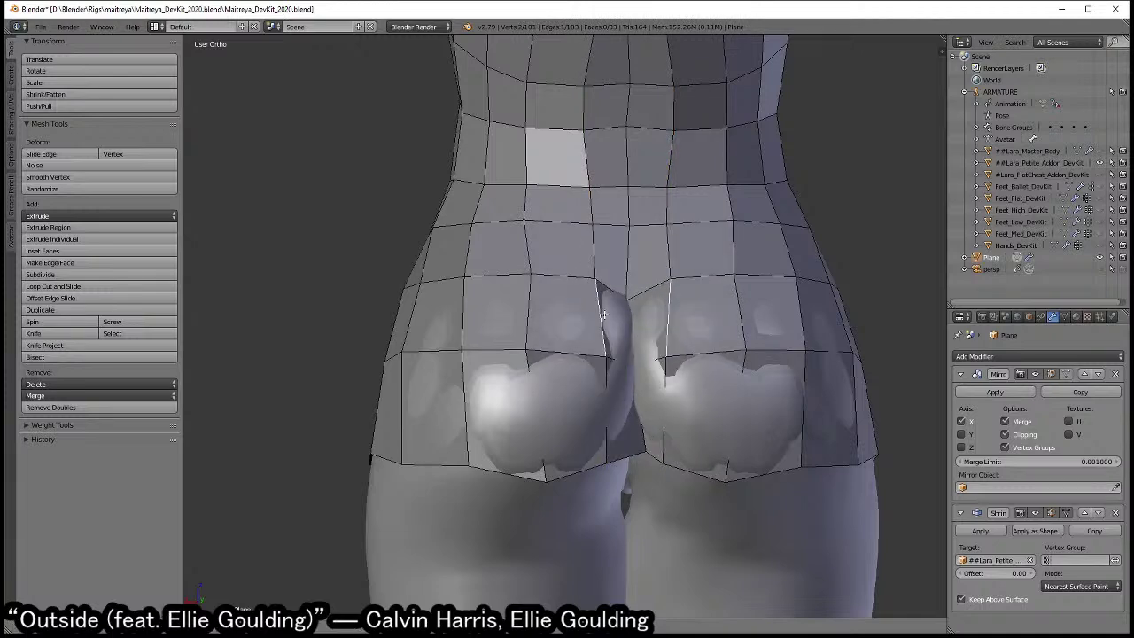
pyautogui.click(606, 328)
# - Switch to vertex selection mode and check the torso from front and angled views
pyautogui.keyDown('shift'); pyautogui.moveTo(623, 365); pyautogui.dragTo(596, 492, button='middle'); pyautogui.keyUp('shift')
pyautogui.hotkey('ctrl', 'Tab')
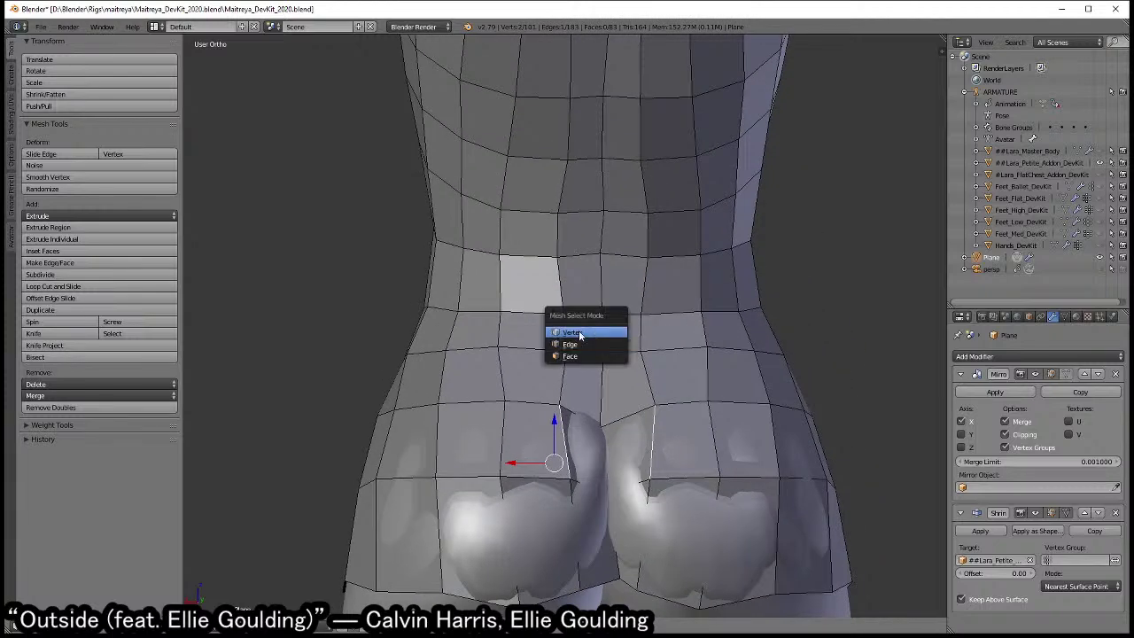
pyautogui.click(560, 351)
pyautogui.keyDown('shift'); pyautogui.moveTo(566, 309); pyautogui.dragTo(557, 348, button='middle'); pyautogui.keyUp('shift')
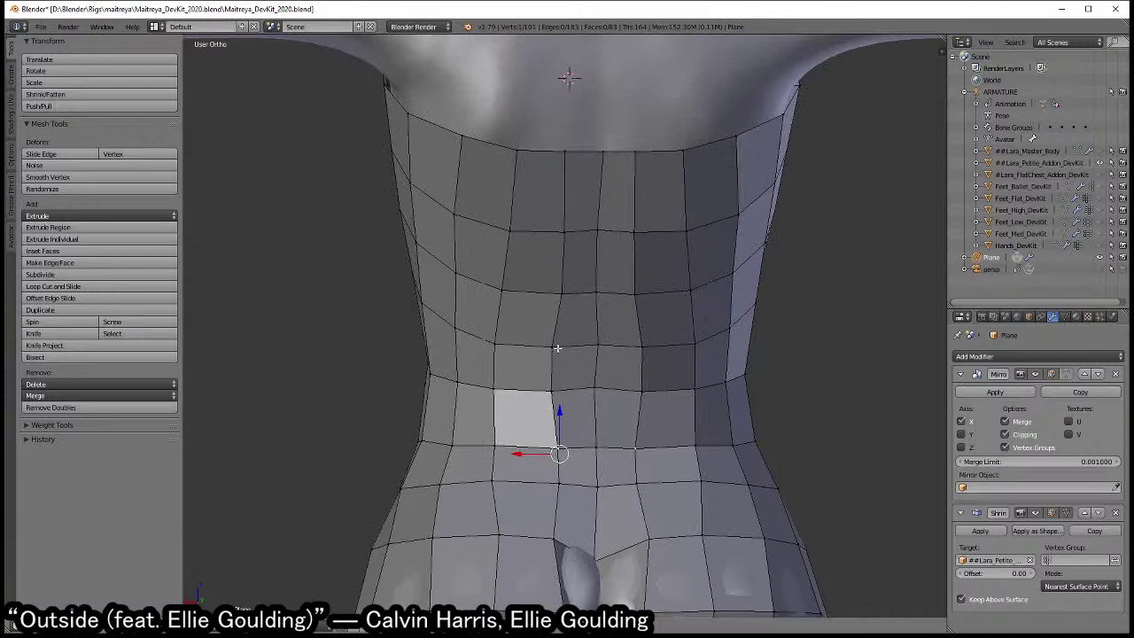
pyautogui.press('g')
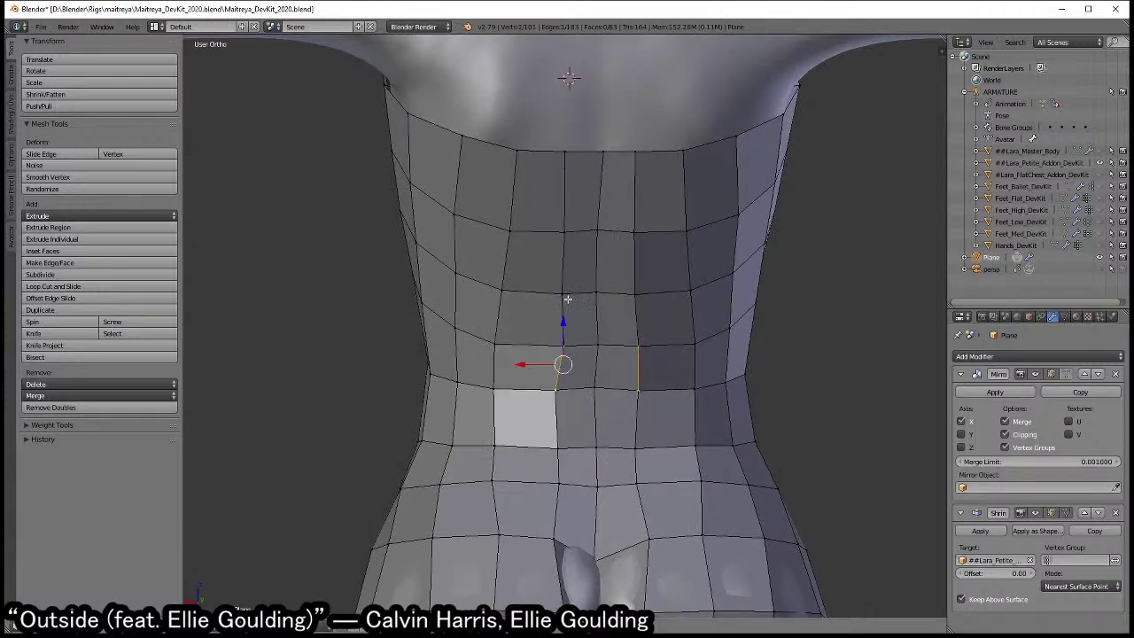
pyautogui.moveTo(568, 299)
pyautogui.keyDown('shift'); pyautogui.mouseDown(button='middle')
pyautogui.moveTo(592, 392)
pyautogui.moveTo(579, 274)
pyautogui.moveTo(558, 374)
pyautogui.moveTo(654, 389)
pyautogui.moveTo(518, 368)
pyautogui.mouseUp(button='middle'); pyautogui.keyUp('shift')
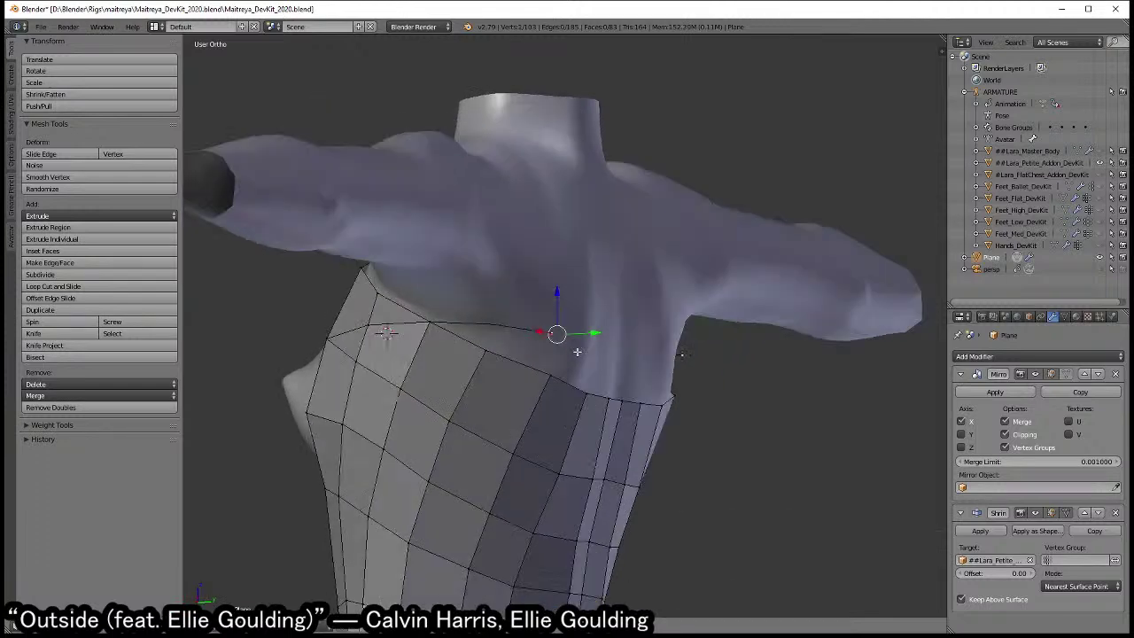
pyautogui.moveTo(605, 334); pyautogui.dragTo(496, 353, button='middle')
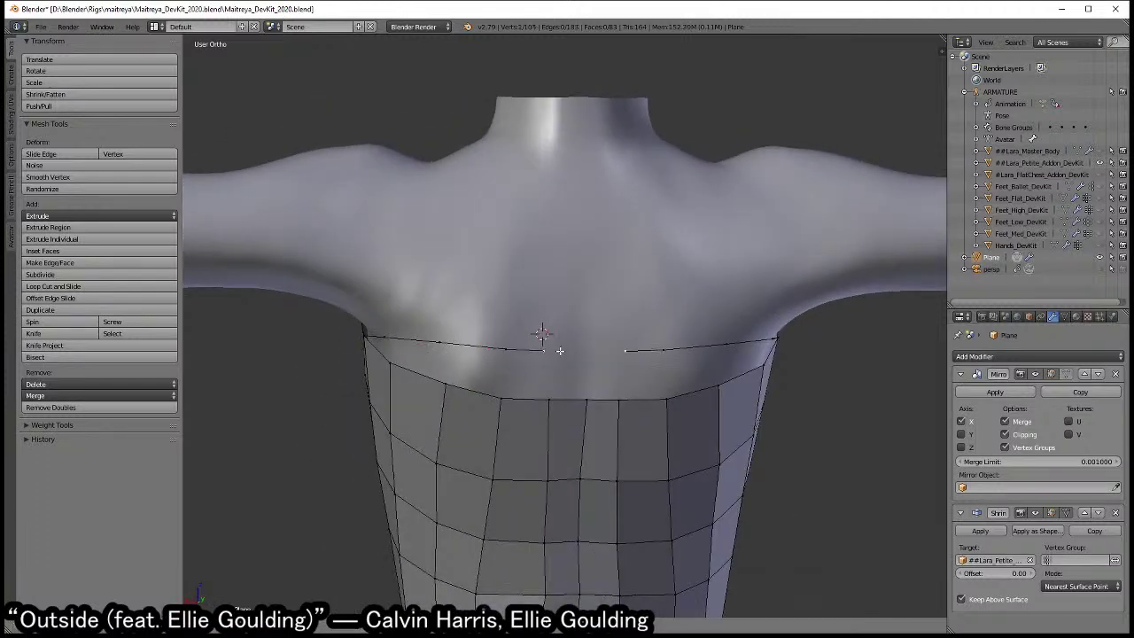
pyautogui.moveTo(611, 359); pyautogui.dragTo(449, 363, button='middle')
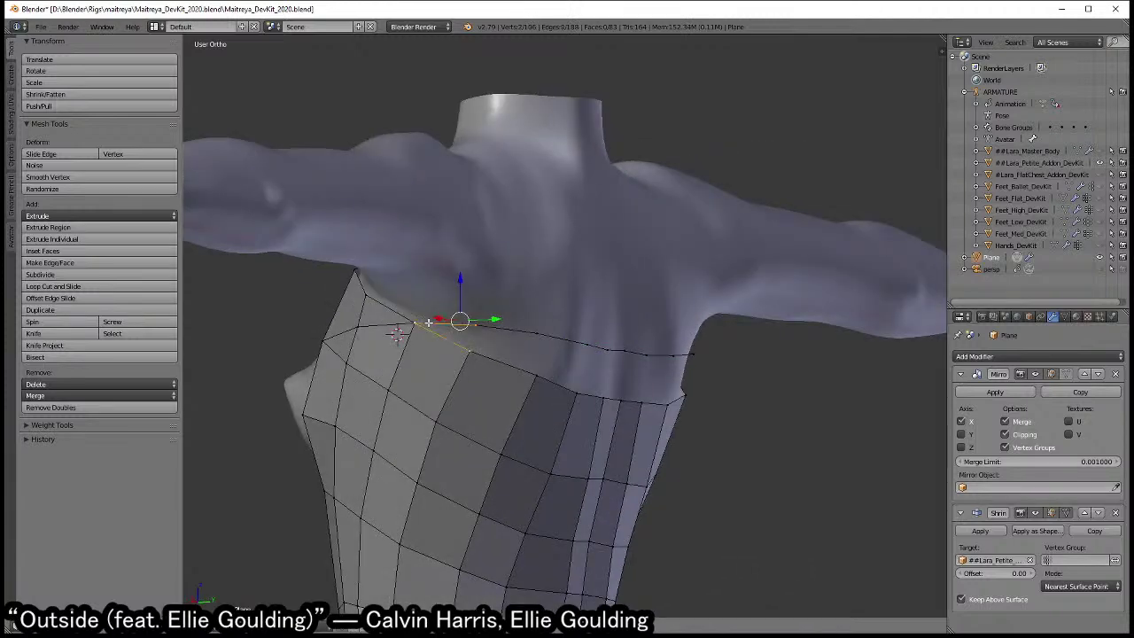
pyautogui.moveTo(428, 322)
pyautogui.mouseDown(button='middle')
pyautogui.moveTo(562, 404)
pyautogui.moveTo(675, 398)
pyautogui.mouseUp(button='middle')
# - Deselect everything and zoom in on the hip in Right Ortho view
pyautogui.press('a')
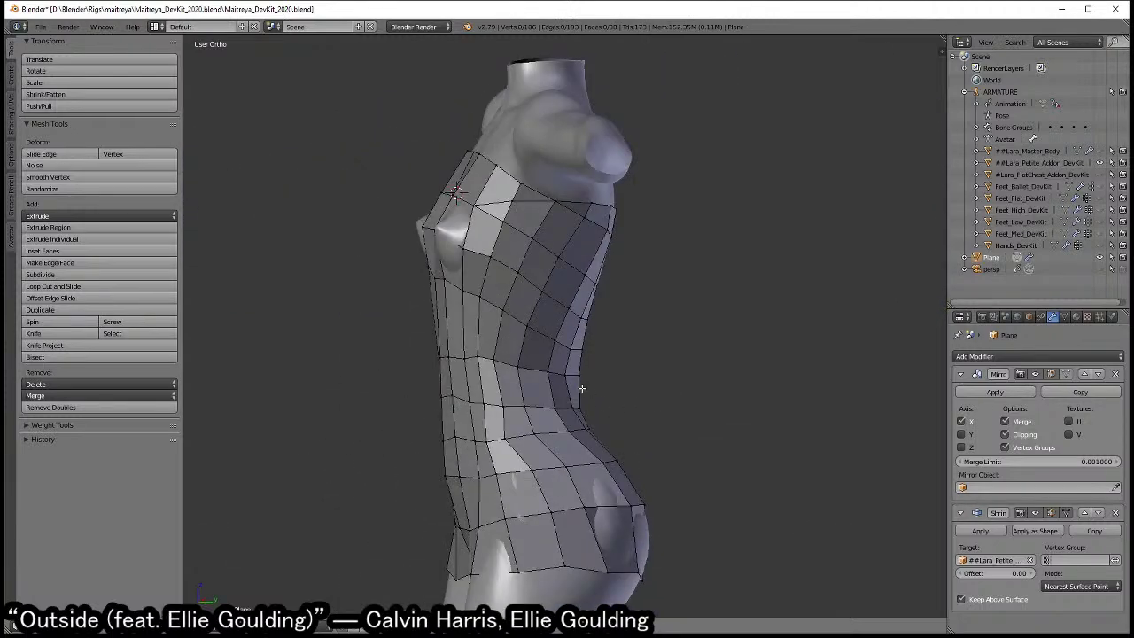
pyautogui.press('KP_3')
pyautogui.scroll(2, 602, 386)
pyautogui.scroll(2, 620, 384)
pyautogui.scroll(1, 633, 388)
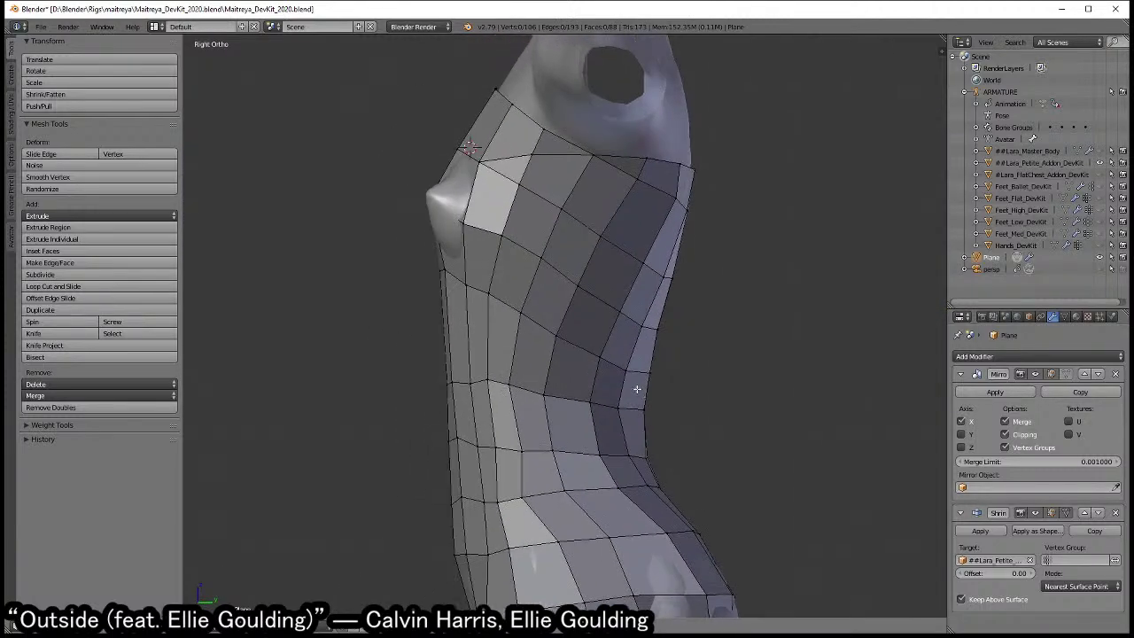
pyautogui.scroll(1, 636, 389)
pyautogui.scroll(-2, 611, 384)
pyautogui.keyDown('shift'); pyautogui.scroll(-3, 582, 405); pyautogui.keyUp('shift')
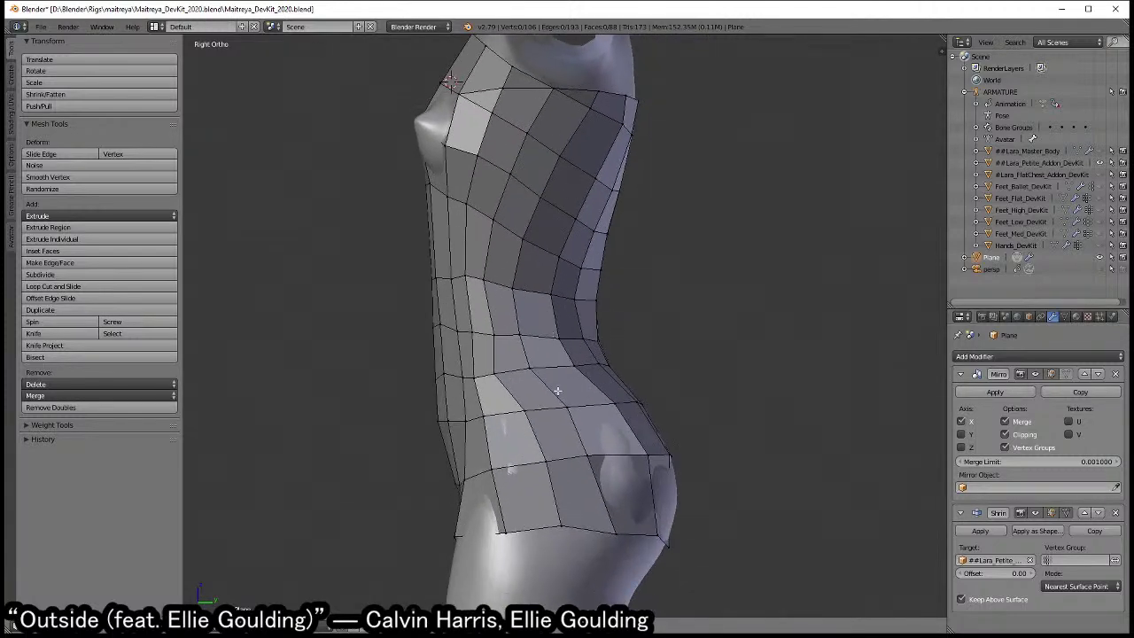
pyautogui.scroll(2, 567, 397)
pyautogui.scroll(1, 560, 391)
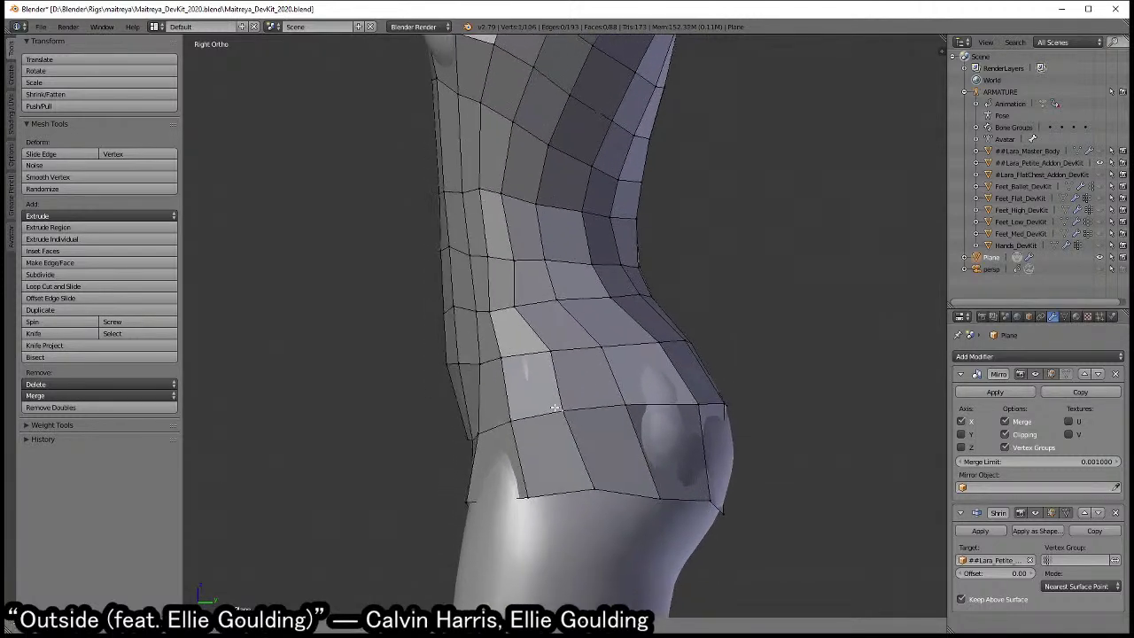
# - Pull the hip vertex inward and reposition two hem vertices over the buttocks
pyautogui.press('g')
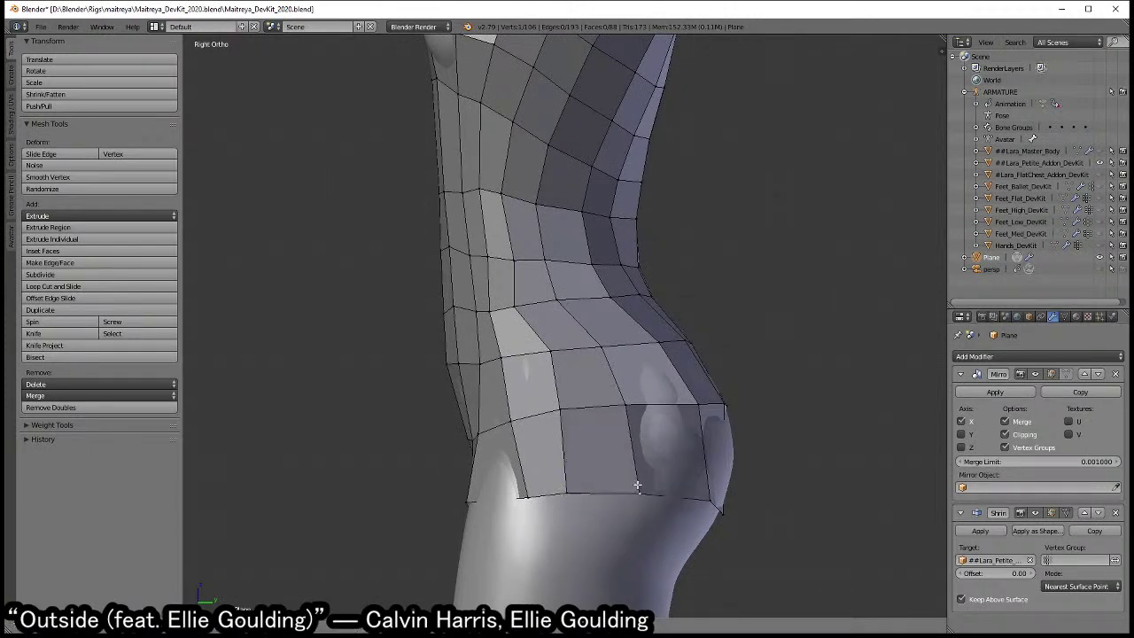
pyautogui.click(630, 486)
pyautogui.moveTo(626, 403); pyautogui.dragTo(557, 454, button='middle')
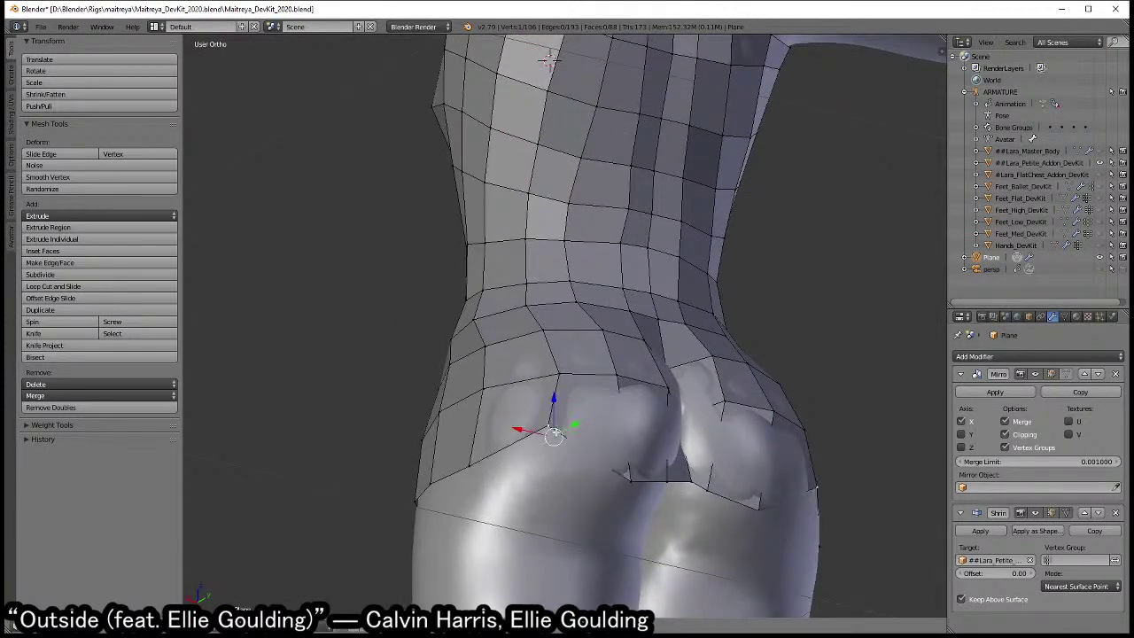
pyautogui.moveTo(553, 434); pyautogui.dragTo(559, 454)
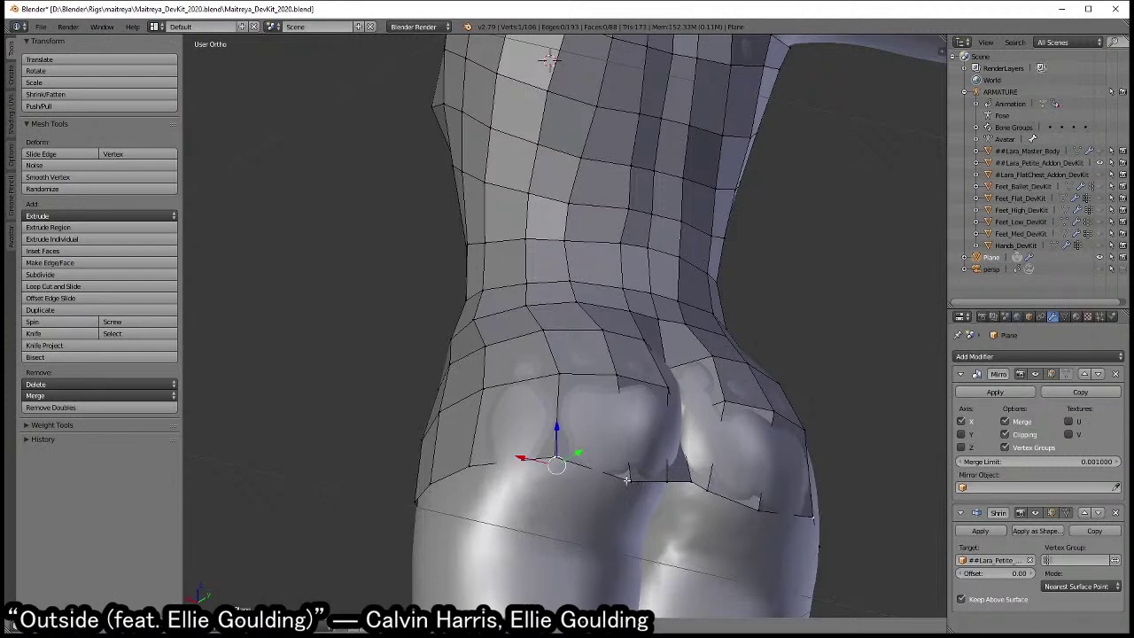
pyautogui.moveTo(626, 479)
pyautogui.mouseDown(button='right')
pyautogui.moveTo(622, 455)
pyautogui.moveTo(668, 466)
pyautogui.mouseUp(button='right')
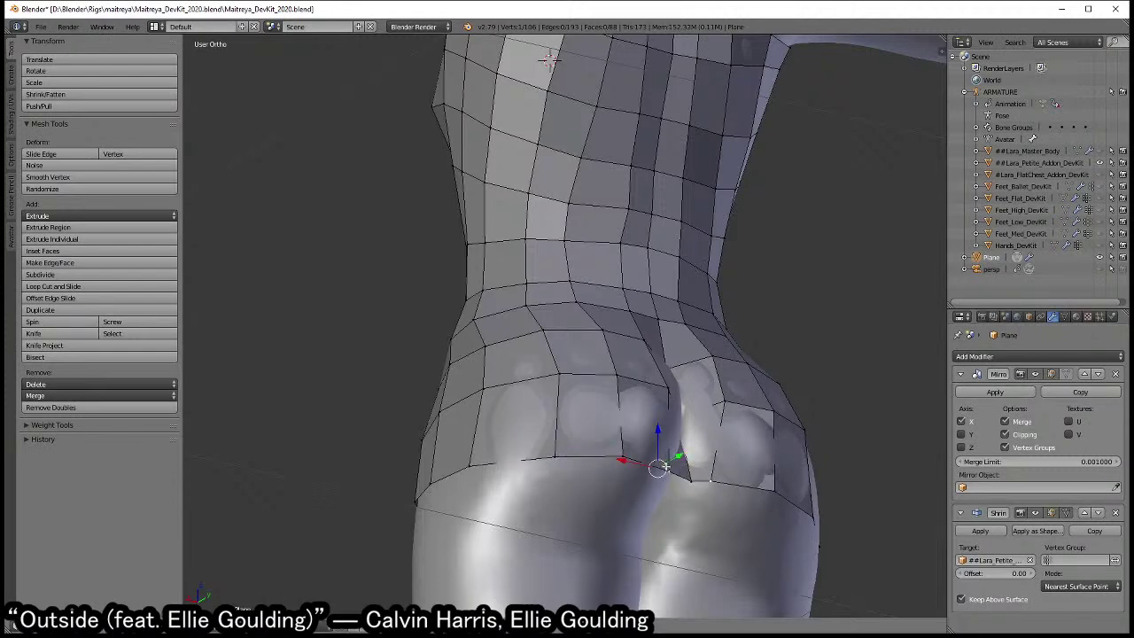
# - Bring the shoulders and chest into view and select a chest vertex
pyautogui.moveTo(549, 58)
pyautogui.mouseDown(button='middle')
pyautogui.moveTo(590, 112)
pyautogui.moveTo(594, 384)
pyautogui.moveTo(614, 446)
pyautogui.moveTo(584, 451)
pyautogui.moveTo(721, 473)
pyautogui.moveTo(635, 400)
pyautogui.mouseUp(button='middle')
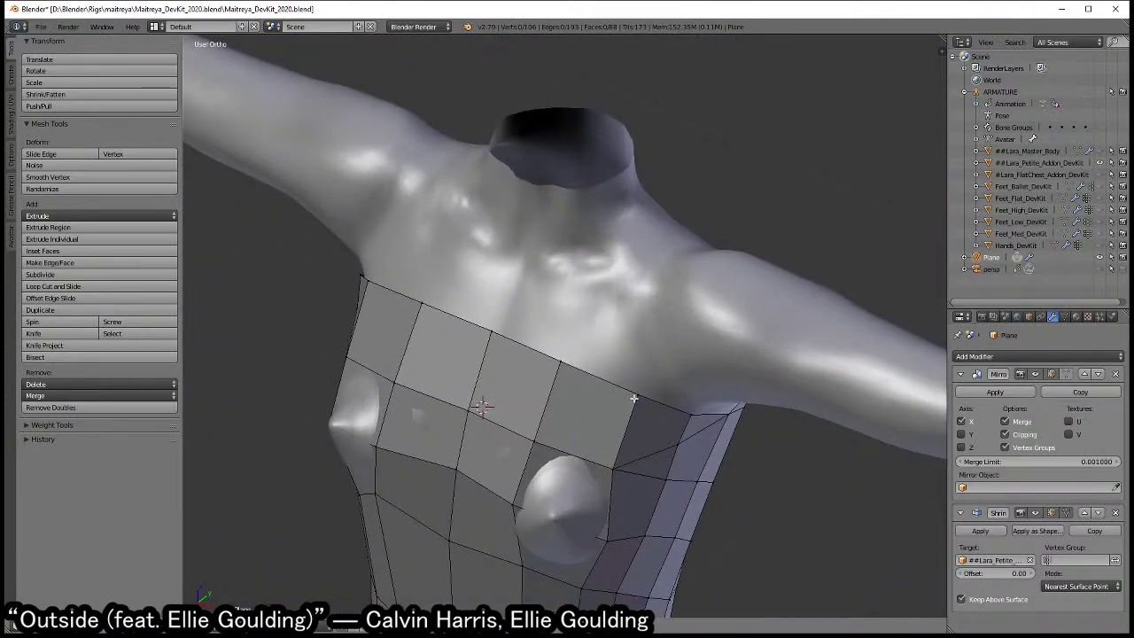
pyautogui.rightClick(568, 364)
pyautogui.moveTo(567, 363)
pyautogui.keyDown('shift'); pyautogui.mouseDown(button='middle')
pyautogui.moveTo(599, 401)
pyautogui.moveTo(556, 410)
pyautogui.moveTo(576, 362)
pyautogui.mouseUp(button='middle'); pyautogui.keyUp('shift')
pyautogui.scroll(-3, 567, 390)
pyautogui.scroll(2, 576, 362)
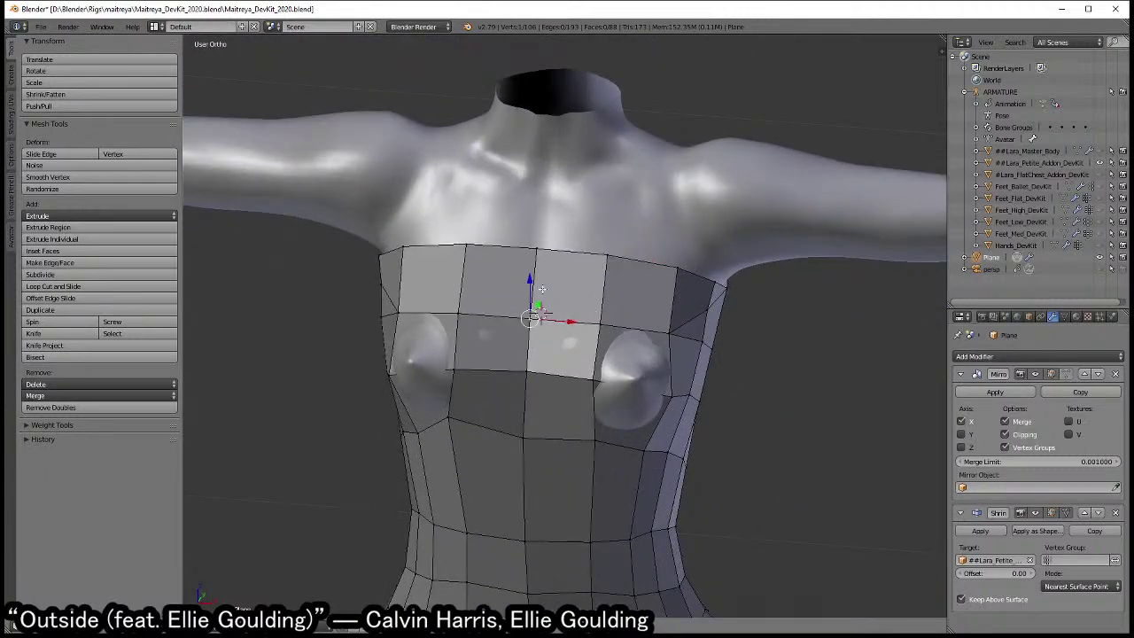
# - Add a centre loop cut, then fix the strap edge end with mirror clipping briefly off
pyautogui.hotkey('ctrl', 'r')
pyautogui.click(545, 259)
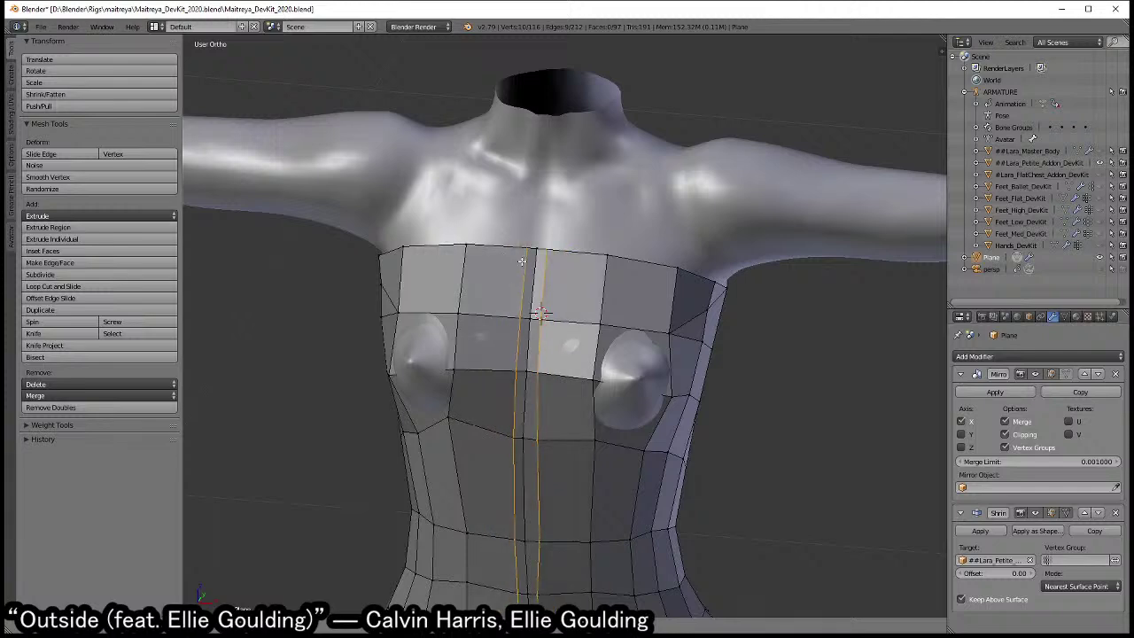
pyautogui.scroll(2, 514, 261)
pyautogui.scroll(2, 560, 391)
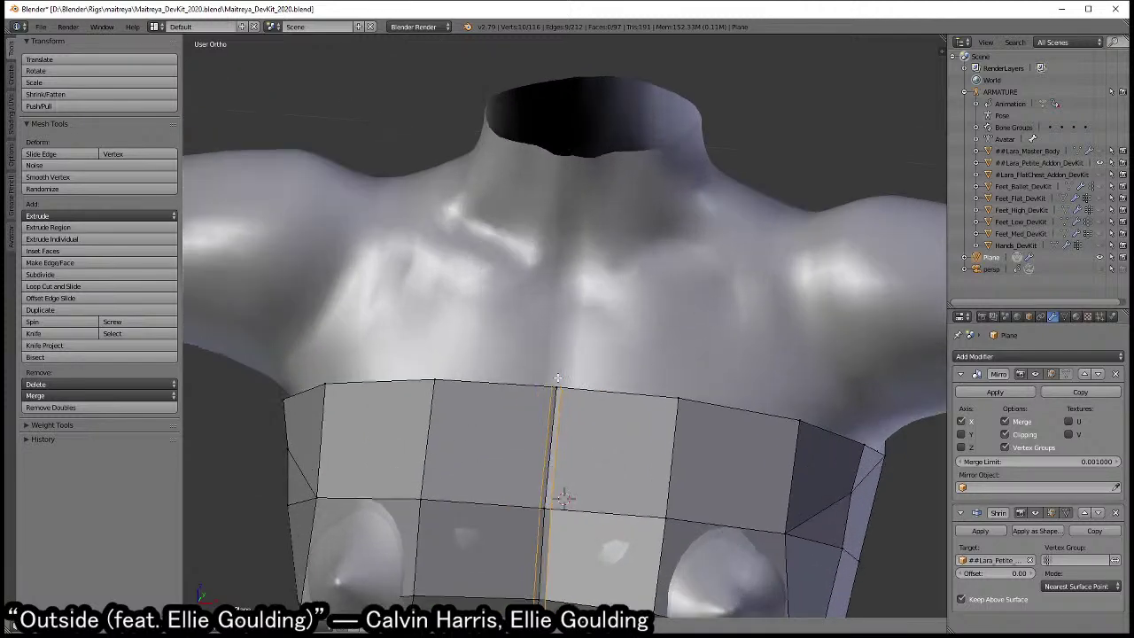
pyautogui.press('a')
pyautogui.keyDown('shift'); pyautogui.click(555, 387); pyautogui.keyUp('shift')
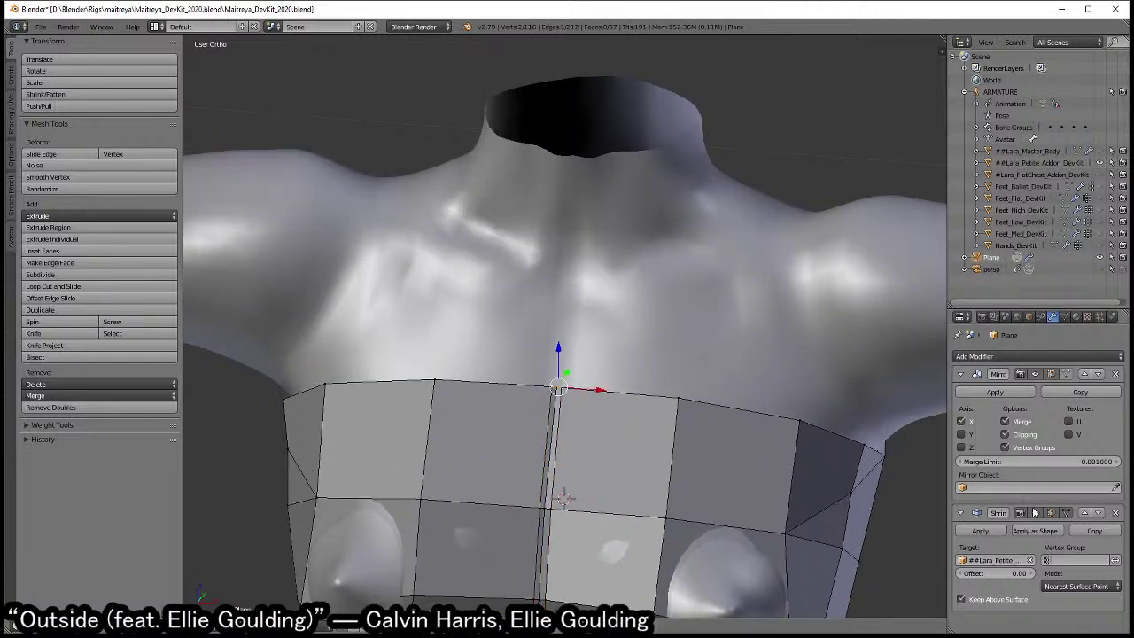
pyautogui.click(1022, 435)
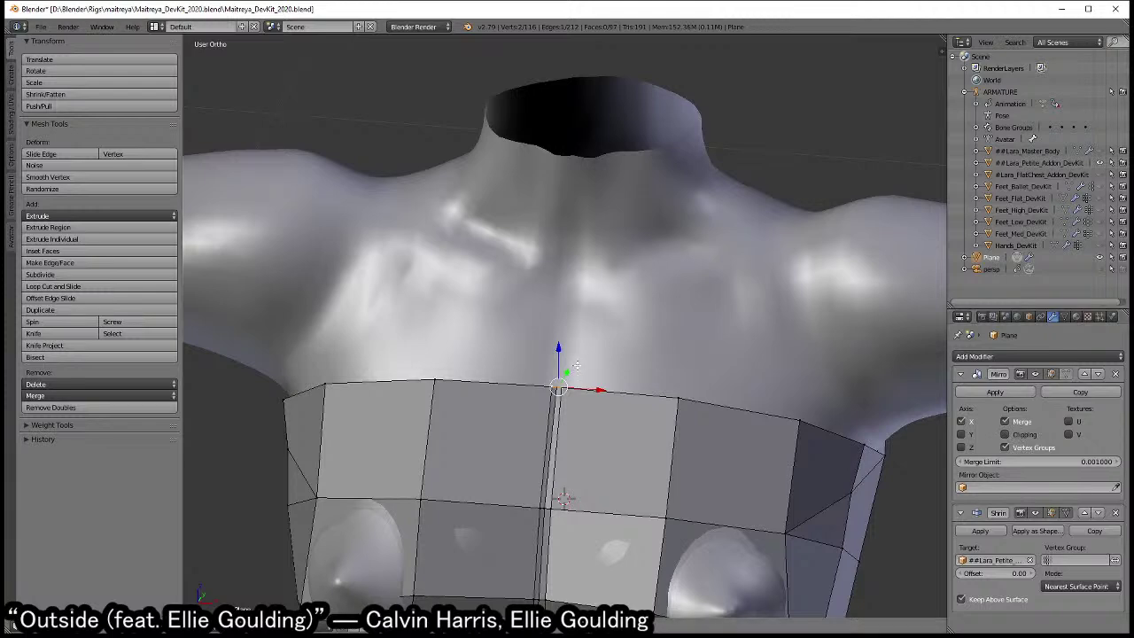
pyautogui.click(630, 298)
pyautogui.click(1023, 435)
# - Slide the front neckline vertex along the neck loop and inspect the neck opening
pyautogui.keyDown('shift'); pyautogui.moveTo(657, 320); pyautogui.dragTo(617, 363, button='middle'); pyautogui.keyUp('shift')
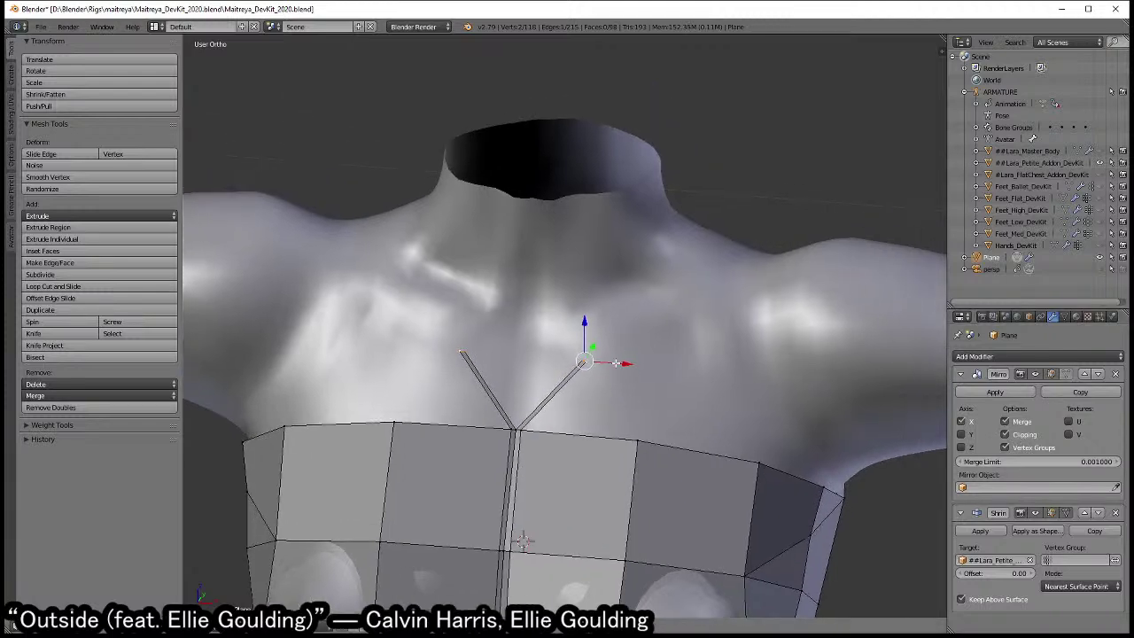
pyautogui.moveTo(675, 301); pyautogui.dragTo(619, 356, button='middle')
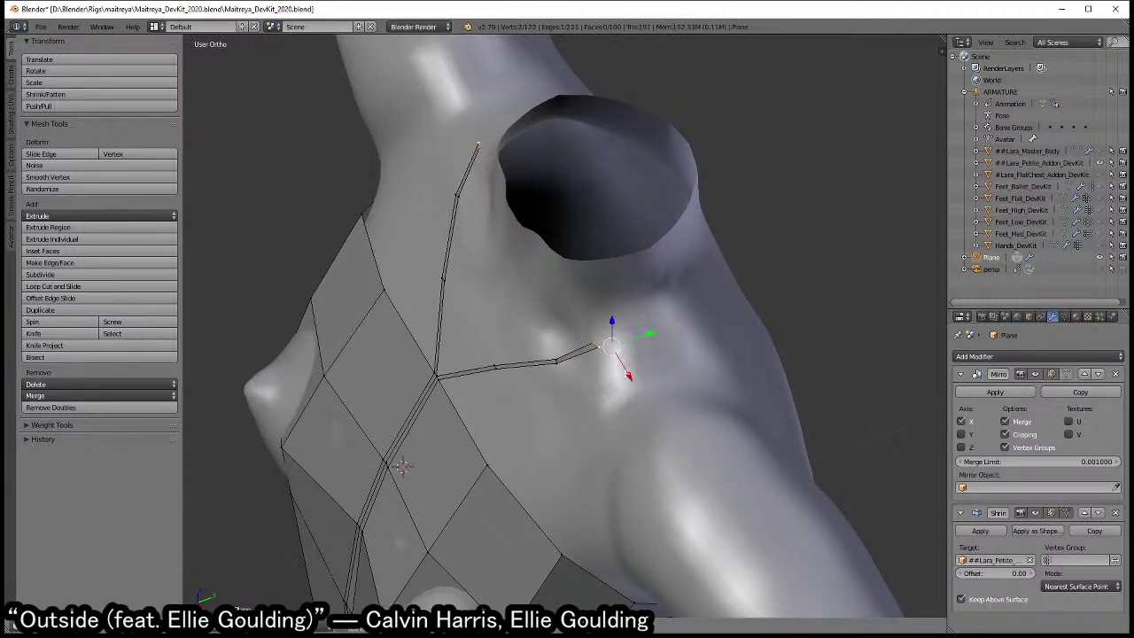
pyautogui.scroll(2, 564, 326)
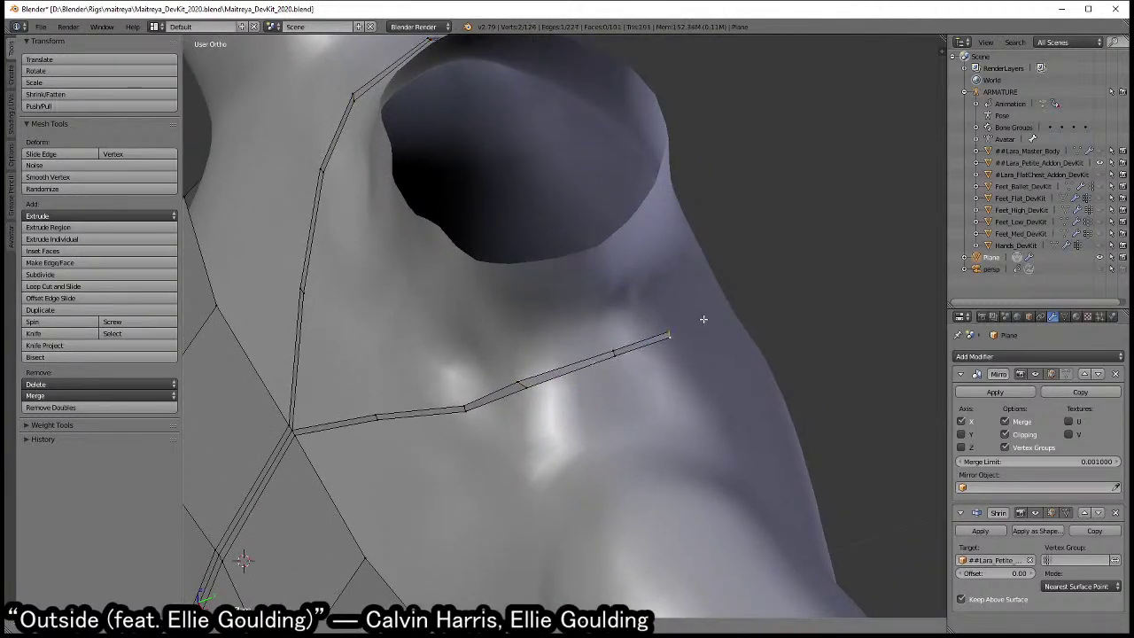
pyautogui.moveTo(703, 319); pyautogui.dragTo(461, 313, button='middle')
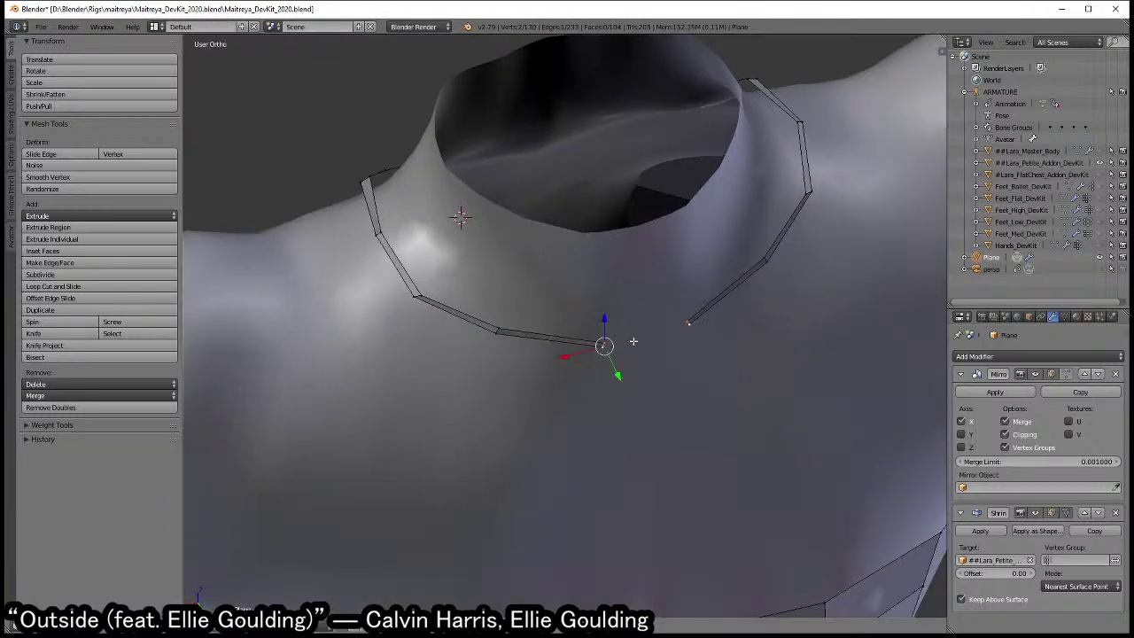
pyautogui.moveTo(633, 341)
pyautogui.mouseDown(button='middle')
pyautogui.moveTo(591, 335)
pyautogui.moveTo(544, 463)
pyautogui.moveTo(439, 349)
pyautogui.moveTo(658, 399)
pyautogui.moveTo(582, 337)
pyautogui.moveTo(628, 387)
pyautogui.moveTo(657, 375)
pyautogui.mouseUp(button='middle')
pyautogui.scroll(2, 438, 348)
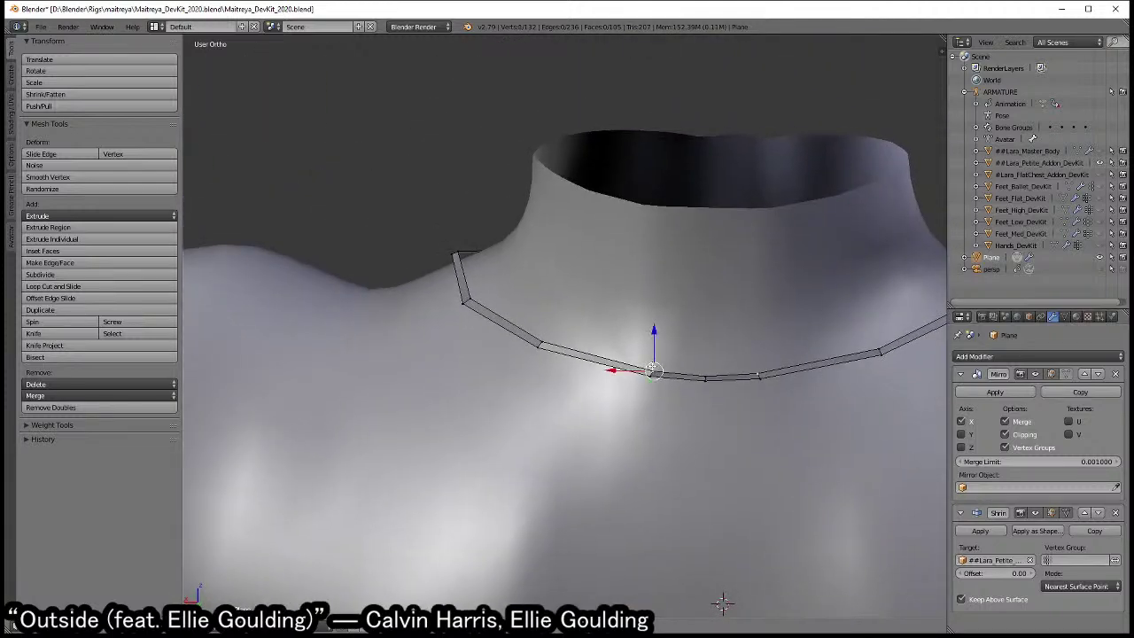
pyautogui.press('g')
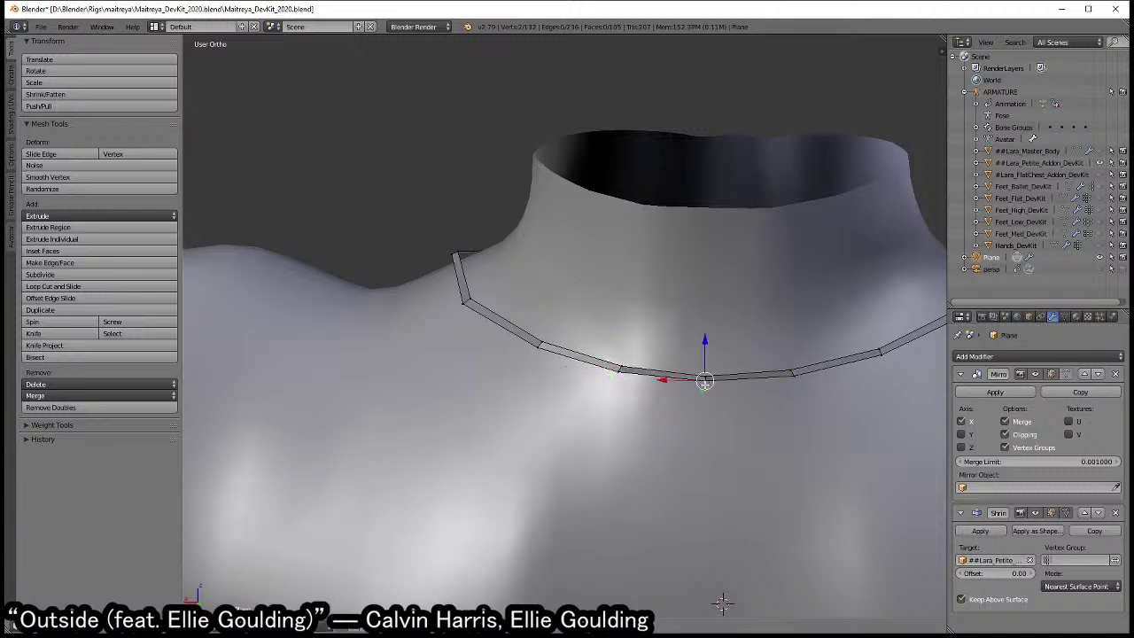
pyautogui.press('a')
pyautogui.moveTo(563, 382); pyautogui.dragTo(721, 413, button='middle')
pyautogui.moveTo(547, 463)
pyautogui.mouseDown(button='middle')
pyautogui.moveTo(655, 438)
pyautogui.moveTo(585, 493)
pyautogui.moveTo(630, 417)
pyautogui.moveTo(493, 425)
pyautogui.moveTo(646, 435)
pyautogui.moveTo(669, 458)
pyautogui.mouseUp(button='middle')
# - Toggle out of and back into Edit Mode while orbiting over the neck opening
pyautogui.scroll(-3, 670, 458)
pyautogui.scroll(1, 590, 413)
pyautogui.press('Tab')
pyautogui.scroll(-1, 587, 385)
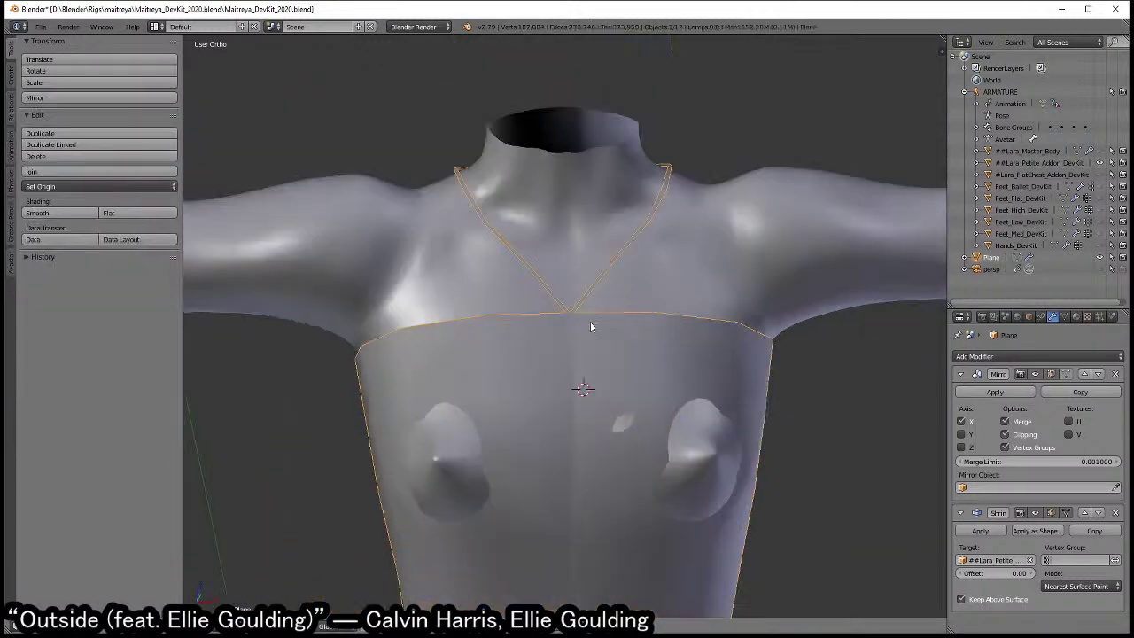
pyautogui.moveTo(665, 312)
pyautogui.mouseDown(button='middle')
pyautogui.moveTo(544, 347)
pyautogui.moveTo(507, 306)
pyautogui.moveTo(592, 365)
pyautogui.moveTo(575, 349)
pyautogui.moveTo(655, 357)
pyautogui.moveTo(564, 334)
pyautogui.moveTo(581, 337)
pyautogui.mouseUp(button='middle')
pyautogui.press('Tab')
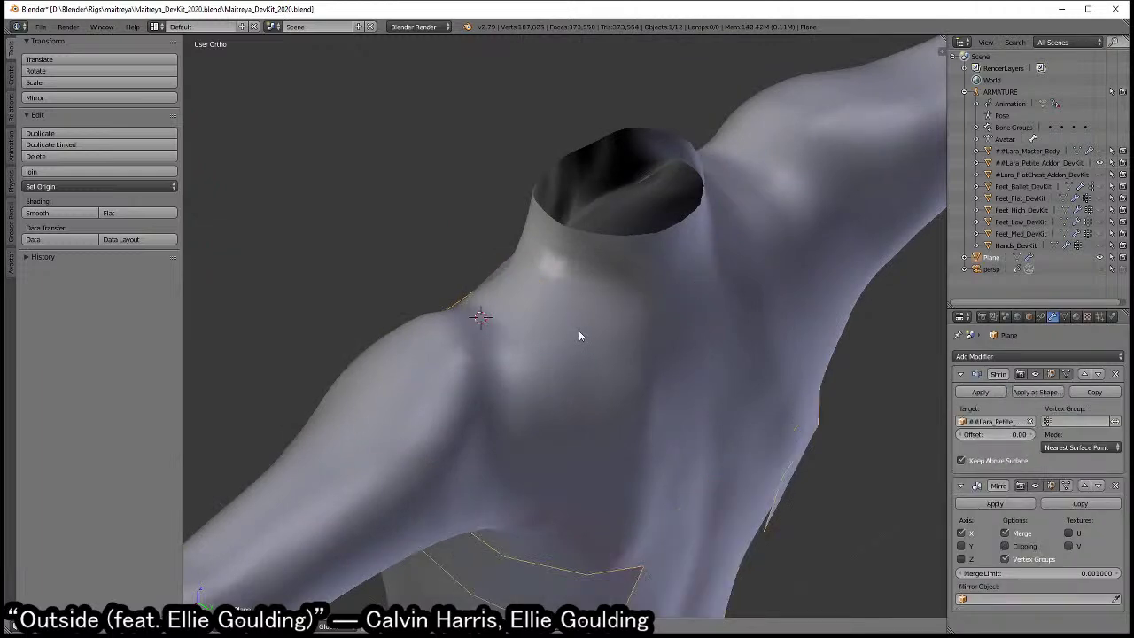
pyautogui.press('Tab')
pyautogui.press('Tab')
pyautogui.moveTo(579, 335); pyautogui.dragTo(637, 303, button='middle')
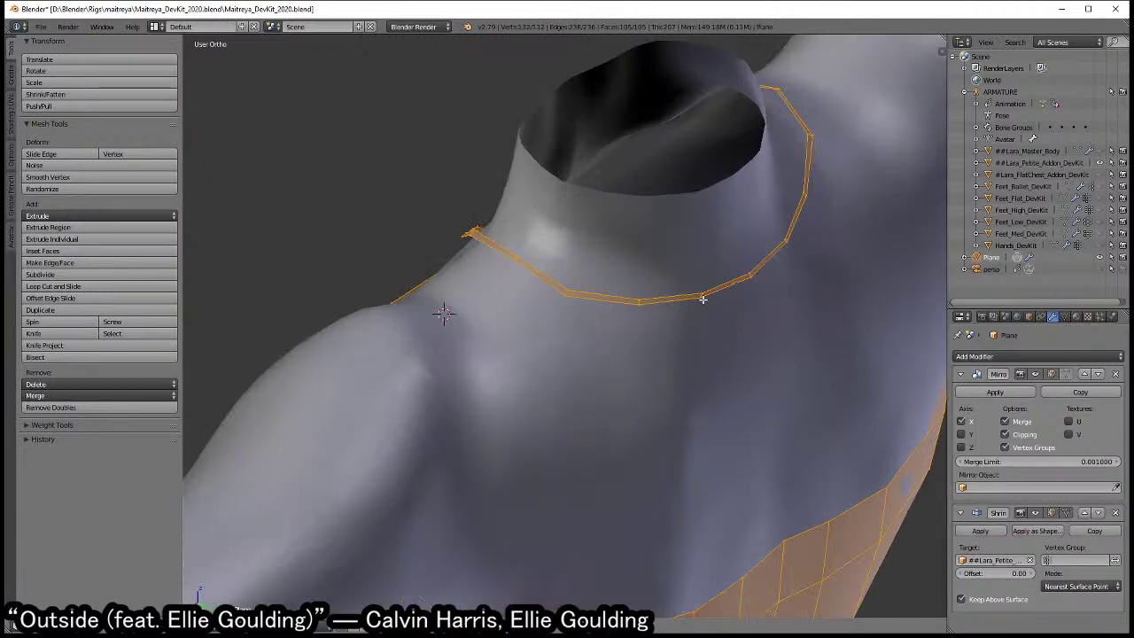
# - Lower a neckline vertex toward the chest in two moves
pyautogui.rightClick(704, 301)
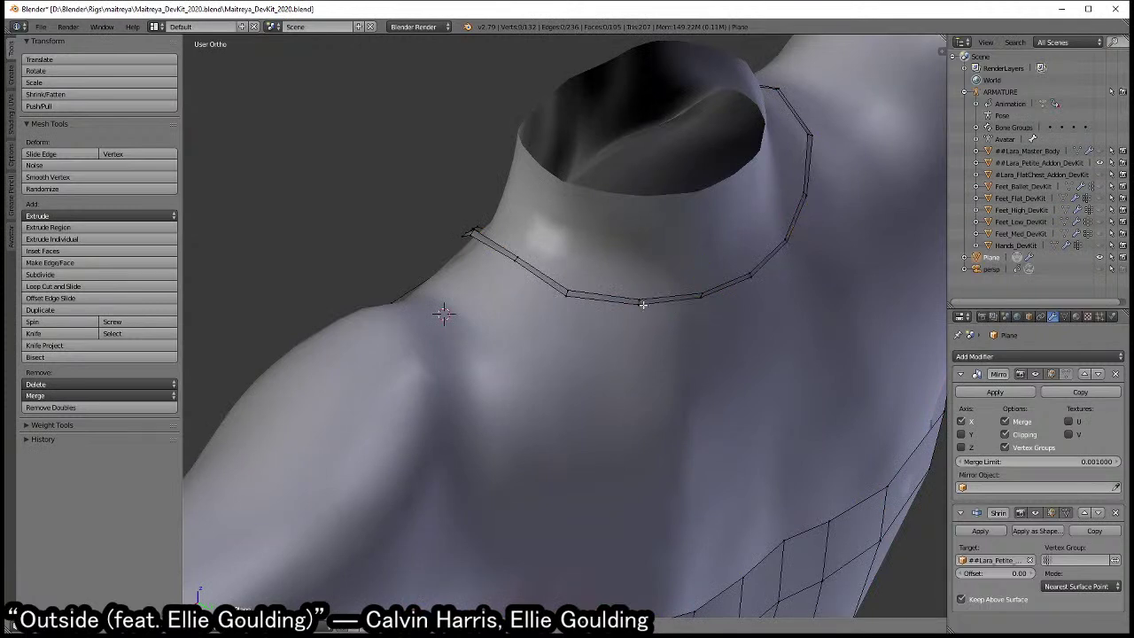
pyautogui.press('g')
pyautogui.click(624, 349)
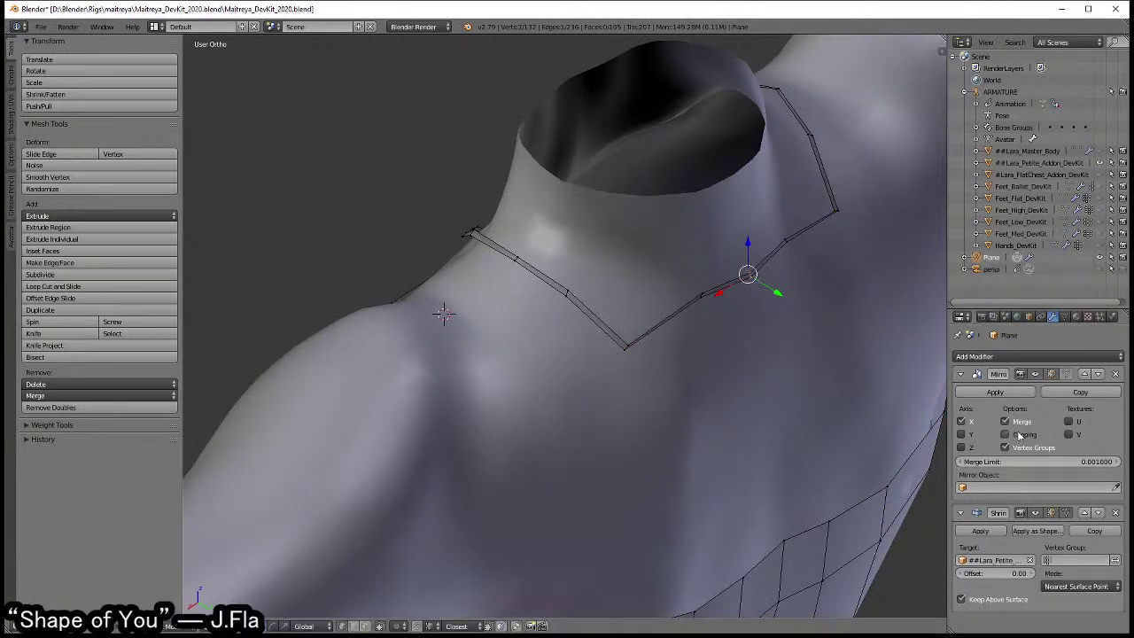
pyautogui.press('g')
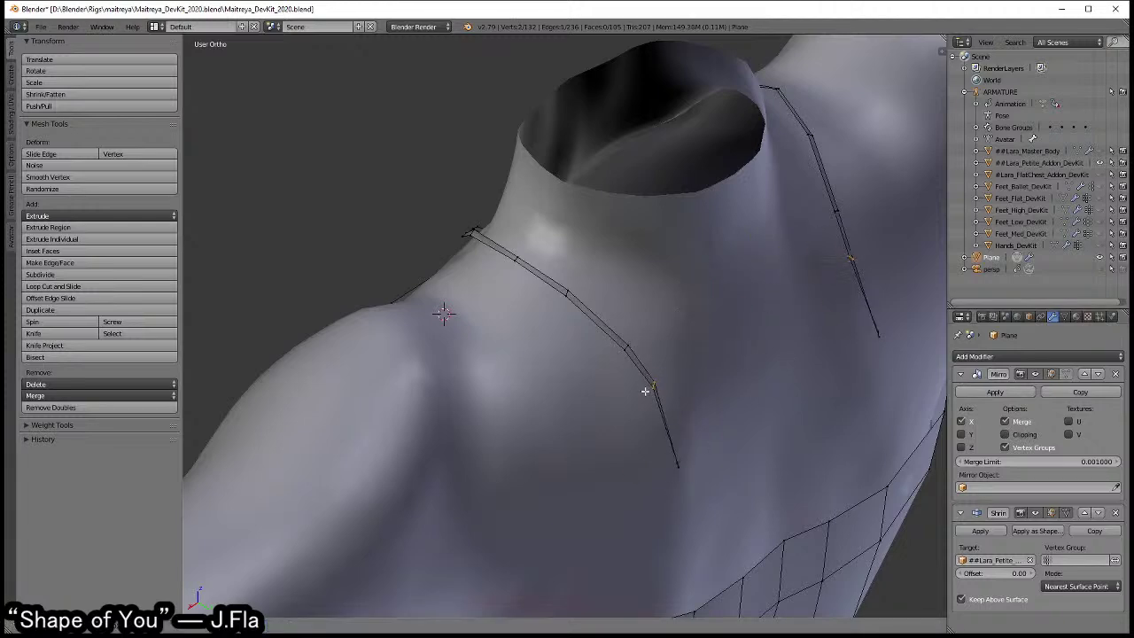
pyautogui.click(651, 381)
pyautogui.moveTo(650, 380); pyautogui.dragTo(633, 328, button='middle')
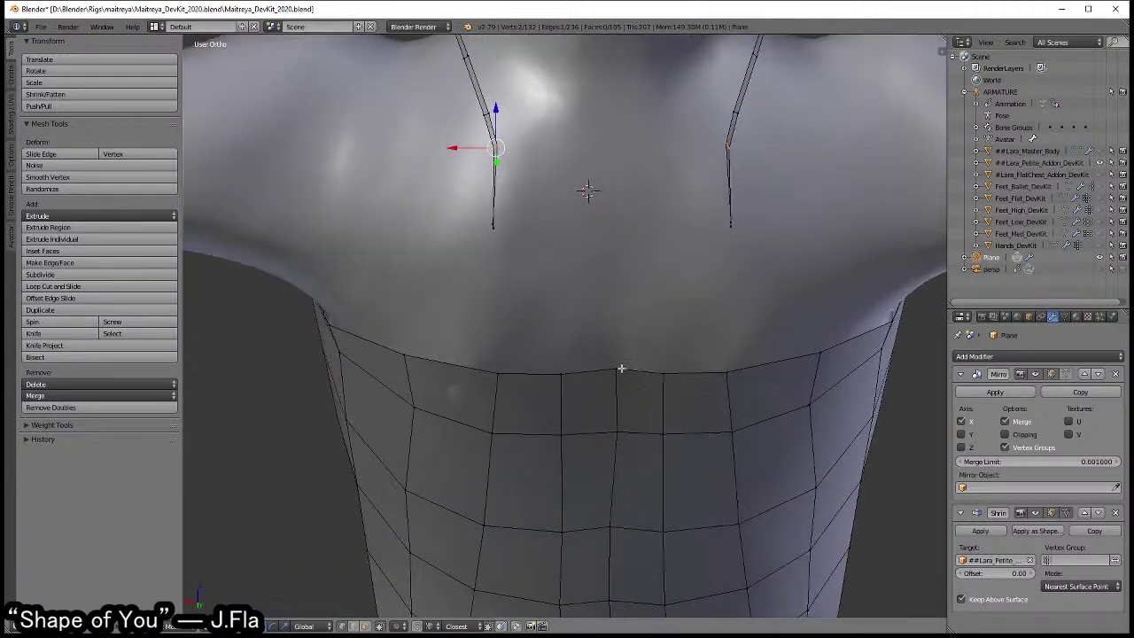
pyautogui.scroll(-2, 620, 369)
# - Loop-cut a centre seam down the middle of the torso
pyautogui.hotkey('ctrl', 'r')
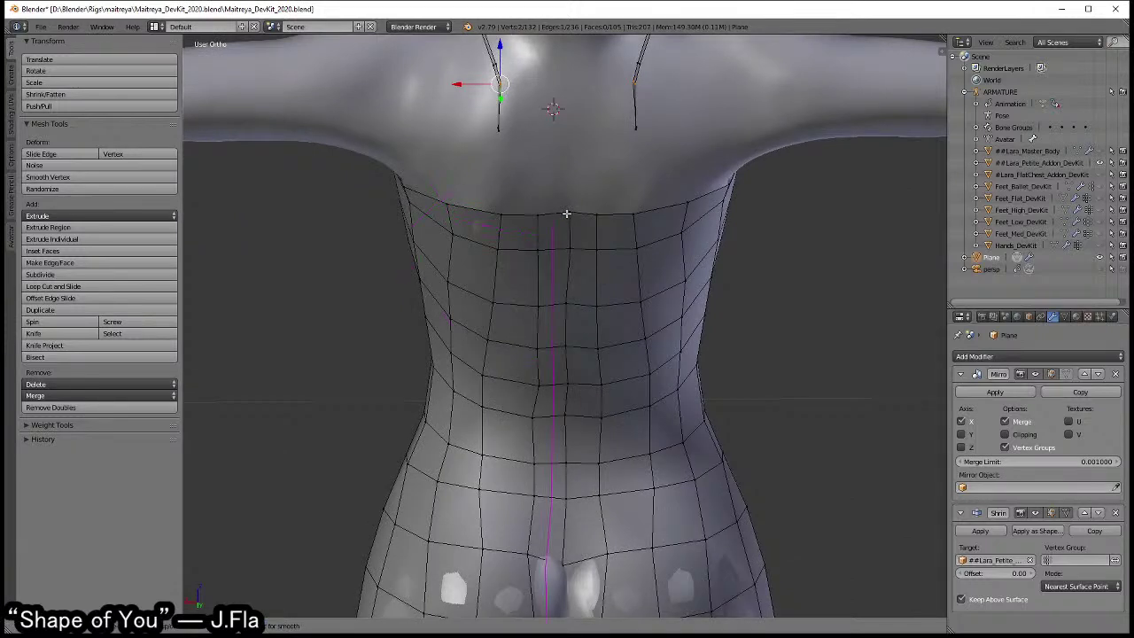
pyautogui.click(556, 350)
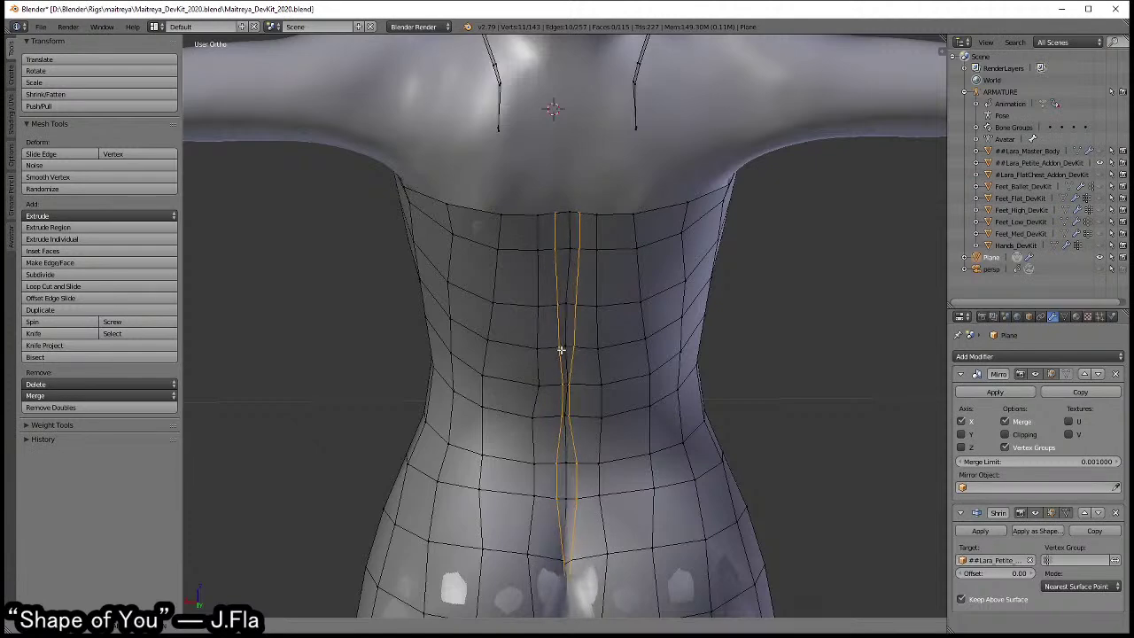
pyautogui.click(561, 350)
pyautogui.scroll(2, 561, 350)
pyautogui.scroll(2, 496, 266)
# - Reposition the left strap's bottom vertex slightly up and to the right
pyautogui.rightClick(475, 235)
pyautogui.scroll(2, 505, 310)
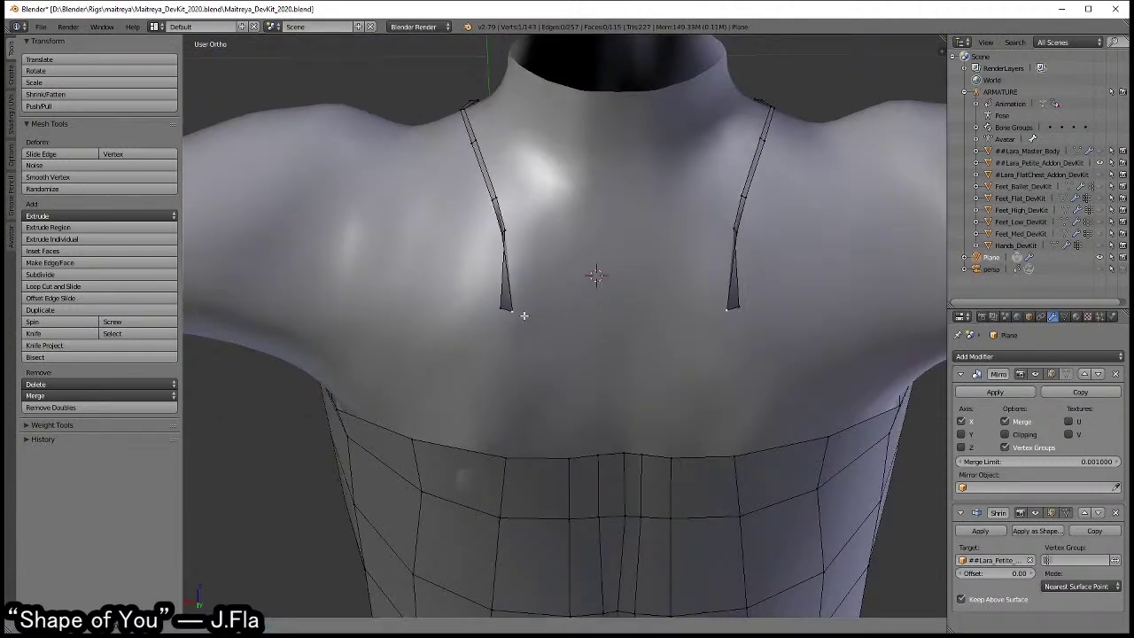
pyautogui.press('Escape')
pyautogui.press('g')
pyautogui.press('Escape')
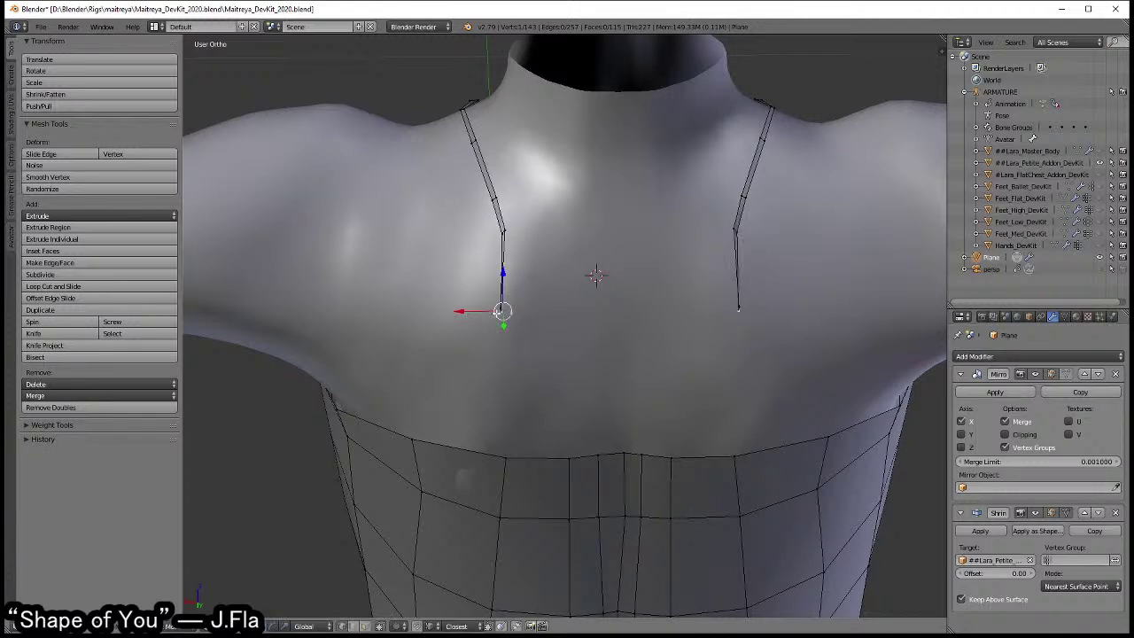
pyautogui.press('g')
pyautogui.press('Escape')
pyautogui.press('g')
pyautogui.click(508, 309)
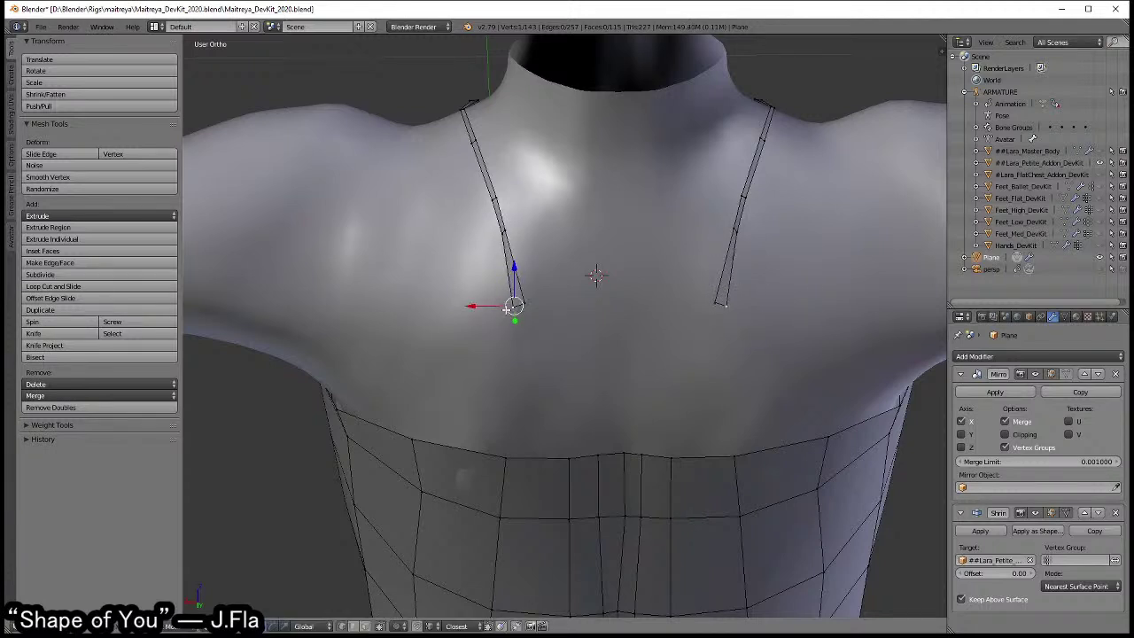
pyautogui.press('g')
pyautogui.click(511, 309)
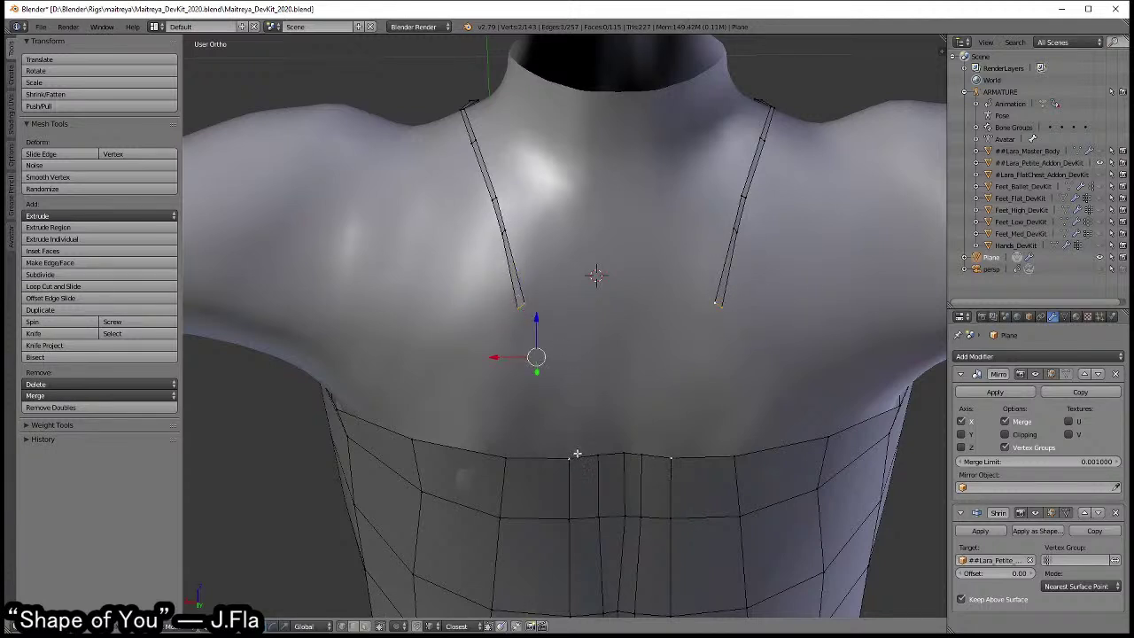
# - Join the strap bottoms to the chest centre vertex with a face, then exit Edit Mode
pyautogui.keyDown('shift'); pyautogui.click(609, 455); pyautogui.keyUp('shift')
pyautogui.press('f')
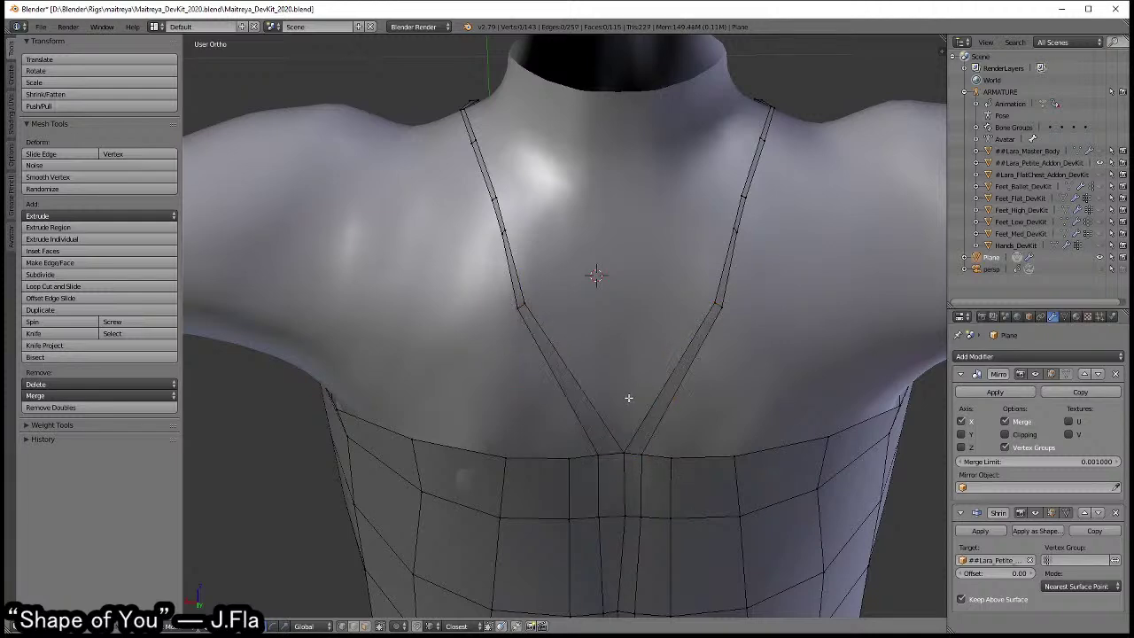
pyautogui.scroll(-1, 579, 379)
pyautogui.scroll(-2, 579, 379)
pyautogui.scroll(-2, 602, 366)
pyautogui.moveTo(597, 413); pyautogui.dragTo(604, 413, button='middle')
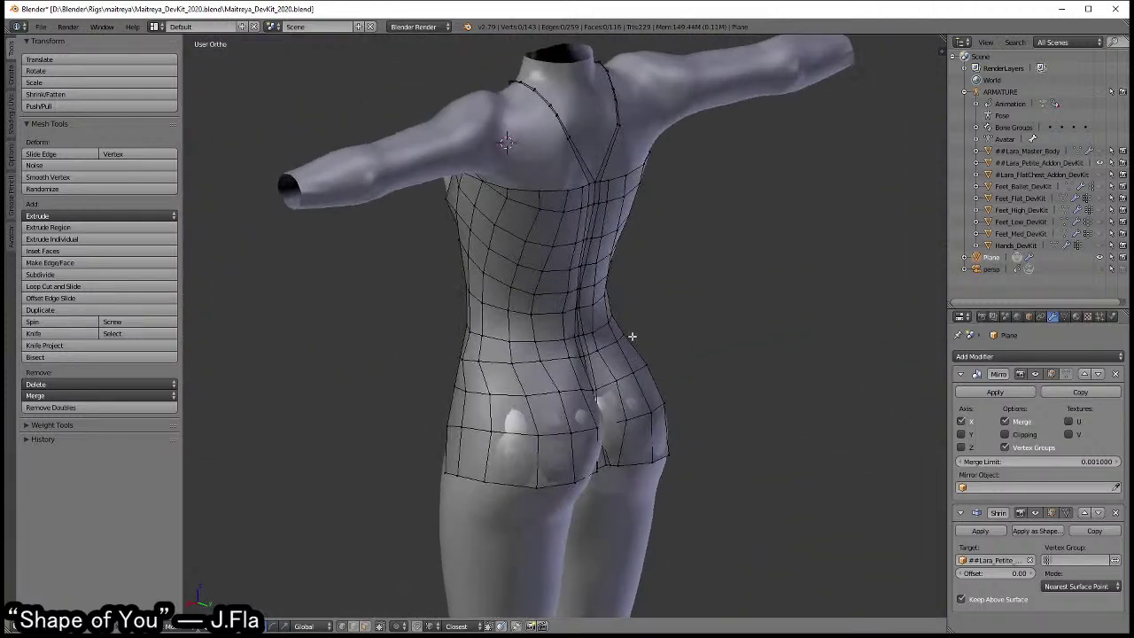
pyautogui.press('Tab')
# - Apply the Shrinkwrap modifier and select the dress's centre back seam loop in Edit Mode
pyautogui.click(980, 530)
pyautogui.press('Tab')
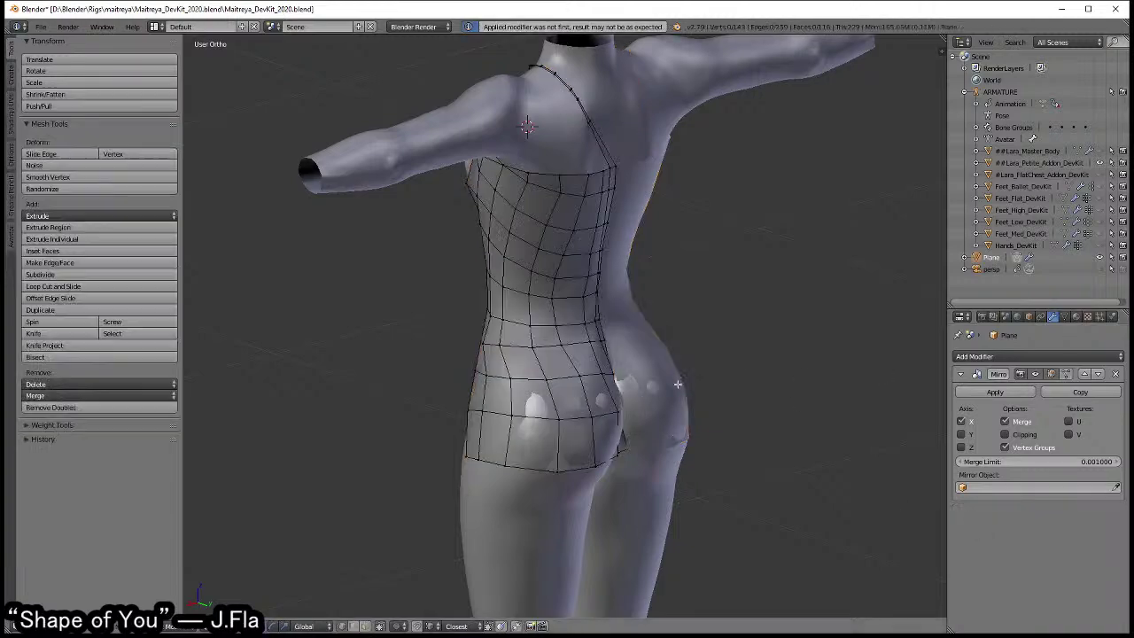
pyautogui.moveTo(585, 354)
pyautogui.mouseDown(button='middle')
pyautogui.moveTo(598, 274)
pyautogui.moveTo(566, 240)
pyautogui.moveTo(729, 248)
pyautogui.moveTo(625, 268)
pyautogui.mouseUp(button='middle')
pyautogui.keyDown('alt'); pyautogui.rightClick(596, 273); pyautogui.keyUp('alt')
pyautogui.press('z')
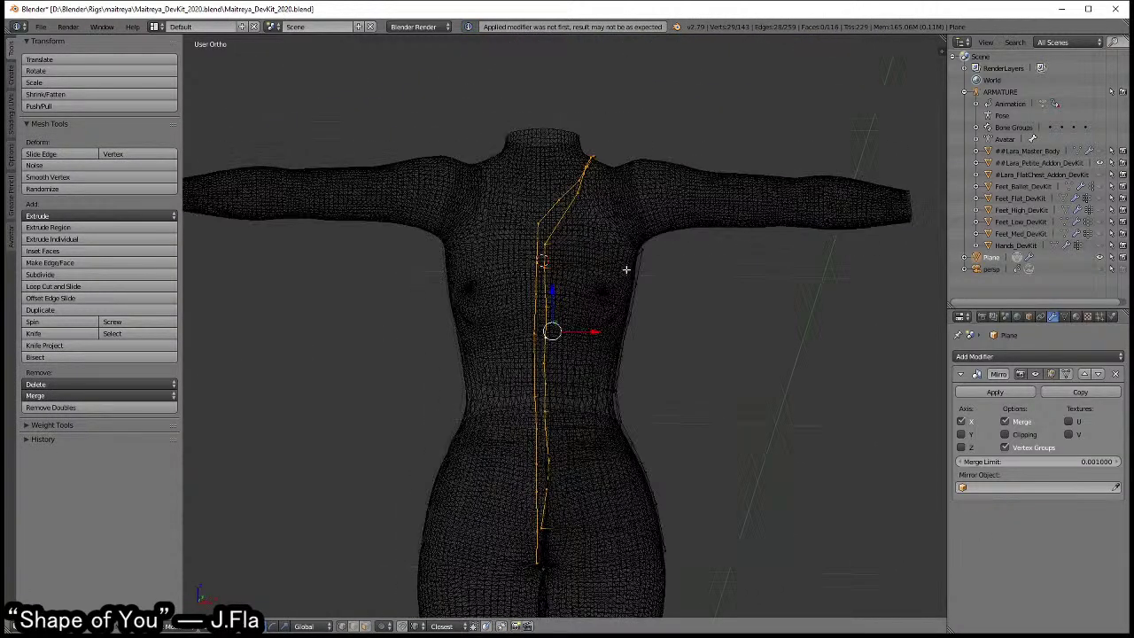
pyautogui.keyDown('shift'); pyautogui.rightClick(612, 156); pyautogui.keyUp('shift')
pyautogui.press('z')
pyautogui.moveTo(605, 158)
pyautogui.mouseDown(button='middle')
pyautogui.moveTo(718, 316)
pyautogui.moveTo(640, 312)
pyautogui.mouseUp(button='middle')
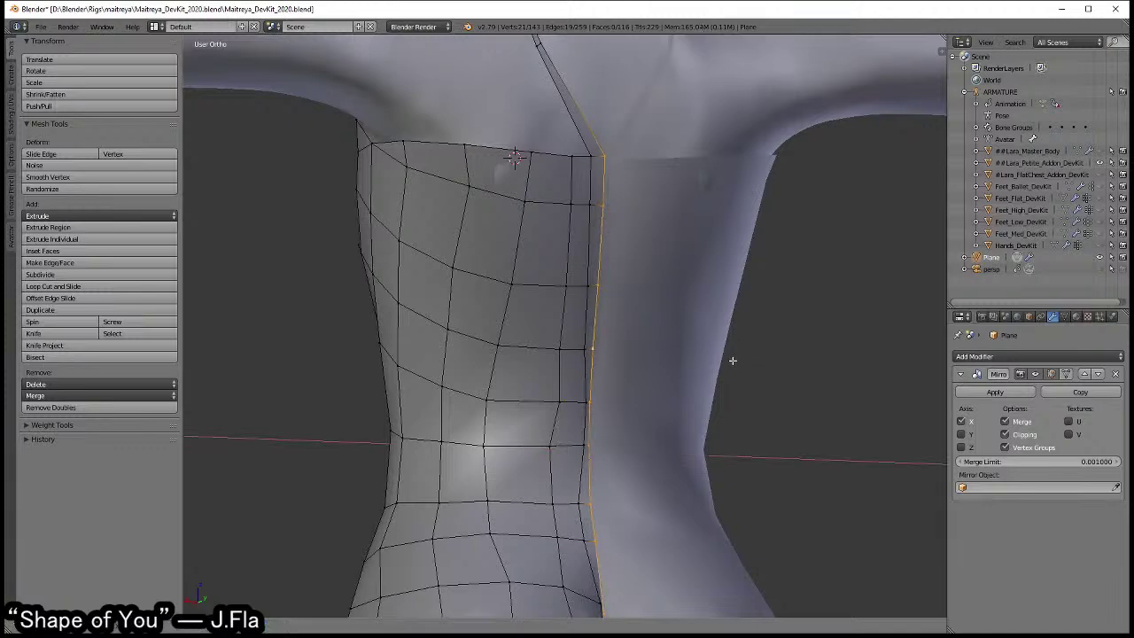
pyautogui.keyDown('alt'); pyautogui.rightClick(620, 321); pyautogui.keyUp('alt')
pyautogui.press('KP_Decimal')
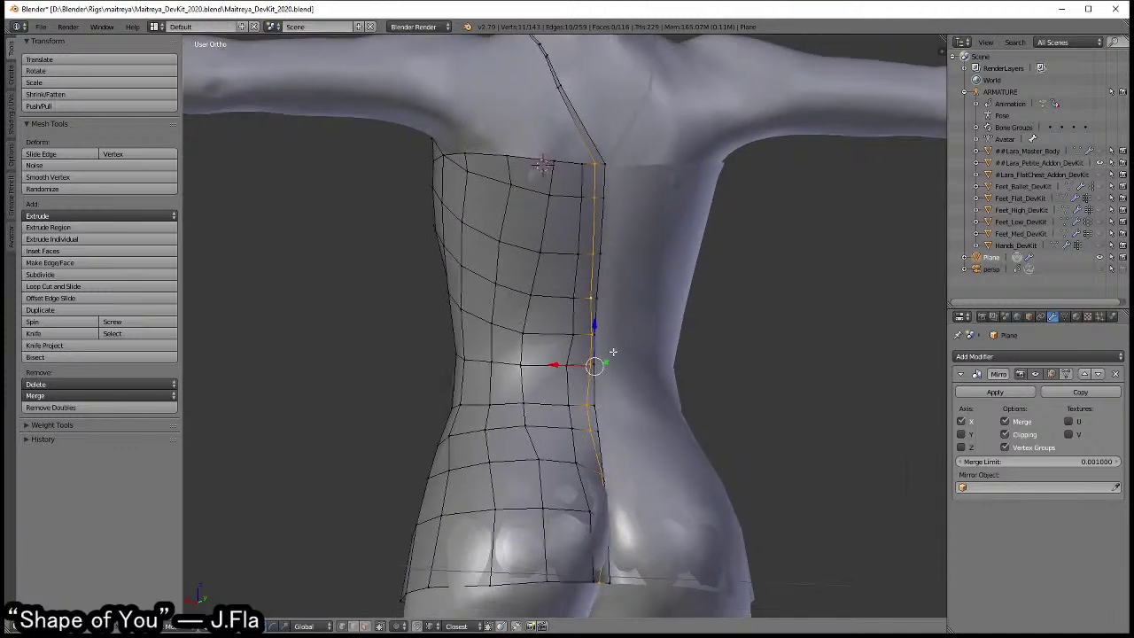
# - View the dress from straight behind and pick a single vertex on the centre seam
pyautogui.press('KP_6')
pyautogui.press('KP_6')
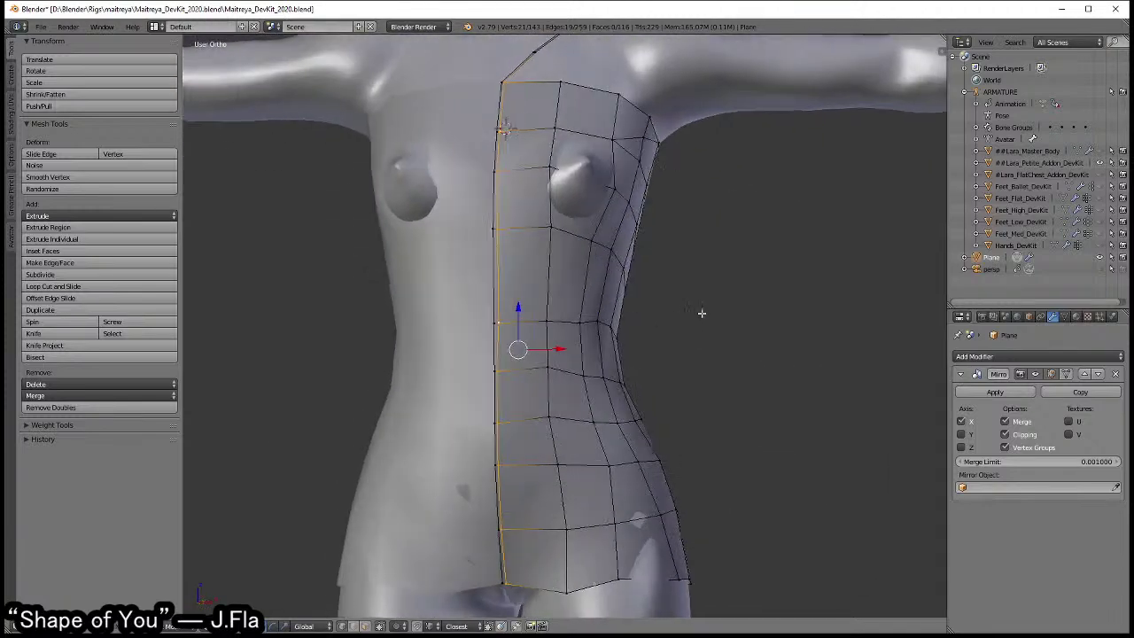
pyautogui.moveTo(700, 314); pyautogui.dragTo(536, 314, button='middle')
pyautogui.press('KP_6')
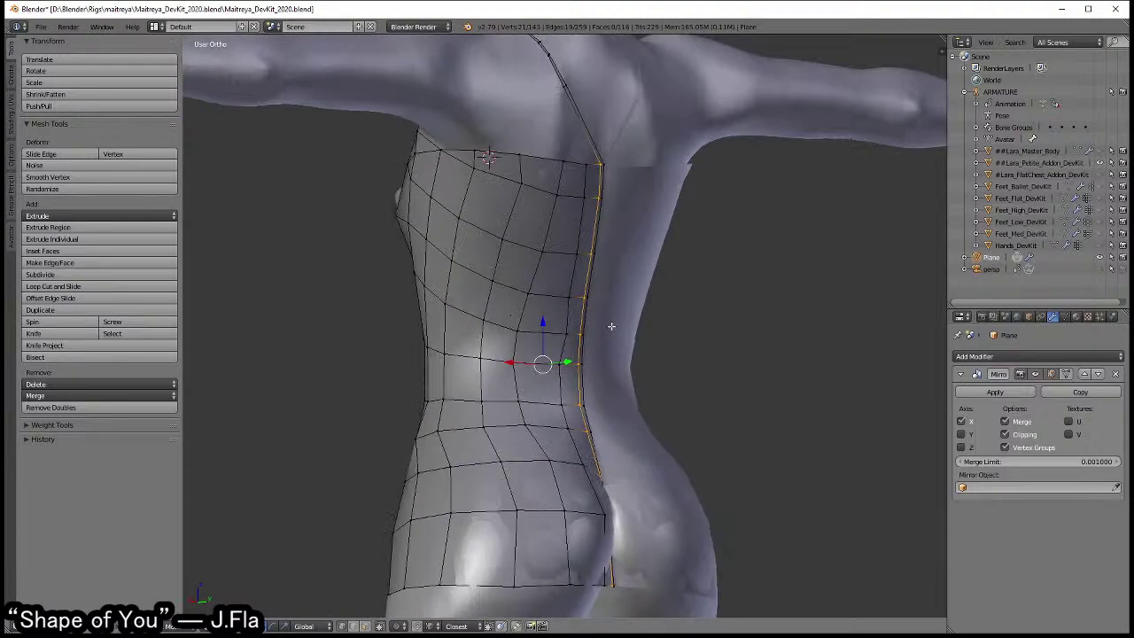
pyautogui.press('KP_6')
pyautogui.press('KP_6')
pyautogui.press('KP_6')
pyautogui.scroll(1, 598, 309)
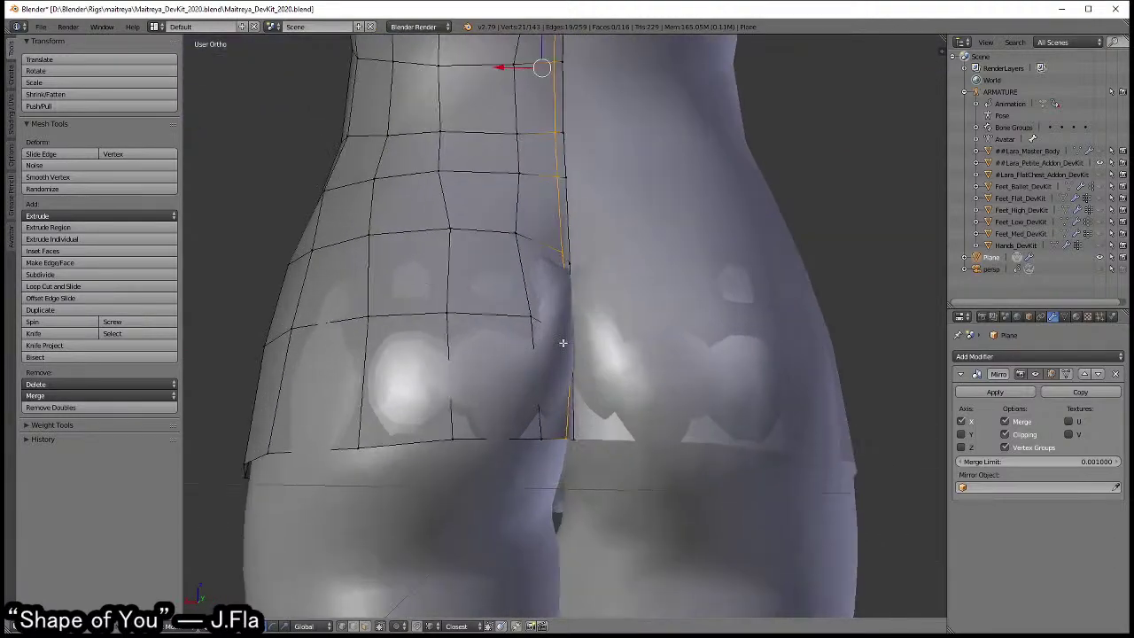
pyautogui.rightClick(576, 357)
pyautogui.press('z')
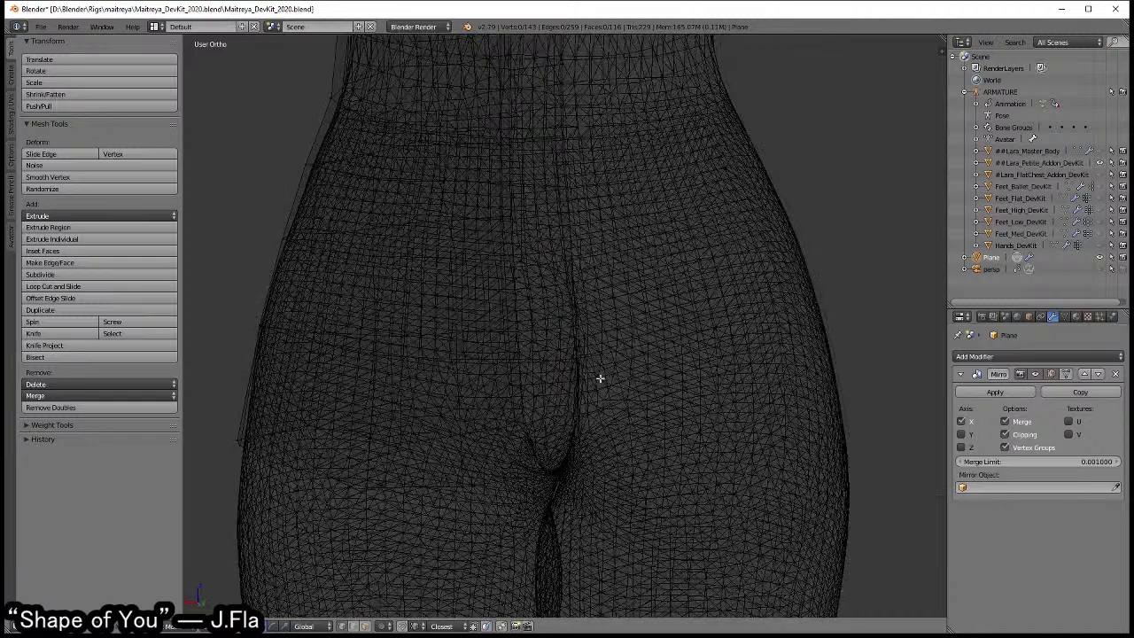
pyautogui.press('z')
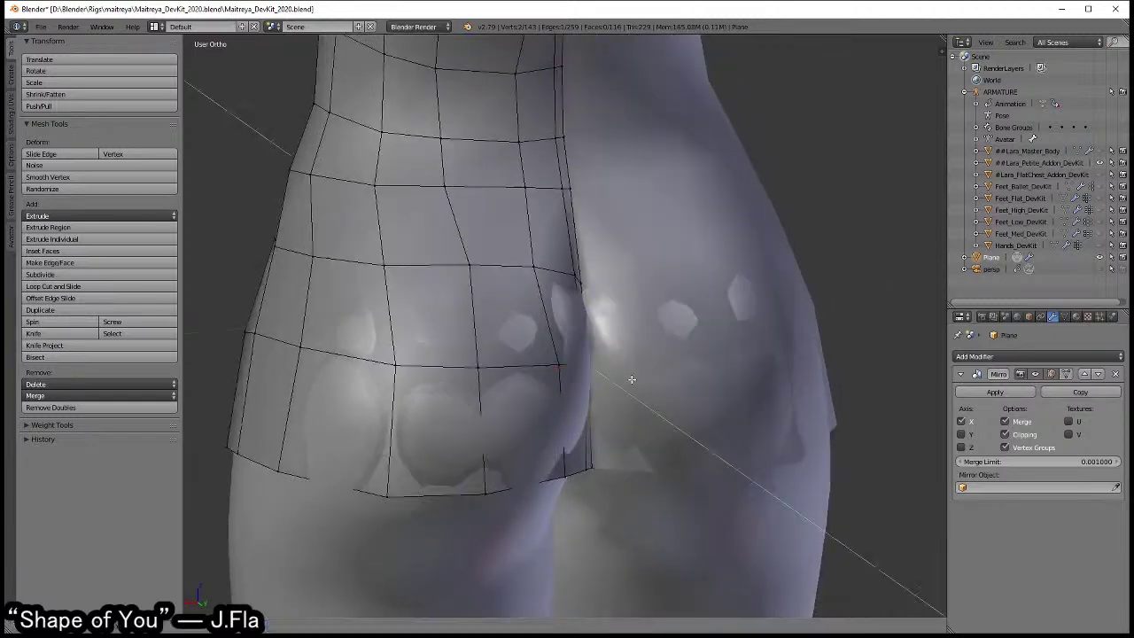
# - Turn off mirror clipping and slide the seam vertex sideways
pyautogui.scroll(2, 642, 382)
pyautogui.scroll(2, 652, 374)
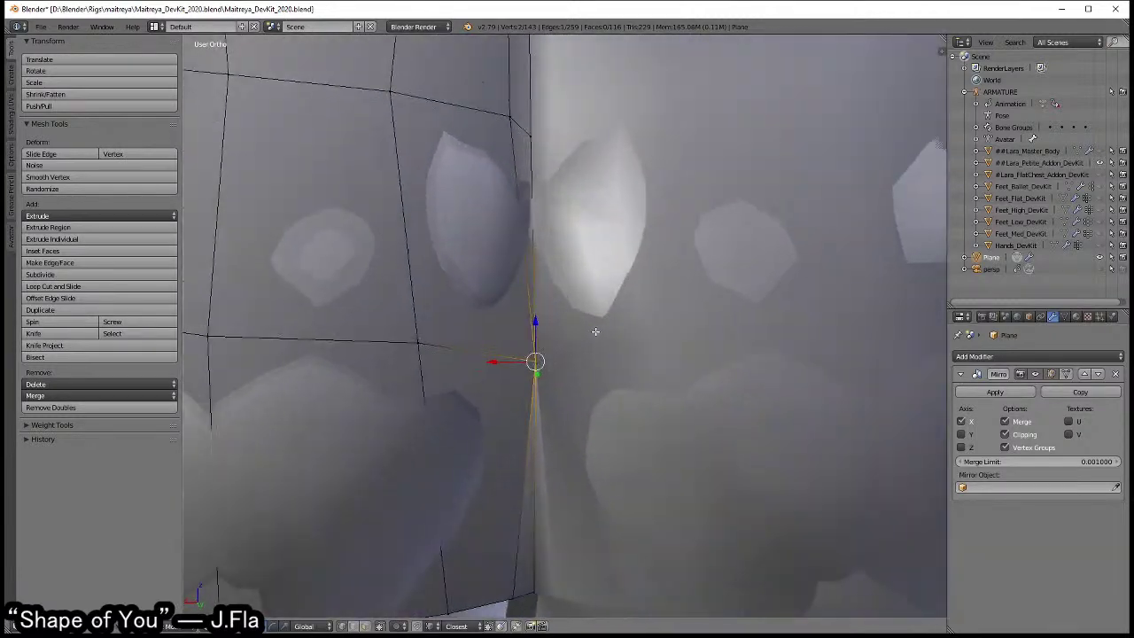
pyautogui.scroll(2, 597, 328)
pyautogui.click(1028, 435)
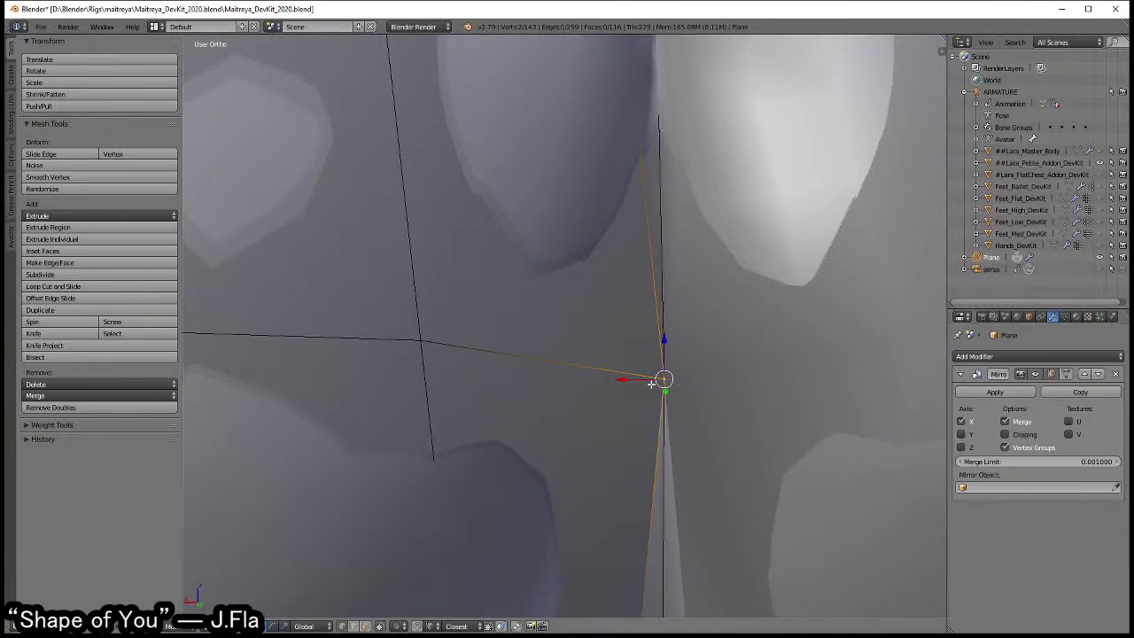
pyautogui.press('g')
pyautogui.click(620, 377)
# - From an angled hip view, shift the seam vertex slightly front-to-back along Y
pyautogui.scroll(-3, 590, 346)
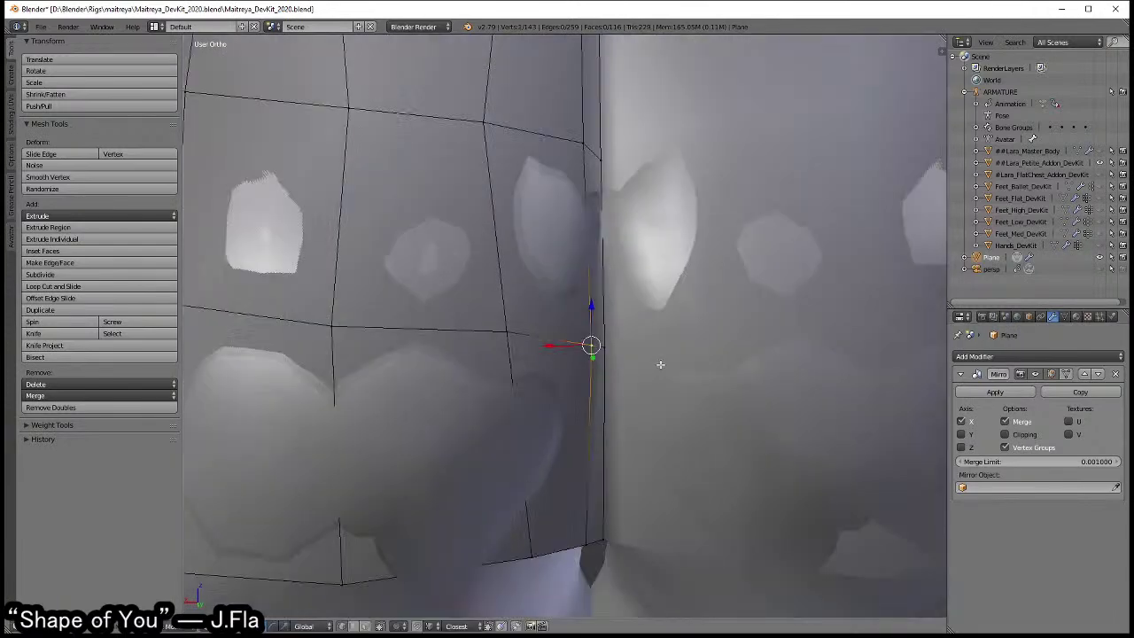
pyautogui.scroll(-2, 584, 336)
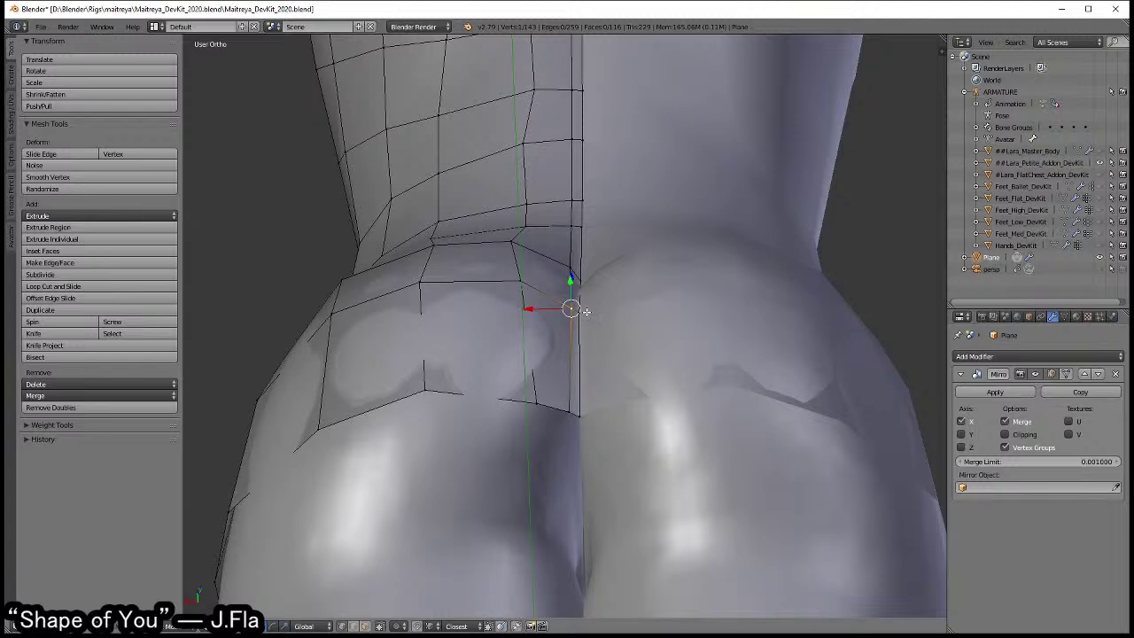
pyautogui.scroll(-2, 575, 310)
pyautogui.scroll(-1, 584, 301)
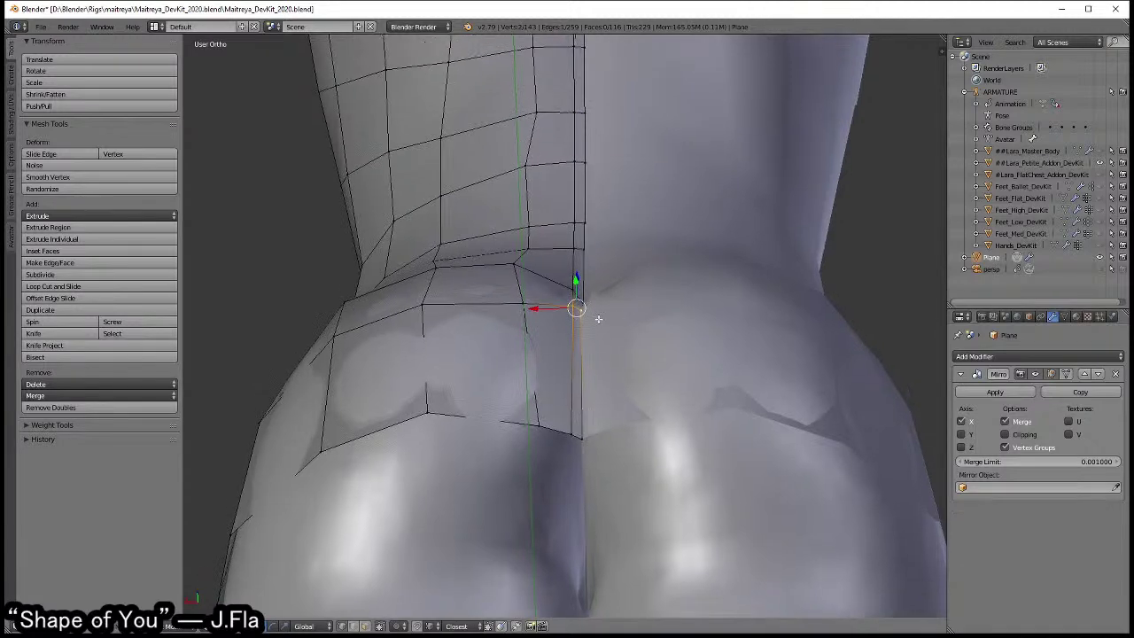
pyautogui.scroll(-1, 603, 341)
pyautogui.press('KP_8')
pyautogui.press('KP_8')
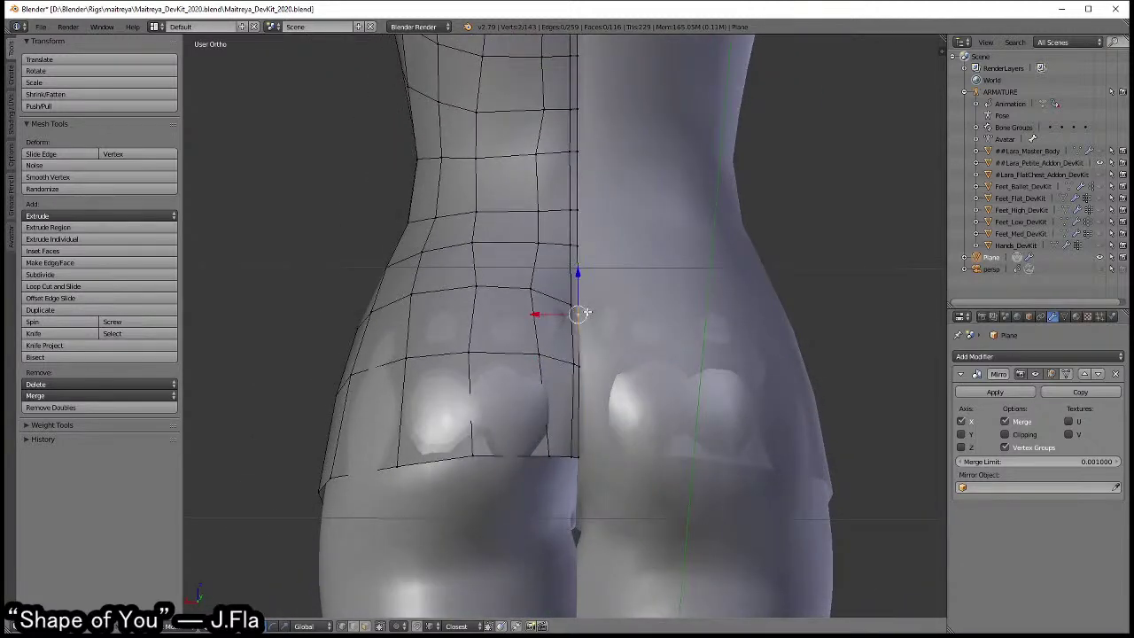
pyautogui.moveTo(606, 320); pyautogui.dragTo(644, 350, button='middle')
pyautogui.scroll(2, 629, 336)
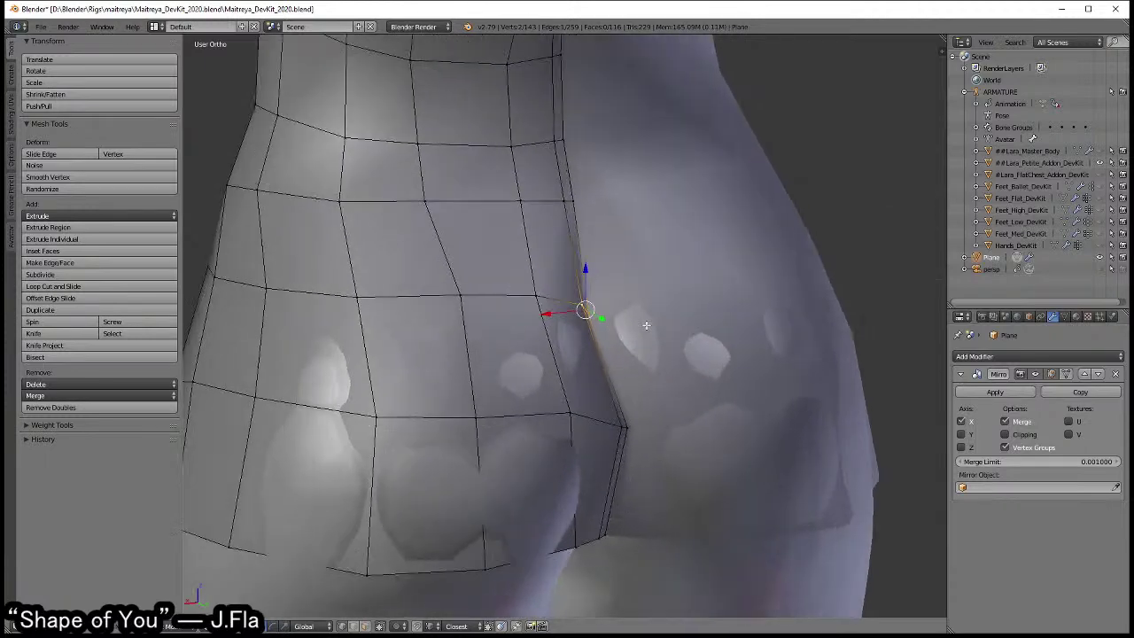
pyautogui.moveTo(647, 325)
pyautogui.mouseDown(button='middle')
pyautogui.moveTo(714, 331)
pyautogui.moveTo(702, 345)
pyautogui.mouseUp(button='middle')
pyautogui.moveTo(592, 278)
pyautogui.mouseDown()
pyautogui.moveTo(589, 249)
pyautogui.moveTo(626, 303)
pyautogui.mouseUp()
pyautogui.press('g')
pyautogui.press('y')
pyautogui.click(625, 303)
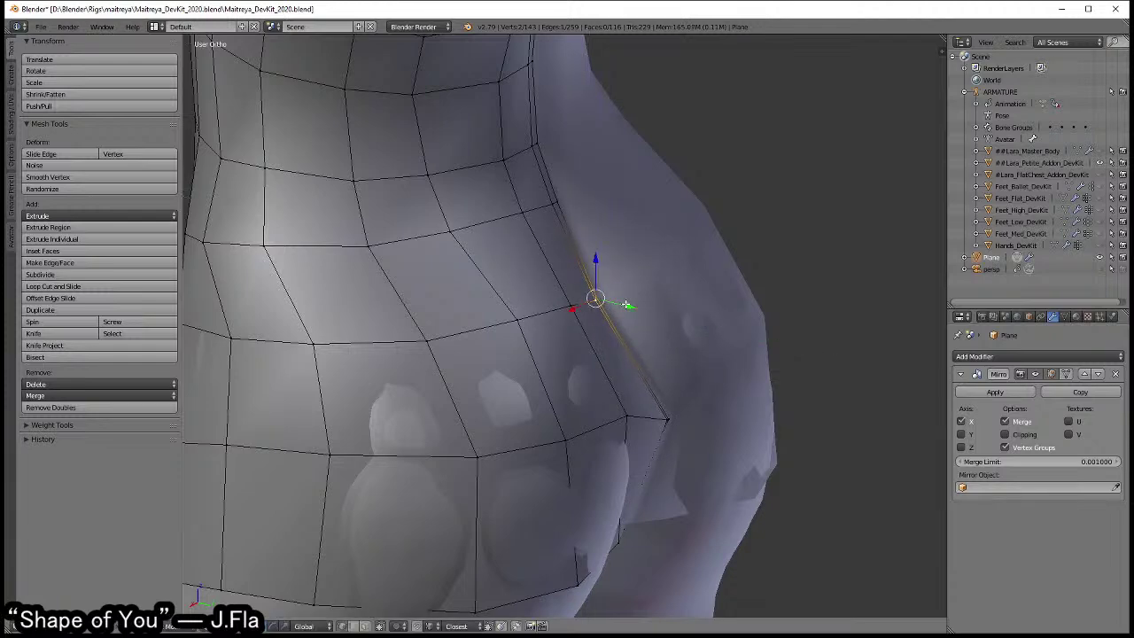
# - Raise the seam vertex along Z and nudge it again to follow the body curve
pyautogui.press('g')
pyautogui.press('z')
pyautogui.click(625, 301)
pyautogui.moveTo(625, 301)
pyautogui.mouseDown(button='middle')
pyautogui.moveTo(693, 346)
pyautogui.moveTo(689, 387)
pyautogui.moveTo(642, 354)
pyautogui.moveTo(648, 309)
pyautogui.moveTo(698, 385)
pyautogui.moveTo(604, 337)
pyautogui.mouseUp(button='middle')
pyautogui.press('g')
pyautogui.click(686, 346)
pyautogui.scroll(5, 642, 350)
# - Shift the back seam vertices along Y so the hem meets the body
pyautogui.press('g')
pyautogui.press('y')
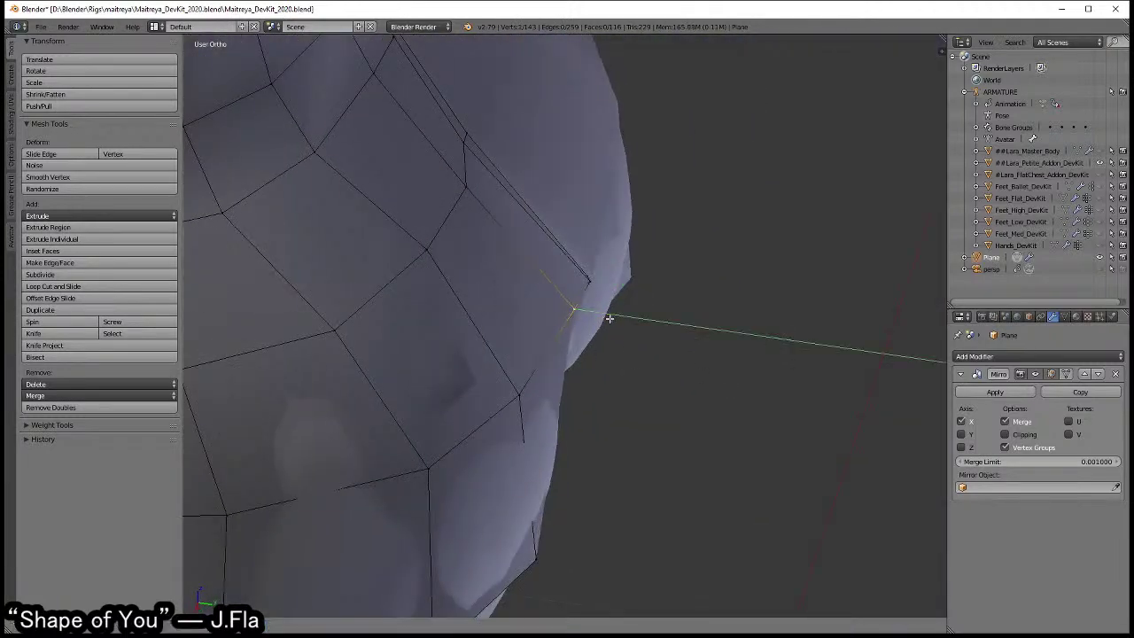
pyautogui.click(630, 433)
pyautogui.moveTo(630, 433)
pyautogui.mouseDown(button='middle')
pyautogui.moveTo(631, 355)
pyautogui.moveTo(674, 378)
pyautogui.mouseUp(button='middle')
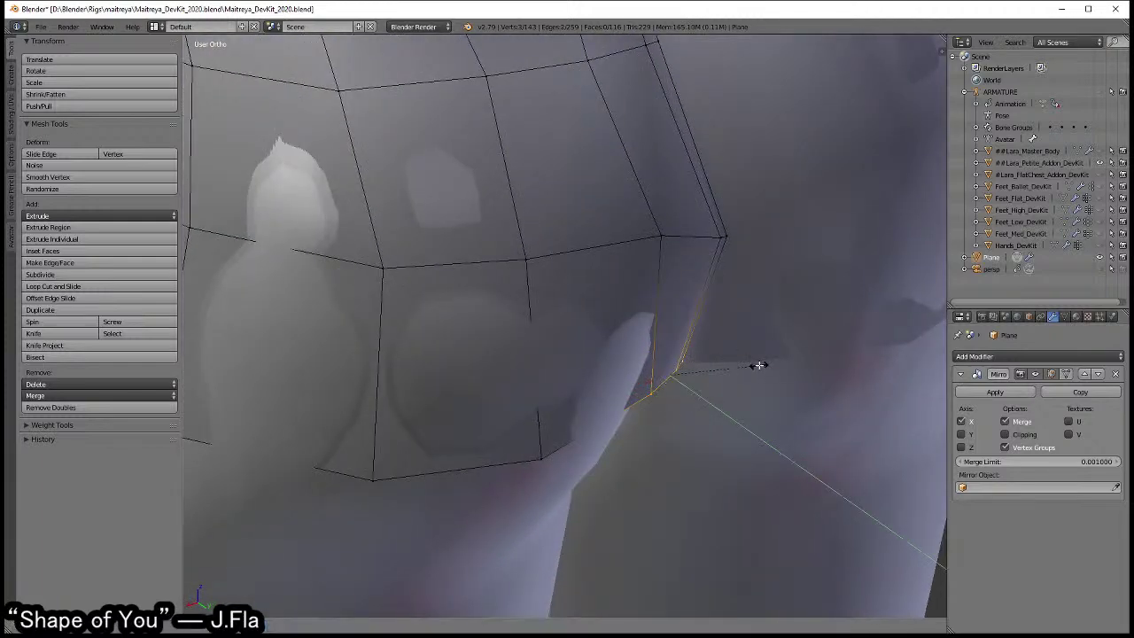
pyautogui.press('g')
pyautogui.press('y')
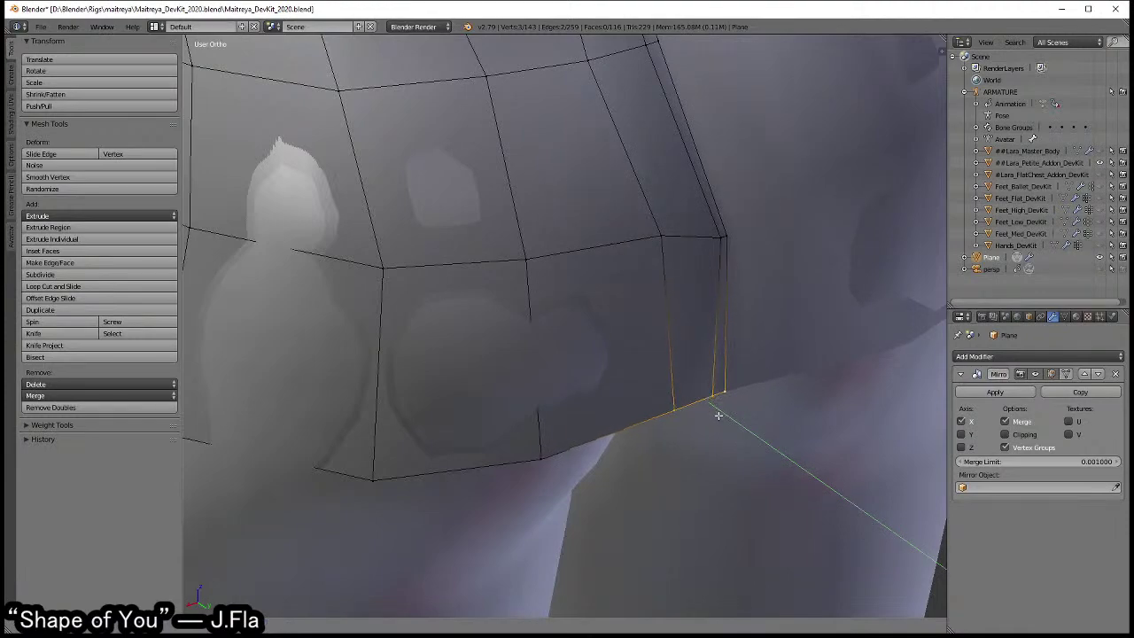
pyautogui.click(717, 415)
# - Select a vertical edge loop on the side of the dress, then clear the selection
pyautogui.scroll(-3, 718, 415)
pyautogui.scroll(-2, 691, 354)
pyautogui.moveTo(673, 310); pyautogui.dragTo(651, 236, button='middle')
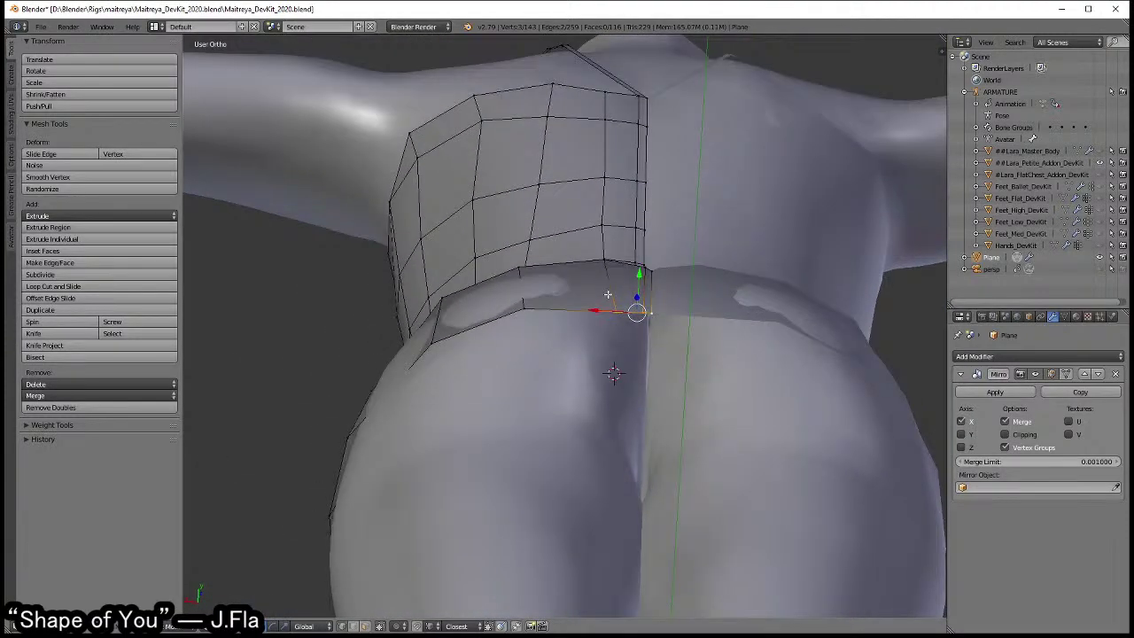
pyautogui.moveTo(607, 294)
pyautogui.mouseDown(button='middle')
pyautogui.moveTo(643, 339)
pyautogui.moveTo(709, 375)
pyautogui.moveTo(681, 347)
pyautogui.moveTo(614, 423)
pyautogui.moveTo(600, 405)
pyautogui.moveTo(673, 337)
pyautogui.moveTo(696, 369)
pyautogui.moveTo(597, 375)
pyautogui.moveTo(684, 367)
pyautogui.moveTo(658, 372)
pyautogui.moveTo(719, 384)
pyautogui.moveTo(708, 304)
pyautogui.mouseUp(button='middle')
pyautogui.keyDown('alt'); pyautogui.rightClick(614, 423); pyautogui.keyUp('alt')
pyautogui.press('a')
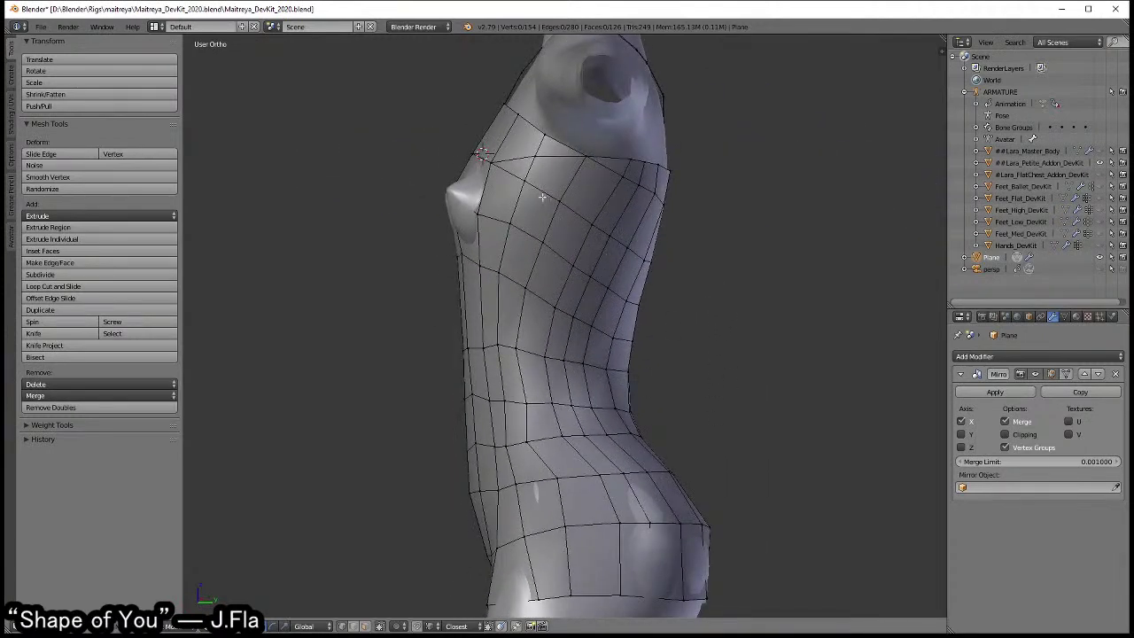
# - Dissolve the selected chest edges
pyautogui.press('x')
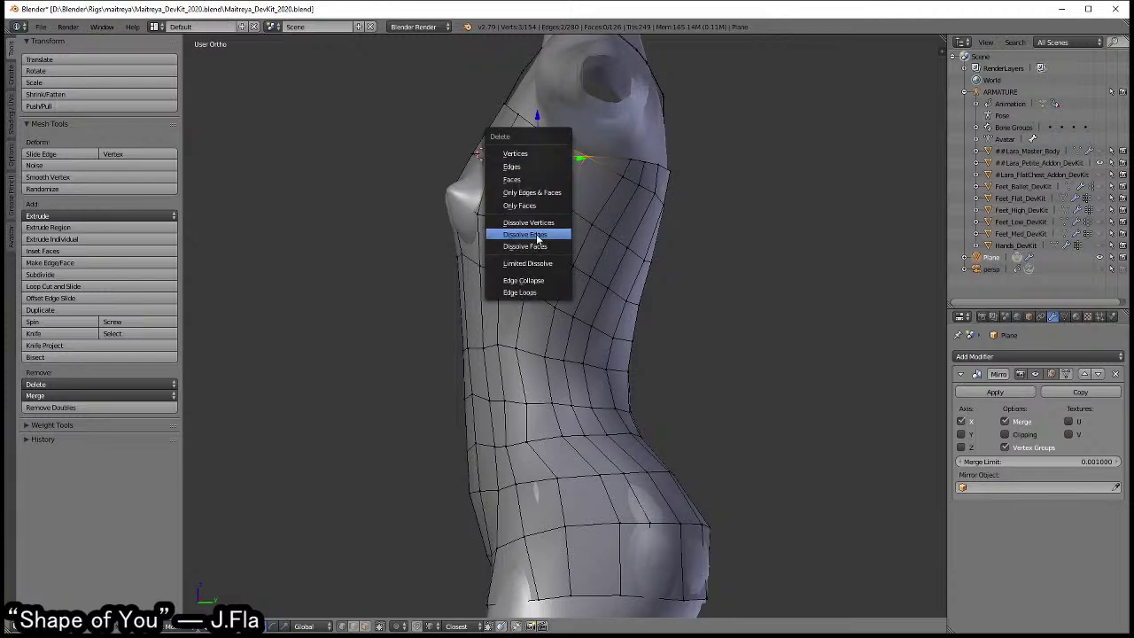
pyautogui.click(578, 232)
pyautogui.moveTo(578, 232)
pyautogui.mouseDown(button='middle')
pyautogui.moveTo(594, 240)
pyautogui.moveTo(561, 272)
pyautogui.mouseUp(button='middle')
pyautogui.scroll(2, 620, 266)
pyautogui.scroll(2, 587, 295)
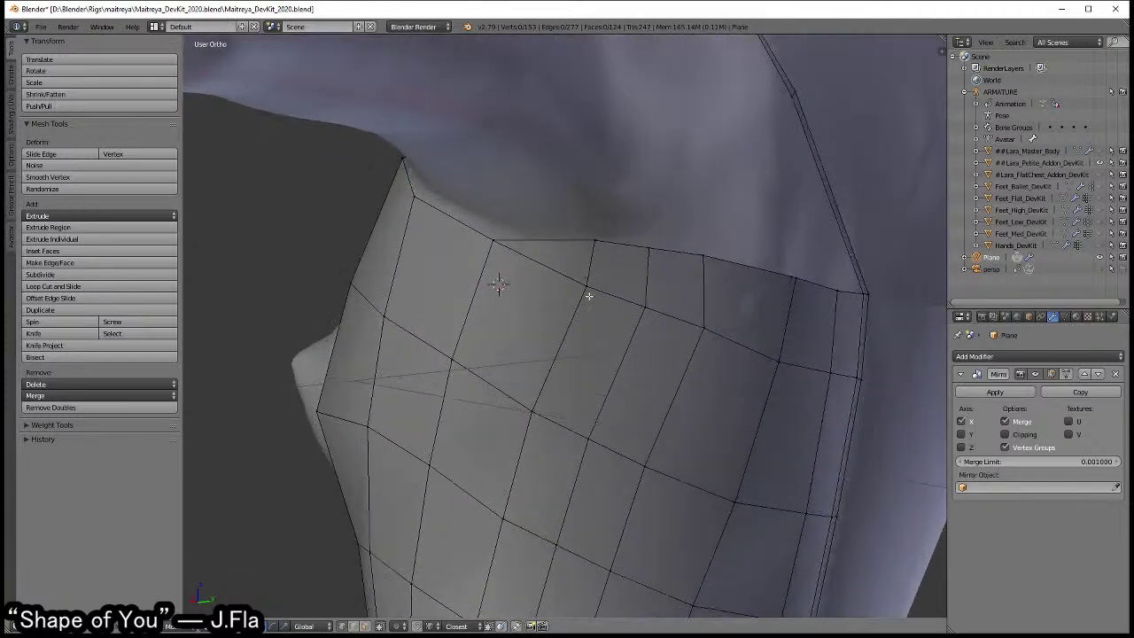
pyautogui.scroll(2, 537, 298)
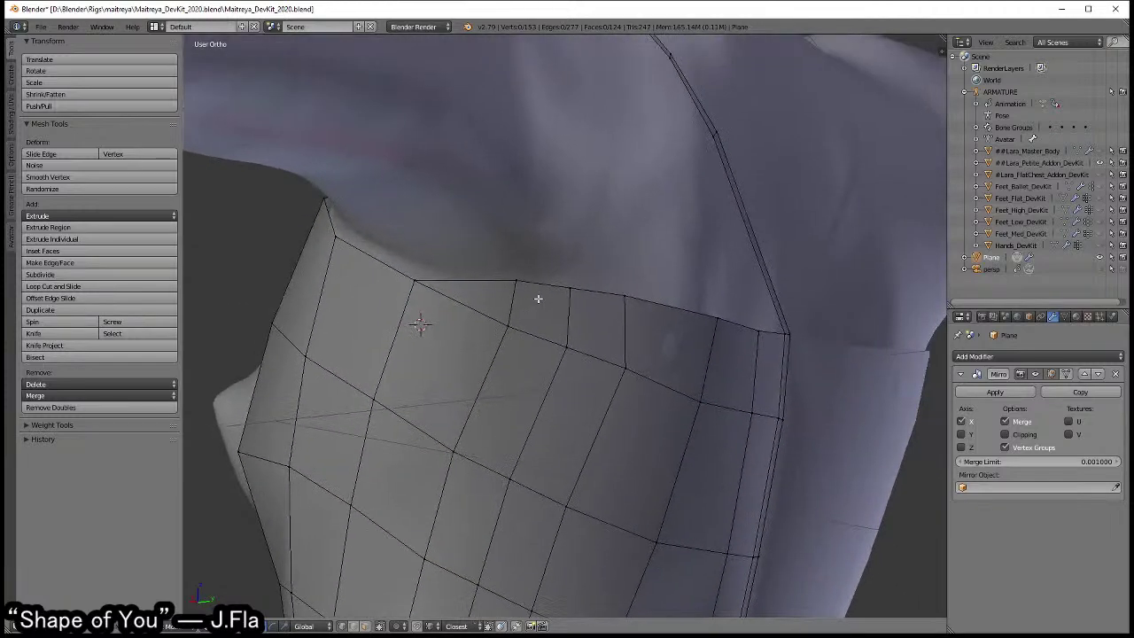
# - Move a chest vertex up into line with the dress's top edge
pyautogui.rightClick(624, 364)
pyautogui.press('g')
pyautogui.click(508, 325)
pyautogui.press('g')
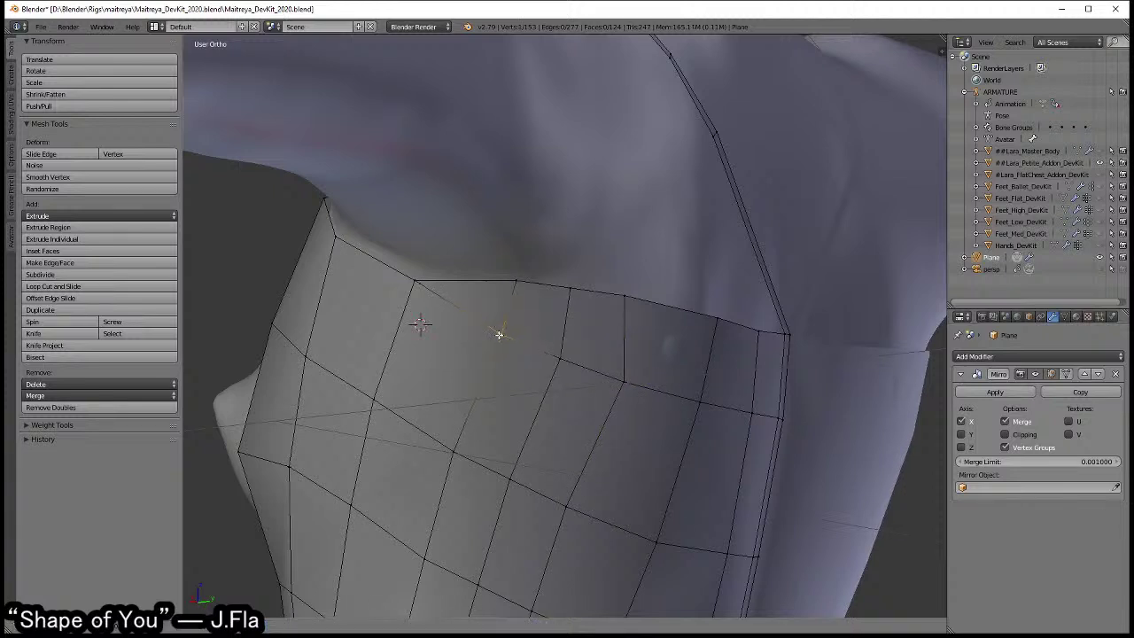
pyautogui.click(516, 276)
pyautogui.press('g')
pyautogui.click(515, 278)
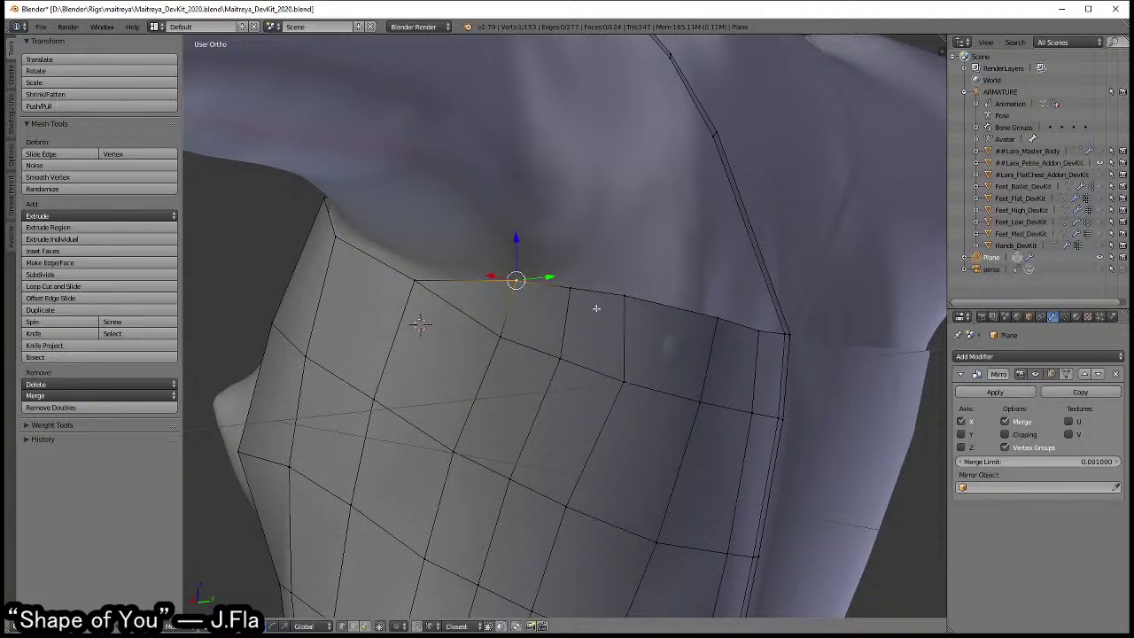
# - Select all dress vertices except the top row, centre seam, a side loop and the hem loop
pyautogui.moveTo(632, 299)
pyautogui.mouseDown(button='middle')
pyautogui.moveTo(881, 392)
pyautogui.moveTo(592, 230)
pyautogui.moveTo(607, 246)
pyautogui.moveTo(531, 354)
pyautogui.mouseUp(button='middle')
pyautogui.press('a')
pyautogui.press('a')
pyautogui.scroll(-3, 591, 230)
pyautogui.keyDown('alt'); pyautogui.keyDown('shift'); pyautogui.rightClick(606, 246); pyautogui.keyUp('shift'); pyautogui.keyUp('alt')
pyautogui.keyDown('alt'); pyautogui.keyDown('shift'); pyautogui.rightClick(506, 354); pyautogui.keyUp('shift'); pyautogui.keyUp('alt')
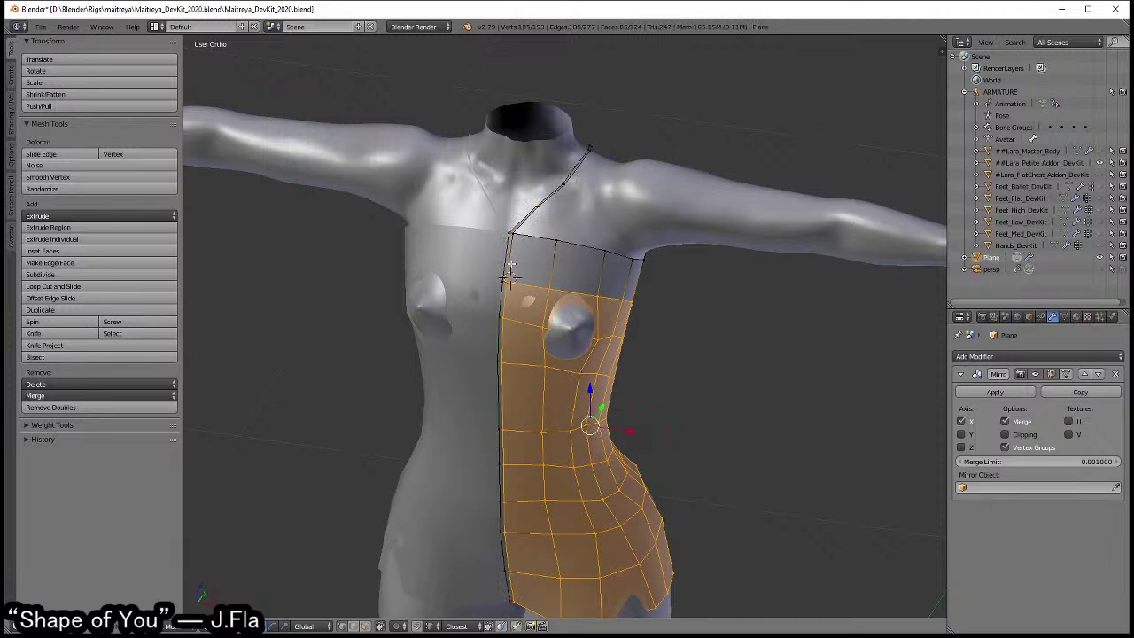
pyautogui.scroll(2, 558, 331)
pyautogui.keyDown('alt'); pyautogui.keyDown('shift'); pyautogui.rightClick(491, 304); pyautogui.keyUp('shift'); pyautogui.keyUp('alt')
pyautogui.moveTo(491, 304); pyautogui.dragTo(392, 267, button='middle')
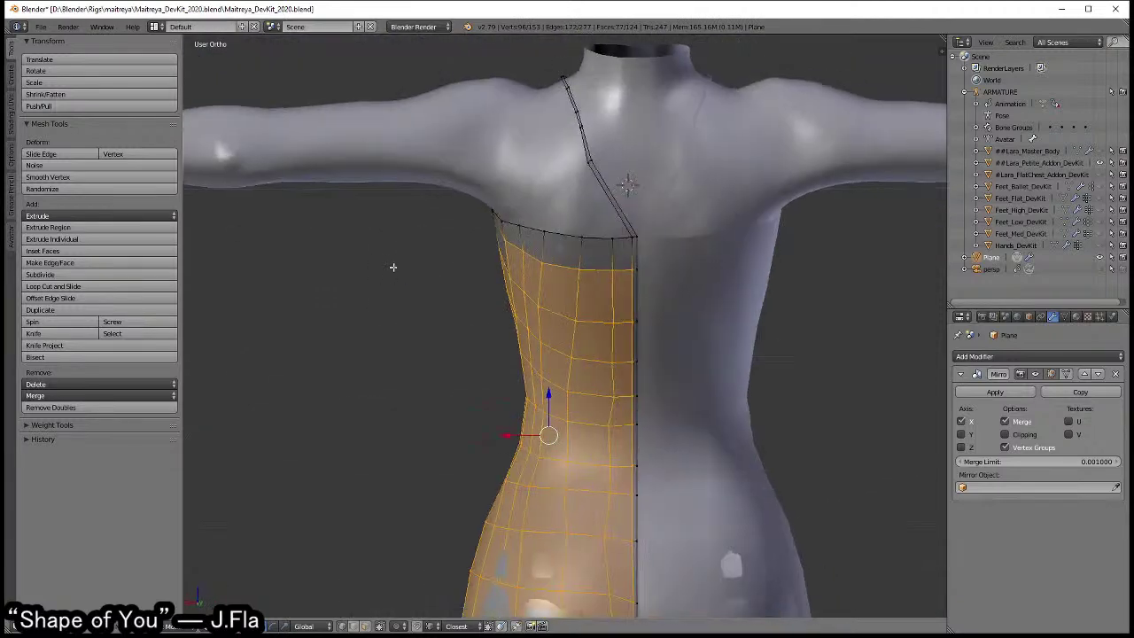
pyautogui.keyDown('alt'); pyautogui.keyDown('shift'); pyautogui.rightClick(638, 334); pyautogui.keyUp('shift'); pyautogui.keyUp('alt')
pyautogui.moveTo(633, 337); pyautogui.dragTo(557, 433, button='middle')
pyautogui.keyDown('alt'); pyautogui.keyDown('shift'); pyautogui.rightClick(550, 453); pyautogui.keyUp('shift'); pyautogui.keyUp('alt')
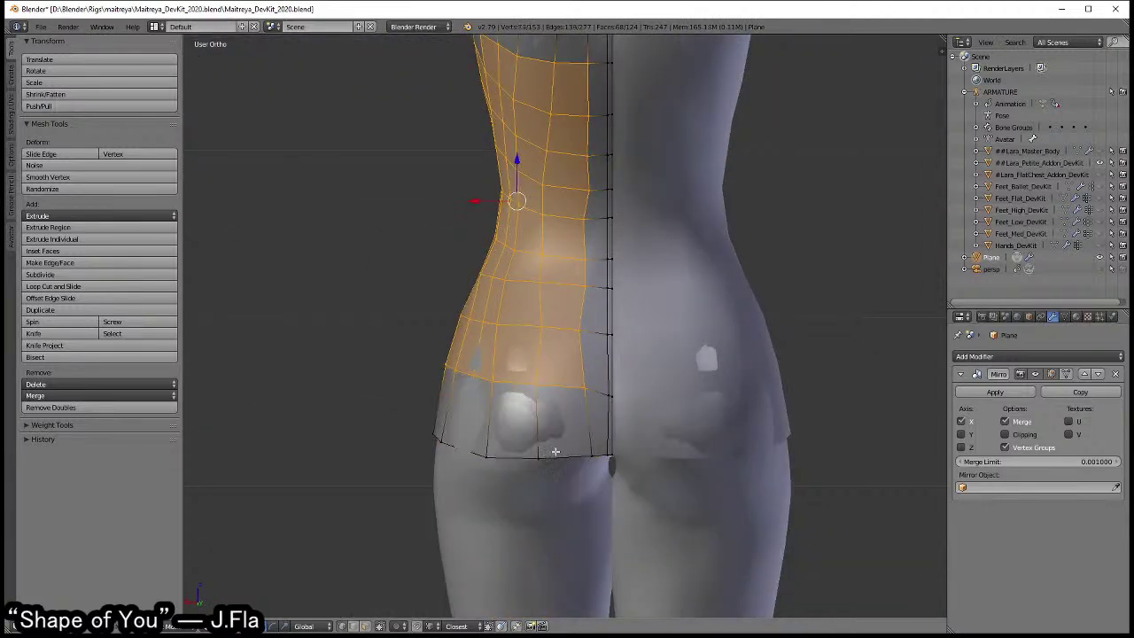
# - Smooth the remaining inner dress vertices
pyautogui.press('w')
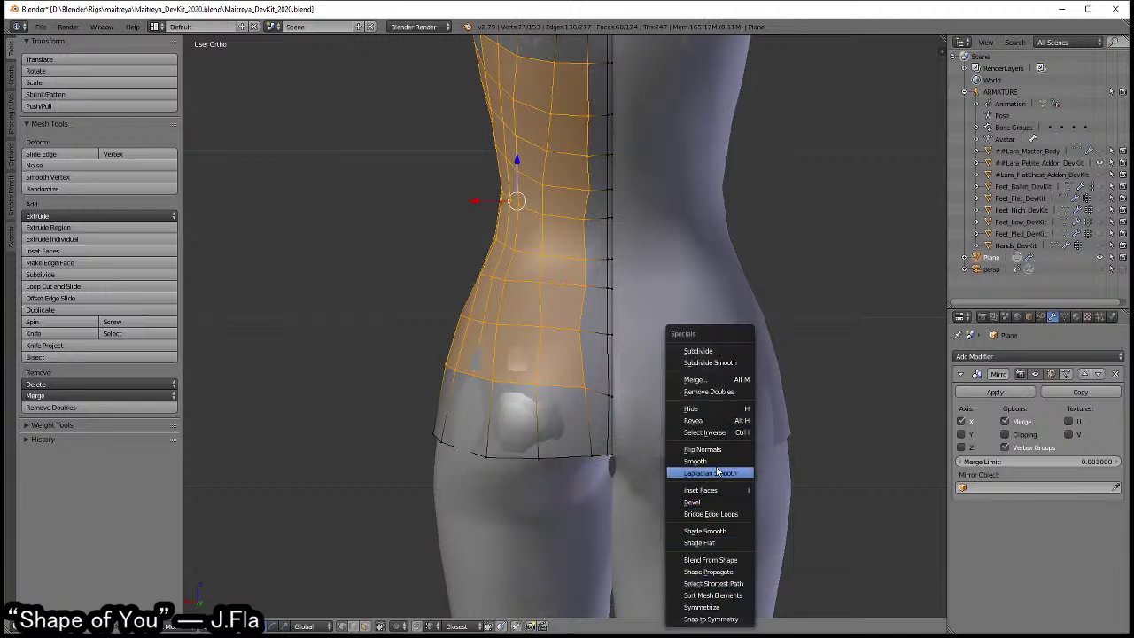
pyautogui.press('w')
pyautogui.click(572, 445)
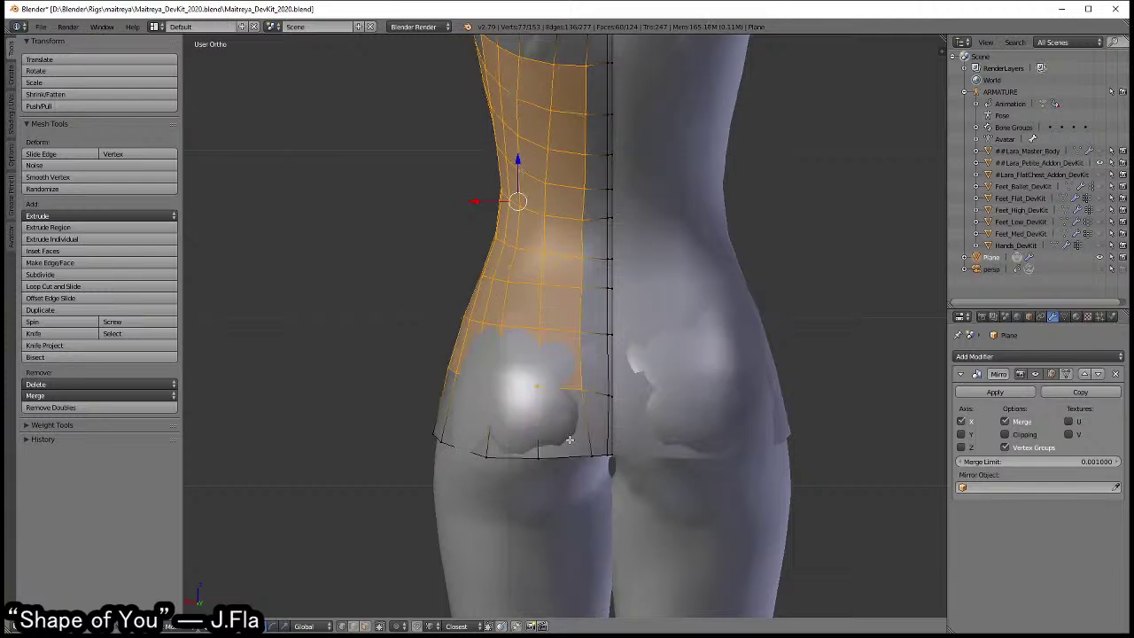
pyautogui.moveTo(573, 446)
pyautogui.mouseDown(button='middle')
pyautogui.moveTo(676, 417)
pyautogui.moveTo(657, 423)
pyautogui.moveTo(665, 399)
pyautogui.moveTo(695, 404)
pyautogui.moveTo(691, 380)
pyautogui.mouseUp(button='middle')
# - Adjust several hip hem vertices with soft proportional falloff to even the hip
pyautogui.press('a')
pyautogui.rightClick(657, 423)
pyautogui.press('g')
pyautogui.click(706, 379)
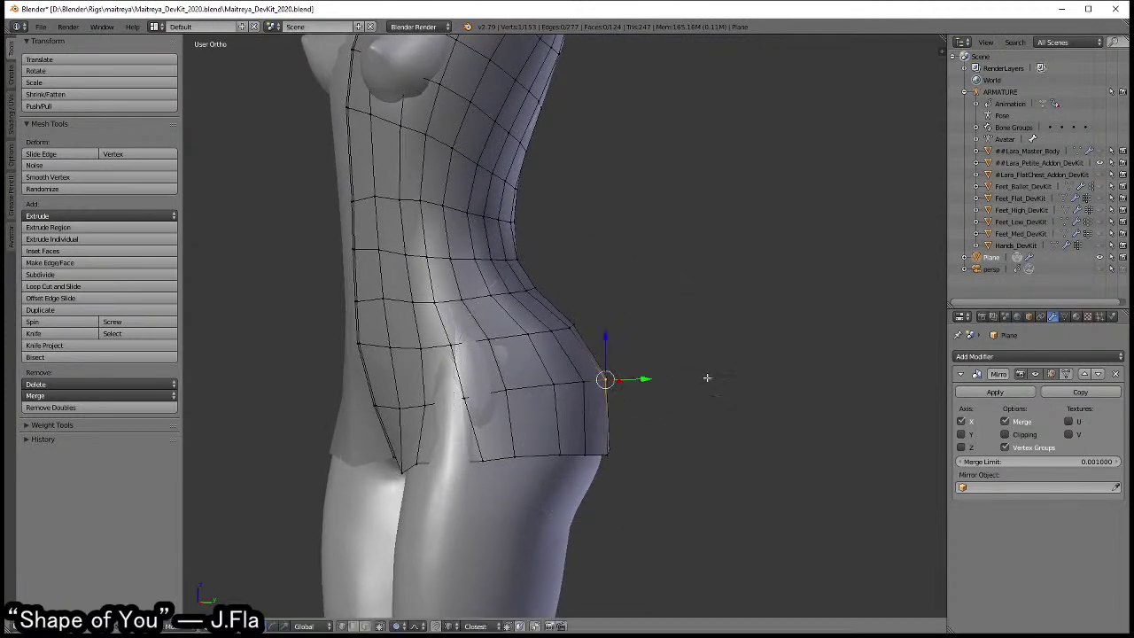
pyautogui.rightClick(463, 401)
pyautogui.moveTo(463, 400); pyautogui.dragTo(550, 411, button='middle')
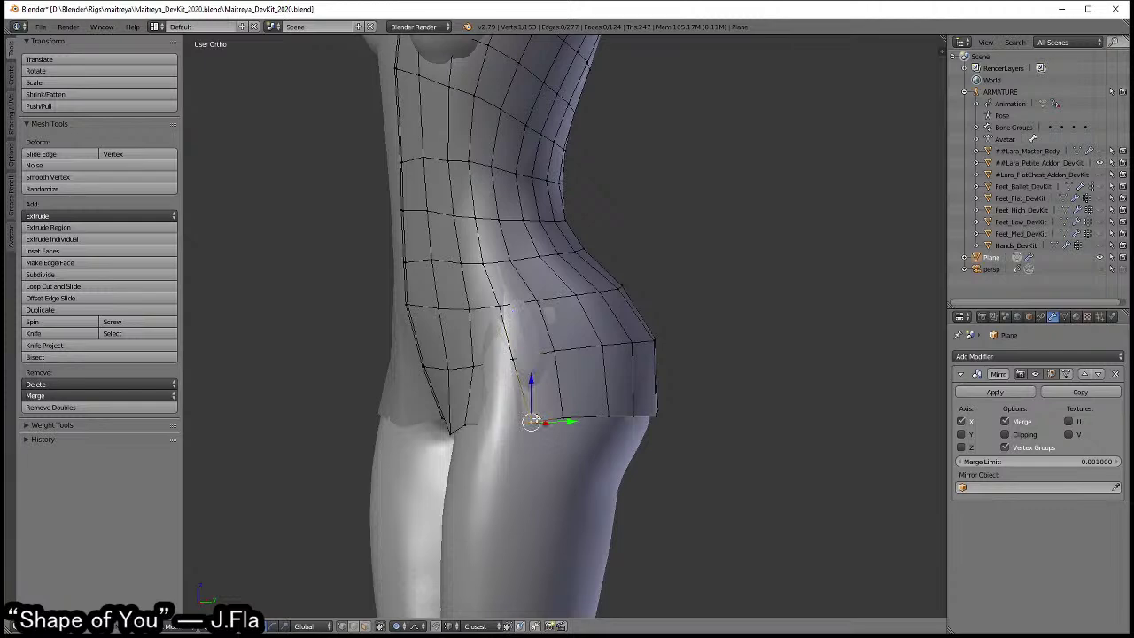
pyautogui.press('g')
pyautogui.click(514, 418)
pyautogui.press('g')
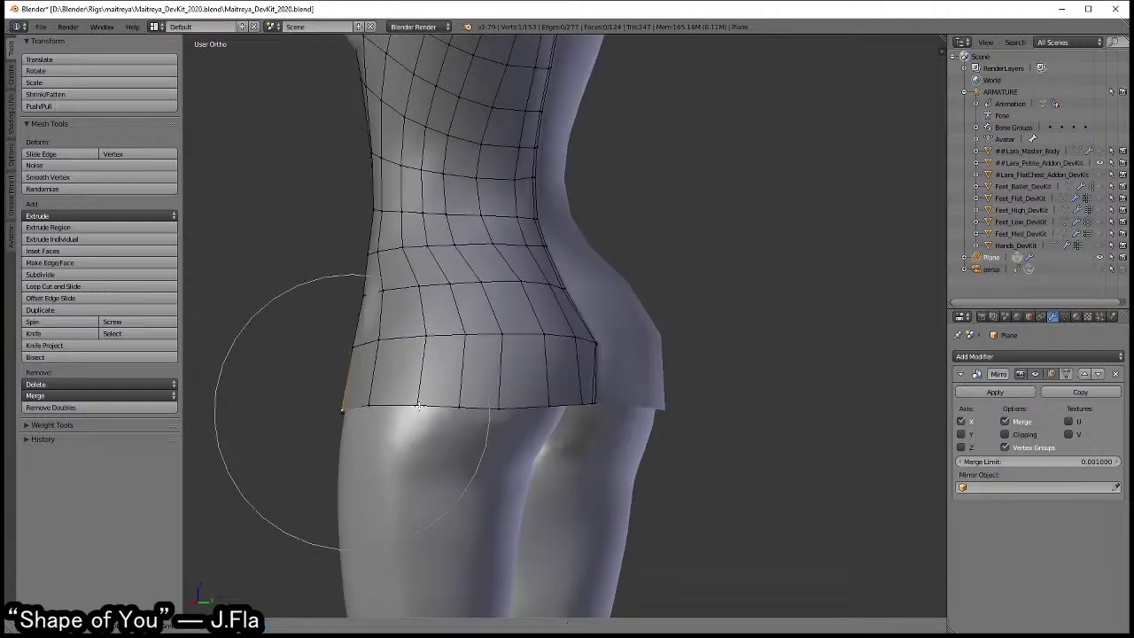
pyautogui.click(415, 408)
pyautogui.moveTo(415, 407)
pyautogui.mouseDown(button='middle')
pyautogui.moveTo(613, 365)
pyautogui.moveTo(650, 375)
pyautogui.mouseUp(button='middle')
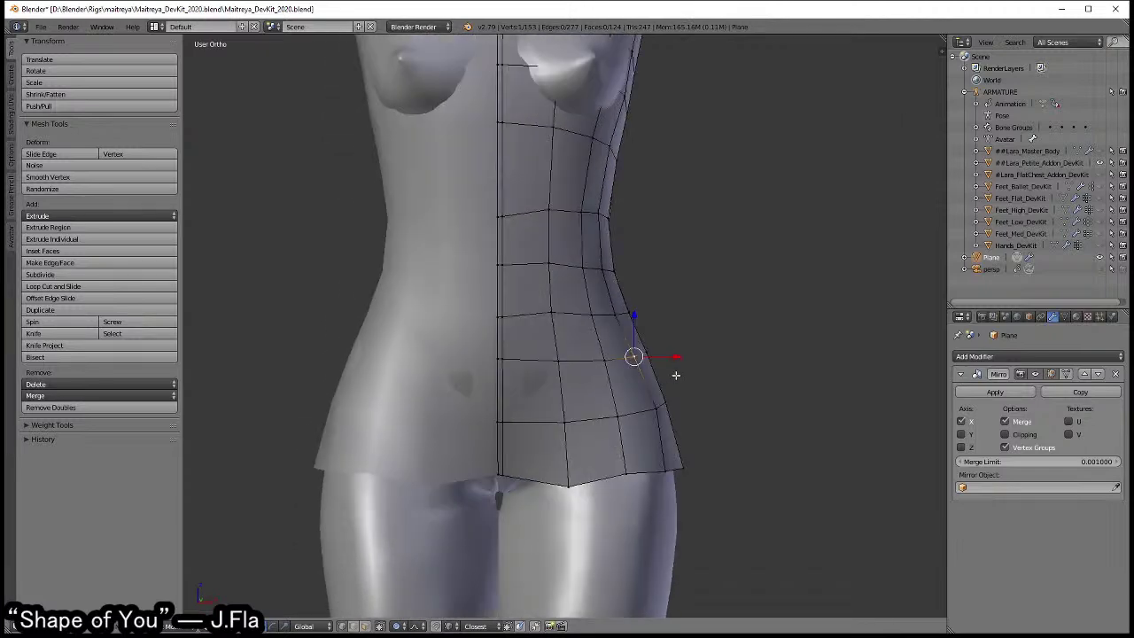
# - Select the horizontal edge loop running across the skirt at the hips
pyautogui.press('g')
pyautogui.rightClick(678, 379)
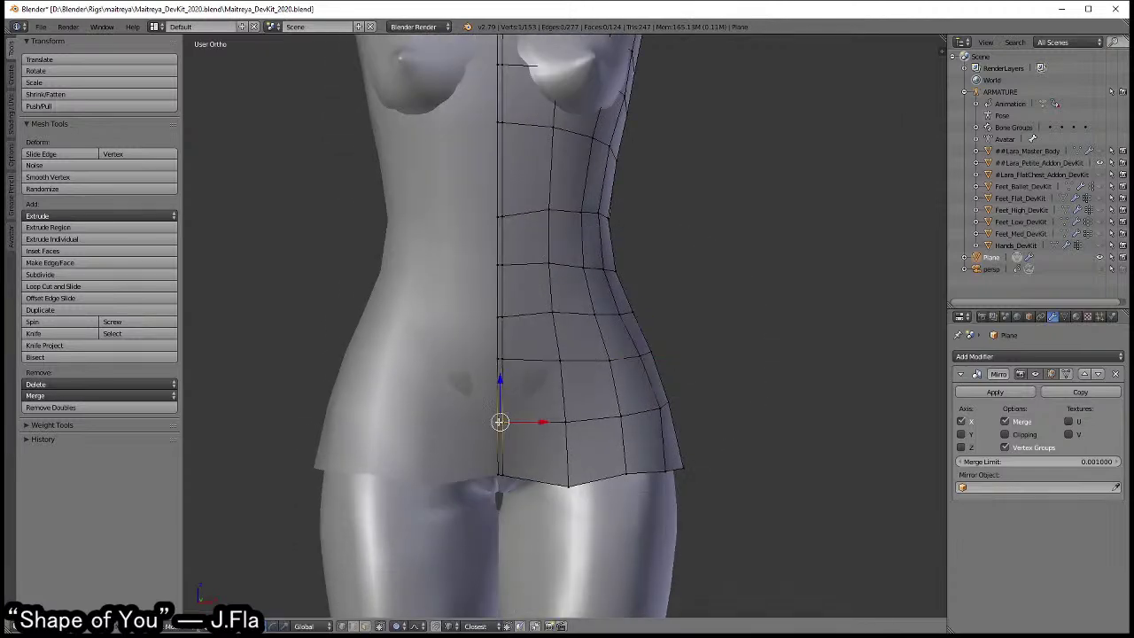
pyautogui.moveTo(498, 421); pyautogui.dragTo(590, 383, button='middle')
pyautogui.press('g')
pyautogui.press('y')
pyautogui.rightClick(526, 405)
pyautogui.scroll(1, 591, 382)
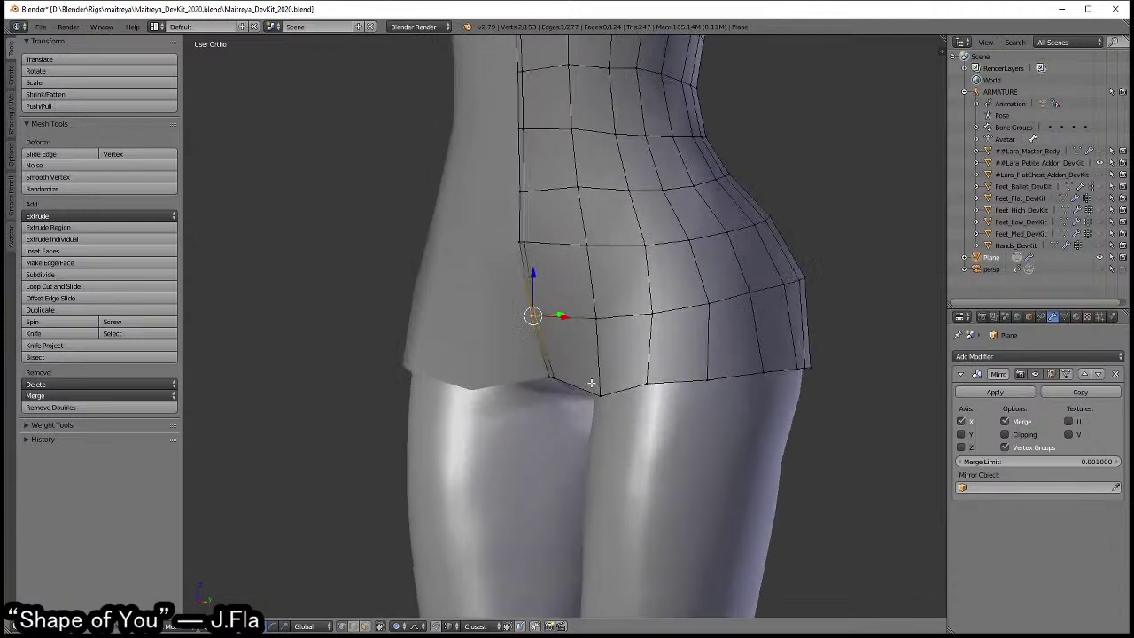
pyautogui.scroll(1, 590, 383)
pyautogui.scroll(2, 551, 417)
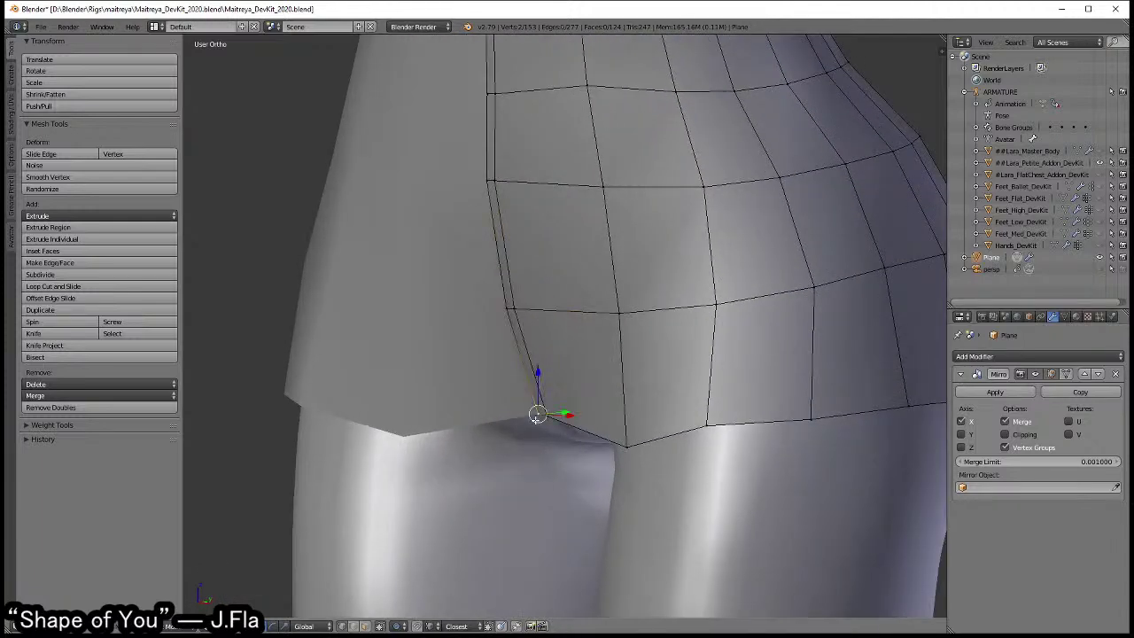
pyautogui.moveTo(563, 409); pyautogui.dragTo(482, 419, button='middle')
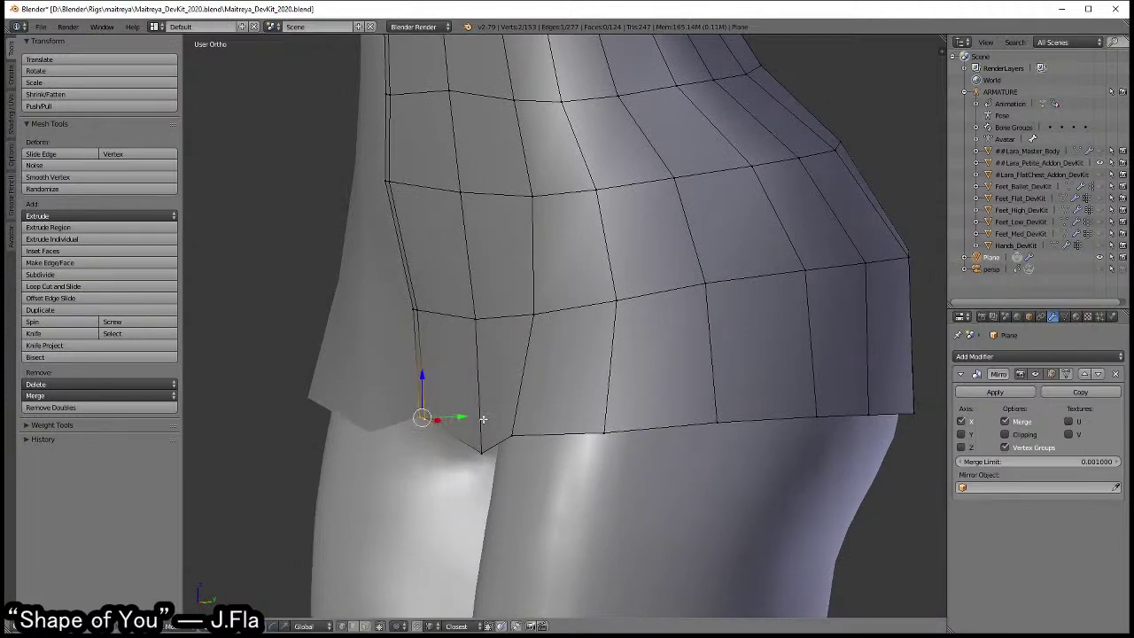
pyautogui.keyDown('alt'); pyautogui.click(494, 439); pyautogui.keyUp('alt')
pyautogui.scroll(-3, 494, 441)
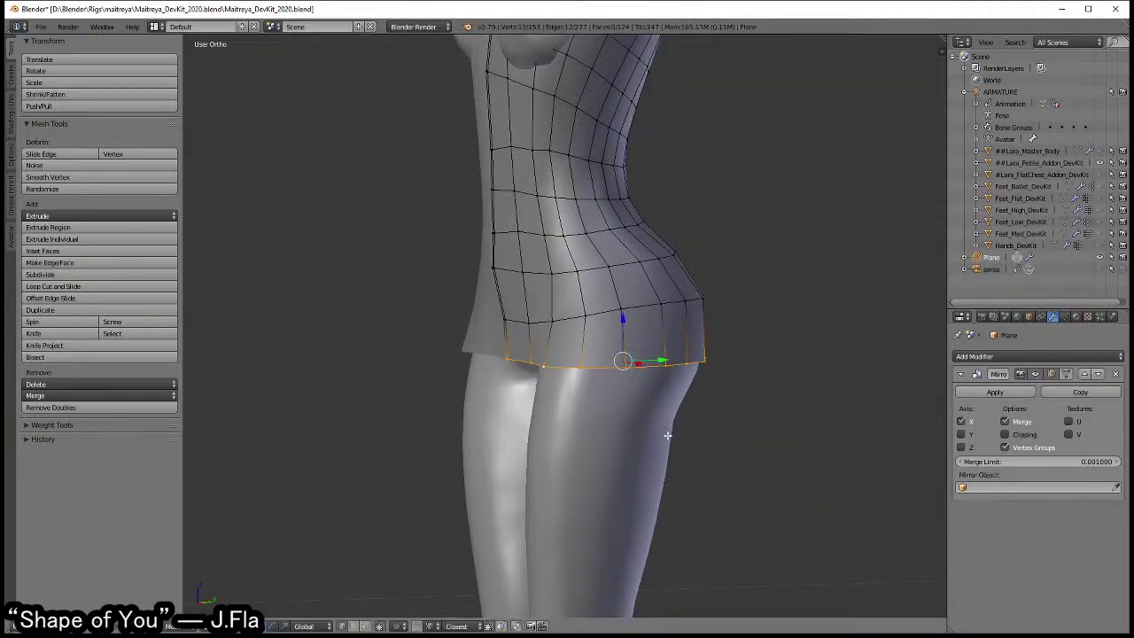
# - Move the loop up to mid-hip and flatten it level with S Z 0
pyautogui.press('g')
pyautogui.click(696, 296)
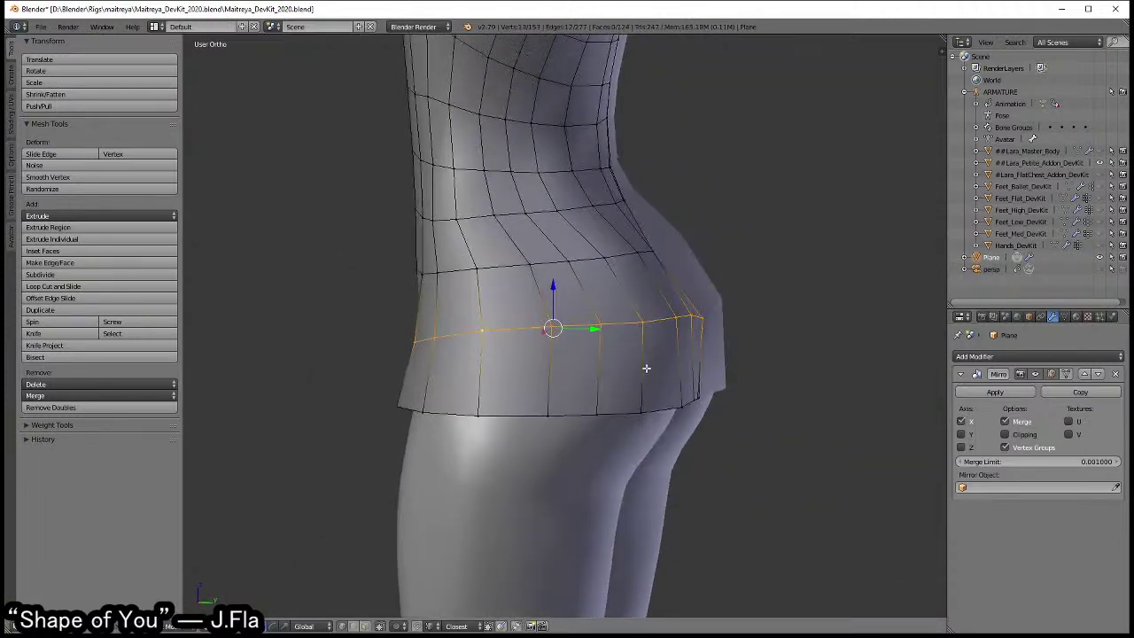
pyautogui.moveTo(696, 296); pyautogui.dragTo(692, 395, button='middle')
pyautogui.write('sz0')
pyautogui.press('Return')
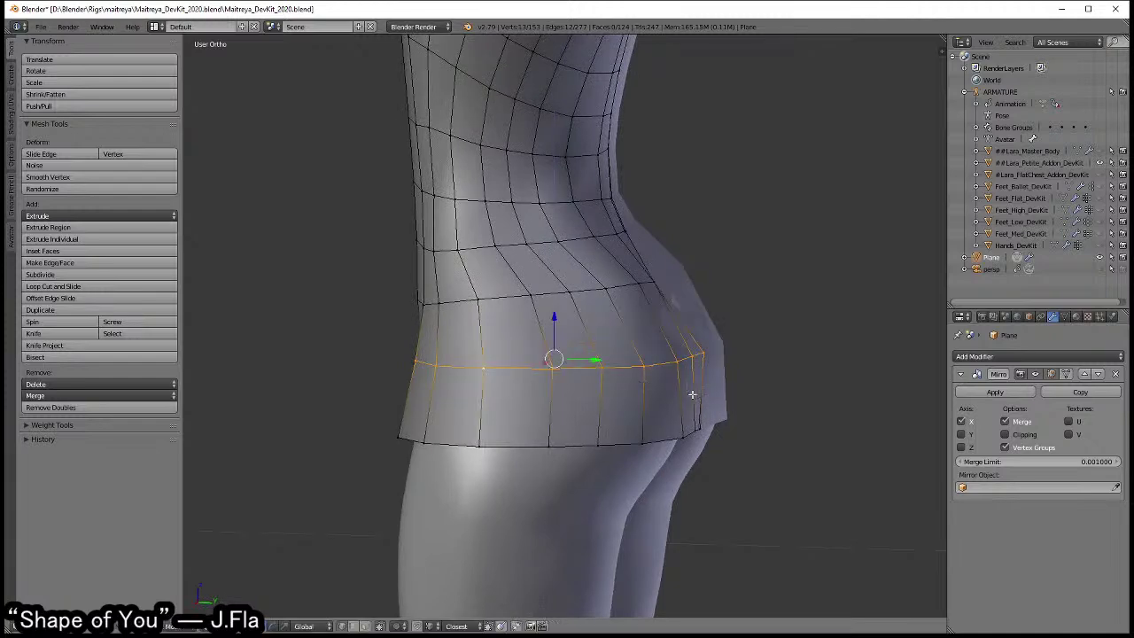
pyautogui.press('KP_3')
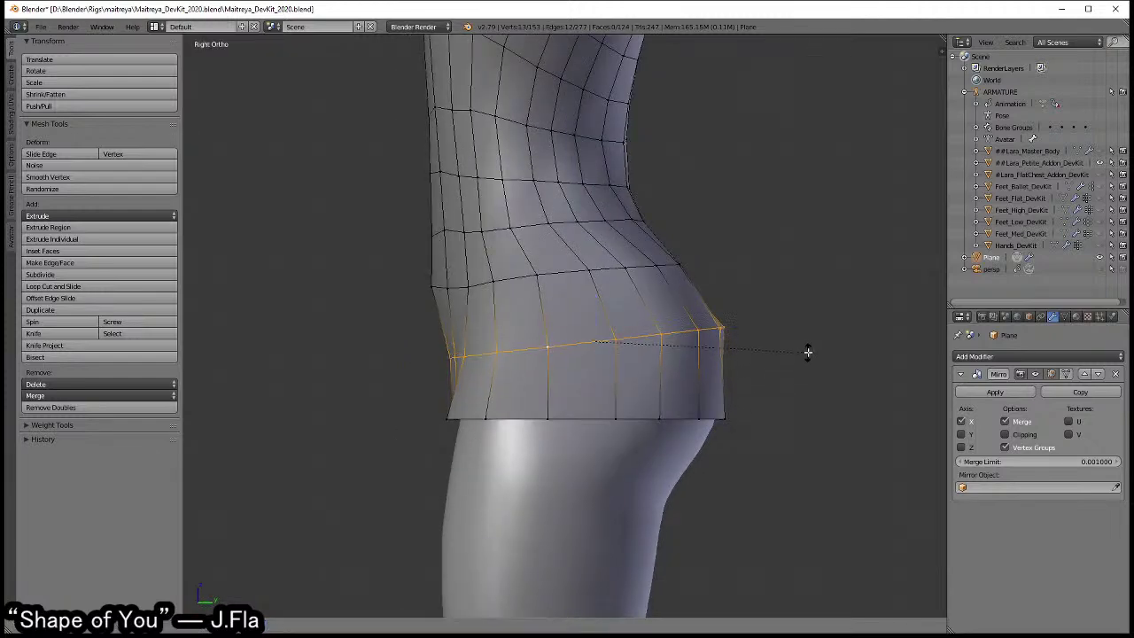
pyautogui.press('a')
pyautogui.moveTo(759, 354)
pyautogui.mouseDown(button='middle')
pyautogui.moveTo(625, 392)
pyautogui.moveTo(633, 422)
pyautogui.moveTo(582, 405)
pyautogui.mouseUp(button='middle')
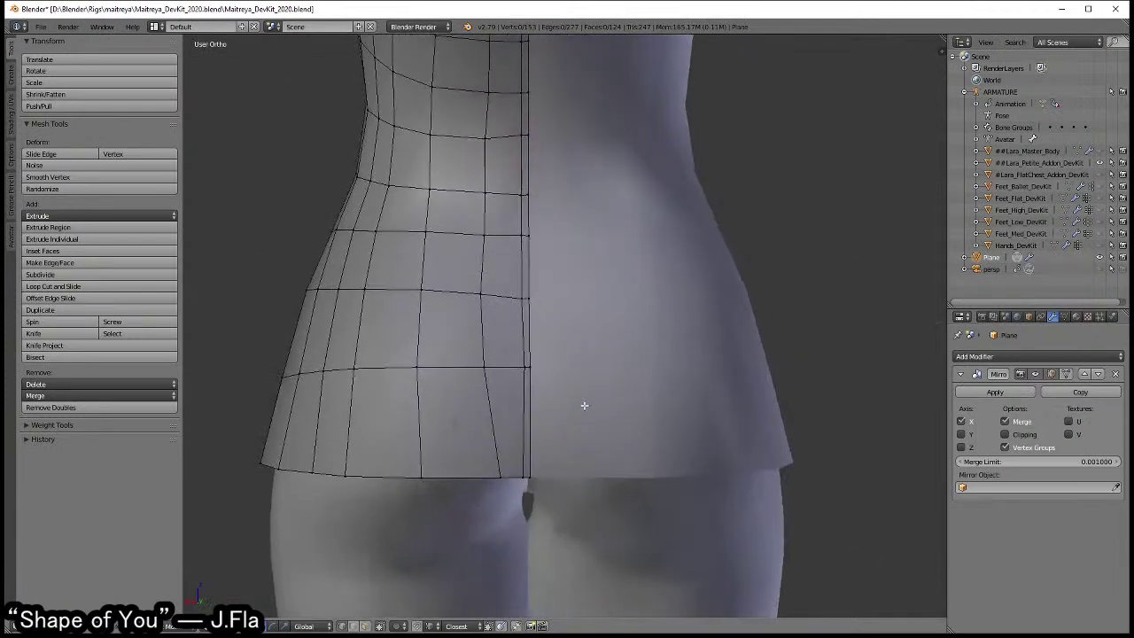
pyautogui.scroll(-3, 502, 432)
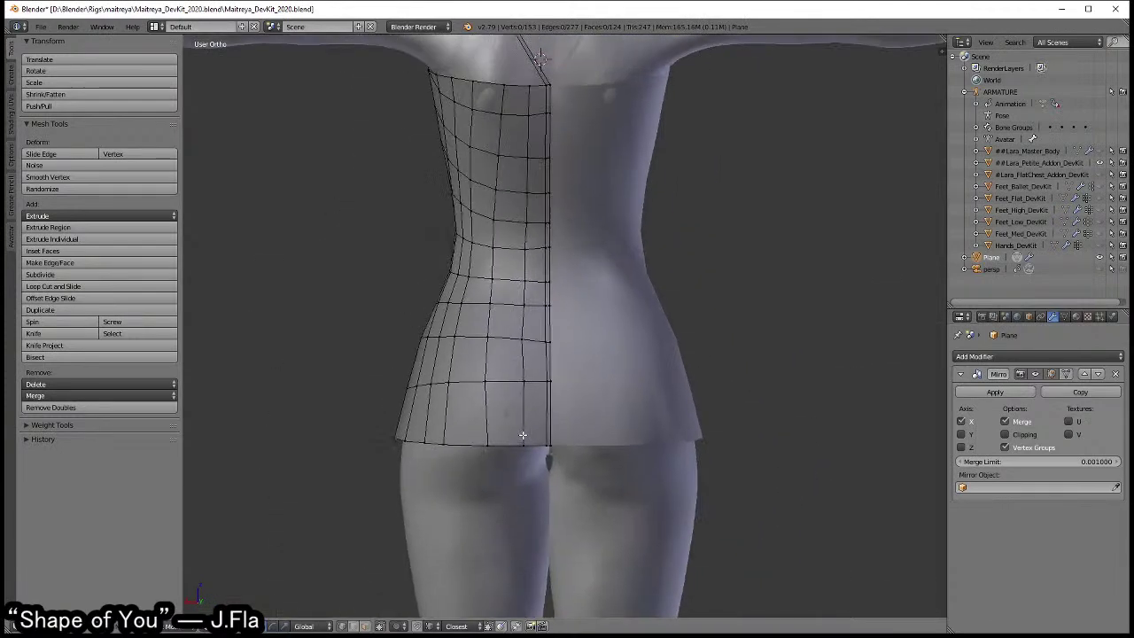
# - Move the back vertical centre loop along X onto the centre line
pyautogui.keyDown('alt'); pyautogui.click(528, 415); pyautogui.keyUp('alt')
pyautogui.press('g')
pyautogui.press('x')
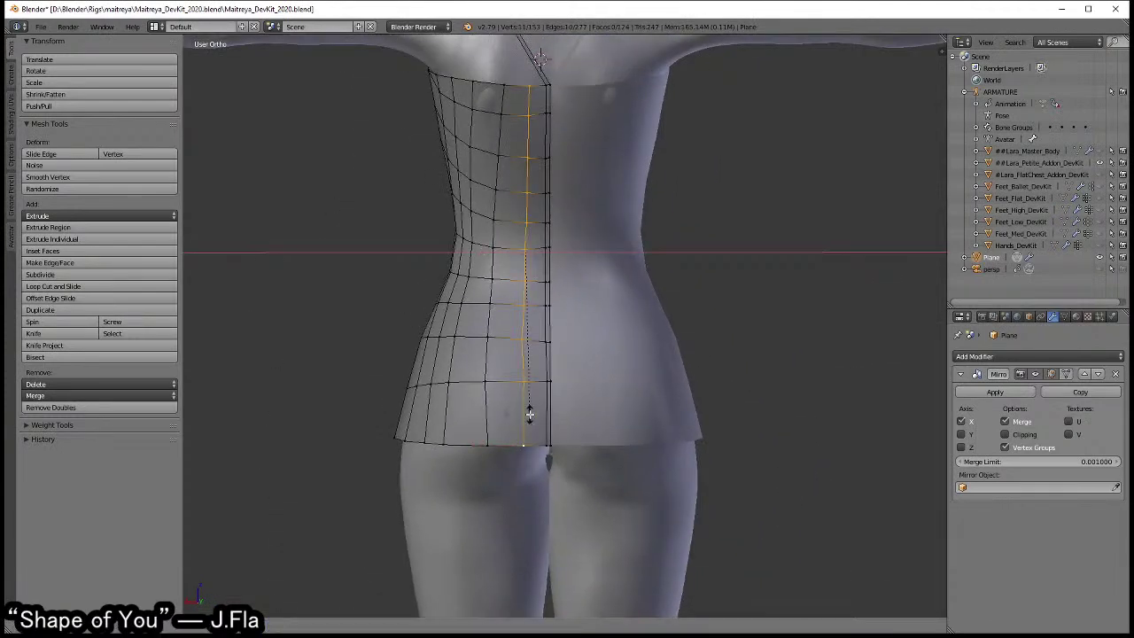
pyautogui.click(529, 415)
pyautogui.press('a')
pyautogui.moveTo(529, 415)
pyautogui.mouseDown(button='middle')
pyautogui.moveTo(723, 364)
pyautogui.moveTo(614, 366)
pyautogui.mouseUp(button='middle')
# - Extrude the front centre edge loop along X into a centre strip
pyautogui.keyDown('alt'); pyautogui.click(567, 398); pyautogui.keyUp('alt')
pyautogui.press('e')
pyautogui.press('g')
pyautogui.press('x')
pyautogui.click(722, 364)
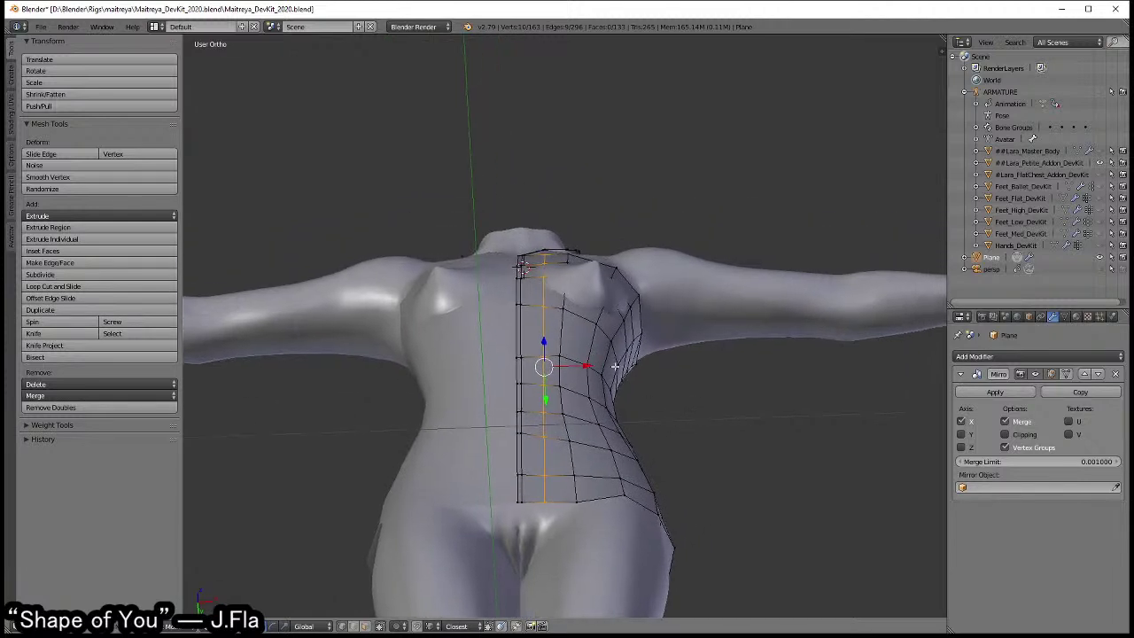
# - Select side vertices and move one up onto the upper chest
pyautogui.rightClick(561, 334)
pyautogui.keyDown('shift'); pyautogui.rightClick(568, 403); pyautogui.keyUp('shift')
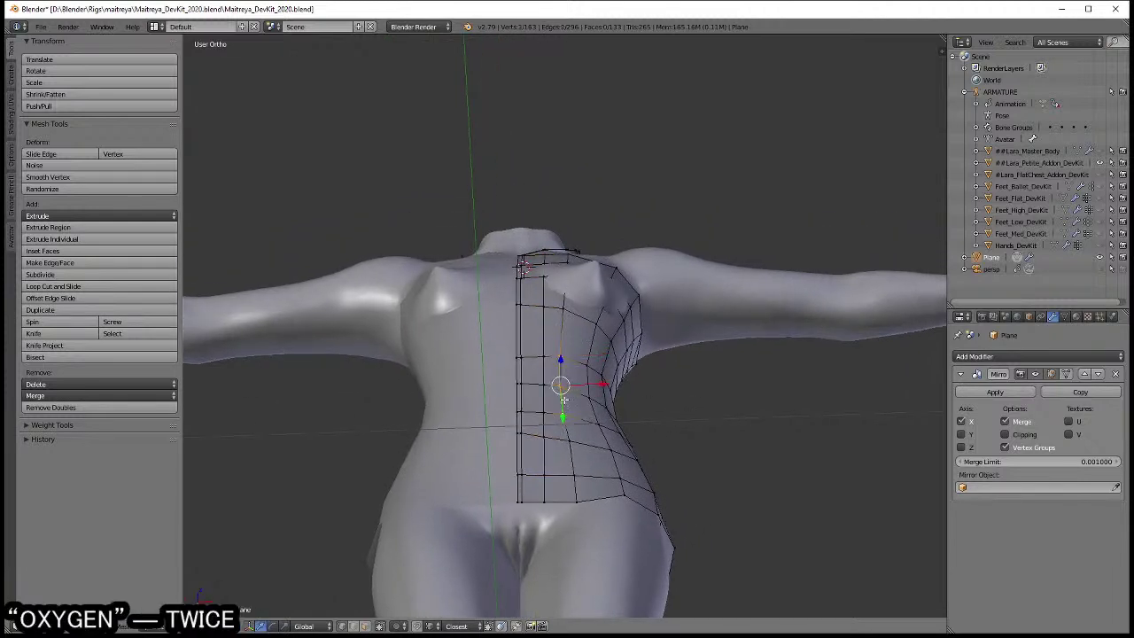
pyautogui.rightClick(575, 438)
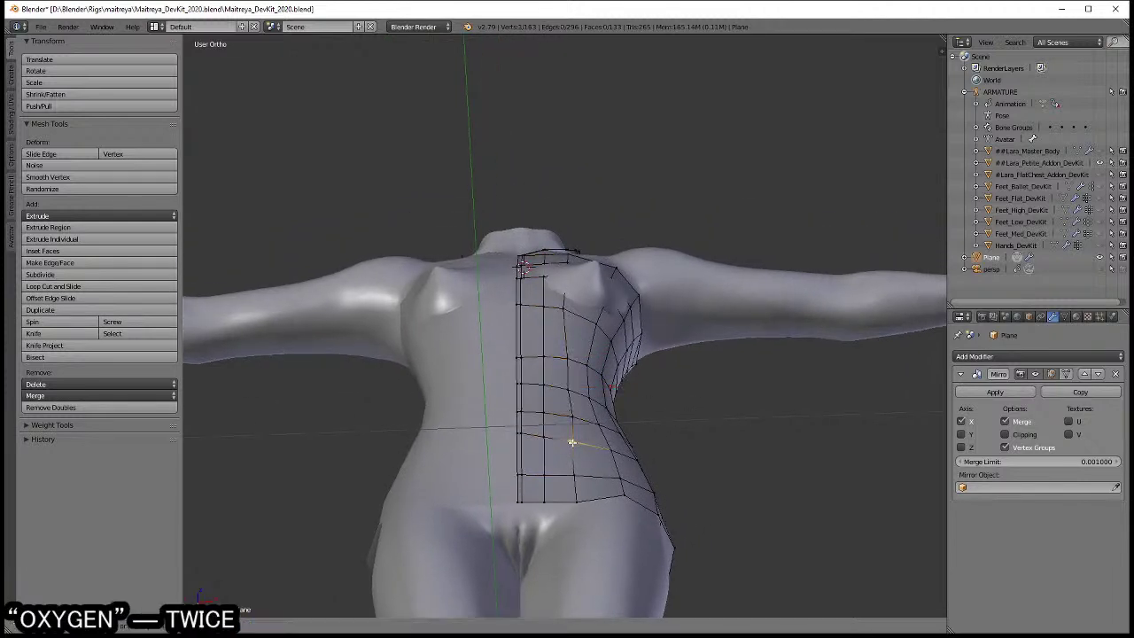
pyautogui.moveTo(565, 327); pyautogui.dragTo(572, 235, button='middle')
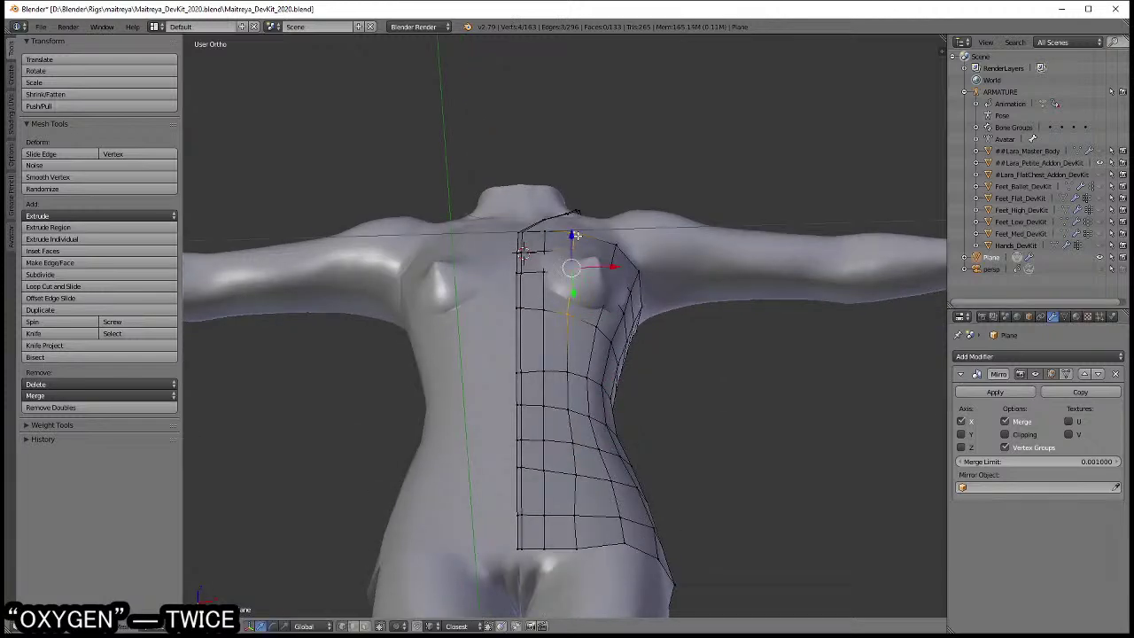
pyautogui.moveTo(574, 235); pyautogui.dragTo(567, 380, button='middle')
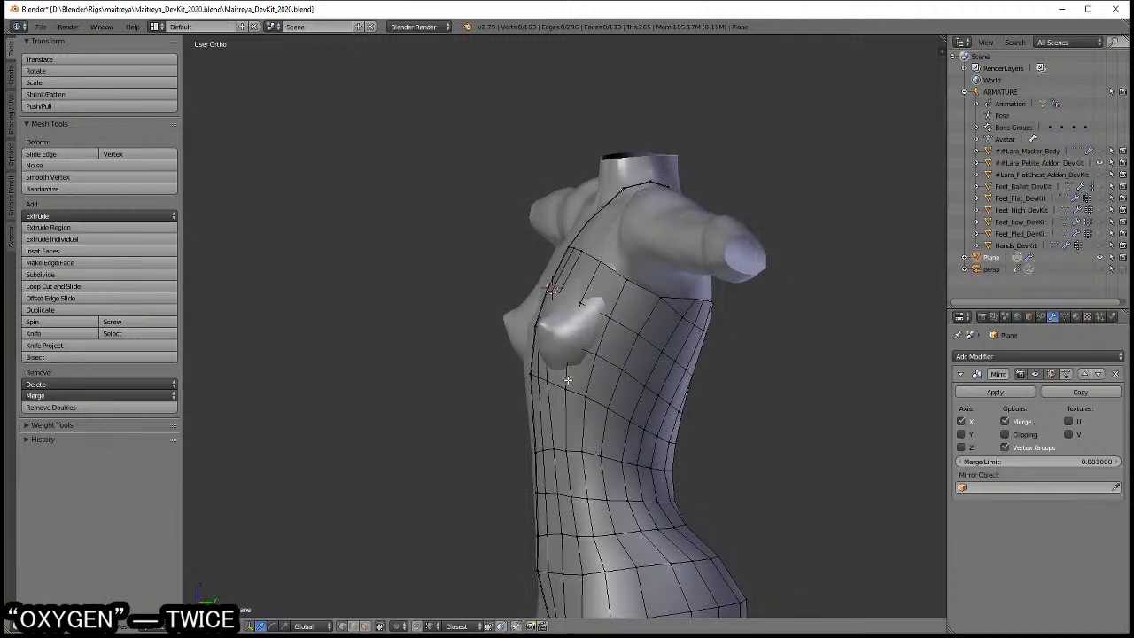
pyautogui.scroll(3, 590, 321)
pyautogui.moveTo(590, 321); pyautogui.dragTo(650, 363, button='middle')
pyautogui.scroll(2, 650, 363)
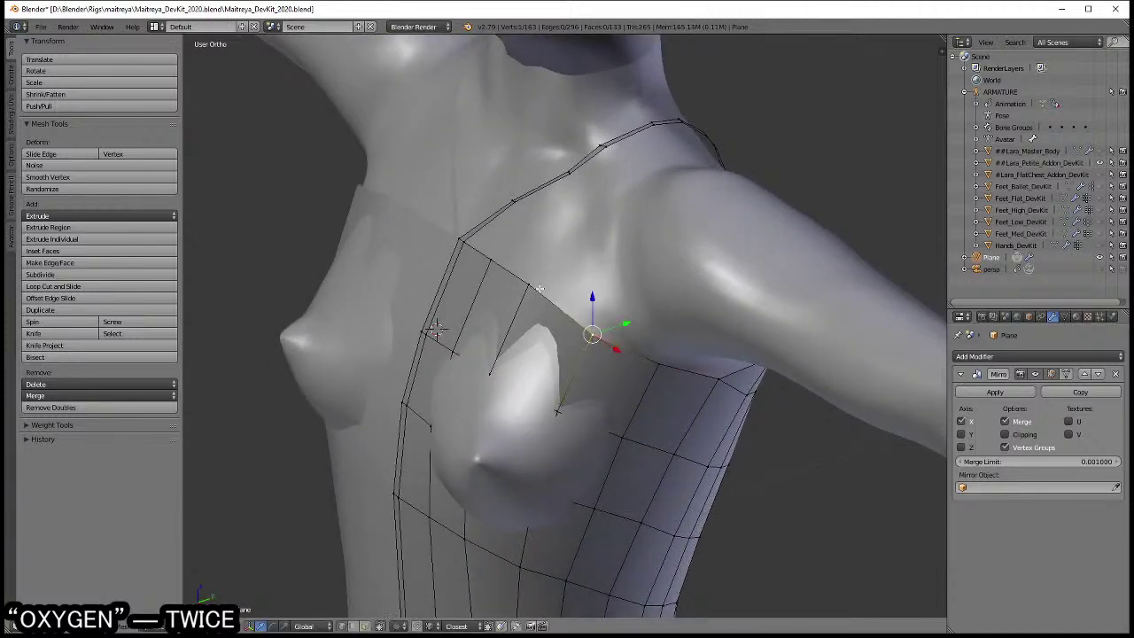
pyautogui.moveTo(595, 330); pyautogui.dragTo(526, 292)
pyautogui.press('g')
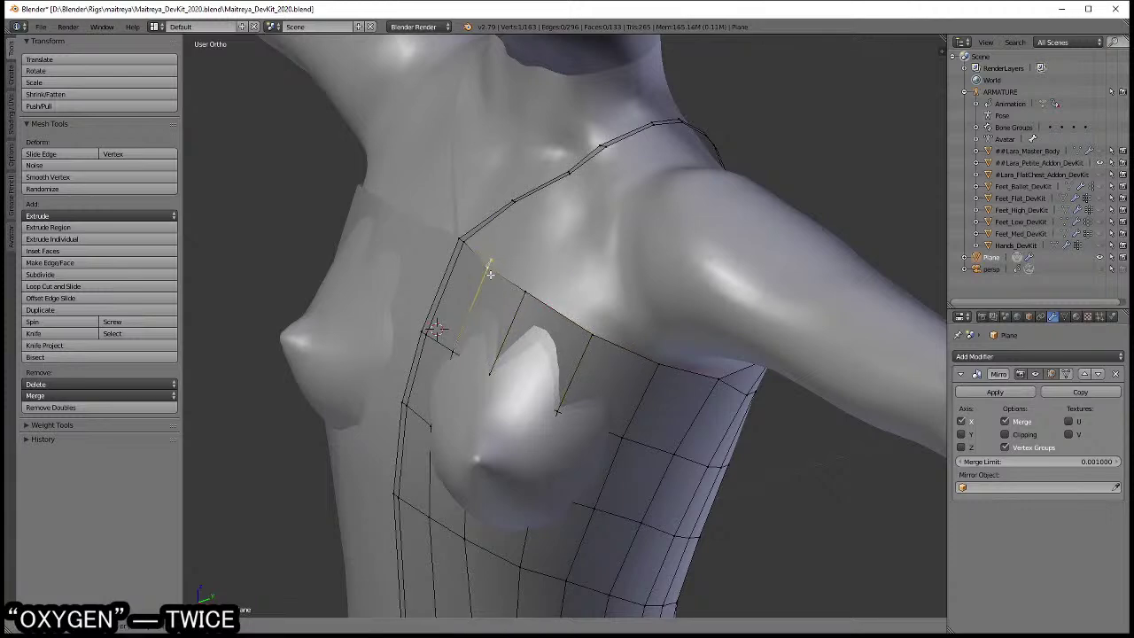
pyautogui.click(490, 275)
# - Pull chest vertices with proportional editing to reshape around the bust
pyautogui.moveTo(489, 274)
pyautogui.mouseDown(button='middle')
pyautogui.moveTo(531, 379)
pyautogui.moveTo(598, 356)
pyautogui.mouseUp(button='middle')
pyautogui.rightClick(526, 385)
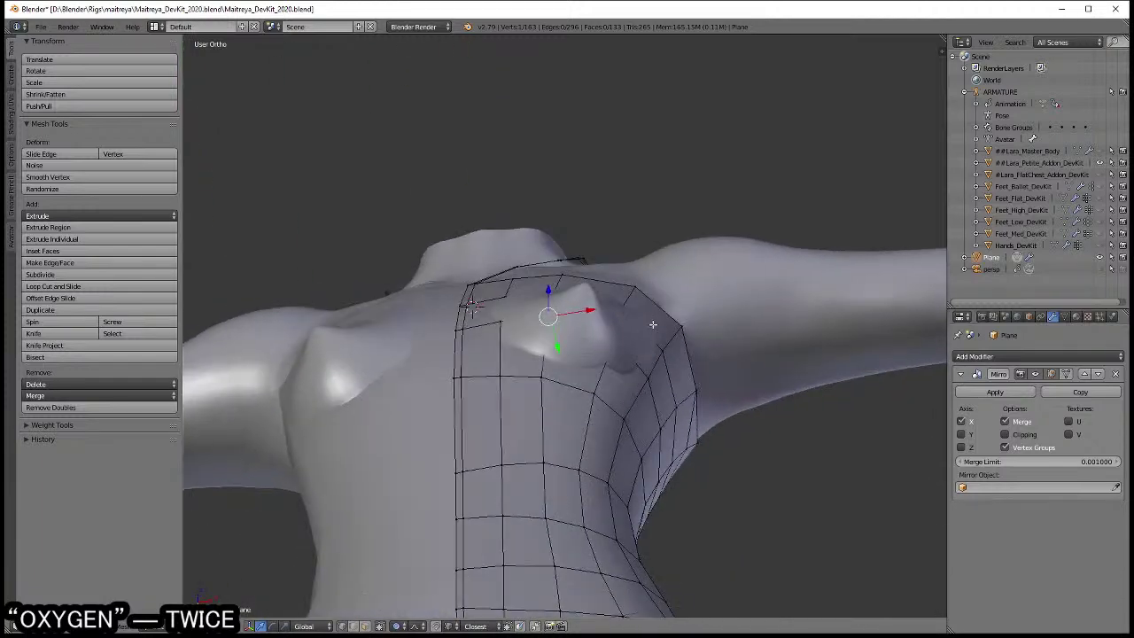
pyautogui.press('g')
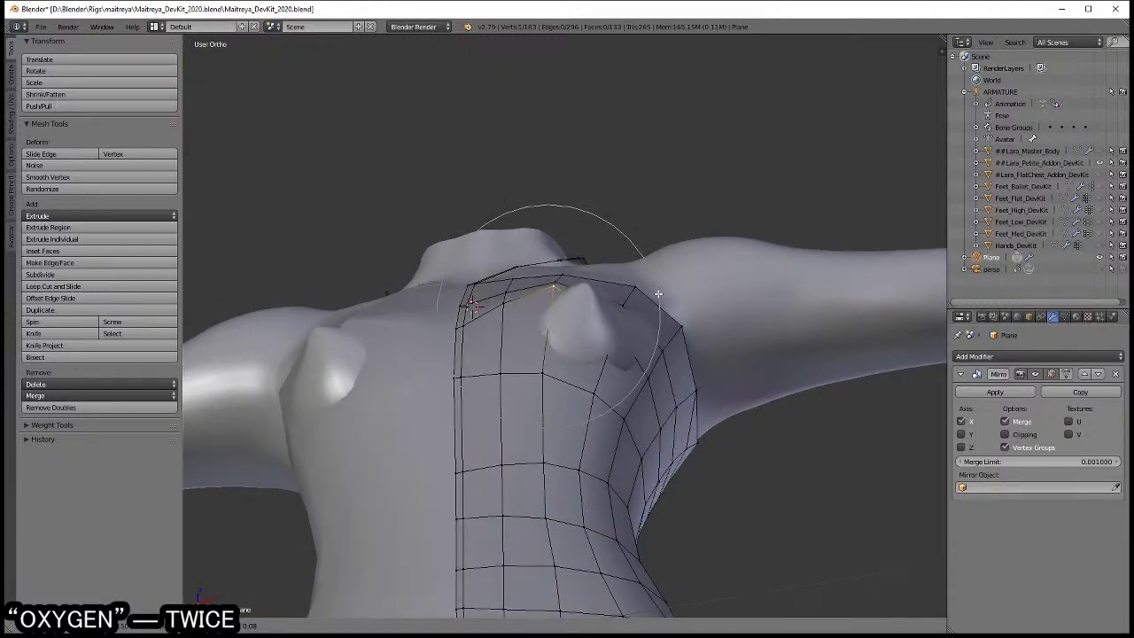
pyautogui.click(602, 325)
pyautogui.moveTo(585, 356)
pyautogui.mouseDown(button='middle')
pyautogui.moveTo(594, 367)
pyautogui.moveTo(609, 316)
pyautogui.mouseUp(button='middle')
pyautogui.press('g')
pyautogui.rightClick(553, 324)
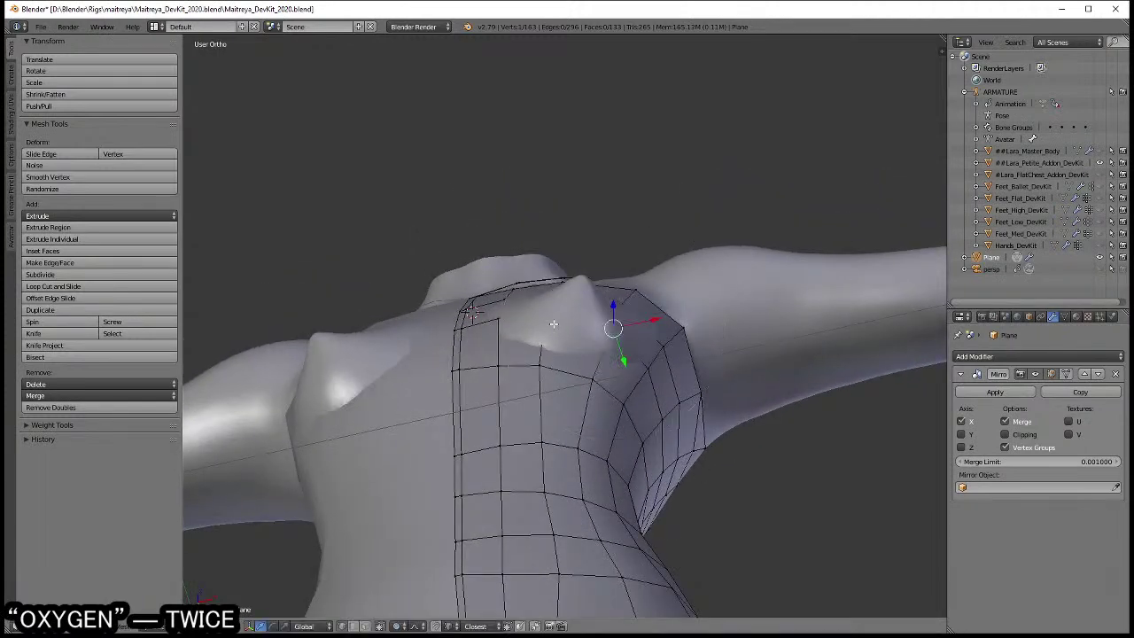
pyautogui.press('g')
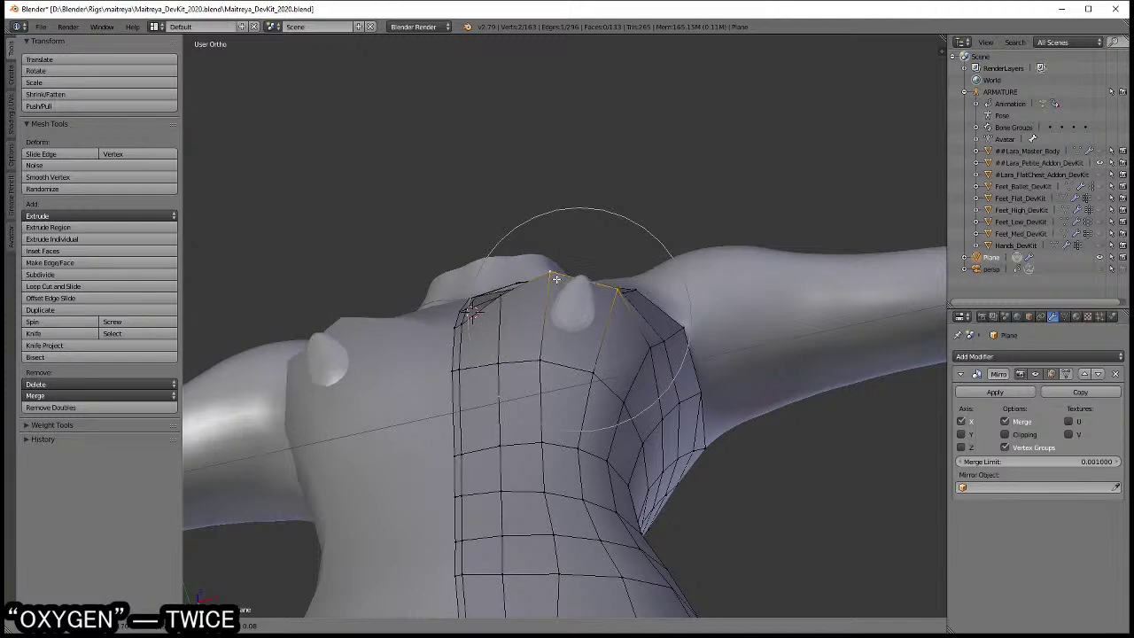
pyautogui.click(566, 327)
# - Softly move the upper and lower chest loops to hug the body, then leave Edit Mode
pyautogui.moveTo(567, 328); pyautogui.dragTo(611, 381, button='middle')
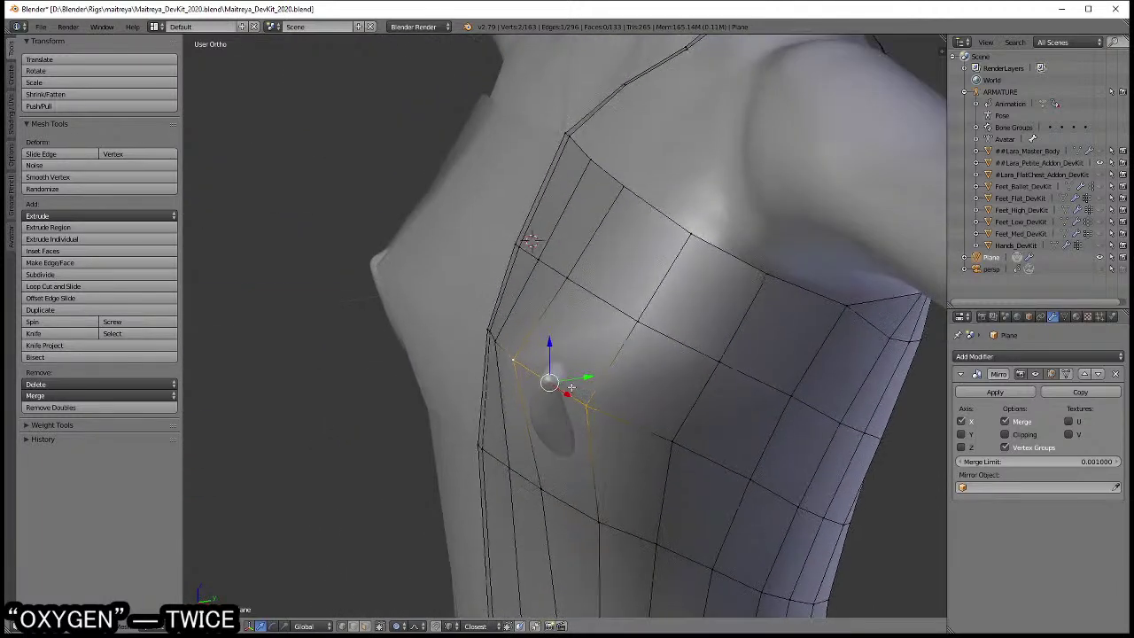
pyautogui.scroll(3, 620, 392)
pyautogui.press('g')
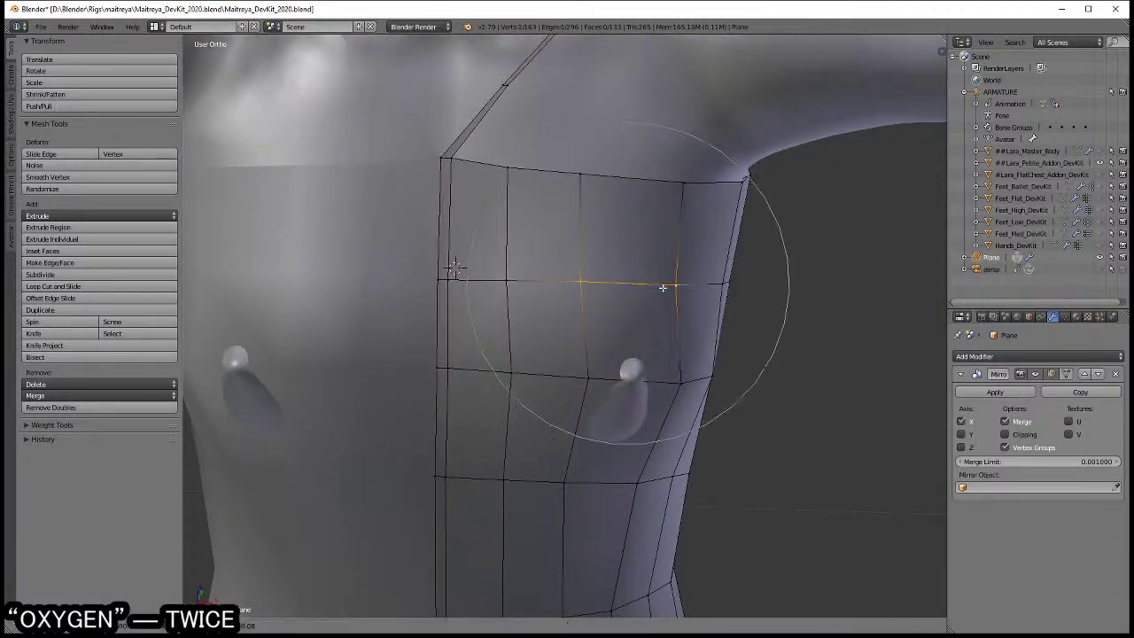
pyautogui.click(623, 399)
pyautogui.keyDown('alt'); pyautogui.rightClick(620, 504); pyautogui.keyUp('alt')
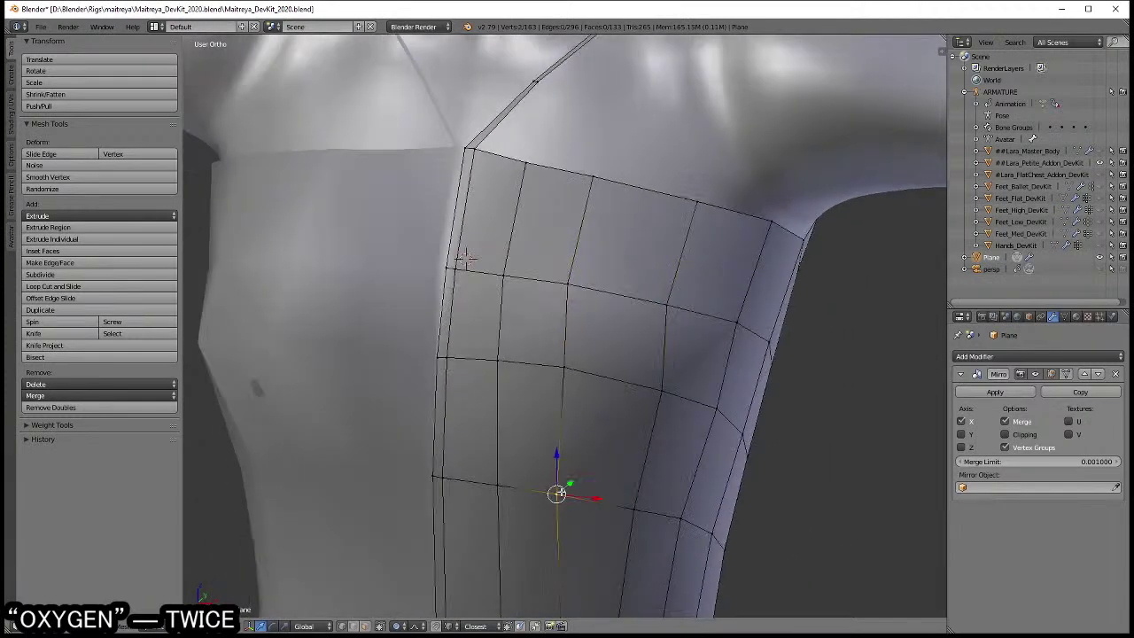
pyautogui.press('g')
pyautogui.click(607, 504)
pyautogui.press('Tab')
# - In Object Mode, add a Subdivision Surface modifier to the dress
pyautogui.click(491, 431)
pyautogui.scroll(-5, 588, 346)
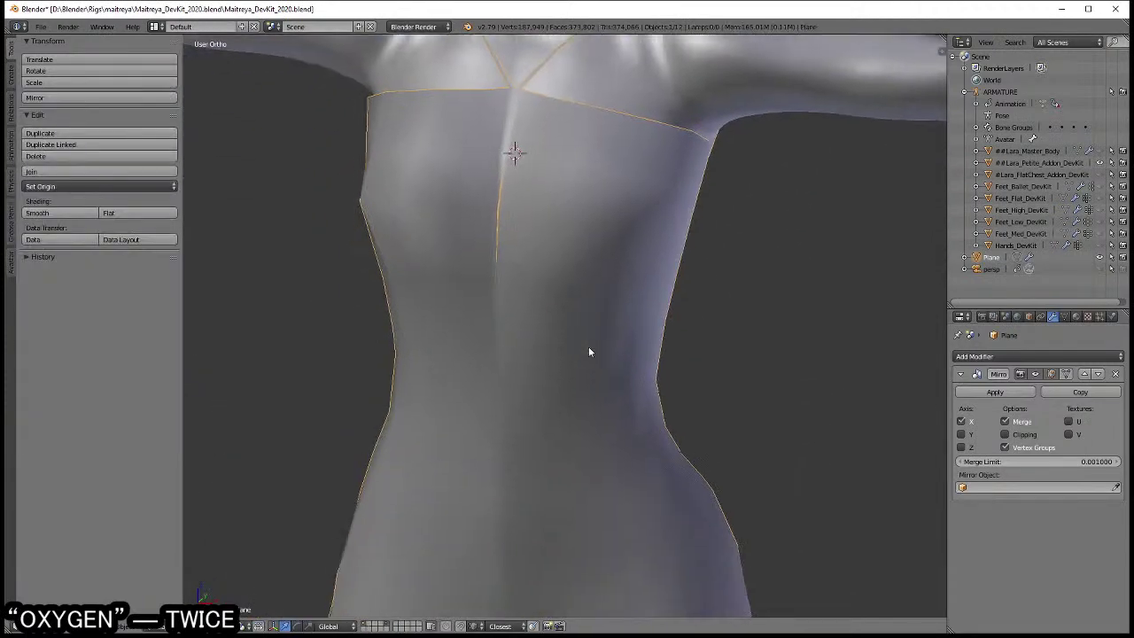
pyautogui.moveTo(588, 346)
pyautogui.mouseDown(button='middle')
pyautogui.moveTo(629, 392)
pyautogui.moveTo(691, 389)
pyautogui.mouseUp(button='middle')
pyautogui.click(1038, 356)
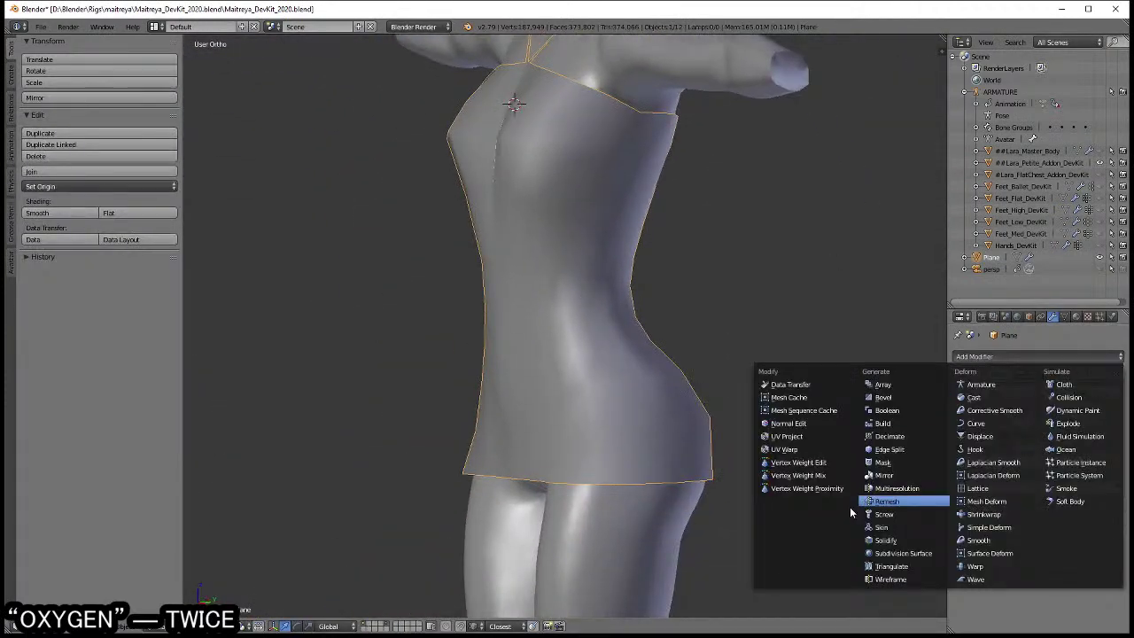
pyautogui.click(890, 556)
# - Move a hip vertex along Y and softly adjust a back vertex over the body
pyautogui.moveTo(705, 437)
pyautogui.mouseDown(button='middle')
pyautogui.moveTo(691, 415)
pyautogui.moveTo(626, 422)
pyautogui.mouseUp(button='middle')
pyautogui.scroll(3, 602, 381)
pyautogui.press('Tab')
pyautogui.scroll(2, 644, 356)
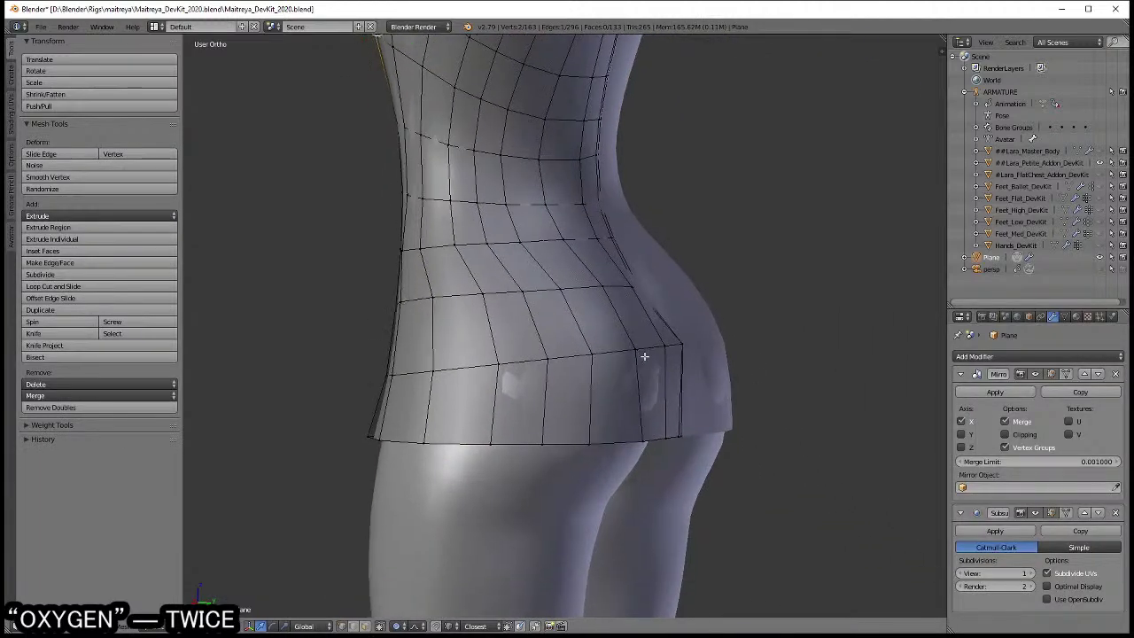
pyautogui.press('g')
pyautogui.press('y')
pyautogui.scroll(-2, 655, 359)
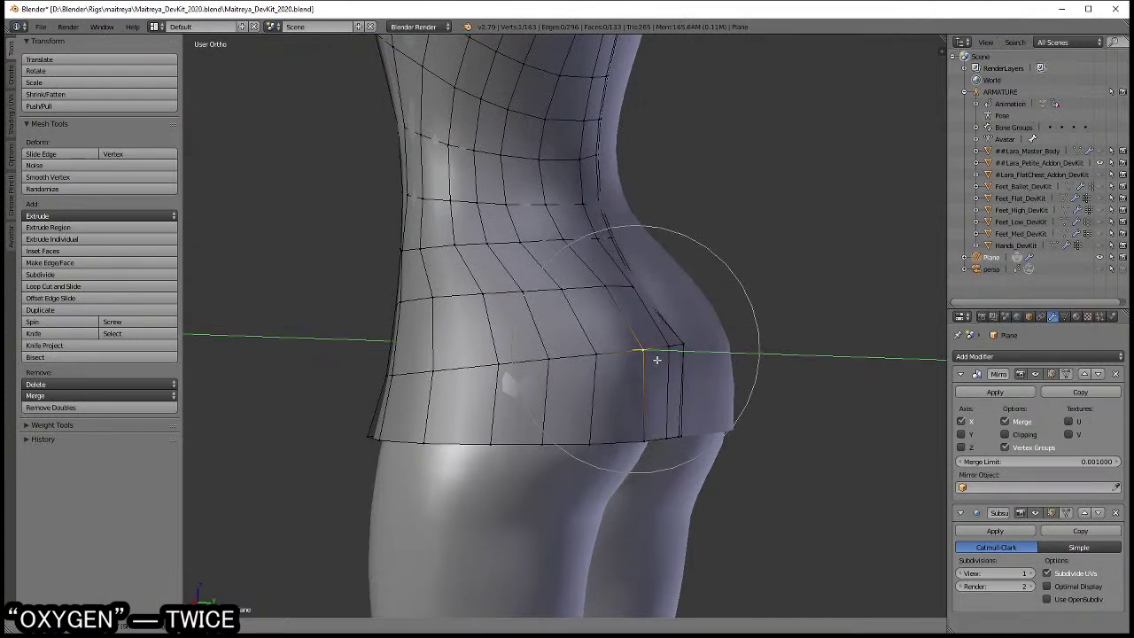
pyautogui.click(656, 358)
pyautogui.moveTo(591, 353)
pyautogui.mouseDown(button='middle')
pyautogui.moveTo(458, 372)
pyautogui.moveTo(691, 450)
pyautogui.mouseUp(button='middle')
pyautogui.press('g')
pyautogui.click(499, 346)
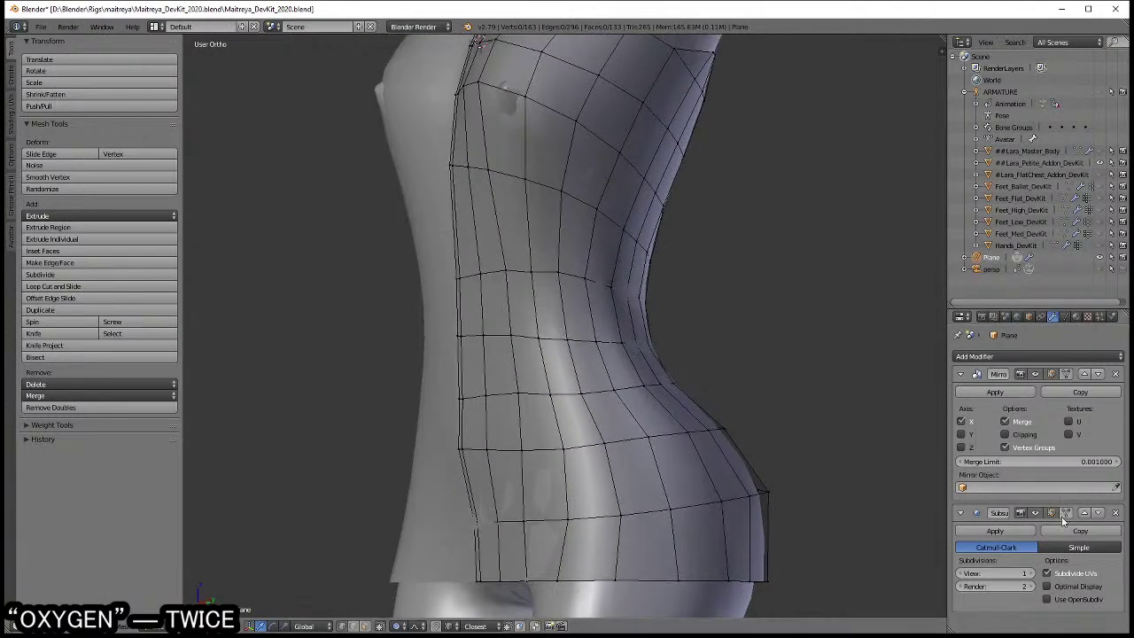
pyautogui.moveTo(751, 357); pyautogui.dragTo(645, 381, button='middle')
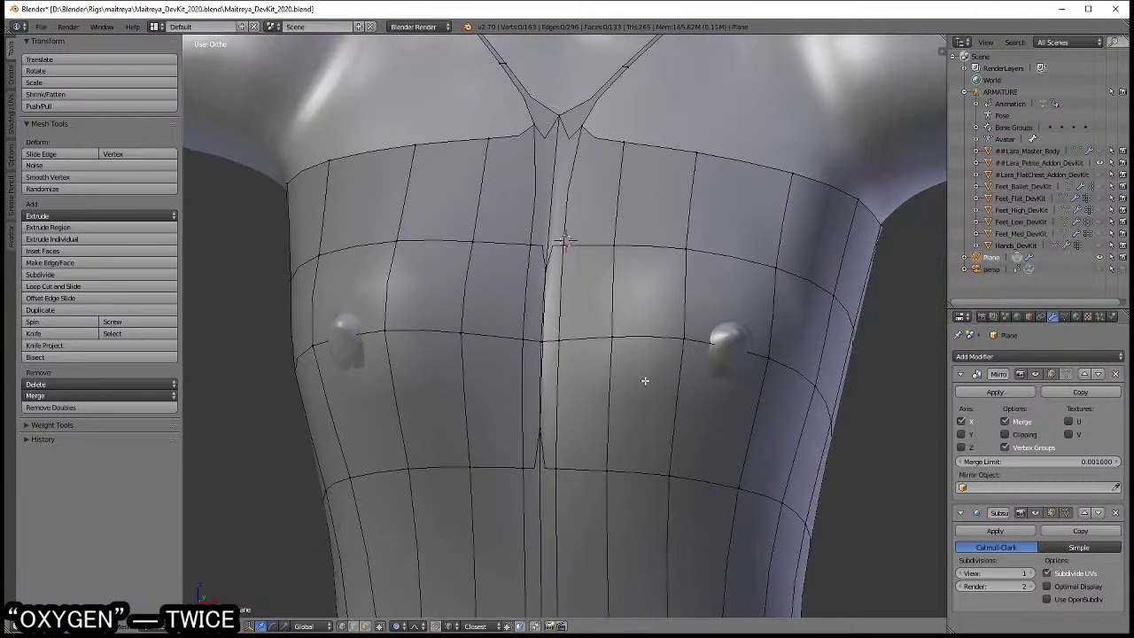
# - Mark the centre loops, upper chest loop and neckline edges as seams
pyautogui.keyDown('alt'); pyautogui.rightClick(568, 306); pyautogui.keyUp('alt')
pyautogui.scroll(-3, 568, 315)
pyautogui.hotkey('ctrl', 'e')
pyautogui.click(708, 292)
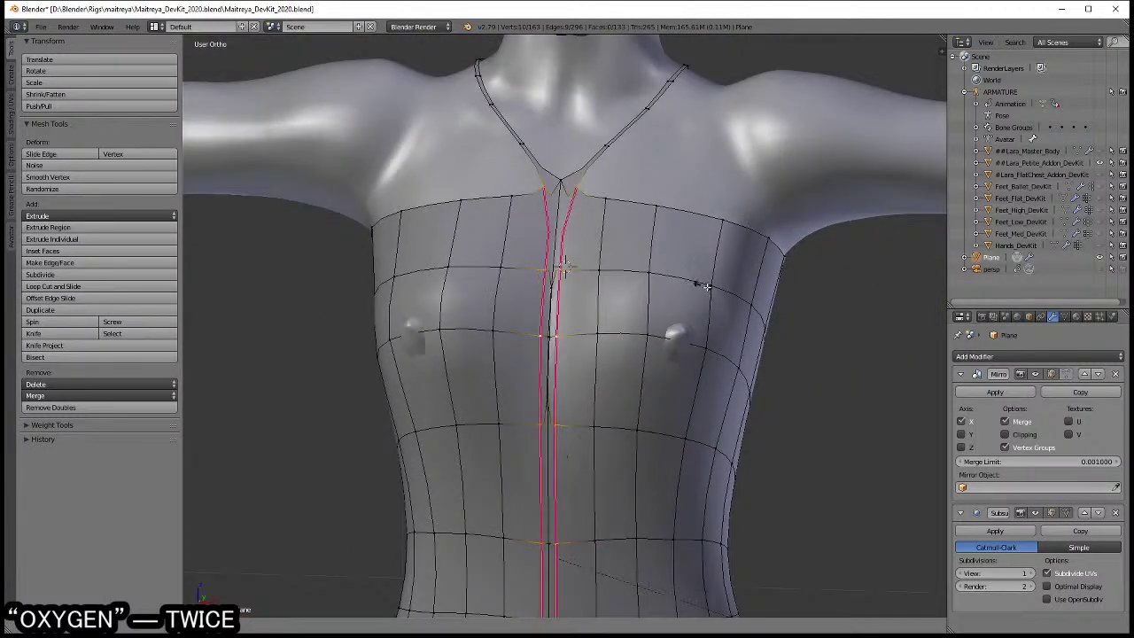
pyautogui.keyDown('alt'); pyautogui.keyDown('shift'); pyautogui.rightClick(570, 195); pyautogui.keyUp('shift'); pyautogui.keyUp('alt')
pyautogui.keyDown('alt'); pyautogui.keyDown('shift'); pyautogui.rightClick(580, 162); pyautogui.keyUp('shift'); pyautogui.keyUp('alt')
pyautogui.hotkey('ctrl', 'e')
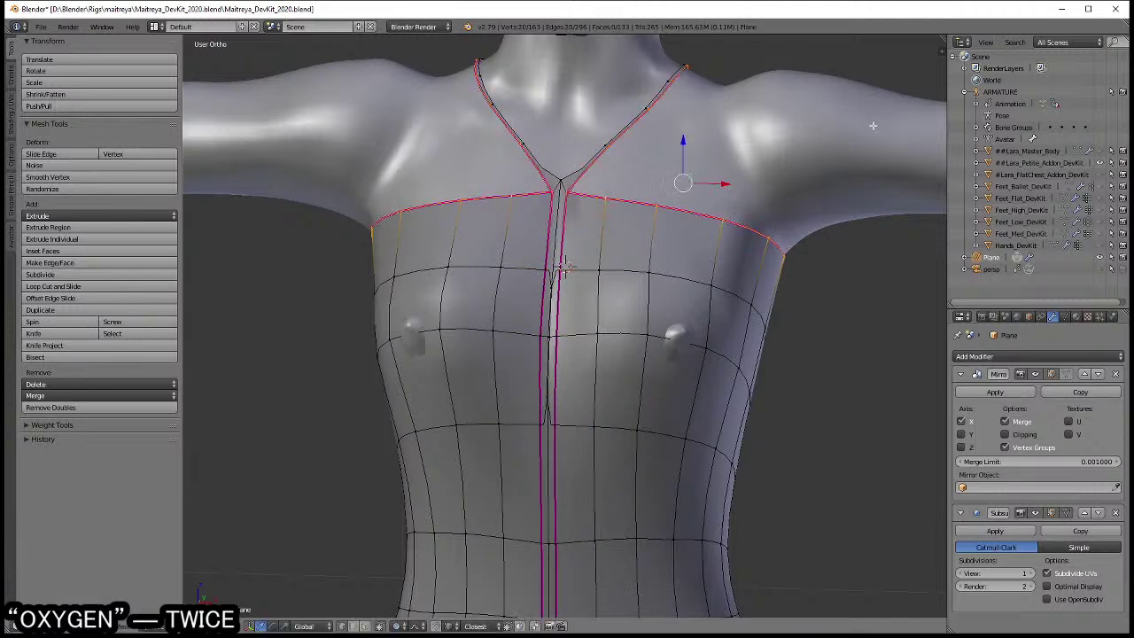
pyautogui.click(580, 168)
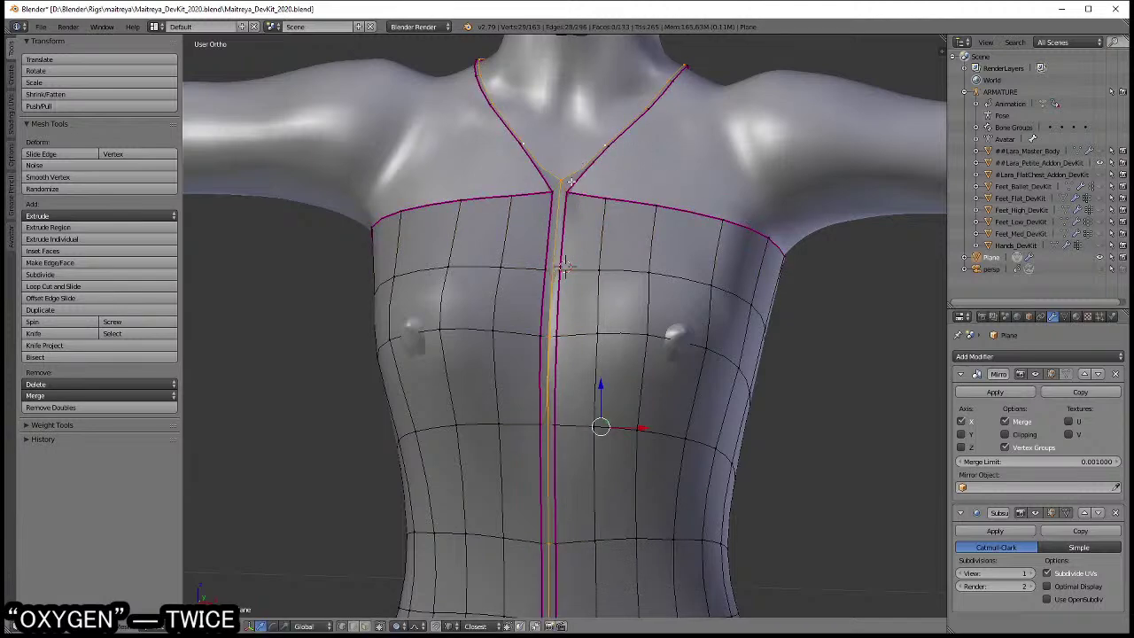
# - Check the torso in wireframe, then select the centre edge loop from the back
pyautogui.press('a')
pyautogui.scroll(-3, 565, 266)
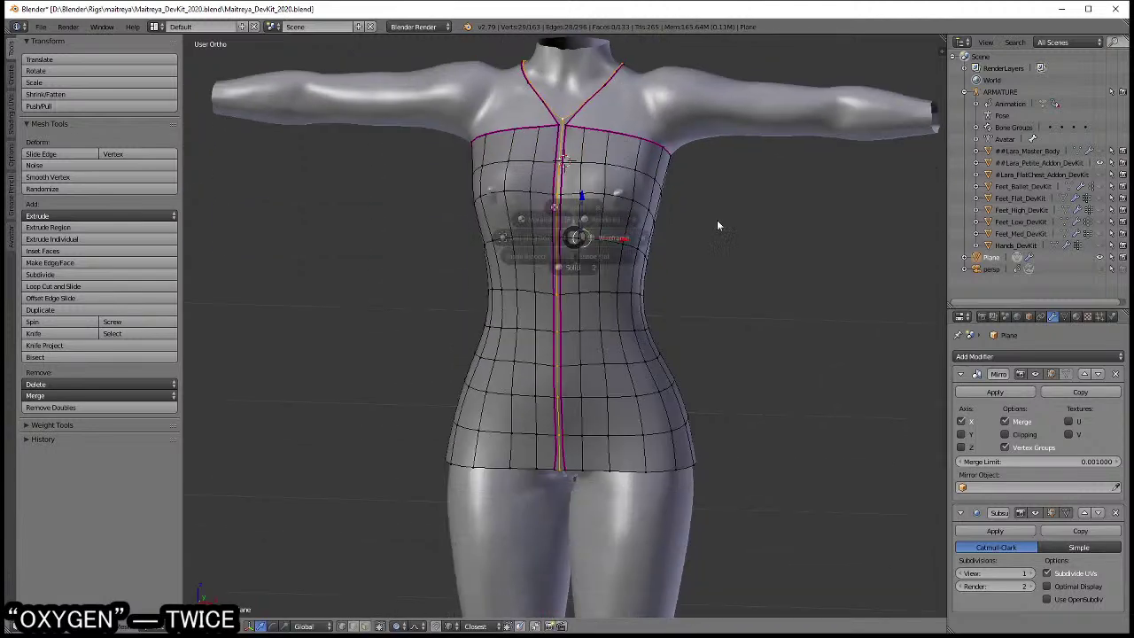
pyautogui.press('z')
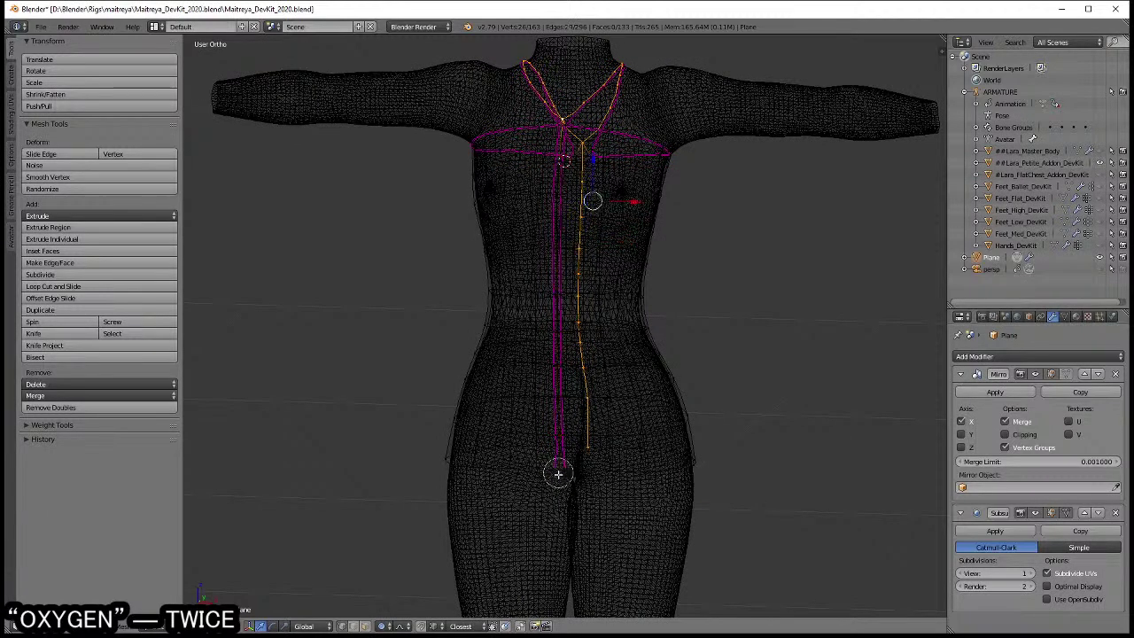
pyautogui.moveTo(592, 185); pyautogui.dragTo(607, 197, button='middle')
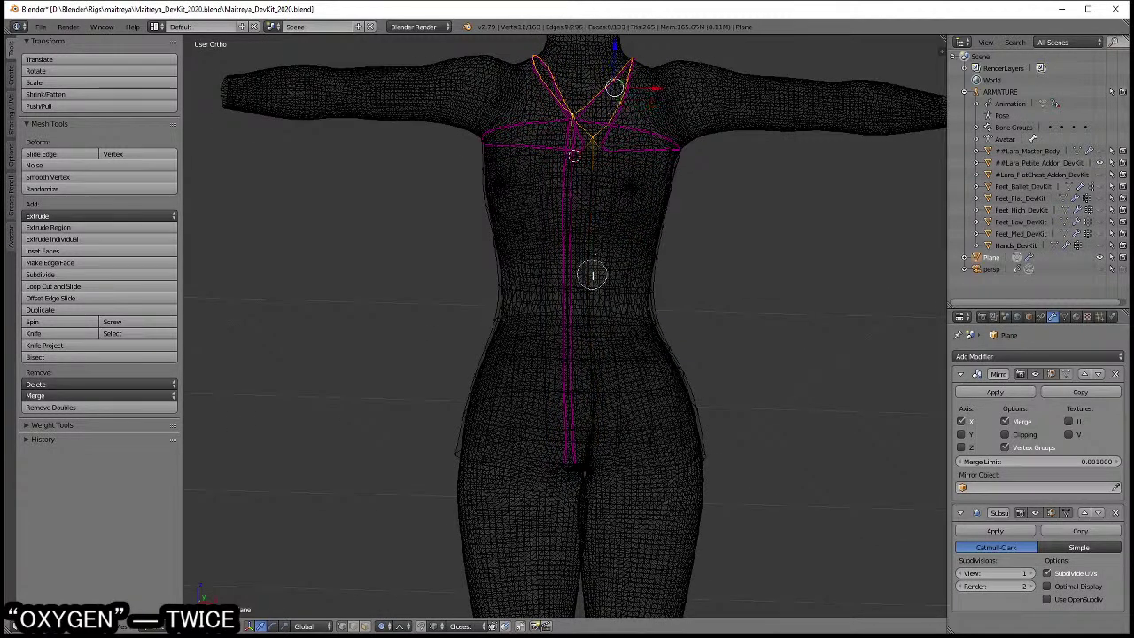
pyautogui.scroll(3, 573, 367)
pyautogui.press('z')
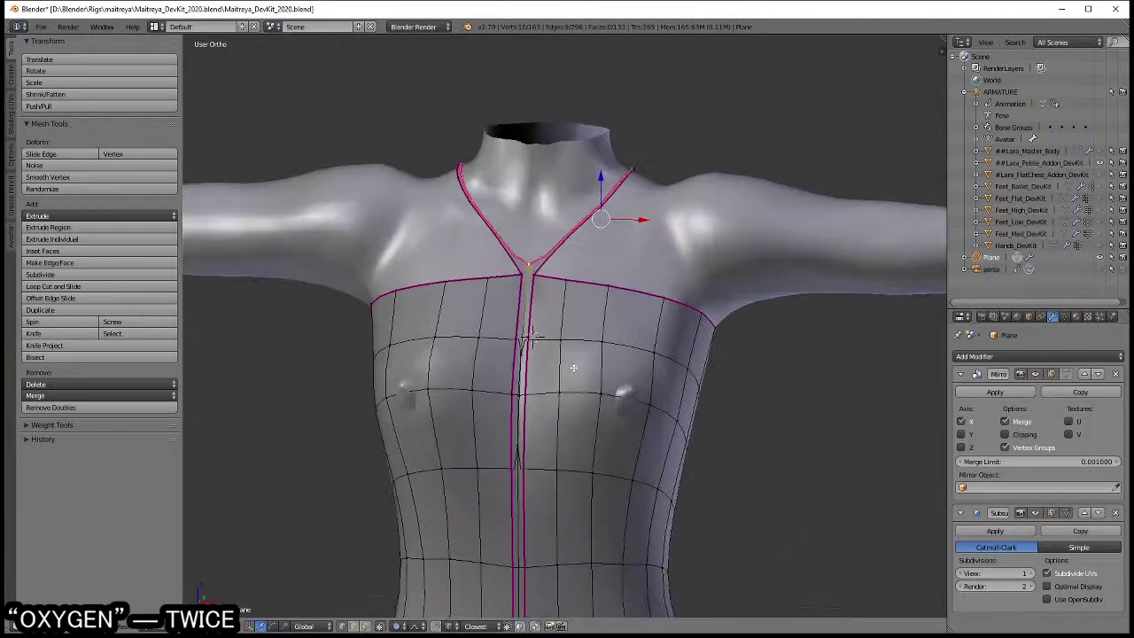
pyautogui.scroll(2, 528, 337)
pyautogui.scroll(1, 524, 350)
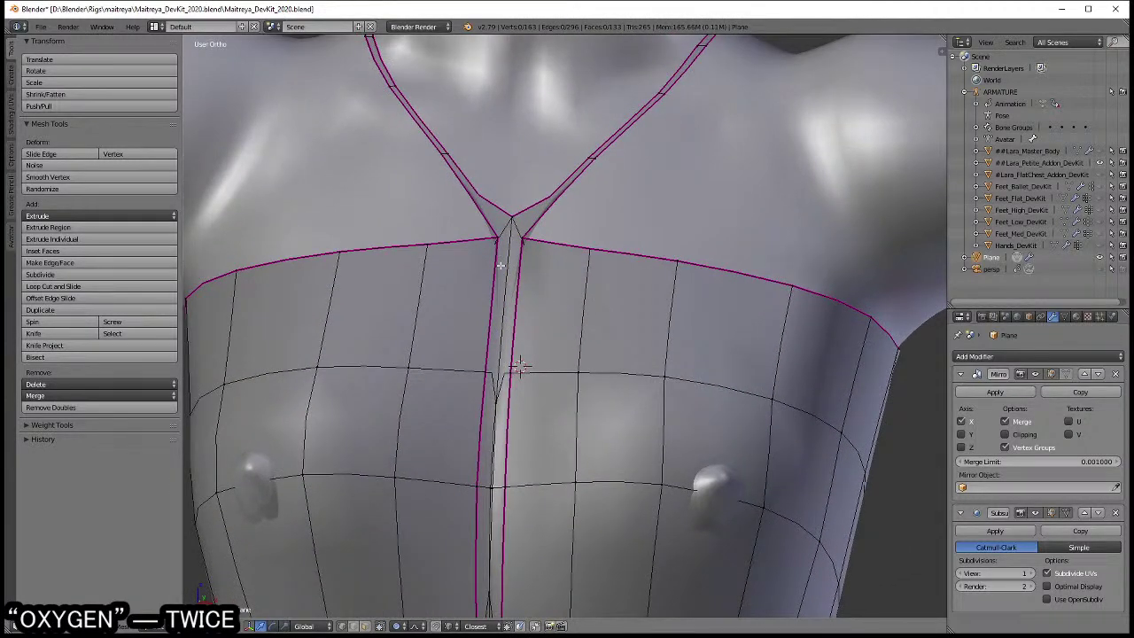
pyautogui.scroll(-1, 503, 223)
pyautogui.scroll(-3, 503, 223)
pyautogui.moveTo(503, 224); pyautogui.dragTo(458, 328, button='middle')
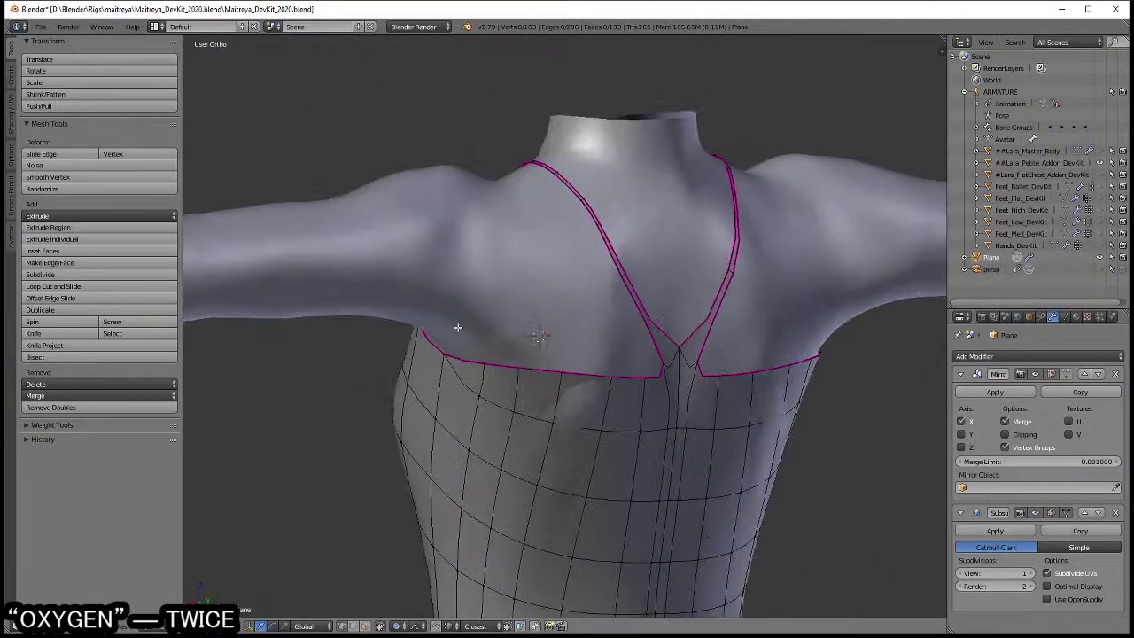
pyautogui.keyDown('alt'); pyautogui.keyDown('shift'); pyautogui.rightClick(668, 413); pyautogui.keyUp('shift'); pyautogui.keyUp('alt')
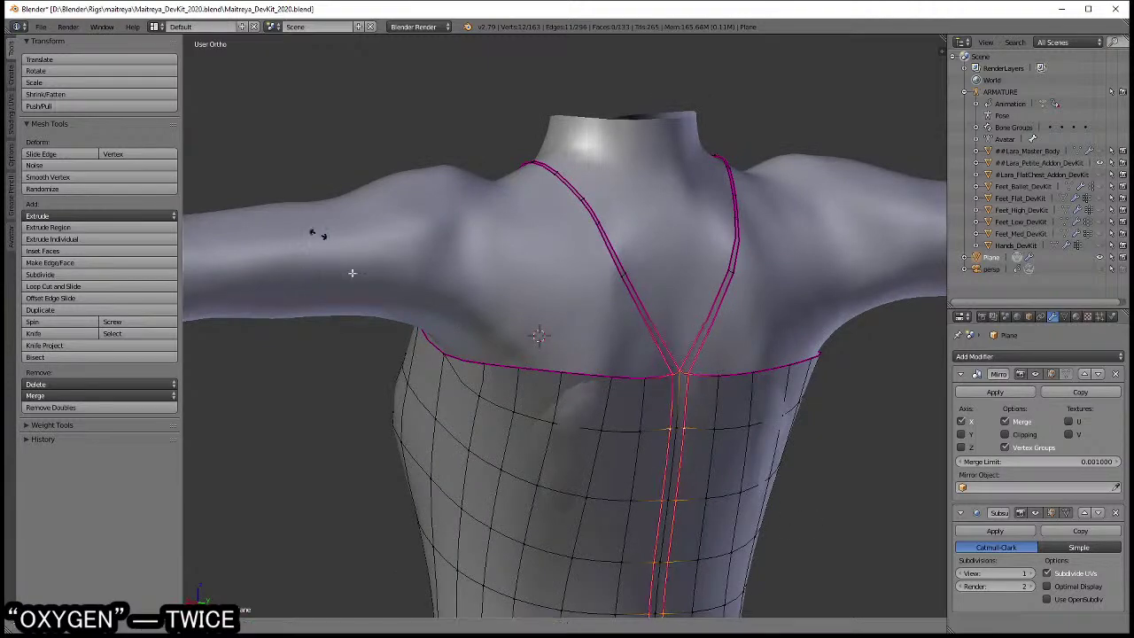
pyautogui.moveTo(627, 361)
pyautogui.mouseDown(button='middle')
pyautogui.moveTo(608, 198)
pyautogui.moveTo(580, 253)
pyautogui.moveTo(543, 253)
pyautogui.moveTo(794, 277)
pyautogui.moveTo(618, 207)
pyautogui.moveTo(620, 228)
pyautogui.moveTo(576, 314)
pyautogui.mouseUp(button='middle')
# - Select the bottom hem loop of the dress
pyautogui.keyDown('alt'); pyautogui.keyDown('shift'); pyautogui.rightClick(549, 379); pyautogui.keyUp('shift'); pyautogui.keyUp('alt')
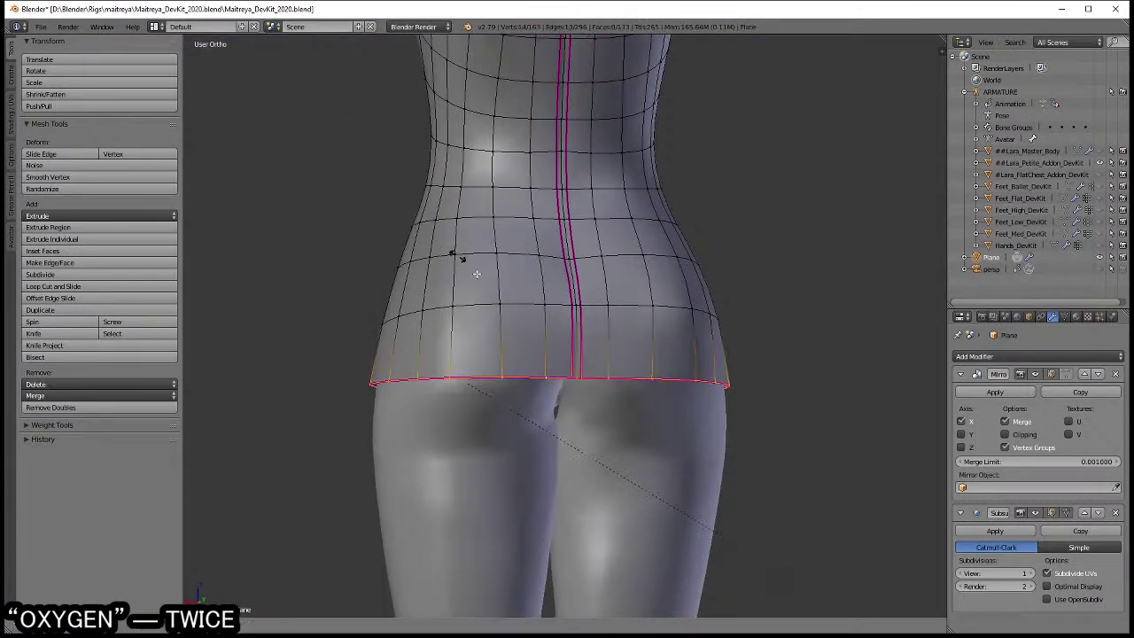
pyautogui.moveTo(481, 342)
pyautogui.mouseDown(button='middle')
pyautogui.moveTo(661, 411)
pyautogui.moveTo(696, 407)
pyautogui.moveTo(690, 427)
pyautogui.mouseUp(button='middle')
pyautogui.scroll(3, 678, 379)
pyautogui.scroll(3, 620, 362)
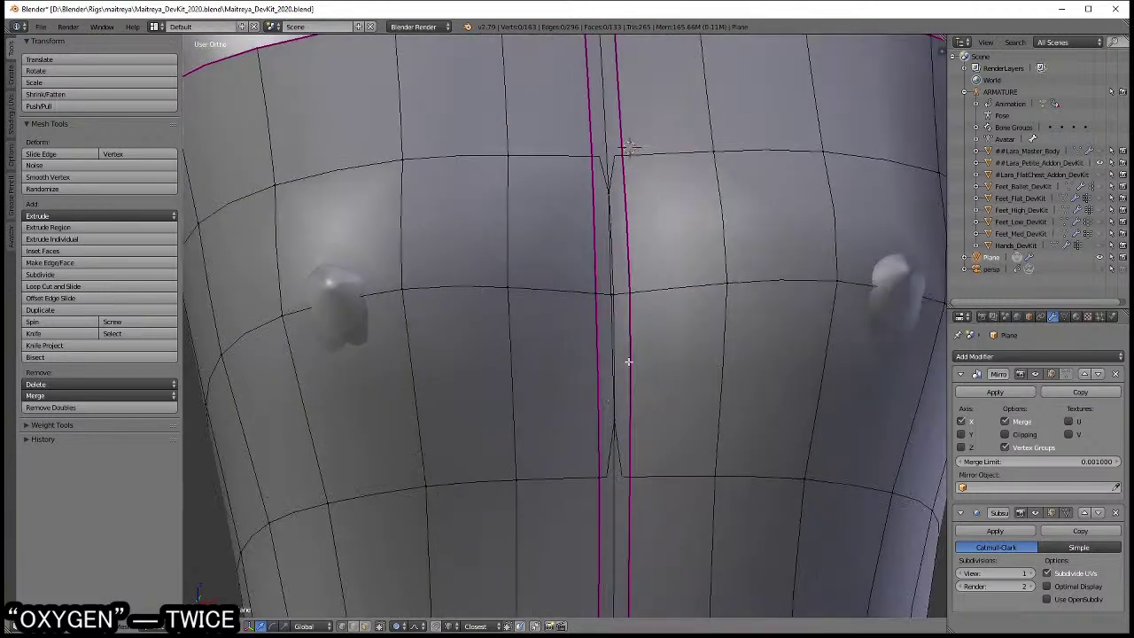
pyautogui.scroll(-1, 597, 233)
# - Select a centre seam vertex and test-move it, cancelling to leave it in place
pyautogui.keyDown('alt'); pyautogui.rightClick(595, 238); pyautogui.keyUp('alt')
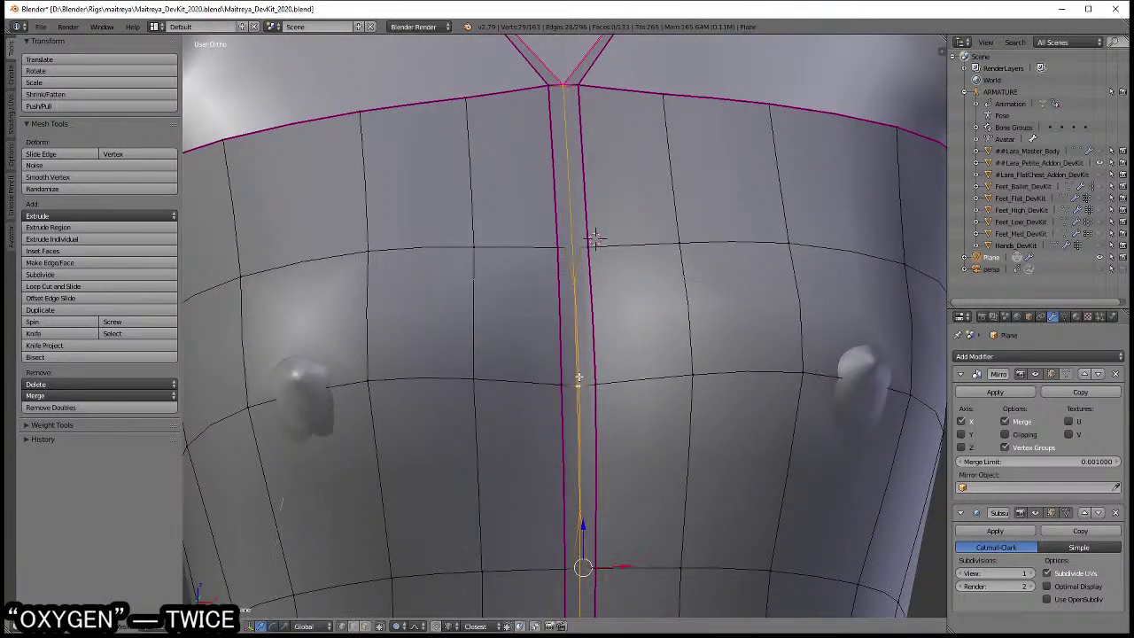
pyautogui.rightClick(579, 384)
pyautogui.press('g')
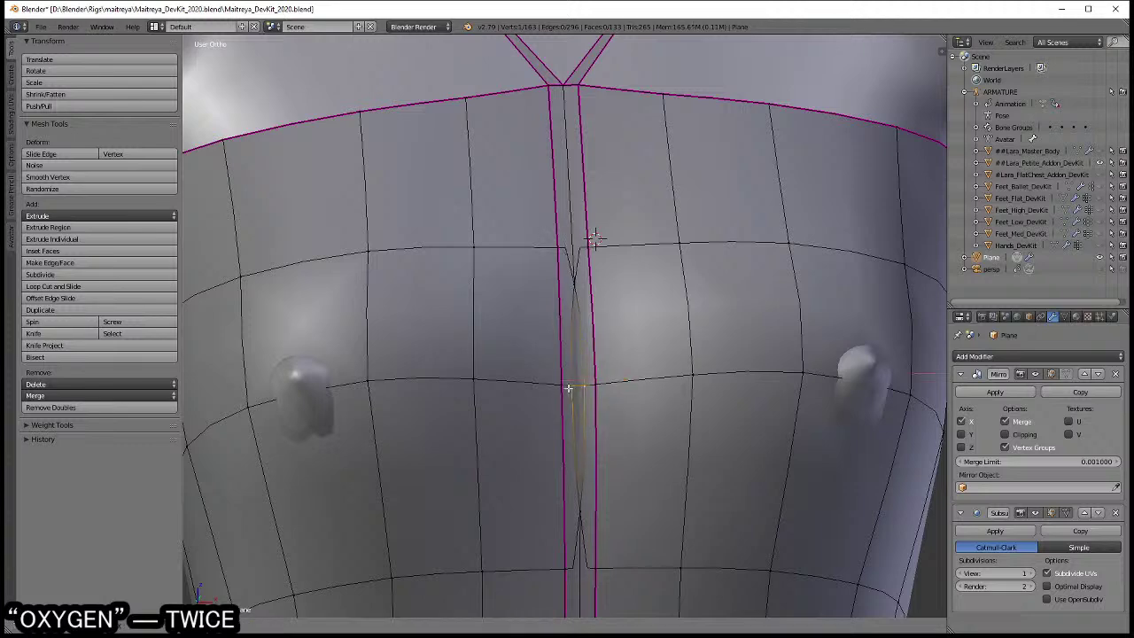
pyautogui.press('Escape')
pyautogui.scroll(-1, 594, 236)
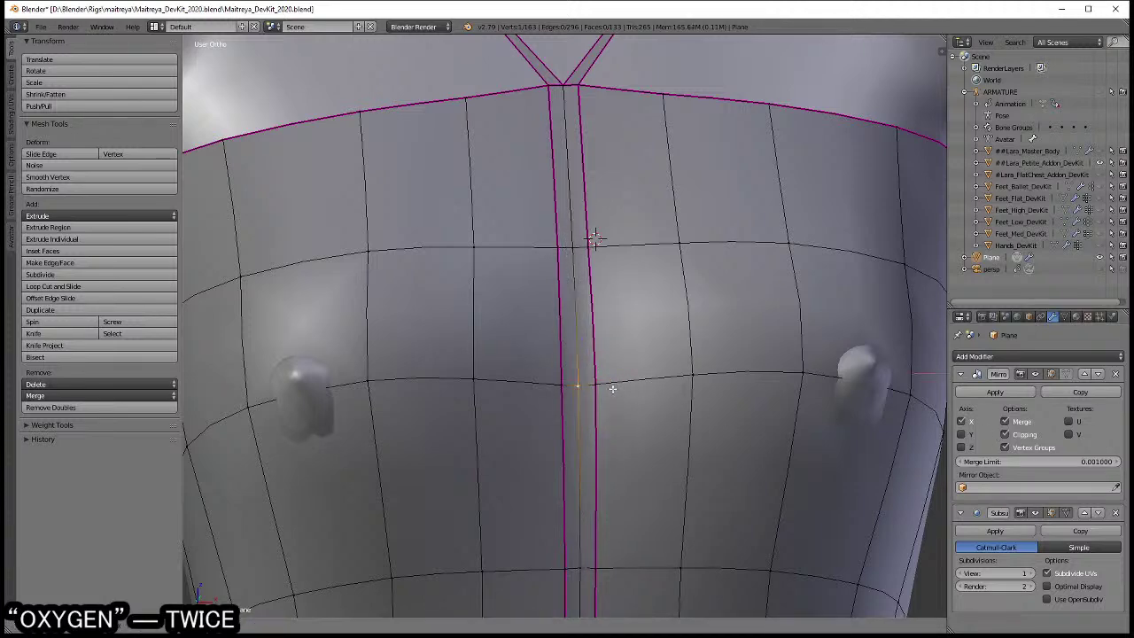
pyautogui.scroll(-3, 635, 389)
pyautogui.keyDown('shift'); pyautogui.scroll(-4, 650, 307); pyautogui.keyUp('shift')
pyautogui.keyDown('shift'); pyautogui.scroll(-3, 612, 304); pyautogui.keyUp('shift')
# - Extrude the hem loop into a new band and move it down along Z
pyautogui.keyDown('alt'); pyautogui.rightClick(593, 337); pyautogui.keyUp('alt')
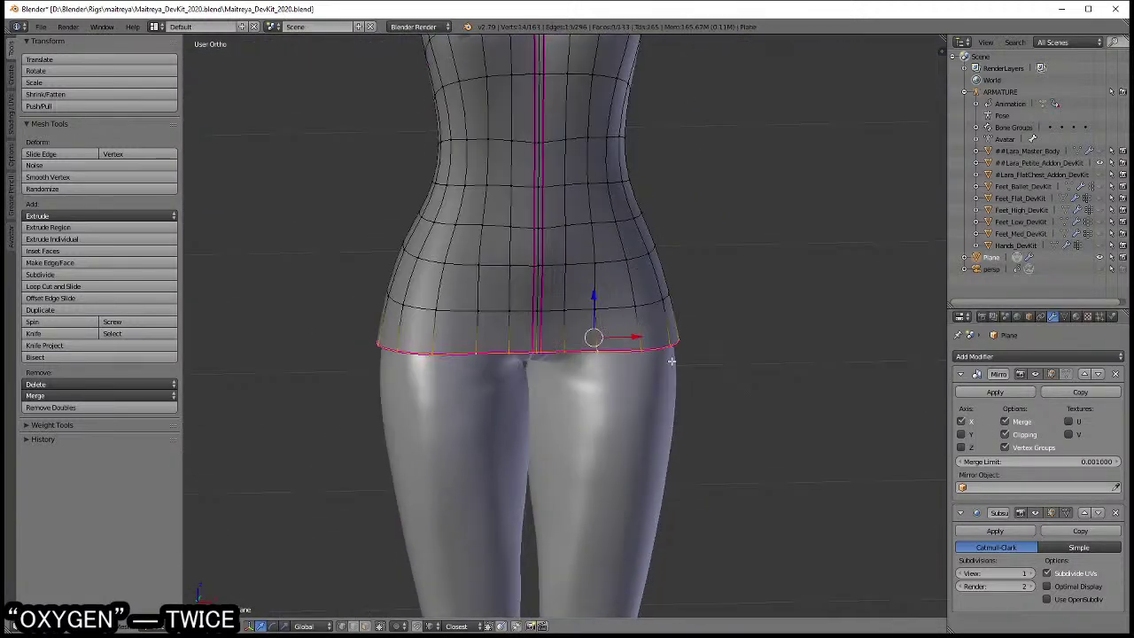
pyautogui.moveTo(593, 336); pyautogui.dragTo(620, 328, button='middle')
pyautogui.press('e')
pyautogui.click(713, 377)
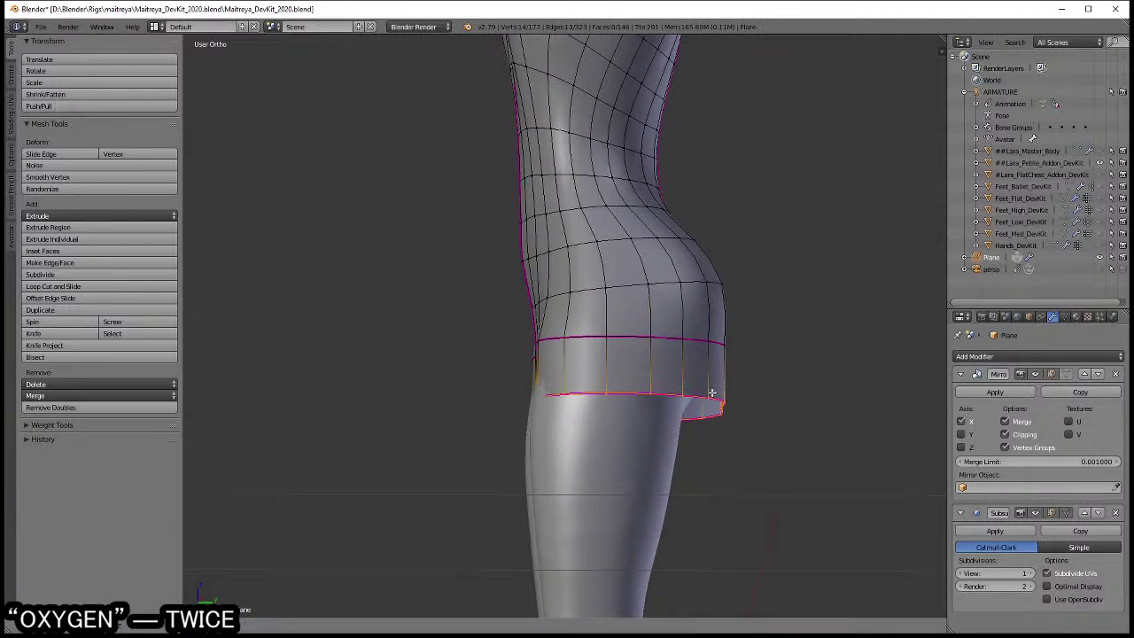
pyautogui.click(713, 394)
pyautogui.press('KP_3')
pyautogui.press('z')
pyautogui.click(642, 342)
pyautogui.scroll(1, 641, 342)
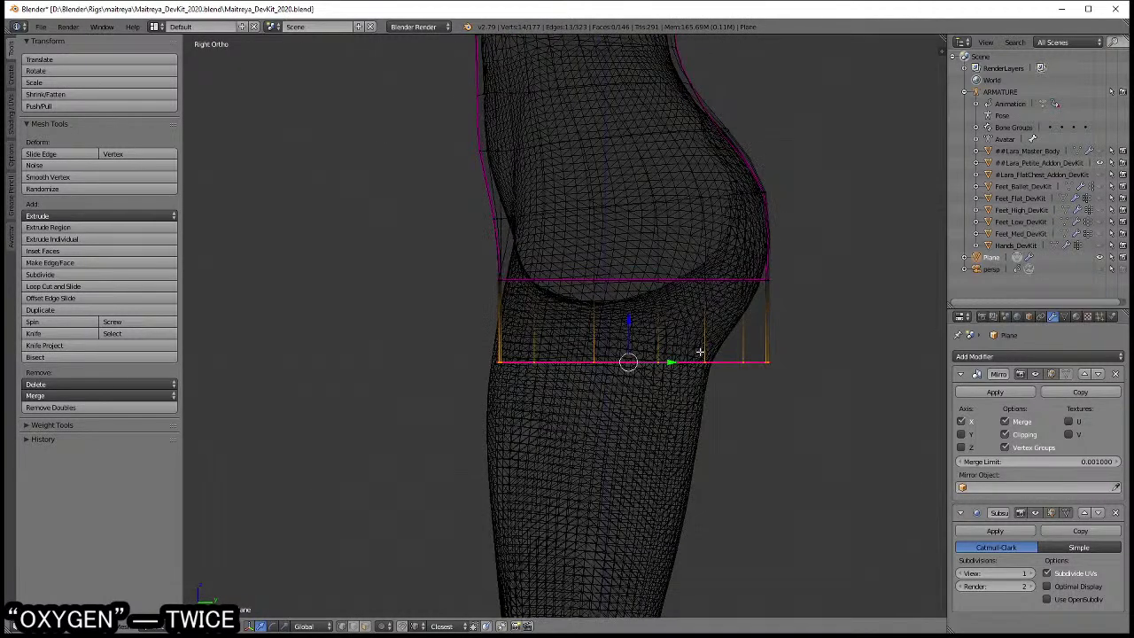
pyautogui.press('g')
pyautogui.press('z')
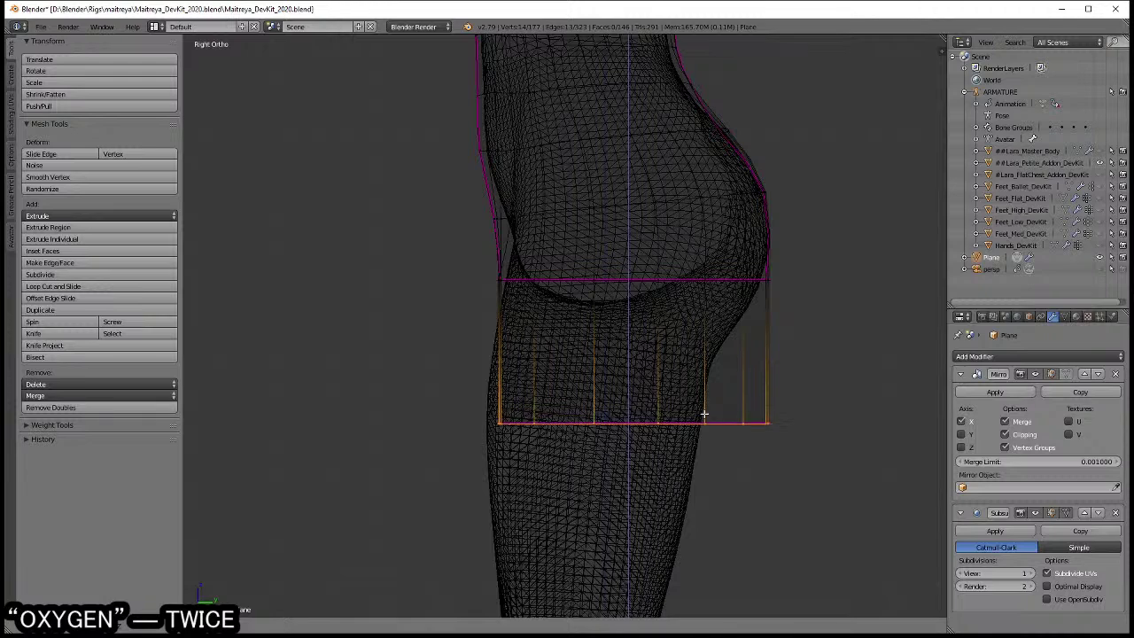
# - Loop-cut the new band at its middle and softly move its front column along Y
pyautogui.click(696, 358)
pyautogui.rightClick(668, 372)
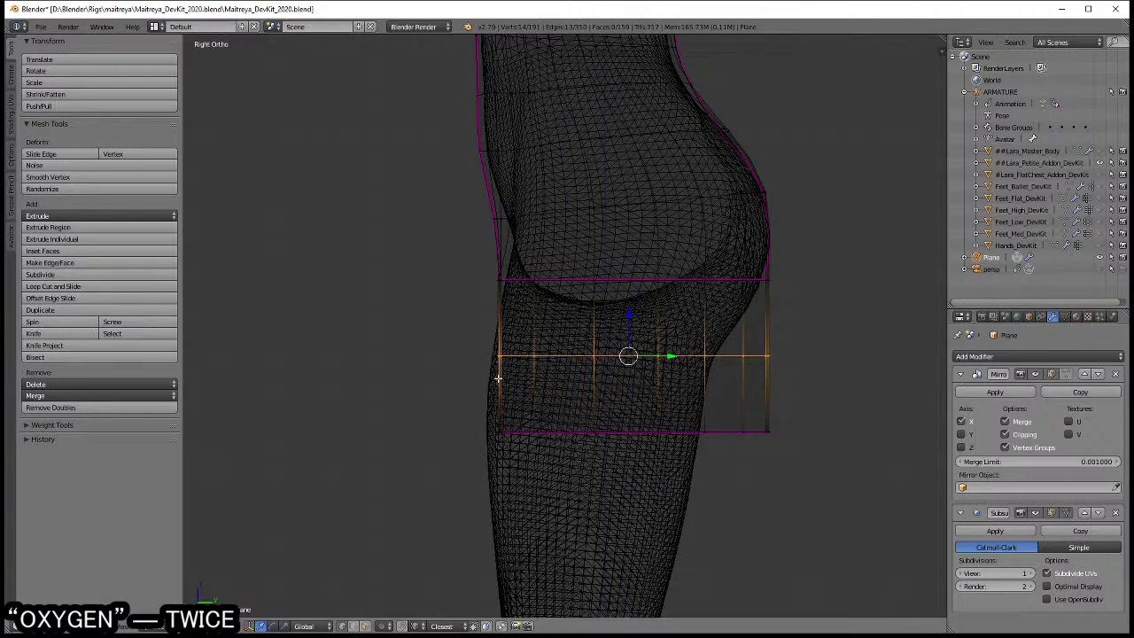
pyautogui.press('a')
pyautogui.press('c')
pyautogui.moveTo(497, 391); pyautogui.dragTo(500, 438)
pyautogui.rightClick(501, 447)
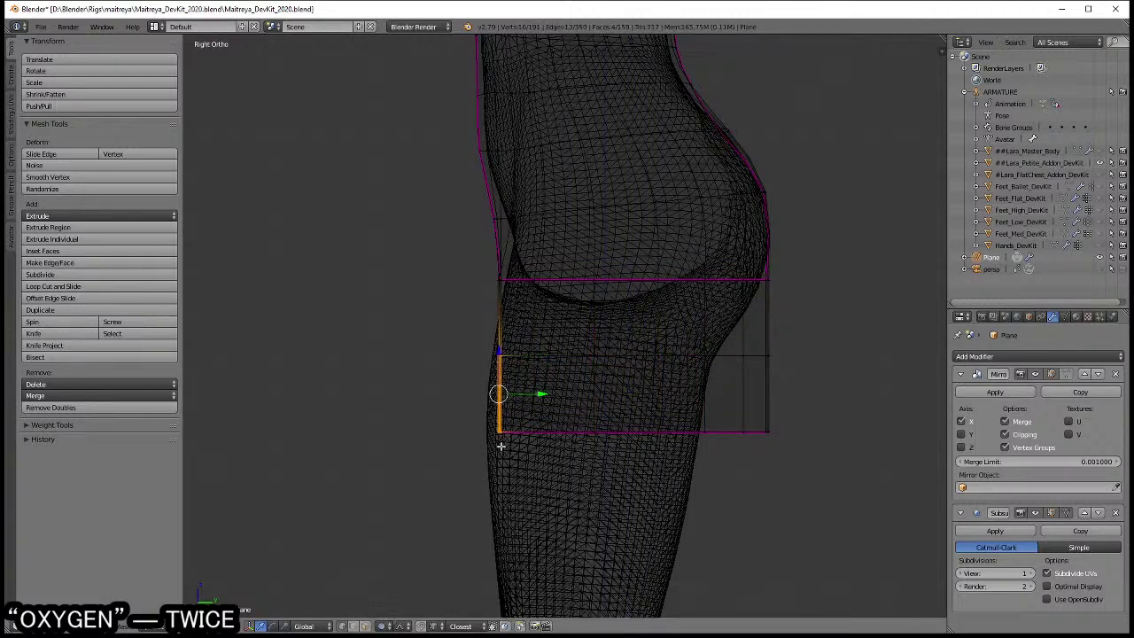
pyautogui.press('g')
pyautogui.press('y')
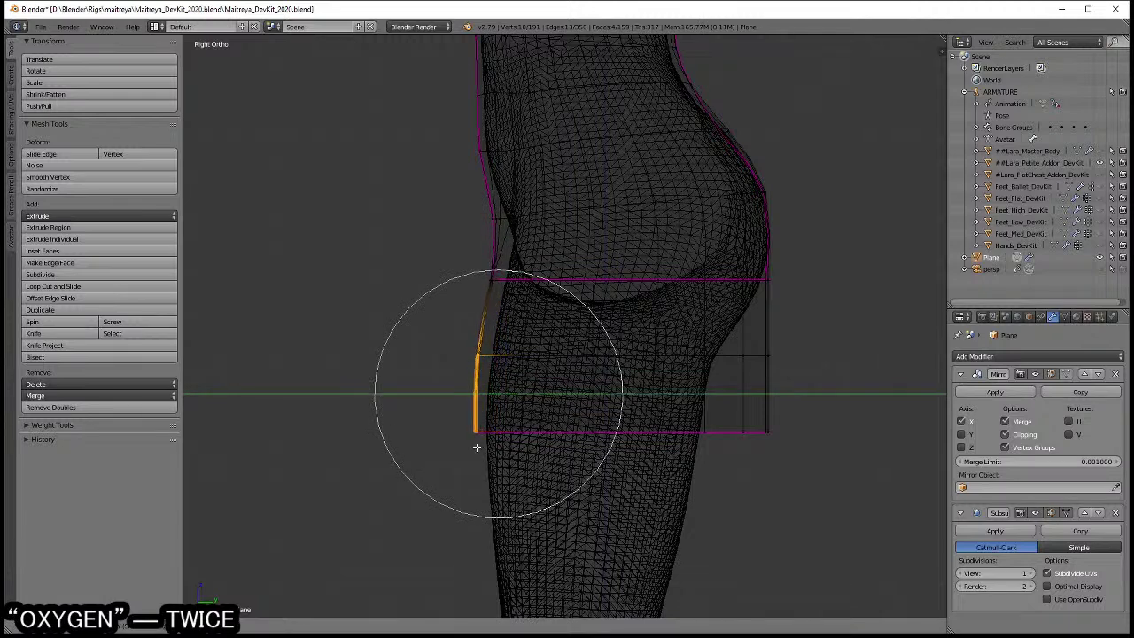
pyautogui.click(474, 447)
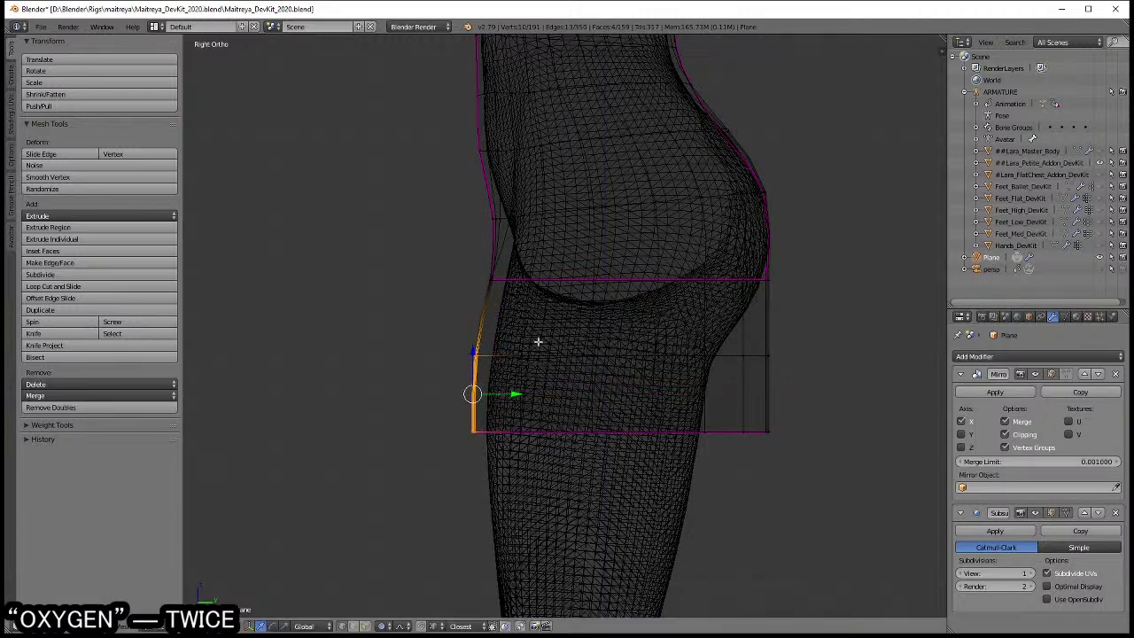
pyautogui.keyDown('shift'); pyautogui.scroll(4, 538, 341); pyautogui.keyUp('shift')
pyautogui.keyDown('shift'); pyautogui.scroll(2, 576, 387); pyautogui.keyUp('shift')
pyautogui.press('z')
pyautogui.moveTo(583, 404)
pyautogui.mouseDown(button='middle')
pyautogui.moveTo(679, 405)
pyautogui.moveTo(600, 412)
pyautogui.moveTo(544, 398)
pyautogui.mouseUp(button='middle')
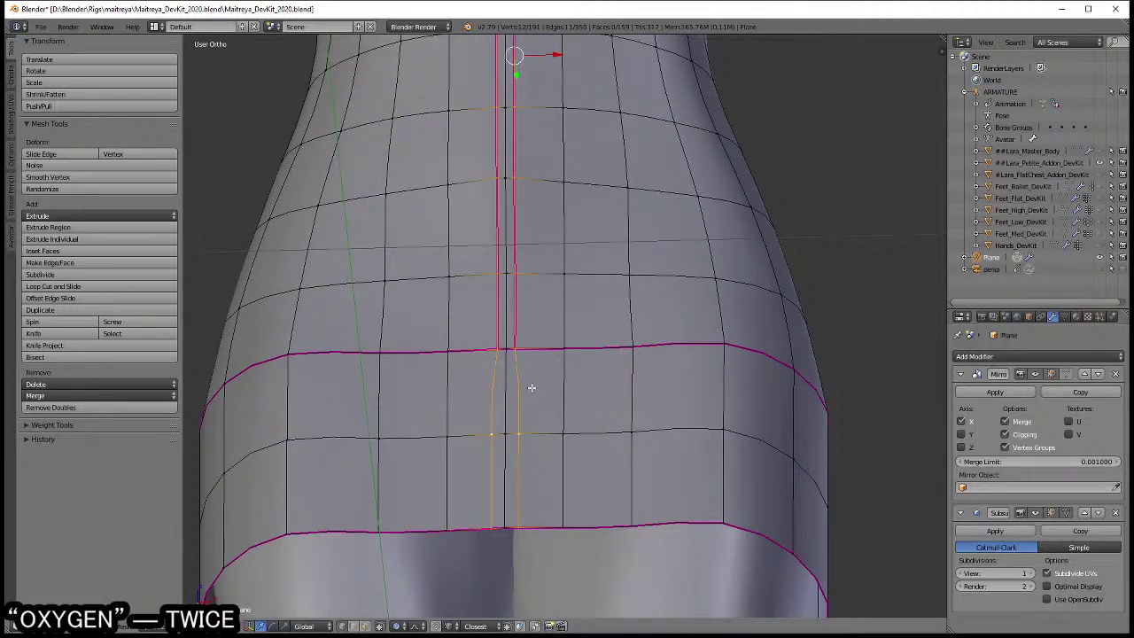
# - Select the hip edge ring and the centre edge loop on the skirt
pyautogui.scroll(-8, 531, 387)
pyautogui.scroll(5, 546, 399)
pyautogui.click(526, 390)
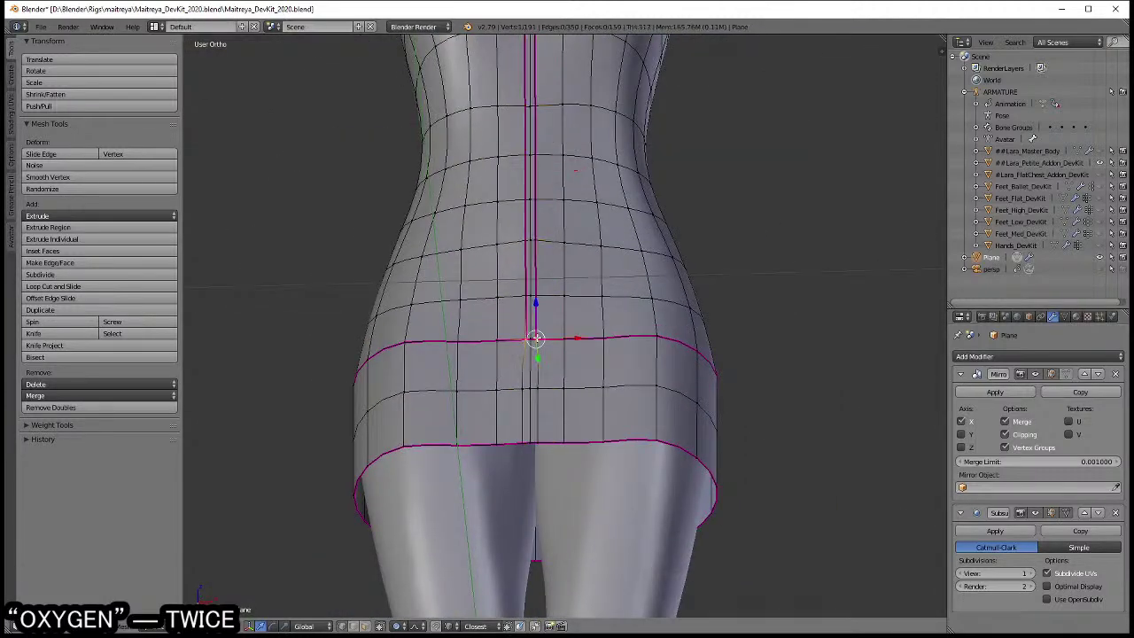
pyautogui.keyDown('ctrl'); pyautogui.keyDown('alt'); pyautogui.click(537, 440); pyautogui.keyUp('alt'); pyautogui.keyUp('ctrl')
pyautogui.rightClick(537, 442)
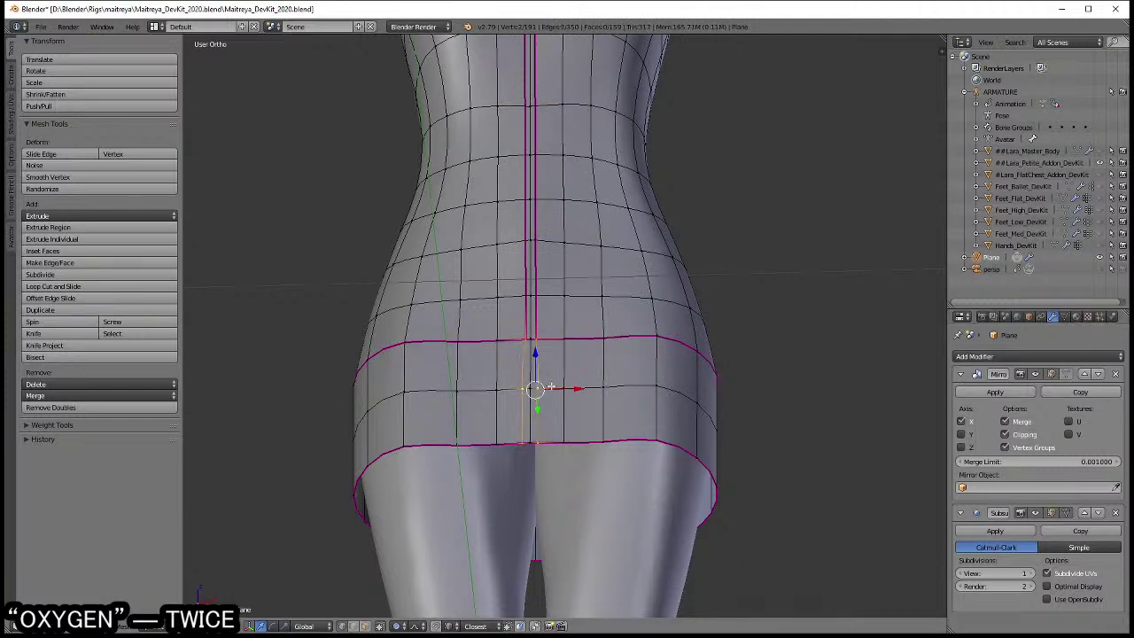
pyautogui.press('a')
pyautogui.moveTo(475, 372)
pyautogui.mouseDown(button='middle')
pyautogui.moveTo(245, 384)
pyautogui.moveTo(571, 402)
pyautogui.mouseUp(button='middle')
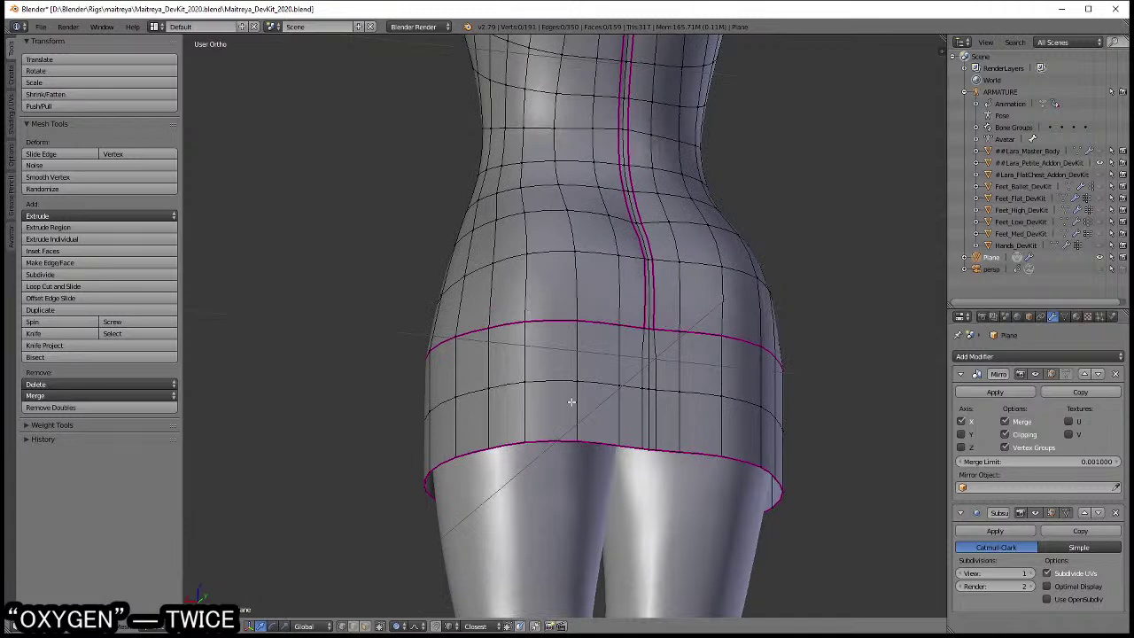
pyautogui.keyDown('alt'); pyautogui.keyDown('shift'); pyautogui.rightClick(639, 358); pyautogui.keyUp('shift'); pyautogui.keyUp('alt')
pyautogui.scroll(-3, 637, 354)
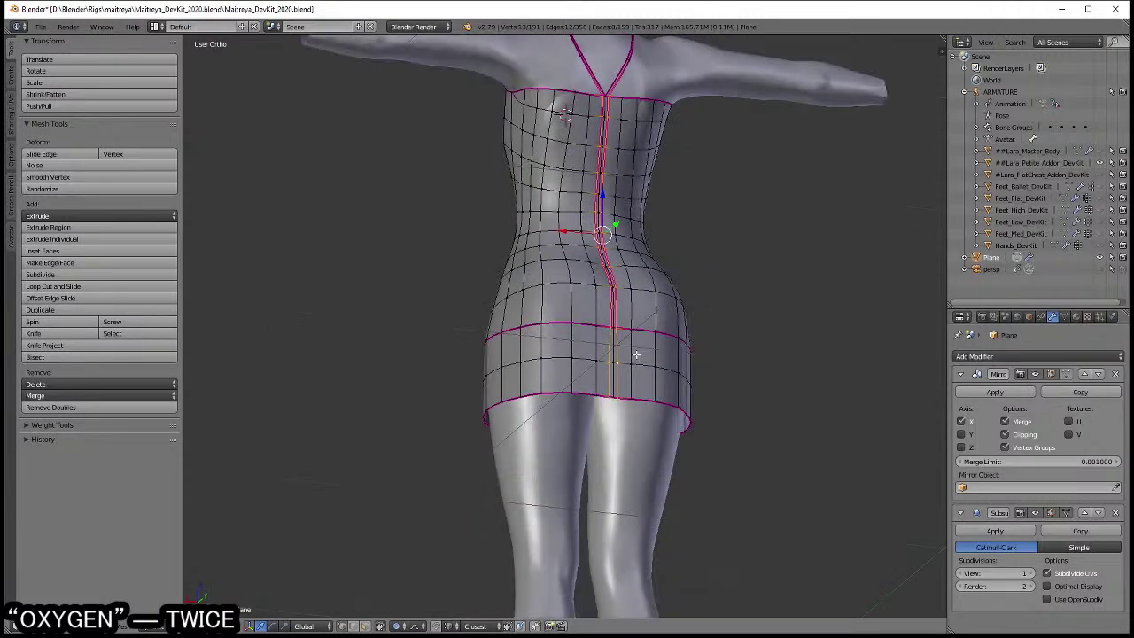
pyautogui.moveTo(576, 368)
pyautogui.mouseDown(button='middle')
pyautogui.moveTo(688, 393)
pyautogui.moveTo(634, 376)
pyautogui.mouseUp(button='middle')
# - Edge-slide the hip loop to a new height and preview the smoothed dress
pyautogui.press('g')
pyautogui.press('g')
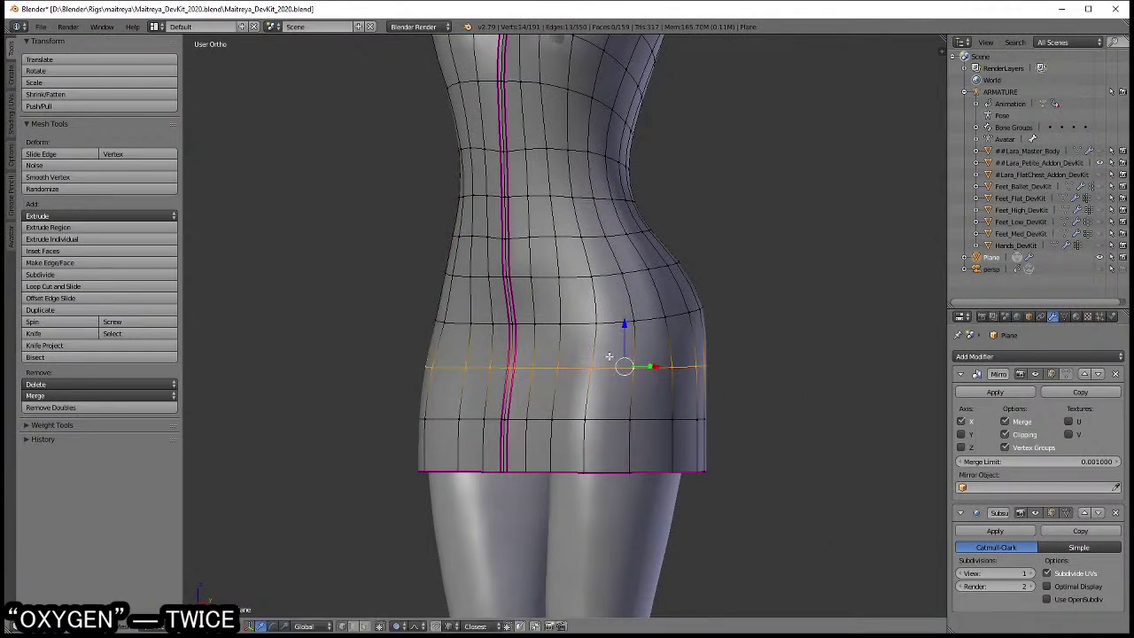
pyautogui.press('a')
pyautogui.press('Tab')
pyautogui.moveTo(606, 359)
pyautogui.mouseDown(button='middle')
pyautogui.moveTo(676, 362)
pyautogui.moveTo(595, 367)
pyautogui.moveTo(620, 342)
pyautogui.moveTo(656, 406)
pyautogui.moveTo(647, 437)
pyautogui.moveTo(594, 381)
pyautogui.moveTo(615, 387)
pyautogui.moveTo(589, 347)
pyautogui.mouseUp(button='middle')
pyautogui.scroll(-1, 594, 356)
pyautogui.scroll(-1, 597, 382)
pyautogui.press('Tab')
# - Nudge the chest vertices along the Y axis to refine the bust shape
pyautogui.moveTo(611, 404); pyautogui.dragTo(643, 384, button='middle')
pyautogui.press('g')
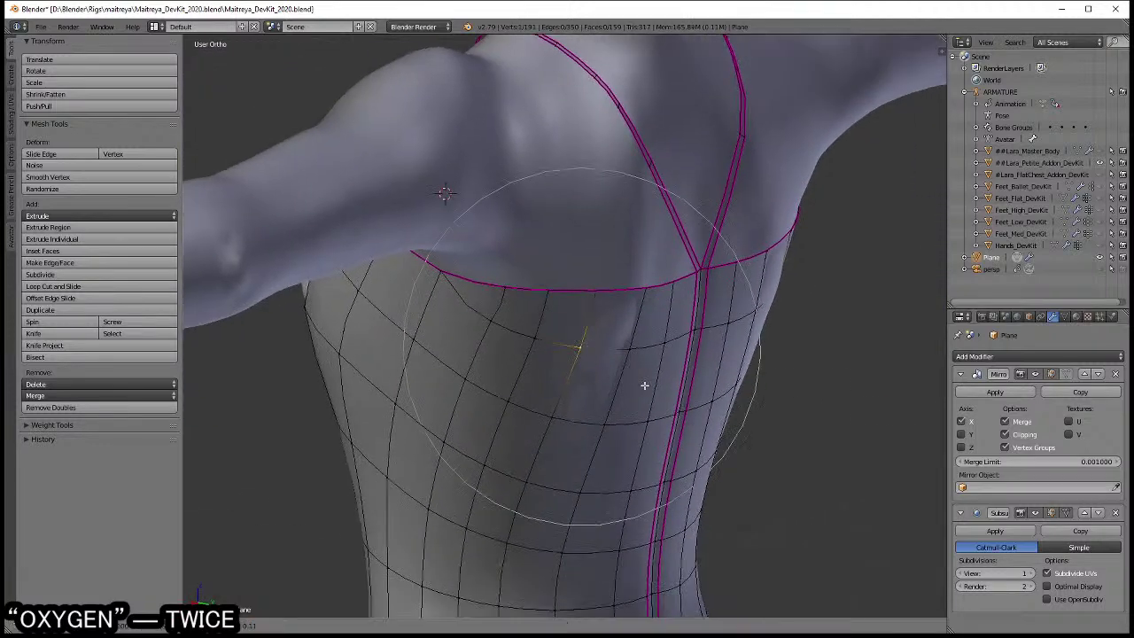
pyautogui.press('y')
pyautogui.click(649, 388)
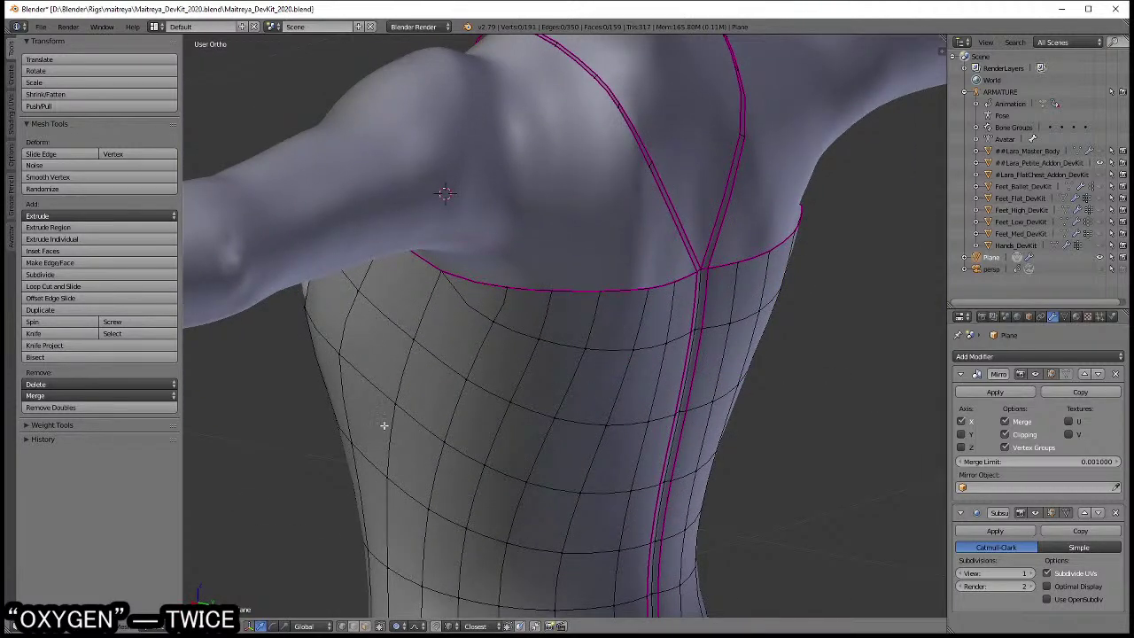
# - Orbit around to face the dress front and zoom onto the chest
pyautogui.moveTo(383, 425)
pyautogui.mouseDown(button='middle')
pyautogui.moveTo(463, 369)
pyautogui.moveTo(388, 405)
pyautogui.mouseUp(button='middle')
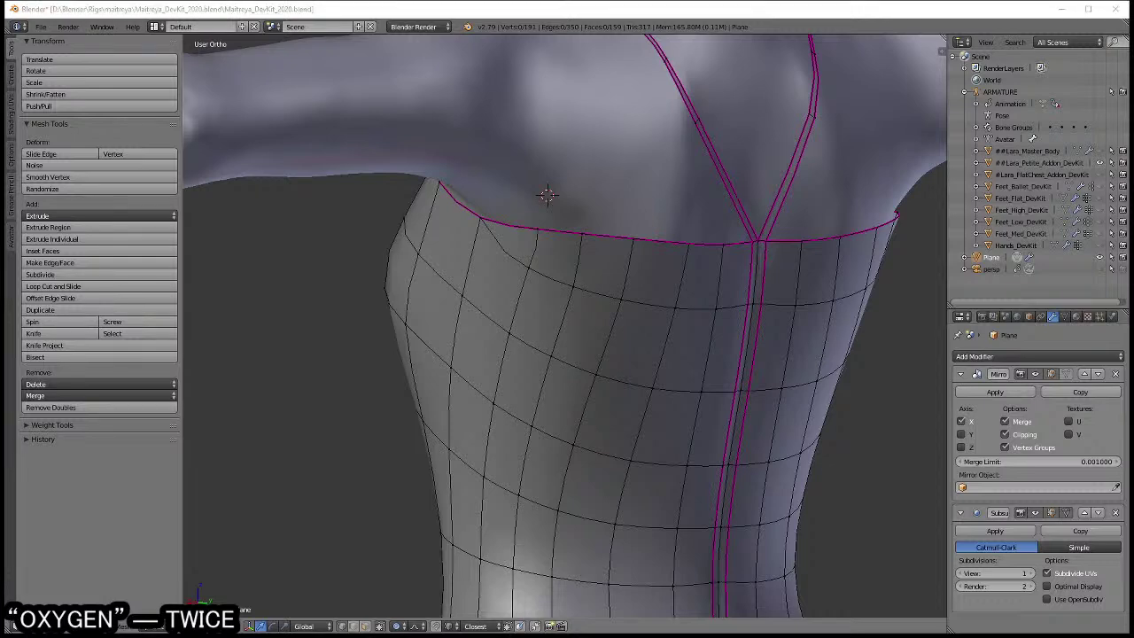
pyautogui.moveTo(344, 409); pyautogui.dragTo(613, 383, button='middle')
pyautogui.scroll(-1, 663, 341)
pyautogui.scroll(-2, 663, 341)
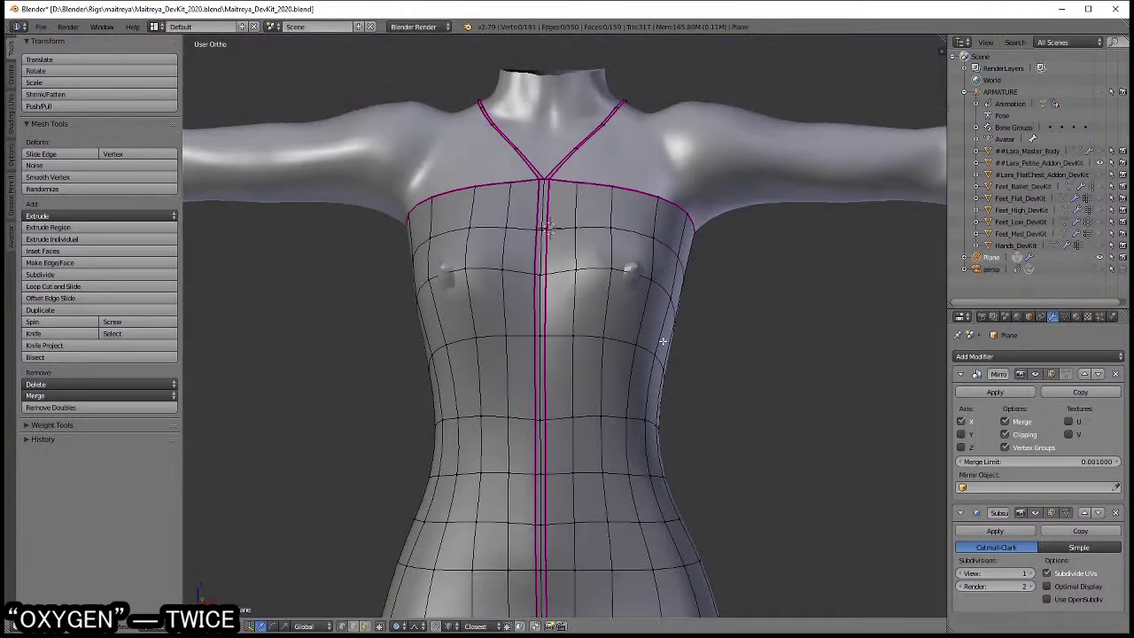
pyautogui.scroll(3, 576, 318)
pyautogui.scroll(2, 536, 301)
# - Change the mesh selection mode and snap to the front view (numpad 1)
pyautogui.hotkey('ctrl', 'Tab')
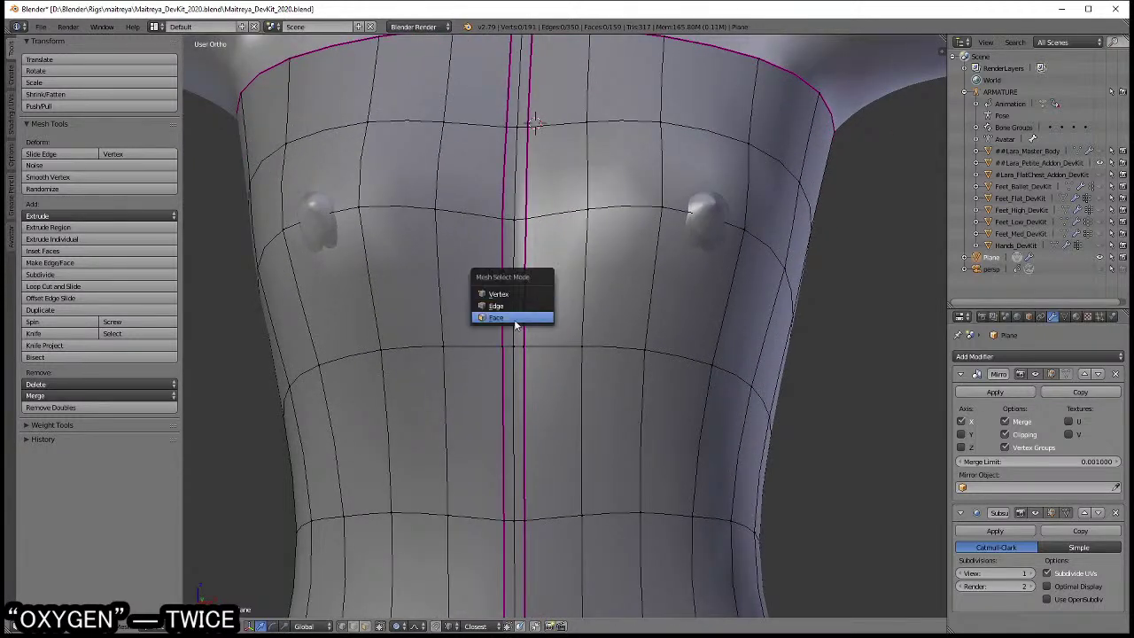
pyautogui.click(517, 323)
pyautogui.hotkey('ctrl', 'Tab')
pyautogui.click(524, 312)
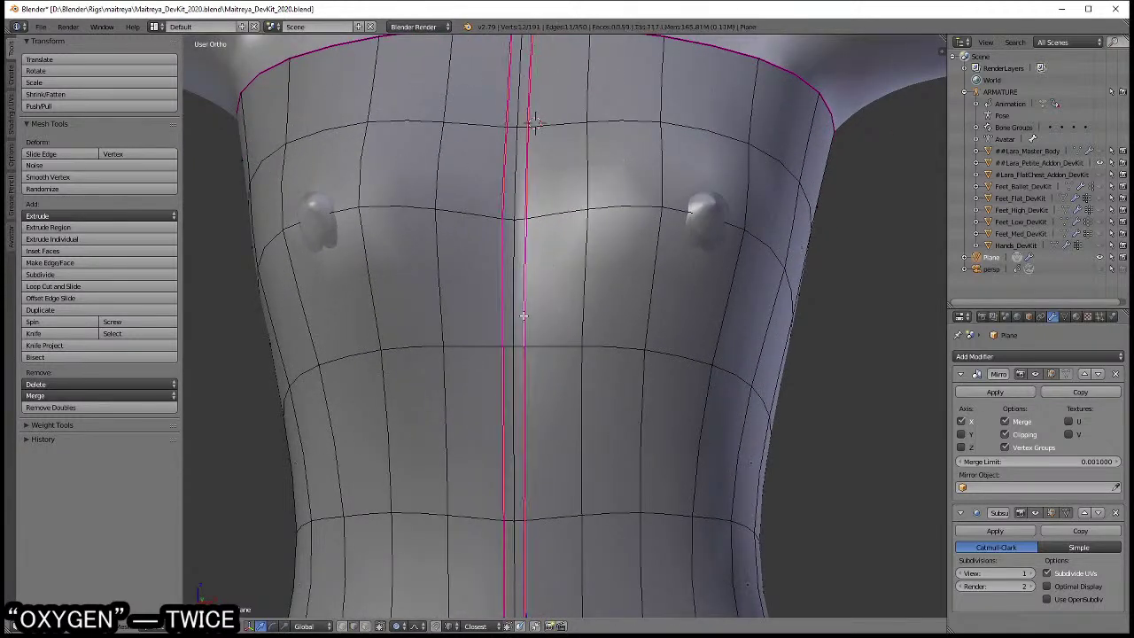
pyautogui.scroll(-3, 531, 314)
pyautogui.moveTo(578, 321); pyautogui.dragTo(522, 344, button='middle')
pyautogui.press('KP_1')
# - Select the centre seam loops and scale them along X, twice, to narrow the seam
pyautogui.keyDown('alt'); pyautogui.rightClick(585, 341); pyautogui.keyUp('alt')
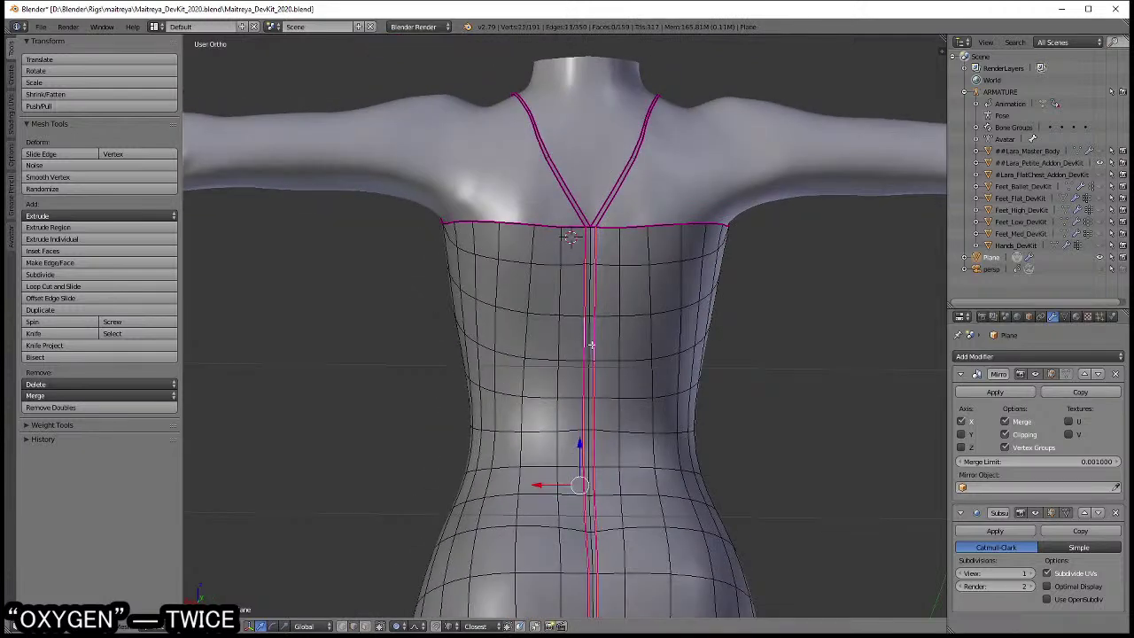
pyautogui.scroll(-2, 664, 338)
pyautogui.press('s')
pyautogui.press('x')
pyautogui.click(742, 339)
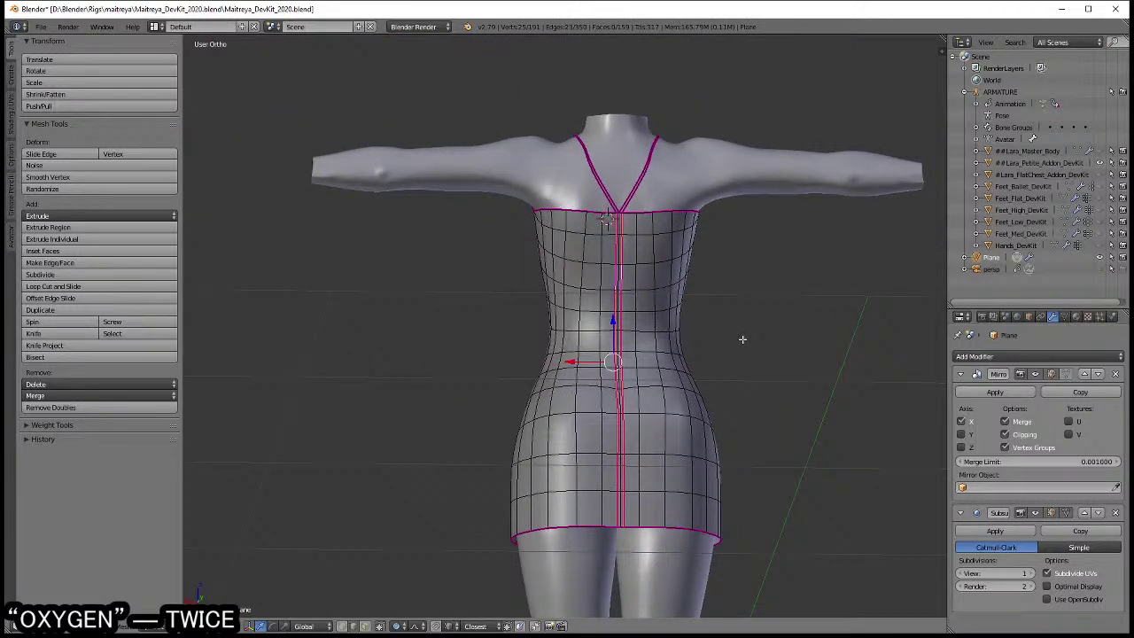
pyautogui.scroll(3, 742, 338)
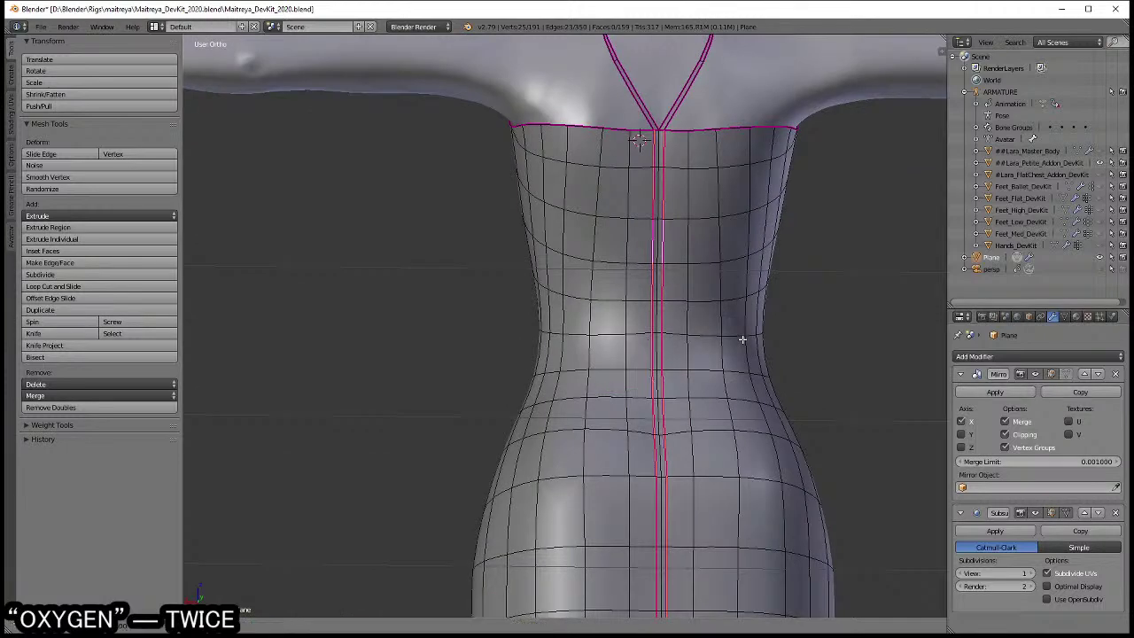
pyautogui.press('s')
pyautogui.press('x')
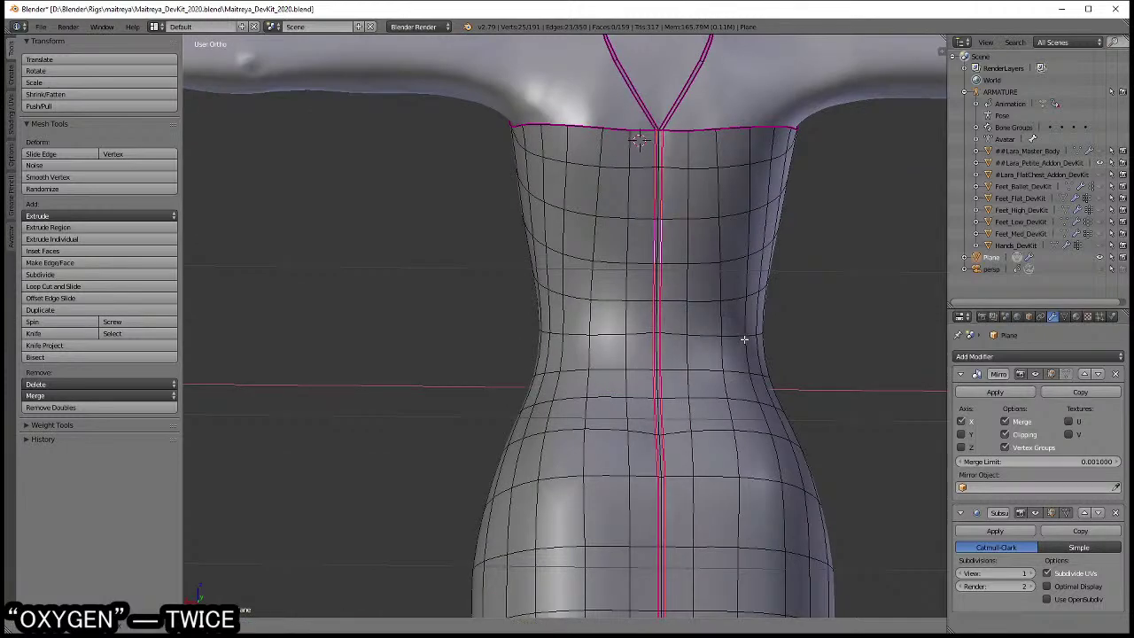
pyautogui.click(744, 339)
# - In face select mode, pick the seam's vertical column of faces, checking in wireframe
pyautogui.moveTo(743, 340)
pyautogui.mouseDown(button='middle')
pyautogui.moveTo(607, 360)
pyautogui.moveTo(627, 339)
pyautogui.moveTo(608, 323)
pyautogui.moveTo(620, 301)
pyautogui.moveTo(572, 279)
pyautogui.moveTo(572, 236)
pyautogui.moveTo(514, 152)
pyautogui.moveTo(526, 97)
pyautogui.moveTo(523, 165)
pyautogui.moveTo(618, 217)
pyautogui.moveTo(689, 307)
pyautogui.mouseUp(button='middle')
pyautogui.hotkey('ctrl', 'Tab')
pyautogui.click(590, 323)
pyautogui.keyDown('alt'); pyautogui.rightClick(581, 296); pyautogui.keyUp('alt')
pyautogui.press('z')
pyautogui.press('z')
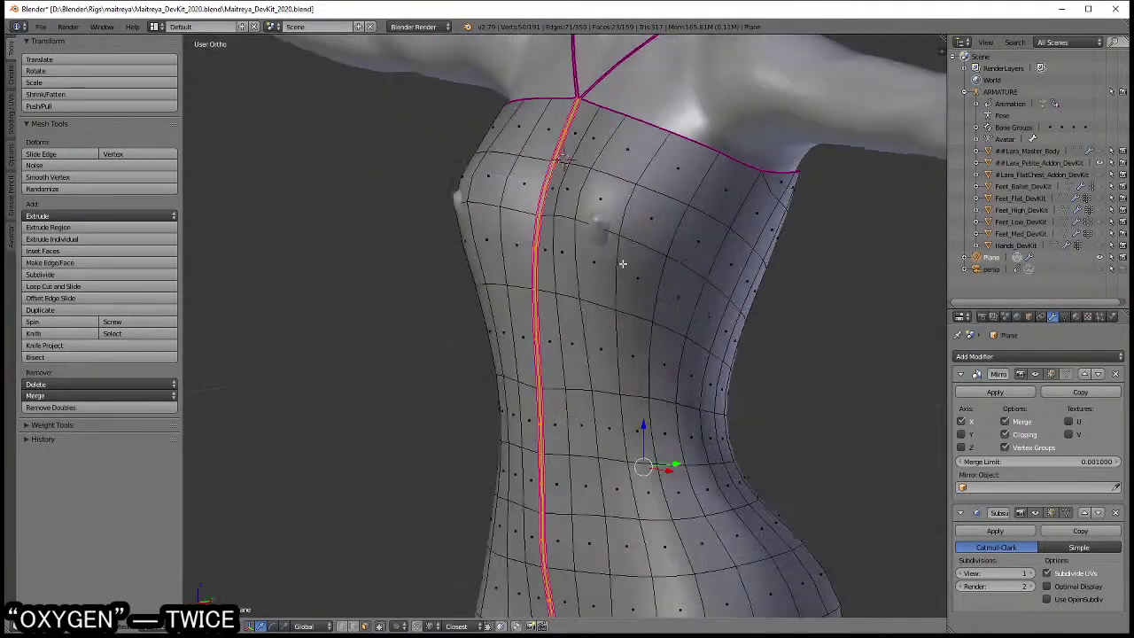
# - In wireframe, select the vertex where the centre seam meets the straps
pyautogui.moveTo(627, 265); pyautogui.dragTo(643, 267, button='middle')
pyautogui.press('z')
pyautogui.press('c')
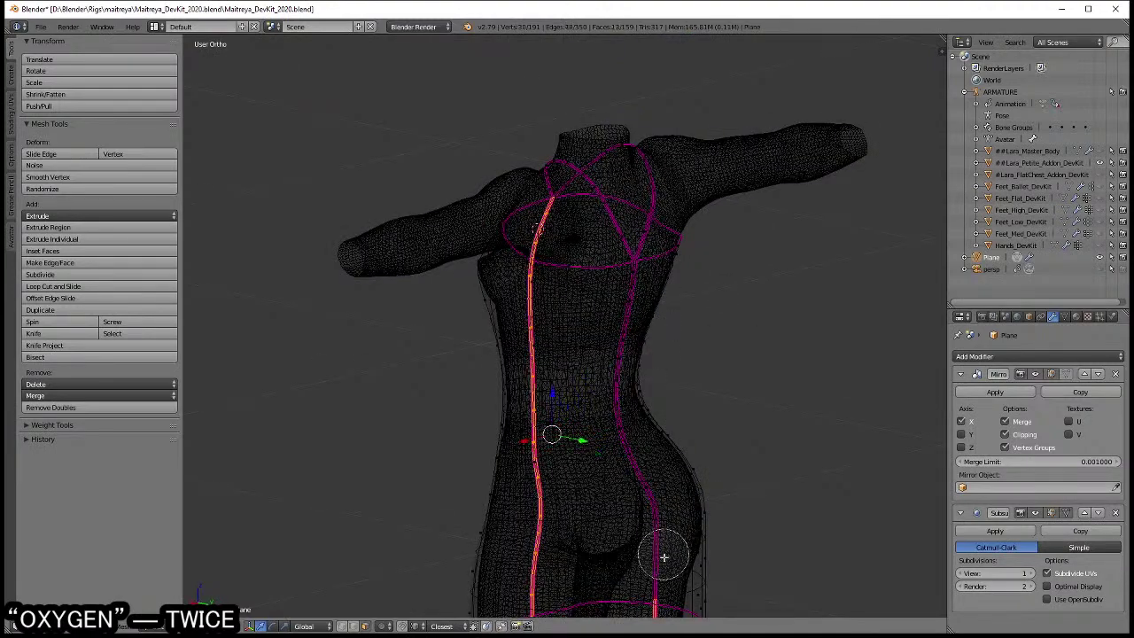
pyautogui.press('Escape')
pyautogui.press('z')
pyautogui.scroll(3, 663, 326)
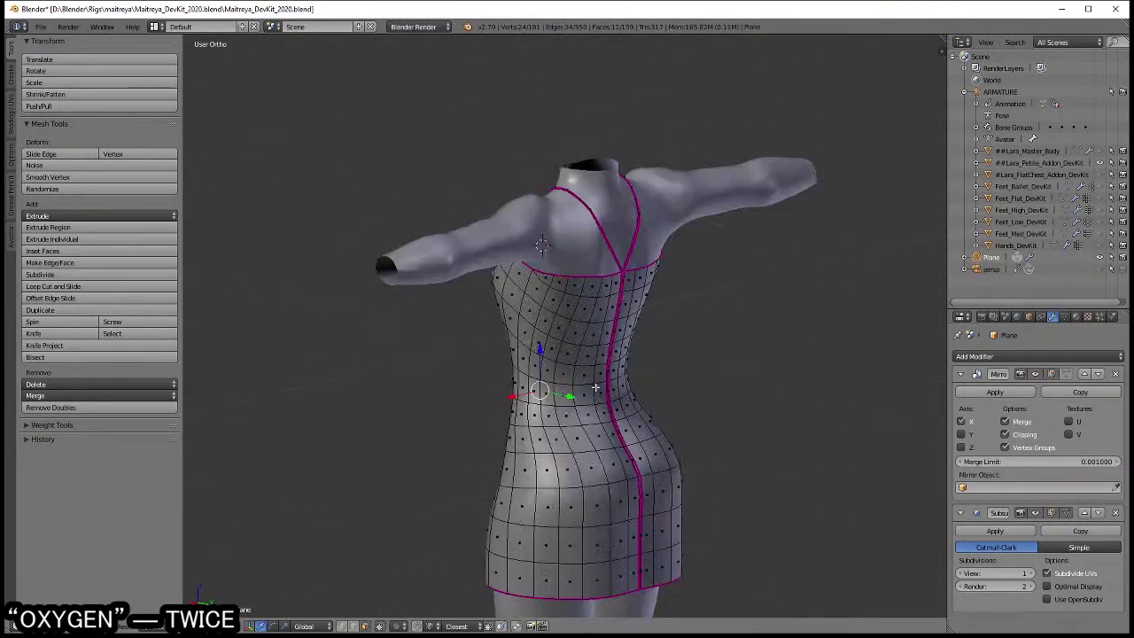
pyautogui.scroll(2, 664, 326)
pyautogui.moveTo(620, 219); pyautogui.dragTo(673, 292, button='middle')
pyautogui.scroll(4, 693, 335)
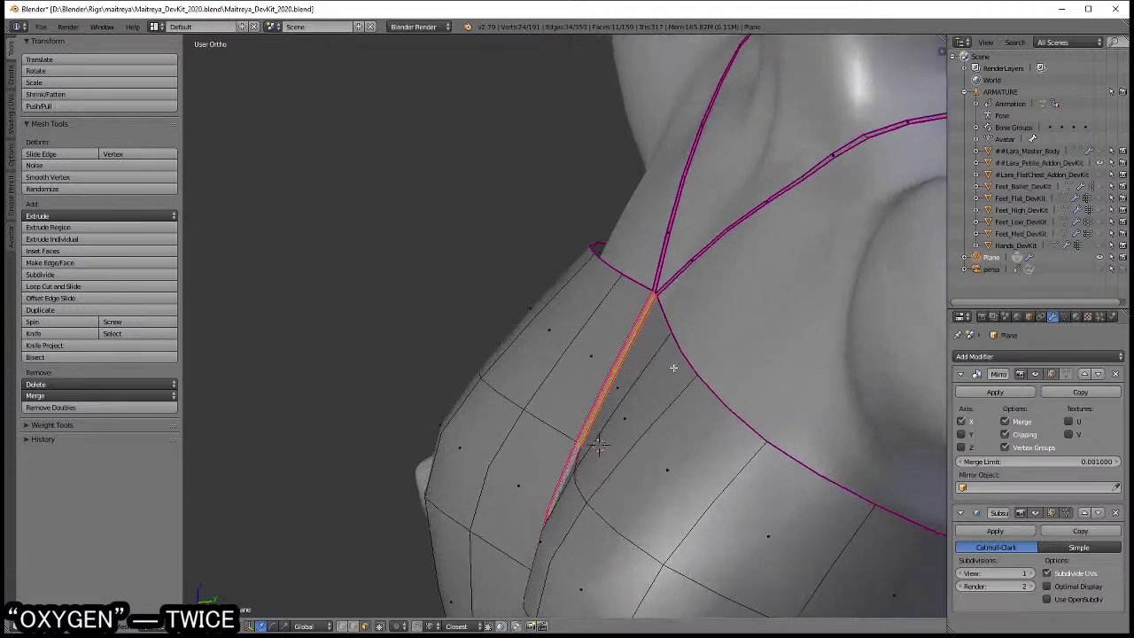
pyautogui.scroll(1, 692, 335)
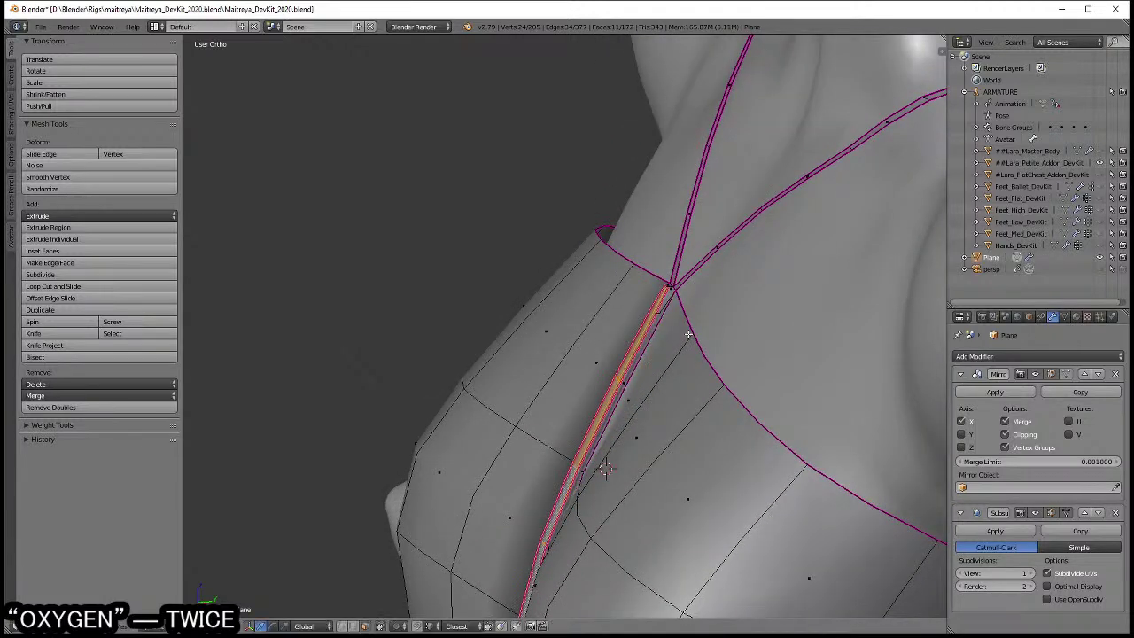
pyautogui.moveTo(683, 303); pyautogui.dragTo(701, 300, button='middle')
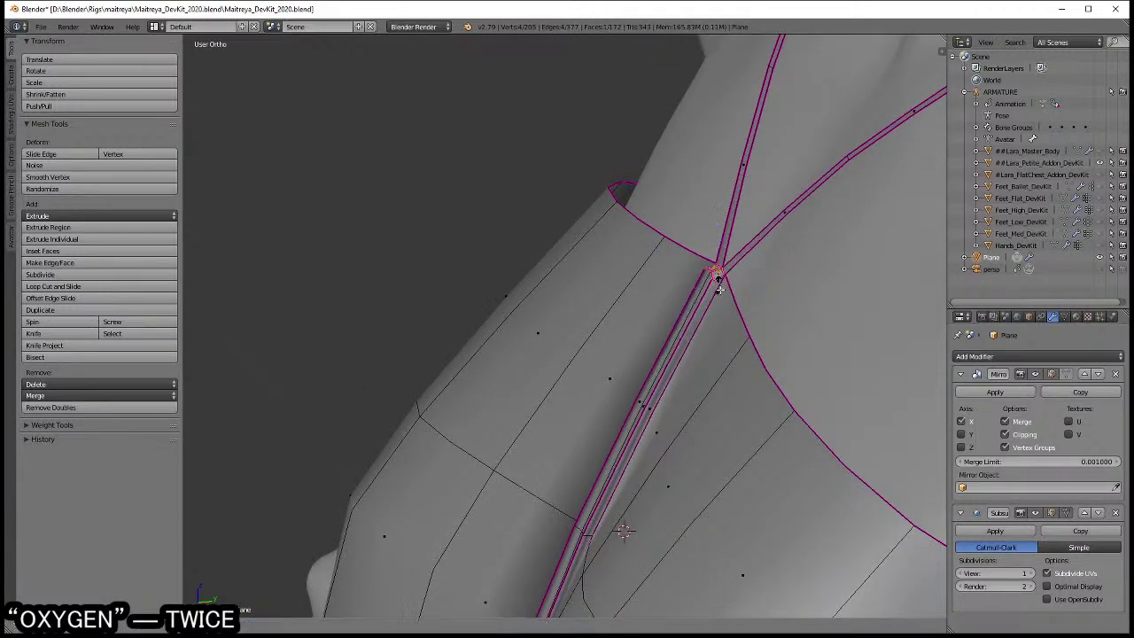
pyautogui.rightClick(717, 275)
# - Inspect the seam from the strap junction down to the hem, then reveal hidden geometry with Alt+H
pyautogui.moveTo(842, 230)
pyautogui.mouseDown(button='middle')
pyautogui.moveTo(749, 270)
pyautogui.moveTo(640, 292)
pyautogui.mouseUp(button='middle')
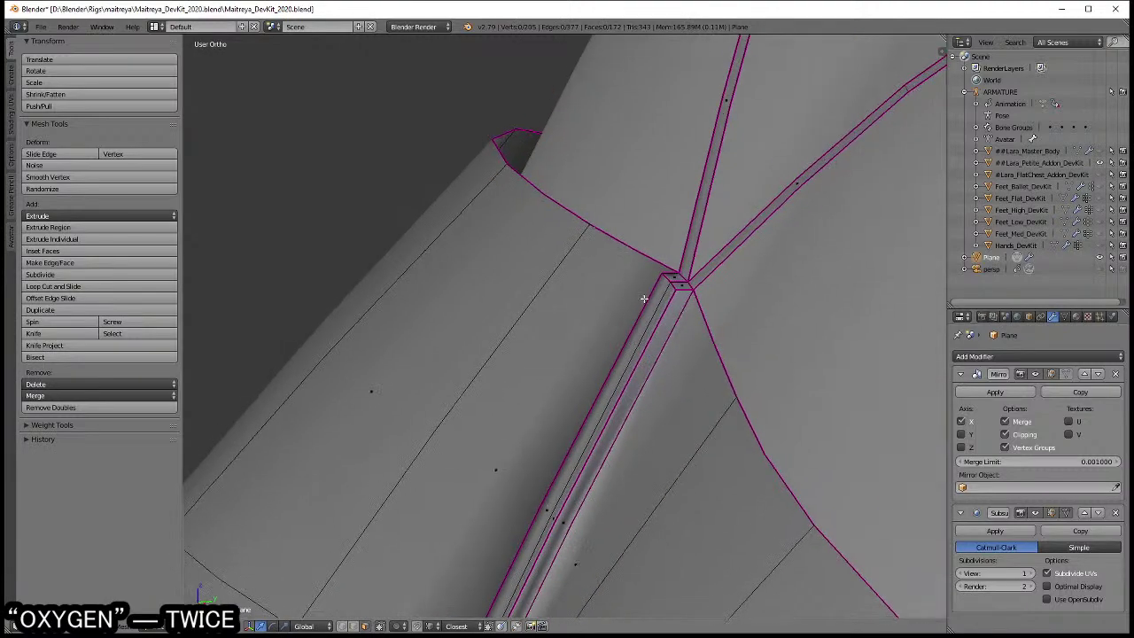
pyautogui.scroll(-3, 640, 292)
pyautogui.keyDown('shift'); pyautogui.scroll(-3, 611, 286); pyautogui.keyUp('shift')
pyautogui.keyDown('shift'); pyautogui.scroll(-3, 619, 289); pyautogui.keyUp('shift')
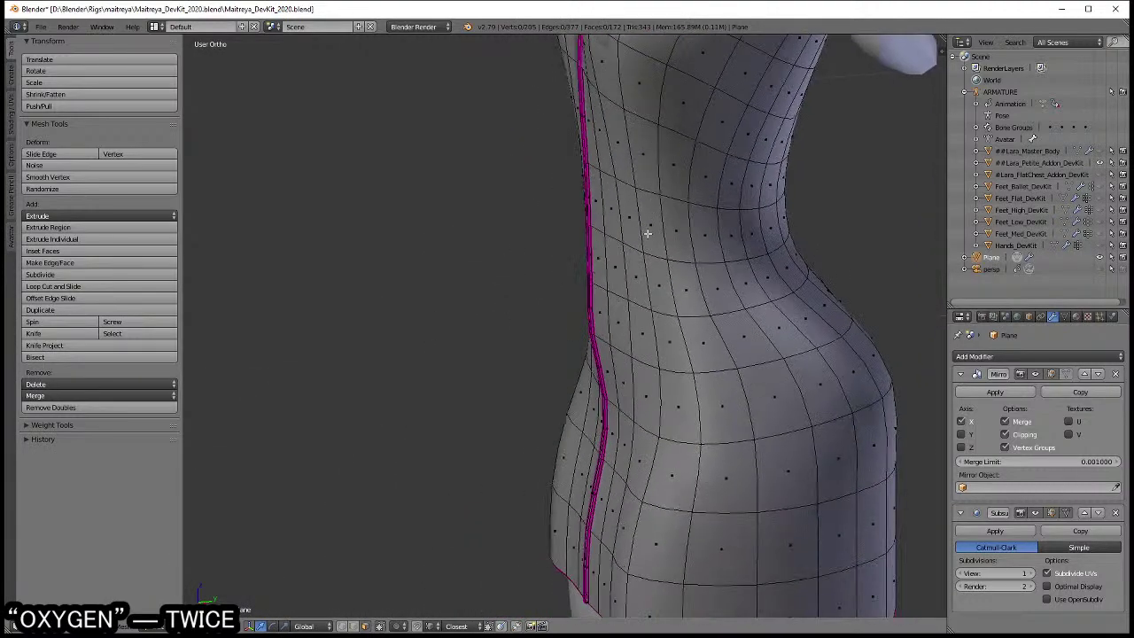
pyautogui.keyDown('shift'); pyautogui.scroll(-3, 629, 291); pyautogui.keyUp('shift')
pyautogui.keyDown('shift'); pyautogui.scroll(-2, 636, 293); pyautogui.keyUp('shift')
pyautogui.scroll(2, 637, 293)
pyautogui.scroll(3, 646, 305)
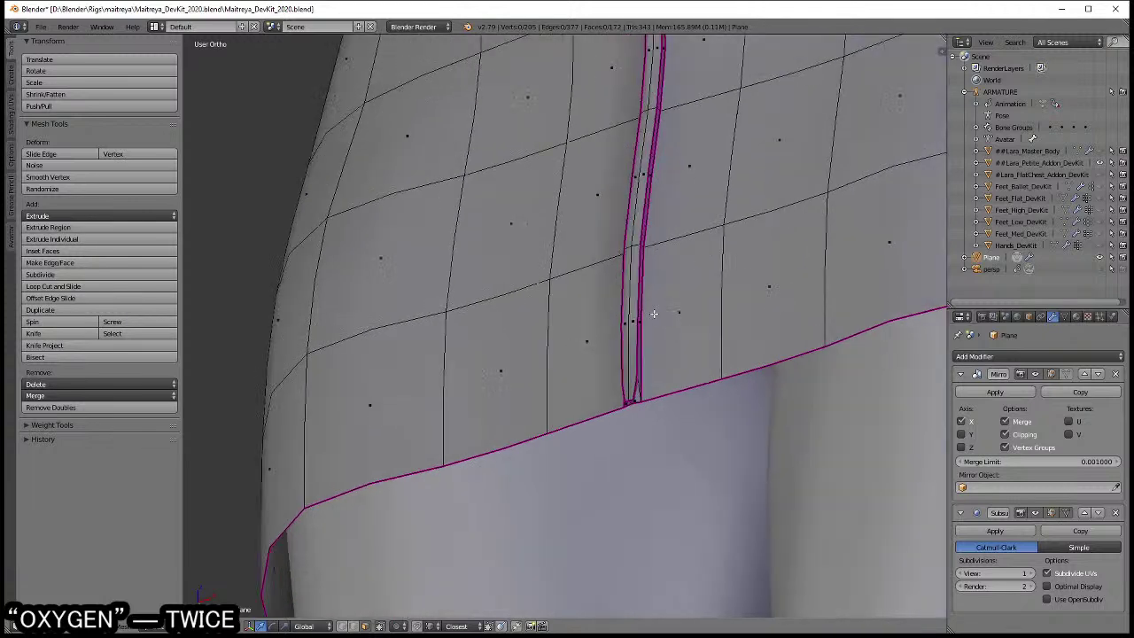
pyautogui.scroll(-3, 637, 397)
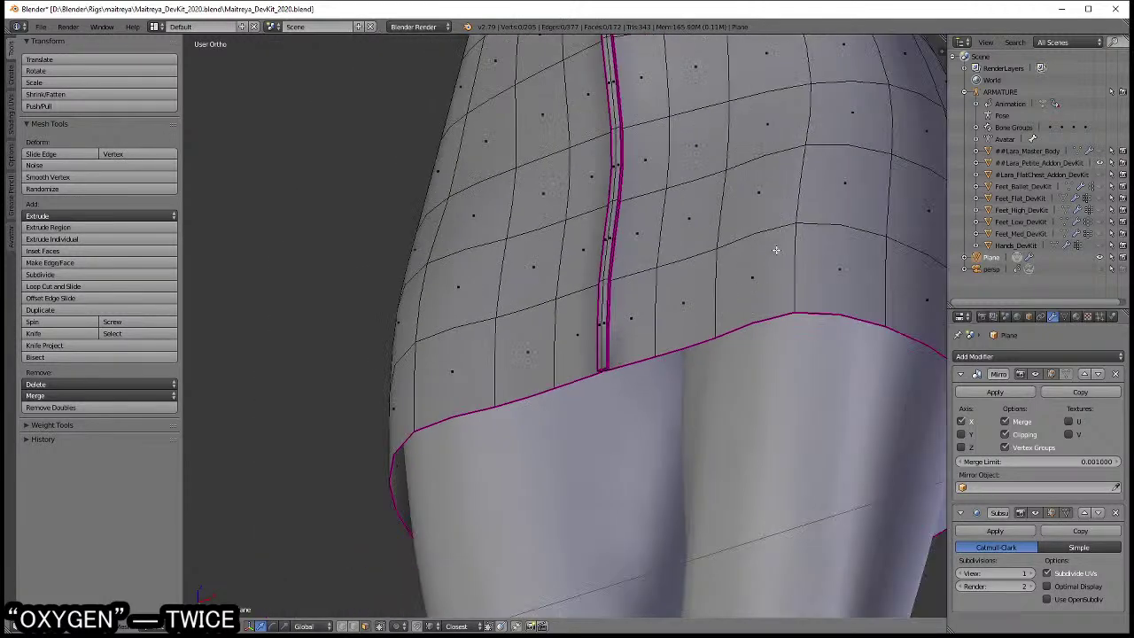
pyautogui.keyDown('shift'); pyautogui.scroll(-3, 655, 345); pyautogui.keyUp('shift')
pyautogui.scroll(2, 680, 299)
pyautogui.scroll(1, 680, 299)
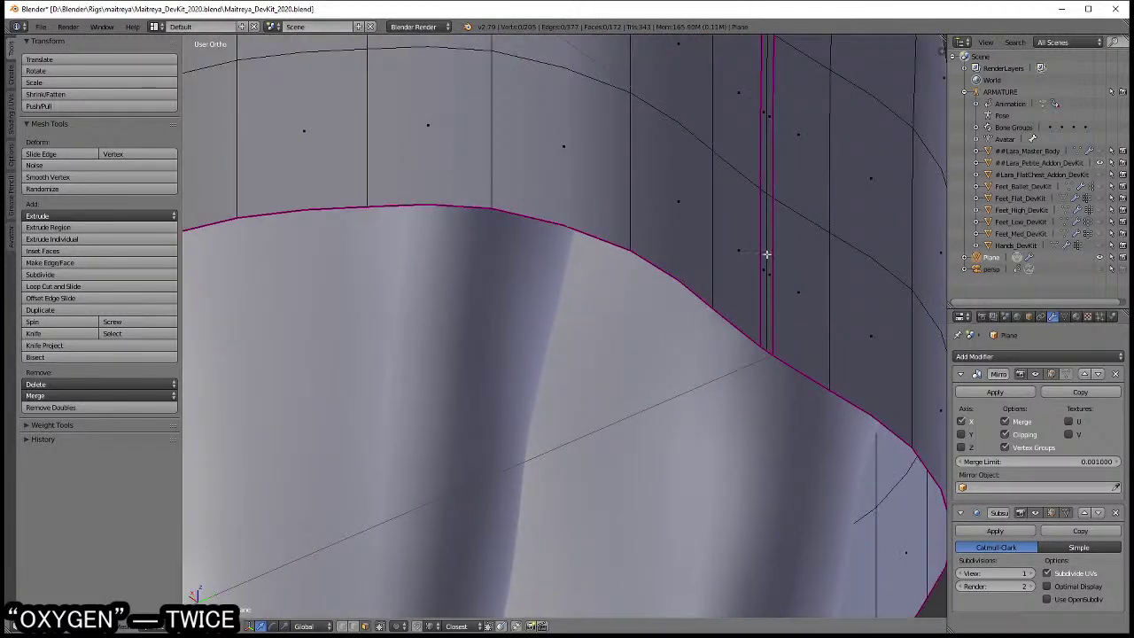
pyautogui.keyDown('shift'); pyautogui.moveTo(770, 172); pyautogui.dragTo(687, 354, button='middle'); pyautogui.keyUp('shift')
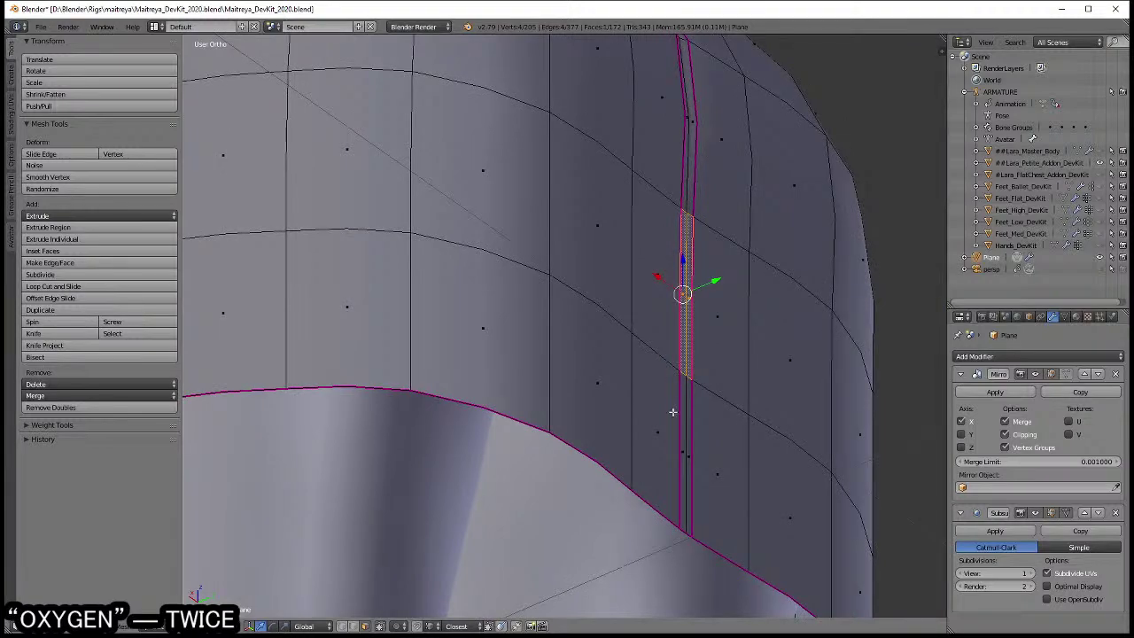
pyautogui.scroll(-2, 686, 405)
pyautogui.scroll(-2, 661, 431)
pyautogui.keyDown('shift'); pyautogui.scroll(3, 572, 256); pyautogui.keyUp('shift')
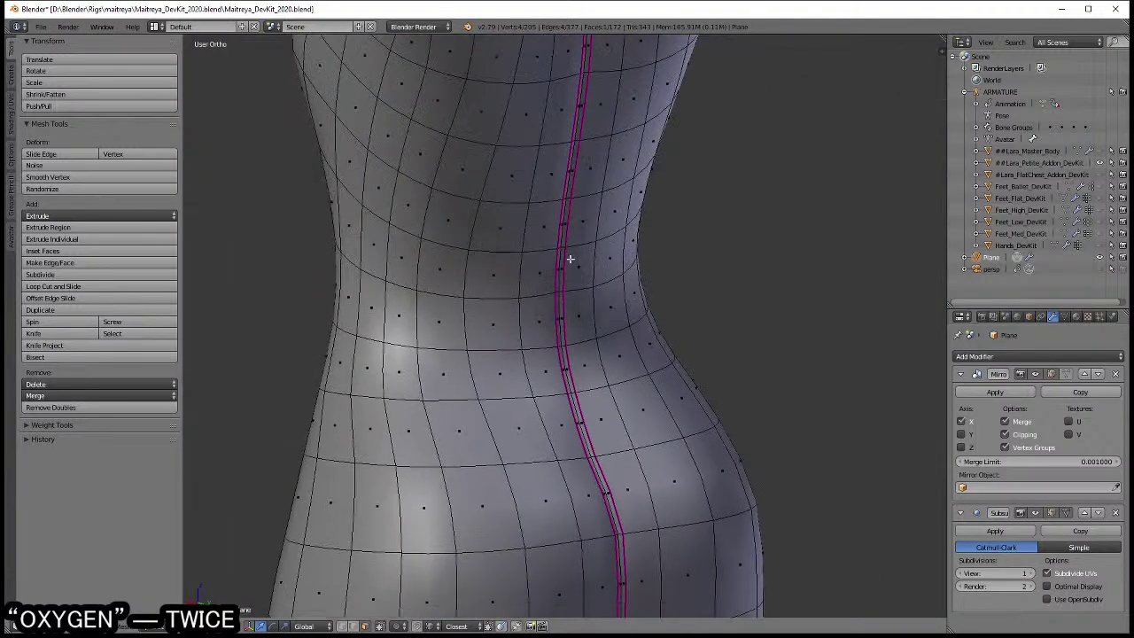
pyautogui.keyDown('shift'); pyautogui.scroll(3, 602, 289); pyautogui.keyUp('shift')
pyautogui.scroll(1, 601, 288)
pyautogui.hotkey('alt', 'h')
pyautogui.scroll(2, 653, 266)
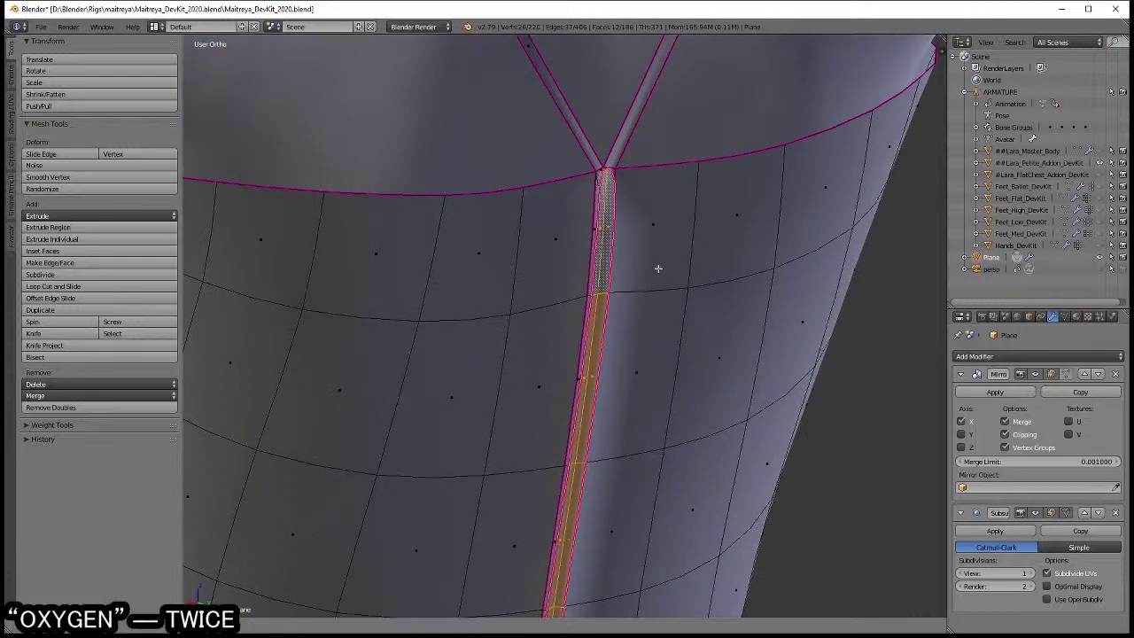
# - Select the strap faces near the seam junction and grow the selection up the strap
pyautogui.scroll(3, 620, 106)
pyautogui.press('a')
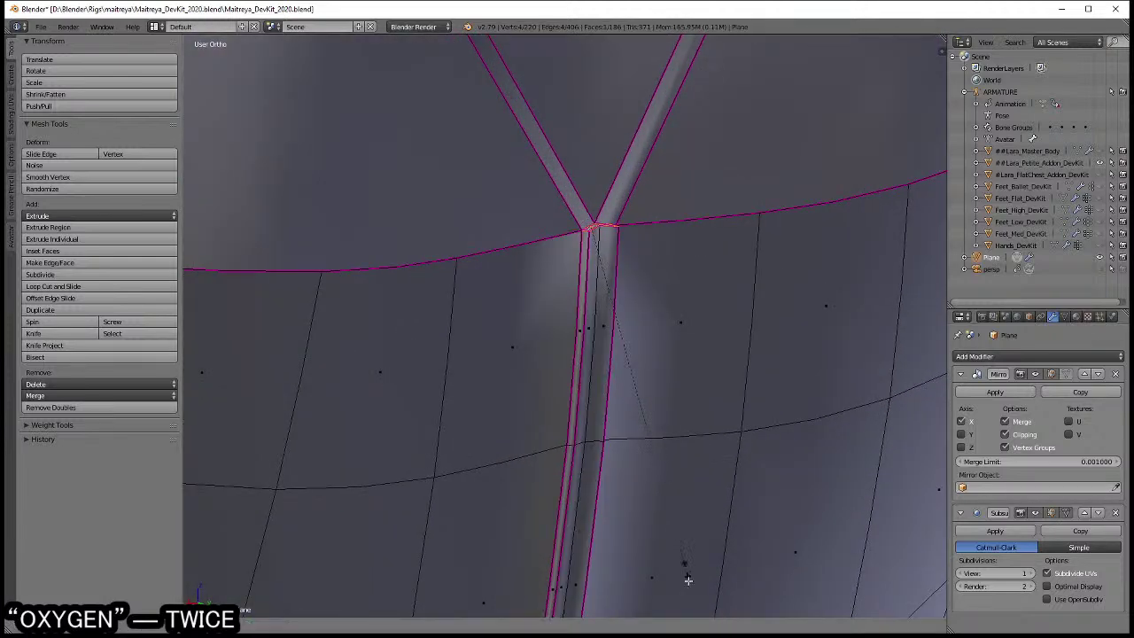
pyautogui.moveTo(641, 240)
pyautogui.mouseDown(button='middle')
pyautogui.moveTo(663, 271)
pyautogui.moveTo(658, 346)
pyautogui.mouseUp(button='middle')
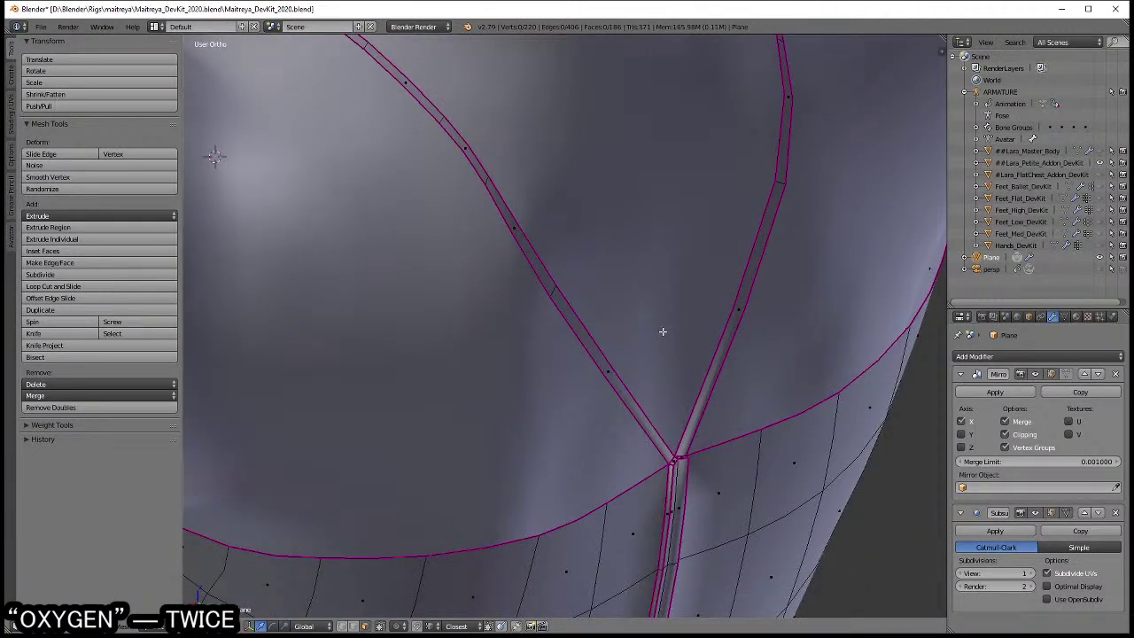
pyautogui.press('l')
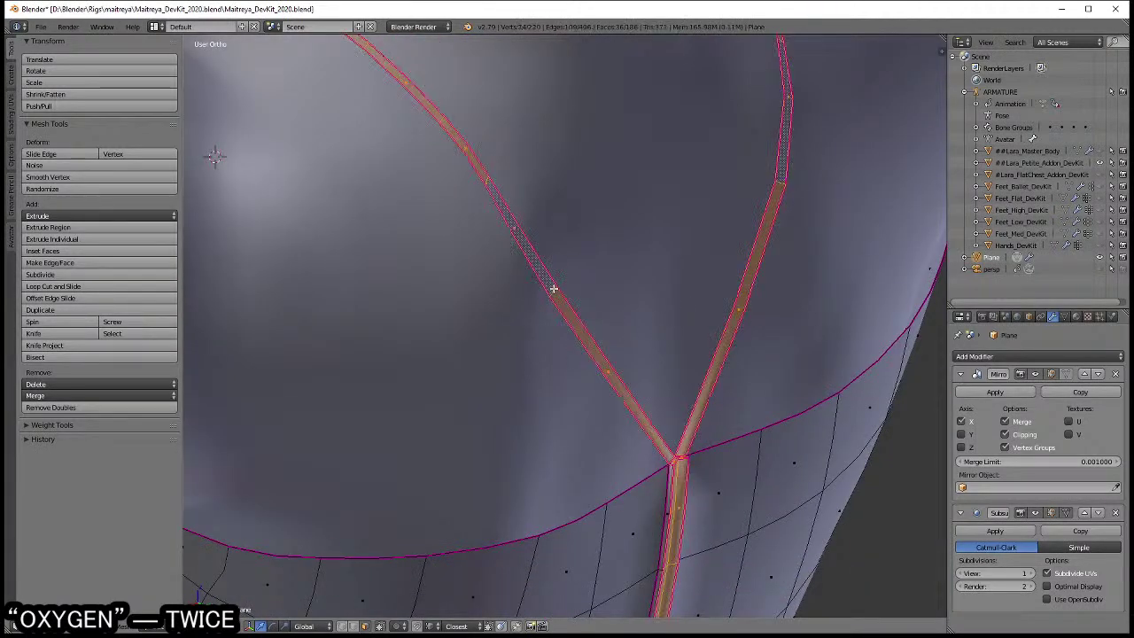
pyautogui.scroll(-2, 587, 321)
pyautogui.rightClick(591, 354)
pyautogui.moveTo(591, 356)
pyautogui.mouseDown(button='middle')
pyautogui.moveTo(604, 404)
pyautogui.moveTo(683, 388)
pyautogui.moveTo(632, 286)
pyautogui.moveTo(591, 325)
pyautogui.mouseUp(button='middle')
pyautogui.press('ctrl+KP_Add')
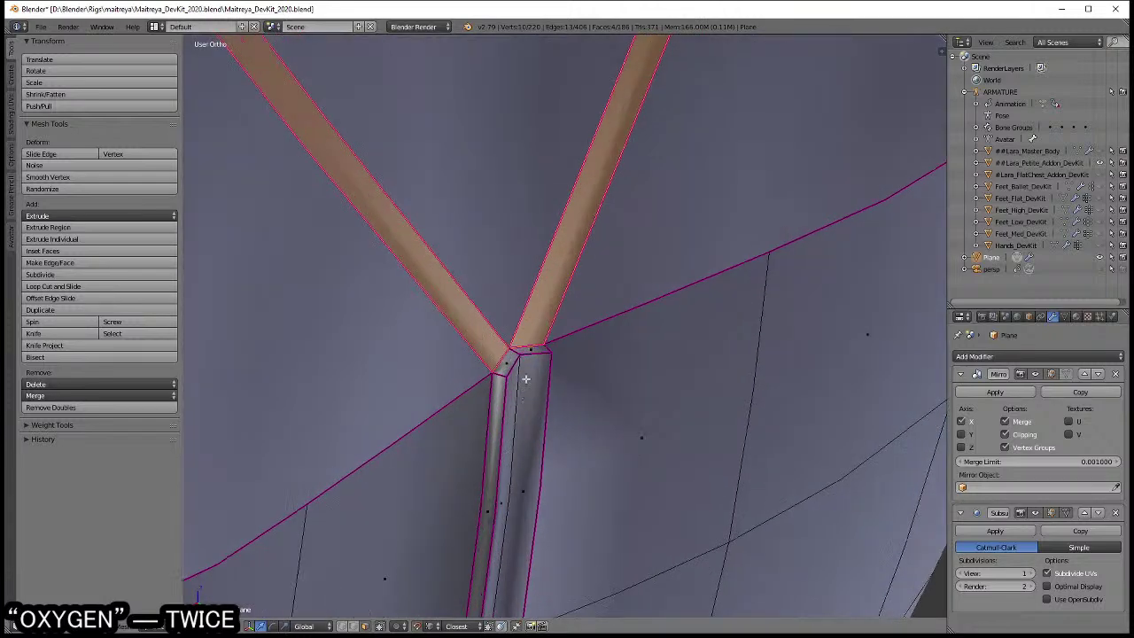
# - Select two strap faces at the shoulder junction and fill the gap between them
pyautogui.moveTo(516, 629); pyautogui.dragTo(499, 372, button='middle')
pyautogui.scroll(2, 498, 371)
pyautogui.scroll(-2, 499, 372)
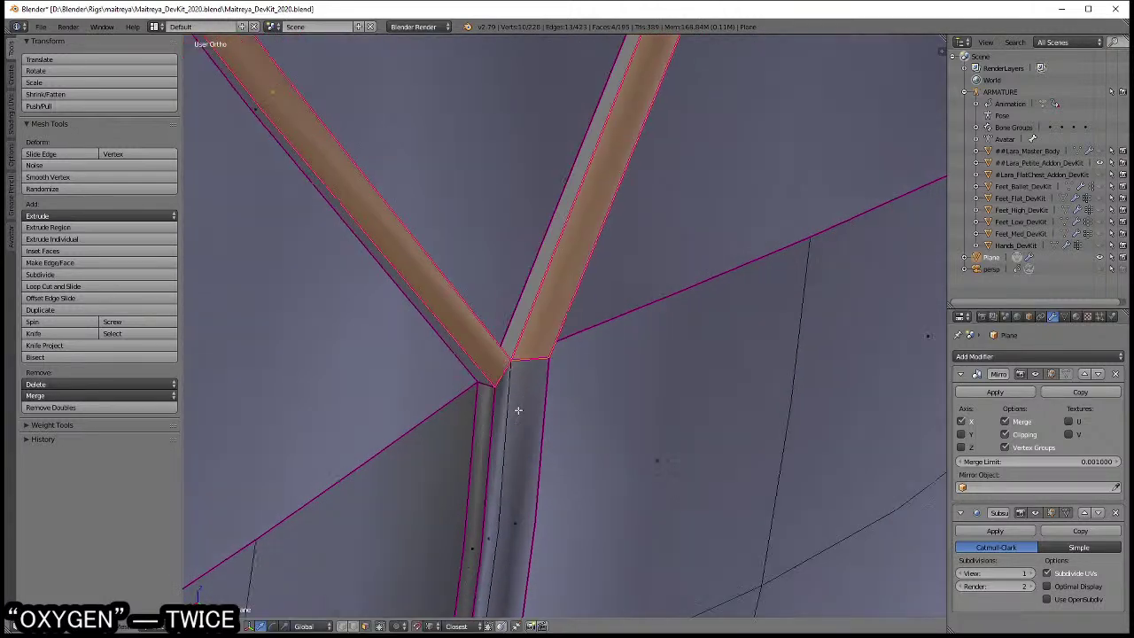
pyautogui.scroll(-3, 501, 355)
pyautogui.moveTo(506, 324)
pyautogui.mouseDown(button='middle')
pyautogui.moveTo(531, 407)
pyautogui.moveTo(492, 430)
pyautogui.mouseUp(button='middle')
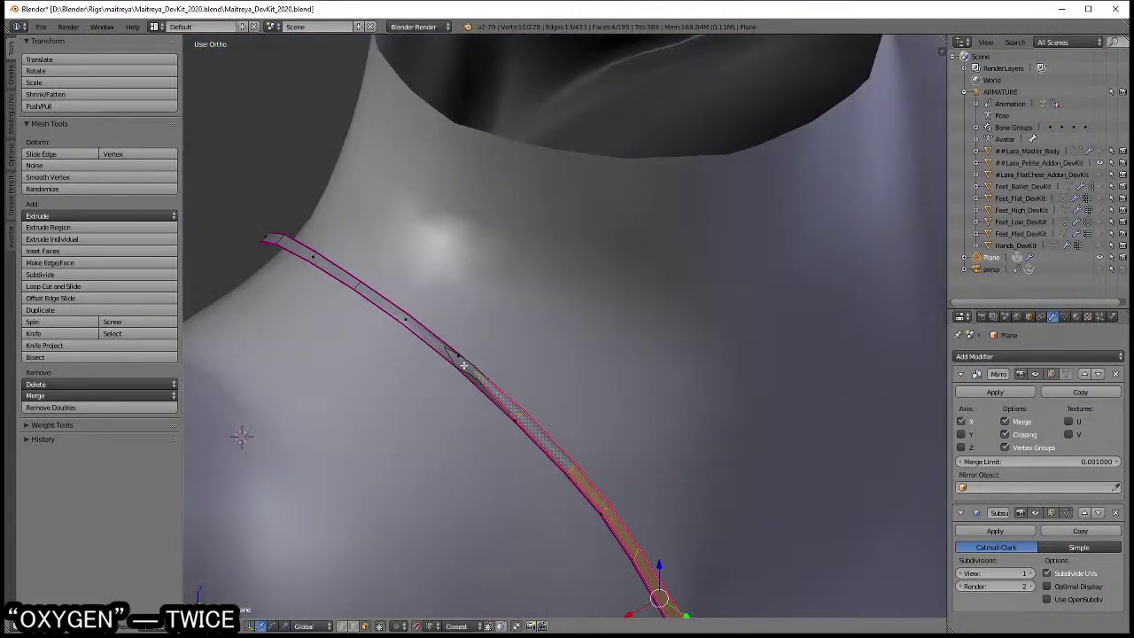
pyautogui.moveTo(463, 365)
pyautogui.mouseDown(button='middle')
pyautogui.moveTo(374, 387)
pyautogui.moveTo(678, 430)
pyautogui.moveTo(556, 546)
pyautogui.mouseUp(button='middle')
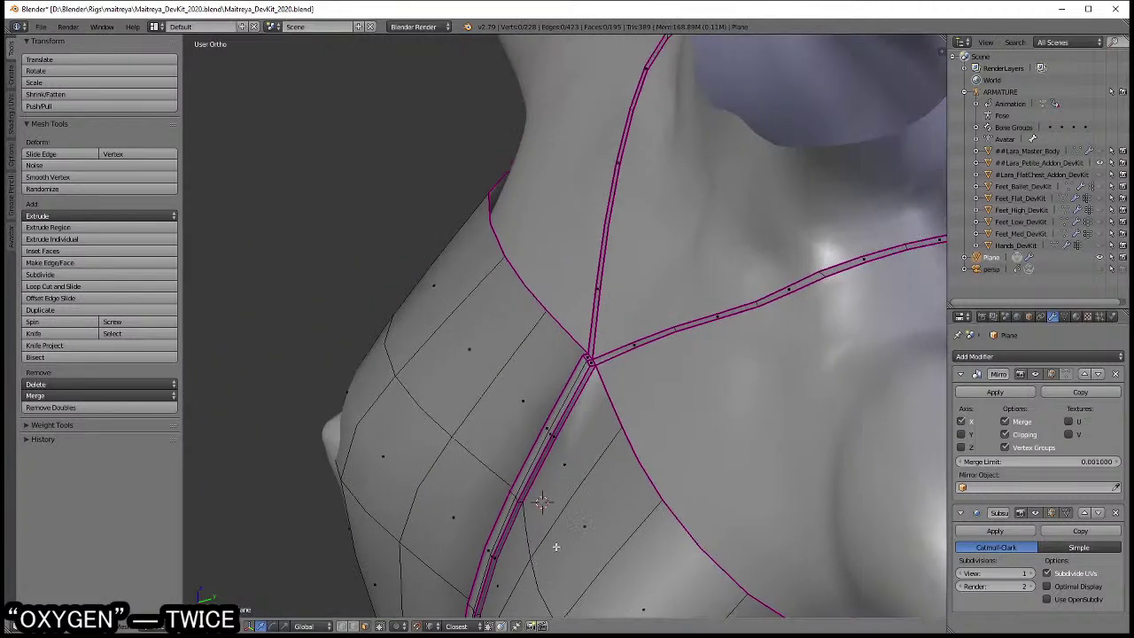
pyautogui.scroll(2, 555, 547)
pyautogui.rightClick(657, 379)
pyautogui.moveTo(657, 379)
pyautogui.mouseDown(button='middle')
pyautogui.moveTo(673, 436)
pyautogui.moveTo(666, 340)
pyautogui.mouseUp(button='middle')
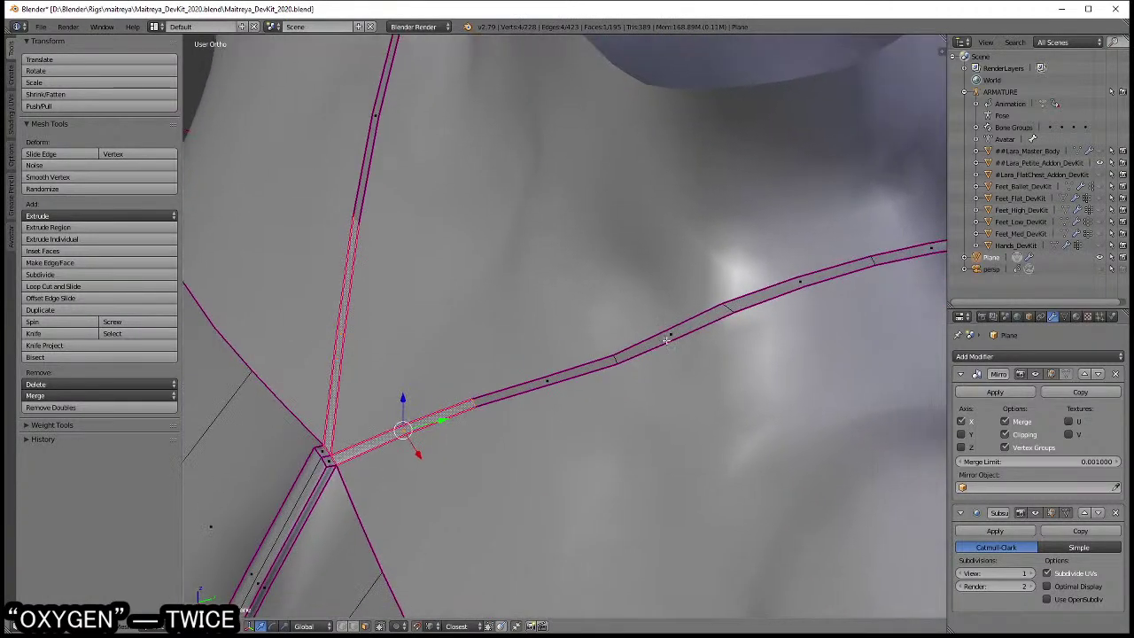
pyautogui.keyDown('shift'); pyautogui.rightClick(567, 383); pyautogui.keyUp('shift')
pyautogui.moveTo(567, 383)
pyautogui.mouseDown(button='middle')
pyautogui.moveTo(708, 354)
pyautogui.moveTo(468, 413)
pyautogui.moveTo(500, 468)
pyautogui.mouseUp(button='middle')
pyautogui.press('f')
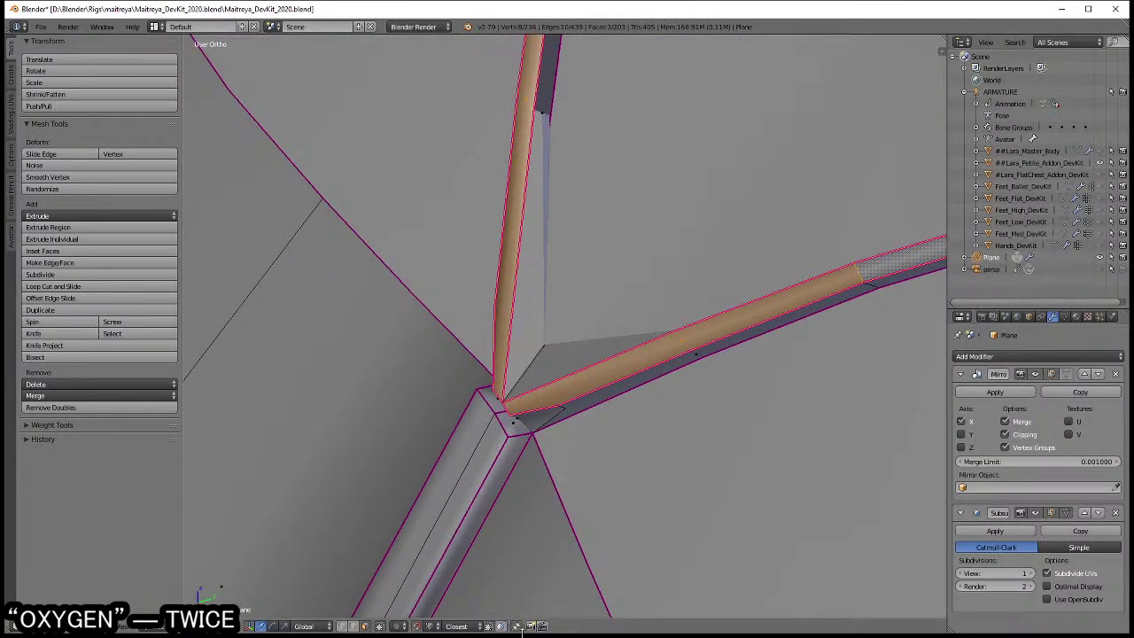
# - Collapse the junction with Alt+M and merge the leftover junction vertices into one point
pyautogui.hotkey('alt', 'm')
pyautogui.click(511, 421)
pyautogui.rightClick(512, 426)
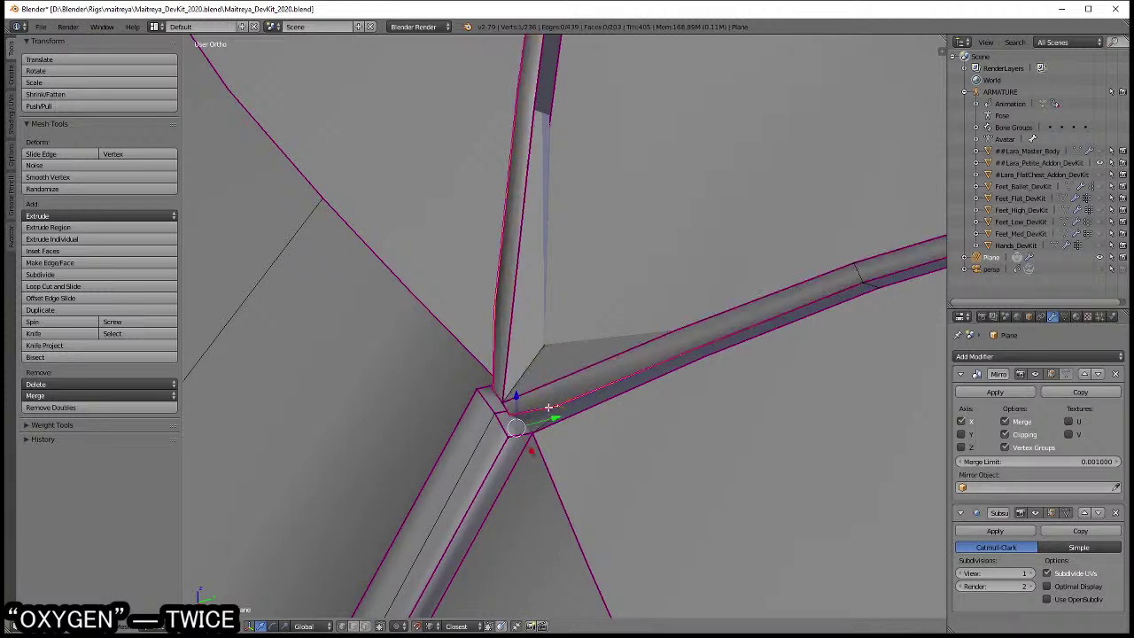
pyautogui.hotkey('alt', 'm')
pyautogui.click(629, 436)
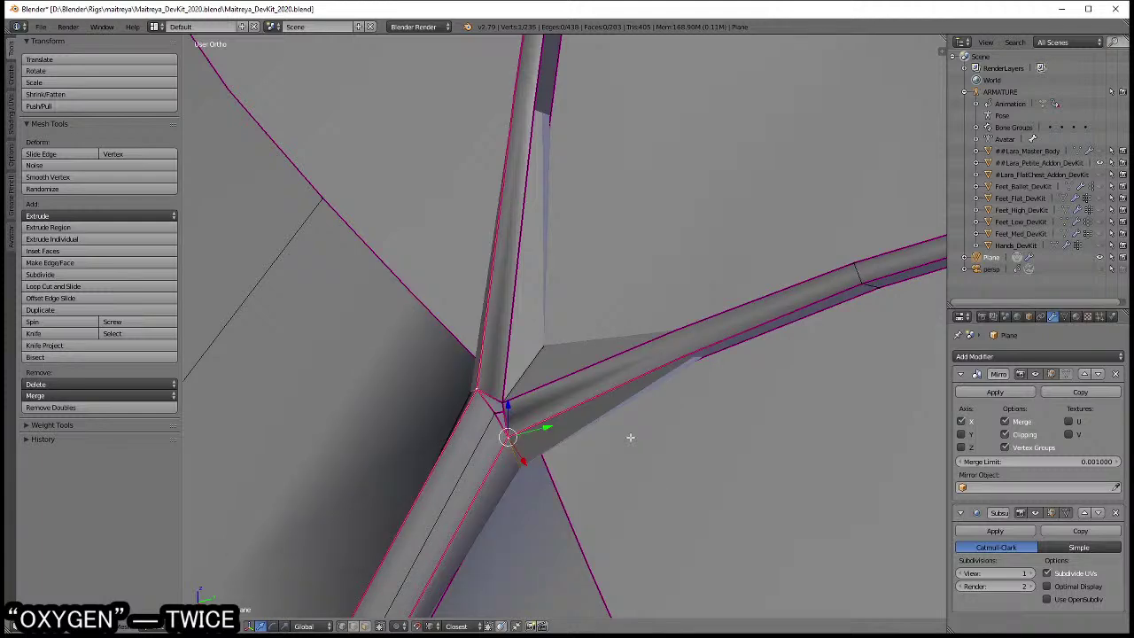
pyautogui.keyDown('shift'); pyautogui.rightClick(505, 400); pyautogui.keyUp('shift')
pyautogui.hotkey('alt', 'm')
pyautogui.click(678, 392)
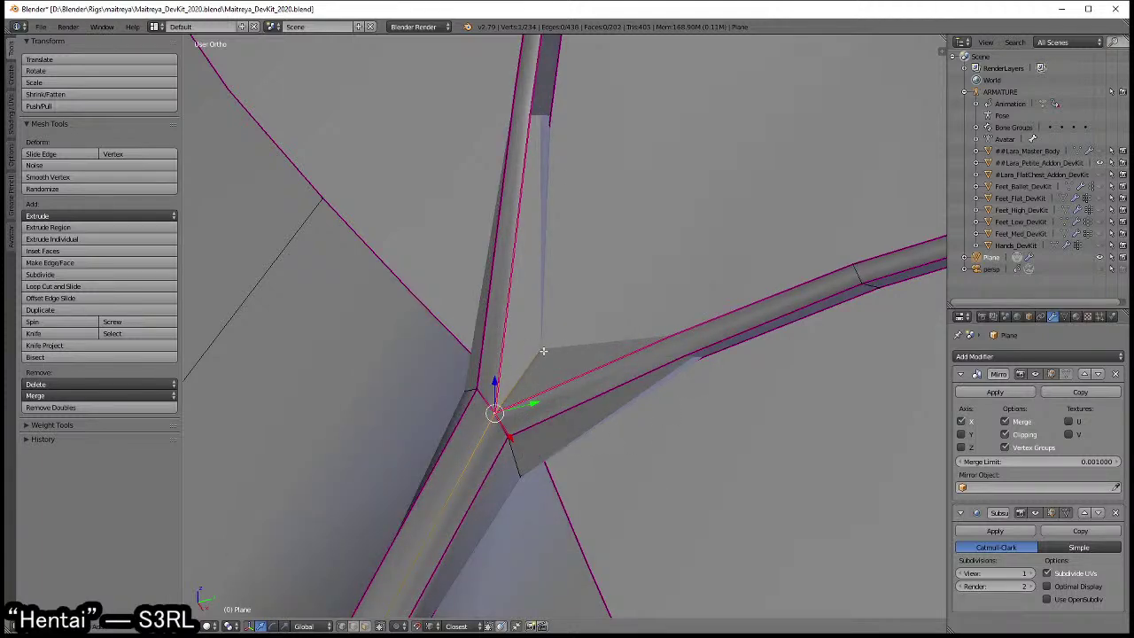
# - Select the whole dress mesh and run Remove Doubles from the Specials menu
pyautogui.scroll(-2, 532, 381)
pyautogui.scroll(-3, 540, 372)
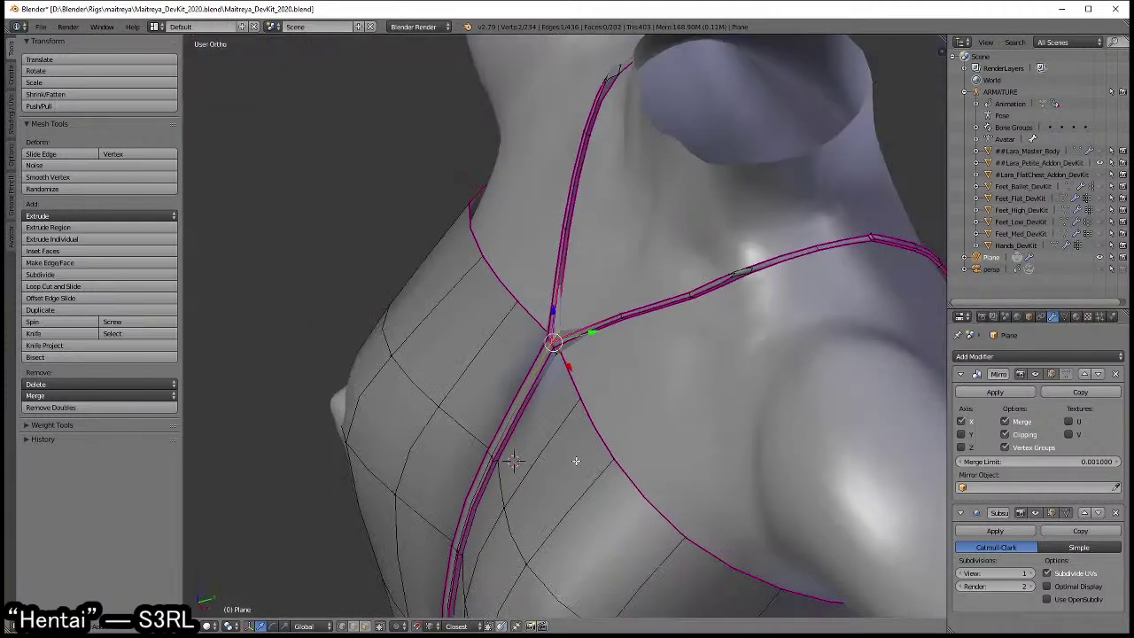
pyautogui.press('a')
pyautogui.scroll(3, 550, 363)
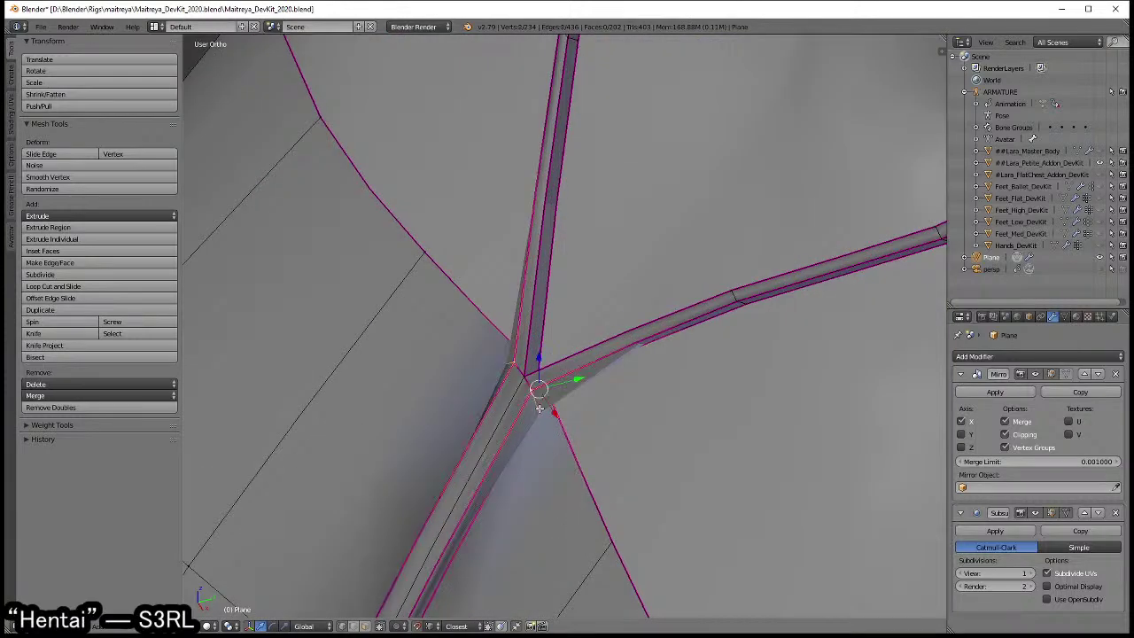
pyautogui.press('a')
pyautogui.scroll(-3, 620, 390)
pyautogui.scroll(-3, 650, 375)
pyautogui.scroll(-1, 708, 372)
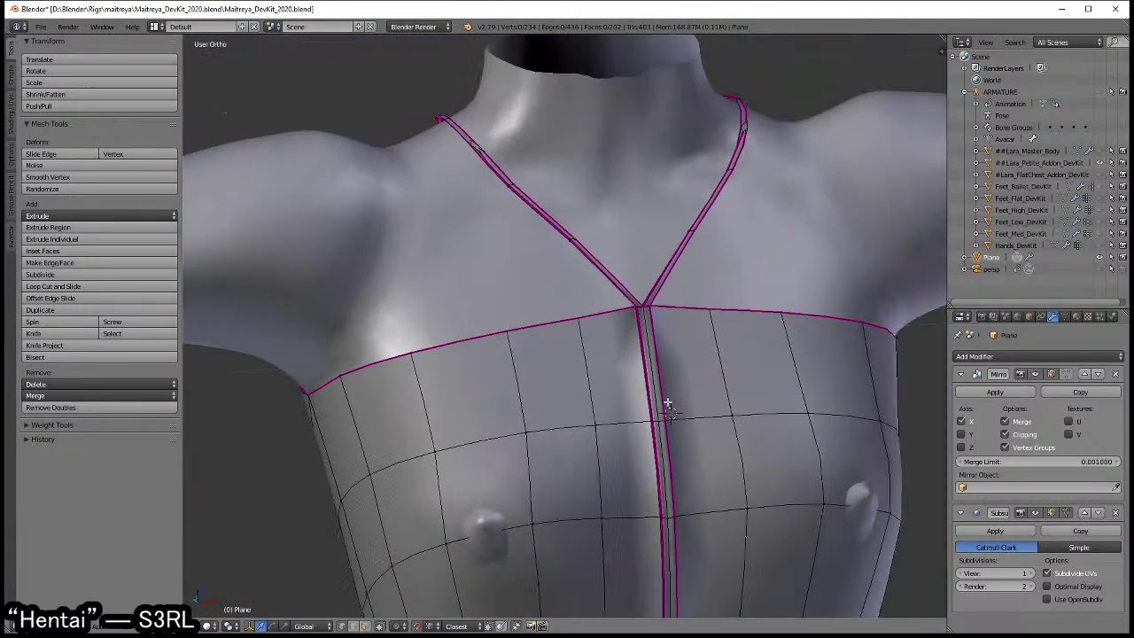
pyautogui.press('a')
pyautogui.scroll(3, 700, 381)
pyautogui.press('w')
pyautogui.click(731, 289)
pyautogui.press('a')
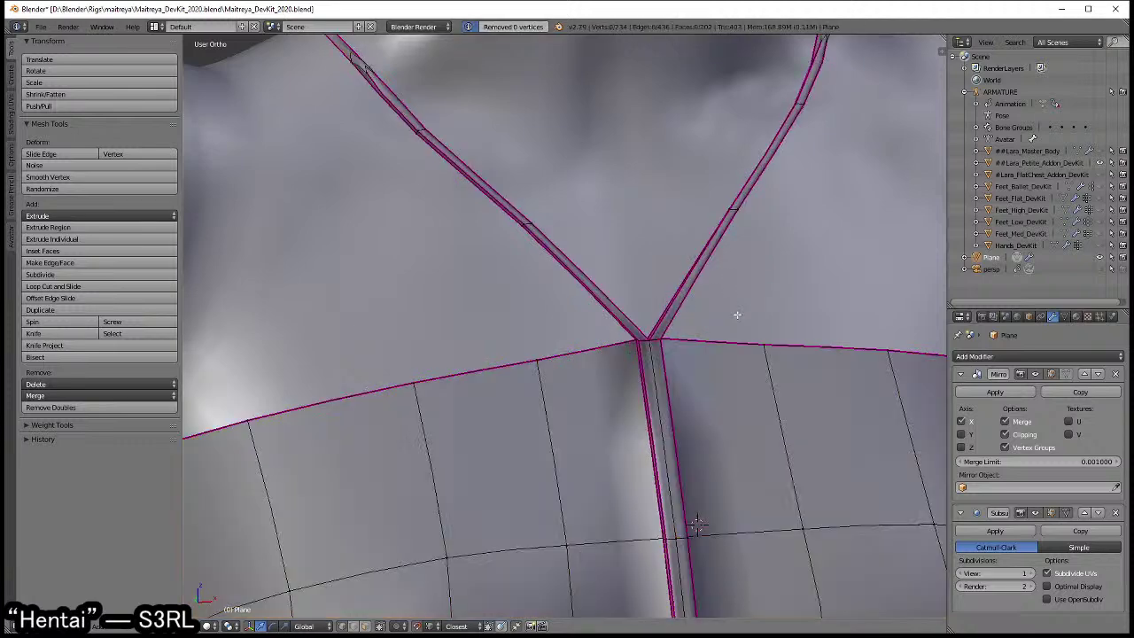
pyautogui.press('a')
pyautogui.scroll(-3, 744, 345)
pyautogui.press('a')
pyautogui.scroll(2, 743, 350)
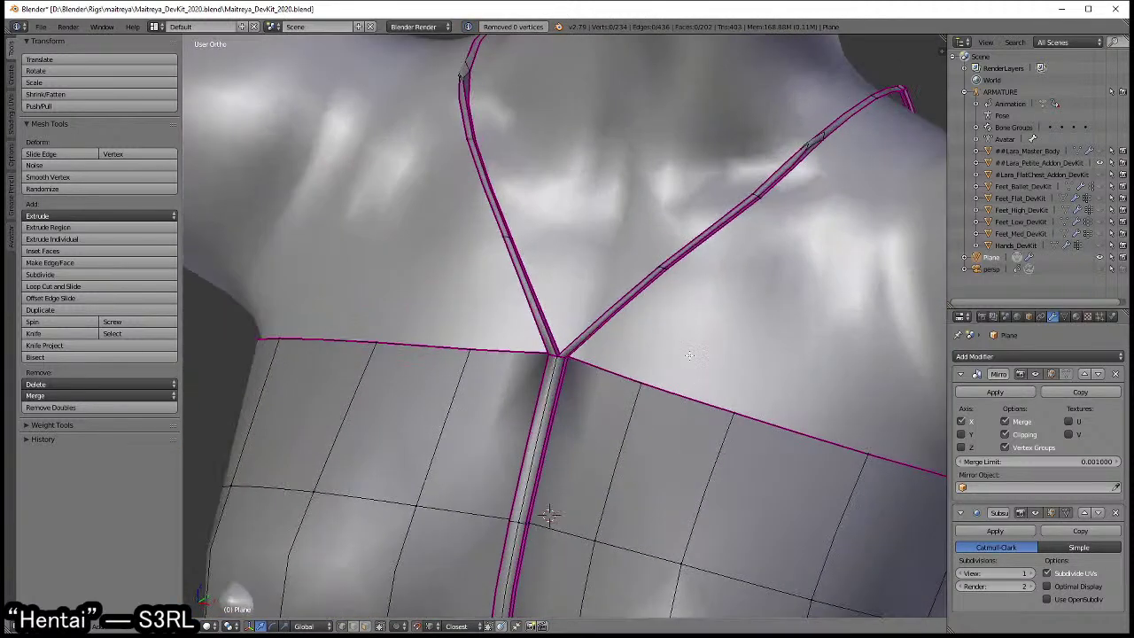
pyautogui.moveTo(743, 350)
pyautogui.mouseDown(button='middle')
pyautogui.moveTo(587, 342)
pyautogui.moveTo(594, 431)
pyautogui.moveTo(534, 422)
pyautogui.moveTo(597, 411)
pyautogui.mouseUp(button='middle')
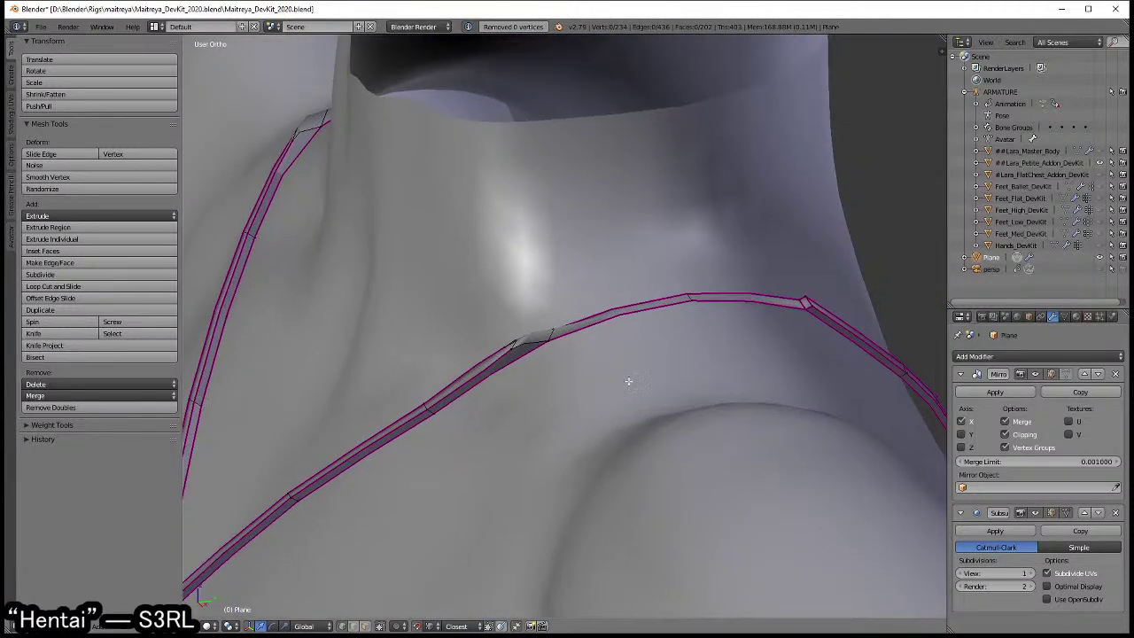
# - Add a loop cut across the neck strap and lift the selected strap faces slightly
pyautogui.hotkey('ctrl', 'Tab')
pyautogui.scroll(2, 515, 339)
pyautogui.rightClick(515, 339)
pyautogui.press('s')
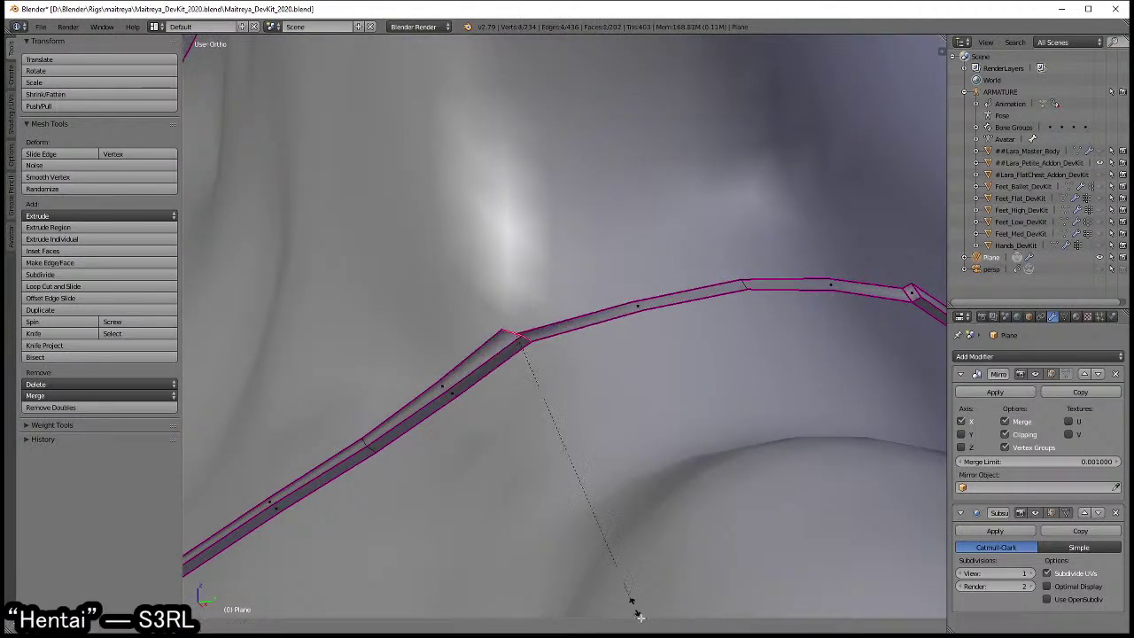
pyautogui.press('Escape')
pyautogui.moveTo(709, 203); pyautogui.dragTo(522, 335, button='middle')
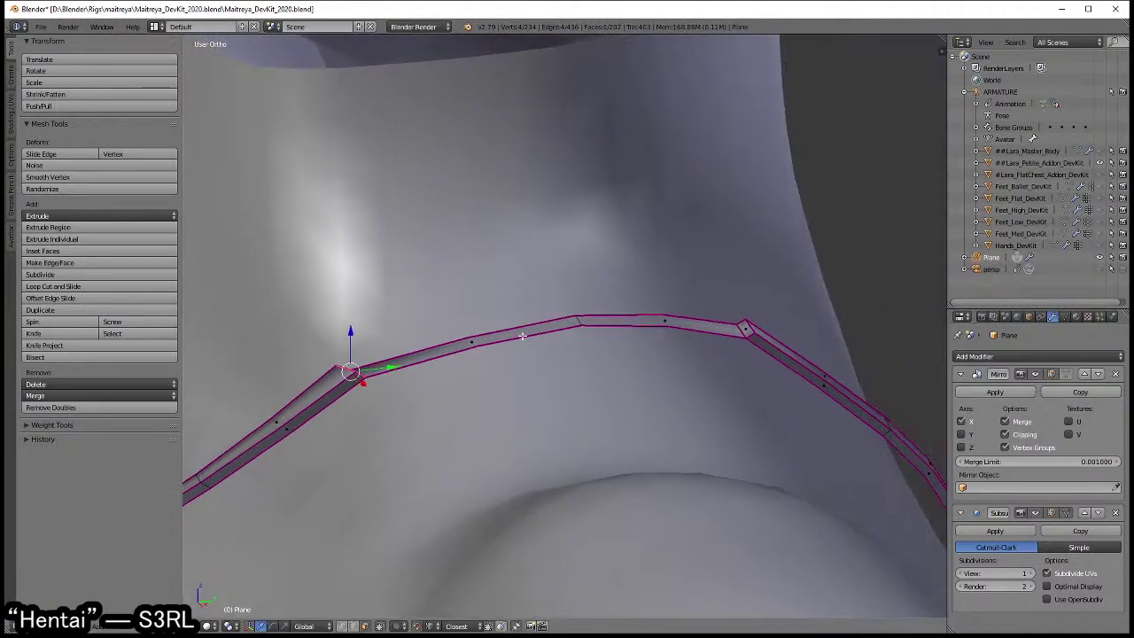
pyautogui.hotkey('ctrl', 'r')
pyautogui.click(654, 315)
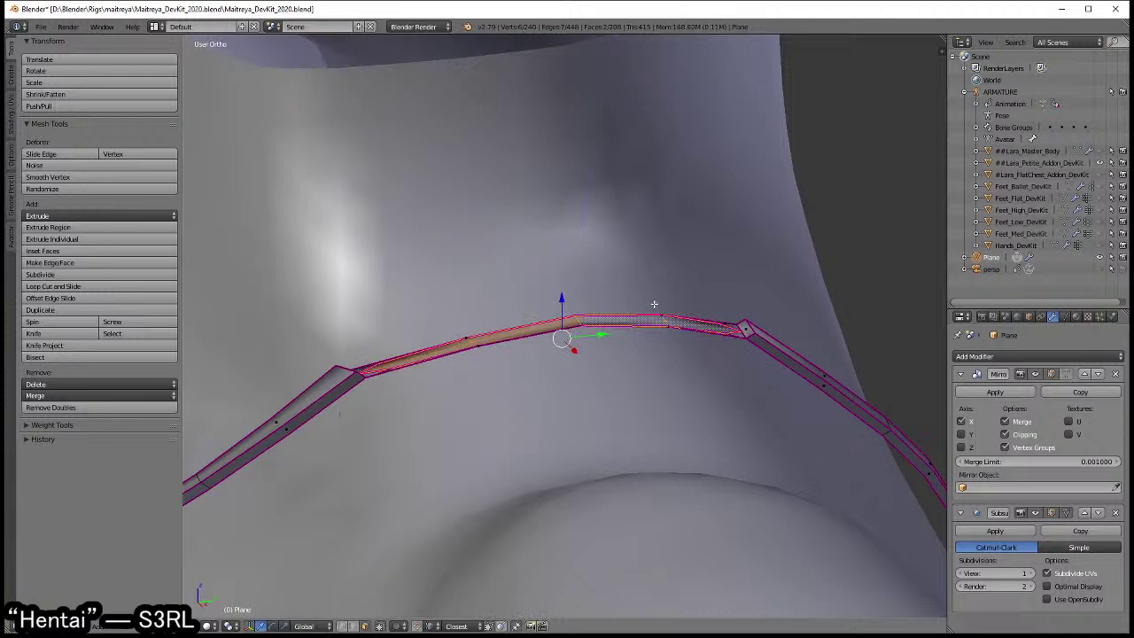
pyautogui.press('g')
pyautogui.click(649, 289)
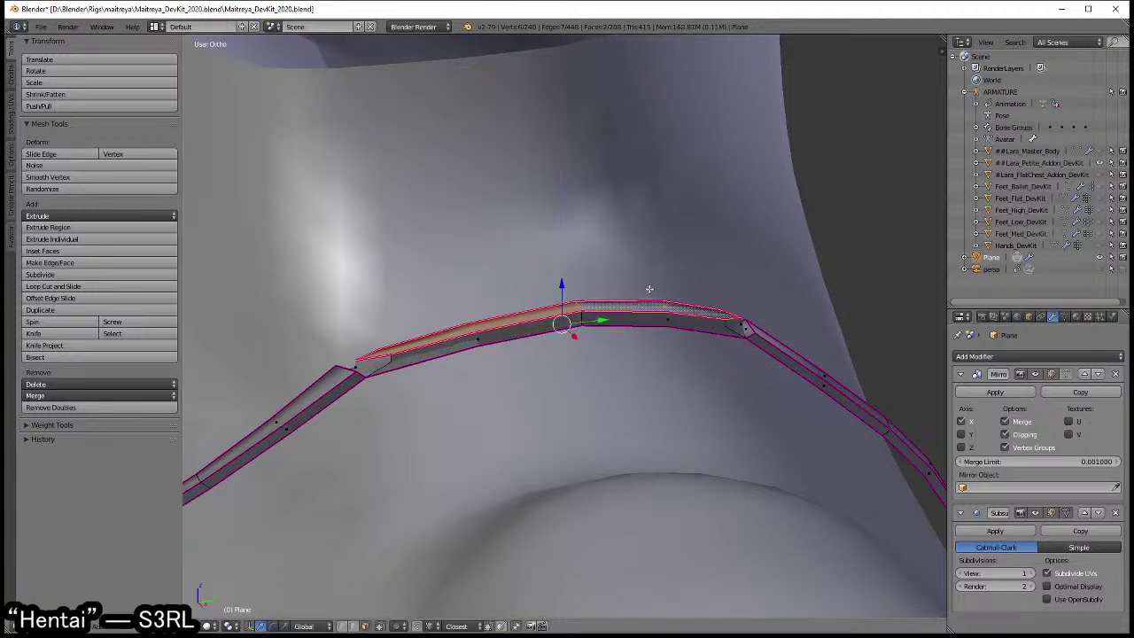
# - Delete the stray strap faces and merge the split strap vertices using Alt+M At Last
pyautogui.press('a')
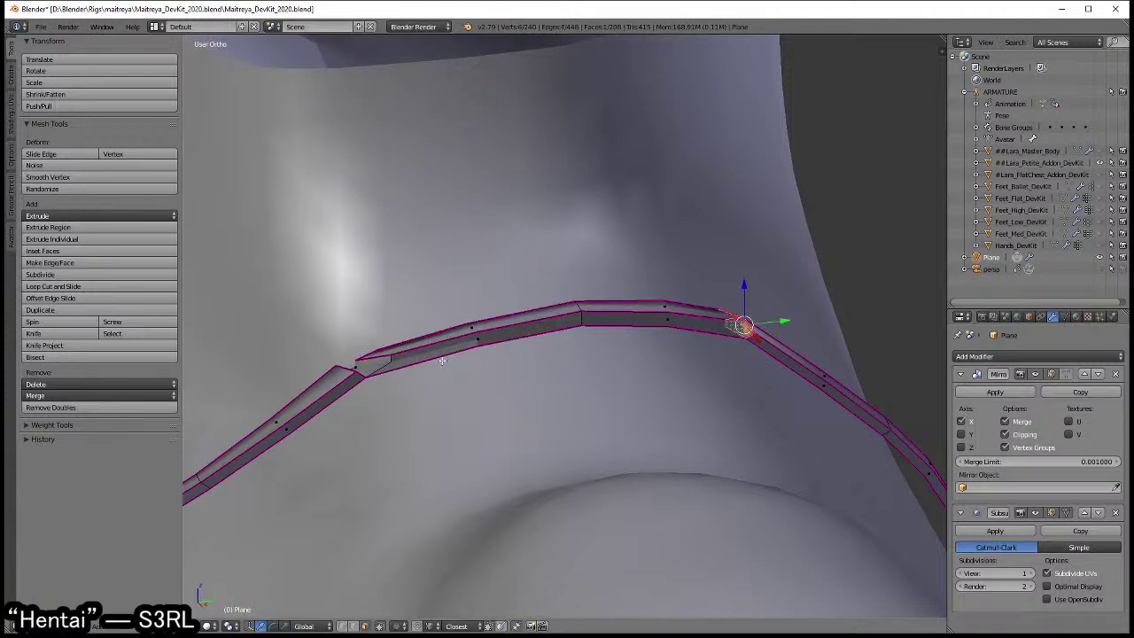
pyautogui.moveTo(377, 361)
pyautogui.mouseDown(button='middle')
pyautogui.moveTo(392, 387)
pyautogui.moveTo(504, 276)
pyautogui.mouseUp(button='middle')
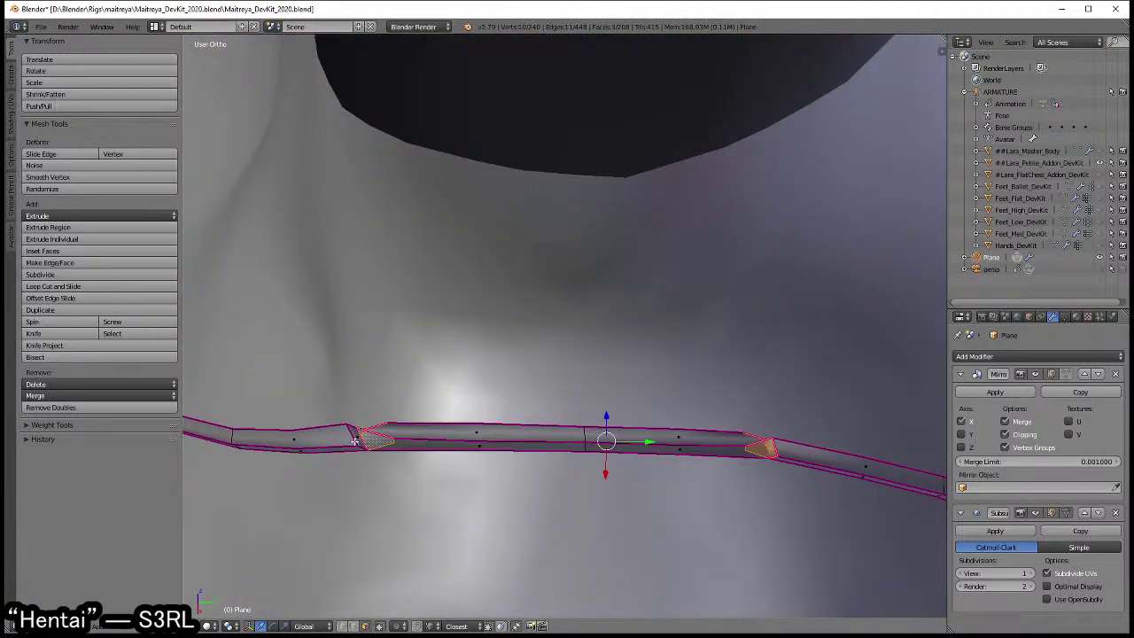
pyautogui.press('x')
pyautogui.click(383, 411)
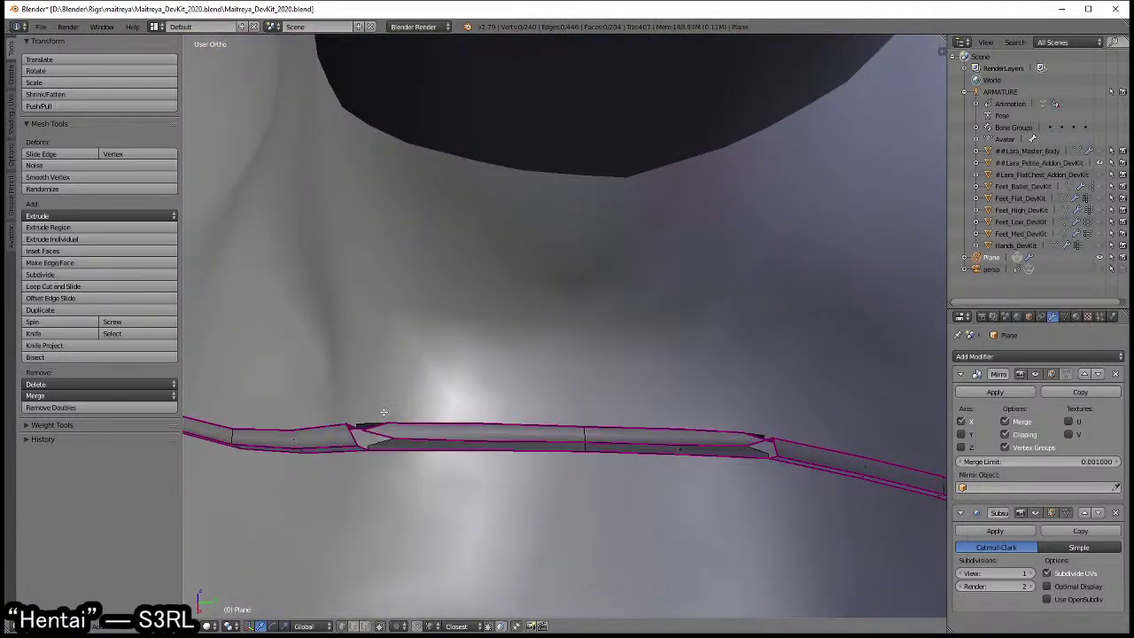
pyautogui.hotkey('alt', 'm')
pyautogui.click(527, 407)
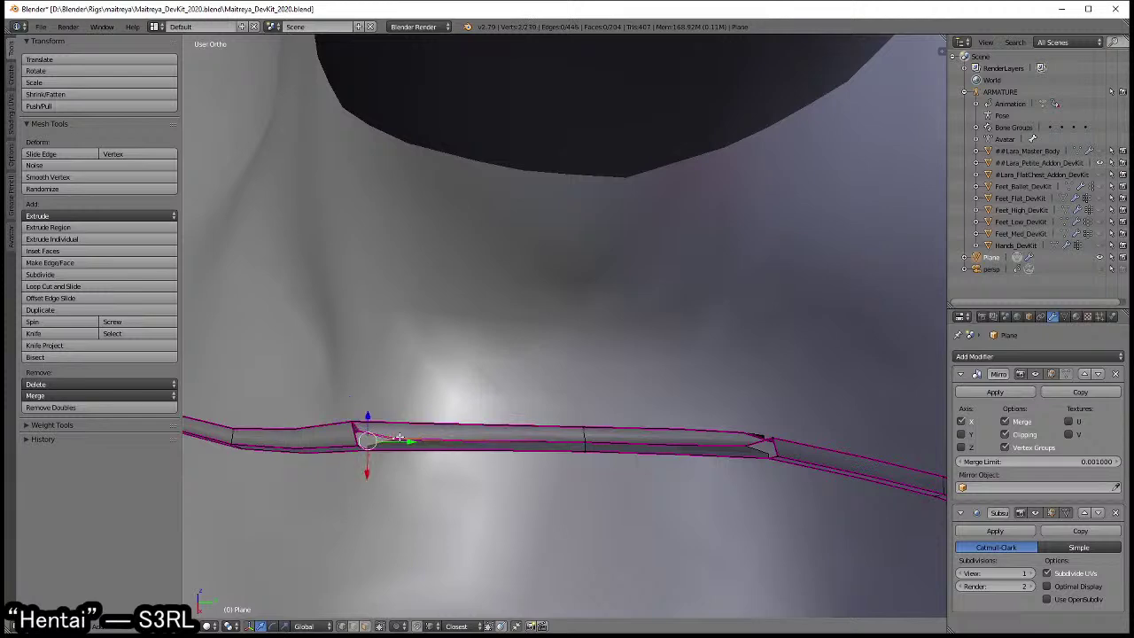
pyautogui.hotkey('alt', 'm')
pyautogui.click(792, 435)
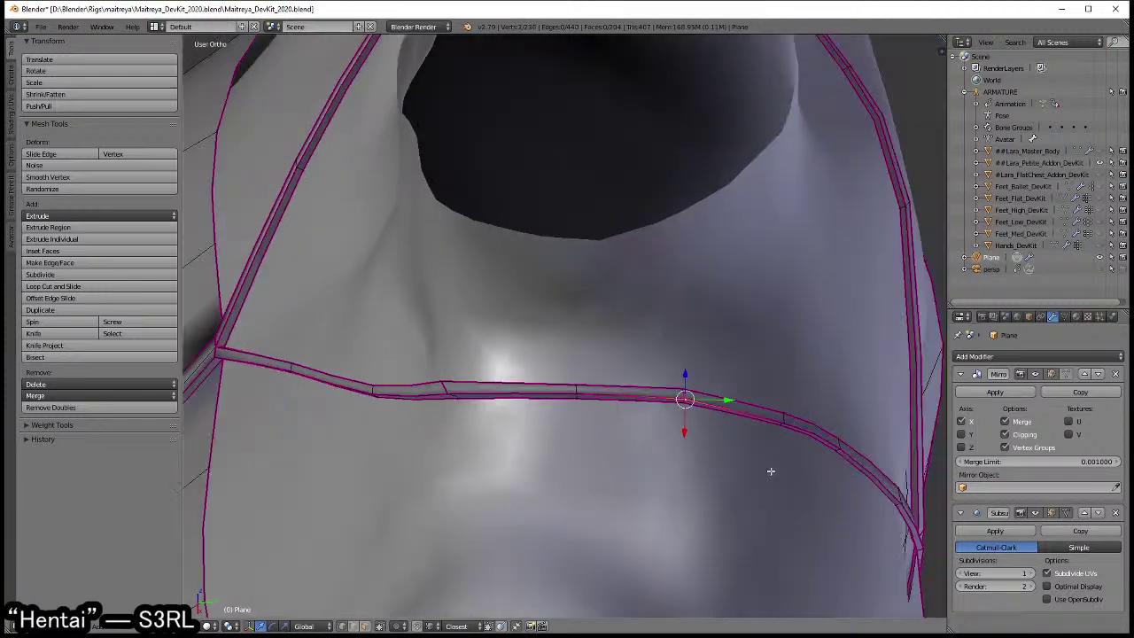
pyautogui.moveTo(771, 468)
pyautogui.mouseDown(button='middle')
pyautogui.moveTo(620, 434)
pyautogui.moveTo(605, 357)
pyautogui.moveTo(583, 414)
pyautogui.mouseUp(button='middle')
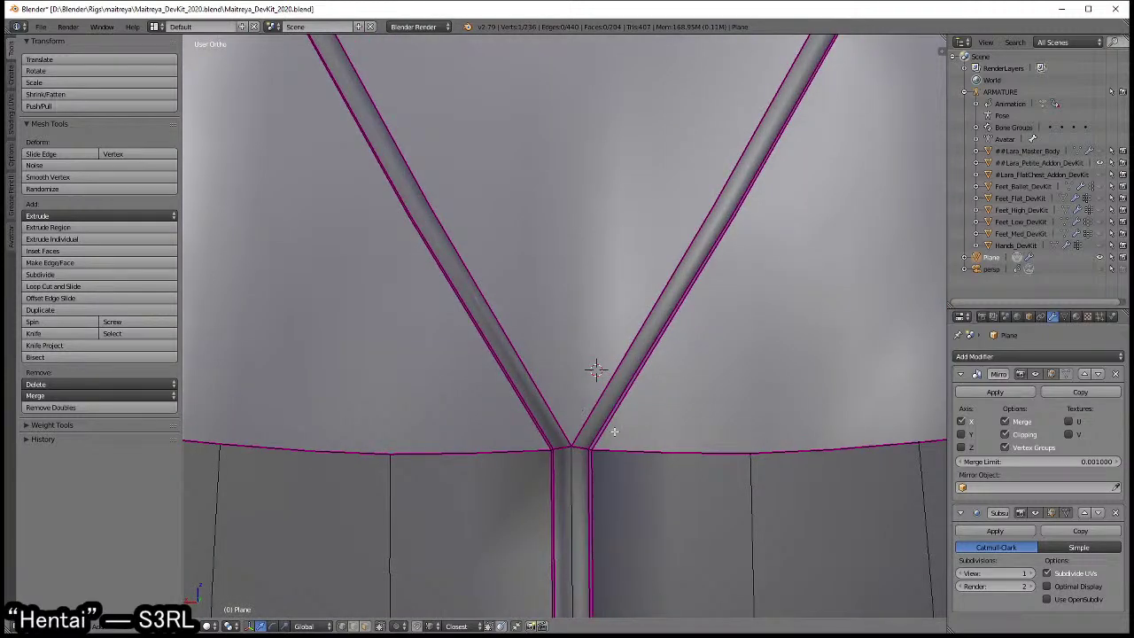
# - Inspect the strap junction in wireframe, then return to solid shading
pyautogui.hotkey('ctrl', 'Tab')
pyautogui.click(558, 450)
pyautogui.moveTo(590, 354)
pyautogui.mouseDown(button='middle')
pyautogui.moveTo(557, 366)
pyautogui.moveTo(581, 281)
pyautogui.mouseUp(button='middle')
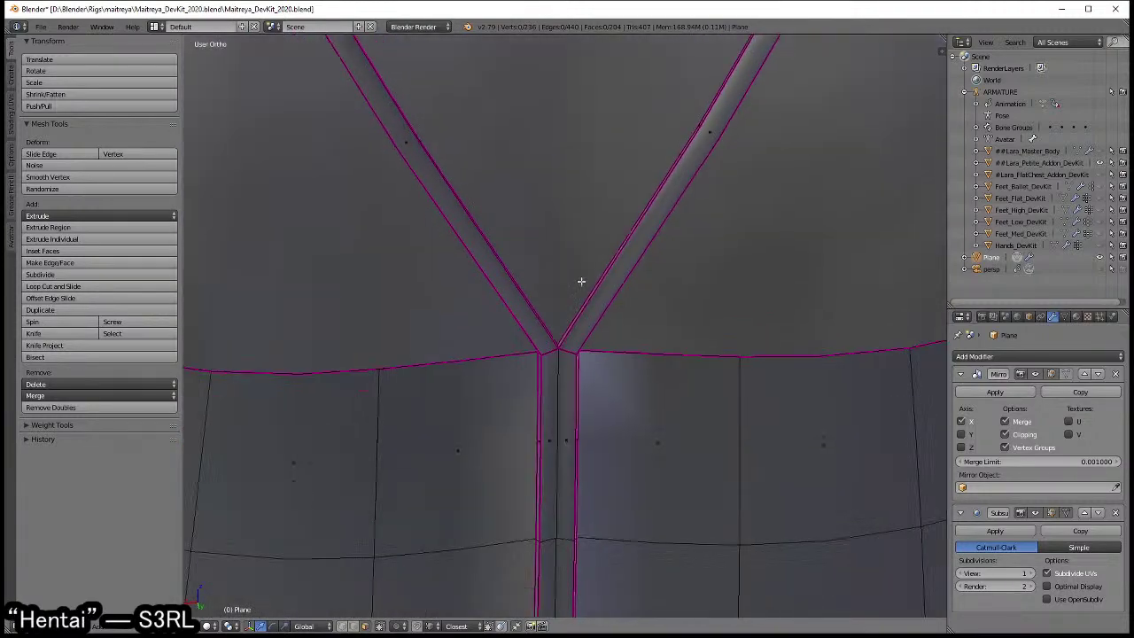
pyautogui.press('z')
pyautogui.moveTo(612, 372); pyautogui.dragTo(510, 401, button='middle')
pyautogui.press('z')
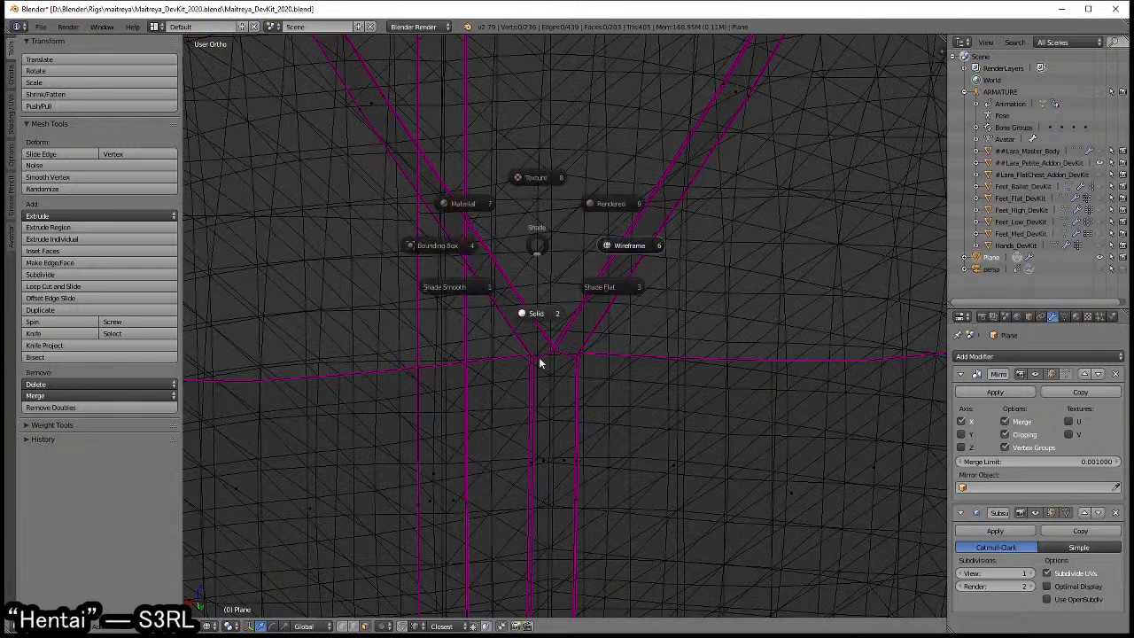
pyautogui.click(539, 357)
# - In Object Mode, apply the dress's Subdivision Surface modifier so only the Mirror modifier remains
pyautogui.press('Tab')
pyautogui.click(527, 354)
pyautogui.scroll(-3, 588, 298)
pyautogui.moveTo(572, 337)
pyautogui.mouseDown(button='middle')
pyautogui.moveTo(663, 324)
pyautogui.moveTo(612, 258)
pyautogui.moveTo(635, 291)
pyautogui.moveTo(618, 398)
pyautogui.mouseUp(button='middle')
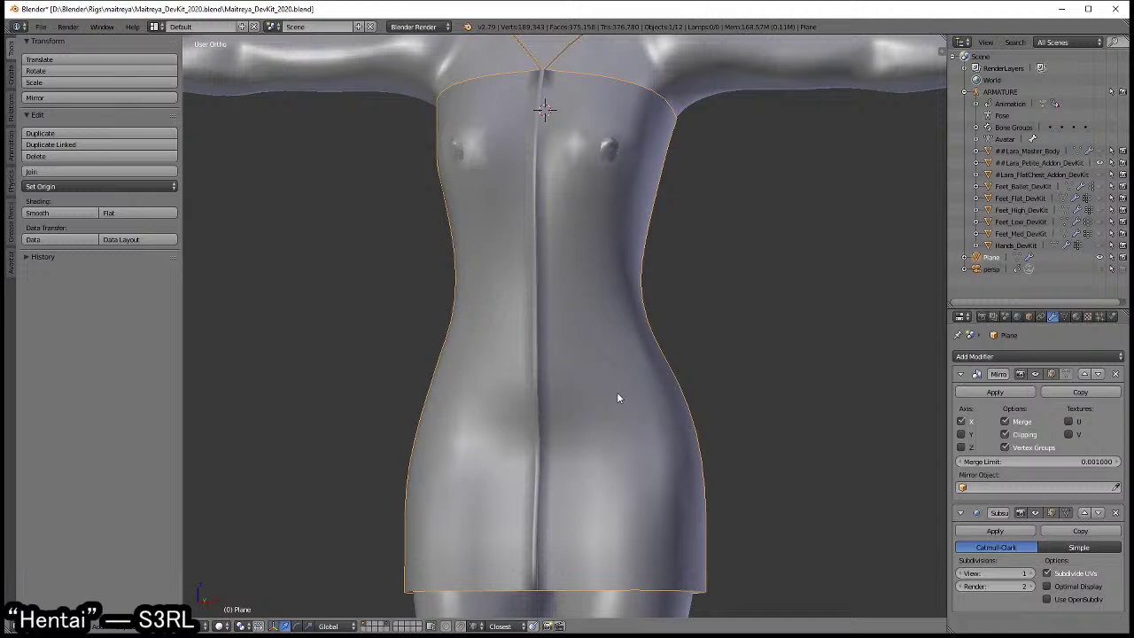
pyautogui.scroll(-3, 618, 398)
pyautogui.moveTo(642, 379)
pyautogui.mouseDown(button='middle')
pyautogui.moveTo(653, 410)
pyautogui.moveTo(609, 352)
pyautogui.mouseUp(button='middle')
pyautogui.press('Tab')
pyautogui.scroll(3, 609, 352)
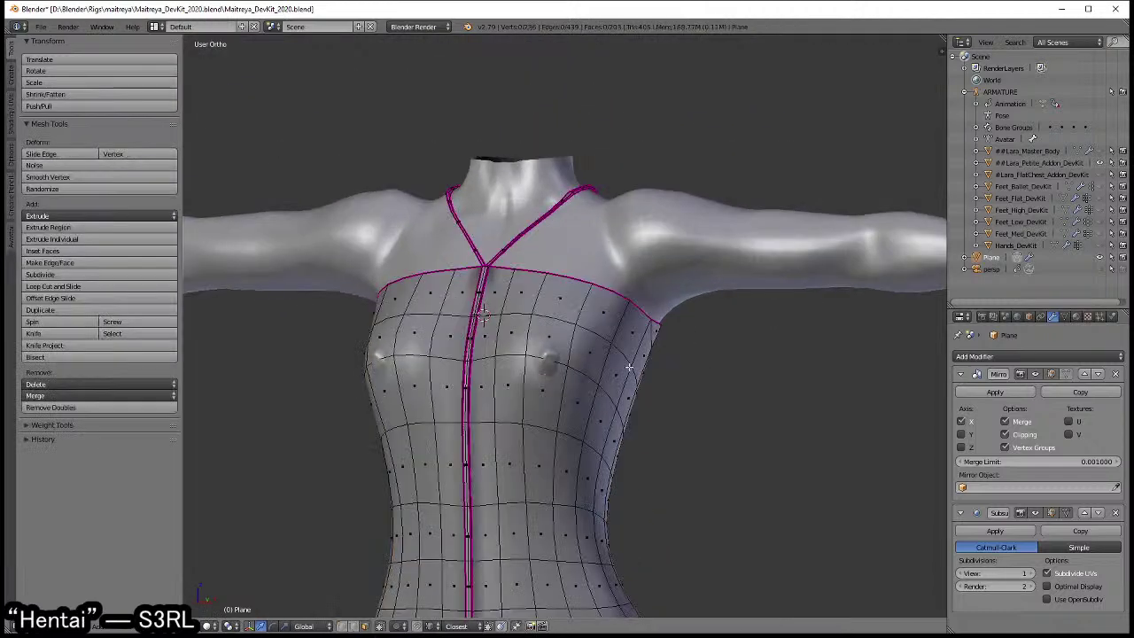
pyautogui.scroll(3, 533, 396)
pyautogui.moveTo(562, 398); pyautogui.dragTo(752, 369, button='middle')
pyautogui.press('Tab')
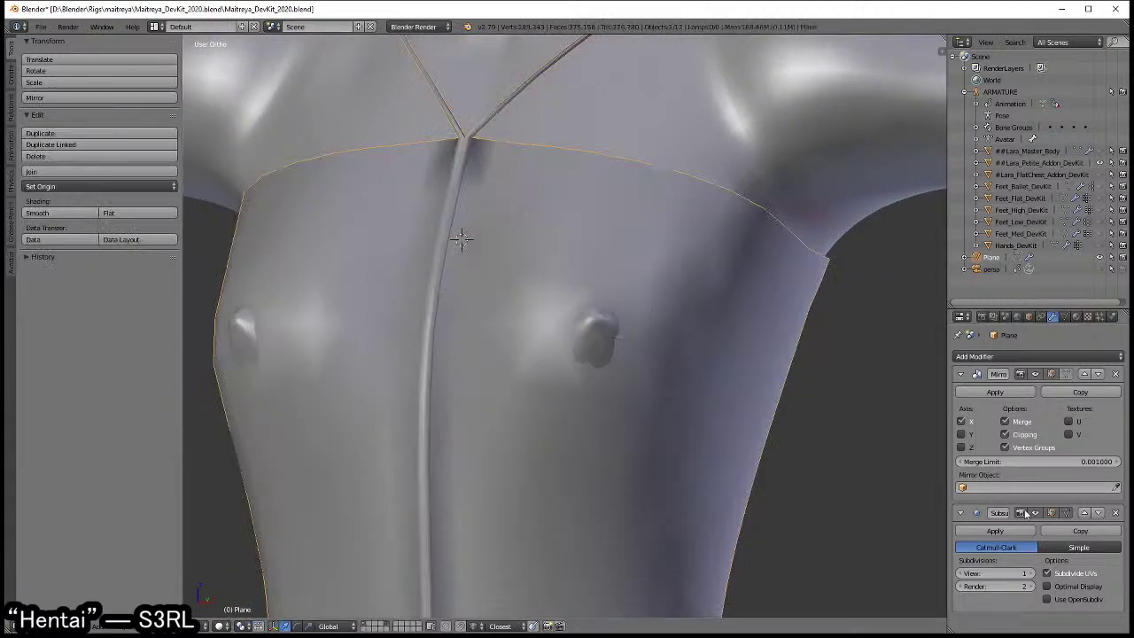
pyautogui.click(995, 530)
# - Add a modifier to the dress from the Add Modifier list
pyautogui.scroll(-3, 611, 391)
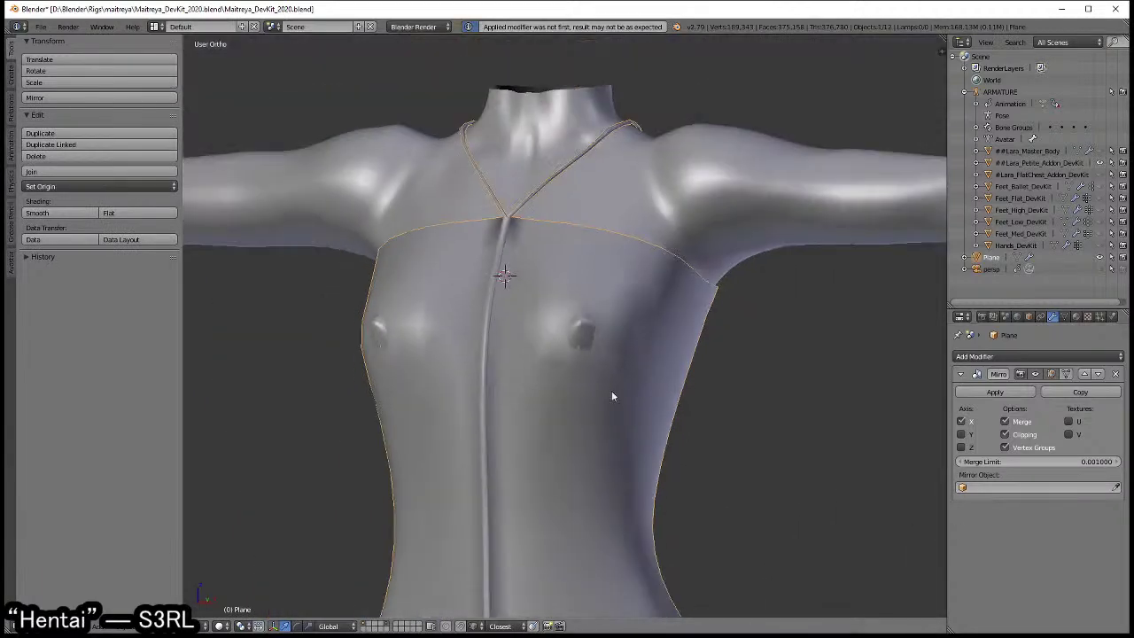
pyautogui.press('Tab')
pyautogui.scroll(3, 701, 388)
pyautogui.click(1032, 358)
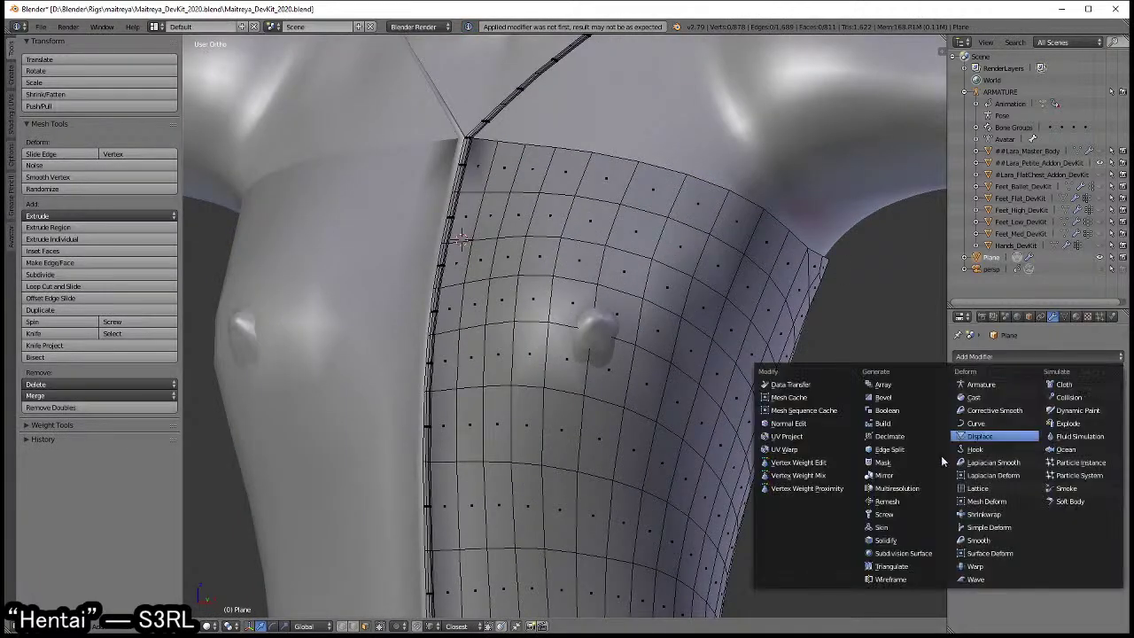
pyautogui.click(883, 474)
pyautogui.moveTo(670, 357)
pyautogui.mouseDown(button='middle')
pyautogui.moveTo(600, 349)
pyautogui.moveTo(653, 375)
pyautogui.mouseUp(button='middle')
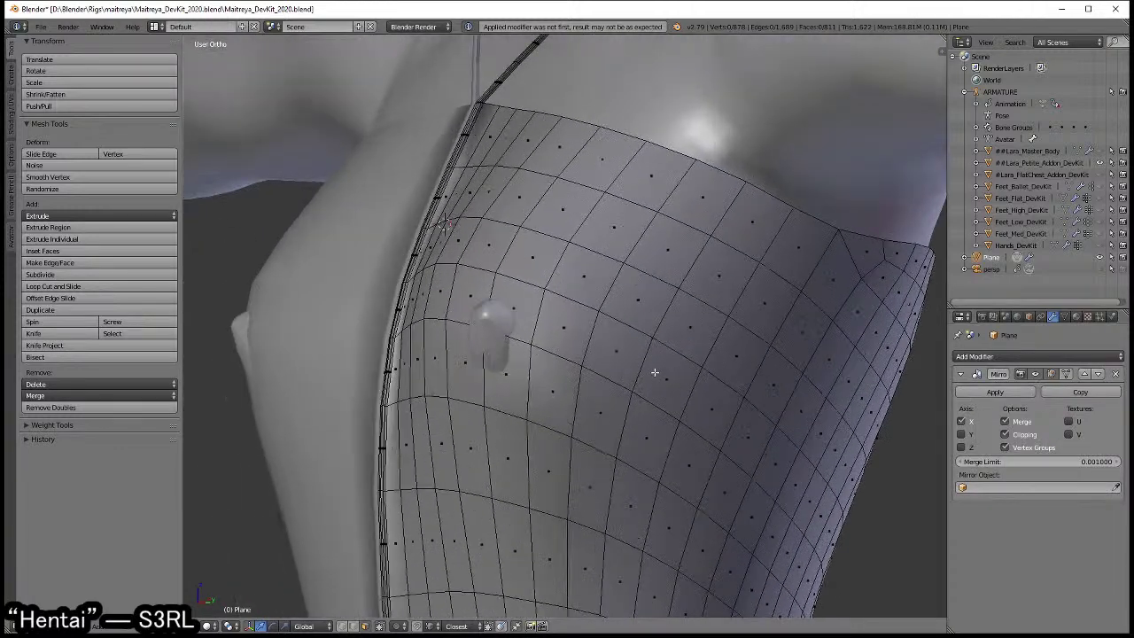
# - In vertex mode, select a side vertex and soft-move it with proportional editing
pyautogui.hotkey('ctrl', 'Tab')
pyautogui.click(469, 299)
pyautogui.rightClick(484, 327)
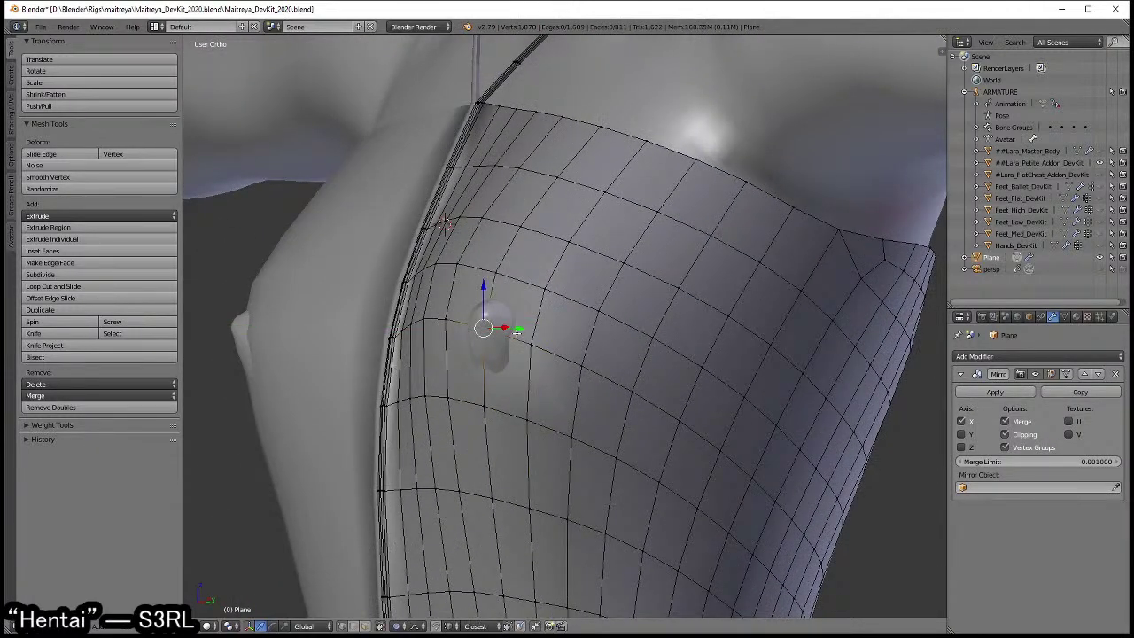
pyautogui.moveTo(516, 331); pyautogui.dragTo(508, 329)
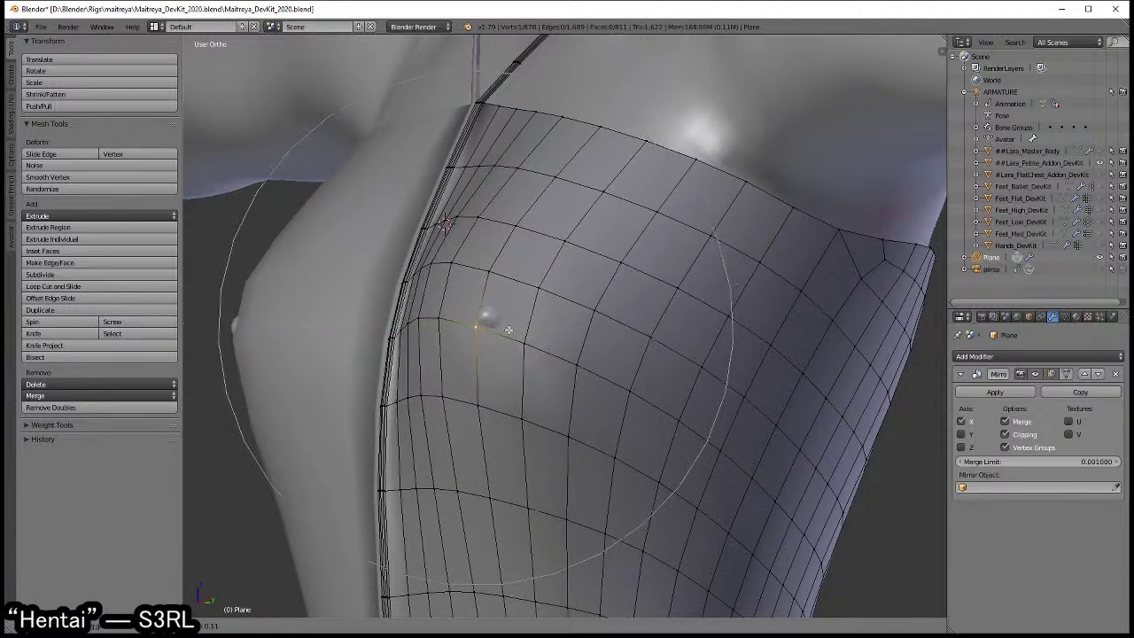
pyautogui.moveTo(509, 329); pyautogui.dragTo(494, 339)
pyautogui.press('KP_3')
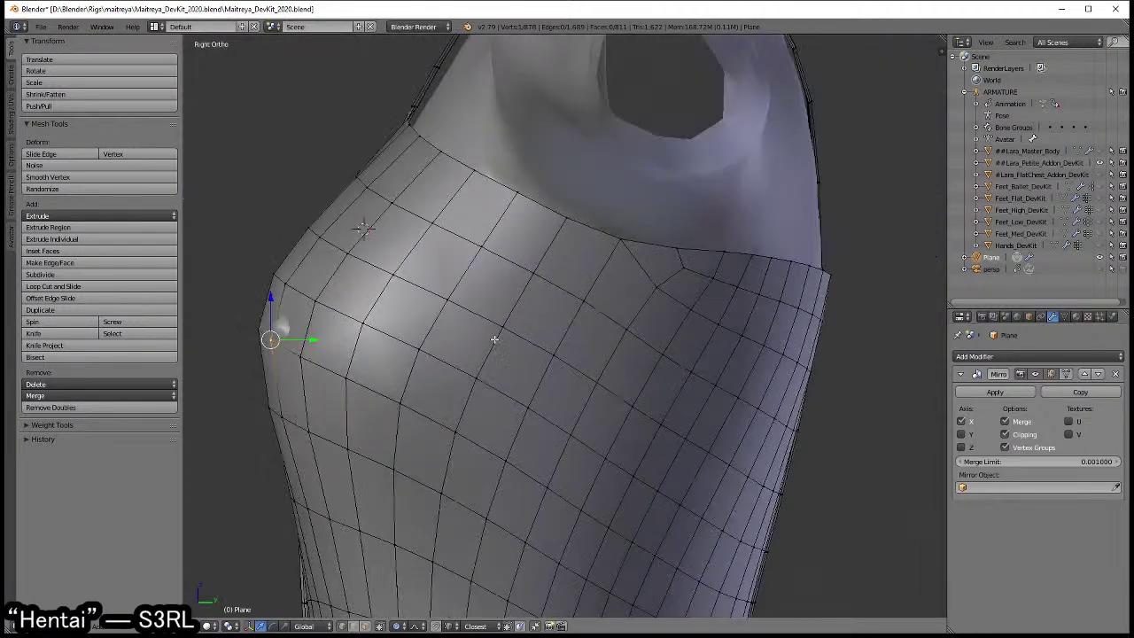
pyautogui.press('z')
pyautogui.scroll(-2, 456, 347)
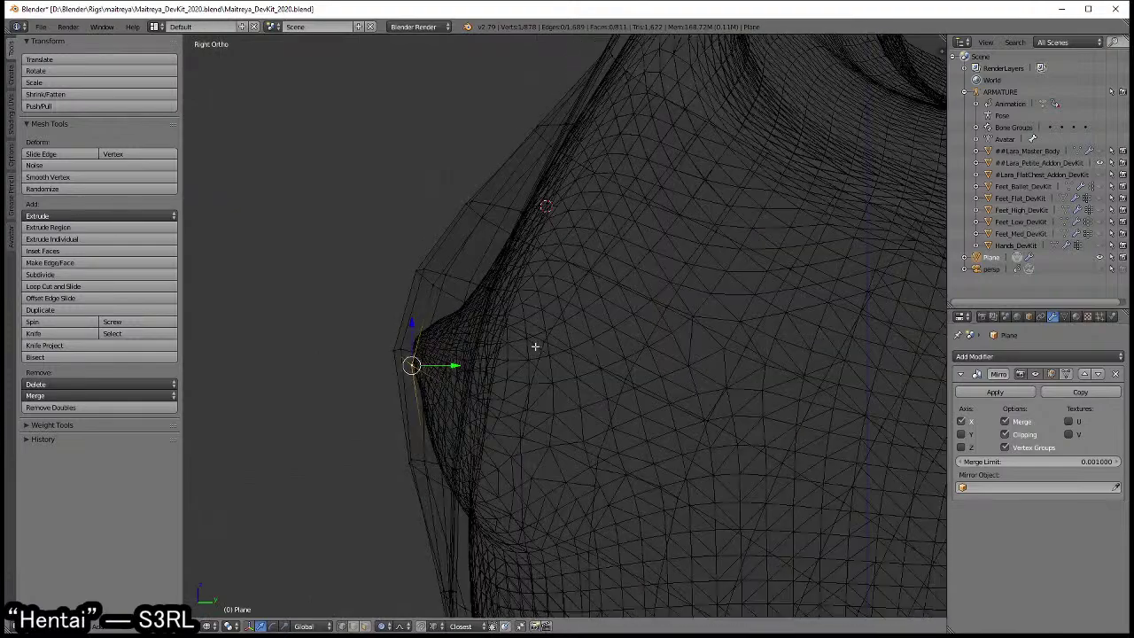
pyautogui.scroll(2, 535, 346)
# - In right side view, pull the bust-side vertex in with widened proportional falloff
pyautogui.press('g')
pyautogui.scroll(2, 458, 354)
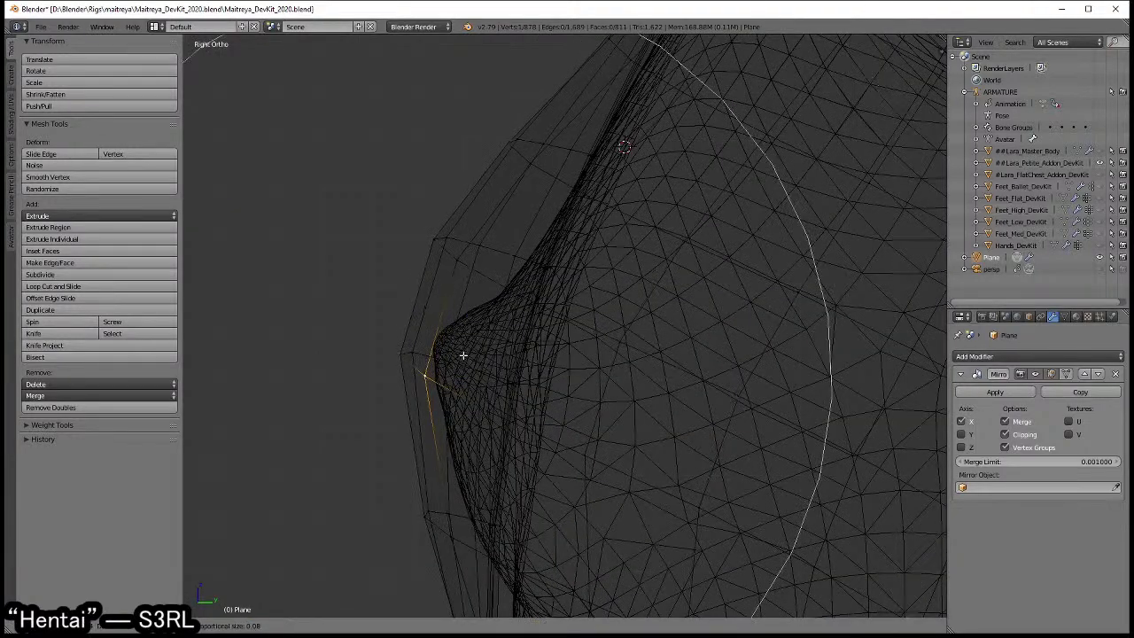
pyautogui.scroll(3, 458, 353)
pyautogui.scroll(2, 458, 353)
pyautogui.click(457, 354)
pyautogui.press('z')
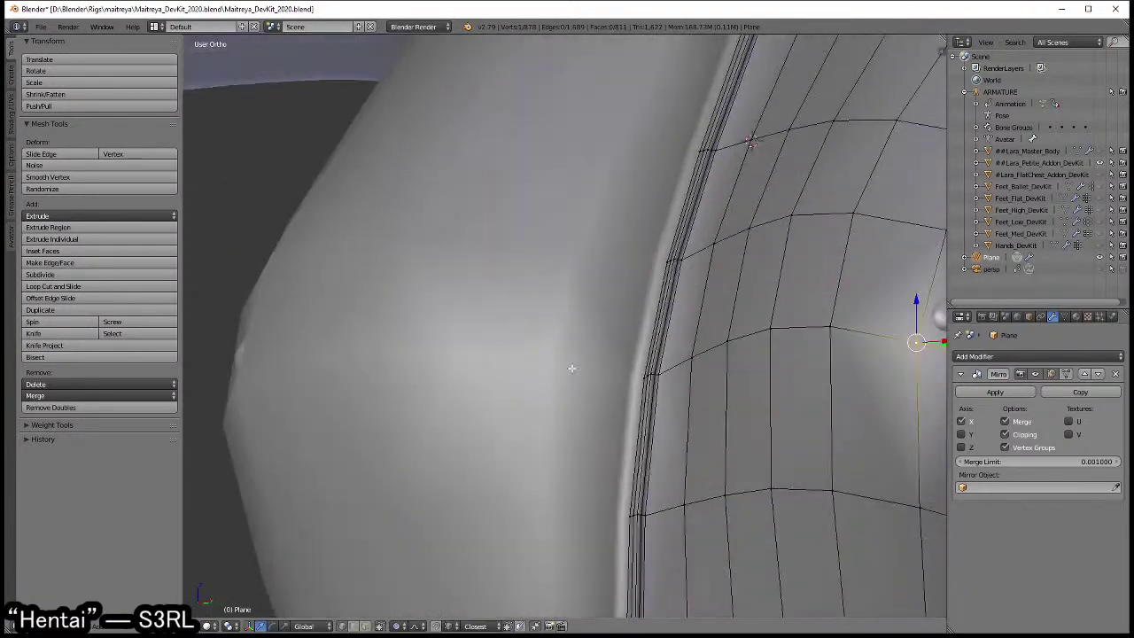
pyautogui.moveTo(570, 366)
pyautogui.mouseDown(button='middle')
pyautogui.moveTo(652, 430)
pyautogui.moveTo(693, 343)
pyautogui.moveTo(645, 371)
pyautogui.moveTo(607, 417)
pyautogui.moveTo(582, 433)
pyautogui.moveTo(561, 426)
pyautogui.moveTo(643, 350)
pyautogui.moveTo(611, 354)
pyautogui.moveTo(576, 381)
pyautogui.moveTo(594, 338)
pyautogui.moveTo(717, 424)
pyautogui.mouseUp(button='middle')
pyautogui.scroll(-2, 645, 371)
pyautogui.press('g')
pyautogui.press('Escape')
# - Give the side vertex one more soft move and return to Object Mode
pyautogui.press('g')
pyautogui.click(631, 342)
pyautogui.scroll(-3, 612, 355)
pyautogui.press('Tab')
pyautogui.scroll(-4, 602, 359)
pyautogui.scroll(3, 531, 271)
# - In right side wireframe view, brush-select the corner vertices below the armpit and soft-move them inward
pyautogui.moveTo(532, 271); pyautogui.dragTo(607, 425, button='middle')
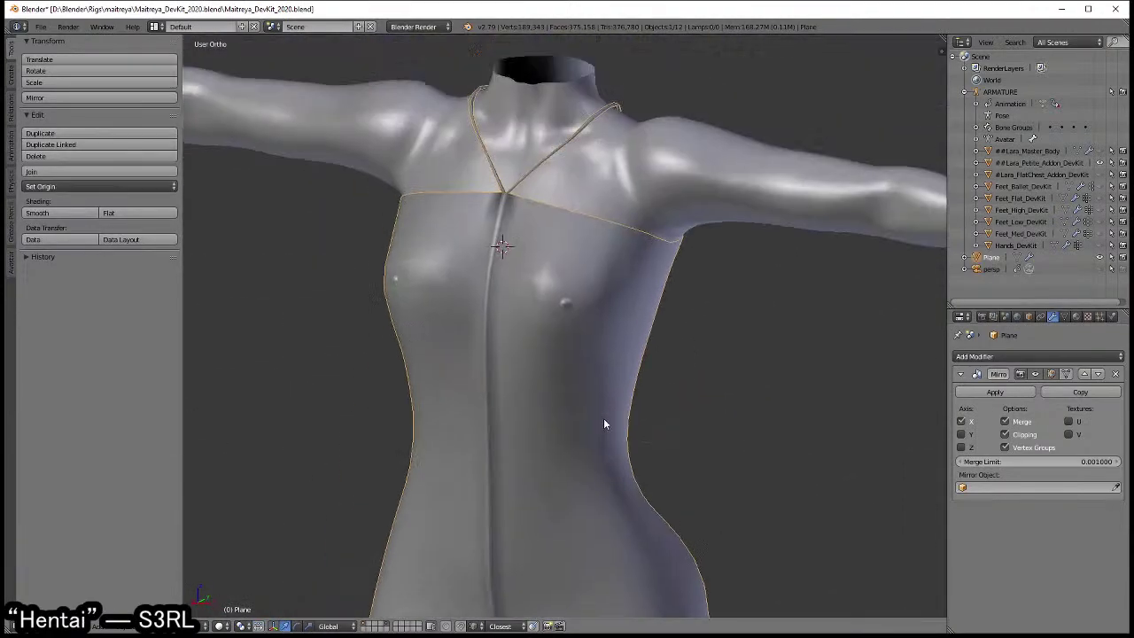
pyautogui.scroll(4, 652, 307)
pyautogui.press('Tab')
pyautogui.press('z')
pyautogui.scroll(-3, 652, 307)
pyautogui.moveTo(633, 329)
pyautogui.mouseDown(button='middle')
pyautogui.moveTo(614, 367)
pyautogui.moveTo(484, 318)
pyautogui.moveTo(676, 384)
pyautogui.moveTo(620, 351)
pyautogui.mouseUp(button='middle')
pyautogui.press('KP_3')
pyautogui.scroll(3, 455, 282)
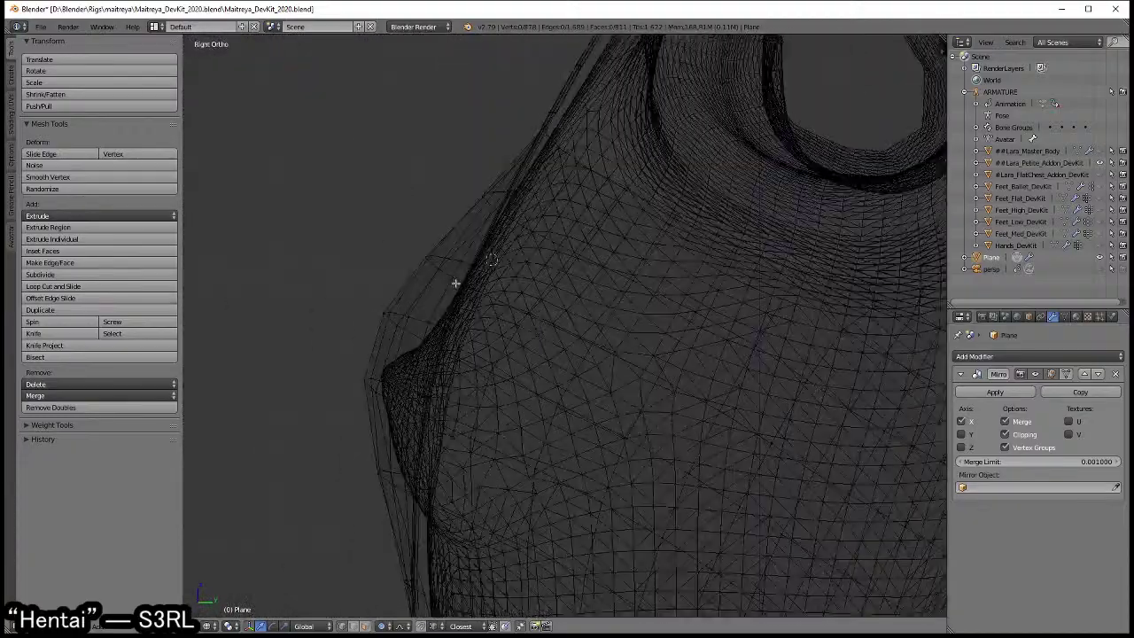
pyautogui.press('c')
pyautogui.press('g')
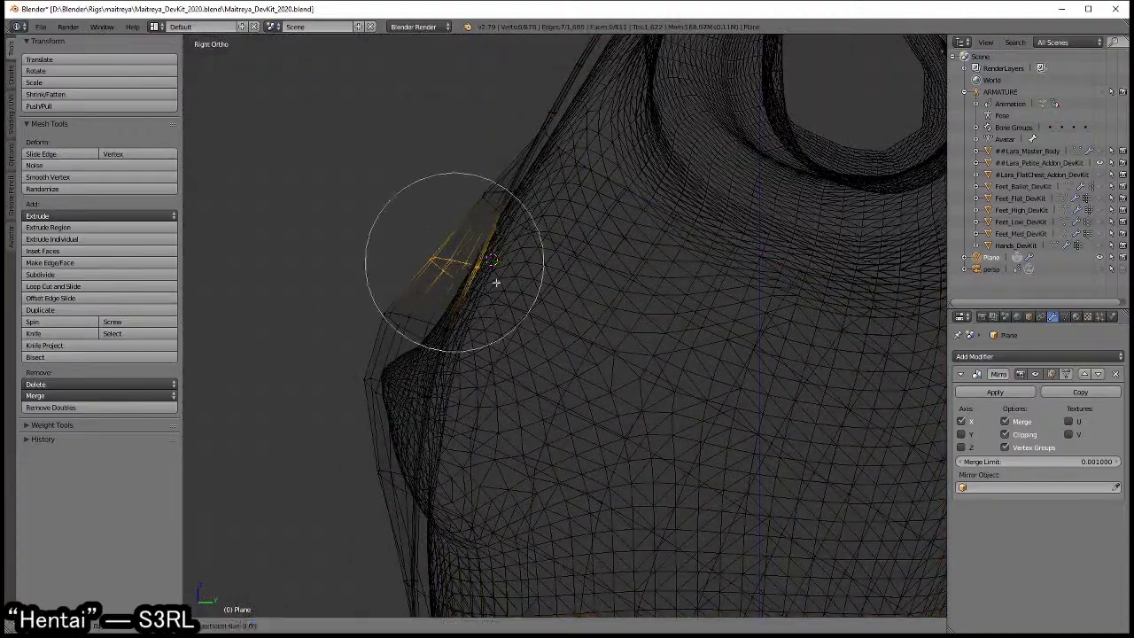
pyautogui.click(519, 290)
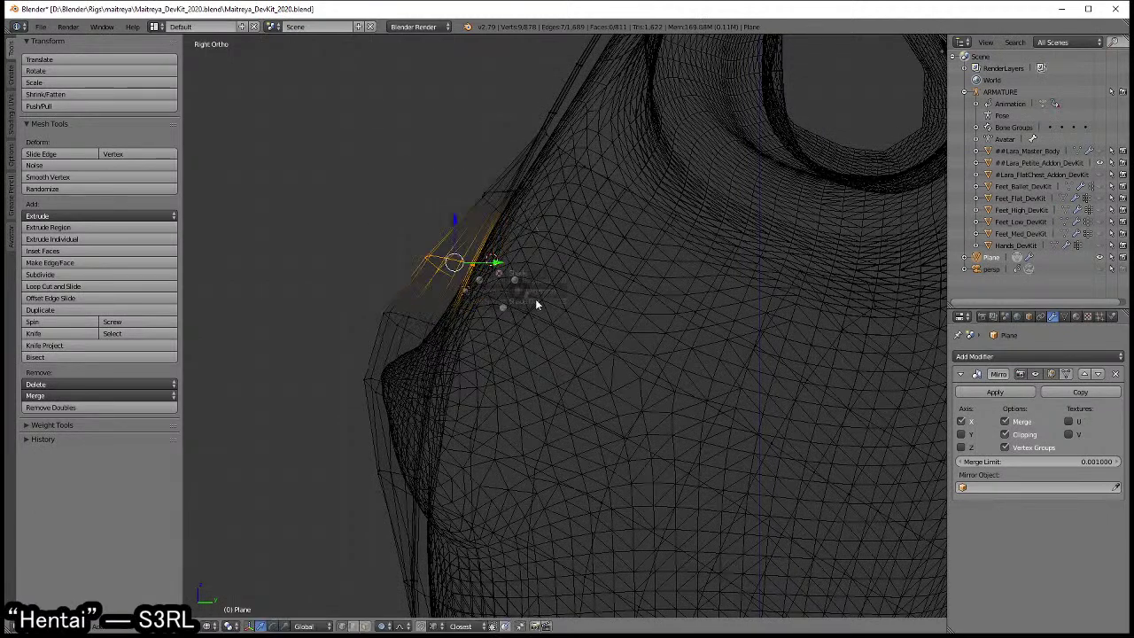
# - Refine the corner with another proportional move in solid shading, then select the top edge loop
pyautogui.press('z')
pyautogui.press('g')
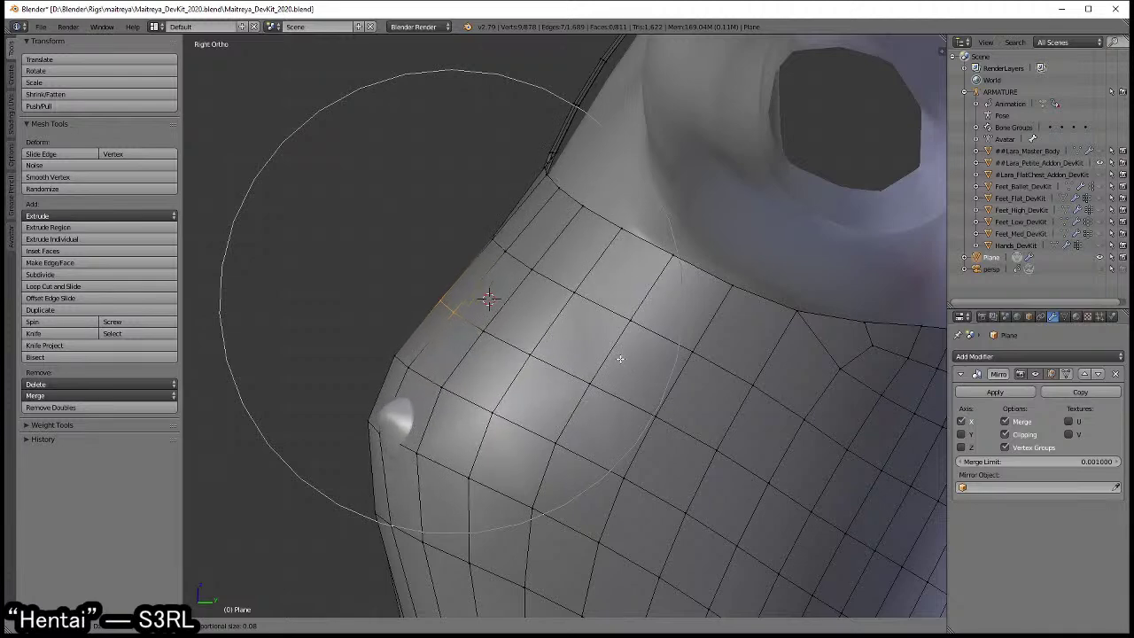
pyautogui.click(617, 356)
pyautogui.scroll(-5, 617, 357)
pyautogui.moveTo(618, 356)
pyautogui.mouseDown(button='middle')
pyautogui.moveTo(618, 379)
pyautogui.moveTo(599, 319)
pyautogui.moveTo(581, 322)
pyautogui.moveTo(601, 257)
pyautogui.mouseUp(button='middle')
pyautogui.keyDown('alt'); pyautogui.click(552, 334); pyautogui.keyUp('alt')
# - In wireframe right side view, remove the strap edges from the top loop selection
pyautogui.press('KP_1')
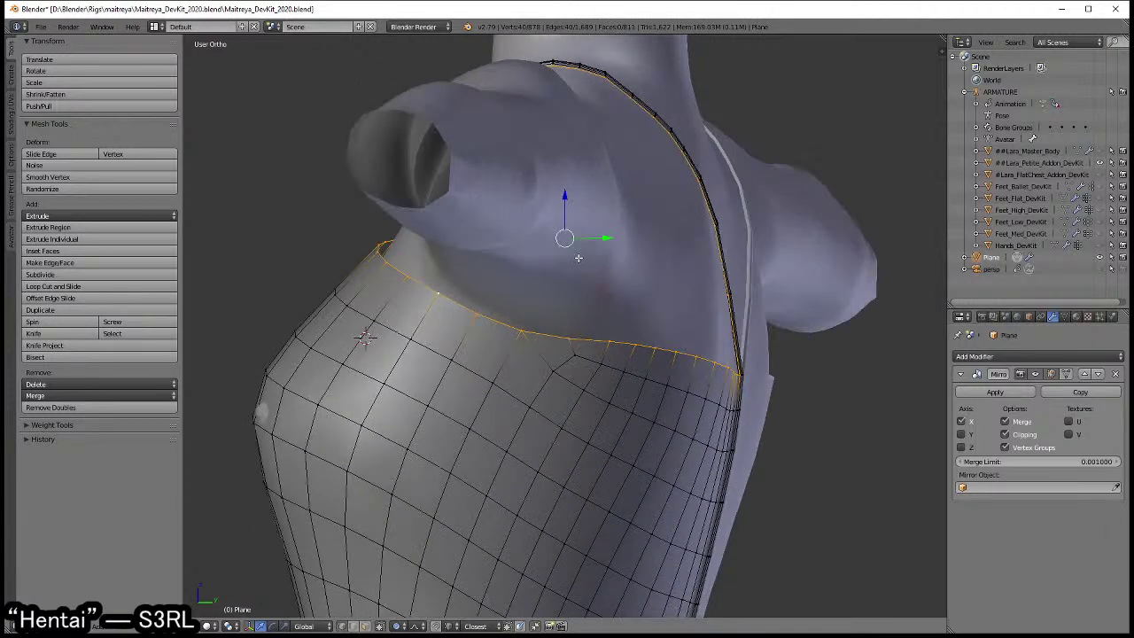
pyautogui.press('KP_3')
pyautogui.press('z')
pyautogui.click(428, 214)
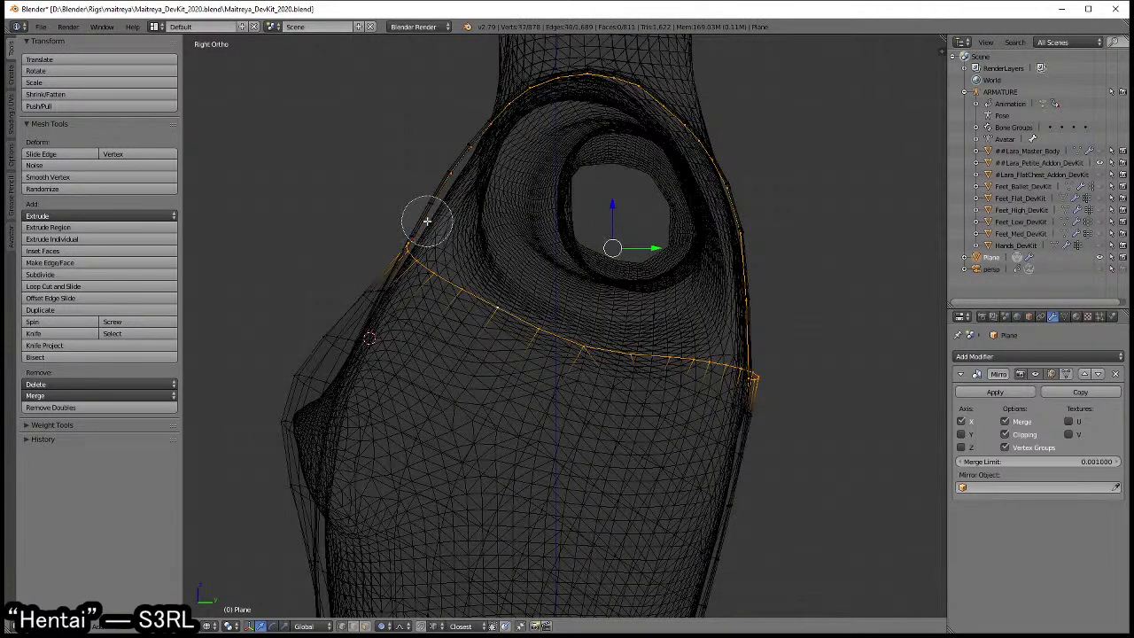
pyautogui.moveTo(426, 221)
pyautogui.mouseDown(button='middle')
pyautogui.moveTo(524, 109)
pyautogui.moveTo(701, 151)
pyautogui.moveTo(752, 307)
pyautogui.moveTo(789, 291)
pyautogui.mouseUp(button='middle')
pyautogui.press('Escape')
pyautogui.press('z')
pyautogui.click(733, 331)
pyautogui.scroll(2, 789, 290)
pyautogui.scroll(2, 789, 290)
pyautogui.scroll(2, 816, 389)
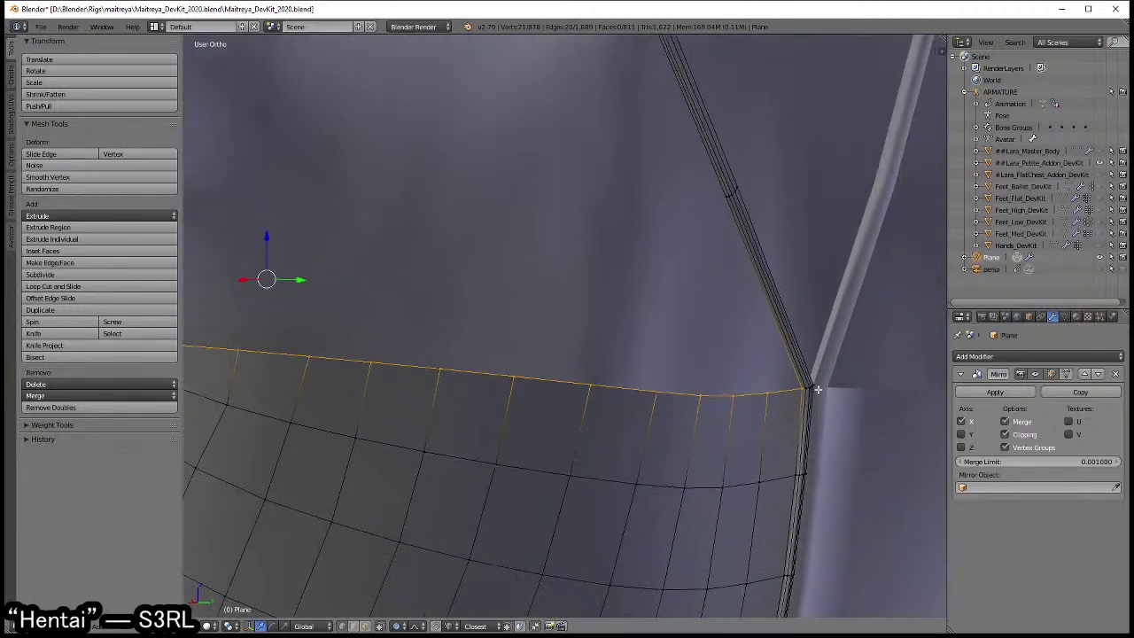
# - Extrude the top edge loop and scale the new rim inward against the chest
pyautogui.press('e')
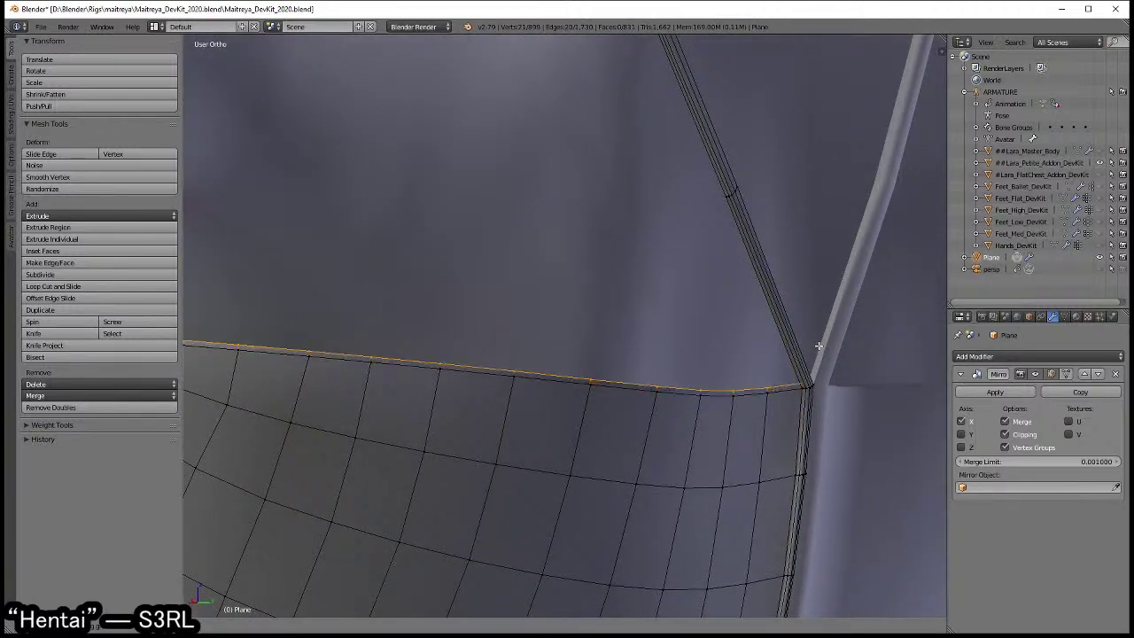
pyautogui.click(817, 341)
pyautogui.scroll(-1, 710, 357)
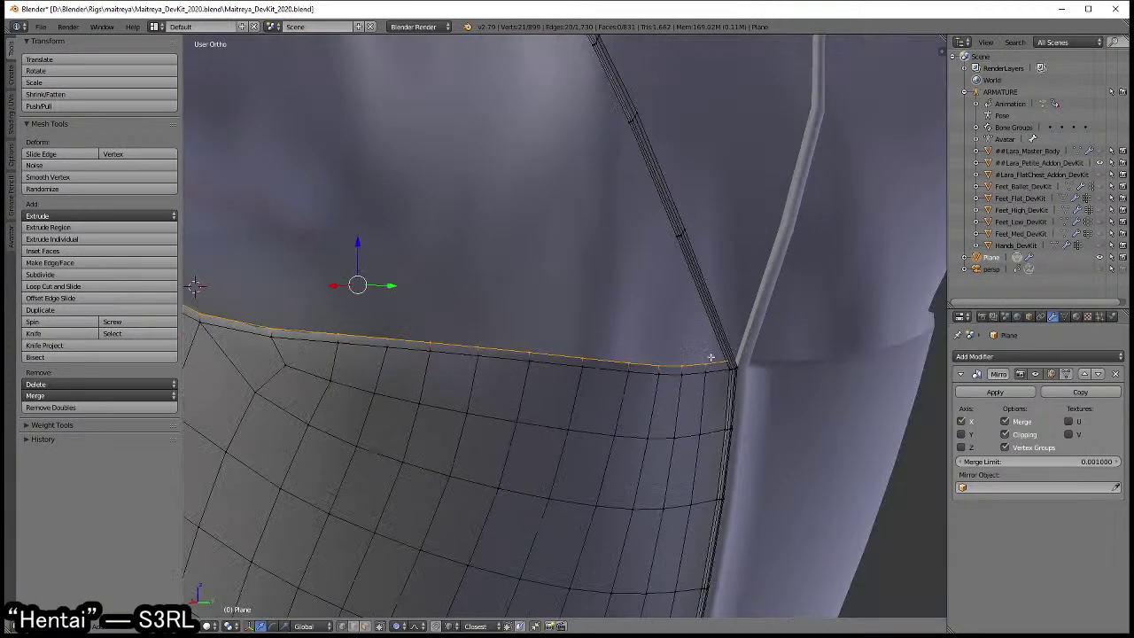
pyautogui.press('s')
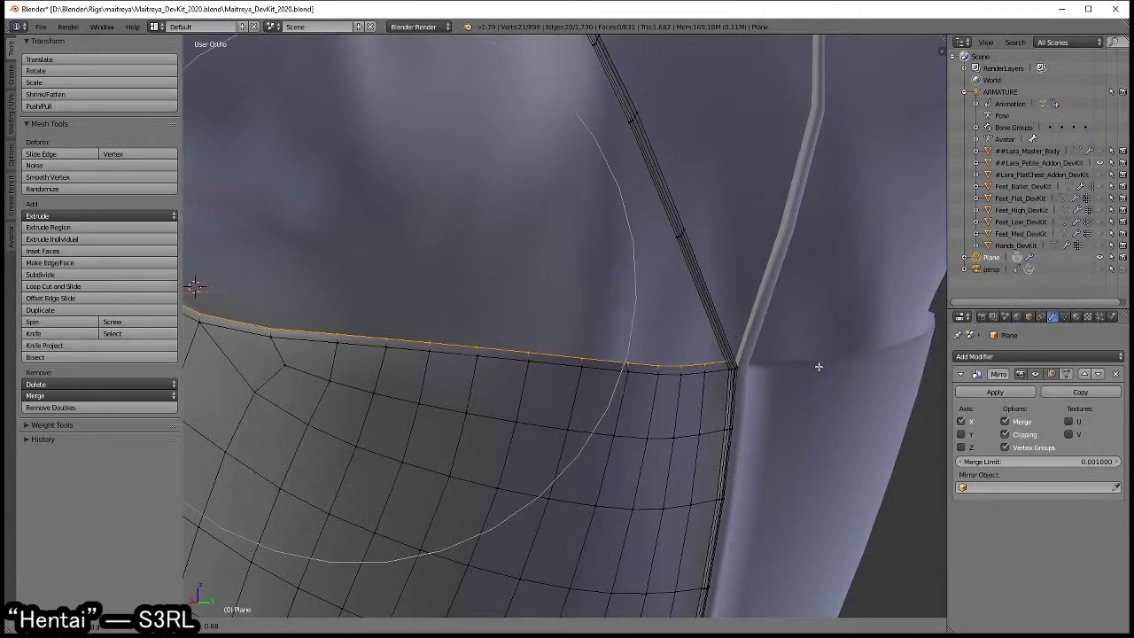
pyautogui.click(817, 366)
pyautogui.press('Tab')
# - Add a new edge loop close to the skirt hem
pyautogui.click(602, 370)
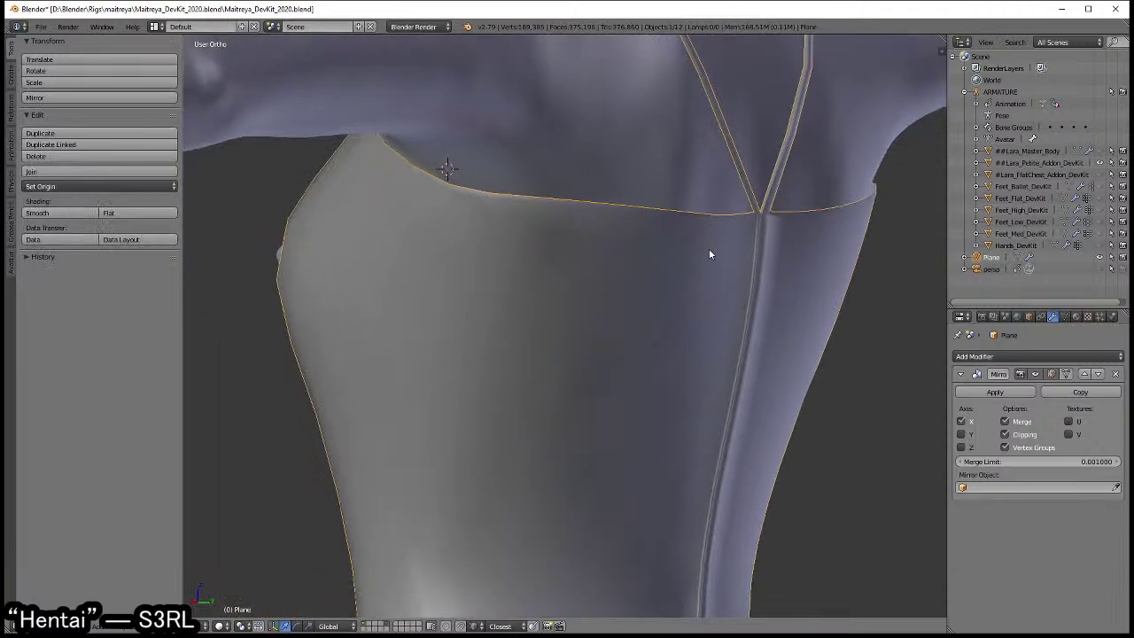
pyautogui.scroll(3, 691, 213)
pyautogui.press('Tab')
pyautogui.scroll(-2, 724, 455)
pyautogui.scroll(-1, 634, 383)
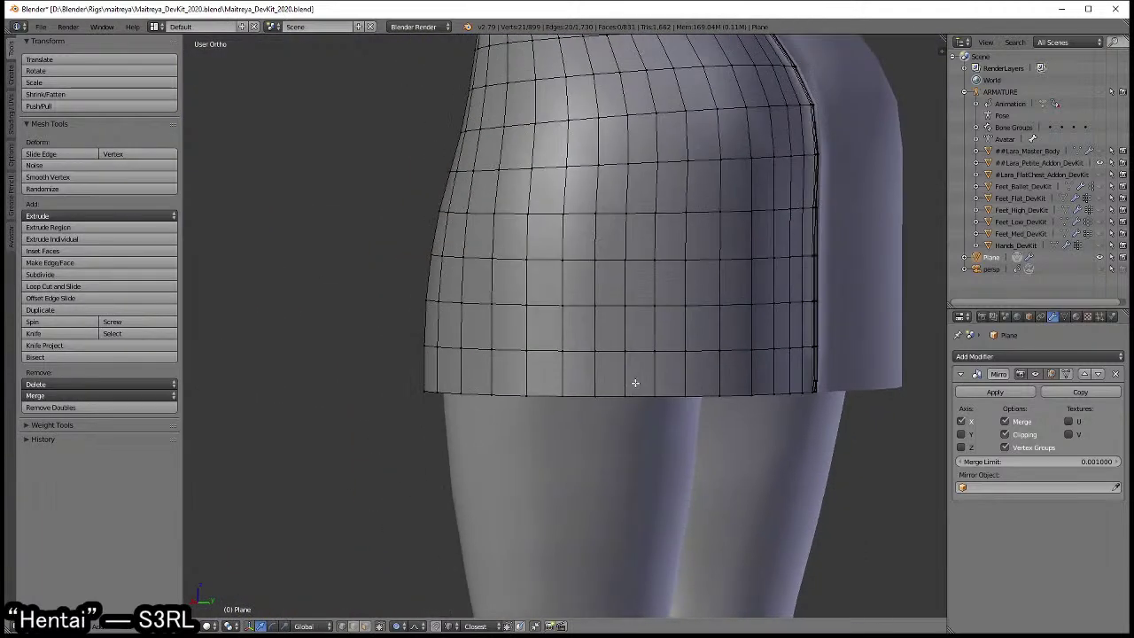
pyautogui.hotkey('ctrl', 'r')
pyautogui.click(629, 384)
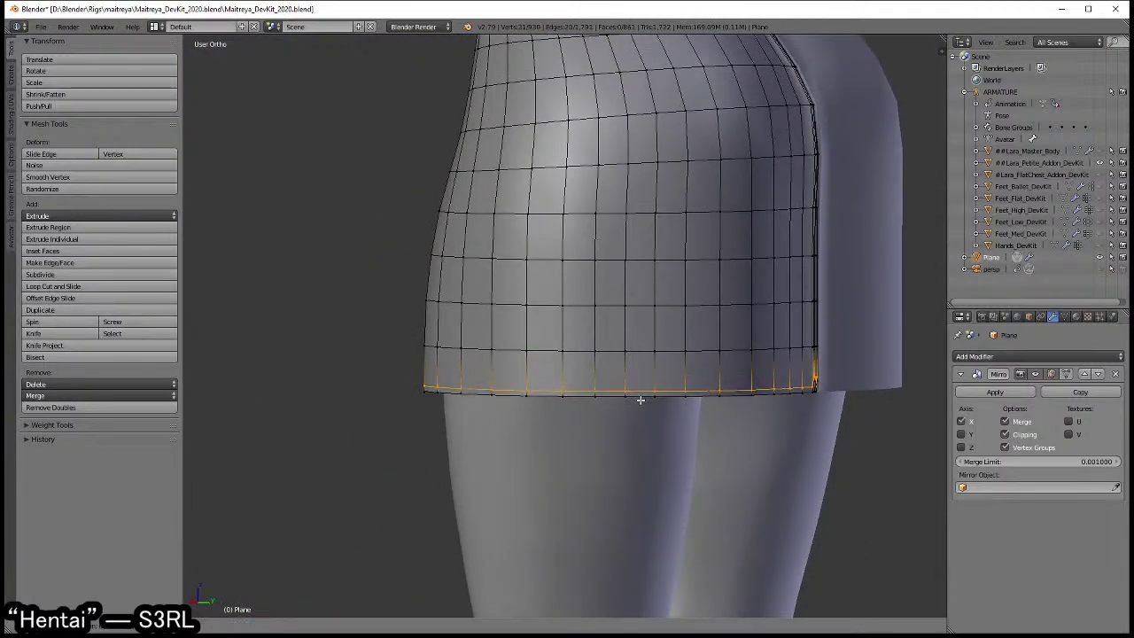
pyautogui.click(639, 403)
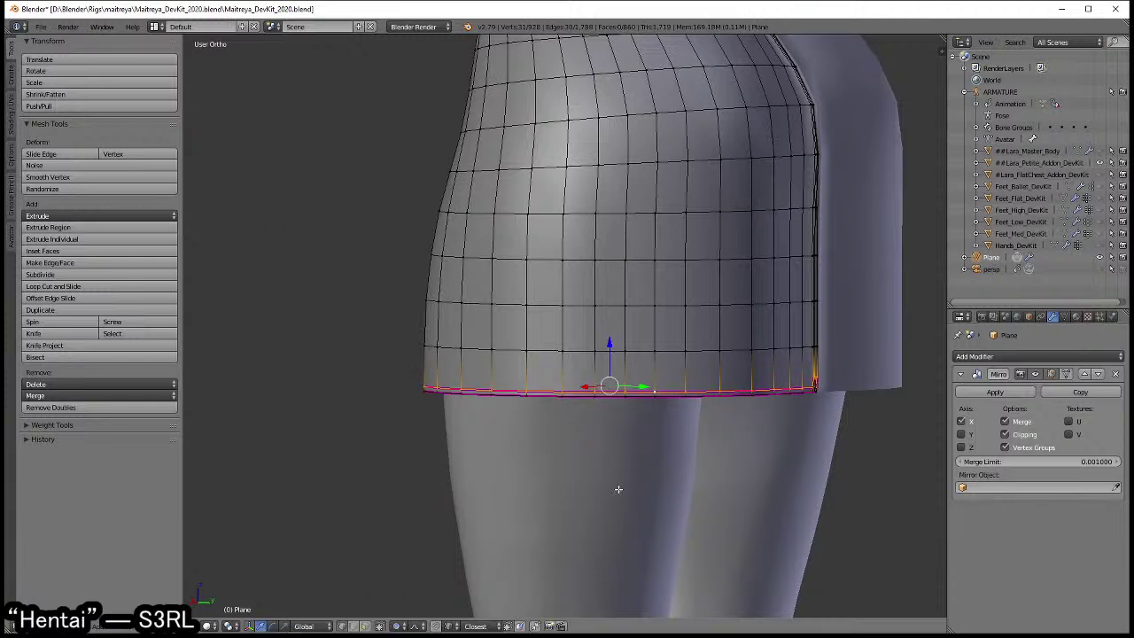
# - Inspect the hem corner at the leg gap and undo back to only the zigzag corner selection
pyautogui.moveTo(618, 489)
pyautogui.mouseDown(button='middle')
pyautogui.moveTo(453, 473)
pyautogui.moveTo(582, 410)
pyautogui.mouseUp(button='middle')
pyautogui.scroll(5, 453, 473)
pyautogui.press('z')
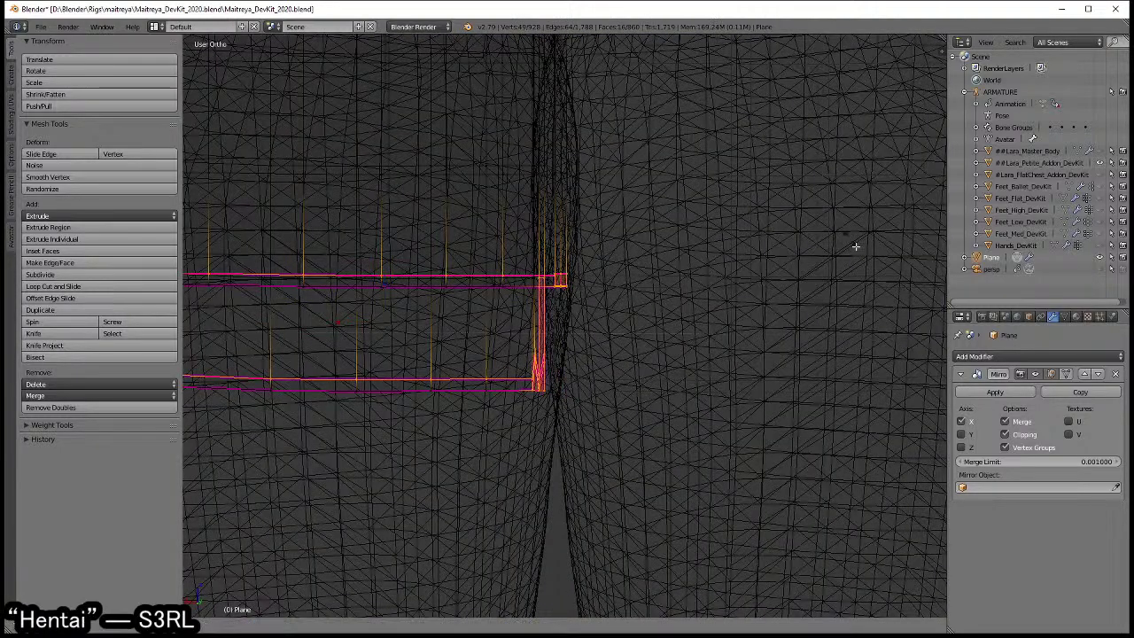
pyautogui.moveTo(595, 450)
pyautogui.mouseDown(button='middle')
pyautogui.moveTo(708, 444)
pyautogui.moveTo(600, 445)
pyautogui.mouseUp(button='middle')
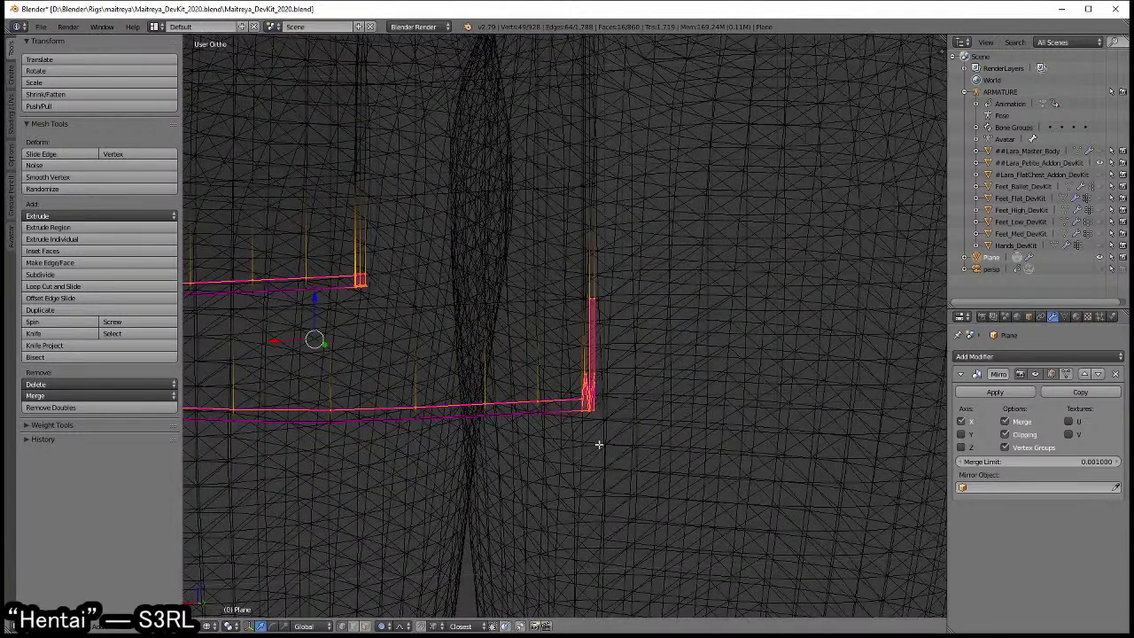
pyautogui.press('z')
pyautogui.scroll(3, 638, 458)
pyautogui.scroll(2, 546, 425)
pyautogui.scroll(2, 611, 465)
pyautogui.hotkey('ctrl', 'z')
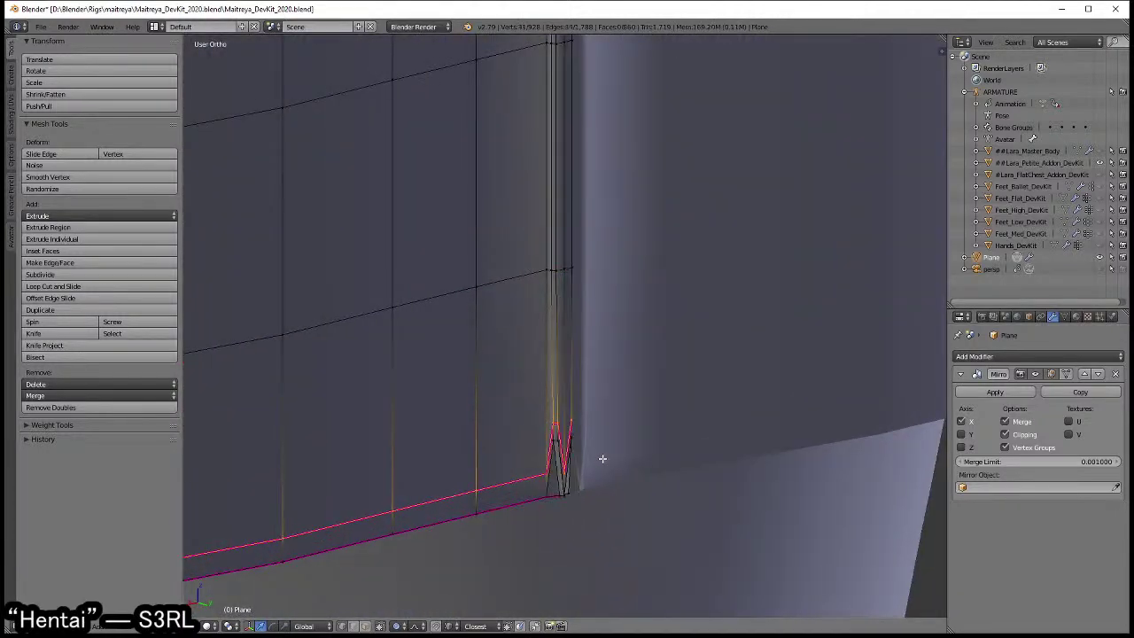
pyautogui.hotkey('ctrl', 'z')
pyautogui.hotkey('ctrl', 'z')
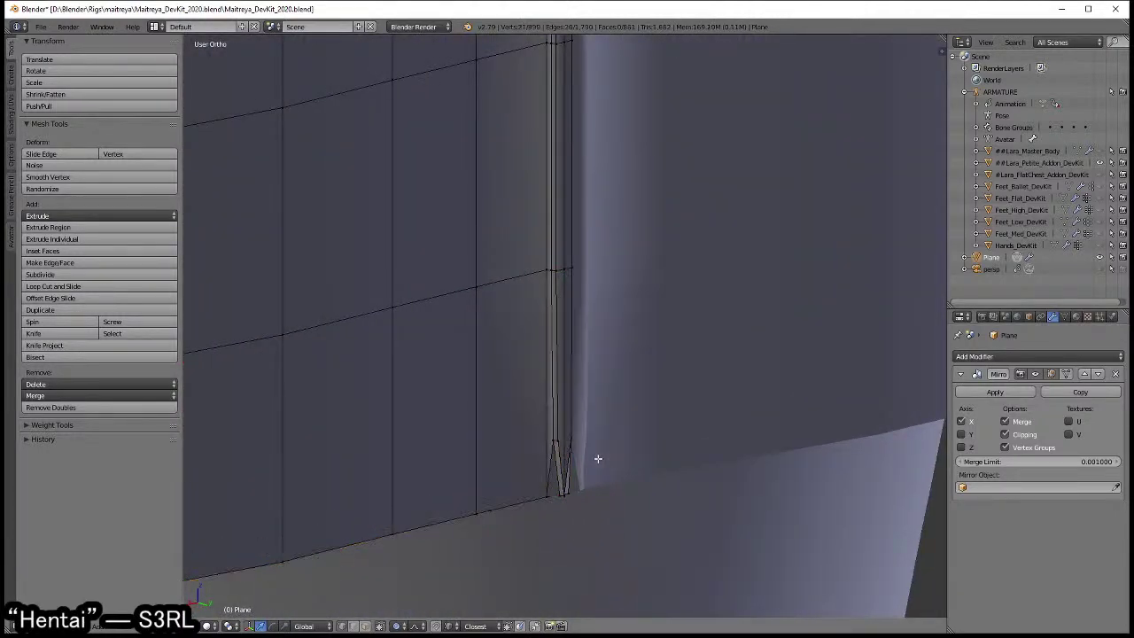
# - Select the narrow seam strip at the hem, then the skirt's lower edge loop
pyautogui.moveTo(580, 500); pyautogui.dragTo(571, 396, button='middle')
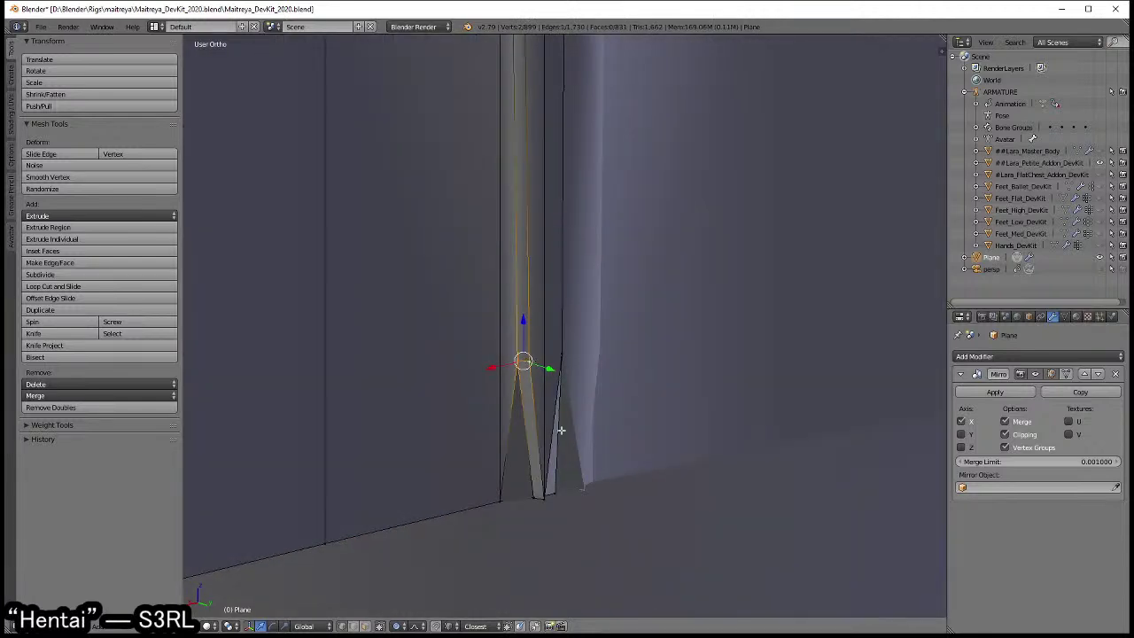
pyautogui.press('c')
pyautogui.click(549, 491)
pyautogui.press('KP_Decimal')
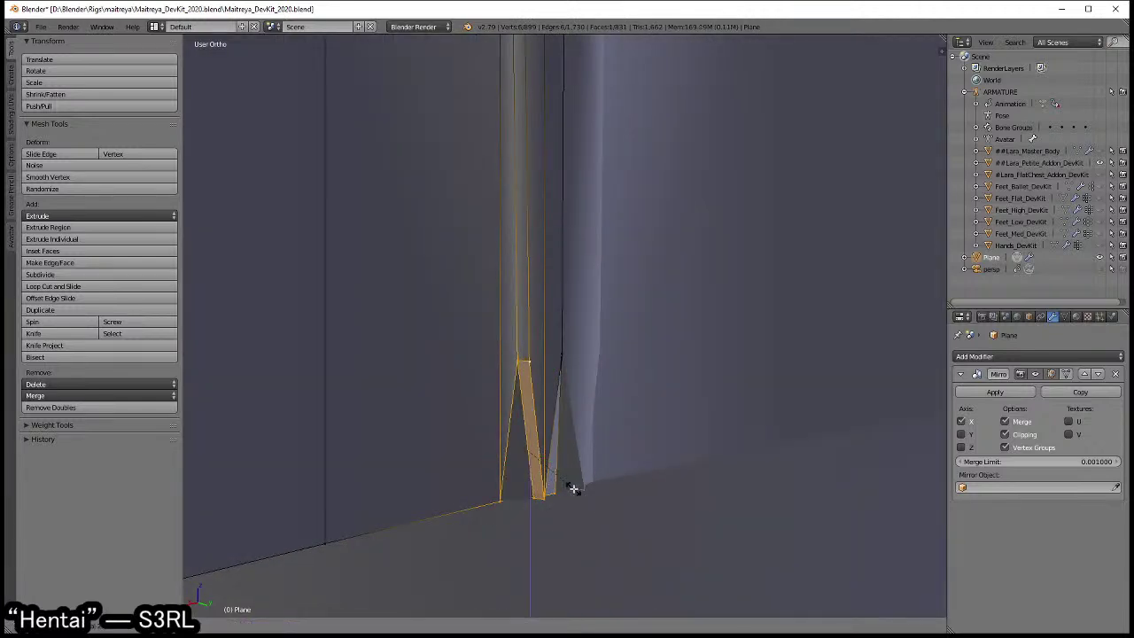
pyautogui.press('z')
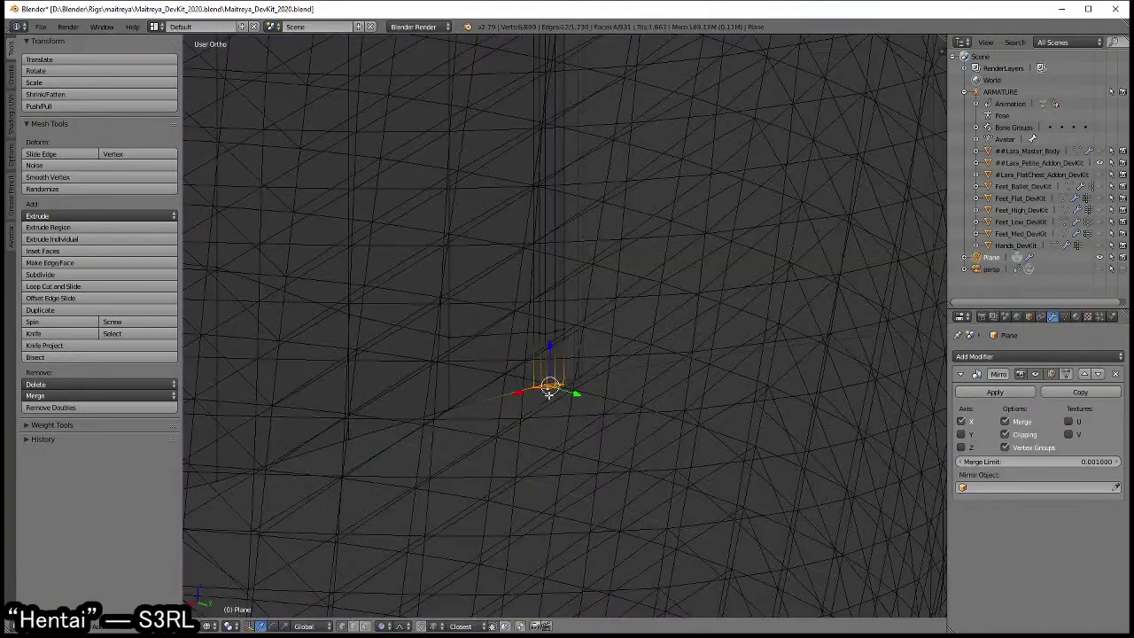
pyautogui.scroll(-2, 551, 425)
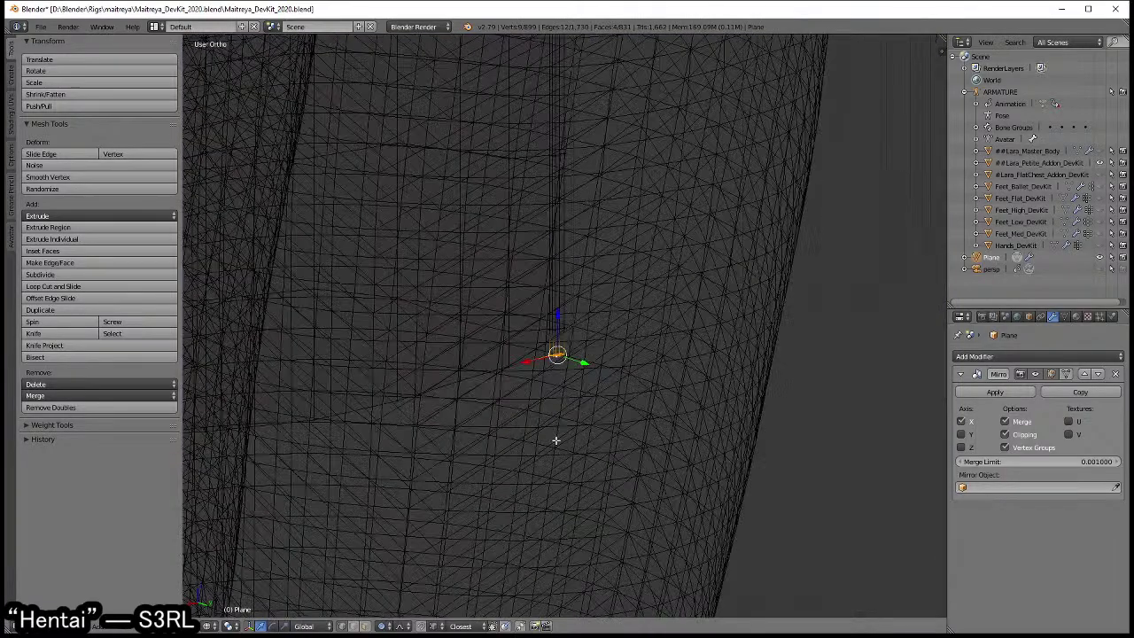
pyautogui.scroll(-2, 496, 438)
pyautogui.keyDown('alt'); pyautogui.keyDown('shift'); pyautogui.rightClick(462, 377); pyautogui.keyUp('shift'); pyautogui.keyUp('alt')
pyautogui.scroll(-3, 531, 399)
pyautogui.moveTo(590, 423); pyautogui.dragTo(670, 480, button='middle')
pyautogui.scroll(5, 455, 410)
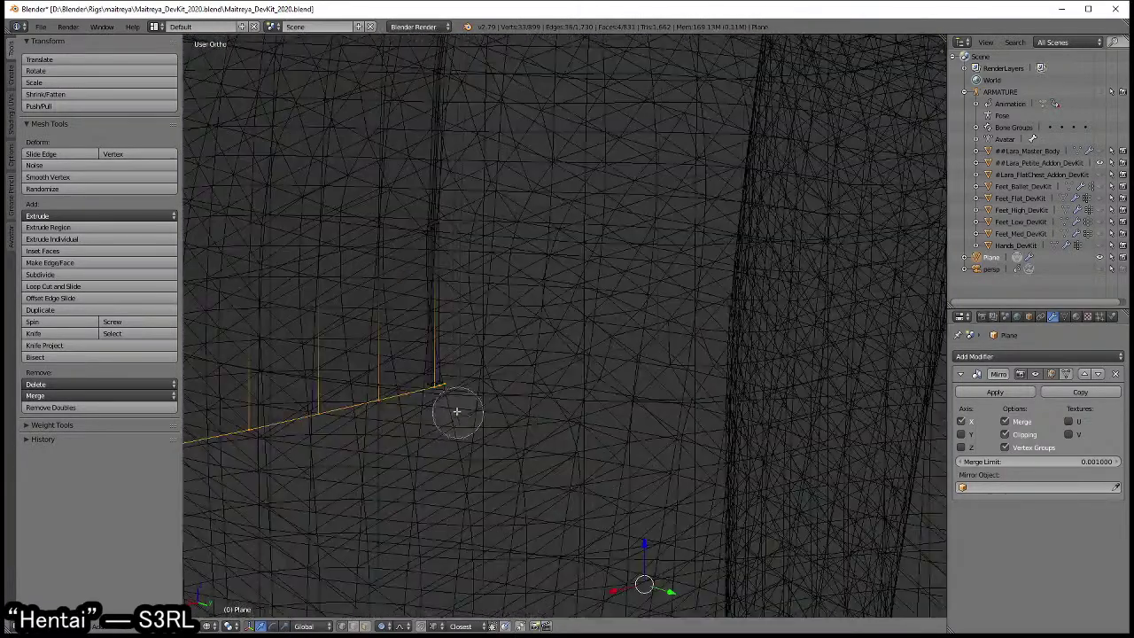
pyautogui.scroll(-5, 655, 426)
pyautogui.press('c')
pyautogui.press('Escape')
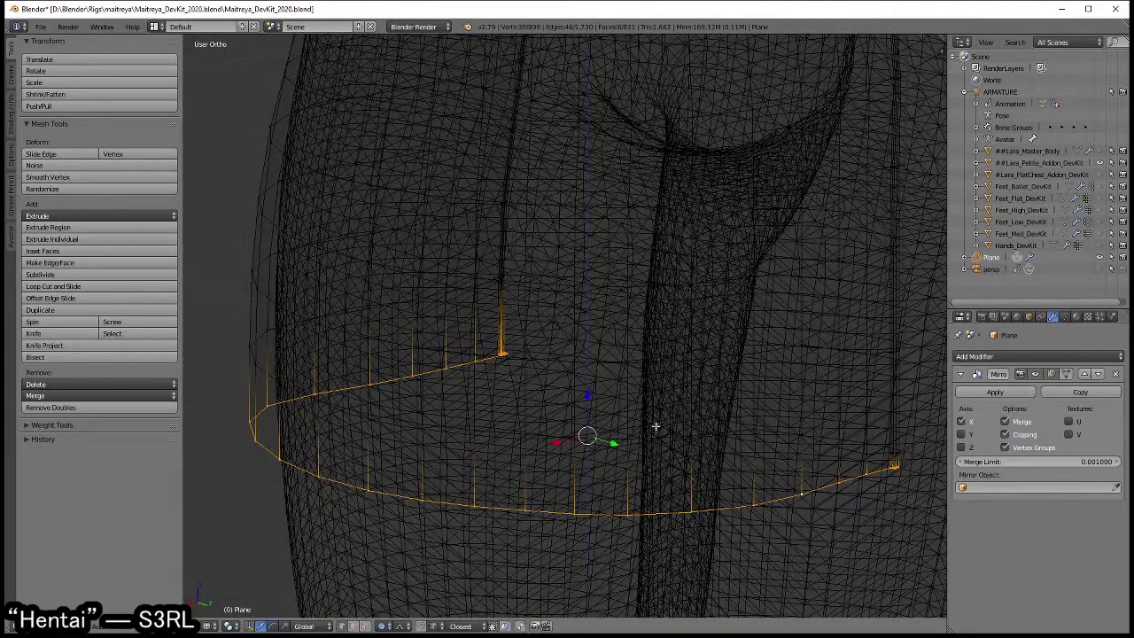
# - Slide the lower skirt edge loop down along Z so the hem hangs lower
pyautogui.press('g')
pyautogui.press('Escape')
pyautogui.press('g')
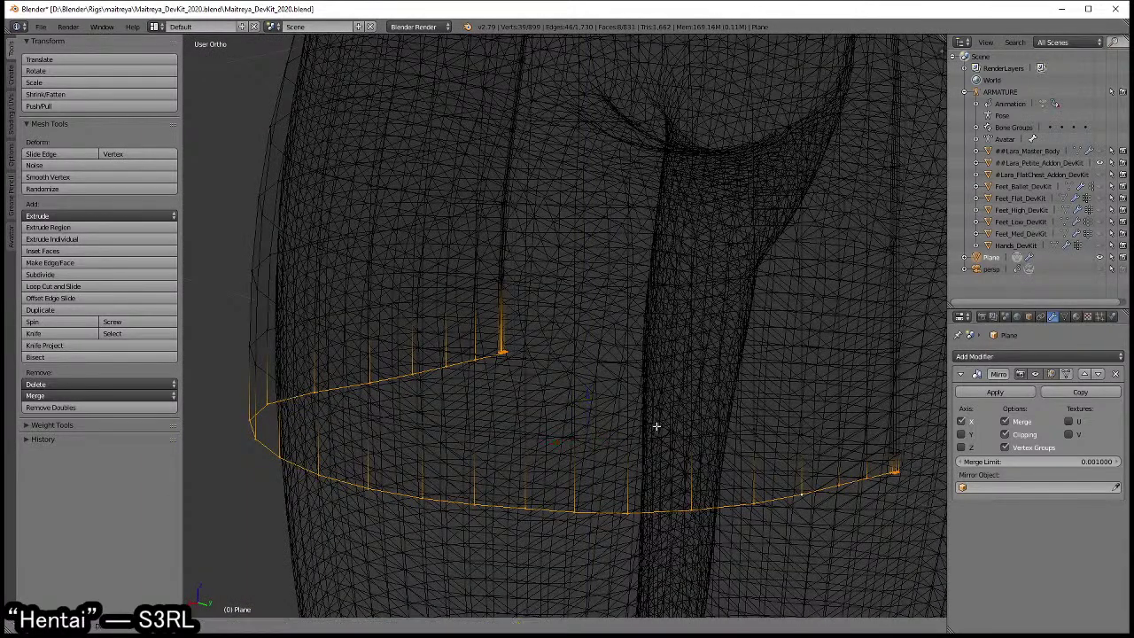
pyautogui.press('z')
pyautogui.click(657, 452)
pyautogui.press('z')
pyautogui.press('g')
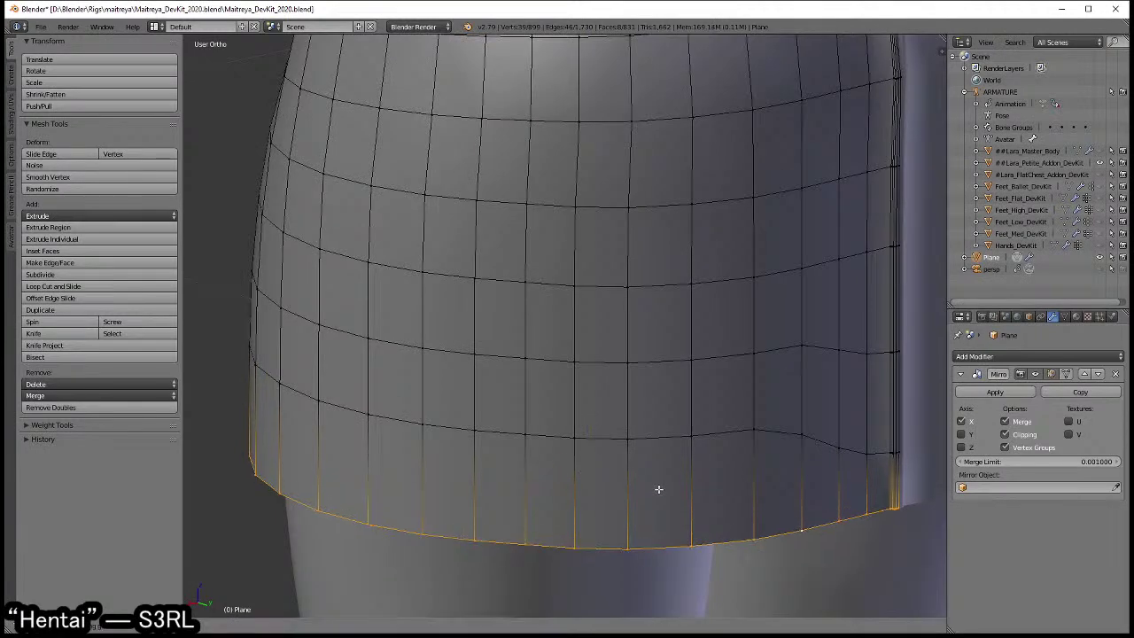
pyautogui.click(658, 488)
# - Select several skirt edge loops, clear the selection and check the skirt from the side
pyautogui.keyDown('alt'); pyautogui.click(632, 432); pyautogui.keyUp('alt')
pyautogui.keyDown('alt'); pyautogui.click(645, 435); pyautogui.keyUp('alt')
pyautogui.scroll(-3, 651, 447)
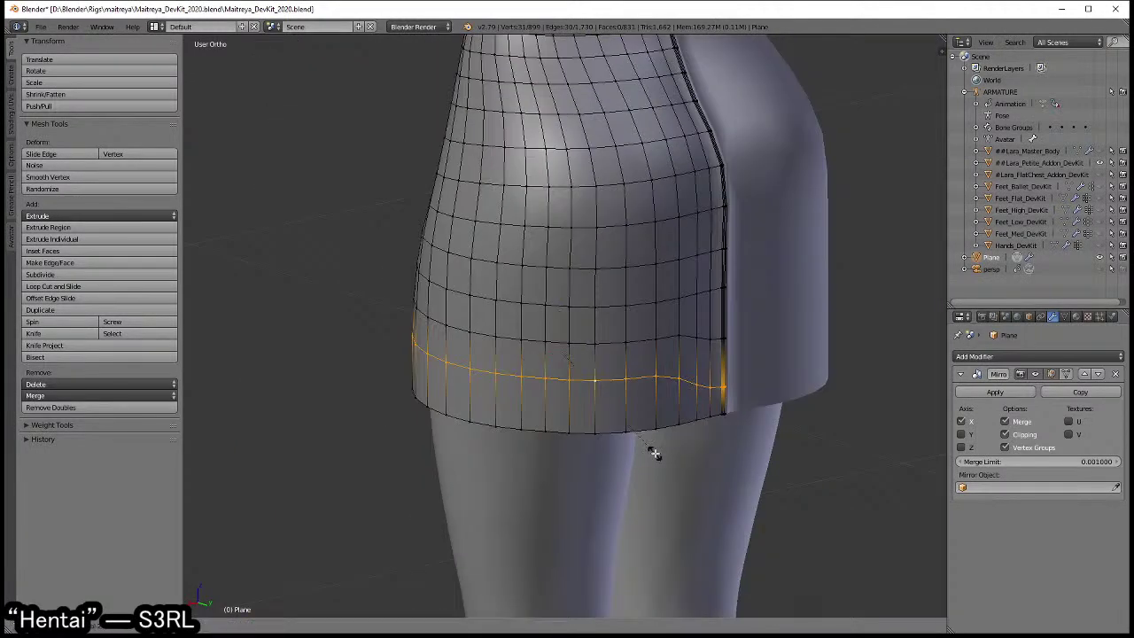
pyautogui.keyDown('alt'); pyautogui.click(625, 345); pyautogui.keyUp('alt')
pyautogui.keyDown('alt'); pyautogui.click(621, 341); pyautogui.keyUp('alt')
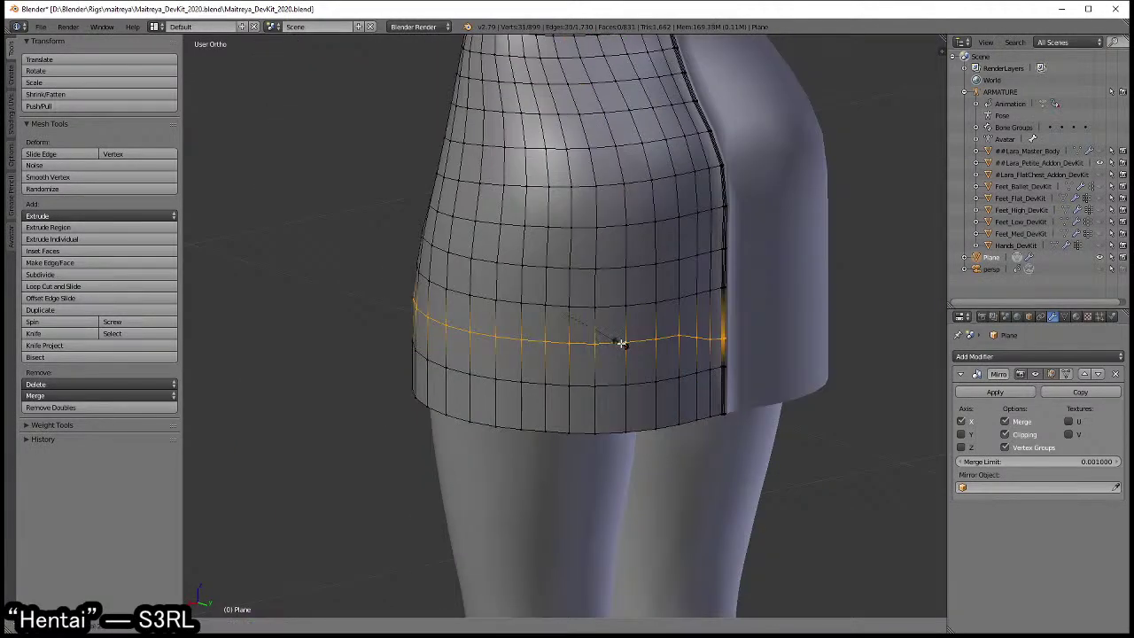
pyautogui.press('a')
pyautogui.press('Tab')
pyautogui.moveTo(522, 316); pyautogui.dragTo(594, 346, button='middle')
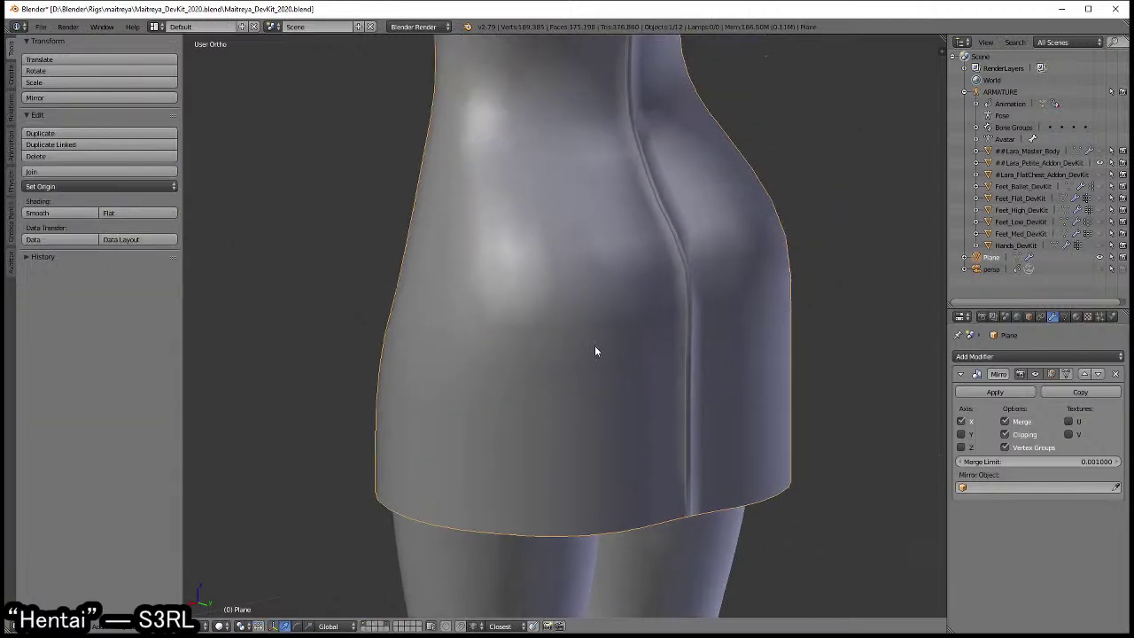
pyautogui.press('Tab')
pyautogui.scroll(-3, 656, 413)
# - Select the skirt's bottom edge loop, zoom into the hem, and switch to Face select
pyautogui.keyDown('alt'); pyautogui.click(647, 376); pyautogui.keyUp('alt')
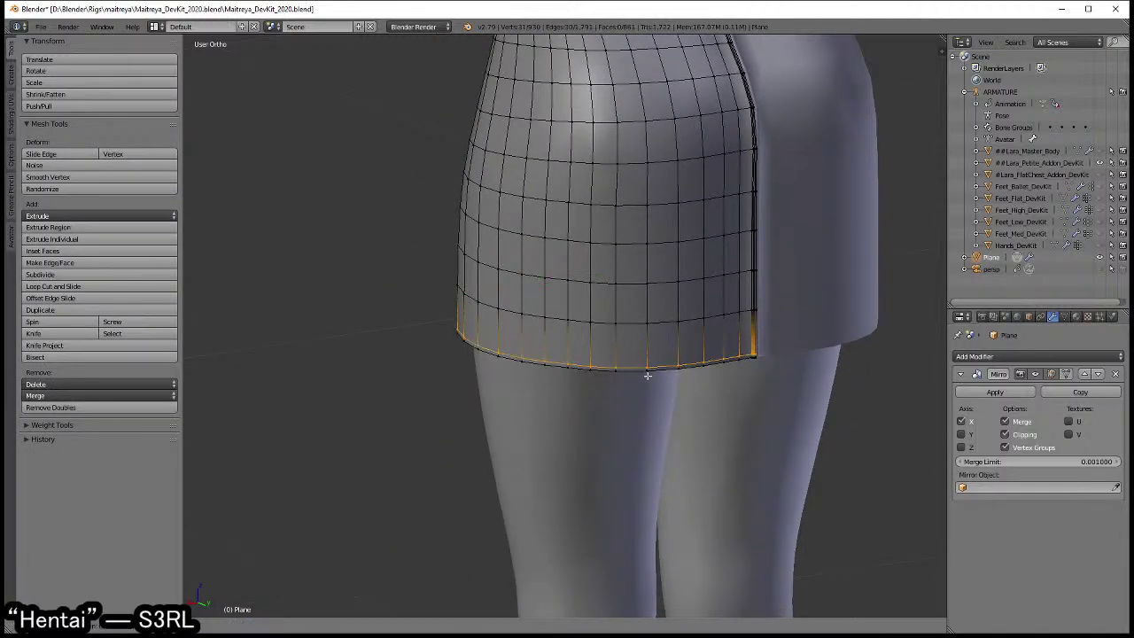
pyautogui.scroll(2, 647, 375)
pyautogui.scroll(2, 647, 374)
pyautogui.scroll(2, 648, 377)
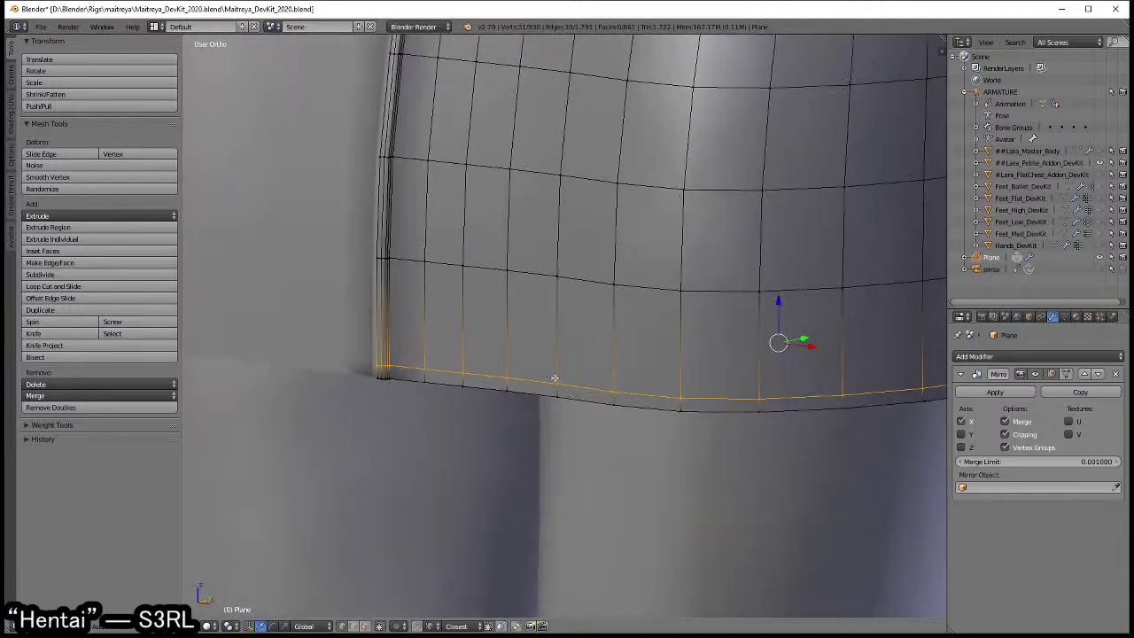
pyautogui.scroll(2, 650, 381)
pyautogui.scroll(2, 650, 382)
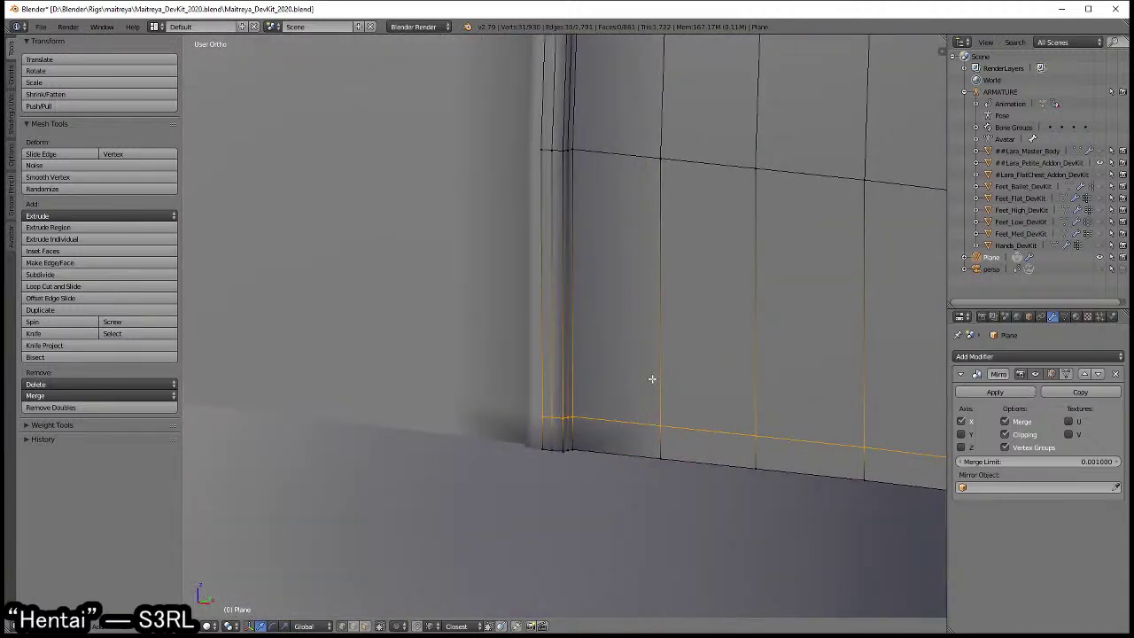
pyautogui.hotkey('ctrl', 'Tab')
pyautogui.click(611, 403)
# - Select the loop of hem faces at the center-seam corner to add the extra band
pyautogui.scroll(2, 566, 500)
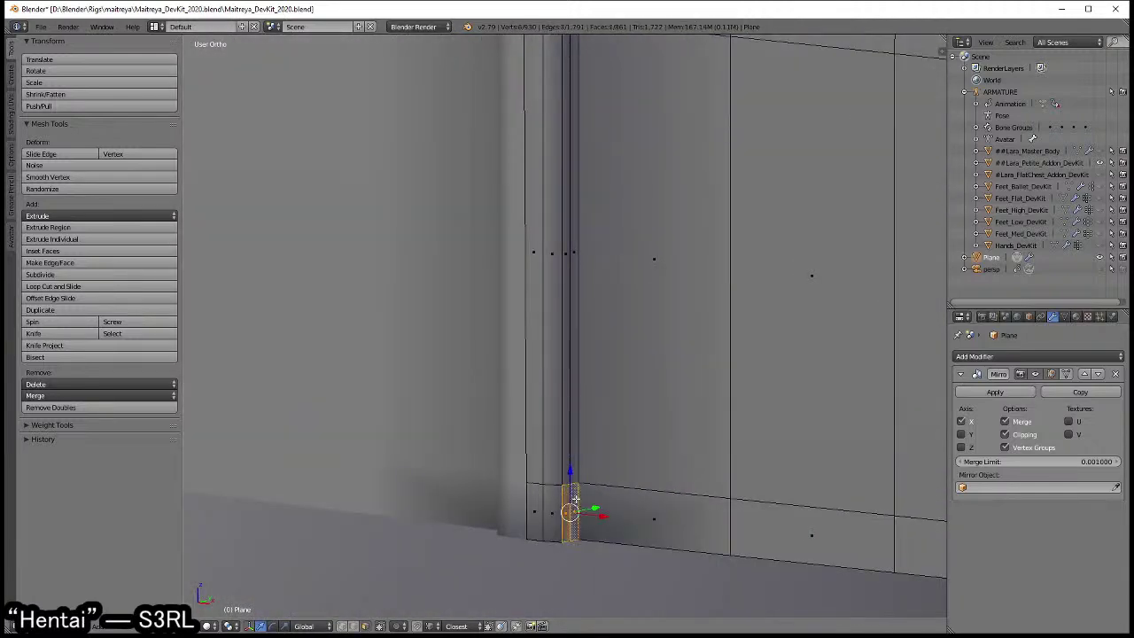
pyautogui.scroll(-2, 575, 498)
pyautogui.scroll(-3, 734, 412)
pyautogui.scroll(-1, 703, 419)
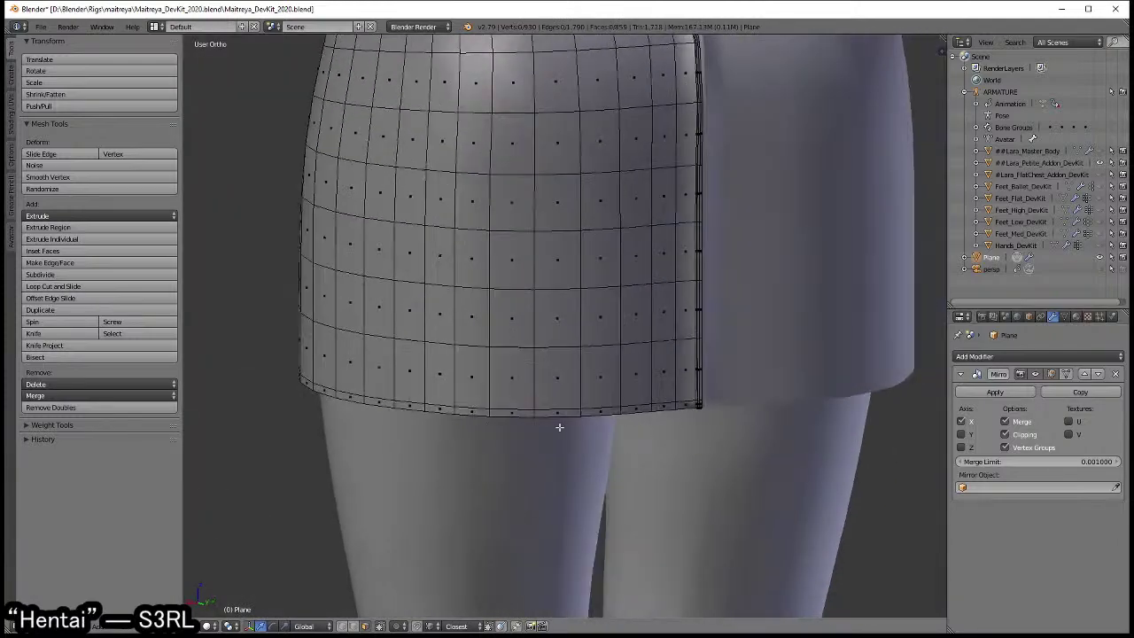
pyautogui.moveTo(558, 427); pyautogui.dragTo(545, 461, button='middle')
pyautogui.scroll(3, 540, 494)
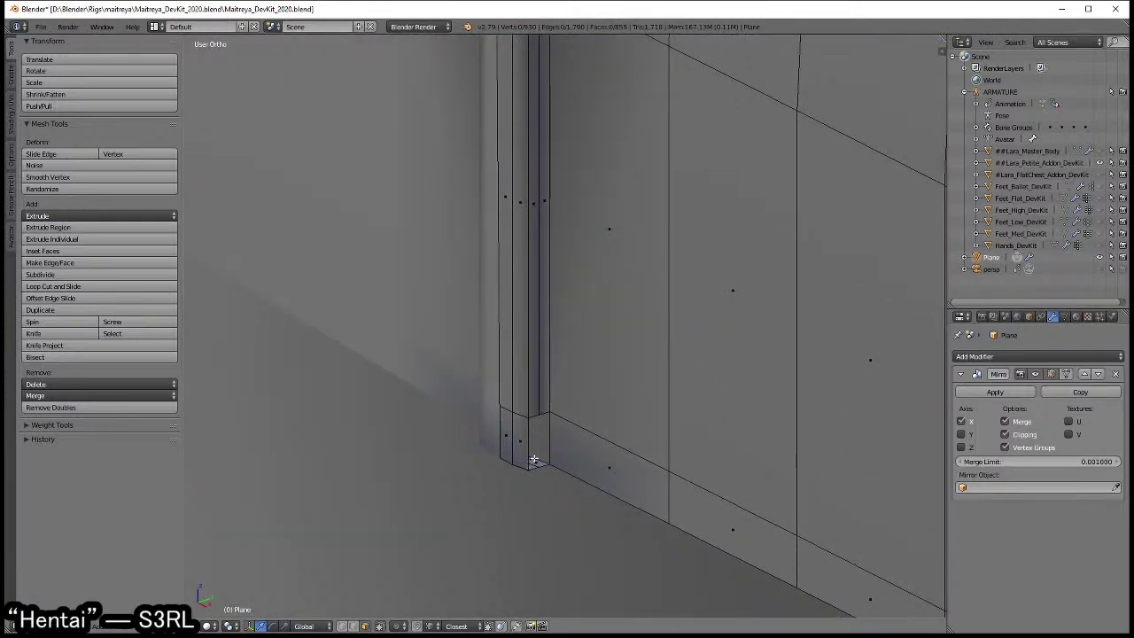
pyautogui.scroll(-4, 838, 430)
pyautogui.moveTo(837, 431); pyautogui.dragTo(721, 404, button='middle')
pyautogui.scroll(2, 596, 466)
pyautogui.scroll(2, 633, 361)
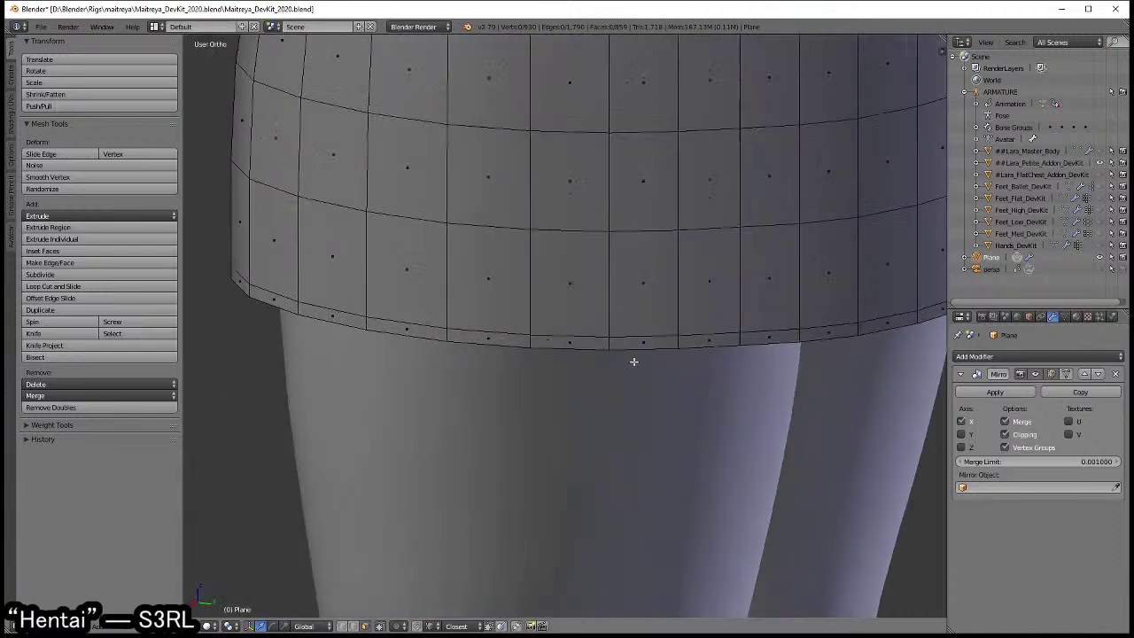
pyautogui.moveTo(633, 361); pyautogui.dragTo(753, 337, button='middle')
pyautogui.scroll(2, 767, 325)
pyautogui.scroll(2, 523, 331)
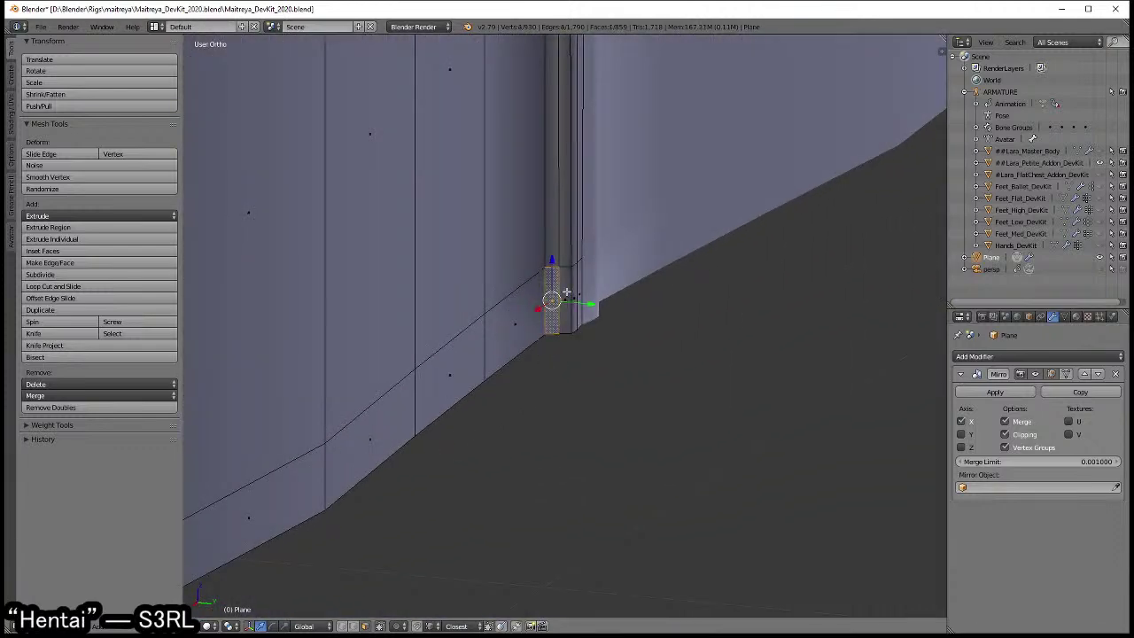
pyautogui.keyDown('alt'); pyautogui.rightClick(488, 337); pyautogui.keyUp('alt')
pyautogui.moveTo(488, 337)
pyautogui.mouseDown(button='middle')
pyautogui.moveTo(587, 346)
pyautogui.moveTo(600, 398)
pyautogui.moveTo(570, 452)
pyautogui.moveTo(576, 463)
pyautogui.moveTo(612, 463)
pyautogui.moveTo(572, 271)
pyautogui.mouseUp(button='middle')
# - Switch to Edge select and pick the vertical edge loop along the center seam
pyautogui.hotkey('ctrl', 'Tab')
pyautogui.click(591, 441)
pyautogui.keyDown('alt'); pyautogui.rightClick(572, 271); pyautogui.keyUp('alt')
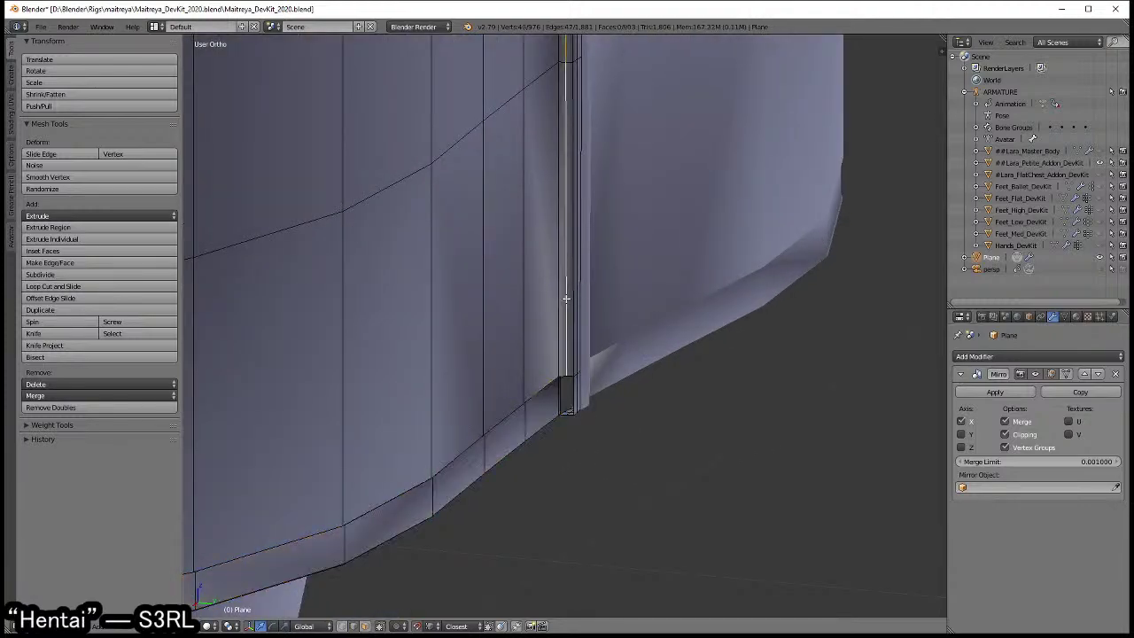
pyautogui.scroll(-5, 602, 172)
pyautogui.moveTo(602, 171)
pyautogui.mouseDown(button='middle')
pyautogui.moveTo(703, 498)
pyautogui.moveTo(673, 372)
pyautogui.moveTo(674, 265)
pyautogui.moveTo(660, 252)
pyautogui.moveTo(691, 342)
pyautogui.moveTo(686, 325)
pyautogui.mouseUp(button='middle')
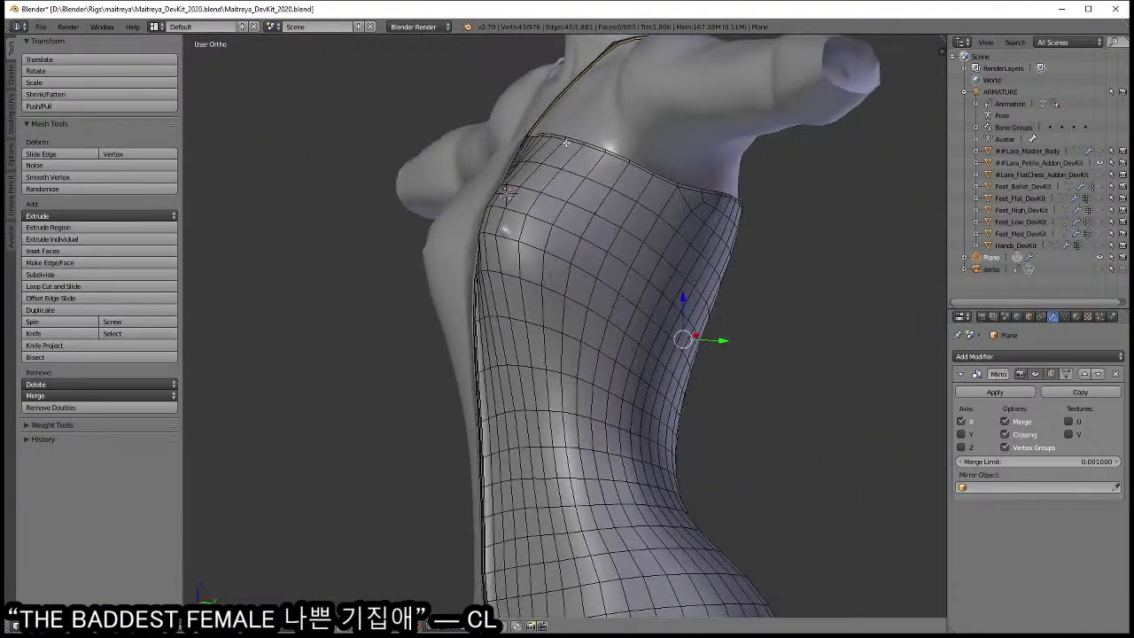
# - Dissolve the stray selected edges along the shoulder seam
pyautogui.scroll(5, 620, 310)
pyautogui.scroll(3, 542, 292)
pyautogui.moveTo(542, 292)
pyautogui.mouseDown(button='middle')
pyautogui.moveTo(519, 254)
pyautogui.moveTo(534, 334)
pyautogui.moveTo(607, 332)
pyautogui.mouseUp(button='middle')
pyautogui.moveTo(806, 386)
pyautogui.mouseDown(button='middle')
pyautogui.moveTo(804, 311)
pyautogui.moveTo(800, 331)
pyautogui.mouseUp(button='middle')
pyautogui.press('x')
pyautogui.click(780, 395)
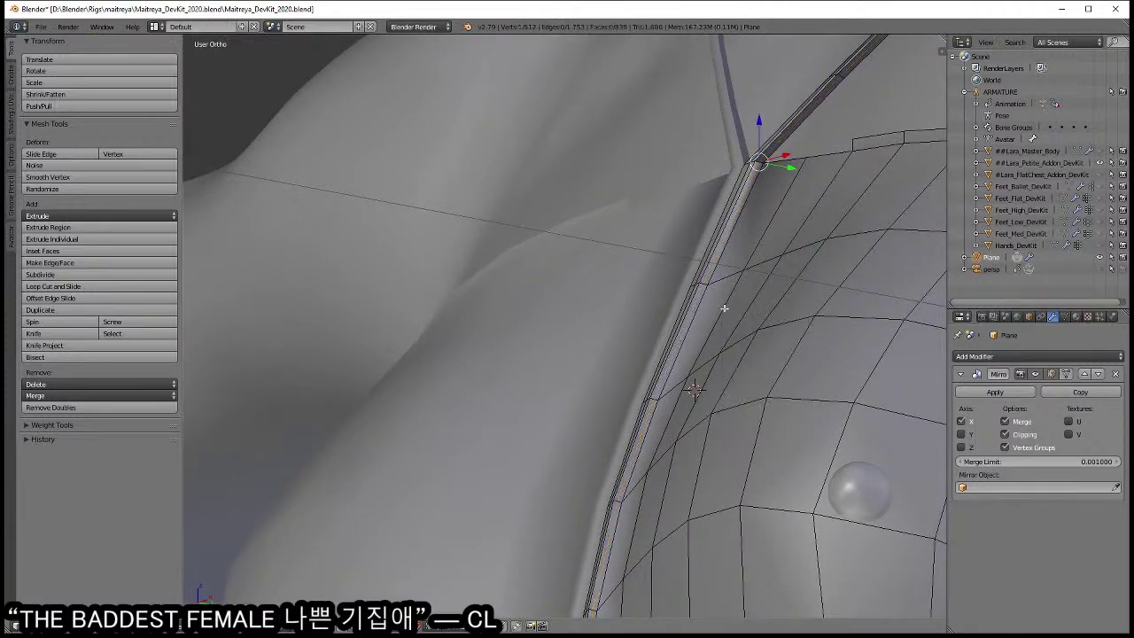
# - Select the edge at the bodice's top corner and extrude new geometry from it
pyautogui.moveTo(724, 308)
pyautogui.mouseDown(button='middle')
pyautogui.moveTo(728, 256)
pyautogui.moveTo(850, 310)
pyautogui.moveTo(886, 341)
pyautogui.mouseUp(button='middle')
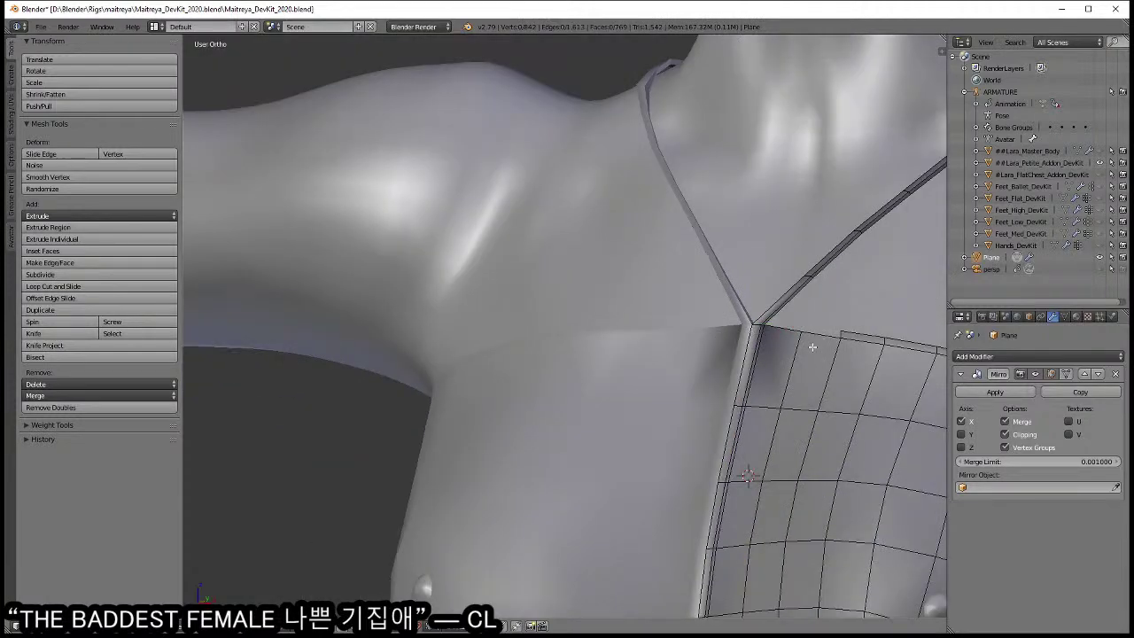
pyautogui.moveTo(812, 347)
pyautogui.mouseDown(button='middle')
pyautogui.moveTo(735, 372)
pyautogui.moveTo(658, 342)
pyautogui.moveTo(690, 432)
pyautogui.mouseUp(button='middle')
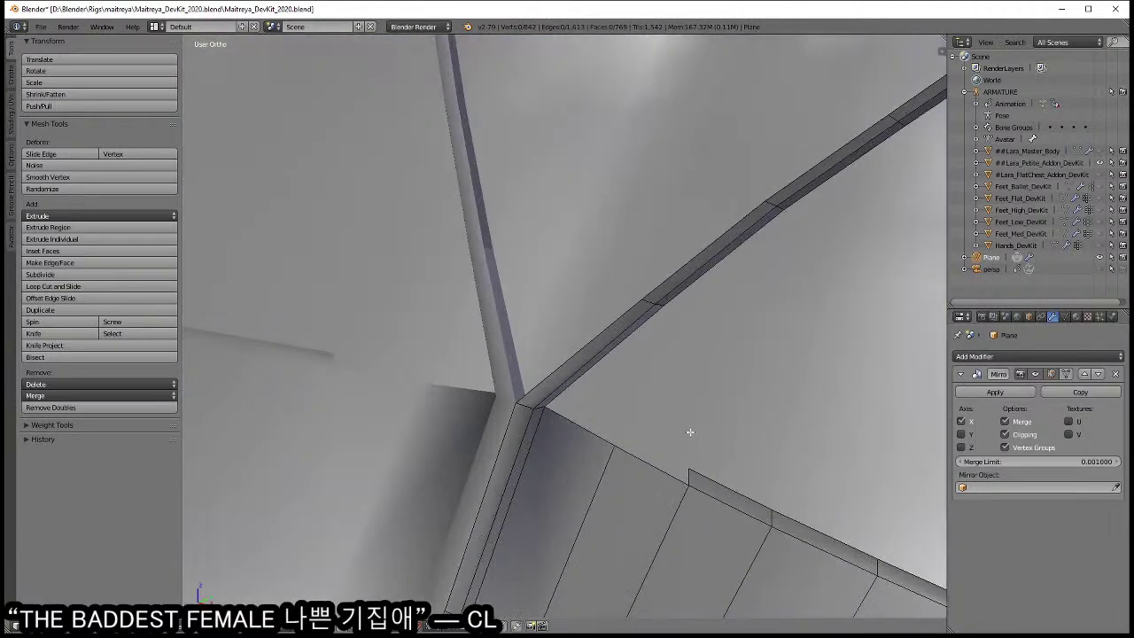
pyautogui.rightClick(614, 445)
pyautogui.keyDown('ctrl'); pyautogui.click(614, 439); pyautogui.keyUp('ctrl')
pyautogui.press('g')
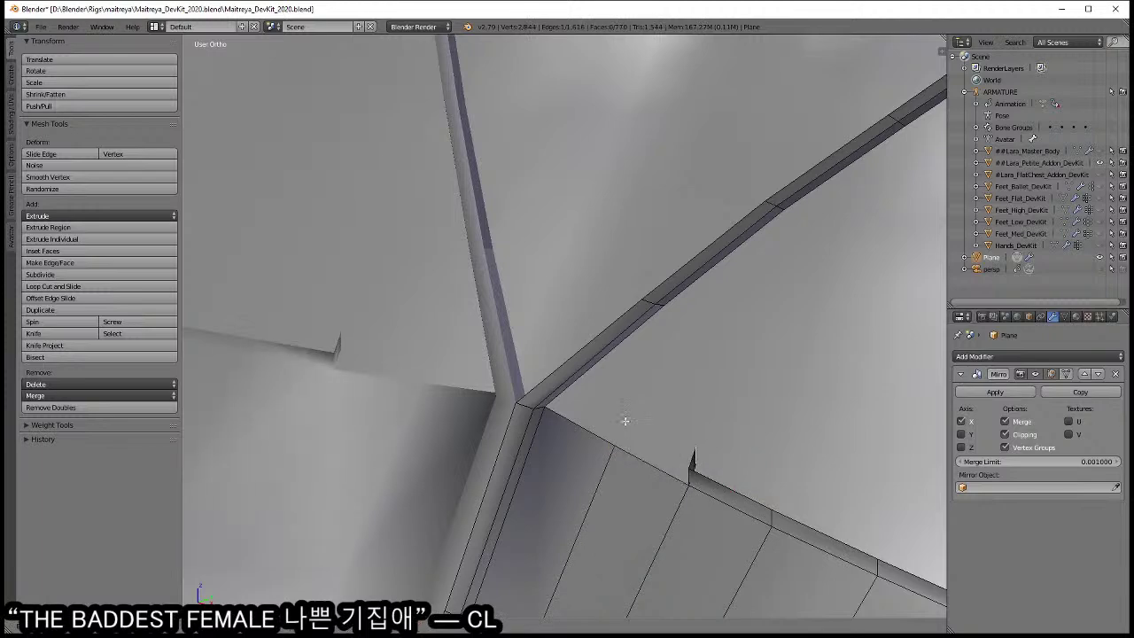
pyautogui.rightClick(602, 394)
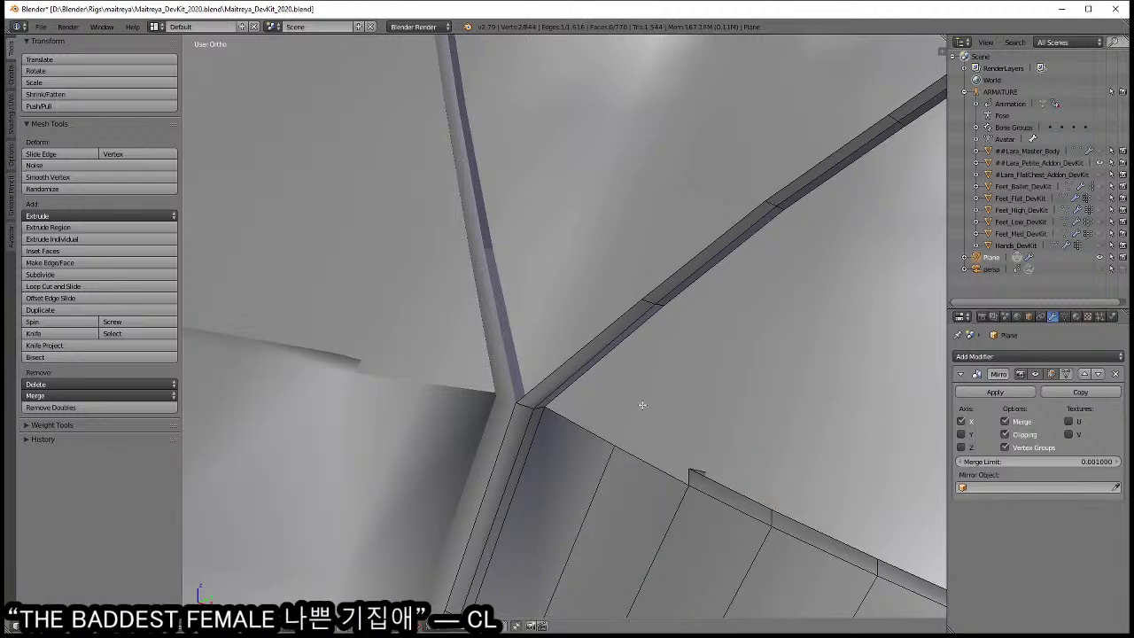
# - Extrude the bodice's top edge beside the strap and move the new strip leftward
pyautogui.press('z')
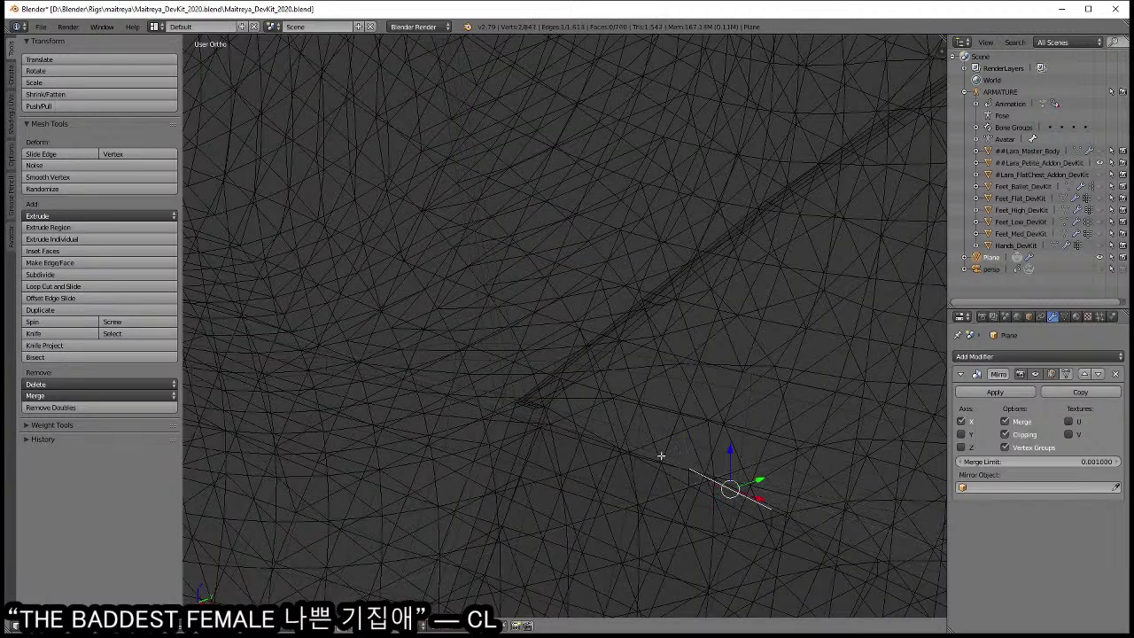
pyautogui.press('z')
pyautogui.moveTo(660, 455); pyautogui.dragTo(642, 5, button='middle')
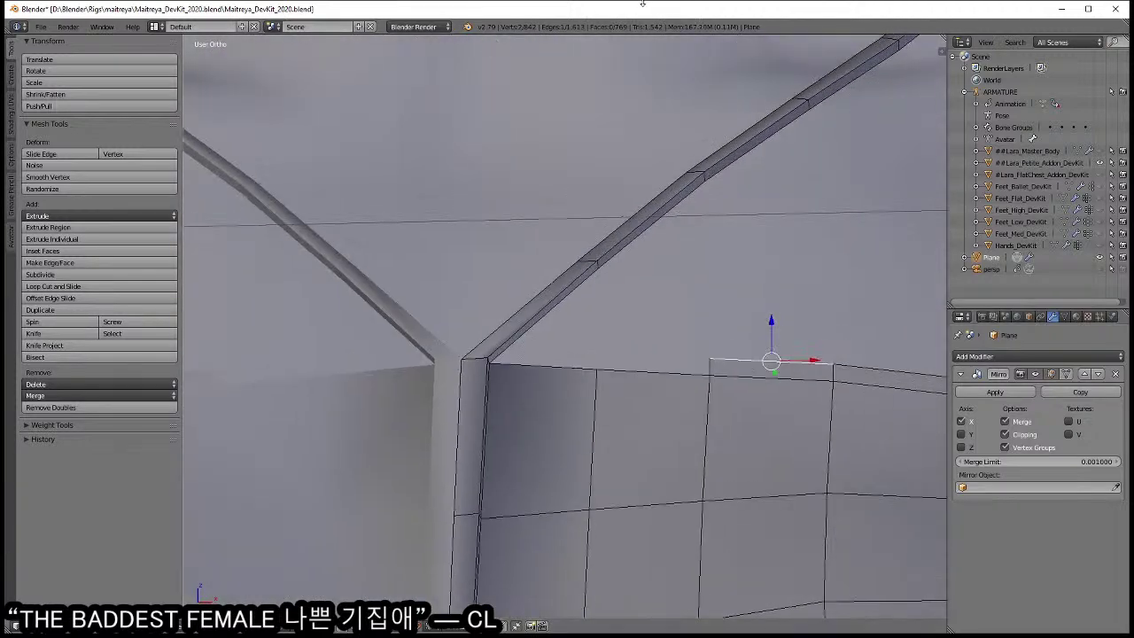
pyautogui.press('e')
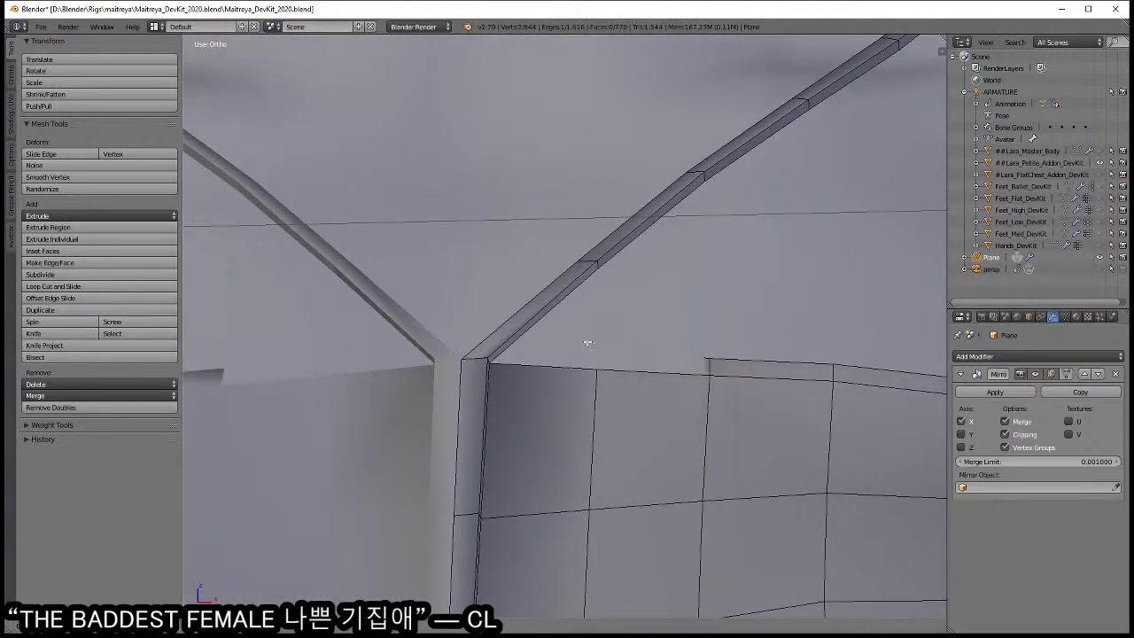
pyautogui.press('g')
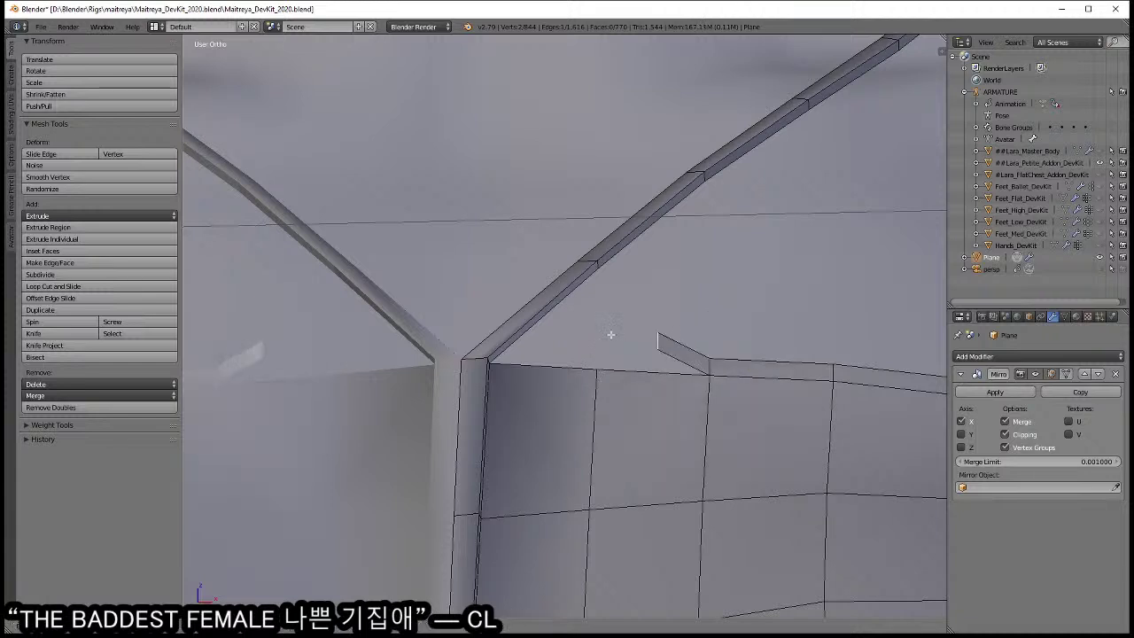
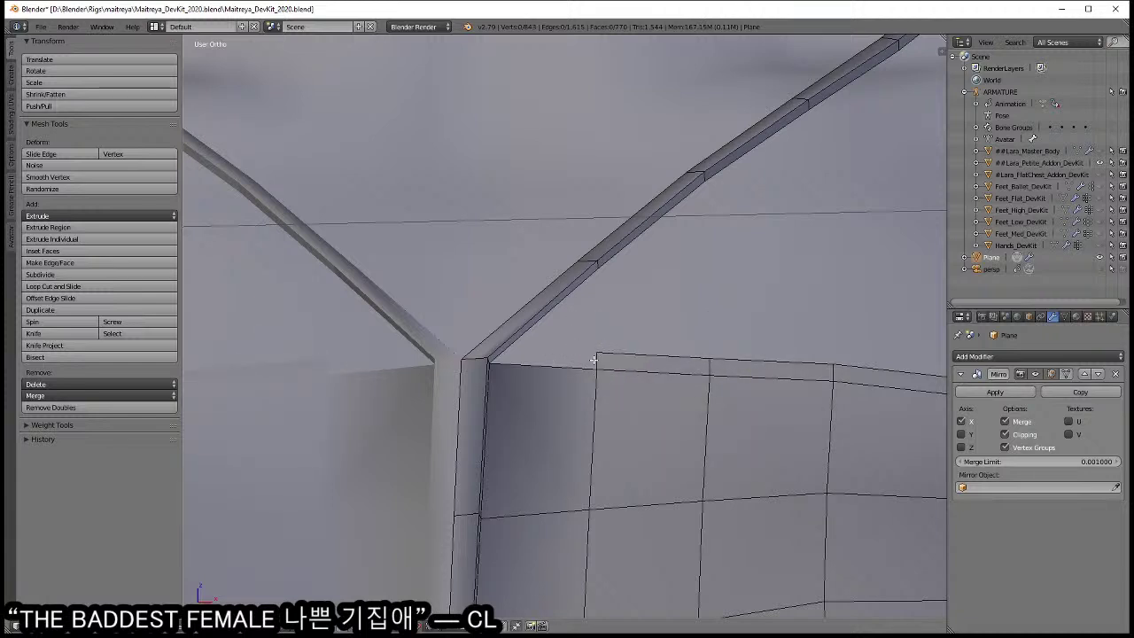
# - Orbit to the strap junction, try an X-locked extrusion of the corner vertex, then cancel and undo it
pyautogui.moveTo(593, 359)
pyautogui.mouseDown(button='middle')
pyautogui.moveTo(641, 349)
pyautogui.moveTo(639, 419)
pyautogui.mouseUp(button='middle')
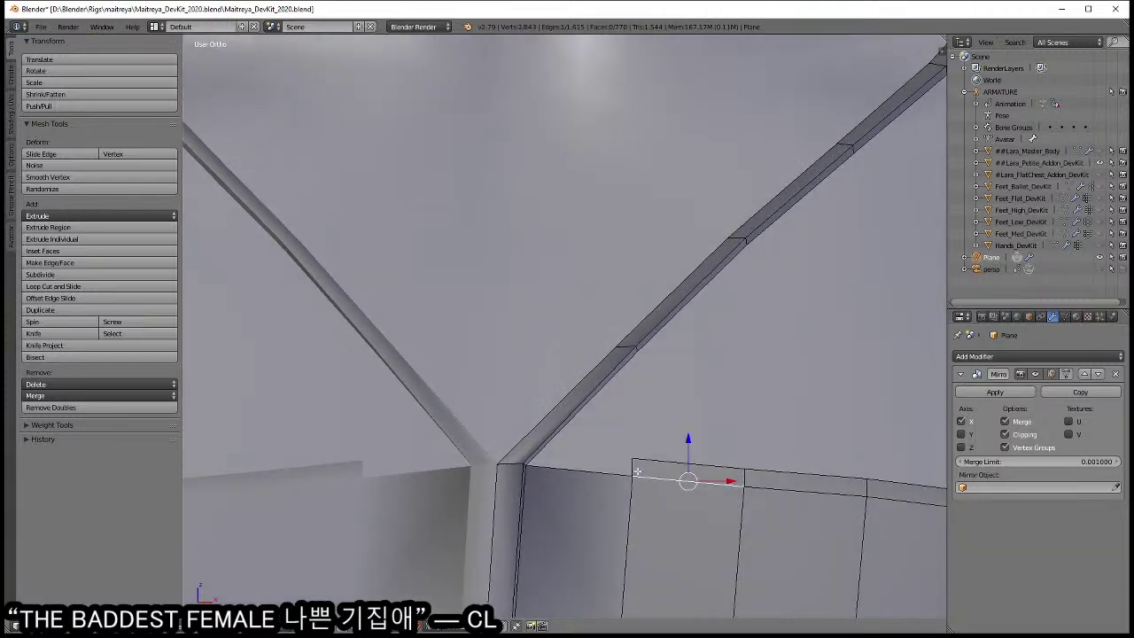
pyautogui.moveTo(637, 472); pyautogui.dragTo(633, 382, button='middle')
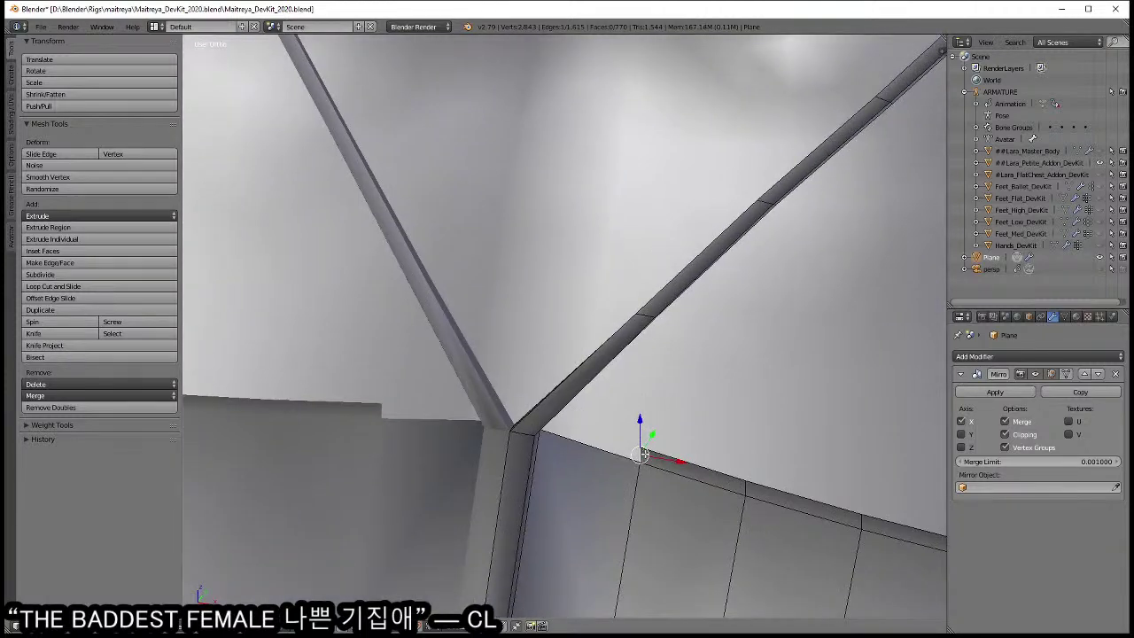
pyautogui.press('e')
pyautogui.press('x')
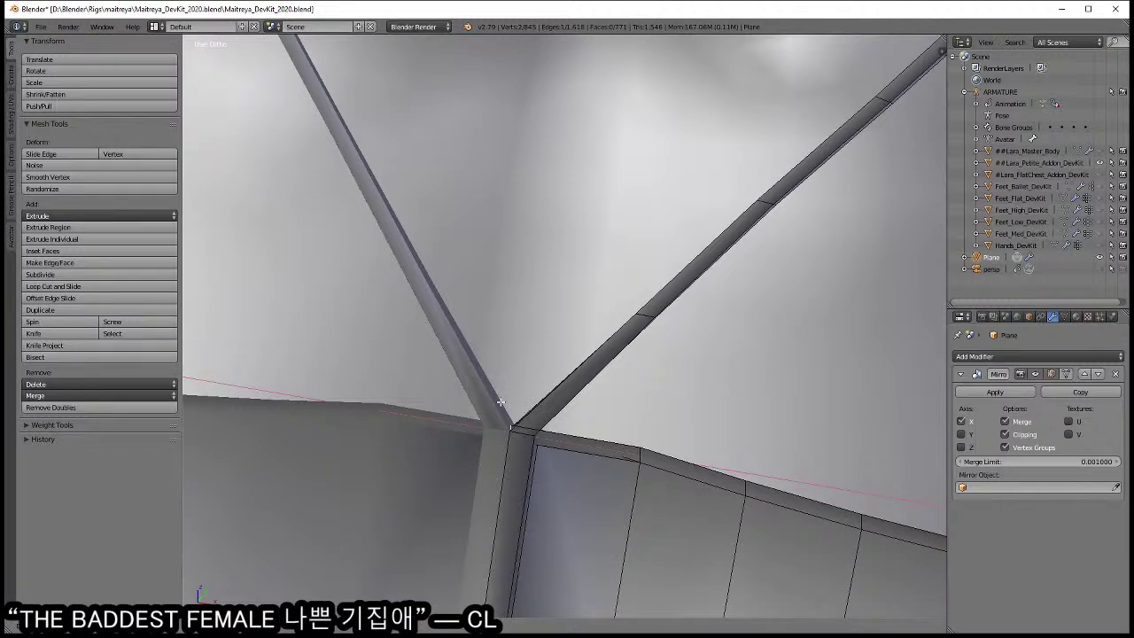
pyautogui.press('Escape')
pyautogui.hotkey('ctrl', 'z')
# - Extrude a new face at the strap junction, then move and scale it into place
pyautogui.moveTo(500, 402)
pyautogui.mouseDown(button='middle')
pyautogui.moveTo(499, 413)
pyautogui.moveTo(587, 392)
pyautogui.moveTo(520, 586)
pyautogui.mouseUp(button='middle')
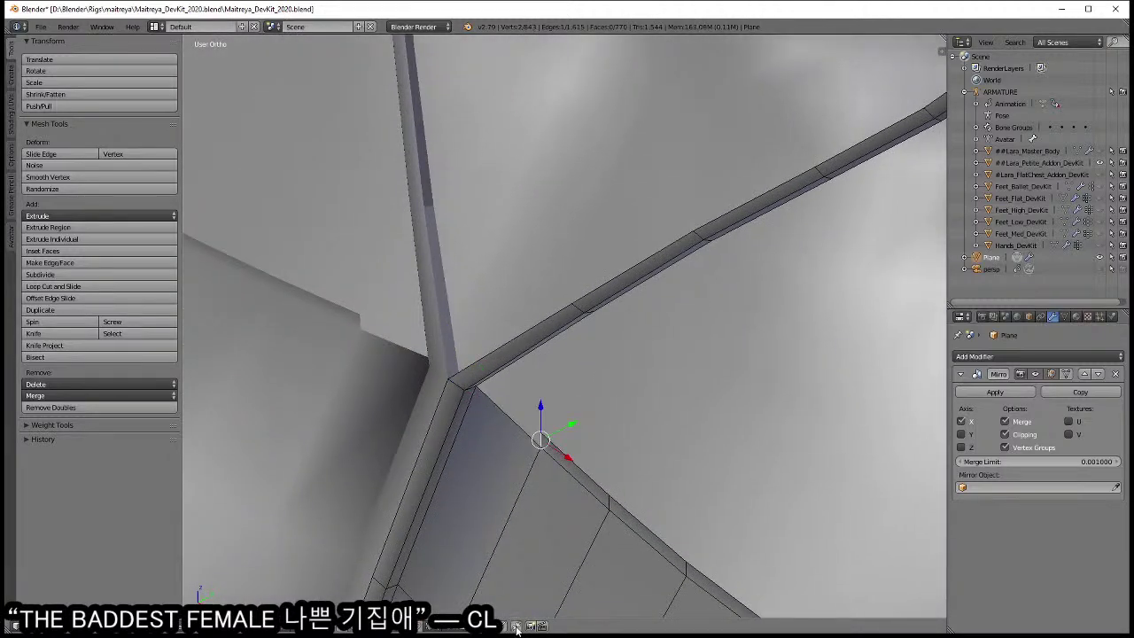
pyautogui.press('e')
pyautogui.click(528, 486)
pyautogui.press('g')
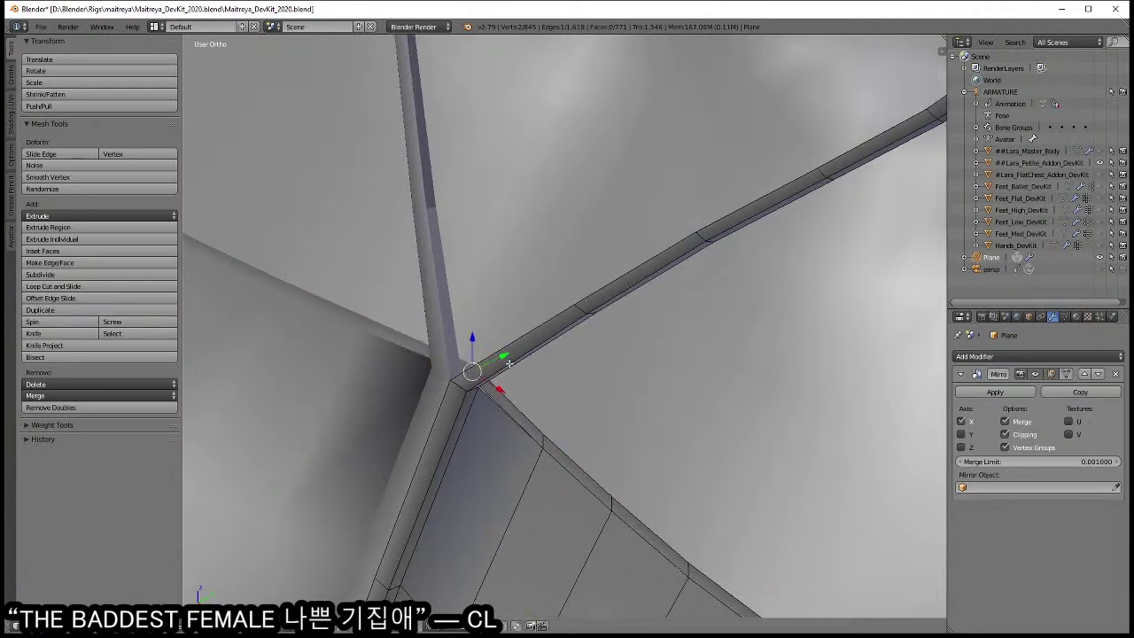
pyautogui.moveTo(498, 354)
pyautogui.mouseDown(button='middle')
pyautogui.moveTo(504, 392)
pyautogui.moveTo(592, 439)
pyautogui.moveTo(572, 425)
pyautogui.moveTo(547, 445)
pyautogui.moveTo(548, 383)
pyautogui.moveTo(567, 349)
pyautogui.moveTo(540, 354)
pyautogui.moveTo(630, 331)
pyautogui.moveTo(634, 438)
pyautogui.moveTo(674, 396)
pyautogui.moveTo(678, 443)
pyautogui.mouseUp(button='middle')
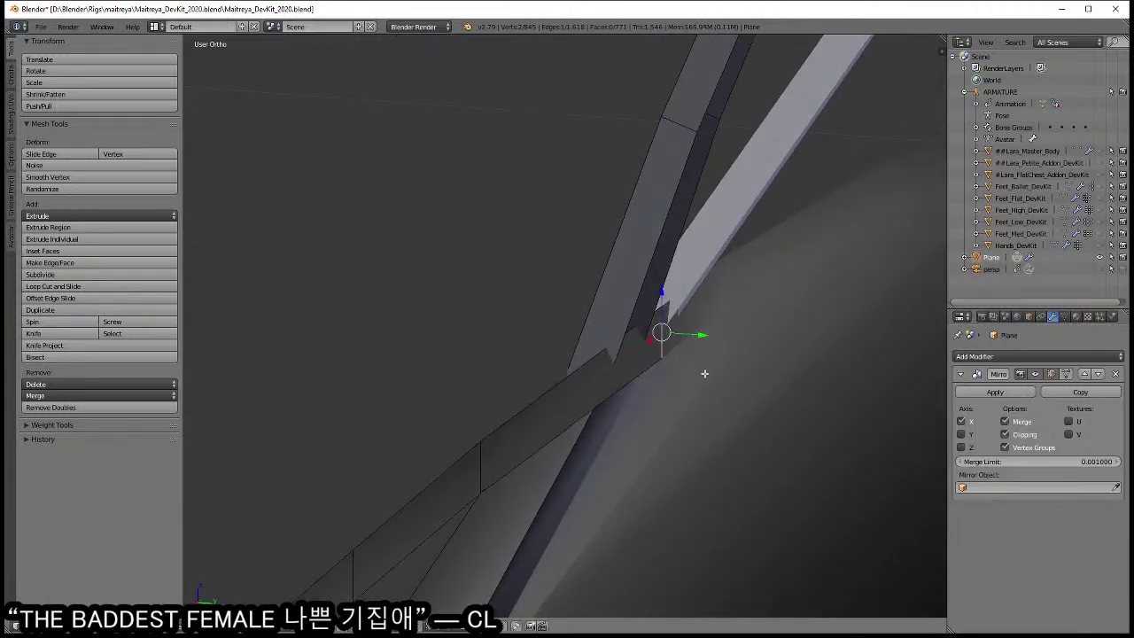
pyautogui.click(742, 330)
pyautogui.moveTo(742, 329); pyautogui.dragTo(490, 323, button='middle')
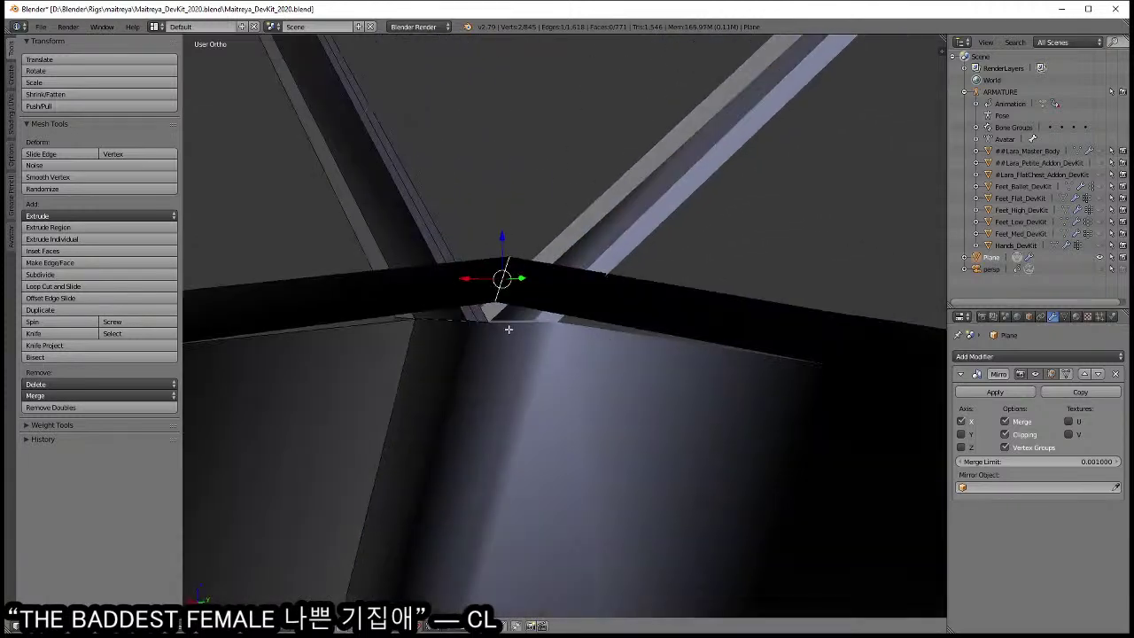
pyautogui.press('s')
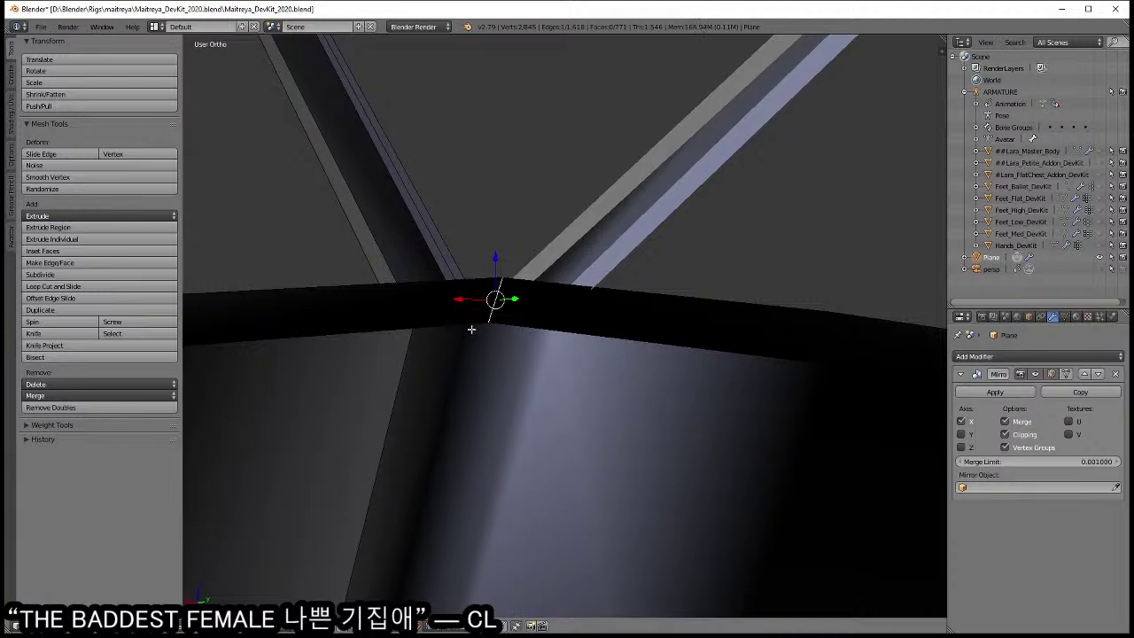
pyautogui.moveTo(530, 357)
pyautogui.mouseDown(button='middle')
pyautogui.moveTo(579, 413)
pyautogui.moveTo(554, 398)
pyautogui.moveTo(733, 417)
pyautogui.moveTo(736, 392)
pyautogui.moveTo(641, 380)
pyautogui.moveTo(620, 349)
pyautogui.moveTo(636, 333)
pyautogui.moveTo(544, 349)
pyautogui.moveTo(475, 303)
pyautogui.moveTo(609, 397)
pyautogui.moveTo(665, 395)
pyautogui.moveTo(679, 372)
pyautogui.moveTo(620, 410)
pyautogui.moveTo(614, 392)
pyautogui.moveTo(532, 403)
pyautogui.moveTo(408, 381)
pyautogui.moveTo(602, 431)
pyautogui.moveTo(597, 450)
pyautogui.moveTo(573, 428)
pyautogui.moveTo(561, 443)
pyautogui.moveTo(740, 440)
pyautogui.mouseUp(button='middle')
# - Select the edge at the strap corner and check it from another angle
pyautogui.rightClick(526, 337)
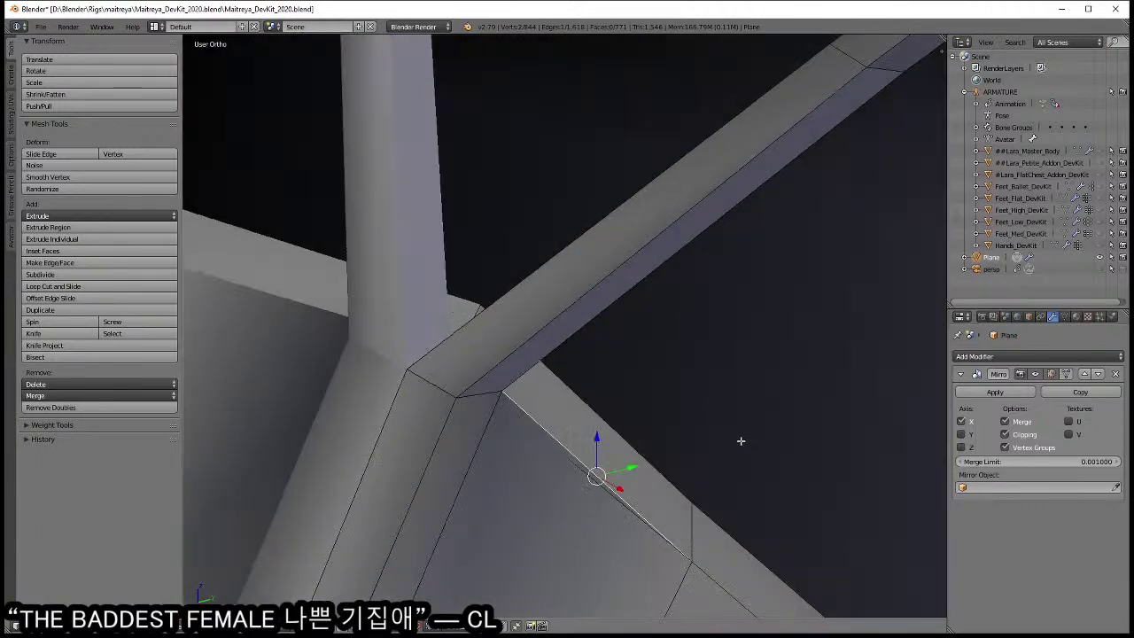
pyautogui.moveTo(609, 426)
pyautogui.mouseDown(button='middle')
pyautogui.moveTo(615, 440)
pyautogui.moveTo(589, 407)
pyautogui.moveTo(675, 430)
pyautogui.moveTo(680, 453)
pyautogui.mouseUp(button='middle')
pyautogui.scroll(-3, 683, 434)
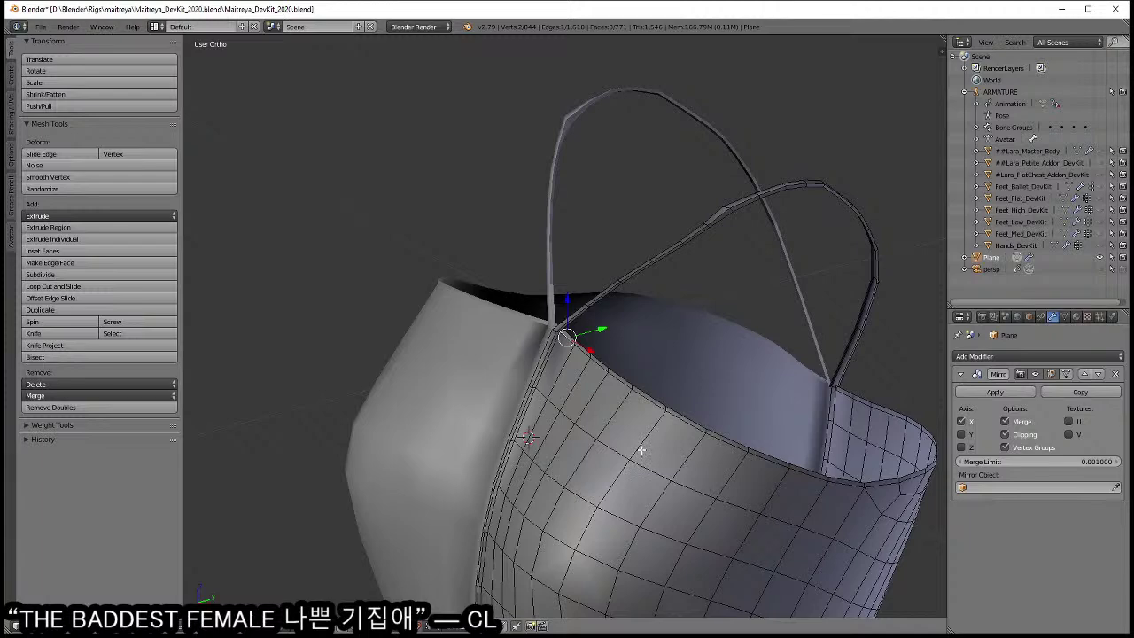
# - Inspect the dress opening in Object Mode, then return to Edit Mode zoomed in on the junction
pyautogui.scroll(4, 641, 451)
pyautogui.scroll(-2, 643, 454)
pyautogui.scroll(-3, 647, 449)
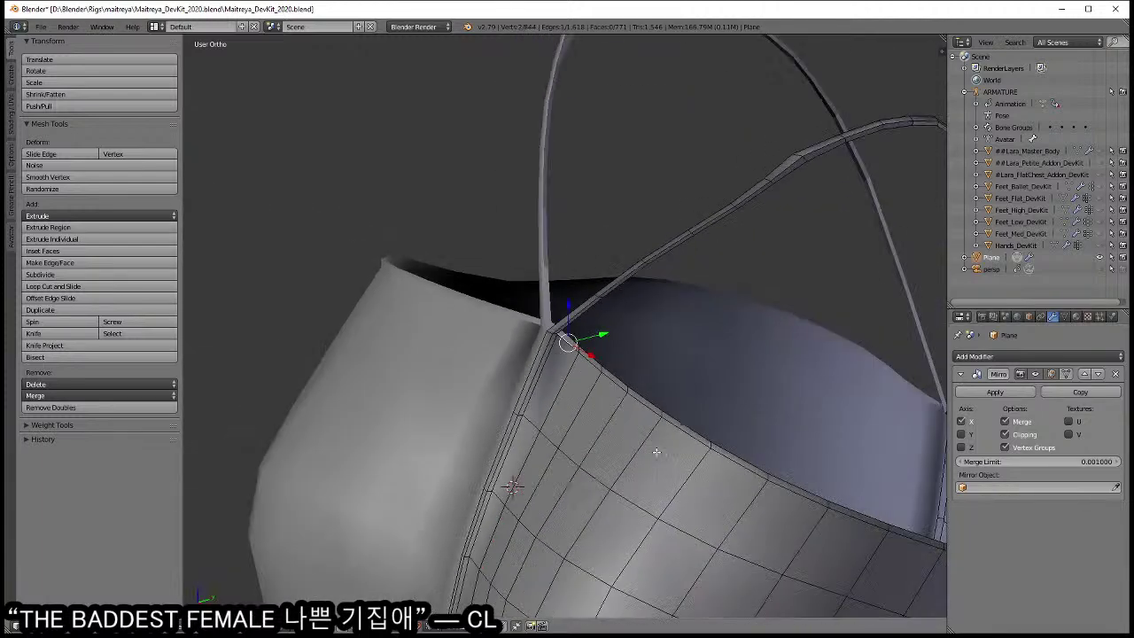
pyautogui.press('Tab')
pyautogui.moveTo(647, 449)
pyautogui.mouseDown(button='middle')
pyautogui.moveTo(706, 439)
pyautogui.moveTo(624, 398)
pyautogui.moveTo(672, 425)
pyautogui.mouseUp(button='middle')
pyautogui.scroll(2, 671, 431)
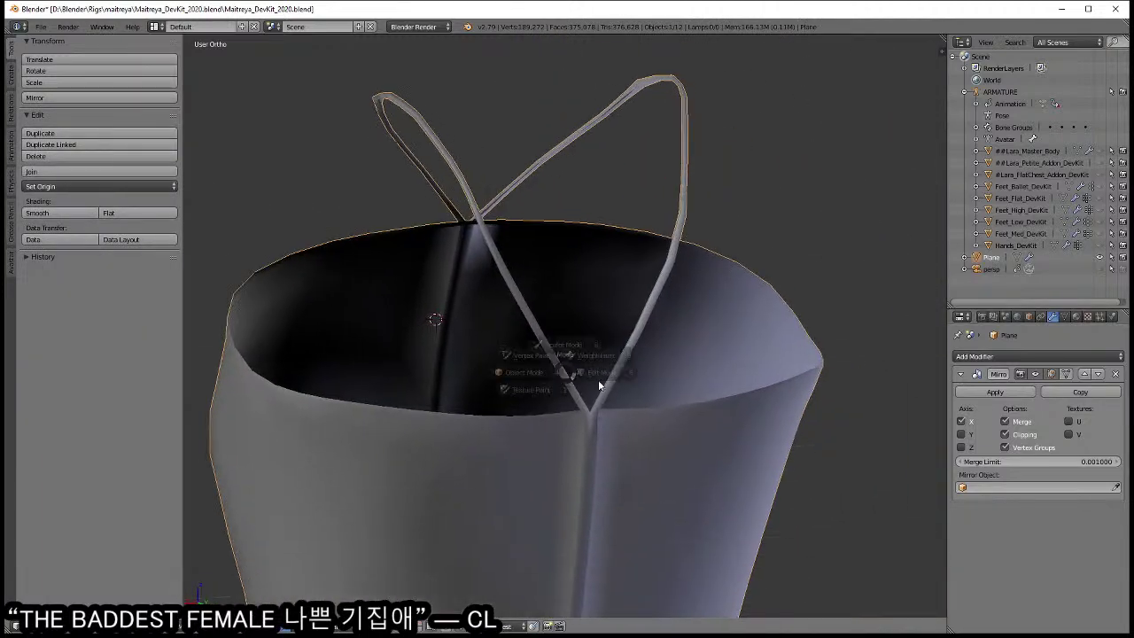
pyautogui.press('Tab')
pyautogui.scroll(3, 339, 313)
pyautogui.scroll(2, 590, 339)
pyautogui.scroll(2, 549, 454)
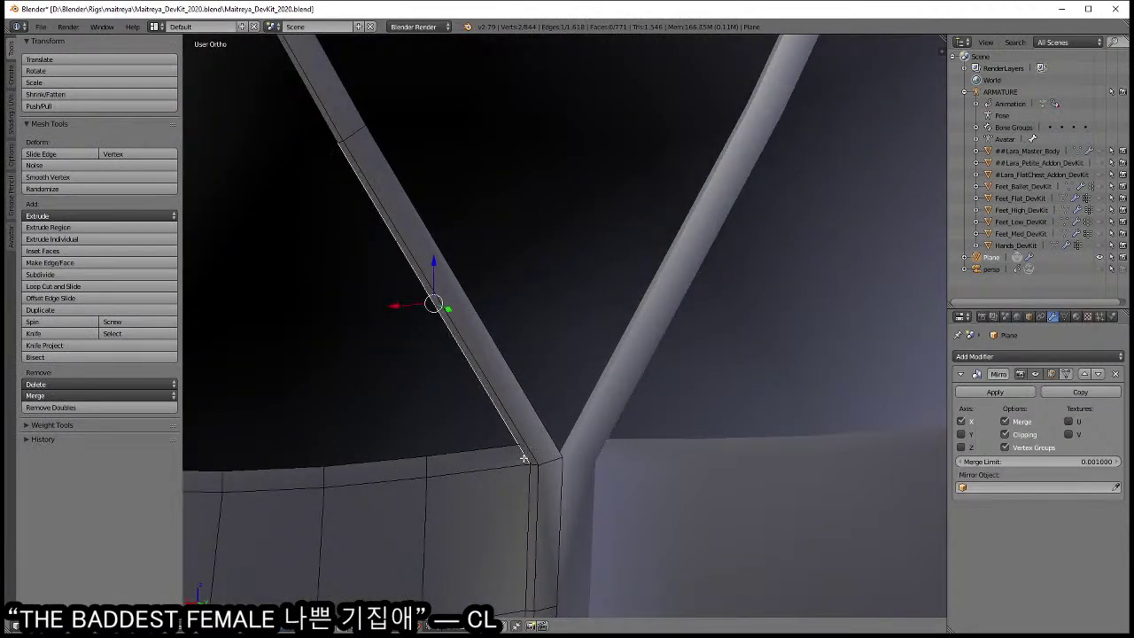
pyautogui.scroll(2, 524, 458)
pyautogui.scroll(2, 645, 412)
# - In wireframe view, add another face closing the strap junction, then go back to solid shading
pyautogui.press('z')
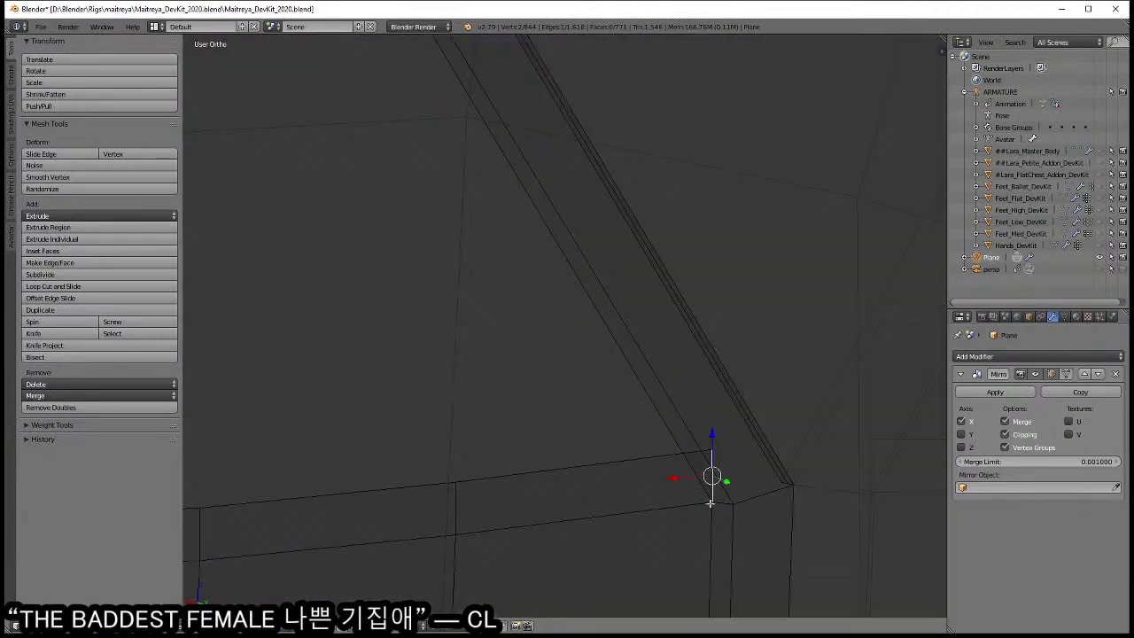
pyautogui.hotkey('ctrl', 'r')
pyautogui.press('Escape')
pyautogui.click(767, 478)
pyautogui.scroll(3, 797, 505)
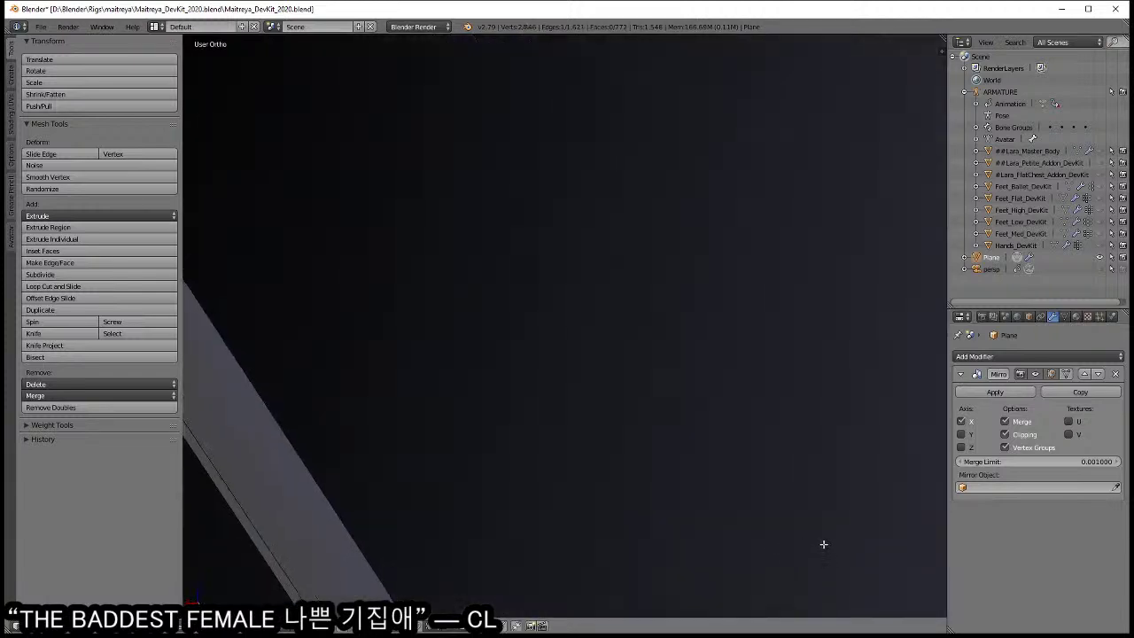
pyautogui.scroll(-1, 752, 470)
pyautogui.scroll(2, 690, 425)
pyautogui.scroll(-3, 707, 446)
pyautogui.scroll(3, 647, 478)
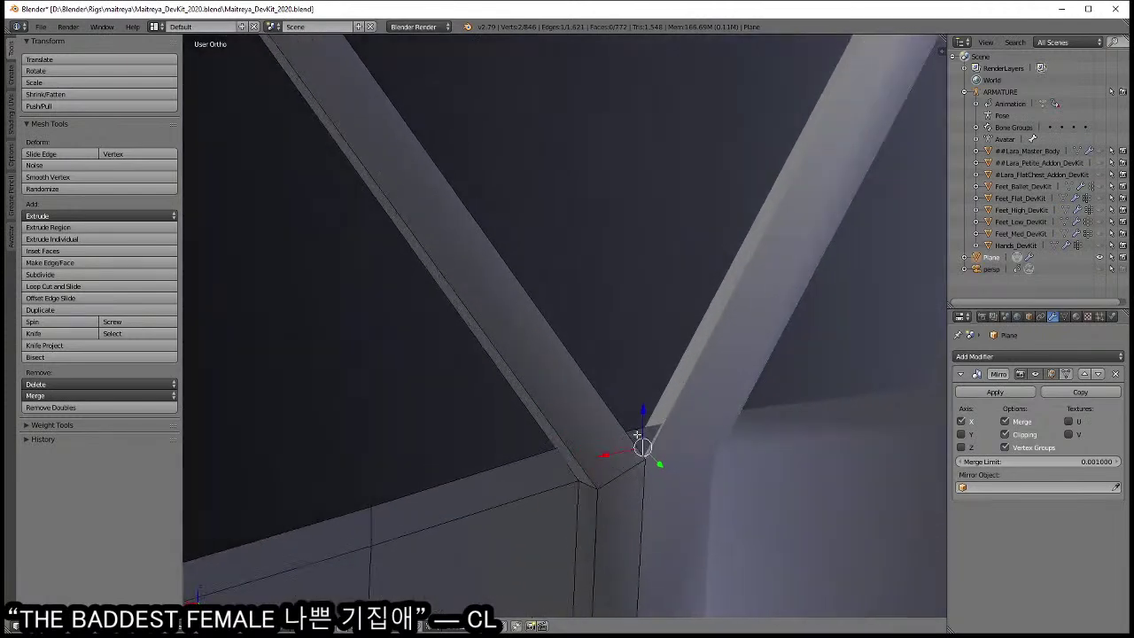
pyautogui.scroll(-3, 656, 452)
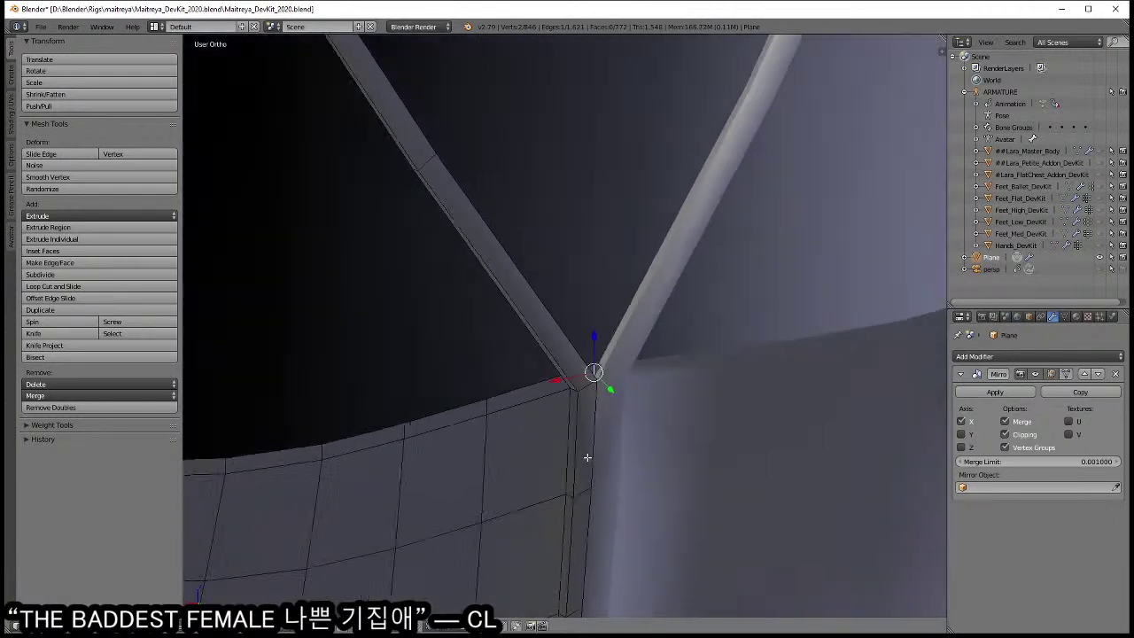
pyautogui.hotkey('ctrl', 'Tab')
# - In edge select mode, select the dress-top and strap edge loops
pyautogui.click(557, 489)
pyautogui.keyDown('alt'); pyautogui.rightClick(454, 399); pyautogui.keyUp('alt')
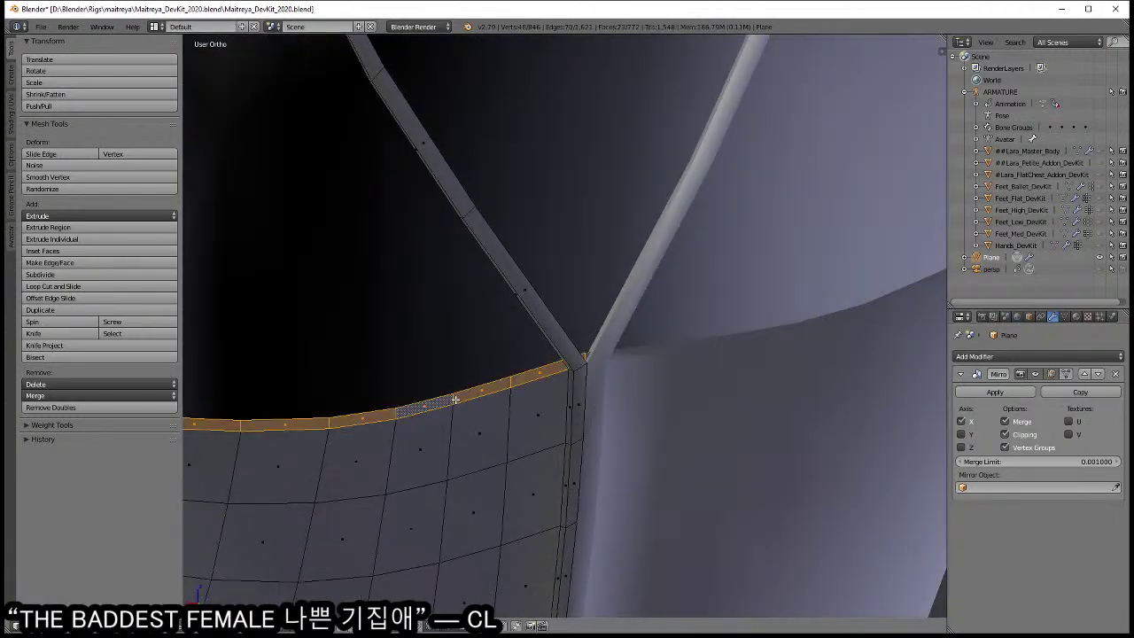
pyautogui.keyDown('alt'); pyautogui.keyDown('shift'); pyautogui.rightClick(581, 365); pyautogui.keyUp('shift'); pyautogui.keyUp('alt')
pyautogui.scroll(-4, 575, 398)
pyautogui.scroll(2, 554, 508)
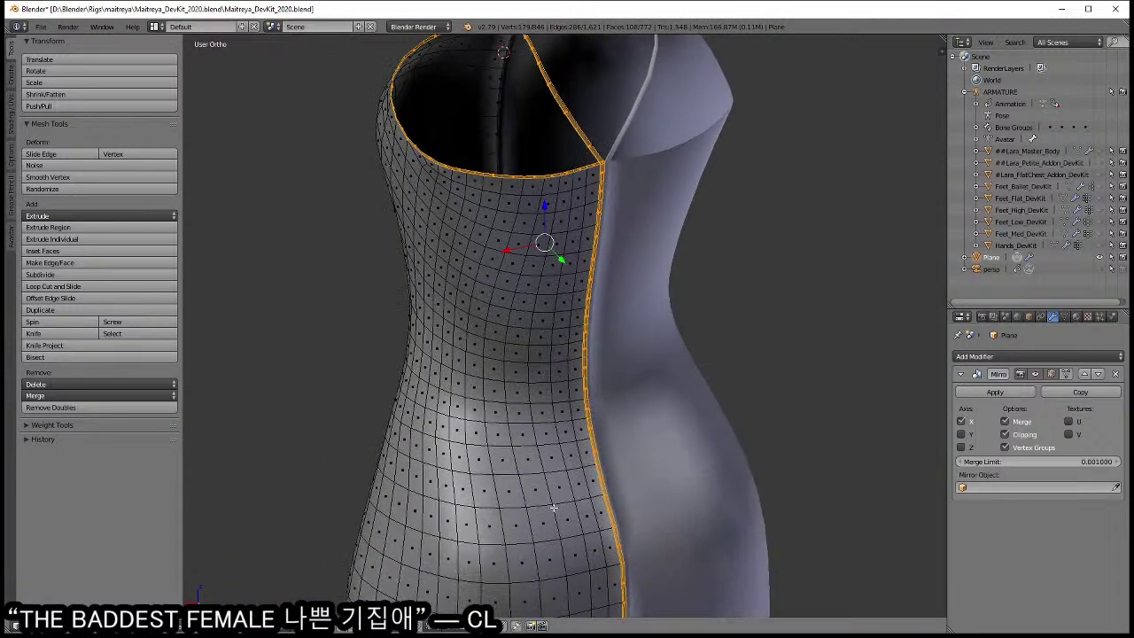
pyautogui.scroll(2, 554, 508)
pyautogui.scroll(2, 597, 304)
pyautogui.scroll(2, 708, 486)
pyautogui.scroll(2, 632, 409)
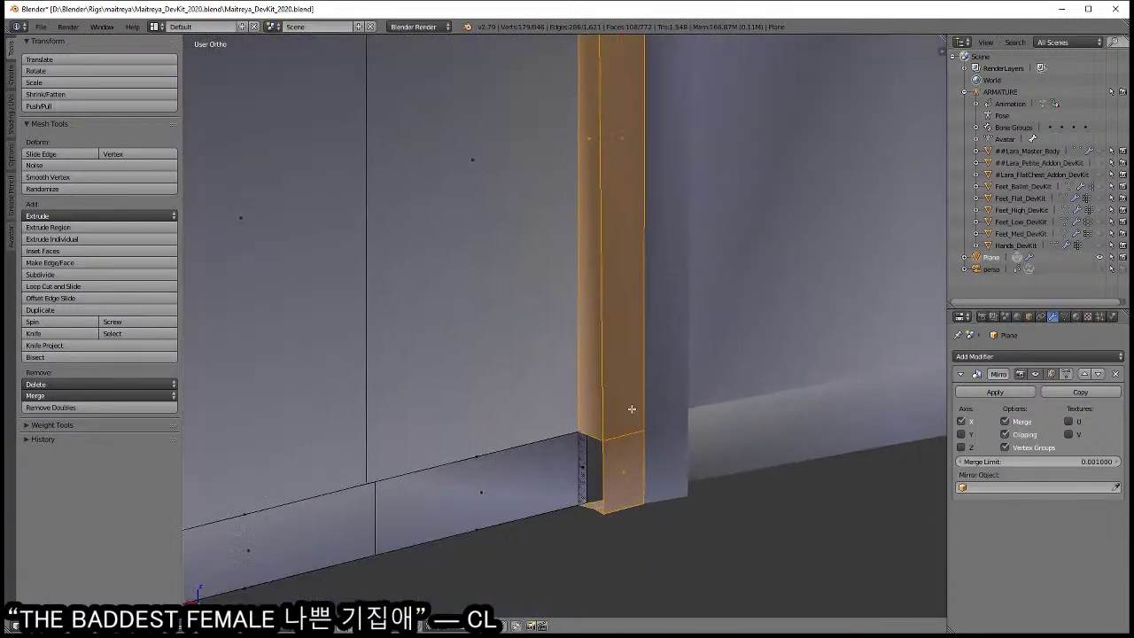
pyautogui.scroll(1, 631, 408)
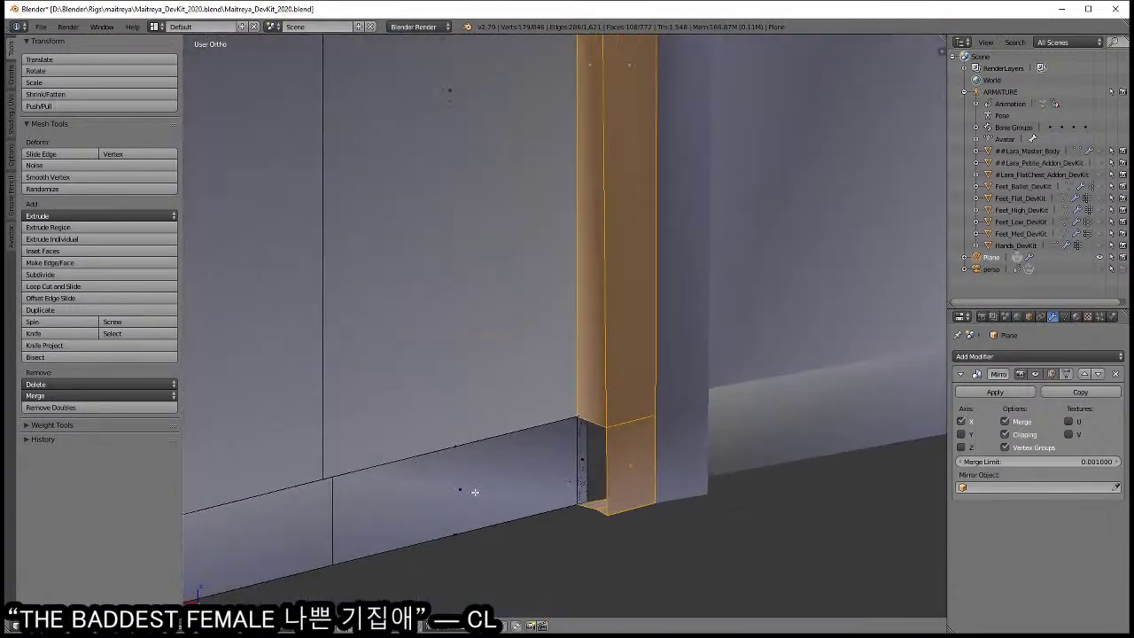
# - Select the hem edge loops and dissolve them, simplifying the bottom hem
pyautogui.keyDown('alt'); pyautogui.rightClick(333, 516); pyautogui.keyUp('alt')
pyautogui.hotkey('ctrl', 'Tab')
pyautogui.click(496, 458)
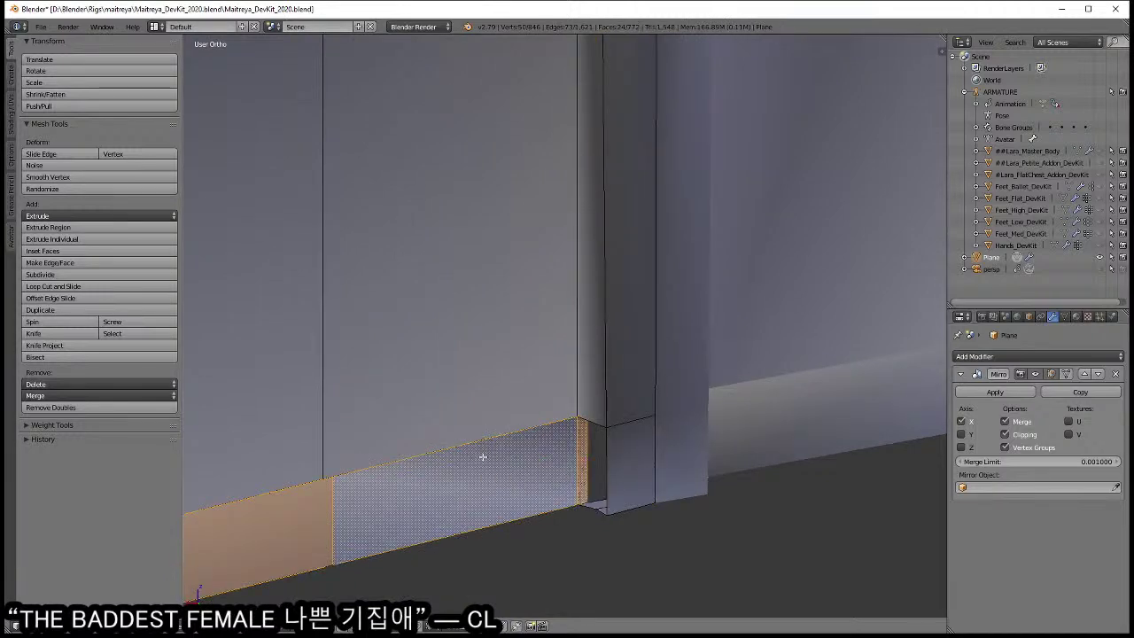
pyautogui.press('x')
pyautogui.click(457, 467)
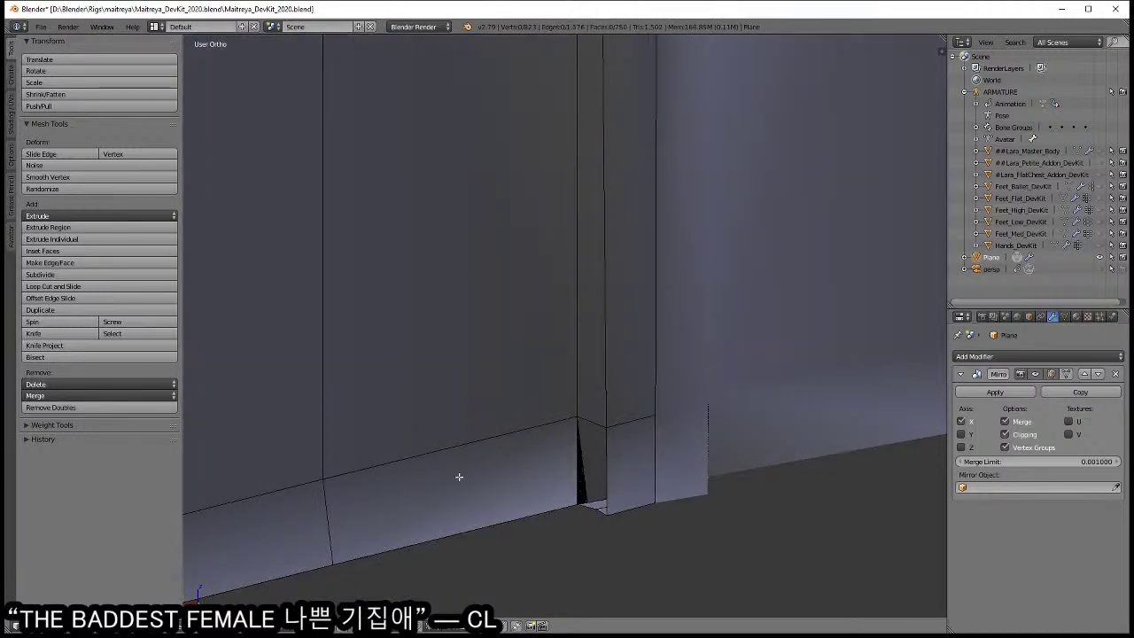
pyautogui.press('x')
pyautogui.click(444, 538)
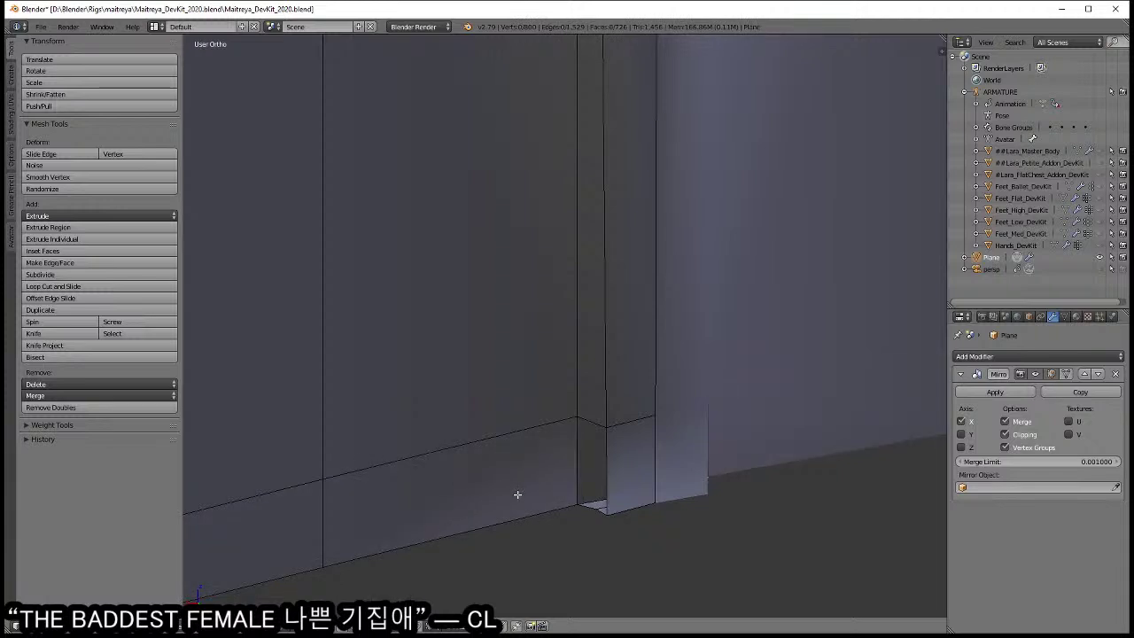
pyautogui.scroll(-4, 504, 493)
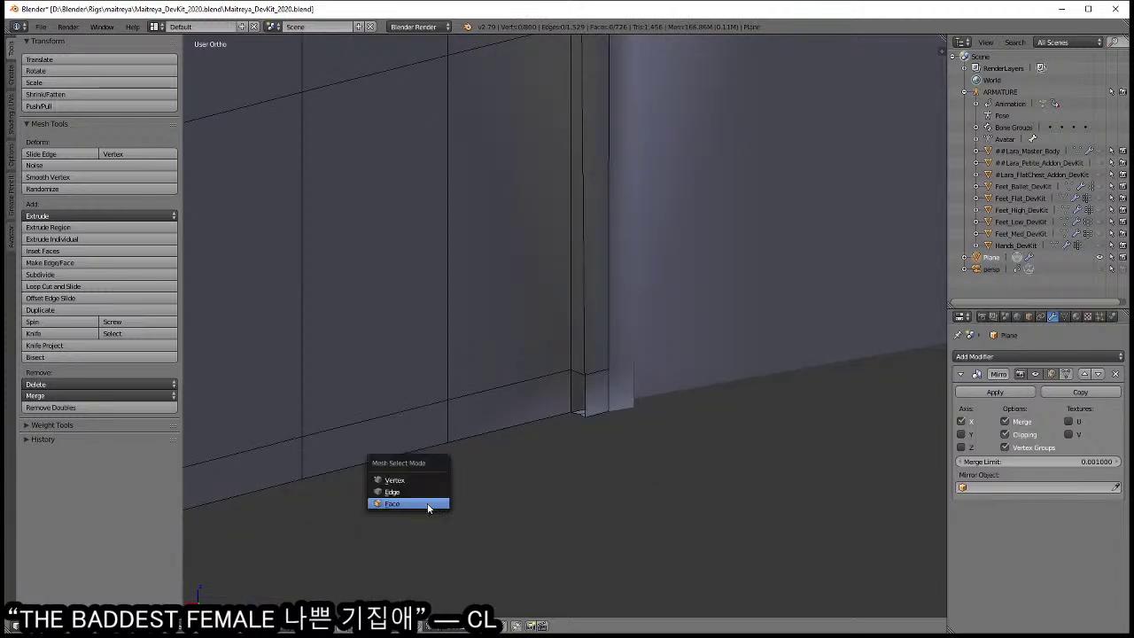
# - In face select mode, select the face loop and short runs of faces along the bottom hem
pyautogui.click(433, 496)
pyautogui.keyDown('alt'); pyautogui.rightClick(460, 415); pyautogui.keyUp('alt')
pyautogui.scroll(-5, 551, 457)
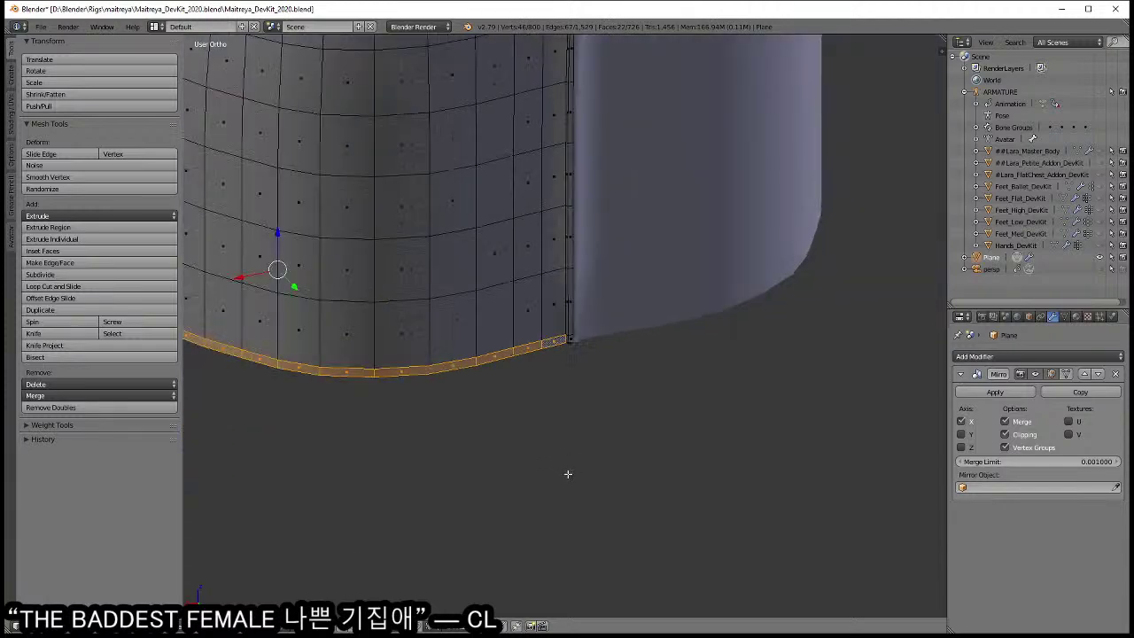
pyautogui.scroll(1, 586, 447)
pyautogui.rightClick(437, 372)
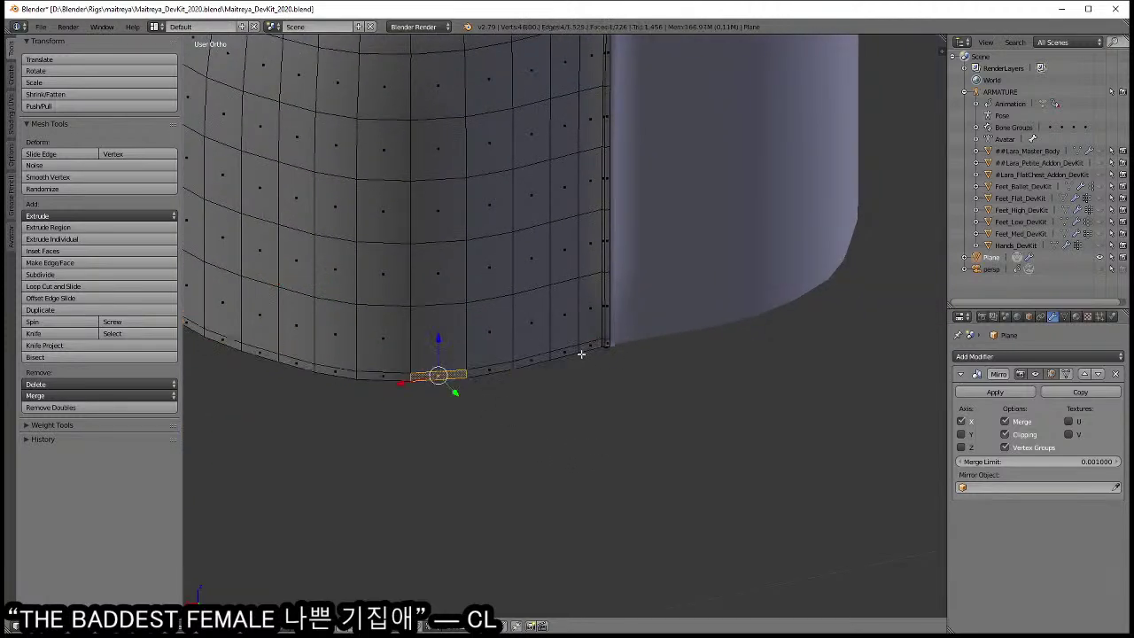
pyautogui.keyDown('ctrl'); pyautogui.rightClick(592, 353); pyautogui.keyUp('ctrl')
pyautogui.scroll(2, 588, 393)
pyautogui.scroll(3, 594, 407)
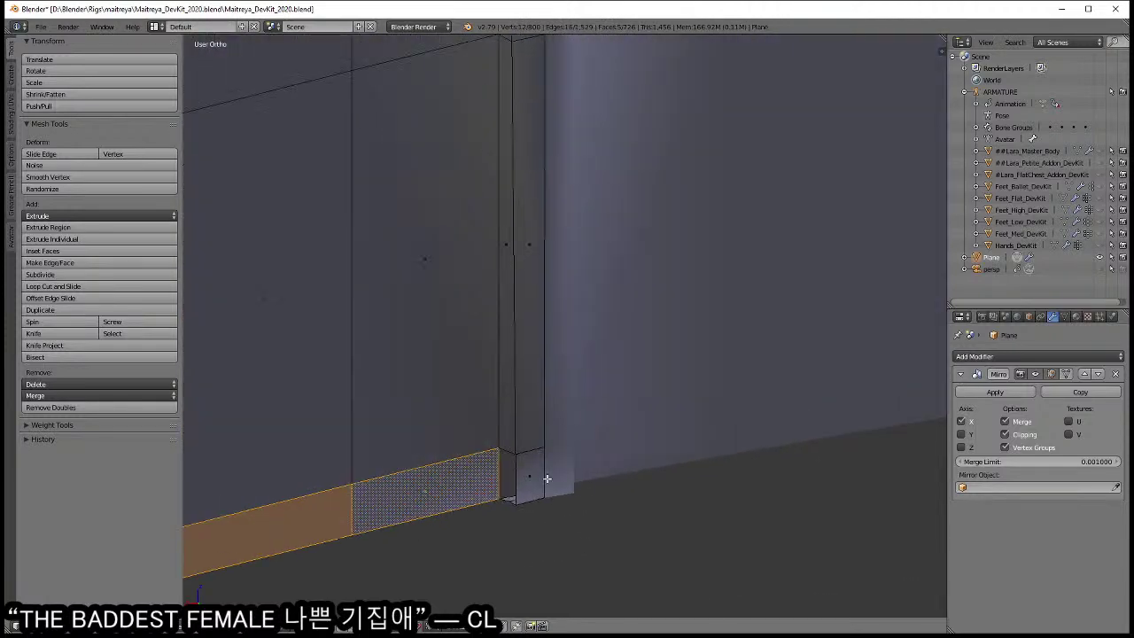
pyautogui.scroll(1, 522, 549)
pyautogui.scroll(1, 549, 357)
pyautogui.scroll(1, 537, 362)
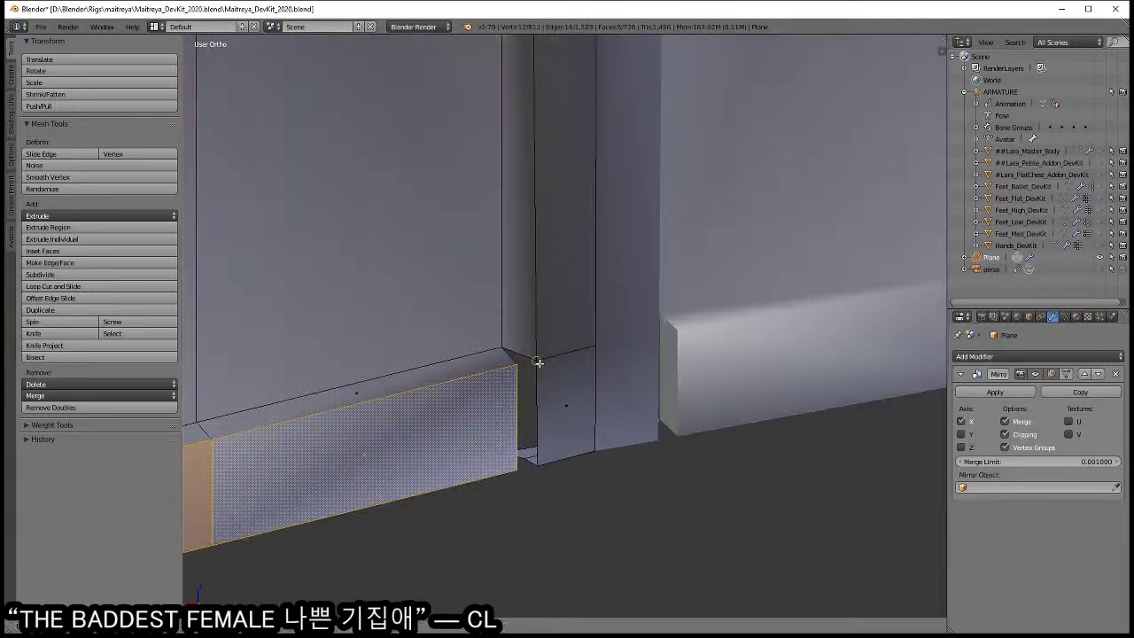
pyautogui.scroll(-2, 538, 362)
# - Orbit along the hem and settle on a four-face strip at the bottom edge
pyautogui.moveTo(544, 375)
pyautogui.mouseDown(button='middle')
pyautogui.moveTo(506, 423)
pyautogui.moveTo(670, 391)
pyautogui.moveTo(605, 384)
pyautogui.moveTo(577, 412)
pyautogui.moveTo(357, 407)
pyautogui.mouseUp(button='middle')
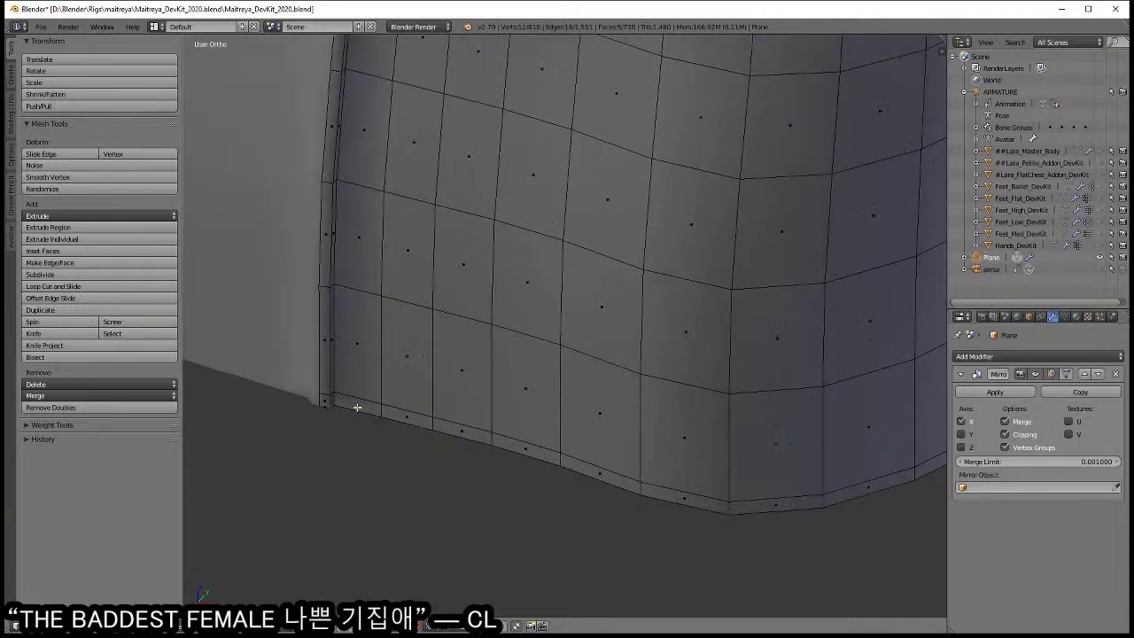
pyautogui.keyDown('ctrl'); pyautogui.rightClick(670, 486); pyautogui.keyUp('ctrl')
pyautogui.moveTo(670, 486)
pyautogui.mouseDown(button='middle')
pyautogui.moveTo(404, 354)
pyautogui.moveTo(392, 363)
pyautogui.moveTo(631, 412)
pyautogui.moveTo(493, 572)
pyautogui.mouseUp(button='middle')
pyautogui.scroll(-2, 393, 363)
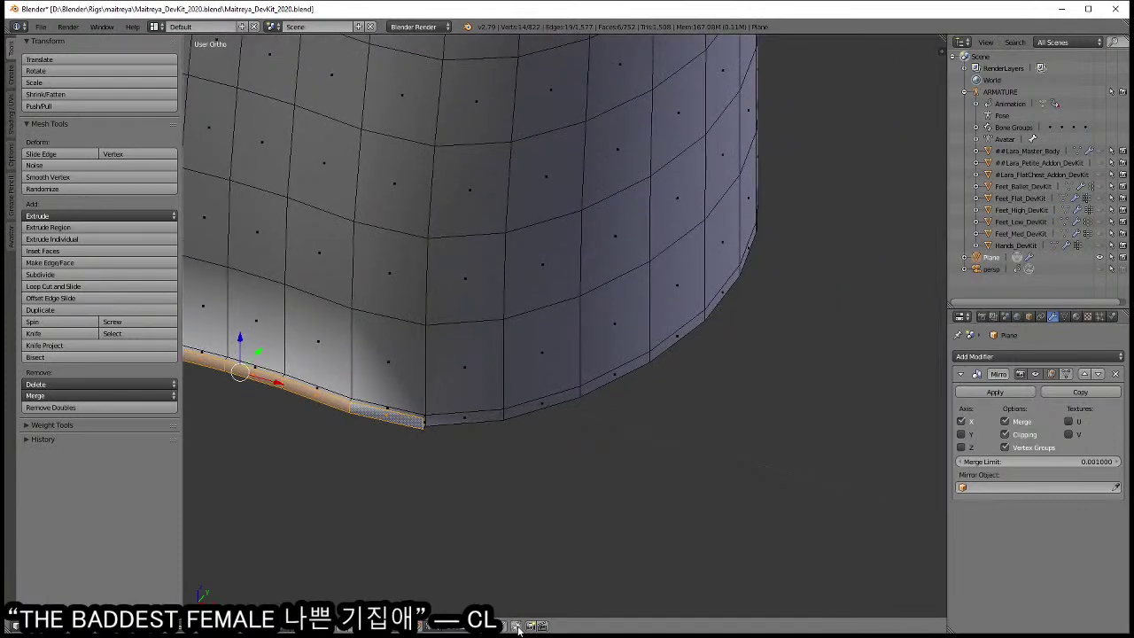
pyautogui.rightClick(471, 421)
pyautogui.moveTo(471, 421)
pyautogui.mouseDown(button='middle')
pyautogui.moveTo(502, 435)
pyautogui.moveTo(582, 380)
pyautogui.moveTo(418, 372)
pyautogui.mouseUp(button='middle')
pyautogui.keyDown('ctrl'); pyautogui.rightClick(577, 384); pyautogui.keyUp('ctrl')
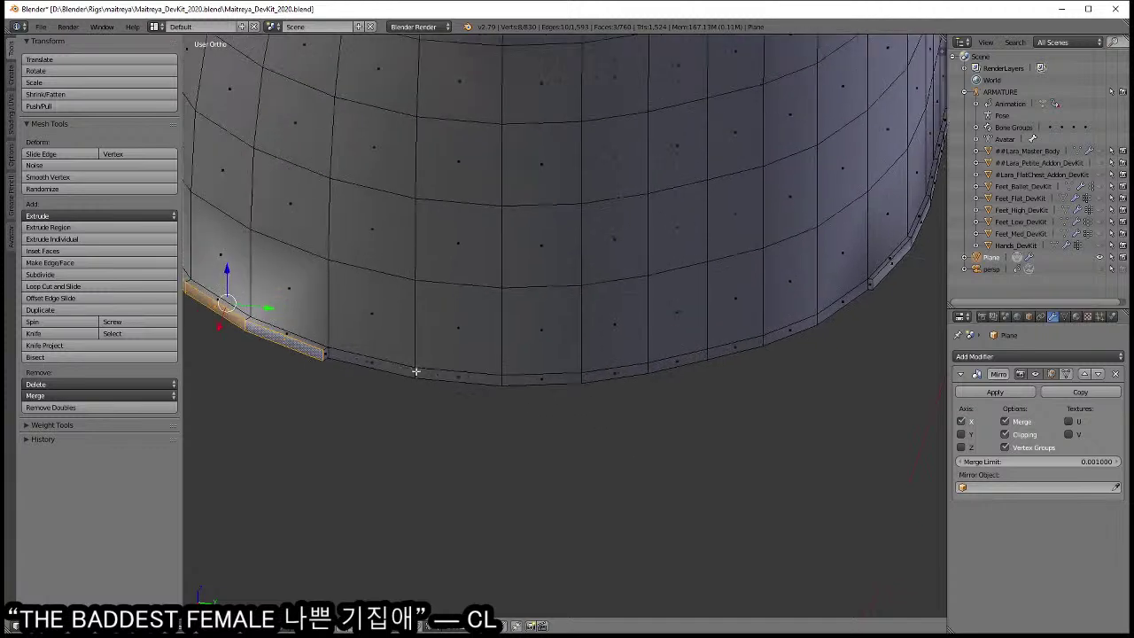
pyautogui.rightClick(389, 363)
pyautogui.keyDown('ctrl'); pyautogui.rightClick(664, 376); pyautogui.keyUp('ctrl')
# - Extrude the bottom strip, then extrude more faces along the hem
pyautogui.press('e')
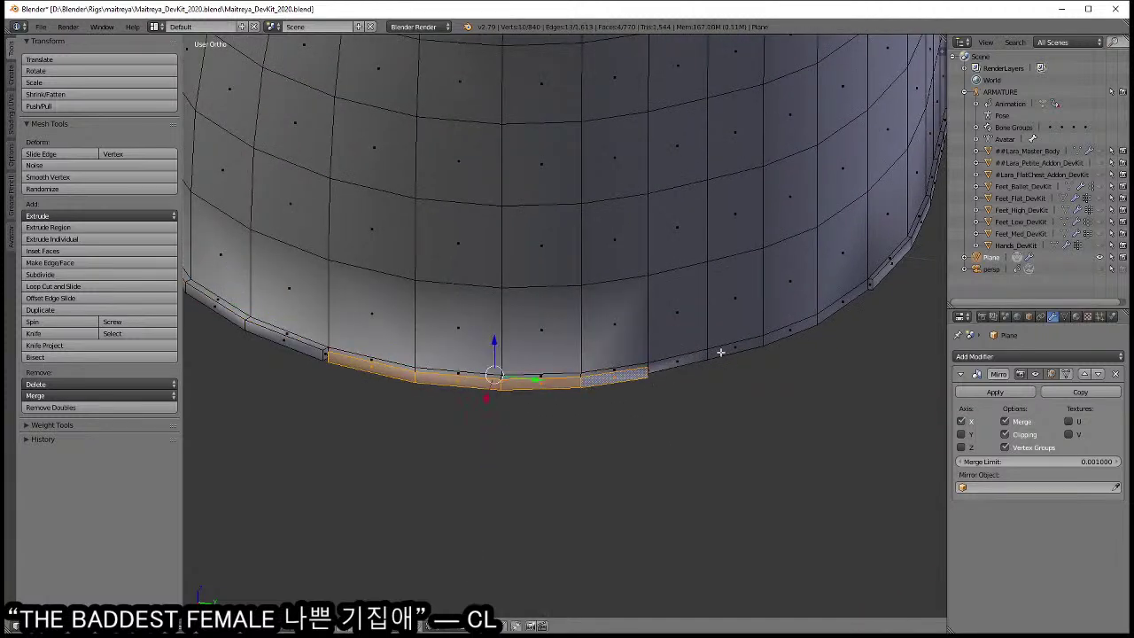
pyautogui.rightClick(692, 360)
pyautogui.keyDown('ctrl'); pyautogui.click(839, 303); pyautogui.keyUp('ctrl')
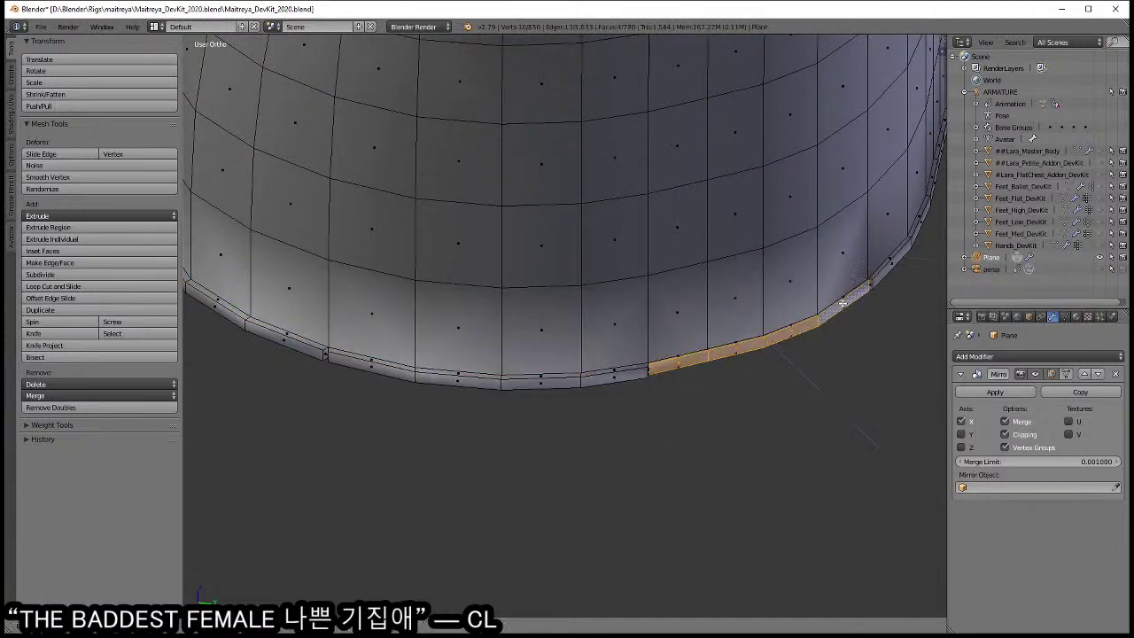
pyautogui.scroll(3, 784, 354)
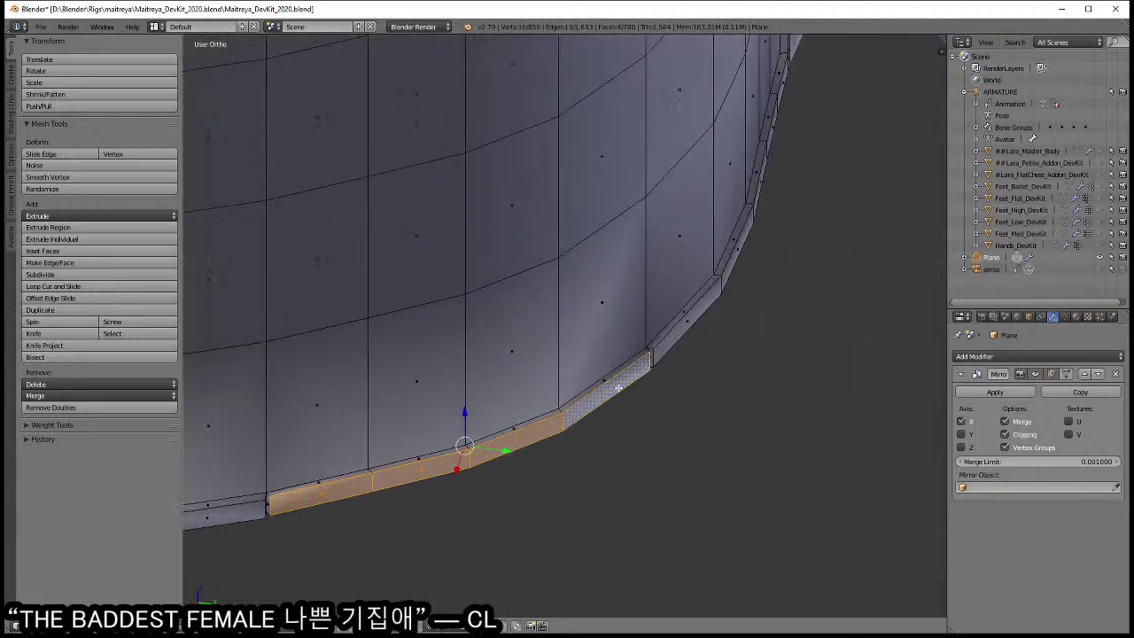
pyautogui.scroll(2, 587, 398)
pyautogui.scroll(2, 575, 394)
pyautogui.scroll(2, 550, 392)
# - In wireframe view, delete the overlapping faces at the hem band's corner gaps
pyautogui.press('z')
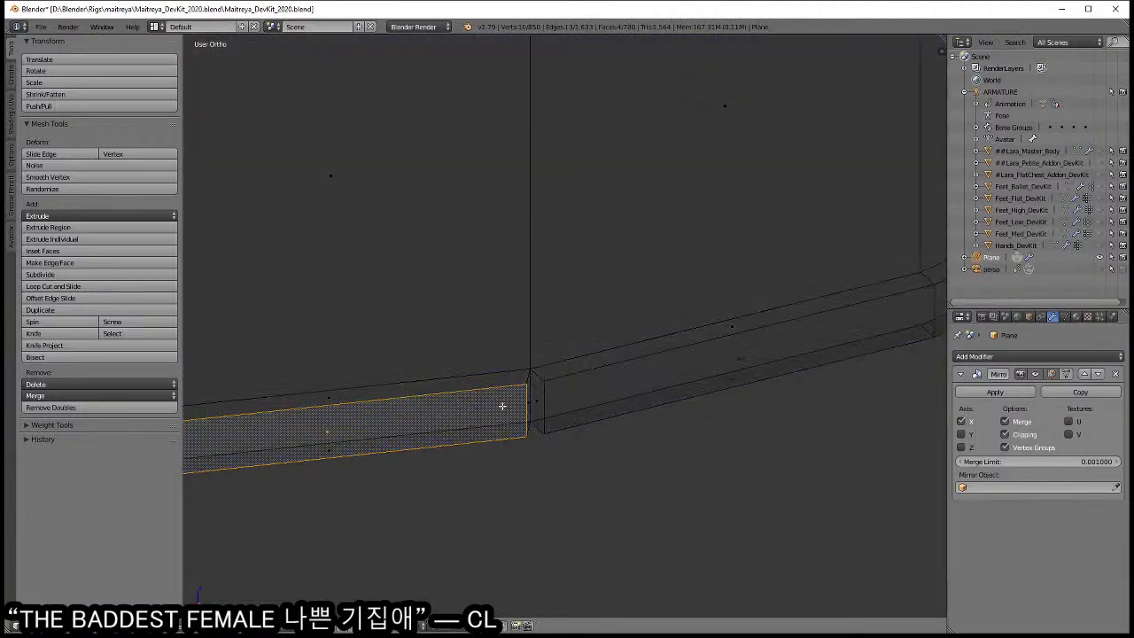
pyautogui.rightClick(528, 402)
pyautogui.press('x')
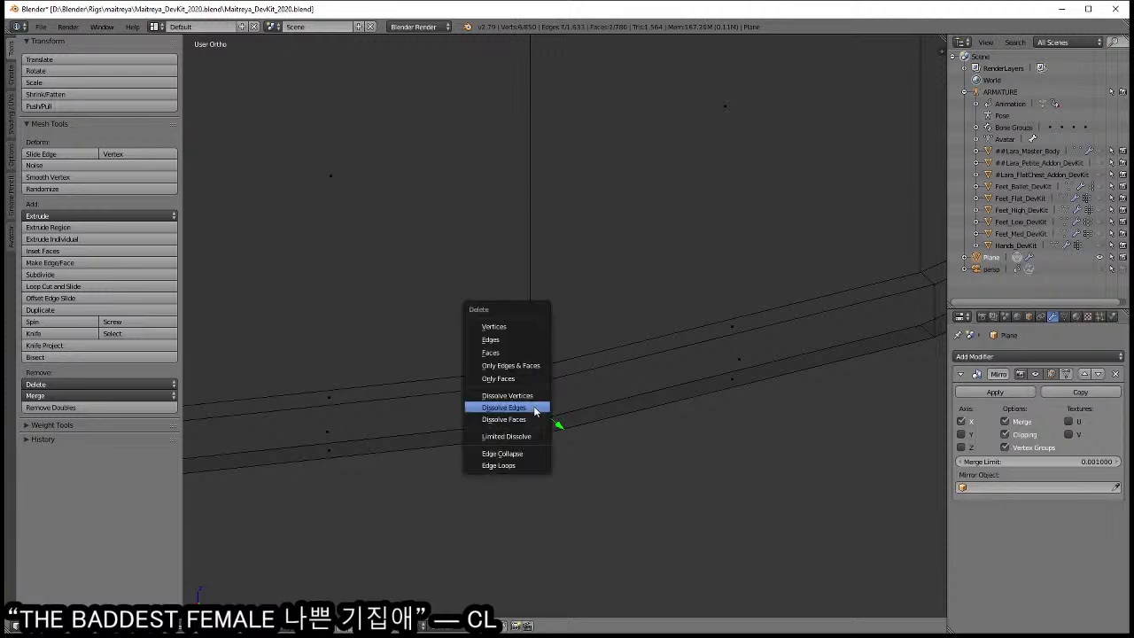
pyautogui.click(529, 401)
pyautogui.moveTo(395, 410)
pyautogui.mouseDown(button='middle')
pyautogui.moveTo(477, 381)
pyautogui.moveTo(661, 471)
pyautogui.mouseUp(button='middle')
pyautogui.moveTo(551, 414)
pyautogui.mouseDown(button='middle')
pyautogui.moveTo(559, 395)
pyautogui.moveTo(531, 369)
pyautogui.moveTo(615, 448)
pyautogui.moveTo(488, 236)
pyautogui.moveTo(572, 349)
pyautogui.moveTo(718, 372)
pyautogui.moveTo(611, 435)
pyautogui.moveTo(455, 420)
pyautogui.mouseUp(button='middle')
pyautogui.press('x')
pyautogui.click(593, 420)
pyautogui.scroll(5, 520, 363)
pyautogui.scroll(-5, 520, 363)
pyautogui.scroll(5, 546, 434)
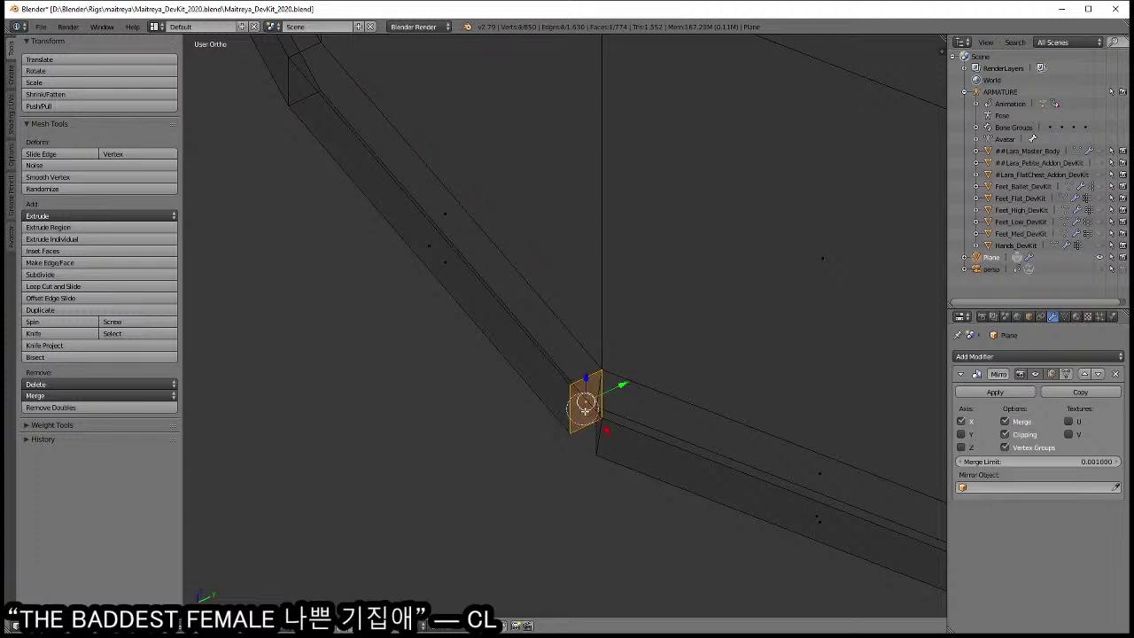
pyautogui.press('x')
pyautogui.click(611, 418)
# - Merge the doubled corner vertices along the hem band at center with Alt+M
pyautogui.scroll(-5, 642, 417)
pyautogui.moveTo(642, 417); pyautogui.dragTo(613, 394, button='middle')
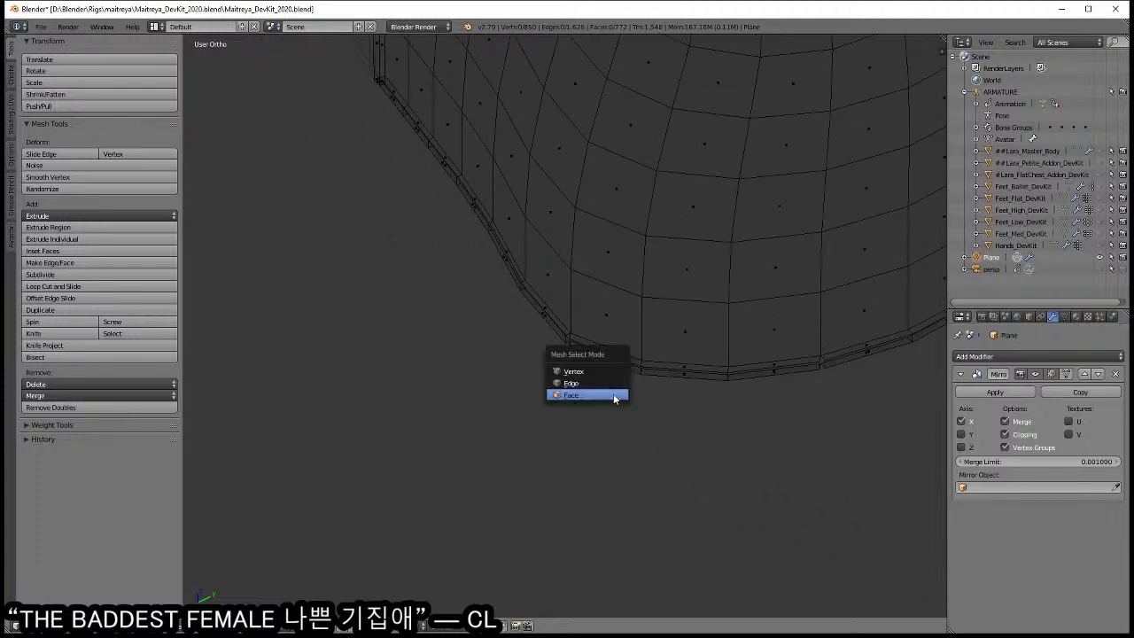
pyautogui.scroll(3, 577, 371)
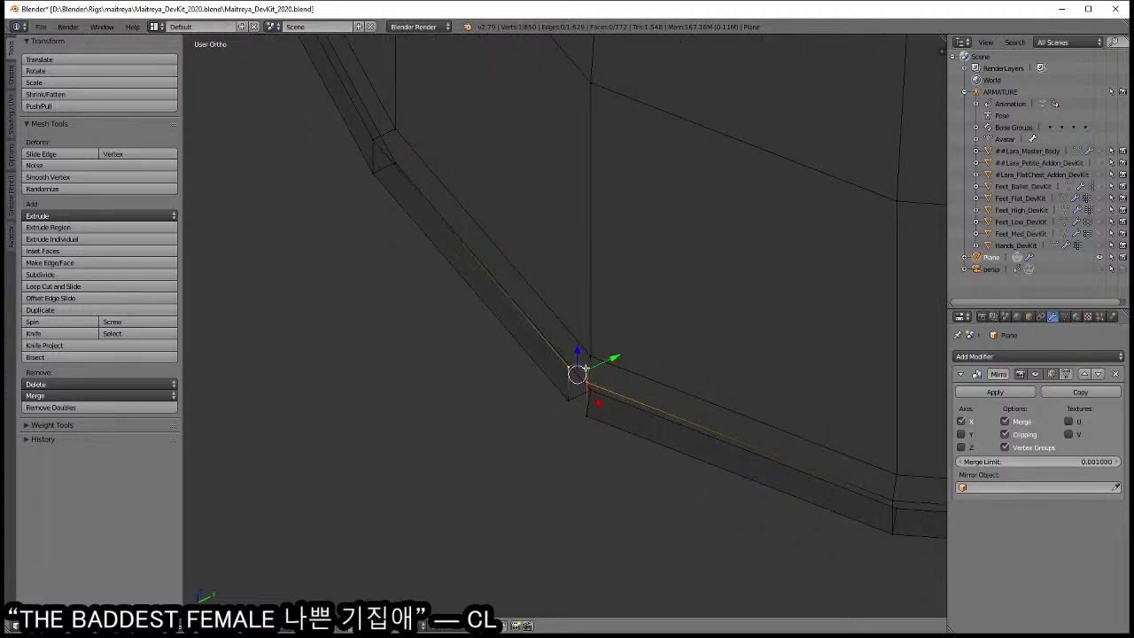
pyautogui.hotkey('alt', 'm')
pyautogui.click(759, 376)
pyautogui.scroll(3, 703, 425)
pyautogui.hotkey('alt', 'm')
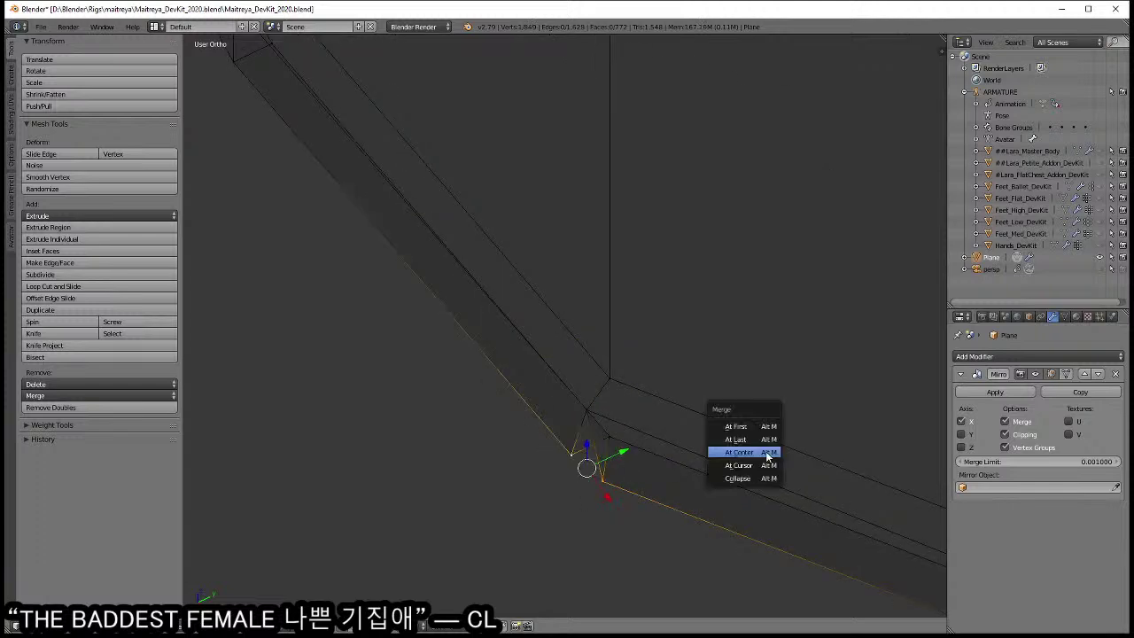
pyautogui.click(767, 451)
pyautogui.scroll(-3, 718, 466)
pyautogui.moveTo(718, 466)
pyautogui.keyDown('shift'); pyautogui.mouseDown(button='middle')
pyautogui.moveTo(442, 430)
pyautogui.moveTo(567, 455)
pyautogui.mouseUp(button='middle'); pyautogui.keyUp('shift')
pyautogui.scroll(2, 348, 449)
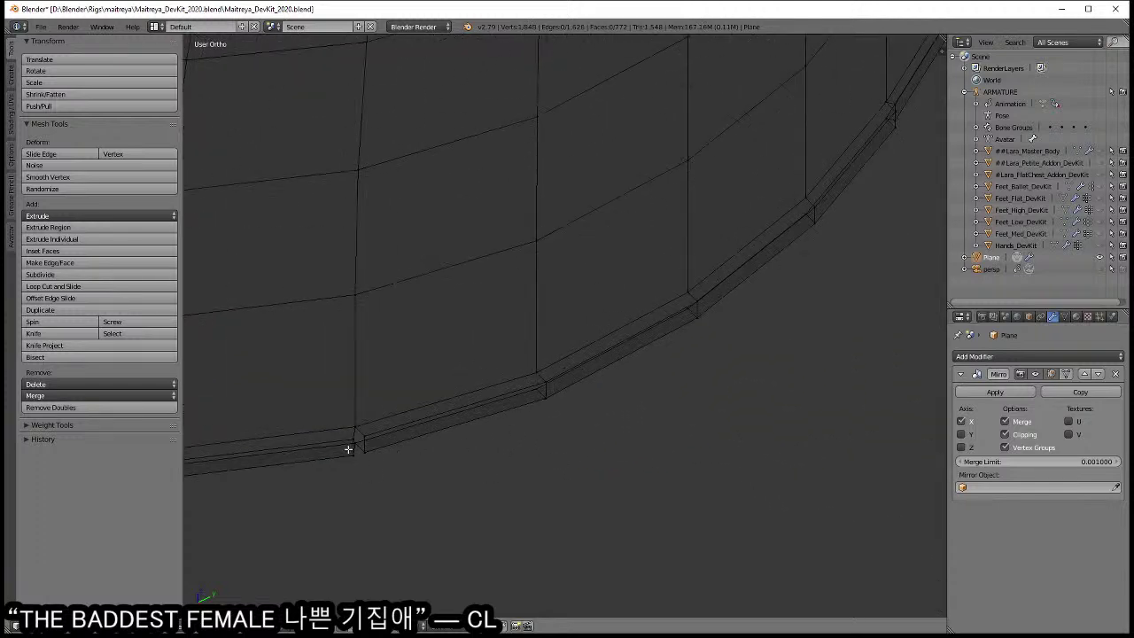
pyautogui.hotkey('alt', 'm')
pyautogui.click(536, 435)
pyautogui.hotkey('alt', 'm')
pyautogui.hotkey('alt', 'm')
pyautogui.click(655, 417)
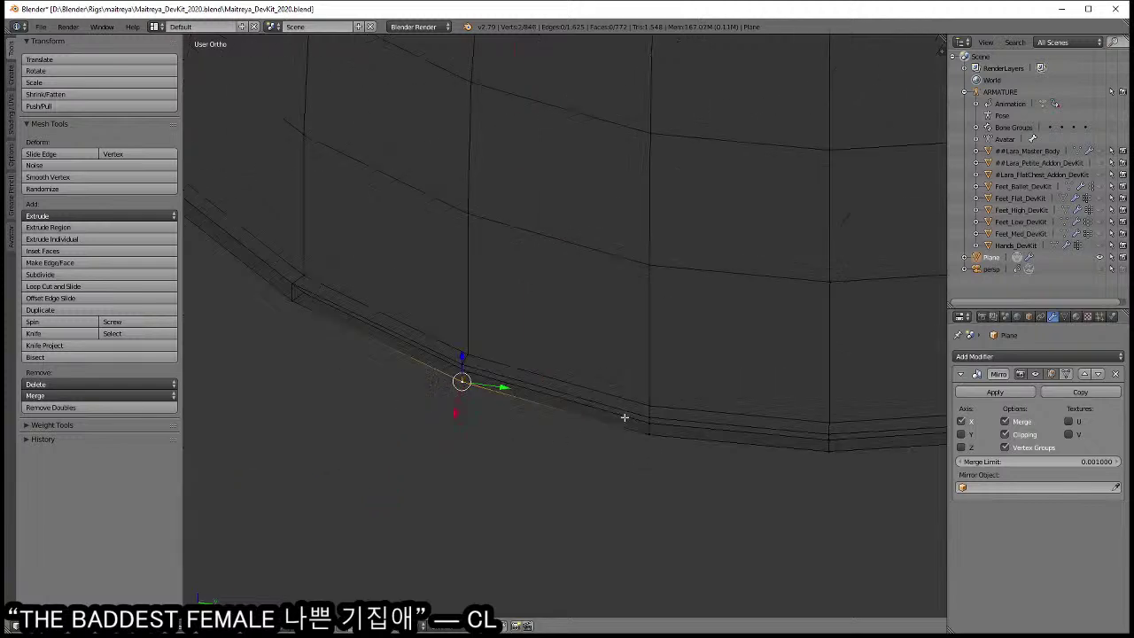
# - Merge the remaining doubled vertices on the curving strip section at center
pyautogui.moveTo(624, 416); pyautogui.dragTo(580, 411, button='middle')
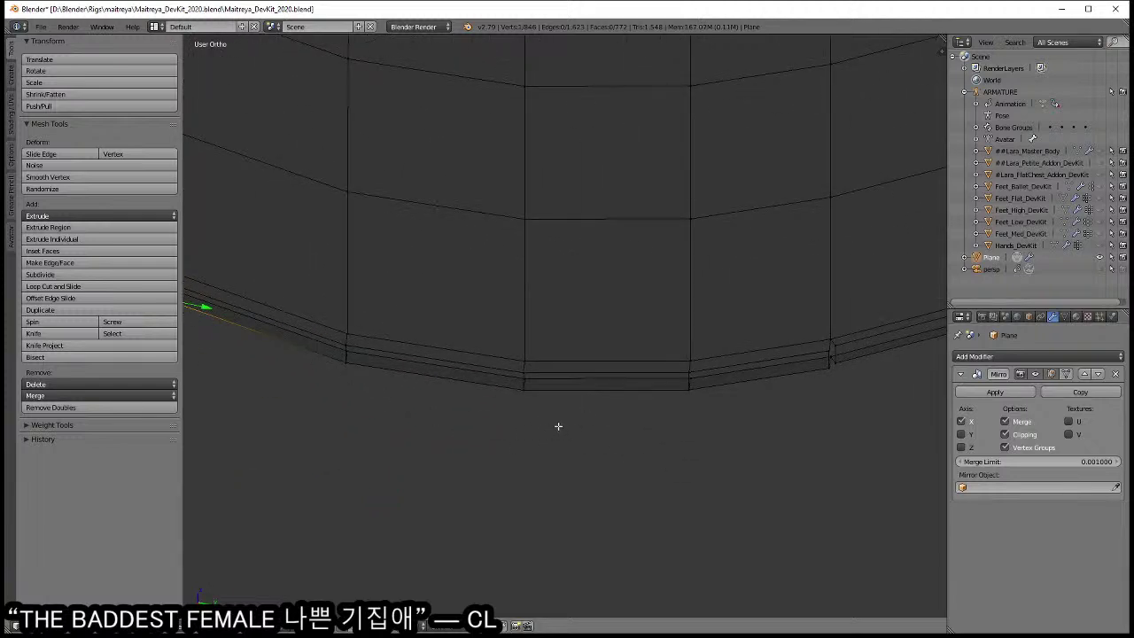
pyautogui.moveTo(634, 426)
pyautogui.mouseDown(button='middle')
pyautogui.moveTo(590, 425)
pyautogui.moveTo(621, 384)
pyautogui.mouseUp(button='middle')
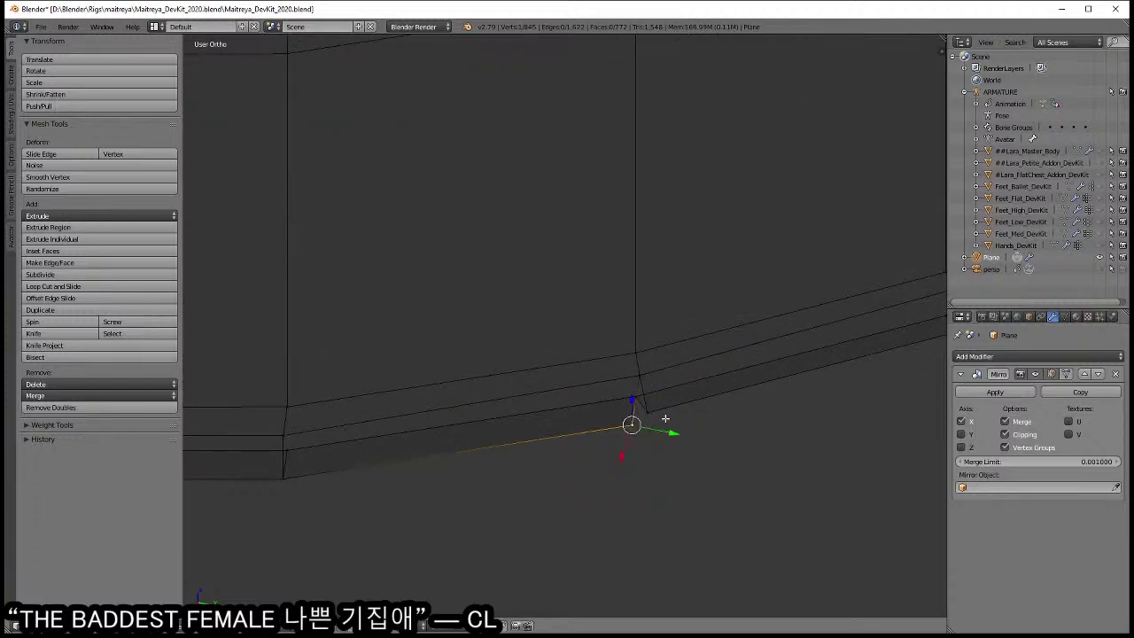
pyautogui.hotkey('alt', 'm')
pyautogui.click(769, 431)
pyautogui.moveTo(774, 434)
pyautogui.mouseDown(button='middle')
pyautogui.moveTo(640, 412)
pyautogui.moveTo(541, 481)
pyautogui.moveTo(552, 290)
pyautogui.mouseUp(button='middle')
pyautogui.hotkey('alt', 'm')
pyautogui.click(562, 347)
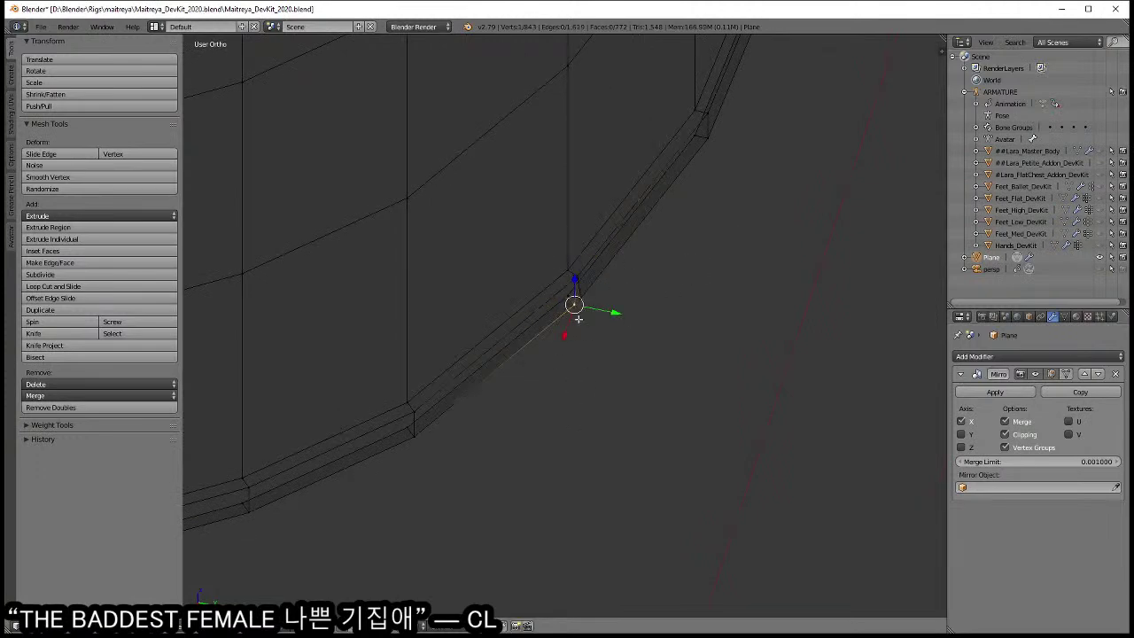
pyautogui.hotkey('alt', 'm')
pyautogui.click(729, 306)
# - Switch to vertex select and delete the stray face at another corner
pyautogui.moveTo(717, 384); pyautogui.dragTo(678, 360, button='middle')
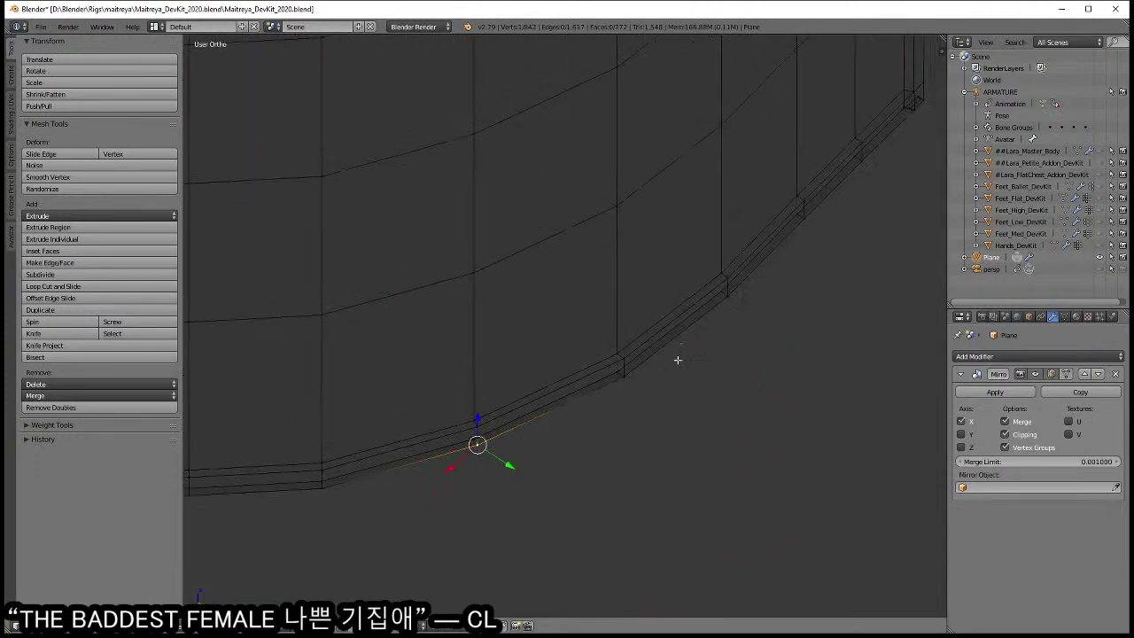
pyautogui.scroll(4, 673, 358)
pyautogui.scroll(3, 664, 390)
pyautogui.scroll(3, 642, 335)
pyautogui.hotkey('ctrl', 'Tab')
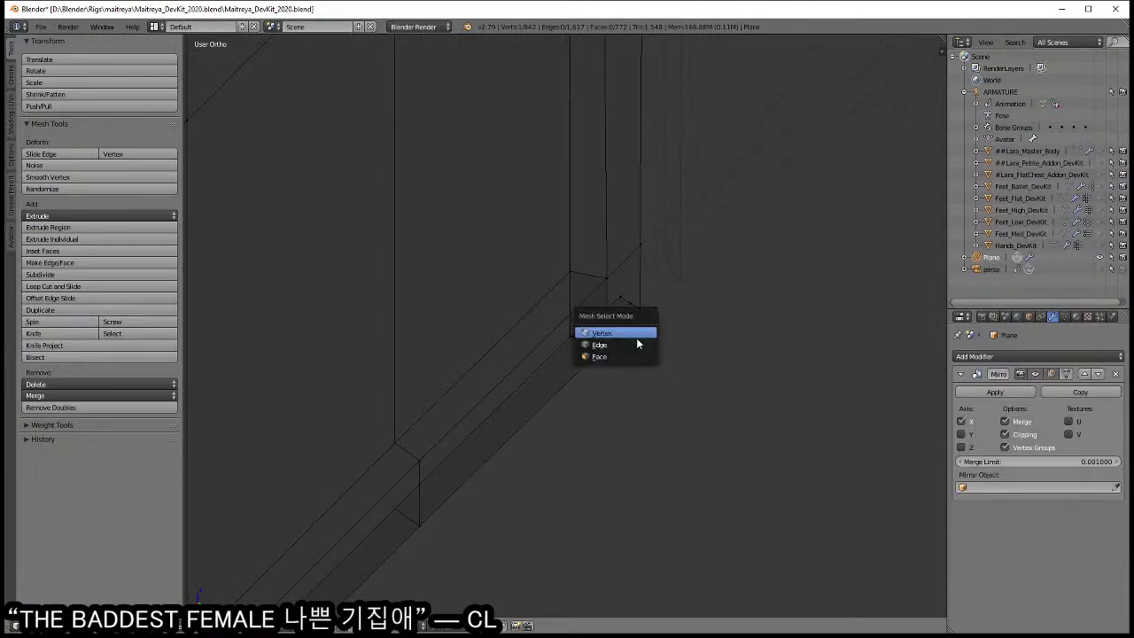
pyautogui.click(637, 342)
pyautogui.rightClick(608, 292)
pyautogui.press('x')
pyautogui.click(602, 288)
# - In solid shading, delete the two stray vertices at the wall corner
pyautogui.press('z')
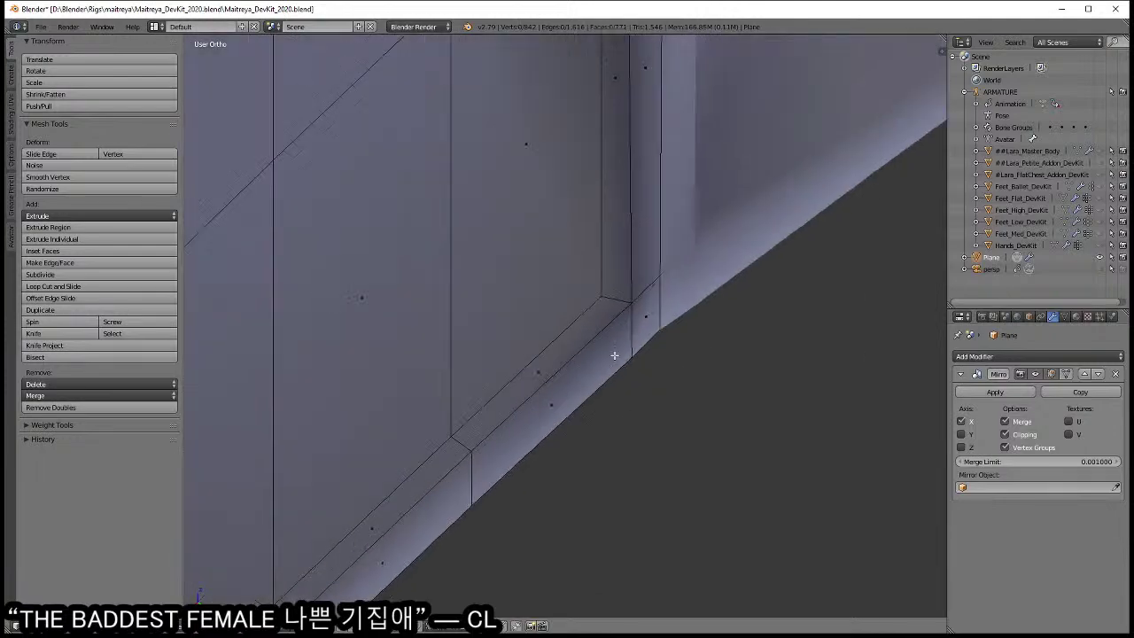
pyautogui.moveTo(615, 355)
pyautogui.mouseDown(button='middle')
pyautogui.moveTo(679, 430)
pyautogui.moveTo(663, 324)
pyautogui.moveTo(672, 390)
pyautogui.mouseUp(button='middle')
pyautogui.scroll(-2, 678, 425)
pyautogui.scroll(3, 672, 390)
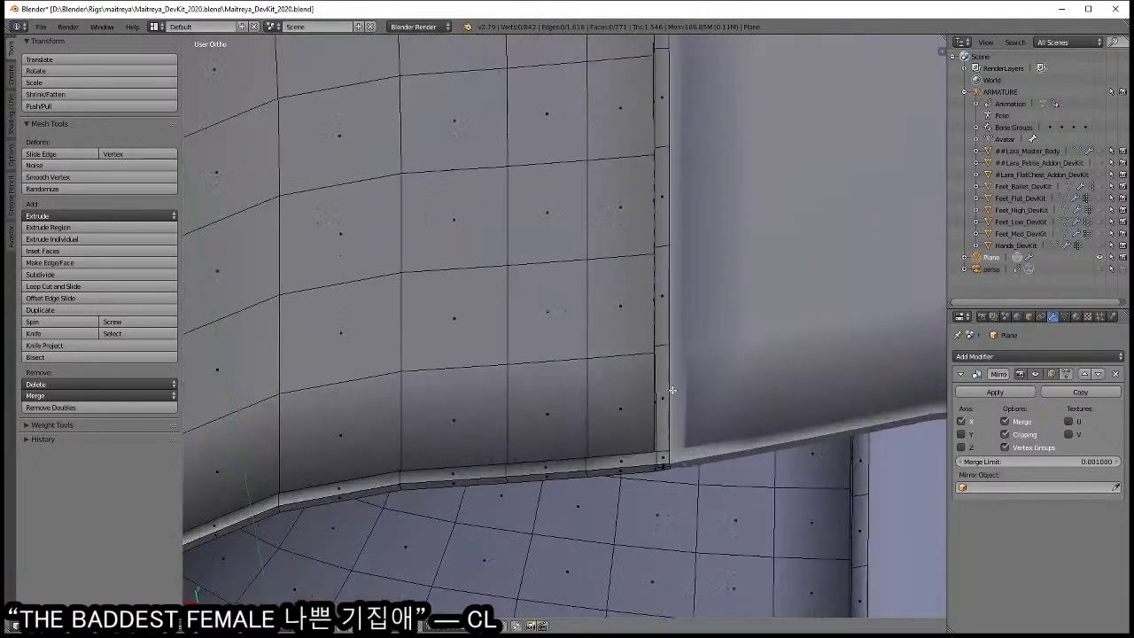
pyautogui.scroll(3, 672, 390)
pyautogui.moveTo(576, 273); pyautogui.dragTo(672, 414, button='middle')
pyautogui.hotkey('ctrl', 'Tab')
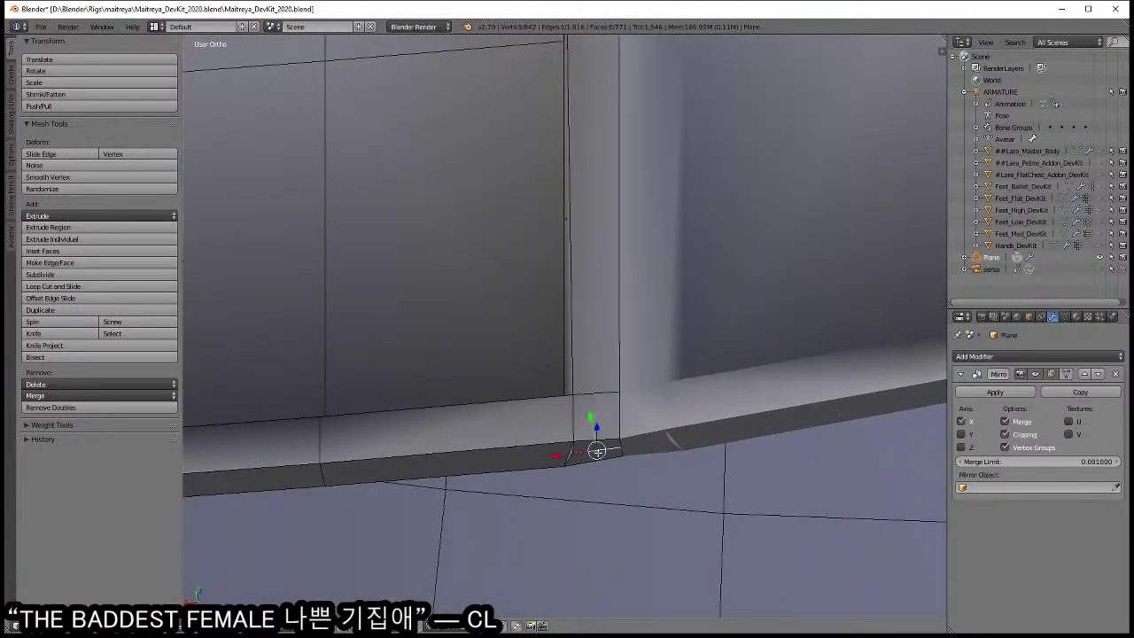
pyautogui.rightClick(597, 452)
pyautogui.press('x')
pyautogui.click(620, 492)
# - Clear the selection, undo the last change, and exit Edit Mode to check the hem
pyautogui.press('a')
pyautogui.moveTo(645, 488)
pyautogui.mouseDown(button='middle')
pyautogui.moveTo(665, 458)
pyautogui.moveTo(612, 256)
pyautogui.moveTo(607, 398)
pyautogui.moveTo(634, 486)
pyautogui.mouseUp(button='middle')
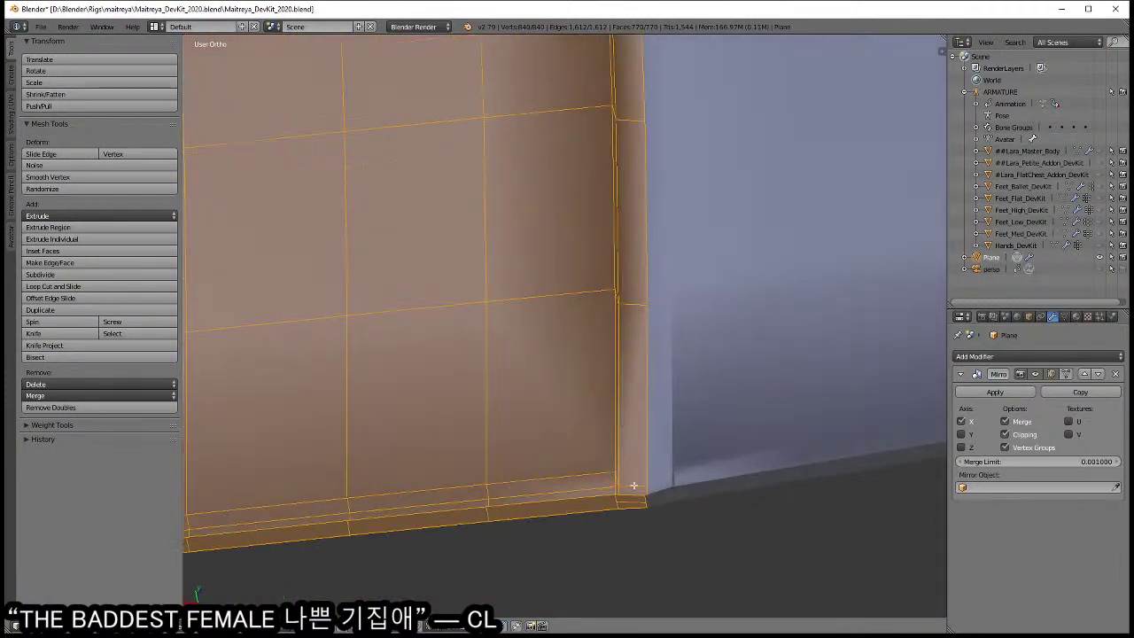
pyautogui.press('a')
pyautogui.press('a')
pyautogui.scroll(-2, 602, 448)
pyautogui.press('a')
pyautogui.scroll(-2, 571, 431)
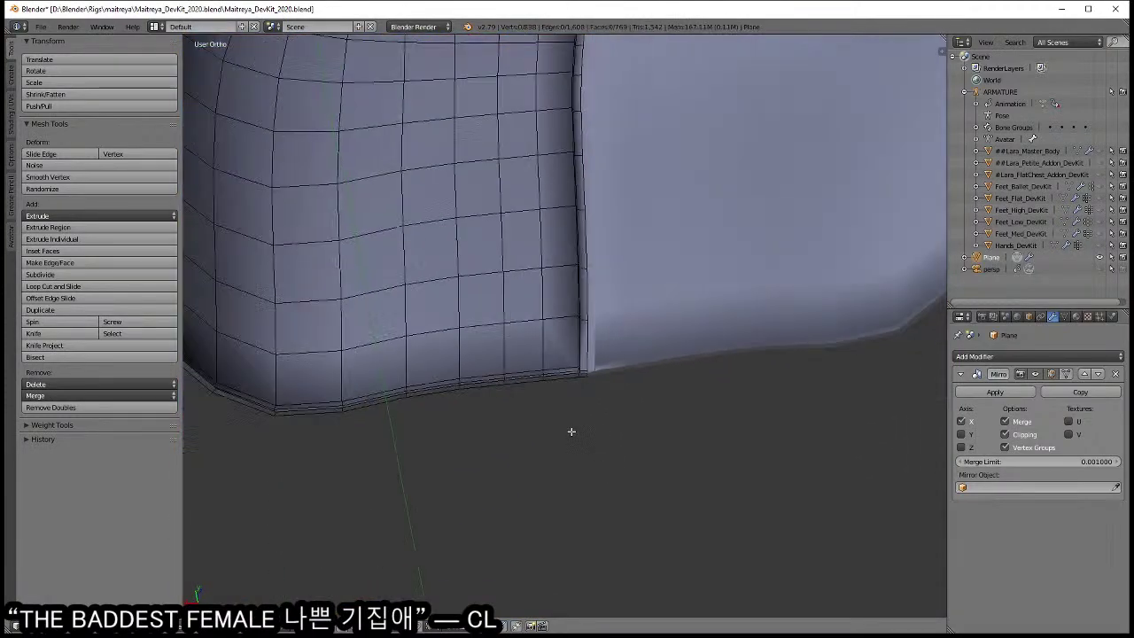
pyautogui.moveTo(572, 432)
pyautogui.mouseDown(button='middle')
pyautogui.moveTo(585, 465)
pyautogui.moveTo(557, 435)
pyautogui.moveTo(420, 455)
pyautogui.moveTo(423, 431)
pyautogui.moveTo(529, 475)
pyautogui.moveTo(476, 425)
pyautogui.moveTo(585, 407)
pyautogui.moveTo(524, 436)
pyautogui.mouseUp(button='middle')
pyautogui.hotkey('ctrl', 'Tab')
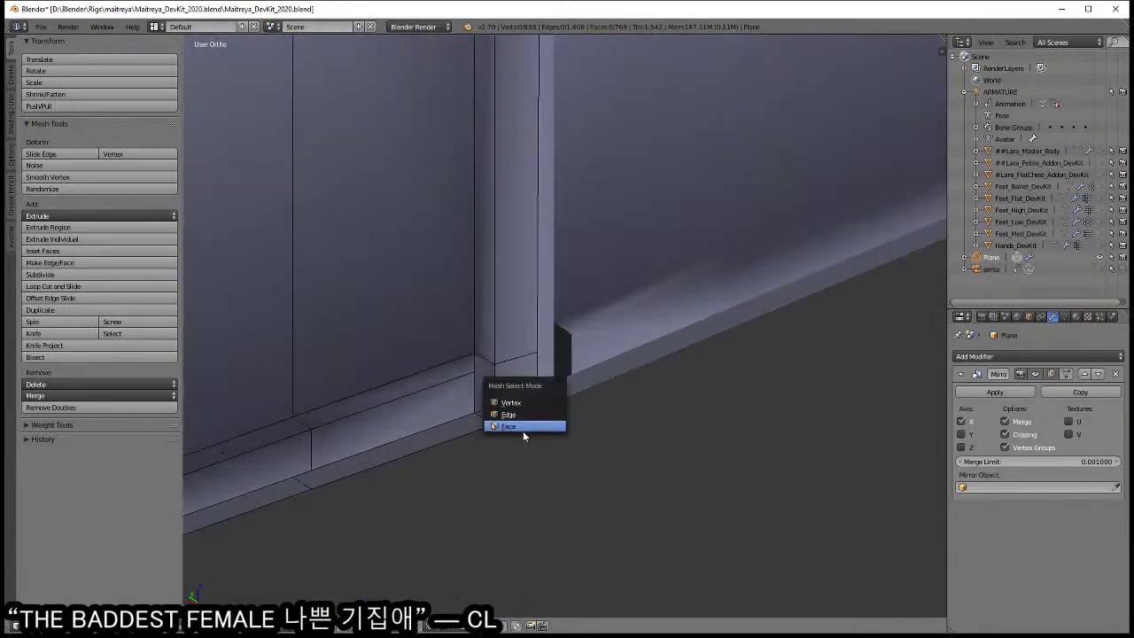
pyautogui.hotkey('ctrl', 'z')
pyautogui.moveTo(488, 390)
pyautogui.mouseDown(button='middle')
pyautogui.moveTo(542, 412)
pyautogui.moveTo(522, 428)
pyautogui.moveTo(582, 437)
pyautogui.moveTo(539, 412)
pyautogui.mouseUp(button='middle')
pyautogui.scroll(5, 576, 345)
pyautogui.moveTo(577, 345)
pyautogui.mouseDown(button='middle')
pyautogui.moveTo(540, 382)
pyautogui.moveTo(666, 431)
pyautogui.moveTo(562, 401)
pyautogui.moveTo(513, 405)
pyautogui.mouseUp(button='middle')
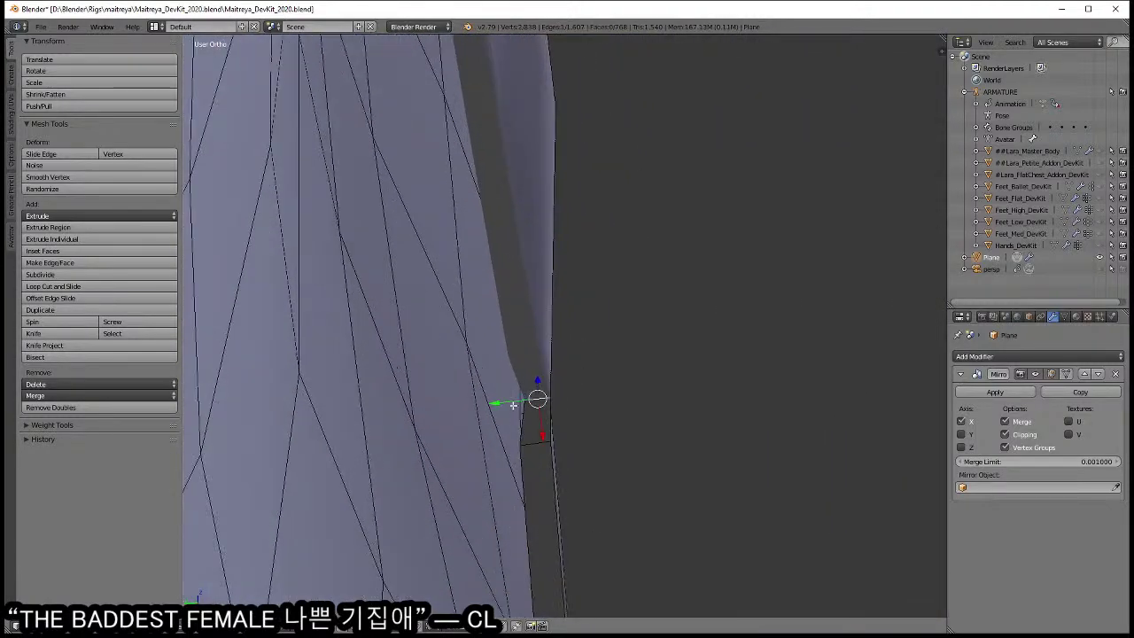
pyautogui.scroll(-3, 608, 372)
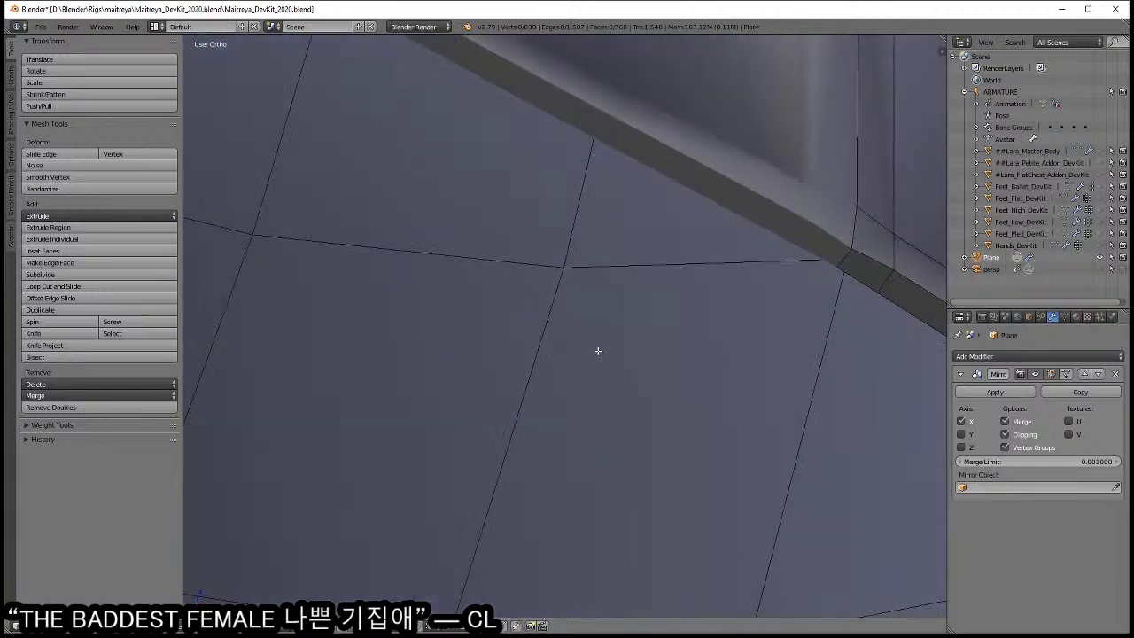
pyautogui.scroll(-3, 670, 360)
pyautogui.press('Tab')
pyautogui.scroll(-4, 663, 362)
pyautogui.moveTo(662, 362)
pyautogui.mouseDown(button='middle')
pyautogui.moveTo(640, 357)
pyautogui.moveTo(611, 483)
pyautogui.moveTo(594, 452)
pyautogui.mouseUp(button='middle')
# - Enter Edit Mode on the dress with face selection active
pyautogui.scroll(-2, 620, 443)
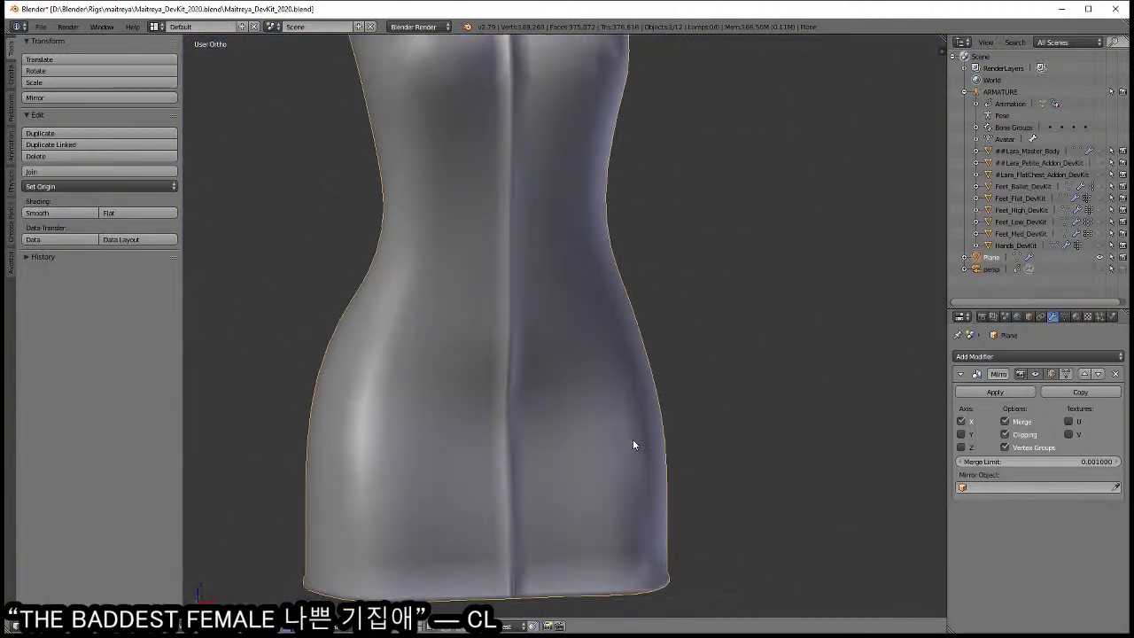
pyautogui.scroll(-2, 649, 435)
pyautogui.scroll(-4, 649, 436)
pyautogui.click(994, 355)
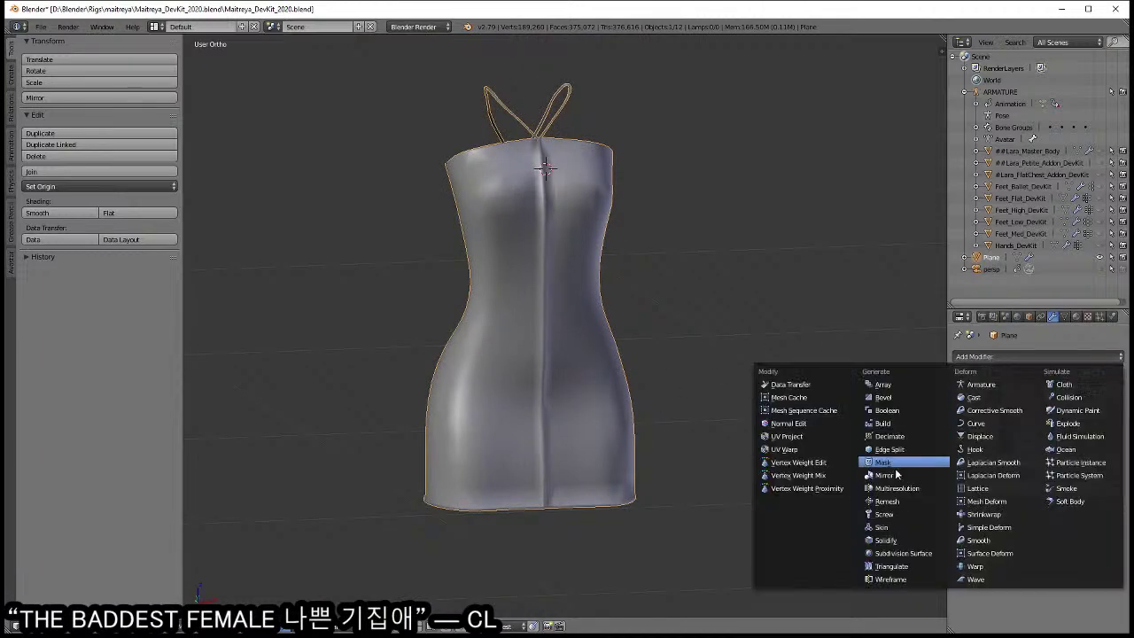
pyautogui.moveTo(620, 372); pyautogui.dragTo(601, 362, button='middle')
pyautogui.press('Tab')
pyautogui.scroll(3, 635, 400)
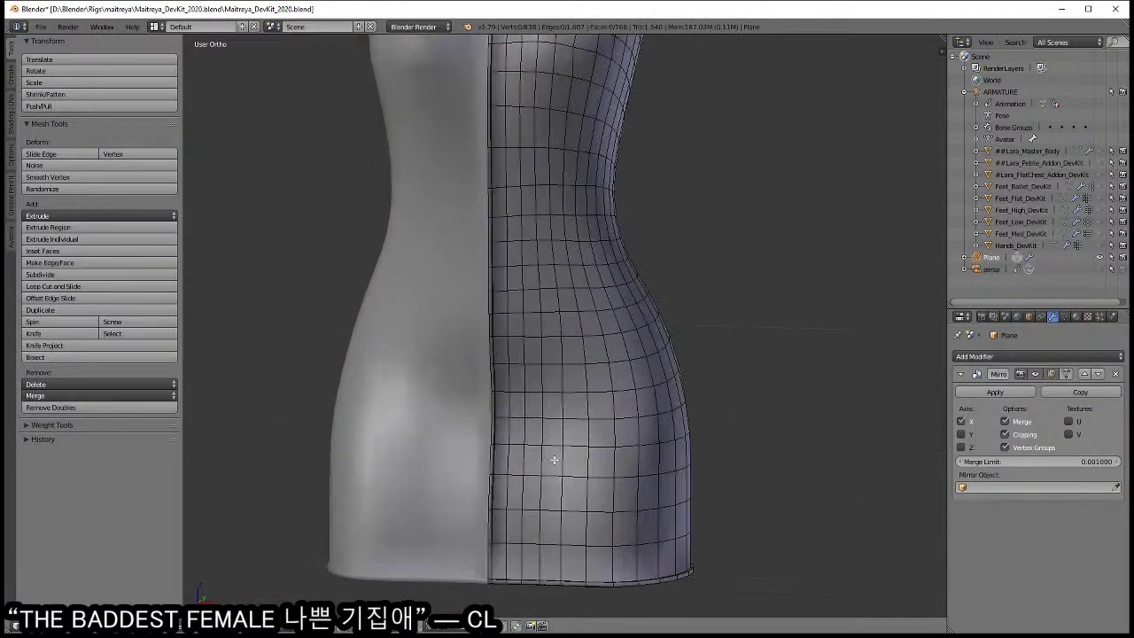
pyautogui.hotkey('ctrl', 'Tab')
pyautogui.click(540, 474)
pyautogui.scroll(2, 531, 461)
pyautogui.scroll(3, 506, 424)
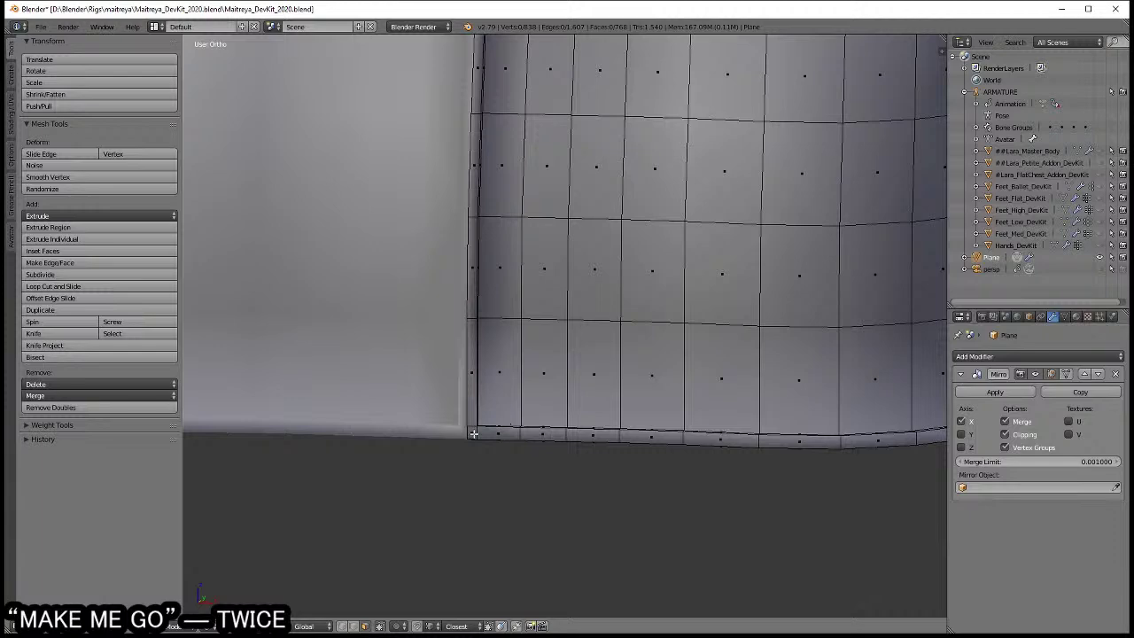
# - Select the bottom hem loop, then add the vertical side loop and diagonal strap faces
pyautogui.keyDown('alt'); pyautogui.rightClick(473, 433); pyautogui.keyUp('alt')
pyautogui.scroll(3, 483, 311)
pyautogui.keyDown('alt'); pyautogui.keyDown('shift'); pyautogui.rightClick(445, 183); pyautogui.keyUp('shift'); pyautogui.keyUp('alt')
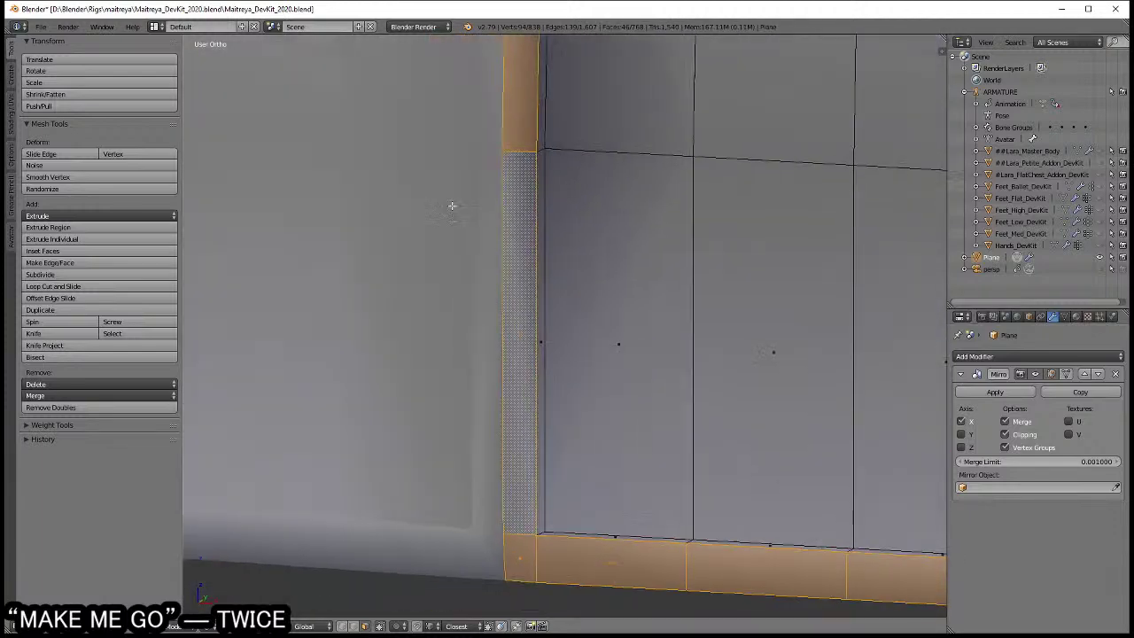
pyautogui.moveTo(452, 205); pyautogui.dragTo(747, 460, button='middle')
pyautogui.scroll(-3, 772, 436)
pyautogui.scroll(-3, 775, 421)
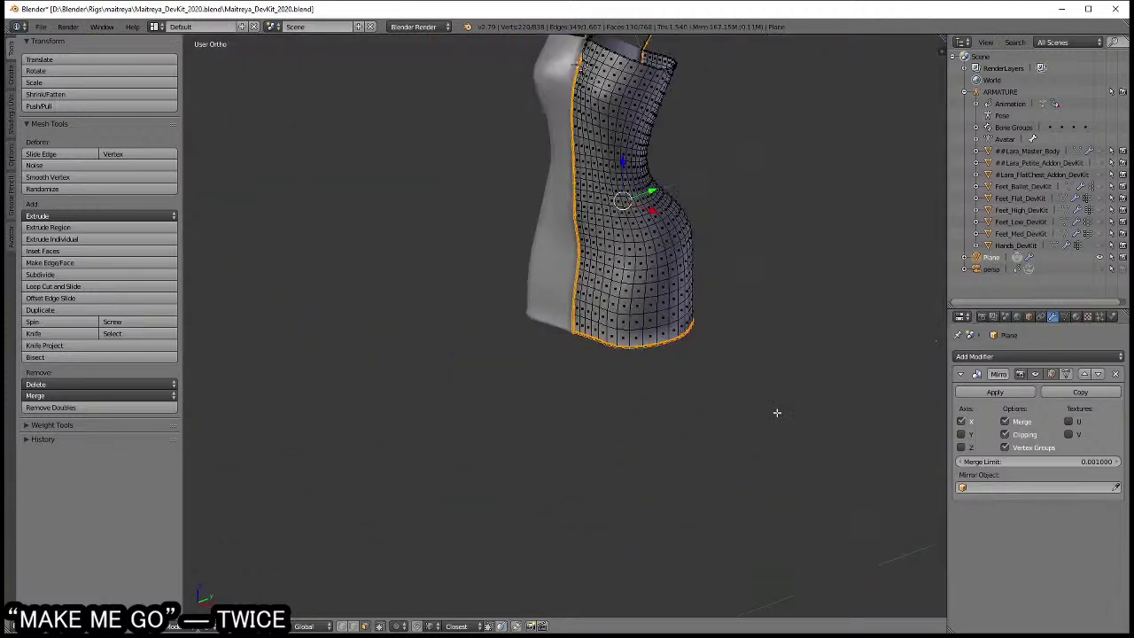
pyautogui.moveTo(777, 410); pyautogui.dragTo(677, 494, button='middle')
pyautogui.scroll(5, 678, 493)
pyautogui.scroll(3, 479, 376)
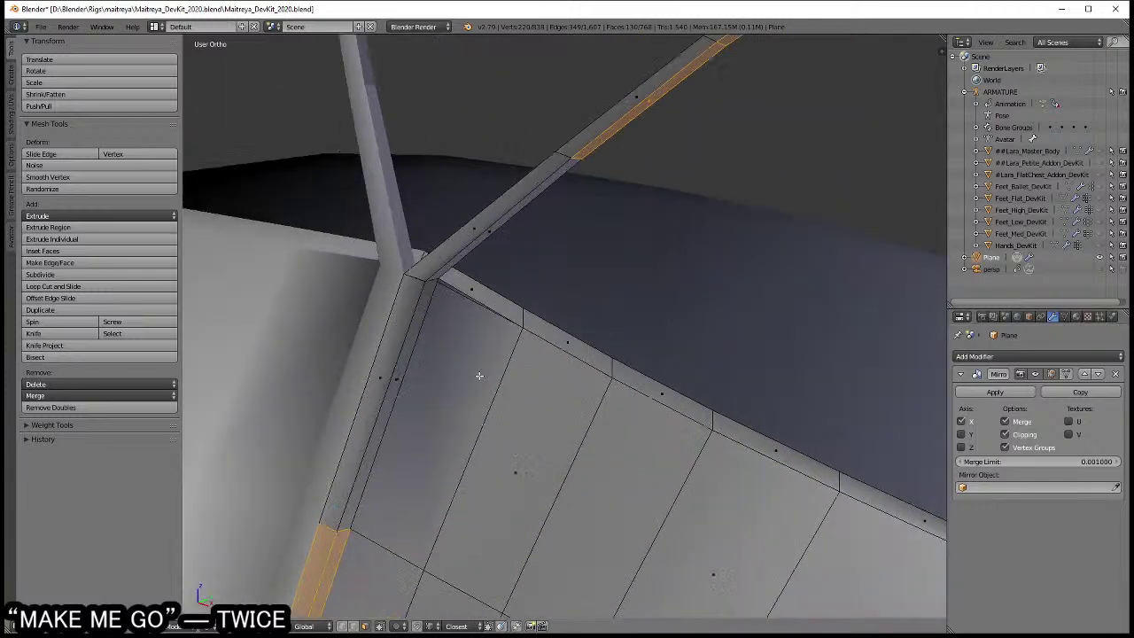
pyautogui.keyDown('shift'); pyautogui.rightClick(442, 262); pyautogui.keyUp('shift')
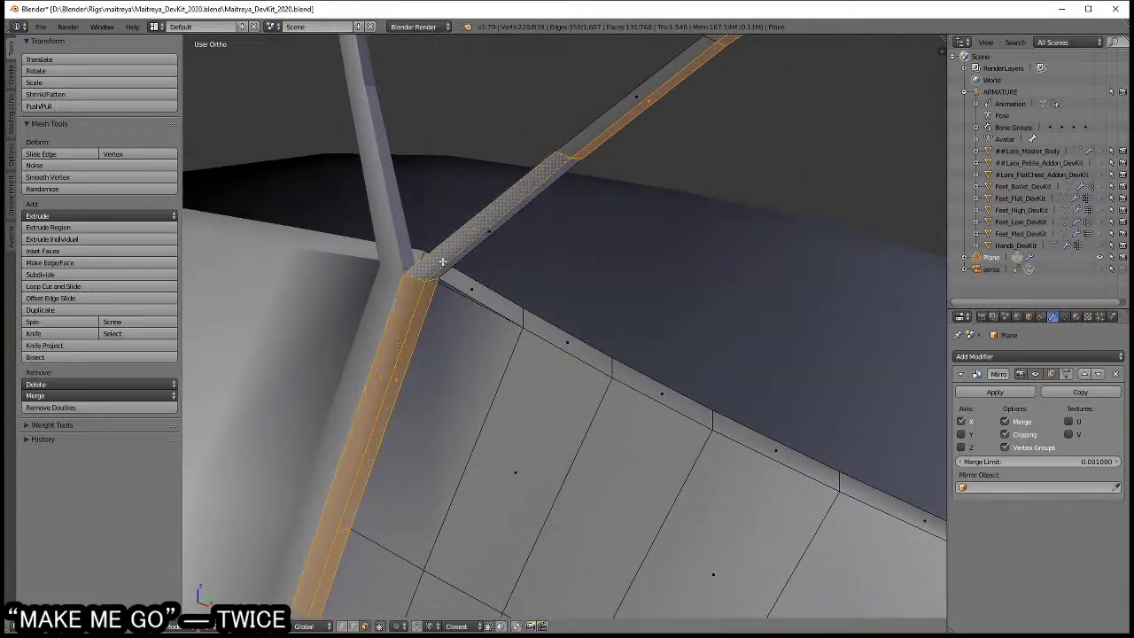
# - Select the wall-top edge loop and add the strap's loop, checking in wireframe
pyautogui.keyDown('alt'); pyautogui.keyDown('shift'); pyautogui.rightClick(613, 370); pyautogui.keyUp('shift'); pyautogui.keyUp('alt')
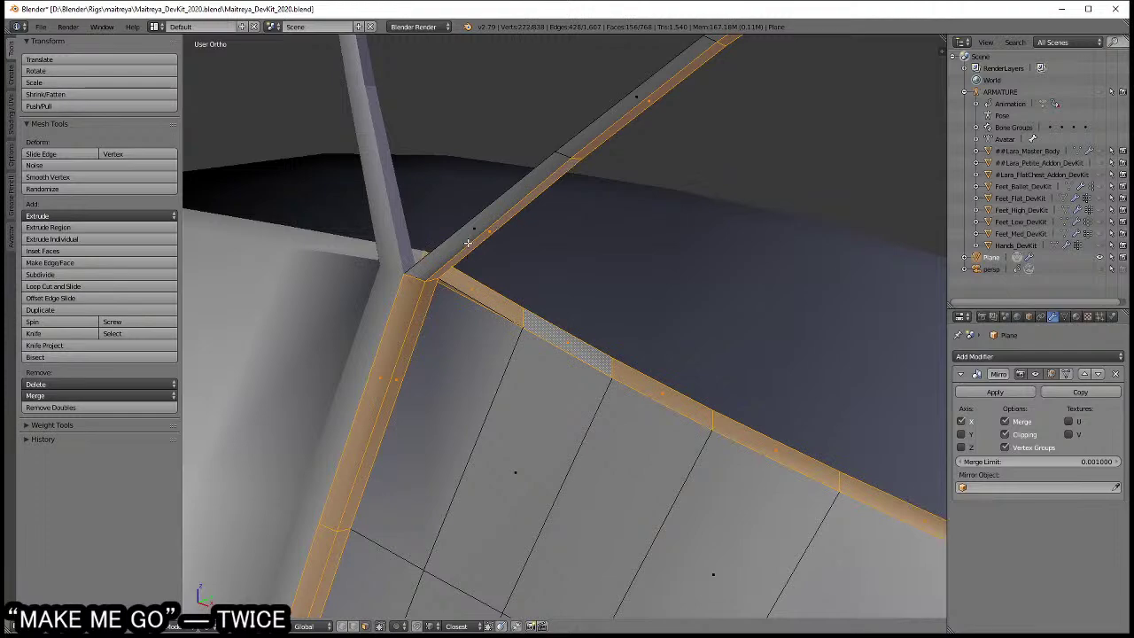
pyautogui.moveTo(705, 141)
pyautogui.mouseDown(button='middle')
pyautogui.moveTo(573, 351)
pyautogui.moveTo(626, 342)
pyautogui.mouseUp(button='middle')
pyautogui.keyDown('alt'); pyautogui.keyDown('shift'); pyautogui.rightClick(630, 252); pyautogui.keyUp('shift'); pyautogui.keyUp('alt')
pyautogui.scroll(-5, 630, 252)
pyautogui.scroll(3, 573, 351)
pyautogui.scroll(3, 631, 440)
pyautogui.moveTo(632, 440)
pyautogui.mouseDown(button='middle')
pyautogui.moveTo(640, 253)
pyautogui.moveTo(615, 346)
pyautogui.moveTo(641, 448)
pyautogui.mouseUp(button='middle')
pyautogui.press('z')
pyautogui.scroll(5, 640, 448)
pyautogui.scroll(3, 621, 493)
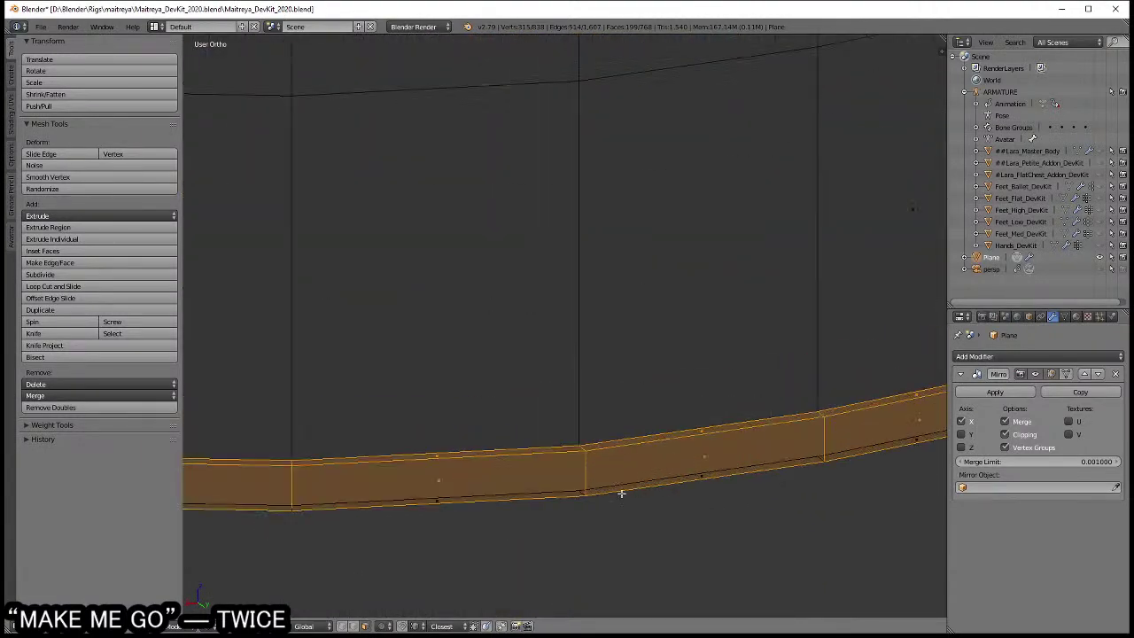
pyautogui.scroll(-5, 620, 443)
pyautogui.scroll(-3, 641, 393)
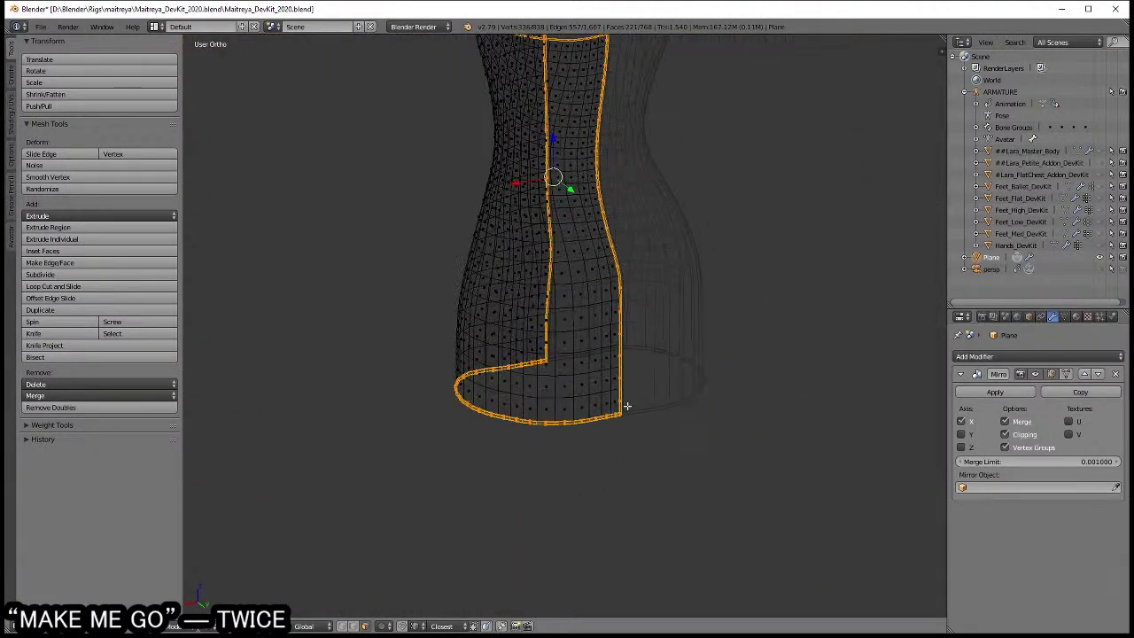
pyautogui.press('z')
pyautogui.scroll(3, 642, 511)
pyautogui.scroll(-3, 652, 516)
# - Add two material slots to the dress with new materials, Material and Material.001
pyautogui.keyDown('shift'); pyautogui.scroll(5, 660, 266); pyautogui.keyUp('shift')
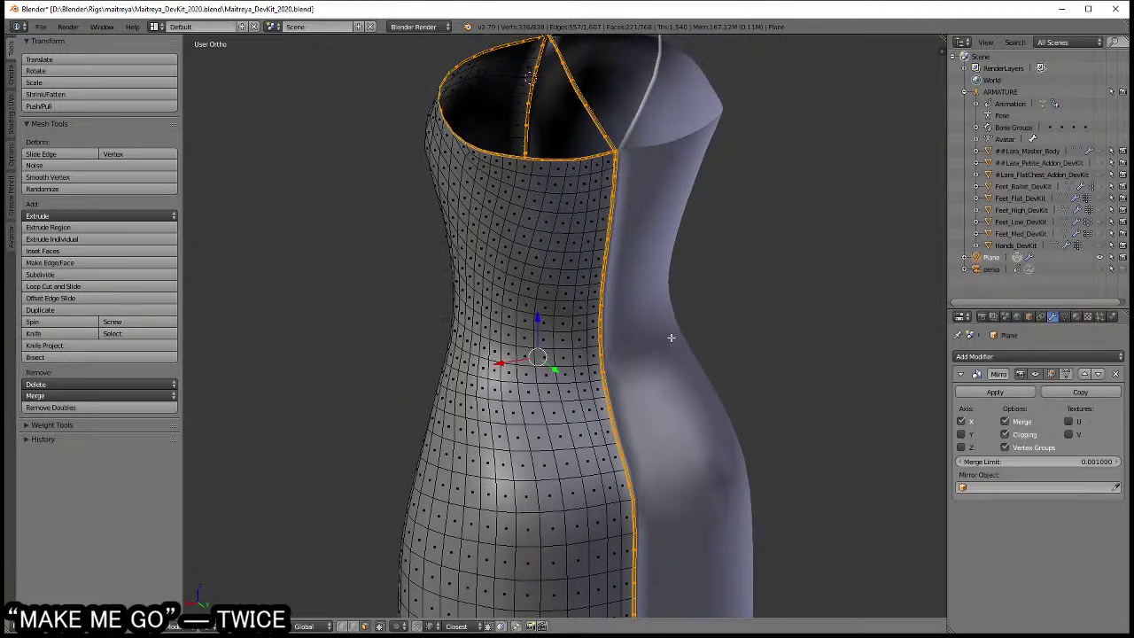
pyautogui.moveTo(668, 334); pyautogui.dragTo(1083, 361, button='middle')
pyautogui.click(1076, 317)
pyautogui.click(1020, 410)
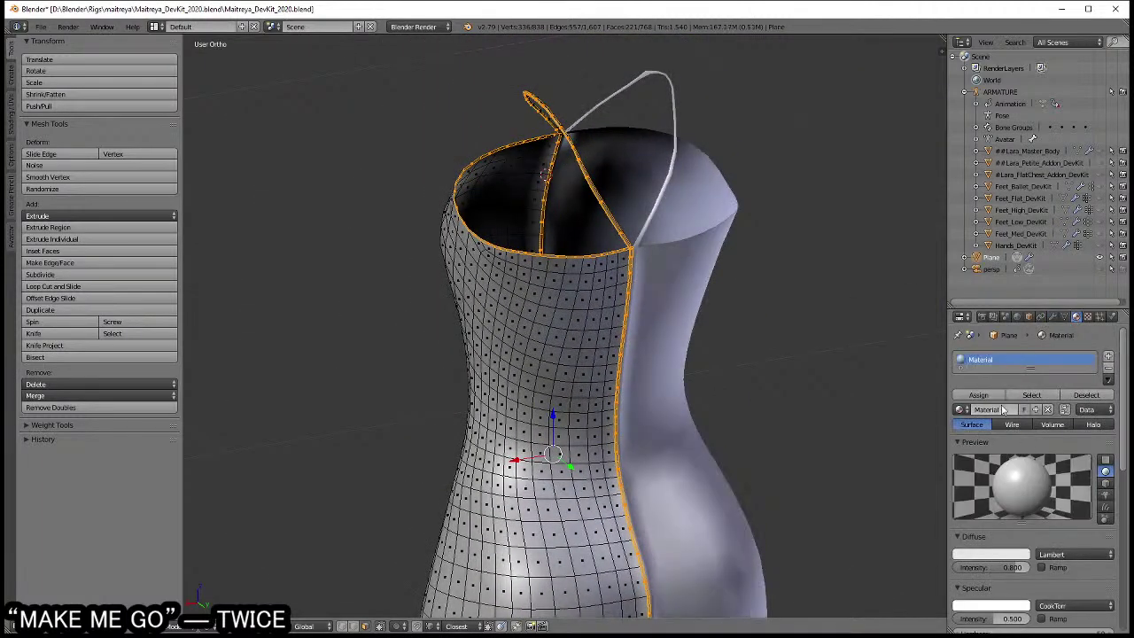
pyautogui.click(1108, 356)
pyautogui.click(1018, 437)
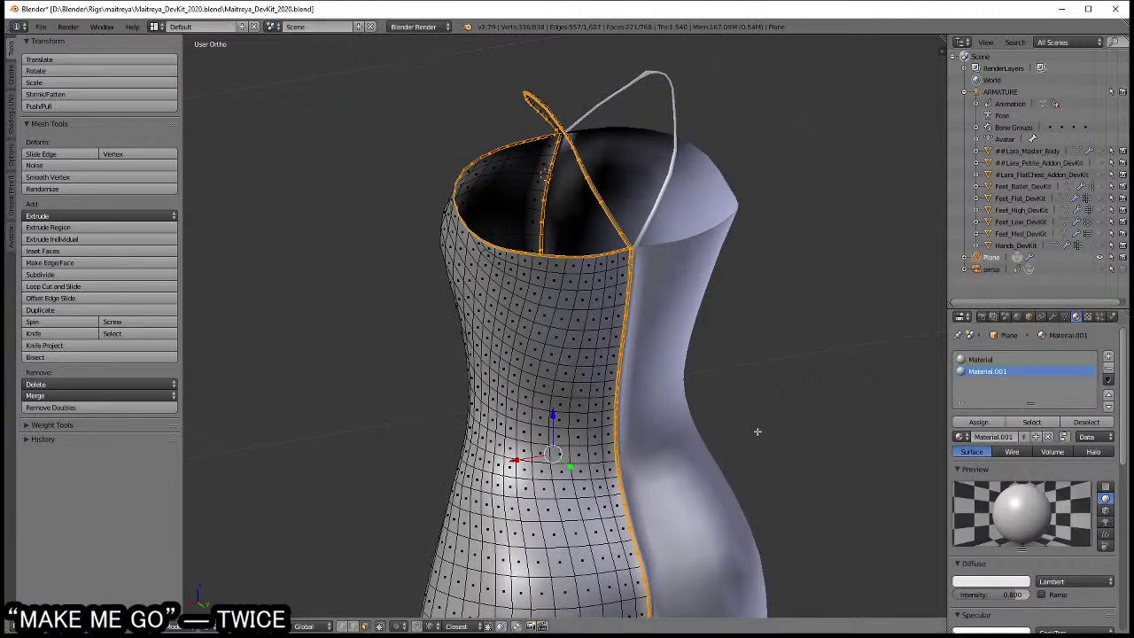
pyautogui.scroll(-3, 635, 312)
# - Deselect everything and select the faces assigned to Material to inspect them
pyautogui.press('a')
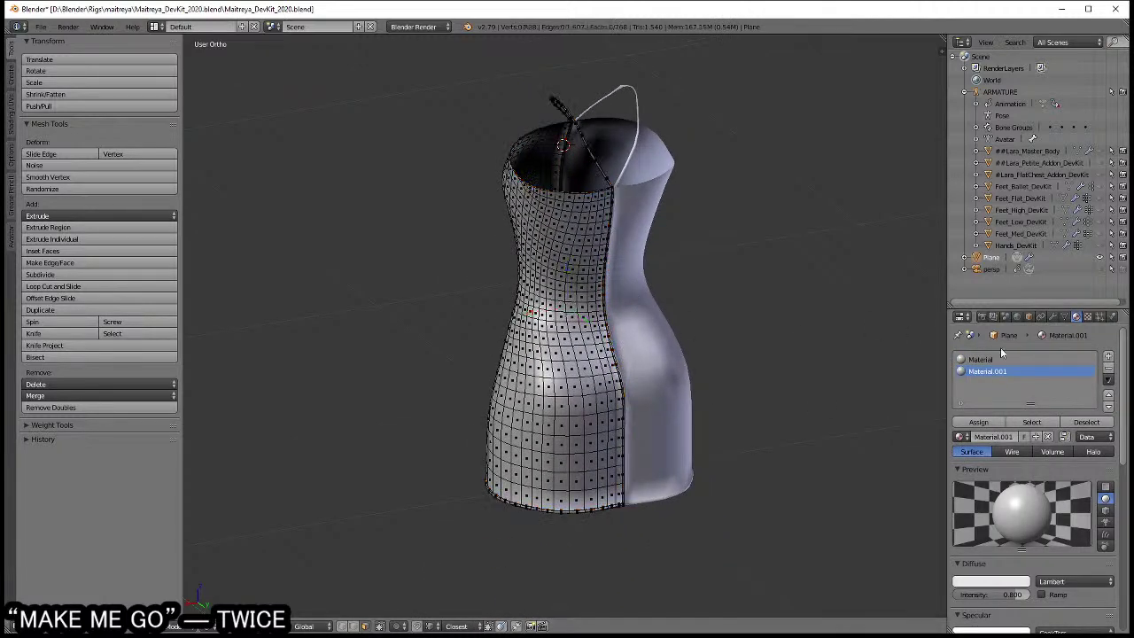
pyautogui.click(1032, 423)
pyautogui.moveTo(620, 328); pyautogui.dragTo(686, 322, button='middle')
pyautogui.scroll(3, 799, 339)
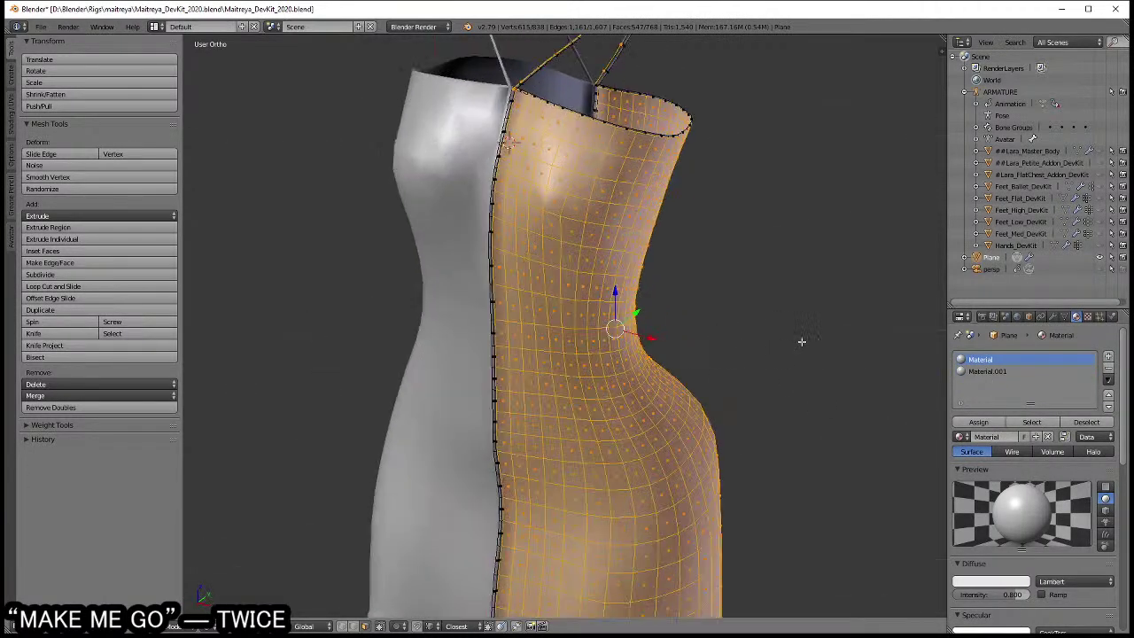
pyautogui.scroll(2, 752, 340)
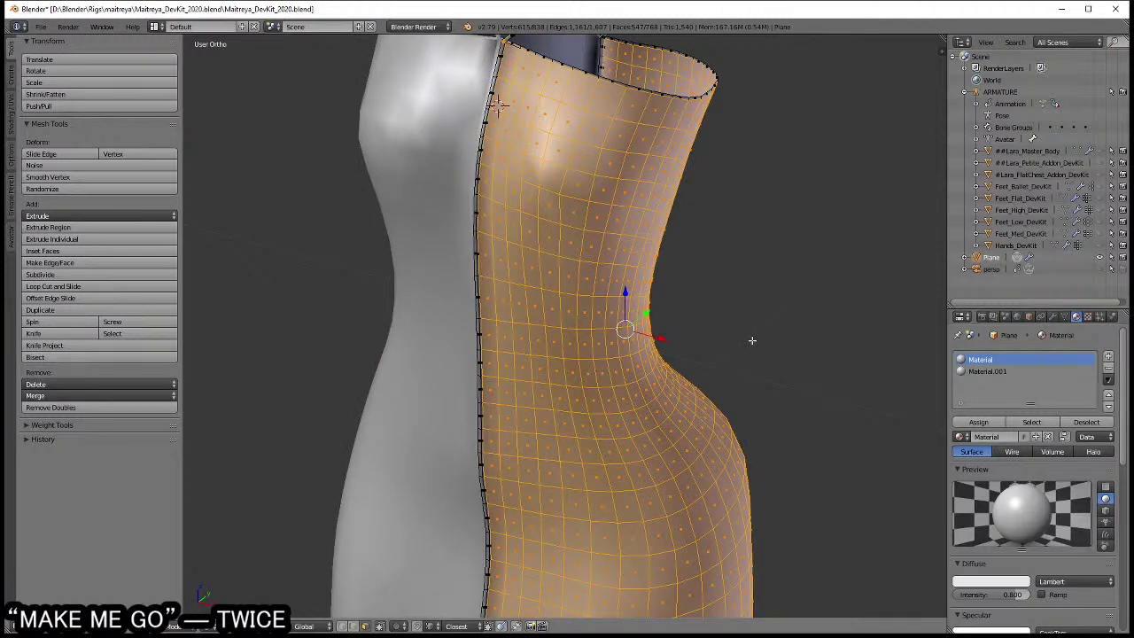
pyautogui.scroll(-3, 752, 340)
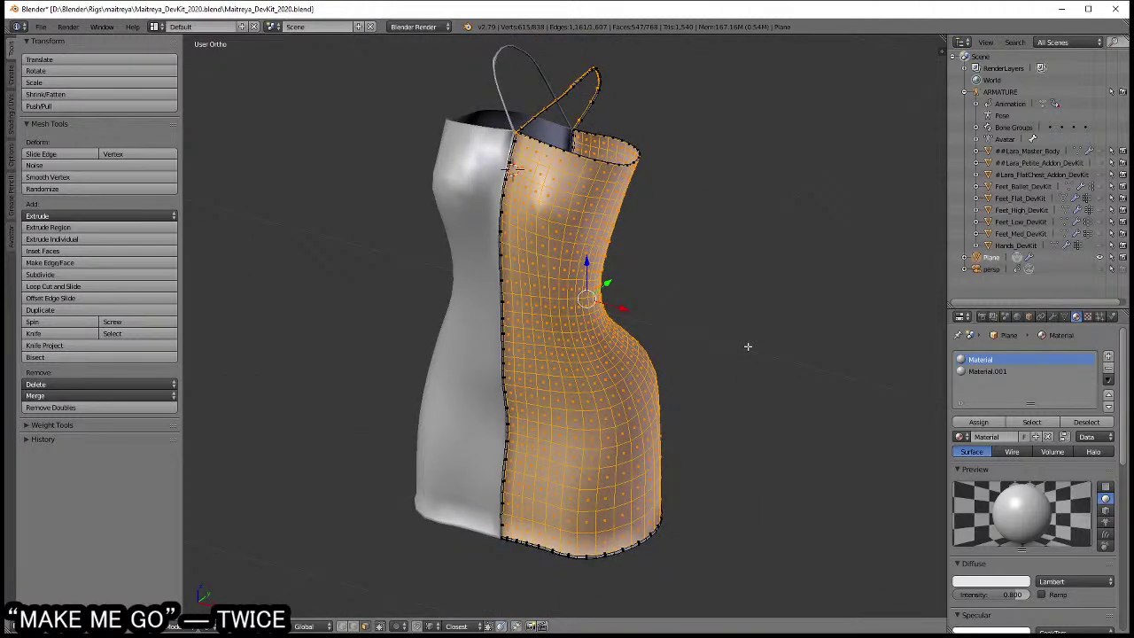
pyautogui.scroll(6, 559, 369)
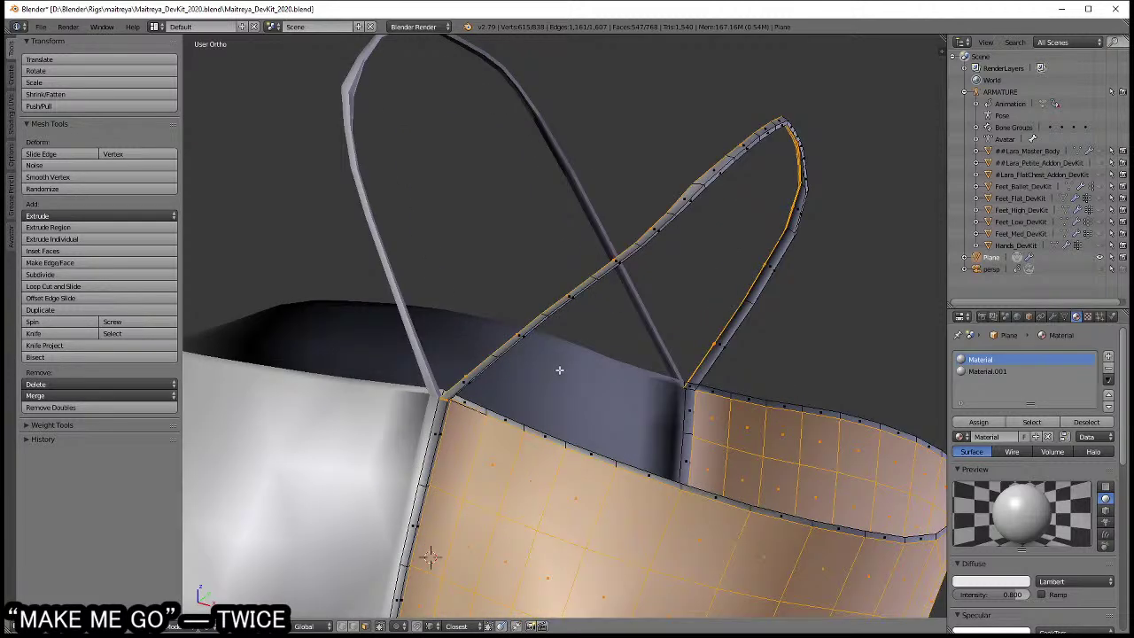
# - In wireframe view, clear the selection and start circle-selecting the strap faces
pyautogui.press('z')
pyautogui.scroll(2, 527, 382)
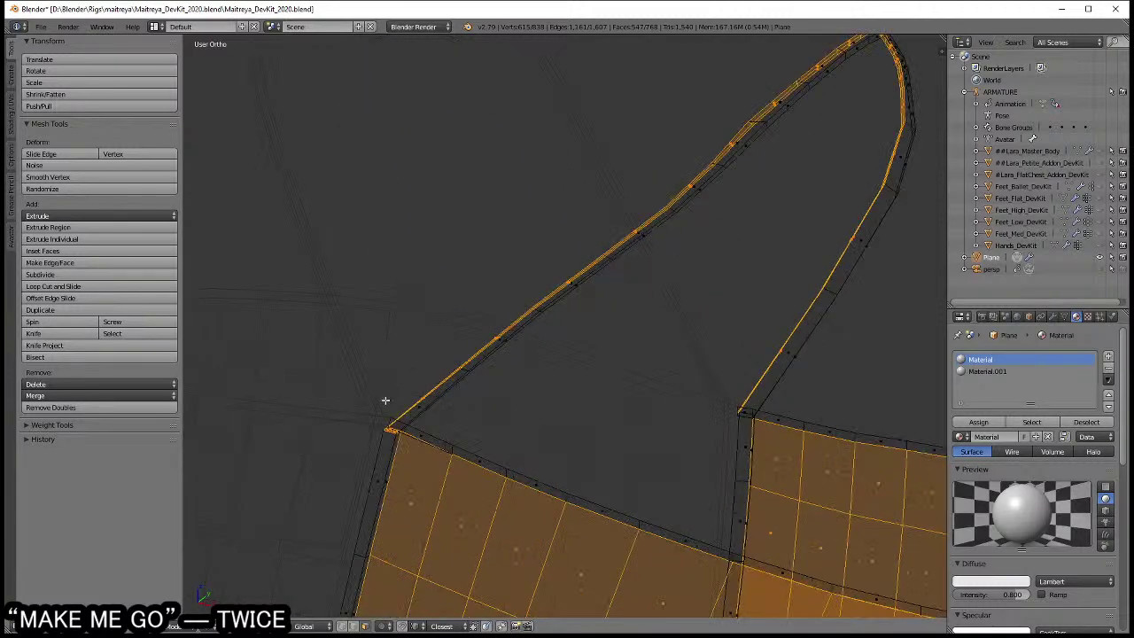
pyautogui.press('a')
pyautogui.press('c')
pyautogui.scroll(2, 597, 328)
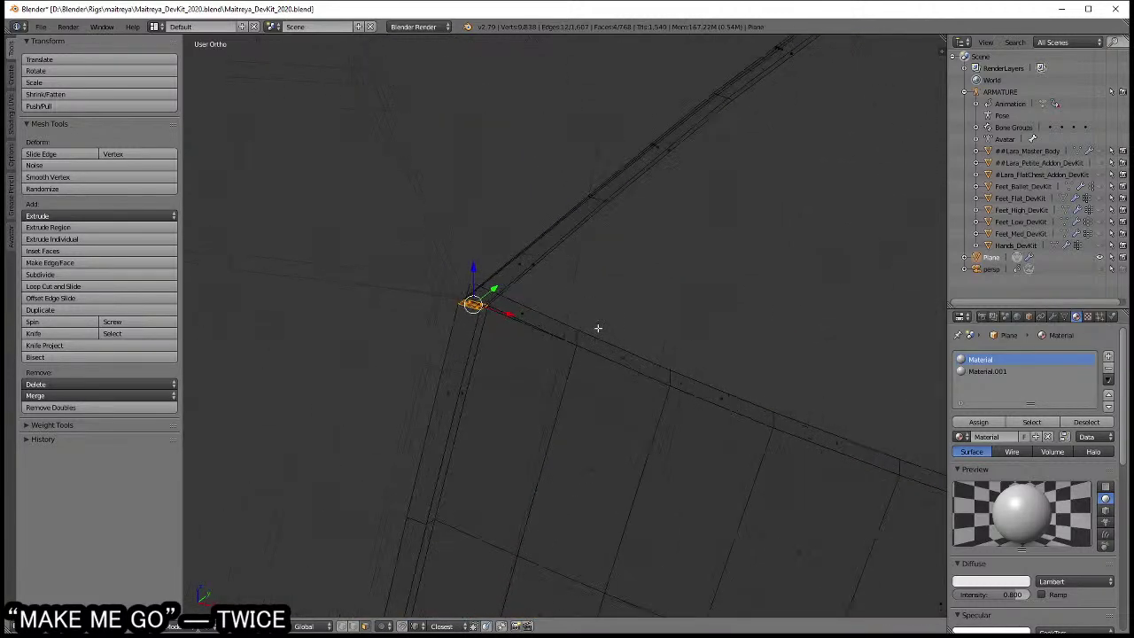
pyautogui.scroll(2, 738, 405)
pyautogui.scroll(2, 706, 387)
# - Circle-select the strap faces and assign them Material.001
pyautogui.moveTo(705, 390); pyautogui.dragTo(649, 358, button='middle')
pyautogui.press('z')
pyautogui.press('z')
pyautogui.scroll(-3, 585, 352)
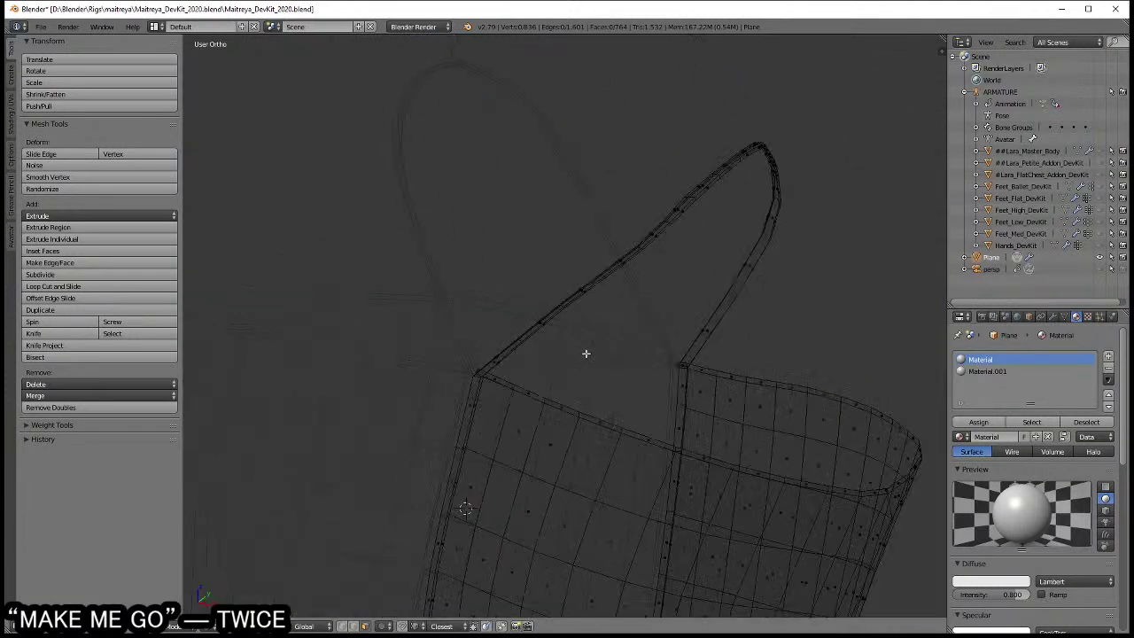
pyautogui.scroll(-2, 518, 337)
pyautogui.press('c')
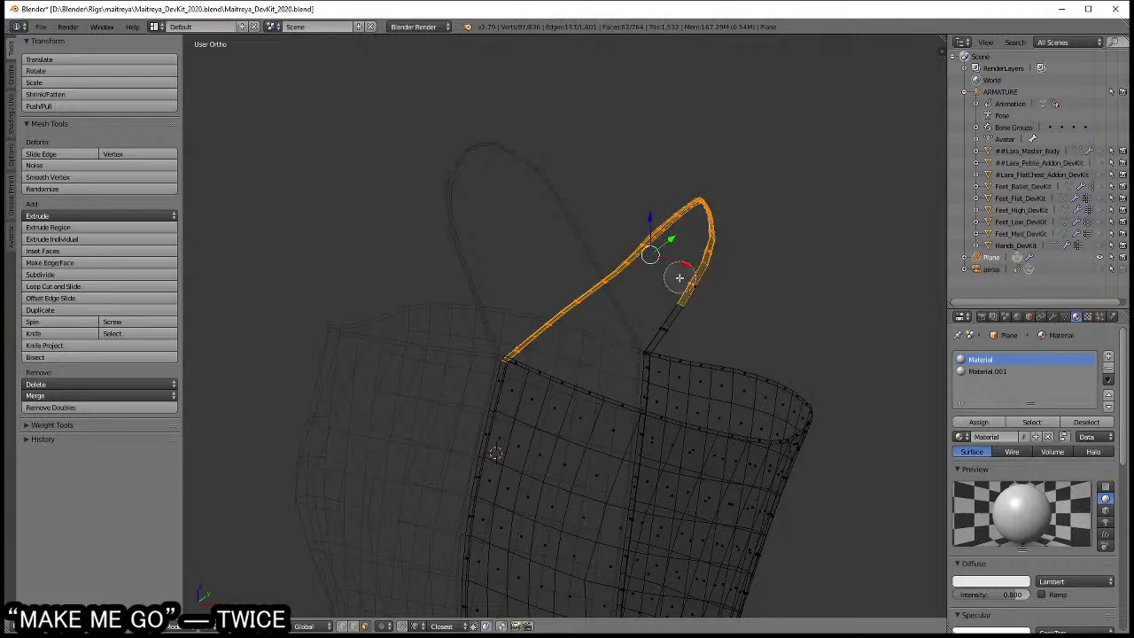
pyautogui.rightClick(664, 318)
pyautogui.click(977, 422)
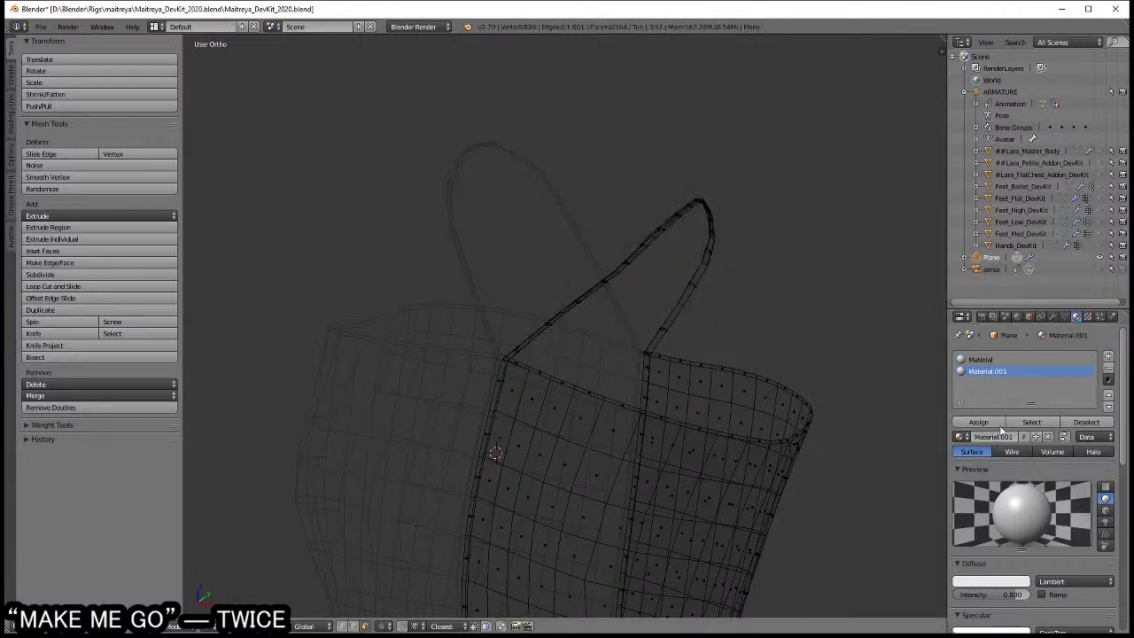
pyautogui.click(1032, 423)
# - Deselect all and select every face that still uses Material
pyautogui.scroll(1, 653, 349)
pyautogui.press('a')
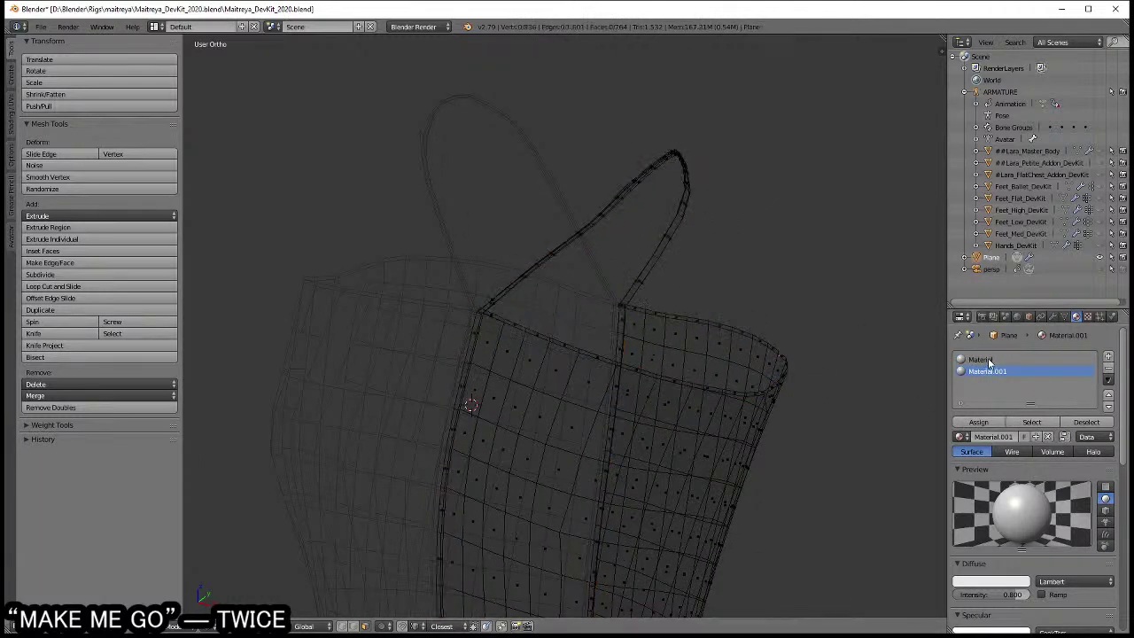
pyautogui.click(1032, 422)
pyautogui.moveTo(743, 372); pyautogui.dragTo(714, 317, button='middle')
pyautogui.scroll(1, 711, 213)
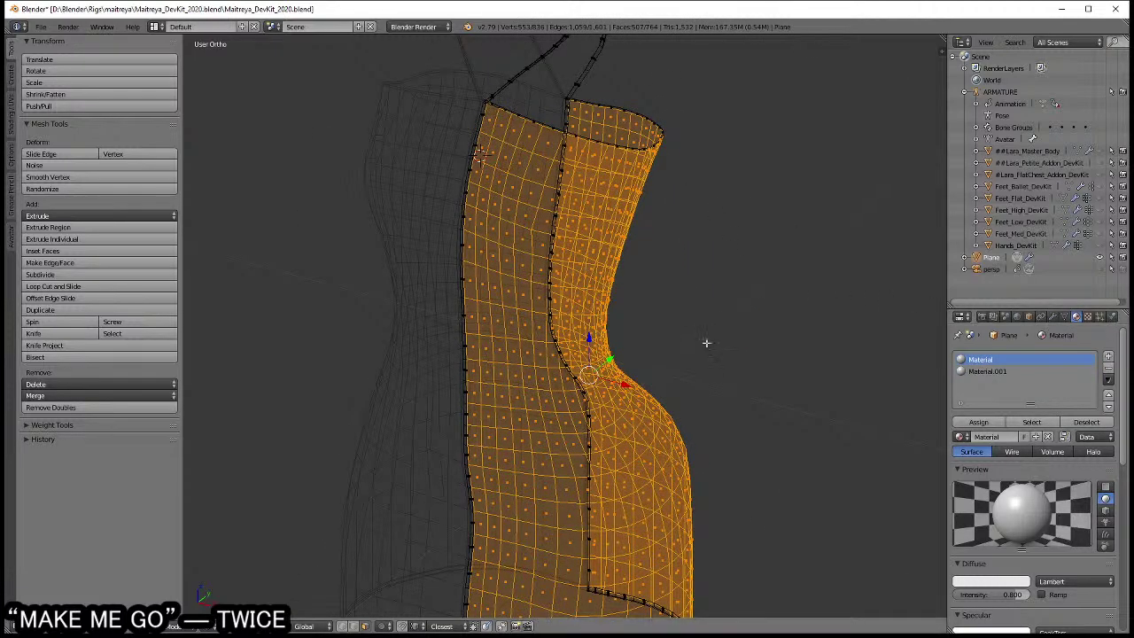
pyautogui.moveTo(706, 339); pyautogui.dragTo(702, 286, button='middle')
# - Separate the selected Material faces into a new object, Plane.001, and return to Object Mode
pyautogui.press('p')
pyautogui.click(702, 286)
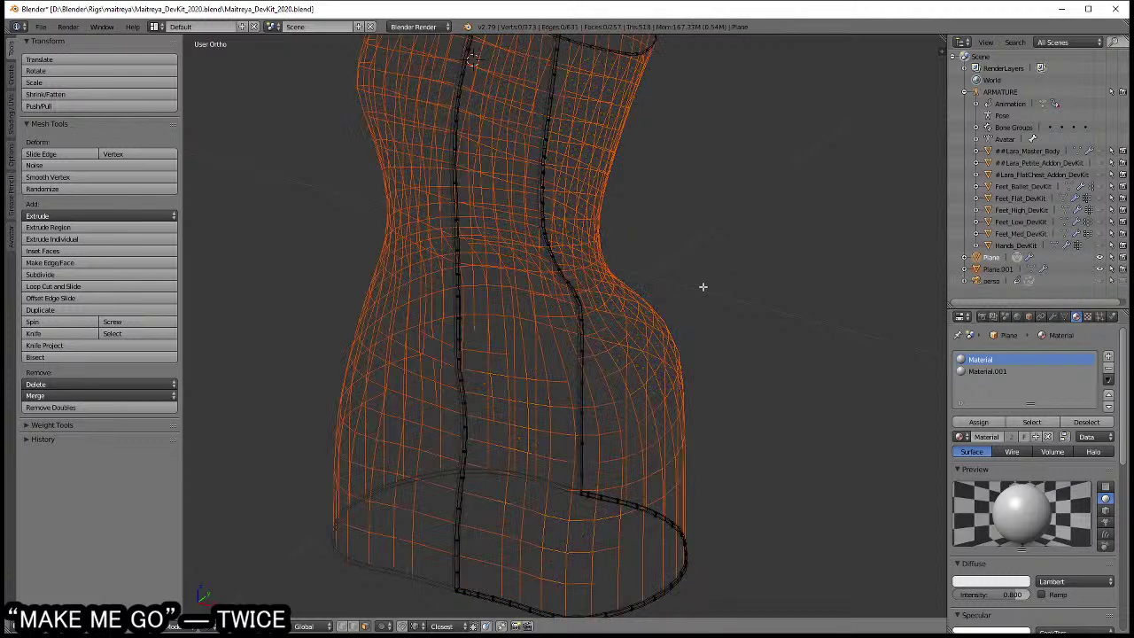
pyautogui.press('Tab')
pyautogui.press('z')
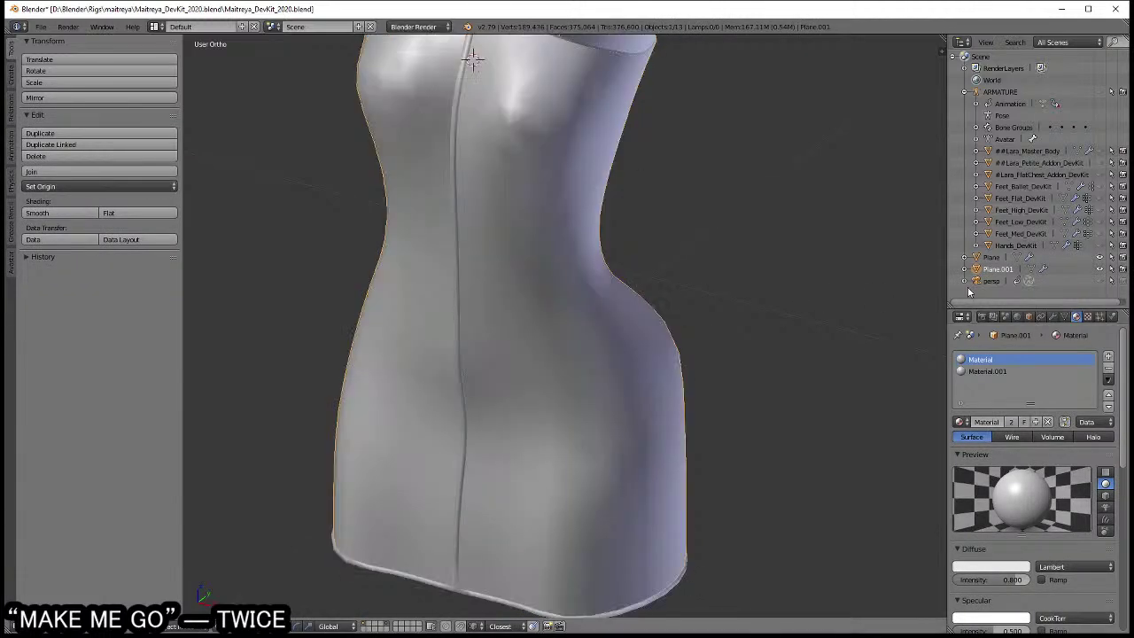
# - Add a Wireframe modifier to Plane.001 with Thickness 0.0017
pyautogui.click(1052, 316)
pyautogui.click(1018, 357)
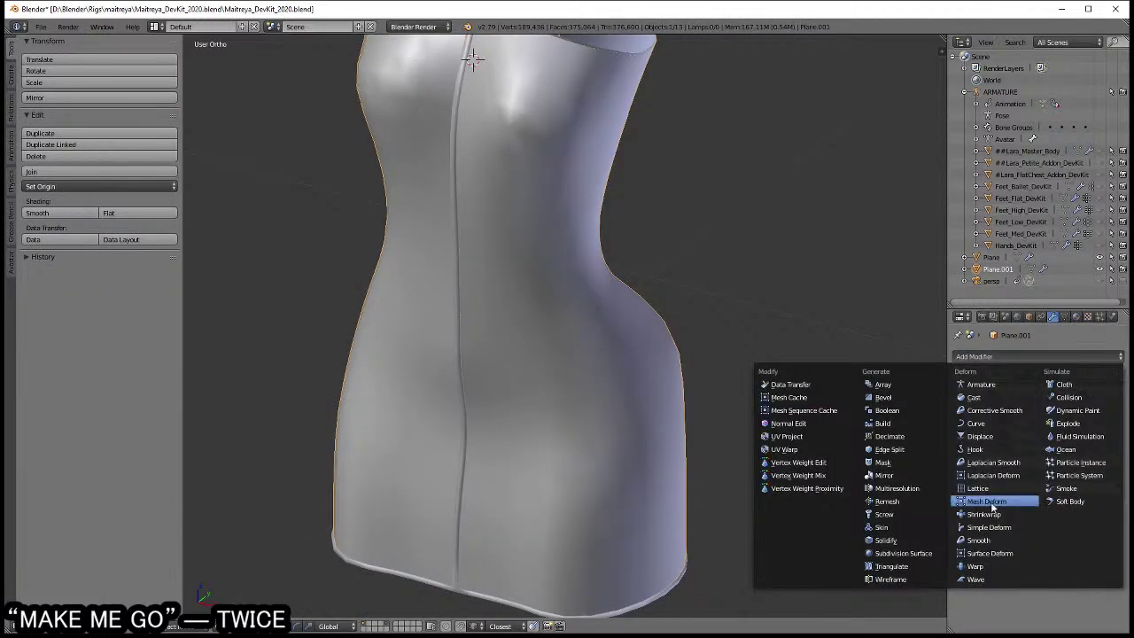
pyautogui.click(904, 580)
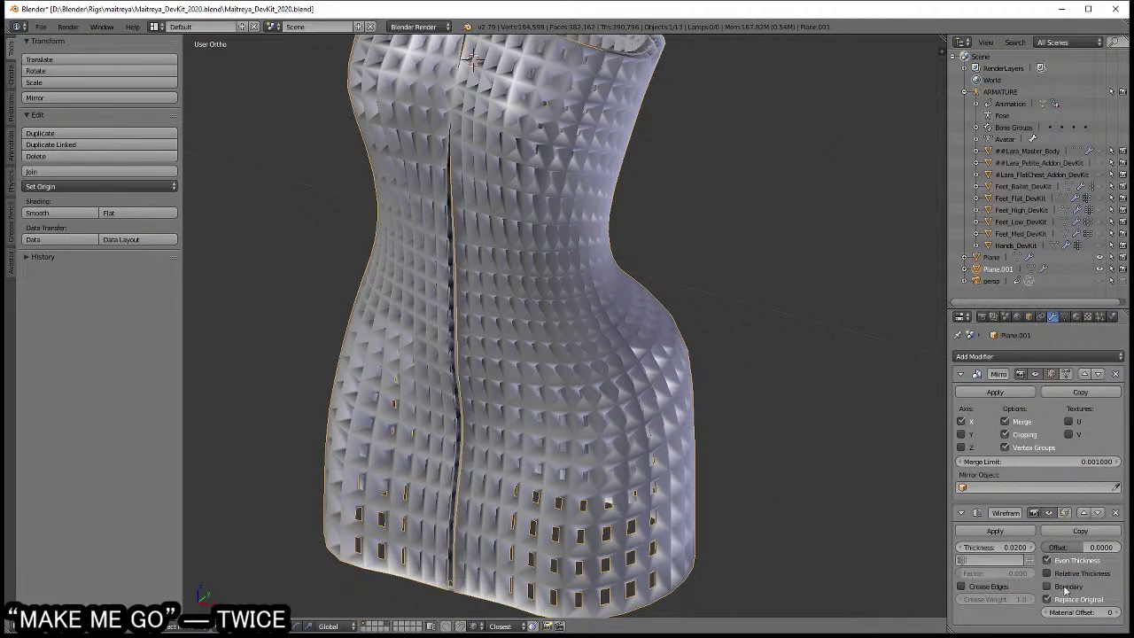
pyautogui.moveTo(1017, 548); pyautogui.dragTo(969, 548)
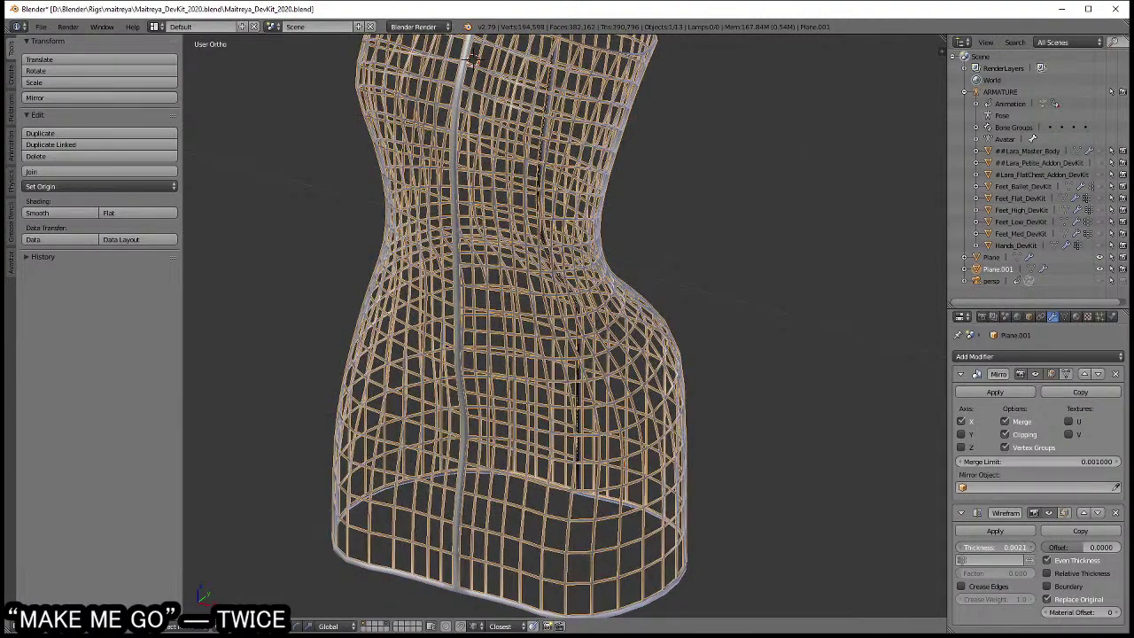
pyautogui.moveTo(970, 548); pyautogui.dragTo(964, 549)
# - Inspect the wire lattice from several angles, then delete the Wireframe modifier
pyautogui.moveTo(772, 473); pyautogui.dragTo(664, 389, button='middle')
pyautogui.scroll(2, 664, 390)
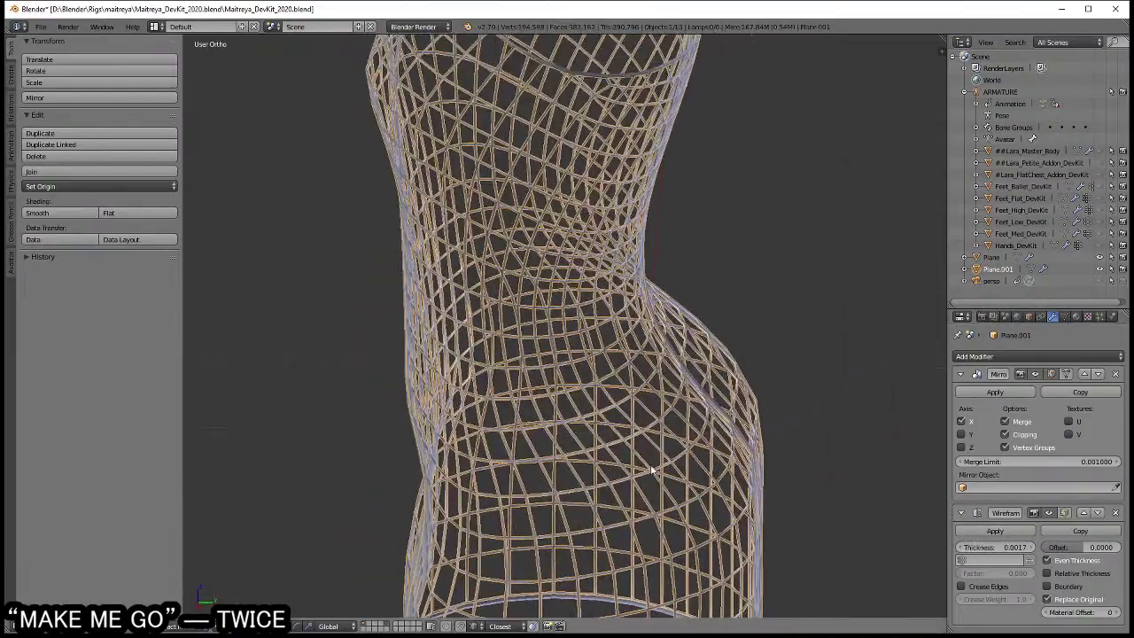
pyautogui.scroll(4, 666, 438)
pyautogui.scroll(-3, 666, 439)
pyautogui.scroll(-2, 658, 435)
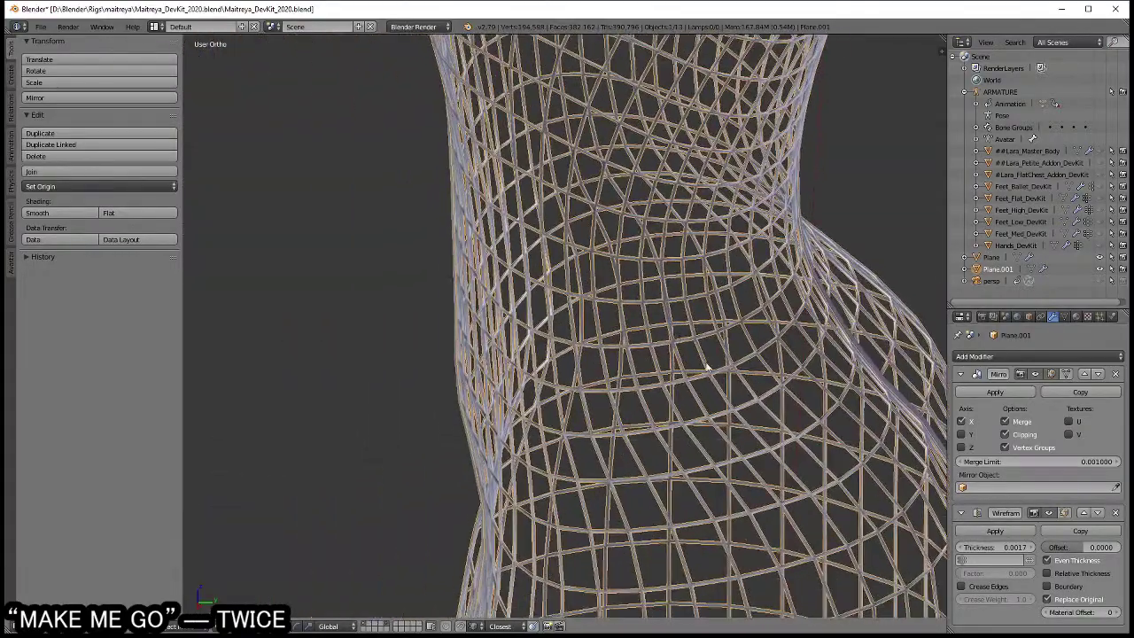
pyautogui.scroll(-2, 647, 389)
pyautogui.scroll(-2, 643, 374)
pyautogui.moveTo(643, 374)
pyautogui.mouseDown(button='middle')
pyautogui.moveTo(525, 301)
pyautogui.moveTo(598, 328)
pyautogui.moveTo(738, 341)
pyautogui.moveTo(691, 372)
pyautogui.mouseUp(button='middle')
pyautogui.scroll(3, 648, 394)
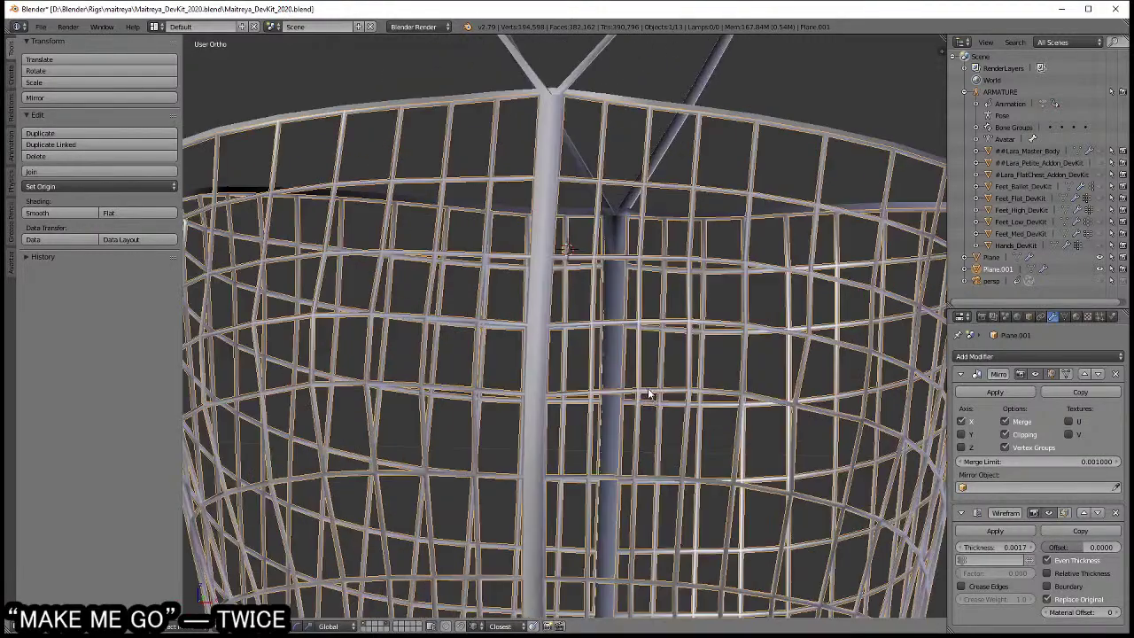
pyautogui.scroll(-3, 650, 383)
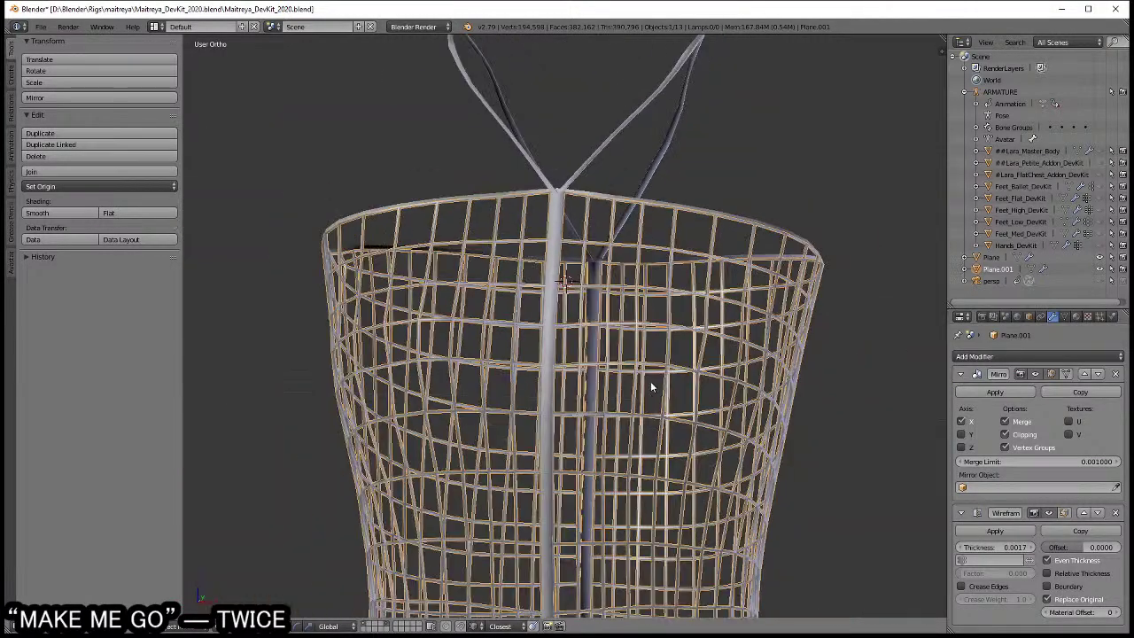
pyautogui.scroll(-3, 653, 387)
pyautogui.moveTo(670, 393)
pyautogui.mouseDown(button='middle')
pyautogui.moveTo(660, 412)
pyautogui.moveTo(579, 343)
pyautogui.moveTo(671, 336)
pyautogui.mouseUp(button='middle')
pyautogui.scroll(3, 651, 428)
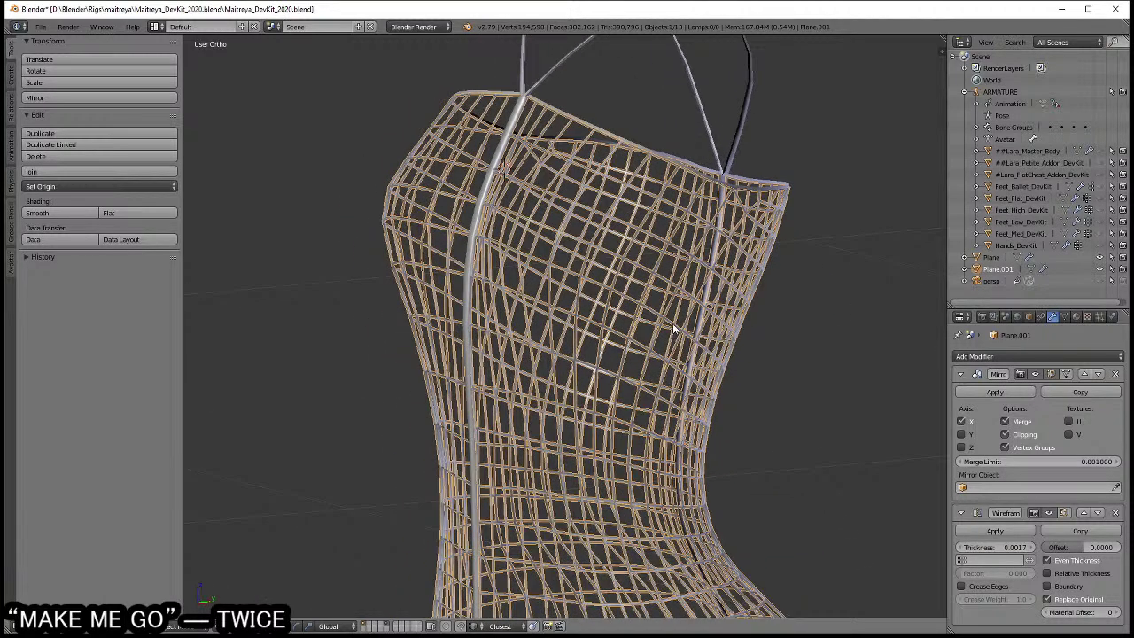
pyautogui.click(1115, 512)
pyautogui.scroll(-3, 576, 316)
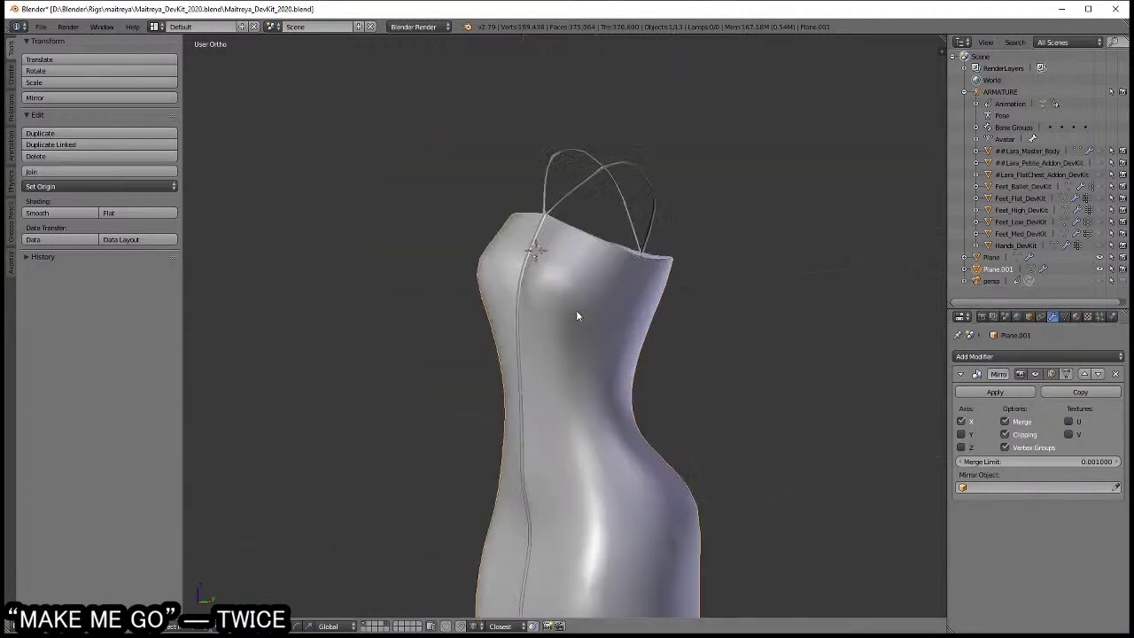
# - Join Plane.001 back into the strap Plane object with Ctrl+J
pyautogui.press('Tab')
pyautogui.press('a')
pyautogui.press('Tab')
pyautogui.rightClick(616, 307)
pyautogui.hotkey('ctrl', 'j')
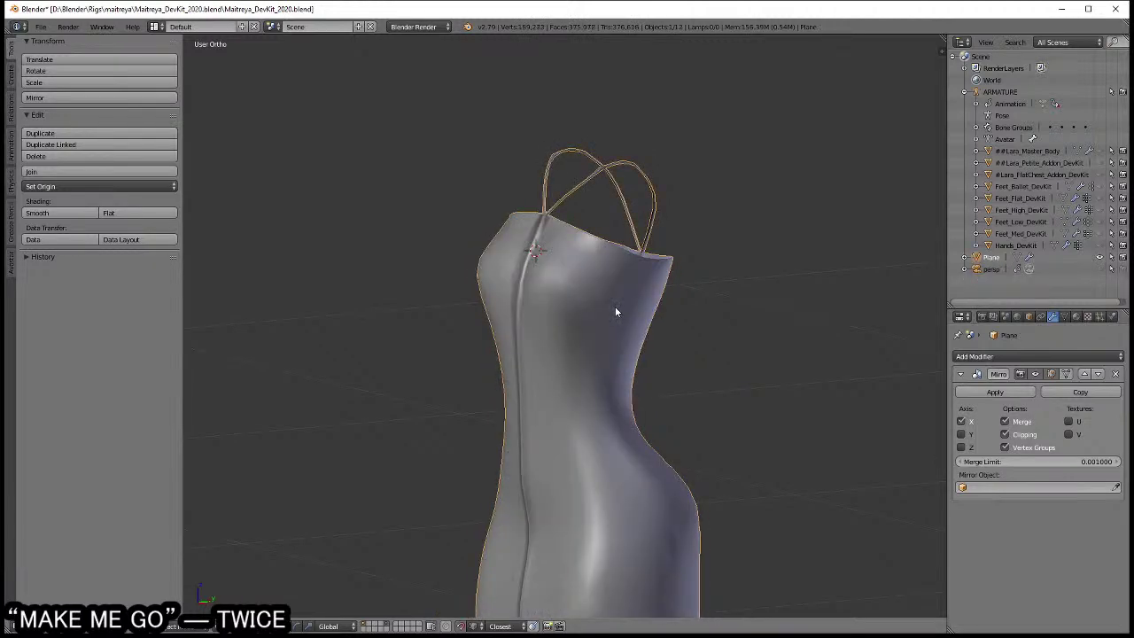
# - In Edit Mode, add two material slots to the Plane with new materials
pyautogui.press('Tab')
pyautogui.scroll(3, 655, 275)
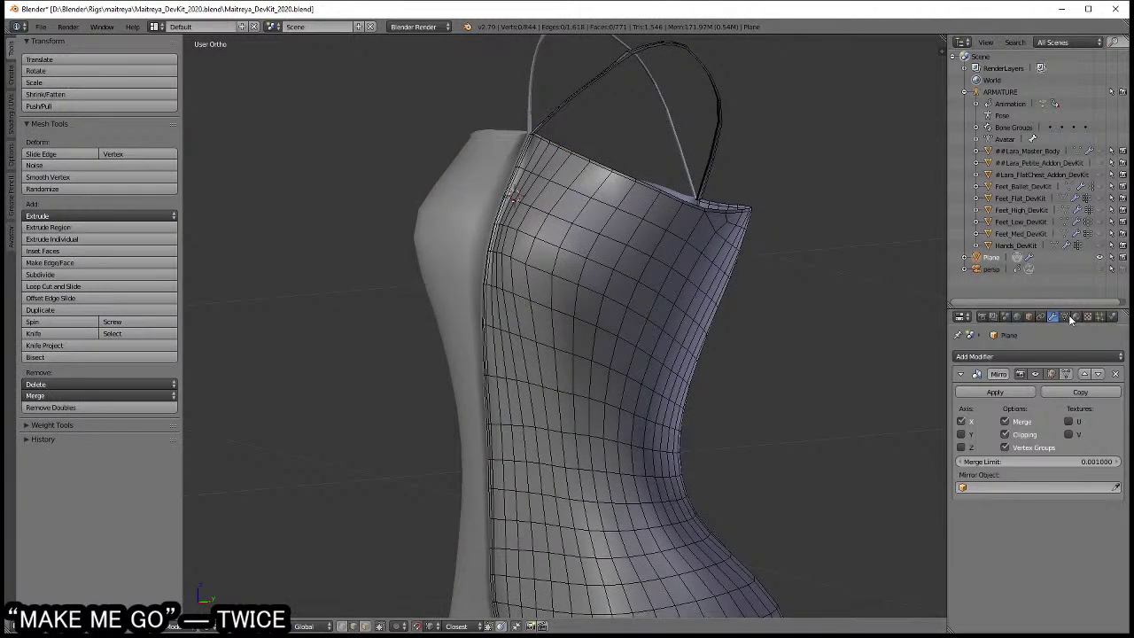
pyautogui.click(1075, 317)
pyautogui.click(1117, 355)
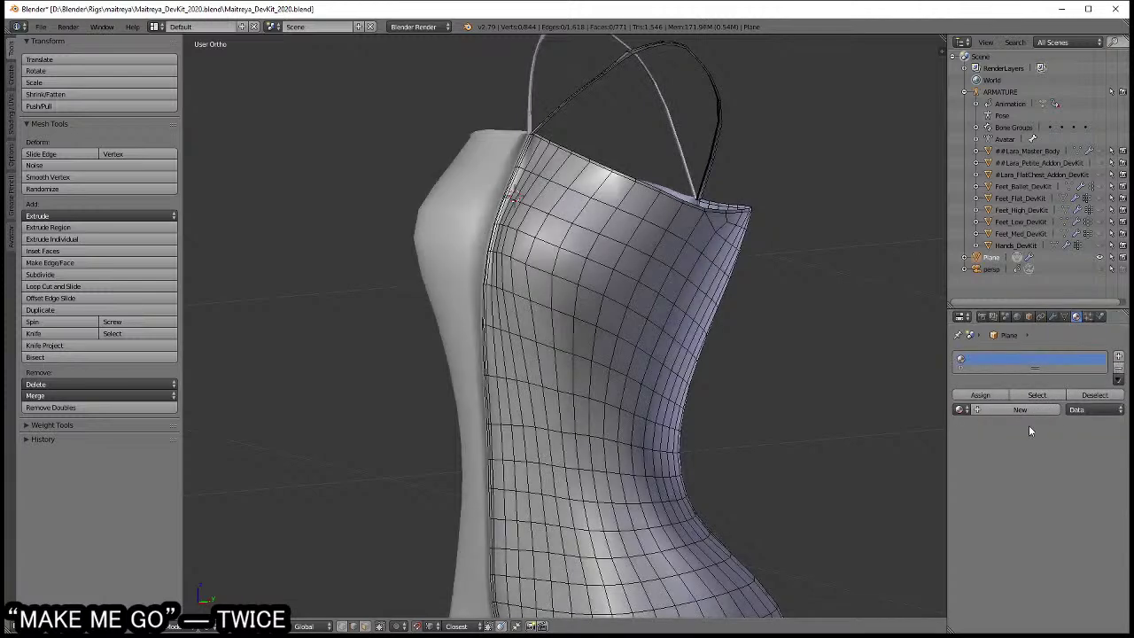
pyautogui.click(1027, 430)
pyautogui.click(1107, 355)
pyautogui.click(1015, 437)
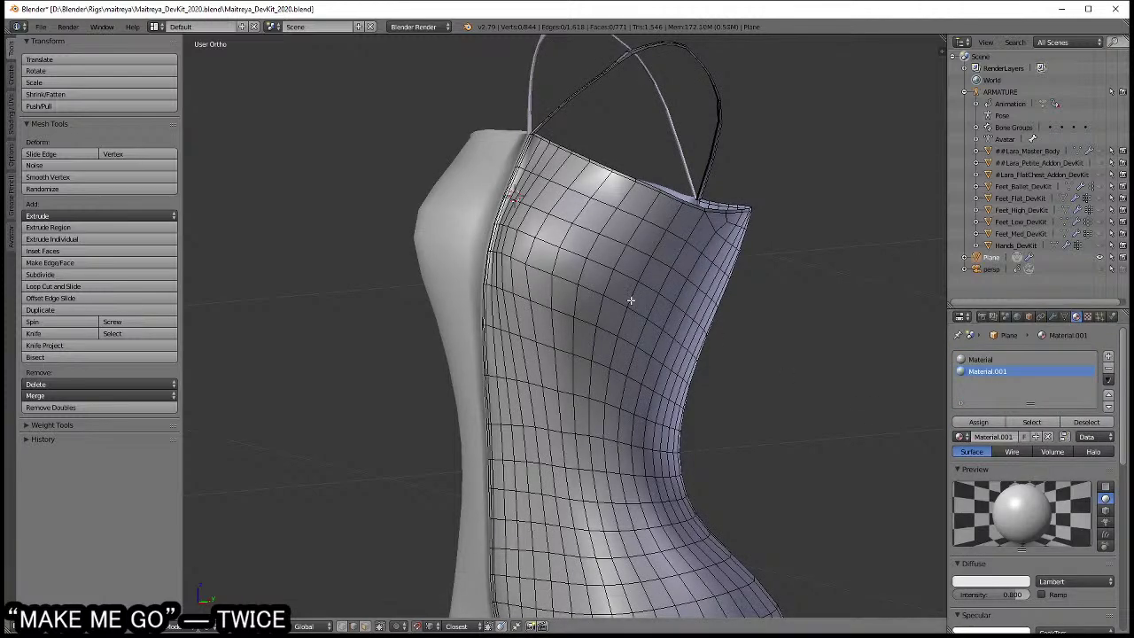
# - Switch to face select mode and pick the vertical face strip along the dress edge
pyautogui.keyDown('shift'); pyautogui.moveTo(629, 310); pyautogui.dragTo(624, 423, button='middle'); pyautogui.keyUp('shift')
pyautogui.hotkey('ctrl', 'Tab')
pyautogui.click(621, 405)
pyautogui.scroll(2, 549, 390)
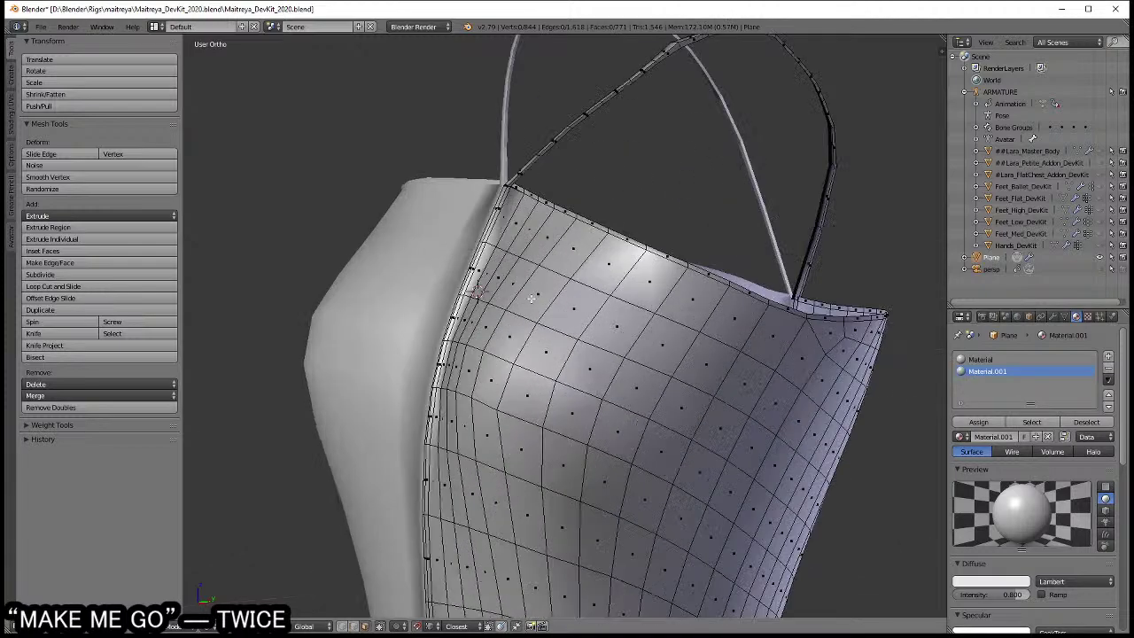
pyautogui.scroll(3, 523, 381)
pyautogui.scroll(3, 511, 378)
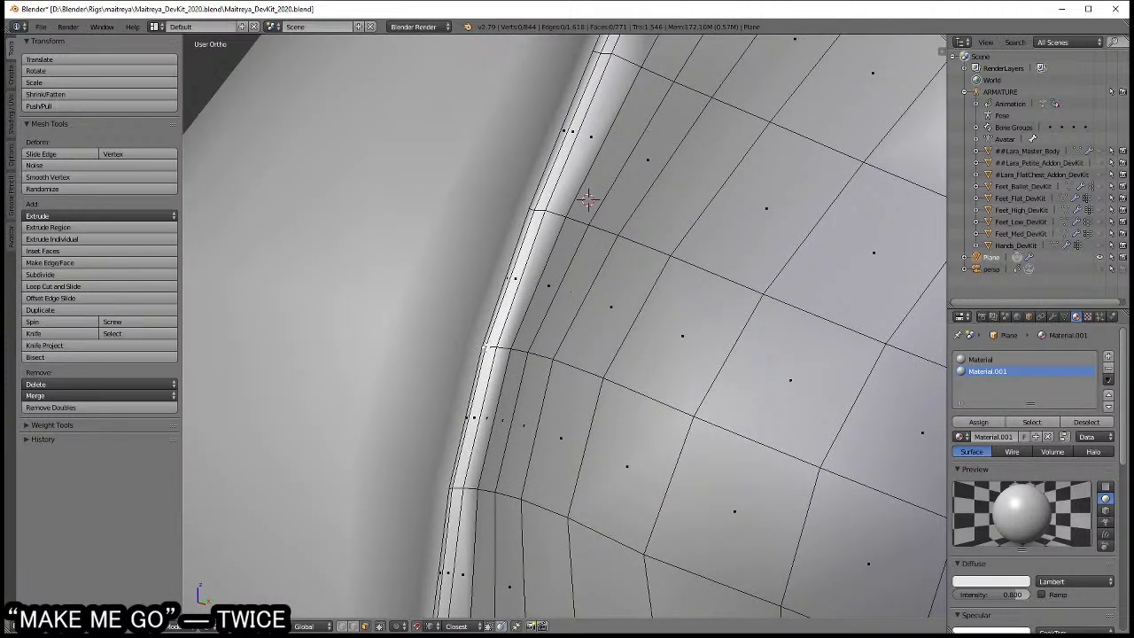
pyautogui.scroll(-3, 588, 200)
pyautogui.moveTo(589, 200); pyautogui.dragTo(549, 292, button='middle')
pyautogui.scroll(3, 549, 293)
pyautogui.keyDown('alt'); pyautogui.rightClick(559, 277); pyautogui.keyUp('alt')
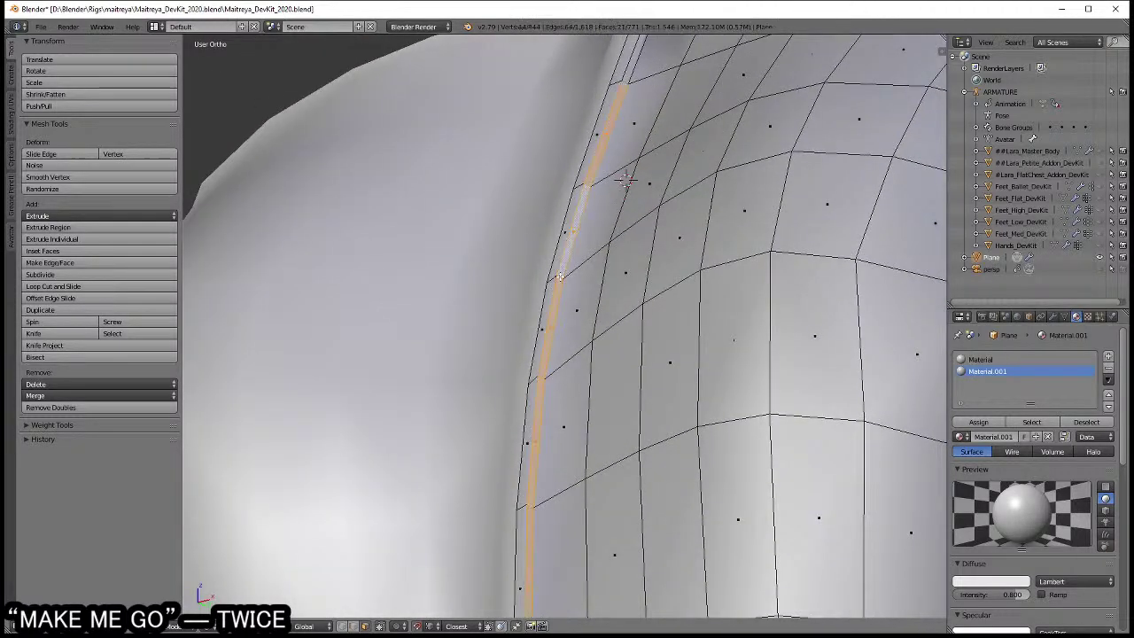
# - Select the entire mesh in wireframe view and run Remove Doubles
pyautogui.scroll(-3, 554, 278)
pyautogui.press('z')
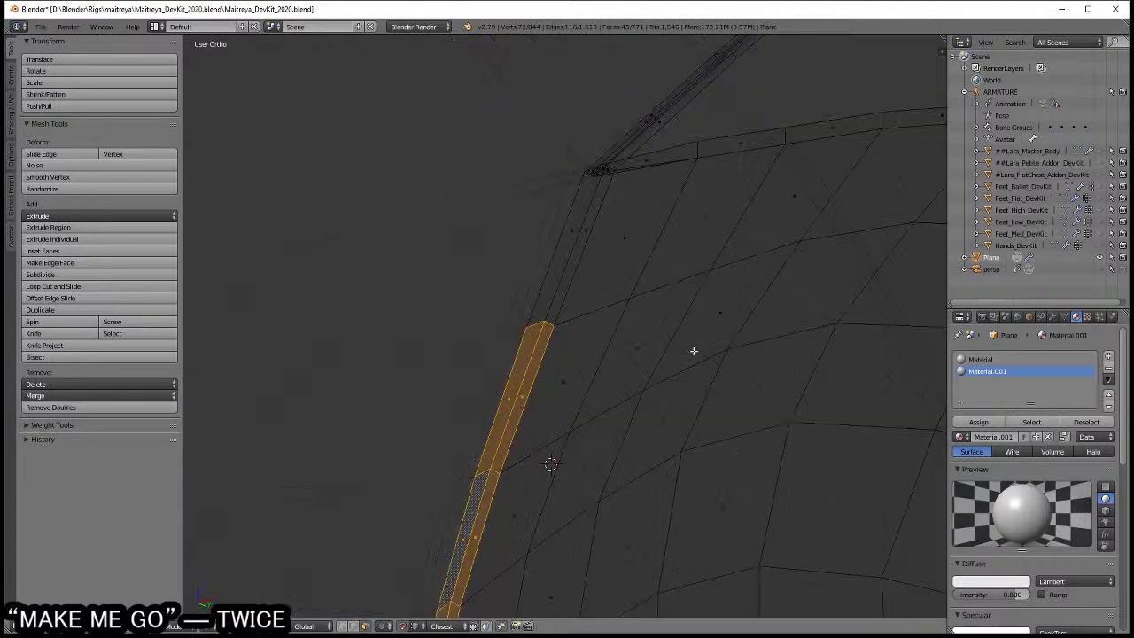
pyautogui.press('a')
pyautogui.press('w')
pyautogui.click(651, 355)
# - Select the vertical strip faces, extending the selection up along the strap
pyautogui.press('a')
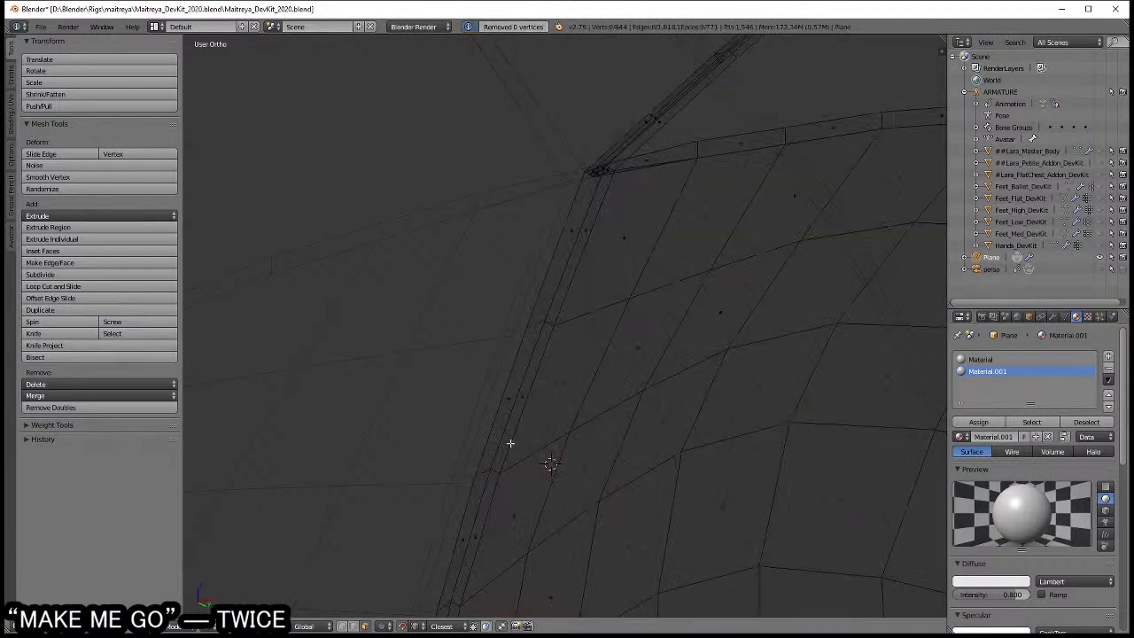
pyautogui.keyDown('alt'); pyautogui.rightClick(496, 465); pyautogui.keyUp('alt')
pyautogui.keyDown('alt'); pyautogui.rightClick(494, 473); pyautogui.keyUp('alt')
pyautogui.keyDown('alt'); pyautogui.keyDown('shift'); pyautogui.rightClick(543, 329); pyautogui.keyUp('shift'); pyautogui.keyUp('alt')
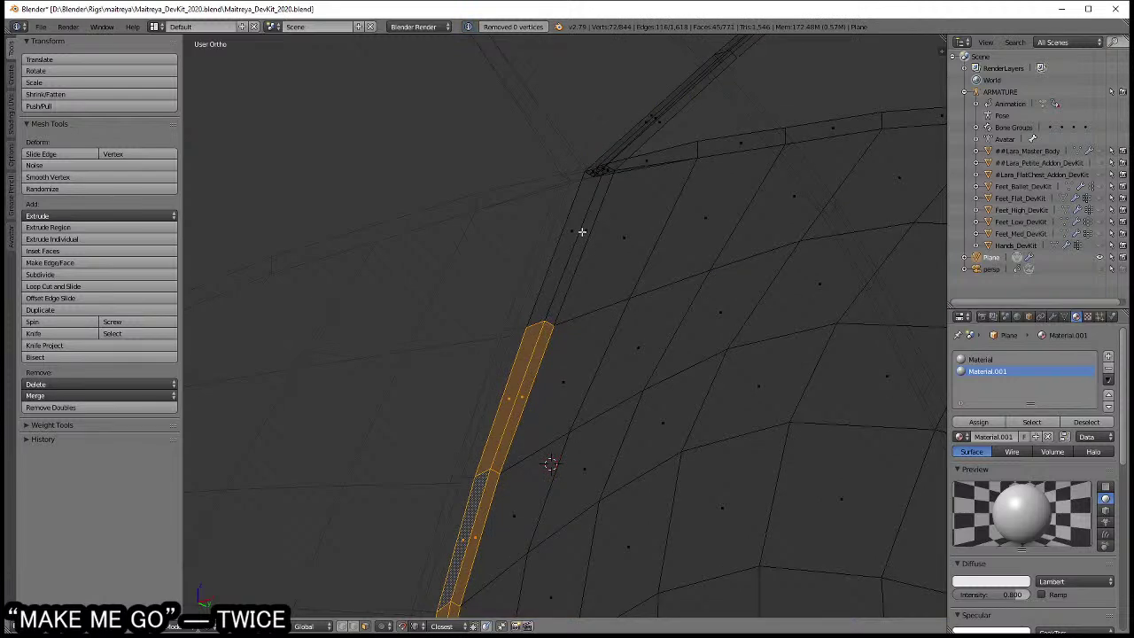
pyautogui.moveTo(582, 231)
pyautogui.mouseDown(button='middle')
pyautogui.moveTo(562, 360)
pyautogui.moveTo(607, 324)
pyautogui.mouseUp(button='middle')
pyautogui.keyDown('alt'); pyautogui.keyDown('shift'); pyautogui.rightClick(557, 366); pyautogui.keyUp('shift'); pyautogui.keyUp('alt')
pyautogui.press('a')
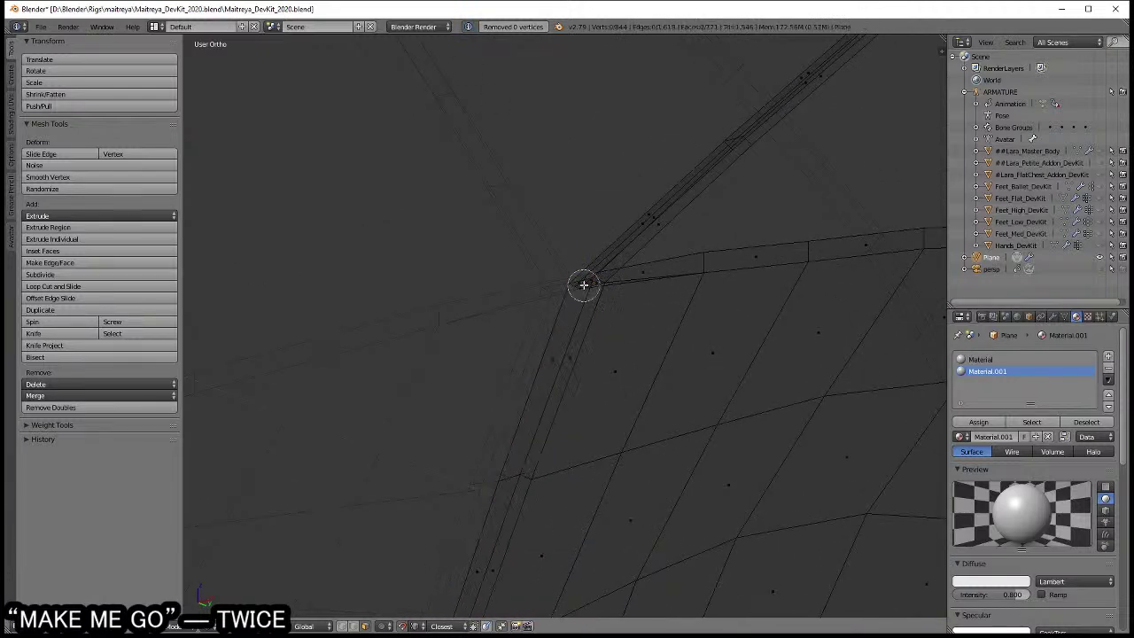
pyautogui.keyDown('alt'); pyautogui.keyDown('shift'); pyautogui.rightClick(517, 484); pyautogui.keyUp('shift'); pyautogui.keyUp('alt')
pyautogui.moveTo(517, 485)
pyautogui.mouseDown(button='middle')
pyautogui.moveTo(555, 257)
pyautogui.moveTo(597, 324)
pyautogui.mouseUp(button='middle')
pyautogui.press('c')
pyautogui.moveTo(597, 324); pyautogui.dragTo(617, 319)
pyautogui.press('Escape')
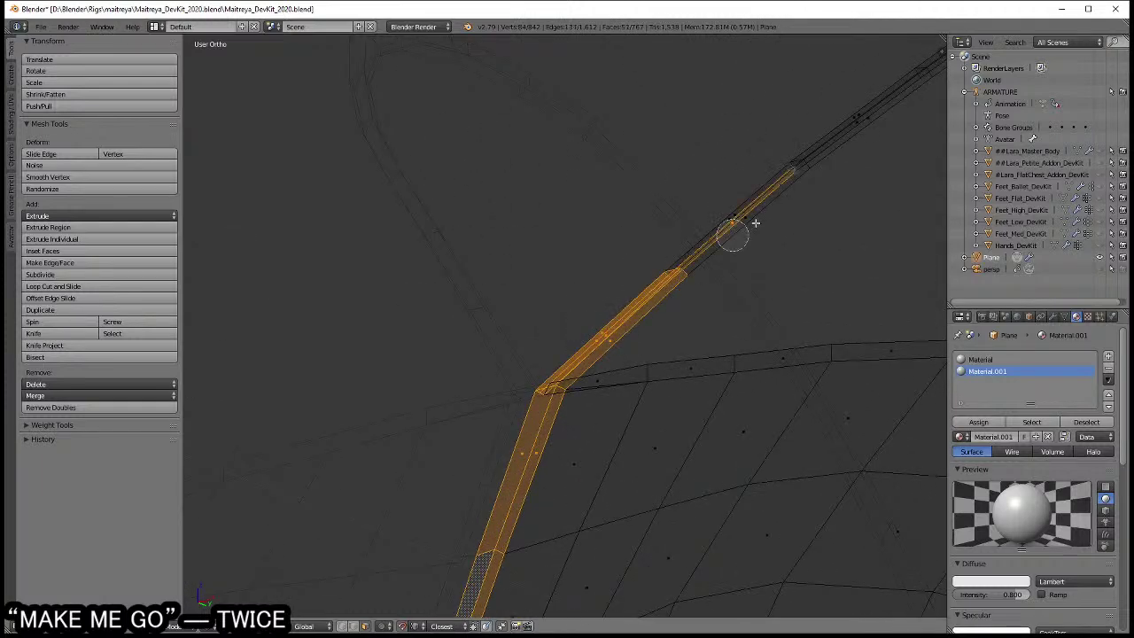
# - Loop-select the strap strip and circle-select the remaining right-hand strap section
pyautogui.keyDown('alt'); pyautogui.keyDown('shift'); pyautogui.rightClick(726, 364); pyautogui.keyUp('shift'); pyautogui.keyUp('alt')
pyautogui.moveTo(750, 334)
pyautogui.mouseDown(button='middle')
pyautogui.moveTo(683, 336)
pyautogui.moveTo(554, 276)
pyautogui.mouseUp(button='middle')
pyautogui.press('c')
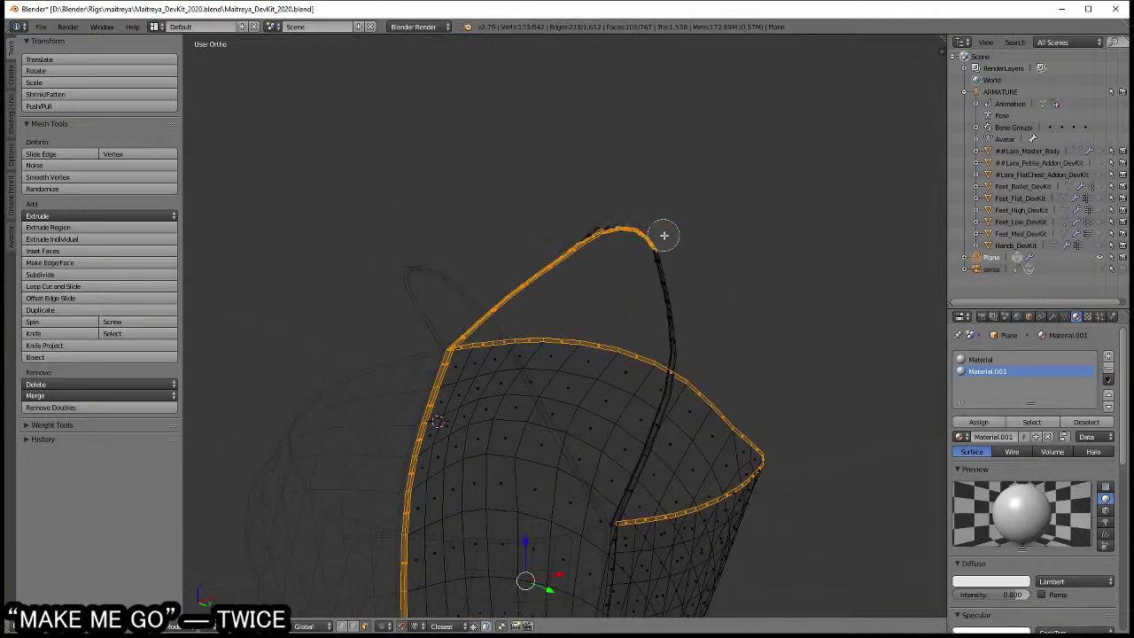
pyautogui.moveTo(728, 336)
pyautogui.mouseDown(button='middle')
pyautogui.moveTo(720, 380)
pyautogui.moveTo(640, 346)
pyautogui.moveTo(625, 387)
pyautogui.mouseUp(button='middle')
pyautogui.moveTo(653, 431)
pyautogui.mouseDown(button='middle')
pyautogui.moveTo(516, 352)
pyautogui.moveTo(641, 378)
pyautogui.moveTo(602, 398)
pyautogui.moveTo(531, 354)
pyautogui.moveTo(532, 331)
pyautogui.moveTo(589, 377)
pyautogui.mouseUp(button='middle')
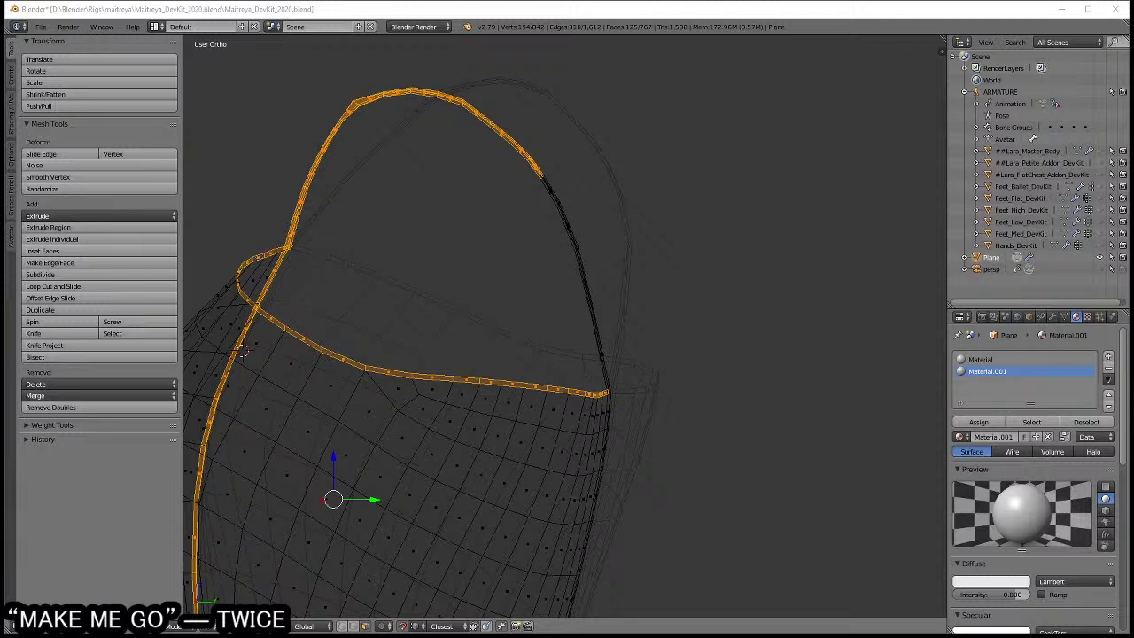
pyautogui.scroll(-2, 555, 190)
pyautogui.scroll(-3, 562, 246)
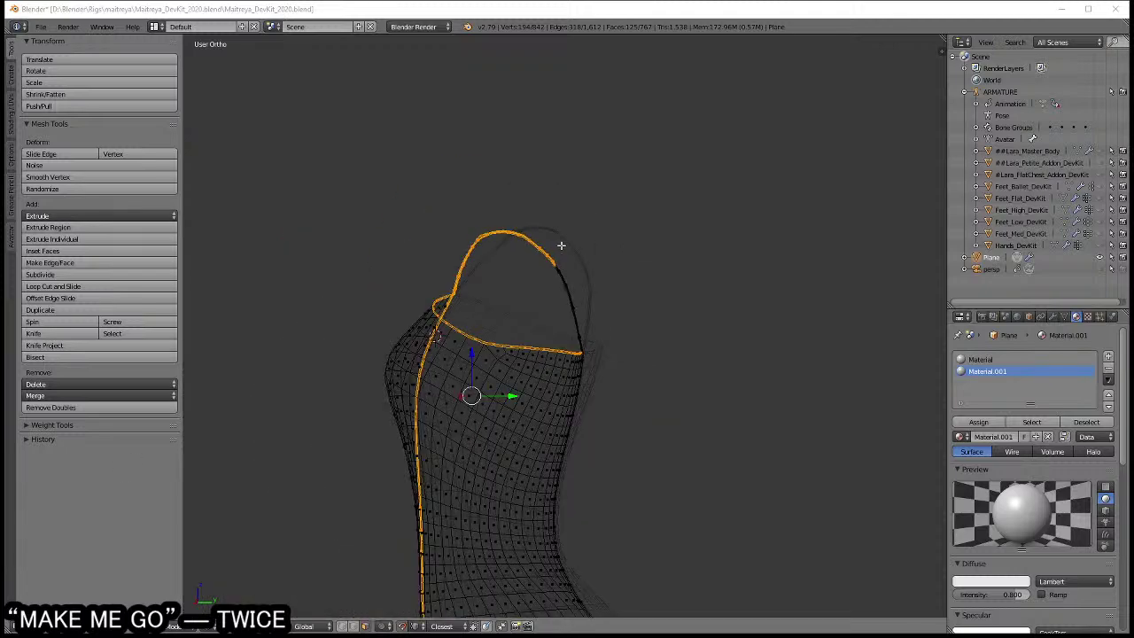
pyautogui.scroll(-2, 562, 260)
pyautogui.scroll(3, 588, 298)
pyautogui.scroll(3, 589, 298)
pyautogui.press('c')
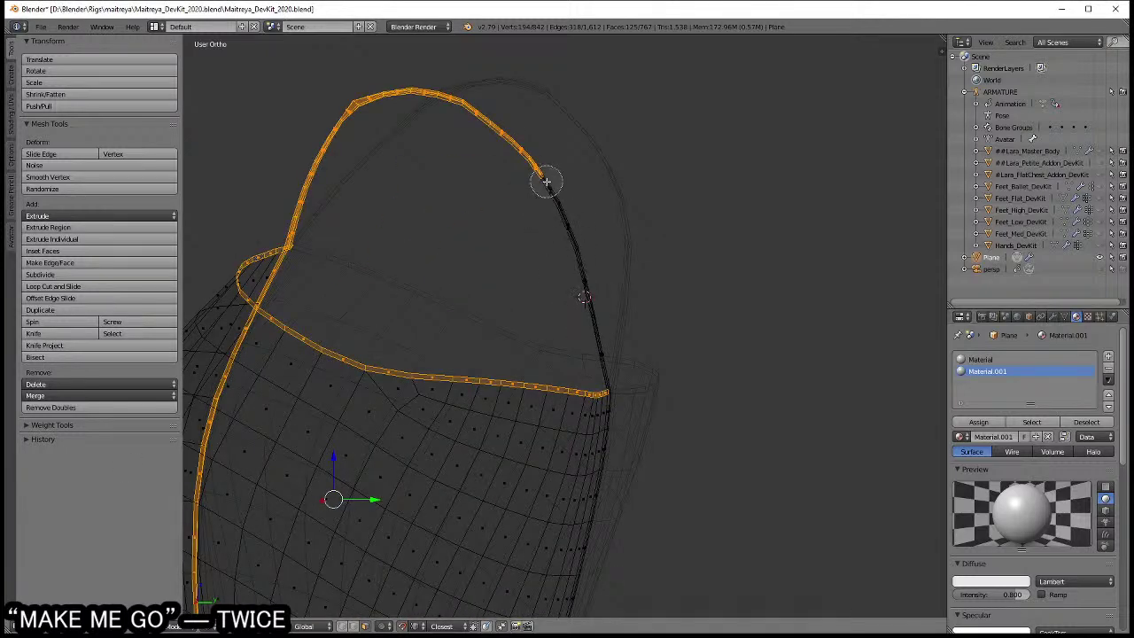
pyautogui.moveTo(538, 178); pyautogui.dragTo(603, 356)
# - Add the top rim band and the vertical side-seam strip to the selection
pyautogui.moveTo(683, 388)
pyautogui.mouseDown(button='middle')
pyautogui.moveTo(708, 367)
pyautogui.moveTo(596, 314)
pyautogui.mouseUp(button='middle')
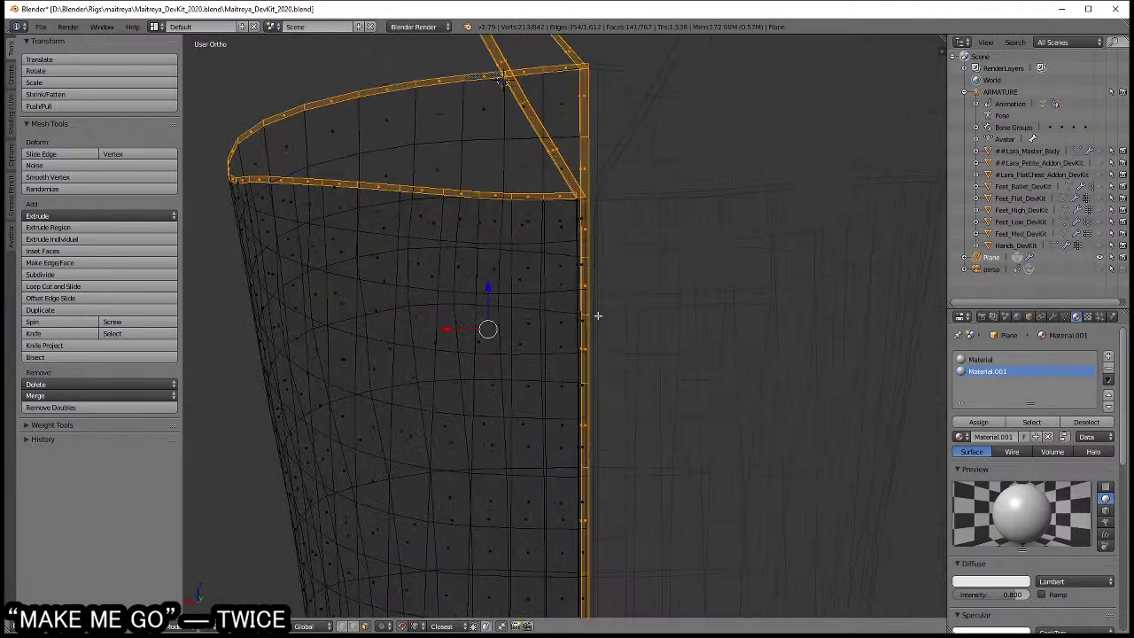
pyautogui.press('z')
pyautogui.scroll(3, 547, 220)
pyautogui.keyDown('alt'); pyautogui.keyDown('shift'); pyautogui.click(547, 223); pyautogui.keyUp('shift'); pyautogui.keyUp('alt')
pyautogui.keyDown('alt'); pyautogui.keyDown('shift'); pyautogui.click(551, 232); pyautogui.keyUp('shift'); pyautogui.keyUp('alt')
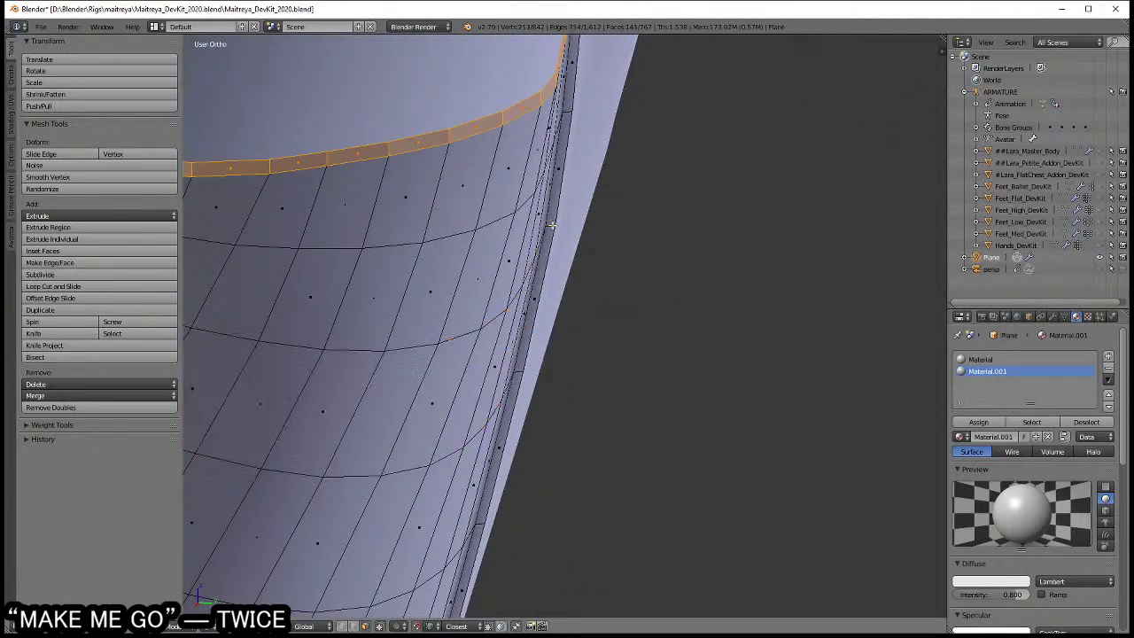
pyautogui.keyDown('alt'); pyautogui.keyDown('shift'); pyautogui.click(552, 225); pyautogui.keyUp('shift'); pyautogui.keyUp('alt')
pyautogui.scroll(3, 631, 265)
pyautogui.scroll(-5, 663, 311)
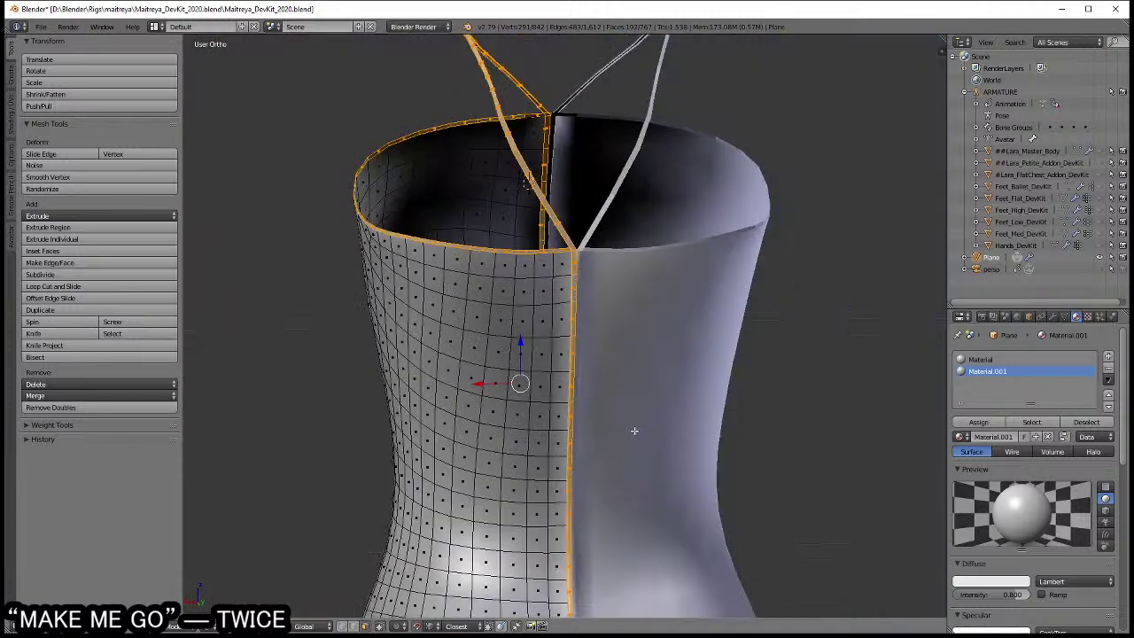
pyautogui.moveTo(632, 431)
pyautogui.mouseDown(button='middle')
pyautogui.moveTo(611, 416)
pyautogui.moveTo(615, 296)
pyautogui.moveTo(685, 380)
pyautogui.mouseUp(button='middle')
pyautogui.scroll(4, 594, 401)
pyautogui.scroll(2, 543, 378)
pyautogui.scroll(2, 544, 378)
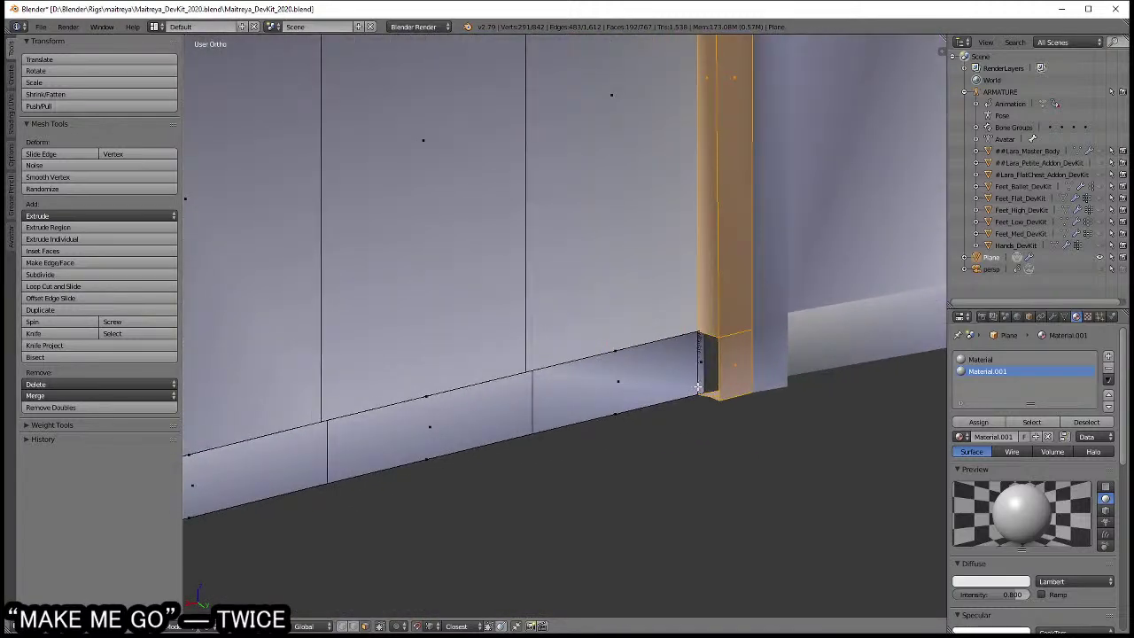
# - Remove the bottom row of wall faces and the small face by the pillar base
pyautogui.keyDown('alt'); pyautogui.rightClick(542, 401); pyautogui.keyUp('alt')
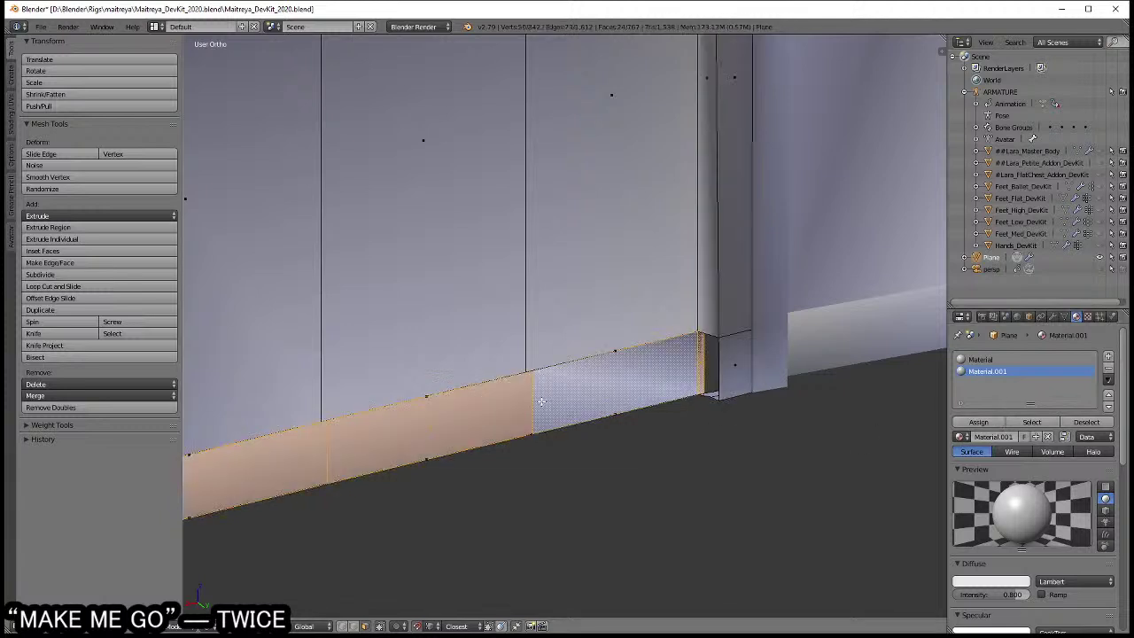
pyautogui.press('p')
pyautogui.click(542, 380)
pyautogui.press('x')
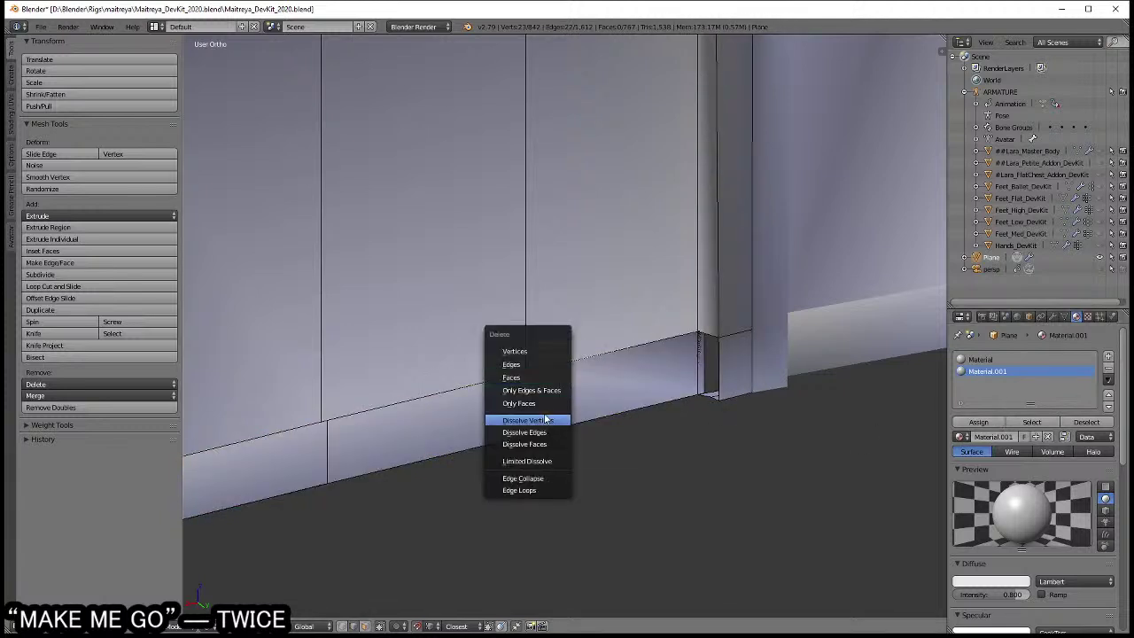
pyautogui.click(556, 434)
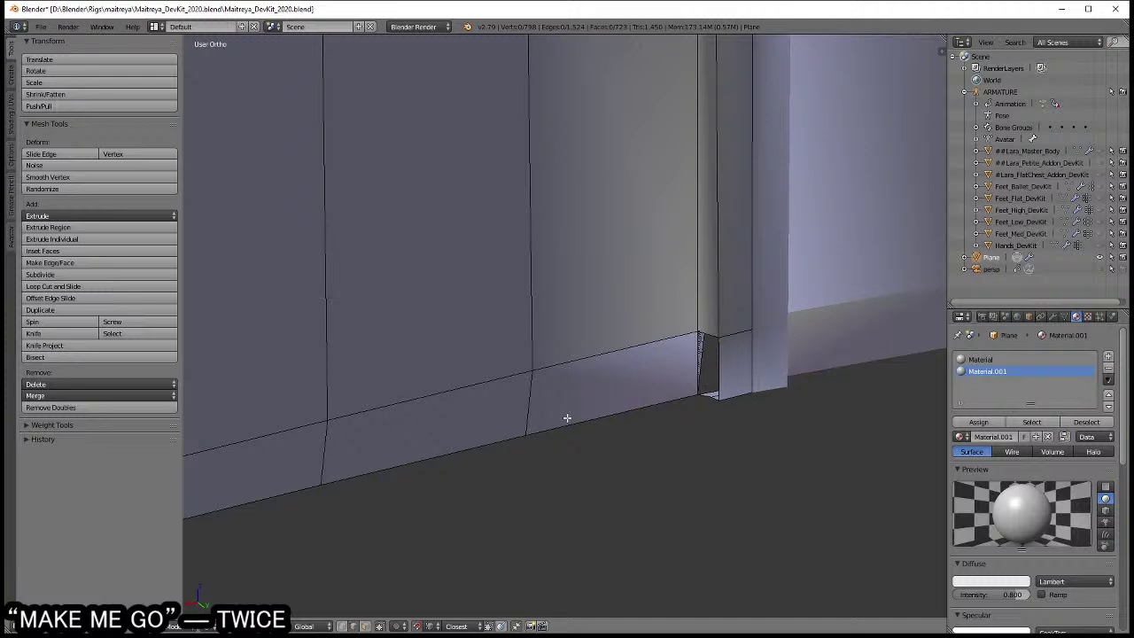
pyautogui.rightClick(700, 359)
pyautogui.press('x')
pyautogui.click(704, 356)
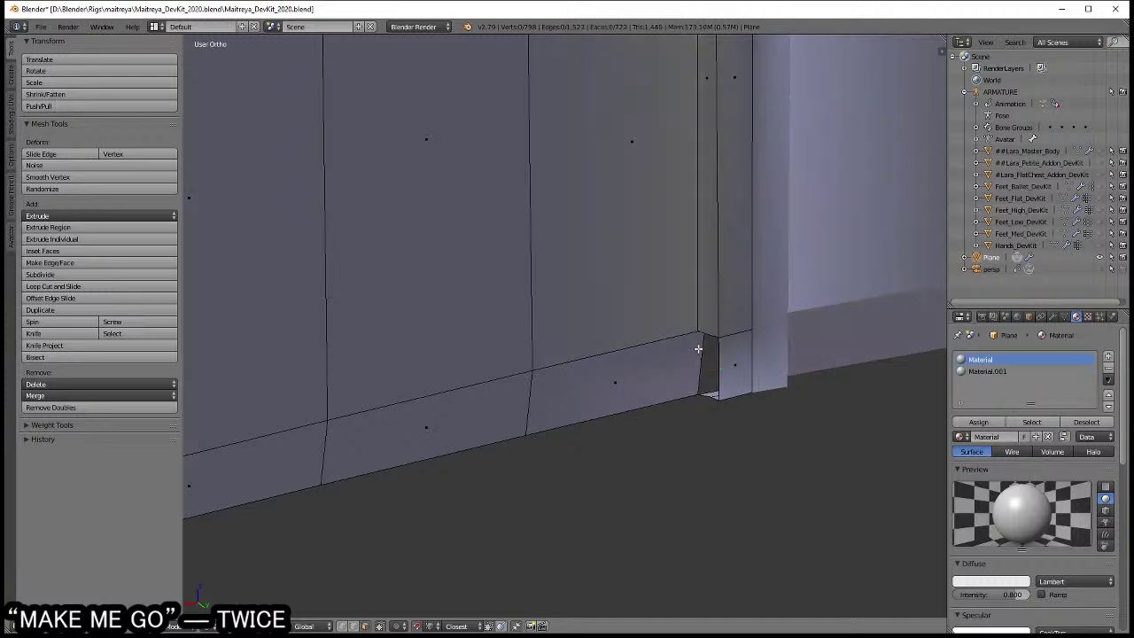
# - In wireframe, merge the two pillar-corner vertices at their centre
pyautogui.press('z')
pyautogui.moveTo(734, 352); pyautogui.dragTo(719, 349, button='middle')
pyautogui.hotkey('ctrl', 'Tab')
pyautogui.click(704, 299)
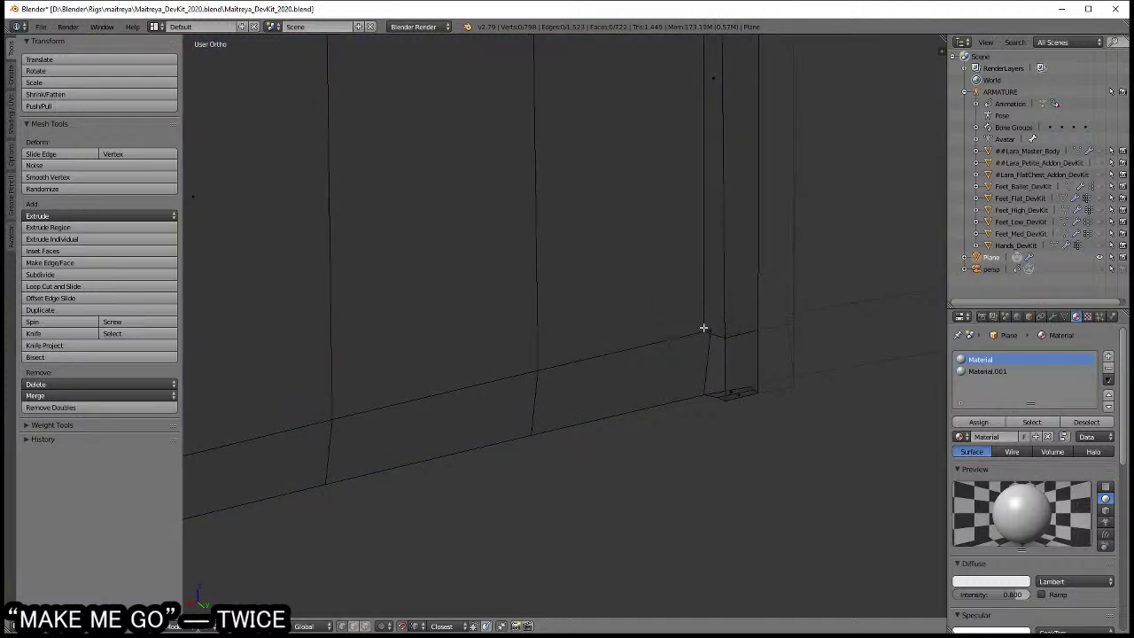
pyautogui.rightClick(705, 330)
pyautogui.keyDown('shift'); pyautogui.rightClick(707, 331); pyautogui.keyUp('shift')
pyautogui.hotkey('alt', 'm')
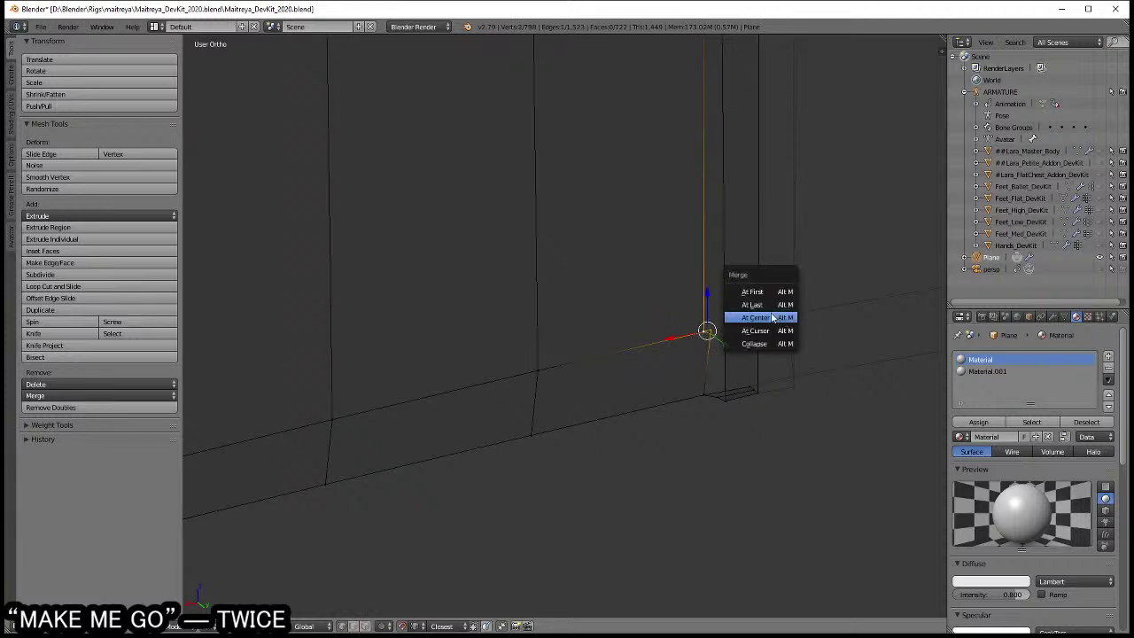
pyautogui.click(762, 314)
pyautogui.press('a')
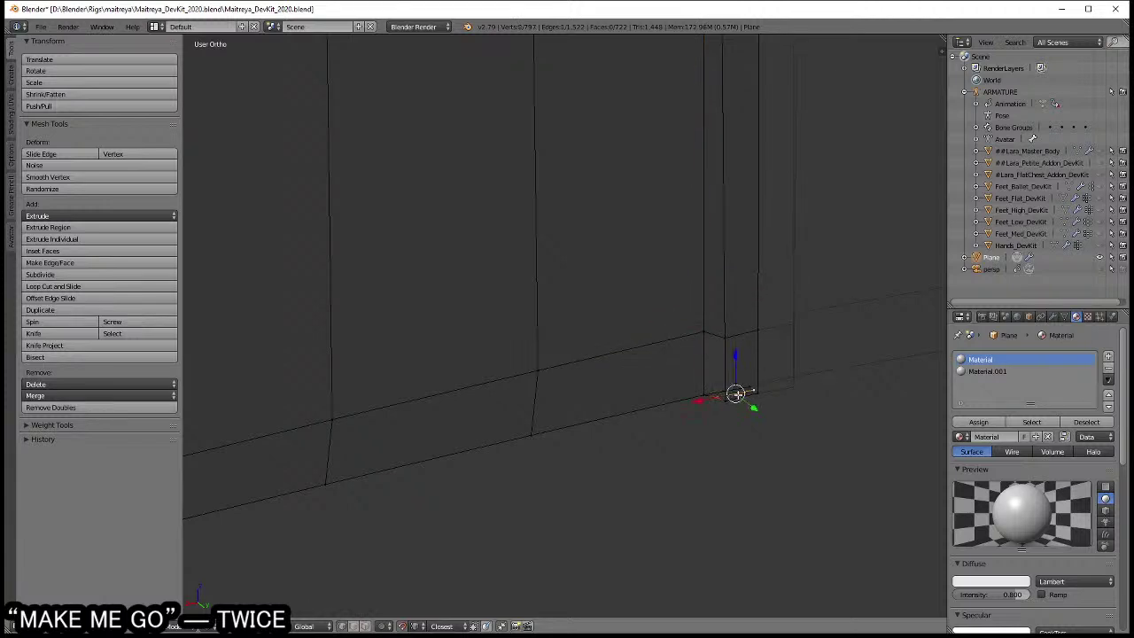
# - Delete the stray geometry at the pillar base, collapsing one edge and removing a stray vertex
pyautogui.press('x')
pyautogui.click(719, 448)
pyautogui.scroll(5, 491, 268)
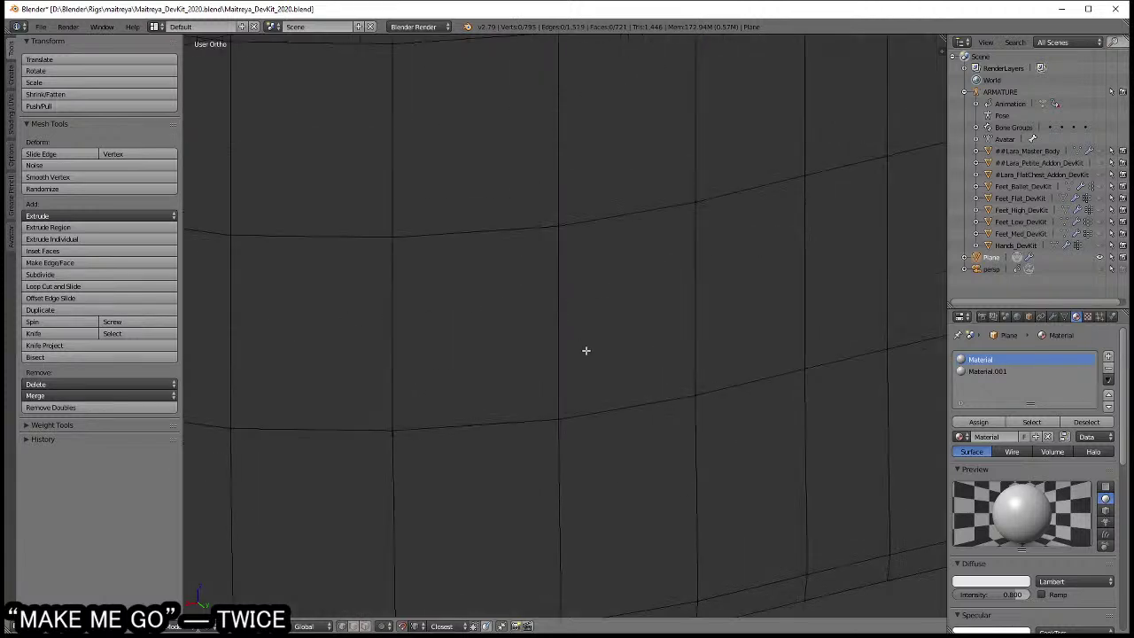
pyautogui.moveTo(586, 350)
pyautogui.mouseDown(button='middle')
pyautogui.moveTo(589, 390)
pyautogui.moveTo(561, 374)
pyautogui.moveTo(526, 325)
pyautogui.mouseUp(button='middle')
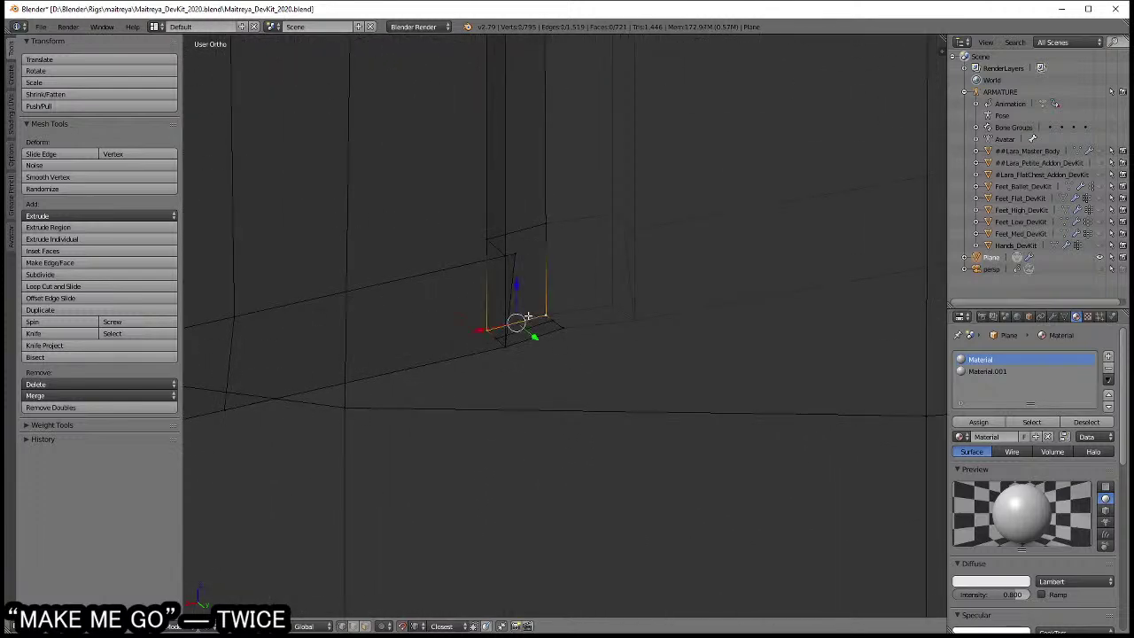
pyautogui.press('x')
pyautogui.click(635, 326)
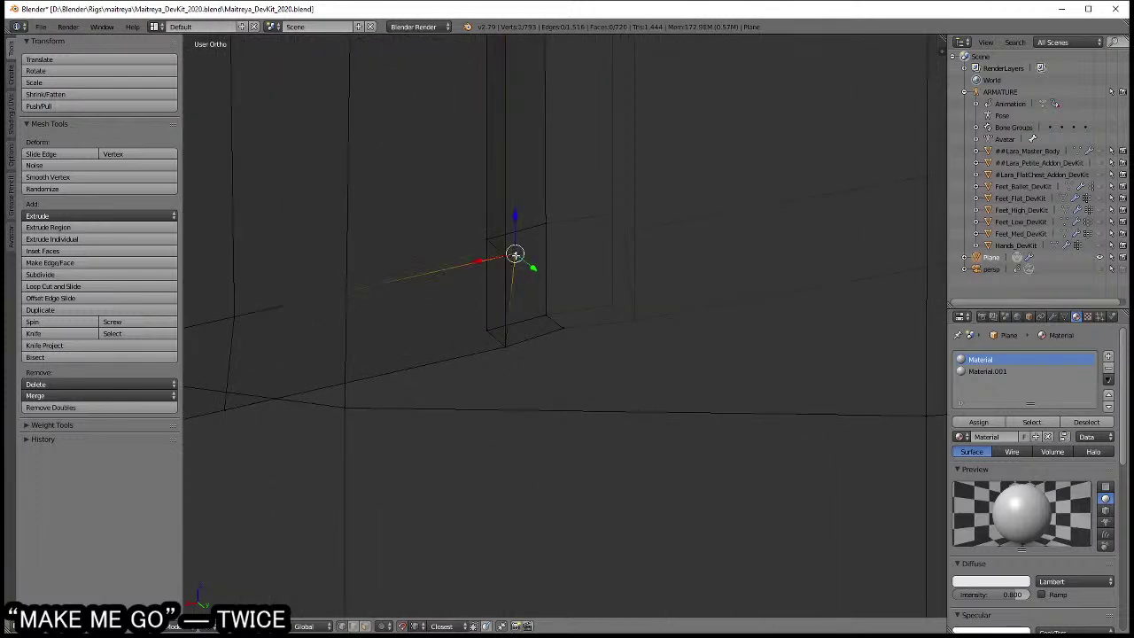
pyautogui.press('x')
pyautogui.click(689, 257)
pyautogui.moveTo(587, 319); pyautogui.dragTo(574, 332, button='middle')
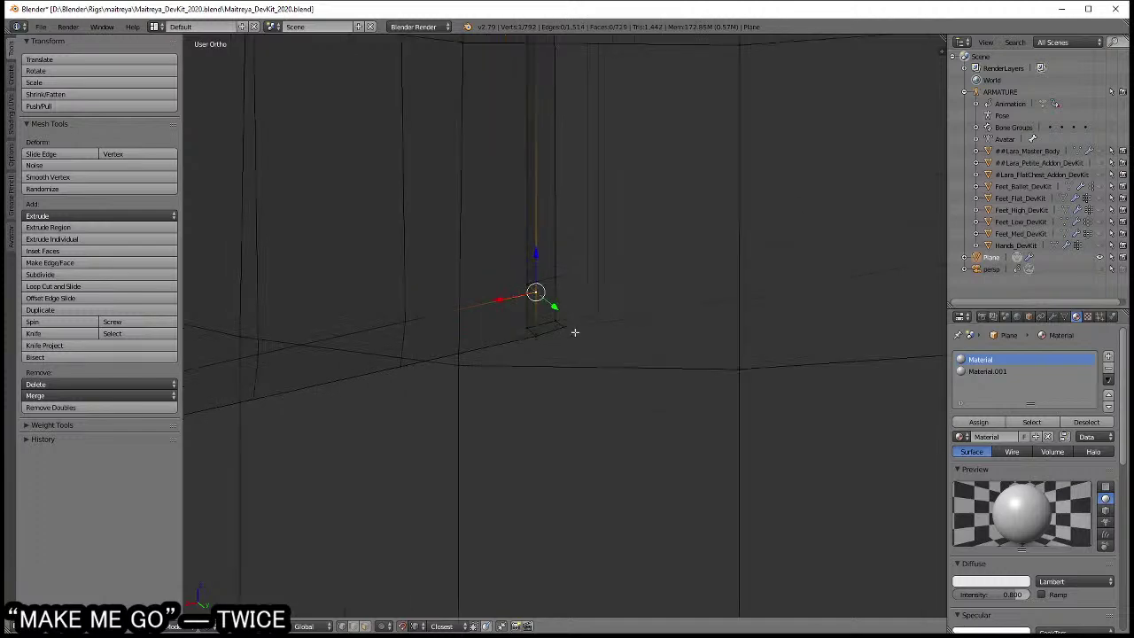
pyautogui.scroll(-5, 575, 333)
pyautogui.moveTo(701, 433); pyautogui.dragTo(637, 422, button='middle')
pyautogui.scroll(3, 637, 422)
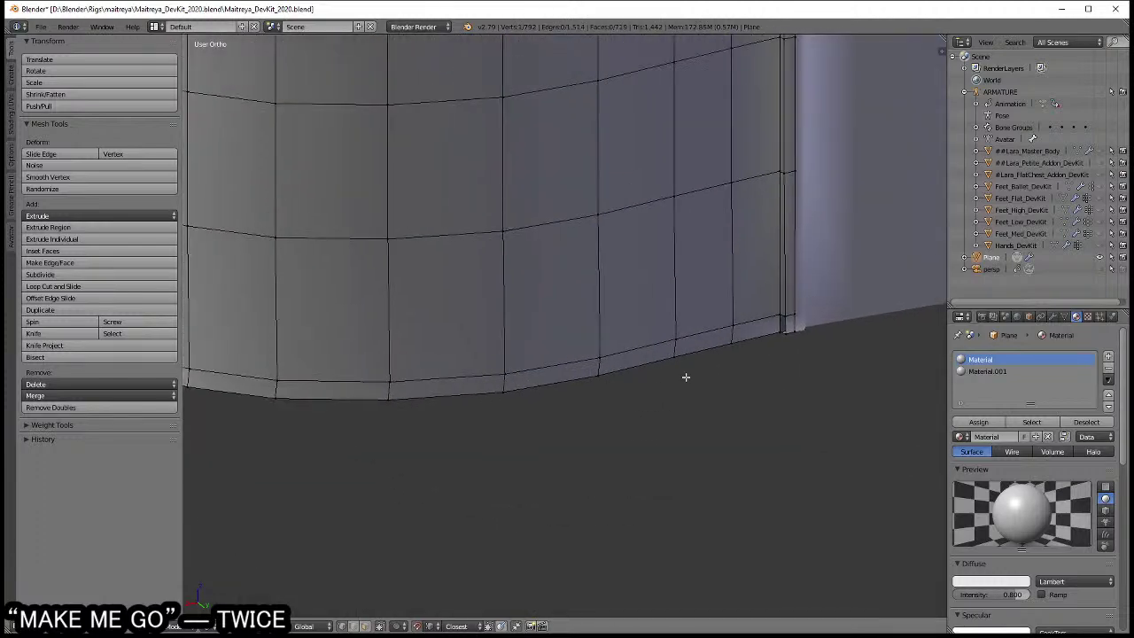
# - Extrude and scale the dress's bottom face loop
pyautogui.hotkey('ctrl', 'Tab')
pyautogui.click(637, 400)
pyautogui.keyDown('alt'); pyautogui.rightClick(675, 347); pyautogui.keyUp('alt')
pyautogui.moveTo(675, 347); pyautogui.dragTo(748, 380, button='middle')
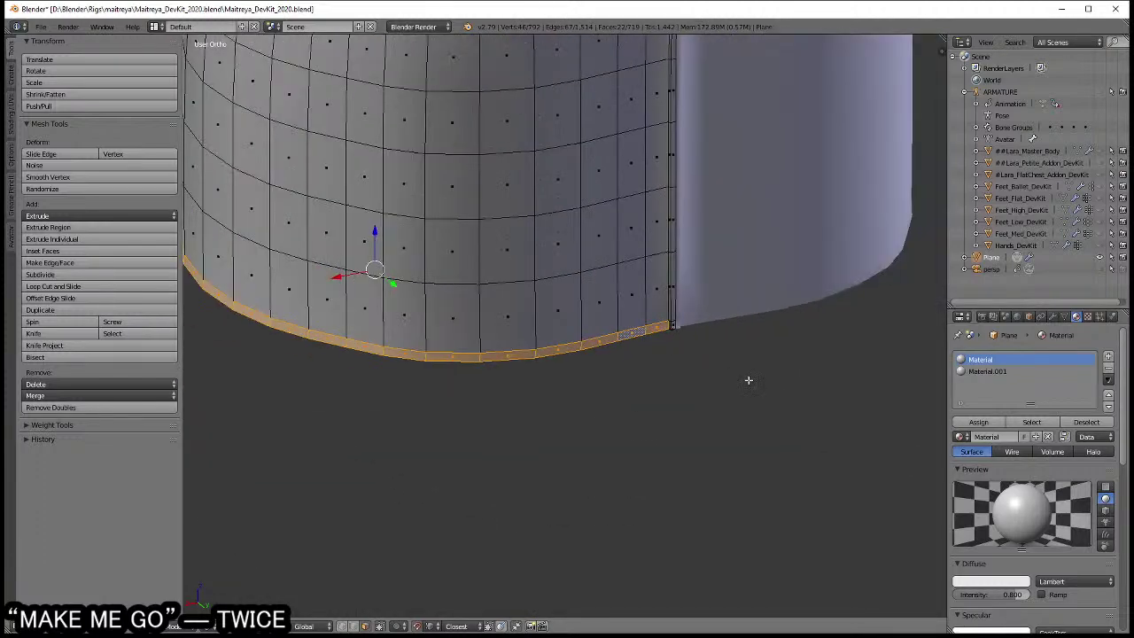
pyautogui.press('e')
pyautogui.rightClick(753, 384)
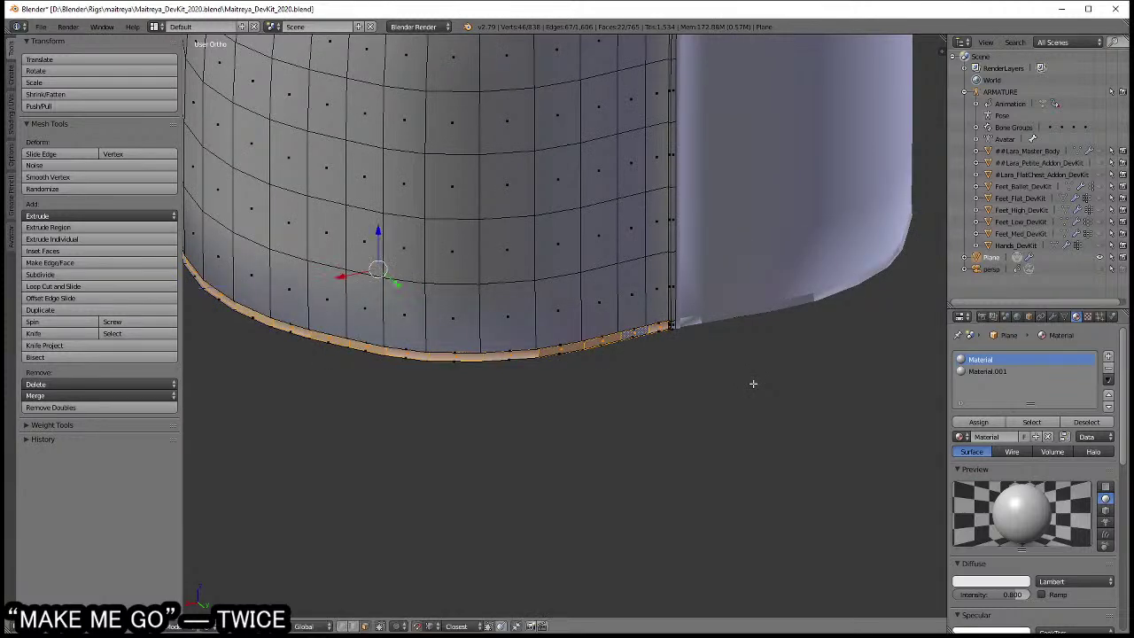
pyautogui.hotkey('ctrl', 'z')
pyautogui.moveTo(749, 384)
pyautogui.mouseDown(button='middle')
pyautogui.moveTo(655, 357)
pyautogui.moveTo(761, 392)
pyautogui.mouseUp(button='middle')
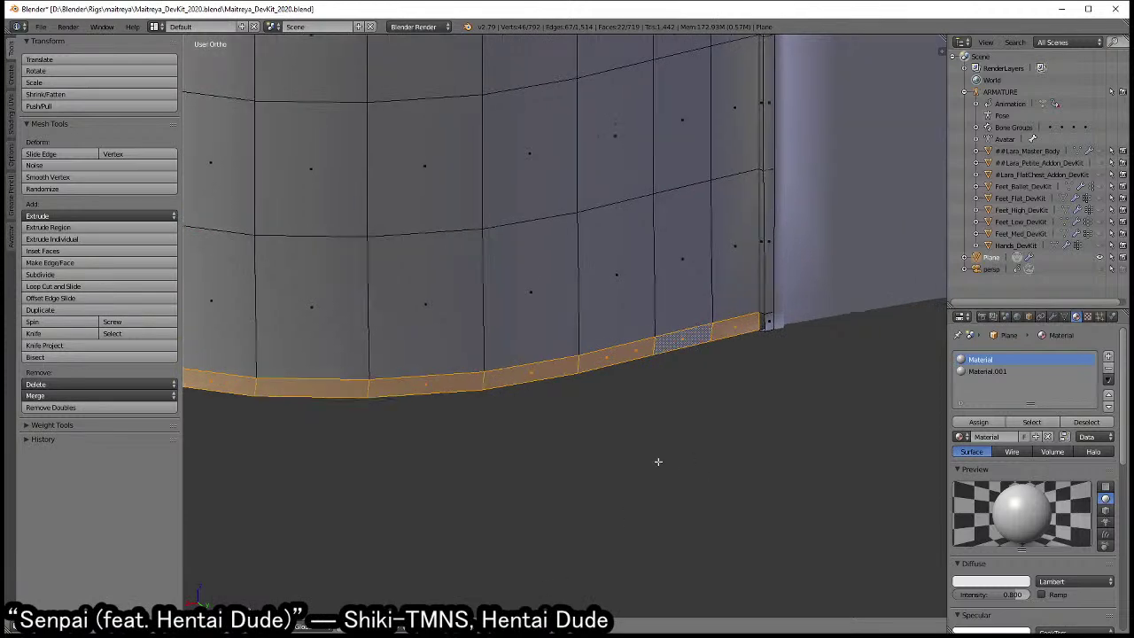
pyautogui.moveTo(658, 461)
pyautogui.mouseDown(button='middle')
pyautogui.moveTo(782, 435)
pyautogui.moveTo(613, 464)
pyautogui.moveTo(678, 463)
pyautogui.moveTo(648, 439)
pyautogui.moveTo(661, 377)
pyautogui.mouseUp(button='middle')
pyautogui.press('e')
pyautogui.press('s')
pyautogui.click(792, 441)
# - In wireframe, remove the stray edge at the wall's bottom corner
pyautogui.press('z')
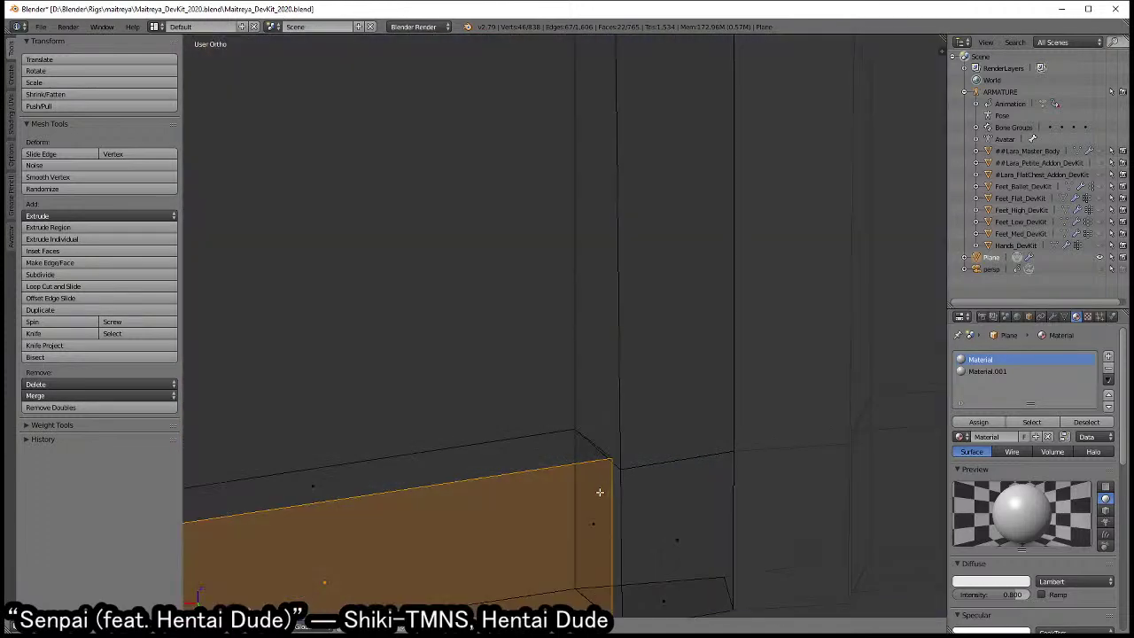
pyautogui.rightClick(611, 483)
pyautogui.moveTo(610, 483); pyautogui.dragTo(626, 450, button='middle')
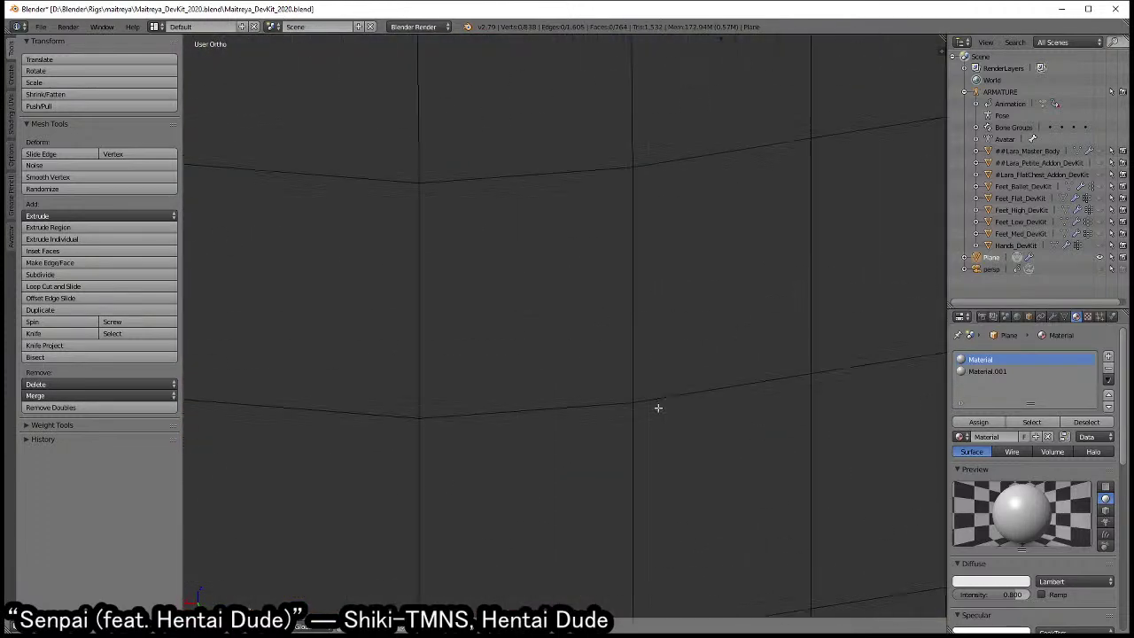
pyautogui.scroll(-3, 658, 405)
pyautogui.scroll(2, 688, 397)
pyautogui.scroll(3, 616, 435)
pyautogui.scroll(1, 673, 429)
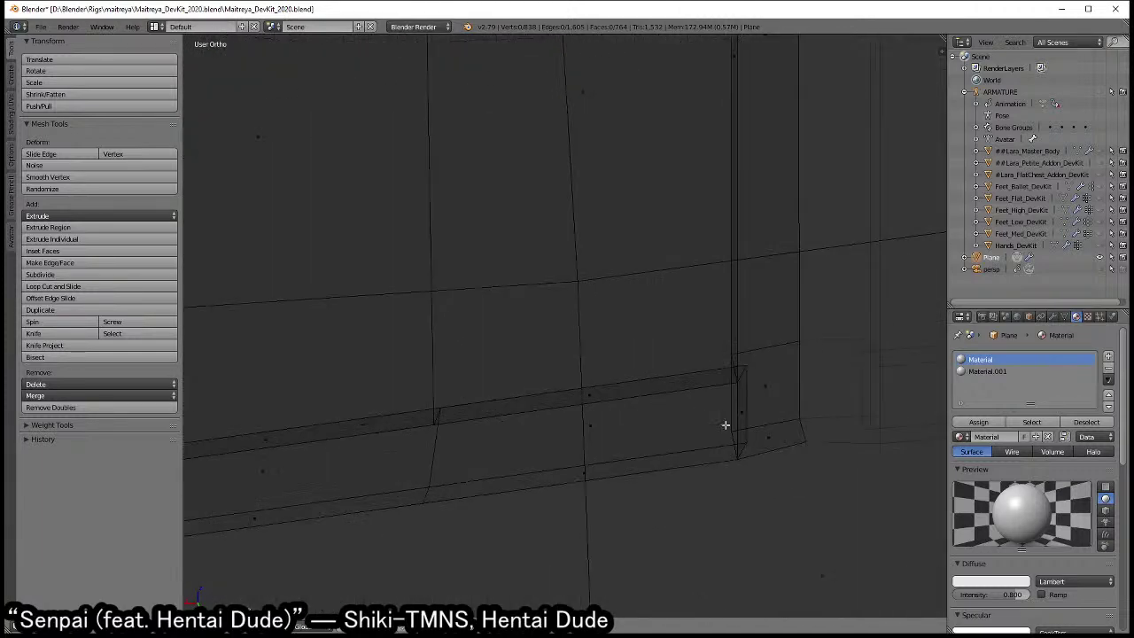
pyautogui.rightClick(741, 414)
pyautogui.hotkey('ctrl', 'x')
# - Delete the stray lower corner vertex, leaving 834 vertices, and return to solid shading
pyautogui.hotkey('ctrl', 'Tab')
pyautogui.moveTo(597, 423)
pyautogui.mouseDown(button='middle')
pyautogui.moveTo(620, 367)
pyautogui.moveTo(653, 413)
pyautogui.mouseUp(button='middle')
pyautogui.click(596, 356)
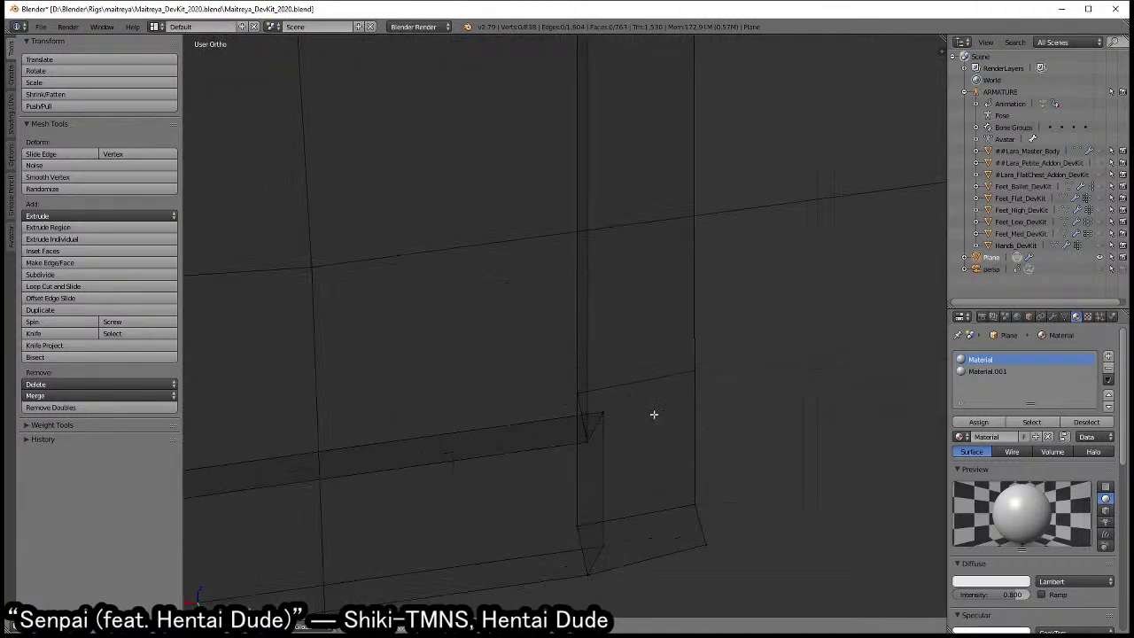
pyautogui.rightClick(611, 427)
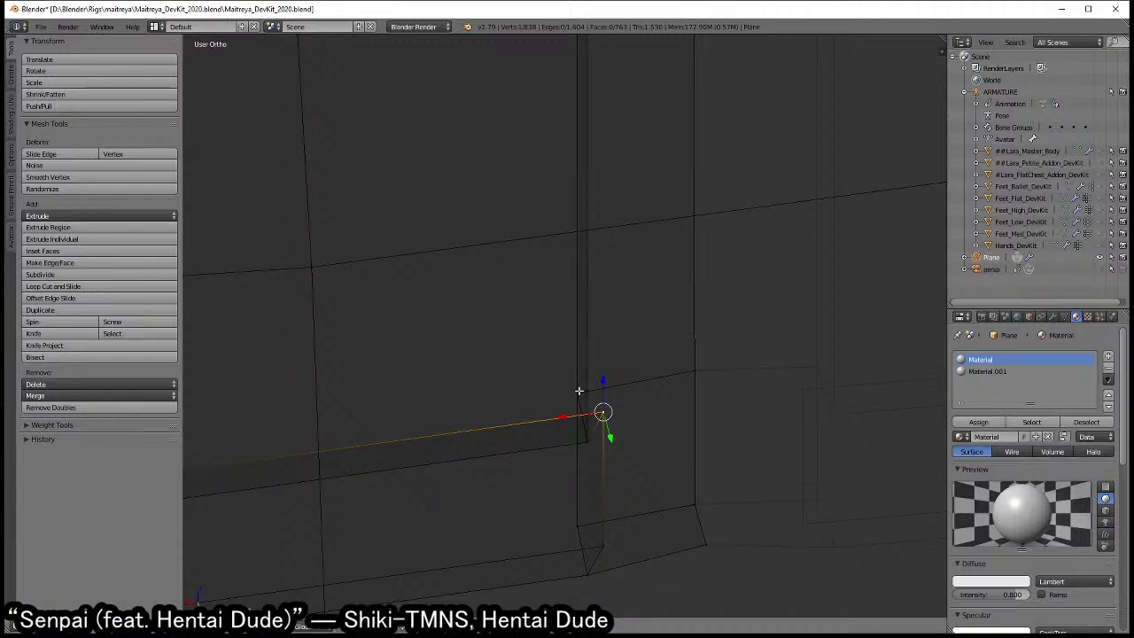
pyautogui.moveTo(578, 391)
pyautogui.mouseDown(button='middle')
pyautogui.moveTo(672, 513)
pyautogui.moveTo(617, 380)
pyautogui.mouseUp(button='middle')
pyautogui.scroll(-5, 678, 515)
pyautogui.scroll(5, 623, 401)
pyautogui.scroll(4, 616, 413)
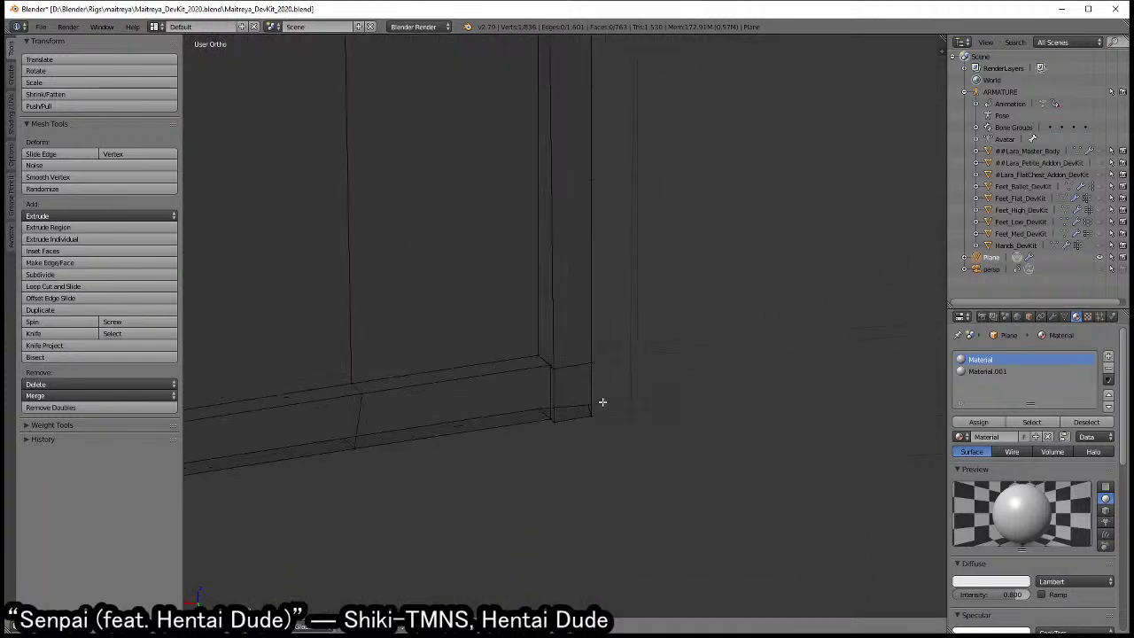
pyautogui.scroll(2, 567, 403)
pyautogui.rightClick(539, 435)
pyautogui.rightClick(537, 563)
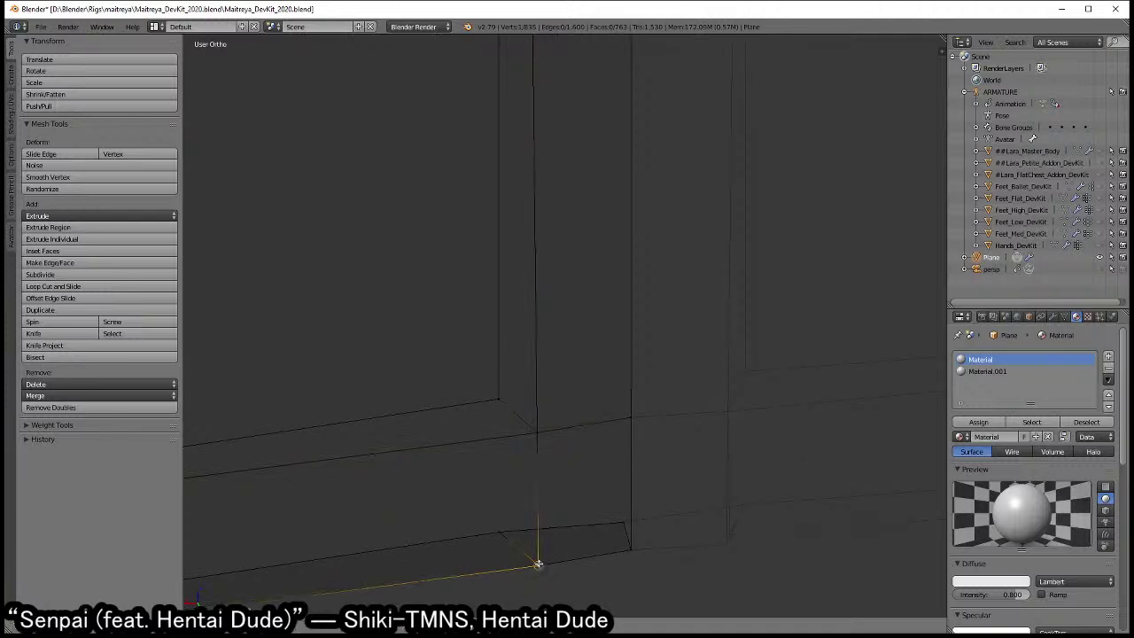
pyautogui.press('x')
pyautogui.click(549, 567)
pyautogui.scroll(-2, 567, 398)
pyautogui.press('z')
pyautogui.moveTo(582, 435); pyautogui.dragTo(615, 447, button='middle')
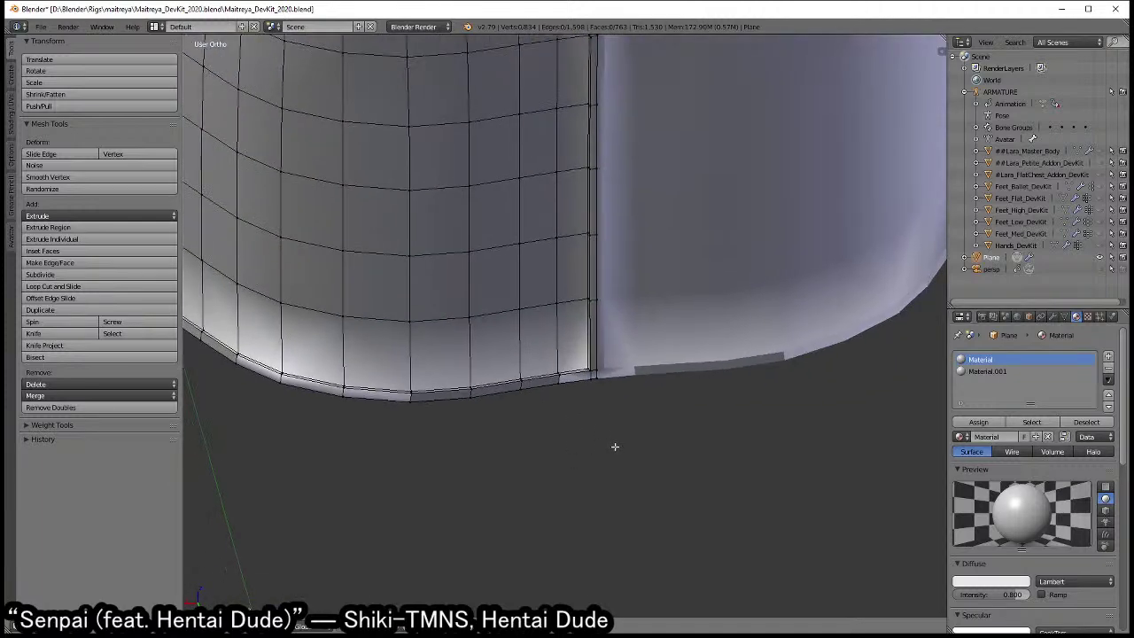
# - Assign Material.001 to the dress's hem and seam face bands
pyautogui.press('a')
pyautogui.scroll(2, 627, 434)
pyautogui.hotkey('ctrl', 'Tab')
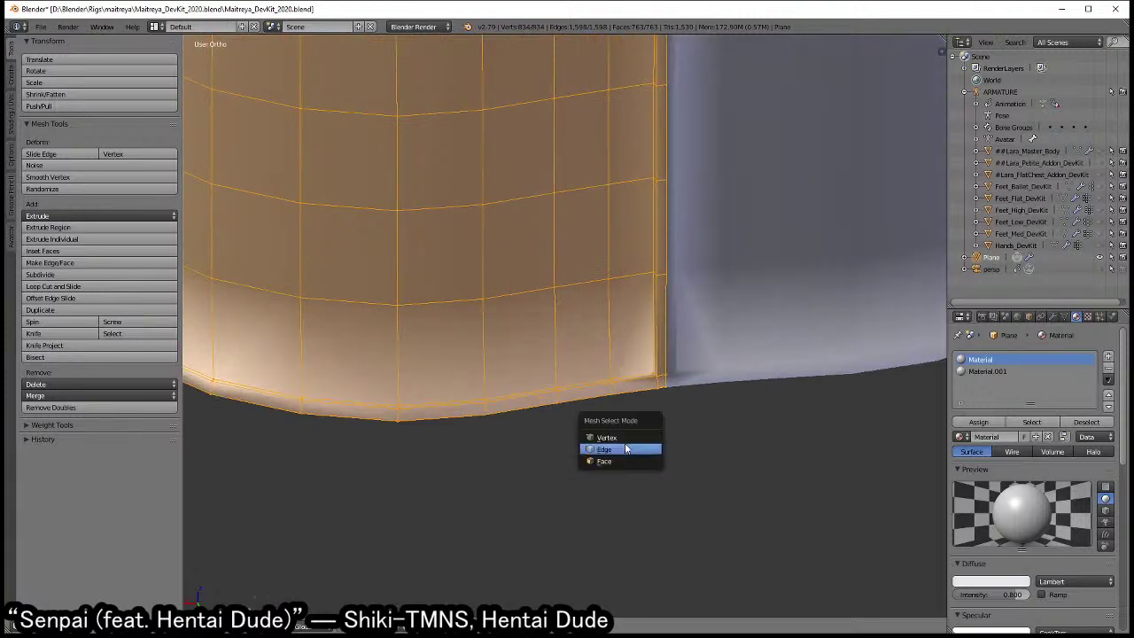
pyautogui.click(617, 460)
pyautogui.scroll(3, 628, 417)
pyautogui.keyDown('alt'); pyautogui.click(661, 438); pyautogui.keyUp('alt')
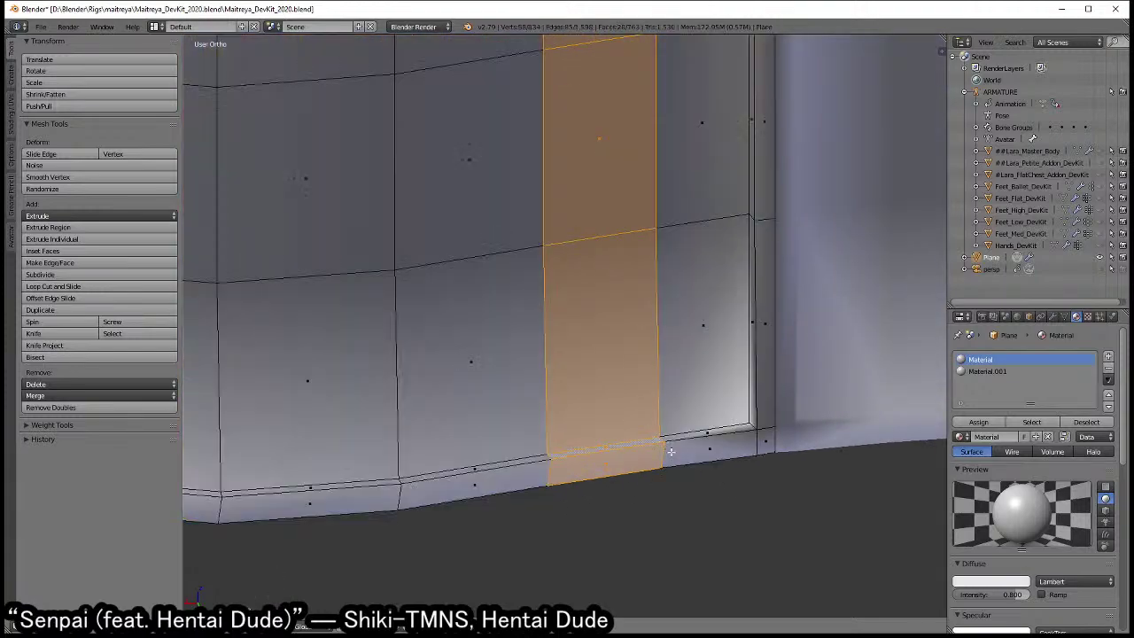
pyautogui.keyDown('alt'); pyautogui.click(664, 449); pyautogui.keyUp('alt')
pyautogui.moveTo(663, 449); pyautogui.dragTo(721, 335, button='middle')
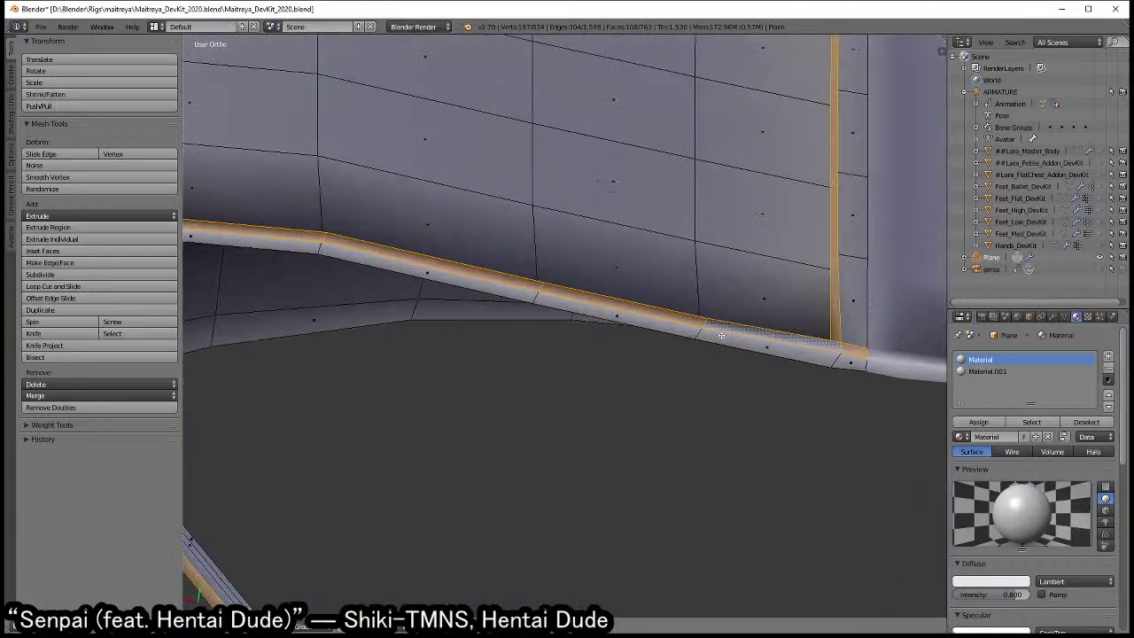
pyautogui.keyDown('alt'); pyautogui.click(721, 334); pyautogui.keyUp('alt')
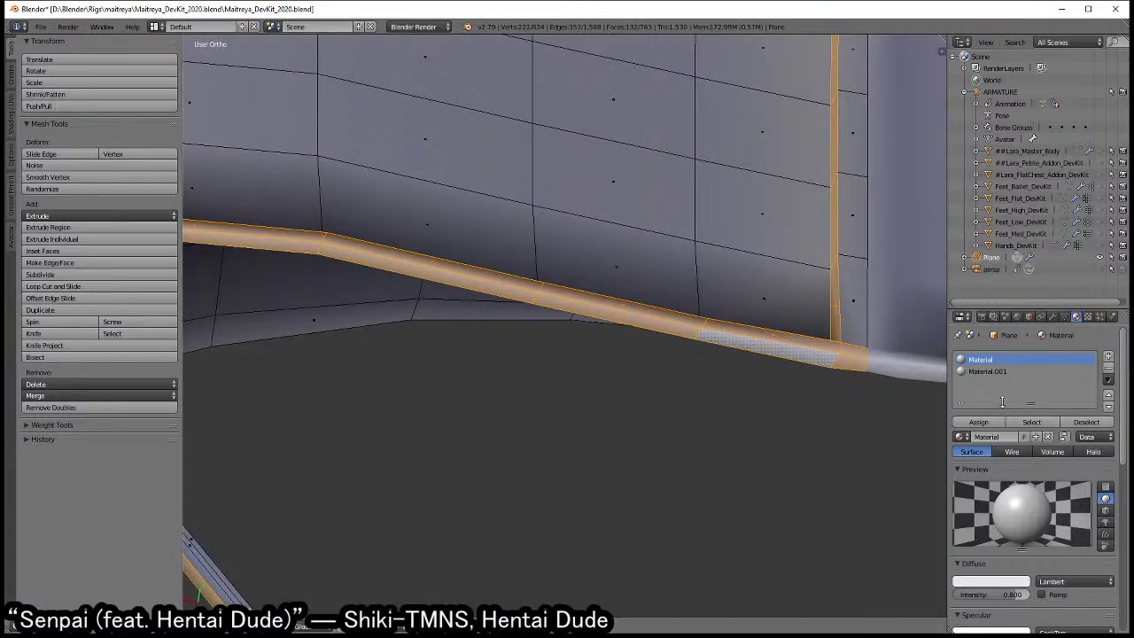
pyautogui.click(978, 422)
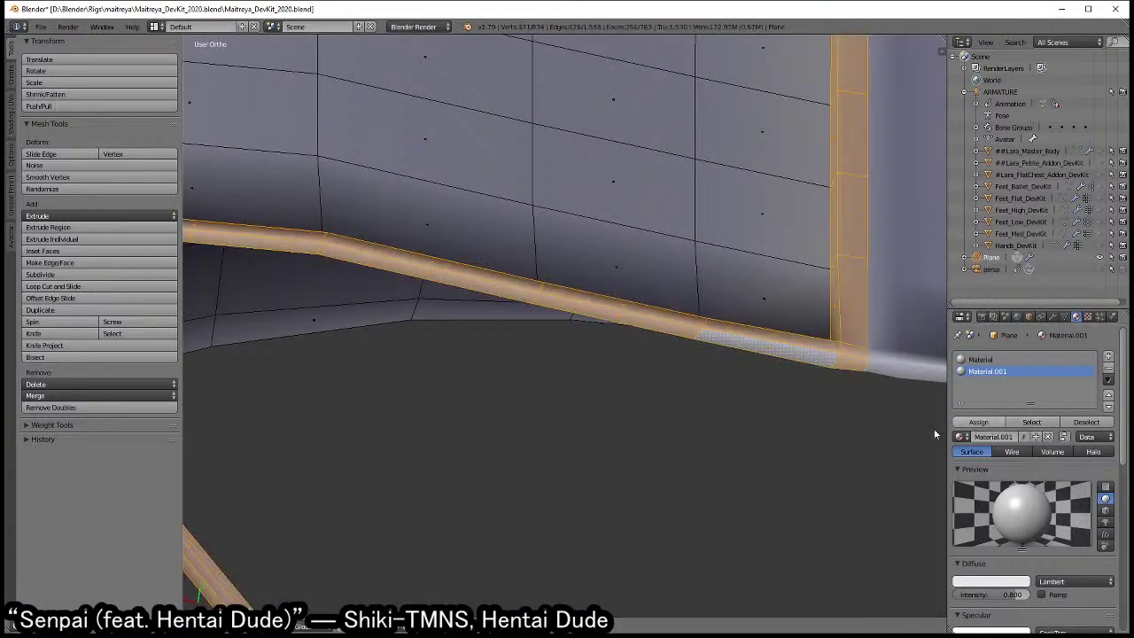
# - Return to Object Mode in solid shading and unhide the body mesh
pyautogui.scroll(-5, 598, 420)
pyautogui.moveTo(599, 420)
pyautogui.mouseDown(button='middle')
pyautogui.moveTo(549, 78)
pyautogui.moveTo(702, 171)
pyautogui.mouseUp(button='middle')
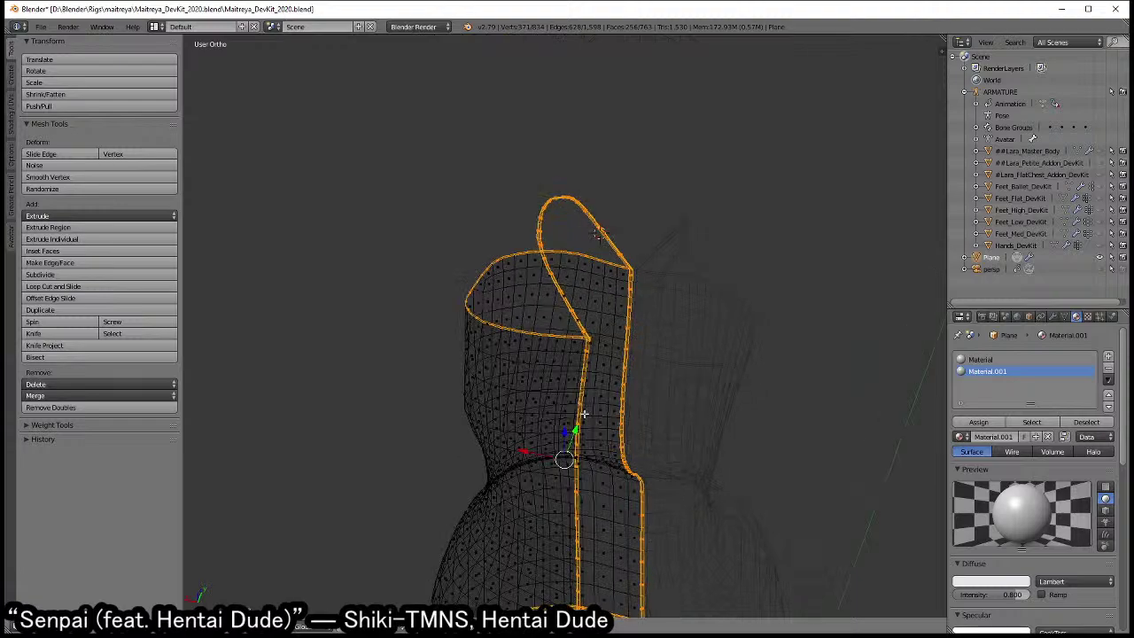
pyautogui.moveTo(567, 454)
pyautogui.mouseDown(button='middle')
pyautogui.moveTo(602, 428)
pyautogui.moveTo(572, 372)
pyautogui.mouseUp(button='middle')
pyautogui.press('Tab')
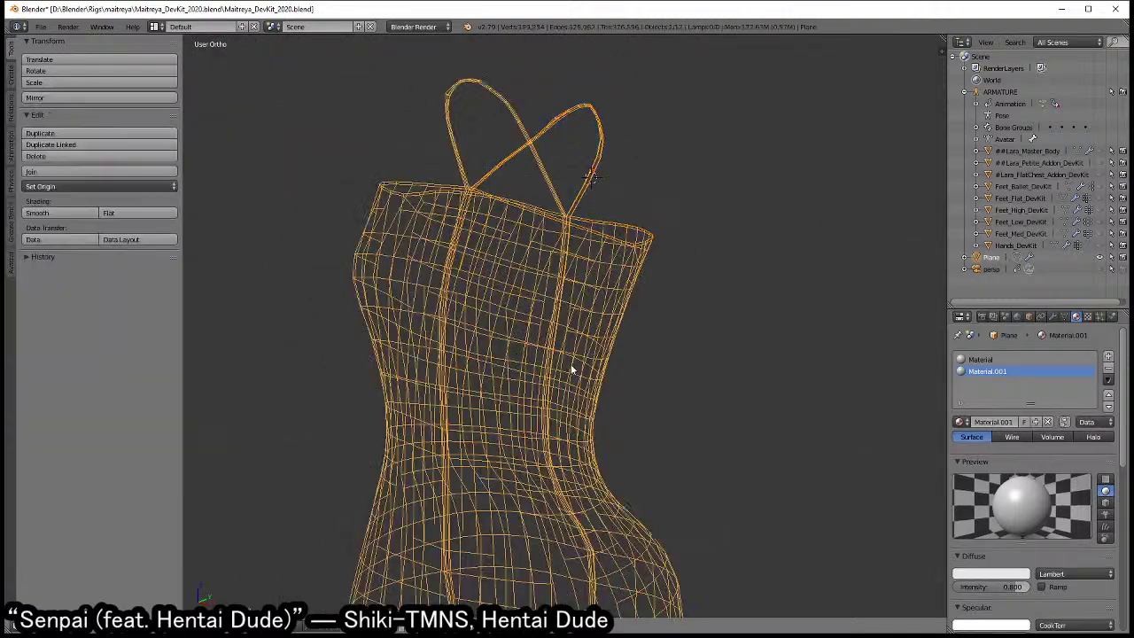
pyautogui.press('z')
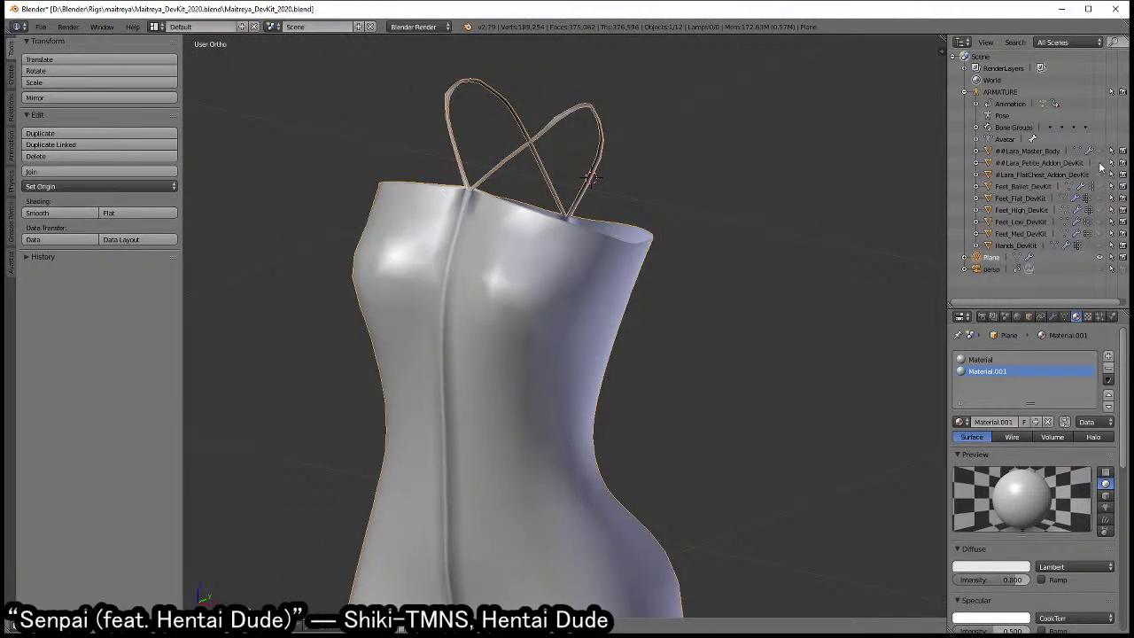
pyautogui.click(1101, 164)
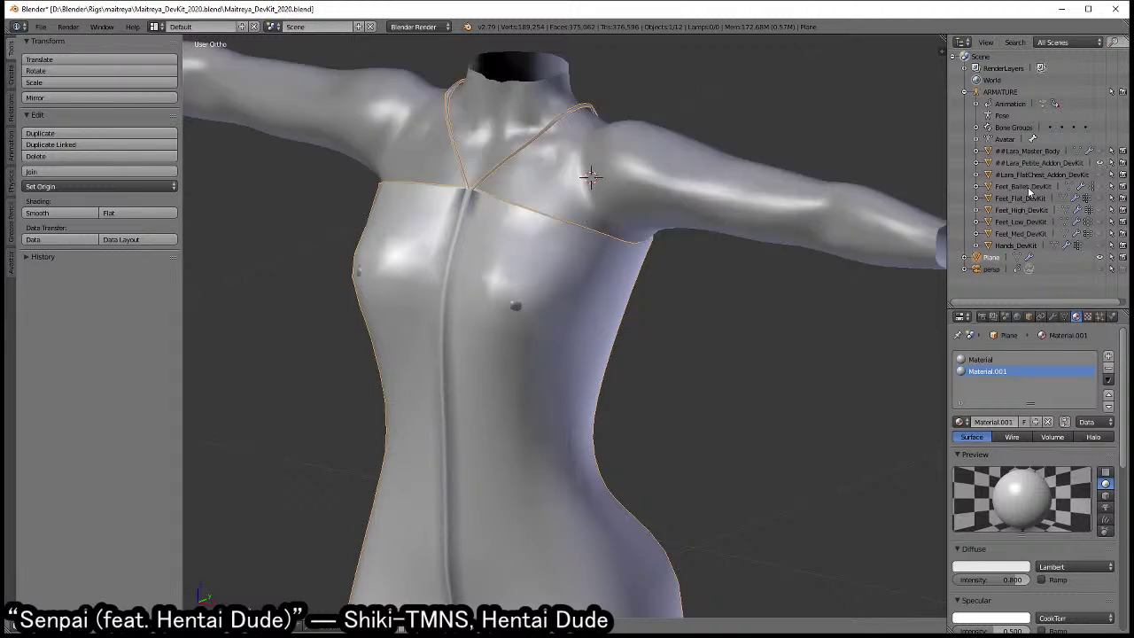
# - Transfer the body's weights onto the dress in Weight Paint with Source Layers By Name, then return to Object Mode
pyautogui.moveTo(593, 182); pyautogui.dragTo(600, 317, button='middle')
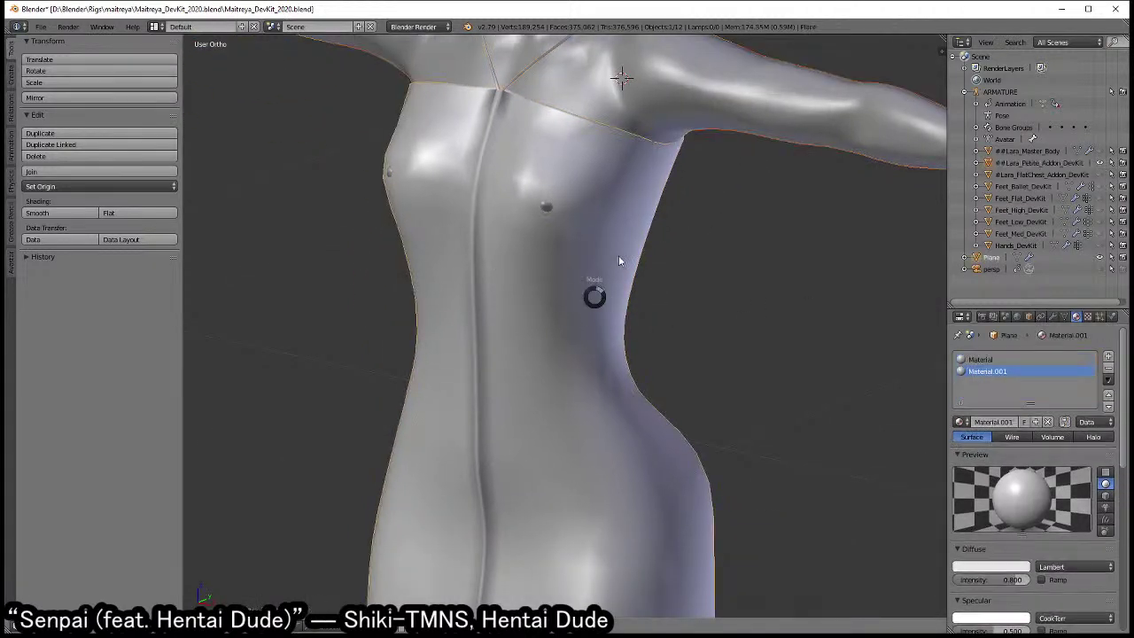
pyautogui.click(334, 308)
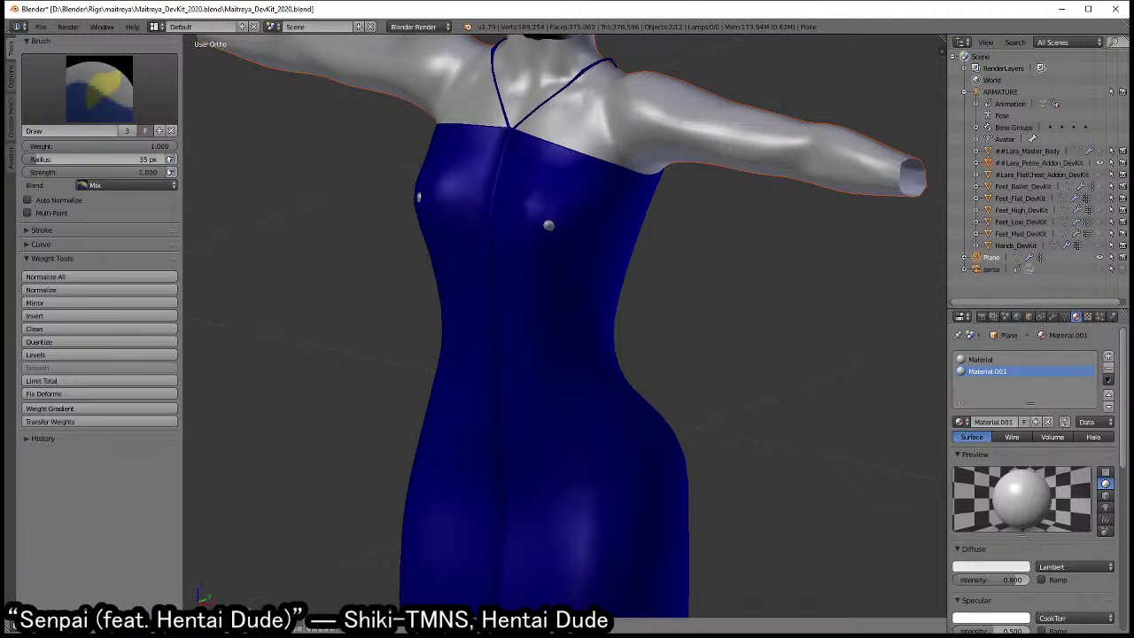
pyautogui.click(116, 422)
pyautogui.moveTo(110, 547); pyautogui.dragTo(110, 320)
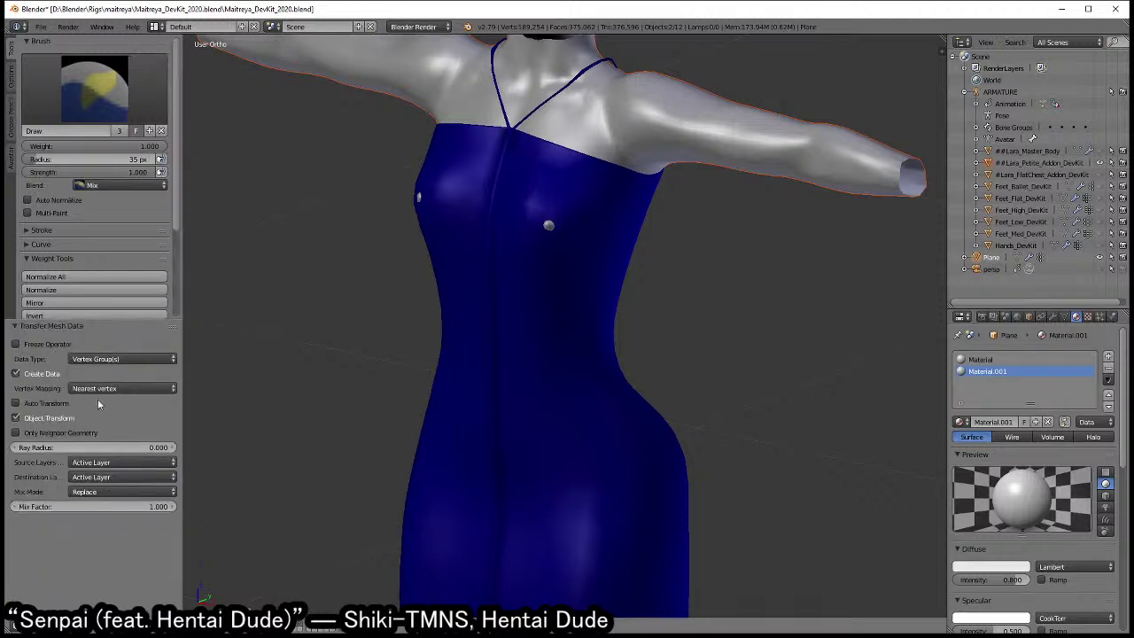
pyautogui.click(122, 462)
pyautogui.click(115, 441)
pyautogui.hotkey('ctrl', 'Tab')
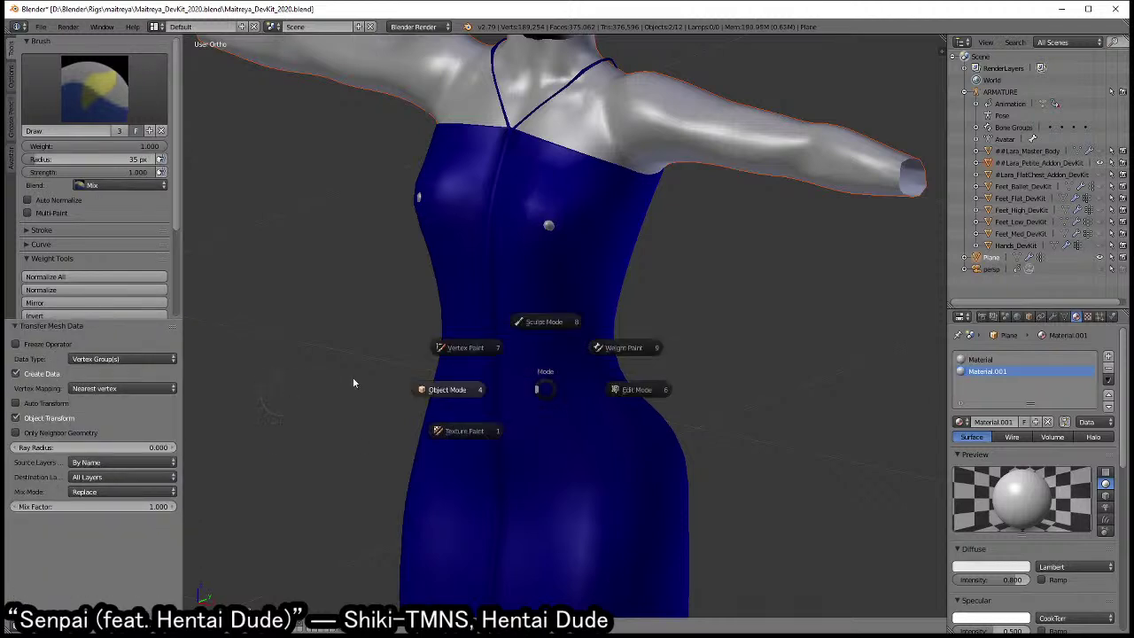
pyautogui.click(355, 384)
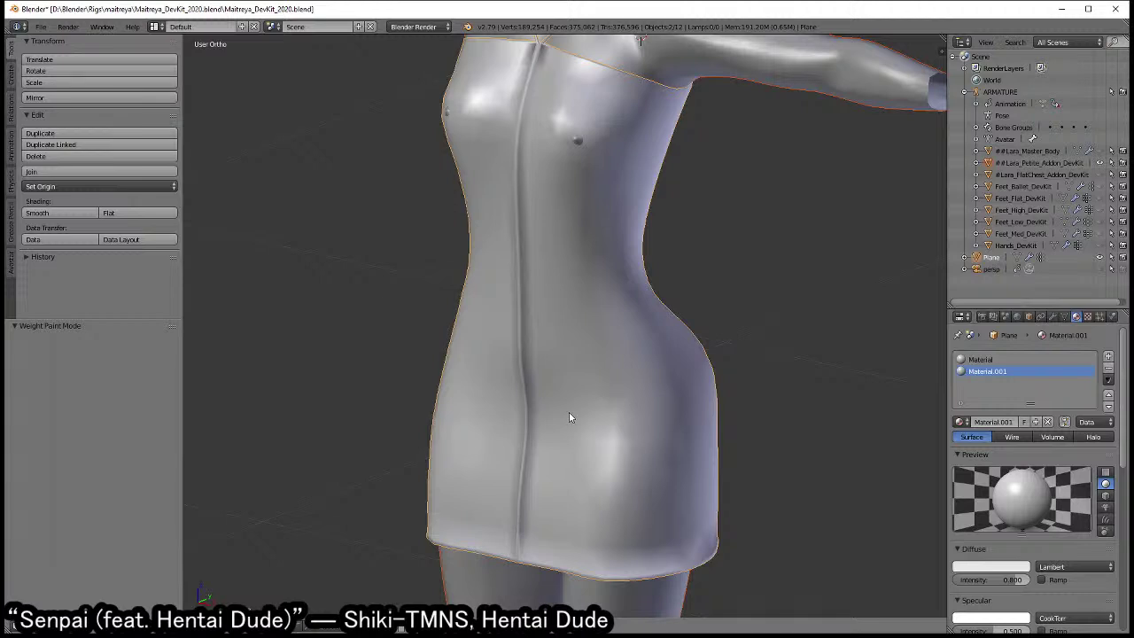
# - Add an Armature modifier targeting ARMATURE to the dress and apply its Mirror modifier
pyautogui.scroll(-3, 620, 380)
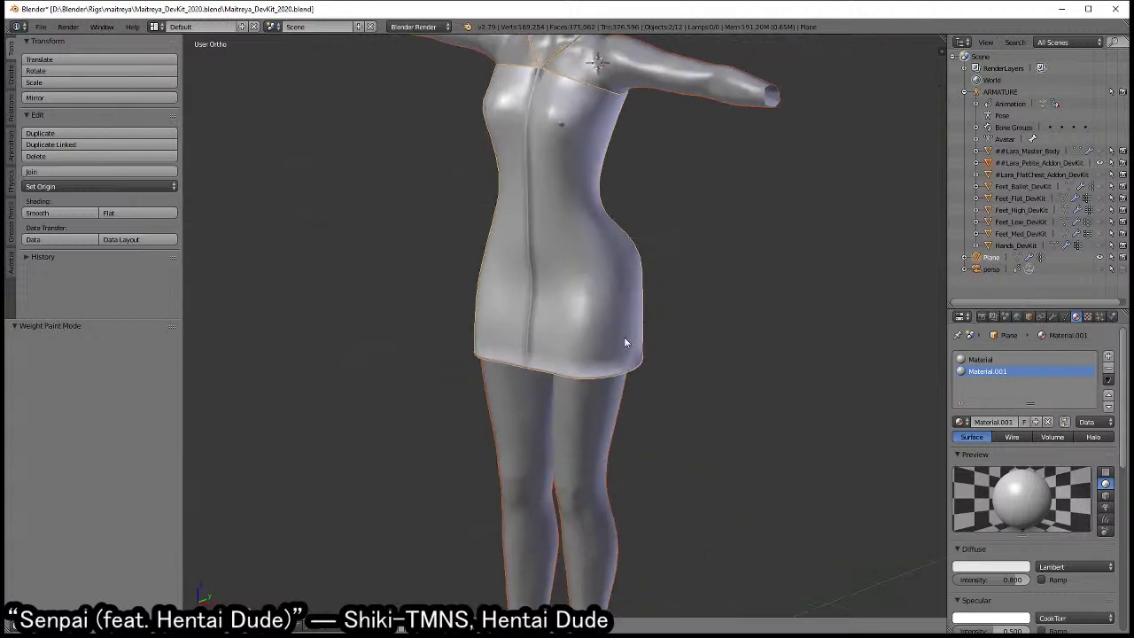
pyautogui.click(1052, 317)
pyautogui.click(1027, 356)
pyautogui.click(1017, 379)
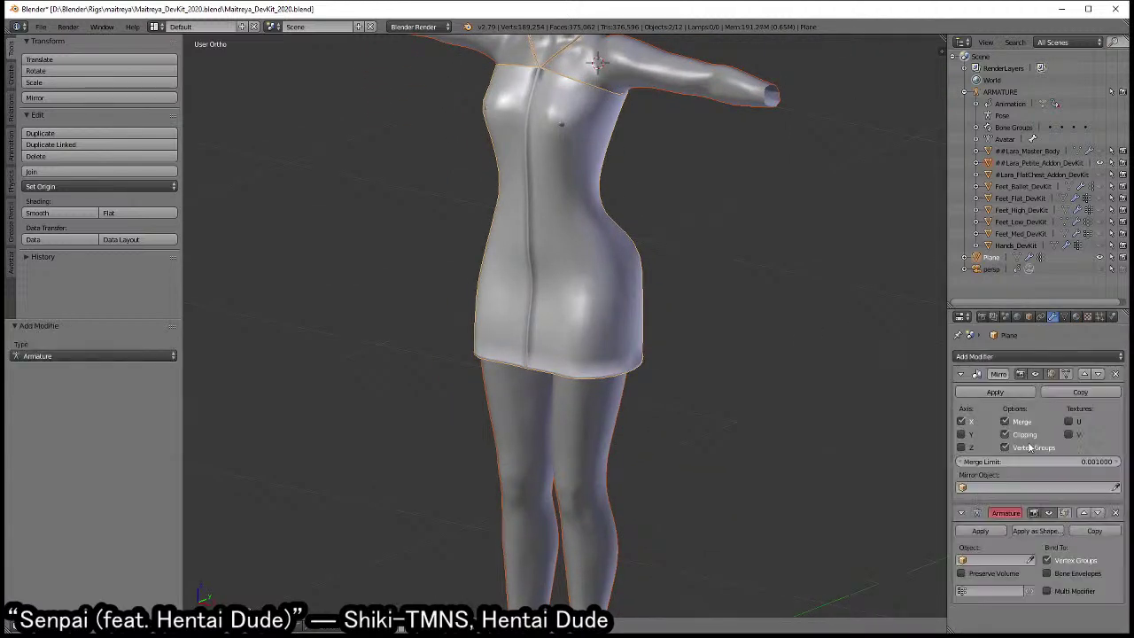
pyautogui.click(987, 391)
pyautogui.click(992, 421)
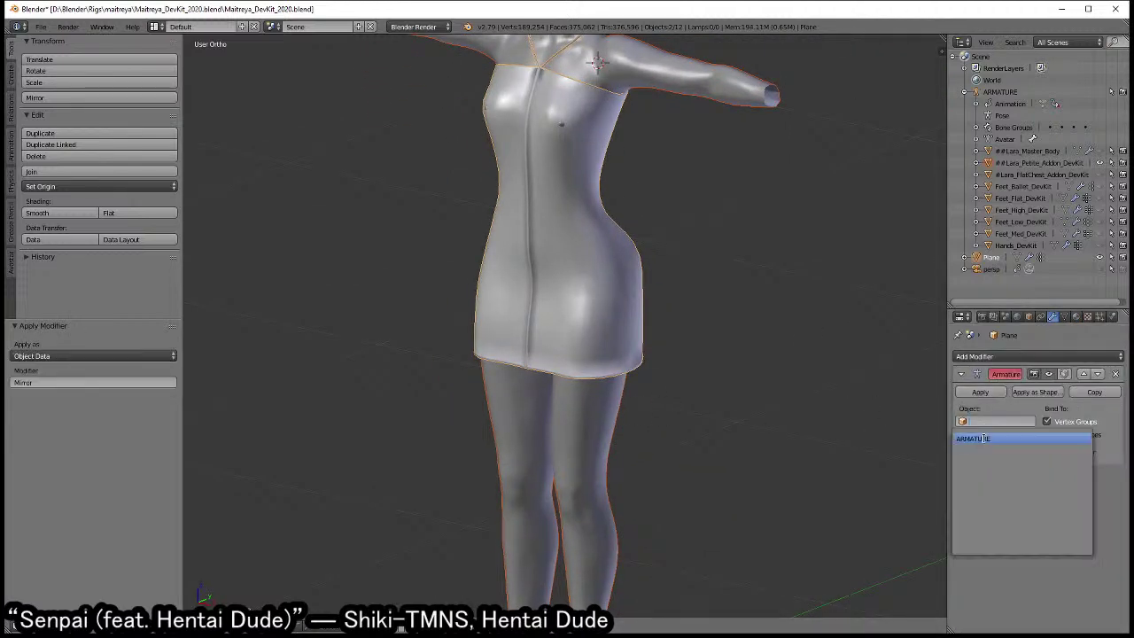
pyautogui.click(987, 438)
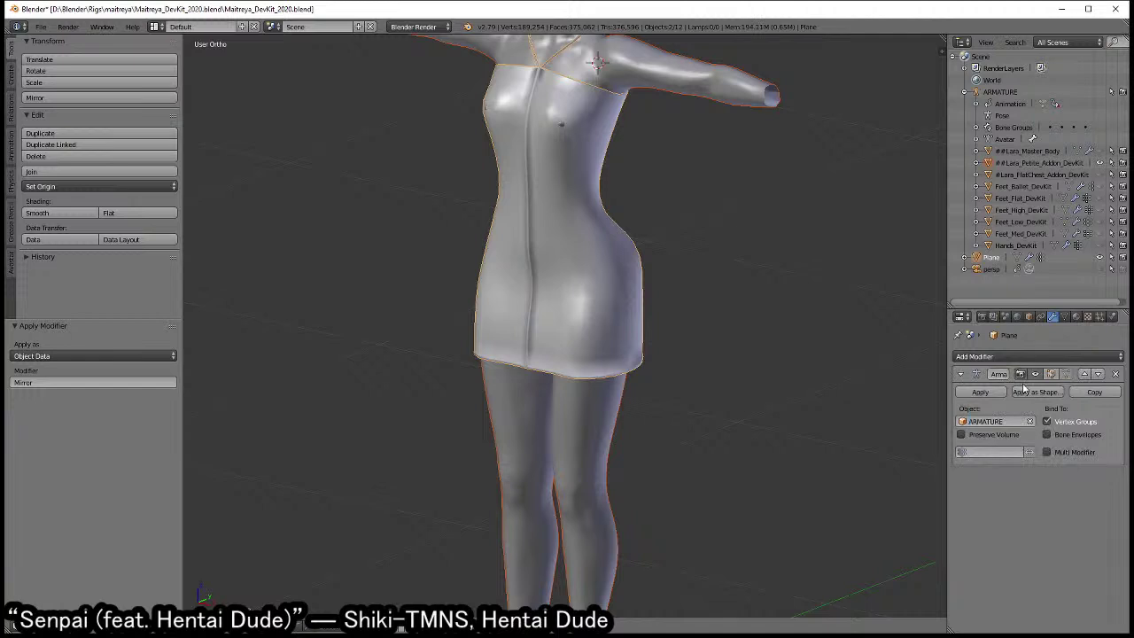
# - Remove the dress's 8 empty weight maps with Avastar's Tool Box Clean Weightmaps
pyautogui.click(1065, 317)
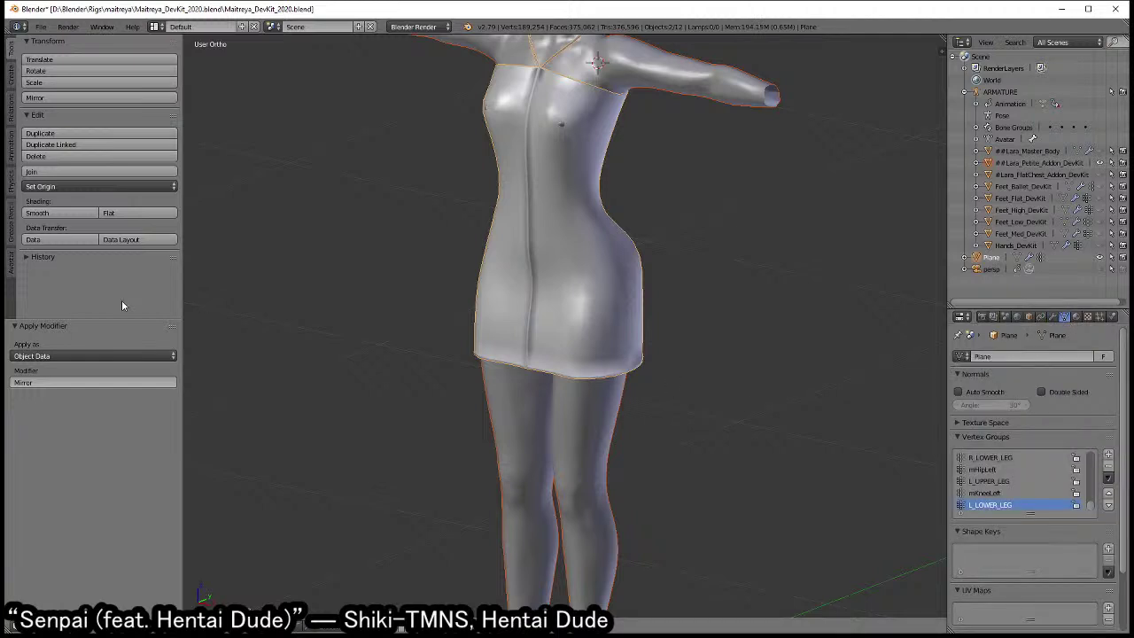
pyautogui.rightClick(497, 294)
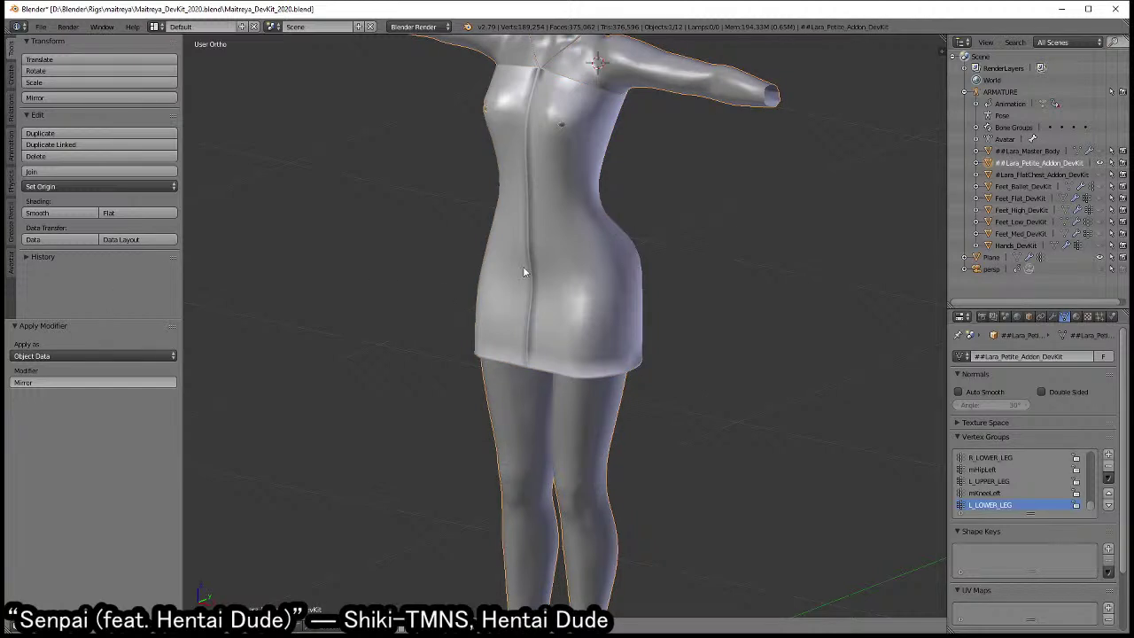
pyautogui.rightClick(522, 268)
pyautogui.click(11, 273)
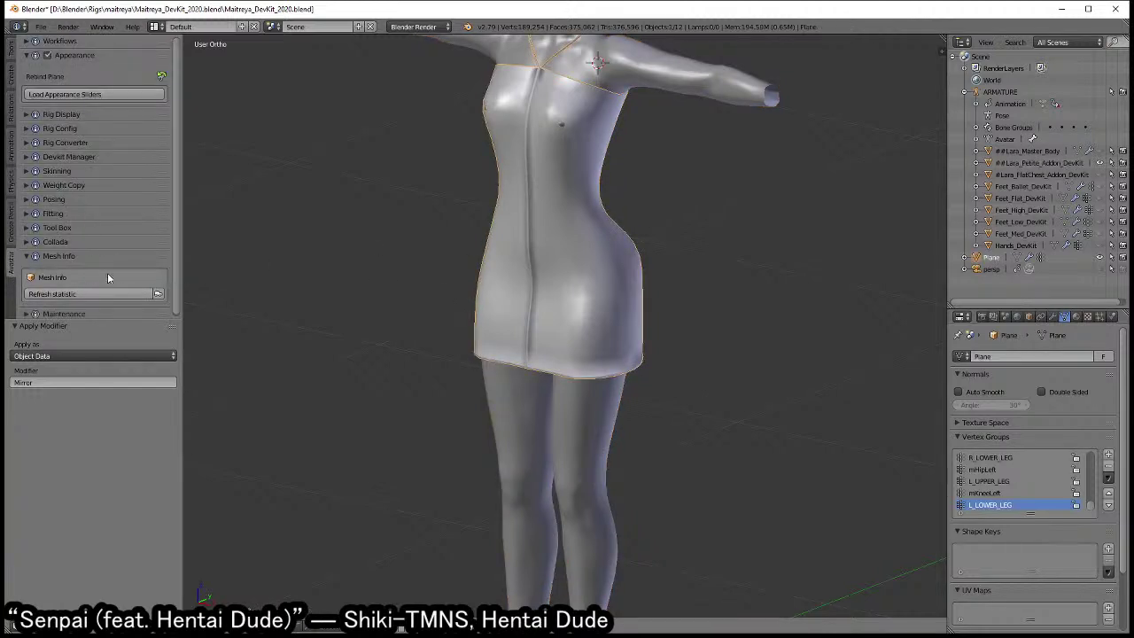
pyautogui.click(87, 256)
pyautogui.click(84, 227)
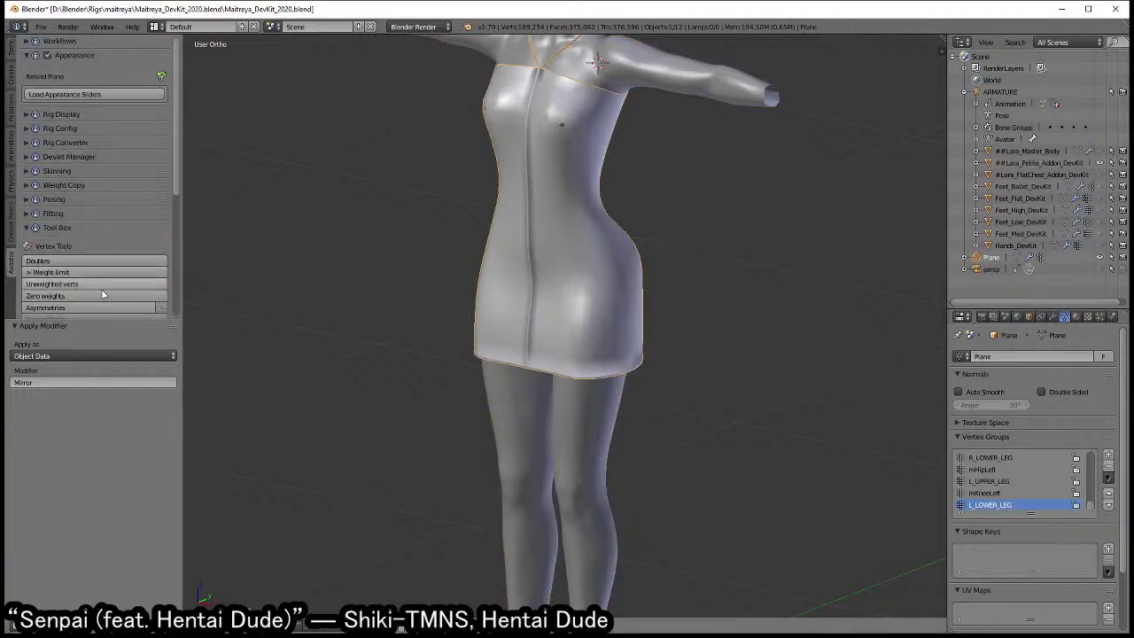
pyautogui.scroll(-2, 121, 274)
pyautogui.click(107, 310)
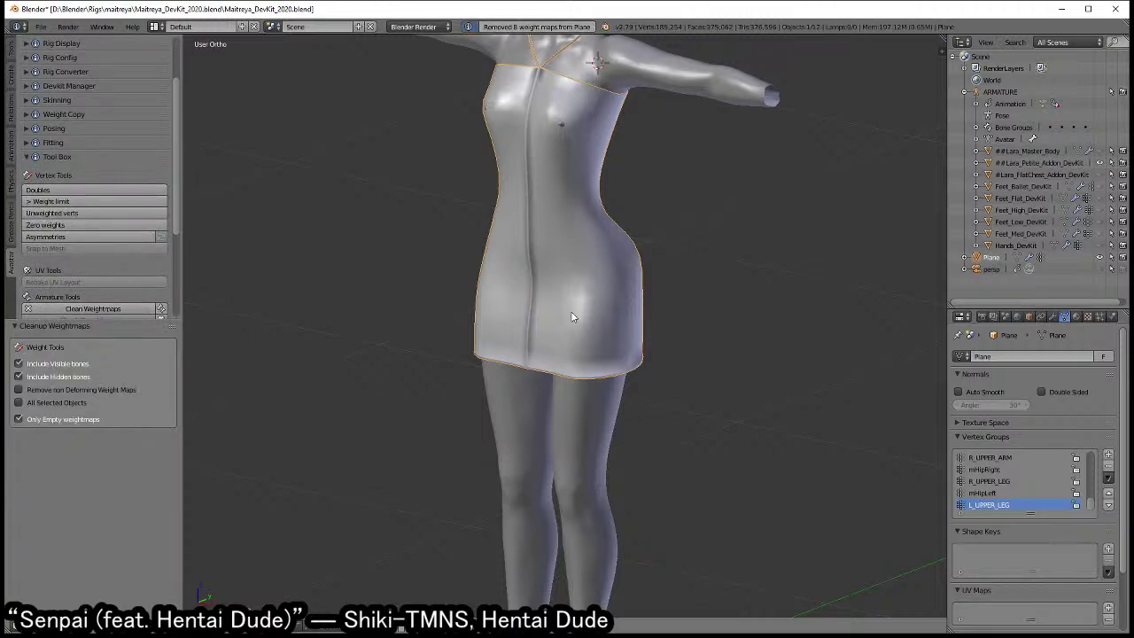
# - Unhide the armature and, in Pose Mode, rotate the left thigh bone -32.5° on X
pyautogui.click(1099, 91)
pyautogui.keyDown('shift'); pyautogui.moveTo(608, 349); pyautogui.dragTo(609, 291, button='middle'); pyautogui.keyUp('shift')
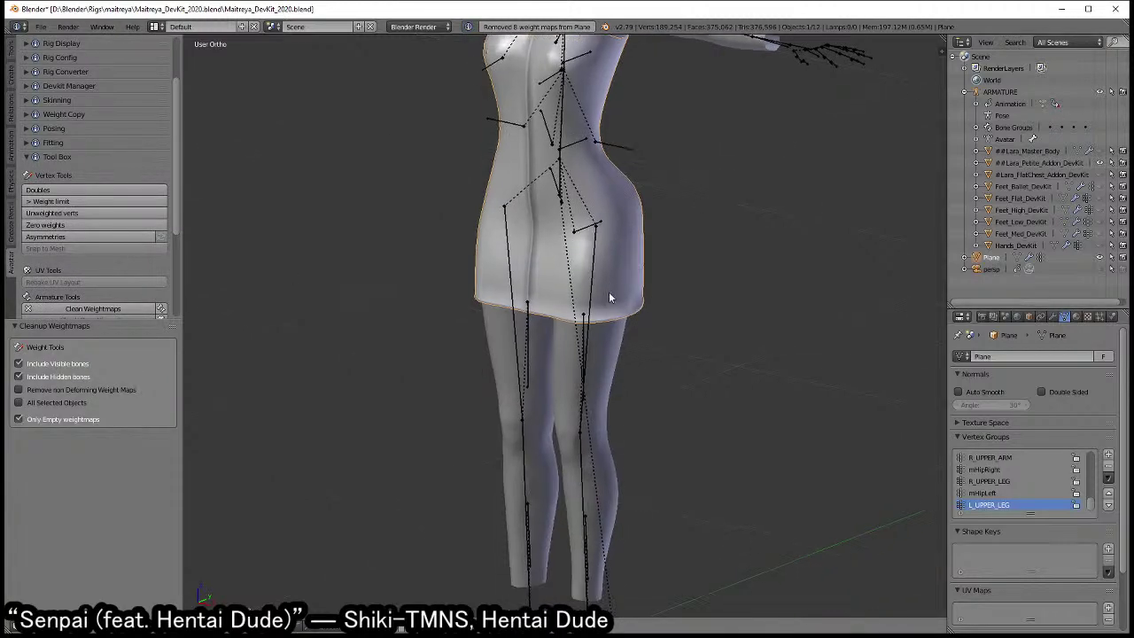
pyautogui.rightClick(592, 314)
pyautogui.rightClick(590, 315)
pyautogui.hotkey('ctrl', 'Tab')
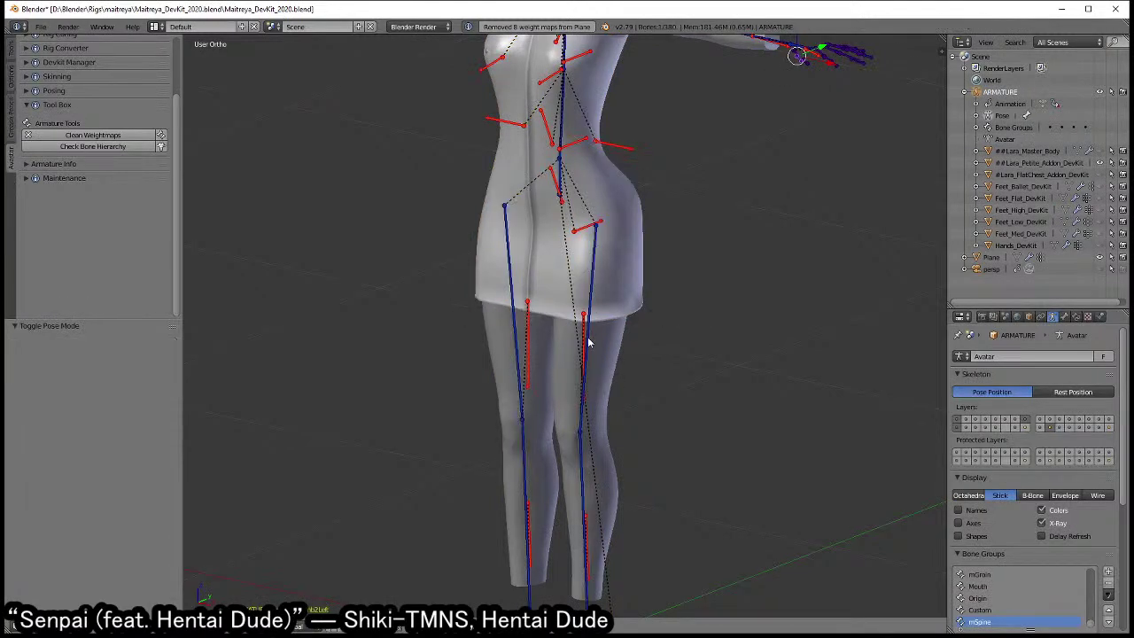
pyautogui.rightClick(586, 363)
pyautogui.press('r')
pyautogui.rightClick(632, 411)
pyautogui.press('r')
pyautogui.press('x')
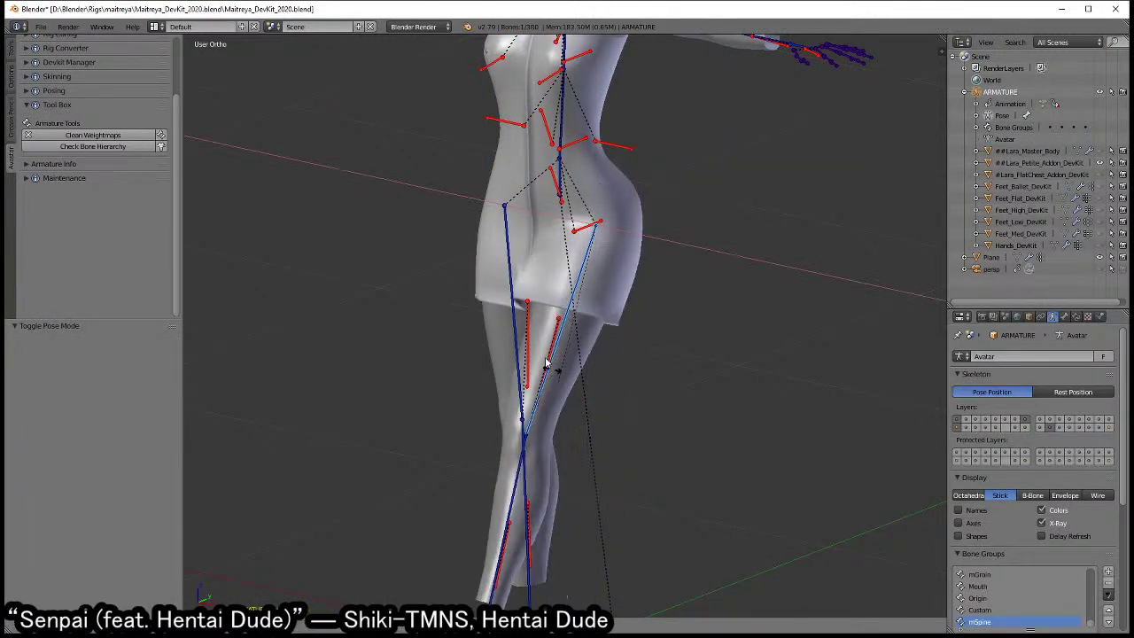
pyautogui.click(590, 326)
# - Select the dress and enter Weight Paint to show its mHipLeft weights
pyautogui.scroll(3, 620, 345)
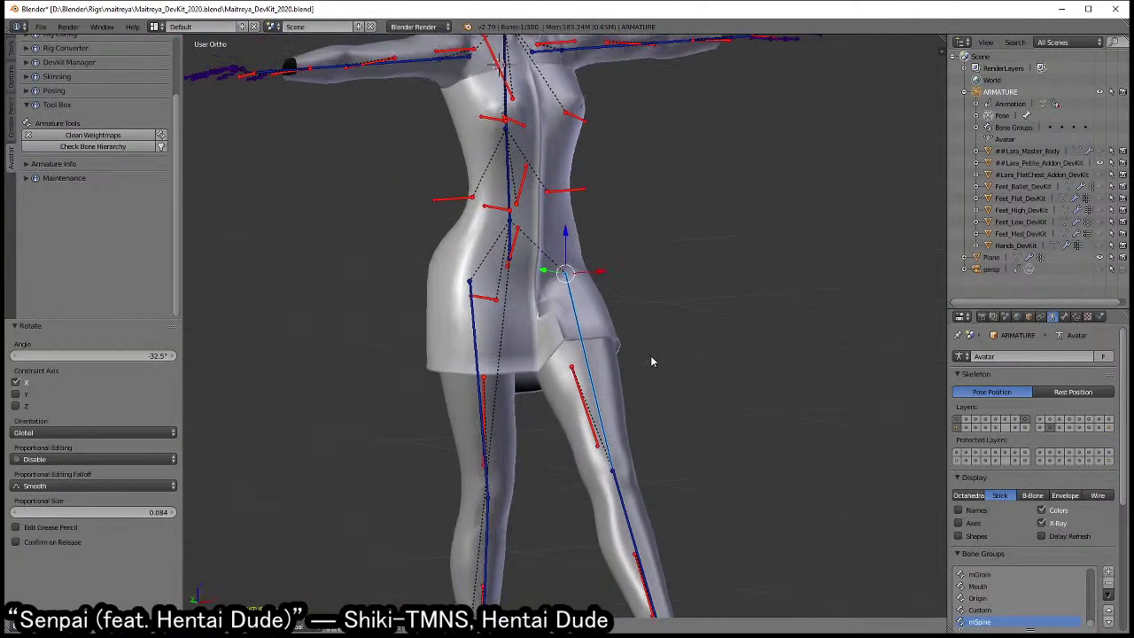
pyautogui.rightClick(651, 350)
pyautogui.scroll(2, 651, 341)
pyautogui.scroll(2, 649, 333)
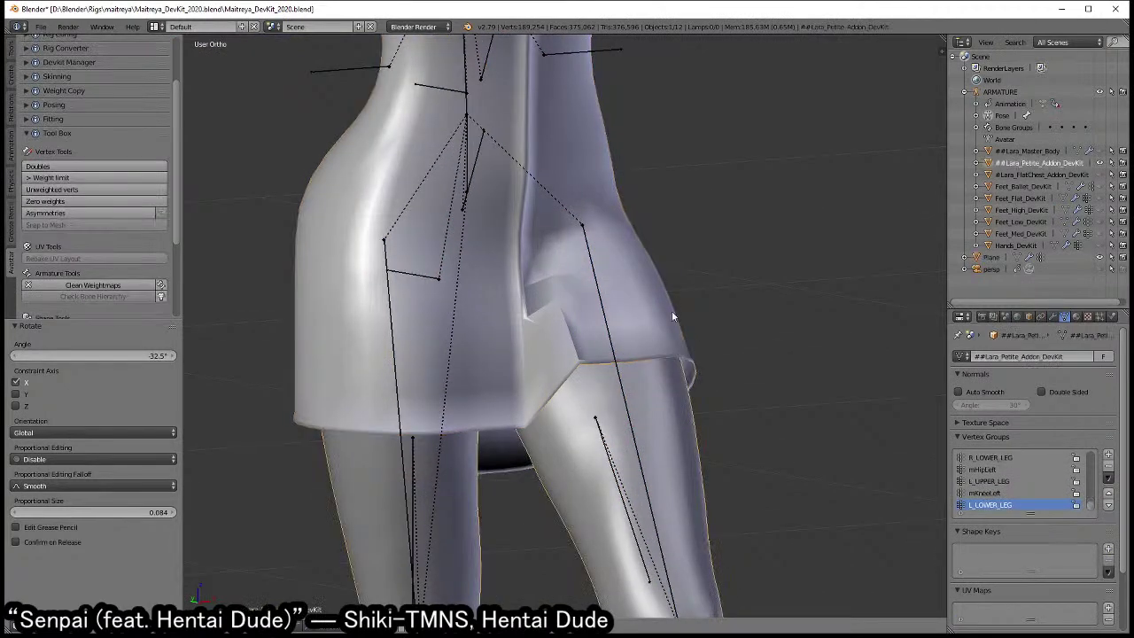
pyautogui.hotkey('ctrl', 'Tab')
pyautogui.click(738, 193)
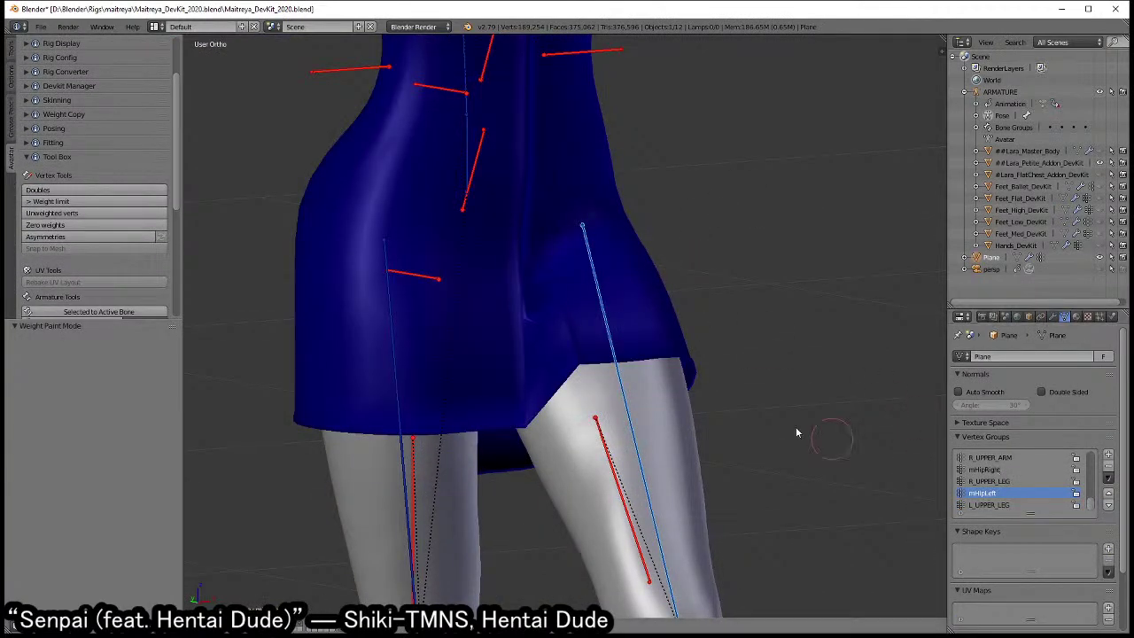
# - Turn on vertex masking, show the weight details panel, make L_UPPER_LEG active and select all vertices
pyautogui.press('v')
pyautogui.press('n')
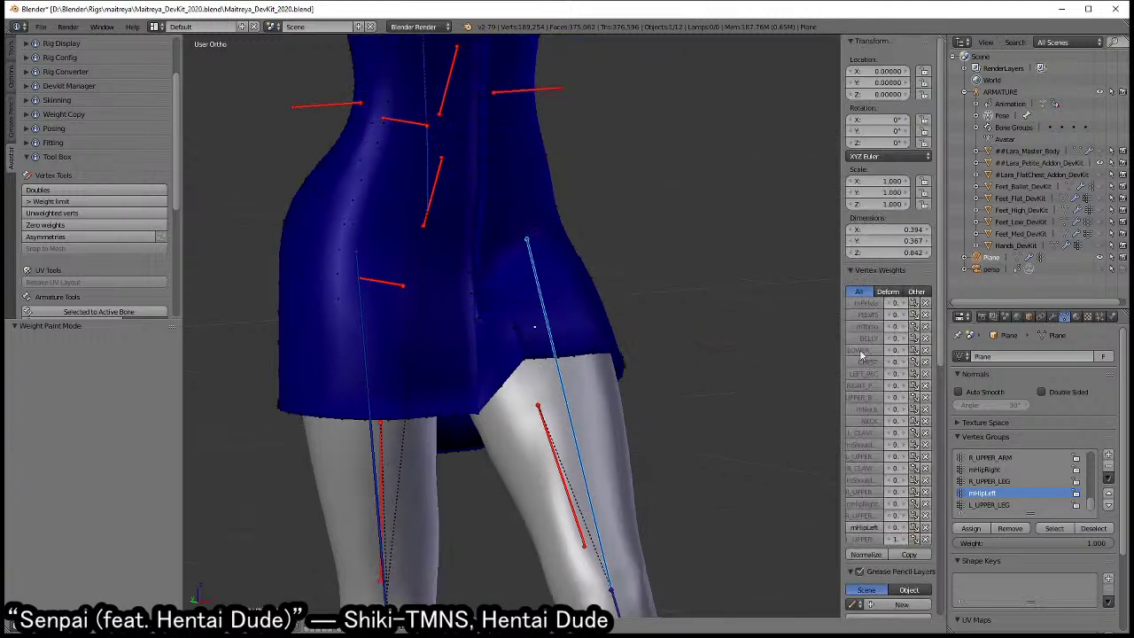
pyautogui.moveTo(838, 368); pyautogui.dragTo(719, 373)
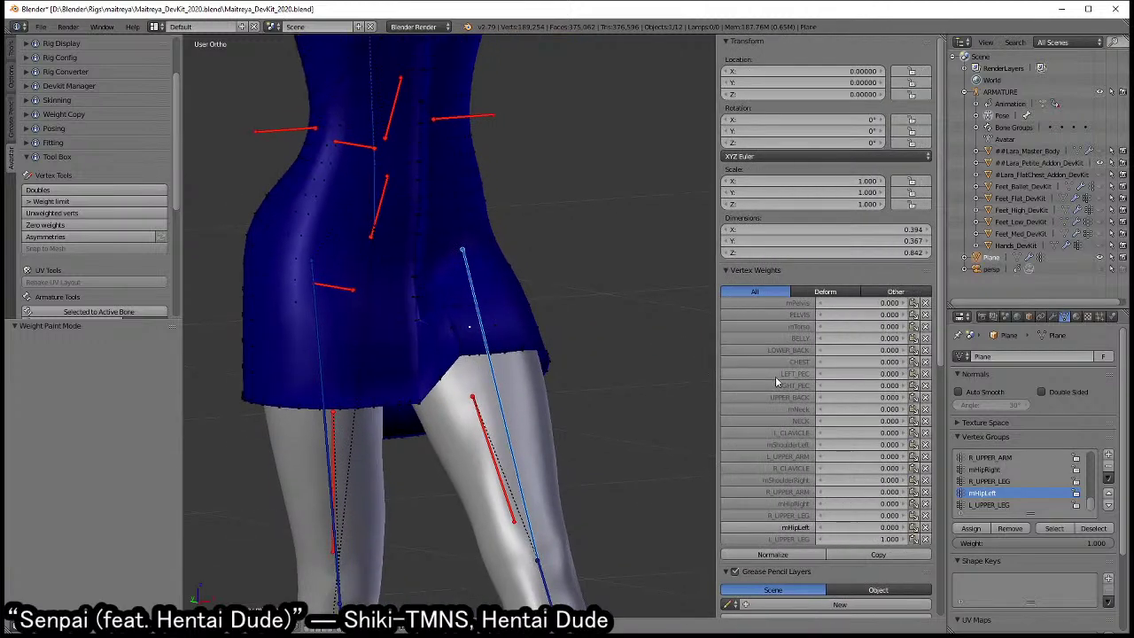
pyautogui.click(789, 539)
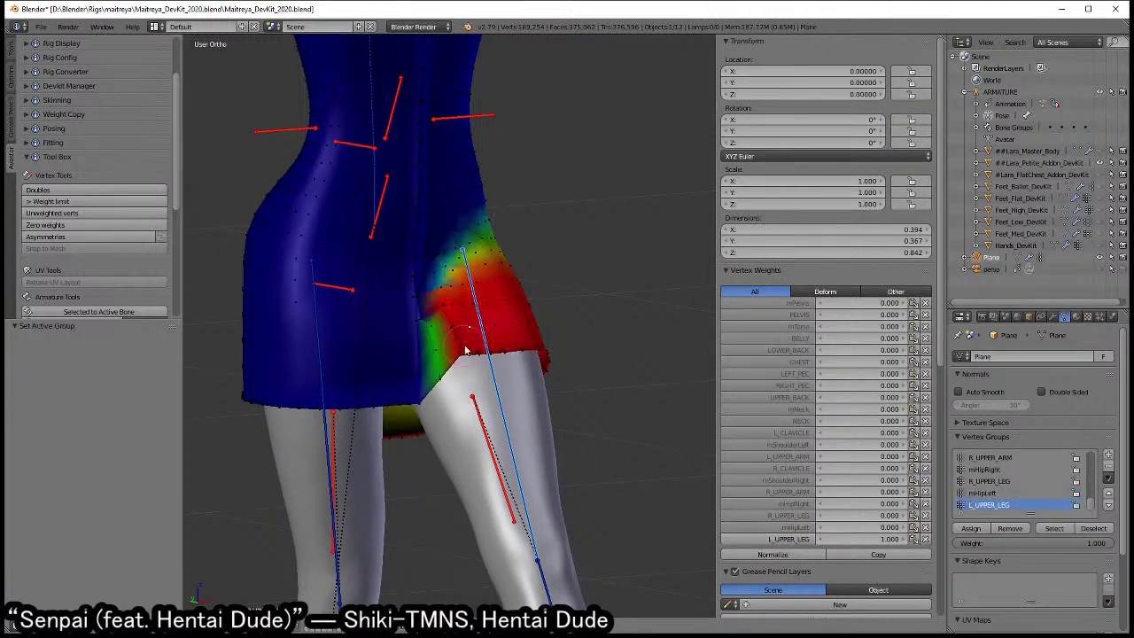
pyautogui.moveTo(468, 351)
pyautogui.mouseDown(button='middle')
pyautogui.moveTo(537, 321)
pyautogui.moveTo(569, 343)
pyautogui.mouseUp(button='middle')
pyautogui.press('a')
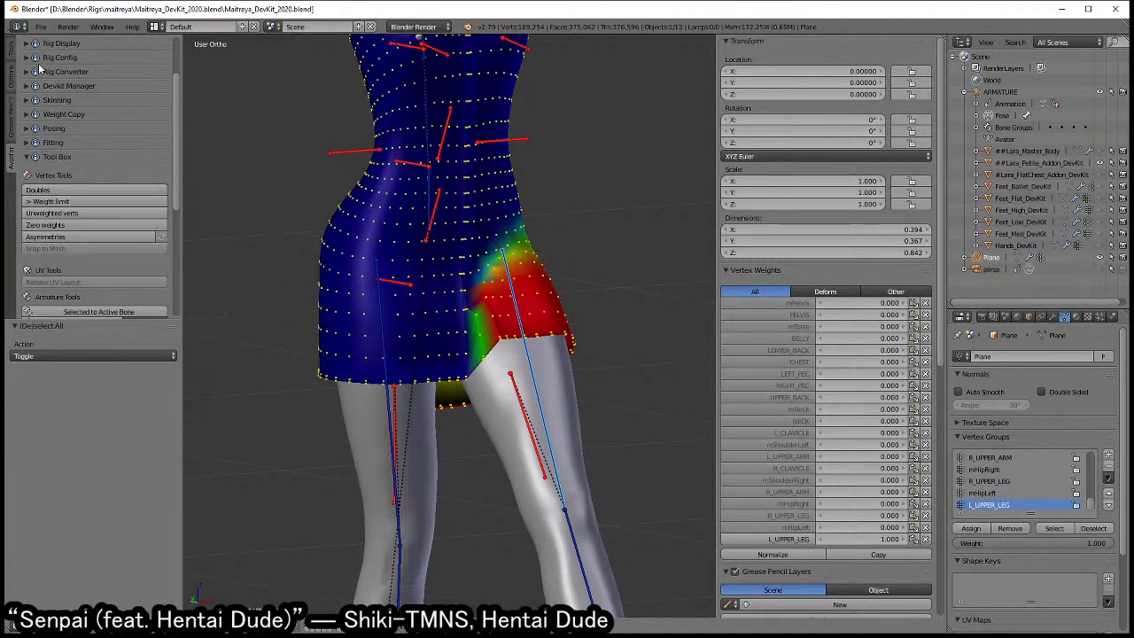
# - Smooth the L_UPPER_LEG weights four times, then undo the last two smoothing passes
pyautogui.click(12, 51)
pyautogui.scroll(-3, 71, 222)
pyautogui.click(53, 301)
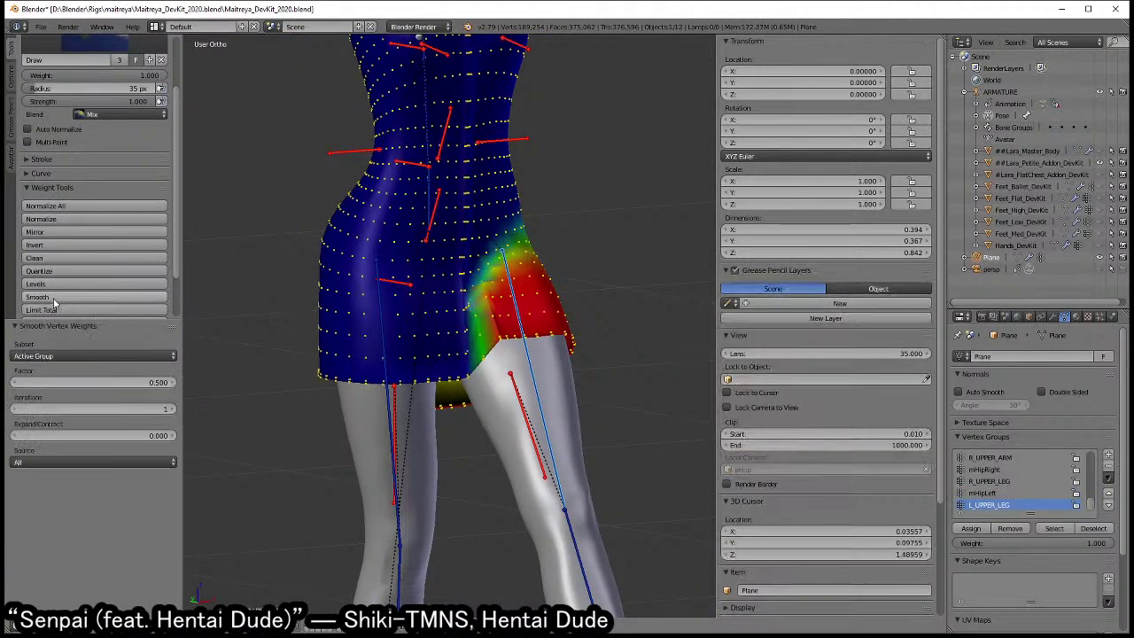
pyautogui.click(53, 301)
pyautogui.click(53, 301)
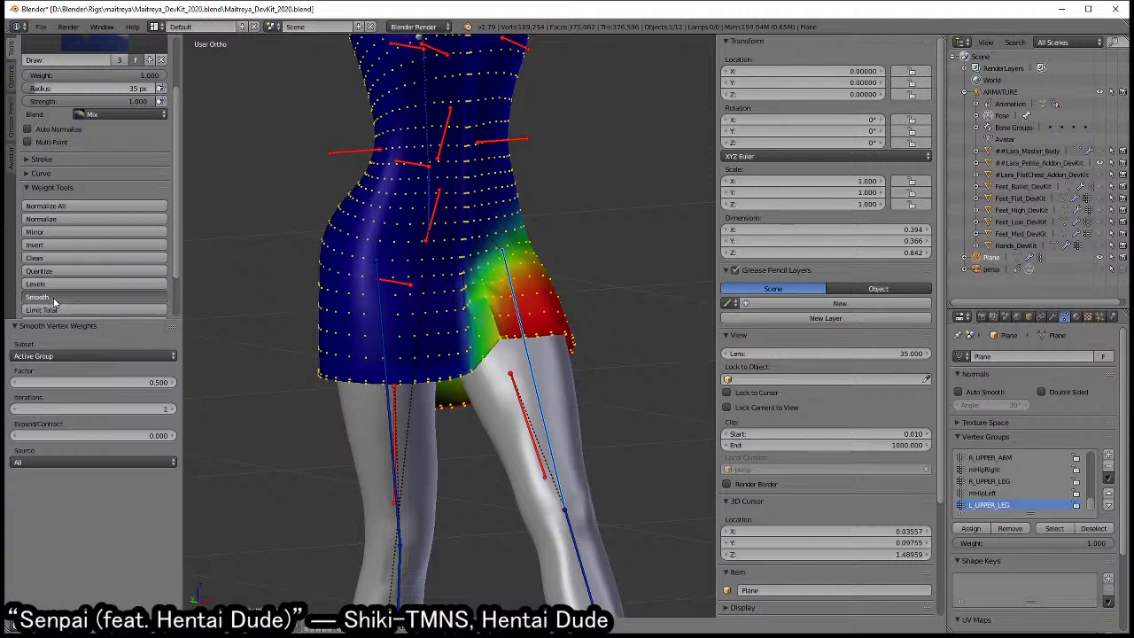
pyautogui.click(53, 301)
pyautogui.scroll(5, 442, 292)
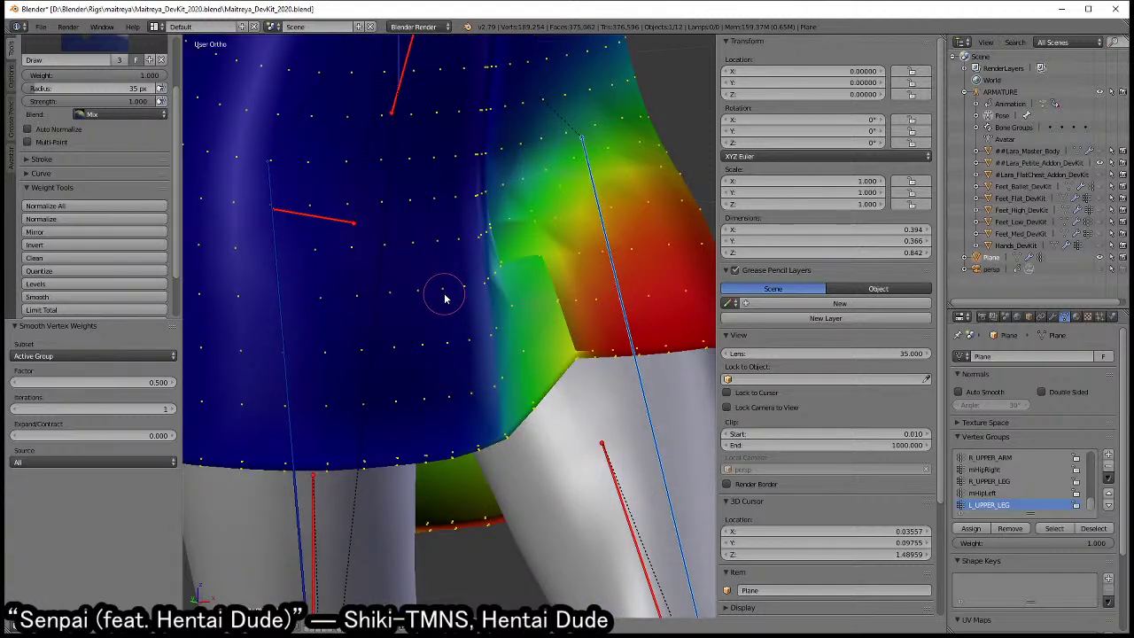
pyautogui.scroll(-4, 445, 298)
pyautogui.scroll(4, 444, 298)
pyautogui.hotkey('ctrl', 'z')
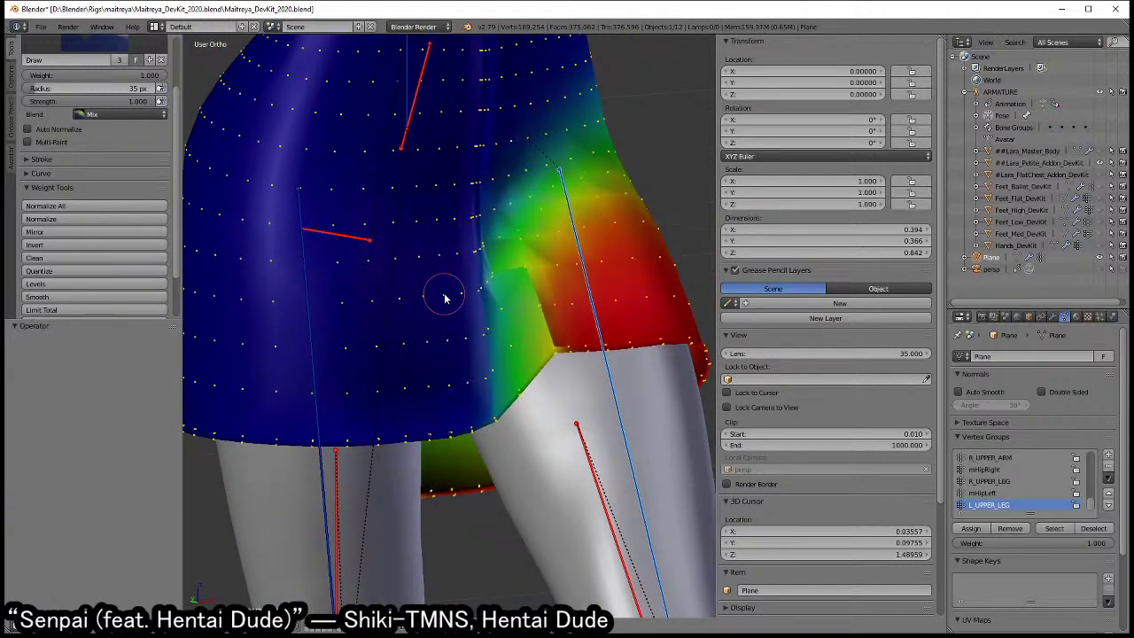
pyautogui.hotkey('ctrl', 'z')
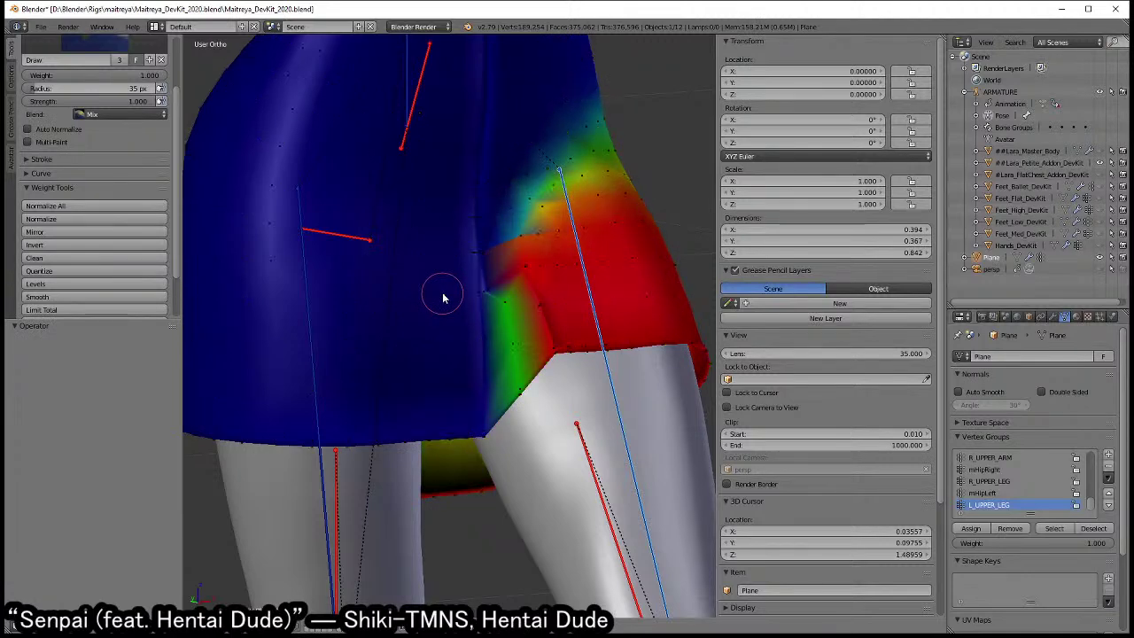
# - Smooth L_UPPER_LEG over all vertices with 56 iterations, then smooth R_UPPER_LEG as well
pyautogui.press('a')
pyautogui.click(11, 86)
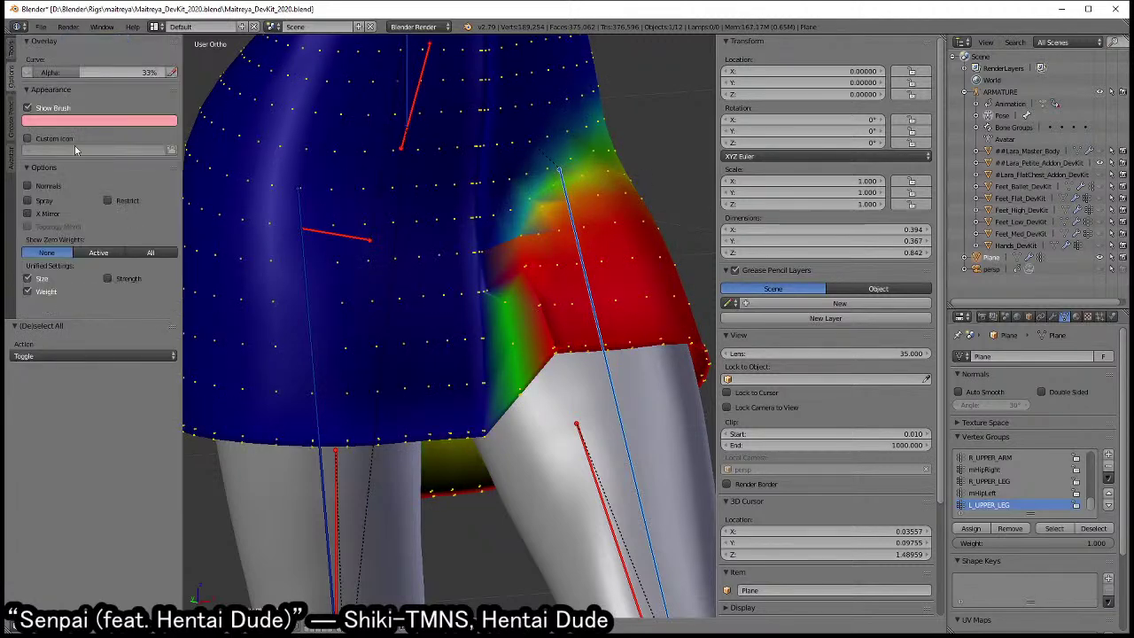
pyautogui.click(11, 49)
pyautogui.scroll(-5, 83, 244)
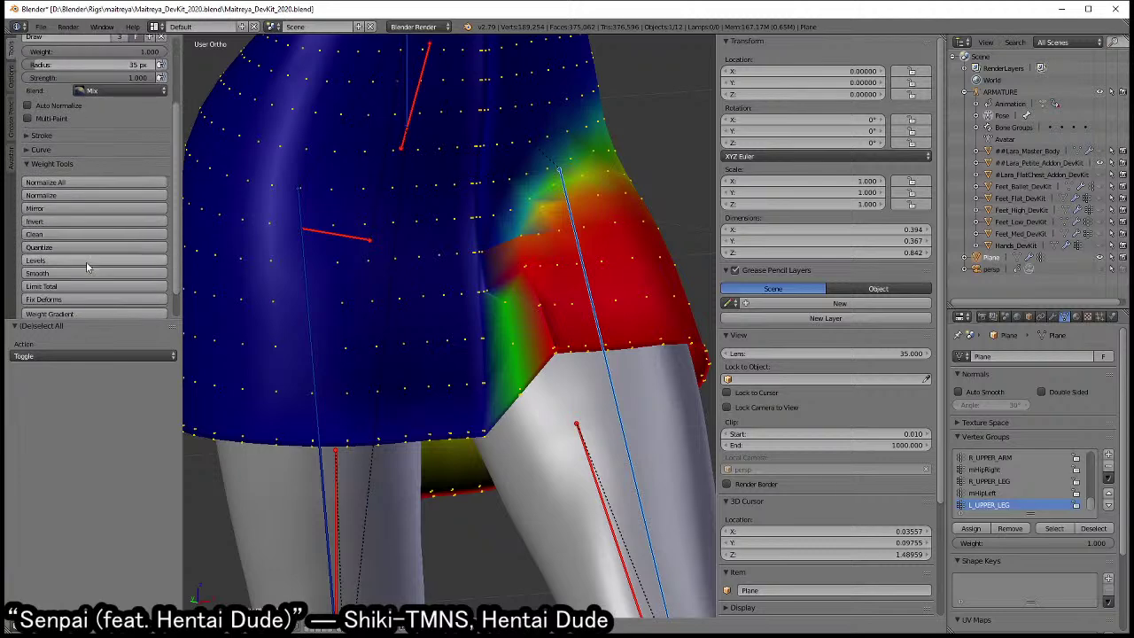
pyautogui.click(70, 271)
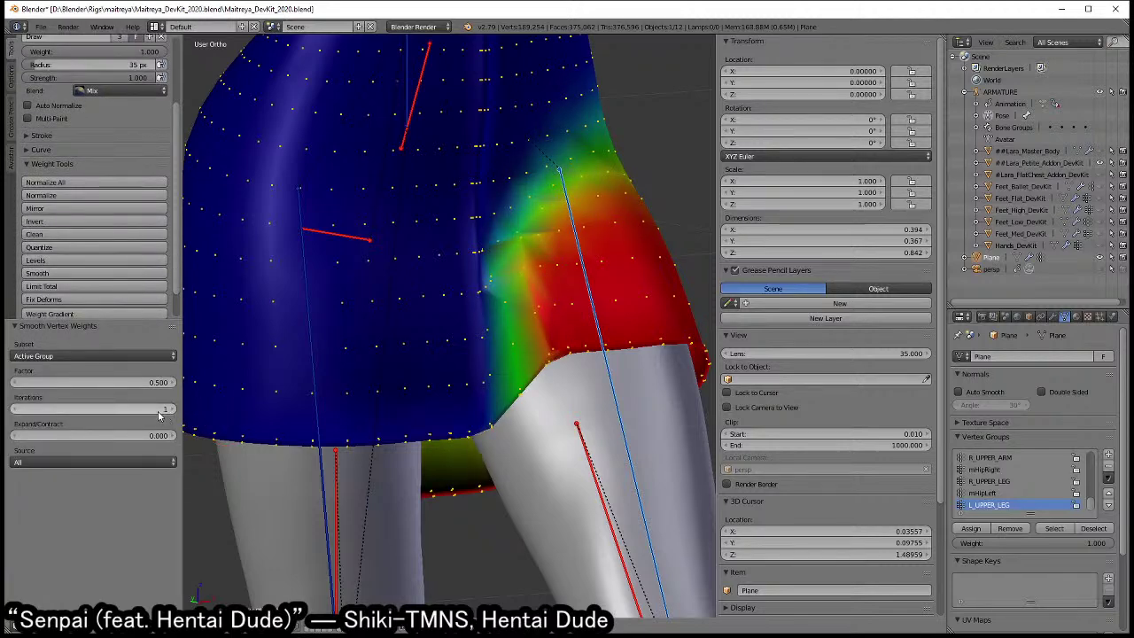
pyautogui.moveTo(93, 408); pyautogui.dragTo(173, 408)
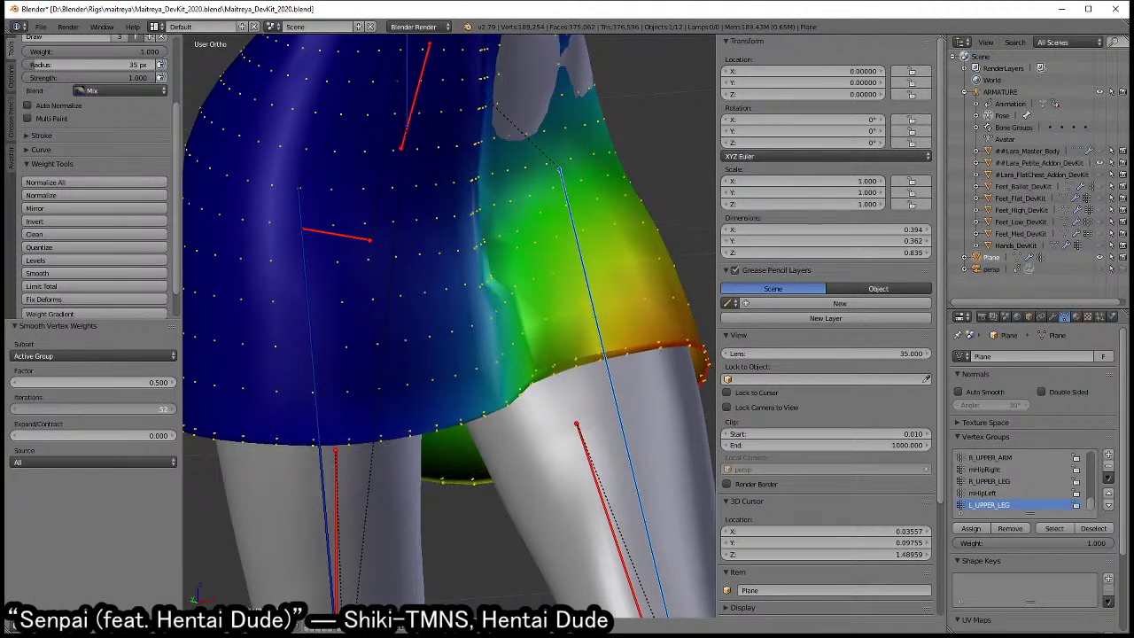
pyautogui.moveTo(164, 409)
pyautogui.mouseDown()
pyautogui.moveTo(147, 408)
pyautogui.moveTo(181, 408)
pyautogui.mouseUp()
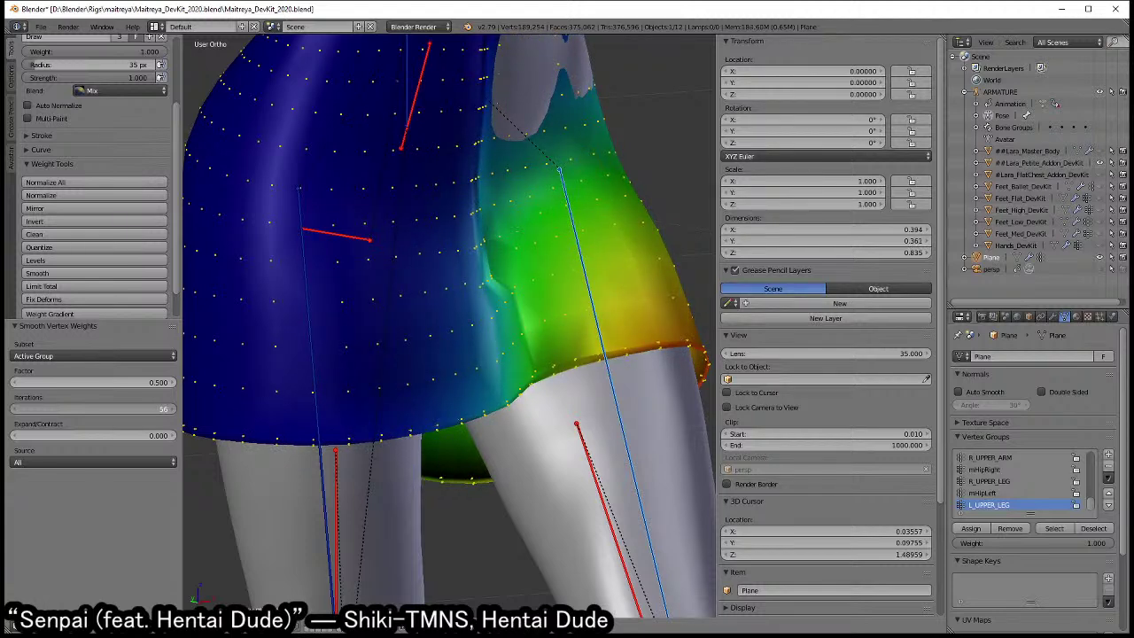
pyautogui.click(996, 481)
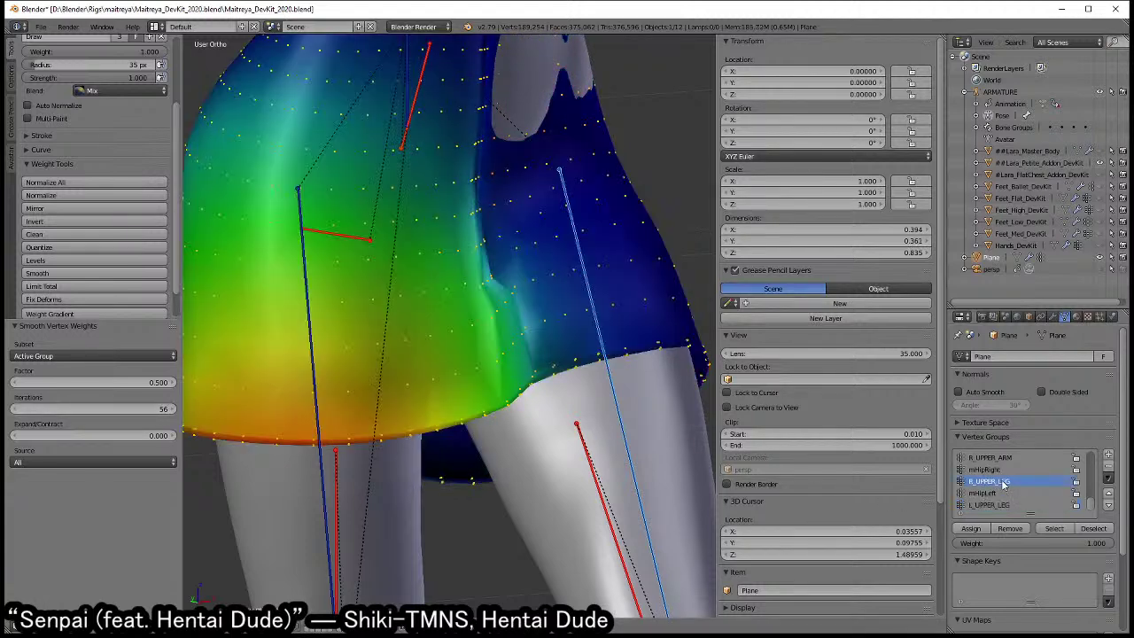
pyautogui.click(50, 275)
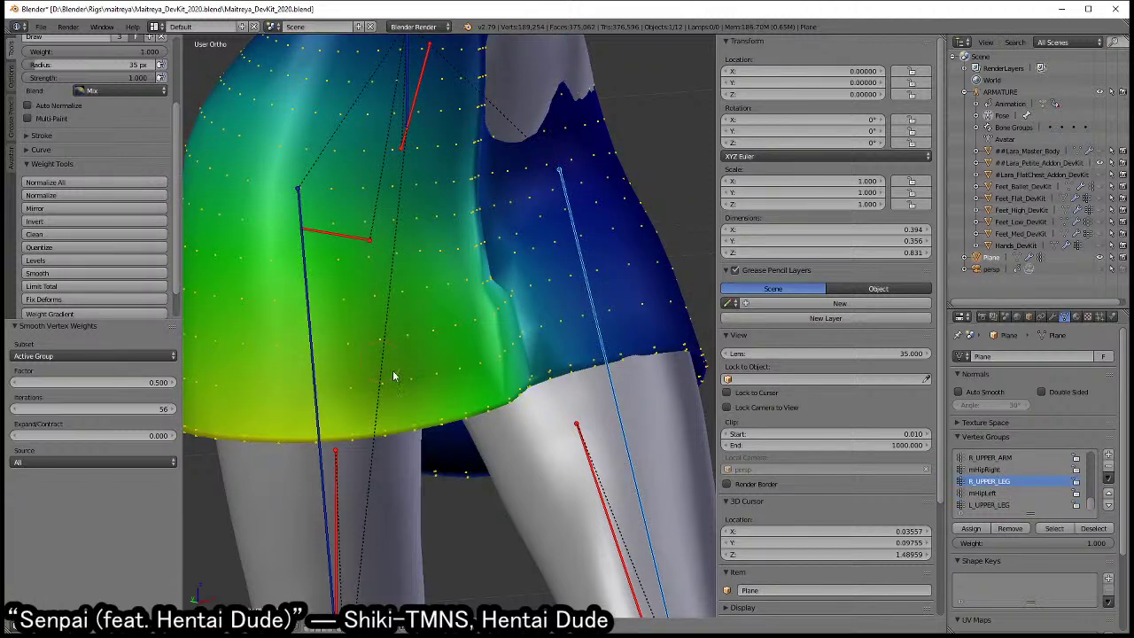
# - Set the weight brush blend to Subtract and make L_UPPER_LEG the active group
pyautogui.moveTo(524, 325); pyautogui.dragTo(455, 328, button='middle')
pyautogui.scroll(-3, 454, 328)
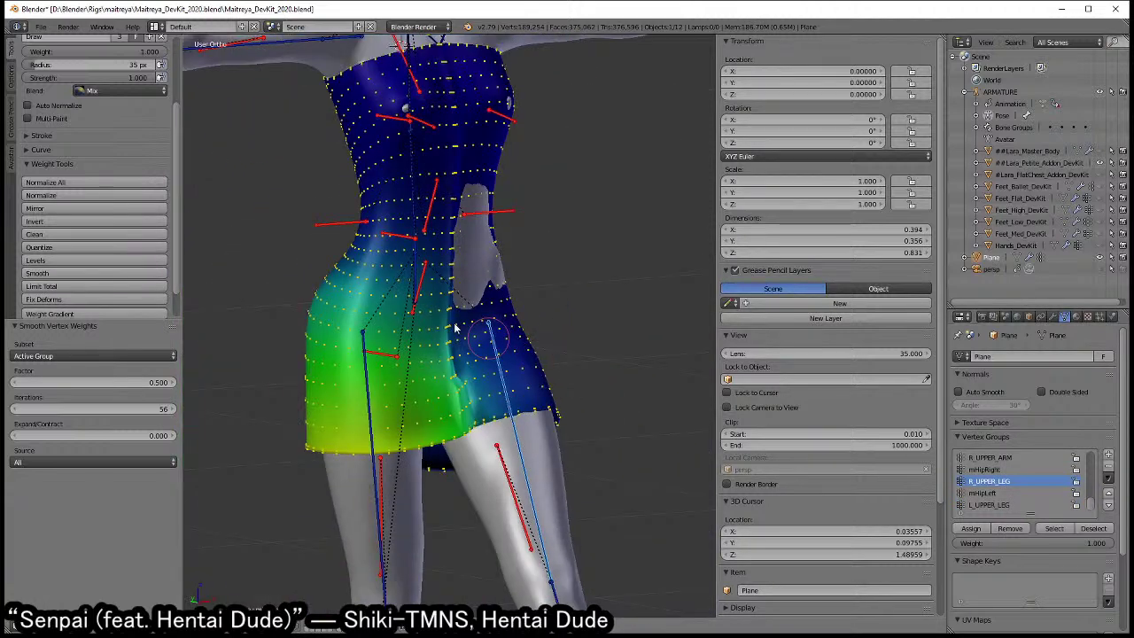
pyautogui.click(111, 92)
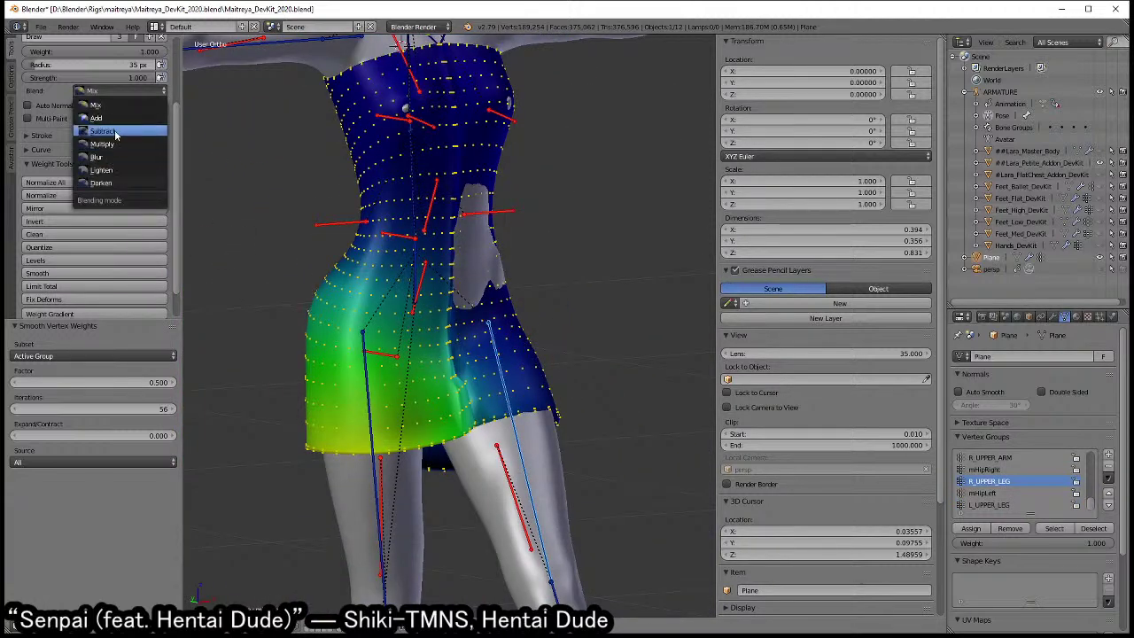
pyautogui.click(116, 134)
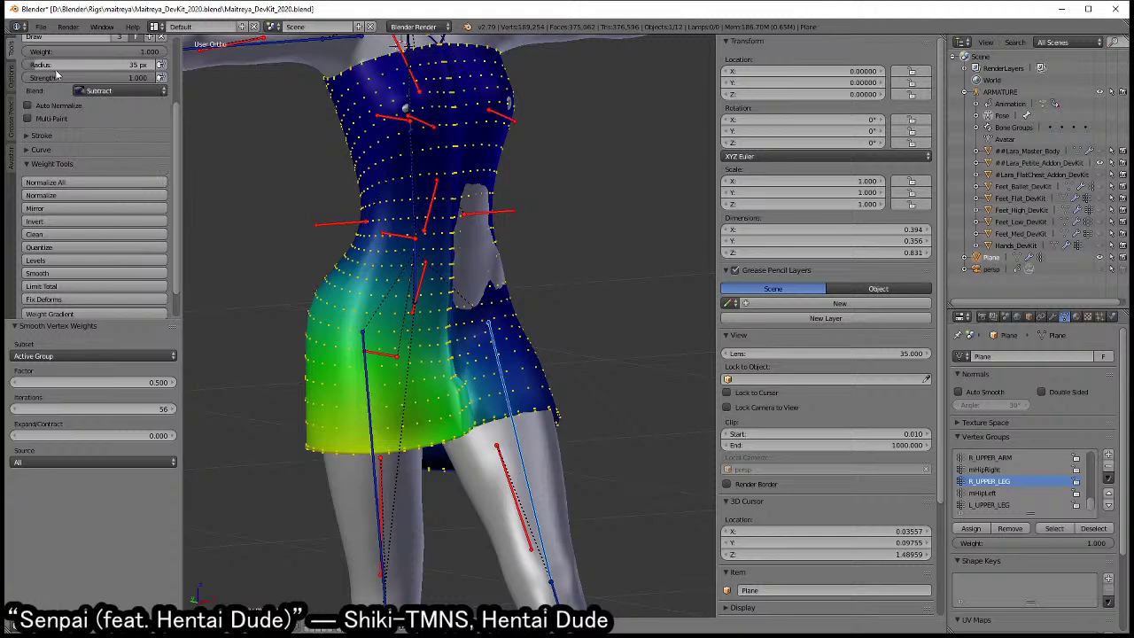
pyautogui.click(992, 504)
# - Paint weight off the hip, undo the stroke, and switch the brush blend to Blur
pyautogui.moveTo(582, 202); pyautogui.dragTo(429, 246, button='middle')
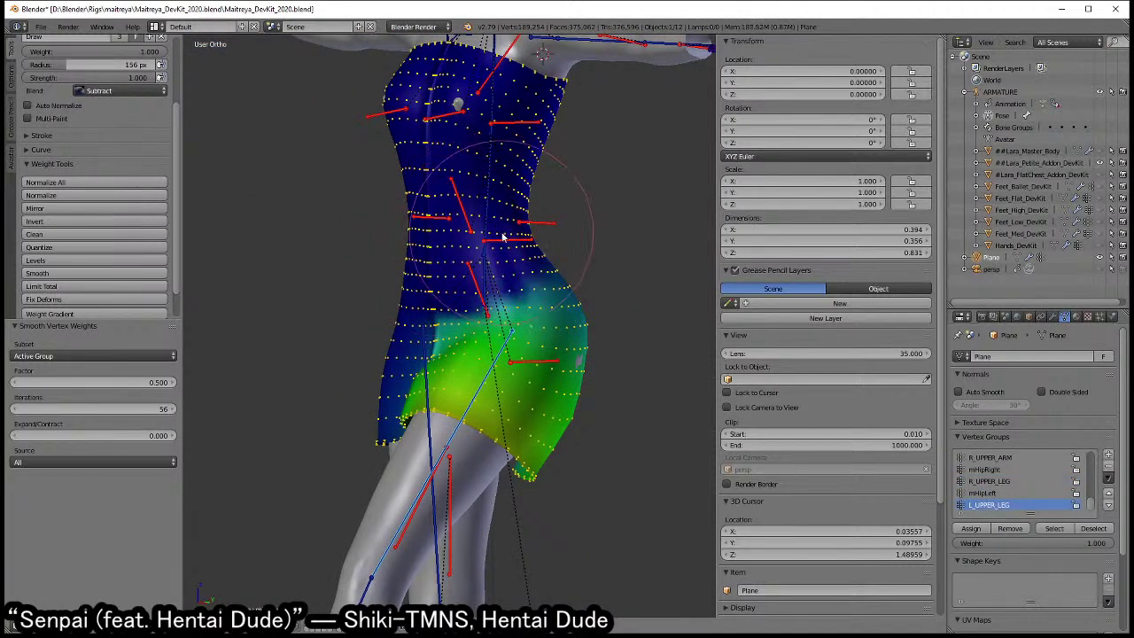
pyautogui.moveTo(620, 189); pyautogui.dragTo(324, 240, button='middle')
pyautogui.moveTo(540, 311)
pyautogui.mouseDown(button='middle')
pyautogui.moveTo(513, 321)
pyautogui.moveTo(663, 320)
pyautogui.moveTo(543, 329)
pyautogui.moveTo(456, 280)
pyautogui.mouseUp(button='middle')
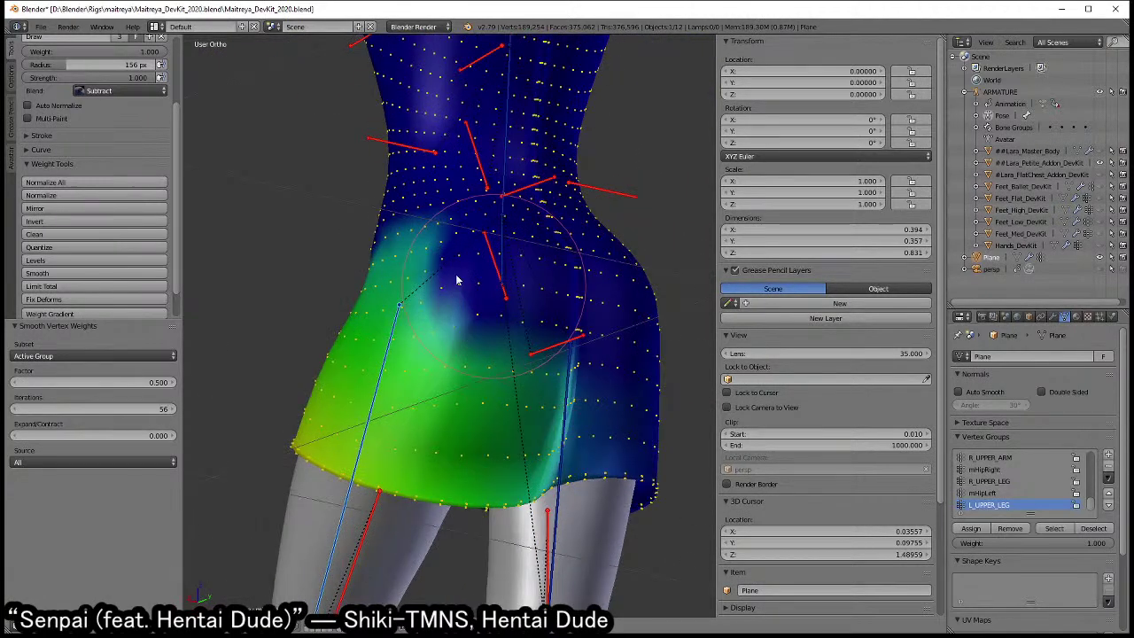
pyautogui.click(124, 90)
pyautogui.moveTo(443, 299); pyautogui.dragTo(463, 304)
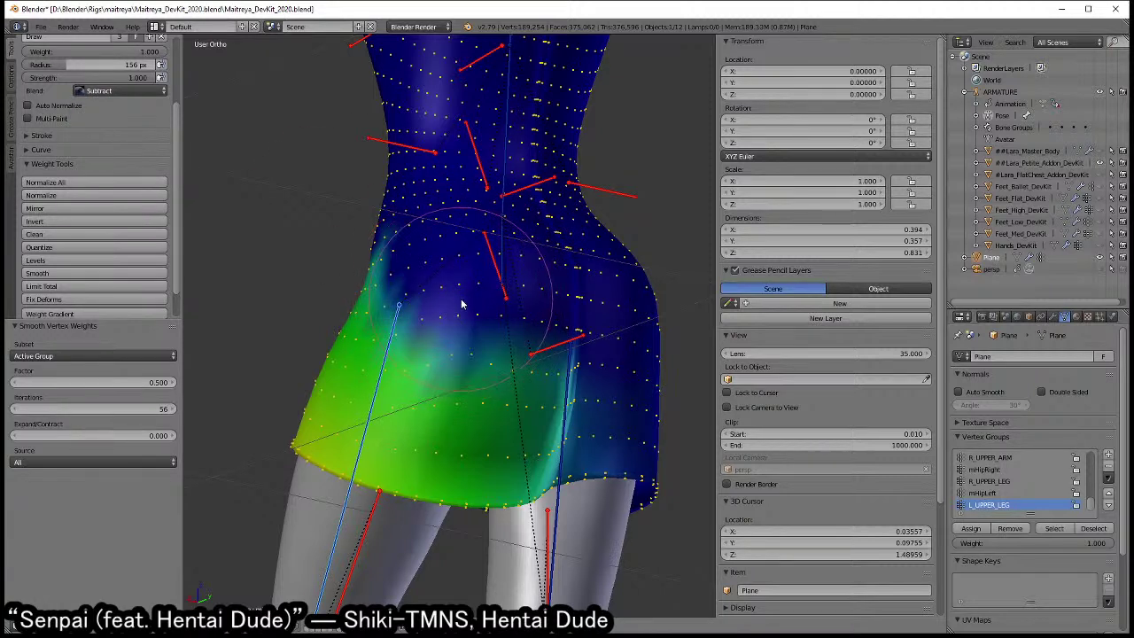
pyautogui.hotkey('ctrl', 'z')
pyautogui.hotkey('ctrl', 'z')
pyautogui.click(124, 90)
pyautogui.click(102, 157)
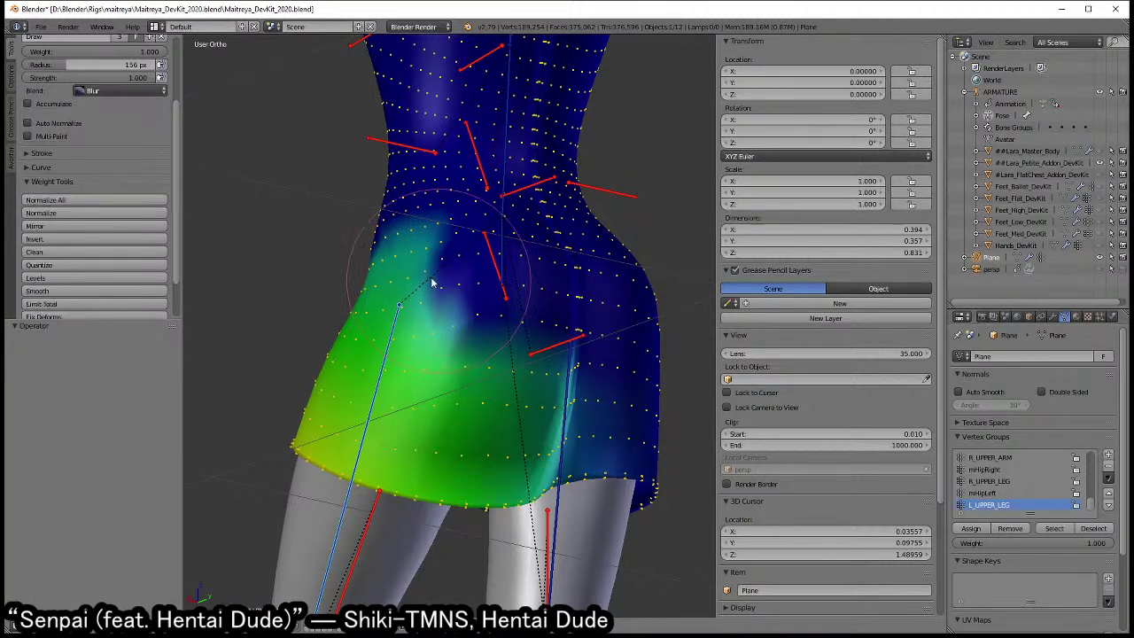
pyautogui.moveTo(443, 281); pyautogui.dragTo(445, 372, button='middle')
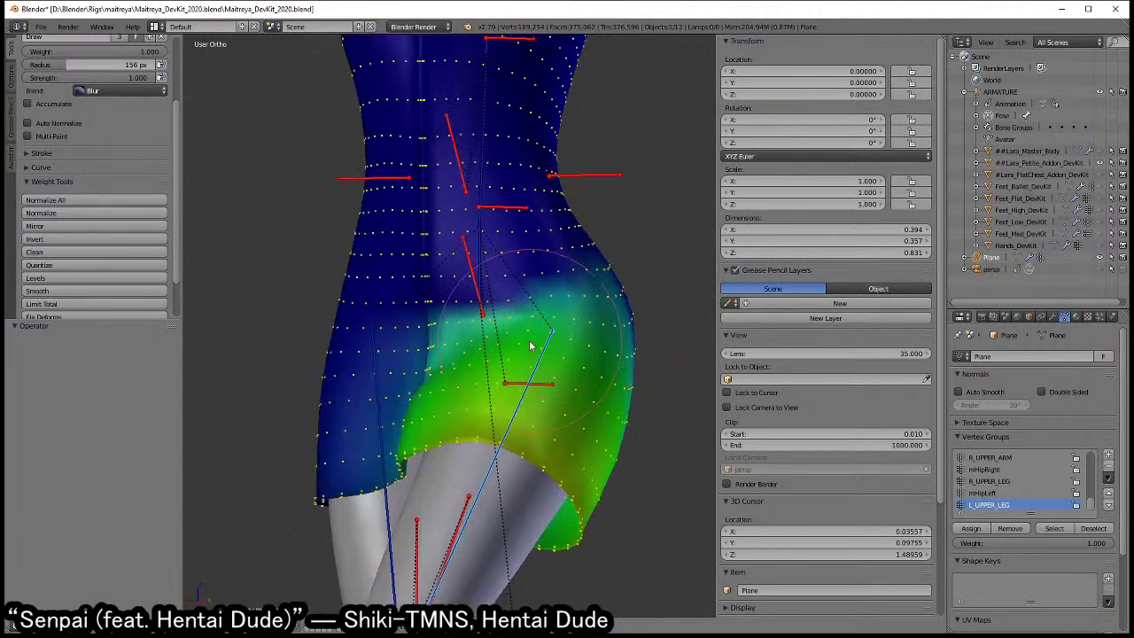
# - In Edit Mode, select the dress faces using Material.001, then return to weight painting
pyautogui.click(445, 372)
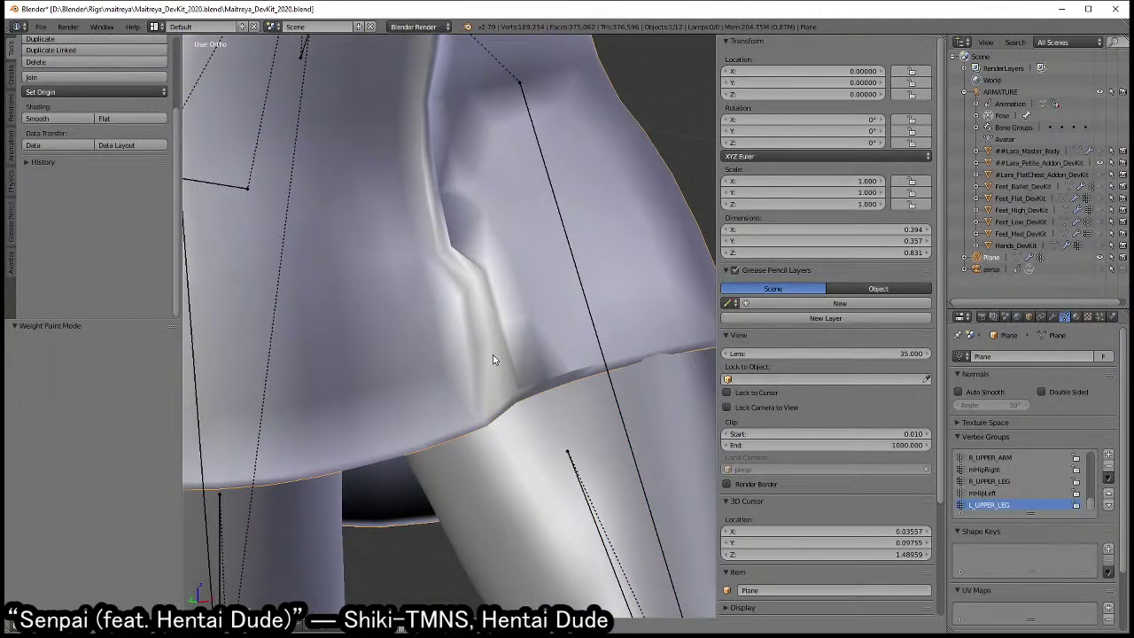
pyautogui.moveTo(482, 344); pyautogui.dragTo(456, 337, button='middle')
pyautogui.press('Tab')
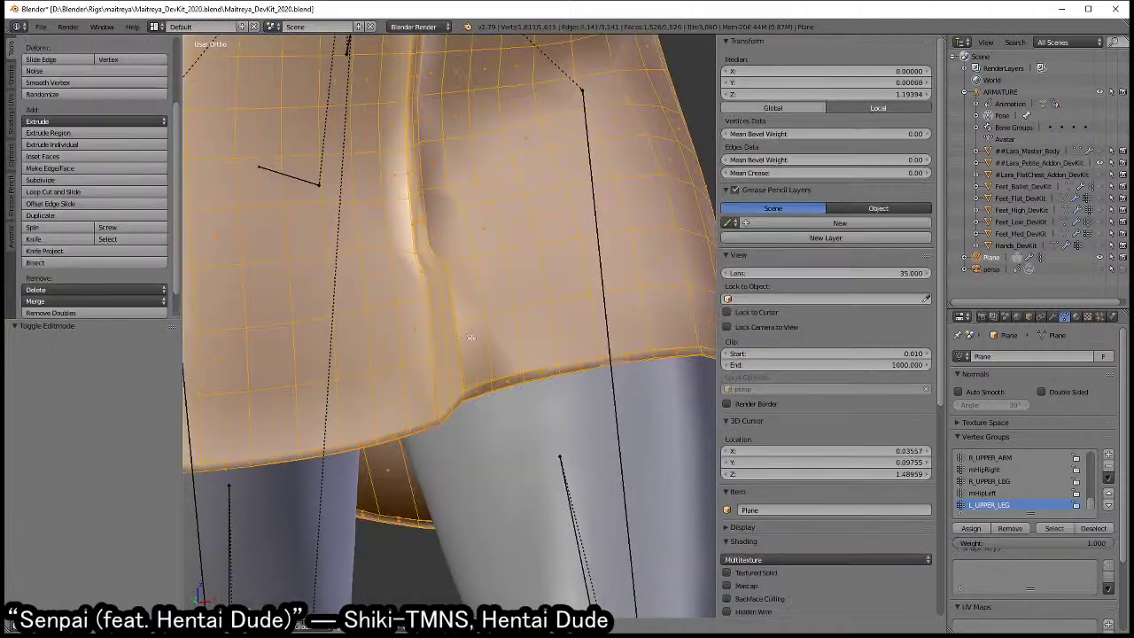
pyautogui.press('a')
pyautogui.click(1075, 317)
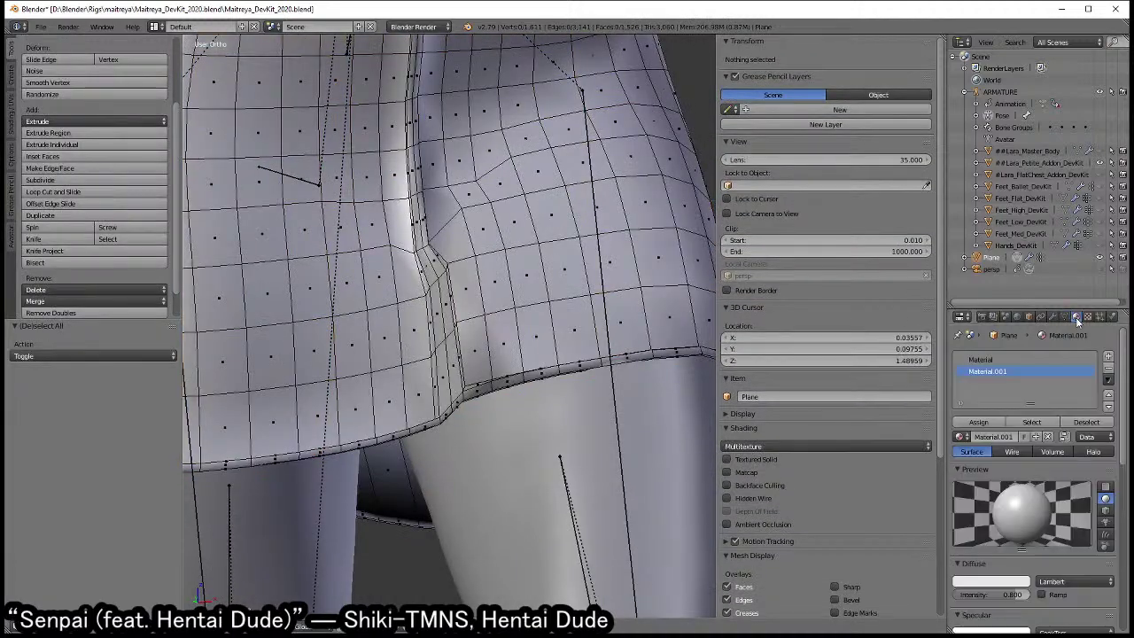
pyautogui.click(1029, 421)
pyautogui.hotkey('ctrl', 'Tab')
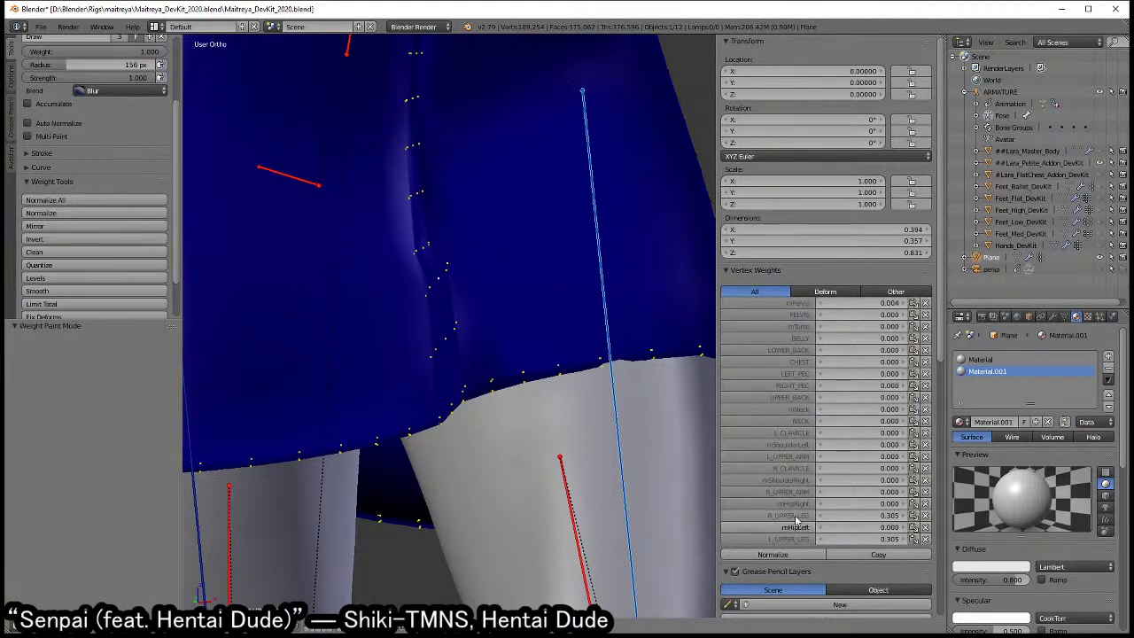
# - Make R_UPPER_LEG active and check its weights around the skirt with masking off, then on
pyautogui.click(789, 515)
pyautogui.scroll(-1, 649, 379)
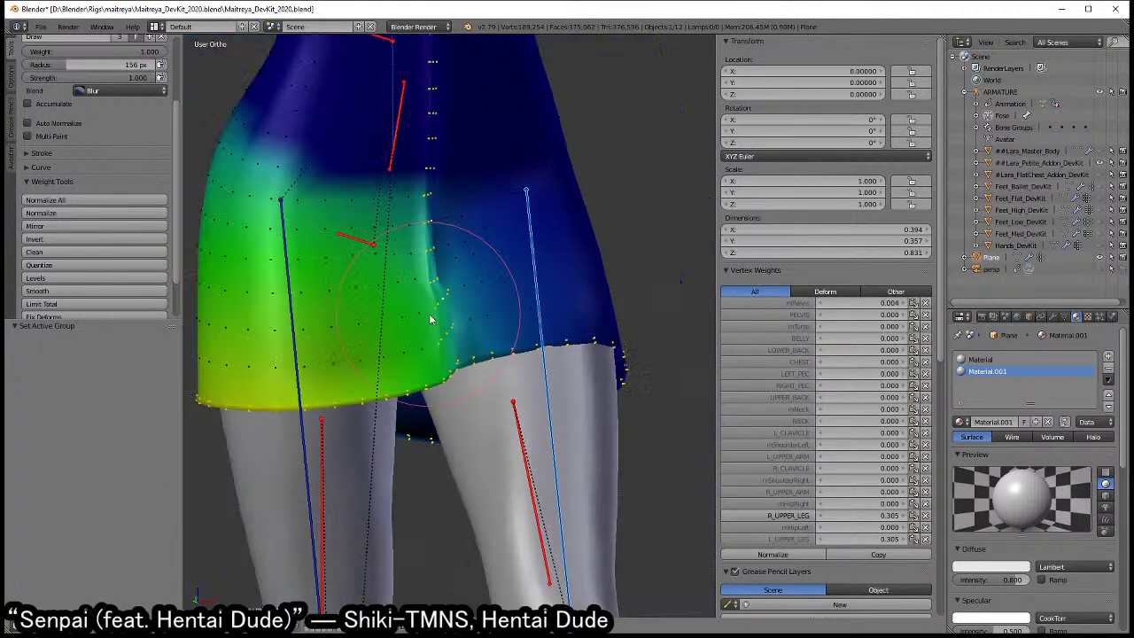
pyautogui.scroll(-1, 520, 400)
pyautogui.press('v')
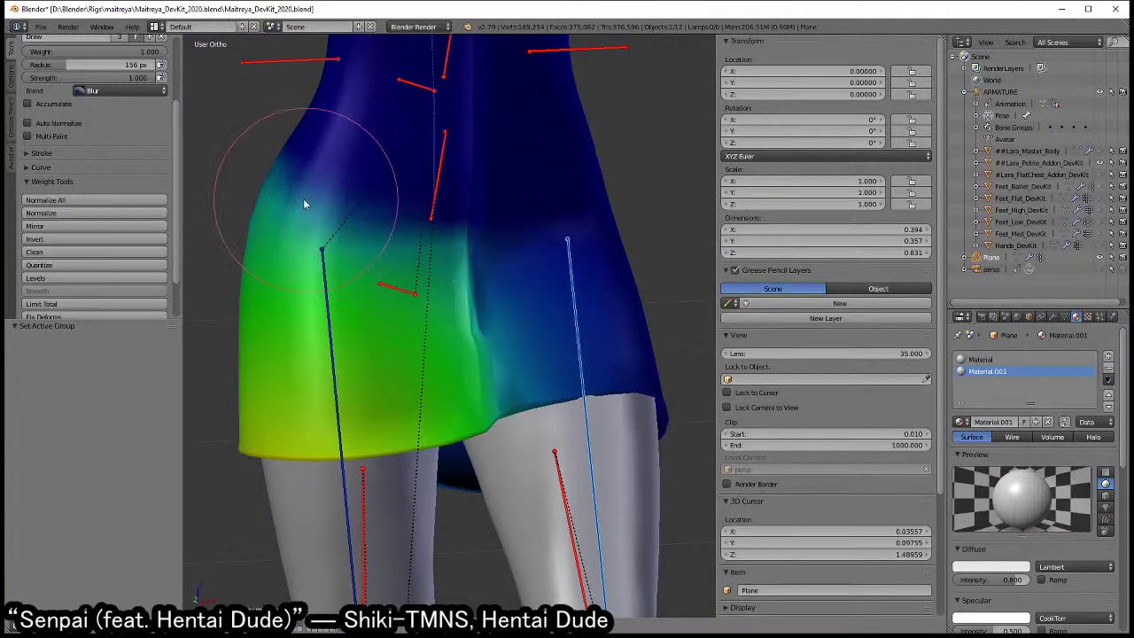
pyautogui.moveTo(370, 220)
pyautogui.mouseDown(button='middle')
pyautogui.moveTo(442, 273)
pyautogui.moveTo(475, 245)
pyautogui.mouseUp(button='middle')
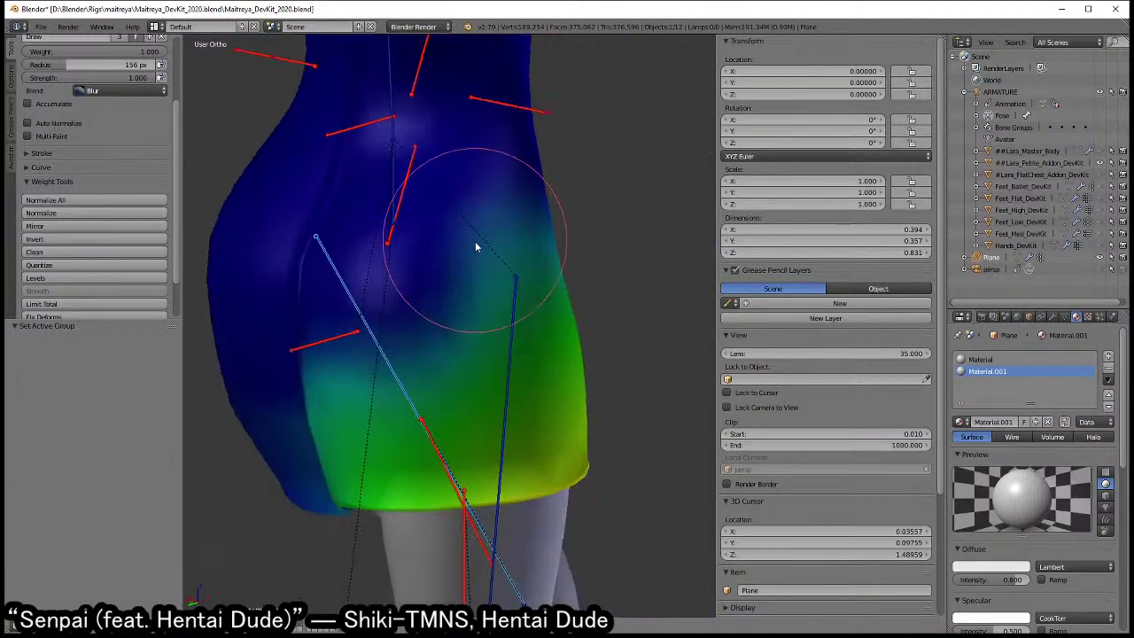
pyautogui.moveTo(425, 306)
pyautogui.mouseDown(button='middle')
pyautogui.moveTo(336, 267)
pyautogui.moveTo(463, 317)
pyautogui.mouseUp(button='middle')
pyautogui.scroll(2, 473, 323)
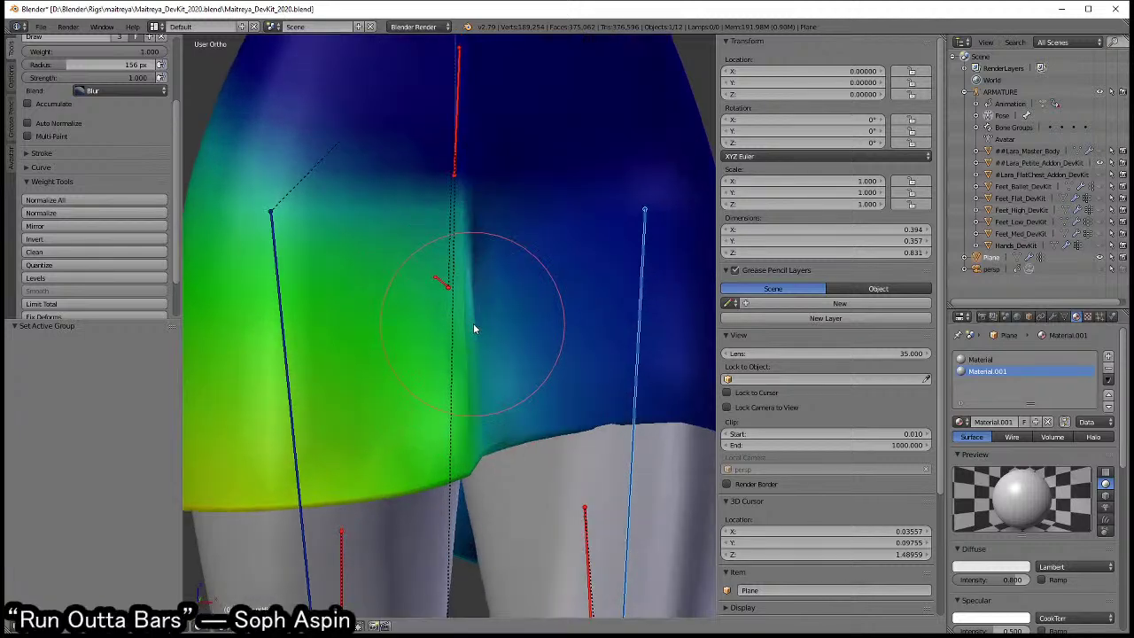
pyautogui.press('v')
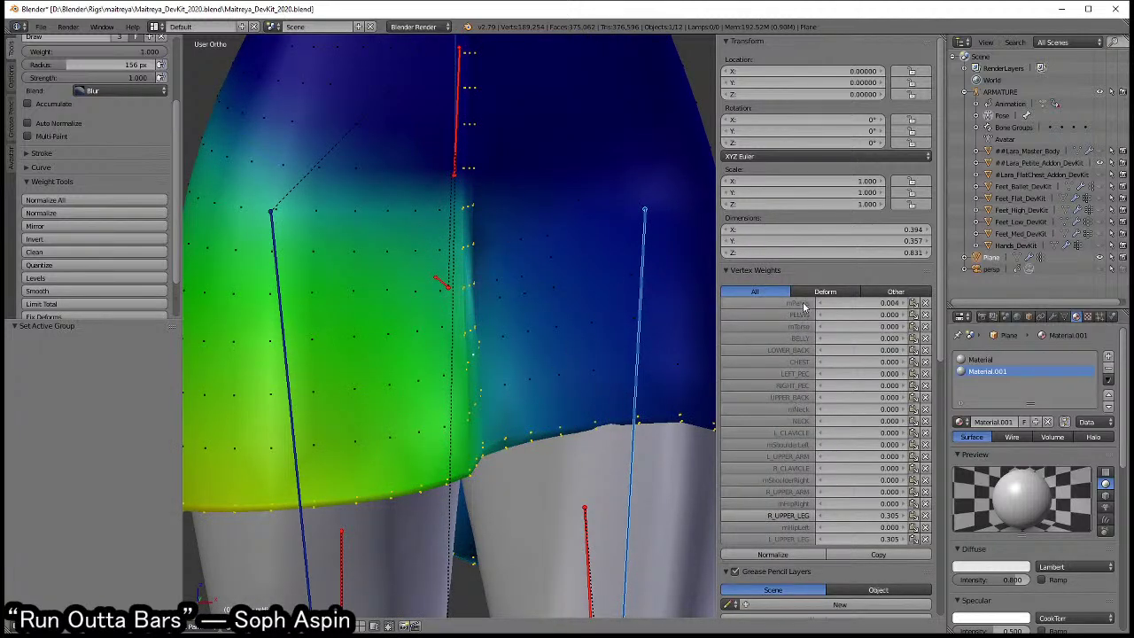
# - Make mPelvis active, smooth its weights, and set the brush blend to Subtract
pyautogui.click(797, 302)
pyautogui.click(50, 291)
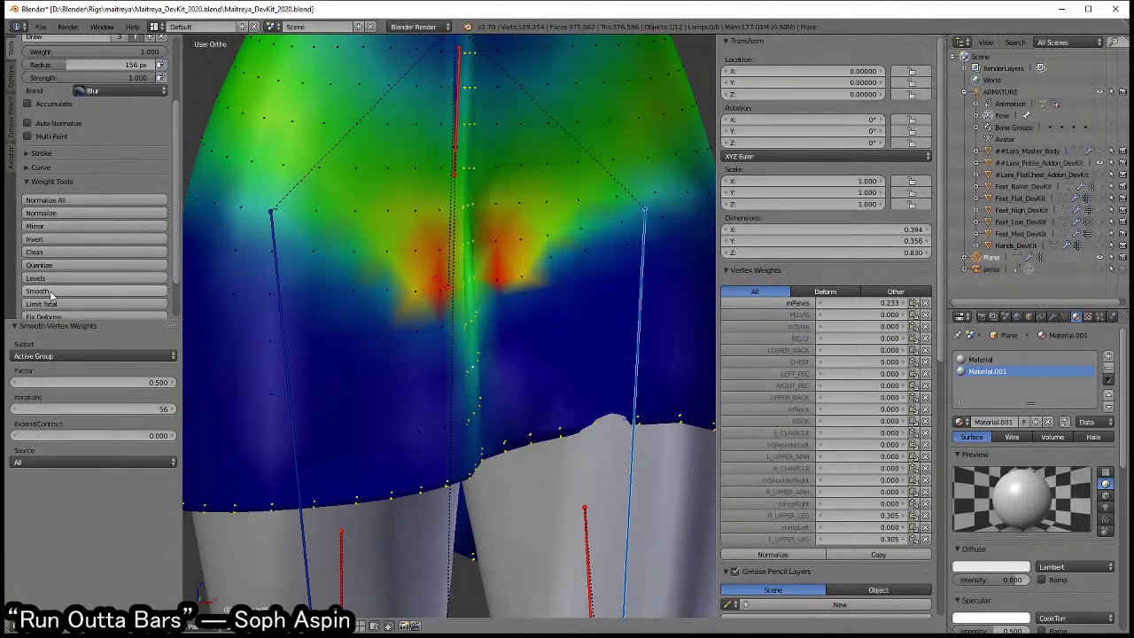
pyautogui.click(120, 93)
pyautogui.click(106, 132)
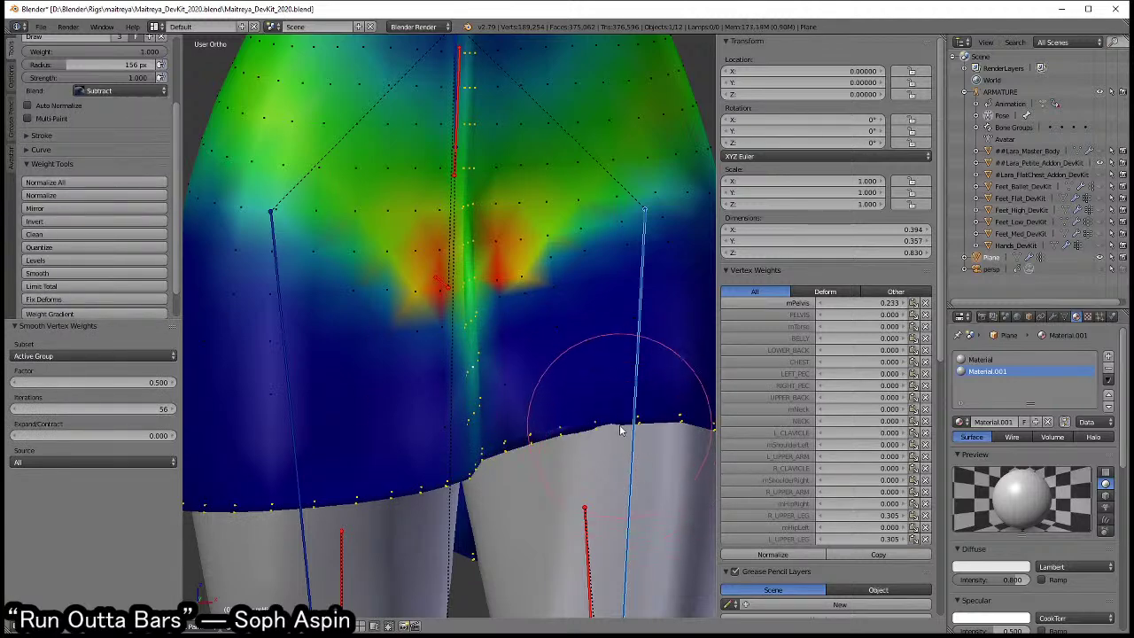
# - Select all skirt vertices and smooth the weights with 1 iteration
pyautogui.scroll(-3, 620, 430)
pyautogui.scroll(3, 577, 415)
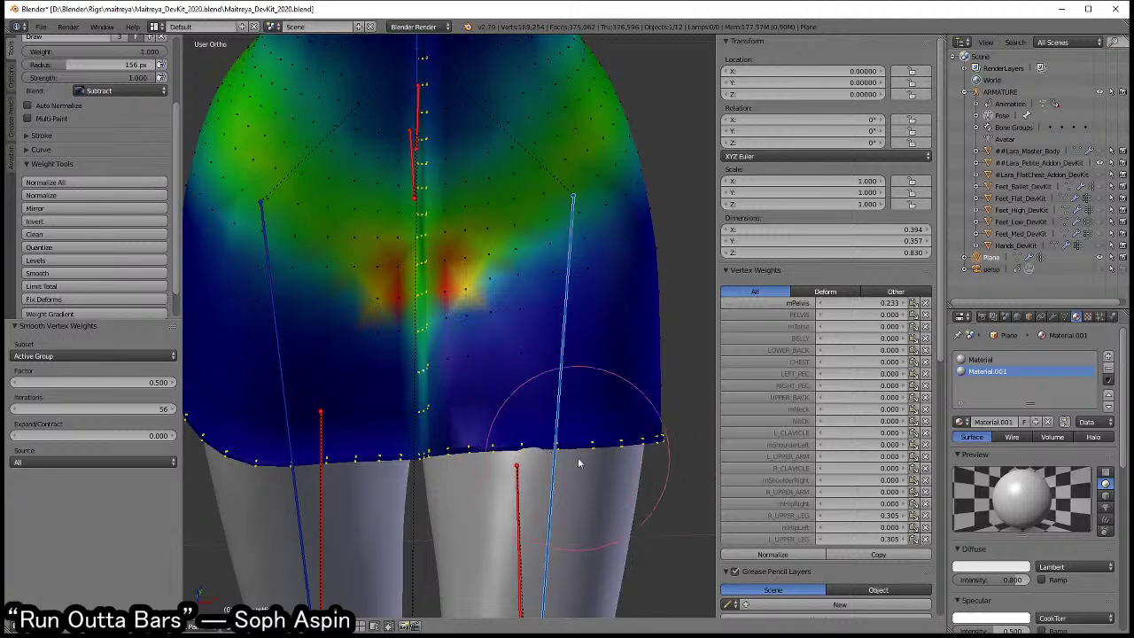
pyautogui.scroll(-3, 578, 463)
pyautogui.scroll(3, 496, 430)
pyautogui.keyDown('shift'); pyautogui.moveTo(483, 410); pyautogui.dragTo(505, 429, button='middle'); pyautogui.keyUp('shift')
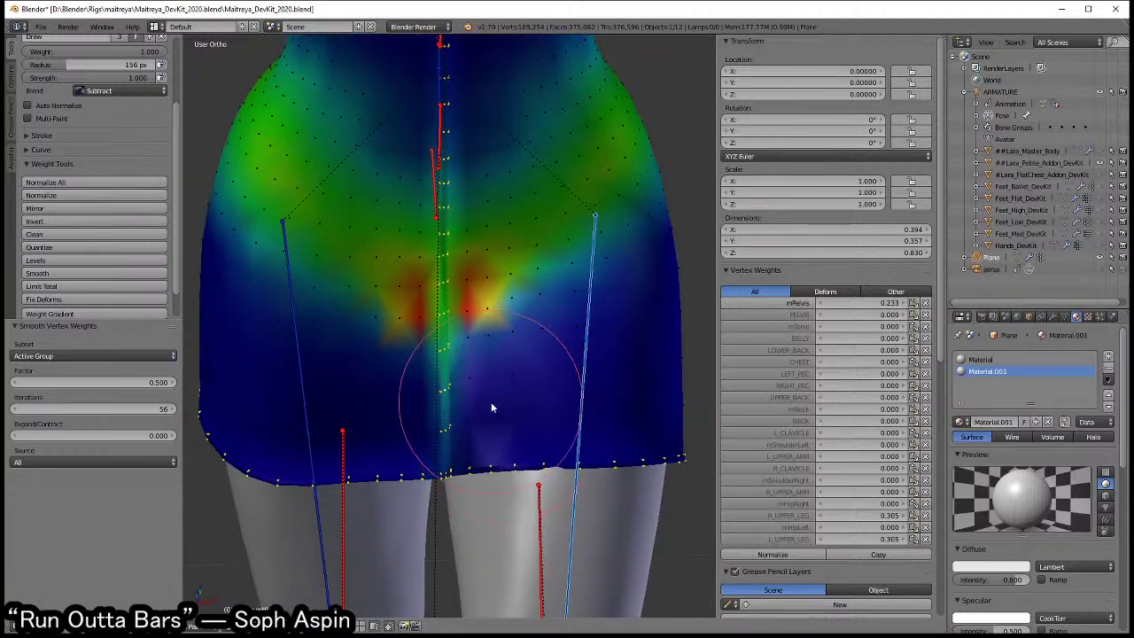
pyautogui.press('a')
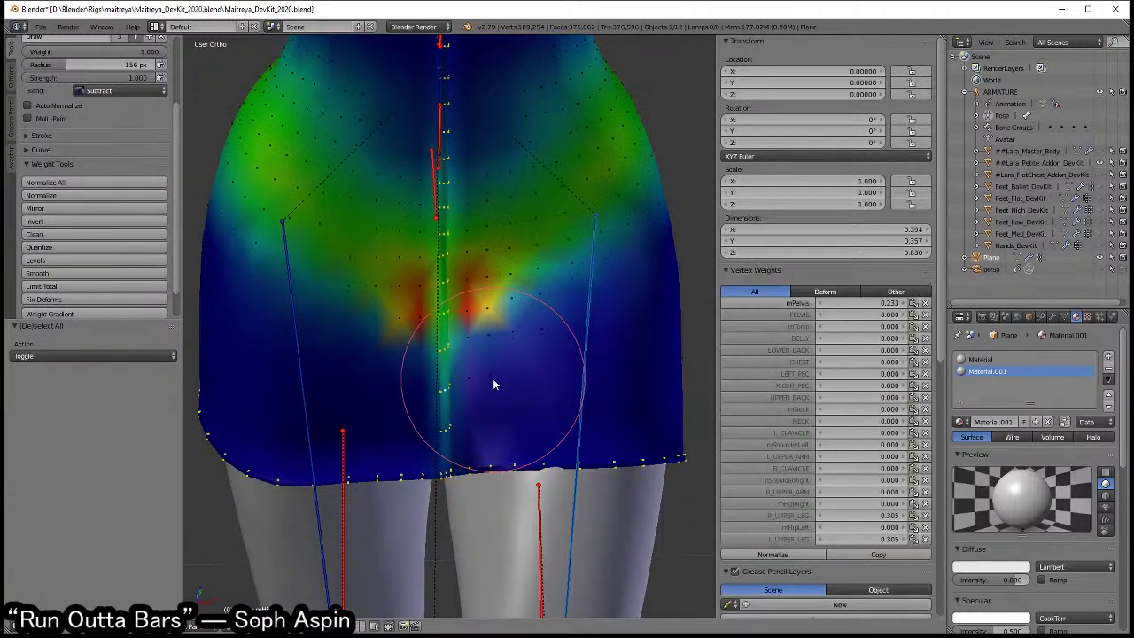
pyautogui.press('a')
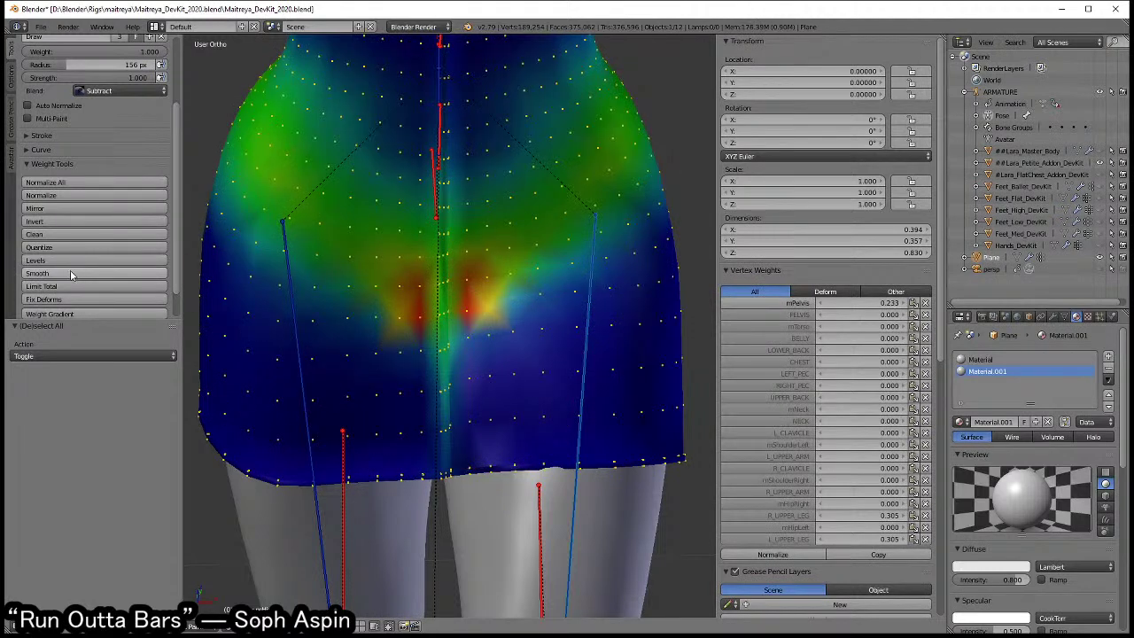
pyautogui.click(71, 275)
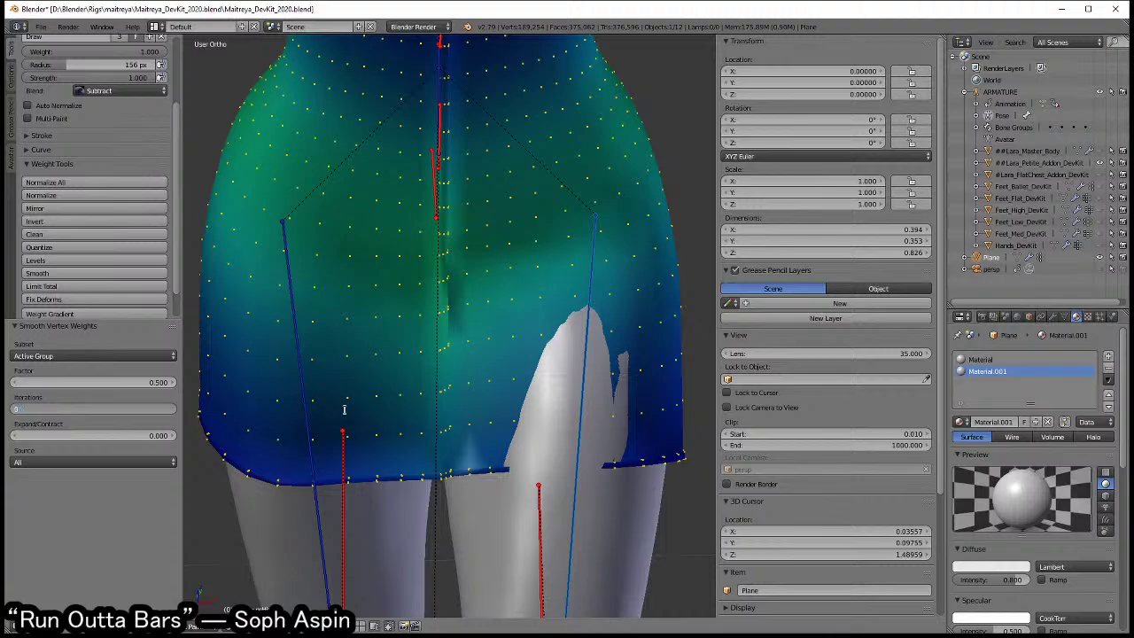
pyautogui.write('1')
pyautogui.press('Return')
# - Select the armature together with the skirt and return to weight painting
pyautogui.moveTo(368, 394)
pyautogui.mouseDown(button='middle')
pyautogui.moveTo(378, 351)
pyautogui.moveTo(490, 369)
pyautogui.moveTo(377, 347)
pyautogui.moveTo(515, 393)
pyautogui.mouseUp(button='middle')
pyautogui.hotkey('ctrl', 'Tab')
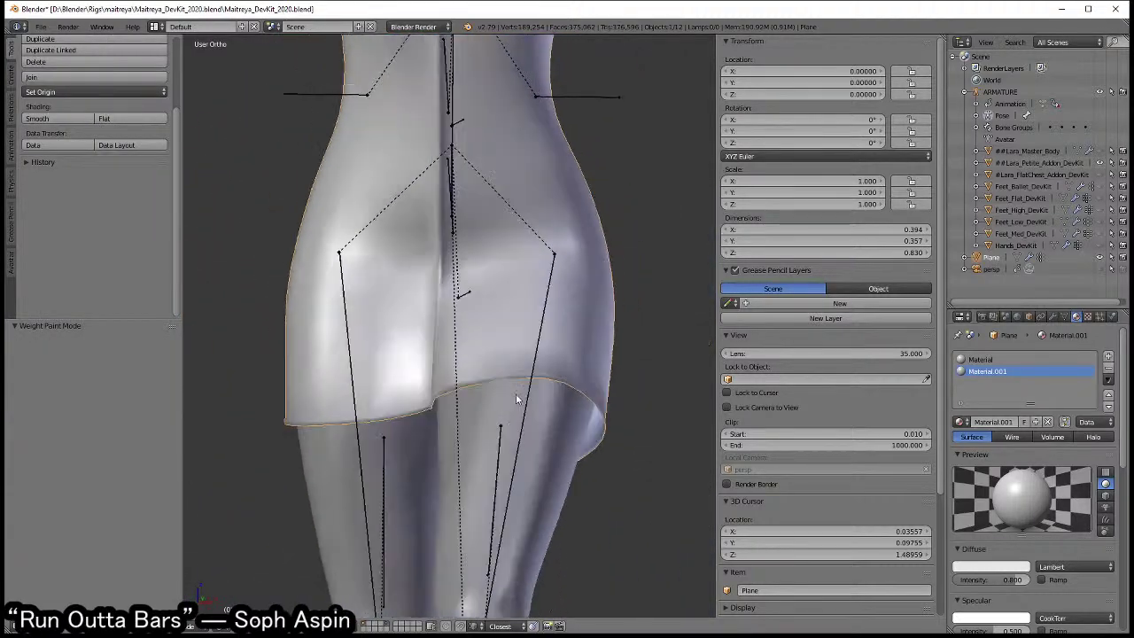
pyautogui.rightClick(532, 400)
pyautogui.keyDown('shift'); pyautogui.rightClick(526, 391); pyautogui.keyUp('shift')
pyautogui.hotkey('ctrl', 'Tab')
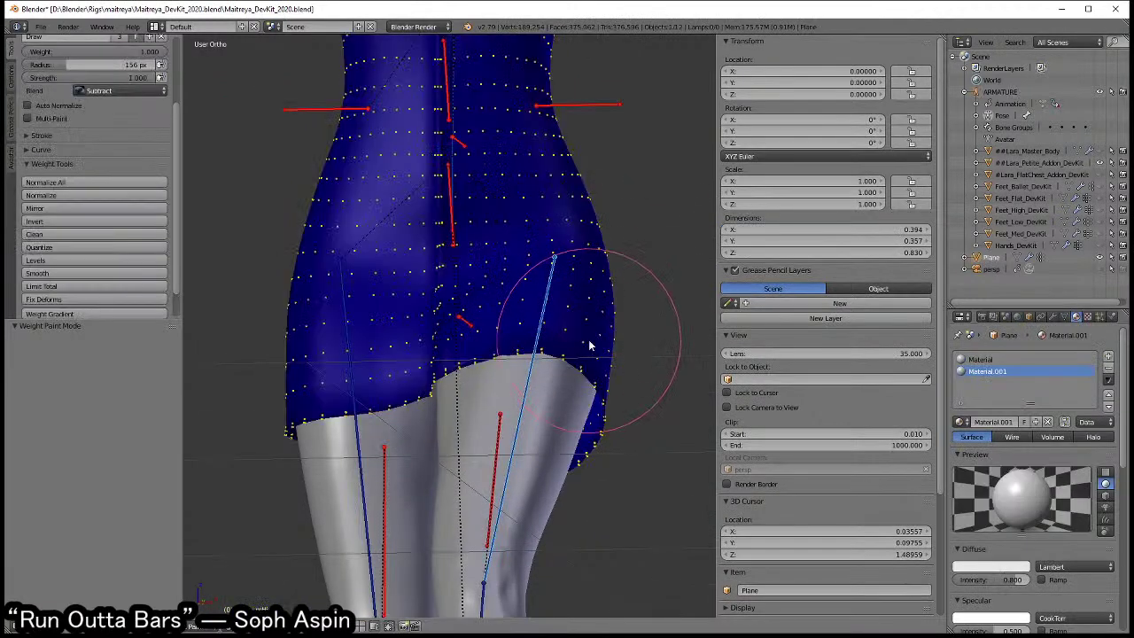
pyautogui.scroll(1, 589, 345)
pyautogui.scroll(2, 519, 328)
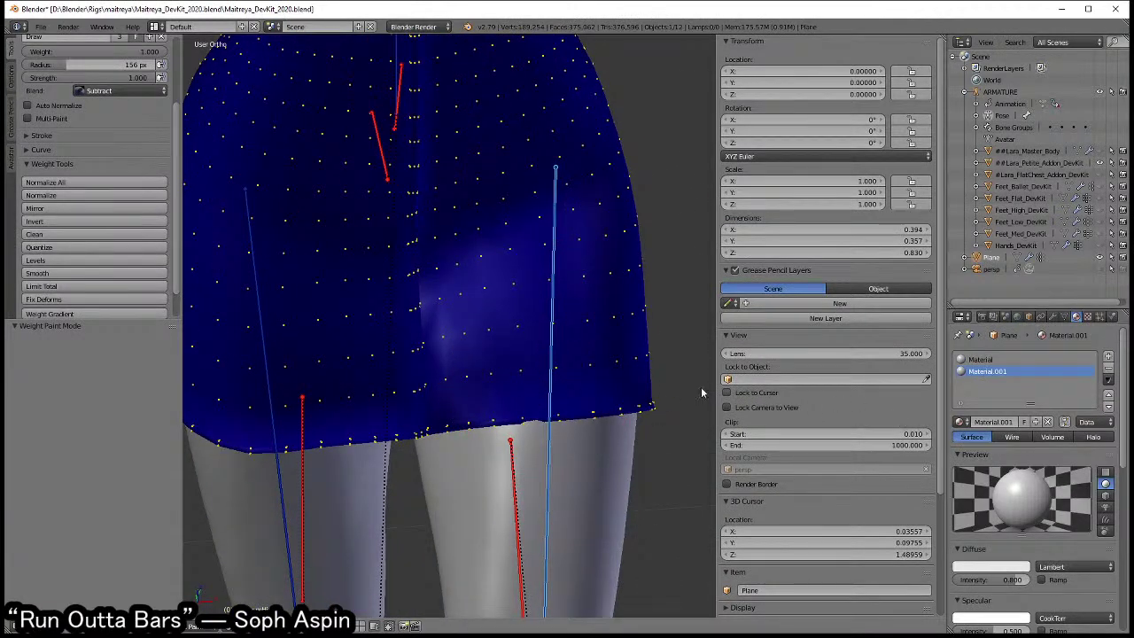
# - Inspect a skirt vertex's PELVIS, R_UPPER_LEG and L_UPPER_LEG weights
pyautogui.rightClick(523, 423)
pyautogui.click(799, 315)
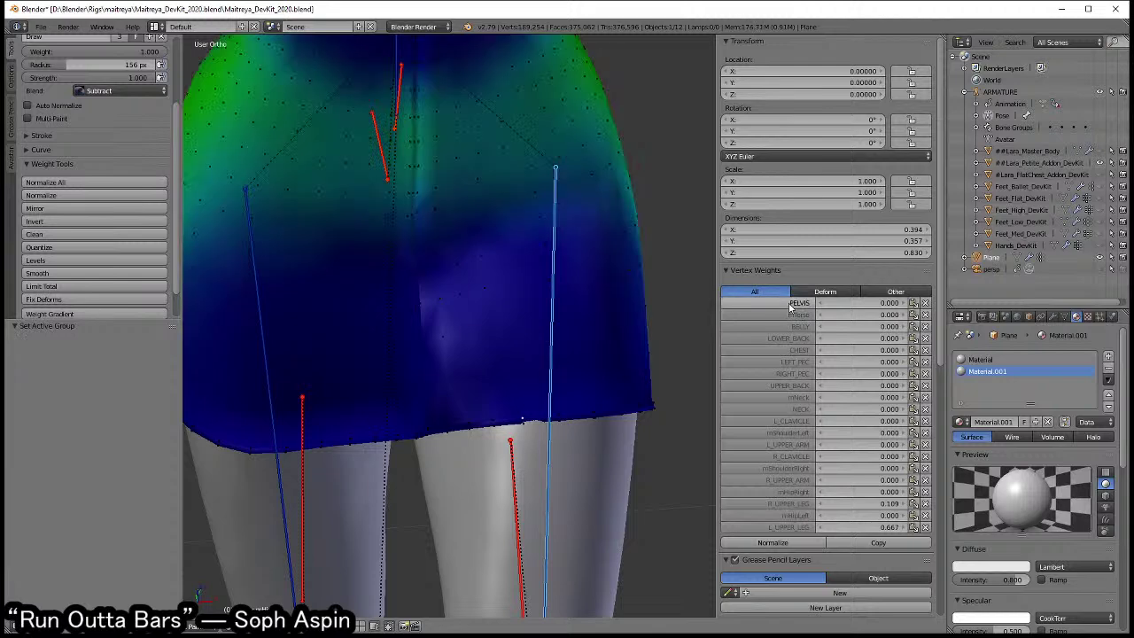
pyautogui.moveTo(526, 417)
pyautogui.mouseDown(button='middle')
pyautogui.moveTo(534, 365)
pyautogui.moveTo(619, 395)
pyautogui.mouseUp(button='middle')
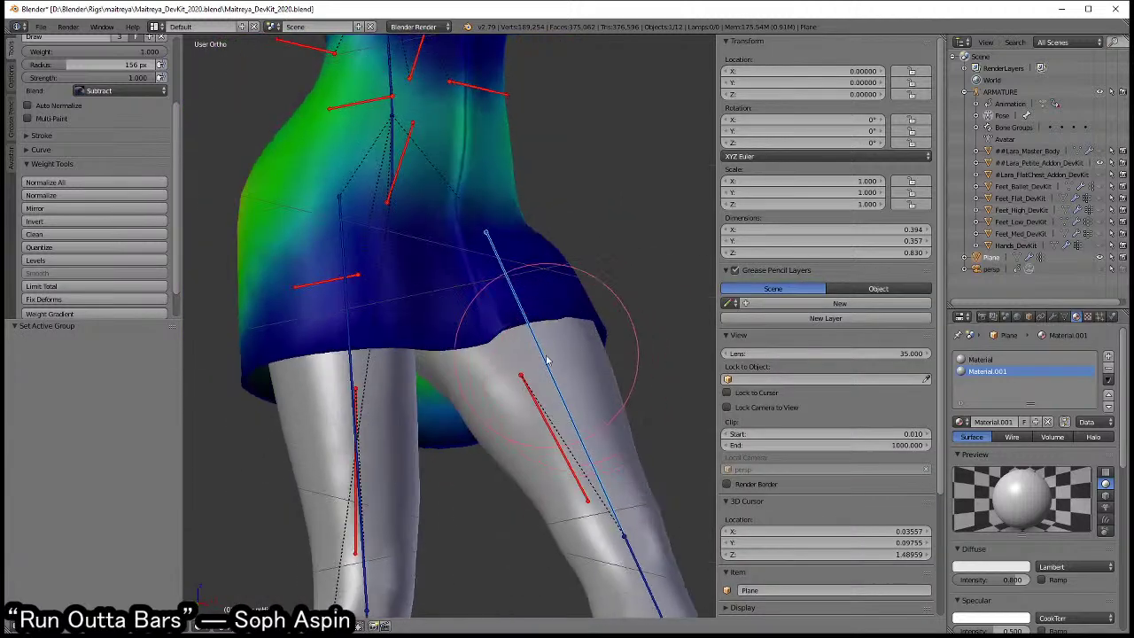
pyautogui.press('v')
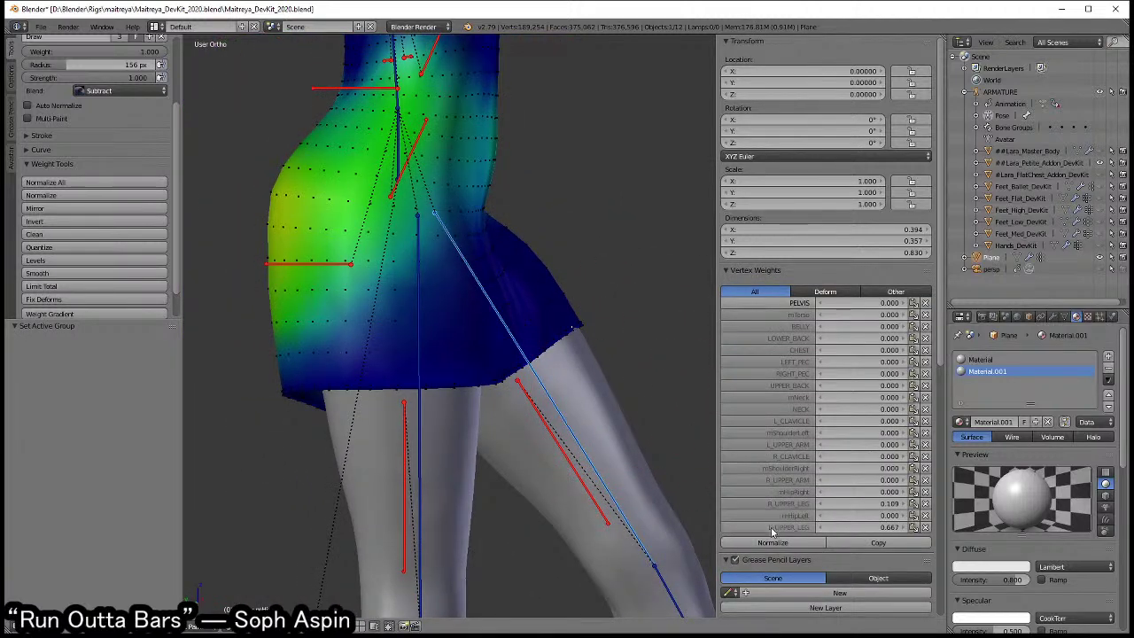
pyautogui.click(783, 503)
pyautogui.click(783, 526)
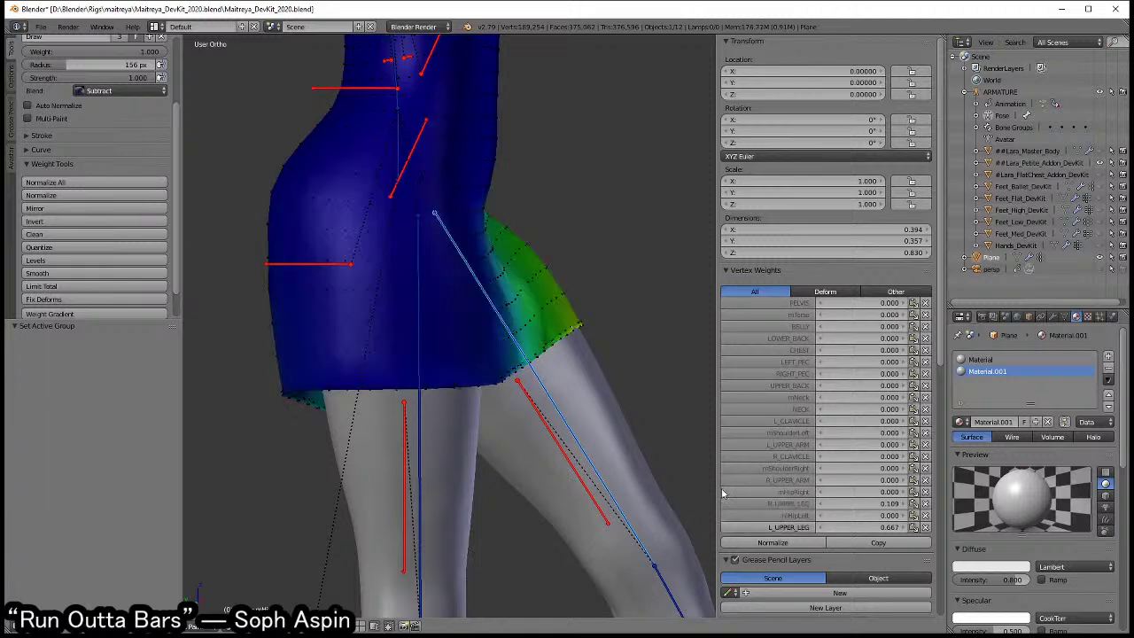
pyautogui.moveTo(584, 416); pyautogui.dragTo(537, 430, button='middle')
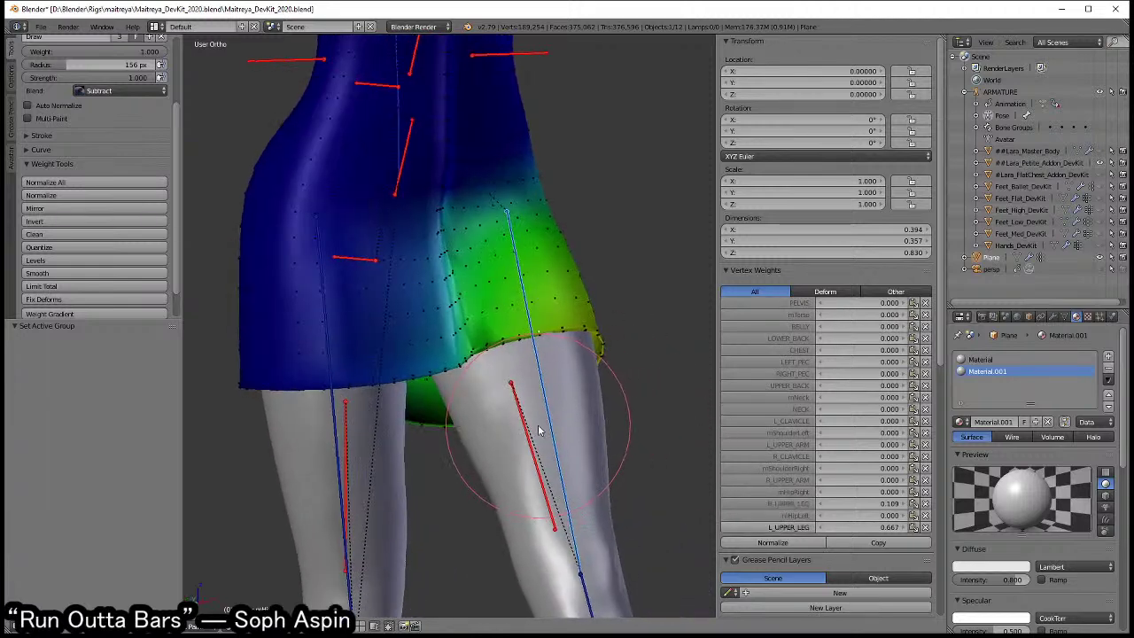
pyautogui.click(796, 507)
# - Select all skirt vertices and smooth the R_UPPER_LEG weights
pyautogui.scroll(3, 608, 375)
pyautogui.press('v')
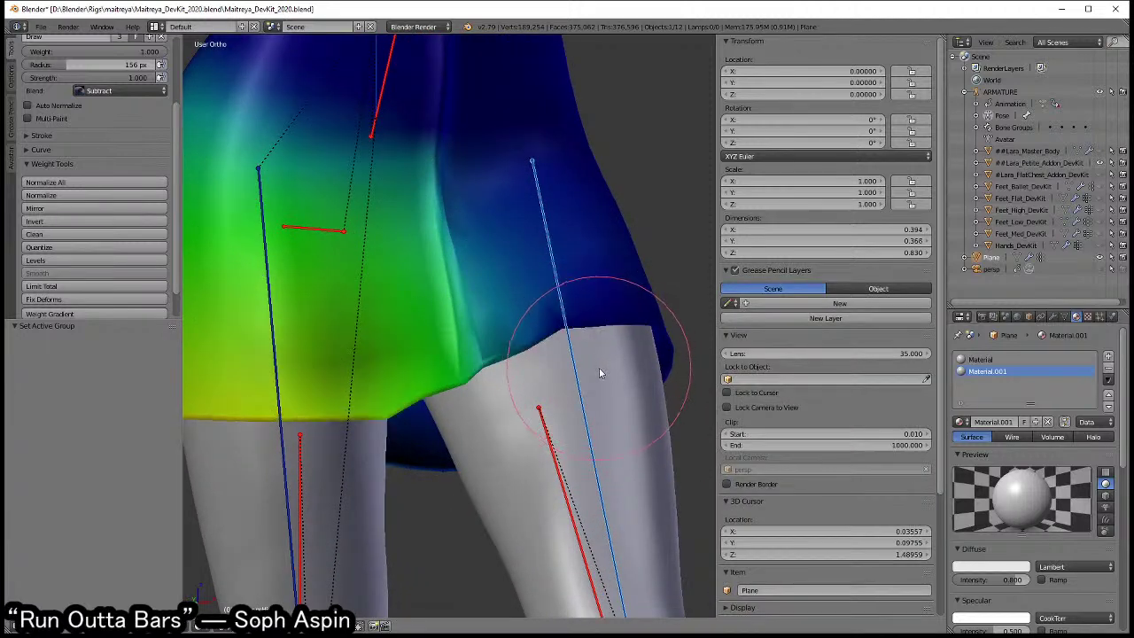
pyautogui.scroll(-2, 600, 381)
pyautogui.moveTo(557, 405)
pyautogui.mouseDown(button='middle')
pyautogui.moveTo(612, 325)
pyautogui.moveTo(537, 344)
pyautogui.moveTo(463, 398)
pyautogui.moveTo(534, 403)
pyautogui.mouseUp(button='middle')
pyautogui.press('v')
pyautogui.click(79, 273)
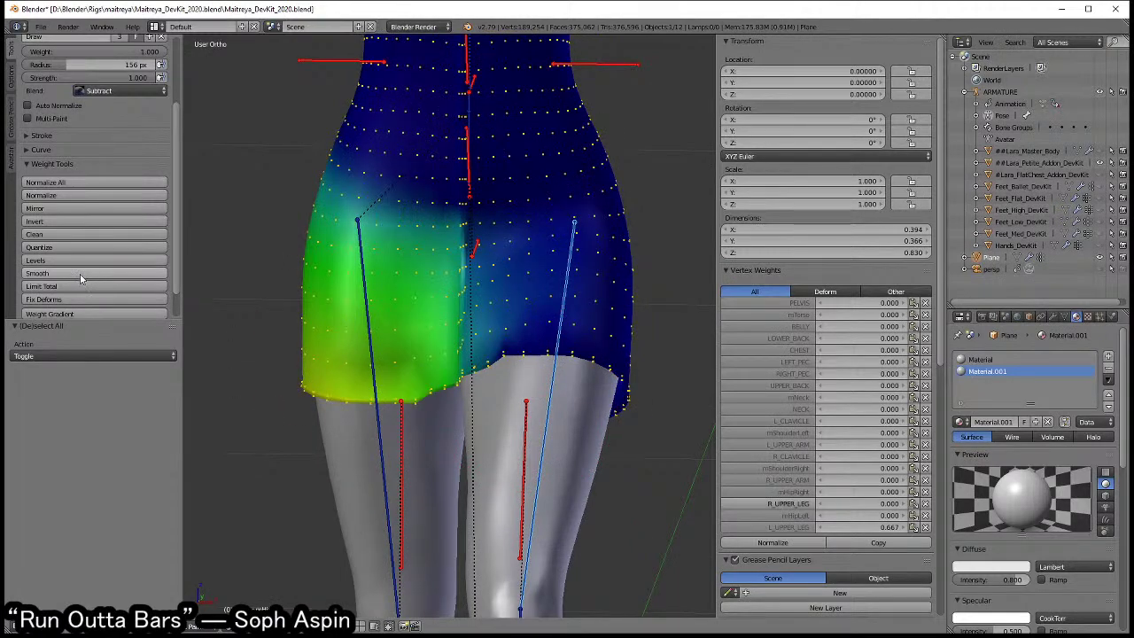
pyautogui.moveTo(226, 312)
pyautogui.mouseDown(button='middle')
pyautogui.moveTo(506, 352)
pyautogui.moveTo(586, 402)
pyautogui.mouseUp(button='middle')
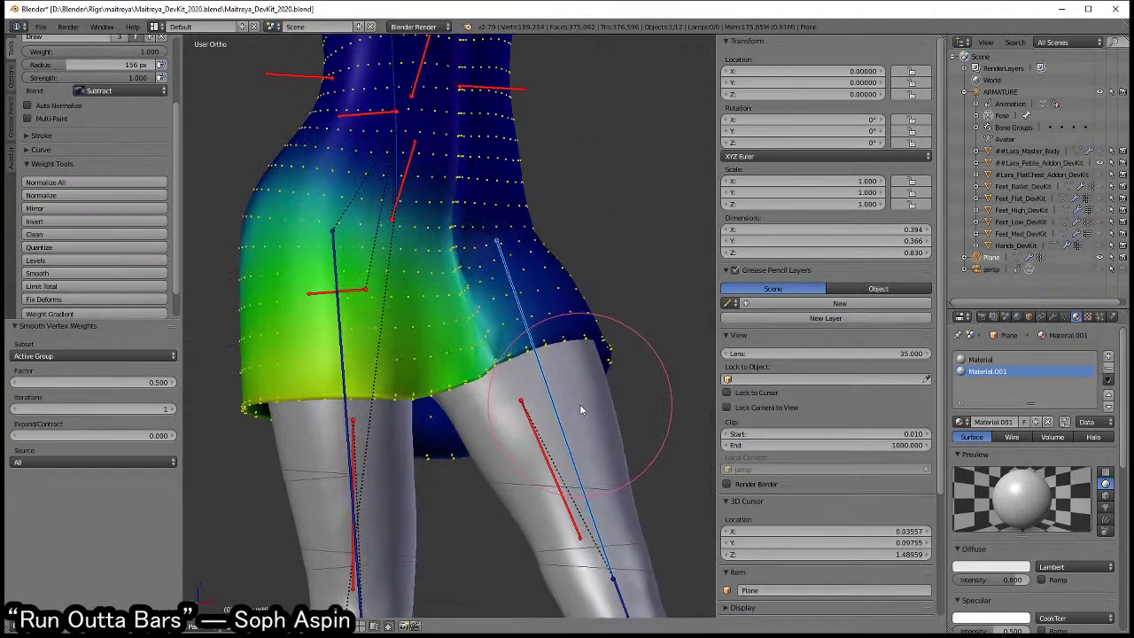
# - Clear the armature pose to rest, switch the skirt to Object Mode, and view from the rear
pyautogui.hotkey('alt', 'r')
pyautogui.press('Tab')
pyautogui.click(574, 357)
pyautogui.press('ctrl+KP_1')
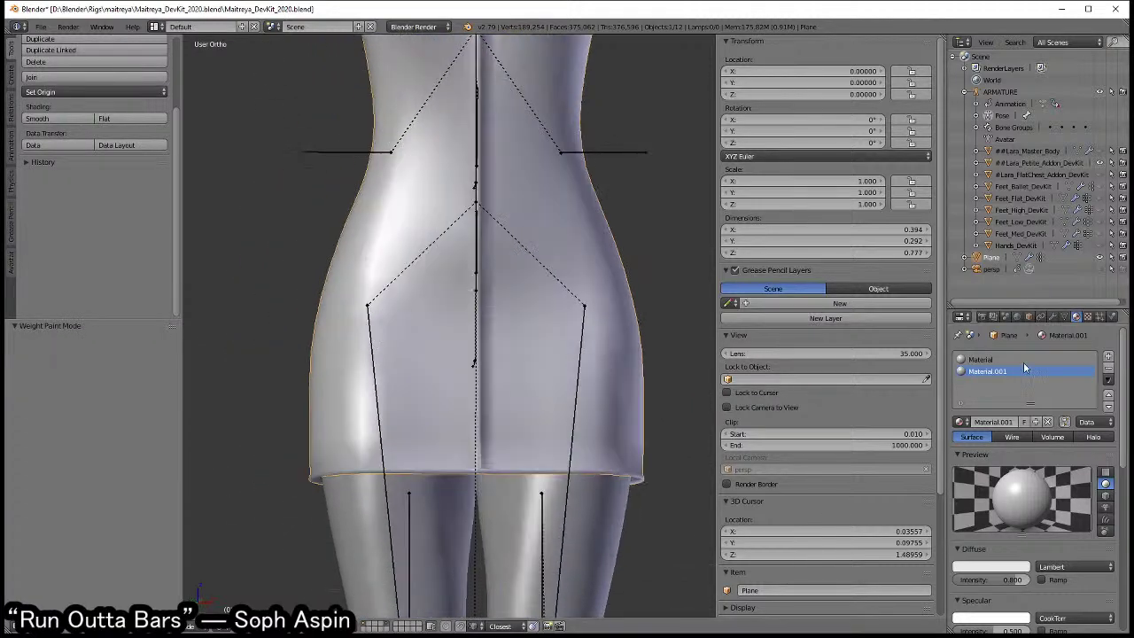
# - Separate the dress faces using the Material slot into their own object
pyautogui.moveTo(573, 357); pyautogui.dragTo(551, 347, button='middle')
pyautogui.press('a')
pyautogui.click(980, 359)
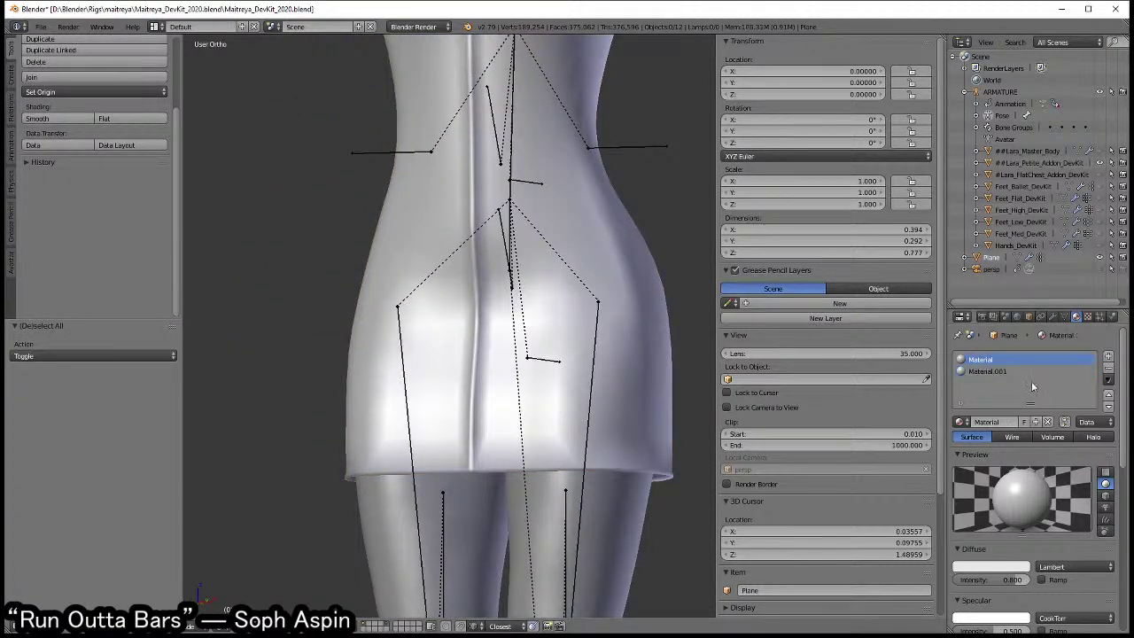
pyautogui.press('Tab')
pyautogui.press('a')
pyautogui.click(1030, 421)
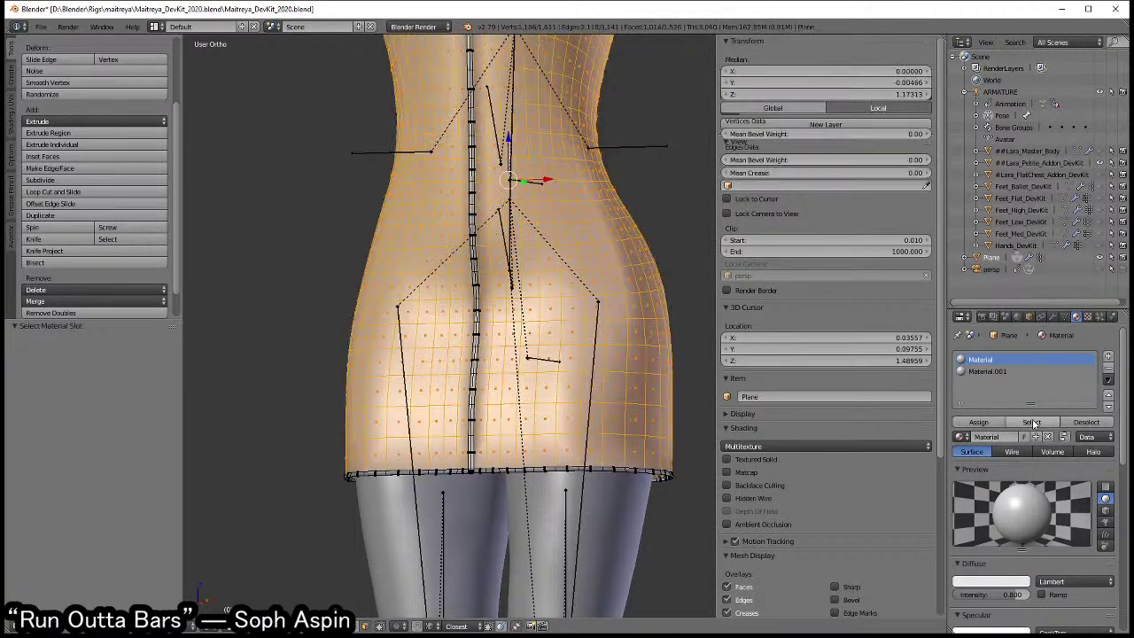
pyautogui.moveTo(514, 372); pyautogui.dragTo(542, 370, button='middle')
pyautogui.press('p')
pyautogui.click(542, 368)
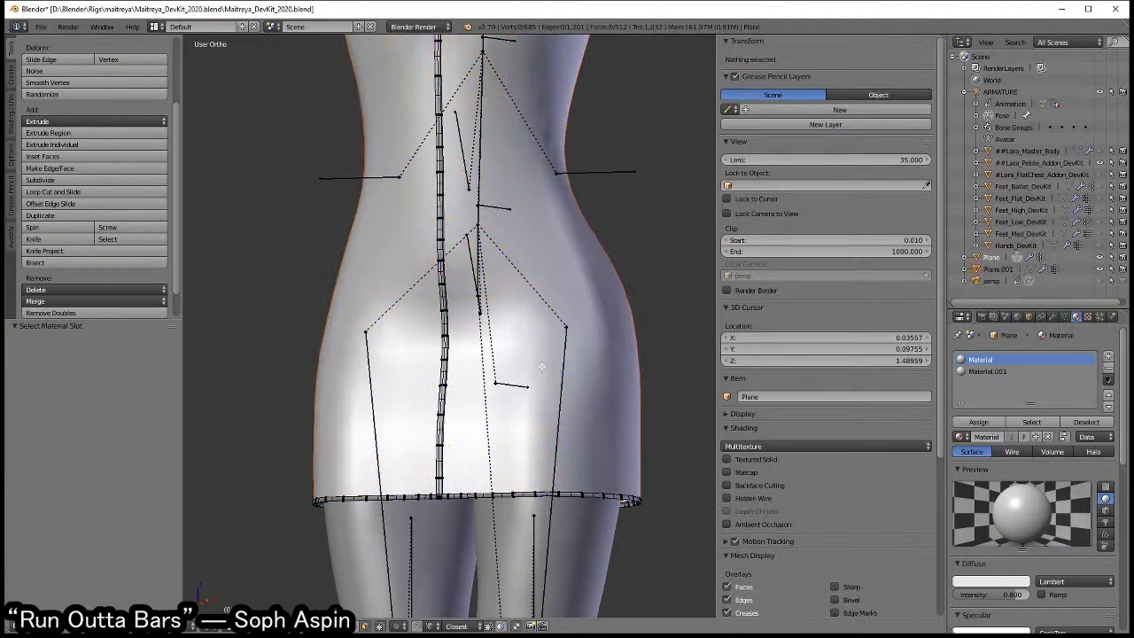
# - Add and then remove a Wireframe modifier on the dress, and leave Edit Mode
pyautogui.click(1053, 317)
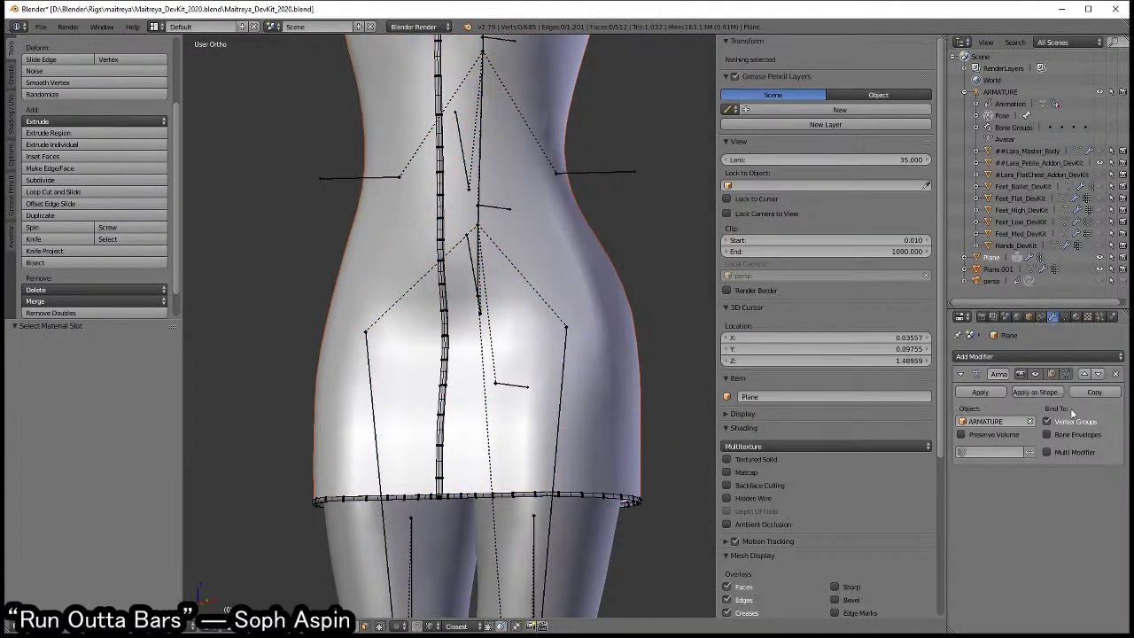
pyautogui.click(1038, 358)
pyautogui.click(912, 578)
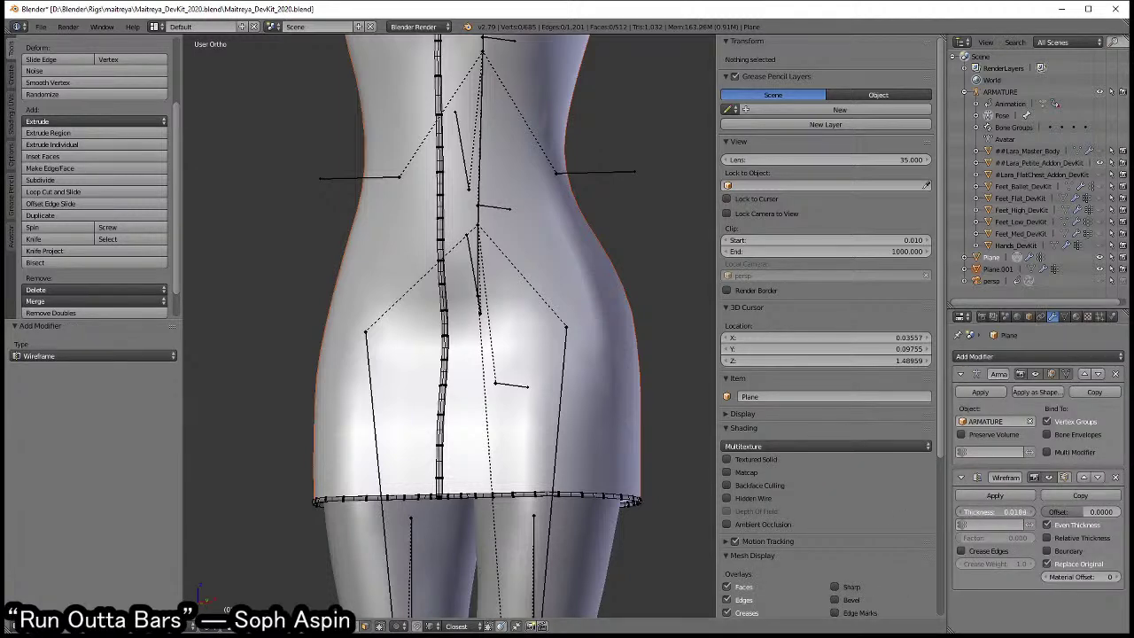
pyautogui.click(1115, 477)
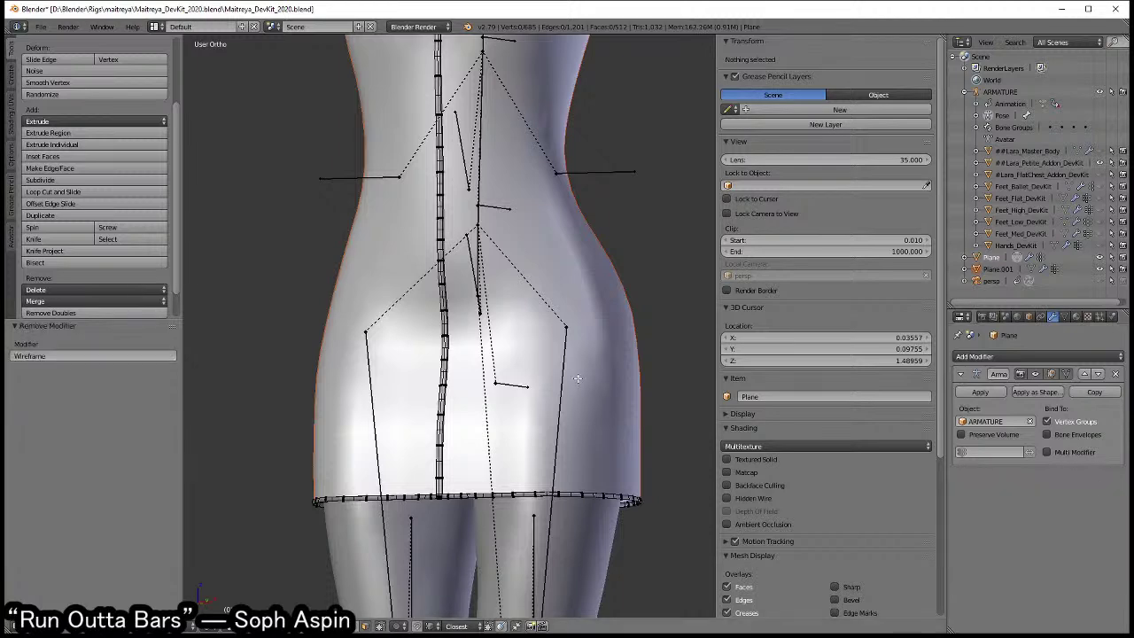
pyautogui.press('Tab')
# - Give the separated Plane.001 a Wireframe modifier with thickness 0.0029
pyautogui.rightClick(607, 331)
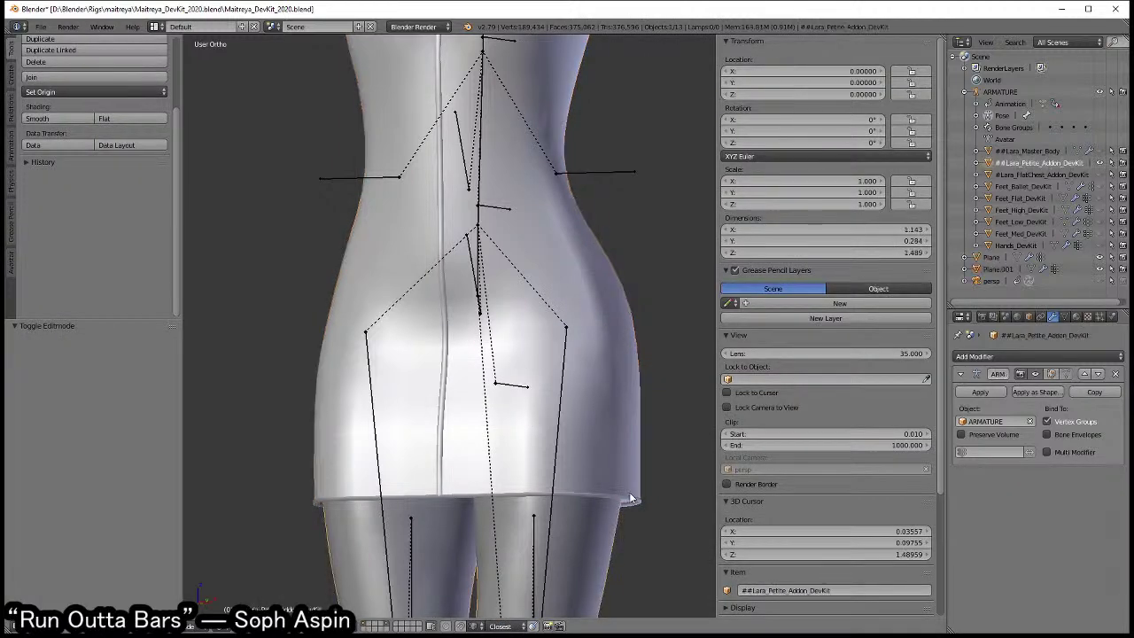
pyautogui.click(1038, 356)
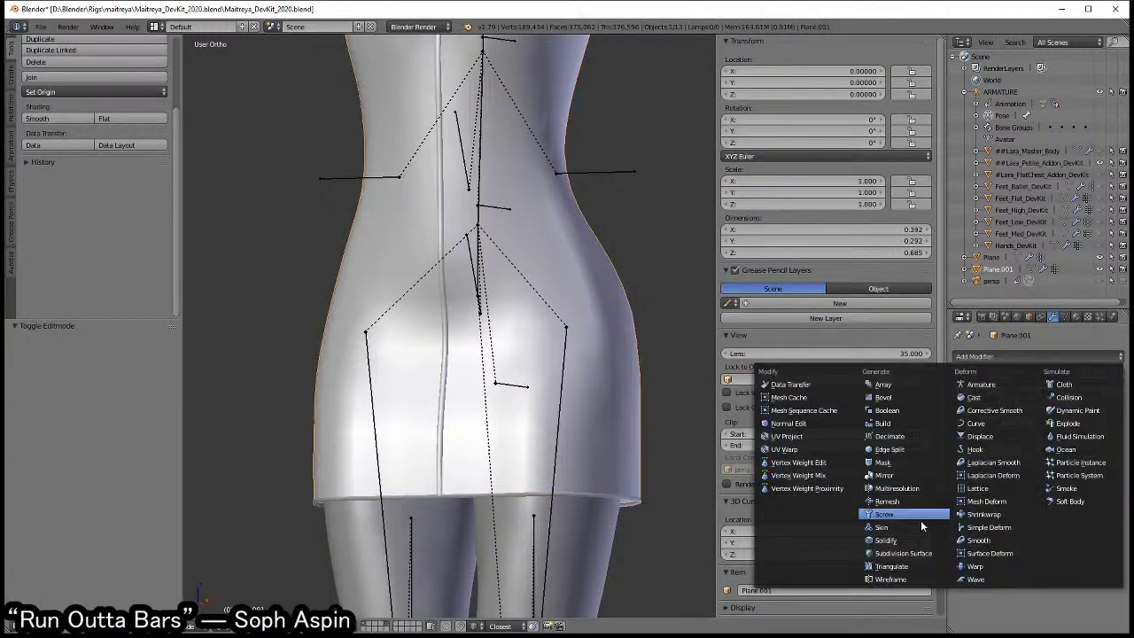
pyautogui.click(898, 578)
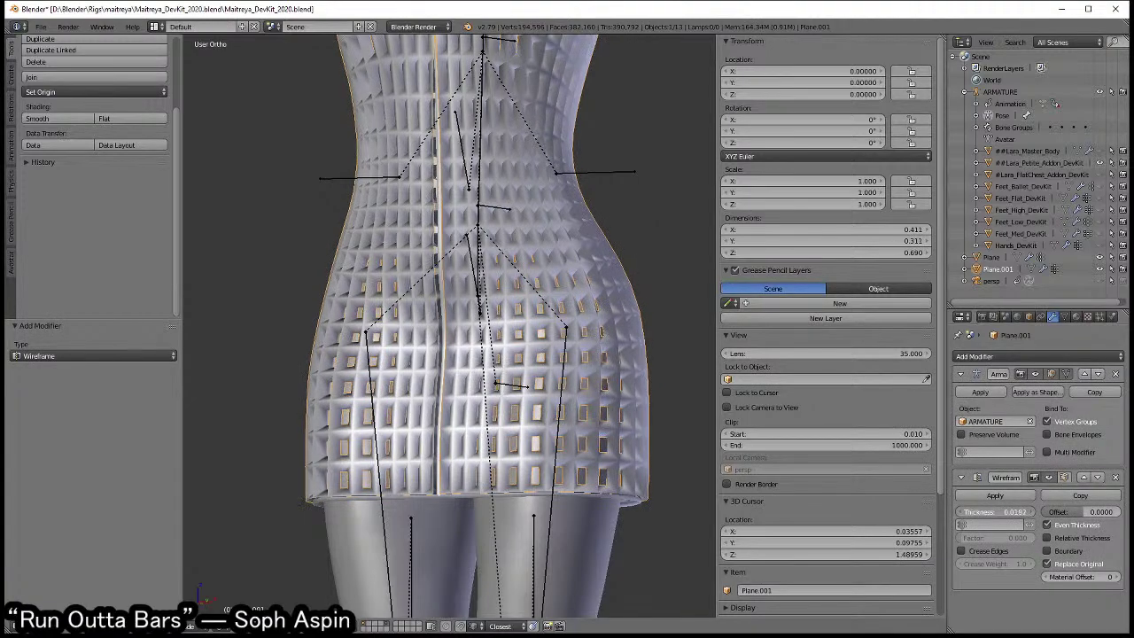
pyautogui.moveTo(993, 512); pyautogui.dragTo(974, 512)
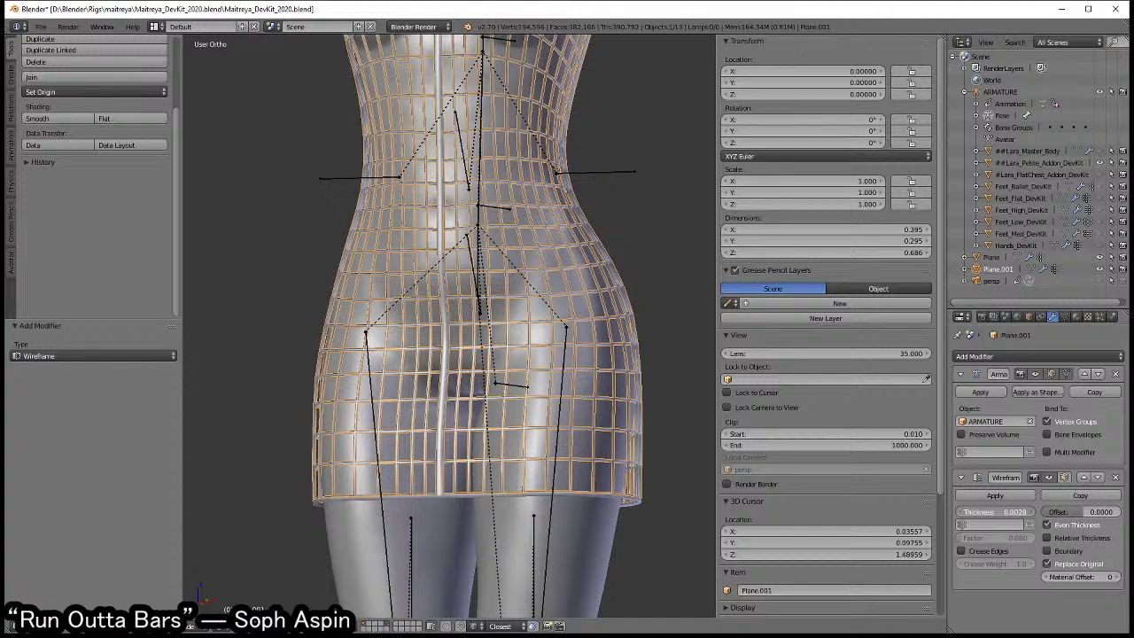
pyautogui.moveTo(594, 342); pyautogui.dragTo(523, 326, button='middle')
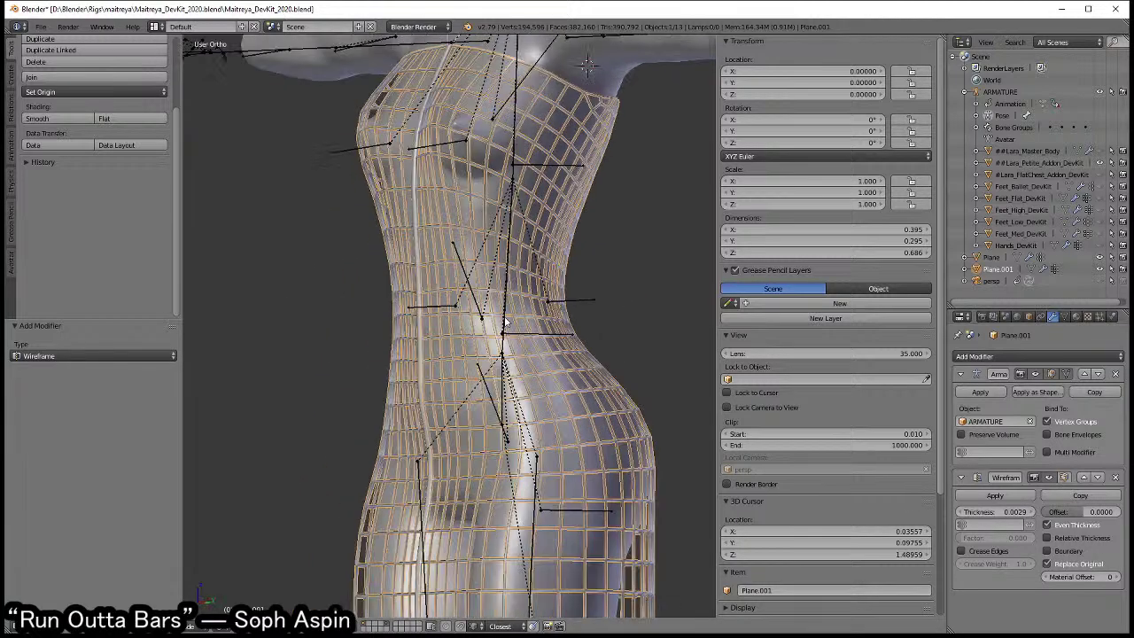
# - Select the whole Plane.001 mesh in Edit Mode and unwrap it
pyautogui.press('Tab')
pyautogui.press('a')
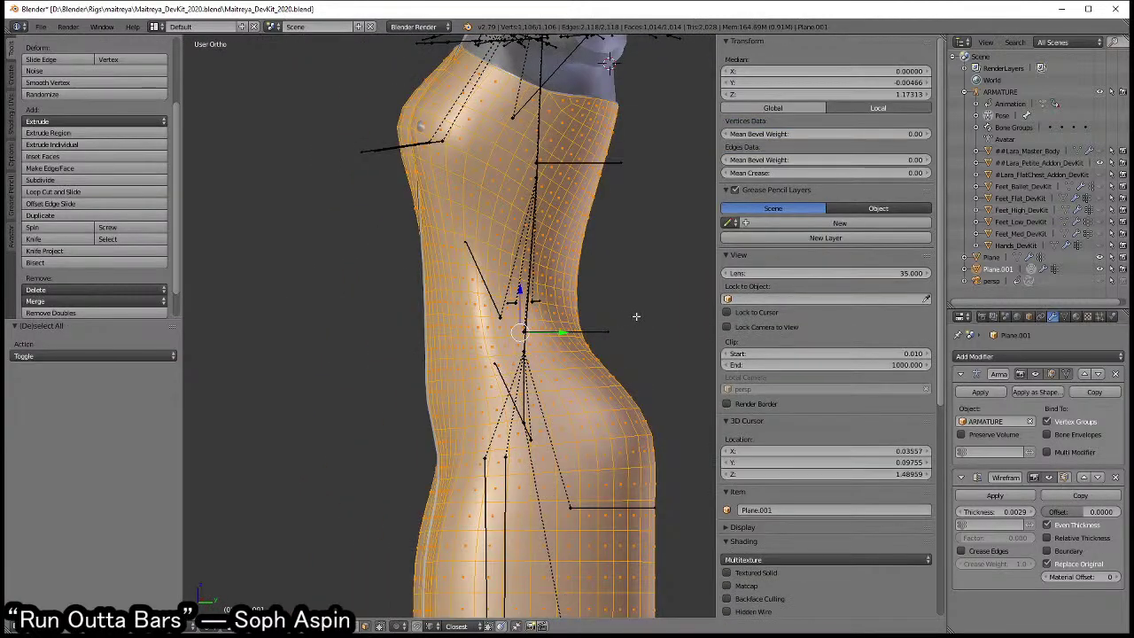
pyautogui.press('u')
pyautogui.click(637, 320)
# - Hide the side panel and split the 3D view into two side-by-side views
pyautogui.moveTo(637, 321)
pyautogui.mouseDown(button='middle')
pyautogui.moveTo(582, 55)
pyautogui.moveTo(856, 49)
pyautogui.mouseUp(button='middle')
pyautogui.press('n')
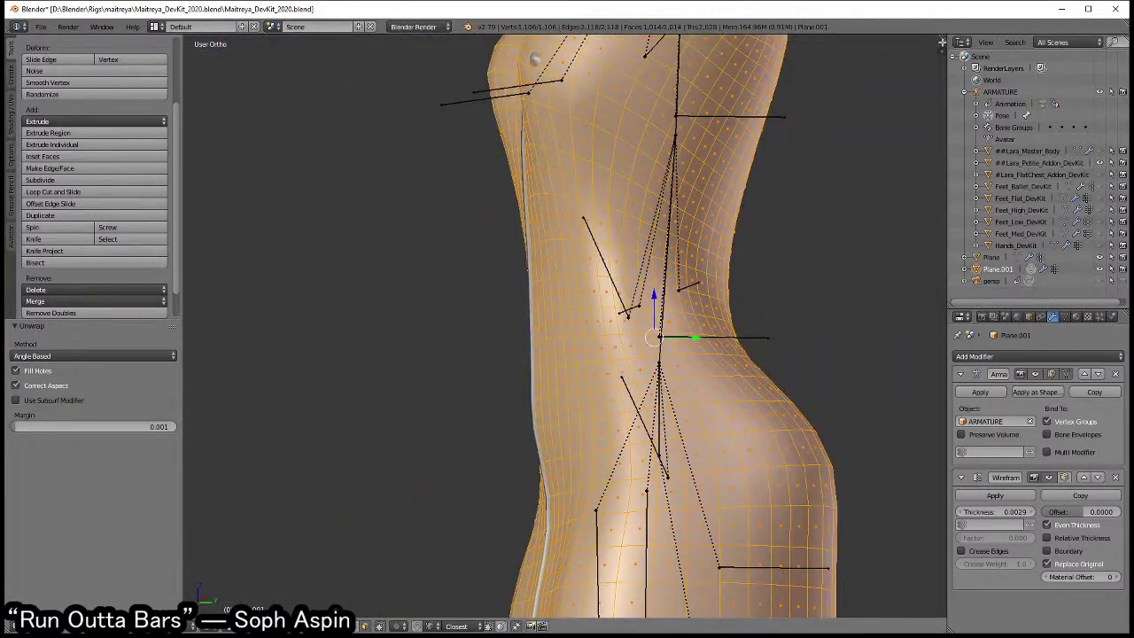
pyautogui.moveTo(942, 43); pyautogui.dragTo(589, 54)
# - Turn the right-hand area into the UV/Image Editor
pyautogui.click(610, 621)
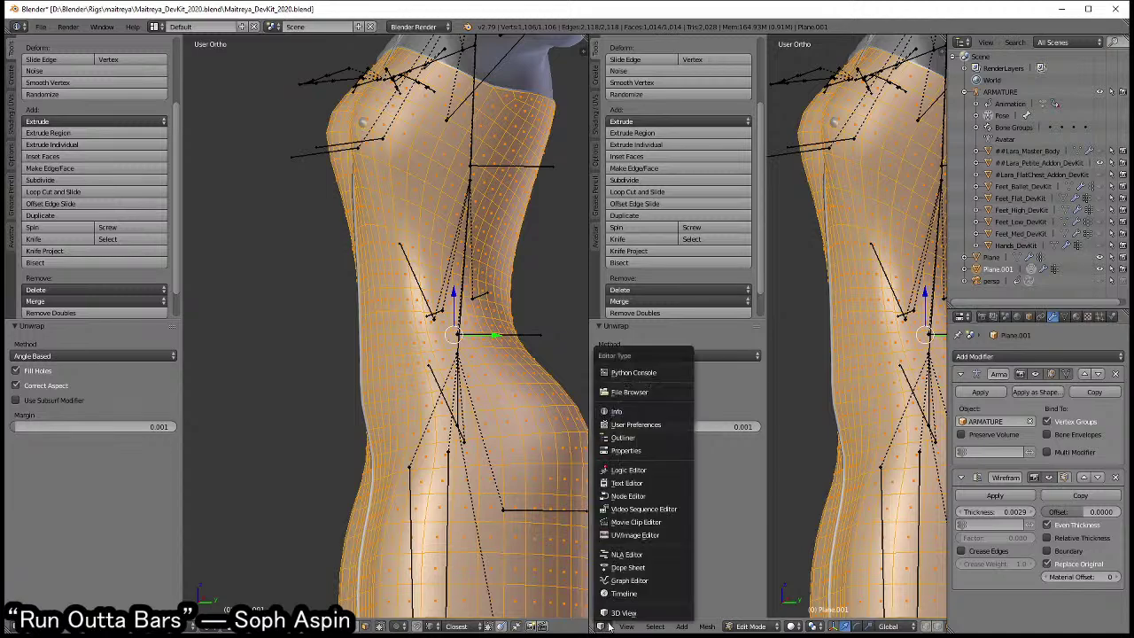
pyautogui.click(637, 540)
pyautogui.scroll(4, 713, 394)
pyautogui.scroll(2, 713, 394)
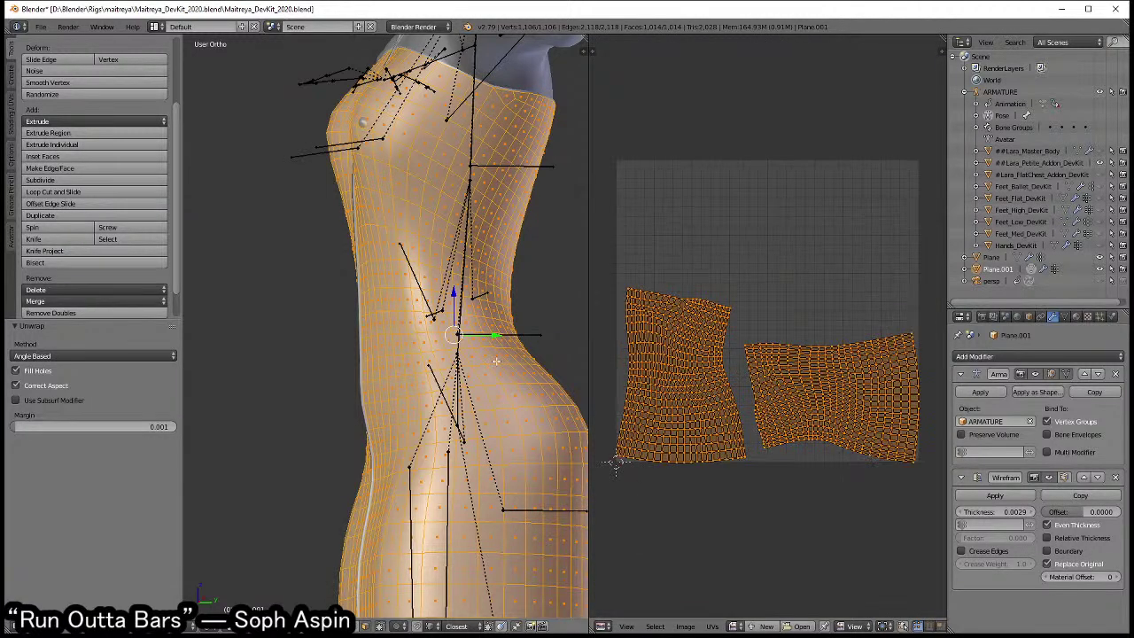
# - Select the strap object Plane, enter edit mode, and unwrap its whole mesh
pyautogui.moveTo(478, 319); pyautogui.dragTo(410, 316, button='middle')
pyautogui.press('z')
pyautogui.press('Tab')
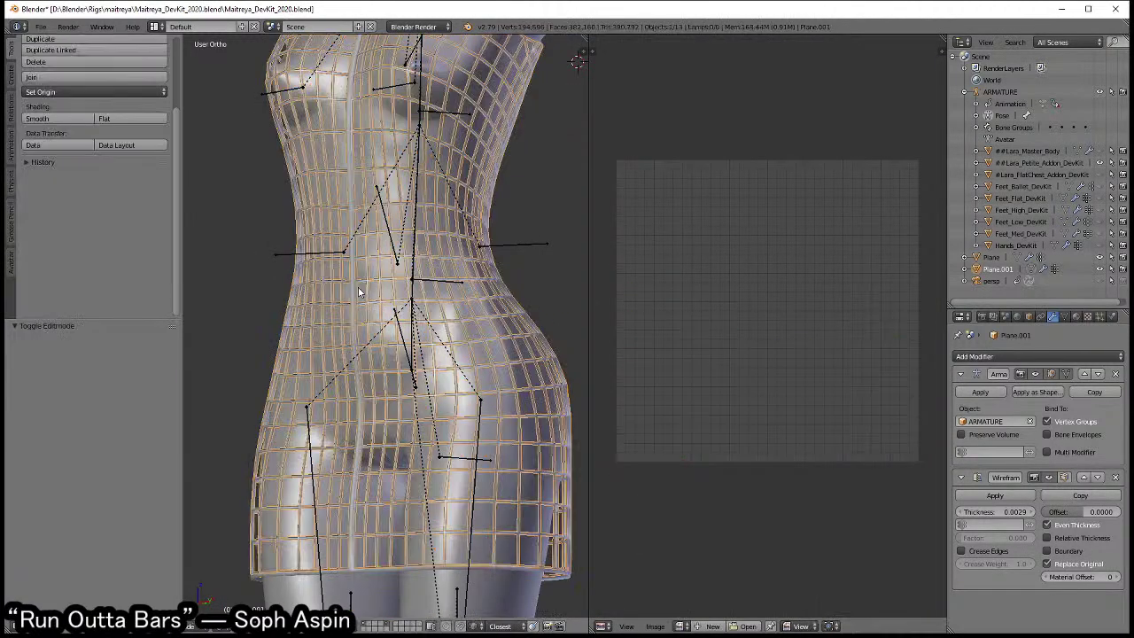
pyautogui.rightClick(358, 294)
pyautogui.press('Tab')
pyautogui.press('a')
pyautogui.press('u')
pyautogui.click(478, 295)
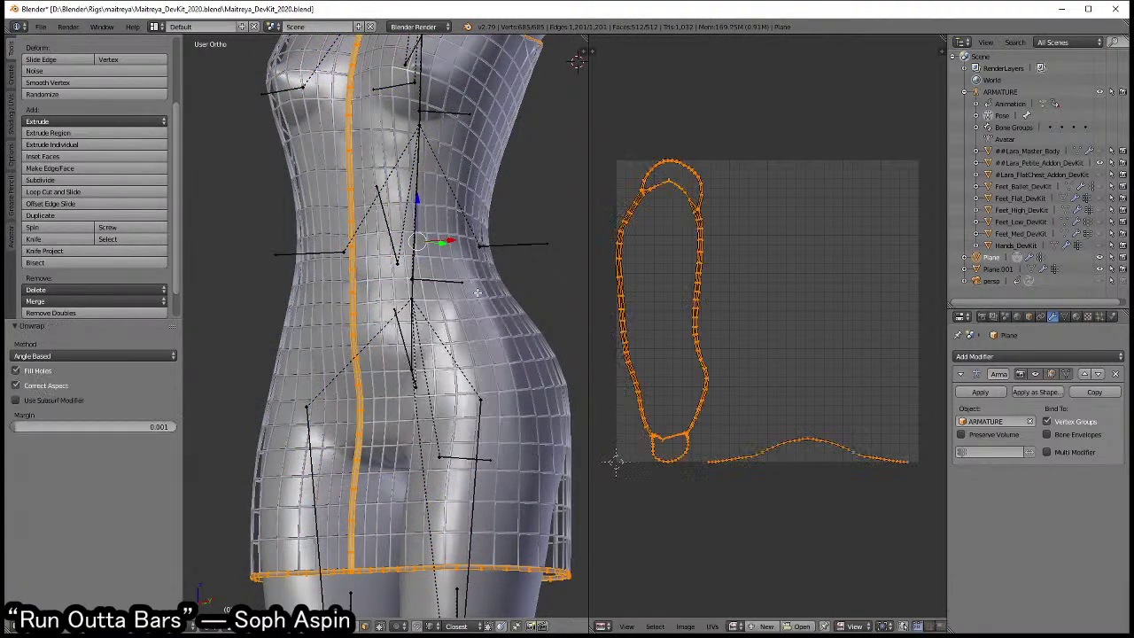
# - Switch to vertex selection, show the mesh as see-through wireframe, and clear the selection
pyautogui.scroll(4, 469, 339)
pyautogui.scroll(2, 423, 442)
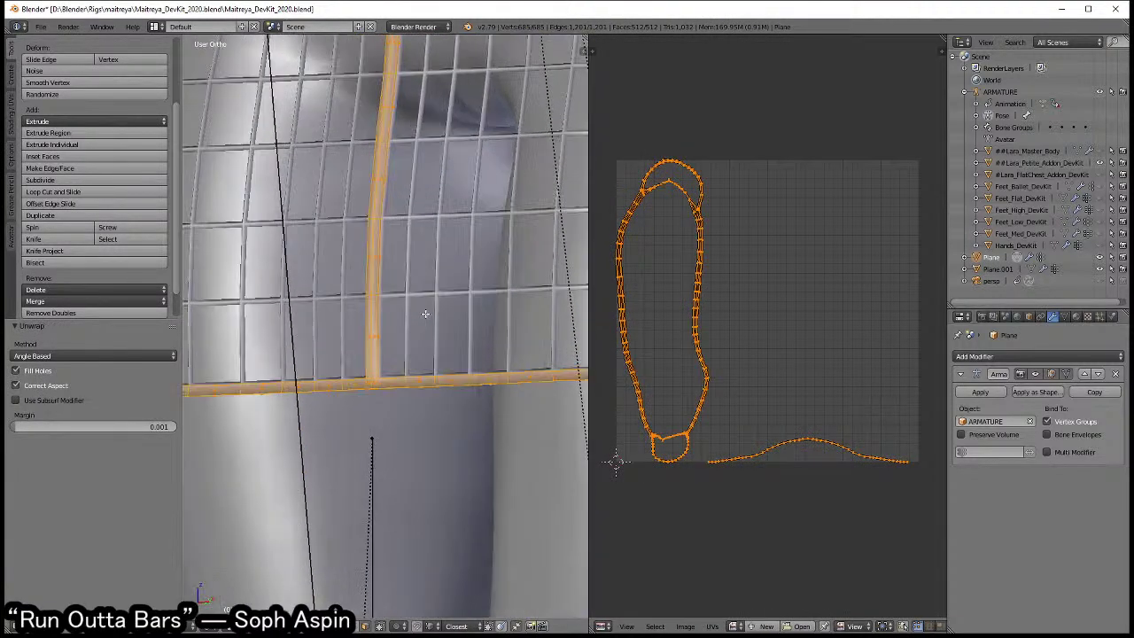
pyautogui.hotkey('ctrl', 'Tab')
pyautogui.click(408, 304)
pyautogui.scroll(1, 408, 304)
pyautogui.scroll(2, 408, 362)
pyautogui.hotkey('ctrl', 'Tab')
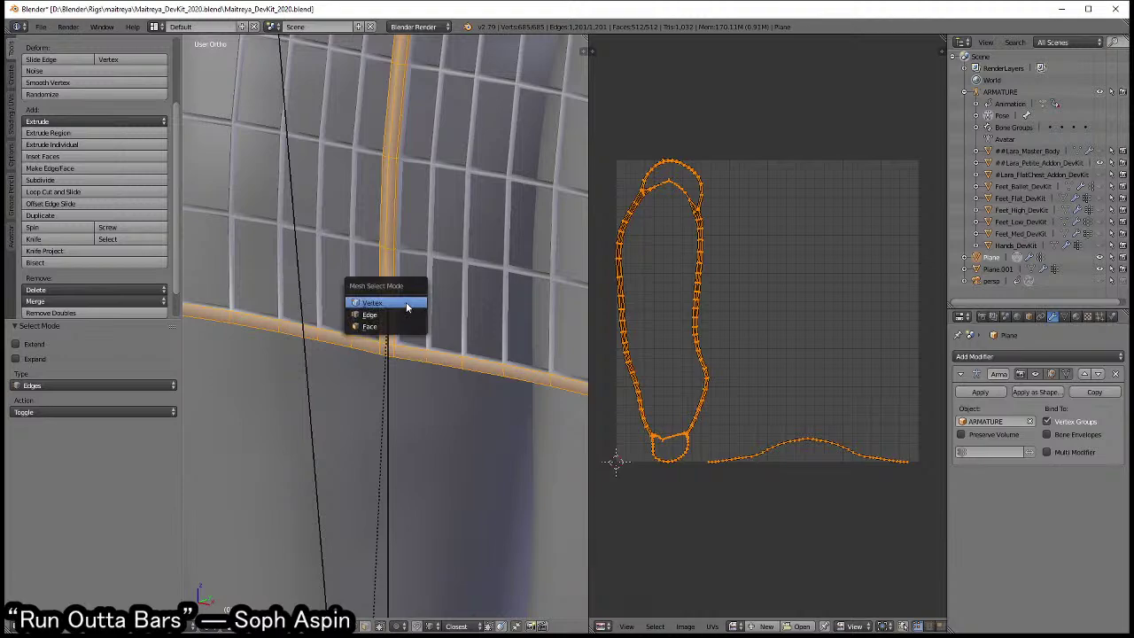
pyautogui.click(389, 306)
pyautogui.scroll(1, 390, 361)
pyautogui.press('z')
pyautogui.press('a')
# - Mark an edge at the hip as a seam
pyautogui.rightClick(388, 360)
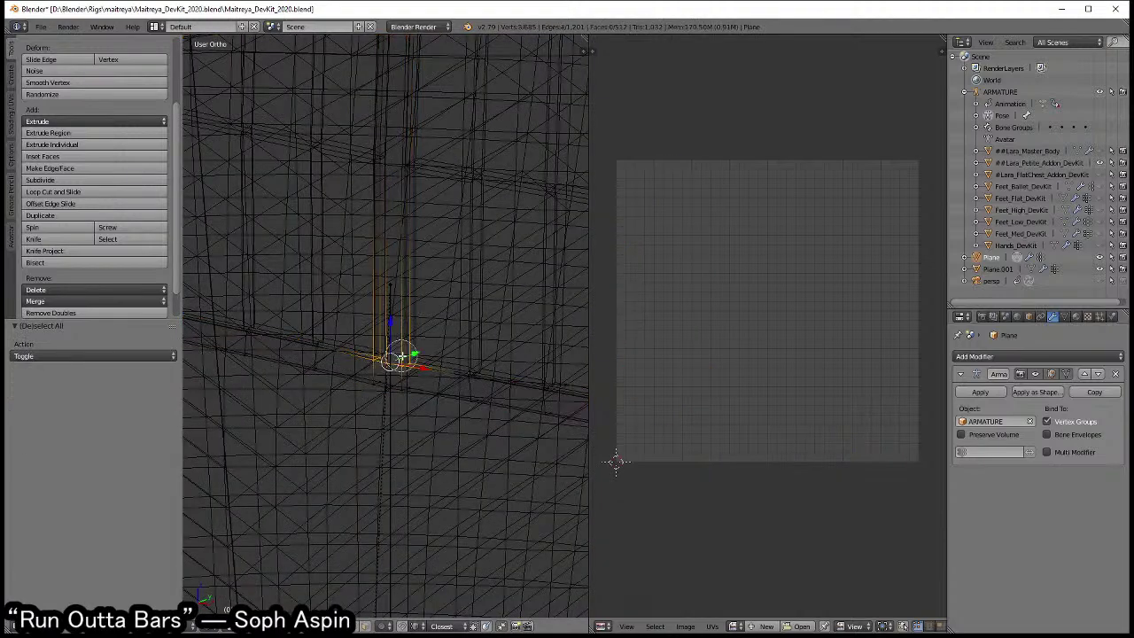
pyautogui.hotkey('ctrl', 'e')
pyautogui.click(465, 385)
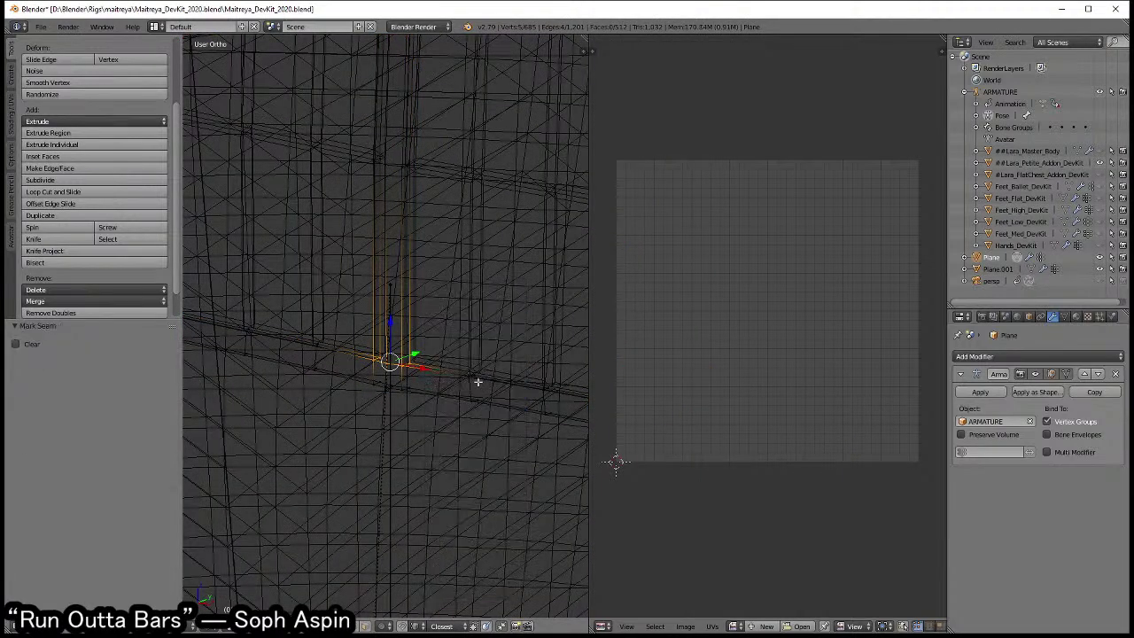
pyautogui.scroll(-3, 496, 376)
pyautogui.scroll(3, 442, 397)
pyautogui.scroll(2, 476, 388)
# - Mark another strap edge as a seam
pyautogui.rightClick(465, 368)
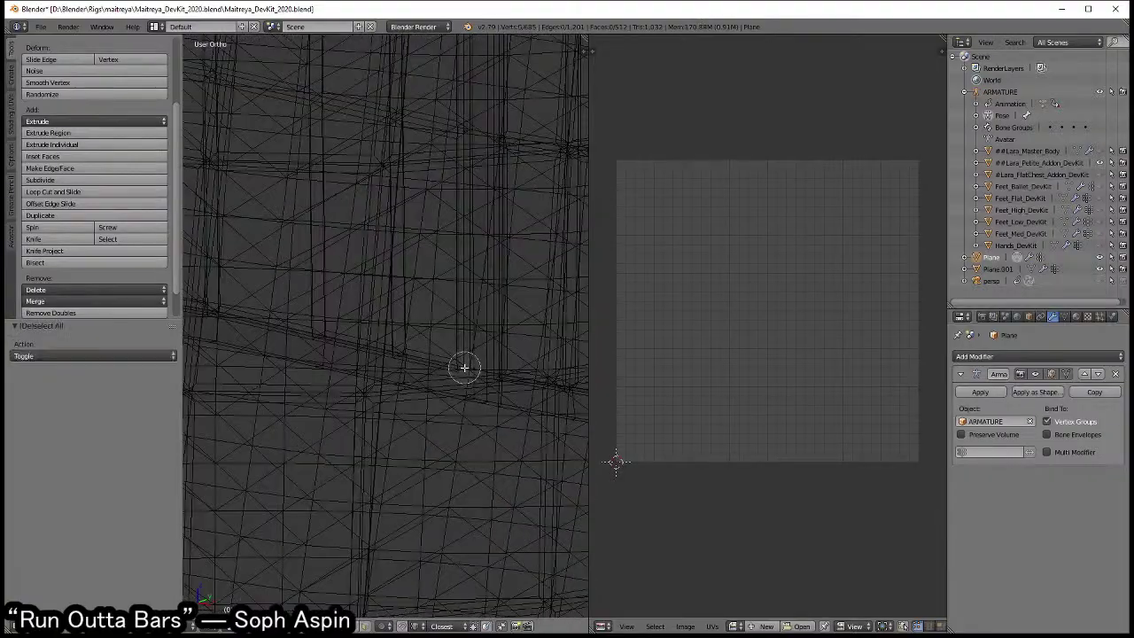
pyautogui.hotkey('ctrl', 'e')
pyautogui.click(475, 339)
pyautogui.scroll(-3, 514, 361)
pyautogui.scroll(-2, 514, 361)
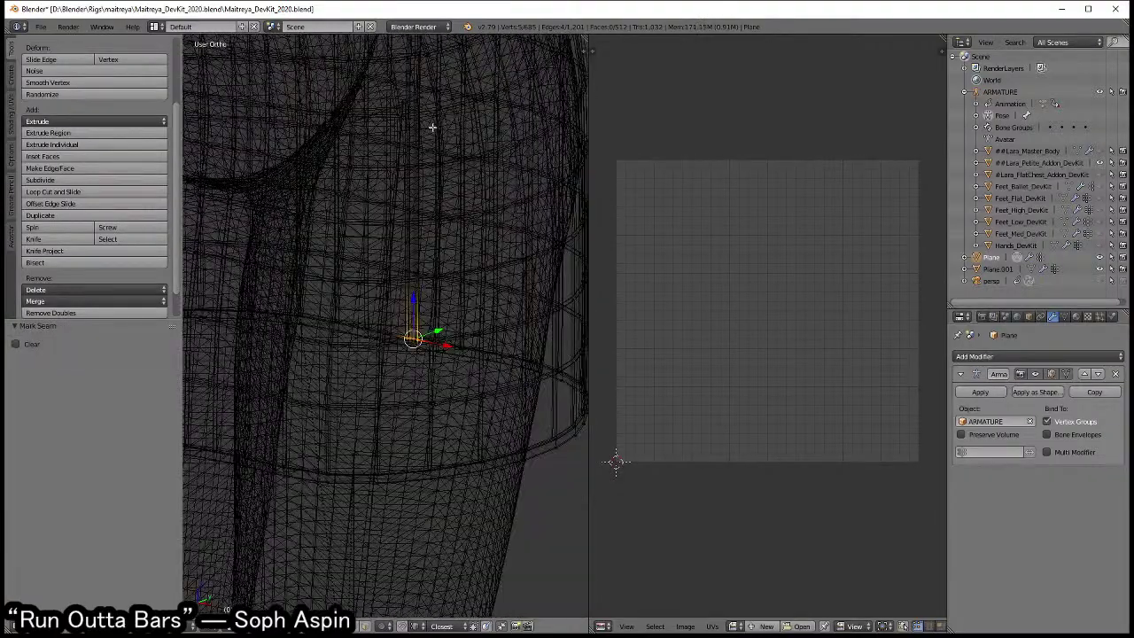
pyautogui.scroll(-2, 430, 355)
pyautogui.scroll(2, 410, 384)
pyautogui.scroll(2, 452, 437)
pyautogui.scroll(2, 469, 399)
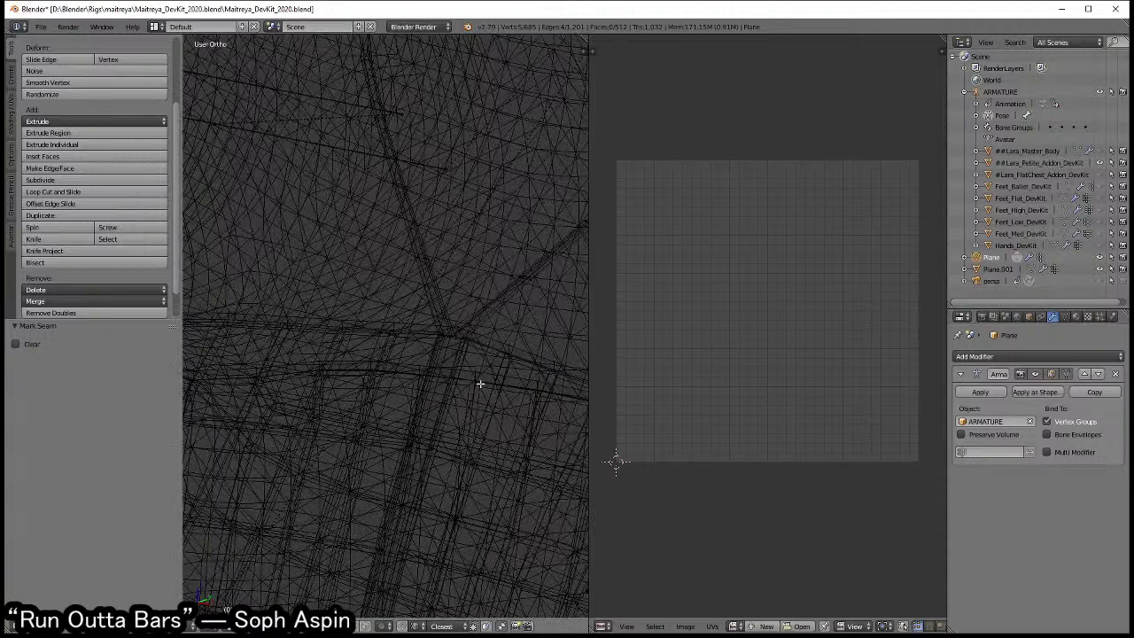
pyautogui.scroll(2, 443, 394)
pyautogui.scroll(2, 399, 381)
# - Circle-select the chest strap edges and mark them as seams
pyautogui.press('c')
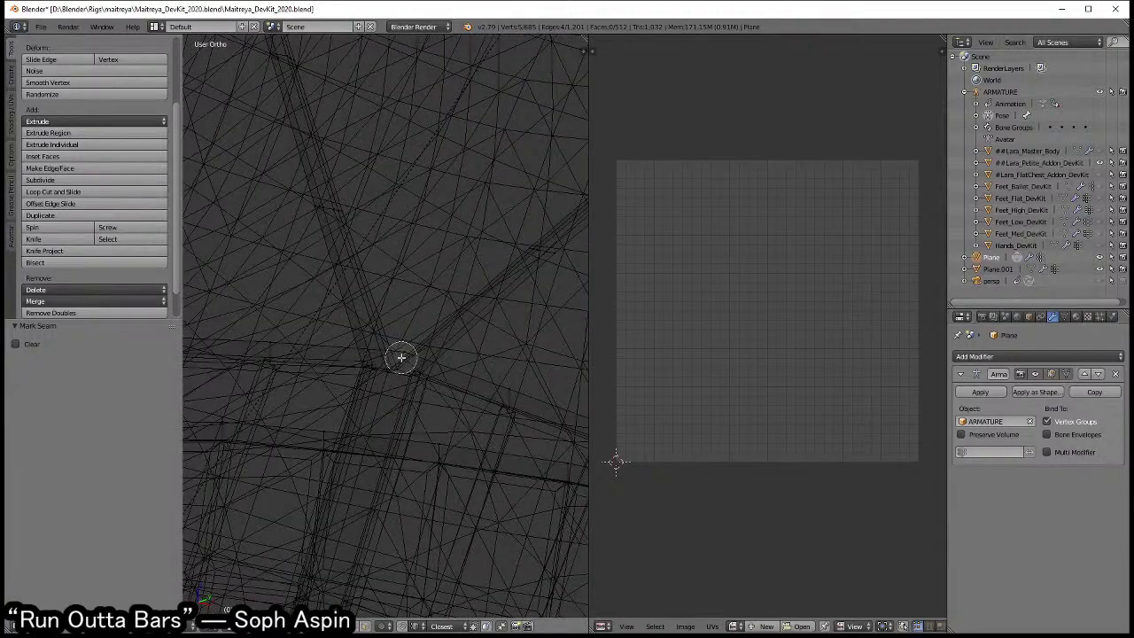
pyautogui.moveTo(401, 357); pyautogui.dragTo(405, 379)
pyautogui.press('Escape')
pyautogui.hotkey('ctrl', 'e')
pyautogui.click(455, 347)
pyautogui.press('a')
pyautogui.scroll(-1, 489, 389)
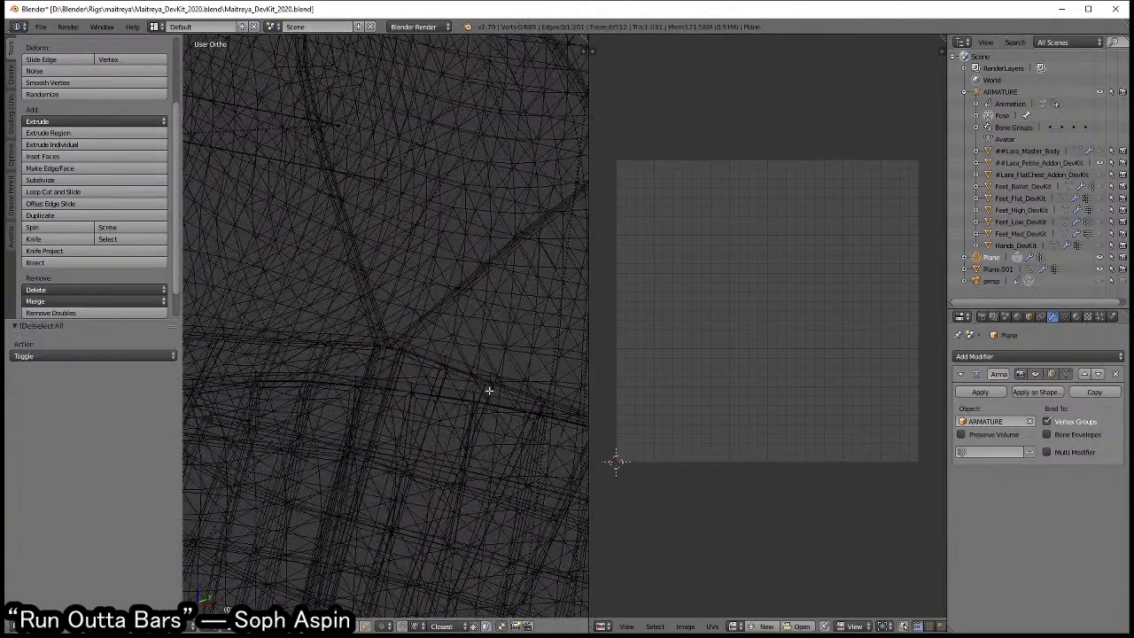
pyautogui.scroll(-3, 489, 390)
pyautogui.scroll(1, 404, 380)
pyautogui.scroll(1, 399, 347)
pyautogui.scroll(1, 359, 376)
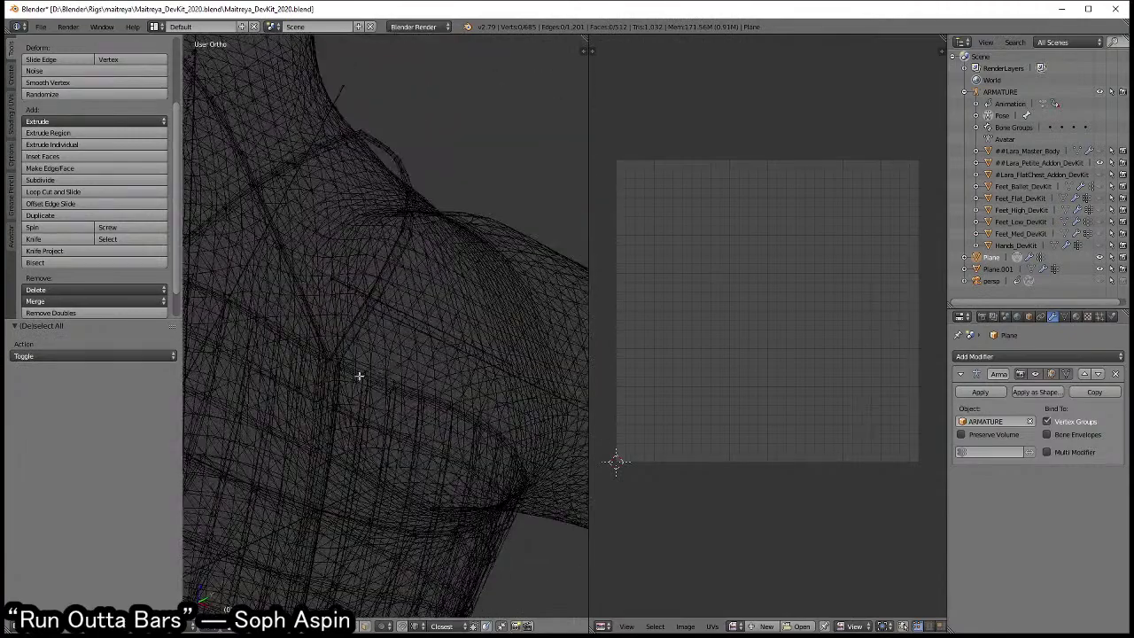
pyautogui.scroll(2, 359, 375)
pyautogui.scroll(2, 428, 372)
# - Circle-select the neck edges and mark them as seams
pyautogui.press('c')
pyautogui.click(435, 343)
pyautogui.press('Escape')
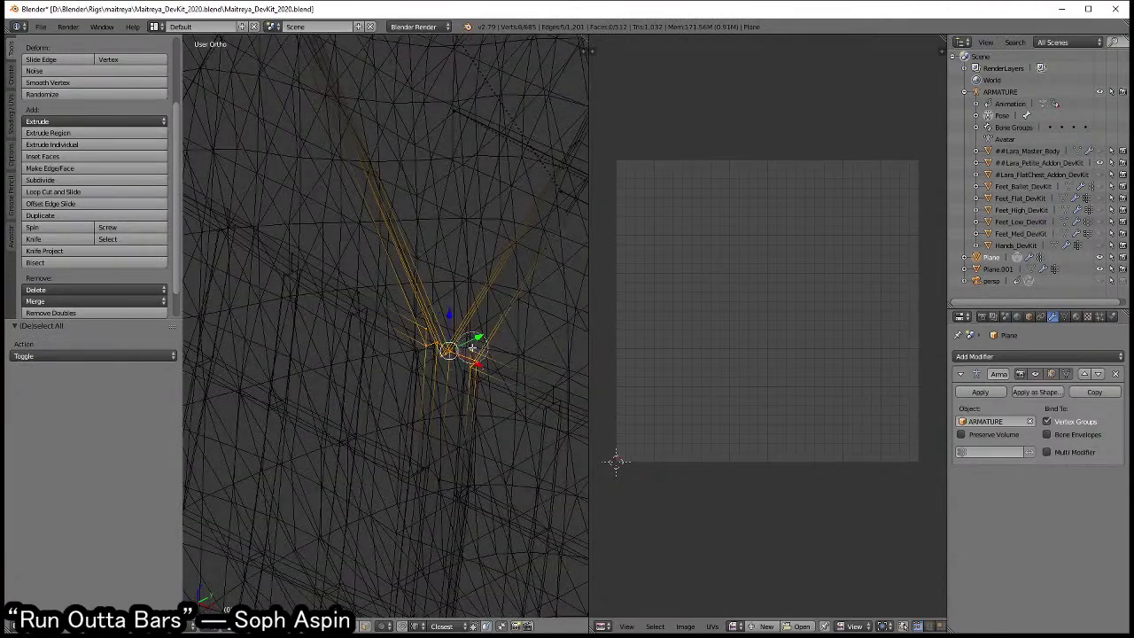
pyautogui.hotkey('ctrl', 'e')
pyautogui.click(513, 331)
pyautogui.scroll(-2, 458, 379)
pyautogui.scroll(-3, 445, 382)
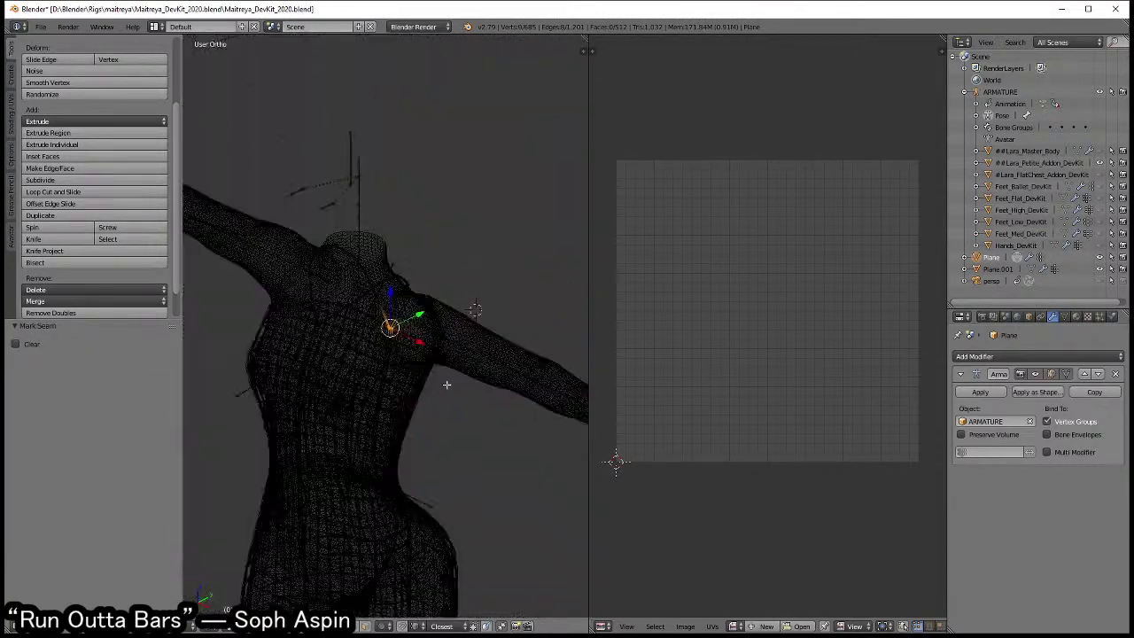
# - Select the Material.001 faces, unwrap them along the seams, then hide them
pyautogui.click(1075, 317)
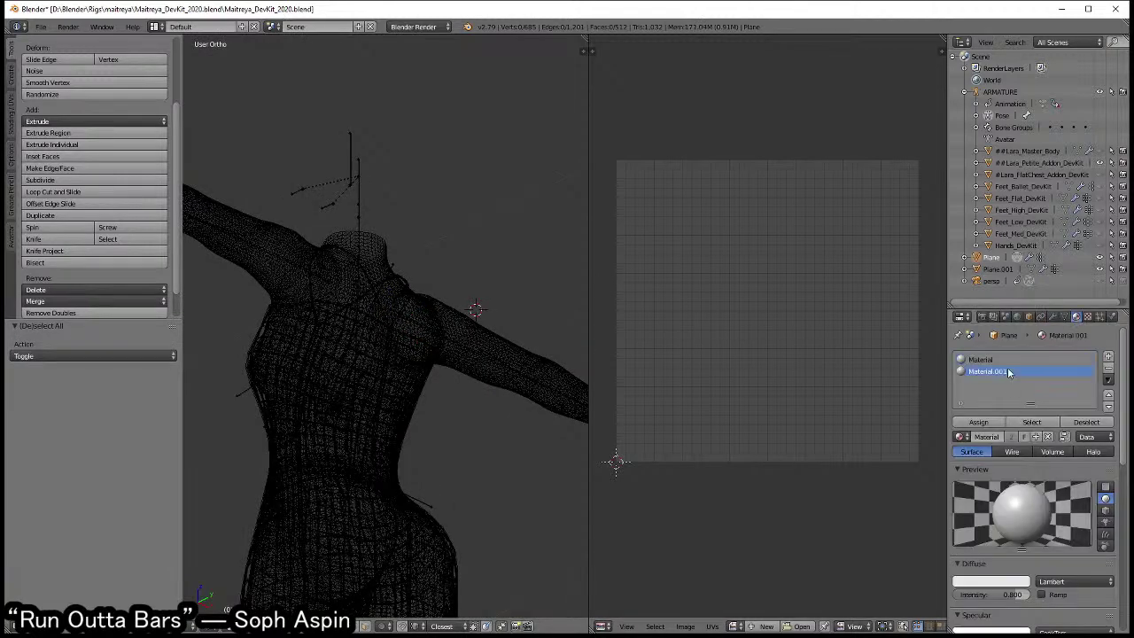
pyautogui.click(1031, 423)
pyautogui.press('u')
pyautogui.click(461, 354)
pyautogui.scroll(4, 703, 366)
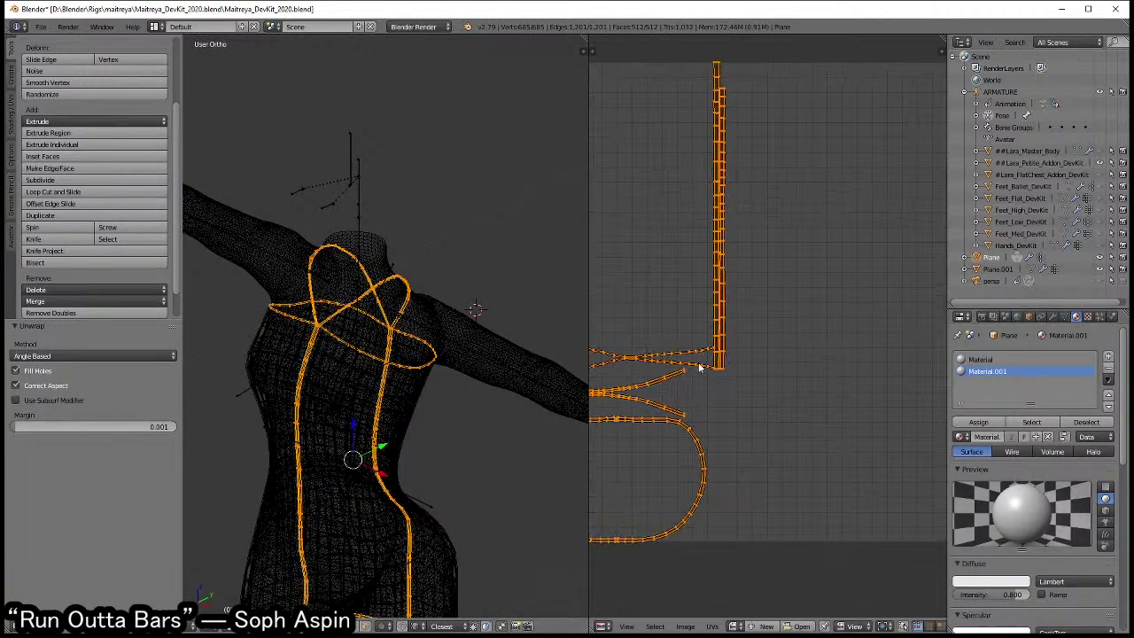
pyautogui.press('h')
pyautogui.keyDown('shift'); pyautogui.scroll(-3, 430, 410); pyautogui.keyUp('shift')
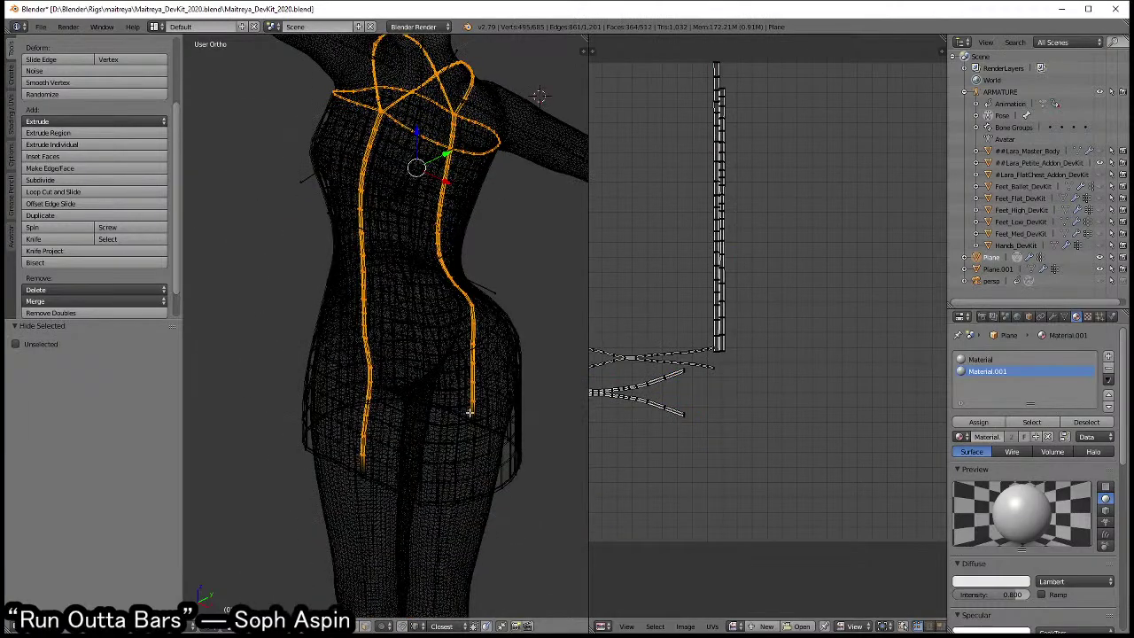
pyautogui.scroll(4, 410, 401)
pyautogui.scroll(2, 458, 307)
pyautogui.scroll(2, 476, 313)
pyautogui.scroll(2, 438, 445)
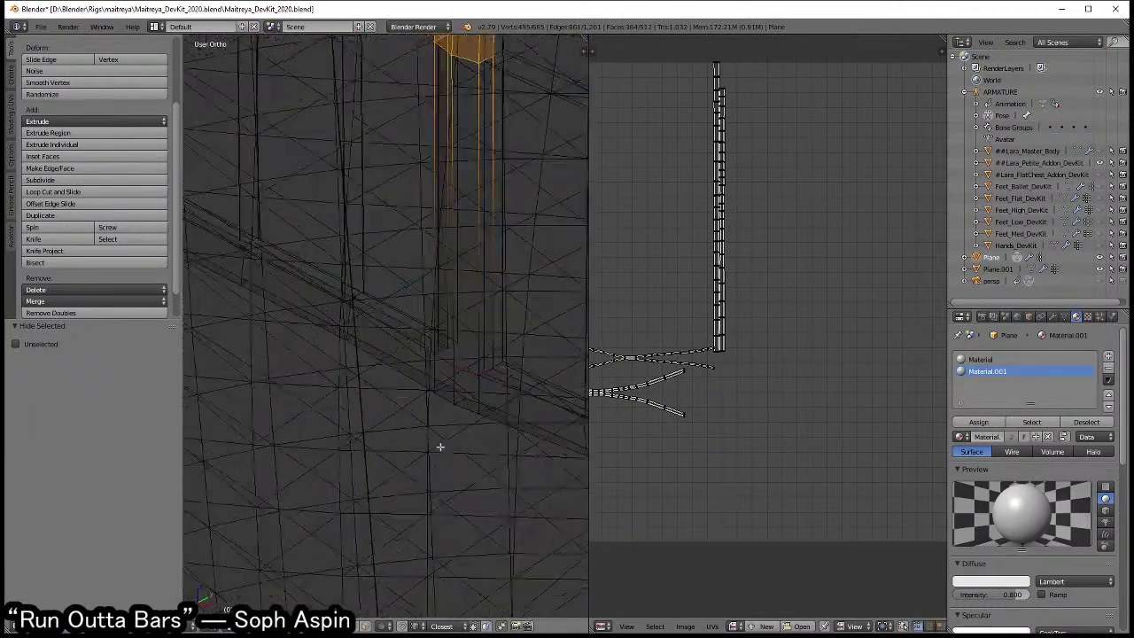
pyautogui.scroll(2, 423, 425)
# - Mark an edge on the leg strap as a seam
pyautogui.press('a')
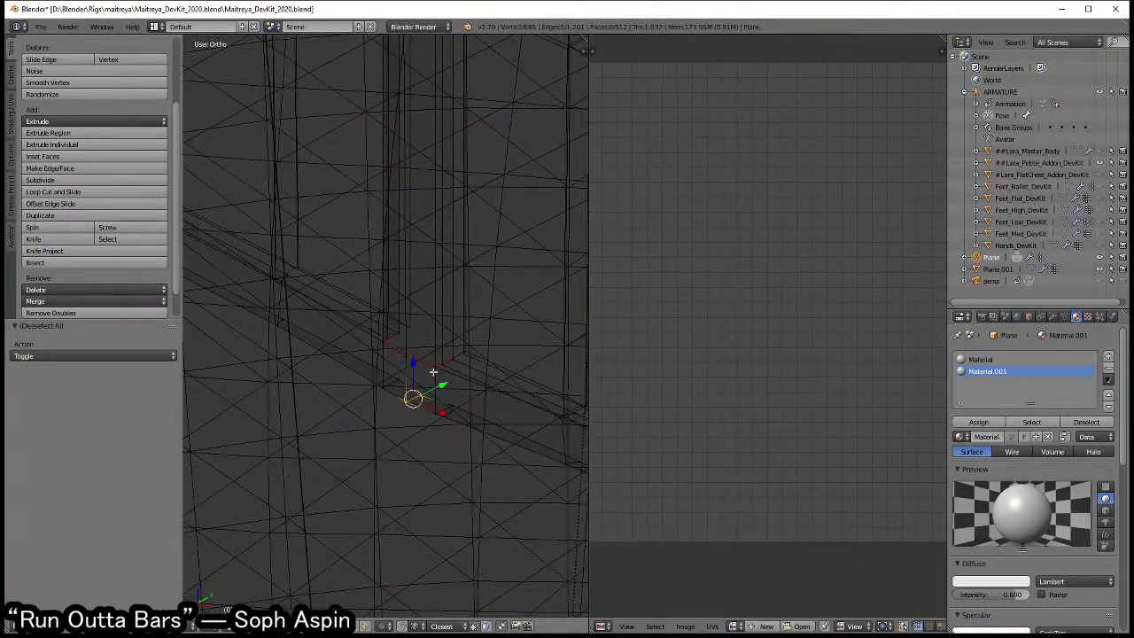
pyautogui.scroll(-3, 470, 355)
pyautogui.scroll(-2, 461, 346)
pyautogui.scroll(3, 417, 381)
pyautogui.scroll(3, 452, 388)
pyautogui.rightClick(478, 383)
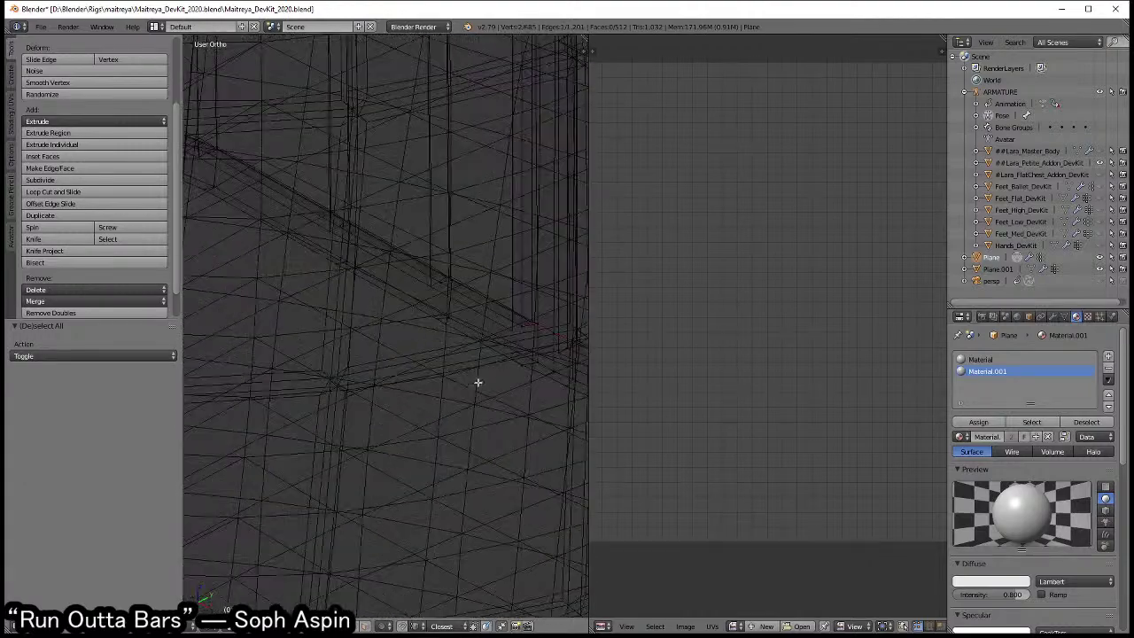
pyautogui.moveTo(478, 383); pyautogui.dragTo(439, 429, button='middle')
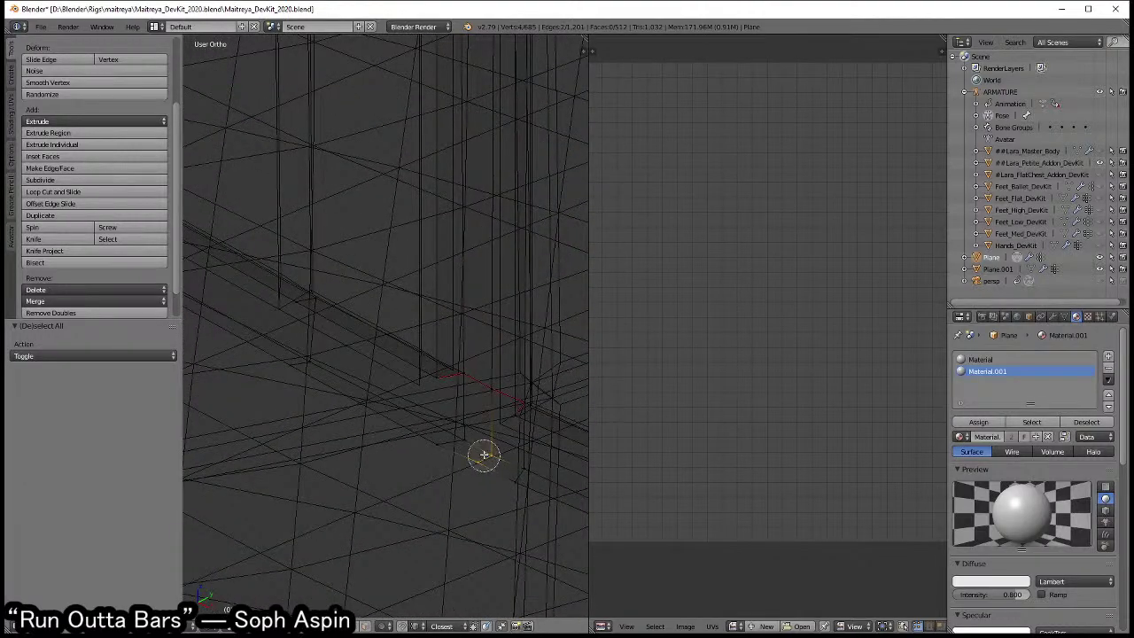
pyautogui.hotkey('ctrl', 'e')
pyautogui.click(507, 377)
pyautogui.press('a')
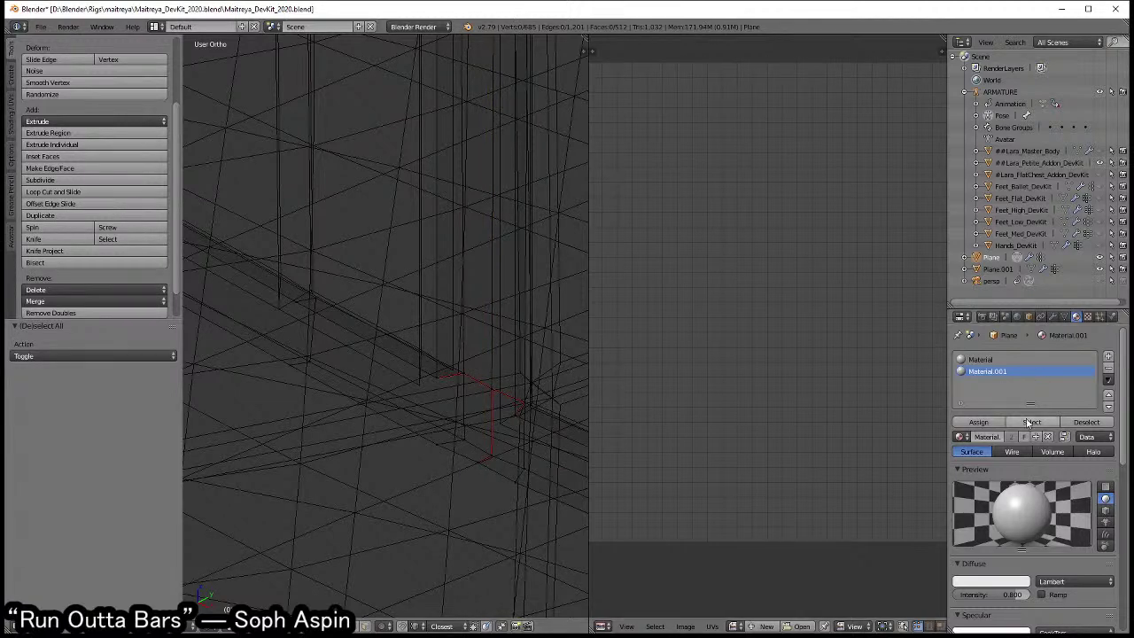
# - Re-unwrap the Material.001 faces along the seams and widen the UV editor
pyautogui.click(1030, 422)
pyautogui.press('e')
pyautogui.scroll(-2, 767, 415)
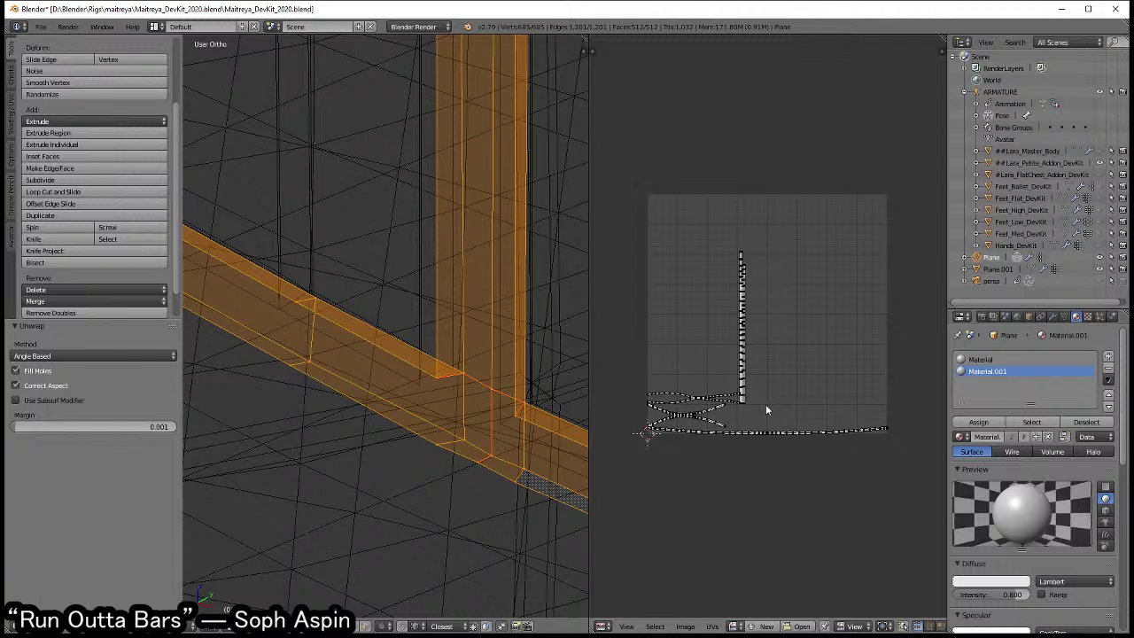
pyautogui.press('l')
pyautogui.press('t')
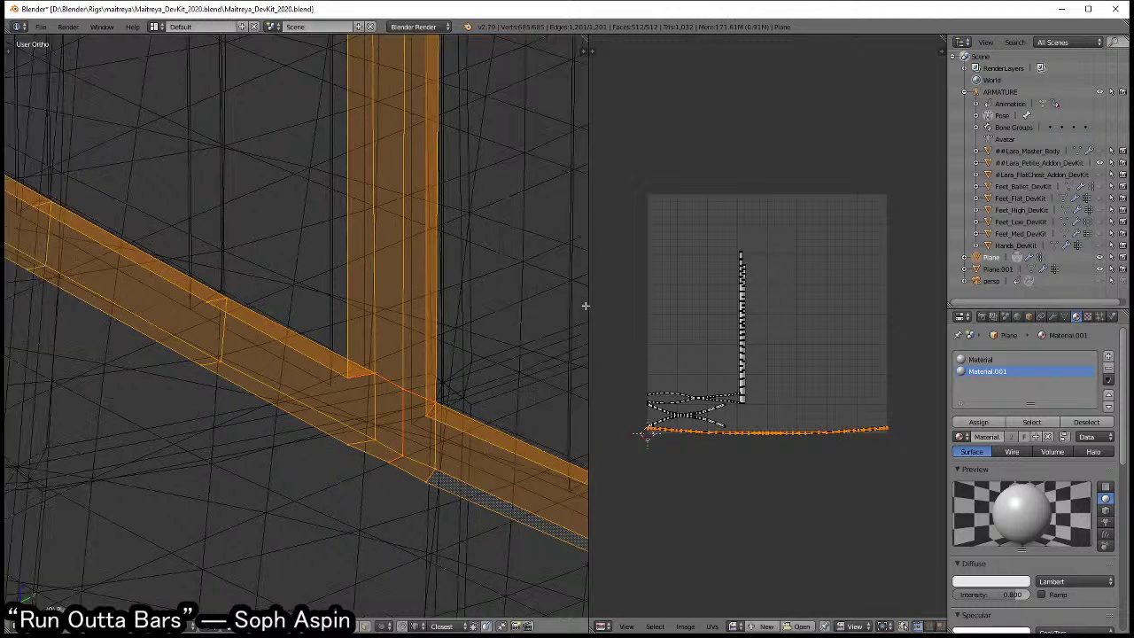
pyautogui.moveTo(588, 304); pyautogui.dragTo(263, 304)
# - Straighten the curved row of UV edges with the UV Layout Sort V tool, then deselect all UVs
pyautogui.press('t')
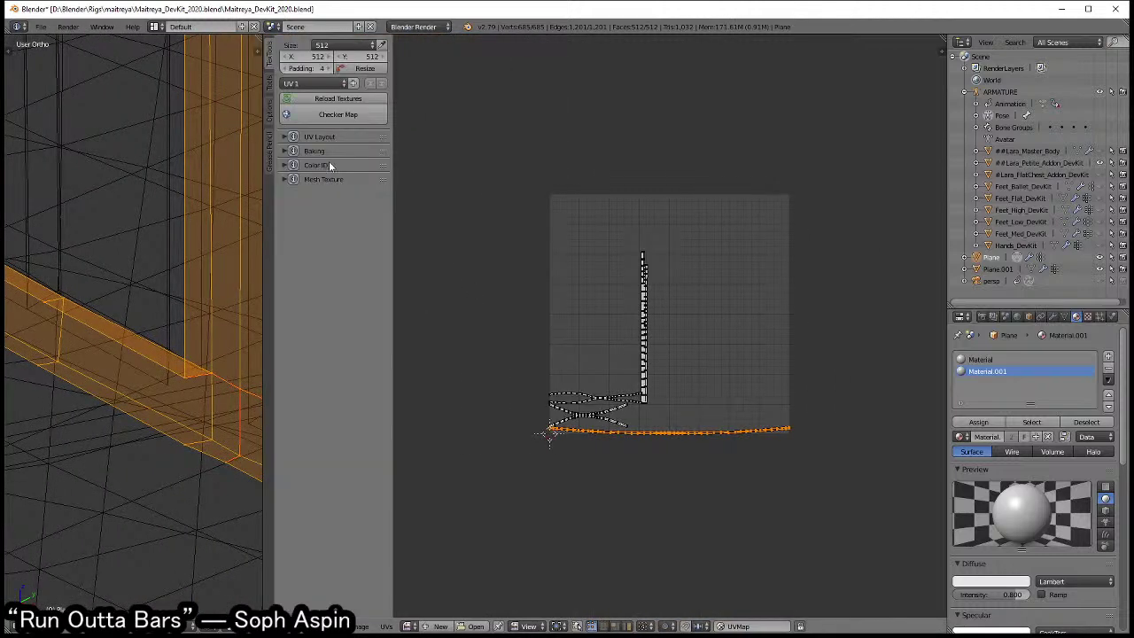
pyautogui.click(319, 136)
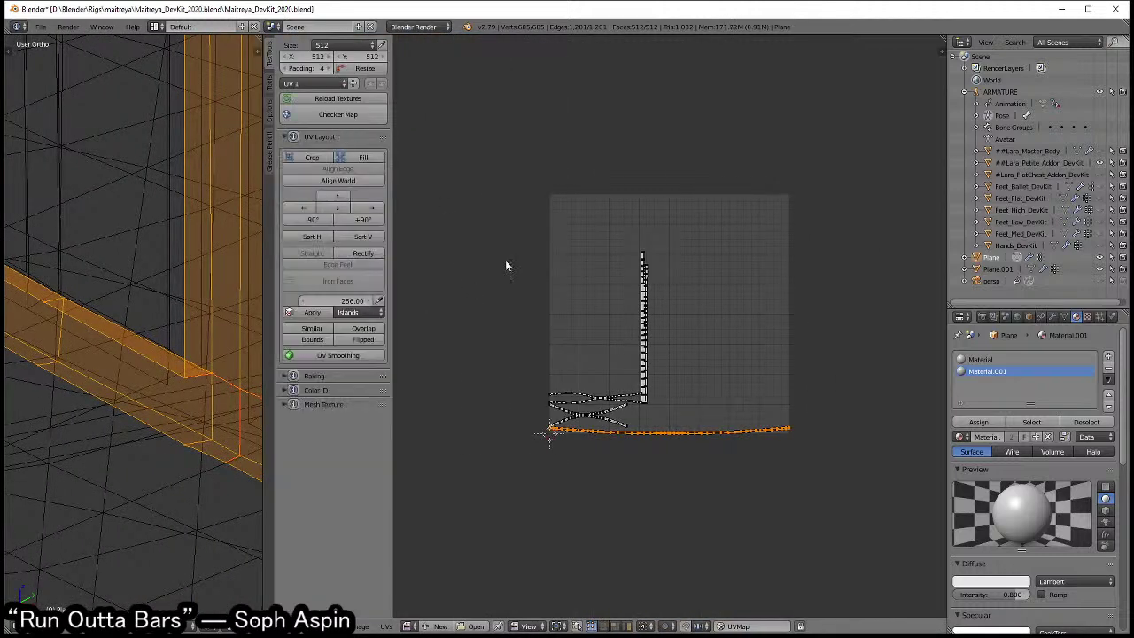
pyautogui.click(354, 238)
pyautogui.scroll(3, 621, 417)
pyautogui.press('a')
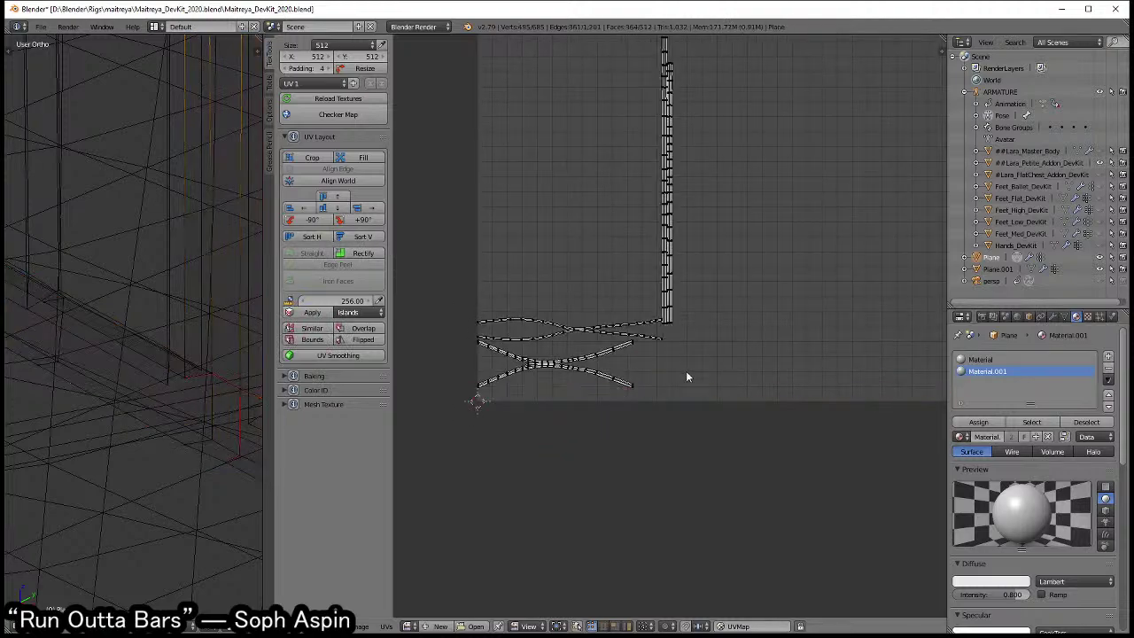
pyautogui.scroll(-8, 685, 370)
# - Select the bottom UV strip and reduce the selection to the vertical strap piece
pyautogui.keyDown('alt'); pyautogui.rightClick(704, 386); pyautogui.keyUp('alt')
pyautogui.scroll(-3, 152, 362)
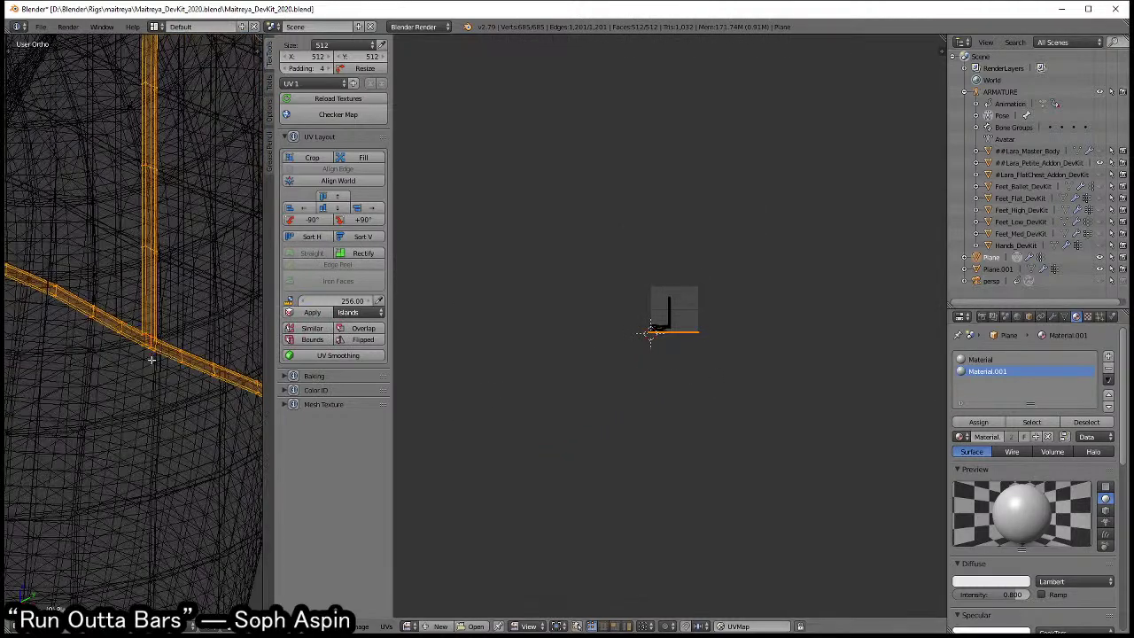
pyautogui.scroll(3, 155, 370)
pyautogui.scroll(2, 155, 370)
pyautogui.scroll(-5, 576, 424)
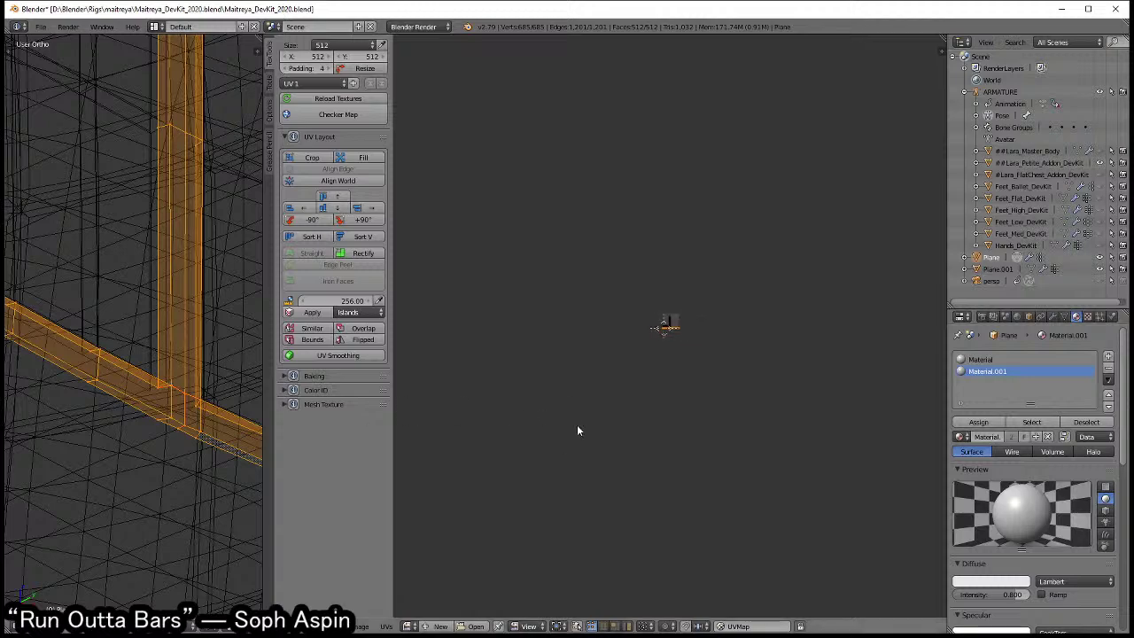
pyautogui.press('h')
pyautogui.scroll(-3, 164, 405)
pyautogui.scroll(-4, 164, 405)
pyautogui.scroll(-1, 168, 390)
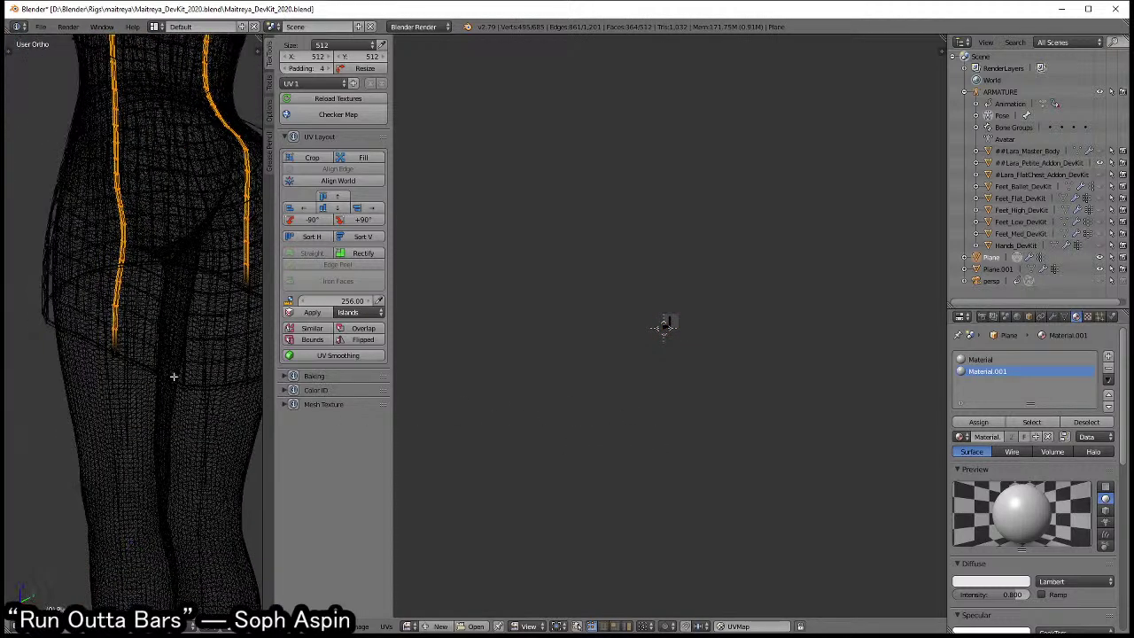
# - Add a horizontal strap loop to the selection
pyautogui.keyDown('alt'); pyautogui.keyDown('shift'); pyautogui.rightClick(207, 381); pyautogui.keyUp('shift'); pyautogui.keyUp('alt')
pyautogui.scroll(3, 177, 390)
pyautogui.scroll(2, 181, 354)
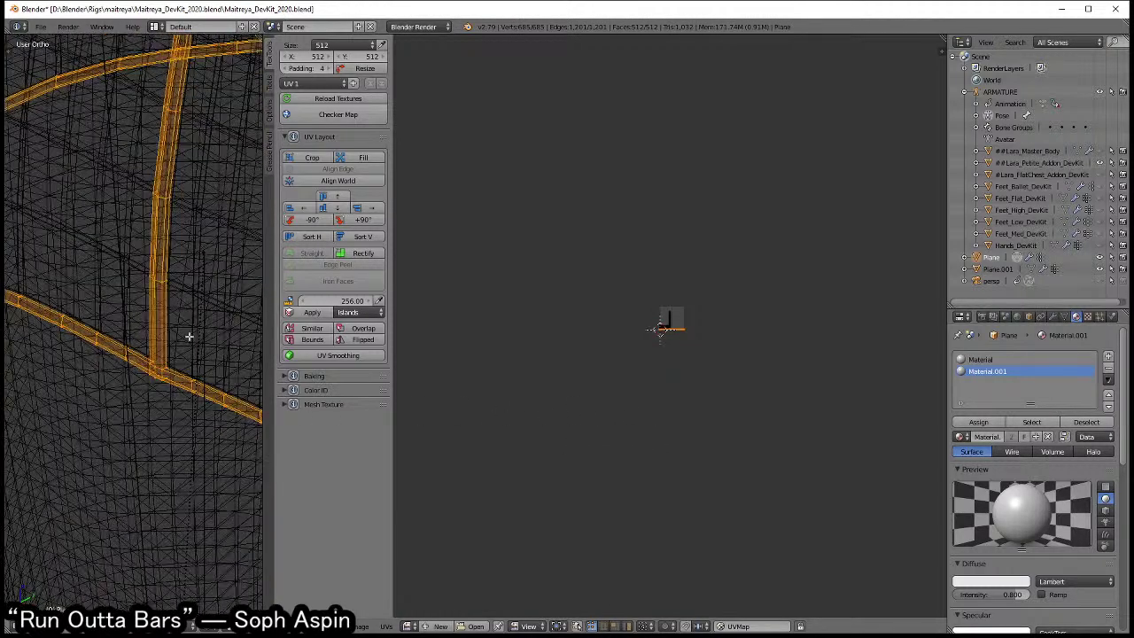
pyautogui.scroll(2, 186, 372)
pyautogui.scroll(2, 189, 398)
# - Mark a seam on the edge loop where two strap pieces join
pyautogui.press('a')
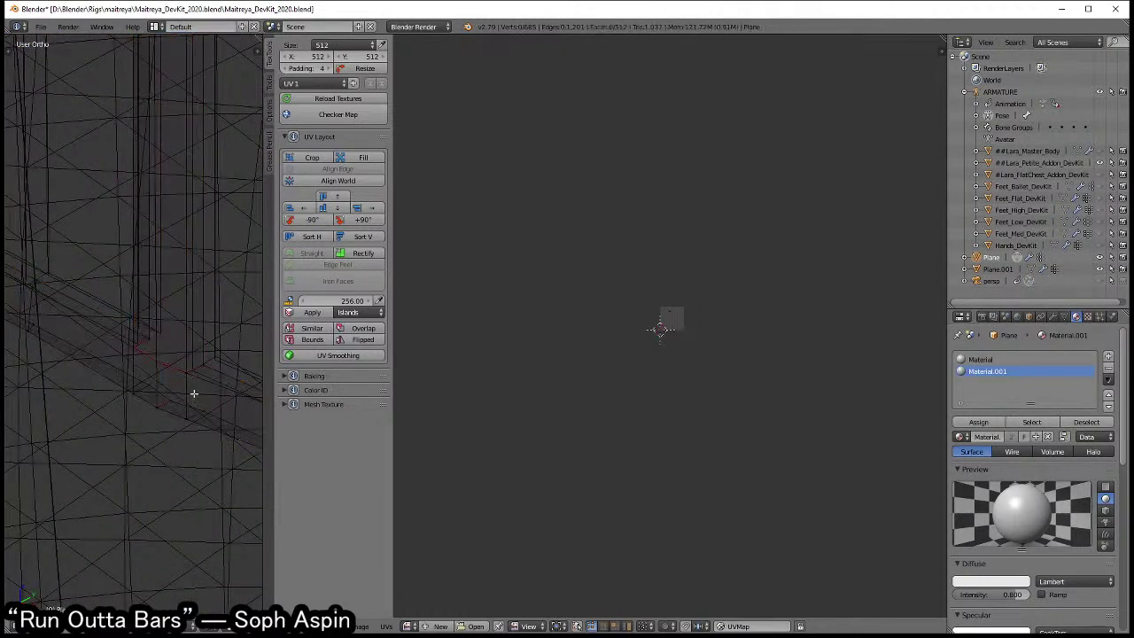
pyautogui.keyDown('alt'); pyautogui.rightClick(202, 361); pyautogui.keyUp('alt')
pyautogui.hotkey('ctrl', 'e')
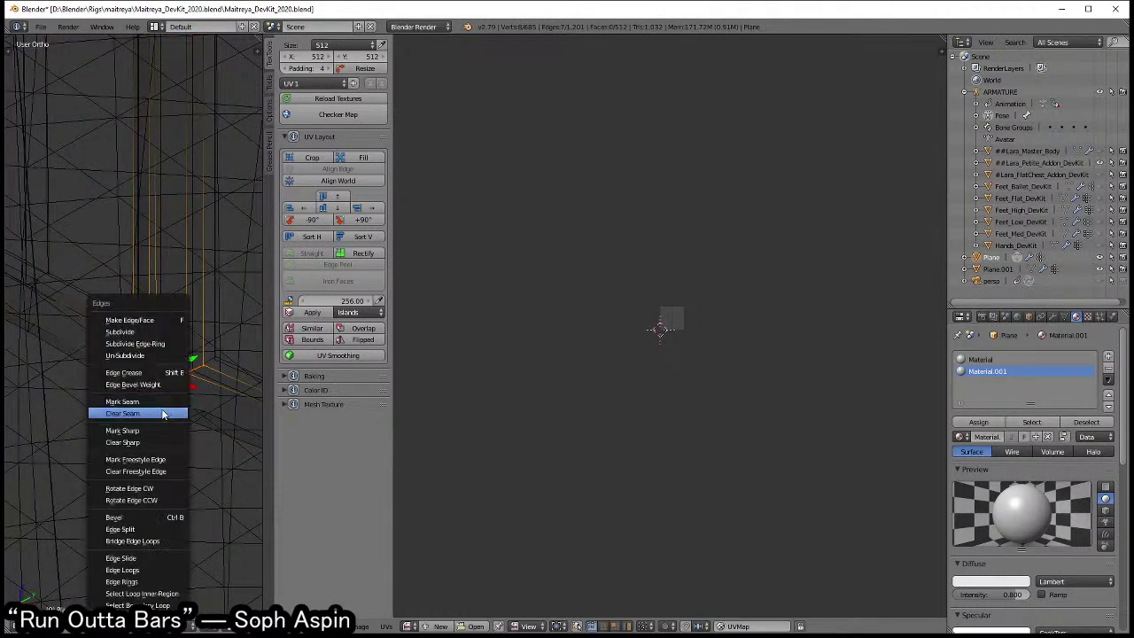
pyautogui.click(140, 440)
pyautogui.press('a')
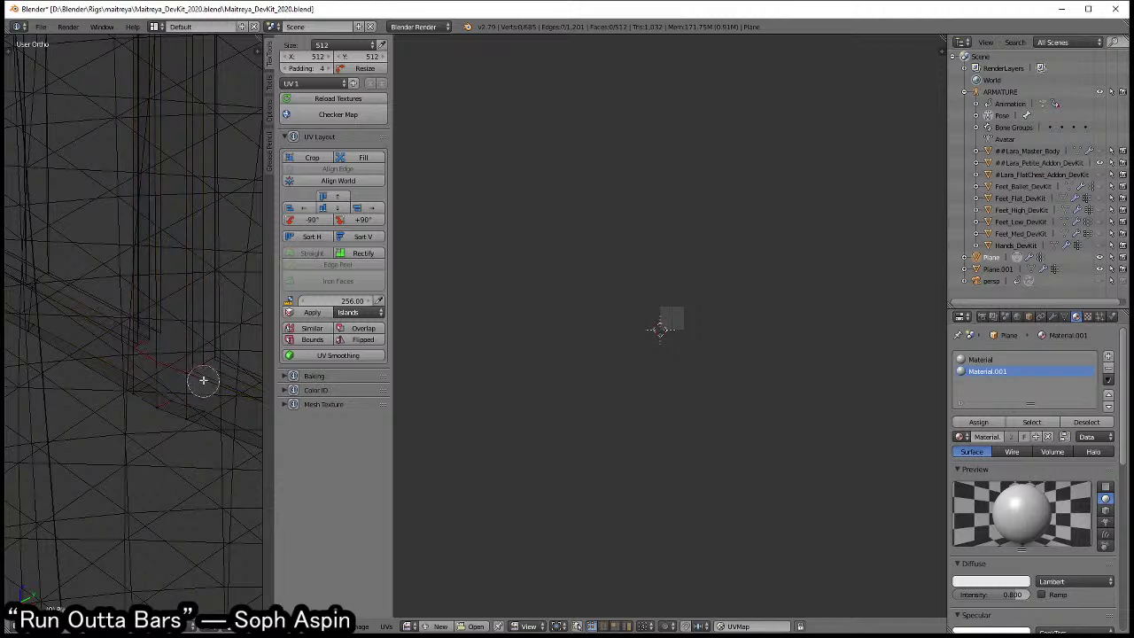
# - Mark seams on further strap-joint edges, using brush selection for some of them
pyautogui.hotkey('ctrl', 'e')
pyautogui.click(112, 402)
pyautogui.hotkey('ctrl', 'e')
pyautogui.click(178, 354)
pyautogui.press('a')
pyautogui.press('c')
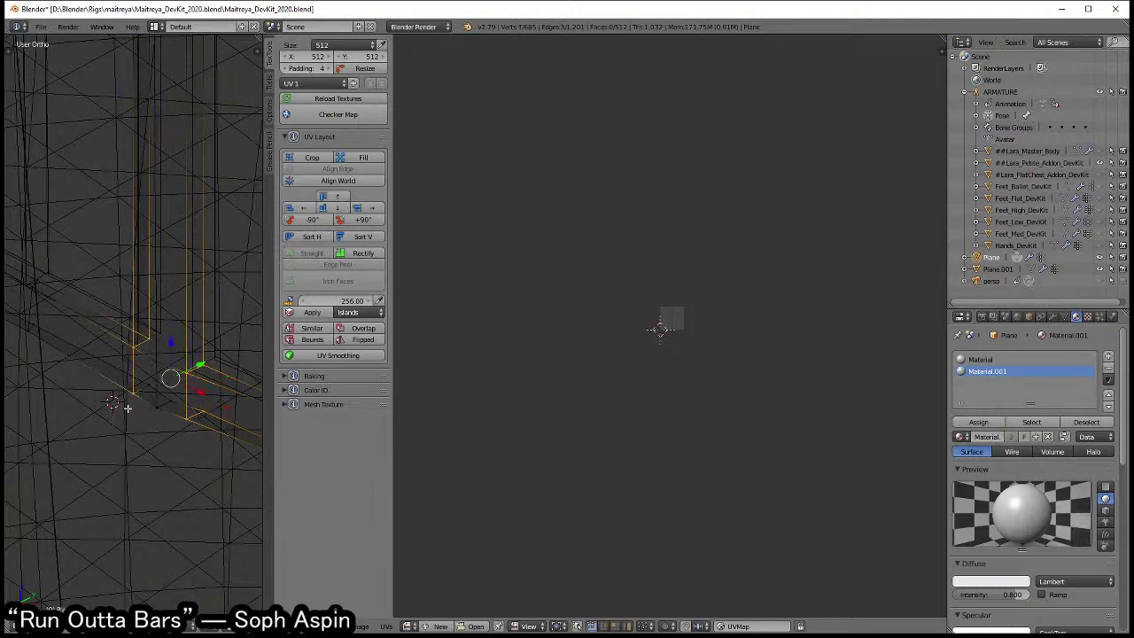
pyautogui.hotkey('ctrl', 'e')
pyautogui.click(133, 375)
# - Clear the seam from an edge at another strap joint
pyautogui.scroll(-2, 196, 373)
pyautogui.moveTo(196, 374)
pyautogui.mouseDown(button='middle')
pyautogui.moveTo(26, 451)
pyautogui.moveTo(111, 481)
pyautogui.moveTo(132, 435)
pyautogui.mouseUp(button='middle')
pyautogui.scroll(2, 142, 399)
pyautogui.moveTo(183, 328); pyautogui.dragTo(116, 389, button='middle')
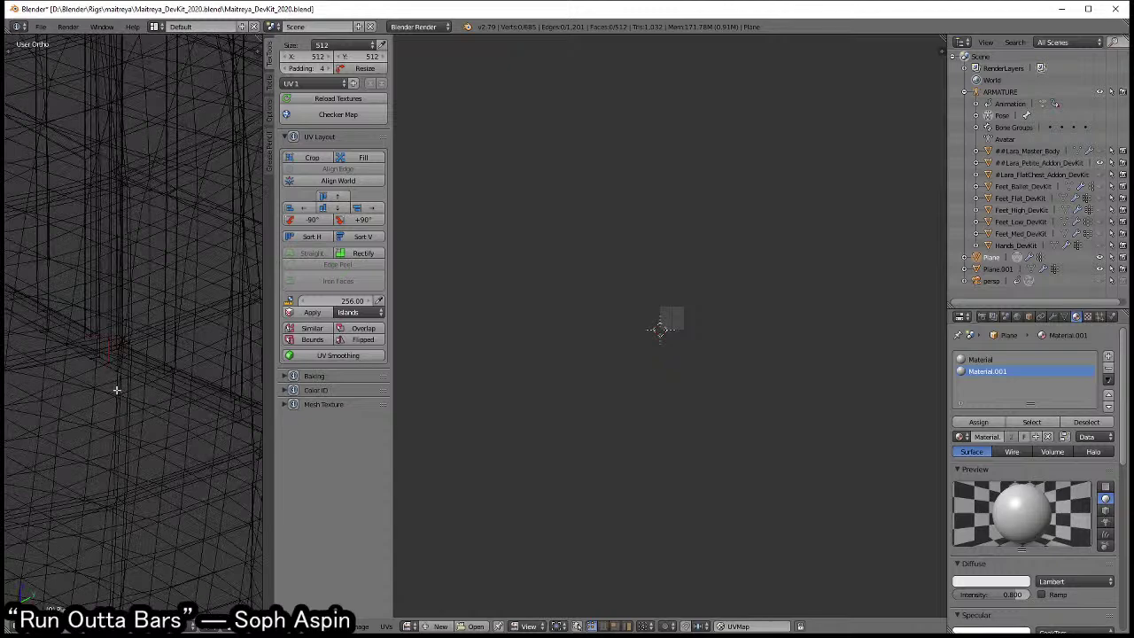
pyautogui.rightClick(101, 349)
pyautogui.hotkey('ctrl', 'e')
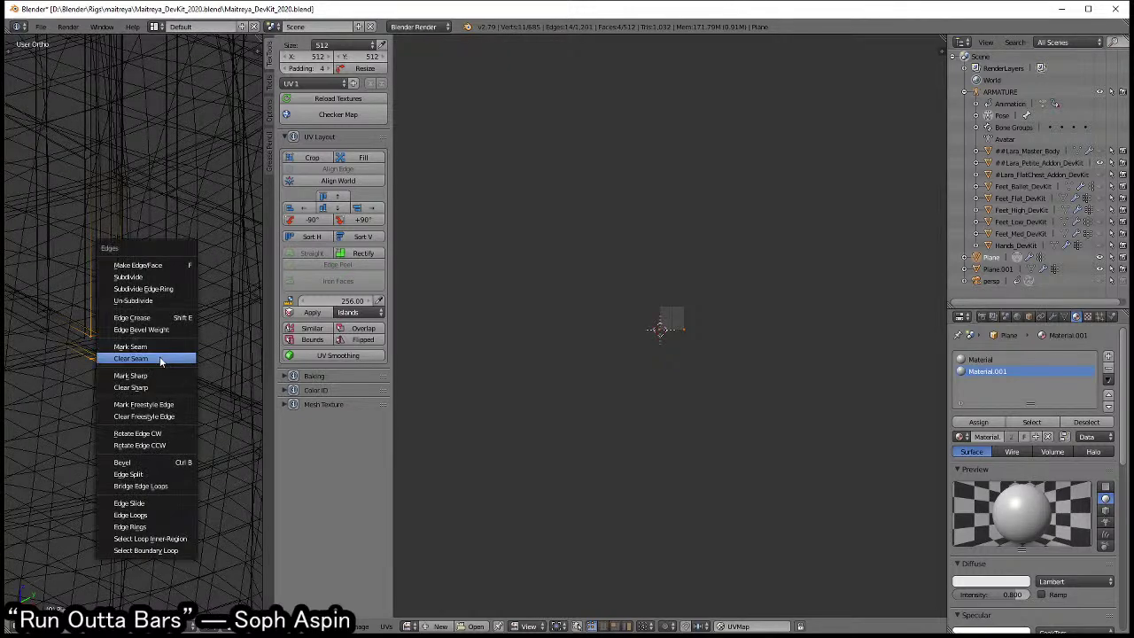
pyautogui.click(141, 357)
# - Mark three edge chains at the strap joint as seams, then deselect all edges
pyautogui.scroll(2, 130, 408)
pyautogui.scroll(2, 142, 406)
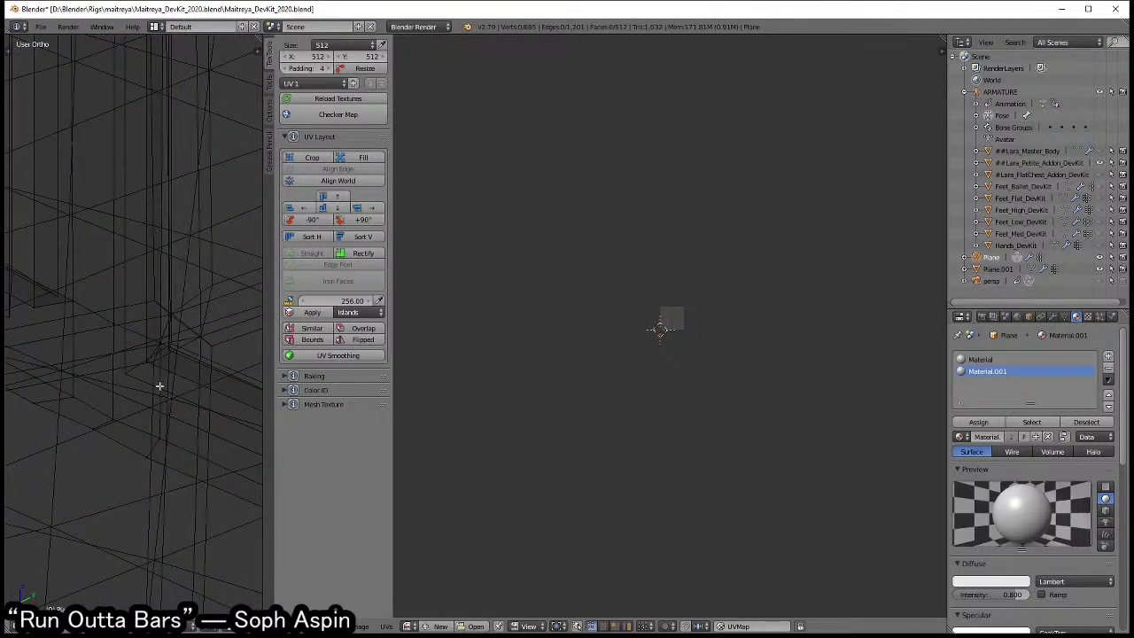
pyautogui.keyDown('alt'); pyautogui.rightClick(159, 385); pyautogui.keyUp('alt')
pyautogui.keyDown('alt'); pyautogui.keyDown('shift'); pyautogui.rightClick(64, 333); pyautogui.keyUp('shift'); pyautogui.keyUp('alt')
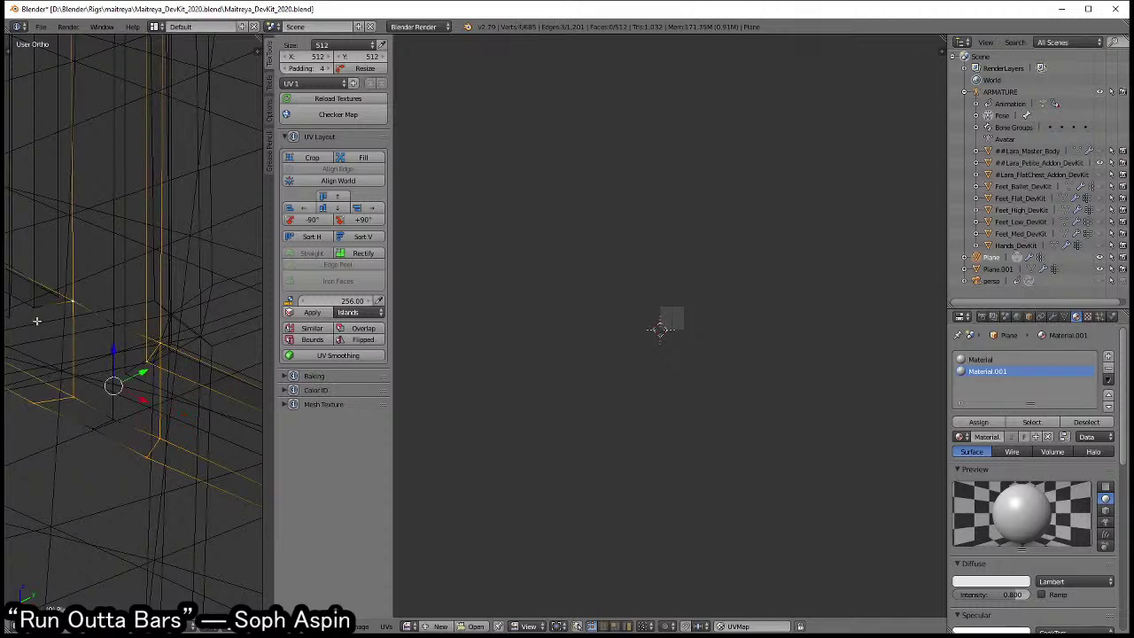
pyautogui.keyDown('alt'); pyautogui.keyDown('shift'); pyautogui.rightClick(35, 317); pyautogui.keyUp('shift'); pyautogui.keyUp('alt')
pyautogui.hotkey('ctrl', 'e')
pyautogui.click(179, 299)
pyautogui.press('a')
# - Select the Material.001 faces and extend the UV selection to their whole island
pyautogui.scroll(-2, 181, 367)
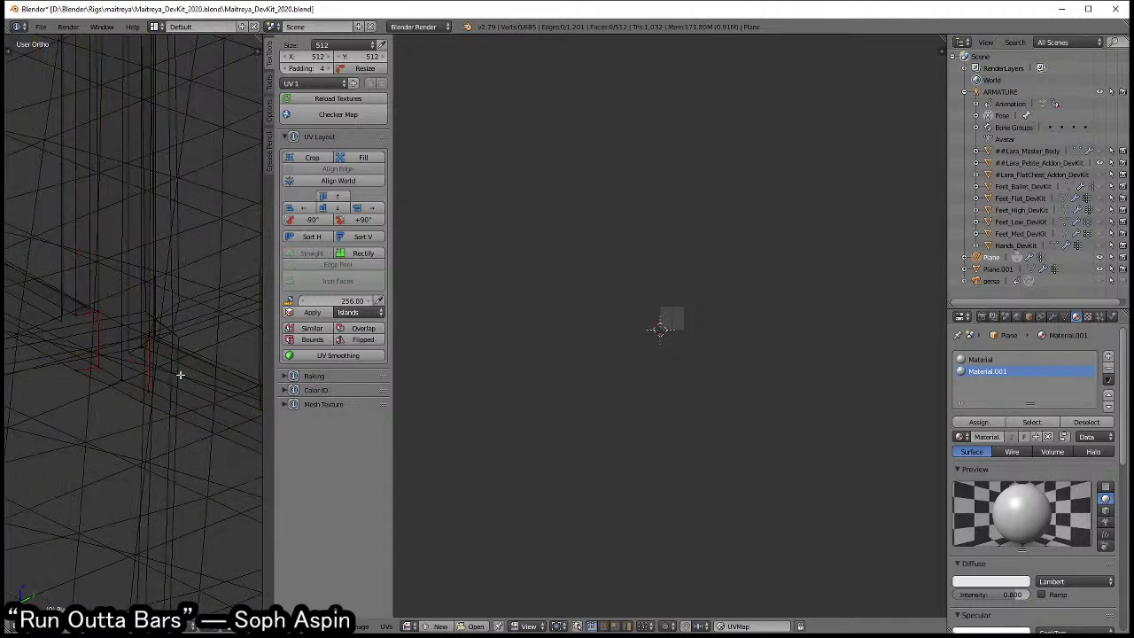
pyautogui.click(1049, 428)
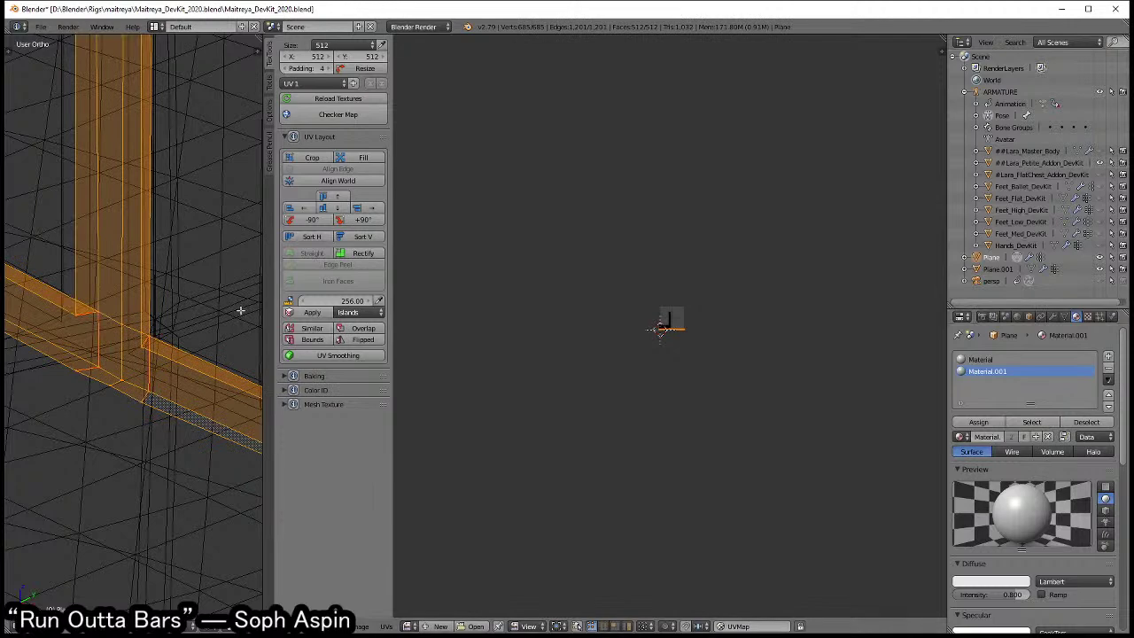
pyautogui.scroll(7, 668, 348)
pyautogui.scroll(5, 673, 341)
pyautogui.scroll(3, 679, 339)
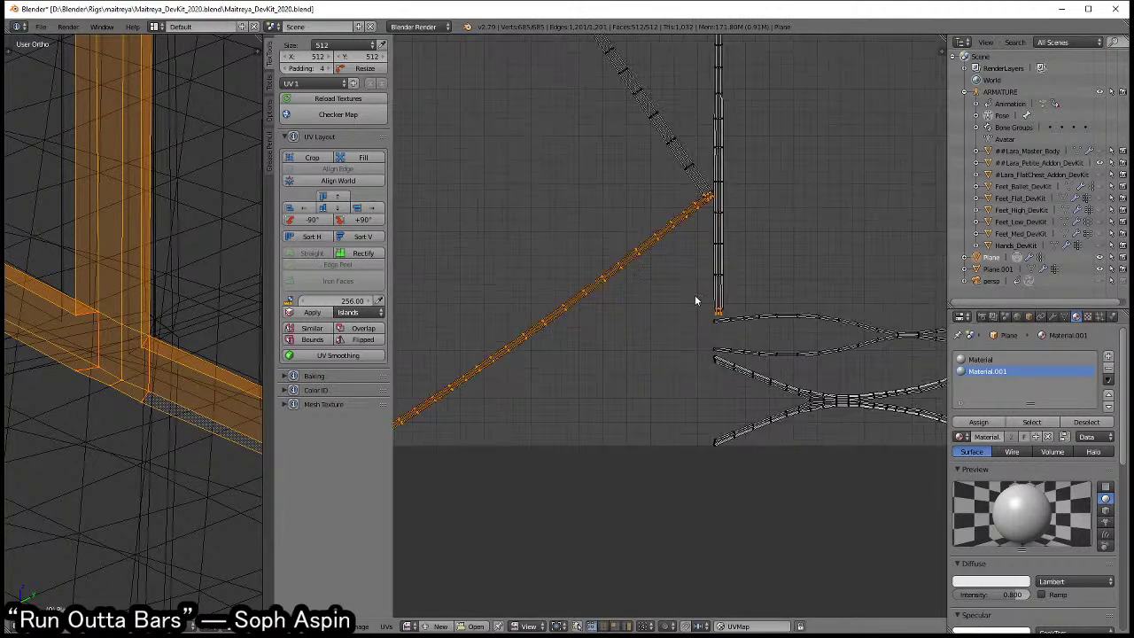
pyautogui.press('l')
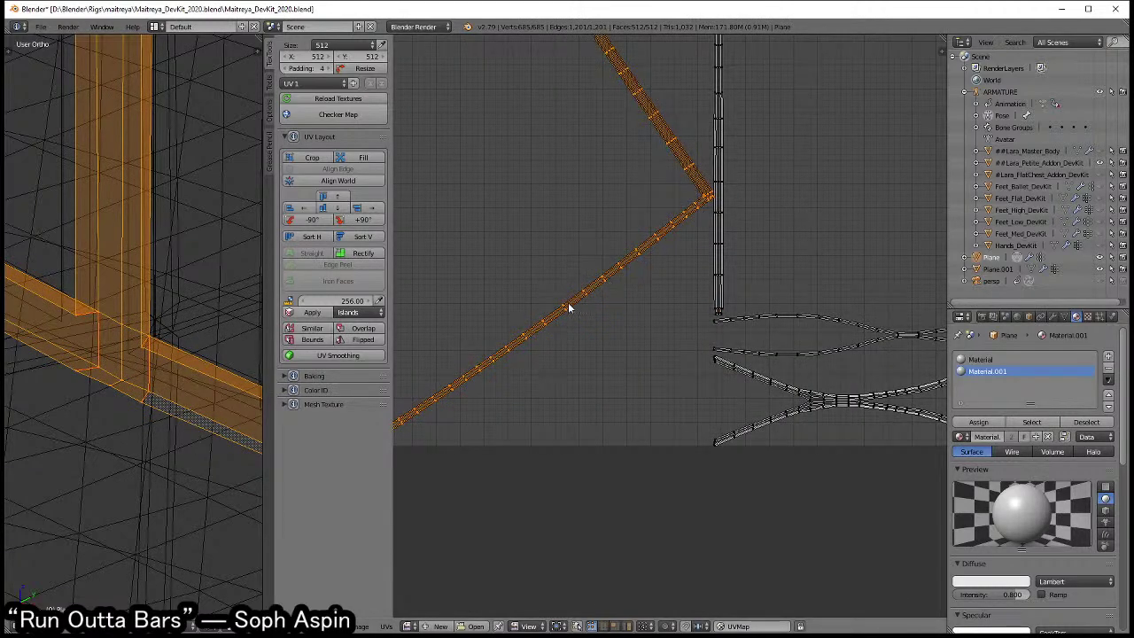
pyautogui.moveTo(570, 307); pyautogui.dragTo(602, 359, button='middle')
# - Select the seam-bounded waist strap region and view the whole UV layout
pyautogui.press('a')
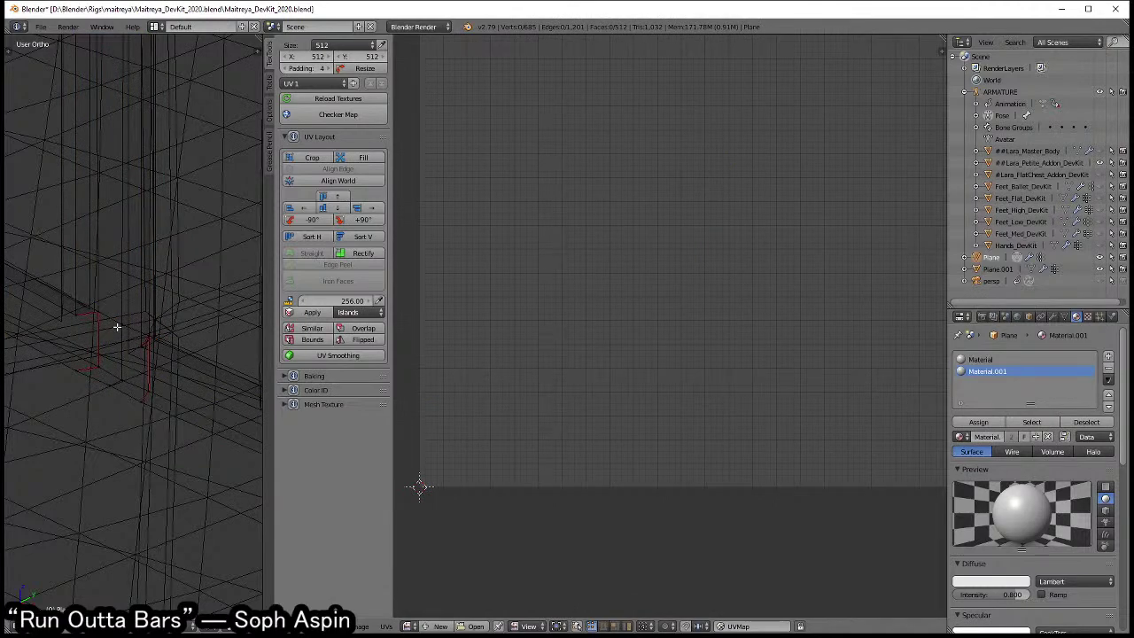
pyautogui.scroll(-3, 144, 364)
pyautogui.scroll(-3, 144, 367)
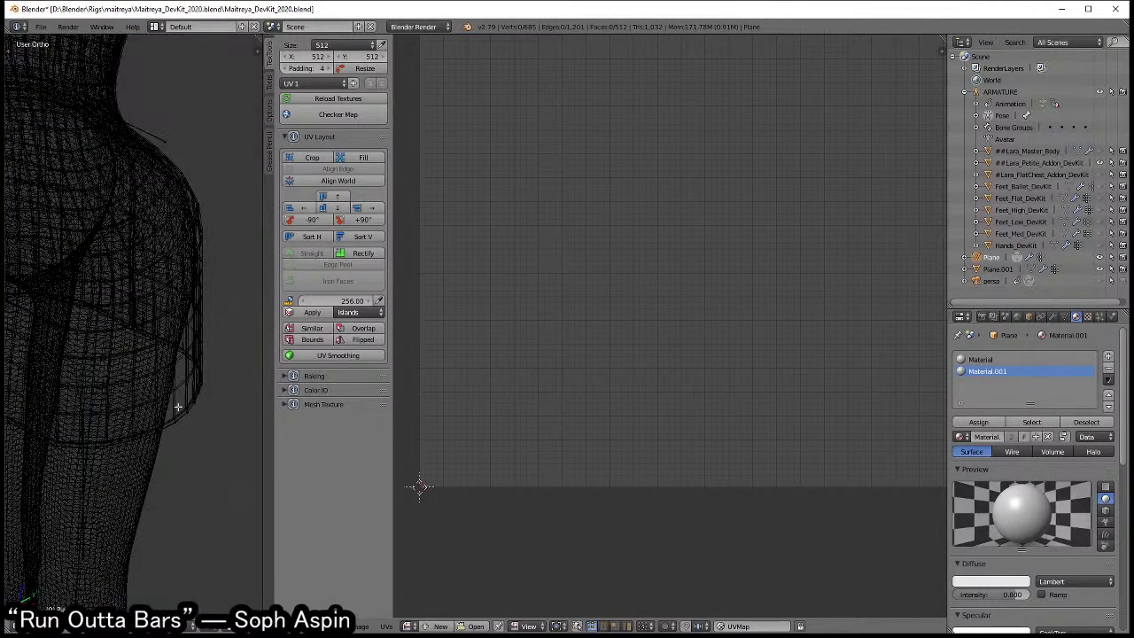
pyautogui.press('l')
pyautogui.hotkey('ctrl', 'z')
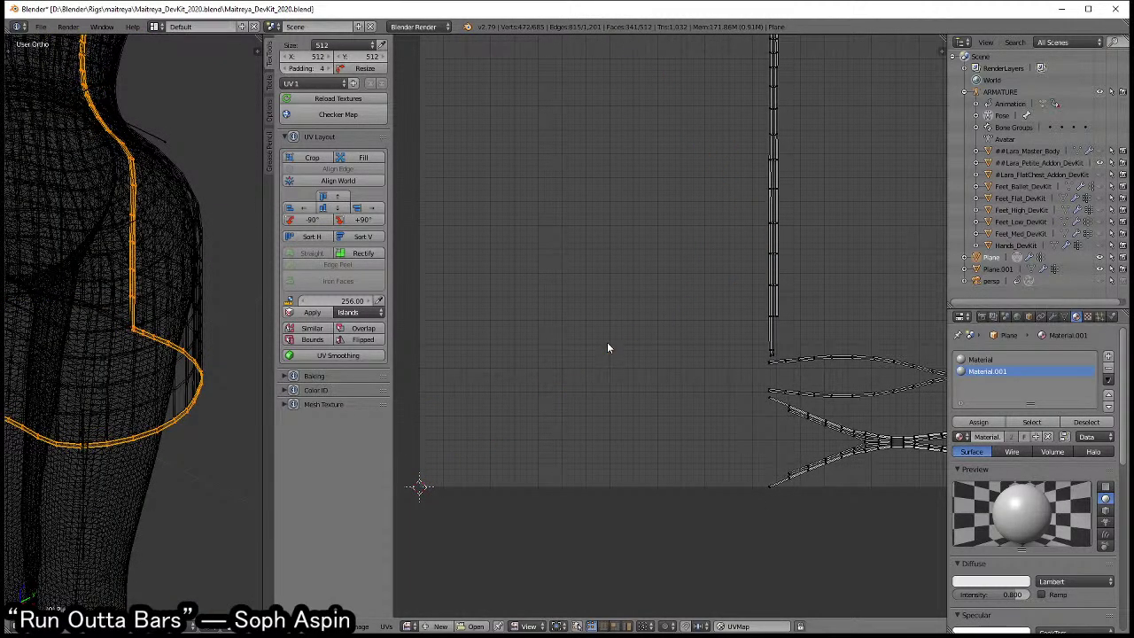
pyautogui.hotkey('ctrl', 'shift', 'z')
pyautogui.scroll(-4, 620, 347)
pyautogui.moveTo(627, 347); pyautogui.dragTo(678, 390, button='middle')
# - Select and hide parts of the diagonal UV strip to inspect the strap, then reveal them
pyautogui.press('c')
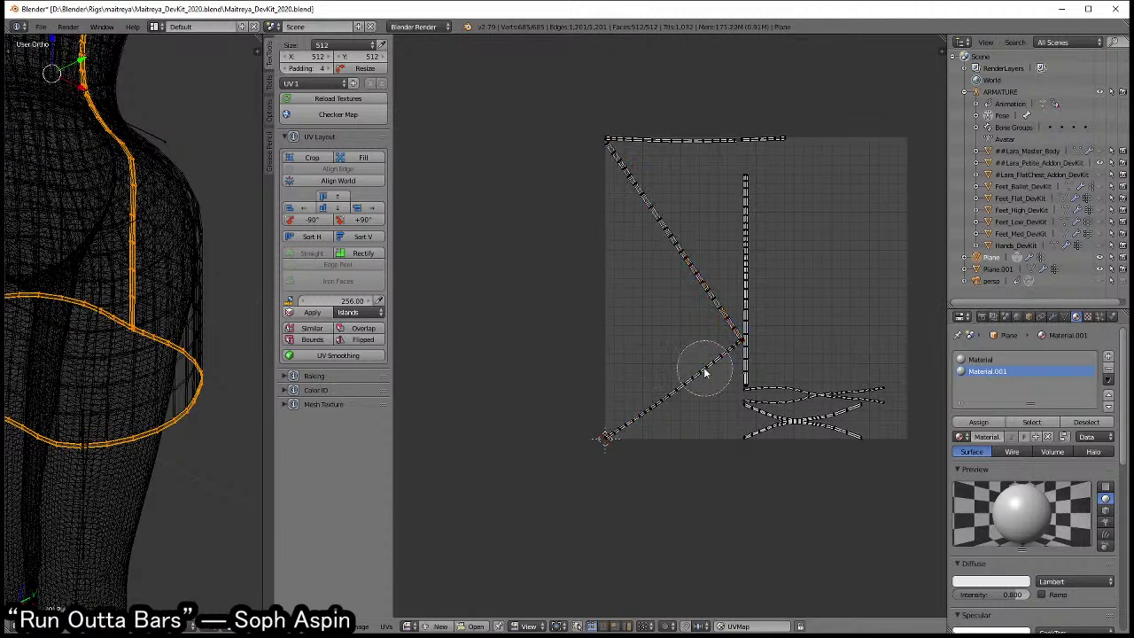
pyautogui.moveTo(713, 363); pyautogui.dragTo(602, 435)
pyautogui.press('h')
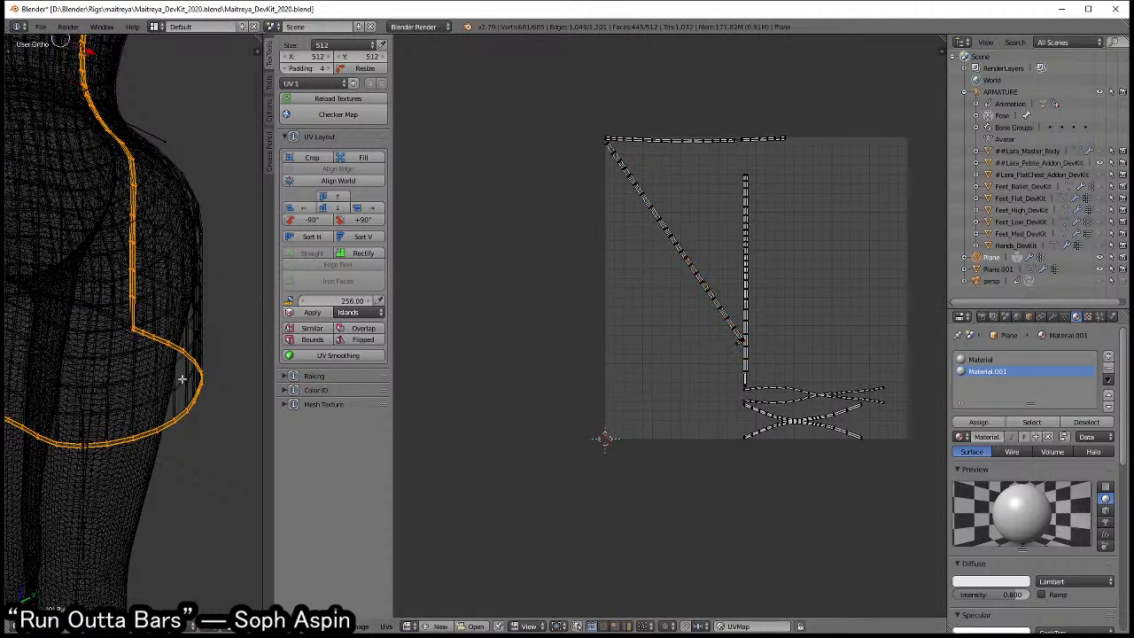
pyautogui.moveTo(182, 375)
pyautogui.mouseDown(button='middle')
pyautogui.moveTo(114, 361)
pyautogui.moveTo(142, 364)
pyautogui.mouseUp(button='middle')
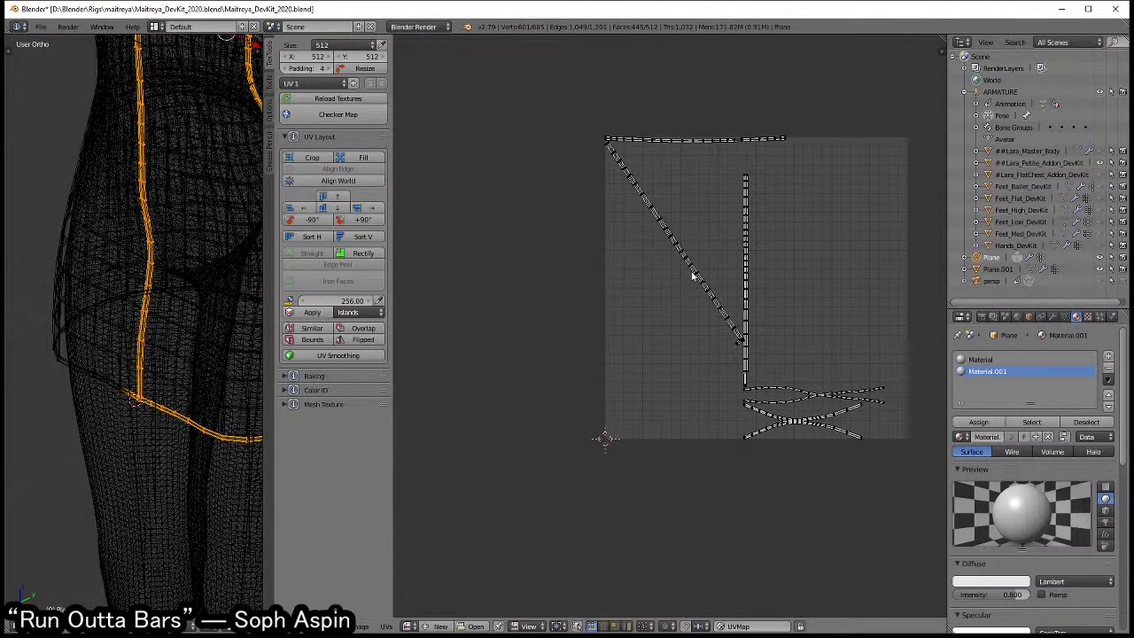
pyautogui.moveTo(693, 277); pyautogui.dragTo(655, 226)
pyautogui.press('h')
pyautogui.hotkey('alt', 'h')
# - Deselect all UVs, switch to solid shading, and turn the view toward the skirt's hem
pyautogui.scroll(2, 190, 379)
pyautogui.scroll(2, 177, 355)
pyautogui.scroll(2, 184, 416)
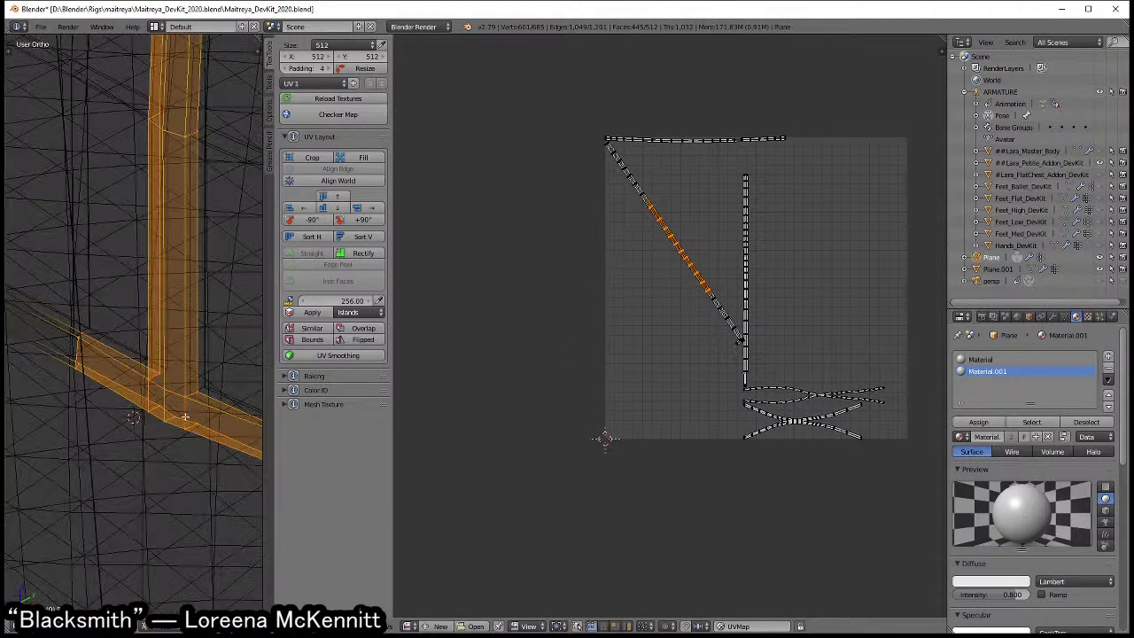
pyautogui.scroll(1, 184, 416)
pyautogui.press('a')
pyautogui.scroll(2, 177, 394)
pyautogui.press('z')
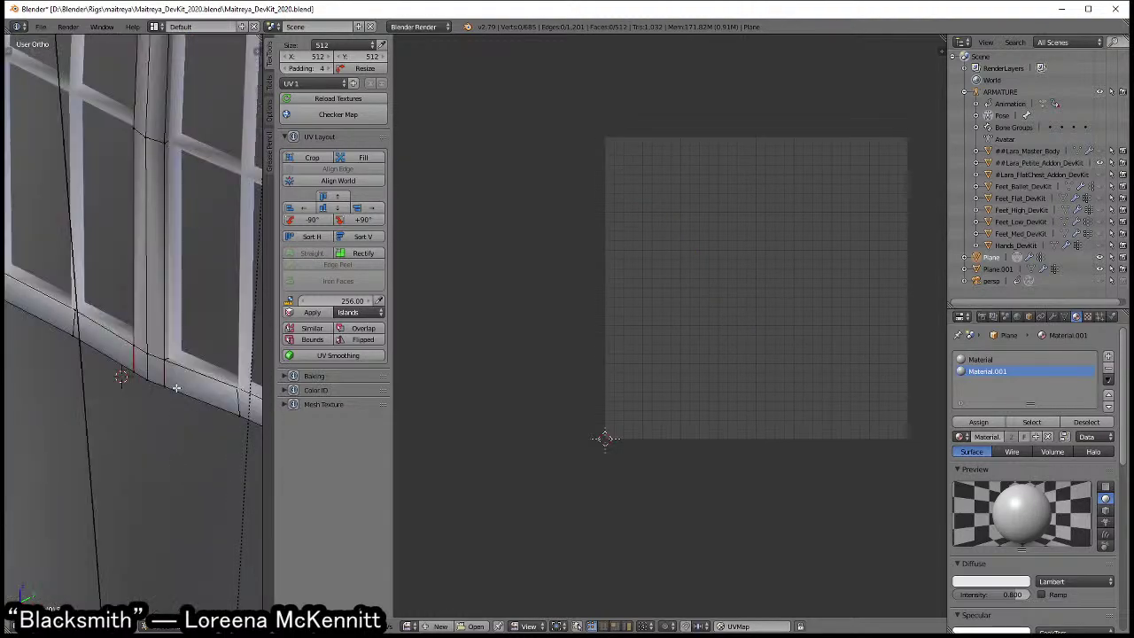
pyautogui.scroll(-2, 130, 374)
pyautogui.scroll(-2, 115, 390)
pyautogui.scroll(-2, 103, 410)
pyautogui.moveTo(104, 410); pyautogui.dragTo(219, 406, button='middle')
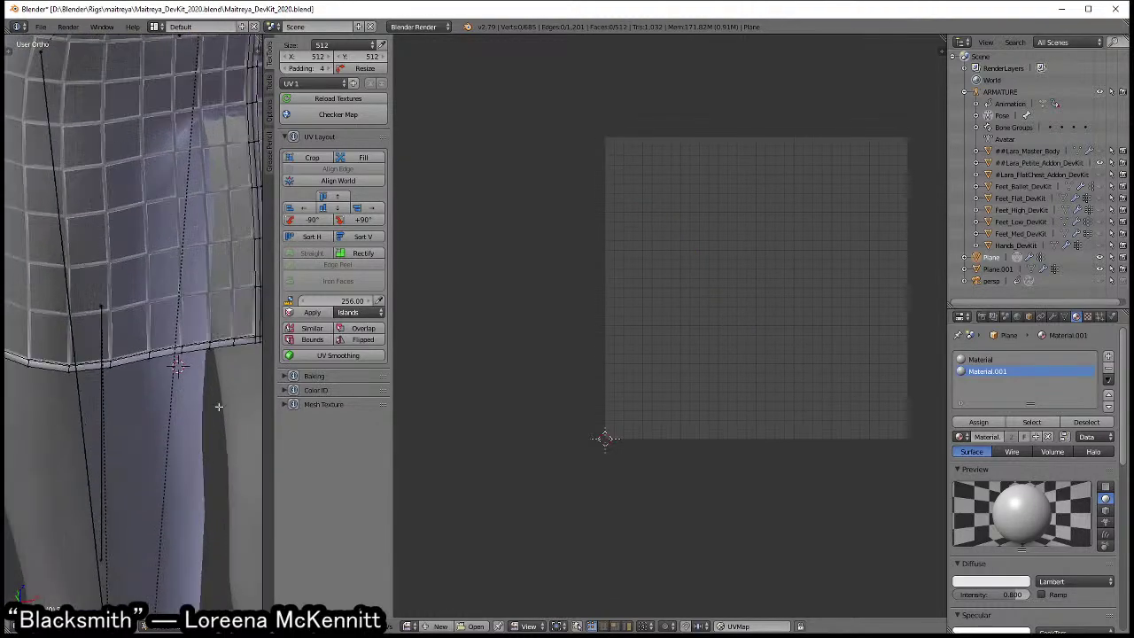
pyautogui.scroll(2, 212, 405)
pyautogui.scroll(2, 194, 403)
pyautogui.scroll(2, 177, 402)
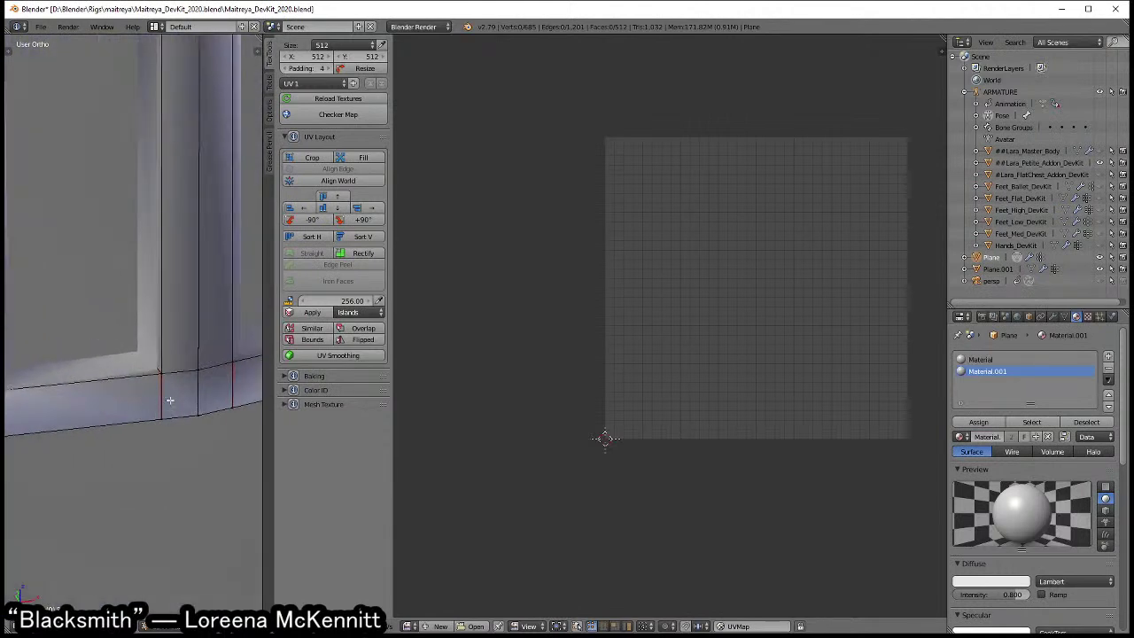
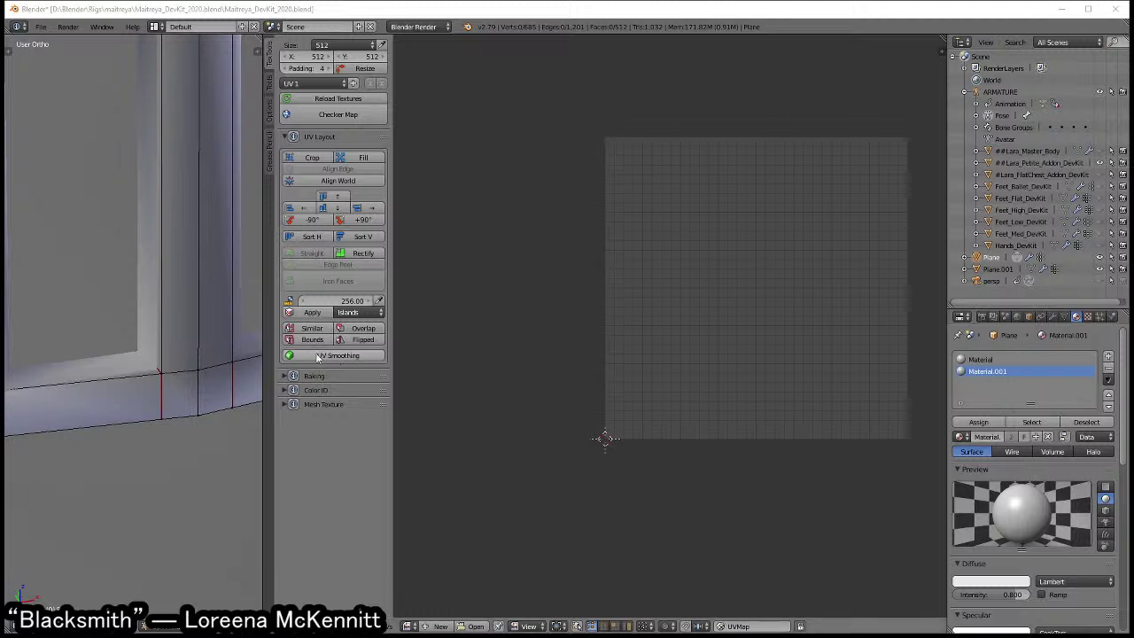
# - Delete a vertical edge loop from the lattice dress's window rows
pyautogui.scroll(-2, 203, 381)
pyautogui.scroll(-1, 186, 376)
pyautogui.scroll(-1, 206, 317)
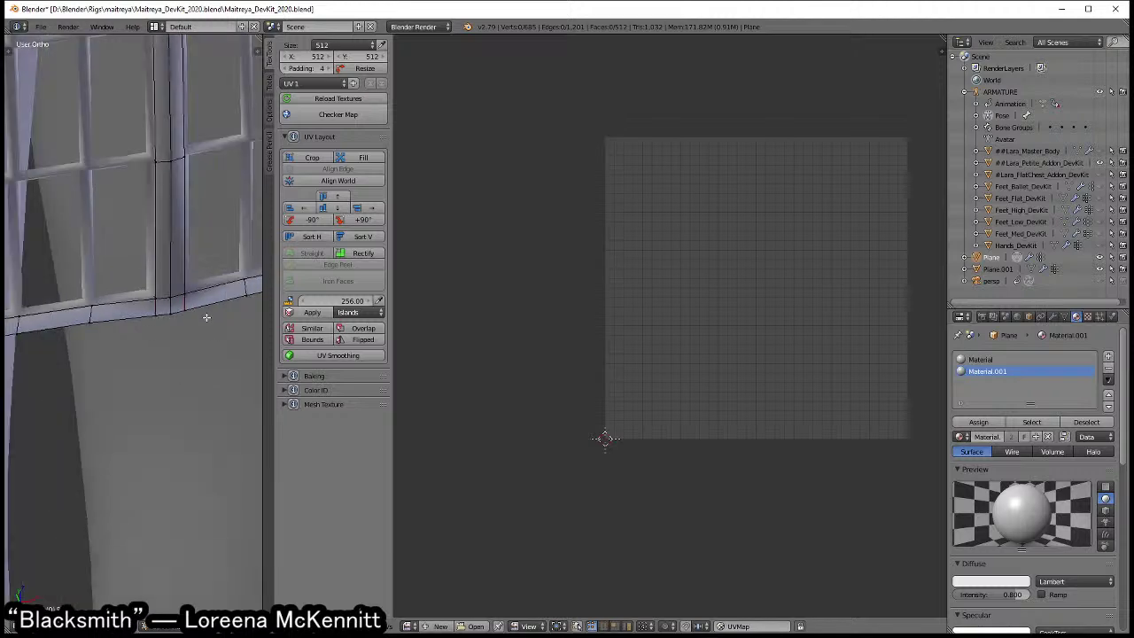
pyautogui.keyDown('shift'); pyautogui.moveTo(206, 317); pyautogui.dragTo(173, 381, button='middle'); pyautogui.keyUp('shift')
pyautogui.keyDown('alt'); pyautogui.rightClick(152, 372); pyautogui.keyUp('alt')
pyautogui.press('x')
pyautogui.click(169, 384)
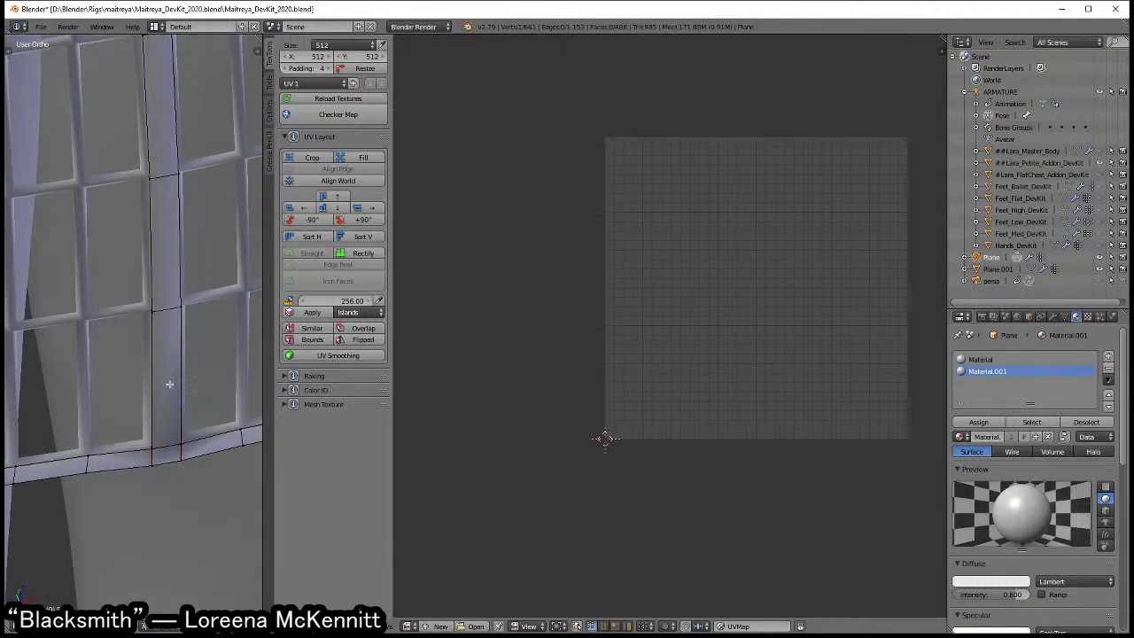
# - Delete the selected strap section near the neck
pyautogui.scroll(-5, 169, 383)
pyautogui.scroll(2, 177, 394)
pyautogui.scroll(2, 181, 403)
pyautogui.scroll(3, 190, 412)
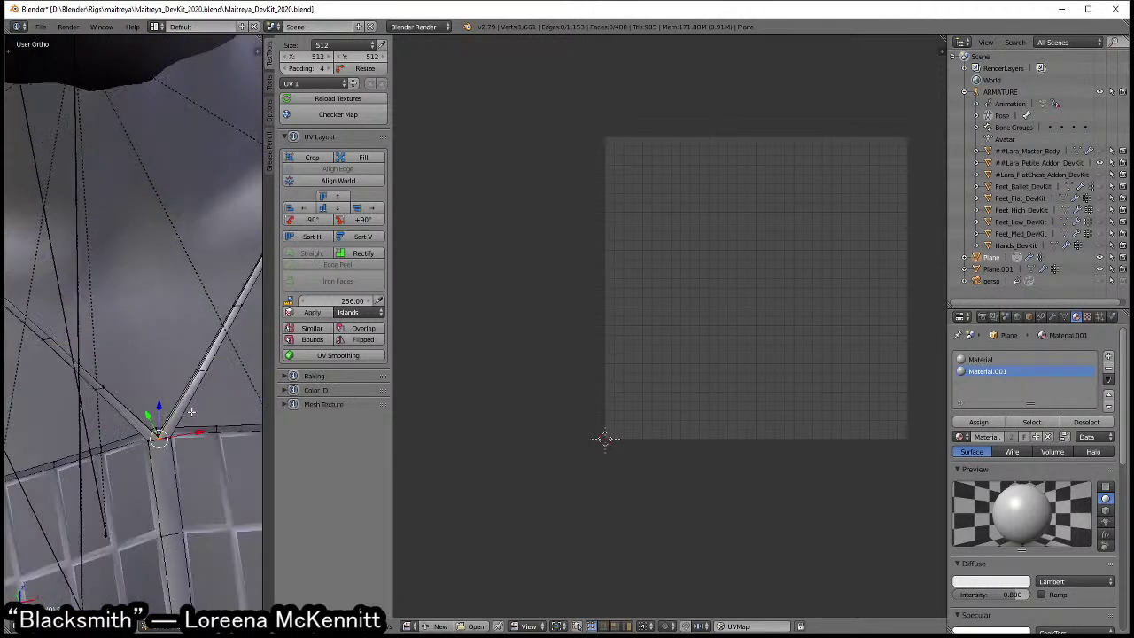
pyautogui.moveTo(190, 412)
pyautogui.mouseDown(button='middle')
pyautogui.moveTo(231, 426)
pyautogui.moveTo(171, 390)
pyautogui.moveTo(222, 355)
pyautogui.mouseUp(button='middle')
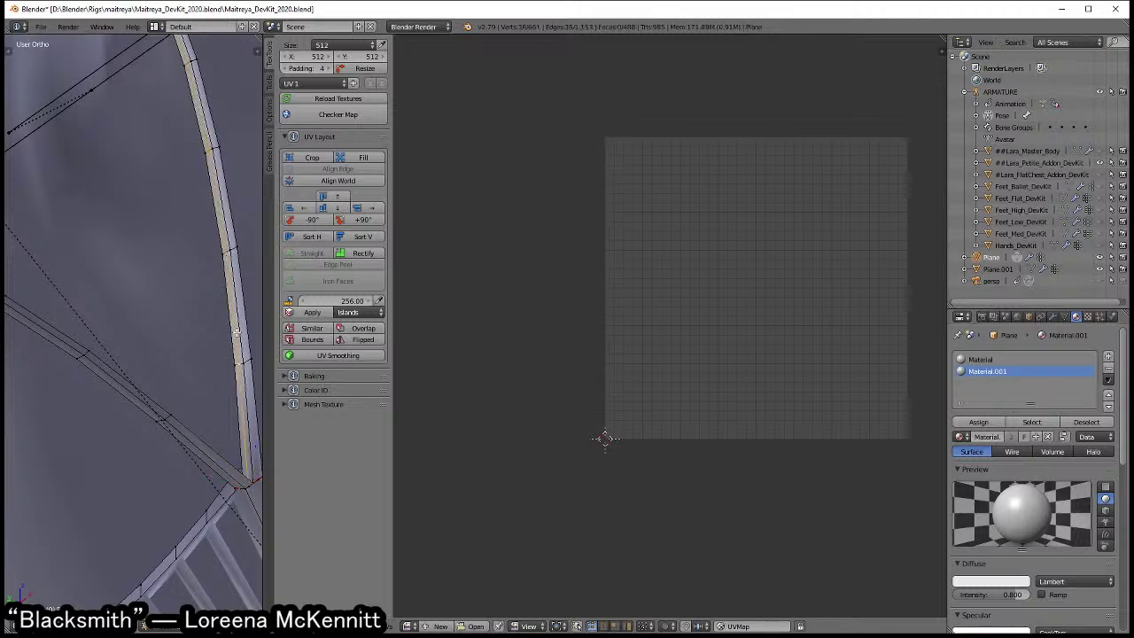
pyautogui.press('x')
pyautogui.click(215, 329)
# - Widen the 3D viewport by dragging the tool-shelf border to the right
pyautogui.moveTo(215, 328)
pyautogui.mouseDown(button='middle')
pyautogui.moveTo(218, 382)
pyautogui.moveTo(122, 367)
pyautogui.mouseUp(button='middle')
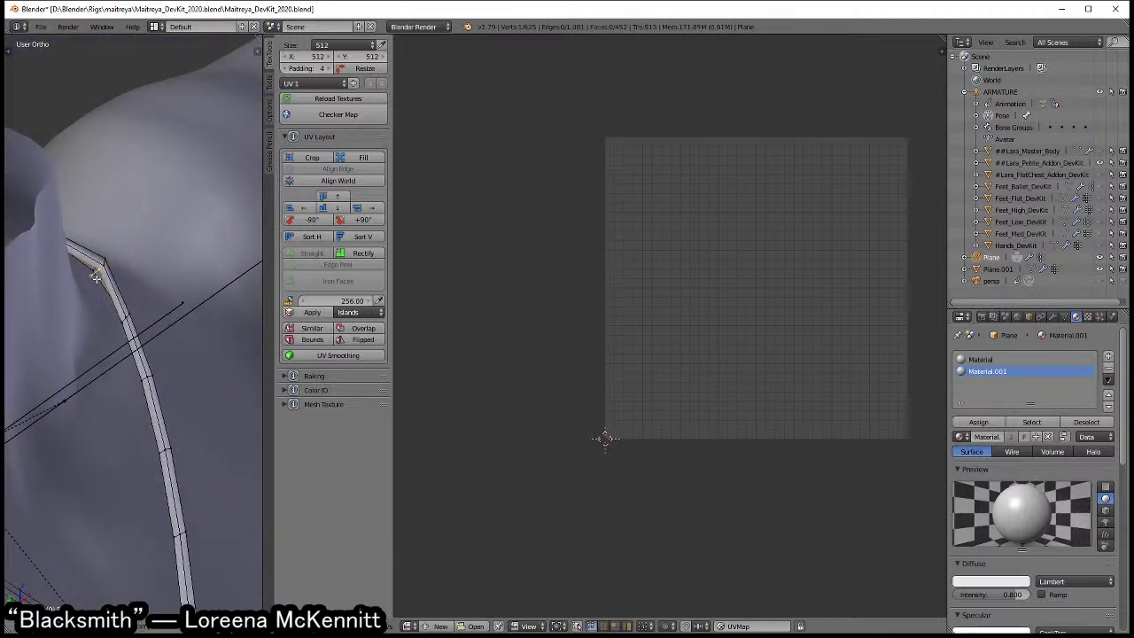
pyautogui.moveTo(100, 268); pyautogui.dragTo(185, 397, button='middle')
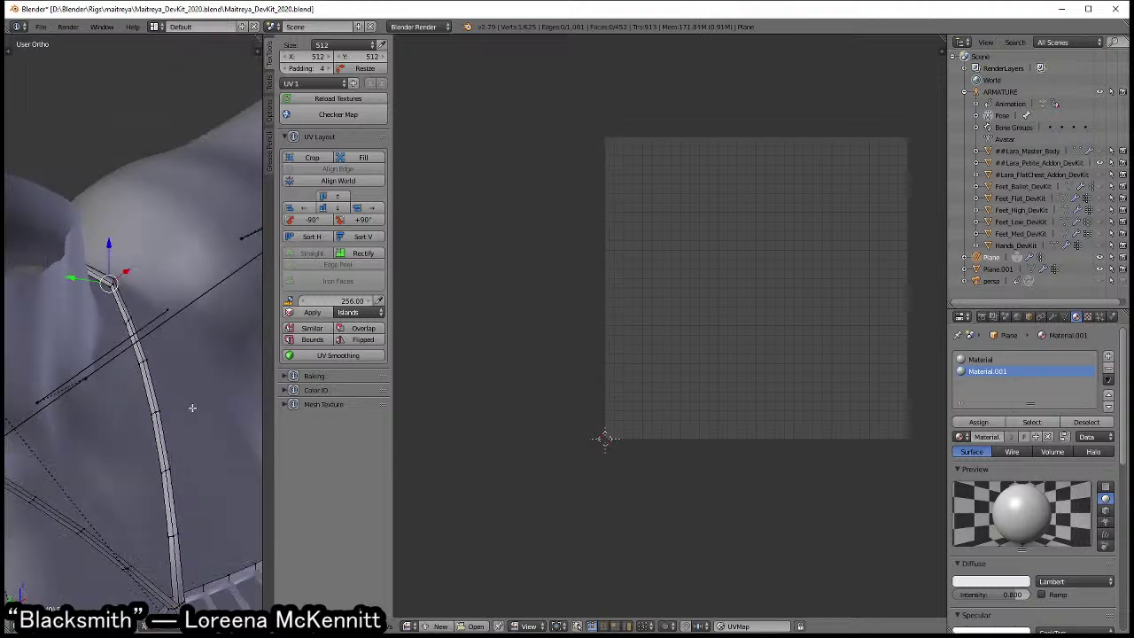
pyautogui.scroll(-5, 185, 398)
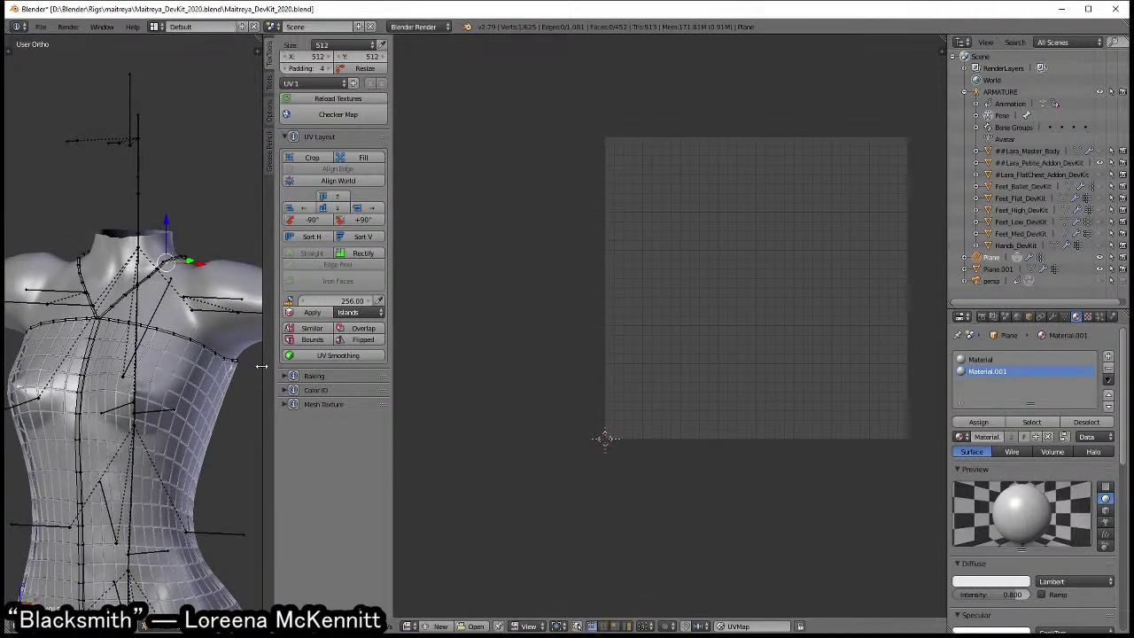
pyautogui.moveTo(263, 364); pyautogui.dragTo(591, 372)
pyautogui.scroll(4, 258, 380)
pyautogui.scroll(2, 258, 380)
# - Orbit to a front view of the torso strap lattice with nothing selected
pyautogui.scroll(3, 265, 390)
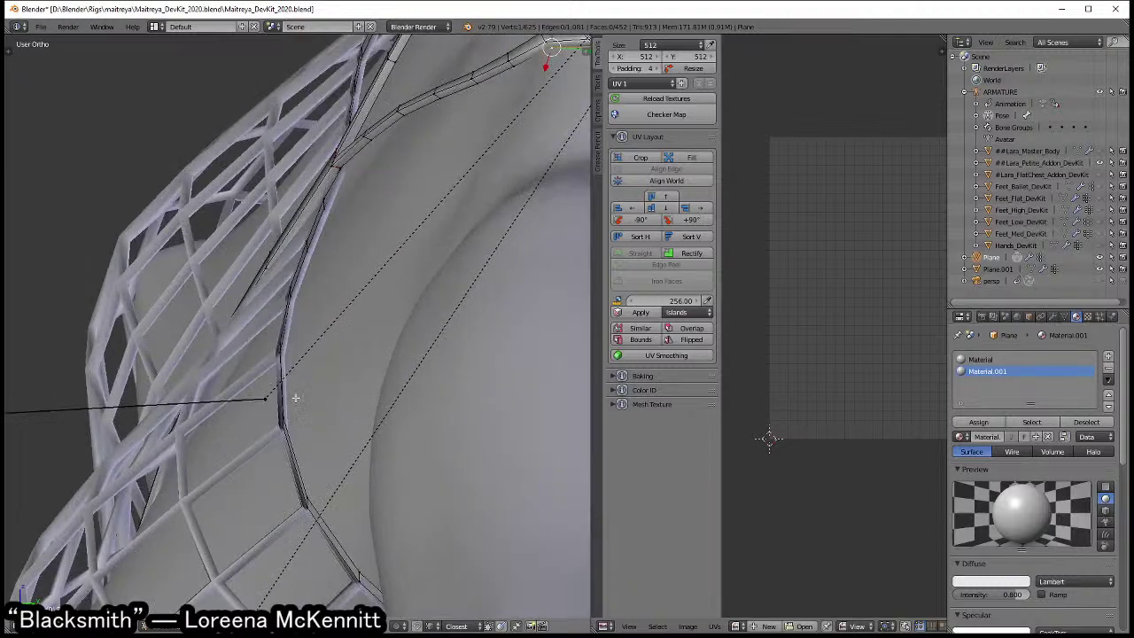
pyautogui.scroll(2, 279, 381)
pyautogui.scroll(2, 284, 367)
pyautogui.scroll(2, 327, 354)
pyautogui.moveTo(332, 352); pyautogui.dragTo(317, 348, button='middle')
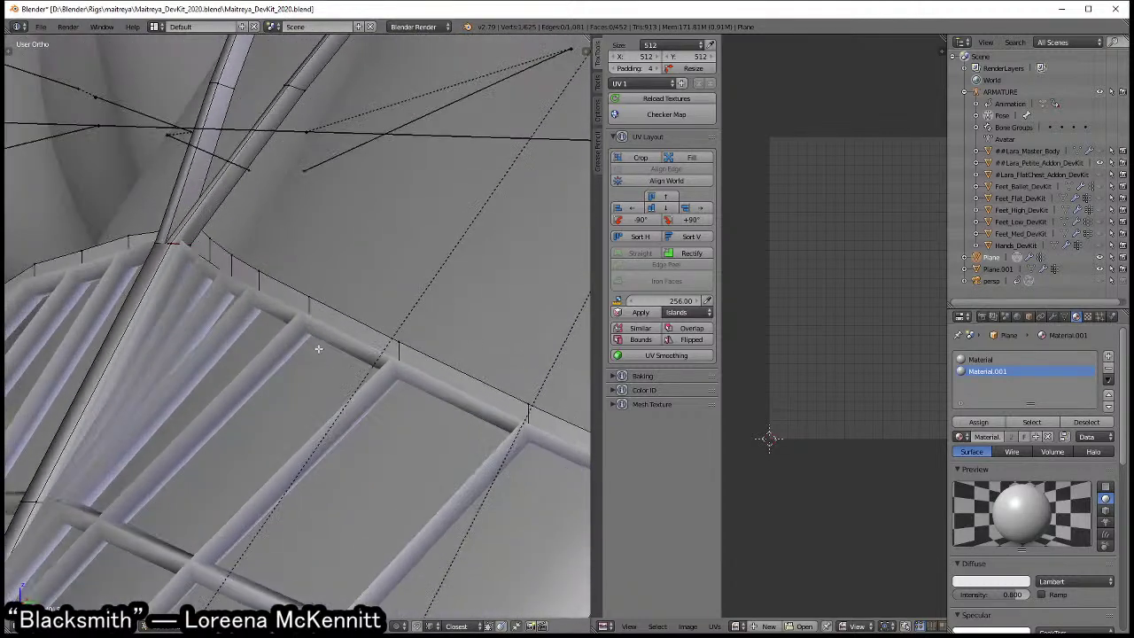
pyautogui.scroll(-2, 318, 348)
pyautogui.scroll(-2, 315, 365)
pyautogui.scroll(-2, 370, 258)
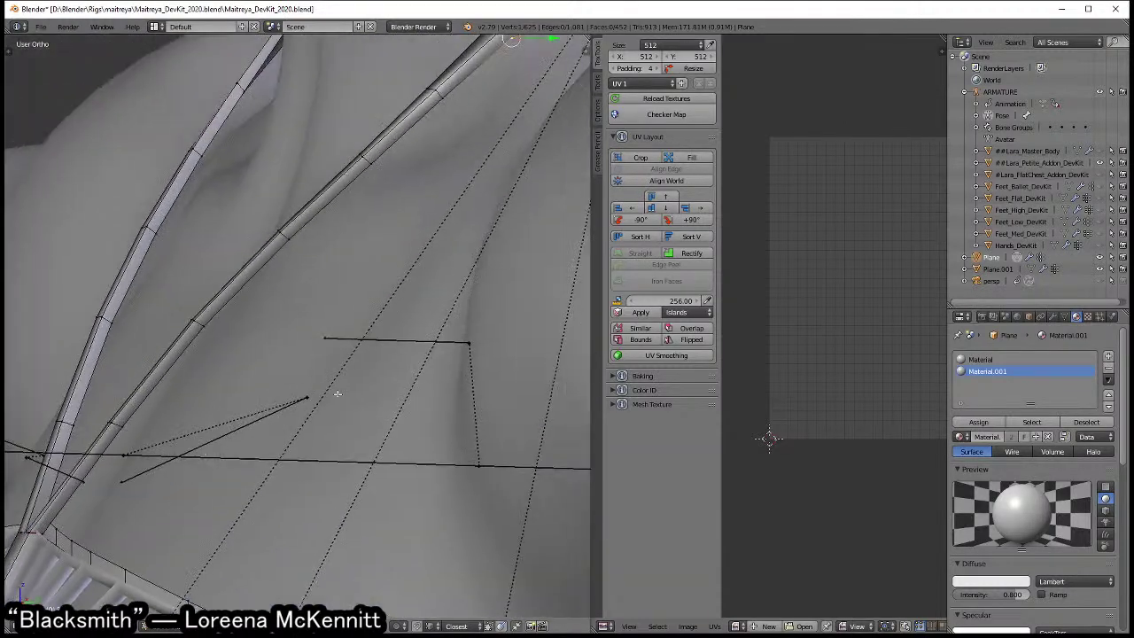
pyautogui.scroll(-2, 382, 370)
pyautogui.moveTo(393, 355)
pyautogui.mouseDown(button='middle')
pyautogui.moveTo(392, 430)
pyautogui.moveTo(351, 400)
pyautogui.moveTo(362, 423)
pyautogui.moveTo(378, 365)
pyautogui.mouseUp(button='middle')
pyautogui.scroll(3, 380, 375)
pyautogui.press('l')
pyautogui.moveTo(332, 288); pyautogui.dragTo(344, 342, button='middle')
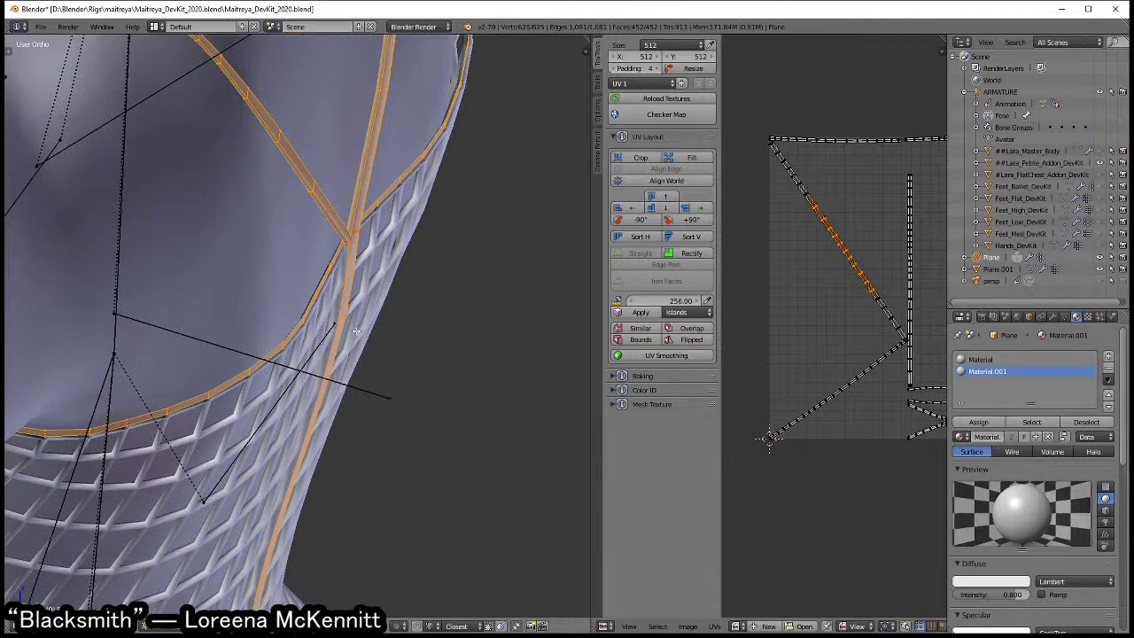
pyautogui.press('a')
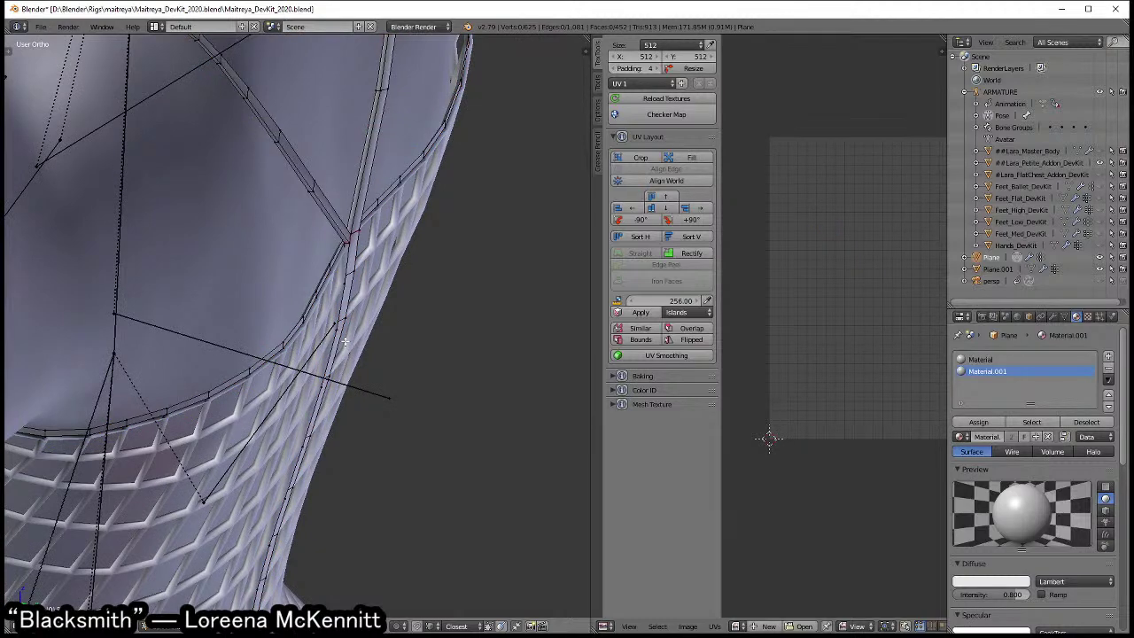
pyautogui.moveTo(344, 342)
pyautogui.mouseDown(button='middle')
pyautogui.moveTo(331, 425)
pyautogui.moveTo(340, 422)
pyautogui.mouseUp(button='middle')
# - Merge the strap vertices below the Y-junction at center and dissolve the leftover strap edges
pyautogui.rightClick(368, 346)
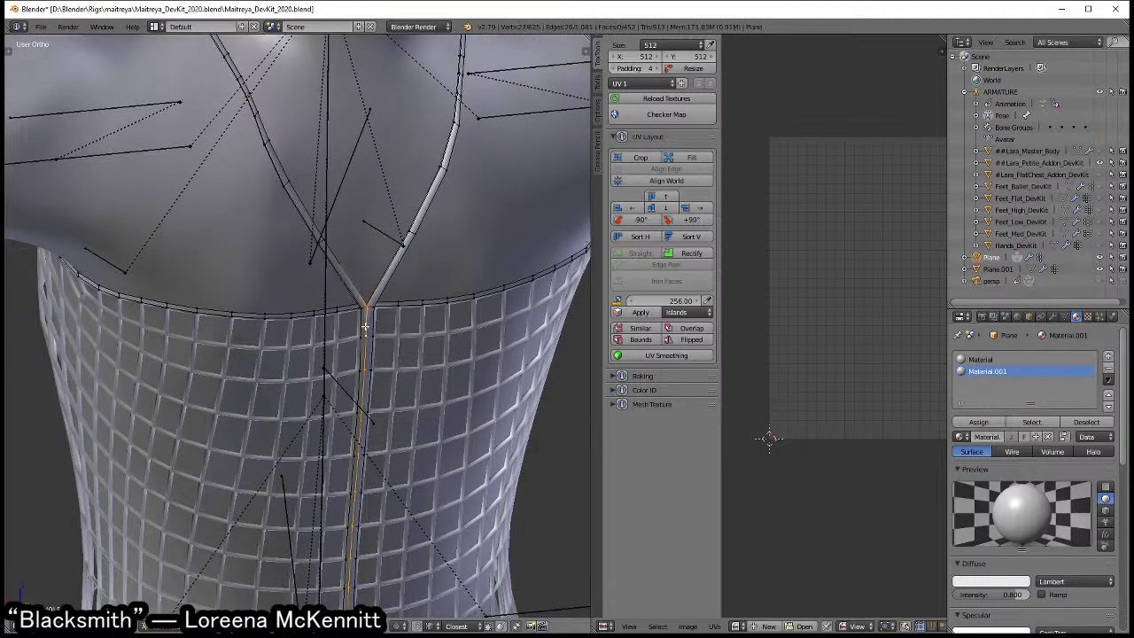
pyautogui.scroll(2, 368, 345)
pyautogui.scroll(2, 368, 346)
pyautogui.scroll(2, 368, 346)
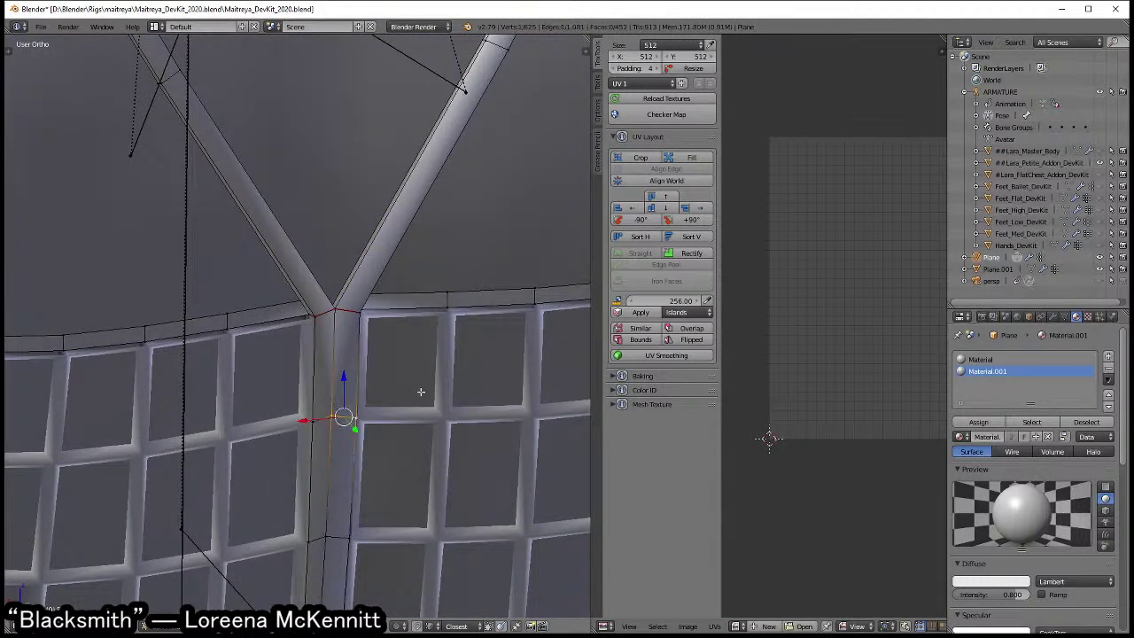
pyautogui.press('w')
pyautogui.click(418, 377)
pyautogui.click(417, 364)
pyautogui.press('x')
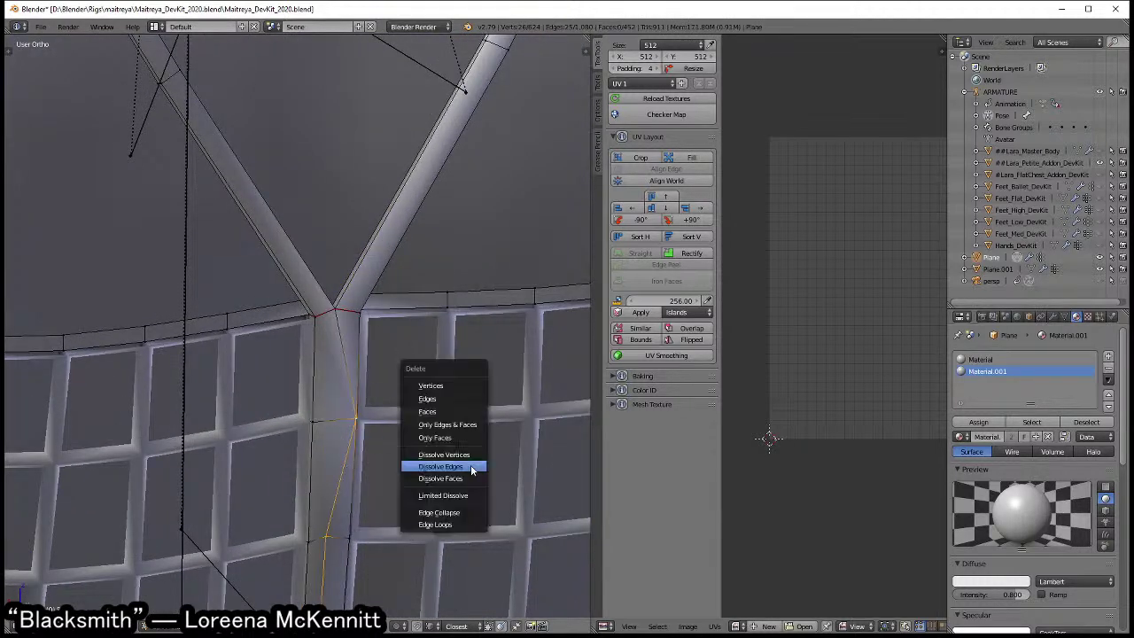
pyautogui.click(469, 467)
# - Orbit around the back of the body and back to face the strap Y-junction
pyautogui.scroll(-5, 399, 443)
pyautogui.moveTo(399, 443); pyautogui.dragTo(311, 390, button='middle')
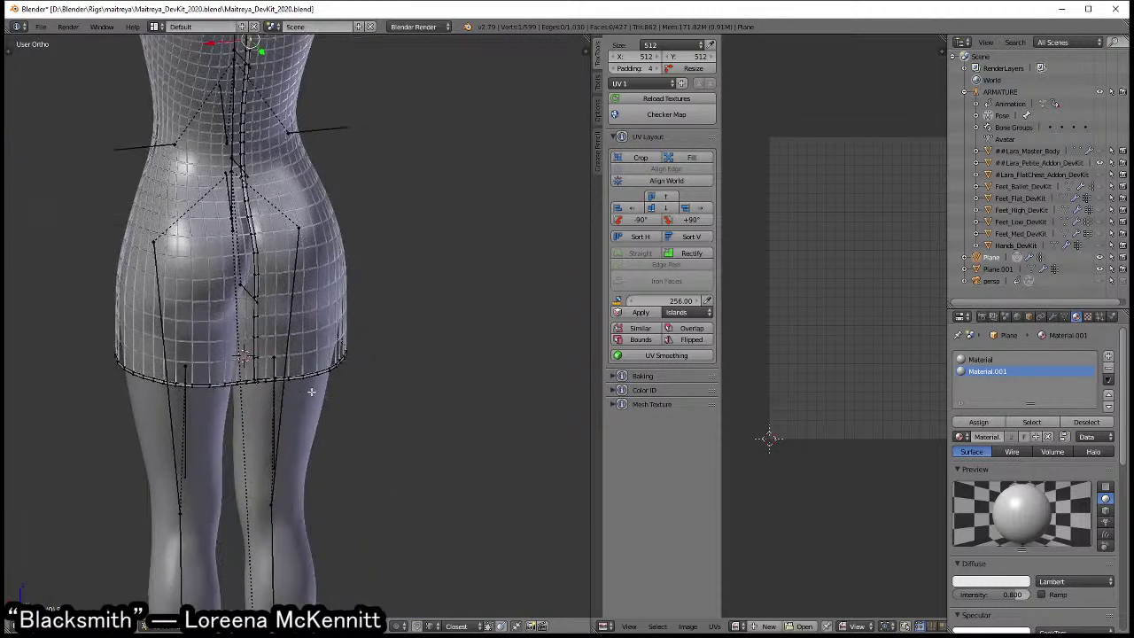
pyautogui.scroll(2, 311, 391)
pyautogui.scroll(2, 331, 397)
pyautogui.scroll(2, 334, 397)
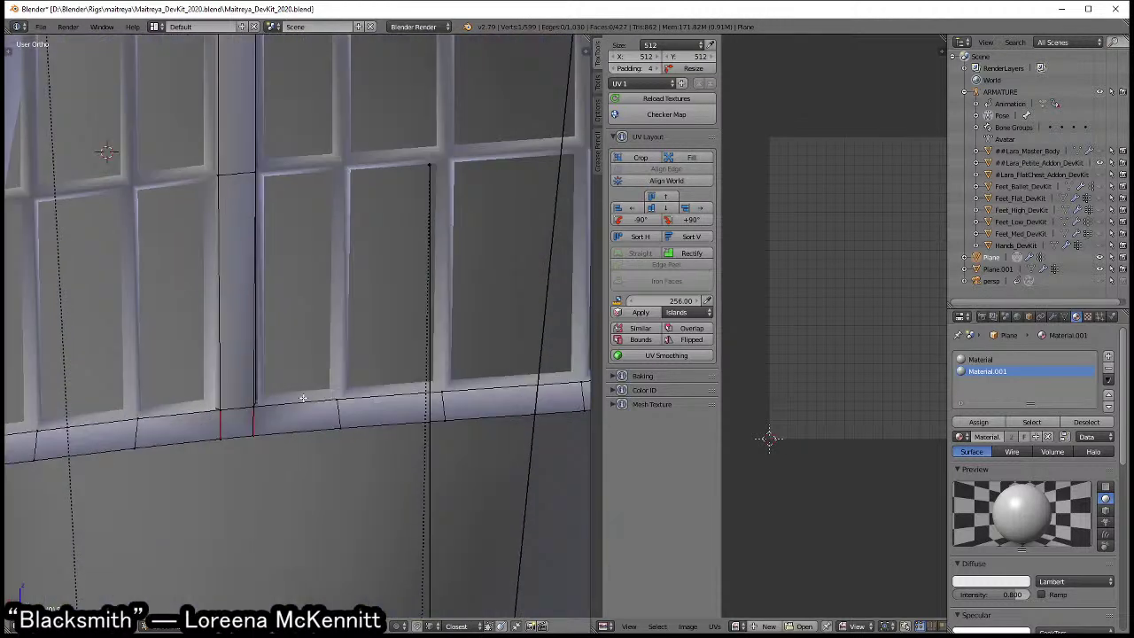
pyautogui.scroll(-3, 306, 395)
pyautogui.scroll(-3, 309, 392)
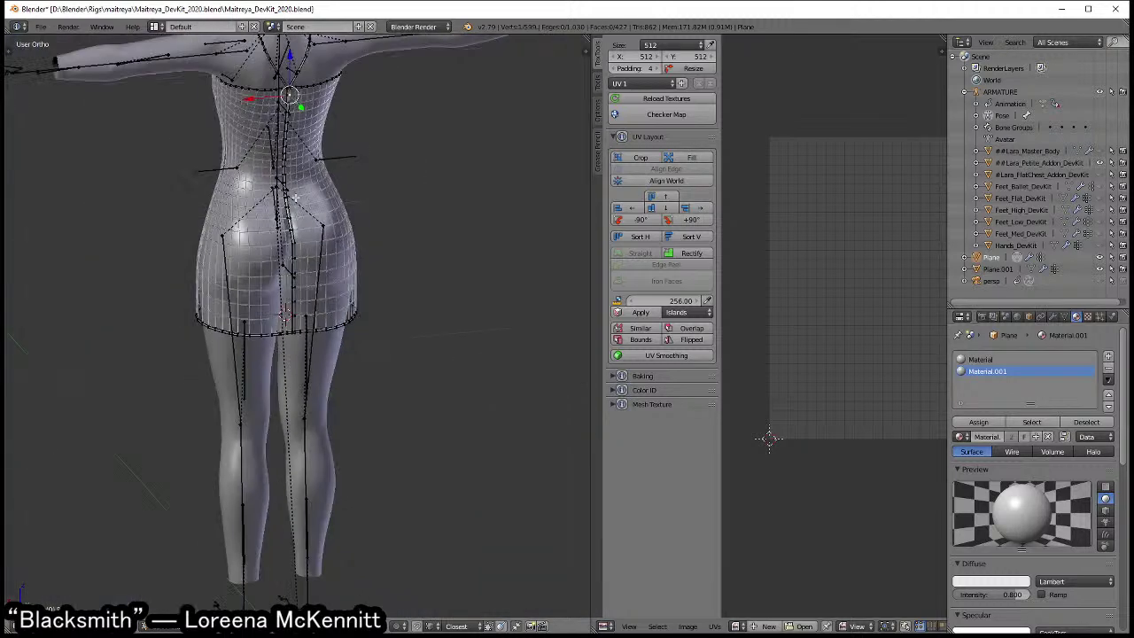
pyautogui.scroll(3, 318, 399)
pyautogui.scroll(2, 341, 409)
pyautogui.moveTo(485, 288); pyautogui.dragTo(244, 388, button='middle')
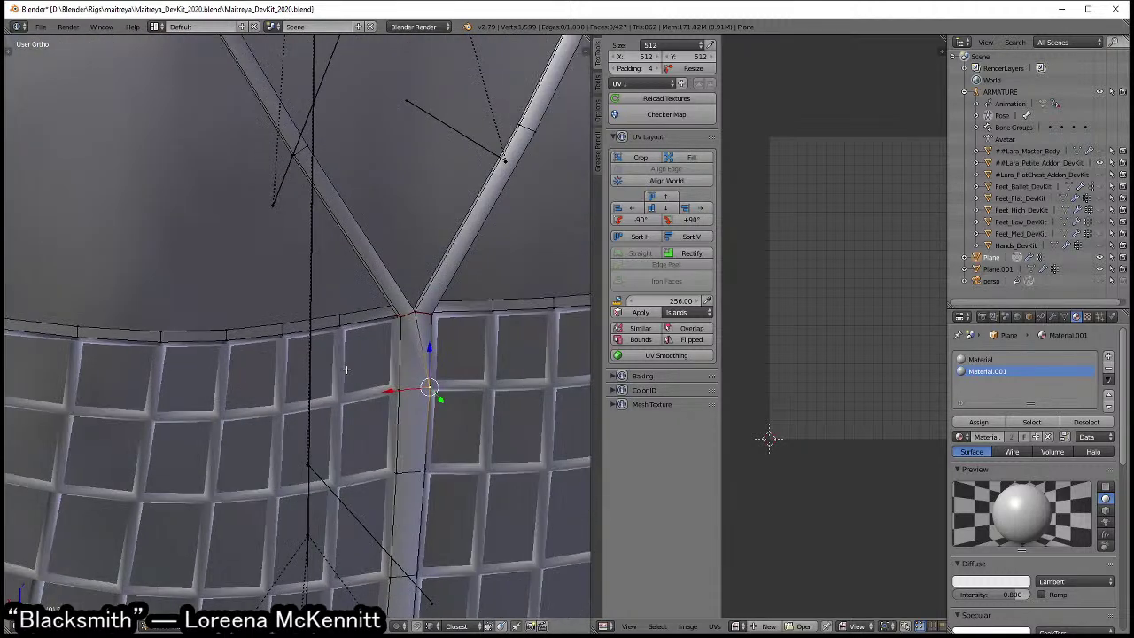
# - Change the selection mode and select the dress's top edge loop in wireframe view
pyautogui.hotkey('ctrl', 'Tab')
pyautogui.click(337, 390)
pyautogui.press('a')
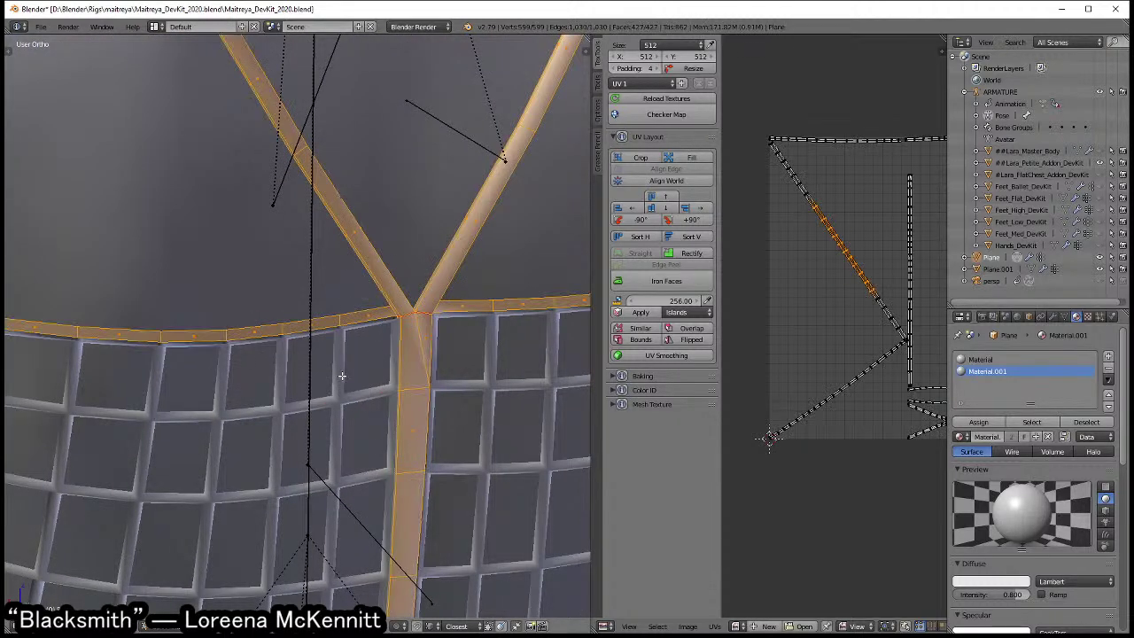
pyautogui.press('a')
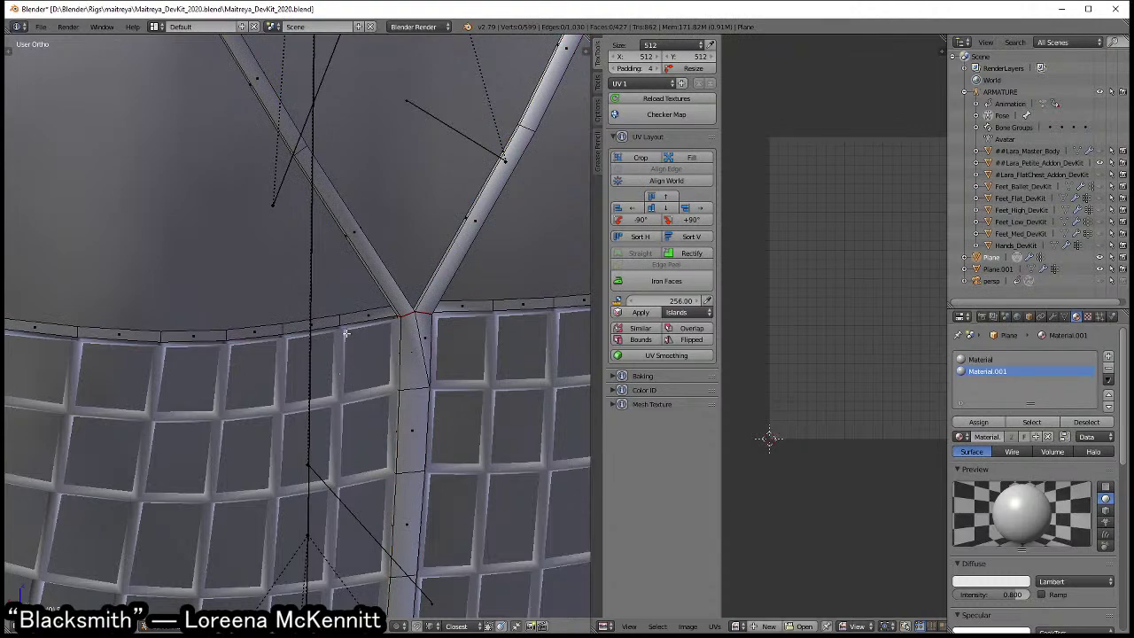
pyautogui.keyDown('alt'); pyautogui.rightClick(345, 329); pyautogui.keyUp('alt')
pyautogui.scroll(-3, 346, 333)
pyautogui.scroll(-3, 345, 333)
pyautogui.press('z')
pyautogui.moveTo(324, 362); pyautogui.dragTo(370, 394, button='middle')
# - Extrude the dress's top edge loop in place and scale the new loop
pyautogui.press('e')
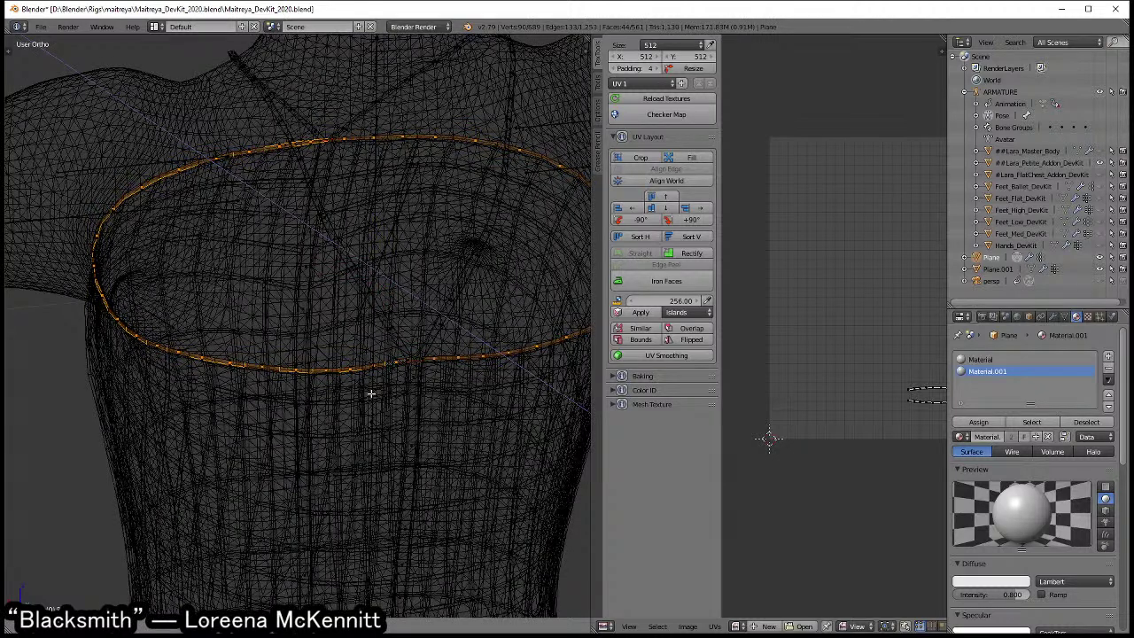
pyautogui.rightClick(372, 394)
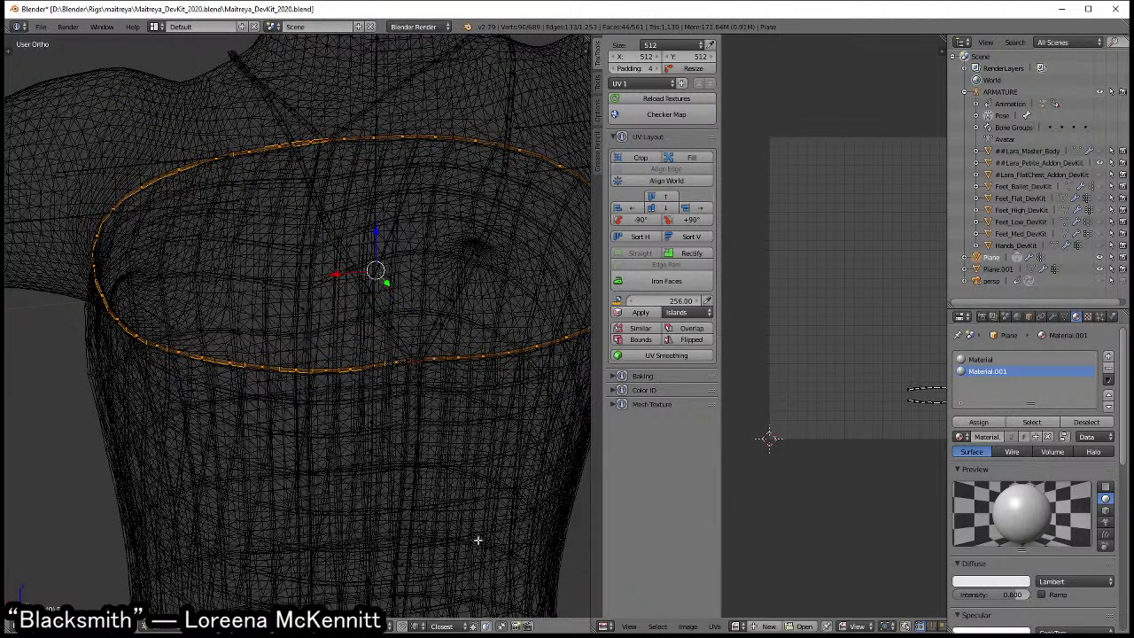
pyautogui.press('s')
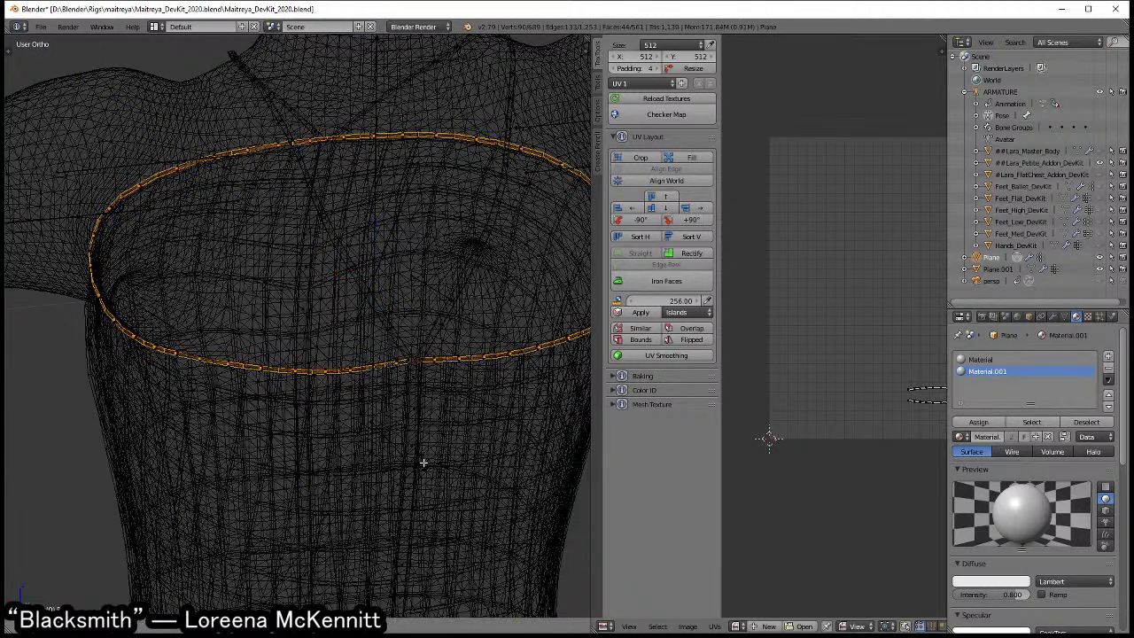
pyautogui.click(424, 438)
pyautogui.press('z')
pyautogui.scroll(3, 416, 425)
pyautogui.scroll(3, 385, 406)
pyautogui.press('s')
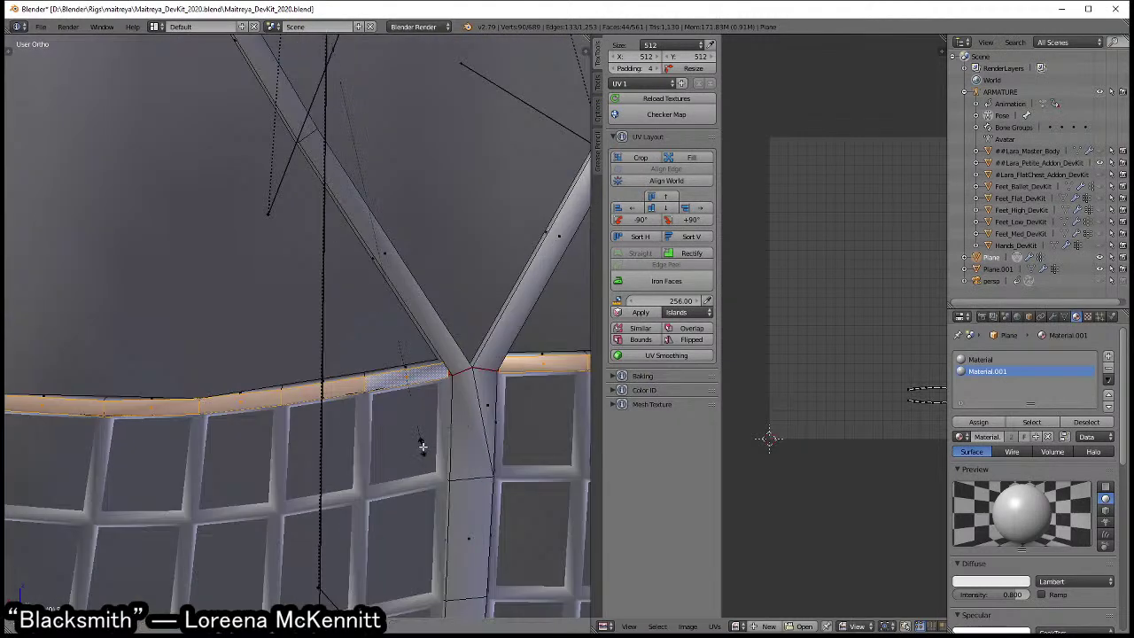
pyautogui.click(424, 447)
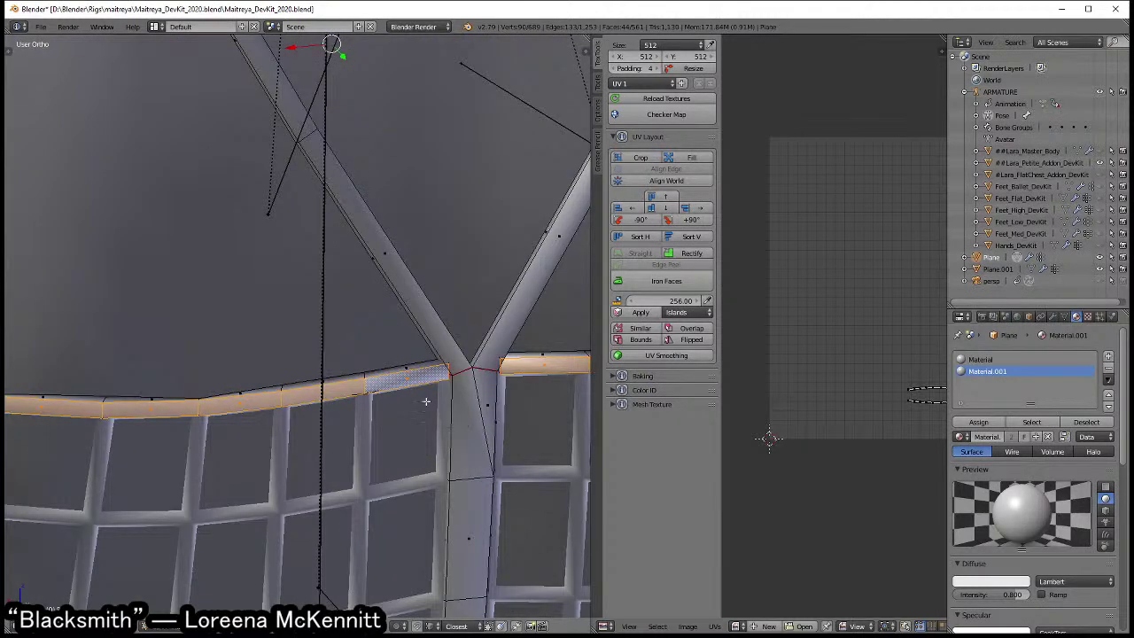
# - Delete the faces at the end of the top band in wireframe view
pyautogui.moveTo(428, 397); pyautogui.dragTo(387, 380, button='middle')
pyautogui.press('z')
pyautogui.click(460, 392)
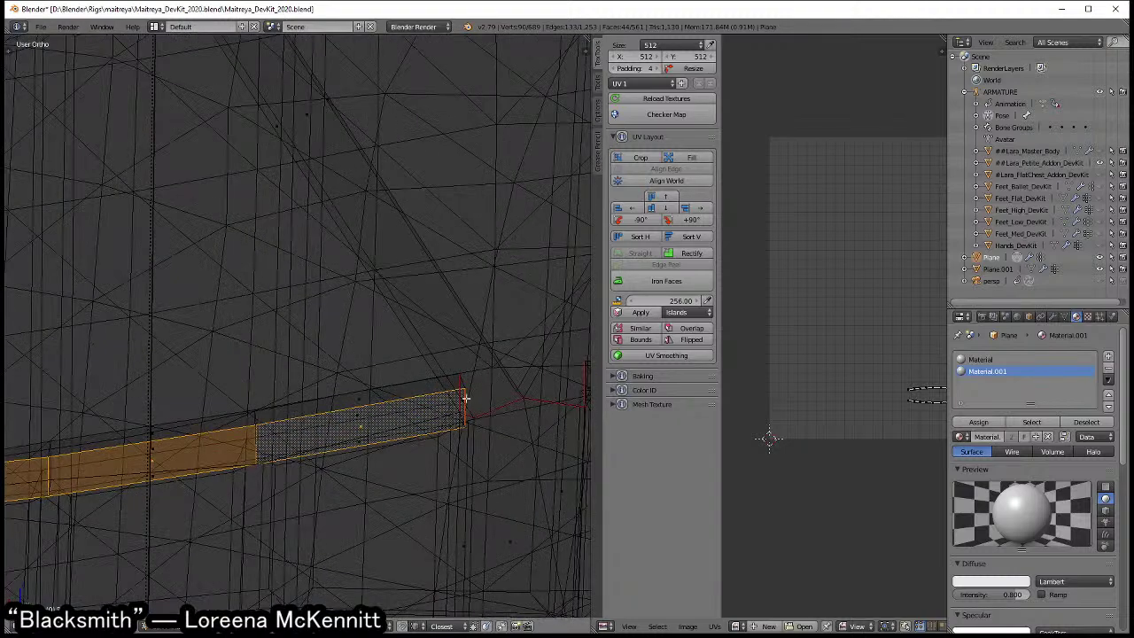
pyautogui.rightClick(462, 399)
pyautogui.moveTo(462, 399); pyautogui.dragTo(289, 397, button='middle')
pyautogui.press('x')
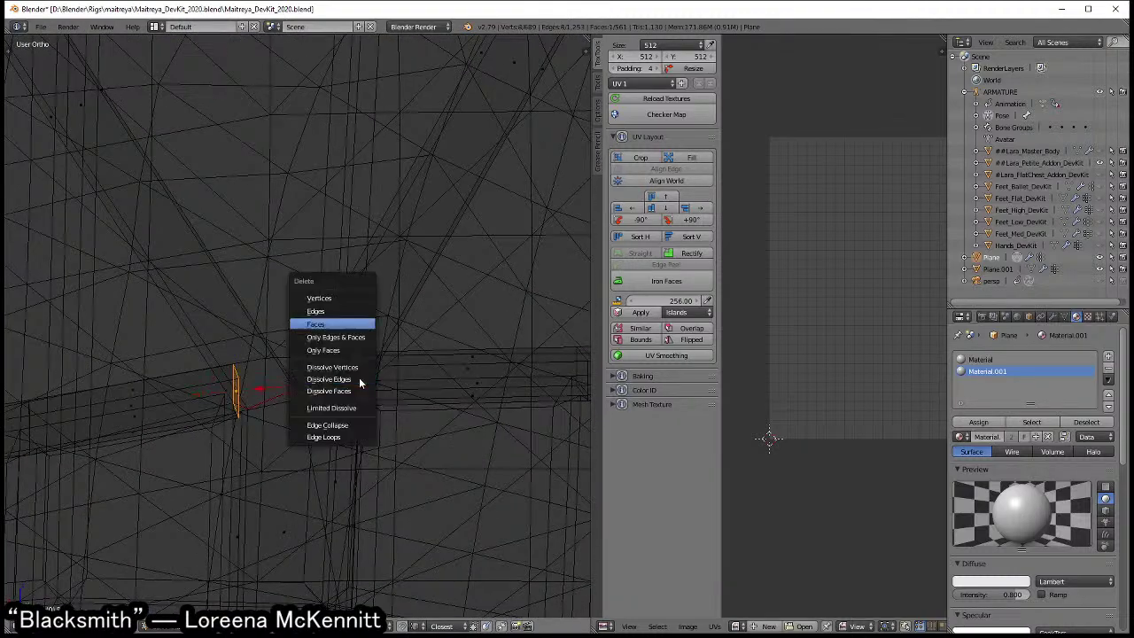
pyautogui.click(360, 378)
# - Fill the gap at the band's end with a new face between two edges
pyautogui.moveTo(360, 378)
pyautogui.mouseDown(button='middle')
pyautogui.moveTo(301, 326)
pyautogui.moveTo(311, 354)
pyautogui.mouseUp(button='middle')
pyautogui.hotkey('ctrl', 'Tab')
pyautogui.click(302, 327)
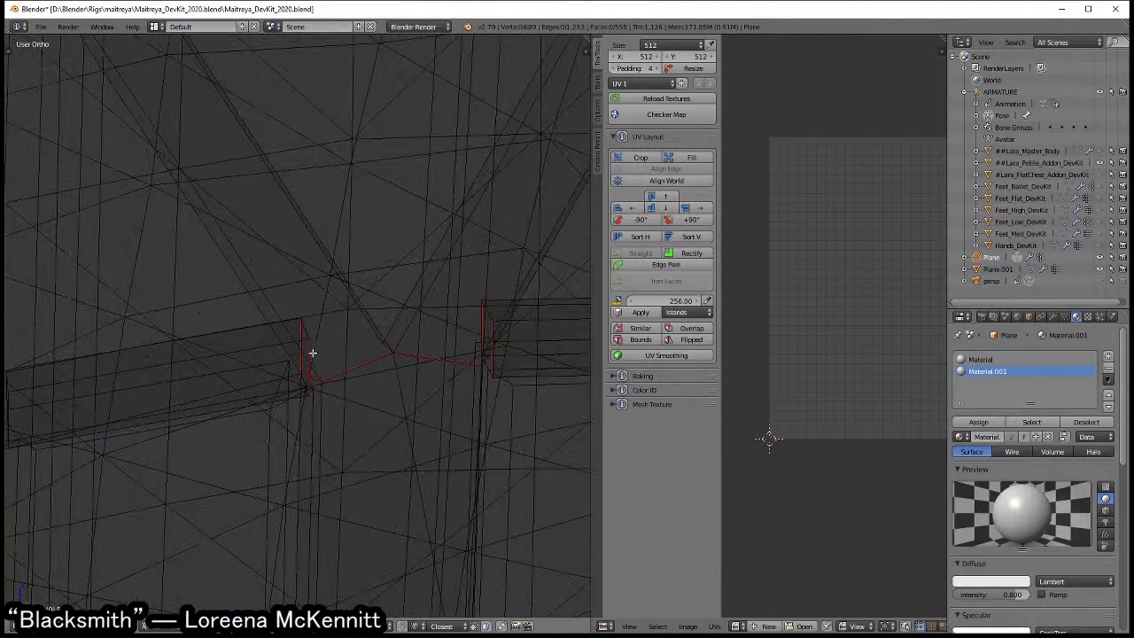
pyautogui.rightClick(311, 358)
pyautogui.rightClick(305, 329)
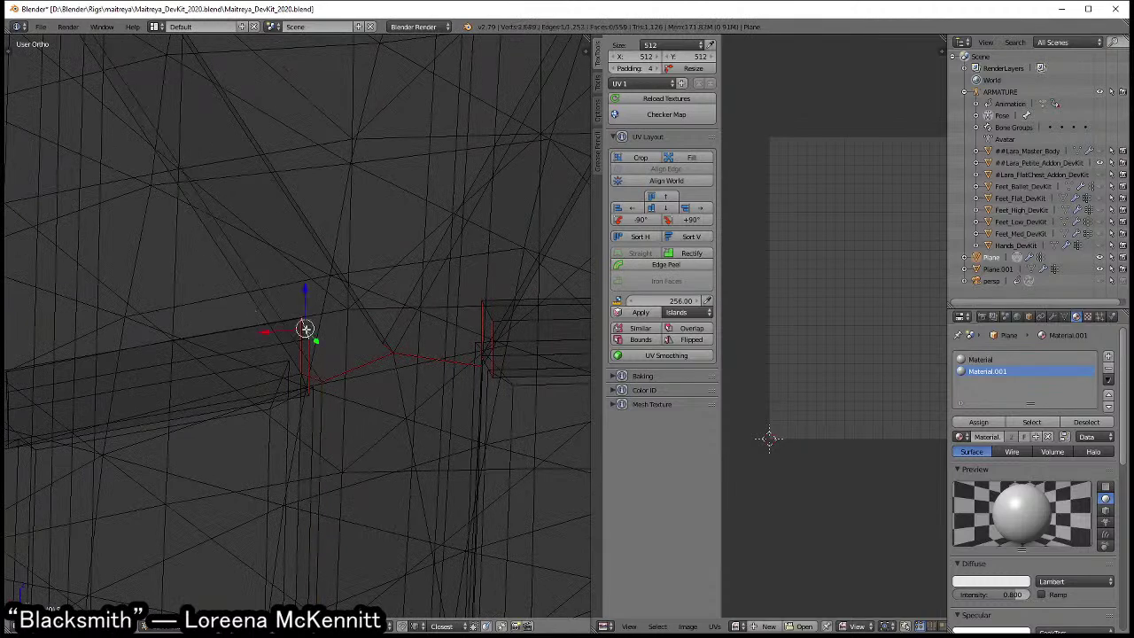
pyautogui.keyDown('shift'); pyautogui.rightClick(488, 310); pyautogui.keyUp('shift')
pyautogui.press('f')
pyautogui.rightClick(487, 327)
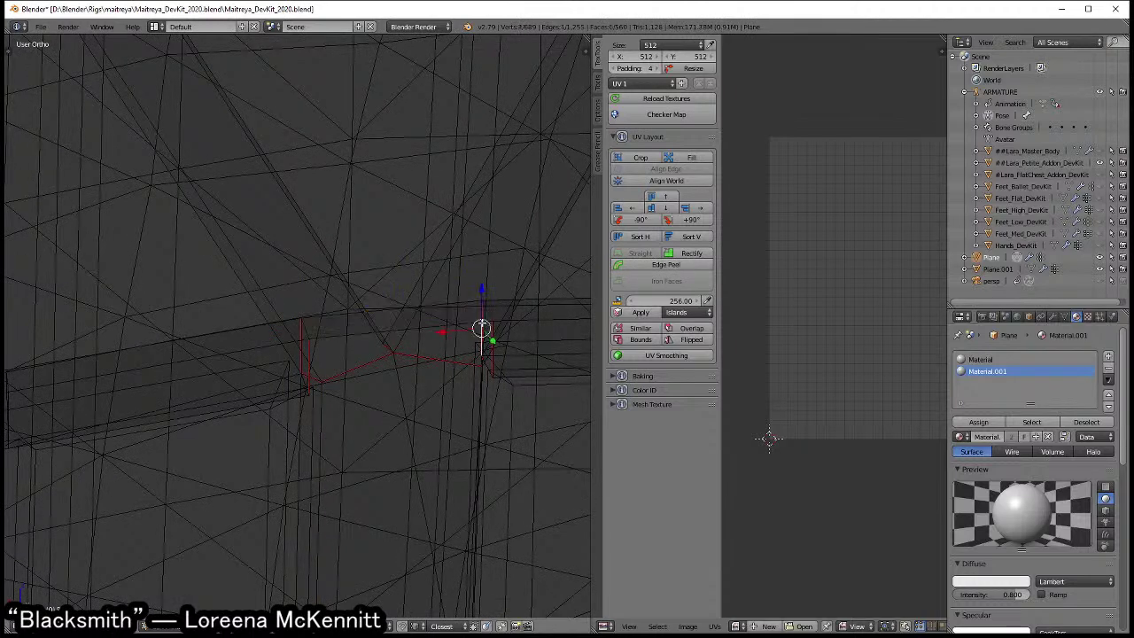
pyautogui.rightClick(450, 326)
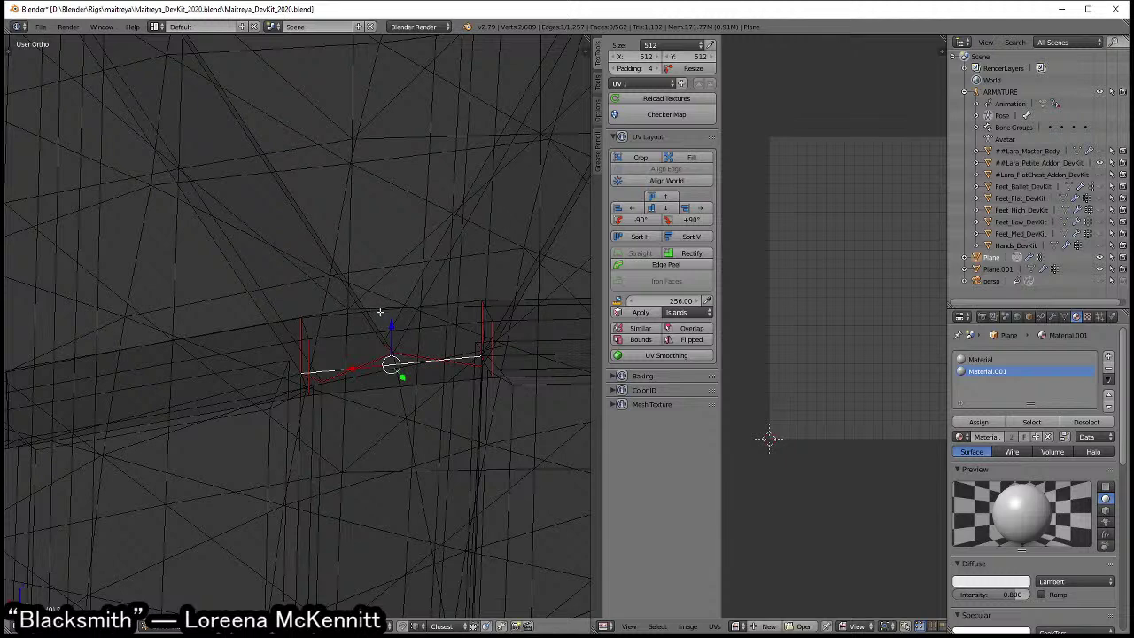
pyautogui.press('z')
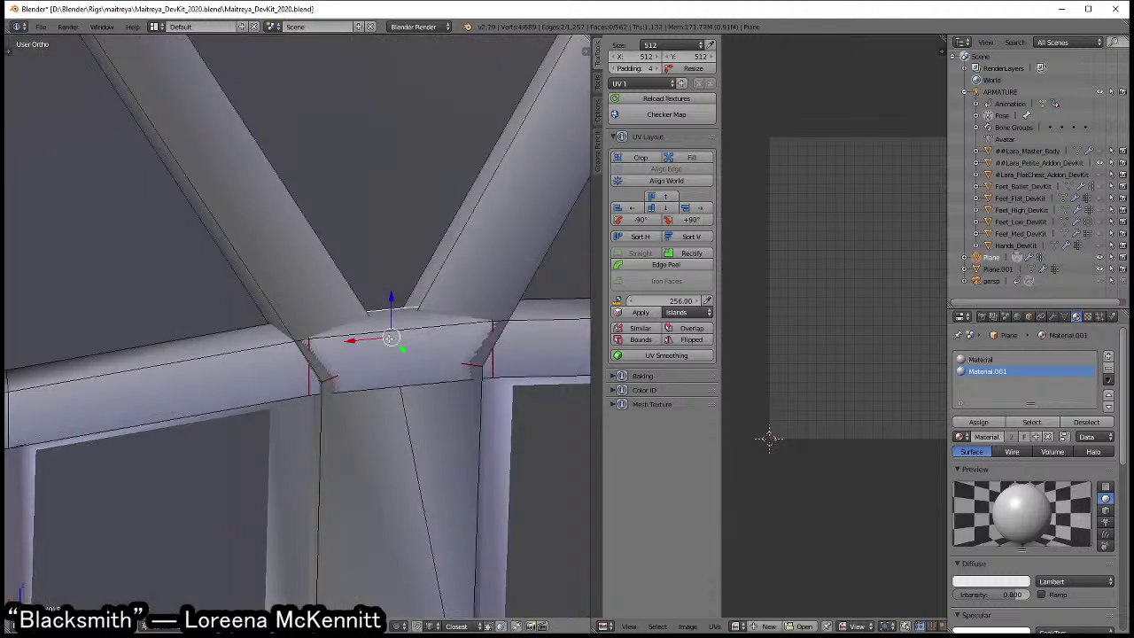
# - Add a loop cut at the strap joint and slide it into position
pyautogui.hotkey('ctrl', 'r')
pyautogui.click(403, 370)
pyautogui.press('g')
pyautogui.press('g')
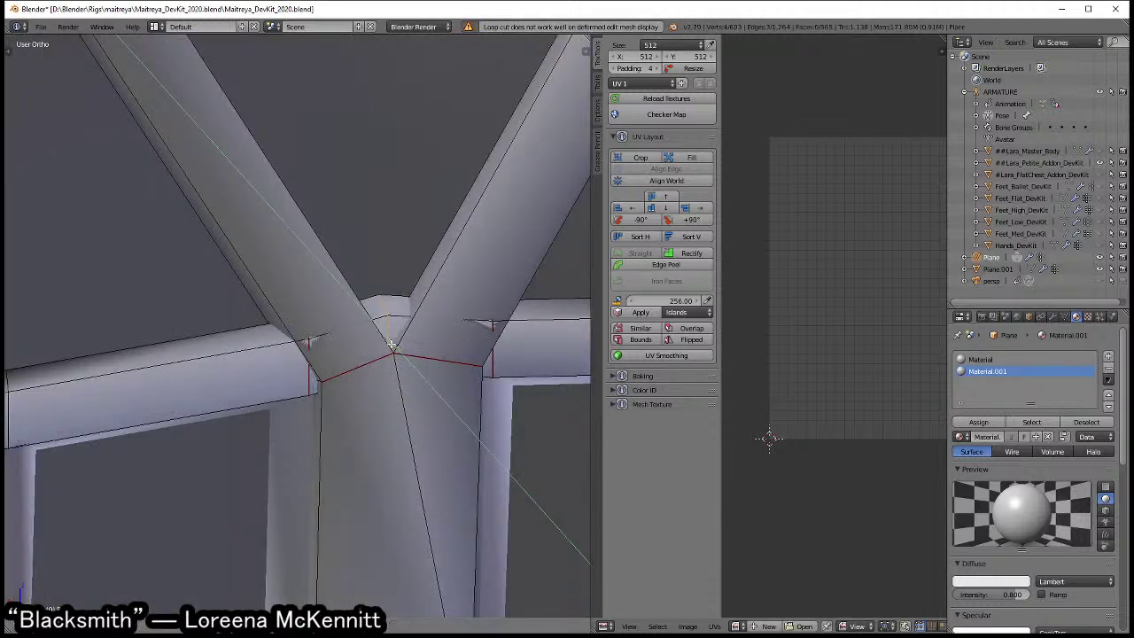
pyautogui.click(393, 344)
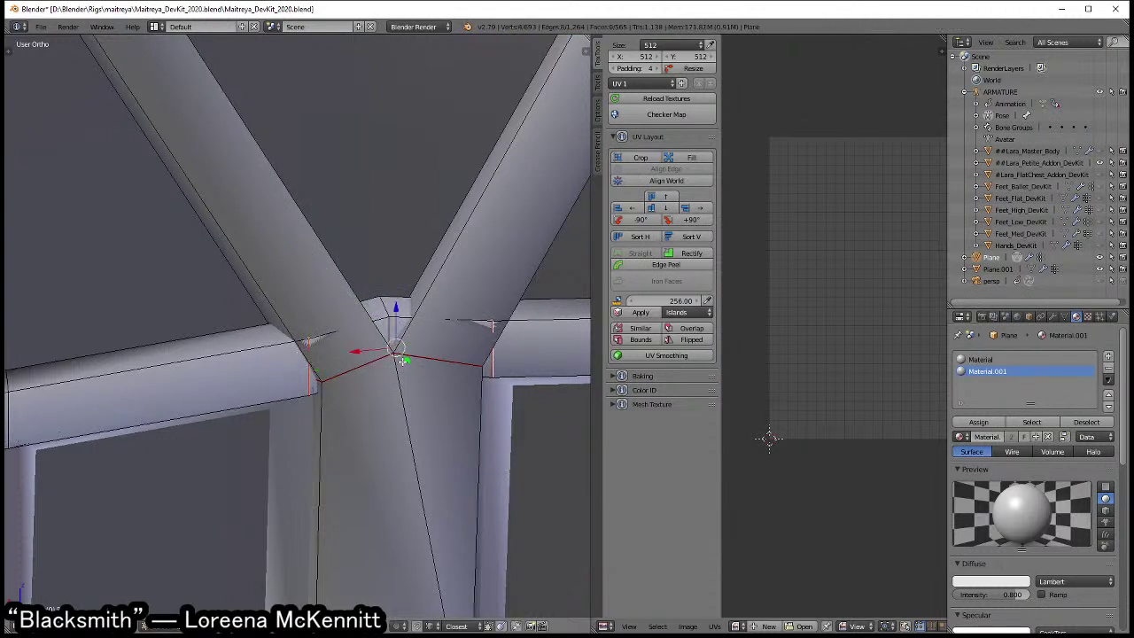
pyautogui.press('g')
pyautogui.press('g')
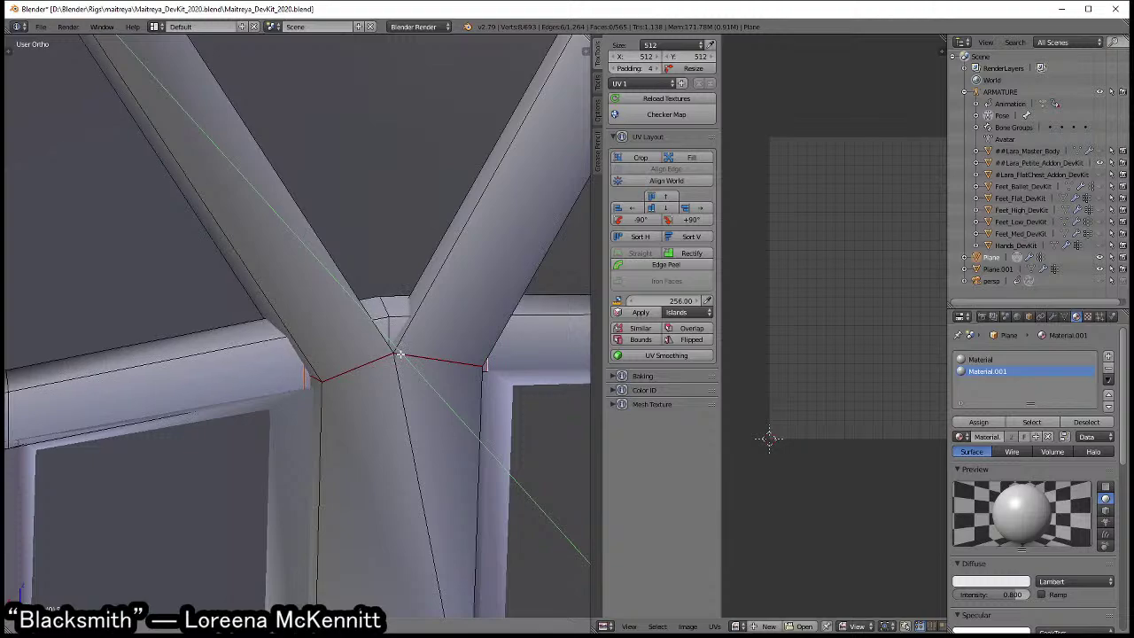
pyautogui.click(401, 355)
# - Orbit to a frontal view of the joint and return the dress to Object Mode
pyautogui.moveTo(400, 354); pyautogui.dragTo(383, 363, button='middle')
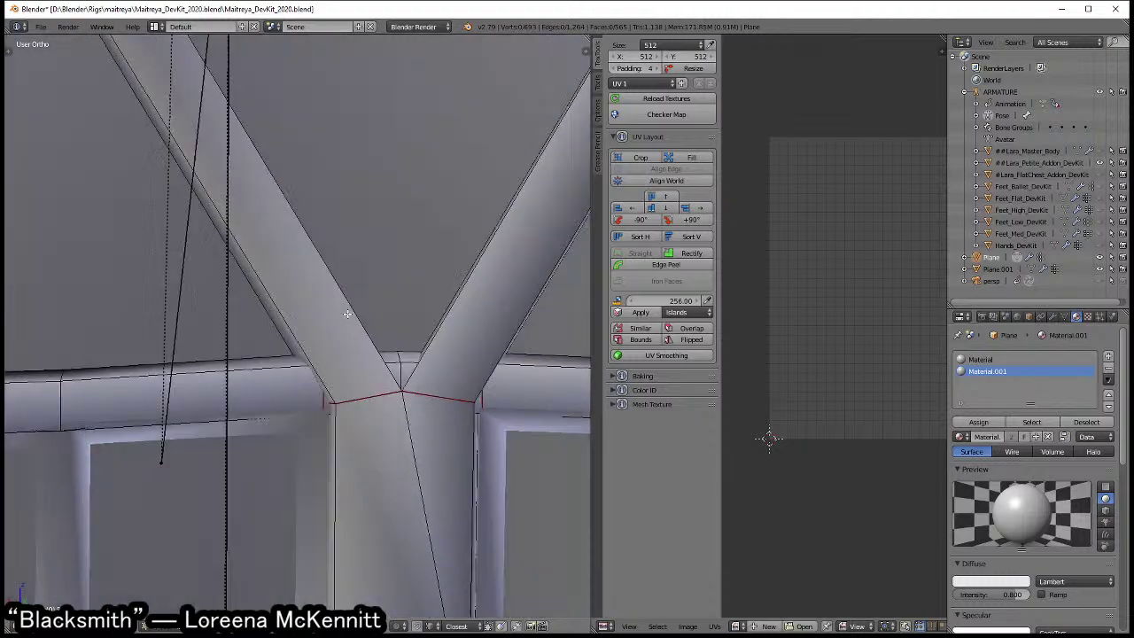
pyautogui.scroll(-3, 384, 363)
pyautogui.press('Tab')
pyautogui.click(287, 370)
# - Re-enter Edit Mode on the dress and mark the first strap-joint edge as a seam
pyautogui.scroll(-2, 288, 378)
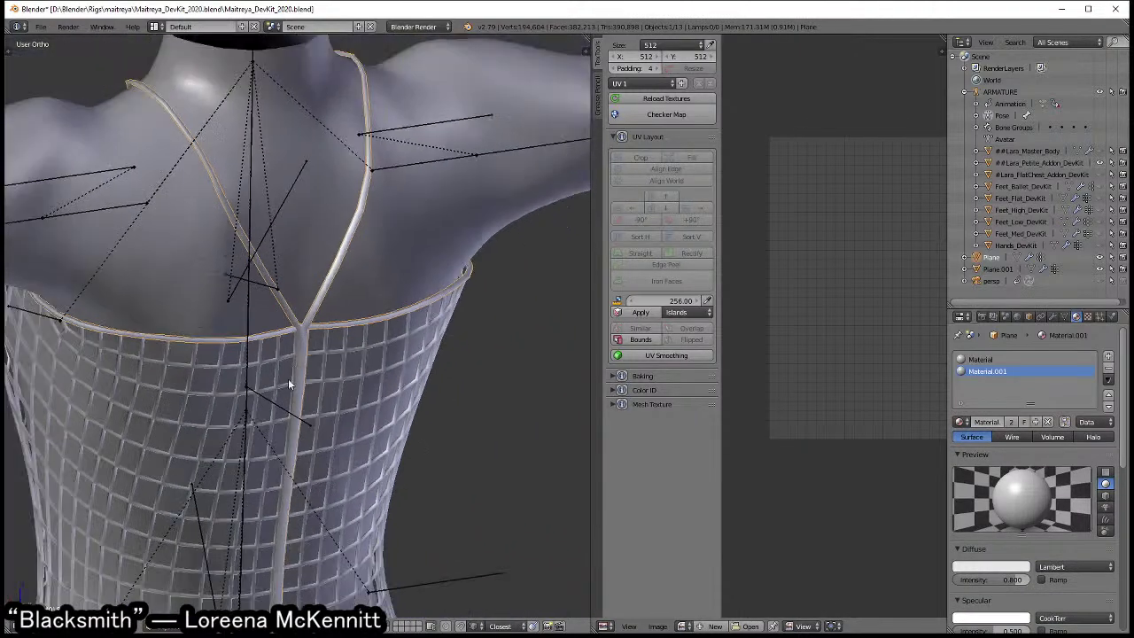
pyautogui.press('Tab')
pyautogui.click(354, 354)
pyautogui.scroll(2, 354, 354)
pyautogui.scroll(2, 355, 370)
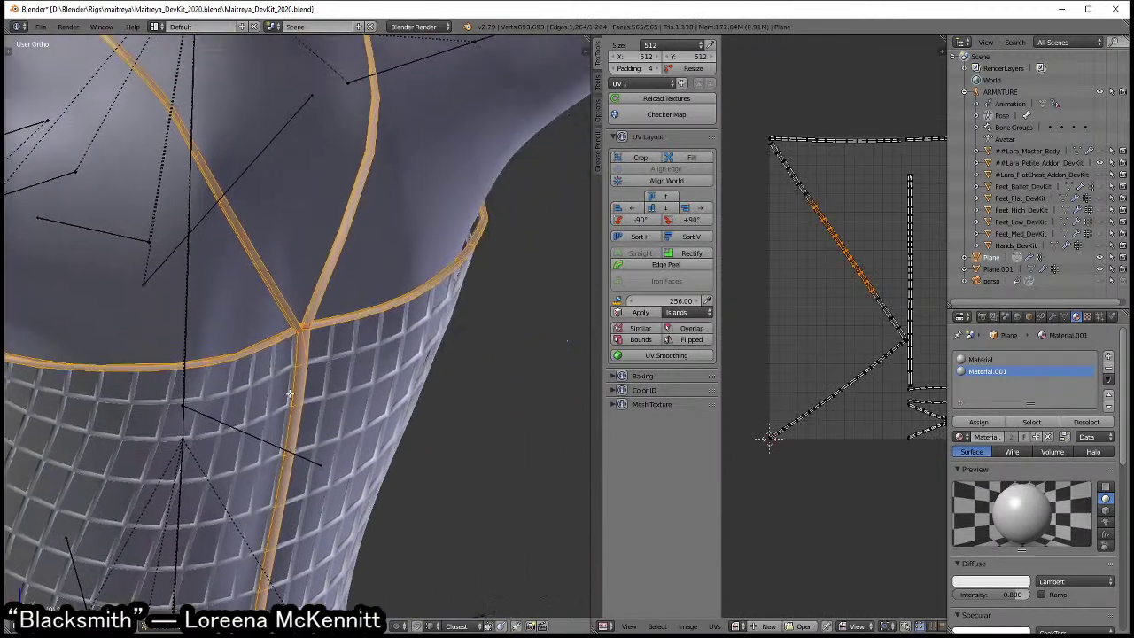
pyautogui.scroll(2, 356, 370)
pyautogui.scroll(2, 355, 370)
pyautogui.press('a')
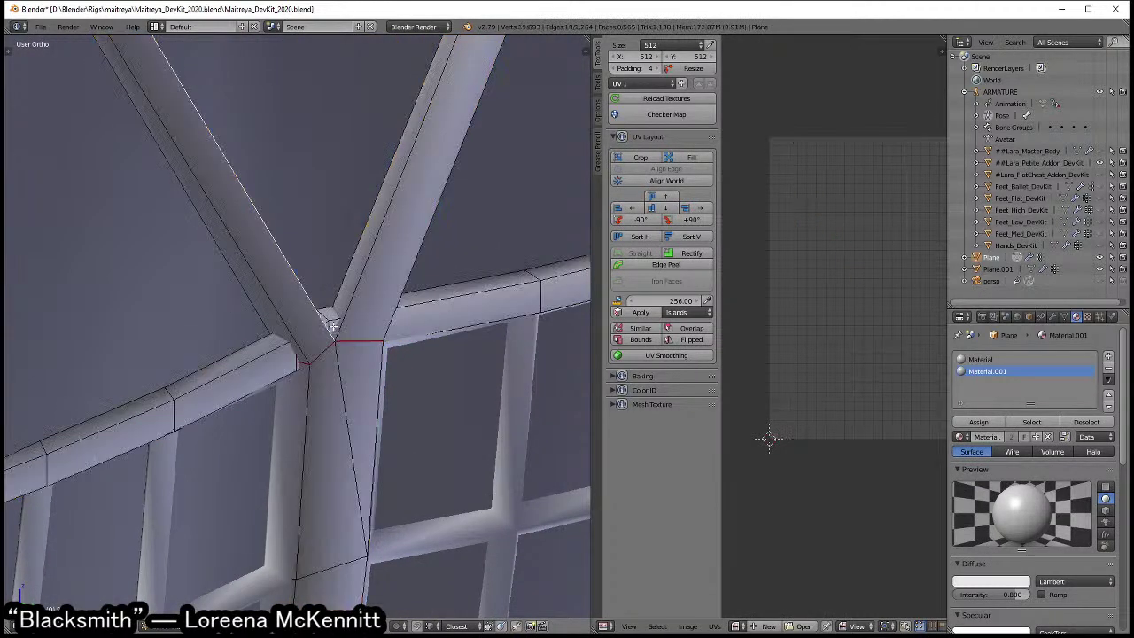
pyautogui.rightClick(326, 334)
pyautogui.hotkey('ctrl', 'e')
pyautogui.click(444, 347)
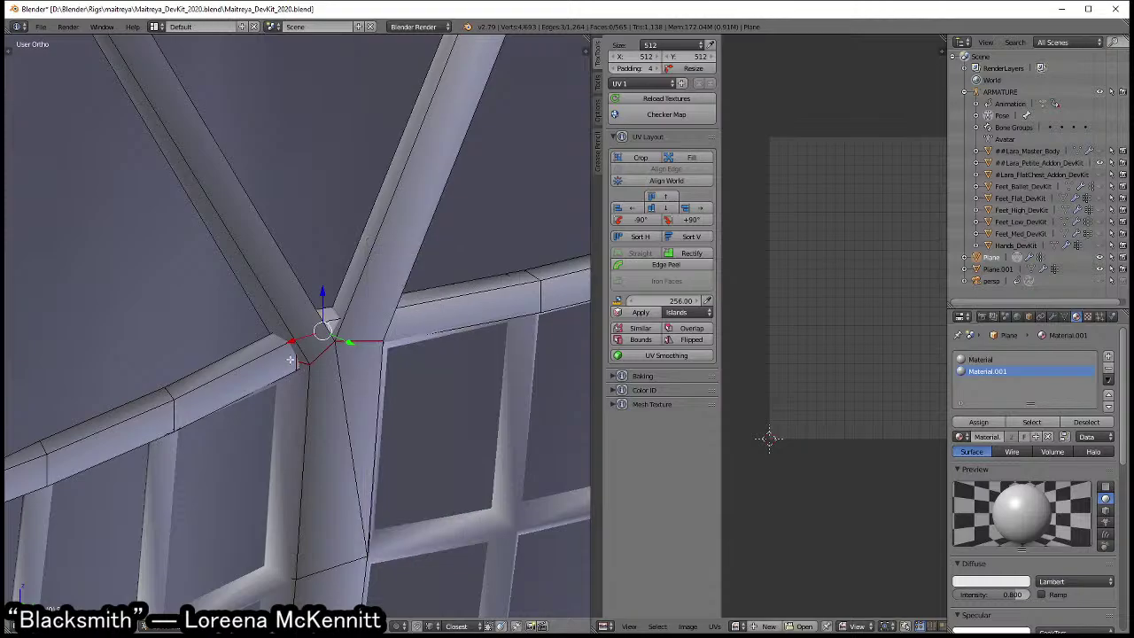
# - In wireframe view, mark another edge near the joint as a seam
pyautogui.press('z')
pyautogui.click(372, 346)
pyautogui.rightClick(394, 324)
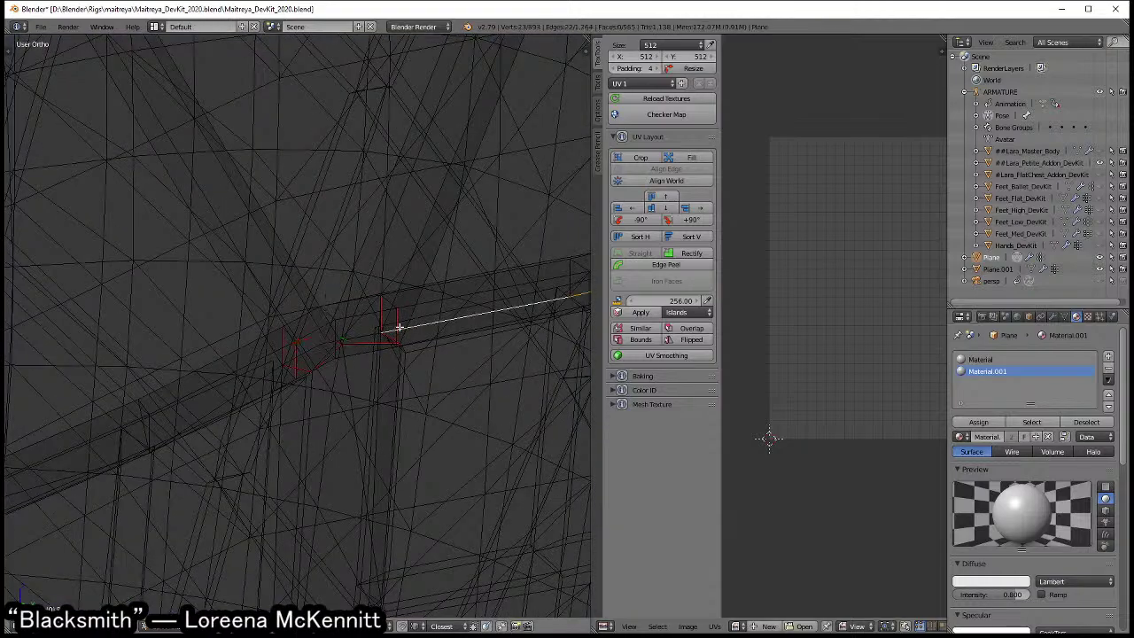
pyautogui.hotkey('ctrl', 'e')
pyautogui.click(454, 329)
pyautogui.moveTo(435, 351)
pyautogui.mouseDown(button='middle')
pyautogui.moveTo(349, 381)
pyautogui.moveTo(389, 363)
pyautogui.mouseUp(button='middle')
pyautogui.scroll(5, 390, 362)
# - Circle-select and grow the edges around the joint, then mark them as seams
pyautogui.press('c')
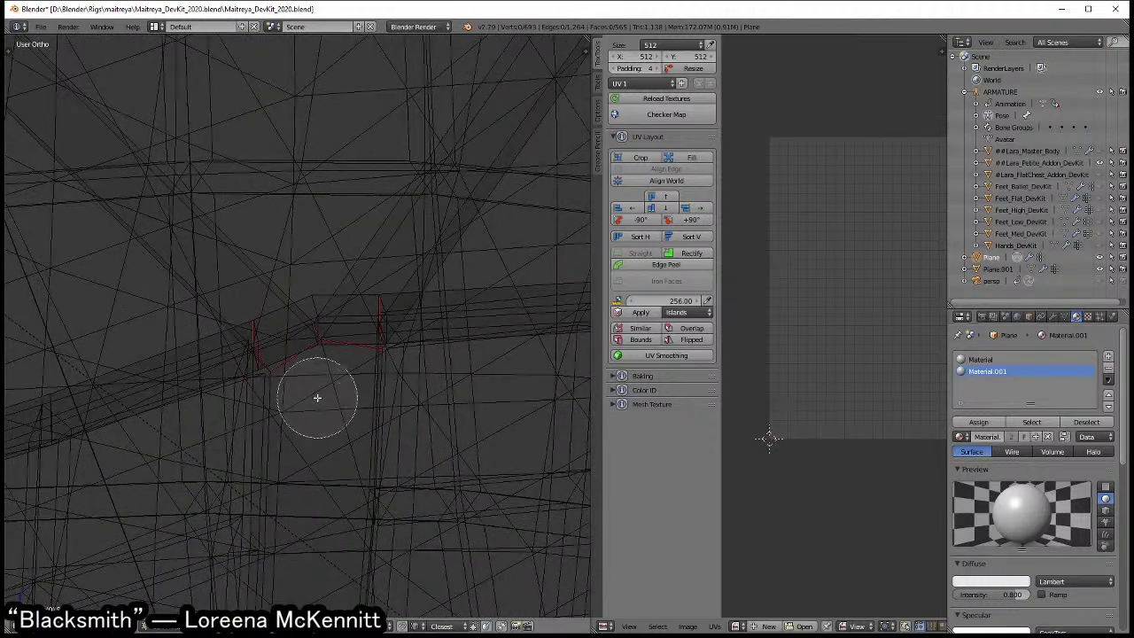
pyautogui.click(319, 354)
pyautogui.press('Escape')
pyautogui.hotkey('ctrl', 'Tab')
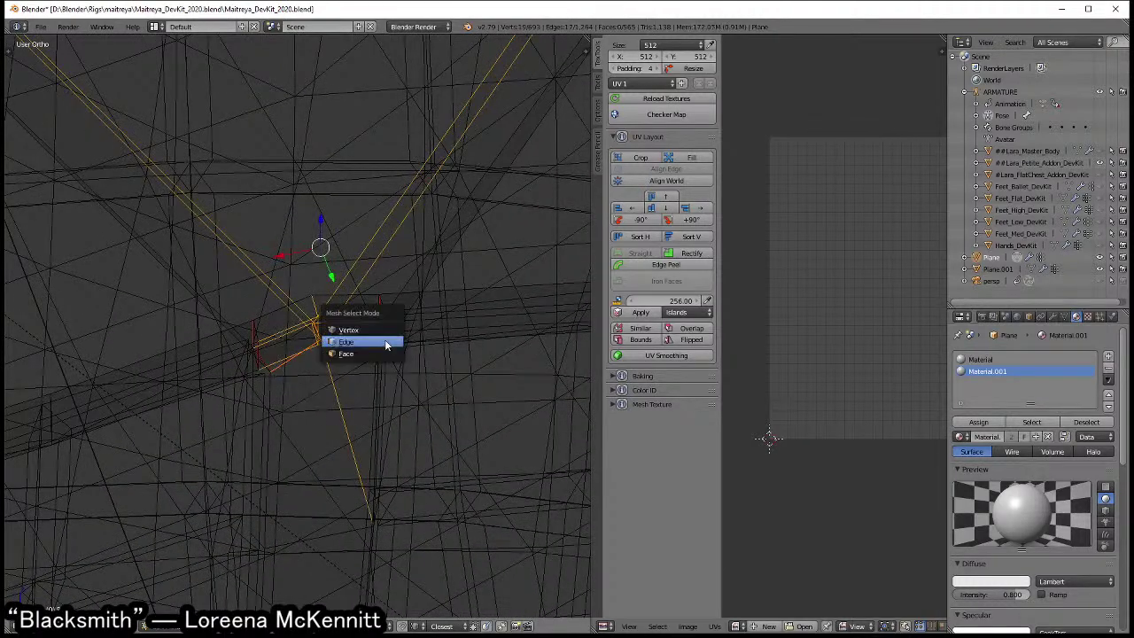
pyautogui.click(386, 342)
pyautogui.hotkey('ctrl', 'l')
pyautogui.hotkey('ctrl', 'e')
pyautogui.click(455, 322)
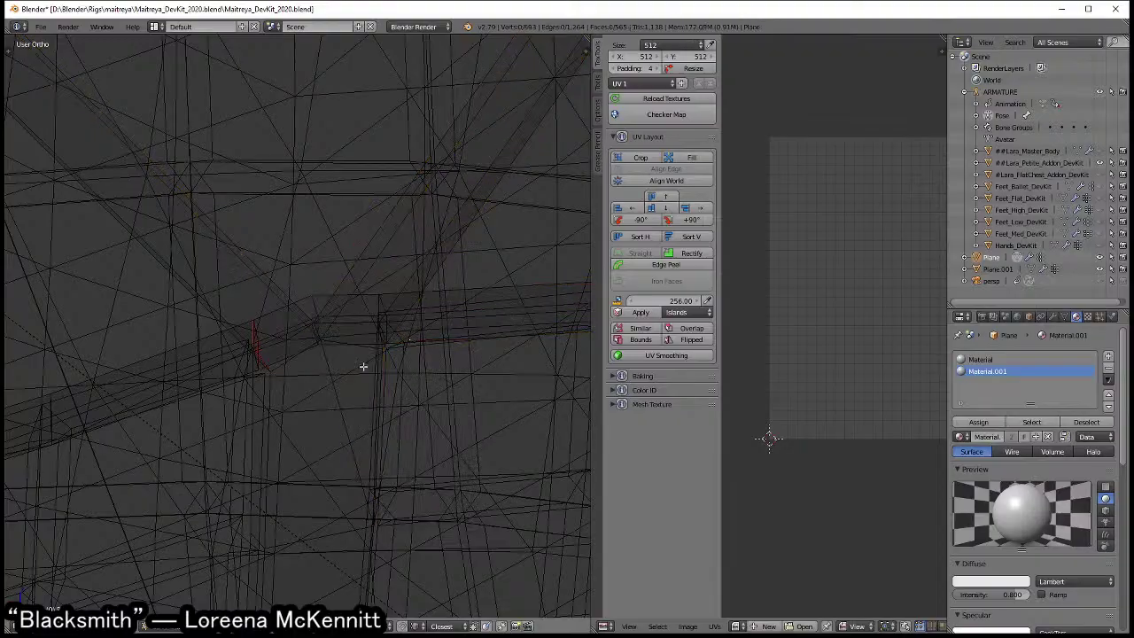
# - From a new angle, mark further selected junction edges as seams
pyautogui.moveTo(364, 365)
pyautogui.mouseDown(button='middle')
pyautogui.moveTo(341, 375)
pyautogui.moveTo(374, 316)
pyautogui.mouseUp(button='middle')
pyautogui.moveTo(298, 413)
pyautogui.mouseDown(button='middle')
pyautogui.moveTo(262, 453)
pyautogui.moveTo(396, 380)
pyautogui.mouseUp(button='middle')
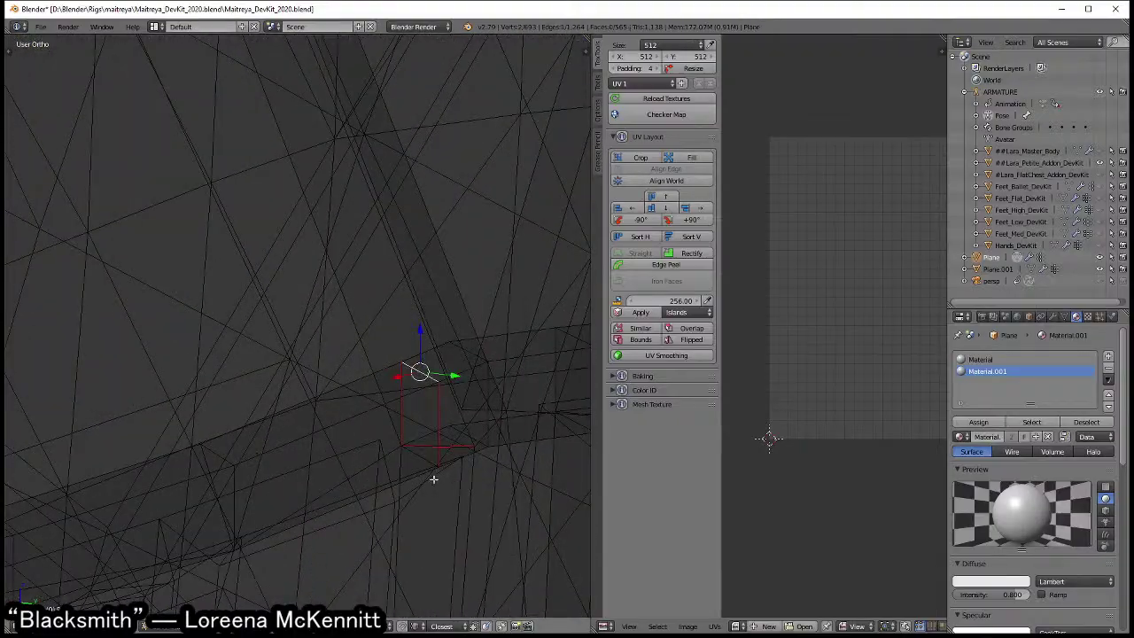
pyautogui.hotkey('ctrl', 'e')
pyautogui.click(431, 428)
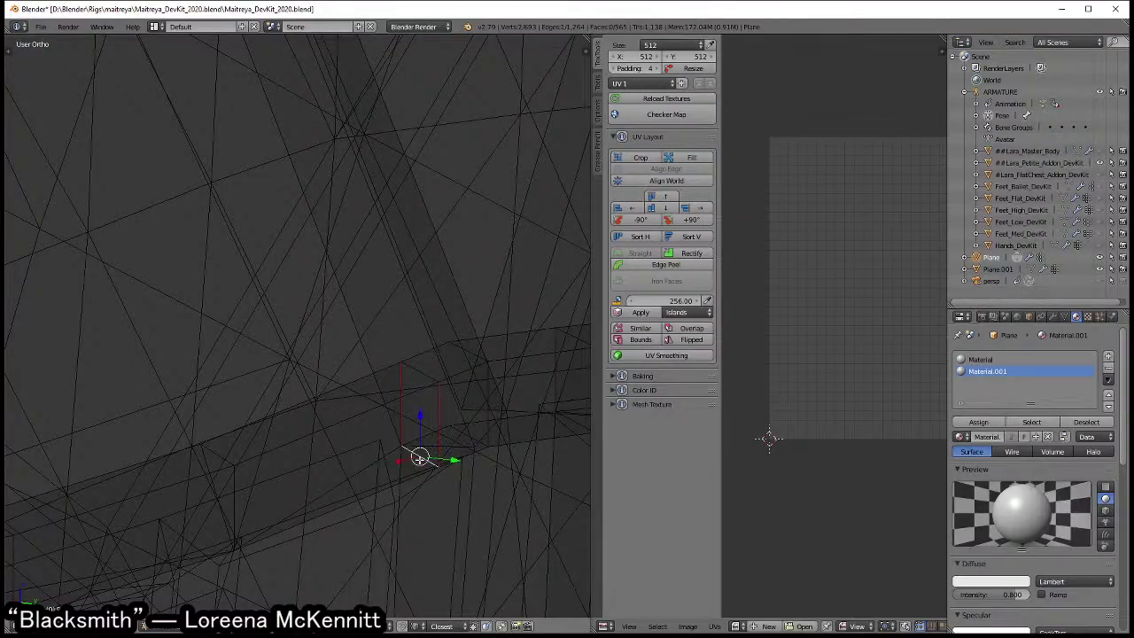
pyautogui.hotkey('ctrl', 'e')
pyautogui.click(473, 362)
# - Orbit around the torso and return the viewport to solid shading
pyautogui.scroll(-3, 451, 375)
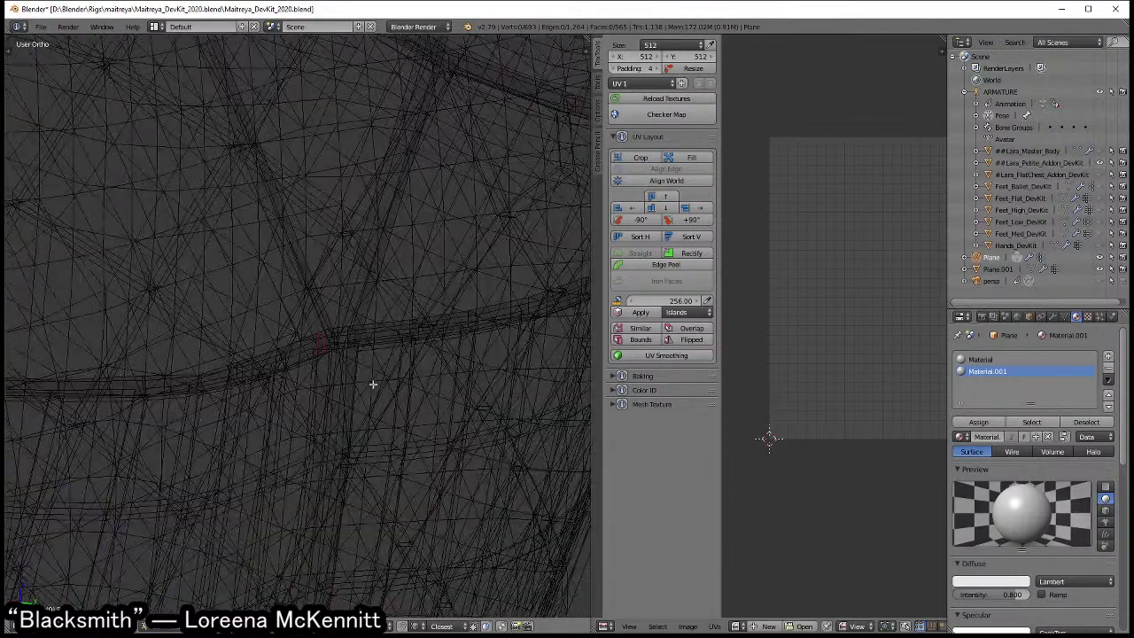
pyautogui.scroll(-3, 372, 384)
pyautogui.moveTo(258, 383)
pyautogui.mouseDown(button='middle')
pyautogui.moveTo(375, 380)
pyautogui.moveTo(430, 417)
pyautogui.mouseUp(button='middle')
pyautogui.scroll(5, 393, 362)
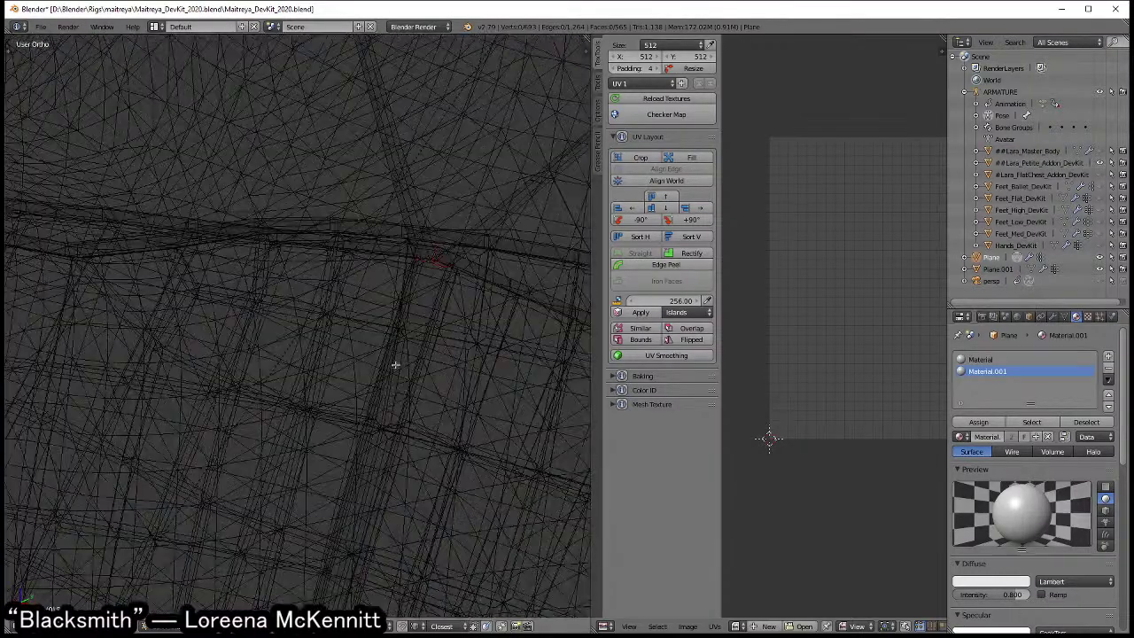
pyautogui.scroll(3, 349, 424)
pyautogui.scroll(2, 278, 392)
pyautogui.scroll(2, 286, 412)
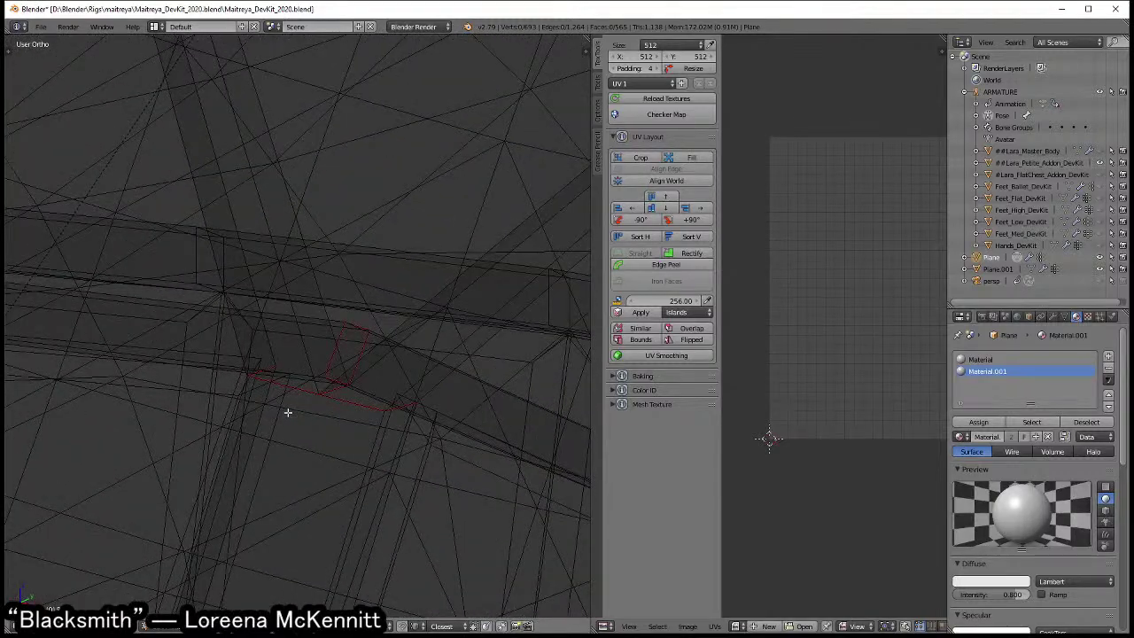
pyautogui.scroll(2, 292, 409)
pyautogui.press('z')
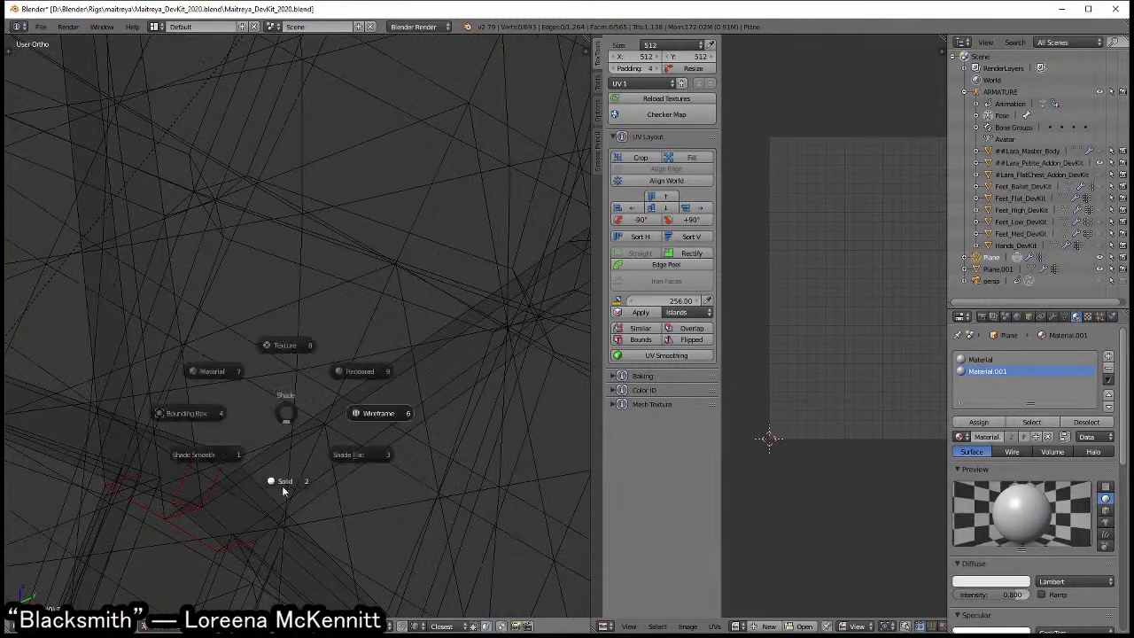
pyautogui.click(284, 479)
# - Raise the junction's edge loop slightly along Z and leave Edit Mode
pyautogui.scroll(-2, 330, 459)
pyautogui.scroll(3, 323, 416)
pyautogui.scroll(2, 328, 381)
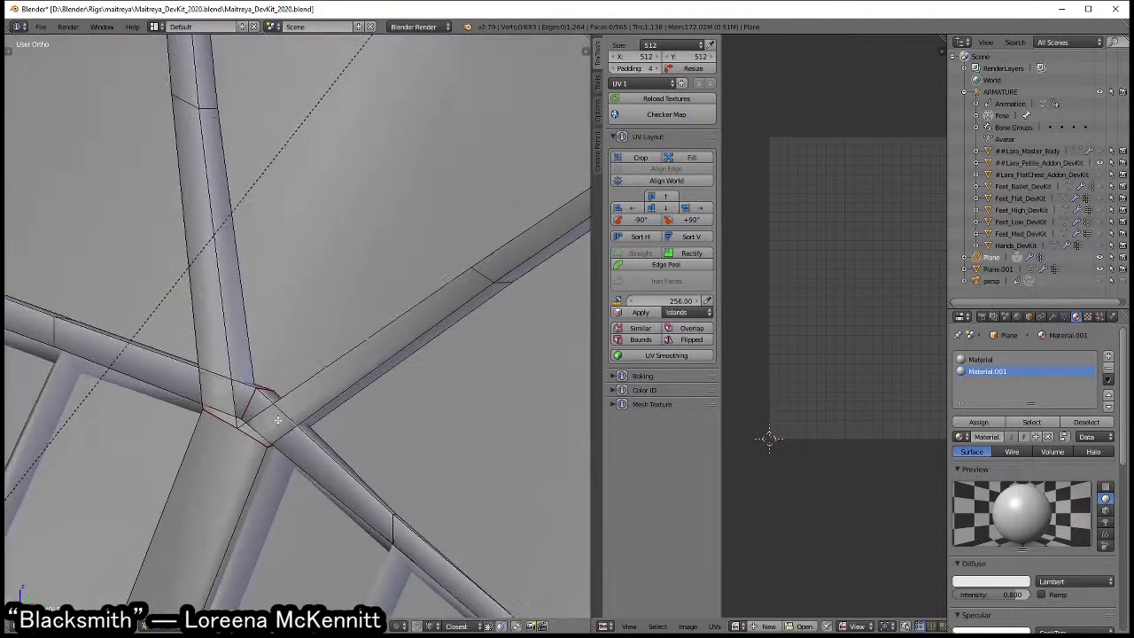
pyautogui.scroll(2, 335, 364)
pyautogui.keyDown('alt'); pyautogui.rightClick(338, 354); pyautogui.keyUp('alt')
pyautogui.moveTo(338, 354); pyautogui.dragTo(310, 381, button='middle')
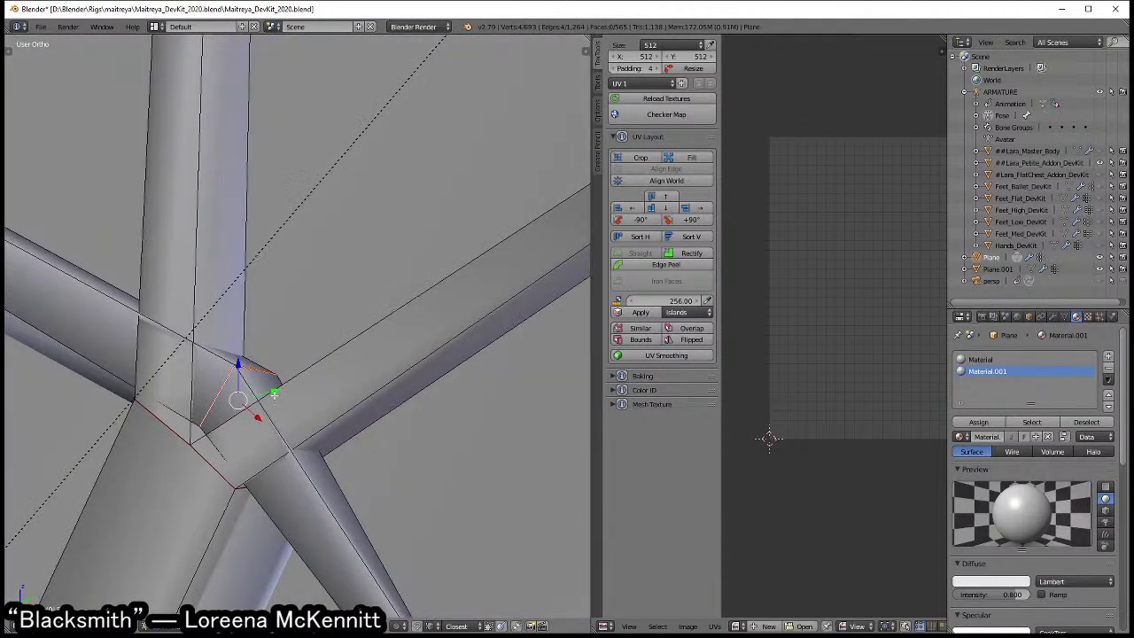
pyautogui.moveTo(238, 363); pyautogui.dragTo(265, 390, button='middle')
pyautogui.press('g')
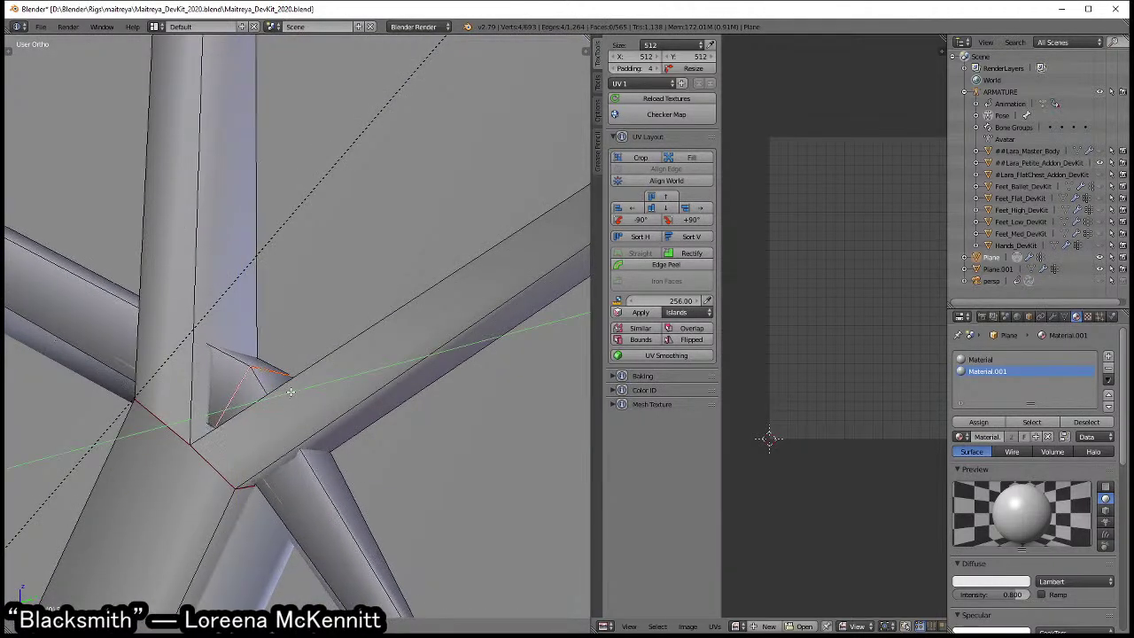
pyautogui.press('y')
pyautogui.press('z')
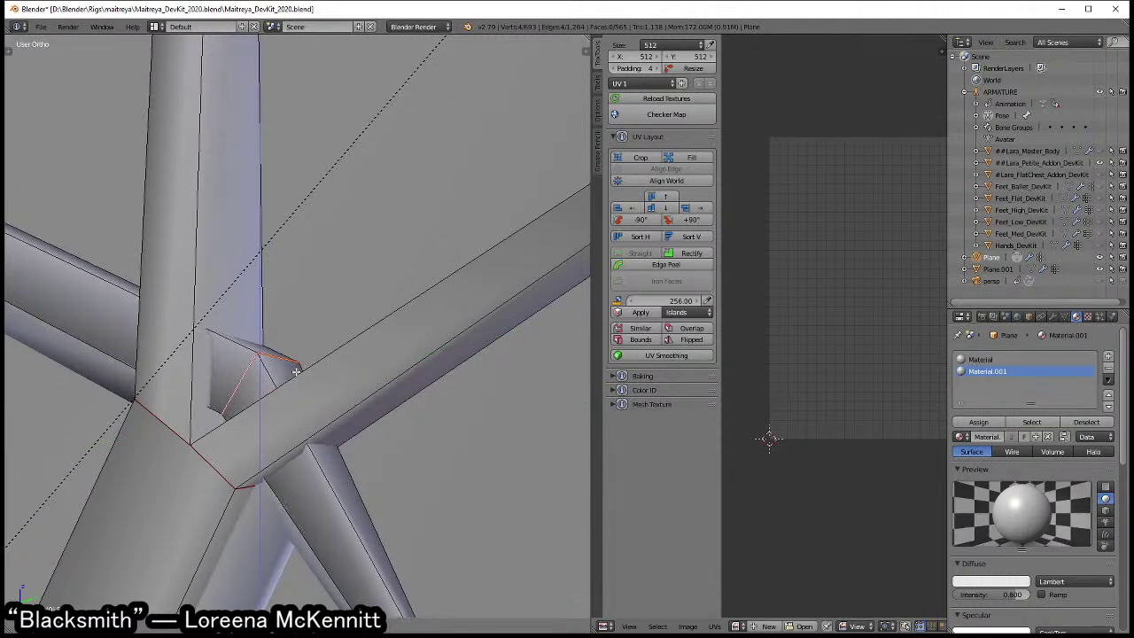
pyautogui.click(295, 372)
pyautogui.press('Tab')
pyautogui.scroll(-3, 354, 399)
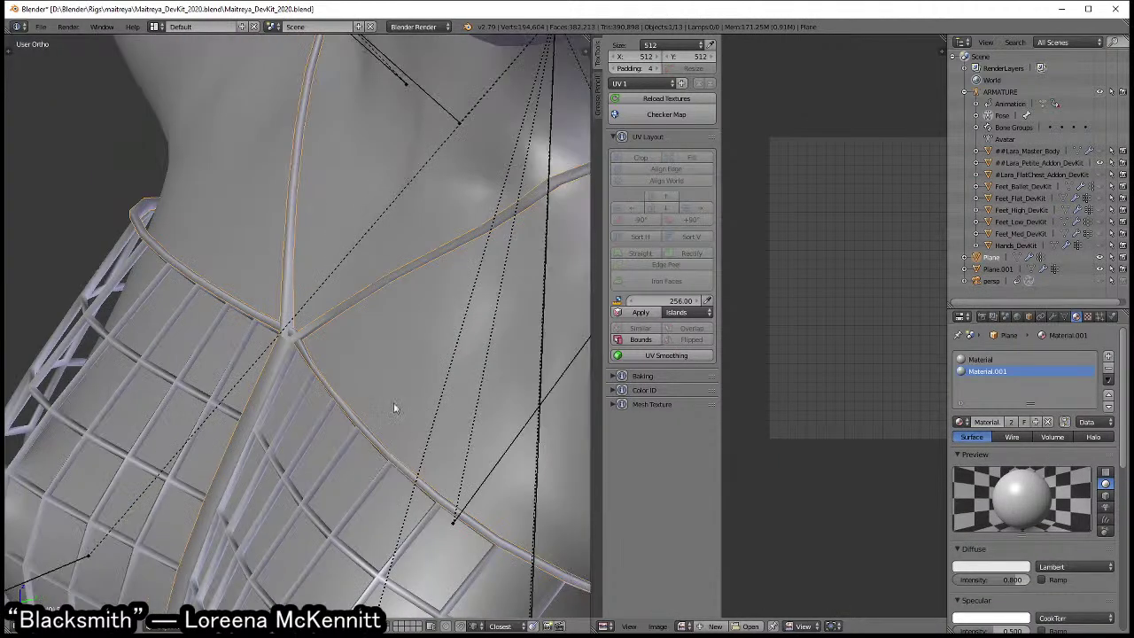
# - Zoom around the torso, enter Edit Mode on the Plane dress, and view the upper torso from above
pyautogui.scroll(-5, 420, 348)
pyautogui.scroll(5, 386, 345)
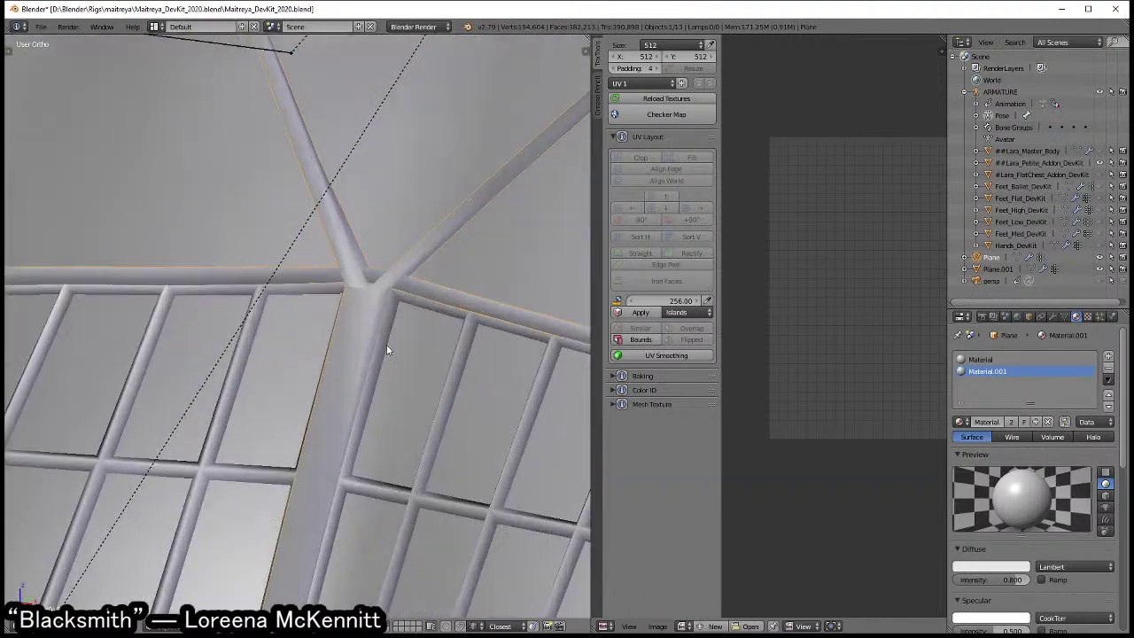
pyautogui.scroll(2, 382, 329)
pyautogui.scroll(-2, 382, 329)
pyautogui.scroll(-3, 378, 313)
pyautogui.scroll(3, 407, 375)
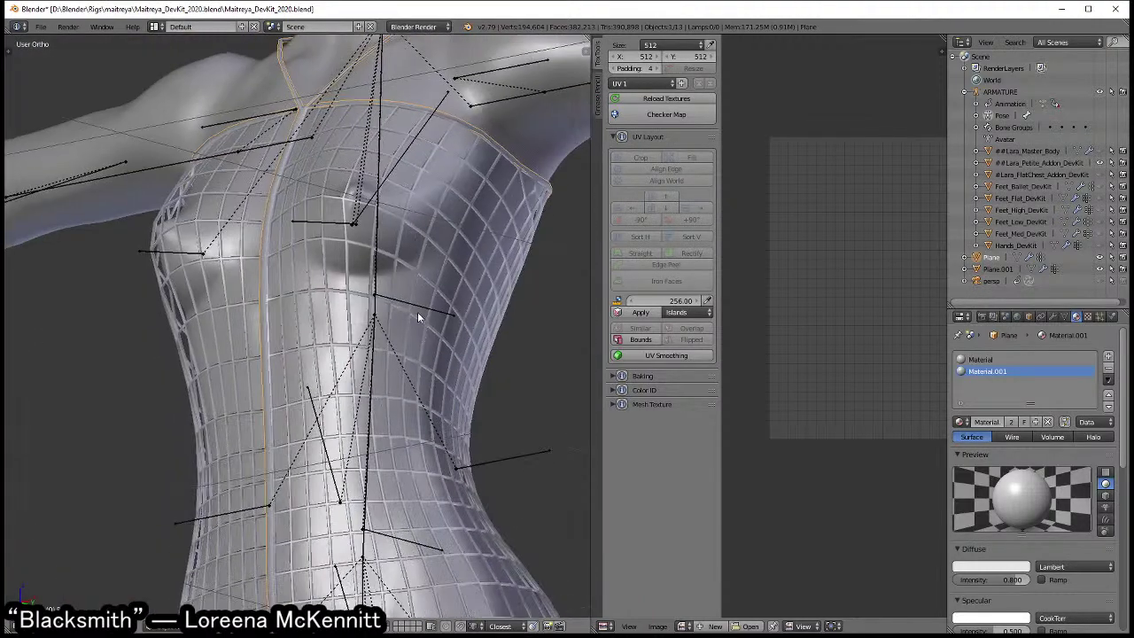
pyautogui.scroll(2, 417, 311)
pyautogui.press('Tab')
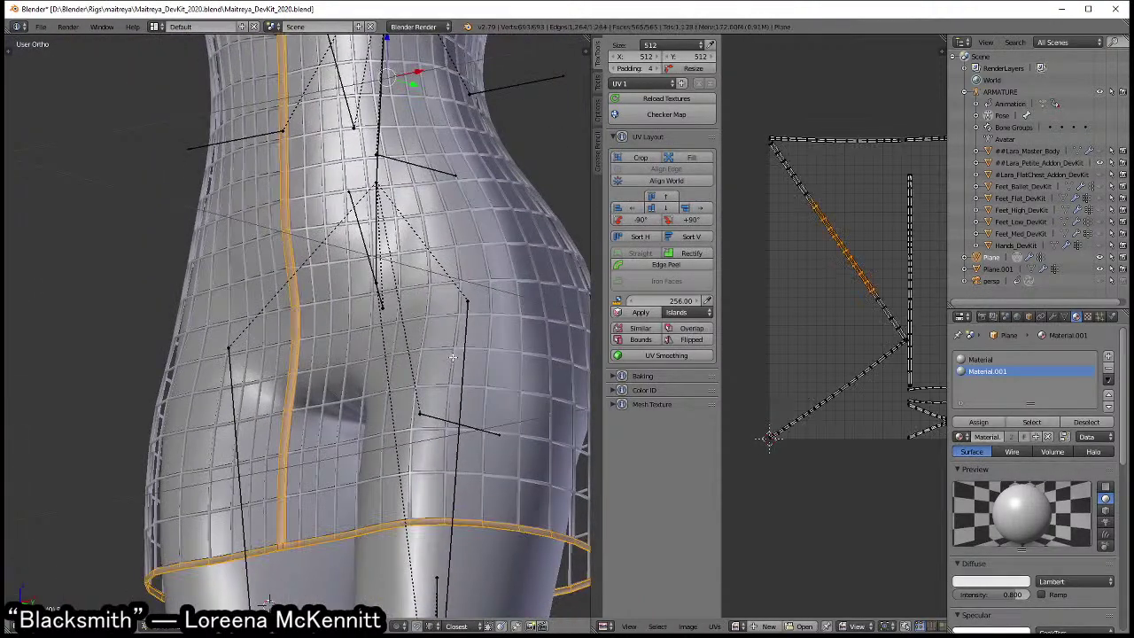
pyautogui.scroll(4, 790, 321)
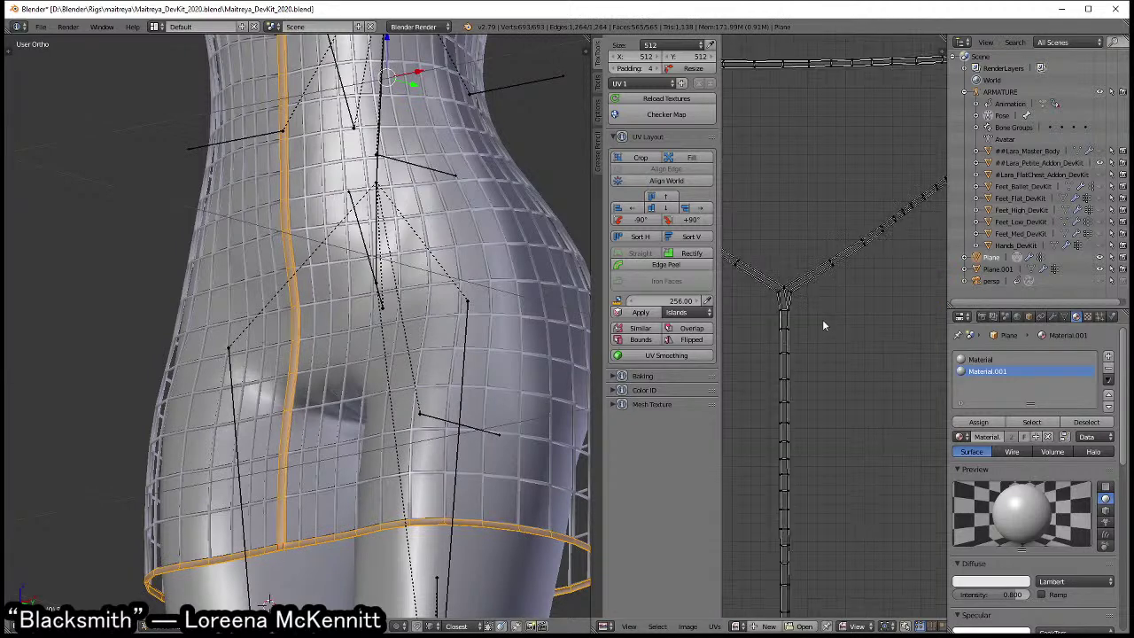
pyautogui.scroll(-1, 821, 319)
pyautogui.scroll(-2, 846, 305)
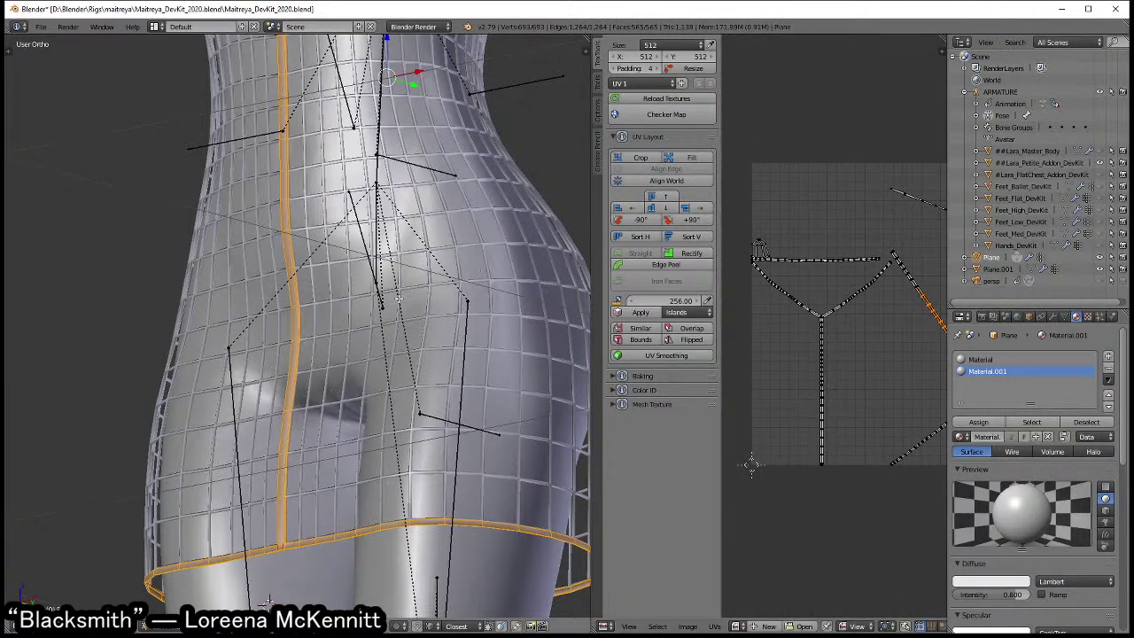
pyautogui.scroll(-5, 399, 298)
pyautogui.moveTo(398, 299); pyautogui.dragTo(336, 332, button='middle')
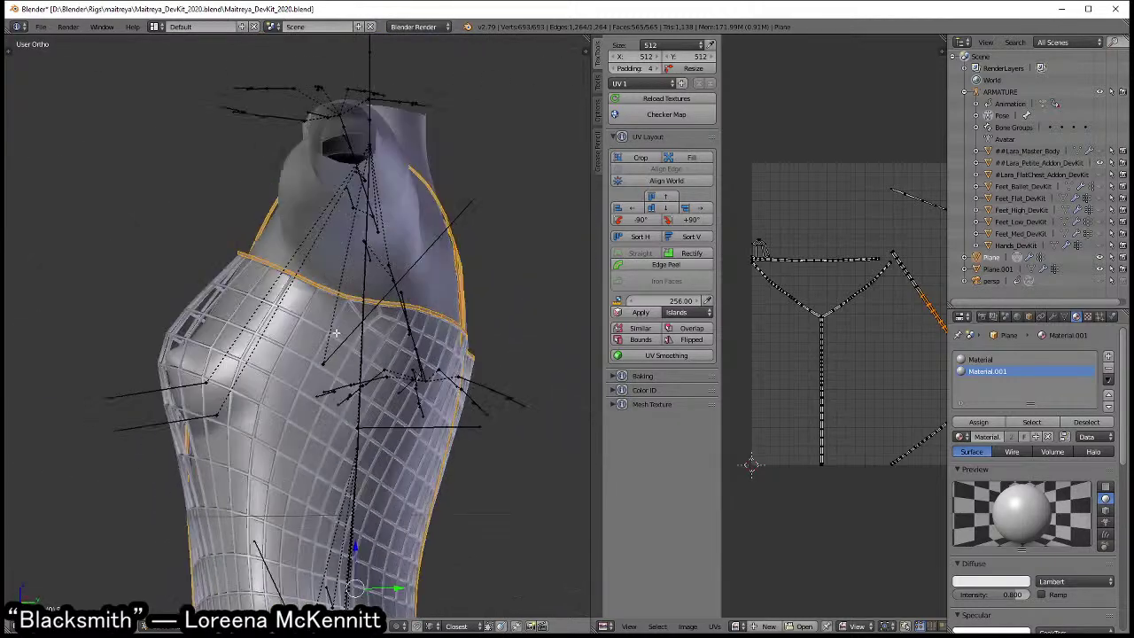
pyautogui.scroll(5, 336, 332)
pyautogui.scroll(3, 372, 324)
# - In wireframe, select and dissolve the stray edges near the Y-junction
pyautogui.scroll(2, 388, 316)
pyautogui.press('a')
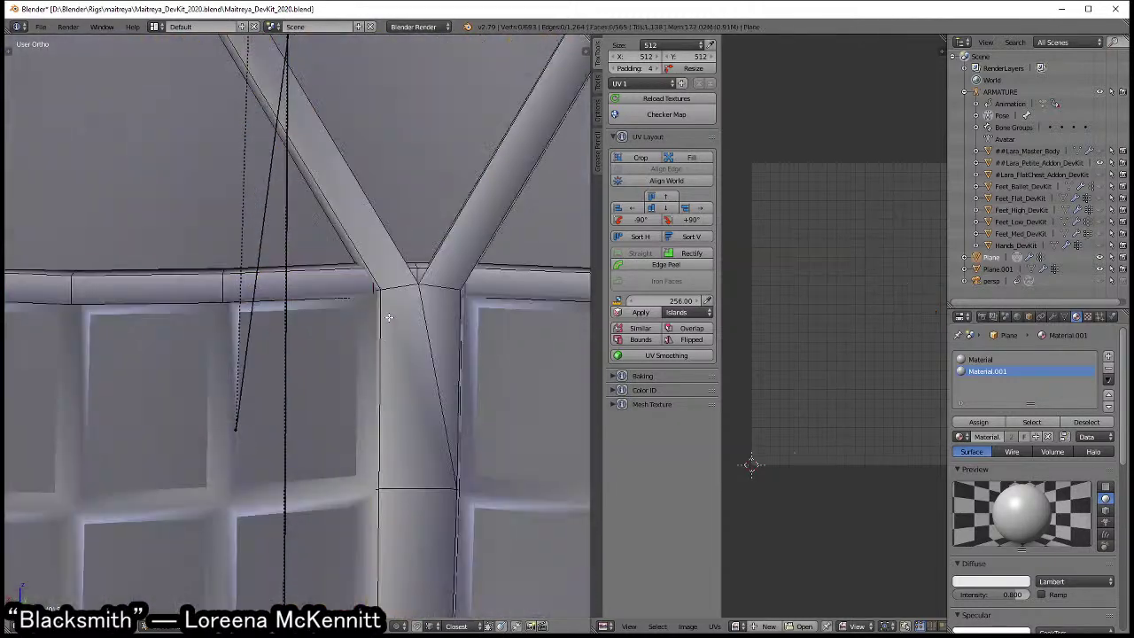
pyautogui.press('z')
pyautogui.scroll(3, 428, 331)
pyautogui.scroll(2, 404, 321)
pyautogui.scroll(2, 410, 329)
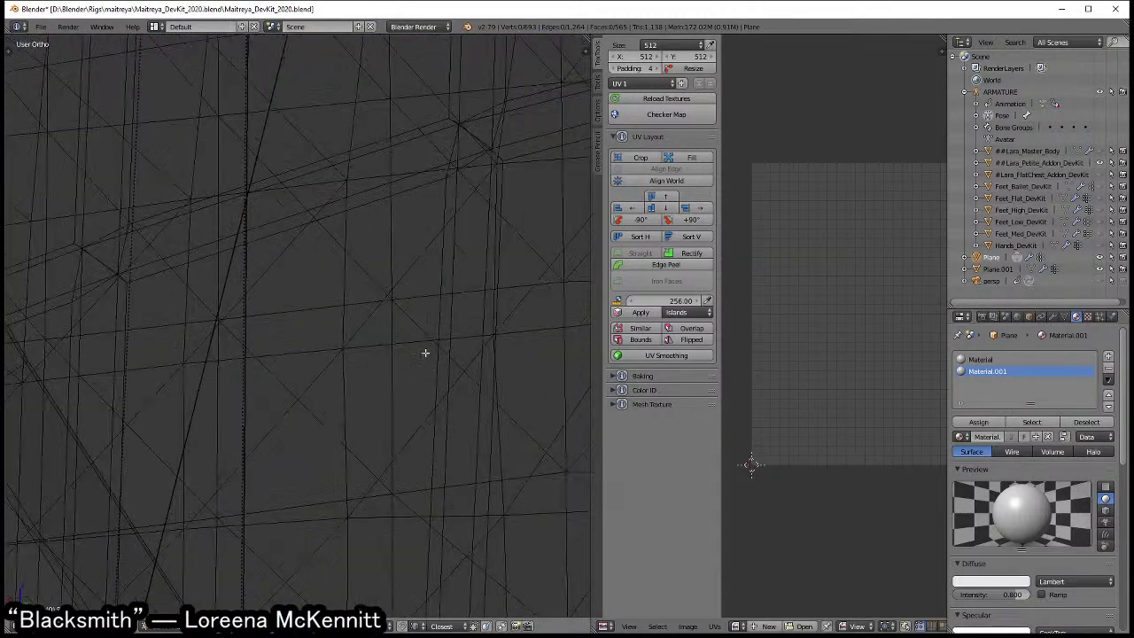
pyautogui.scroll(-2, 424, 353)
pyautogui.scroll(-2, 395, 309)
pyautogui.press('l')
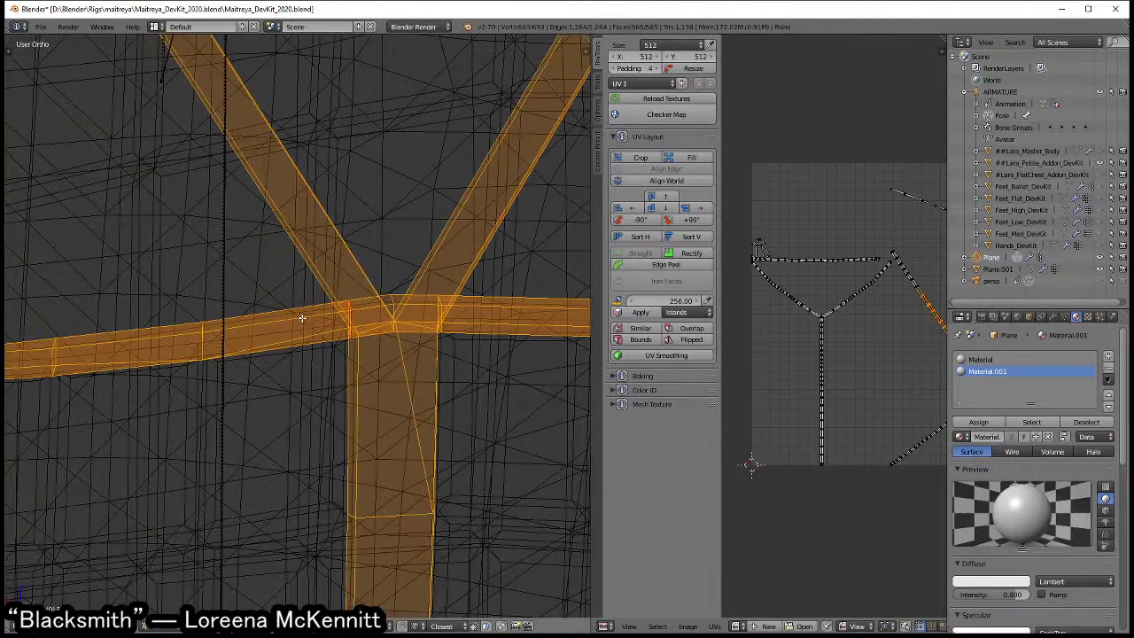
pyautogui.scroll(2, 328, 332)
pyautogui.scroll(2, 354, 337)
pyautogui.scroll(2, 381, 342)
pyautogui.press('a')
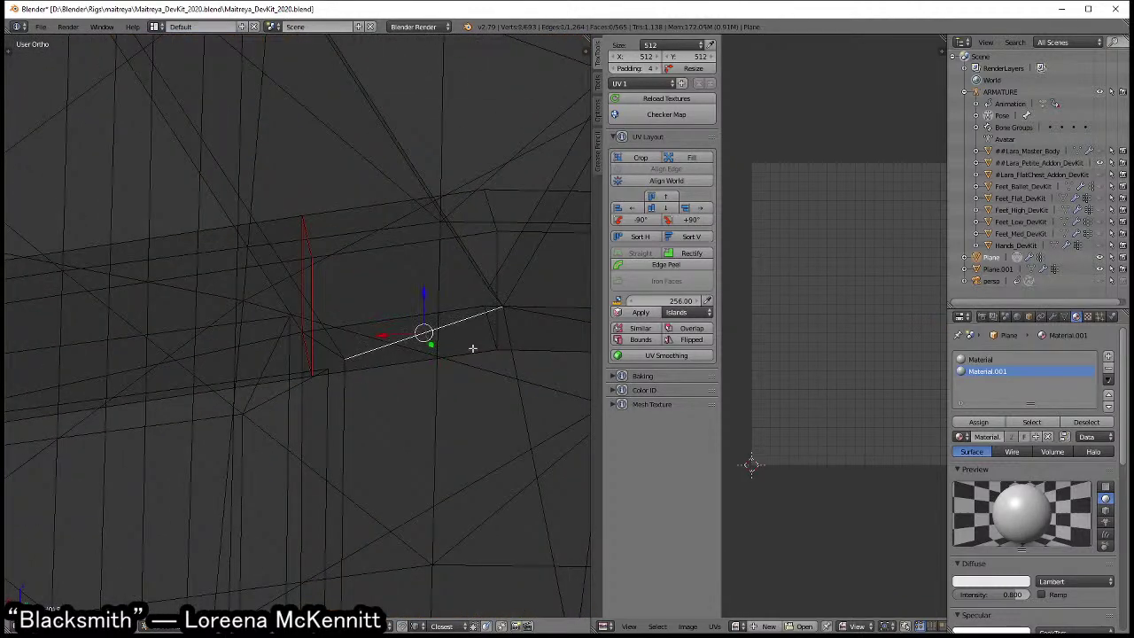
pyautogui.keyDown('ctrl'); pyautogui.scroll(-4, 472, 348); pyautogui.keyUp('ctrl')
pyautogui.press('x')
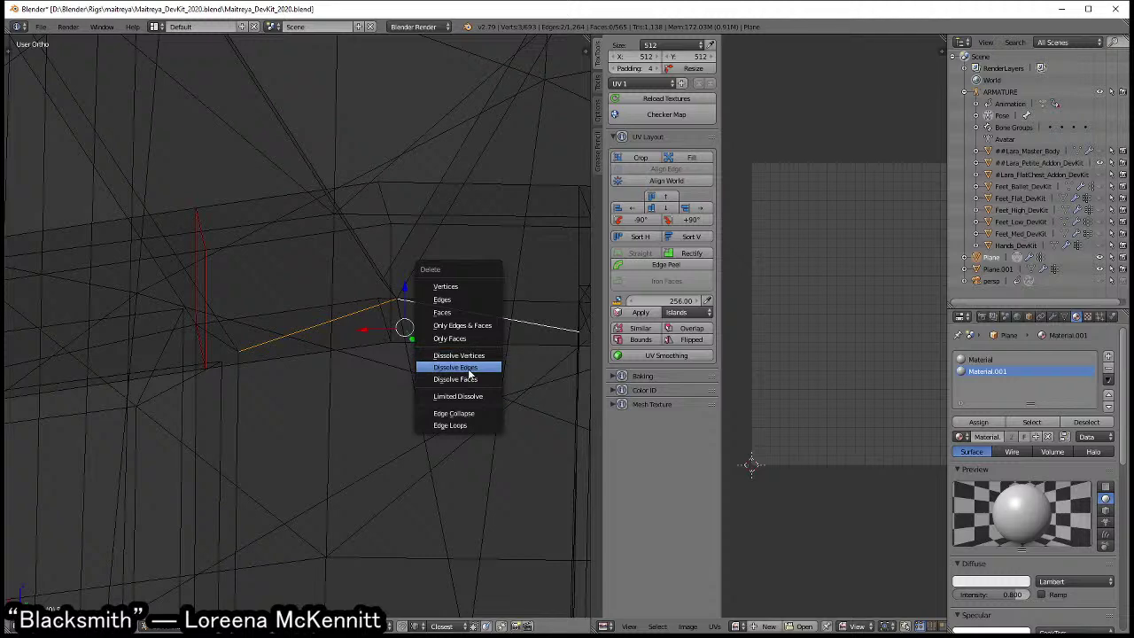
# - Select the two faces beside the junction and inspect them in solid shading
pyautogui.rightClick(296, 332)
pyautogui.keyDown('shift'); pyautogui.rightClick(408, 336); pyautogui.keyUp('shift')
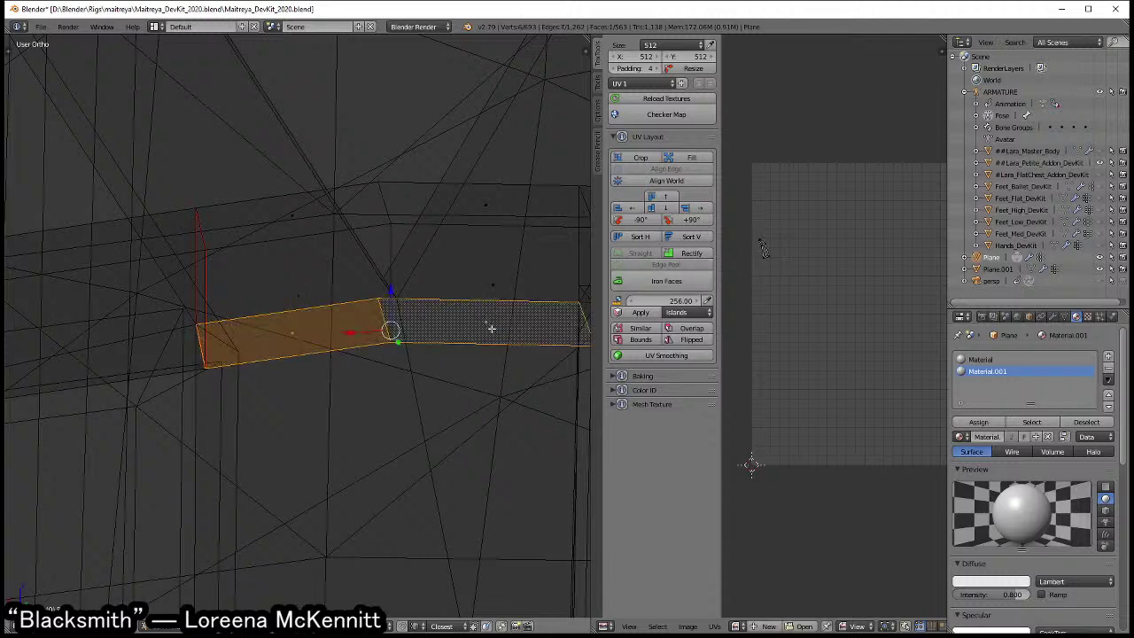
pyautogui.press('z')
pyautogui.moveTo(388, 376); pyautogui.dragTo(398, 399, button='middle')
pyautogui.scroll(-5, 381, 368)
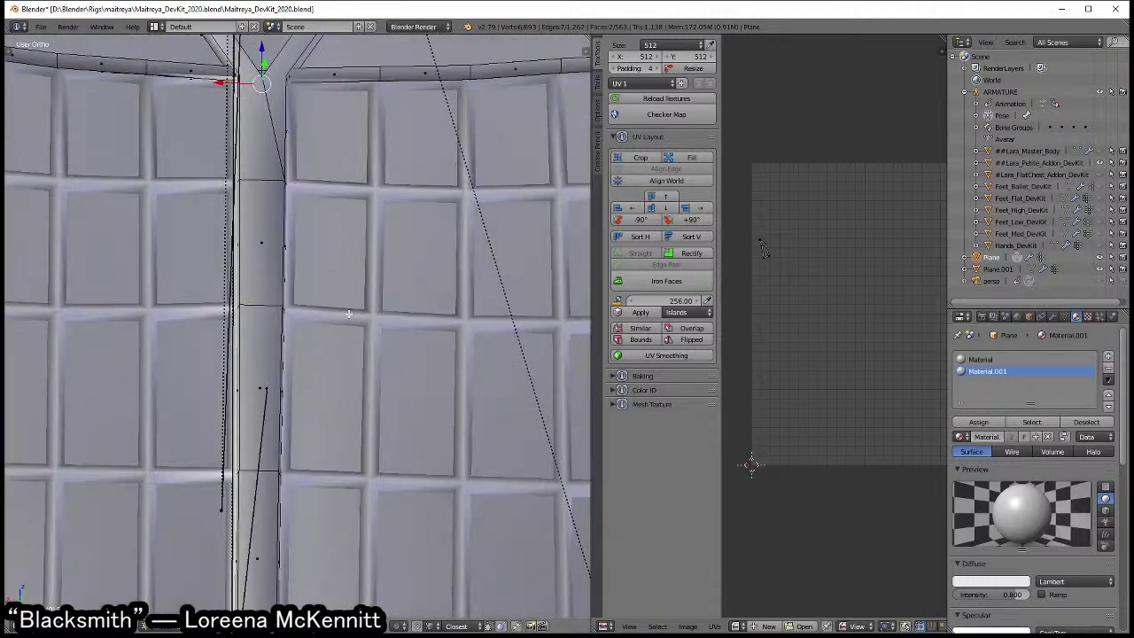
pyautogui.scroll(4, 424, 434)
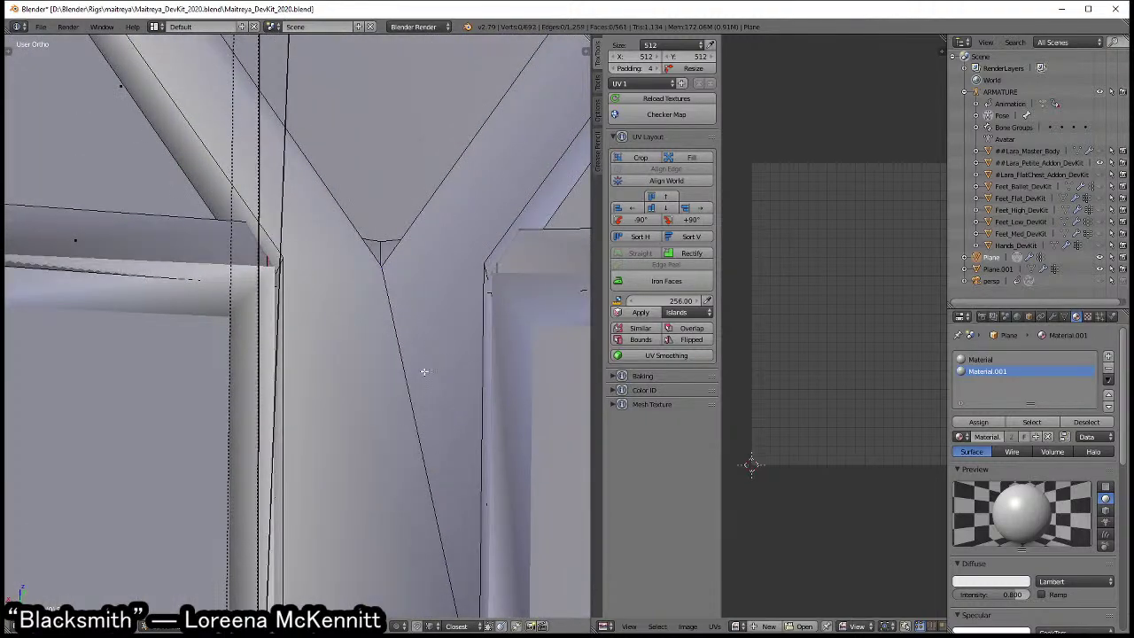
pyautogui.scroll(-3, 350, 349)
# - Back in wireframe, select the wide horizontal band of faces
pyautogui.press('z')
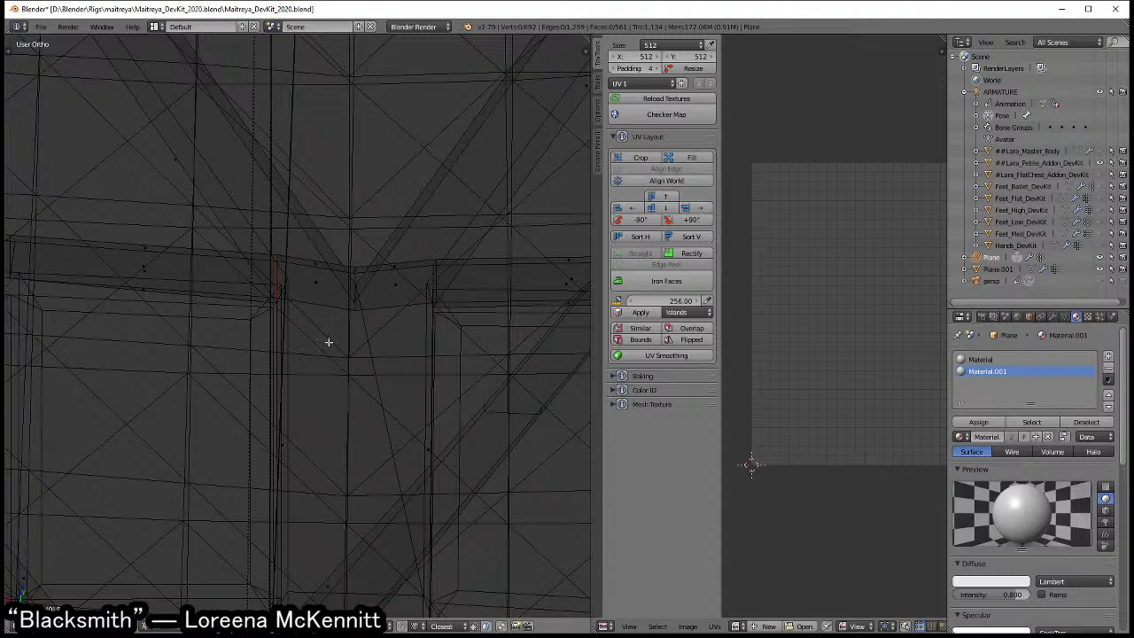
pyautogui.moveTo(251, 309)
pyautogui.mouseDown(button='middle')
pyautogui.moveTo(216, 360)
pyautogui.moveTo(377, 370)
pyautogui.moveTo(254, 349)
pyautogui.moveTo(392, 357)
pyautogui.moveTo(445, 325)
pyautogui.mouseUp(button='middle')
pyautogui.keyDown('alt'); pyautogui.rightClick(493, 262); pyautogui.keyUp('alt')
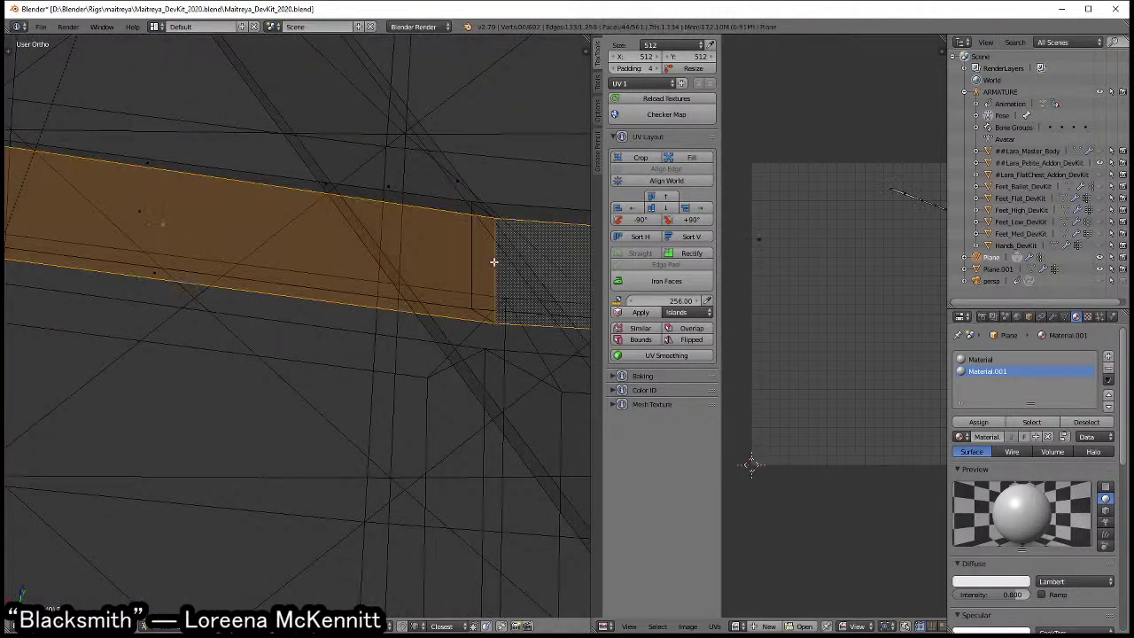
pyautogui.scroll(-3, 497, 280)
pyautogui.moveTo(431, 362)
pyautogui.mouseDown(button='middle')
pyautogui.moveTo(349, 410)
pyautogui.moveTo(450, 289)
pyautogui.moveTo(398, 417)
pyautogui.moveTo(423, 420)
pyautogui.mouseUp(button='middle')
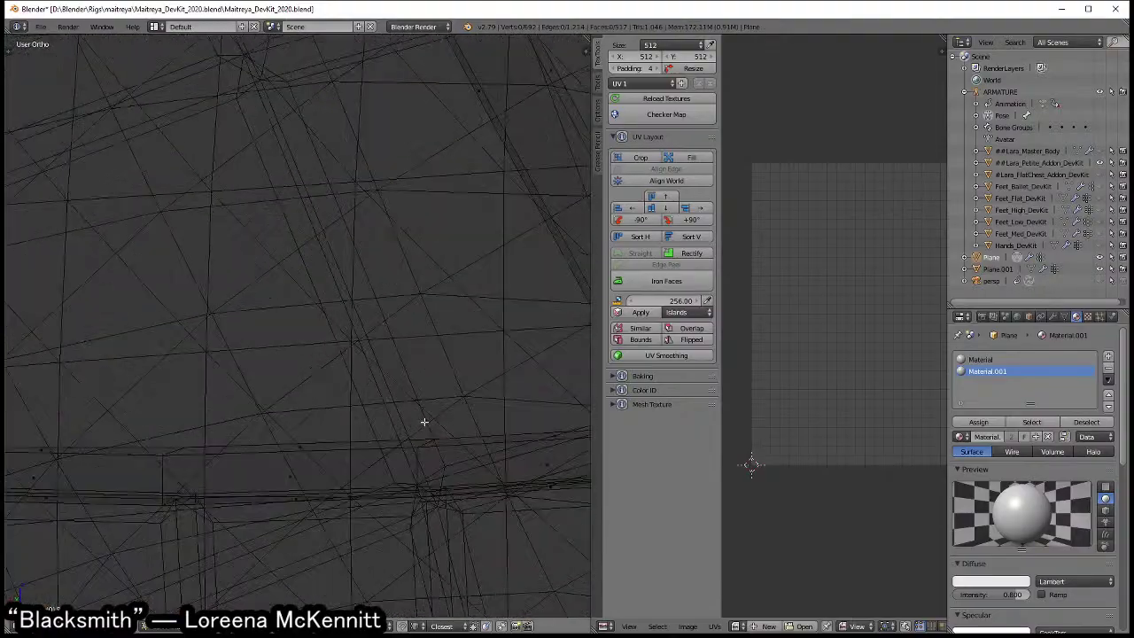
pyautogui.keyDown('alt'); pyautogui.rightClick(429, 423); pyautogui.keyUp('alt')
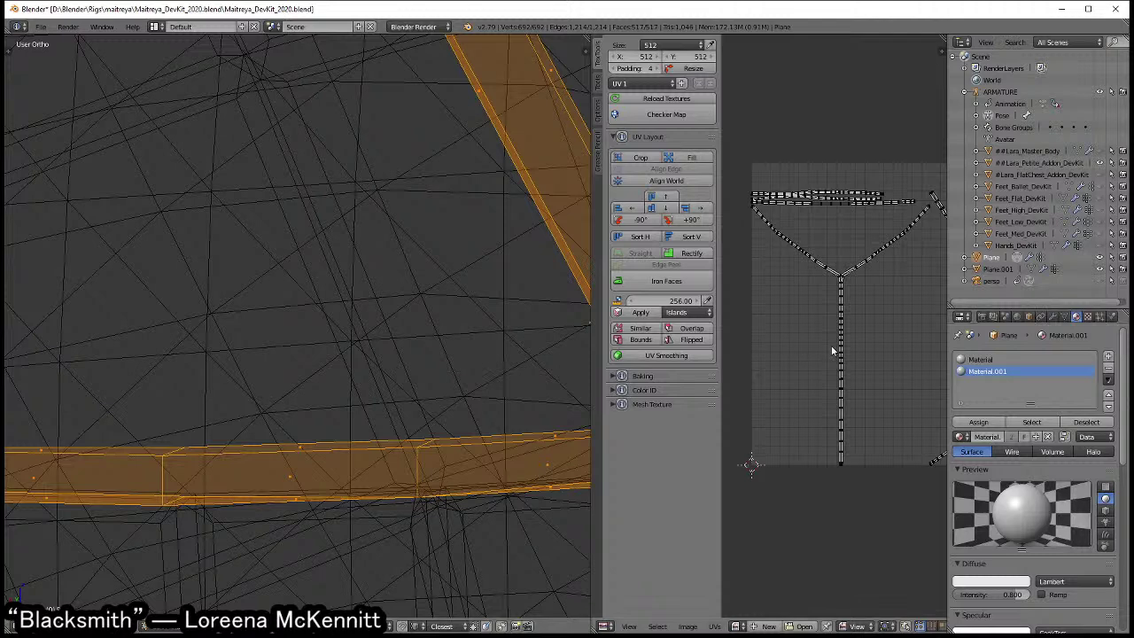
# - Circle-select and hide the lower-right UV strips, then reveal them again
pyautogui.press('a')
pyautogui.press('c')
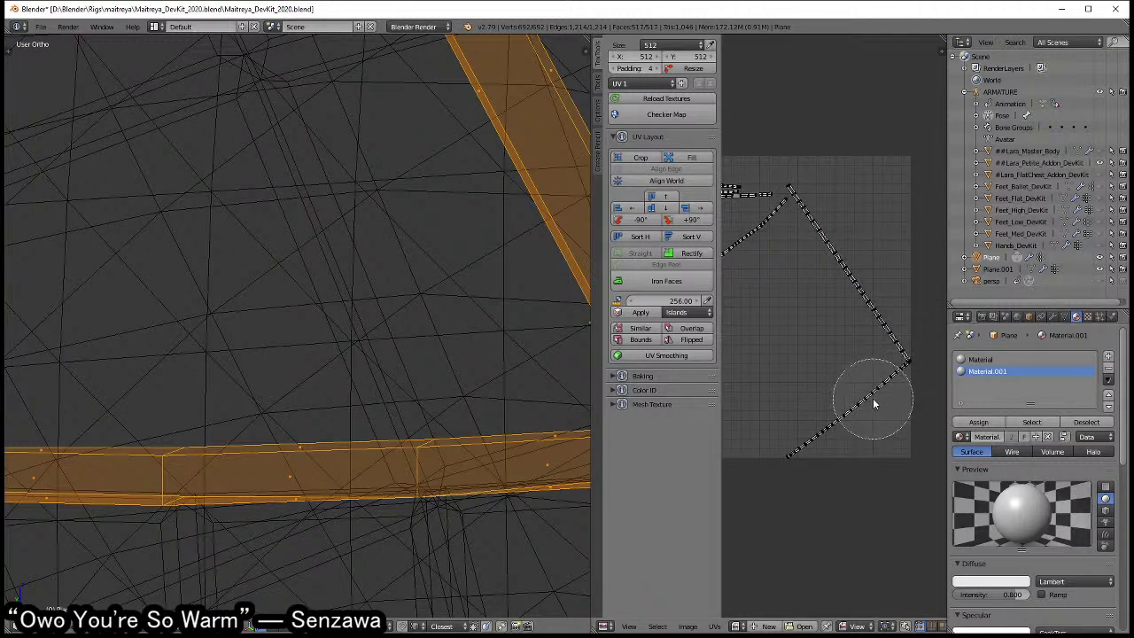
pyautogui.moveTo(872, 397); pyautogui.dragTo(815, 417)
pyautogui.press('Escape')
pyautogui.press('h')
pyautogui.moveTo(888, 402); pyautogui.dragTo(835, 413, button='middle')
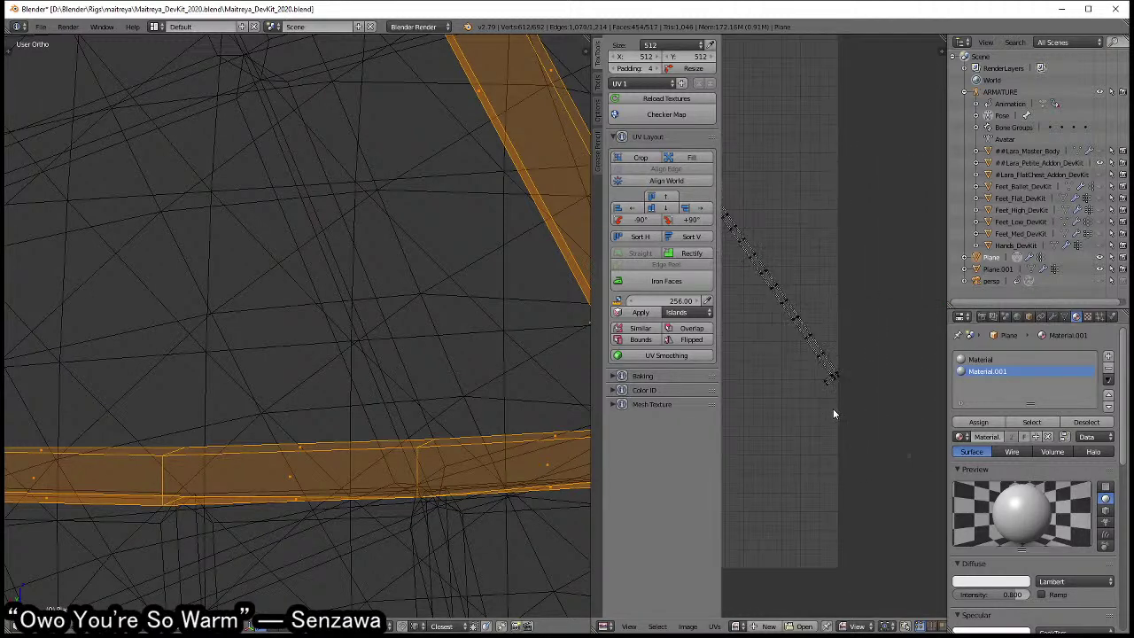
pyautogui.hotkey('alt', 'h')
pyautogui.press('c')
pyautogui.press('Escape')
pyautogui.press('h')
pyautogui.scroll(-3, 822, 382)
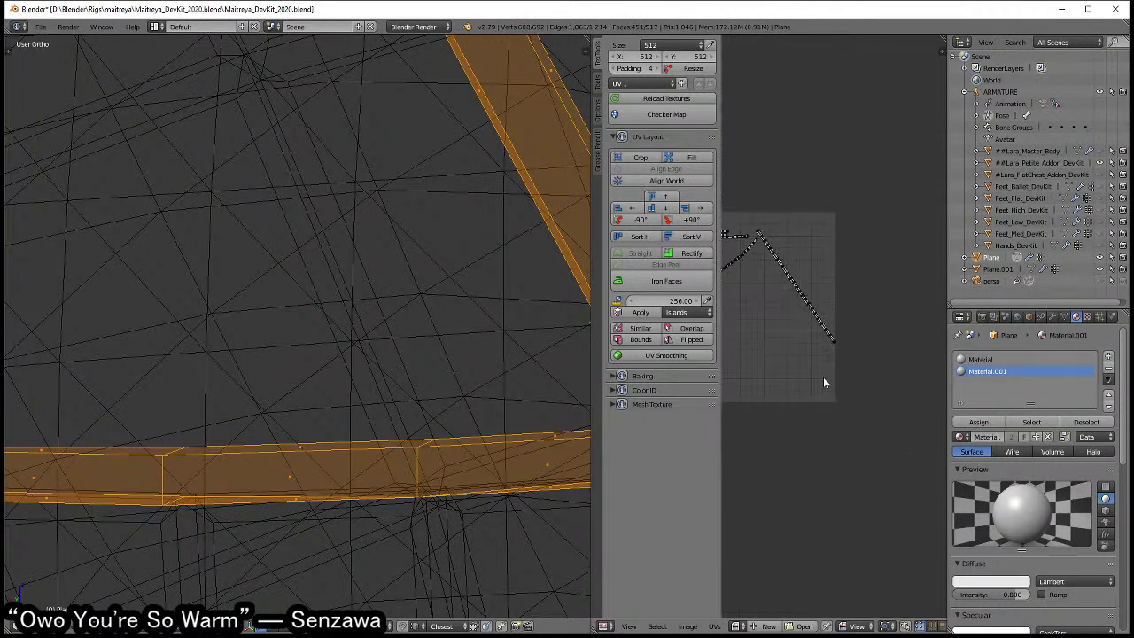
pyautogui.hotkey('alt', 'h')
pyautogui.scroll(2, 834, 356)
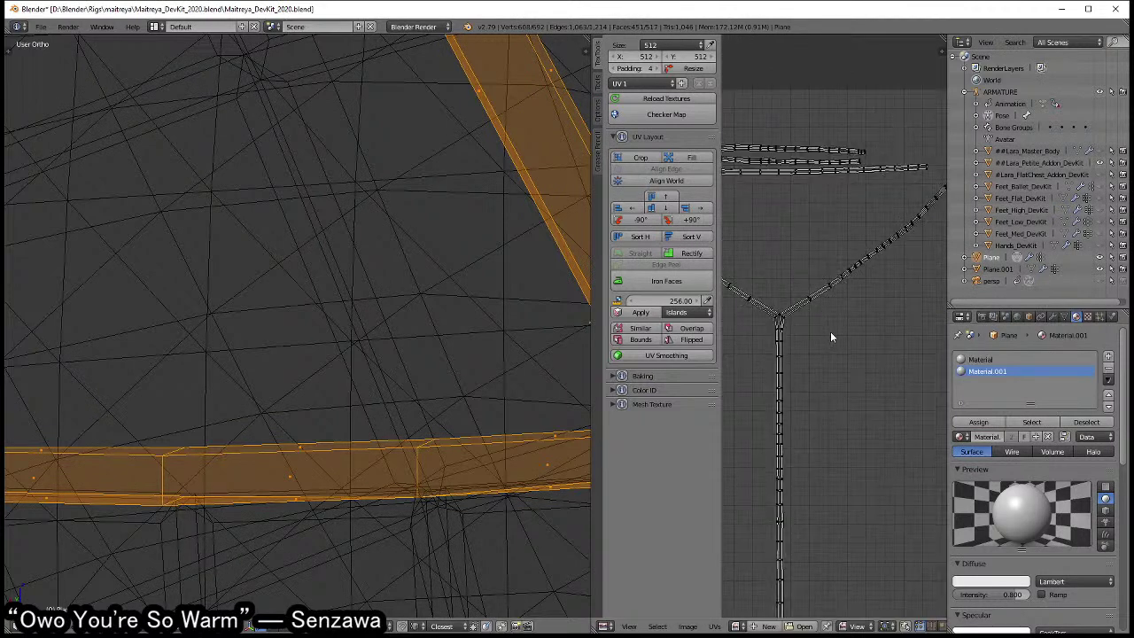
pyautogui.scroll(2, 846, 350)
# - Hide the Y layout's vertical stem and move the V island lower
pyautogui.press('c')
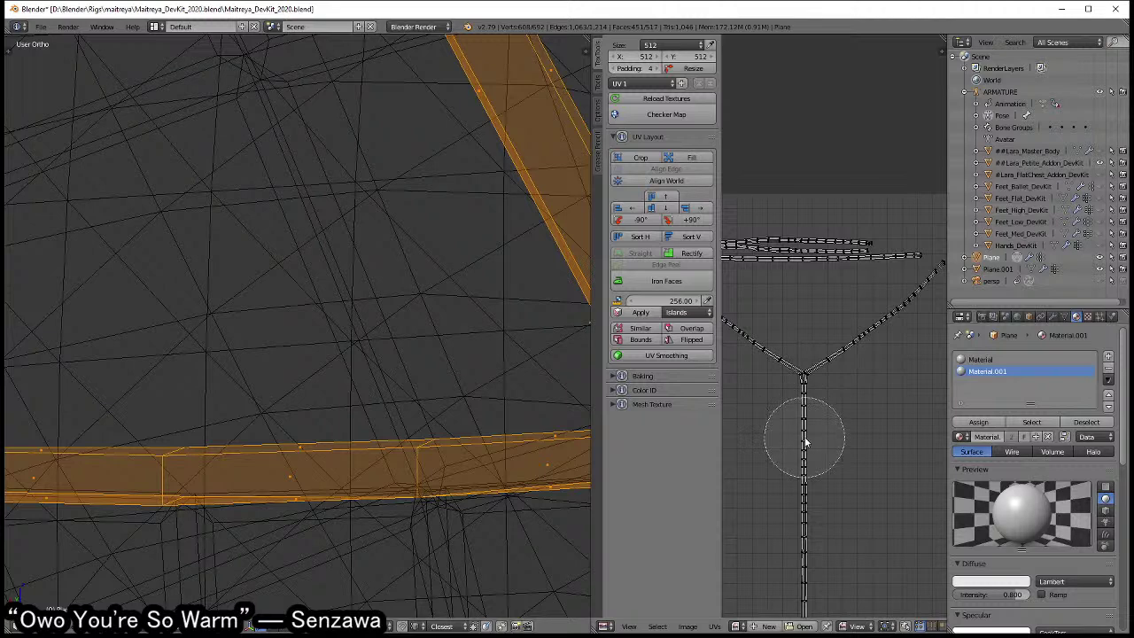
pyautogui.moveTo(806, 426); pyautogui.dragTo(804, 496)
pyautogui.press('Escape')
pyautogui.scroll(-2, 818, 497)
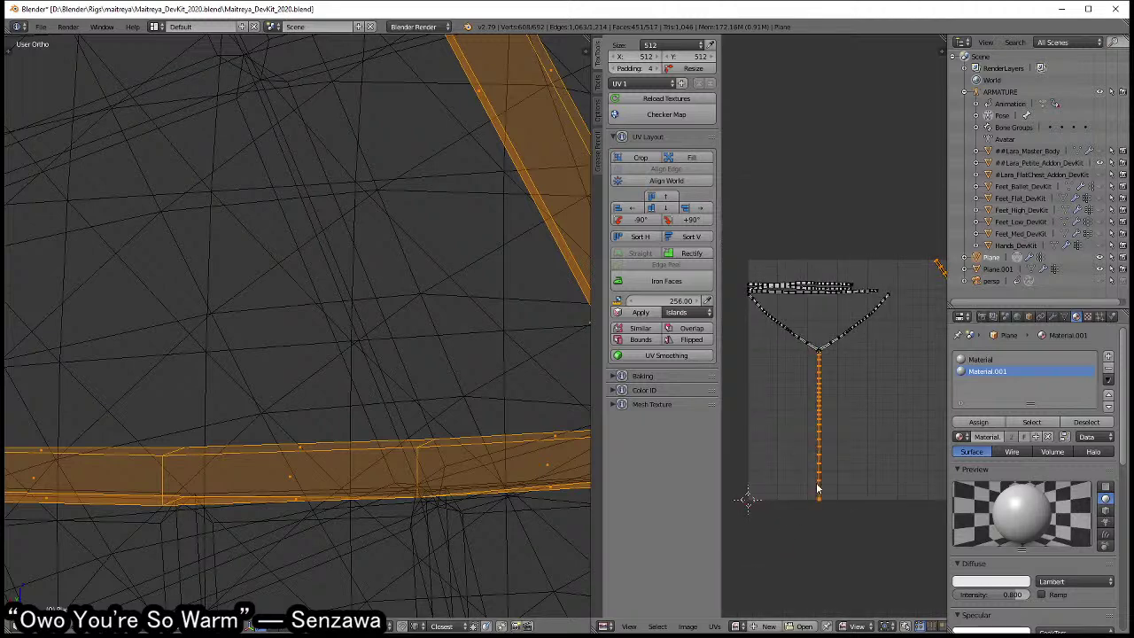
pyautogui.press('h')
pyautogui.scroll(2, 809, 384)
pyautogui.scroll(1, 849, 396)
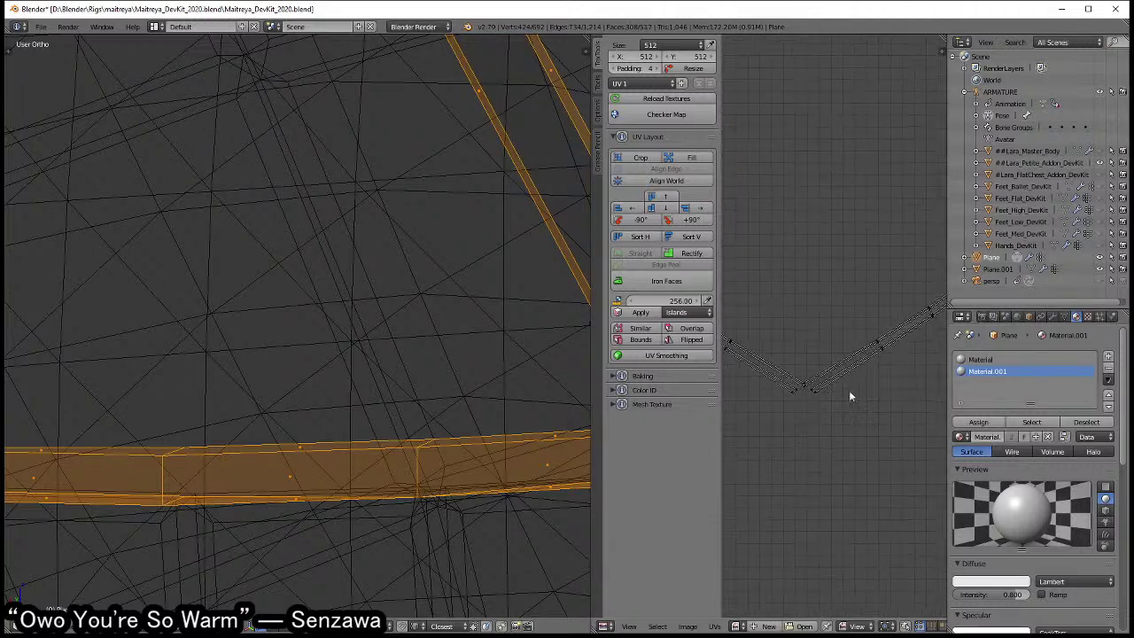
pyautogui.press('a')
pyautogui.press('g')
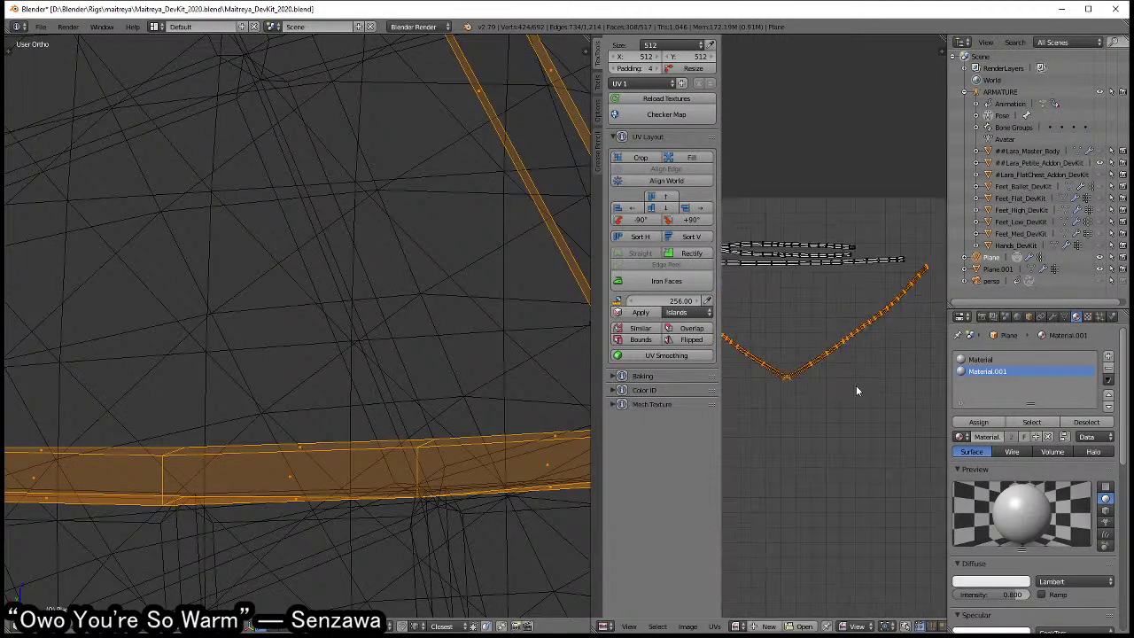
pyautogui.click(834, 416)
# - Rotate the diagonal strip upright onto the trunk and widen the UV editor
pyautogui.moveTo(798, 549); pyautogui.dragTo(783, 354, button='middle')
pyautogui.press('c')
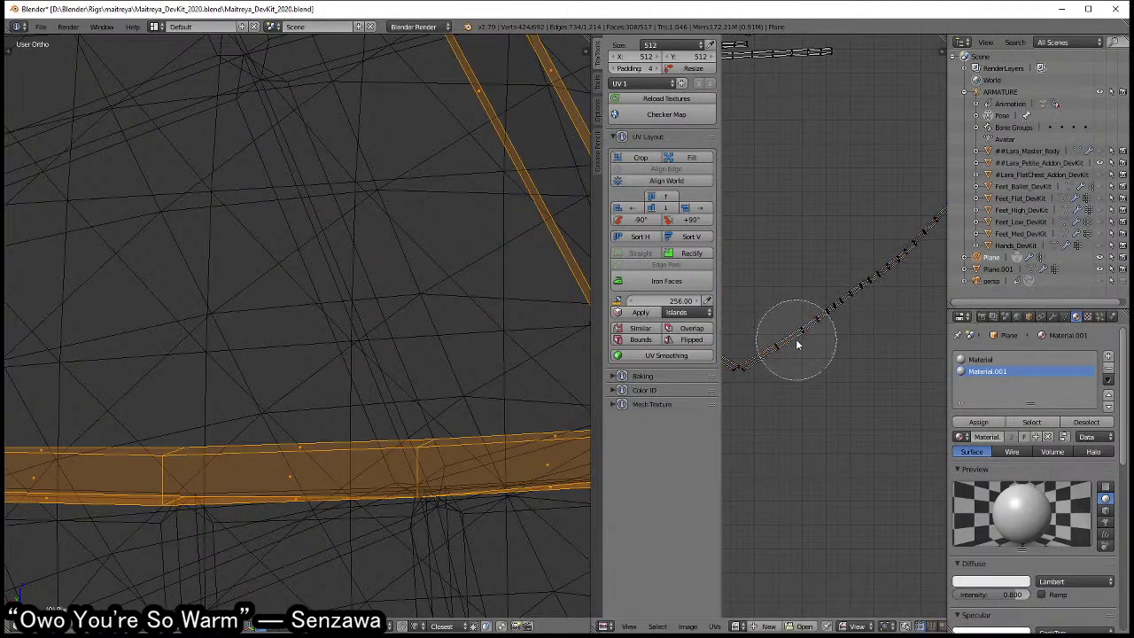
pyautogui.moveTo(796, 338); pyautogui.dragTo(846, 316)
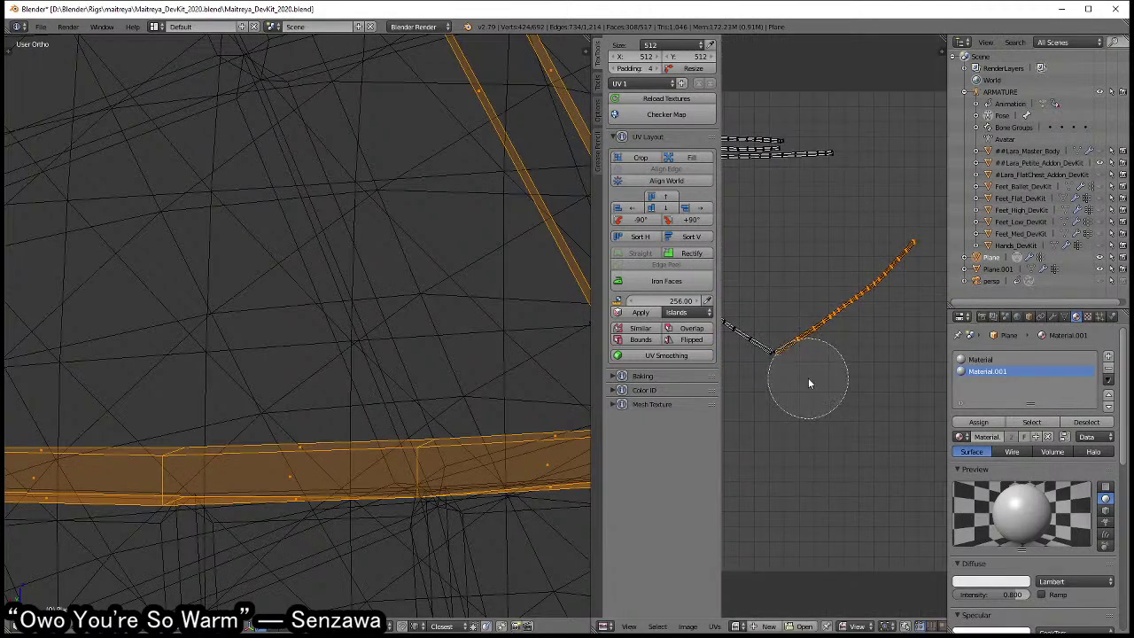
pyautogui.press('Escape')
pyautogui.press('h')
pyautogui.scroll(2, 754, 346)
pyautogui.hotkey('alt', 'h')
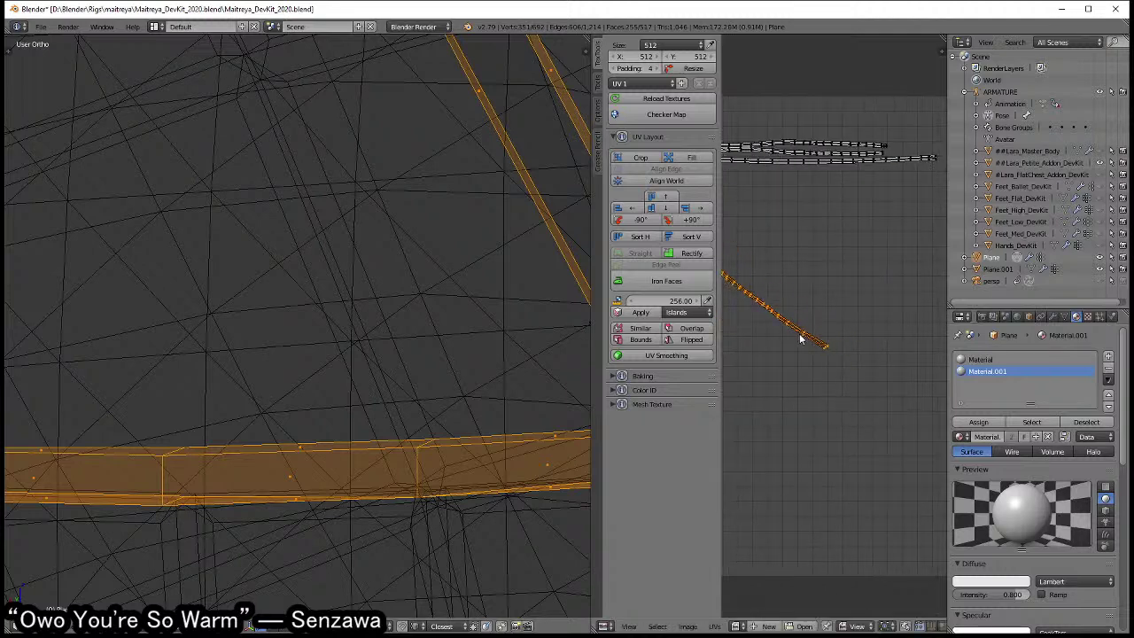
pyautogui.scroll(2, 868, 367)
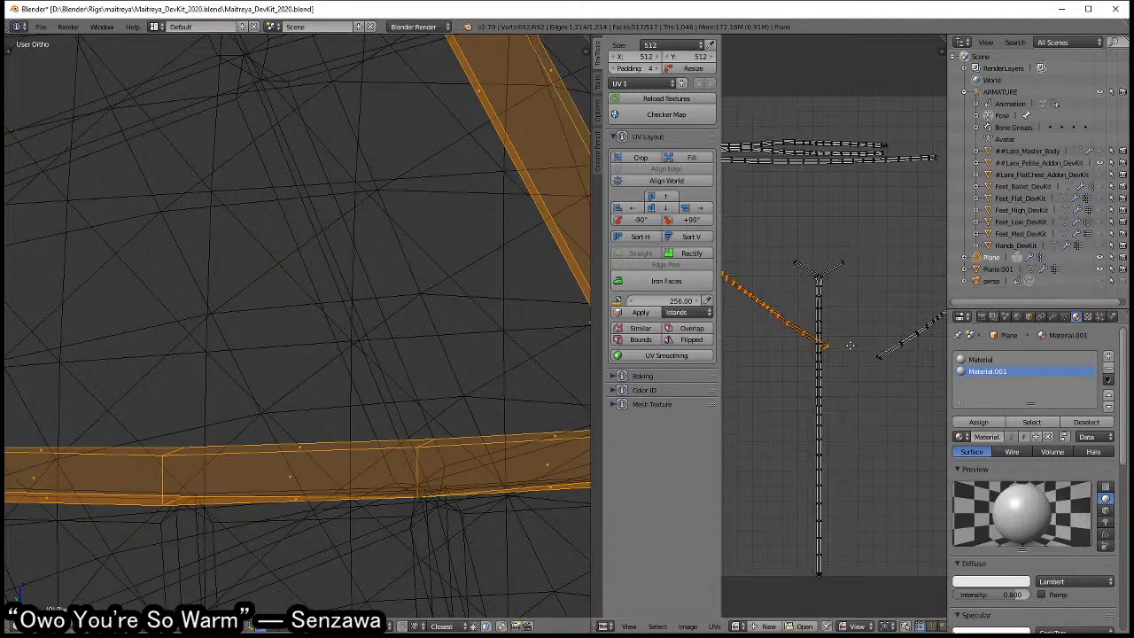
pyautogui.scroll(1, 866, 390)
pyautogui.scroll(2, 864, 387)
pyautogui.scroll(-3, 864, 387)
pyautogui.scroll(3, 864, 387)
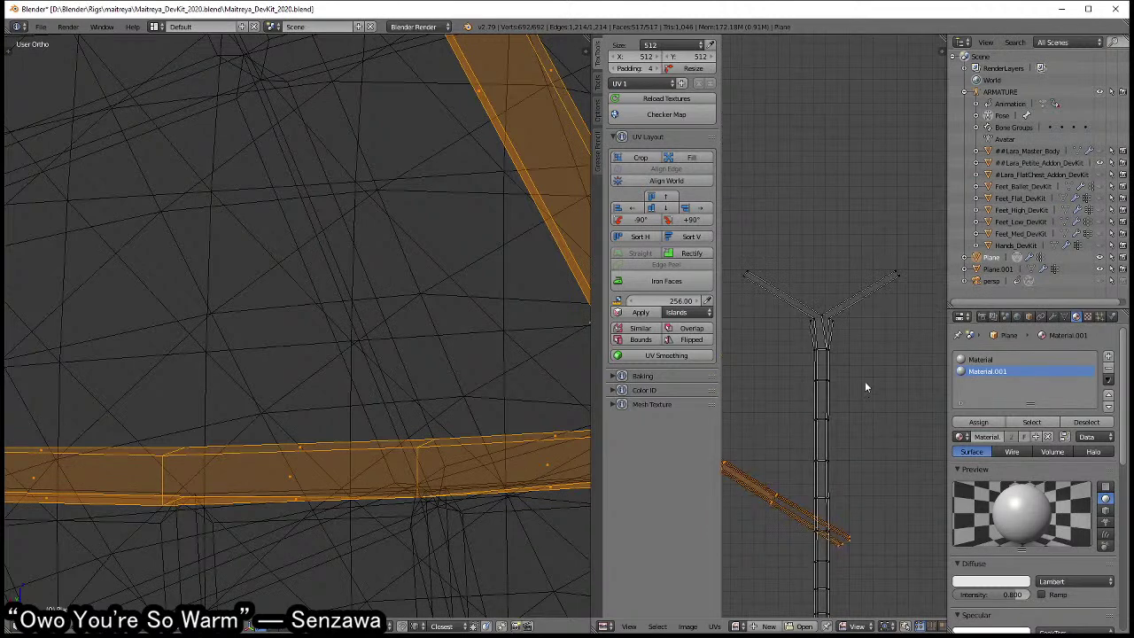
pyautogui.scroll(-3, 866, 387)
pyautogui.press('g')
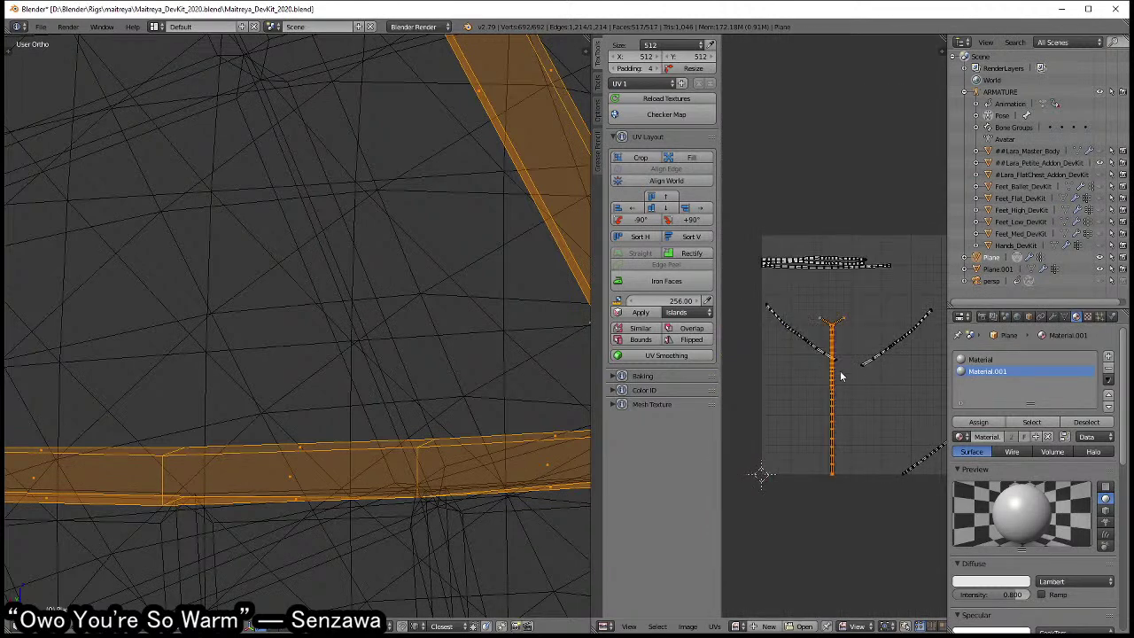
pyautogui.press('r')
pyautogui.click(777, 369)
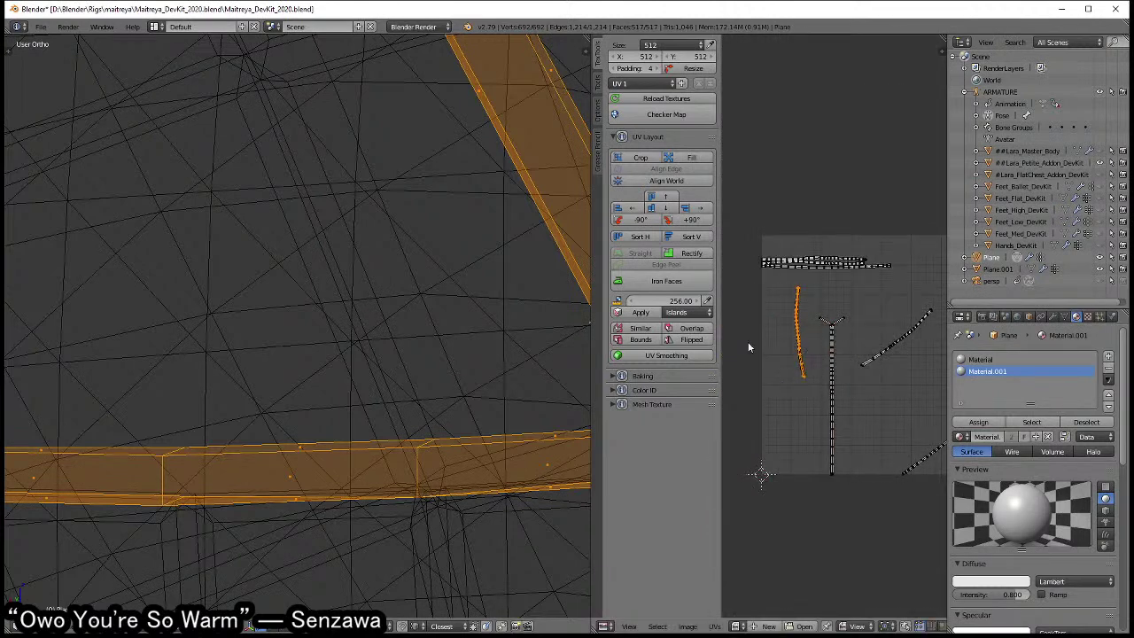
pyautogui.moveTo(591, 299); pyautogui.dragTo(250, 298)
pyautogui.scroll(3, 615, 370)
# - Straighten the curved UV strip and even out the faces of the Y-shaped island
pyautogui.scroll(2, 644, 349)
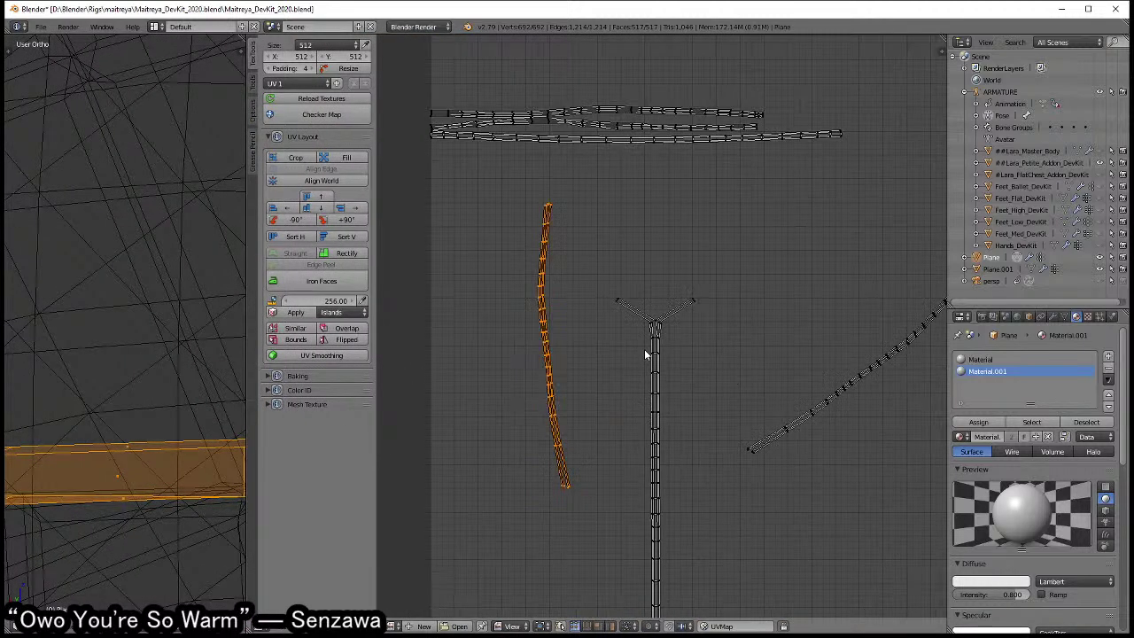
pyautogui.moveTo(644, 349); pyautogui.dragTo(685, 364, button='middle')
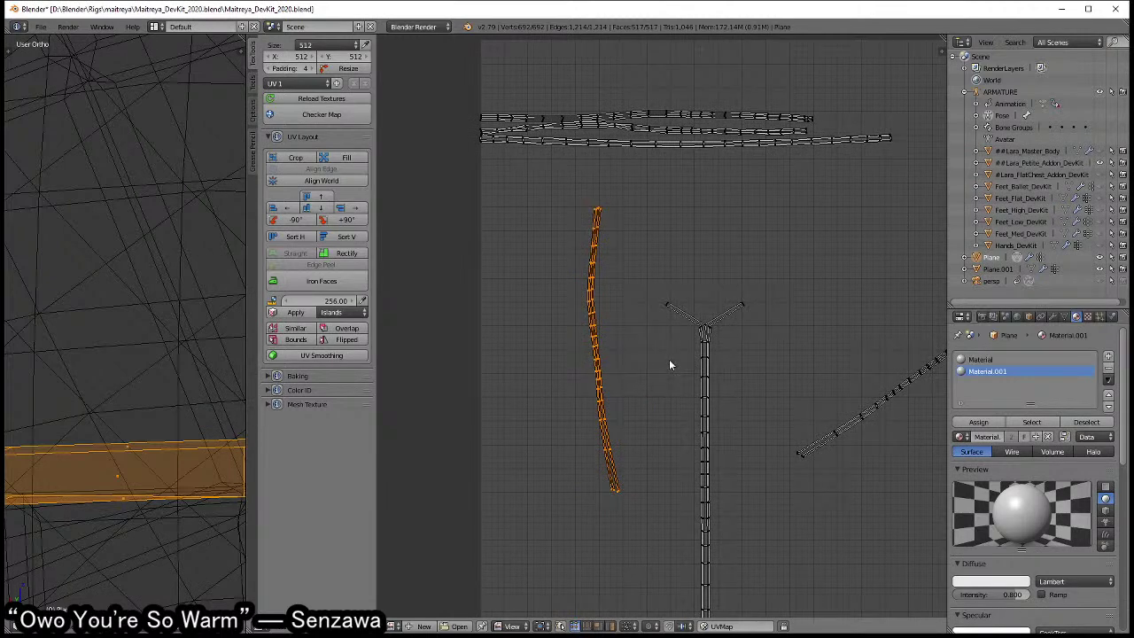
pyautogui.click(347, 252)
pyautogui.rightClick(721, 365)
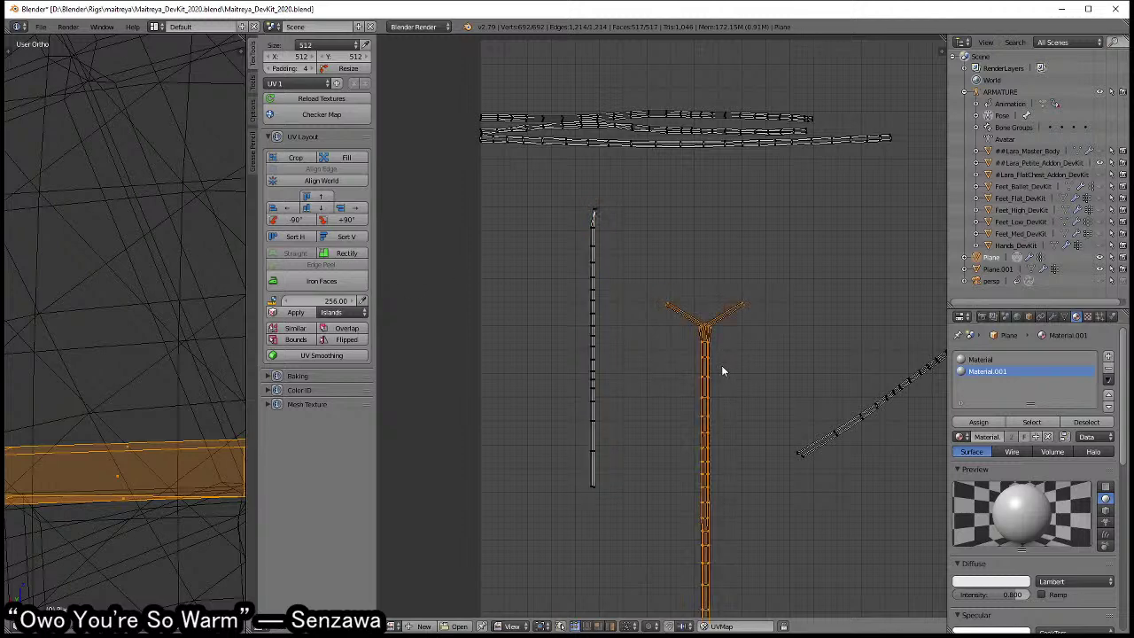
pyautogui.click(344, 284)
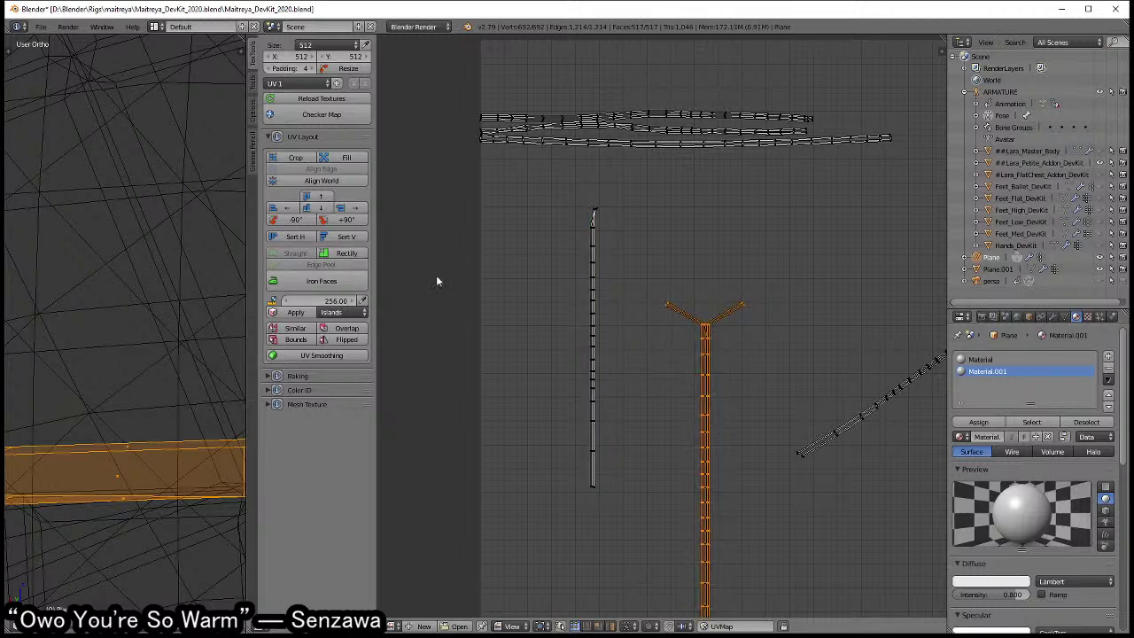
# - Reposition the Y island's left arm tip, rotate the right arm upright, and straighten it
pyautogui.scroll(5, 753, 356)
pyautogui.moveTo(764, 333); pyautogui.dragTo(541, 304, button='middle')
pyautogui.rightClick(542, 305)
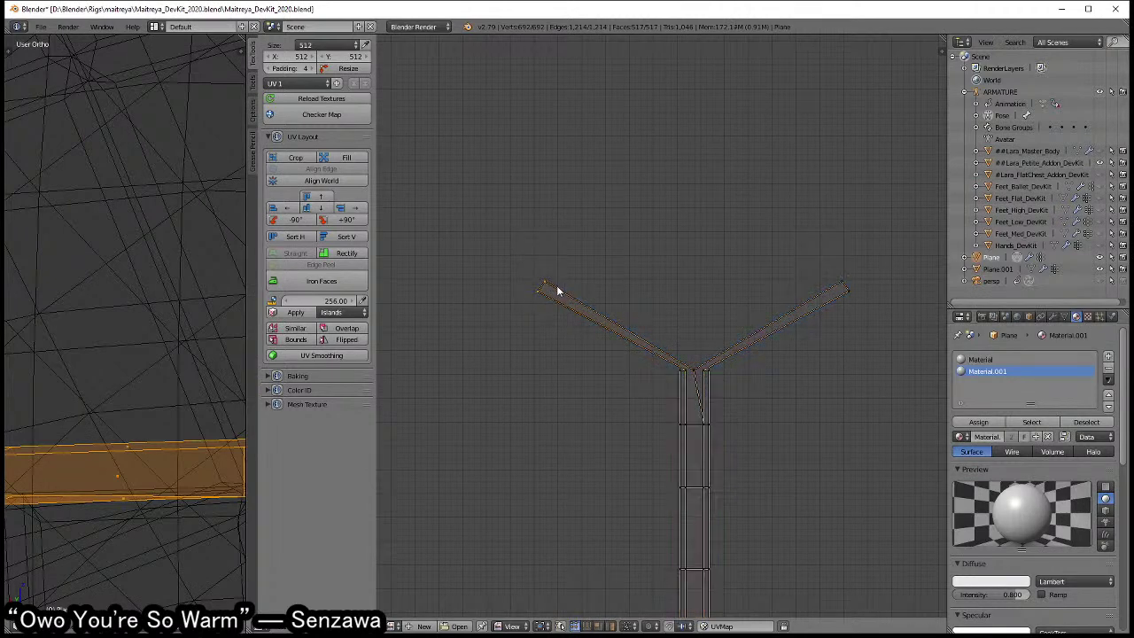
pyautogui.press('g')
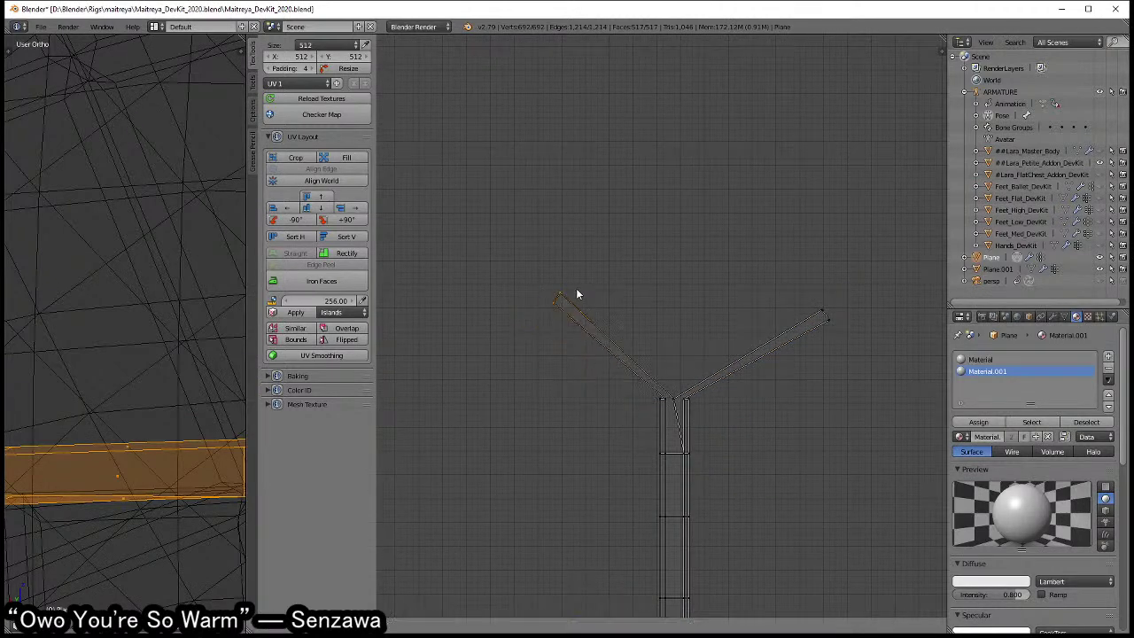
pyautogui.click(668, 281)
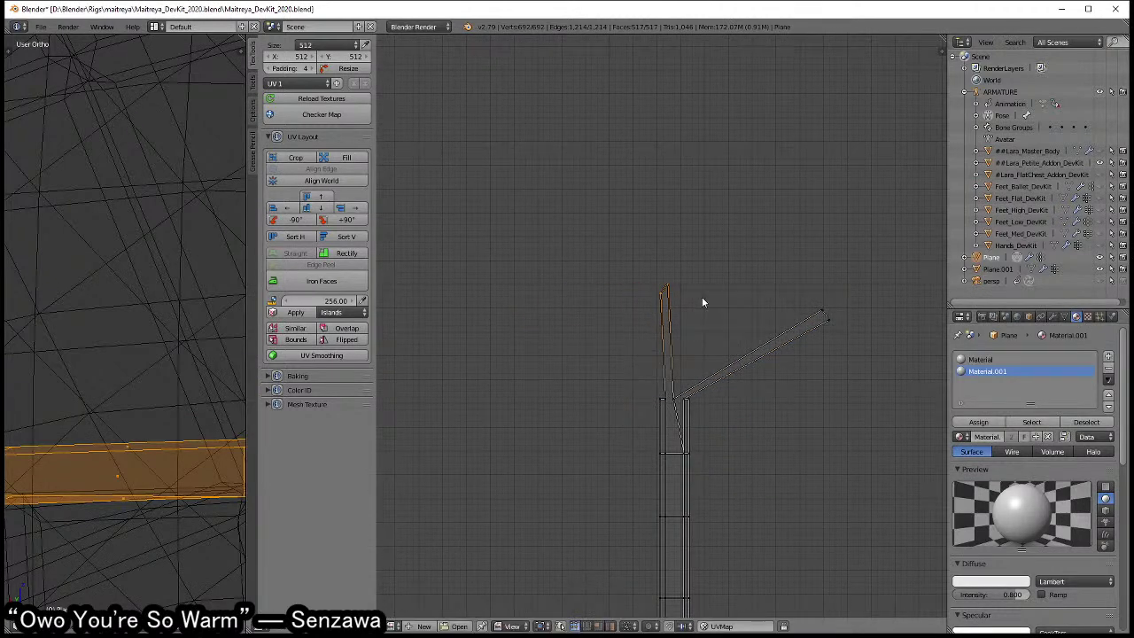
pyautogui.rightClick(824, 316)
pyautogui.press('r')
pyautogui.press('Escape')
pyautogui.press('r')
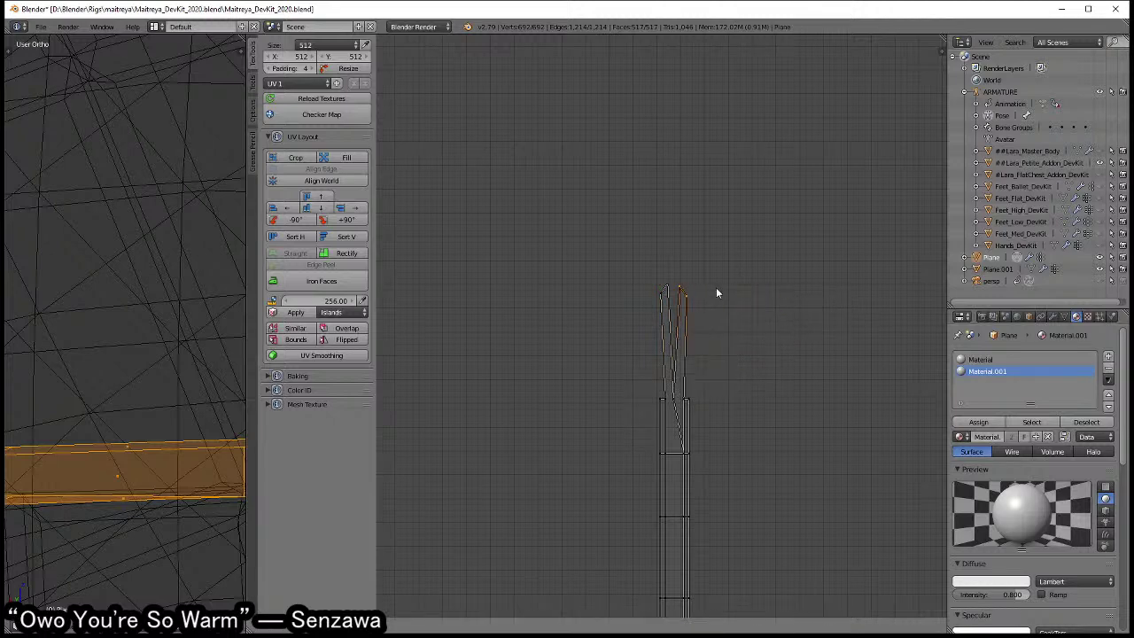
pyautogui.scroll(-3, 756, 337)
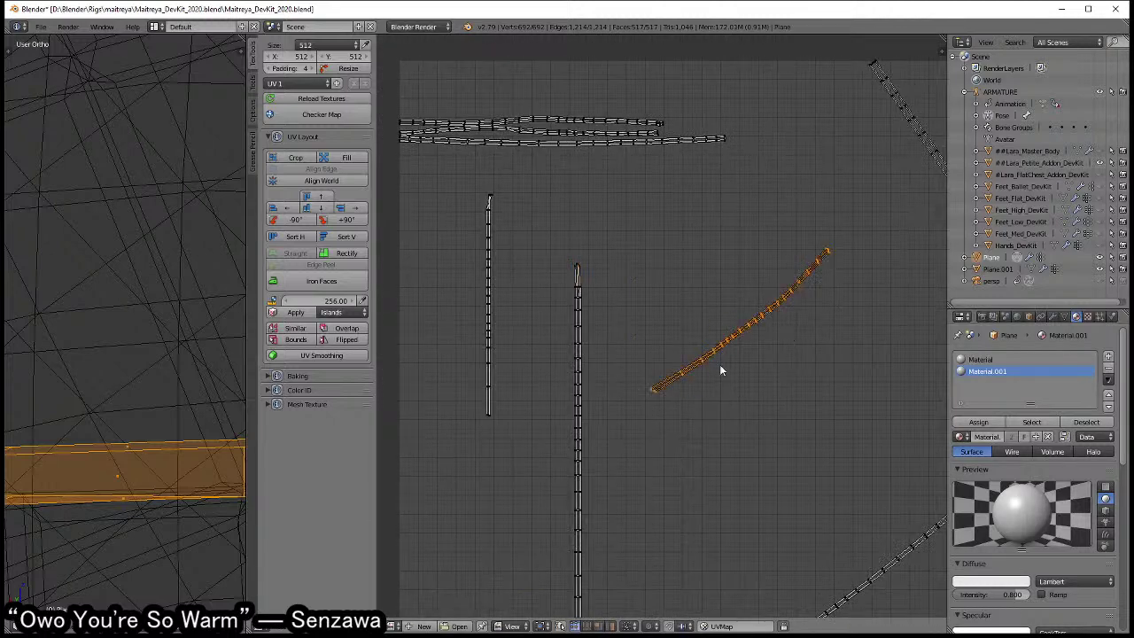
pyautogui.click(781, 503)
pyautogui.click(346, 253)
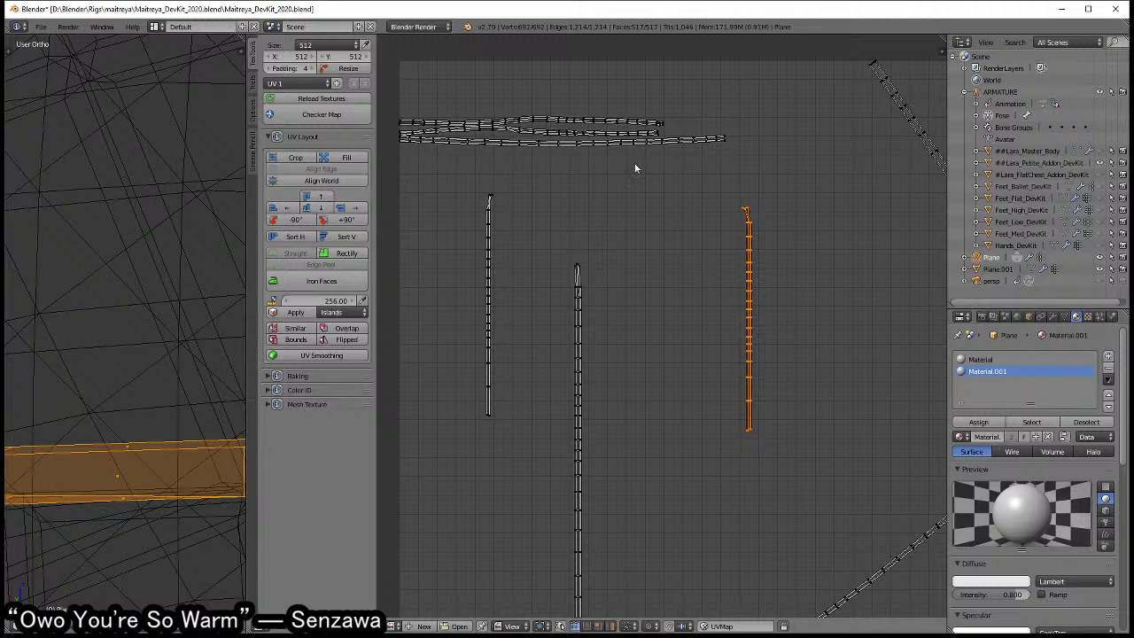
# - Straighten the bottom and top horizontal strips flat
pyautogui.click(573, 144)
pyautogui.click(346, 253)
pyautogui.click(511, 125)
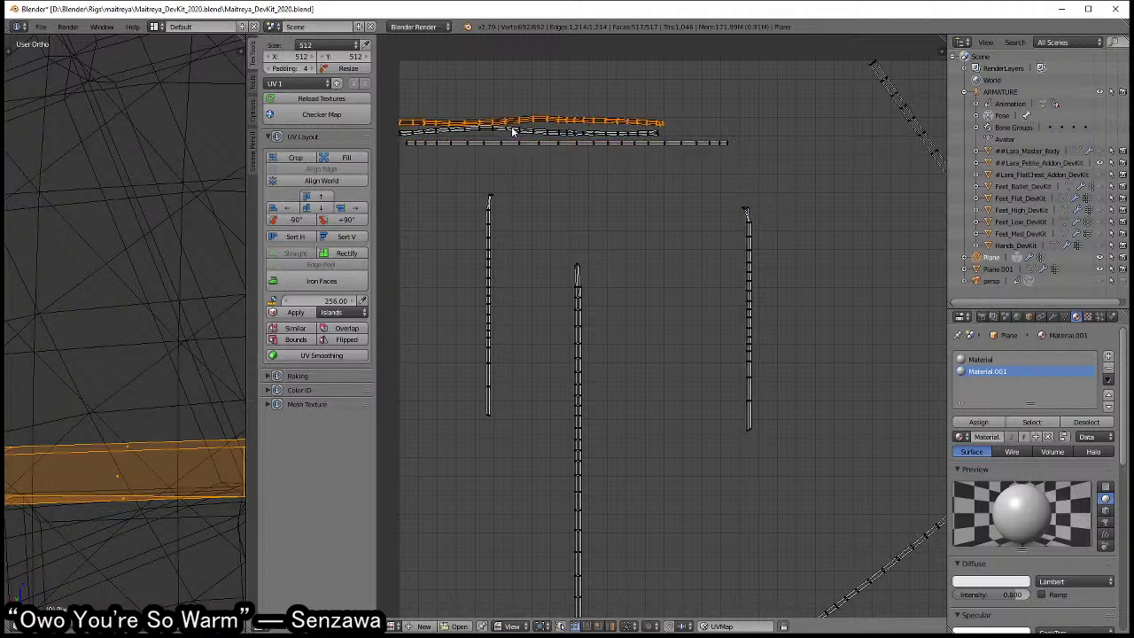
pyautogui.click(346, 253)
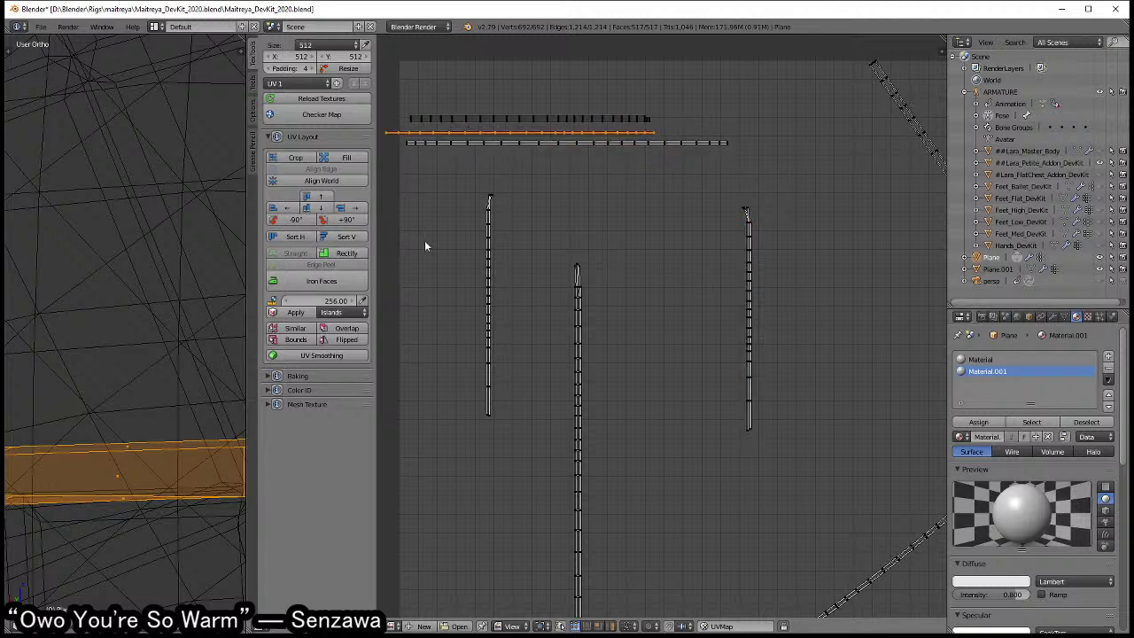
# - Rotate the right diagonal strip vertical, straighten it, and move it further left
pyautogui.scroll(-3, 814, 232)
pyautogui.rightClick(815, 238)
pyautogui.press('r')
pyautogui.click(897, 443)
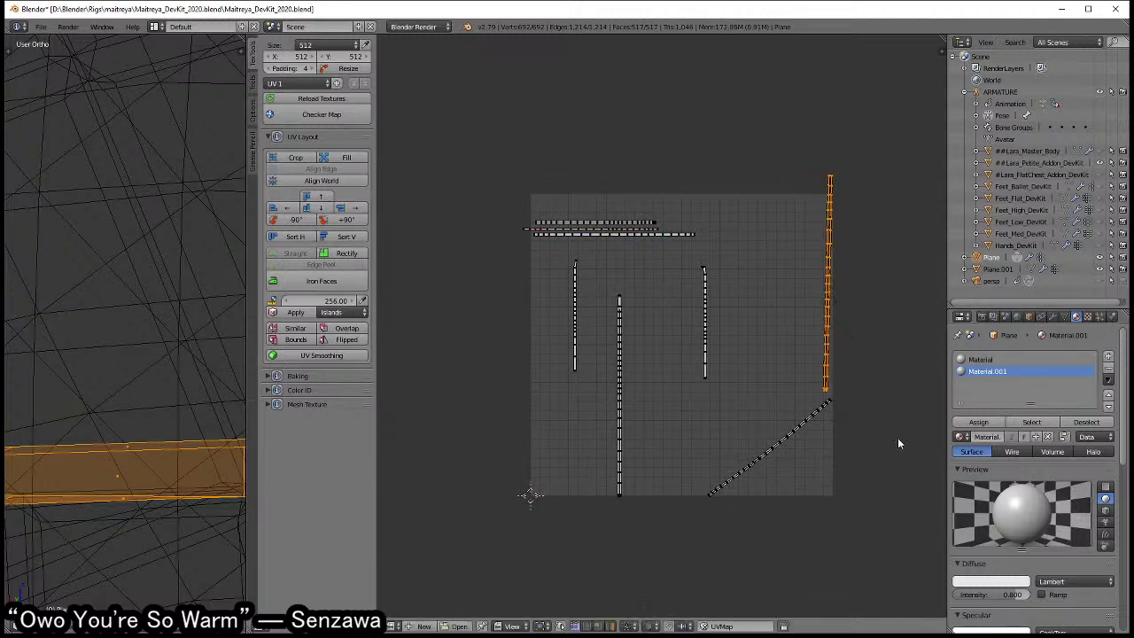
pyautogui.click(337, 256)
pyautogui.press('g')
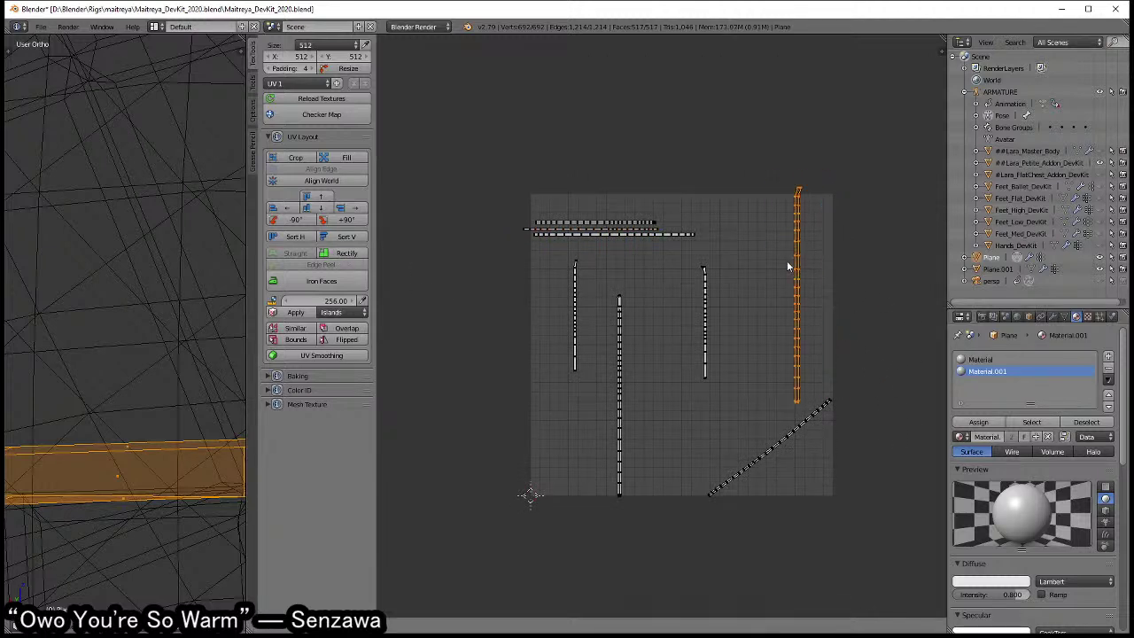
pyautogui.click(669, 337)
# - Rotate the bottom-right diagonal strip upright, move it left, and straighten it
pyautogui.rightClick(808, 390)
pyautogui.press('r')
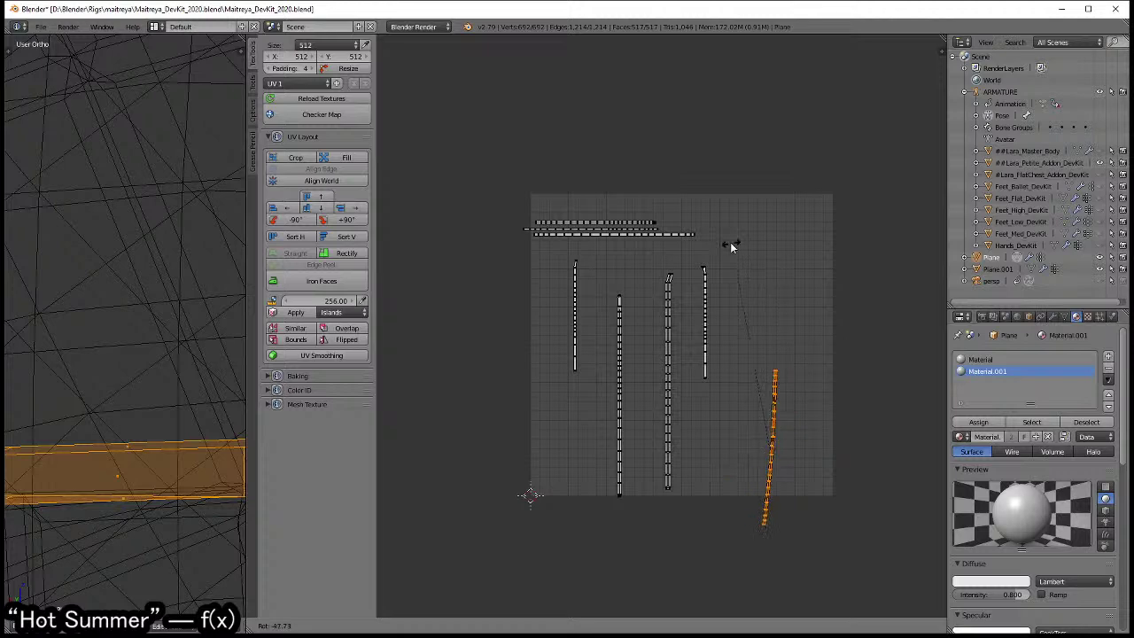
pyautogui.click(730, 242)
pyautogui.press('g')
pyautogui.click(717, 310)
pyautogui.click(348, 256)
# - Box-select the horizontal strips at the top and rotate them 90 degrees upright
pyautogui.scroll(2, 688, 204)
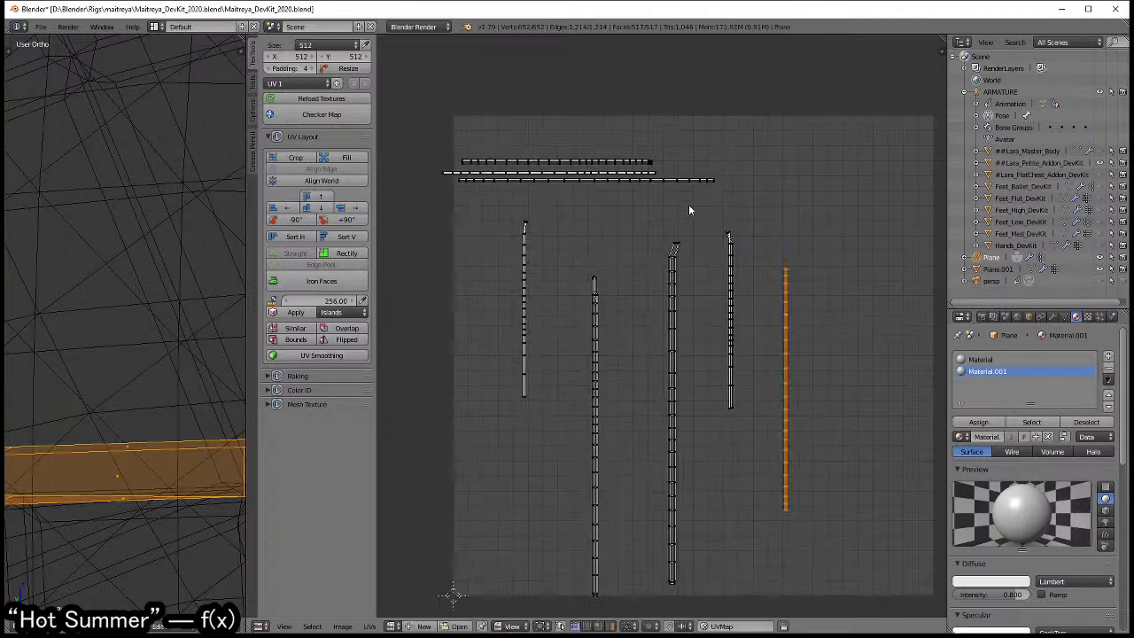
pyautogui.press('a')
pyautogui.press('b')
pyautogui.moveTo(390, 134); pyautogui.dragTo(831, 209)
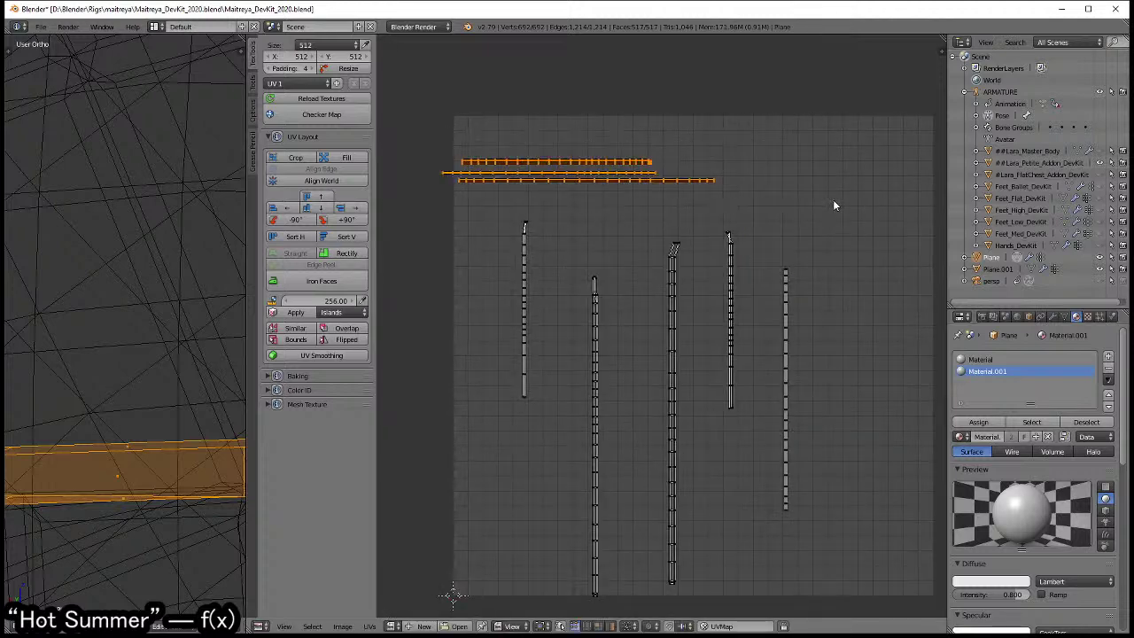
pyautogui.write('r90')
pyautogui.press('Return')
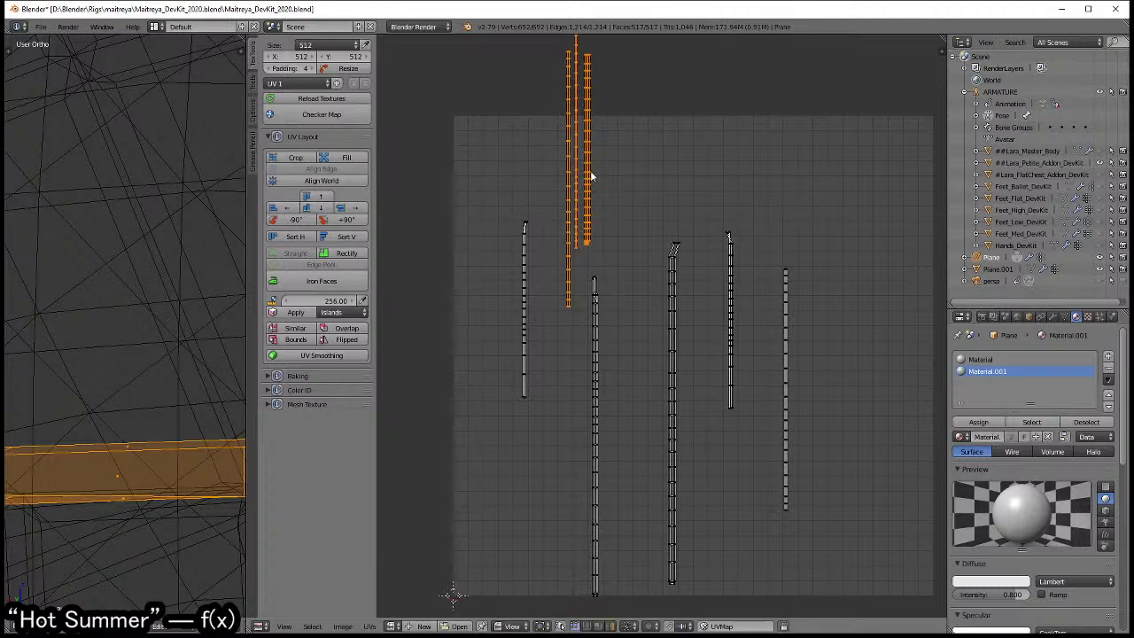
# - Move the newly upright strips down in the UV map
pyautogui.press('g')
pyautogui.click(581, 392)
pyautogui.scroll(3, 581, 392)
pyautogui.moveTo(590, 346); pyautogui.dragTo(672, 356, button='middle')
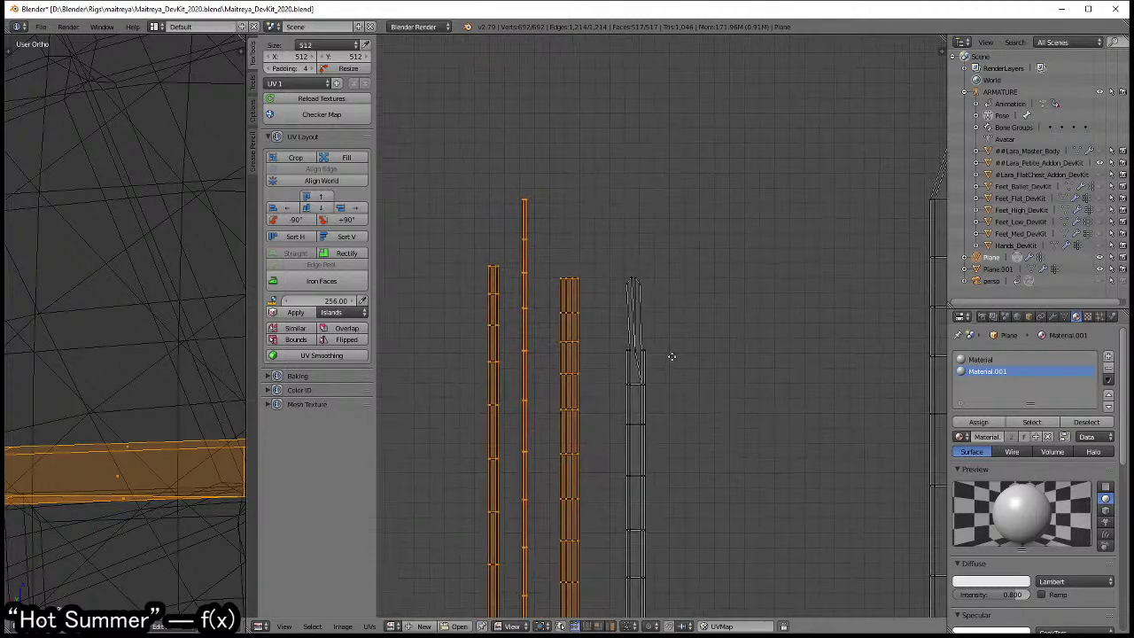
pyautogui.scroll(2, 671, 356)
pyautogui.scroll(1, 656, 310)
# - Select the centre strip island and scale it along a single axis
pyautogui.press('a')
pyautogui.press('l')
pyautogui.press('s')
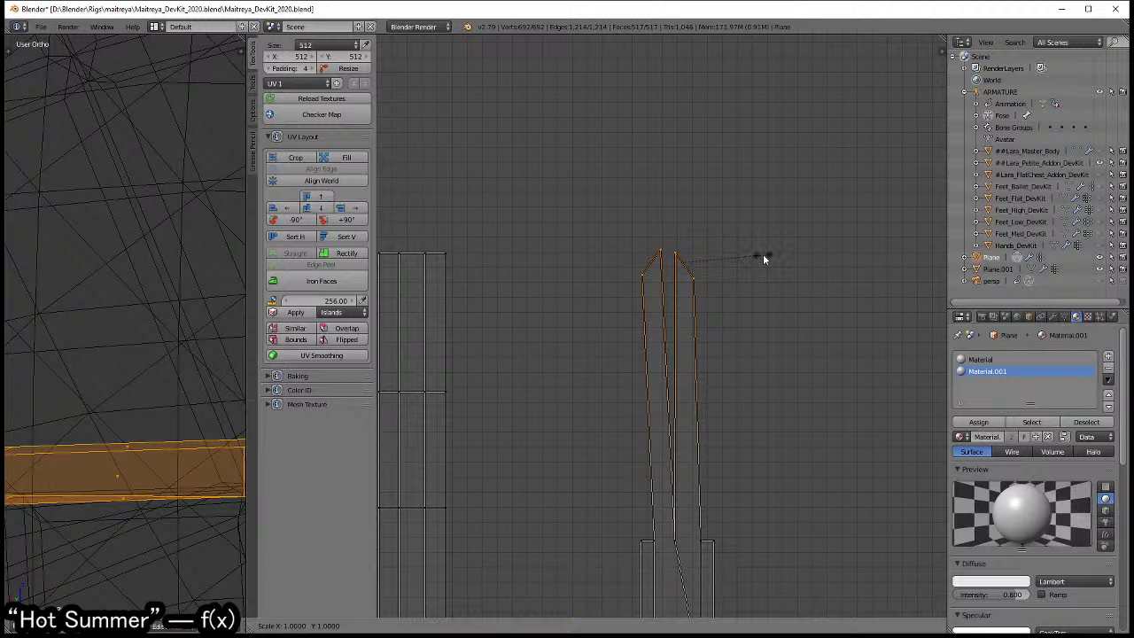
pyautogui.press('x')
pyautogui.press('y')
pyautogui.click(756, 262)
# - Choose a UV snapping target and move the selected left edge to the right
pyautogui.scroll(1, 688, 275)
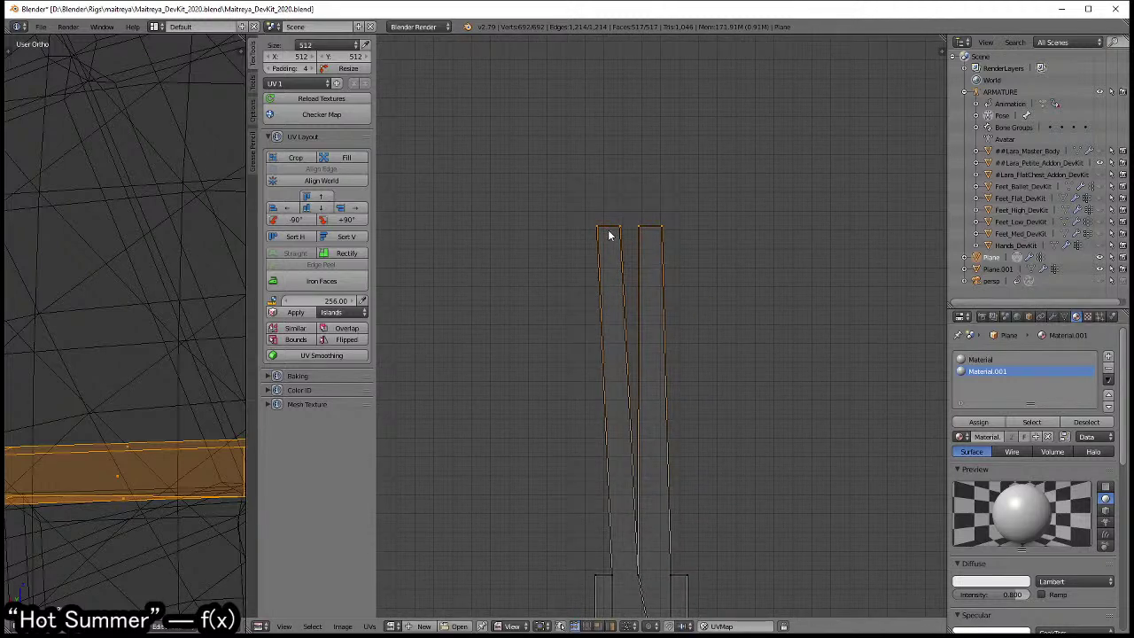
pyautogui.press('o')
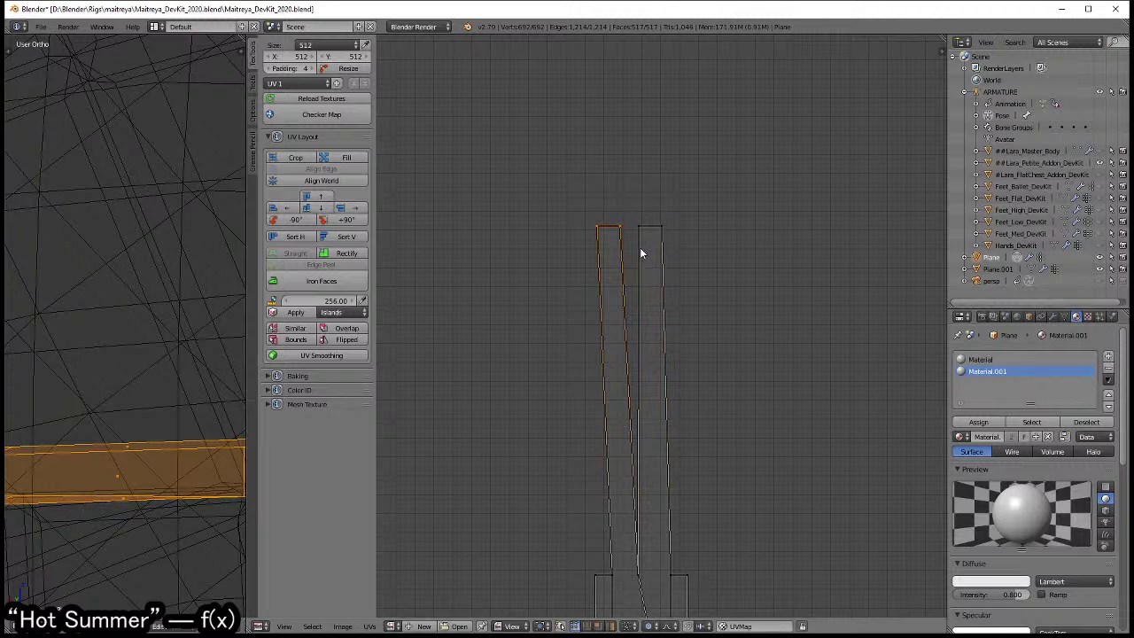
pyautogui.press('o')
pyautogui.click(684, 626)
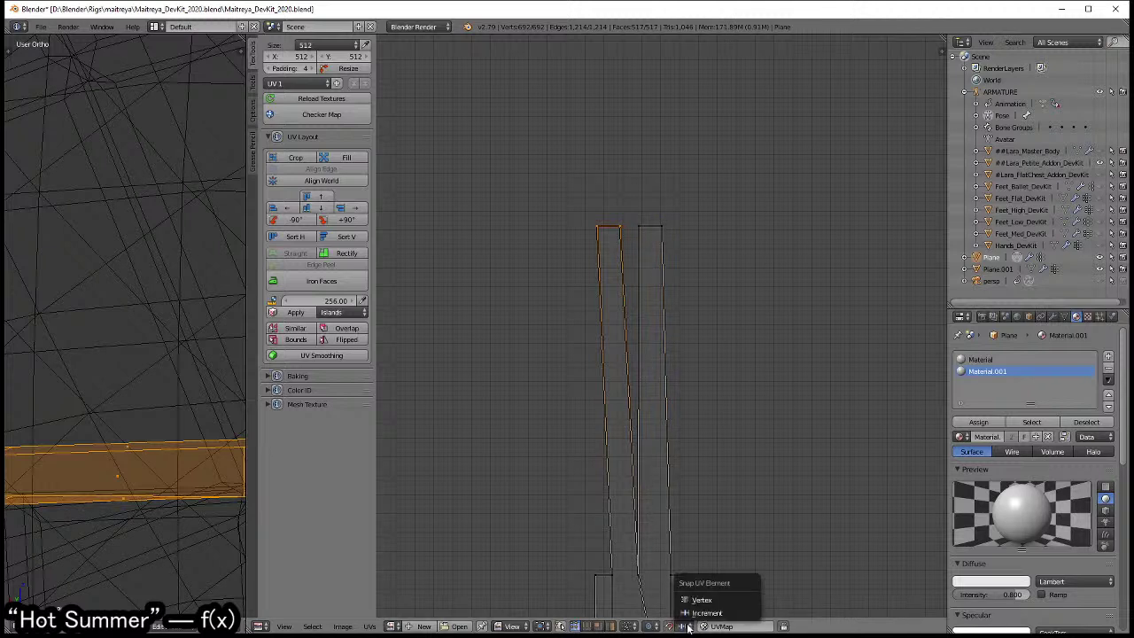
pyautogui.click(690, 609)
pyautogui.press('g')
pyautogui.click(641, 233)
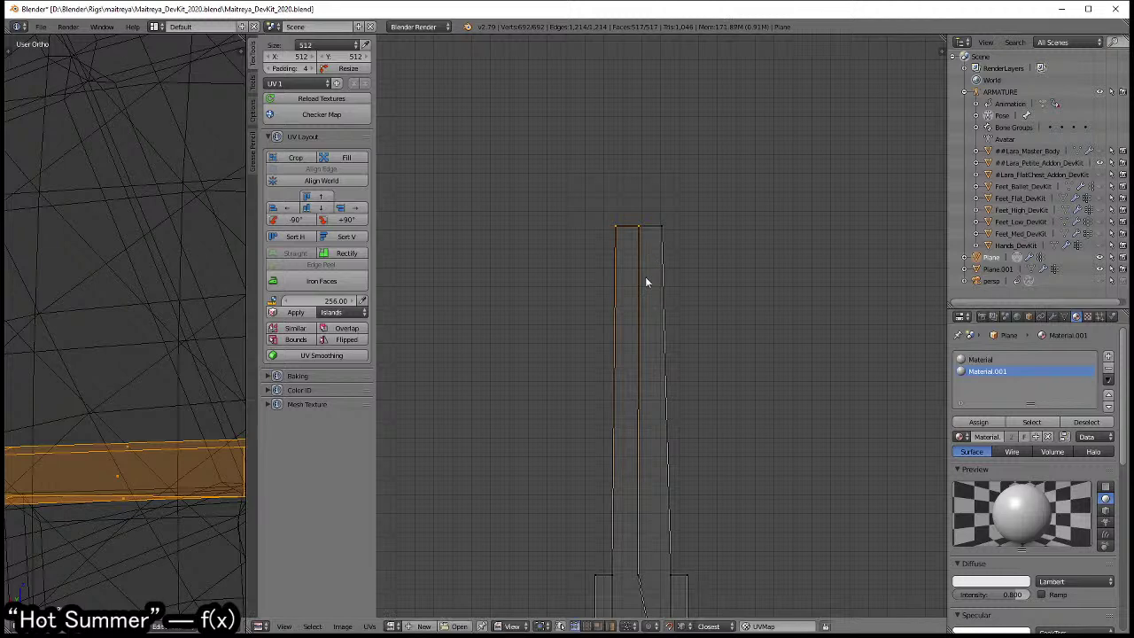
# - Shift the selected island edge horizontally along X
pyautogui.scroll(-3, 655, 284)
pyautogui.scroll(3, 659, 295)
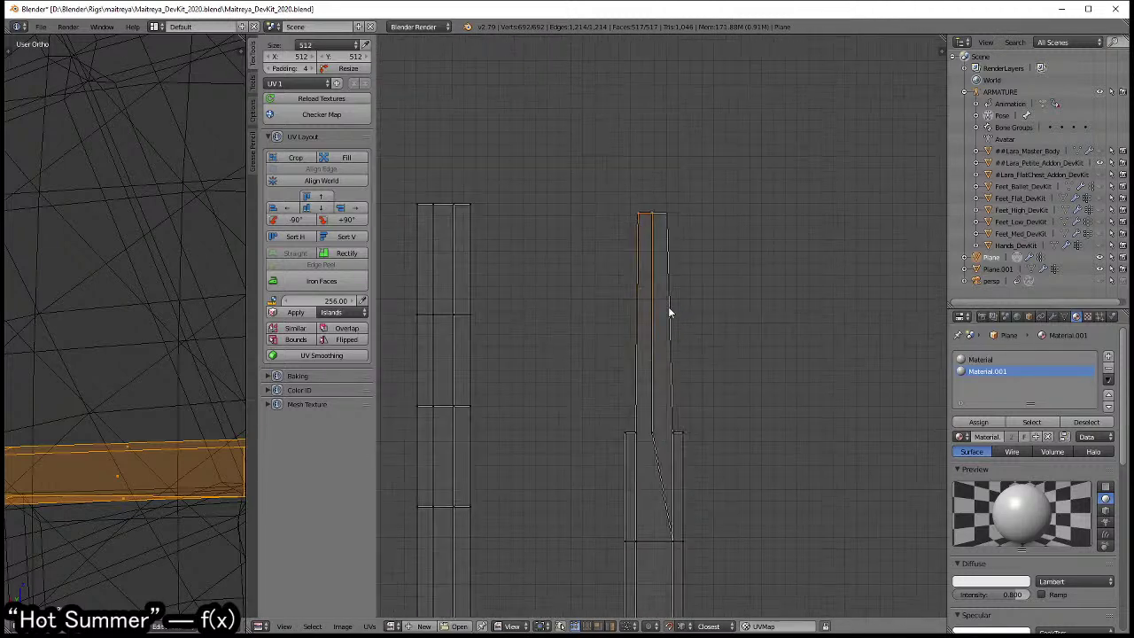
pyautogui.scroll(2, 668, 306)
pyautogui.moveTo(713, 361); pyautogui.dragTo(730, 428, button='middle')
pyautogui.press('g')
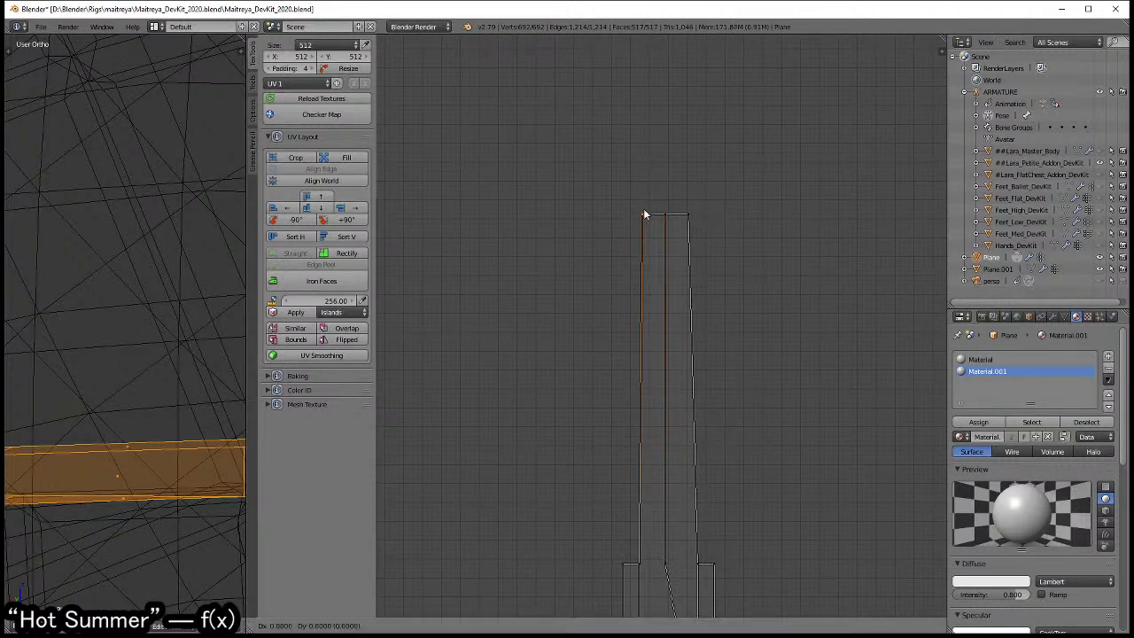
pyautogui.press('x')
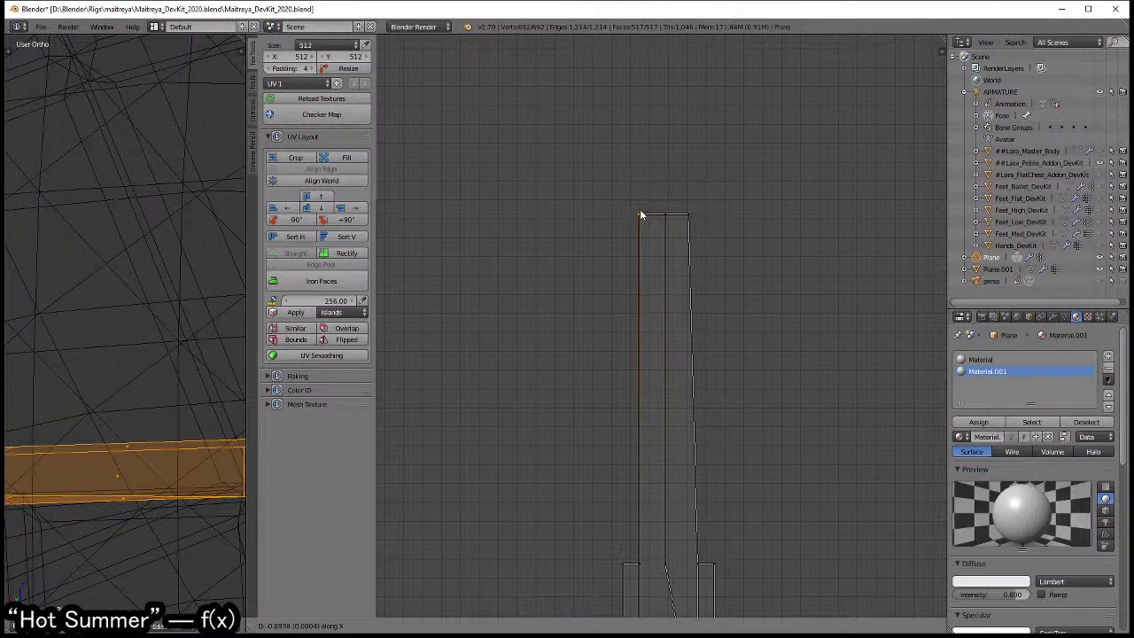
pyautogui.click(697, 214)
# - Straighten the slanted island by sliding its top edge left along X
pyautogui.scroll(-4, 766, 348)
pyautogui.scroll(-3, 735, 363)
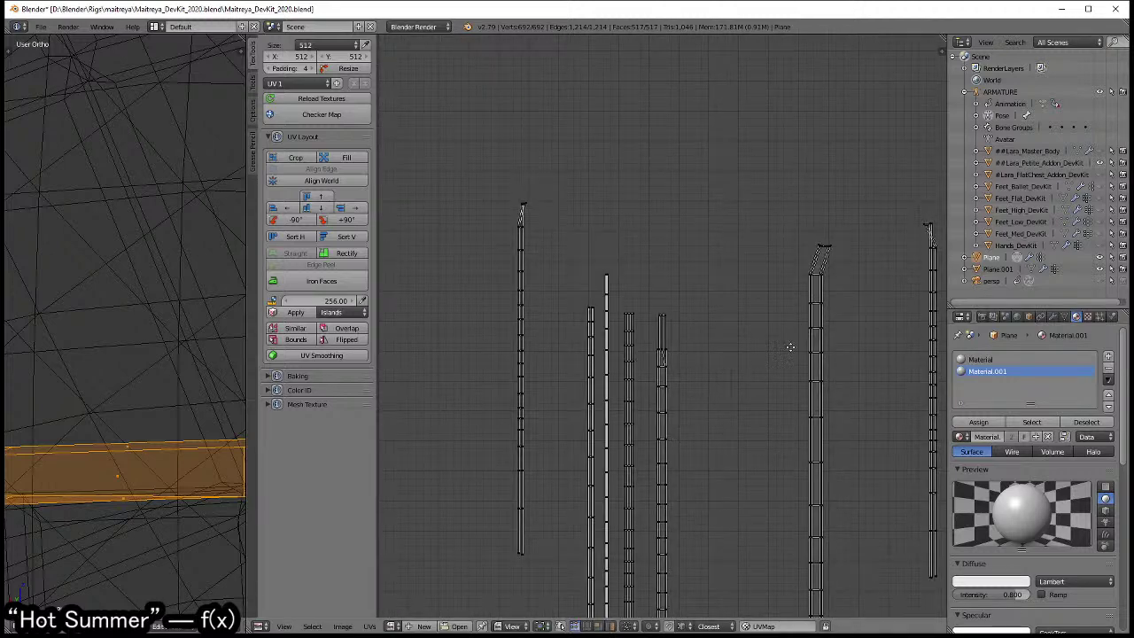
pyautogui.scroll(7, 765, 346)
pyautogui.press('c')
pyautogui.press('Escape')
pyautogui.moveTo(857, 261); pyautogui.dragTo(718, 316, button='middle')
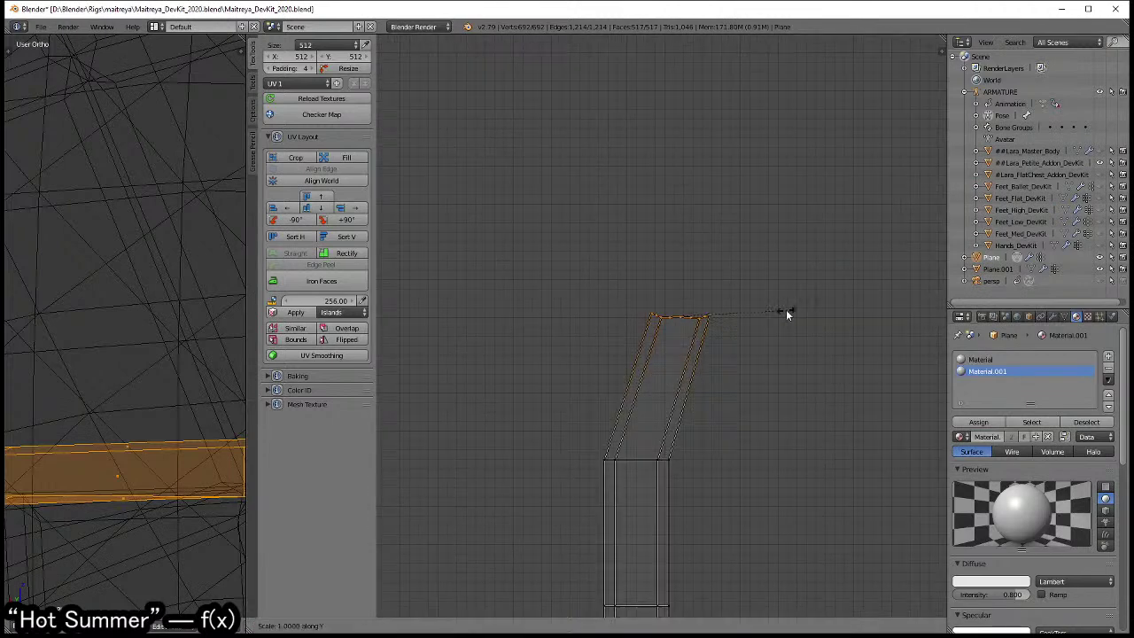
pyautogui.press('g')
pyautogui.press('x')
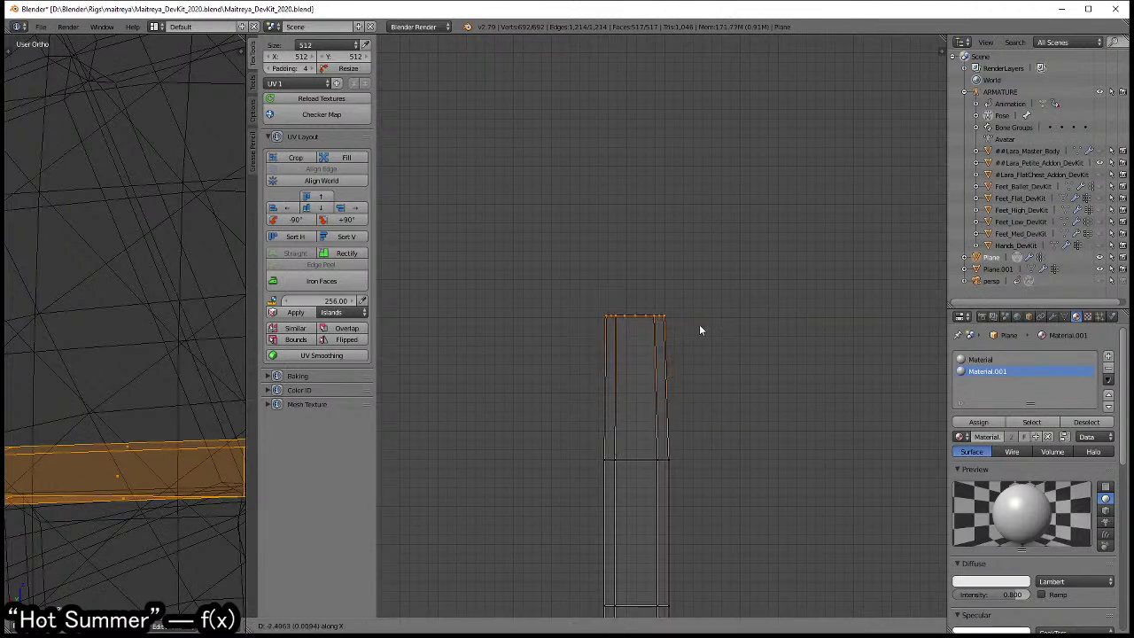
pyautogui.click(700, 324)
# - Pan and zoom across the UV square to inspect the strip islands
pyautogui.scroll(3, 691, 345)
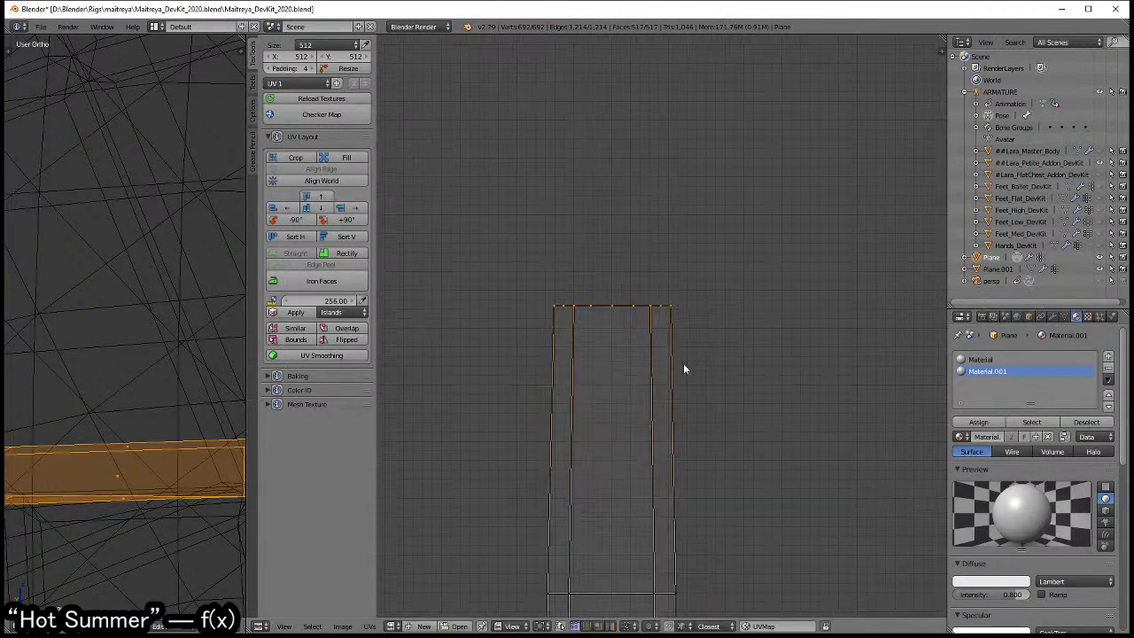
pyautogui.scroll(-4, 701, 376)
pyautogui.scroll(-6, 732, 395)
pyautogui.scroll(-2, 738, 407)
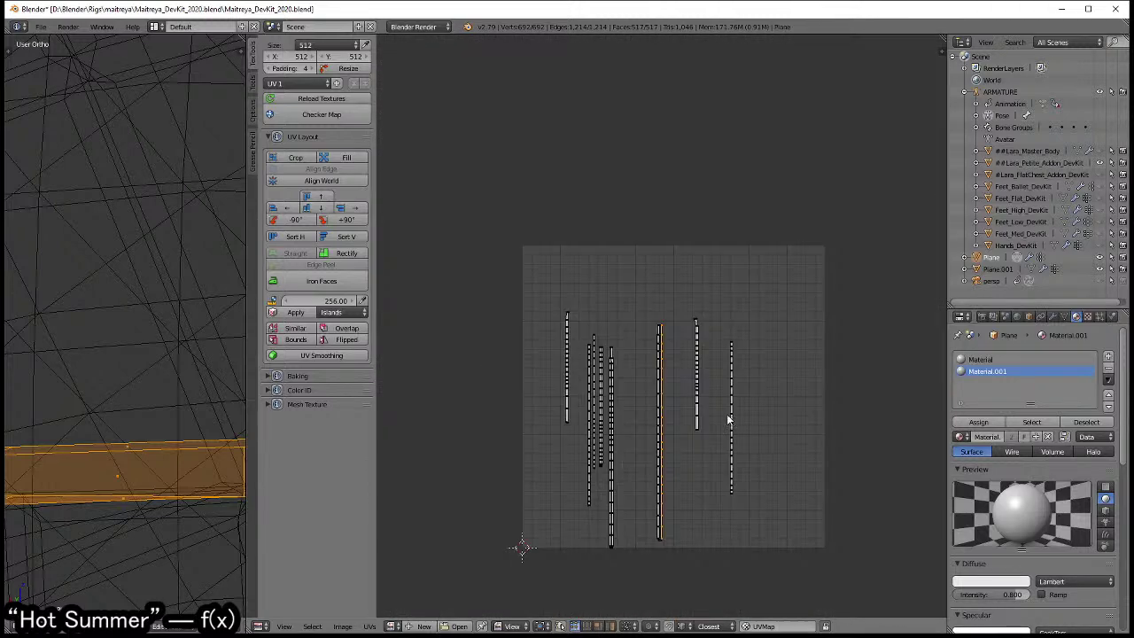
pyautogui.moveTo(728, 419); pyautogui.dragTo(711, 224, button='middle')
pyautogui.scroll(8, 597, 305)
pyautogui.moveTo(597, 306)
pyautogui.mouseDown(button='middle')
pyautogui.moveTo(756, 382)
pyautogui.moveTo(730, 256)
pyautogui.moveTo(765, 57)
pyautogui.mouseUp(button='middle')
pyautogui.scroll(3, 779, 381)
pyautogui.scroll(-3, 801, 379)
pyautogui.scroll(-3, 749, 189)
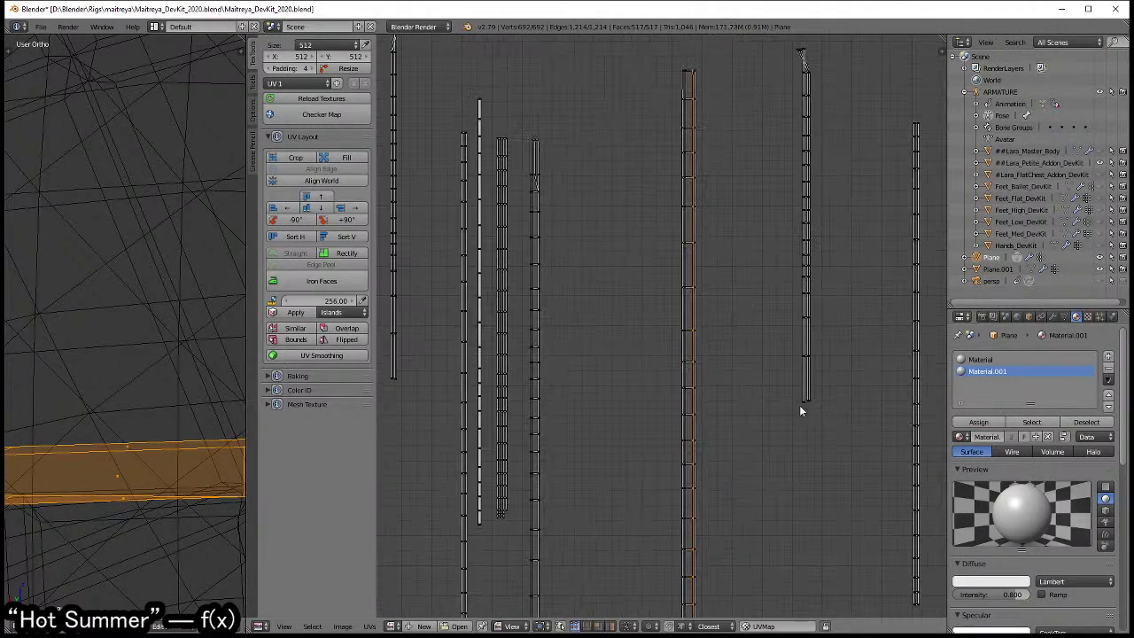
pyautogui.moveTo(800, 410); pyautogui.dragTo(749, 604, button='middle')
pyautogui.scroll(1, 599, 454)
pyautogui.moveTo(599, 454)
pyautogui.mouseDown(button='middle')
pyautogui.moveTo(471, 309)
pyautogui.moveTo(561, 245)
pyautogui.mouseUp(button='middle')
pyautogui.scroll(-3, 561, 246)
pyautogui.scroll(3, 768, 286)
pyautogui.scroll(2, 695, 328)
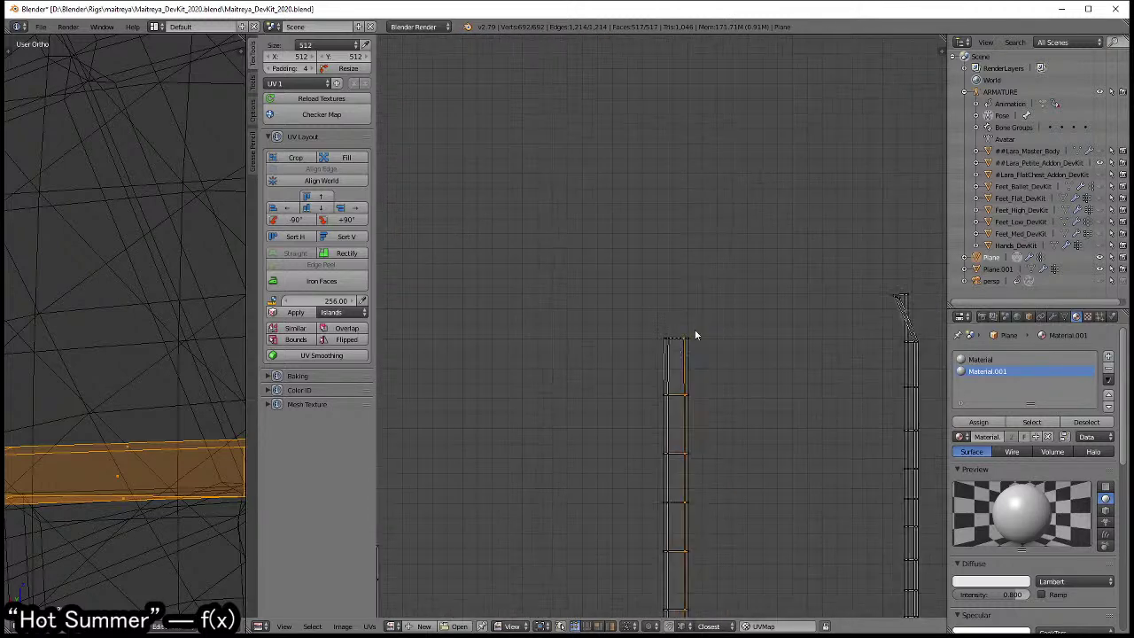
pyautogui.scroll(2, 764, 333)
# - Try rescaling the strip islands, cancel, and select the long edge of the right strip
pyautogui.press('s')
pyautogui.press('x')
pyautogui.rightClick(763, 333)
pyautogui.scroll(5, 710, 371)
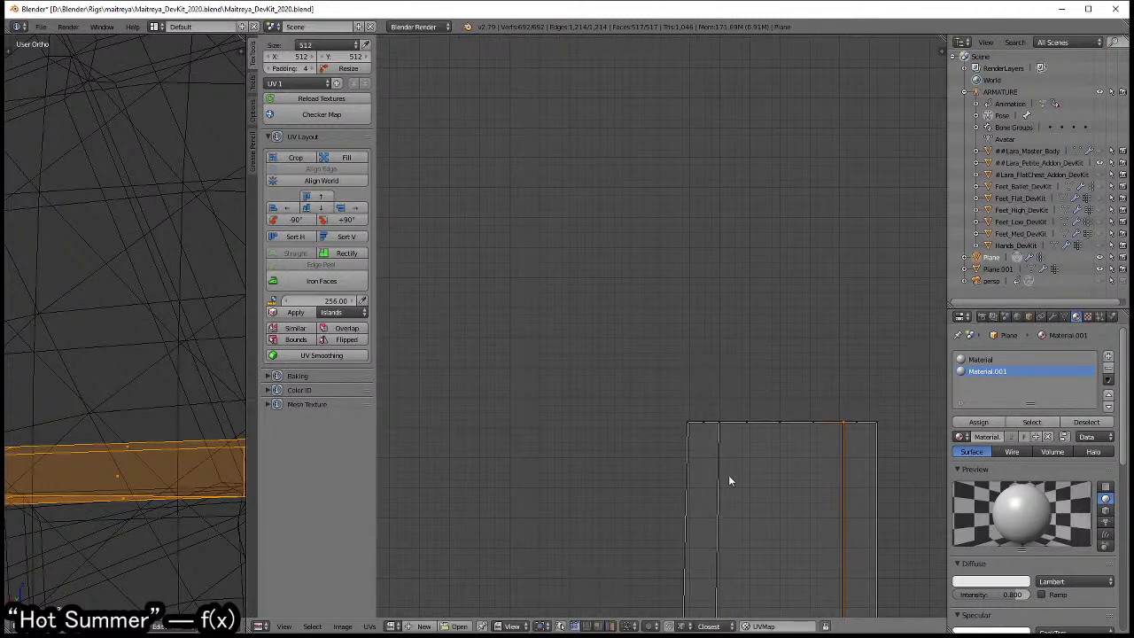
pyautogui.scroll(-3, 688, 466)
pyautogui.scroll(-3, 689, 447)
pyautogui.scroll(5, 705, 439)
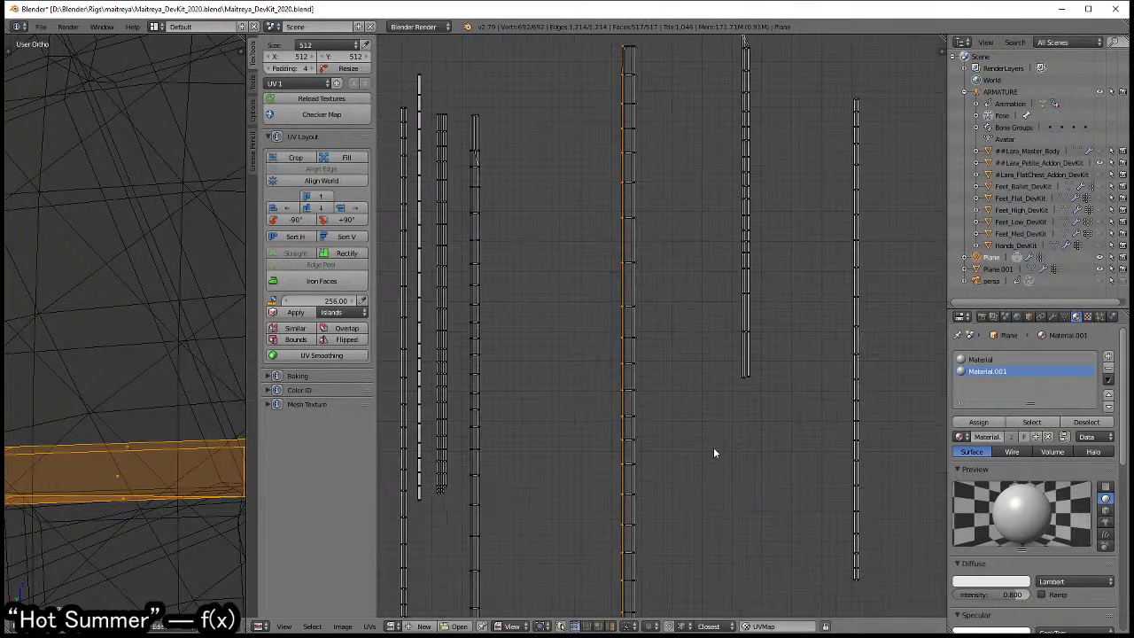
pyautogui.scroll(-1, 713, 451)
pyautogui.press('s')
pyautogui.rightClick(713, 446)
pyautogui.keyDown('shift'); pyautogui.scroll(-3, 698, 502); pyautogui.keyUp('shift')
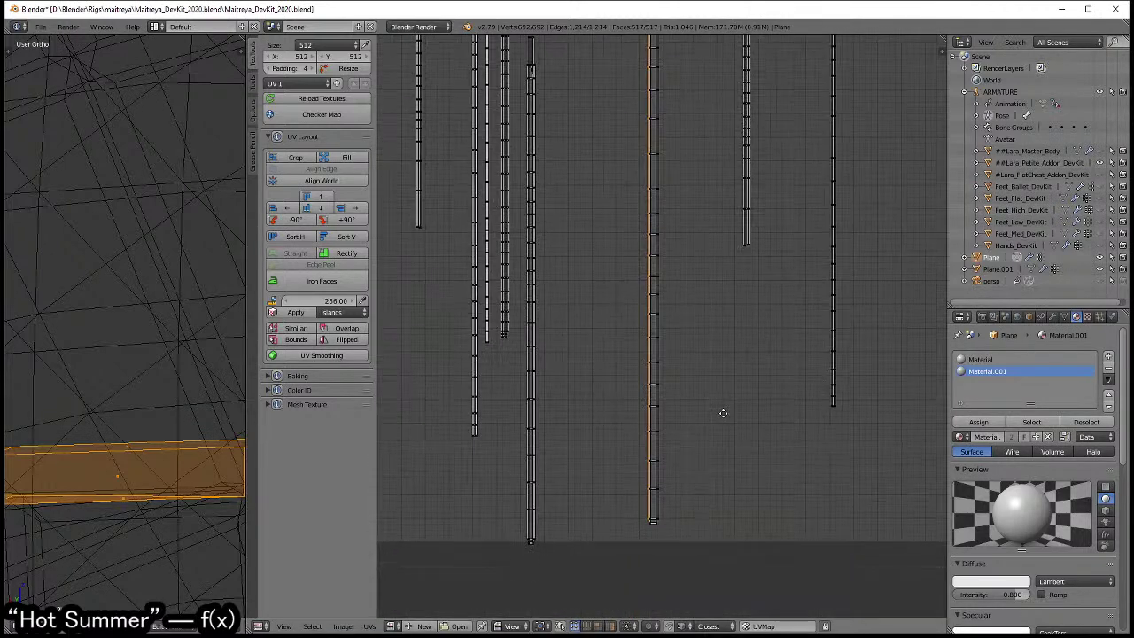
pyautogui.rightClick(651, 512)
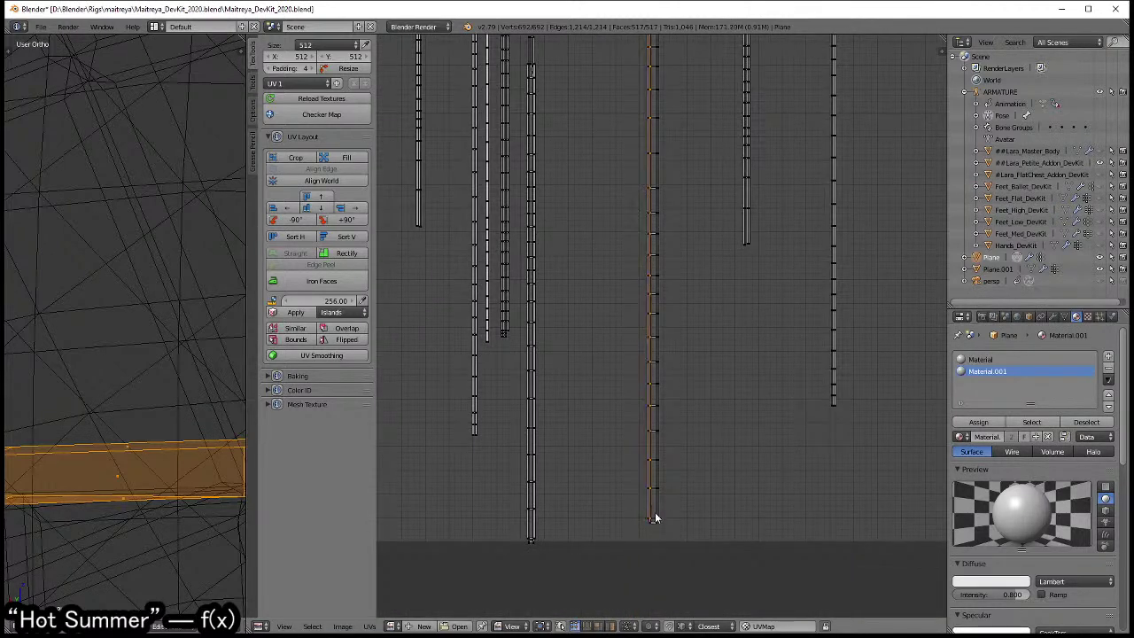
# - Circle-select a strip's UV points, trying and cancelling a horizontal scale
pyautogui.press('c')
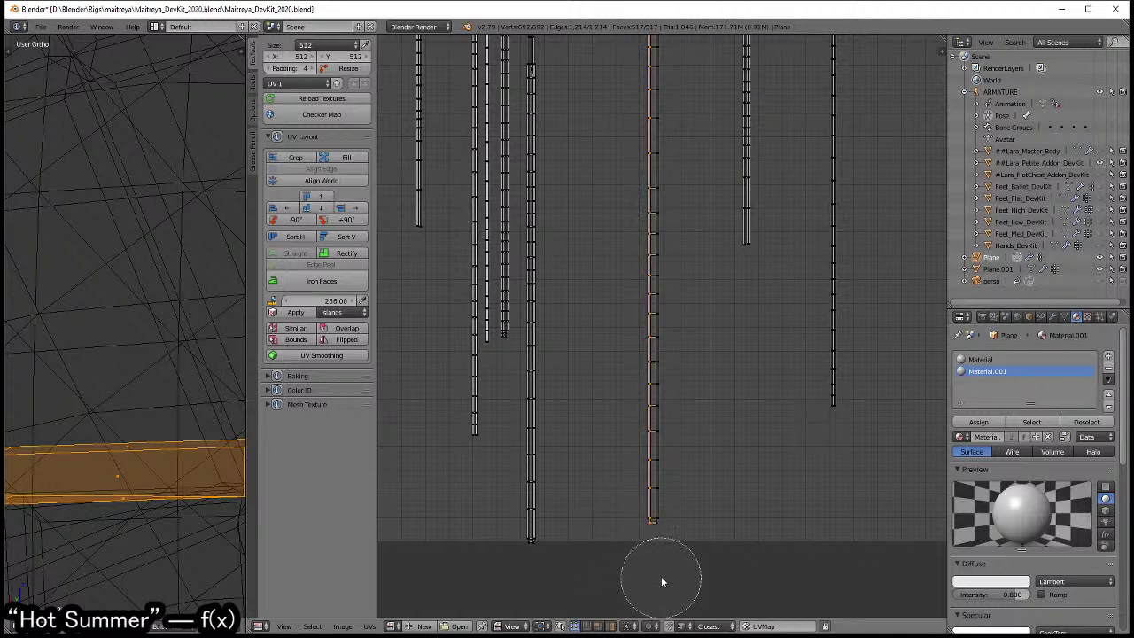
pyautogui.keyDown('shift'); pyautogui.scroll(2, 660, 575); pyautogui.keyUp('shift')
pyautogui.scroll(3, 627, 451)
pyautogui.scroll(2, 660, 375)
pyautogui.press('s')
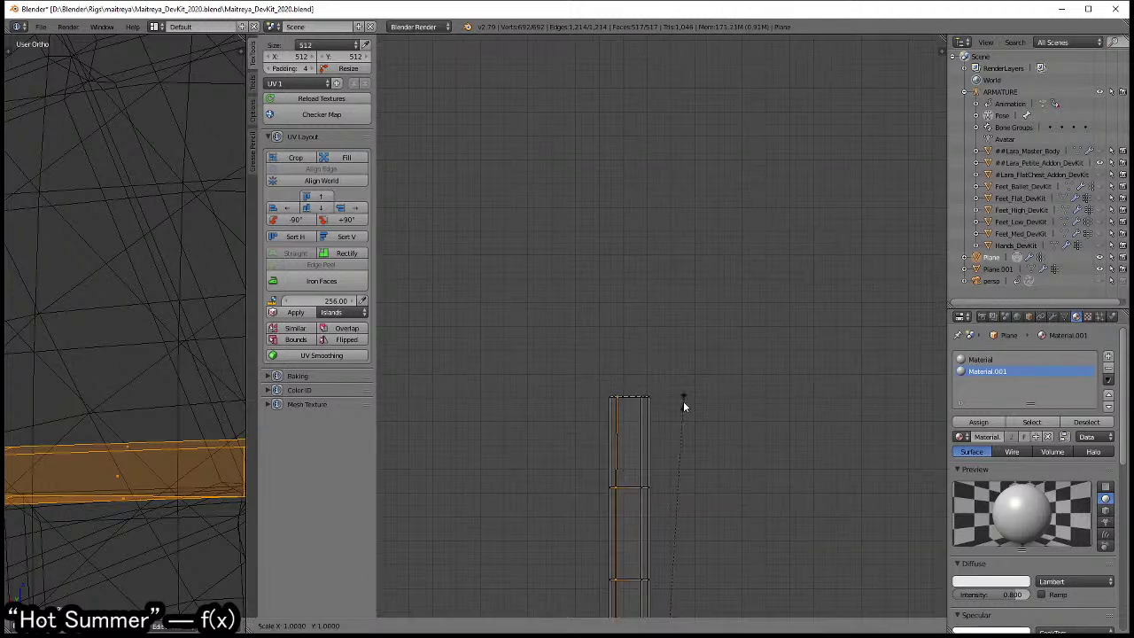
pyautogui.press('x')
pyautogui.rightClick(683, 406)
pyautogui.scroll(-3, 802, 424)
pyautogui.scroll(2, 703, 348)
pyautogui.scroll(2, 667, 385)
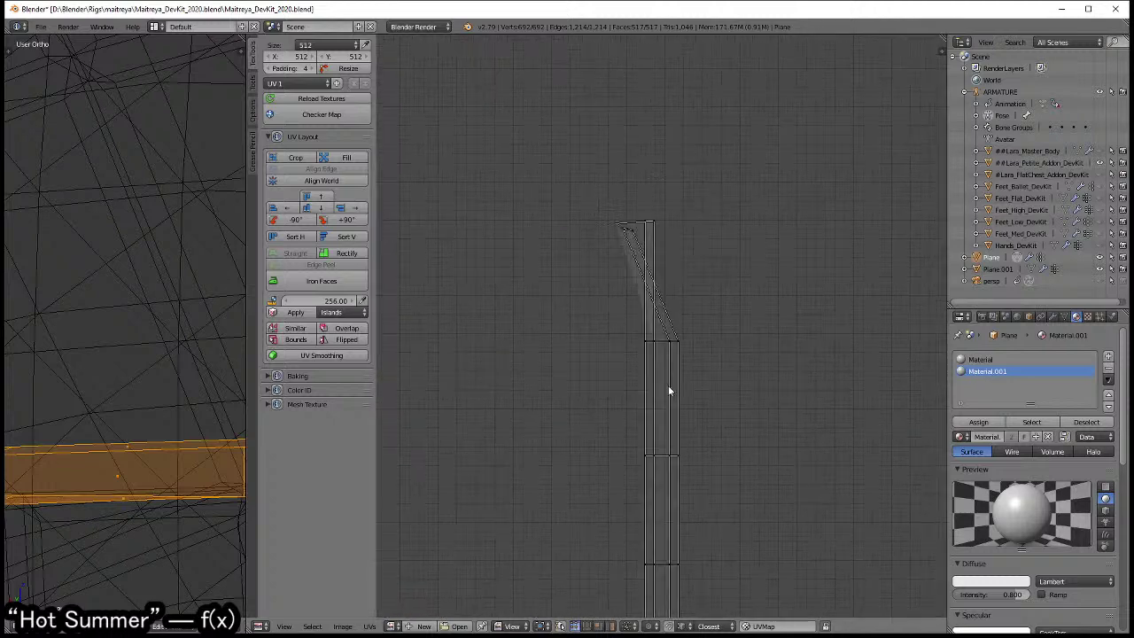
# - Circle-select the strip's top vertices and move them to the right
pyautogui.moveTo(619, 229); pyautogui.dragTo(632, 273, button='middle')
pyautogui.press('c')
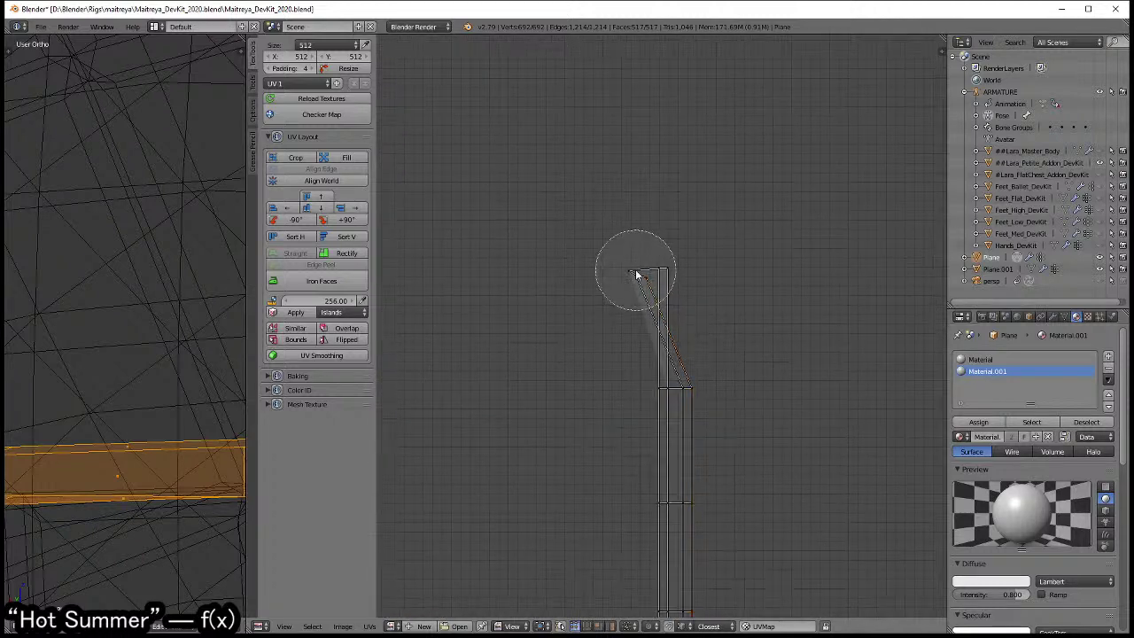
pyautogui.click(632, 274)
pyautogui.rightClick(648, 277)
pyautogui.scroll(2, 649, 277)
pyautogui.scroll(2, 625, 285)
pyautogui.press('c')
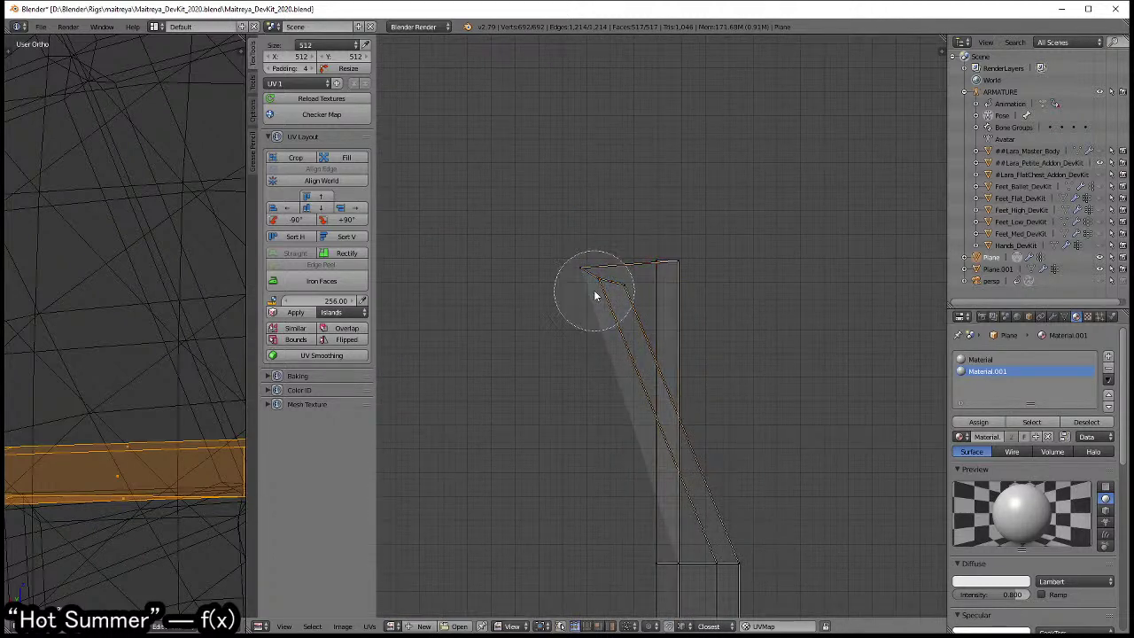
pyautogui.press('g')
pyautogui.click(708, 282)
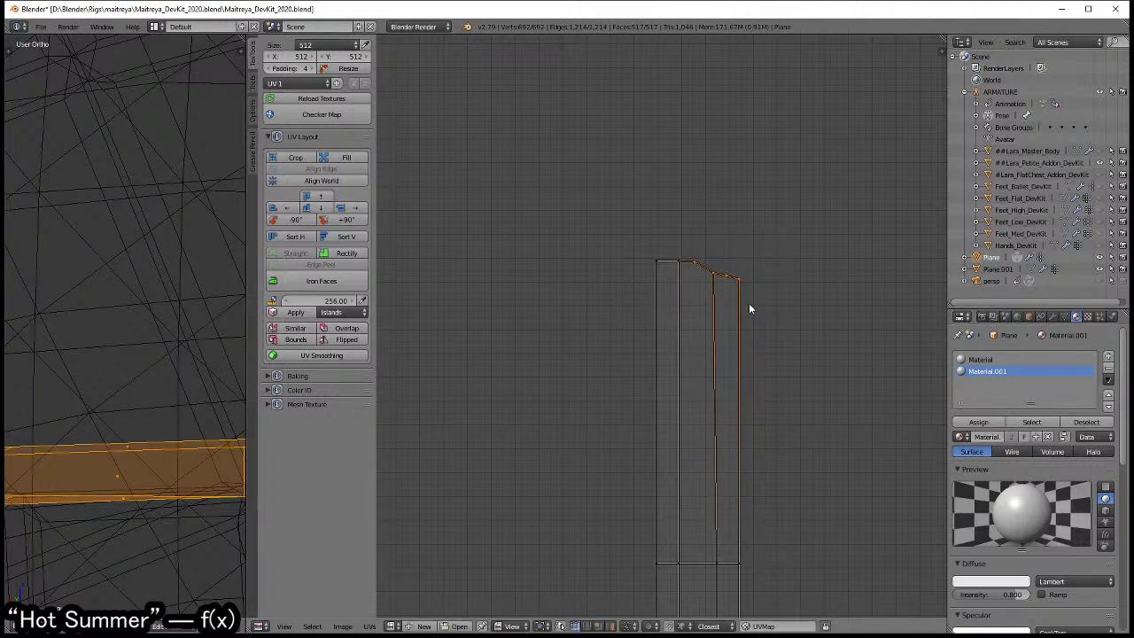
# - Straighten the selected edge into a vertical line by scaling X to 0
pyautogui.scroll(-7, 749, 390)
pyautogui.scroll(4, 742, 374)
pyautogui.press('s')
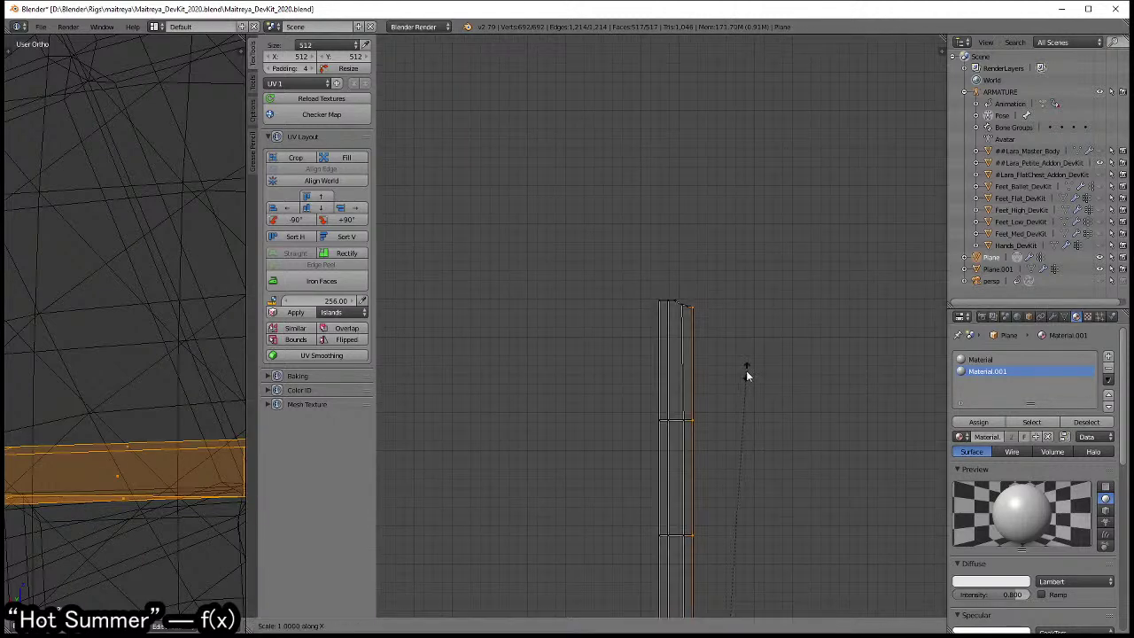
pyautogui.press('x')
pyautogui.press('0')
pyautogui.press('Return')
pyautogui.scroll(-3, 718, 418)
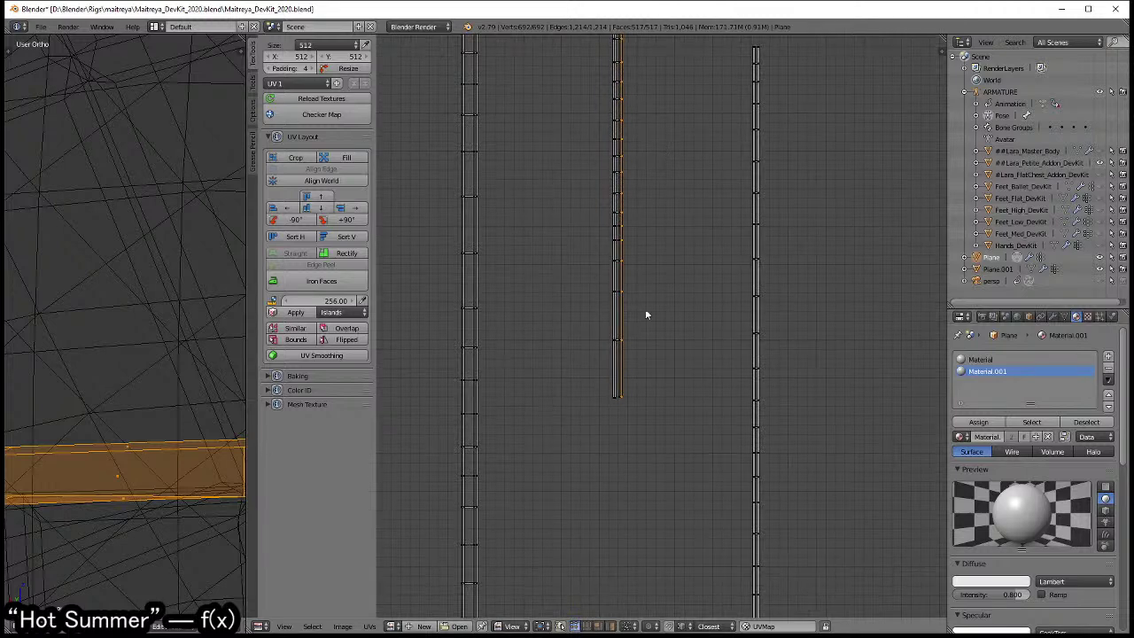
pyautogui.scroll(2, 556, 465)
# - Select the strip's top edge after trying and cancelling scales on other edges
pyautogui.rightClick(557, 465)
pyautogui.keyDown('alt'); pyautogui.rightClick(553, 314); pyautogui.keyUp('alt')
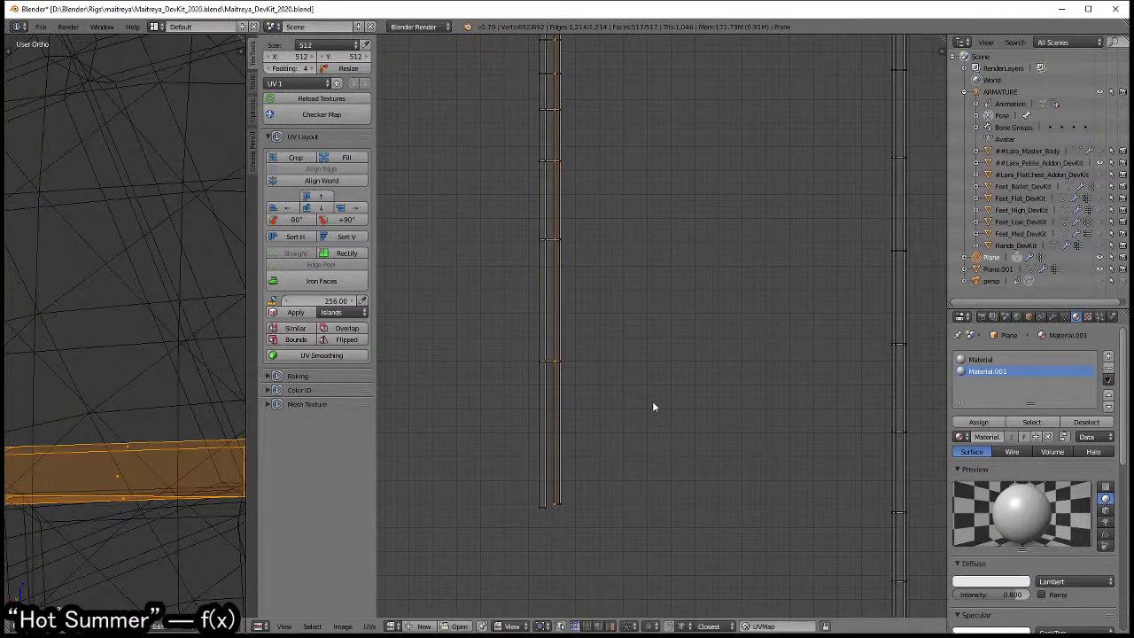
pyautogui.press('s')
pyautogui.press('Escape')
pyautogui.keyDown('alt'); pyautogui.rightClick(546, 355); pyautogui.keyUp('alt')
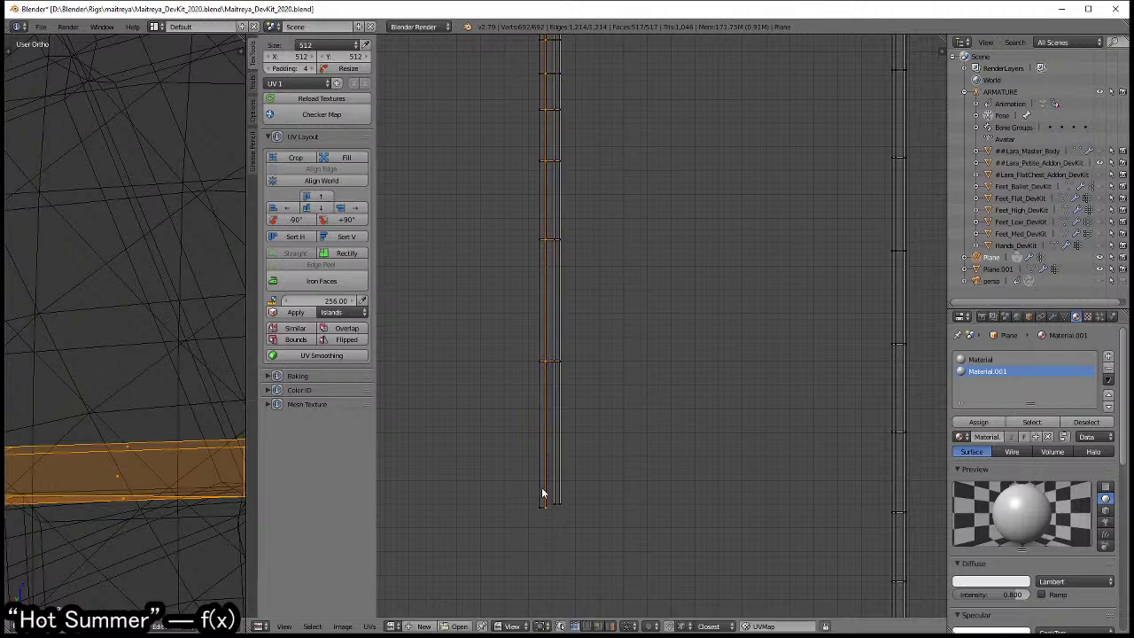
pyautogui.keyDown('alt'); pyautogui.rightClick(530, 431); pyautogui.keyUp('alt')
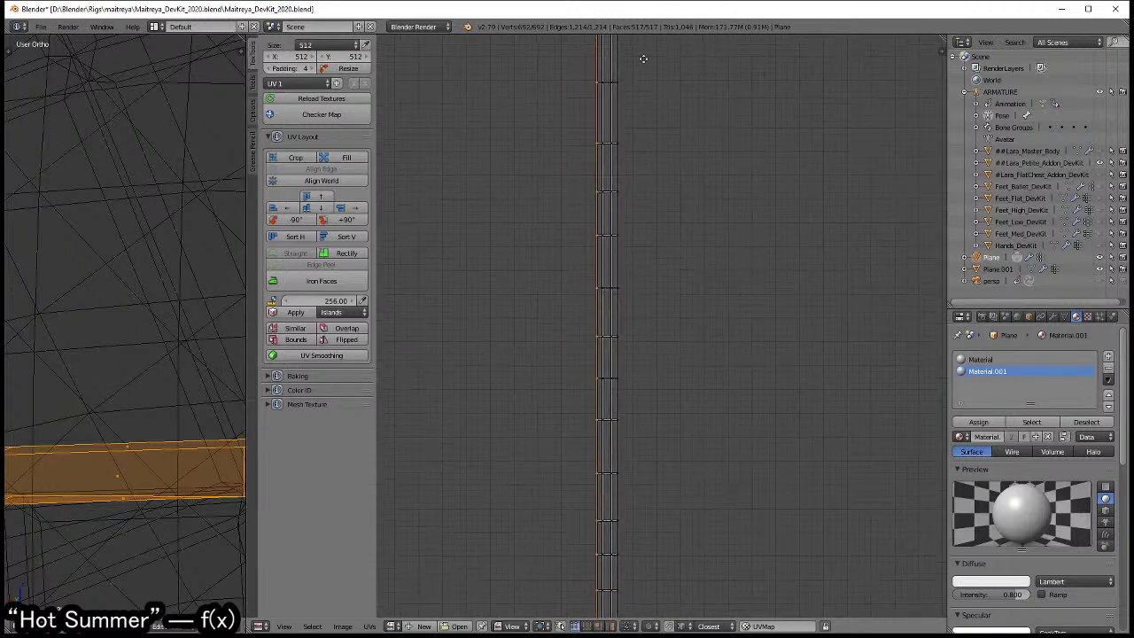
pyautogui.moveTo(557, 273); pyautogui.dragTo(658, 363, button='middle')
pyautogui.press('s')
pyautogui.press('x')
pyautogui.press('Escape')
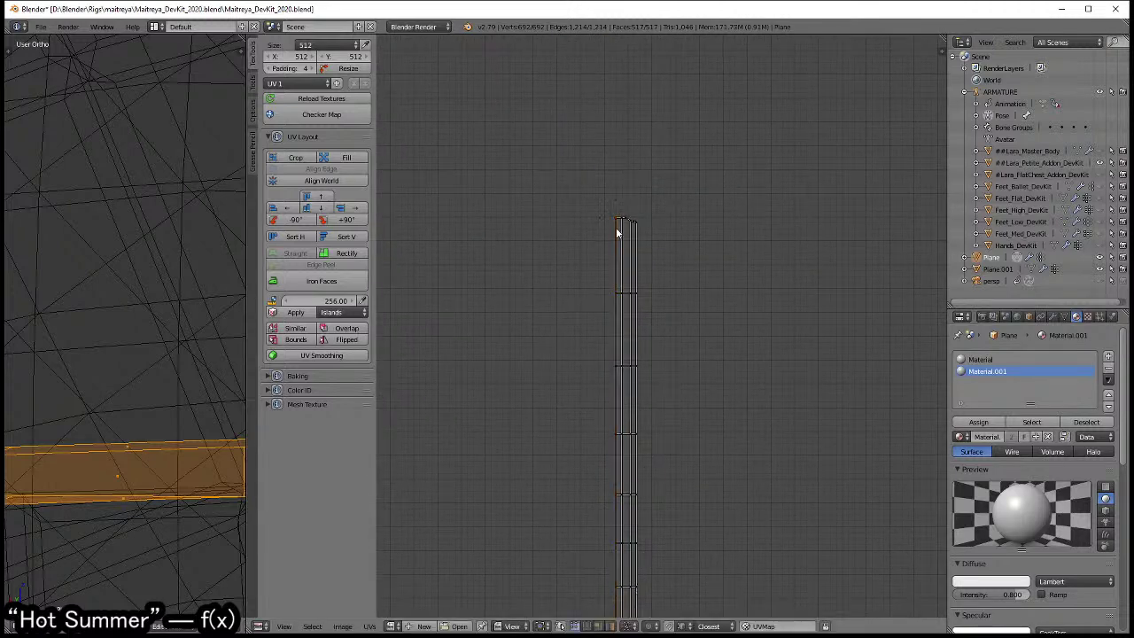
pyautogui.keyDown('alt'); pyautogui.rightClick(620, 221); pyautogui.keyUp('alt')
pyautogui.scroll(-3, 714, 303)
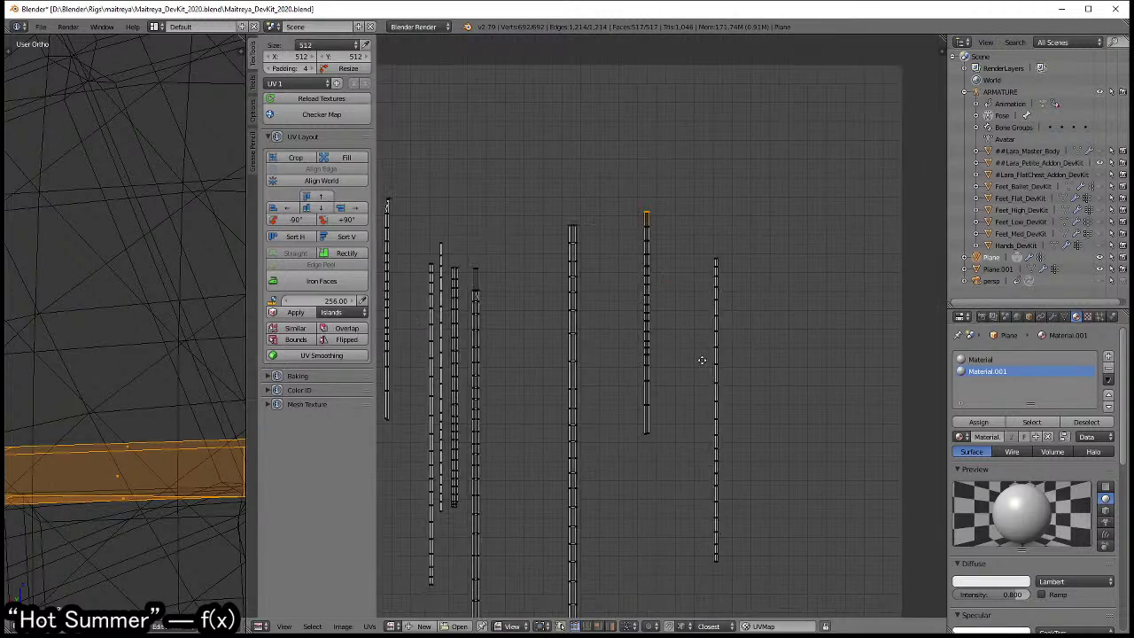
pyautogui.scroll(2, 655, 349)
pyautogui.scroll(-3, 692, 306)
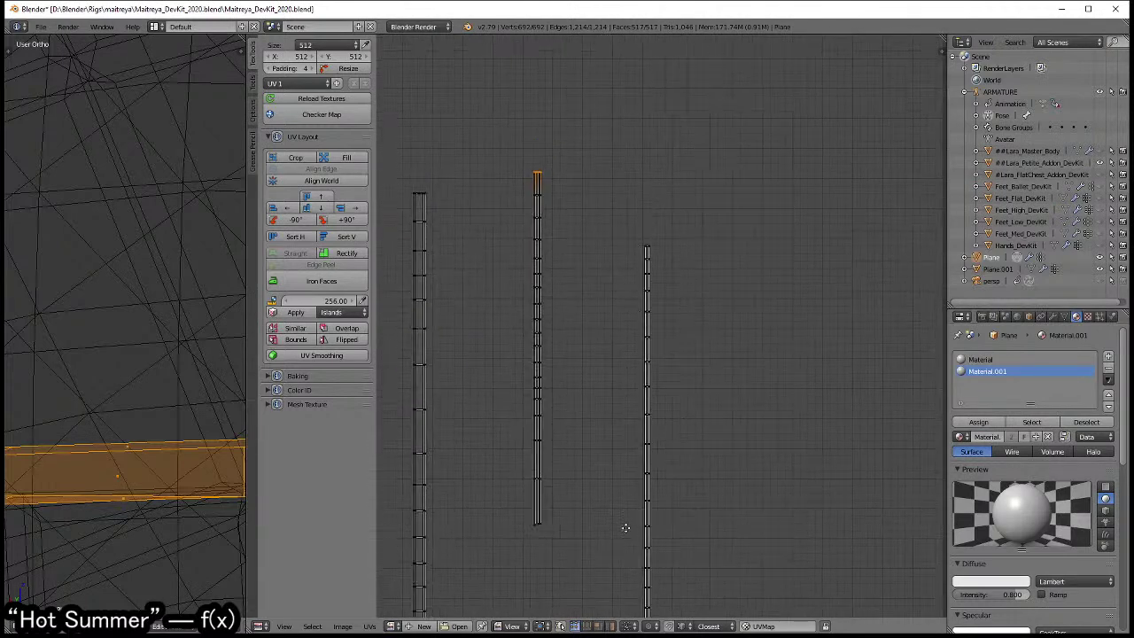
pyautogui.scroll(3, 682, 371)
pyautogui.scroll(-3, 642, 367)
pyautogui.scroll(1, 886, 340)
pyautogui.scroll(2, 717, 325)
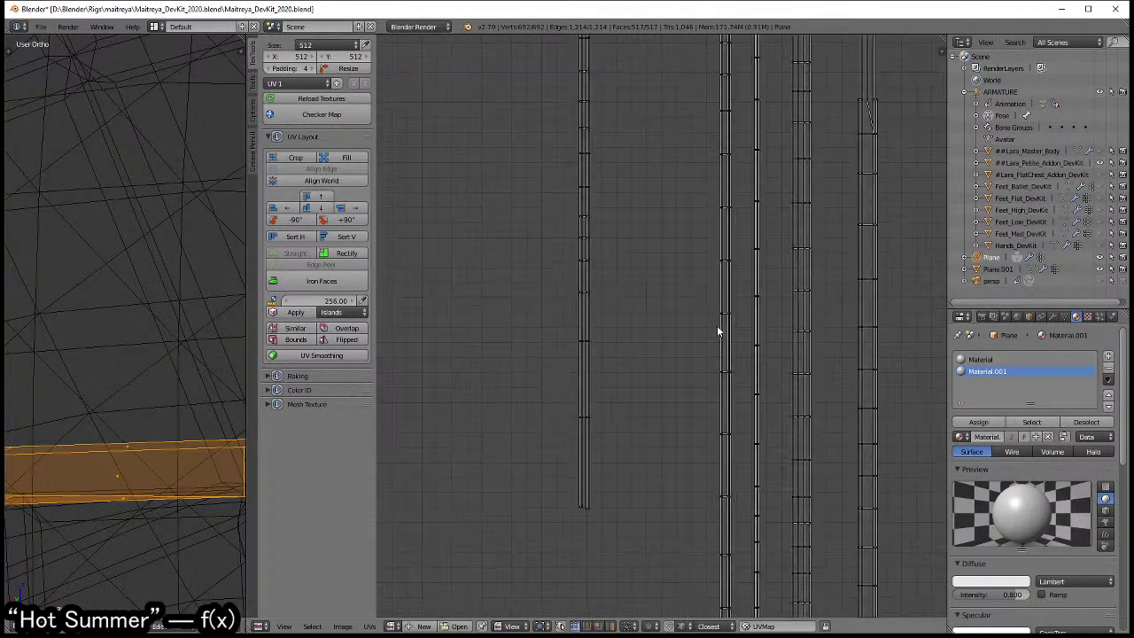
pyautogui.scroll(-1, 685, 358)
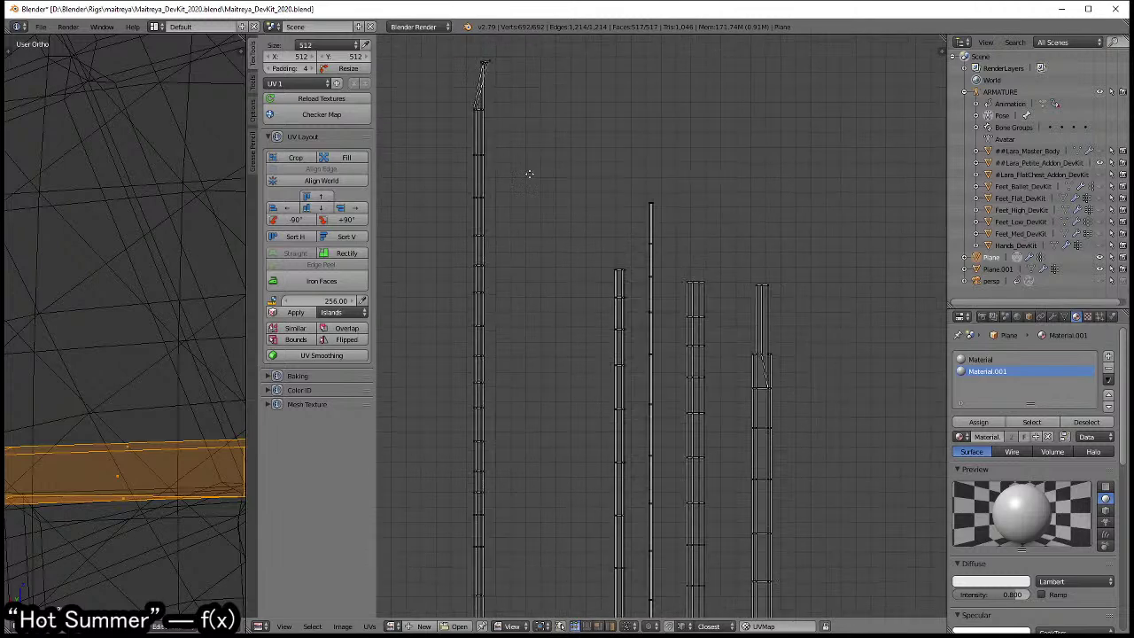
pyautogui.scroll(5, 797, 368)
pyautogui.scroll(-4, 797, 368)
pyautogui.scroll(-1, 753, 490)
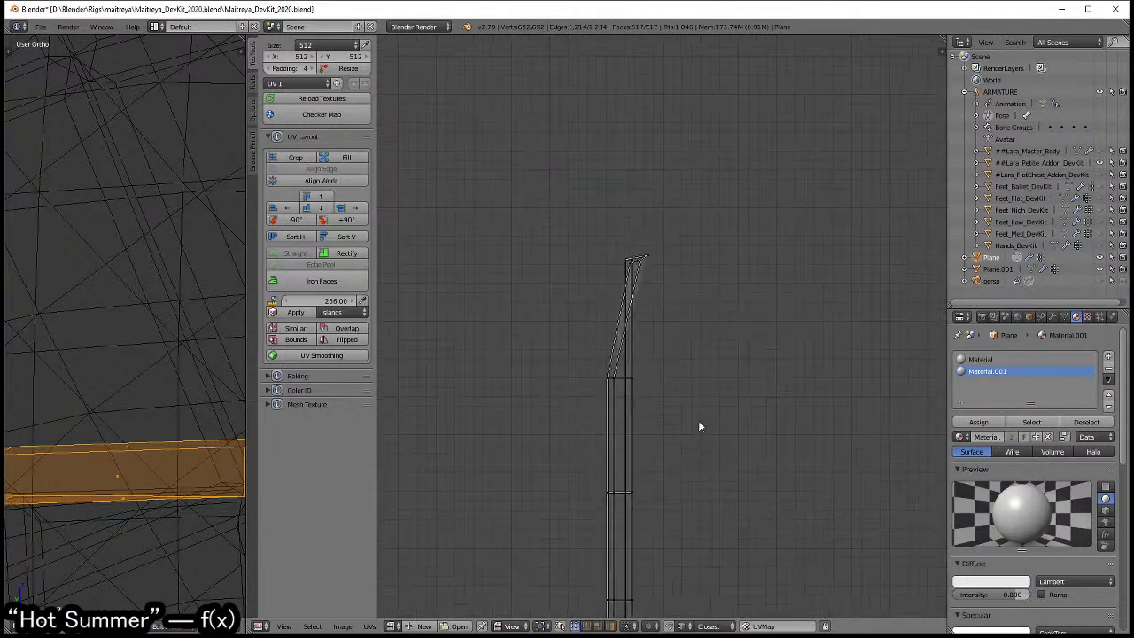
pyautogui.scroll(2, 751, 402)
# - Move the long strip's top edges until vertical and reposition the middle diagonal edge
pyautogui.rightClick(700, 308)
pyautogui.scroll(1, 702, 307)
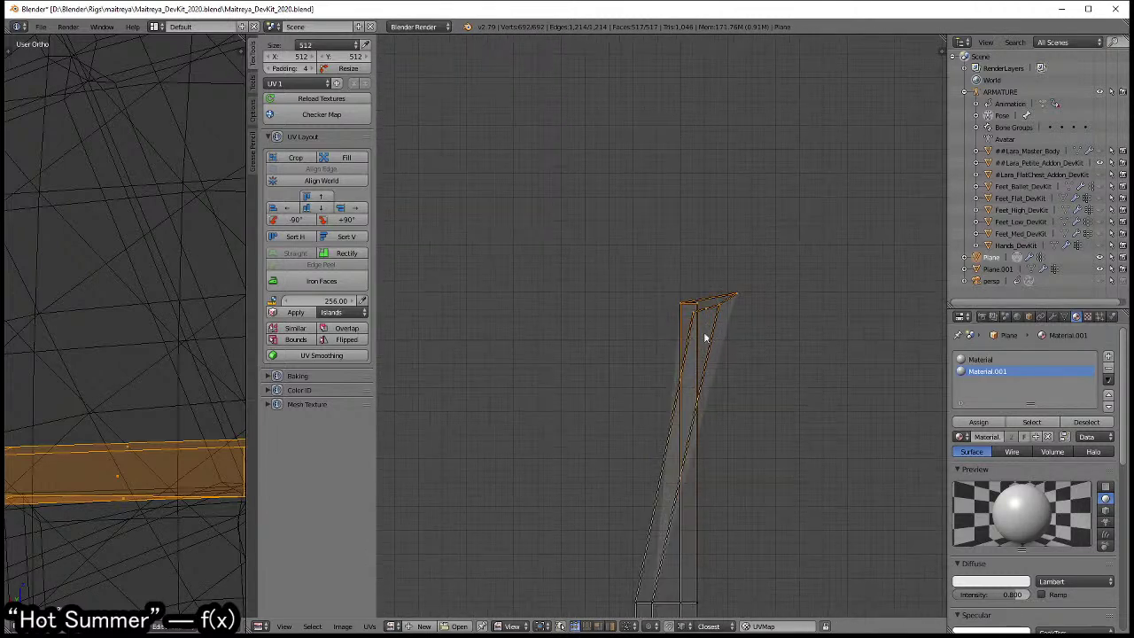
pyautogui.click(672, 311)
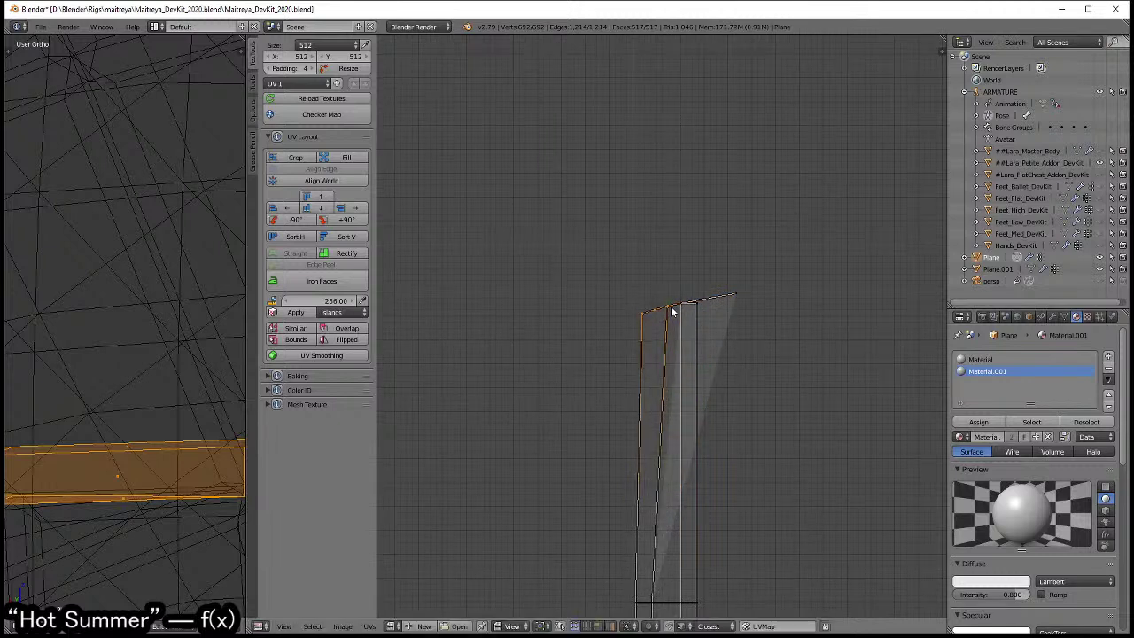
pyautogui.press('g')
pyautogui.click(745, 298)
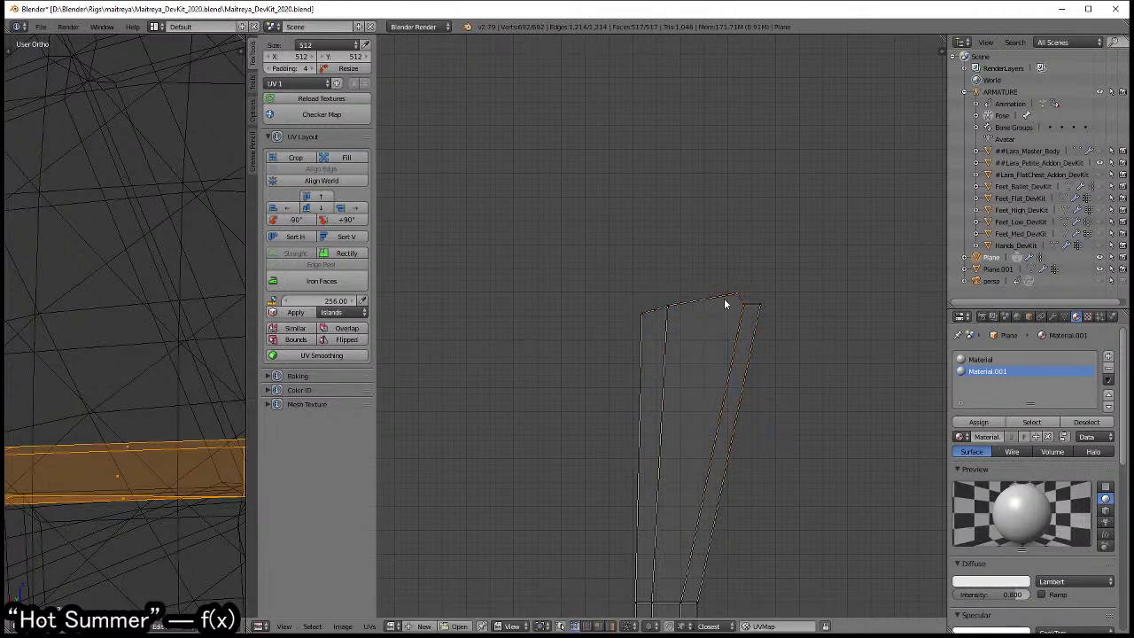
pyautogui.press('g')
pyautogui.click(745, 310)
pyautogui.press('g')
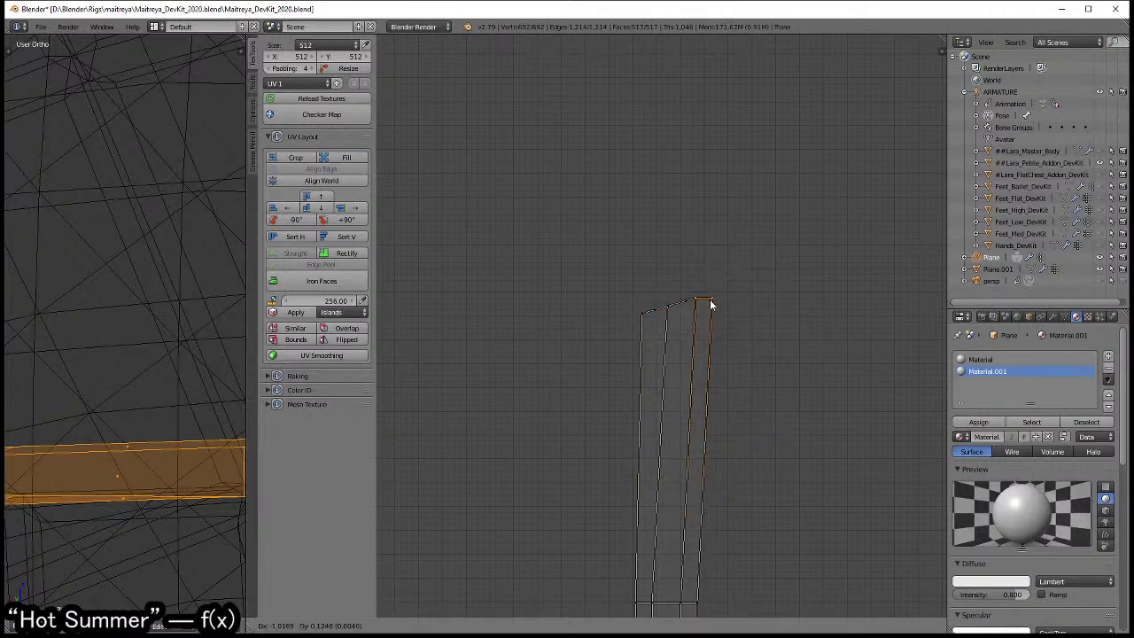
pyautogui.click(694, 307)
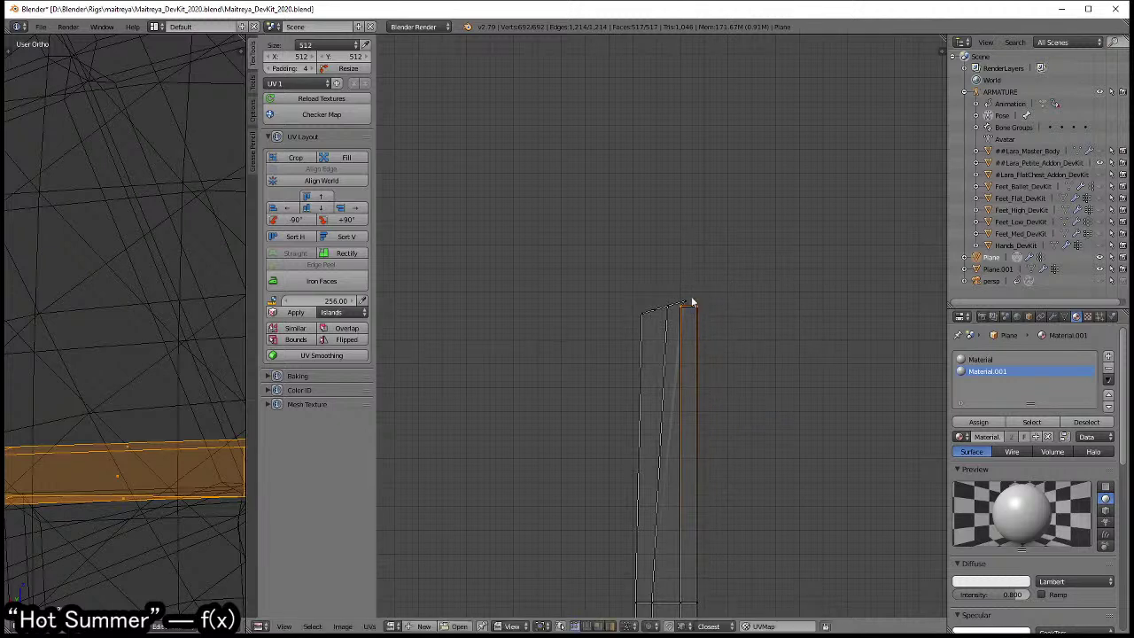
pyautogui.click(691, 298)
pyautogui.moveTo(661, 314); pyautogui.dragTo(657, 314, button='right')
pyautogui.click(651, 319)
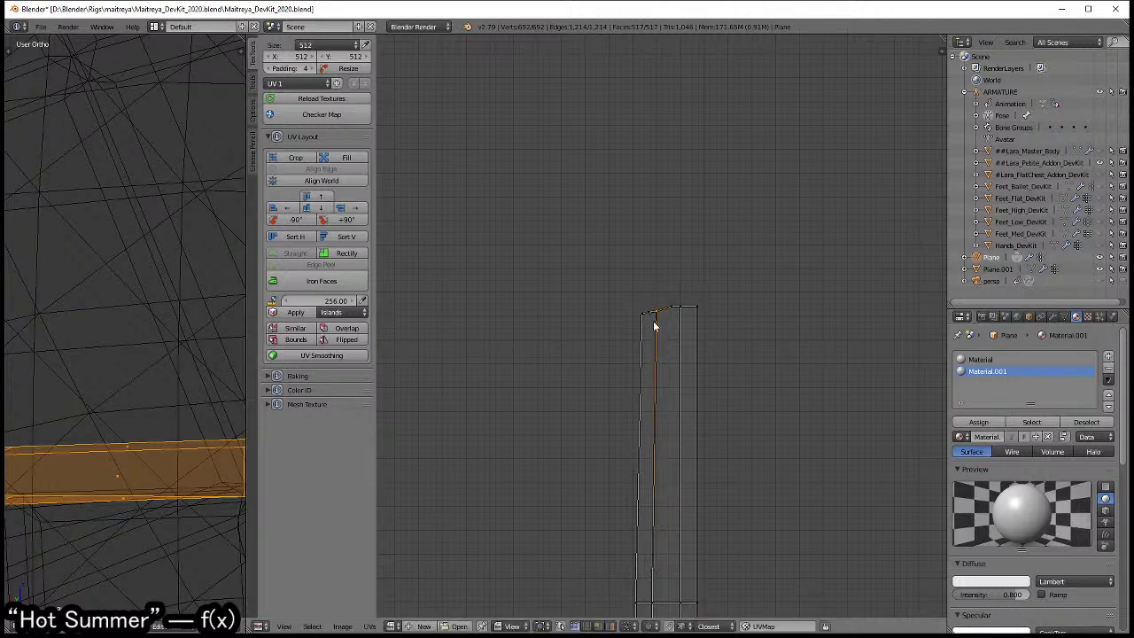
# - Straighten another strip's right edge vertically with a horizontal scale of 0
pyautogui.scroll(-3, 707, 473)
pyautogui.scroll(-3, 684, 225)
pyautogui.moveTo(701, 440); pyautogui.dragTo(681, 374, button='middle')
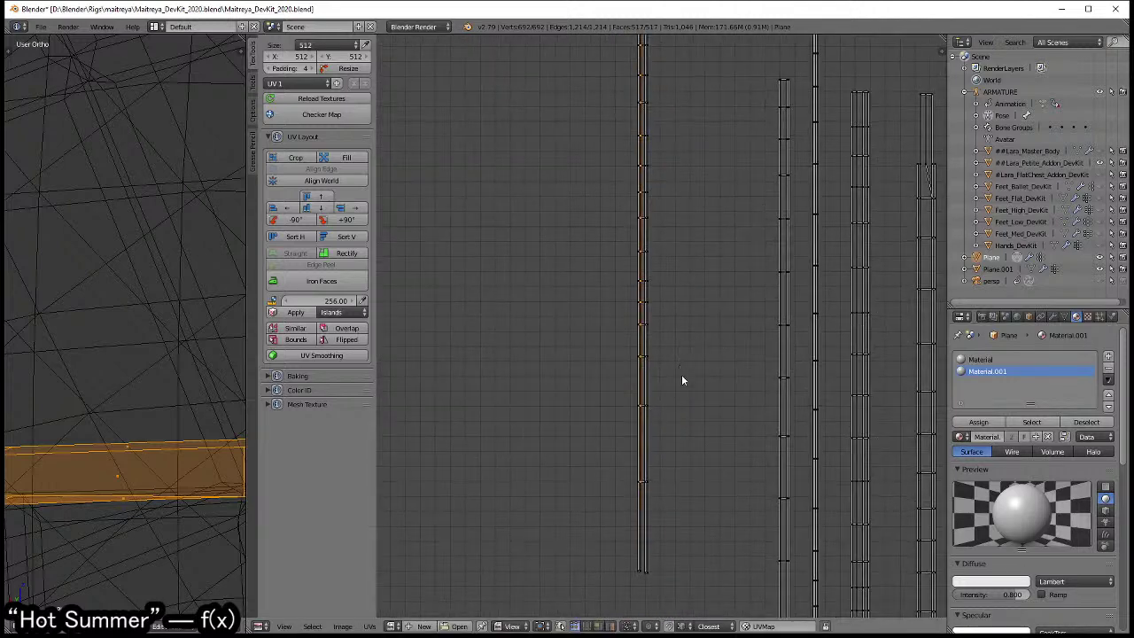
pyautogui.scroll(6, 680, 408)
pyautogui.keyDown('shift'); pyautogui.scroll(-1, 660, 509); pyautogui.keyUp('shift')
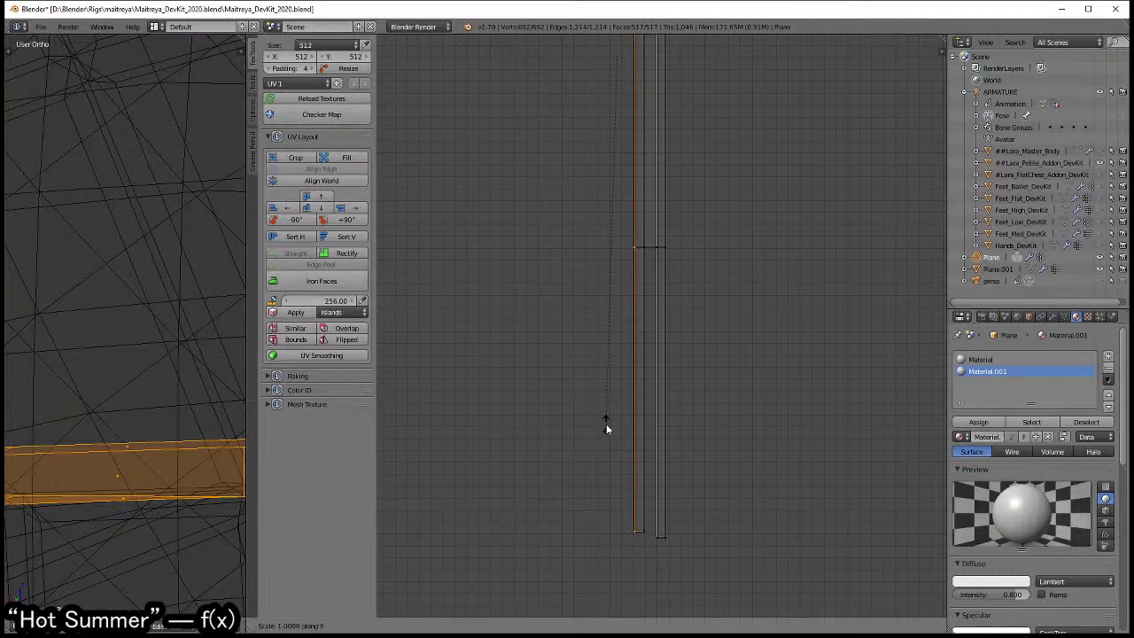
pyautogui.hotkey('ctrl', 'i')
pyautogui.press('s')
pyautogui.press('x')
pyautogui.press('0')
pyautogui.press('Return')
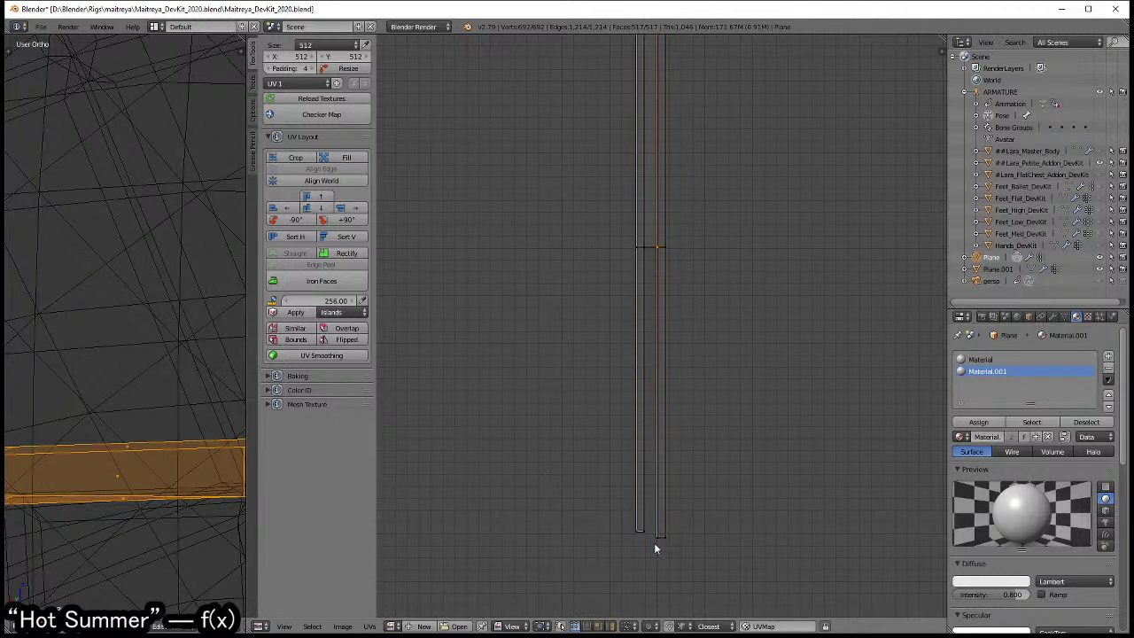
# - Inspect the strip's top, trying a vertex move and cancelling it
pyautogui.moveTo(680, 511)
pyautogui.mouseDown(button='middle')
pyautogui.moveTo(694, 245)
pyautogui.moveTo(726, 101)
pyautogui.moveTo(732, 252)
pyautogui.mouseUp(button='middle')
pyautogui.scroll(2, 732, 252)
pyautogui.scroll(1, 732, 252)
pyautogui.press('g')
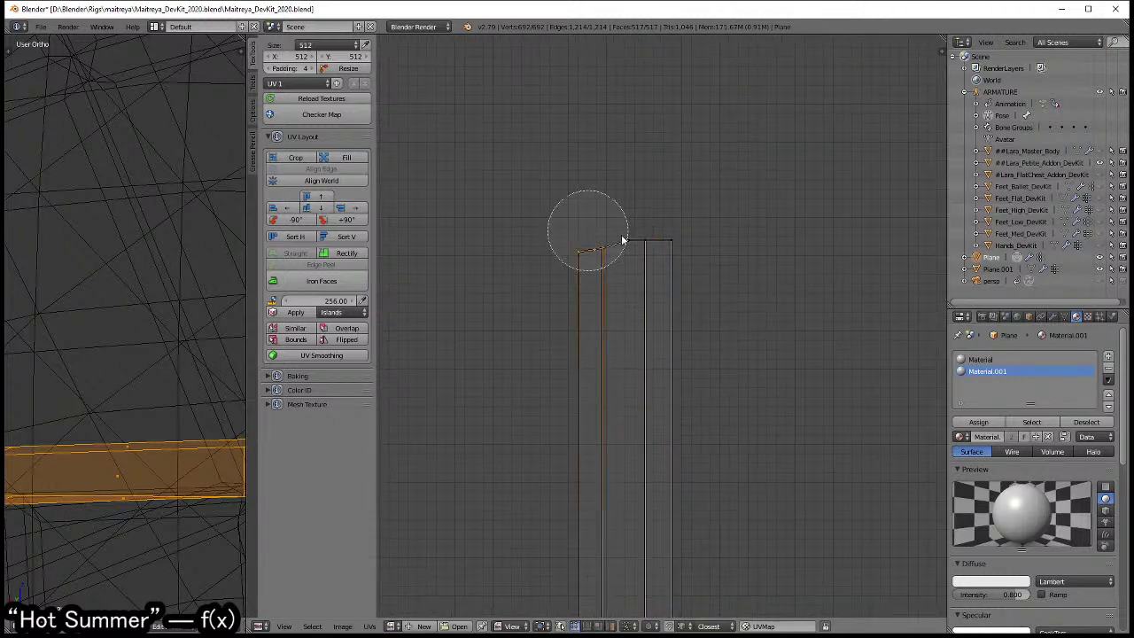
pyautogui.rightClick(757, 237)
pyautogui.scroll(-2, 724, 316)
# - Move each far-right UV strip left beside the main group of strips
pyautogui.scroll(-2, 743, 437)
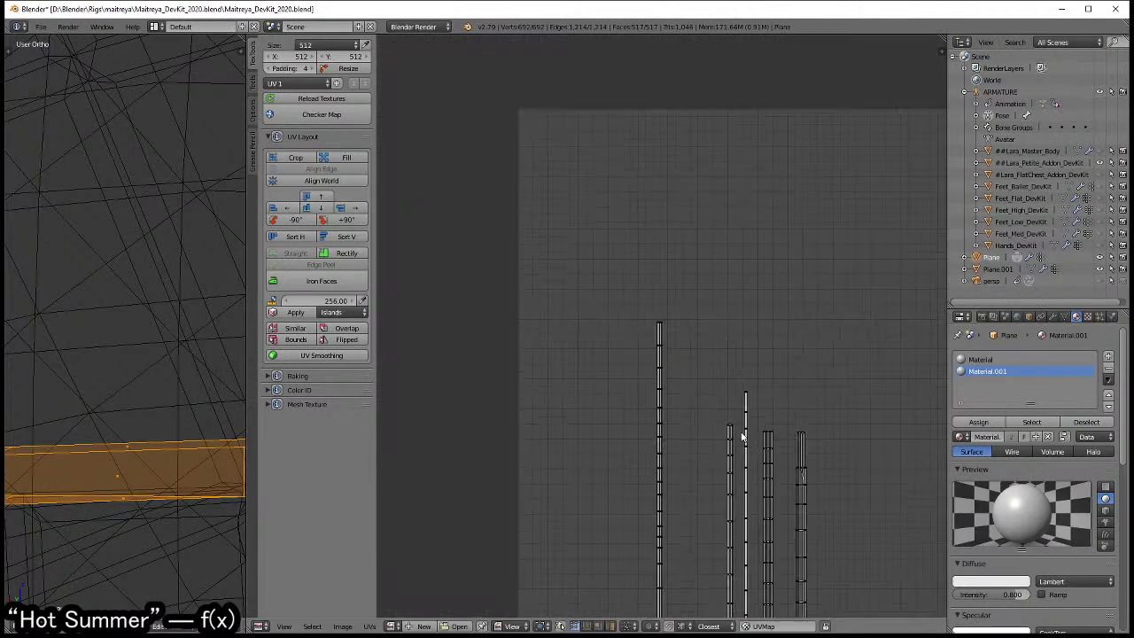
pyautogui.moveTo(742, 437)
pyautogui.mouseDown(button='middle')
pyautogui.moveTo(720, 326)
pyautogui.moveTo(676, 302)
pyautogui.moveTo(698, 305)
pyautogui.mouseUp(button='middle')
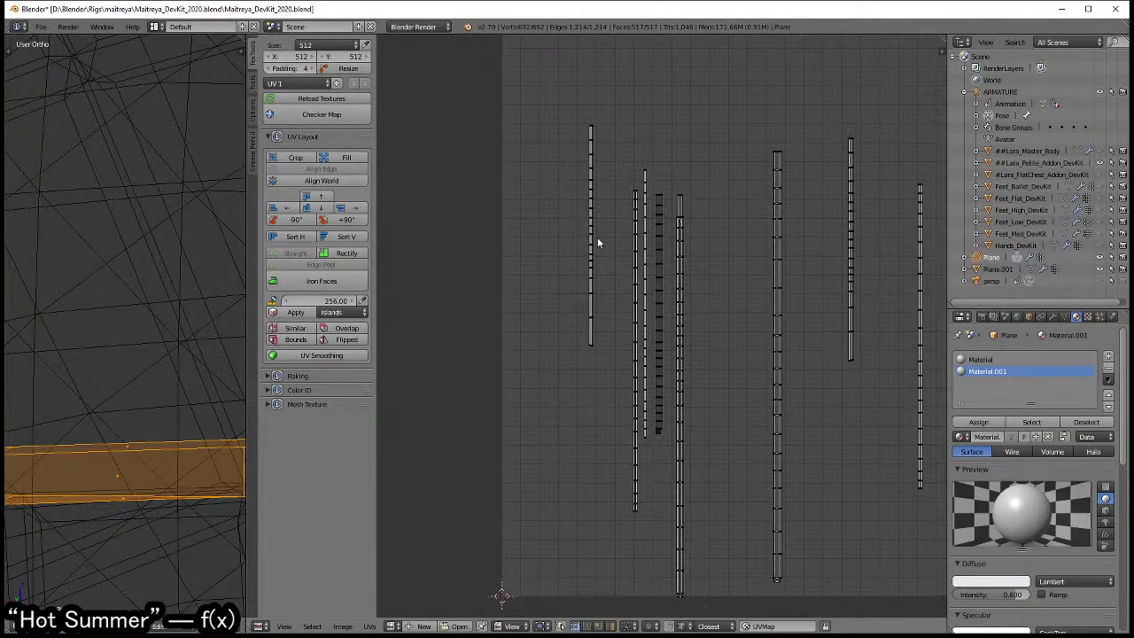
pyautogui.press('g')
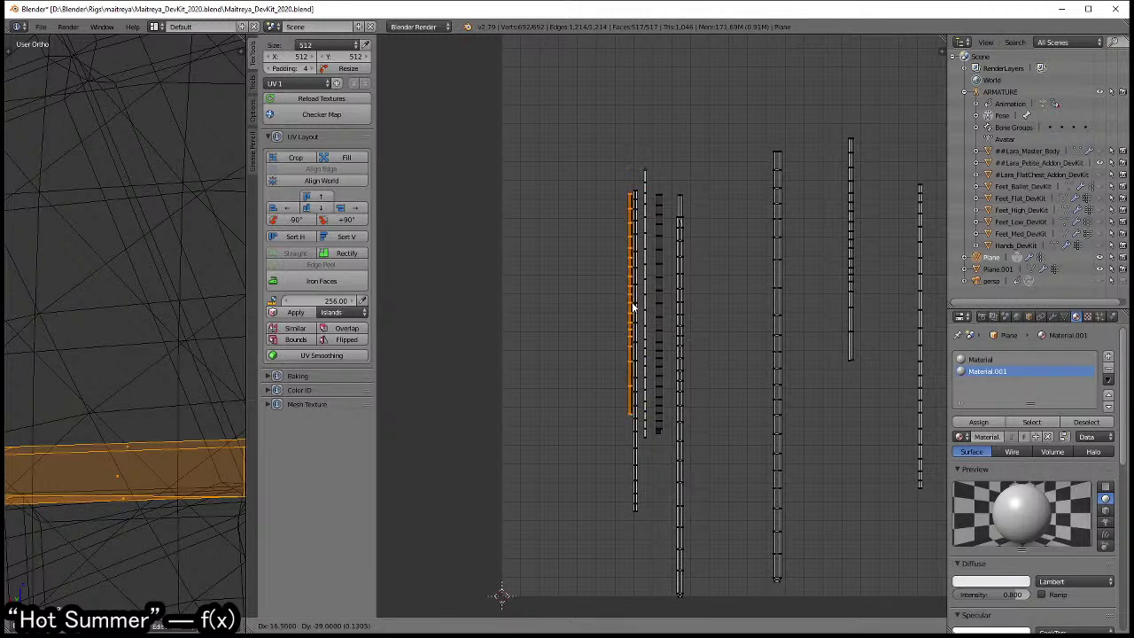
pyautogui.click(633, 305)
pyautogui.rightClick(686, 295)
pyautogui.press('g')
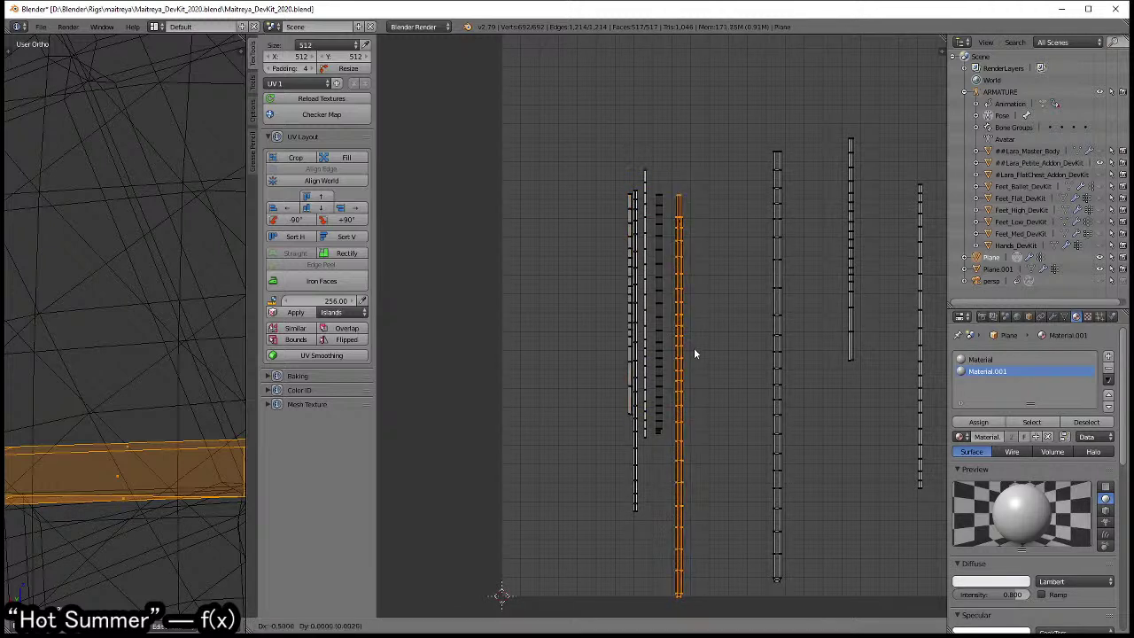
pyautogui.click(550, 327)
pyautogui.rightClick(777, 320)
pyautogui.press('g')
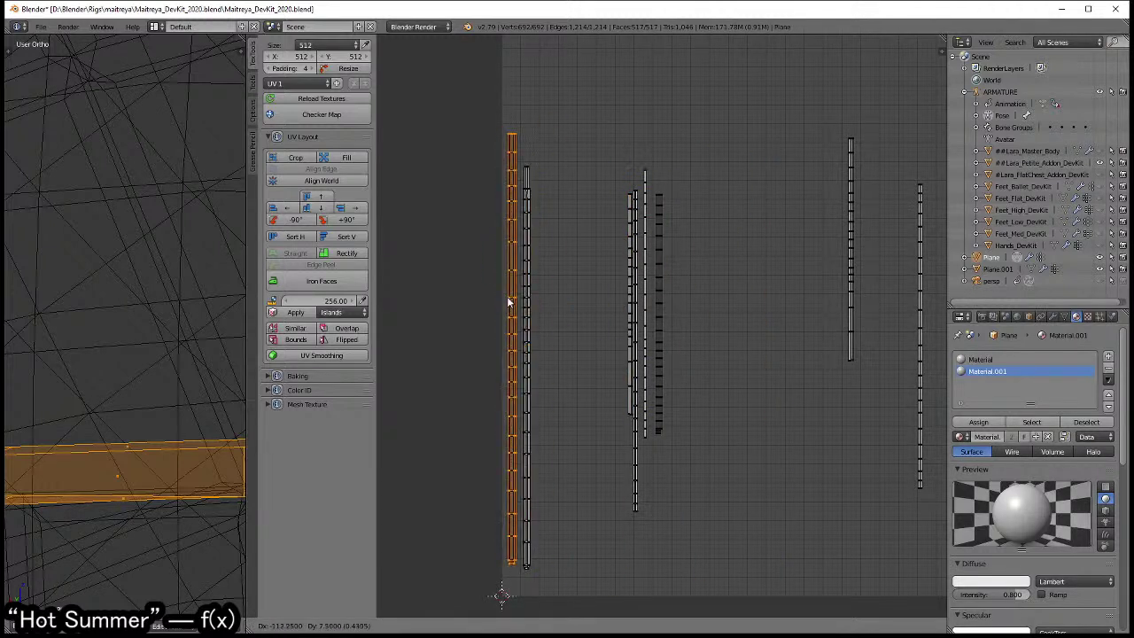
pyautogui.click(514, 312)
pyautogui.rightClick(931, 271)
pyautogui.press('g')
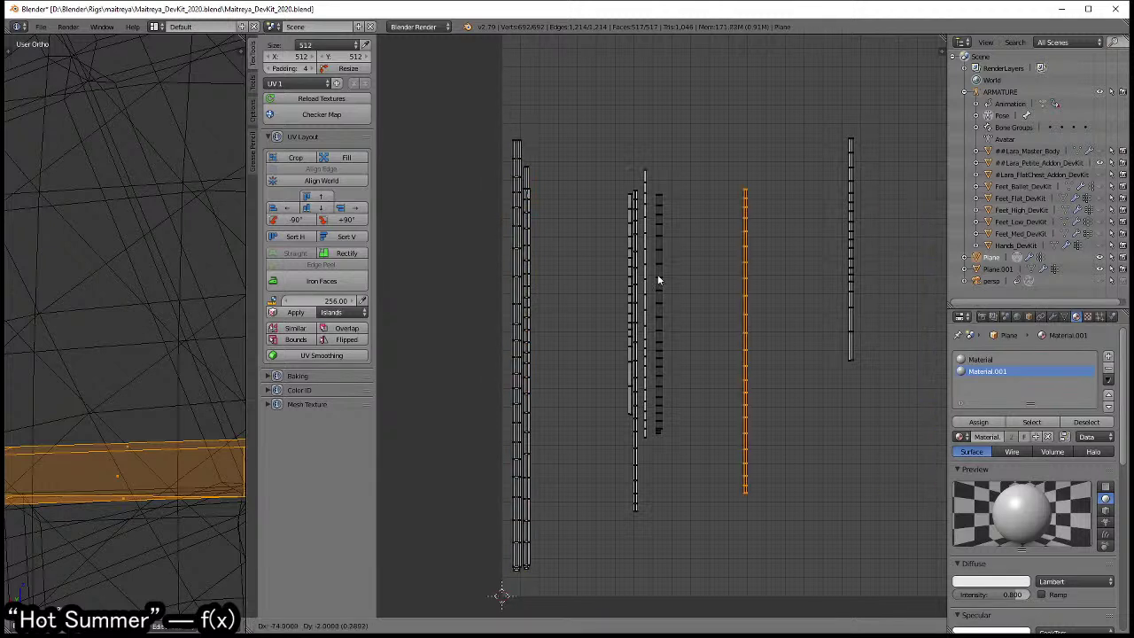
pyautogui.click(542, 342)
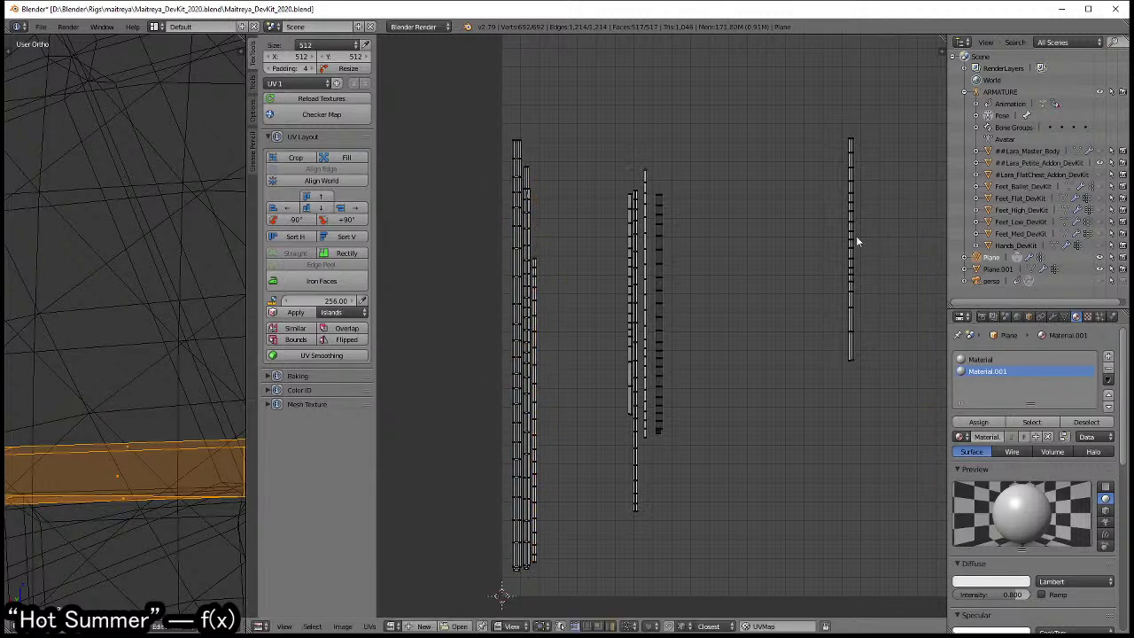
pyautogui.rightClick(856, 236)
pyautogui.press('g')
pyautogui.click(544, 440)
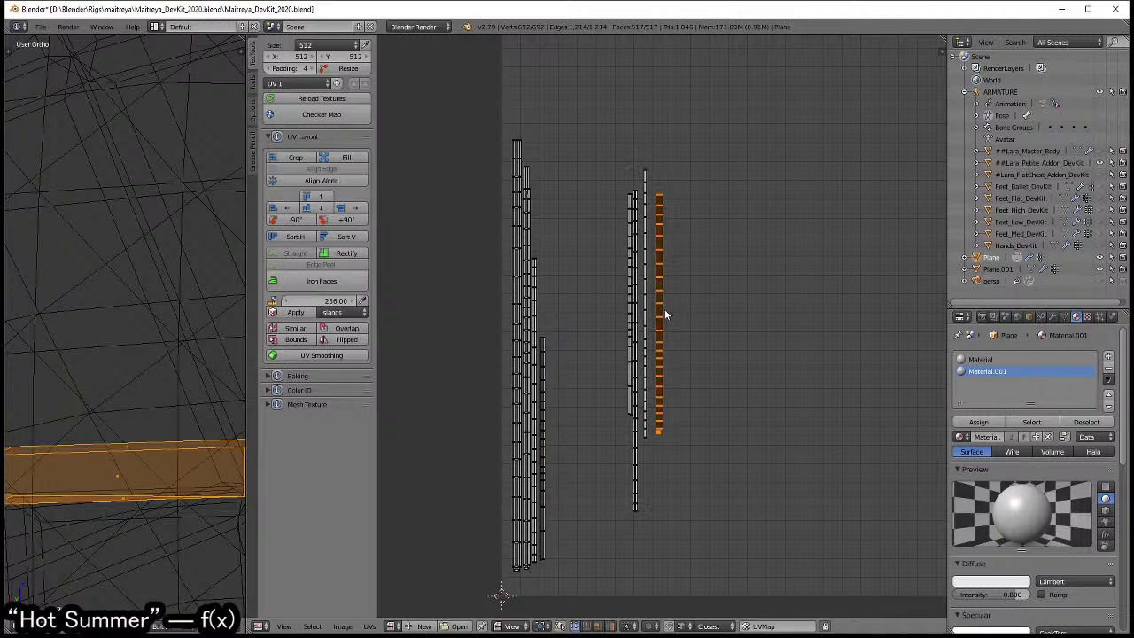
pyautogui.rightClick(635, 429)
pyautogui.press('g')
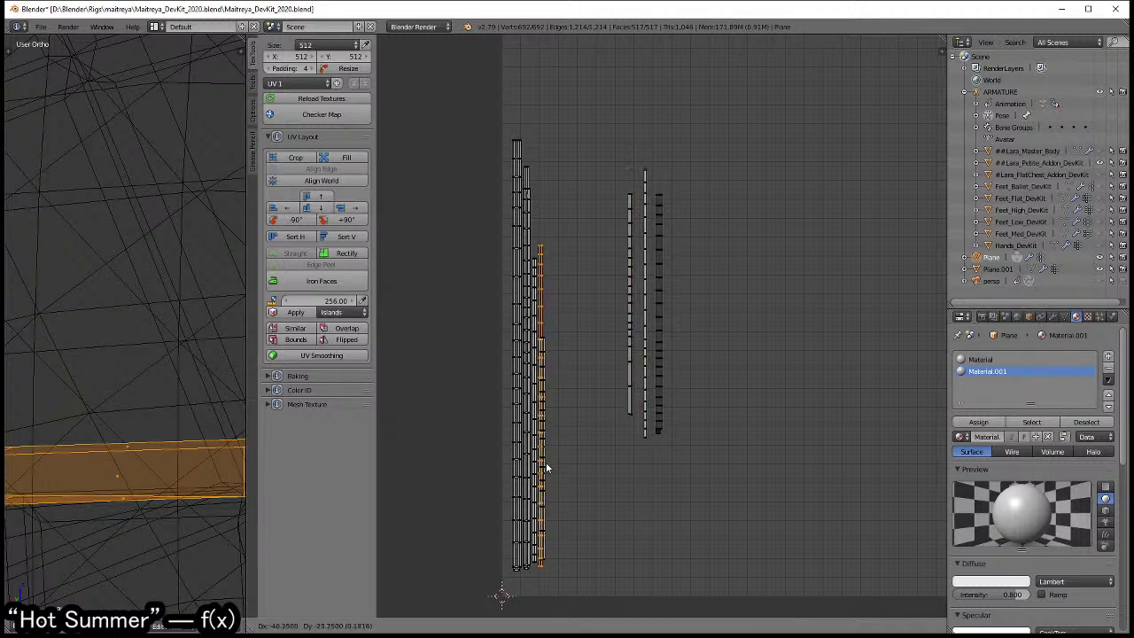
pyautogui.click(546, 471)
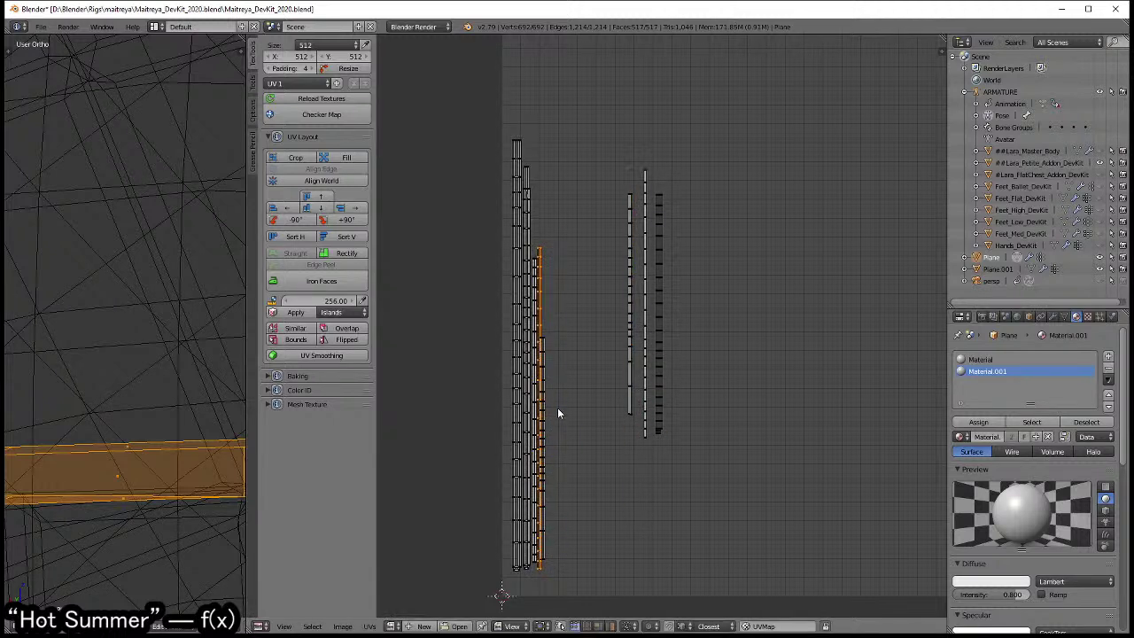
# - Shift the remaining strips into gaps and onto the end of the group
pyautogui.scroll(1, 567, 443)
pyautogui.scroll(1, 580, 446)
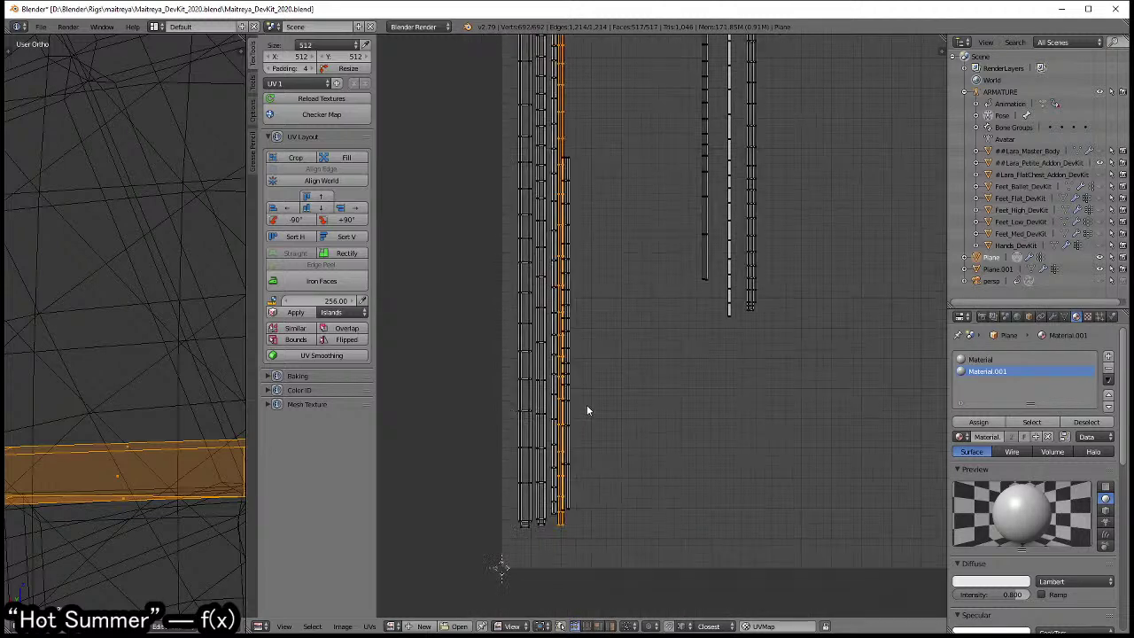
pyautogui.scroll(-1, 582, 343)
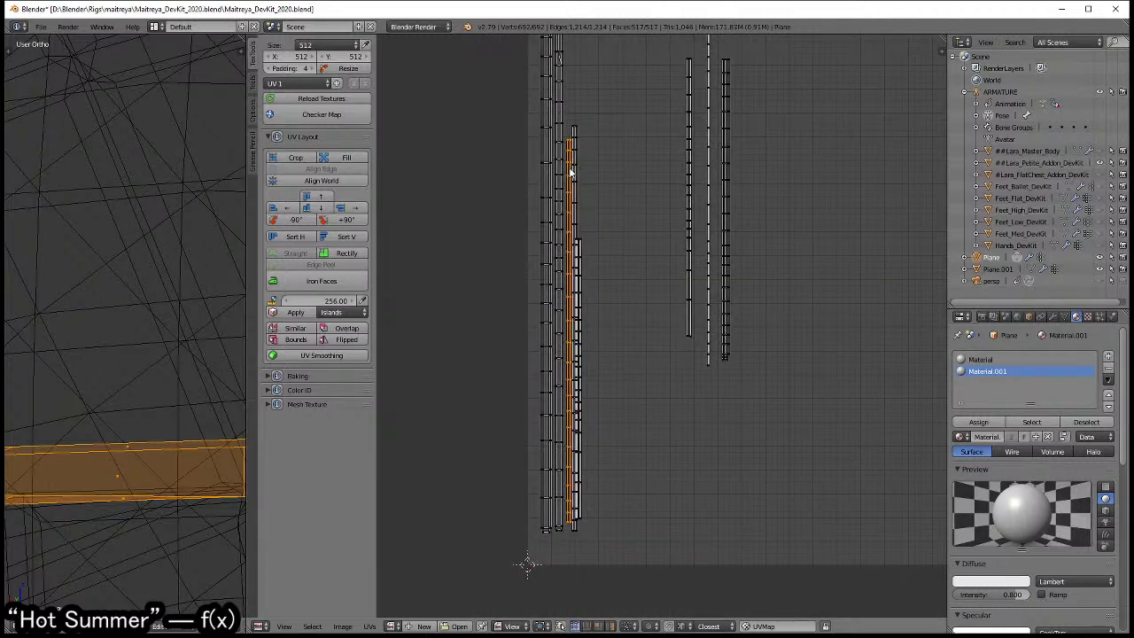
pyautogui.press('g')
pyautogui.click(583, 241)
pyautogui.press('g')
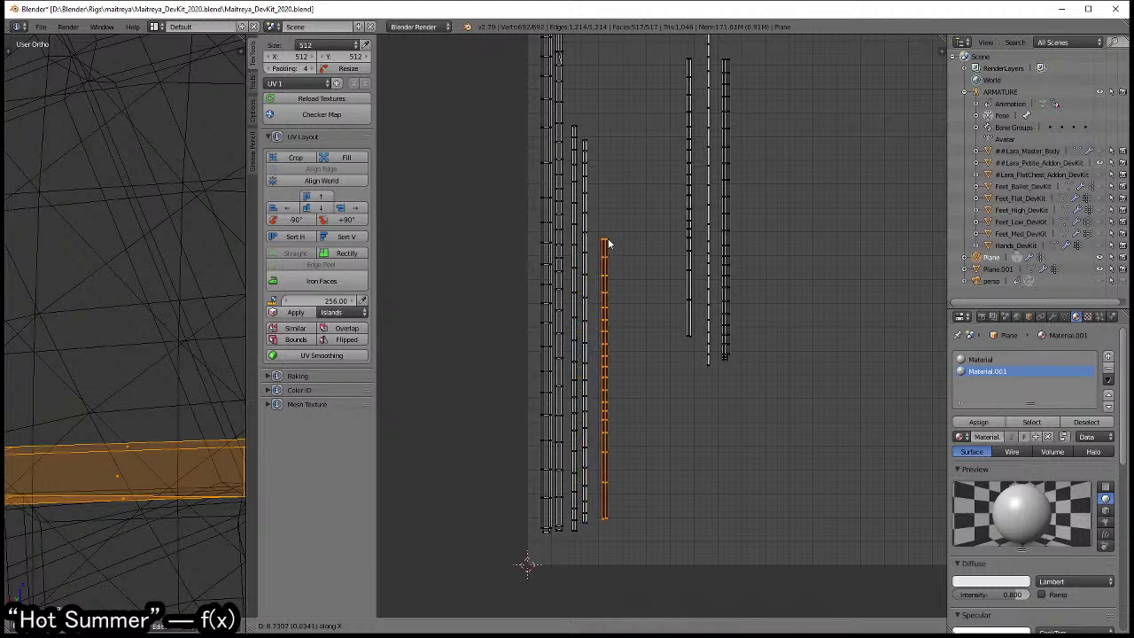
pyautogui.click(607, 238)
pyautogui.rightClick(719, 228)
pyautogui.press('g')
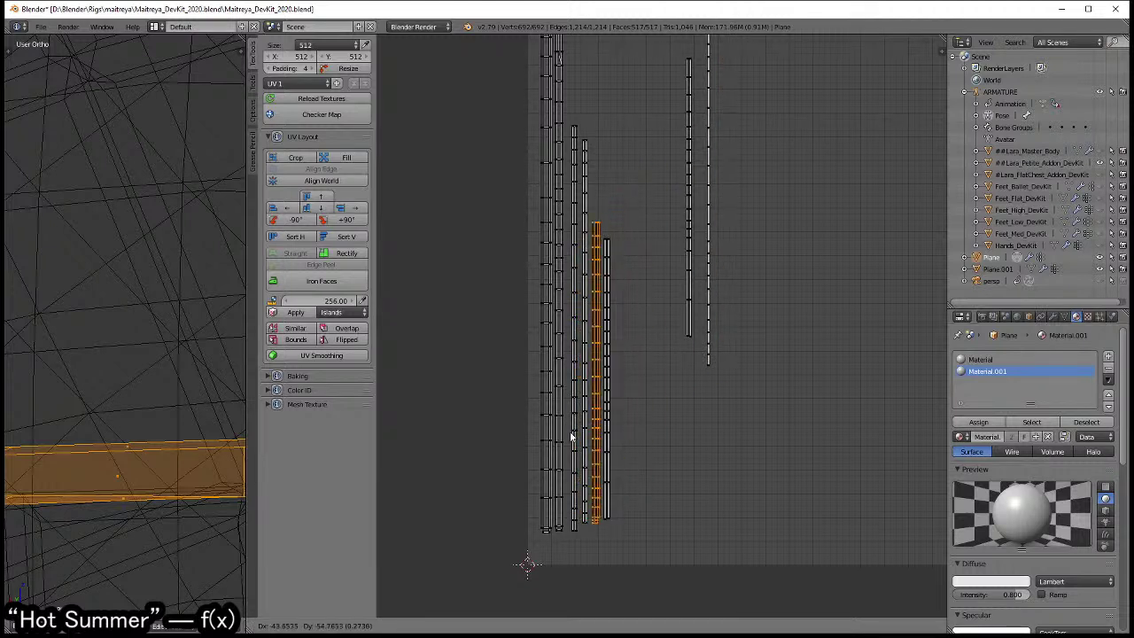
pyautogui.click(571, 436)
pyautogui.press('g')
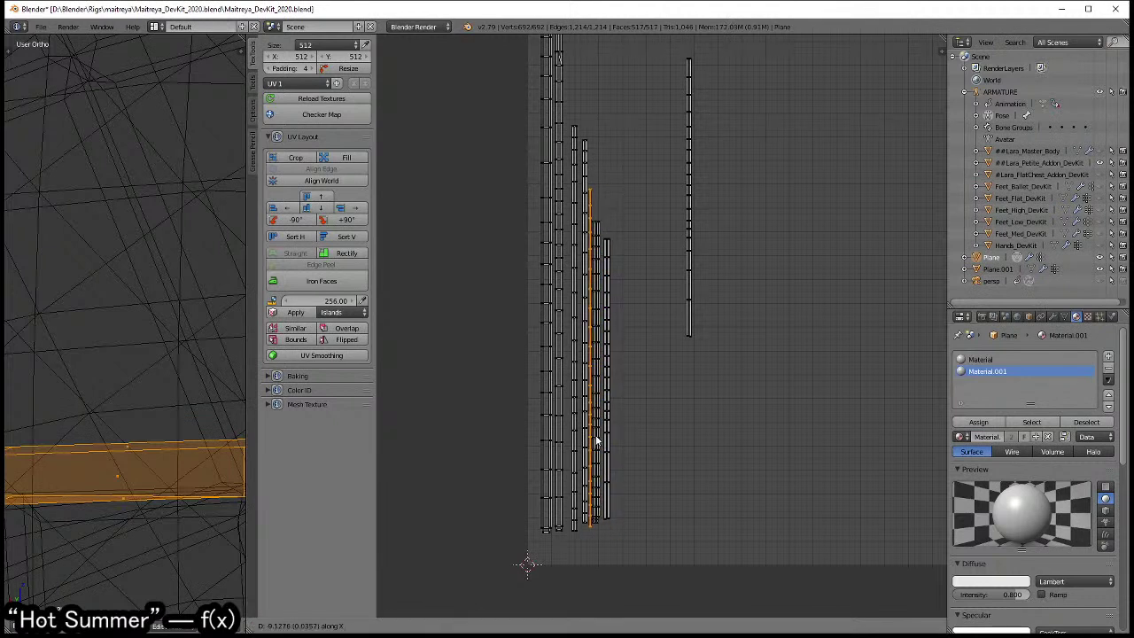
pyautogui.click(598, 441)
pyautogui.rightClick(685, 295)
pyautogui.press('g')
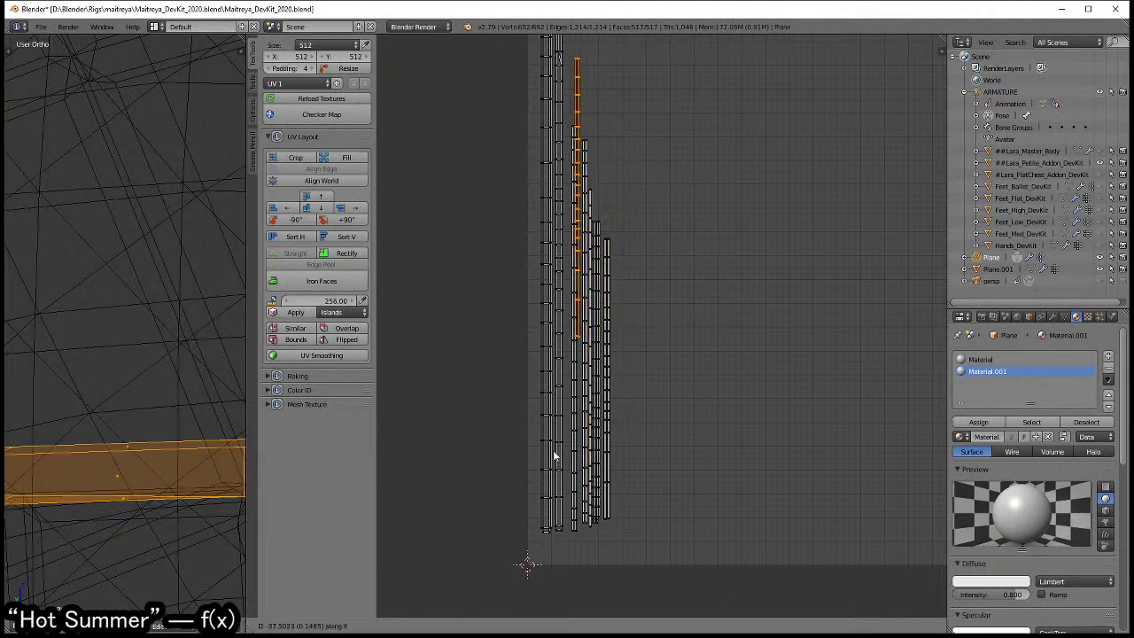
pyautogui.click(591, 392)
# - Nudge one strip slightly left, cancelling and undoing a further attempted move
pyautogui.scroll(2, 753, 291)
pyautogui.scroll(1, 654, 355)
pyautogui.scroll(4, 654, 360)
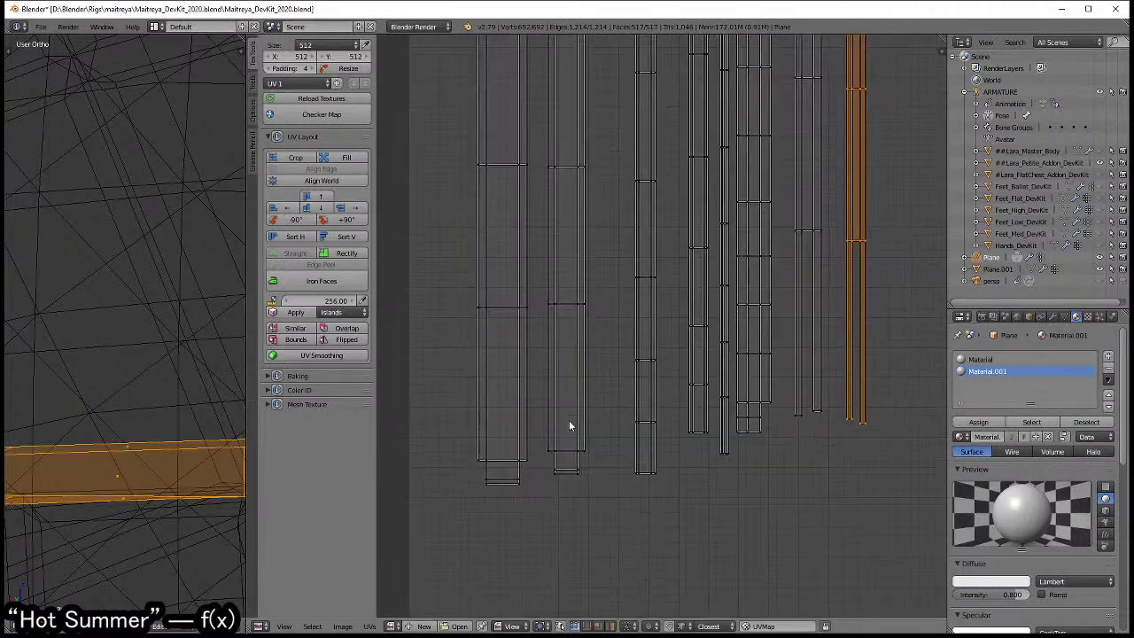
pyautogui.moveTo(572, 425); pyautogui.dragTo(632, 354, button='middle')
pyautogui.rightClick(633, 348)
pyautogui.scroll(3, 633, 348)
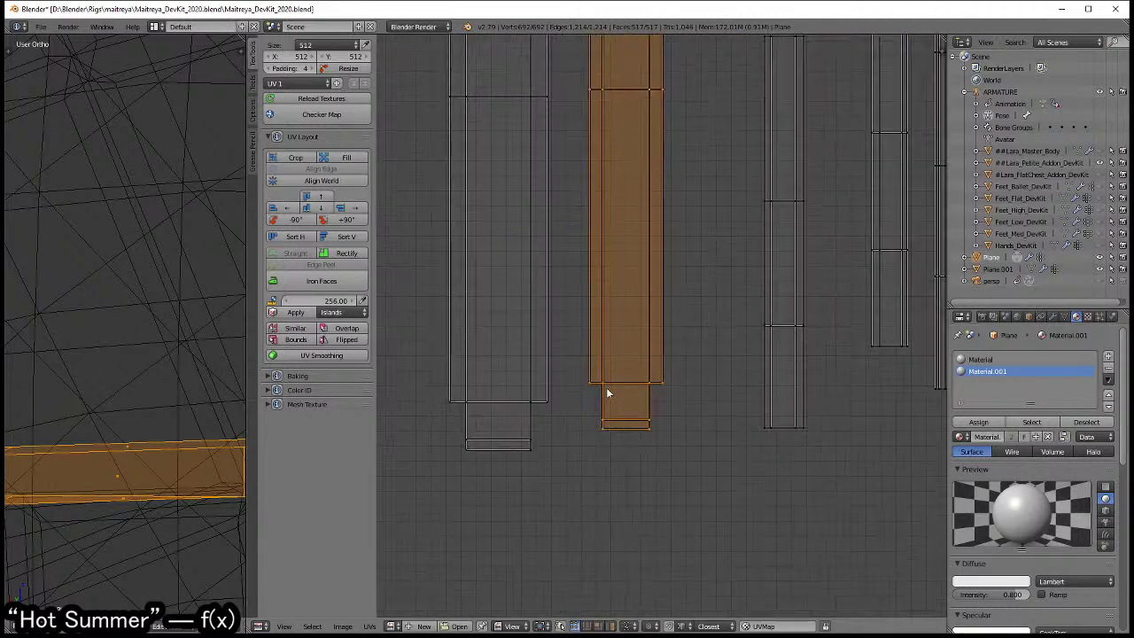
pyautogui.moveTo(608, 393)
pyautogui.mouseDown(button='middle')
pyautogui.moveTo(640, 359)
pyautogui.moveTo(602, 354)
pyautogui.mouseUp(button='middle')
pyautogui.press('g')
pyautogui.click(582, 348)
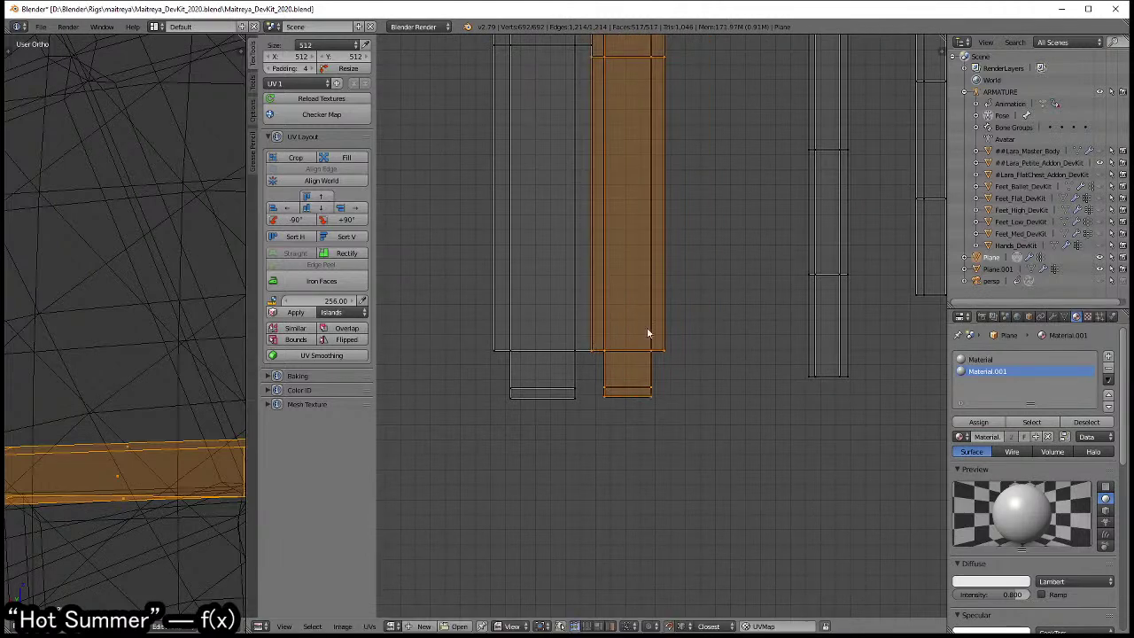
pyautogui.rightClick(800, 354)
pyautogui.press('g')
pyautogui.moveTo(666, 359); pyautogui.dragTo(584, 408, button='middle')
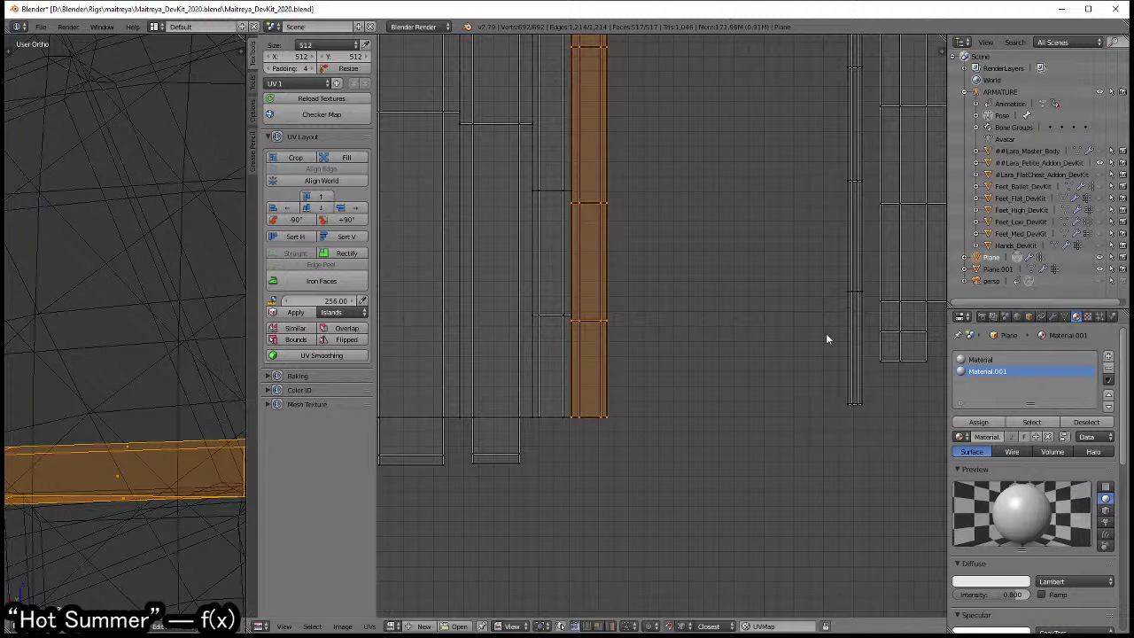
pyautogui.rightClick(810, 390)
pyautogui.press('g')
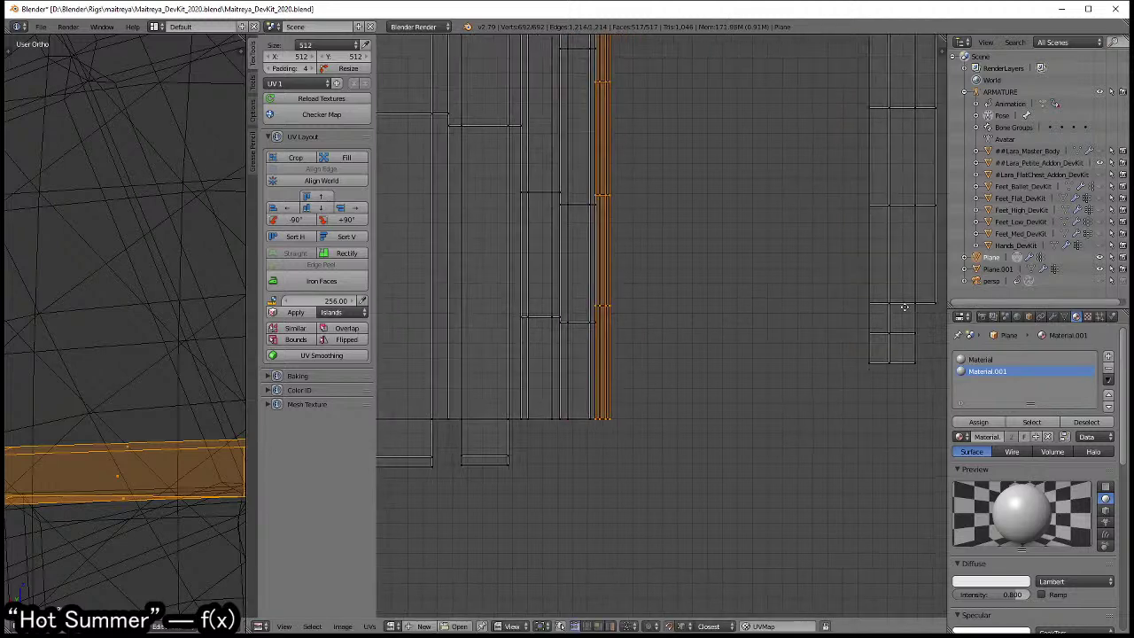
pyautogui.rightClick(836, 341)
pyautogui.hotkey('ctrl', 'z')
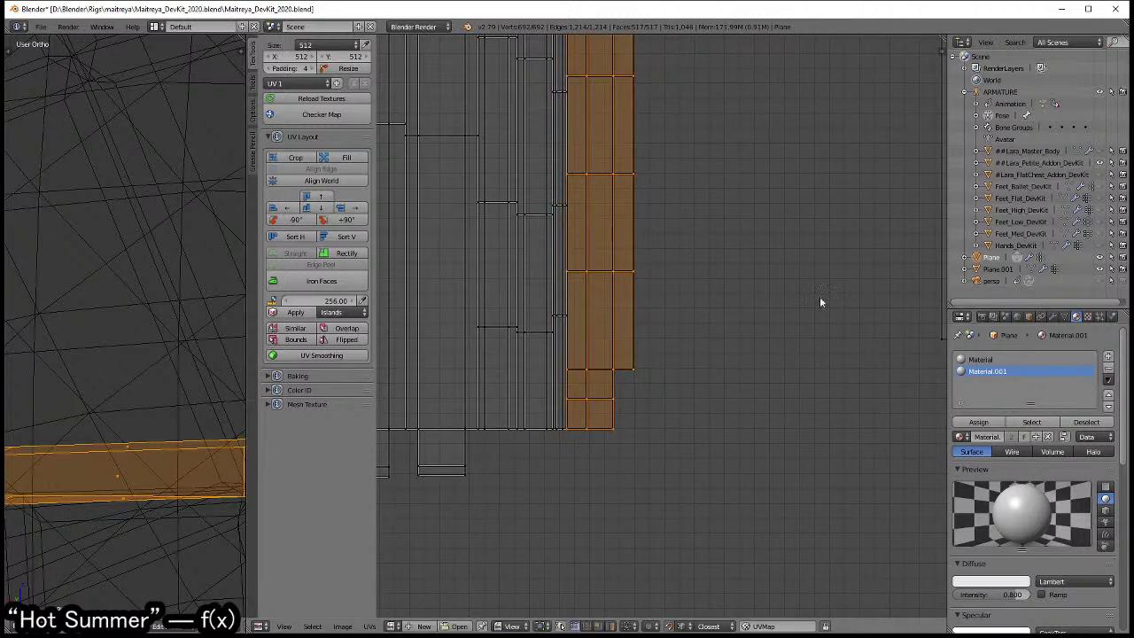
# - Move the narrow right-hand strips flush against the group
pyautogui.scroll(1, 819, 296)
pyautogui.rightClick(813, 331)
pyautogui.press('g')
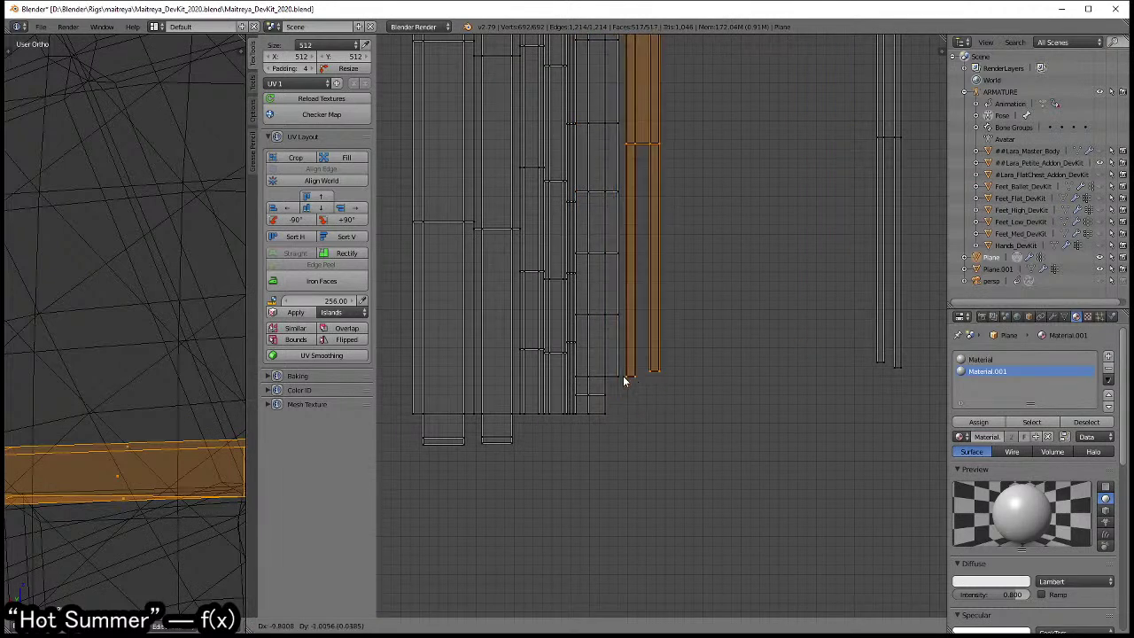
pyautogui.click(618, 374)
pyautogui.press('a')
pyautogui.rightClick(893, 308)
pyautogui.press('g')
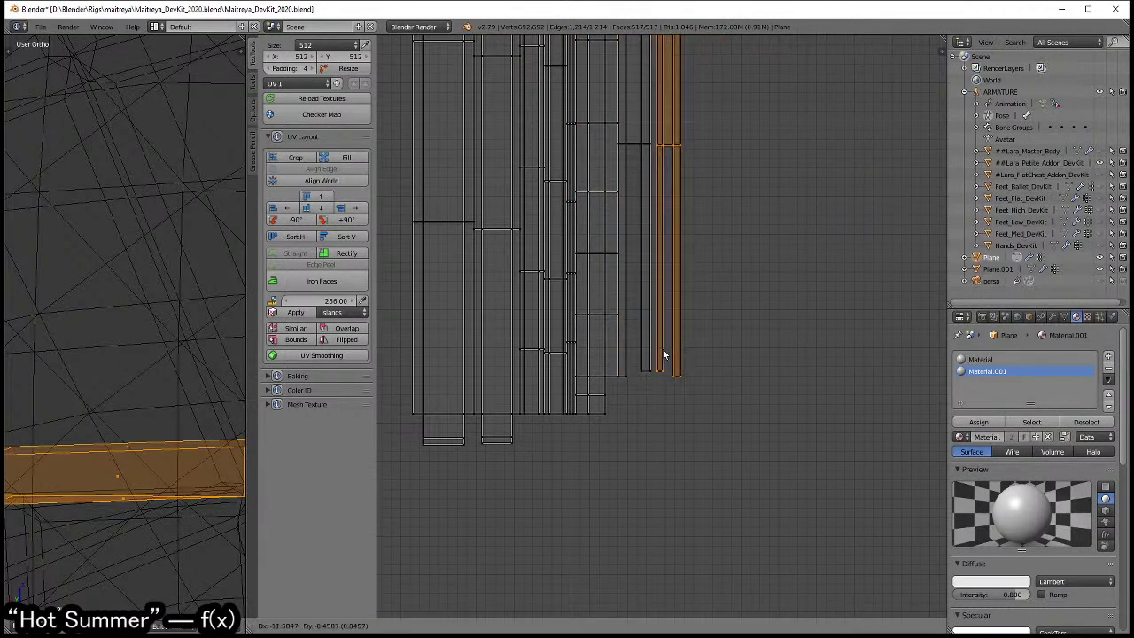
pyautogui.click(660, 363)
pyautogui.scroll(-3, 620, 399)
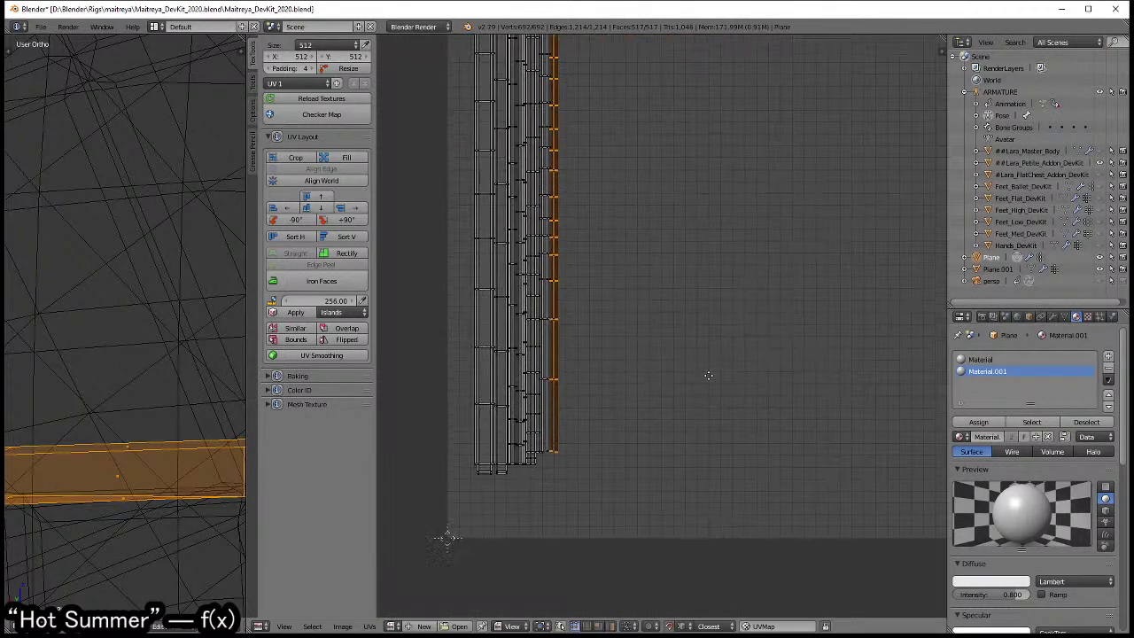
pyautogui.scroll(-2, 723, 346)
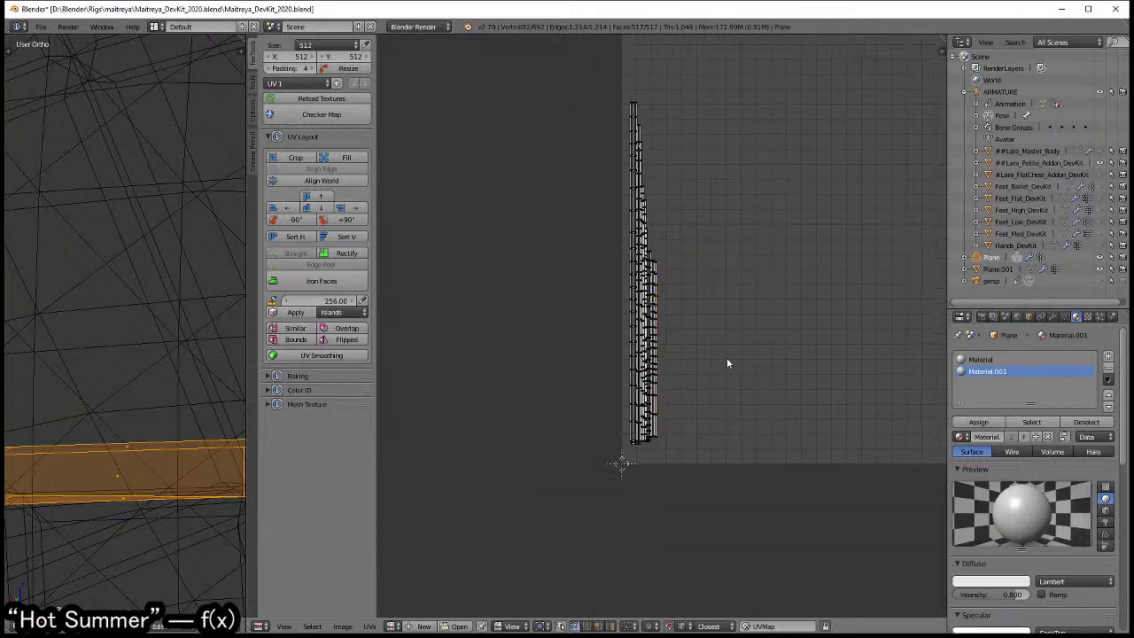
# - Select all UV islands, enlarge them uniformly, then stretch them horizontally along X
pyautogui.press('a')
pyautogui.scroll(-4, 726, 372)
pyautogui.press('s')
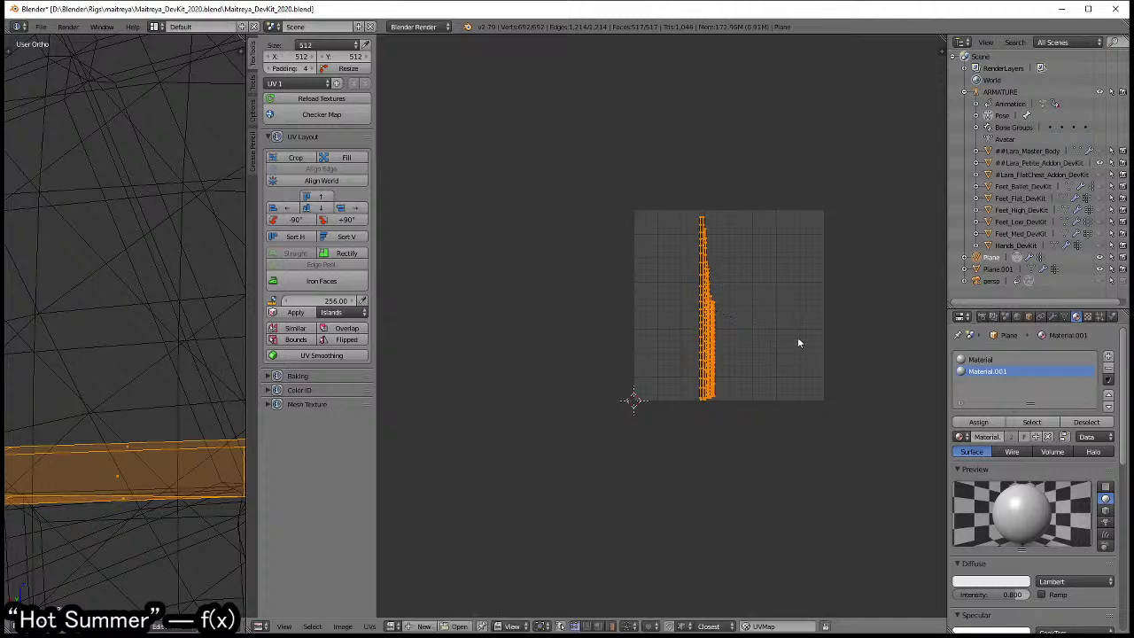
pyautogui.click(797, 333)
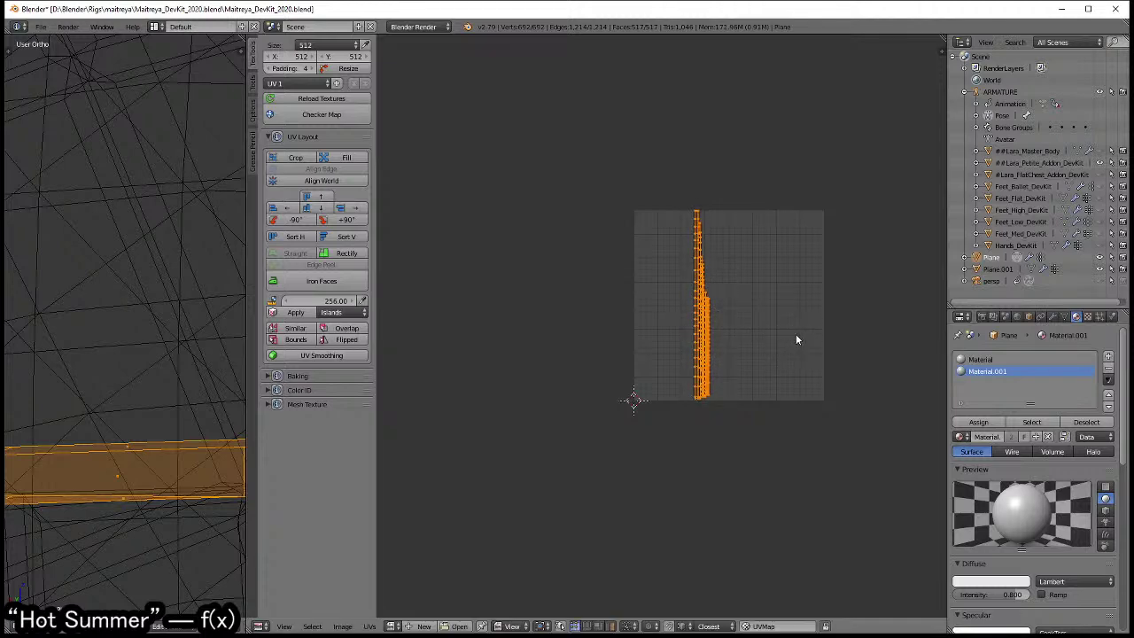
pyautogui.scroll(3, 795, 334)
pyautogui.press('g')
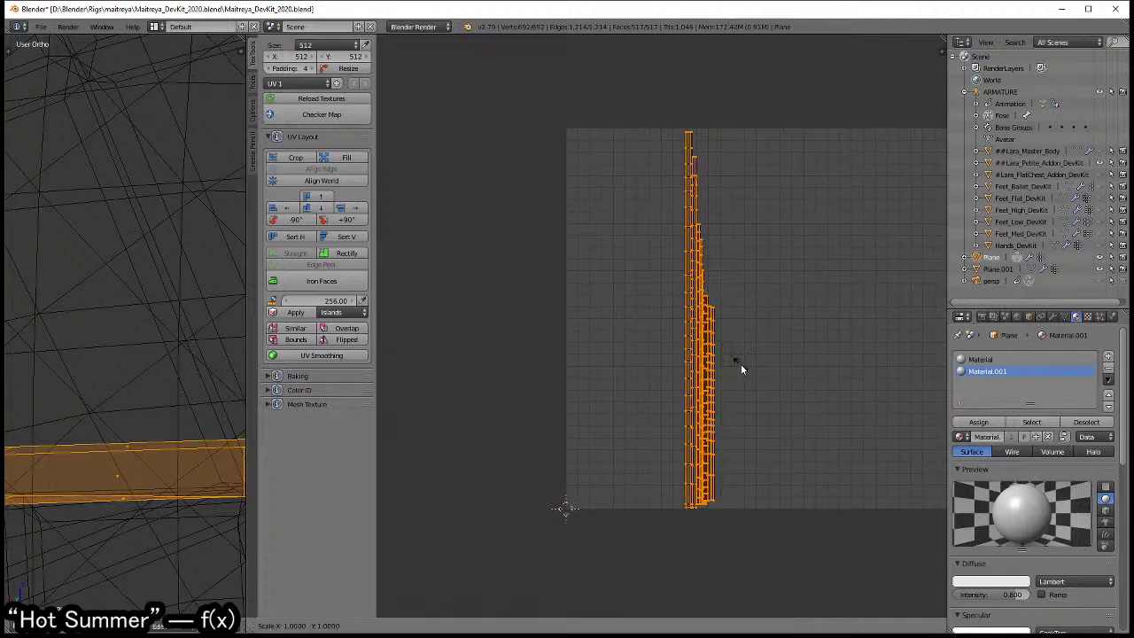
pyautogui.press('s')
pyautogui.press('x')
pyautogui.rightClick(526, 376)
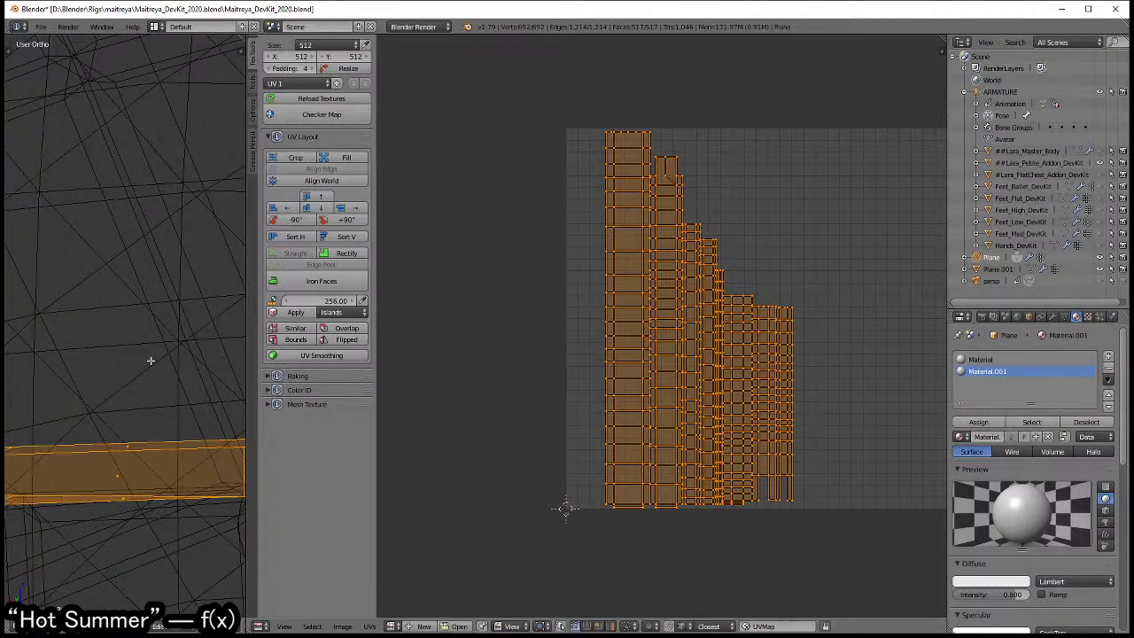
# - Slide the packed UV islands along X against the image's left edge
pyautogui.scroll(-4, 151, 361)
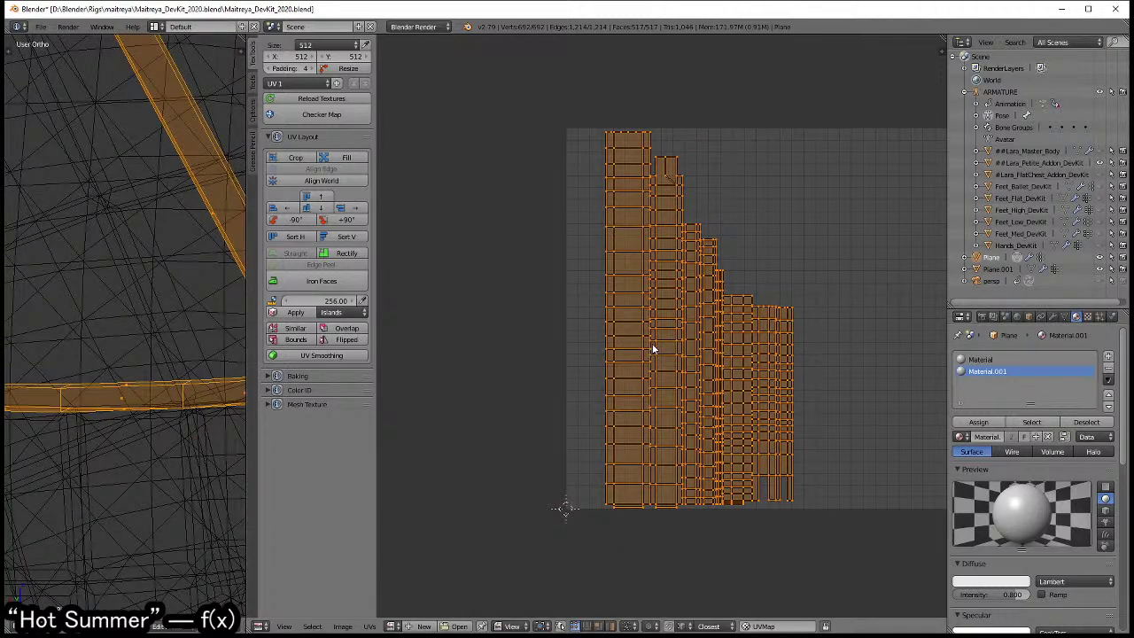
pyautogui.press('g')
pyautogui.press('x')
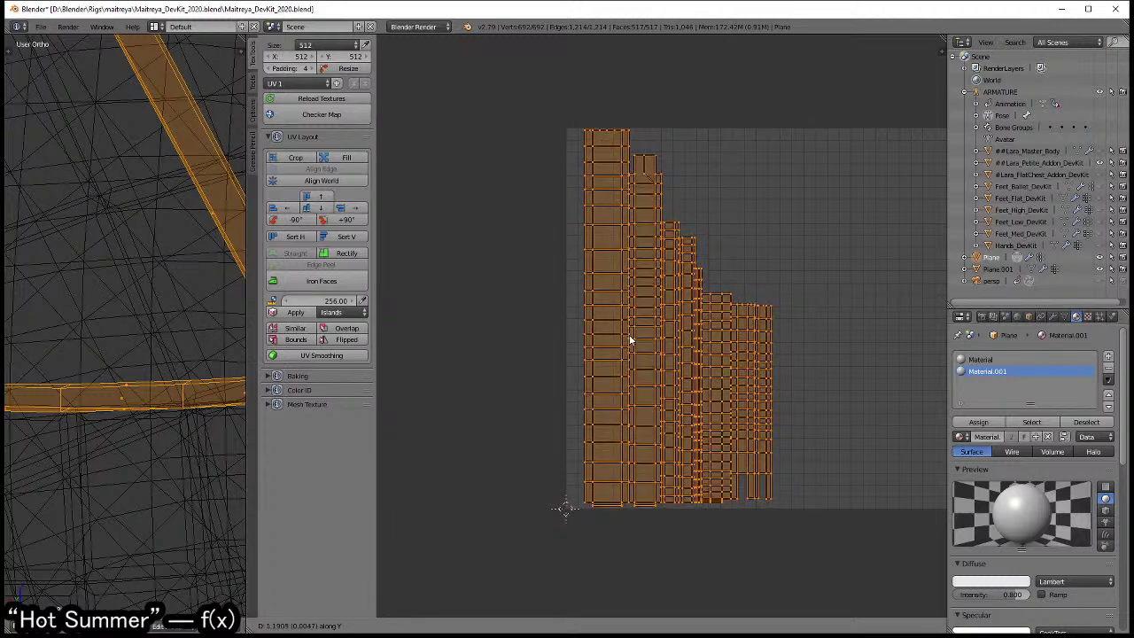
pyautogui.click(628, 334)
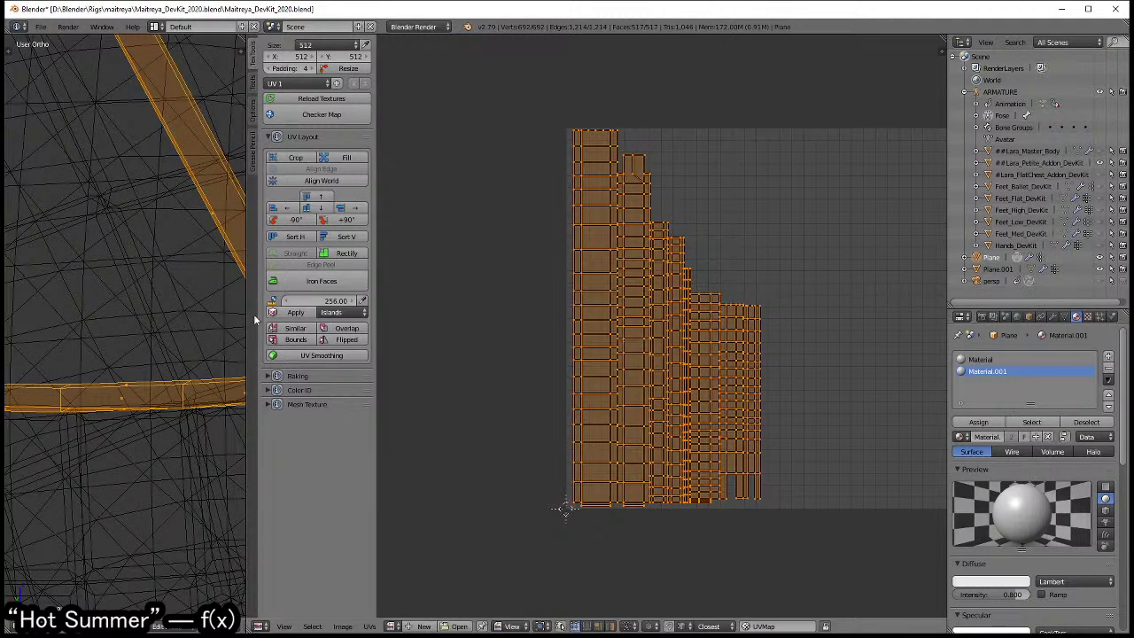
# - Widen the 3D View and split the UV editor area into upper and lower halves
pyautogui.moveTo(247, 324)
pyautogui.mouseDown()
pyautogui.moveTo(582, 425)
pyautogui.moveTo(452, 529)
pyautogui.mouseUp()
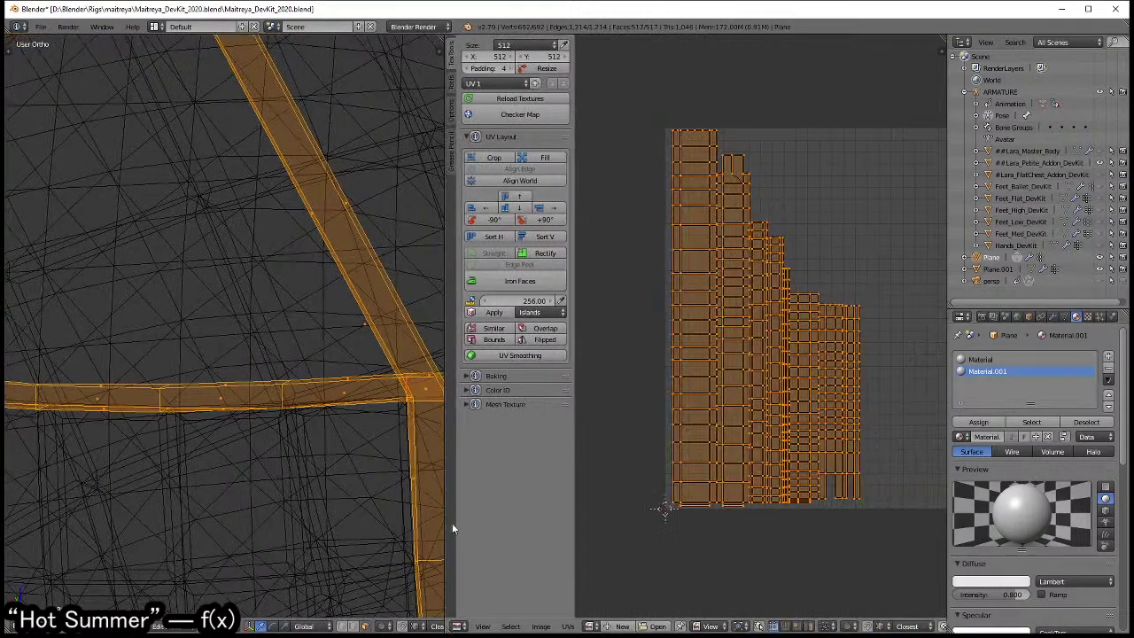
pyautogui.click(459, 626)
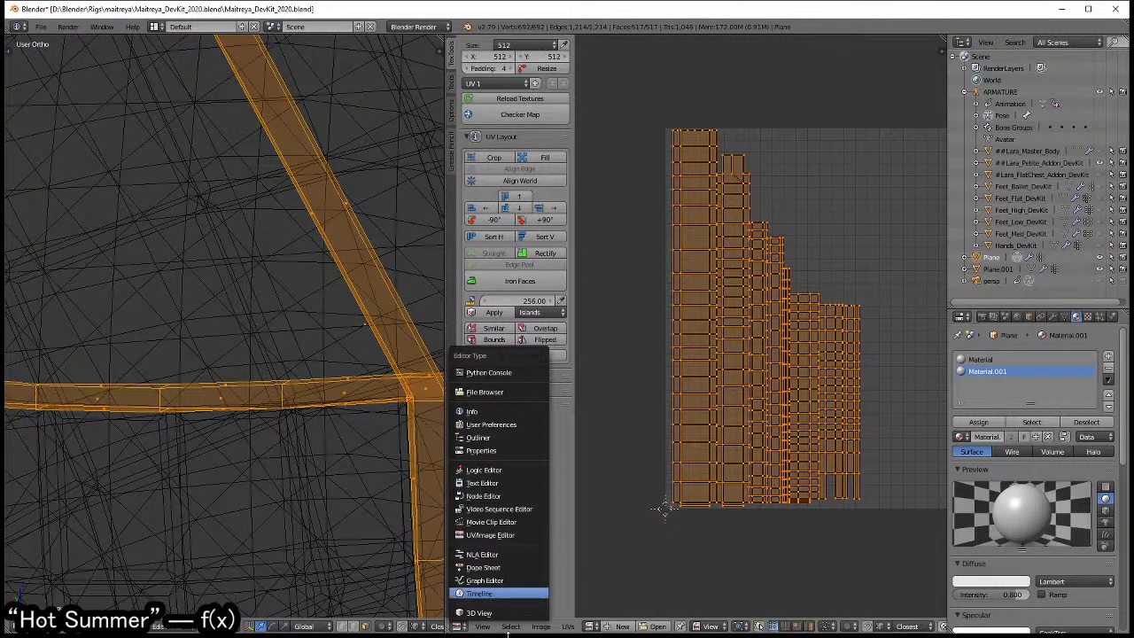
pyautogui.moveTo(449, 631); pyautogui.dragTo(478, 413)
# - Make the lower area a Node Editor, switch to Cycles Render, and enable Use Nodes for Material.001
pyautogui.click(458, 626)
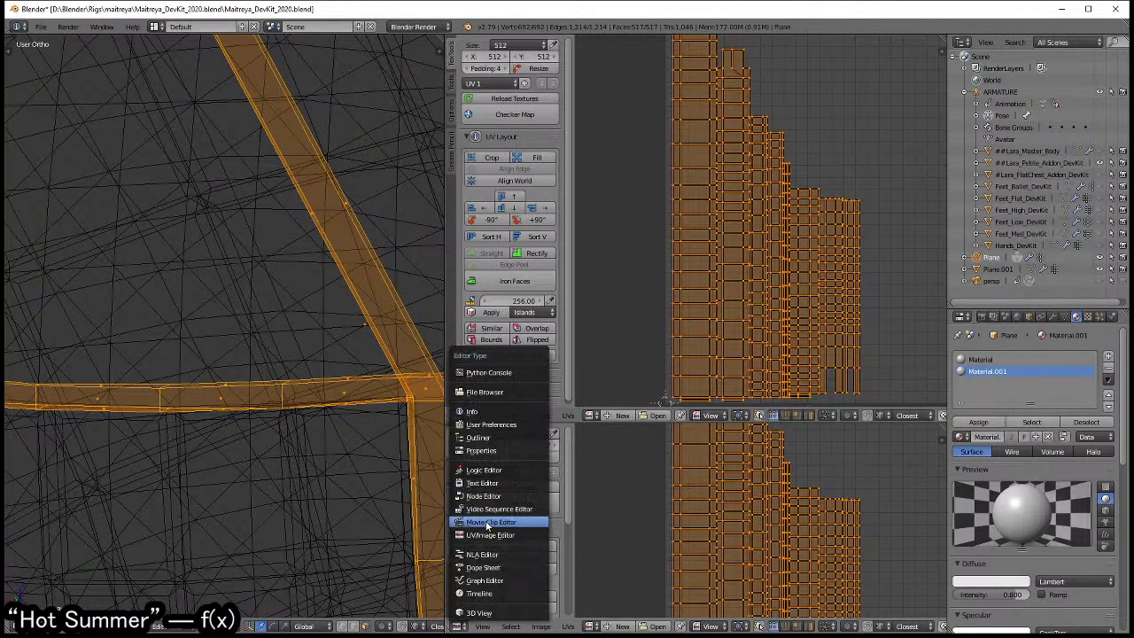
pyautogui.click(484, 496)
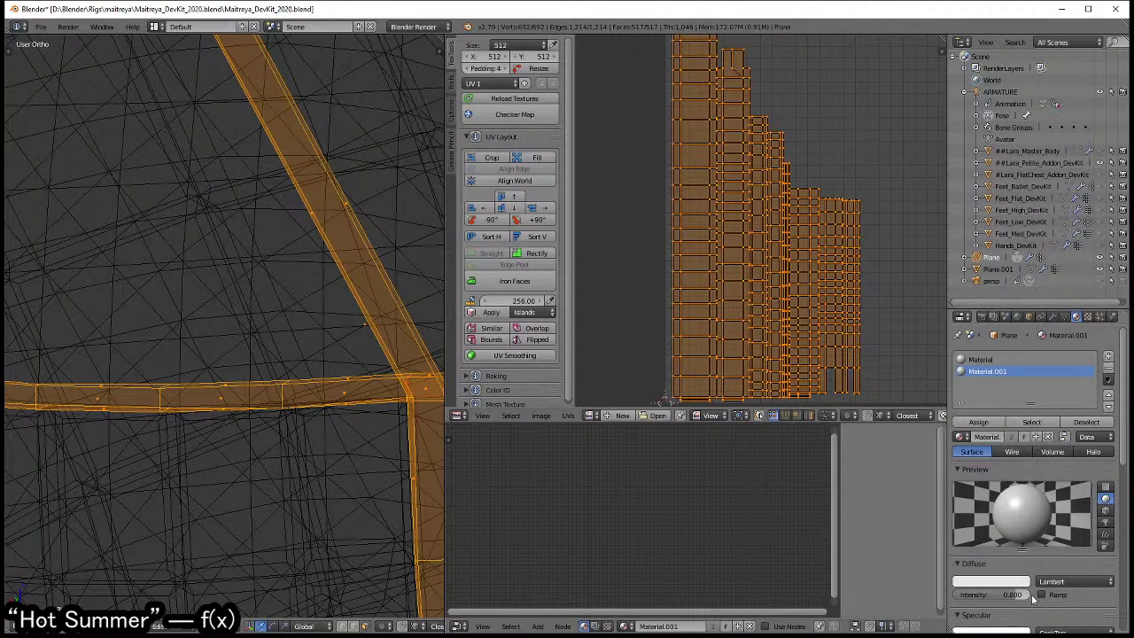
pyautogui.click(421, 27)
pyautogui.click(430, 63)
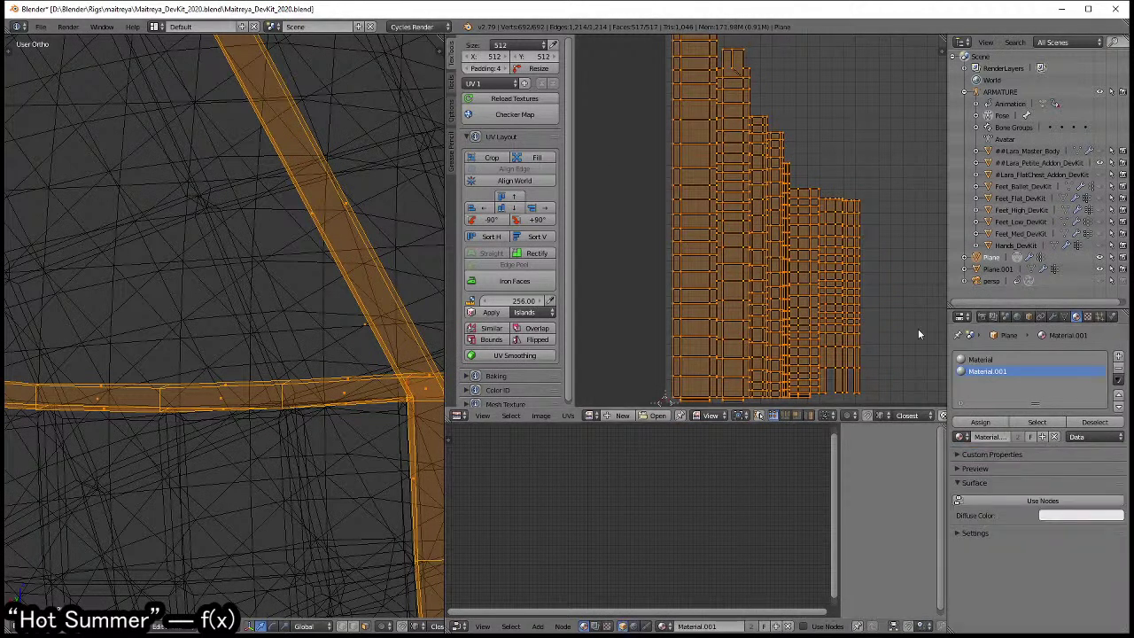
pyautogui.click(1026, 500)
# - Add an Image Texture node and link its Color to the Diffuse BSDF Color
pyautogui.hotkey('shift', 'a')
pyautogui.click(565, 502)
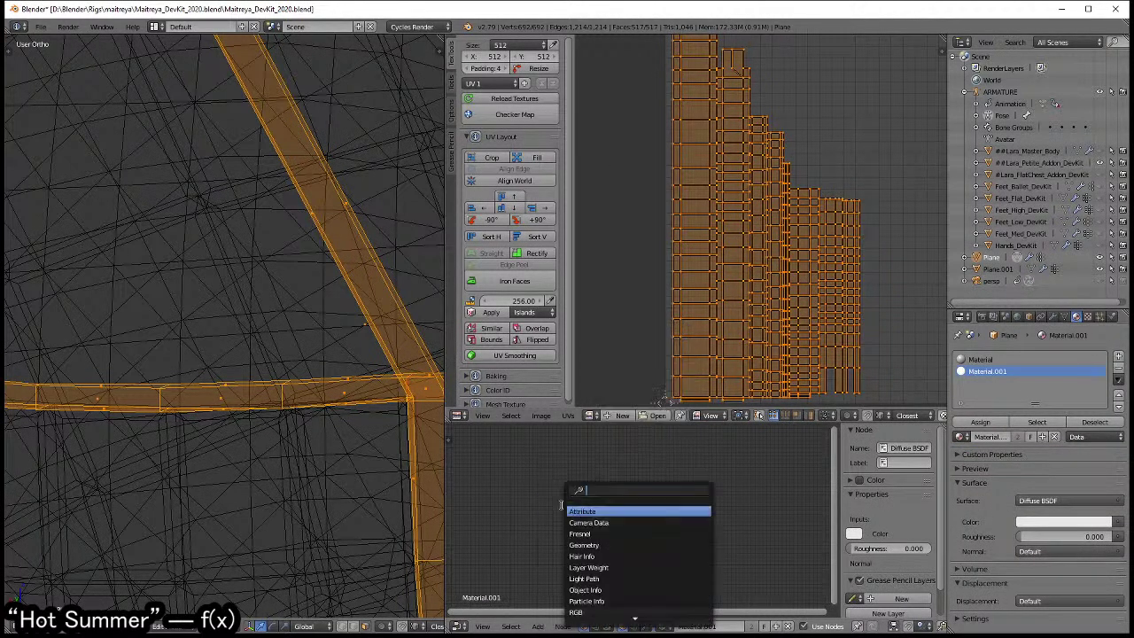
pyautogui.write('im')
pyautogui.press('Return')
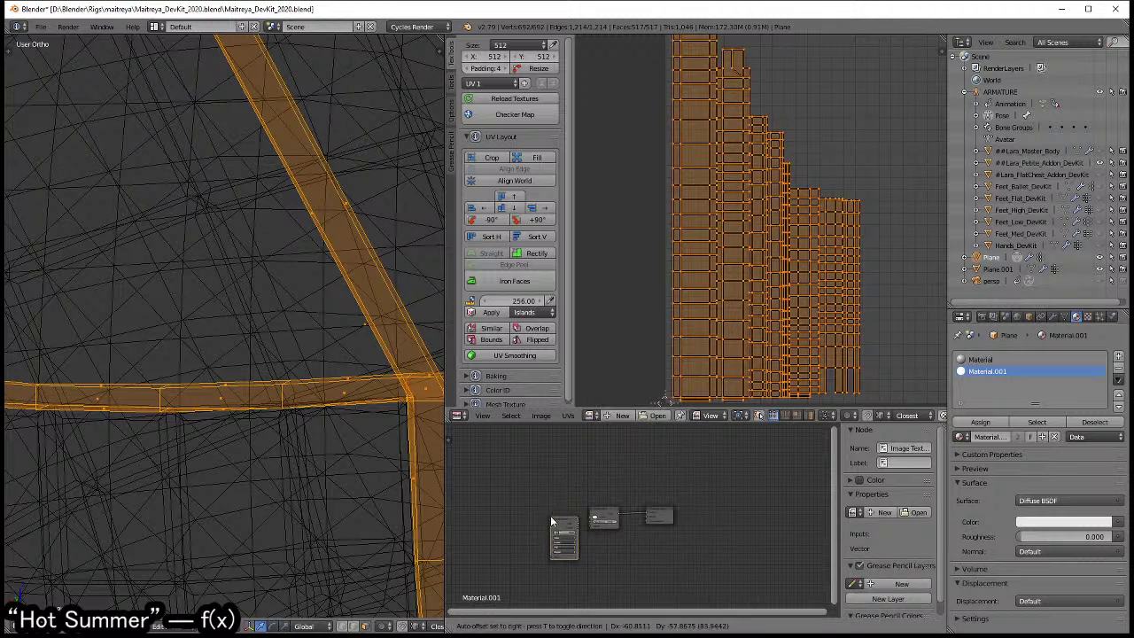
pyautogui.click(550, 519)
pyautogui.press('Home')
pyautogui.moveTo(628, 523); pyautogui.dragTo(658, 511)
# - Load the FabricLeatherBlack001 colour image from D:\Blender\materials into the Image Texture node
pyautogui.click(611, 543)
pyautogui.click(33, 77)
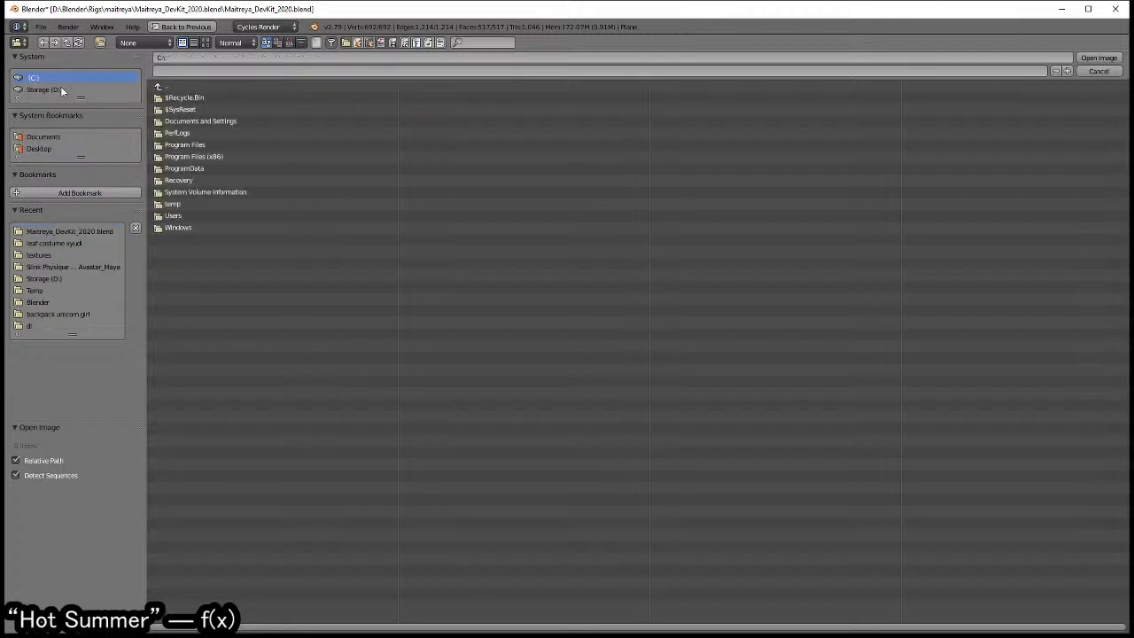
pyautogui.click(43, 90)
pyautogui.click(190, 133)
pyautogui.click(194, 132)
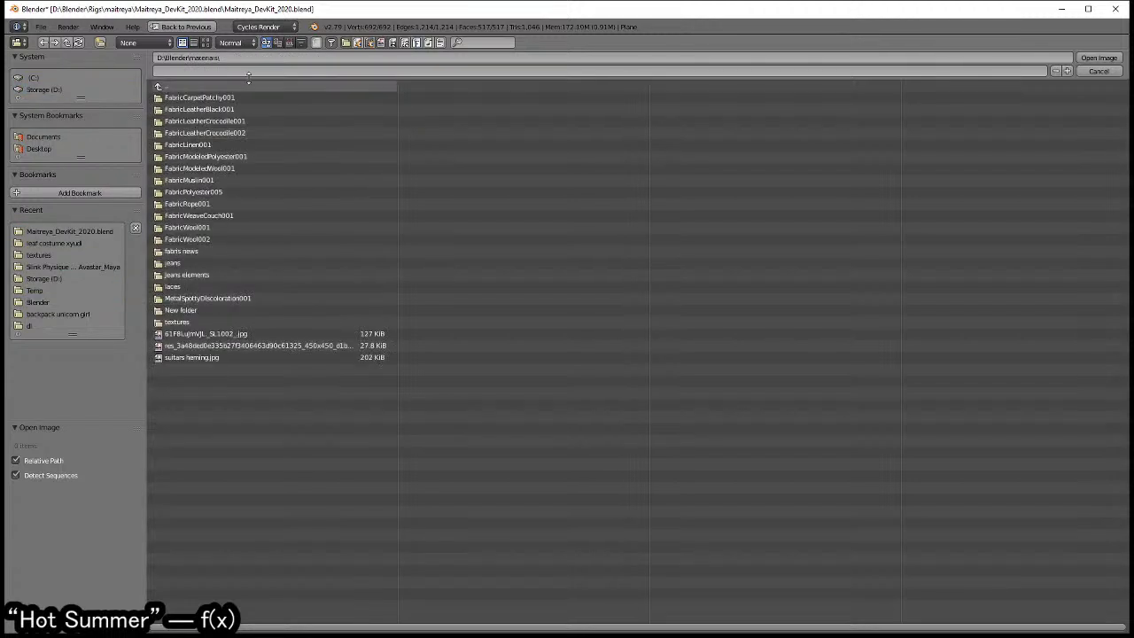
pyautogui.click(206, 43)
pyautogui.click(416, 177)
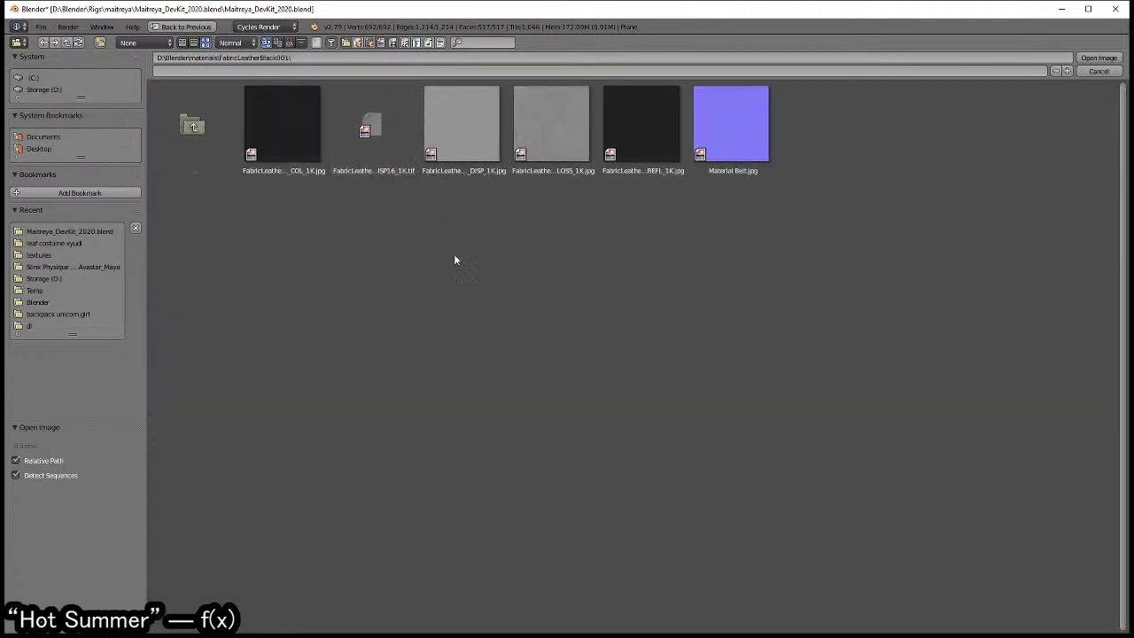
pyautogui.doubleClick(564, 139)
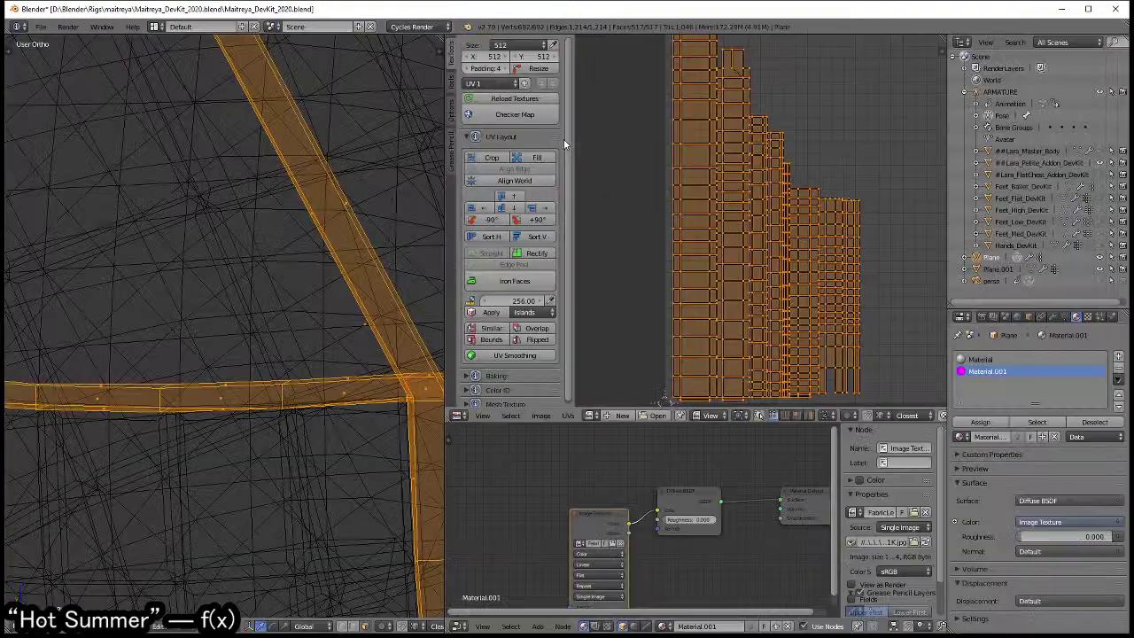
# - Switch the viewport to Texture shading and orbit around the torso
pyautogui.press('z')
pyautogui.click(296, 354)
pyautogui.scroll(-2, 321, 329)
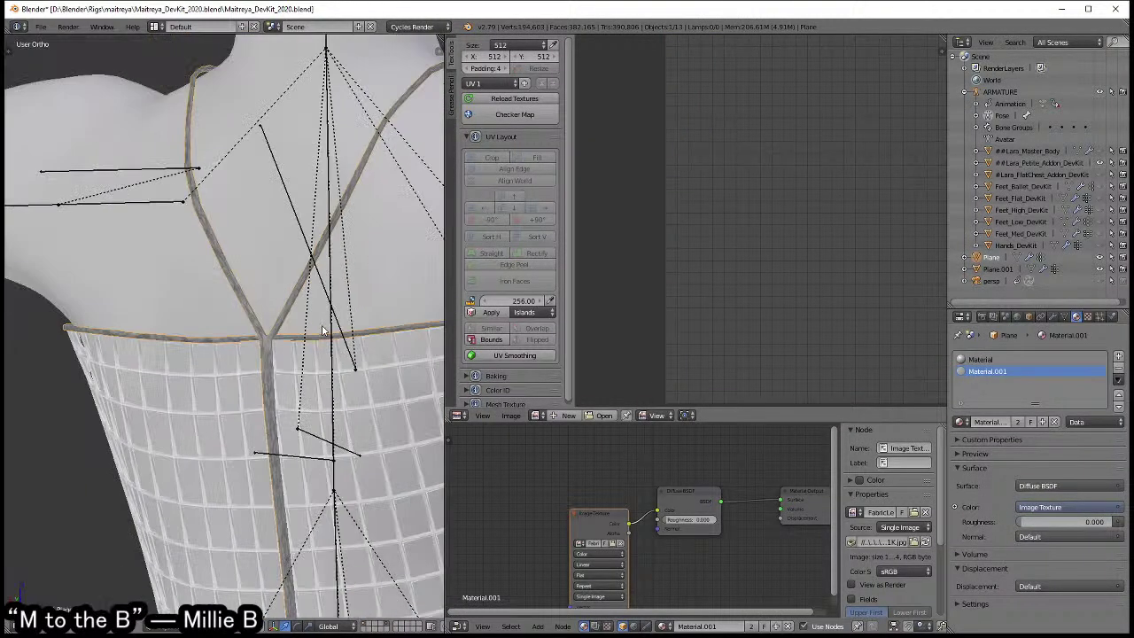
pyautogui.moveTo(321, 333); pyautogui.dragTo(408, 322, button='middle')
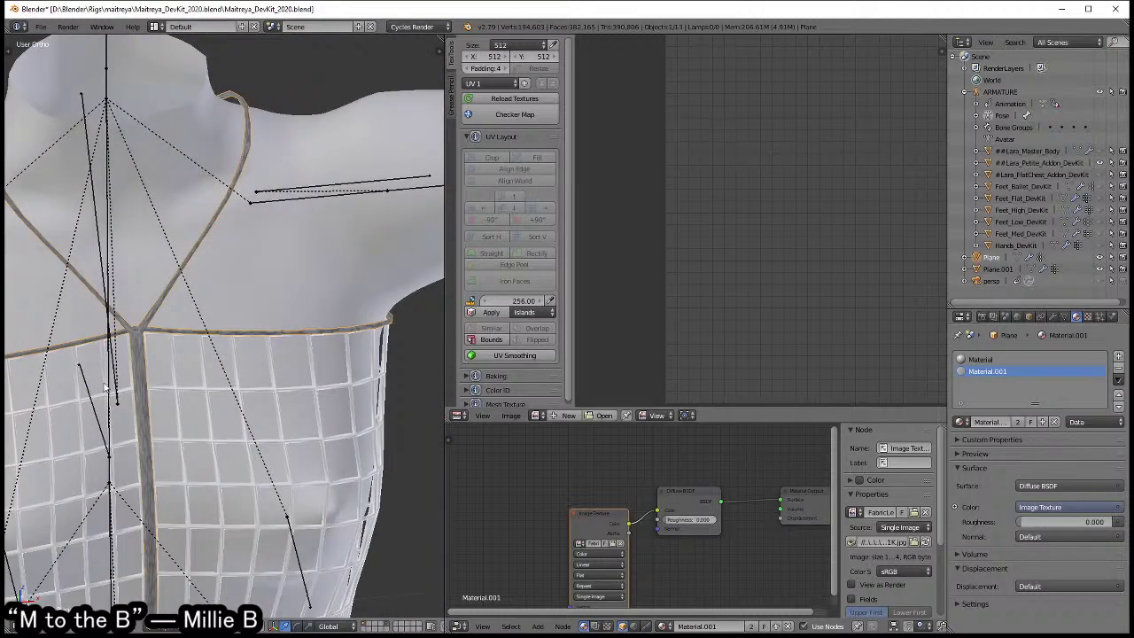
pyautogui.moveTo(104, 387)
pyautogui.mouseDown(button='middle')
pyautogui.moveTo(236, 351)
pyautogui.moveTo(302, 380)
pyautogui.mouseUp(button='middle')
pyautogui.scroll(2, 293, 376)
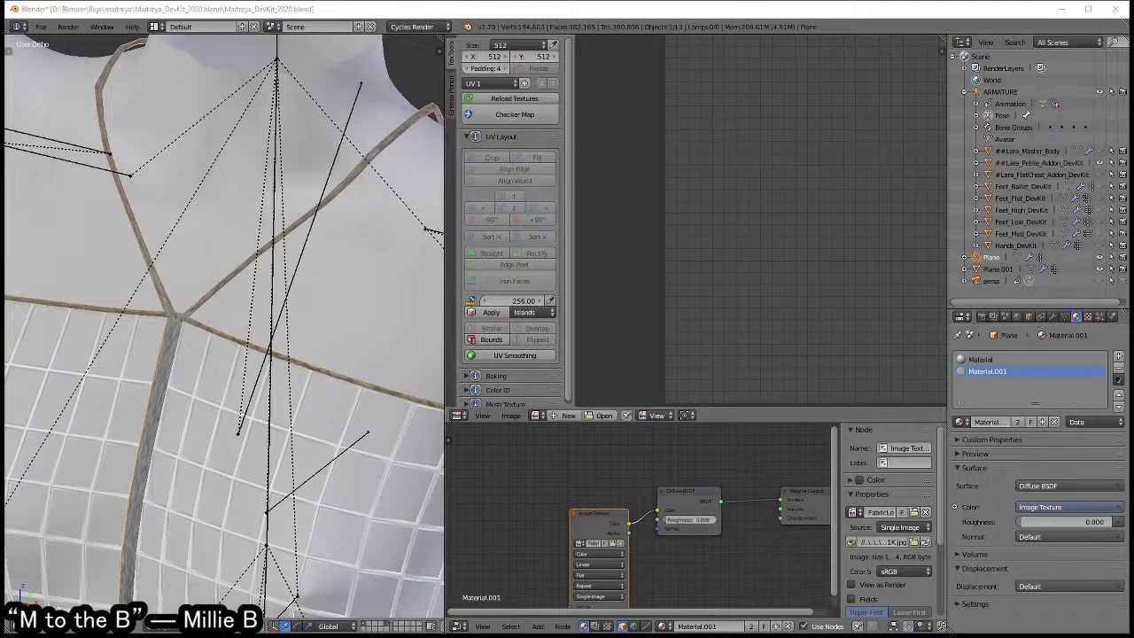
# - View the torso straight-on, then undo so the Diffuse BSDF colour returns to plain white
pyautogui.moveTo(89, 470); pyautogui.dragTo(231, 352, button='middle')
pyautogui.scroll(-2, 230, 352)
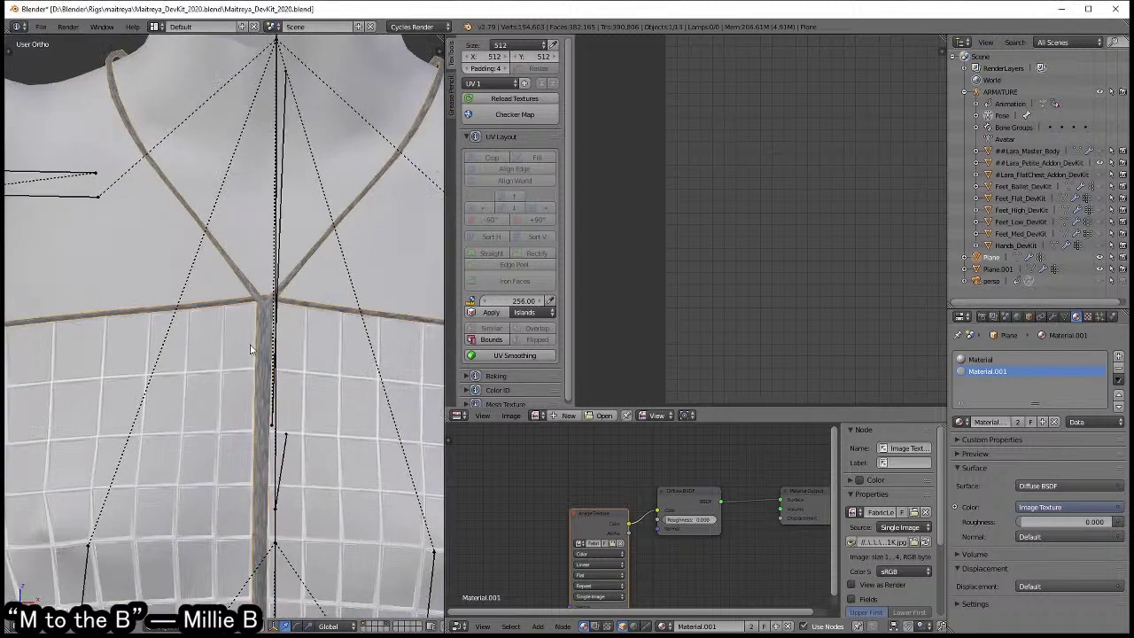
pyautogui.scroll(4, 273, 363)
pyautogui.scroll(-2, 302, 321)
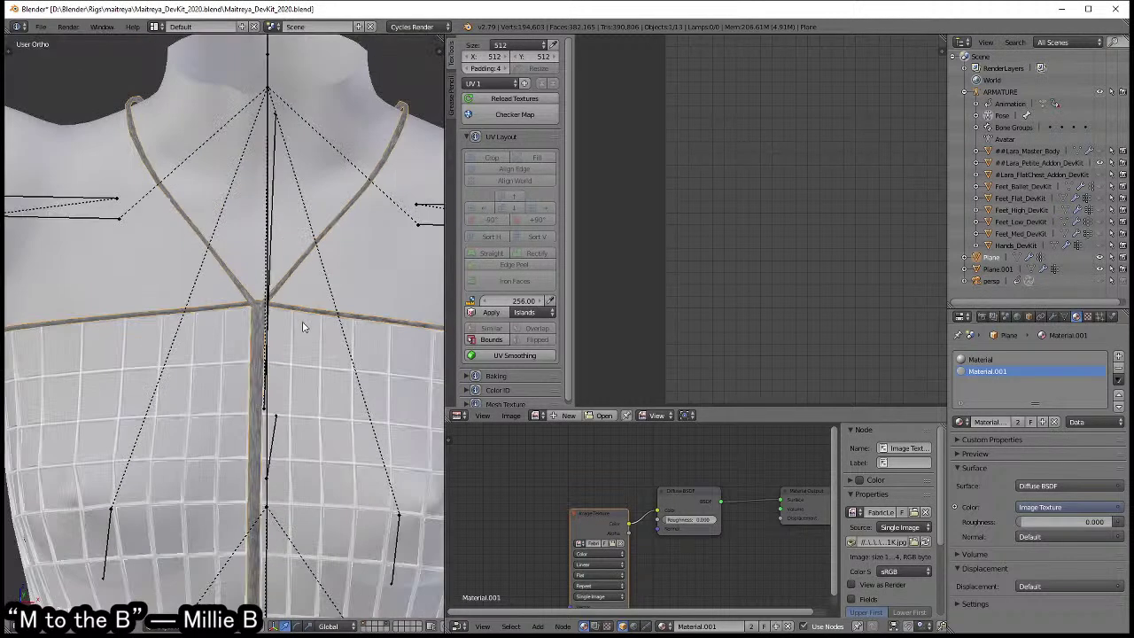
pyautogui.scroll(-2, 302, 324)
pyautogui.scroll(-1, 293, 372)
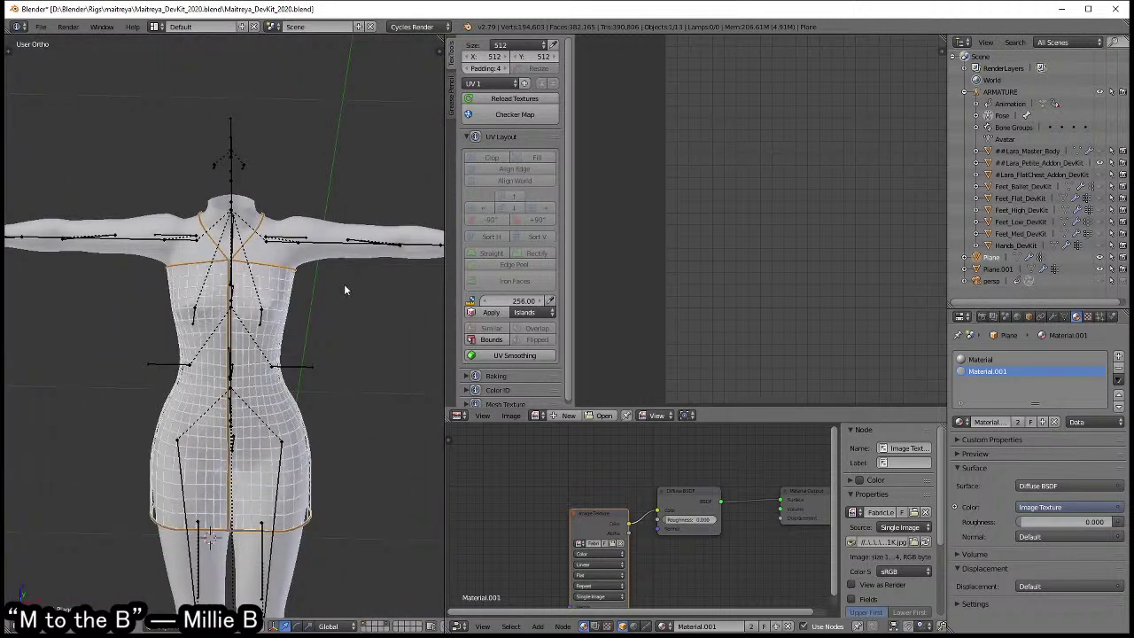
pyautogui.hotkey('ctrl', 'z')
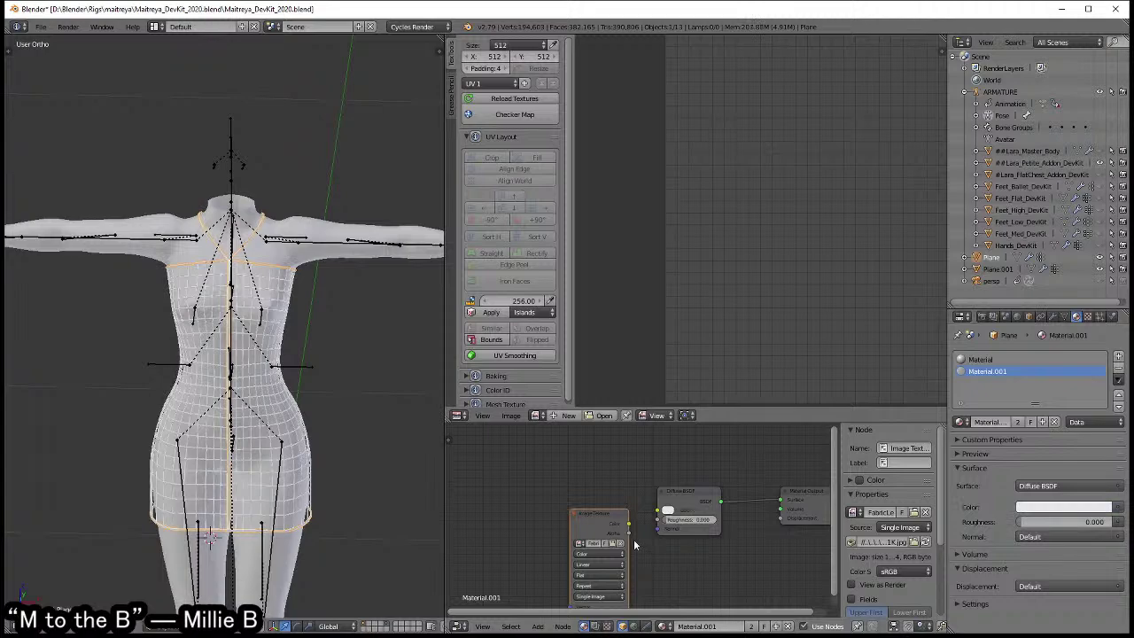
pyautogui.scroll(4, 341, 354)
# - Select the dress mesh, then the armature, and orbit to a three-quarter view of the hips
pyautogui.keyDown('shift'); pyautogui.moveTo(341, 354); pyautogui.dragTo(313, 293, button='middle'); pyautogui.keyUp('shift')
pyautogui.rightClick(312, 303)
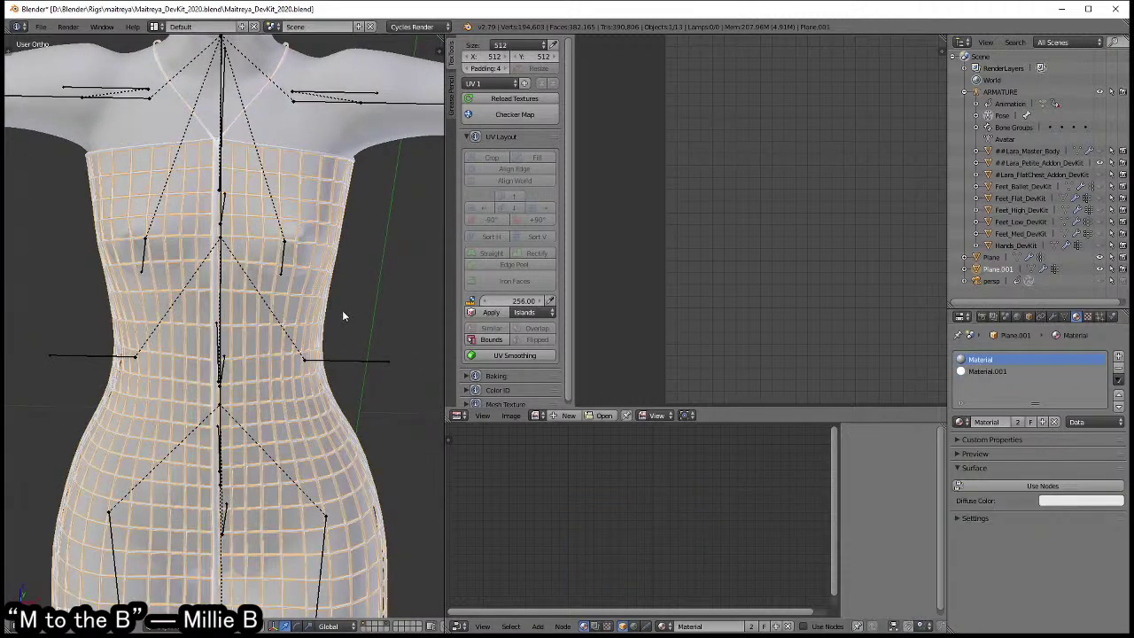
pyautogui.scroll(-1, 346, 312)
pyautogui.scroll(-1, 360, 311)
pyautogui.rightClick(283, 394)
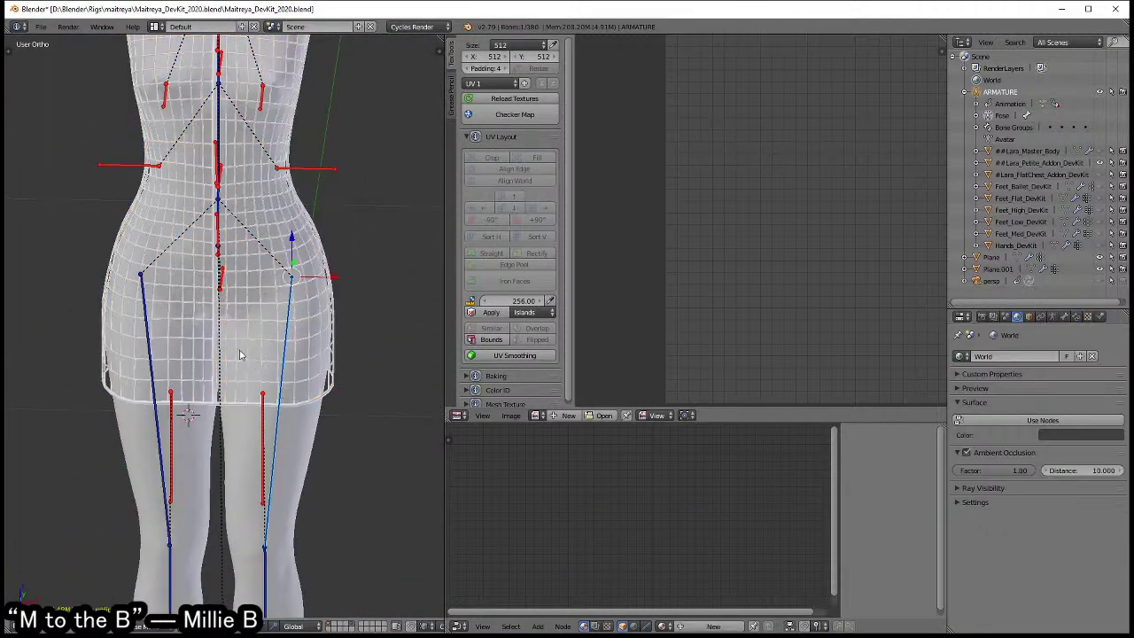
pyautogui.moveTo(239, 354)
pyautogui.mouseDown(button='middle')
pyautogui.moveTo(243, 390)
pyautogui.moveTo(384, 354)
pyautogui.mouseUp(button='middle')
pyautogui.scroll(2, 319, 351)
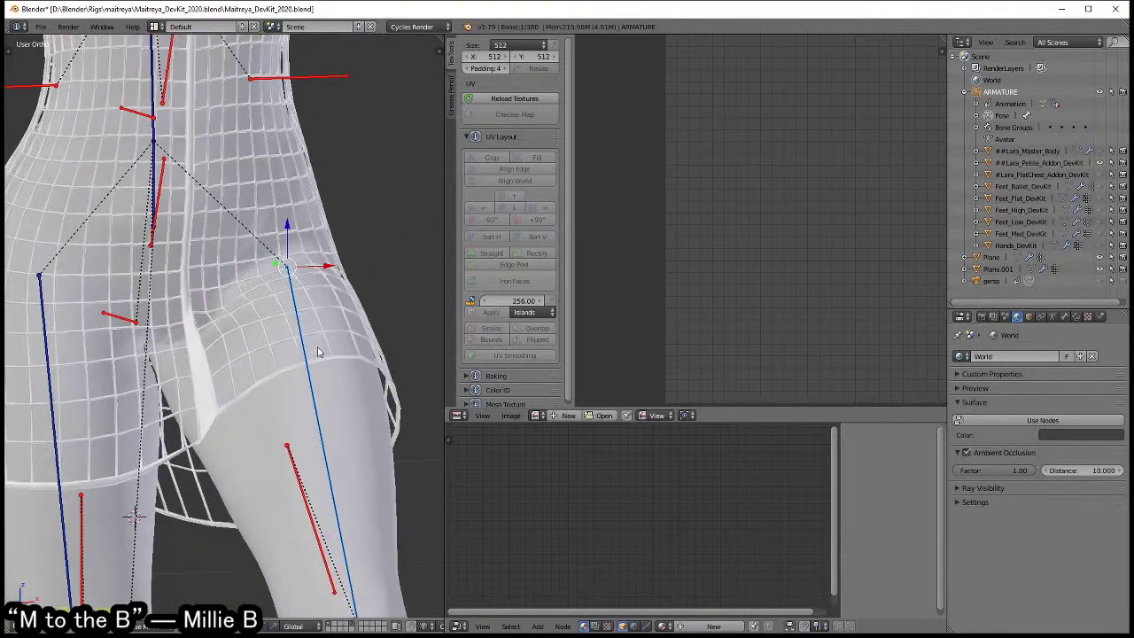
pyautogui.scroll(-1, 319, 352)
pyautogui.keyDown('shift'); pyautogui.scroll(5, 296, 332); pyautogui.keyUp('shift')
pyautogui.moveTo(296, 331)
pyautogui.mouseDown(button='middle')
pyautogui.moveTo(253, 387)
pyautogui.moveTo(258, 323)
pyautogui.mouseUp(button='middle')
# - Put the dress mesh Plane.001 in Edit Mode with the Wireframe modifier shown while editing
pyautogui.rightClick(258, 323)
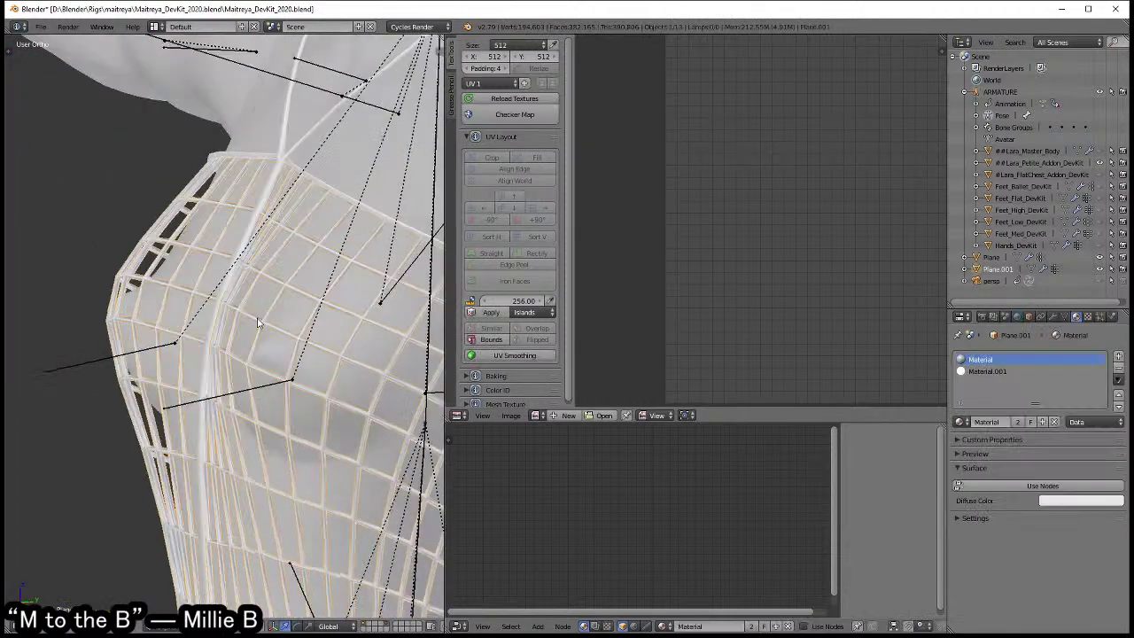
pyautogui.press('Tab')
pyautogui.click(354, 329)
pyautogui.click(1052, 317)
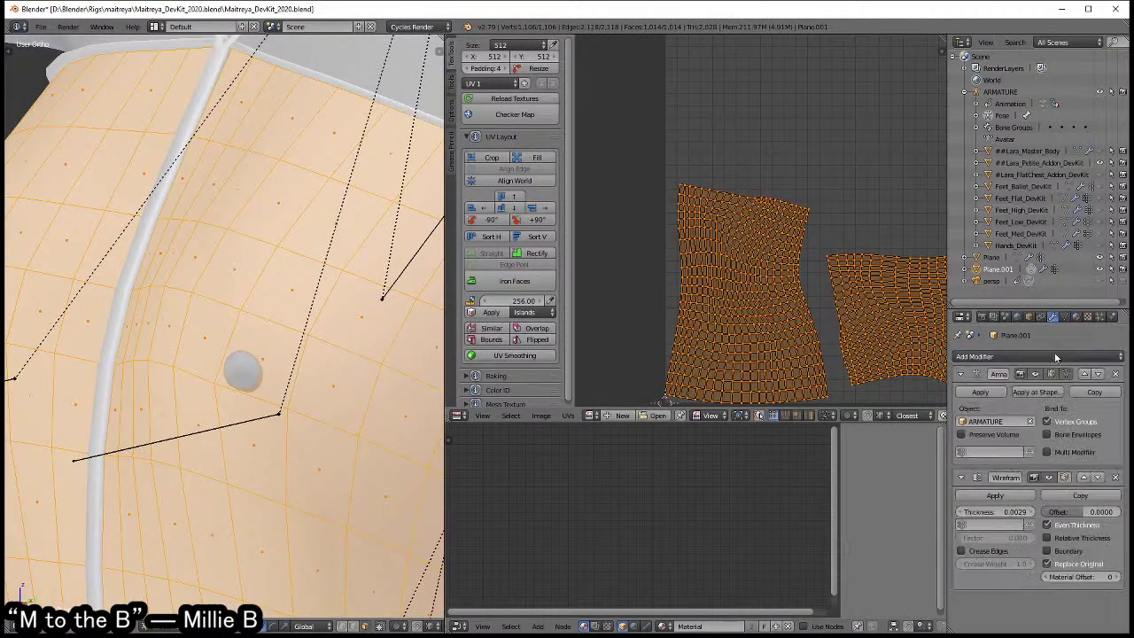
pyautogui.click(1068, 479)
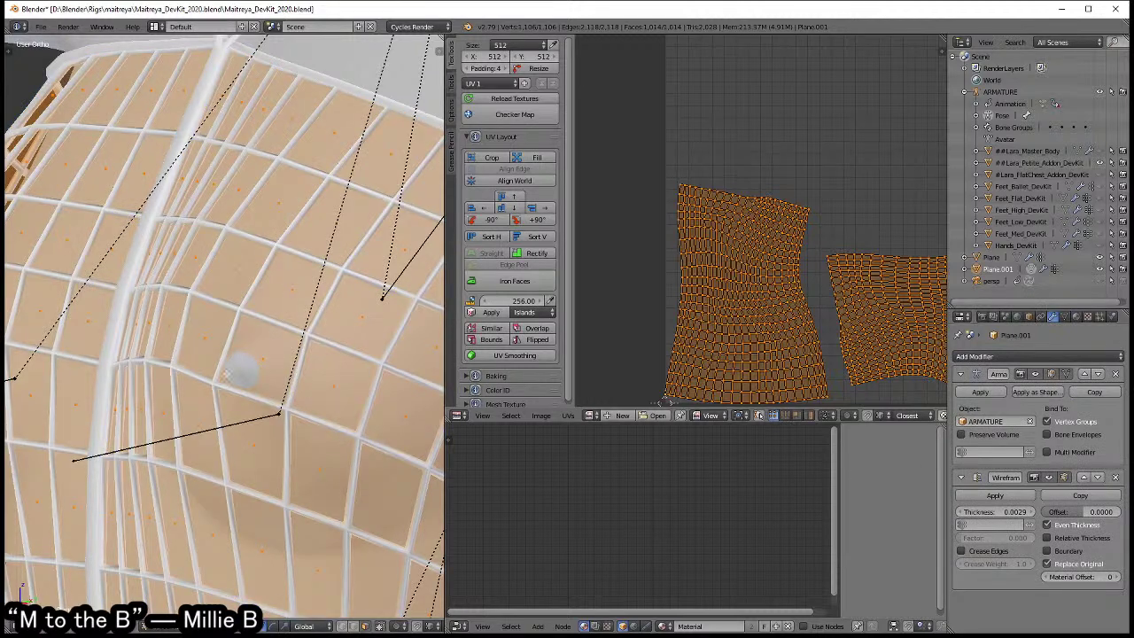
# - Move a chest vertex slightly along X, then along Y toward the body
pyautogui.rightClick(265, 342)
pyautogui.moveTo(265, 343); pyautogui.dragTo(184, 351, button='middle')
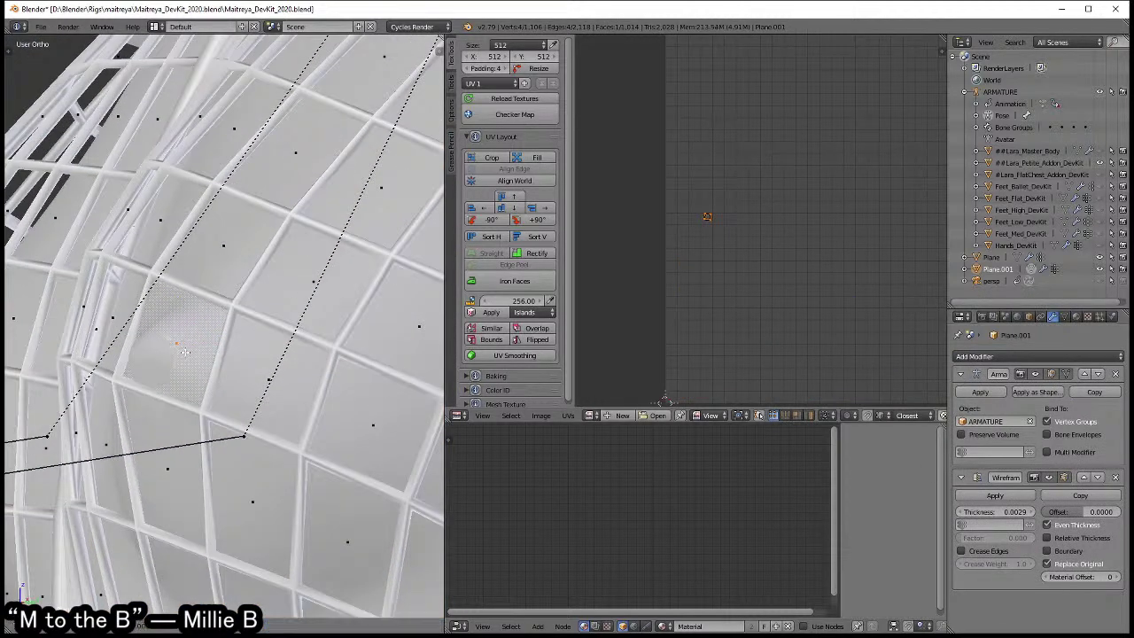
pyautogui.press('g')
pyautogui.press('x')
pyautogui.click(200, 354)
pyautogui.scroll(-3, 200, 355)
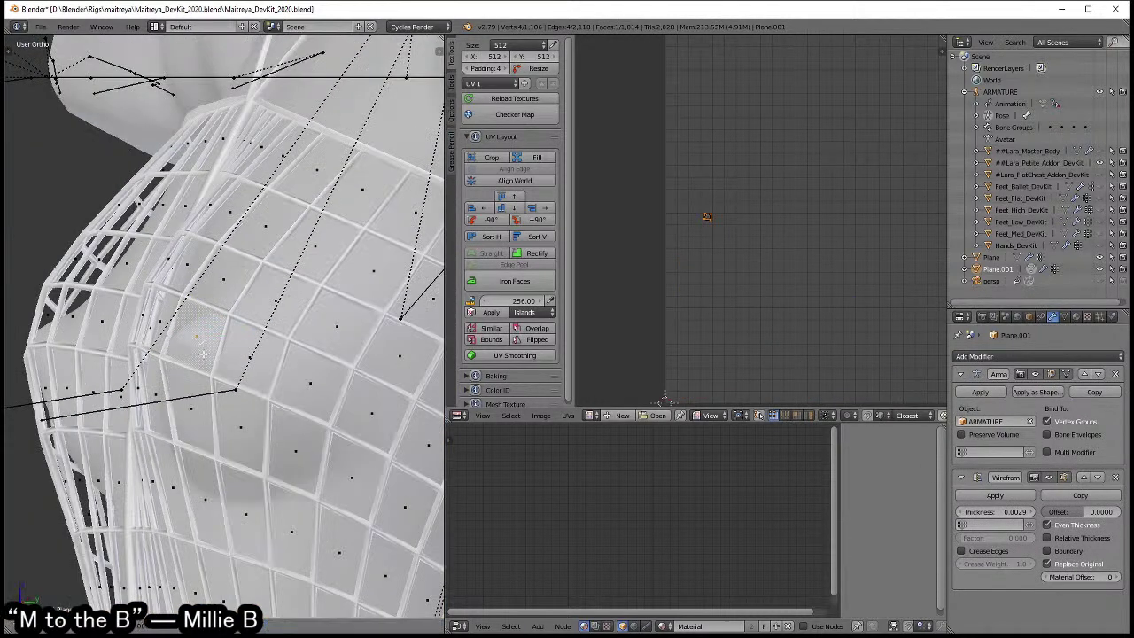
pyautogui.press('g')
pyautogui.press('y')
pyautogui.click(213, 352)
# - Orbit around the dress mesh to inspect the lattice cells from the sides
pyautogui.moveTo(213, 353); pyautogui.dragTo(285, 384, button='middle')
pyautogui.scroll(2, 269, 379)
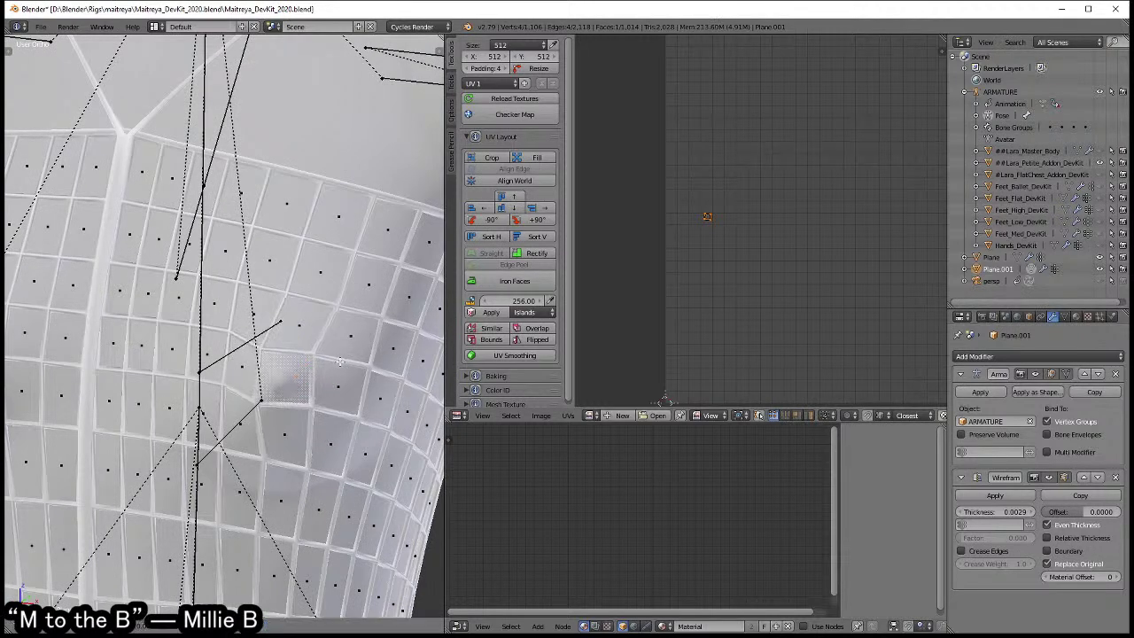
pyautogui.scroll(-2, 342, 362)
pyautogui.moveTo(343, 361); pyautogui.dragTo(339, 310, button='middle')
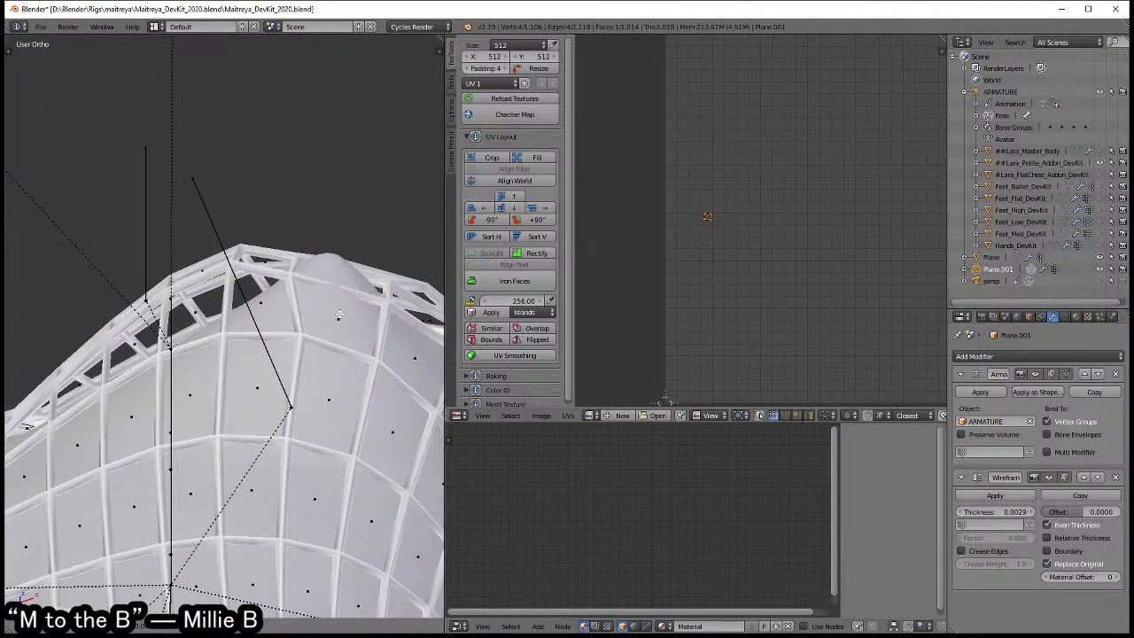
pyautogui.moveTo(339, 314); pyautogui.dragTo(372, 362, button='middle')
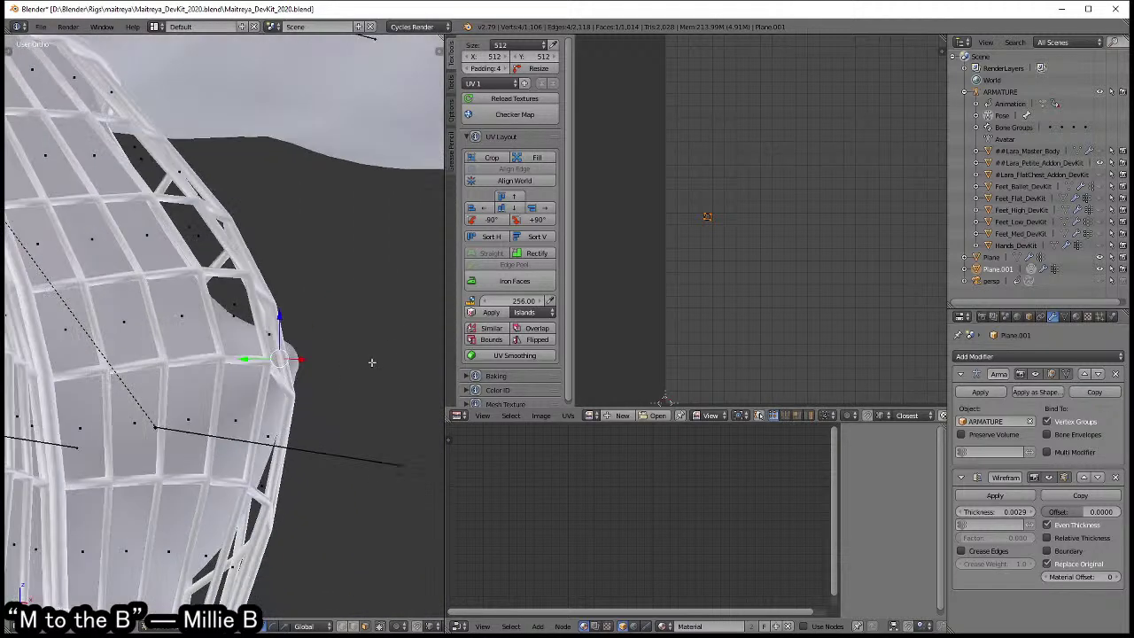
pyautogui.scroll(5, 369, 349)
pyautogui.moveTo(370, 349)
pyautogui.mouseDown(button='middle')
pyautogui.moveTo(242, 330)
pyautogui.moveTo(232, 286)
pyautogui.moveTo(261, 329)
pyautogui.mouseUp(button='middle')
pyautogui.scroll(-3, 242, 331)
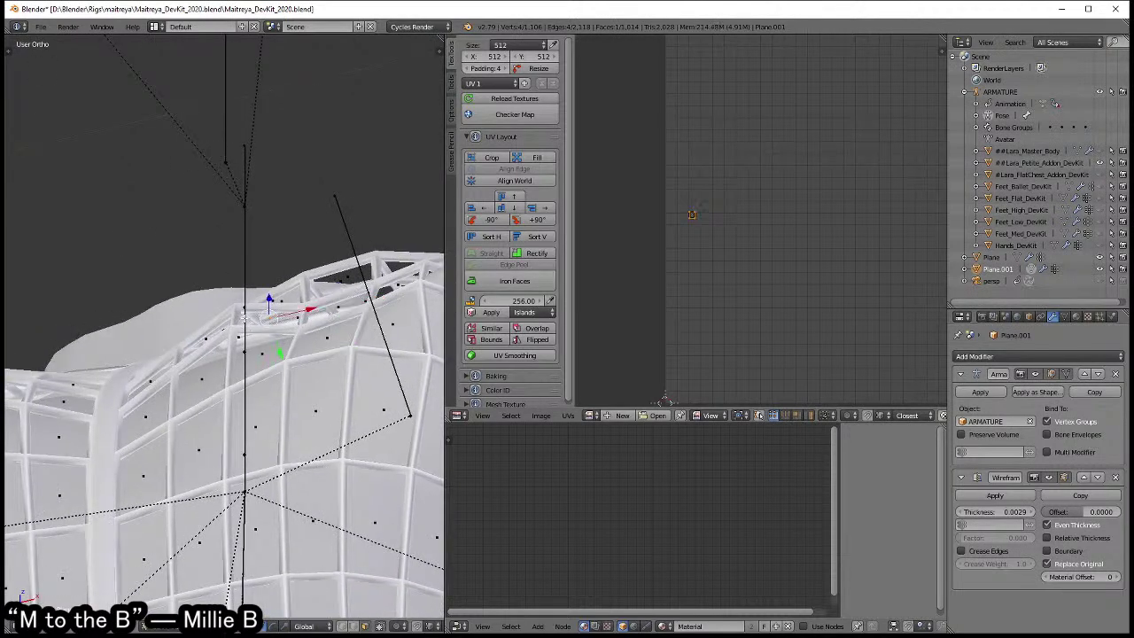
# - In edge select mode, move an edge on the dress top along Y and check the fit
pyautogui.hotkey('ctrl', 'Tab')
pyautogui.click(237, 310)
pyautogui.click(243, 336)
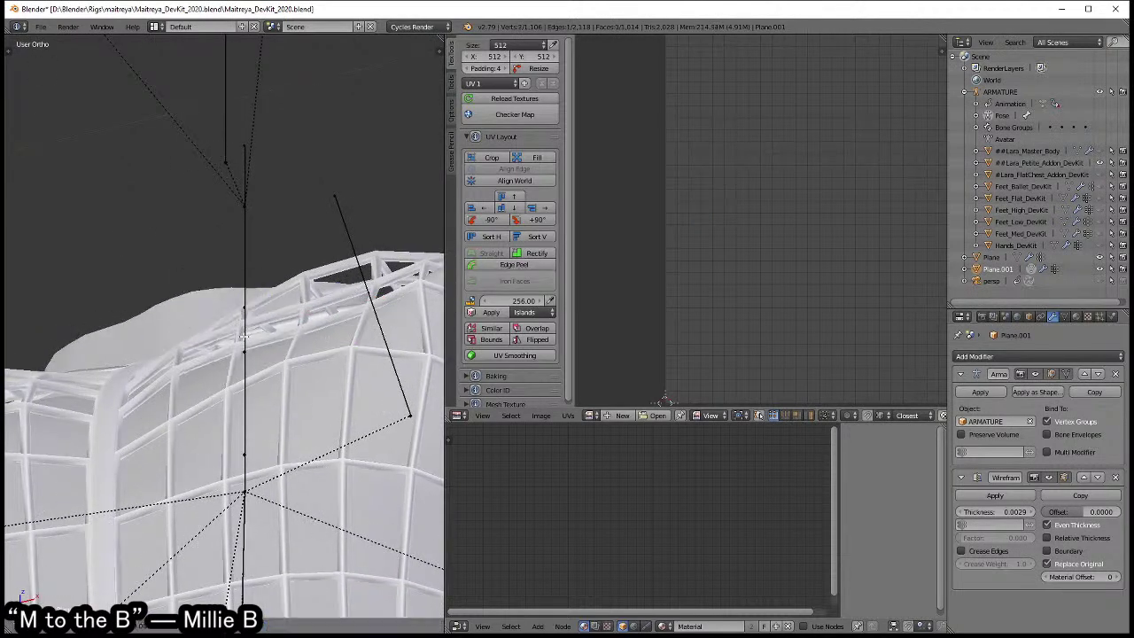
pyautogui.moveTo(257, 334); pyautogui.dragTo(301, 331, button='middle')
pyautogui.press('g')
pyautogui.press('y')
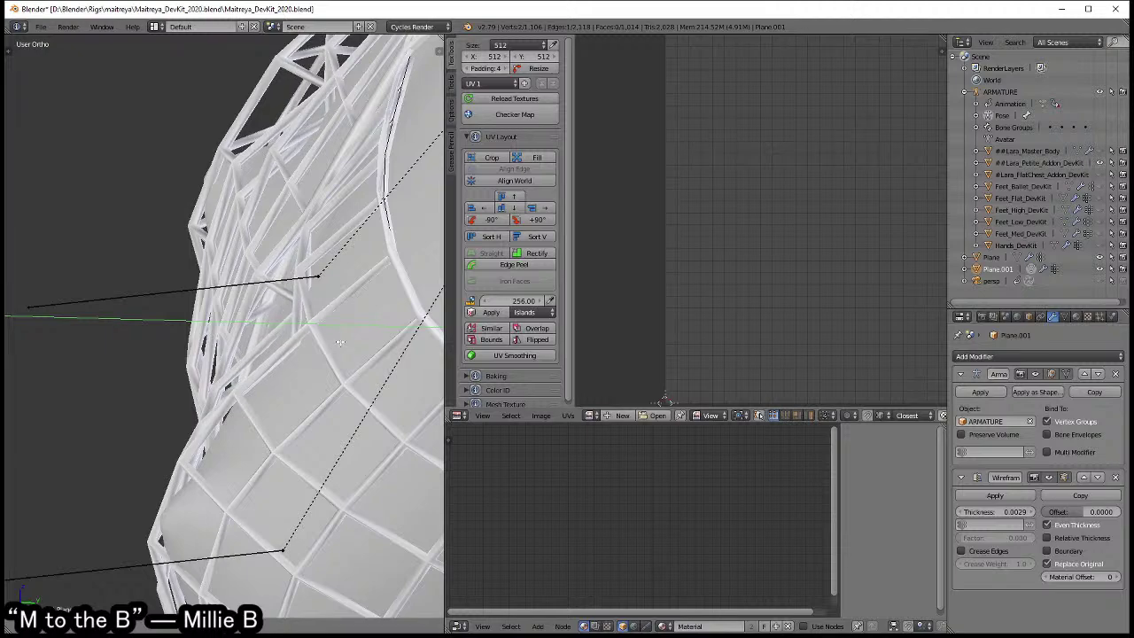
pyautogui.click(322, 343)
pyautogui.moveTo(321, 343)
pyautogui.mouseDown(button='middle')
pyautogui.moveTo(265, 366)
pyautogui.moveTo(288, 355)
pyautogui.mouseUp(button='middle')
pyautogui.scroll(2, 286, 356)
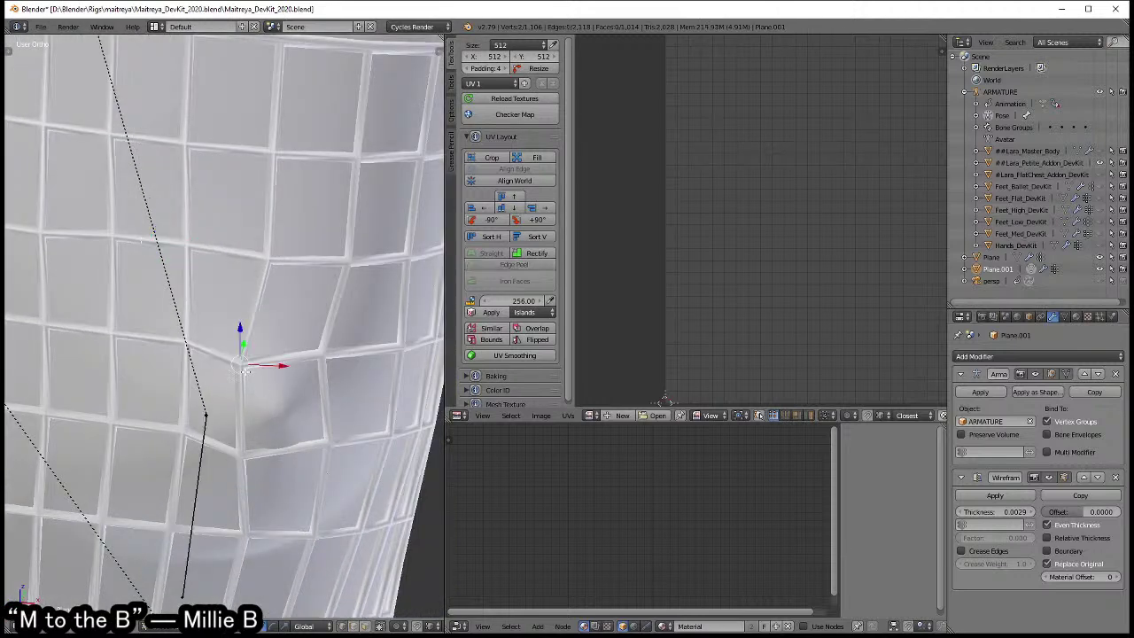
pyautogui.moveTo(259, 397)
pyautogui.mouseDown(button='middle')
pyautogui.moveTo(250, 384)
pyautogui.moveTo(286, 342)
pyautogui.moveTo(274, 316)
pyautogui.mouseUp(button='middle')
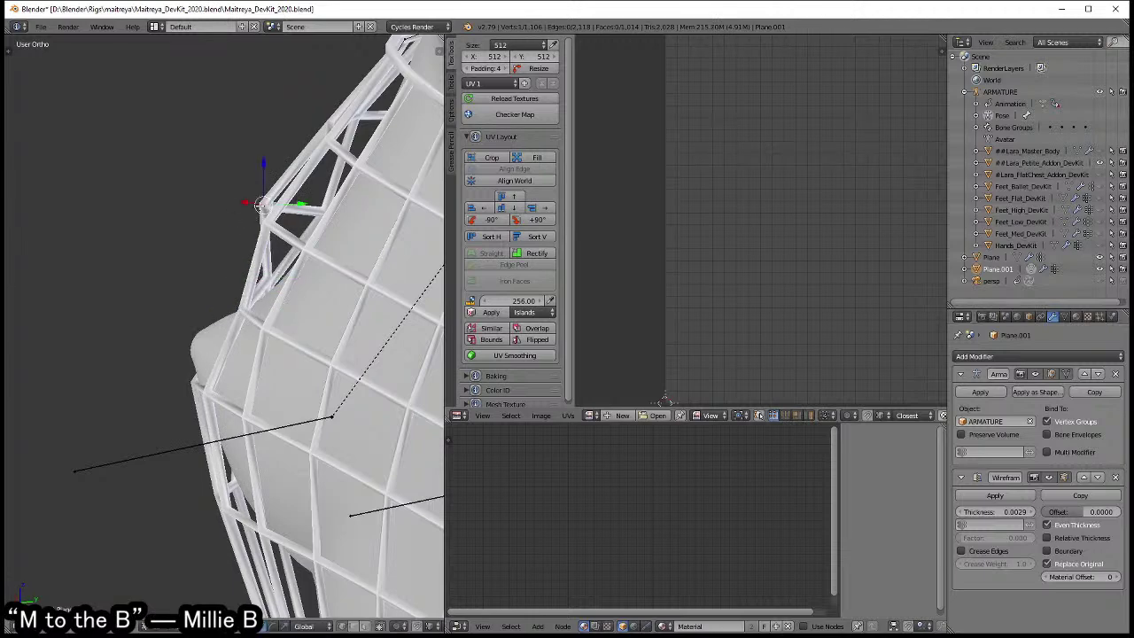
# - Inspect the chest wireframe from several angles, then lower the selected face along Z
pyautogui.moveTo(317, 254)
pyautogui.mouseDown(button='middle')
pyautogui.moveTo(296, 256)
pyautogui.moveTo(366, 259)
pyautogui.mouseUp(button='middle')
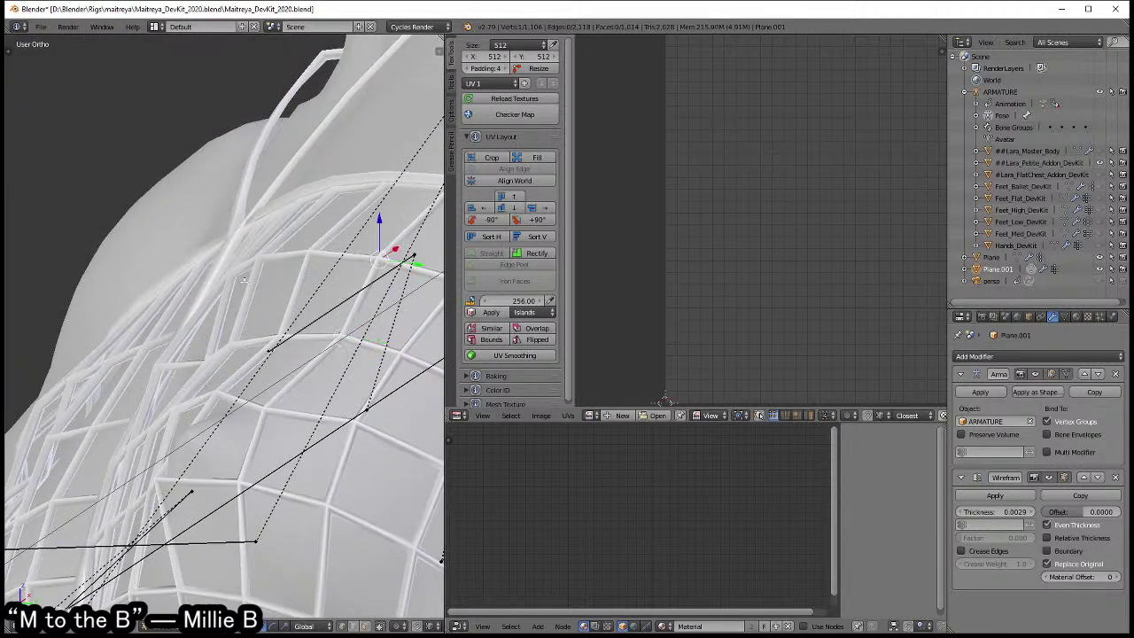
pyautogui.moveTo(244, 280); pyautogui.dragTo(306, 292, button='middle')
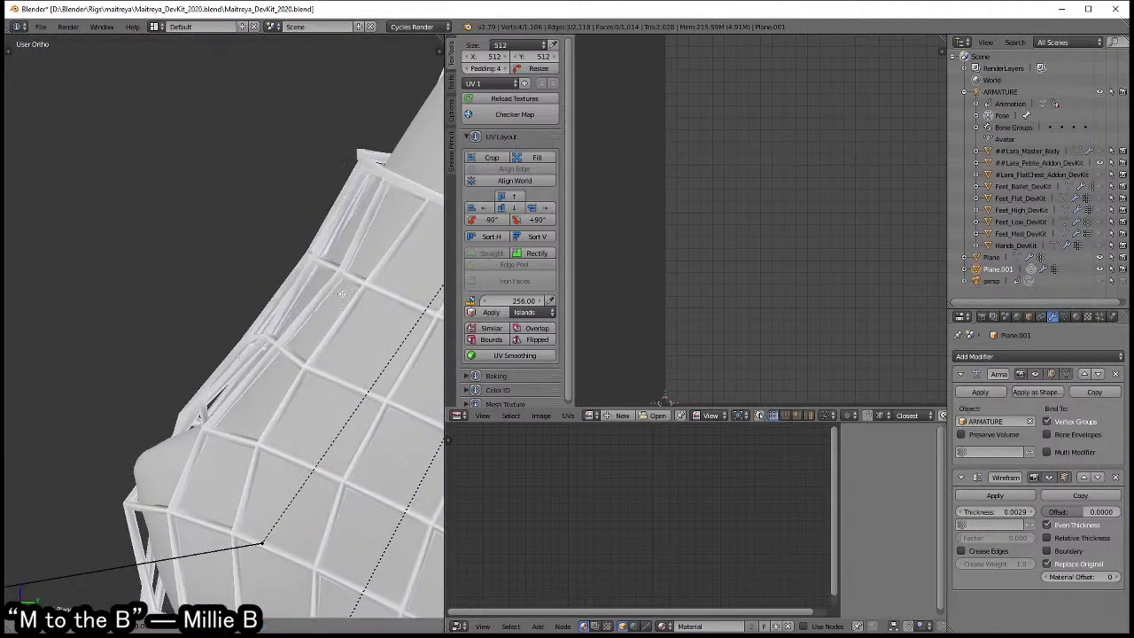
pyautogui.moveTo(287, 304)
pyautogui.mouseDown(button='middle')
pyautogui.moveTo(310, 329)
pyautogui.moveTo(254, 297)
pyautogui.moveTo(321, 340)
pyautogui.moveTo(304, 240)
pyautogui.mouseUp(button='middle')
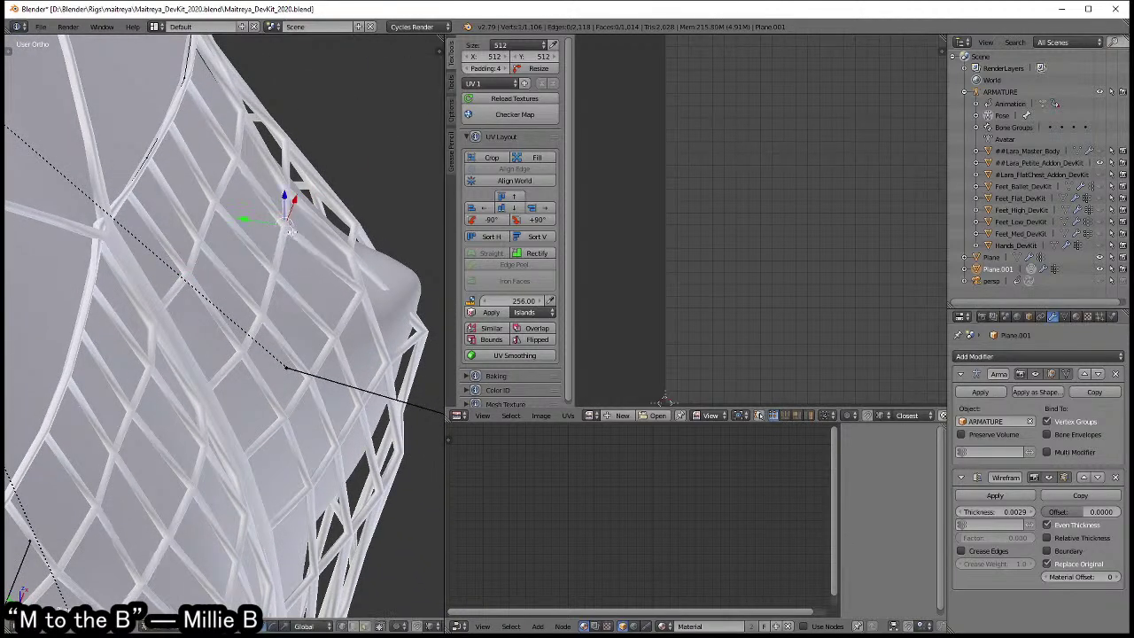
pyautogui.moveTo(290, 228)
pyautogui.mouseDown(button='middle')
pyautogui.moveTo(237, 382)
pyautogui.moveTo(209, 289)
pyautogui.moveTo(273, 361)
pyautogui.moveTo(213, 308)
pyautogui.mouseUp(button='middle')
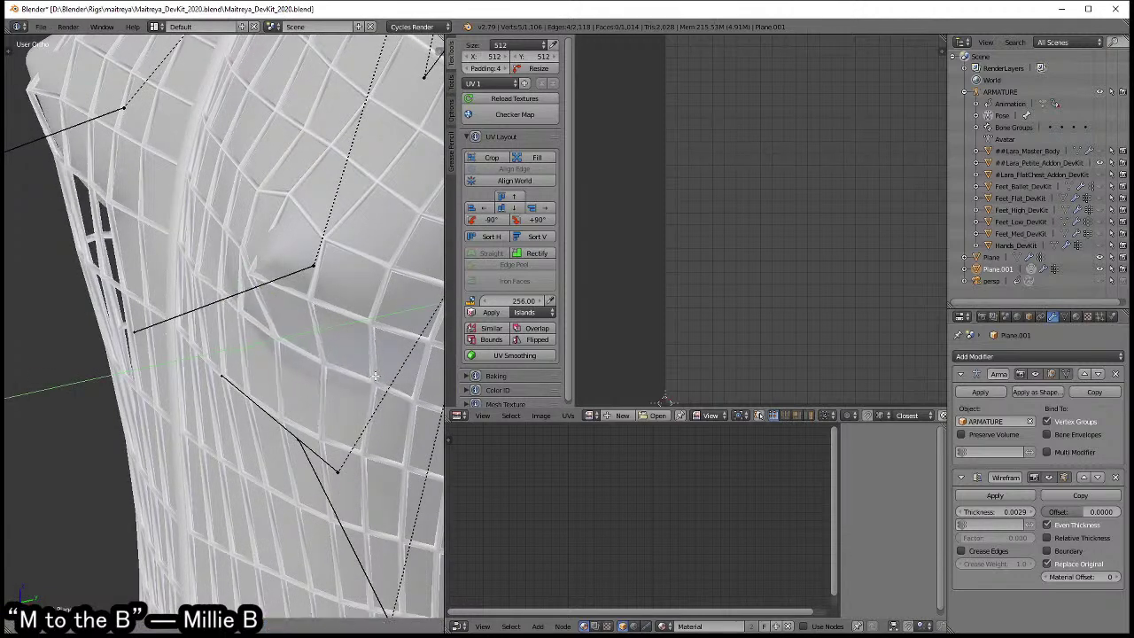
pyautogui.moveTo(363, 379)
pyautogui.mouseDown(button='middle')
pyautogui.moveTo(363, 340)
pyautogui.moveTo(192, 346)
pyautogui.moveTo(232, 394)
pyautogui.mouseUp(button='middle')
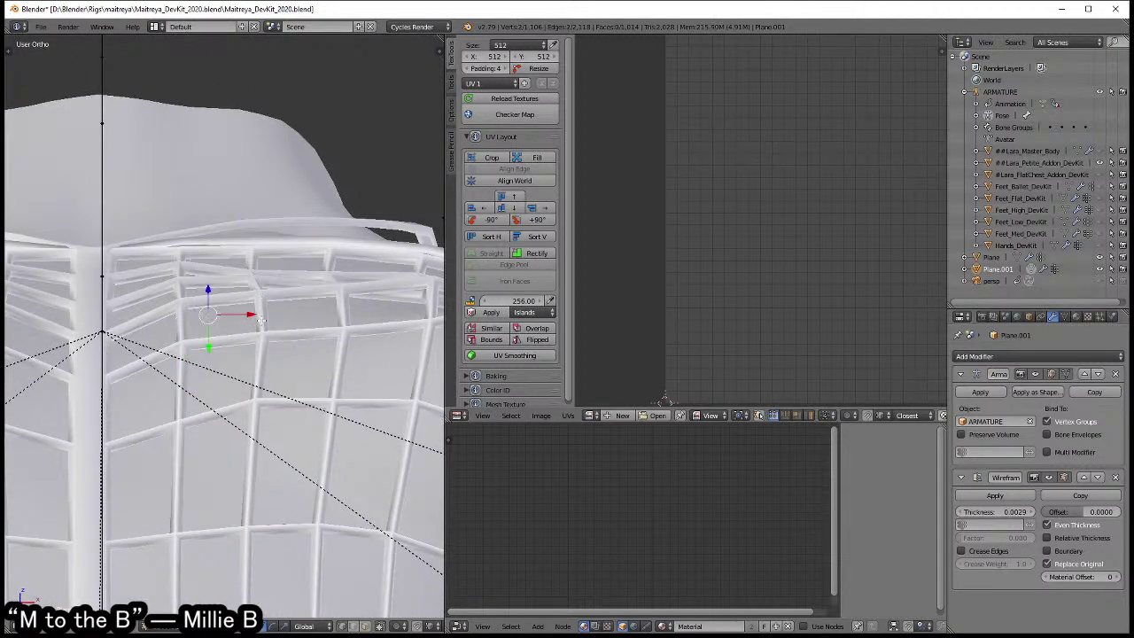
pyautogui.press('g')
pyautogui.press('z')
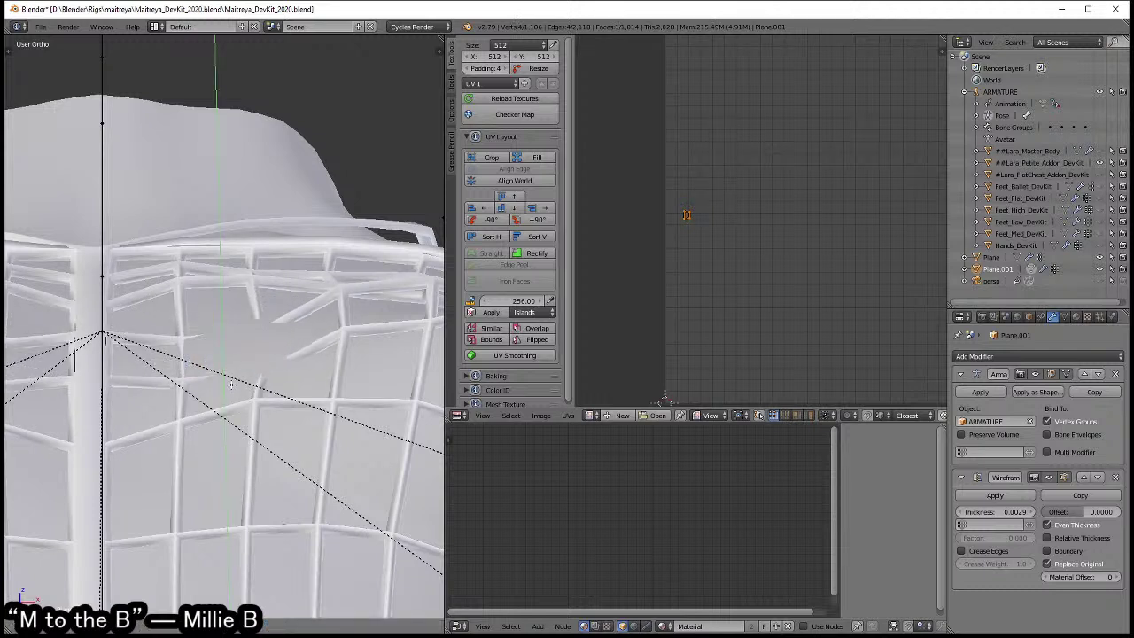
pyautogui.press('s')
pyautogui.press('z')
pyautogui.click(312, 320)
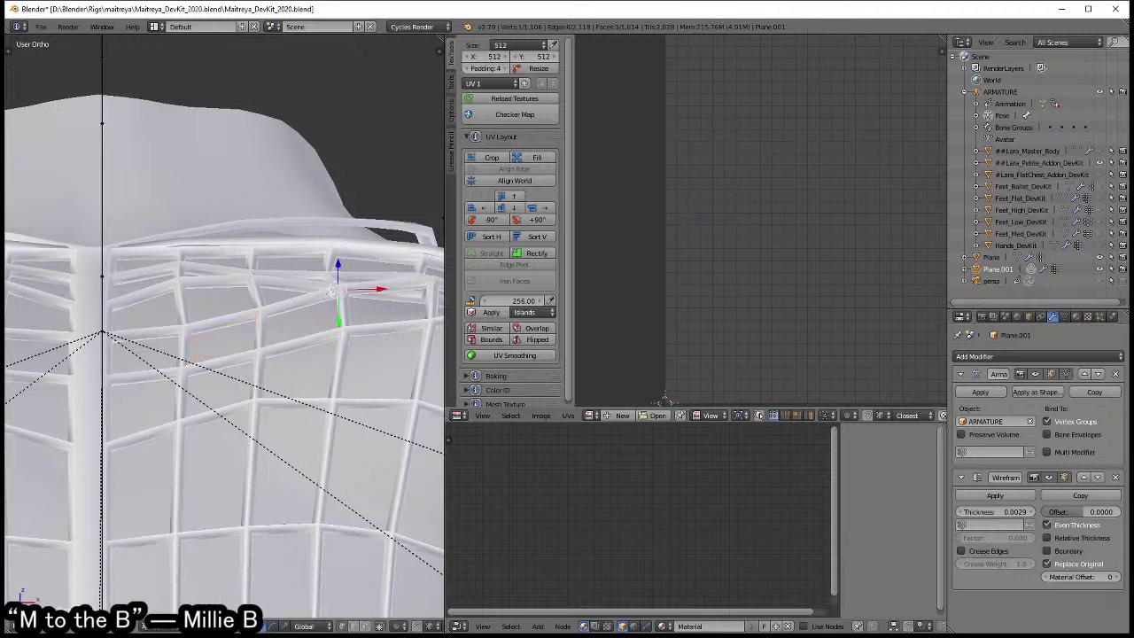
# - Toggle out of and back into Edit Mode and zoom in on the chest mesh
pyautogui.press('Tab')
pyautogui.press('Tab')
pyautogui.press('Tab')
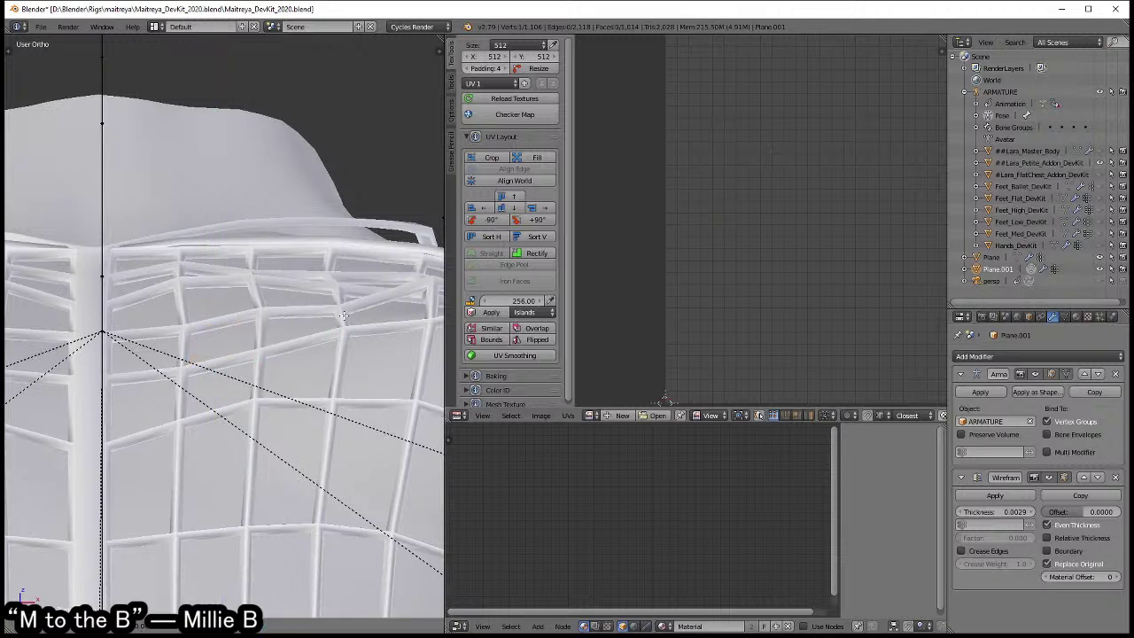
pyautogui.press('Tab')
pyautogui.moveTo(343, 315); pyautogui.dragTo(308, 309, button='middle')
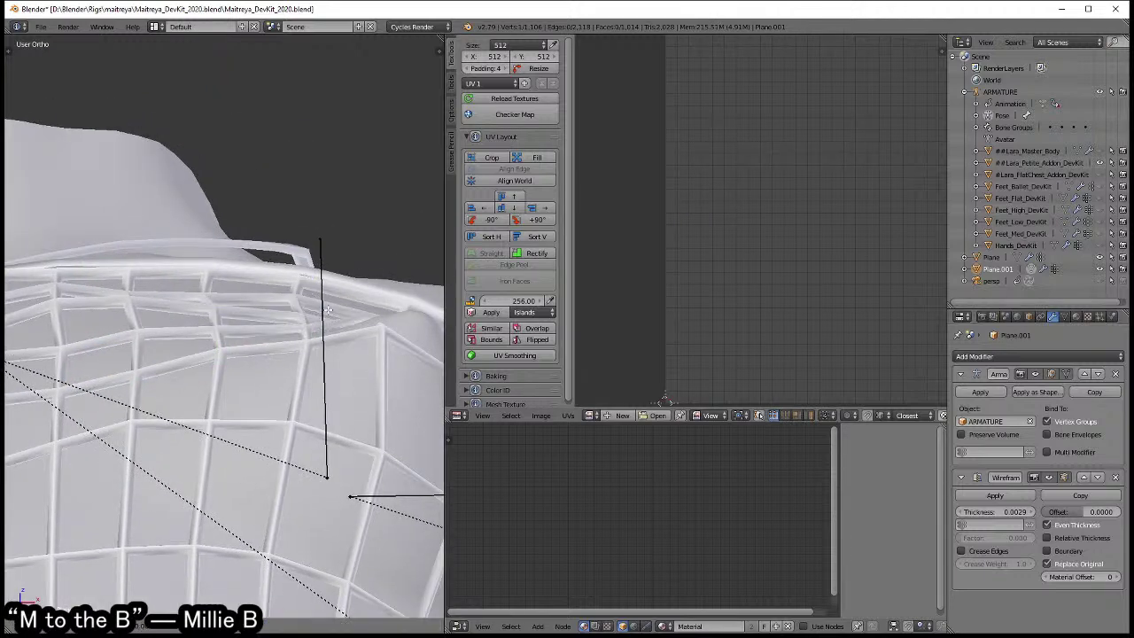
pyautogui.scroll(5, 326, 306)
pyautogui.moveTo(325, 306); pyautogui.dragTo(330, 317, button='middle')
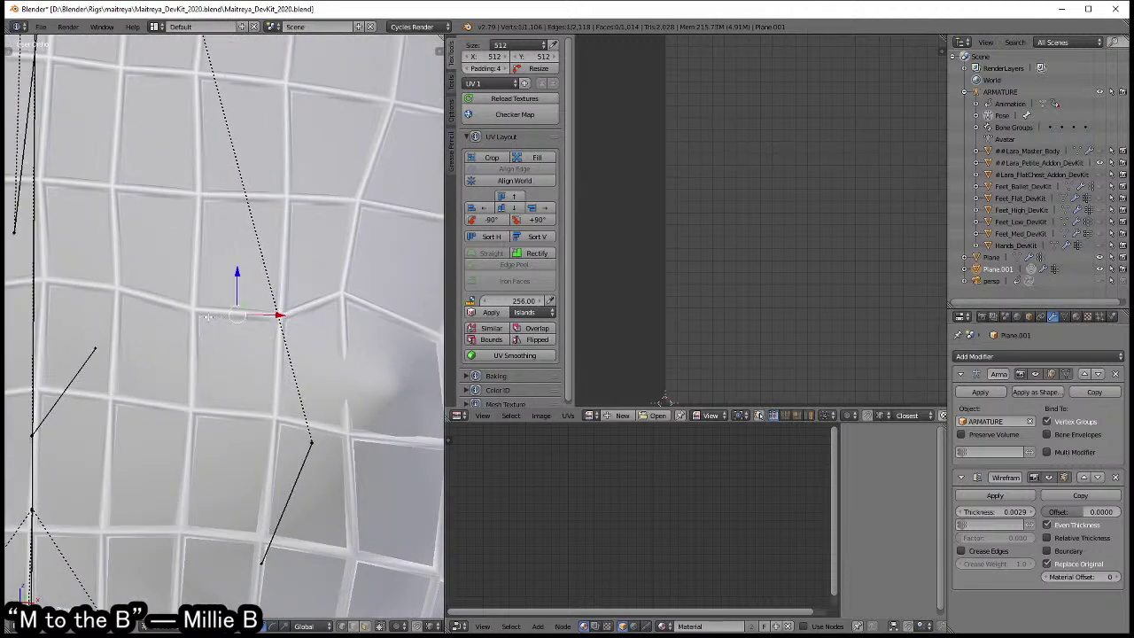
# - Select a chest vertex and move it to a better-fitting position
pyautogui.rightClick(274, 296)
pyautogui.moveTo(275, 297); pyautogui.dragTo(272, 352, button='middle')
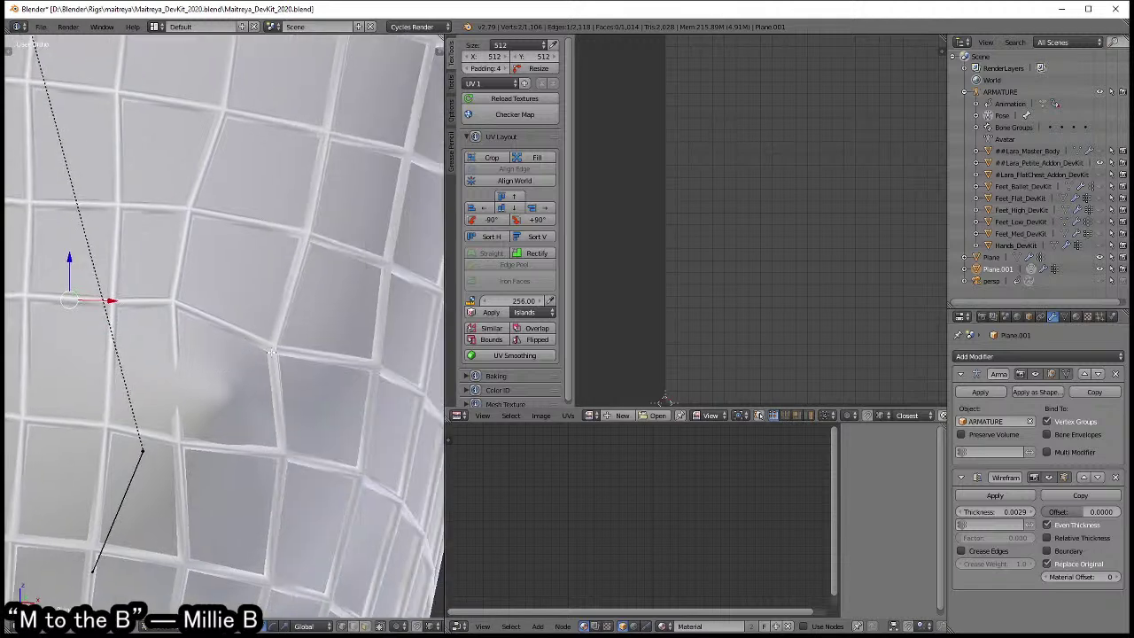
pyautogui.moveTo(182, 437); pyautogui.dragTo(206, 381, button='middle')
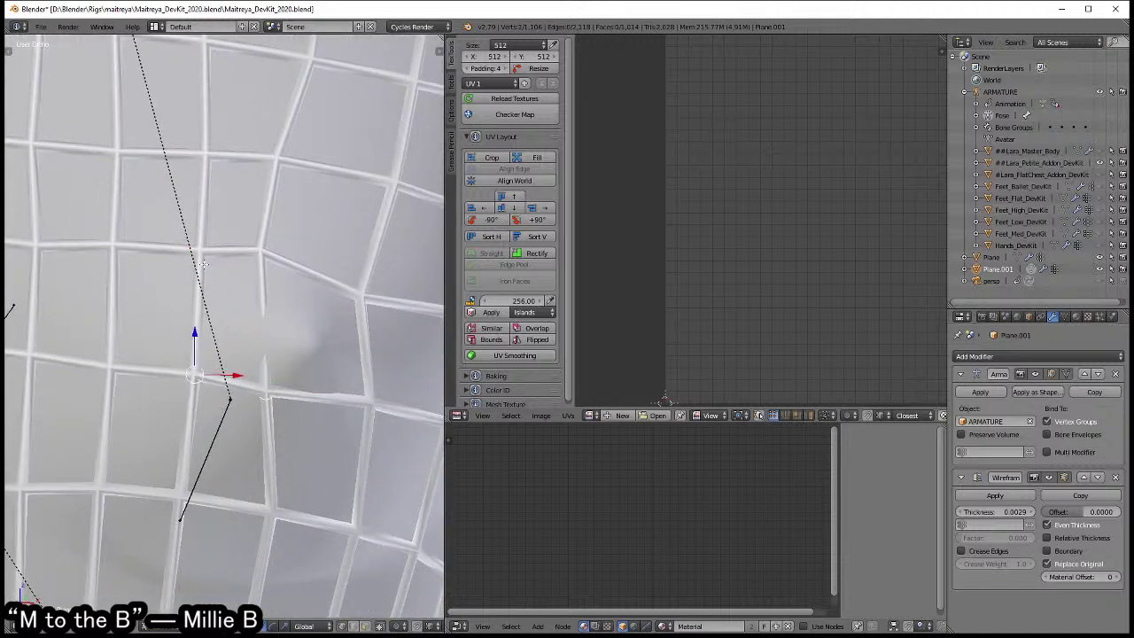
pyautogui.moveTo(203, 264); pyautogui.dragTo(268, 369, button='middle')
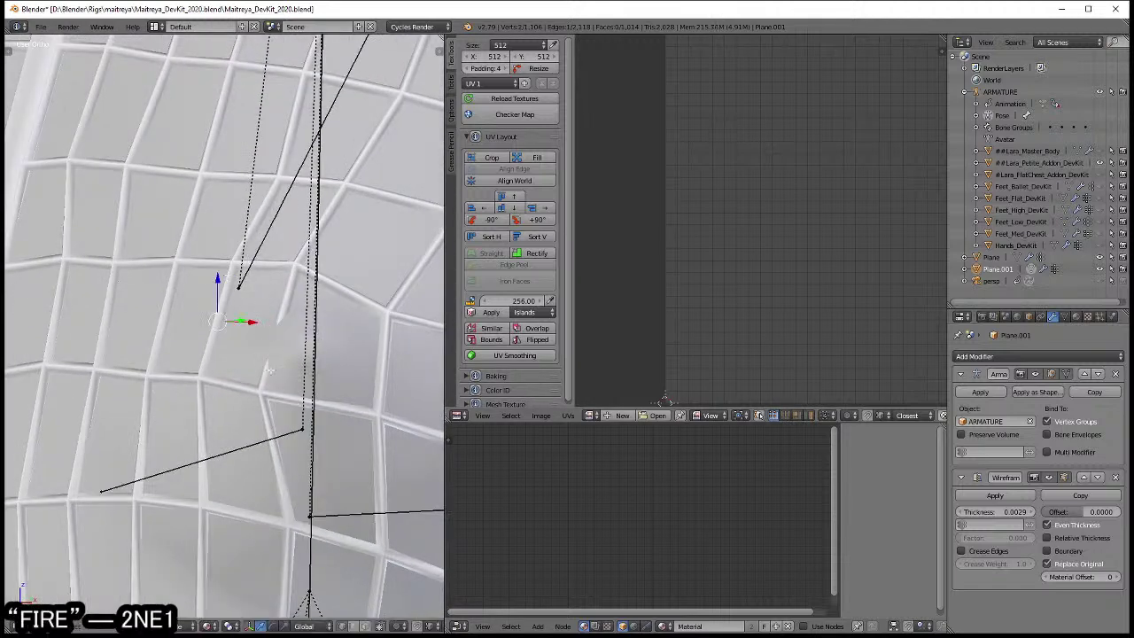
pyautogui.press('g')
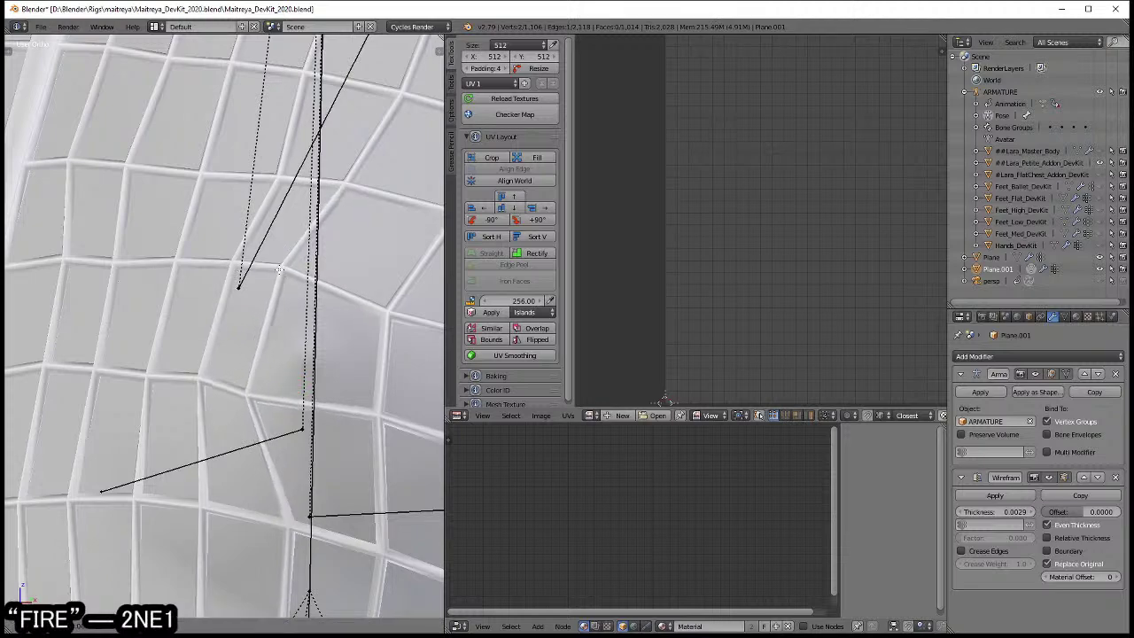
pyautogui.click(279, 270)
pyautogui.moveTo(279, 269)
pyautogui.mouseDown(button='middle')
pyautogui.moveTo(305, 370)
pyautogui.moveTo(266, 363)
pyautogui.mouseUp(button='middle')
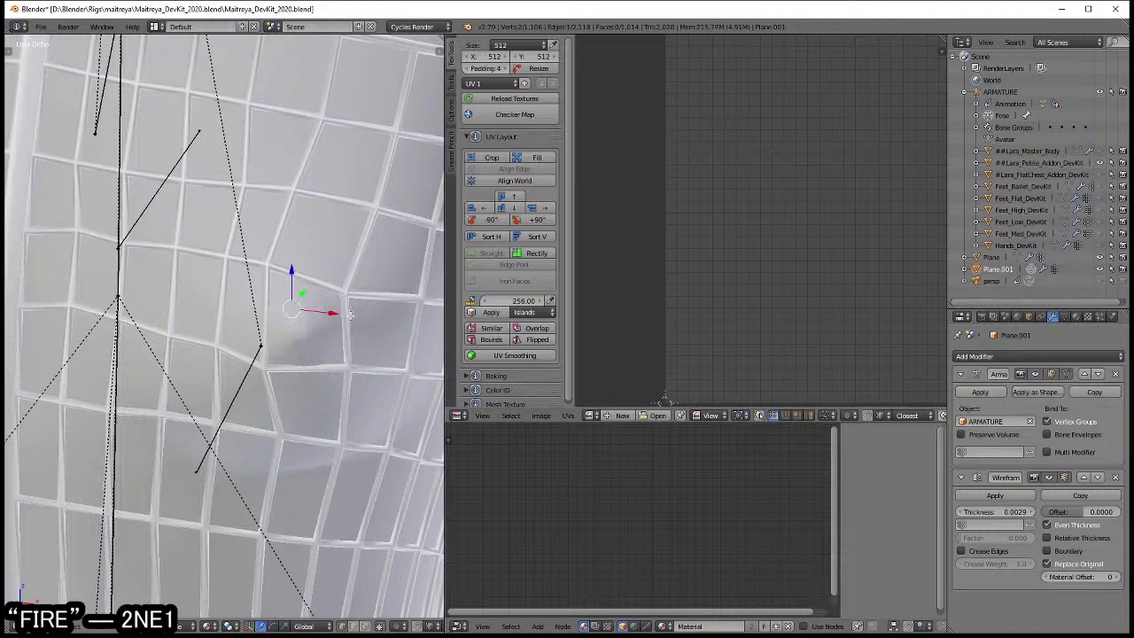
# - Rotate the selected face so it sits square against the body
pyautogui.press('r')
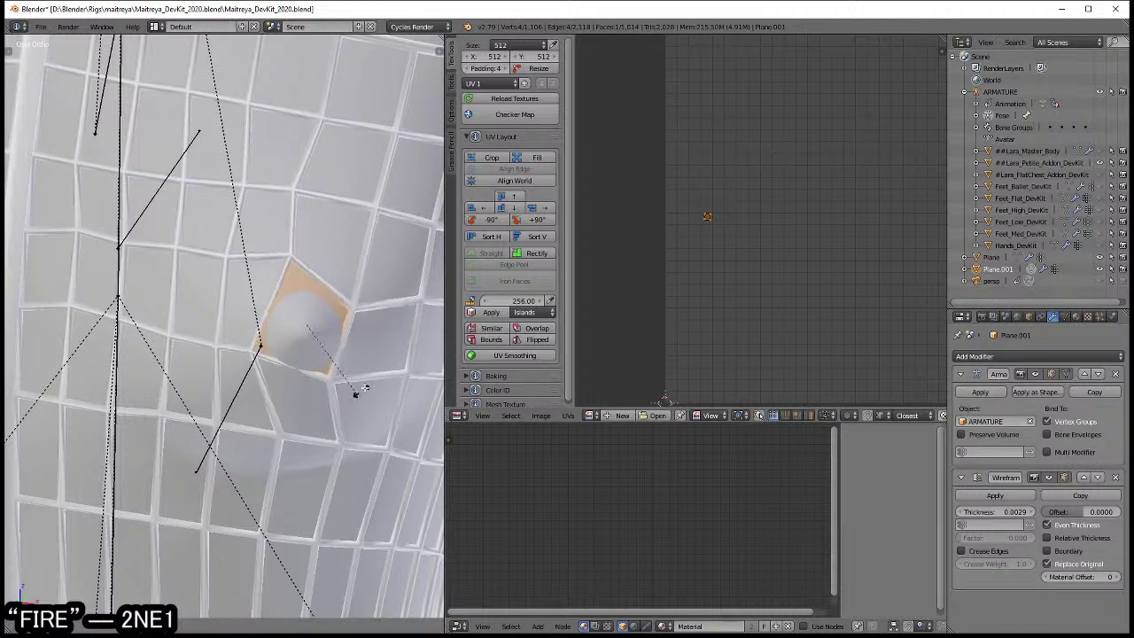
pyautogui.click(376, 367)
pyautogui.moveTo(339, 342); pyautogui.dragTo(312, 336, button='middle')
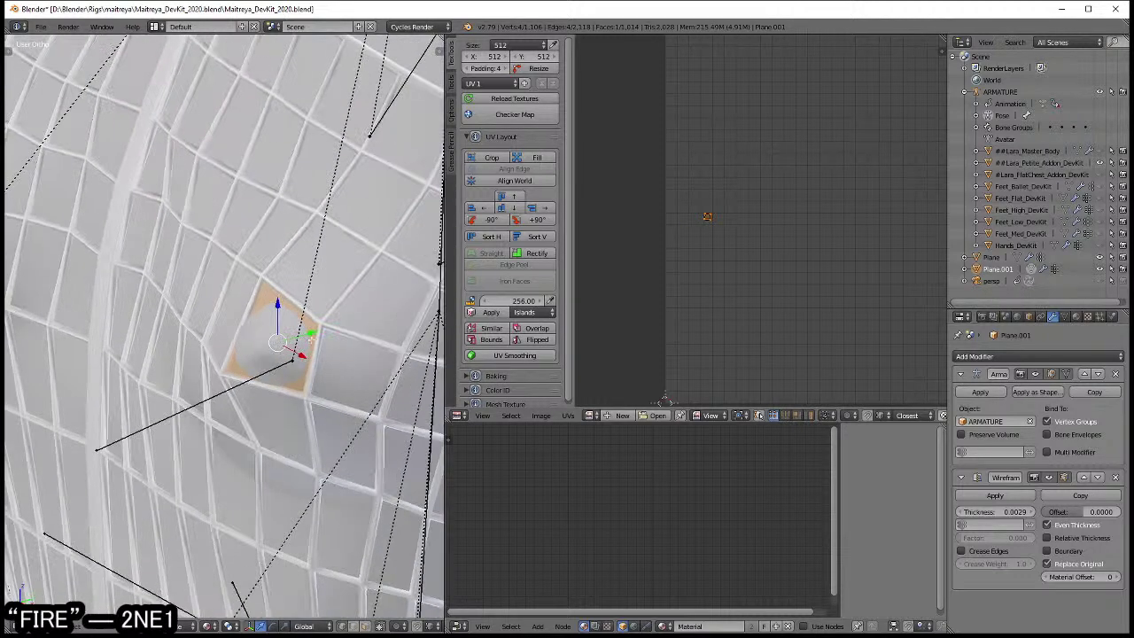
pyautogui.scroll(-2, 306, 342)
pyautogui.scroll(-2, 310, 350)
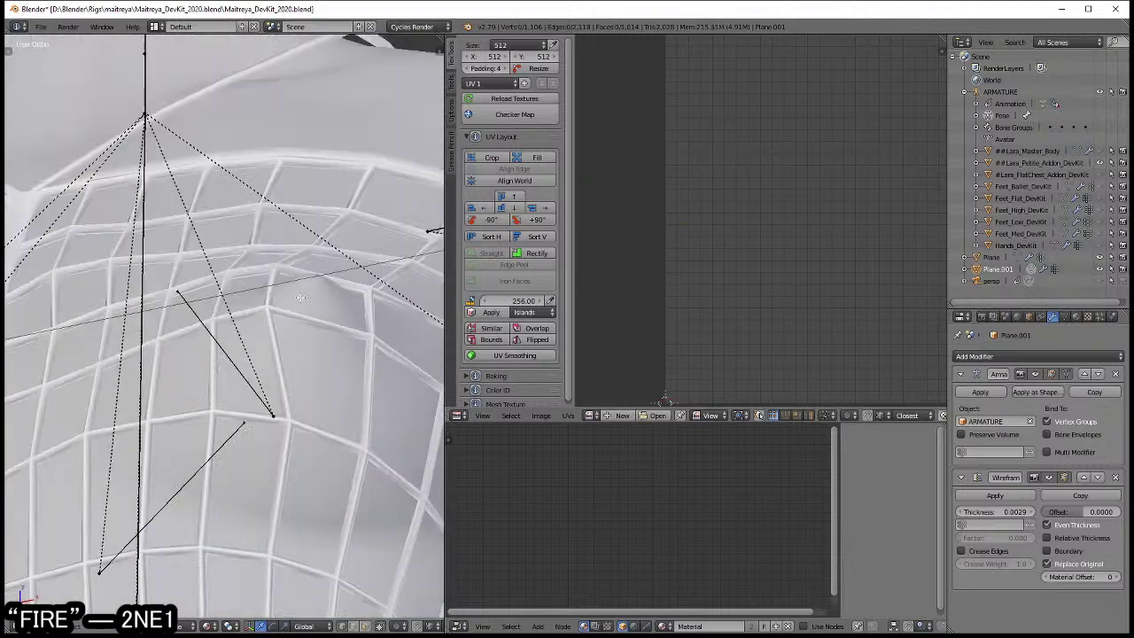
pyautogui.scroll(-2, 317, 363)
pyautogui.moveTo(321, 374)
pyautogui.mouseDown(button='middle')
pyautogui.moveTo(289, 414)
pyautogui.moveTo(286, 370)
pyautogui.moveTo(278, 375)
pyautogui.moveTo(295, 346)
pyautogui.moveTo(328, 332)
pyautogui.moveTo(210, 344)
pyautogui.mouseUp(button='middle')
# - Select the whole dress mesh, review the chest profile, and return to Object Mode
pyautogui.press('a')
pyautogui.press('a')
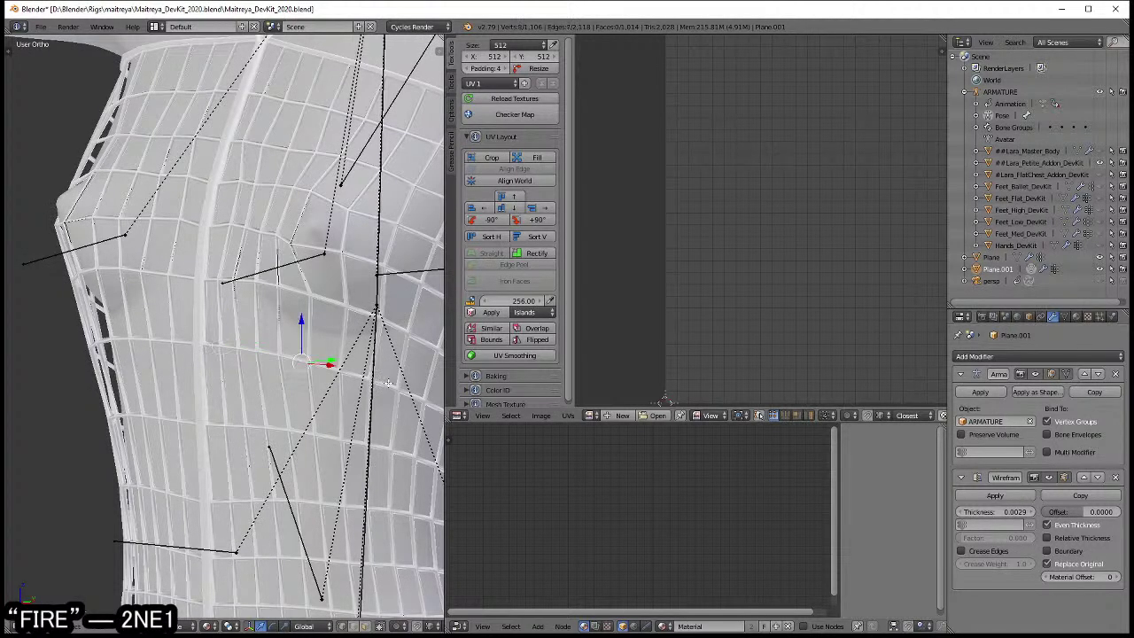
pyautogui.moveTo(387, 383)
pyautogui.mouseDown(button='middle')
pyautogui.moveTo(309, 368)
pyautogui.moveTo(321, 372)
pyautogui.mouseUp(button='middle')
pyautogui.scroll(4, 332, 377)
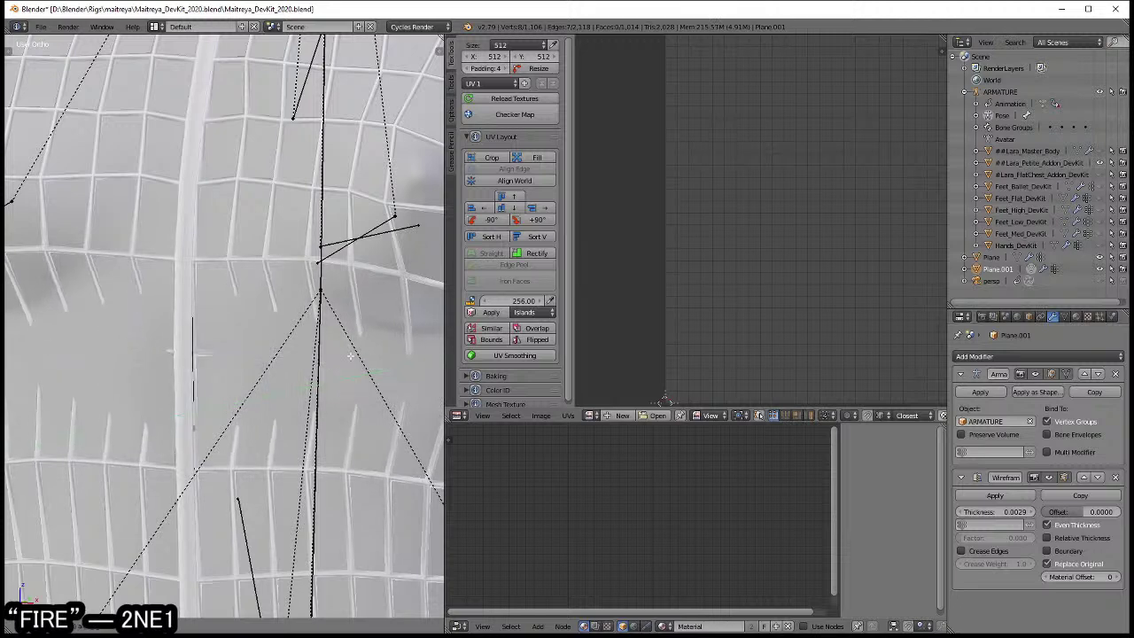
pyautogui.moveTo(328, 359); pyautogui.dragTo(379, 384, button='middle')
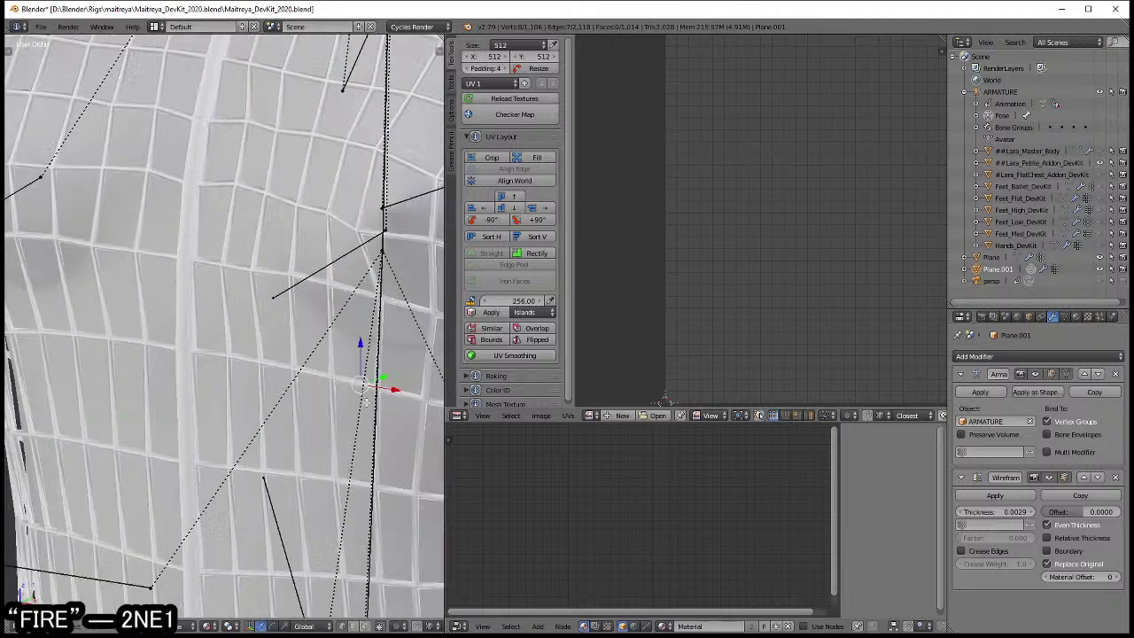
pyautogui.scroll(-3, 311, 487)
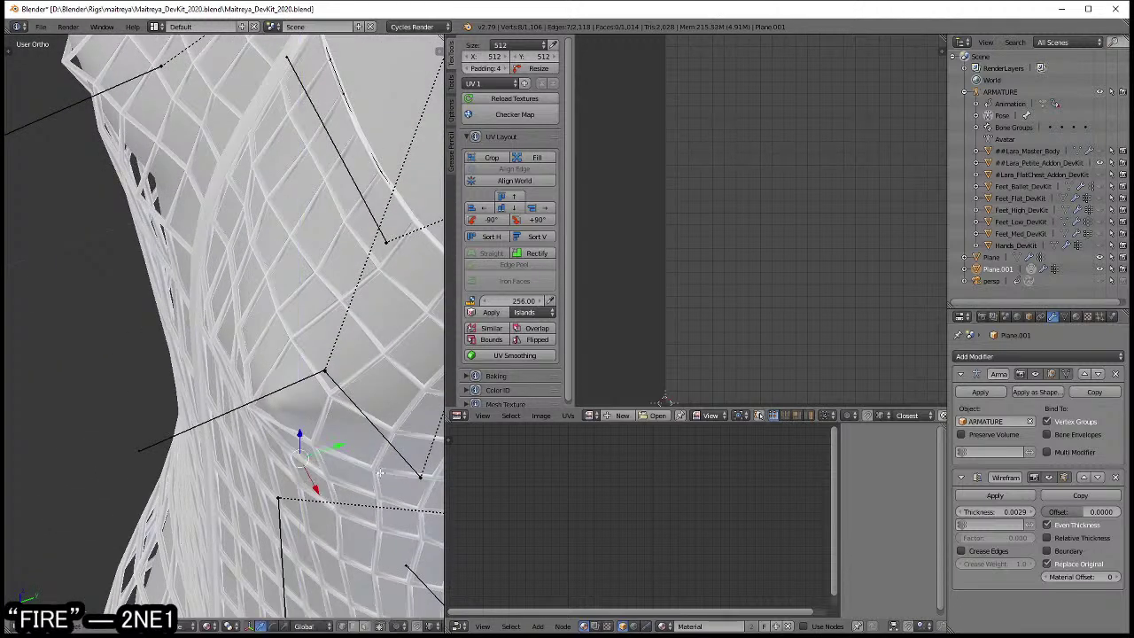
pyautogui.moveTo(380, 474)
pyautogui.mouseDown(button='middle')
pyautogui.moveTo(263, 365)
pyautogui.moveTo(337, 327)
pyautogui.moveTo(252, 380)
pyautogui.mouseUp(button='middle')
pyautogui.press('Tab')
pyautogui.scroll(-2, 337, 328)
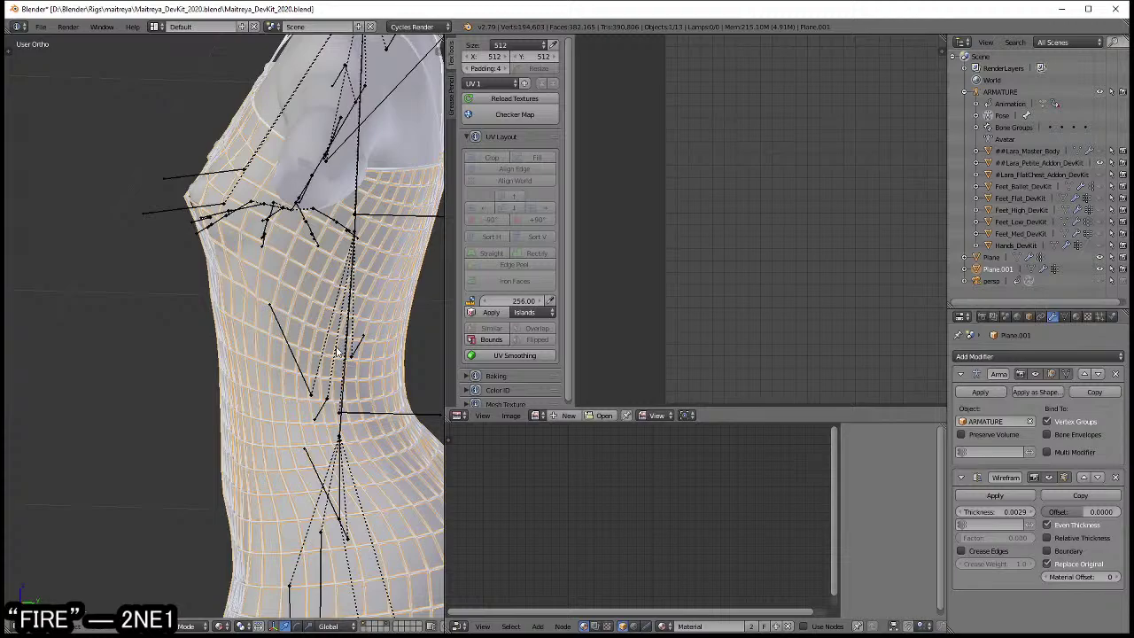
# - Merge away the node and image editors to widen the 3D viewport
pyautogui.moveTo(337, 351); pyautogui.dragTo(414, 322, button='middle')
pyautogui.moveTo(449, 410); pyautogui.dragTo(440, 452)
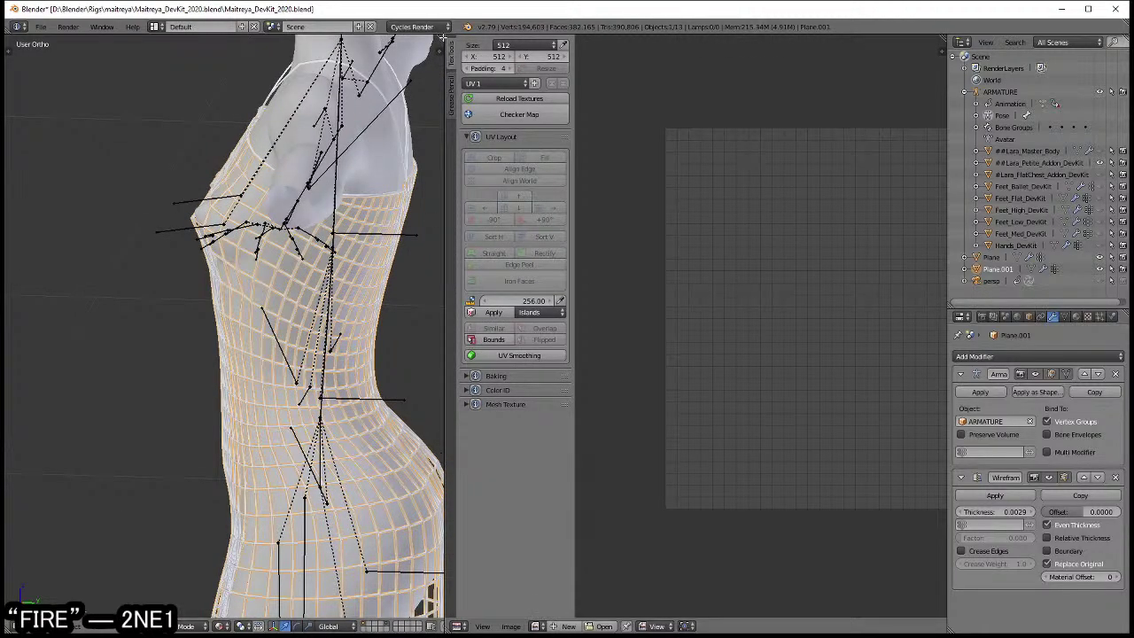
pyautogui.moveTo(463, 42); pyautogui.dragTo(620, 53)
# - Zoom in on the upper chest, enter Edit Mode on the dress, and select the bust vertices
pyautogui.moveTo(620, 266)
pyautogui.mouseDown(button='middle')
pyautogui.moveTo(496, 354)
pyautogui.moveTo(634, 369)
pyautogui.moveTo(575, 345)
pyautogui.mouseUp(button='middle')
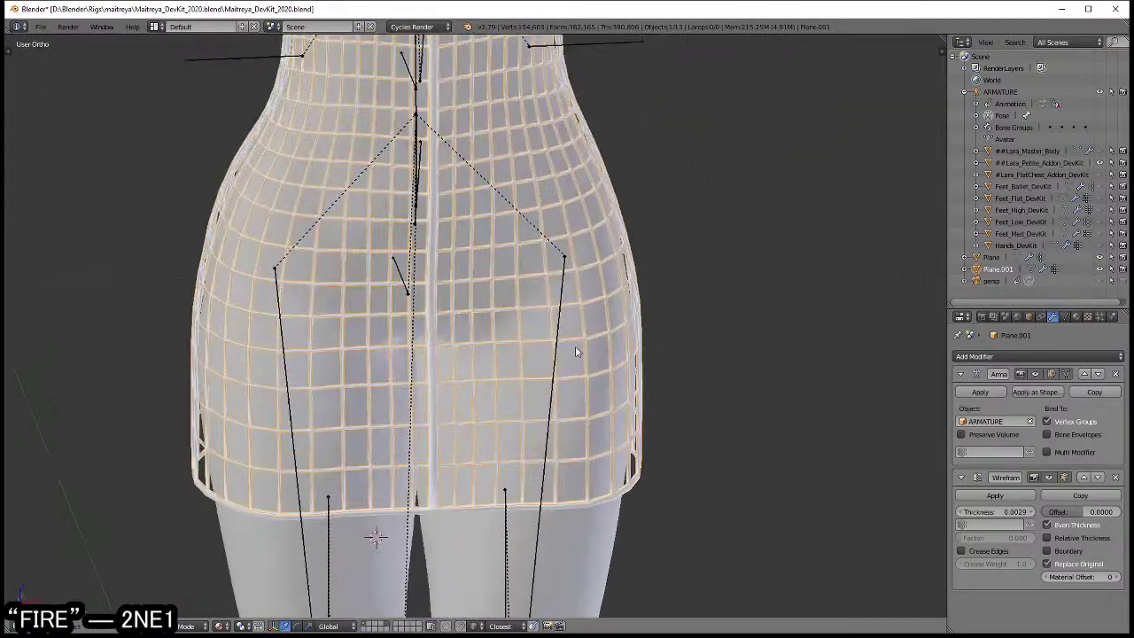
pyautogui.scroll(2, 545, 429)
pyautogui.moveTo(545, 430)
pyautogui.mouseDown(button='middle')
pyautogui.moveTo(552, 299)
pyautogui.moveTo(573, 381)
pyautogui.moveTo(520, 298)
pyautogui.moveTo(487, 310)
pyautogui.moveTo(531, 266)
pyautogui.mouseUp(button='middle')
pyautogui.scroll(1, 531, 266)
pyautogui.scroll(1, 508, 310)
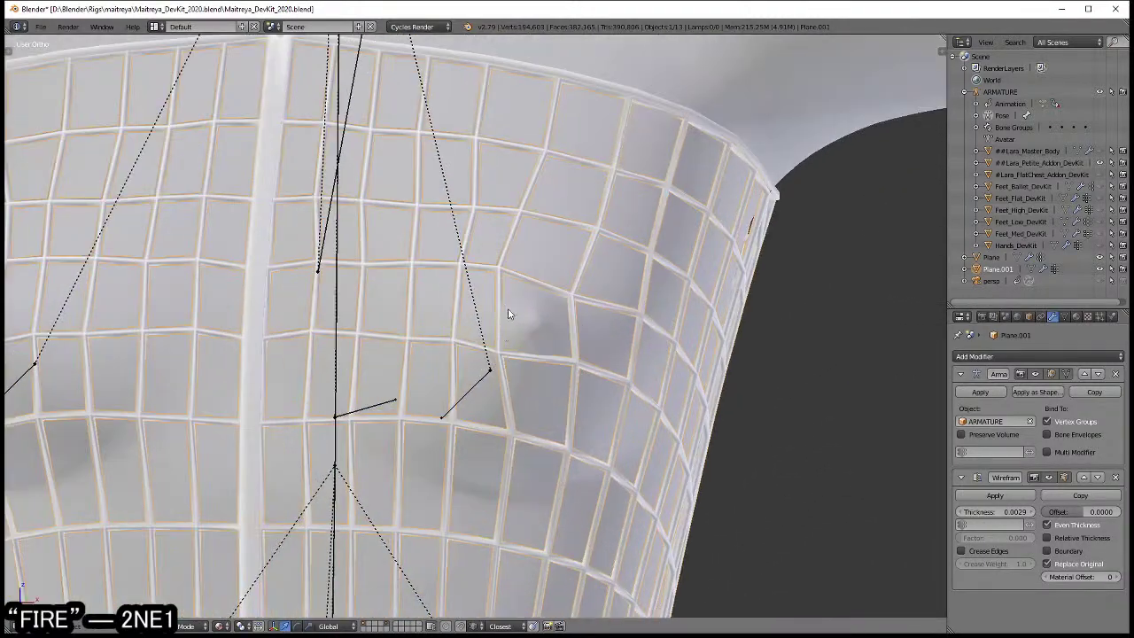
pyautogui.scroll(1, 521, 305)
pyautogui.moveTo(520, 304); pyautogui.dragTo(465, 430, button='middle')
pyautogui.press('Tab')
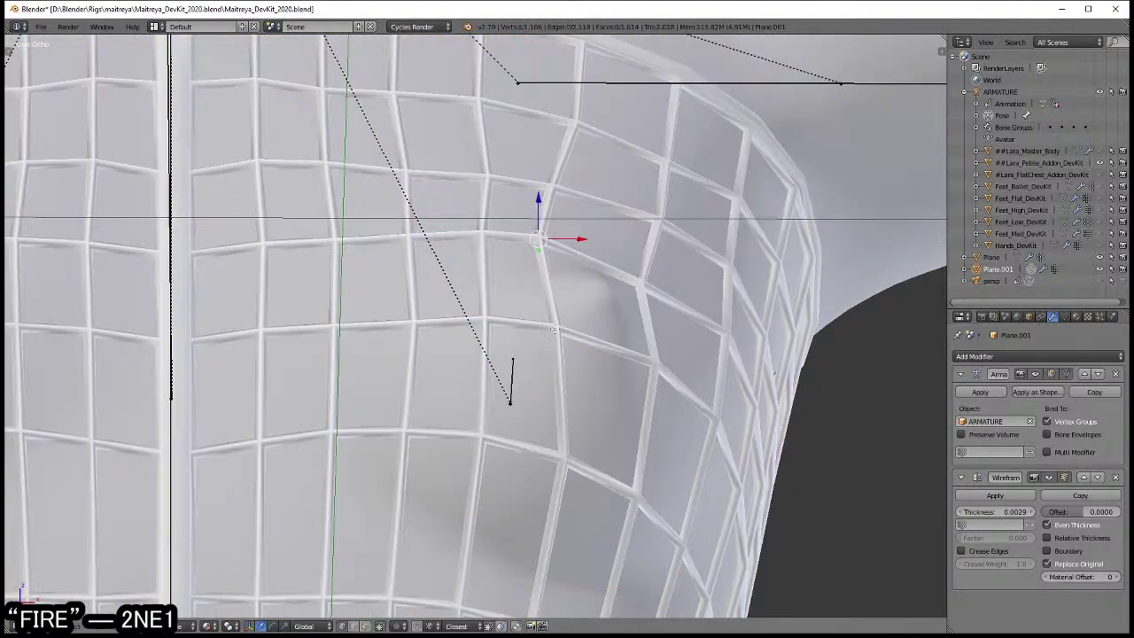
pyautogui.moveTo(554, 328)
pyautogui.mouseDown(button='middle')
pyautogui.moveTo(587, 257)
pyautogui.moveTo(452, 342)
pyautogui.moveTo(455, 309)
pyautogui.mouseUp(button='middle')
pyautogui.keyDown('shift'); pyautogui.rightClick(587, 257); pyautogui.keyUp('shift')
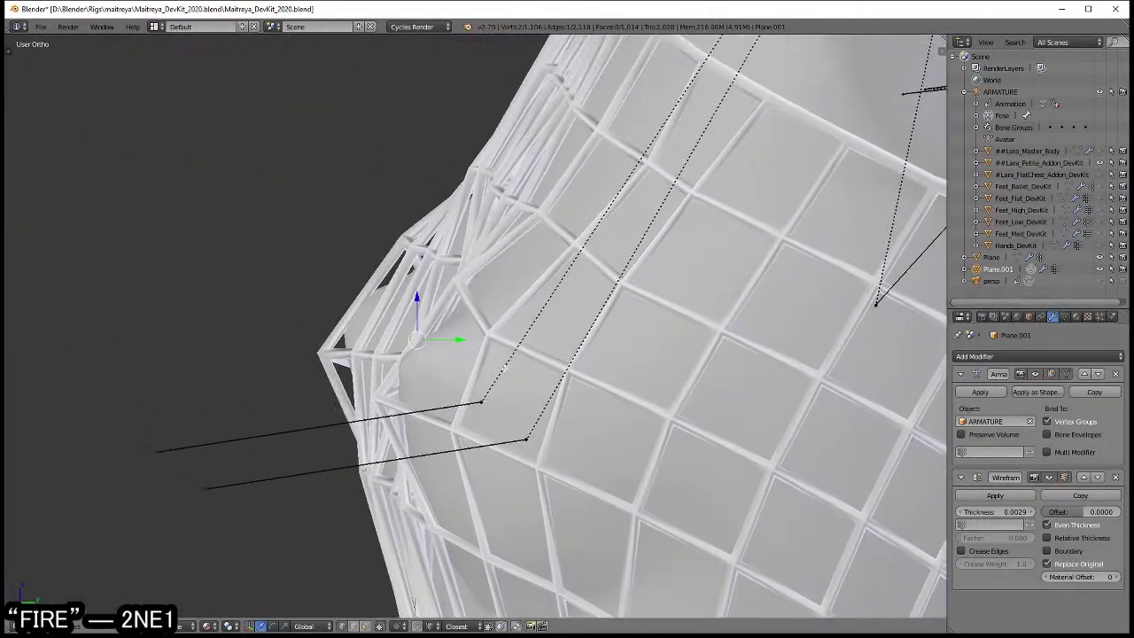
# - Rescale the bust vertices three times with S so they sit closer to the chest
pyautogui.press('s')
pyautogui.click(505, 276)
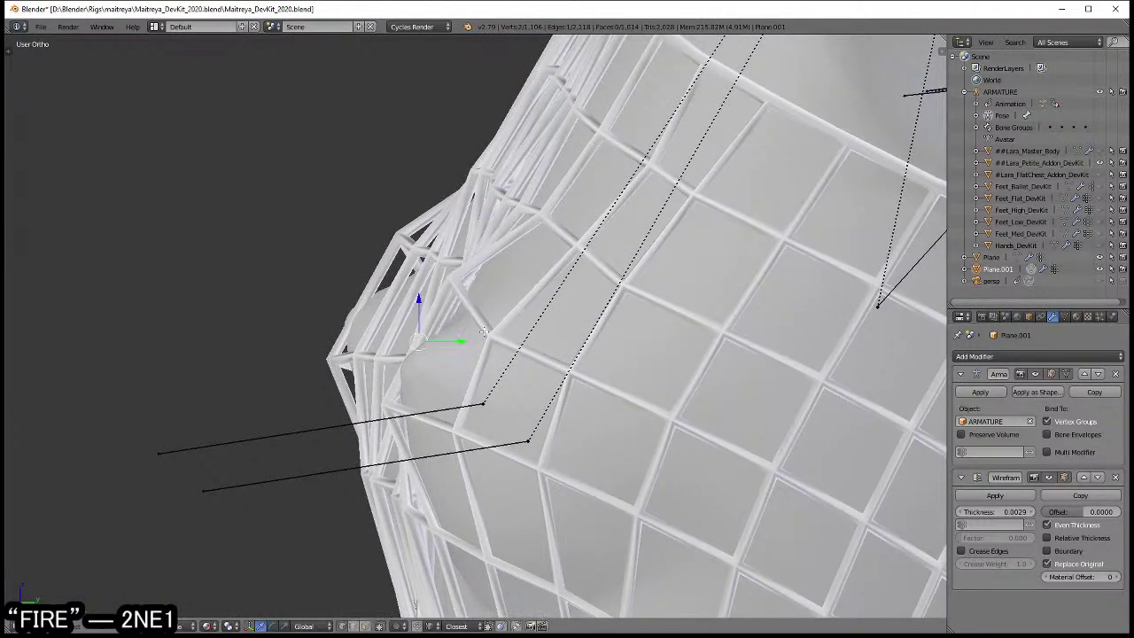
pyautogui.press('s')
pyautogui.click(526, 281)
pyautogui.press('s')
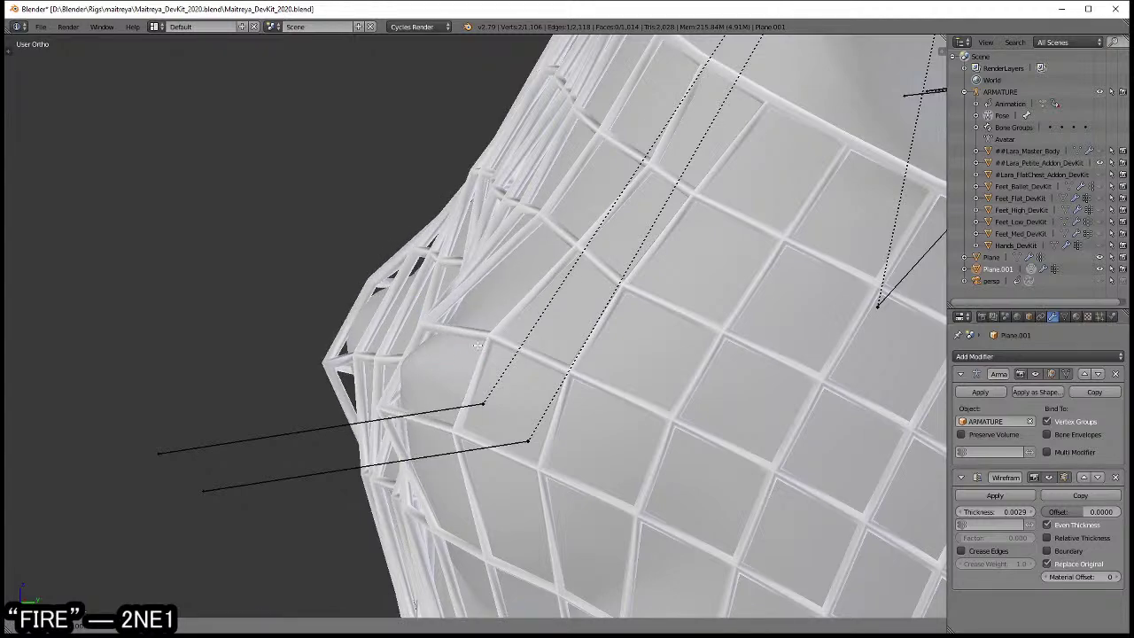
pyautogui.click(485, 338)
pyautogui.scroll(4, 484, 338)
pyautogui.moveTo(484, 339)
pyautogui.mouseDown(button='middle')
pyautogui.moveTo(553, 450)
pyautogui.moveTo(576, 390)
pyautogui.mouseUp(button='middle')
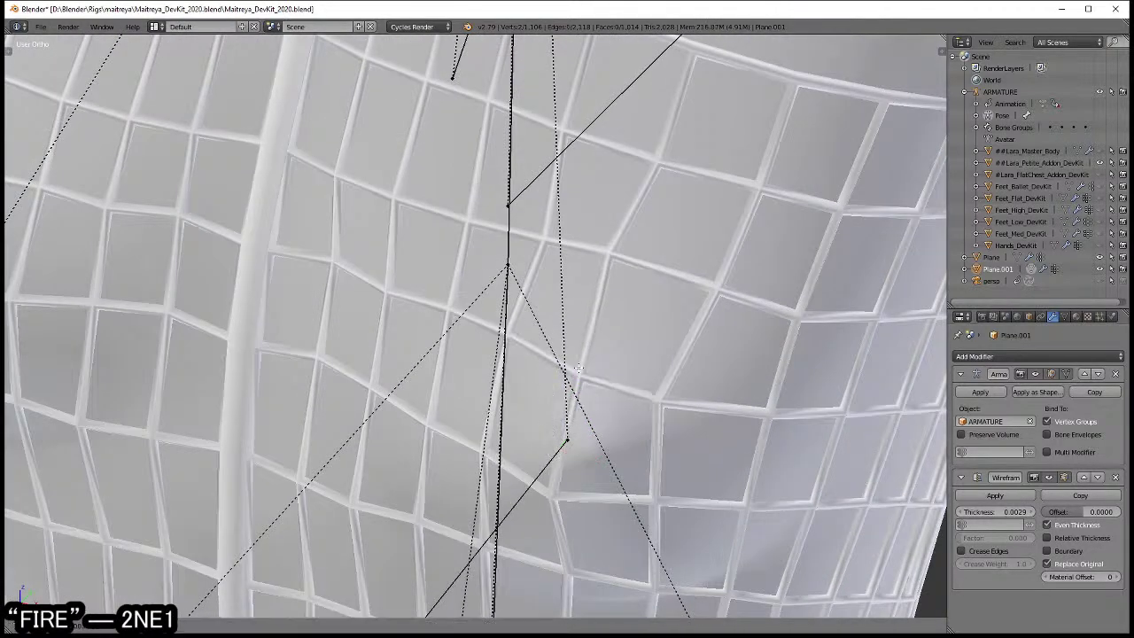
pyautogui.scroll(-4, 581, 369)
# - Select the whole dress mesh, then deselect its top face row and bottom hem loop
pyautogui.press('a')
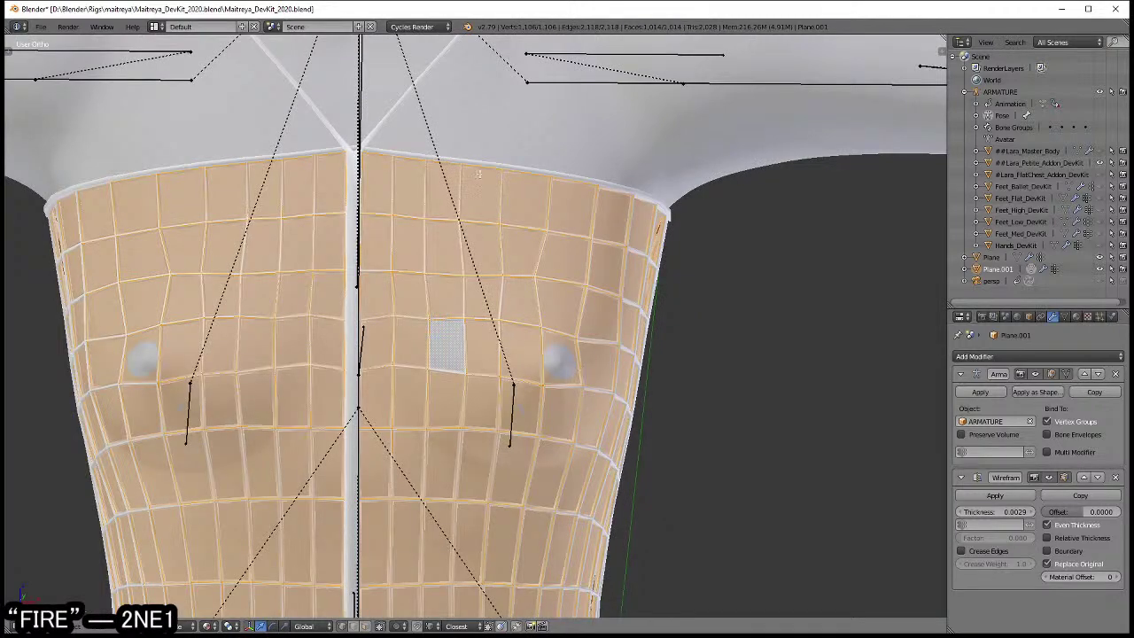
pyautogui.keyDown('alt'); pyautogui.keyDown('shift'); pyautogui.rightClick(474, 174); pyautogui.keyUp('shift'); pyautogui.keyUp('alt')
pyautogui.scroll(-4, 360, 229)
pyautogui.keyDown('shift'); pyautogui.scroll(-5, 444, 453); pyautogui.keyUp('shift')
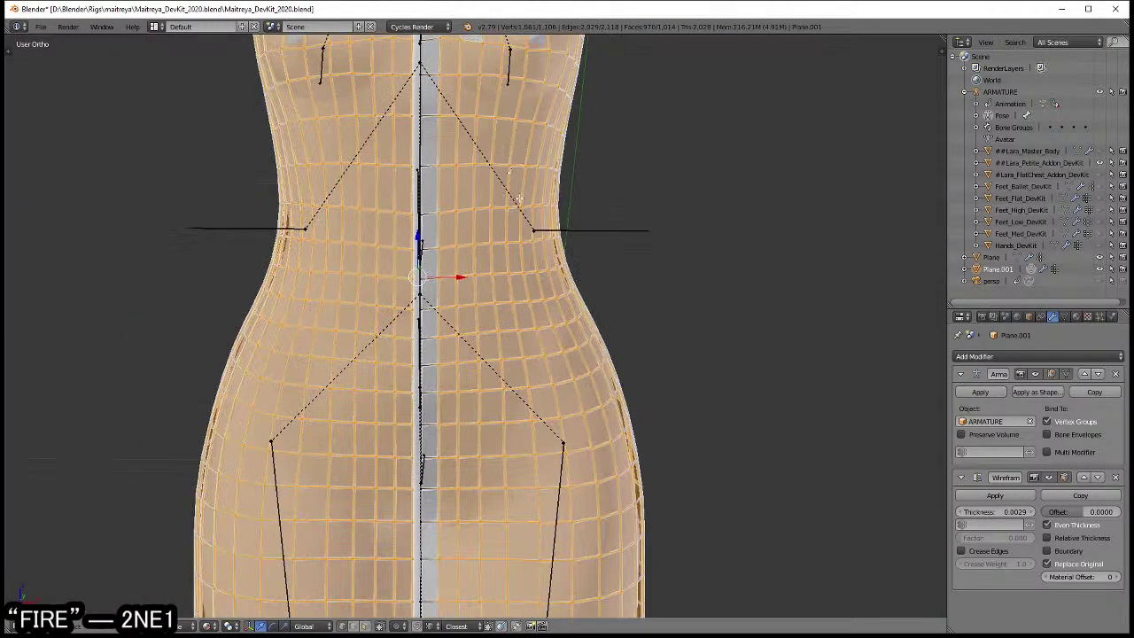
pyautogui.keyDown('shift'); pyautogui.scroll(-5, 444, 454); pyautogui.keyUp('shift')
pyautogui.keyDown('alt'); pyautogui.keyDown('shift'); pyautogui.rightClick(445, 453); pyautogui.keyUp('shift'); pyautogui.keyUp('alt')
# - Also deselect the side seam face loop and the lower right face loop
pyautogui.moveTo(445, 455); pyautogui.dragTo(425, 362, button='middle')
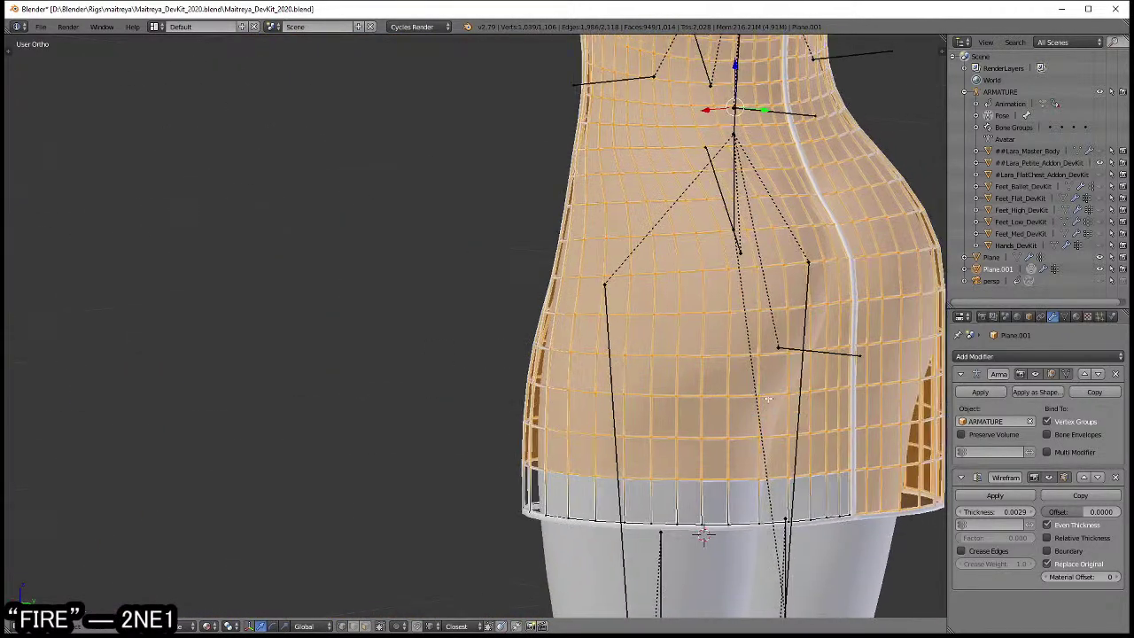
pyautogui.keyDown('ctrl'); pyautogui.scroll(-5, 674, 390); pyautogui.keyUp('ctrl')
pyautogui.keyDown('alt'); pyautogui.keyDown('shift'); pyautogui.rightClick(674, 383); pyautogui.keyUp('shift'); pyautogui.keyUp('alt')
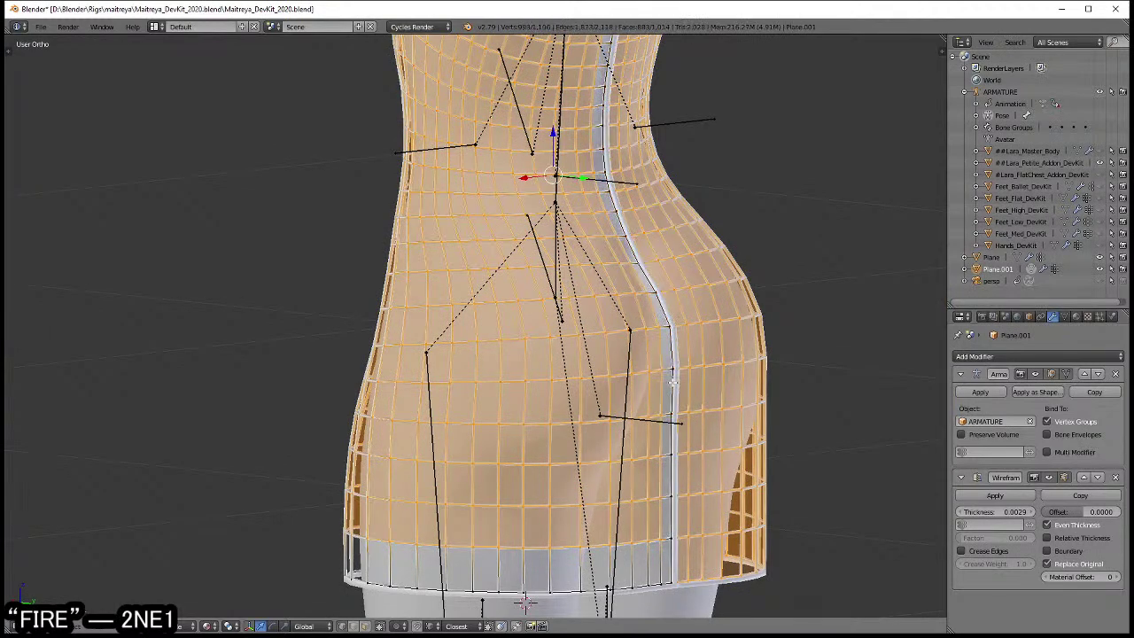
pyautogui.keyDown('alt'); pyautogui.keyDown('shift'); pyautogui.rightClick(716, 576); pyautogui.keyUp('shift'); pyautogui.keyUp('alt')
# - Smooth the remaining selected dress faces twice using W > Smooth
pyautogui.keyDown('shift'); pyautogui.scroll(1, 715, 575); pyautogui.keyUp('shift')
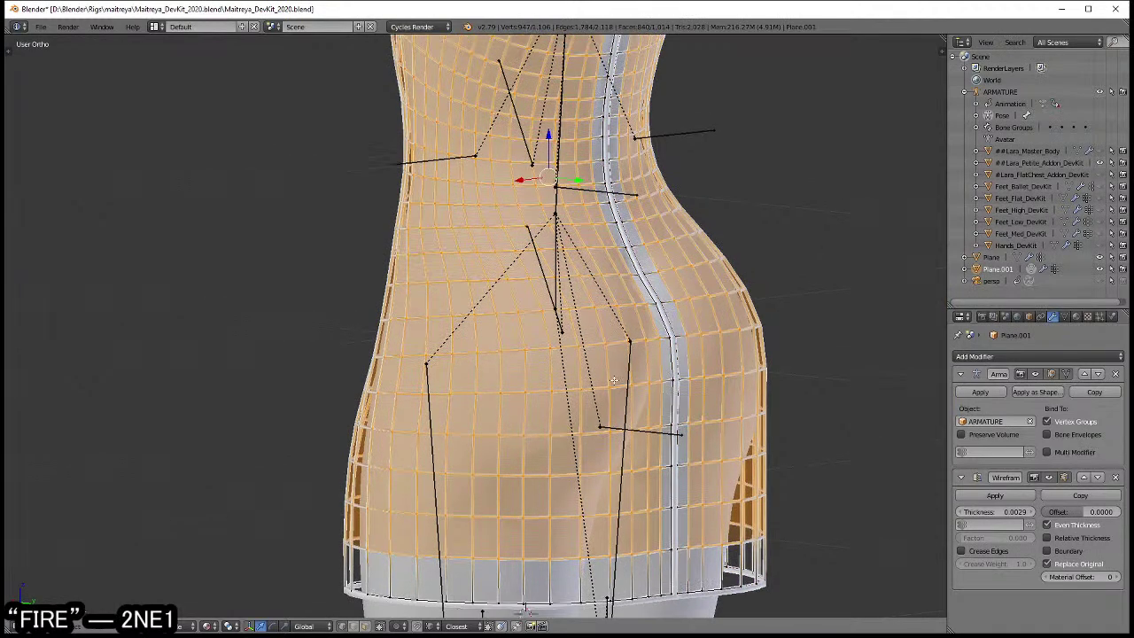
pyautogui.keyDown('shift'); pyautogui.scroll(5, 716, 575); pyautogui.keyUp('shift')
pyautogui.keyDown('shift'); pyautogui.scroll(4, 716, 576); pyautogui.keyUp('shift')
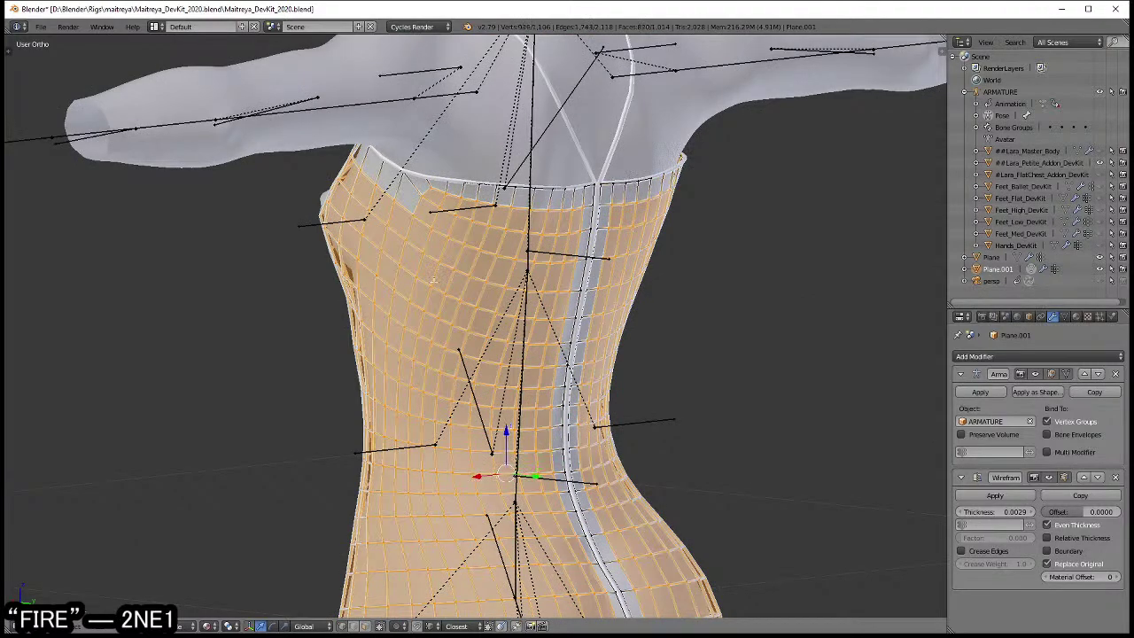
pyautogui.moveTo(434, 280); pyautogui.dragTo(589, 349, button='middle')
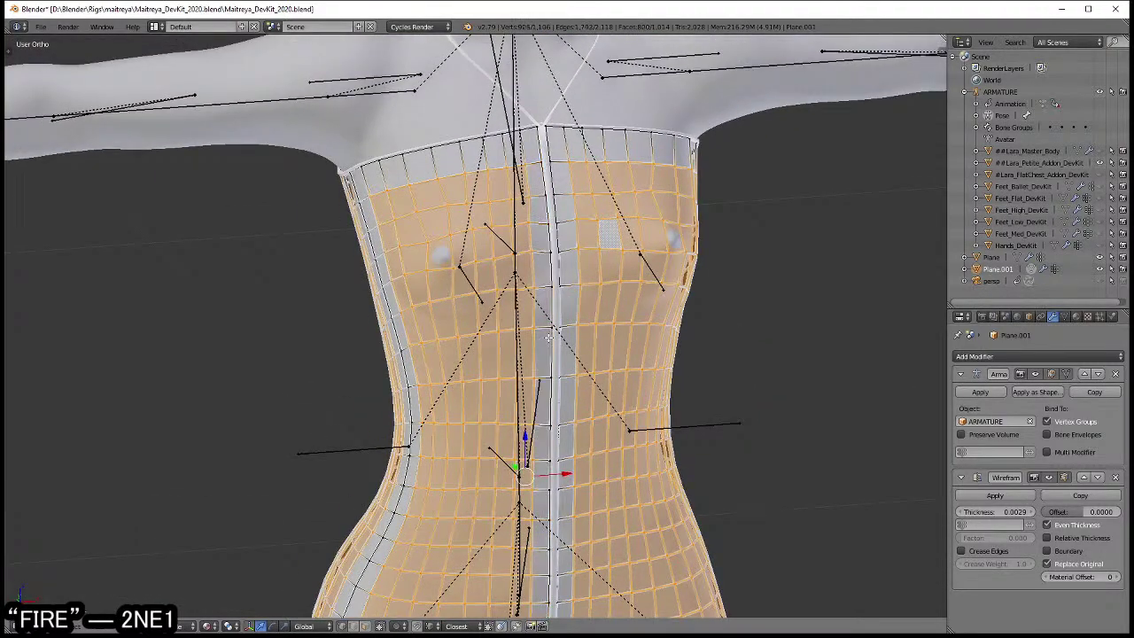
pyautogui.scroll(-2, 624, 351)
pyautogui.press('w')
pyautogui.click(656, 451)
pyautogui.moveTo(656, 451)
pyautogui.mouseDown(button='middle')
pyautogui.moveTo(544, 414)
pyautogui.moveTo(545, 293)
pyautogui.mouseUp(button='middle')
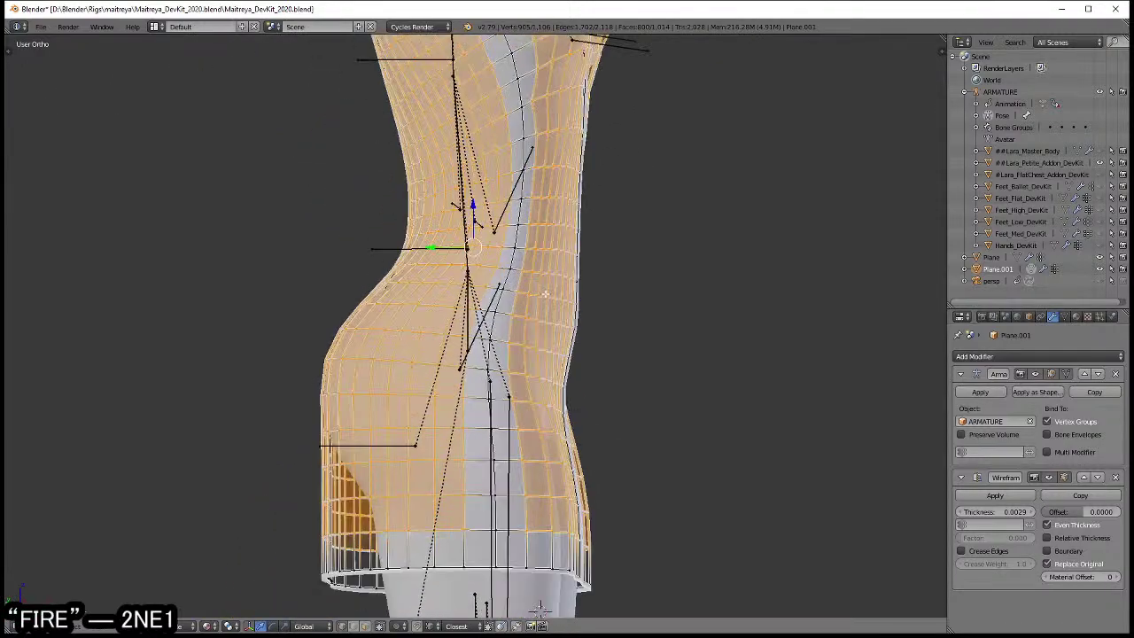
pyautogui.press('w')
pyautogui.click(661, 393)
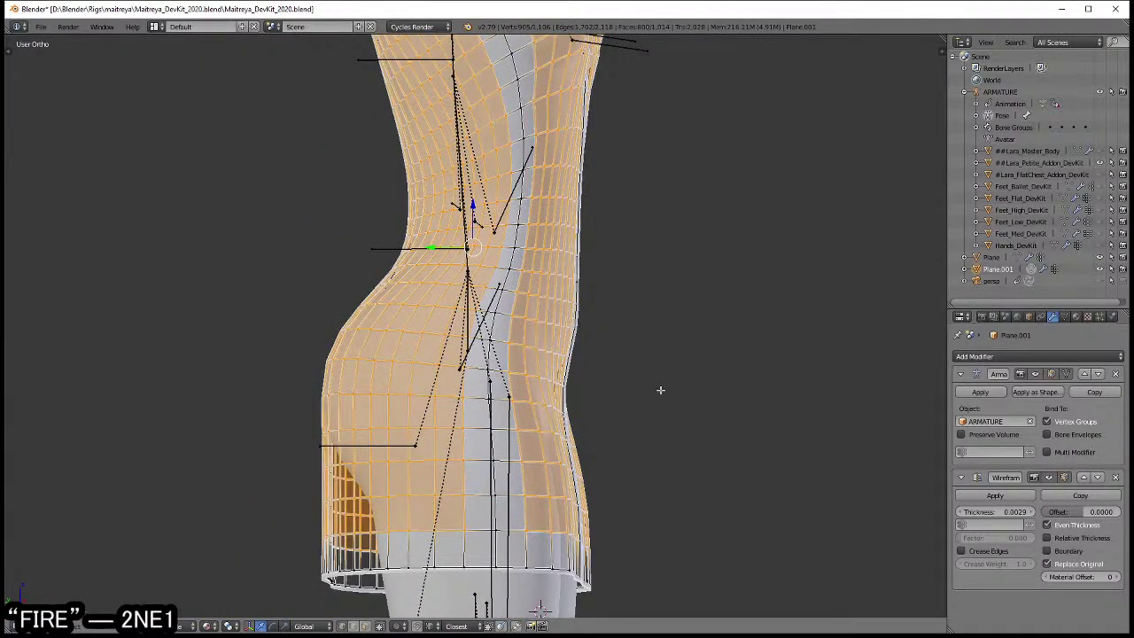
pyautogui.moveTo(658, 390); pyautogui.dragTo(588, 307, button='middle')
pyautogui.scroll(3, 588, 308)
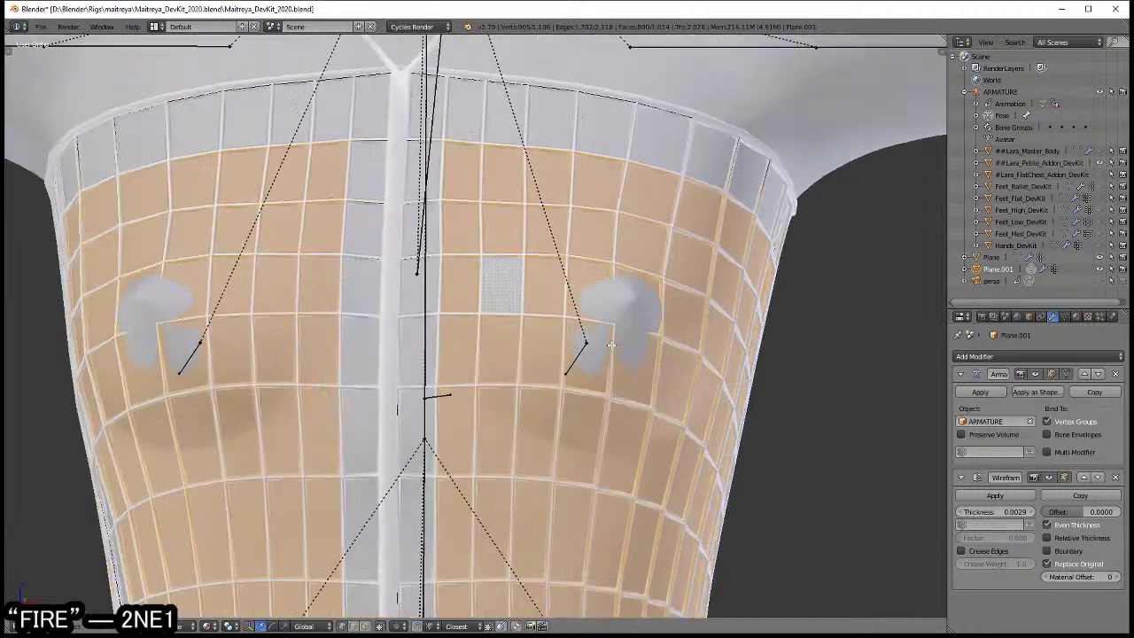
# - Deselect everything, then move a single chest vertex inward along the Y axis
pyautogui.press('a')
pyautogui.rightClick(562, 319)
pyautogui.moveTo(561, 318); pyautogui.dragTo(481, 349, button='middle')
pyautogui.press('g')
pyautogui.press('y')
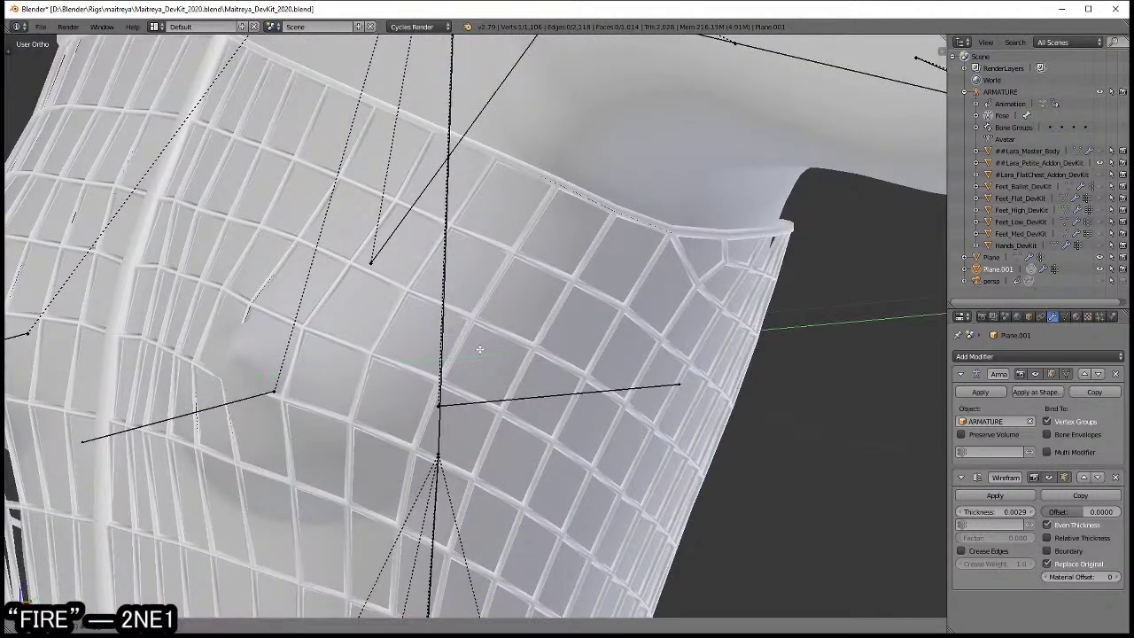
pyautogui.click(469, 352)
pyautogui.press('g')
pyautogui.click(275, 397)
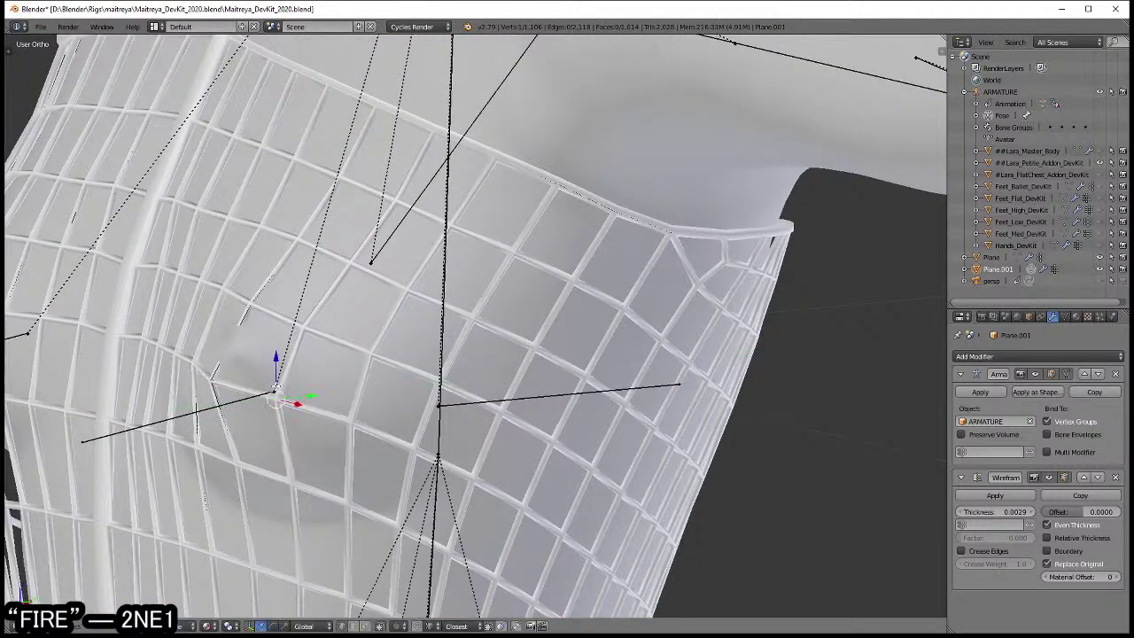
# - Move another chest vertex along Y, then return to Object Mode
pyautogui.moveTo(264, 332); pyautogui.dragTo(372, 348, button='middle')
pyautogui.press('g')
pyautogui.press('y')
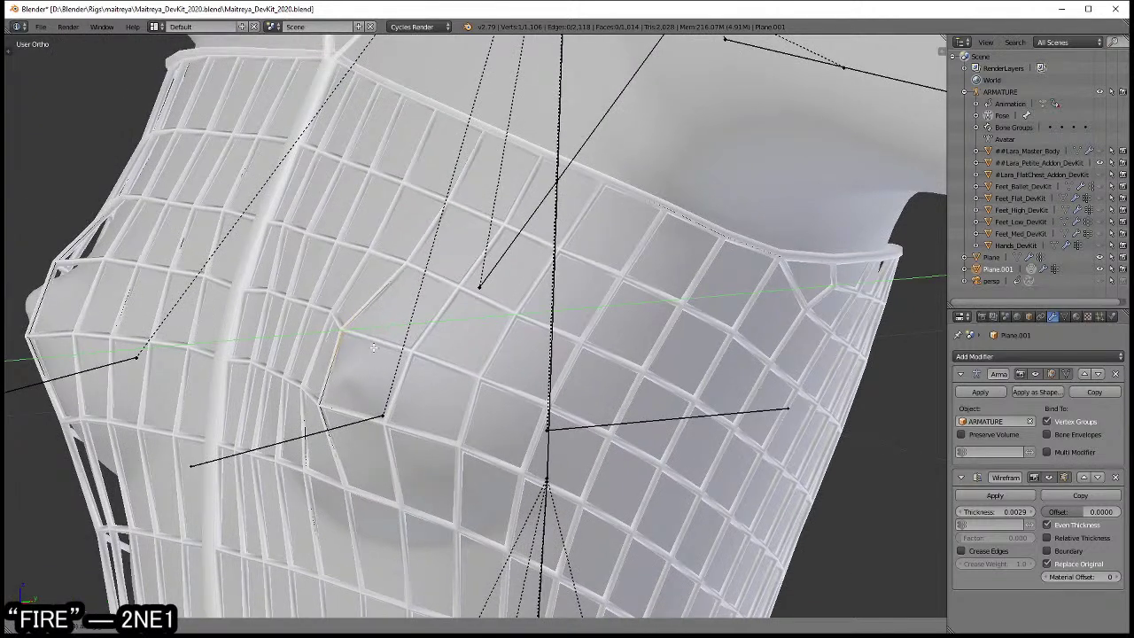
pyautogui.click(369, 345)
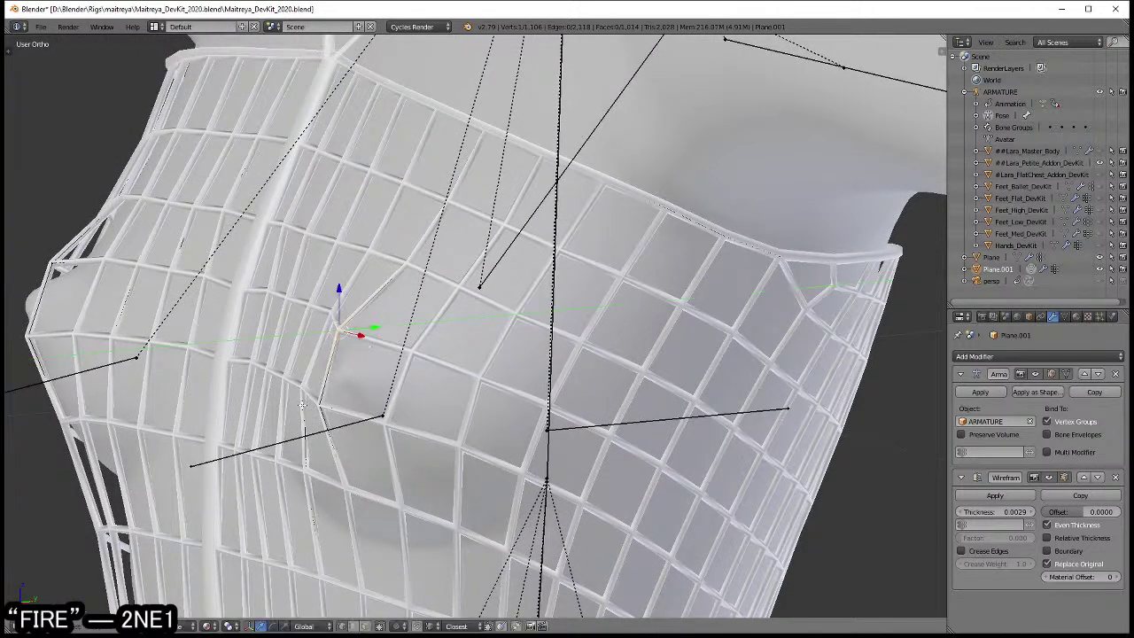
pyautogui.rightClick(321, 403)
pyautogui.press('g')
pyautogui.click(317, 402)
pyautogui.press('Tab')
# - Add a Subdivision Surface modifier and move it above the Wireframe modifier
pyautogui.scroll(-4, 359, 395)
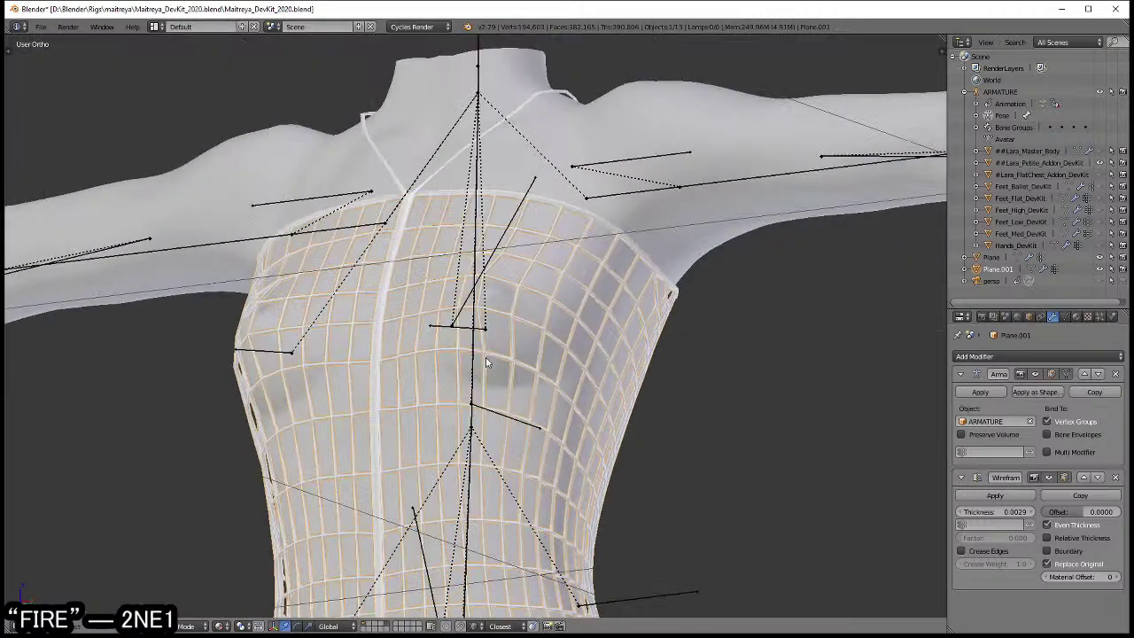
pyautogui.moveTo(486, 357); pyautogui.dragTo(514, 372, button='middle')
pyautogui.scroll(4, 514, 372)
pyautogui.click(1042, 356)
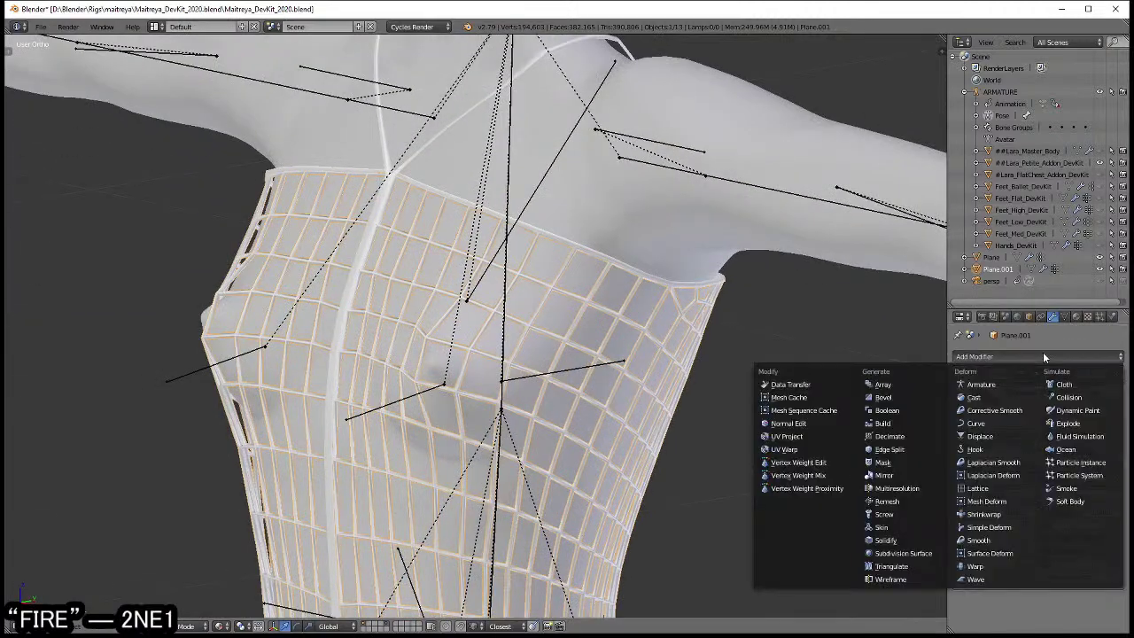
pyautogui.click(900, 555)
pyautogui.scroll(-2, 1070, 565)
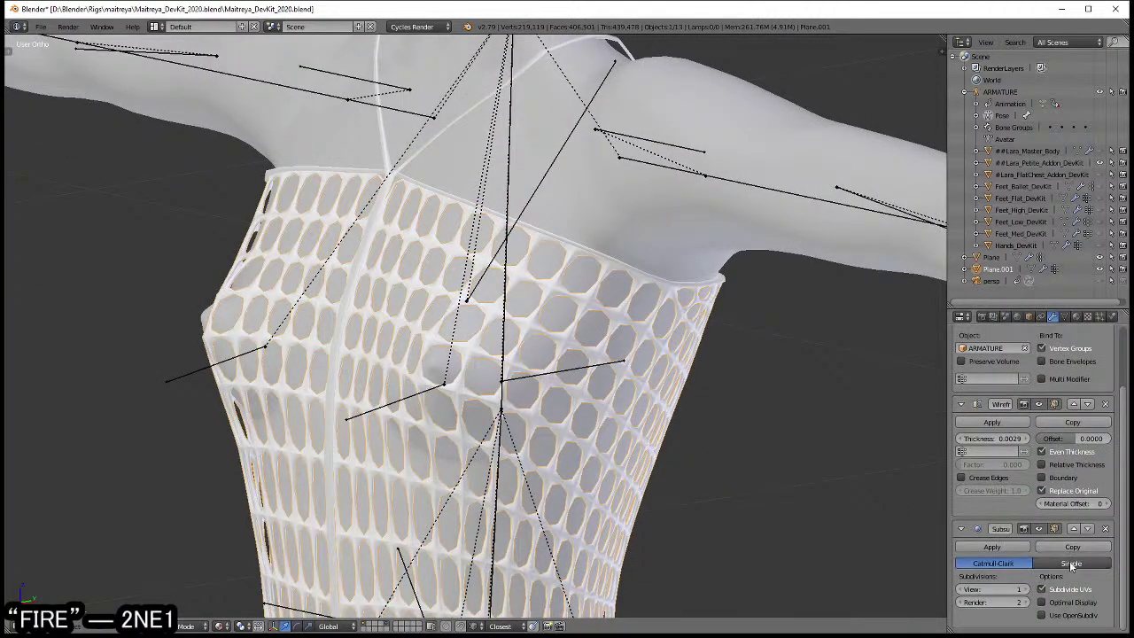
pyautogui.click(1073, 529)
# - Orbit to a front view of the dress and switch into vertex Edit Mode
pyautogui.moveTo(567, 443); pyautogui.dragTo(557, 422, button='middle')
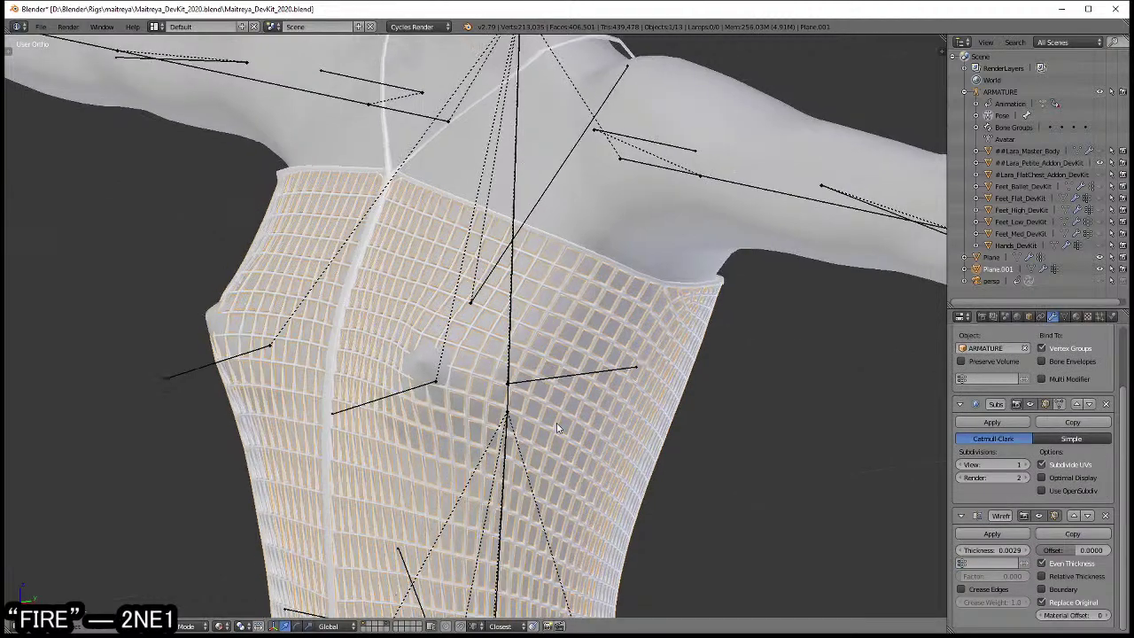
pyautogui.scroll(-3, 556, 422)
pyautogui.scroll(3, 455, 445)
pyautogui.scroll(2, 522, 354)
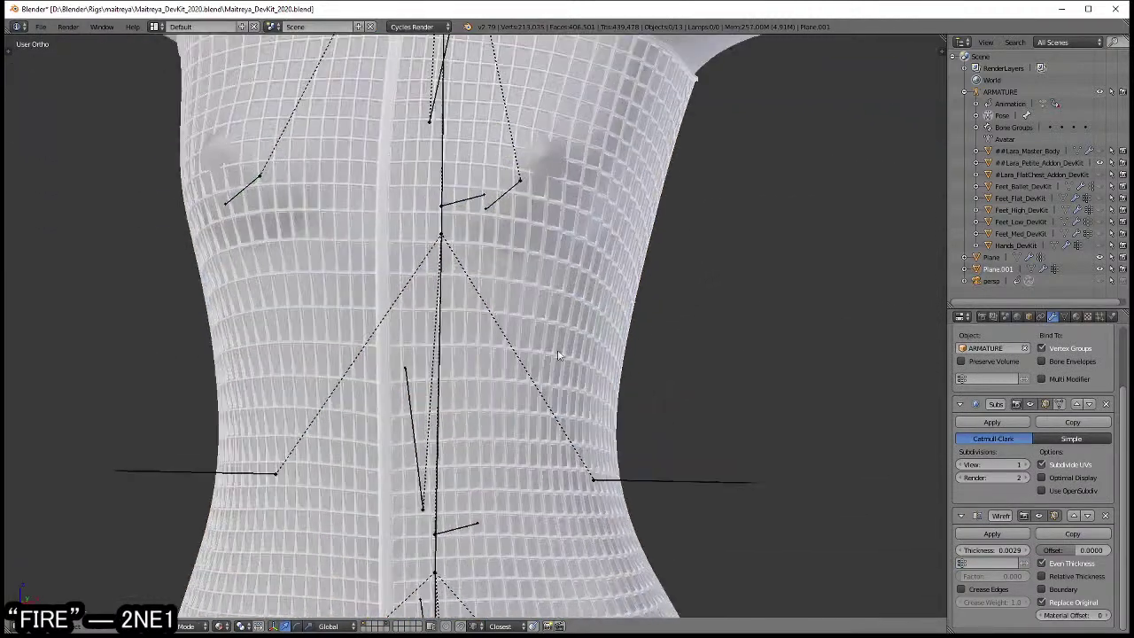
pyautogui.scroll(2, 509, 350)
pyautogui.press('Tab')
pyautogui.click(489, 320)
# - Pull a left-bust chest vertex along Z with proportional falloff
pyautogui.moveTo(490, 324); pyautogui.dragTo(585, 424, button='middle')
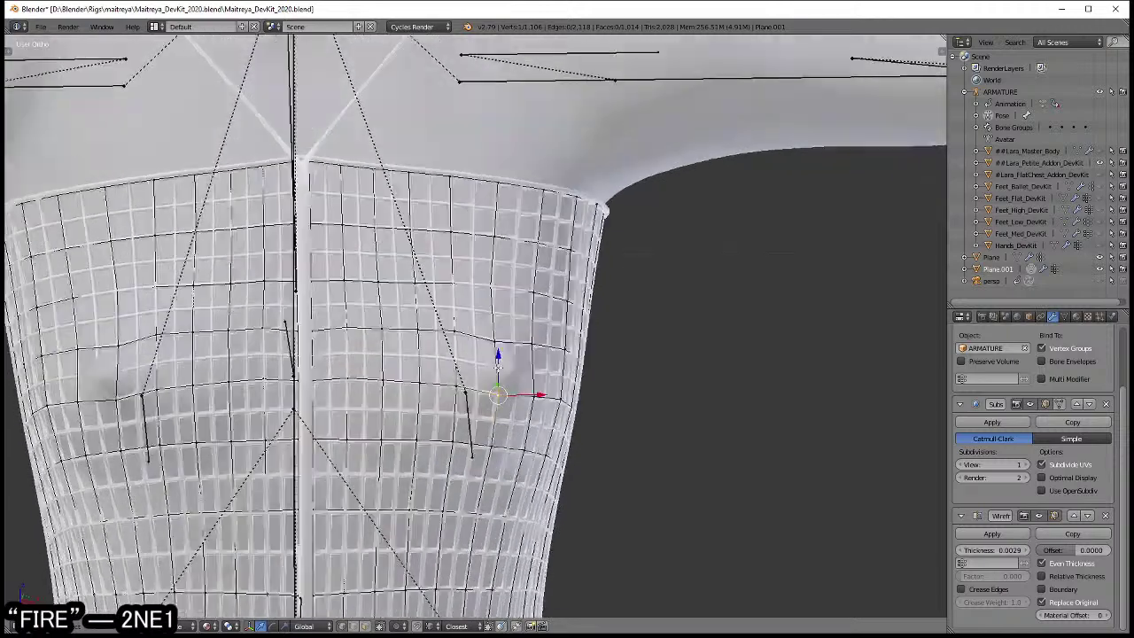
pyautogui.press('g')
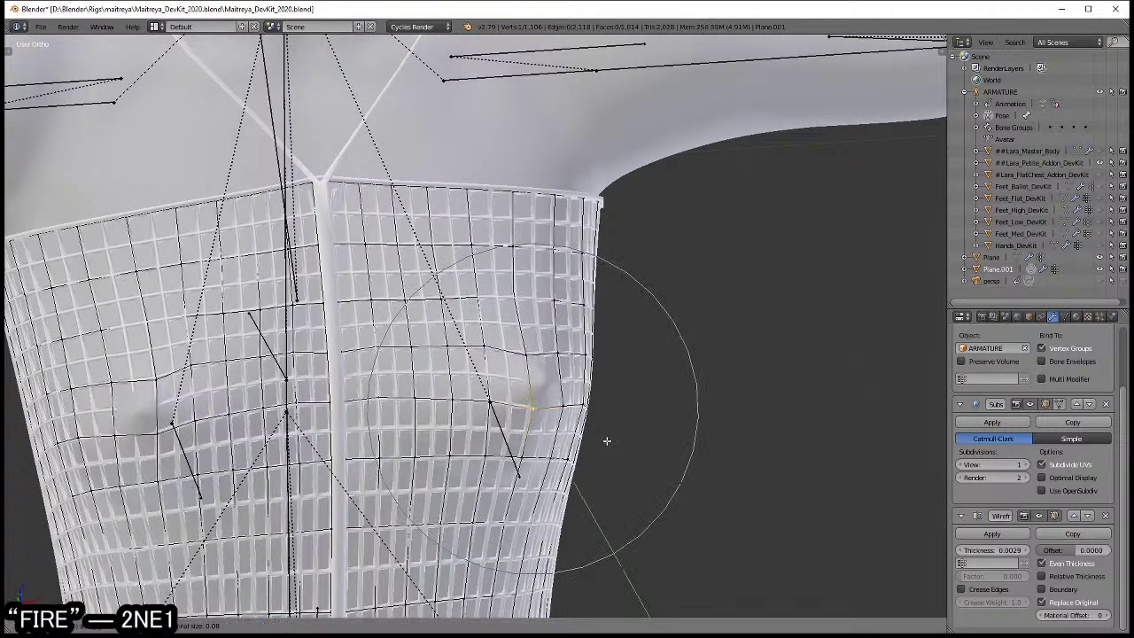
pyautogui.rightClick(611, 442)
pyautogui.press('g')
pyautogui.press('z')
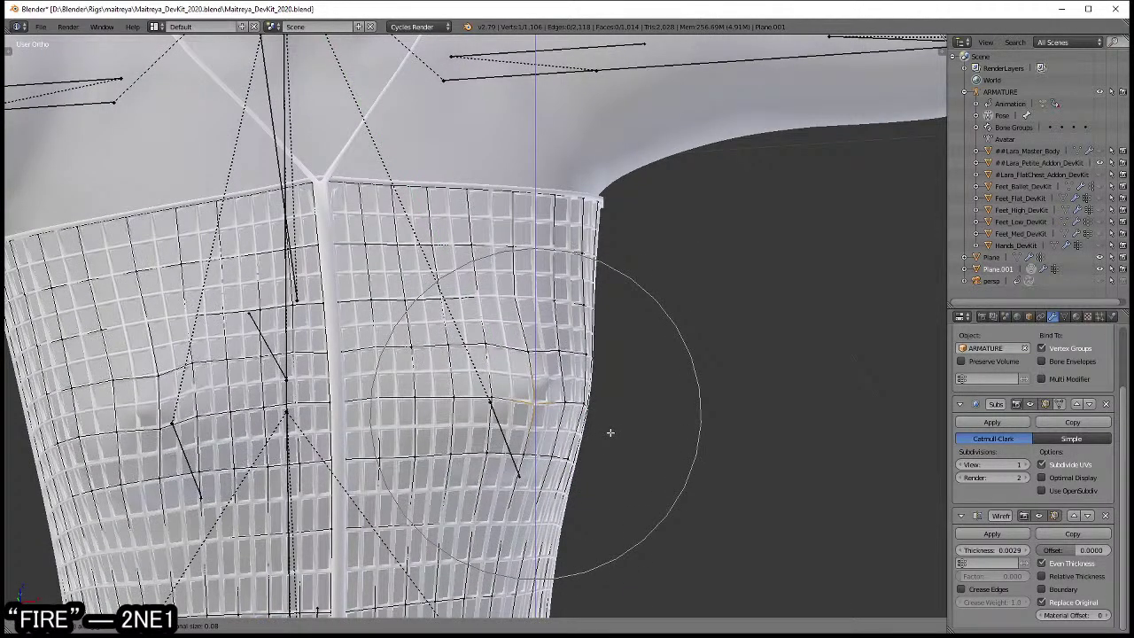
pyautogui.rightClick(611, 434)
pyautogui.moveTo(611, 434); pyautogui.dragTo(467, 340, button='middle')
pyautogui.press('g')
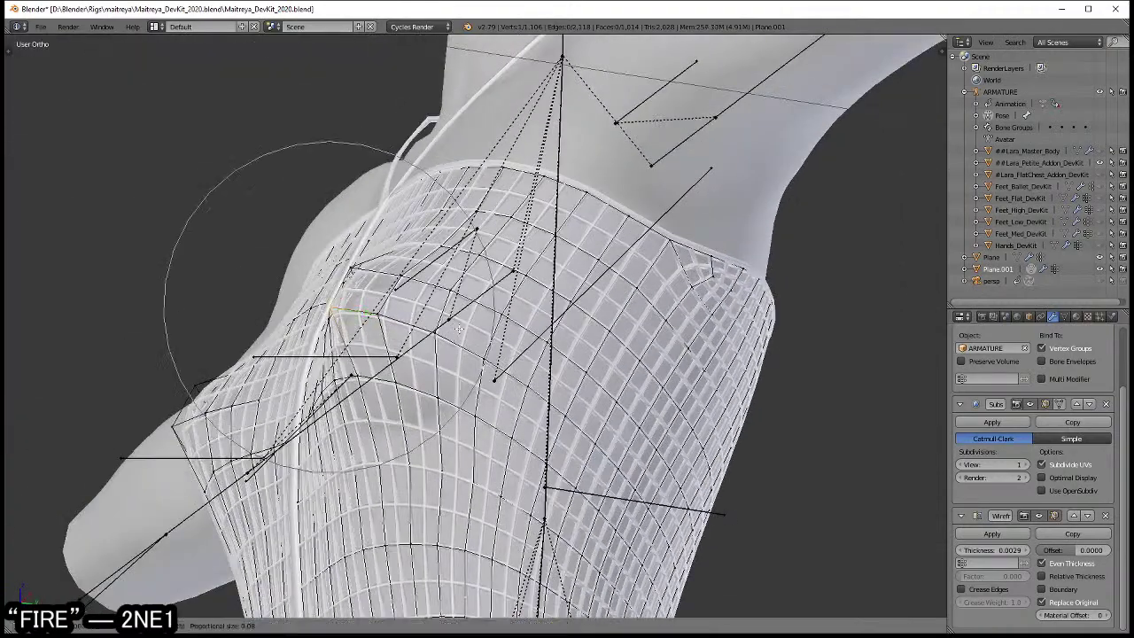
# - Select another chest vertex and pull it closer with proportional falloff
pyautogui.rightClick(467, 341)
pyautogui.moveTo(467, 341)
pyautogui.mouseDown(button='middle')
pyautogui.moveTo(514, 373)
pyautogui.moveTo(549, 361)
pyautogui.mouseUp(button='middle')
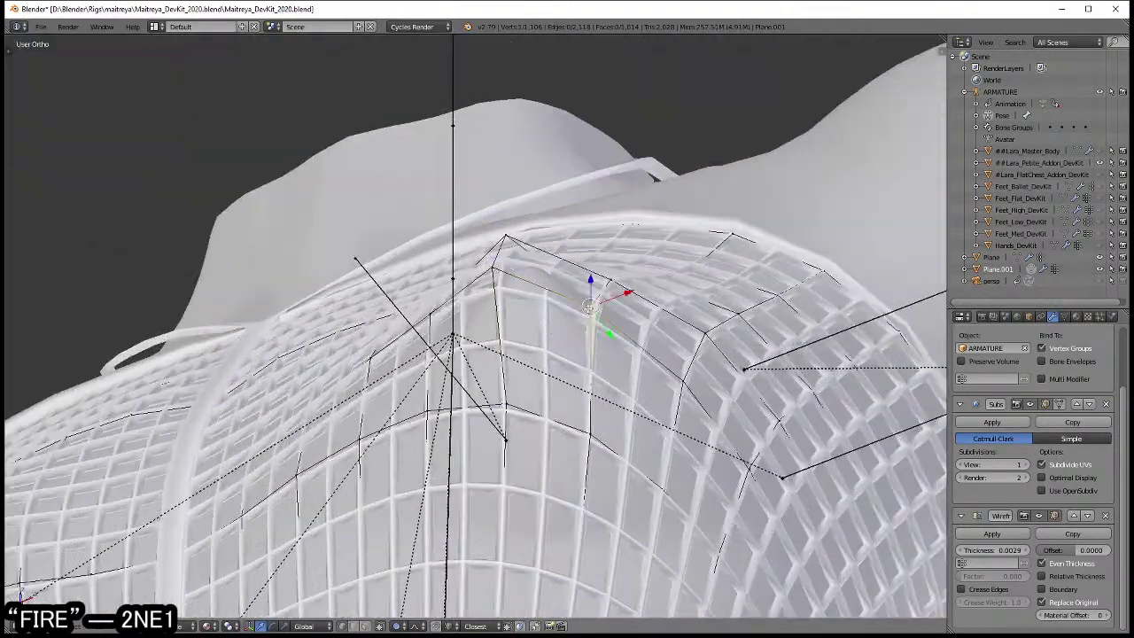
pyautogui.moveTo(584, 301); pyautogui.dragTo(601, 312, button='middle')
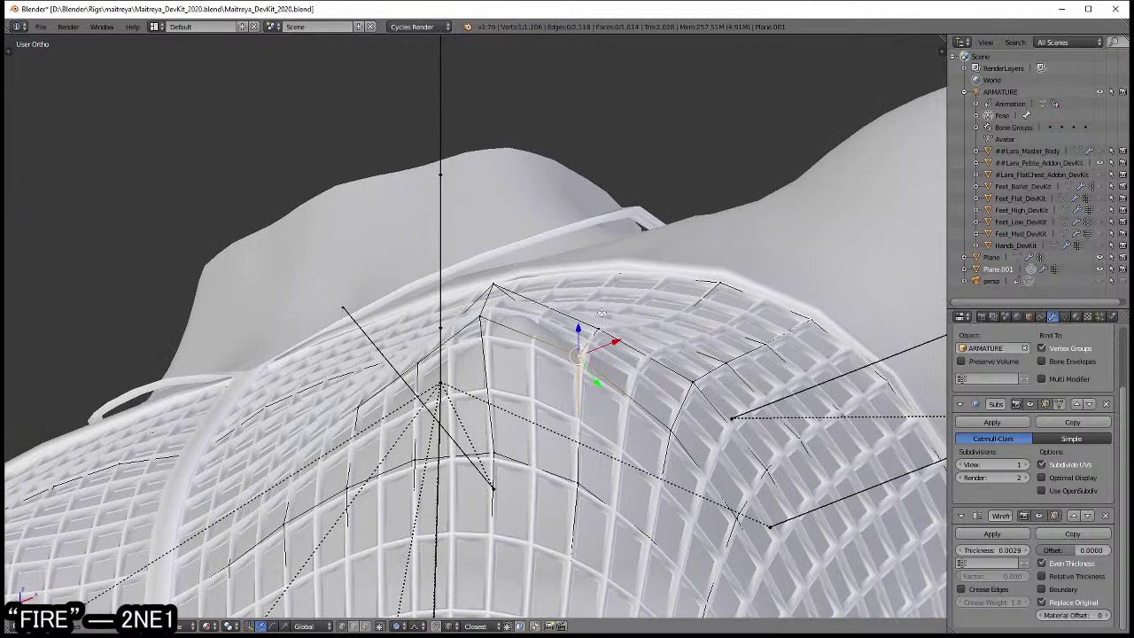
pyautogui.press('g')
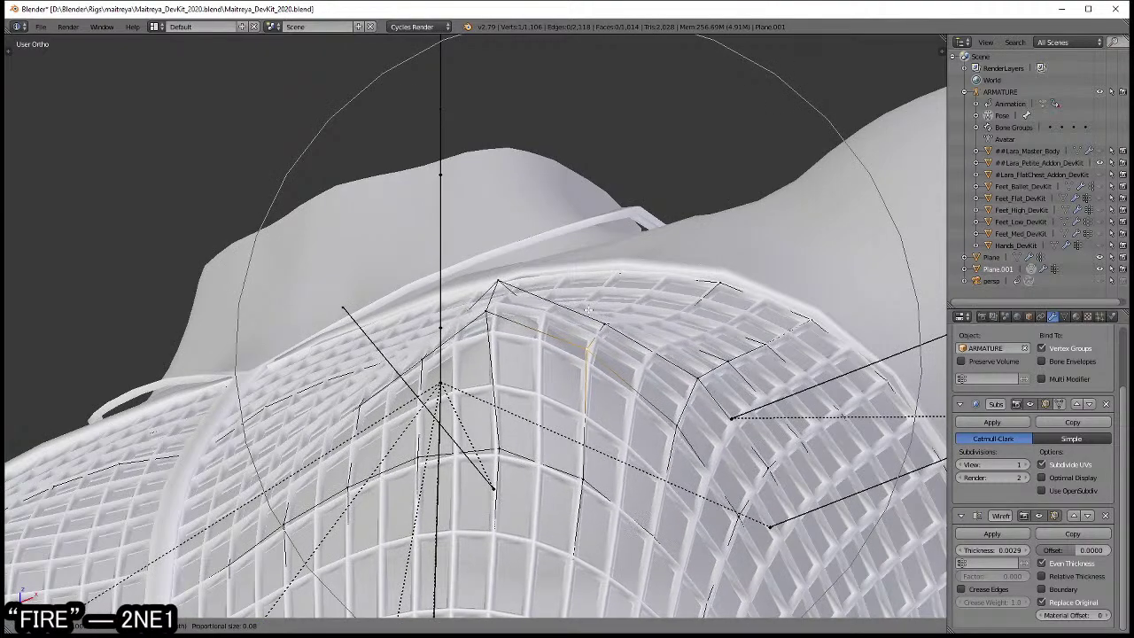
pyautogui.click(584, 310)
# - Return to Object Mode and frame the torso to inspect the skirt's side and back
pyautogui.press('Tab')
pyautogui.press('Home')
pyautogui.moveTo(582, 459); pyautogui.dragTo(560, 424, button='middle')
pyautogui.scroll(3, 571, 443)
pyautogui.scroll(3, 570, 441)
pyautogui.scroll(-5, 570, 440)
pyautogui.scroll(2, 558, 418)
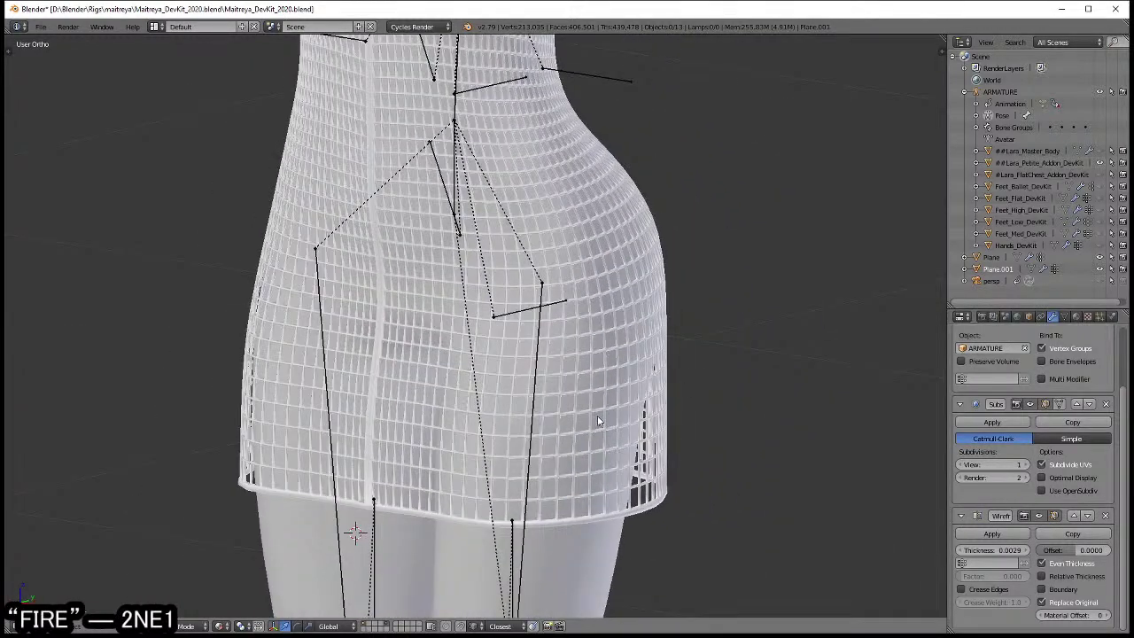
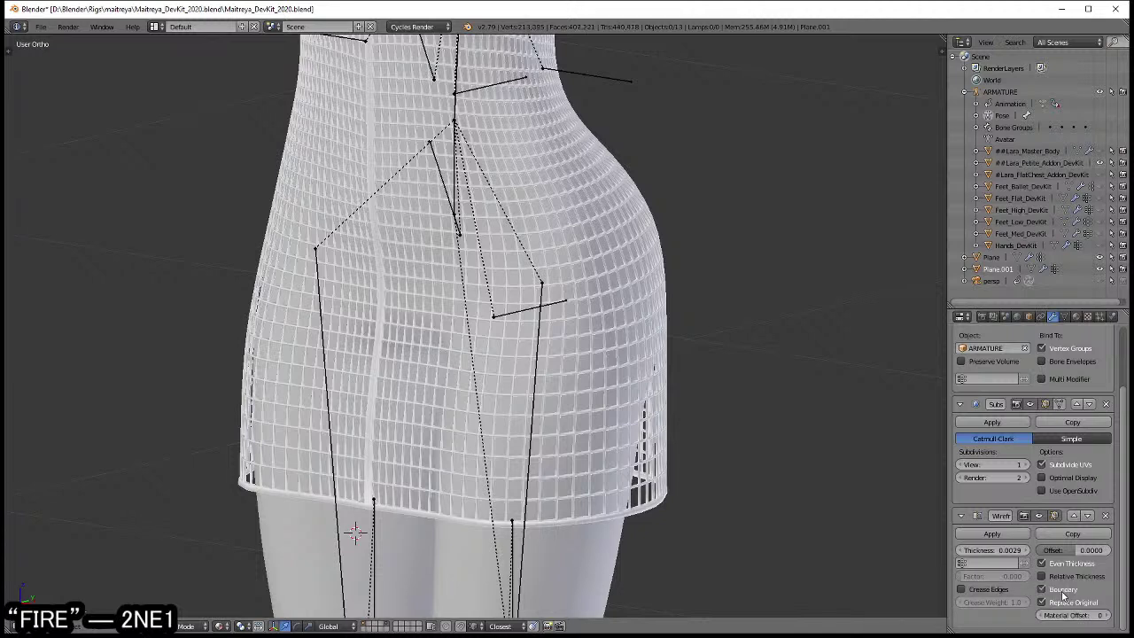
# - Untick Relative Thickness on the Wireframe modifier for uniform struts and zoom in on the skirt grid
pyautogui.scroll(2, 740, 450)
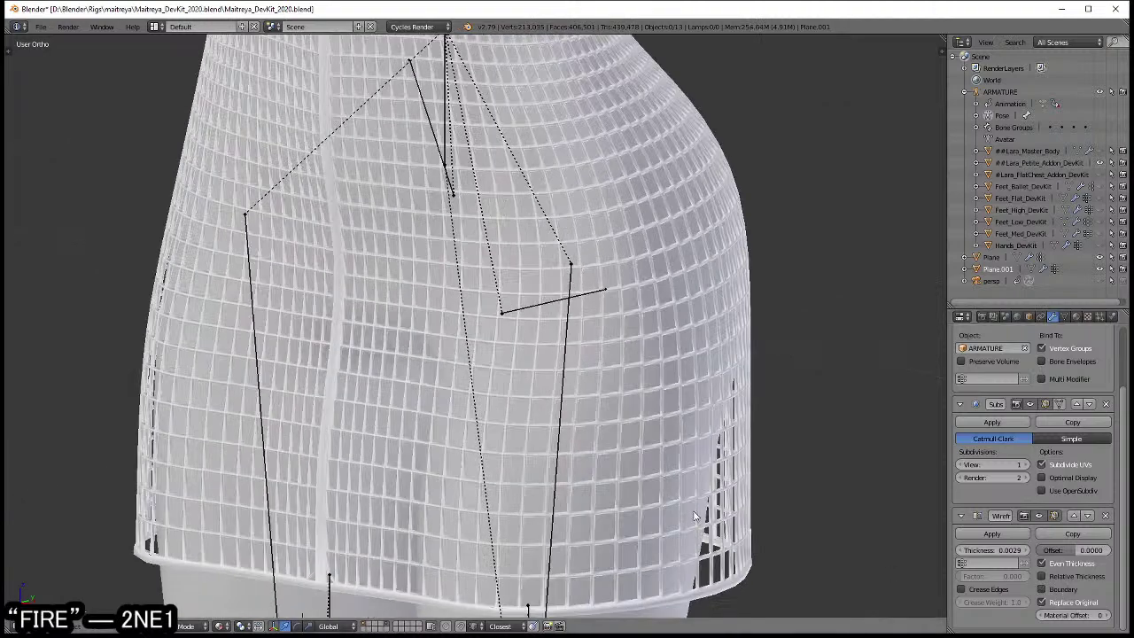
pyautogui.scroll(1, 740, 450)
pyautogui.scroll(2, 741, 450)
pyautogui.scroll(2, 740, 450)
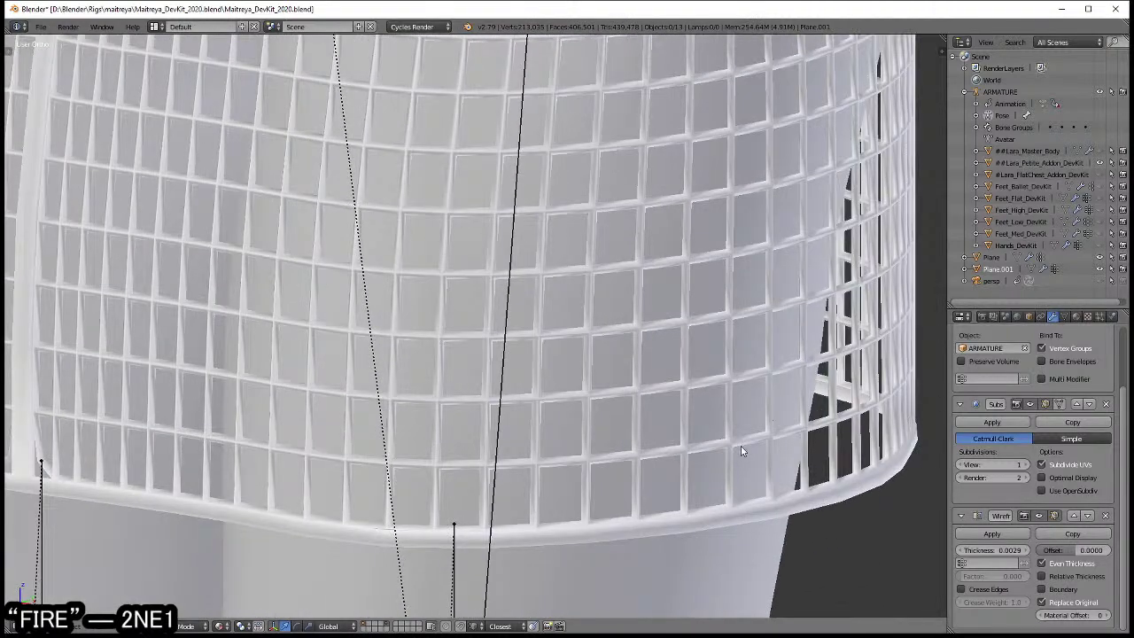
pyautogui.click(1047, 577)
pyautogui.scroll(2, 398, 495)
pyautogui.scroll(2, 496, 469)
pyautogui.scroll(2, 567, 438)
# - Put the dress in Edit Mode with edge select and see-through wireframe shading
pyautogui.press('Tab')
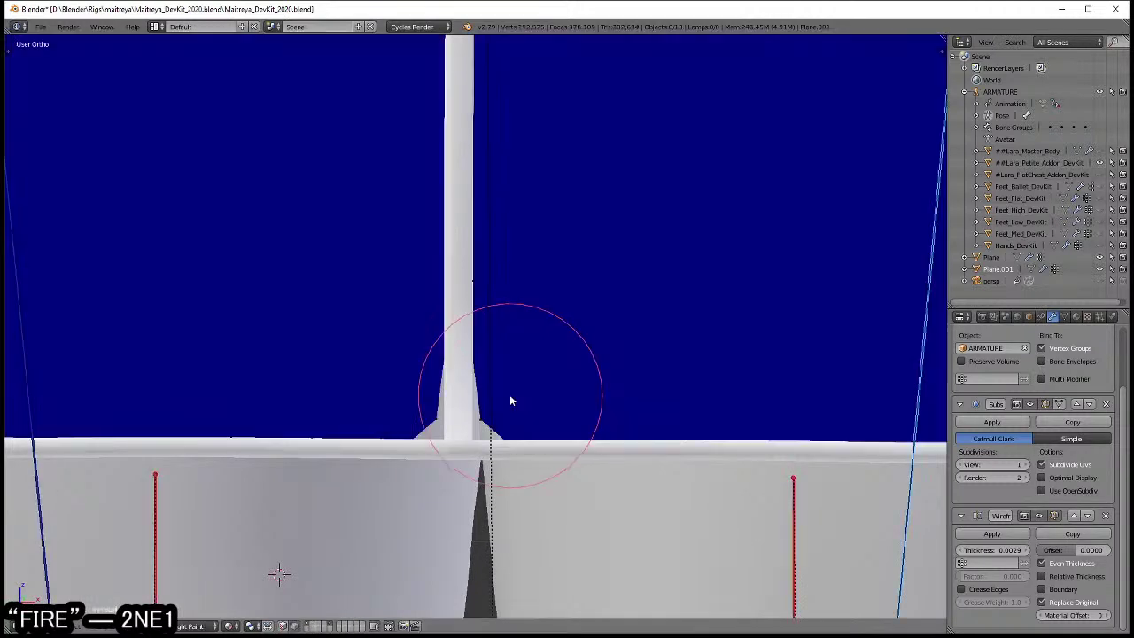
pyautogui.press('Tab')
pyautogui.click(580, 421)
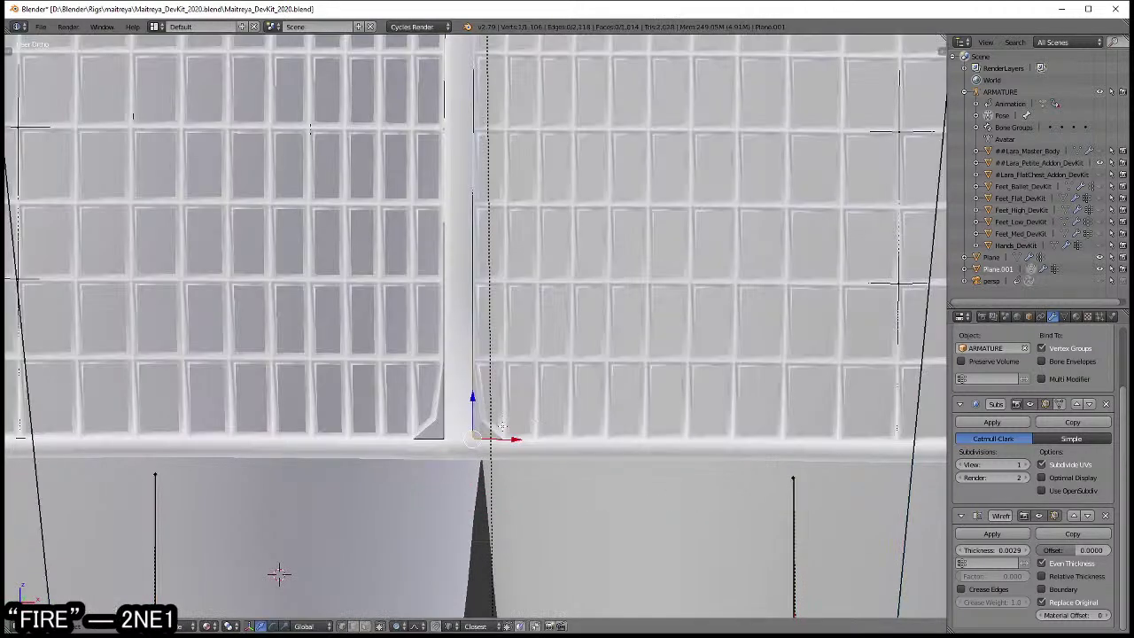
pyautogui.scroll(2, 278, 574)
pyautogui.scroll(2, 278, 574)
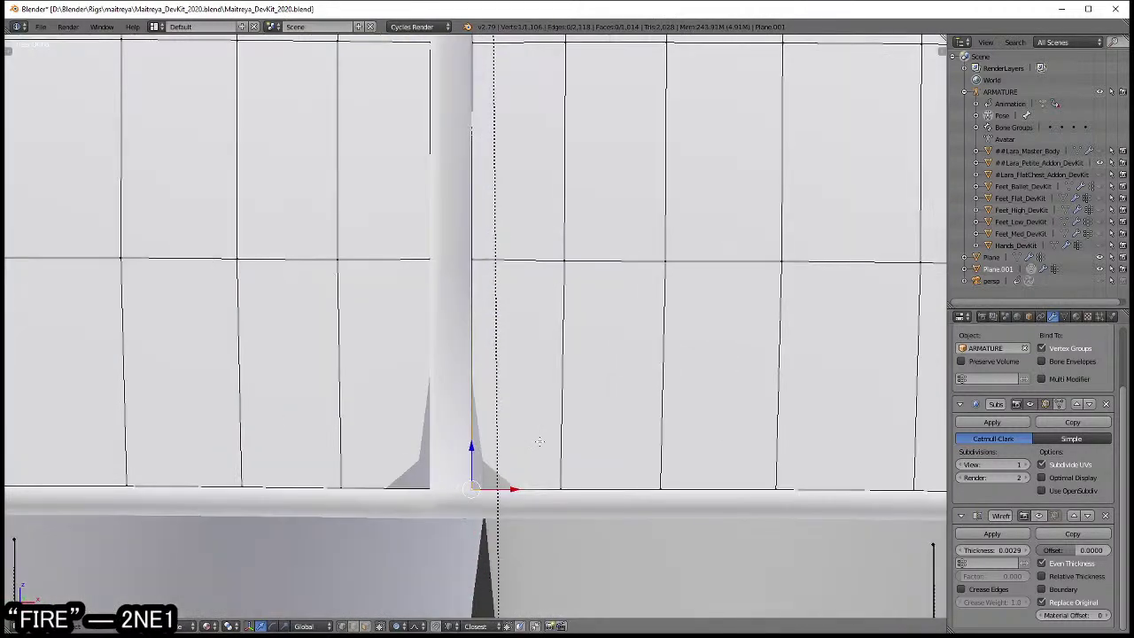
pyautogui.hotkey('ctrl', 'Tab')
pyautogui.press('Escape')
pyautogui.press('z')
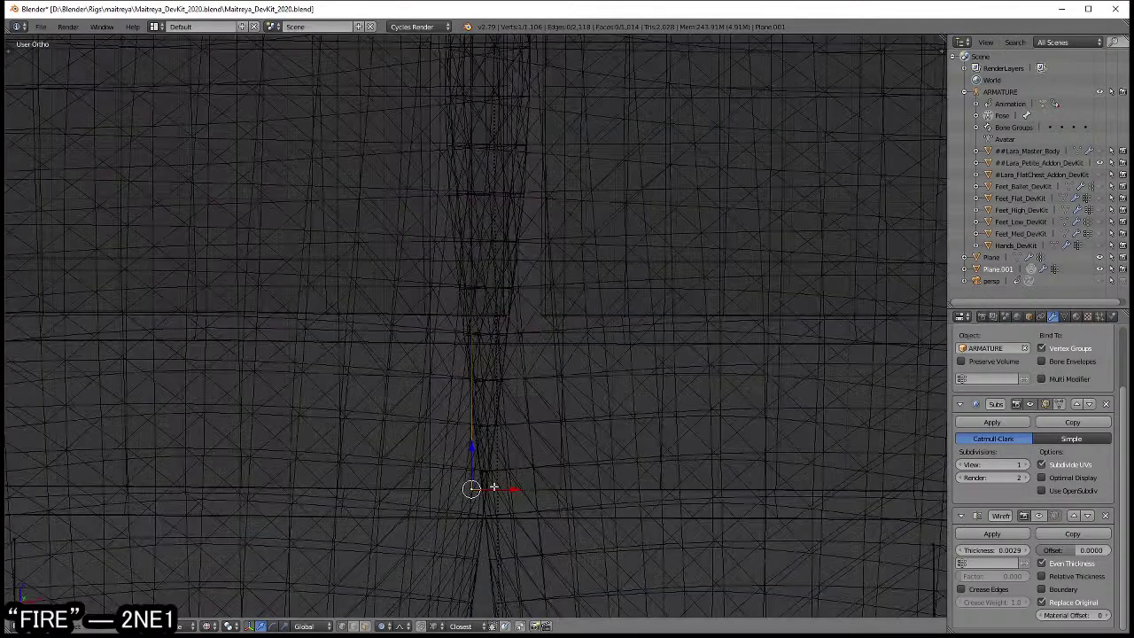
pyautogui.moveTo(486, 462); pyautogui.dragTo(491, 452, button='middle')
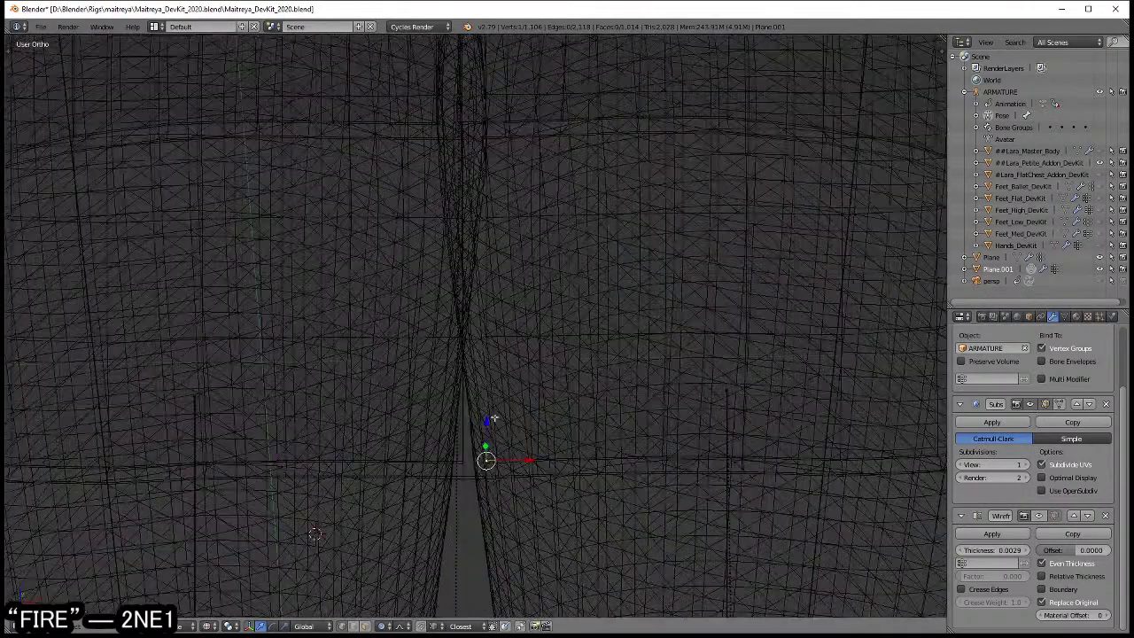
# - Select the edges around the centre strip's lower corner, then return to solid shading and Object Mode
pyautogui.rightClick(539, 462)
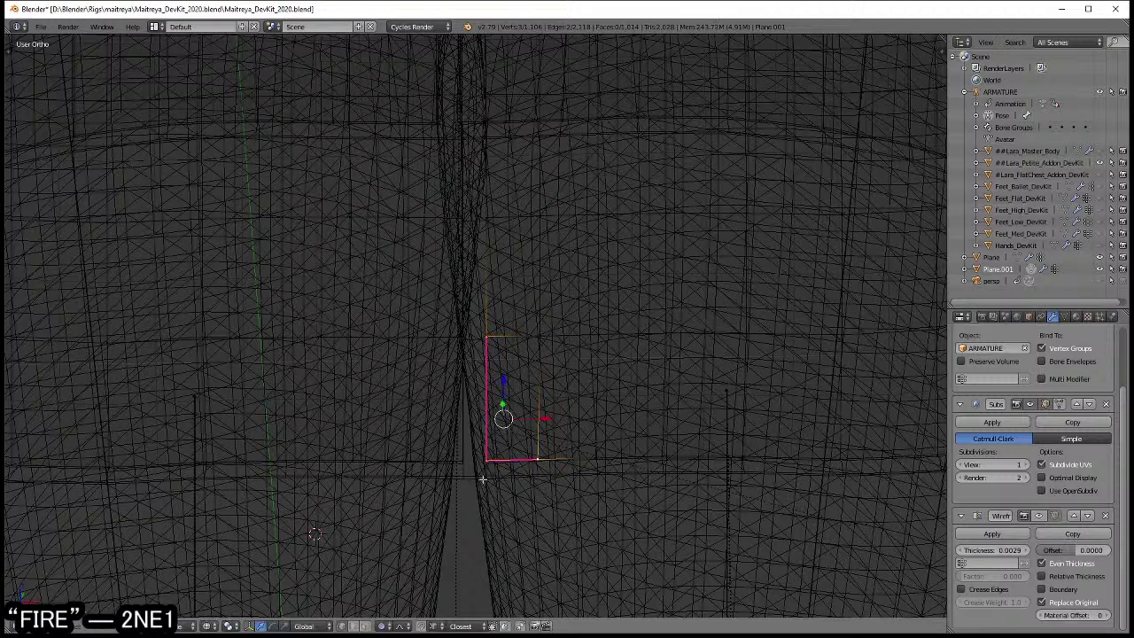
pyautogui.rightClick(461, 462)
pyautogui.rightClick(435, 468)
pyautogui.keyDown('shift'); pyautogui.rightClick(452, 461); pyautogui.keyUp('shift')
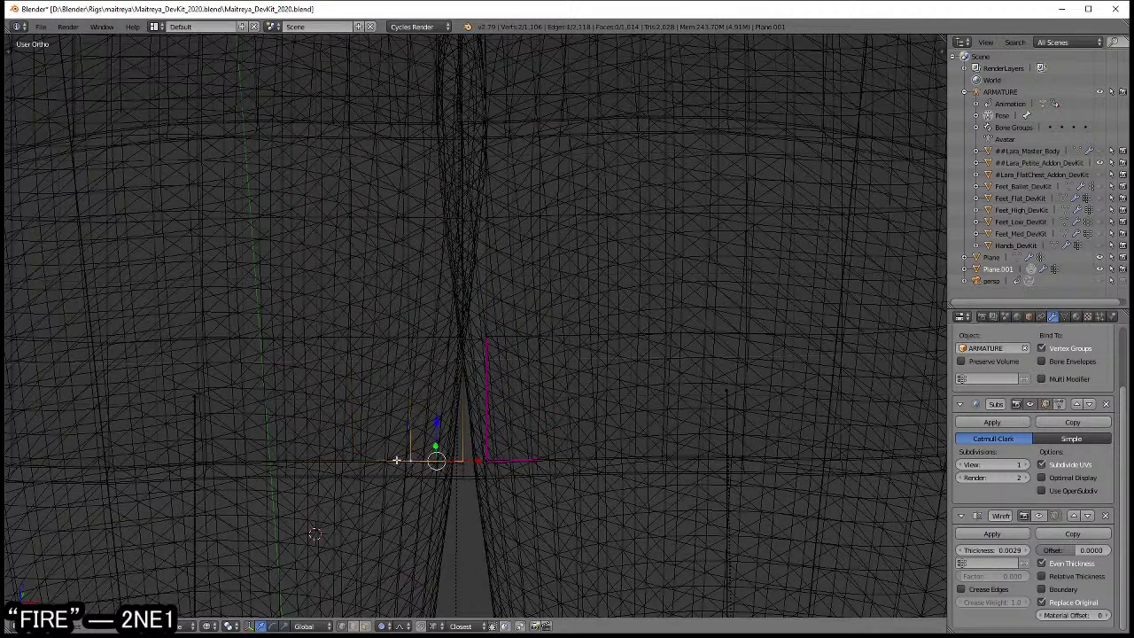
pyautogui.keyDown('shift'); pyautogui.rightClick(462, 389); pyautogui.keyUp('shift')
pyautogui.press('z')
pyautogui.click(676, 408)
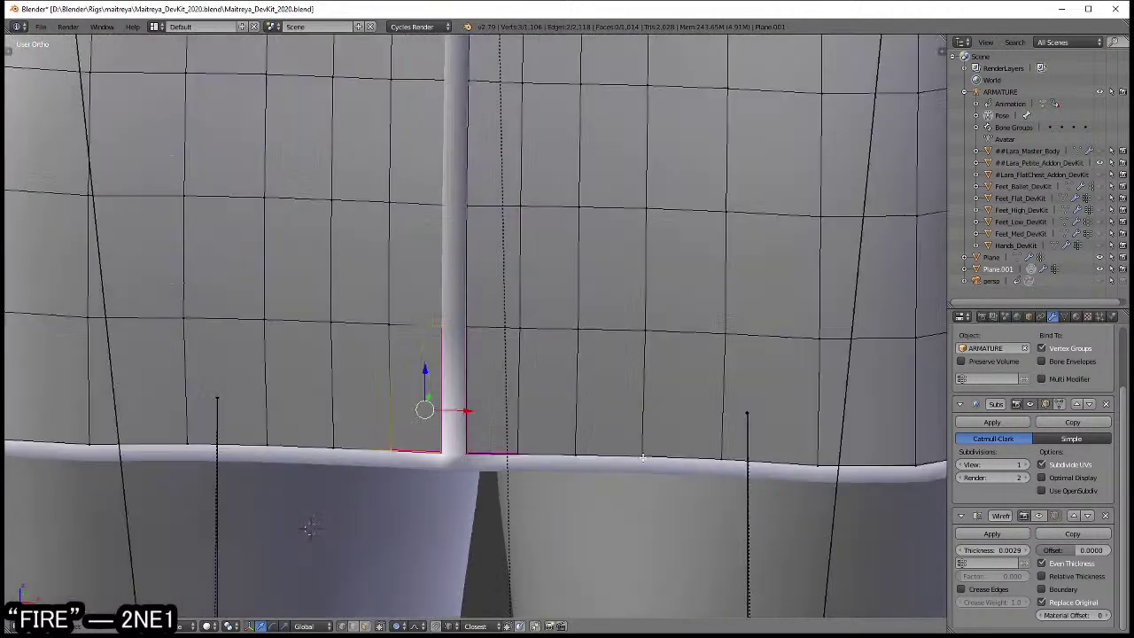
pyautogui.press('Tab')
pyautogui.scroll(-4, 562, 400)
pyautogui.scroll(-2, 532, 365)
pyautogui.scroll(4, 532, 365)
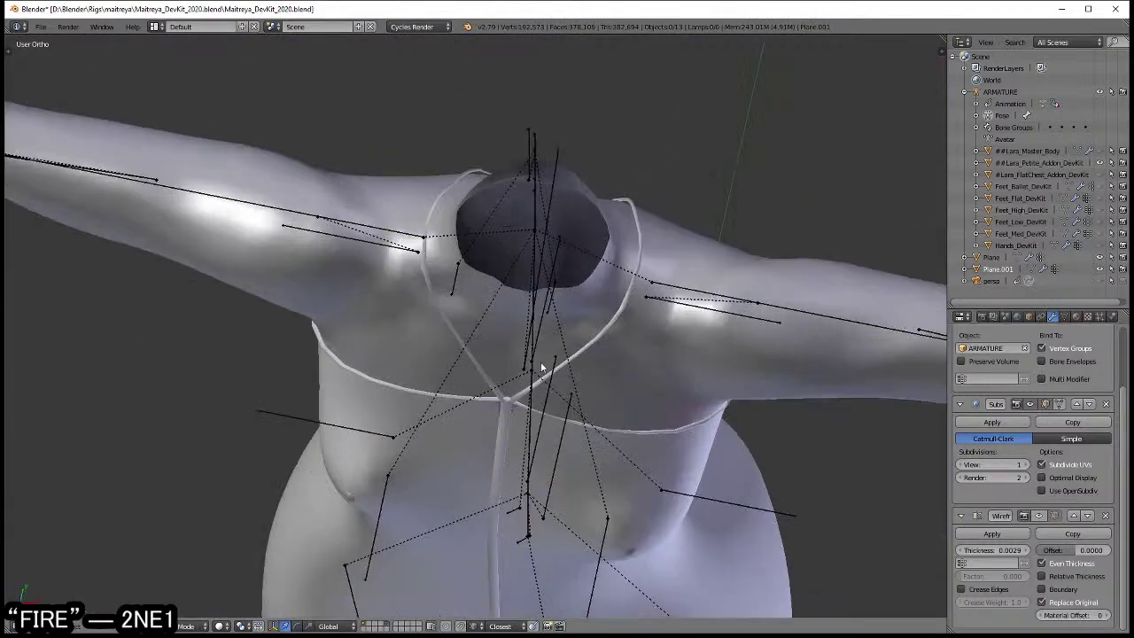
pyautogui.scroll(3, 531, 336)
pyautogui.keyDown('shift'); pyautogui.scroll(2, 532, 316); pyautogui.keyUp('shift')
# - Back in wireframe Edit Mode, select both halves of the edge loop along the dress top
pyautogui.press('Tab')
pyautogui.scroll(4, 507, 318)
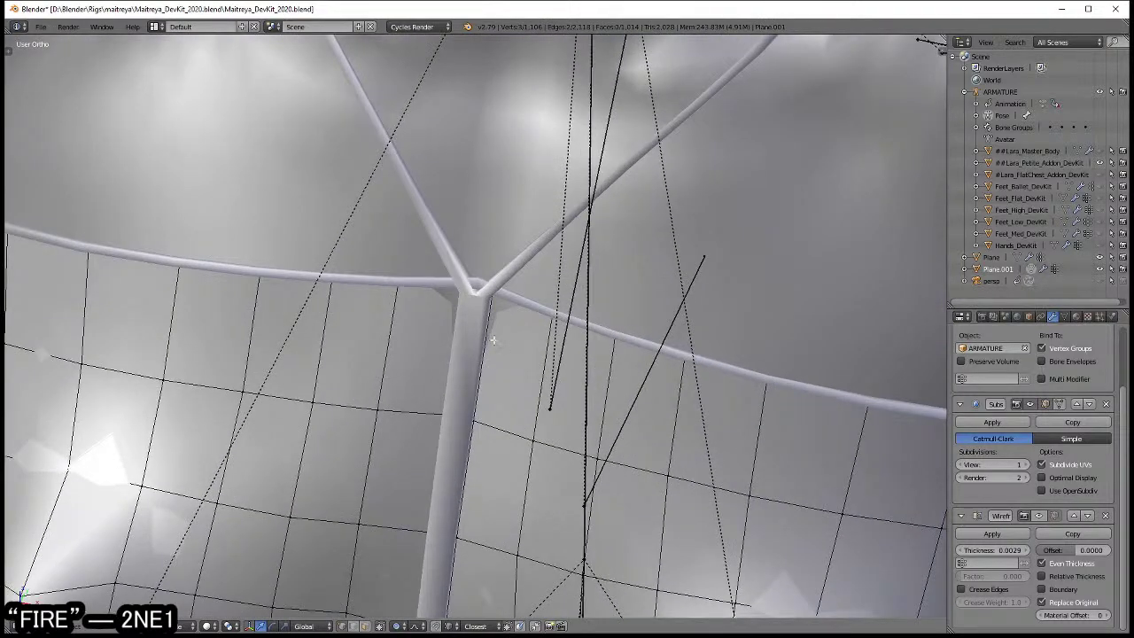
pyautogui.press('z')
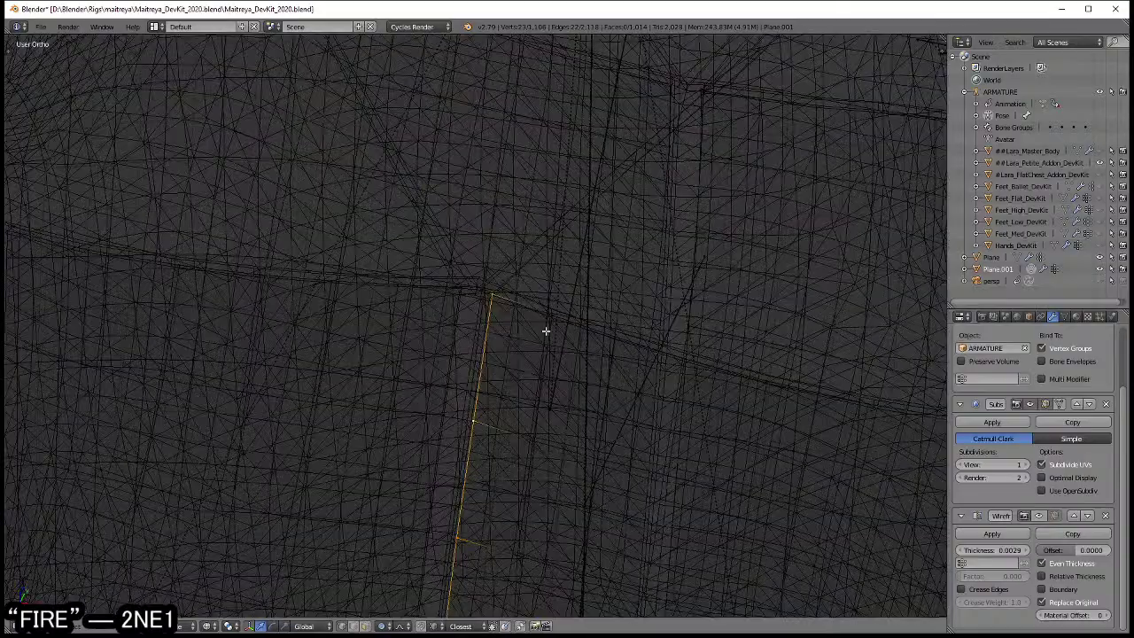
pyautogui.keyDown('shift'); pyautogui.rightClick(539, 322); pyautogui.keyUp('shift')
pyautogui.keyDown('shift'); pyautogui.rightClick(536, 311); pyautogui.keyUp('shift')
pyautogui.keyDown('alt'); pyautogui.keyDown('shift'); pyautogui.rightClick(536, 310); pyautogui.keyUp('shift'); pyautogui.keyUp('alt')
pyautogui.keyDown('alt'); pyautogui.keyDown('shift'); pyautogui.rightClick(407, 286); pyautogui.keyUp('shift'); pyautogui.keyUp('alt')
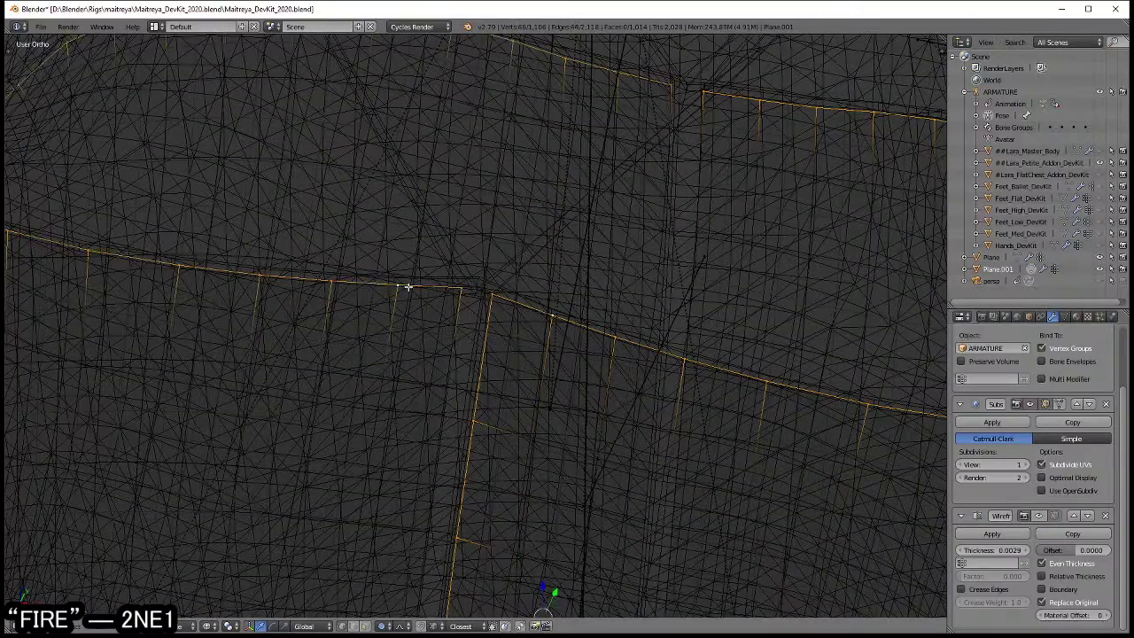
# - Add the hem loop around the thigh to the selection and check it from the side and back
pyautogui.scroll(-4, 463, 397)
pyautogui.scroll(-1, 479, 396)
pyautogui.keyDown('shift'); pyautogui.scroll(-5, 496, 354); pyautogui.keyUp('shift')
pyautogui.keyDown('shift'); pyautogui.scroll(-5, 549, 372); pyautogui.keyUp('shift')
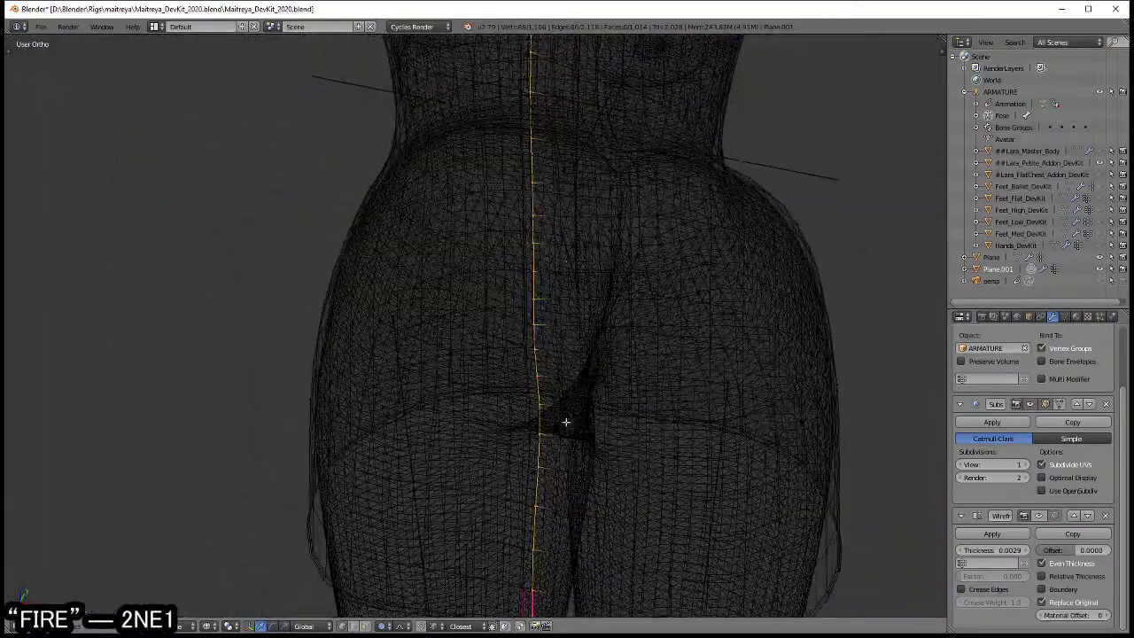
pyautogui.keyDown('shift'); pyautogui.scroll(-4, 531, 425); pyautogui.keyUp('shift')
pyautogui.keyDown('alt'); pyautogui.keyDown('shift'); pyautogui.rightClick(512, 428); pyautogui.keyUp('shift'); pyautogui.keyUp('alt')
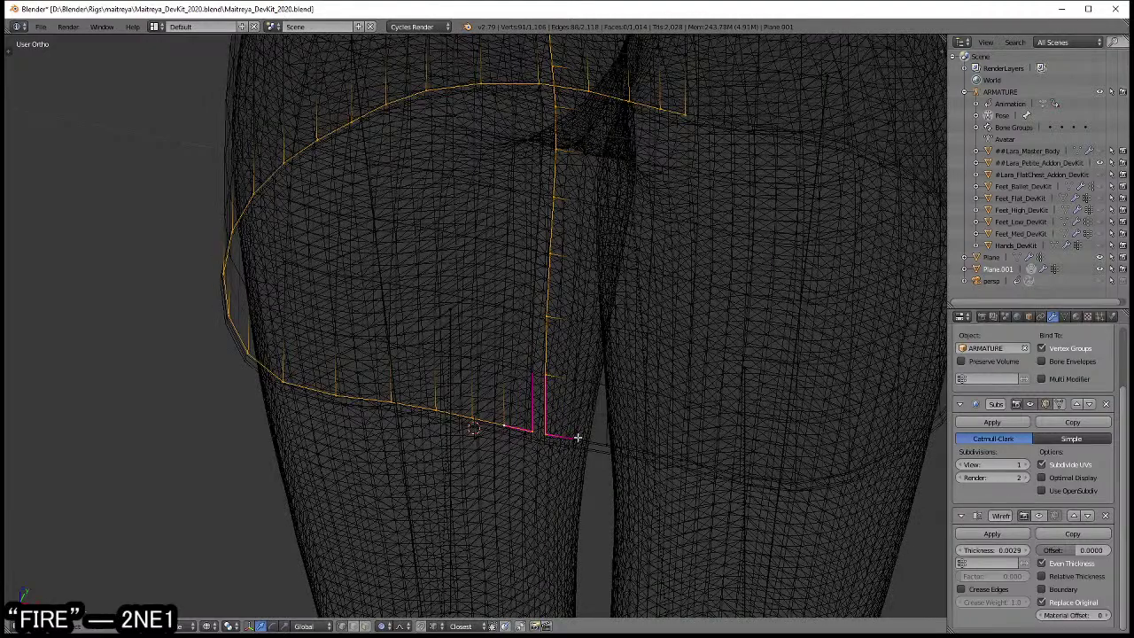
pyautogui.scroll(-3, 524, 349)
pyautogui.scroll(-2, 576, 316)
pyautogui.moveTo(577, 316)
pyautogui.mouseDown(button='middle')
pyautogui.moveTo(615, 384)
pyautogui.moveTo(601, 388)
pyautogui.moveTo(612, 452)
pyautogui.moveTo(656, 399)
pyautogui.mouseUp(button='middle')
pyautogui.press('z')
pyautogui.press('z')
pyautogui.scroll(-2, 655, 398)
pyautogui.press('z')
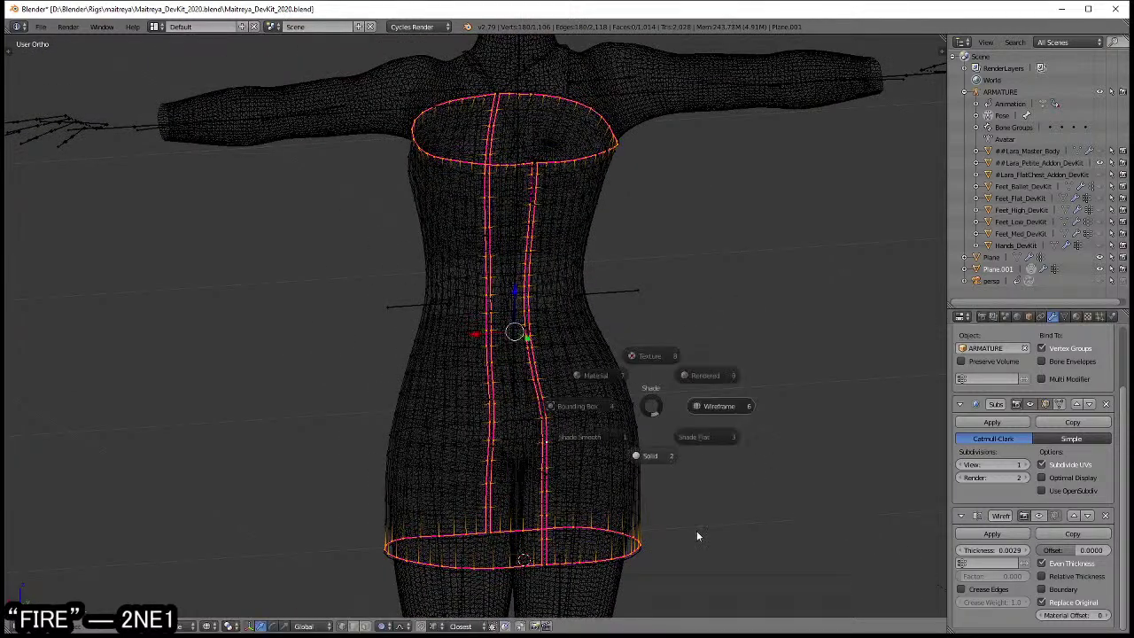
pyautogui.click(696, 535)
# - Return the dress to Object Mode and orbit around its open wire grid from skirt to front
pyautogui.press('Tab')
pyautogui.click(1037, 515)
pyautogui.scroll(3, 529, 379)
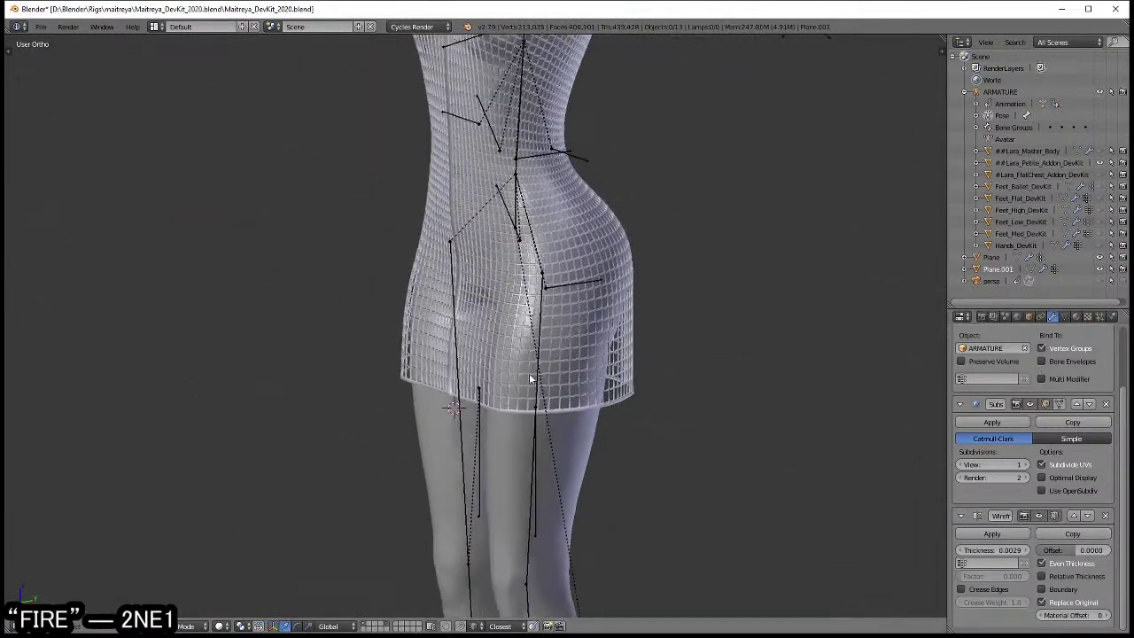
pyautogui.scroll(2, 602, 418)
pyautogui.moveTo(529, 379)
pyautogui.mouseDown(button='middle')
pyautogui.moveTo(601, 418)
pyautogui.moveTo(537, 432)
pyautogui.mouseUp(button='middle')
pyautogui.scroll(-2, 552, 420)
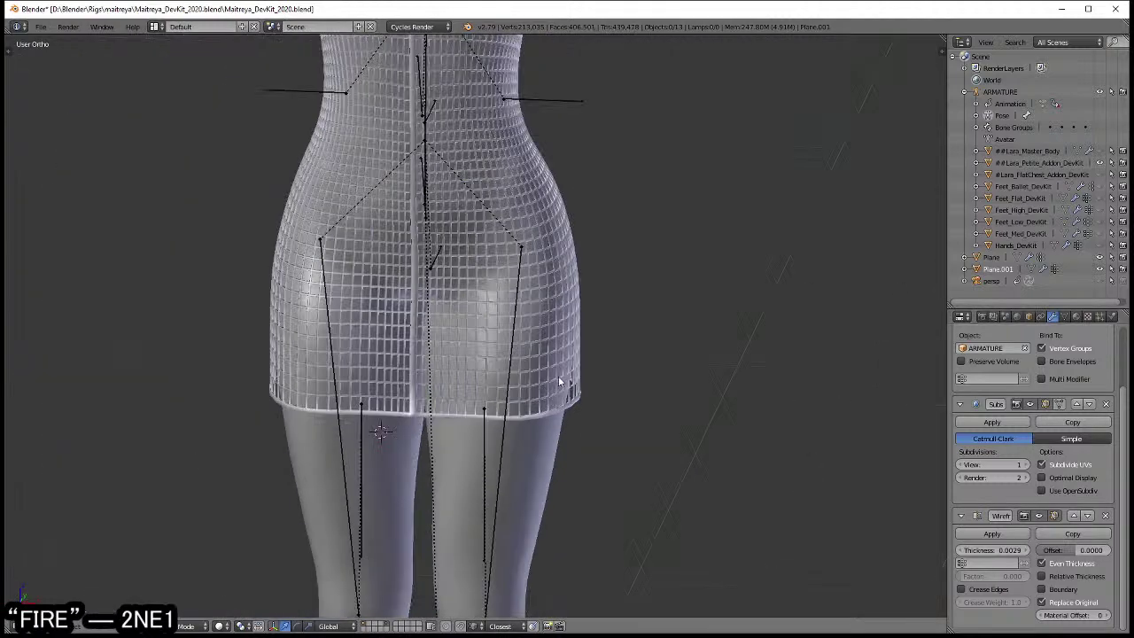
pyautogui.scroll(-2, 522, 303)
pyautogui.moveTo(522, 303); pyautogui.dragTo(522, 428, button='middle')
pyautogui.scroll(2, 523, 428)
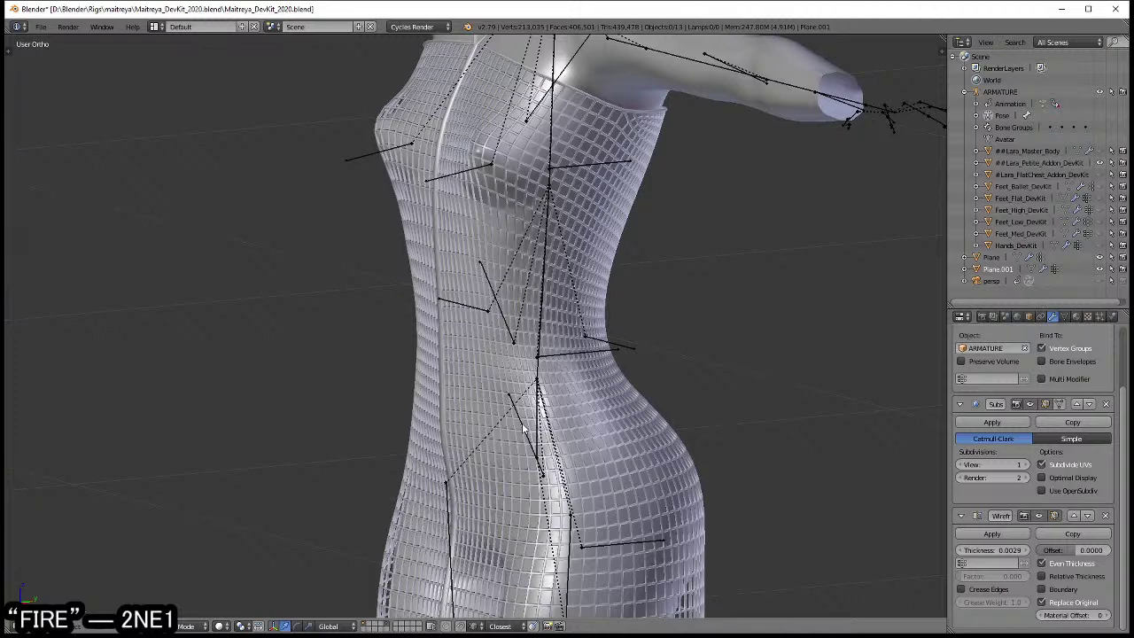
pyautogui.hotkey('alt', 'Tab')
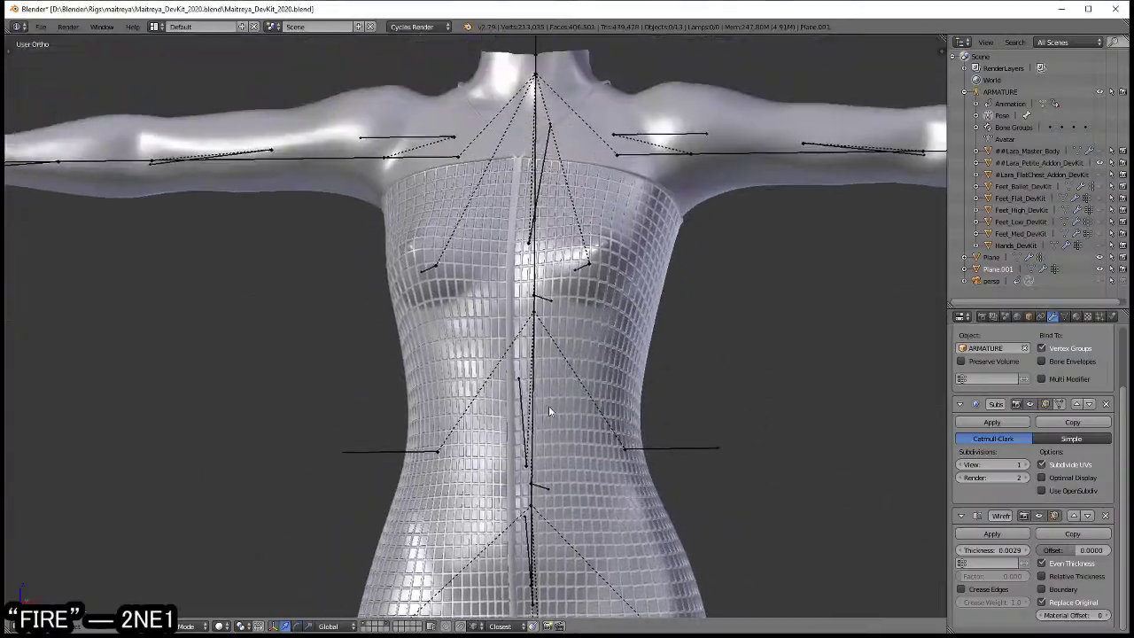
pyautogui.moveTo(549, 411)
pyautogui.mouseDown(button='middle')
pyautogui.moveTo(675, 405)
pyautogui.moveTo(465, 396)
pyautogui.mouseUp(button='middle')
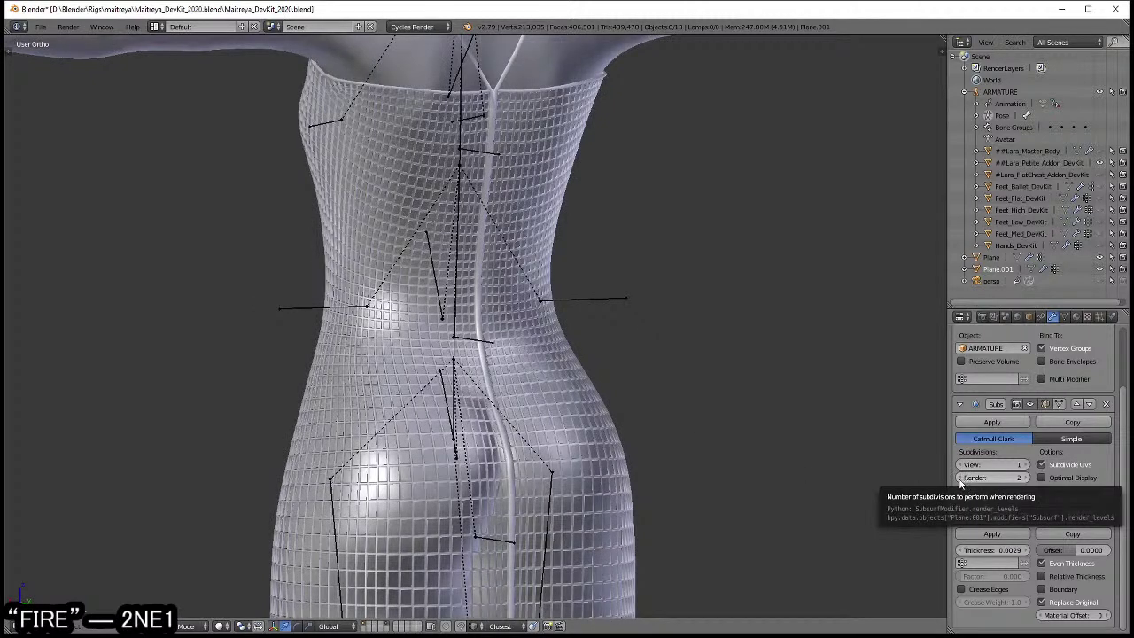
# - Set the Subsurf render level to 1 and viewport level to 0, then show the dress's vertex groups
pyautogui.click(960, 479)
pyautogui.click(963, 465)
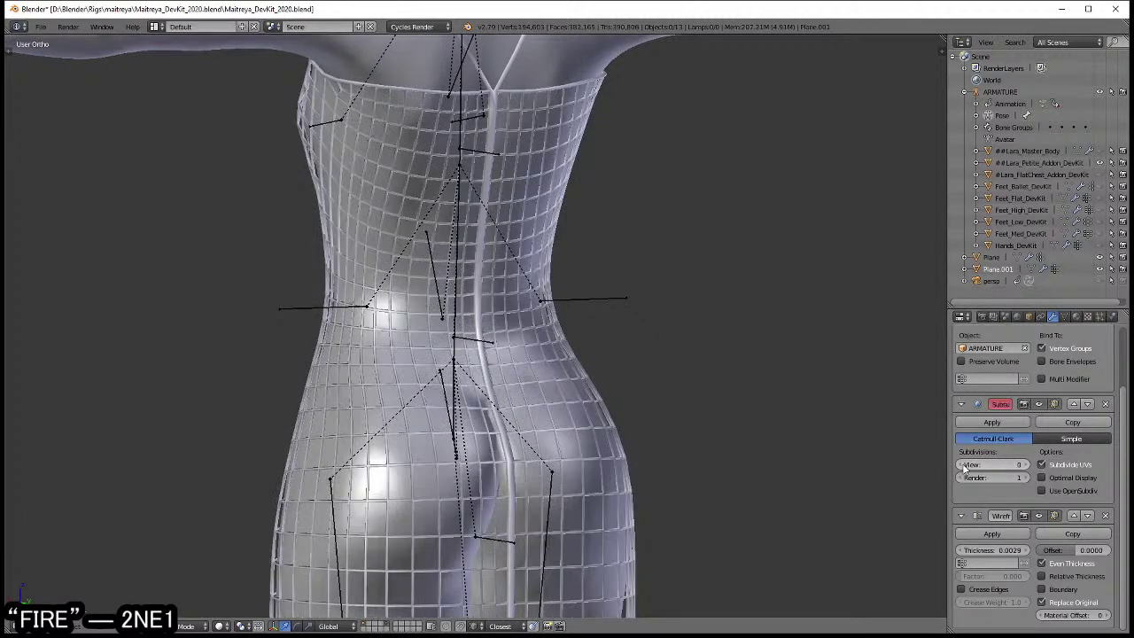
pyautogui.moveTo(614, 427)
pyautogui.mouseDown(button='middle')
pyautogui.moveTo(775, 427)
pyautogui.moveTo(701, 510)
pyautogui.mouseUp(button='middle')
pyautogui.scroll(3, 766, 420)
pyautogui.scroll(2, 701, 510)
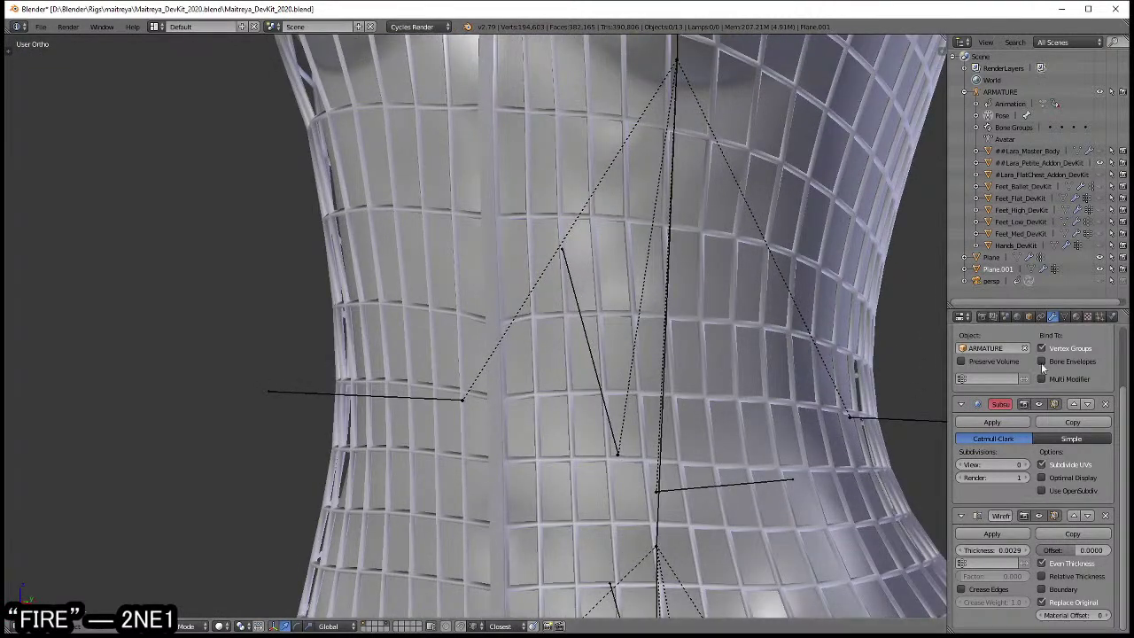
pyautogui.click(1063, 316)
pyautogui.scroll(-4, 743, 411)
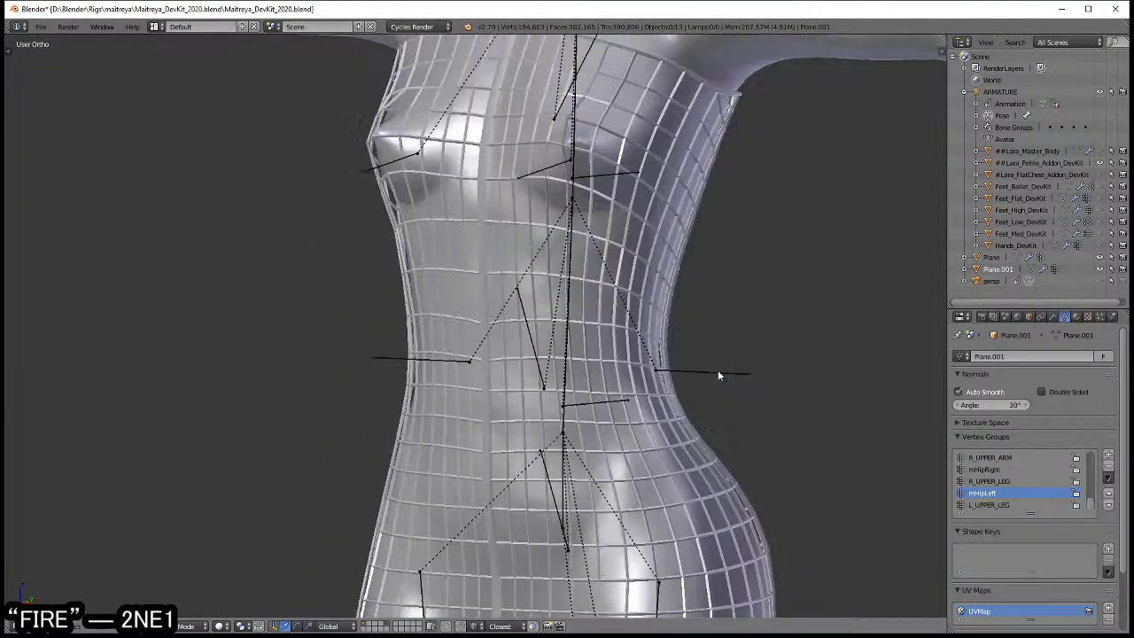
pyautogui.keyDown('shift'); pyautogui.scroll(4, 698, 408); pyautogui.keyUp('shift')
pyautogui.scroll(-2, 505, 200)
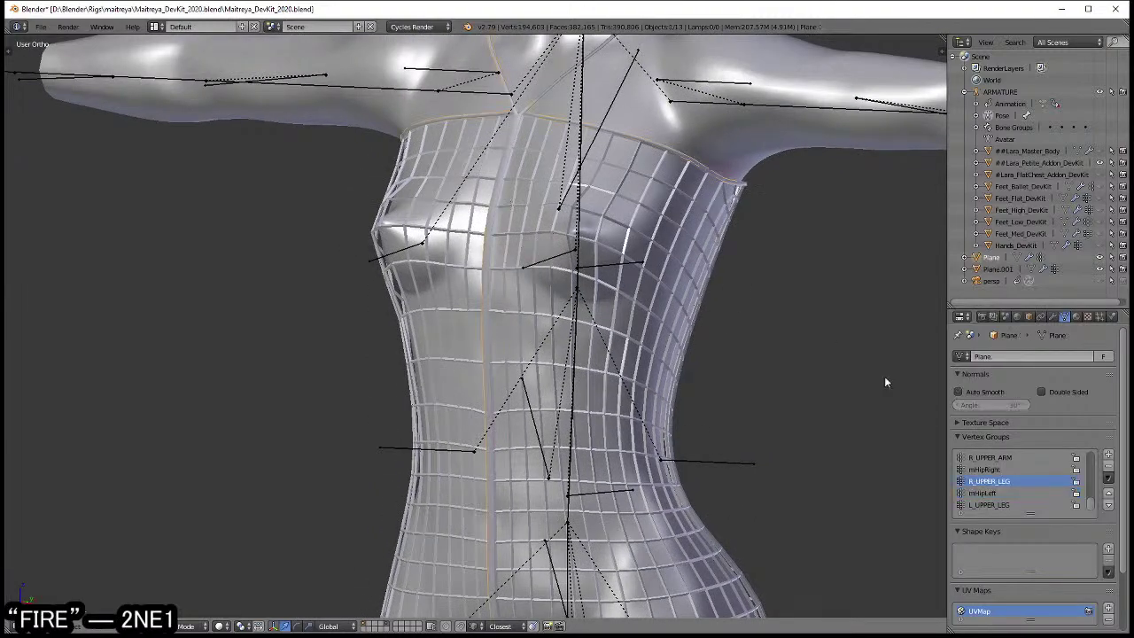
# - Select the petite body add-on mesh and enable Auto Smooth on it
pyautogui.rightClick(639, 405)
pyautogui.keyDown('shift'); pyautogui.scroll(2, 640, 404); pyautogui.keyUp('shift')
pyautogui.moveTo(639, 405)
pyautogui.mouseDown(button='middle')
pyautogui.moveTo(589, 381)
pyautogui.moveTo(641, 378)
pyautogui.moveTo(604, 403)
pyautogui.mouseUp(button='middle')
pyautogui.scroll(2, 621, 392)
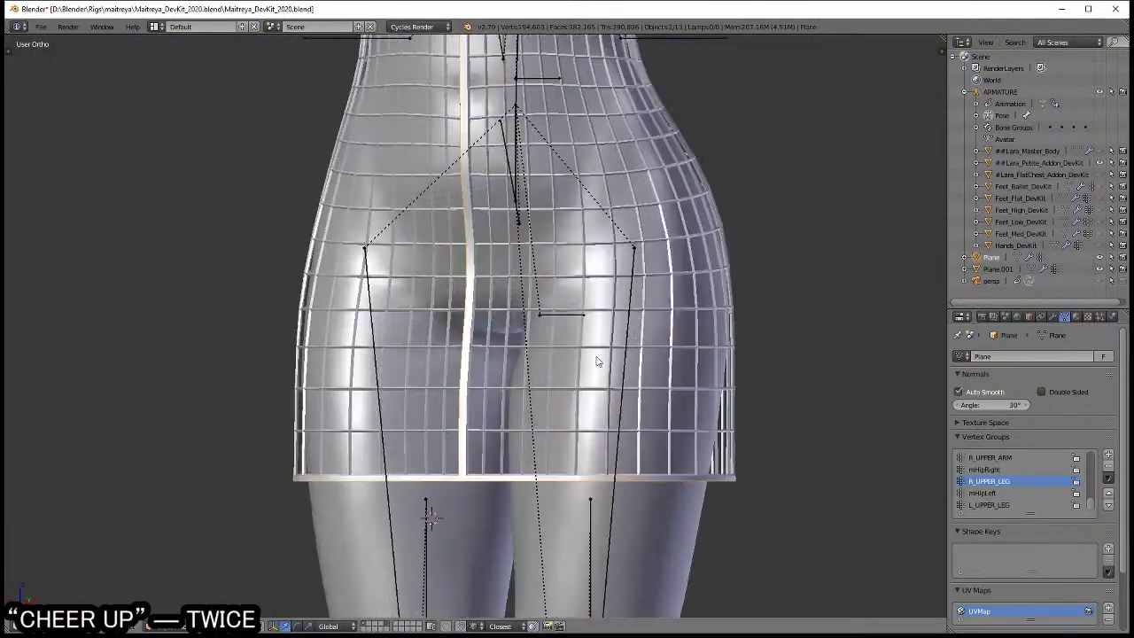
pyautogui.scroll(2, 594, 362)
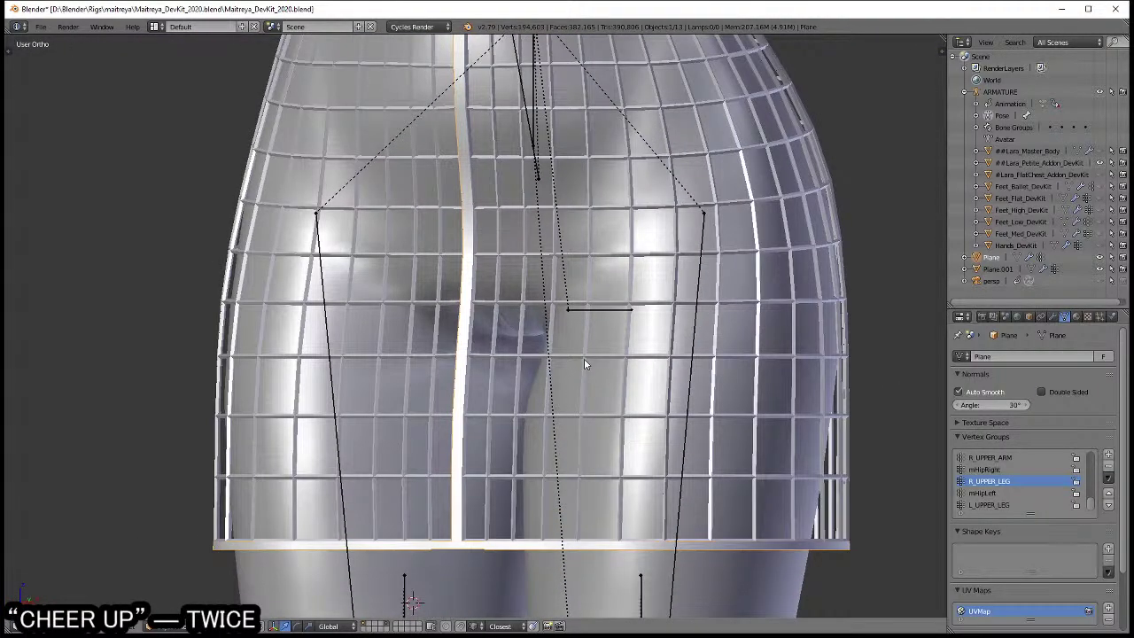
pyautogui.scroll(-3, 586, 363)
pyautogui.keyDown('shift'); pyautogui.moveTo(586, 363); pyautogui.dragTo(598, 416, button='middle'); pyautogui.keyUp('shift')
pyautogui.scroll(3, 605, 367)
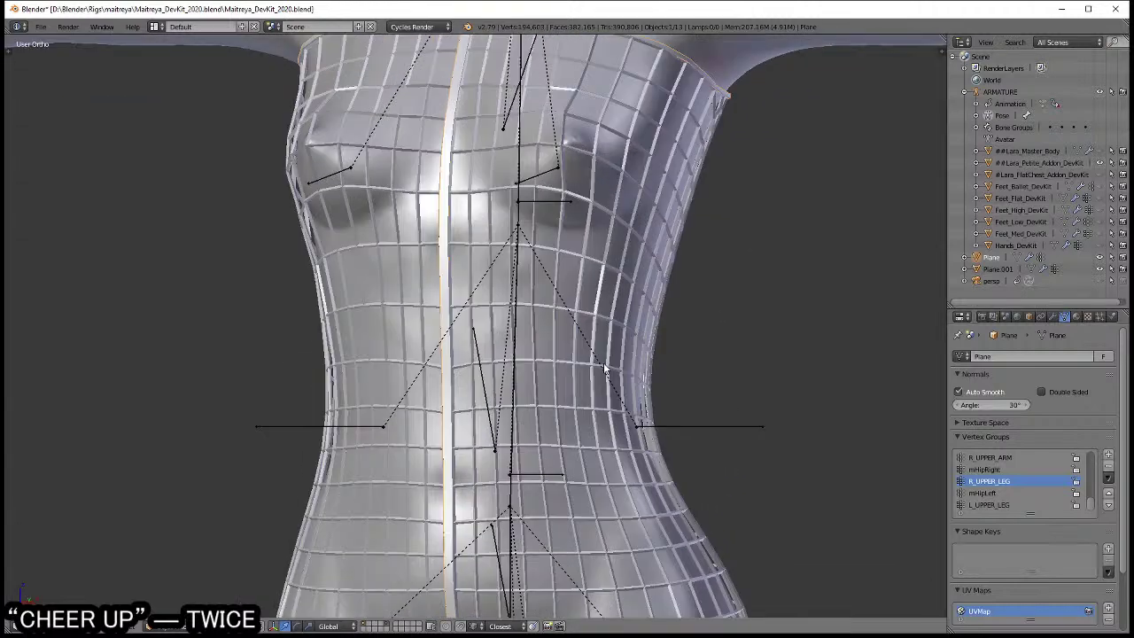
pyautogui.rightClick(638, 301)
pyautogui.click(982, 391)
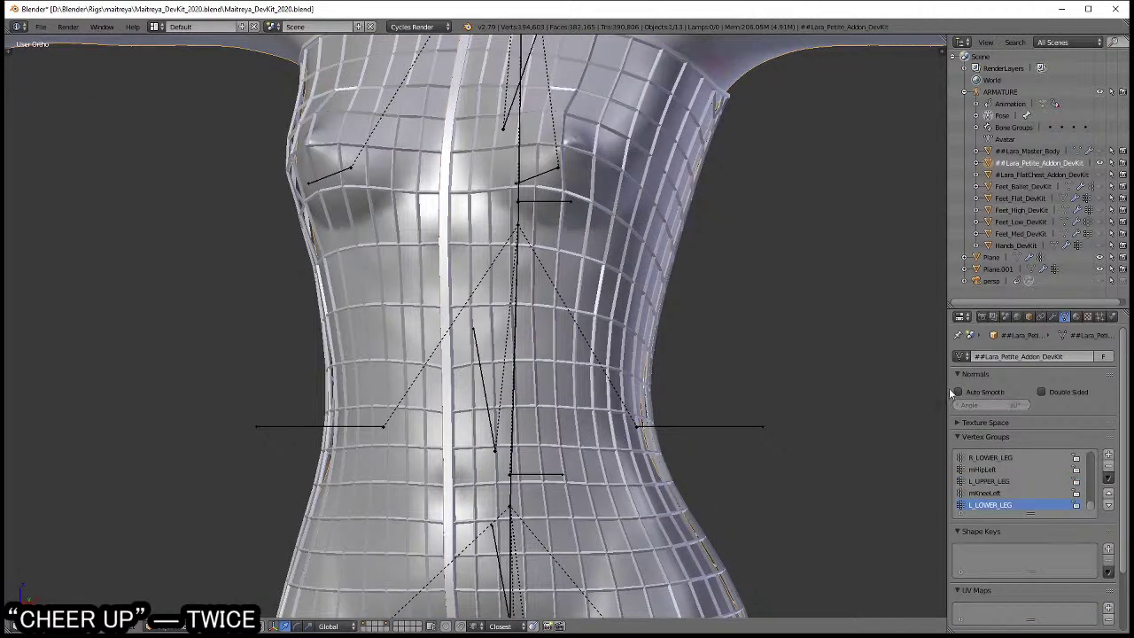
# - Enable Auto Smooth on Plane.001 and raise its Subsurf viewport subdivisions by one
pyautogui.rightClick(813, 343)
pyautogui.click(988, 393)
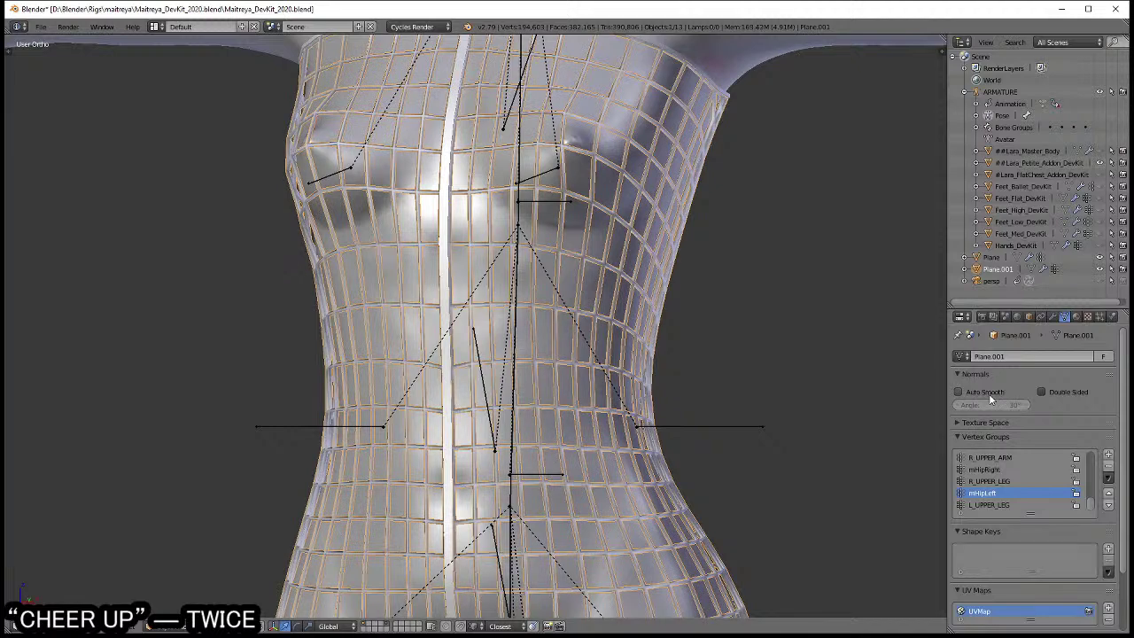
pyautogui.click(989, 393)
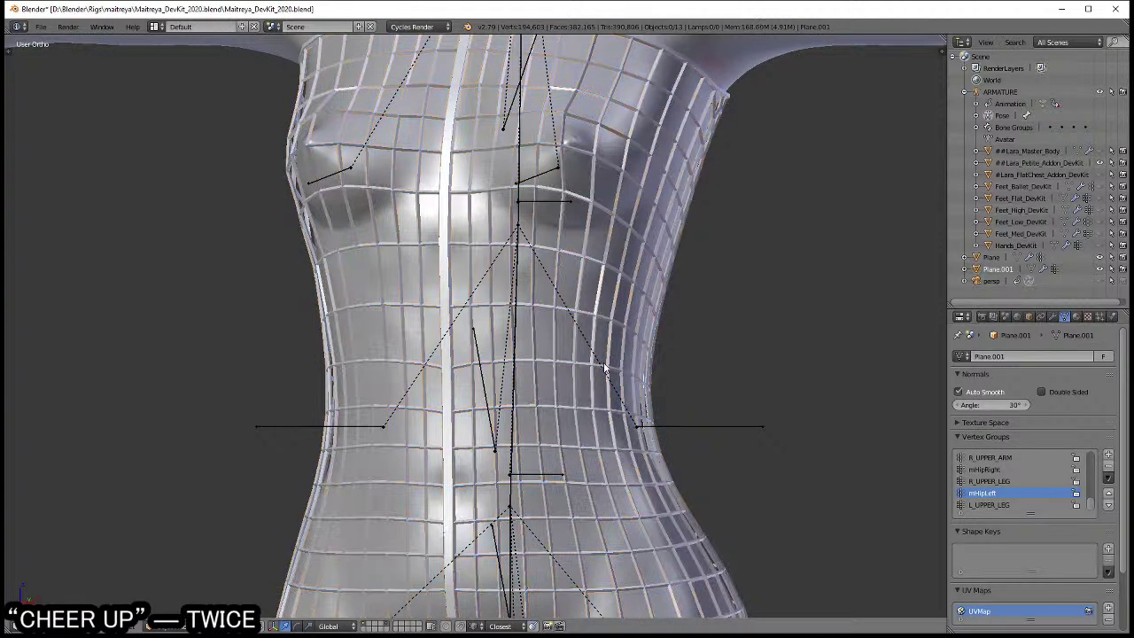
pyautogui.keyDown('shift'); pyautogui.moveTo(541, 354); pyautogui.dragTo(498, 448, button='middle'); pyautogui.keyUp('shift')
pyautogui.click(1052, 316)
pyautogui.click(1022, 465)
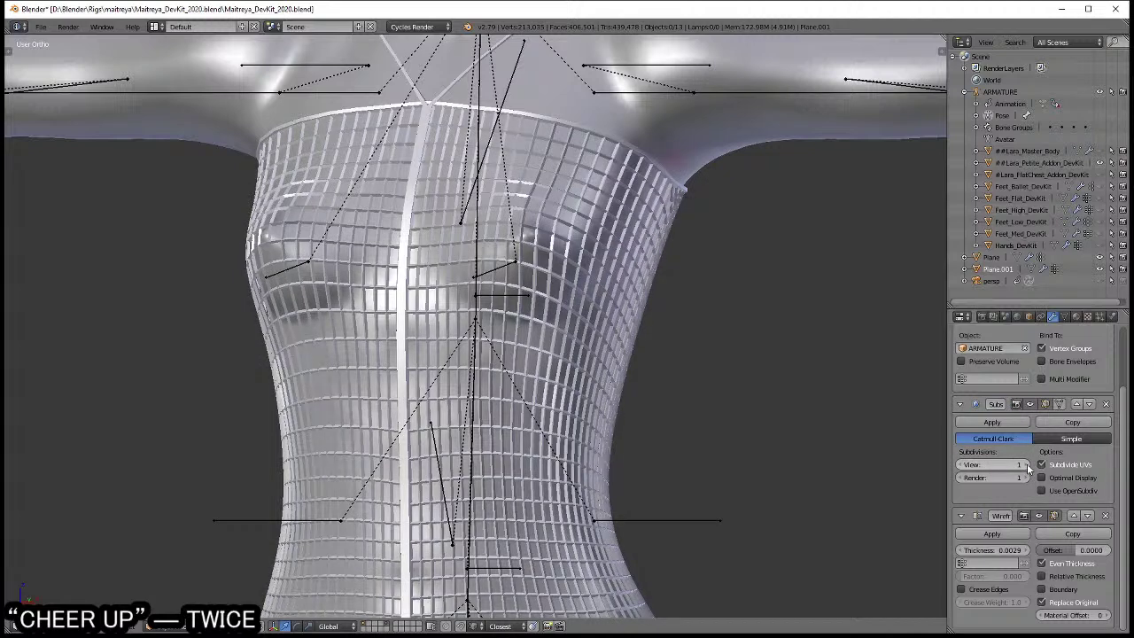
# - Move the Wireframe modifier above Subsurf and enable its Crease Edges option
pyautogui.click(1074, 516)
pyautogui.moveTo(577, 448)
pyautogui.mouseDown(button='middle')
pyautogui.moveTo(558, 331)
pyautogui.moveTo(623, 464)
pyautogui.moveTo(659, 473)
pyautogui.mouseUp(button='middle')
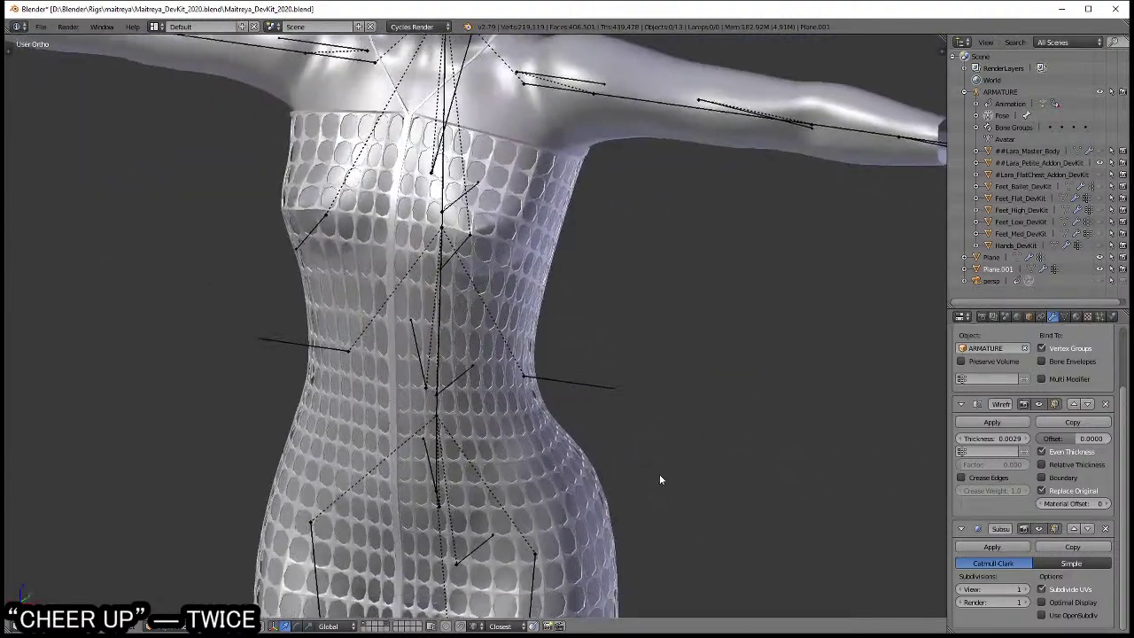
pyautogui.scroll(3, 640, 411)
pyautogui.scroll(3, 637, 413)
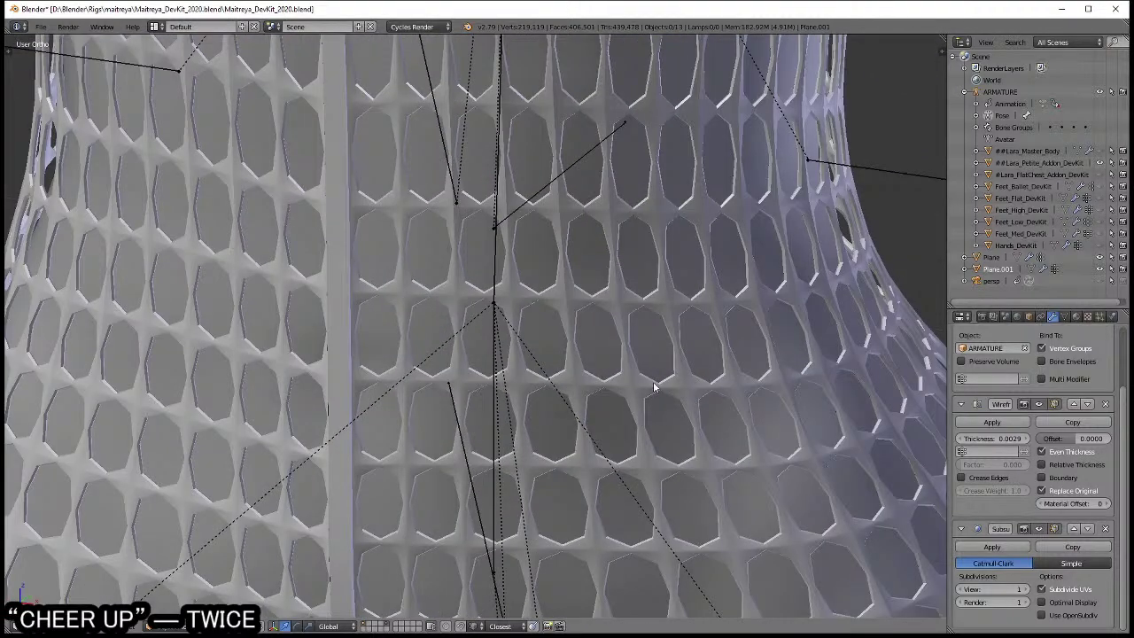
pyautogui.press('Tab')
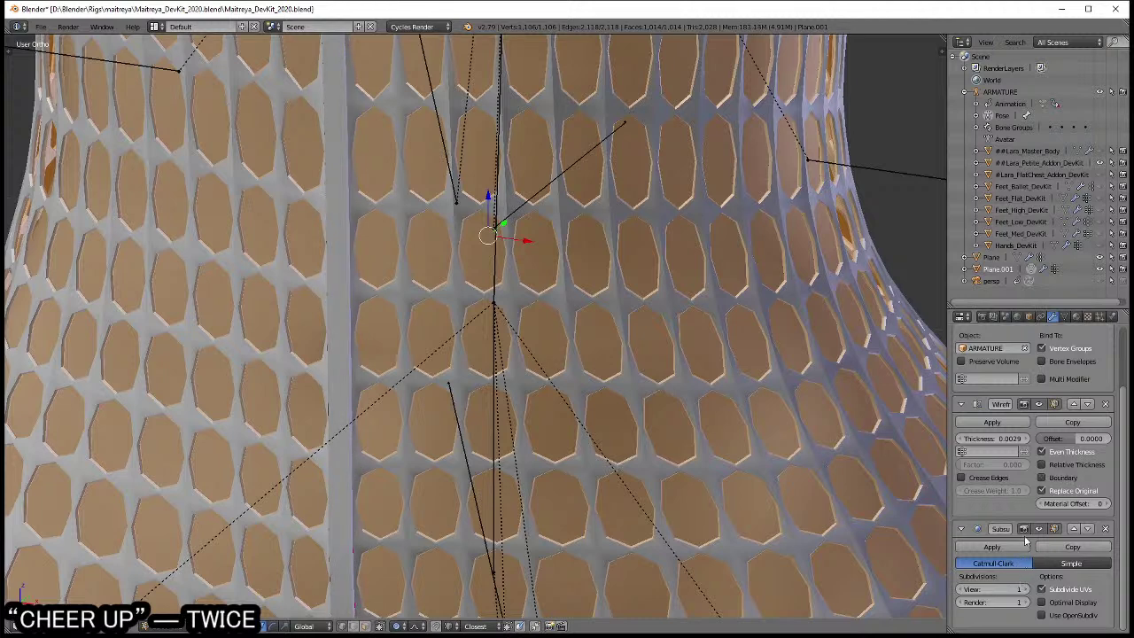
pyautogui.click(987, 479)
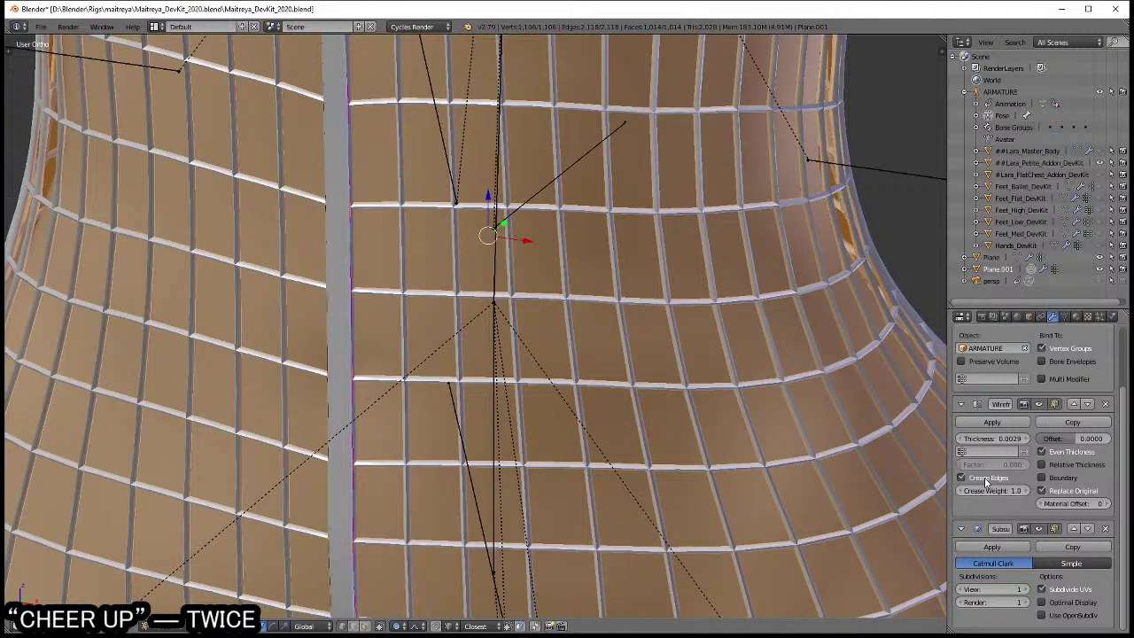
pyautogui.scroll(-3, 721, 486)
pyautogui.scroll(-3, 721, 486)
pyautogui.moveTo(720, 486)
pyautogui.mouseDown(button='middle')
pyautogui.moveTo(665, 455)
pyautogui.moveTo(700, 466)
pyautogui.moveTo(640, 418)
pyautogui.mouseUp(button='middle')
pyautogui.scroll(2, 604, 331)
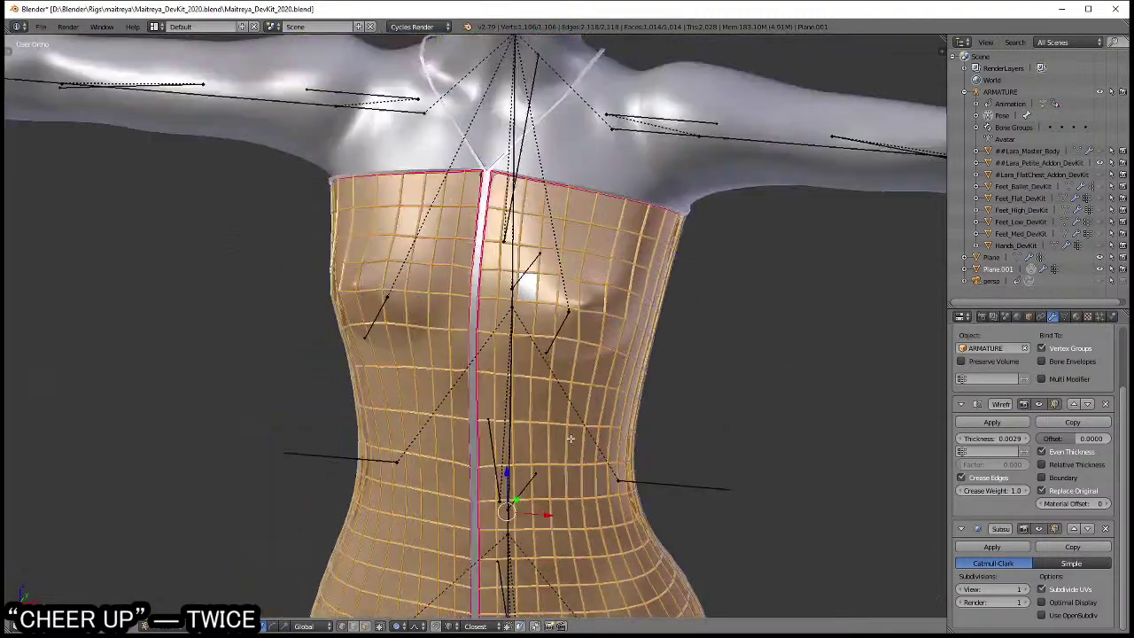
# - Move Subsurf back above Wireframe and return the dress to Object Mode
pyautogui.press('Tab')
pyautogui.scroll(4, 589, 381)
pyautogui.scroll(1, 576, 417)
pyautogui.scroll(2, 573, 428)
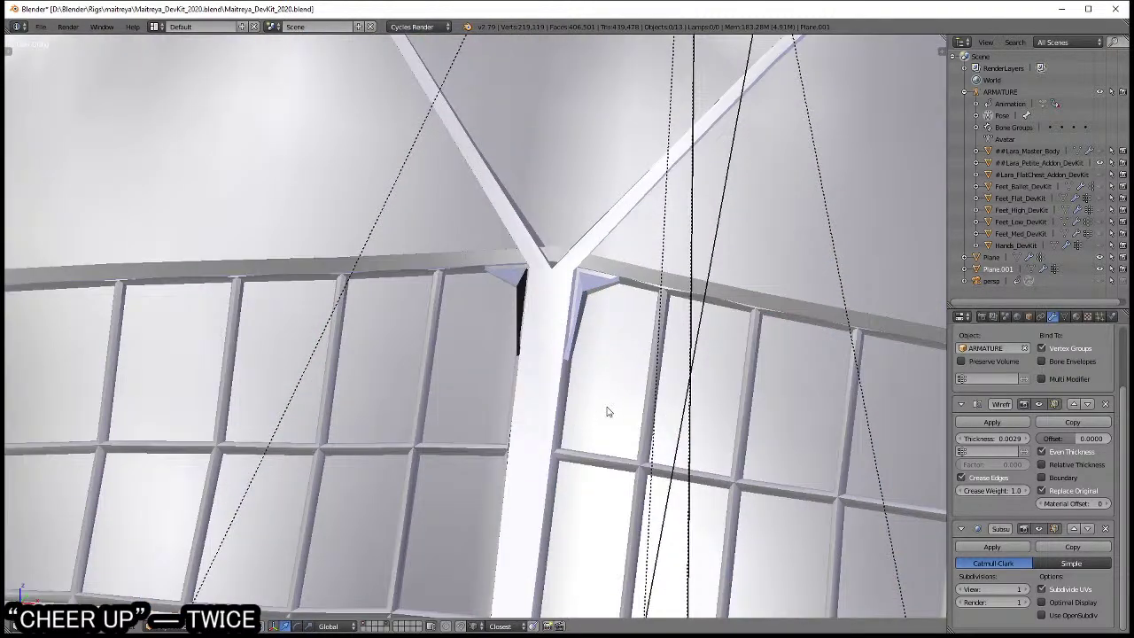
pyautogui.press('Tab')
pyautogui.click(1073, 528)
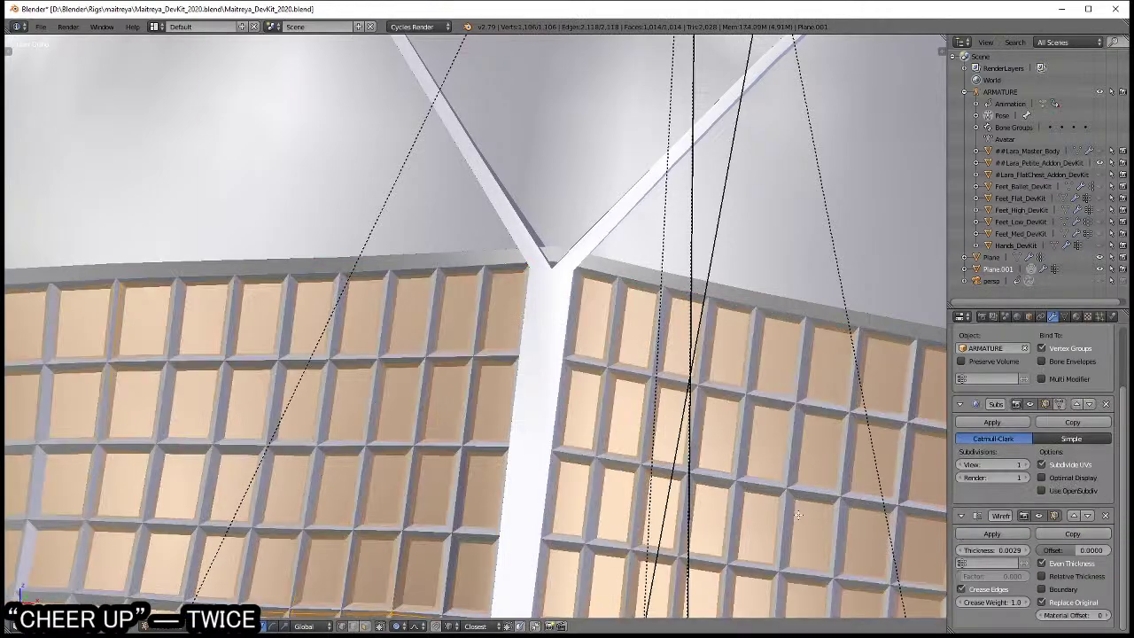
pyautogui.scroll(-5, 721, 462)
pyautogui.scroll(-3, 721, 398)
pyautogui.press('Tab')
pyautogui.click(540, 418)
pyautogui.scroll(3, 559, 414)
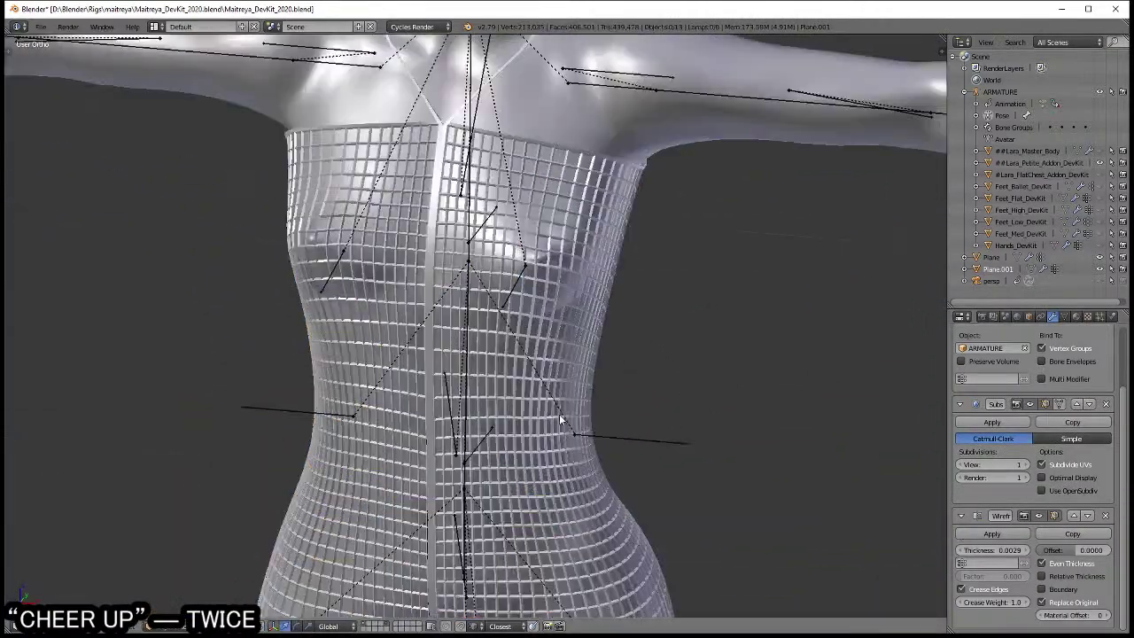
pyautogui.moveTo(559, 414); pyautogui.dragTo(894, 476, button='middle')
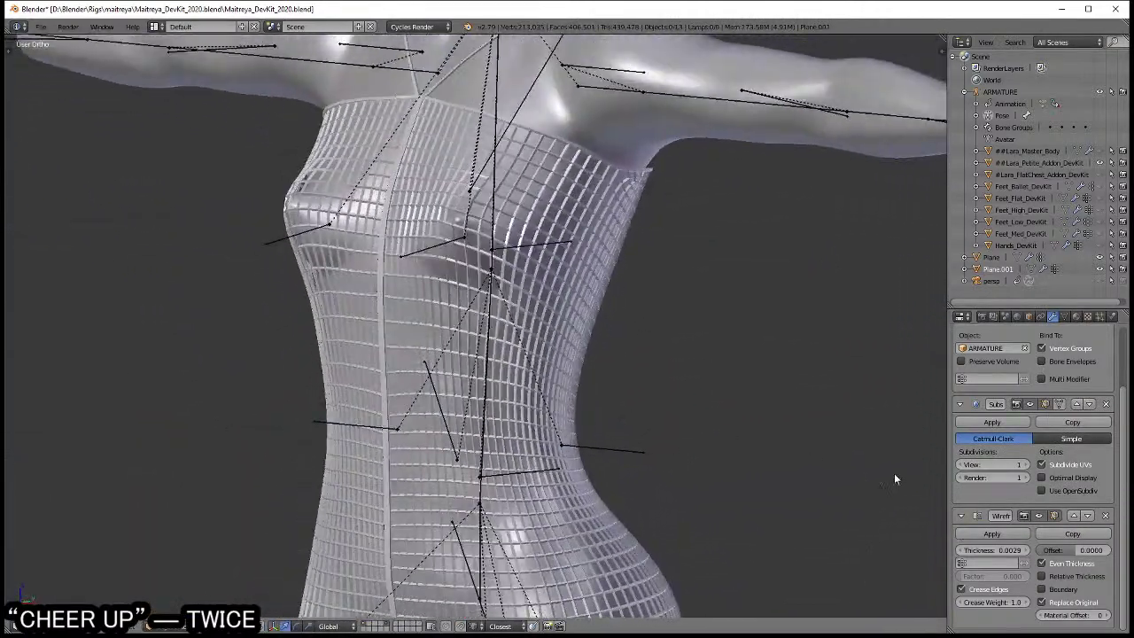
# - Turn off Auto Smooth on the dress, then in Edit Mode select a horizontal chest edge loop
pyautogui.click(1065, 316)
pyautogui.click(979, 387)
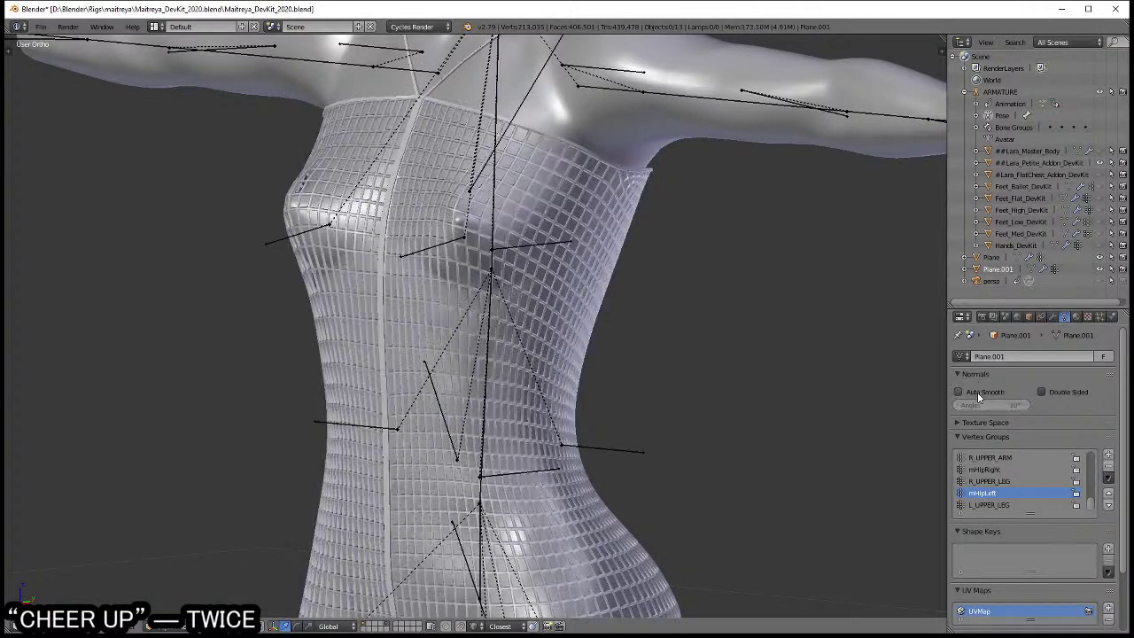
pyautogui.moveTo(648, 379)
pyautogui.mouseDown(button='middle')
pyautogui.moveTo(545, 366)
pyautogui.moveTo(557, 359)
pyautogui.moveTo(585, 381)
pyautogui.moveTo(637, 337)
pyautogui.mouseUp(button='middle')
pyautogui.press('Tab')
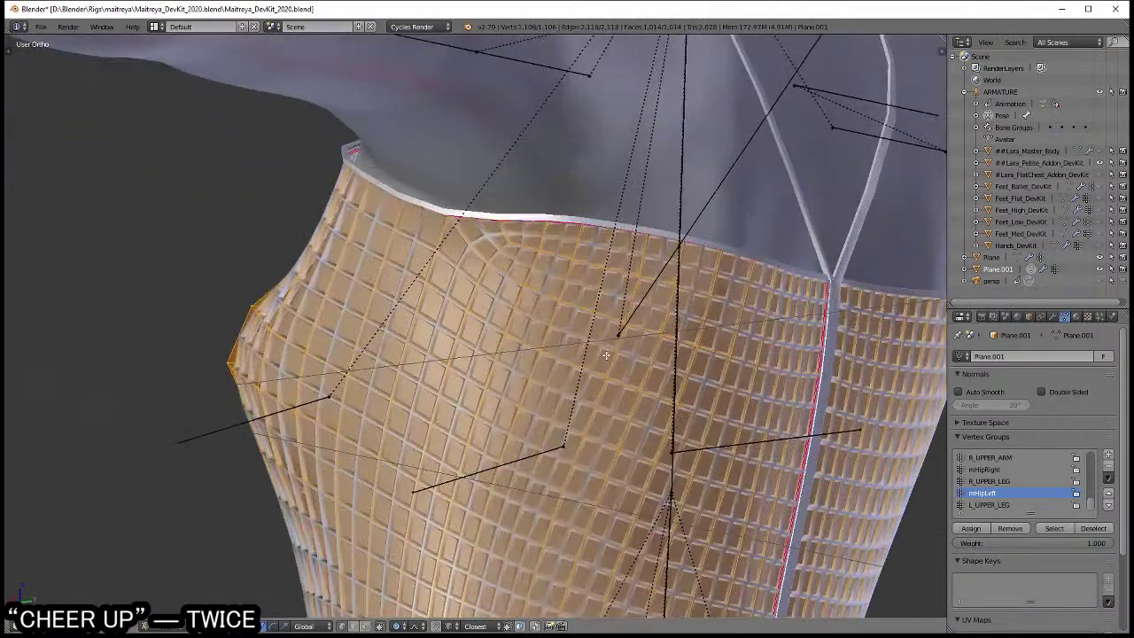
pyautogui.press('a')
pyautogui.keyDown('alt'); pyautogui.click(691, 275); pyautogui.keyUp('alt')
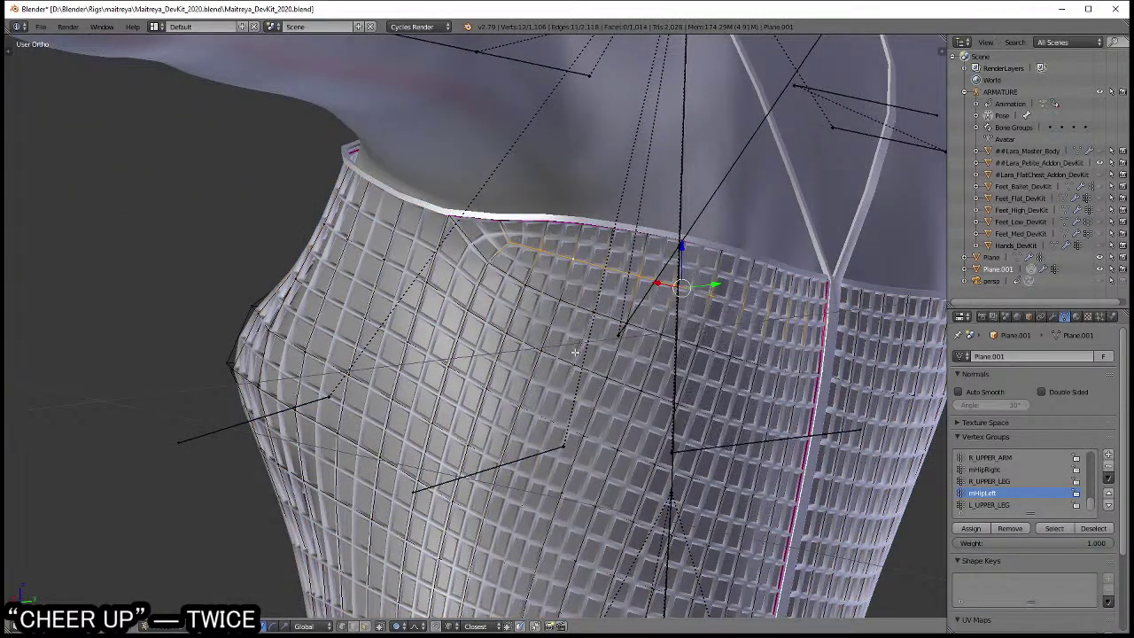
# - Dissolve the selected chest edge loop and select the loop one row higher
pyautogui.moveTo(691, 312); pyautogui.dragTo(773, 381, button='middle')
pyautogui.press('x')
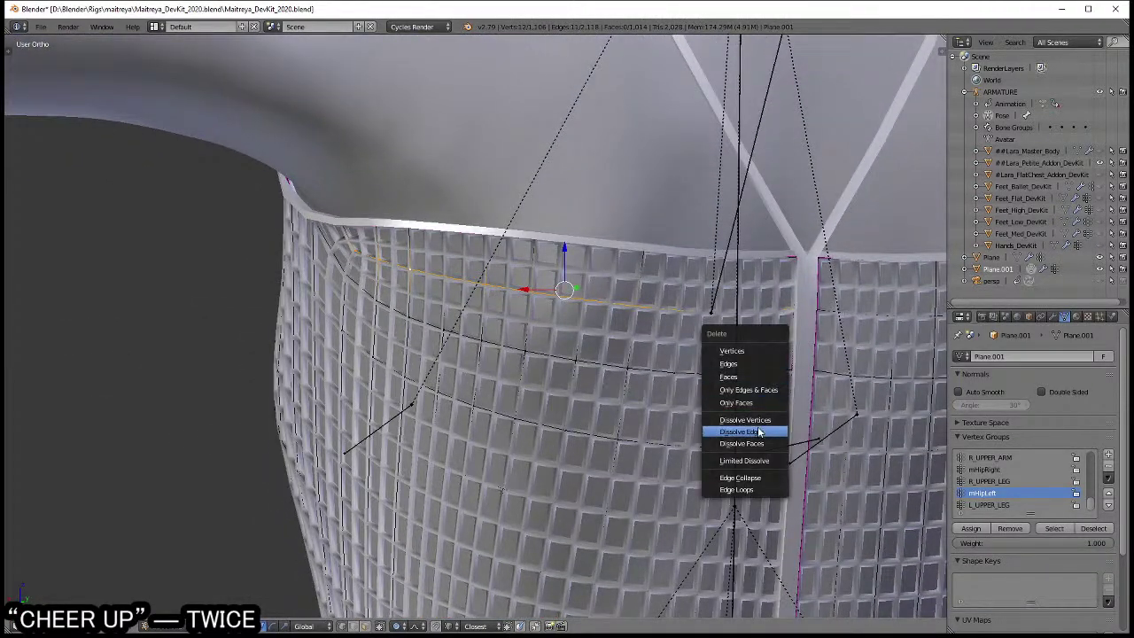
pyautogui.click(759, 432)
pyautogui.moveTo(590, 377); pyautogui.dragTo(665, 378, button='middle')
pyautogui.hotkey('ctrl', 'space')
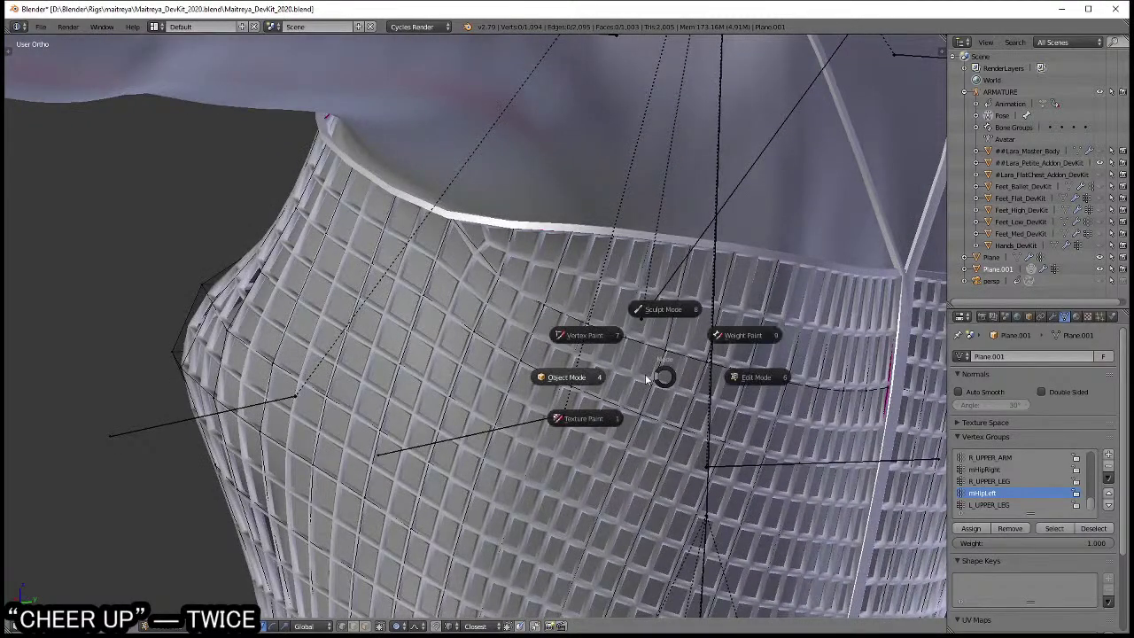
pyautogui.click(589, 331)
pyautogui.moveTo(595, 330); pyautogui.dragTo(648, 355, button='middle')
pyautogui.keyDown('alt'); pyautogui.click(777, 383); pyautogui.keyUp('alt')
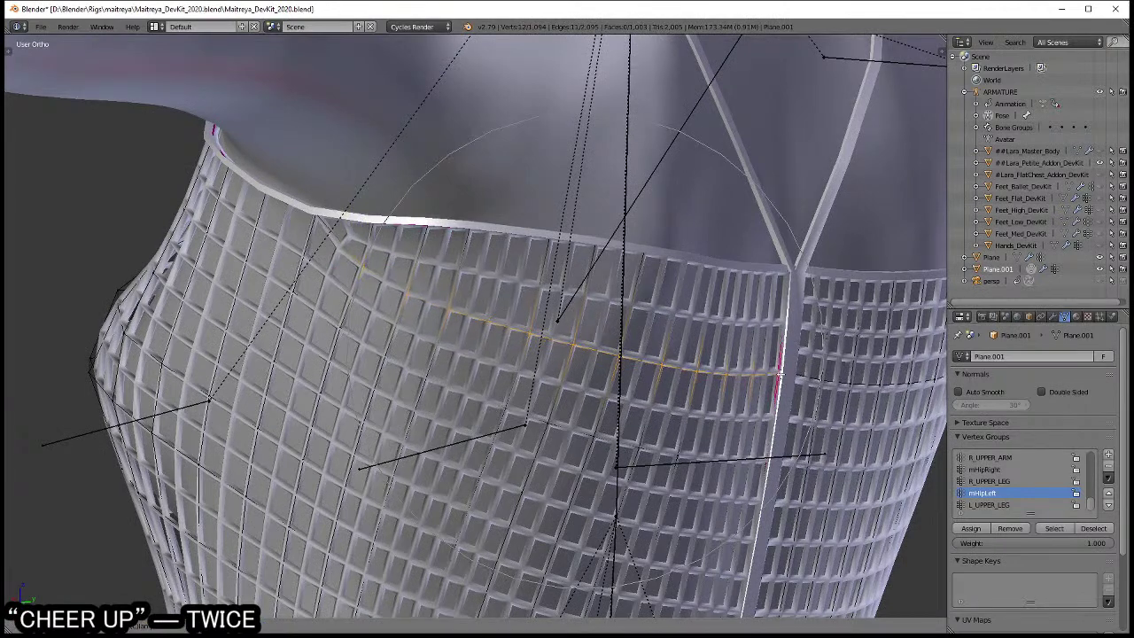
pyautogui.keyDown('alt'); pyautogui.click(784, 345); pyautogui.keyUp('alt')
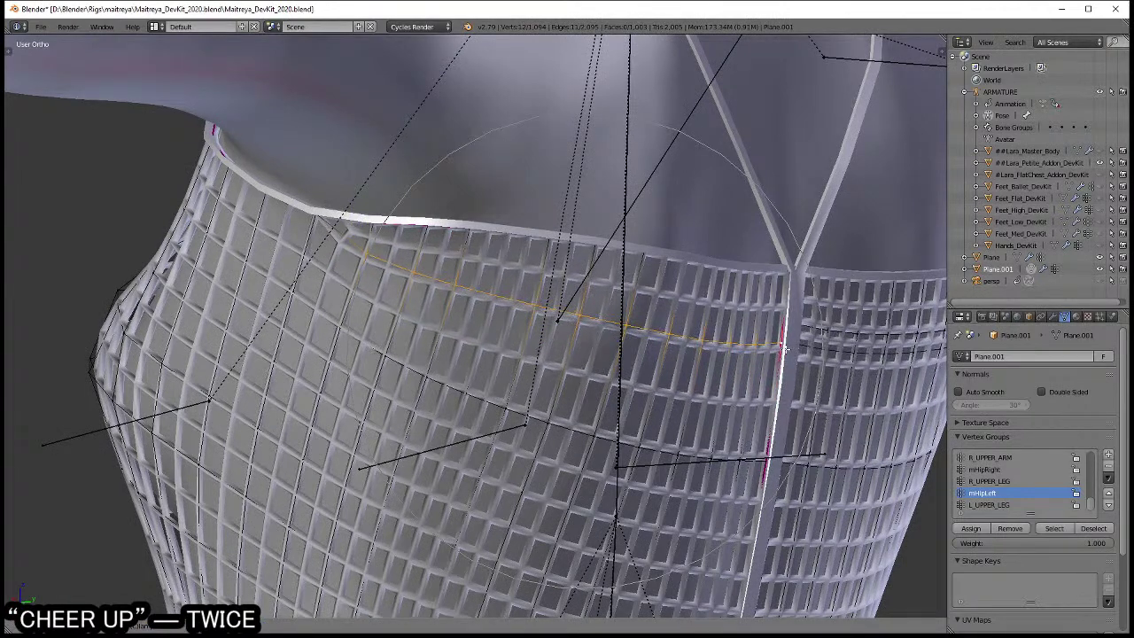
# - In vertex select, move a neckline vertex twice with proportional editing to reshape the top edge
pyautogui.press('Tab')
pyautogui.moveTo(785, 349)
pyautogui.mouseDown(button='middle')
pyautogui.moveTo(624, 348)
pyautogui.moveTo(610, 357)
pyautogui.moveTo(558, 326)
pyautogui.mouseUp(button='middle')
pyautogui.press('Tab')
pyautogui.hotkey('ctrl', 'Tab')
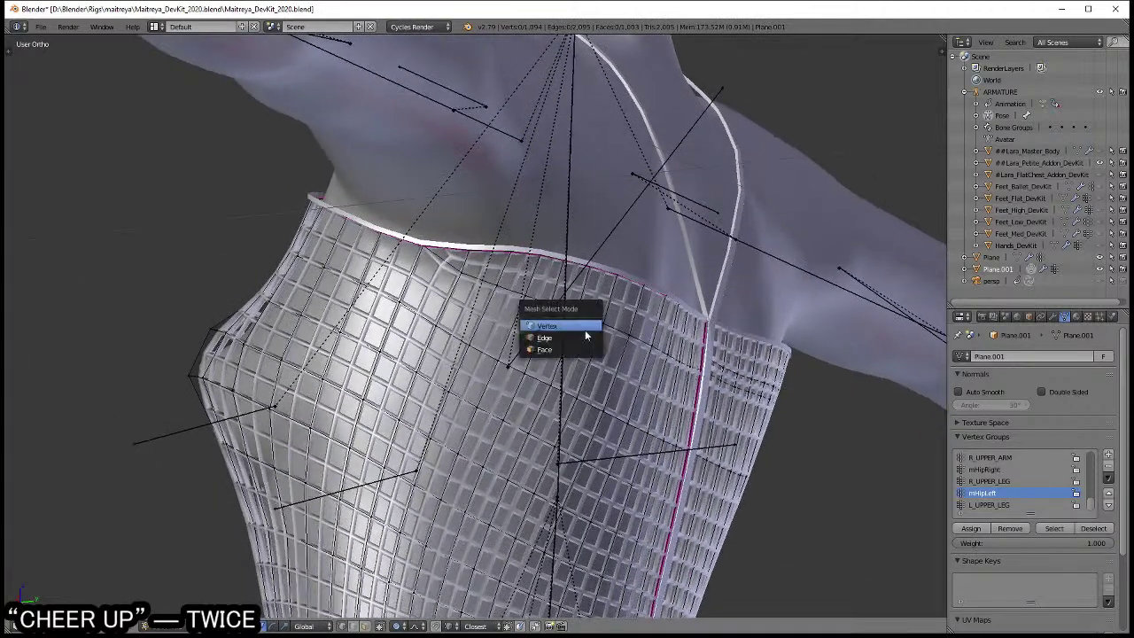
pyautogui.click(553, 329)
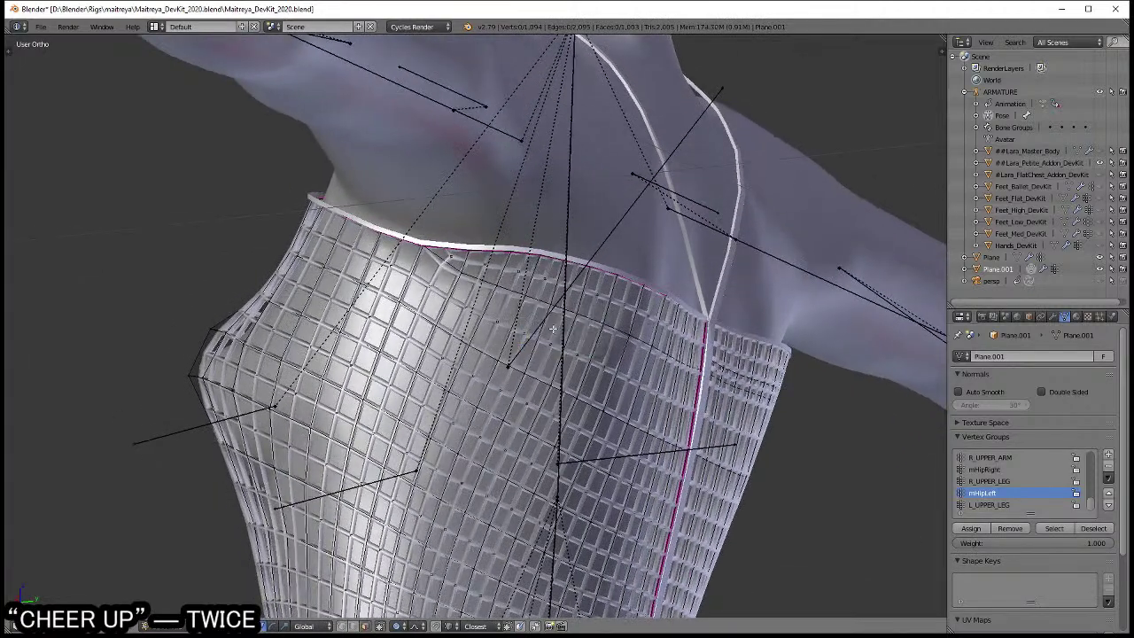
pyautogui.rightClick(461, 267)
pyautogui.press('g')
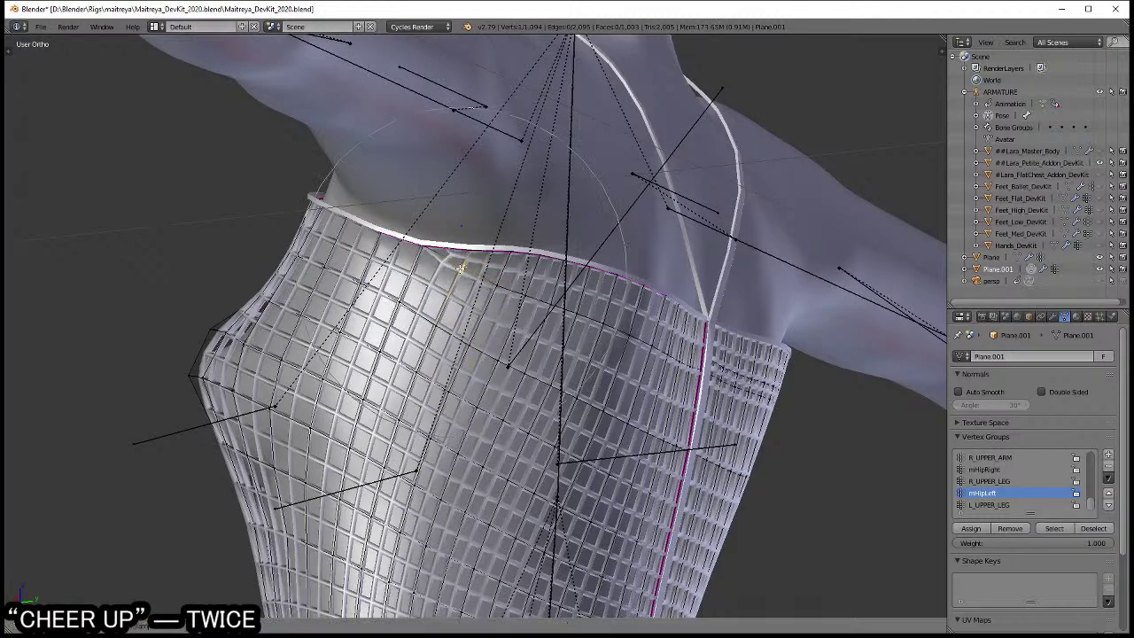
pyautogui.click(461, 268)
pyautogui.press('g')
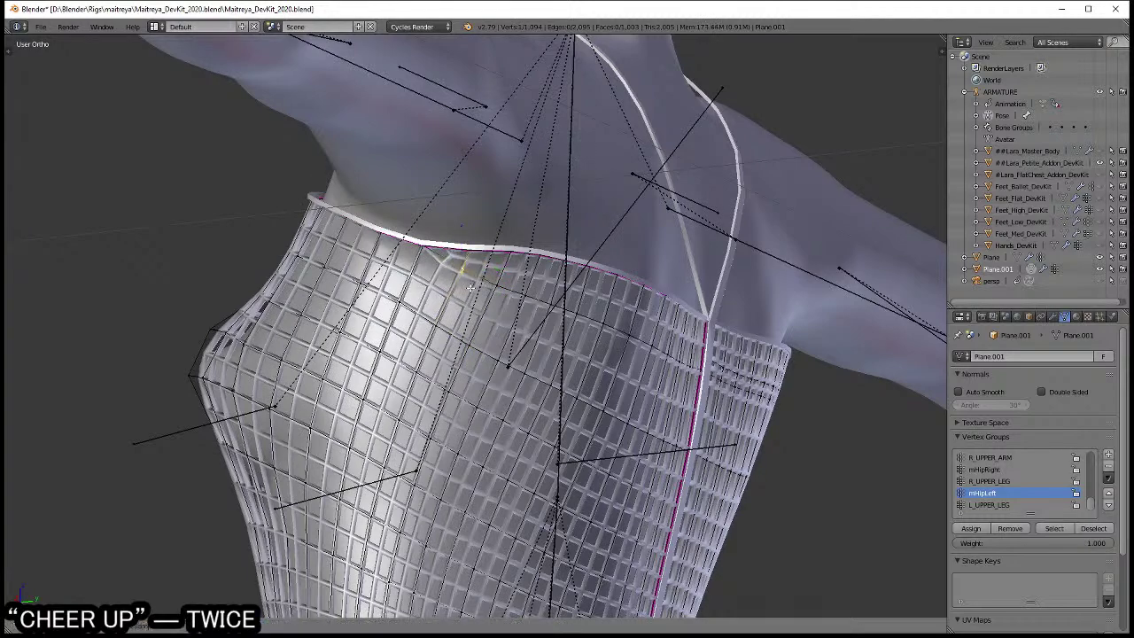
pyautogui.click(494, 283)
pyautogui.moveTo(494, 284); pyautogui.dragTo(572, 326, button='middle')
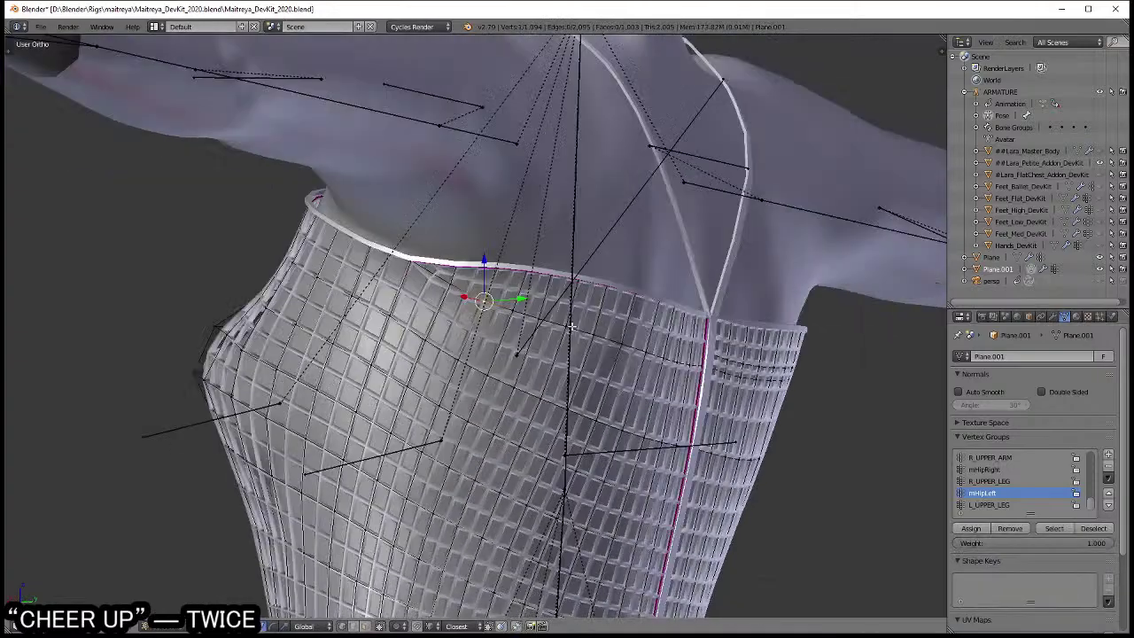
# - Return the dress to Object Mode and select the mesh named Plane
pyautogui.scroll(-3, 572, 326)
pyautogui.press('Tab')
pyautogui.moveTo(516, 322)
pyautogui.mouseDown(button='middle')
pyautogui.moveTo(491, 312)
pyautogui.moveTo(464, 280)
pyautogui.moveTo(584, 350)
pyautogui.moveTo(698, 365)
pyautogui.moveTo(606, 352)
pyautogui.moveTo(573, 410)
pyautogui.mouseUp(button='middle')
pyautogui.scroll(4, 593, 351)
pyautogui.rightClick(639, 354)
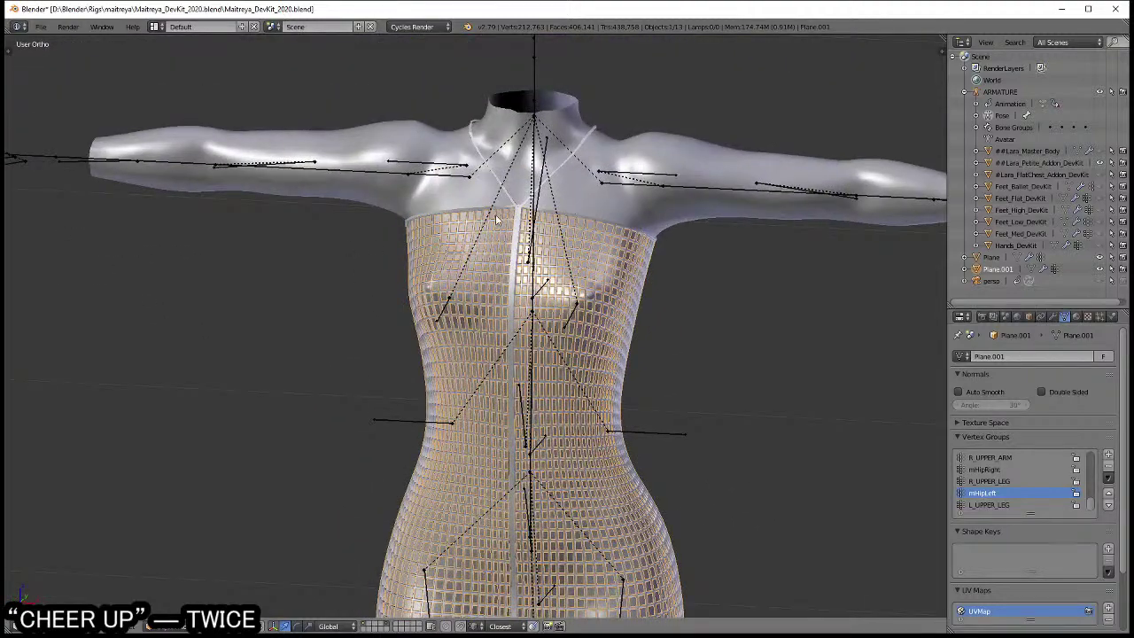
pyautogui.scroll(2, 497, 220)
pyautogui.rightClick(533, 200)
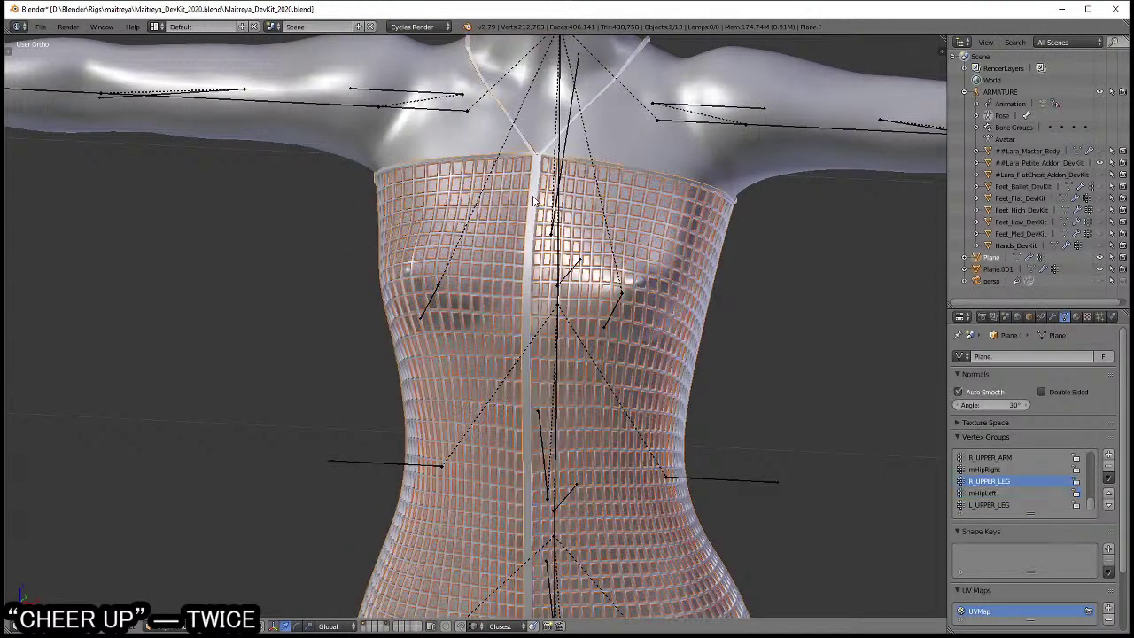
# - Export Plane as a Collada (Avastar) file named 'legite' to the D: drive
pyautogui.click(41, 27)
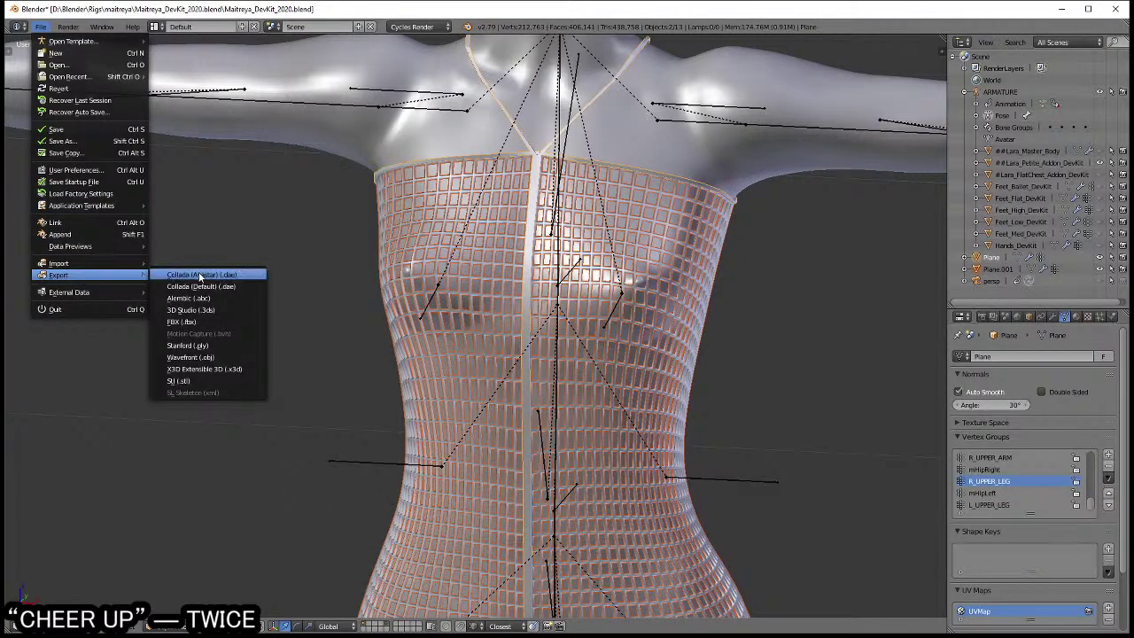
pyautogui.click(201, 274)
pyautogui.click(44, 90)
pyautogui.click(262, 70)
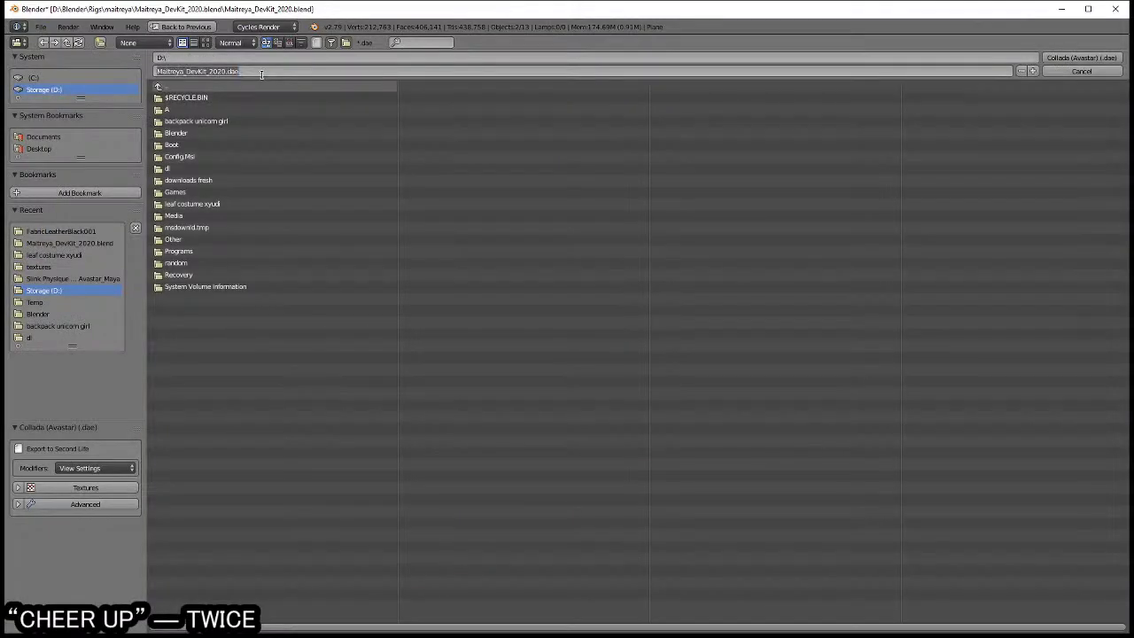
pyautogui.write('leg')
pyautogui.write('ite')
pyautogui.press('Return')
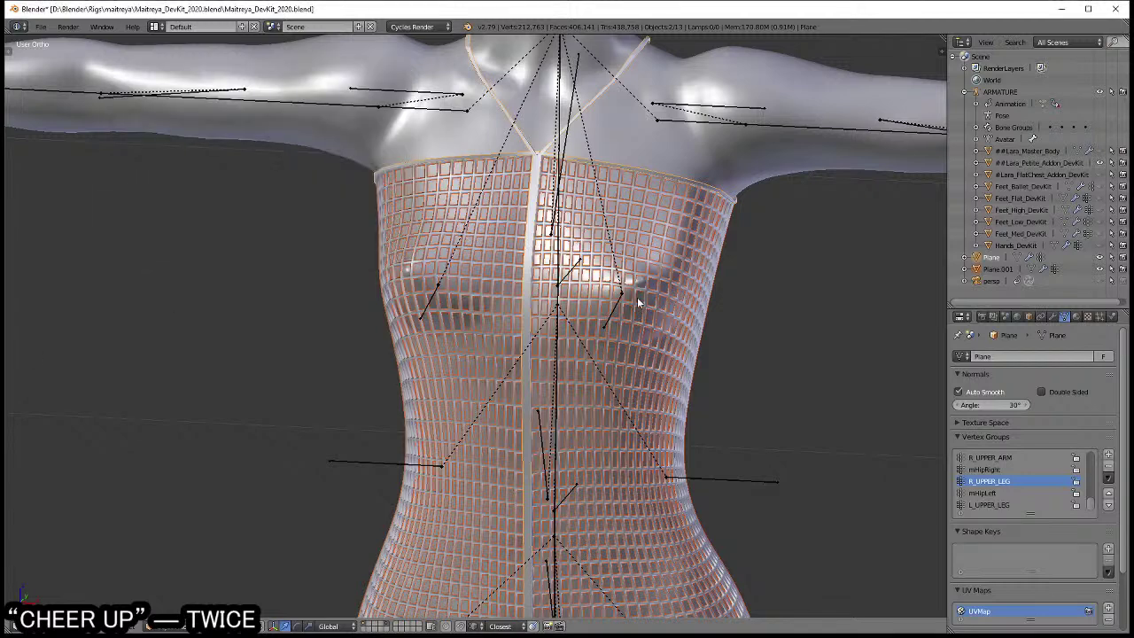
# - Edit the dress grid Plane.001 in face select mode
pyautogui.moveTo(639, 282); pyautogui.dragTo(558, 291, button='middle')
pyautogui.scroll(3, 558, 292)
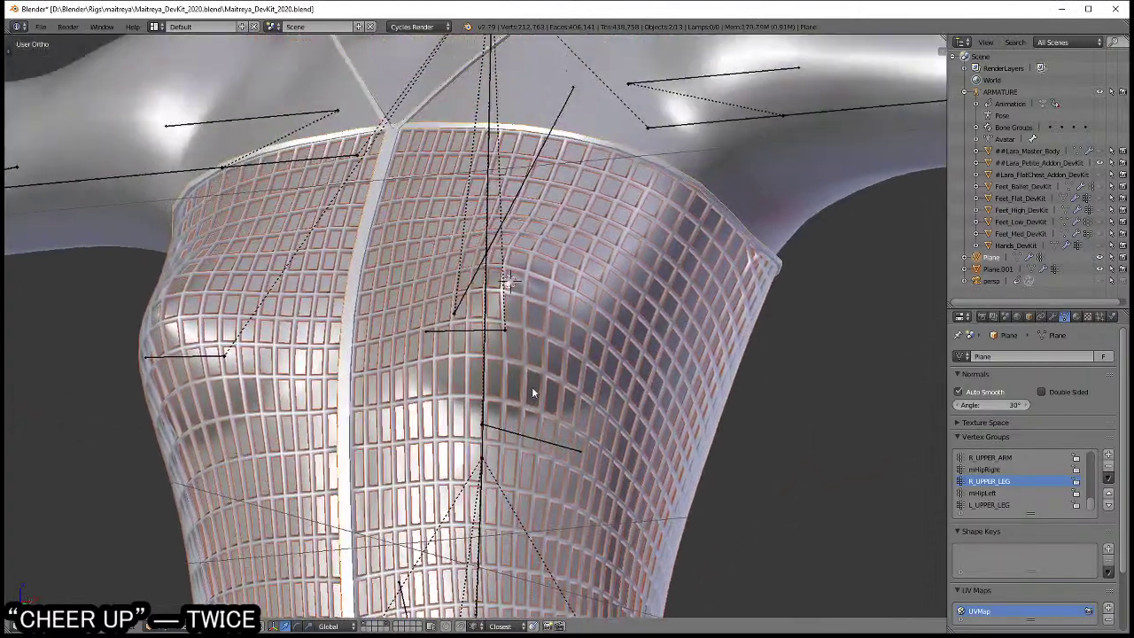
pyautogui.scroll(2, 536, 283)
pyautogui.rightClick(520, 257)
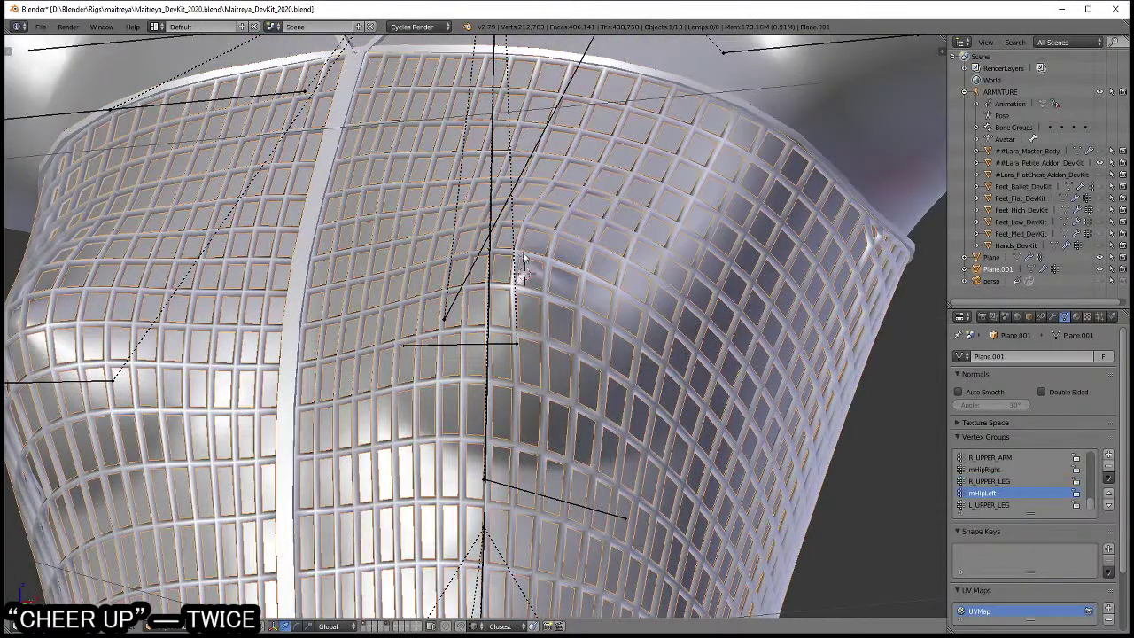
pyautogui.press('Tab')
pyautogui.moveTo(523, 257); pyautogui.dragTo(575, 293, button='middle')
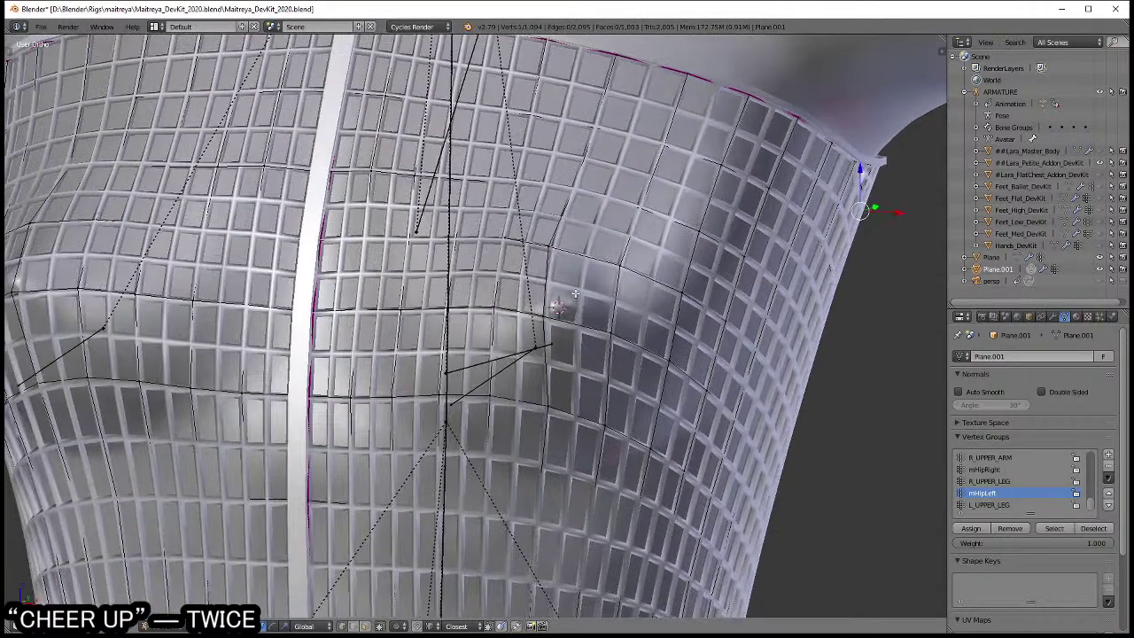
pyautogui.hotkey('ctrl', 'Tab')
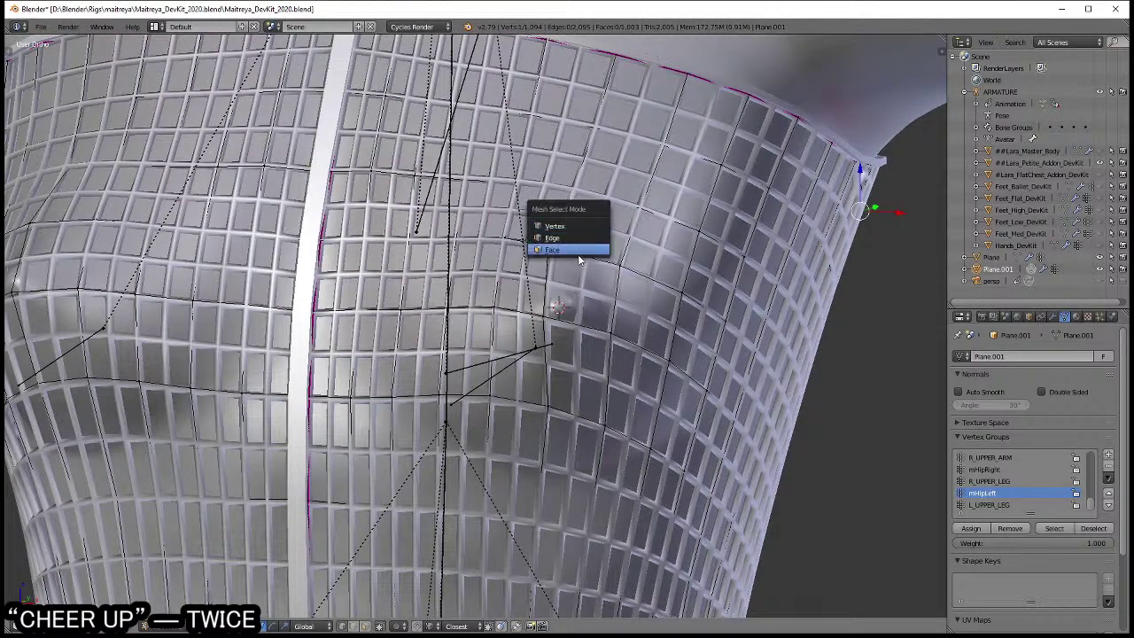
pyautogui.click(580, 245)
# - Select a patch of faces over the right chest, dropping one stray face
pyautogui.moveTo(578, 363); pyautogui.dragTo(568, 347, button='middle')
pyautogui.keyDown('shift'); pyautogui.rightClick(569, 358); pyautogui.keyUp('shift')
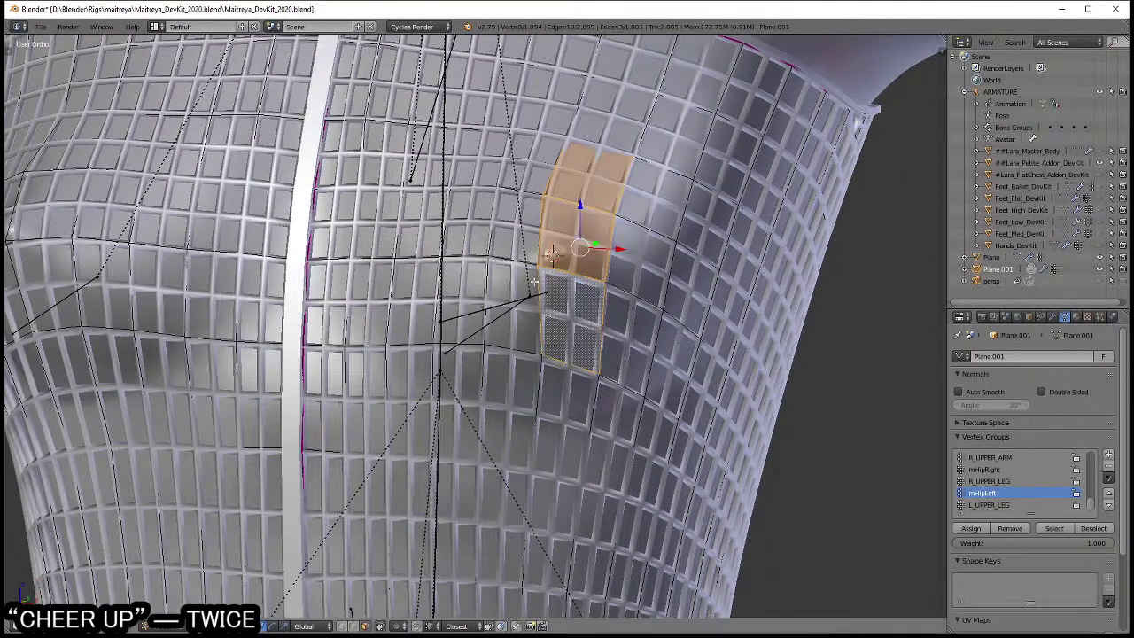
pyautogui.keyDown('shift'); pyautogui.rightClick(520, 257); pyautogui.keyUp('shift')
pyautogui.keyDown('shift'); pyautogui.rightClick(483, 227); pyautogui.keyUp('shift')
pyautogui.keyDown('shift'); pyautogui.rightClick(630, 255); pyautogui.keyUp('shift')
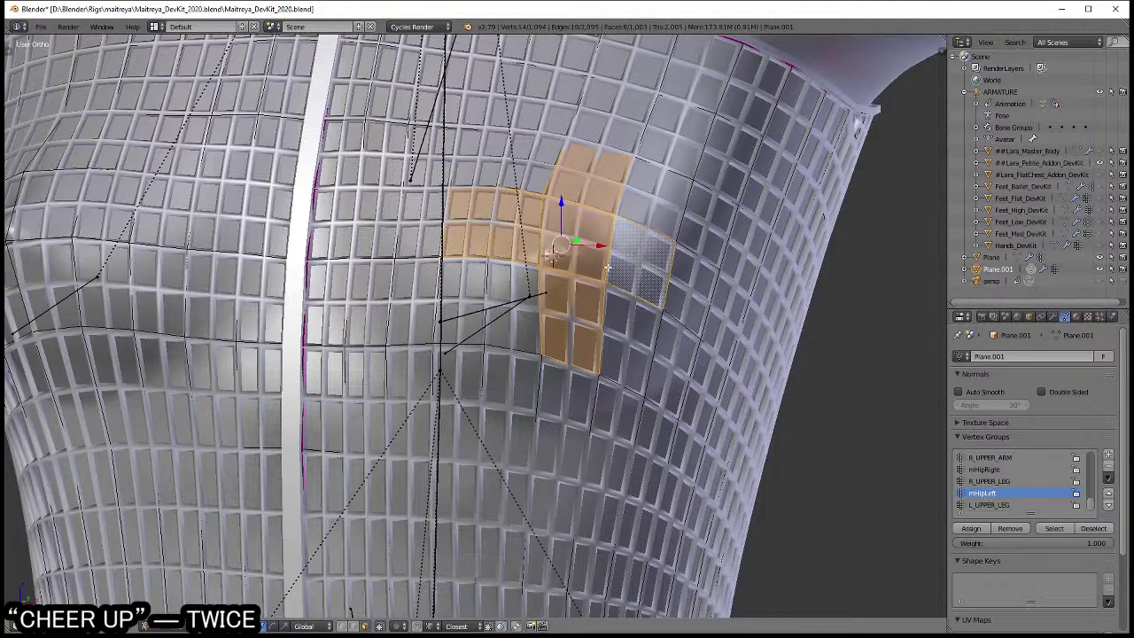
pyautogui.moveTo(608, 267); pyautogui.dragTo(552, 282, button='middle')
pyautogui.keyDown('shift'); pyautogui.rightClick(510, 302); pyautogui.keyUp('shift')
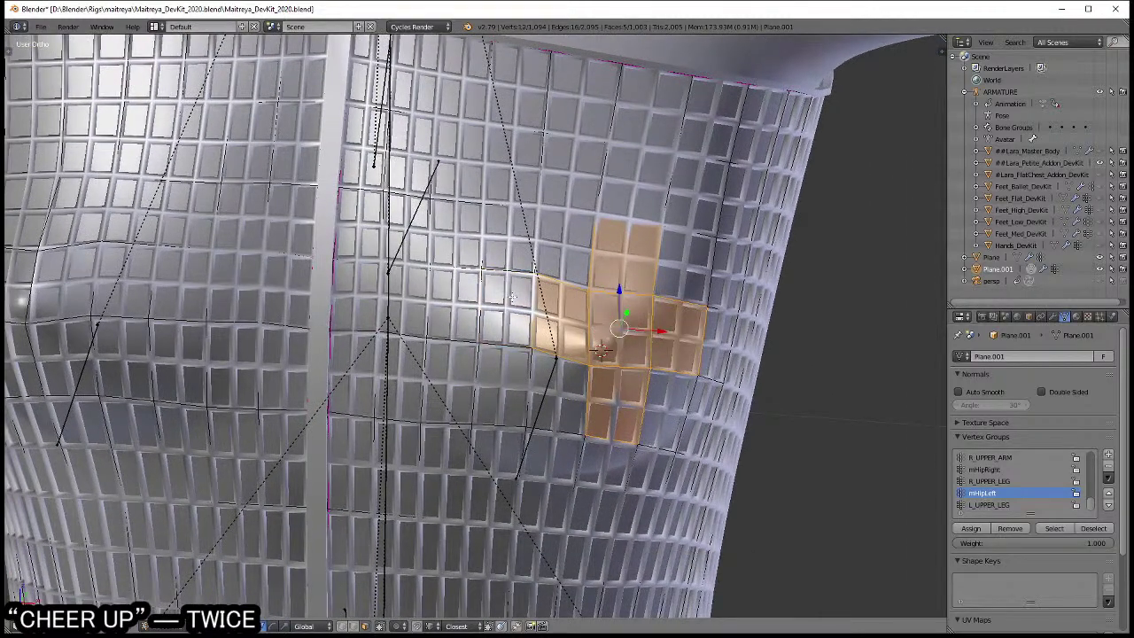
# - Select a second patch of faces over the other chest
pyautogui.scroll(-3, 524, 304)
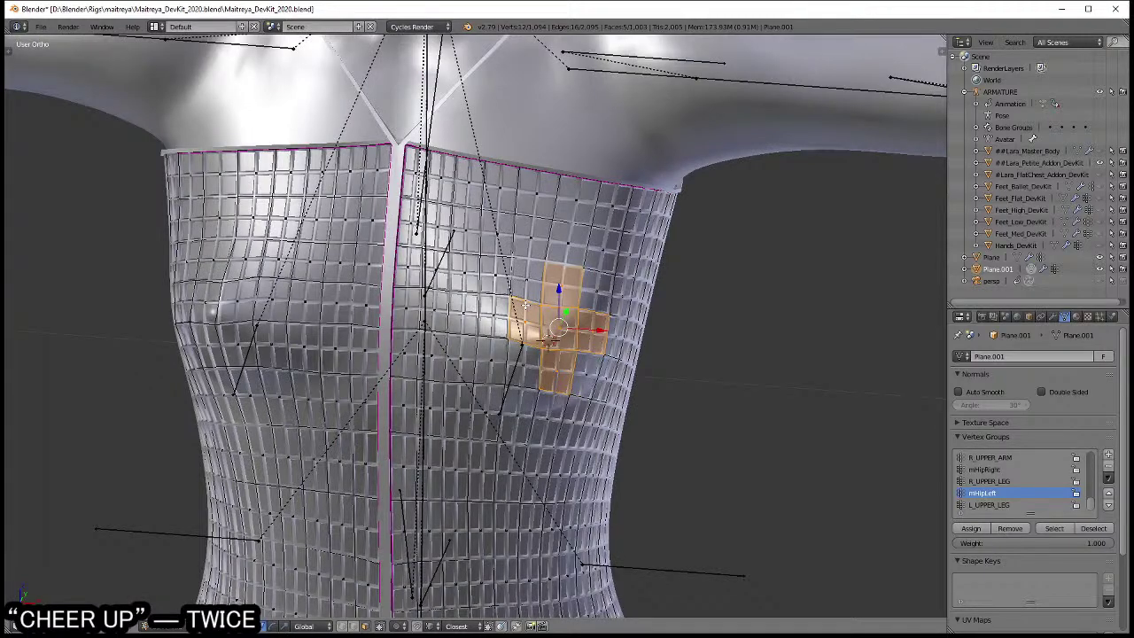
pyautogui.moveTo(526, 304); pyautogui.dragTo(474, 307, button='middle')
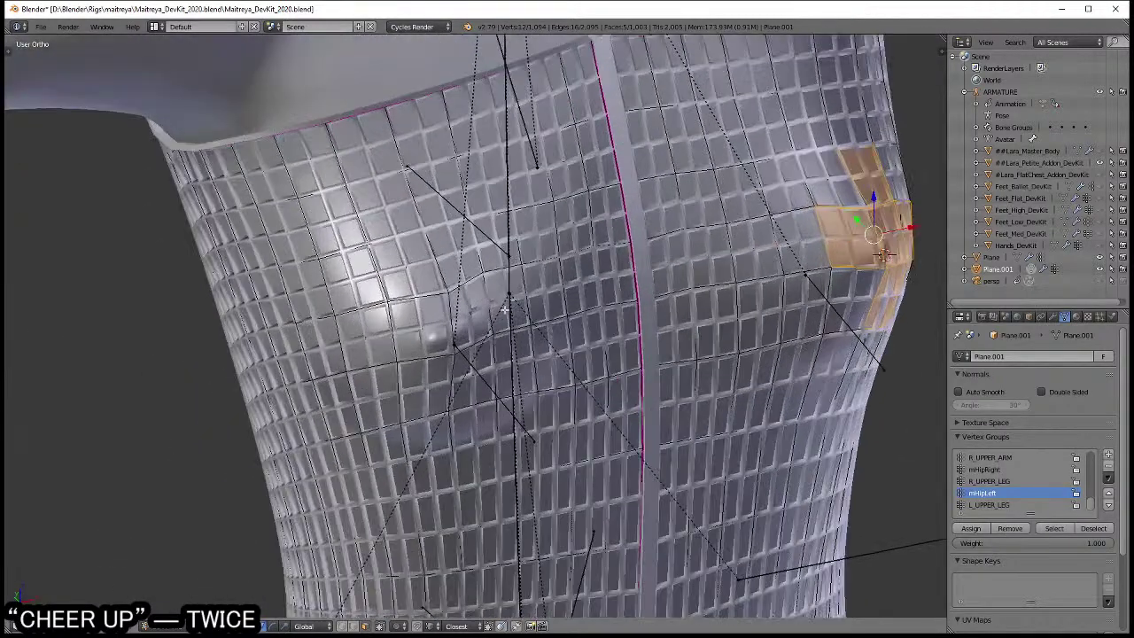
pyautogui.keyDown('shift'); pyautogui.rightClick(473, 306); pyautogui.keyUp('shift')
pyautogui.keyDown('shift'); pyautogui.rightClick(430, 324); pyautogui.keyUp('shift')
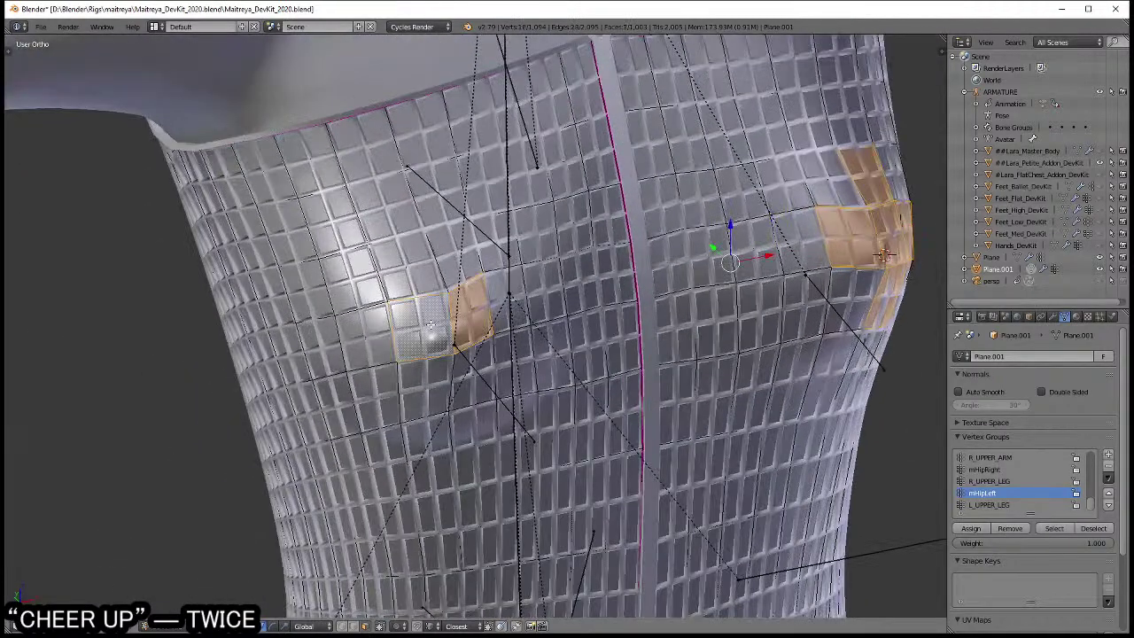
pyautogui.keyDown('shift'); pyautogui.rightClick(501, 295); pyautogui.keyUp('shift')
pyautogui.keyDown('shift'); pyautogui.rightClick(463, 263); pyautogui.keyUp('shift')
pyautogui.hotkey('ctrl', 'z')
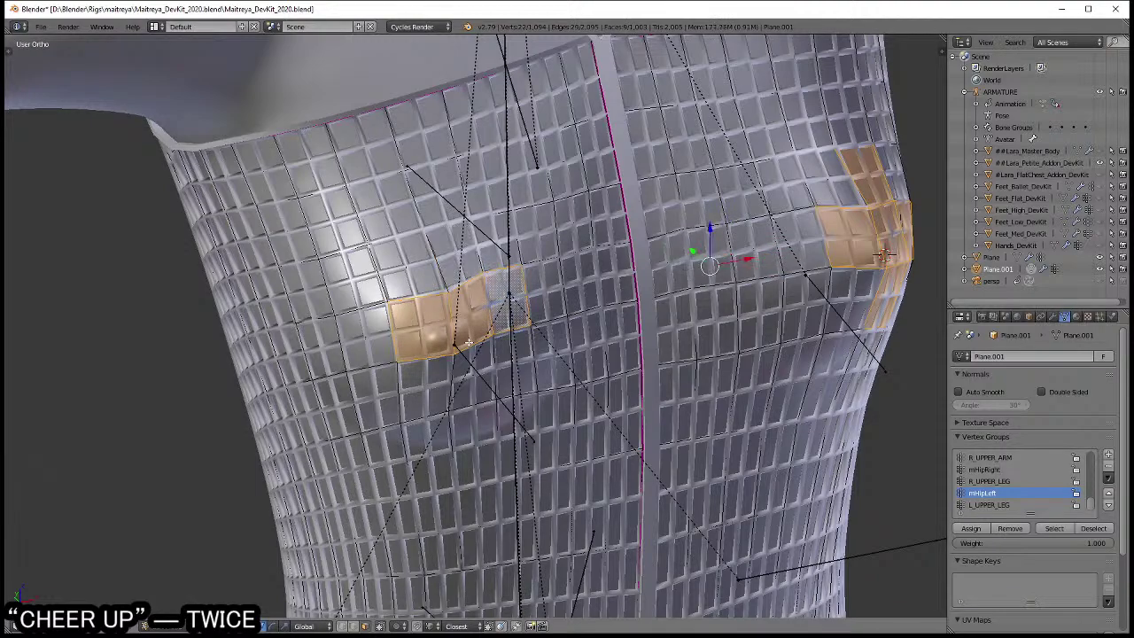
pyautogui.hotkey('ctrl', 'z')
pyautogui.keyDown('shift'); pyautogui.rightClick(382, 338); pyautogui.keyUp('shift')
pyautogui.keyDown('shift'); pyautogui.rightClick(400, 282); pyautogui.keyUp('shift')
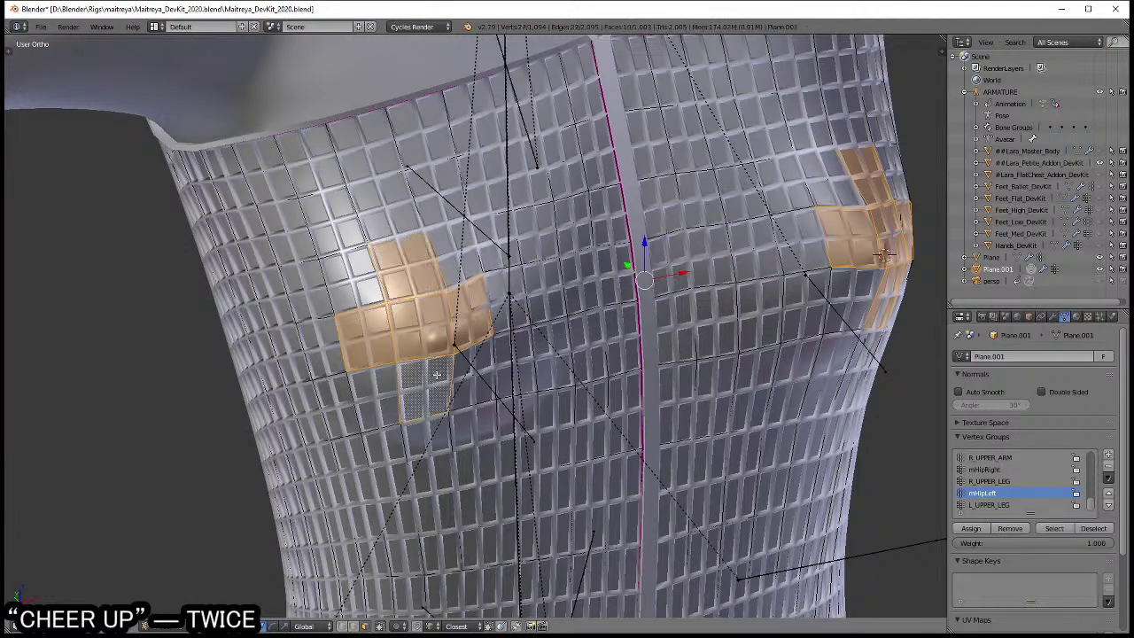
pyautogui.moveTo(416, 337)
pyautogui.mouseDown(button='middle')
pyautogui.moveTo(549, 261)
pyautogui.moveTo(551, 367)
pyautogui.mouseUp(button='middle')
pyautogui.scroll(-4, 555, 257)
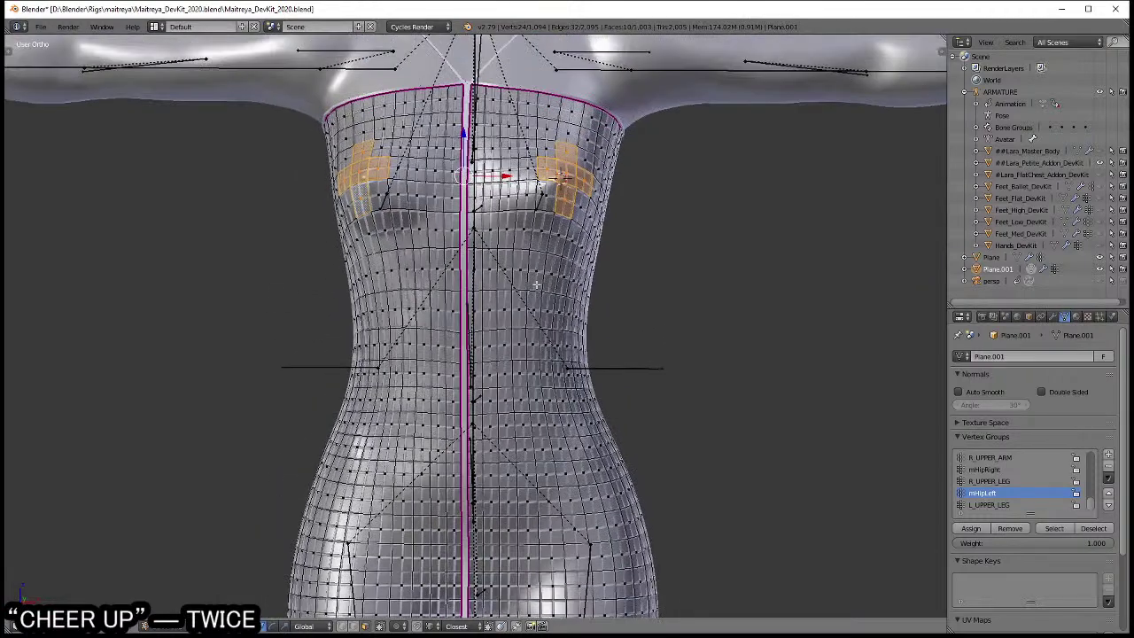
pyautogui.scroll(3, 566, 331)
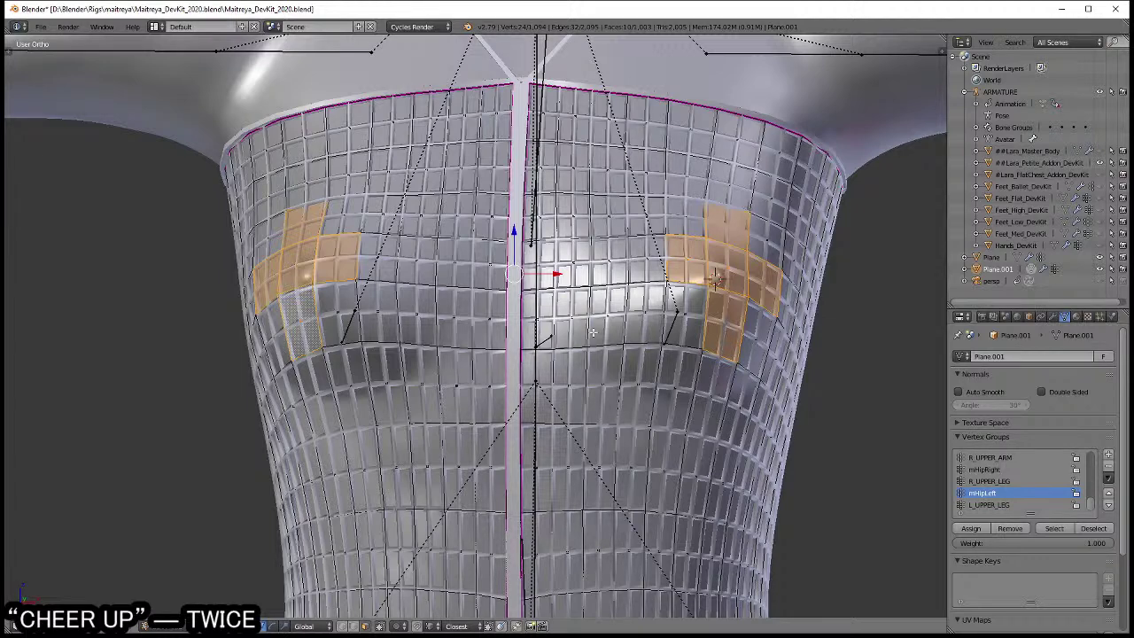
# - Grow both chest patches into plus shapes and separate them into a new object
pyautogui.hotkey('ctrl', 'z')
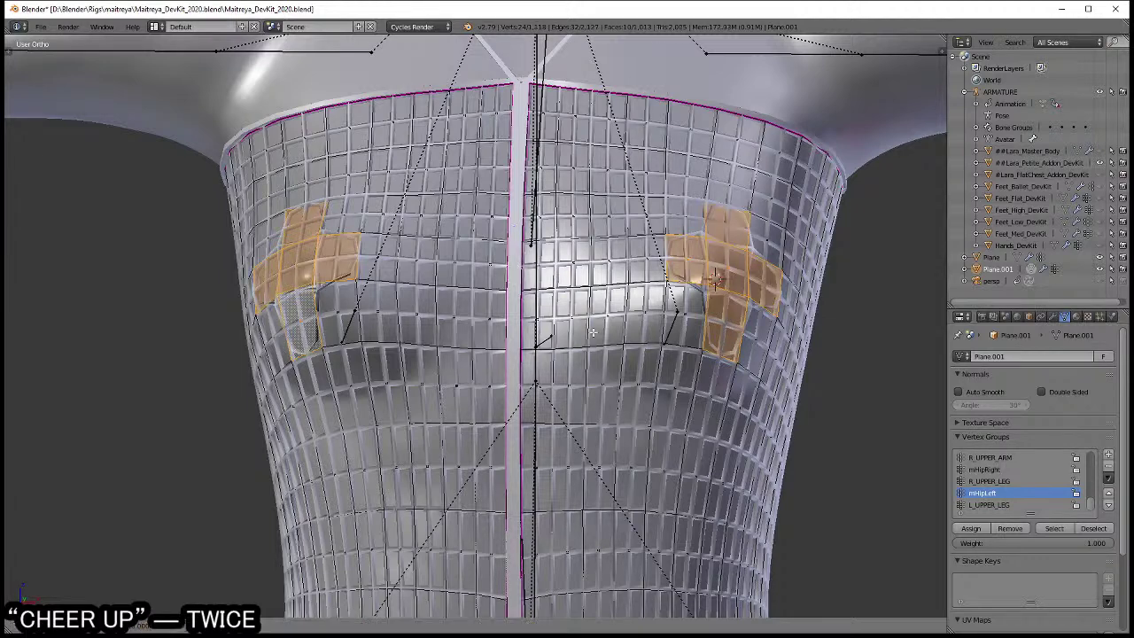
pyautogui.press('p')
pyautogui.click(591, 331)
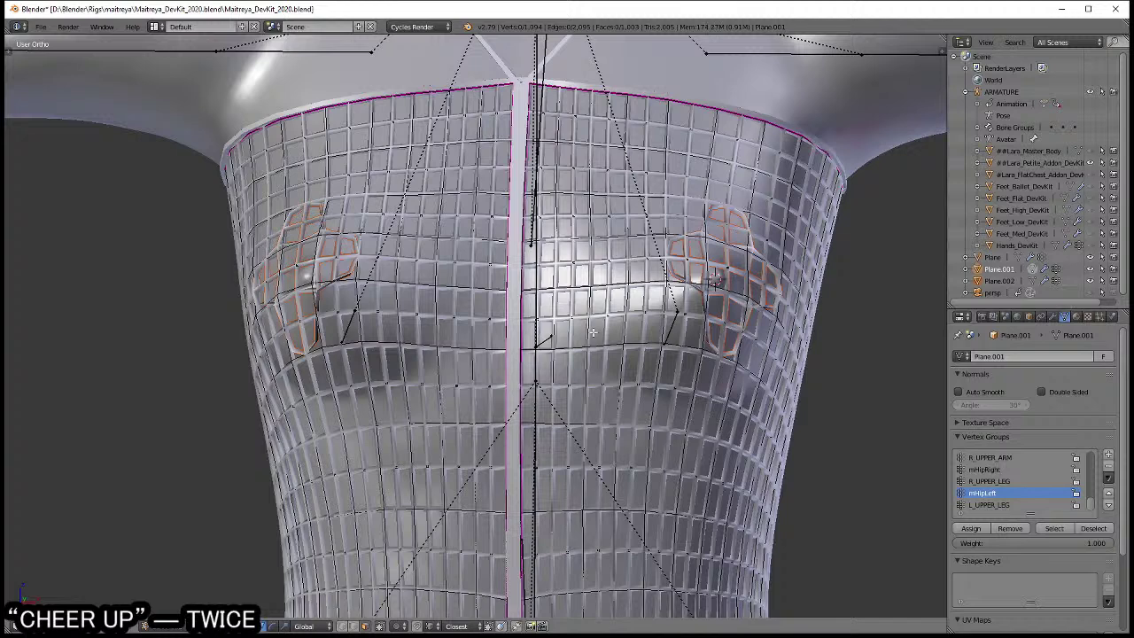
pyautogui.press('Tab')
# - Remove the Wireframe modifier from the new patch object Plane.002
pyautogui.rightClick(709, 258)
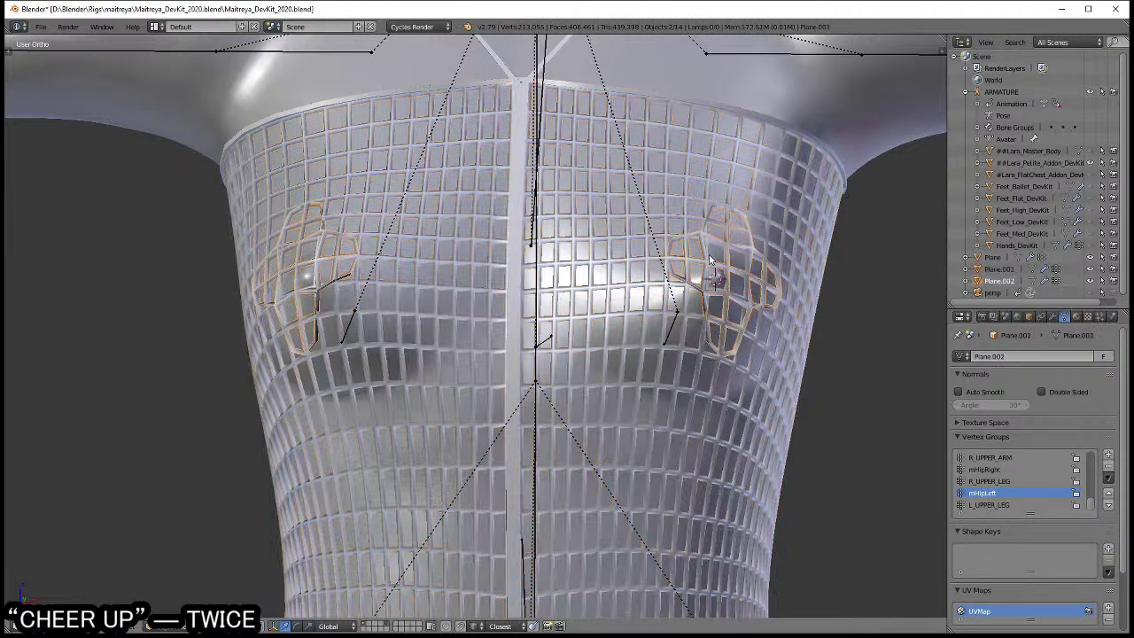
pyautogui.click(1055, 317)
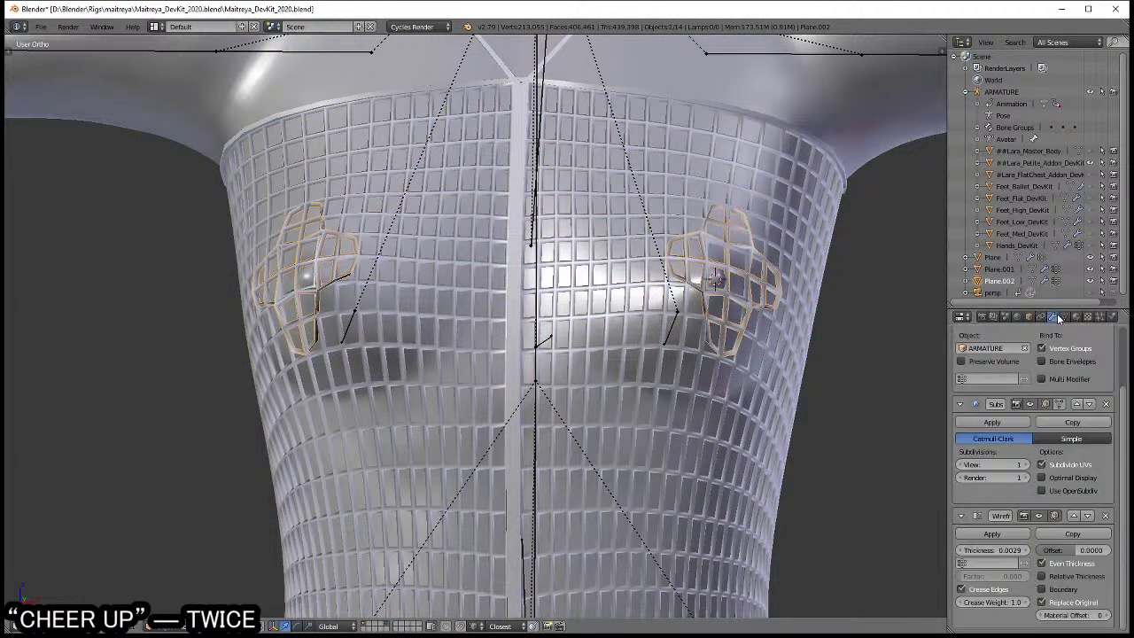
pyautogui.click(1107, 516)
pyautogui.press('Tab')
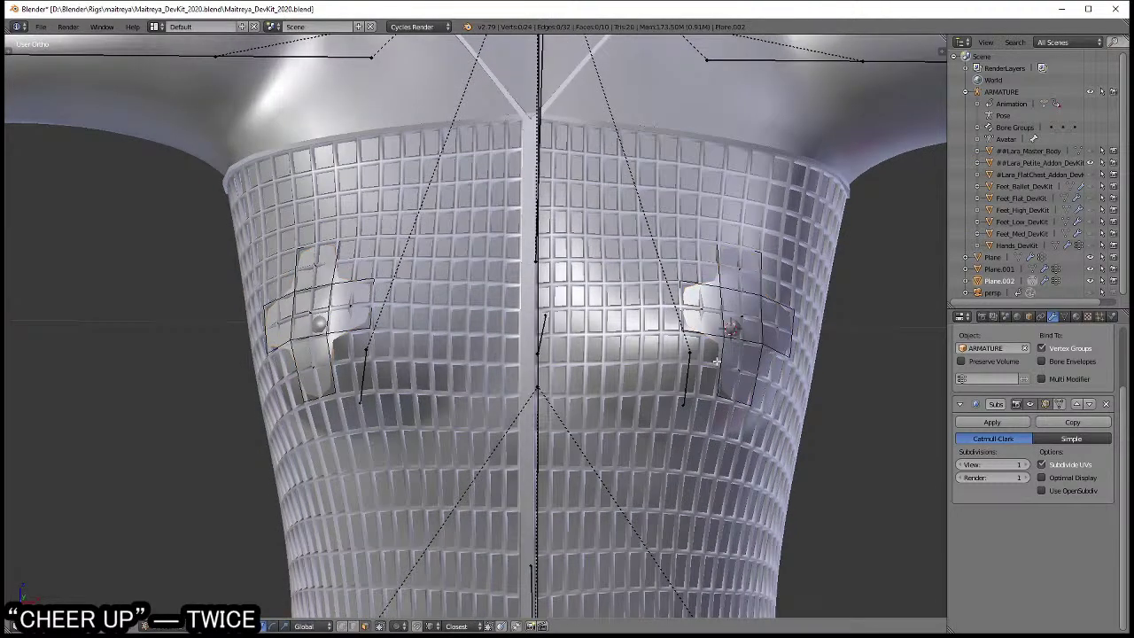
pyautogui.press('Tab')
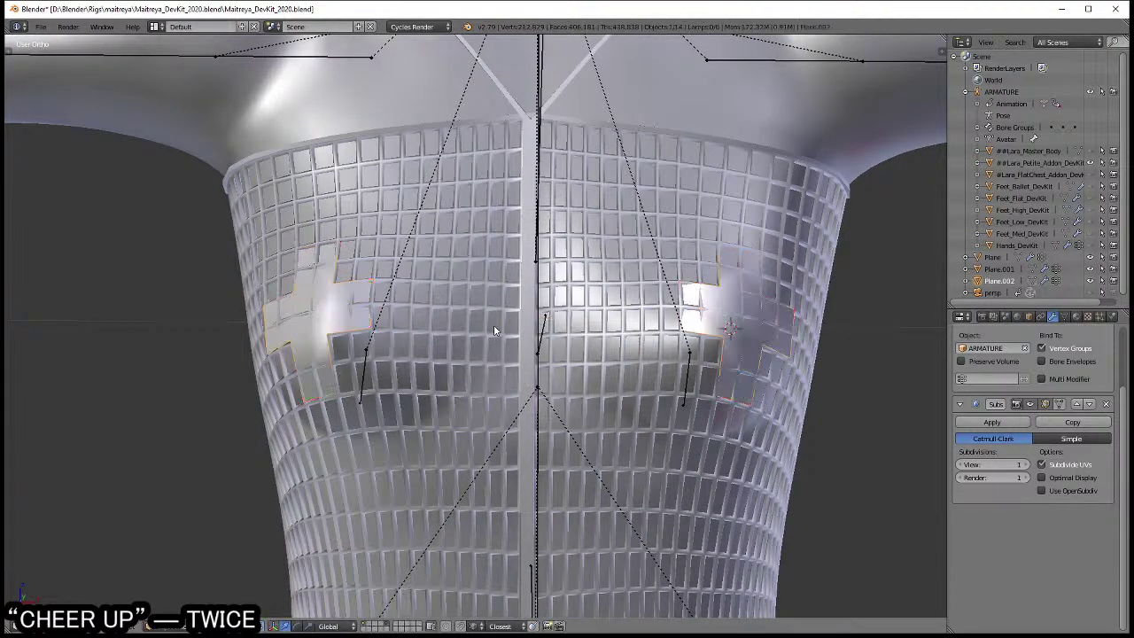
# - Move the chest patches along the Y axis in Edit Mode
pyautogui.moveTo(493, 324)
pyautogui.mouseDown(button='middle')
pyautogui.moveTo(567, 303)
pyautogui.moveTo(609, 336)
pyautogui.mouseUp(button='middle')
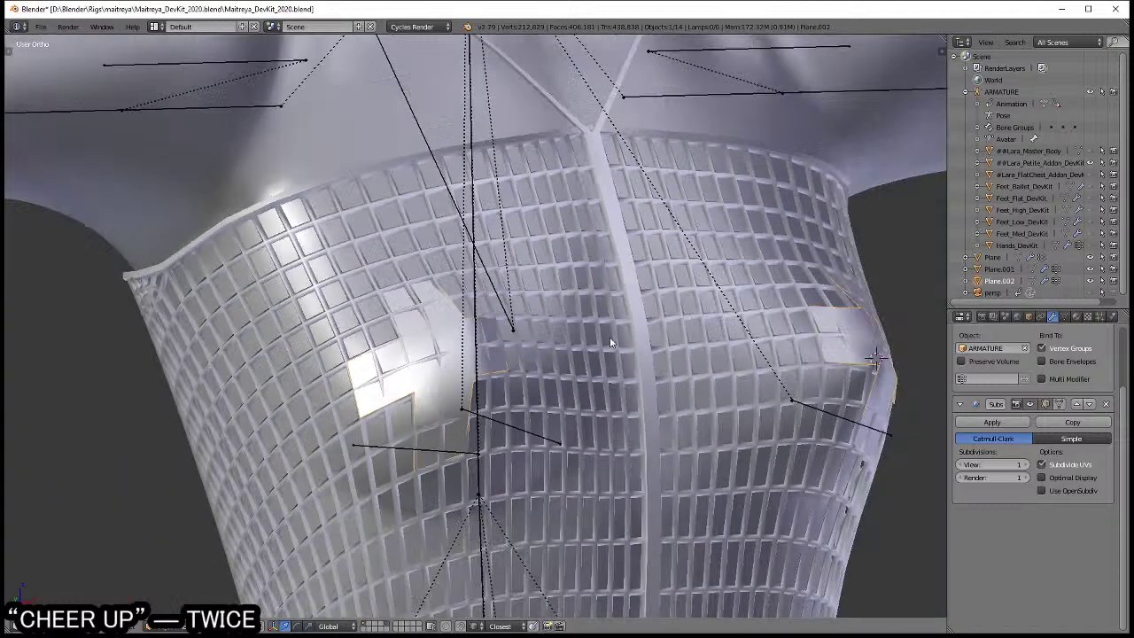
pyautogui.press('Tab')
pyautogui.scroll(2, 748, 361)
pyautogui.press('g')
pyautogui.press('y')
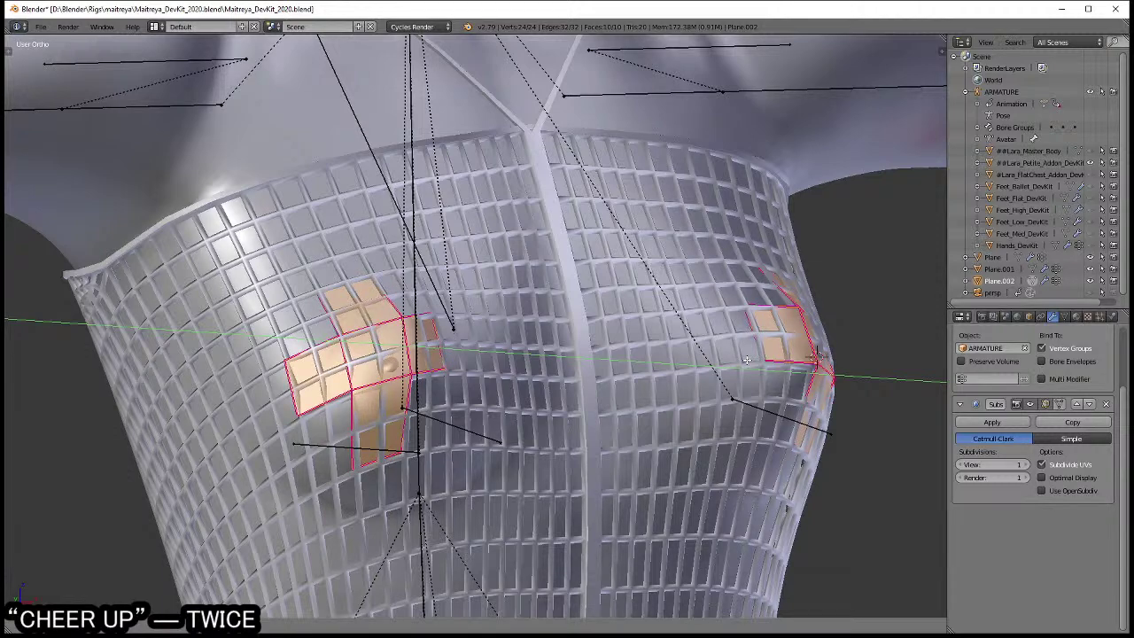
# - Confirm the patches' depth, then move a side chest face of Plane.001 along Y
pyautogui.click(746, 359)
pyautogui.press('Tab')
pyautogui.rightClick(627, 354)
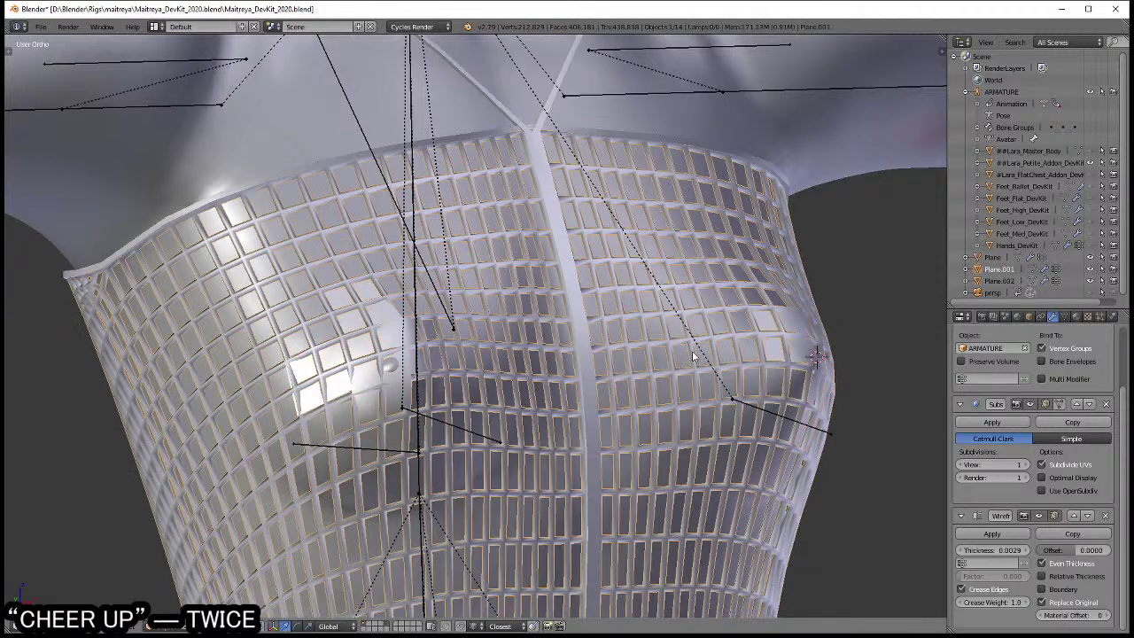
pyautogui.moveTo(628, 354); pyautogui.dragTo(658, 342, button='middle')
pyautogui.press('Tab')
pyautogui.rightClick(658, 364)
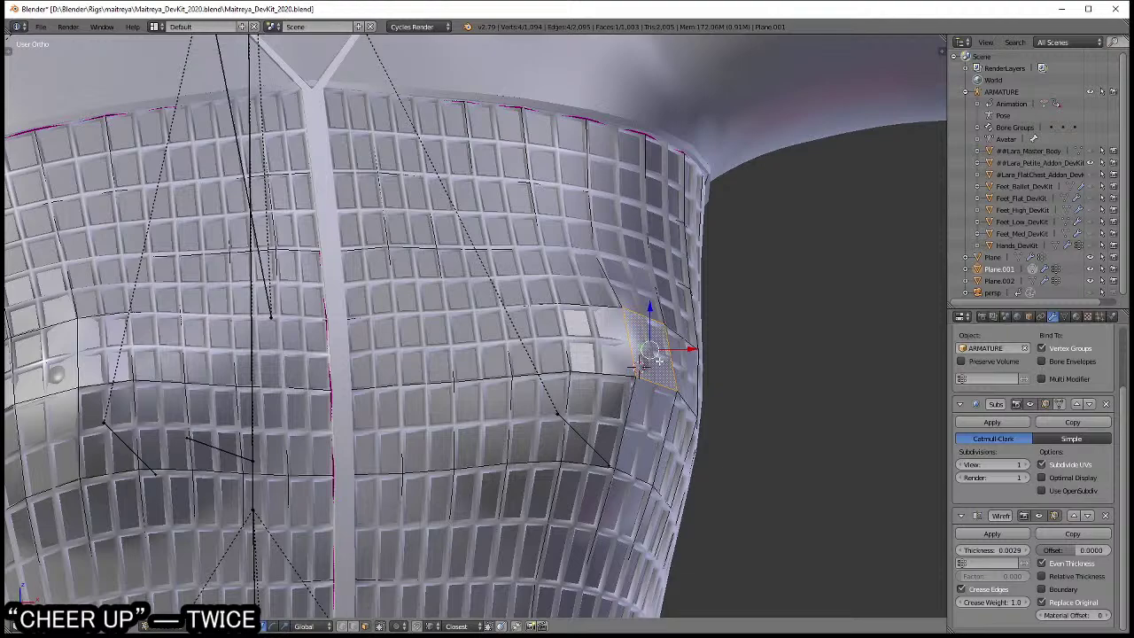
pyautogui.press('g')
pyautogui.press('y')
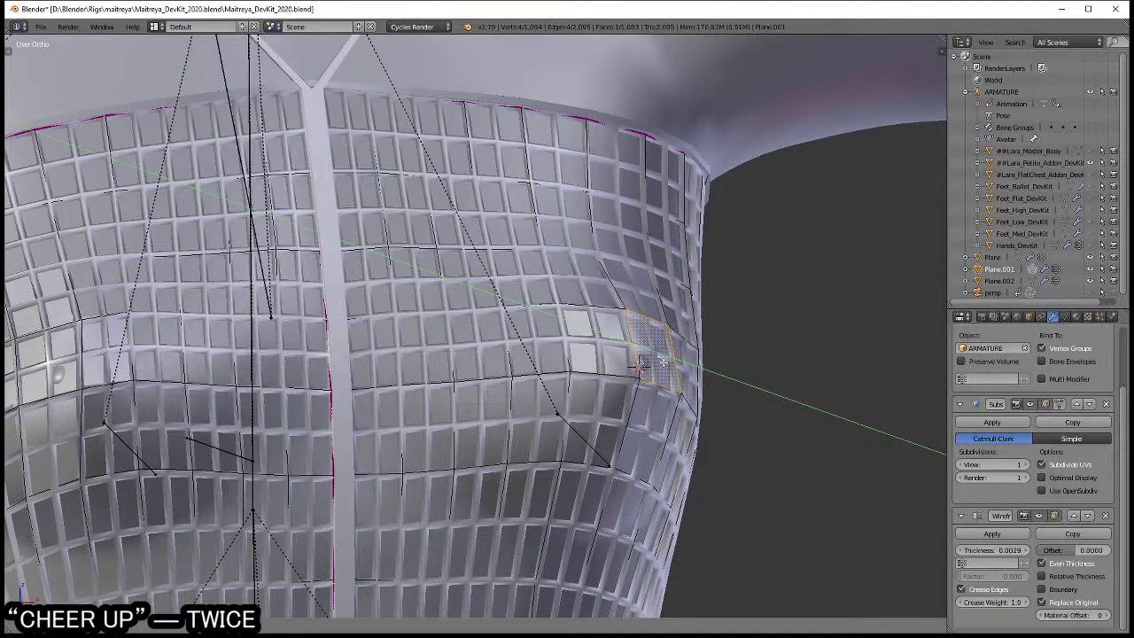
pyautogui.click(662, 361)
pyautogui.moveTo(663, 361); pyautogui.dragTo(458, 387, button='middle')
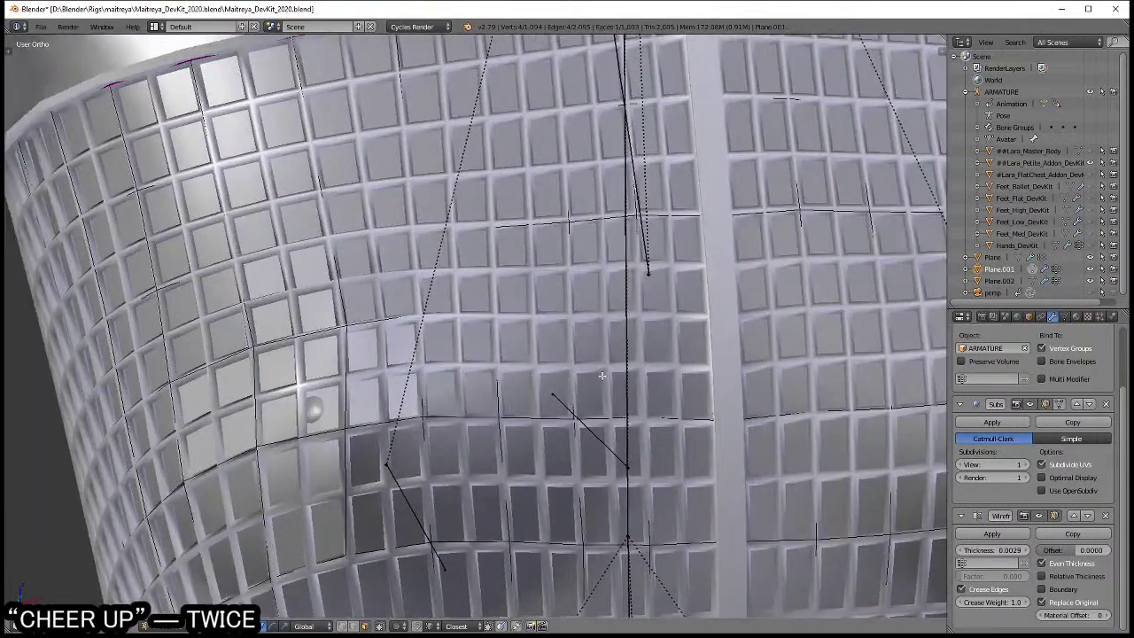
# - Subdivide the Plane.002 chest patch faces, taking it from 10 to 40 faces
pyautogui.press('Tab')
pyautogui.rightClick(458, 387)
pyautogui.press('Tab')
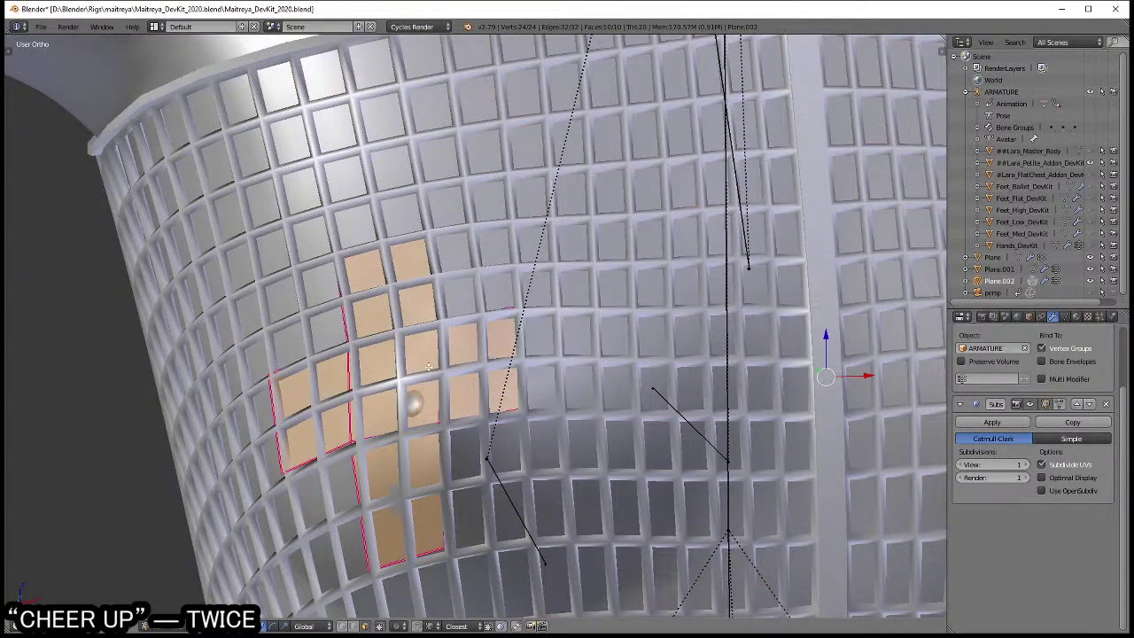
pyautogui.hotkey('ctrl', 'r')
pyautogui.press('Escape')
pyautogui.press('w')
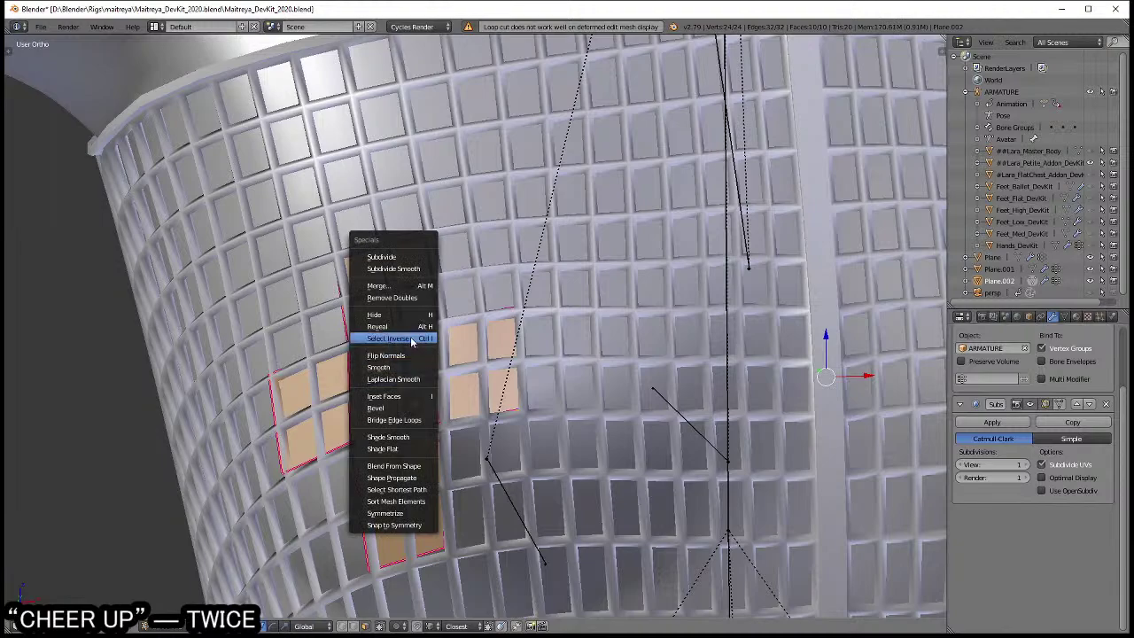
pyautogui.click(402, 259)
# - Inspect the subdivided patch from above and front with the move manipulator shown
pyautogui.scroll(2, 451, 372)
pyautogui.hotkey('ctrl', 'Tab')
pyautogui.click(465, 296)
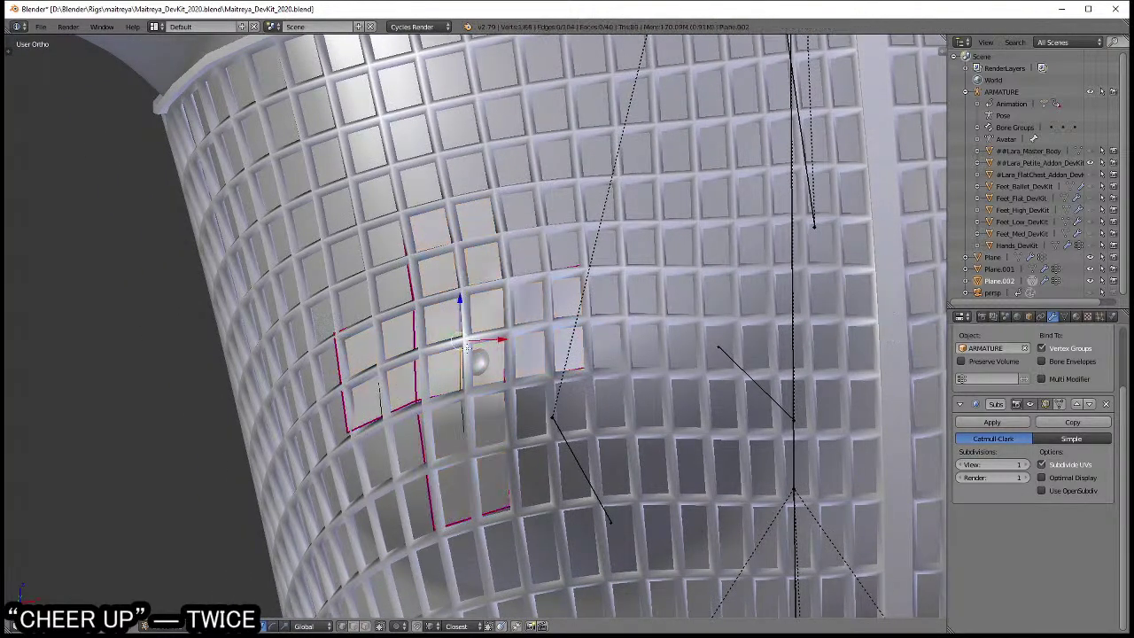
pyautogui.moveTo(467, 347); pyautogui.dragTo(471, 286, button='middle')
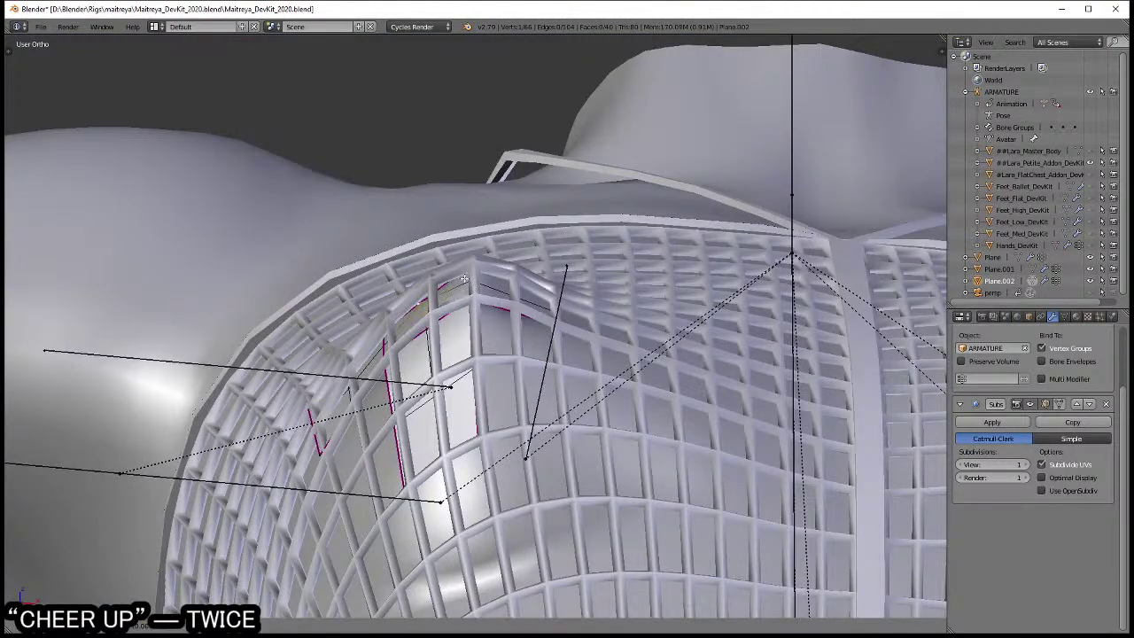
pyautogui.hotkey('ctrl', 'space')
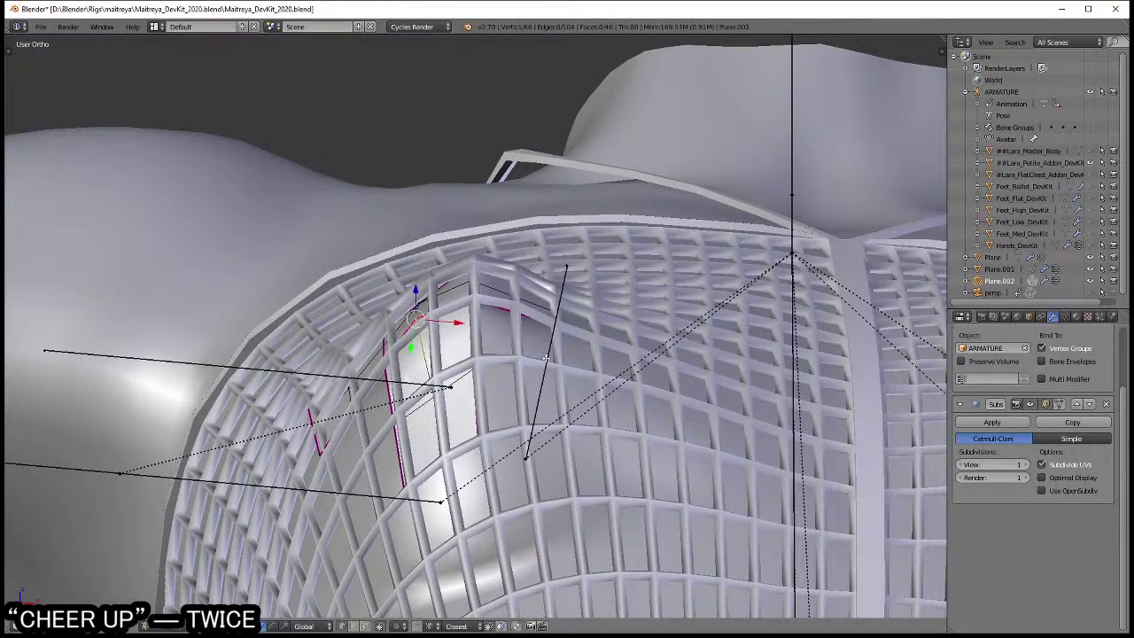
pyautogui.moveTo(546, 358)
pyautogui.mouseDown(button='middle')
pyautogui.moveTo(540, 443)
pyautogui.moveTo(538, 384)
pyautogui.moveTo(671, 379)
pyautogui.moveTo(650, 394)
pyautogui.moveTo(655, 373)
pyautogui.moveTo(691, 377)
pyautogui.moveTo(562, 377)
pyautogui.mouseUp(button='middle')
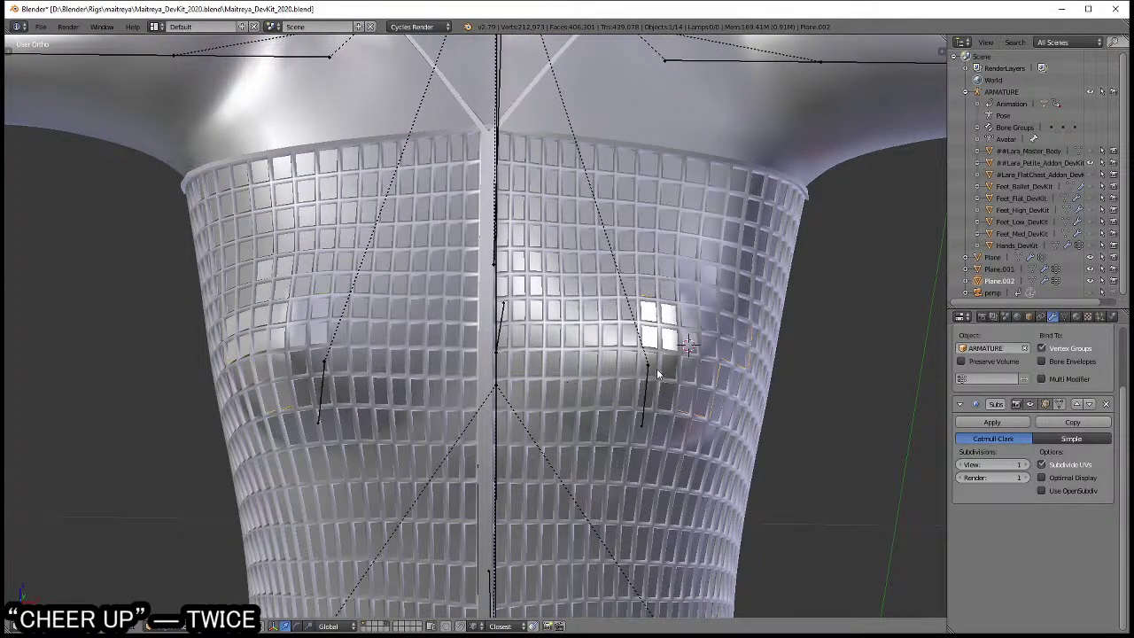
# - Select all patch faces, move Subsurf above Armature, and unwrap the patches
pyautogui.press('Tab')
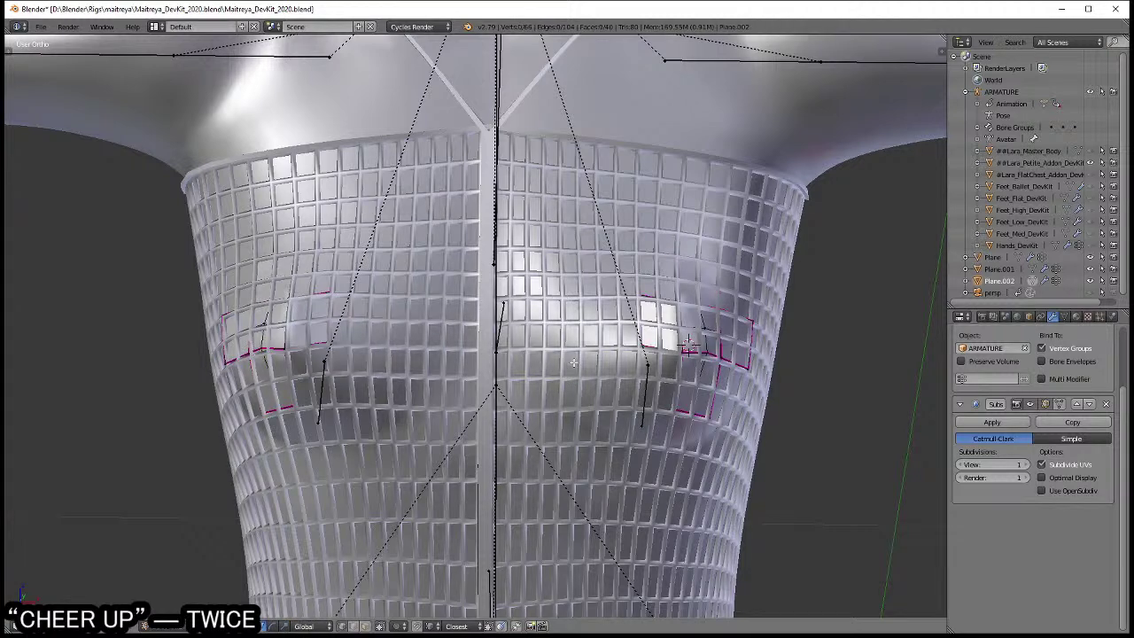
pyautogui.press('a')
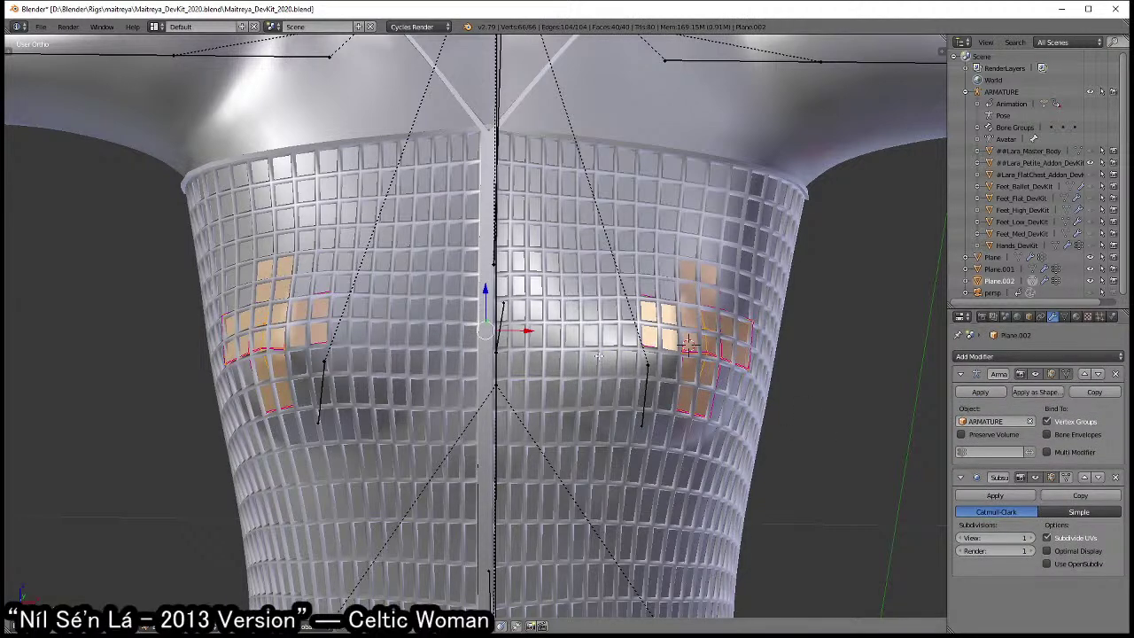
pyautogui.click(1084, 478)
pyautogui.press('w')
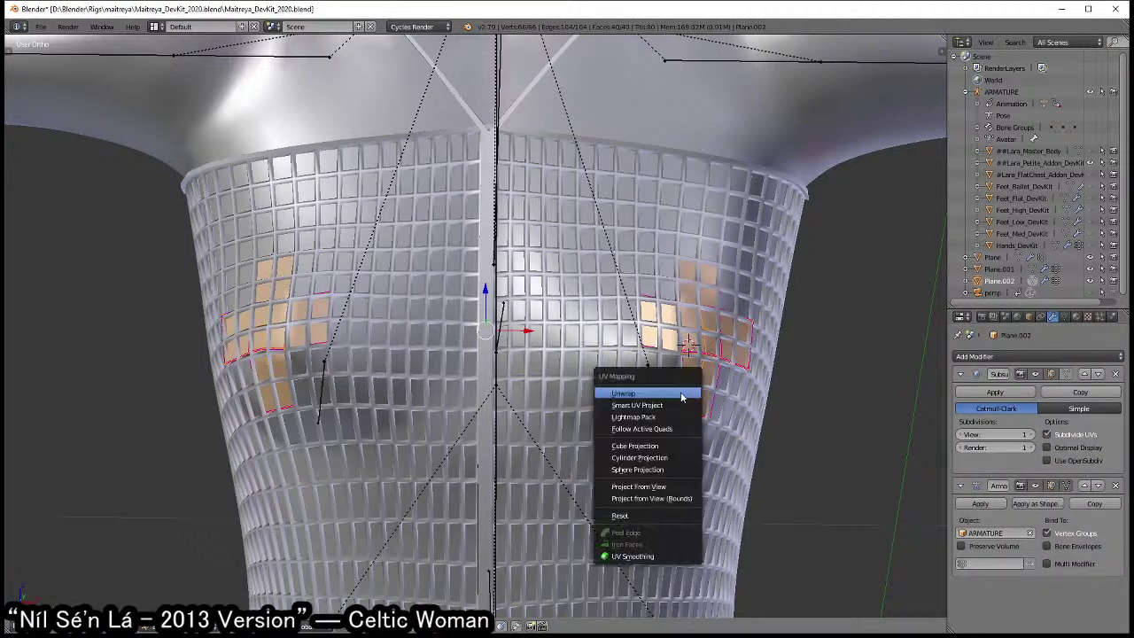
pyautogui.press('Escape')
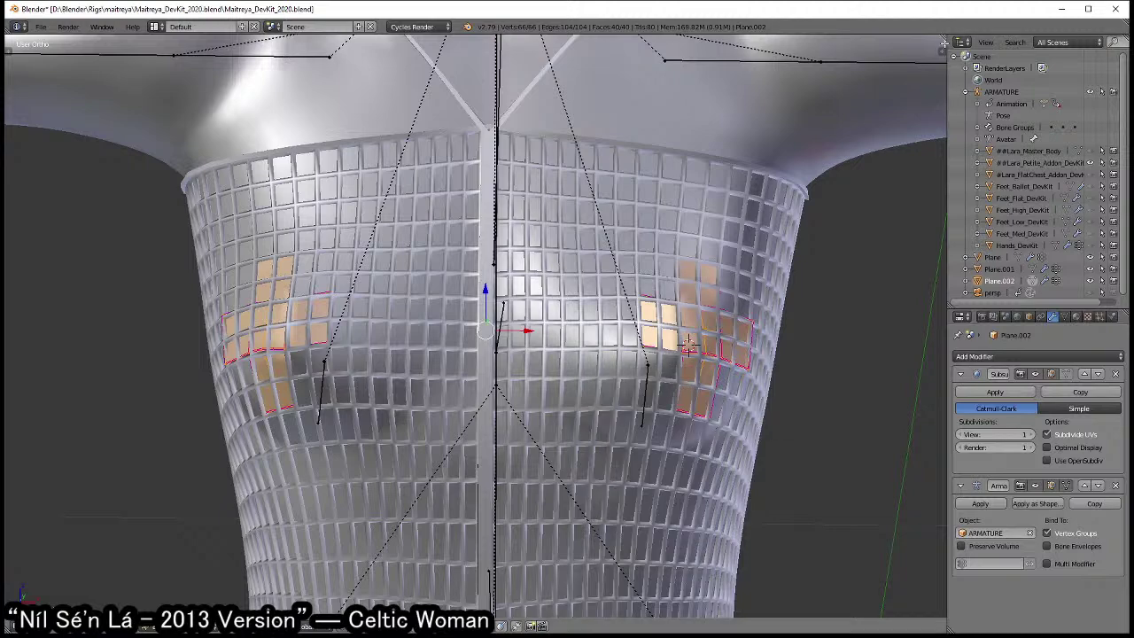
# - Split the 3D view and make the new area a UV/Image Editor
pyautogui.moveTo(944, 37); pyautogui.dragTo(634, 266)
pyautogui.click(651, 625)
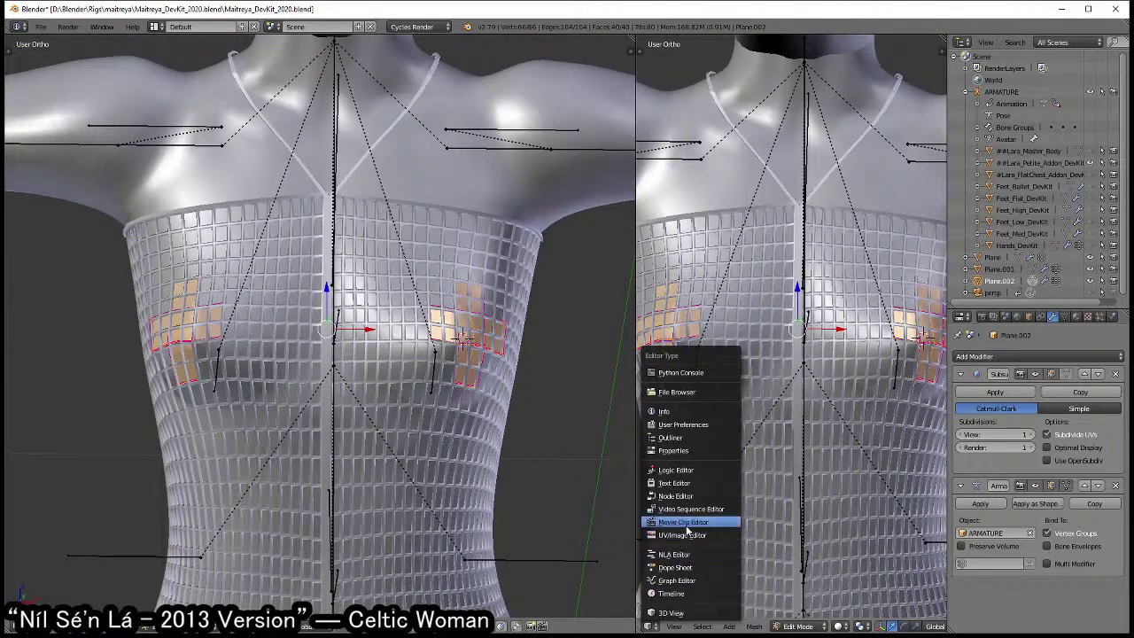
pyautogui.click(682, 521)
pyautogui.click(651, 625)
pyautogui.click(672, 535)
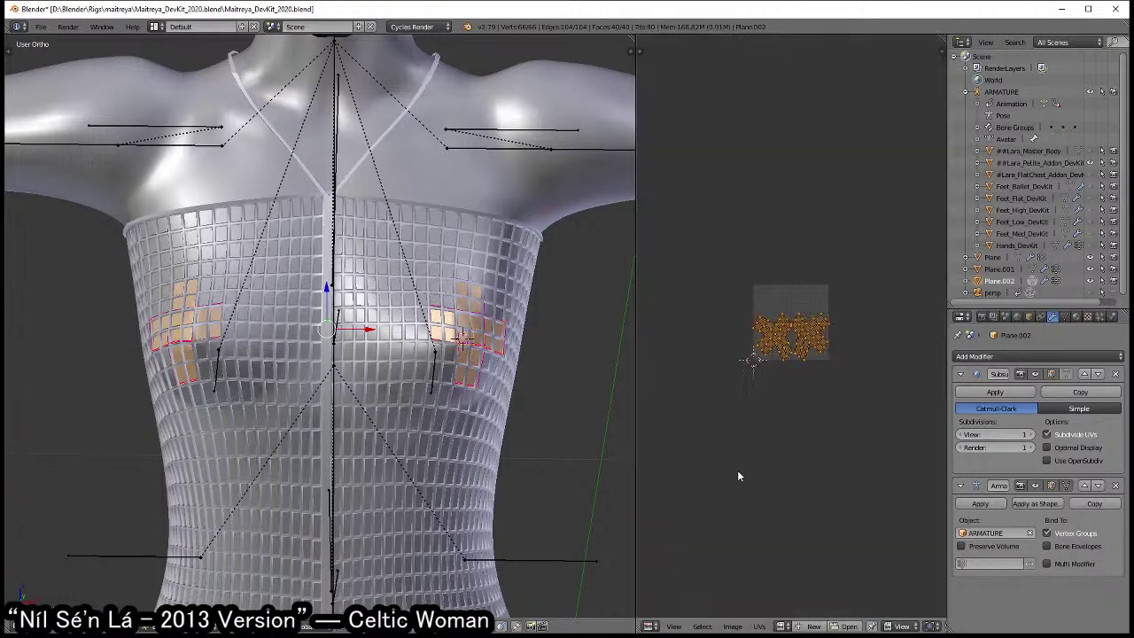
pyautogui.scroll(8, 736, 469)
pyautogui.scroll(-3, 797, 442)
# - Rectify both the left and right UV islands into square grids
pyautogui.hotkey('shift', 'l')
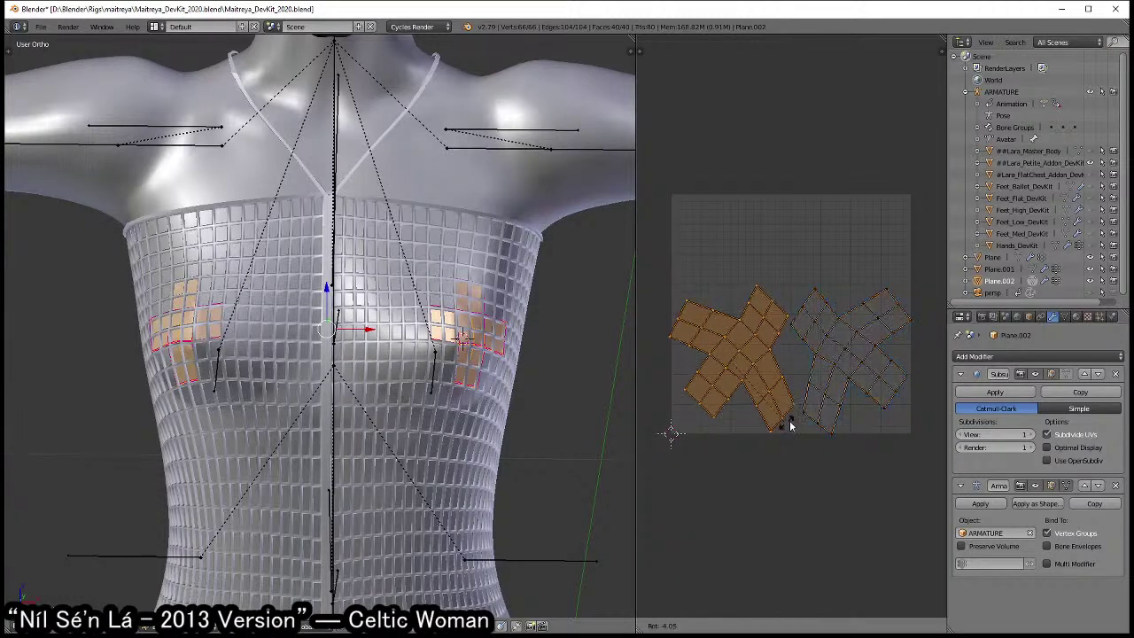
pyautogui.press('r')
pyautogui.click(878, 375)
pyautogui.press('t')
pyautogui.click(696, 136)
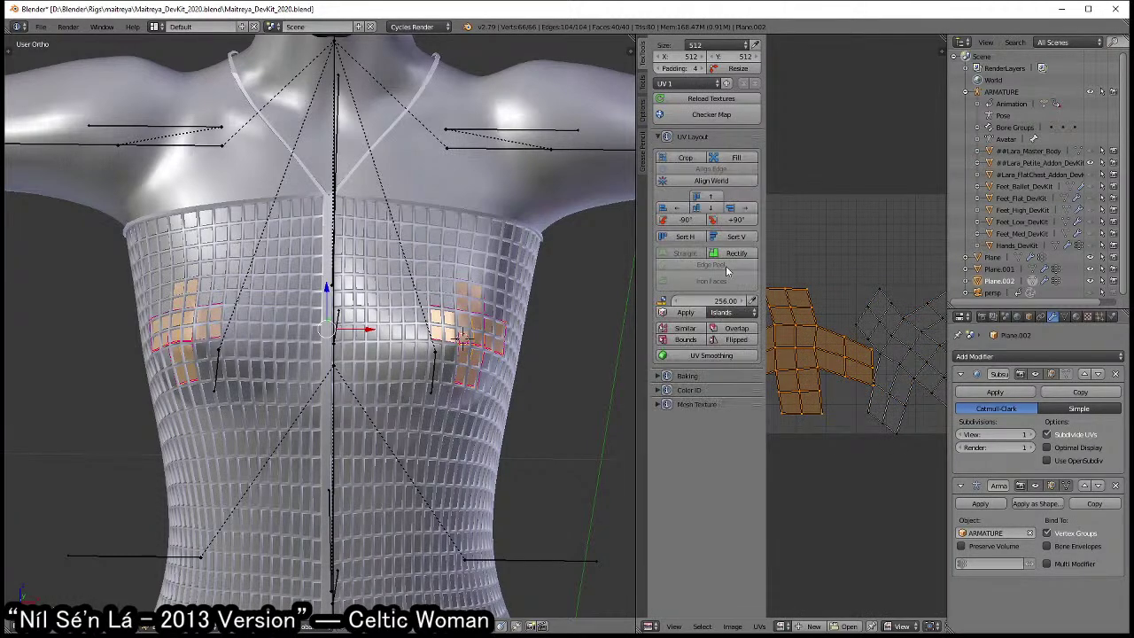
pyautogui.click(747, 254)
pyautogui.press('t')
pyautogui.hotkey('ctrl', 'i')
pyautogui.press('t')
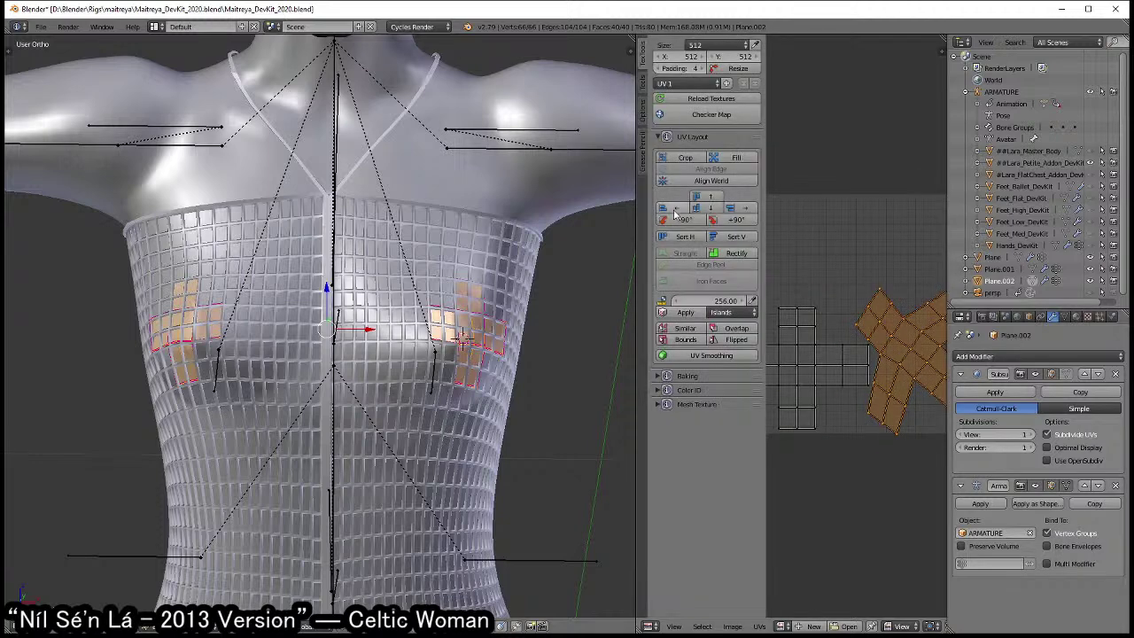
pyautogui.click(742, 254)
pyautogui.press('t')
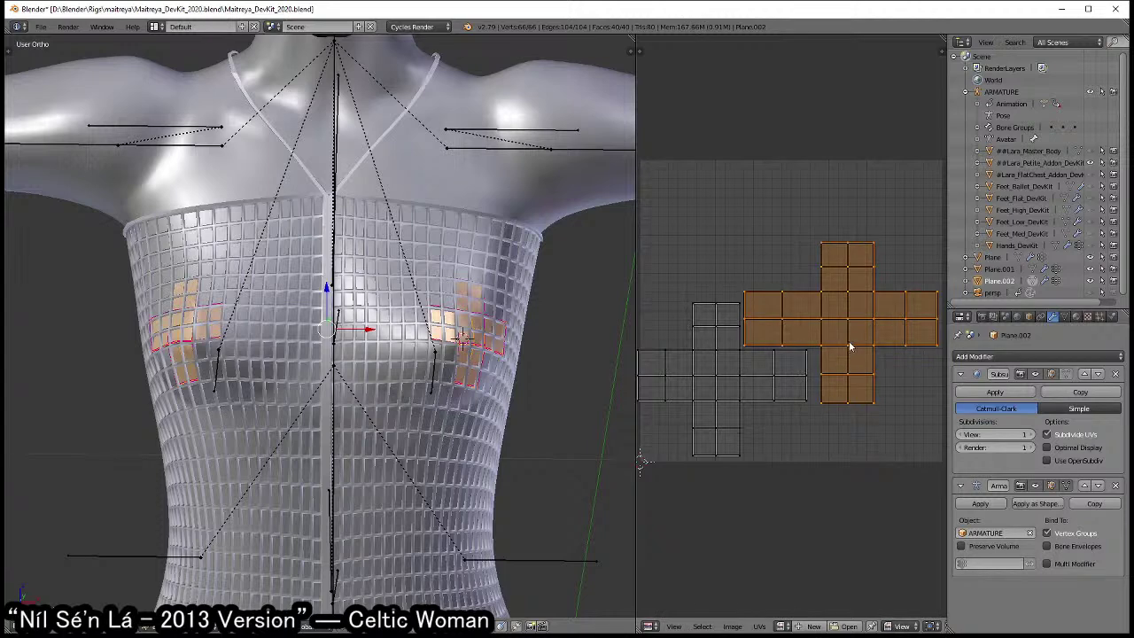
# - Move and scale the right island onto the left one, then shift it horizontally
pyautogui.press('g')
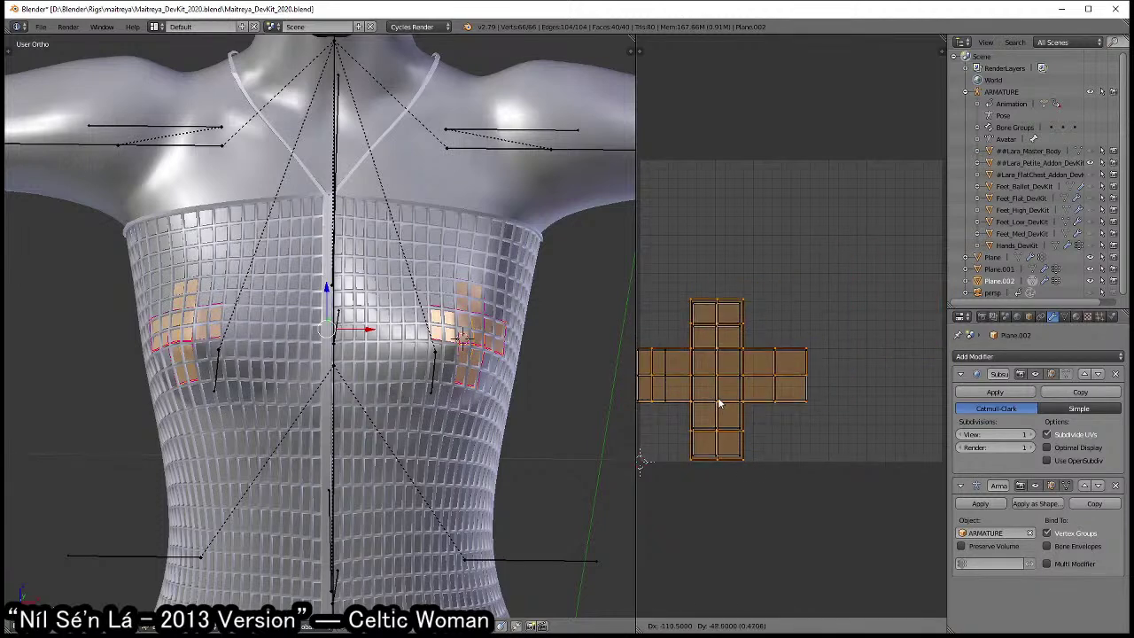
pyautogui.click(719, 403)
pyautogui.press('s')
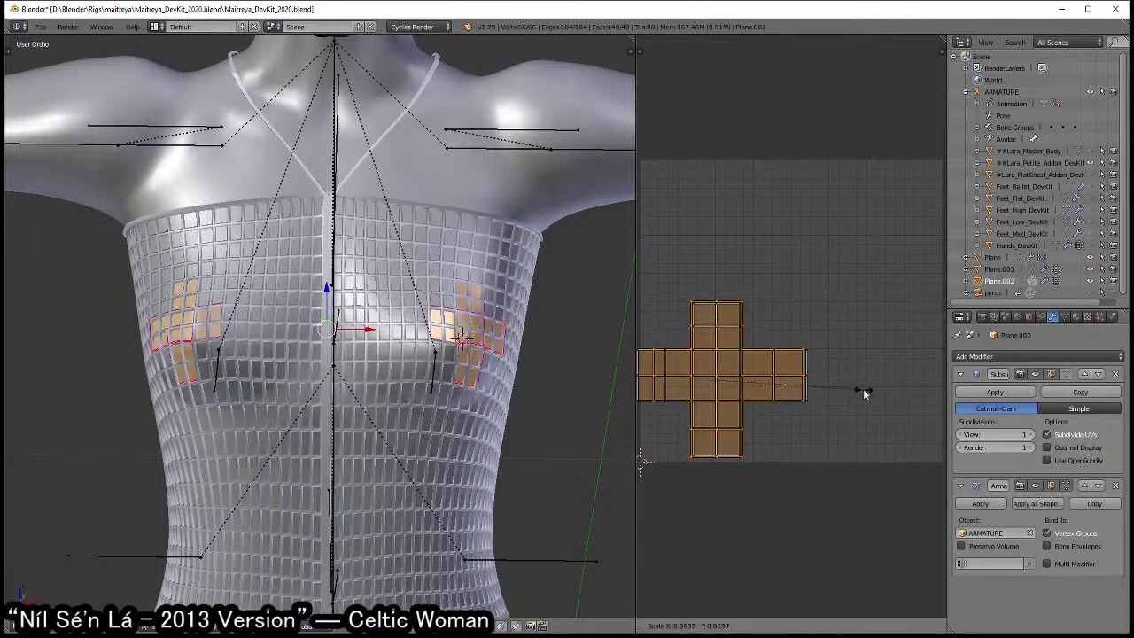
pyautogui.click(860, 389)
pyautogui.press('g')
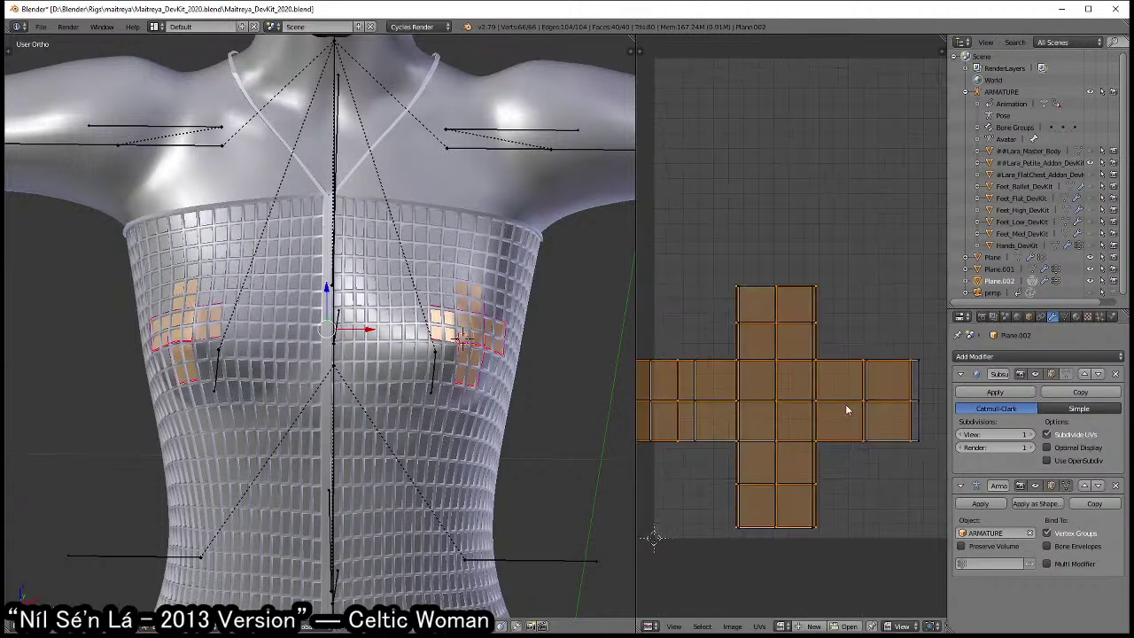
pyautogui.press('x')
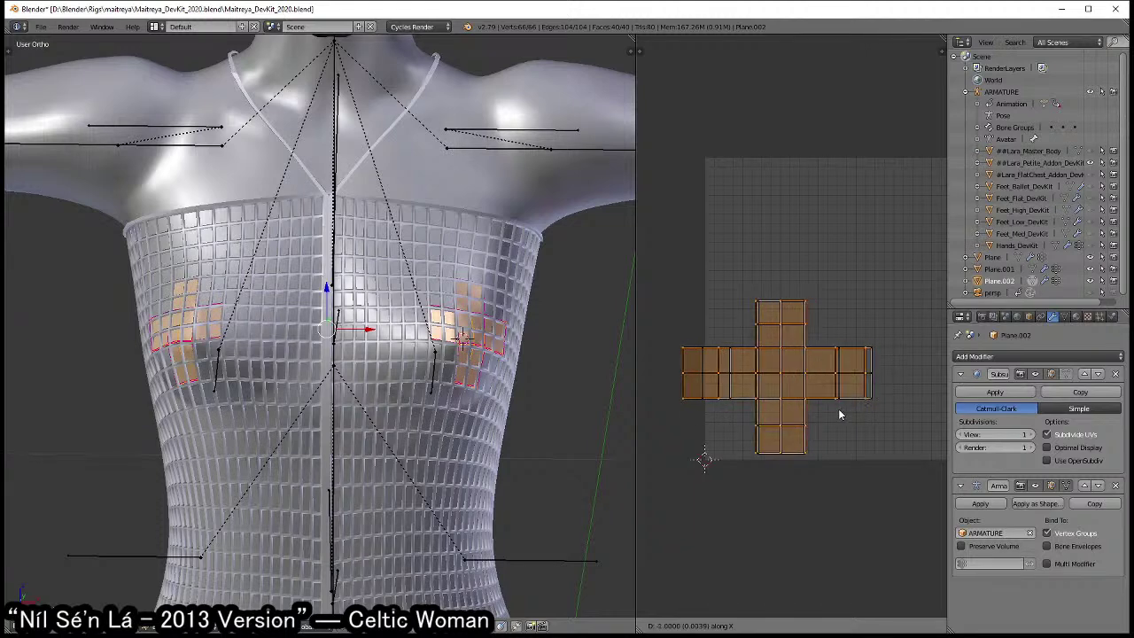
pyautogui.click(838, 408)
pyautogui.scroll(2, 855, 400)
# - Slide the chest patch island's UV edge columns horizontally to tighten the cross shape
pyautogui.moveTo(856, 400); pyautogui.dragTo(809, 400, button='middle')
pyautogui.rightClick(809, 400)
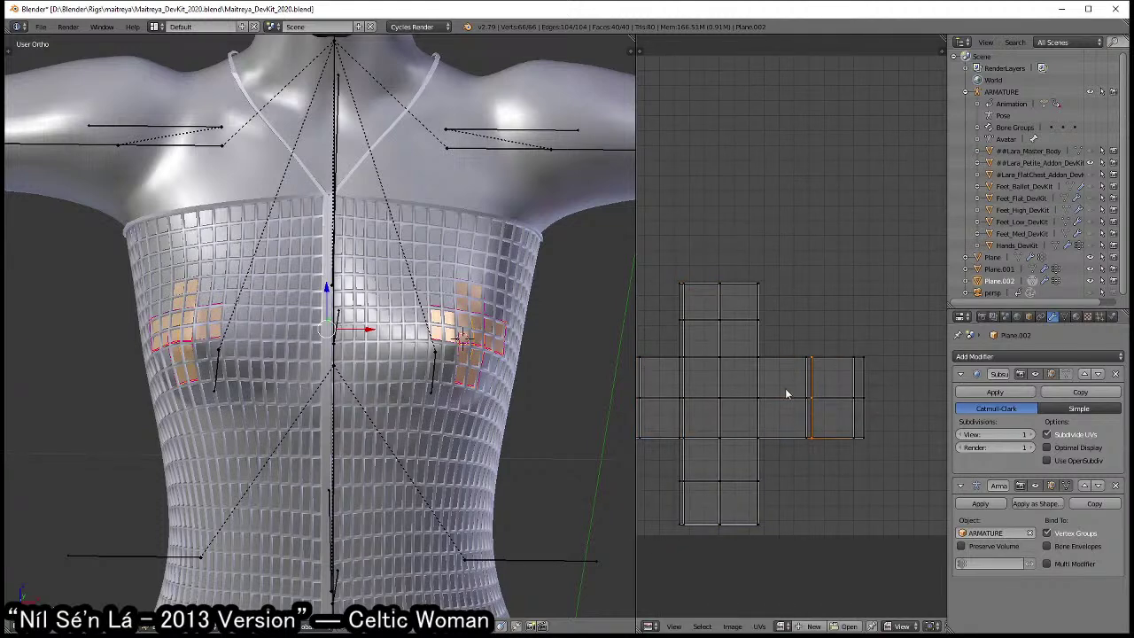
pyautogui.press('KP_Decimal')
pyautogui.rightClick(817, 388)
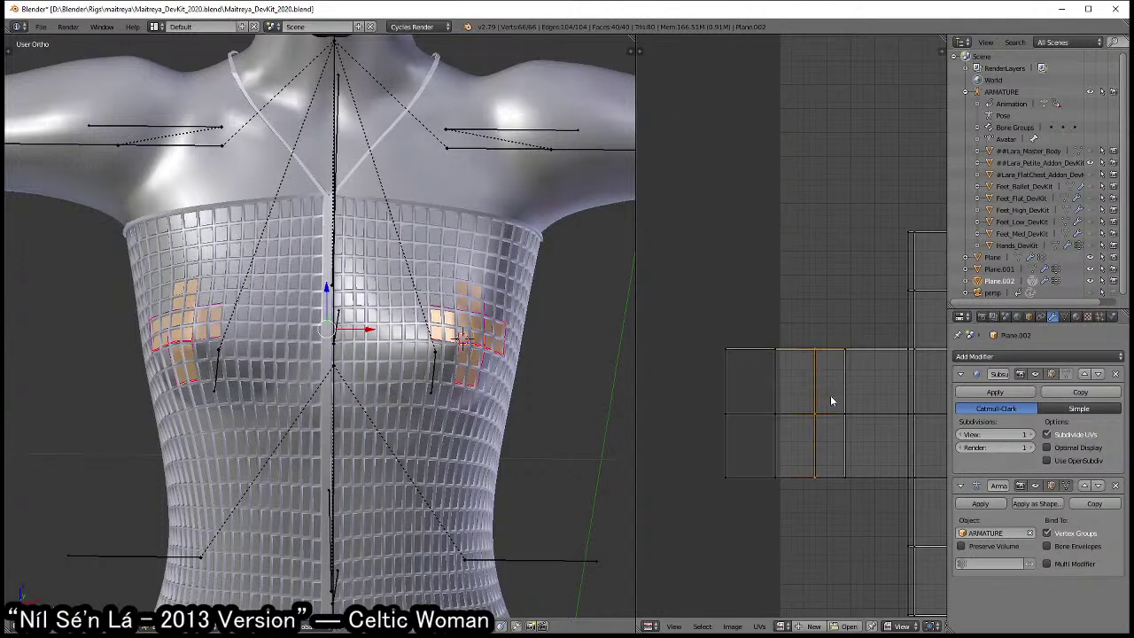
pyautogui.press('g')
pyautogui.press('x')
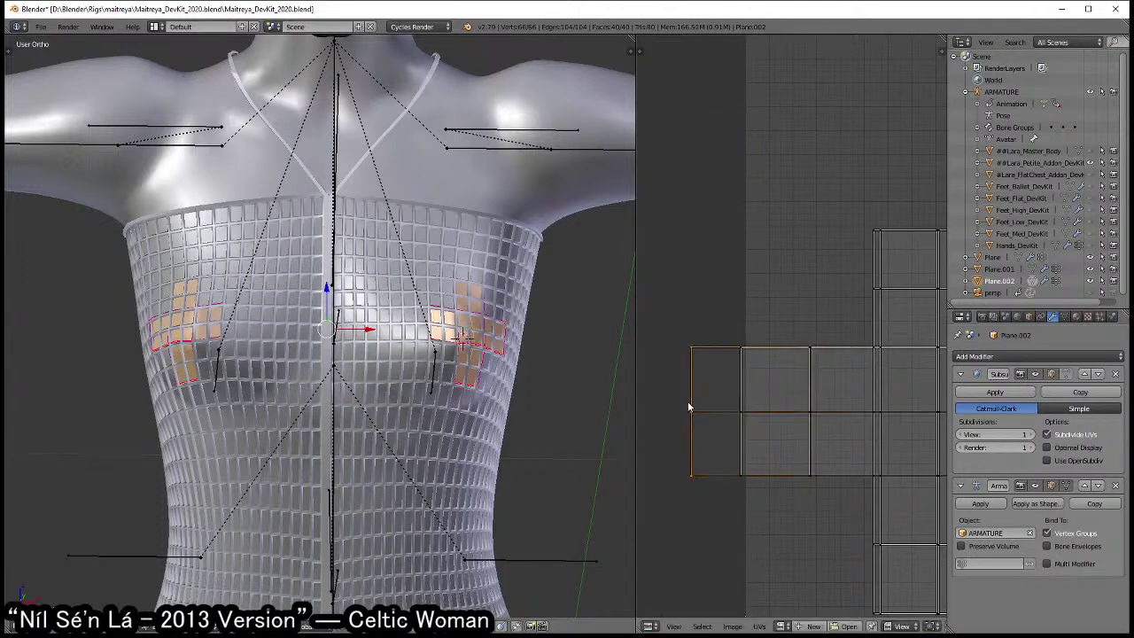
pyautogui.click(735, 400)
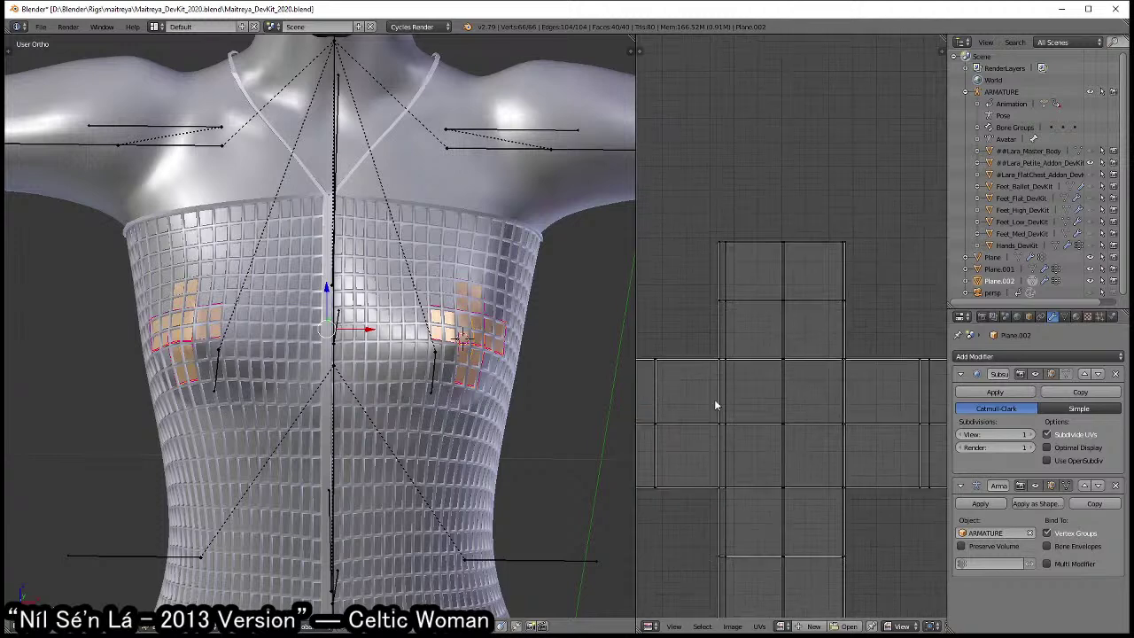
pyautogui.keyDown('alt'); pyautogui.keyDown('shift'); pyautogui.rightClick(713, 331); pyautogui.keyUp('shift'); pyautogui.keyUp('alt')
pyautogui.keyDown('ctrl'); pyautogui.hscroll(1, 696, 461); pyautogui.keyUp('ctrl')
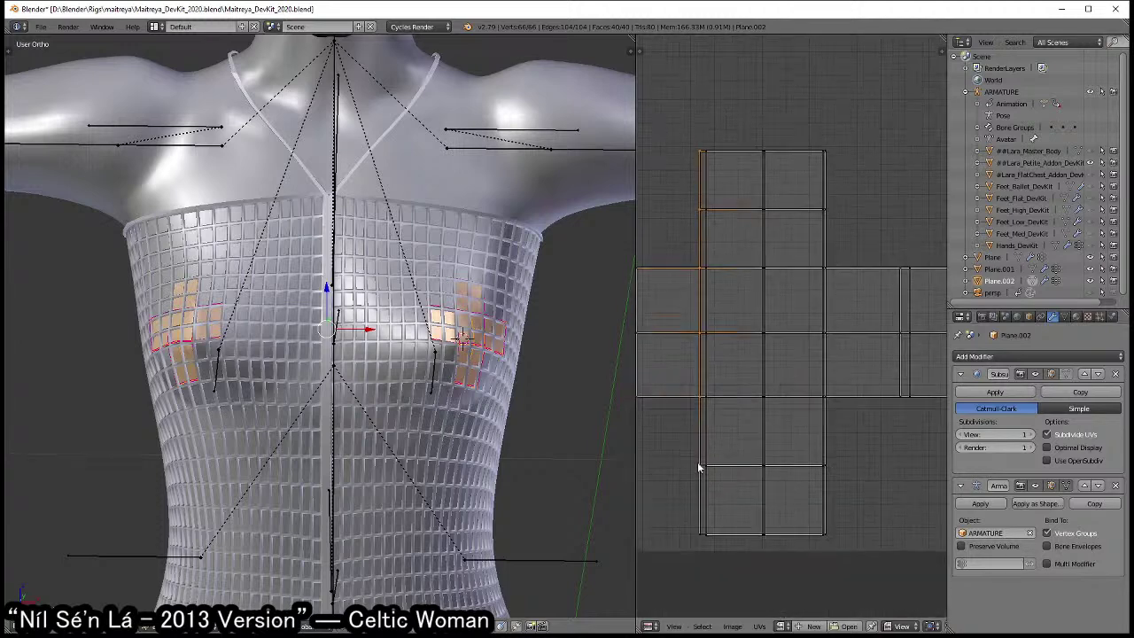
pyautogui.keyDown('shift'); pyautogui.scroll(-4, 686, 479); pyautogui.keyUp('shift')
pyautogui.keyDown('ctrl'); pyautogui.hscroll(-4, 714, 440); pyautogui.keyUp('ctrl')
pyautogui.press('c')
pyautogui.scroll(-1, 738, 307)
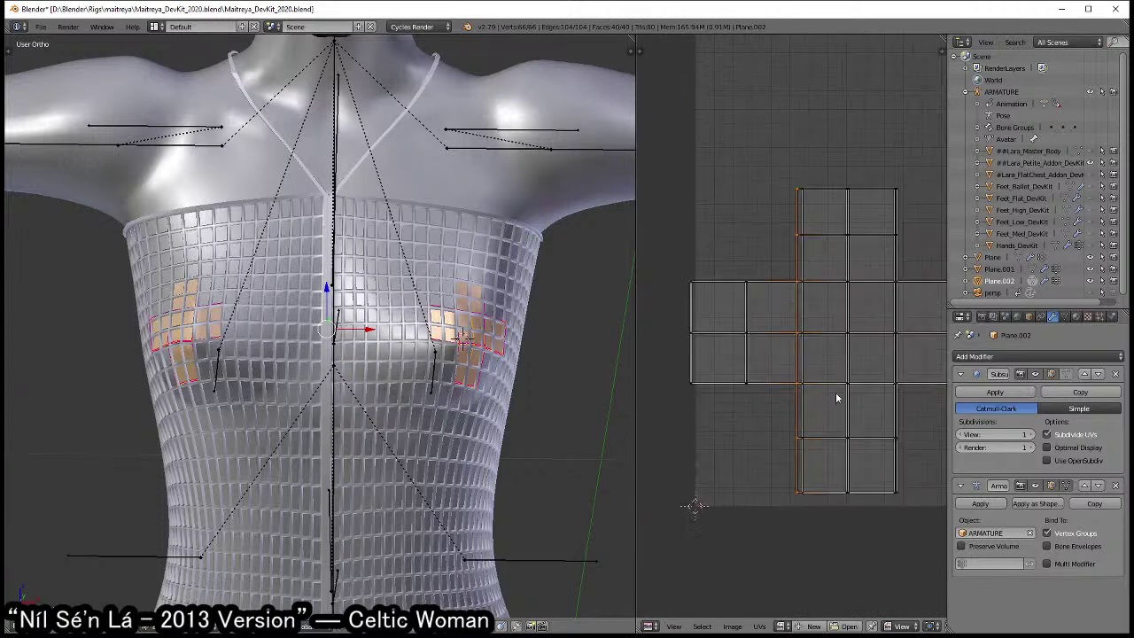
pyautogui.press('g')
pyautogui.press('x')
pyautogui.click(848, 398)
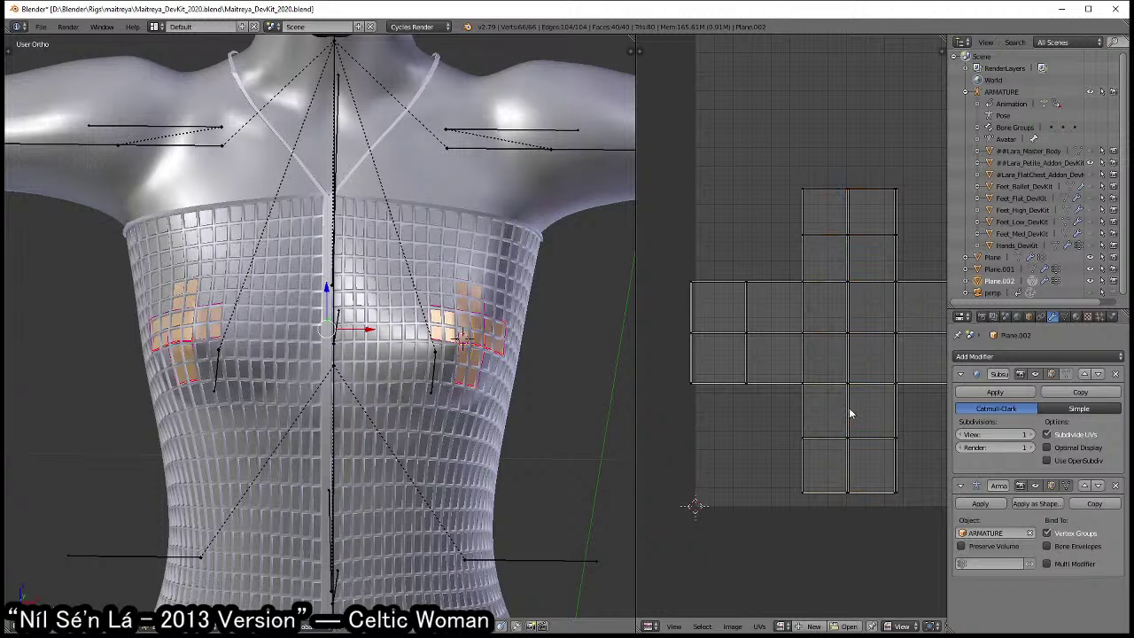
# - Select the cross's right UV column and collapse it to zero width with sx0
pyautogui.keyDown('alt'); pyautogui.rightClick(852, 415); pyautogui.keyUp('alt')
pyautogui.keyDown('alt'); pyautogui.rightClick(852, 416); pyautogui.keyUp('alt')
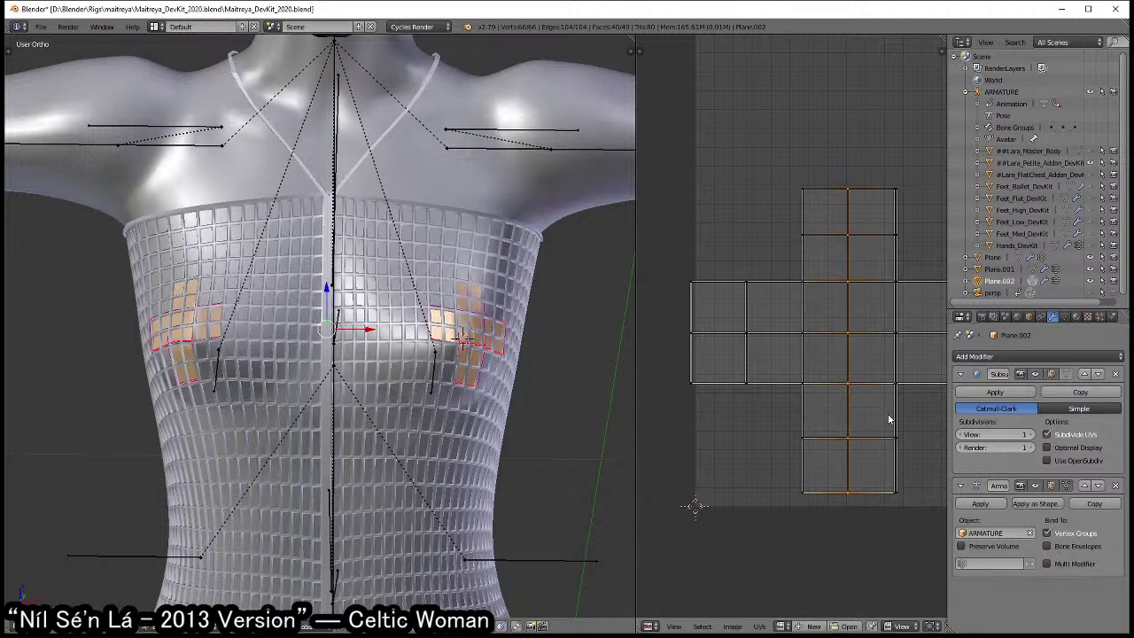
pyautogui.moveTo(889, 420); pyautogui.dragTo(793, 415, button='middle')
pyautogui.press('b')
pyautogui.moveTo(792, 163); pyautogui.dragTo(820, 496)
pyautogui.press('s')
pyautogui.press('x')
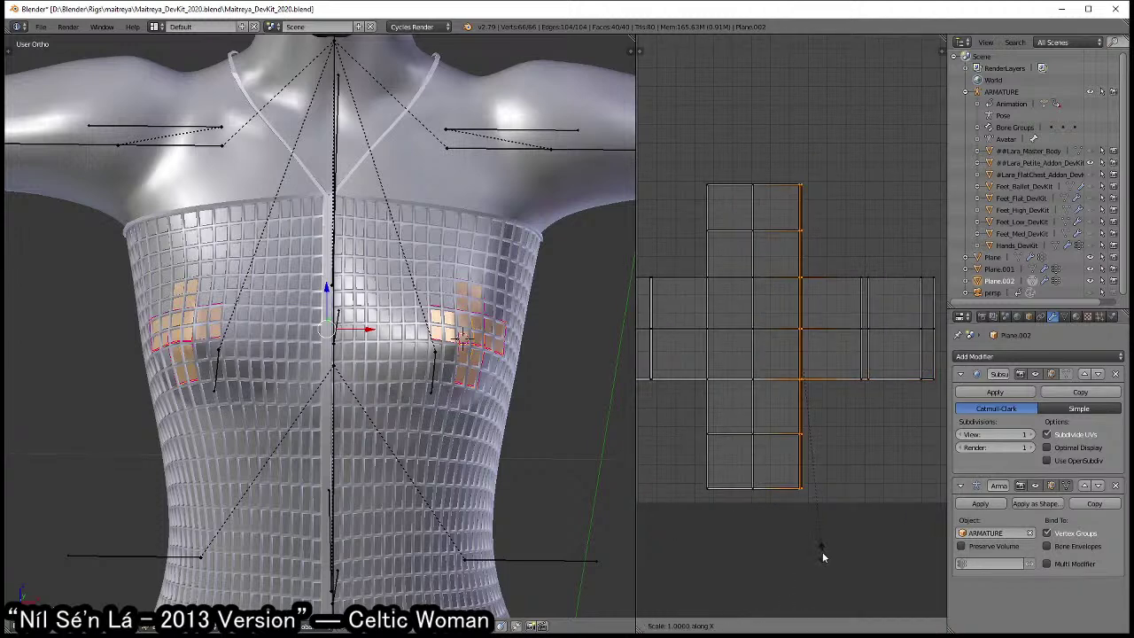
pyautogui.rightClick(822, 552)
pyautogui.press('a')
pyautogui.press('b')
pyautogui.moveTo(842, 272); pyautogui.dragTo(880, 438)
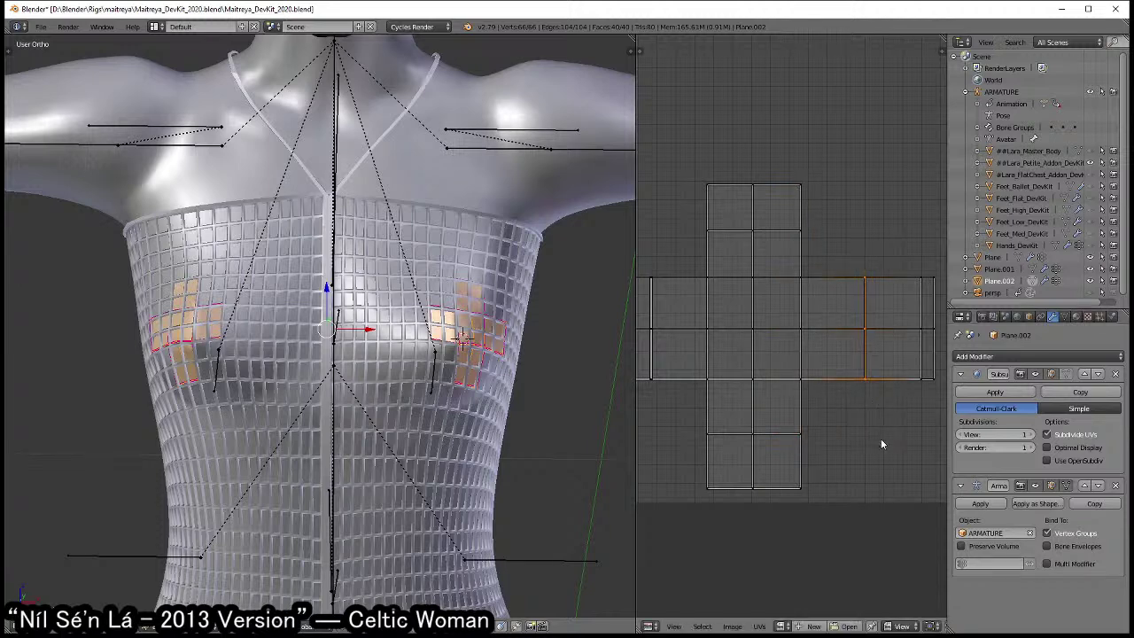
pyautogui.moveTo(880, 439); pyautogui.dragTo(830, 454, button='middle')
pyautogui.press('c')
pyautogui.moveTo(842, 273); pyautogui.dragTo(874, 393)
pyautogui.press('Escape')
pyautogui.write('sx')
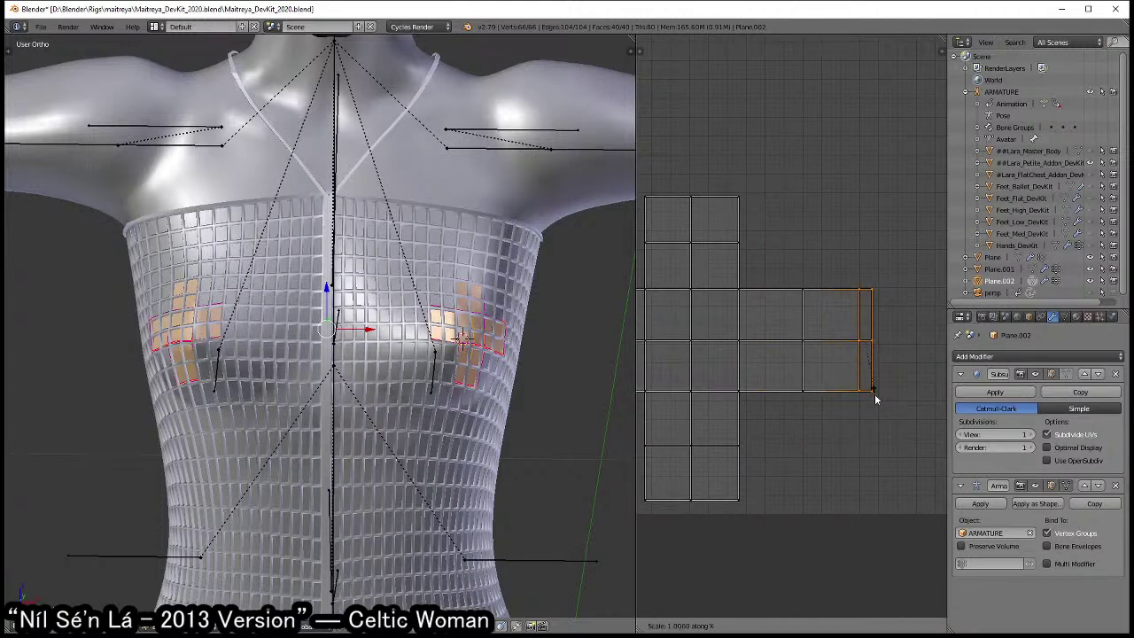
pyautogui.write('0')
pyautogui.press('Return')
pyautogui.scroll(-3, 782, 438)
pyautogui.press('a')
# - Reselect the bottom row and inner vertical edges of the cross's middle strip
pyautogui.press('a')
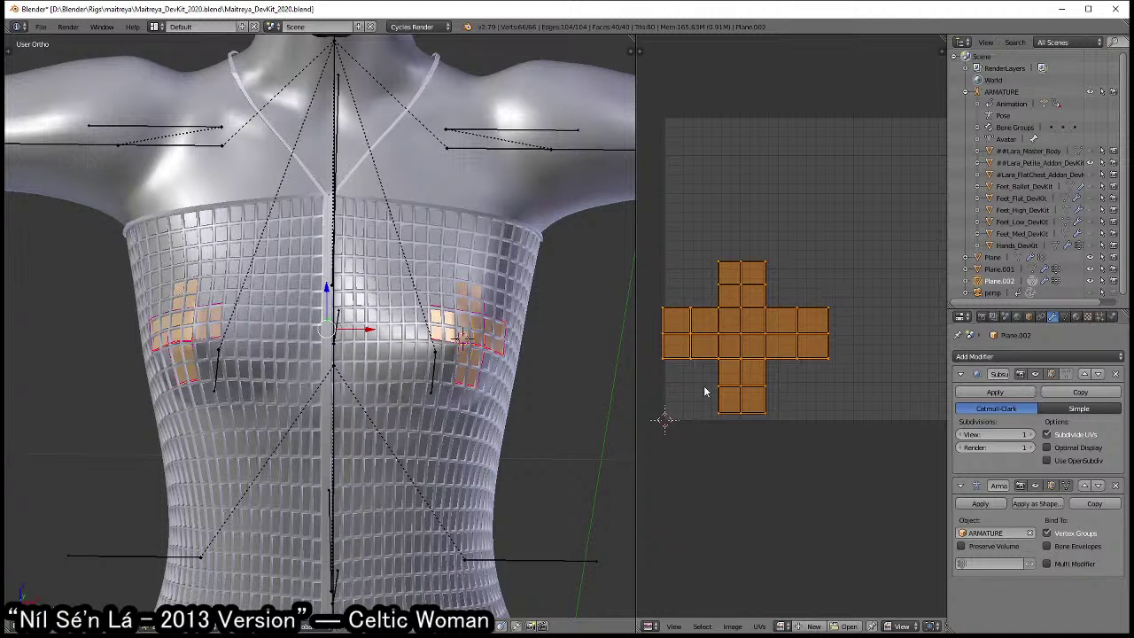
pyautogui.press('a')
pyautogui.press('b')
pyautogui.moveTo(654, 348); pyautogui.dragTo(835, 364)
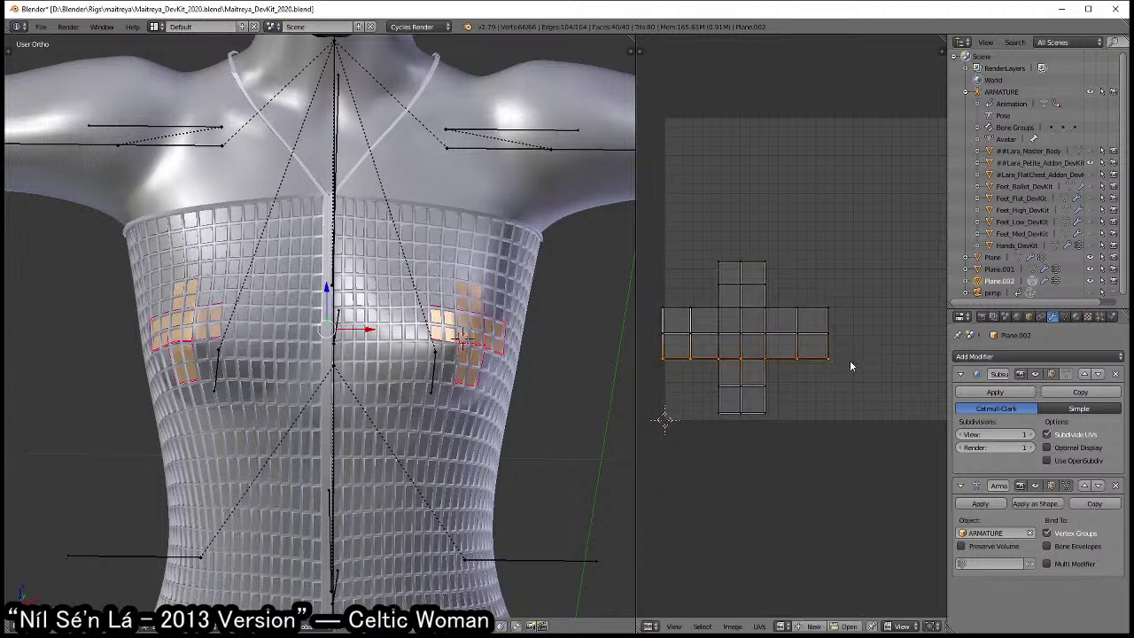
pyautogui.press('c')
pyautogui.moveTo(659, 316); pyautogui.dragTo(662, 354)
pyautogui.press('Escape')
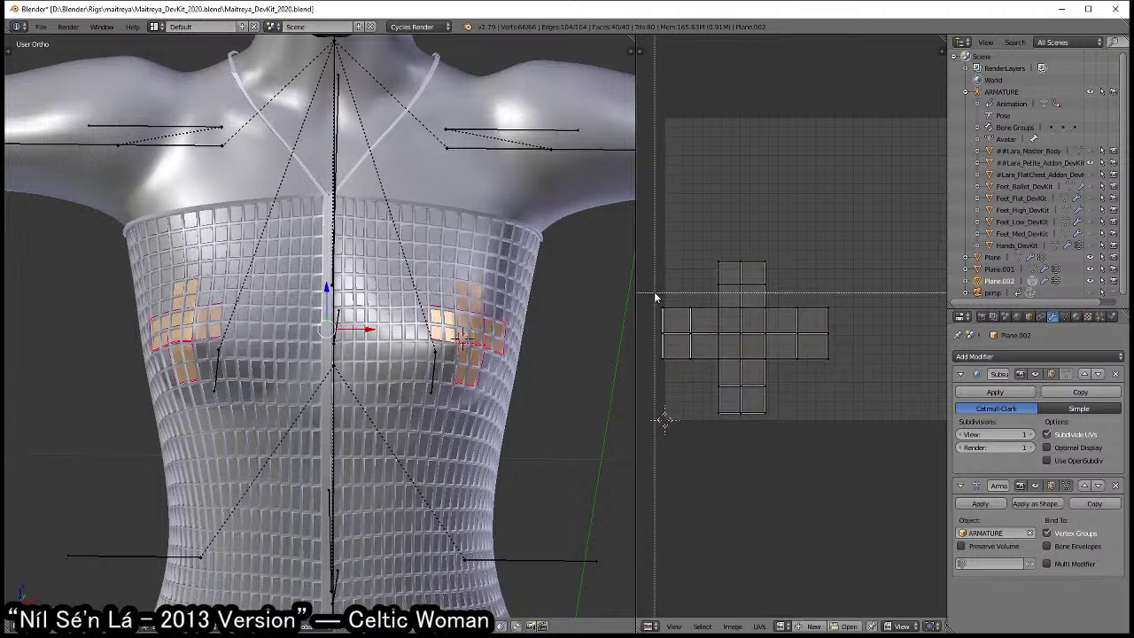
pyautogui.press('a')
pyautogui.press('b')
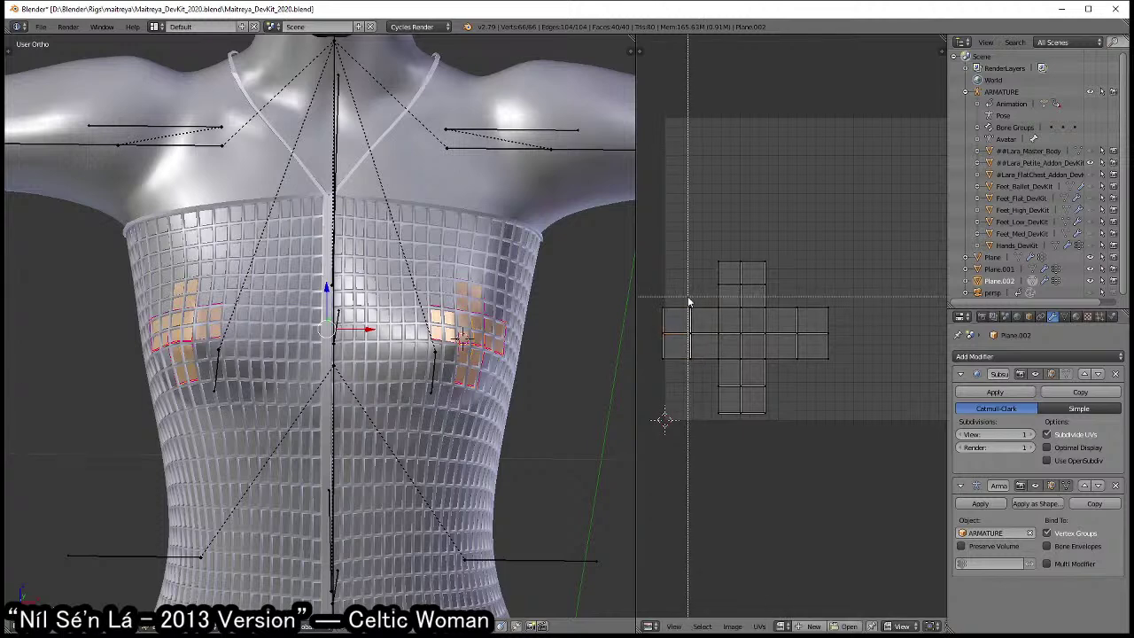
pyautogui.moveTo(687, 296); pyautogui.dragTo(700, 375)
# - Select all UVs, then move the cross and scale it up to fill most of the grid
pyautogui.press('a')
pyautogui.press('a')
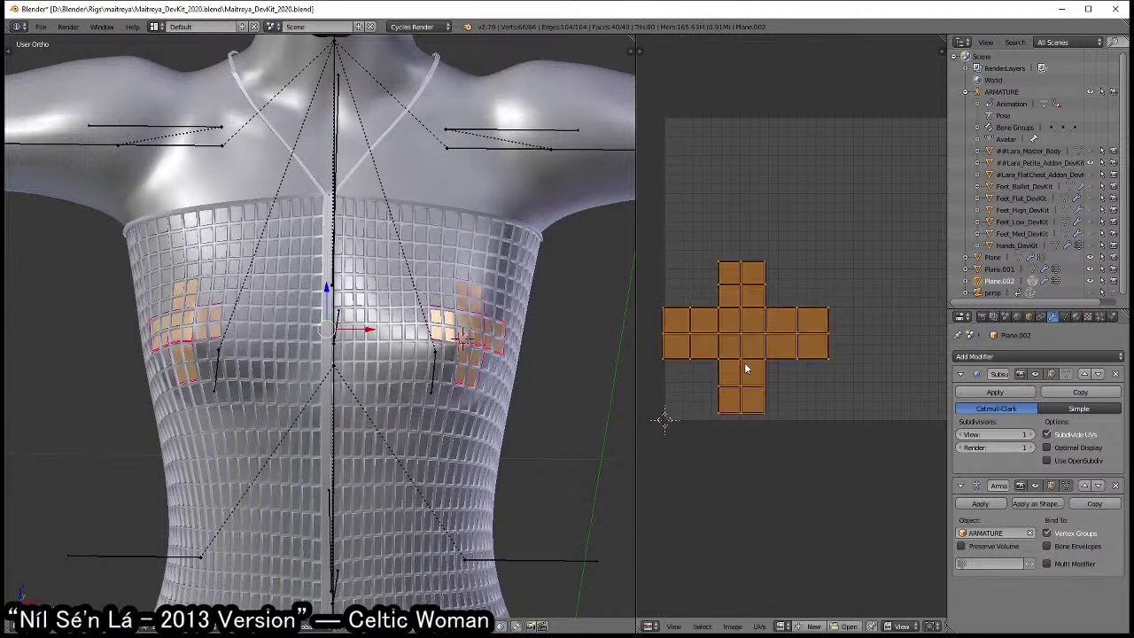
pyautogui.press('g')
pyautogui.click(834, 304)
pyautogui.press('s')
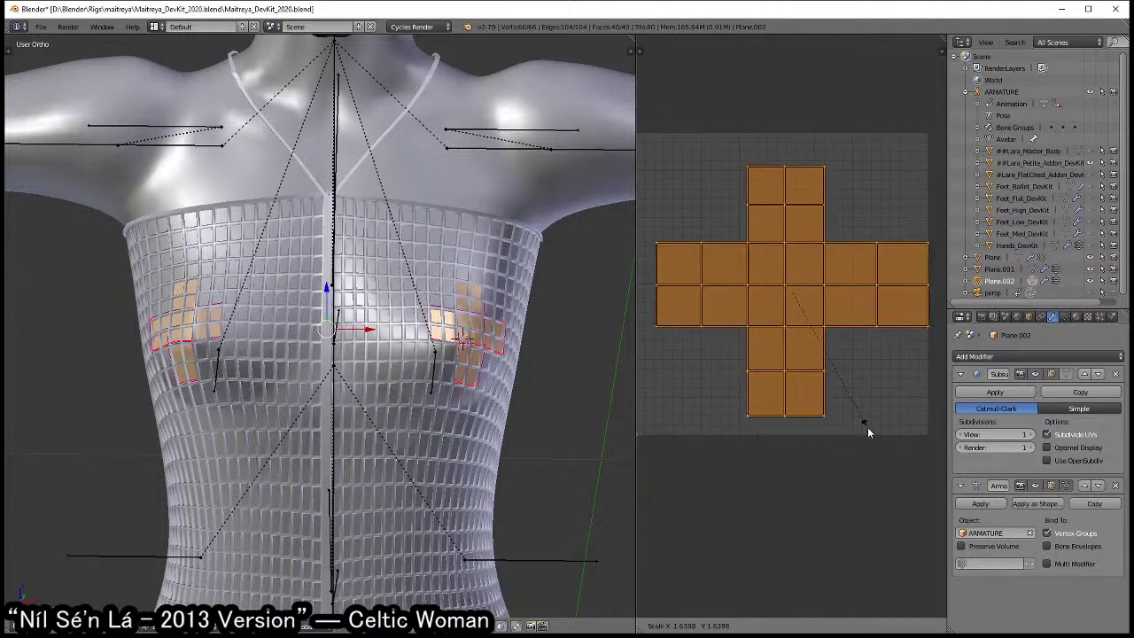
pyautogui.click(861, 426)
pyautogui.scroll(-1, 858, 420)
pyautogui.press('s')
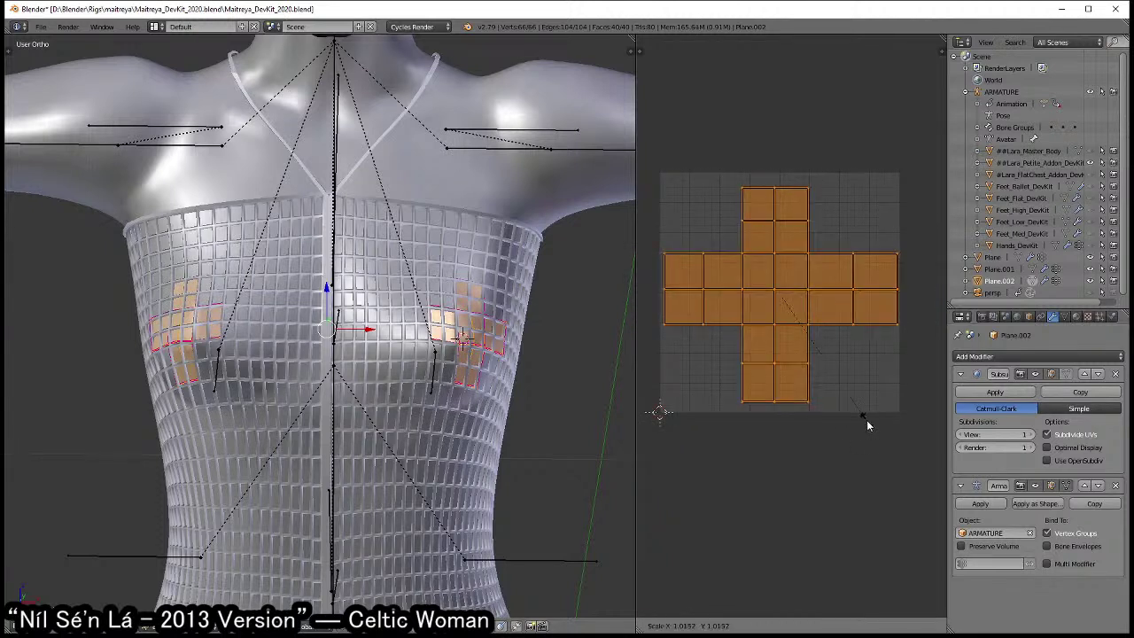
pyautogui.click(866, 419)
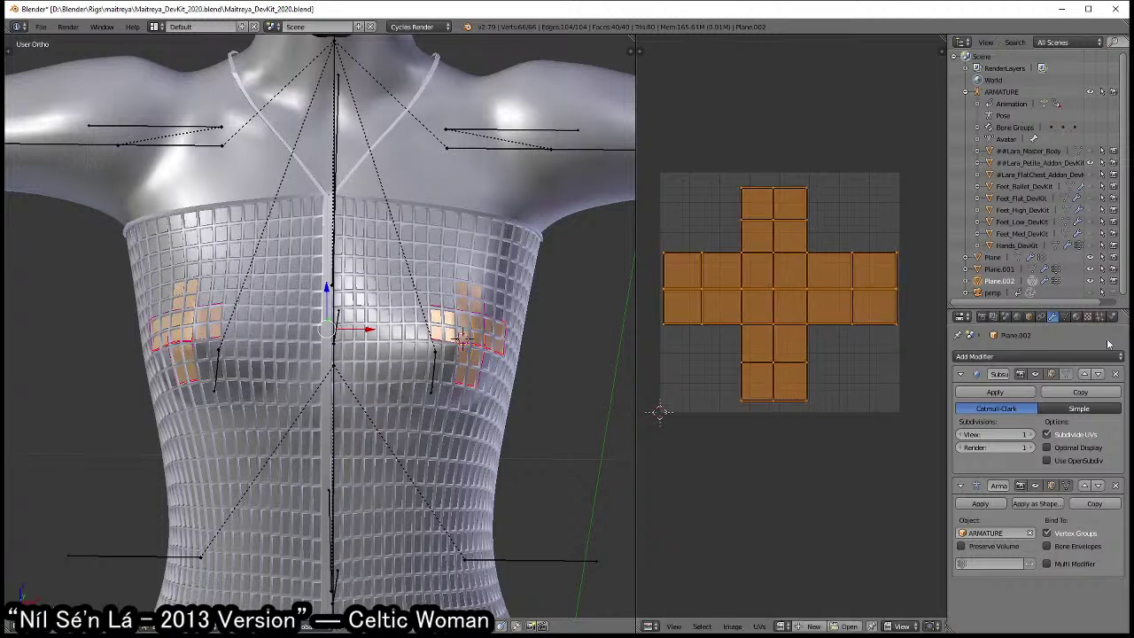
# - Assign Material.002 to the chest patch faces and return to Object Mode
pyautogui.click(1076, 317)
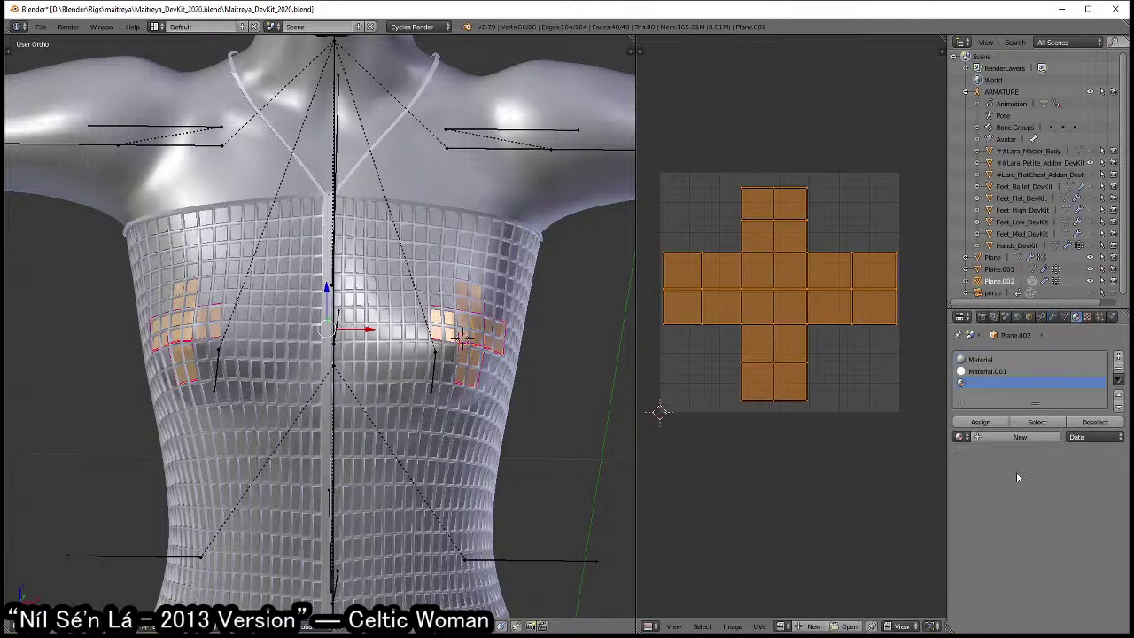
pyautogui.click(996, 425)
pyautogui.press('Tab')
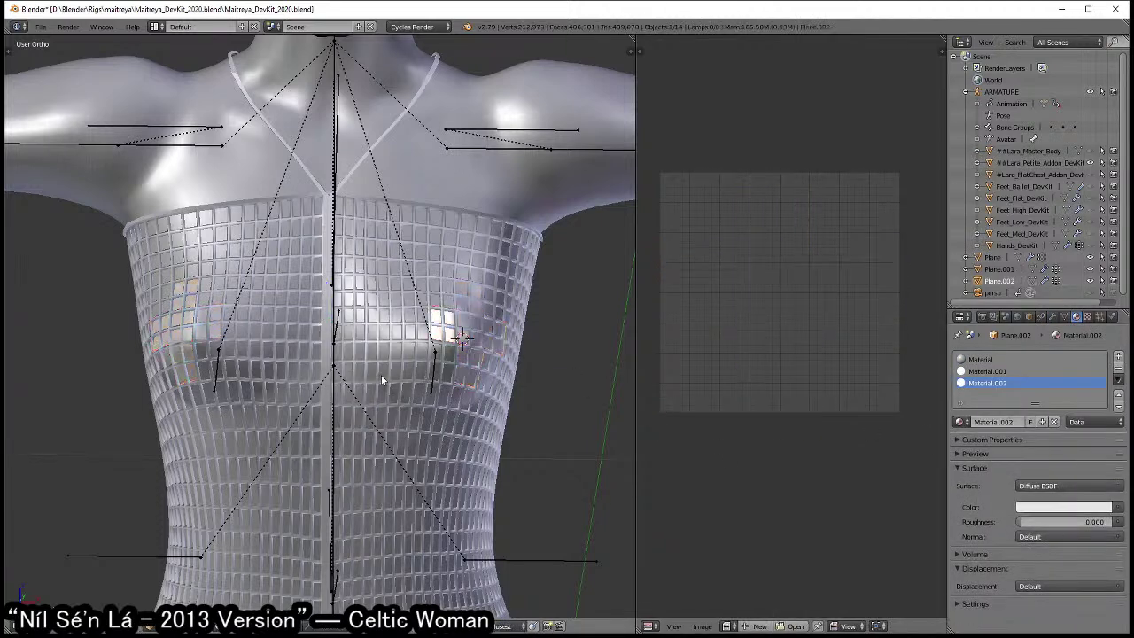
# - Deselect everything and orbit to a low rear view of the hips
pyautogui.scroll(-1, 443, 245)
pyautogui.rightClick(460, 337)
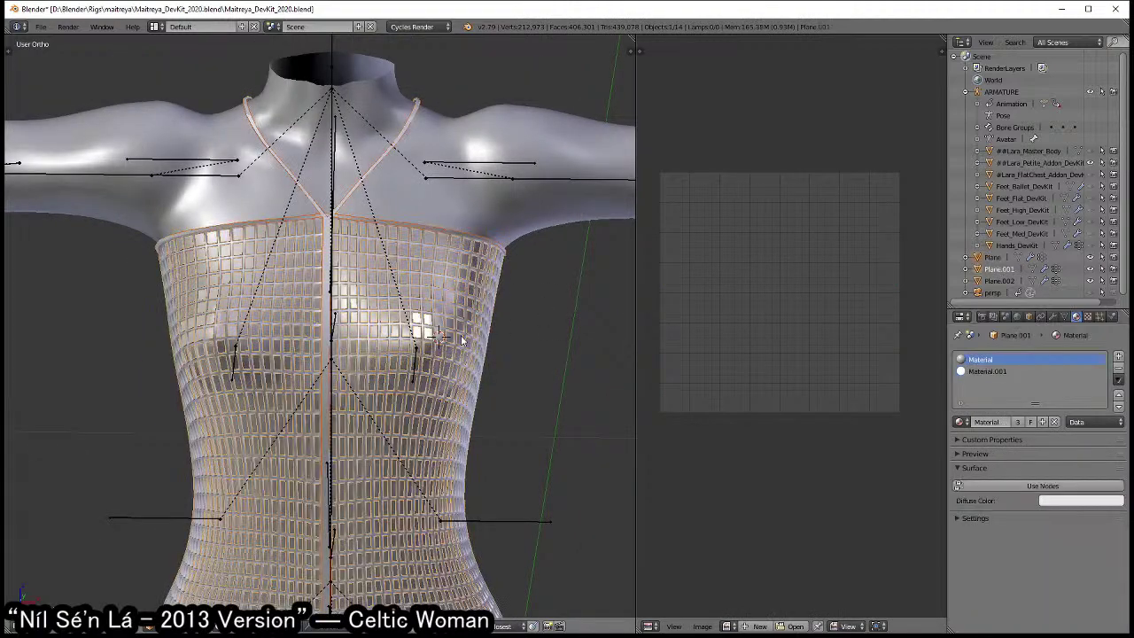
pyautogui.rightClick(435, 337)
pyautogui.moveTo(438, 357); pyautogui.dragTo(225, 236, button='middle')
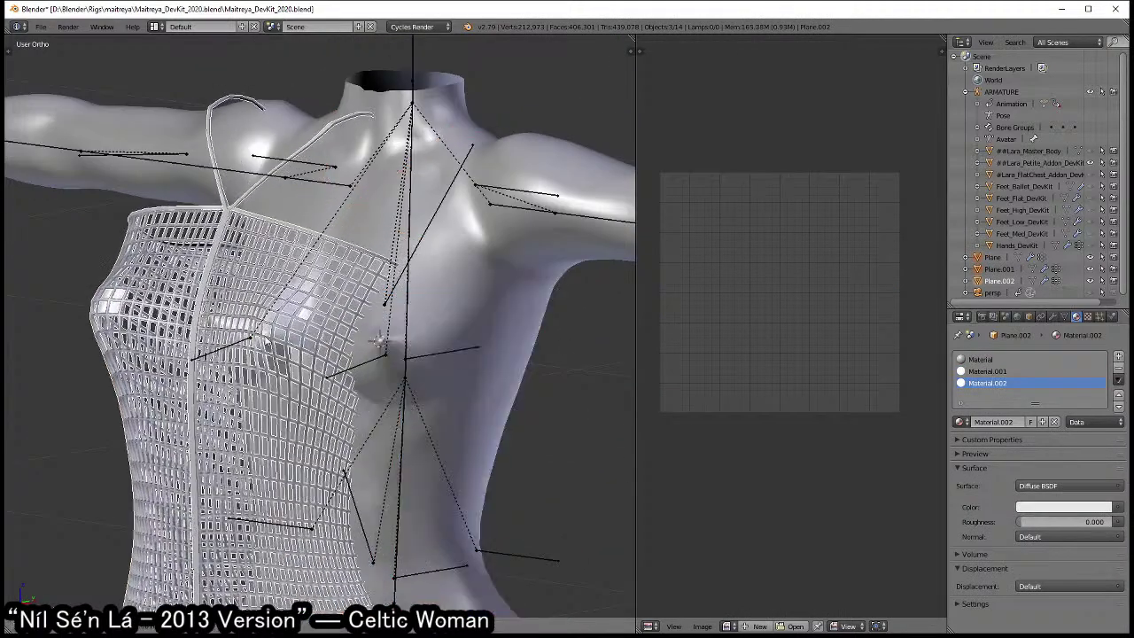
pyautogui.click(41, 27)
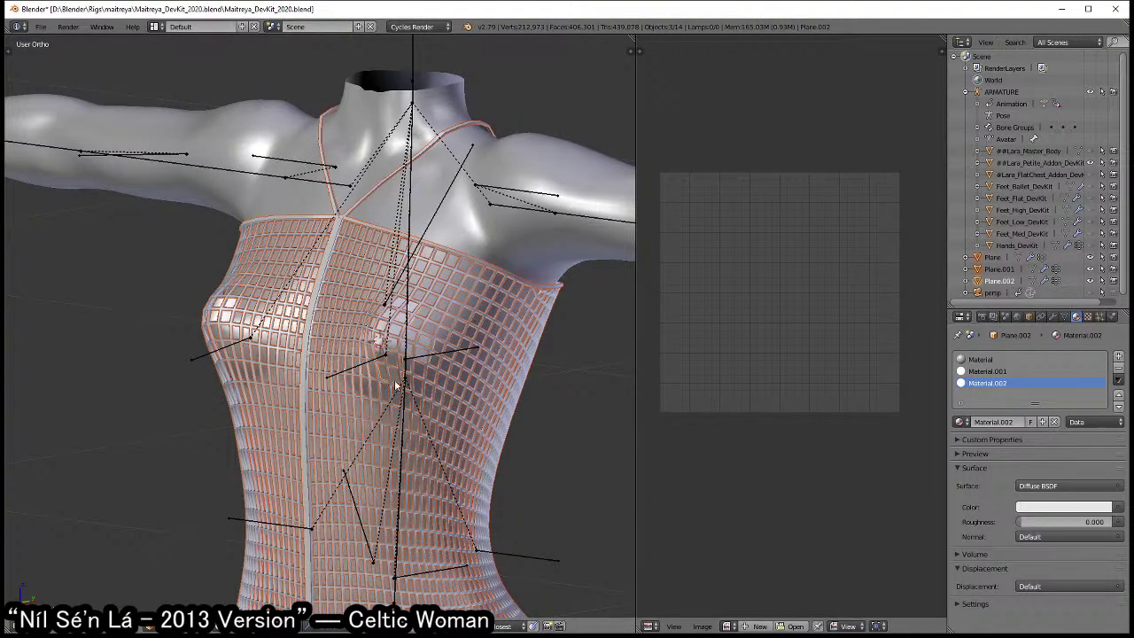
pyautogui.scroll(-2, 395, 384)
pyautogui.moveTo(394, 385)
pyautogui.keyDown('shift'); pyautogui.mouseDown(button='middle')
pyautogui.moveTo(372, 266)
pyautogui.moveTo(341, 419)
pyautogui.moveTo(382, 328)
pyautogui.moveTo(424, 323)
pyautogui.mouseUp(button='middle'); pyautogui.keyUp('shift')
pyautogui.press('a')
pyautogui.moveTo(311, 308)
pyautogui.mouseDown(button='middle')
pyautogui.moveTo(374, 342)
pyautogui.moveTo(381, 389)
pyautogui.moveTo(375, 352)
pyautogui.moveTo(407, 303)
pyautogui.mouseUp(button='middle')
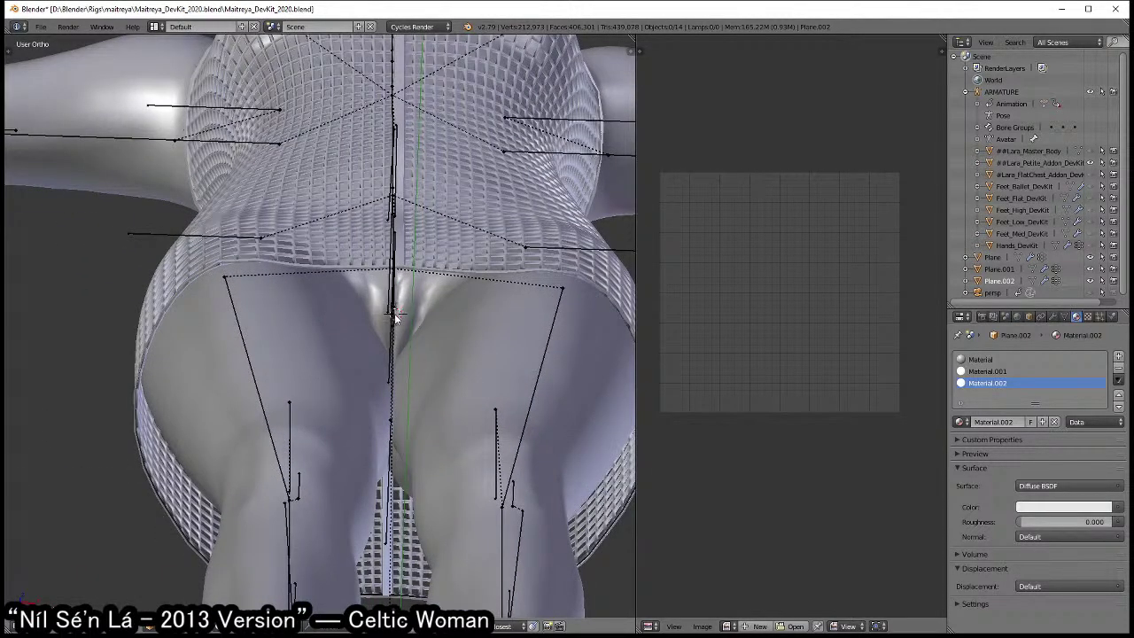
# - Add a plane, shrink it, move it to the crotch under the dress hem and rotate it around Y
pyautogui.hotkey('shift', 'a')
pyautogui.click(436, 316)
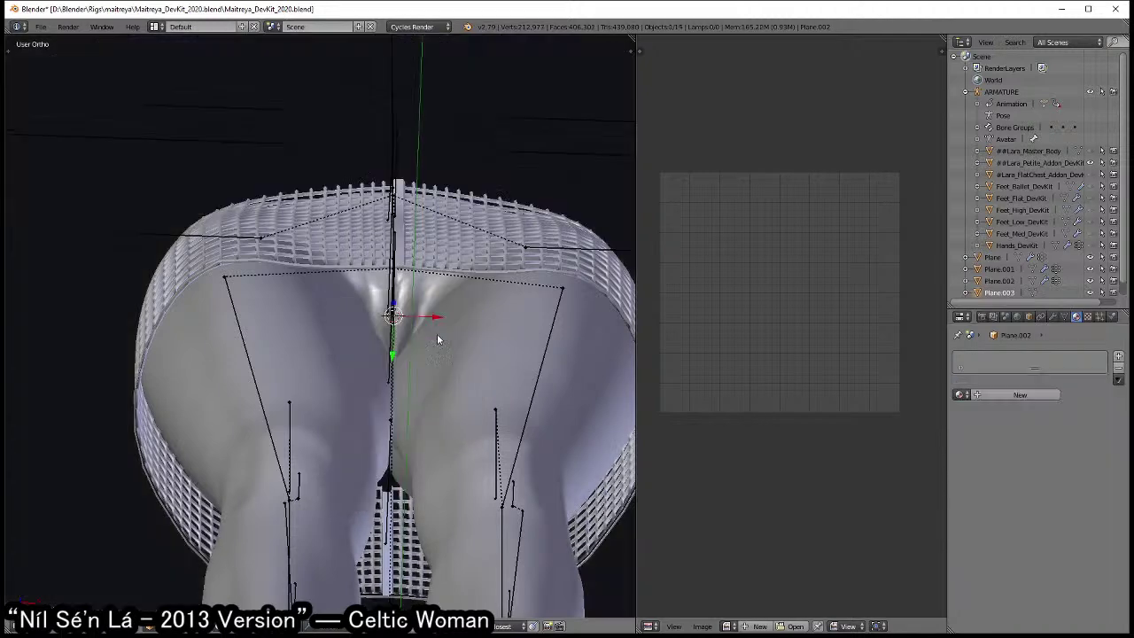
pyautogui.moveTo(432, 325); pyautogui.dragTo(425, 310, button='middle')
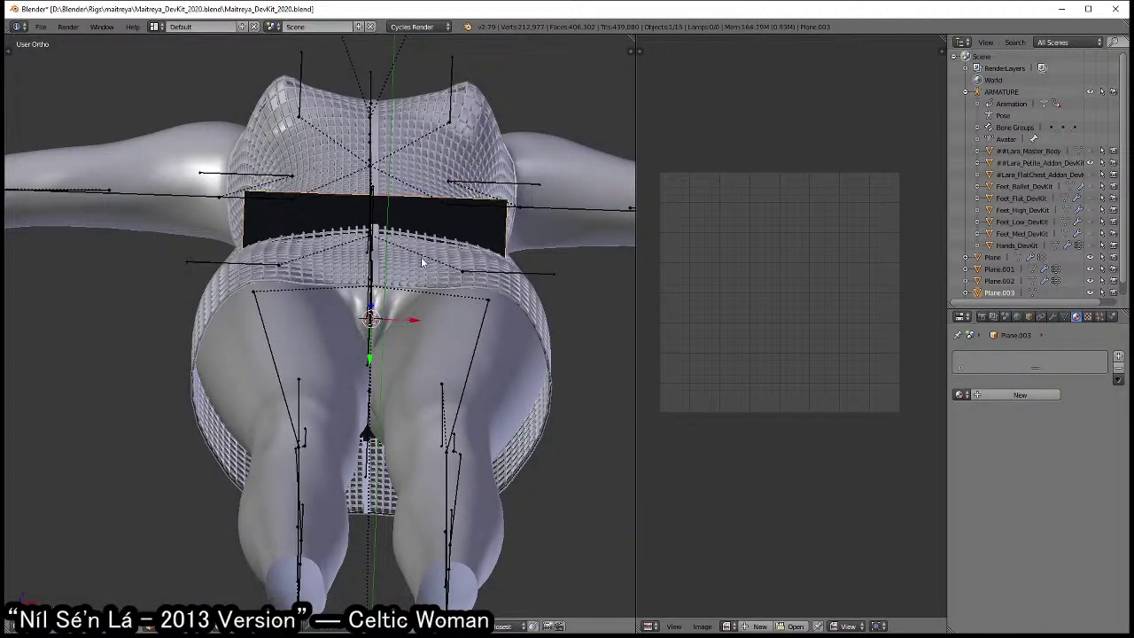
pyautogui.press('g')
pyautogui.click(430, 329)
pyautogui.scroll(3, 408, 354)
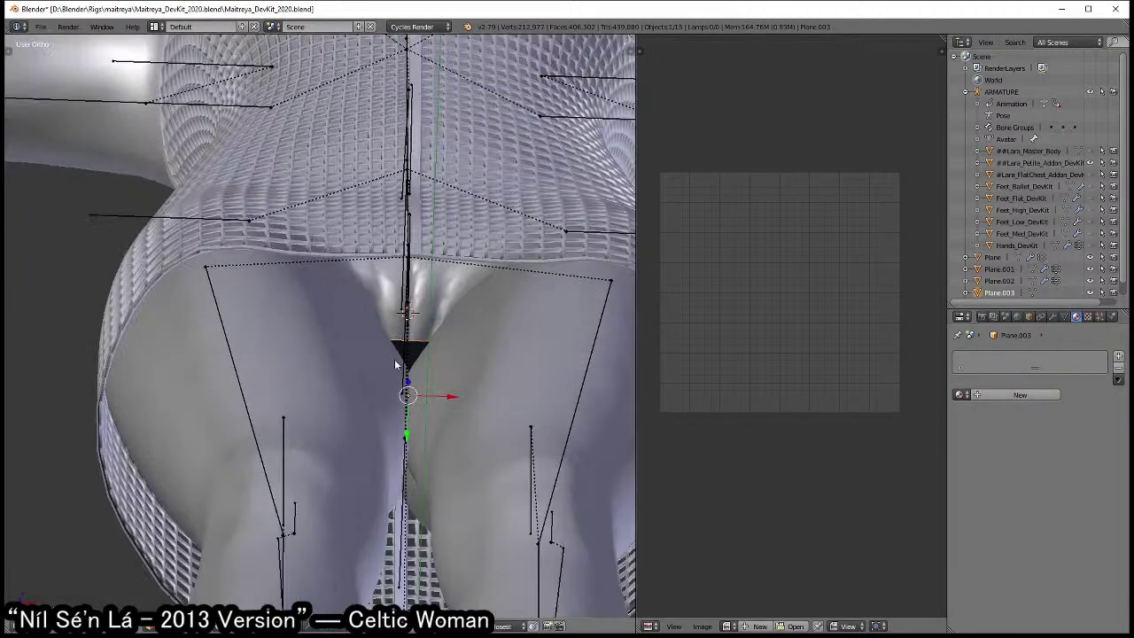
pyautogui.press('s')
pyautogui.click(489, 386)
pyautogui.keyDown('shift'); pyautogui.moveTo(489, 386); pyautogui.dragTo(434, 416, button='middle'); pyautogui.keyUp('shift')
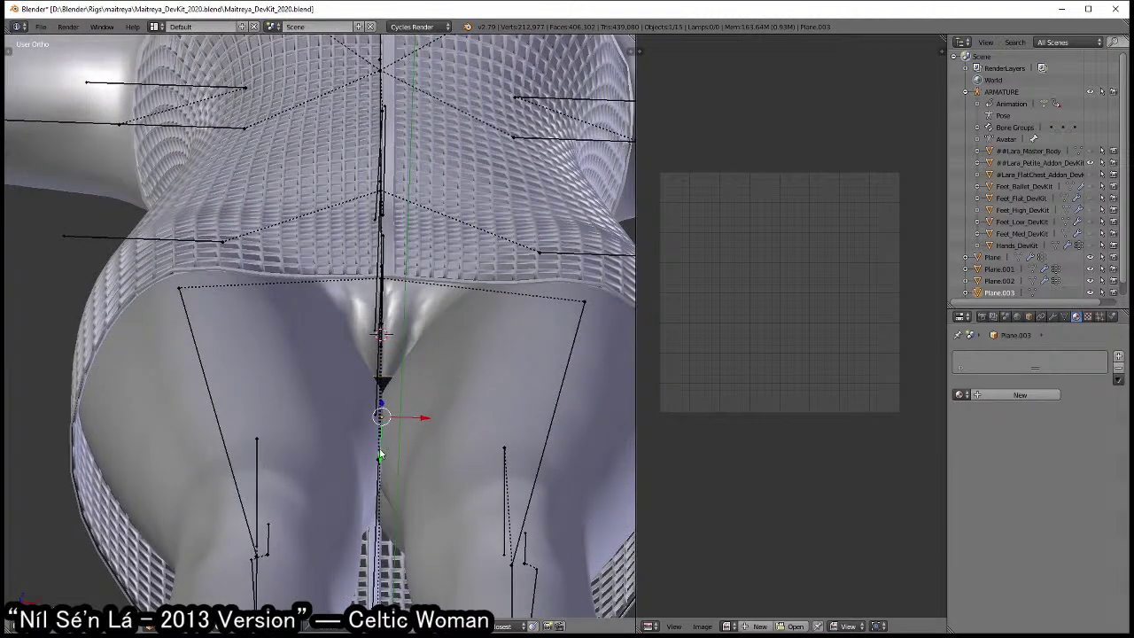
pyautogui.moveTo(379, 456); pyautogui.dragTo(379, 358)
pyautogui.scroll(4, 380, 358)
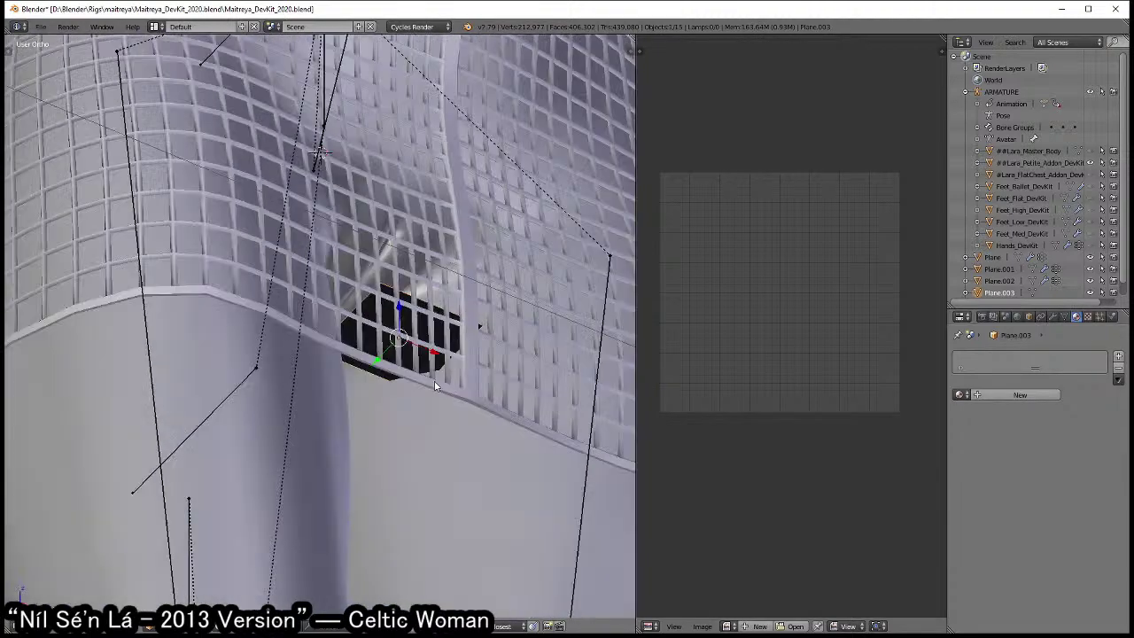
pyautogui.scroll(3, 416, 358)
pyautogui.scroll(3, 434, 357)
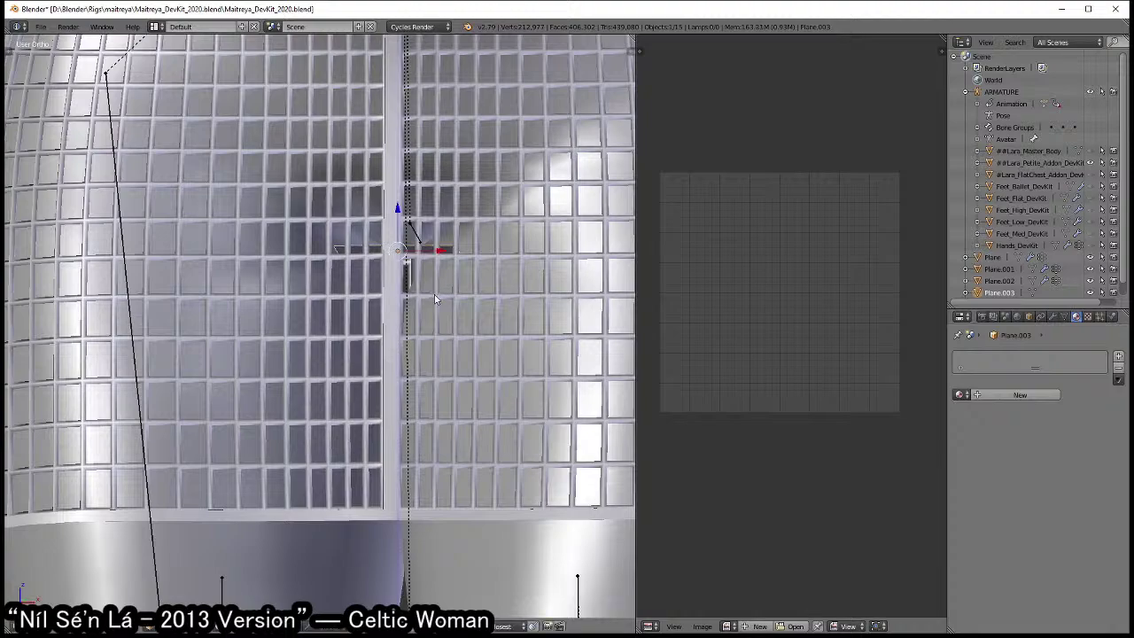
pyautogui.moveTo(434, 286); pyautogui.dragTo(370, 416, button='middle')
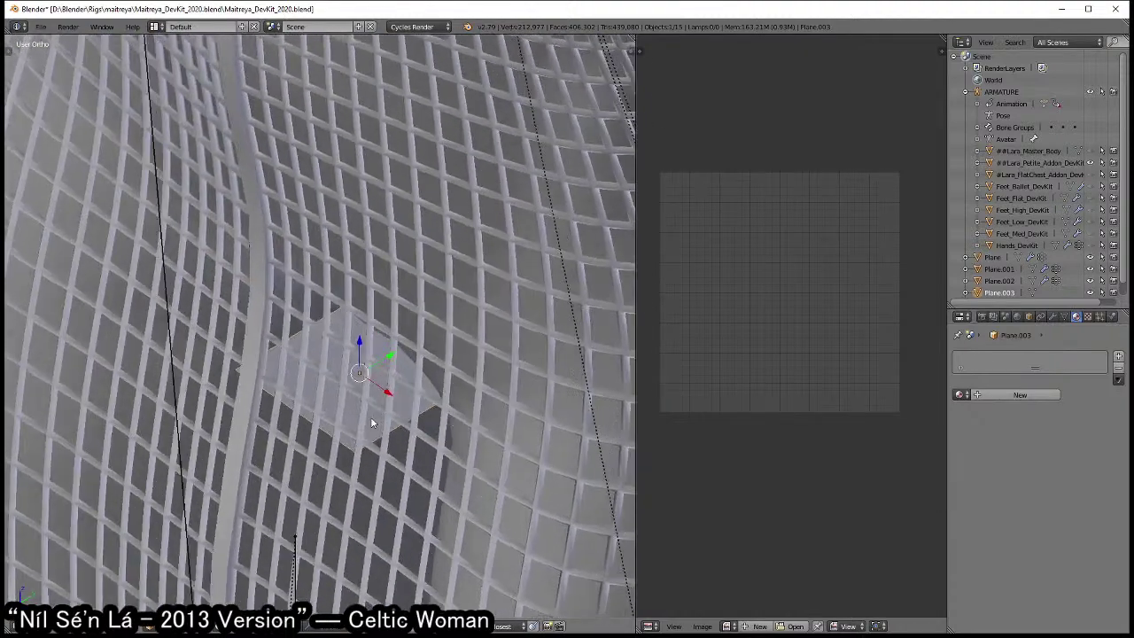
pyautogui.press('r')
pyautogui.press('y')
pyautogui.click(481, 294)
# - Enter edit mode on the new plane in edge select, viewing it in Right Ortho wireframe
pyautogui.press('Tab')
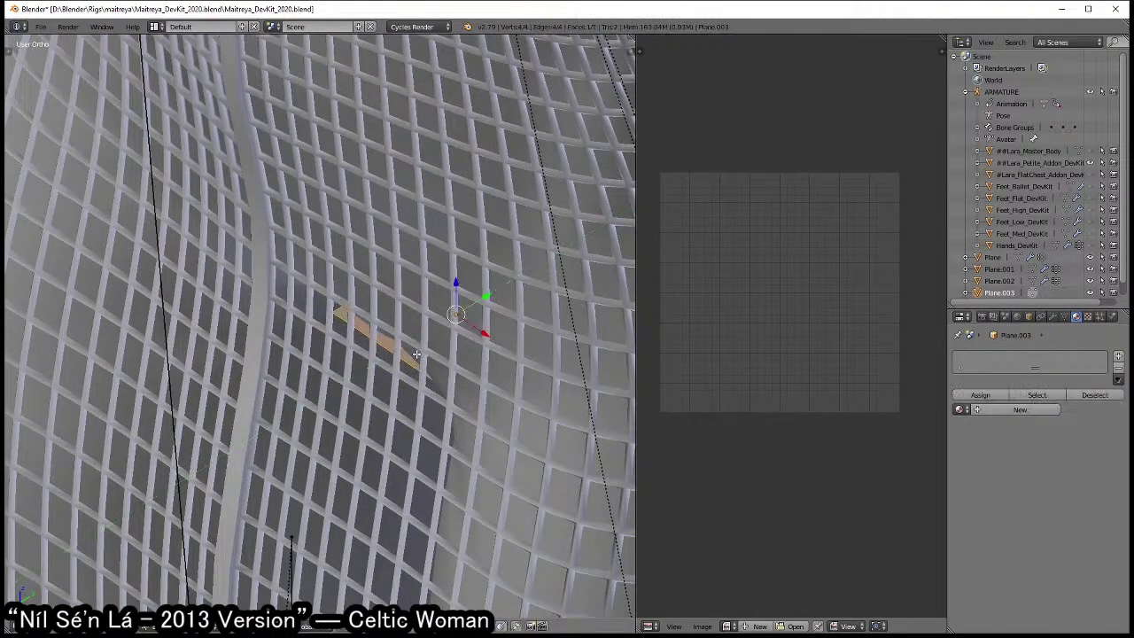
pyautogui.hotkey('ctrl', 'Tab')
pyautogui.click(390, 370)
pyautogui.click(399, 358)
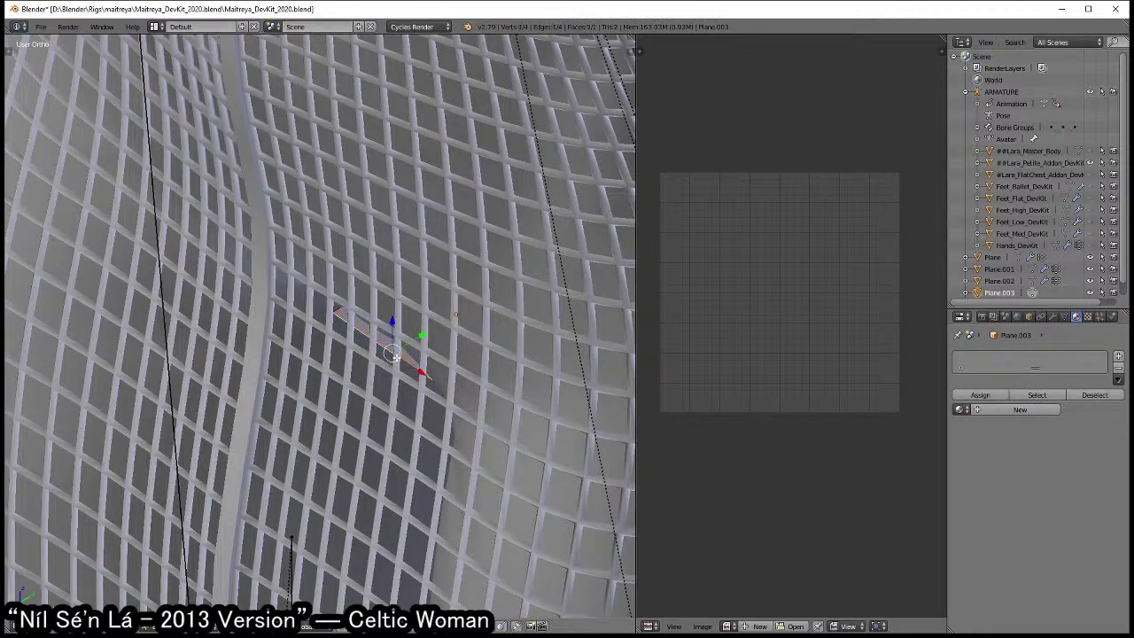
pyautogui.moveTo(398, 357); pyautogui.dragTo(364, 370, button='middle')
pyautogui.press('KP_3')
pyautogui.press('z')
pyautogui.scroll(2, 372, 354)
# - Extend the strip with its first segments, then select the strip's end edge in edge mode
pyautogui.scroll(2, 399, 359)
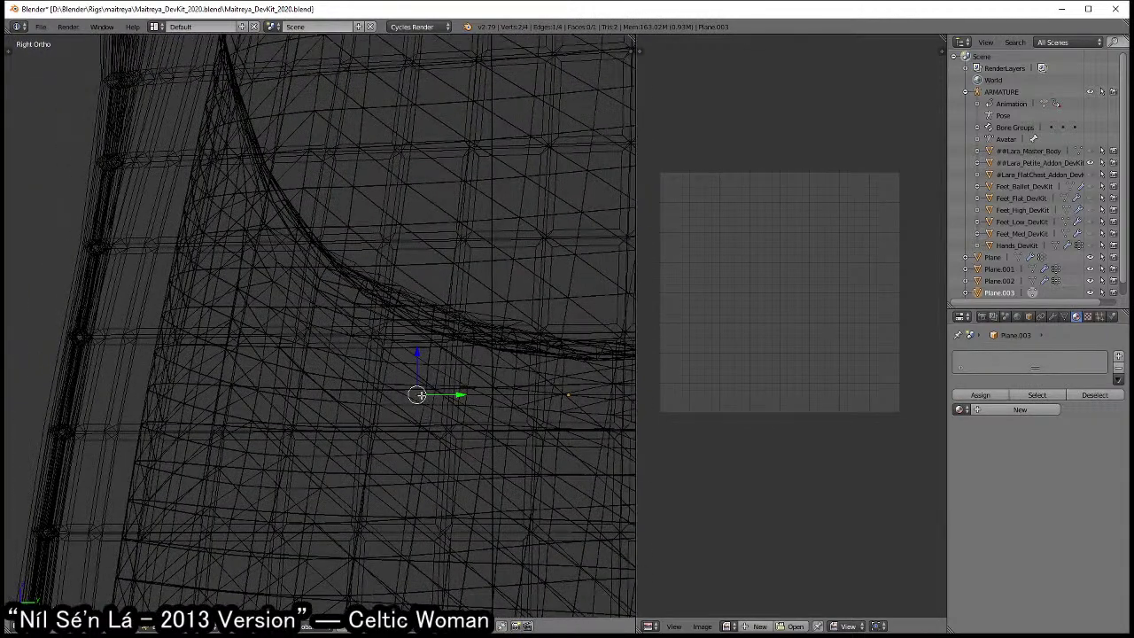
pyautogui.keyDown('ctrl'); pyautogui.click(355, 313); pyautogui.keyUp('ctrl')
pyautogui.keyDown('shift'); pyautogui.moveTo(354, 314); pyautogui.dragTo(434, 390, button='middle'); pyautogui.keyUp('shift')
pyautogui.keyDown('ctrl'); pyautogui.click(328, 292); pyautogui.keyUp('ctrl')
pyautogui.hotkey('ctrl', 'z')
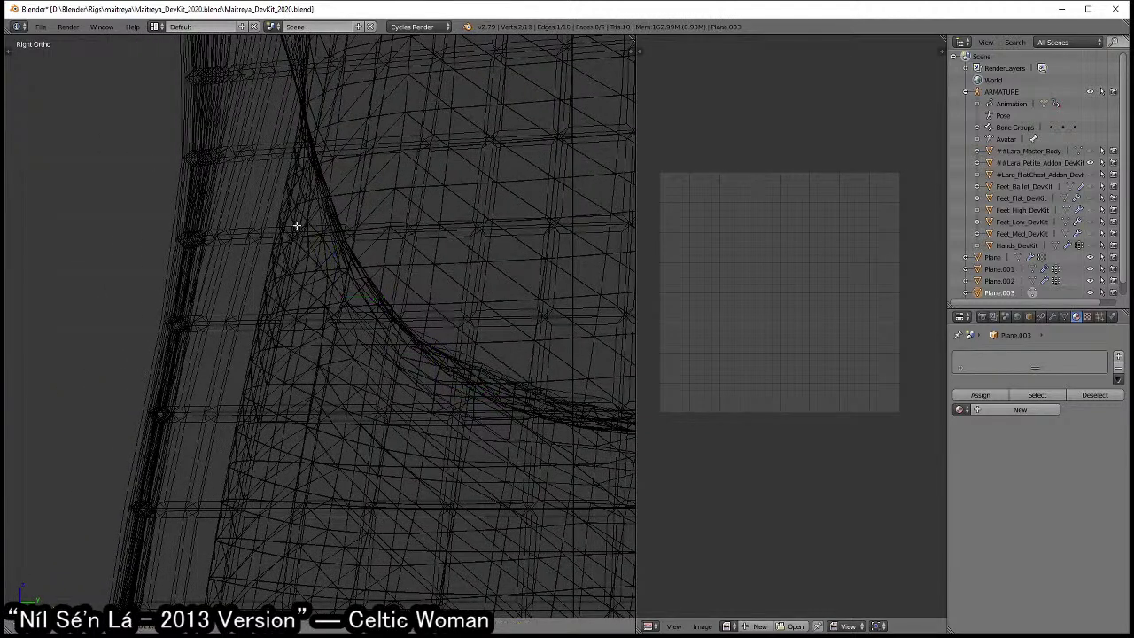
pyautogui.keyDown('ctrl'); pyautogui.click(297, 223); pyautogui.keyUp('ctrl')
pyautogui.scroll(2, 561, 419)
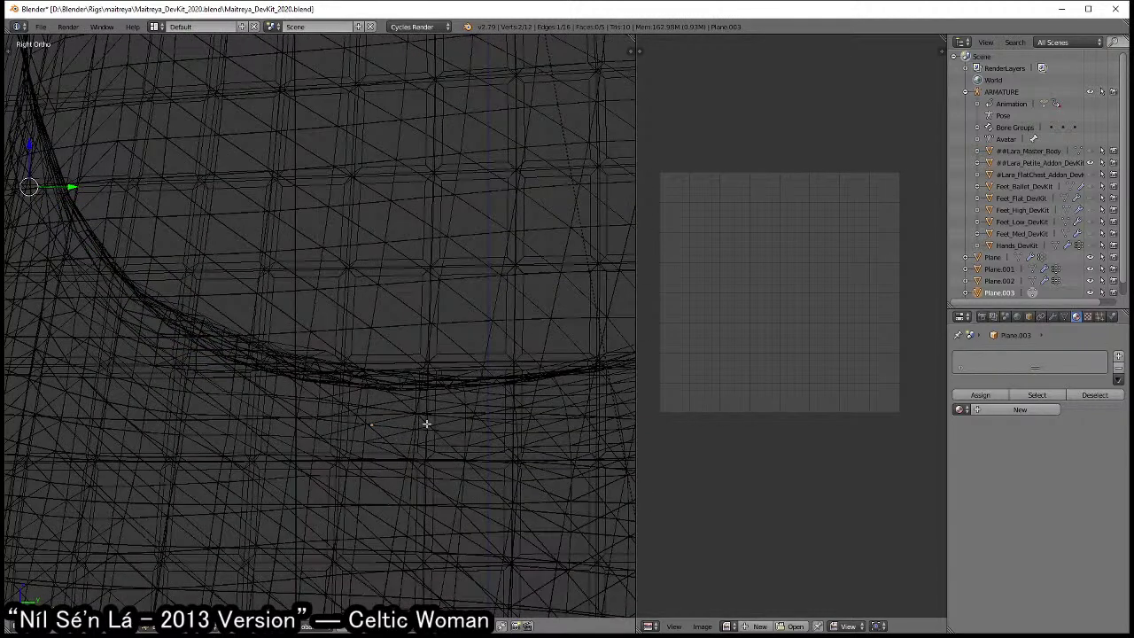
pyautogui.rightClick(386, 407)
pyautogui.hotkey('ctrl', 'l')
pyautogui.press('p')
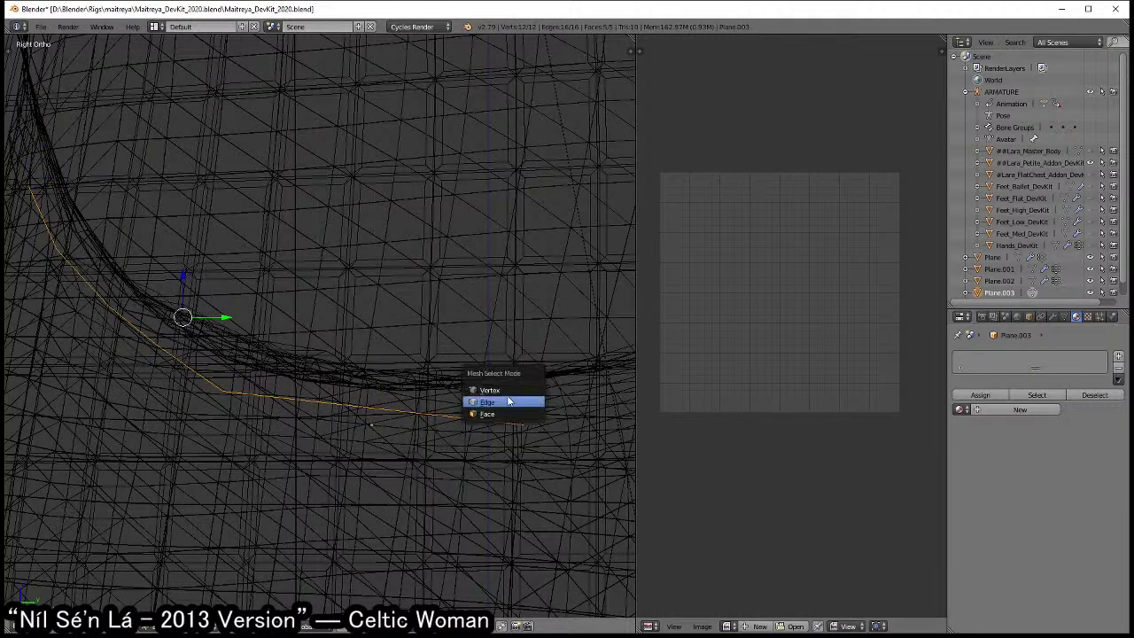
pyautogui.click(483, 400)
pyautogui.keyDown('shift'); pyautogui.moveTo(509, 449); pyautogui.dragTo(265, 417, button='middle'); pyautogui.keyUp('shift')
pyautogui.rightClick(410, 398)
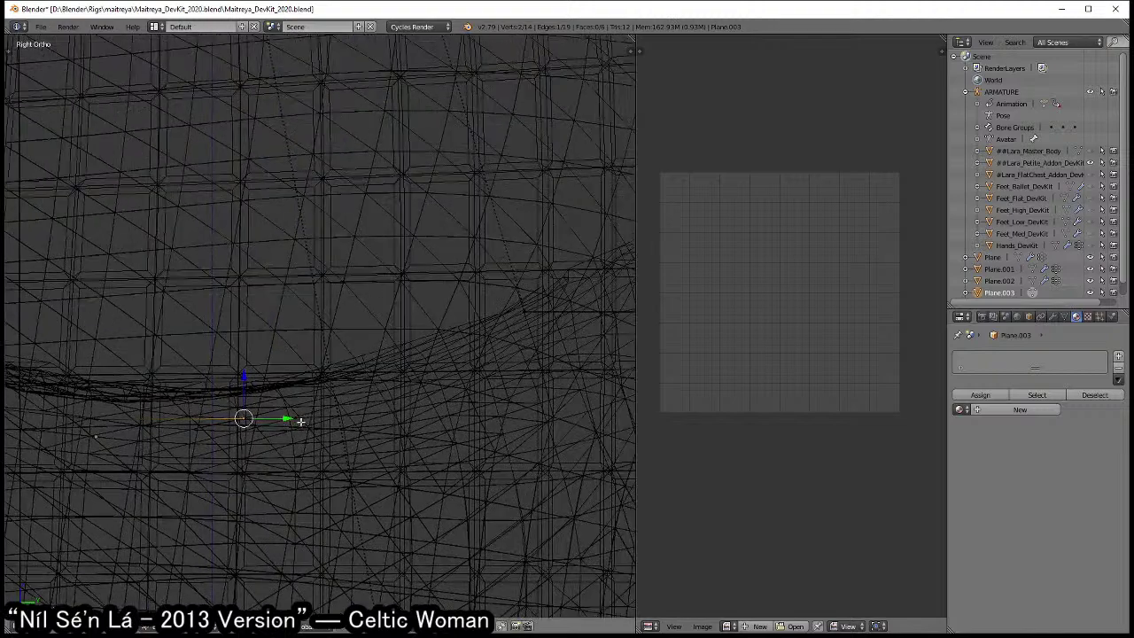
pyautogui.scroll(-3, 567, 354)
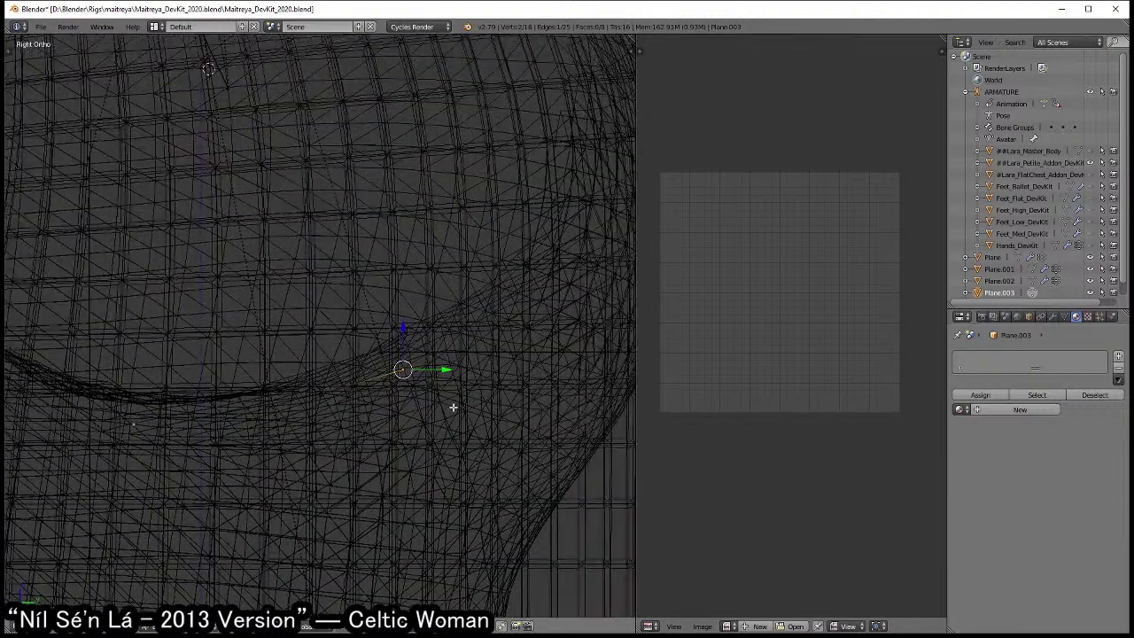
pyautogui.scroll(-2, 549, 355)
# - Extrude the end edge three times along the hip outline and check it in solid shading
pyautogui.press('e')
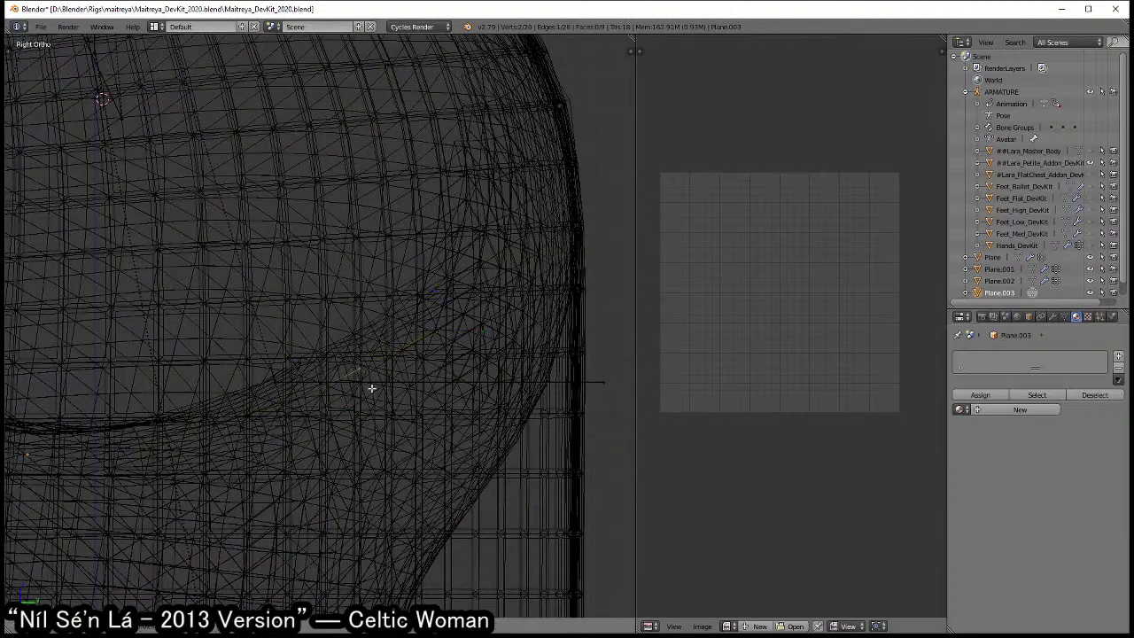
pyautogui.click(474, 324)
pyautogui.scroll(-1, 474, 327)
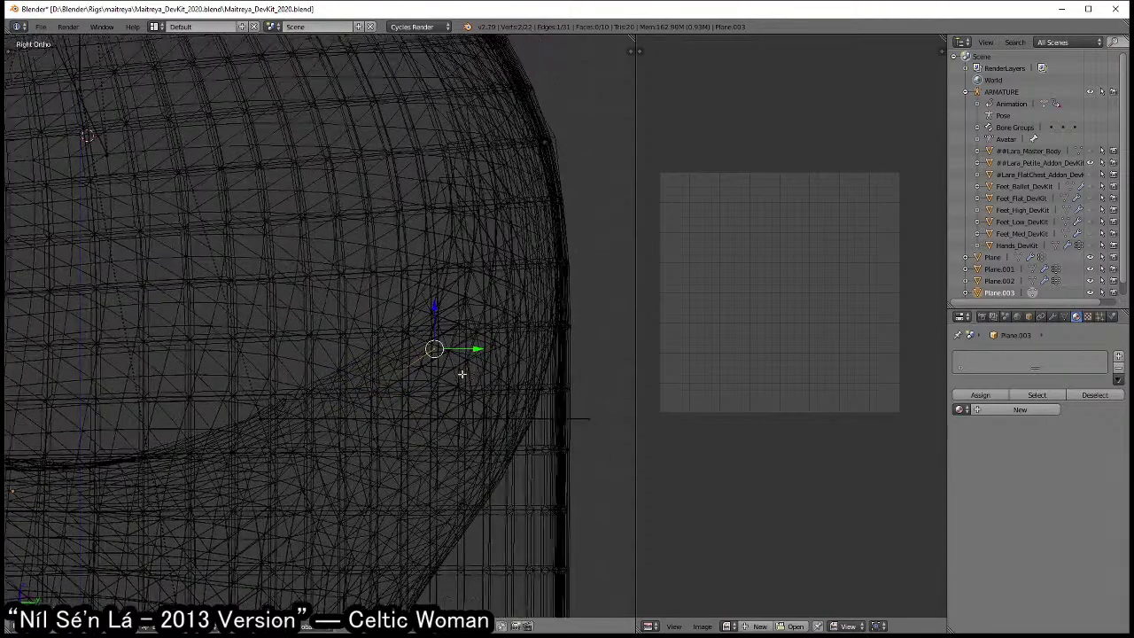
pyautogui.scroll(-1, 479, 336)
pyautogui.press('e')
pyautogui.click(492, 344)
pyautogui.press('e')
pyautogui.click(517, 269)
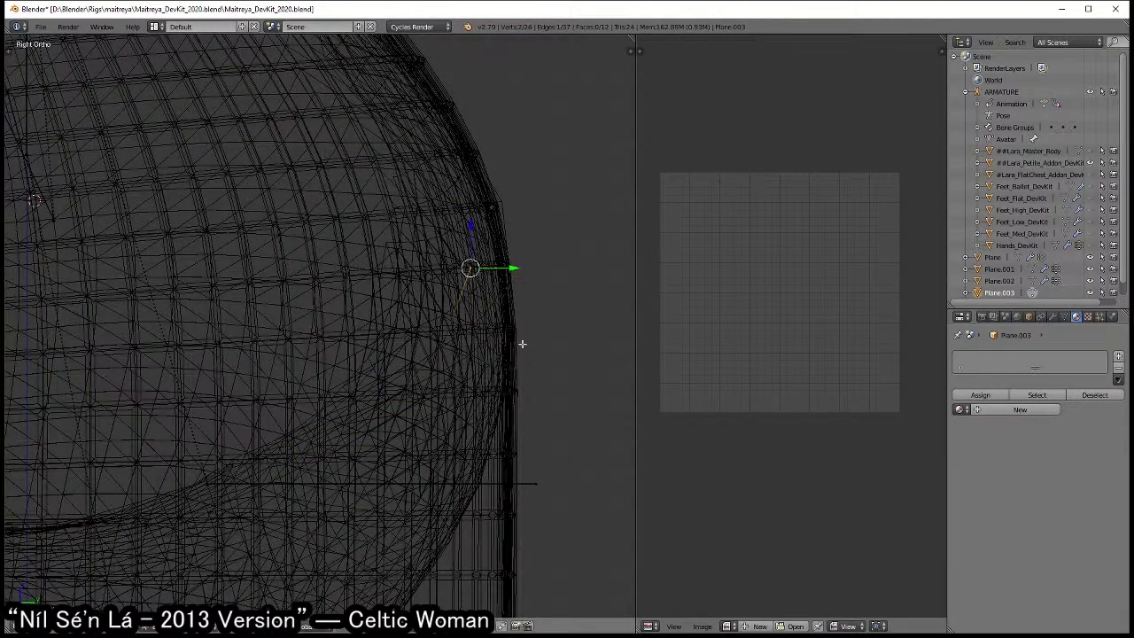
pyautogui.moveTo(519, 337); pyautogui.dragTo(412, 325, button='middle')
pyautogui.press('z')
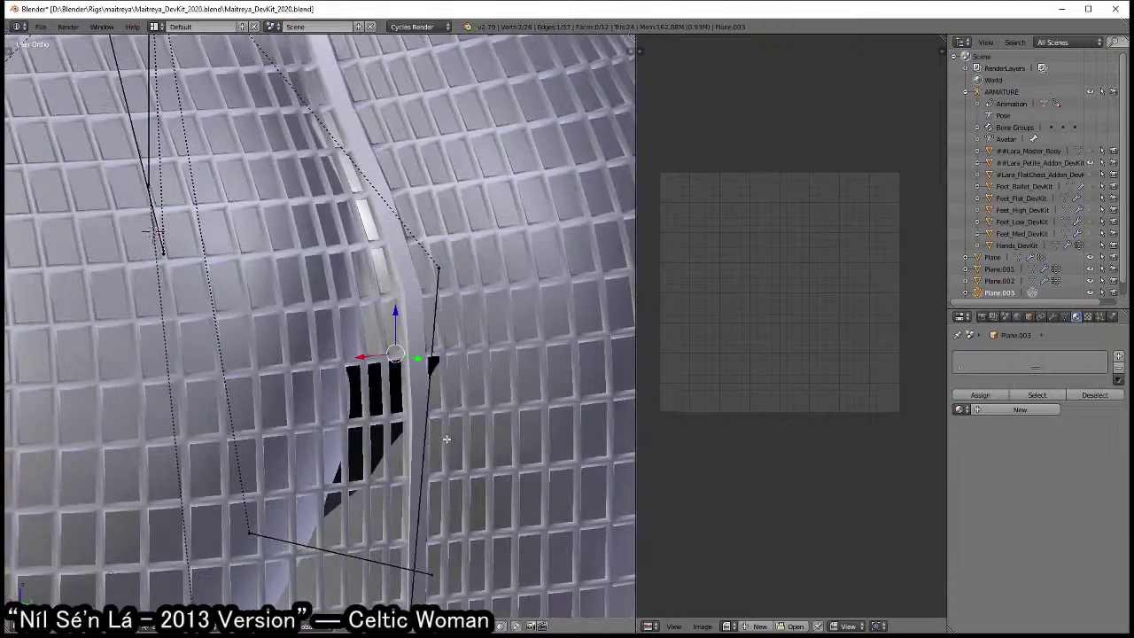
pyautogui.moveTo(417, 417); pyautogui.dragTo(496, 398, button='middle')
pyautogui.press('KP_3')
pyautogui.press('z')
# - Extrude three more edge segments down the body curve, bringing the strip to 32 vertices
pyautogui.keyDown('shift'); pyautogui.scroll(1, 509, 403); pyautogui.keyUp('shift')
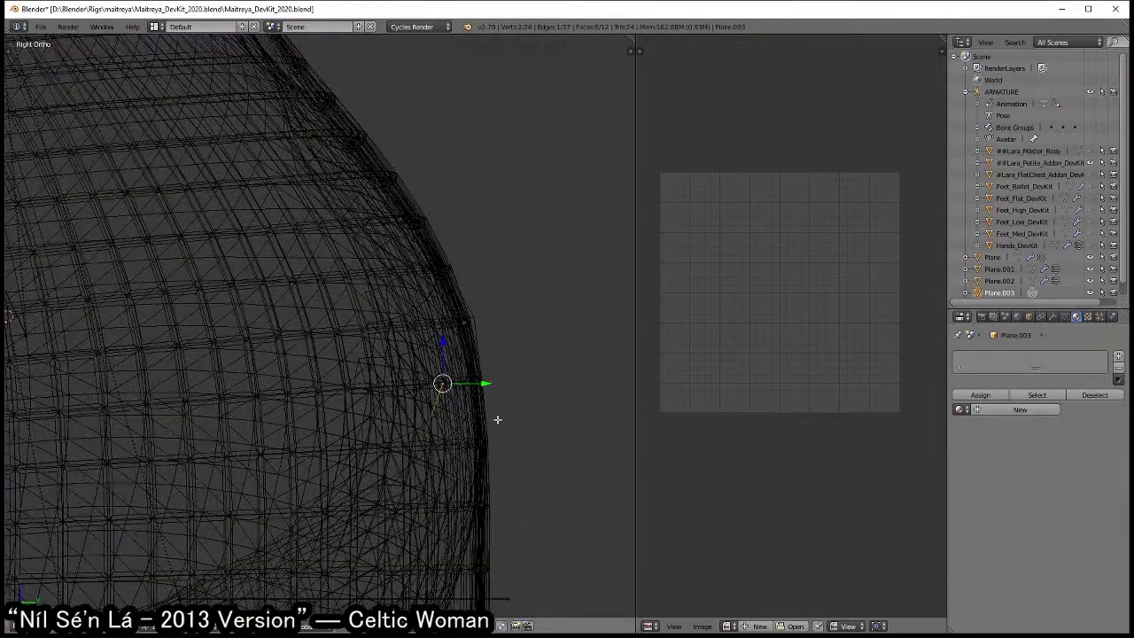
pyautogui.press('e')
pyautogui.click(503, 337)
pyautogui.keyDown('shift'); pyautogui.scroll(2, 531, 389); pyautogui.keyUp('shift')
pyautogui.press('e')
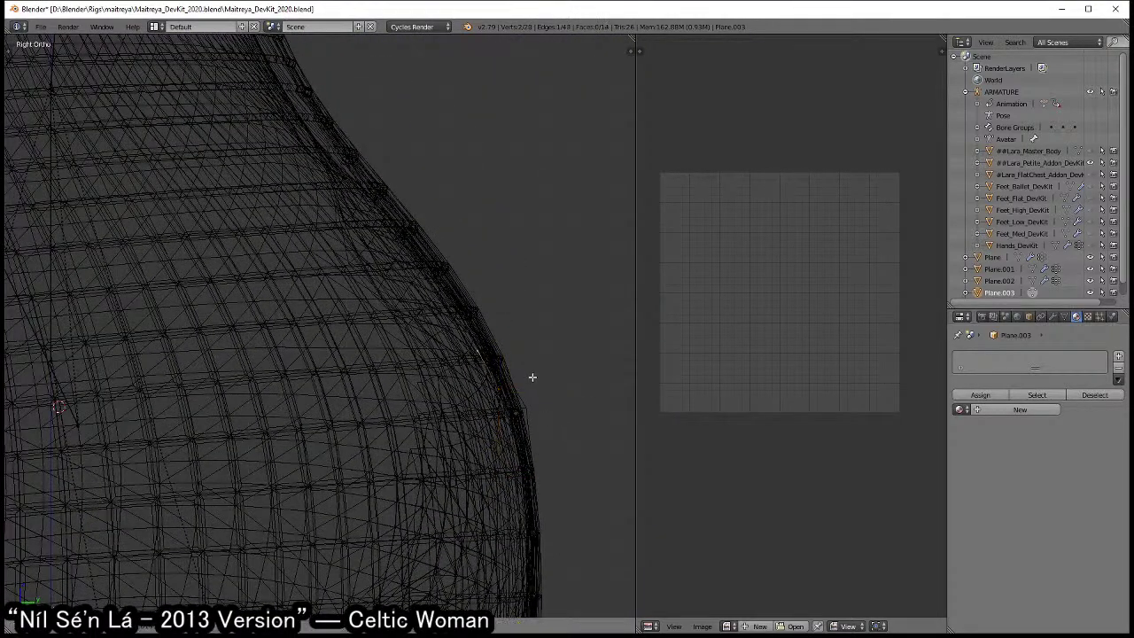
pyautogui.click(529, 363)
pyautogui.press('e')
pyautogui.click(474, 305)
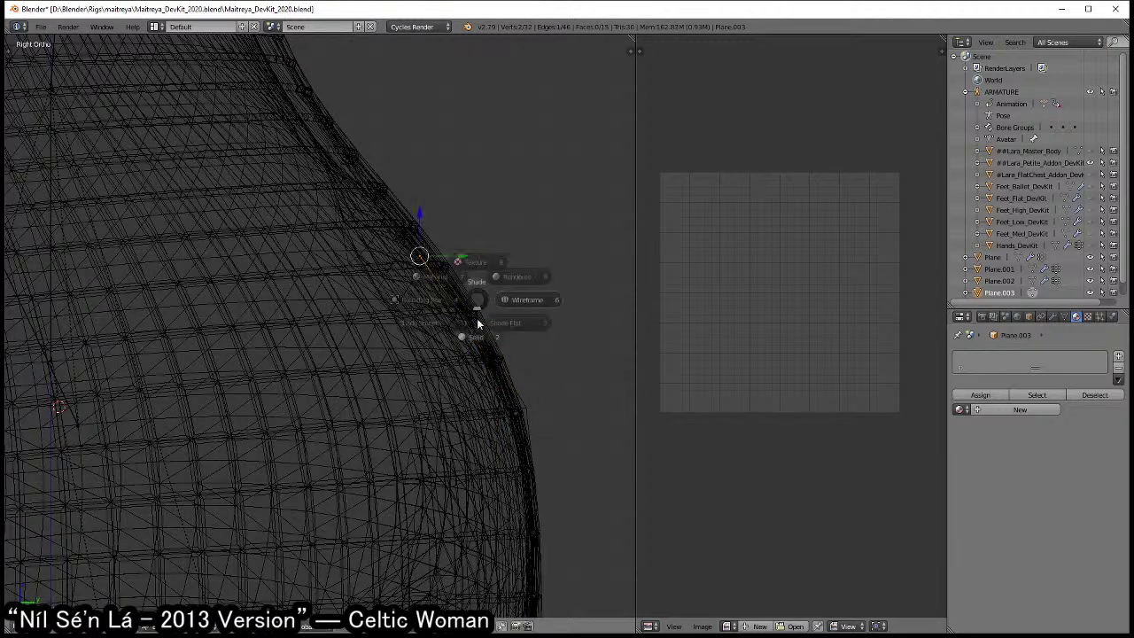
# - Scale the first horizontal edge of the strip inward along the seam
pyautogui.press('z')
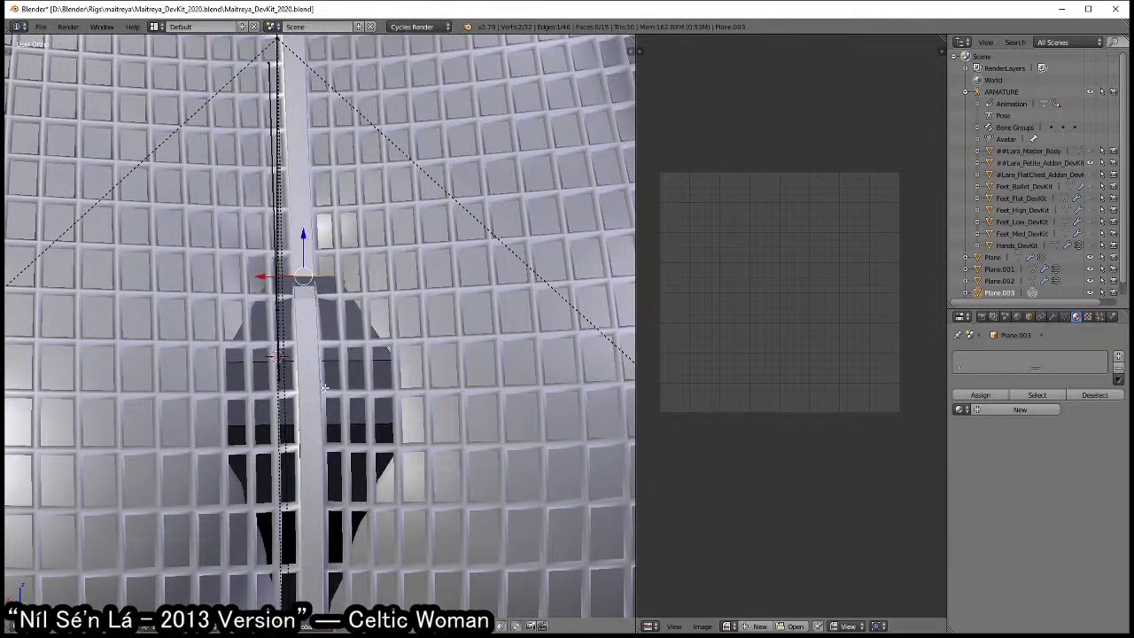
pyautogui.keyDown('shift'); pyautogui.moveTo(420, 394); pyautogui.dragTo(487, 446, button='middle'); pyautogui.keyUp('shift')
pyautogui.scroll(2, 501, 389)
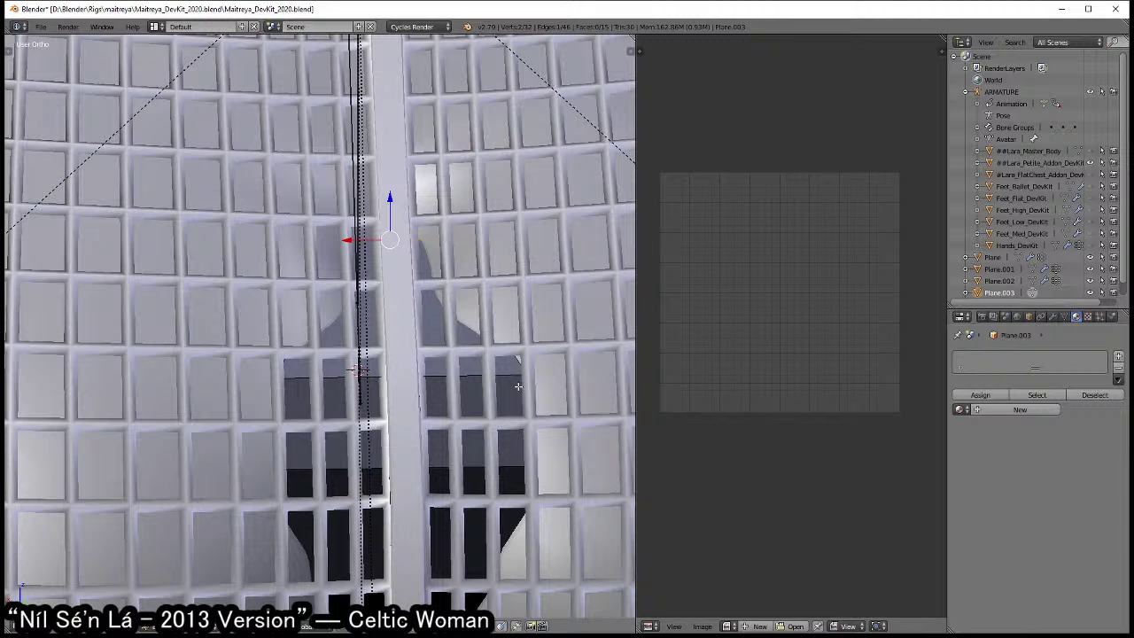
pyautogui.rightClick(328, 383)
pyautogui.press('s')
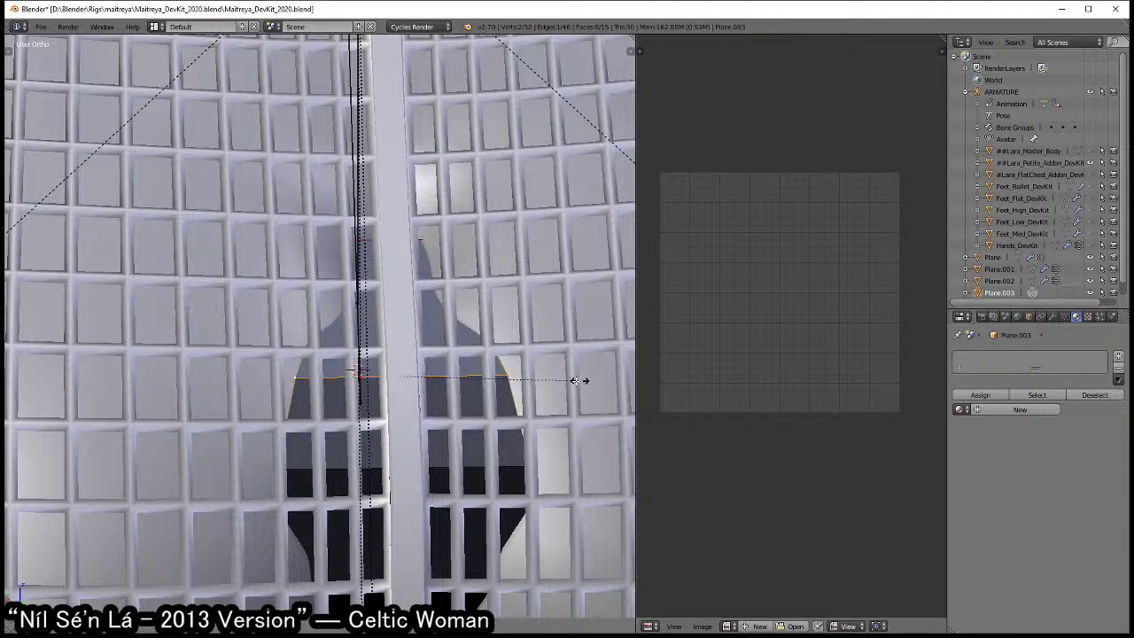
pyautogui.click(478, 381)
# - Shrink the edge loop across the dark gap with two successive scales
pyautogui.moveTo(478, 381); pyautogui.dragTo(469, 362, button='middle')
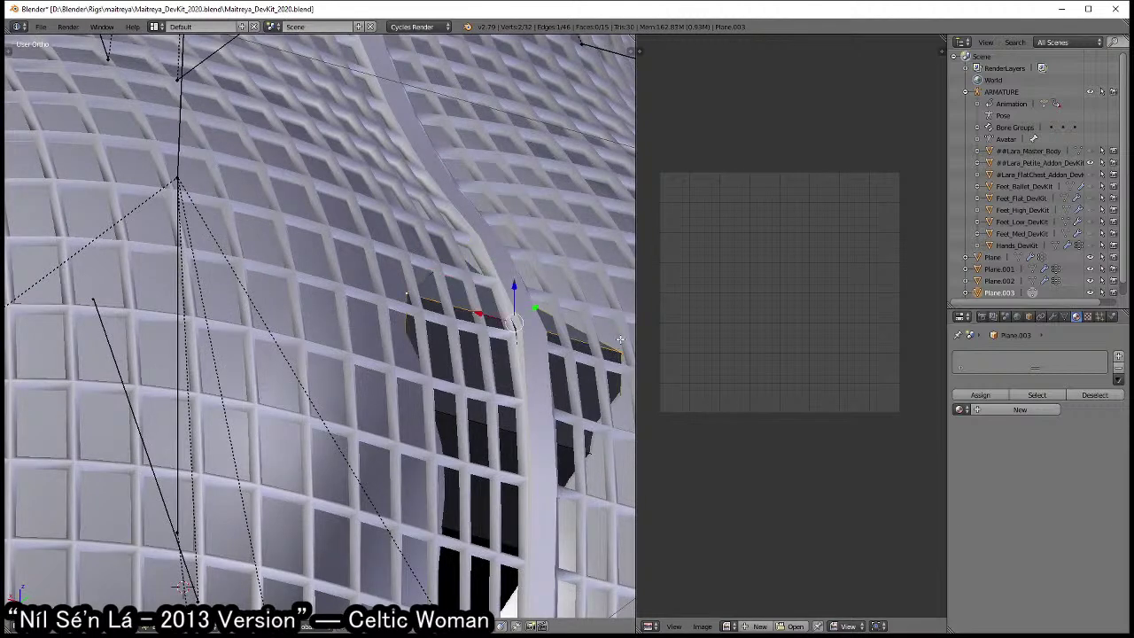
pyautogui.keyDown('alt'); pyautogui.rightClick(588, 365); pyautogui.keyUp('alt')
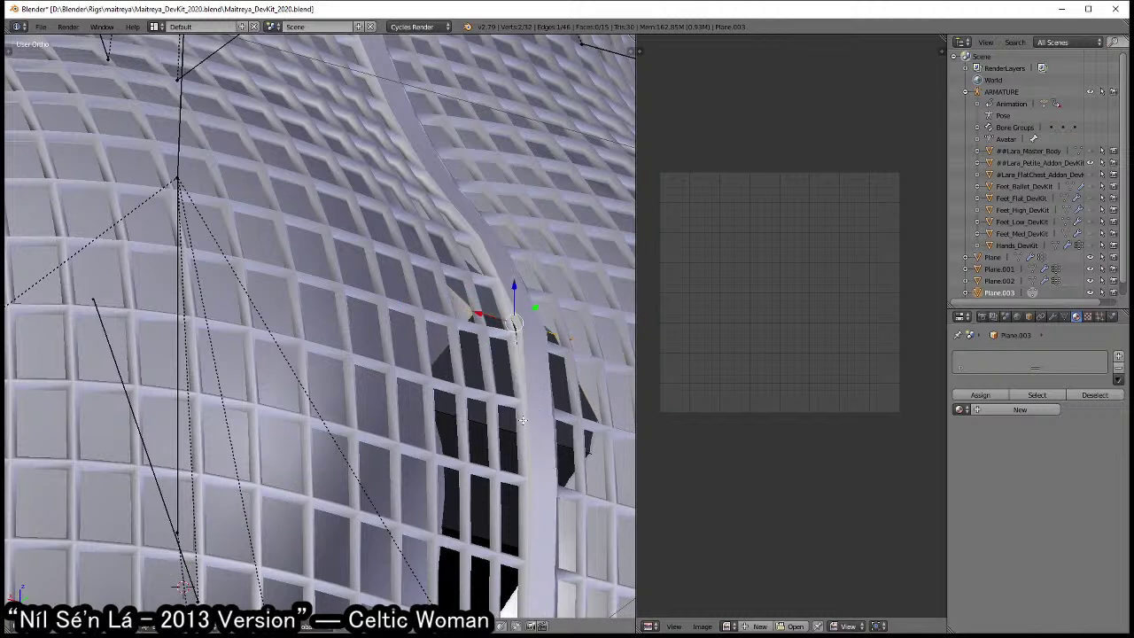
pyautogui.press('s')
pyautogui.click(511, 438)
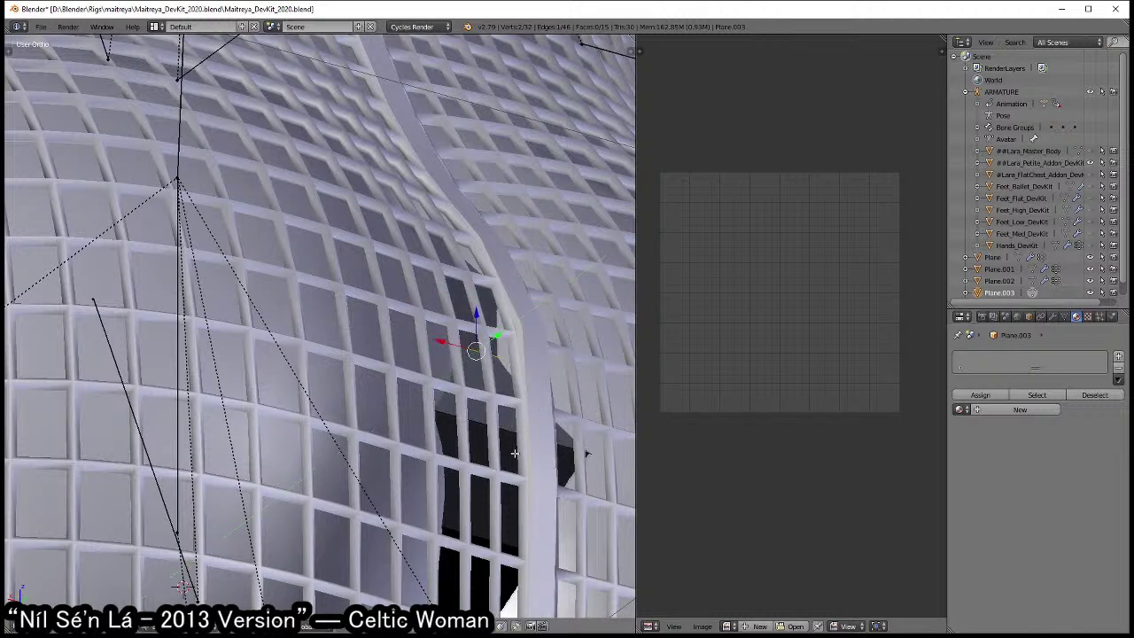
pyautogui.press('s')
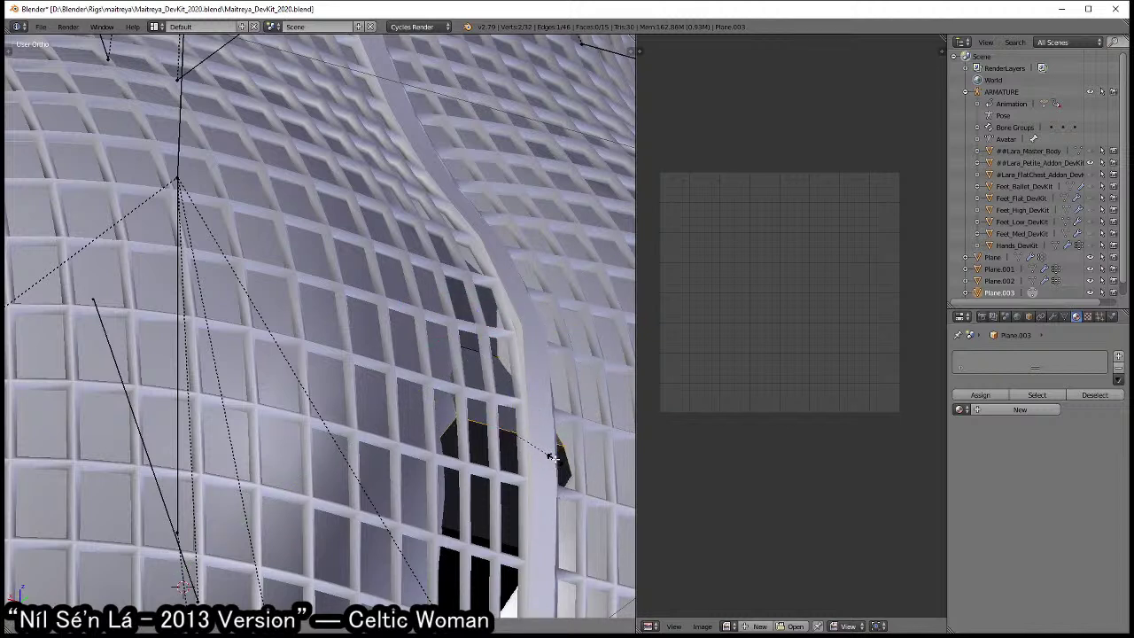
pyautogui.click(545, 456)
pyautogui.moveTo(505, 447)
pyautogui.mouseDown(button='middle')
pyautogui.moveTo(467, 404)
pyautogui.moveTo(427, 463)
pyautogui.moveTo(413, 333)
pyautogui.moveTo(458, 393)
pyautogui.mouseUp(button='middle')
# - Inspect the closed gap in wireframe from the top view, then return to solid shading
pyautogui.press('z')
pyautogui.scroll(-2, 458, 392)
pyautogui.moveTo(431, 435)
pyautogui.mouseDown(button='middle')
pyautogui.moveTo(438, 517)
pyautogui.moveTo(584, 509)
pyautogui.moveTo(456, 408)
pyautogui.mouseUp(button='middle')
pyautogui.press('KP_7')
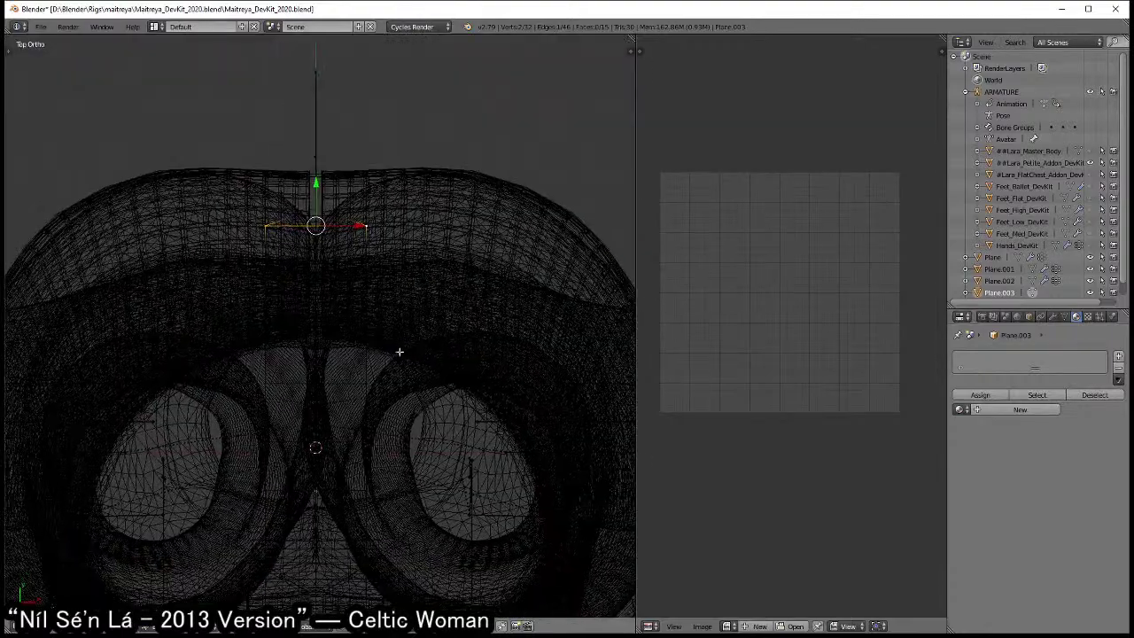
pyautogui.press('z')
pyautogui.click(447, 372)
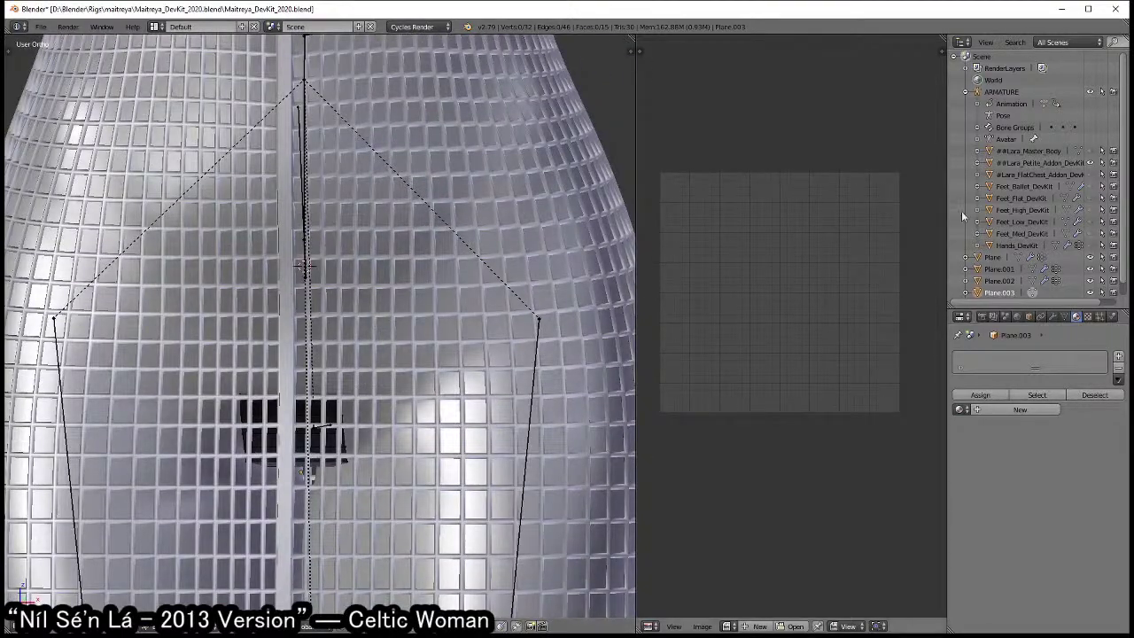
# - Narrow the first edge loop of the crotch strip by scaling it inward
pyautogui.moveTo(416, 355); pyautogui.dragTo(425, 271, button='middle')
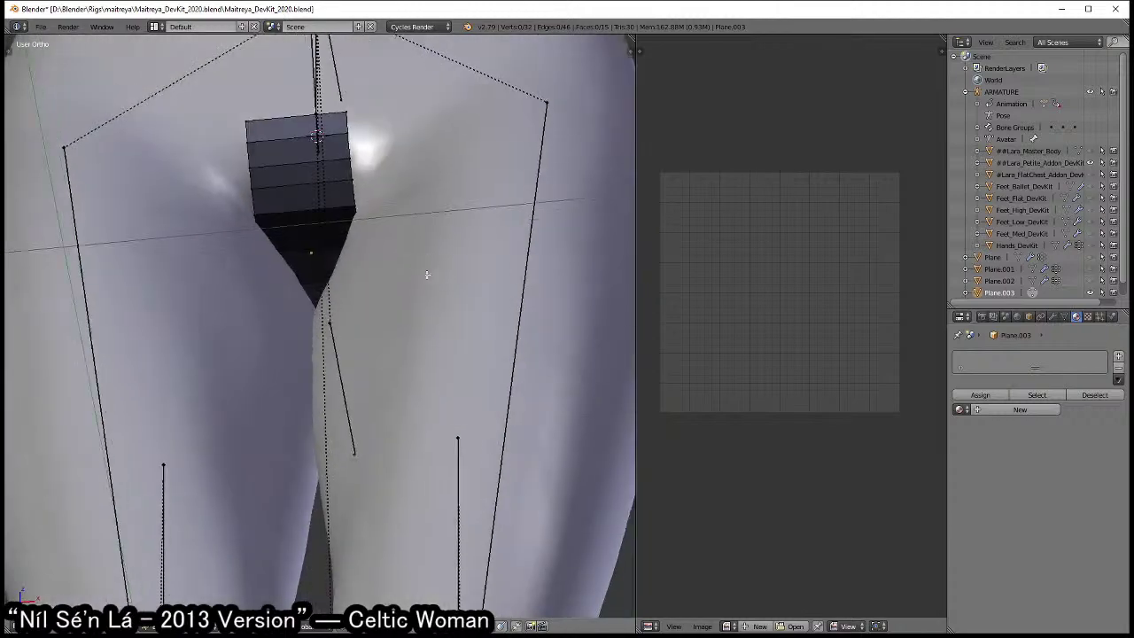
pyautogui.scroll(3, 435, 398)
pyautogui.scroll(2, 392, 376)
pyautogui.press('z')
pyautogui.keyDown('shift'); pyautogui.scroll(-2, 426, 372); pyautogui.keyUp('shift')
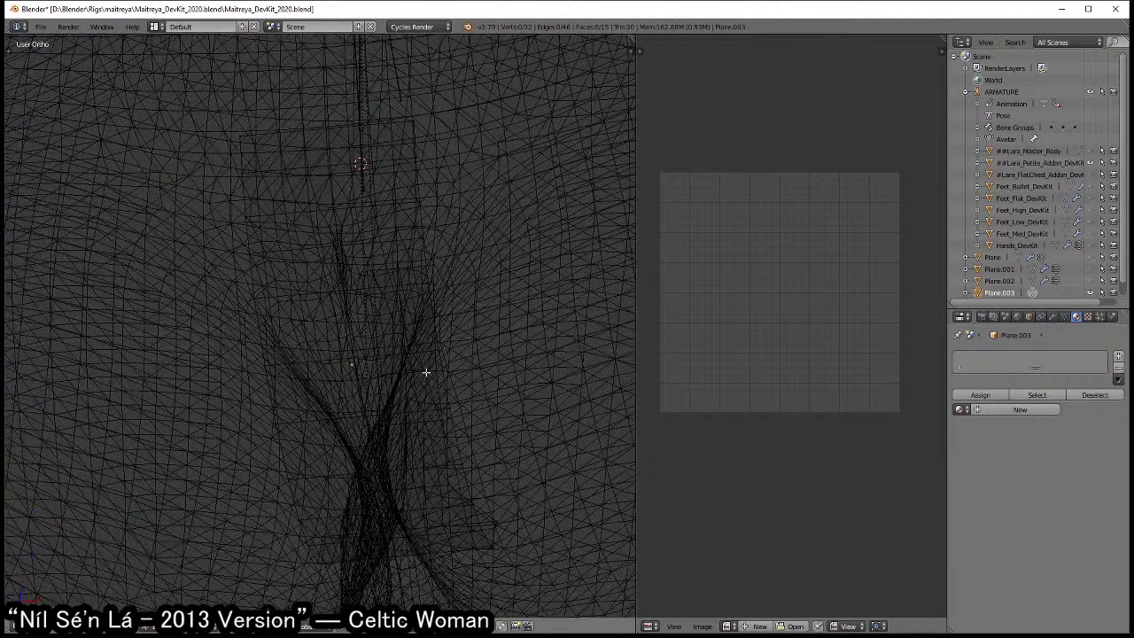
pyautogui.rightClick(387, 302)
pyautogui.press('z')
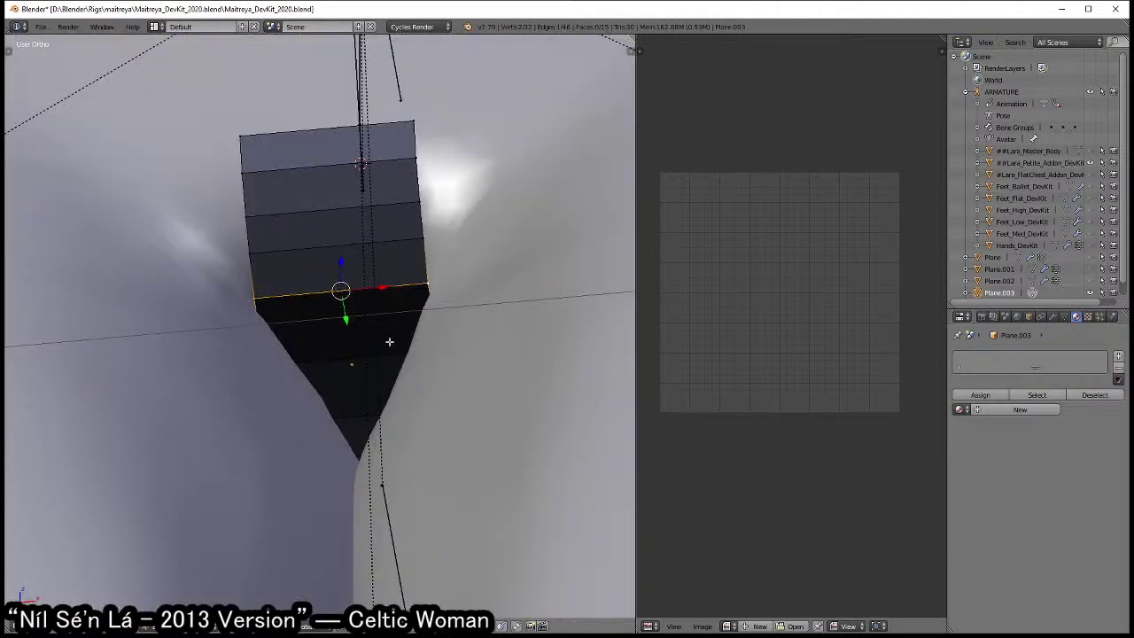
pyautogui.press('s')
pyautogui.click(475, 331)
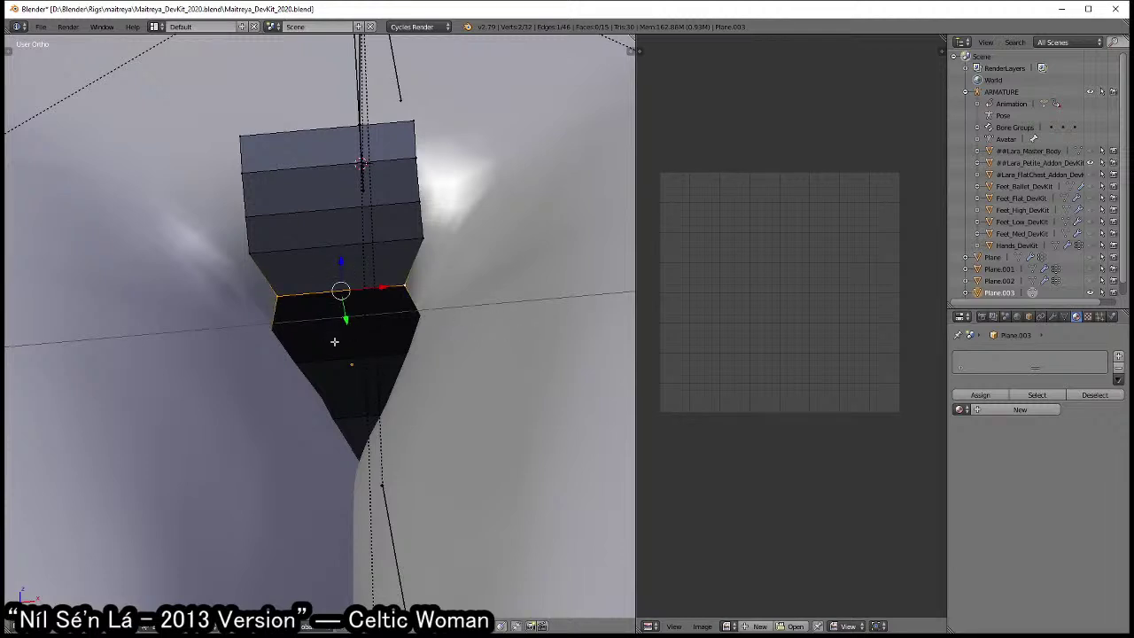
# - Move and extrude new rings down toward the tip, scaling each one narrower
pyautogui.press('g')
pyautogui.click(354, 354)
pyautogui.press('s')
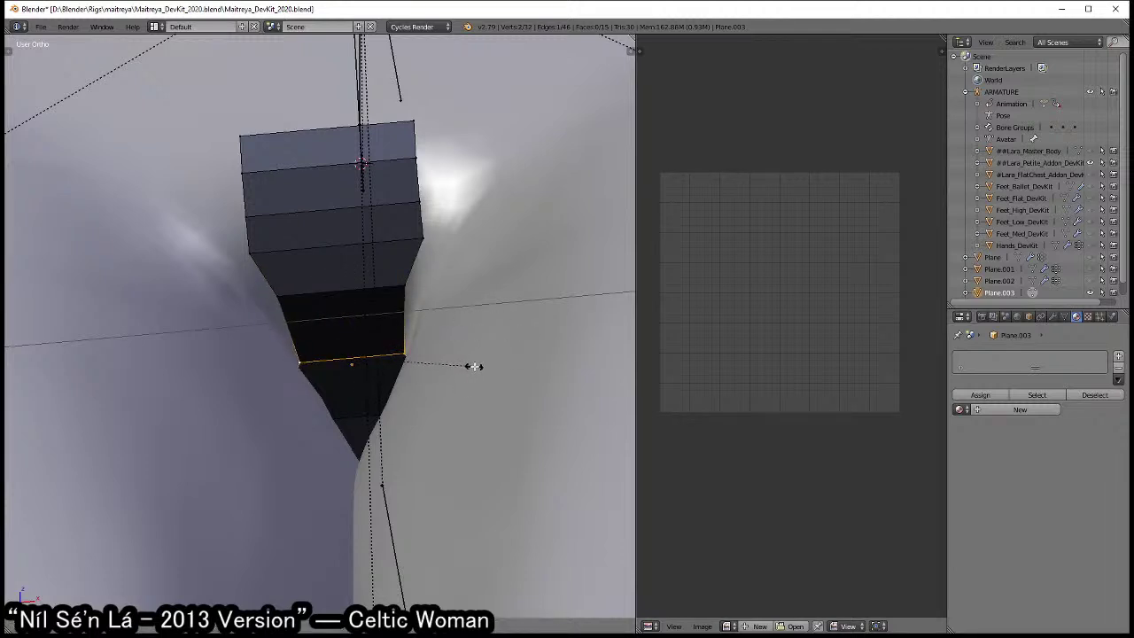
pyautogui.click(475, 366)
pyautogui.press('e')
pyautogui.click(362, 410)
pyautogui.press('s')
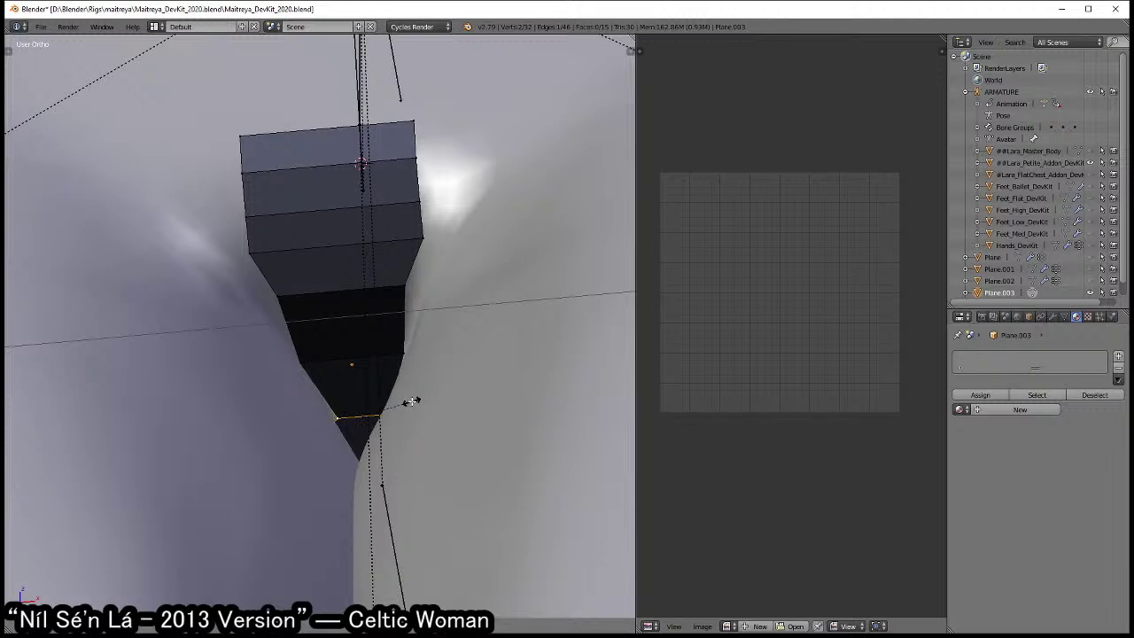
pyautogui.click(415, 402)
# - In orthographic view, narrow the edge loops at the strip's tip
pyautogui.keyDown('shift'); pyautogui.moveTo(416, 402); pyautogui.dragTo(425, 345, button='middle'); pyautogui.keyUp('shift')
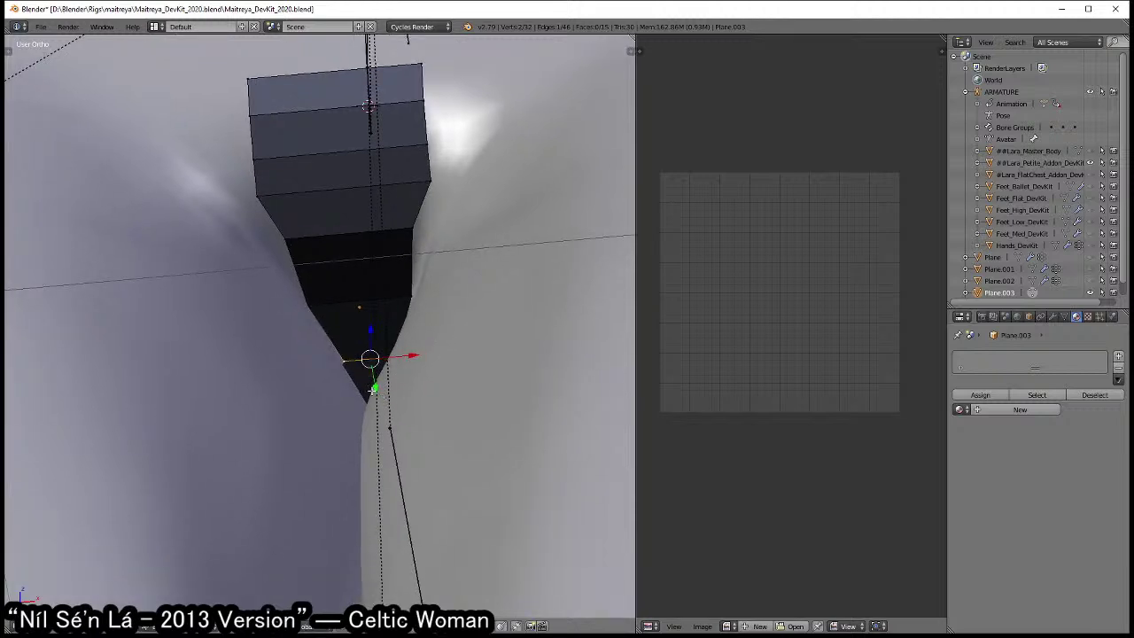
pyautogui.moveTo(373, 388); pyautogui.dragTo(382, 438, button='middle')
pyautogui.press('KP_5')
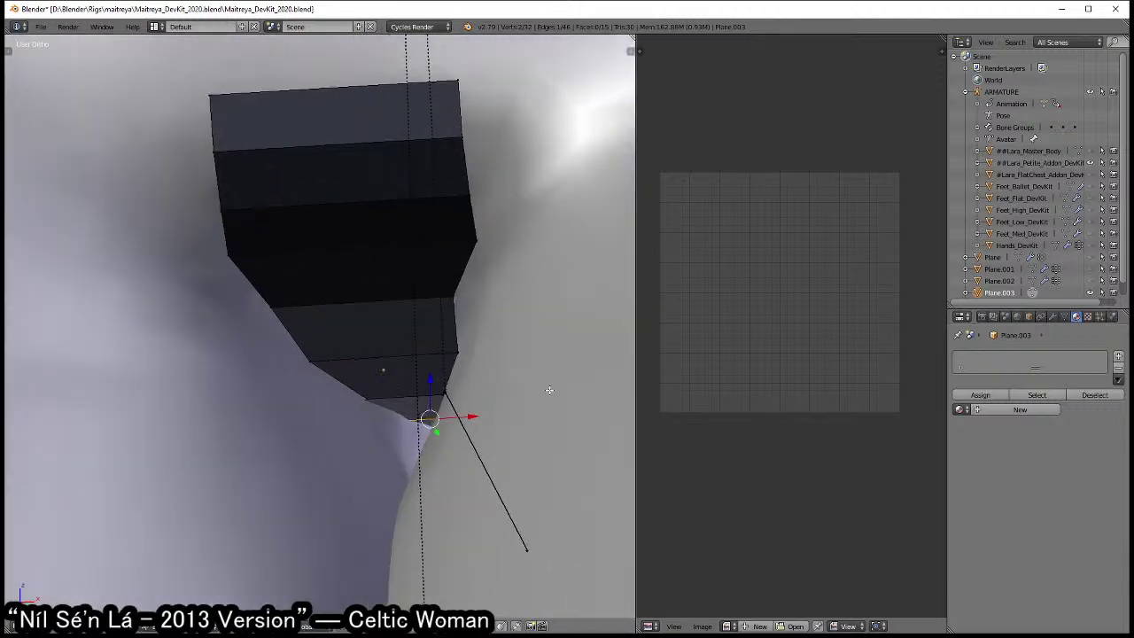
pyautogui.press('s')
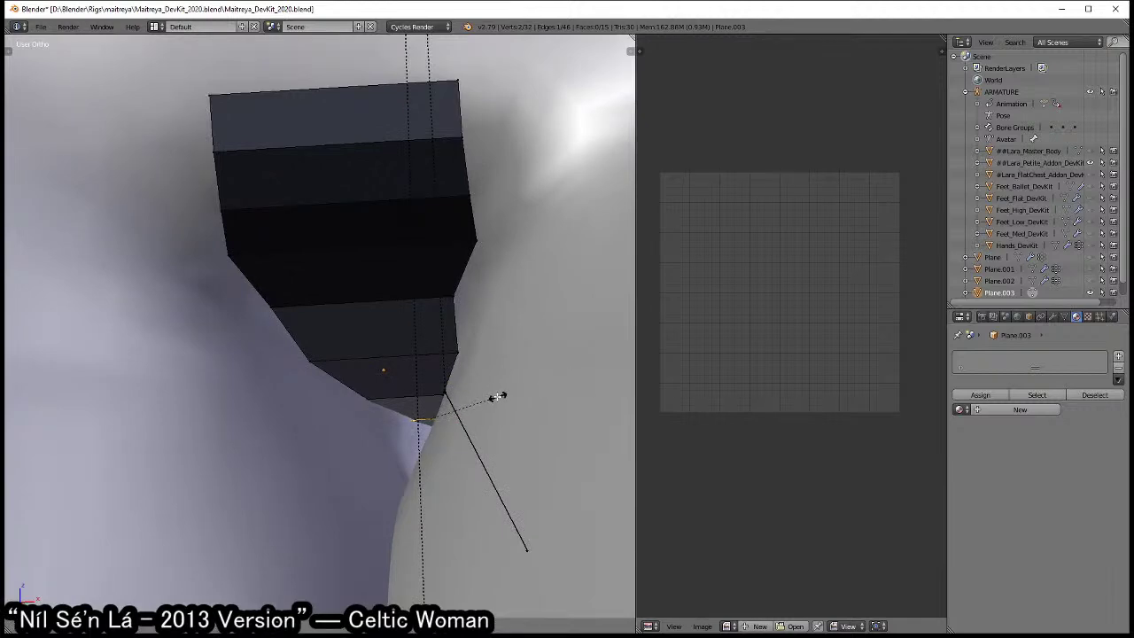
pyautogui.click(433, 414)
pyautogui.moveTo(432, 415)
pyautogui.mouseDown(button='middle')
pyautogui.moveTo(449, 428)
pyautogui.moveTo(318, 404)
pyautogui.moveTo(296, 384)
pyautogui.mouseUp(button='middle')
pyautogui.press('s')
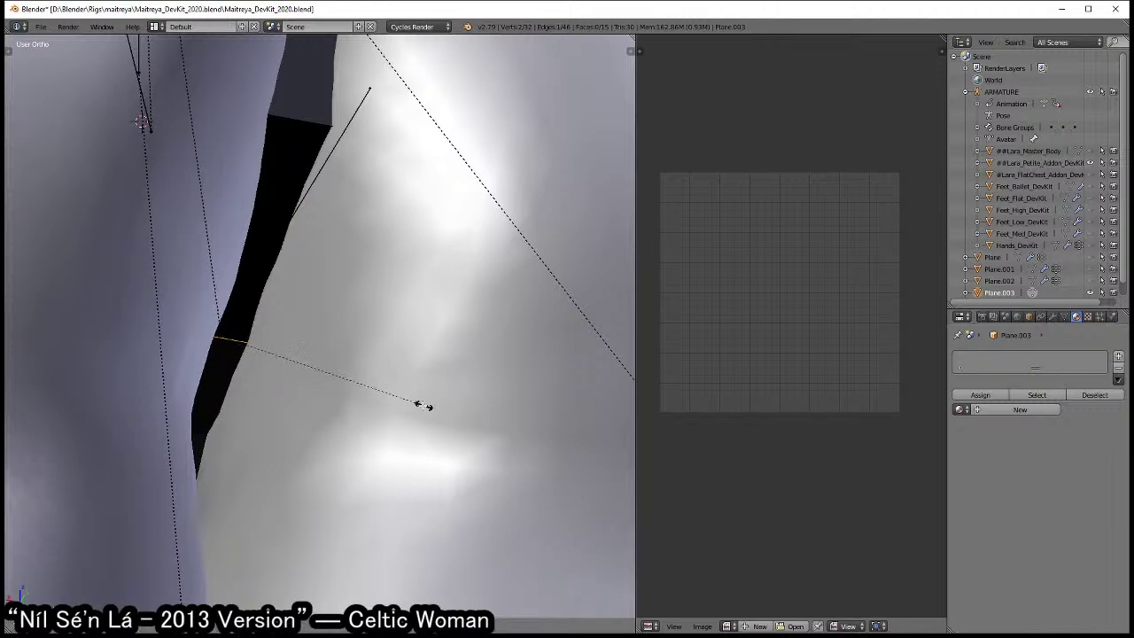
pyautogui.click(347, 393)
# - Resize the selected edge loop several more times to slim the strip
pyautogui.moveTo(347, 393)
pyautogui.mouseDown(button='middle')
pyautogui.moveTo(435, 430)
pyautogui.moveTo(387, 375)
pyautogui.mouseUp(button='middle')
pyautogui.moveTo(393, 325); pyautogui.dragTo(536, 401, button='middle')
pyautogui.press('s')
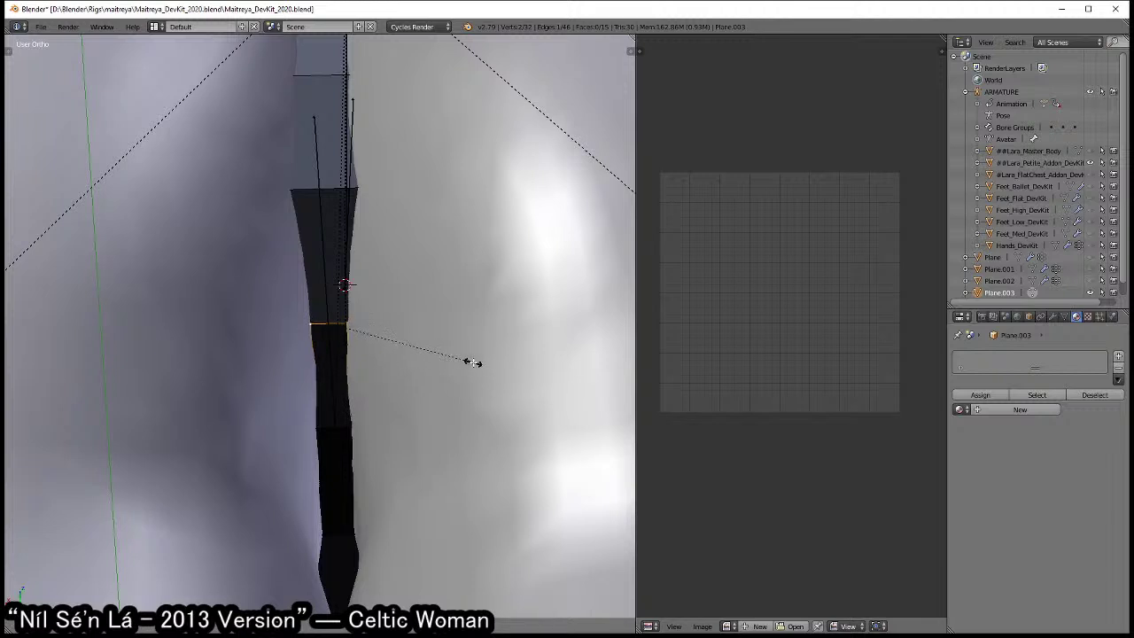
pyautogui.click(472, 362)
pyautogui.moveTo(346, 397); pyautogui.dragTo(354, 304, button='middle')
pyautogui.press('s')
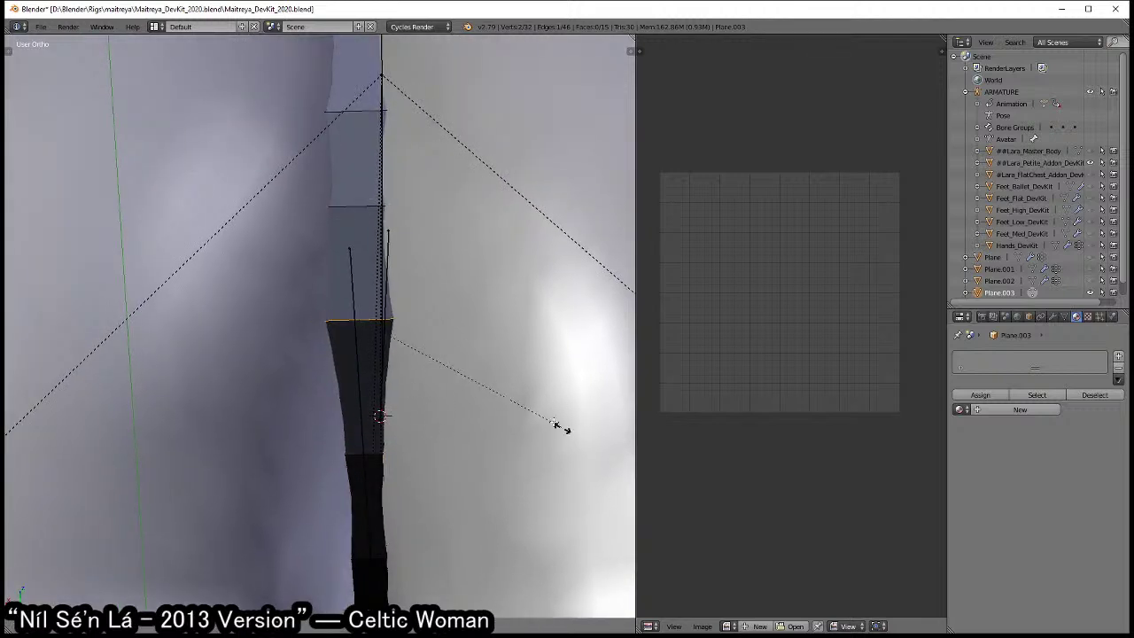
pyautogui.click(478, 381)
pyautogui.press('s')
pyautogui.click(506, 384)
# - Narrow the next edge loop up the strip and the one lower down
pyautogui.keyDown('shift'); pyautogui.scroll(3, 408, 352); pyautogui.keyUp('shift')
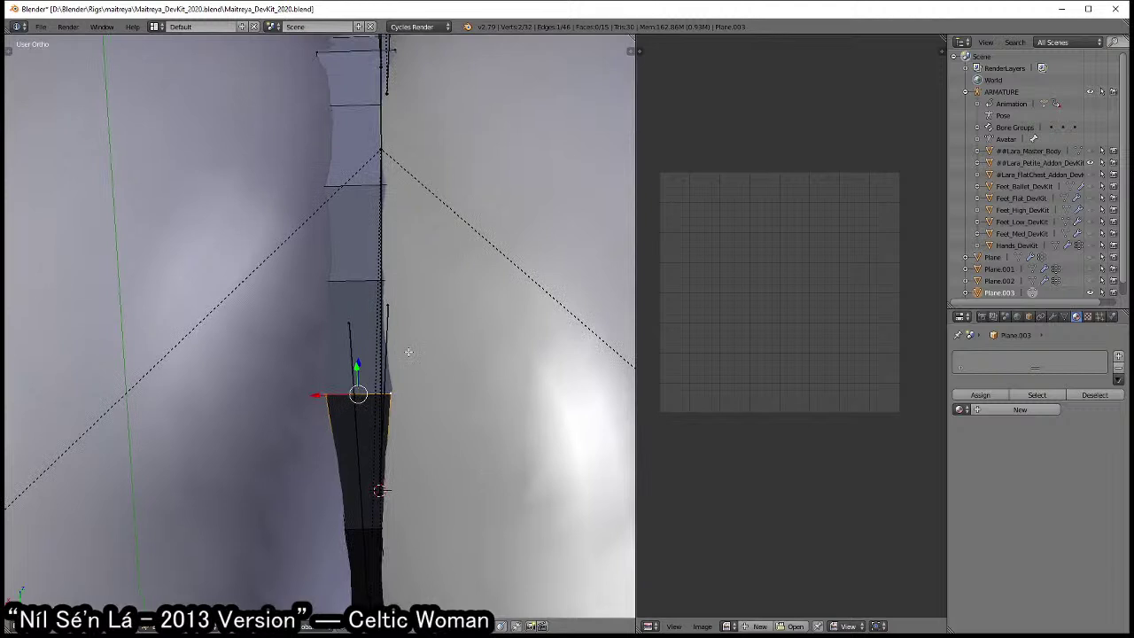
pyautogui.keyDown('alt'); pyautogui.rightClick(363, 282); pyautogui.keyUp('alt')
pyautogui.press('s')
pyautogui.rightClick(428, 322)
pyautogui.press('s')
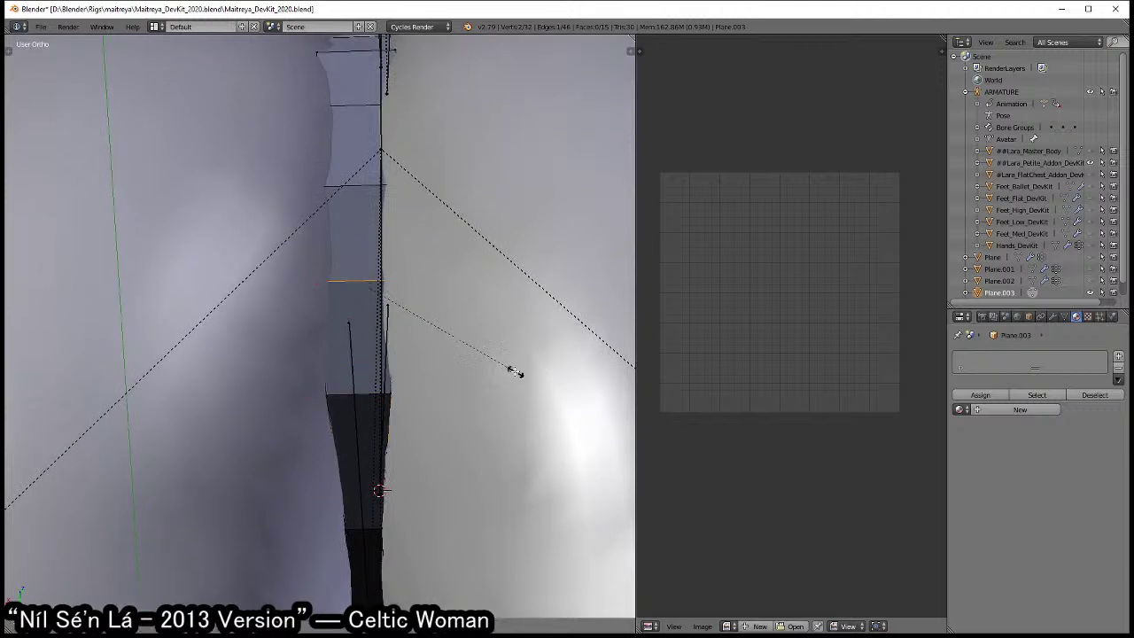
pyautogui.click(494, 361)
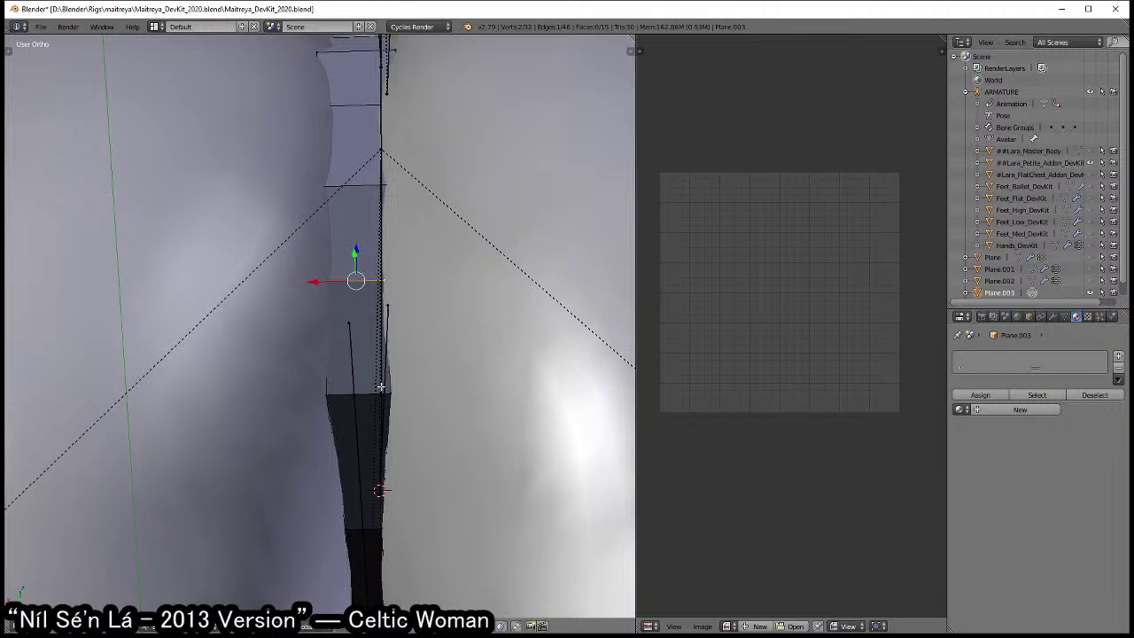
pyautogui.press('s')
pyautogui.rightClick(512, 430)
pyautogui.keyDown('alt'); pyautogui.rightClick(382, 395); pyautogui.keyUp('alt')
pyautogui.press('s')
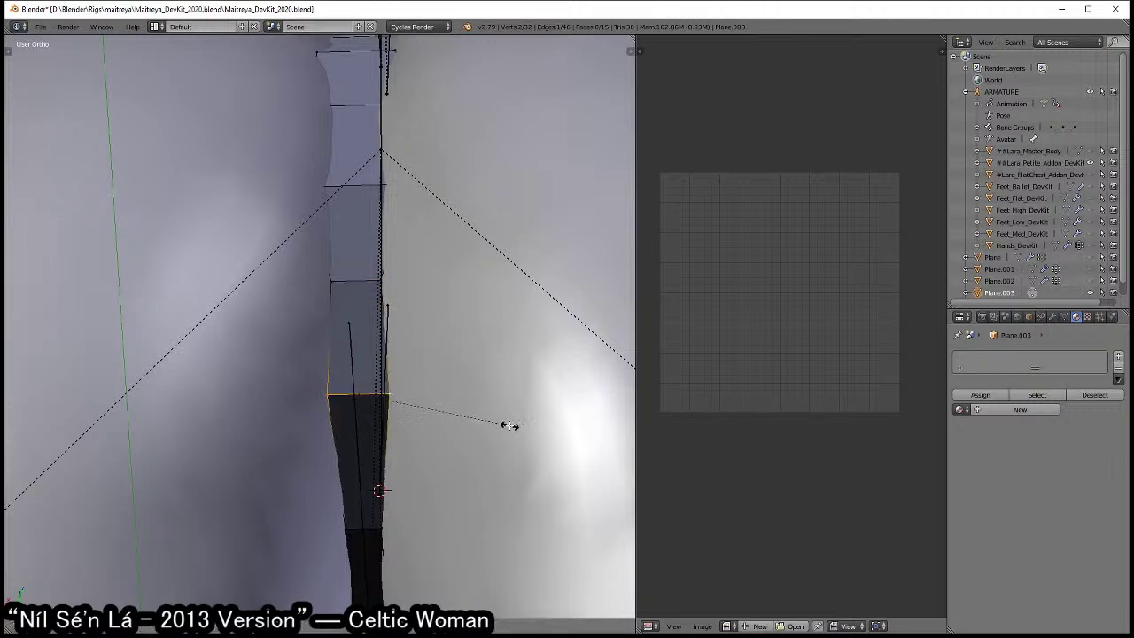
pyautogui.click(493, 424)
pyautogui.moveTo(493, 424)
pyautogui.mouseDown(button='middle')
pyautogui.moveTo(496, 439)
pyautogui.moveTo(343, 451)
pyautogui.mouseUp(button='middle')
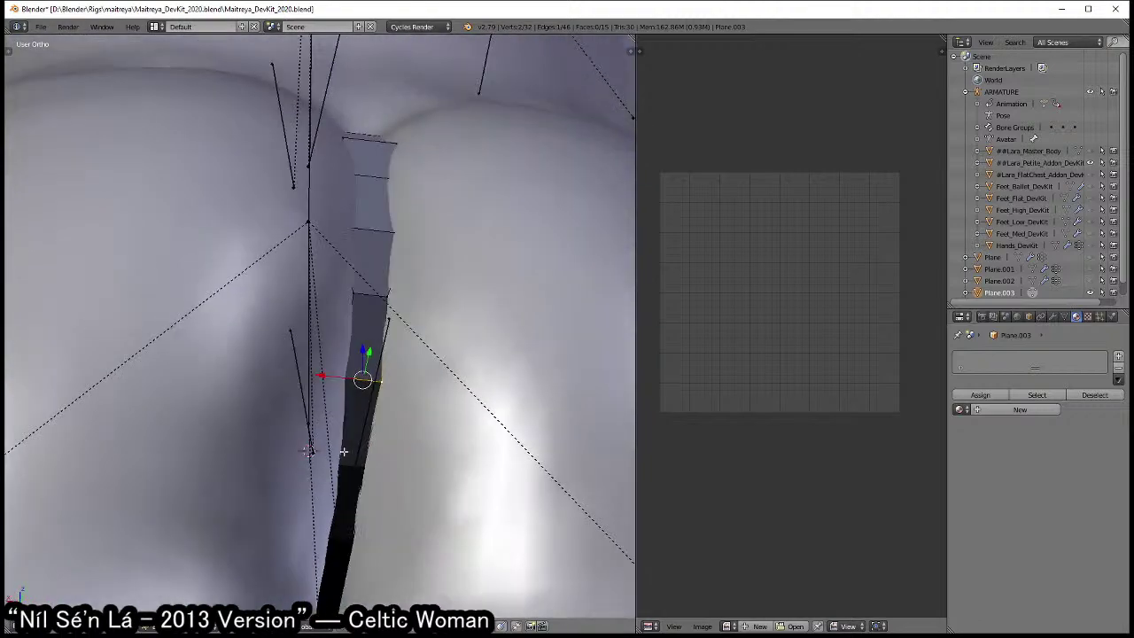
# - Flatten the vertical seam edge loop to zero width on X with S X 0
pyautogui.keyDown('alt'); pyautogui.rightClick(337, 483); pyautogui.keyUp('alt')
pyautogui.press('z')
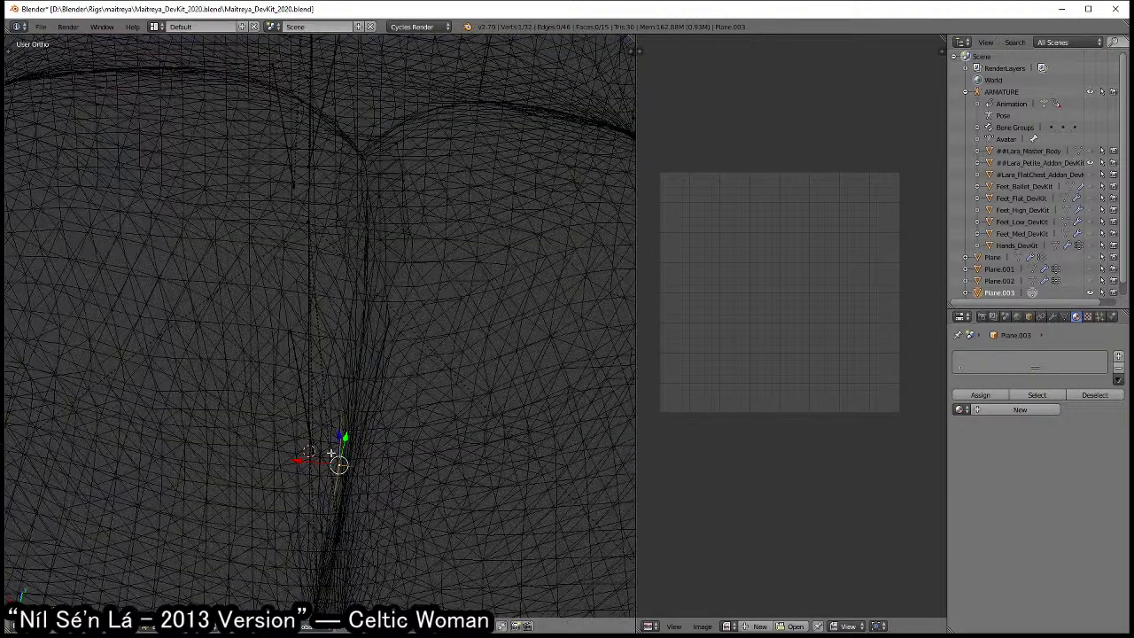
pyautogui.keyDown('shift'); pyautogui.moveTo(344, 369); pyautogui.dragTo(367, 474, button='middle'); pyautogui.keyUp('shift')
pyautogui.keyDown('alt'); pyautogui.rightClick(368, 340); pyautogui.keyUp('alt')
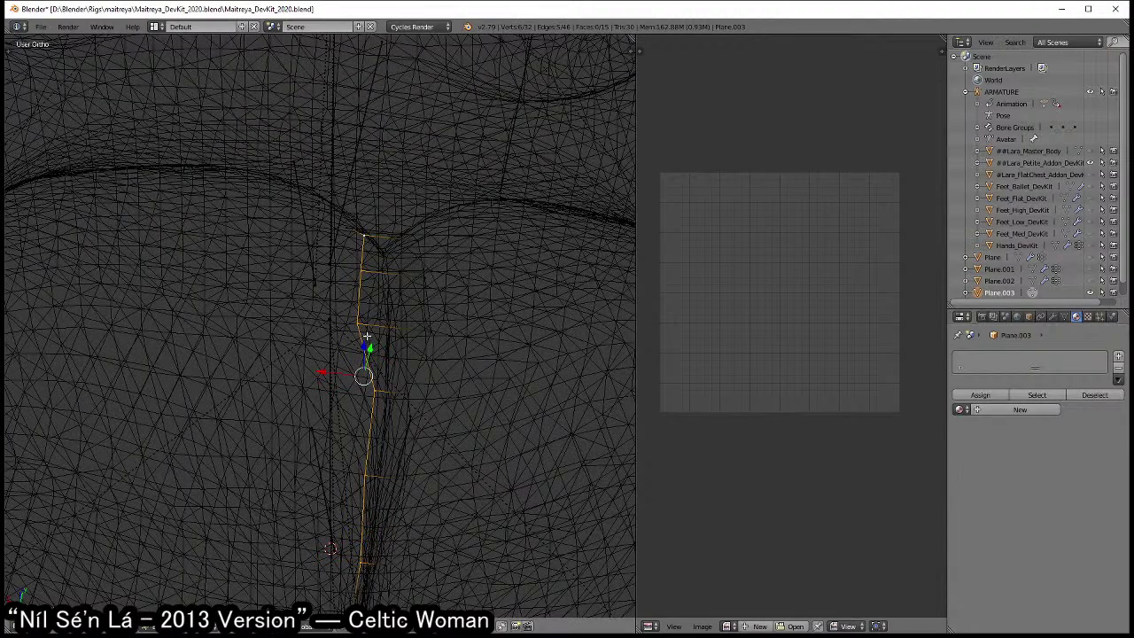
pyautogui.moveTo(366, 336); pyautogui.dragTo(435, 360, button='middle')
pyautogui.press('z')
pyautogui.press('s')
pyautogui.press('x')
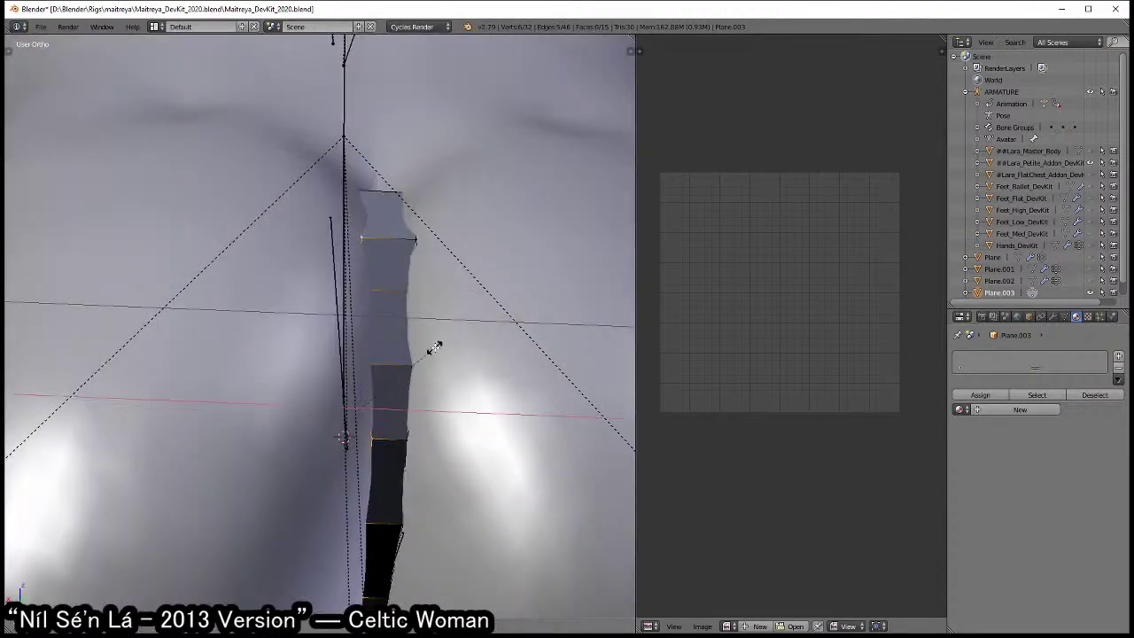
pyautogui.press('0')
pyautogui.press('Return')
# - Circle-select the seam vertices up the strip and squash them flat on X
pyautogui.moveTo(435, 347)
pyautogui.mouseDown(button='middle')
pyautogui.moveTo(431, 473)
pyautogui.moveTo(392, 455)
pyautogui.mouseUp(button='middle')
pyautogui.press('z')
pyautogui.press('c')
pyautogui.press('Escape')
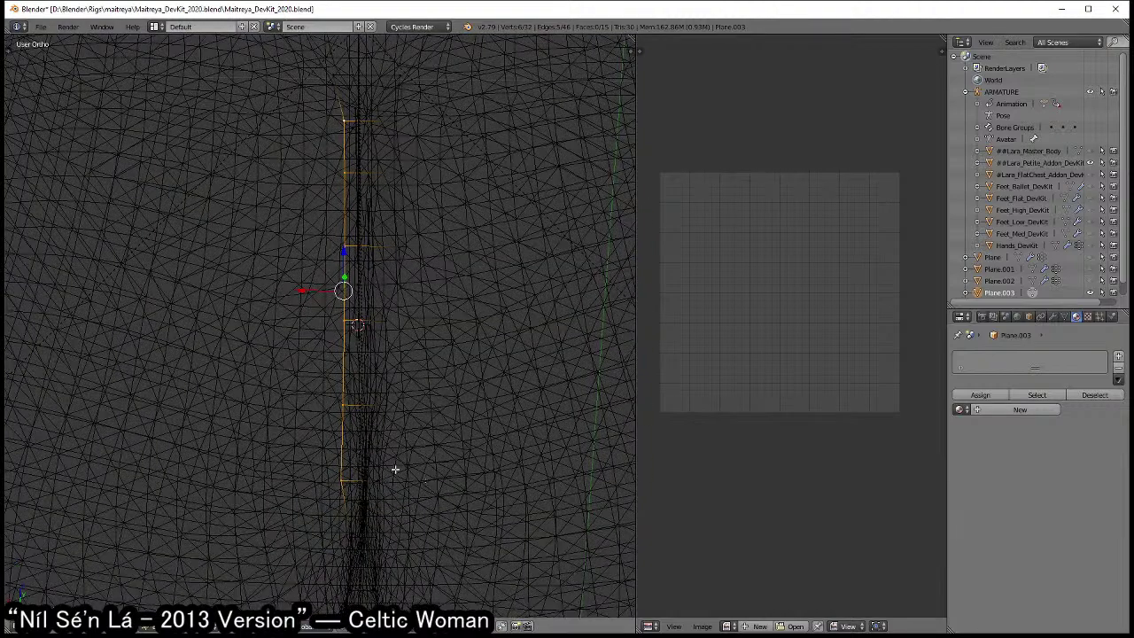
pyautogui.rightClick(382, 443)
pyautogui.press('c')
pyautogui.moveTo(403, 352); pyautogui.dragTo(392, 106)
pyautogui.press('Escape')
pyautogui.press('s')
pyautogui.press('x')
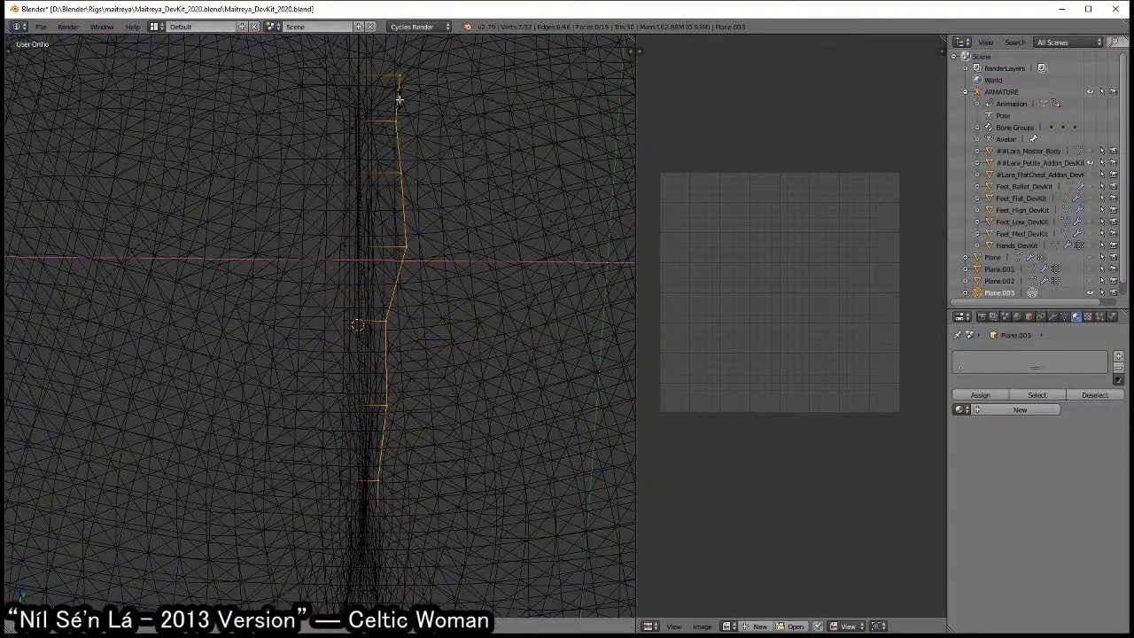
pyautogui.press('0')
pyautogui.press('Return')
# - Sweep-select the remaining seam vertices and align them into a vertical line with S X 0
pyautogui.press('z')
pyautogui.press('z')
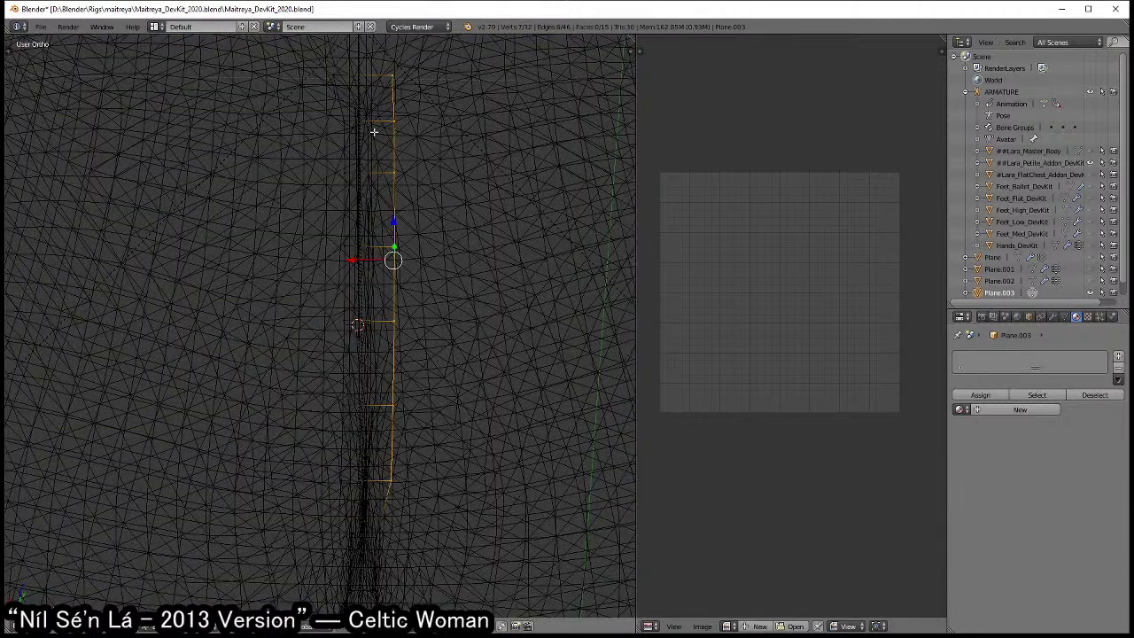
pyautogui.press('a')
pyautogui.press('c')
pyautogui.moveTo(324, 93); pyautogui.dragTo(319, 463)
pyautogui.press('Escape')
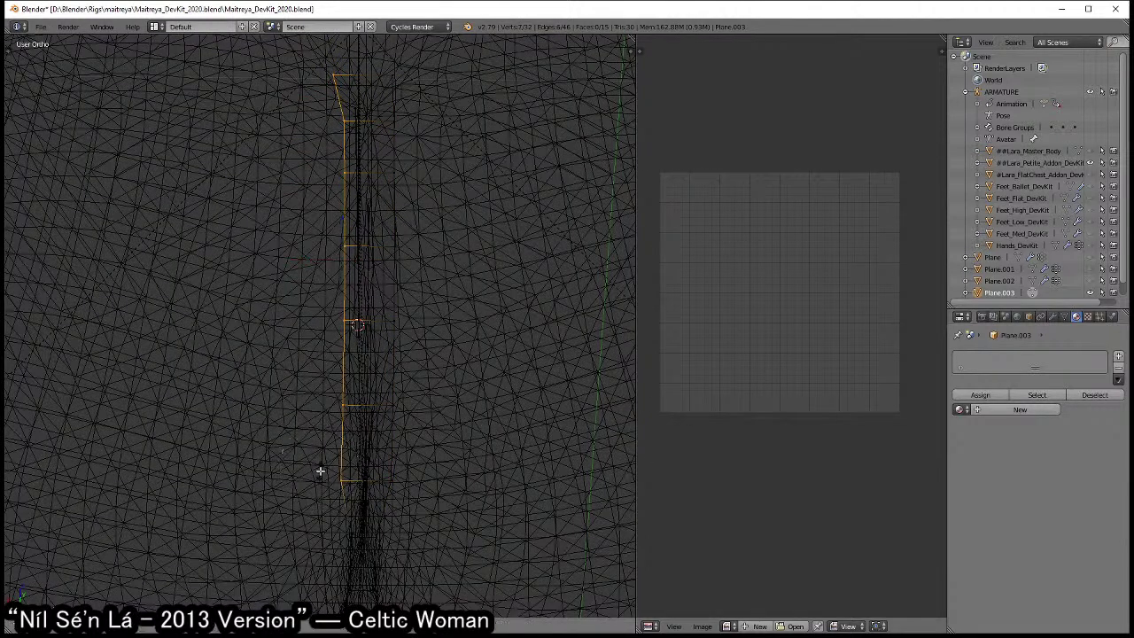
pyautogui.press('s')
pyautogui.press('x')
pyautogui.press('0')
pyautogui.press('Return')
pyautogui.press('z')
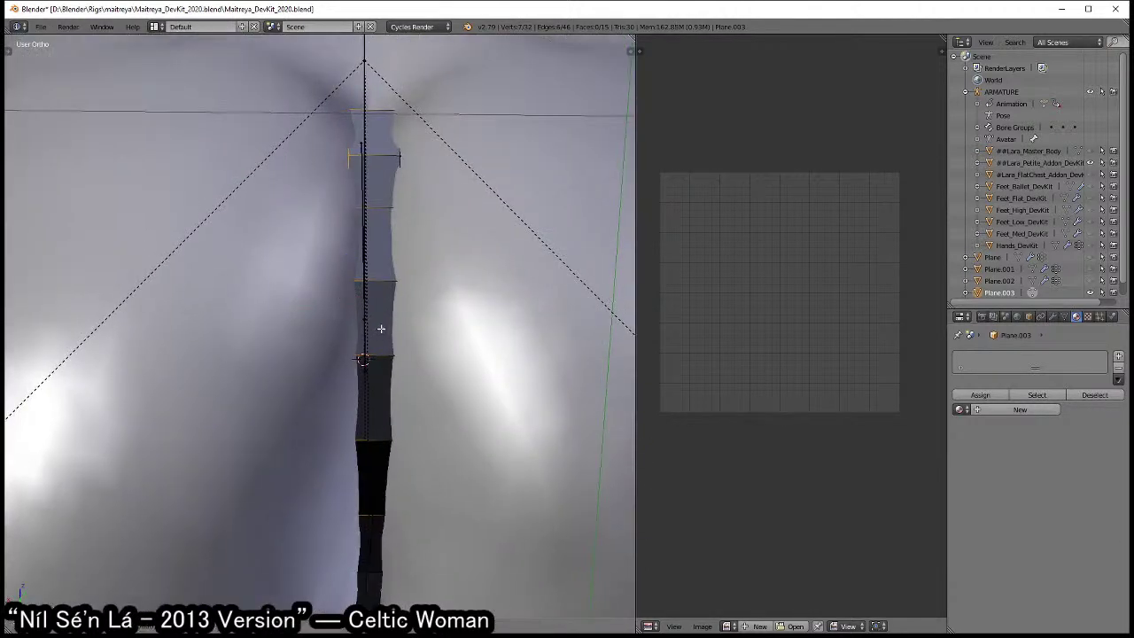
# - Grow the seam selection, select the whole strip and leave Edit Mode
pyautogui.press('ctrl+KP_Add')
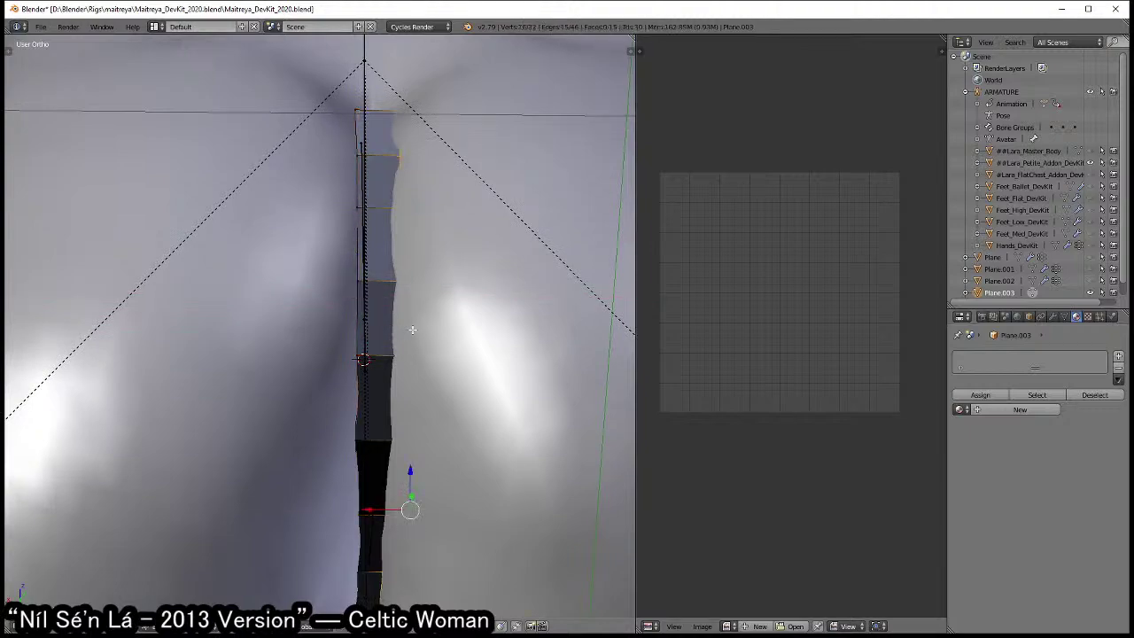
pyautogui.press('z')
pyautogui.scroll(-3, 454, 360)
pyautogui.press('c')
pyautogui.press('Escape')
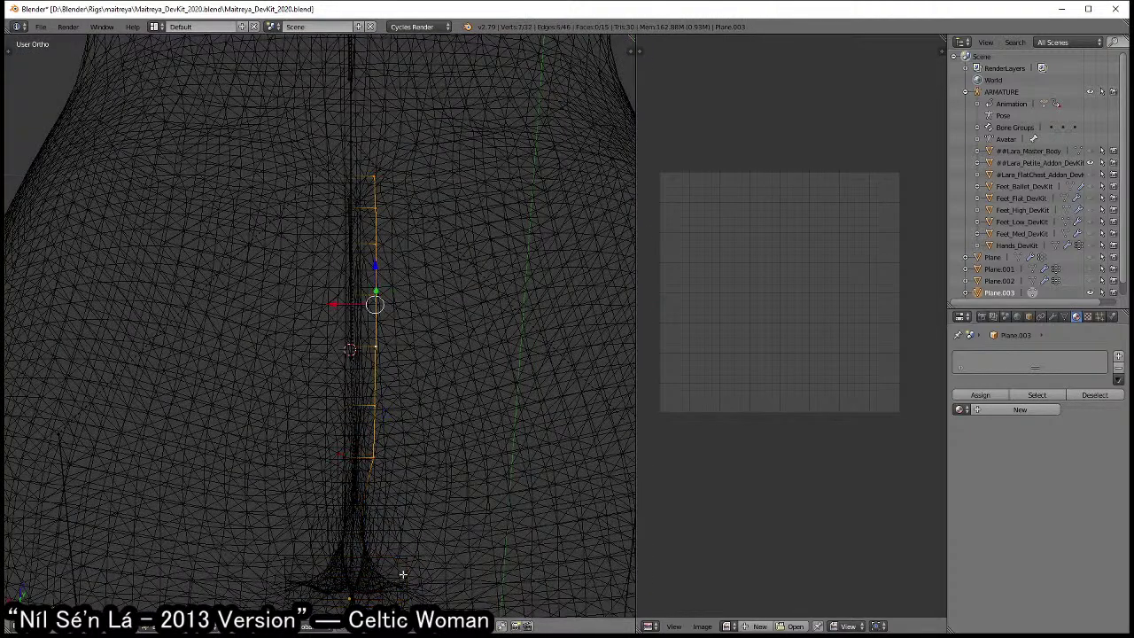
pyautogui.press('z')
pyautogui.scroll(3, 432, 378)
pyautogui.scroll(2, 431, 378)
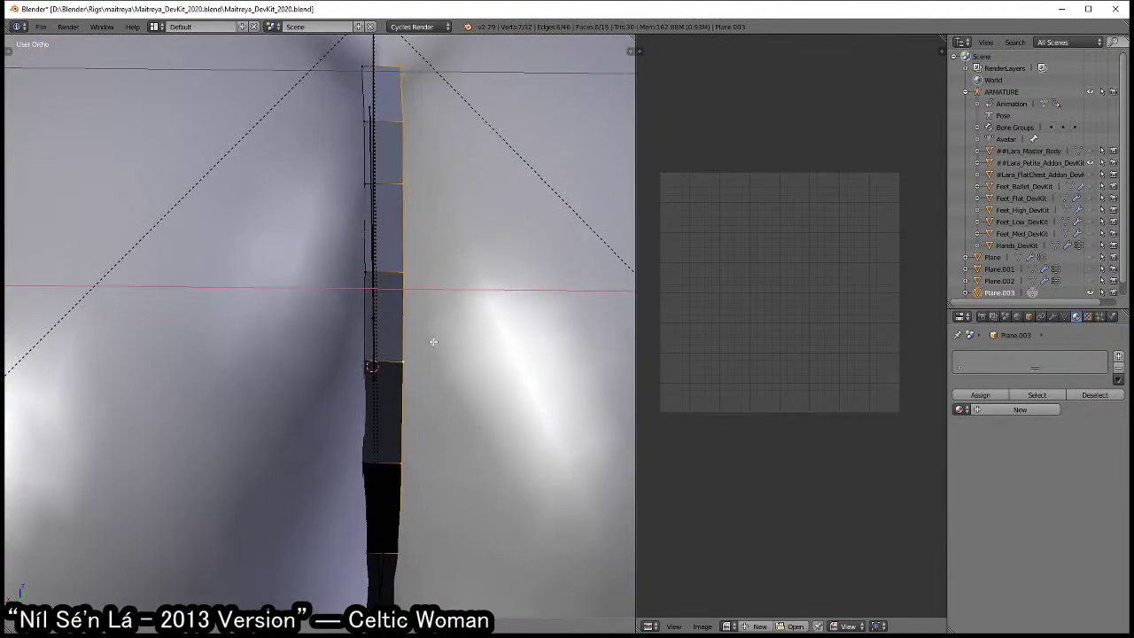
pyautogui.press('a')
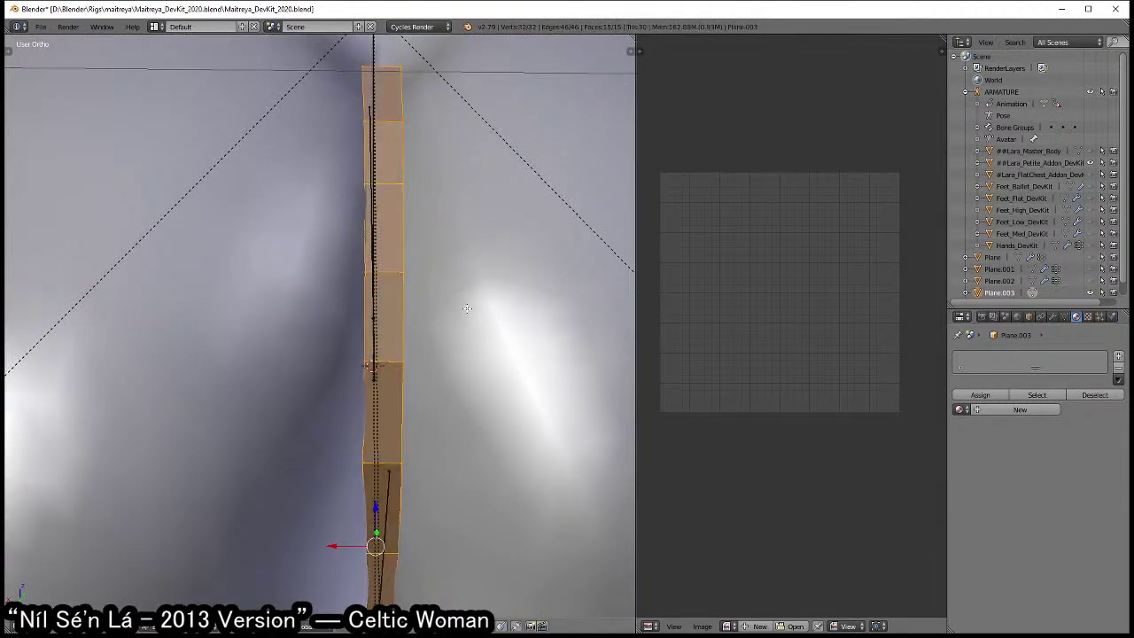
pyautogui.press('Tab')
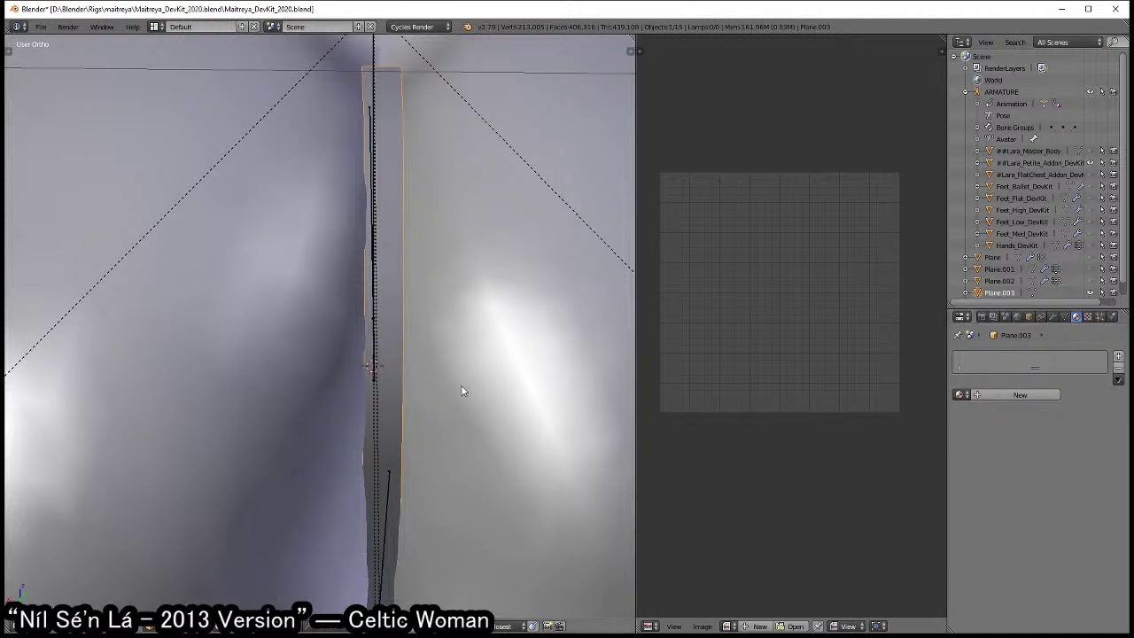
# - Make the crotch strip active, briefly enter Weight Paint, then return to Edit Mode with nothing selected
pyautogui.scroll(-3, 461, 362)
pyautogui.rightClick(376, 354)
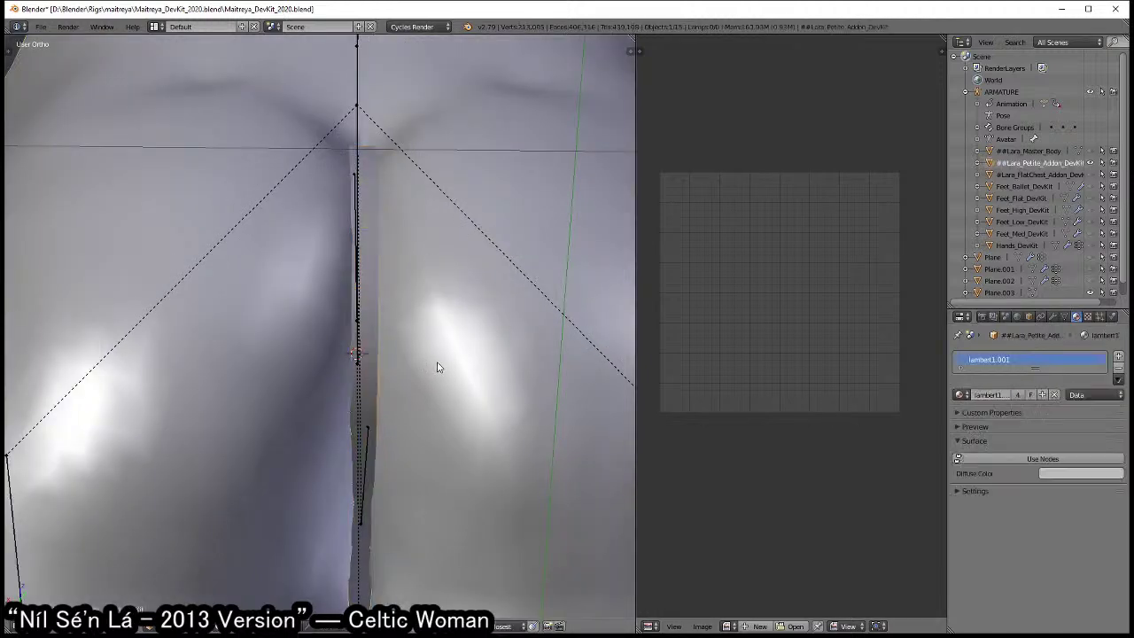
pyautogui.rightClick(375, 315)
pyautogui.hotkey('ctrl', 'Tab')
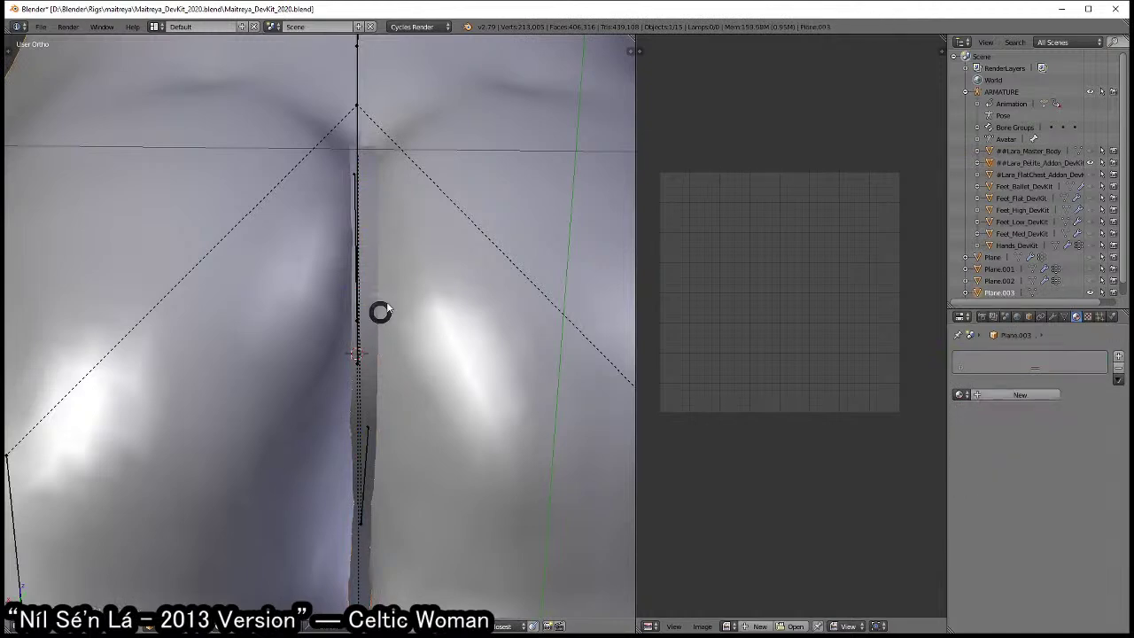
pyautogui.press('t')
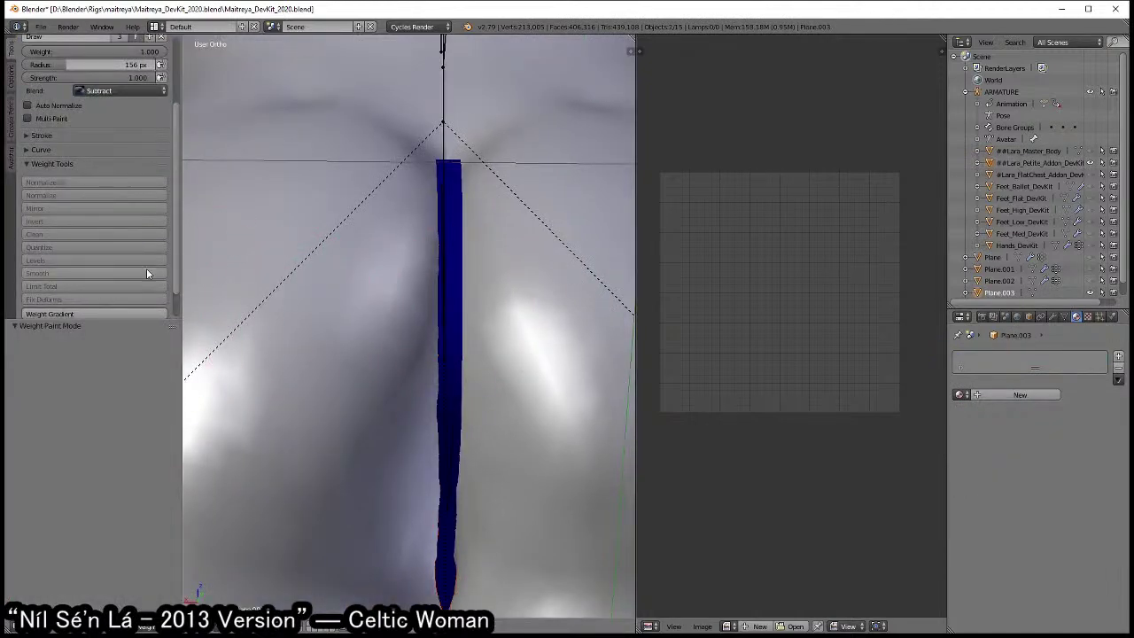
pyautogui.press('Tab')
pyautogui.scroll(3, 448, 266)
pyautogui.press('a')
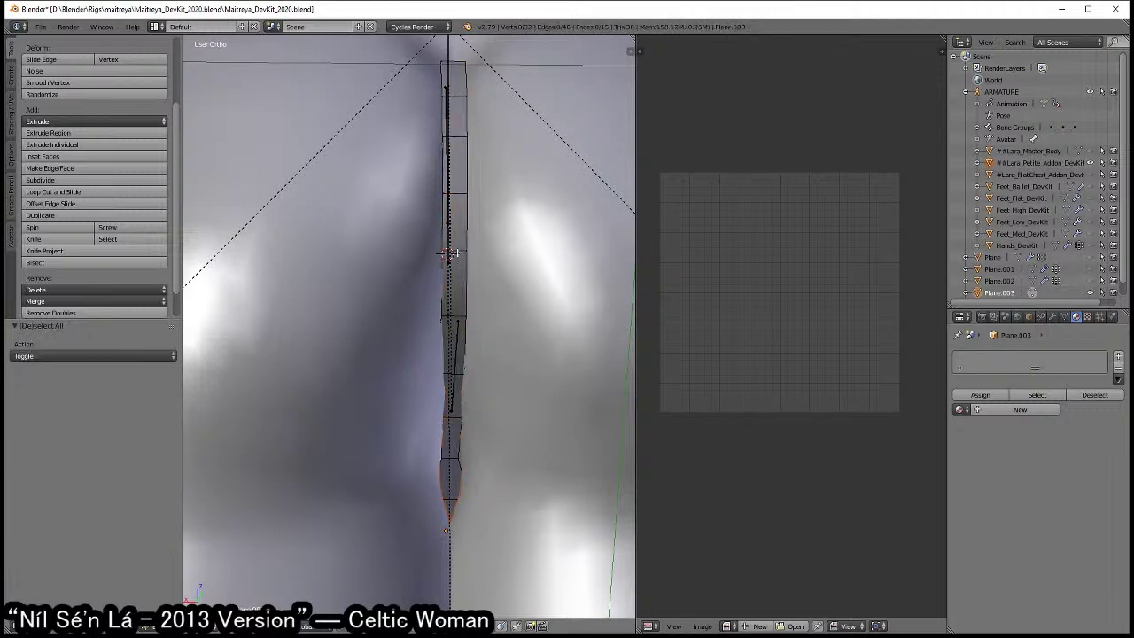
# - Add a centred edge loop across the strip with Ctrl+R and check it from several angles
pyautogui.hotkey('ctrl', 'r')
pyautogui.click(454, 253)
pyautogui.rightClick(454, 252)
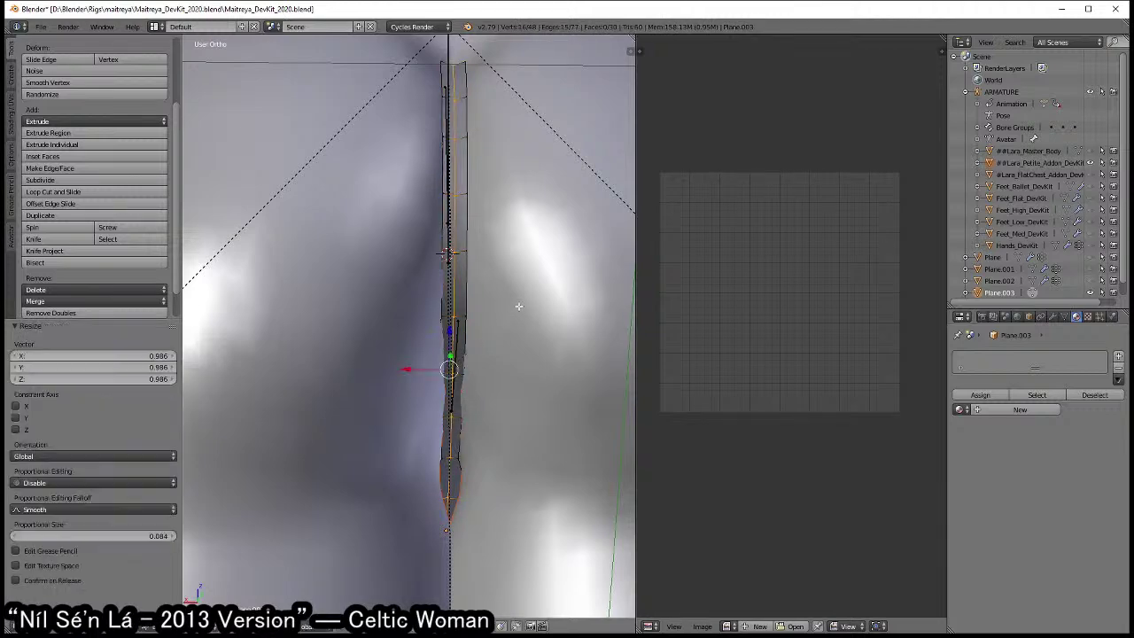
pyautogui.press('Tab')
pyautogui.moveTo(520, 306); pyautogui.dragTo(413, 317, button='middle')
pyautogui.press('Tab')
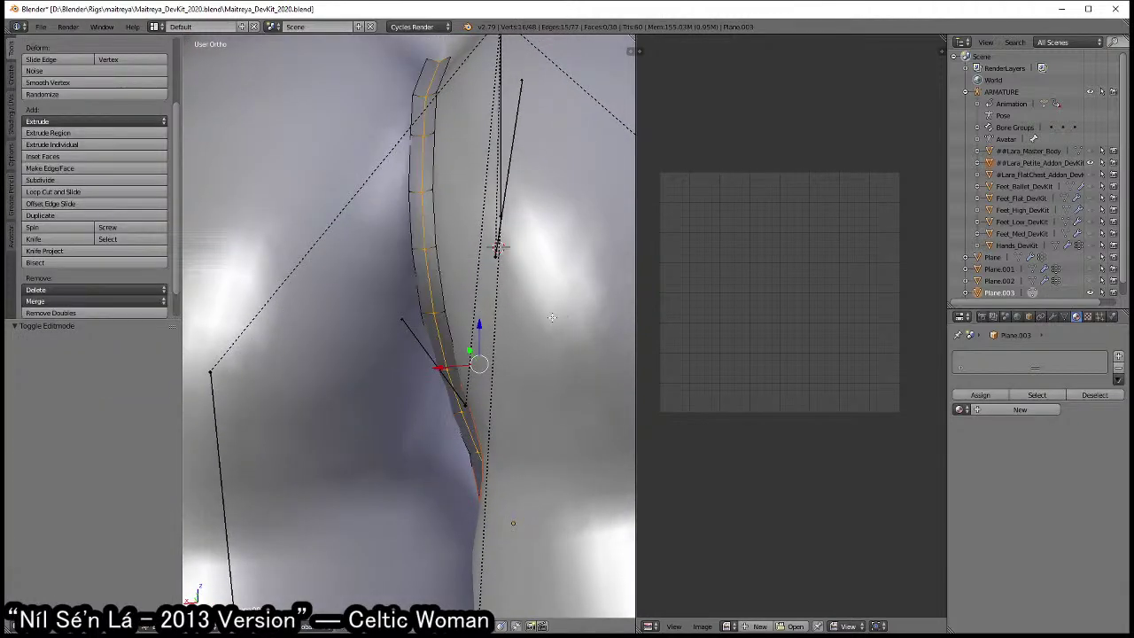
pyautogui.press('Tab')
pyautogui.moveTo(525, 320); pyautogui.dragTo(283, 316, button='middle')
pyautogui.press('Tab')
pyautogui.click(473, 318)
pyautogui.moveTo(479, 343)
pyautogui.mouseDown(button='middle')
pyautogui.moveTo(481, 374)
pyautogui.moveTo(480, 313)
pyautogui.moveTo(487, 346)
pyautogui.mouseUp(button='middle')
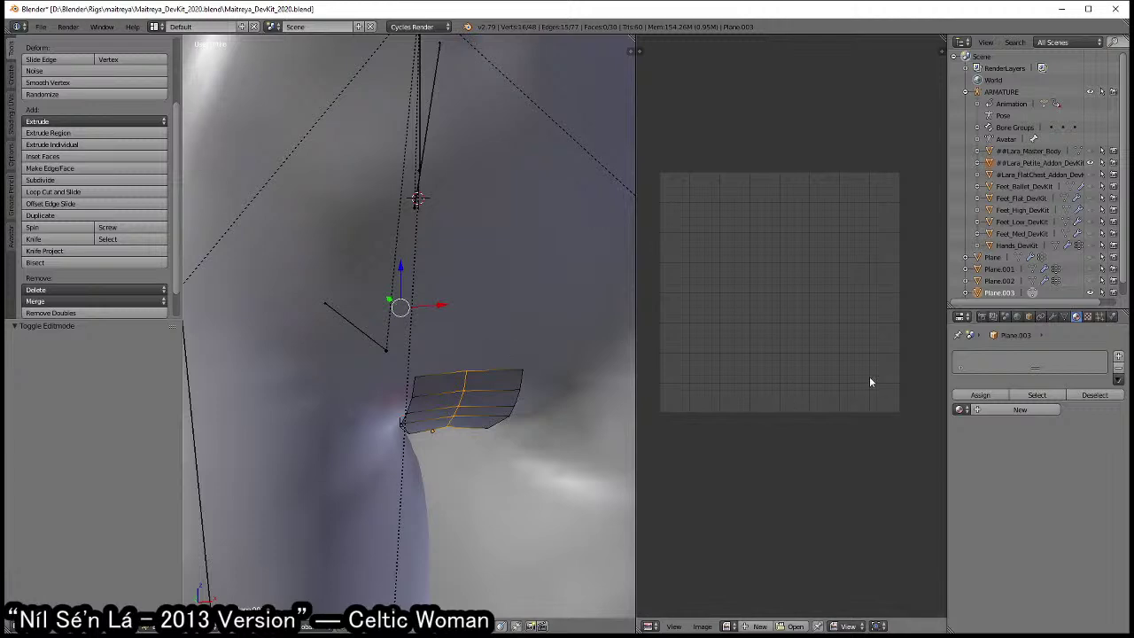
# - Add Subdivision Surface and Wireframe modifiers to the crotch strip
pyautogui.click(1052, 316)
pyautogui.click(1036, 356)
pyautogui.click(898, 553)
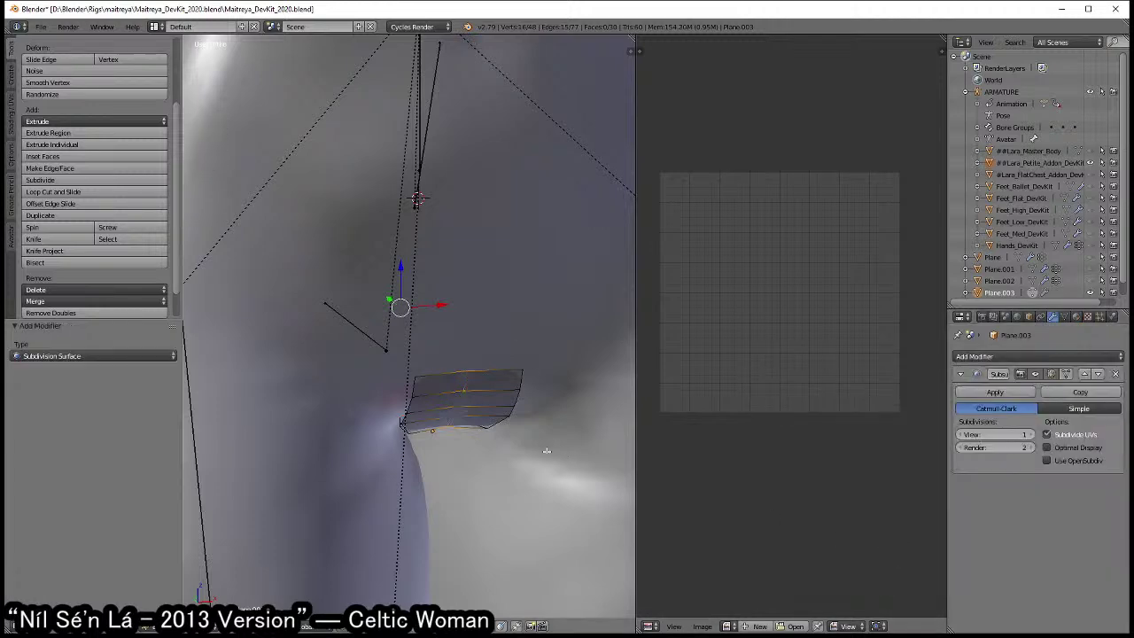
pyautogui.scroll(2, 898, 418)
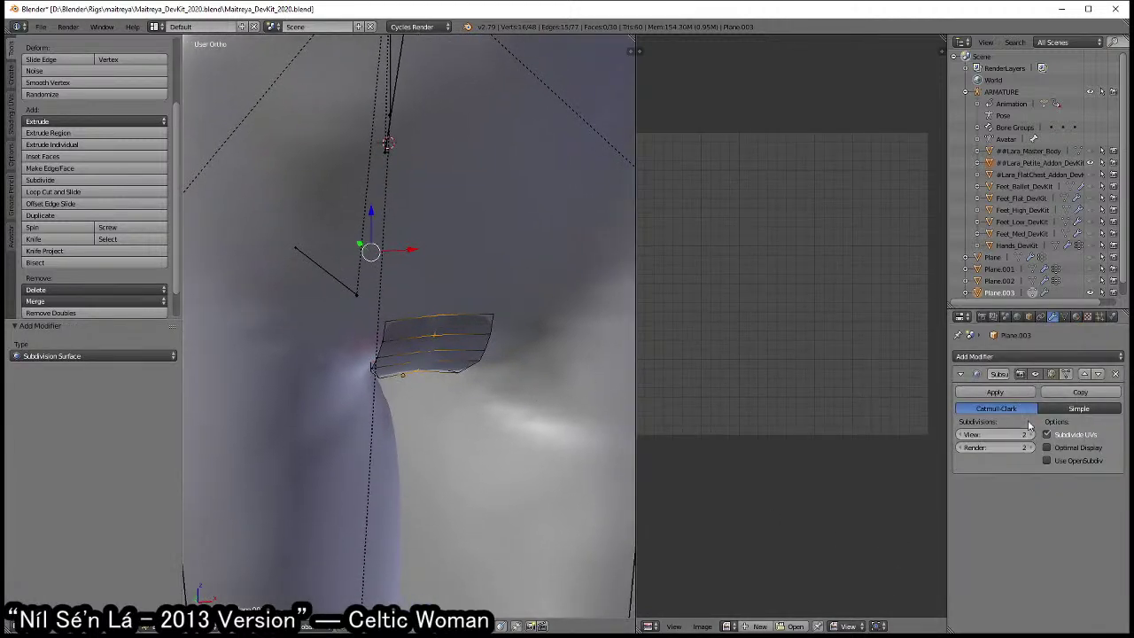
pyautogui.click(1035, 357)
pyautogui.click(901, 580)
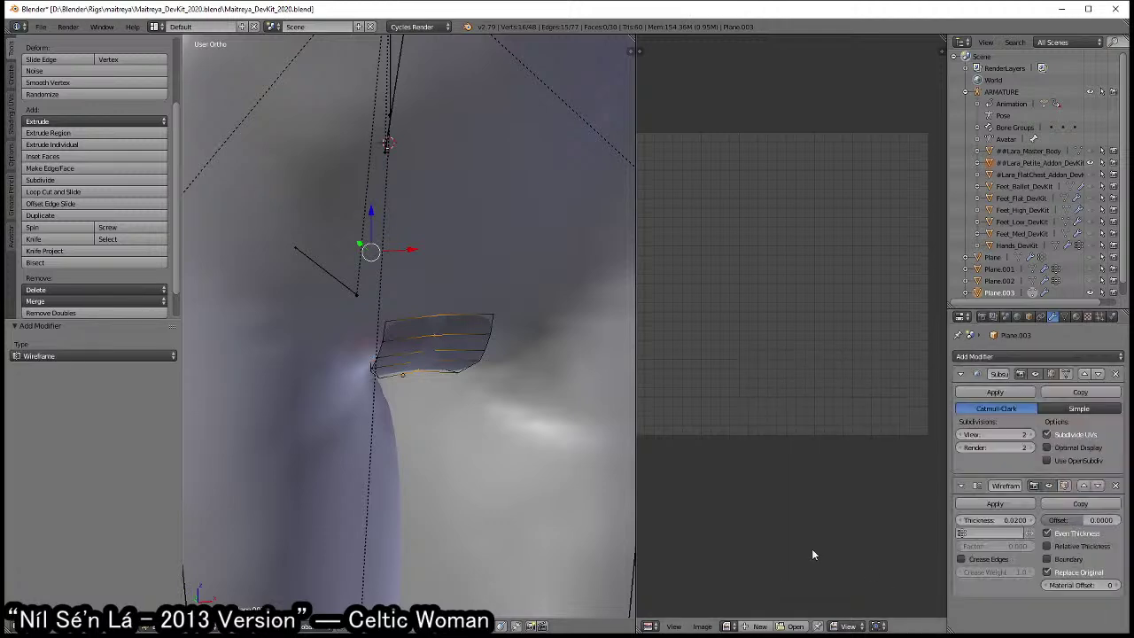
# - Compare Wireframe above and below Subdivision Surface, then delete the Wireframe modifier
pyautogui.click(1084, 485)
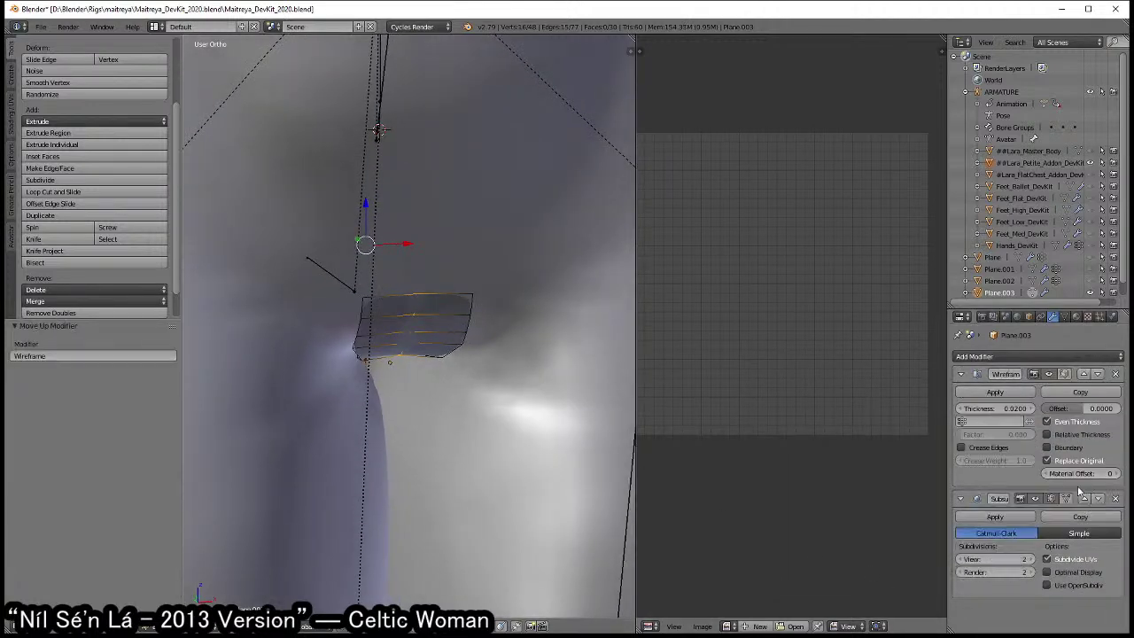
pyautogui.scroll(2, 479, 348)
pyautogui.press('a')
pyautogui.press('Tab')
pyautogui.moveTo(479, 347)
pyautogui.mouseDown(button='middle')
pyautogui.moveTo(418, 334)
pyautogui.moveTo(496, 456)
pyautogui.mouseUp(button='middle')
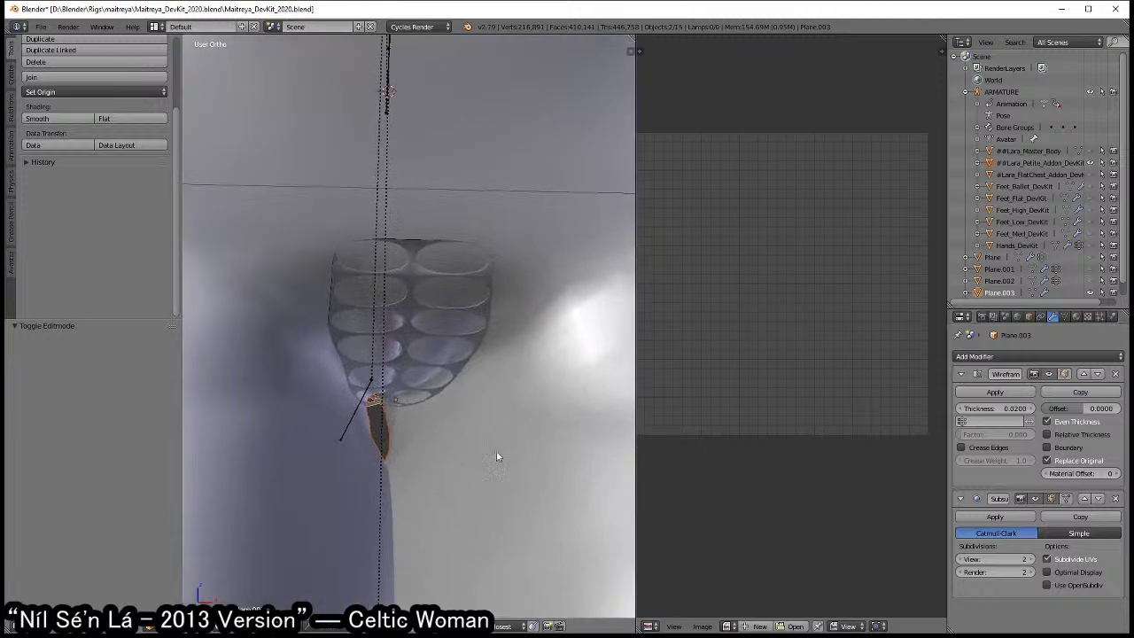
pyautogui.click(1084, 499)
pyautogui.scroll(1, 575, 350)
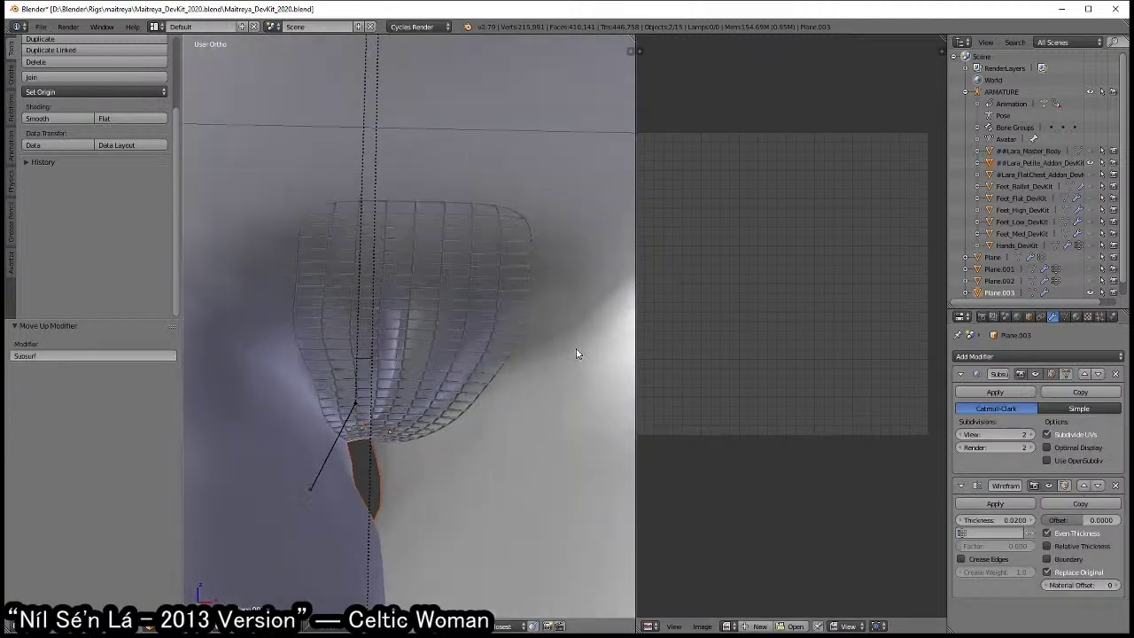
pyautogui.scroll(3, 576, 350)
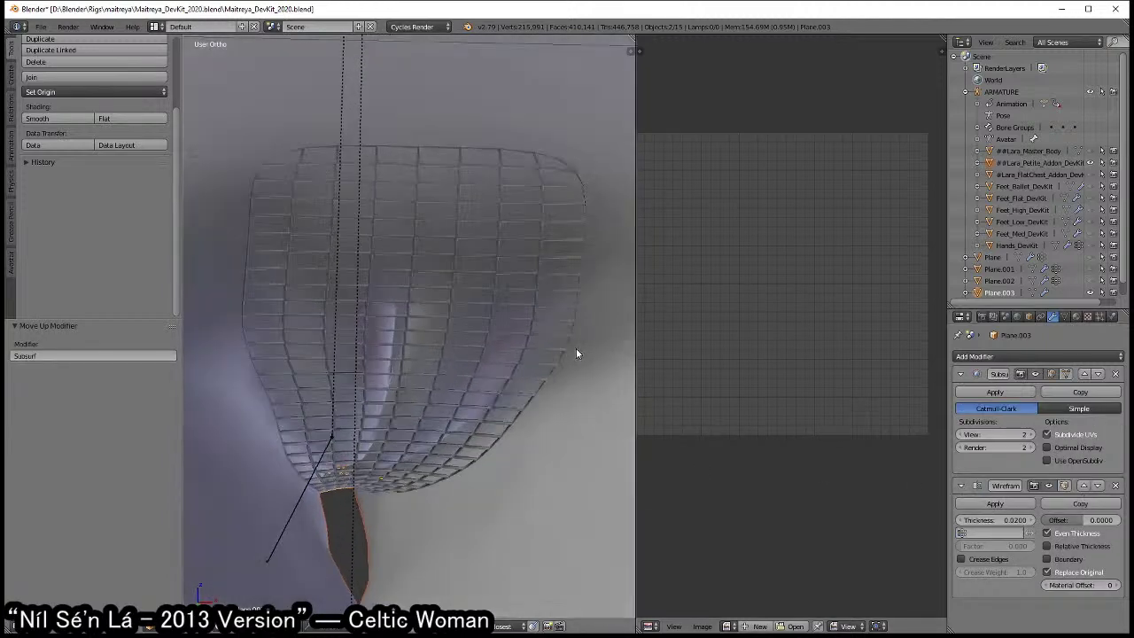
pyautogui.click(1115, 486)
# - Add a Solidify modifier to the strip with Only Rim unchecked
pyautogui.click(1031, 356)
pyautogui.click(904, 540)
pyautogui.moveTo(410, 326)
pyautogui.mouseDown(button='middle')
pyautogui.moveTo(527, 372)
pyautogui.moveTo(425, 306)
pyautogui.mouseUp(button='middle')
pyautogui.click(1054, 585)
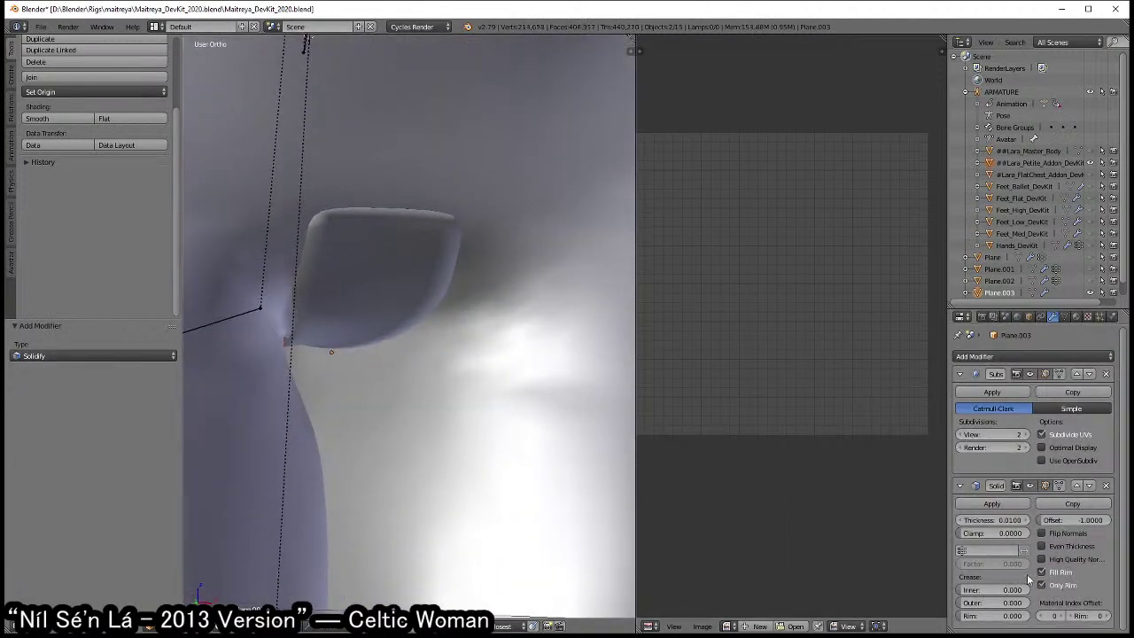
pyautogui.moveTo(518, 354)
pyautogui.mouseDown(button='middle')
pyautogui.moveTo(544, 379)
pyautogui.moveTo(501, 392)
pyautogui.mouseUp(button='middle')
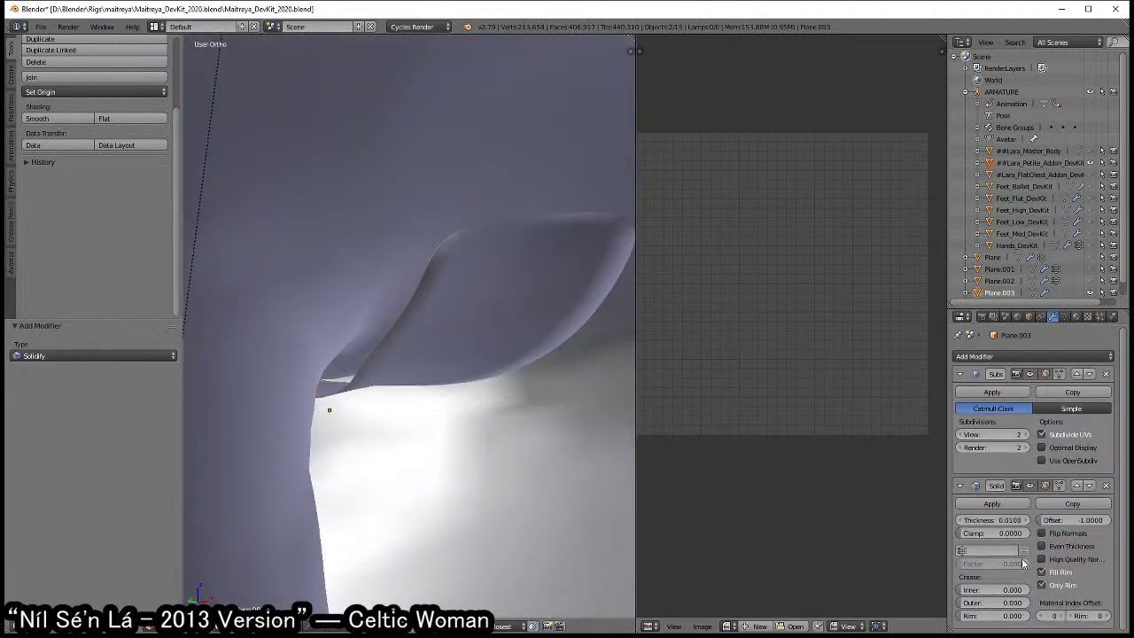
# - Apply the crotch strip's location with Ctrl+A
pyautogui.hotkey('ctrl', 'a')
pyautogui.click(519, 309)
pyautogui.hotkey('ctrl', 'a')
pyautogui.click(476, 275)
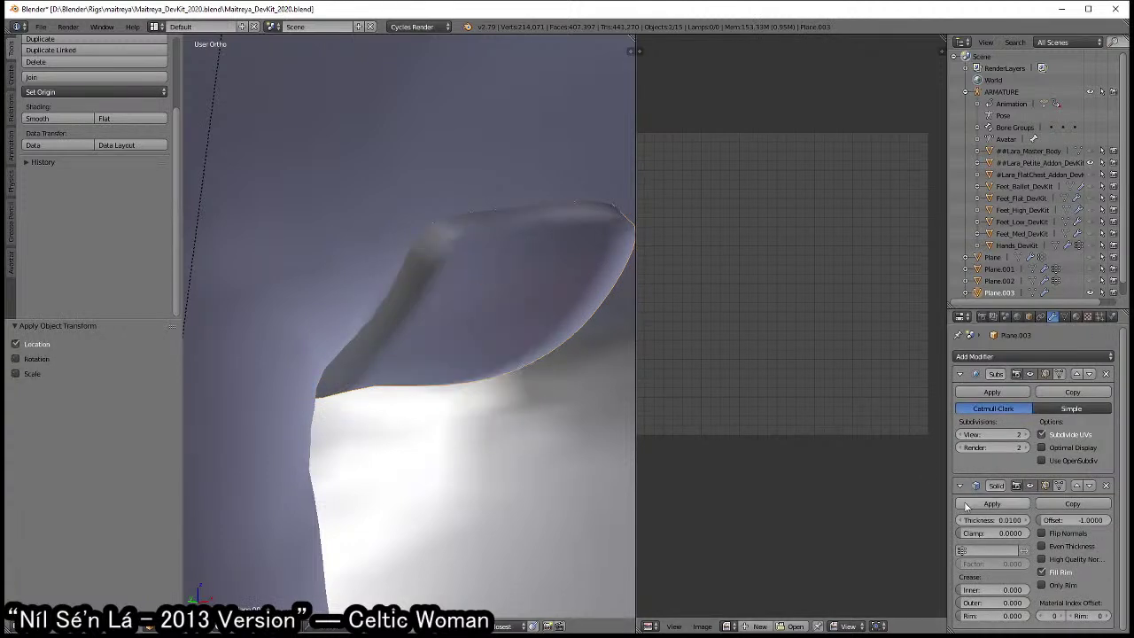
# - Set the Solidify thickness to about 0.0020
pyautogui.doubleClick(997, 520)
pyautogui.write('0.001')
pyautogui.press('Return')
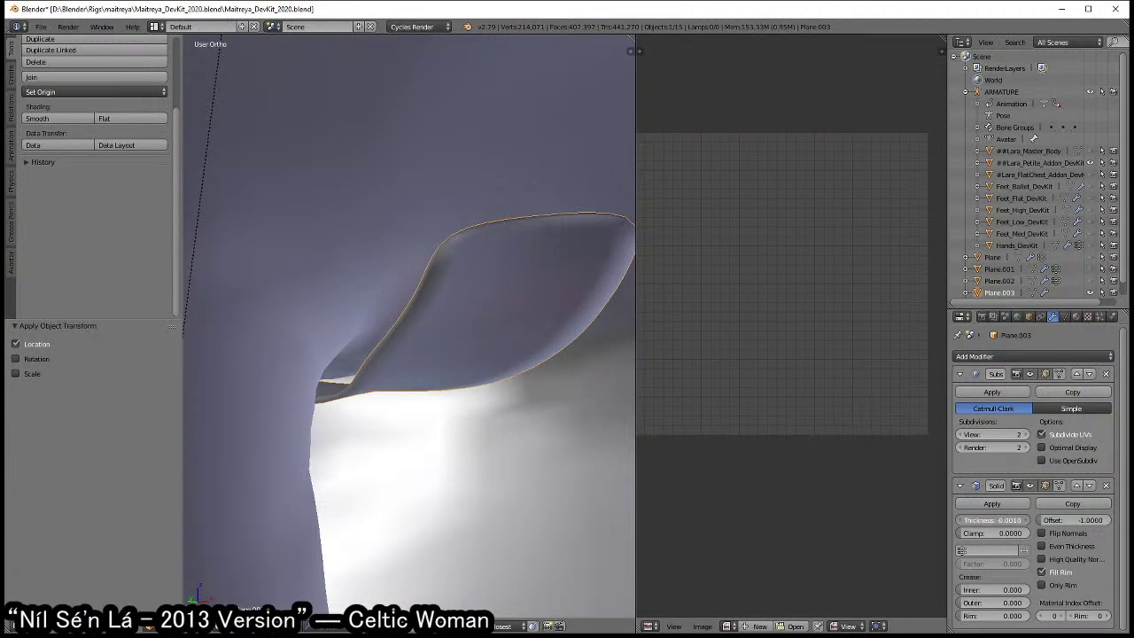
pyautogui.moveTo(996, 520); pyautogui.dragTo(1005, 520)
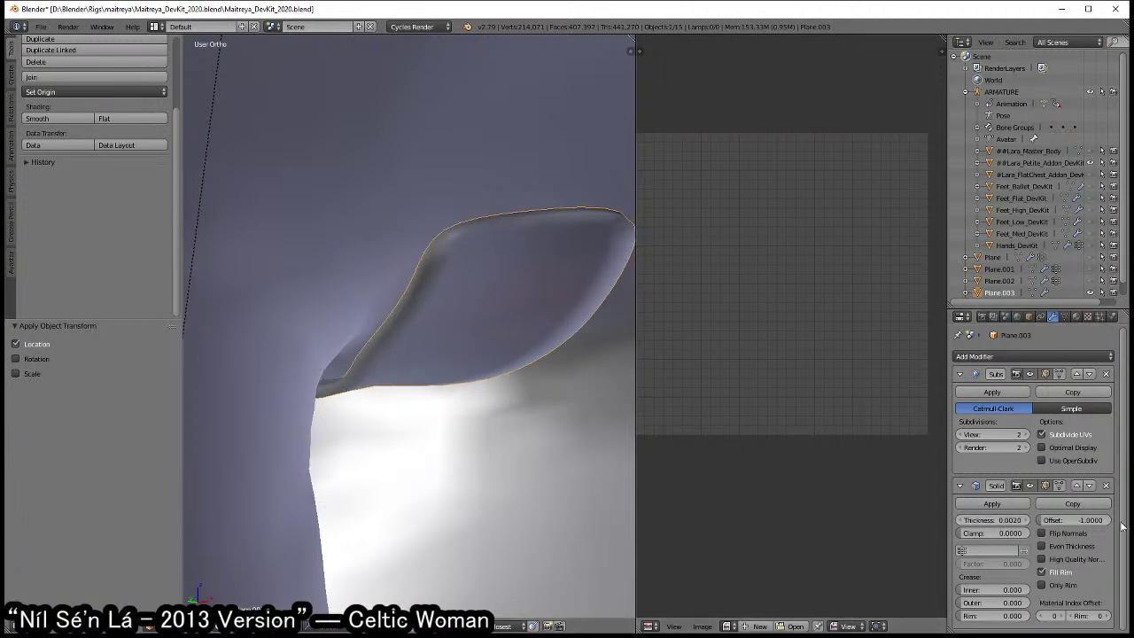
# - Move Solidify above the Subdivision Surface modifier in the stack
pyautogui.click(1078, 492)
pyautogui.scroll(-2, 443, 362)
pyautogui.scroll(2, 481, 379)
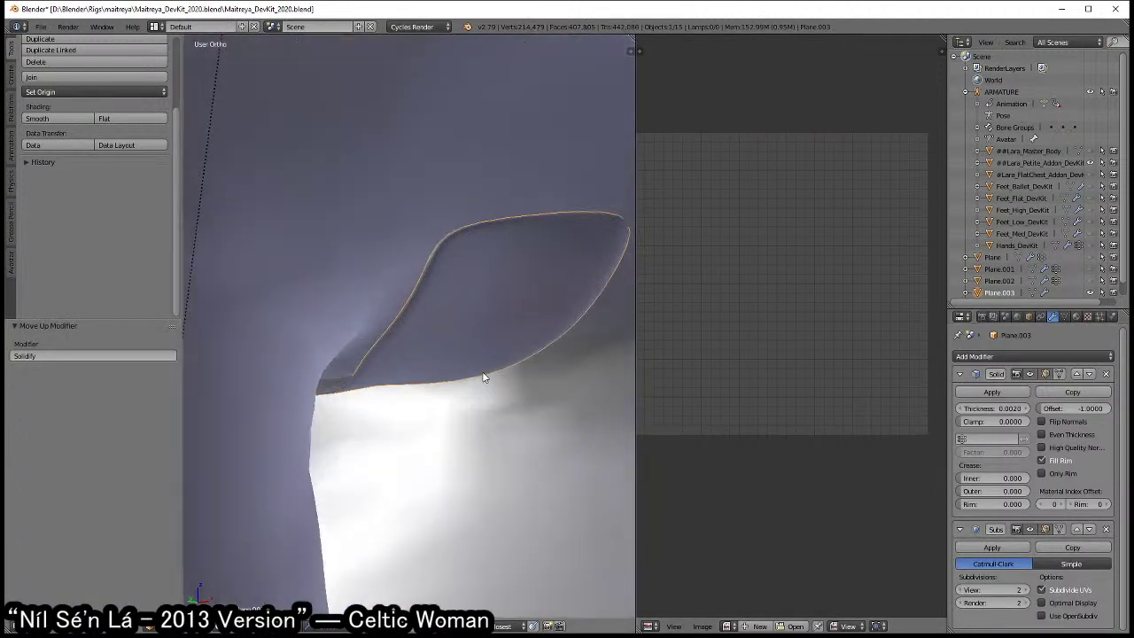
pyautogui.scroll(-1, 490, 379)
pyautogui.moveTo(490, 379)
pyautogui.mouseDown(button='middle')
pyautogui.moveTo(448, 413)
pyautogui.moveTo(490, 405)
pyautogui.moveTo(417, 351)
pyautogui.mouseUp(button='middle')
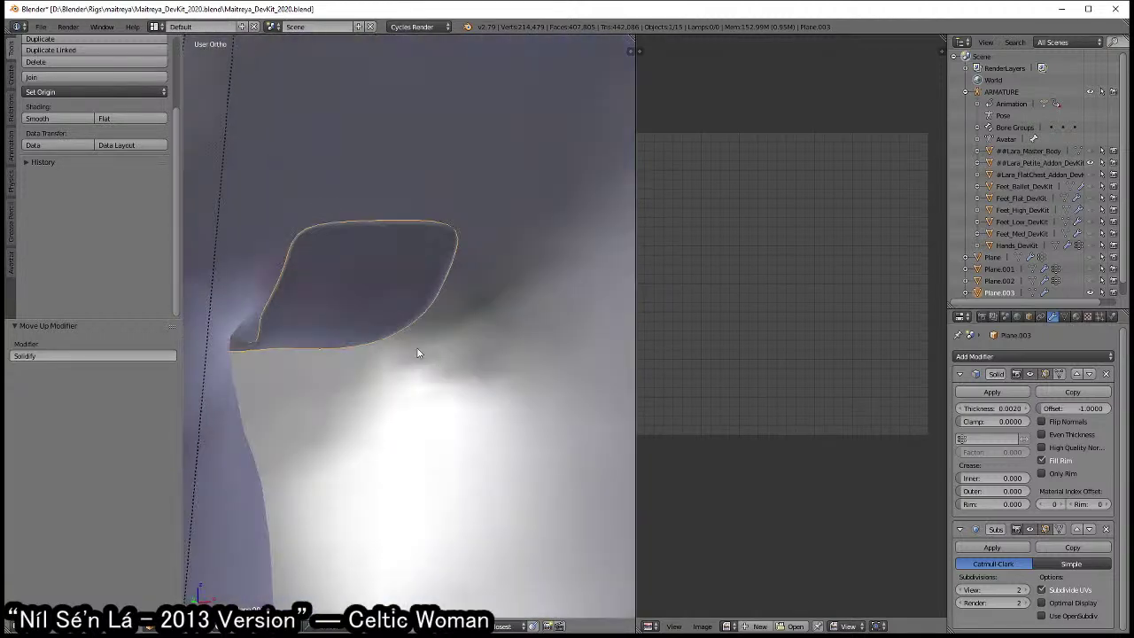
pyautogui.scroll(-2, 509, 403)
pyautogui.moveTo(509, 403)
pyautogui.mouseDown(button='middle')
pyautogui.moveTo(389, 349)
pyautogui.moveTo(478, 348)
pyautogui.mouseUp(button='middle')
# - Narrow the strip by scaling its selected edge loop down twice
pyautogui.press('Tab')
pyautogui.press('s')
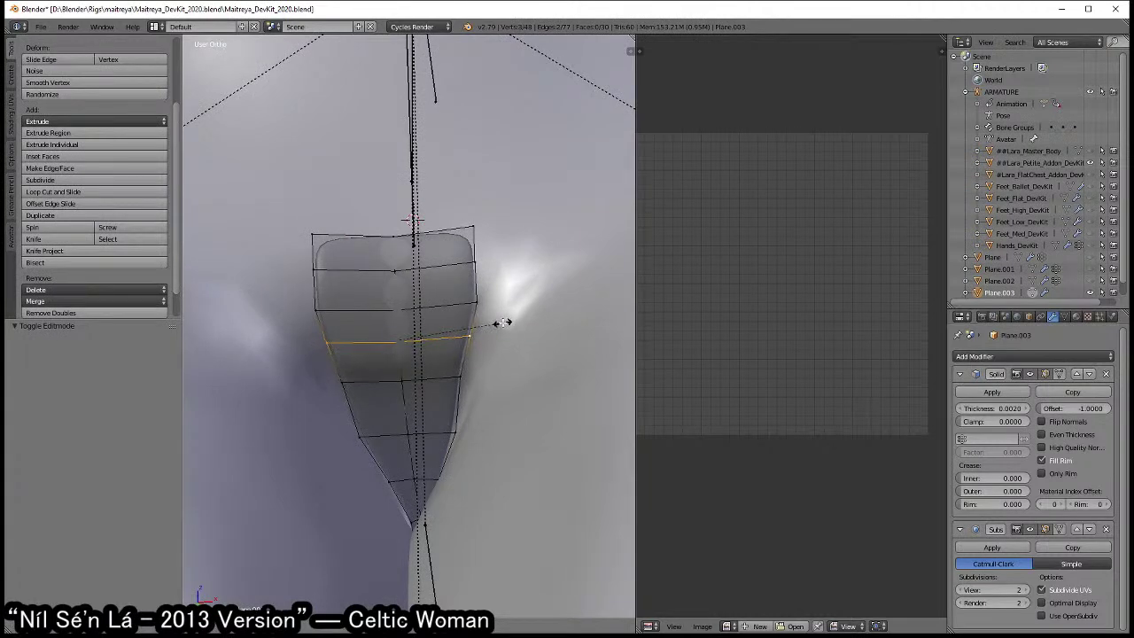
pyautogui.click(502, 321)
pyautogui.press('s')
pyautogui.click(506, 372)
pyautogui.press('Tab')
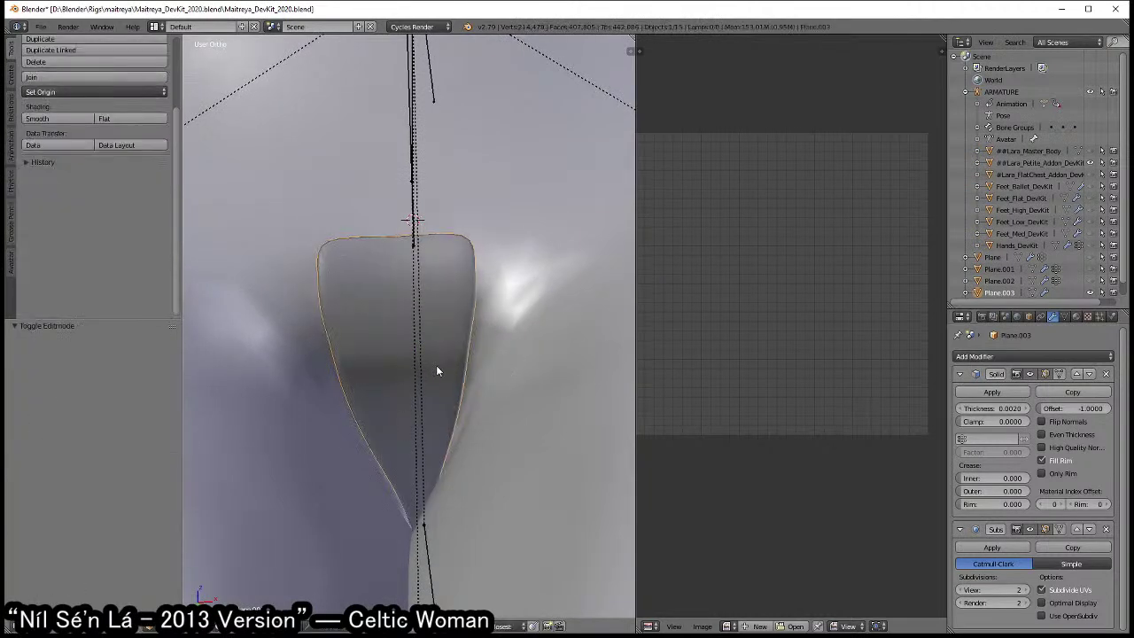
pyautogui.moveTo(436, 370); pyautogui.dragTo(457, 338, button='middle')
# - Add a loop cut across the crotch strip
pyautogui.press('Tab')
pyautogui.hotkey('ctrl', 'r')
pyautogui.click(478, 306)
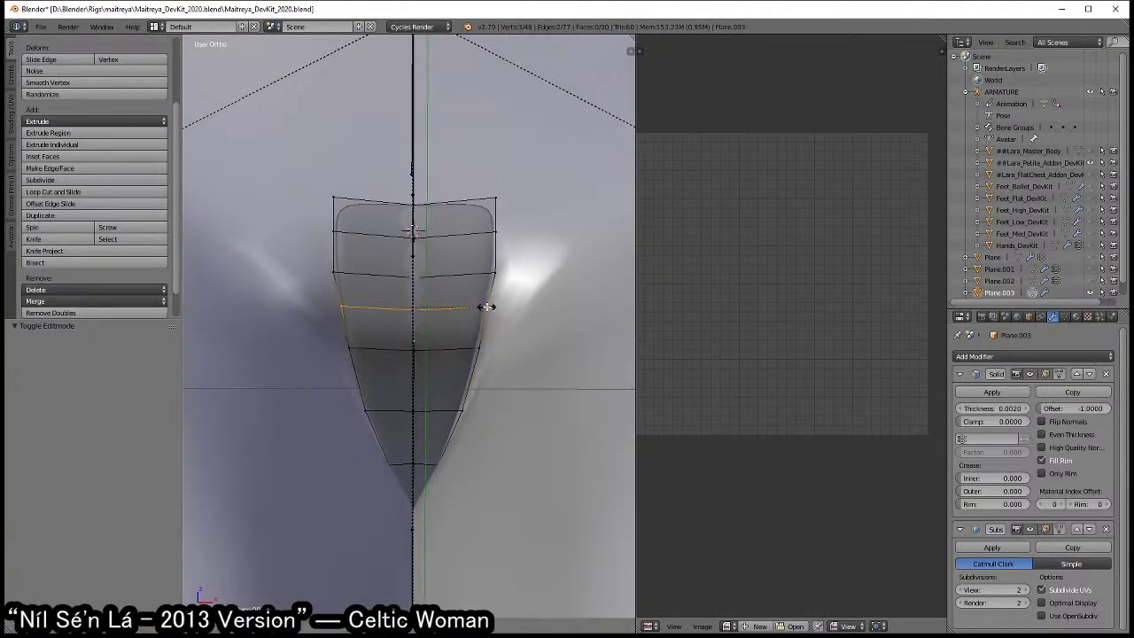
pyautogui.click(486, 306)
pyautogui.press('Tab')
pyautogui.moveTo(440, 333)
pyautogui.mouseDown(button='middle')
pyautogui.moveTo(438, 363)
pyautogui.moveTo(474, 391)
pyautogui.moveTo(421, 378)
pyautogui.moveTo(427, 351)
pyautogui.moveTo(438, 395)
pyautogui.moveTo(420, 362)
pyautogui.moveTo(448, 353)
pyautogui.moveTo(466, 377)
pyautogui.moveTo(455, 370)
pyautogui.mouseUp(button='middle')
# - Cut another edge loop near the strip's top and shift it along Z
pyautogui.press('Tab')
pyautogui.press('Tab')
pyautogui.press('Tab')
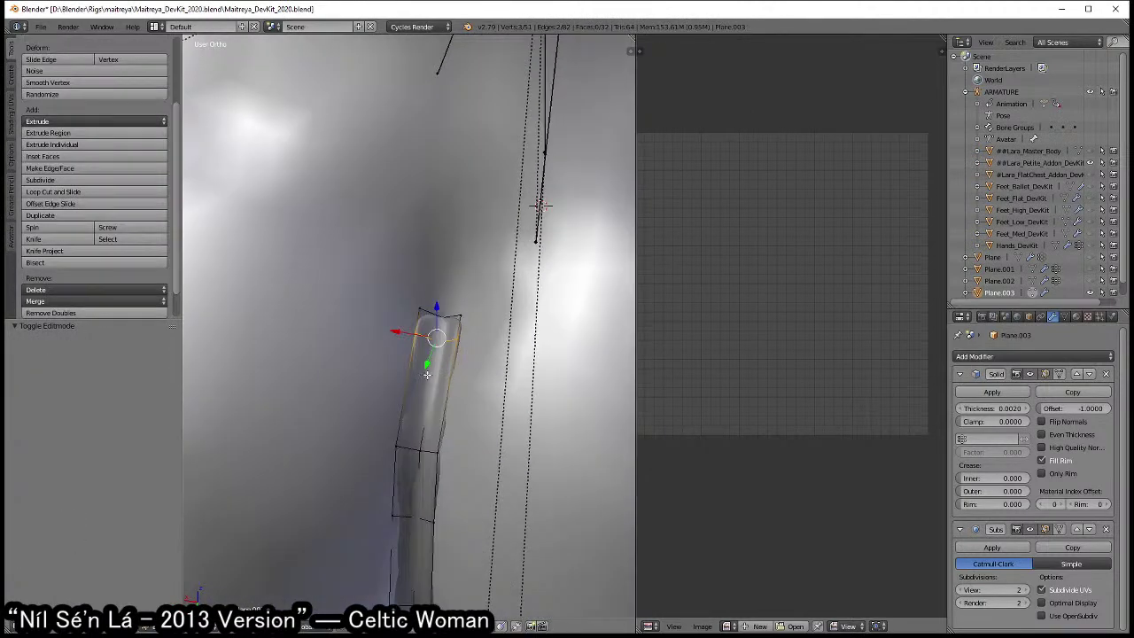
pyautogui.hotkey('ctrl', 'r')
pyautogui.click(427, 378)
pyautogui.rightClick(428, 377)
pyautogui.press('g')
pyautogui.press('z')
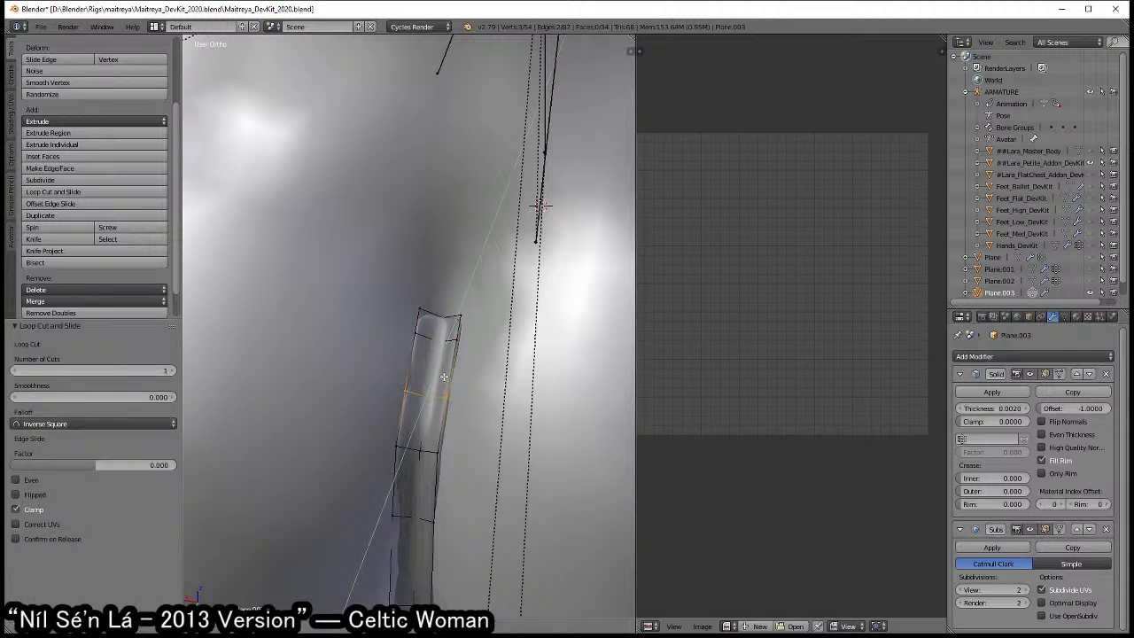
pyautogui.click(436, 377)
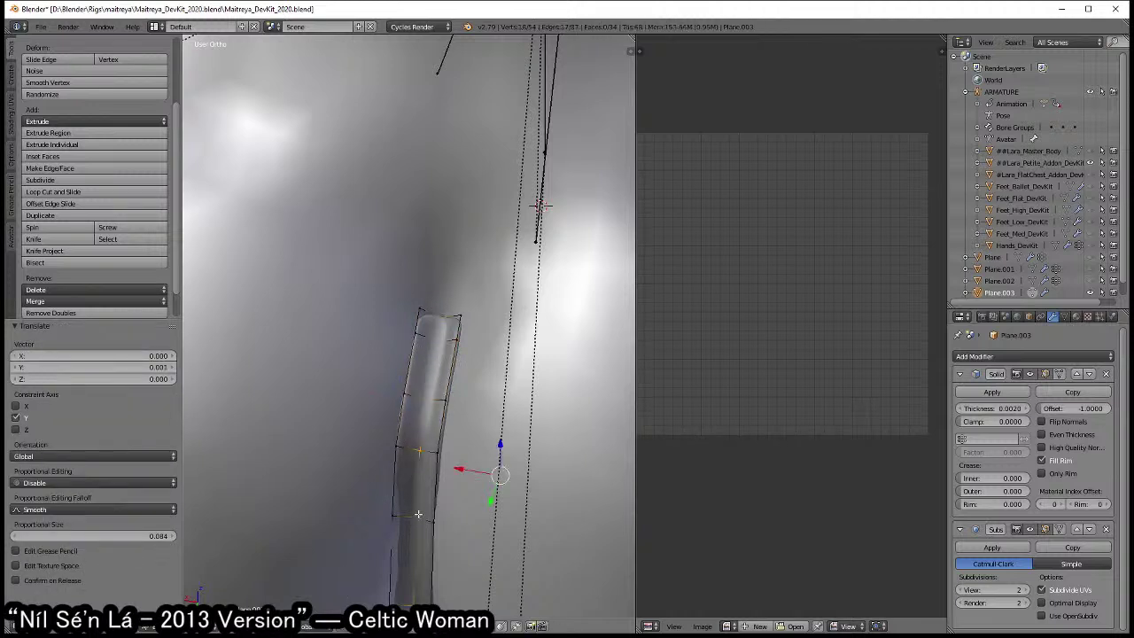
pyautogui.moveTo(437, 378); pyautogui.dragTo(453, 364, button='middle')
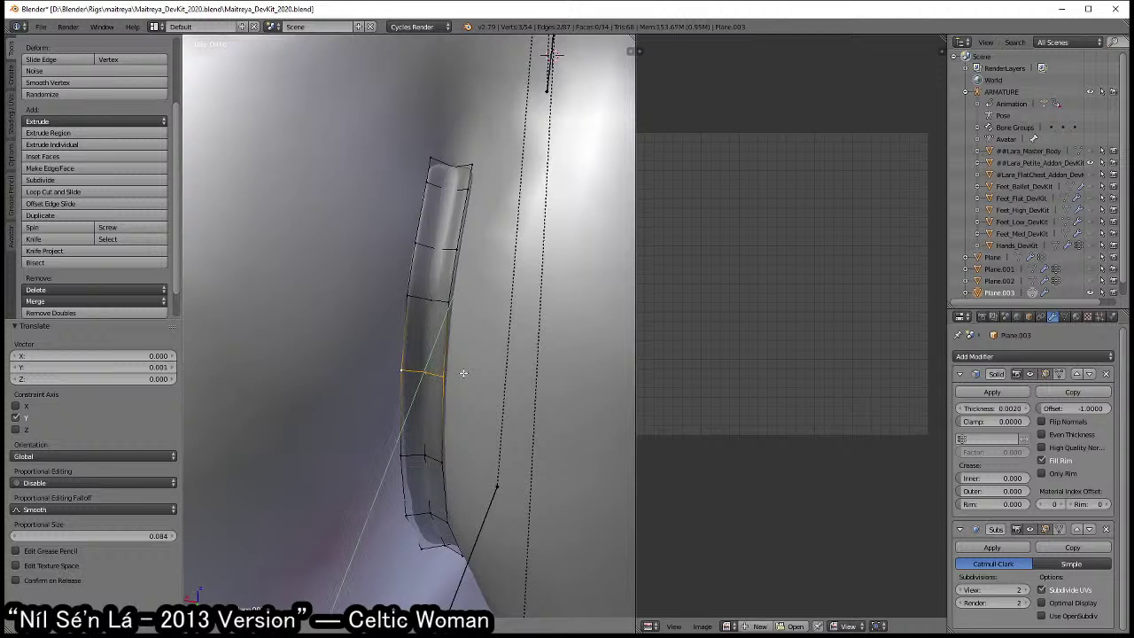
# - Move a lower edge loop along Y to bend the strip, returning to Object Mode
pyautogui.press('a')
pyautogui.keyDown('alt'); pyautogui.rightClick(422, 456); pyautogui.keyUp('alt')
pyautogui.press('g')
pyautogui.press('y')
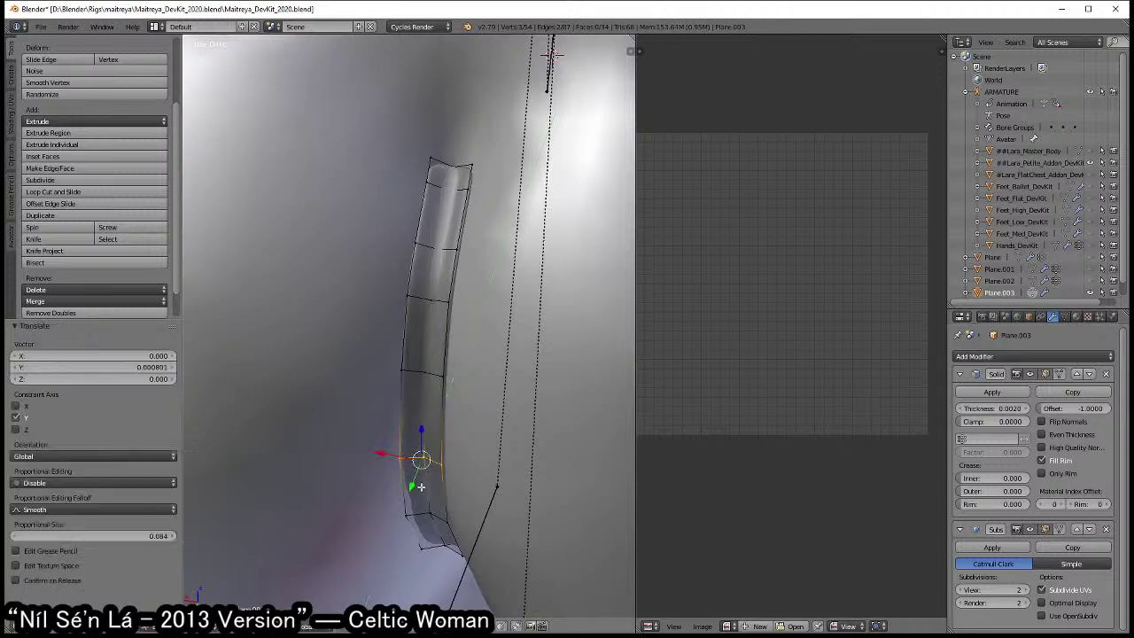
pyautogui.click(417, 469)
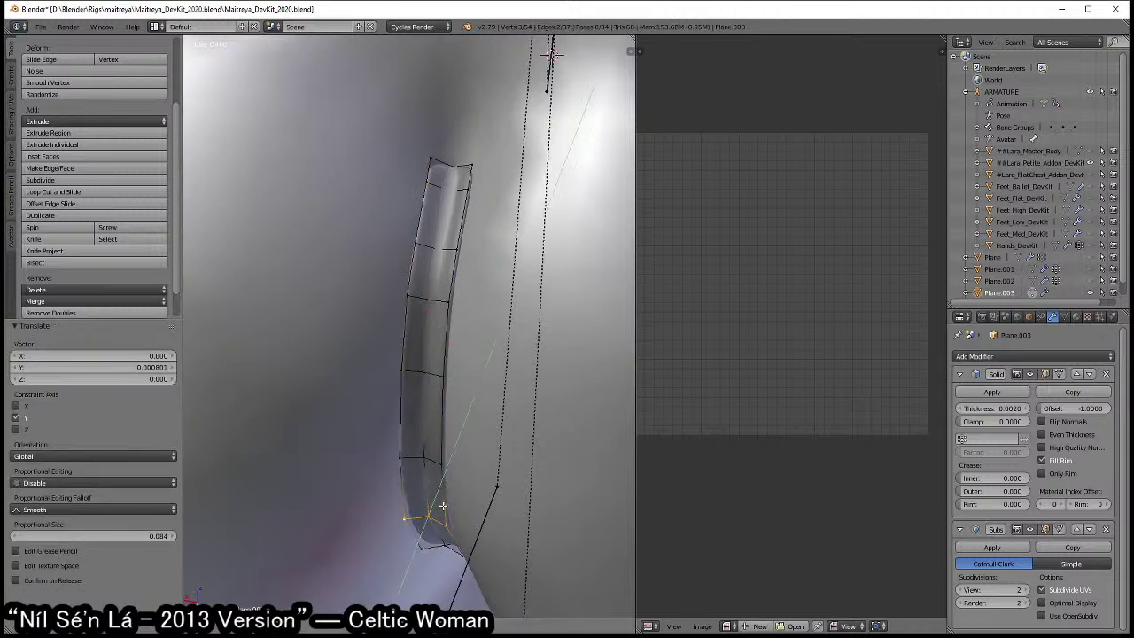
pyautogui.press('Tab')
pyautogui.moveTo(424, 500)
pyautogui.mouseDown(button='middle')
pyautogui.moveTo(491, 381)
pyautogui.moveTo(519, 392)
pyautogui.mouseUp(button='middle')
# - Select Plane.003 and inspect its weights in Weight Paint mode
pyautogui.rightClick(439, 392)
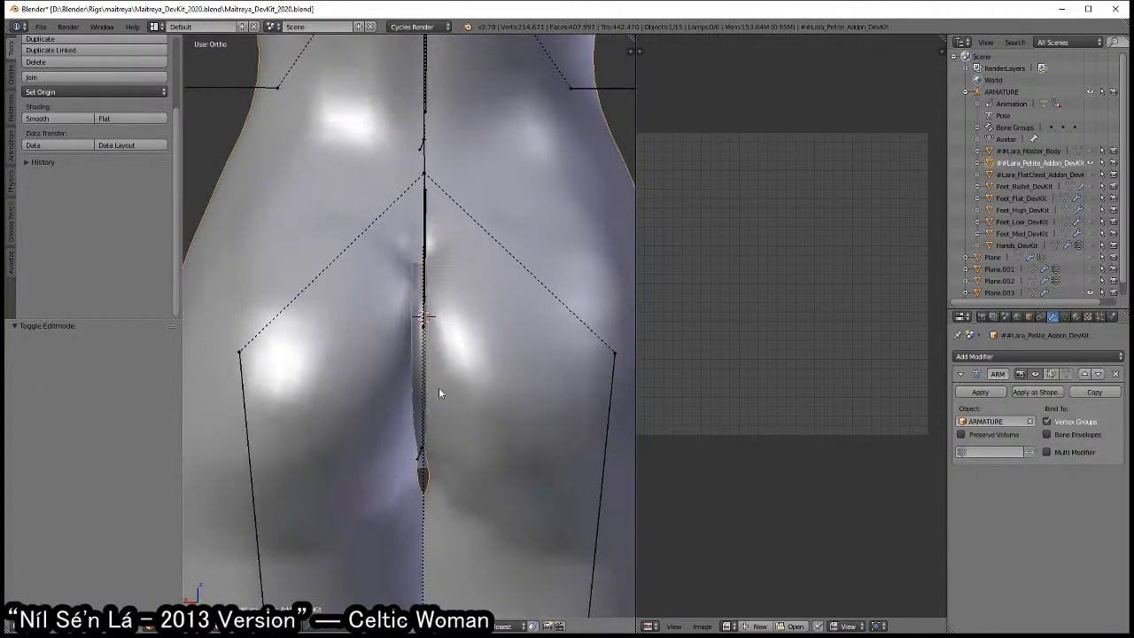
pyautogui.rightClick(415, 391)
pyautogui.hotkey('ctrl', 'Tab')
pyautogui.click(380, 353)
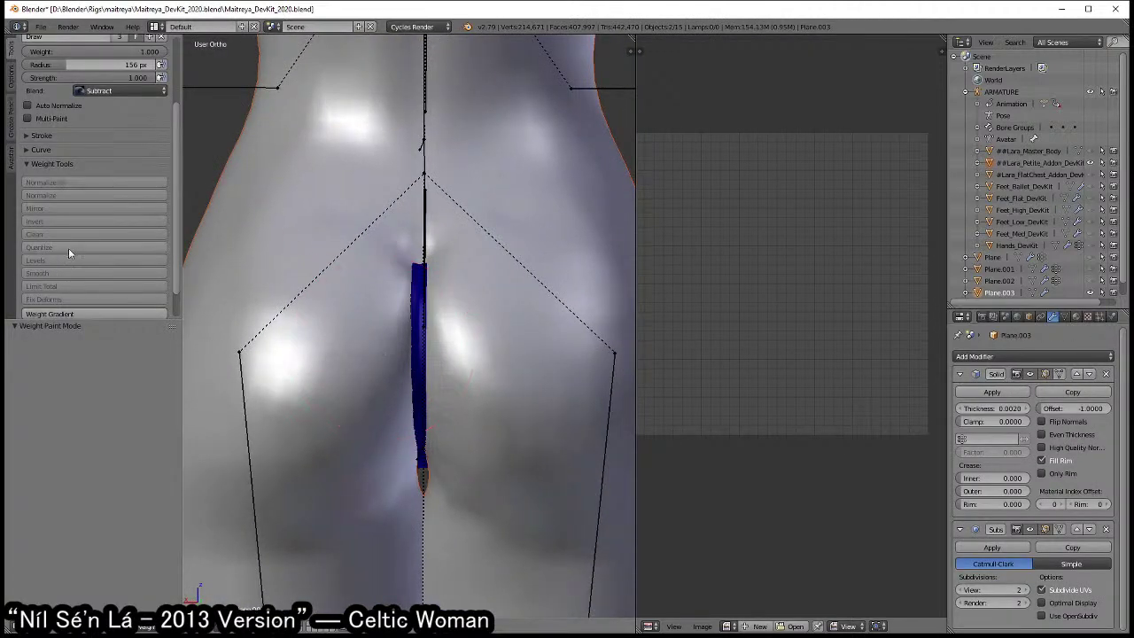
pyautogui.hotkey('ctrl', 'Tab')
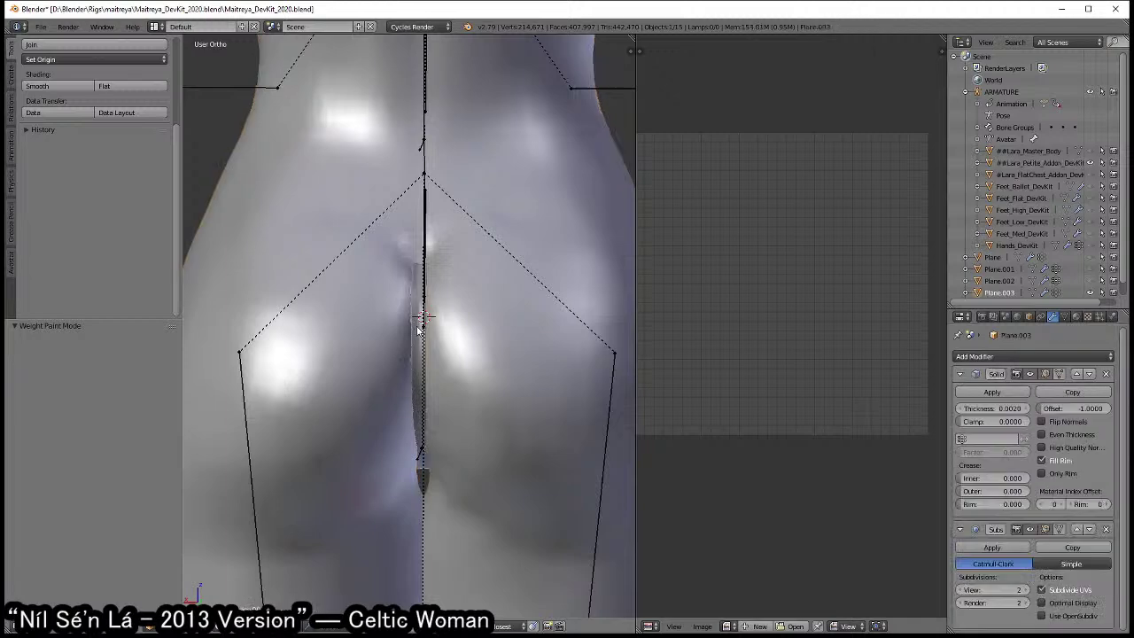
# - Run Avastar Clean Weightmaps on the strip and review its remaining vertex groups
pyautogui.click(12, 266)
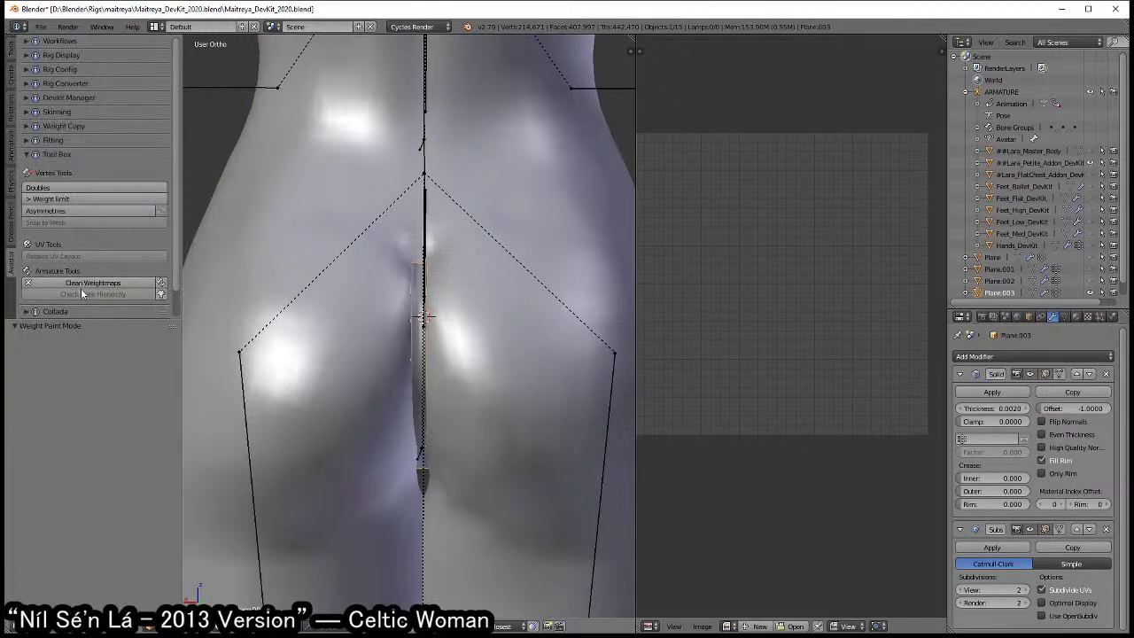
pyautogui.click(92, 283)
pyautogui.scroll(-4, 454, 319)
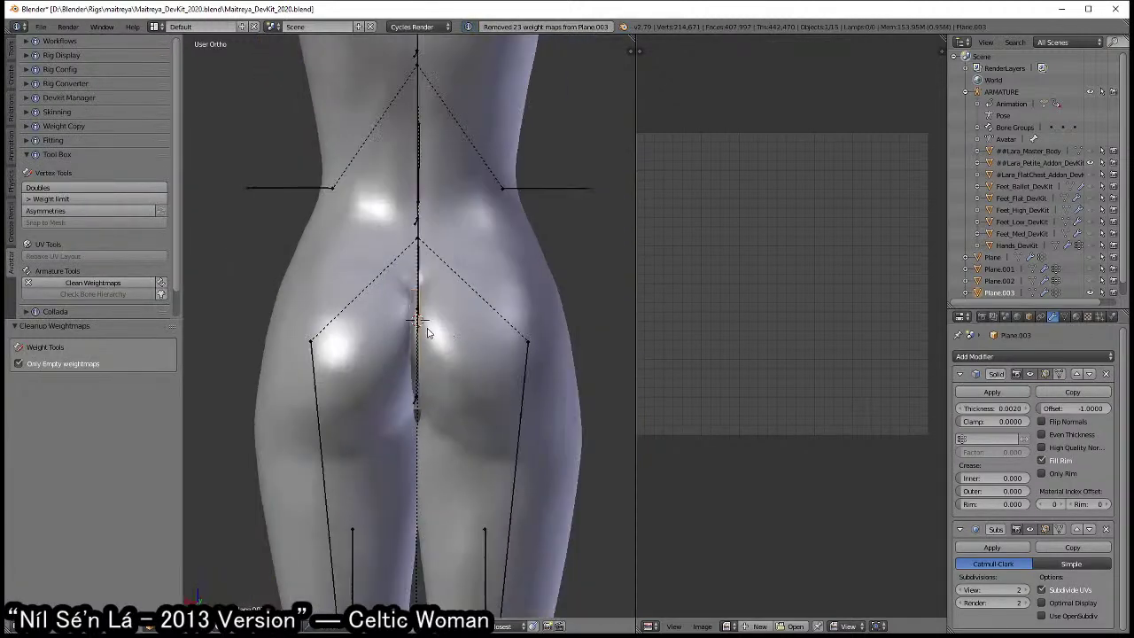
pyautogui.moveTo(430, 333); pyautogui.dragTo(447, 357, button='middle')
pyautogui.scroll(2, 447, 357)
pyautogui.click(1065, 316)
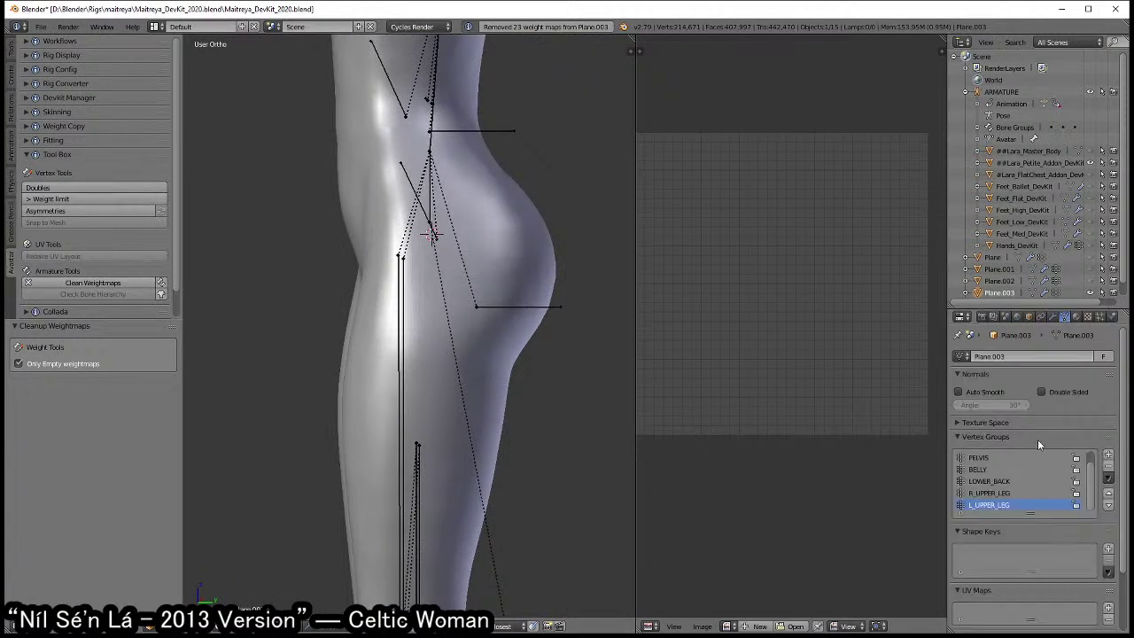
# - Delete the L_UPPER_LEG and R_UPPER_LEG vertex groups from Plane.003
pyautogui.click(1111, 468)
pyautogui.click(1110, 469)
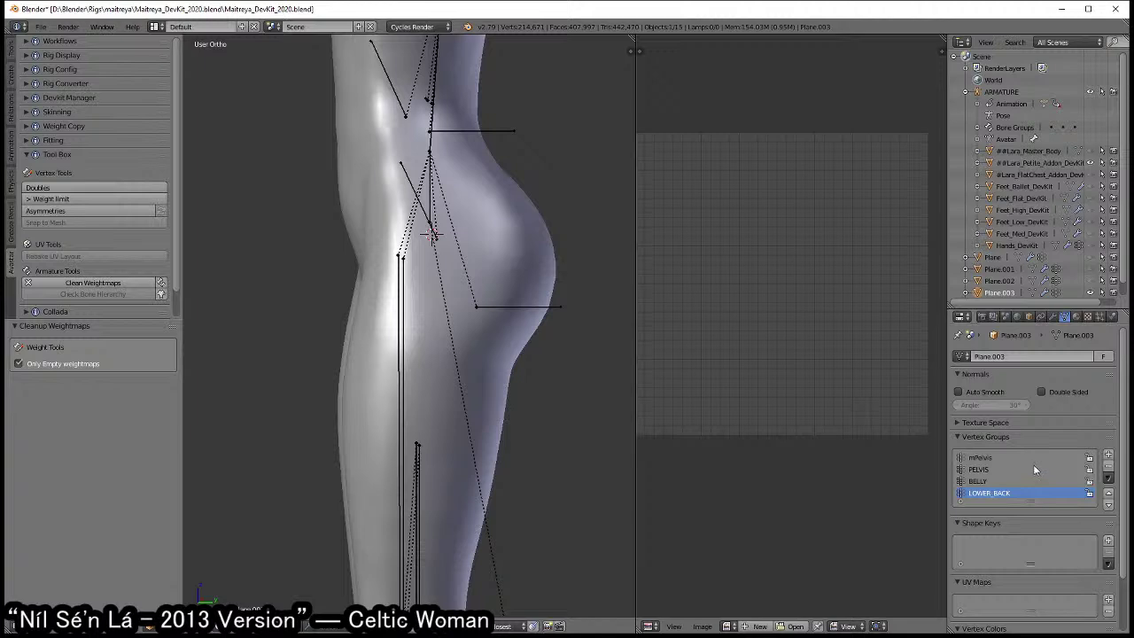
pyautogui.moveTo(576, 377)
pyautogui.mouseDown(button='middle')
pyautogui.moveTo(468, 303)
pyautogui.moveTo(497, 361)
pyautogui.mouseUp(button='middle')
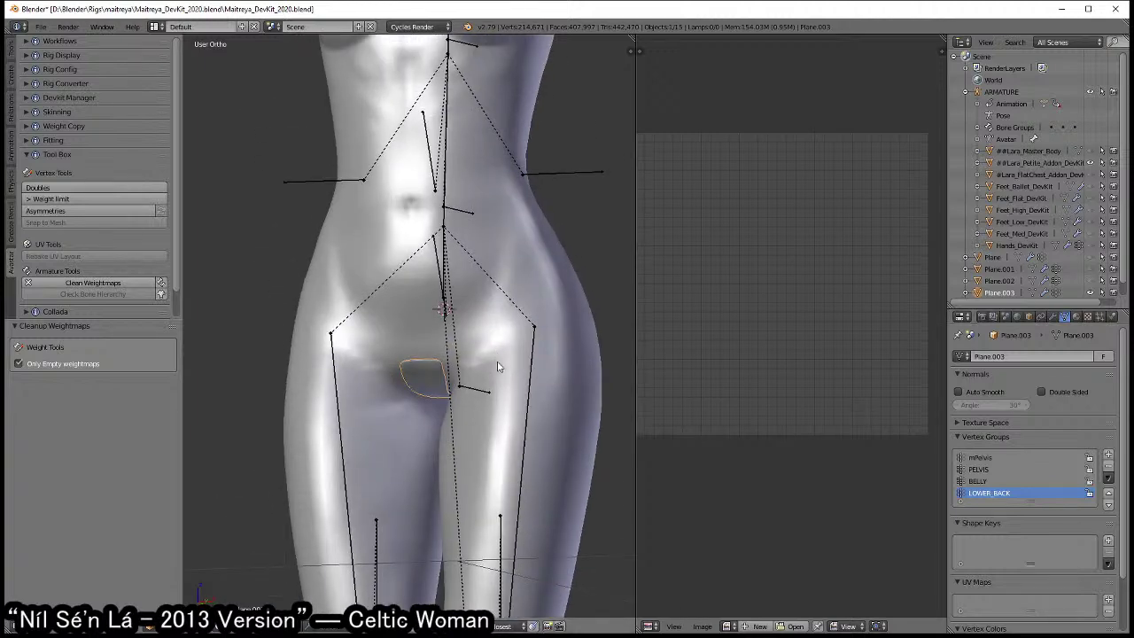
# - Unhide the gridded dress mesh Plane.003 and briefly check its vertices in Edit Mode
pyautogui.scroll(-1, 498, 393)
pyautogui.scroll(-2, 473, 293)
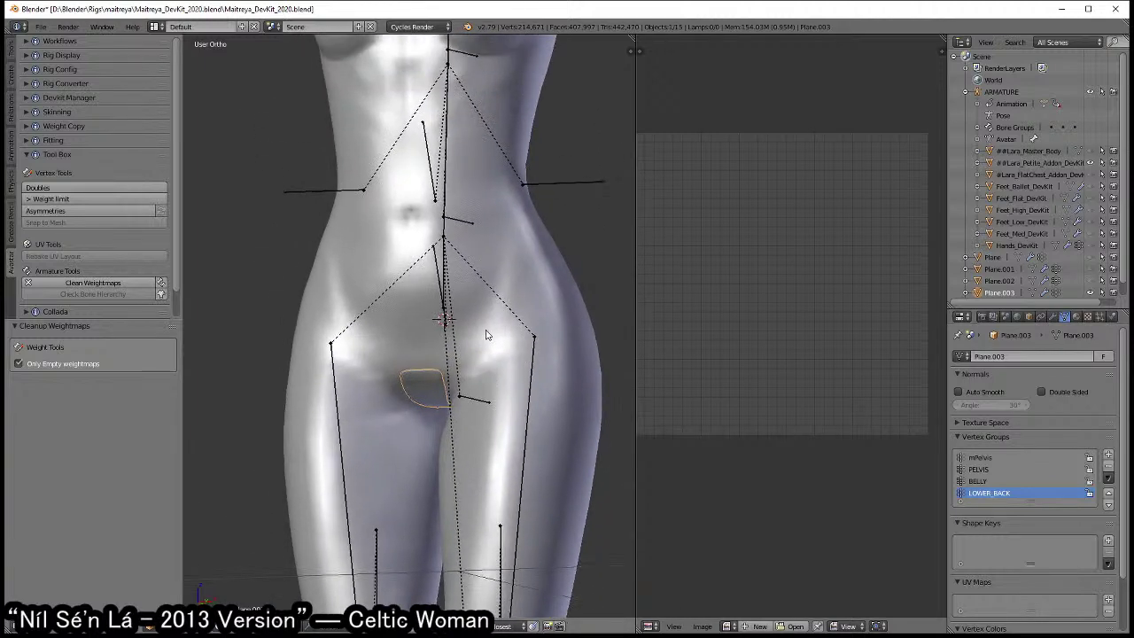
pyautogui.scroll(-3, 488, 331)
pyautogui.click(1091, 257)
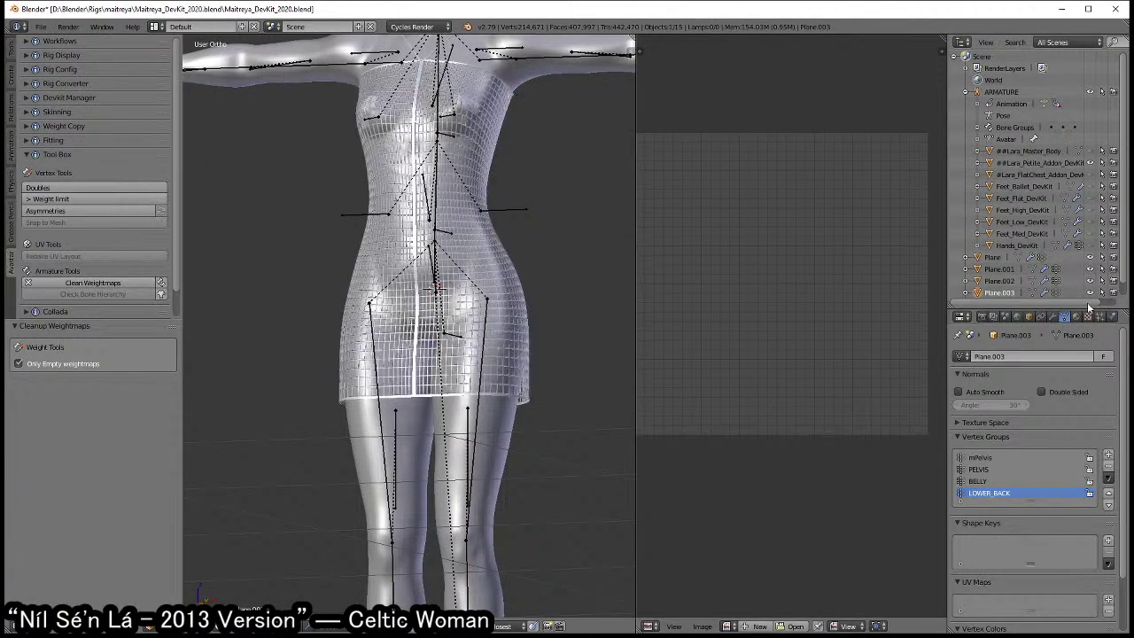
pyautogui.scroll(3, 483, 284)
pyautogui.press('Tab')
pyautogui.press('a')
pyautogui.scroll(2, 485, 283)
pyautogui.press('Tab')
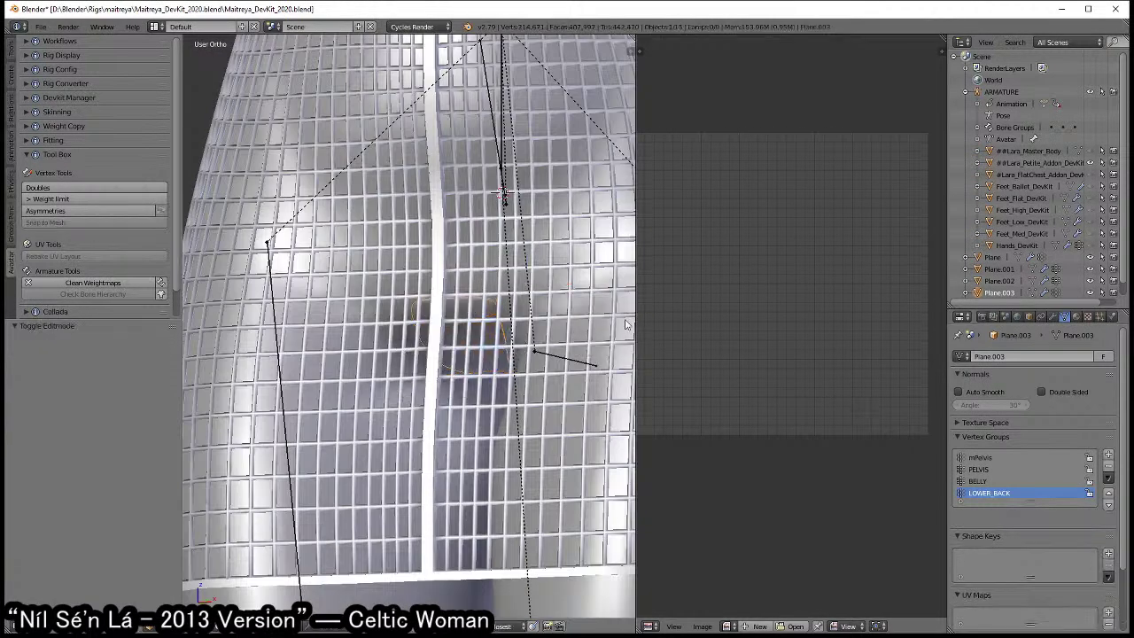
# - Apply the dress mesh's Solidify and Subsurf modifiers
pyautogui.click(1052, 316)
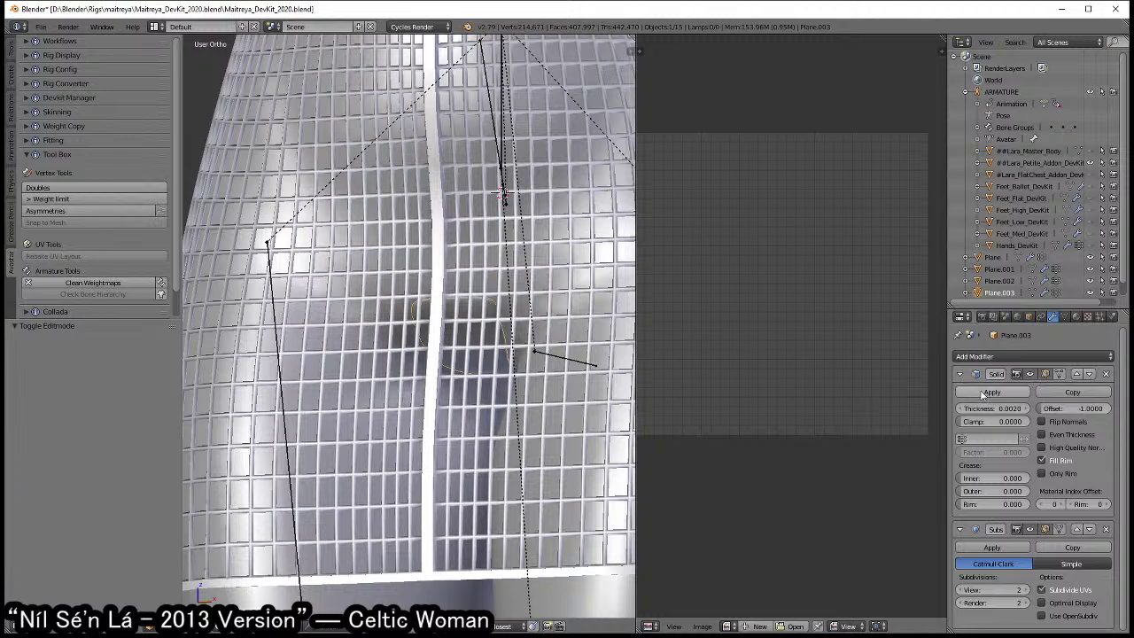
pyautogui.click(983, 392)
pyautogui.click(983, 392)
# - Add an Armature modifier bound to ARMATURE with Preserve Volume enabled
pyautogui.click(1021, 357)
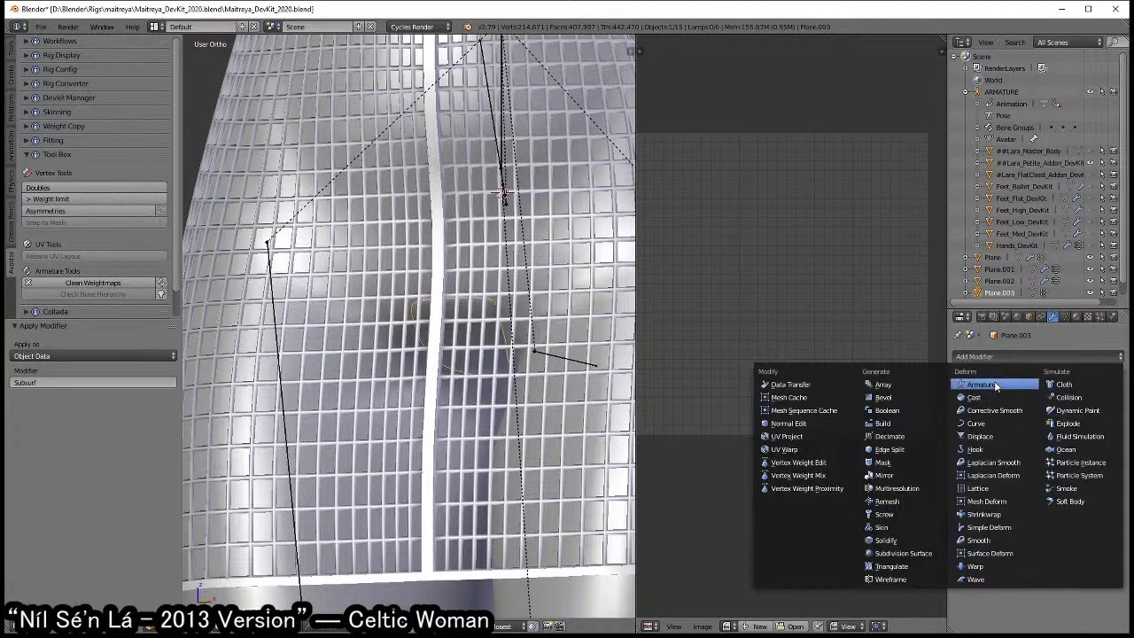
pyautogui.click(995, 385)
pyautogui.click(987, 434)
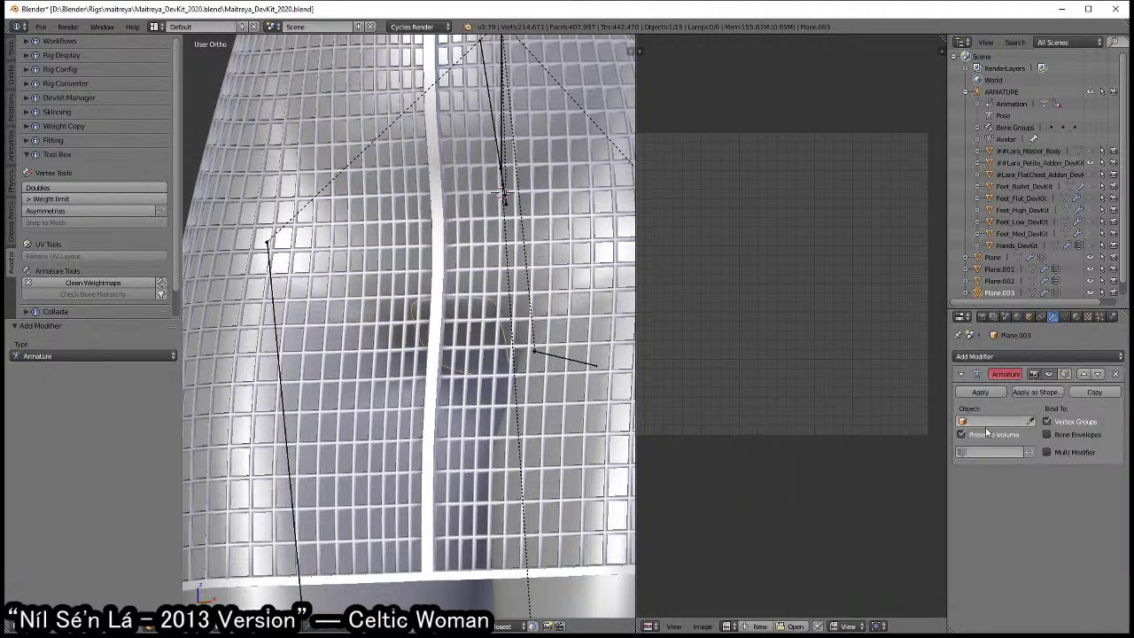
pyautogui.click(992, 421)
pyautogui.click(979, 484)
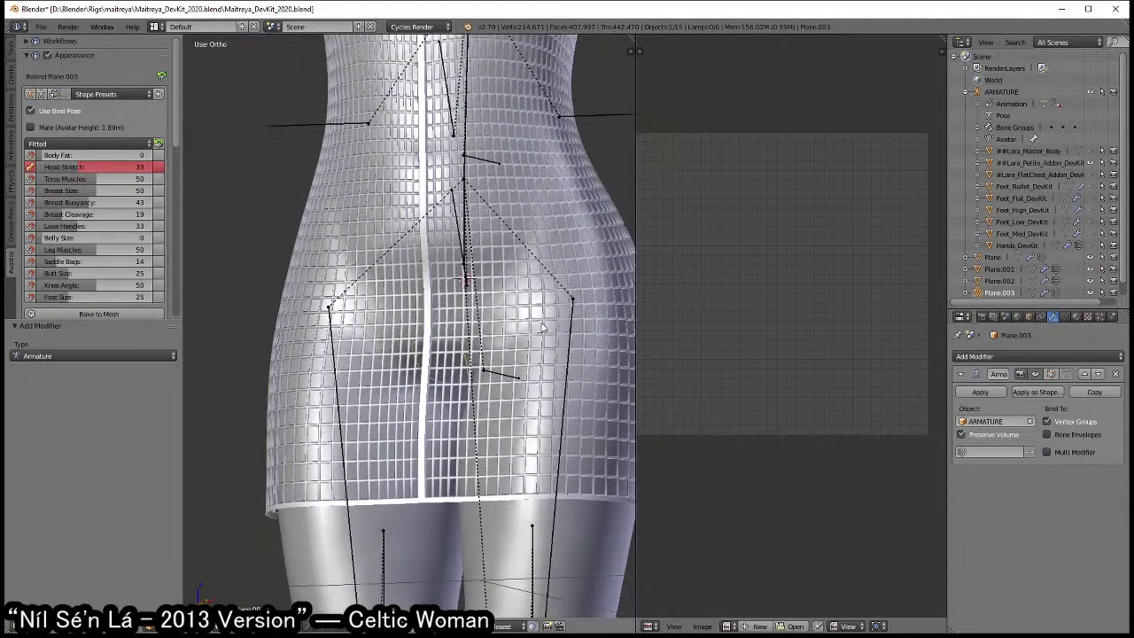
pyautogui.scroll(2, 588, 321)
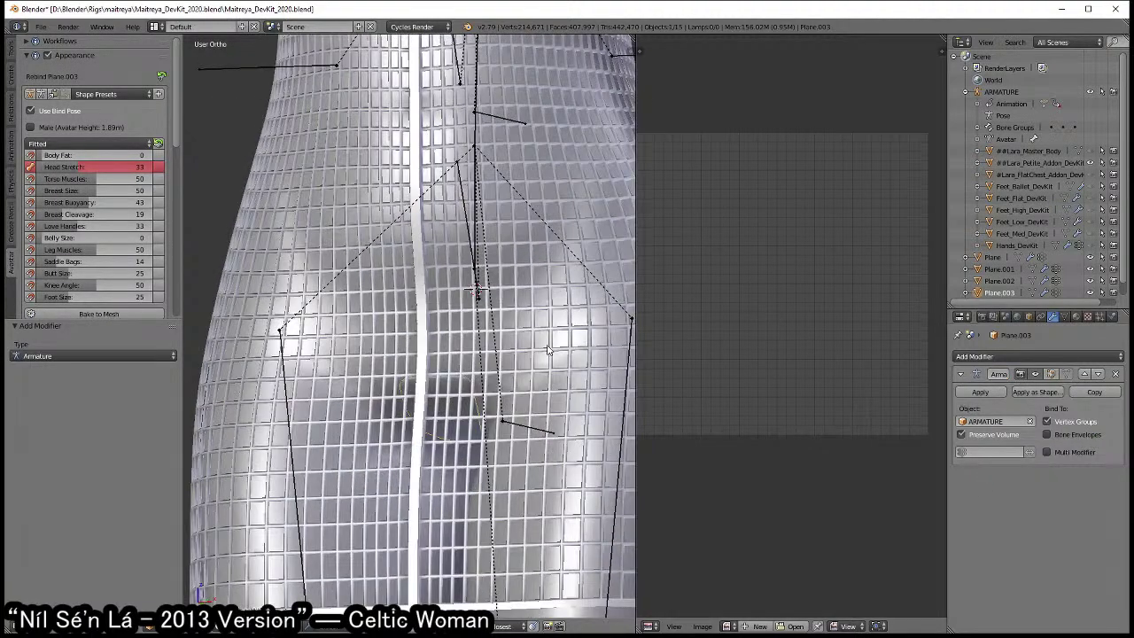
pyautogui.scroll(-2, 547, 350)
pyautogui.press('Tab')
pyautogui.scroll(3, 488, 354)
# - Mark an edge loop around the dress mesh as a seam
pyautogui.scroll(3, 488, 354)
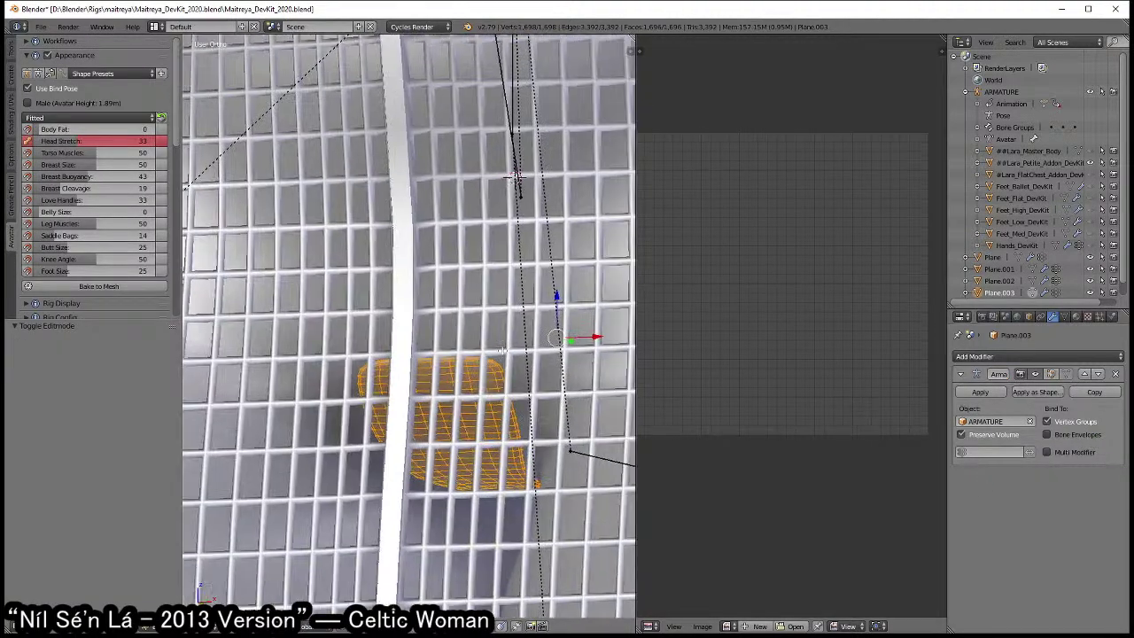
pyautogui.moveTo(488, 353); pyautogui.dragTo(311, 364, button='middle')
pyautogui.press('a')
pyautogui.keyDown('alt'); pyautogui.click(309, 339); pyautogui.keyUp('alt')
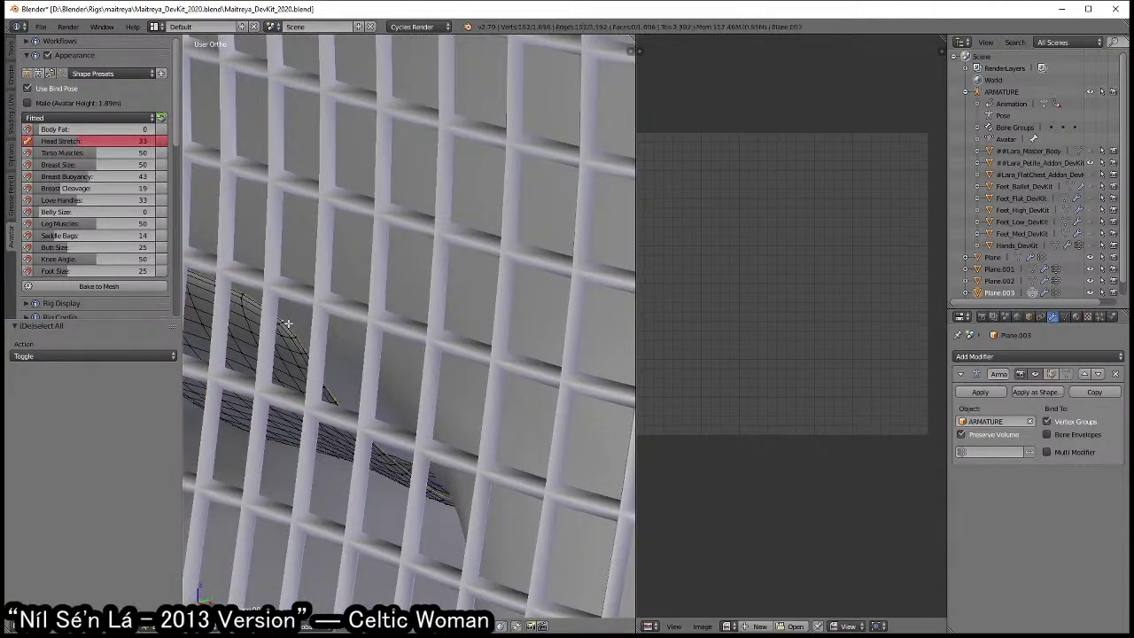
pyautogui.moveTo(299, 326); pyautogui.dragTo(435, 333, button='middle')
pyautogui.press('z')
pyautogui.moveTo(514, 329); pyautogui.dragTo(502, 331, button='middle')
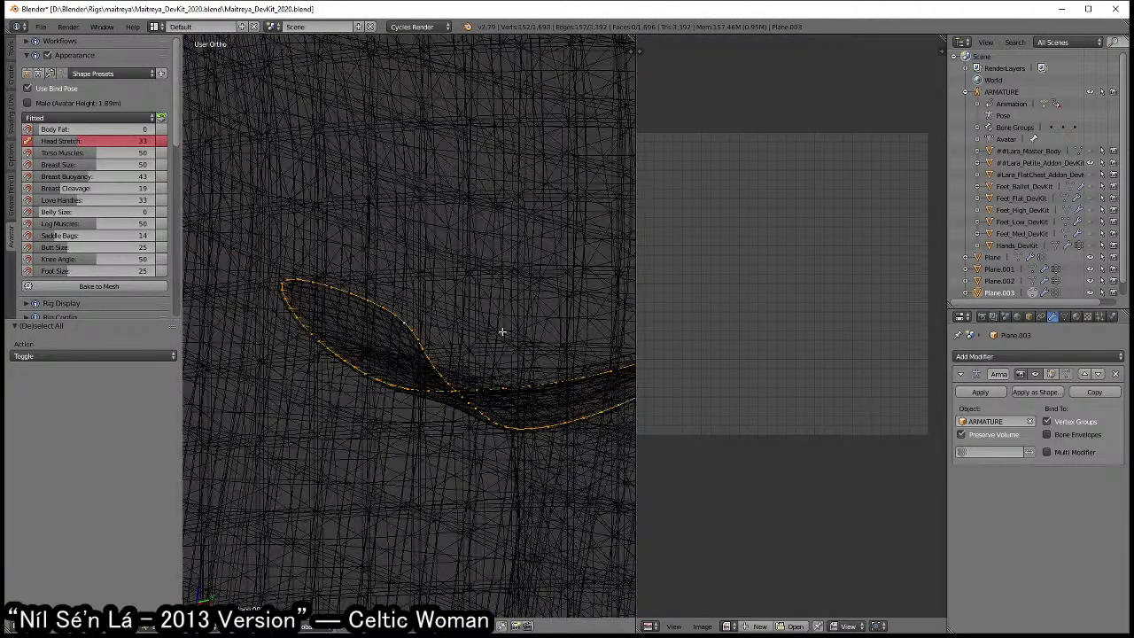
pyautogui.hotkey('ctrl', 'e')
pyautogui.click(509, 332)
# - Unwrap the whole dress mesh along the new seam
pyautogui.press('a')
pyautogui.press('u')
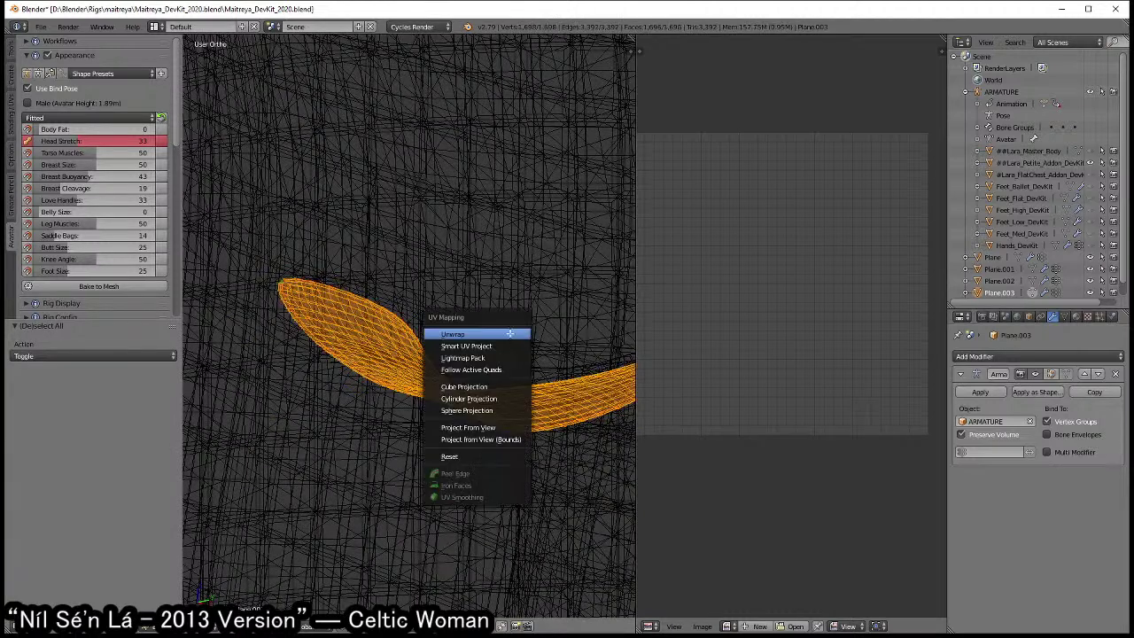
pyautogui.click(509, 333)
pyautogui.scroll(-2, 766, 332)
pyautogui.scroll(3, 795, 363)
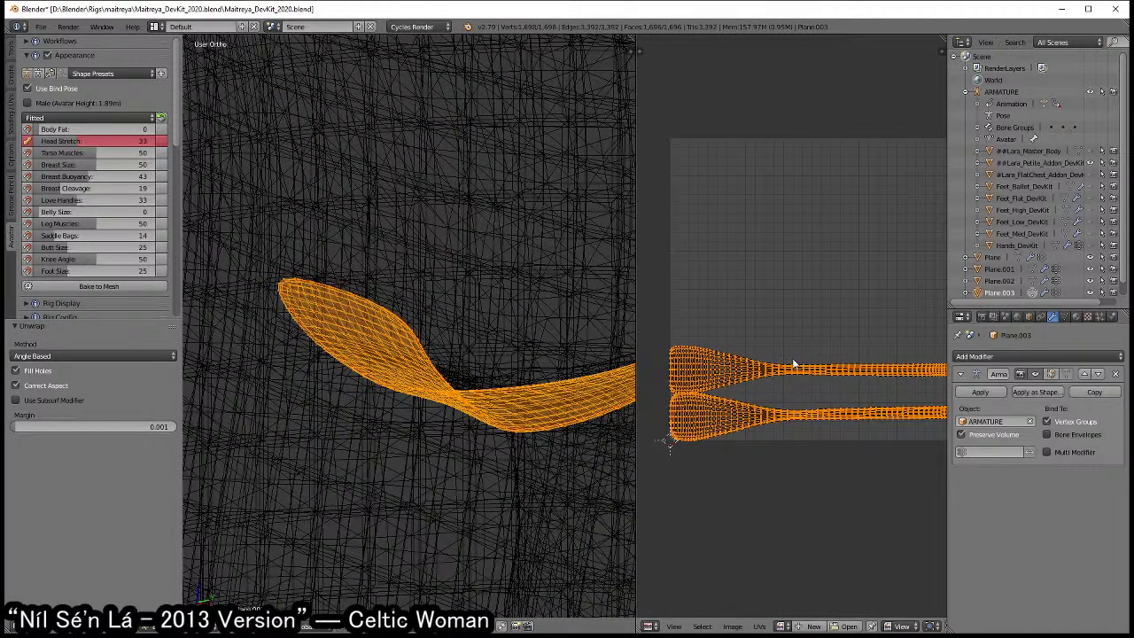
pyautogui.scroll(2, 791, 362)
pyautogui.scroll(-3, 786, 362)
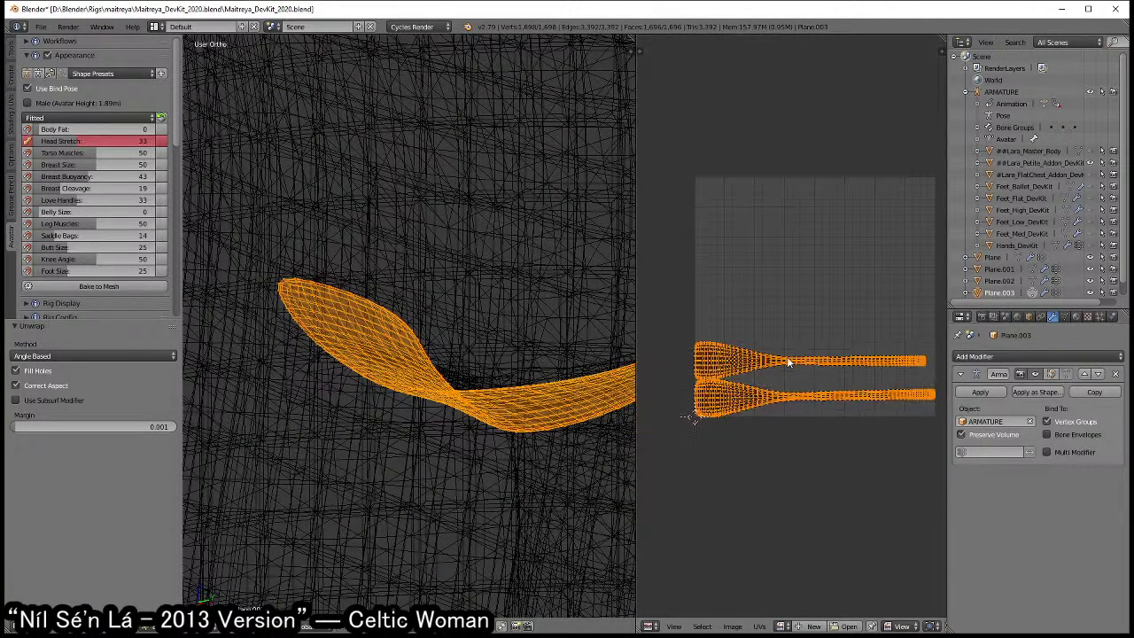
# - Rectify the upper UV island into a straight rectangular strip
pyautogui.rightClick(778, 358)
pyautogui.press('t')
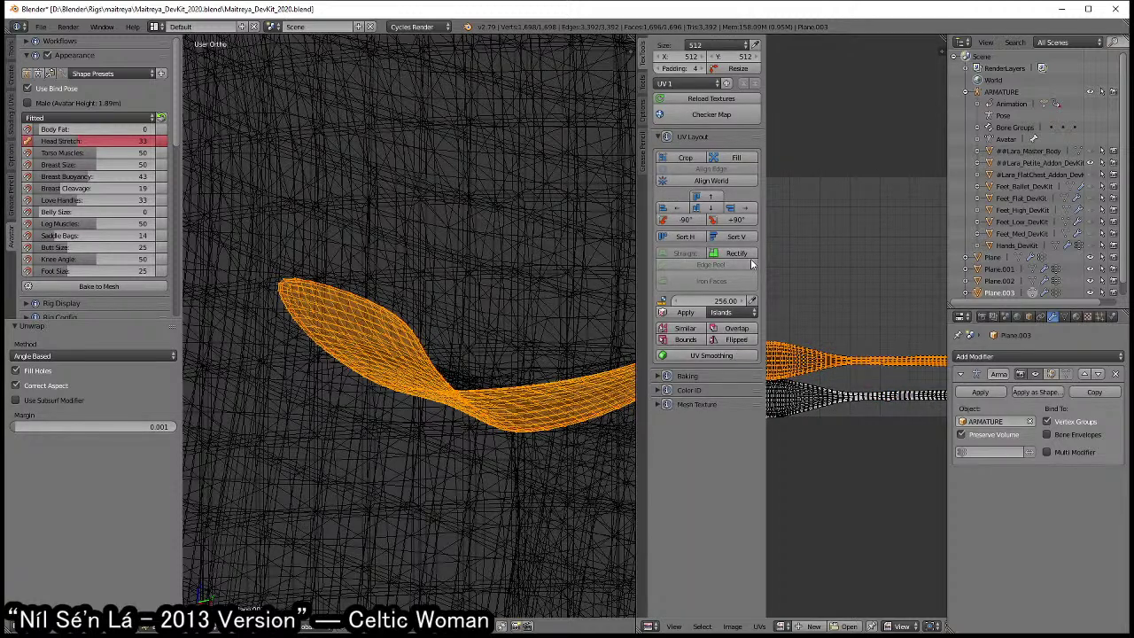
pyautogui.click(754, 254)
pyautogui.scroll(-2, 825, 308)
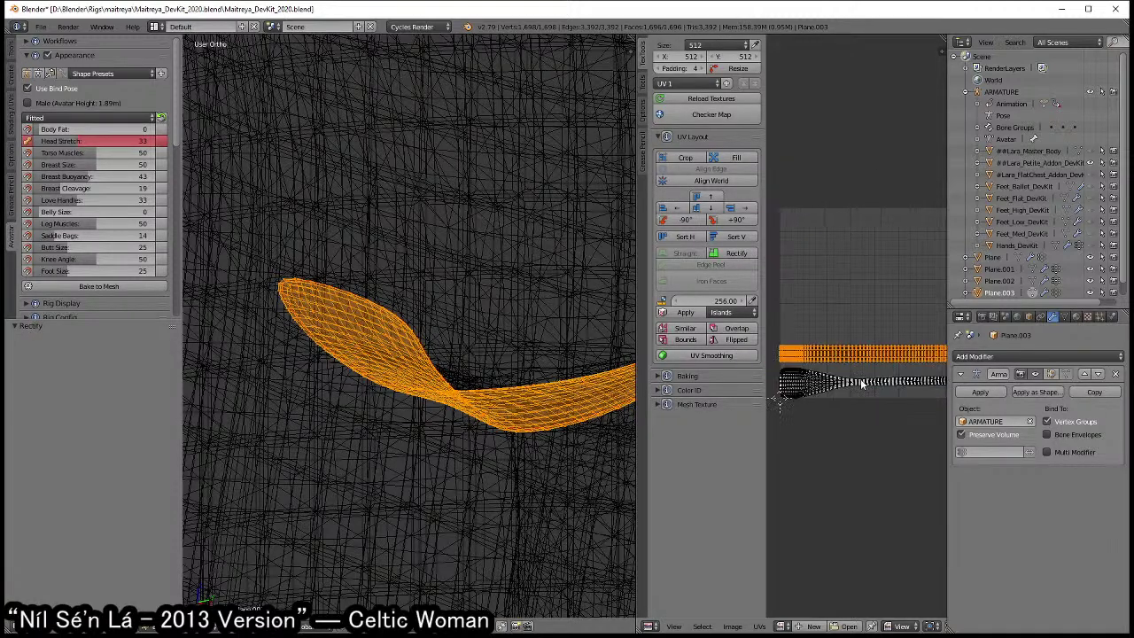
pyautogui.press('t')
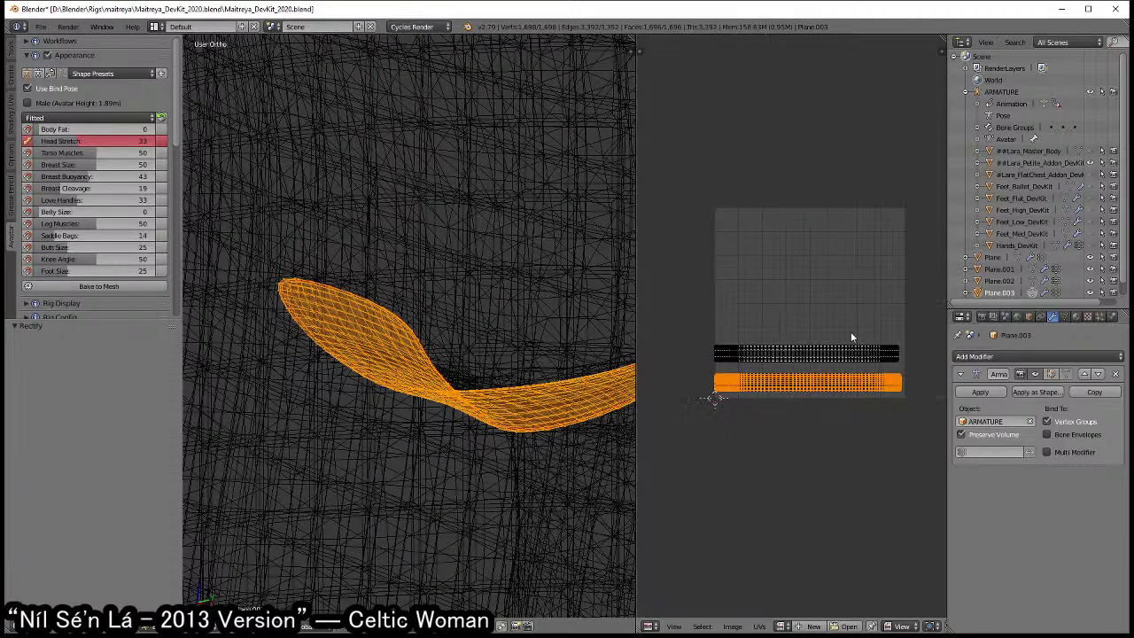
pyautogui.scroll(2, 850, 331)
# - Move the upper UV strip to a new position in the UV layout
pyautogui.moveTo(812, 375); pyautogui.dragTo(777, 362, button='middle')
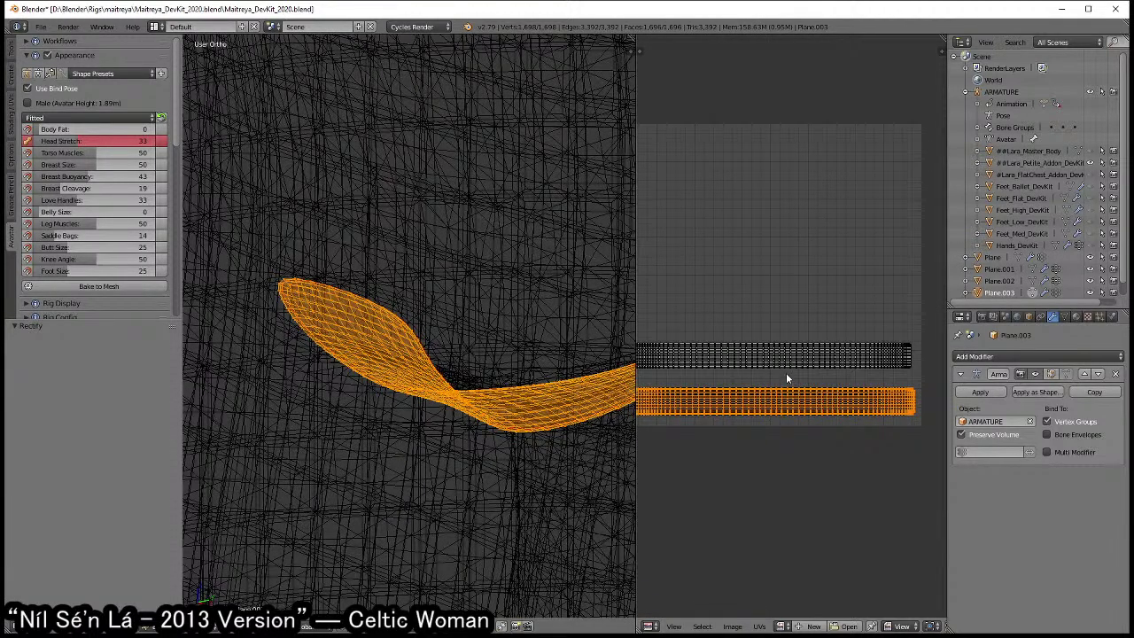
pyautogui.rightClick(742, 358)
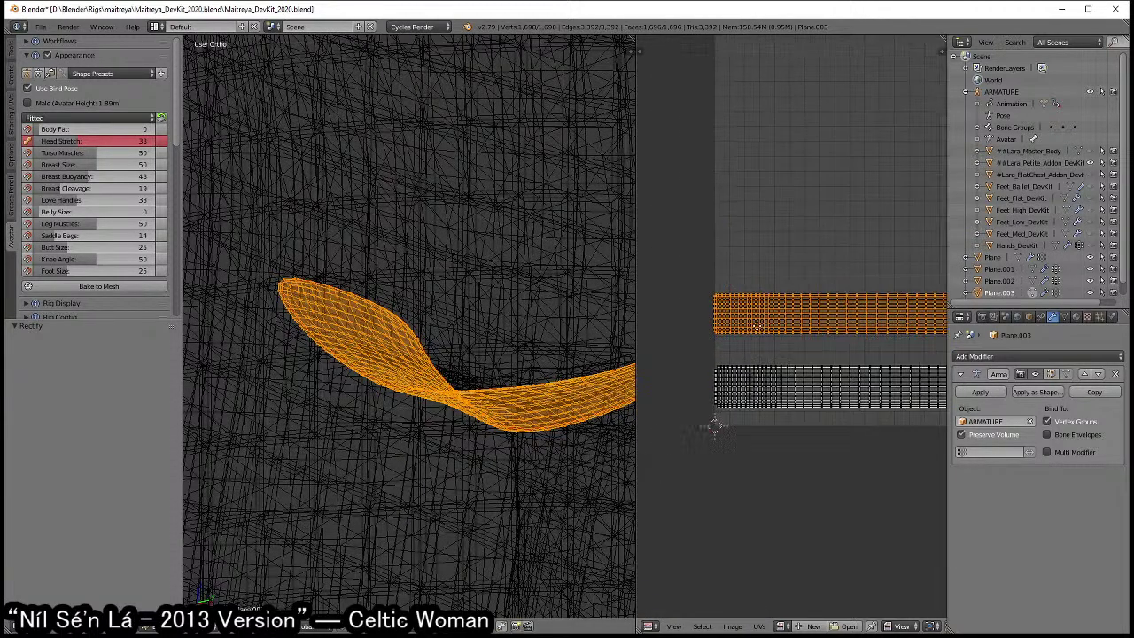
pyautogui.scroll(5, 708, 404)
pyautogui.press('g')
pyautogui.click(695, 409)
pyautogui.scroll(4, 695, 409)
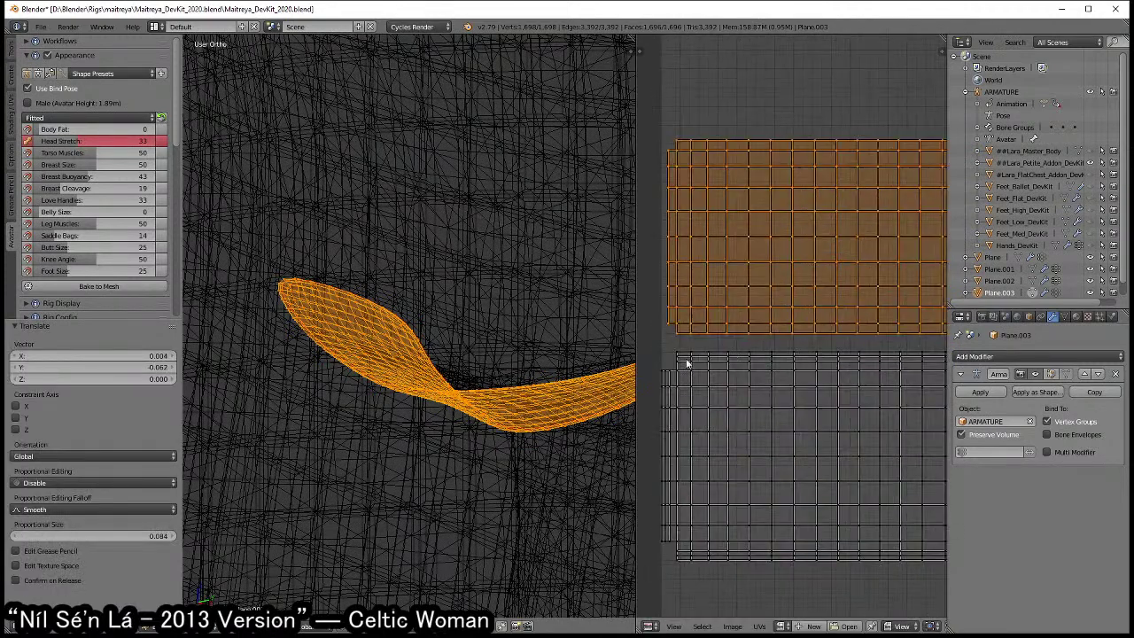
pyautogui.scroll(-2, 784, 315)
# - Move all the UV strips down together in UV space
pyautogui.press('a')
pyautogui.scroll(-1, 777, 336)
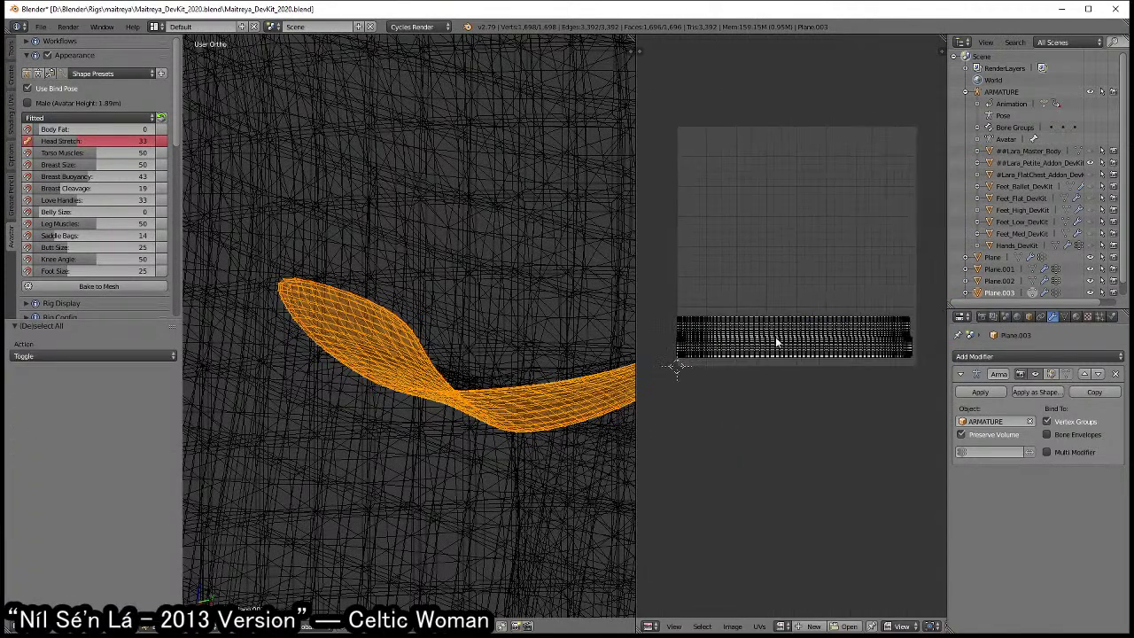
pyautogui.scroll(-1, 779, 338)
pyautogui.press('a')
pyautogui.press('g')
pyautogui.click(797, 405)
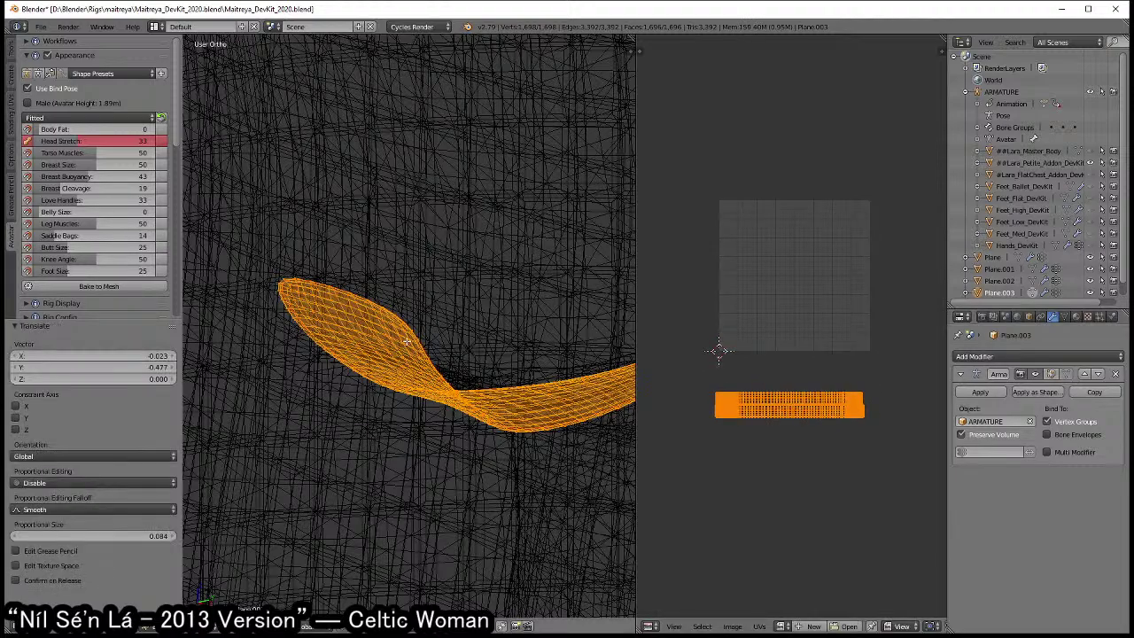
pyautogui.scroll(-2, 474, 364)
pyautogui.scroll(-2, 474, 364)
pyautogui.moveTo(474, 364); pyautogui.dragTo(417, 313, button='middle')
pyautogui.press('Tab')
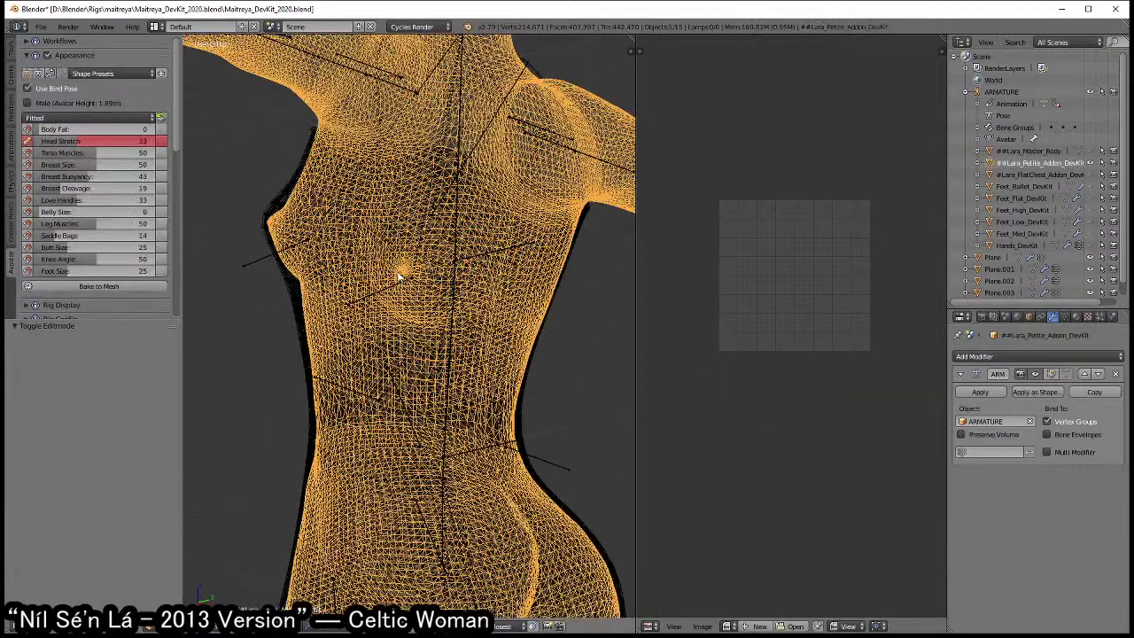
pyautogui.rightClick(400, 270)
pyautogui.press('Tab')
pyautogui.moveTo(400, 270)
pyautogui.mouseDown(button='middle')
pyautogui.moveTo(429, 370)
pyautogui.moveTo(436, 311)
pyautogui.mouseUp(button='middle')
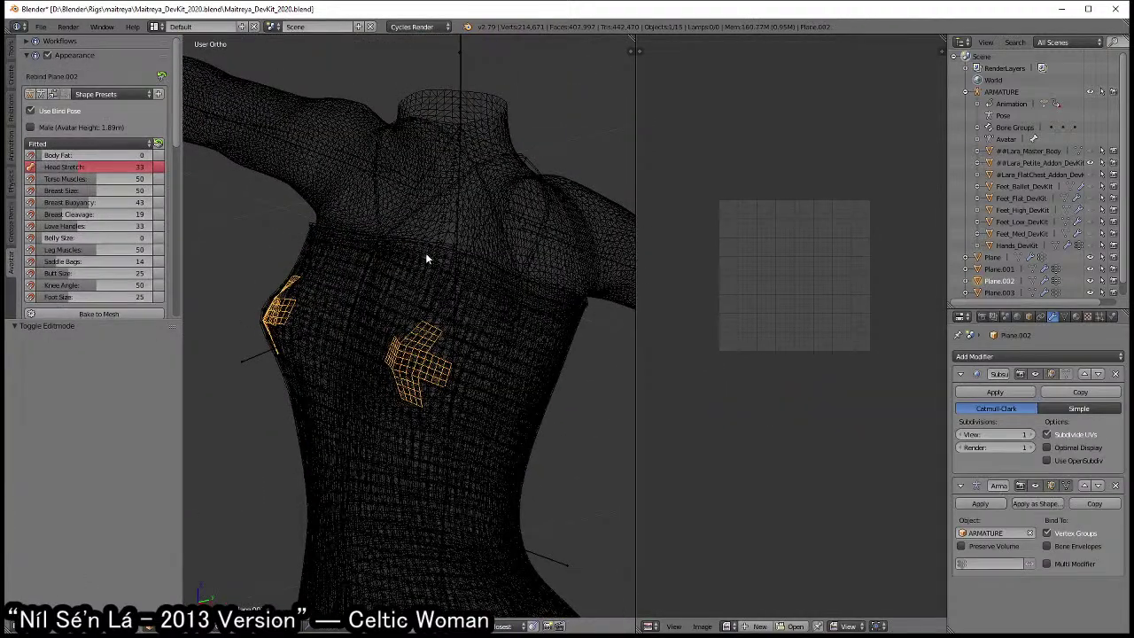
pyautogui.rightClick(412, 222)
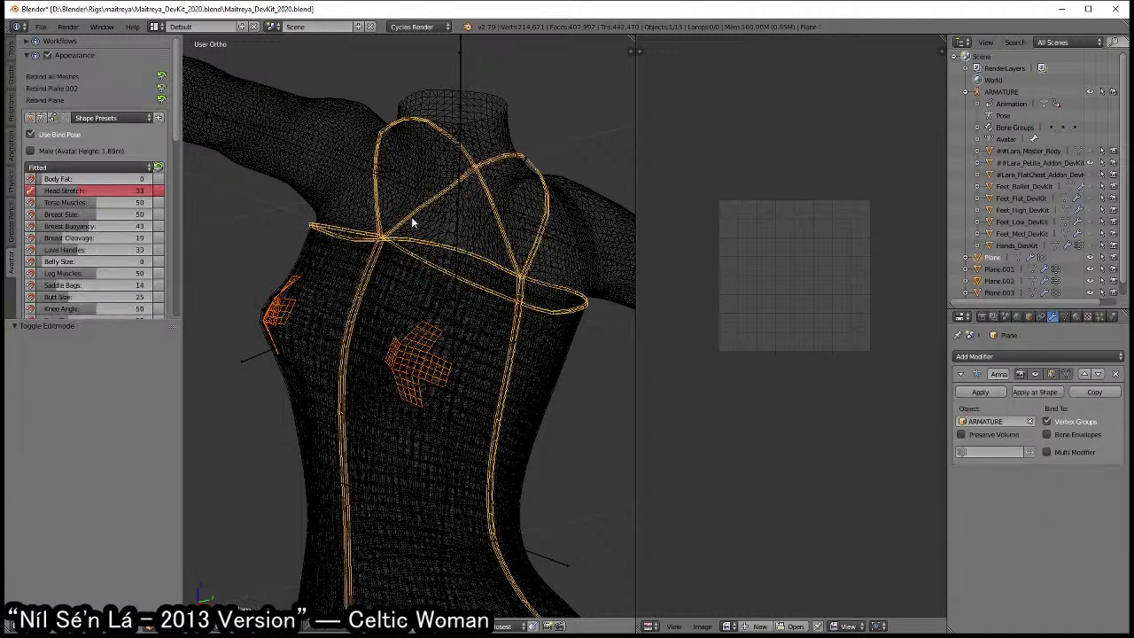
pyautogui.click(12, 63)
pyautogui.click(77, 170)
pyautogui.moveTo(443, 354); pyautogui.dragTo(470, 269, button='middle')
pyautogui.hotkey('ctrl', 'z')
pyautogui.hotkey('ctrl', 'z')
pyautogui.hotkey('ctrl', 'z')
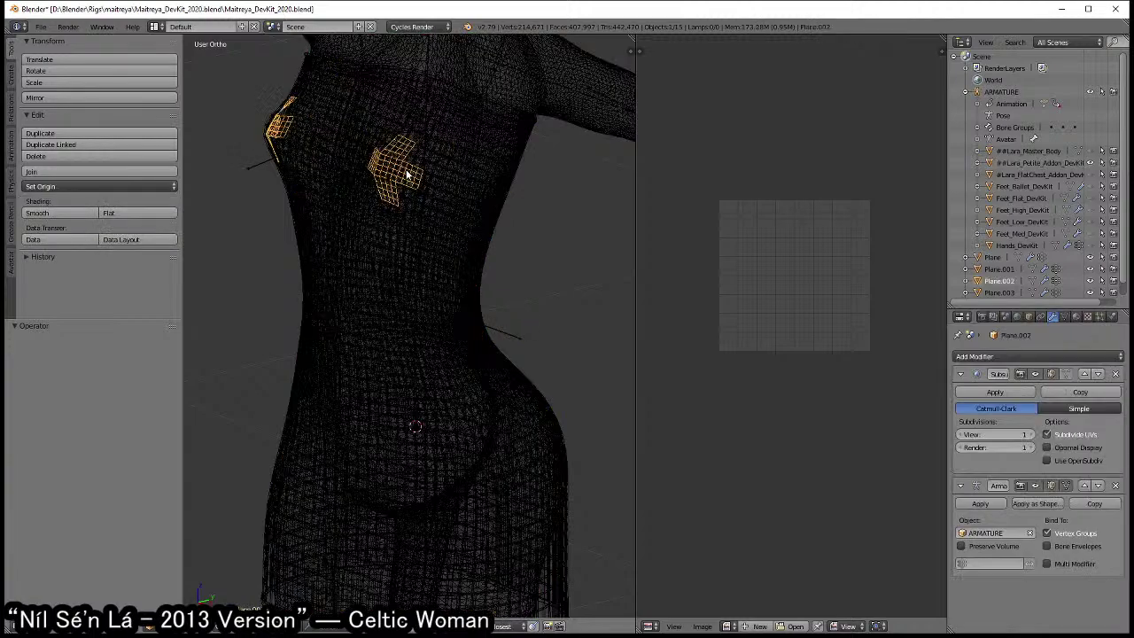
pyautogui.moveTo(407, 174); pyautogui.dragTo(439, 307, button='middle')
pyautogui.press('z')
pyautogui.scroll(5, 474, 319)
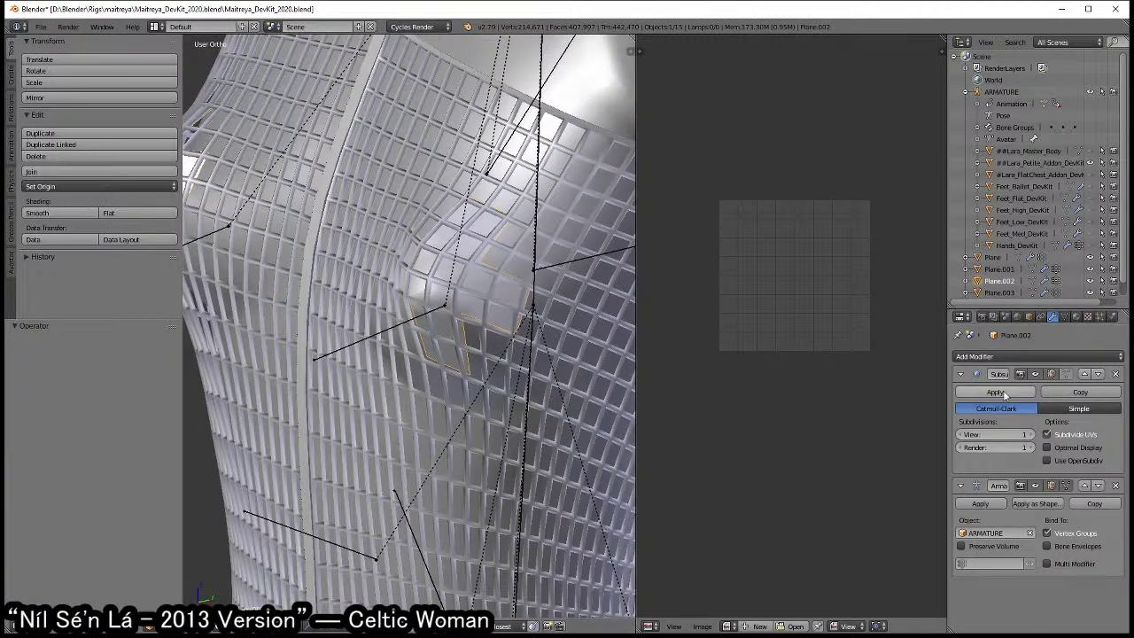
# - Try applying subdivision and adding Solidify to Plane.002, then undo those changes
pyautogui.click(994, 392)
pyautogui.click(1038, 356)
pyautogui.click(895, 554)
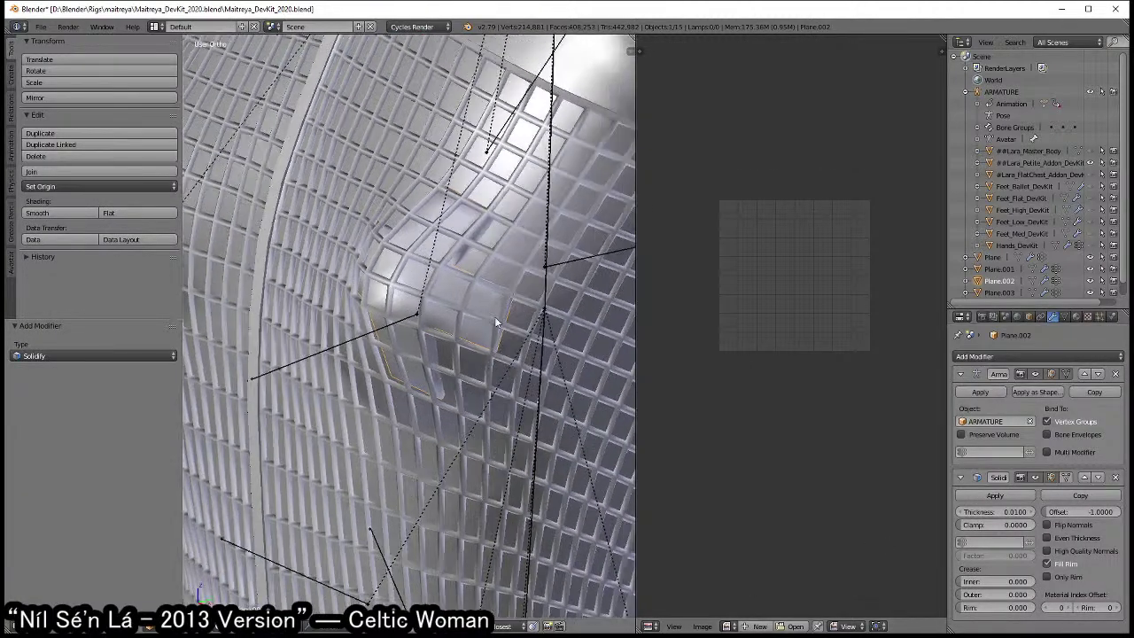
pyautogui.click(1083, 476)
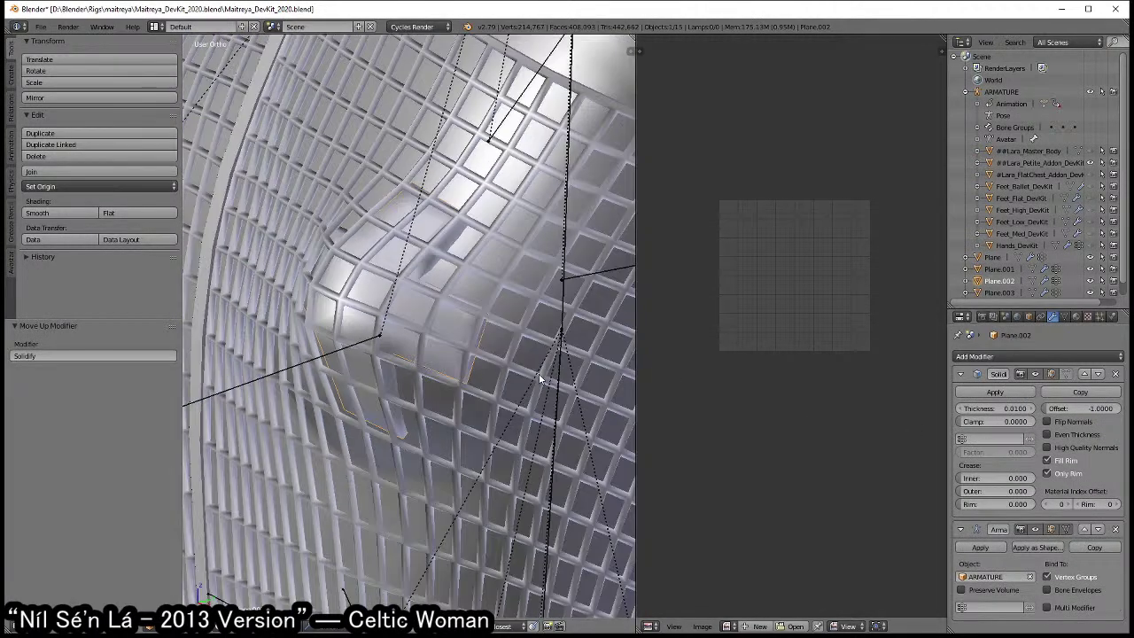
pyautogui.hotkey('ctrl', 'z')
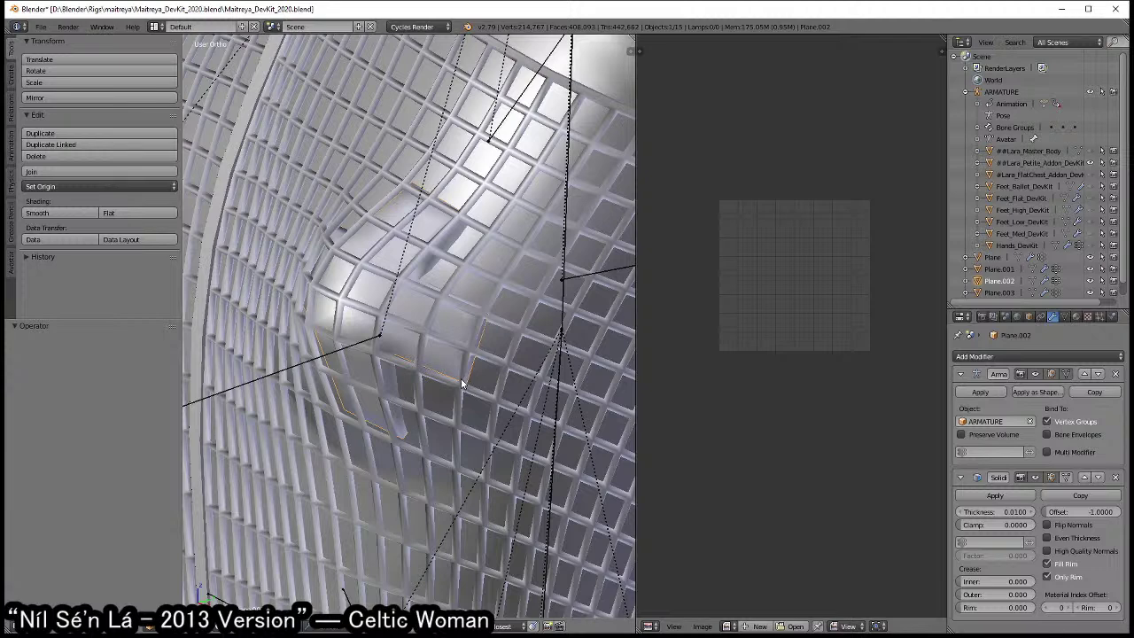
pyautogui.hotkey('ctrl', 'z')
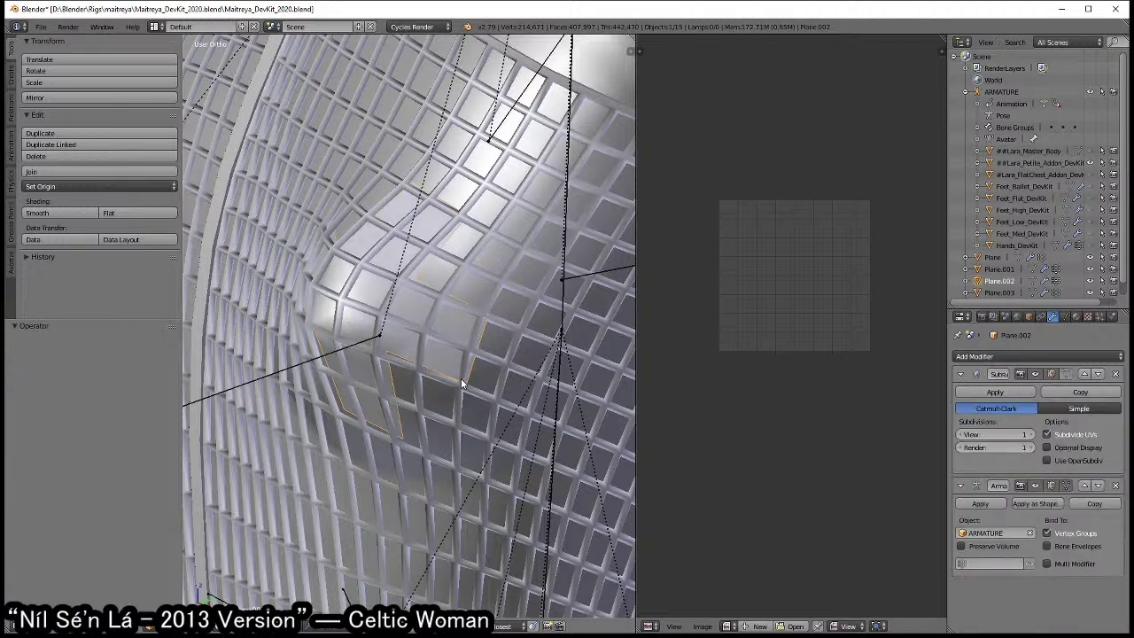
# - Add a Solidify modifier to the chest pieces and move it to the top of the stack
pyautogui.click(967, 358)
pyautogui.click(901, 532)
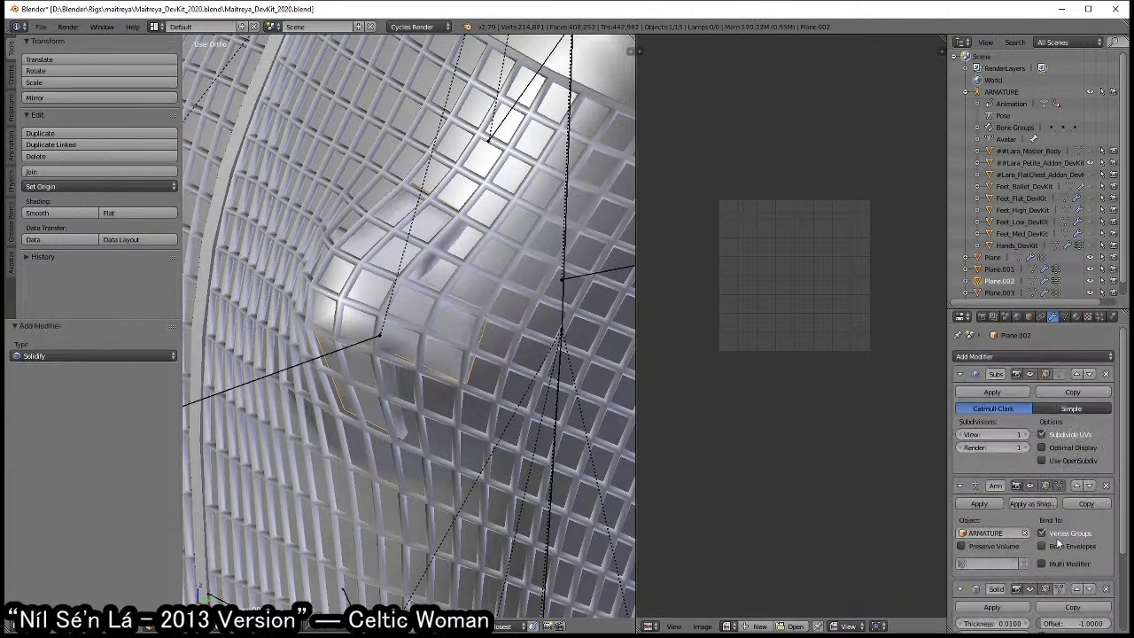
pyautogui.click(1077, 590)
pyautogui.click(1077, 486)
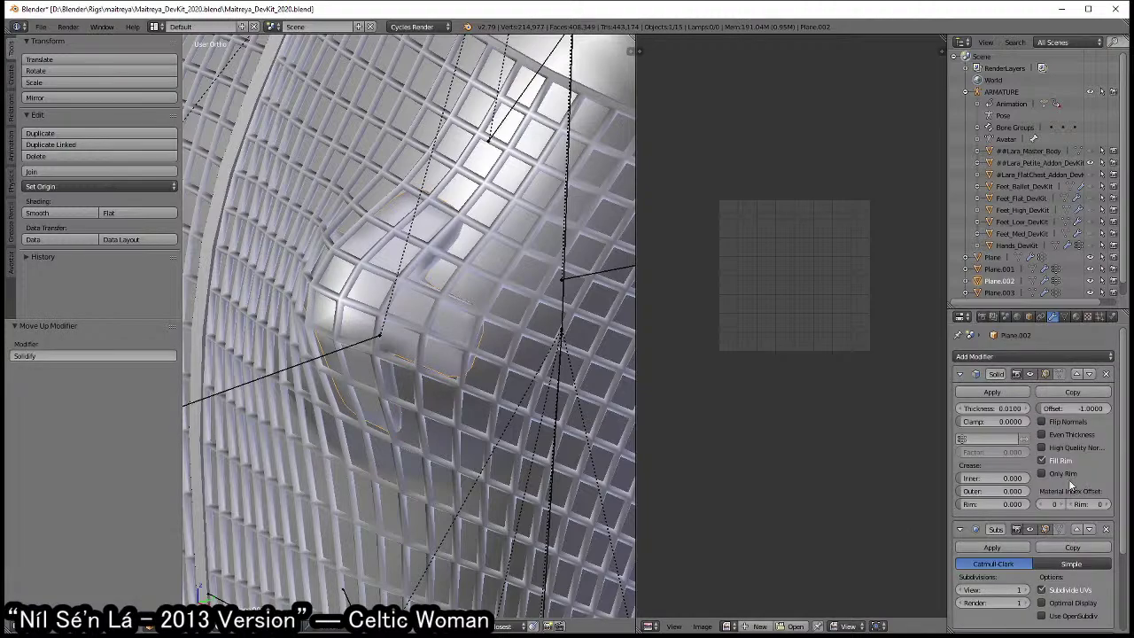
# - Set Solidify thickness to 0.003 and apply rotation and scale to the chest pieces
pyautogui.moveTo(616, 423)
pyautogui.mouseDown(button='middle')
pyautogui.moveTo(552, 392)
pyautogui.moveTo(376, 434)
pyautogui.mouseUp(button='middle')
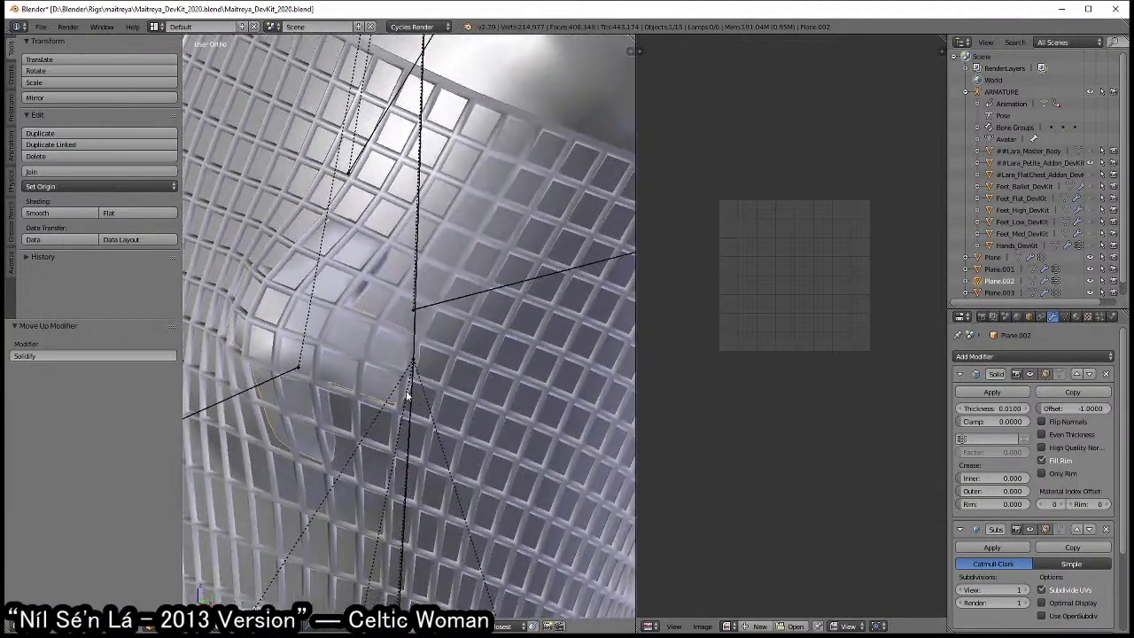
pyautogui.moveTo(494, 401); pyautogui.dragTo(420, 372, button='middle')
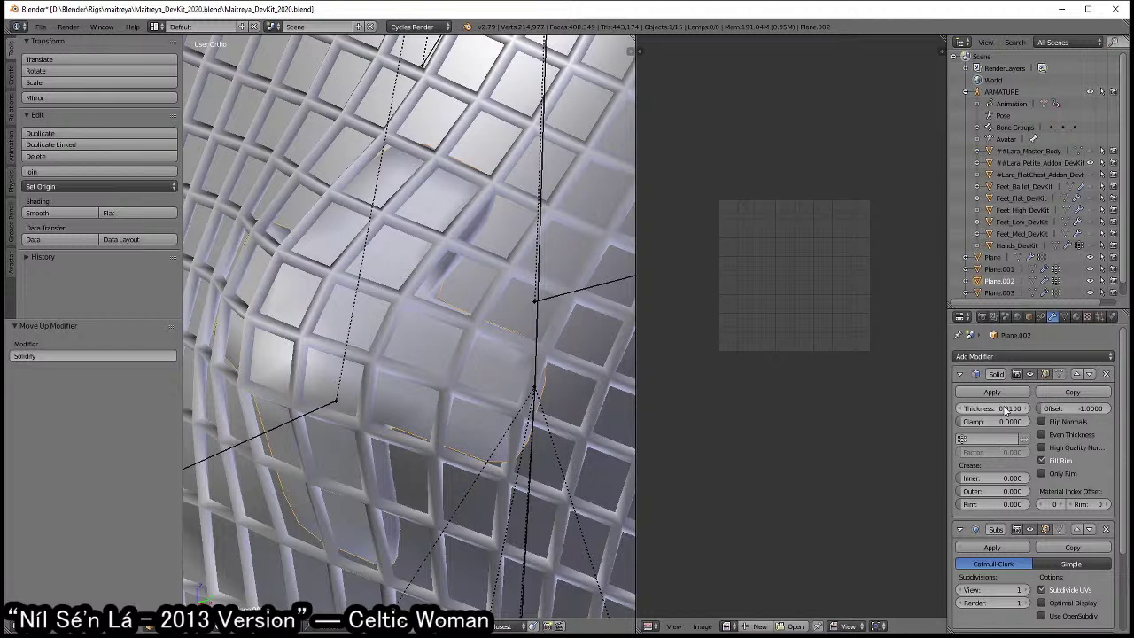
pyautogui.moveTo(992, 409); pyautogui.dragTo(985, 408)
pyautogui.hotkey('ctrl', 'a')
pyautogui.click(474, 373)
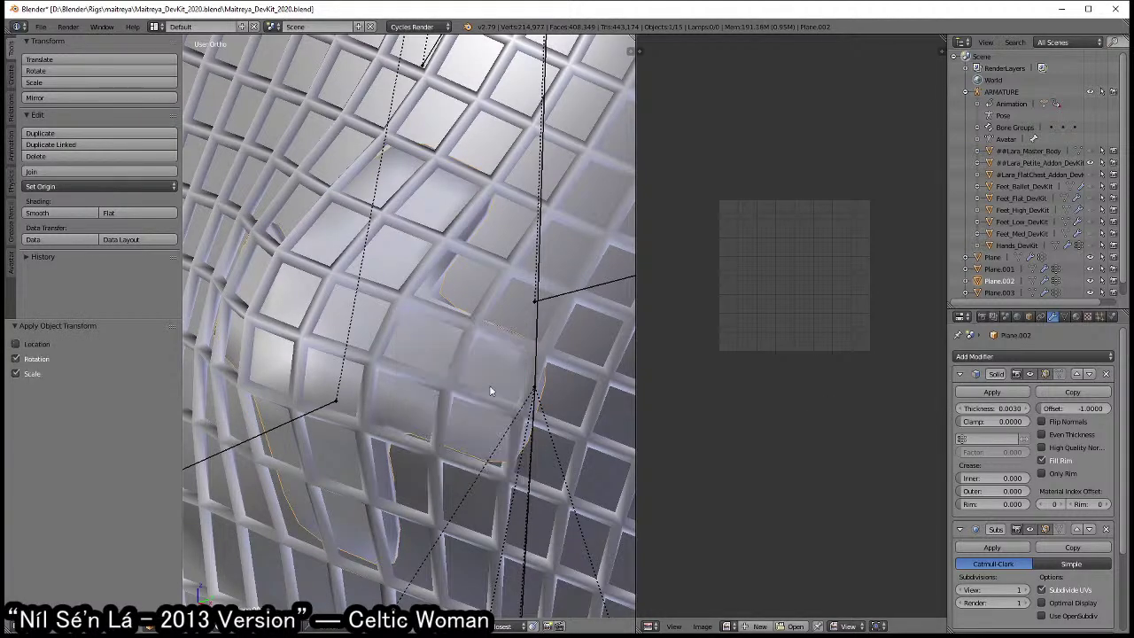
# - Move Subsurf above Solidify and apply both modifiers to the chest pieces
pyautogui.click(1077, 529)
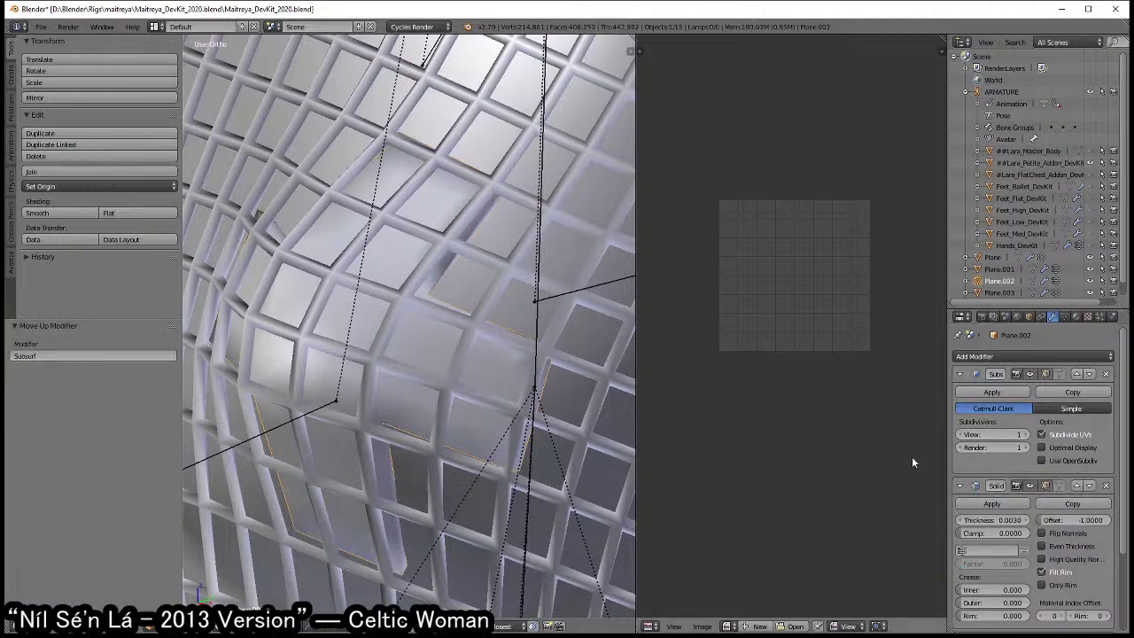
pyautogui.moveTo(542, 360)
pyautogui.mouseDown(button='middle')
pyautogui.moveTo(520, 360)
pyautogui.moveTo(531, 392)
pyautogui.moveTo(805, 343)
pyautogui.mouseUp(button='middle')
pyautogui.click(992, 391)
pyautogui.click(992, 392)
pyautogui.press('Tab')
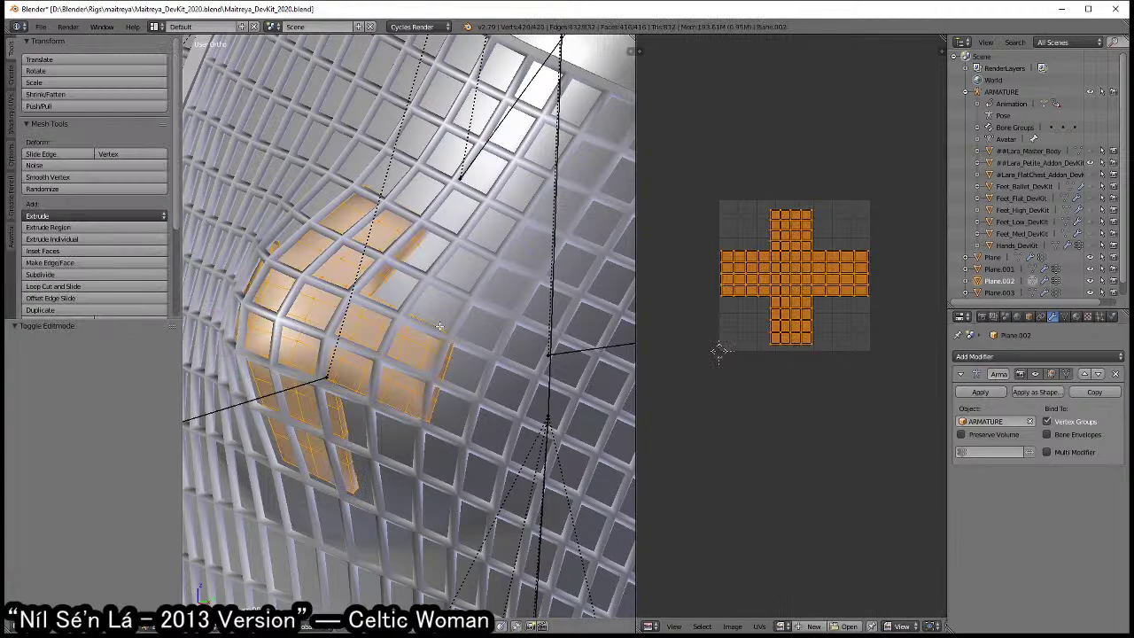
pyautogui.scroll(-4, 444, 327)
pyautogui.scroll(-3, 479, 324)
pyautogui.scroll(2, 511, 323)
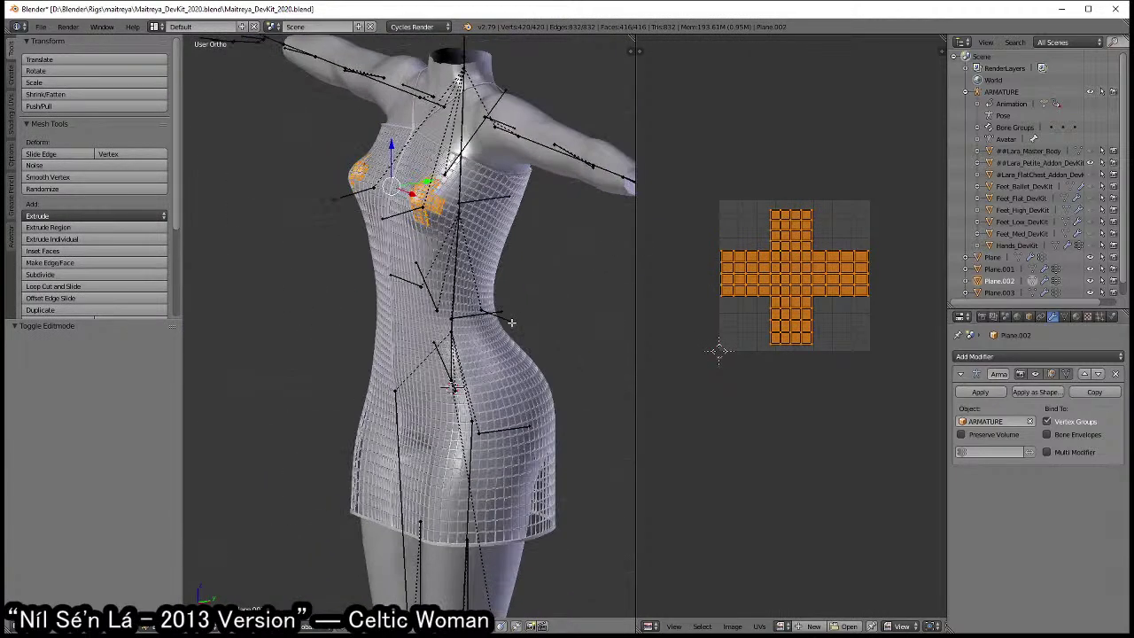
pyautogui.moveTo(510, 381); pyautogui.dragTo(551, 370, button='middle')
# - Return to Object Mode, select the grid dress Plane.001 and hide it
pyautogui.press('a')
pyautogui.press('a')
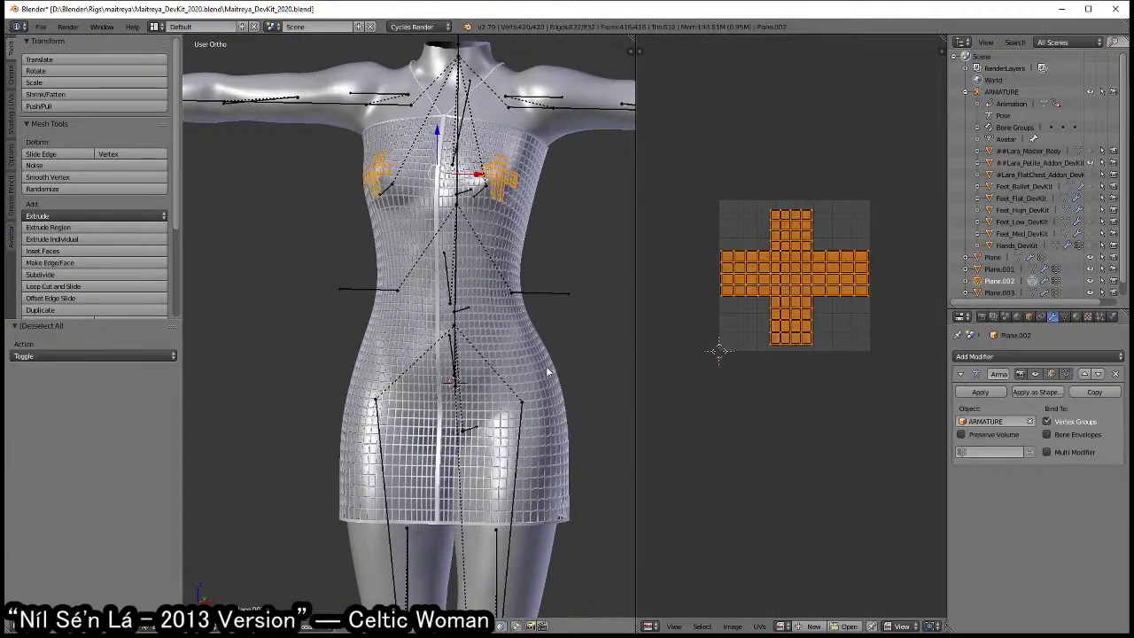
pyautogui.press('Tab')
pyautogui.rightClick(440, 119)
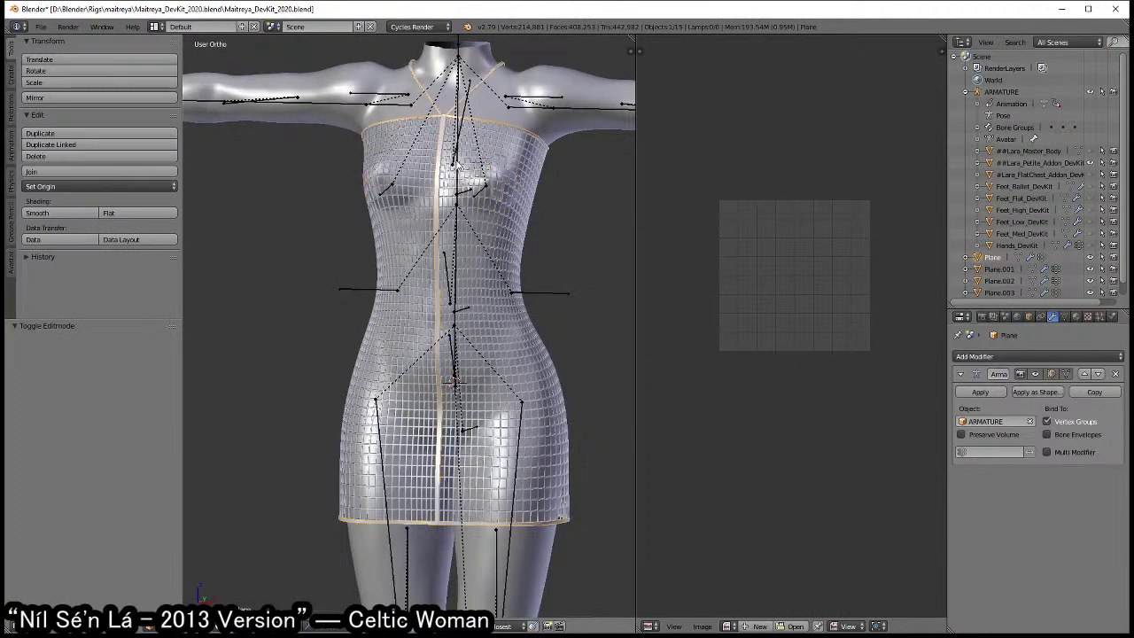
pyautogui.rightClick(496, 182)
pyautogui.rightClick(505, 188)
pyautogui.rightClick(522, 211)
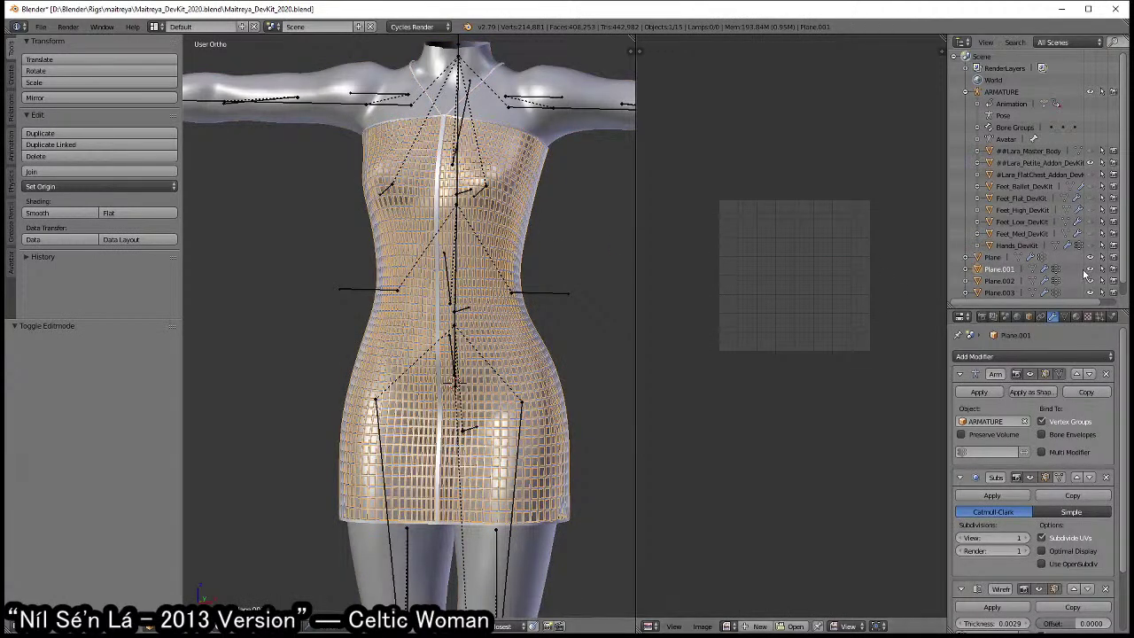
pyautogui.click(1086, 271)
# - Select all scene objects except the armature
pyautogui.press('a')
pyautogui.press('a')
pyautogui.press('a')
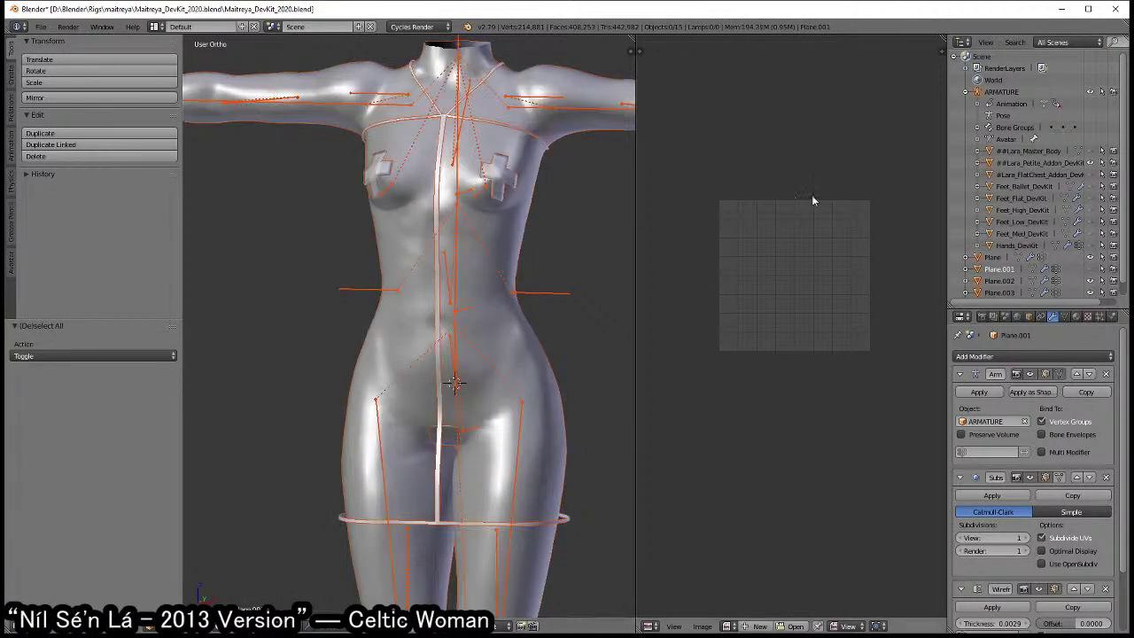
pyautogui.click(1103, 92)
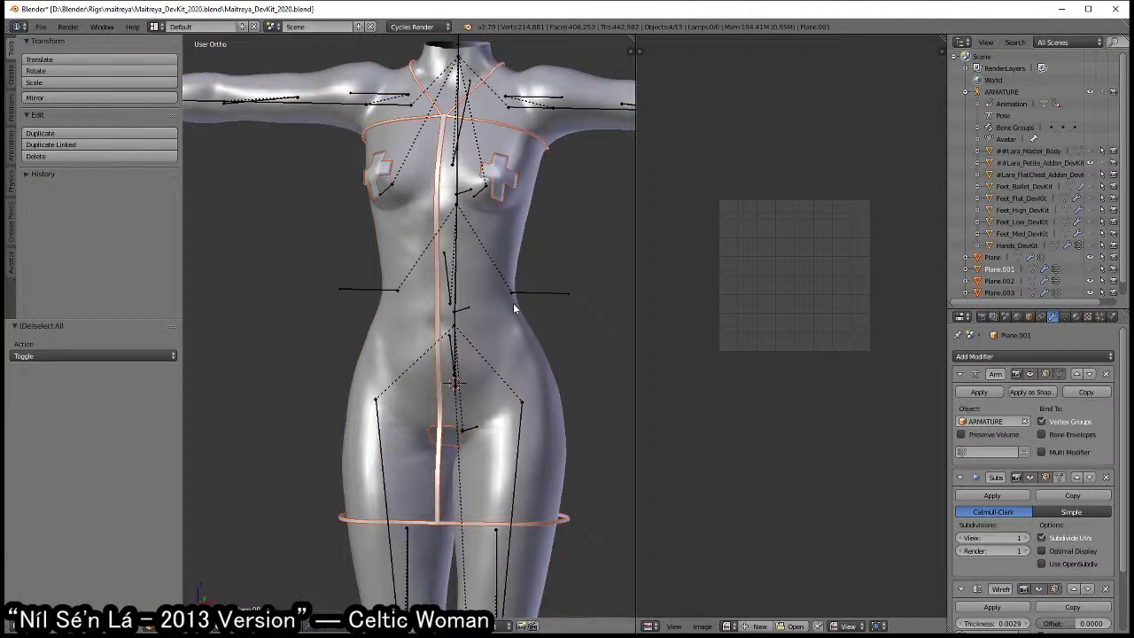
pyautogui.moveTo(519, 304); pyautogui.dragTo(493, 341, button='middle')
pyautogui.scroll(-3, 489, 344)
pyautogui.scroll(3, 483, 377)
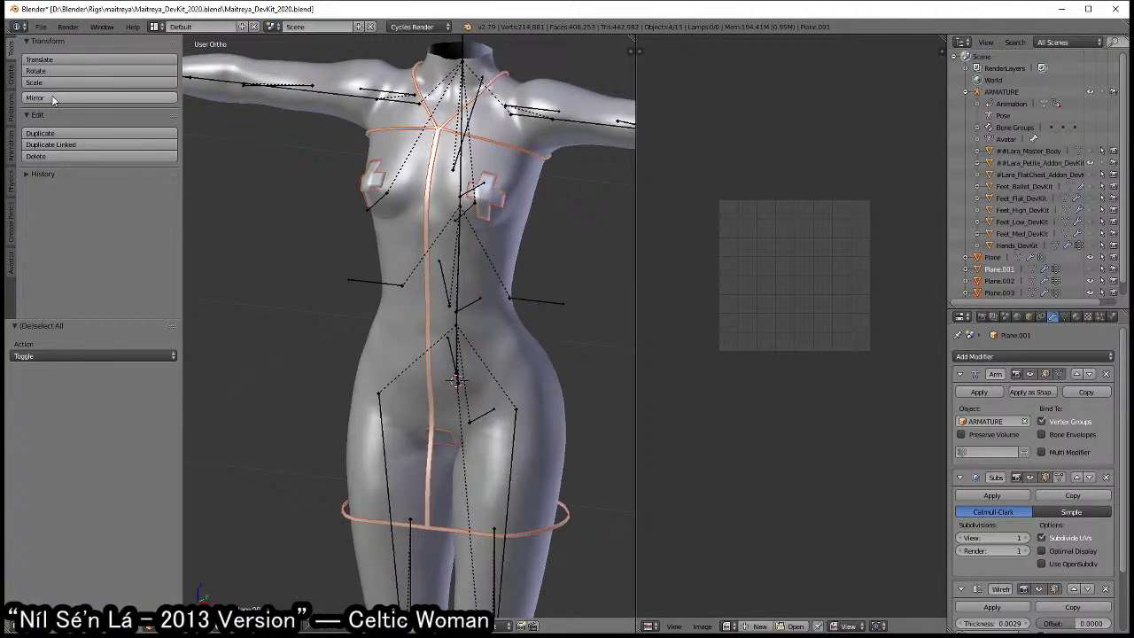
pyautogui.scroll(2, 451, 331)
pyautogui.scroll(-2, 466, 328)
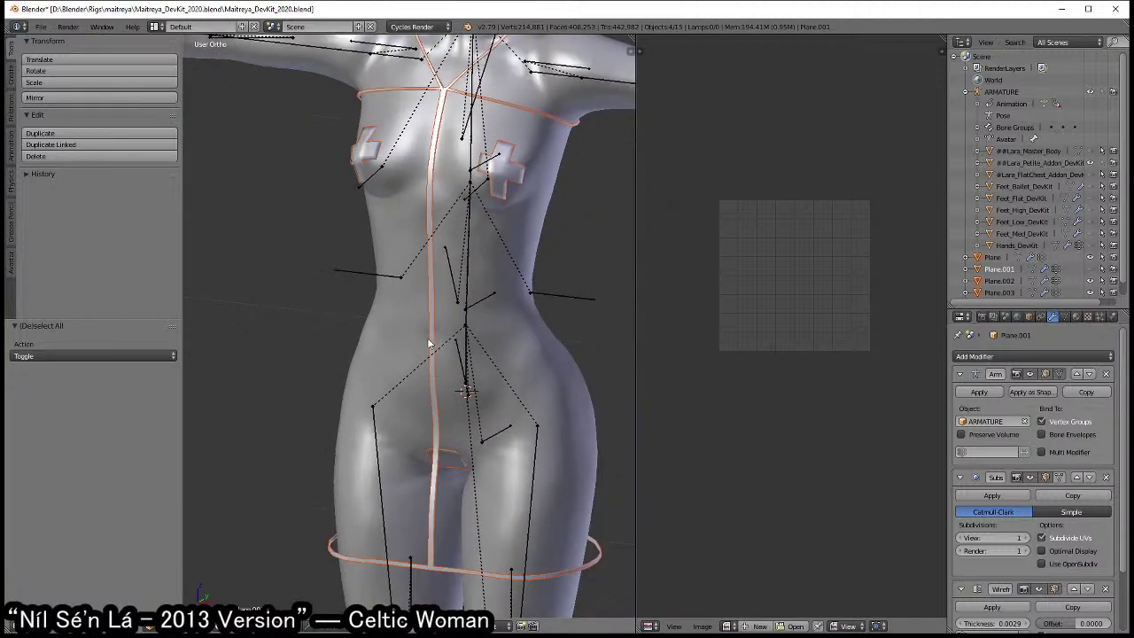
# - Join Plane, Plane.002 and Plane.003 into one object, then undo the join
pyautogui.rightClick(433, 335)
pyautogui.rightClick(508, 173)
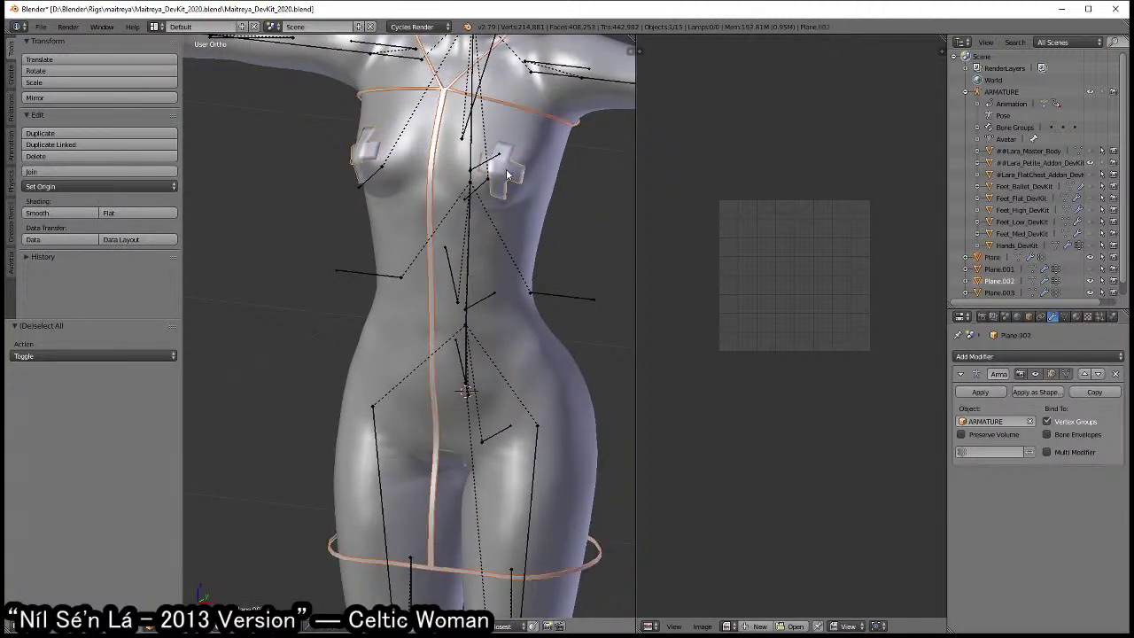
pyautogui.rightClick(448, 462)
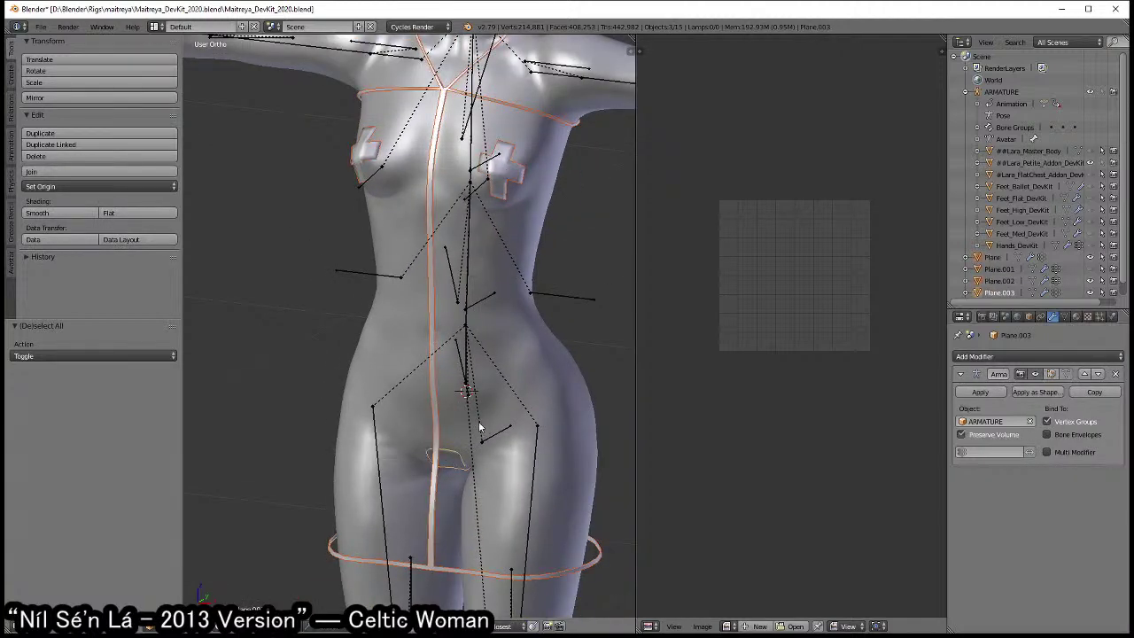
pyautogui.hotkey('ctrl', 'j')
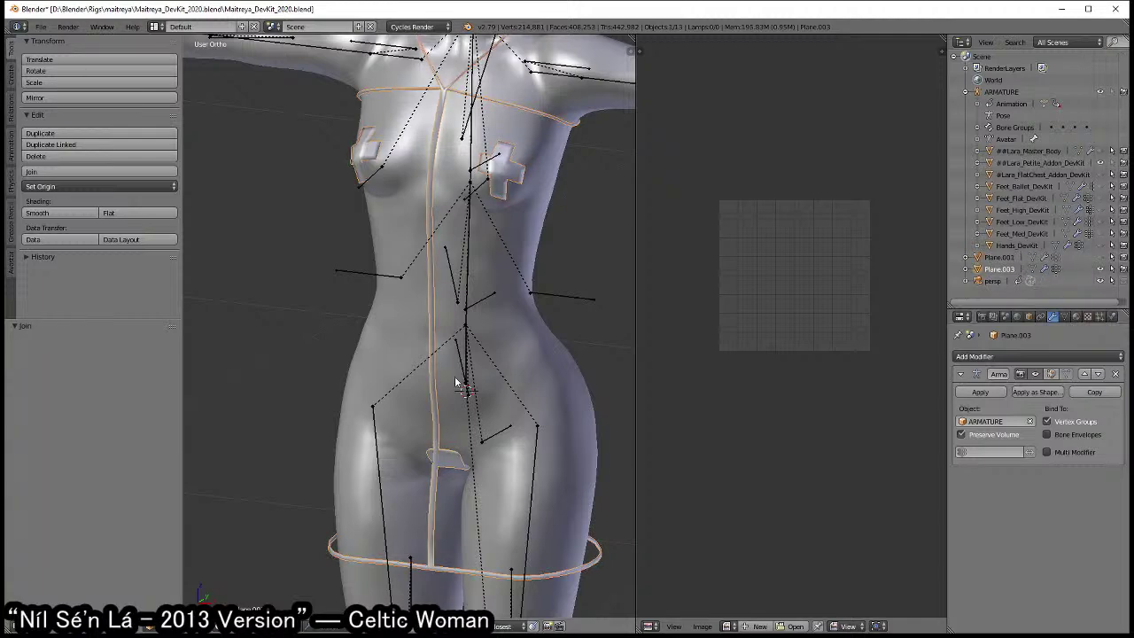
pyautogui.hotkey('ctrl', 'z')
pyautogui.hotkey('ctrl', 'z')
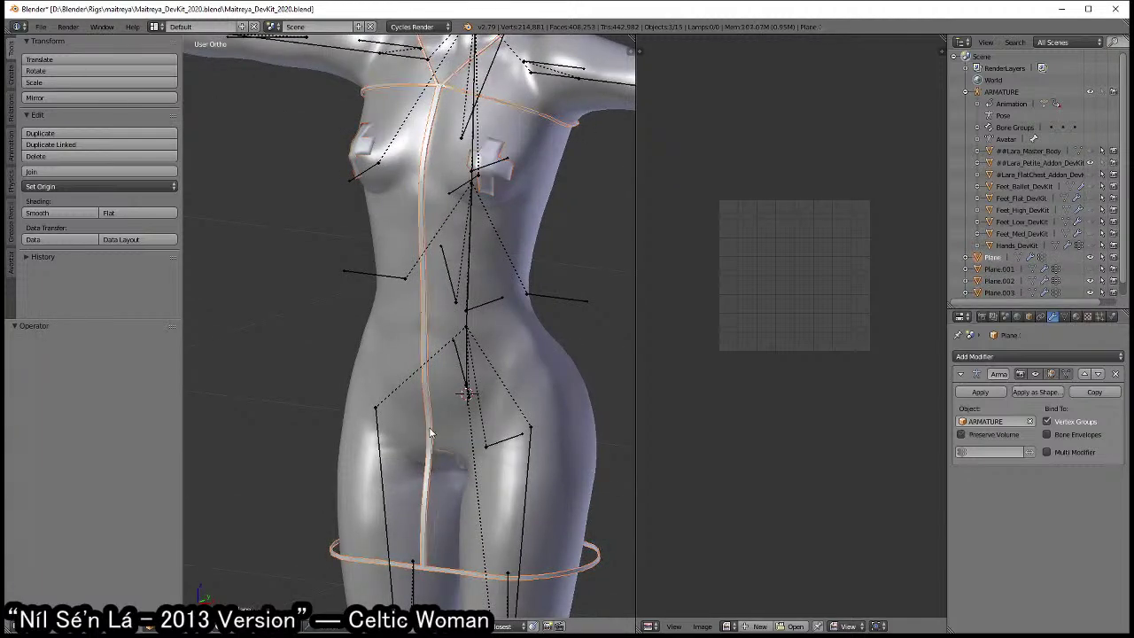
# - Reselect Plane.003, the chest cross pieces and another dress piece
pyautogui.rightClick(445, 461)
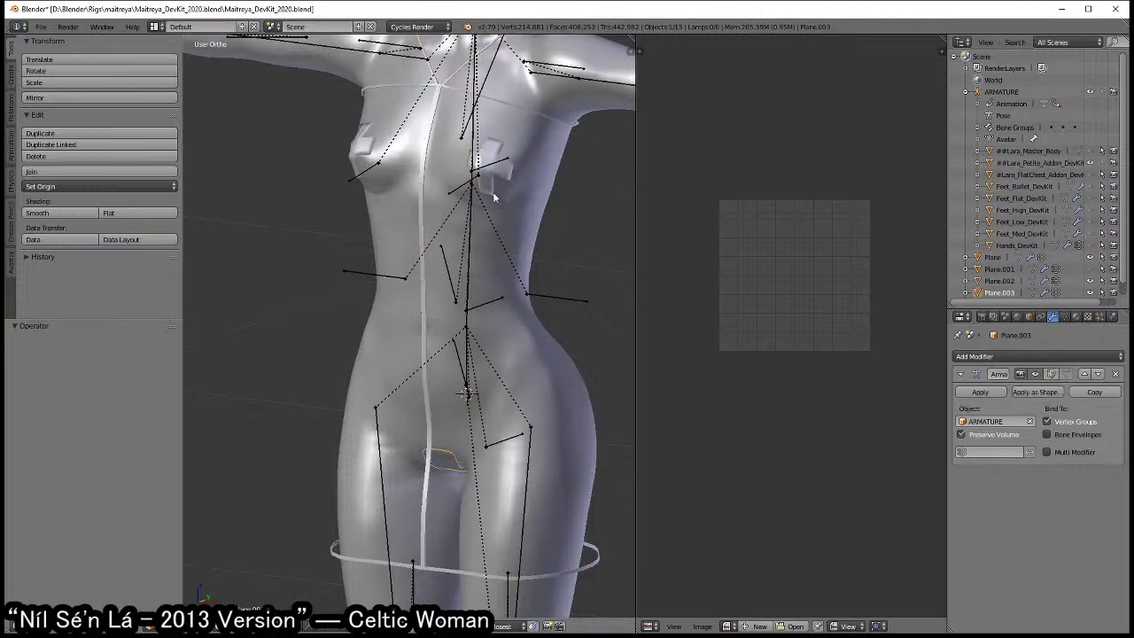
pyautogui.rightClick(492, 191)
pyautogui.keyDown('shift'); pyautogui.rightClick(433, 446); pyautogui.keyUp('shift')
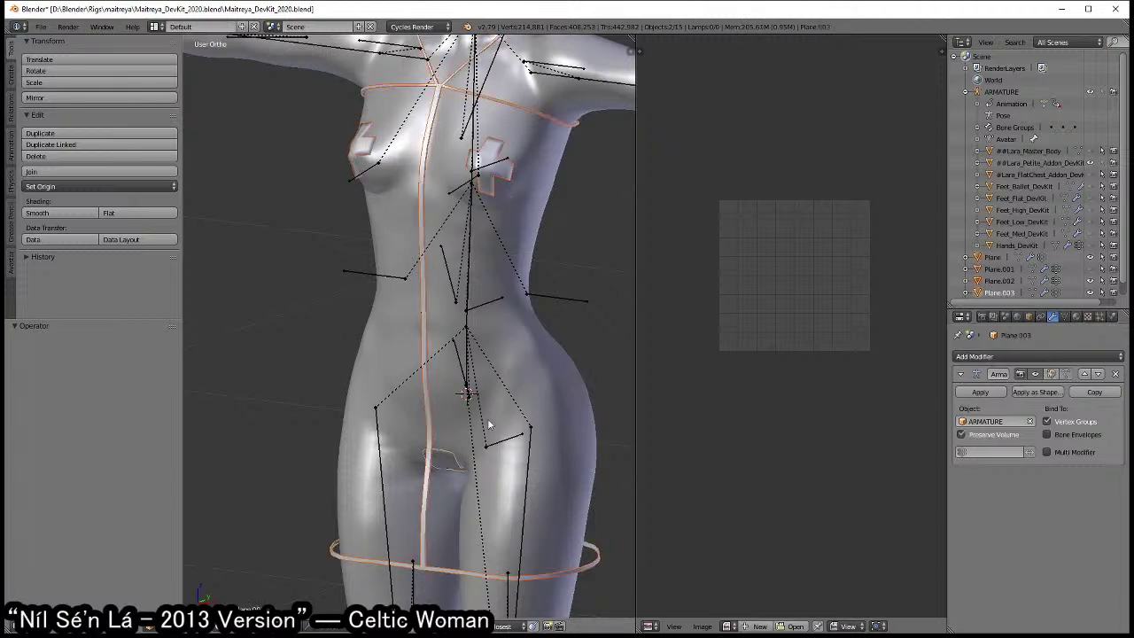
# - Join the dress pieces into one mesh and select all of it in Edit Mode
pyautogui.hotkey('ctrl', 'j')
pyautogui.press('Tab')
pyautogui.press('a')
pyautogui.press('a')
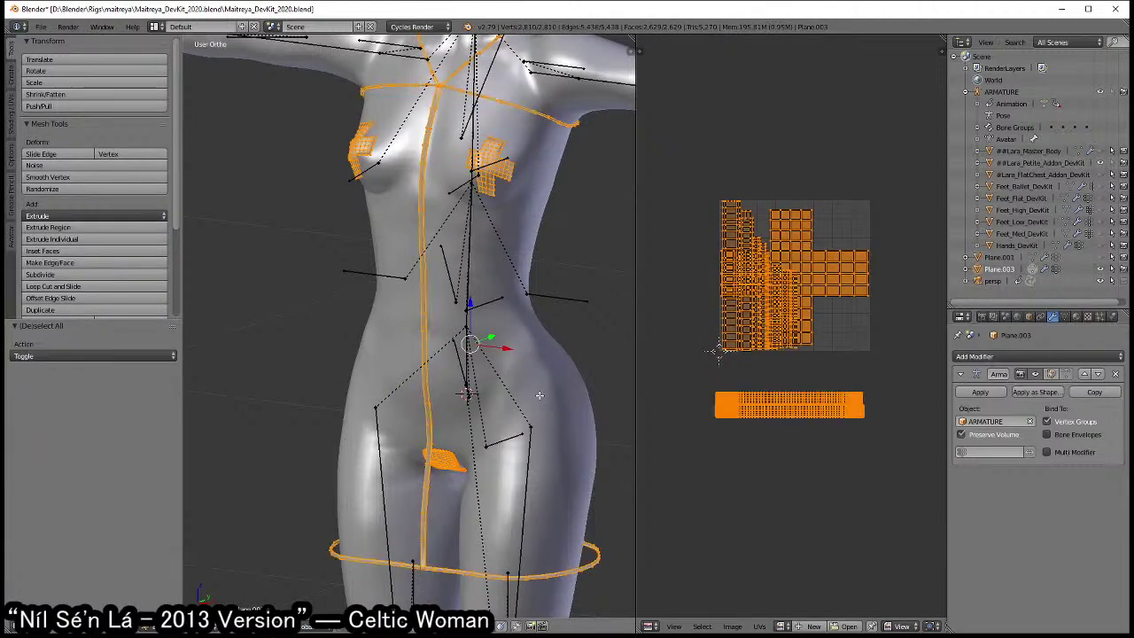
pyautogui.scroll(2, 810, 288)
pyautogui.press('a')
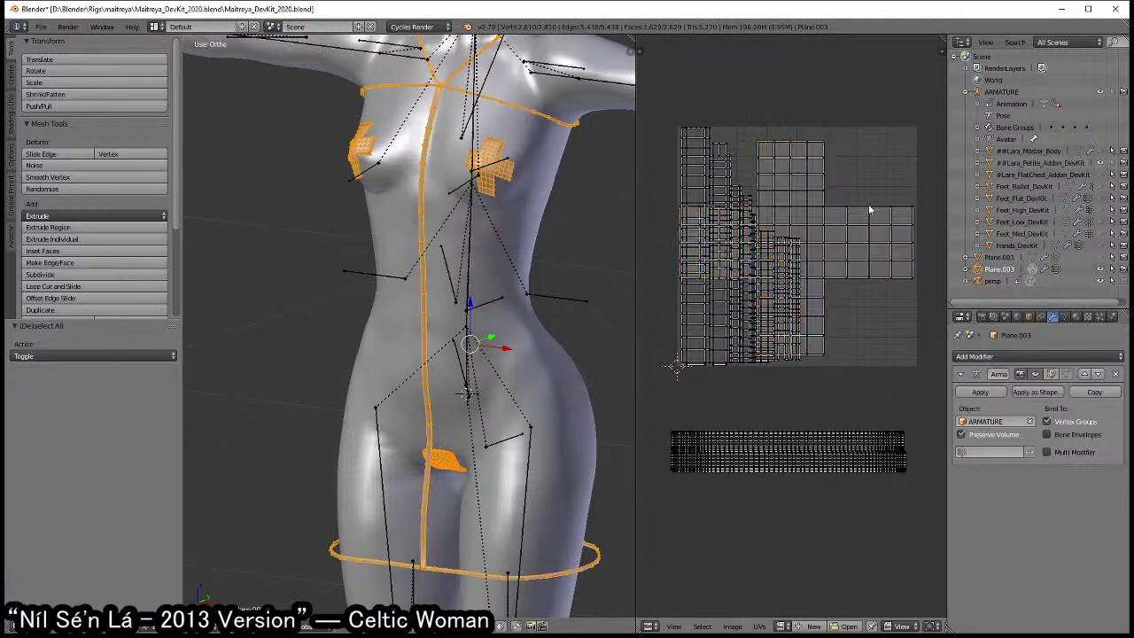
pyautogui.scroll(2, 792, 282)
# - Select the tall UV strip islands and move them to the left
pyautogui.press('l')
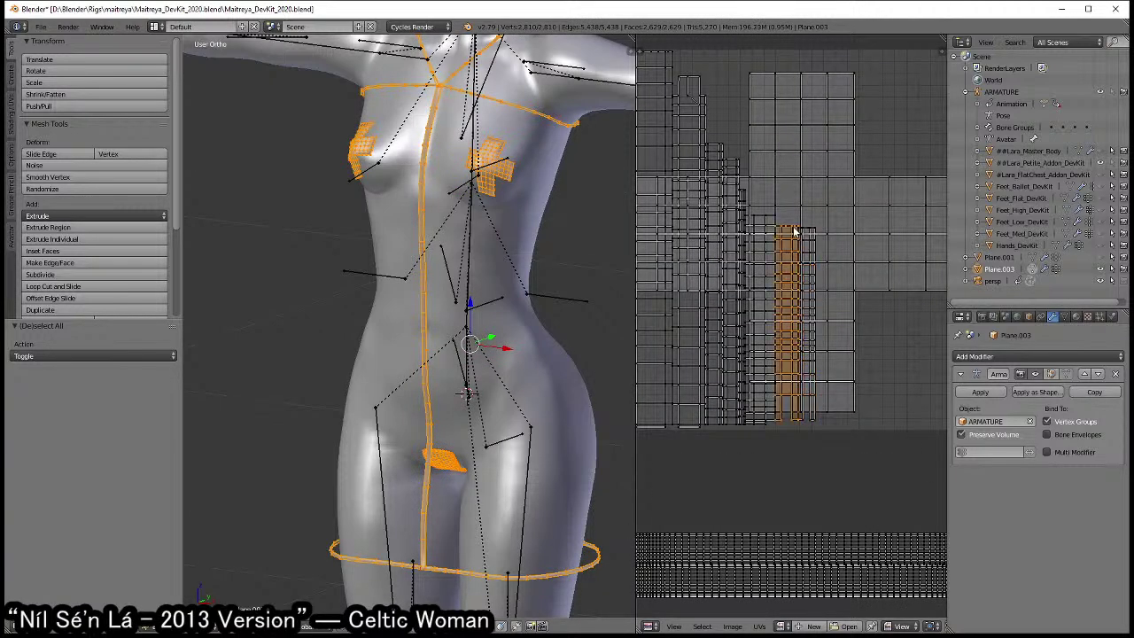
pyautogui.press('l')
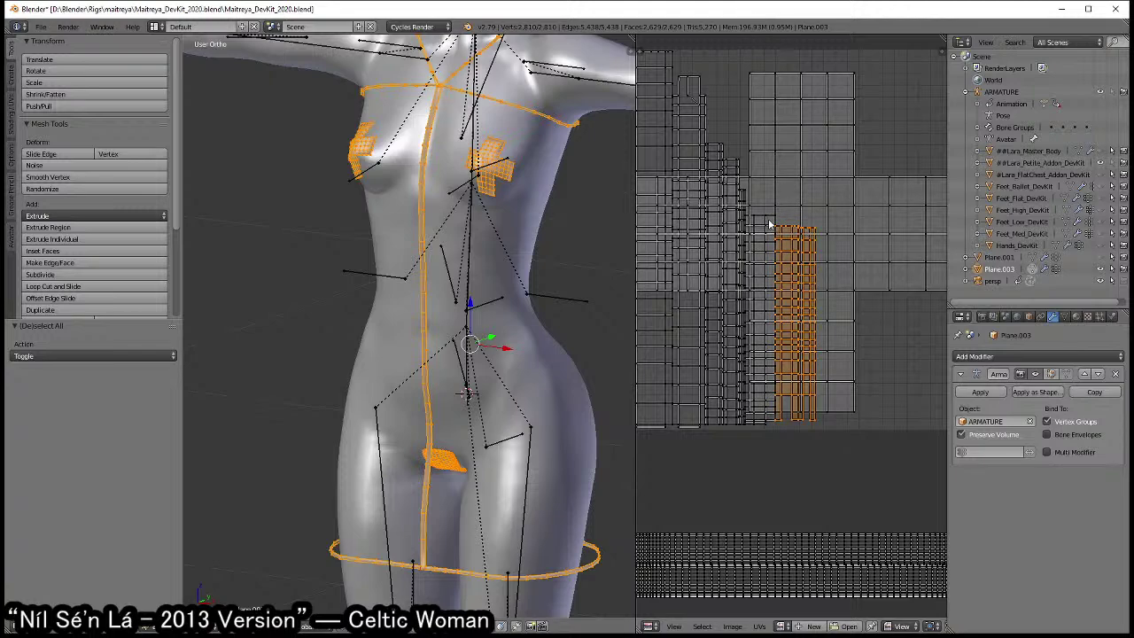
pyautogui.press('l')
pyautogui.press('l')
pyautogui.press('l')
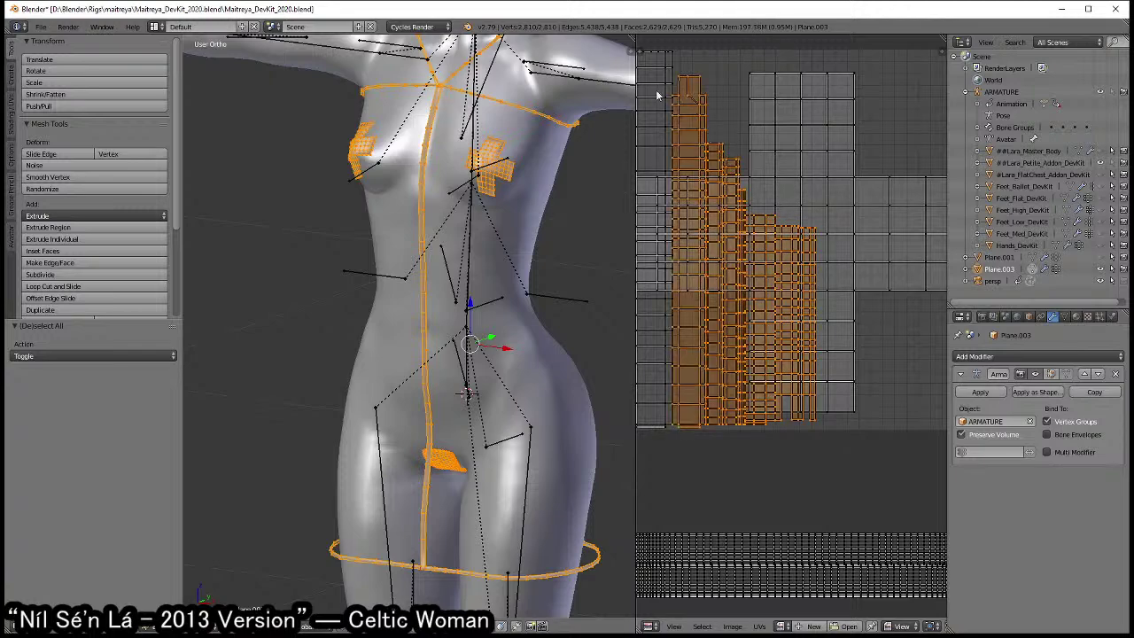
pyautogui.press('l')
pyautogui.moveTo(696, 236); pyautogui.dragTo(804, 288, button='middle')
pyautogui.scroll(-1, 804, 289)
pyautogui.press('g')
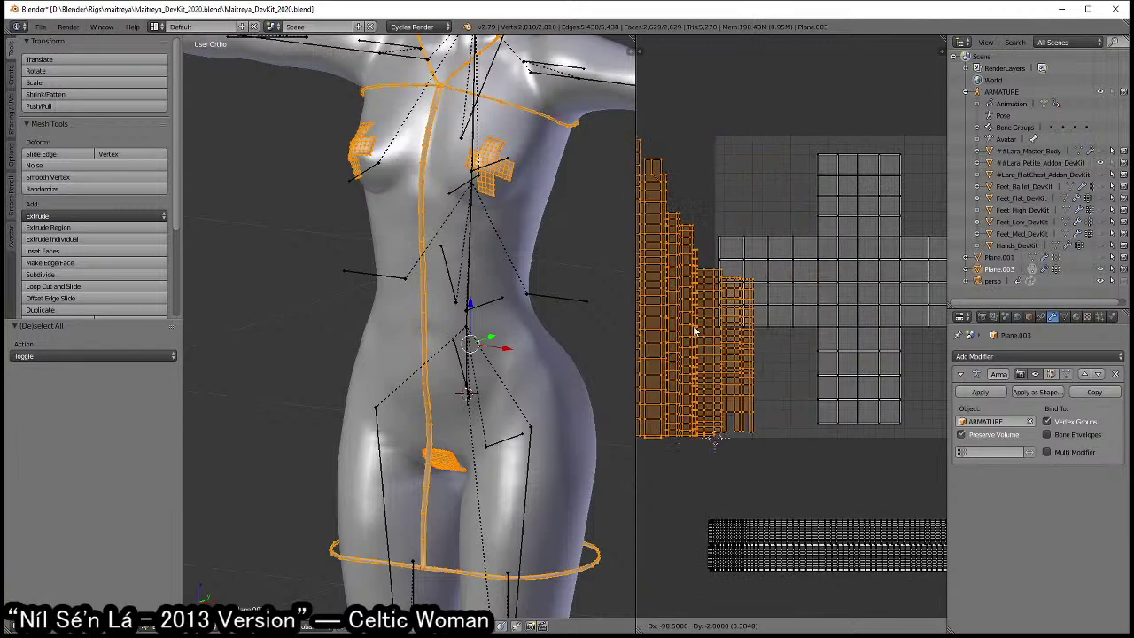
pyautogui.click(647, 359)
# - Box-select the cross-shaped UV island and shrink it to about half size
pyautogui.scroll(-2, 805, 290)
pyautogui.press('a')
pyautogui.press('b')
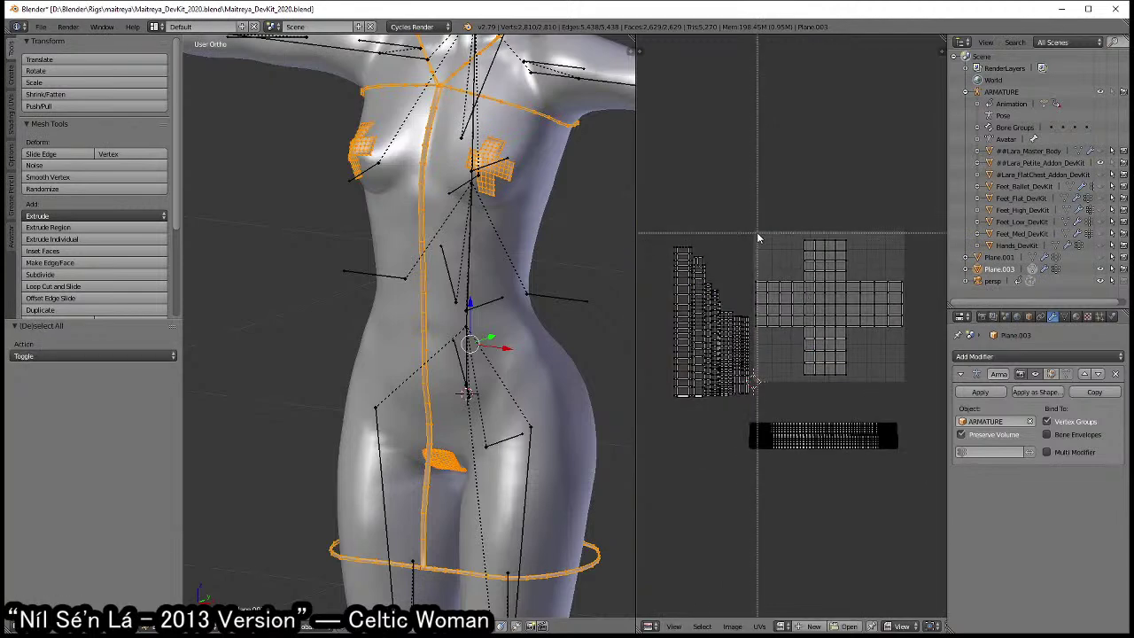
pyautogui.moveTo(751, 227); pyautogui.dragTo(930, 384)
pyautogui.press('s')
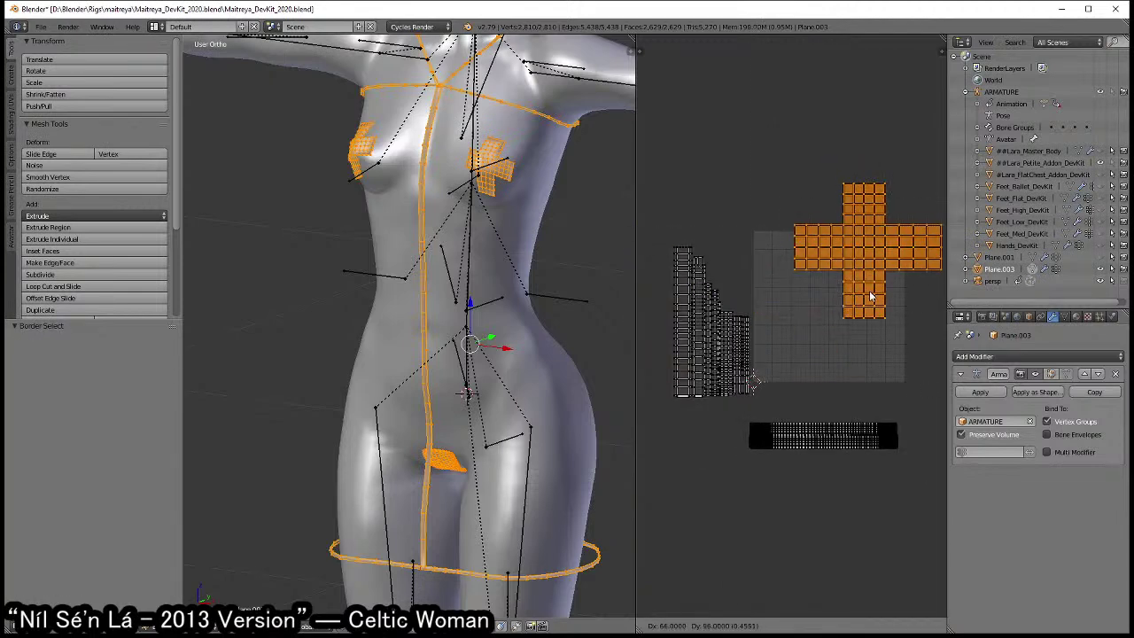
pyautogui.click(903, 341)
# - Rotate the lower UV strip 90° and place it upright beside the other islands
pyautogui.press('a')
pyautogui.press('b')
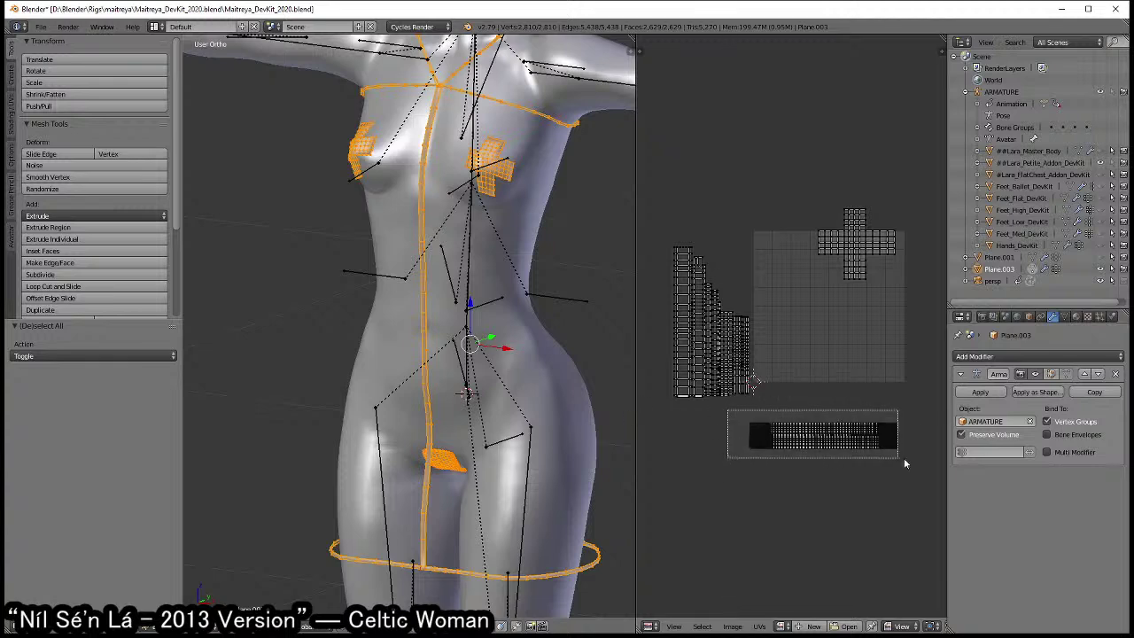
pyautogui.moveTo(739, 414); pyautogui.dragTo(901, 456)
pyautogui.write('r')
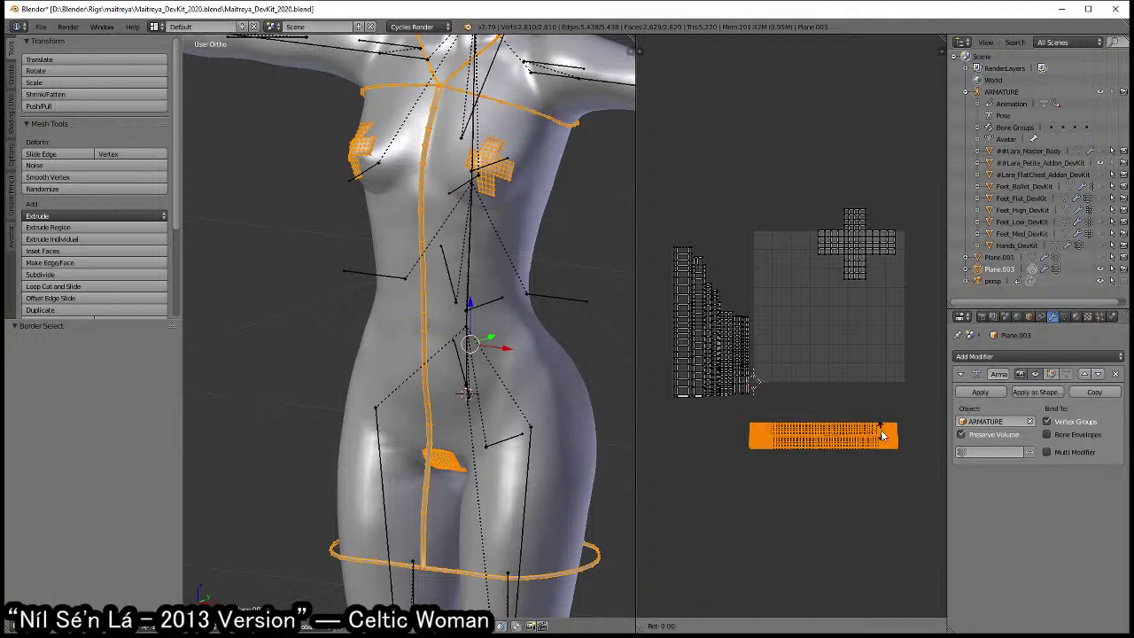
pyautogui.write('90')
pyautogui.press('Return')
pyautogui.press('g')
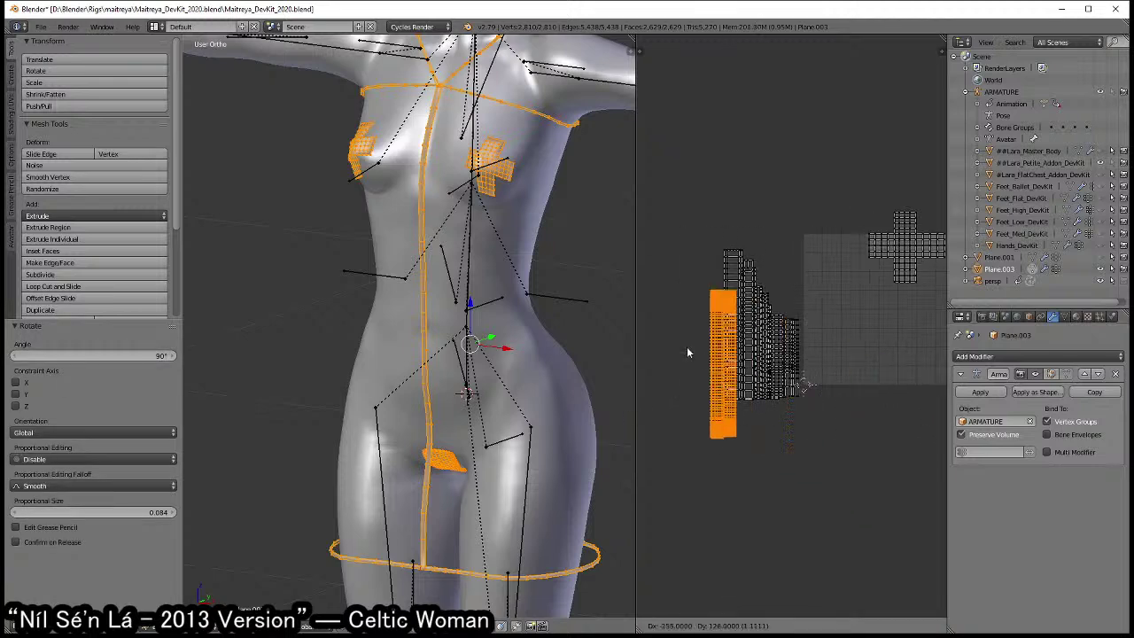
pyautogui.click(676, 312)
pyautogui.scroll(2, 676, 312)
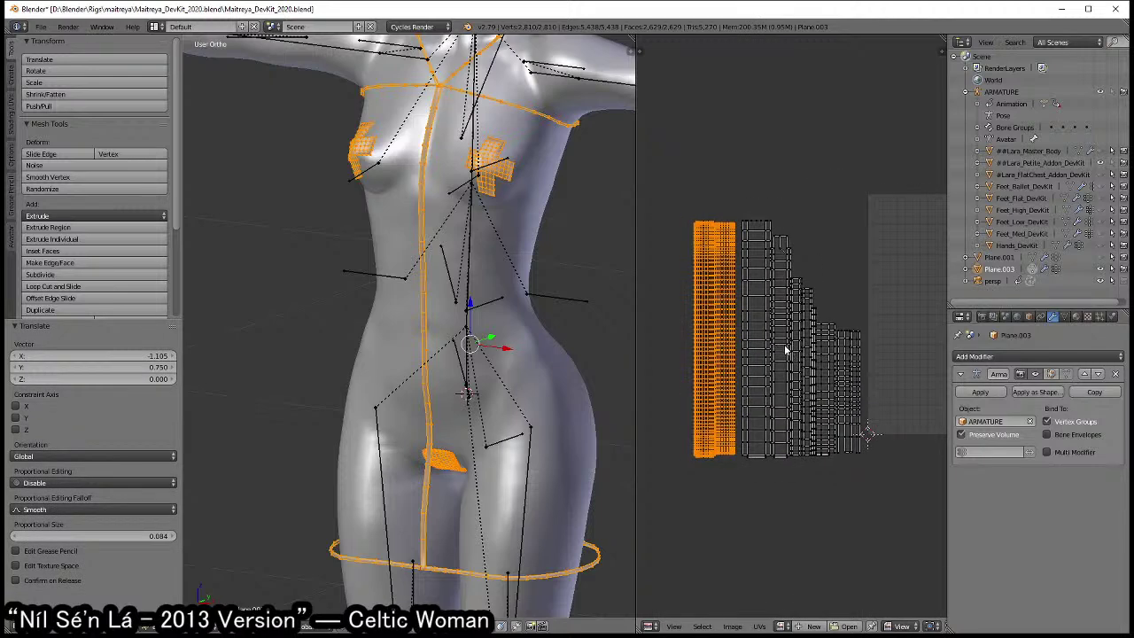
pyautogui.press('g')
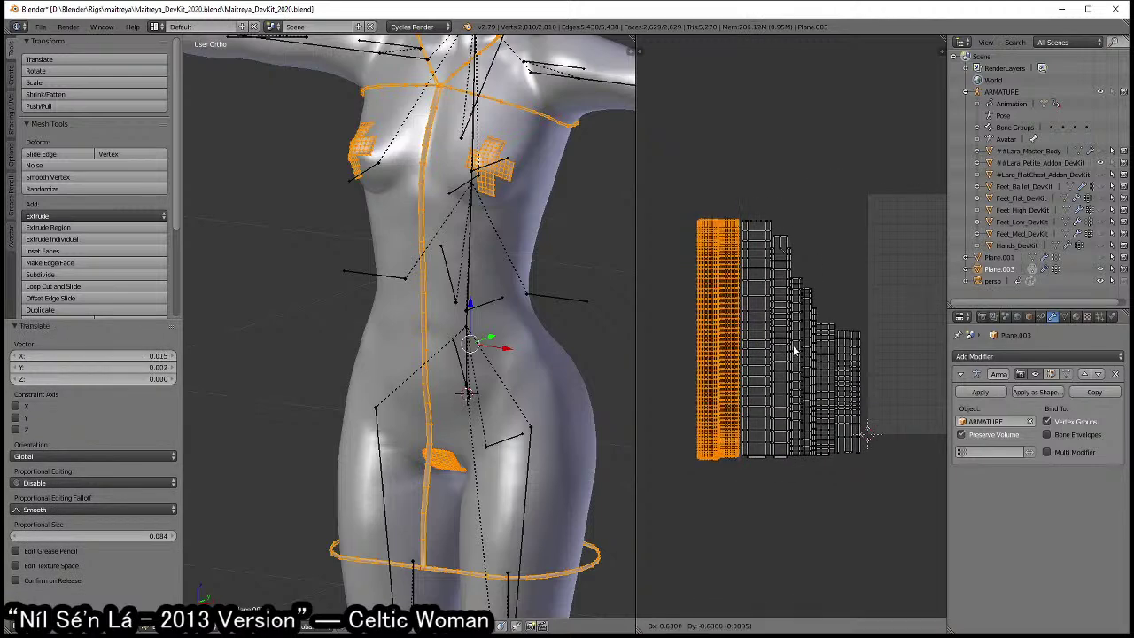
pyautogui.click(793, 346)
# - Move all the UV islands to the right and scale them to 0.977
pyautogui.press('a')
pyautogui.moveTo(671, 203); pyautogui.dragTo(878, 479)
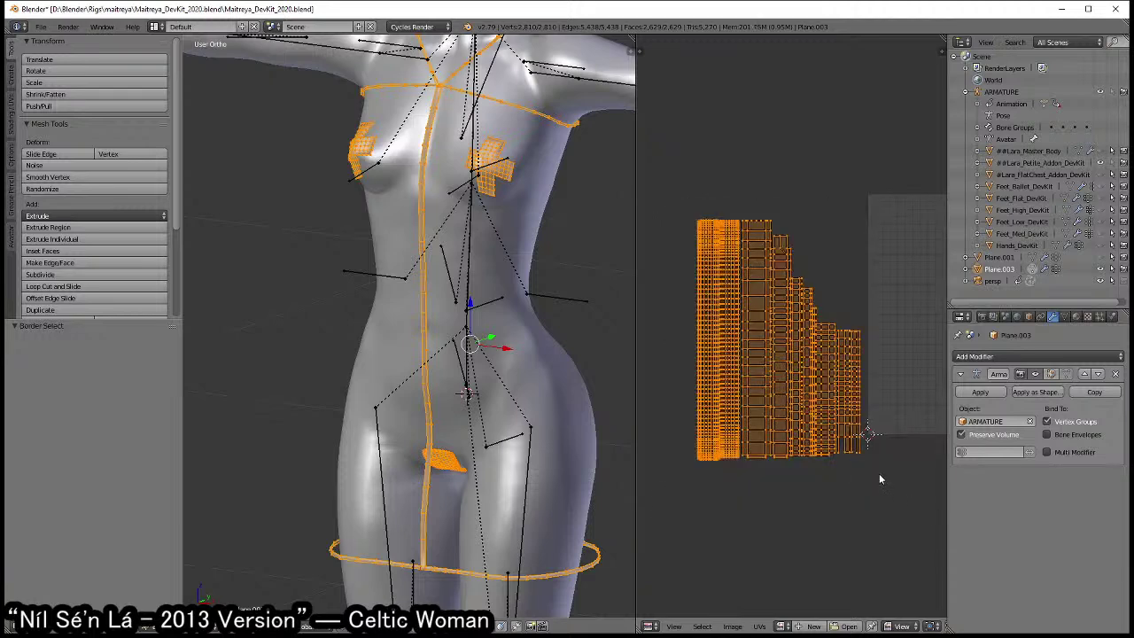
pyautogui.press('g')
pyautogui.click(858, 397)
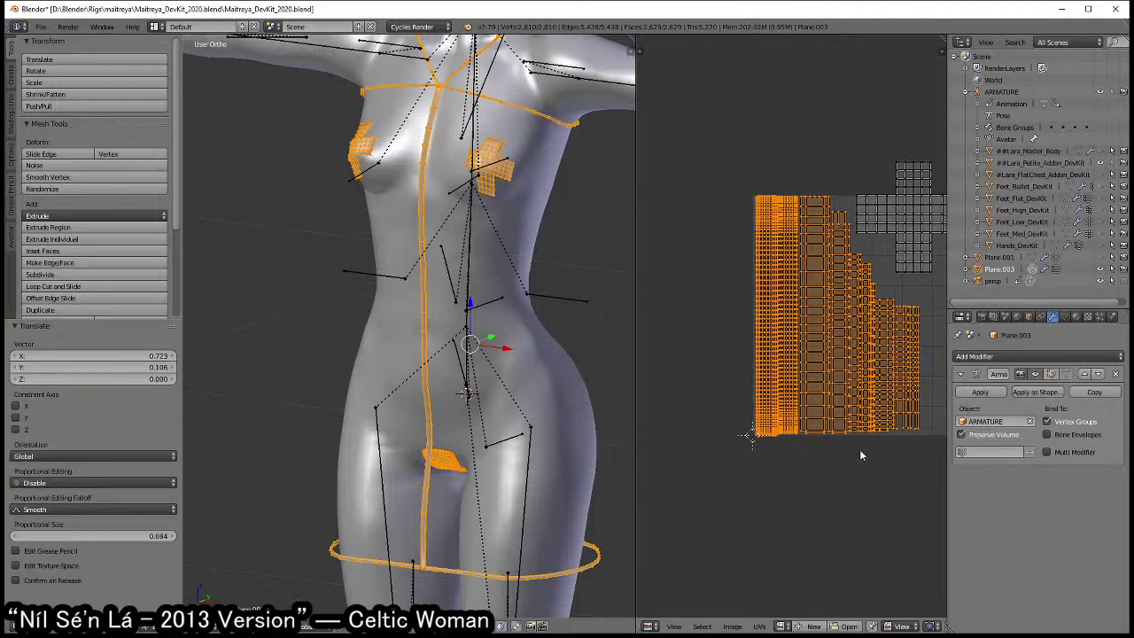
pyautogui.press('s')
pyautogui.click(889, 490)
# - Circle-select the cross island, scale it to 0.947 and reposition it in the layout
pyautogui.moveTo(888, 490); pyautogui.dragTo(816, 451, button='middle')
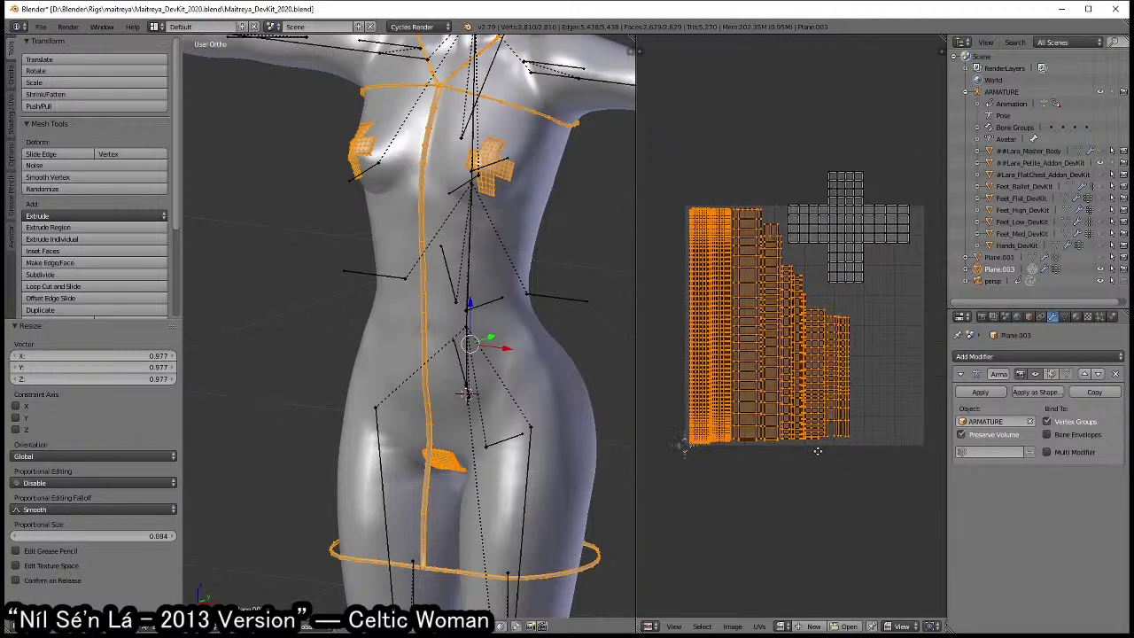
pyautogui.press('a')
pyautogui.scroll(2, 817, 451)
pyautogui.moveTo(831, 345); pyautogui.dragTo(690, 316, button='middle')
pyautogui.press('c')
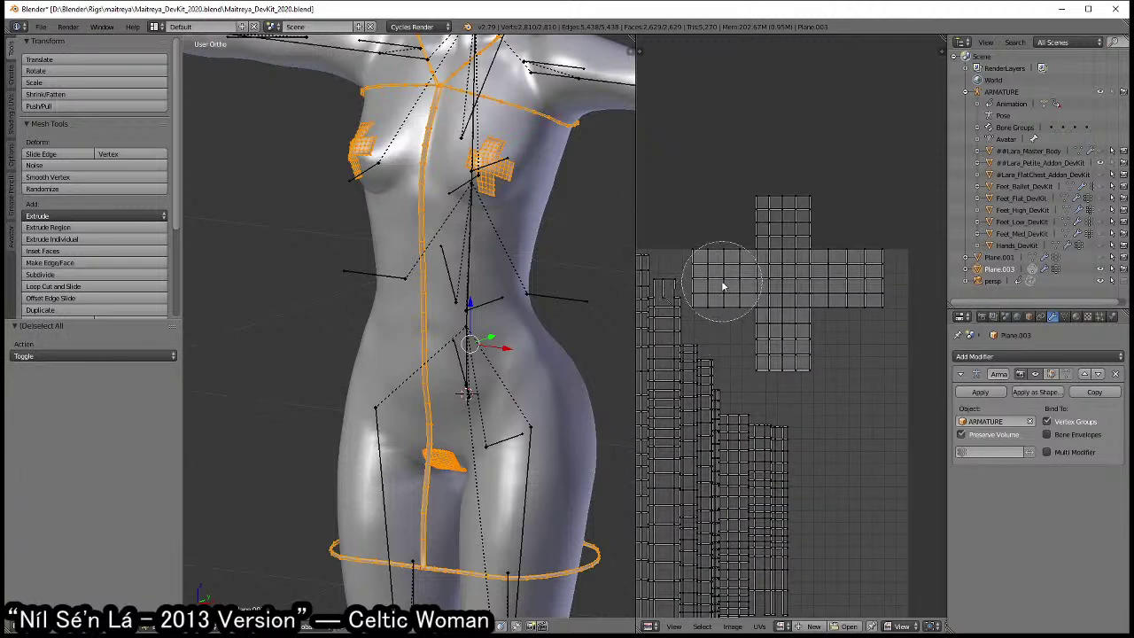
pyautogui.moveTo(721, 280)
pyautogui.mouseDown()
pyautogui.moveTo(734, 240)
pyautogui.moveTo(771, 328)
pyautogui.moveTo(860, 261)
pyautogui.mouseUp()
pyautogui.press('Escape')
pyautogui.press('g')
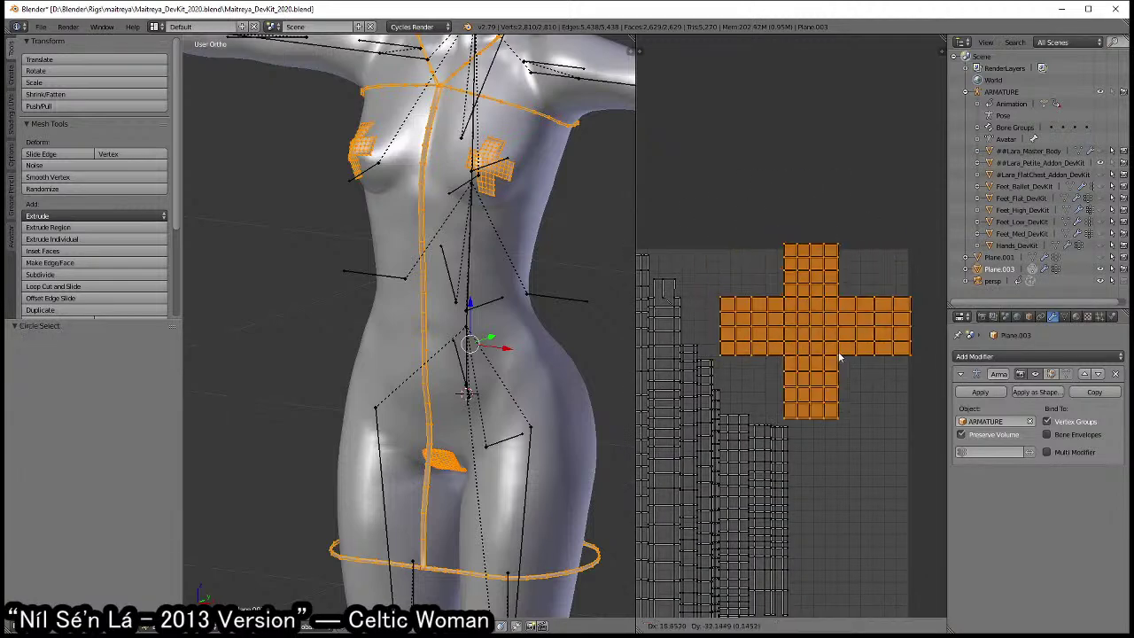
pyautogui.click(892, 374)
pyautogui.click(889, 378)
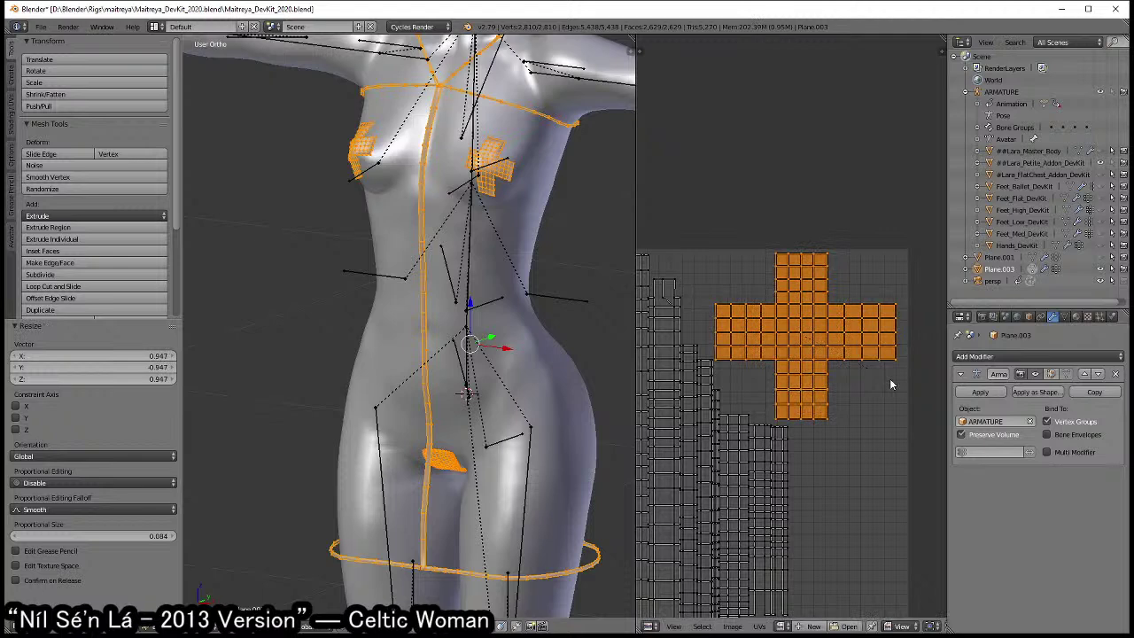
pyautogui.press('g')
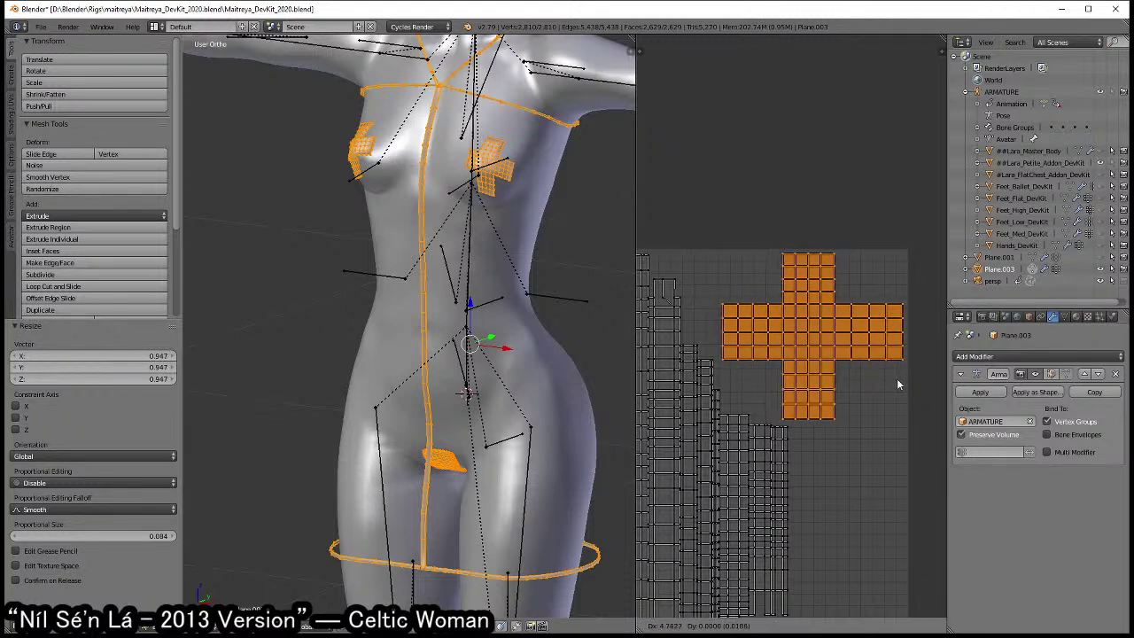
pyautogui.click(898, 380)
pyautogui.press('a')
pyautogui.scroll(-3, 784, 419)
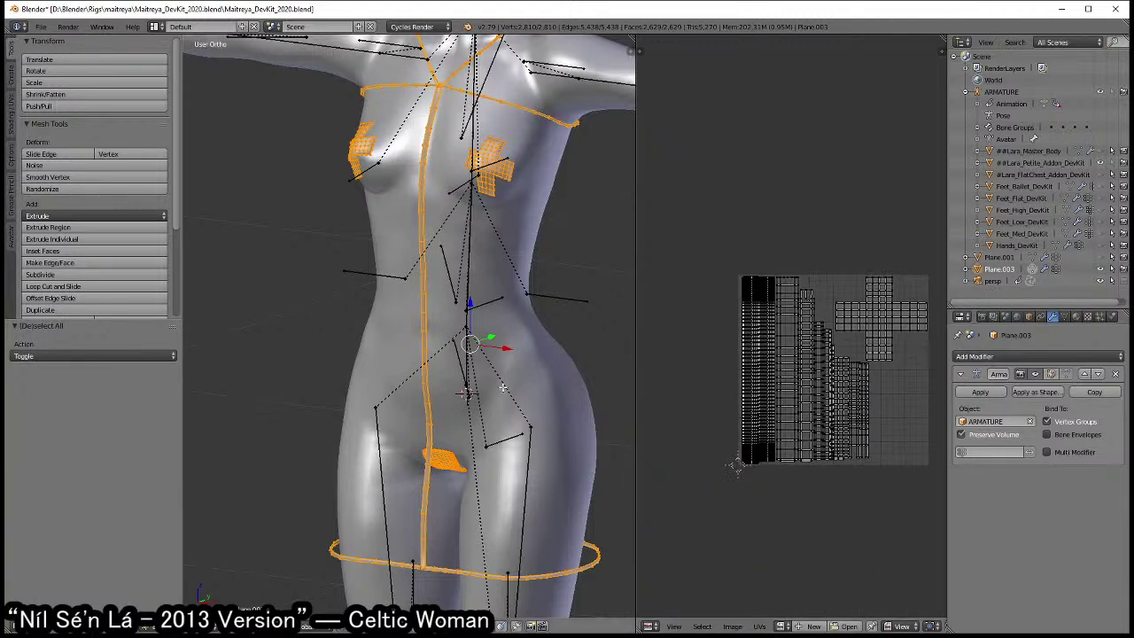
# - Separate the small hip patch from the dress into its own object, Plane.000
pyautogui.press('Tab')
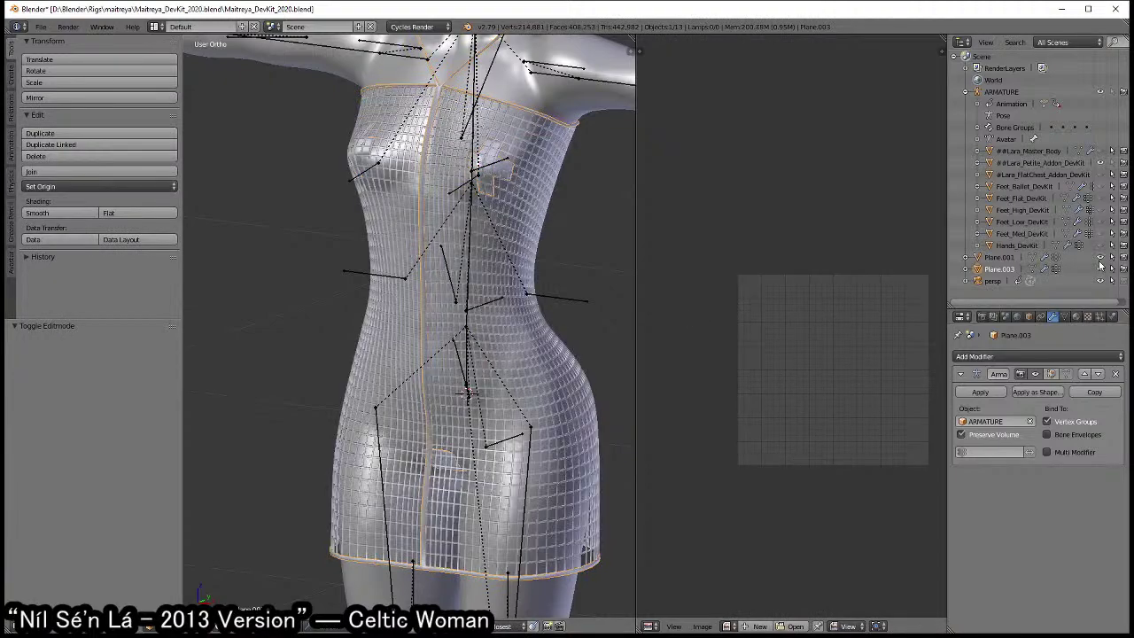
pyautogui.scroll(2, 466, 386)
pyautogui.press('Tab')
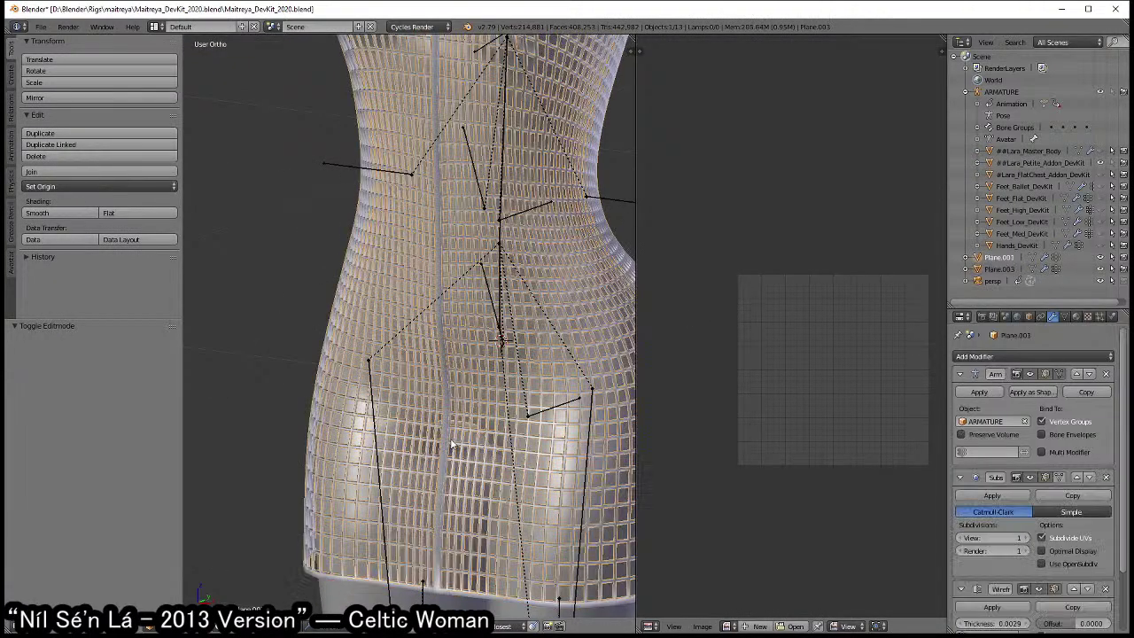
pyautogui.scroll(-2, 441, 442)
pyautogui.moveTo(441, 442); pyautogui.dragTo(561, 386, button='middle')
pyautogui.scroll(2, 559, 385)
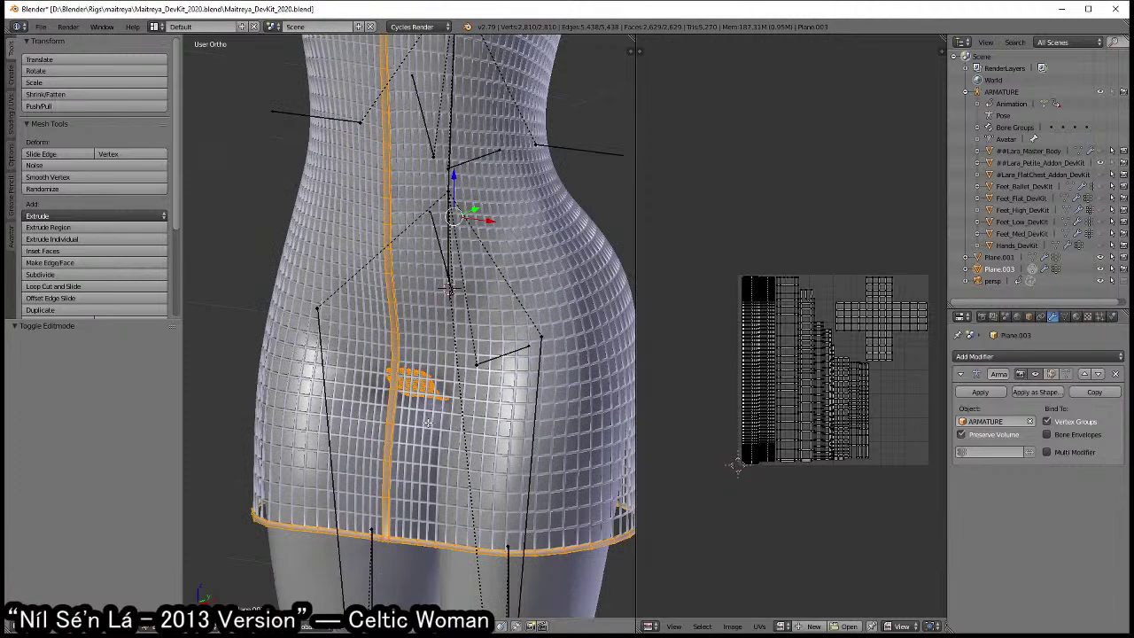
pyautogui.scroll(-3, 430, 423)
pyautogui.press('a')
pyautogui.press('l')
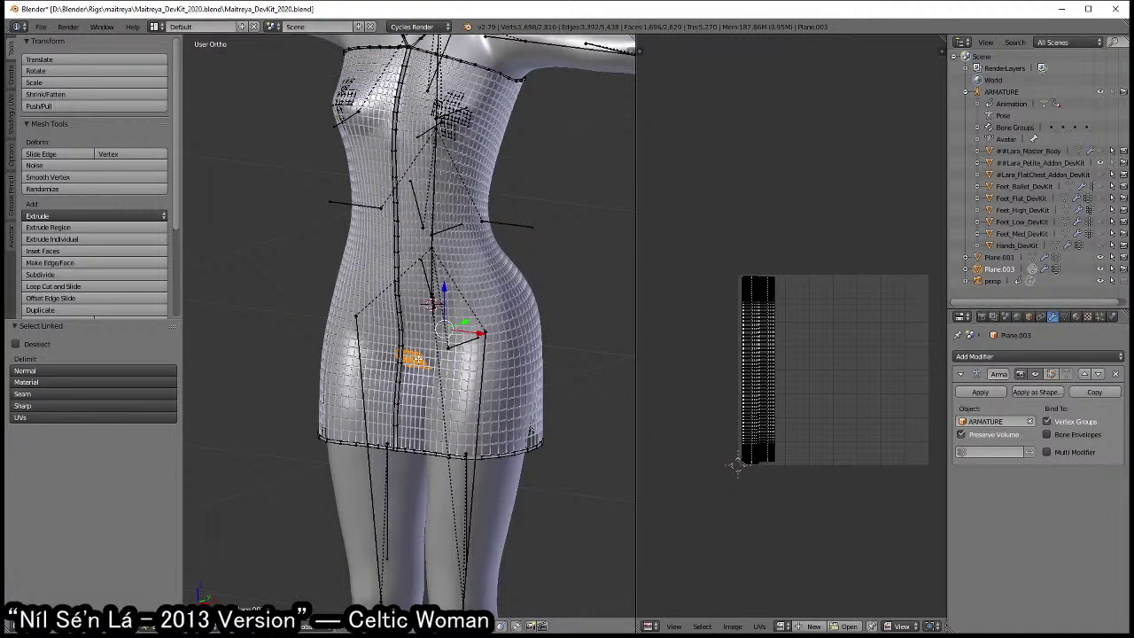
pyautogui.press('p')
pyautogui.click(414, 358)
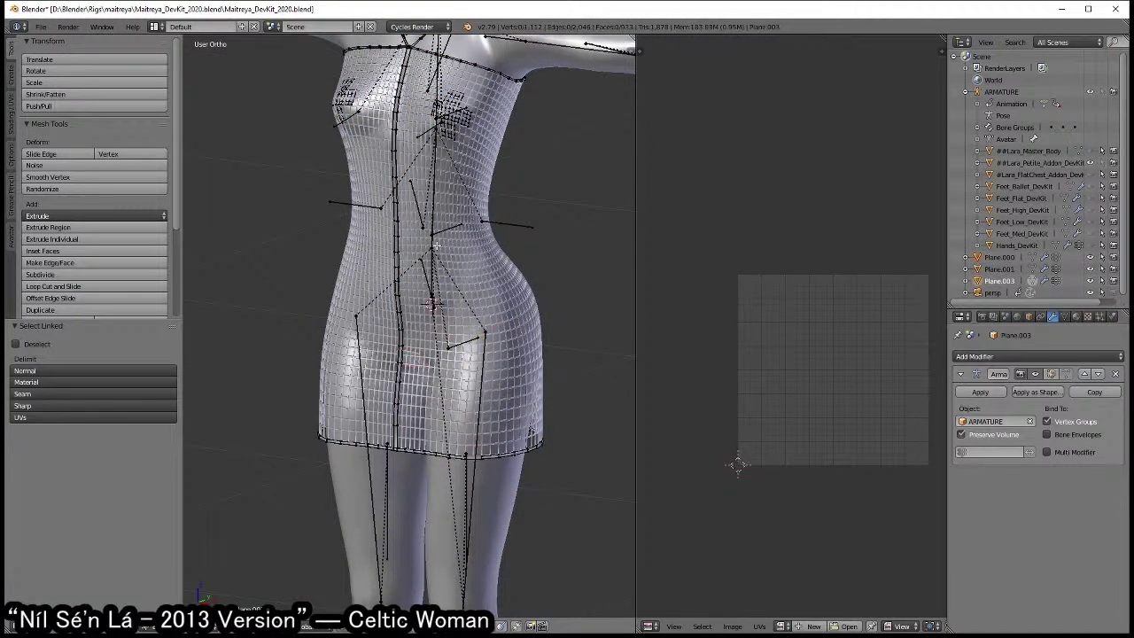
# - Separate the two chest cross patches into Plane.002, then select everything in Object Mode
pyautogui.scroll(3, 488, 288)
pyautogui.press('l')
pyautogui.press('l')
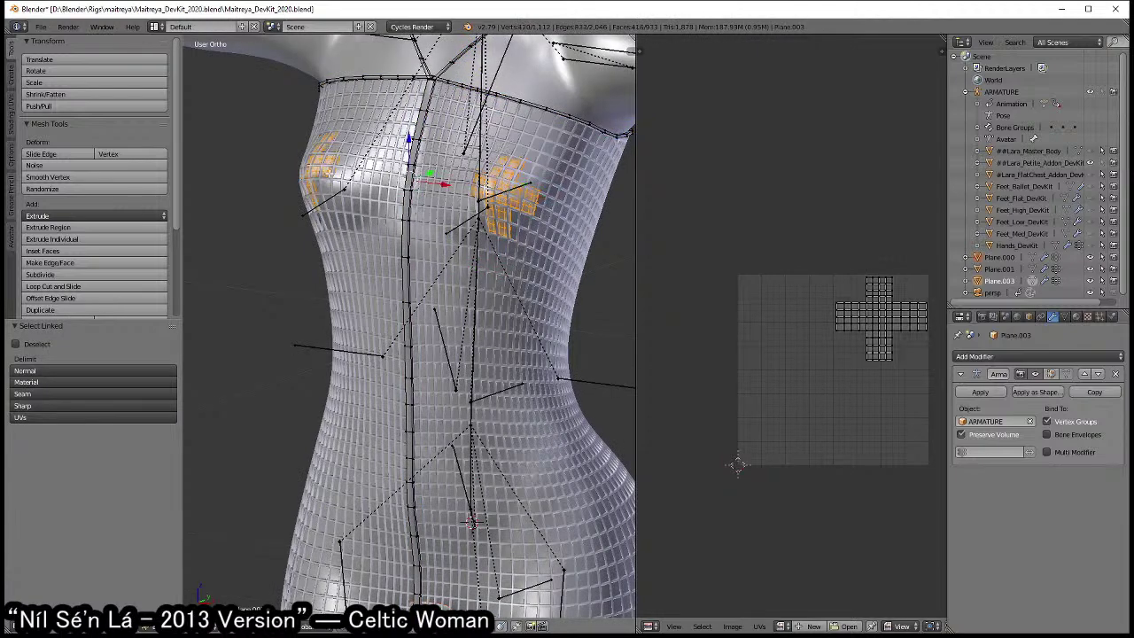
pyautogui.press('p')
pyautogui.click(332, 174)
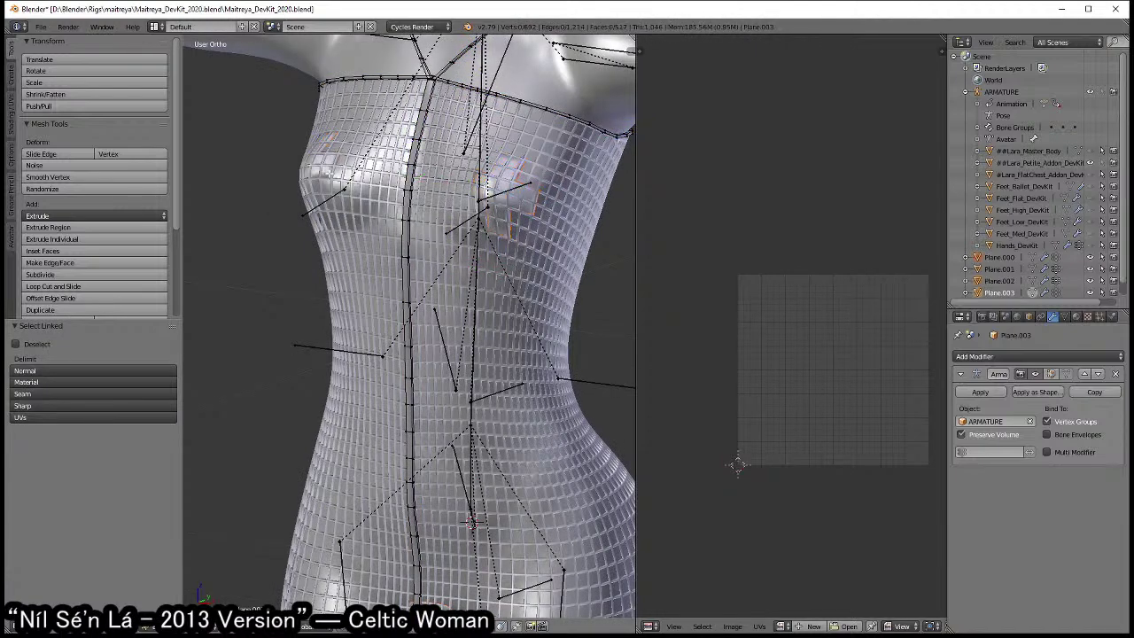
pyautogui.scroll(-3, 442, 295)
pyautogui.scroll(2, 412, 368)
pyautogui.press('Tab')
pyautogui.scroll(-2, 413, 367)
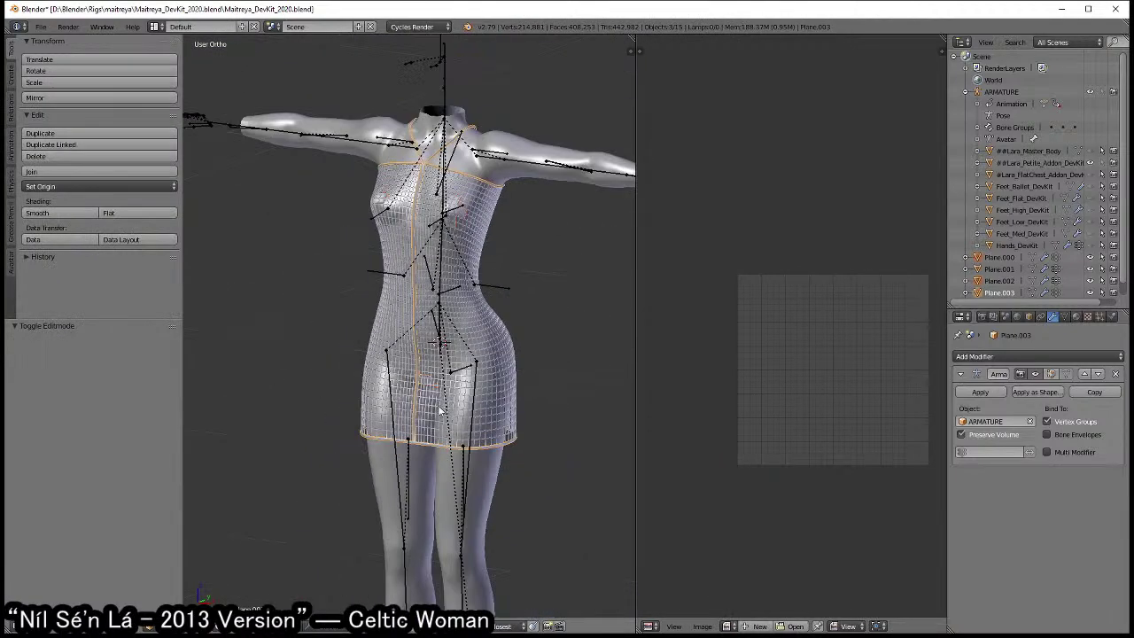
pyautogui.scroll(2, 433, 386)
pyautogui.press('a')
pyautogui.scroll(-2, 432, 386)
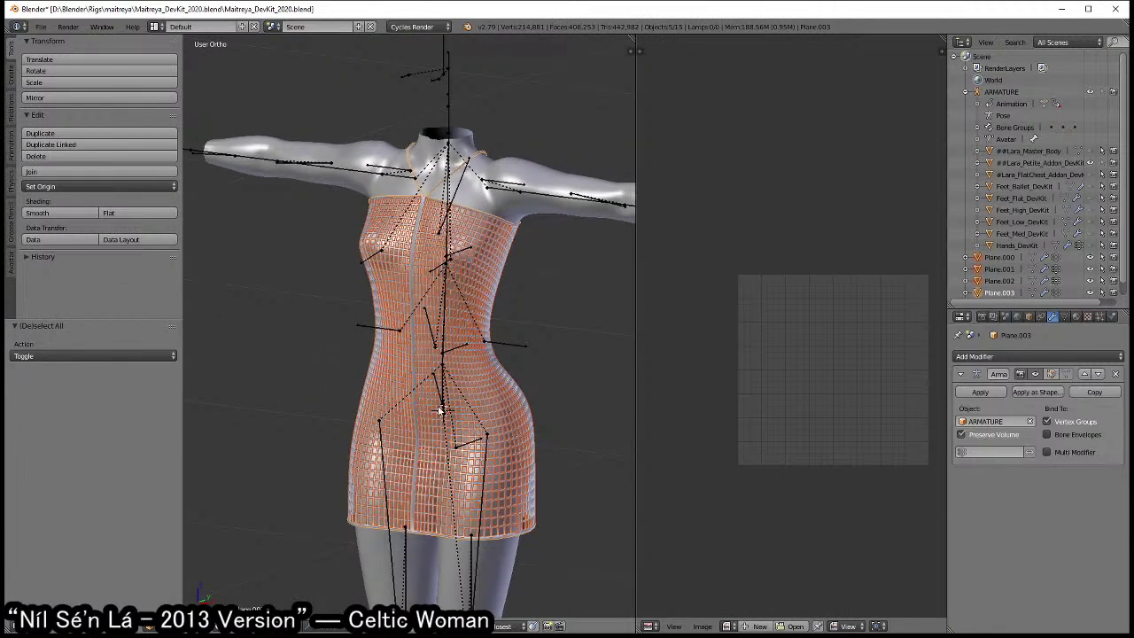
# - Export the dress via Collada (Avastar) to D:\ as legacy petite.dae
pyautogui.click(41, 27)
pyautogui.moveTo(58, 274)
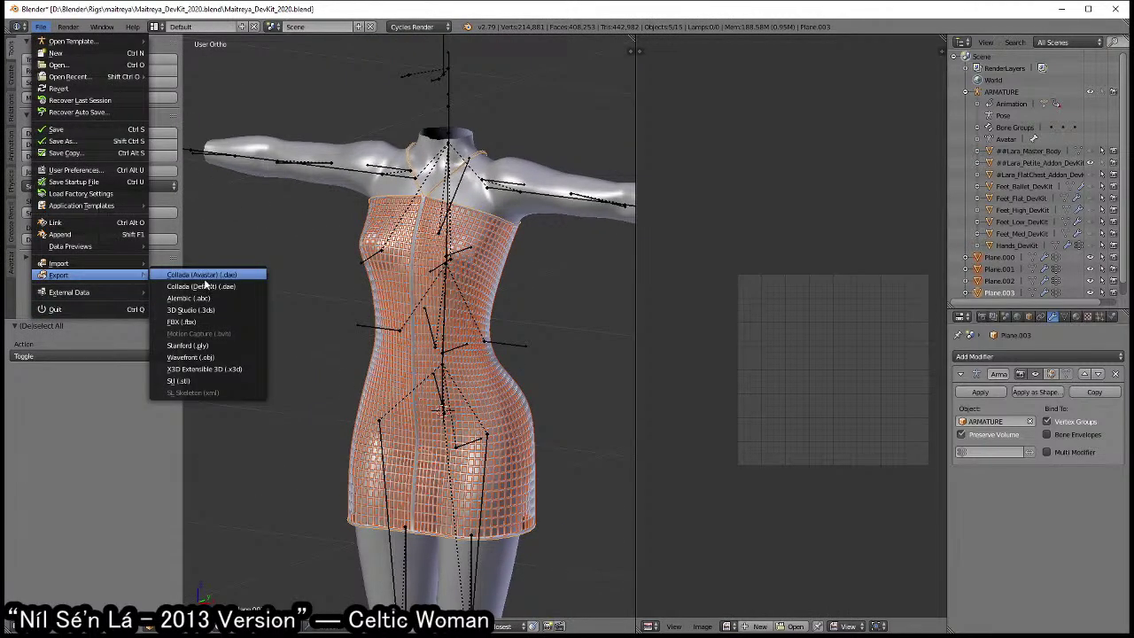
pyautogui.click(206, 275)
pyautogui.click(56, 90)
pyautogui.click(227, 299)
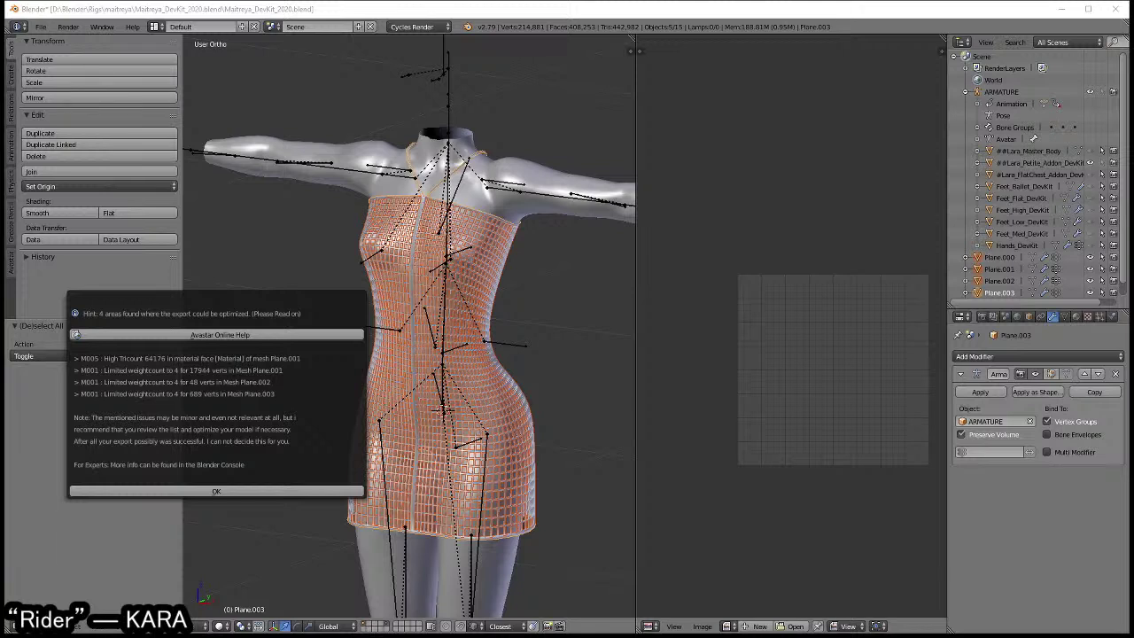
# - Dismiss the export hints report, then select Plane.002, Plane.001 and finally the avatar's armature
pyautogui.click(292, 490)
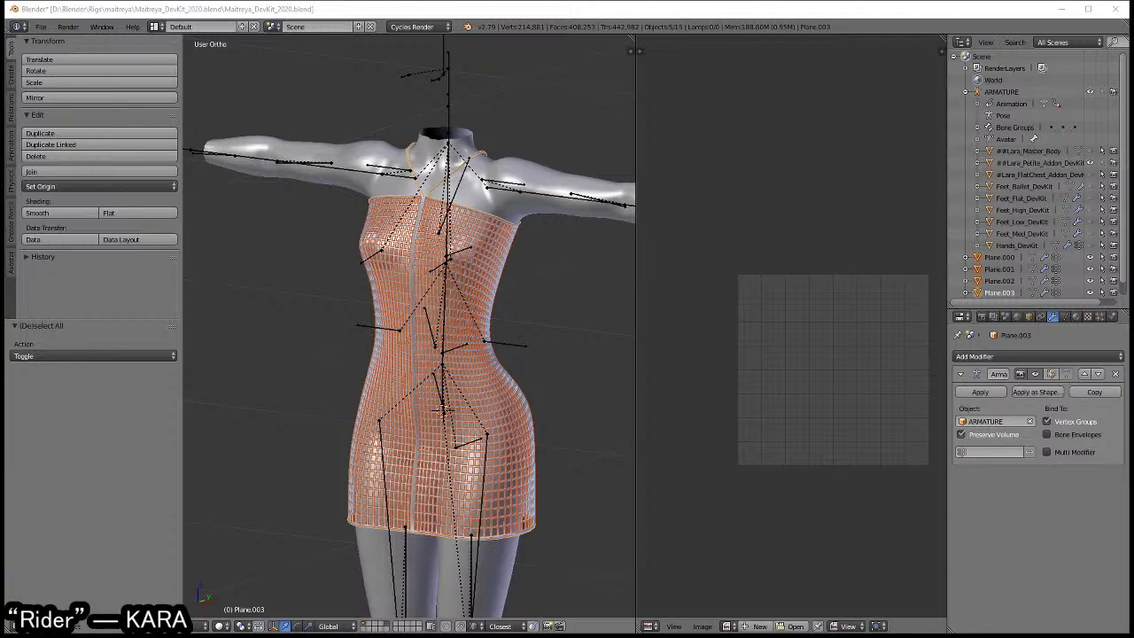
pyautogui.rightClick(467, 272)
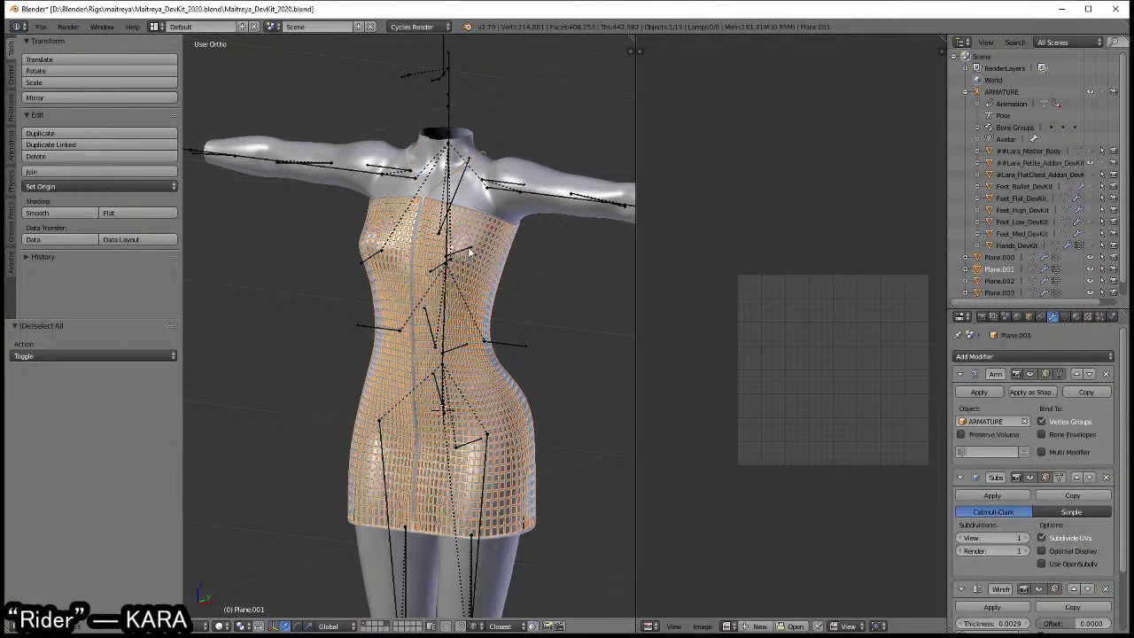
pyautogui.scroll(1, 467, 261)
pyautogui.scroll(1, 478, 215)
pyautogui.rightClick(478, 215)
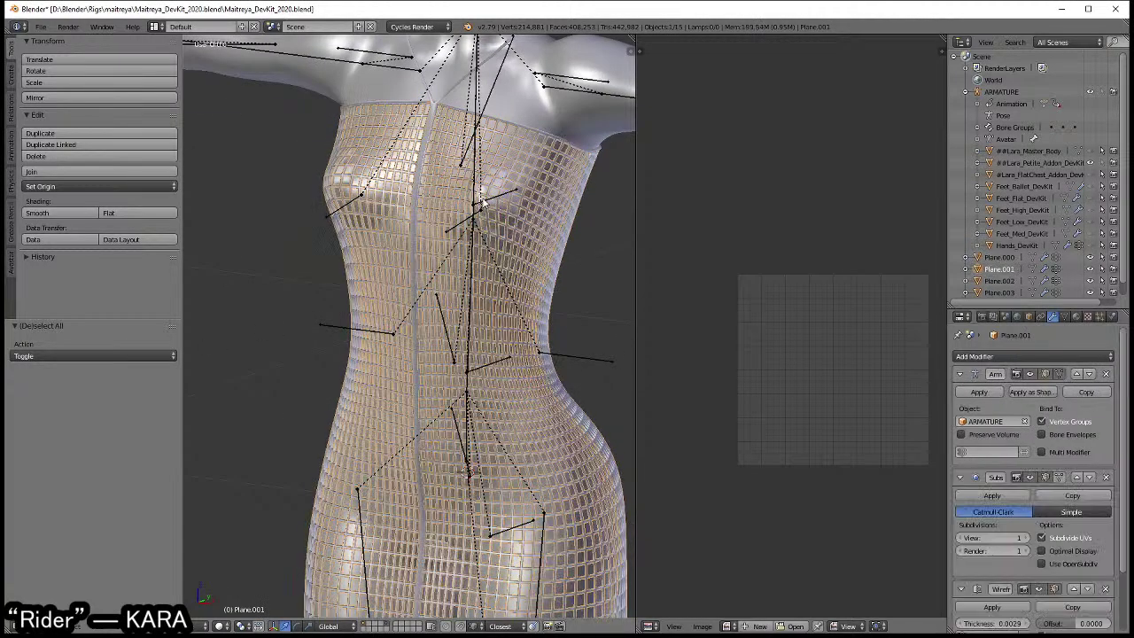
pyautogui.keyDown('shift'); pyautogui.scroll(4, 485, 150); pyautogui.keyUp('shift')
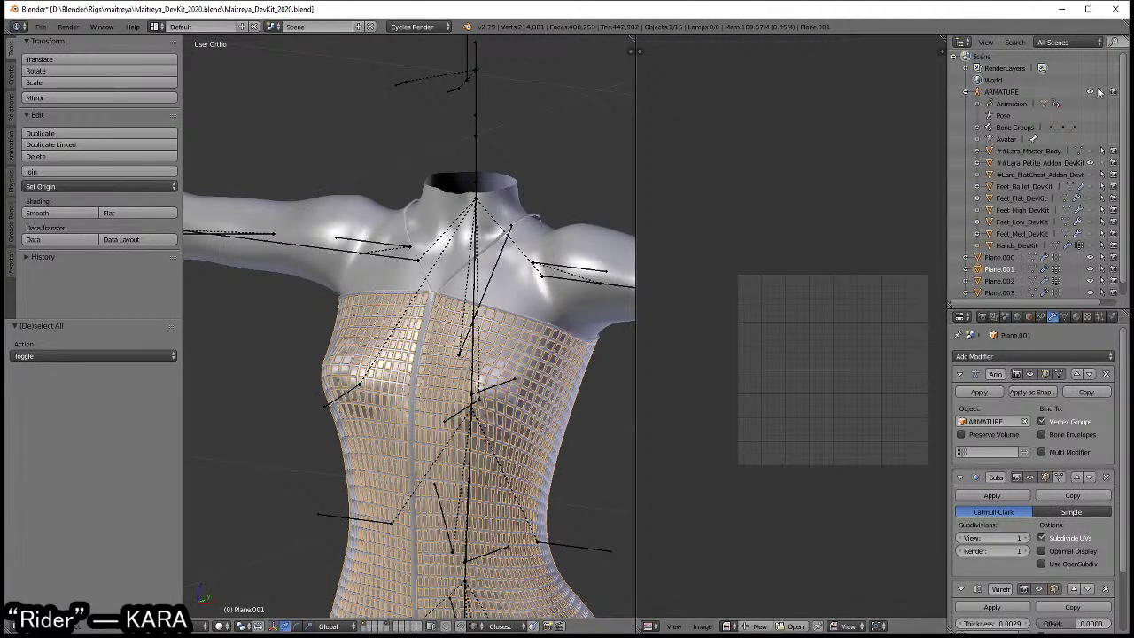
pyautogui.rightClick(484, 286)
pyautogui.keyDown('shift'); pyautogui.scroll(-1, 496, 279); pyautogui.keyUp('shift')
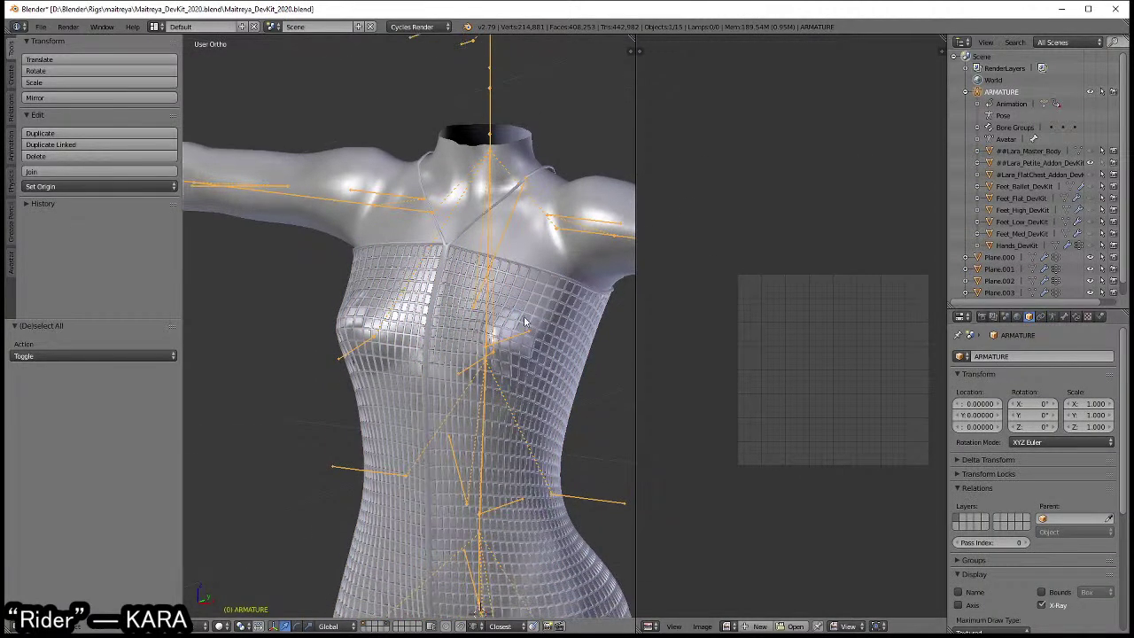
pyautogui.keyDown('shift'); pyautogui.scroll(-1, 520, 269); pyautogui.keyUp('shift')
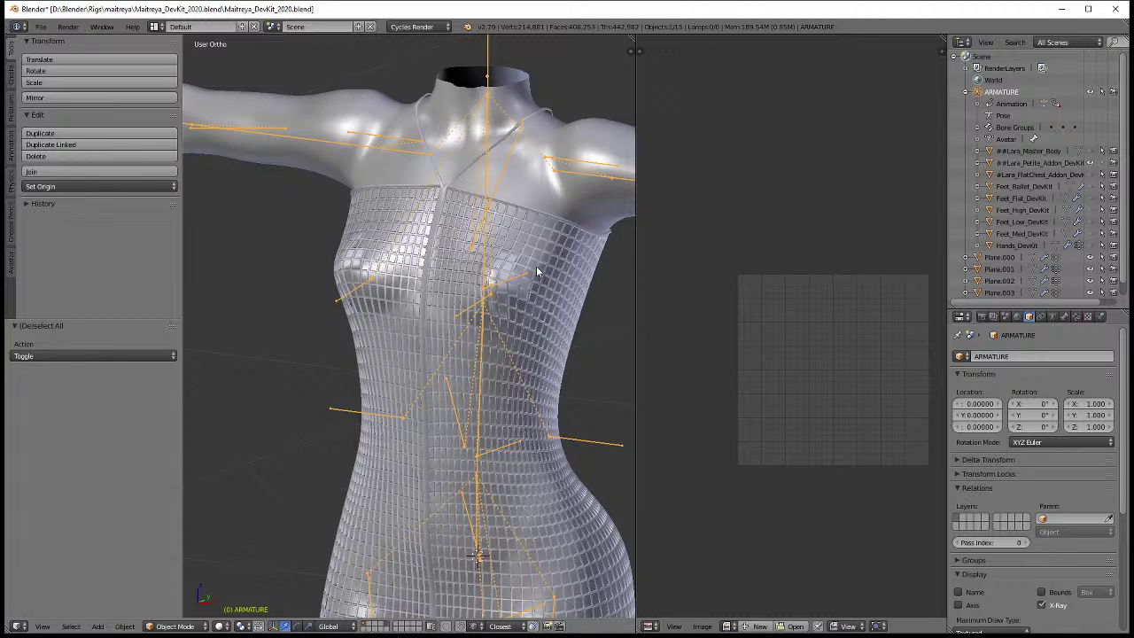
pyautogui.hotkey('ctrl', 'Tab')
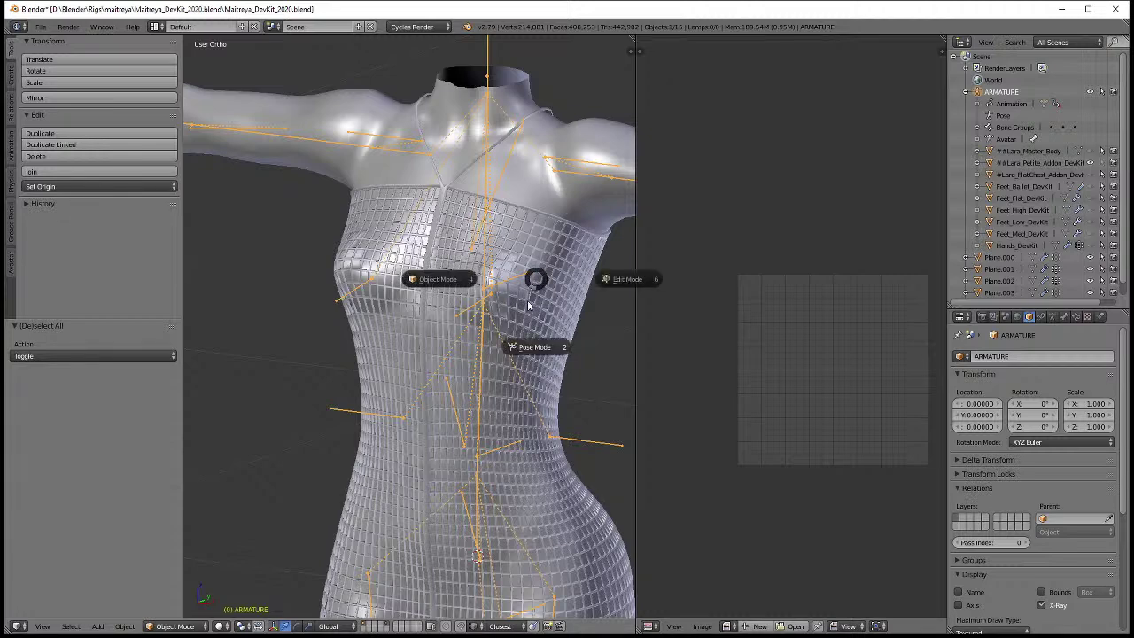
pyautogui.click(534, 347)
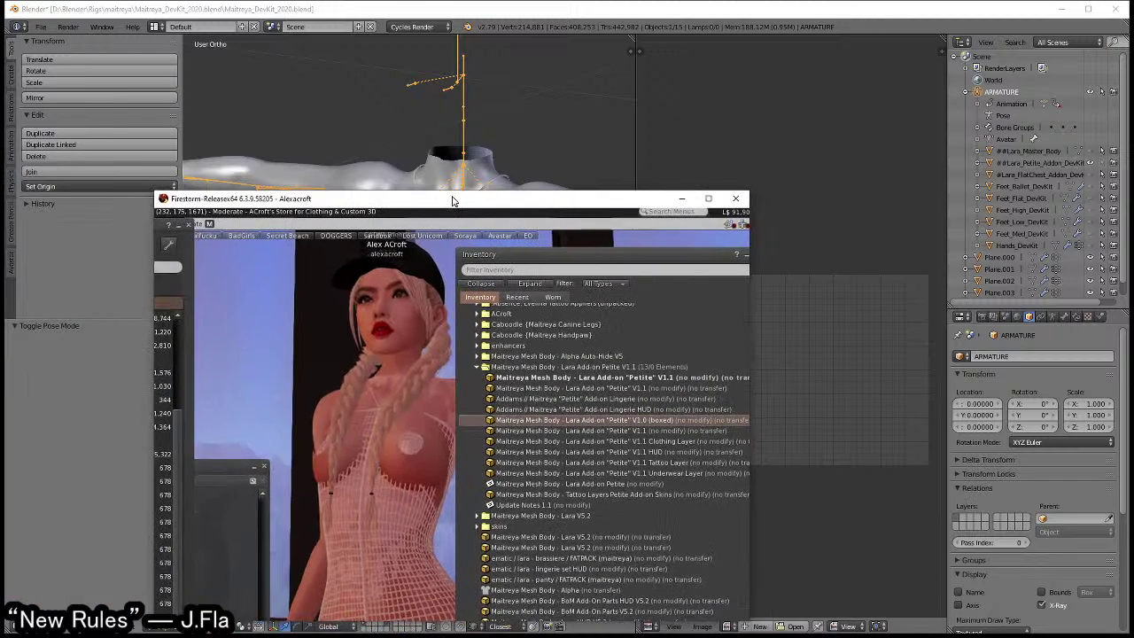
# - In Firestorm, add the Lara Add-on Petite V1.1 HUD from inventory and close Appearance
pyautogui.moveTo(471, 197); pyautogui.dragTo(528, 6)
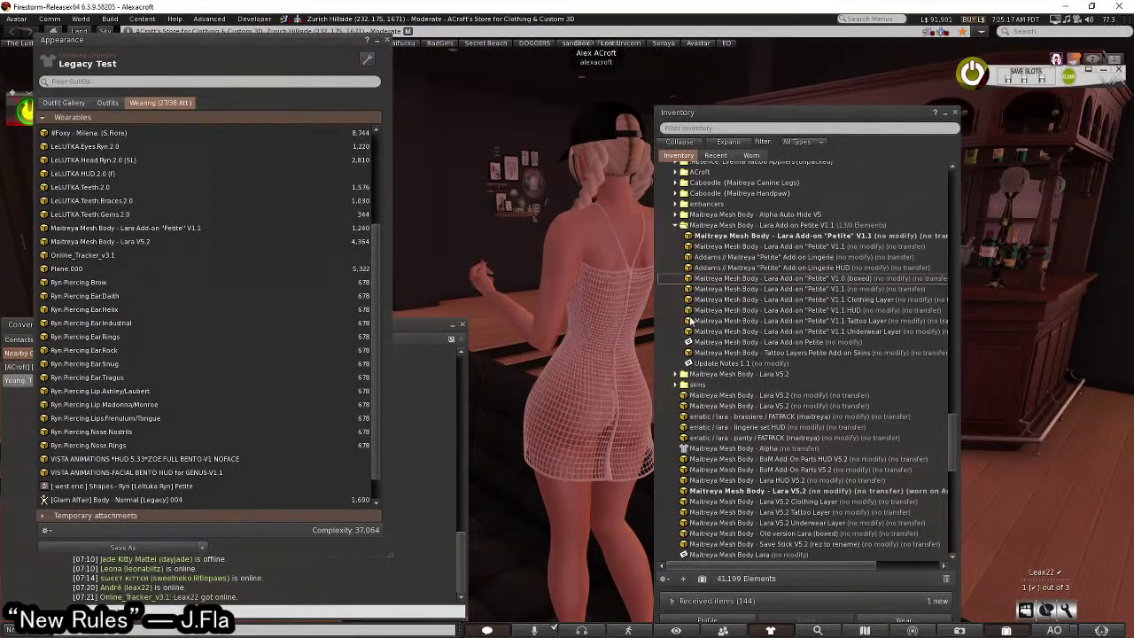
pyautogui.rightClick(836, 264)
pyautogui.click(832, 242)
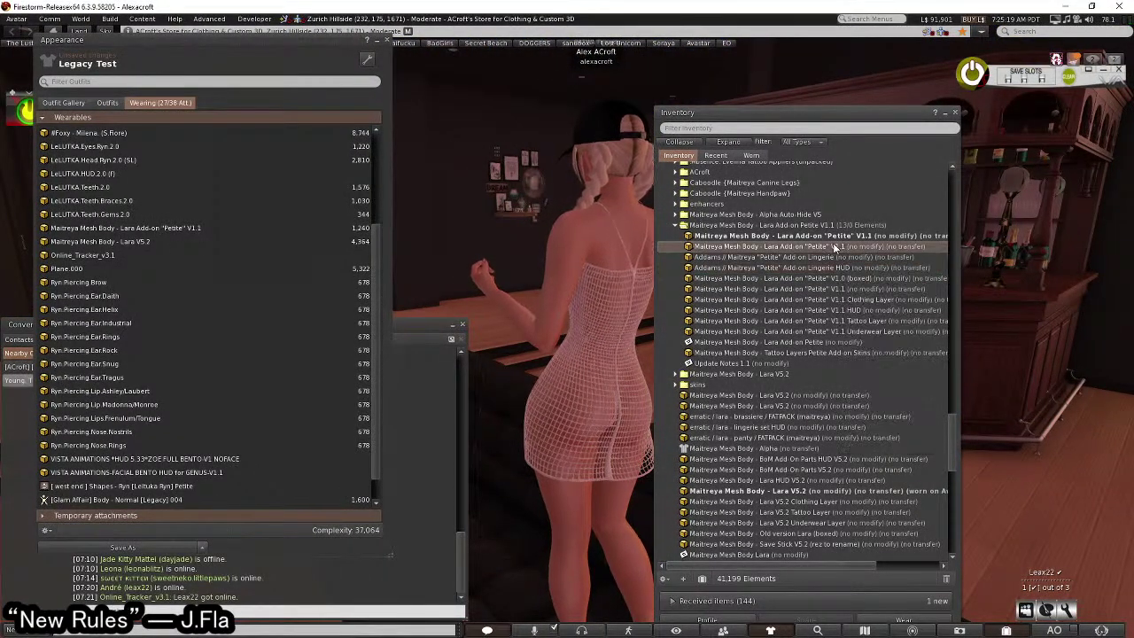
pyautogui.rightClick(889, 258)
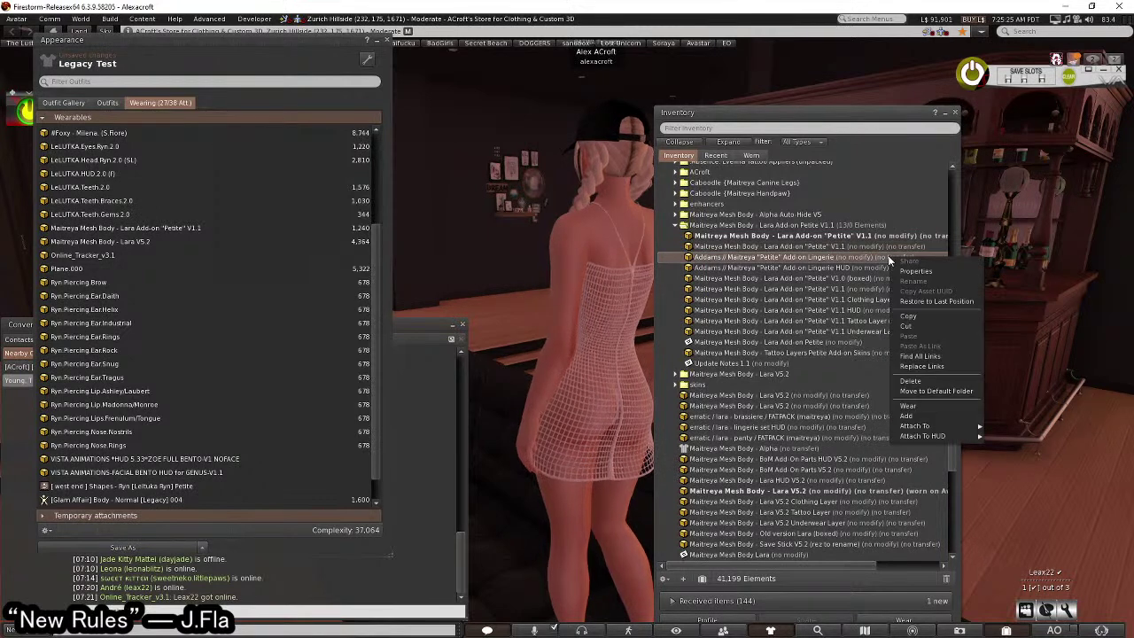
pyautogui.click(825, 301)
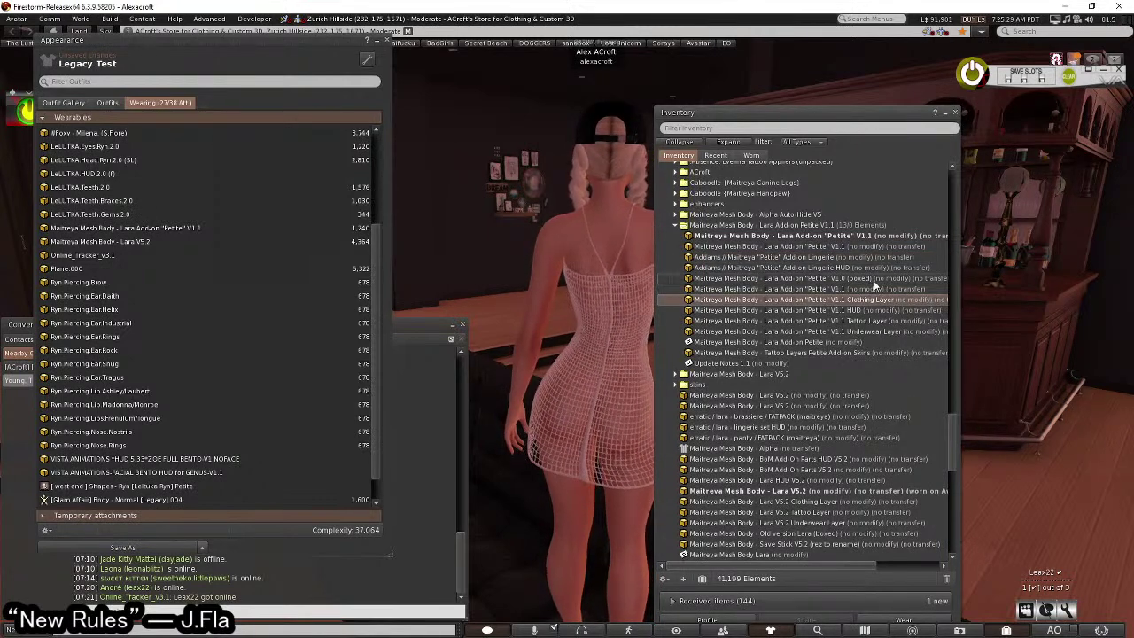
pyautogui.rightClick(882, 314)
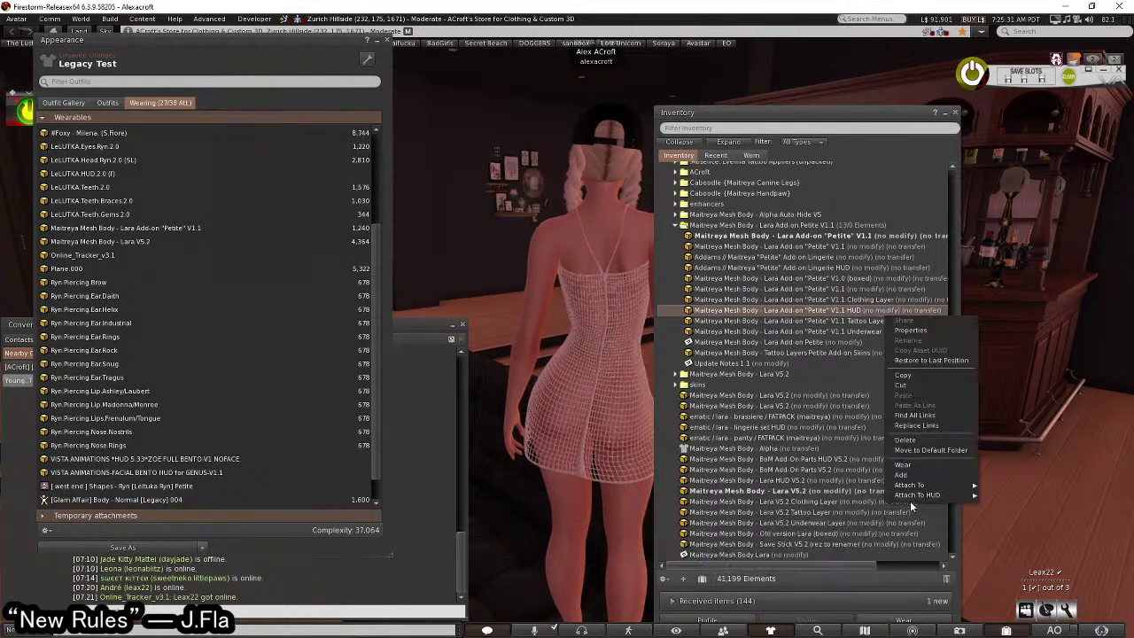
pyautogui.click(913, 476)
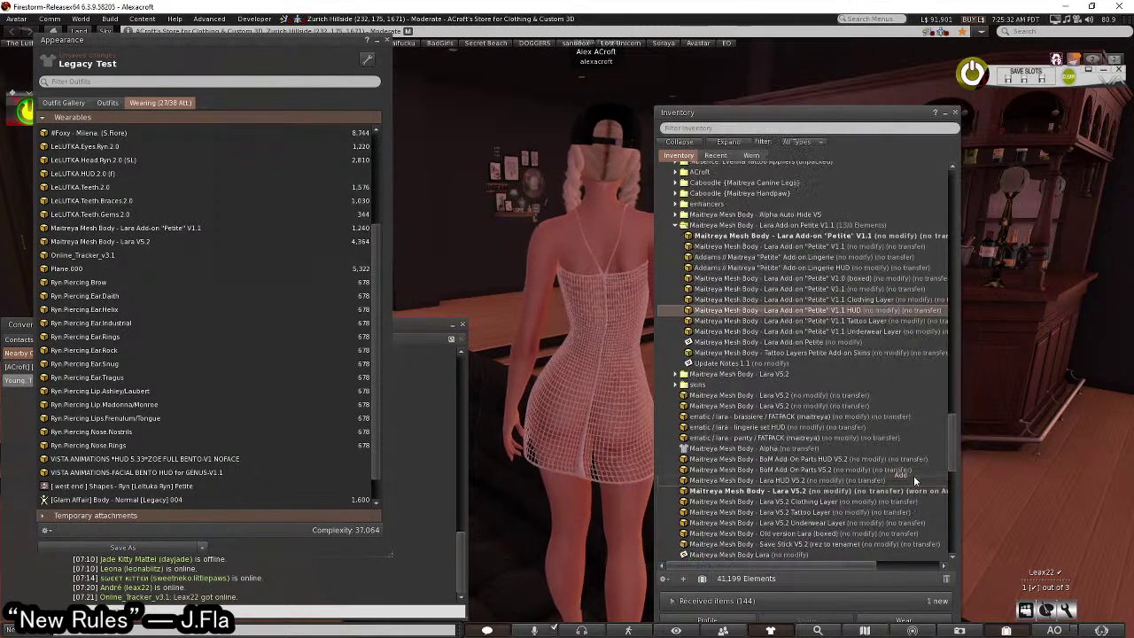
pyautogui.click(386, 42)
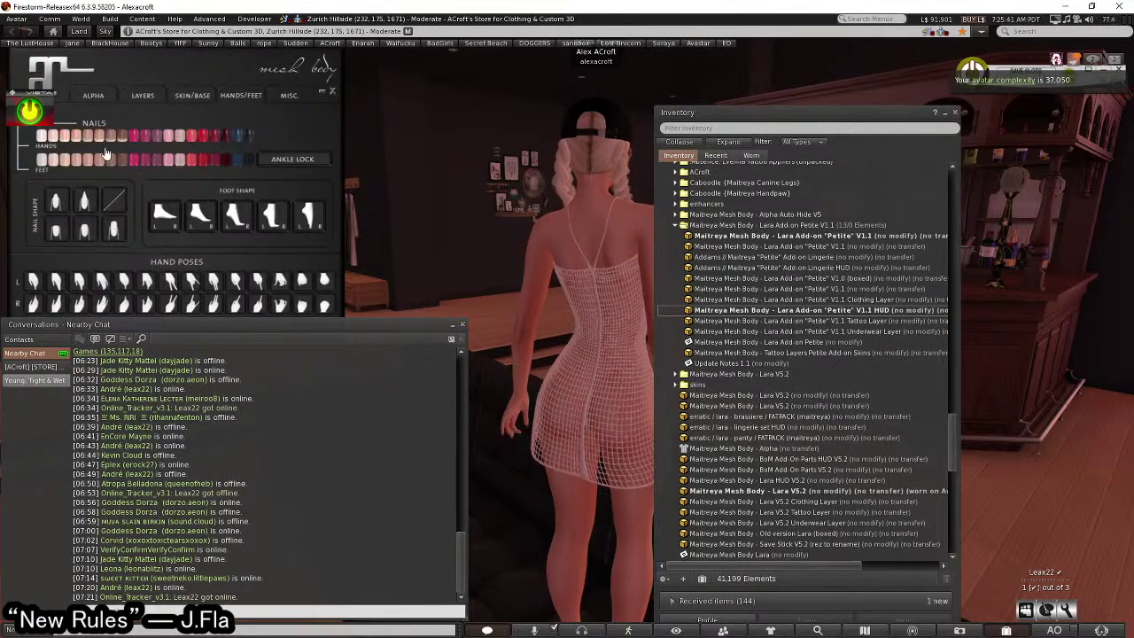
# - Minimize the chat window and switch the body HUD to its Alpha page
pyautogui.moveTo(448, 330); pyautogui.dragTo(375, 329)
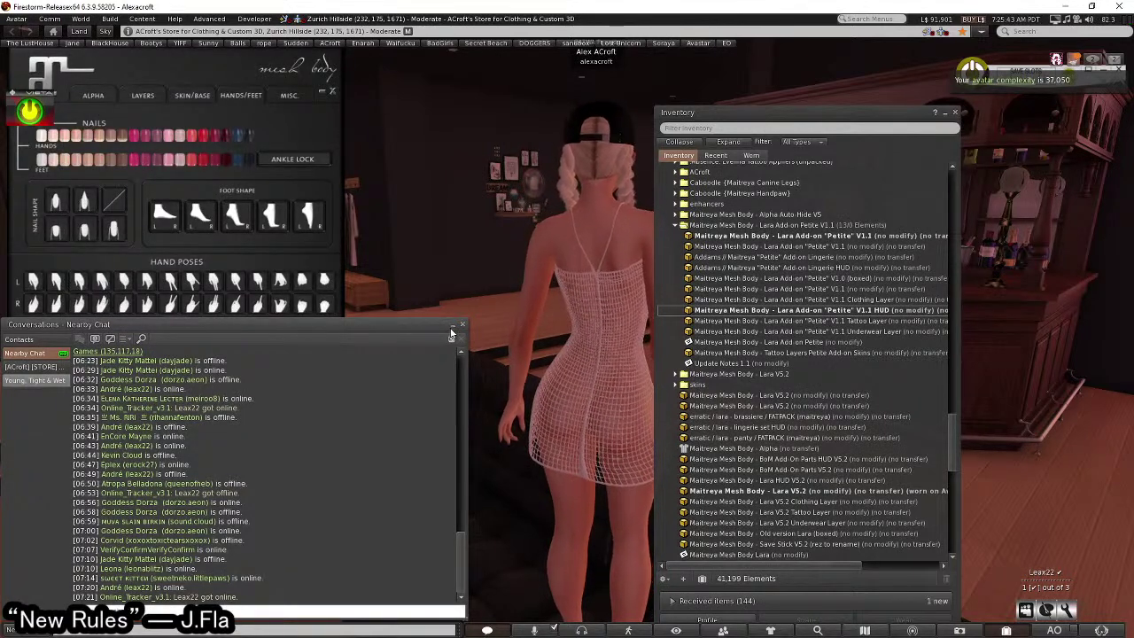
pyautogui.click(321, 326)
pyautogui.click(93, 95)
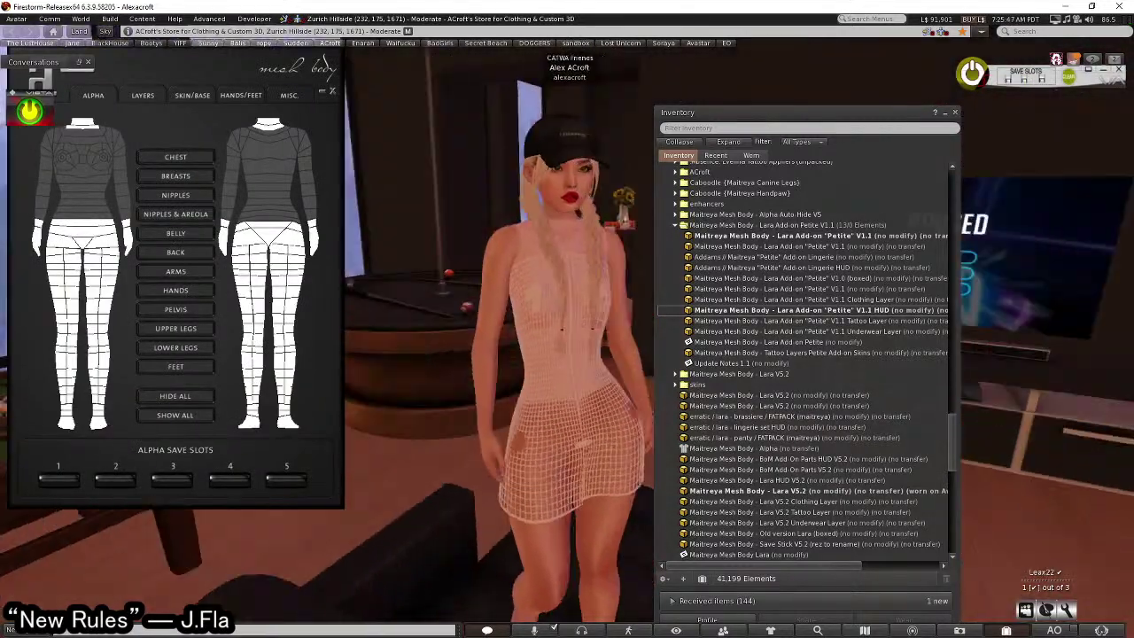
# - Walk the avatar into the next room and reopen Appearance on the outfits filter
pyautogui.keyDown('alt'); pyautogui.click(525, 296); pyautogui.keyUp('alt')
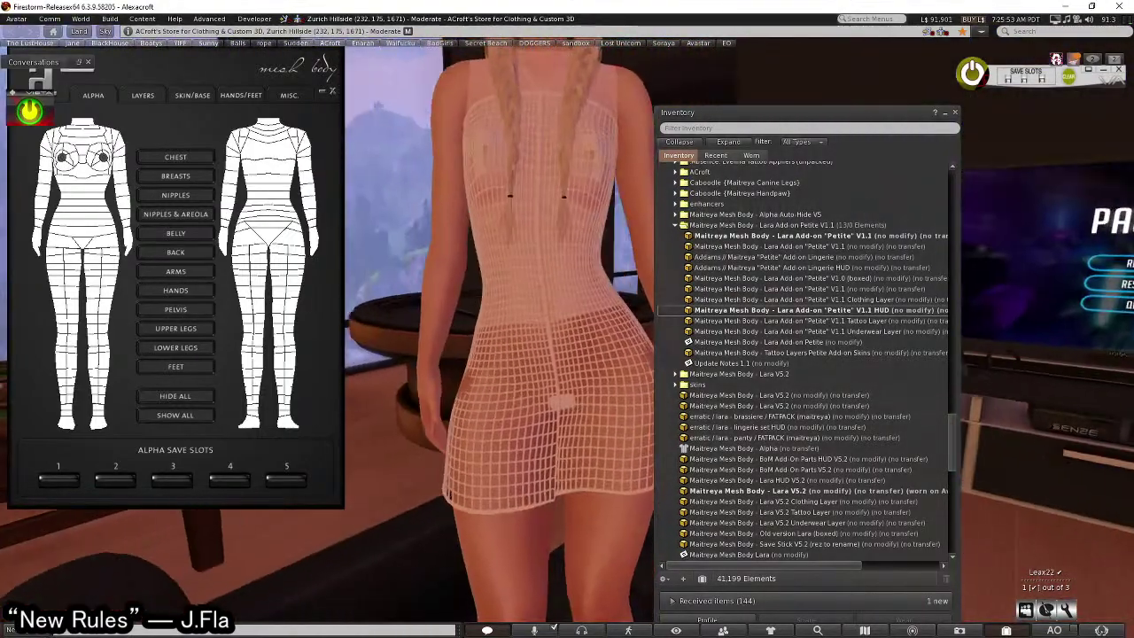
pyautogui.keyDown('alt'); pyautogui.moveTo(588, 510); pyautogui.dragTo(588, 510); pyautogui.keyUp('alt')
pyautogui.press('Up')
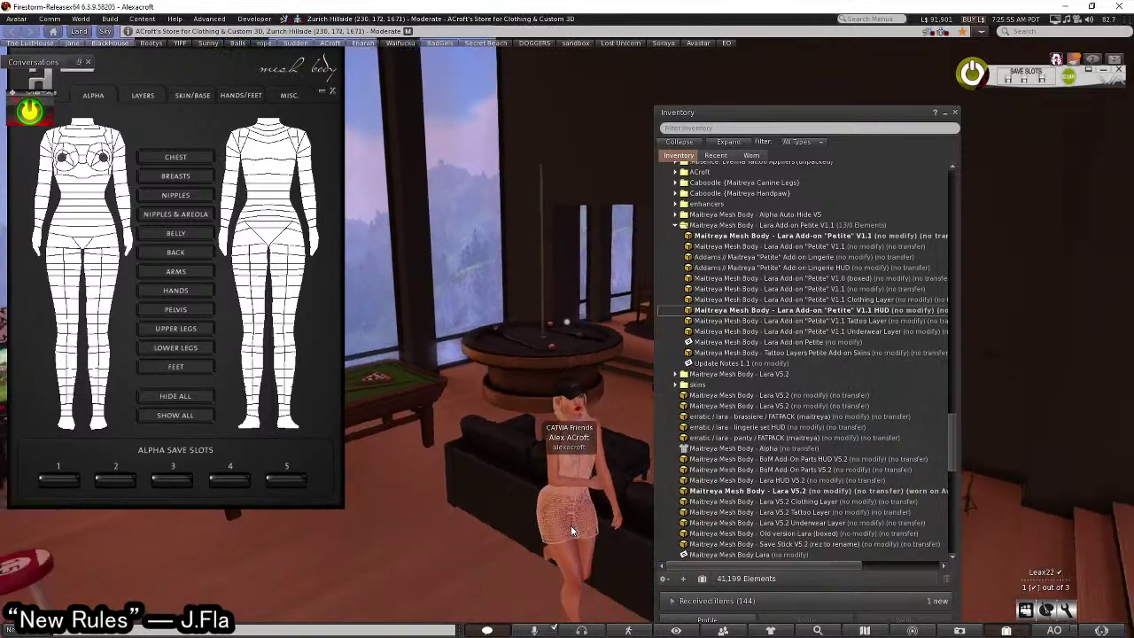
pyautogui.press('Left')
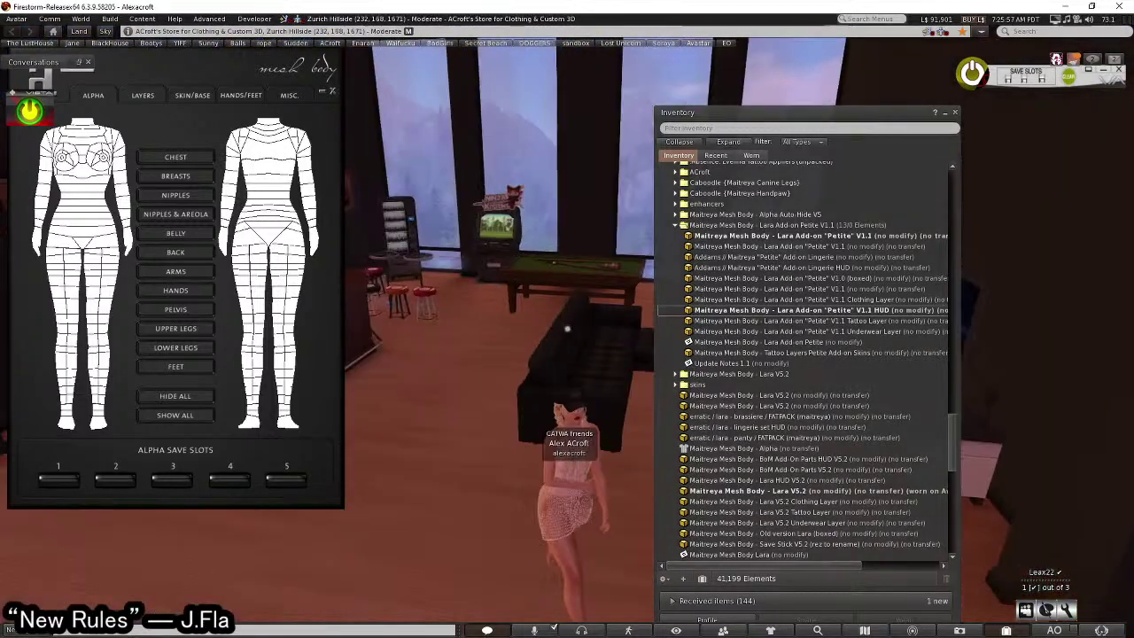
pyautogui.keyDown('alt'); pyautogui.click(573, 472); pyautogui.keyUp('alt')
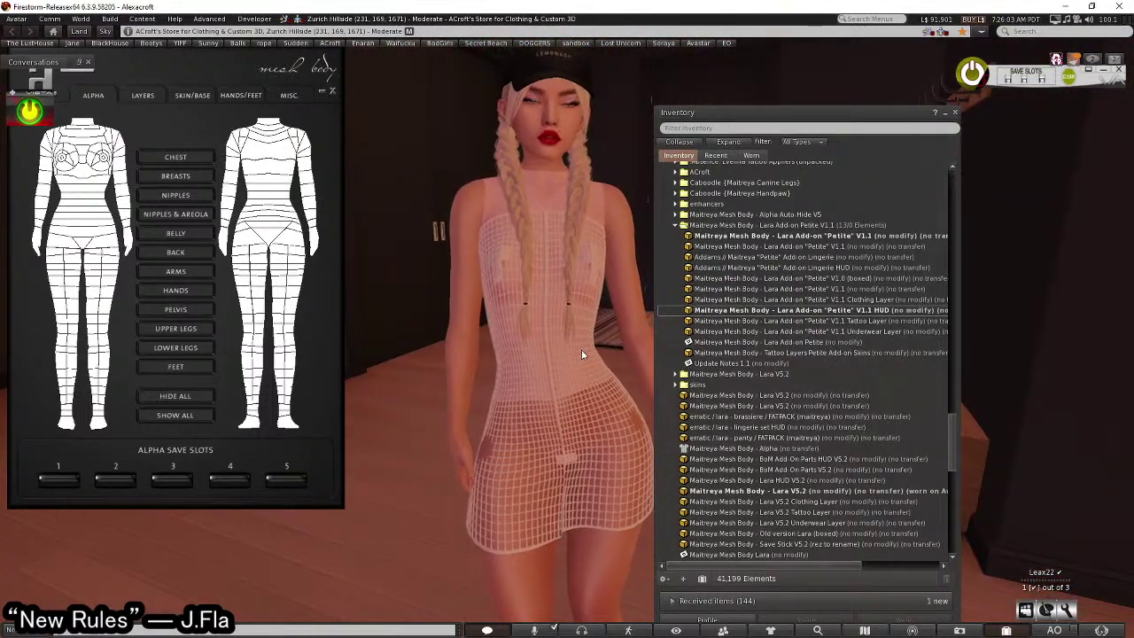
pyautogui.scroll(-2, 569, 376)
pyautogui.scroll(-2, 568, 376)
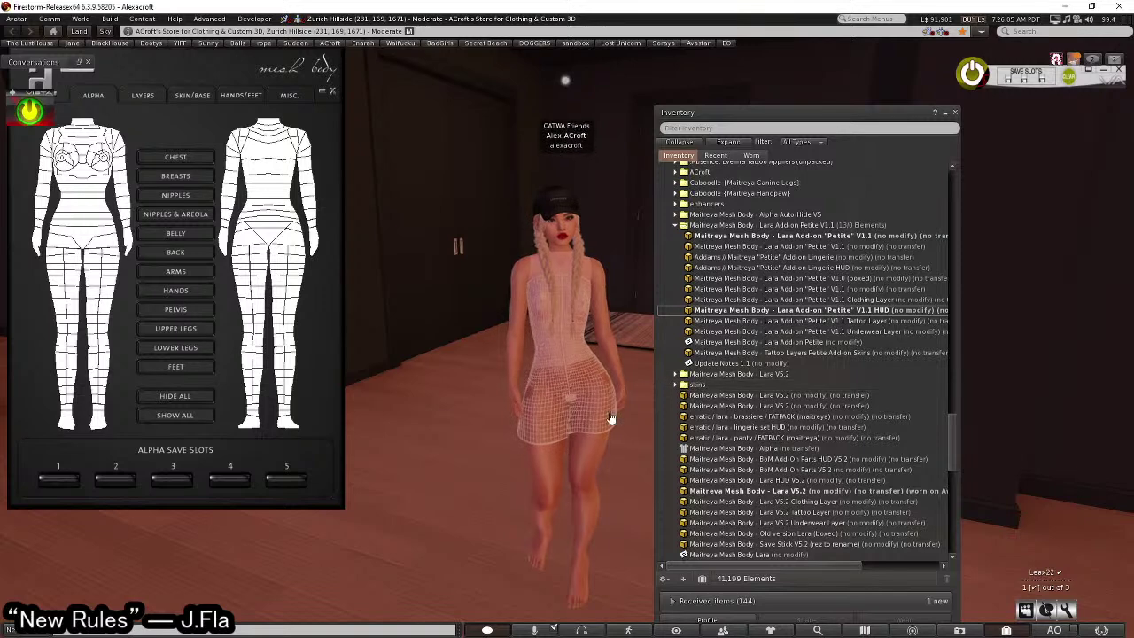
pyautogui.click(159, 83)
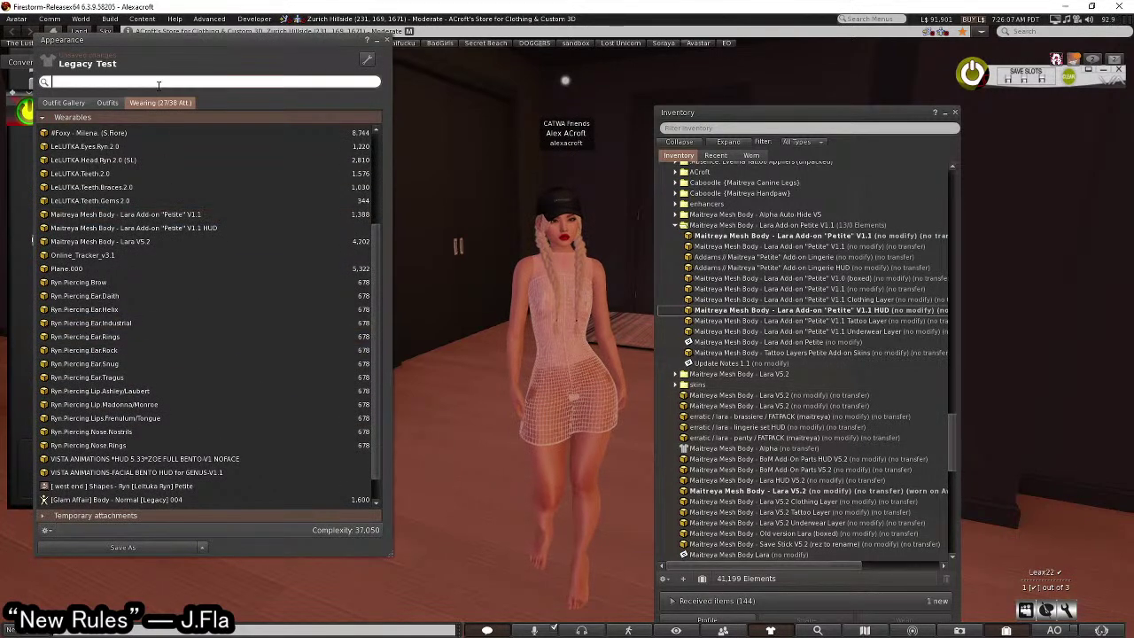
# - Filter the saved outfits list with 'ketite' and browse through the results
pyautogui.click(107, 103)
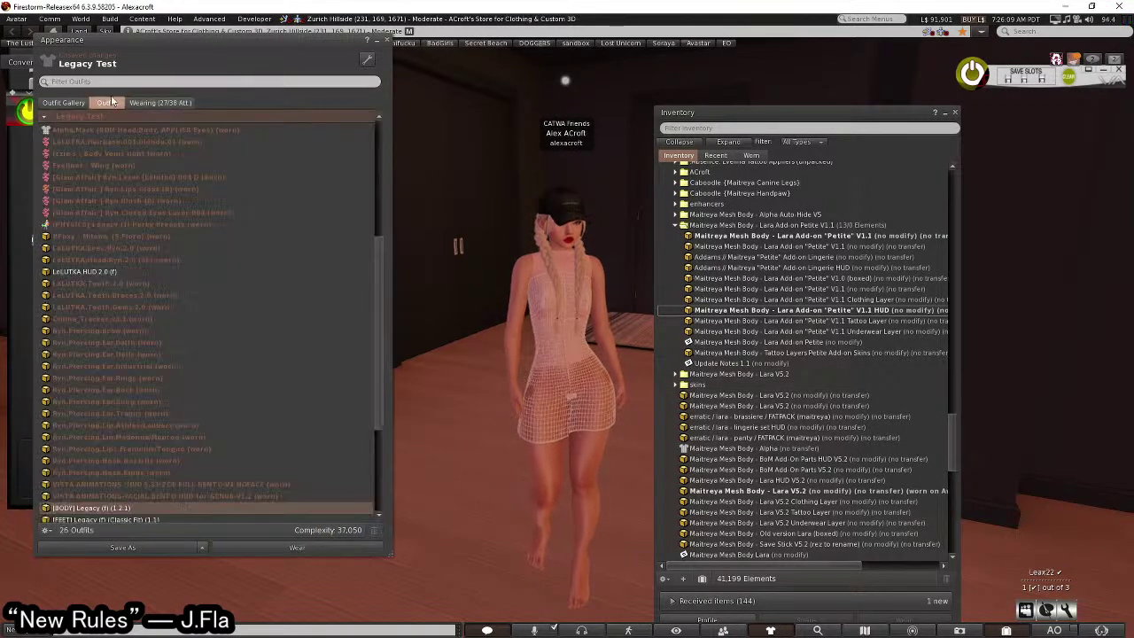
pyautogui.write('ketite')
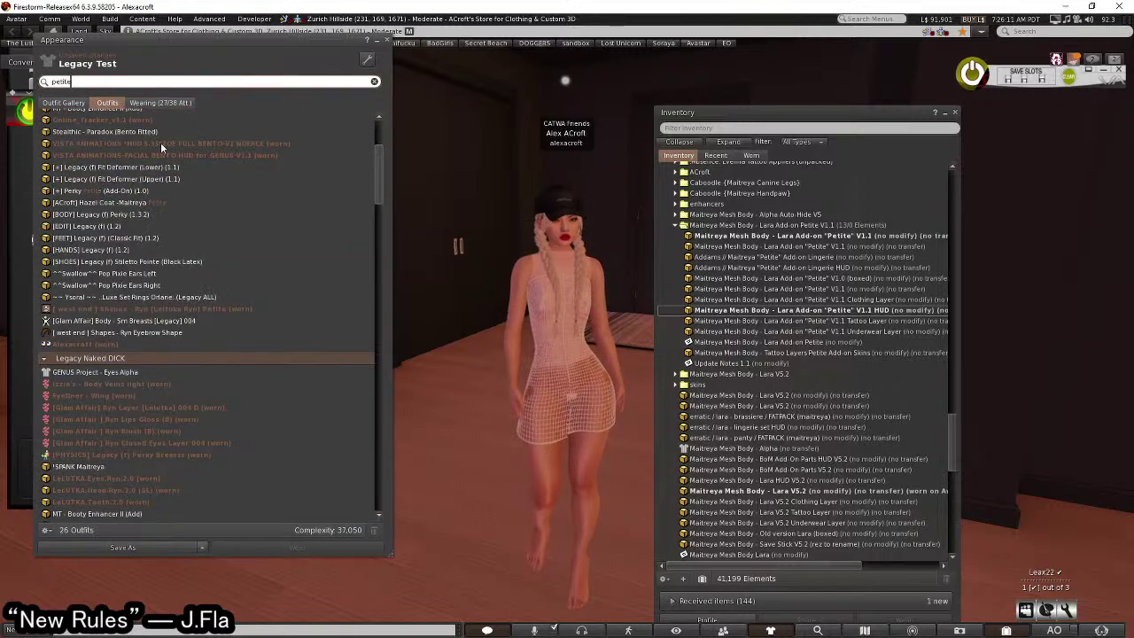
pyautogui.scroll(1, 261, 350)
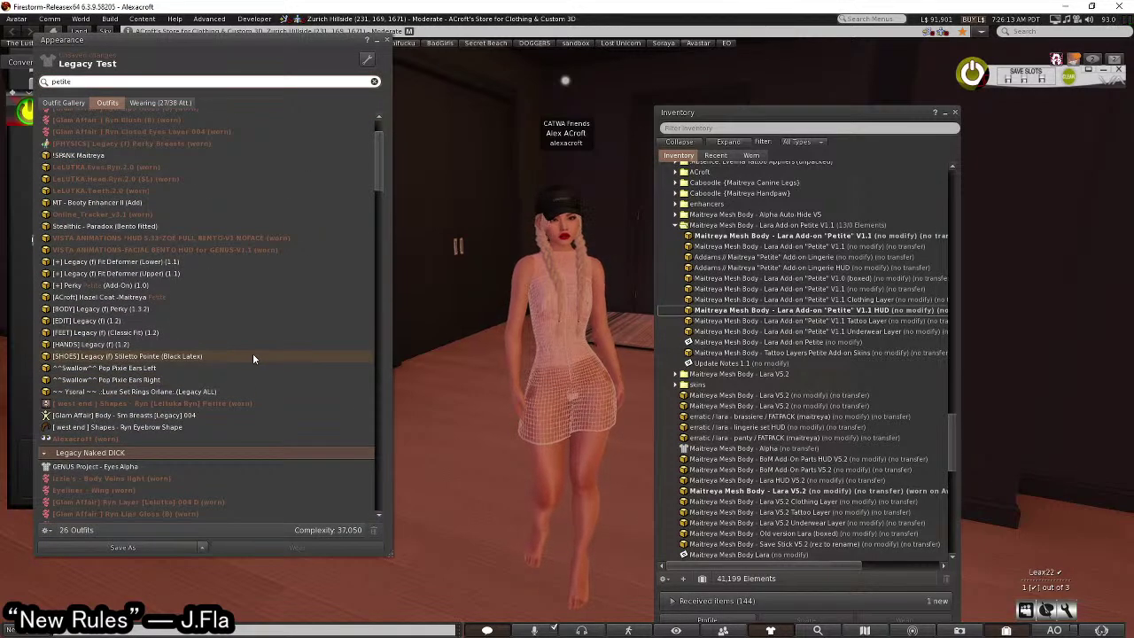
pyautogui.scroll(2, 207, 421)
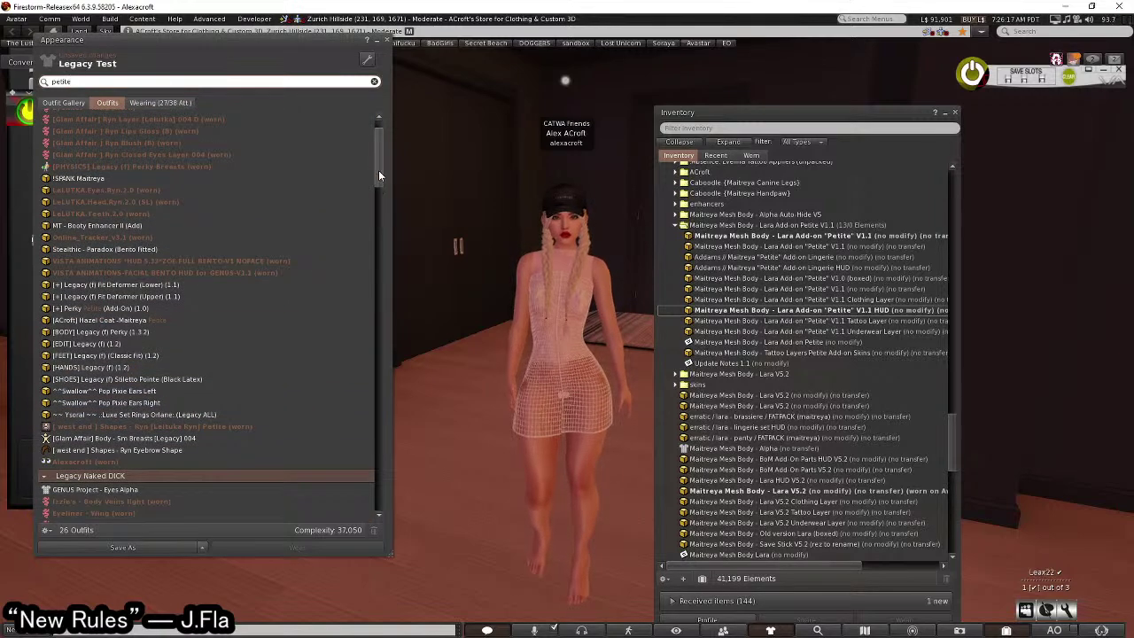
pyautogui.moveTo(378, 170); pyautogui.dragTo(379, 365)
pyautogui.moveTo(378, 361); pyautogui.dragTo(376, 464)
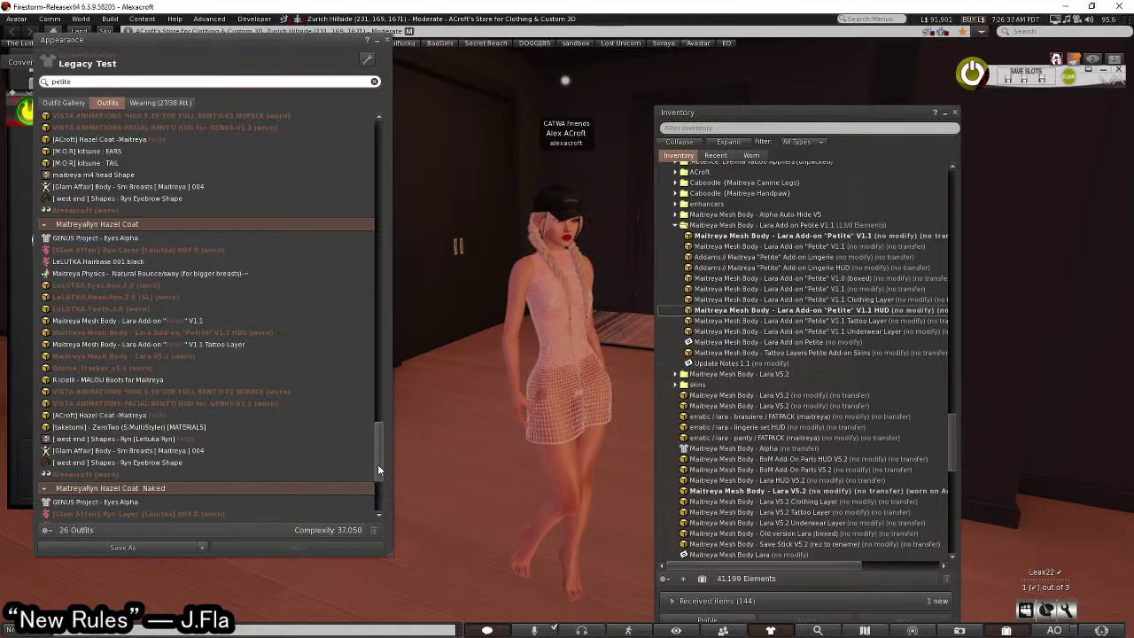
# - Collapse the Lara Add-on Petite V1.1 inventory folder and close the Appearance window
pyautogui.rightClick(568, 207)
pyautogui.click(569, 207)
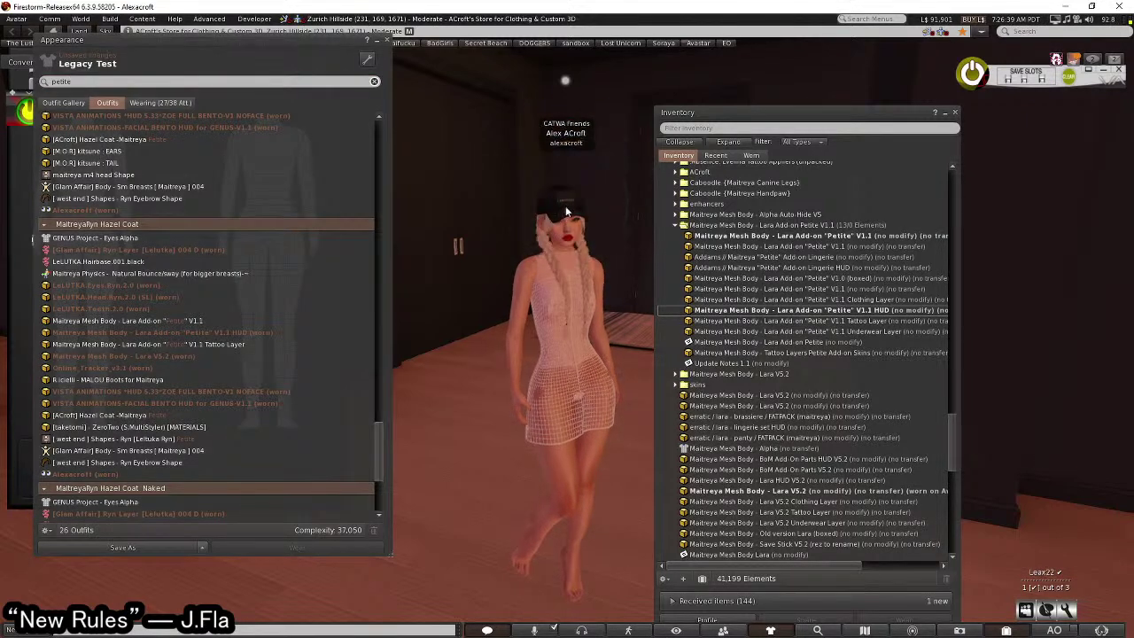
pyautogui.rightClick(540, 228)
pyautogui.click(540, 229)
pyautogui.rightClick(542, 255)
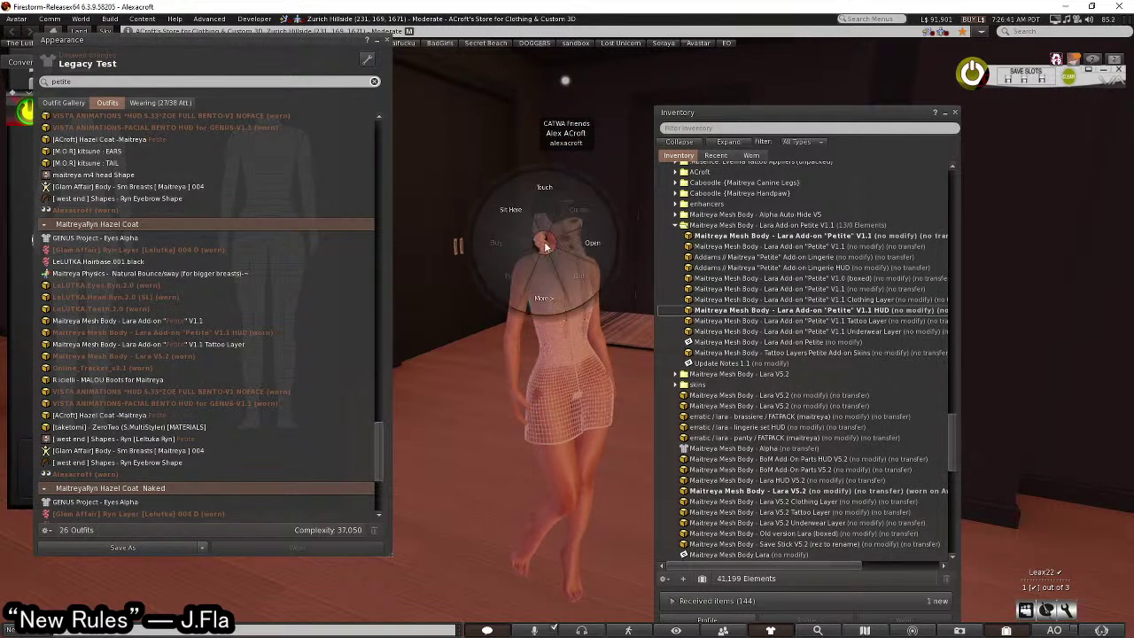
pyautogui.click(554, 453)
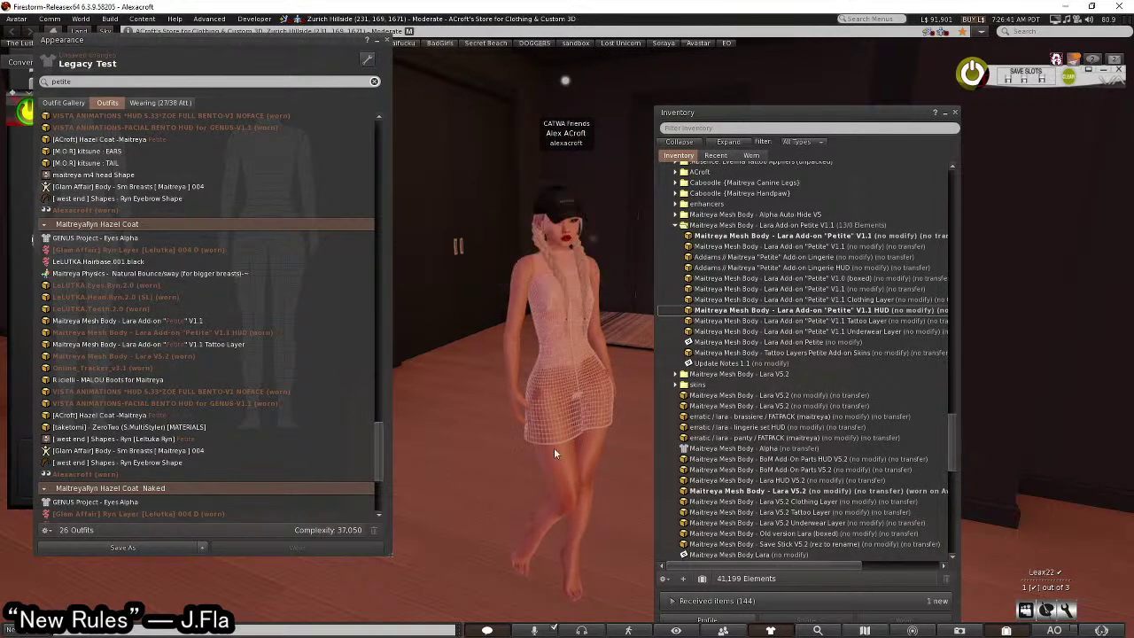
pyautogui.doubleClick(720, 222)
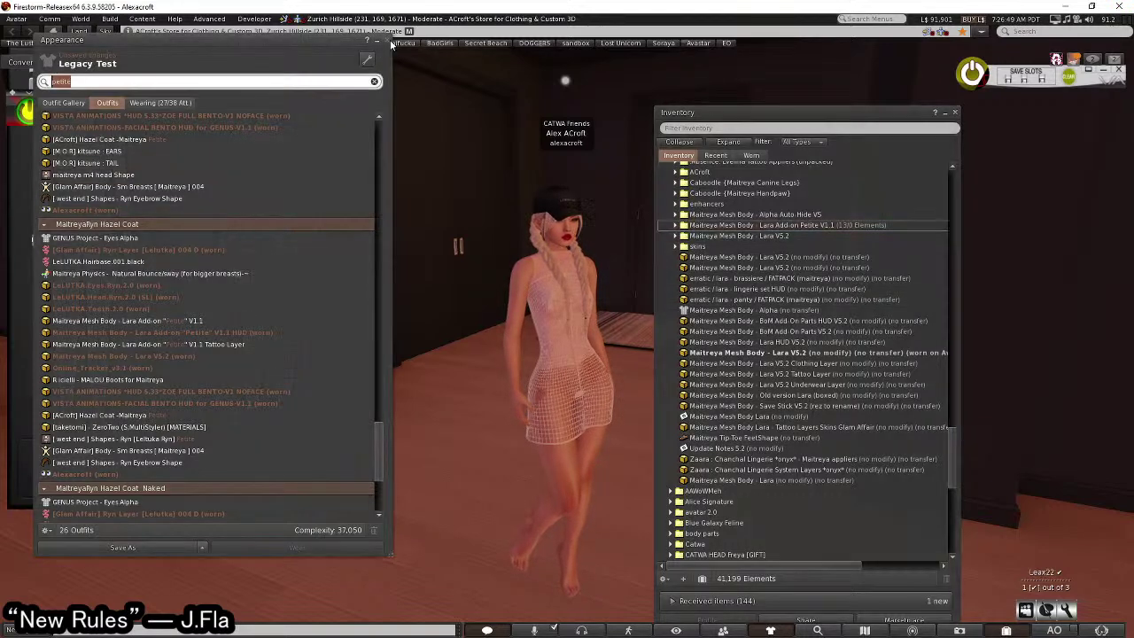
pyautogui.click(388, 40)
# - Switch the Maitreya body HUD to its Skin/Base presets page
pyautogui.click(208, 99)
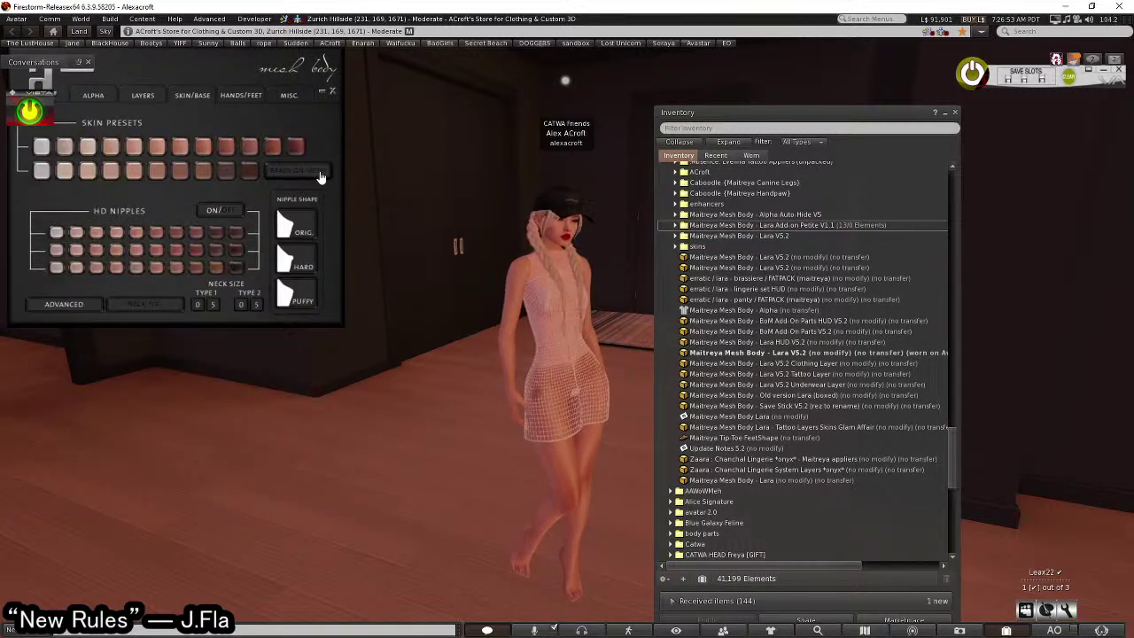
pyautogui.click(195, 100)
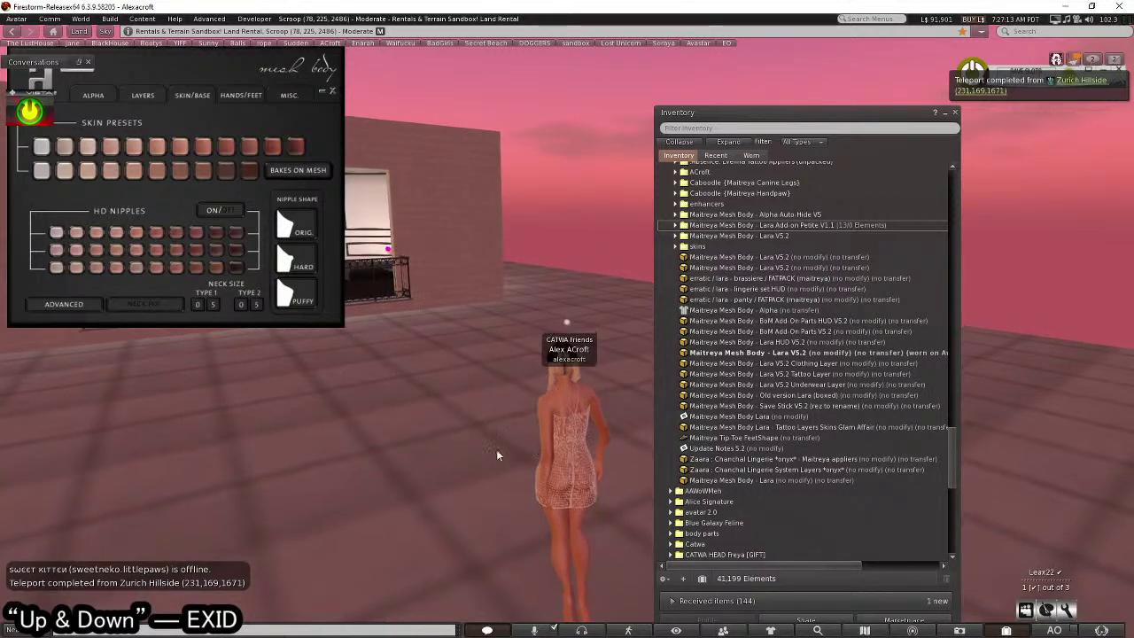
# - Take the 2019 hair off the avatar using the girl > hair inventory folders
pyautogui.keyDown('alt'); pyautogui.moveTo(544, 441); pyautogui.dragTo(531, 390); pyautogui.keyUp('alt')
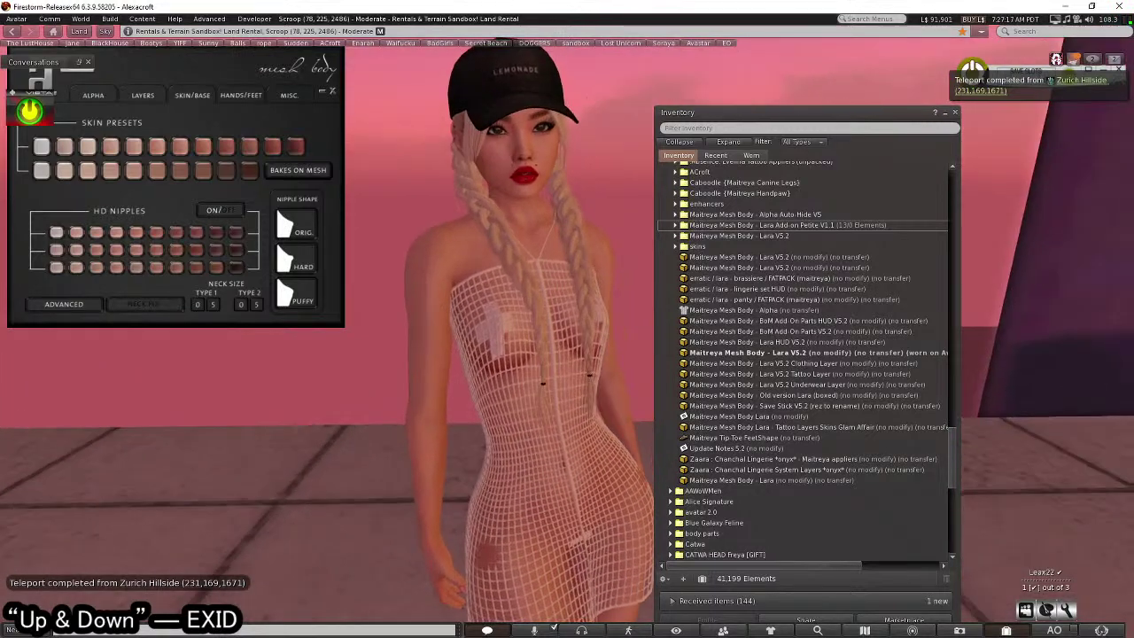
pyautogui.keyDown('alt'); pyautogui.moveTo(532, 390); pyautogui.dragTo(429, 312); pyautogui.keyUp('alt')
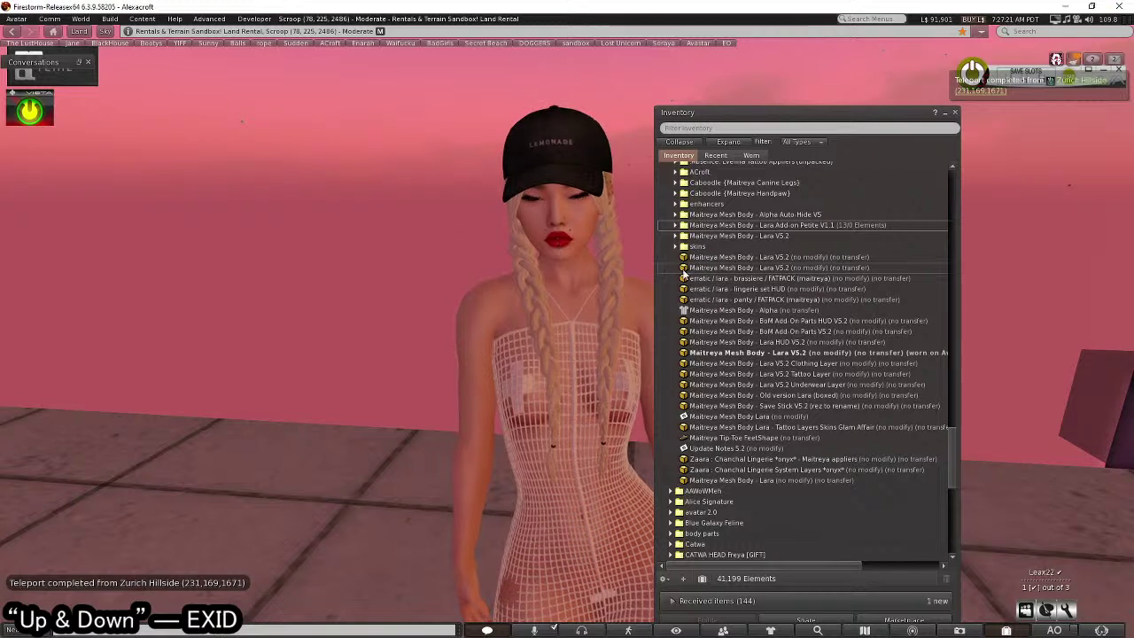
pyautogui.scroll(2, 786, 275)
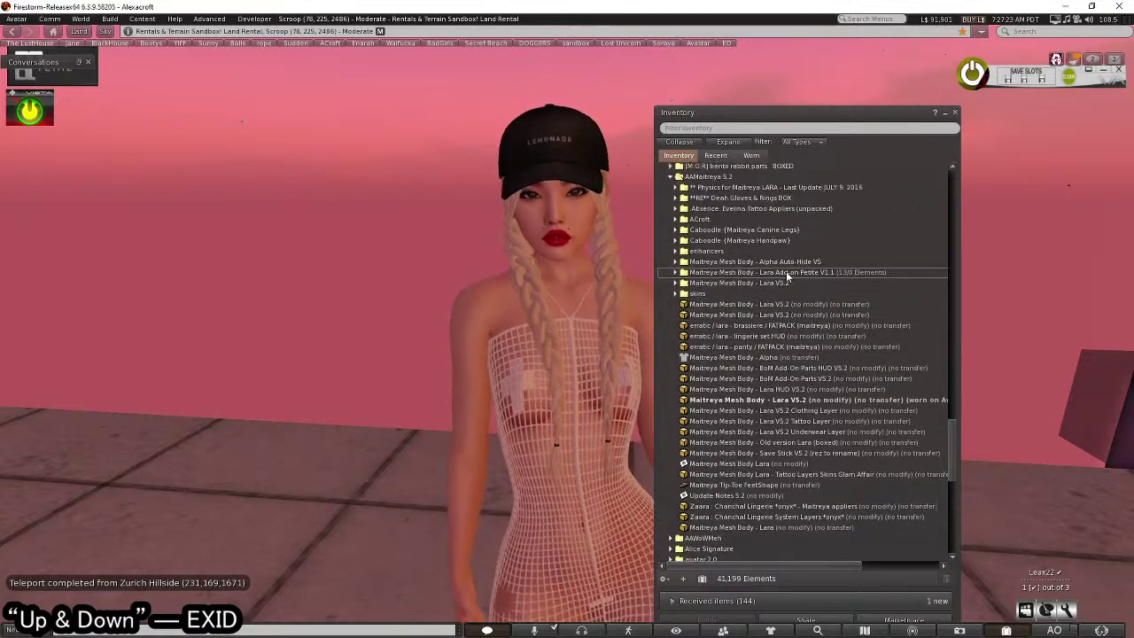
pyautogui.doubleClick(718, 195)
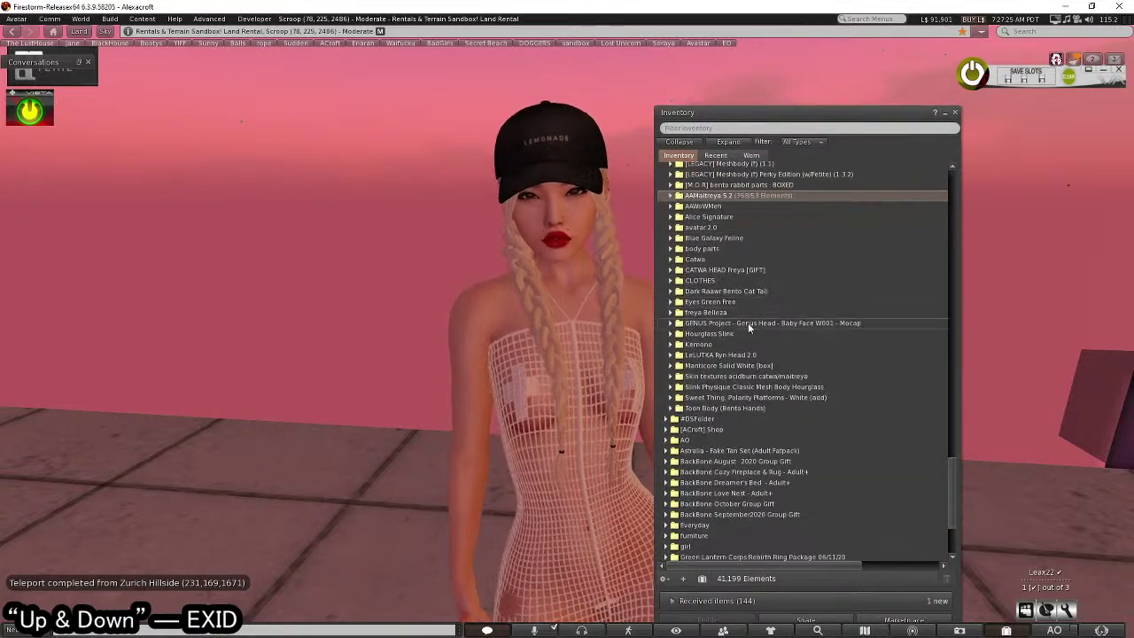
pyautogui.press('Left')
pyautogui.press('Left')
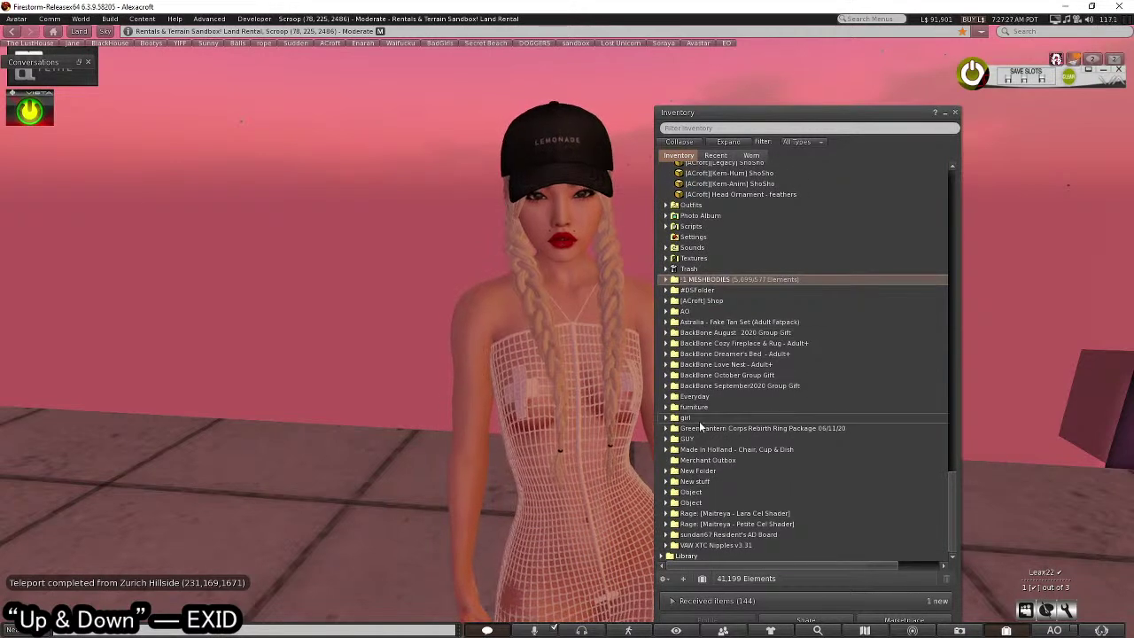
pyautogui.doubleClick(684, 417)
pyautogui.doubleClick(709, 335)
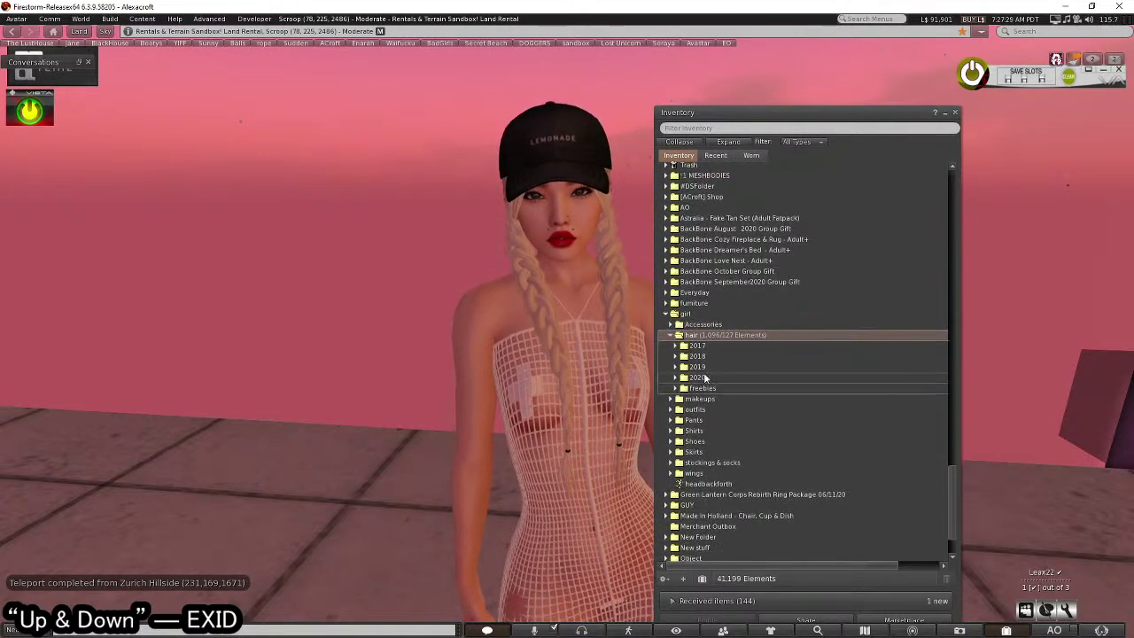
pyautogui.doubleClick(697, 367)
pyautogui.rightClick(685, 367)
pyautogui.click(788, 490)
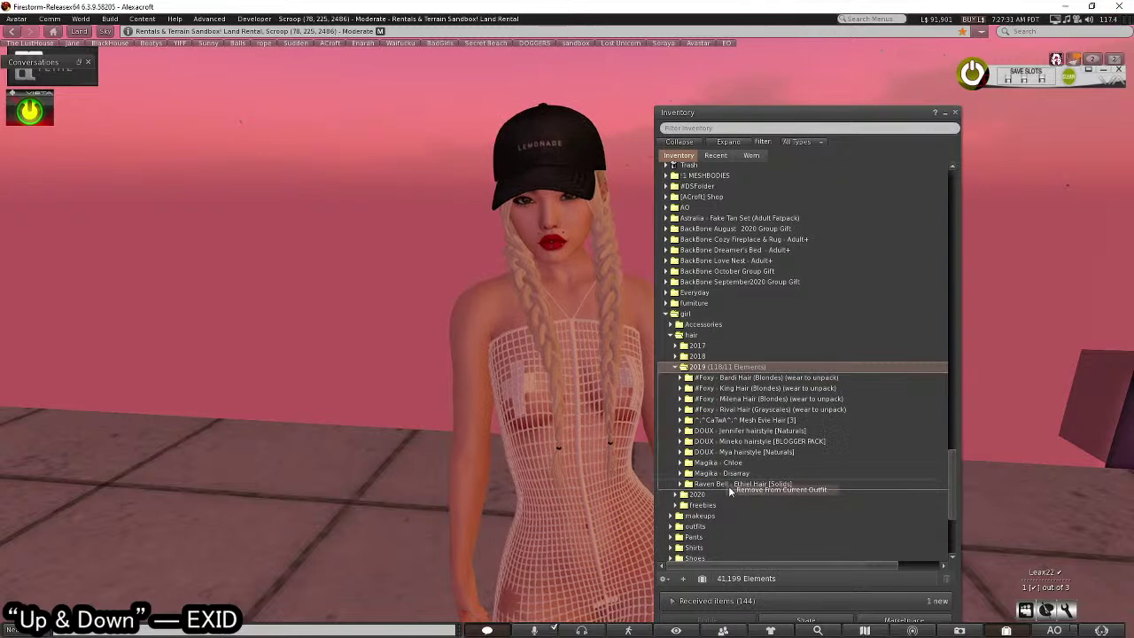
# - Wear the Yuka Hairstyle [S] from 2020 > DOUX - Yuka hairstyle
pyautogui.doubleClick(697, 494)
pyautogui.click(769, 470)
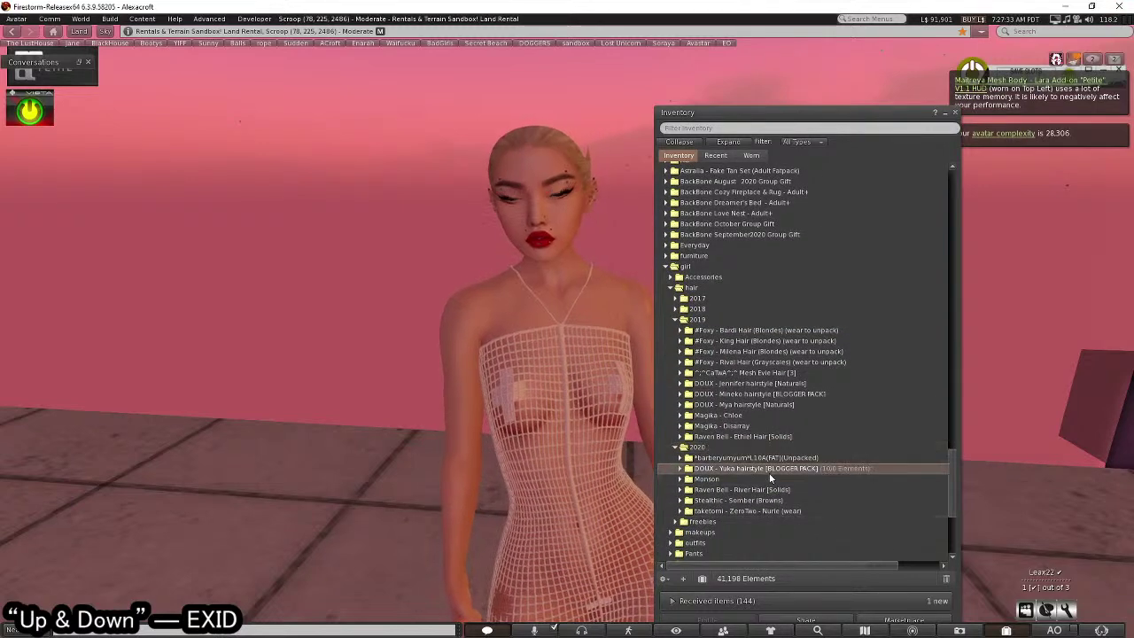
pyautogui.doubleClick(768, 469)
pyautogui.rightClick(780, 485)
pyautogui.click(819, 455)
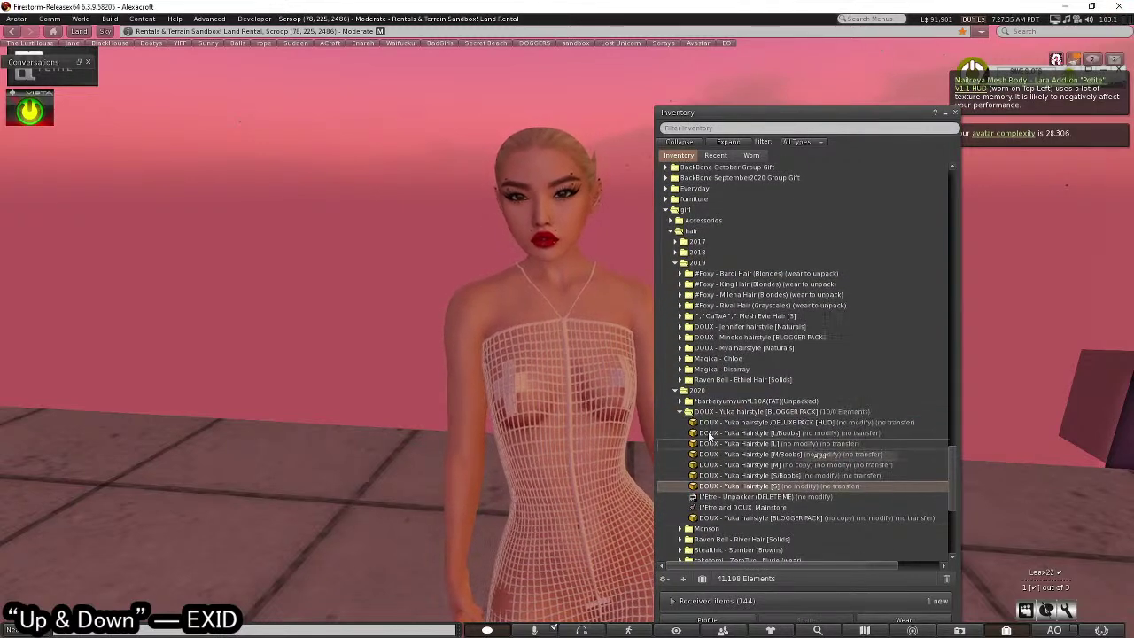
pyautogui.scroll(-2, 590, 401)
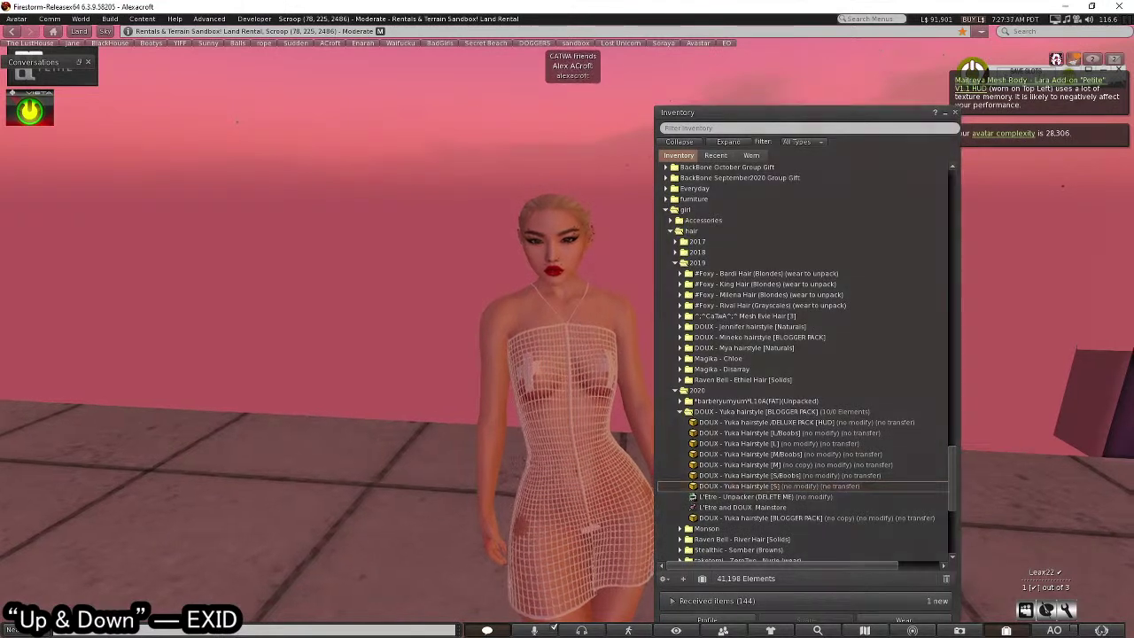
pyautogui.scroll(2, 581, 323)
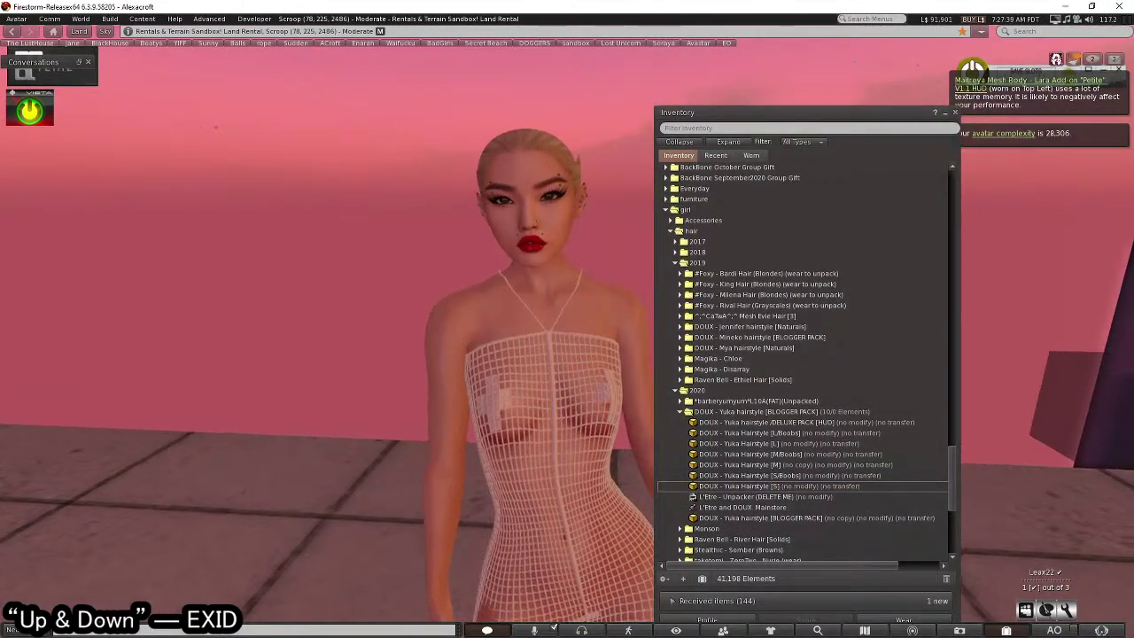
pyautogui.doubleClick(677, 397)
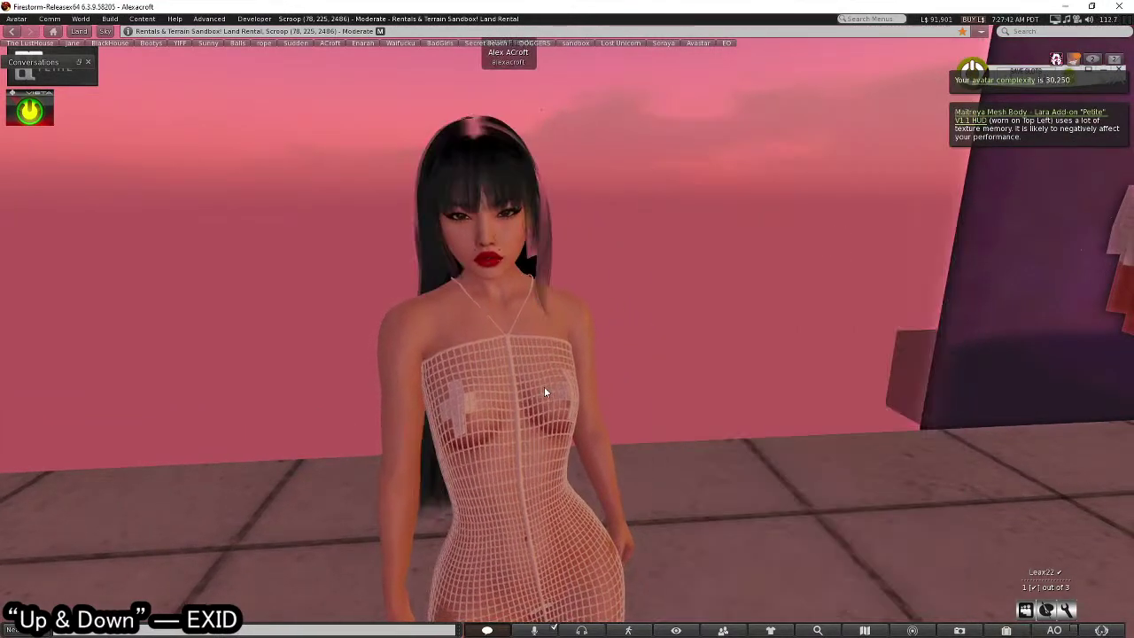
# - Check the new hair from behind and bring up actions for DELUXE PACK [HUD]
pyautogui.hotkey('ctrl', 'i')
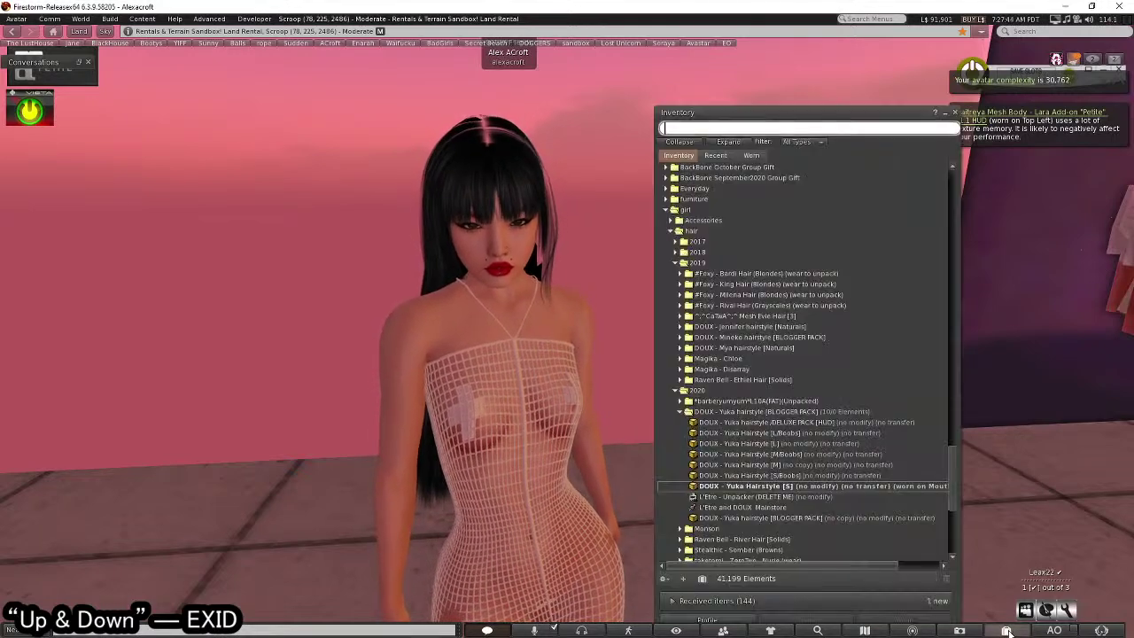
pyautogui.press('Escape')
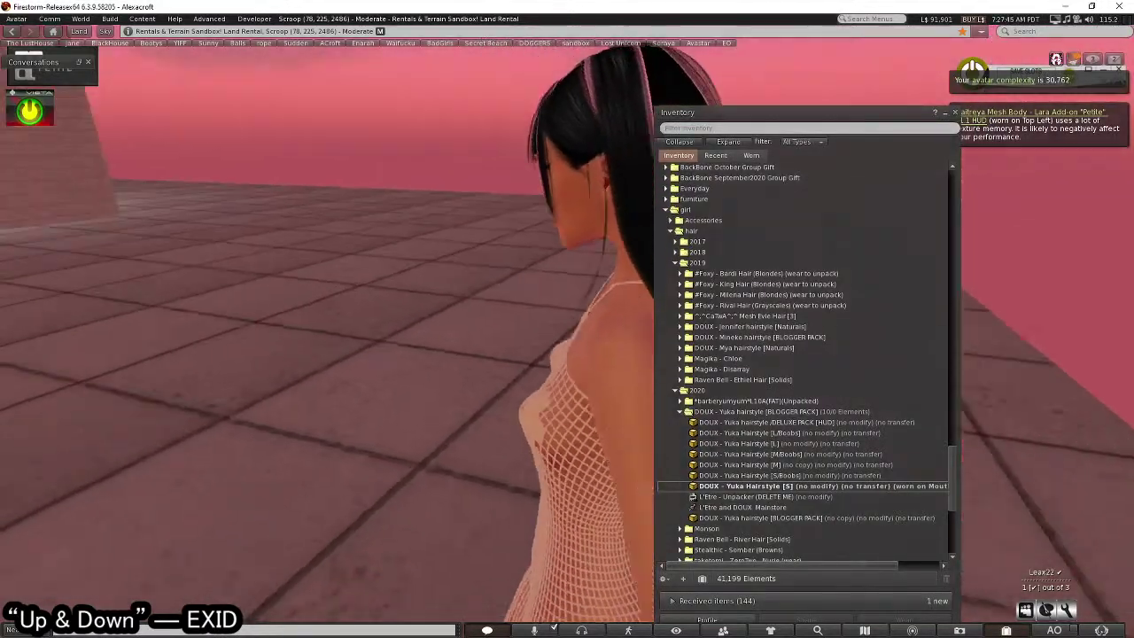
pyautogui.rightClick(562, 285)
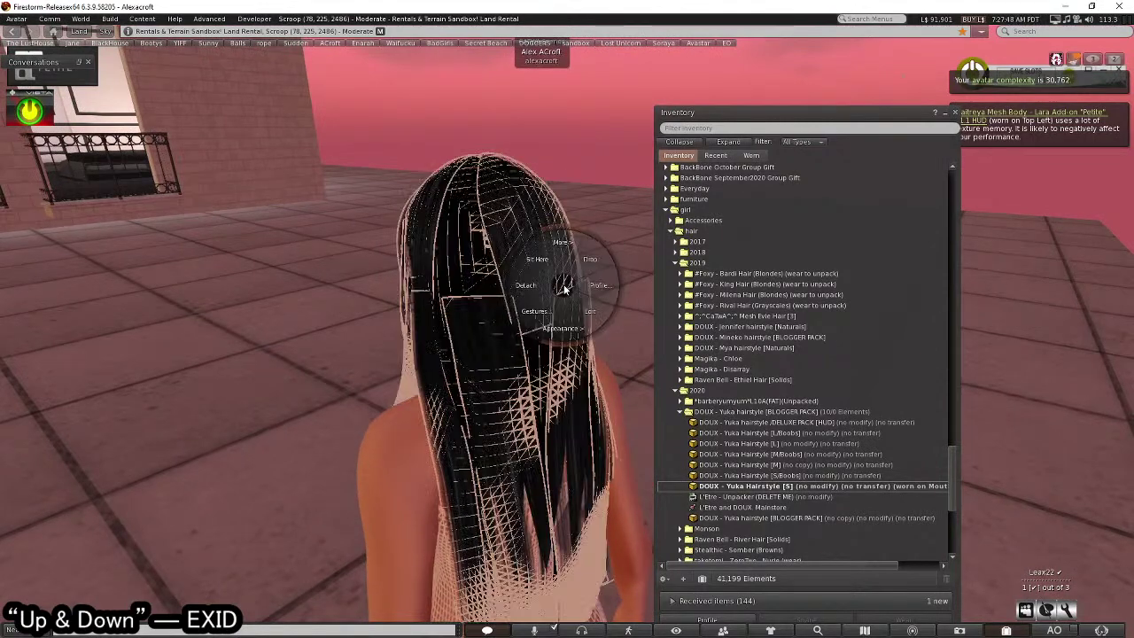
pyautogui.click(481, 366)
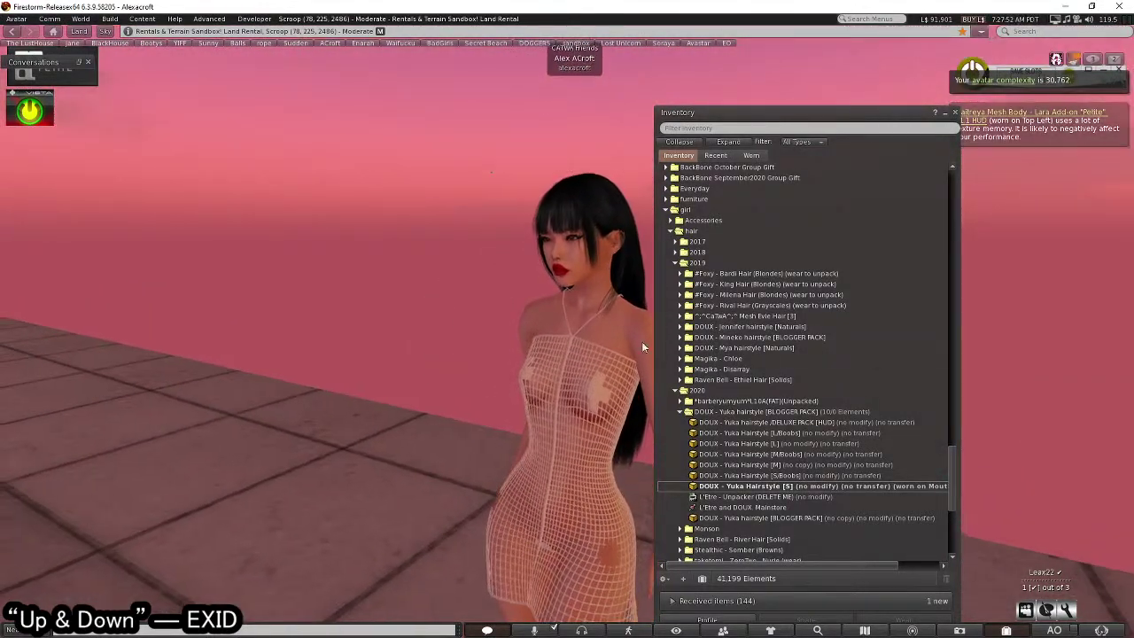
pyautogui.rightClick(829, 424)
# - Attach the Deluxe hair-colour HUD and turn Full Bright off on the hair
pyautogui.click(886, 577)
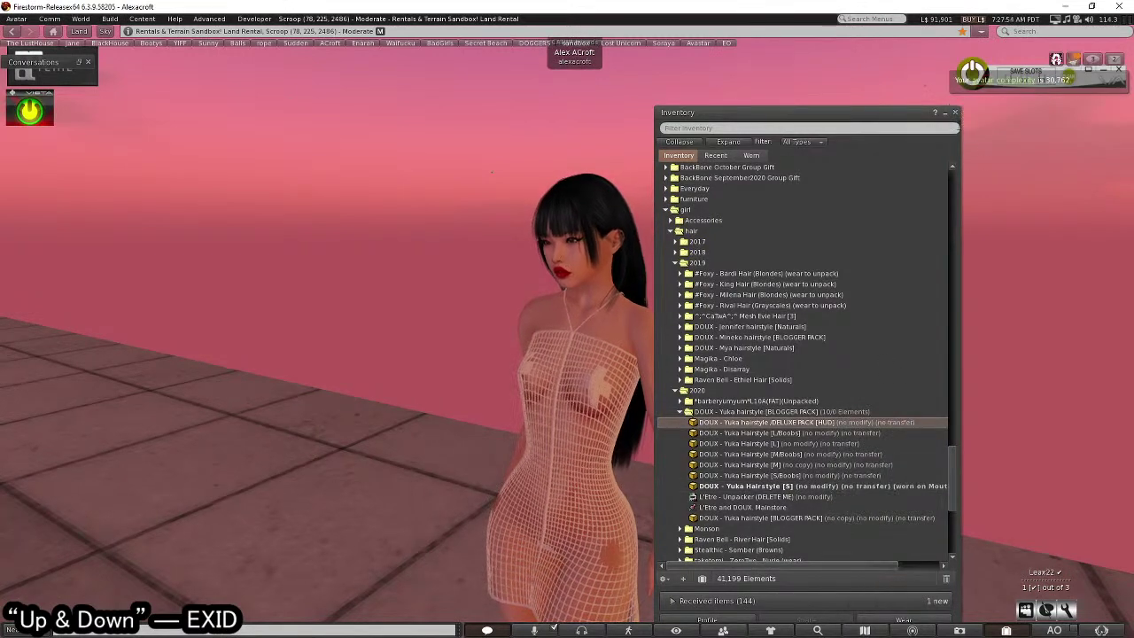
pyautogui.click(954, 113)
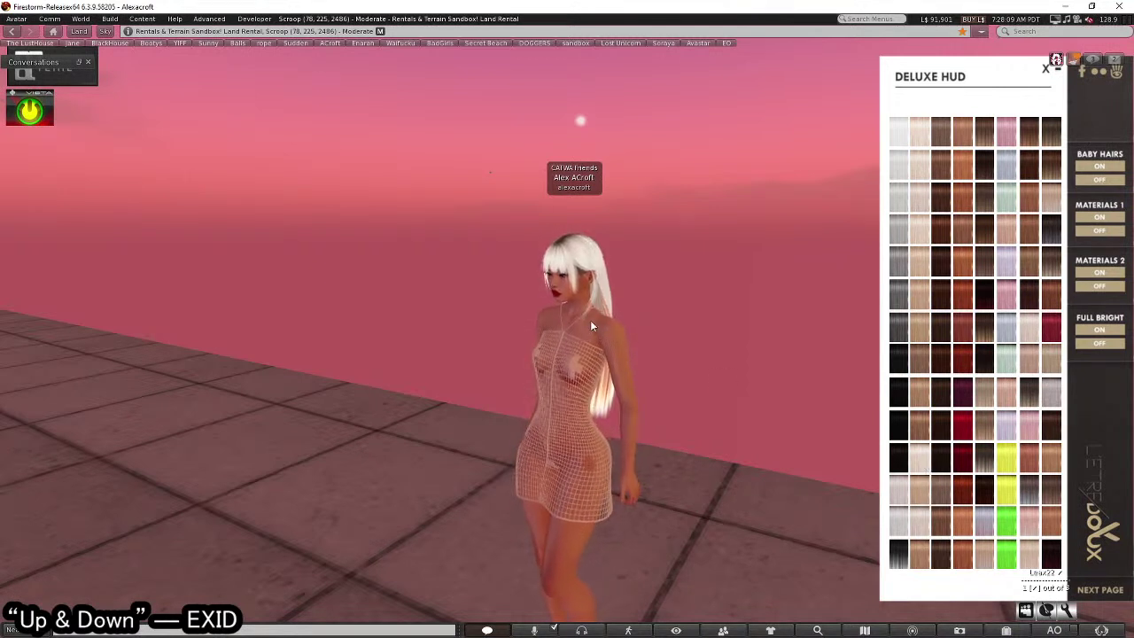
pyautogui.click(1099, 343)
pyautogui.moveTo(667, 335)
pyautogui.keyDown('alt'); pyautogui.mouseDown()
pyautogui.moveTo(531, 336)
pyautogui.moveTo(691, 337)
pyautogui.mouseUp(); pyautogui.keyUp('alt')
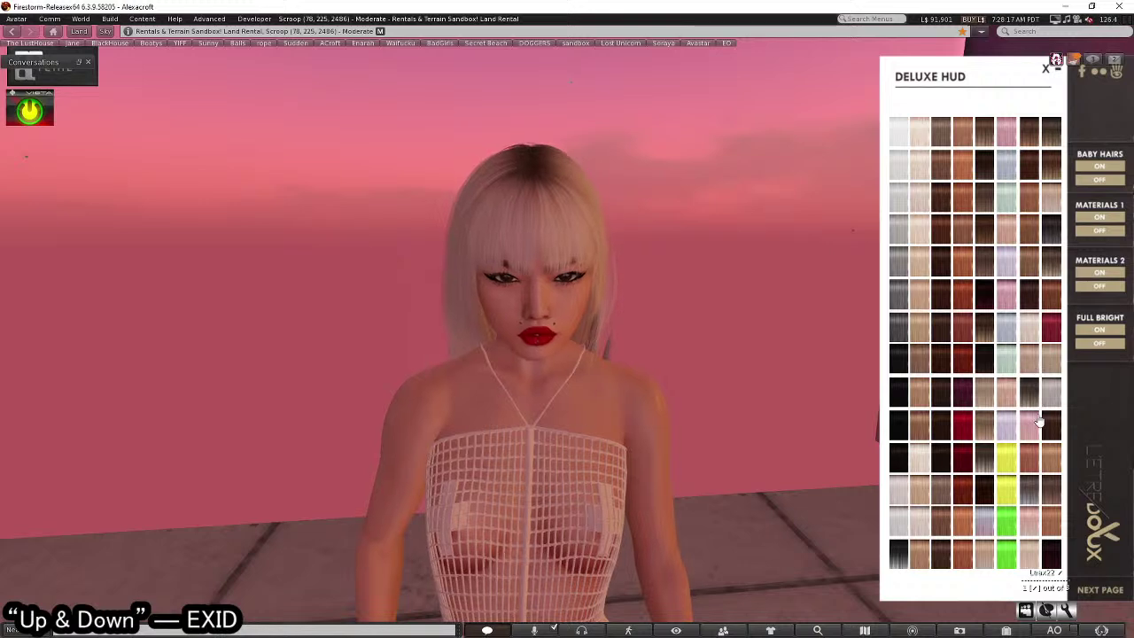
# - Dye the hair dark red from the HUD swatches and close the HUD
pyautogui.click(1099, 590)
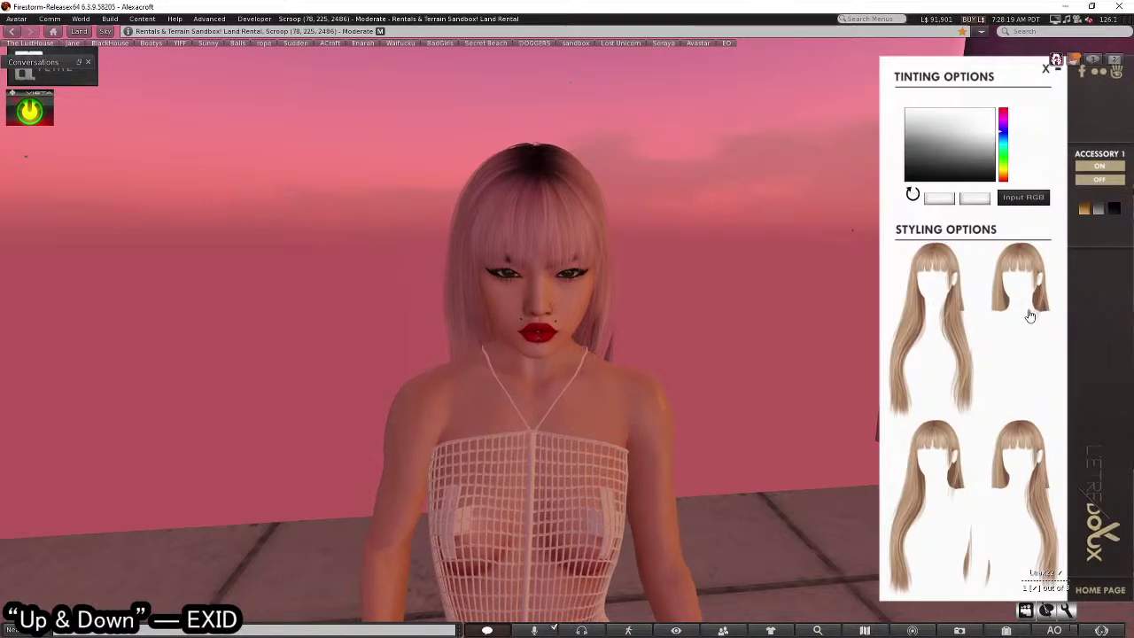
pyautogui.scroll(-3, 559, 449)
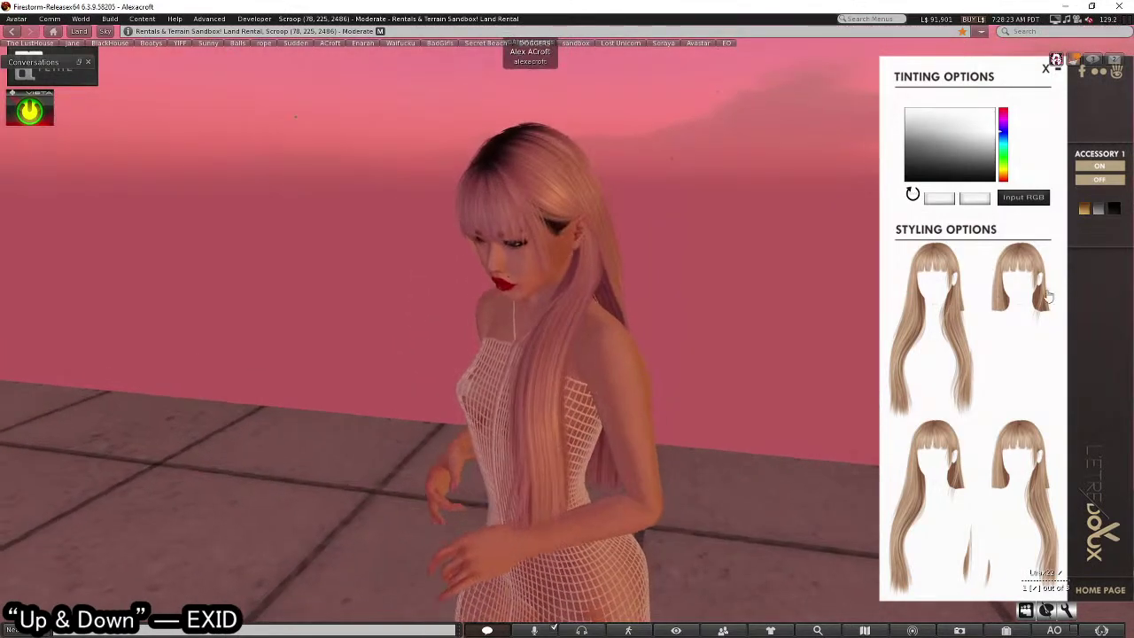
pyautogui.click(1047, 297)
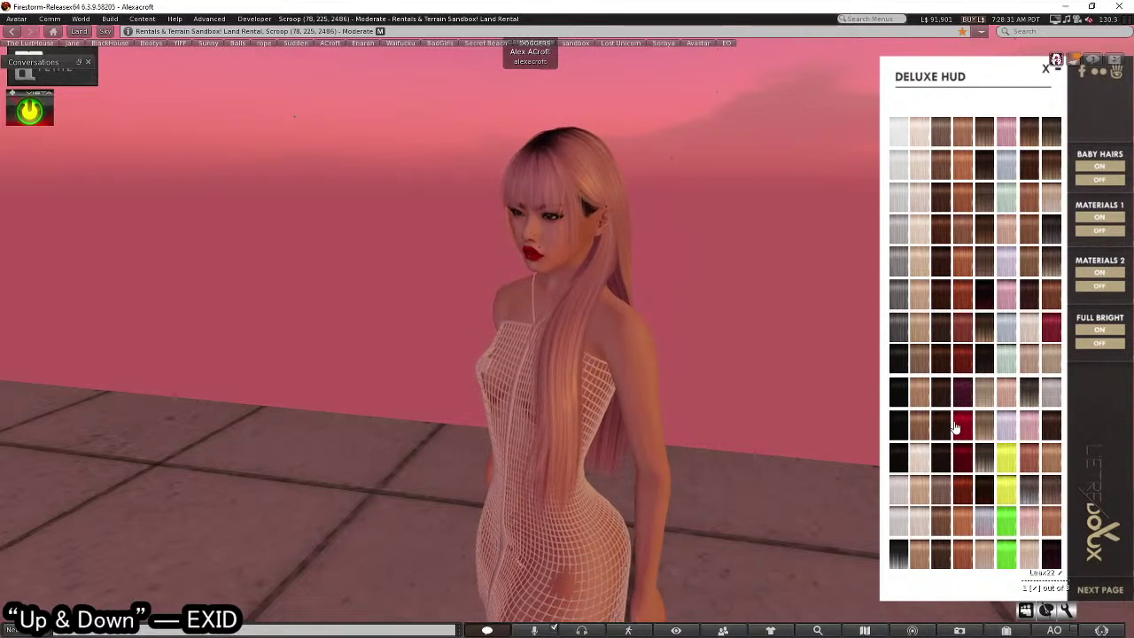
pyautogui.click(968, 366)
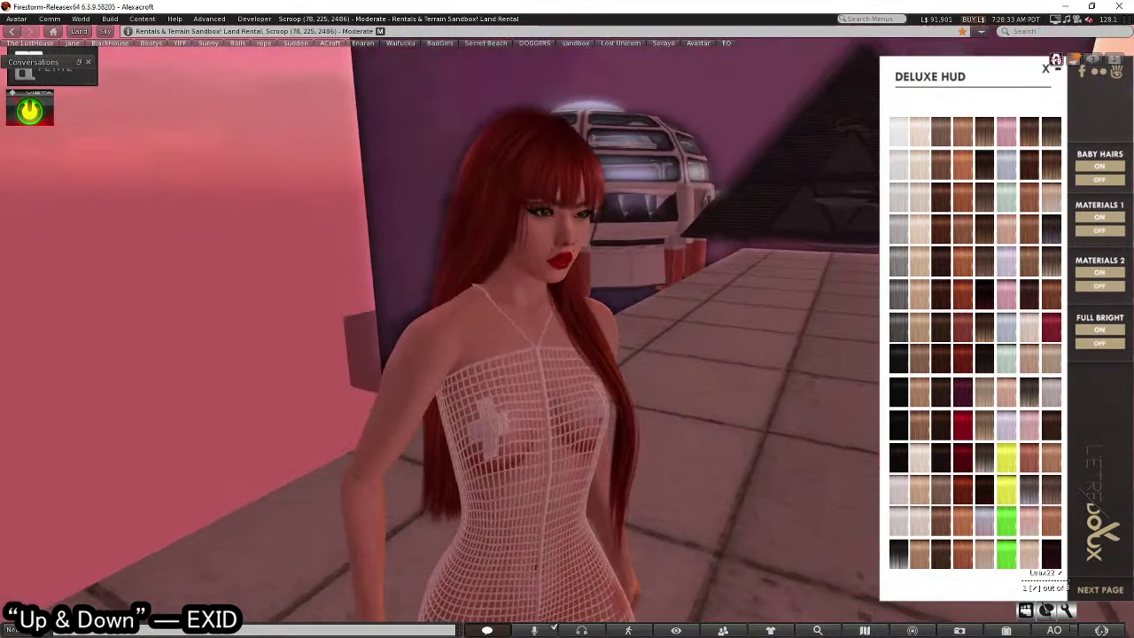
pyautogui.scroll(-3, 575, 336)
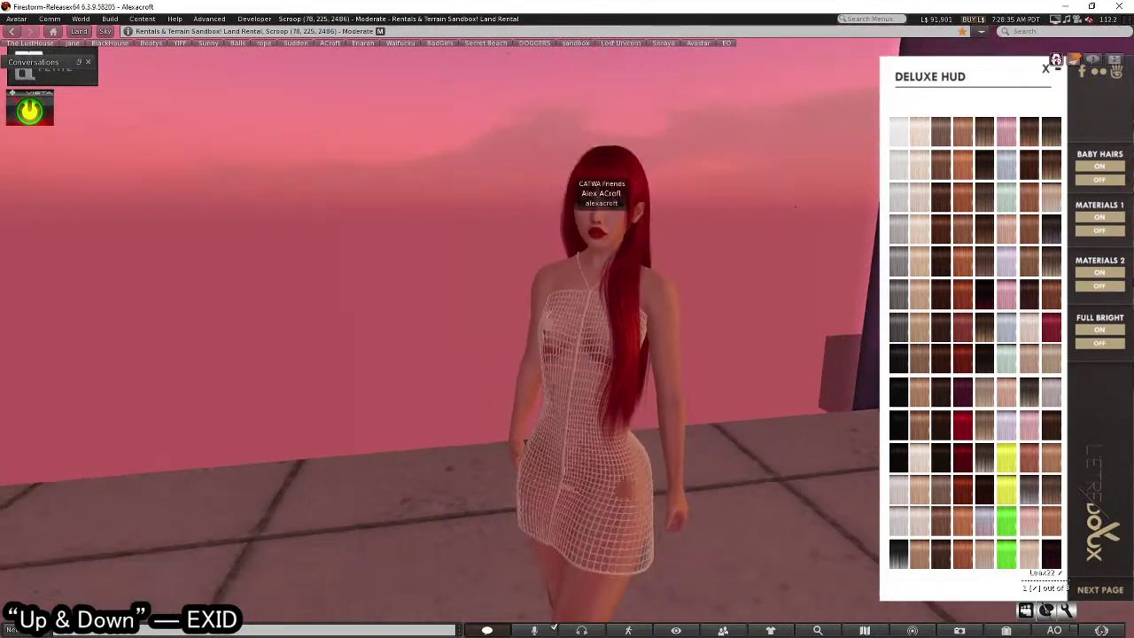
pyautogui.keyDown('alt'); pyautogui.moveTo(526, 408); pyautogui.dragTo(524, 382); pyautogui.keyUp('alt')
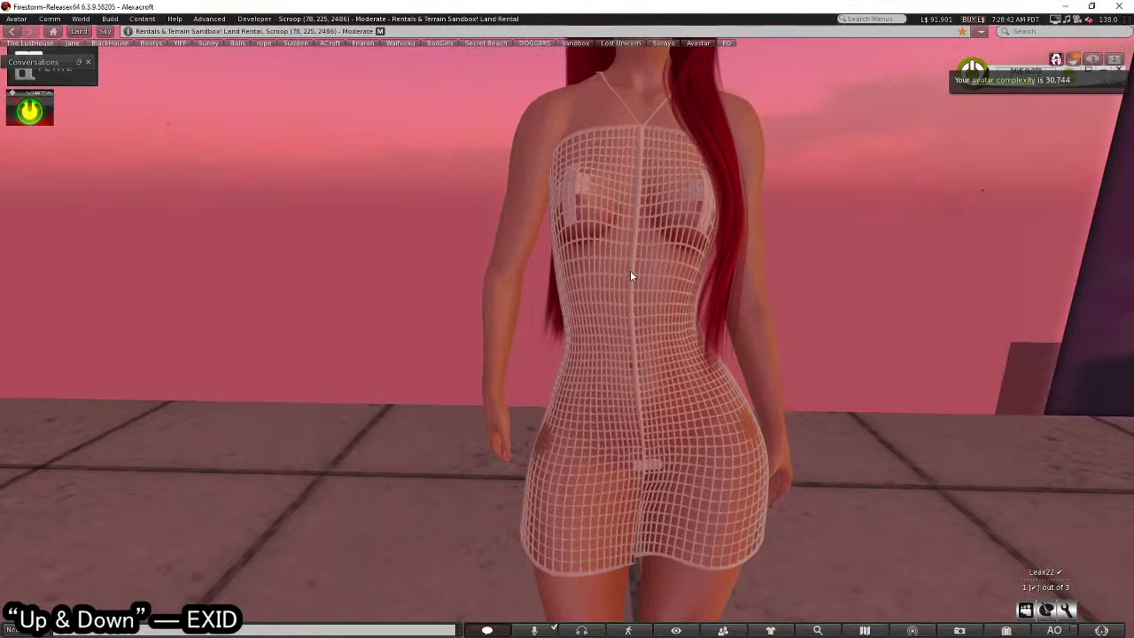
# - Lower the shape's Leg Muscles from 77 to 44, close Appearance, and open Inventory
pyautogui.rightClick(629, 272)
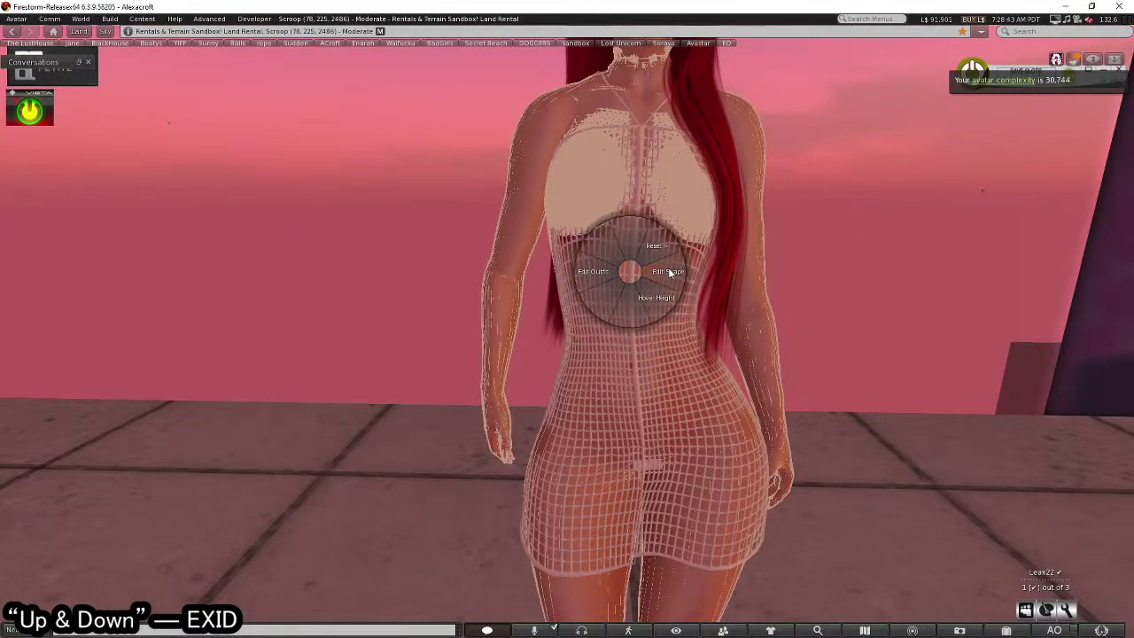
pyautogui.click(669, 271)
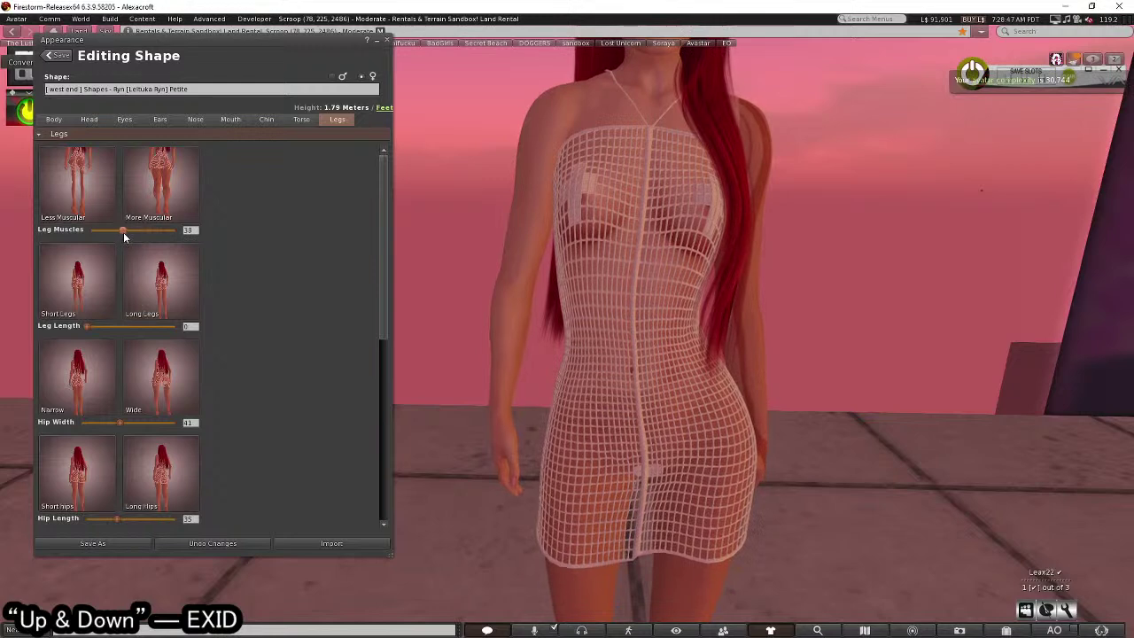
pyautogui.moveTo(123, 232)
pyautogui.mouseDown()
pyautogui.moveTo(171, 231)
pyautogui.moveTo(136, 231)
pyautogui.moveTo(161, 230)
pyautogui.mouseUp()
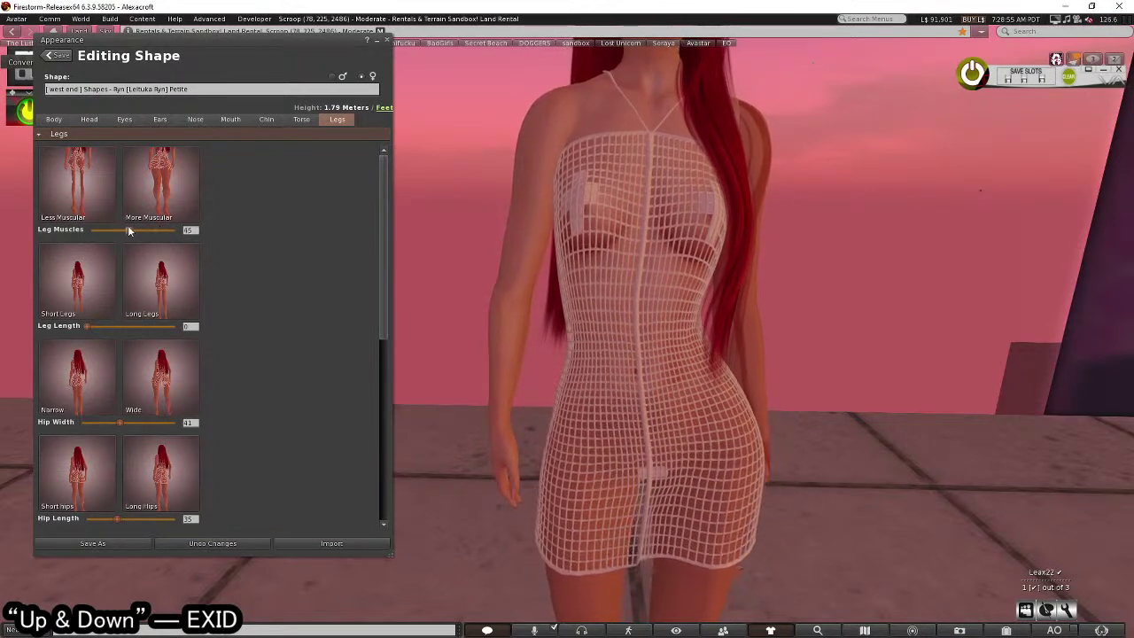
pyautogui.keyDown('alt'); pyautogui.moveTo(420, 272); pyautogui.dragTo(496, 272); pyautogui.keyUp('alt')
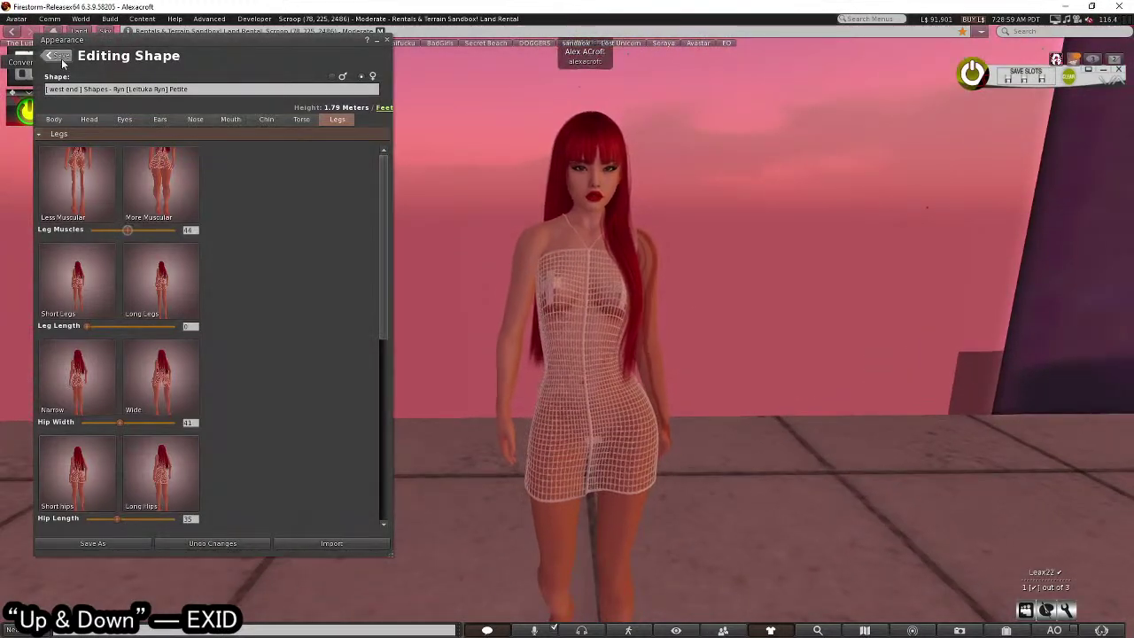
pyautogui.click(60, 57)
pyautogui.click(387, 40)
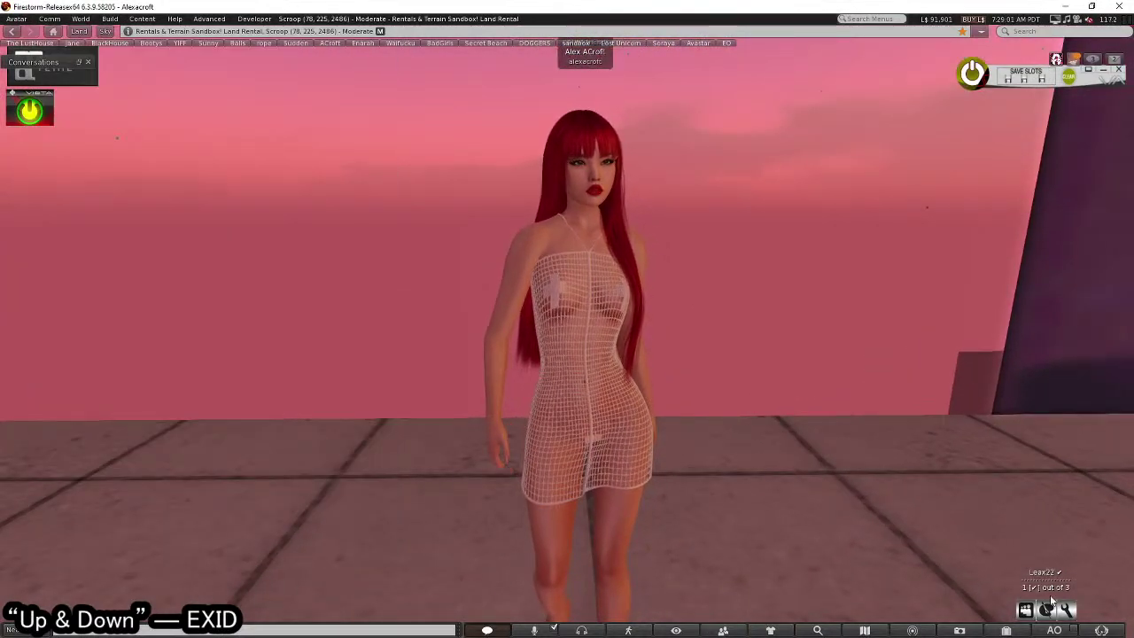
pyautogui.click(999, 631)
# - Wear the LPB16 Platinam dance from Animations > bento > Little Pierce Dance
pyautogui.click(695, 142)
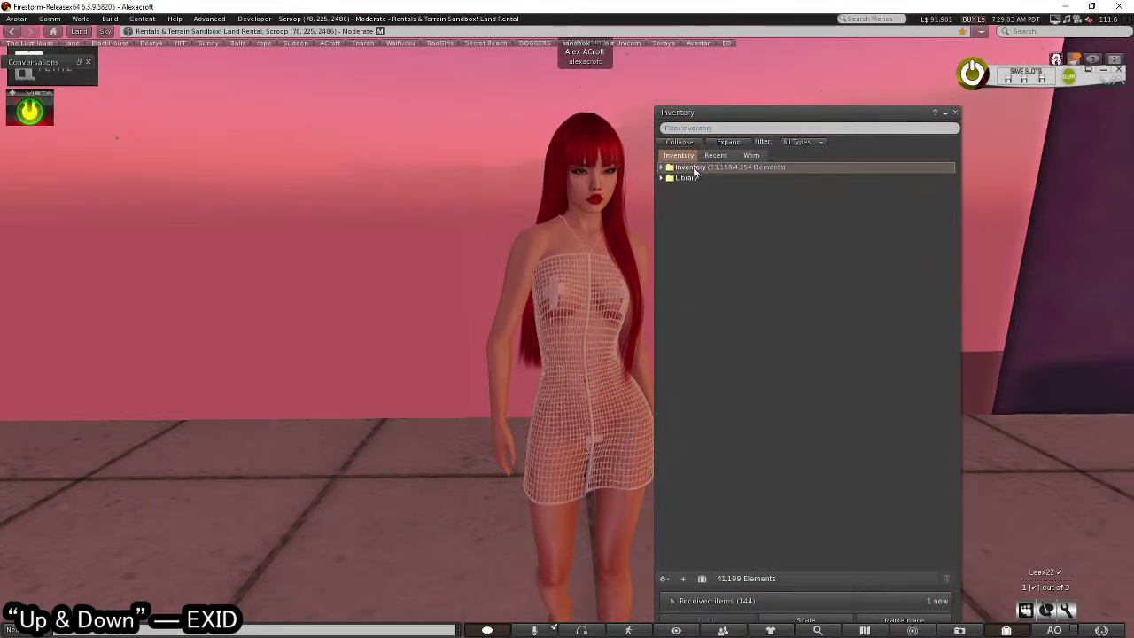
pyautogui.doubleClick(695, 168)
pyautogui.doubleClick(708, 199)
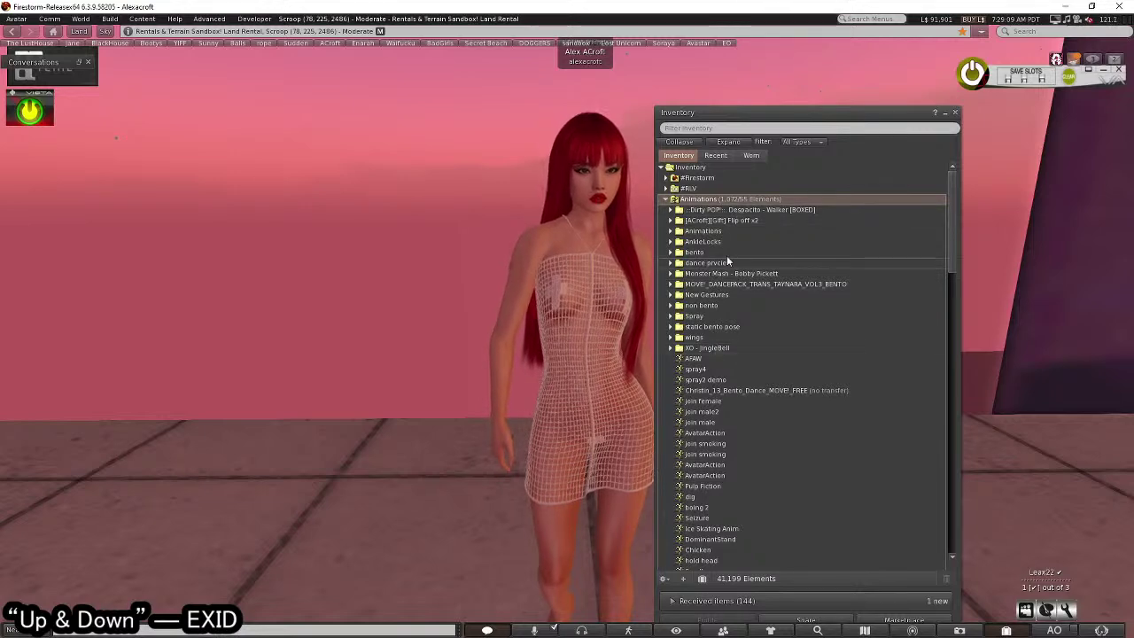
pyautogui.doubleClick(728, 253)
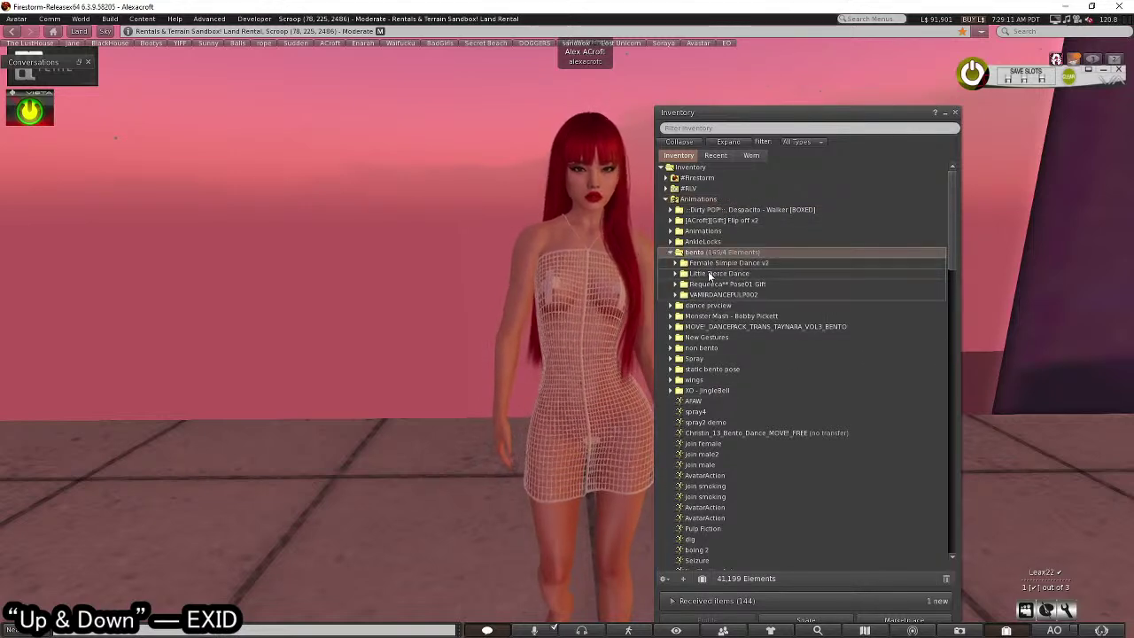
pyautogui.doubleClick(714, 274)
pyautogui.moveTo(951, 209); pyautogui.dragTo(944, 409)
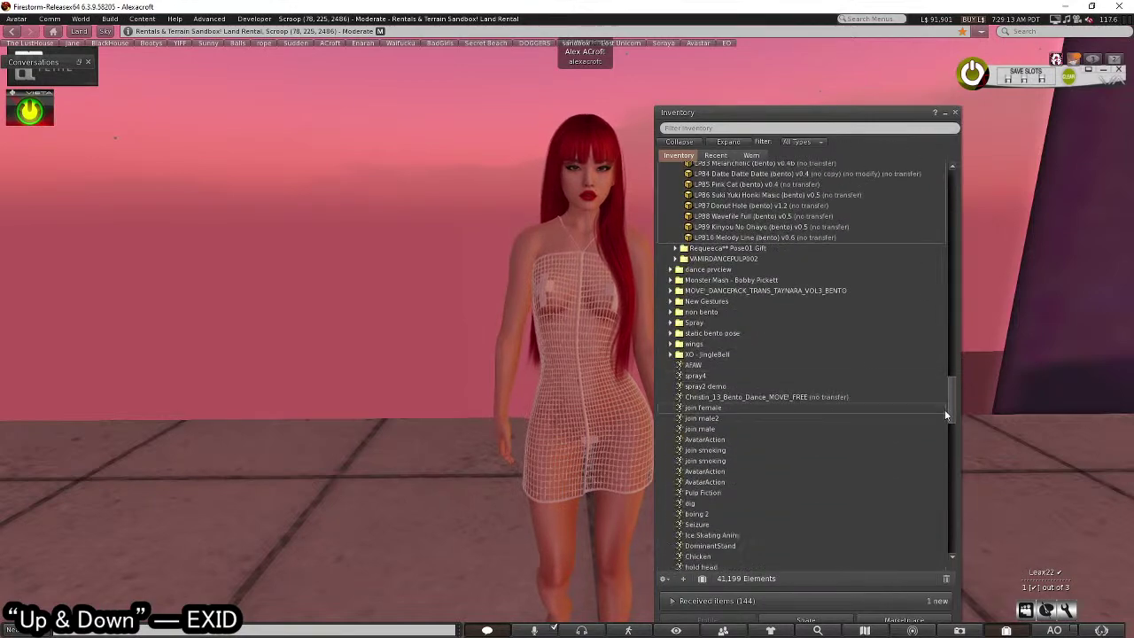
pyautogui.scroll(2, 905, 319)
pyautogui.scroll(2, 890, 328)
pyautogui.scroll(2, 805, 324)
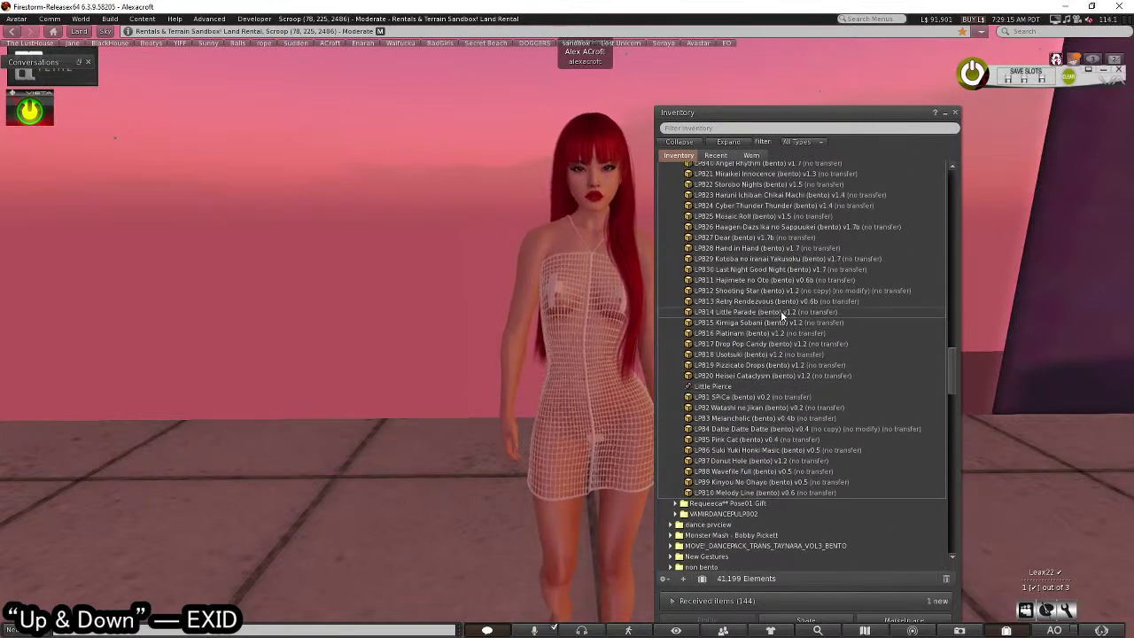
pyautogui.rightClick(790, 334)
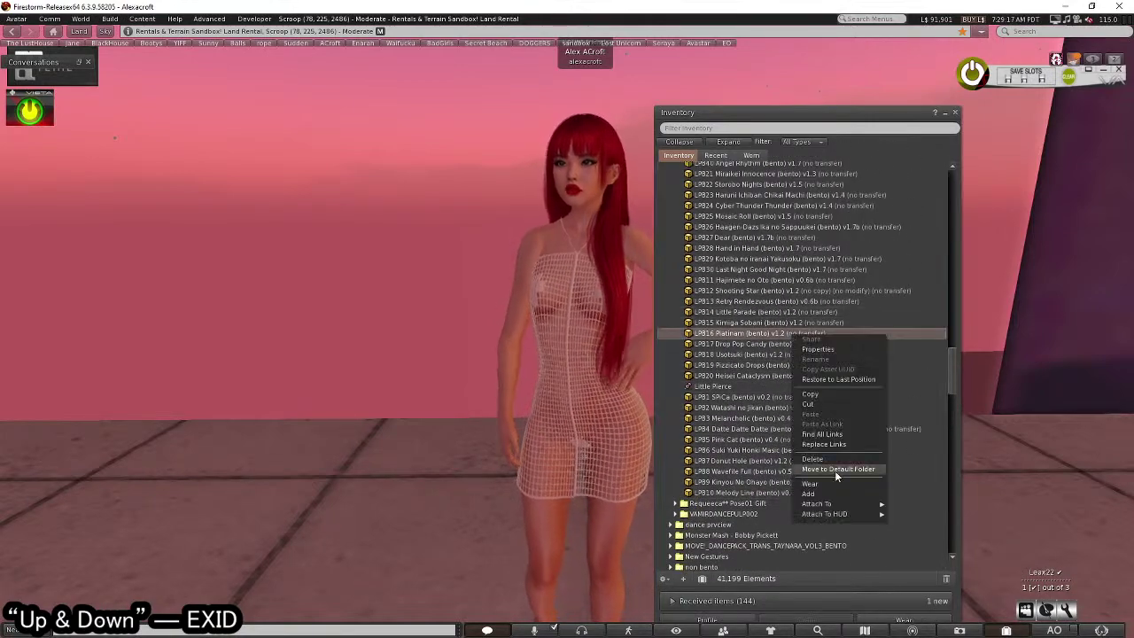
pyautogui.click(809, 493)
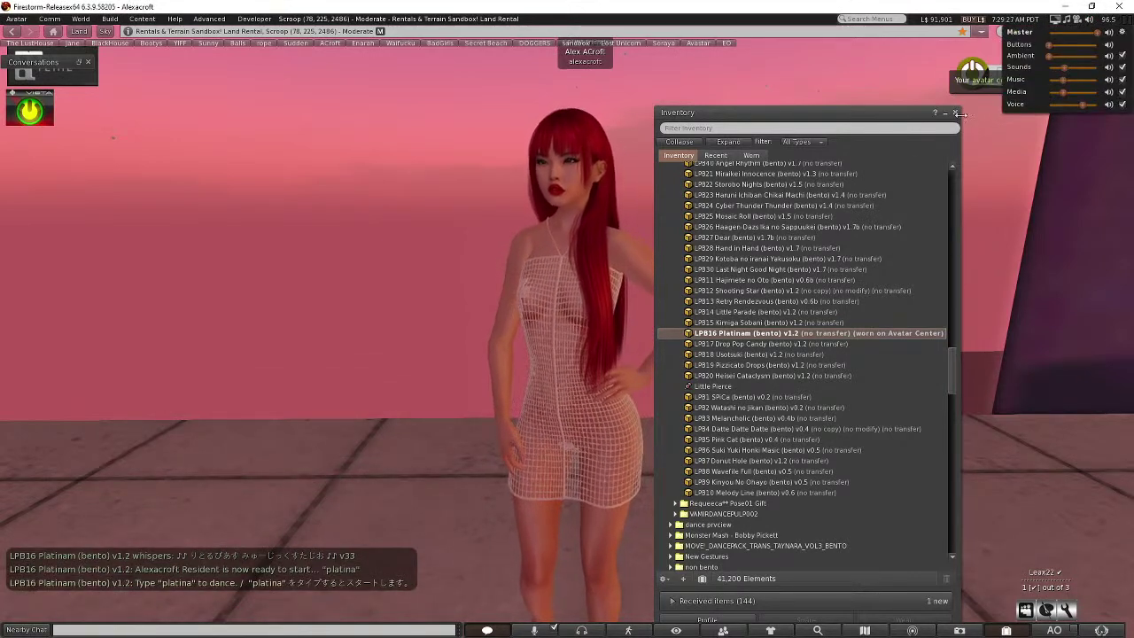
# - Send 'platina' in nearby chat to start the dance HUD
pyautogui.hotkey('ctrl', 'i')
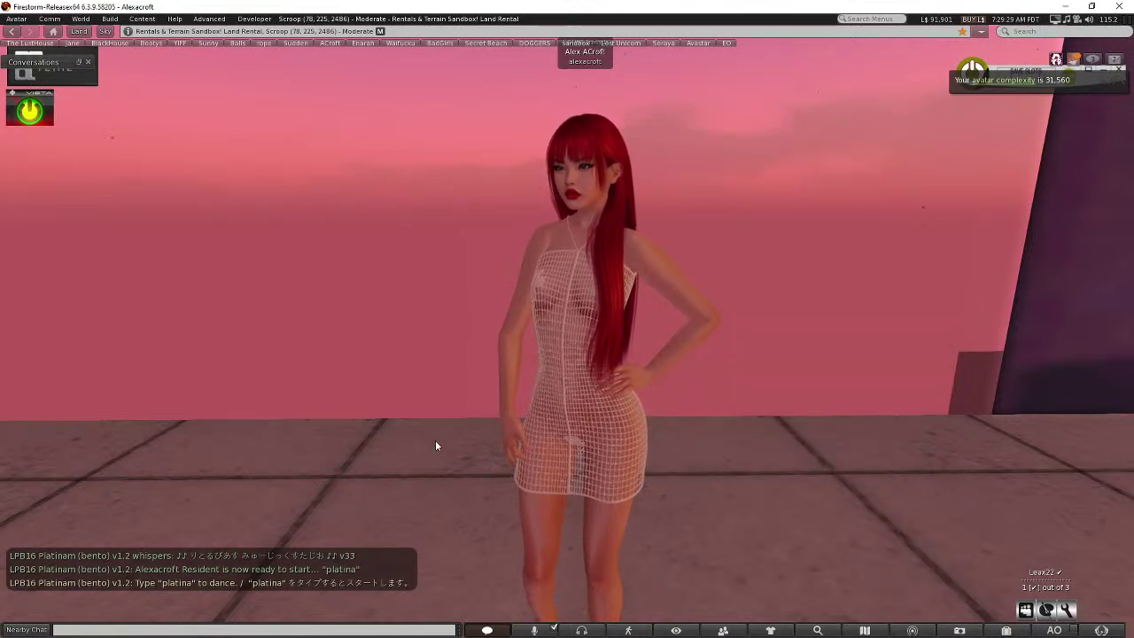
pyautogui.press('Return')
pyautogui.write('platina')
pyautogui.press('Return')
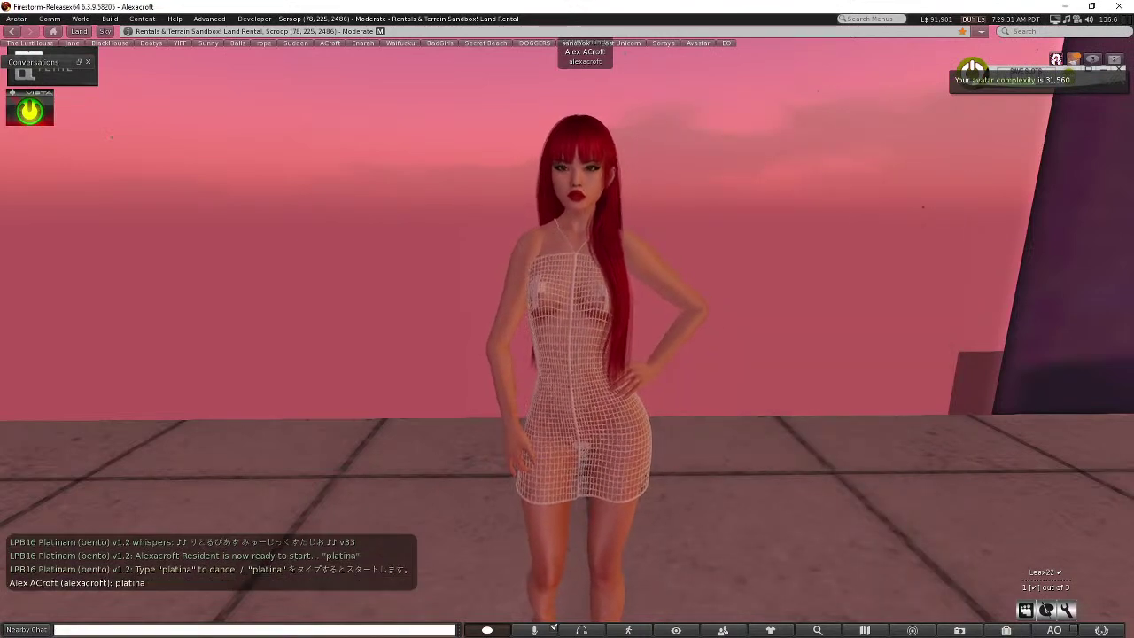
pyautogui.press('Escape')
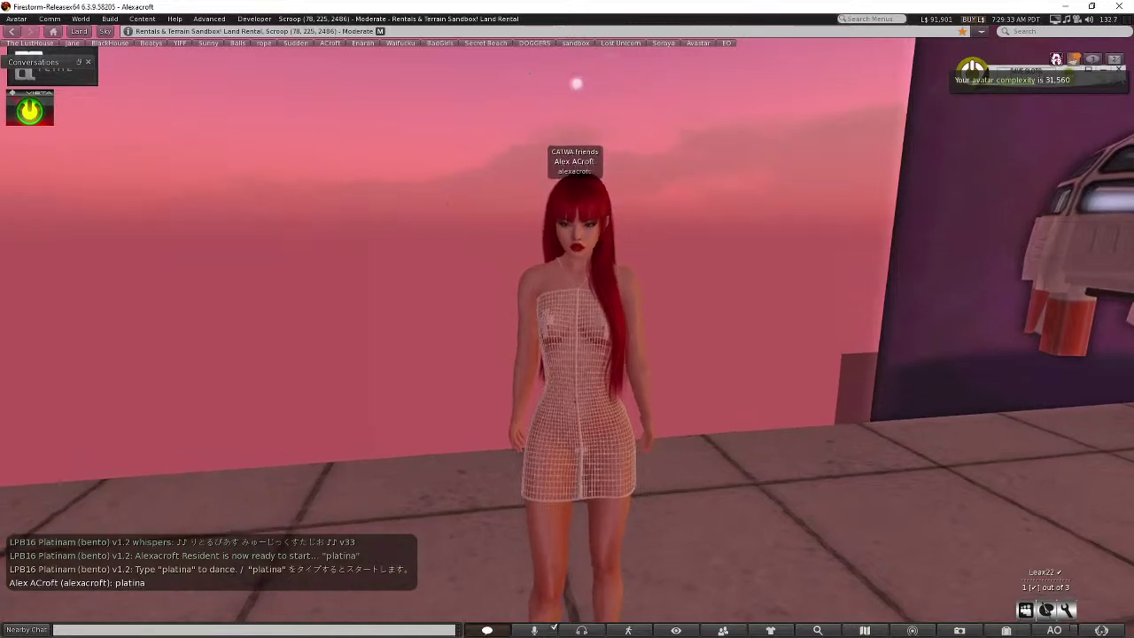
pyautogui.scroll(3, 584, 375)
# - Tint the dress's grid mesh black, editing it as a linked part
pyautogui.click(611, 397)
pyautogui.rightClick(608, 455)
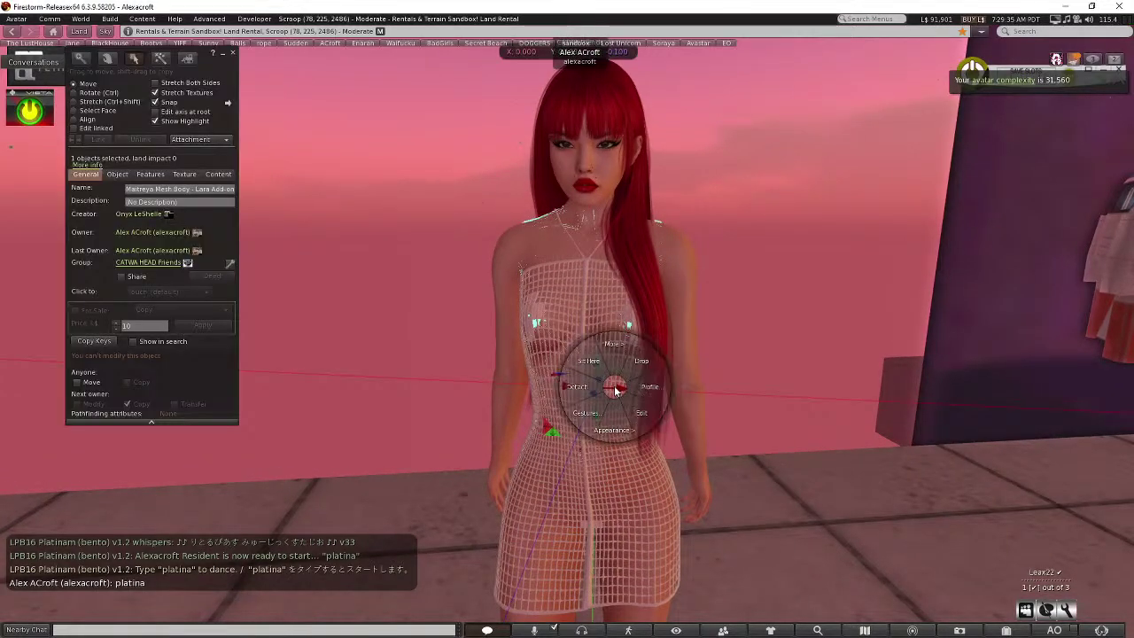
pyautogui.click(610, 516)
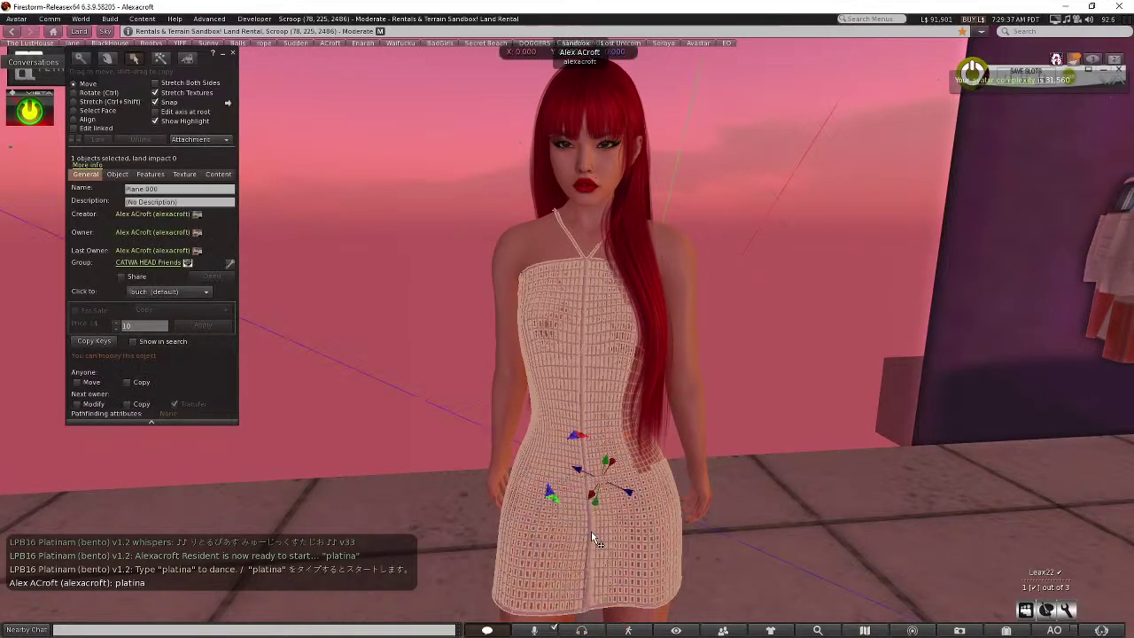
pyautogui.click(74, 127)
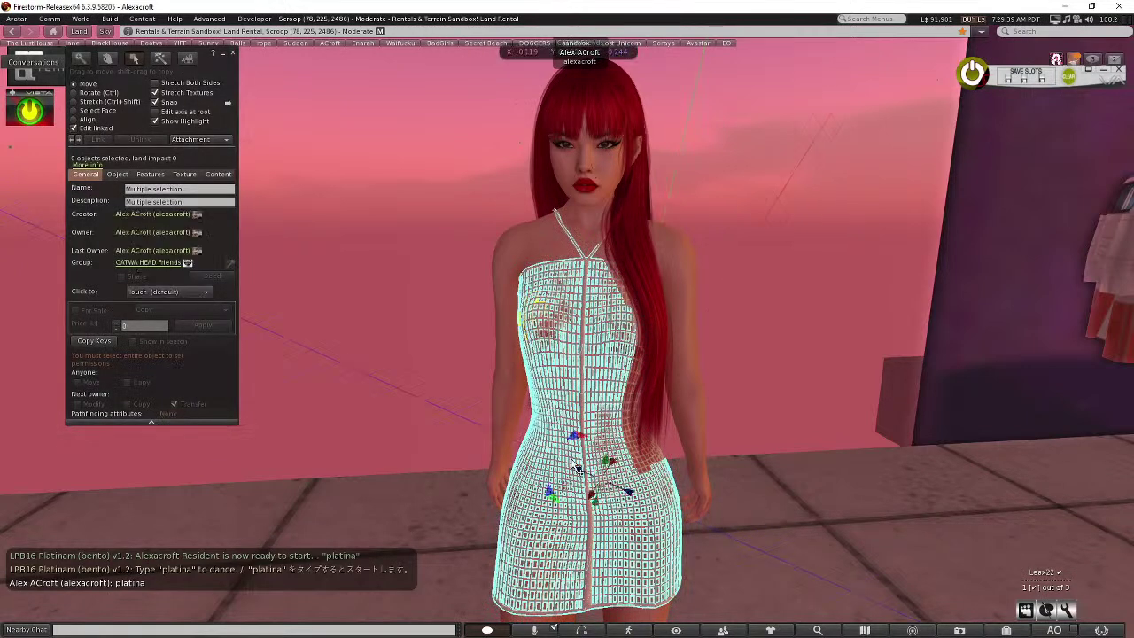
pyautogui.click(532, 530)
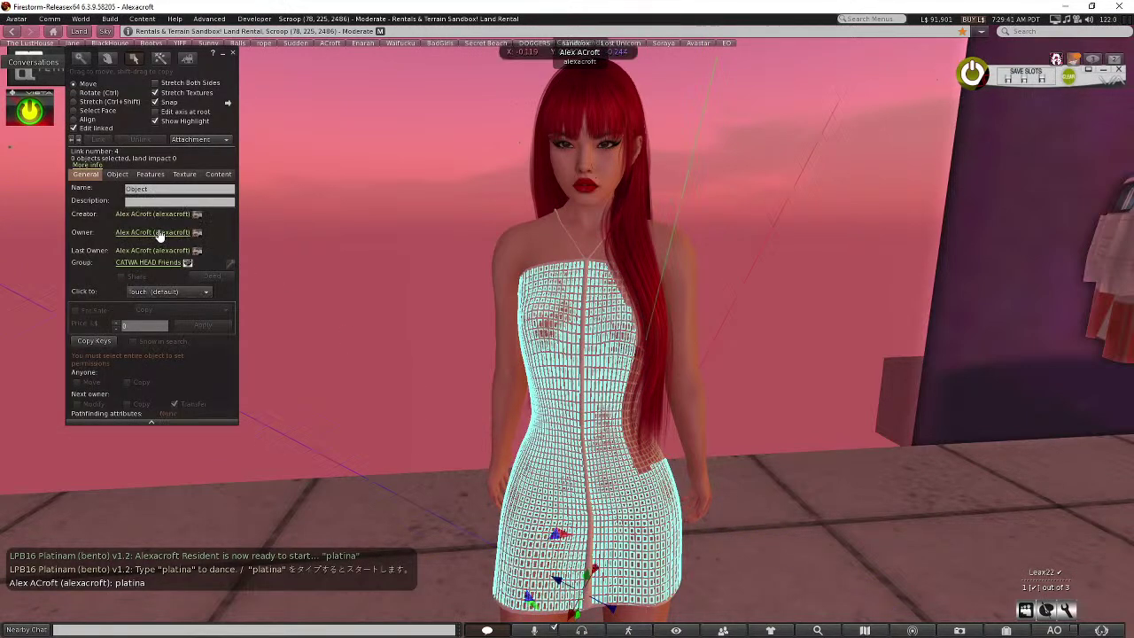
pyautogui.click(184, 175)
pyautogui.click(104, 202)
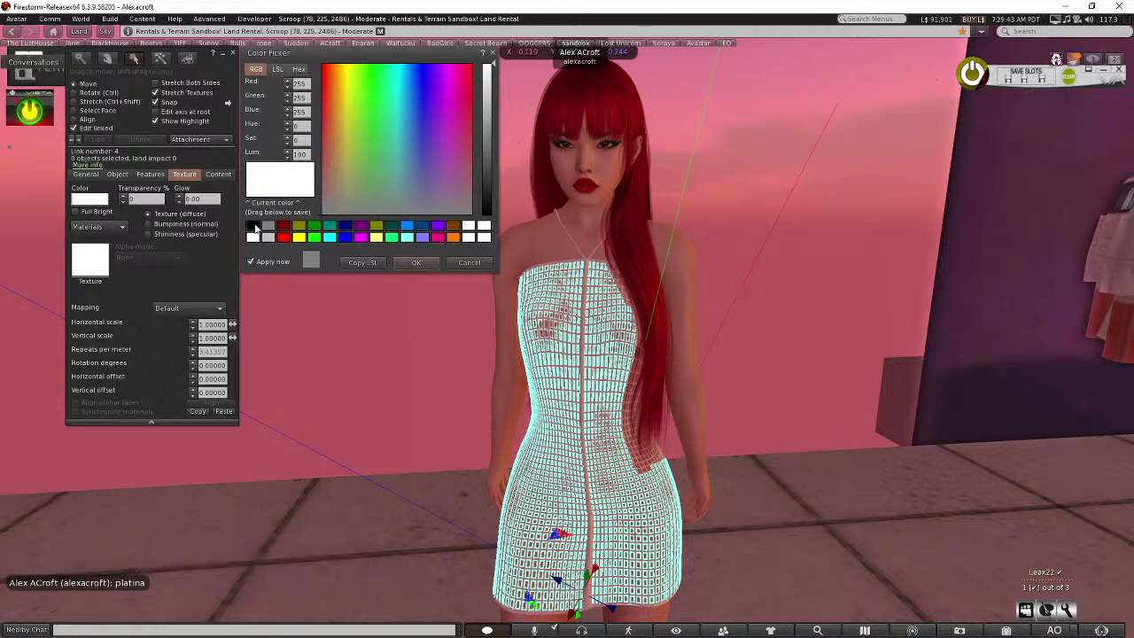
pyautogui.click(253, 225)
# - Colour the strap and centre zipper trim pink
pyautogui.click(586, 274)
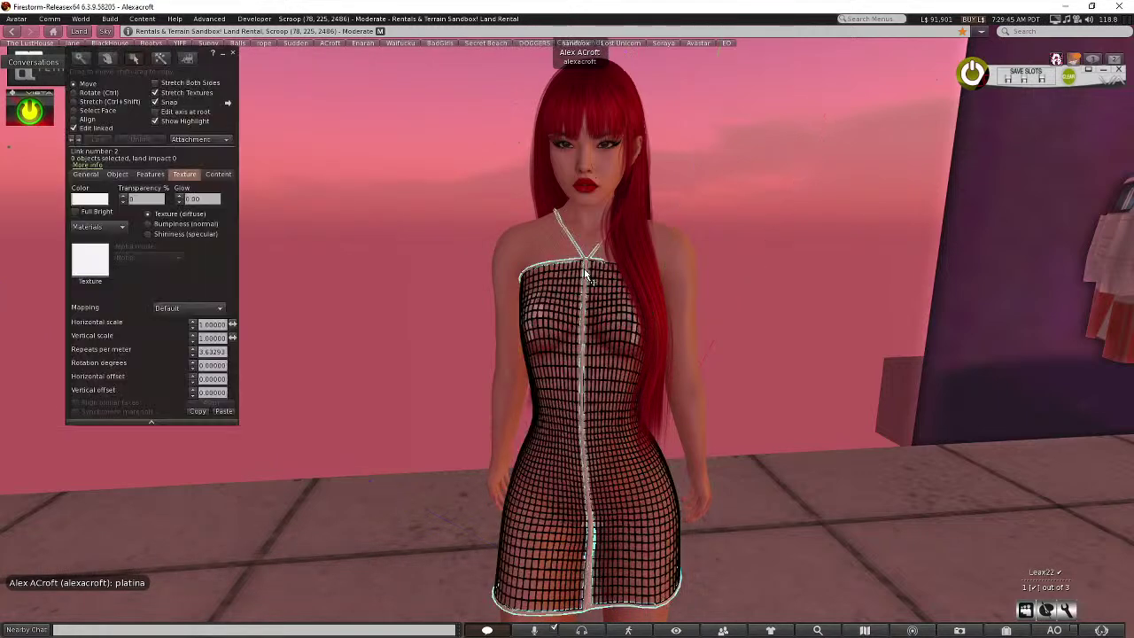
pyautogui.click(89, 199)
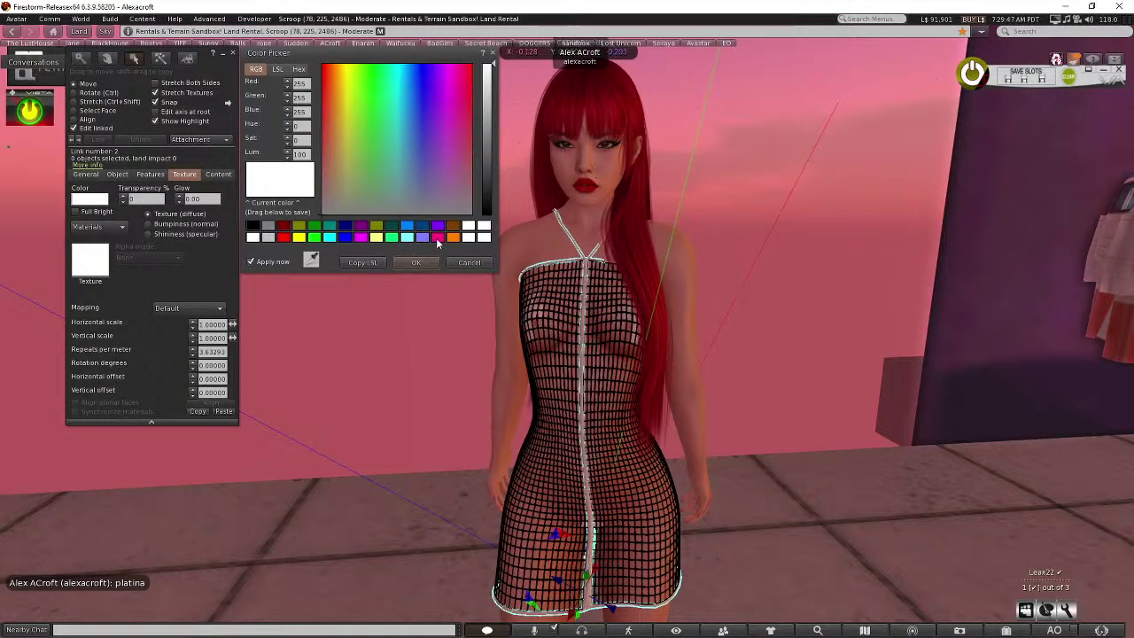
pyautogui.click(409, 262)
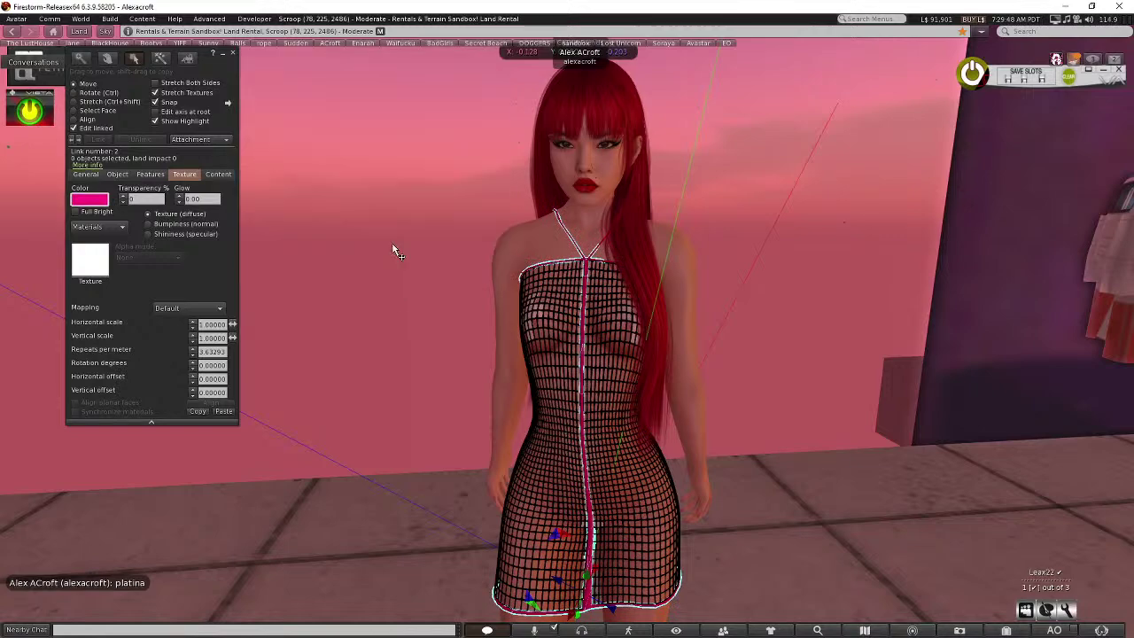
# - Close the Build floater, then walk the avatar and turn it toward the camera
pyautogui.click(233, 54)
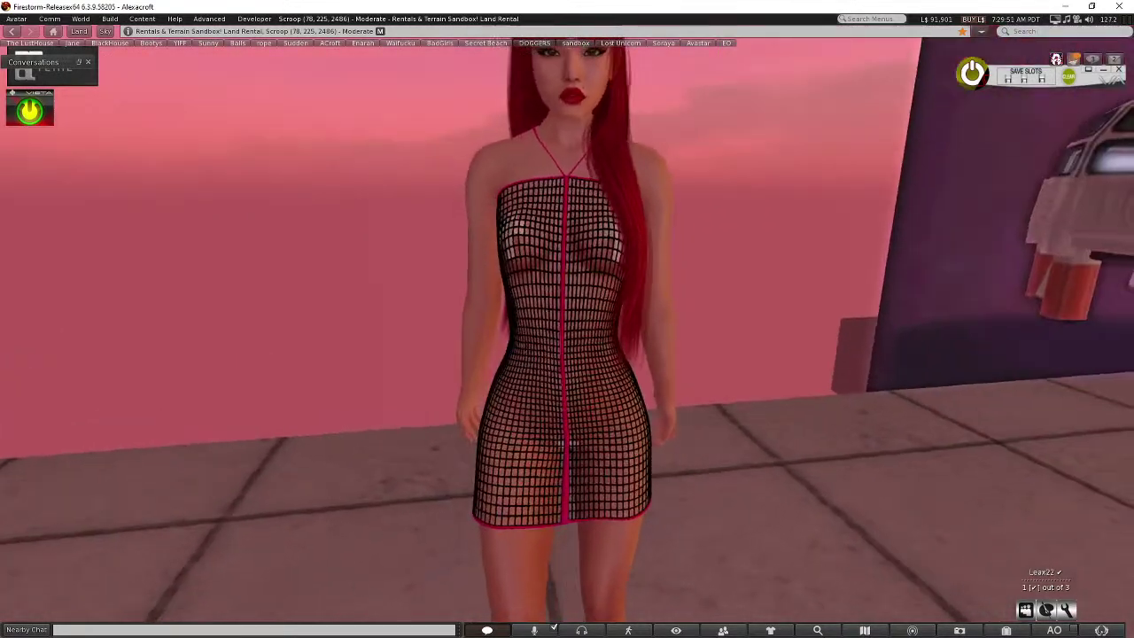
pyautogui.press('Up')
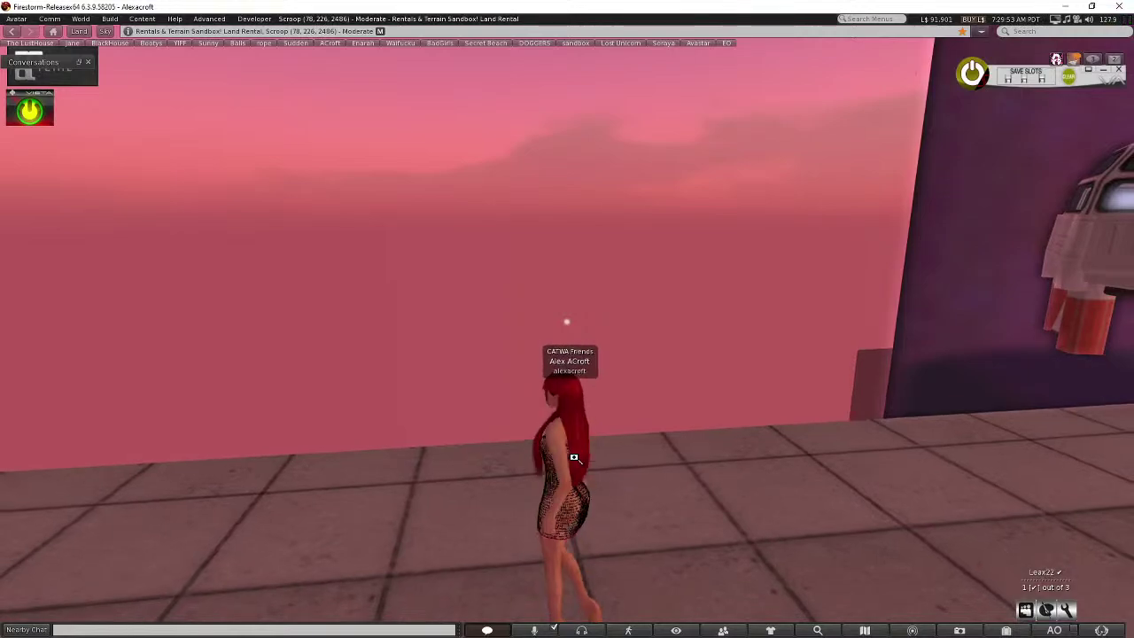
pyautogui.press('Down')
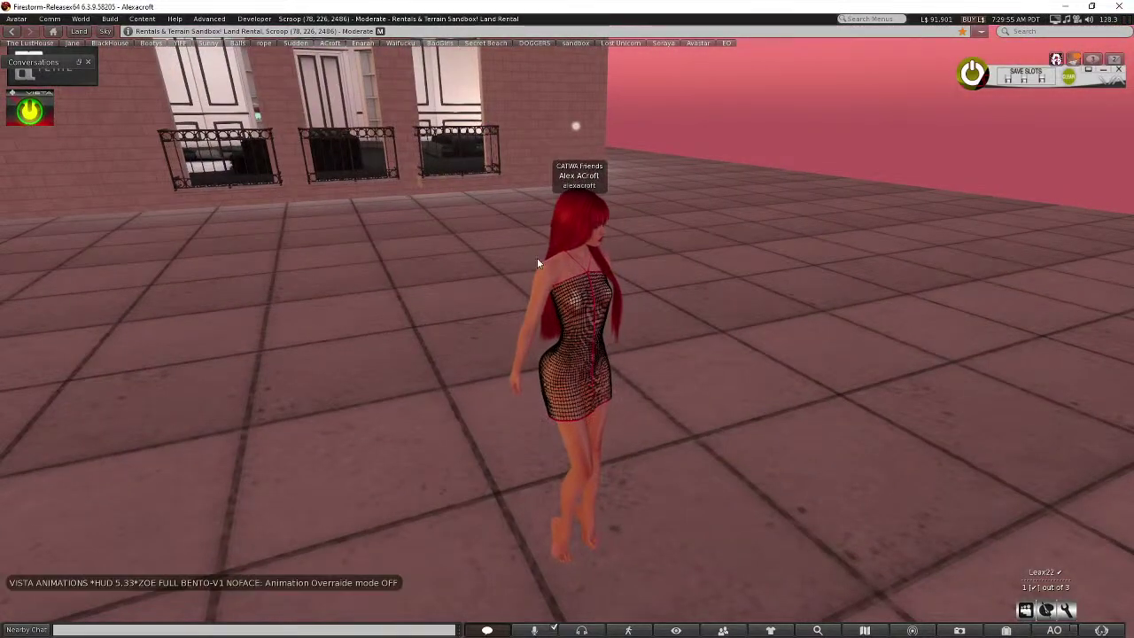
pyautogui.press('Down')
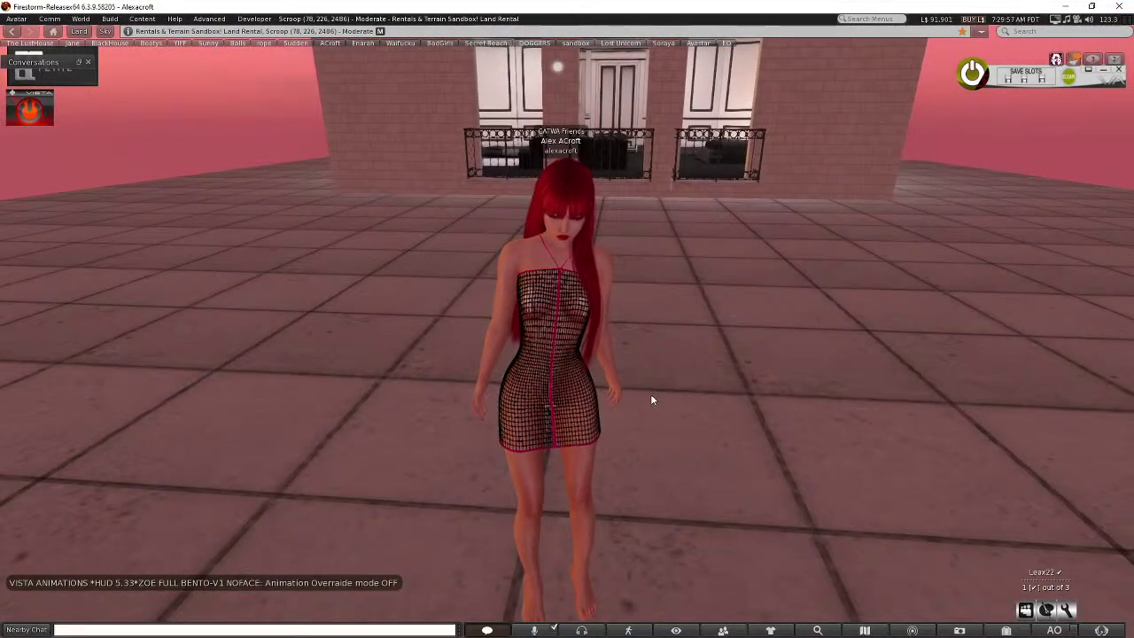
# - Send 'off' and 'stop' in chat to end the dance, then edit the dress
pyautogui.write('off')
pyautogui.press('Return')
pyautogui.write('sotp')
pyautogui.press('Return')
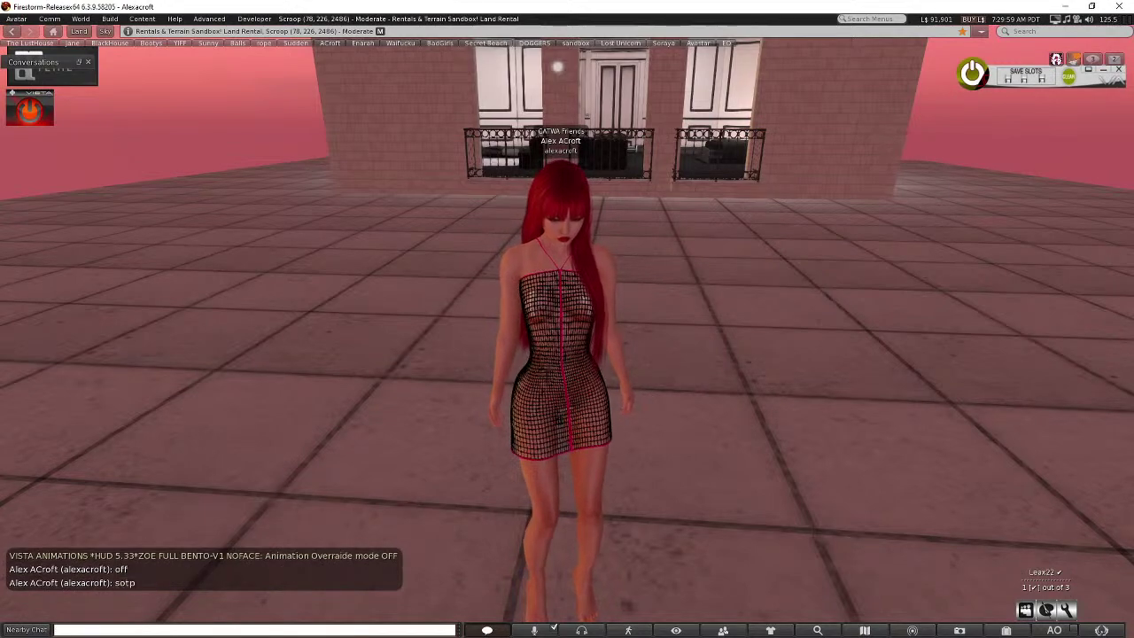
pyautogui.press('Return')
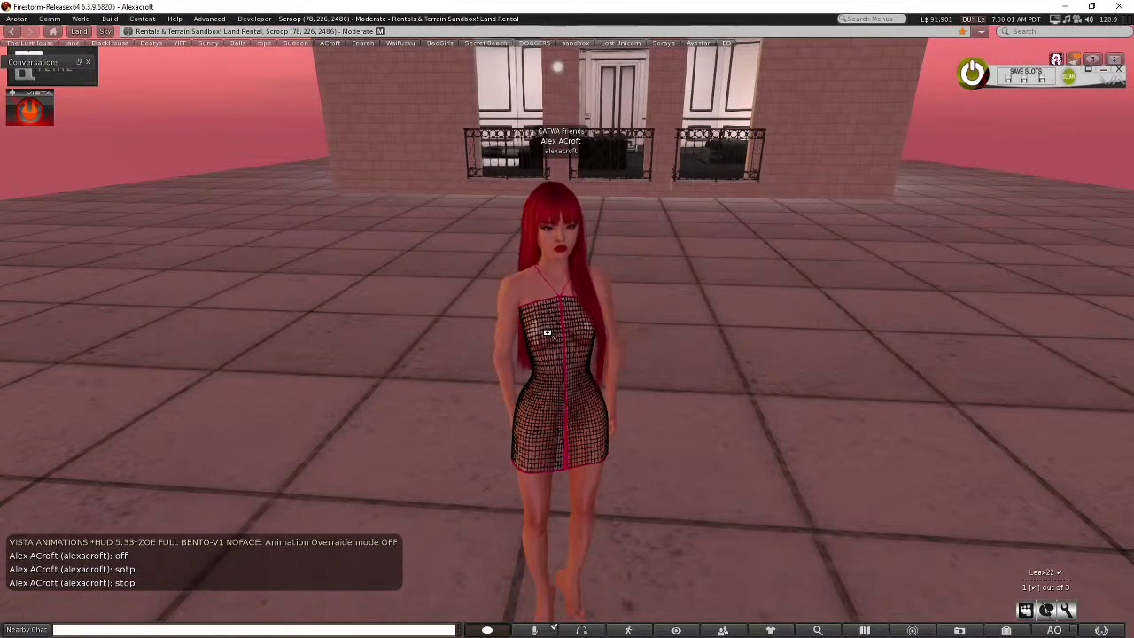
pyautogui.rightClick(558, 372)
pyautogui.click(585, 389)
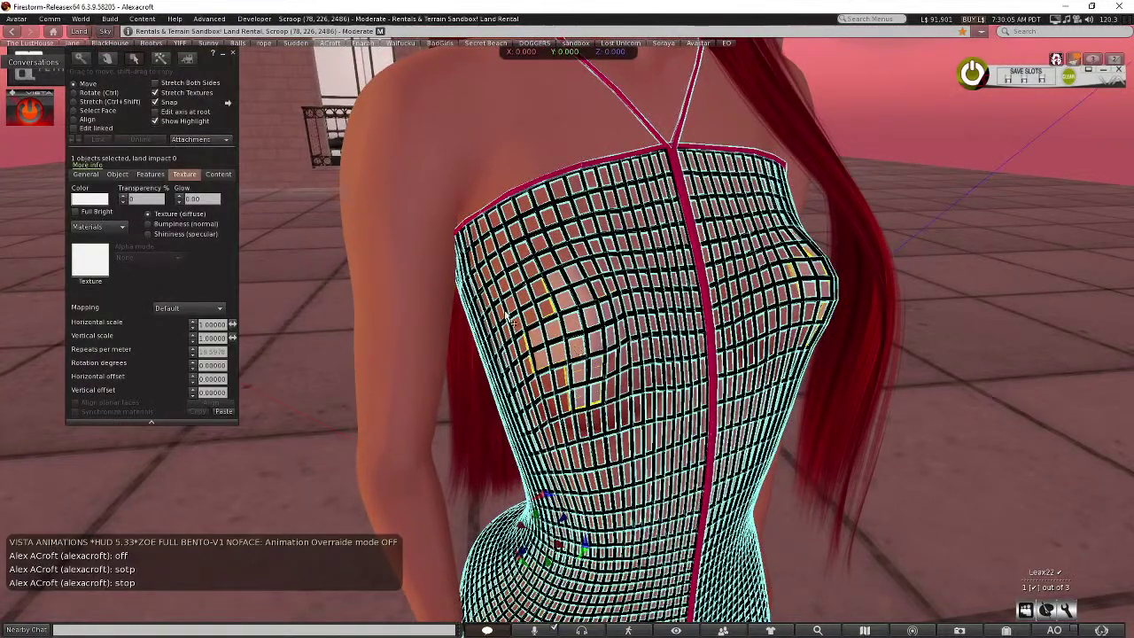
# - Select a single linked dress part and open its texture picker in Local mode
pyautogui.click(74, 128)
pyautogui.click(567, 342)
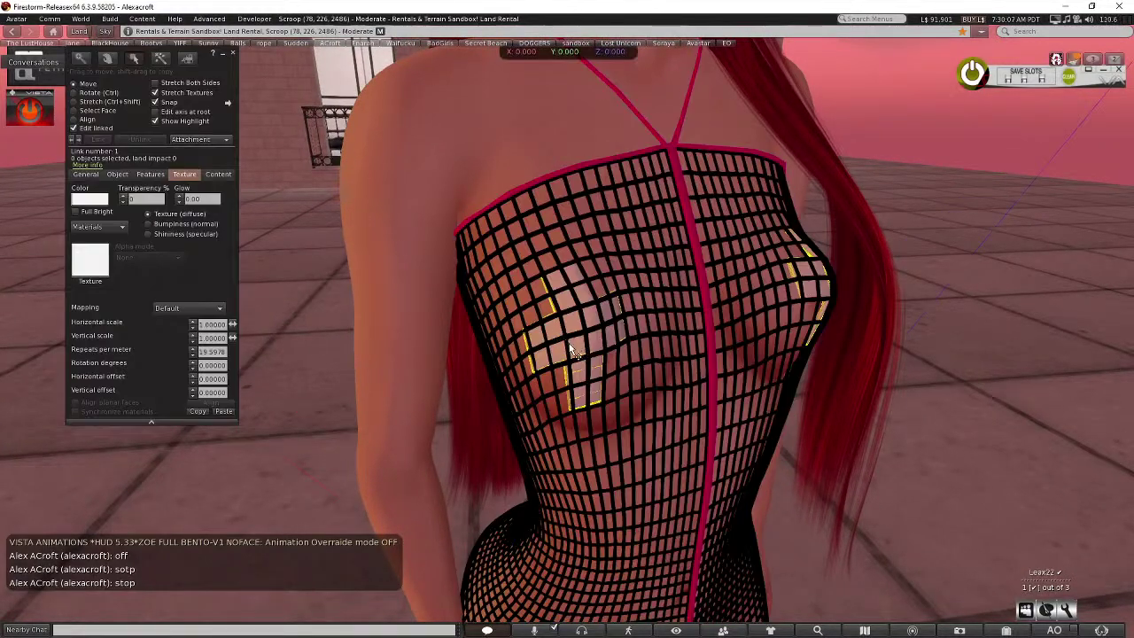
pyautogui.click(91, 259)
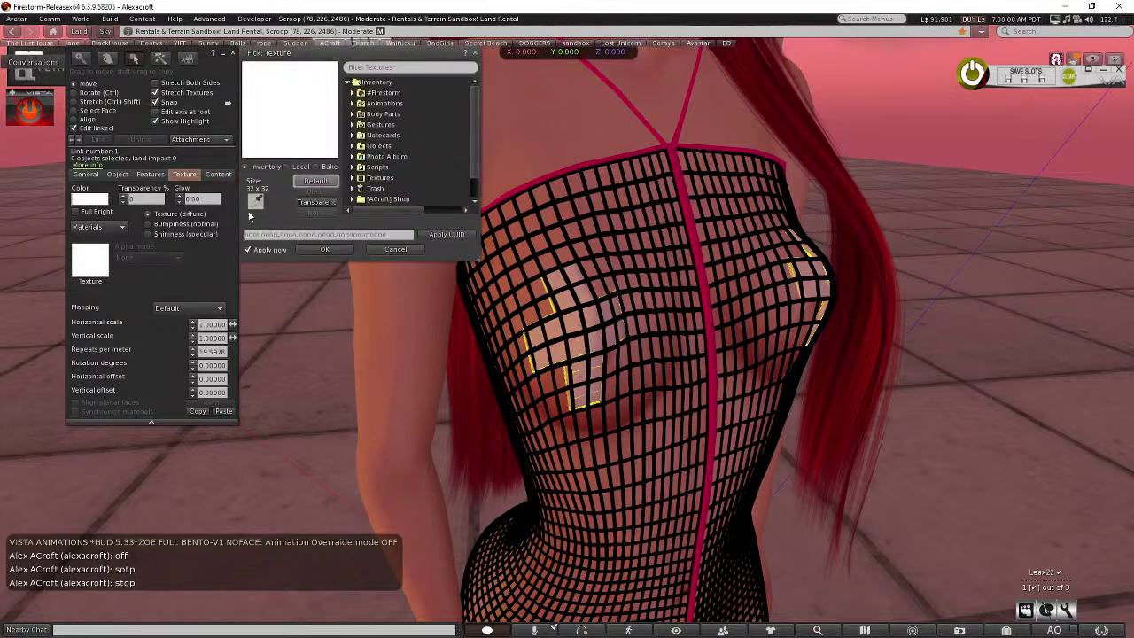
pyautogui.click(295, 168)
pyautogui.click(344, 224)
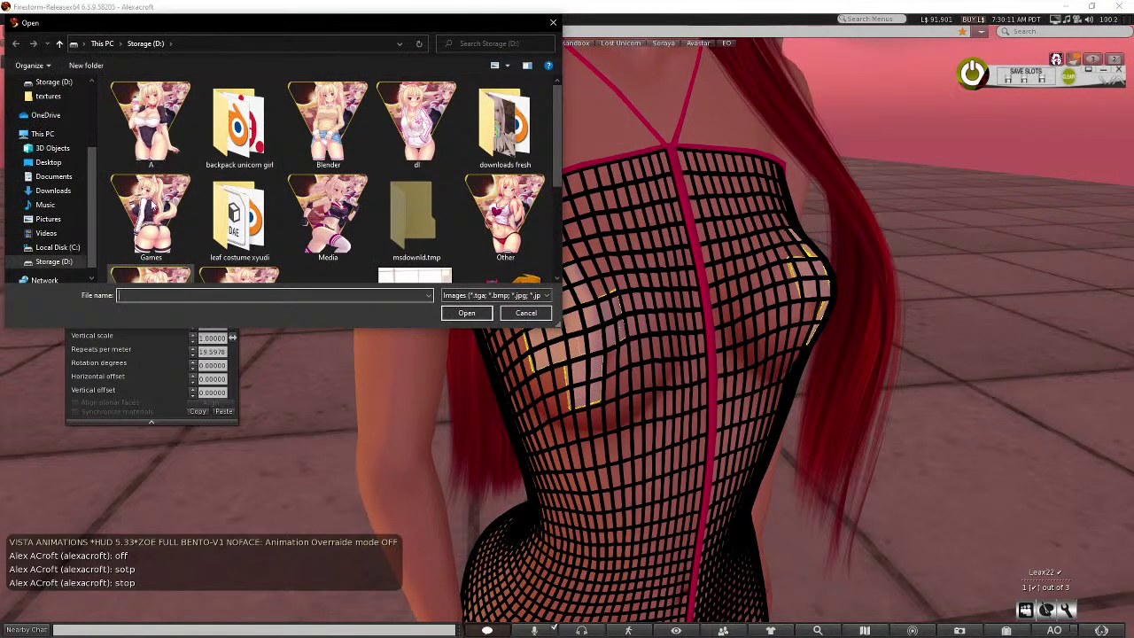
# - Load the polka-dot fabric image from D:\Blender\materials\fabris news
pyautogui.scroll(-5, 466, 232)
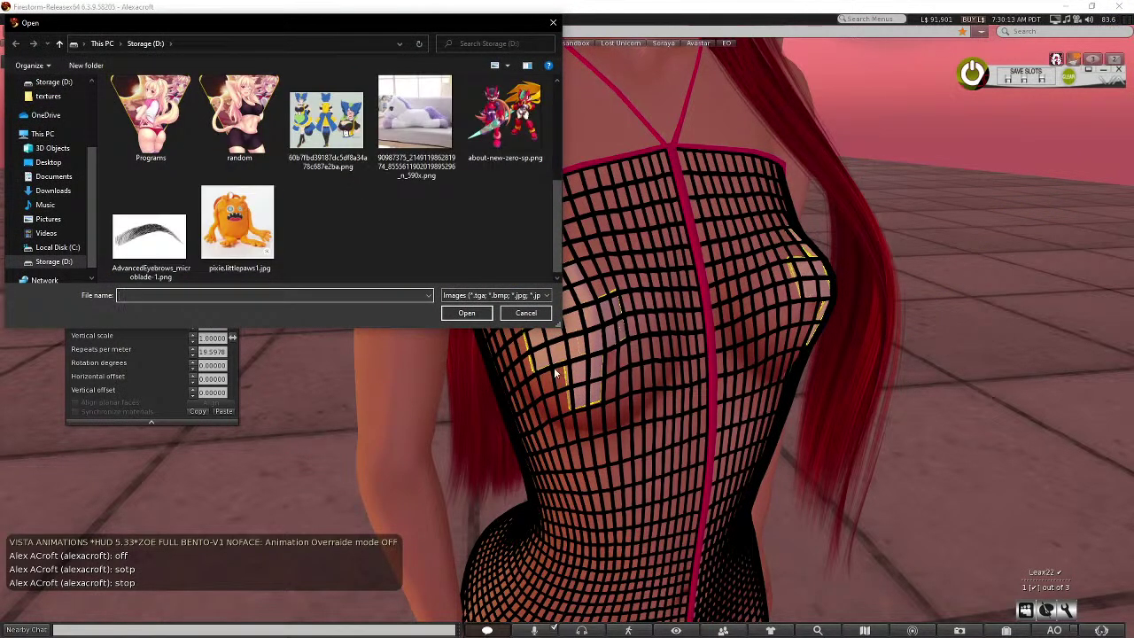
pyautogui.scroll(3, 316, 180)
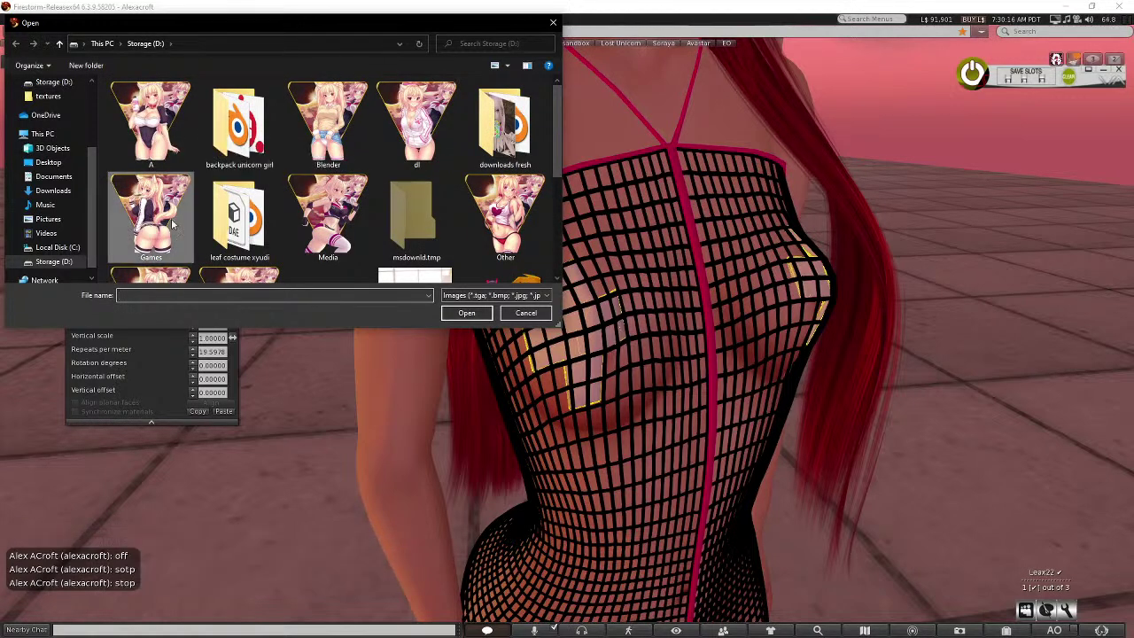
pyautogui.doubleClick(337, 150)
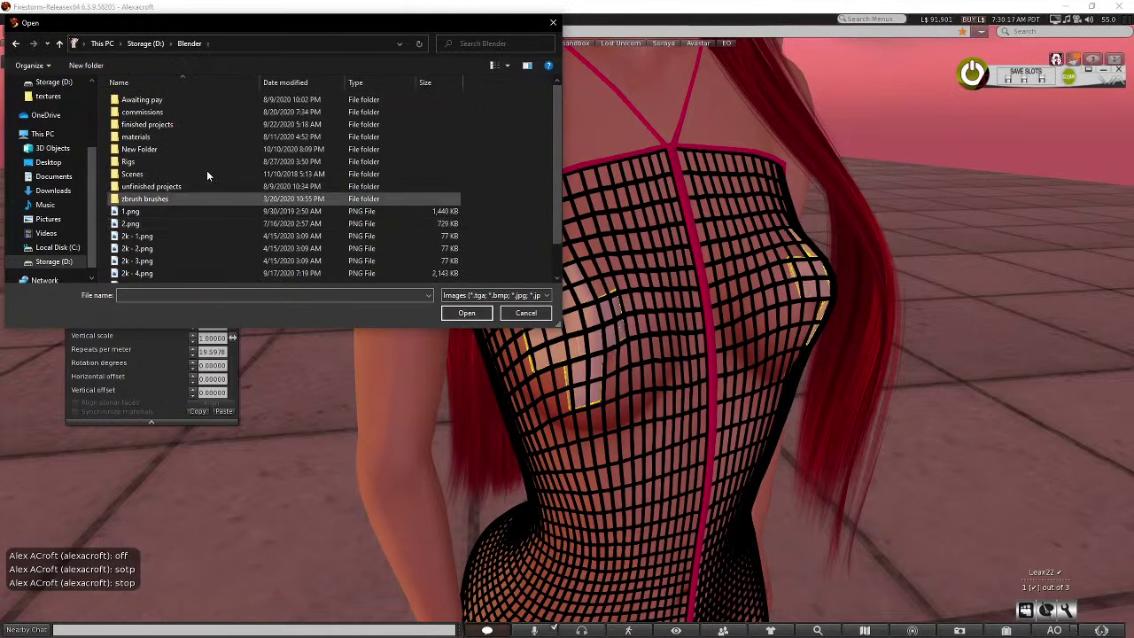
pyautogui.doubleClick(138, 137)
pyautogui.scroll(-1, 221, 213)
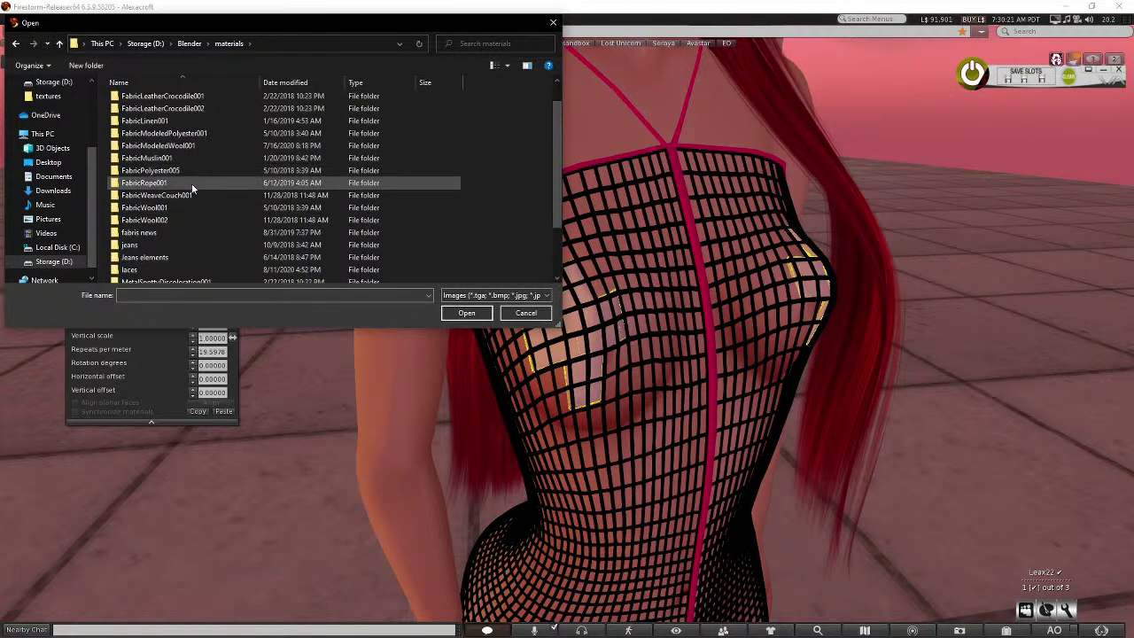
pyautogui.doubleClick(169, 231)
pyautogui.doubleClick(204, 117)
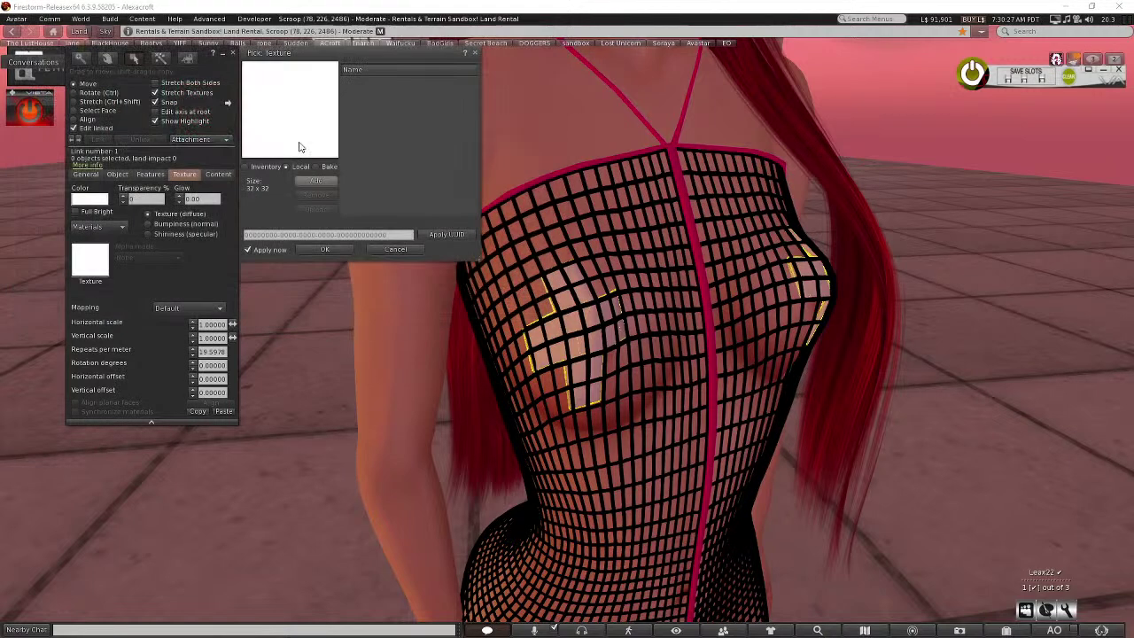
pyautogui.click(395, 81)
# - Apply the red polka-dot texture to the inner skirt panel at 11.1888 repeats per meter
pyautogui.press('Escape')
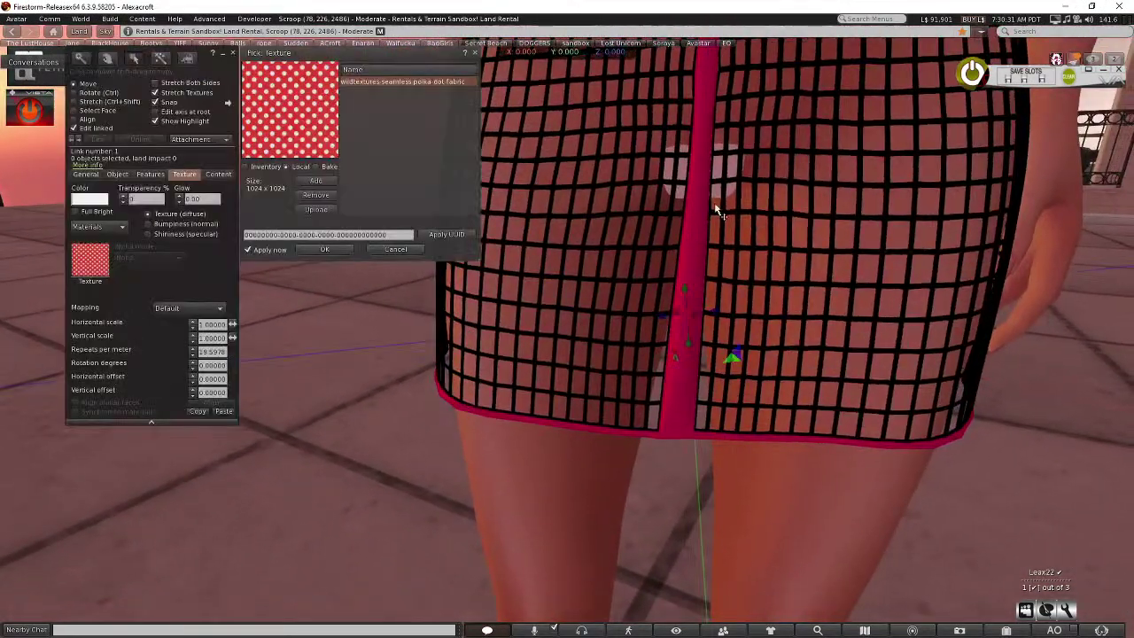
pyautogui.click(404, 80)
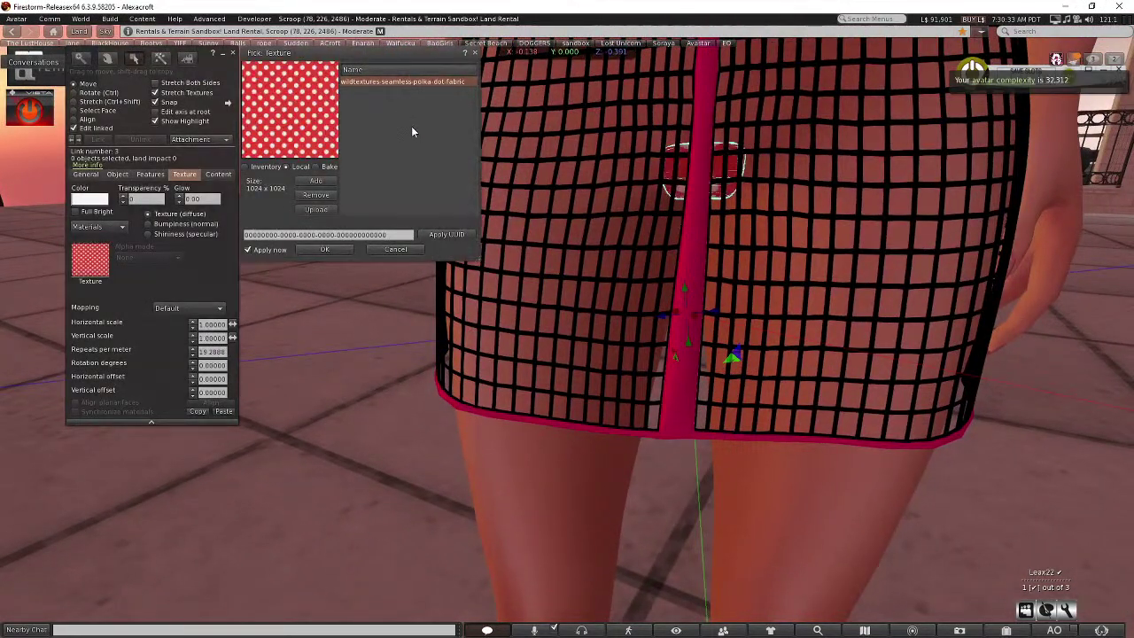
pyautogui.click(335, 252)
pyautogui.keyDown('alt'); pyautogui.moveTo(678, 253); pyautogui.dragTo(574, 381); pyautogui.keyUp('alt')
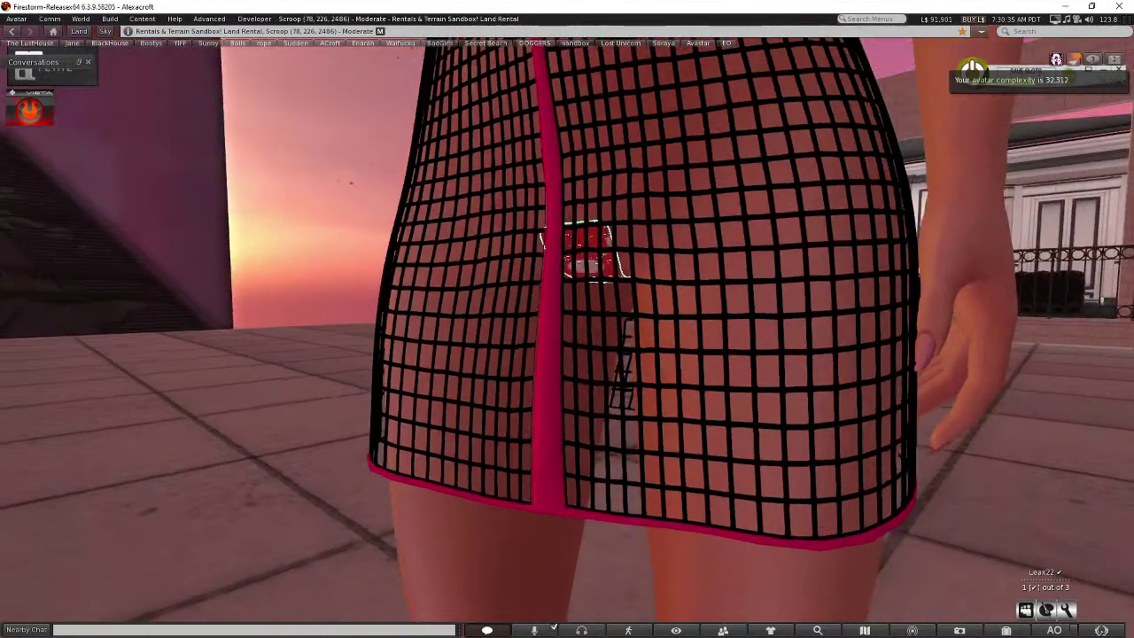
pyautogui.click(205, 352)
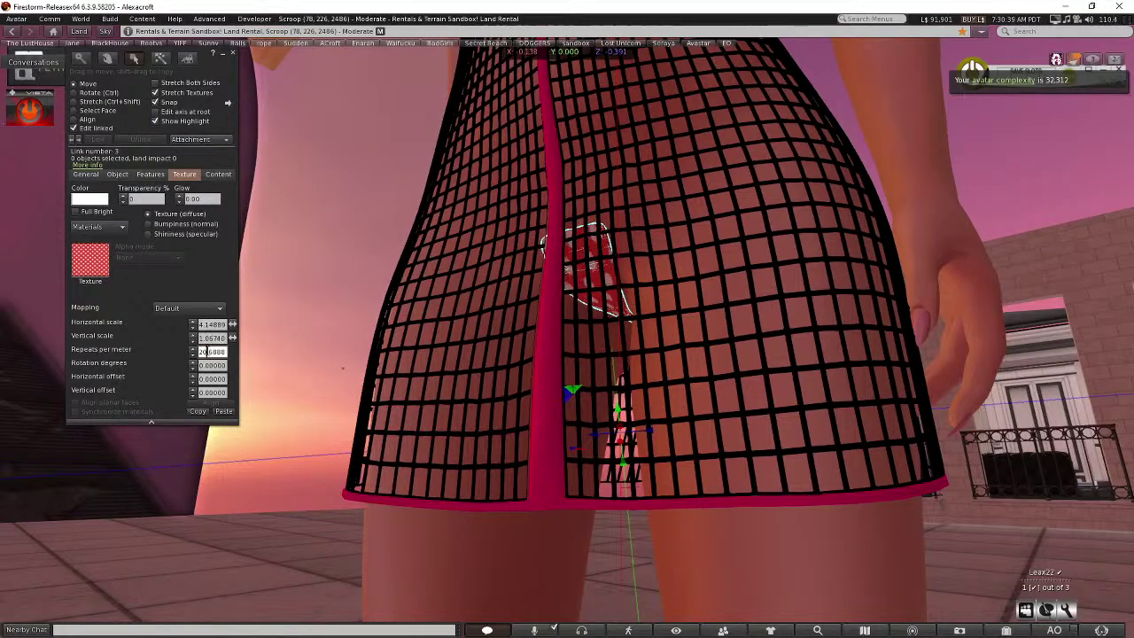
pyautogui.press('Escape')
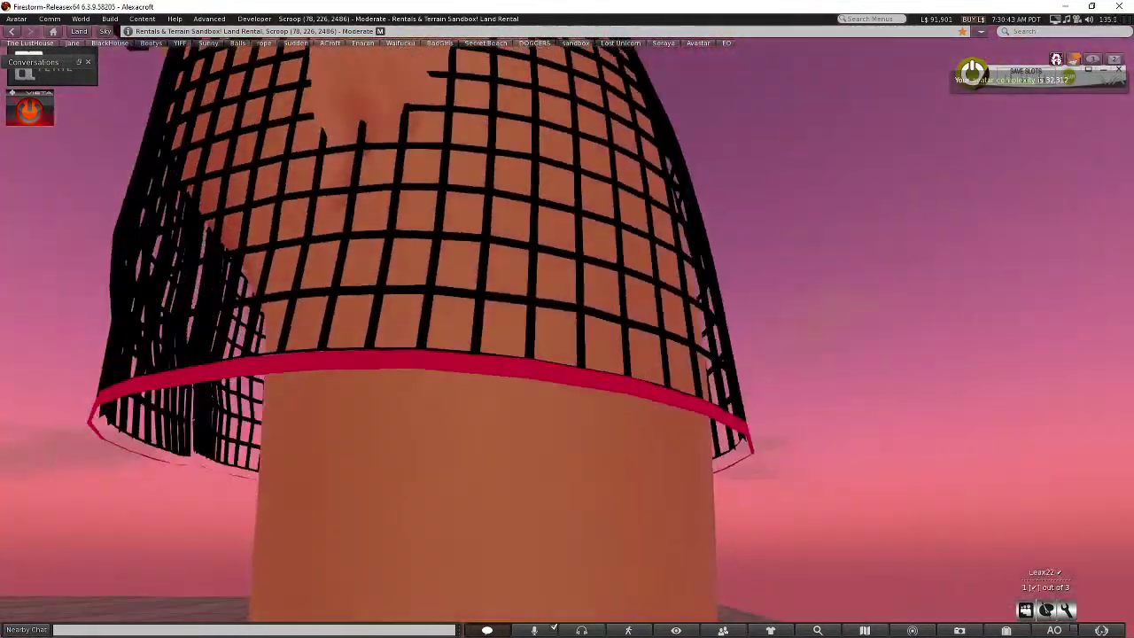
pyautogui.hotkey('ctrl', '3')
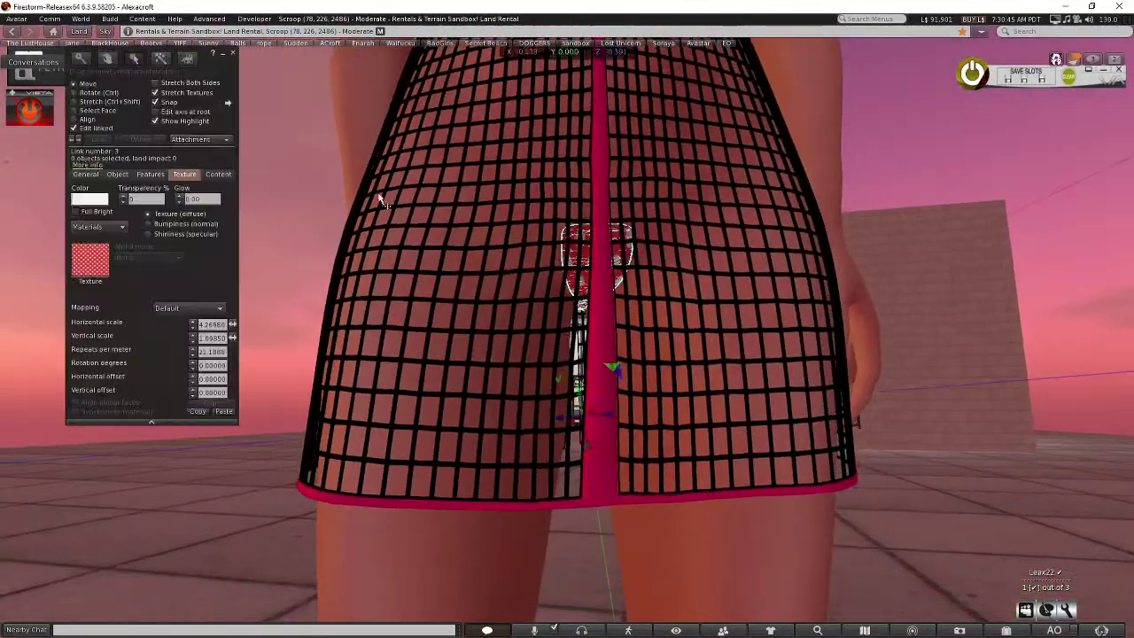
pyautogui.click(232, 55)
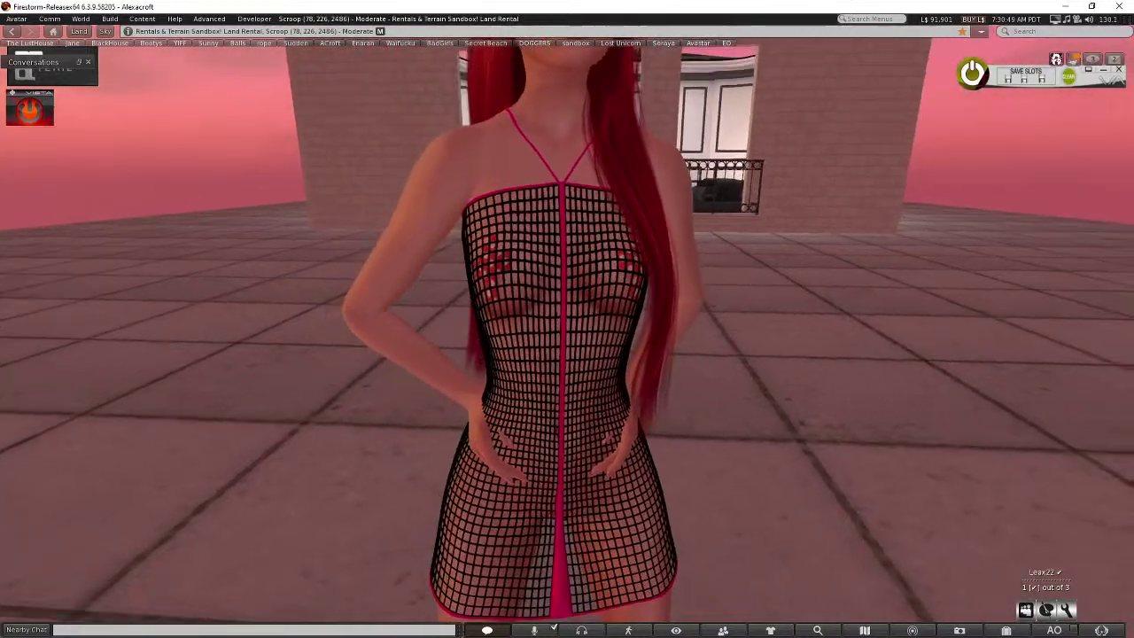
pyautogui.scroll(-3, 590, 449)
# - Turn the centre strip white and give it the rescaled red polka-dot texture
pyautogui.rightClick(577, 478)
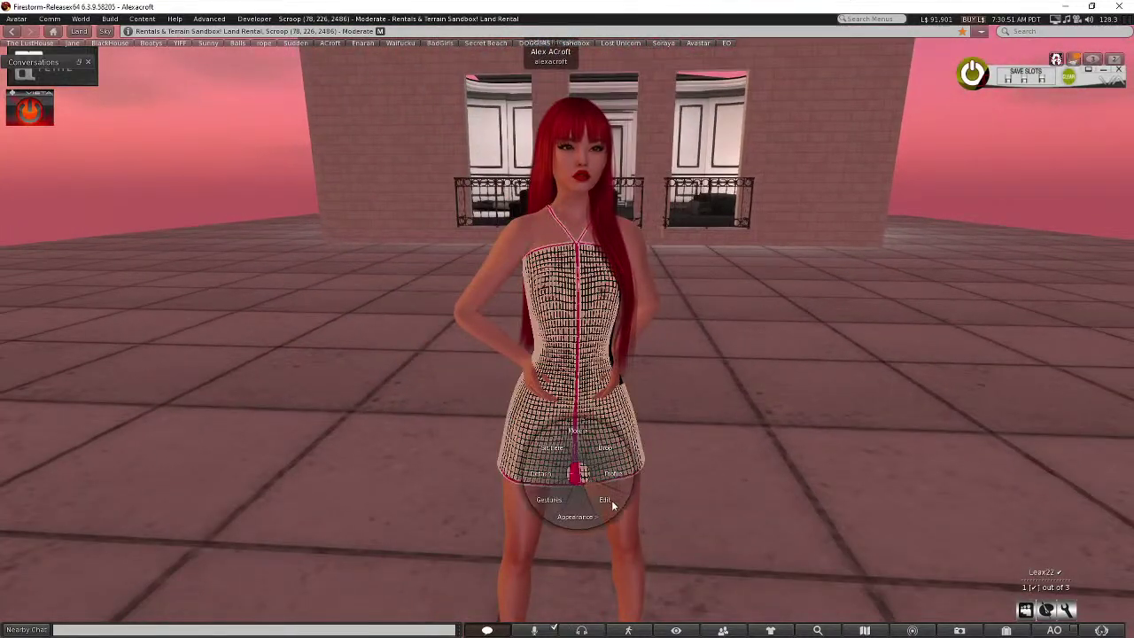
pyautogui.click(578, 443)
pyautogui.click(80, 129)
pyautogui.click(578, 479)
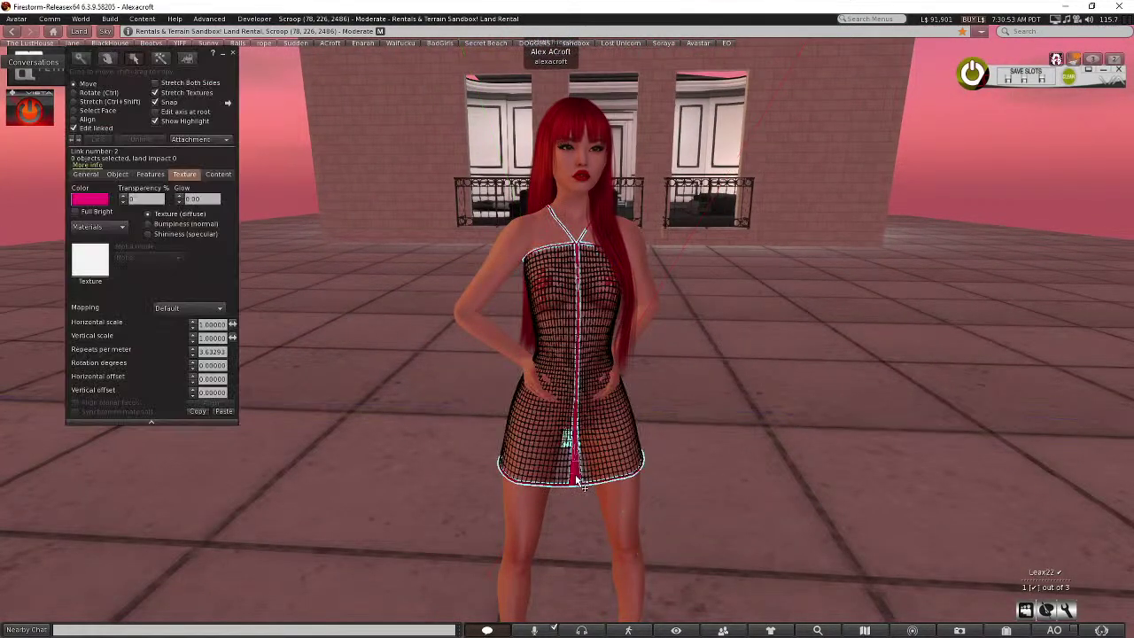
pyautogui.click(96, 204)
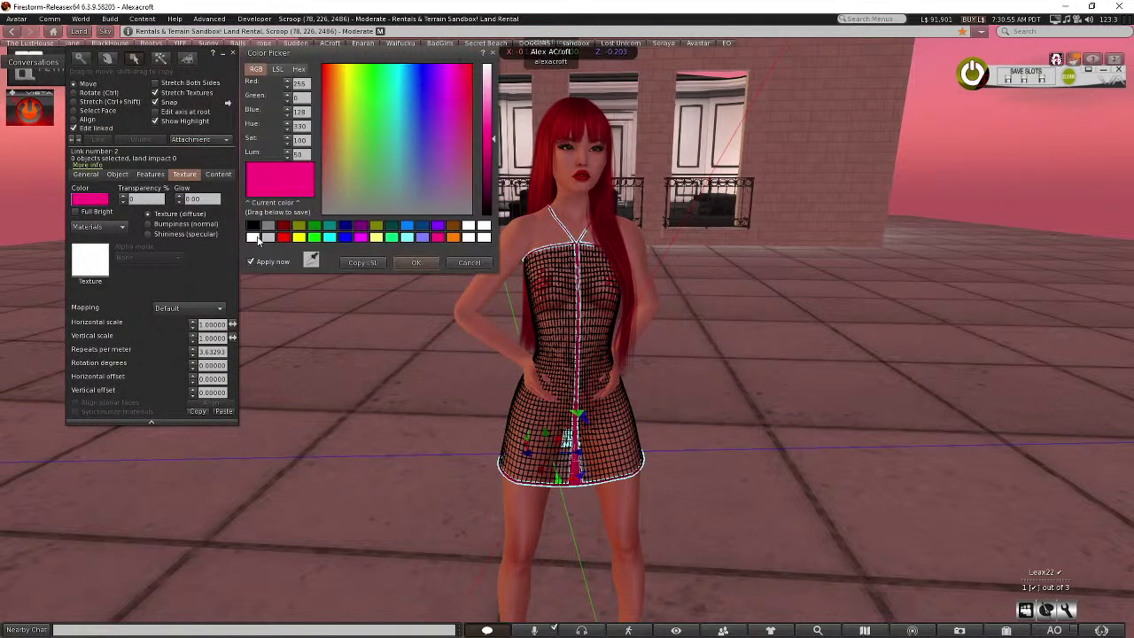
pyautogui.click(417, 264)
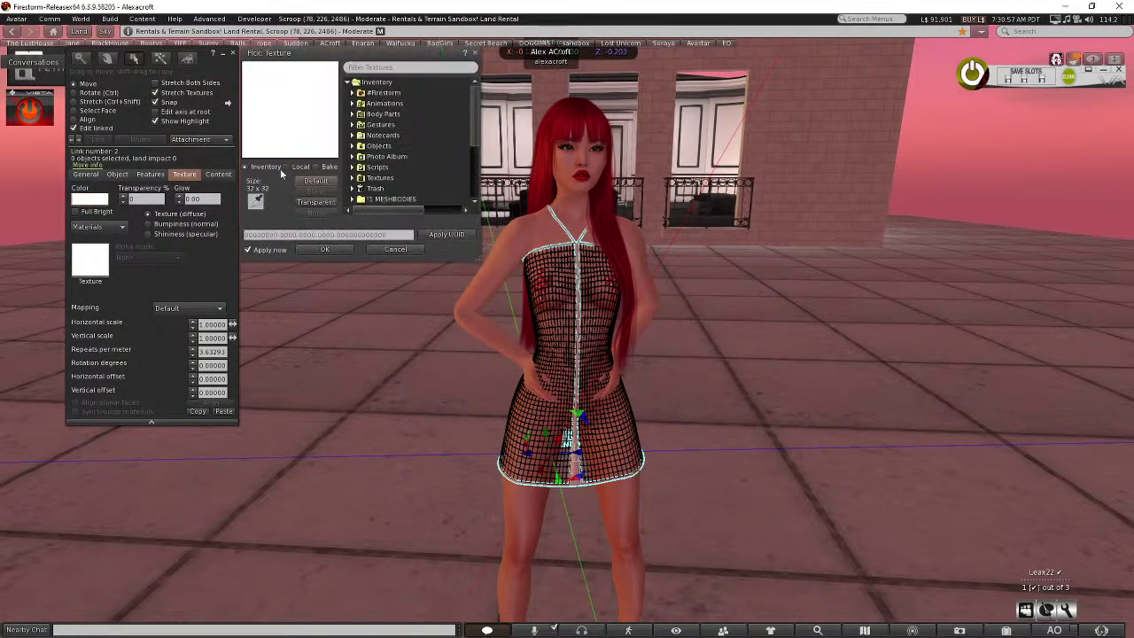
pyautogui.click(337, 250)
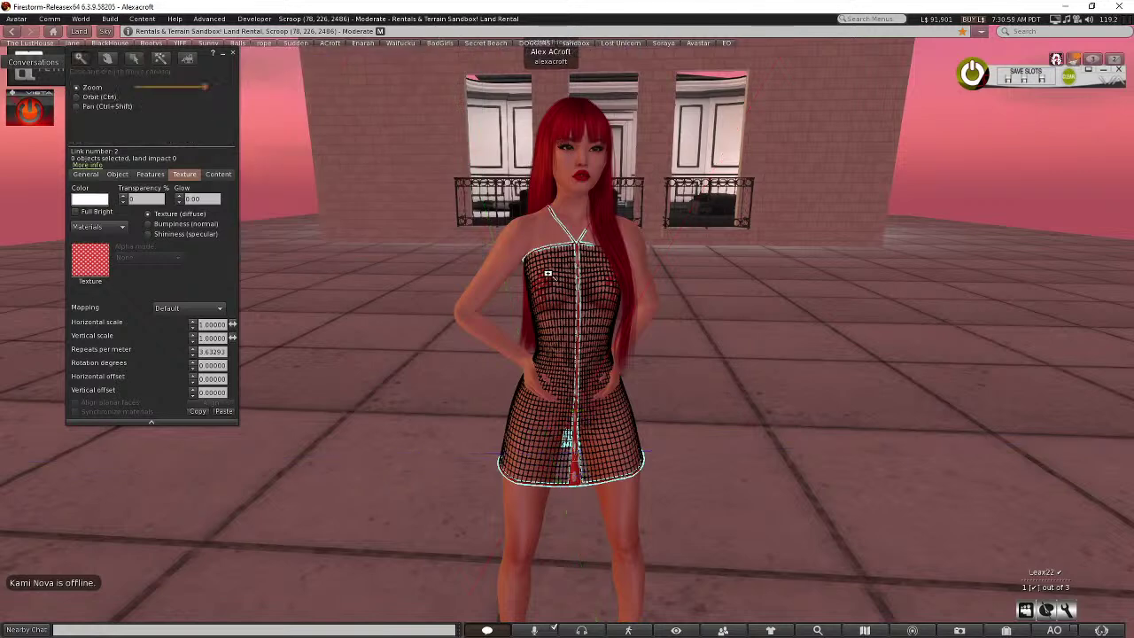
pyautogui.keyDown('alt'); pyautogui.click(566, 332); pyautogui.keyUp('alt')
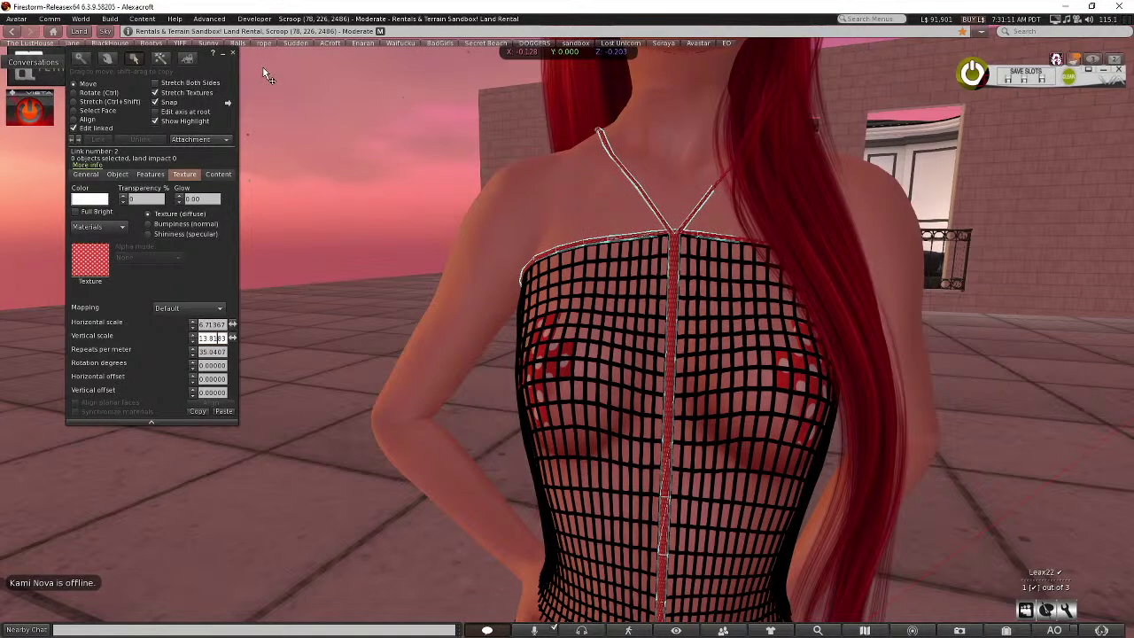
pyautogui.press('Escape')
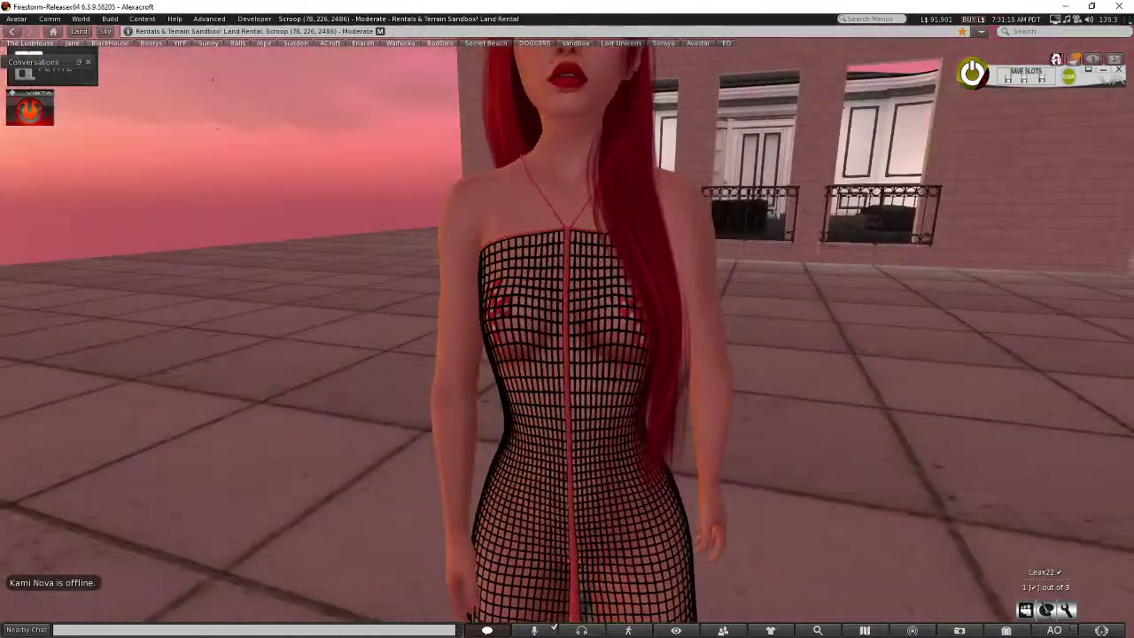
# - Set the dress's black grid mesh to High shininess
pyautogui.rightClick(599, 409)
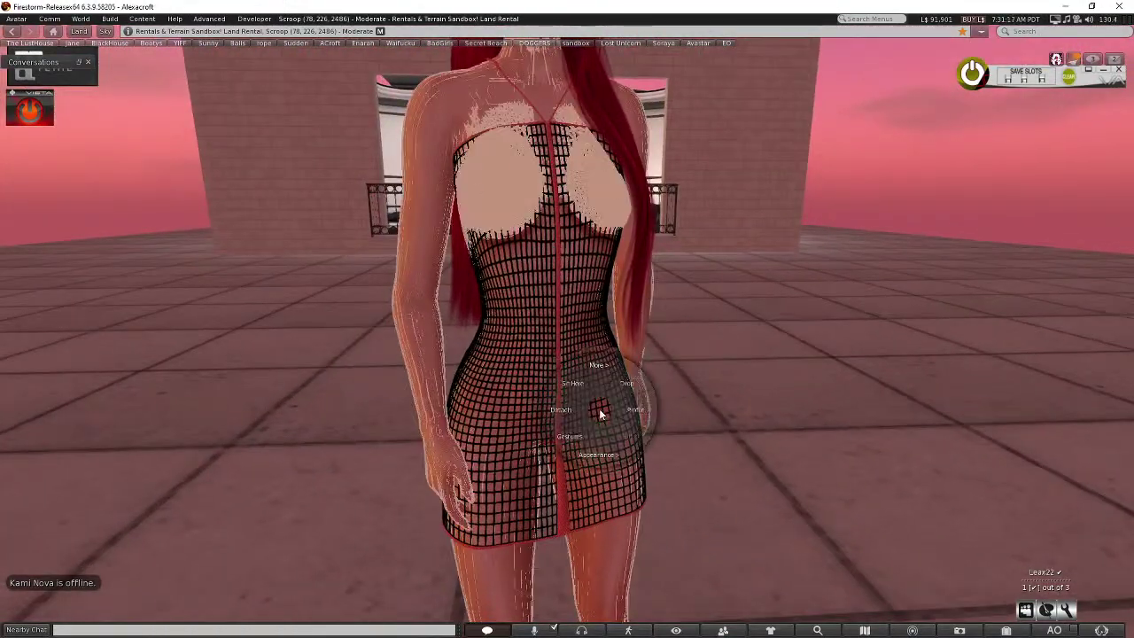
pyautogui.click(611, 429)
pyautogui.rightClick(609, 431)
pyautogui.click(637, 457)
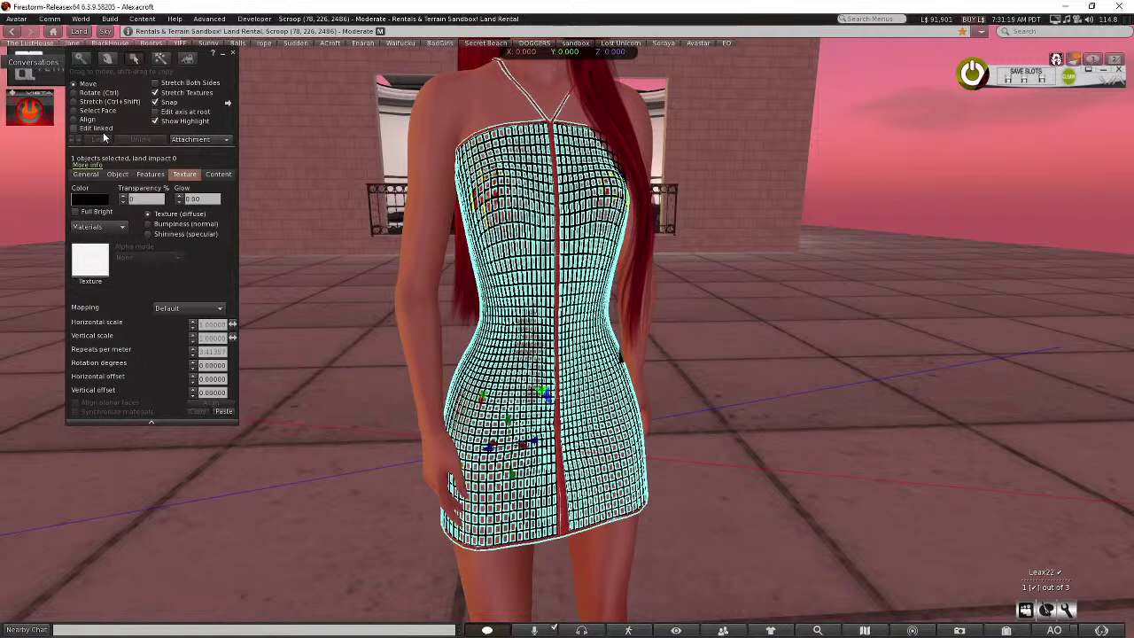
pyautogui.click(486, 447)
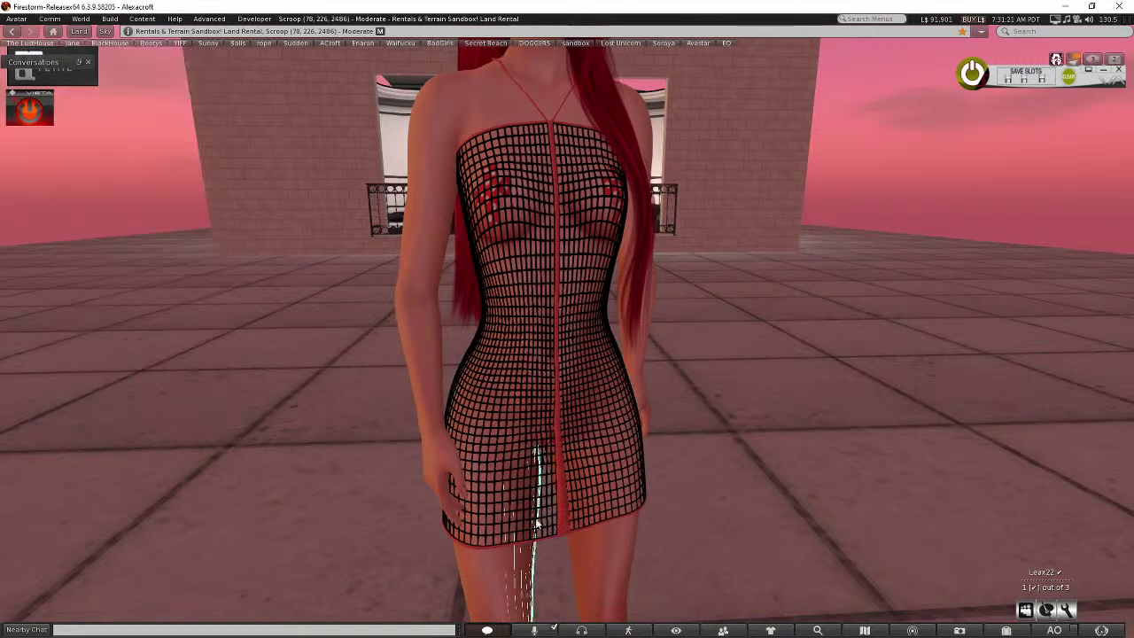
pyautogui.keyDown('ctrl'); pyautogui.click(536, 525); pyautogui.keyUp('ctrl')
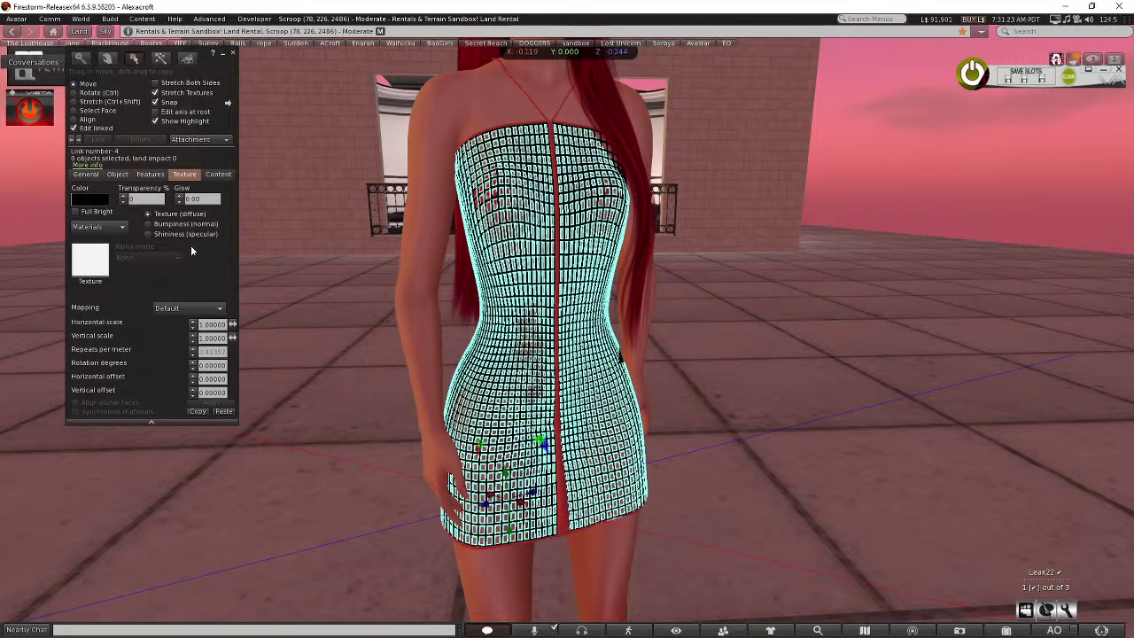
pyautogui.click(161, 234)
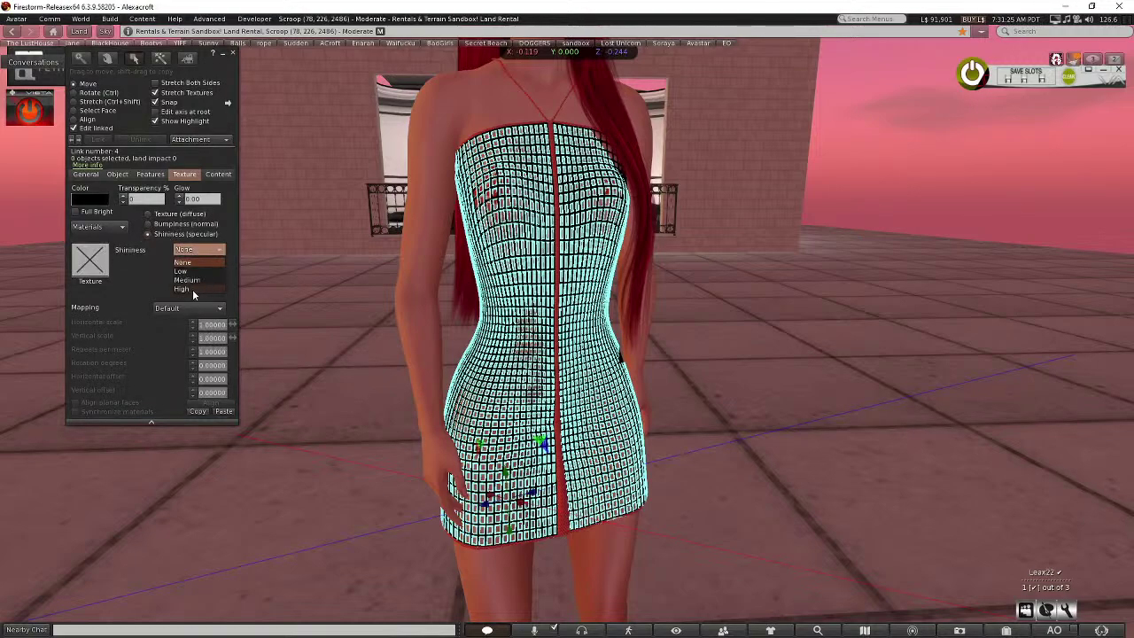
pyautogui.click(192, 289)
# - Close the edit tools and orbit around the avatar to see the shine
pyautogui.click(232, 53)
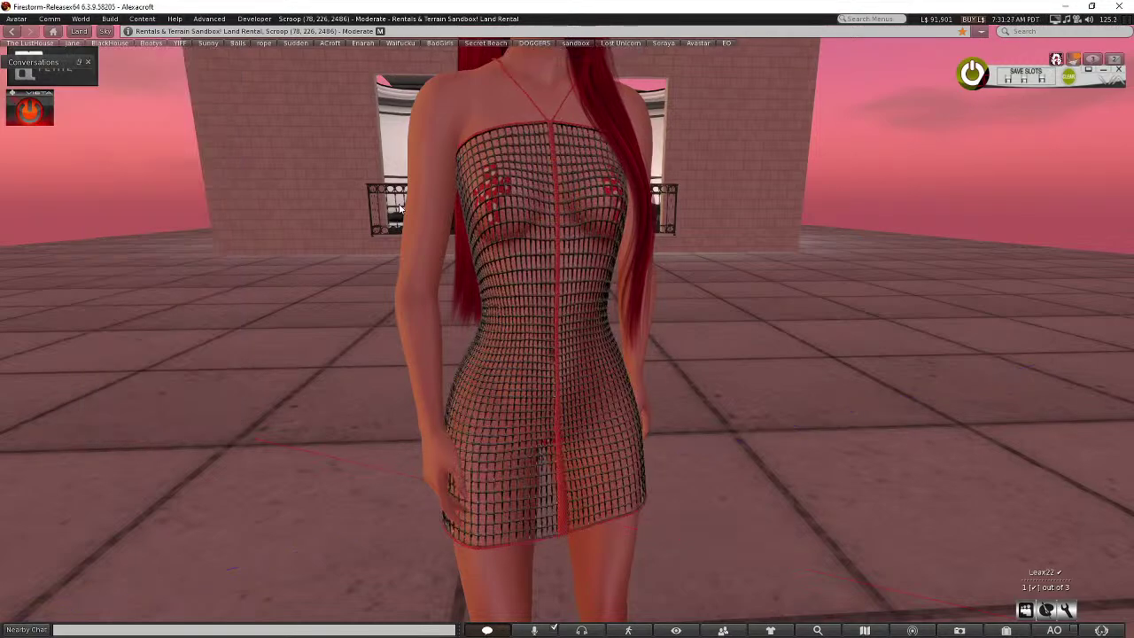
pyautogui.keyDown('alt'); pyautogui.click(398, 208); pyautogui.keyUp('alt')
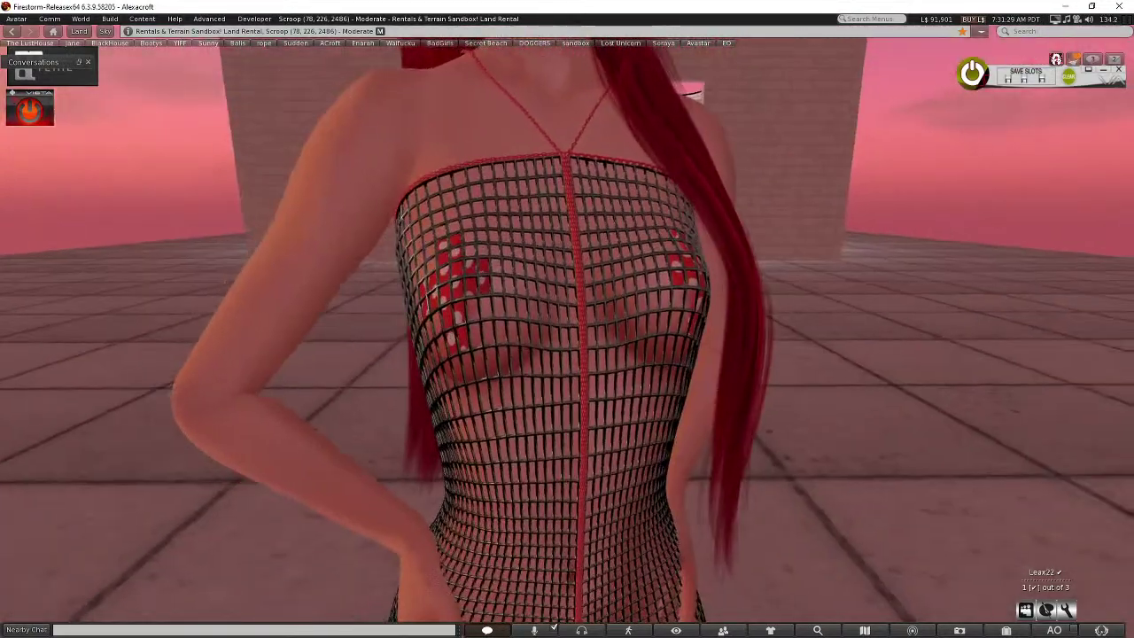
pyautogui.press('Left')
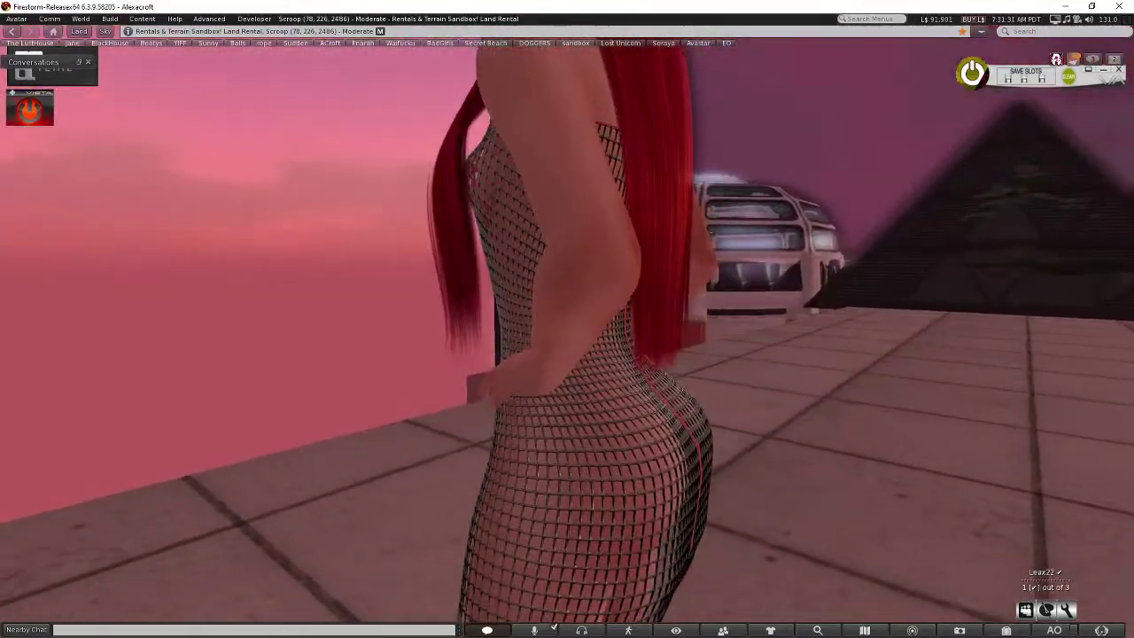
pyautogui.press('Left')
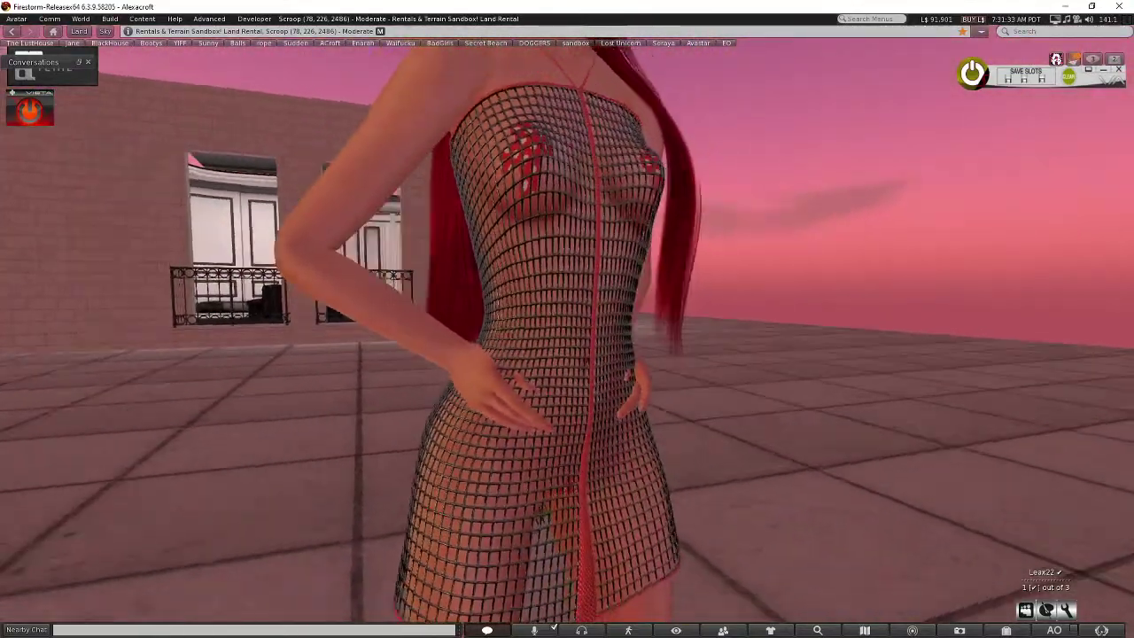
pyautogui.press('Escape')
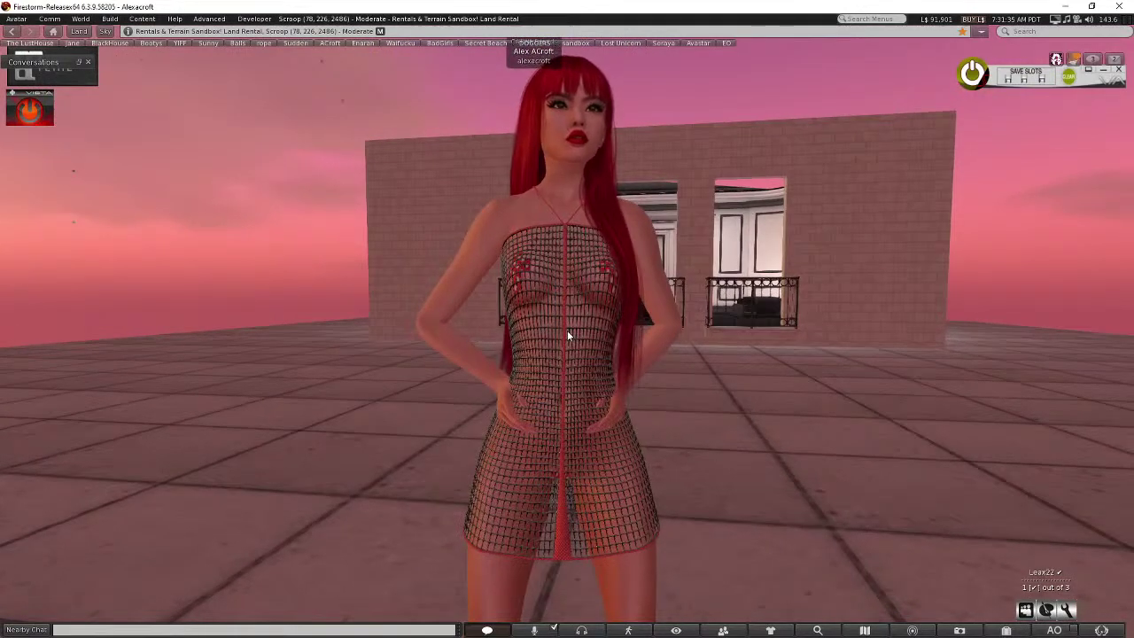
# - In the inventory, swap the LP816 Platinum dance for the LP824 Cyber Thunder dance
pyautogui.click(1005, 630)
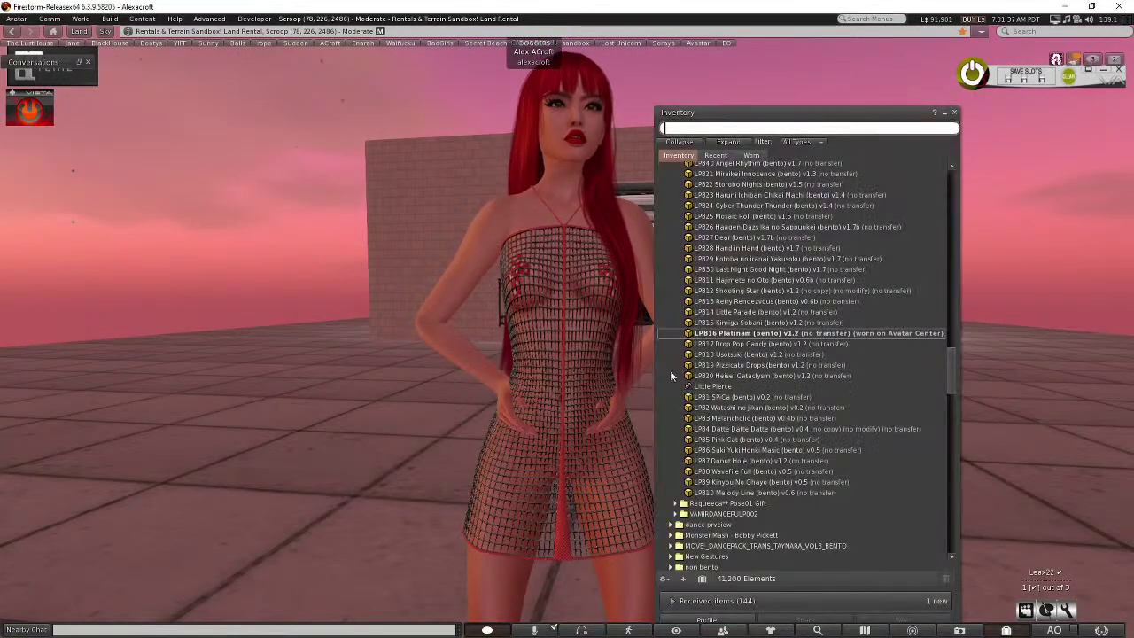
pyautogui.rightClick(768, 333)
pyautogui.scroll(5, 832, 397)
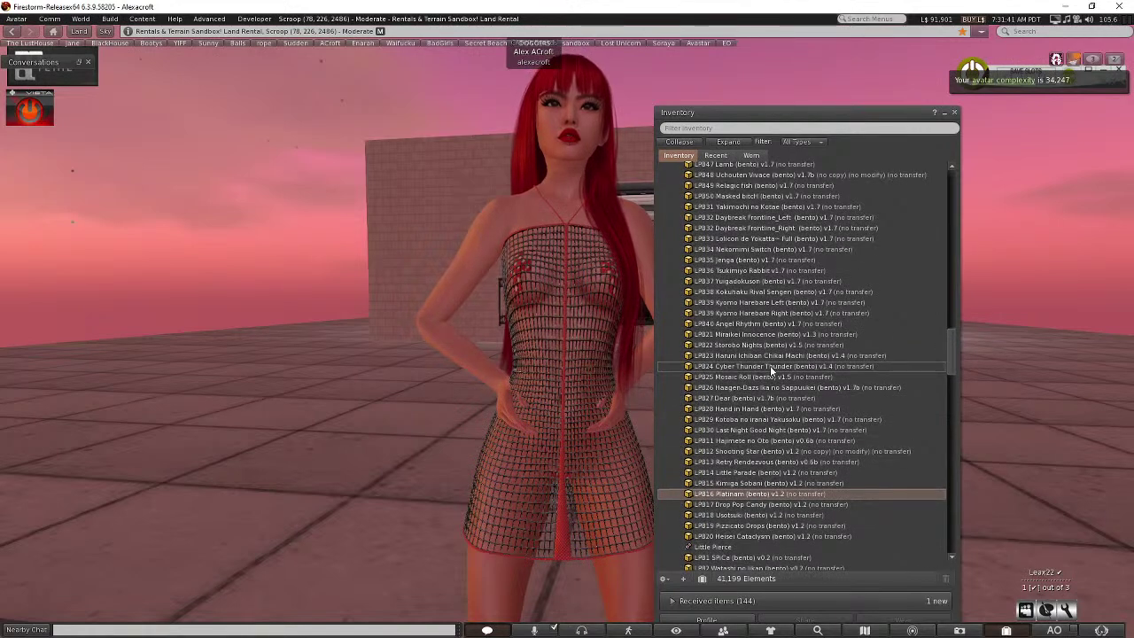
pyautogui.rightClick(771, 370)
pyautogui.click(808, 441)
# - Close the inventory and start the dance with the 'cyber' command in Nearby Chat
pyautogui.click(955, 113)
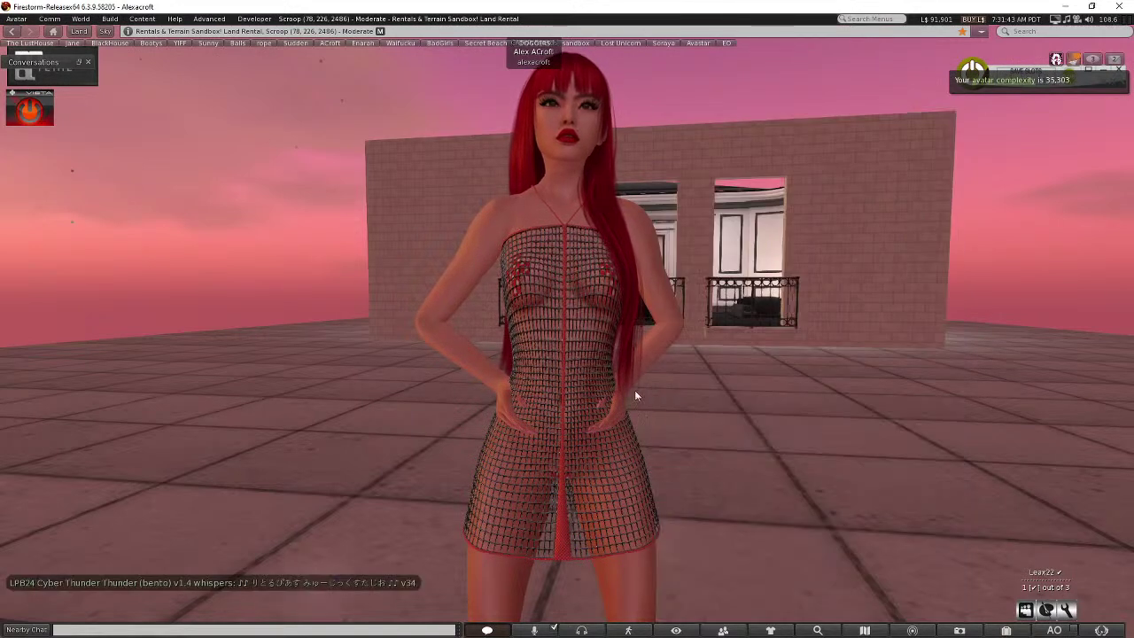
pyautogui.write('cyber')
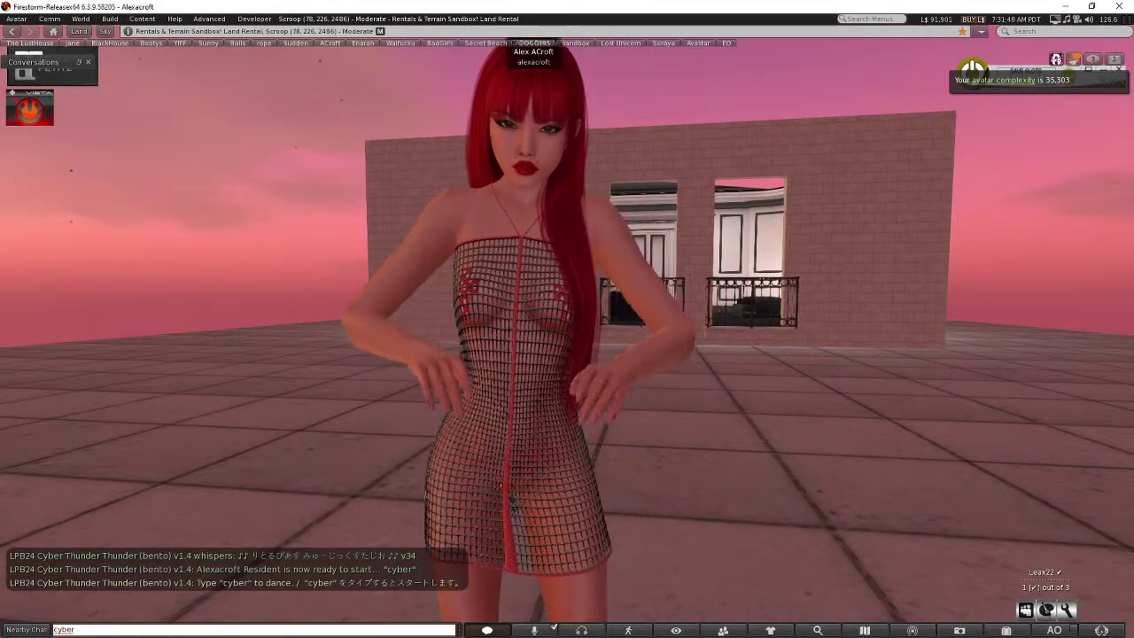
pyautogui.press('Return')
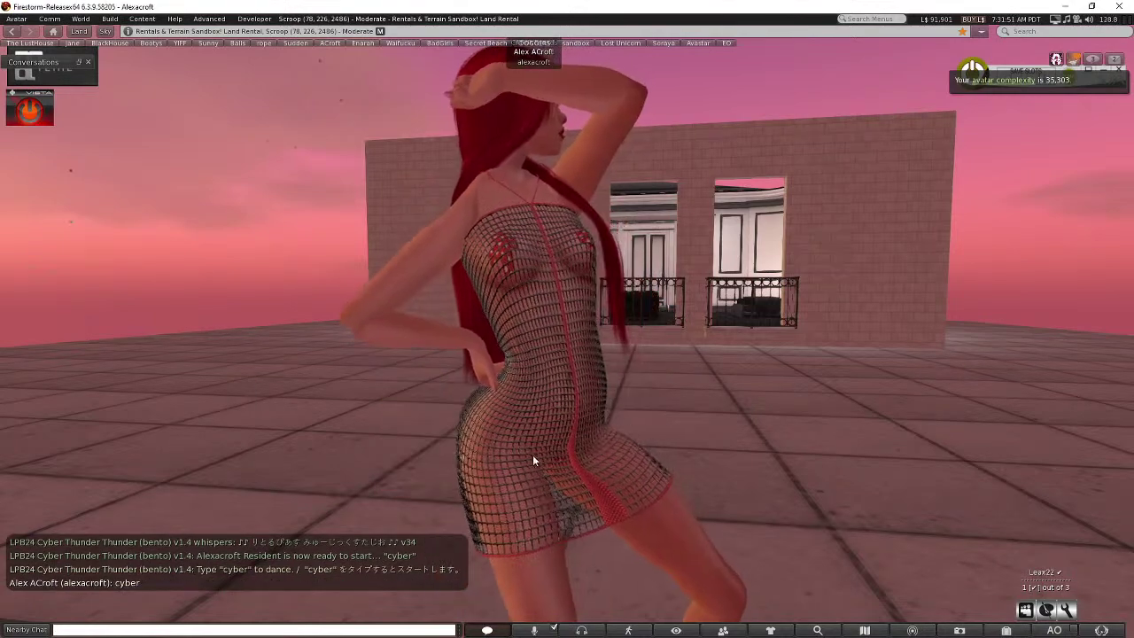
# - Orbit the camera from behind the dancing avatar round to its front
pyautogui.scroll(-3, 531, 437)
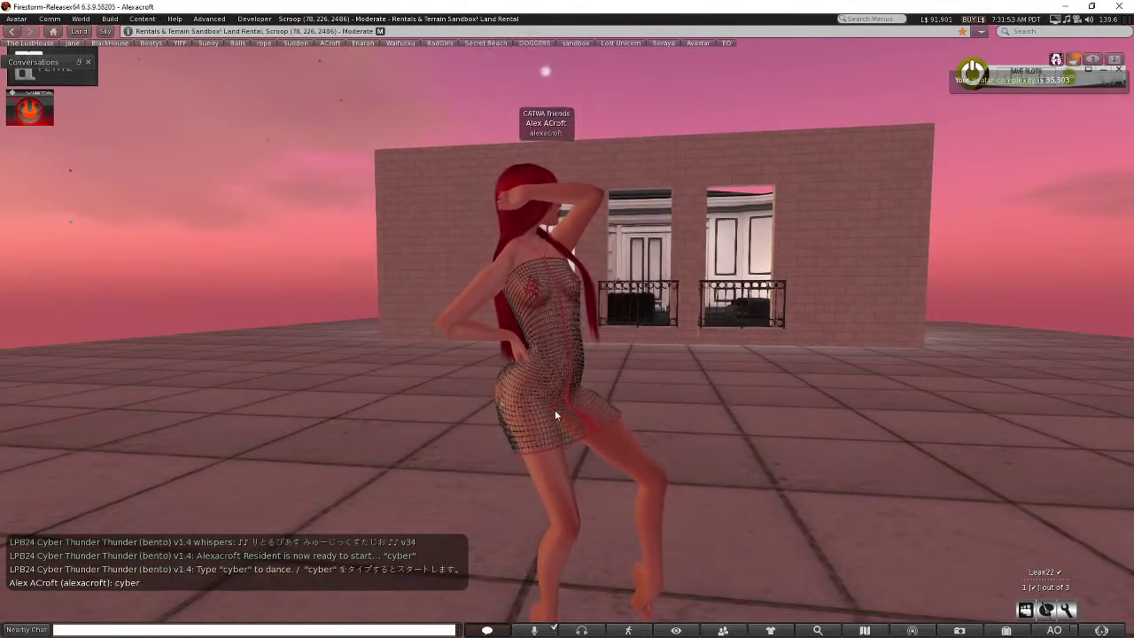
pyautogui.moveTo(544, 393)
pyautogui.keyDown('alt'); pyautogui.mouseDown()
pyautogui.moveTo(797, 337)
pyautogui.moveTo(619, 354)
pyautogui.mouseUp(); pyautogui.keyUp('alt')
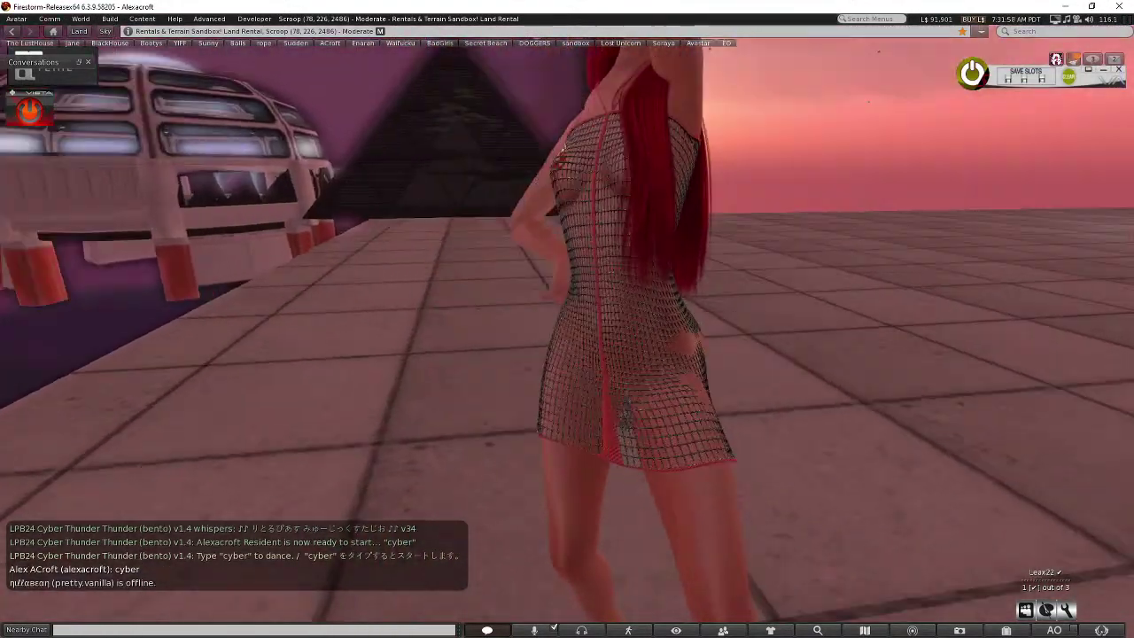
pyautogui.moveTo(620, 354)
pyautogui.keyDown('alt'); pyautogui.mouseDown()
pyautogui.moveTo(442, 355)
pyautogui.moveTo(664, 355)
pyautogui.moveTo(487, 354)
pyautogui.mouseUp(); pyautogui.keyUp('alt')
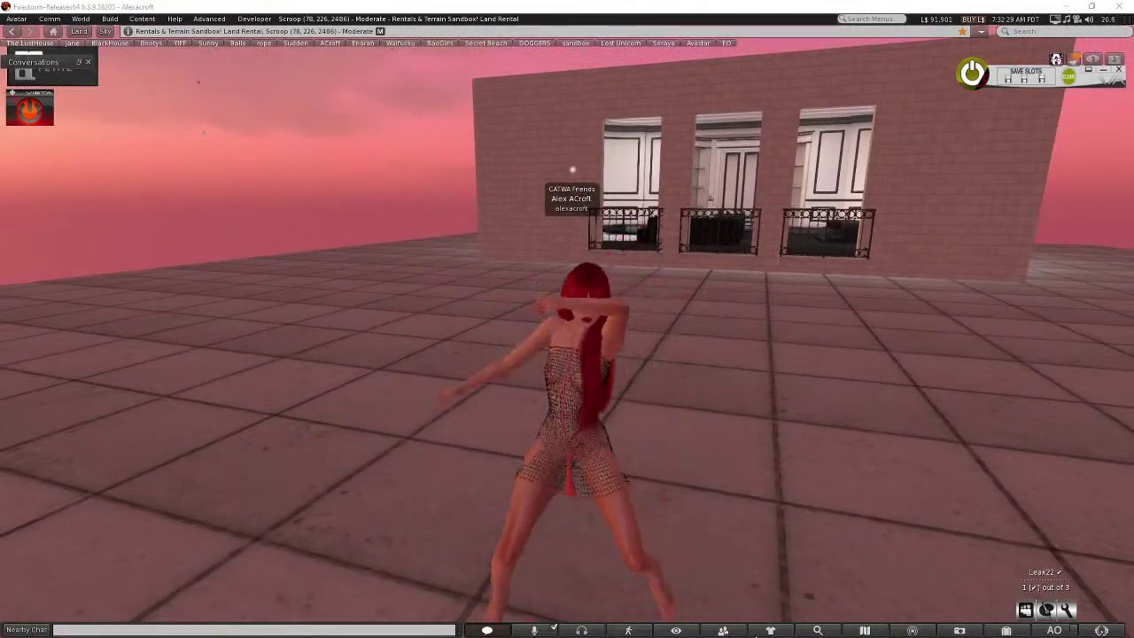
# - Open and close Appearance, then orbit the camera close to the avatar's hip
pyautogui.click(762, 627)
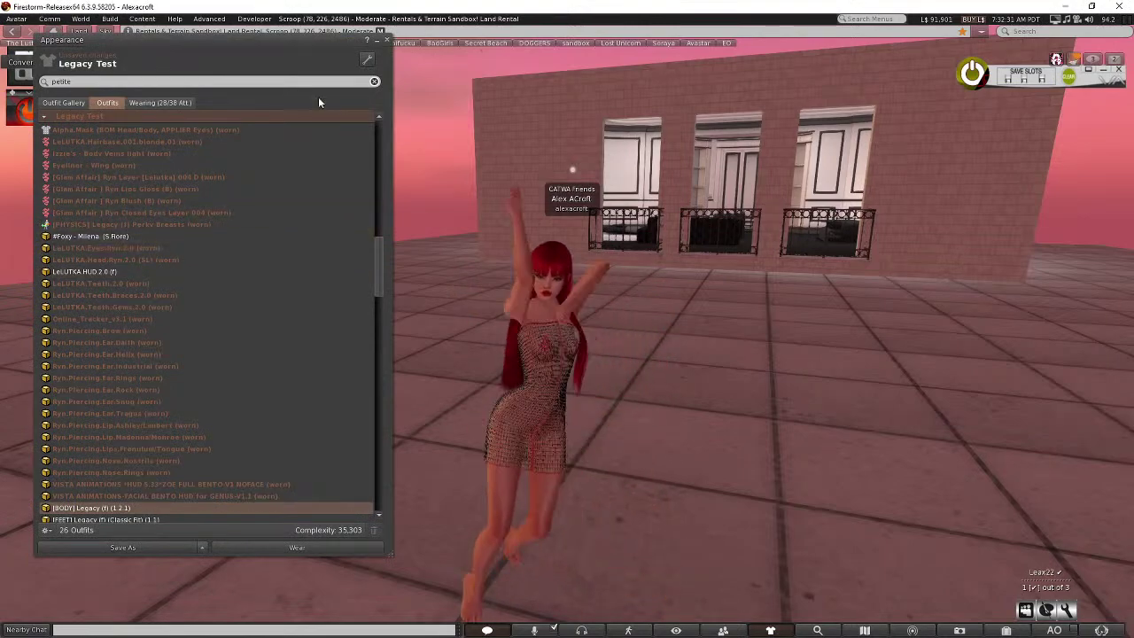
pyautogui.click(387, 41)
pyautogui.keyDown('alt'); pyautogui.moveTo(564, 254); pyautogui.dragTo(566, 301); pyautogui.keyUp('alt')
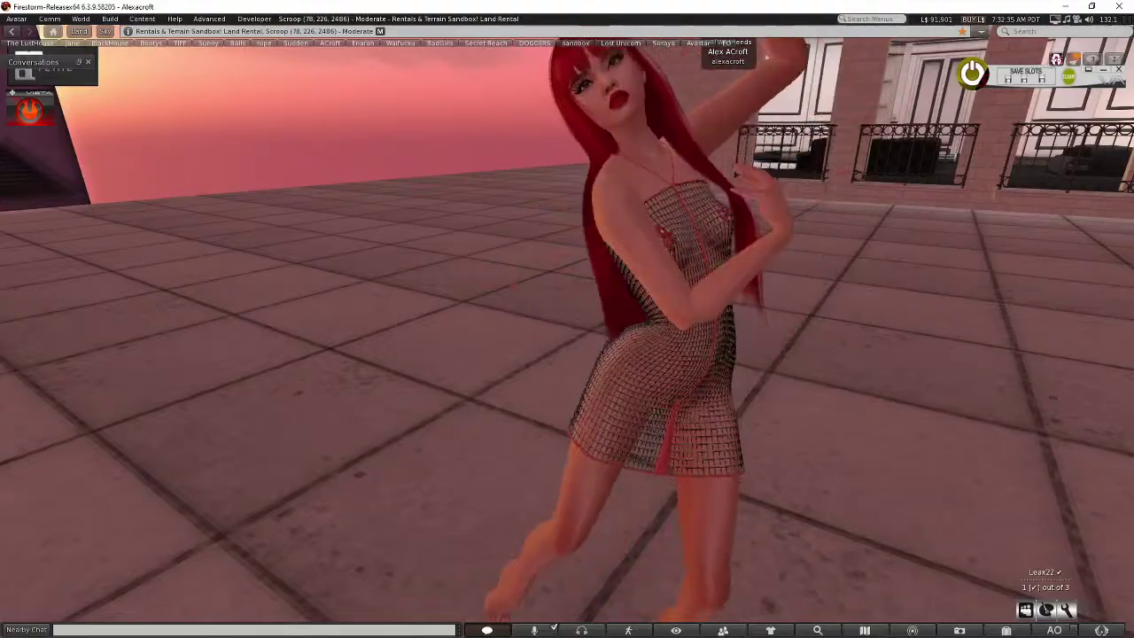
pyautogui.keyDown('alt'); pyautogui.moveTo(567, 301); pyautogui.dragTo(744, 292); pyautogui.keyUp('alt')
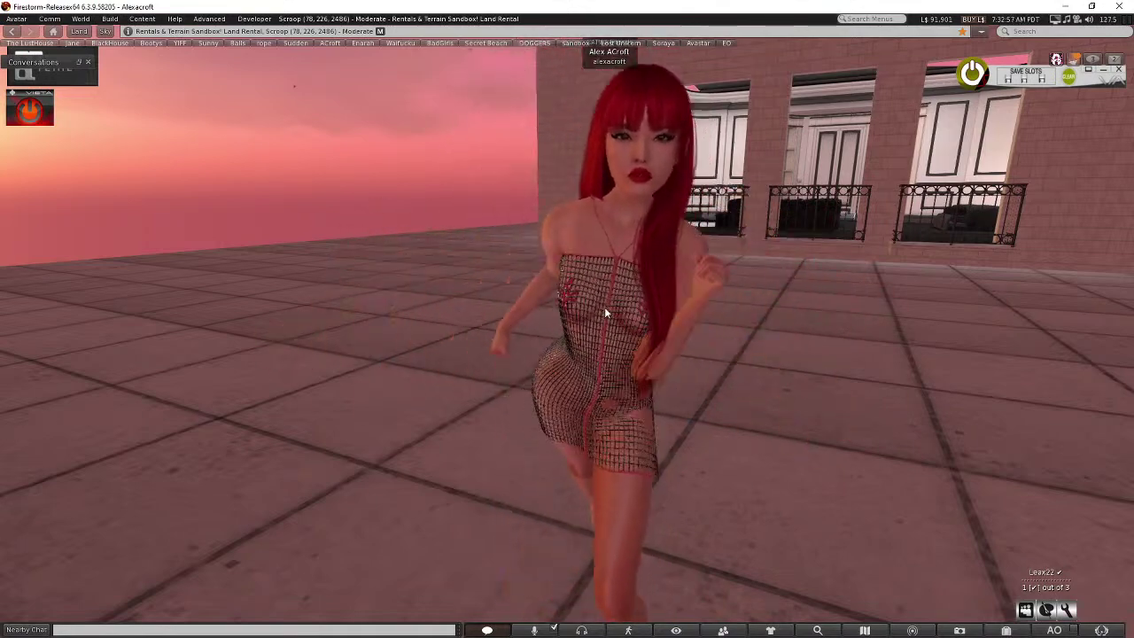
# - Stop the dance with the 'stop' command in Nearby Chat
pyautogui.scroll(-3, 668, 322)
pyautogui.scroll(1, 789, 379)
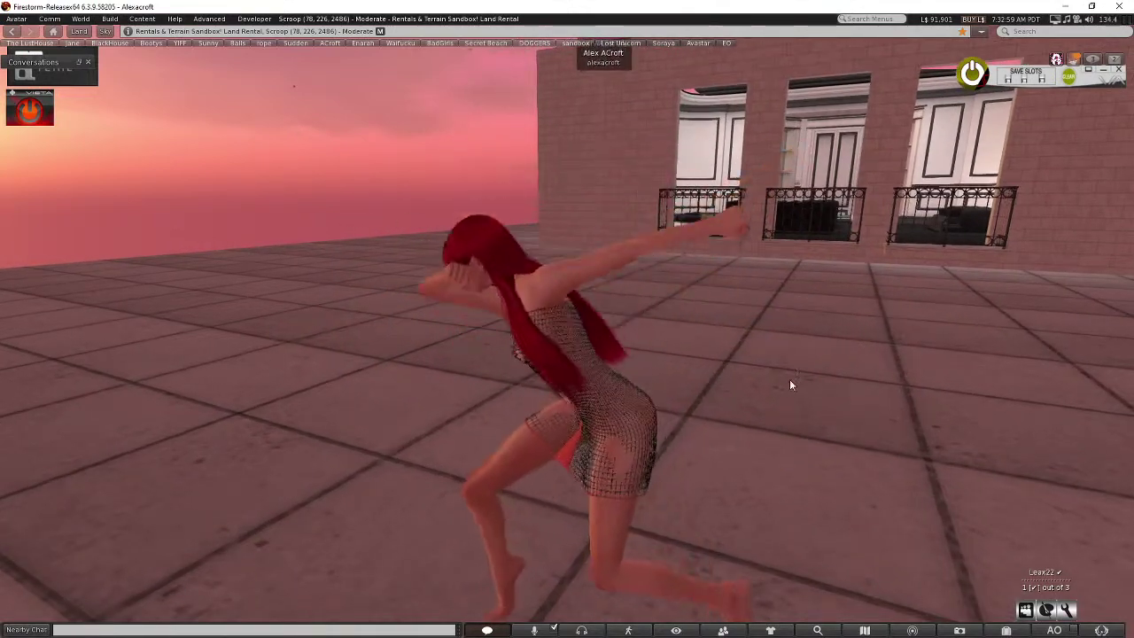
pyautogui.write('stop')
pyautogui.press('Return')
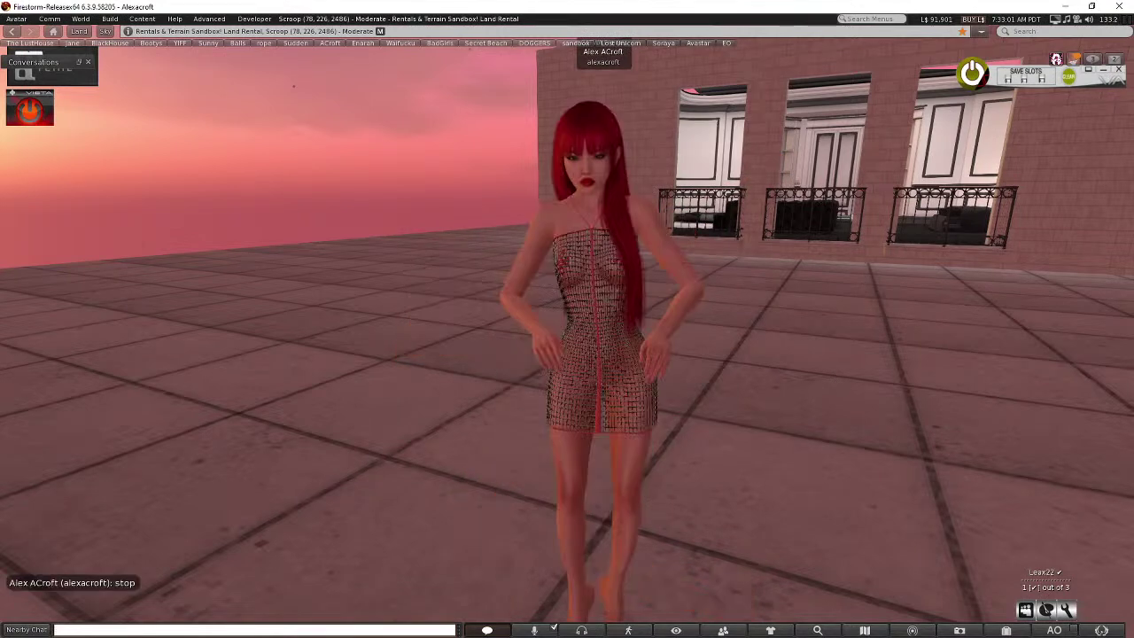
# - Return to Blender and select the armature
pyautogui.click(1065, 6)
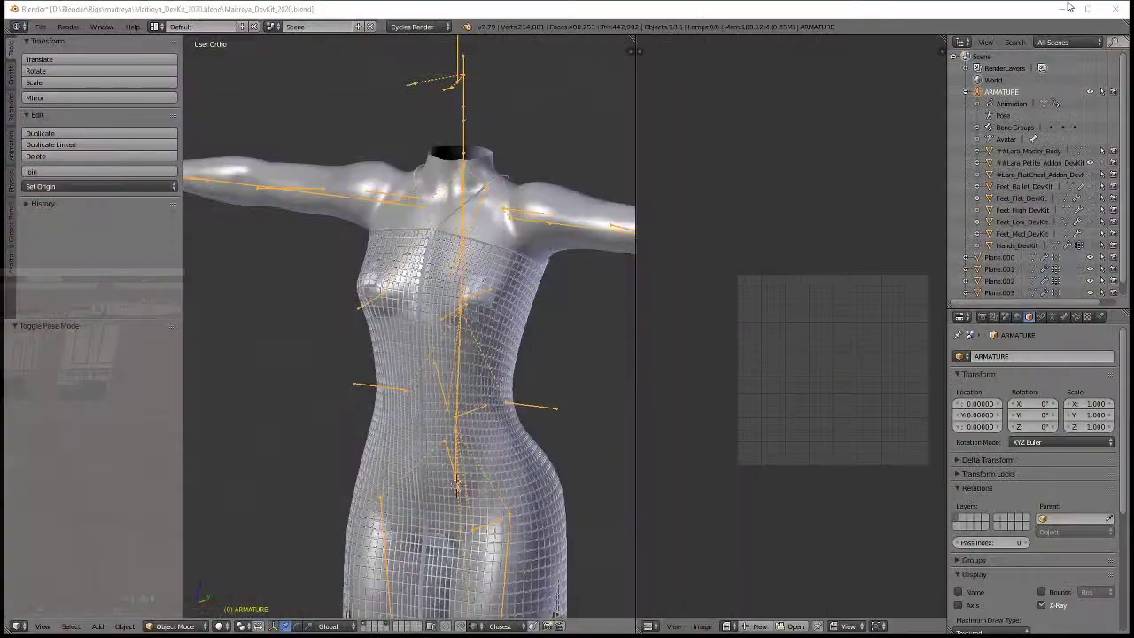
pyautogui.keyDown('shift'); pyautogui.scroll(-5, 490, 418); pyautogui.keyUp('shift')
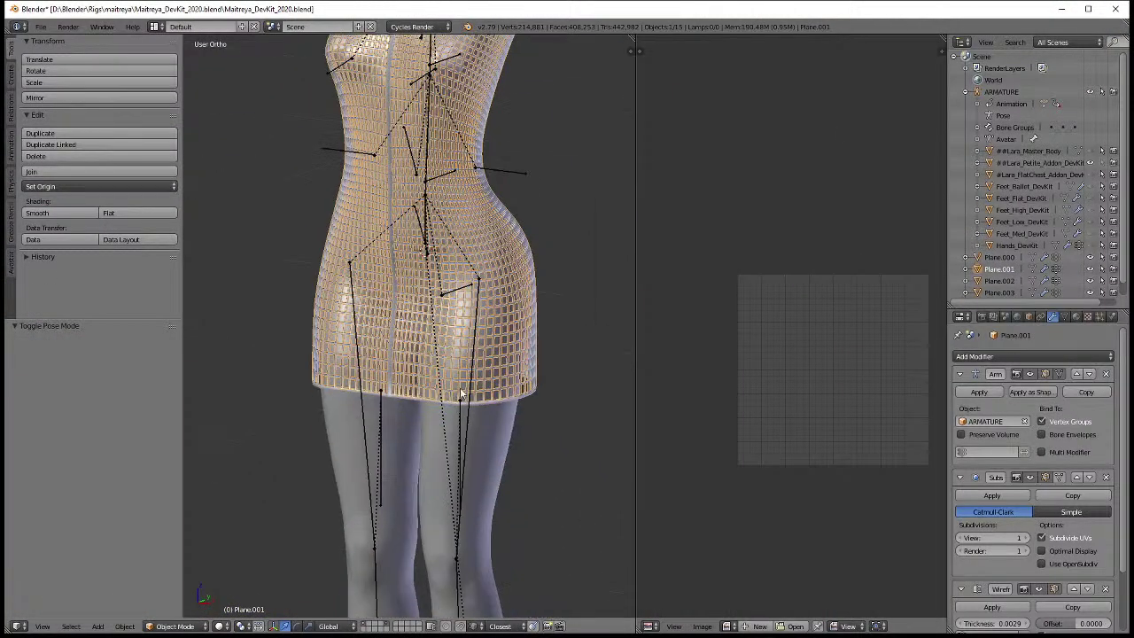
pyautogui.rightClick(473, 402)
pyautogui.rightClick(468, 407)
pyautogui.rightClick(467, 407)
# - In Pose Mode, test-rotate the mHipLeft thigh about X and Y, cancelling both rotations
pyautogui.hotkey('ctrl', 'Tab')
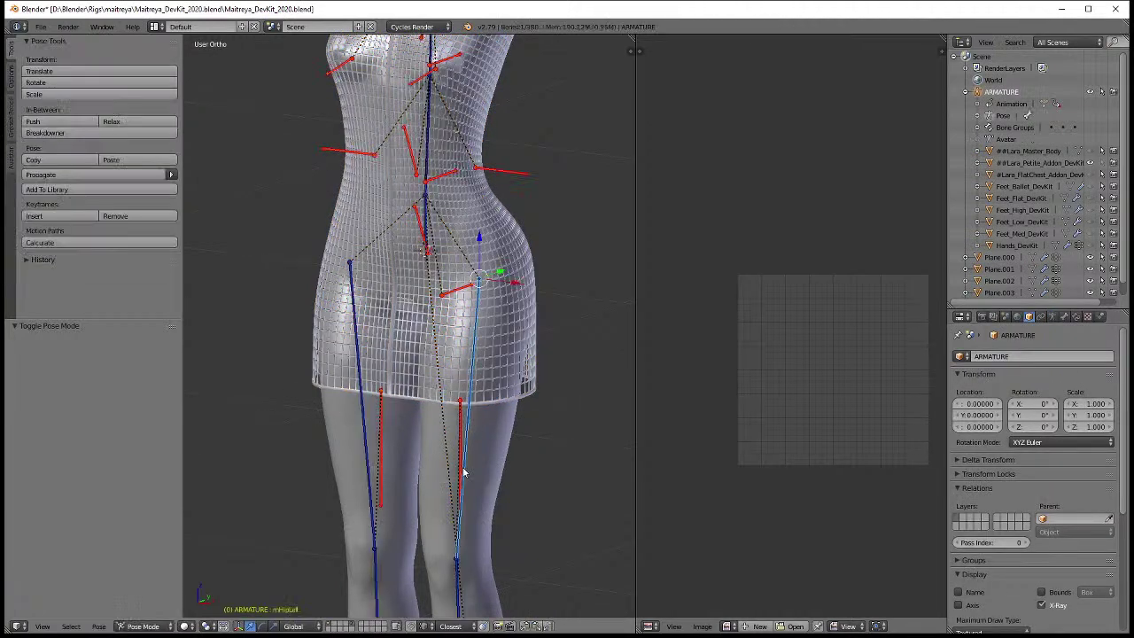
pyautogui.press('r')
pyautogui.press('x')
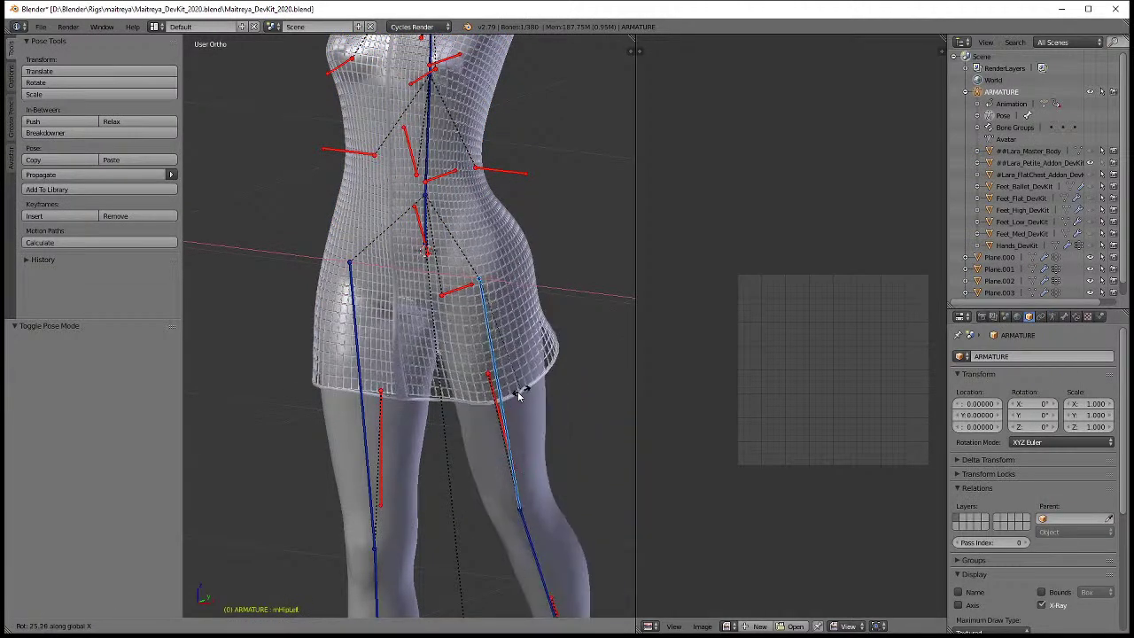
pyautogui.rightClick(512, 396)
pyautogui.press('r')
pyautogui.press('y')
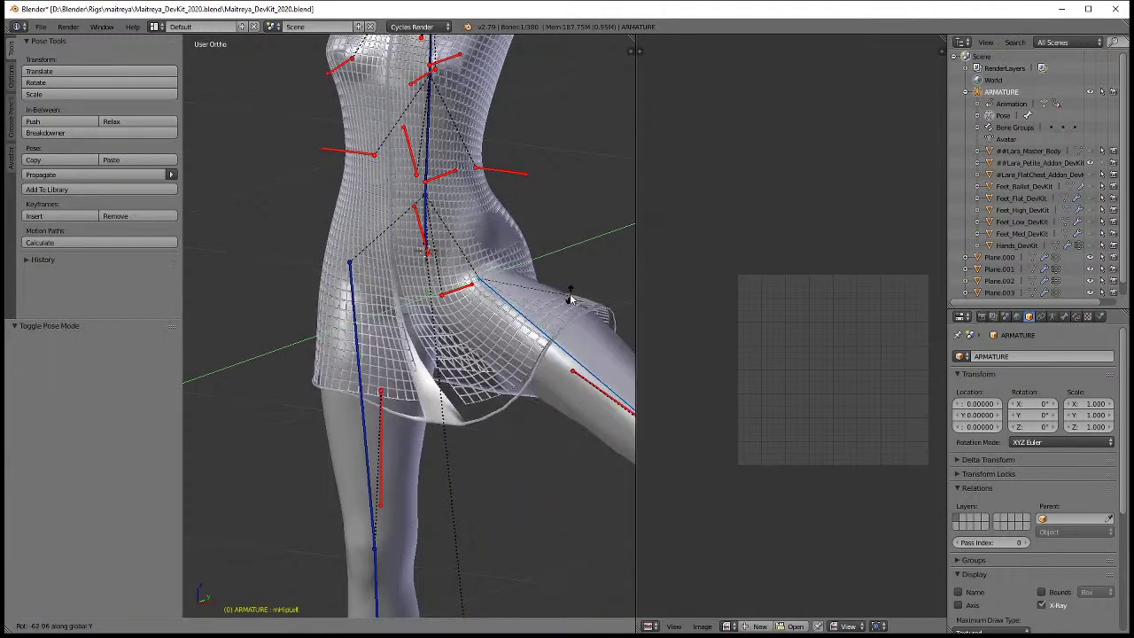
pyautogui.rightClick(535, 357)
# - Select the dress layer Plane.001 and show its modifier stack
pyautogui.scroll(3, 434, 358)
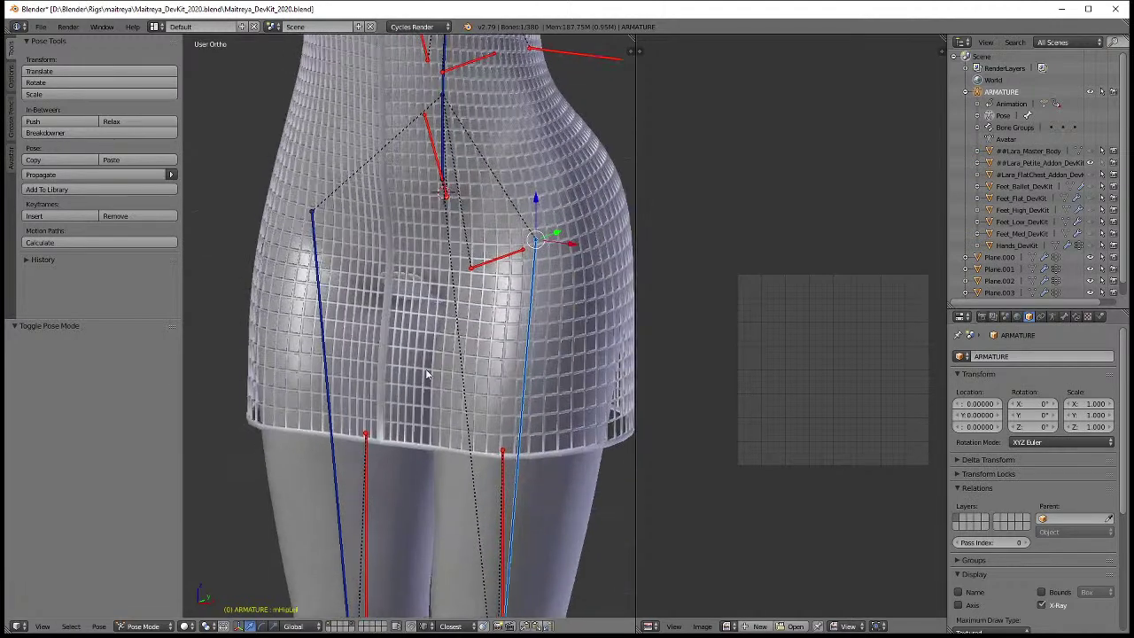
pyautogui.click(999, 268)
pyautogui.click(1052, 316)
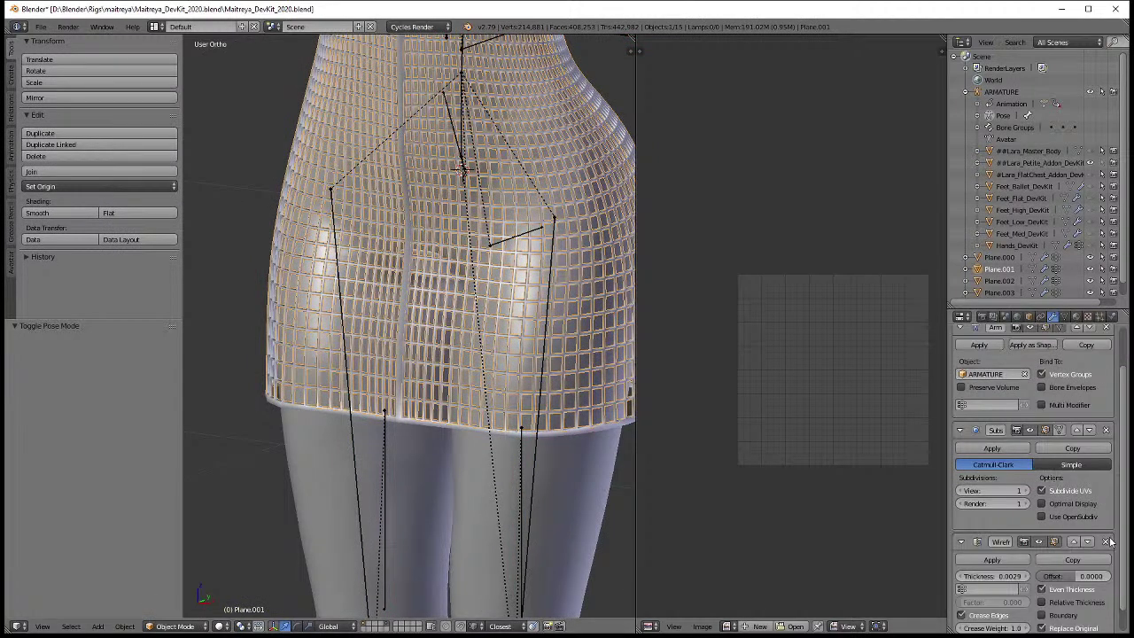
# - Delete the dress's Wireframe modifier and put the skirt Plane.003 into Edit Mode
pyautogui.click(1106, 541)
pyautogui.rightClick(413, 423)
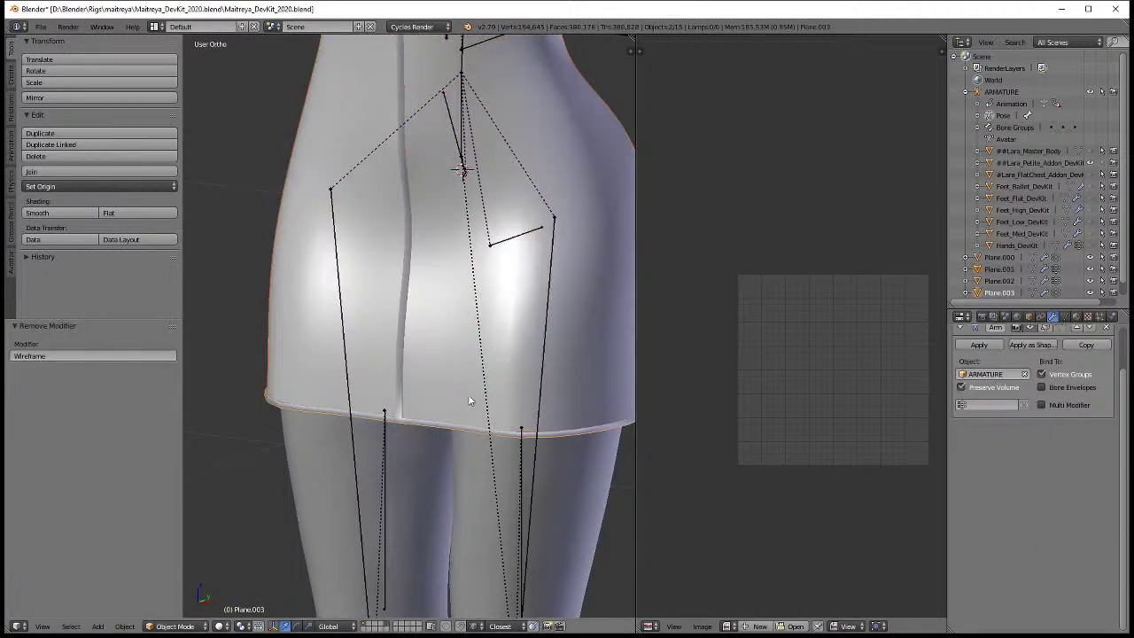
pyautogui.hotkey('ctrl', 'Tab')
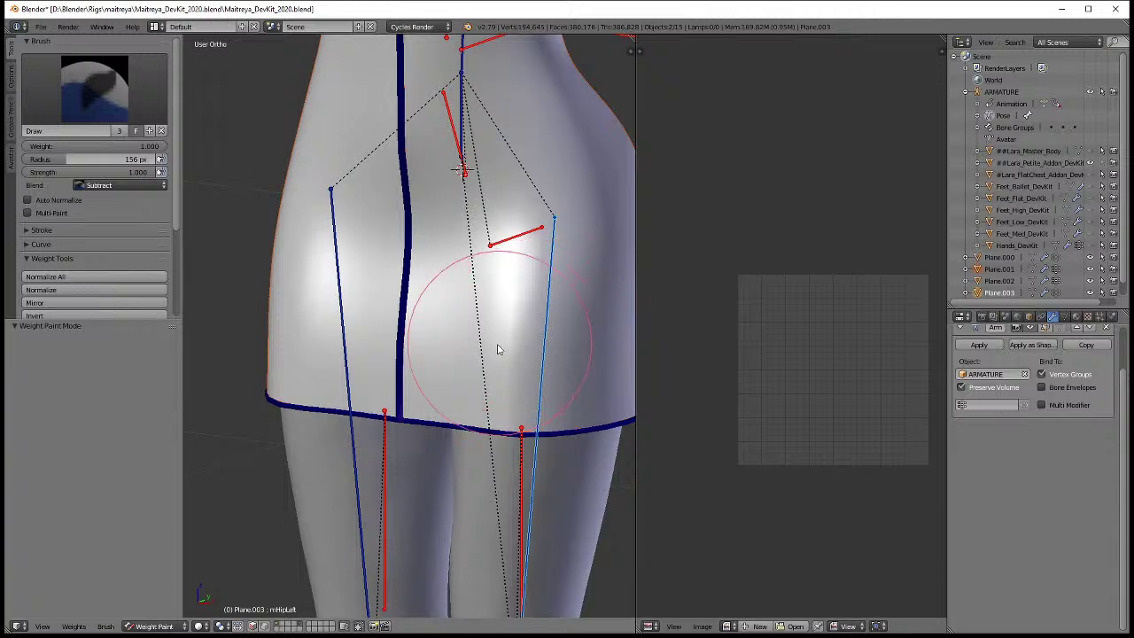
pyautogui.press('Tab')
pyautogui.press('Tab')
pyautogui.click(428, 370)
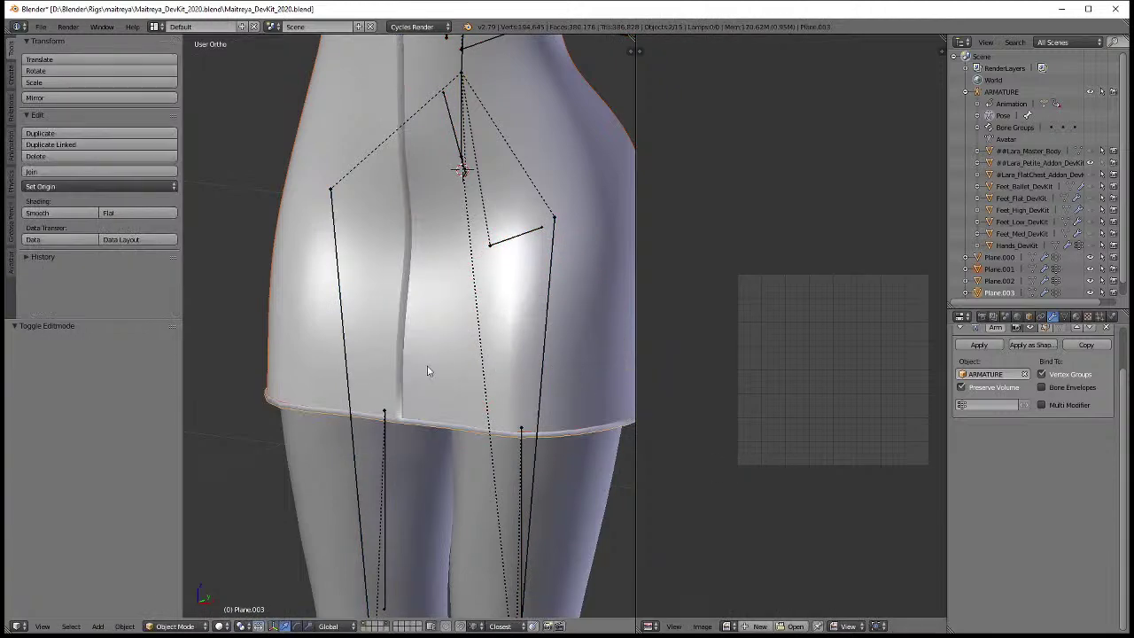
pyautogui.press('Tab')
pyautogui.click(476, 379)
# - Merge the skirt's 171 duplicate vertices with Remove Doubles and return to Object Mode
pyautogui.press('a')
pyautogui.press('w')
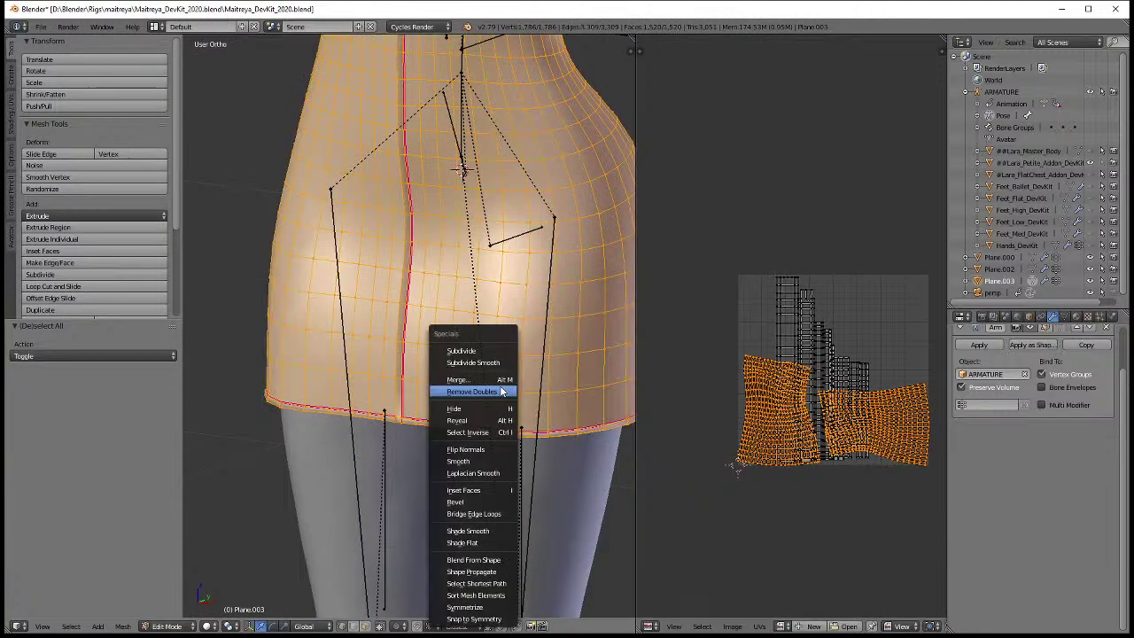
pyautogui.click(500, 388)
pyautogui.scroll(-2, 500, 339)
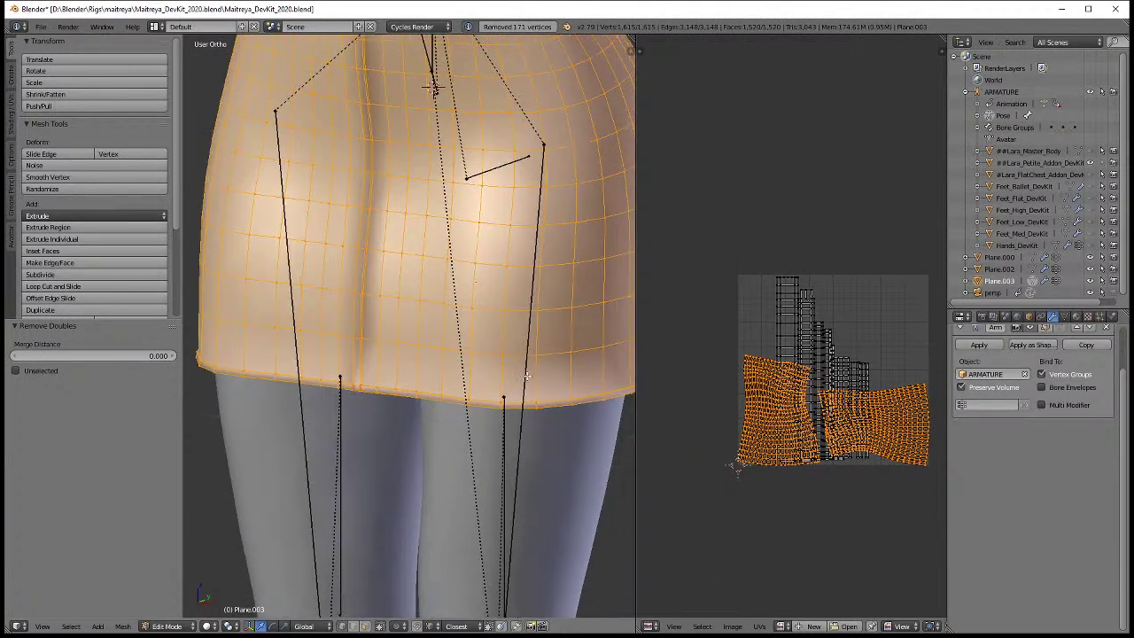
pyautogui.press('Tab')
# - Raise the mHipLeft thigh bone sideways with a Y-axis rotation in Pose Mode
pyautogui.rightClick(472, 379)
pyautogui.hotkey('ctrl', 'Tab')
pyautogui.press('r')
pyautogui.press('x')
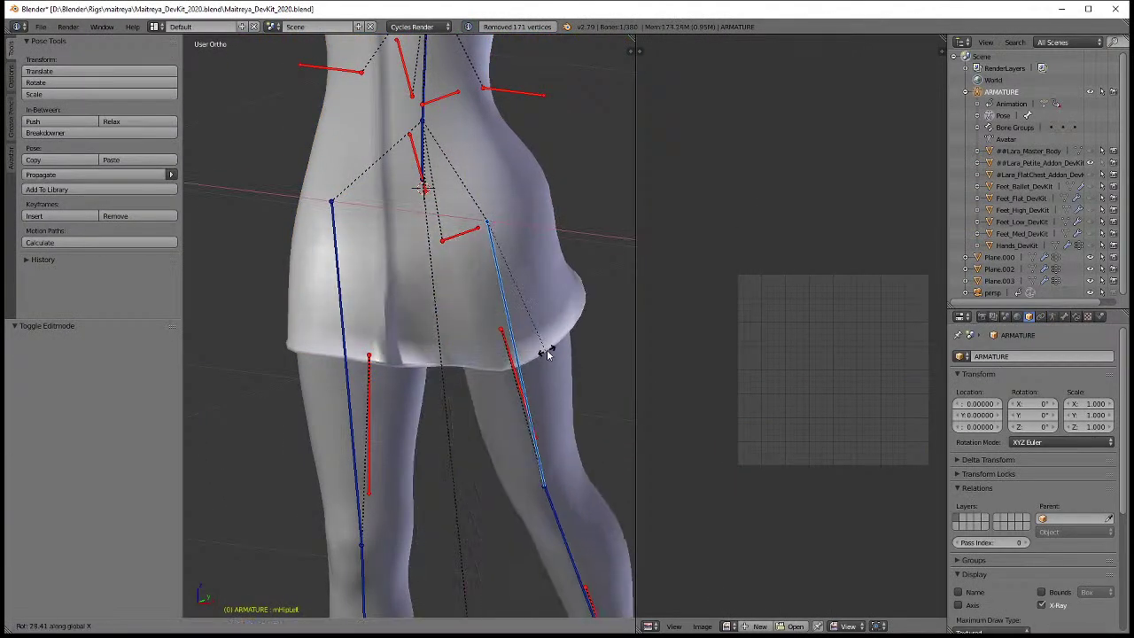
pyautogui.press('y')
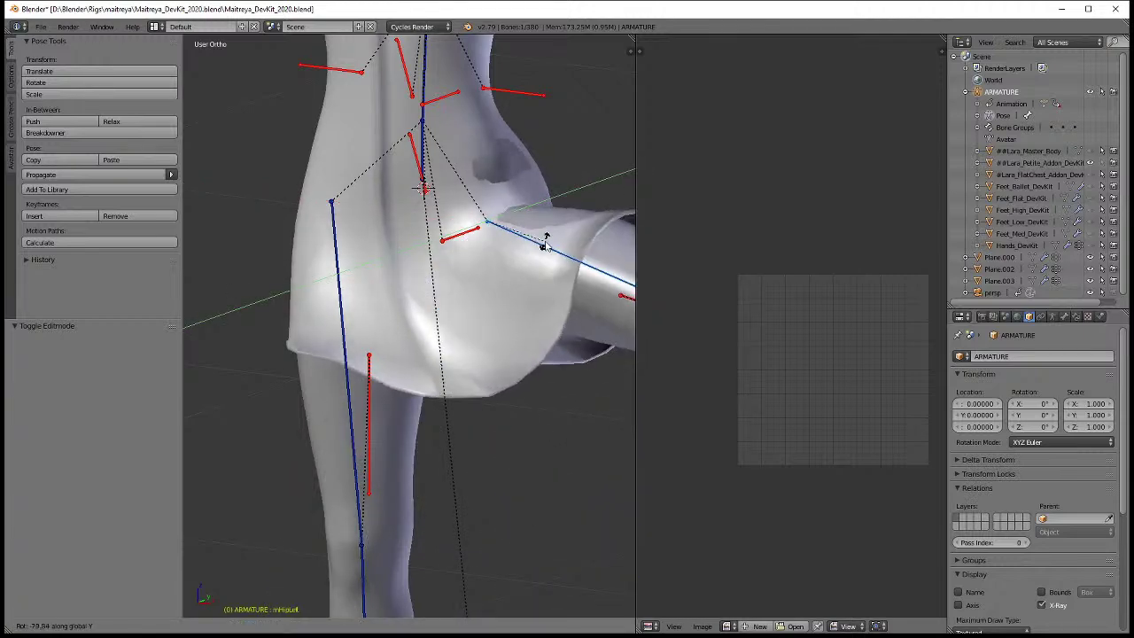
pyautogui.click(544, 232)
pyautogui.keyDown('shift'); pyautogui.rightClick(519, 292); pyautogui.keyUp('shift')
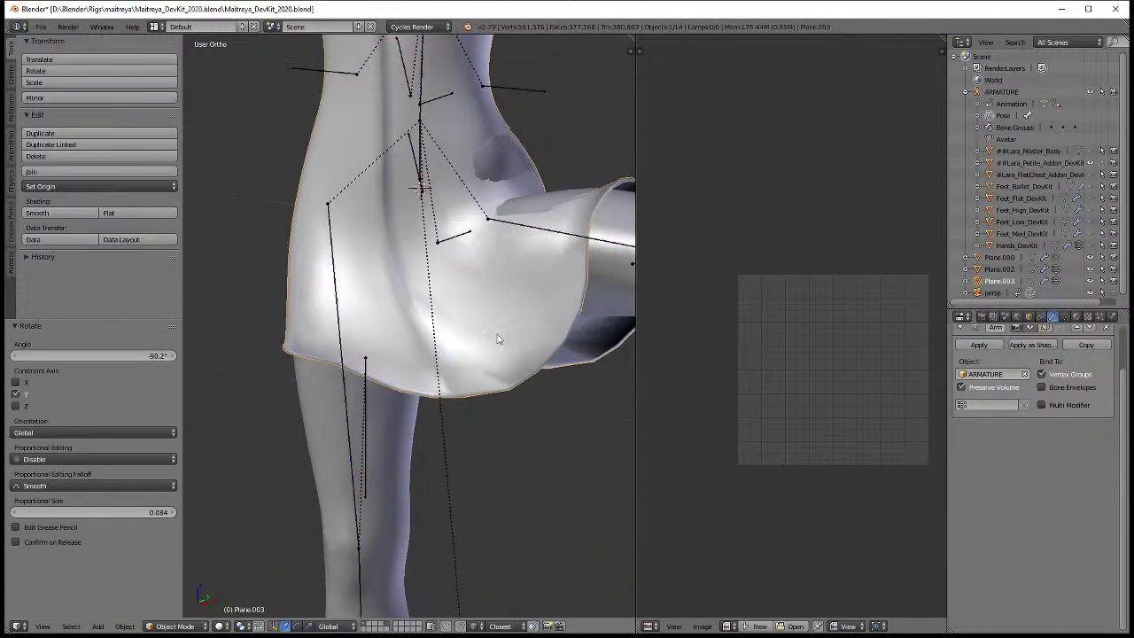
pyautogui.press('Tab')
# - Put the skirt in Weight Paint mode with the sidebar shown and the image area merged into the 3D view
pyautogui.click(403, 349)
pyautogui.scroll(2, 477, 357)
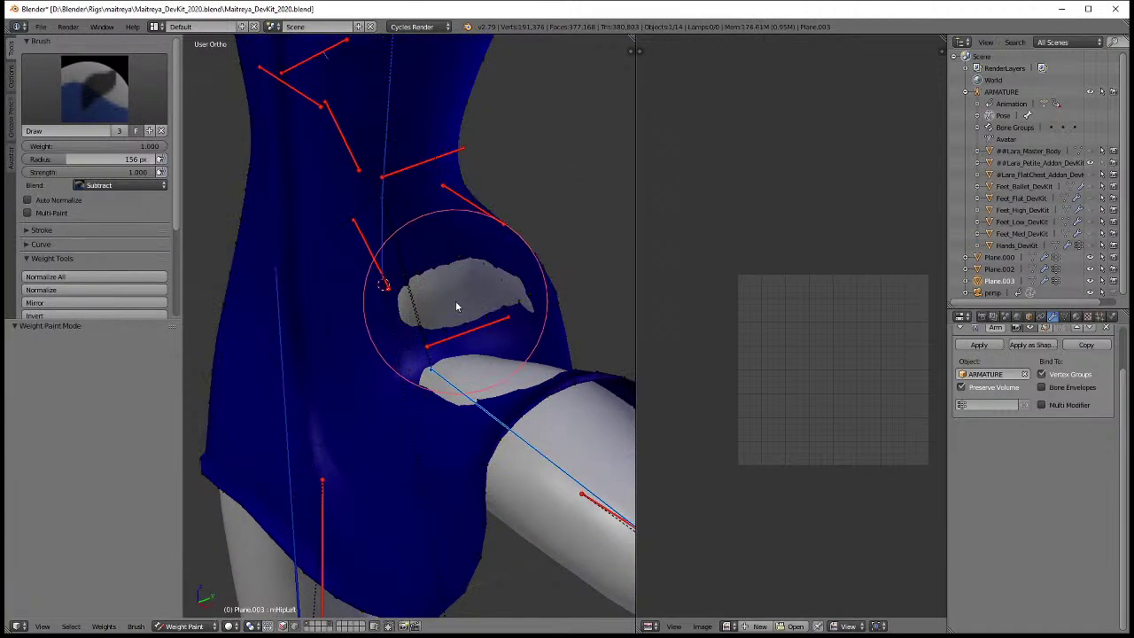
pyautogui.press('n')
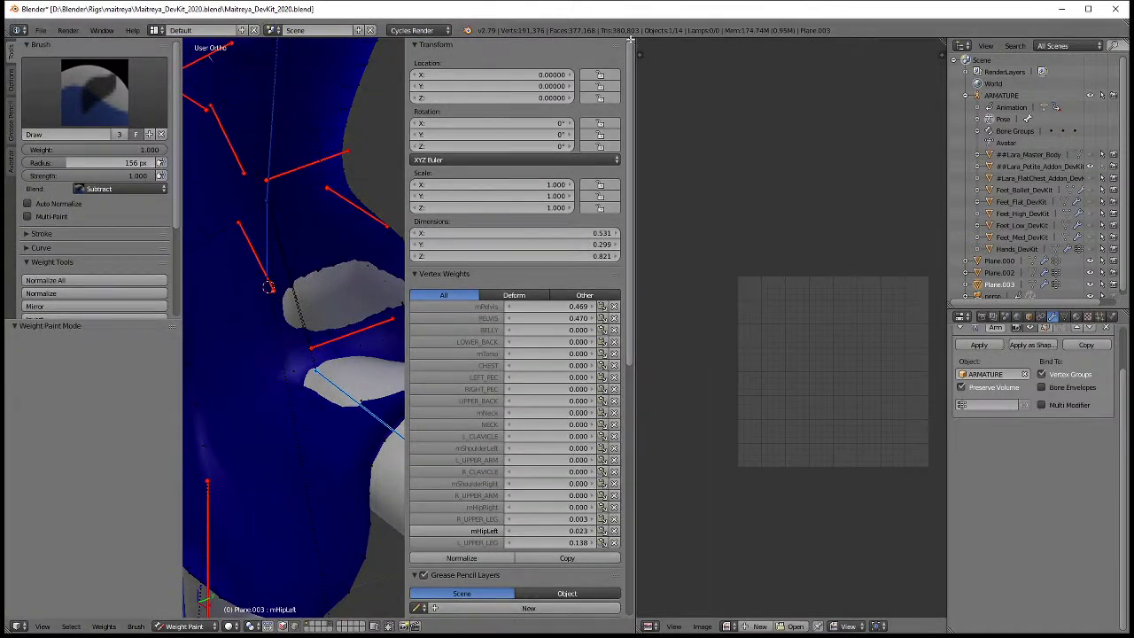
pyautogui.moveTo(630, 41); pyautogui.dragTo(678, 39)
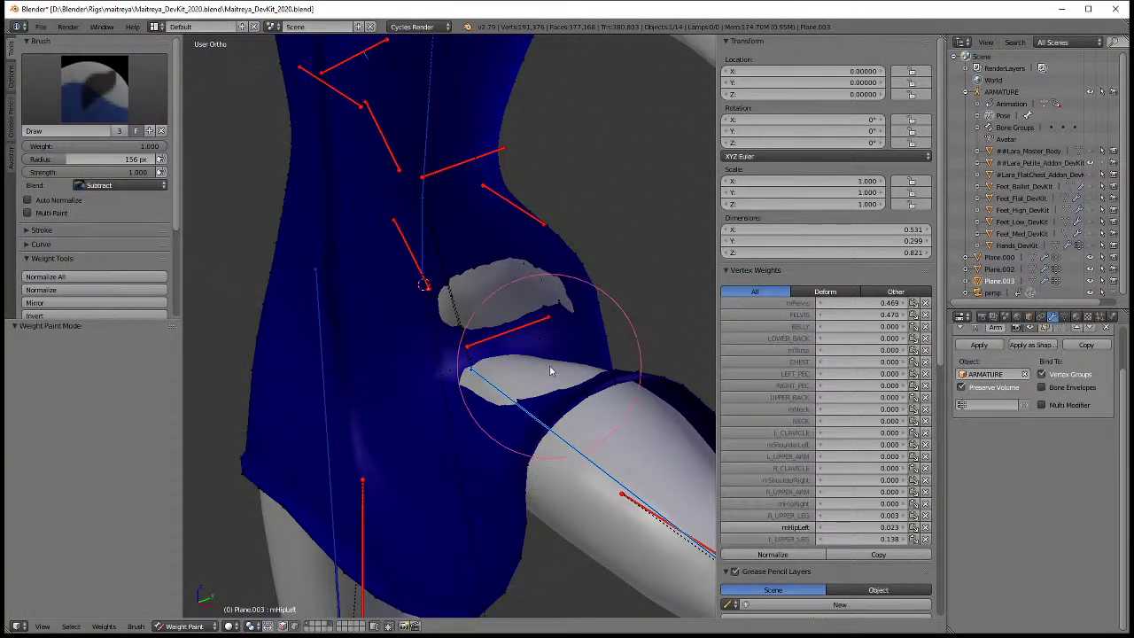
# - With L_UPPER_LEG active, paint down the skirt's weights around the raised hip
pyautogui.click(784, 540)
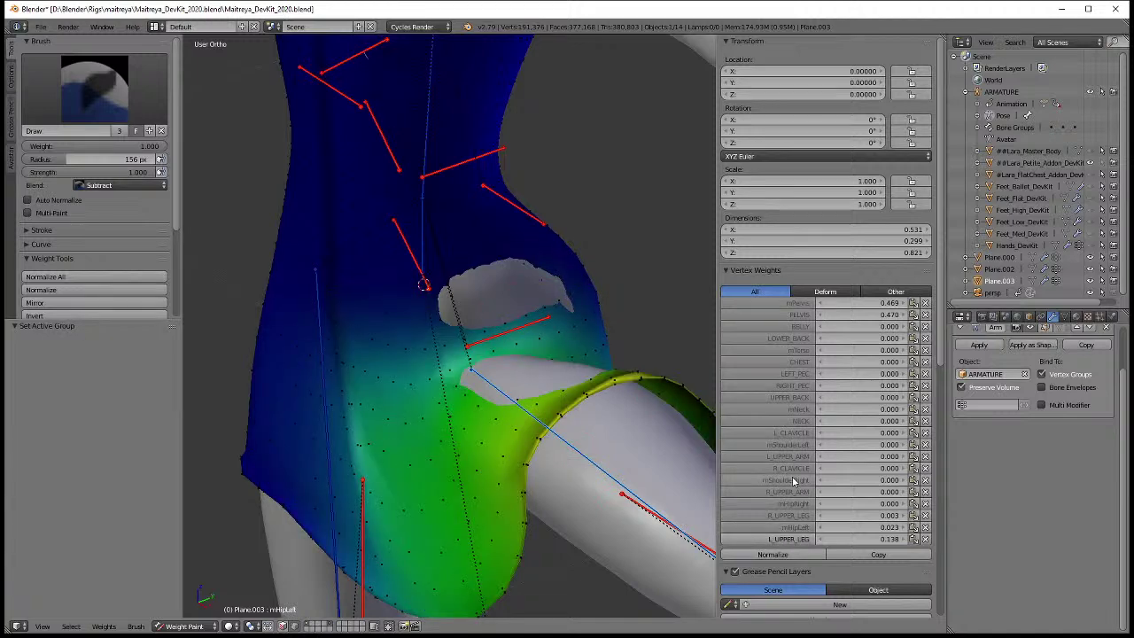
pyautogui.click(794, 527)
pyautogui.click(795, 538)
pyautogui.moveTo(521, 305); pyautogui.dragTo(482, 270, button='middle')
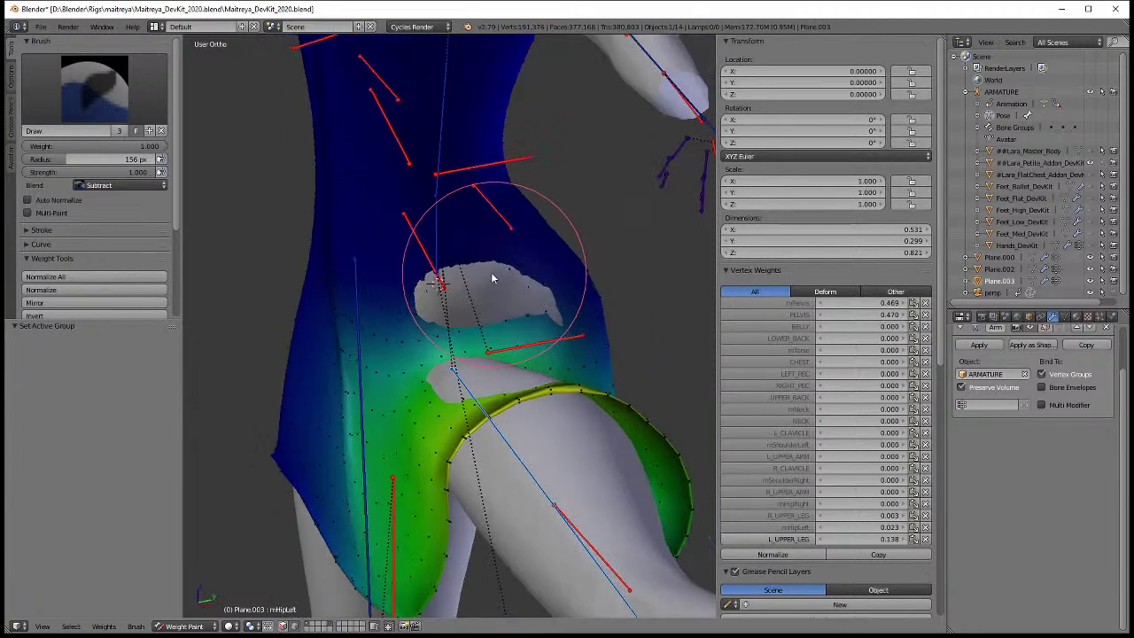
pyautogui.moveTo(435, 263); pyautogui.dragTo(531, 261)
pyautogui.moveTo(577, 268); pyautogui.dragTo(443, 261, button='middle')
pyautogui.moveTo(522, 275); pyautogui.dragTo(567, 241, button='middle')
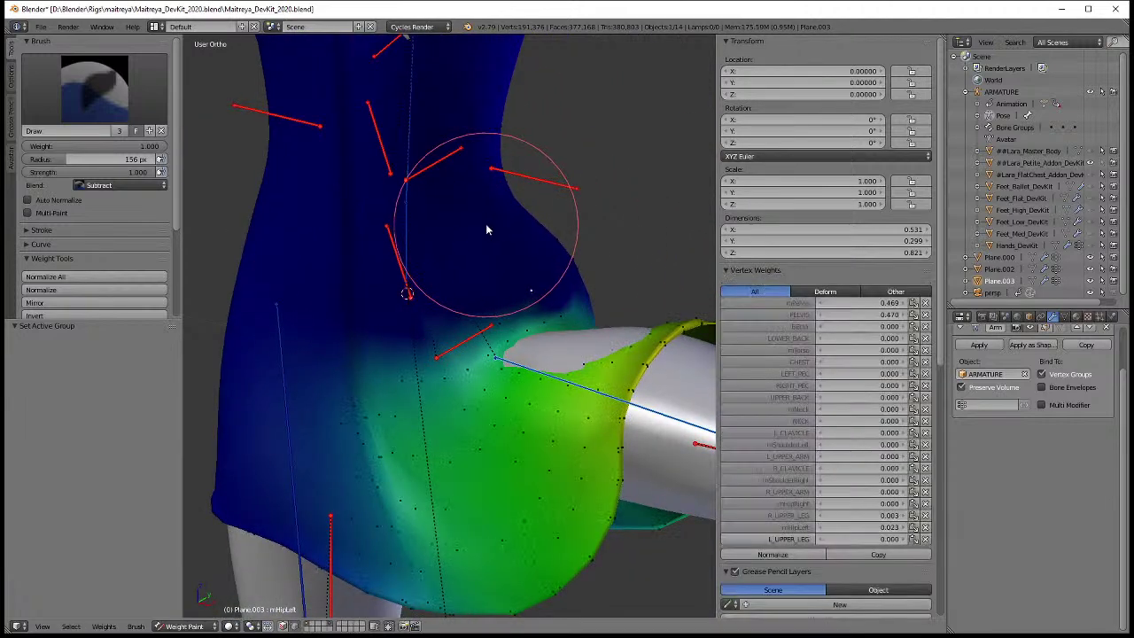
pyautogui.moveTo(366, 360); pyautogui.dragTo(324, 349, button='middle')
pyautogui.press('Tab')
# - Copy the leg pose and paste it flipped, then undo the mirrored paste
pyautogui.click(424, 353)
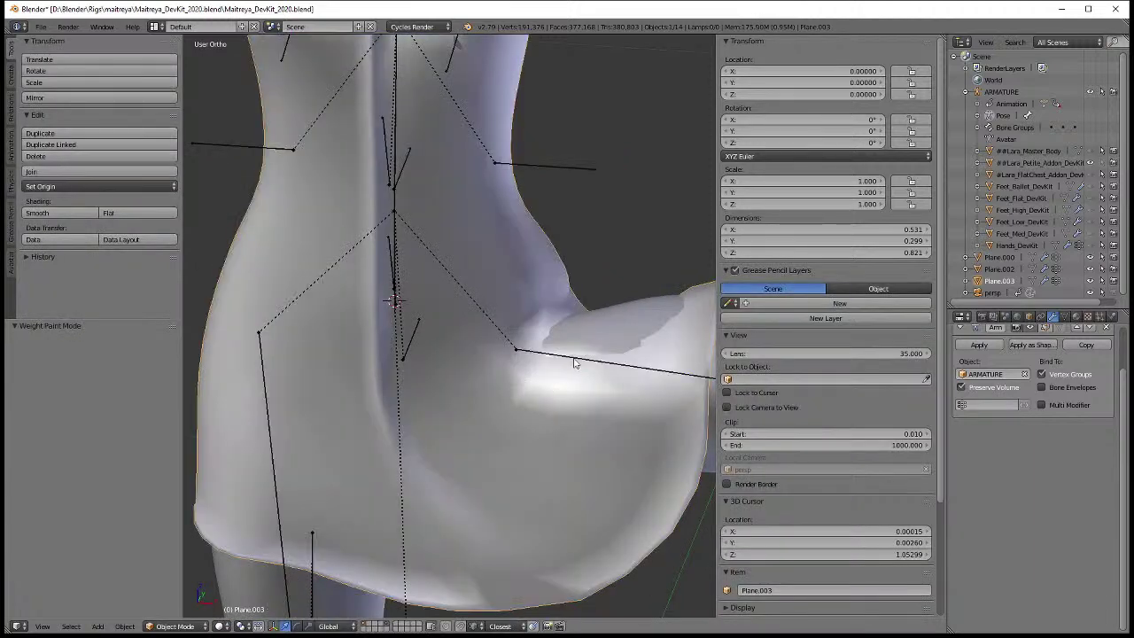
pyautogui.click(526, 626)
pyautogui.click(545, 626)
pyautogui.scroll(-2, 410, 410)
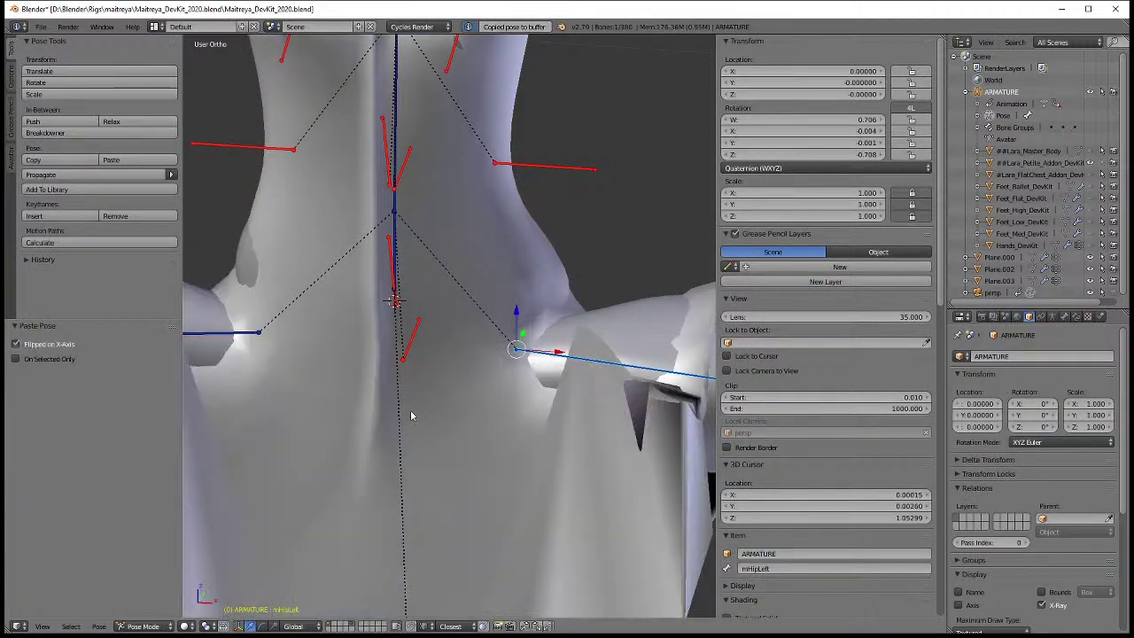
pyautogui.scroll(-3, 522, 401)
pyautogui.moveTo(517, 392)
pyautogui.mouseDown(button='middle')
pyautogui.moveTo(495, 396)
pyautogui.moveTo(501, 363)
pyautogui.mouseUp(button='middle')
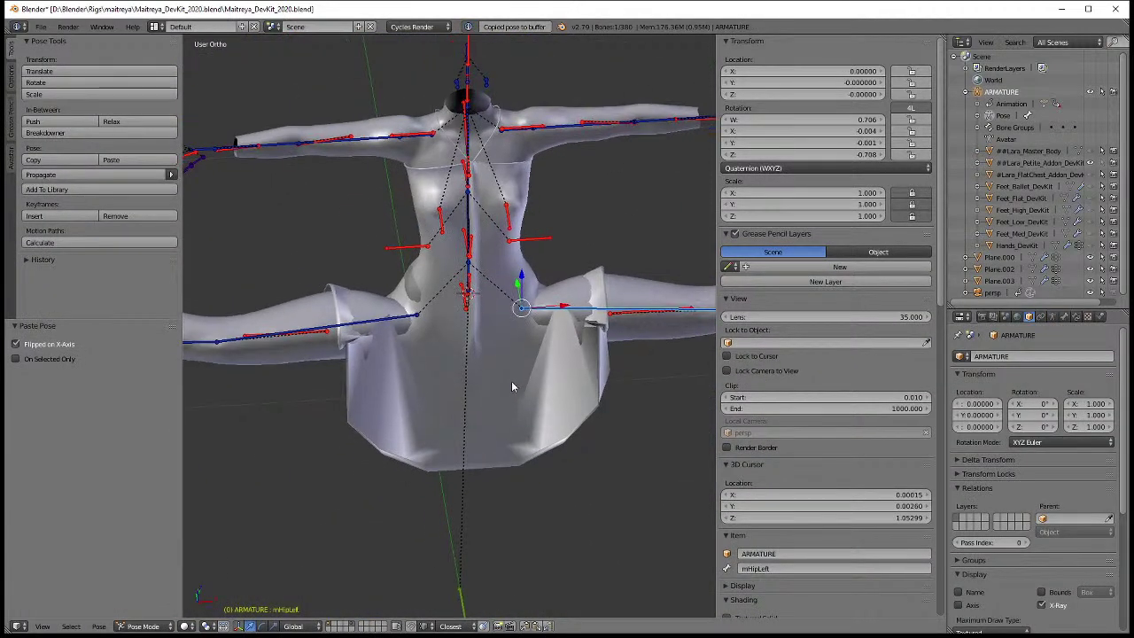
pyautogui.hotkey('ctrl', 'z')
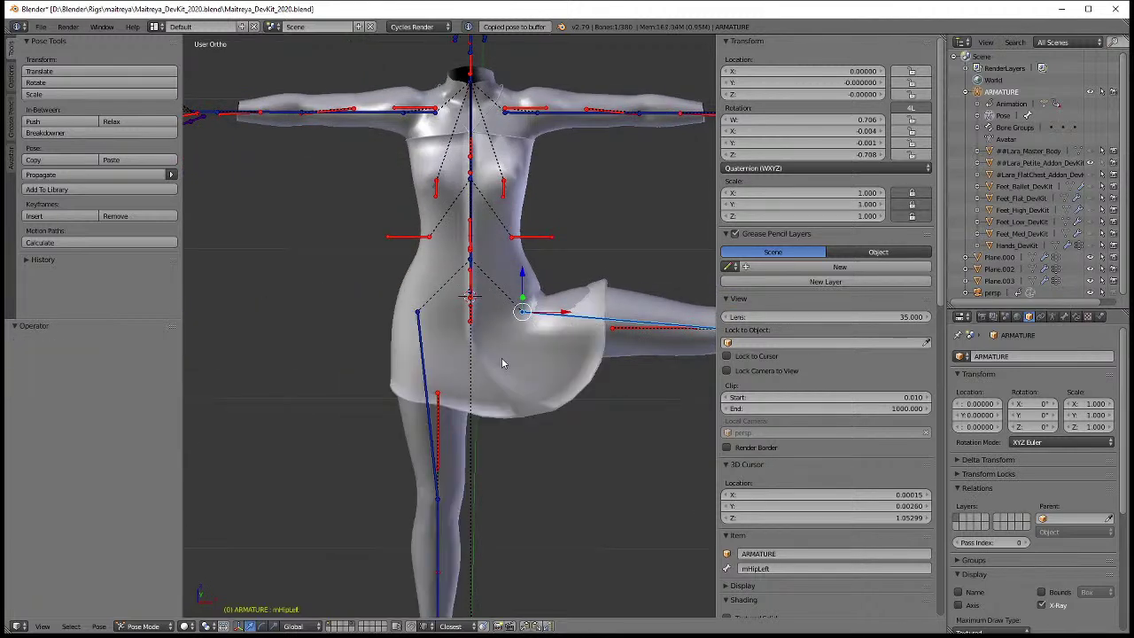
# - Rotate mHipRight 92.9° about Y to raise the right thigh sideways
pyautogui.rightClick(433, 420)
pyautogui.press('r')
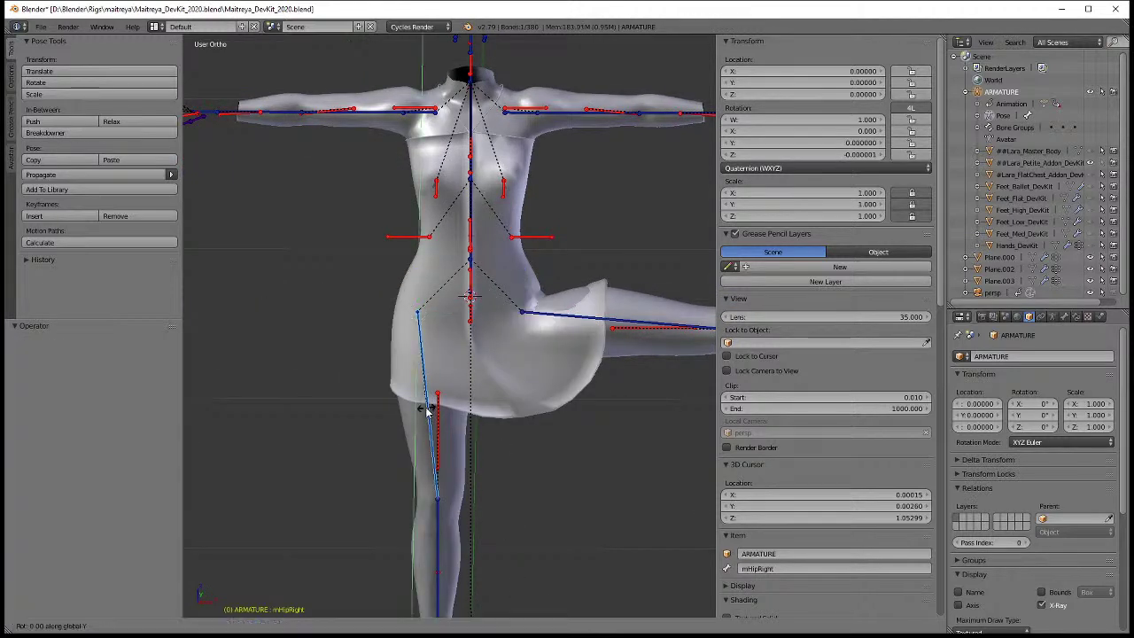
pyautogui.press('y')
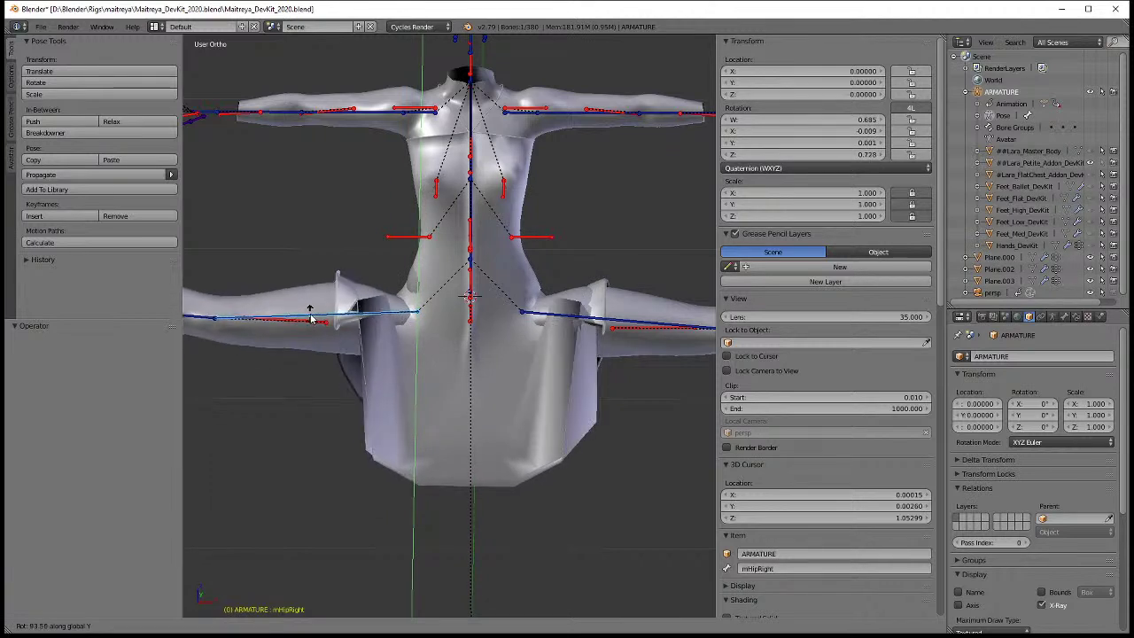
pyautogui.click(326, 326)
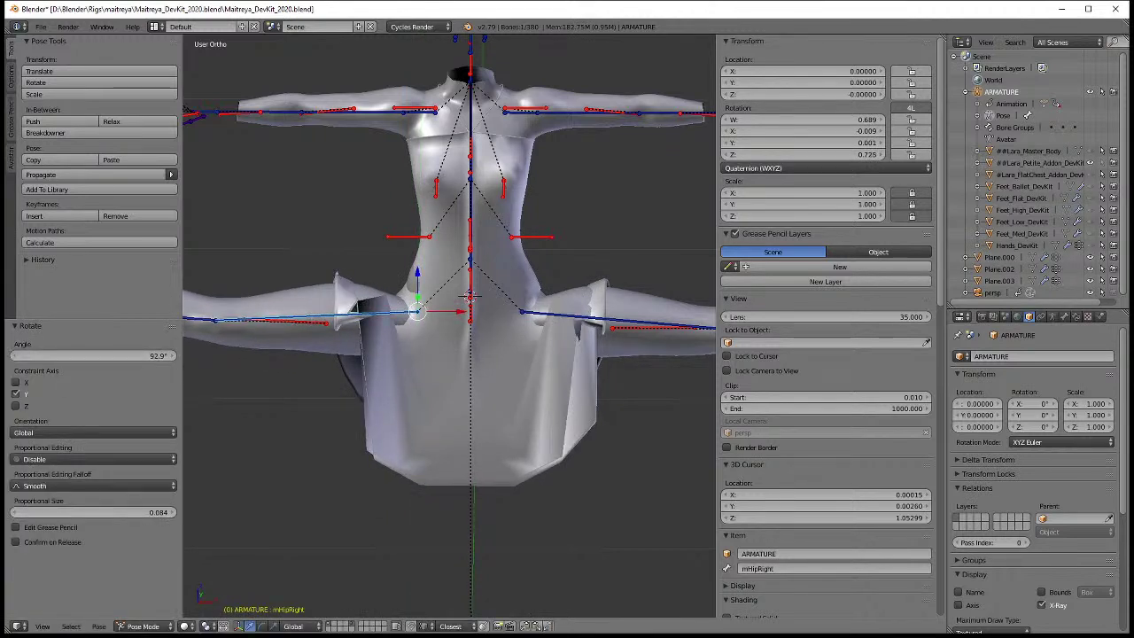
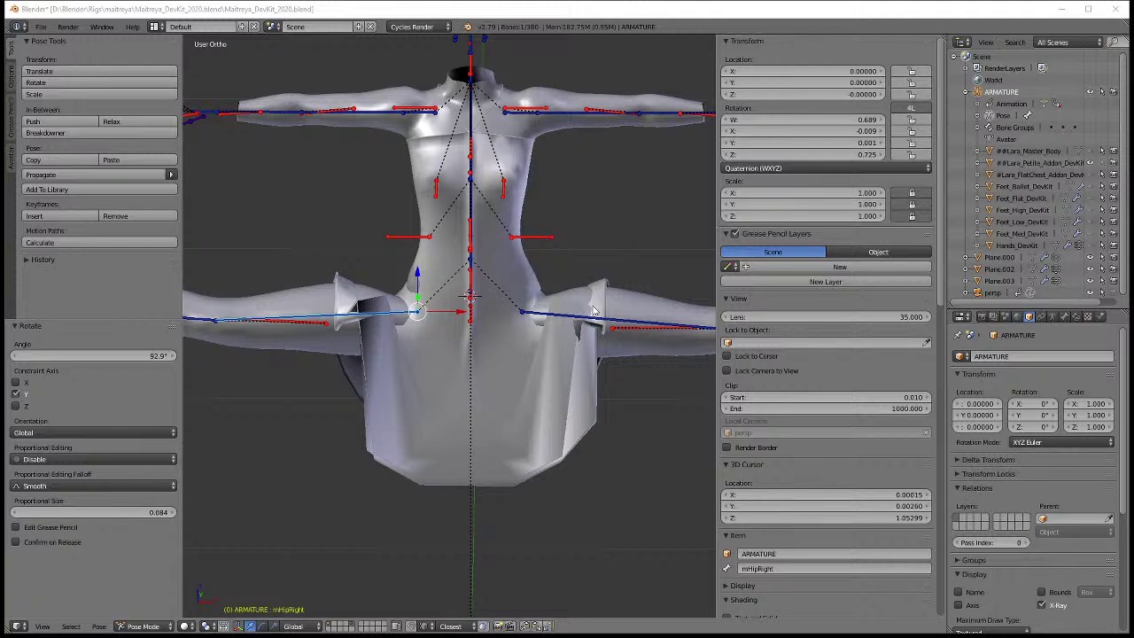
# - Select the dress mesh Plane.003 and show the armature deformation while editing it
pyautogui.moveTo(593, 310); pyautogui.dragTo(553, 393, button='middle')
pyautogui.rightClick(560, 403)
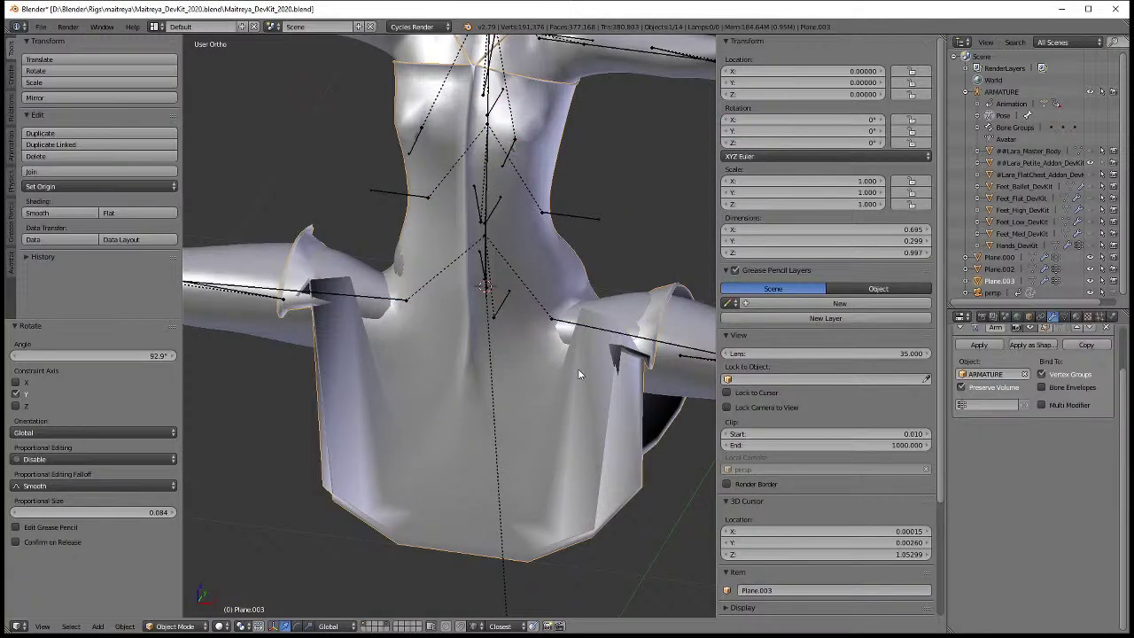
pyautogui.press('Tab')
pyautogui.click(531, 350)
pyautogui.scroll(3, 494, 335)
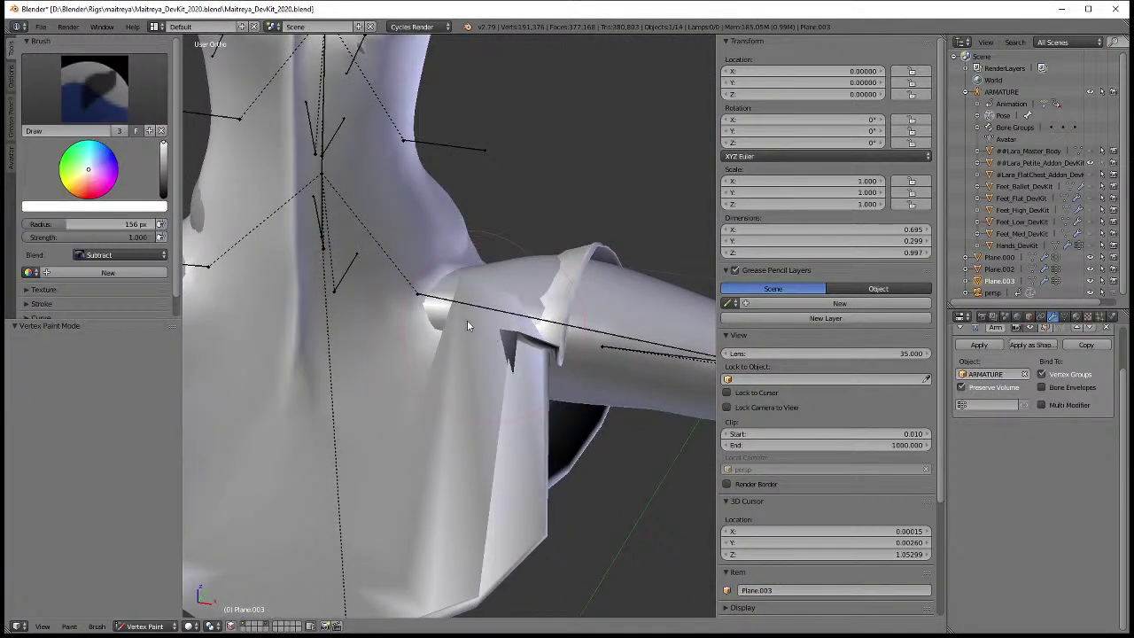
pyautogui.click(1020, 328)
# - Check a sleeve vertex's weights in Edit Mode, then put the dress into Weight Paint
pyautogui.press('Tab')
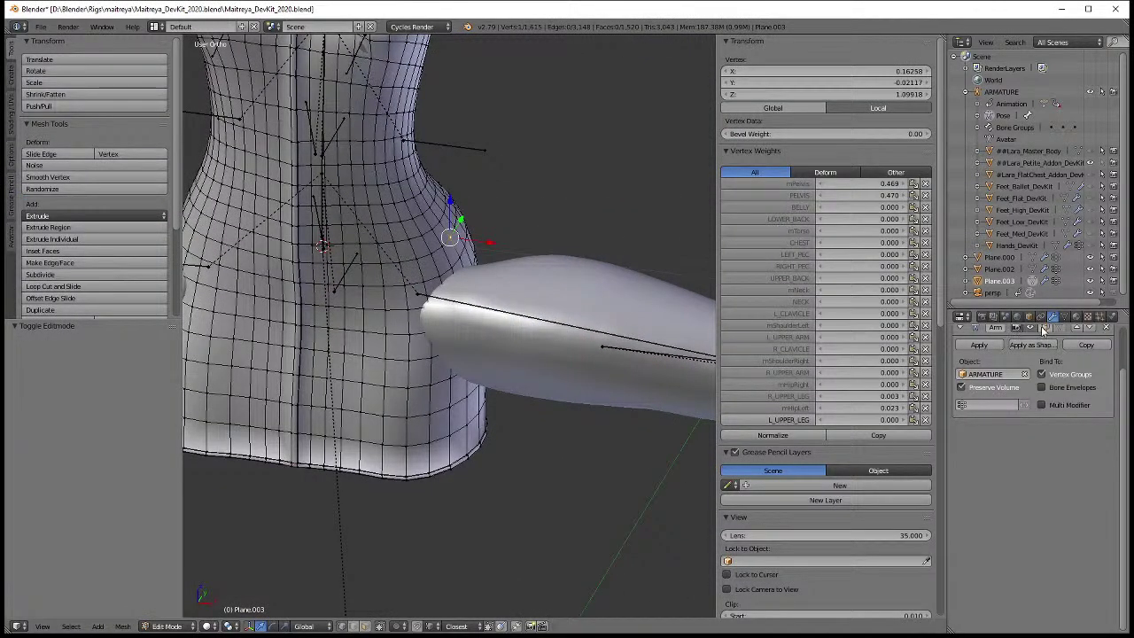
pyautogui.click(1043, 328)
pyautogui.rightClick(461, 281)
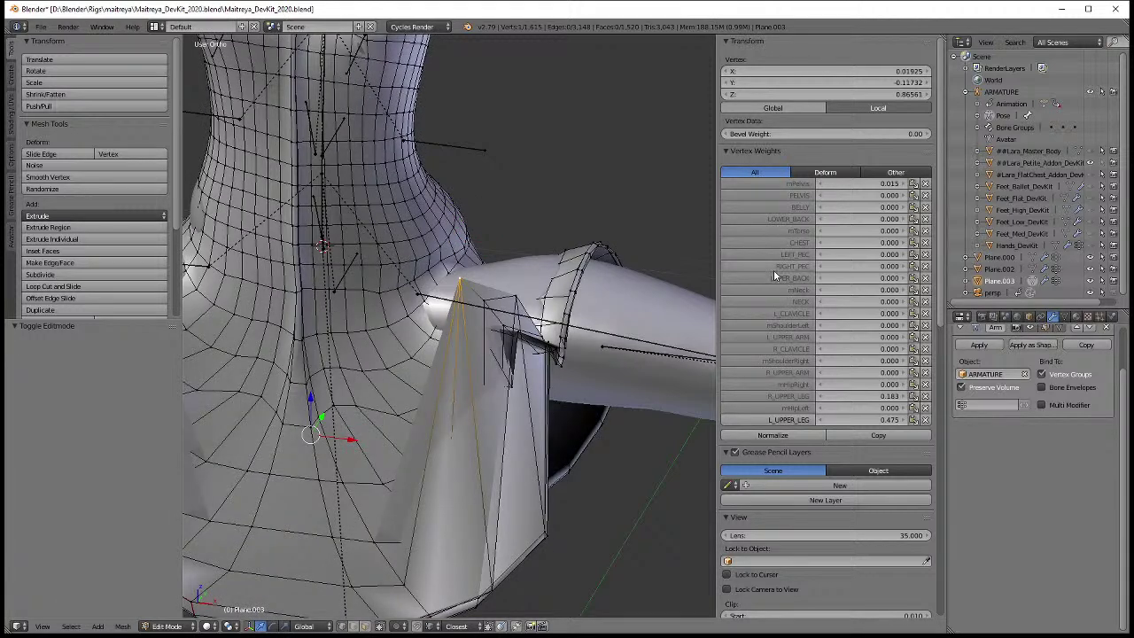
pyautogui.hotkey('ctrl', 'Tab')
pyautogui.scroll(-2, 528, 350)
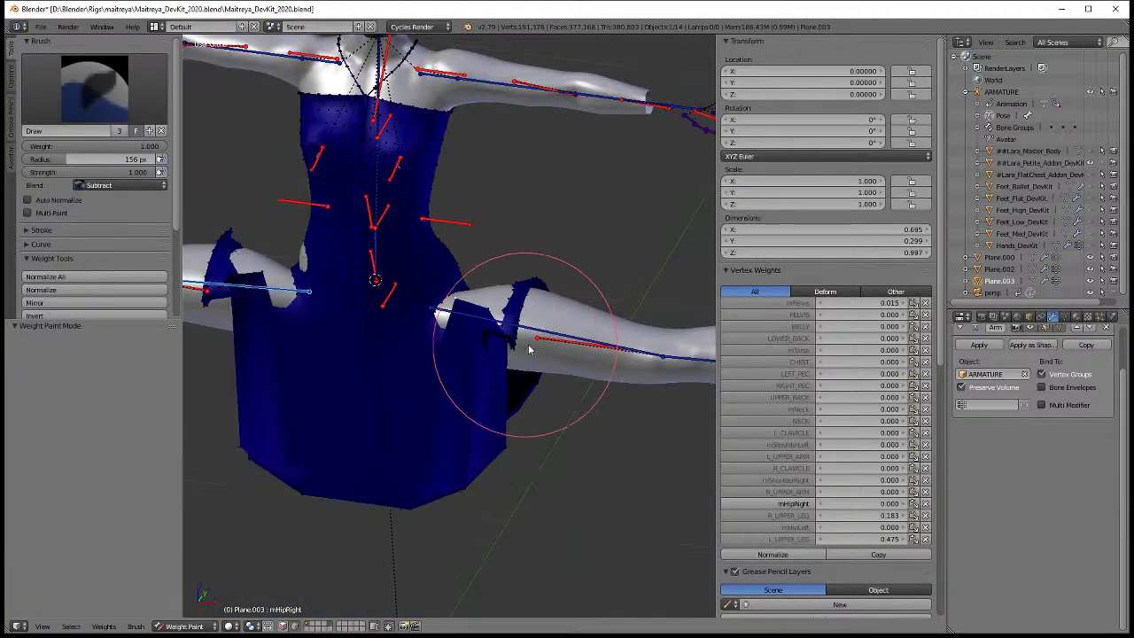
# - Review the mPelvis and L_UPPER_LEG weights on the dress from side and top views
pyautogui.click(801, 307)
pyautogui.moveTo(493, 467); pyautogui.dragTo(557, 382, button='middle')
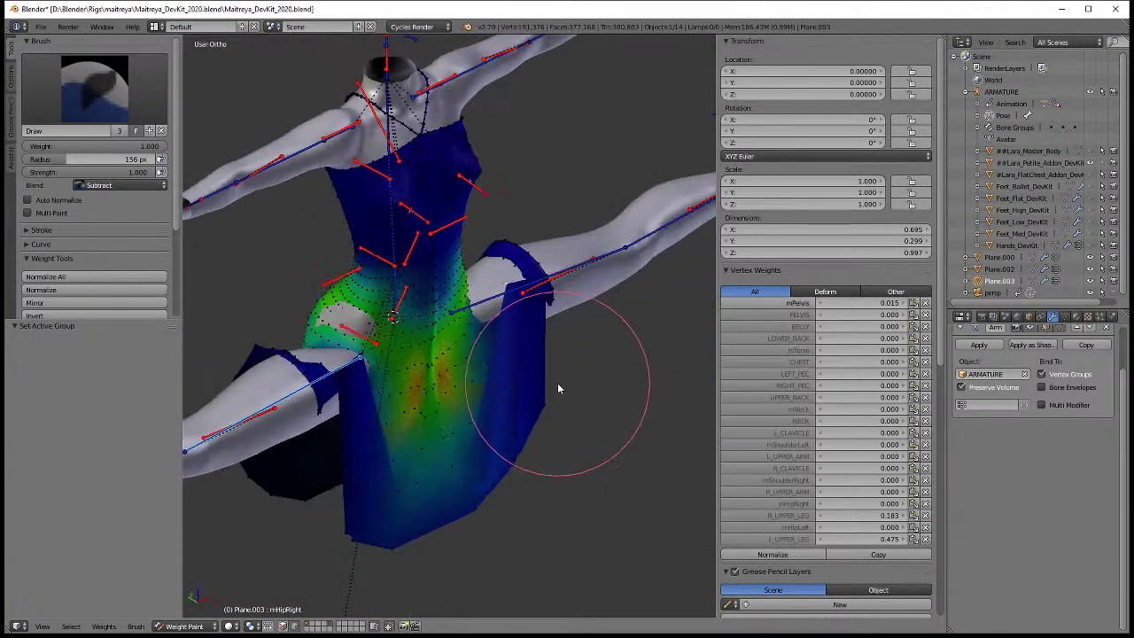
pyautogui.moveTo(560, 325); pyautogui.dragTo(524, 347)
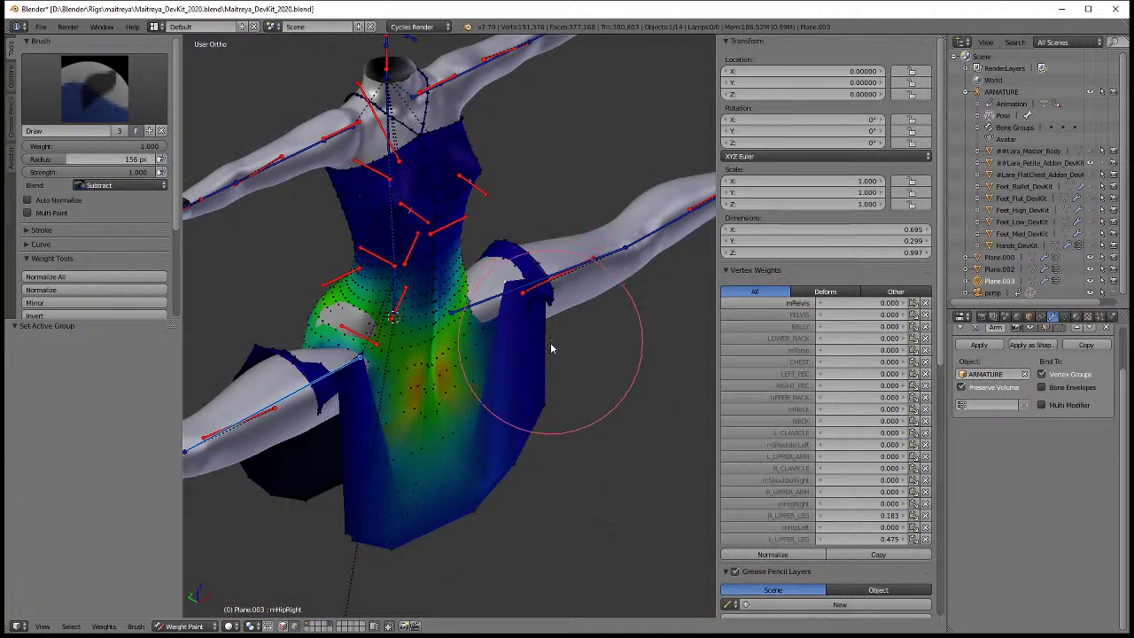
pyautogui.click(788, 538)
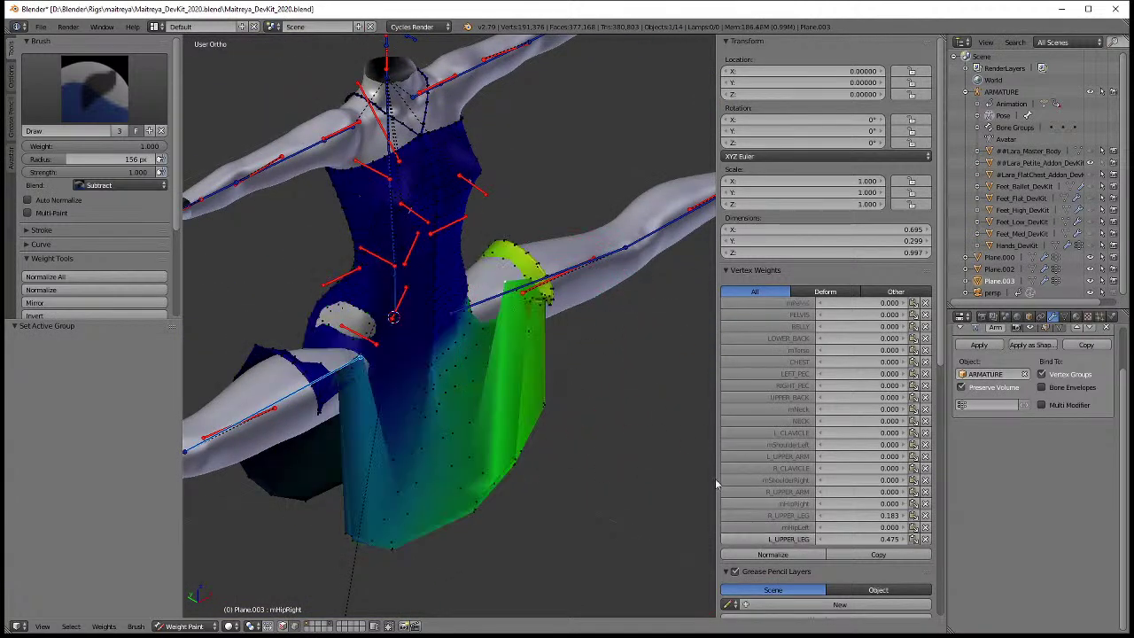
pyautogui.moveTo(700, 470)
pyautogui.mouseDown(button='middle')
pyautogui.moveTo(489, 376)
pyautogui.moveTo(561, 358)
pyautogui.moveTo(299, 328)
pyautogui.moveTo(393, 372)
pyautogui.moveTo(435, 316)
pyautogui.moveTo(404, 349)
pyautogui.mouseUp(button='middle')
pyautogui.click(794, 306)
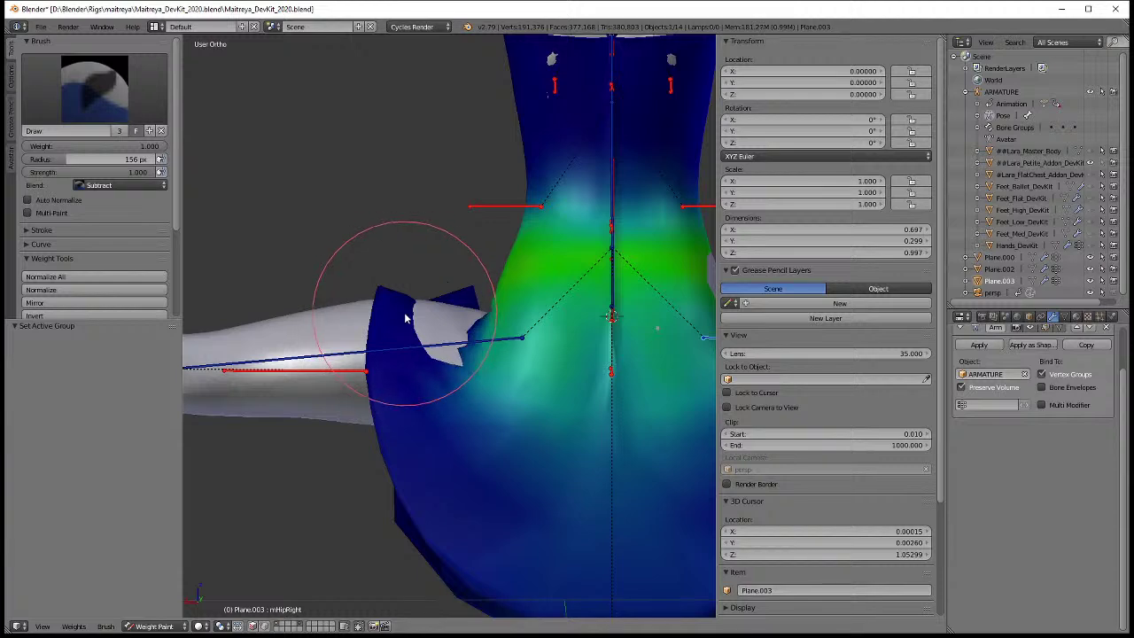
pyautogui.moveTo(407, 304); pyautogui.dragTo(413, 412, button='middle')
pyautogui.moveTo(405, 292)
pyautogui.mouseDown(button='middle')
pyautogui.moveTo(409, 430)
pyautogui.moveTo(405, 354)
pyautogui.moveTo(421, 314)
pyautogui.mouseUp(button='middle')
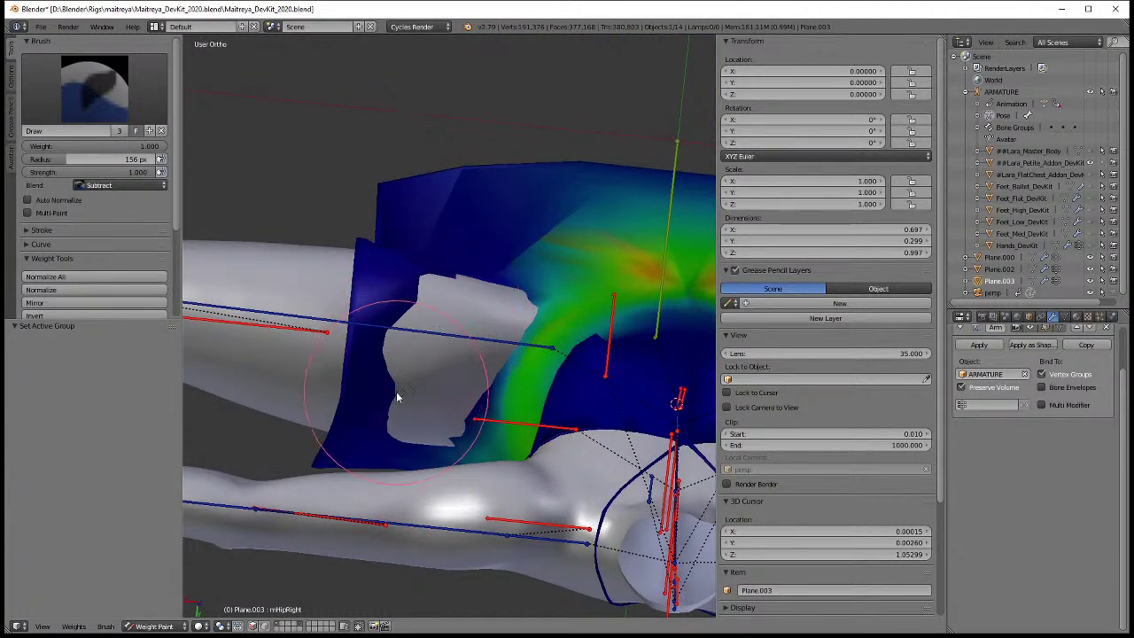
pyautogui.press('v')
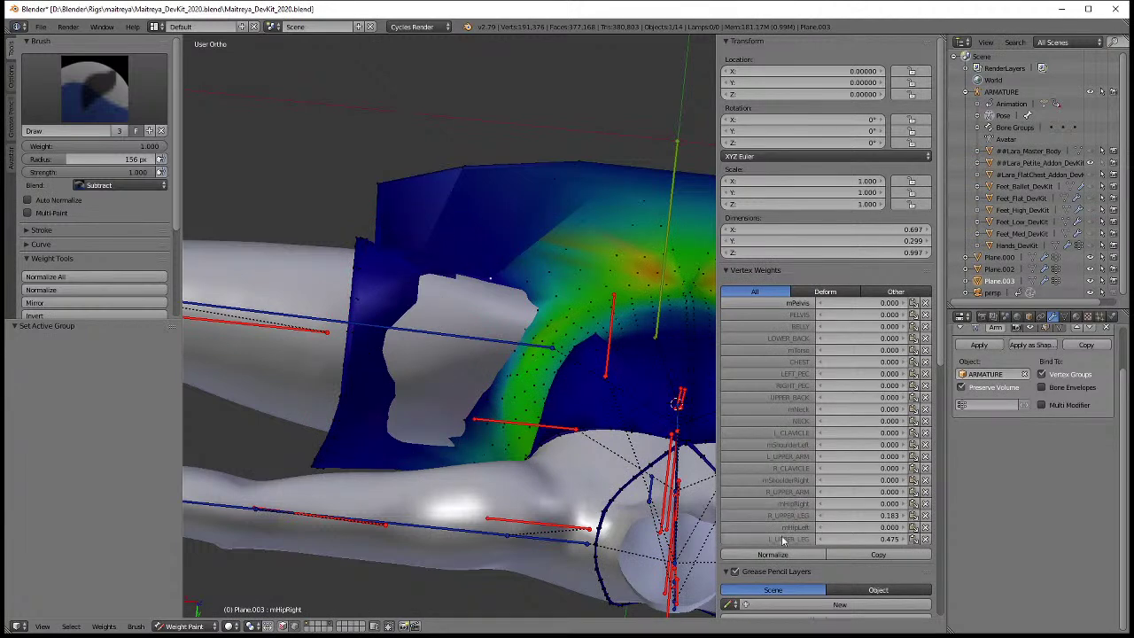
pyautogui.click(779, 542)
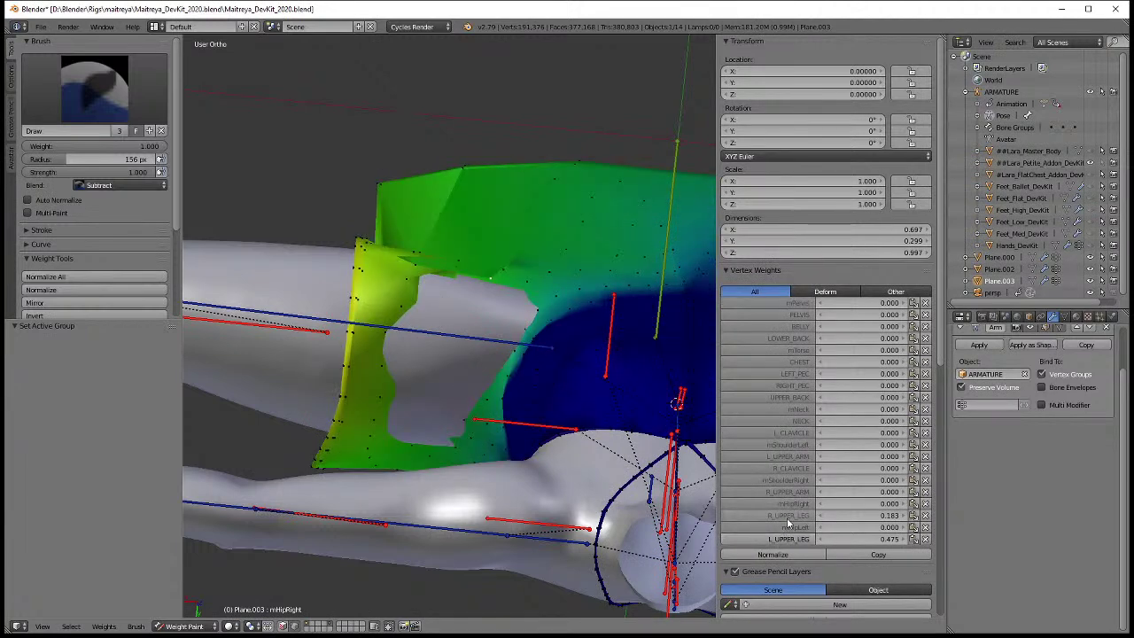
# - Make R_UPPER_LEG active and subtract its stray weight from the upper side panel and lower skirt
pyautogui.click(779, 517)
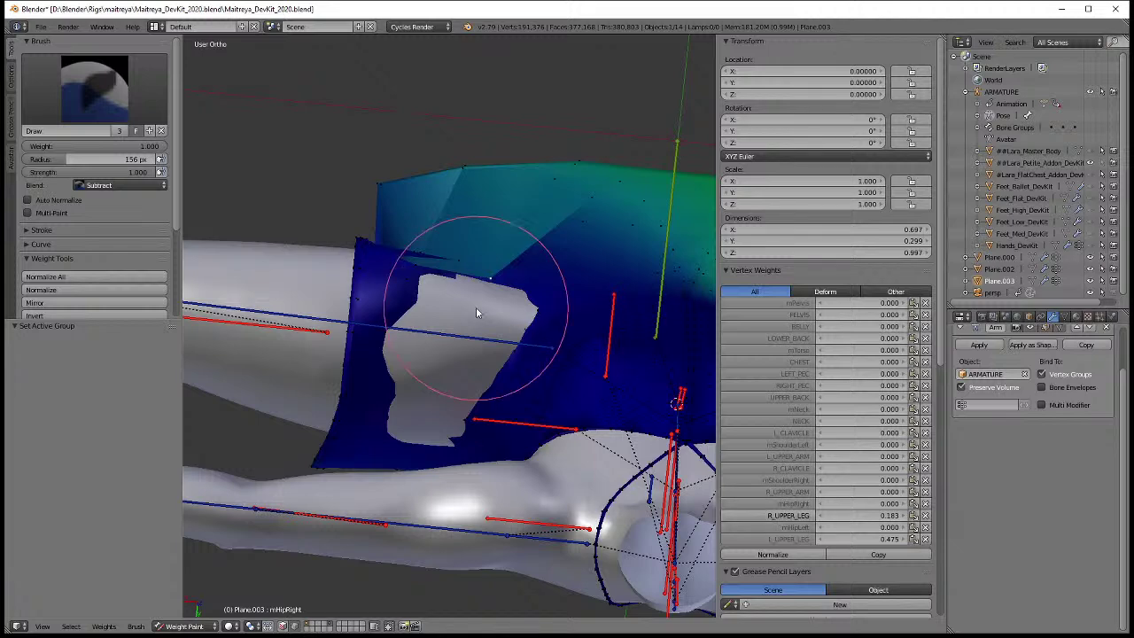
pyautogui.press('v')
pyautogui.moveTo(488, 295)
pyautogui.mouseDown()
pyautogui.moveTo(405, 207)
pyautogui.moveTo(470, 255)
pyautogui.moveTo(422, 448)
pyautogui.moveTo(476, 313)
pyautogui.mouseUp()
pyautogui.moveTo(474, 312)
pyautogui.mouseDown(button='middle')
pyautogui.moveTo(454, 342)
pyautogui.moveTo(418, 239)
pyautogui.moveTo(452, 300)
pyautogui.moveTo(488, 318)
pyautogui.mouseUp(button='middle')
pyautogui.scroll(3, 494, 261)
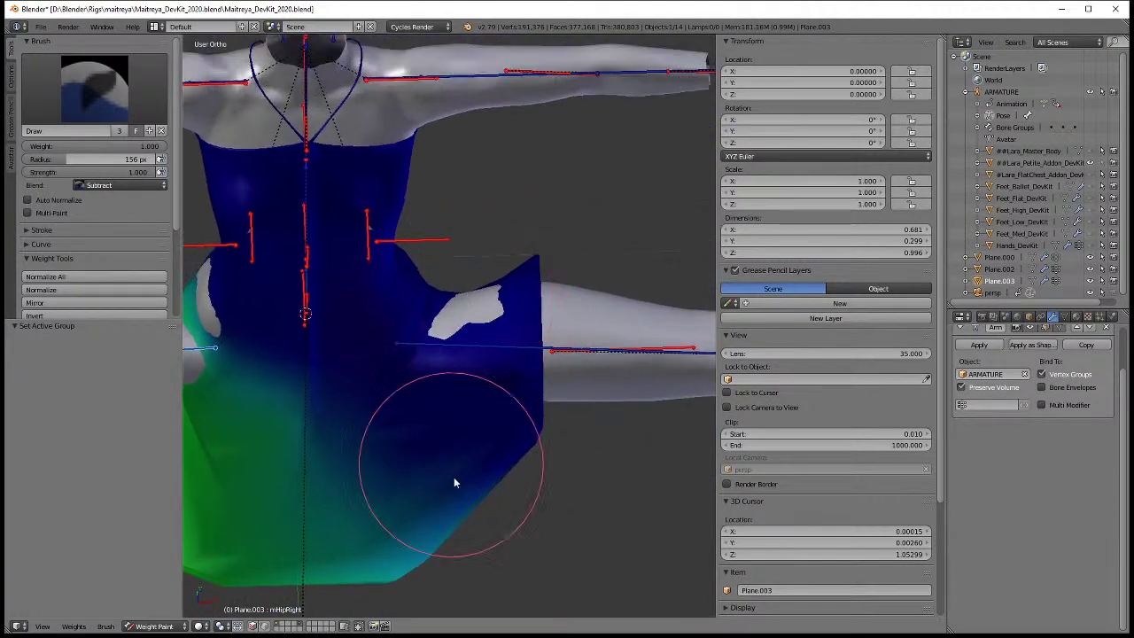
pyautogui.moveTo(454, 482)
pyautogui.mouseDown()
pyautogui.moveTo(476, 370)
pyautogui.moveTo(460, 585)
pyautogui.moveTo(438, 504)
pyautogui.moveTo(454, 385)
pyautogui.moveTo(416, 547)
pyautogui.mouseUp()
# - Undo the last strokes and subtract R_UPPER_LEG weight around the white patch and along the dress side
pyautogui.press('v')
pyautogui.scroll(3, 494, 297)
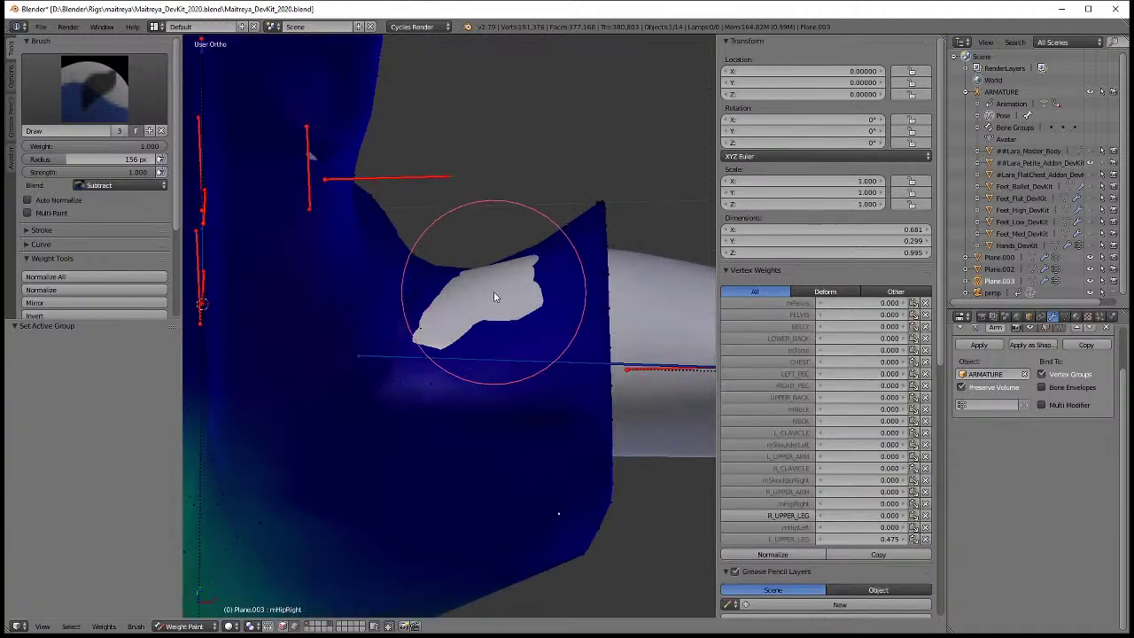
pyautogui.hotkey('ctrl', 'z')
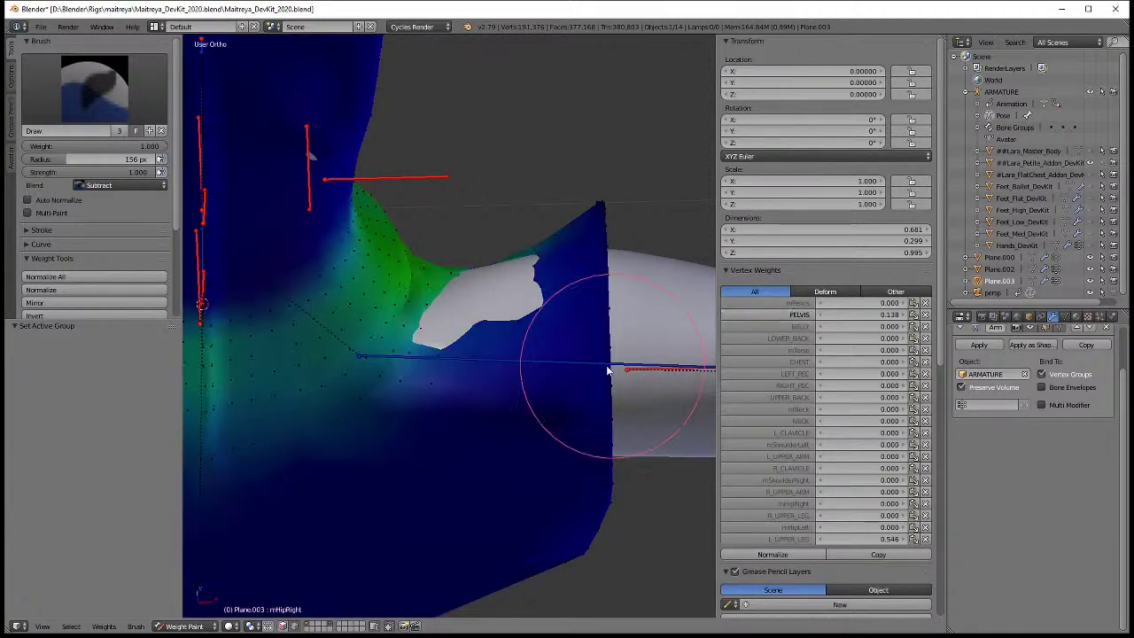
pyautogui.moveTo(494, 344)
pyautogui.mouseDown()
pyautogui.moveTo(515, 295)
pyautogui.moveTo(543, 324)
pyautogui.mouseUp()
pyautogui.moveTo(542, 324)
pyautogui.mouseDown(button='middle')
pyautogui.moveTo(514, 365)
pyautogui.moveTo(379, 361)
pyautogui.moveTo(356, 322)
pyautogui.mouseUp(button='middle')
pyautogui.moveTo(386, 398)
pyautogui.mouseDown()
pyautogui.moveTo(392, 324)
pyautogui.moveTo(425, 537)
pyautogui.moveTo(418, 488)
pyautogui.mouseUp()
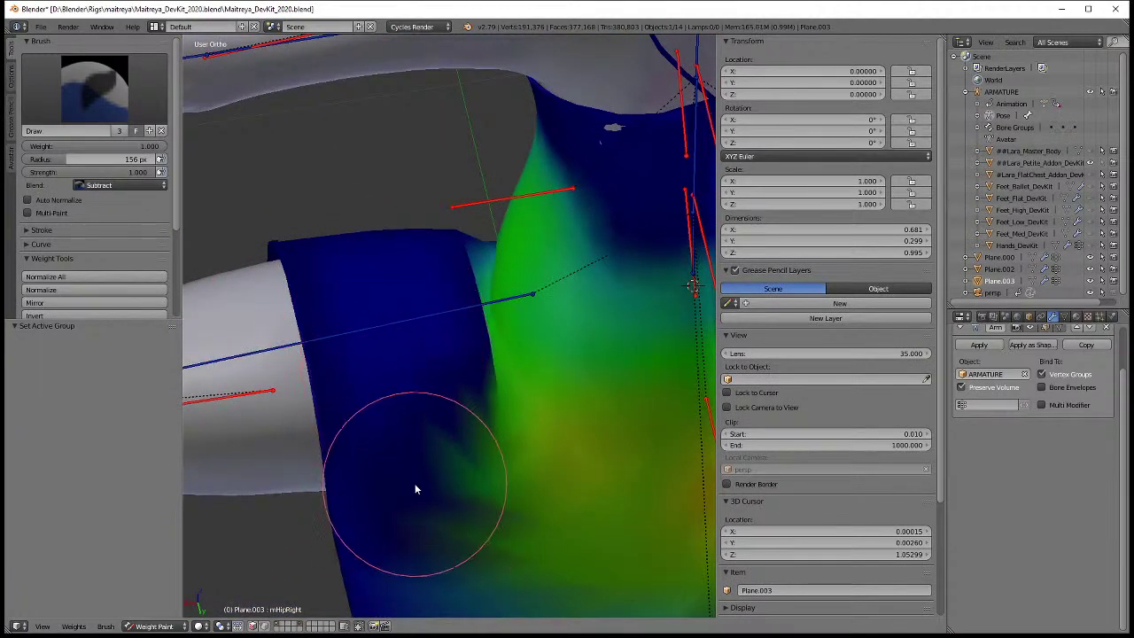
pyautogui.click(128, 184)
# - Set the brush blend to Blur and smooth the weights near the sleeve edge
pyautogui.click(128, 129)
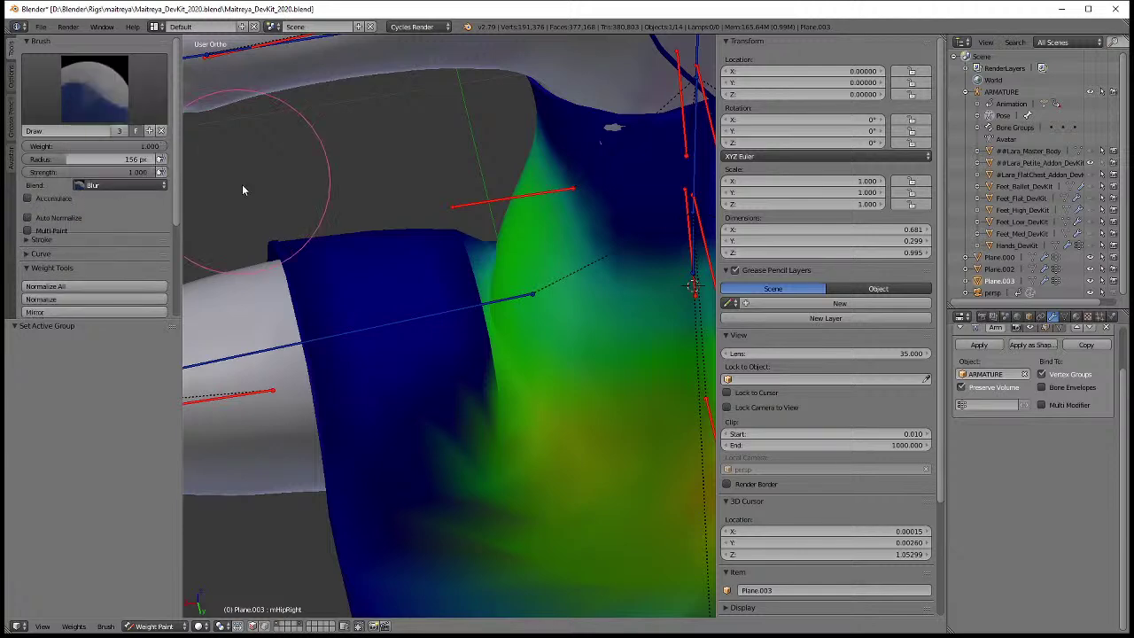
pyautogui.moveTo(461, 276)
pyautogui.mouseDown()
pyautogui.moveTo(483, 410)
pyautogui.moveTo(460, 273)
pyautogui.moveTo(448, 455)
pyautogui.moveTo(498, 551)
pyautogui.mouseUp()
pyautogui.scroll(-3, 503, 375)
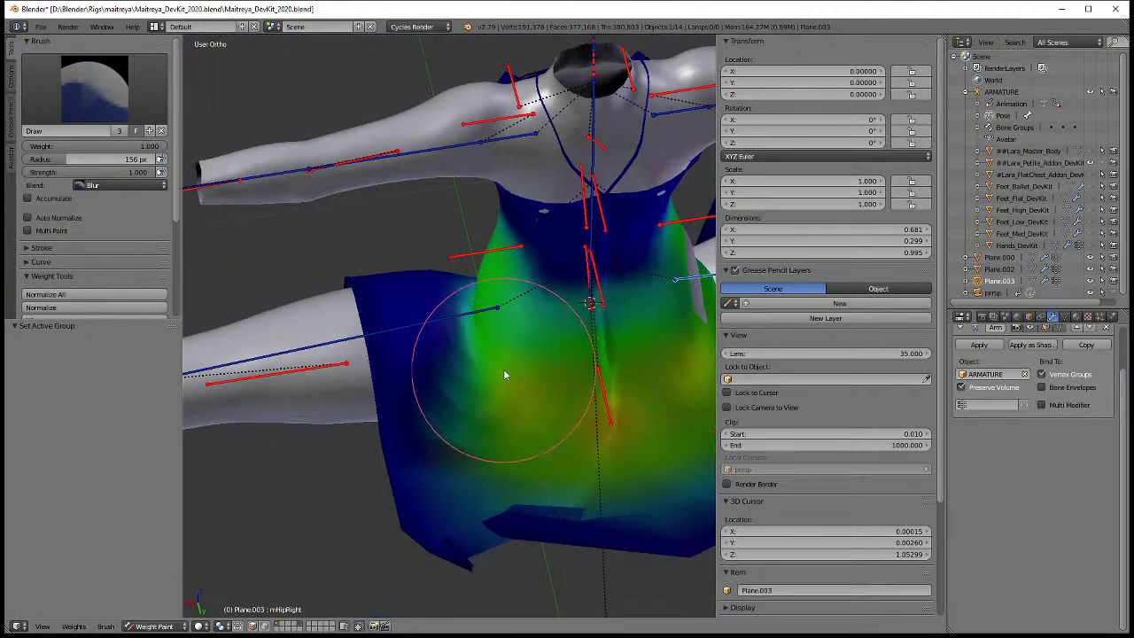
pyautogui.scroll(2, 503, 375)
pyautogui.keyDown('shift'); pyautogui.moveTo(528, 466); pyautogui.dragTo(433, 392, button='middle'); pyautogui.keyUp('shift')
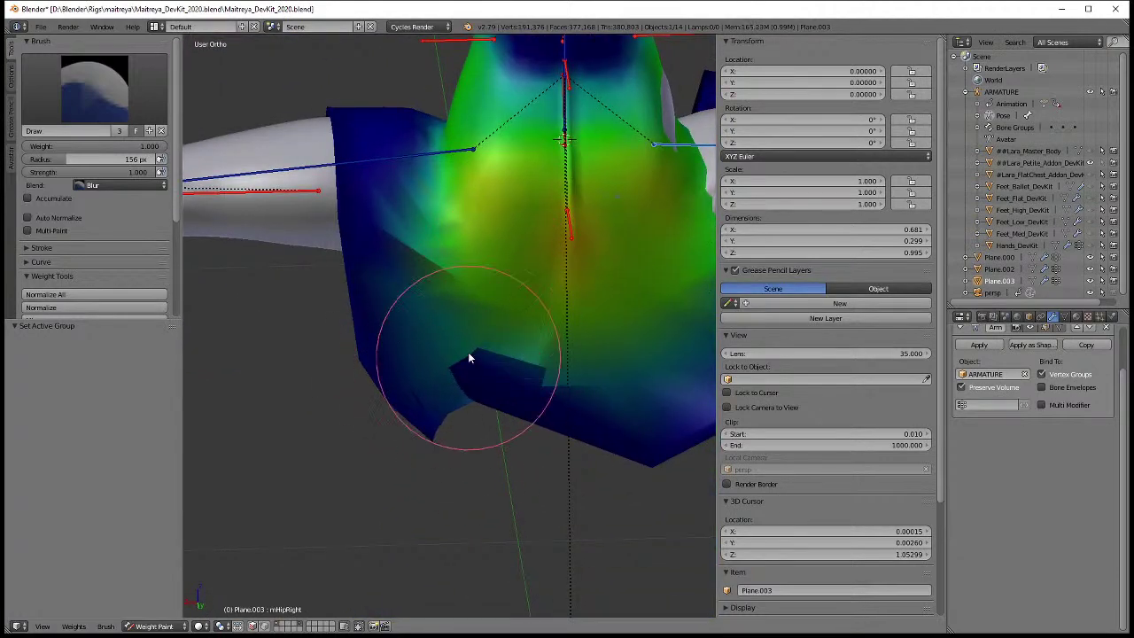
pyautogui.moveTo(469, 353)
pyautogui.mouseDown(button='middle')
pyautogui.moveTo(461, 370)
pyautogui.moveTo(567, 352)
pyautogui.moveTo(537, 342)
pyautogui.mouseUp(button='middle')
# - Blur the skirt's mPelvis weights, then make R_UPPER_LEG active and switch the blend back to Subtract
pyautogui.press('v')
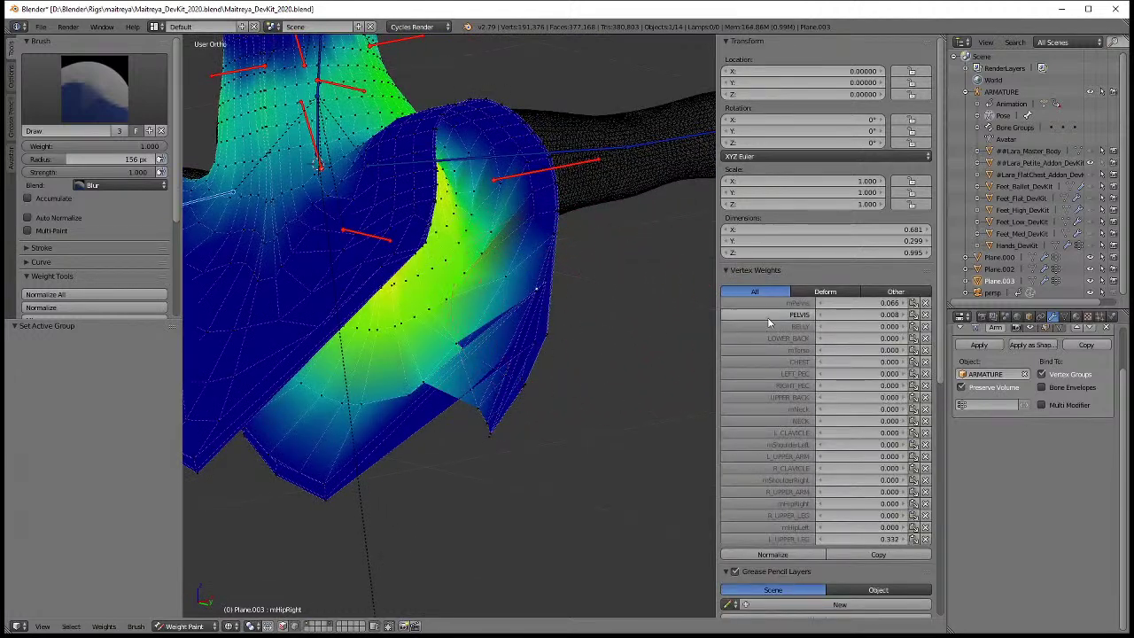
pyautogui.click(791, 305)
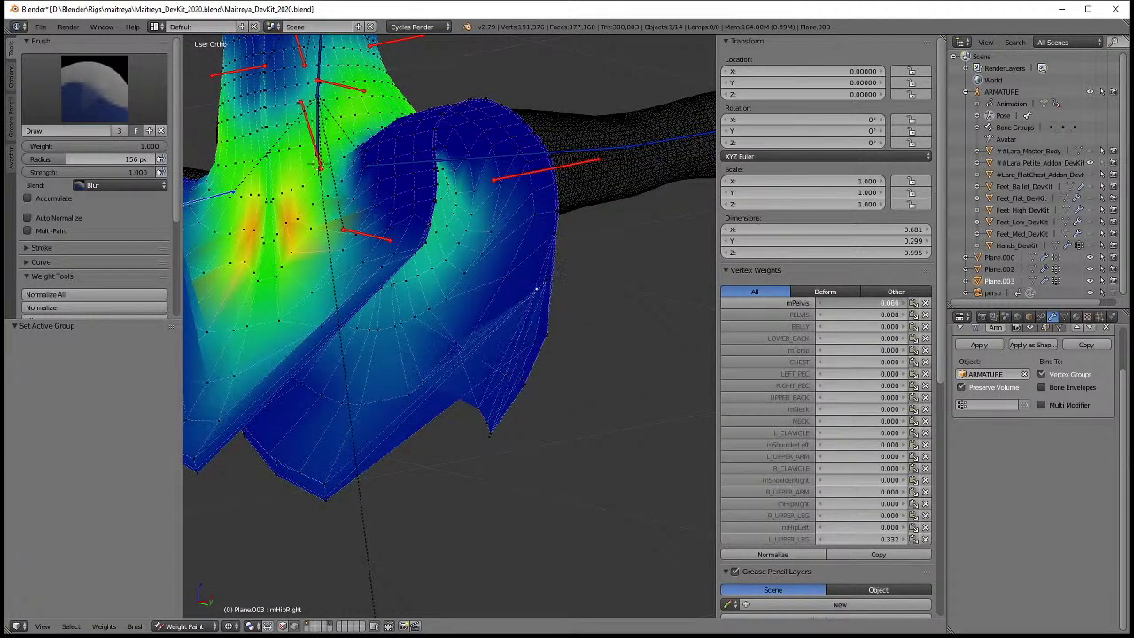
pyautogui.moveTo(886, 302); pyautogui.dragTo(897, 302)
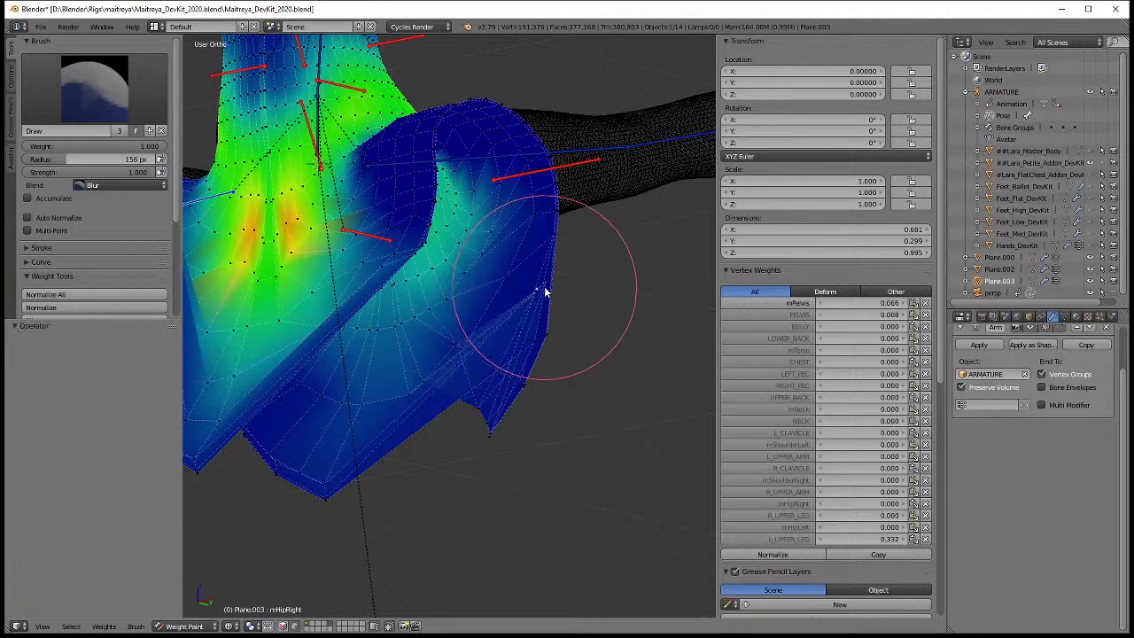
pyautogui.click(789, 539)
pyautogui.click(790, 515)
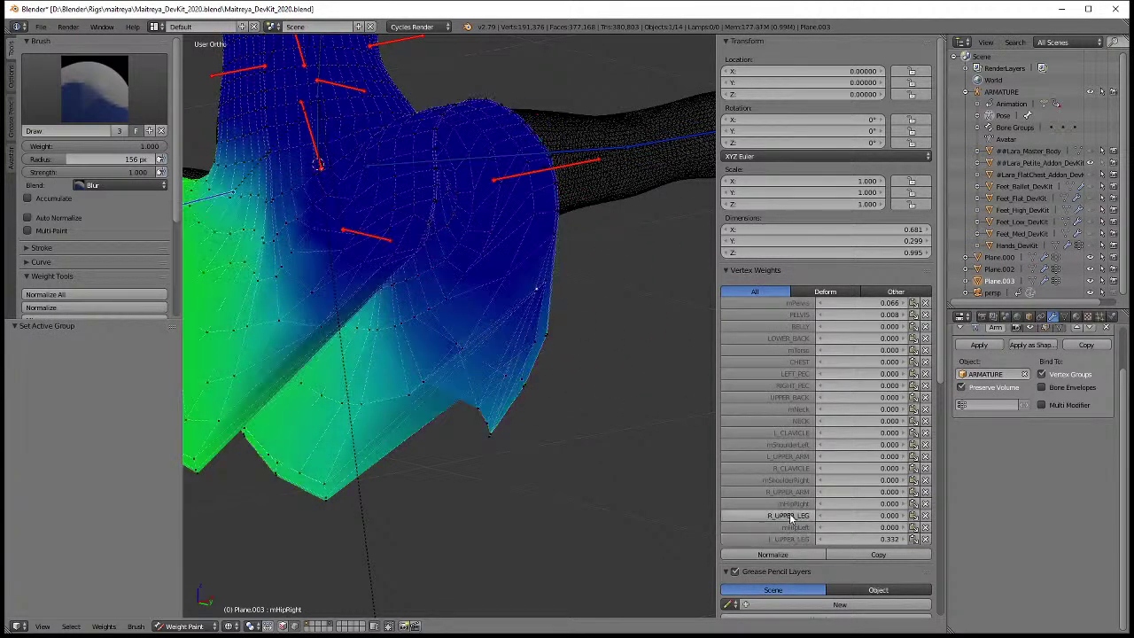
pyautogui.click(120, 185)
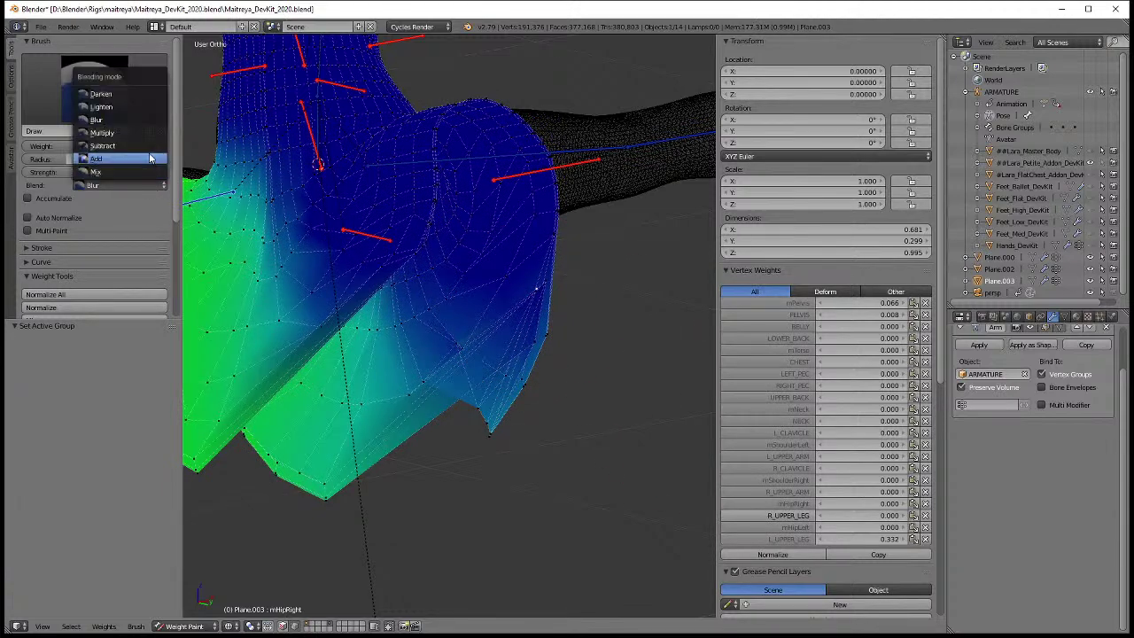
pyautogui.click(115, 151)
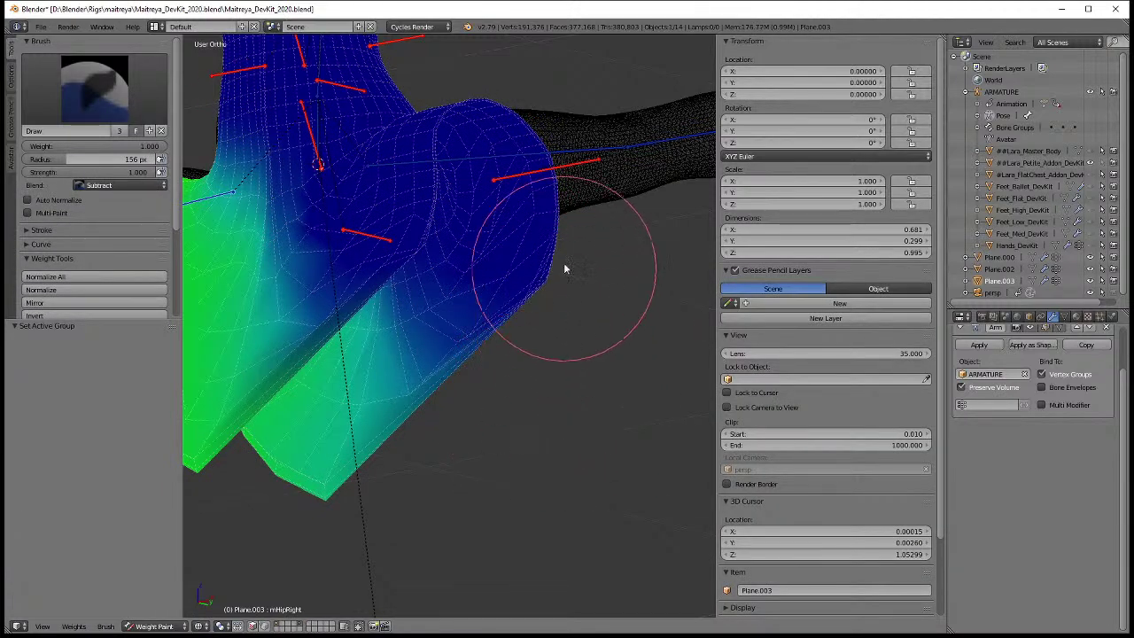
# - Switch to solid shading, set the brush blend to Blur and smooth the lower-left skirt weights
pyautogui.moveTo(574, 271)
pyautogui.mouseDown(button='middle')
pyautogui.moveTo(369, 303)
pyautogui.moveTo(435, 317)
pyautogui.mouseUp(button='middle')
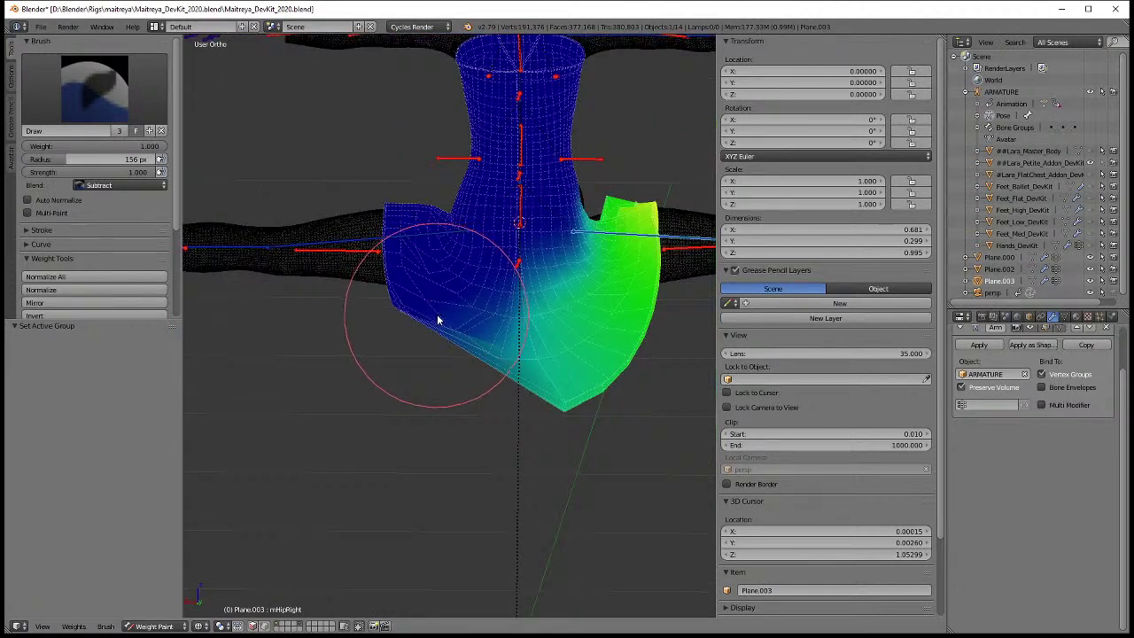
pyautogui.press('z')
pyautogui.click(500, 327)
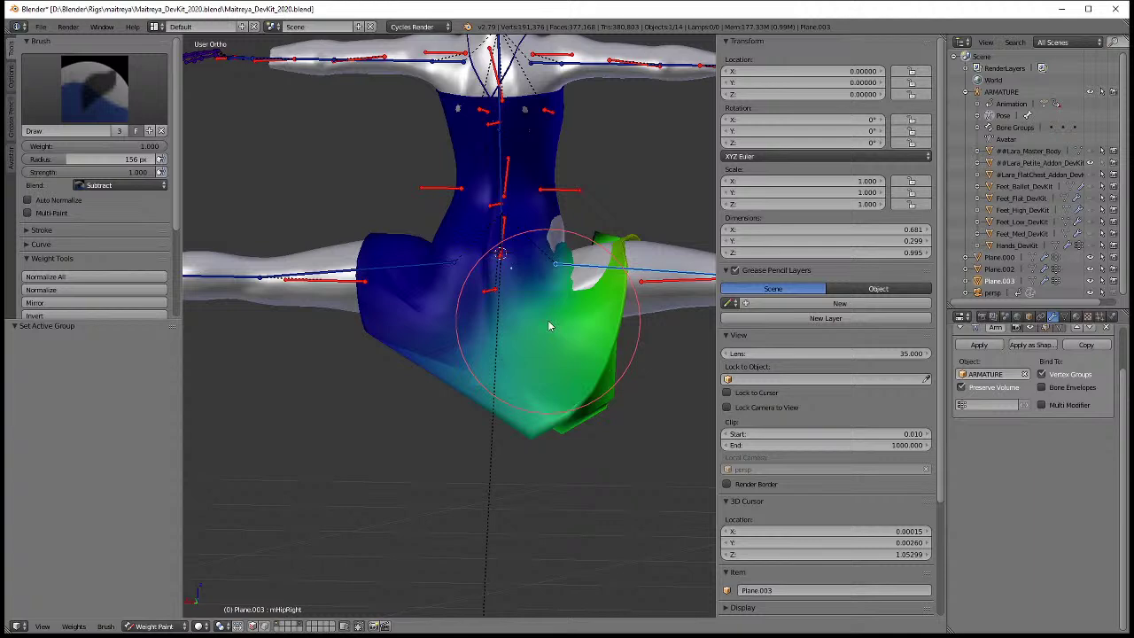
pyautogui.scroll(3, 494, 345)
pyautogui.click(124, 186)
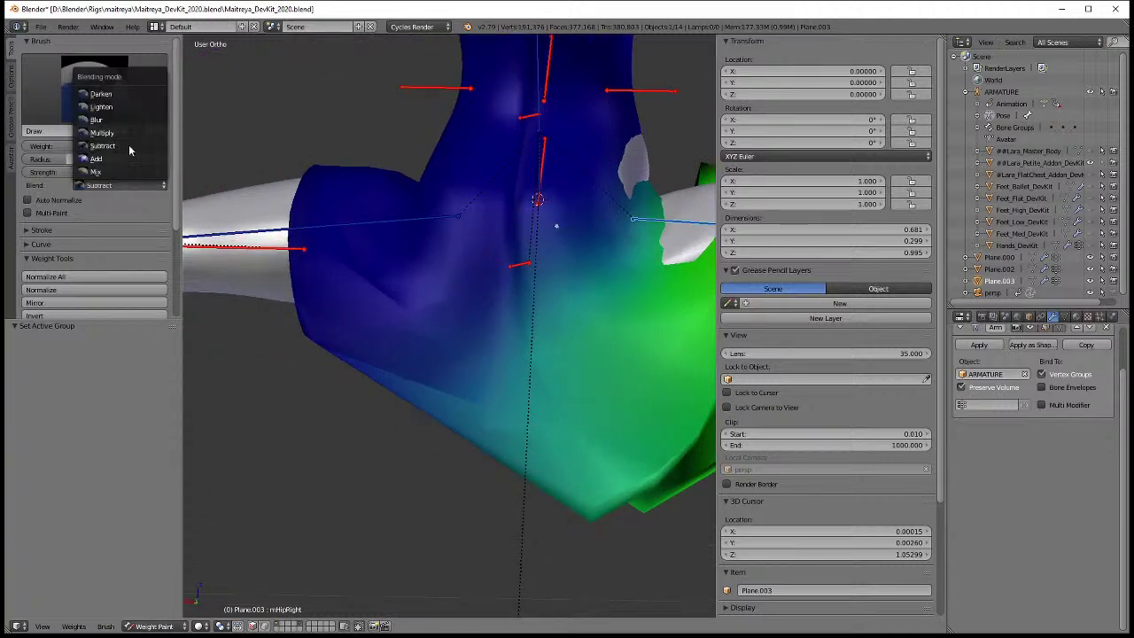
pyautogui.click(97, 119)
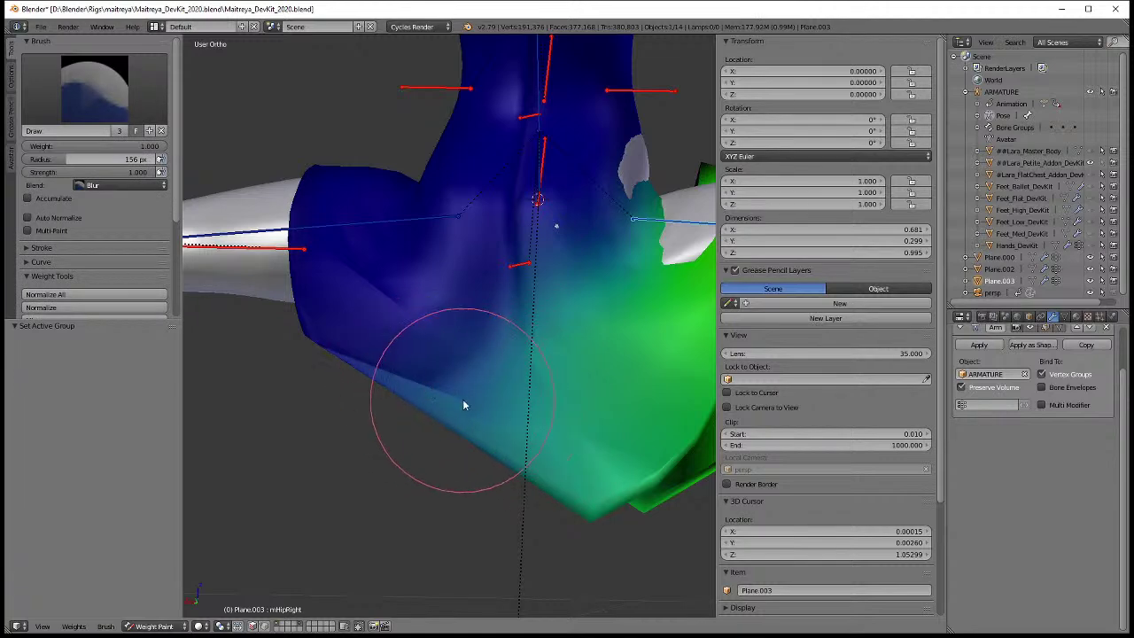
pyautogui.moveTo(462, 405)
pyautogui.mouseDown()
pyautogui.moveTo(374, 363)
pyautogui.moveTo(334, 375)
pyautogui.moveTo(389, 428)
pyautogui.moveTo(301, 408)
pyautogui.mouseUp()
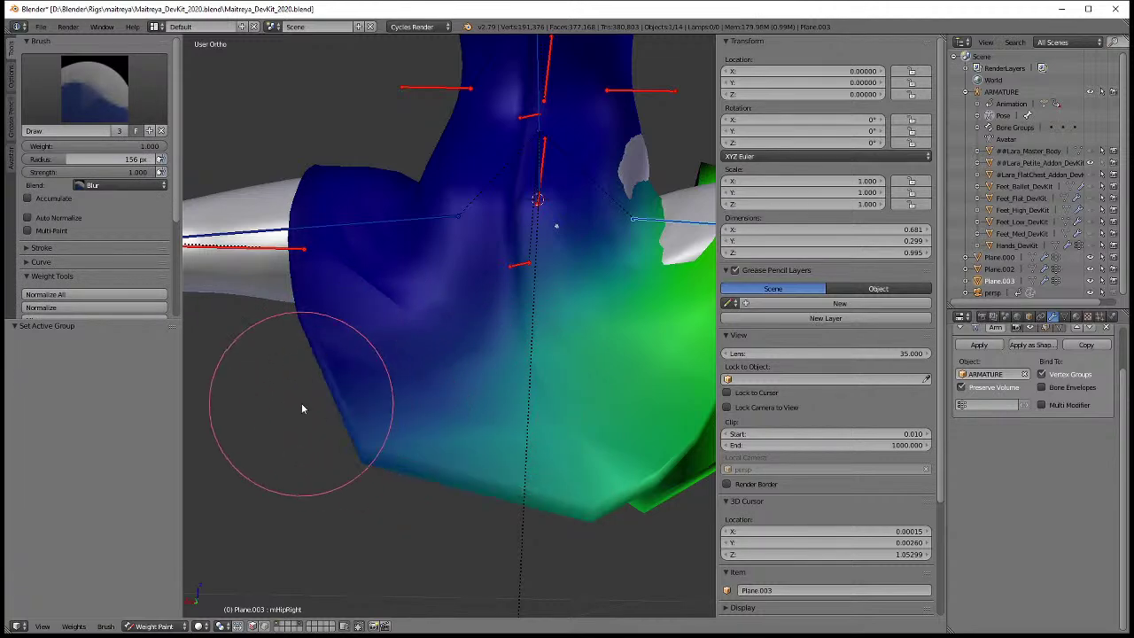
# - Raise a skirt vertex's R_UPPER_LEG weight to 0.165
pyautogui.moveTo(332, 449)
pyautogui.mouseDown(button='middle')
pyautogui.moveTo(588, 437)
pyautogui.moveTo(807, 526)
pyautogui.mouseUp(button='middle')
pyautogui.press('v')
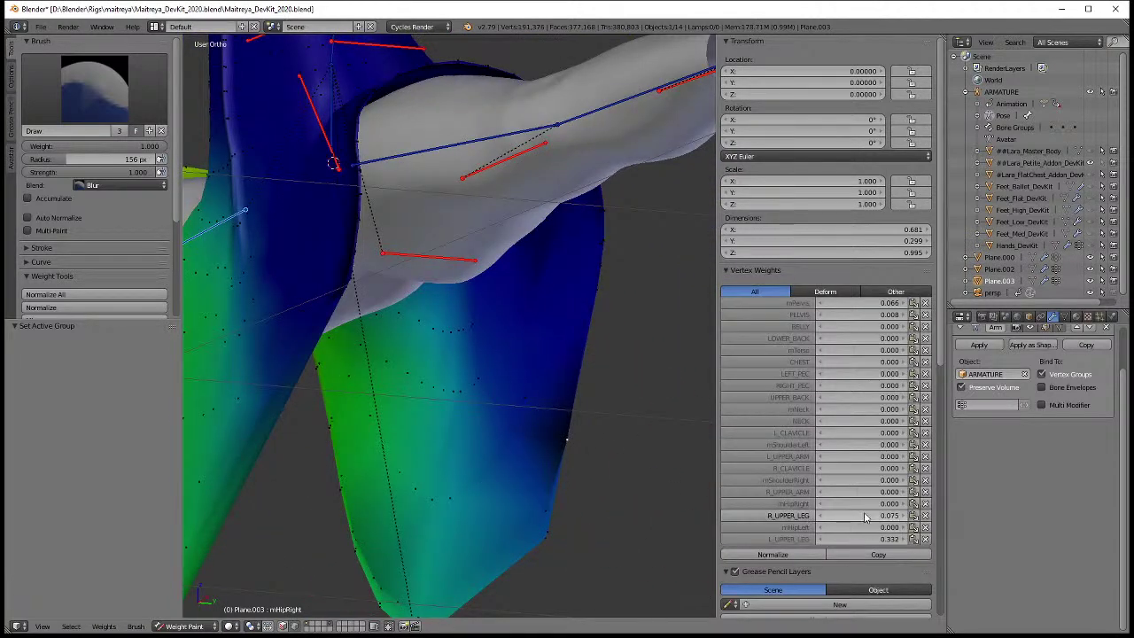
pyautogui.moveTo(866, 517); pyautogui.dragTo(895, 517)
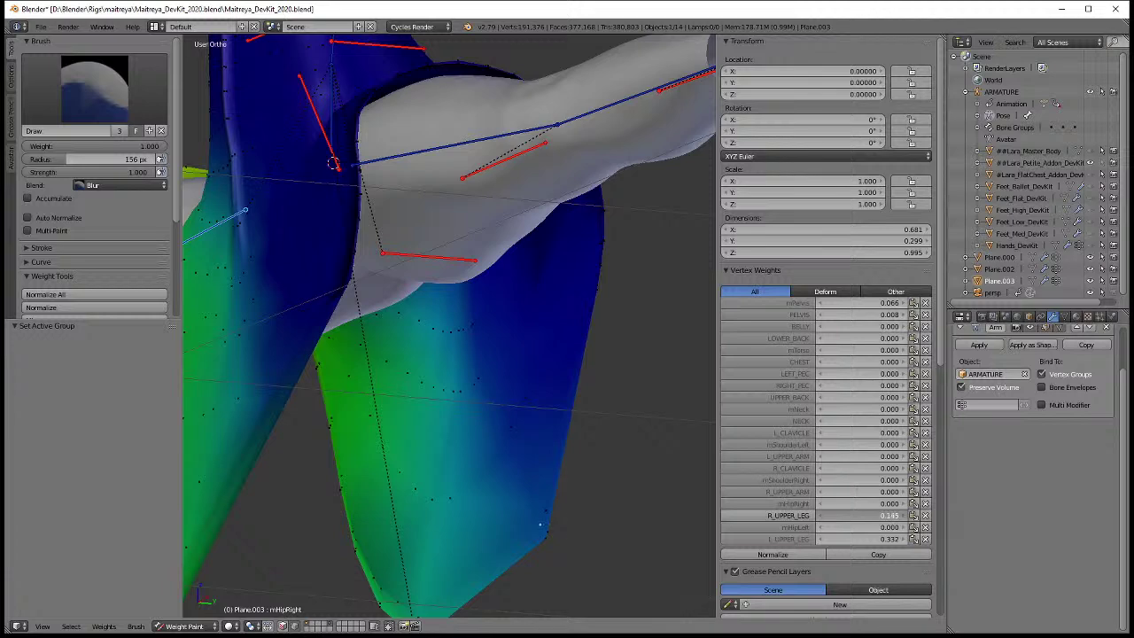
pyautogui.moveTo(589, 452)
pyautogui.mouseDown(button='middle')
pyautogui.moveTo(447, 413)
pyautogui.moveTo(387, 422)
pyautogui.moveTo(365, 466)
pyautogui.moveTo(513, 393)
pyautogui.moveTo(519, 430)
pyautogui.moveTo(534, 416)
pyautogui.mouseUp(button='middle')
pyautogui.scroll(-3, 523, 421)
pyautogui.scroll(3, 482, 368)
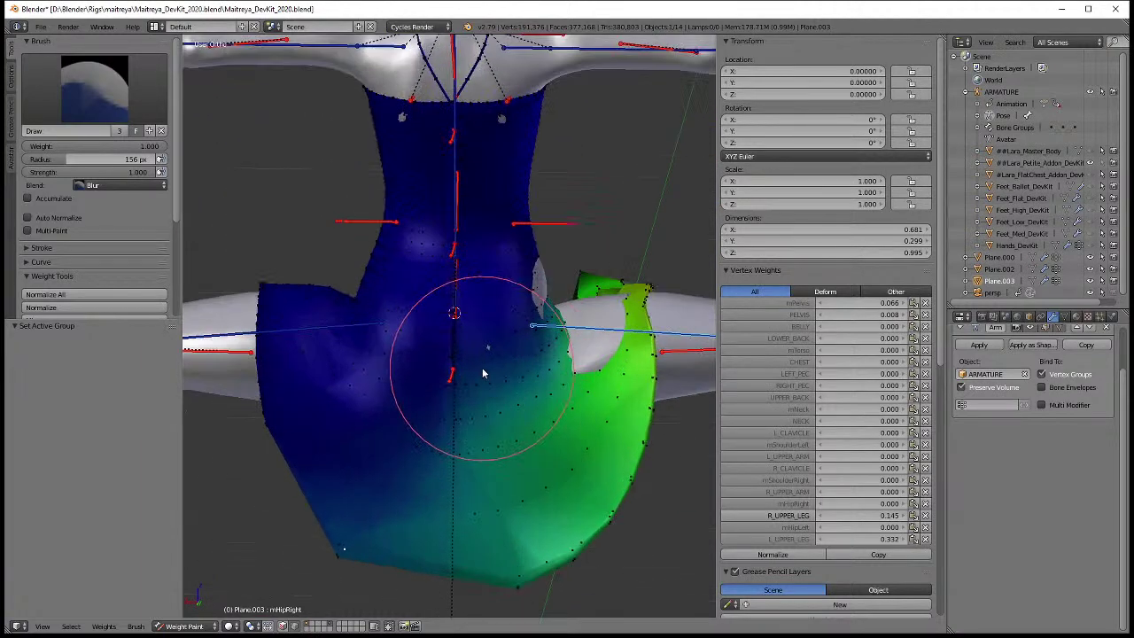
pyautogui.moveTo(482, 372)
pyautogui.mouseDown(button='middle')
pyautogui.moveTo(521, 358)
pyautogui.moveTo(504, 349)
pyautogui.moveTo(546, 344)
pyautogui.mouseUp(button='middle')
# - Return the dress to Weight Paint with R_UPPER_LEG active and the brush blend set to Subtract
pyautogui.press('Tab')
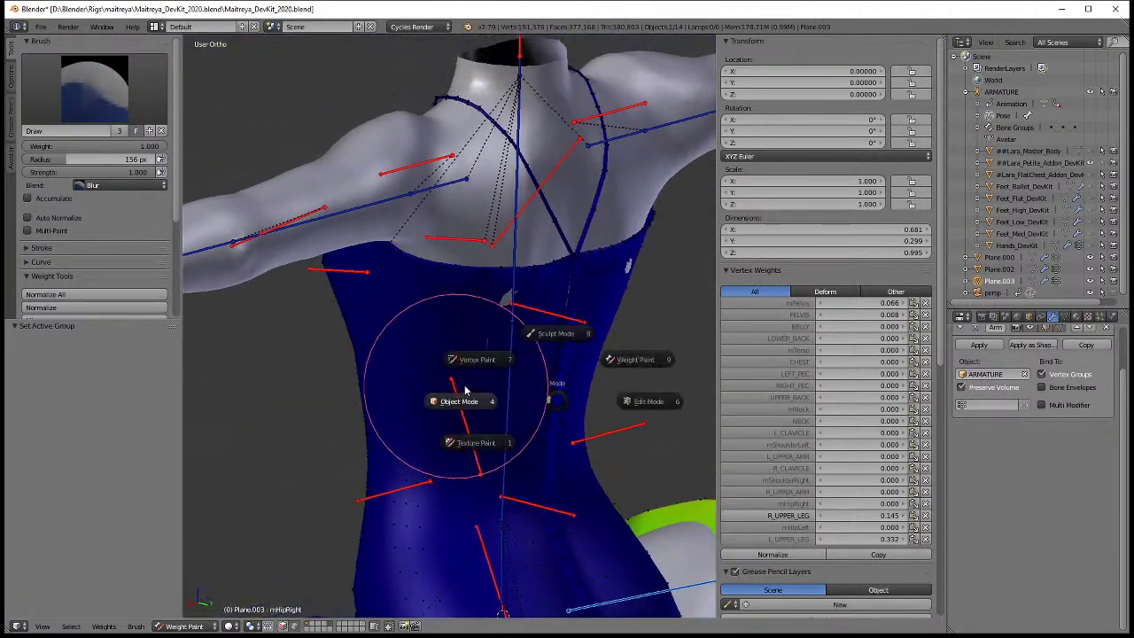
pyautogui.click(464, 390)
pyautogui.hotkey('ctrl', 'Tab')
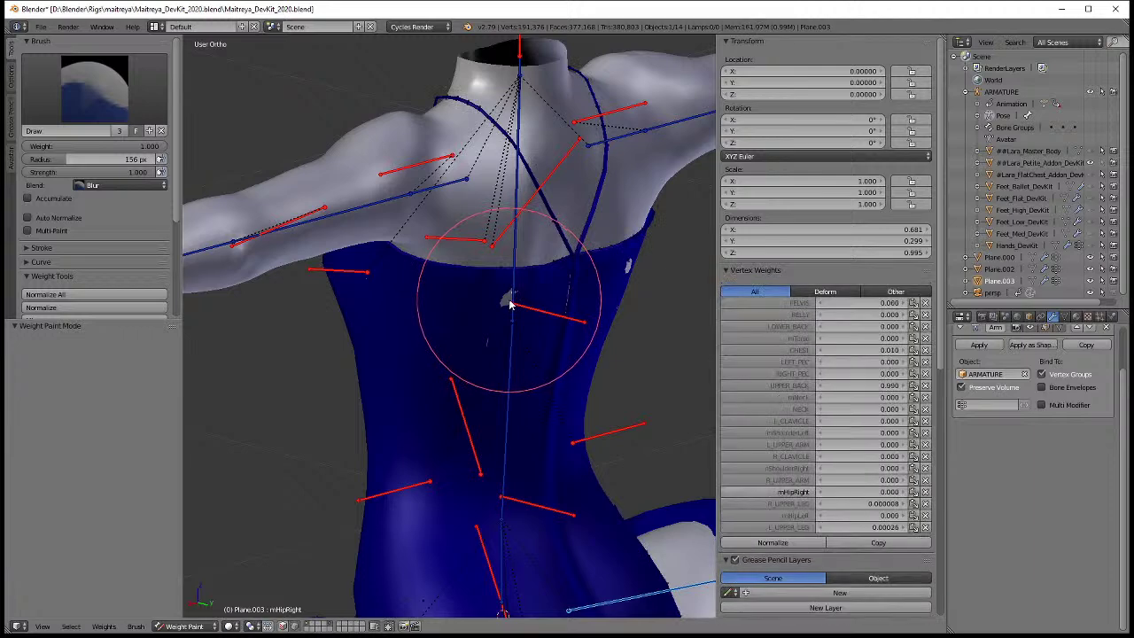
pyautogui.click(784, 503)
pyautogui.moveTo(567, 416)
pyautogui.mouseDown(button='middle')
pyautogui.moveTo(506, 398)
pyautogui.moveTo(434, 335)
pyautogui.mouseUp(button='middle')
pyautogui.click(142, 186)
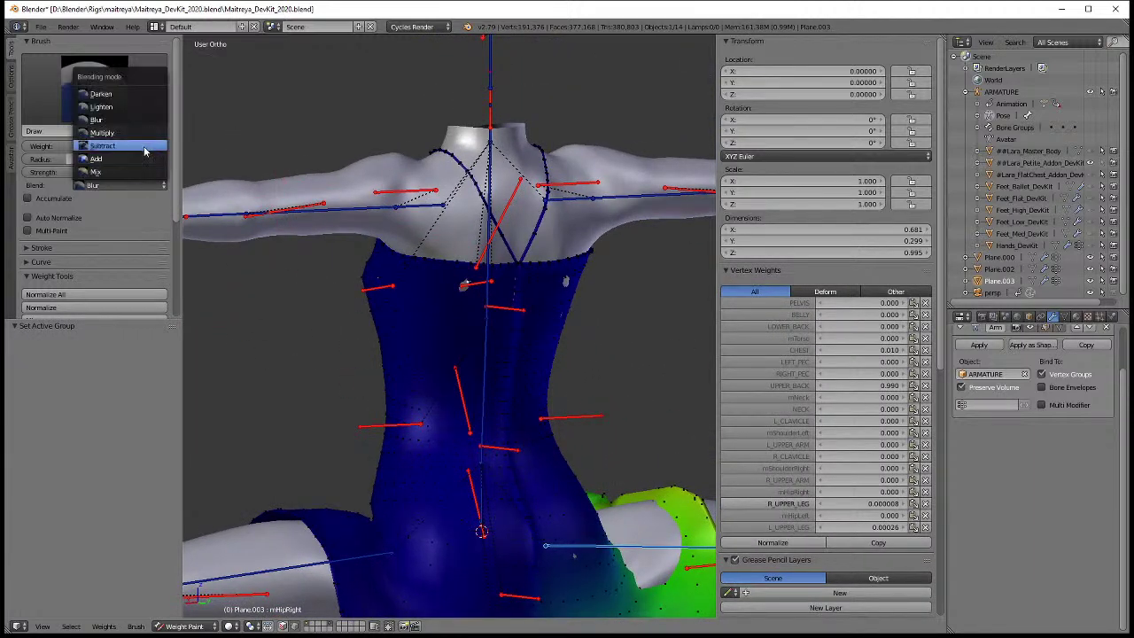
pyautogui.click(133, 145)
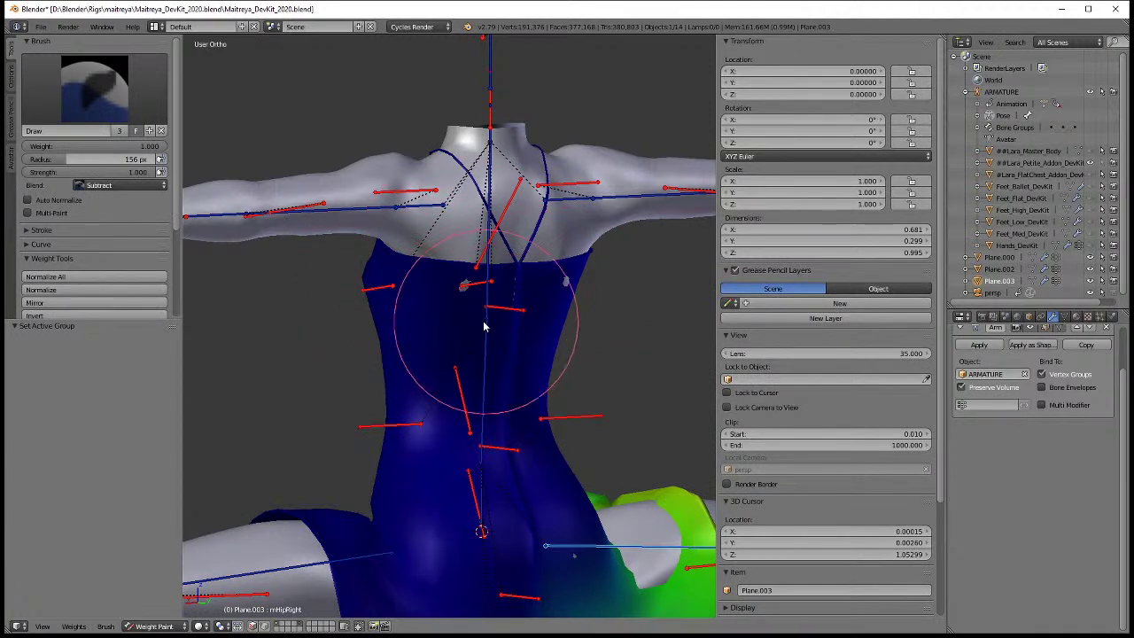
pyautogui.press('v')
pyautogui.press('v')
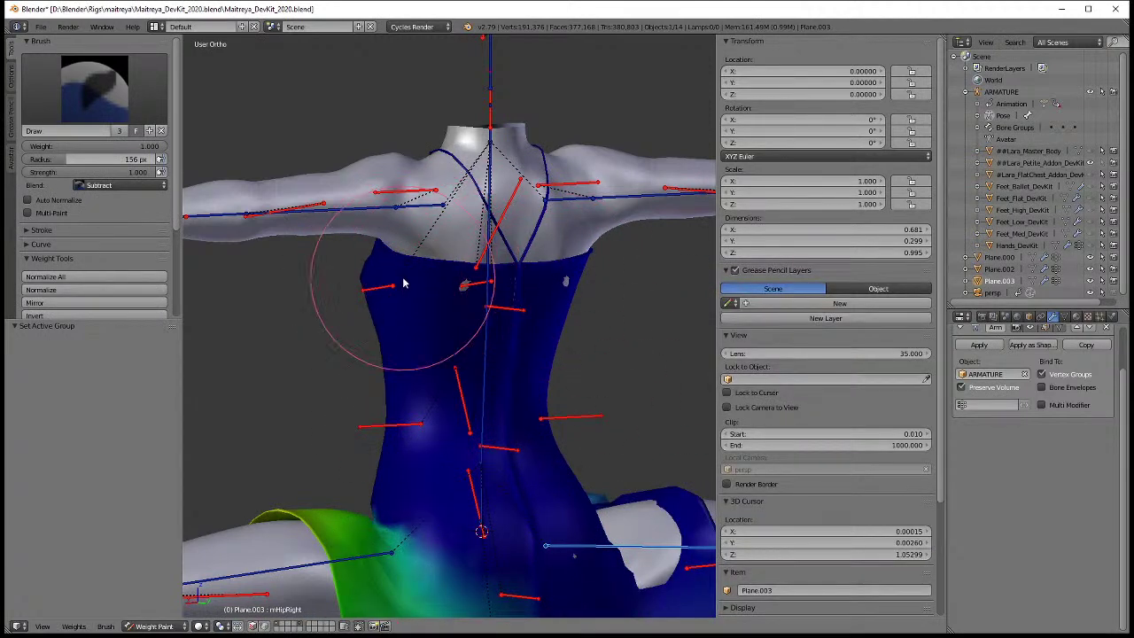
# - Subtract R_UPPER_LEG weight from the lower skirt
pyautogui.moveTo(404, 278)
pyautogui.mouseDown(button='middle')
pyautogui.moveTo(470, 272)
pyautogui.moveTo(397, 262)
pyautogui.mouseUp(button='middle')
pyautogui.moveTo(526, 276)
pyautogui.mouseDown(button='middle')
pyautogui.moveTo(589, 266)
pyautogui.moveTo(532, 316)
pyautogui.mouseUp(button='middle')
pyautogui.moveTo(507, 365)
pyautogui.mouseDown(button='middle')
pyautogui.moveTo(473, 398)
pyautogui.moveTo(499, 328)
pyautogui.mouseUp(button='middle')
pyautogui.moveTo(561, 354)
pyautogui.mouseDown(button='middle')
pyautogui.moveTo(539, 328)
pyautogui.moveTo(608, 336)
pyautogui.mouseUp(button='middle')
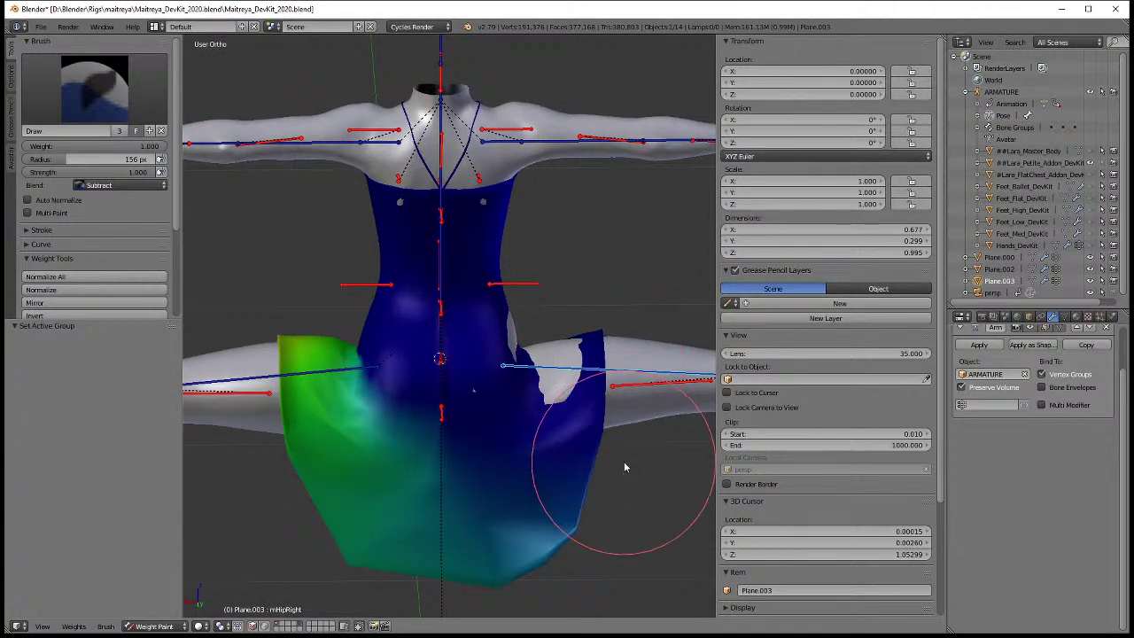
pyautogui.moveTo(582, 431)
pyautogui.mouseDown(button='middle')
pyautogui.moveTo(594, 354)
pyautogui.moveTo(330, 368)
pyautogui.moveTo(461, 346)
pyautogui.moveTo(431, 222)
pyautogui.mouseUp(button='middle')
pyautogui.moveTo(438, 225)
pyautogui.mouseDown()
pyautogui.moveTo(453, 304)
pyautogui.moveTo(421, 432)
pyautogui.mouseUp()
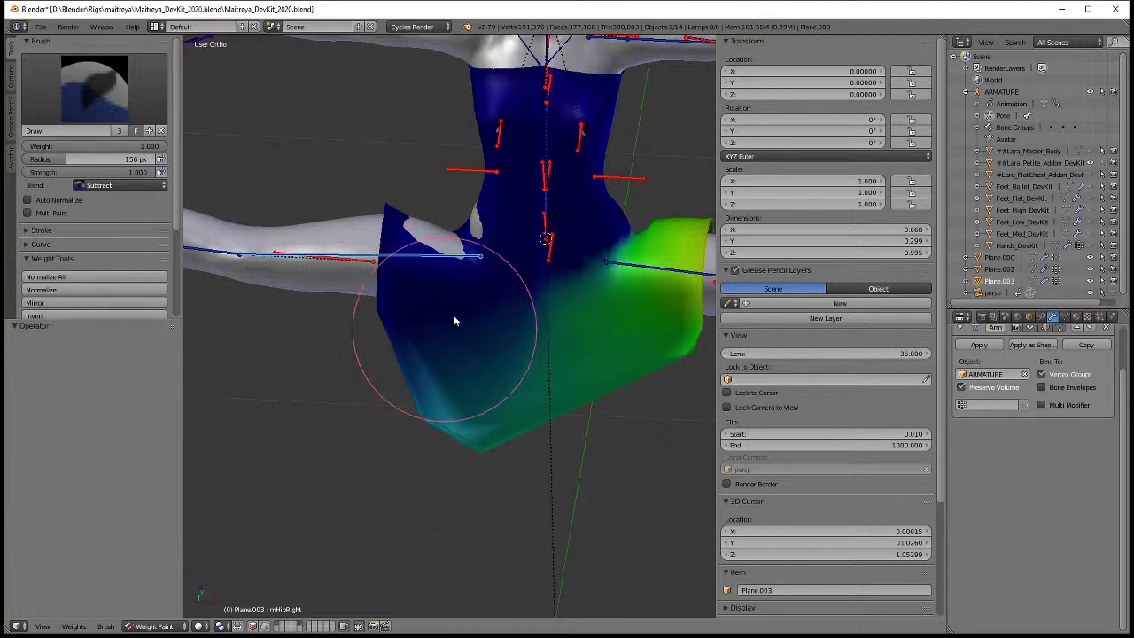
pyautogui.moveTo(452, 322); pyautogui.dragTo(489, 369, button='middle')
pyautogui.scroll(3, 490, 369)
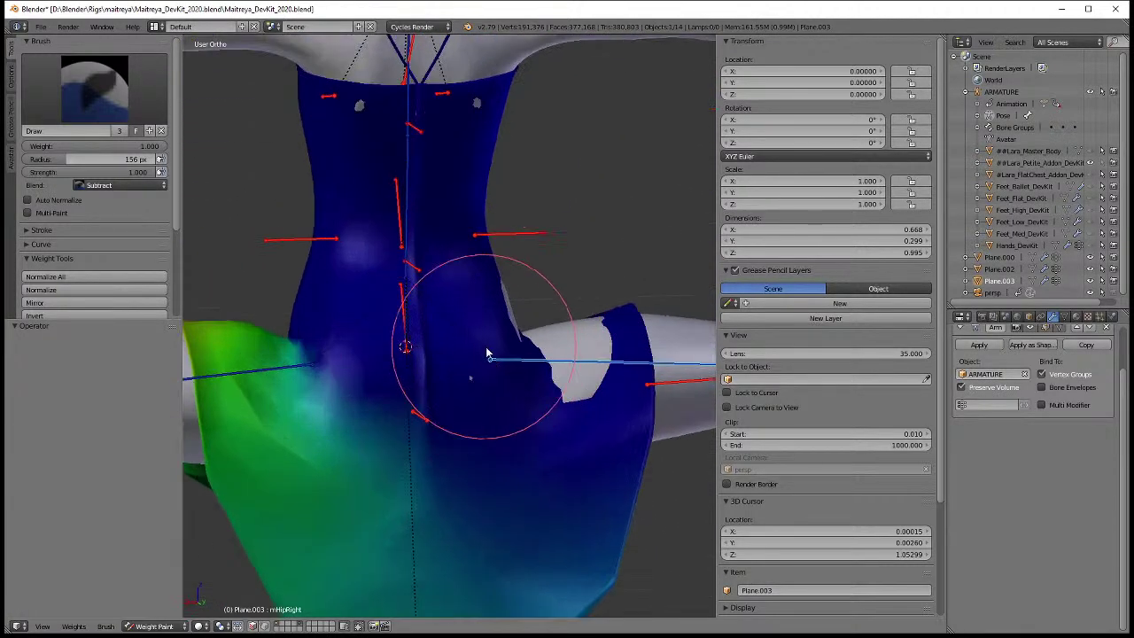
# - Subtract R_UPPER_LEG weight where the hip meets the torso, then show the mesh's vertex group properties
pyautogui.press('v')
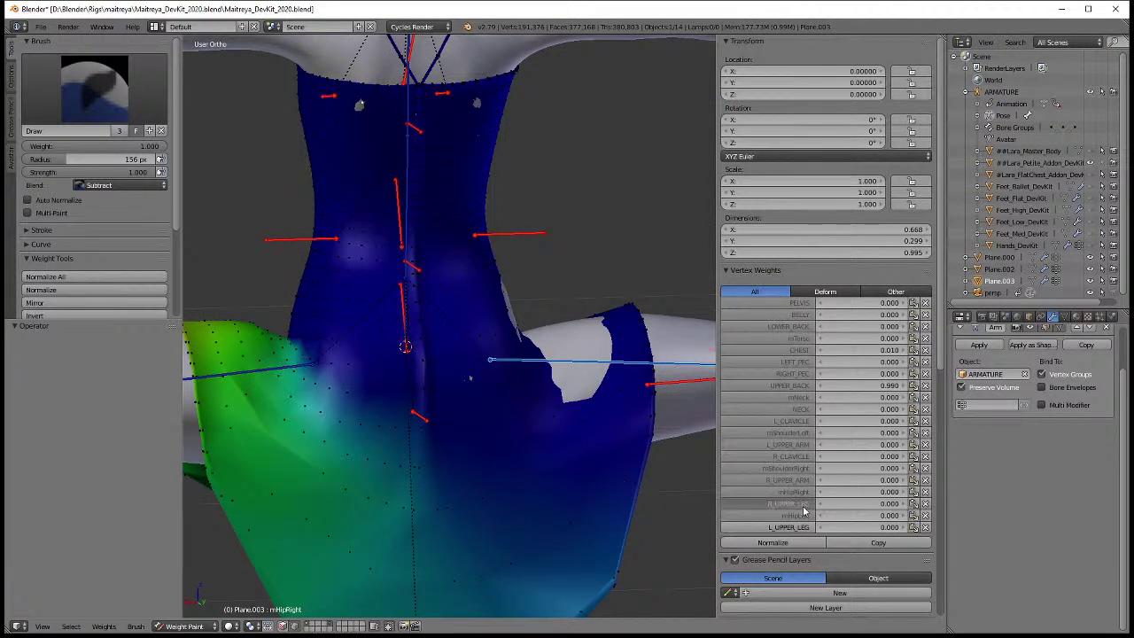
pyautogui.click(793, 515)
pyautogui.scroll(-2, 527, 452)
pyautogui.moveTo(527, 451)
pyautogui.mouseDown(button='middle')
pyautogui.moveTo(501, 410)
pyautogui.moveTo(271, 404)
pyautogui.moveTo(502, 445)
pyautogui.moveTo(596, 387)
pyautogui.mouseUp(button='middle')
pyautogui.moveTo(596, 383)
pyautogui.mouseDown()
pyautogui.moveTo(429, 259)
pyautogui.moveTo(595, 276)
pyautogui.mouseUp()
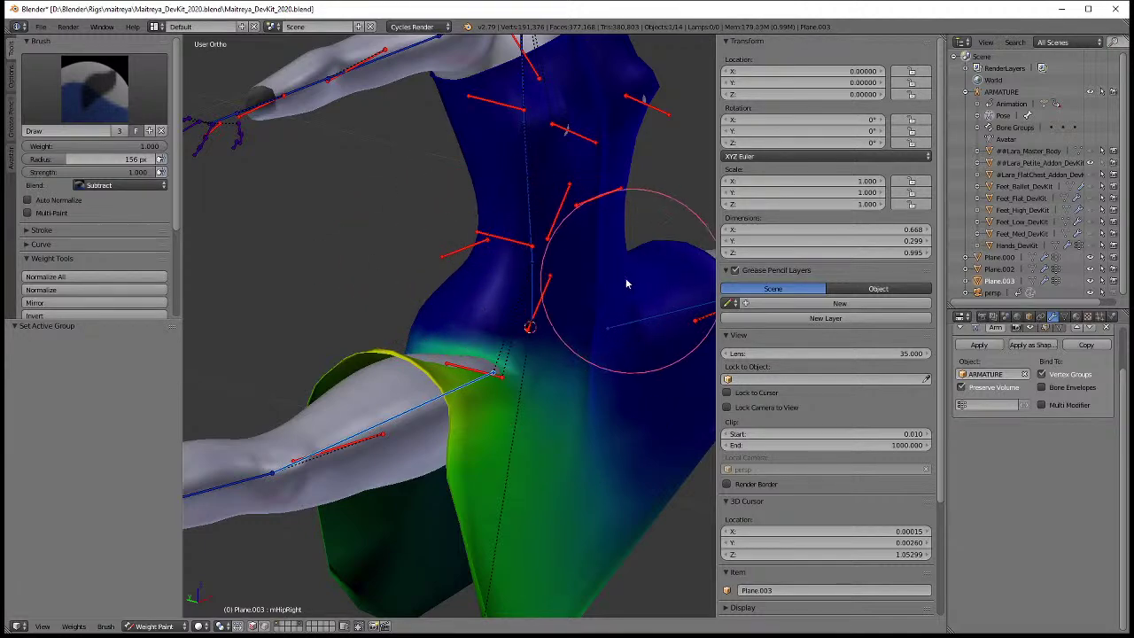
pyautogui.moveTo(625, 277)
pyautogui.mouseDown(button='middle')
pyautogui.moveTo(567, 337)
pyautogui.moveTo(525, 356)
pyautogui.mouseUp(button='middle')
pyautogui.press('v')
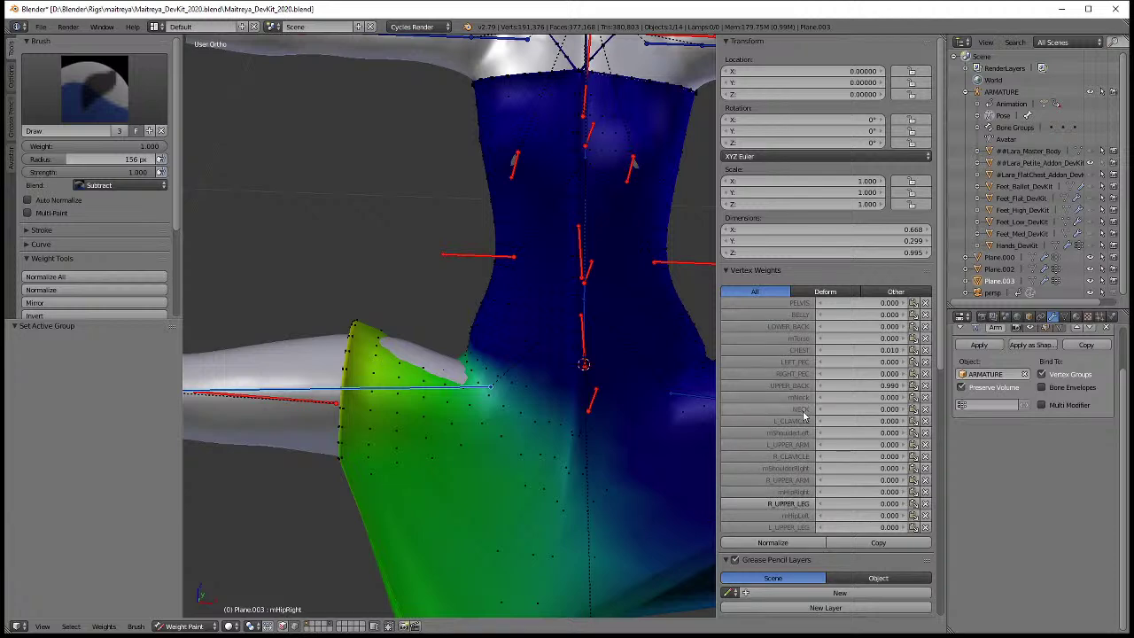
pyautogui.click(1065, 316)
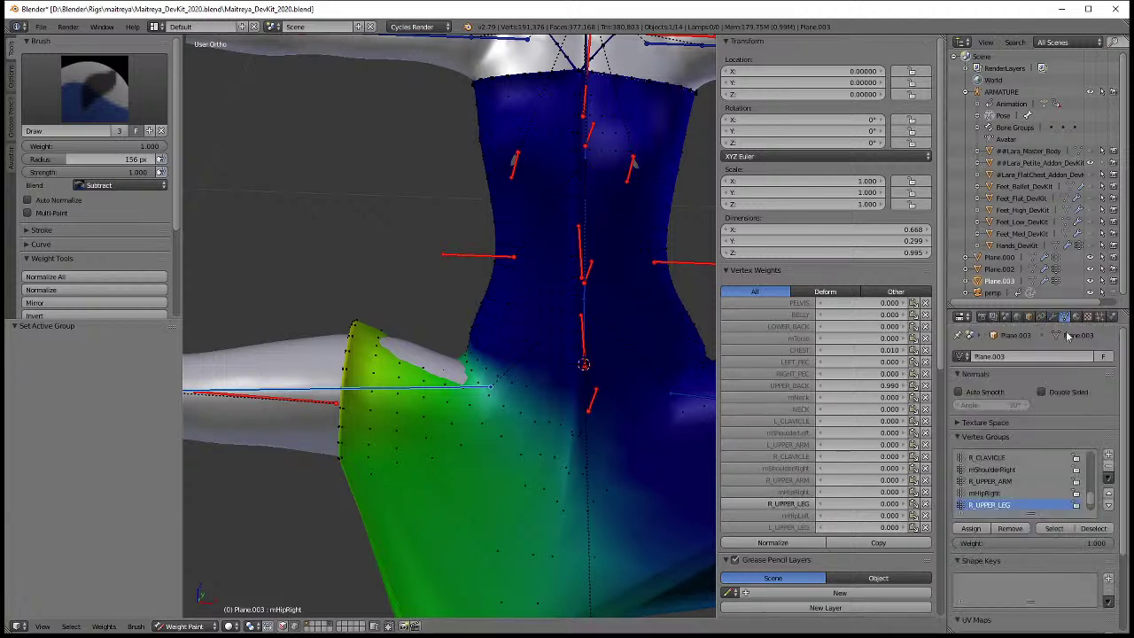
# - Collapse the unused mesh data sections, enlarge the vertex group list and make mPelvis active
pyautogui.click(985, 375)
pyautogui.moveTo(1025, 307); pyautogui.dragTo(1027, 101)
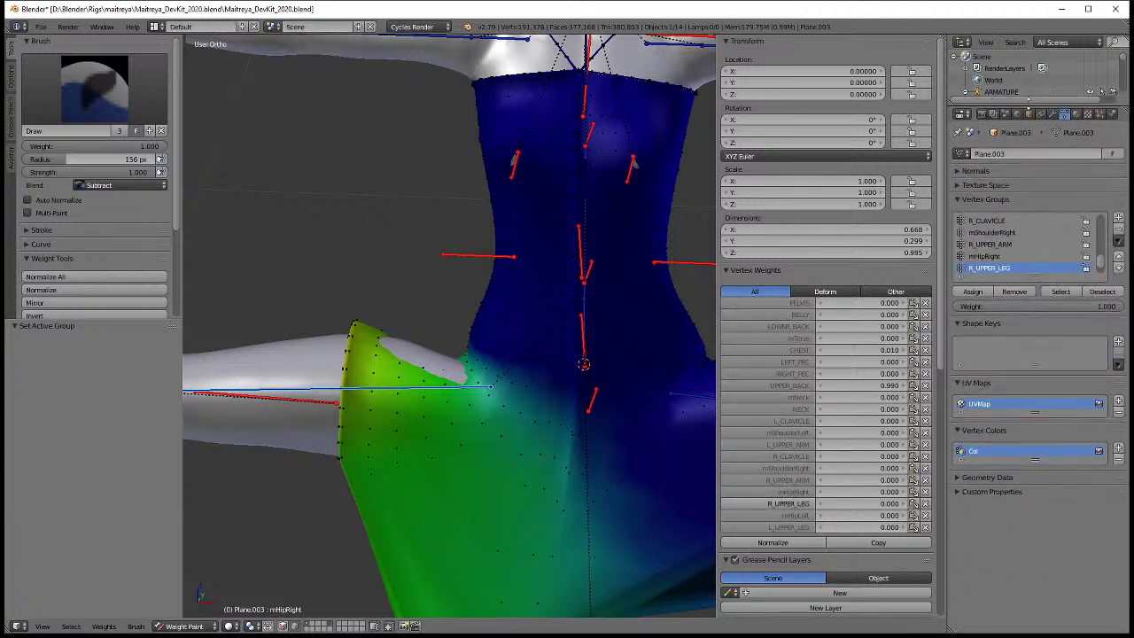
pyautogui.moveTo(983, 323); pyautogui.dragTo(992, 350)
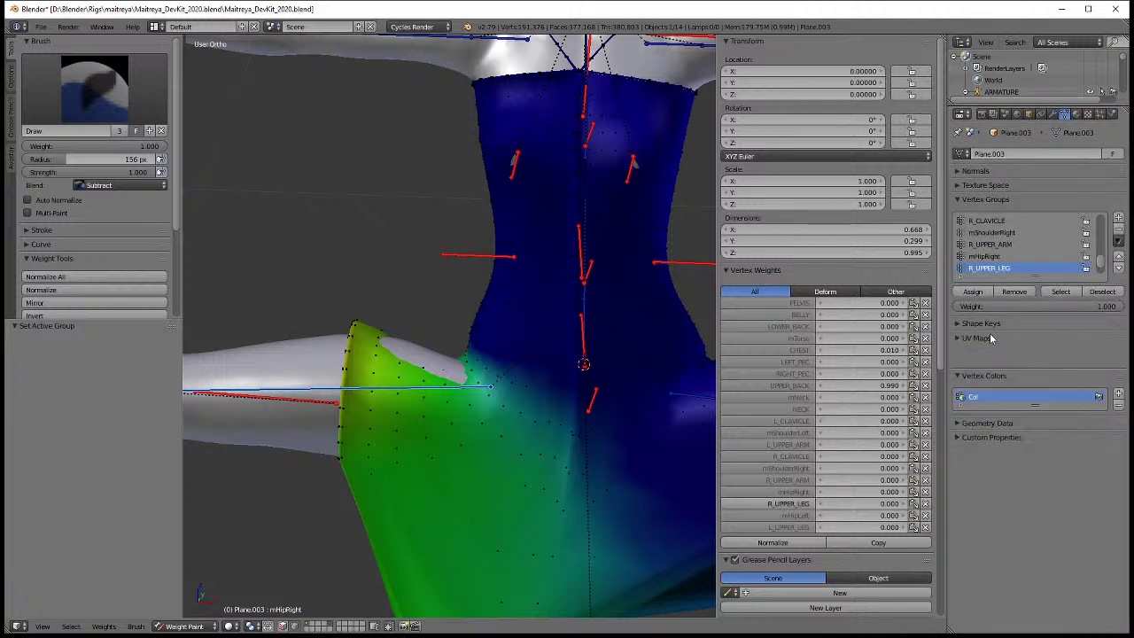
pyautogui.moveTo(1035, 275); pyautogui.dragTo(1030, 506)
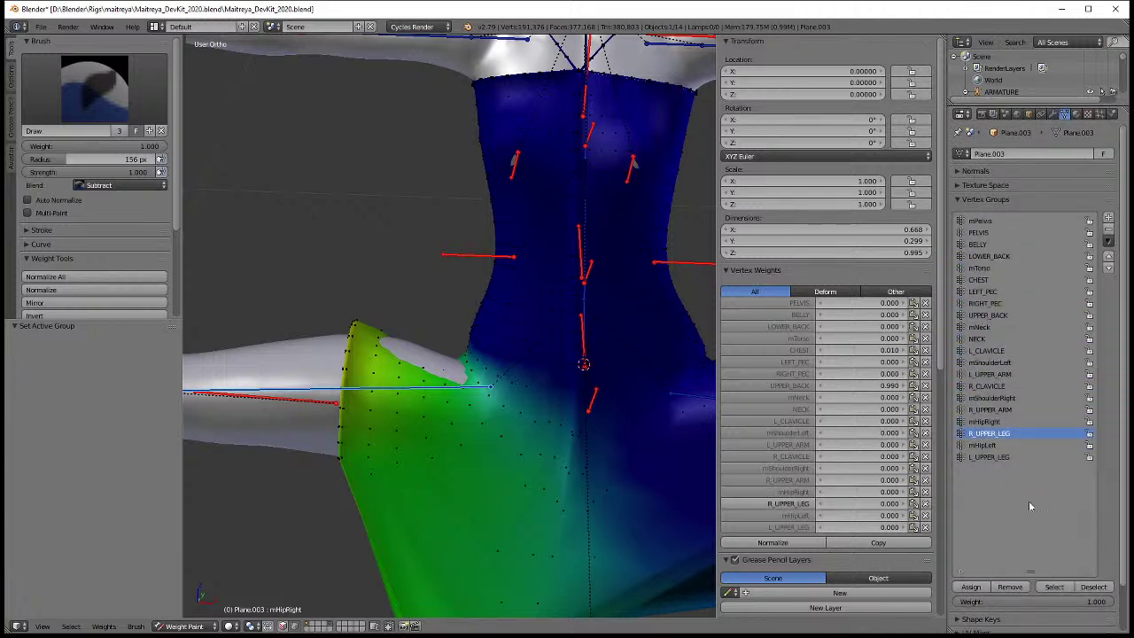
pyautogui.click(1018, 221)
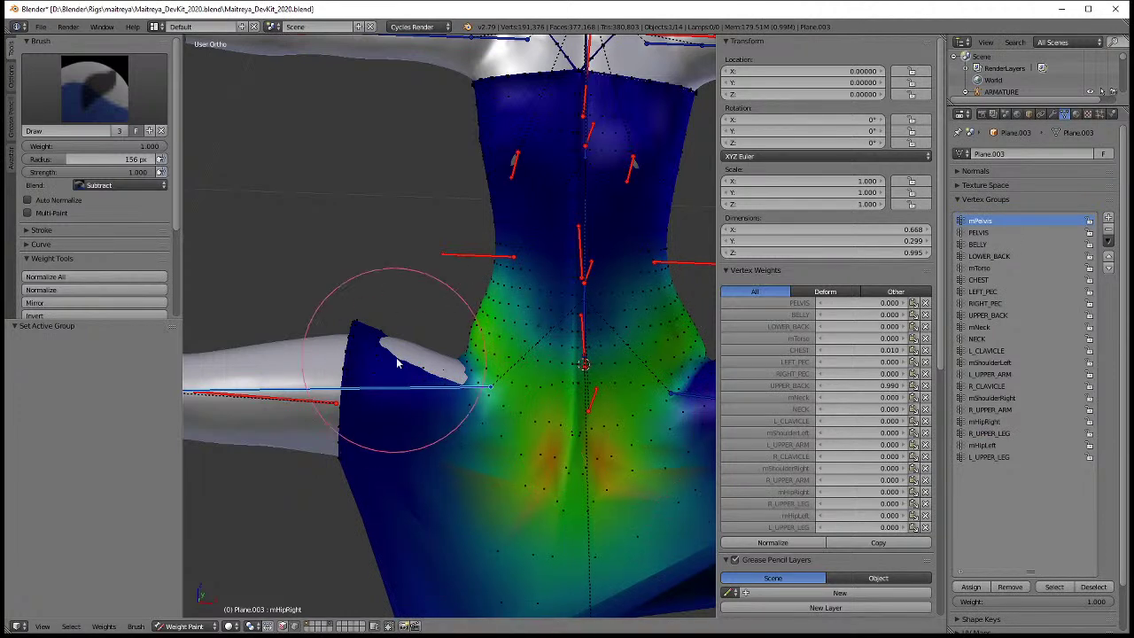
# - Make PELVIS active and subtract its weight from the sleeve and lower torso
pyautogui.scroll(3, 386, 372)
pyautogui.moveTo(387, 358); pyautogui.dragTo(377, 401, button='middle')
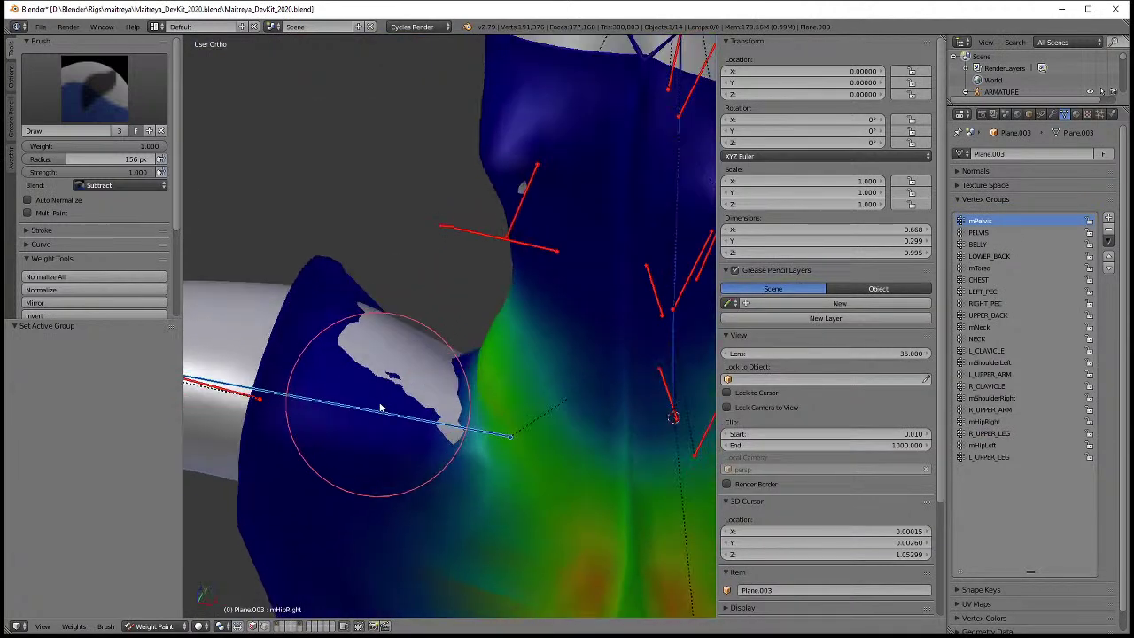
pyautogui.moveTo(392, 334); pyautogui.dragTo(253, 328, button='middle')
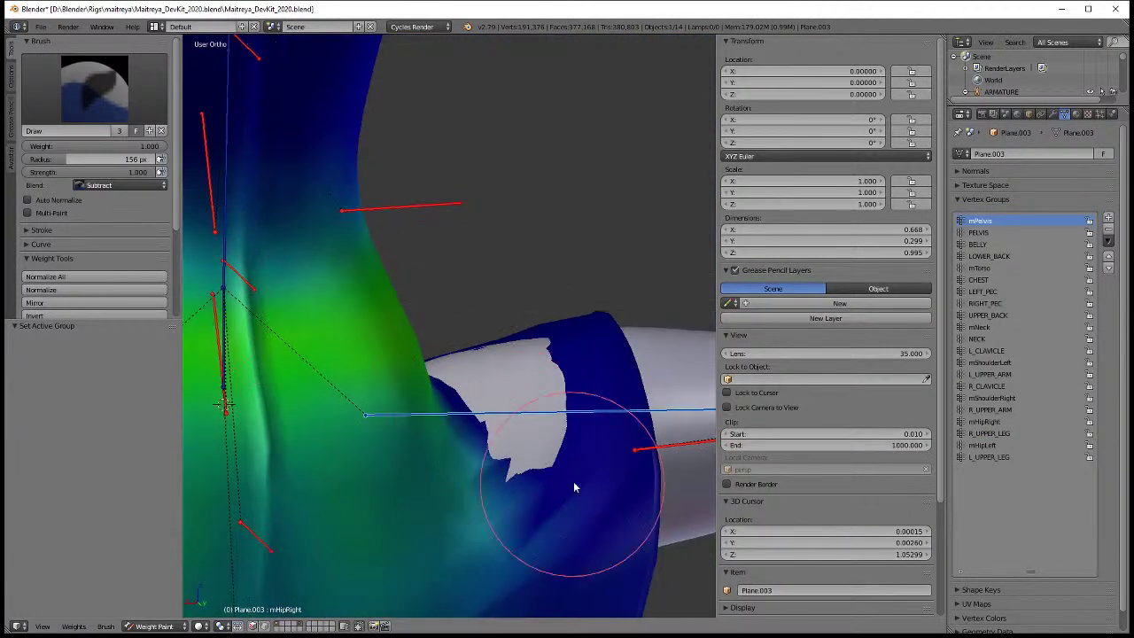
pyautogui.click(982, 232)
pyautogui.moveTo(531, 369)
pyautogui.mouseDown(button='middle')
pyautogui.moveTo(528, 404)
pyautogui.moveTo(487, 327)
pyautogui.moveTo(560, 532)
pyautogui.moveTo(559, 387)
pyautogui.mouseUp(button='middle')
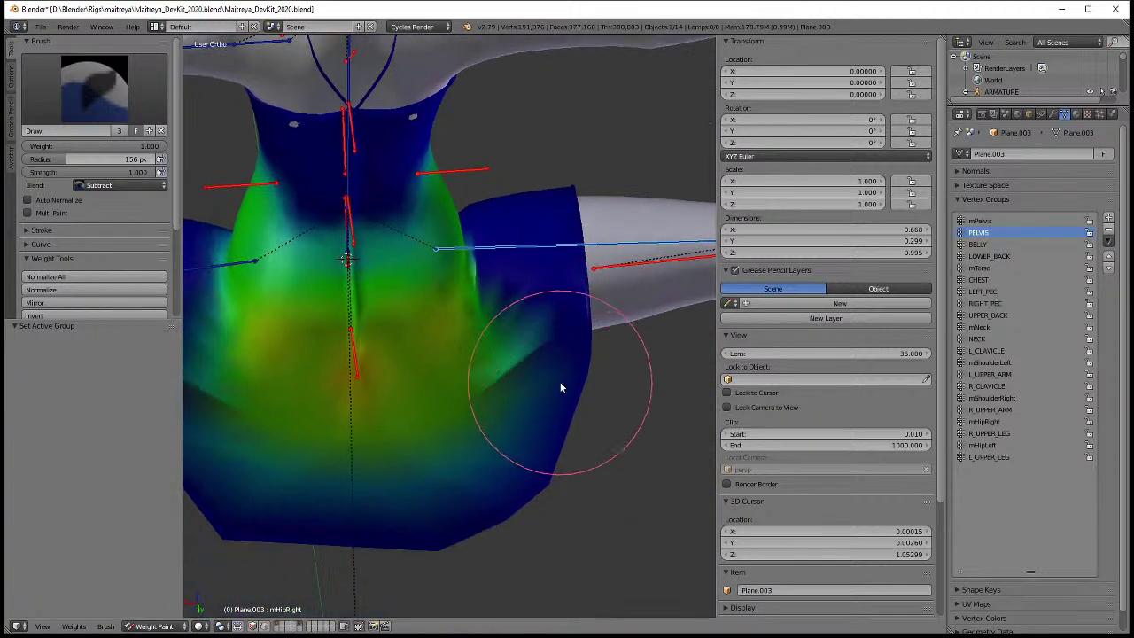
pyautogui.moveTo(559, 387)
pyautogui.mouseDown()
pyautogui.moveTo(564, 374)
pyautogui.moveTo(403, 570)
pyautogui.moveTo(592, 358)
pyautogui.mouseUp()
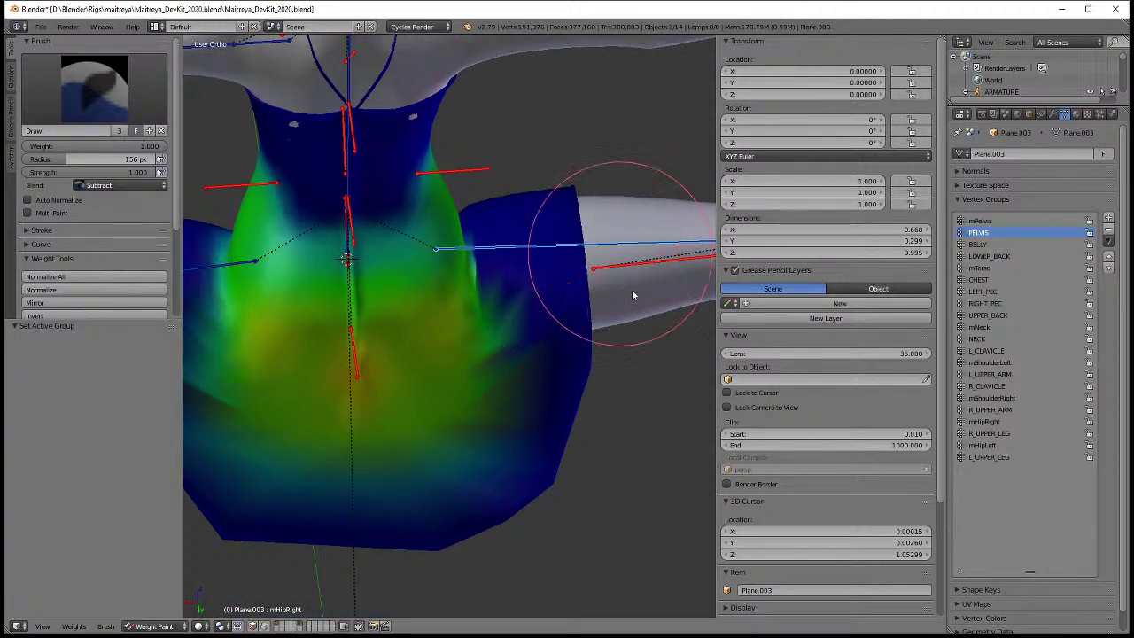
# - Paint down mPelvis weight on the lower torso, then clear the pose rotation with Alt+R
pyautogui.moveTo(631, 295); pyautogui.dragTo(295, 331, button='middle')
pyautogui.moveTo(428, 524); pyautogui.dragTo(890, 295, button='middle')
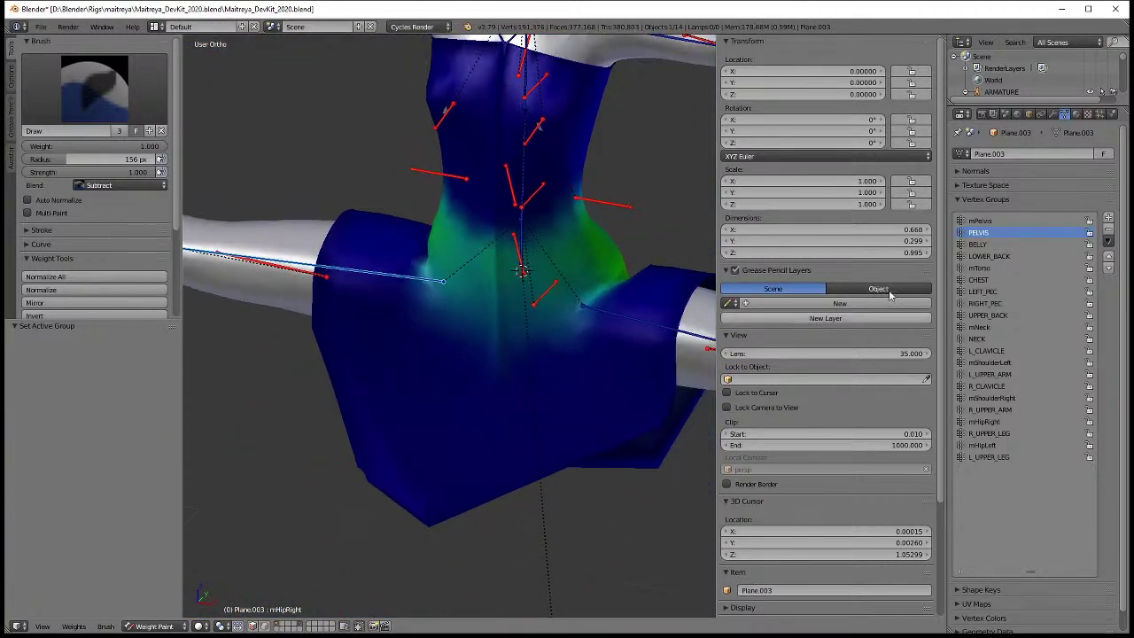
pyautogui.click(980, 221)
pyautogui.moveTo(590, 481); pyautogui.dragTo(283, 450)
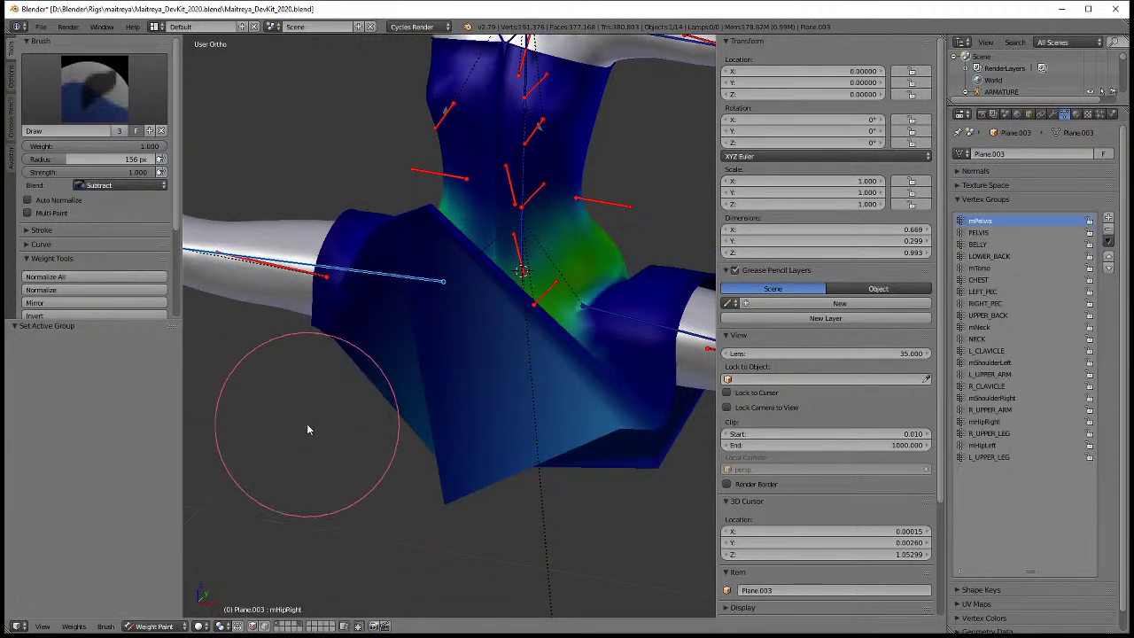
pyautogui.hotkey('ctrl', 'z')
pyautogui.hotkey('ctrl', 'z')
pyautogui.hotkey('ctrl', 'z')
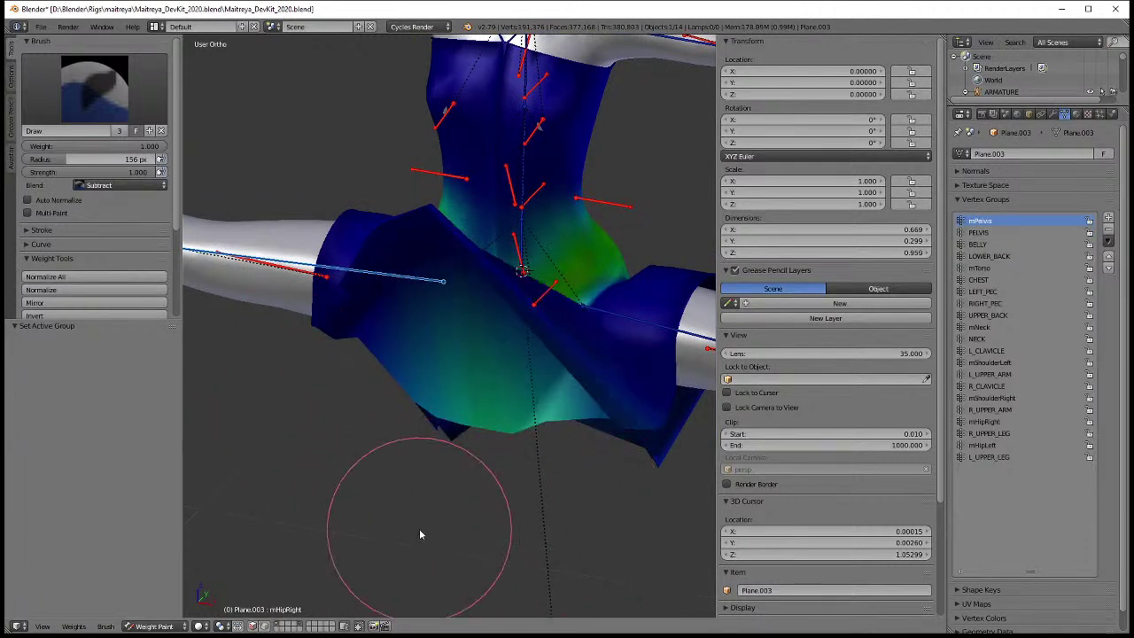
pyautogui.moveTo(418, 528)
pyautogui.mouseDown(button='middle')
pyautogui.moveTo(467, 485)
pyautogui.moveTo(391, 450)
pyautogui.mouseUp(button='middle')
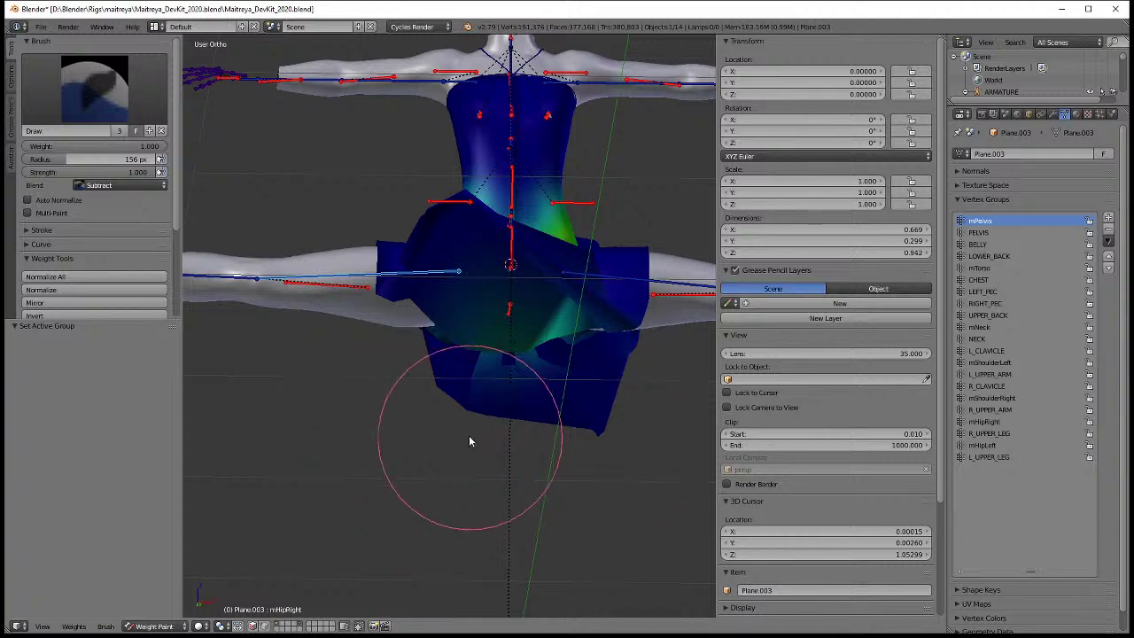
pyautogui.moveTo(469, 441)
pyautogui.mouseDown()
pyautogui.moveTo(575, 443)
pyautogui.moveTo(540, 459)
pyautogui.mouseUp()
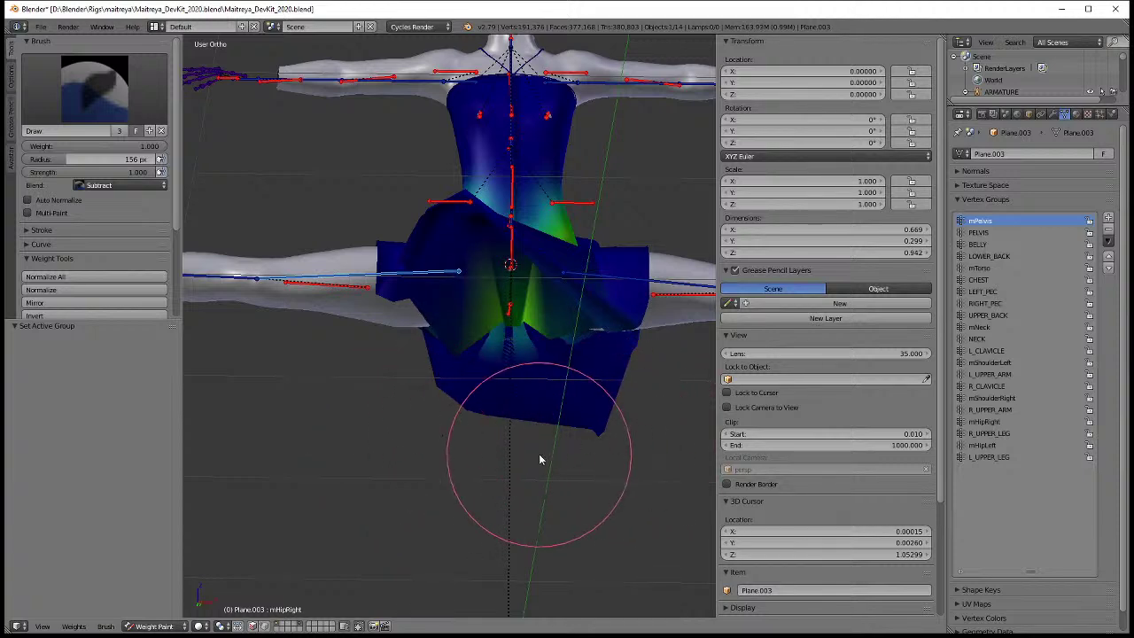
pyautogui.hotkey('alt', 'r')
# - Rotate the mHipLeft bone −50.4° around X to test the skirt deformation
pyautogui.moveTo(522, 456)
pyautogui.mouseDown(button='middle')
pyautogui.moveTo(536, 472)
pyautogui.moveTo(514, 488)
pyautogui.mouseUp(button='middle')
pyautogui.rightClick(505, 456)
pyautogui.press('r')
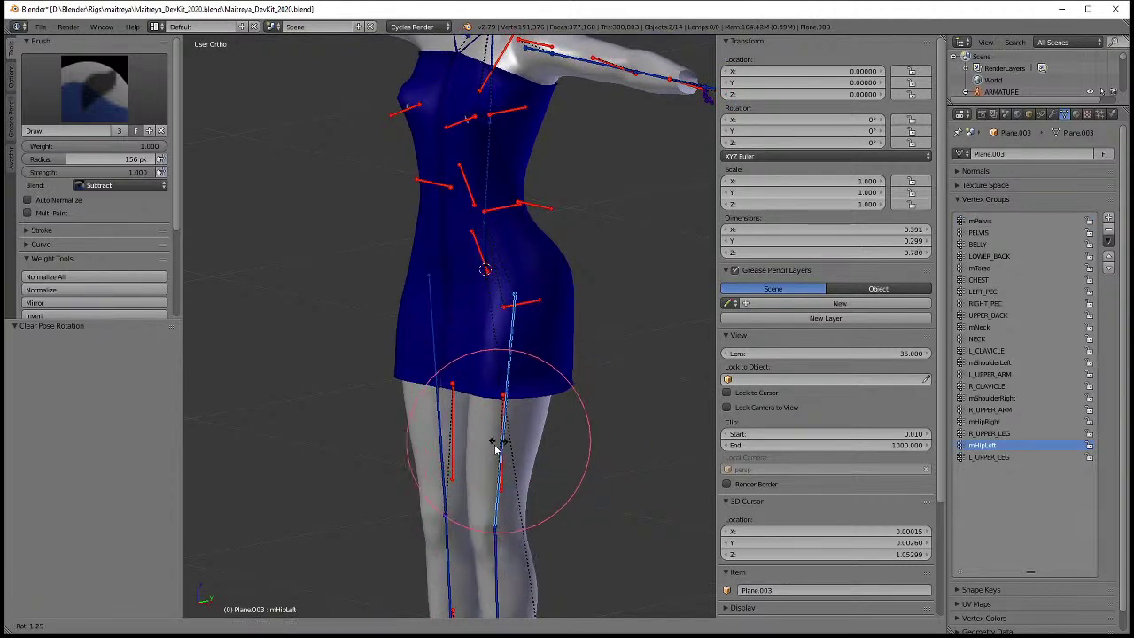
pyautogui.press('x')
pyautogui.click(443, 380)
pyautogui.scroll(3, 531, 506)
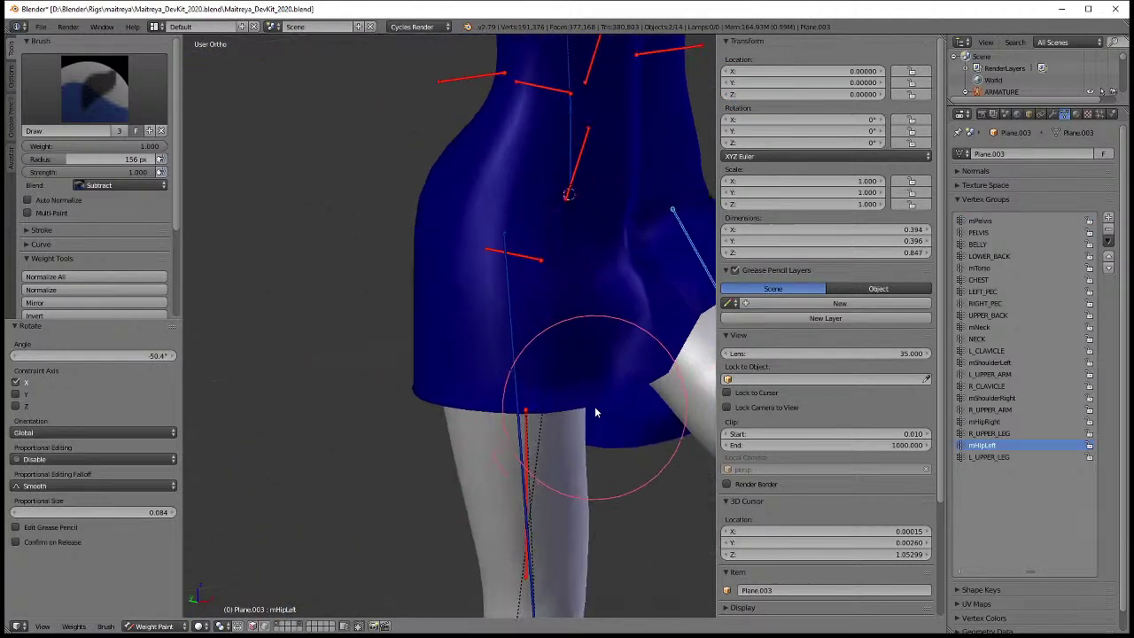
pyautogui.moveTo(594, 412)
pyautogui.mouseDown(button='middle')
pyautogui.moveTo(522, 488)
pyautogui.moveTo(451, 496)
pyautogui.moveTo(467, 456)
pyautogui.moveTo(531, 461)
pyautogui.mouseUp(button='middle')
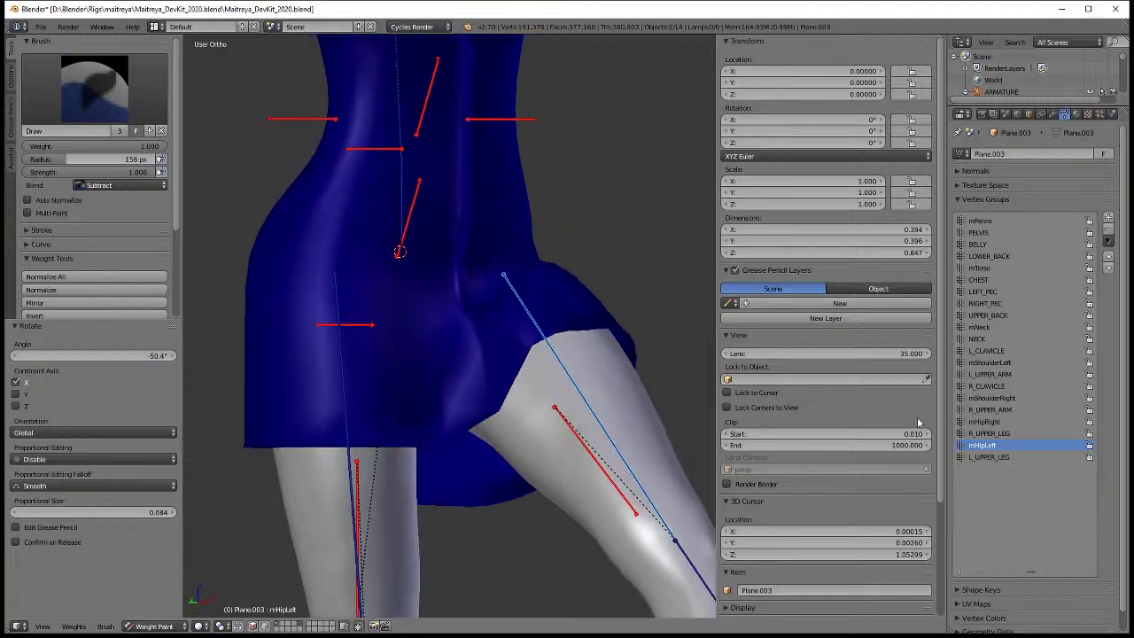
# - Set the brush blend to Blur and smooth the skirt's R_UPPER_LEG weight boundary, comparing L_UPPER_LEG
pyautogui.click(995, 433)
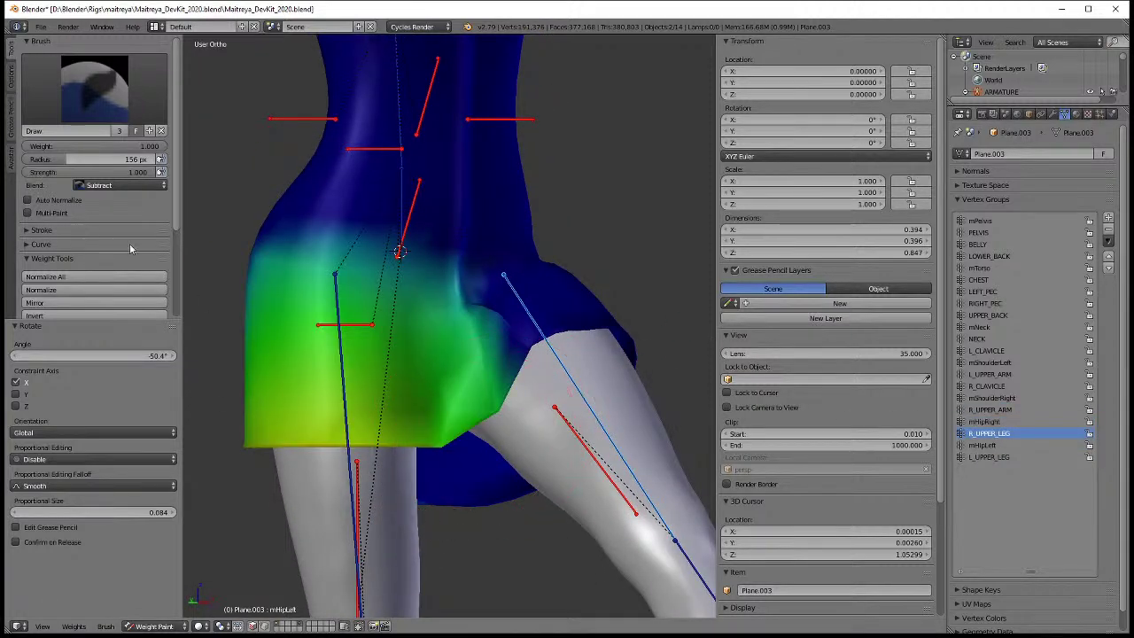
pyautogui.click(124, 184)
pyautogui.click(124, 119)
pyautogui.moveTo(372, 354)
pyautogui.mouseDown(button='middle')
pyautogui.moveTo(423, 372)
pyautogui.moveTo(491, 370)
pyautogui.mouseUp(button='middle')
pyautogui.moveTo(491, 371)
pyautogui.mouseDown()
pyautogui.moveTo(471, 354)
pyautogui.moveTo(494, 386)
pyautogui.mouseUp()
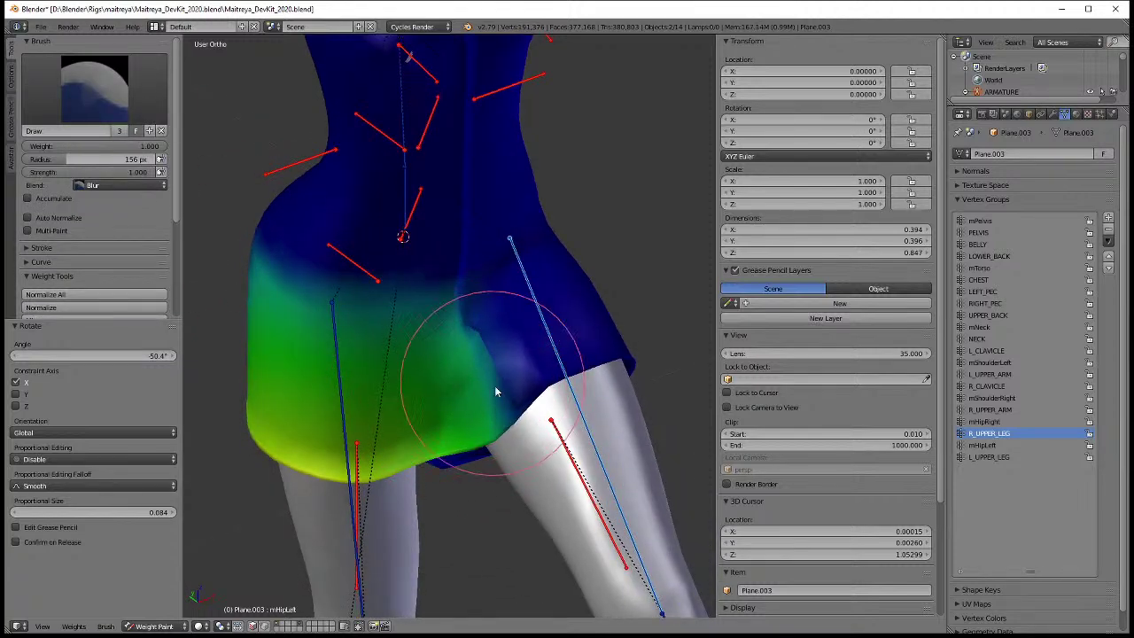
pyautogui.click(988, 456)
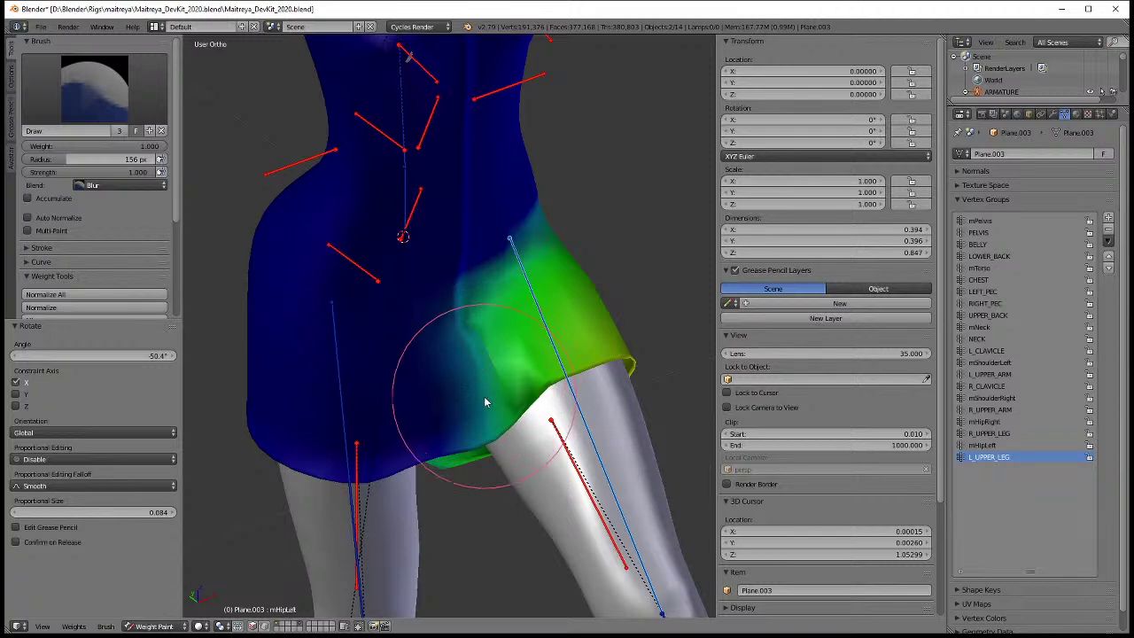
pyautogui.moveTo(484, 396)
pyautogui.mouseDown(button='middle')
pyautogui.moveTo(517, 373)
pyautogui.moveTo(486, 397)
pyautogui.mouseUp(button='middle')
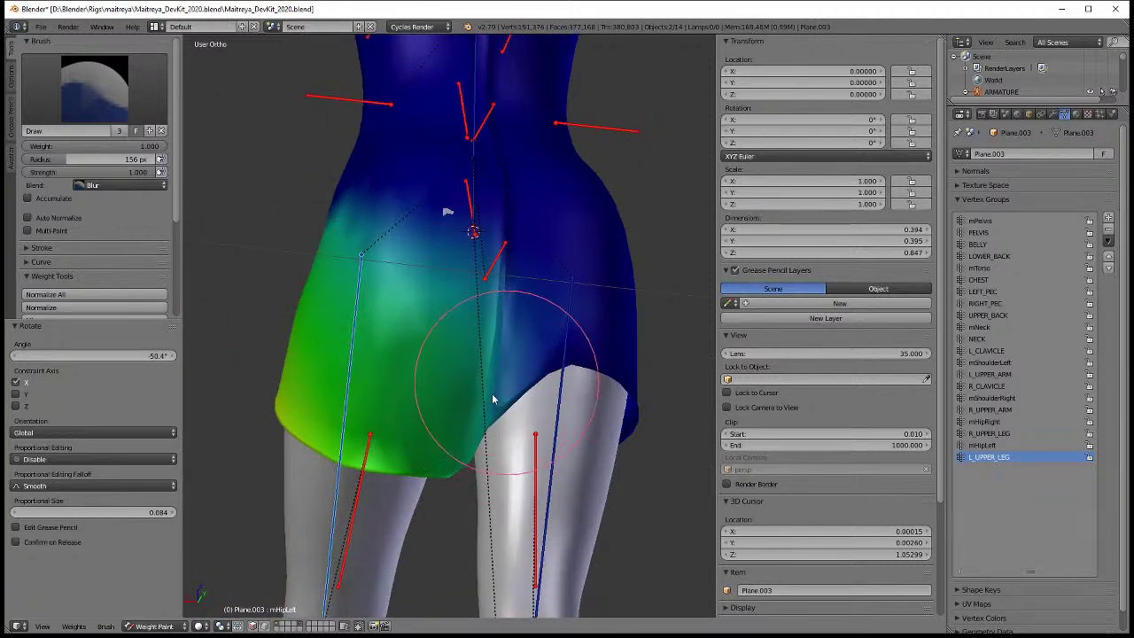
pyautogui.click(999, 433)
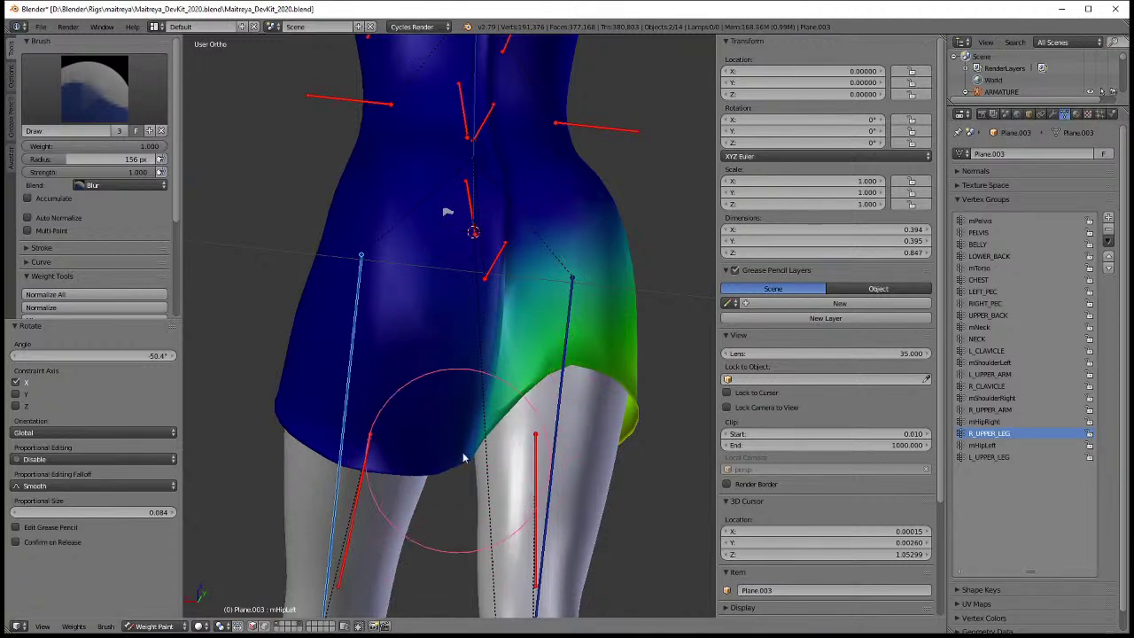
pyautogui.moveTo(462, 451); pyautogui.dragTo(419, 315, button='middle')
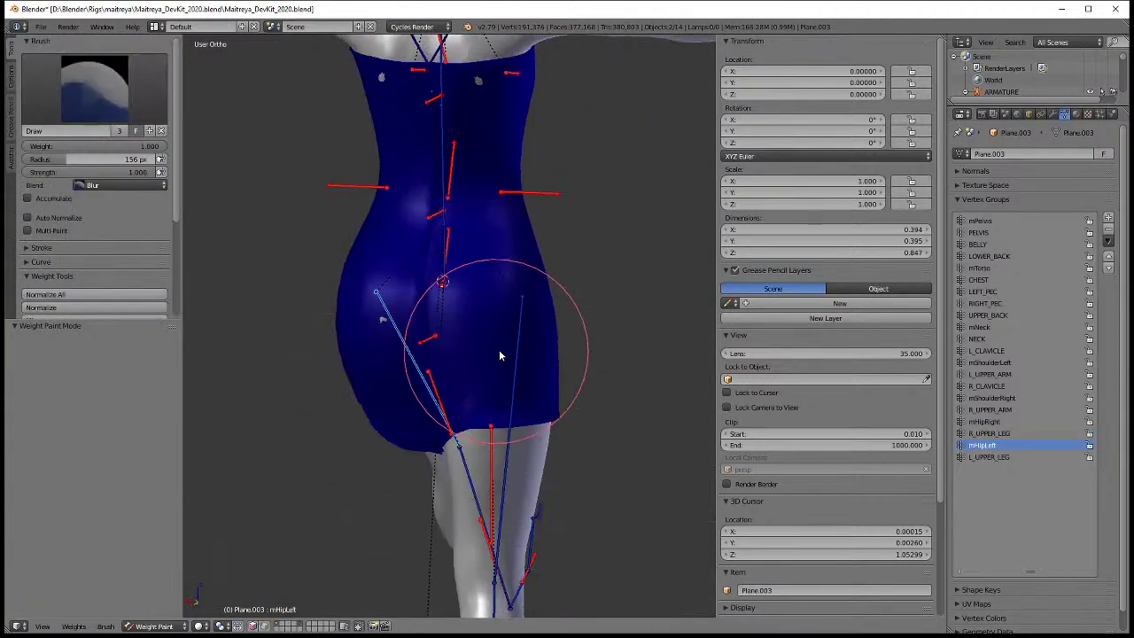
# - Review the skirt's mPelvis, mHipLeft and L_UPPER_LEG weights and set the blend back to Subtract
pyautogui.press('v')
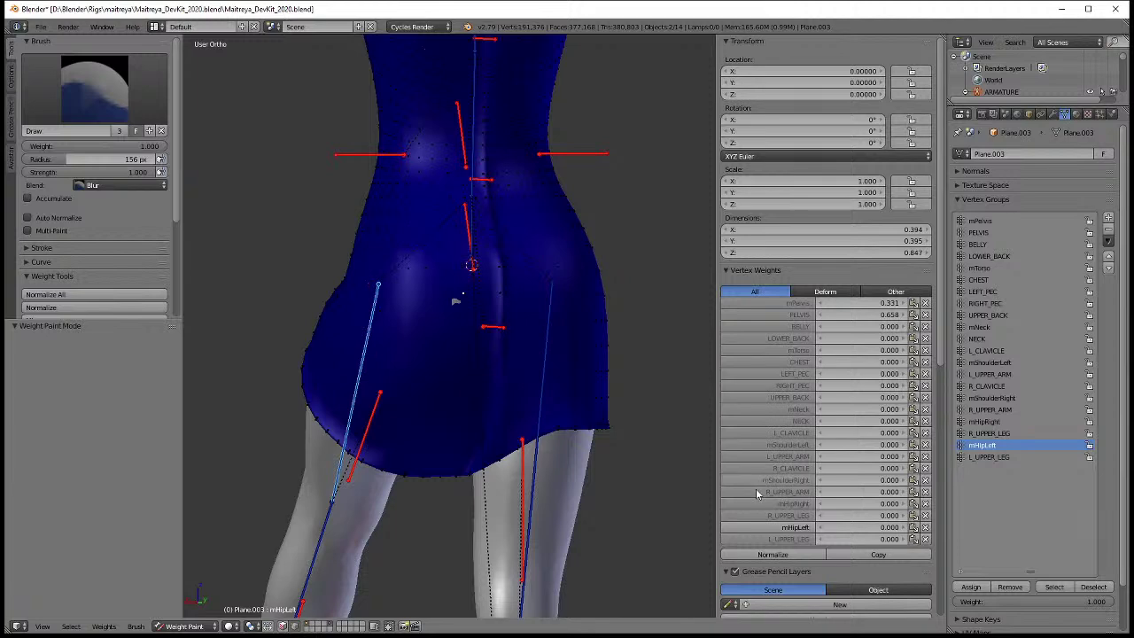
pyautogui.click(801, 315)
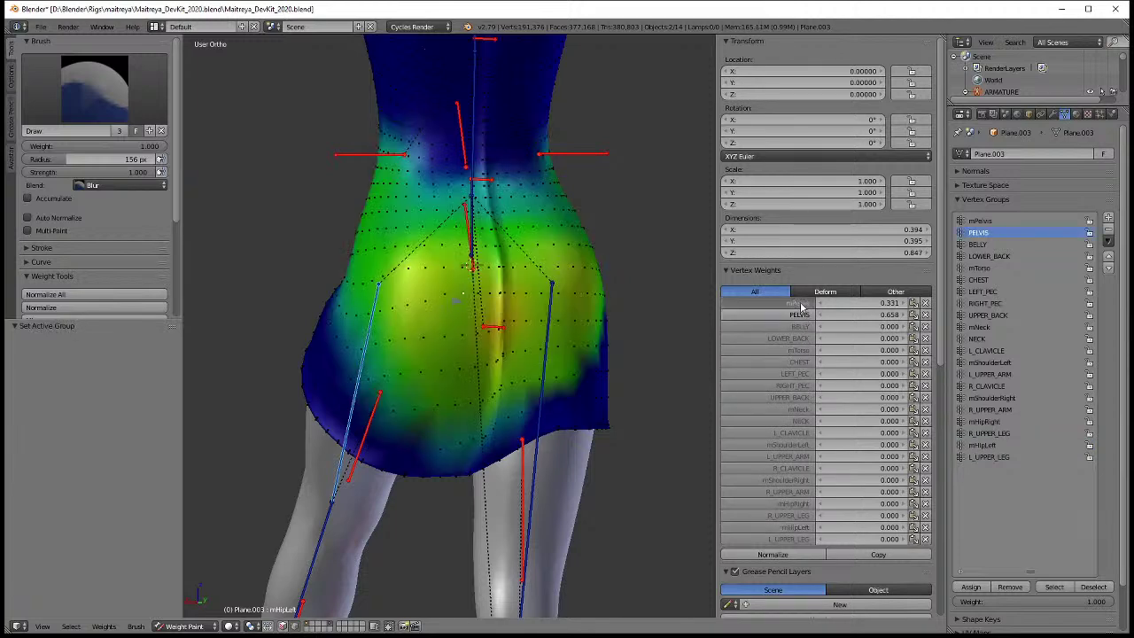
pyautogui.click(797, 303)
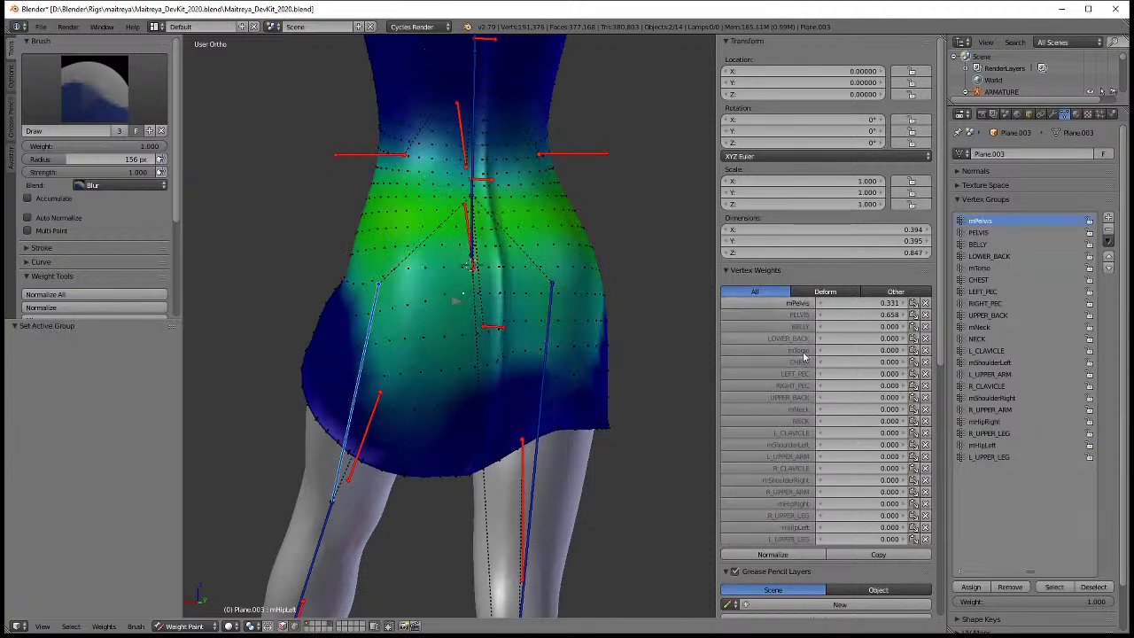
pyautogui.click(797, 527)
pyautogui.click(797, 539)
pyautogui.click(130, 185)
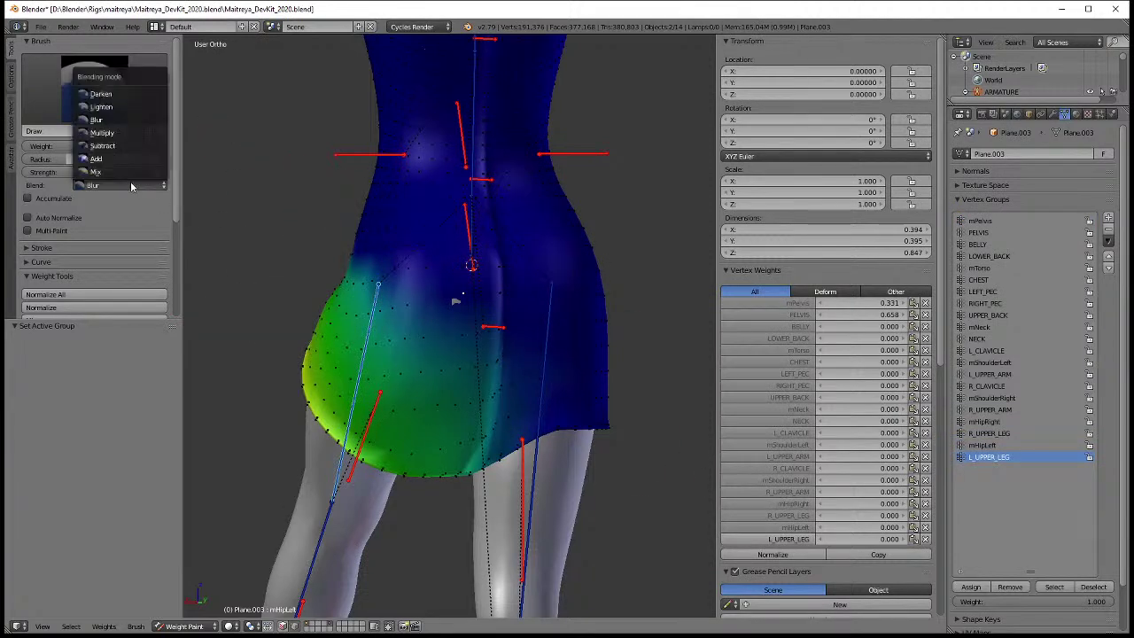
pyautogui.click(133, 146)
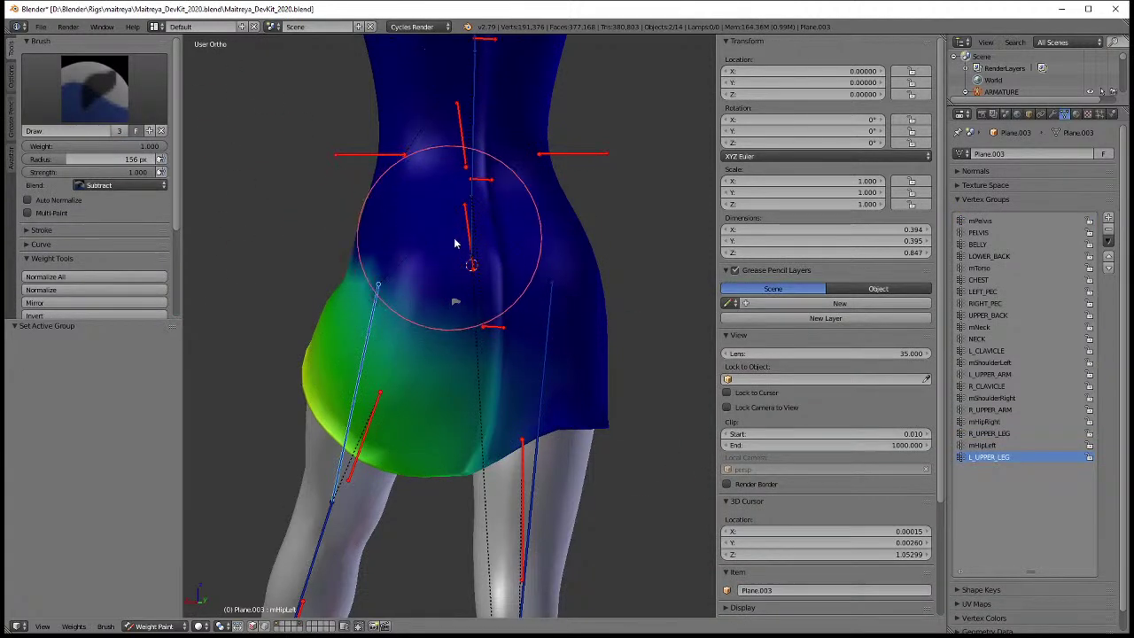
# - Show the R_UPPER_LEG weights and put the dress into Edit Mode to inspect the hip
pyautogui.press('v')
pyautogui.click(786, 515)
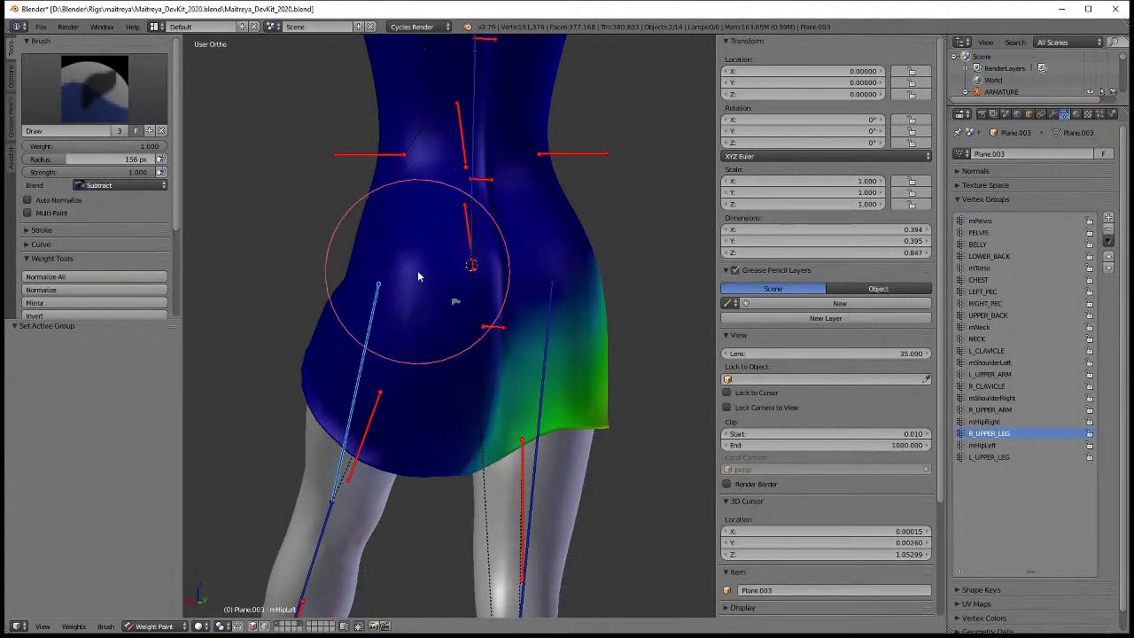
pyautogui.press('Tab')
pyautogui.scroll(2, 471, 292)
pyautogui.moveTo(471, 292); pyautogui.dragTo(540, 304, button='middle')
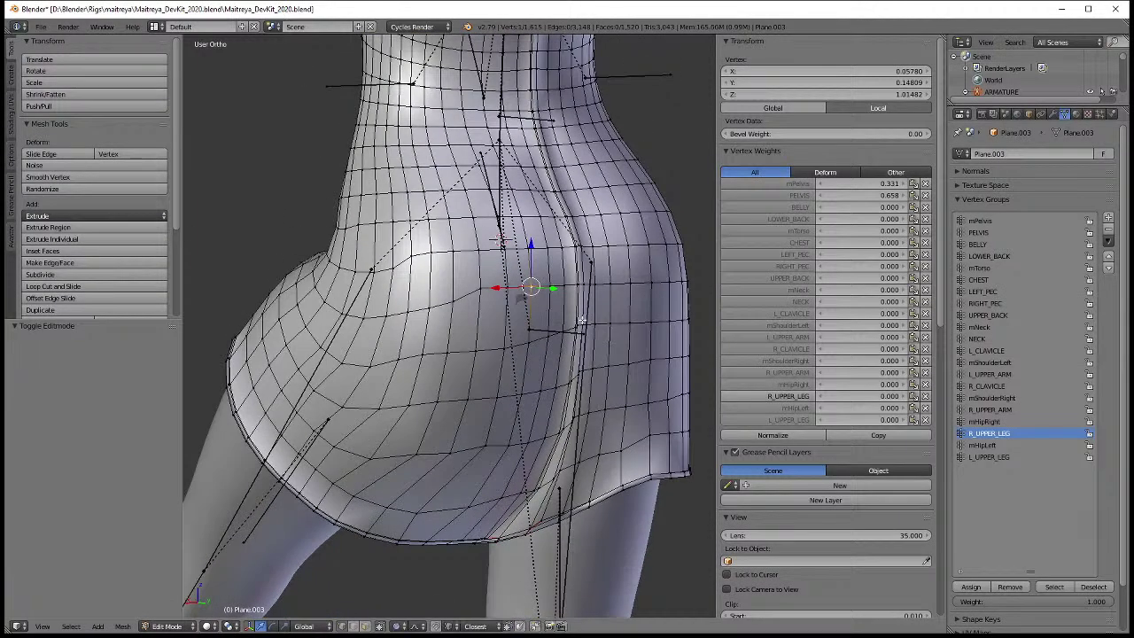
# - Nudge the skirt's hip area slightly along Y with a proportional move
pyautogui.press('g')
pyautogui.press('y')
pyautogui.press('Escape')
pyautogui.press('g')
pyautogui.press('y')
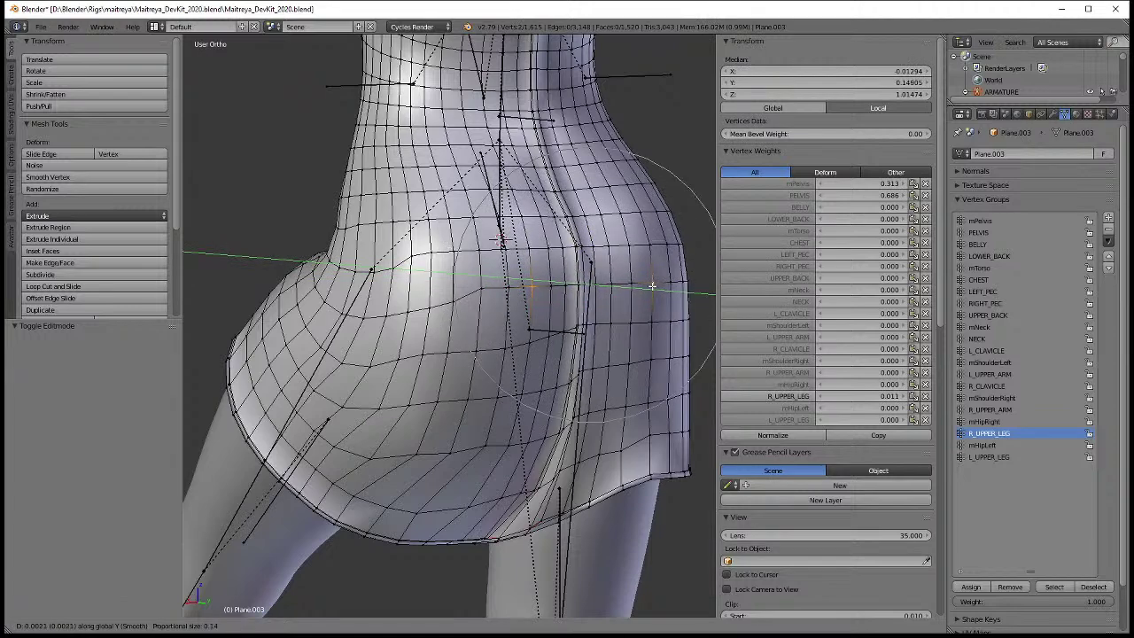
pyautogui.click(653, 286)
pyautogui.press('Tab')
pyautogui.moveTo(623, 291)
pyautogui.mouseDown(button='middle')
pyautogui.moveTo(501, 306)
pyautogui.moveTo(623, 333)
pyautogui.moveTo(519, 362)
pyautogui.moveTo(645, 336)
pyautogui.mouseUp(button='middle')
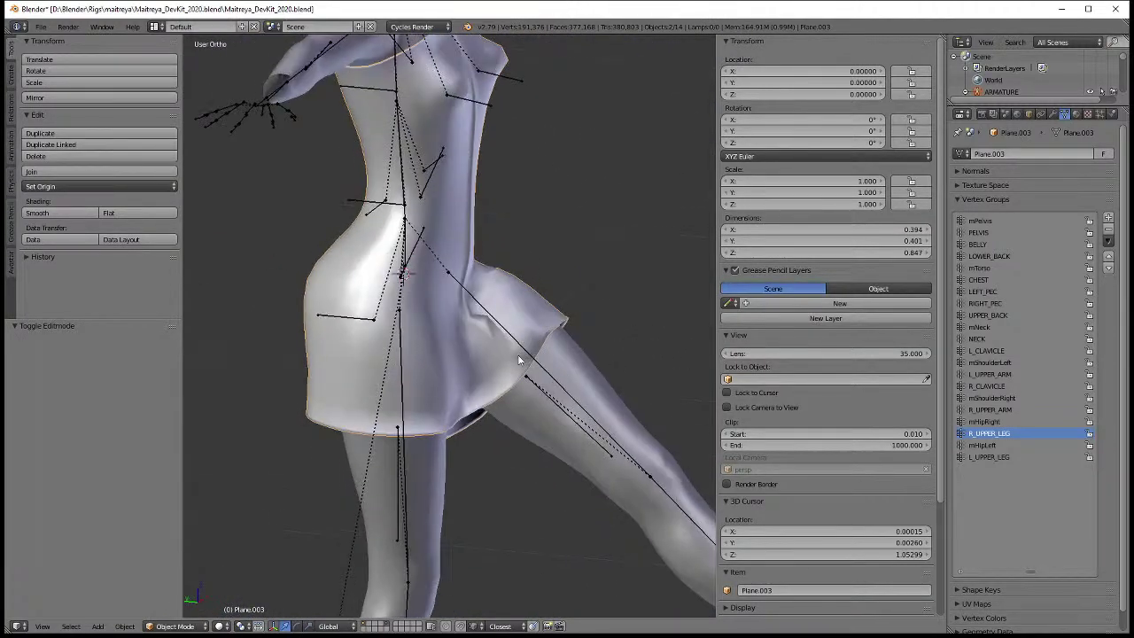
pyautogui.scroll(4, 514, 337)
# - Select a hip-crease vertex and raise its R_UPPER_LEG weight to about 0.28
pyautogui.press('Tab')
pyautogui.scroll(3, 496, 327)
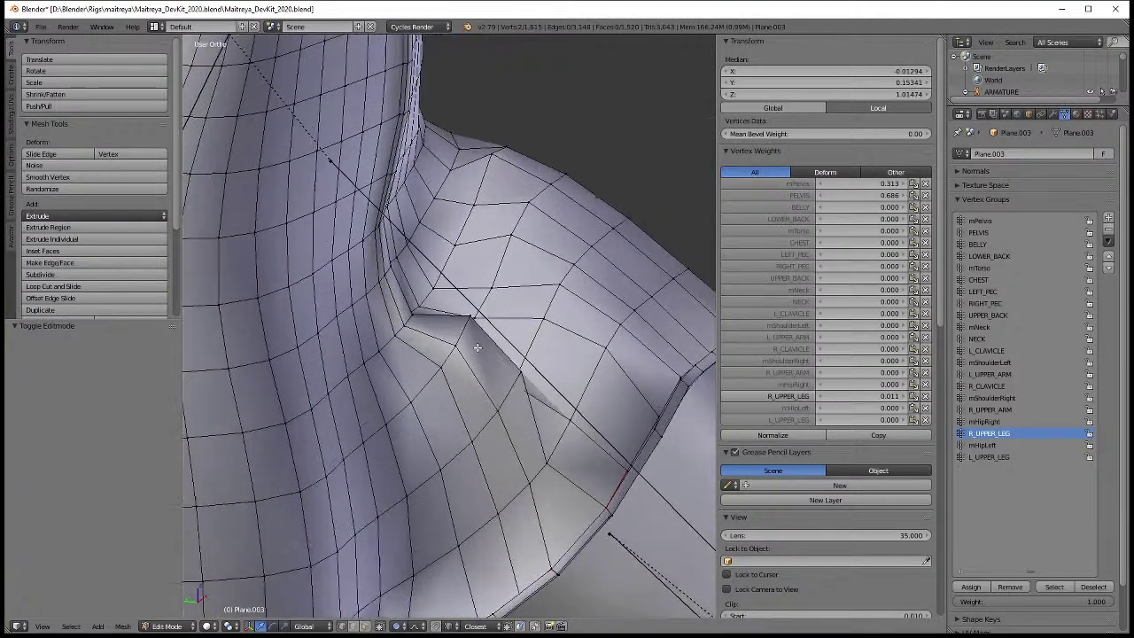
pyautogui.scroll(3, 443, 323)
pyautogui.rightClick(409, 317)
pyautogui.rightClick(417, 321)
pyautogui.moveTo(417, 320); pyautogui.dragTo(560, 343, button='middle')
pyautogui.click(885, 395)
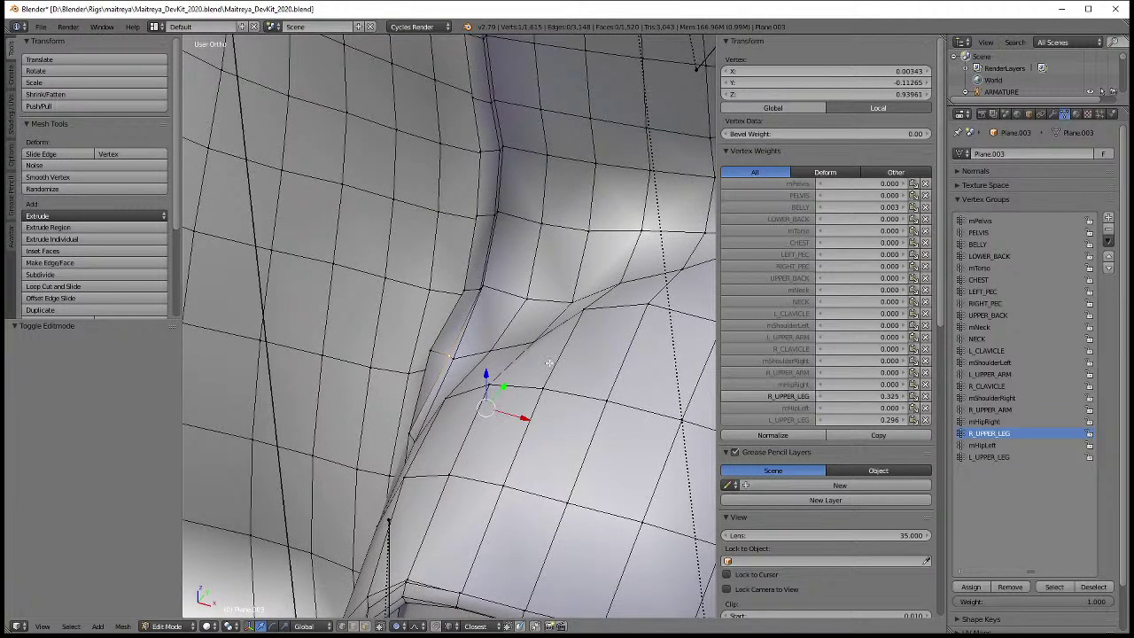
pyautogui.moveTo(549, 362); pyautogui.dragTo(536, 365, button='middle')
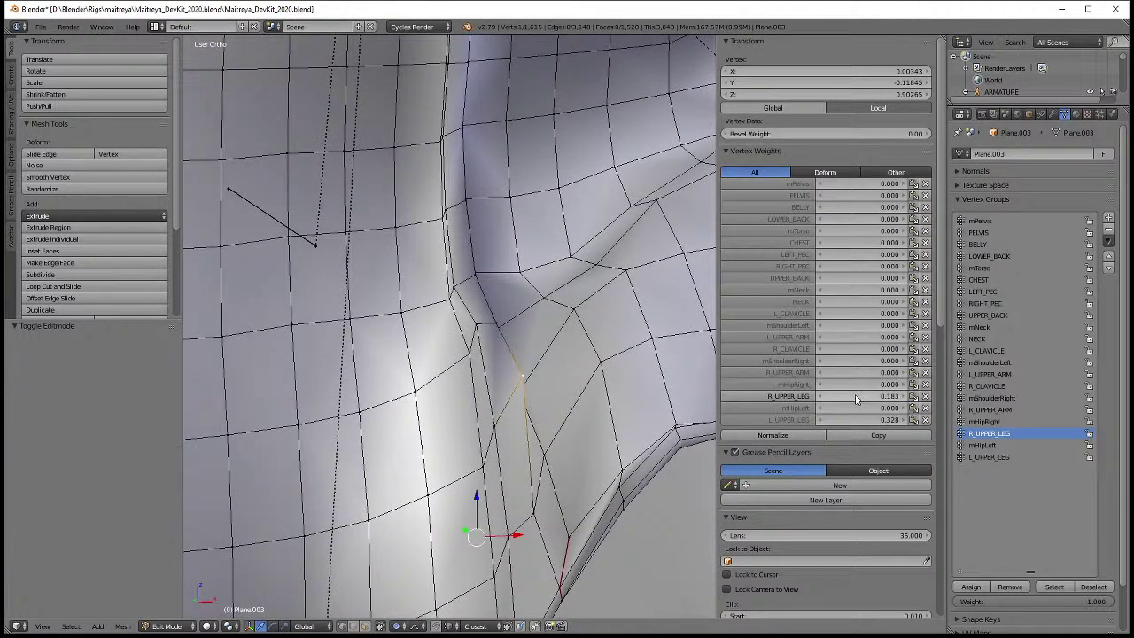
pyautogui.moveTo(885, 396); pyautogui.dragTo(893, 396)
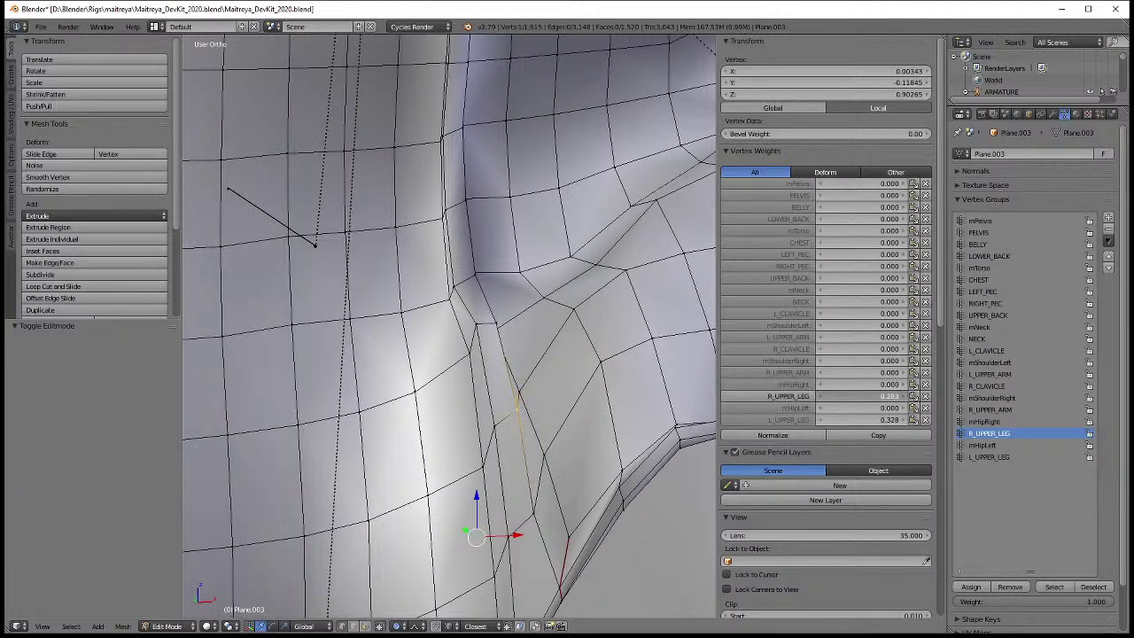
pyautogui.moveTo(888, 396); pyautogui.dragTo(893, 396)
# - Tune the next hip vertices' R_UPPER_LEG weights, setting the last to 0.200
pyautogui.keyDown('shift'); pyautogui.moveTo(547, 452); pyautogui.dragTo(606, 298, button='middle'); pyautogui.keyUp('shift')
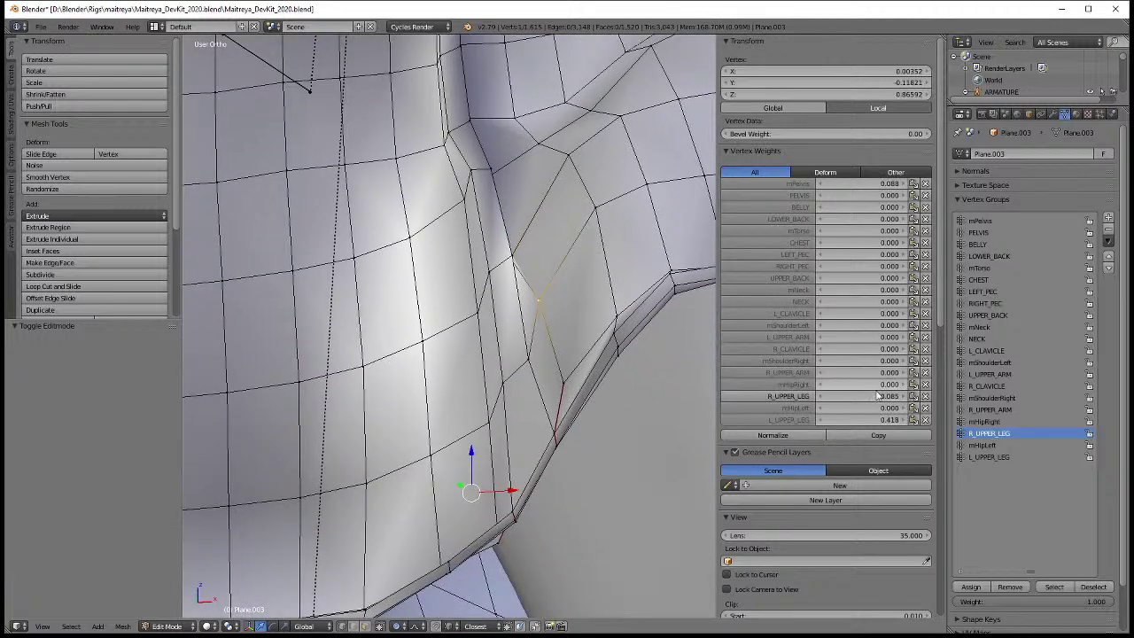
pyautogui.moveTo(877, 396); pyautogui.dragTo(884, 396)
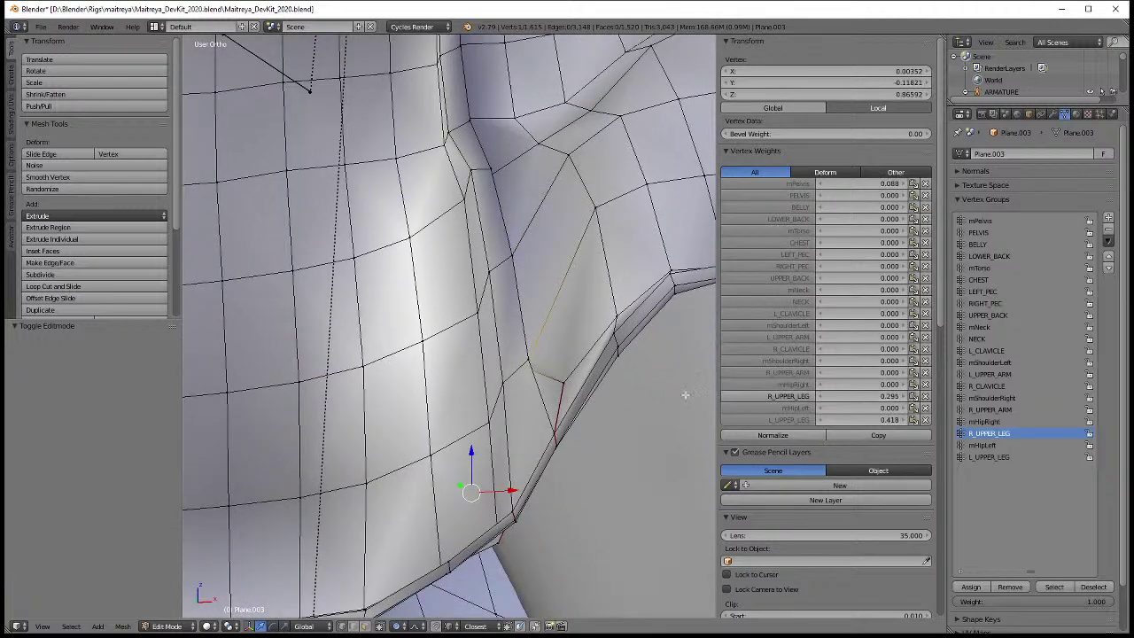
pyautogui.moveTo(564, 383)
pyautogui.keyDown('shift'); pyautogui.mouseDown(button='middle')
pyautogui.moveTo(600, 373)
pyautogui.moveTo(587, 350)
pyautogui.mouseUp(button='middle'); pyautogui.keyUp('shift')
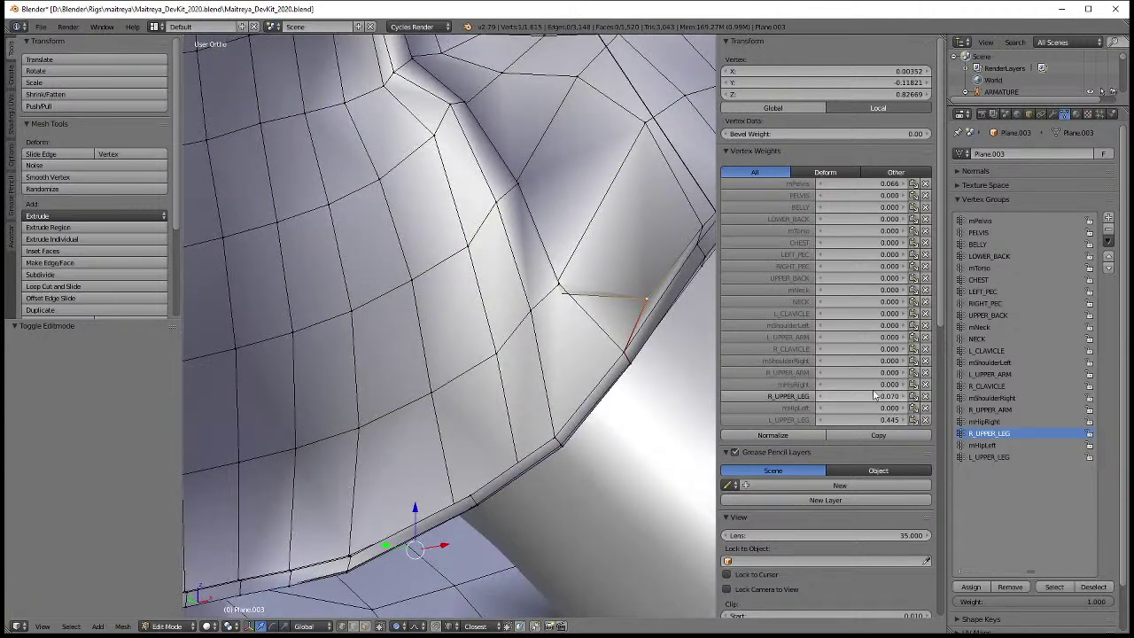
pyautogui.moveTo(875, 396); pyautogui.dragTo(867, 396)
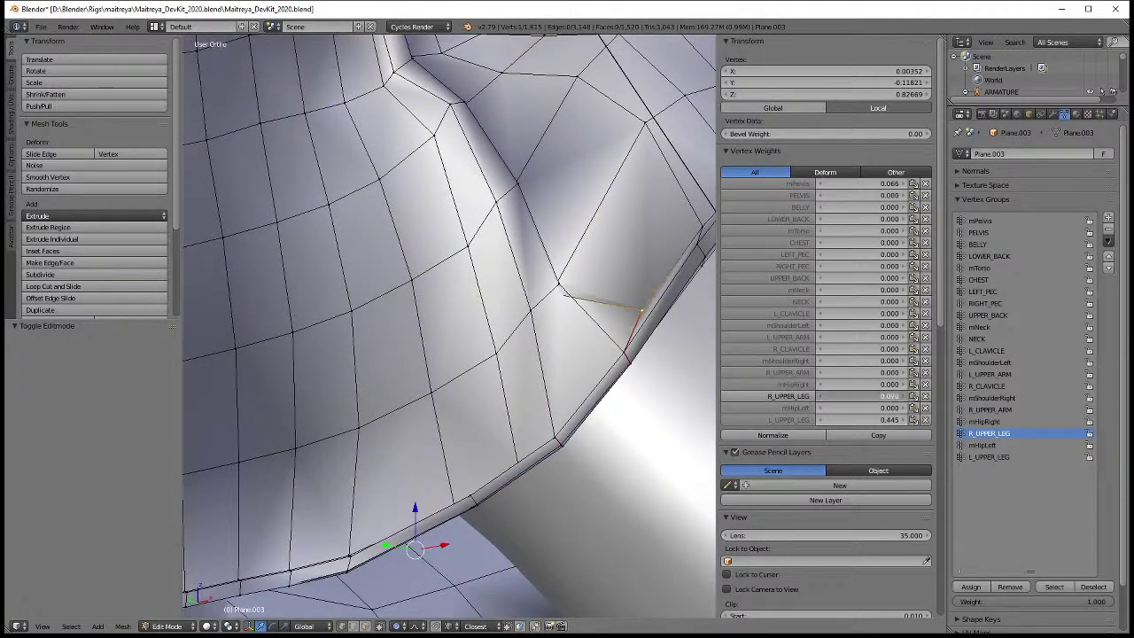
pyautogui.moveTo(623, 370); pyautogui.dragTo(527, 461, button='middle')
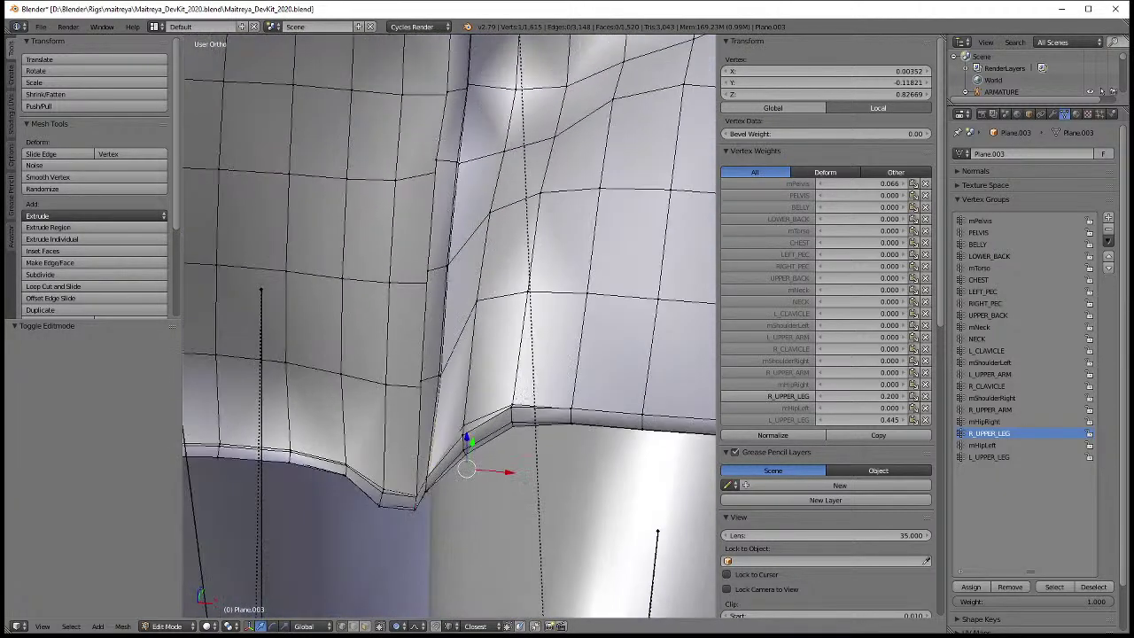
pyautogui.press('Tab')
pyautogui.scroll(-5, 544, 366)
# - Copy mHipLeft's pose, paste it X-flipped onto the other hip, and reselect the dress Plane.003
pyautogui.rightClick(396, 411)
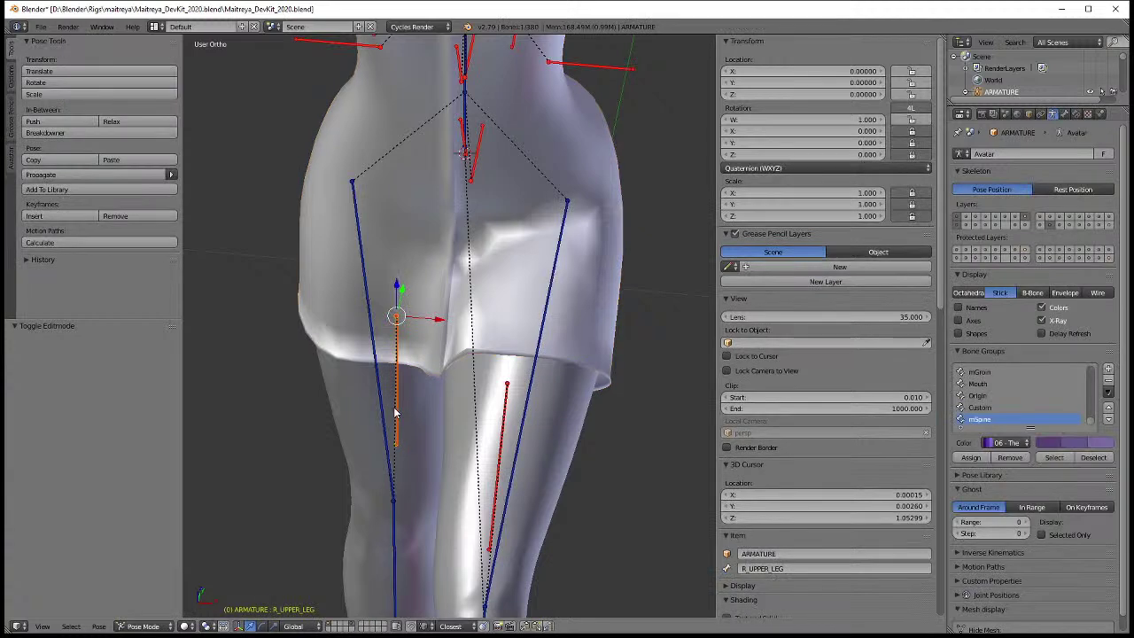
pyautogui.rightClick(383, 416)
pyautogui.rightClick(531, 381)
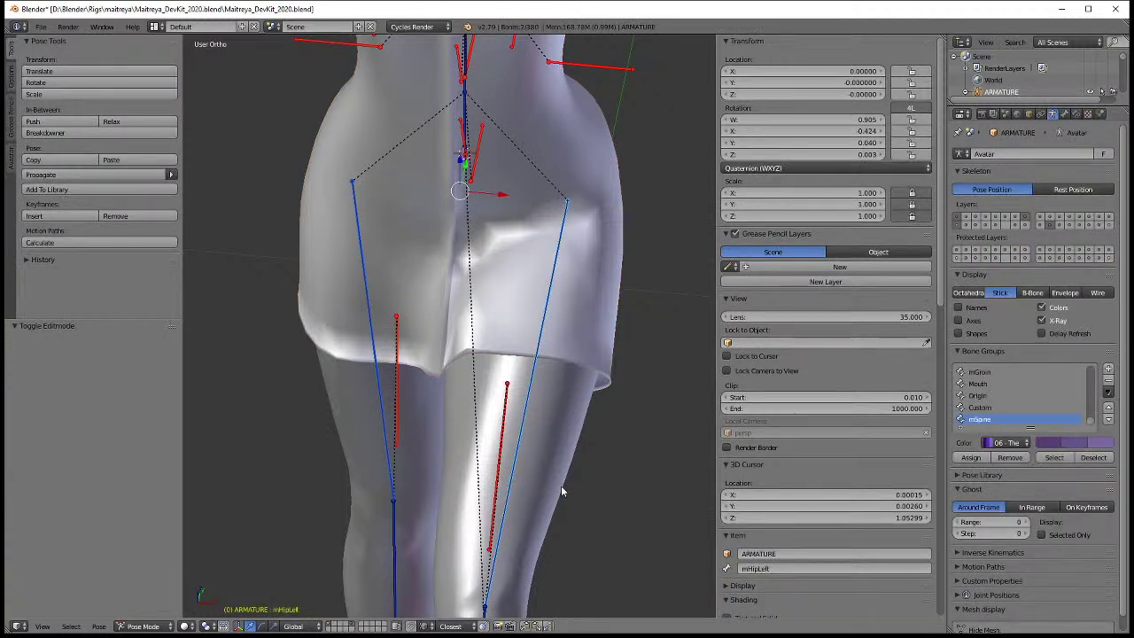
pyautogui.click(524, 626)
pyautogui.click(549, 626)
pyautogui.moveTo(496, 531)
pyautogui.mouseDown(button='middle')
pyautogui.moveTo(452, 402)
pyautogui.moveTo(411, 368)
pyautogui.mouseUp(button='middle')
pyautogui.rightClick(473, 346)
pyautogui.scroll(1, 489, 354)
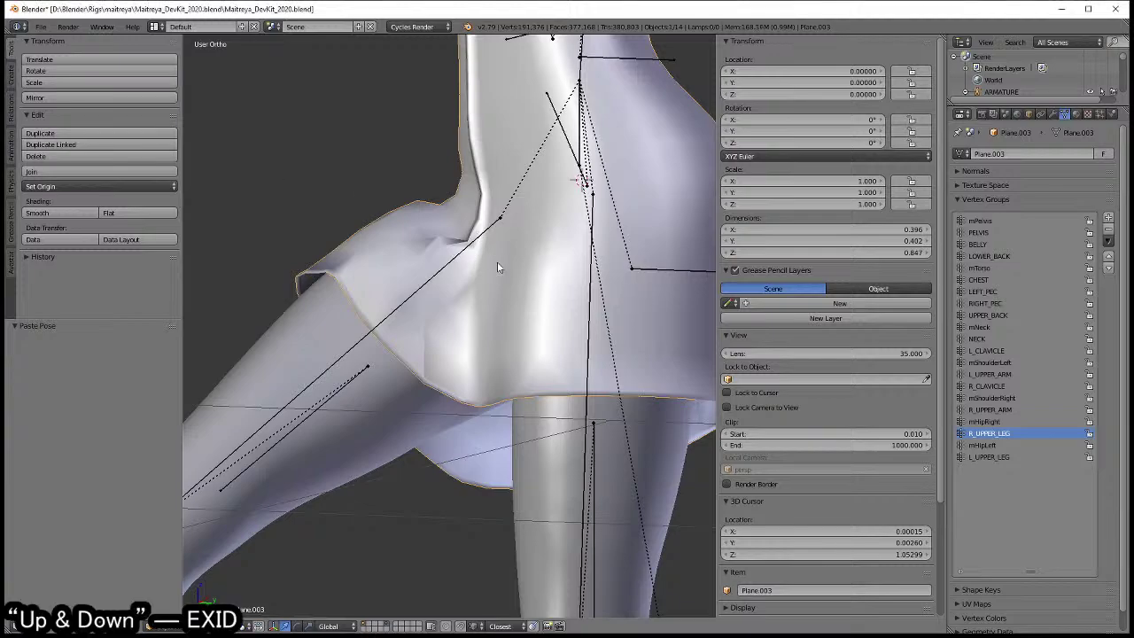
# - Pick a hip-crease vertex on the dress and raise its upper-leg weights
pyautogui.press('Tab')
pyautogui.scroll(3, 509, 324)
pyautogui.scroll(2, 505, 310)
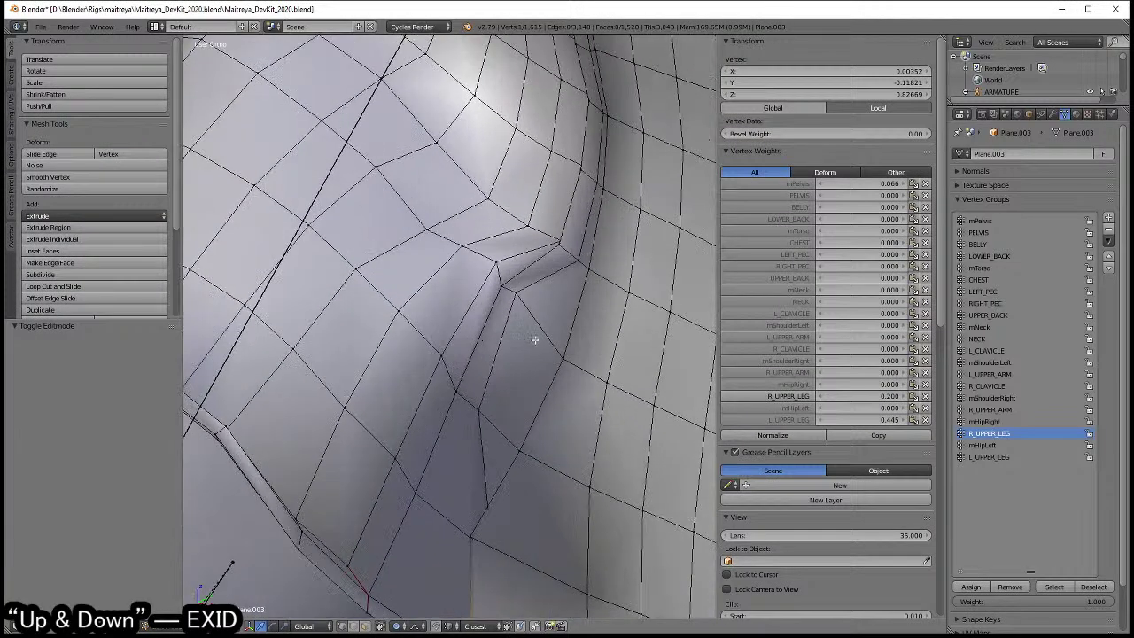
pyautogui.scroll(2, 496, 292)
pyautogui.rightClick(482, 274)
pyautogui.click(877, 396)
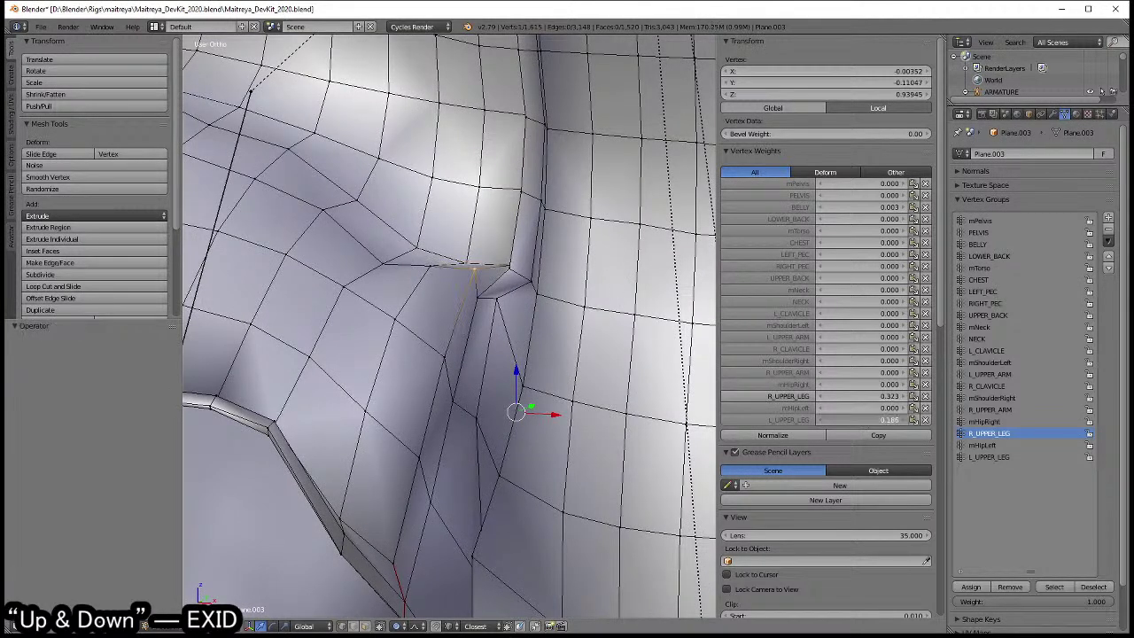
pyautogui.moveTo(876, 419); pyautogui.dragTo(886, 418)
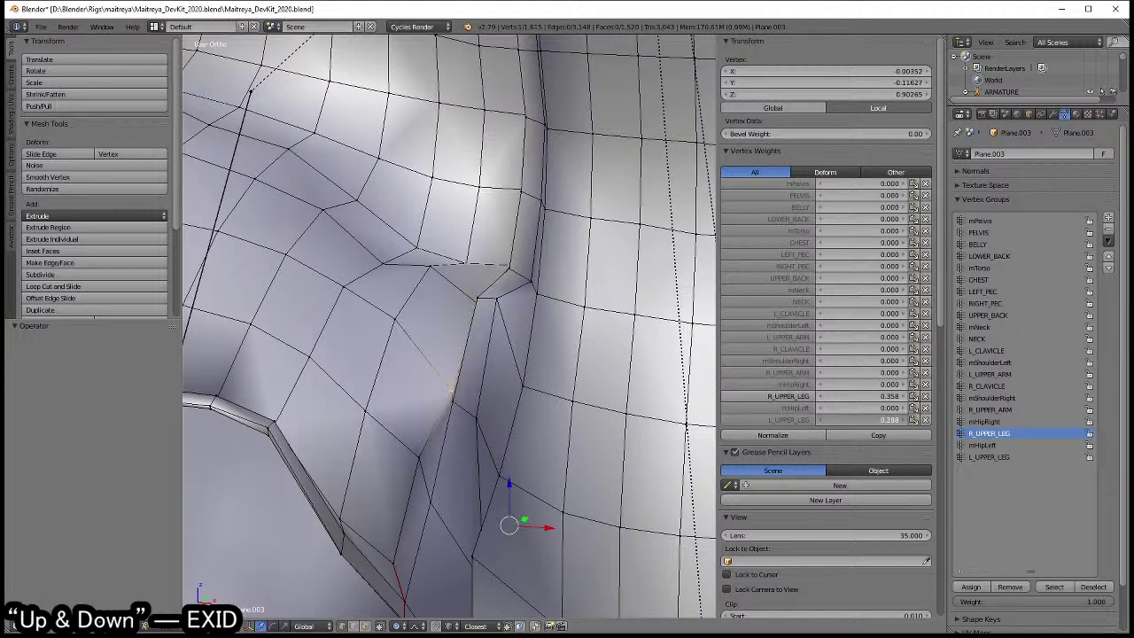
# - Fine-tune the crease vertex's L_UPPER_LEG weight to 0.268, checking in wireframe, then exit Edit Mode
pyautogui.keyDown('shift'); pyautogui.moveTo(416, 504); pyautogui.dragTo(443, 383, button='middle'); pyautogui.keyUp('shift')
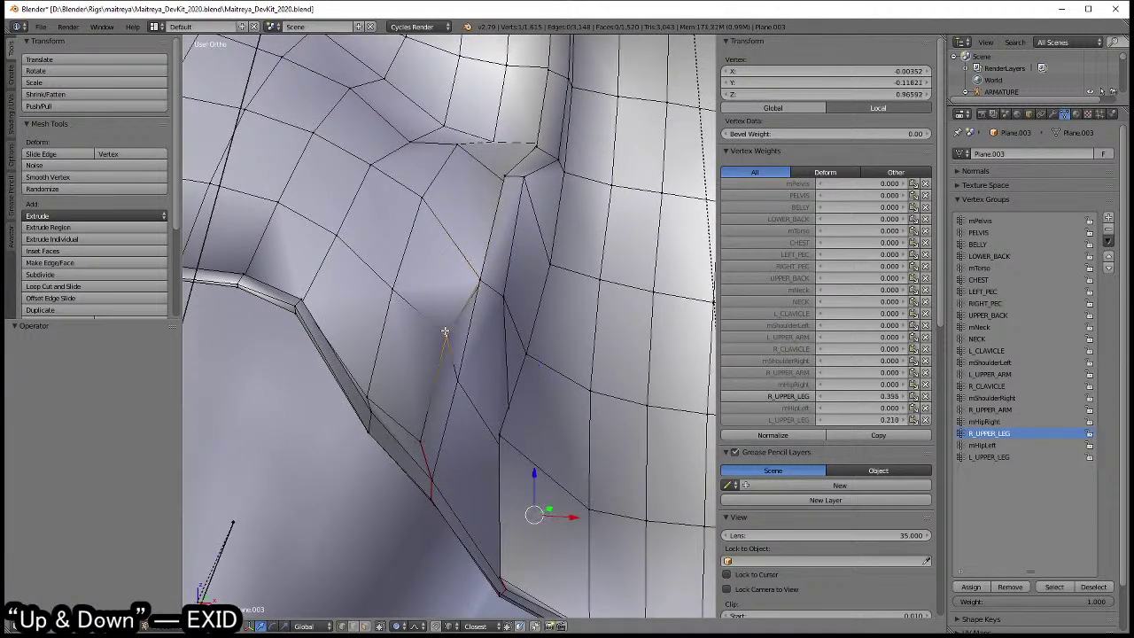
pyautogui.moveTo(867, 419); pyautogui.dragTo(872, 423)
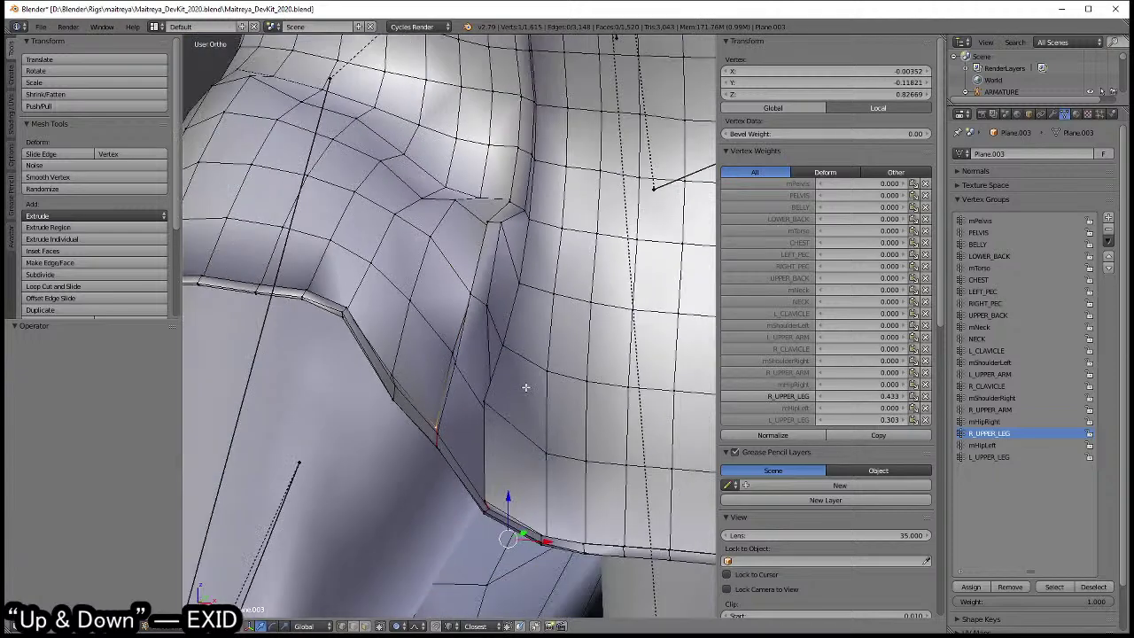
pyautogui.moveTo(526, 387); pyautogui.dragTo(512, 406, button='middle')
pyautogui.moveTo(857, 418); pyautogui.dragTo(877, 419)
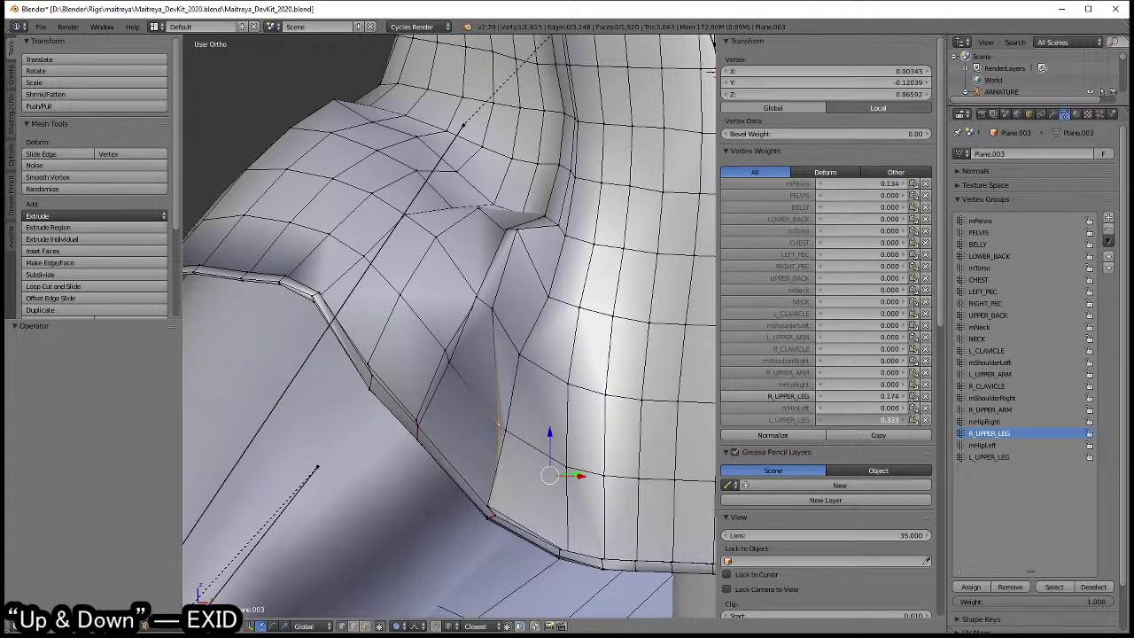
pyautogui.moveTo(877, 420); pyautogui.dragTo(857, 420)
pyautogui.press('z')
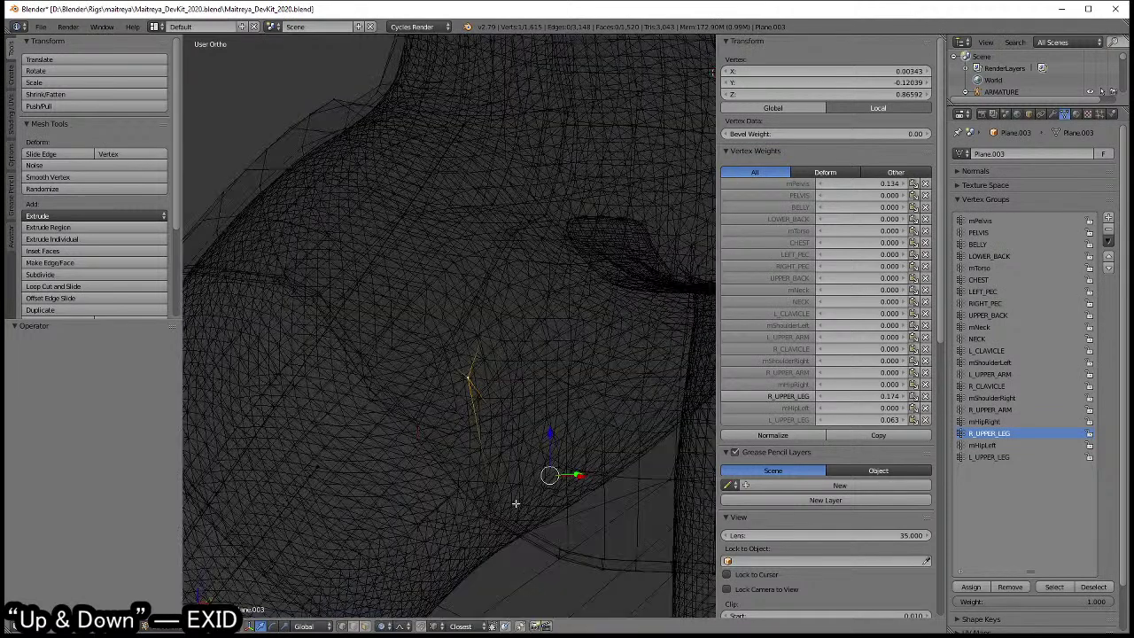
pyautogui.press('z')
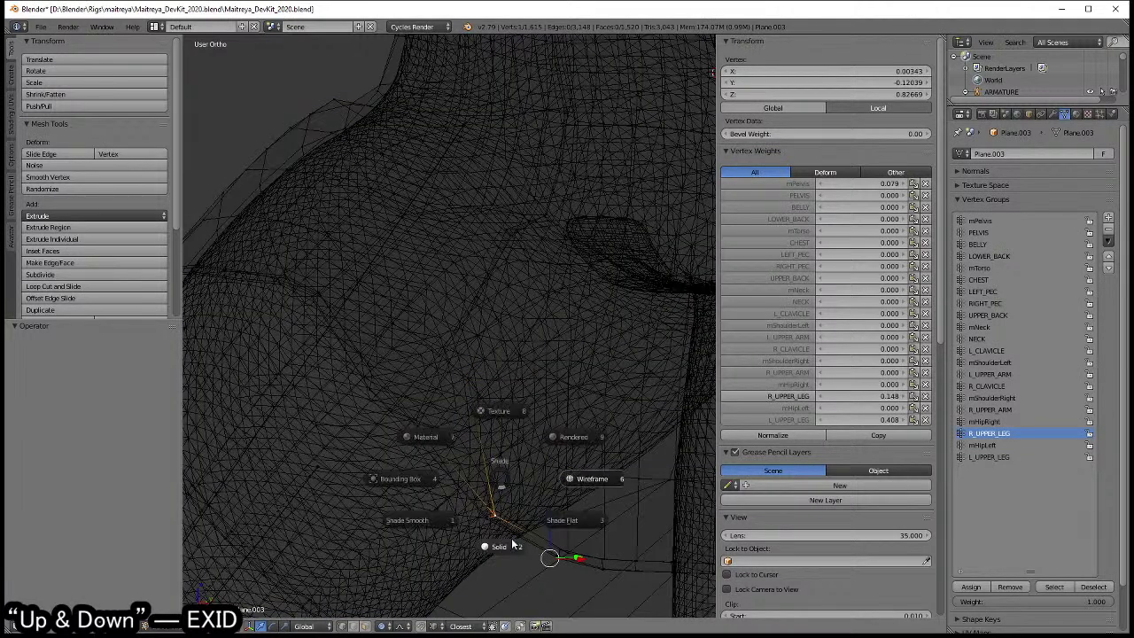
pyautogui.click(499, 540)
pyautogui.moveTo(872, 418); pyautogui.dragTo(861, 418)
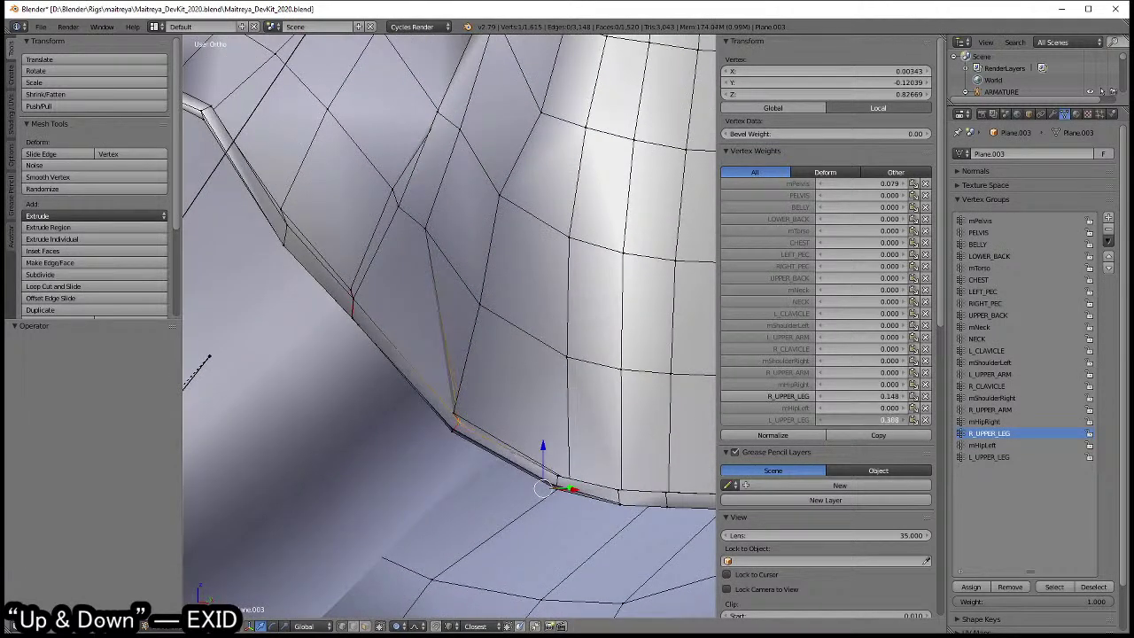
pyautogui.press('Tab')
# - Clear mHipRight's rotation with Alt+R, leave Pose Mode and reselect the dress mesh
pyautogui.scroll(-5, 354, 338)
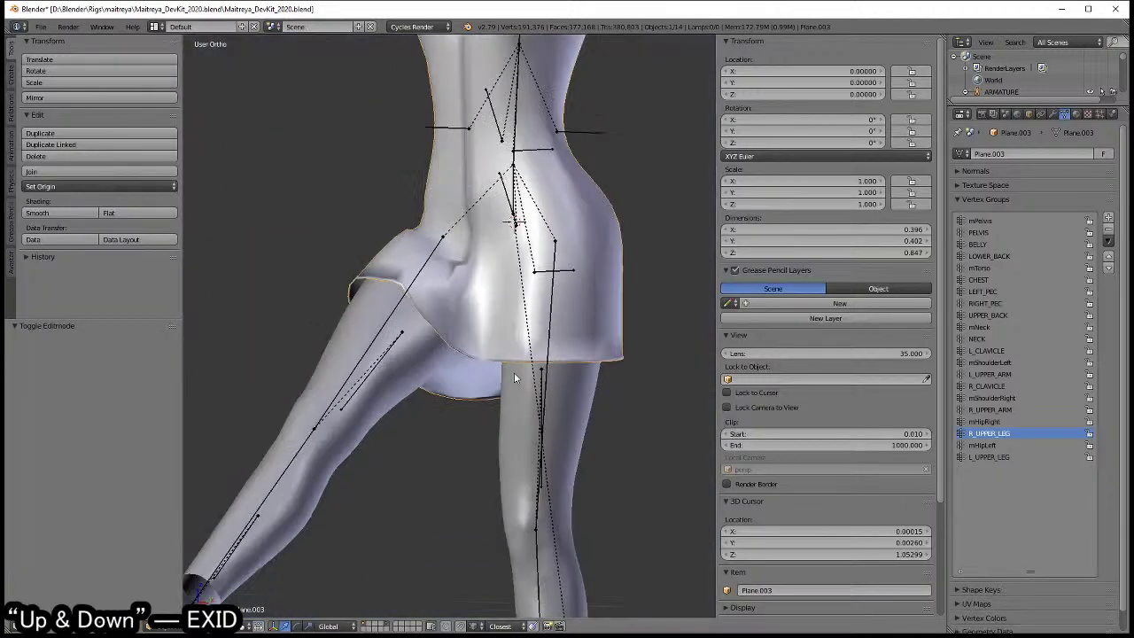
pyautogui.scroll(-2, 410, 345)
pyautogui.rightClick(381, 328)
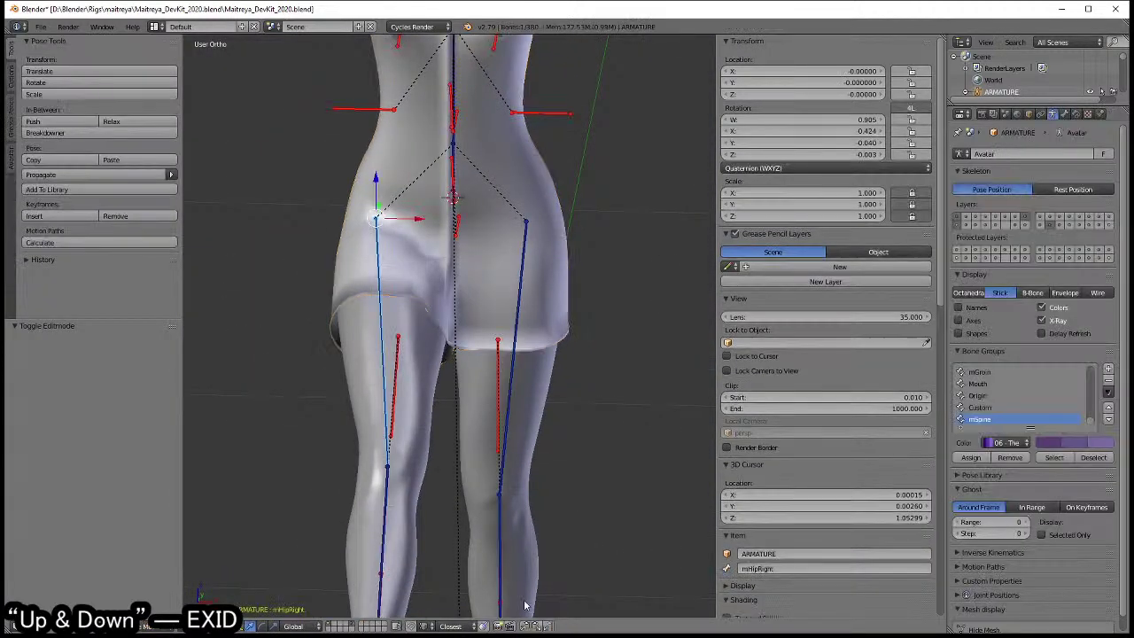
pyautogui.hotkey('ctrl', 'v')
pyautogui.moveTo(527, 562); pyautogui.dragTo(531, 392, button='middle')
pyautogui.scroll(2, 532, 393)
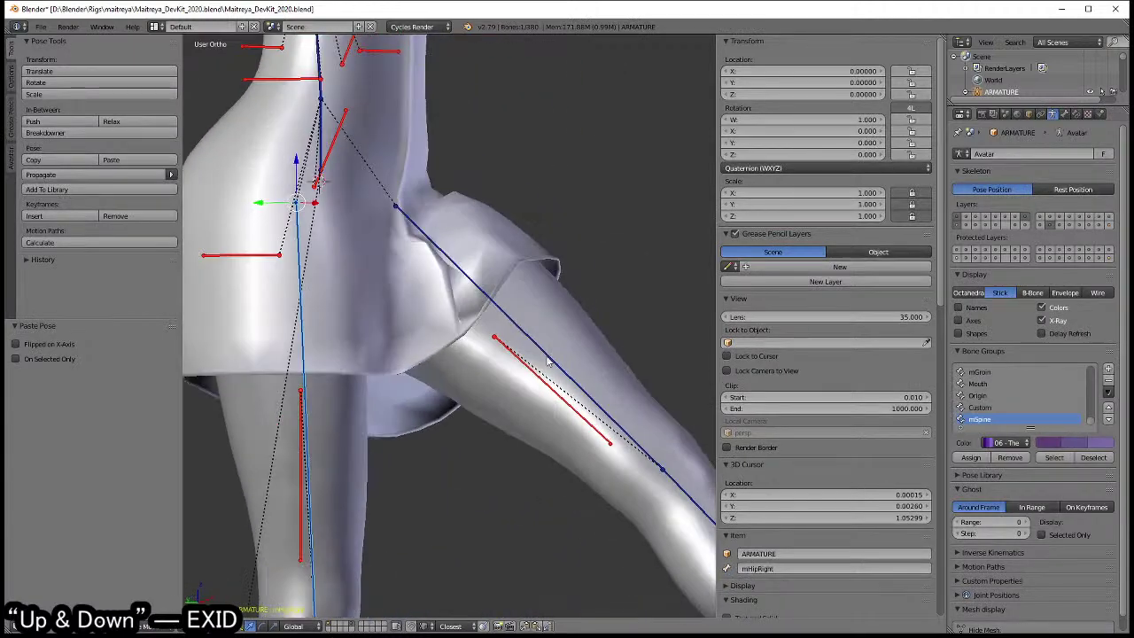
pyautogui.scroll(-2, 485, 363)
pyautogui.moveTo(485, 364); pyautogui.dragTo(620, 354, button='middle')
pyautogui.hotkey('alt', 'r')
pyautogui.scroll(-2, 497, 358)
pyautogui.hotkey('ctrl', 'Tab')
pyautogui.rightClick(539, 366)
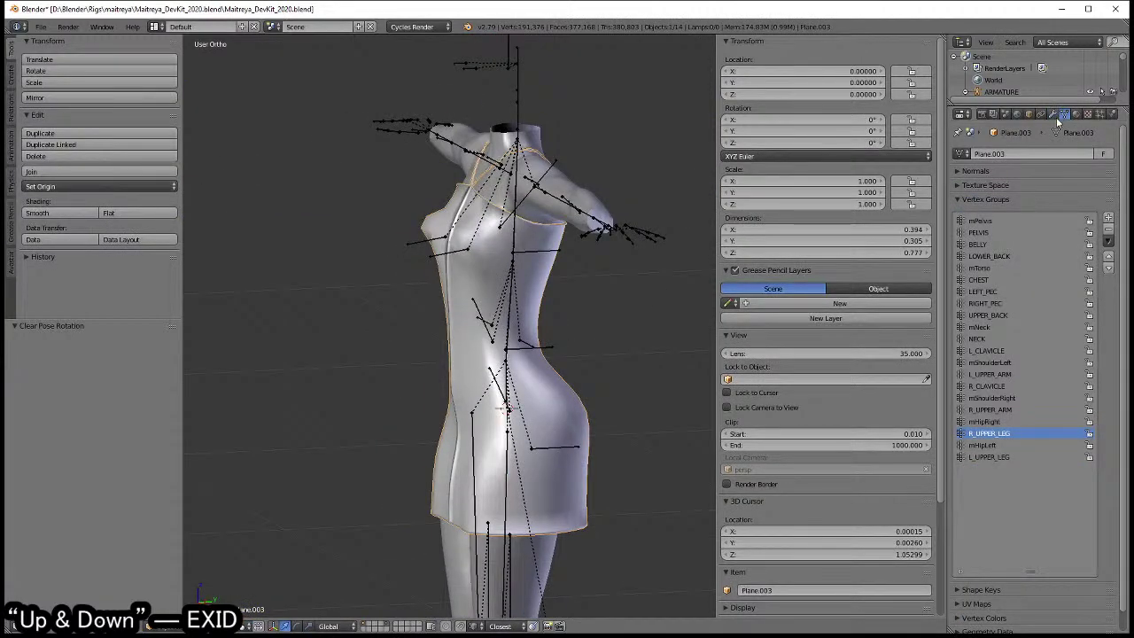
# - Select the dress faces in the first material slot and separate them into Plane.001
pyautogui.click(1054, 116)
pyautogui.moveTo(558, 324); pyautogui.dragTo(572, 333, button='middle')
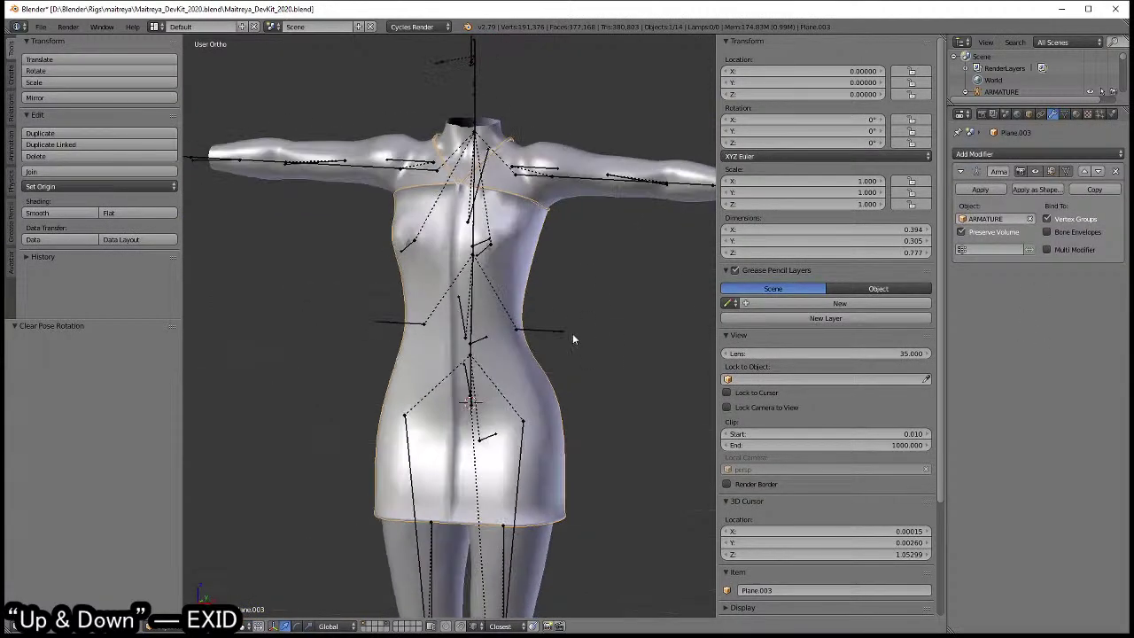
pyautogui.press('Tab')
pyautogui.scroll(3, 573, 336)
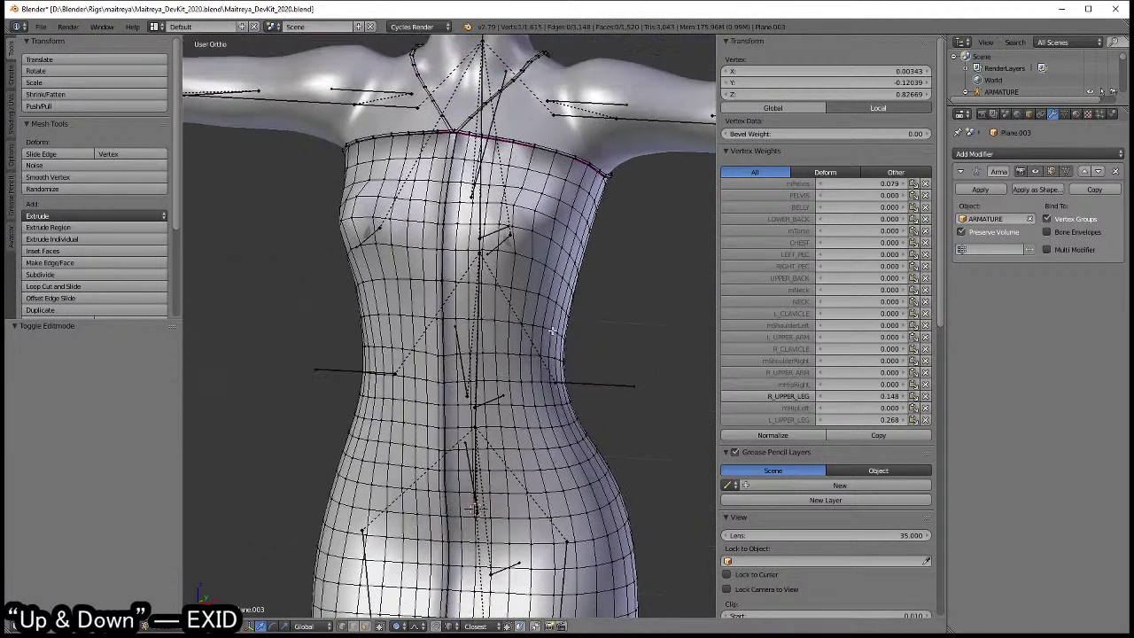
pyautogui.click(1076, 115)
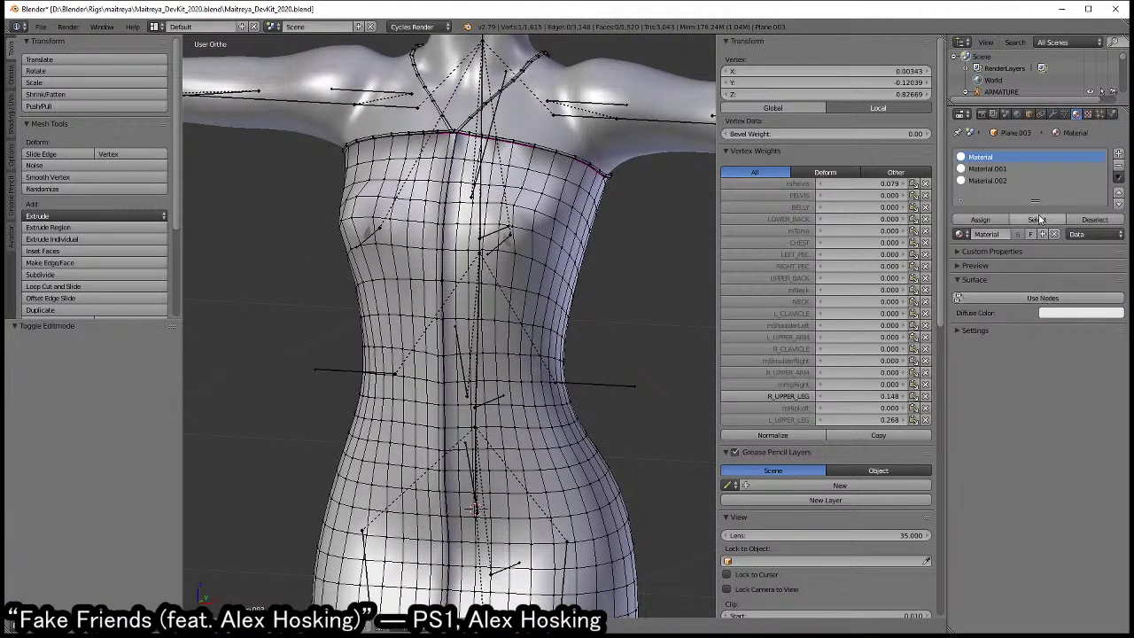
pyautogui.click(1036, 218)
pyautogui.scroll(-4, 510, 304)
pyautogui.press('Tab')
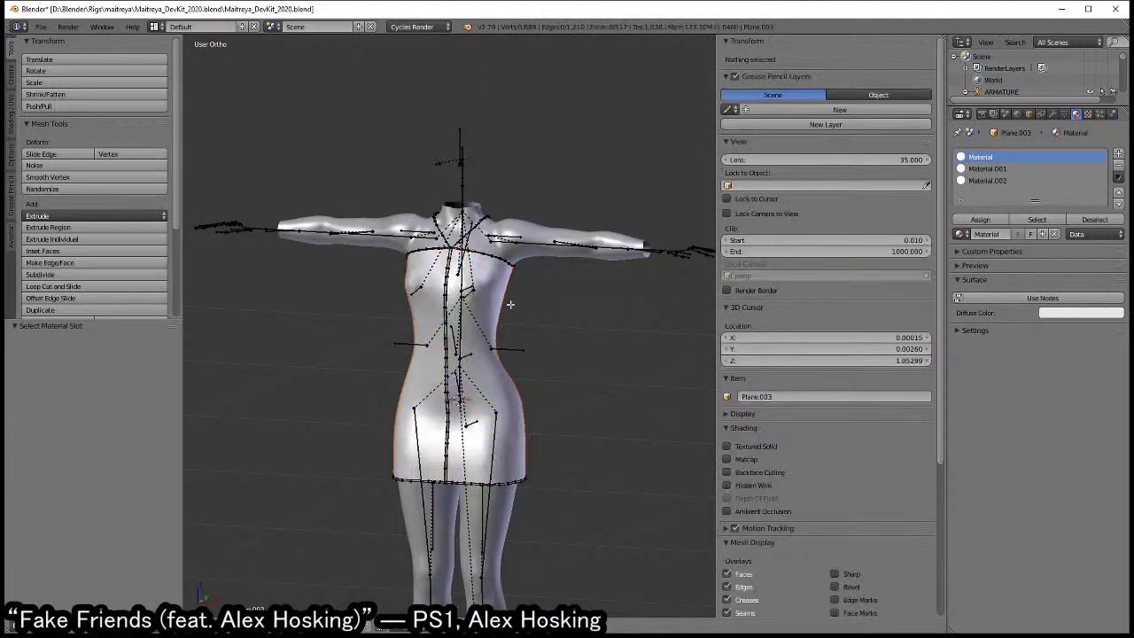
pyautogui.scroll(2, 510, 304)
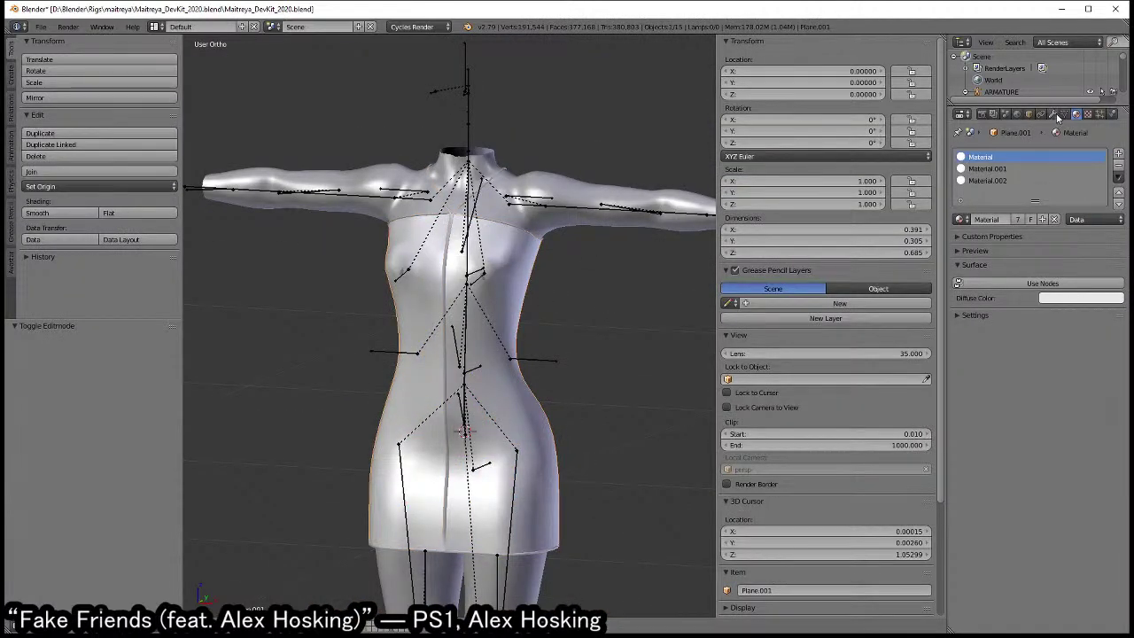
# - Add a Wireframe modifier to Plane.001 with thickness 0.0032
pyautogui.click(1054, 114)
pyautogui.click(1007, 155)
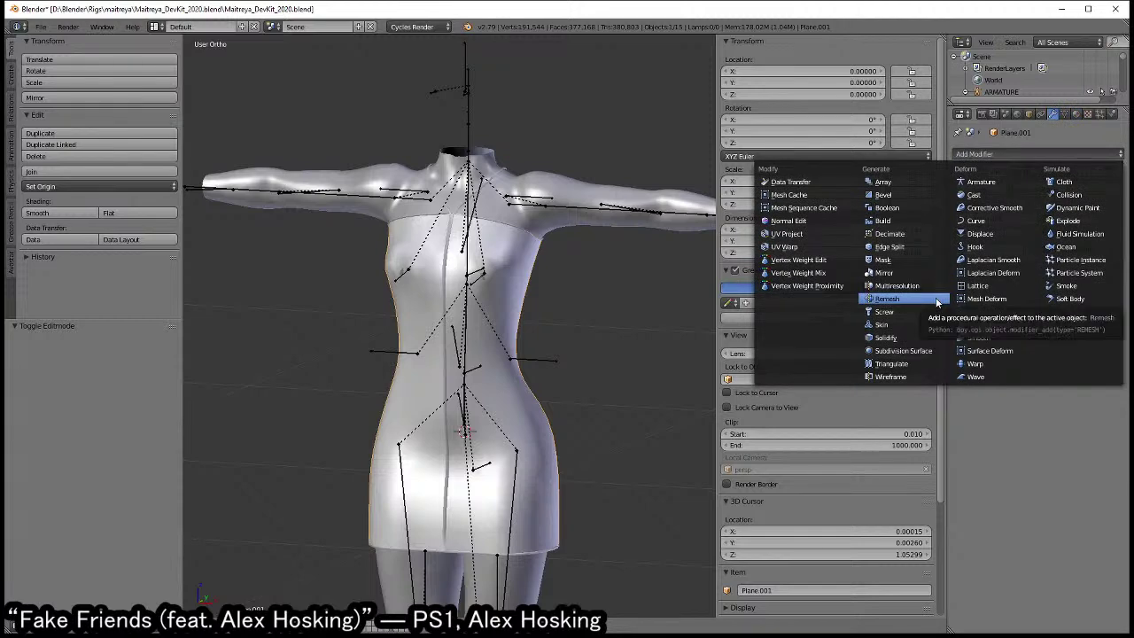
pyautogui.click(908, 376)
pyautogui.moveTo(992, 309)
pyautogui.mouseDown()
pyautogui.moveTo(965, 309)
pyautogui.moveTo(1001, 309)
pyautogui.mouseUp()
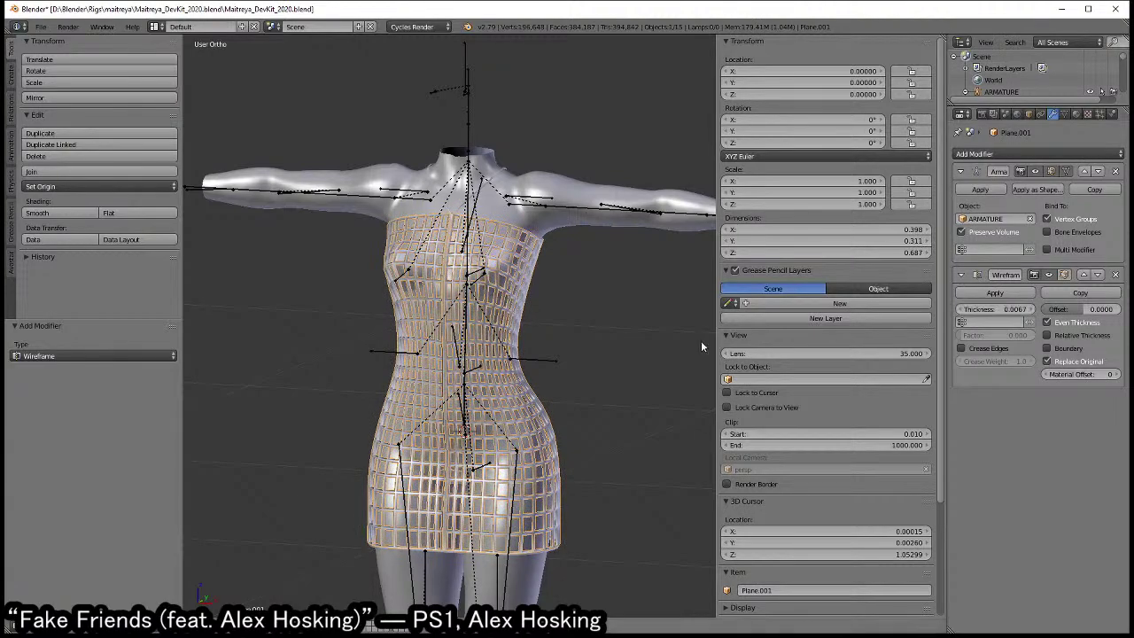
pyautogui.scroll(4, 523, 343)
pyautogui.scroll(2, 530, 341)
pyautogui.scroll(-1, 593, 355)
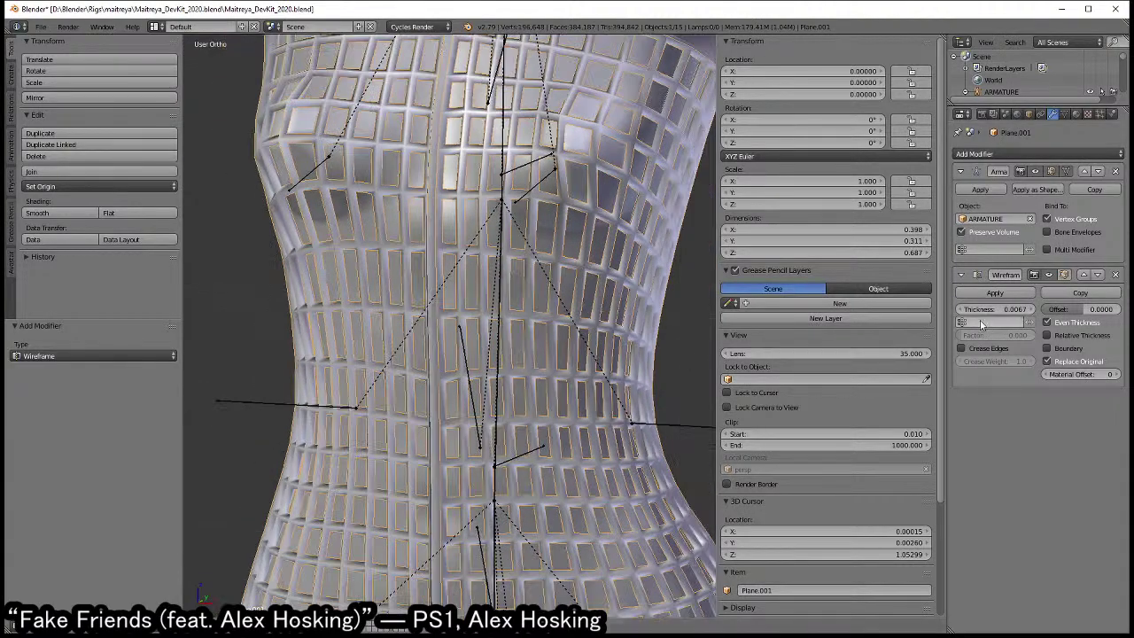
pyautogui.moveTo(991, 309); pyautogui.dragTo(970, 309)
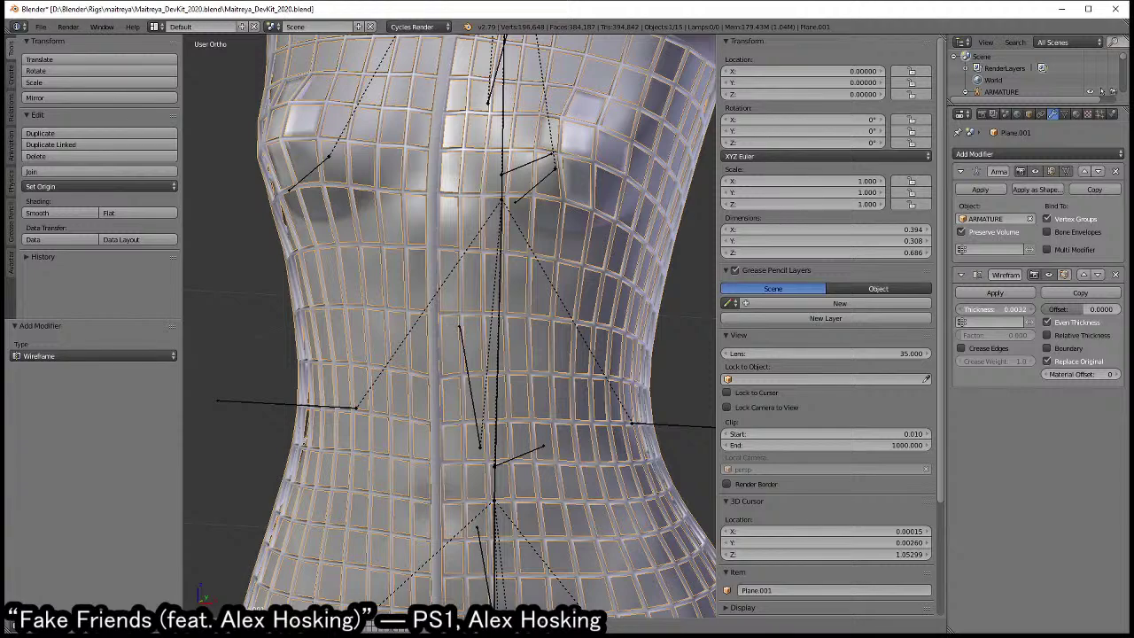
# - Add a Subdivision Surface modifier and move it above the Wireframe modifier
pyautogui.click(1036, 153)
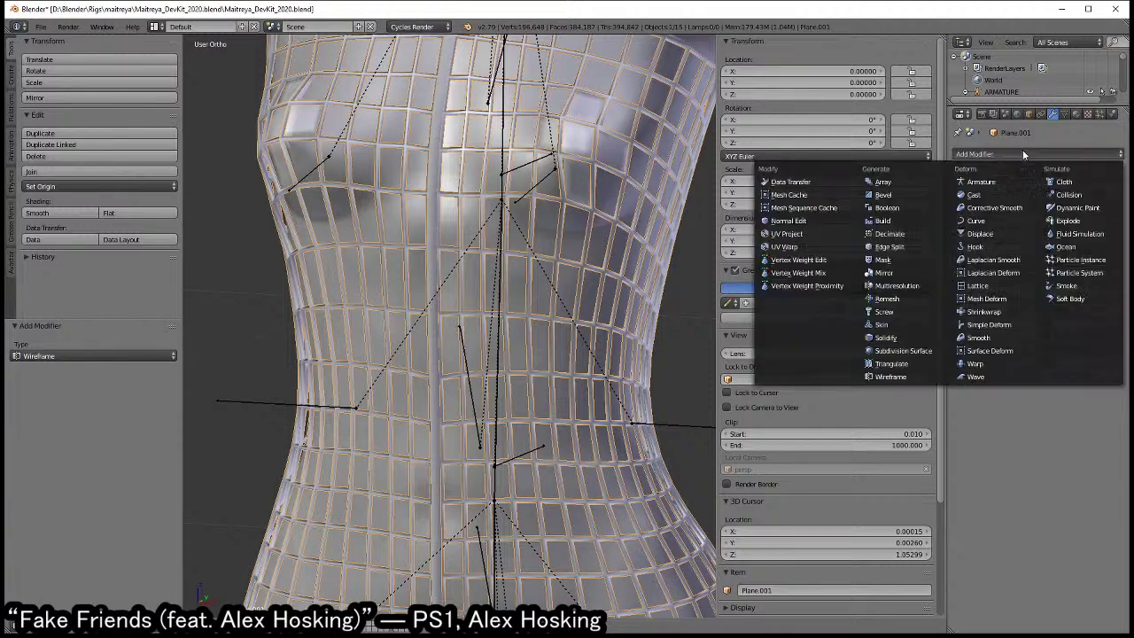
pyautogui.click(896, 346)
pyautogui.click(1086, 399)
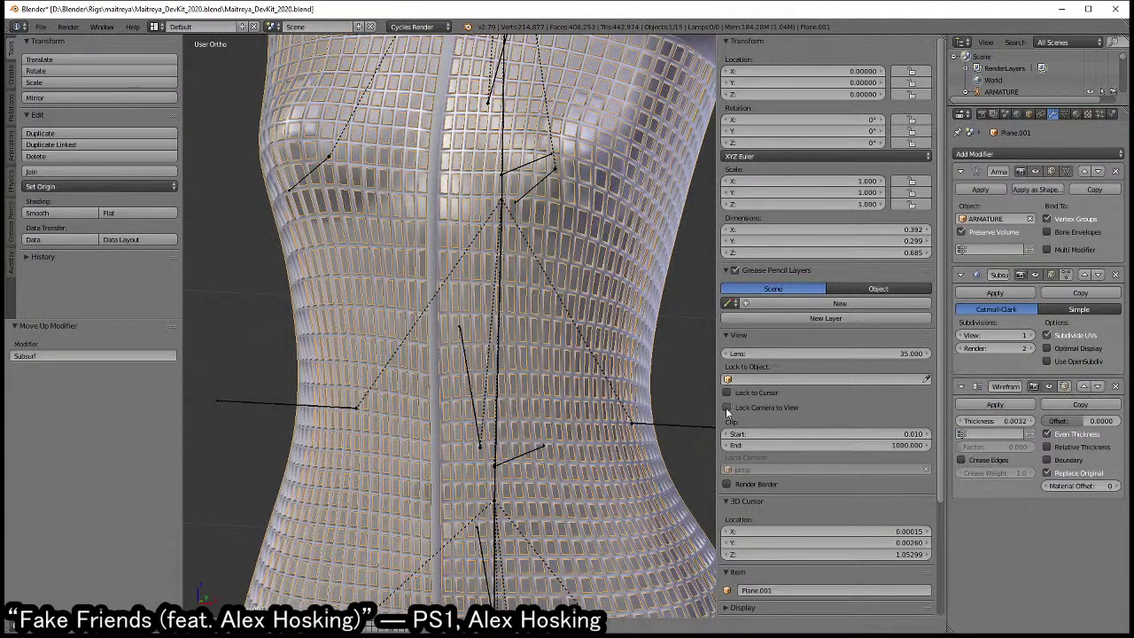
pyautogui.scroll(-3, 594, 390)
pyautogui.moveTo(650, 394); pyautogui.dragTo(567, 390, button='middle')
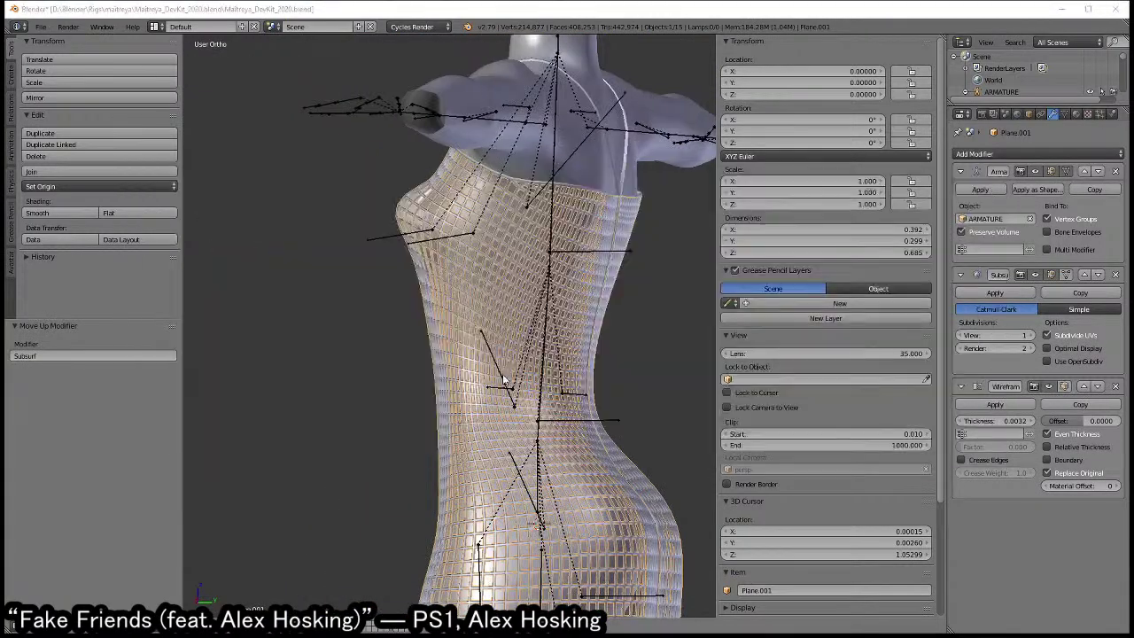
# - Glance at the avatar in Firestorm, then return to Blender
pyautogui.hotkey('alt', 'Tab')
pyautogui.click(823, 266)
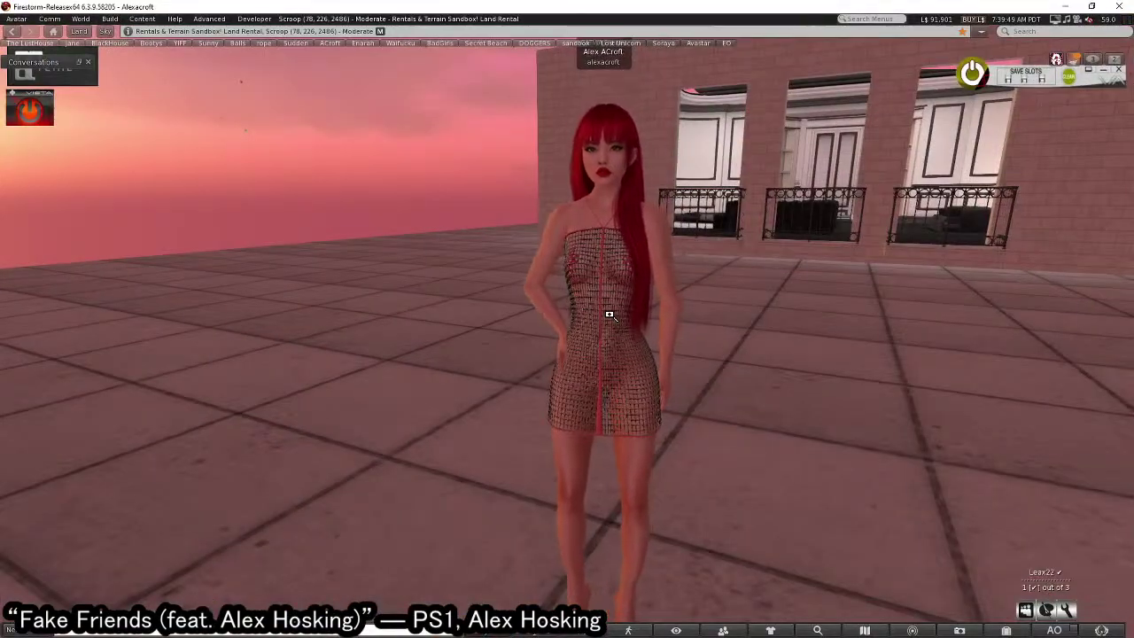
pyautogui.hotkey('alt', 'Tab')
pyautogui.press('Escape')
pyautogui.hotkey('alt', 'Tab')
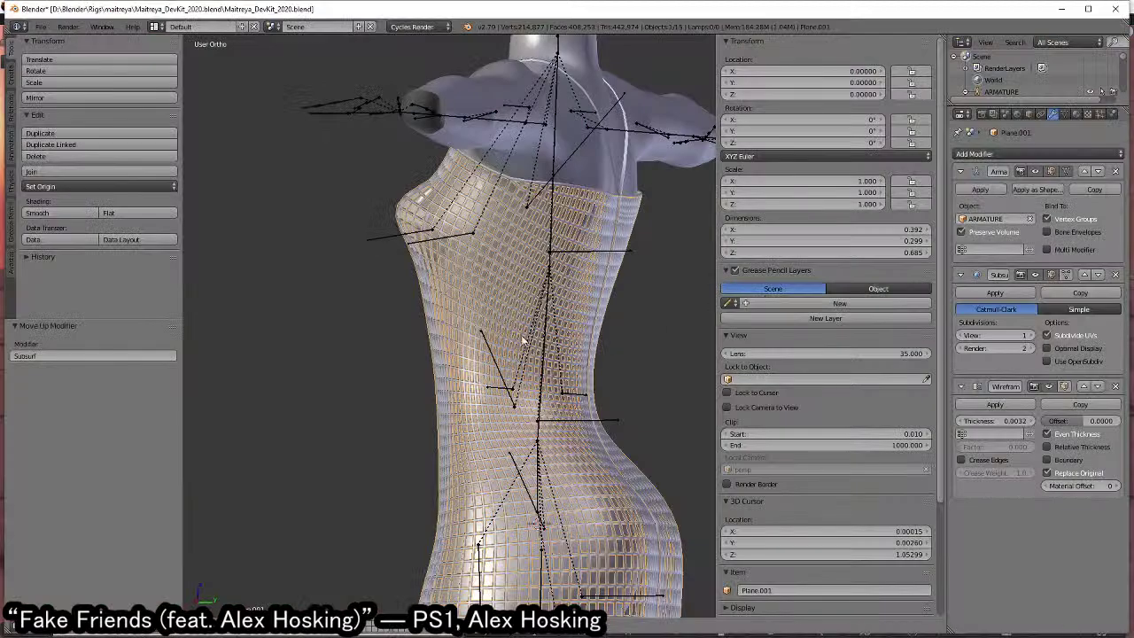
# - Select the dress's centre seam, chest top and hem edge loops in Edit Mode
pyautogui.moveTo(611, 365)
pyautogui.mouseDown(button='middle')
pyautogui.moveTo(634, 363)
pyautogui.moveTo(579, 454)
pyautogui.mouseUp(button='middle')
pyautogui.scroll(2, 635, 363)
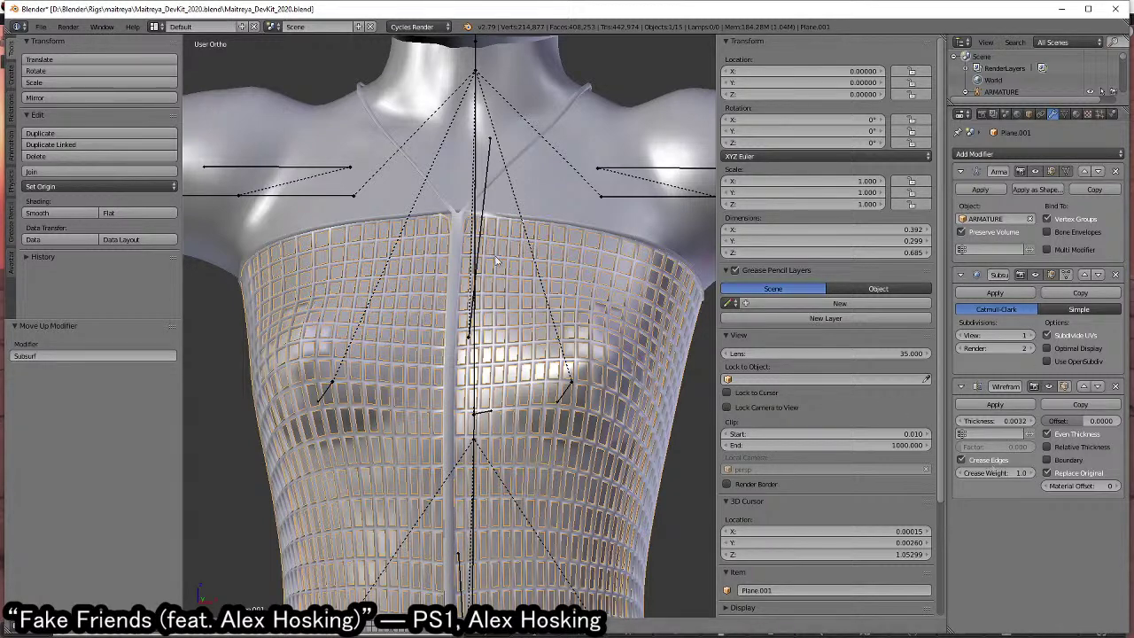
pyautogui.press('Tab')
pyautogui.moveTo(487, 237); pyautogui.dragTo(466, 232, button='middle')
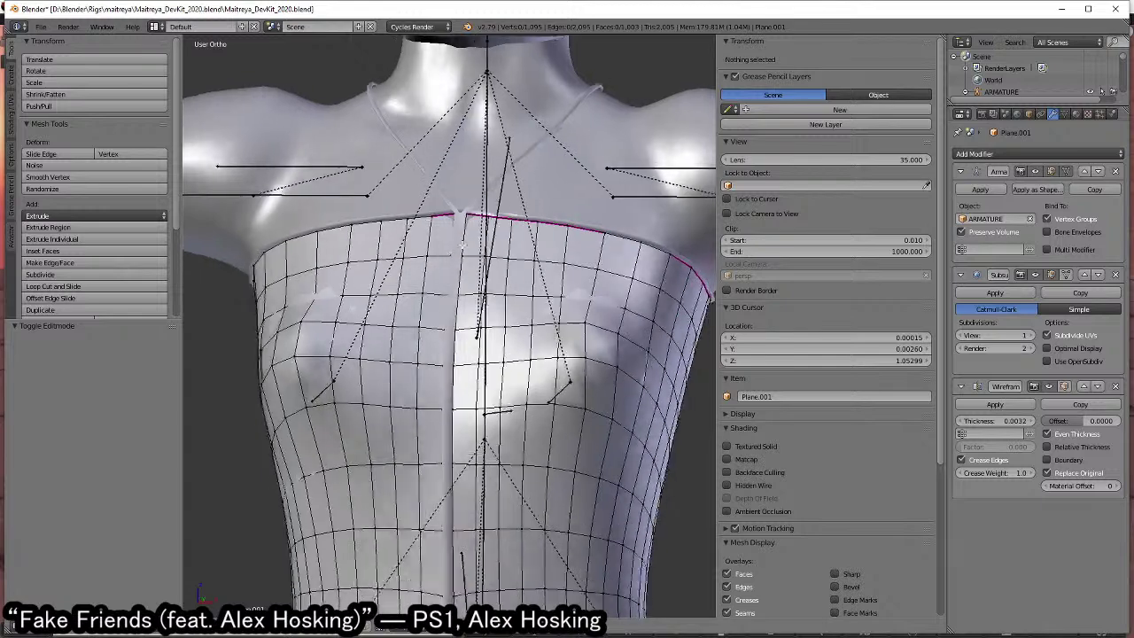
pyautogui.keyDown('alt'); pyautogui.click(464, 232); pyautogui.keyUp('alt')
pyautogui.press('z')
pyautogui.scroll(-2, 531, 304)
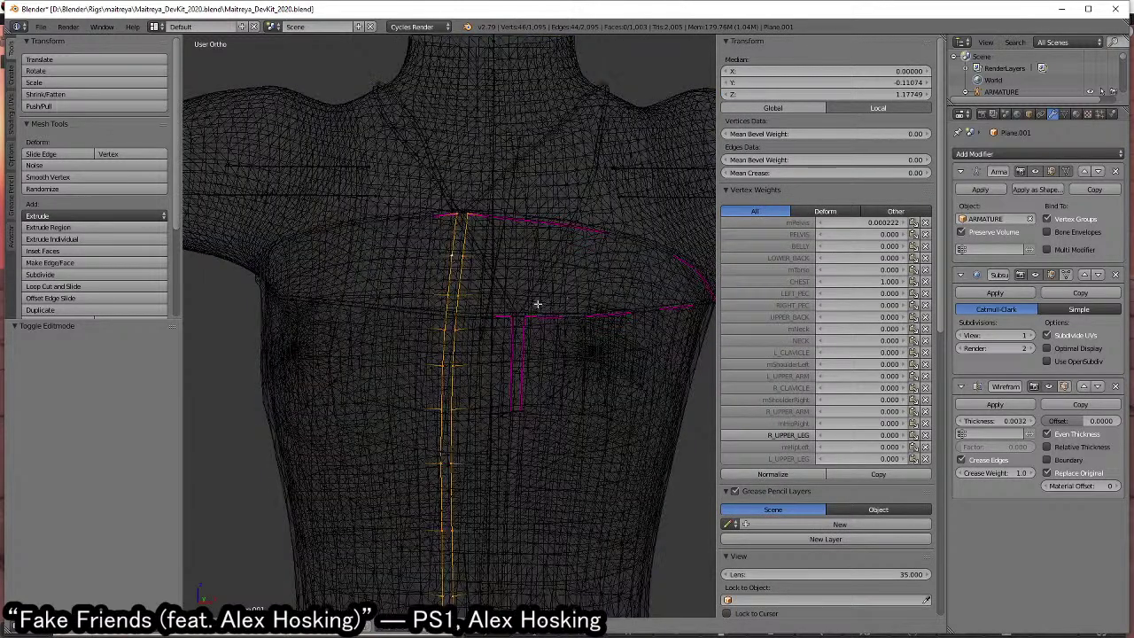
pyautogui.scroll(-2, 516, 259)
pyautogui.keyDown('alt'); pyautogui.keyDown('shift'); pyautogui.click(553, 261); pyautogui.keyUp('shift'); pyautogui.keyUp('alt')
pyautogui.keyDown('alt'); pyautogui.keyDown('shift'); pyautogui.click(413, 253); pyautogui.keyUp('shift'); pyautogui.keyUp('alt')
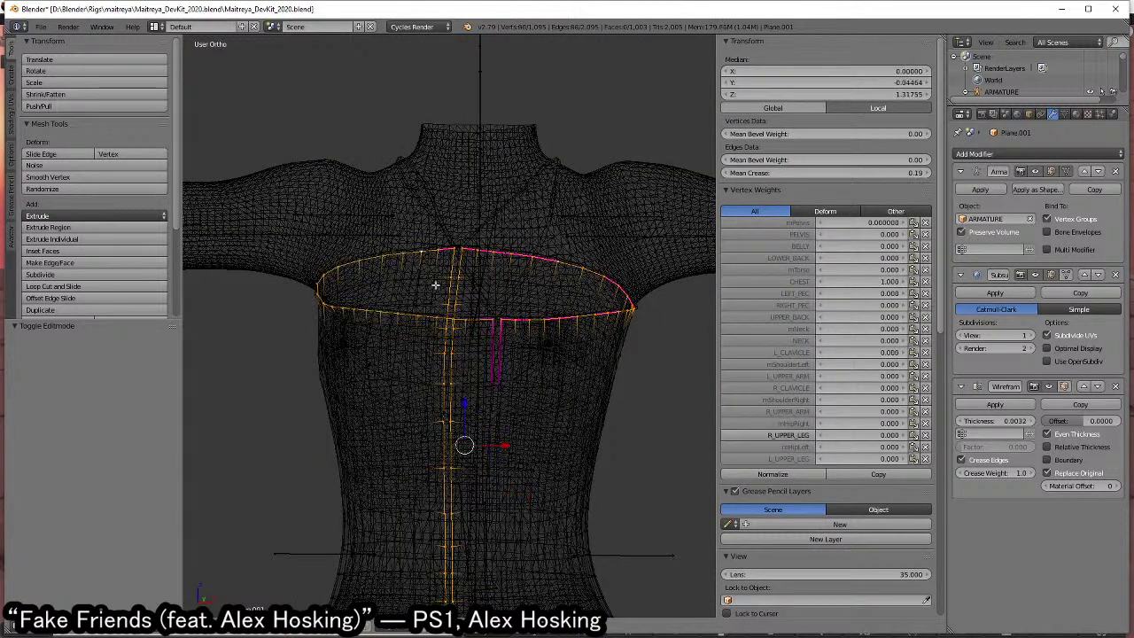
pyautogui.keyDown('shift'); pyautogui.scroll(-5, 478, 257); pyautogui.keyUp('shift')
pyautogui.keyDown('alt'); pyautogui.keyDown('shift'); pyautogui.click(486, 206); pyautogui.keyUp('shift'); pyautogui.keyUp('alt')
pyautogui.keyDown('alt'); pyautogui.keyDown('shift'); pyautogui.click(479, 210); pyautogui.keyUp('shift'); pyautogui.keyUp('alt')
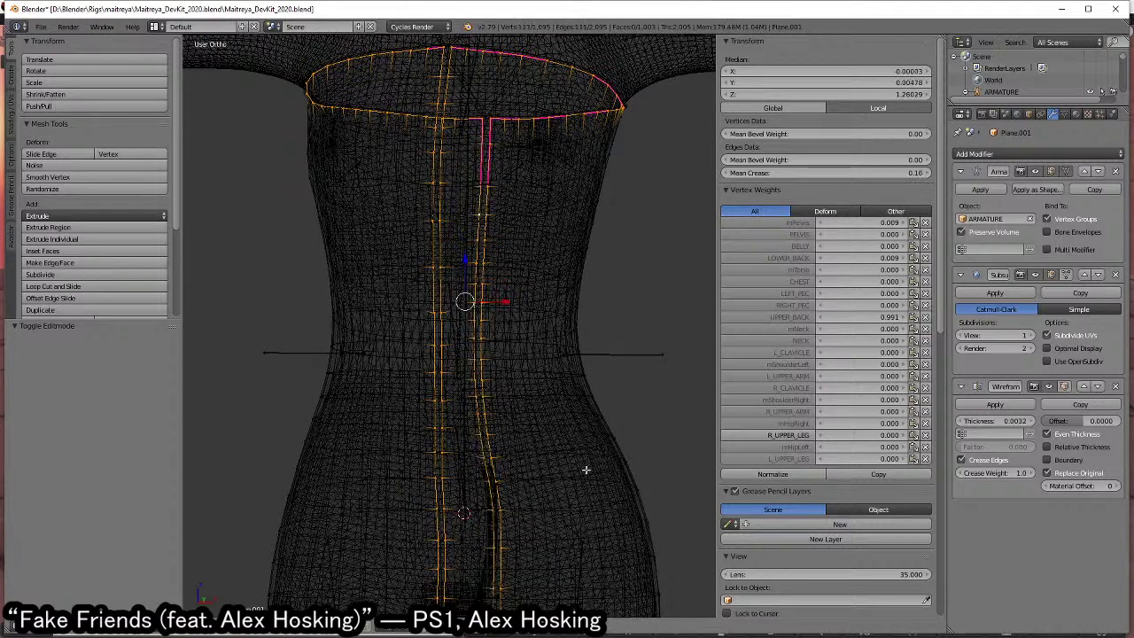
pyautogui.keyDown('shift'); pyautogui.scroll(-6, 567, 460); pyautogui.keyUp('shift')
pyautogui.keyDown('alt'); pyautogui.keyDown('shift'); pyautogui.click(541, 490); pyautogui.keyUp('shift'); pyautogui.keyUp('alt')
pyautogui.keyDown('alt'); pyautogui.keyDown('shift'); pyautogui.click(385, 493); pyautogui.keyUp('shift'); pyautogui.keyUp('alt')
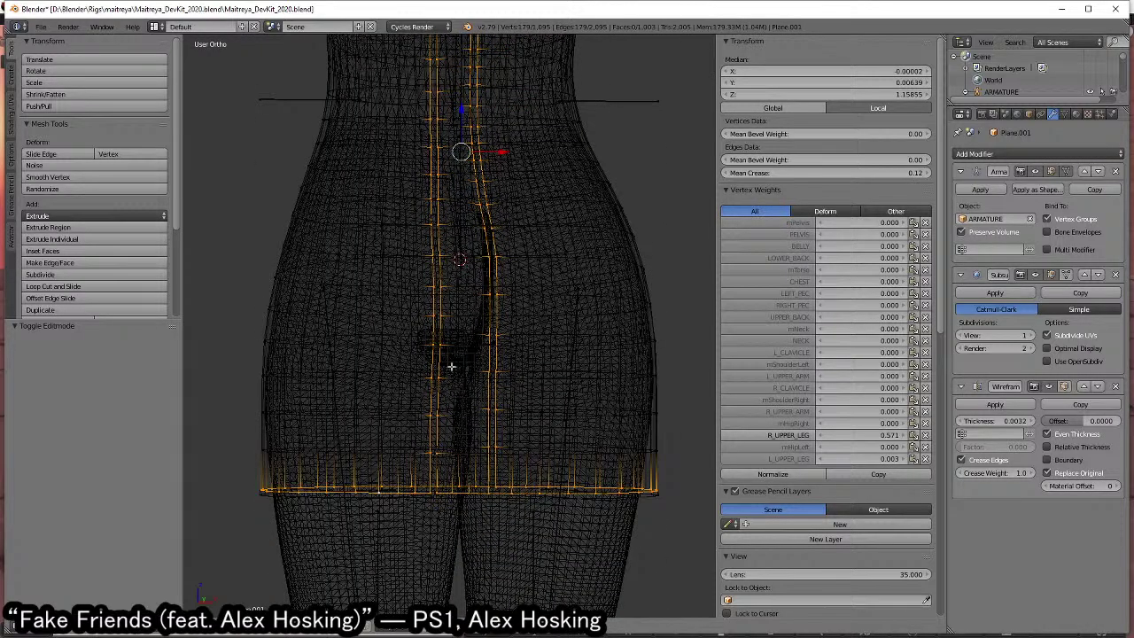
# - Give the selected seam, top and hem edges a full crease and return to Object Mode
pyautogui.hotkey('shift', 'e')
pyautogui.click(346, 485)
pyautogui.press('a')
pyautogui.moveTo(524, 486); pyautogui.dragTo(443, 467, button='middle')
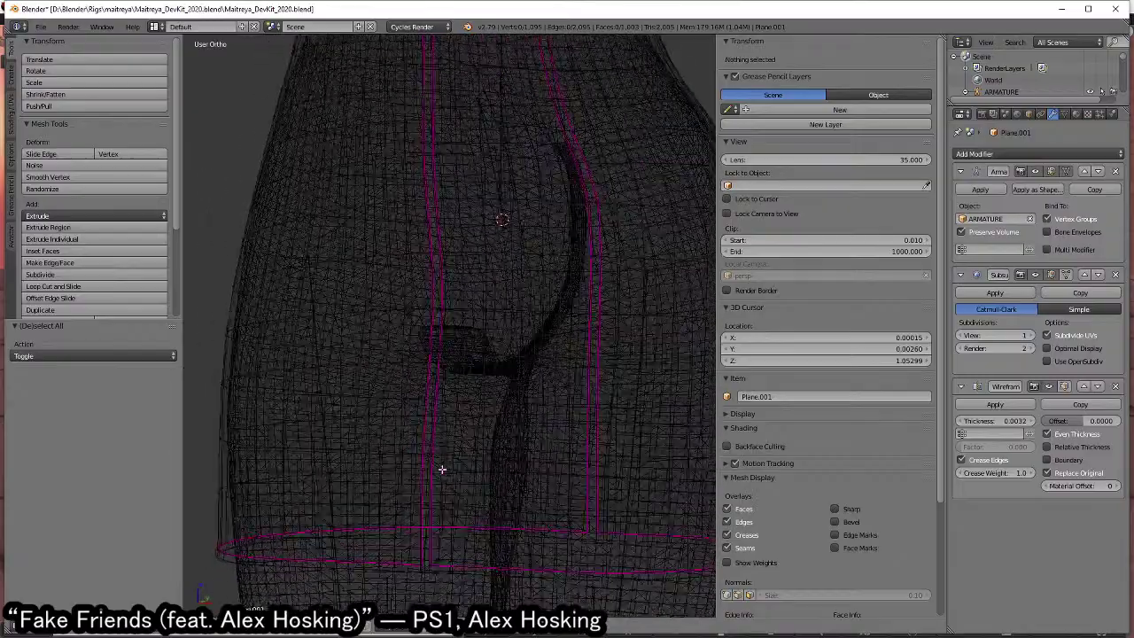
pyautogui.scroll(-3, 541, 485)
pyautogui.moveTo(541, 484)
pyautogui.mouseDown(button='middle')
pyautogui.moveTo(638, 343)
pyautogui.moveTo(558, 359)
pyautogui.mouseUp(button='middle')
pyautogui.press('Tab')
# - Frame the whole dress, then switch to the Firestorm viewer
pyautogui.scroll(5, 552, 387)
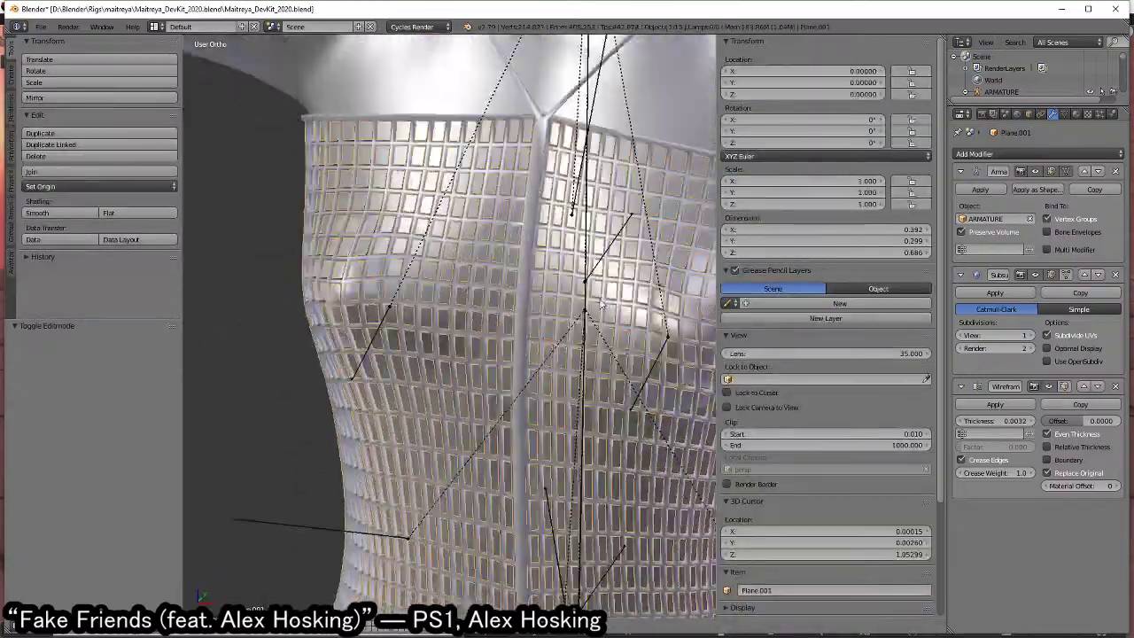
pyautogui.scroll(-3, 560, 360)
pyautogui.scroll(-2, 564, 220)
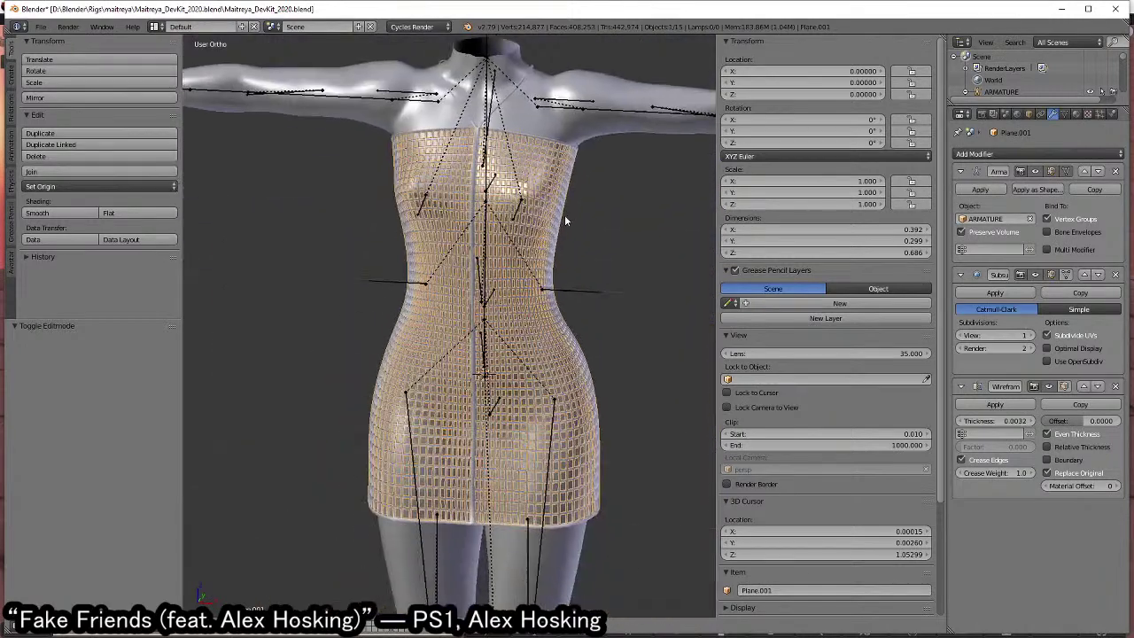
pyautogui.keyDown('shift'); pyautogui.moveTo(564, 220); pyautogui.dragTo(549, 177, button='middle'); pyautogui.keyUp('shift')
pyautogui.scroll(2, 527, 303)
pyautogui.keyDown('shift'); pyautogui.scroll(2, 527, 298); pyautogui.keyUp('shift')
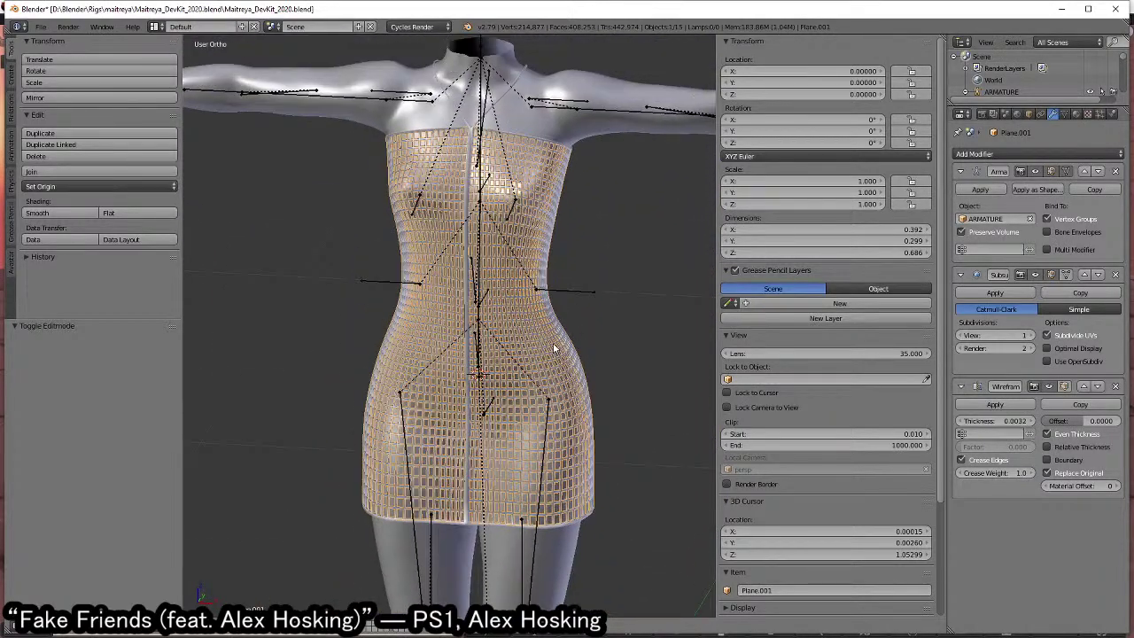
pyautogui.hotkey('alt', 'Tab')
pyautogui.click(691, 292)
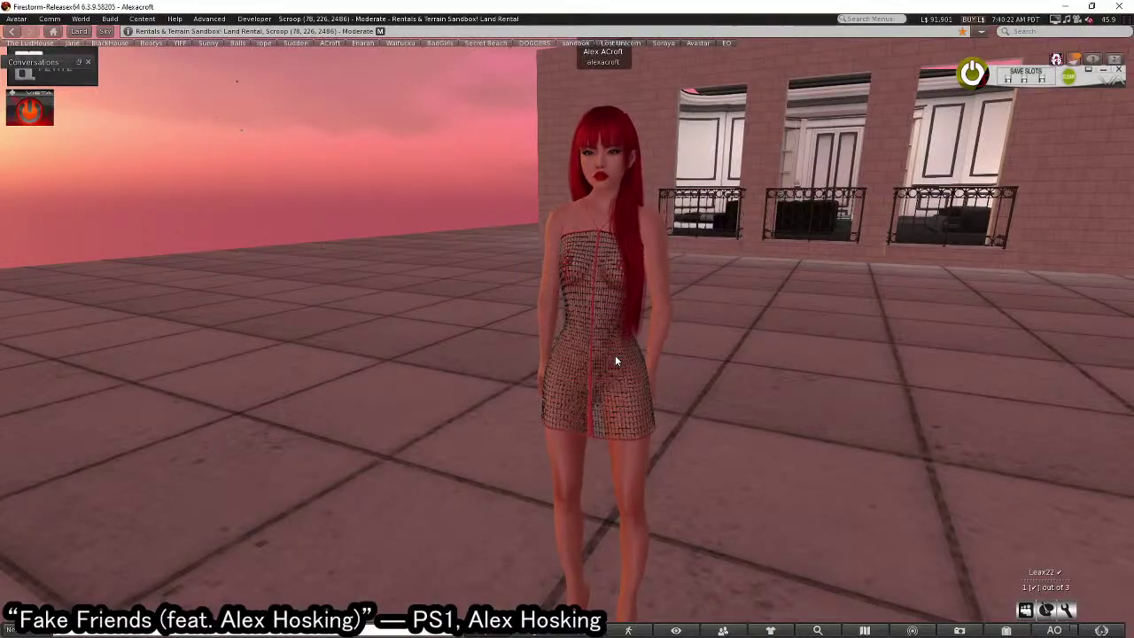
# - Open Edit Shape from the avatar menu and raise Leg Muscles from 66 to 100
pyautogui.rightClick(580, 296)
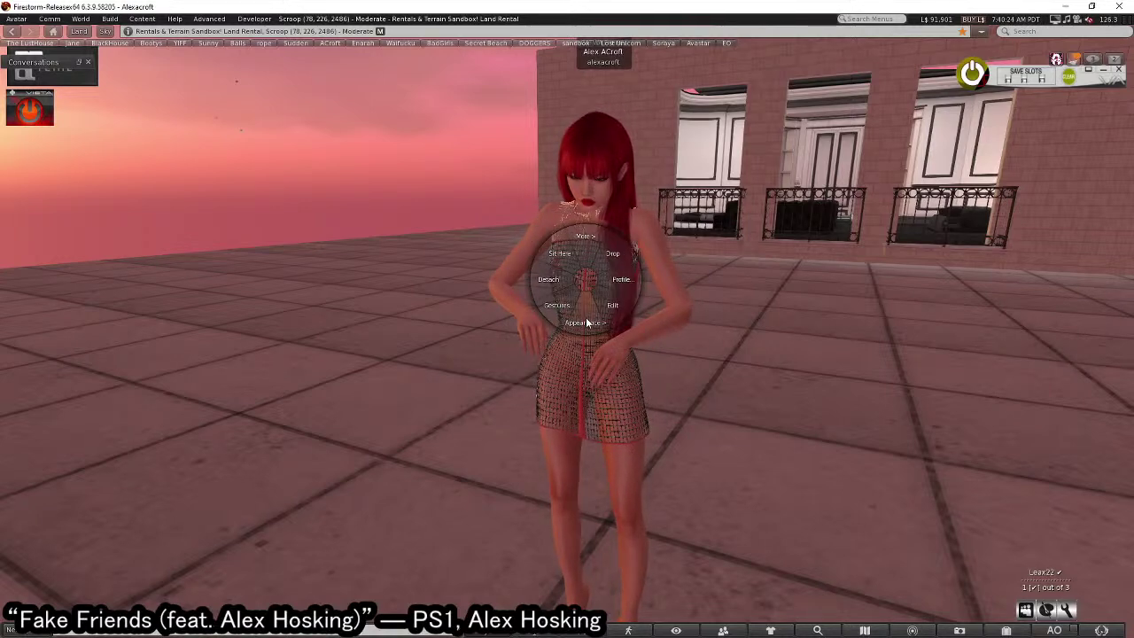
pyautogui.click(620, 326)
pyautogui.moveTo(127, 229); pyautogui.dragTo(185, 234)
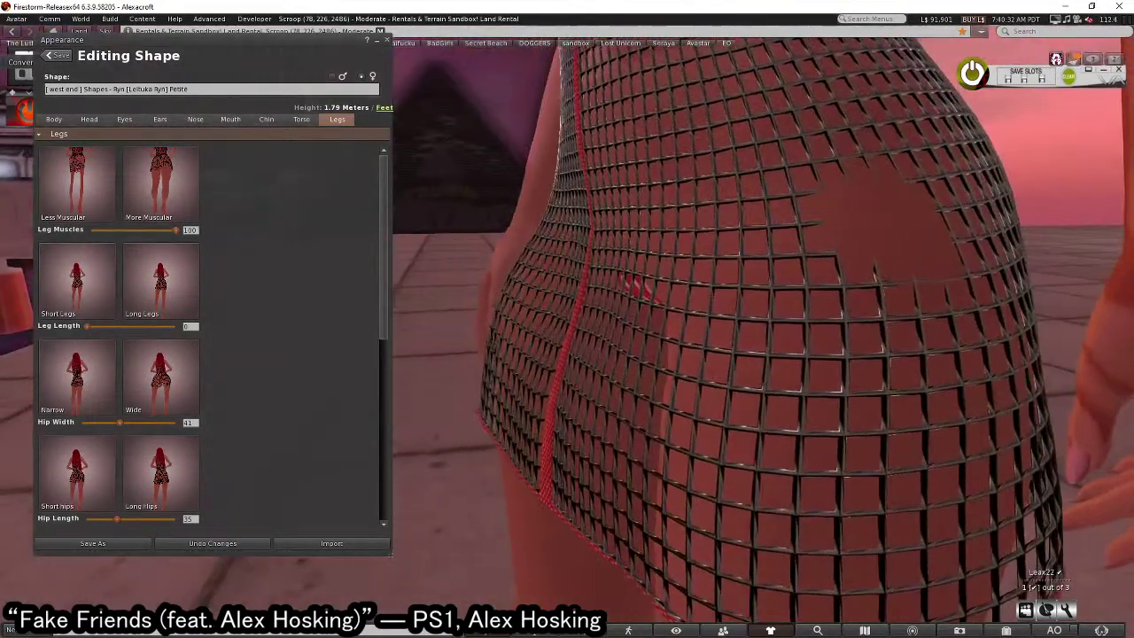
# - Export Plane.001 as Collada (Avastar) to Storage (D:), then minimise Blender
pyautogui.hotkey('alt', 'Tab')
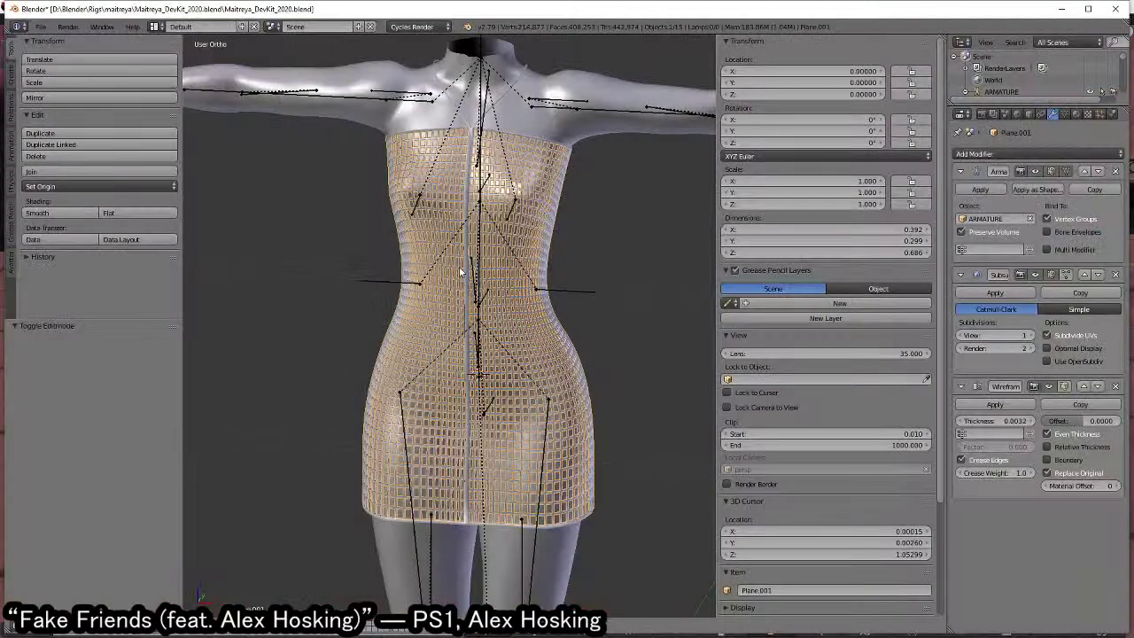
pyautogui.rightClick(467, 275)
pyautogui.rightClick(465, 307)
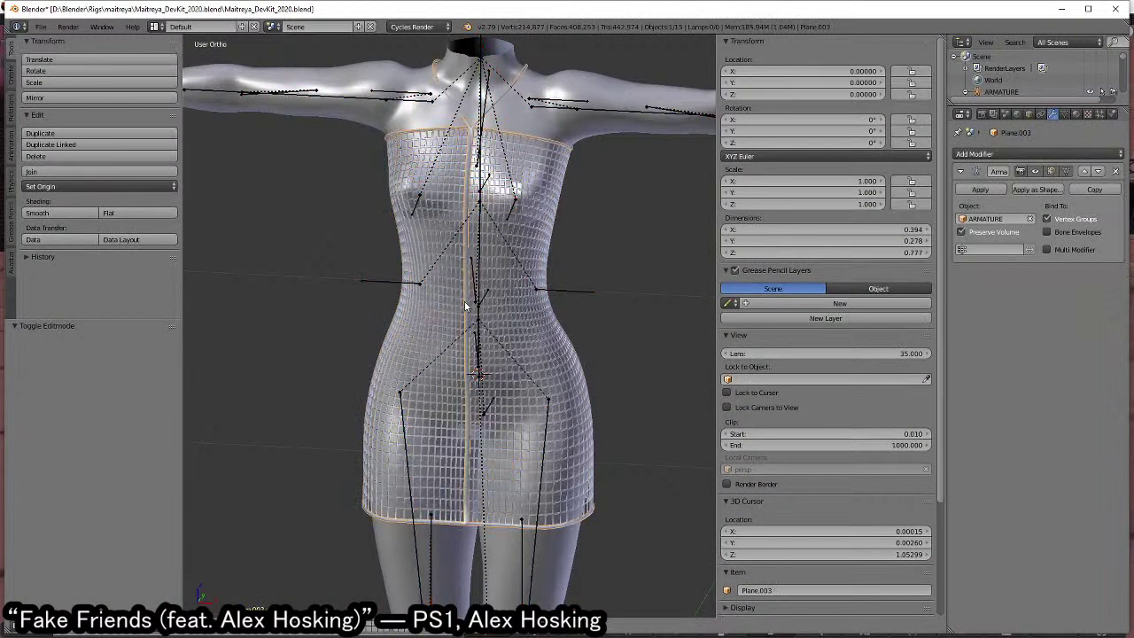
pyautogui.rightClick(403, 327)
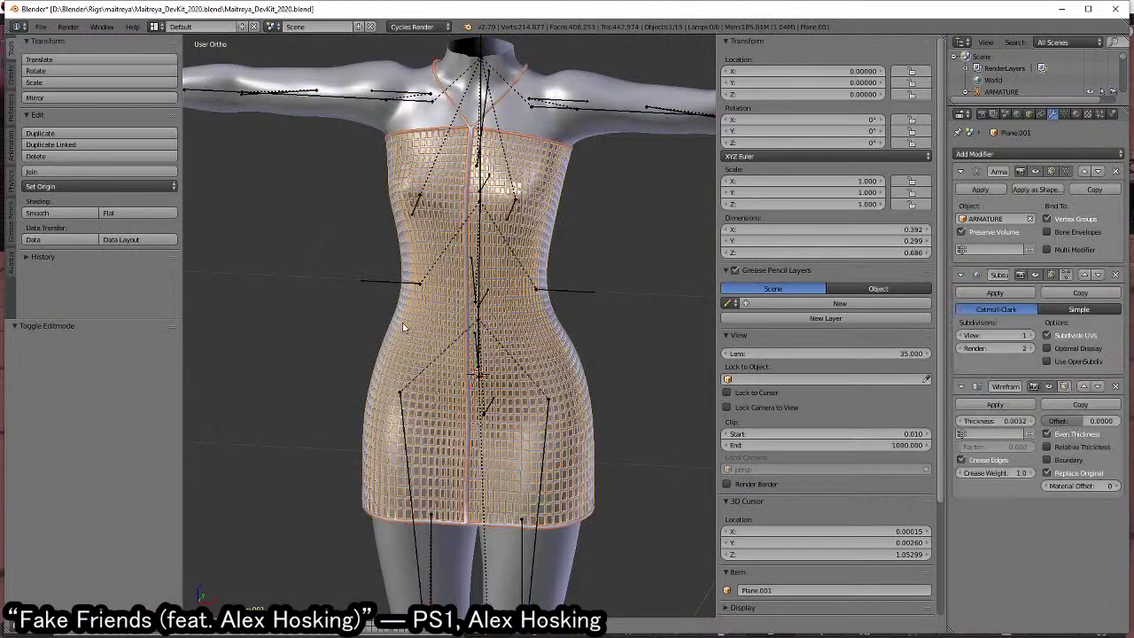
pyautogui.click(41, 27)
pyautogui.moveTo(59, 274)
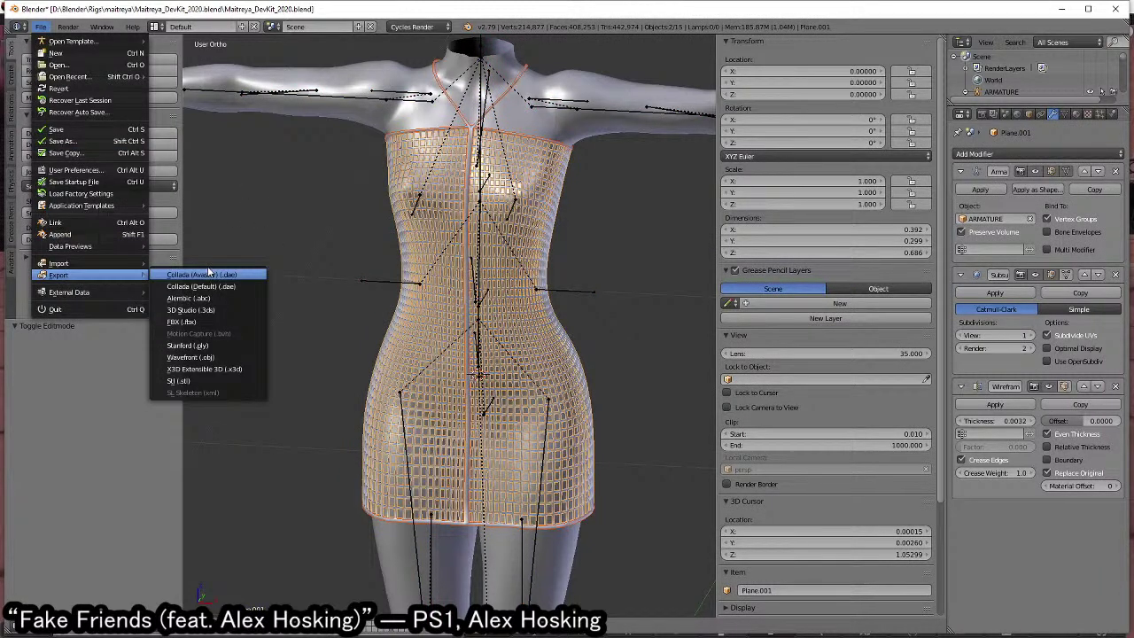
pyautogui.click(209, 273)
pyautogui.click(64, 90)
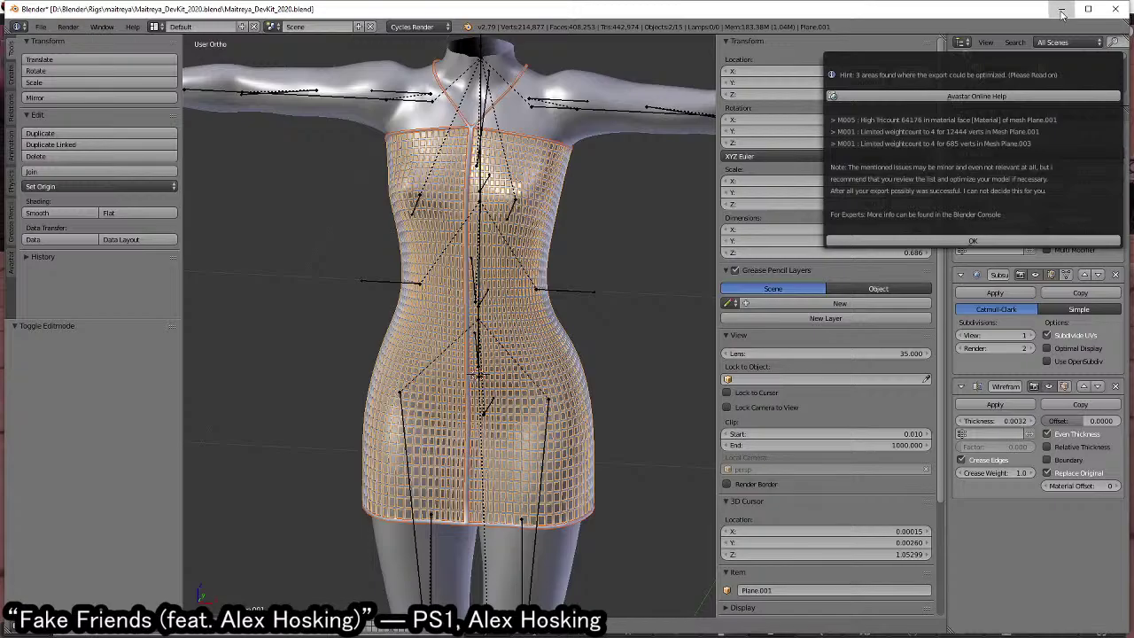
pyautogui.click(1062, 13)
# - Close the shape editor and dismiss the stray action menus on the dress and avatar
pyautogui.rightClick(615, 296)
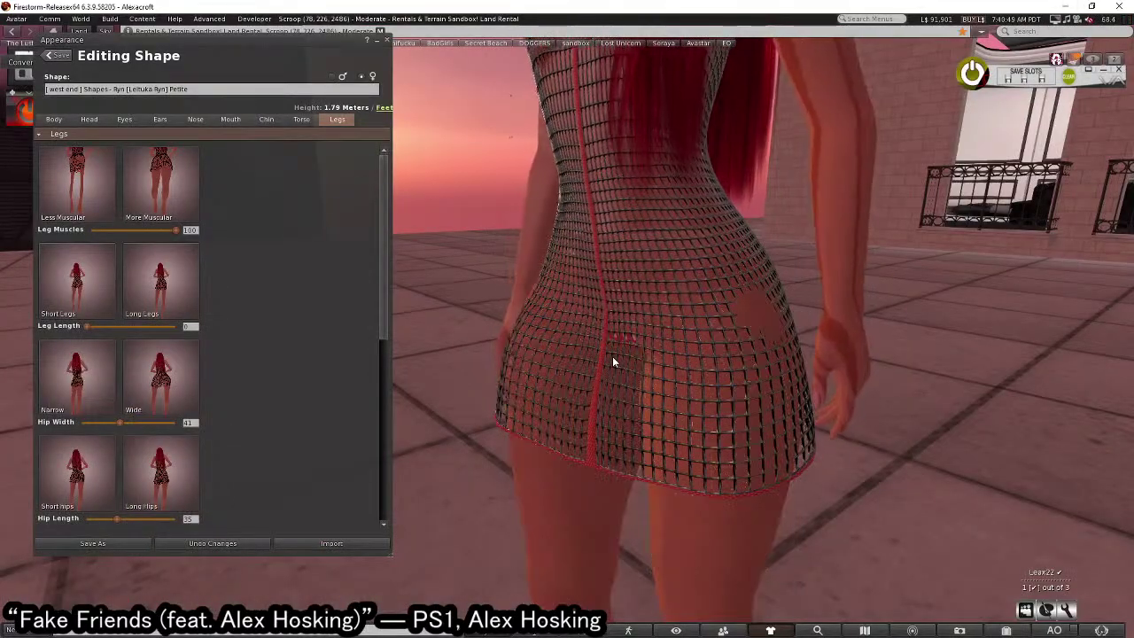
pyautogui.rightClick(535, 375)
pyautogui.click(531, 374)
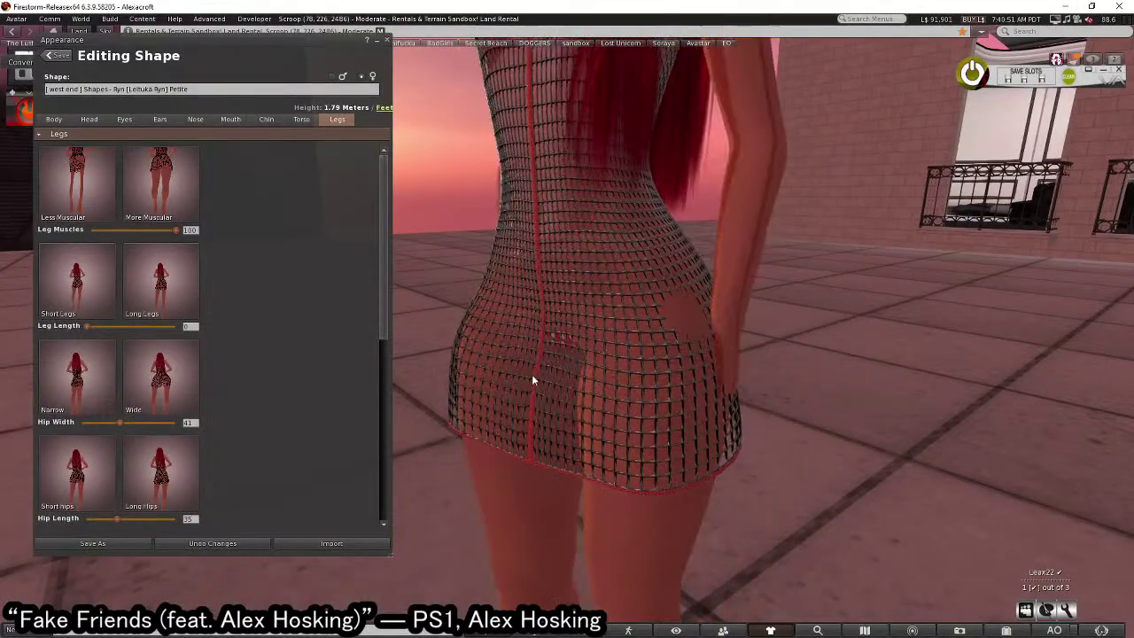
pyautogui.click(391, 44)
pyautogui.rightClick(578, 381)
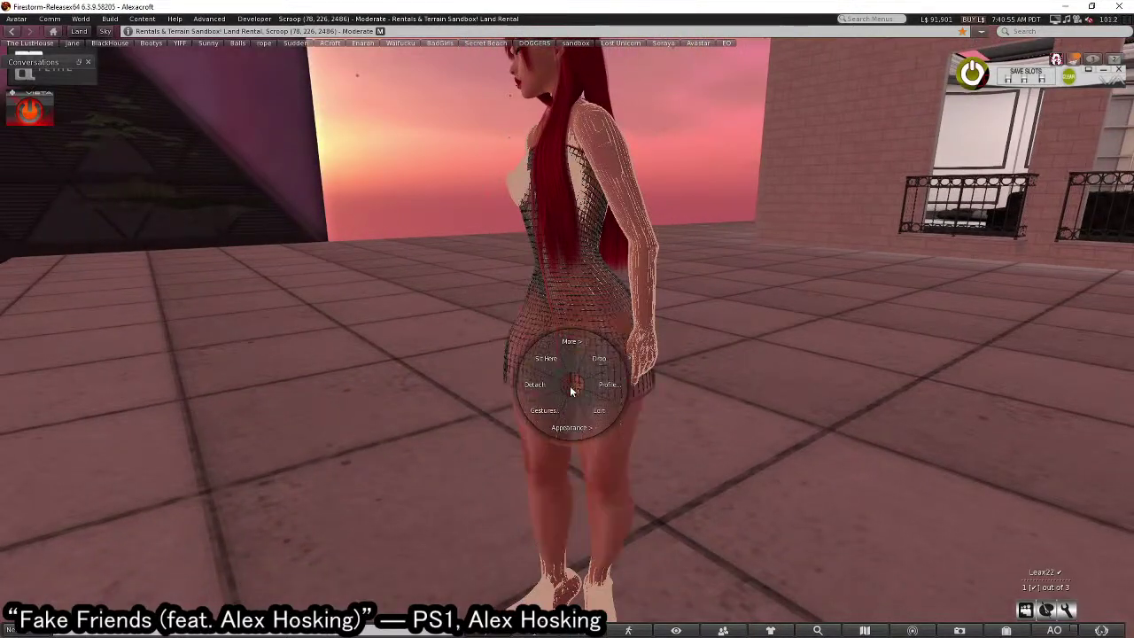
pyautogui.click(567, 394)
pyautogui.rightClick(562, 396)
pyautogui.click(557, 390)
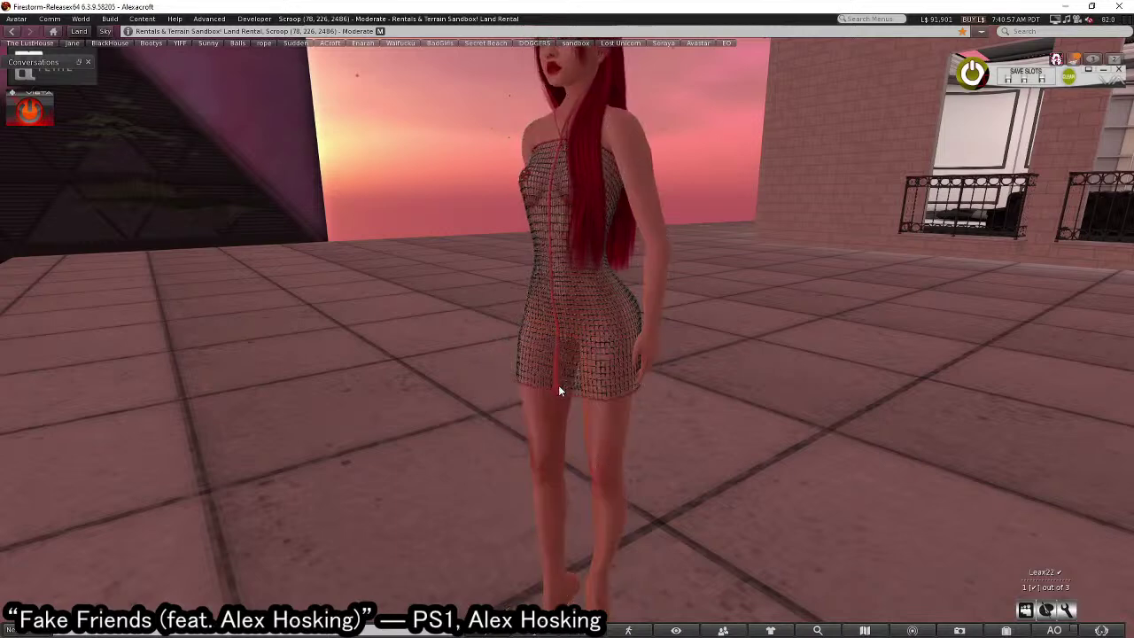
pyautogui.rightClick(559, 390)
pyautogui.click(562, 386)
# - Bring up the inventory, pull the camera back and choose an option for the worn LP824 item
pyautogui.click(1006, 630)
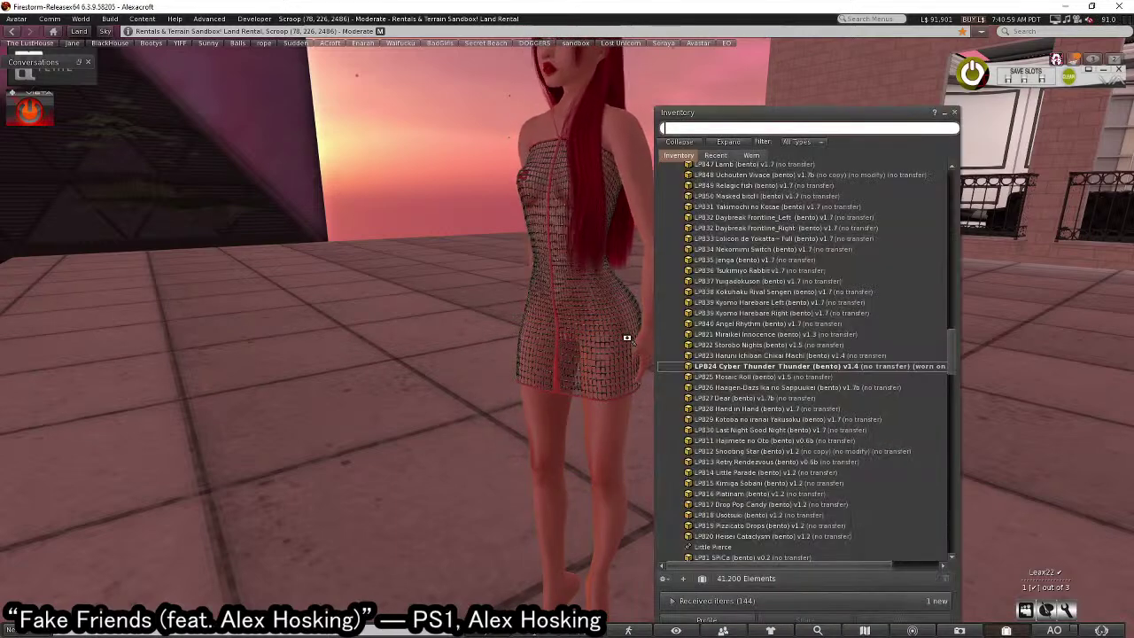
pyautogui.press('Escape')
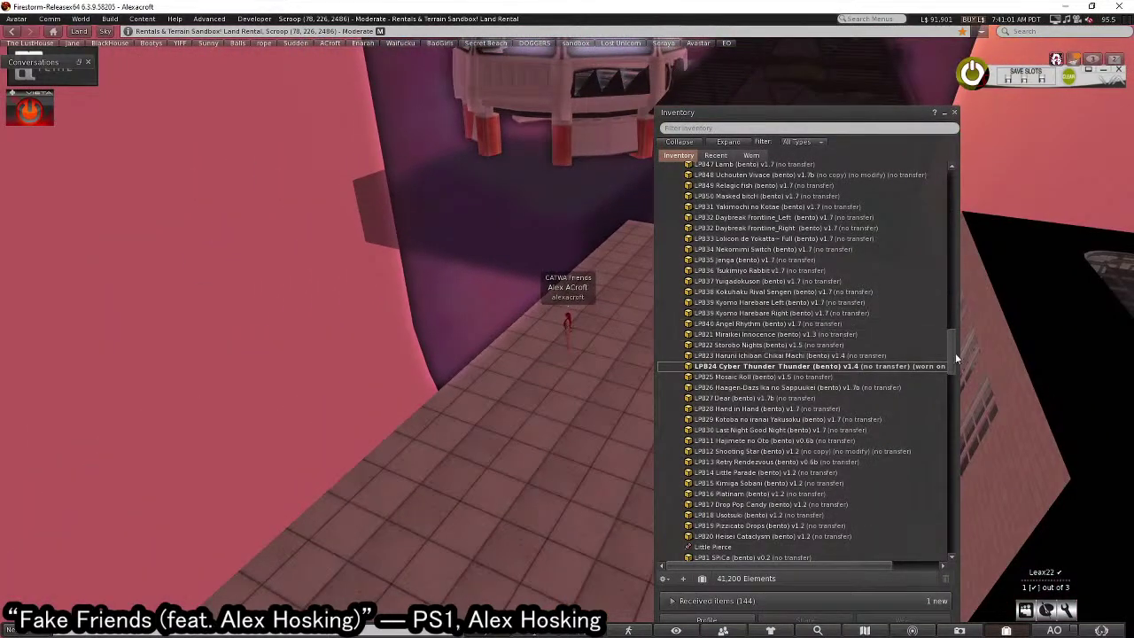
pyautogui.rightClick(896, 367)
pyautogui.click(930, 542)
pyautogui.scroll(4, 953, 344)
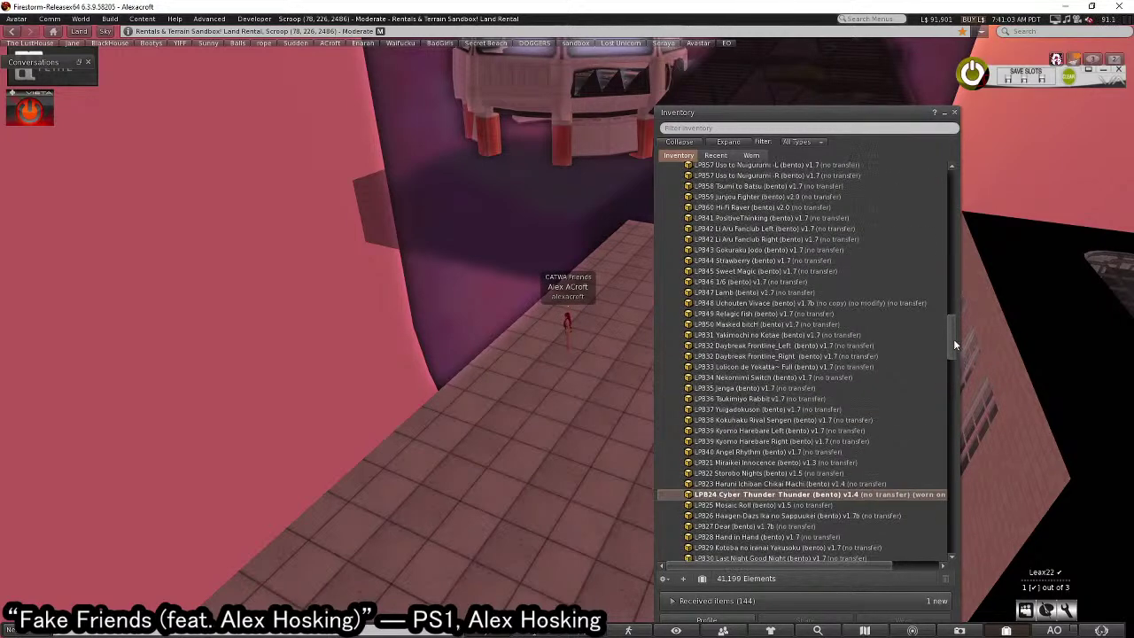
pyautogui.moveTo(953, 343); pyautogui.dragTo(944, 174)
# - Detach the old Plane.000 dress from the Objects folder, then walk the avatar toward the floor dress
pyautogui.doubleClick(699, 198)
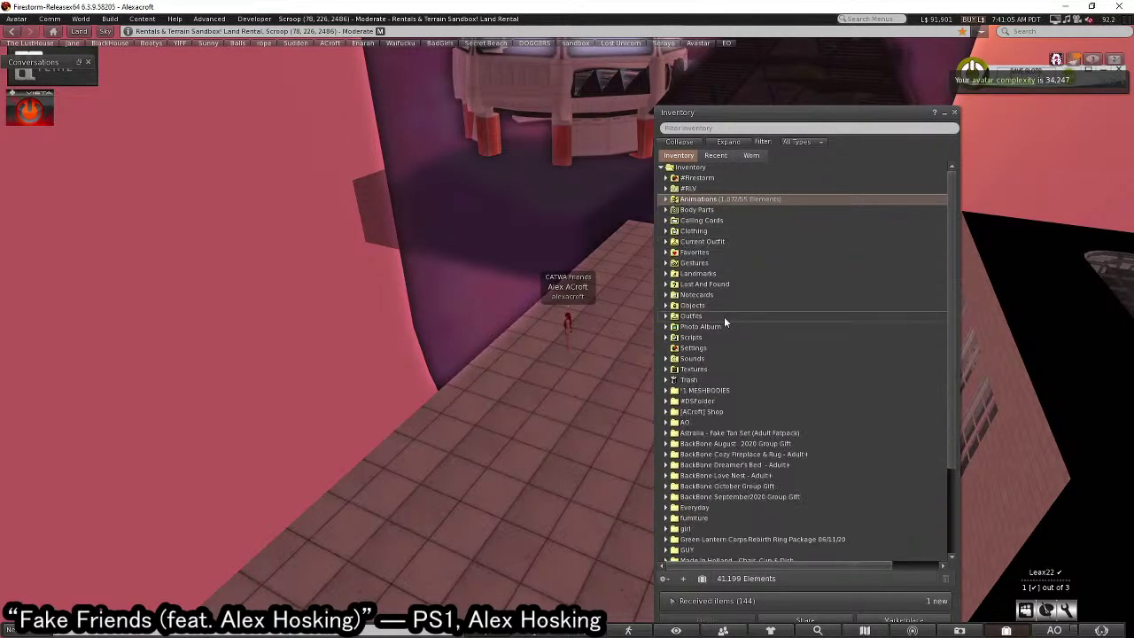
pyautogui.doubleClick(707, 305)
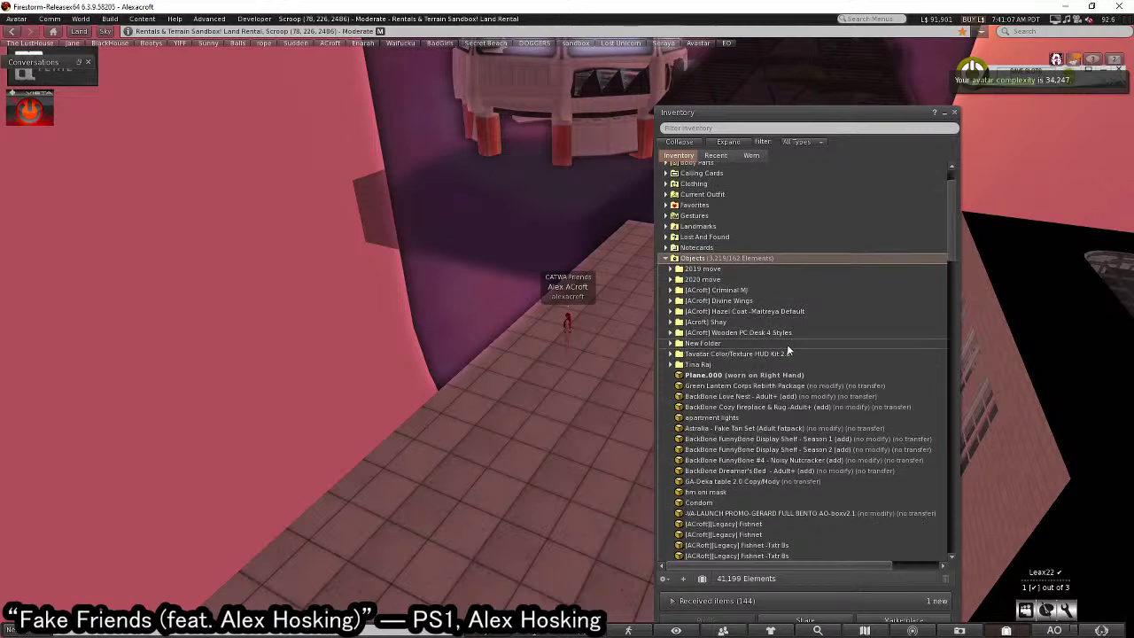
pyautogui.rightClick(755, 374)
pyautogui.click(824, 534)
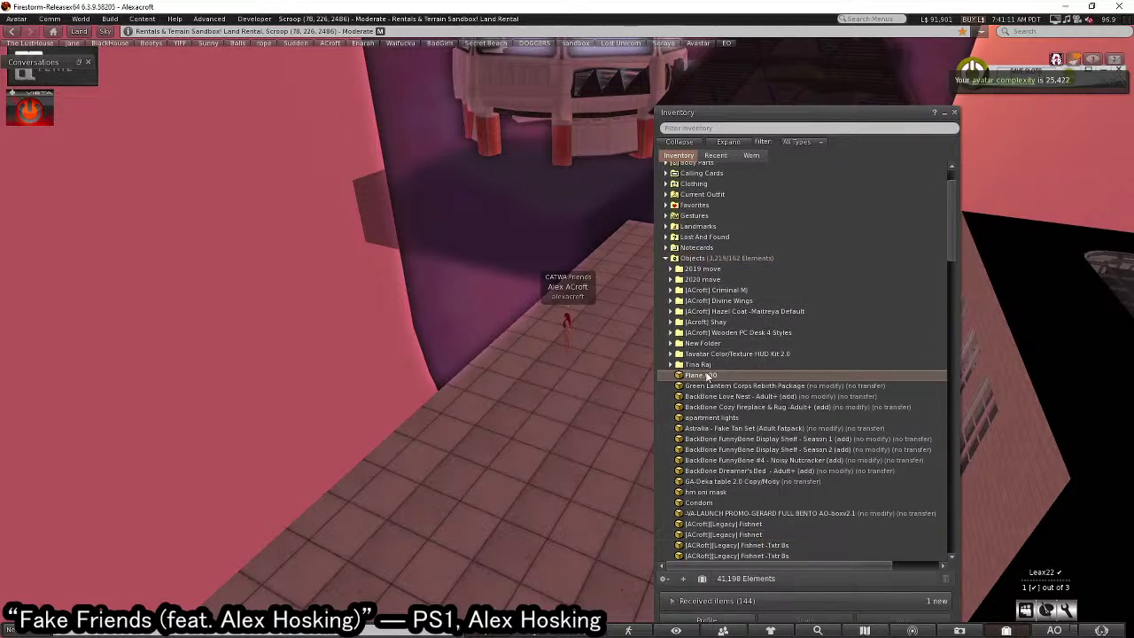
pyautogui.click(578, 400)
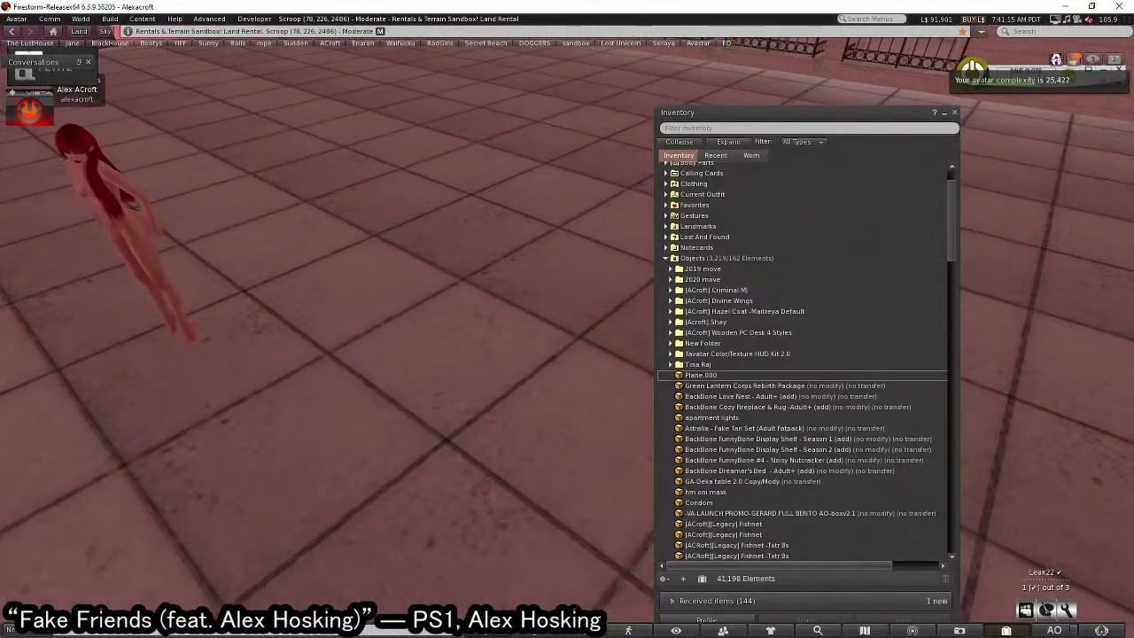
pyautogui.click(394, 289)
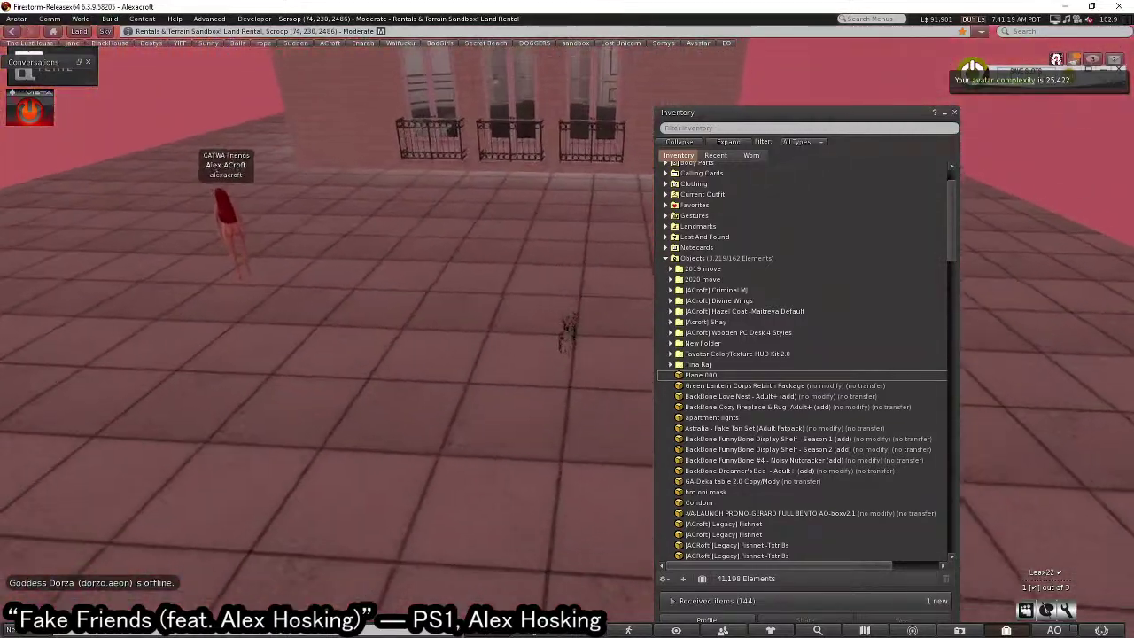
# - Edit the fishnet dress with Edit linked enabled and try to unlink its pieces
pyautogui.rightClick(576, 309)
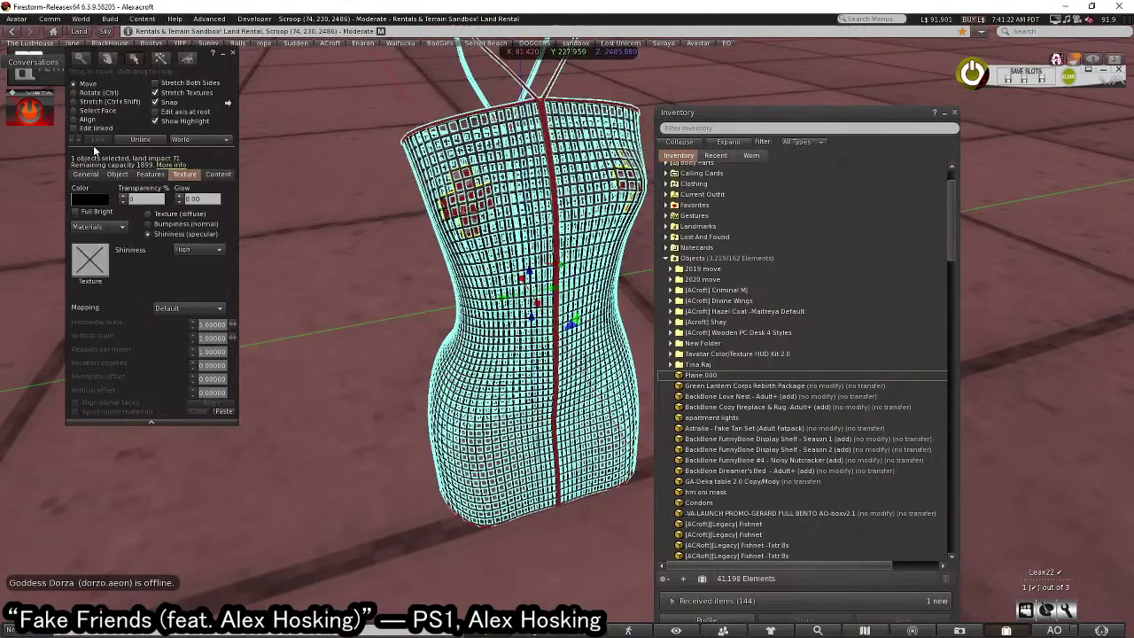
pyautogui.click(74, 127)
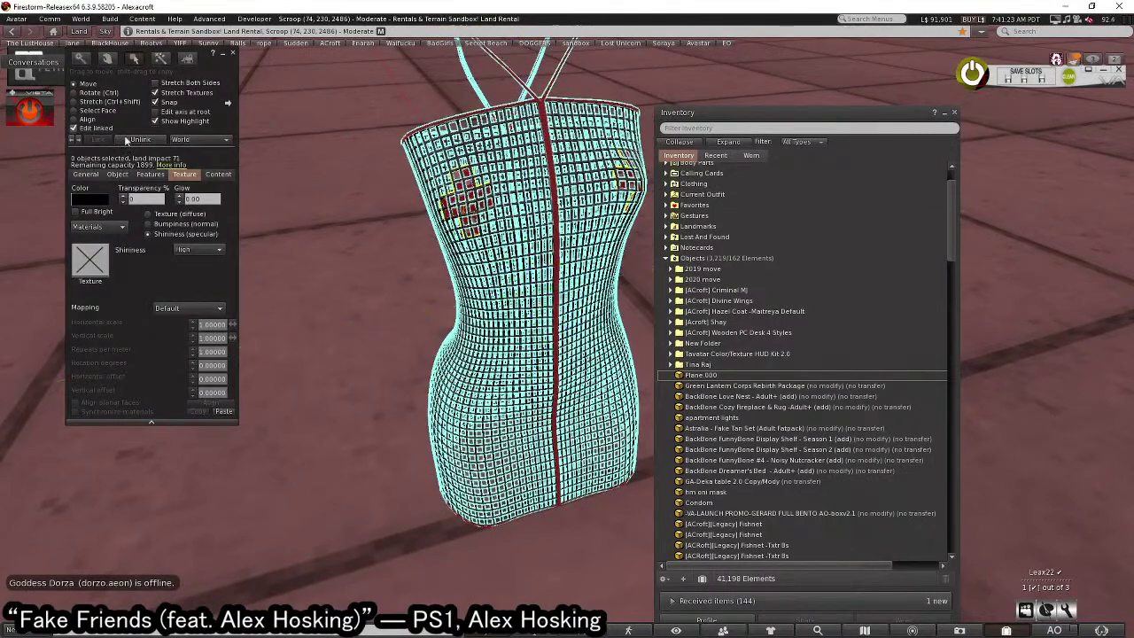
pyautogui.click(491, 129)
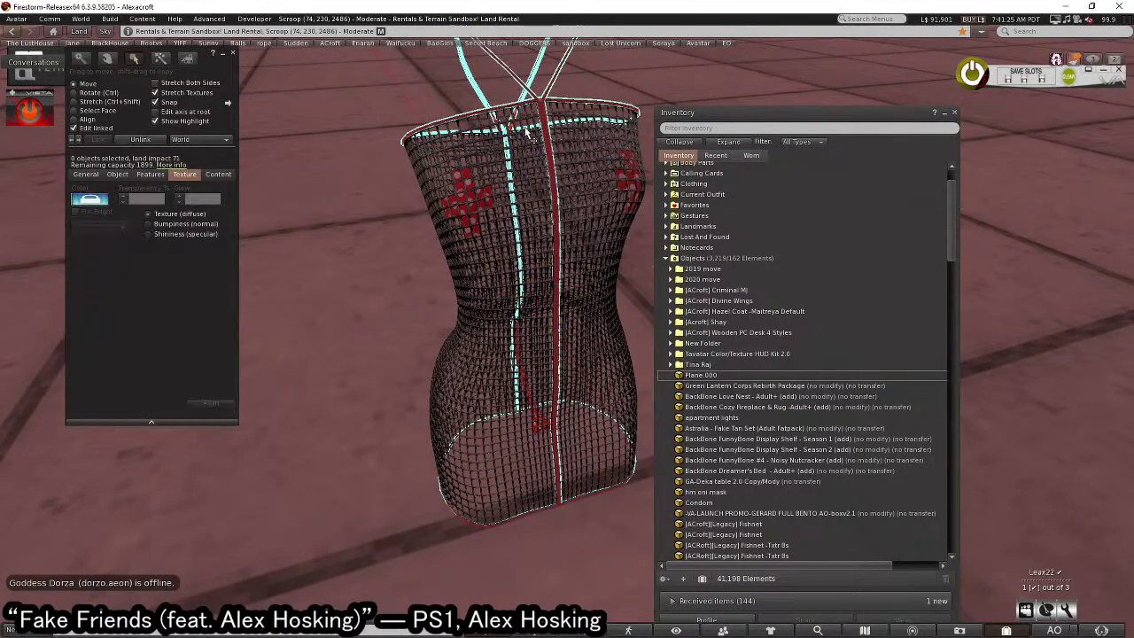
pyautogui.click(523, 131)
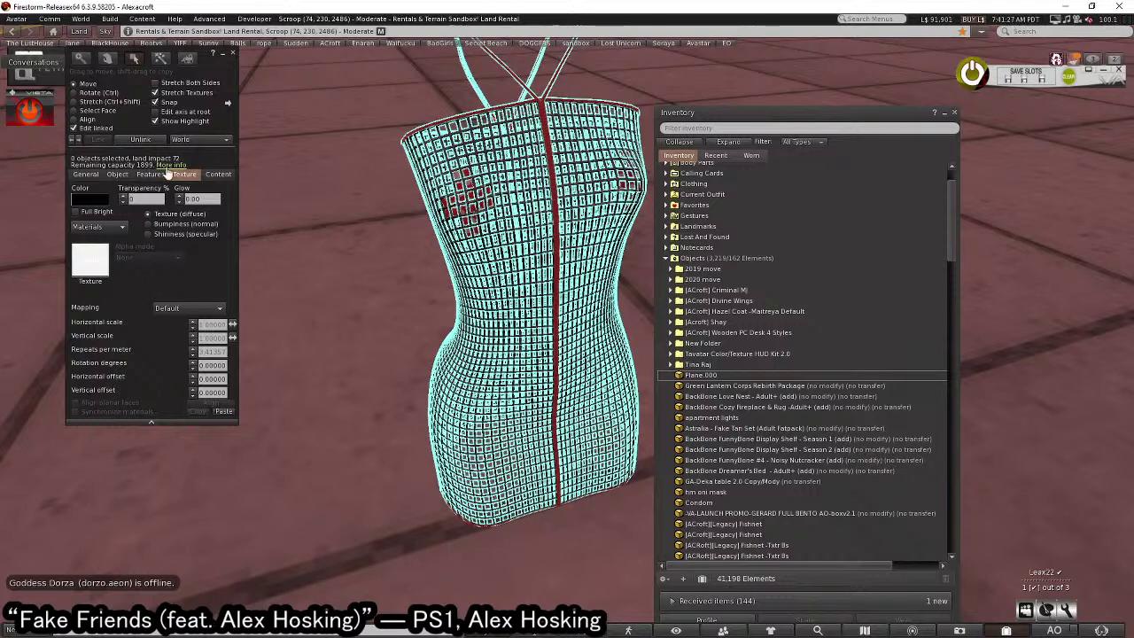
pyautogui.click(141, 141)
pyautogui.click(541, 360)
pyautogui.click(510, 175)
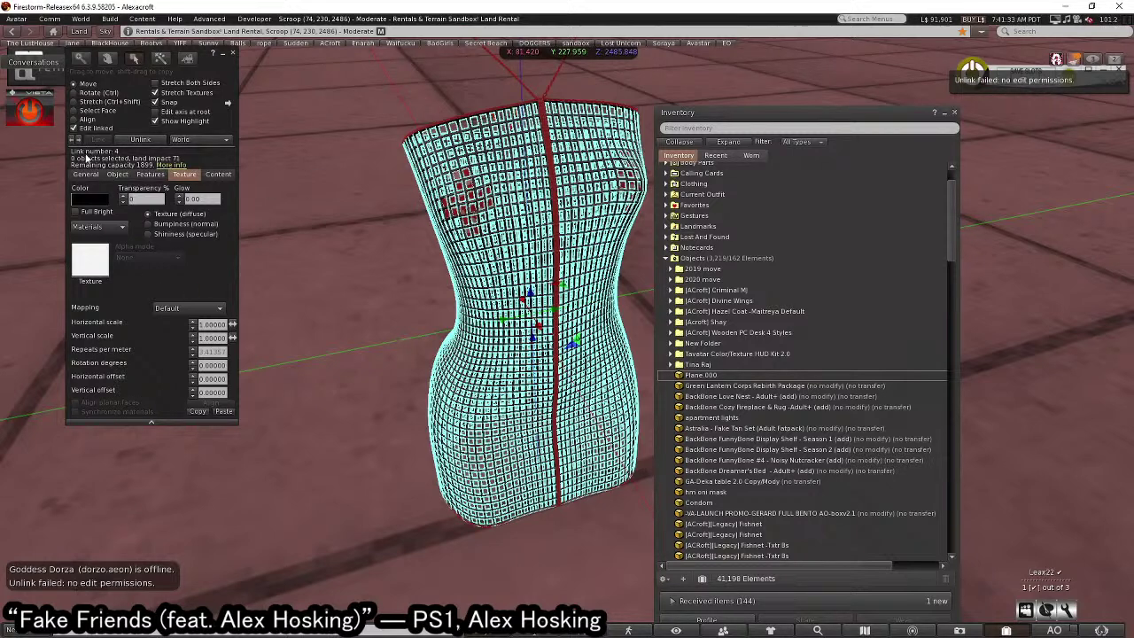
# - Give the Plane.000 inventory item next-owner Modify permission in its Properties
pyautogui.click(89, 175)
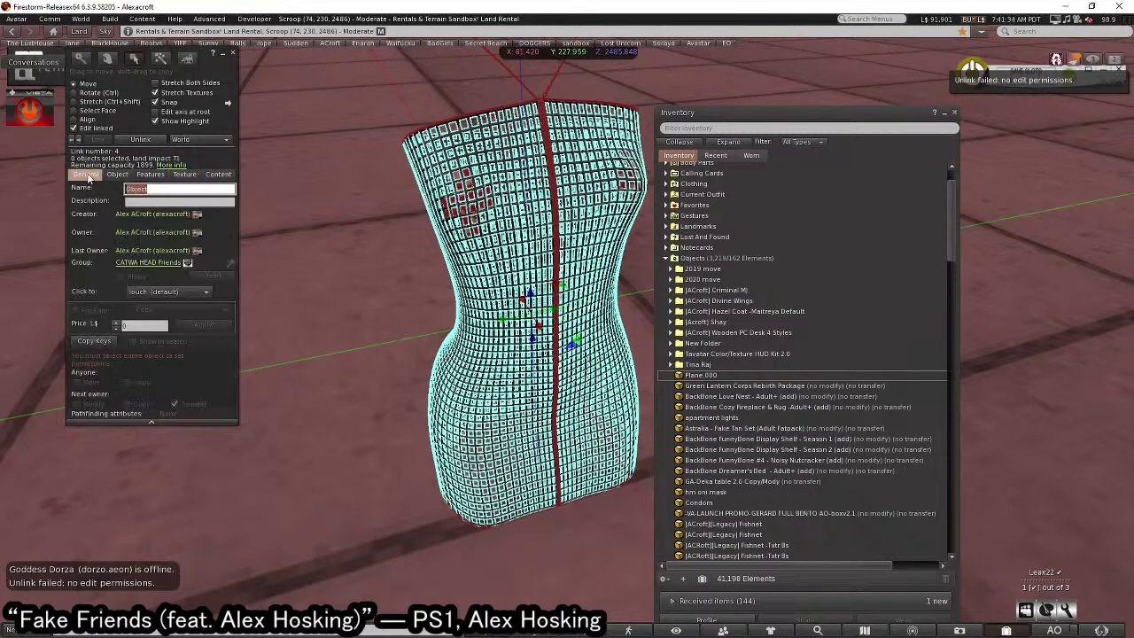
pyautogui.click(520, 368)
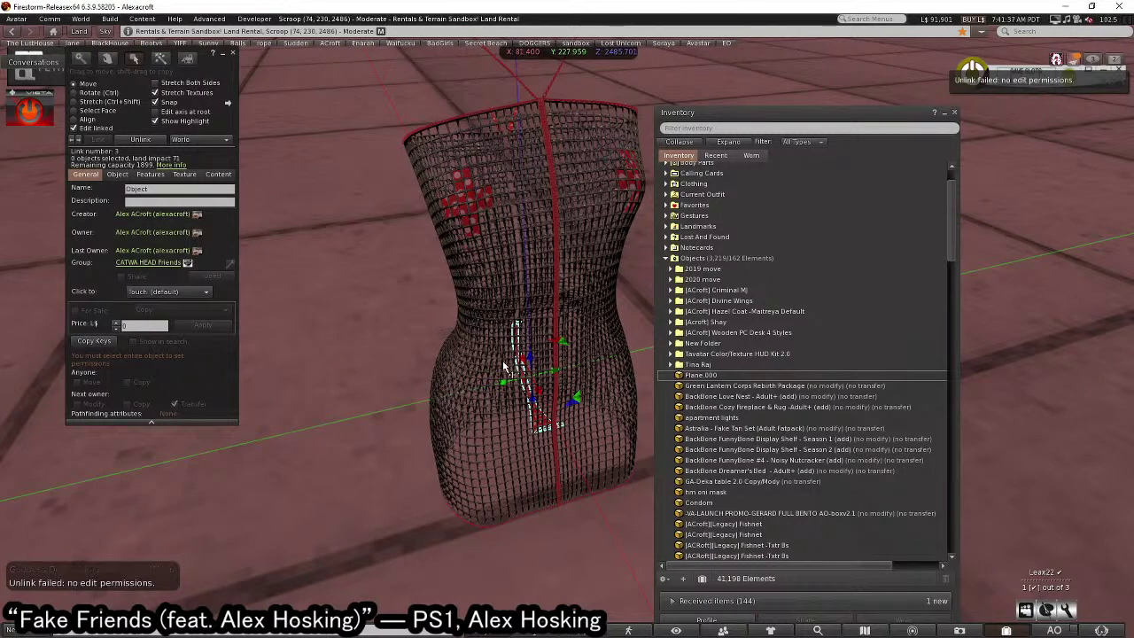
pyautogui.rightClick(728, 379)
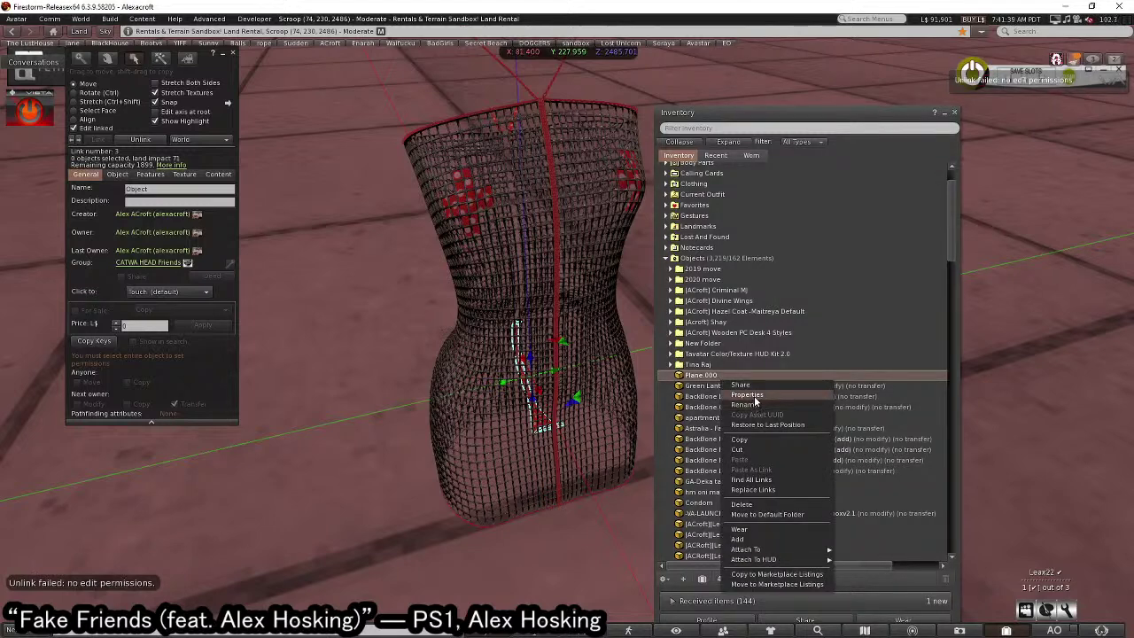
pyautogui.click(751, 395)
pyautogui.click(69, 205)
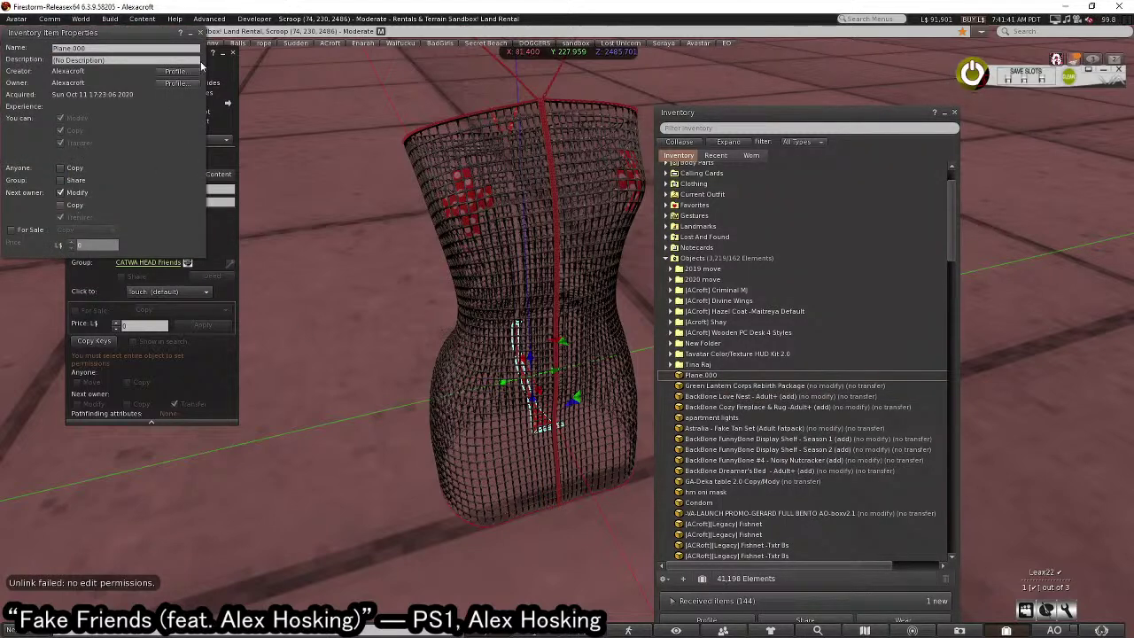
pyautogui.click(201, 31)
# - Move the dress across the floor, then select it on its stand and delete it
pyautogui.press('Escape')
pyautogui.click(553, 314)
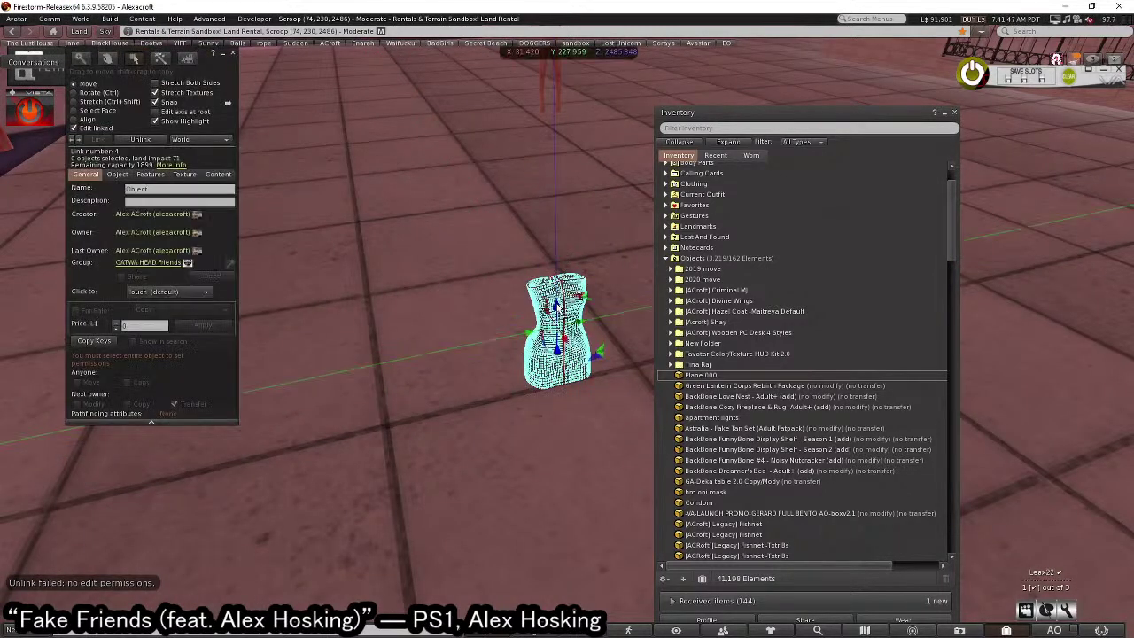
pyautogui.moveTo(560, 312); pyautogui.dragTo(550, 277)
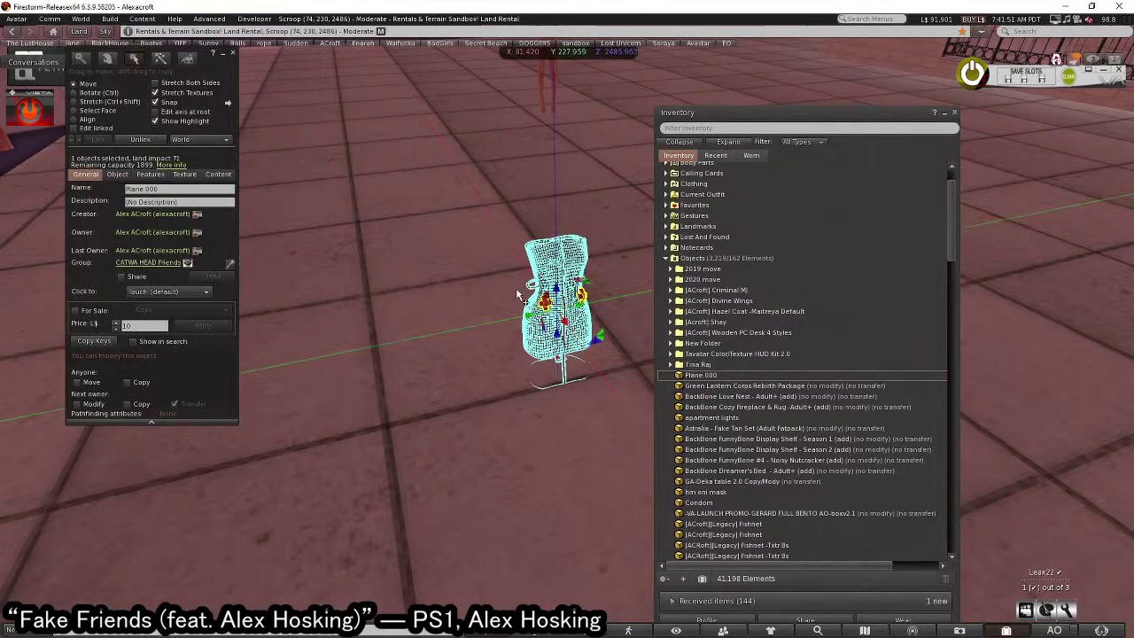
pyautogui.press('Escape')
pyautogui.hotkey('ctrl', '3')
pyautogui.click(531, 199)
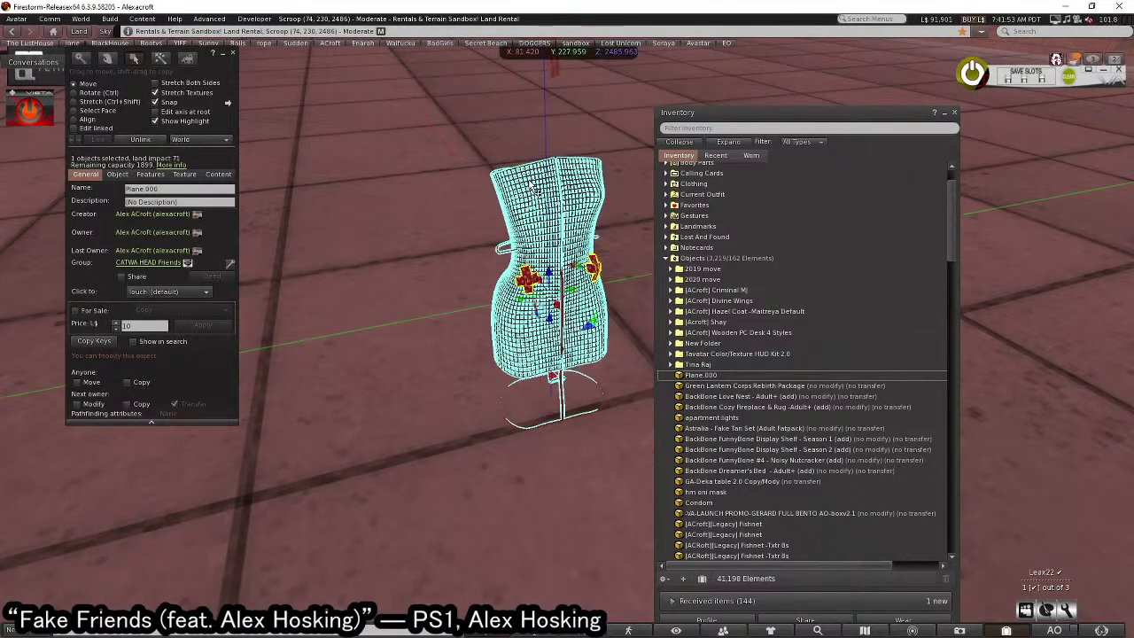
pyautogui.press('Delete')
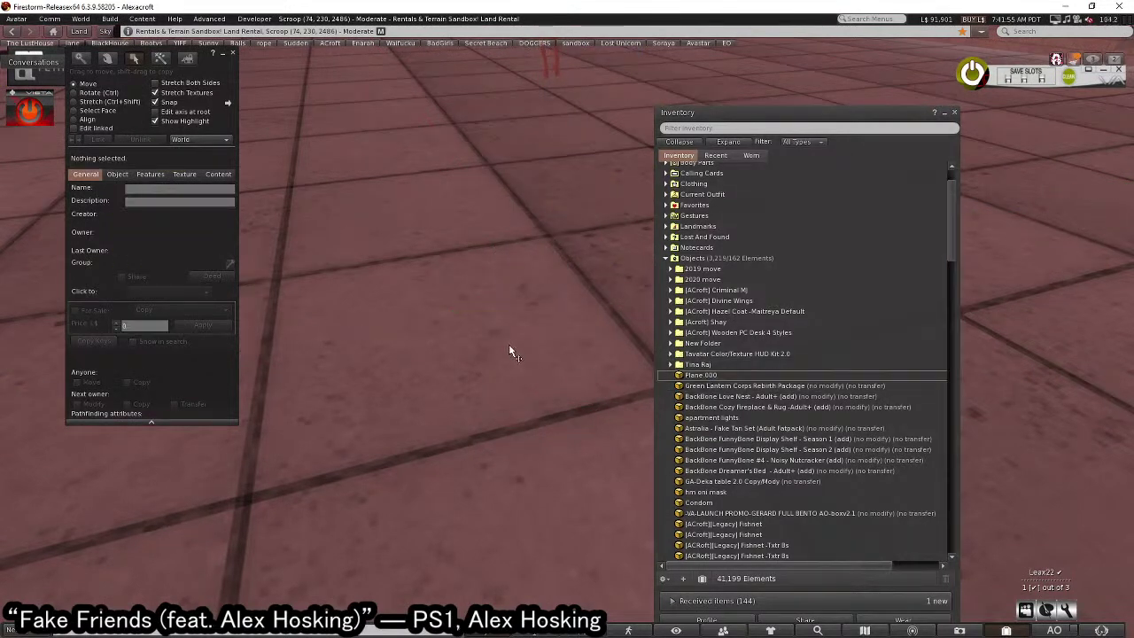
# - Rez Plane.000 and, with Edit linked on, delete its halter straps
pyautogui.moveTo(510, 350); pyautogui.dragTo(511, 350)
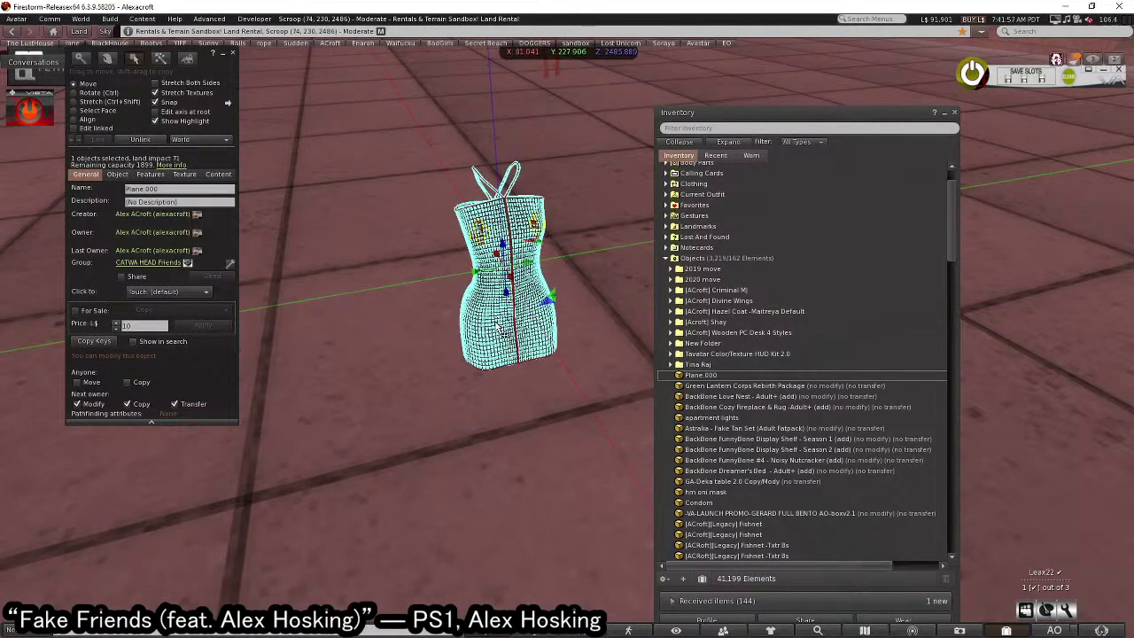
pyautogui.click(479, 341)
pyautogui.click(77, 128)
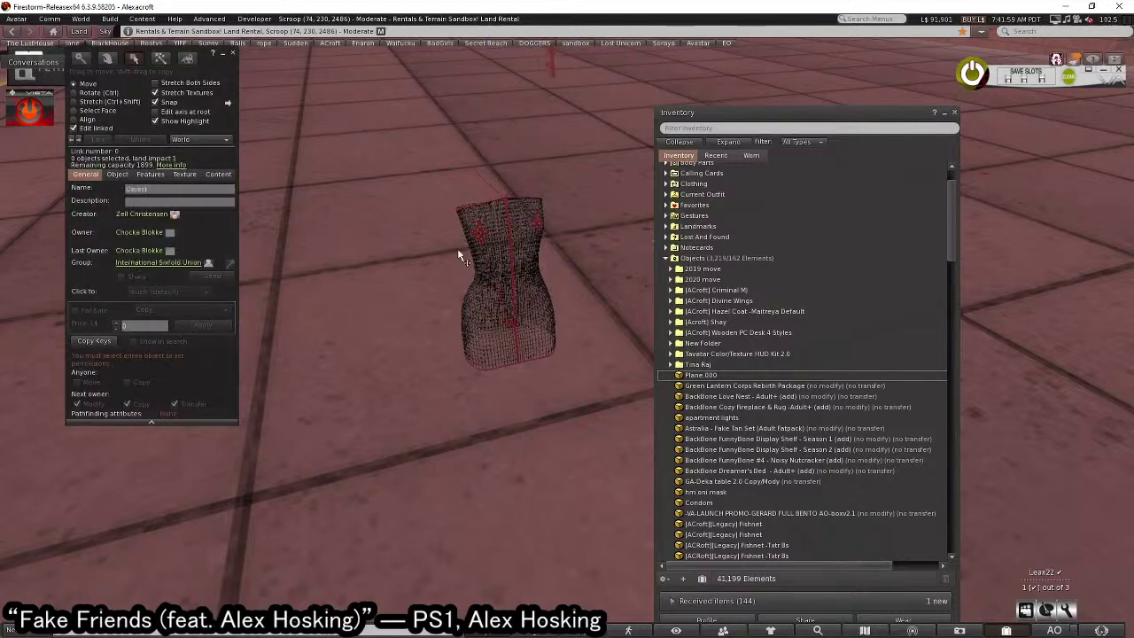
pyautogui.click(485, 220)
pyautogui.keyDown('shift'); pyautogui.click(503, 202); pyautogui.keyUp('shift')
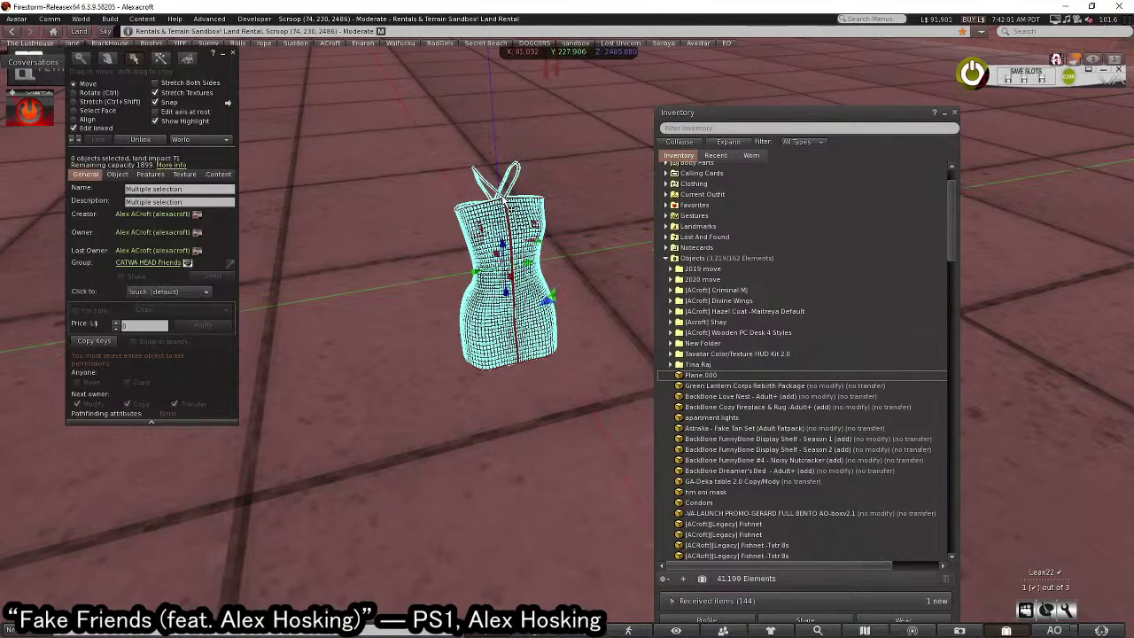
pyautogui.press('Delete')
pyautogui.click(541, 359)
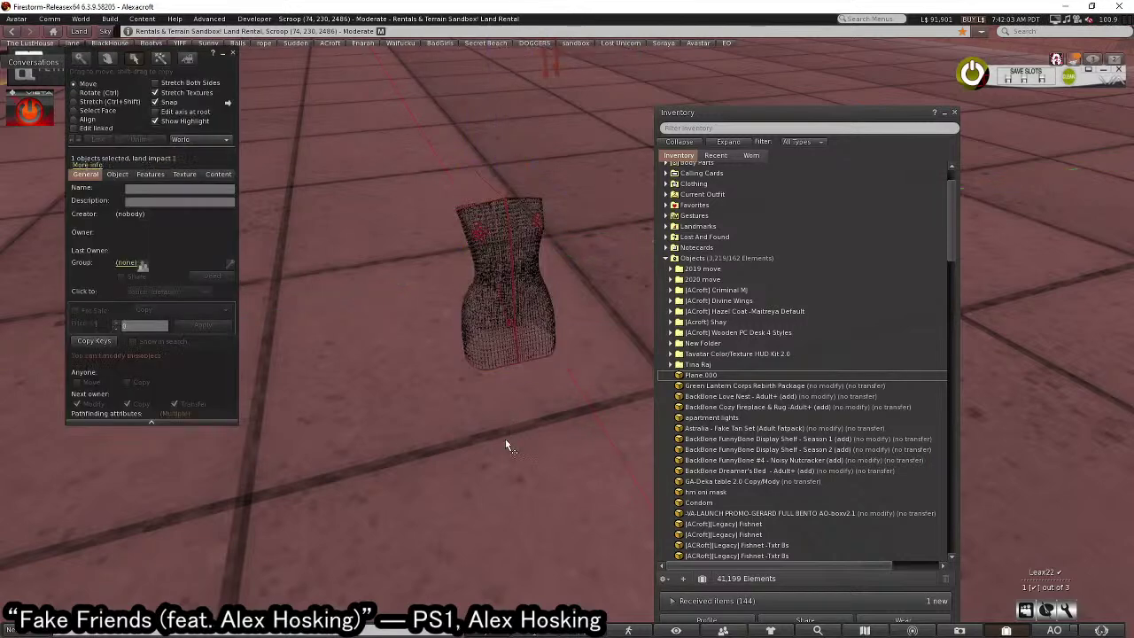
# - Delete the remaining dress body, the stand and one leftover small piece
pyautogui.click(523, 288)
pyautogui.press('Delete')
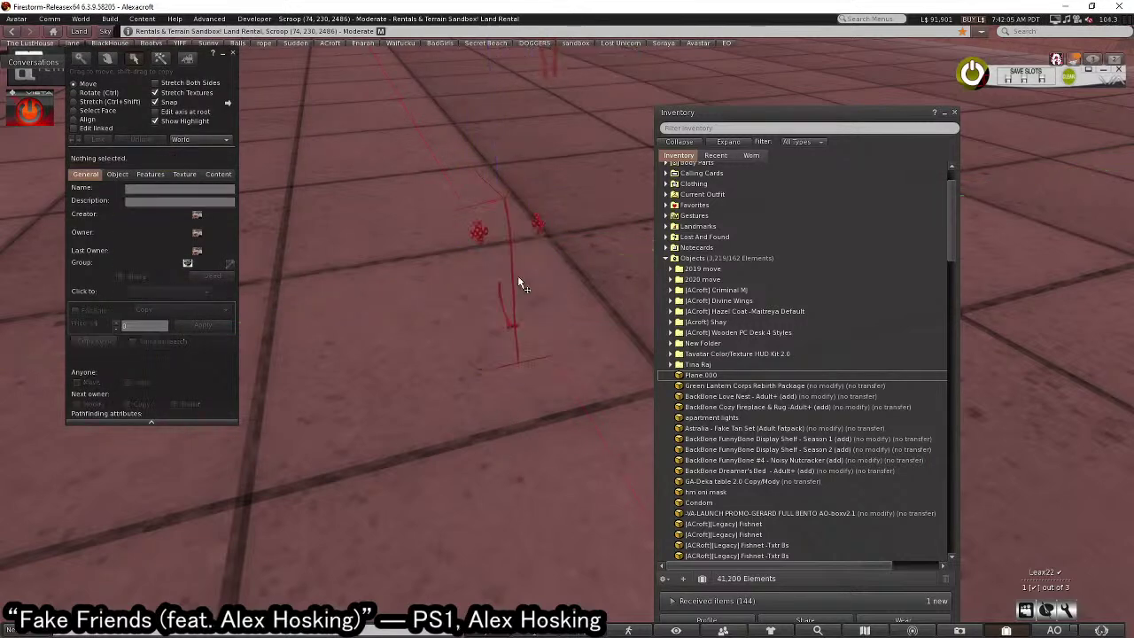
pyautogui.click(508, 261)
pyautogui.press('Delete')
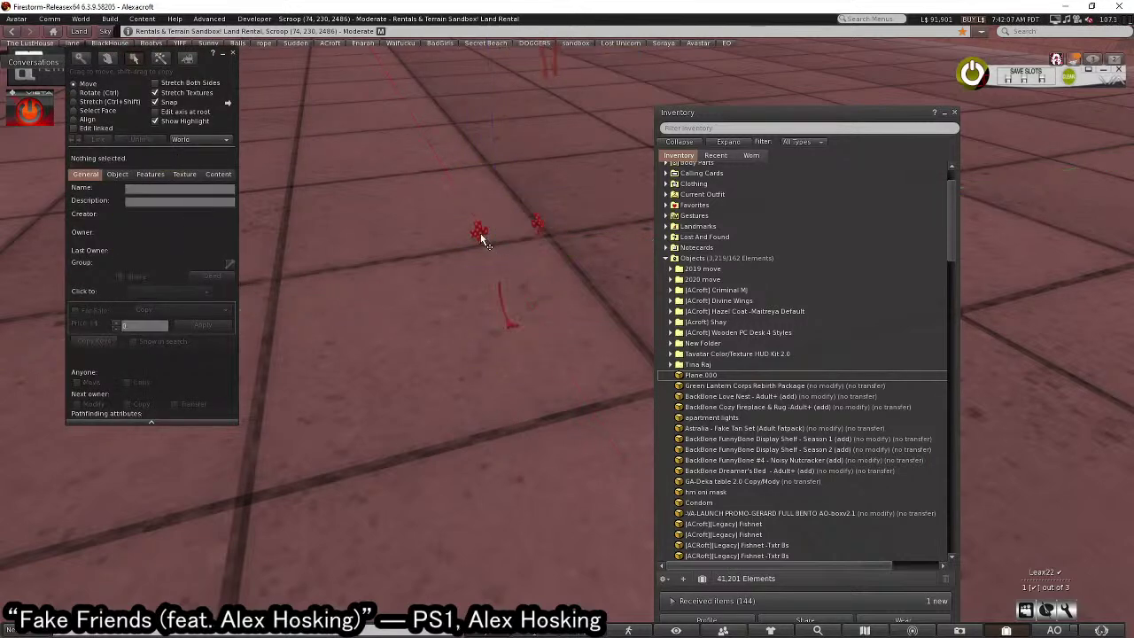
pyautogui.click(479, 234)
pyautogui.press('Delete')
pyautogui.click(528, 361)
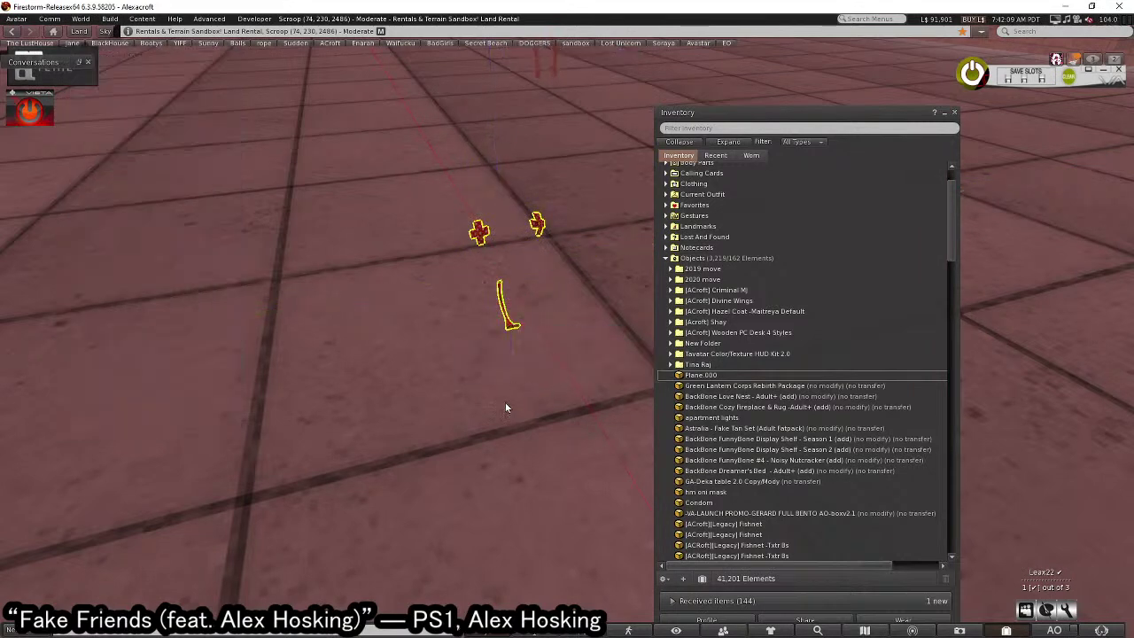
# - Check the object names of the pasties and the string piece in the editor
pyautogui.click(473, 234)
pyautogui.rightClick(477, 236)
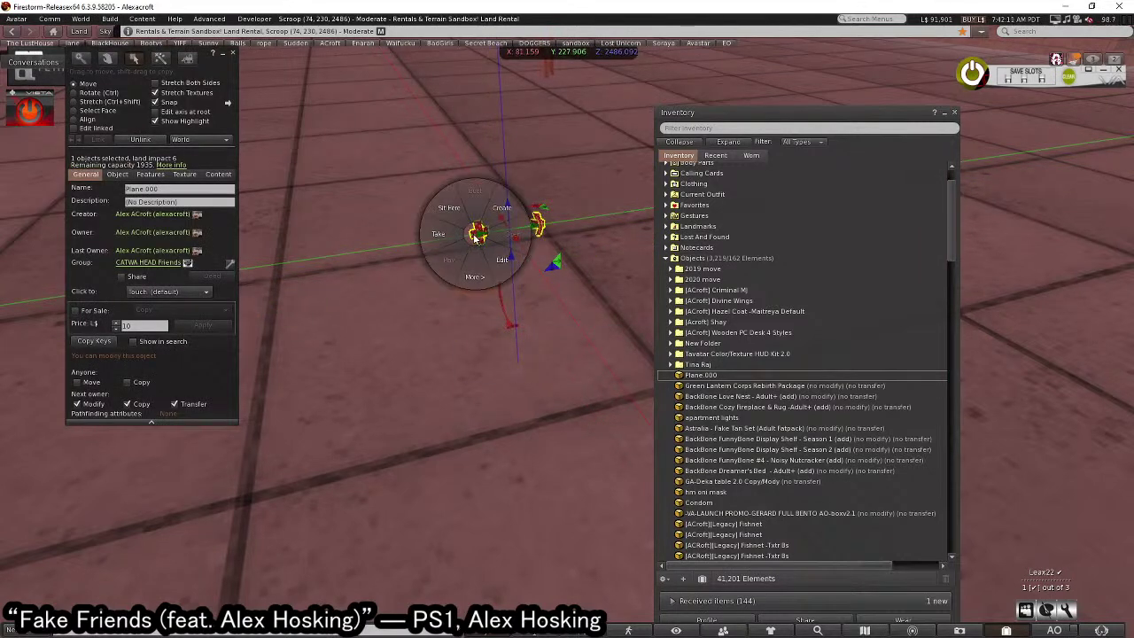
pyautogui.click(476, 235)
pyautogui.click(192, 189)
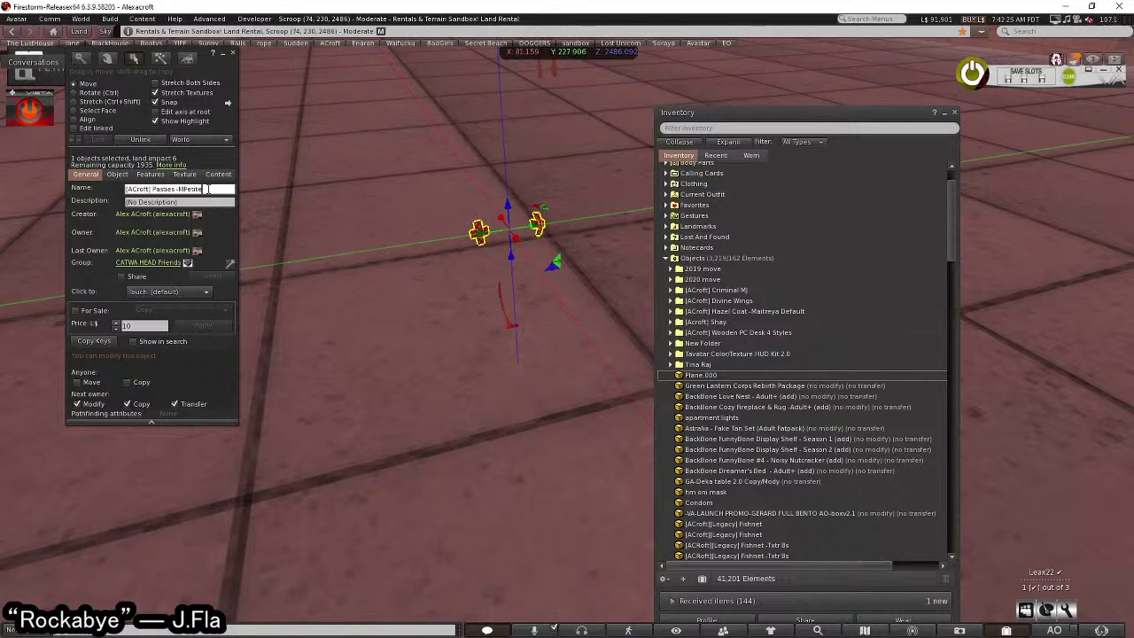
pyautogui.click(510, 328)
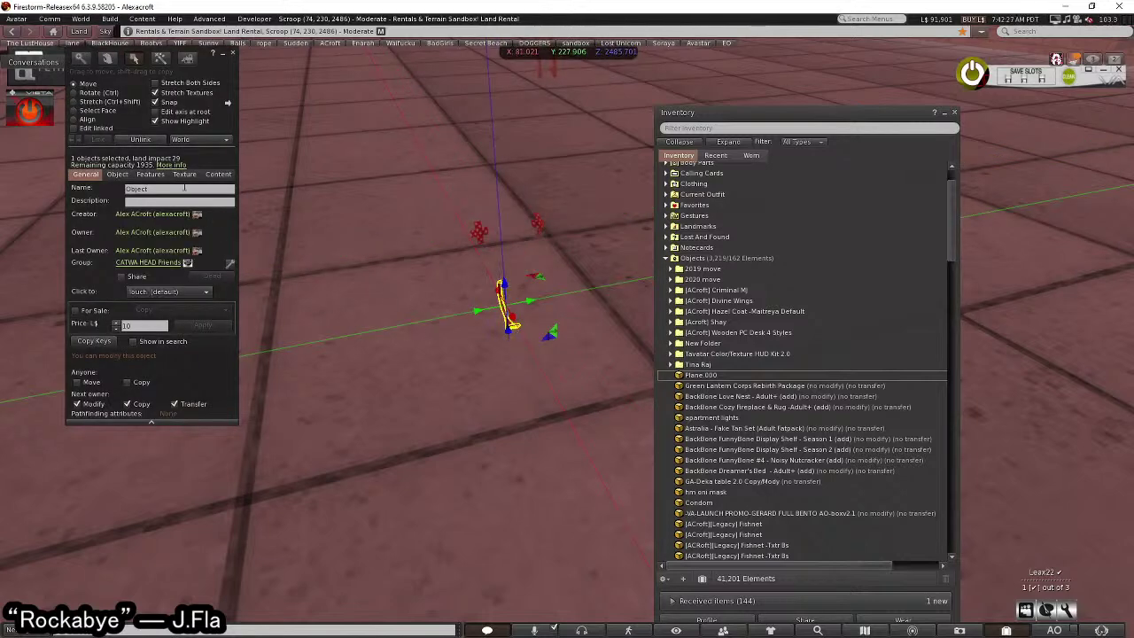
pyautogui.click(184, 188)
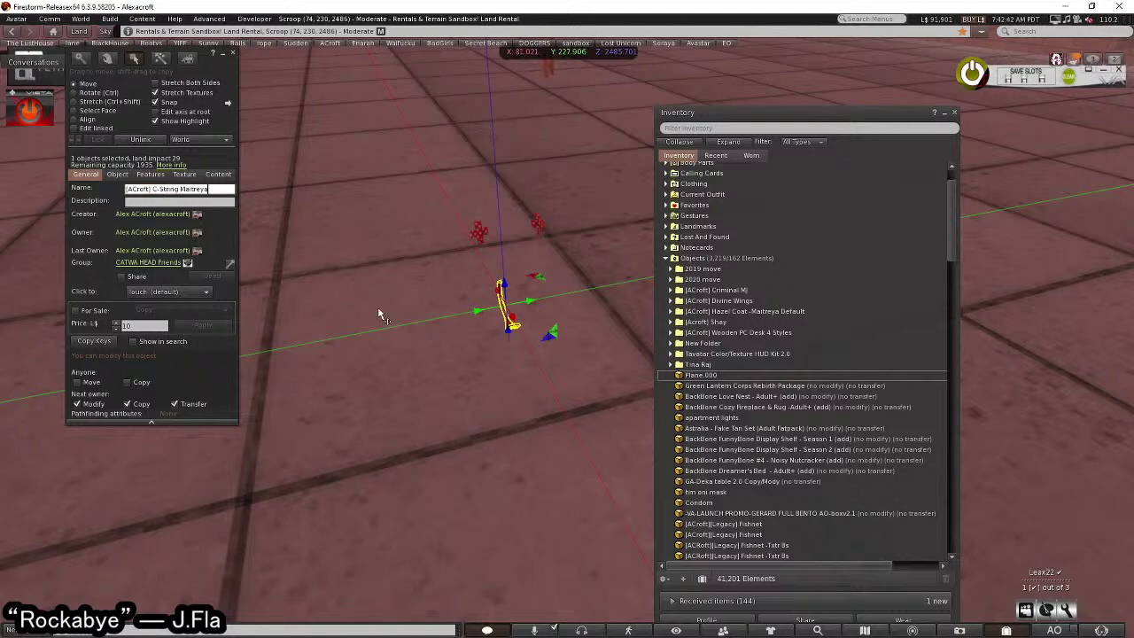
# - Take the string piece and pasties into inventory, close the editor and reset the camera
pyautogui.rightClick(509, 328)
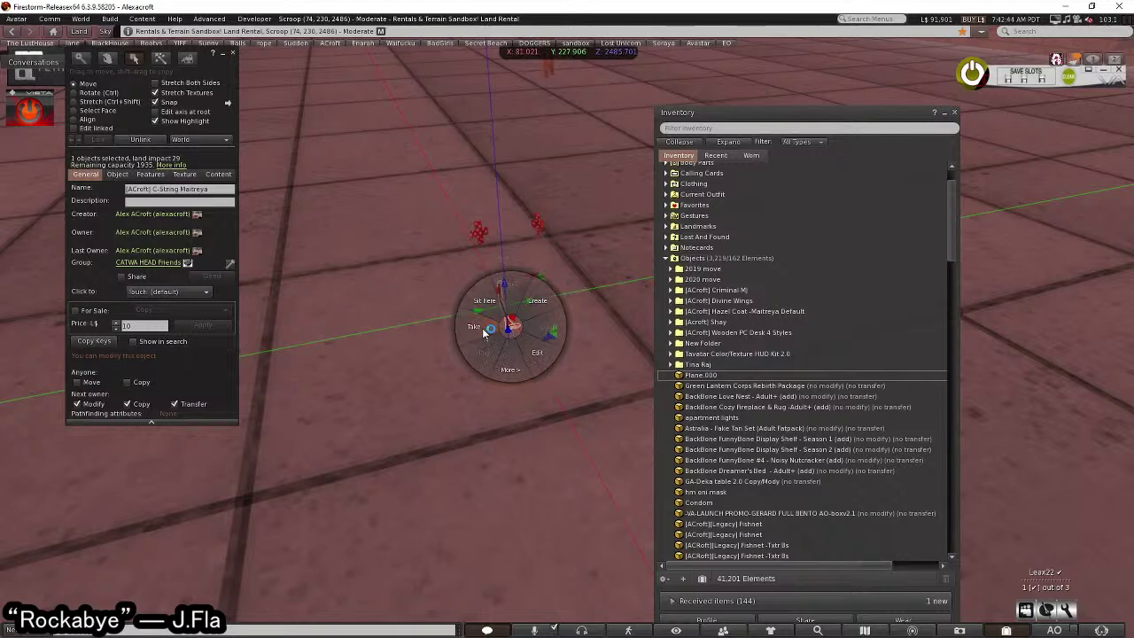
pyautogui.click(482, 328)
pyautogui.rightClick(478, 235)
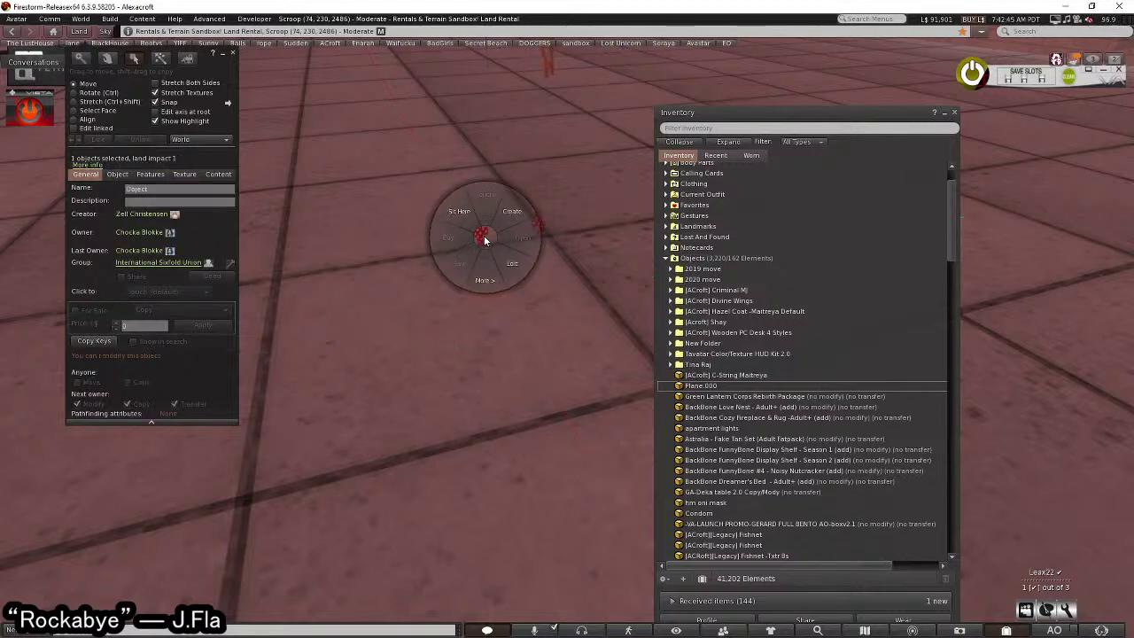
pyautogui.rightClick(719, 384)
pyautogui.click(757, 551)
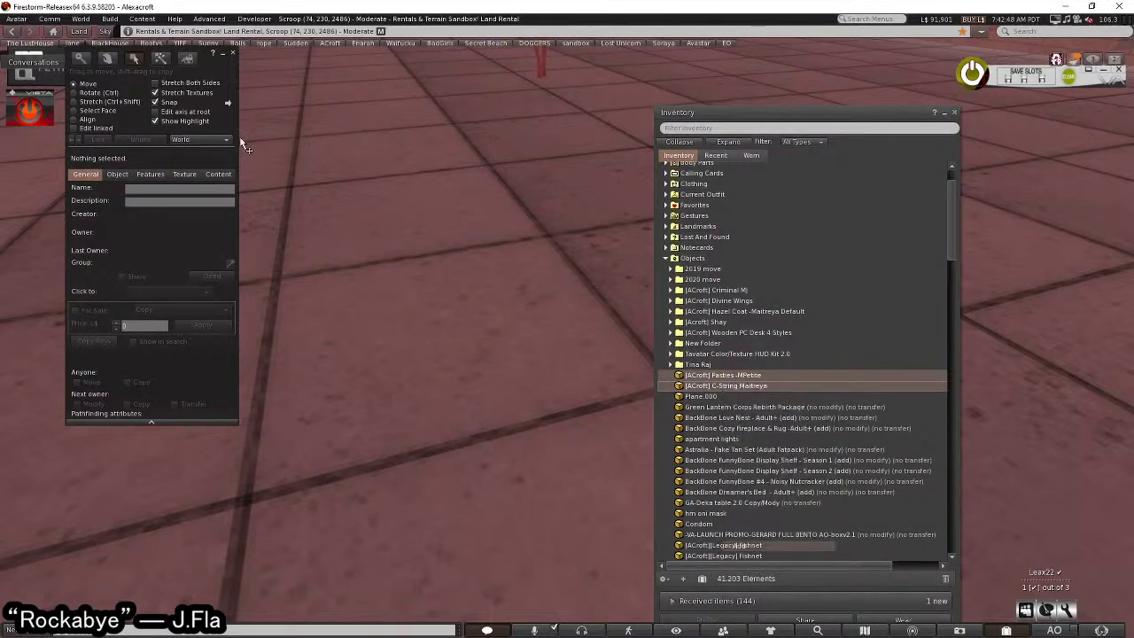
pyautogui.click(233, 54)
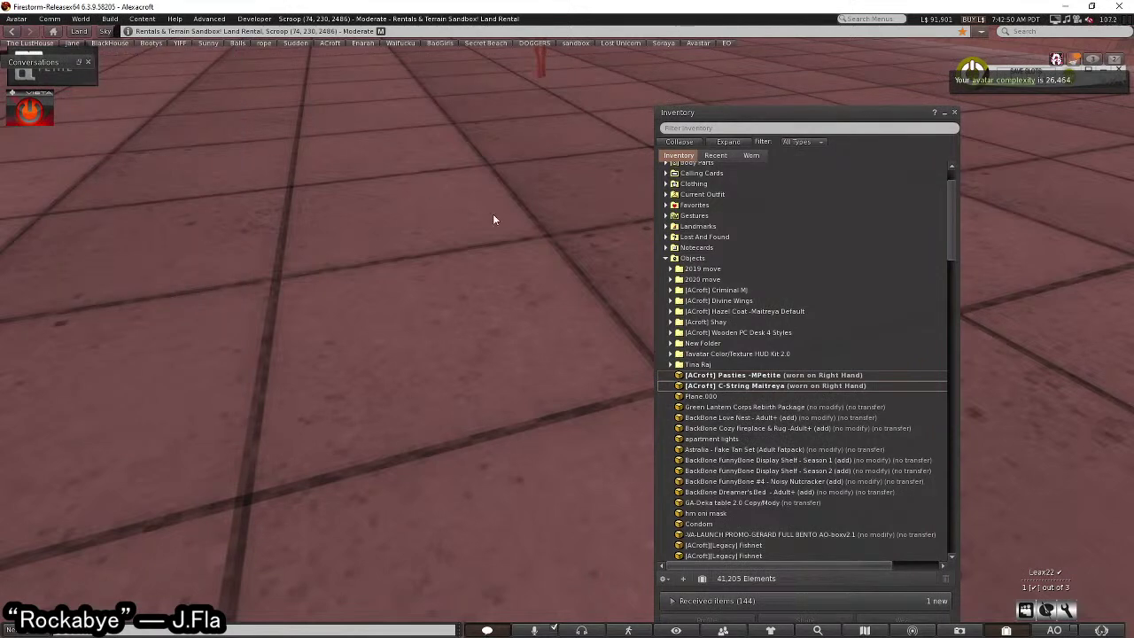
pyautogui.press('Escape')
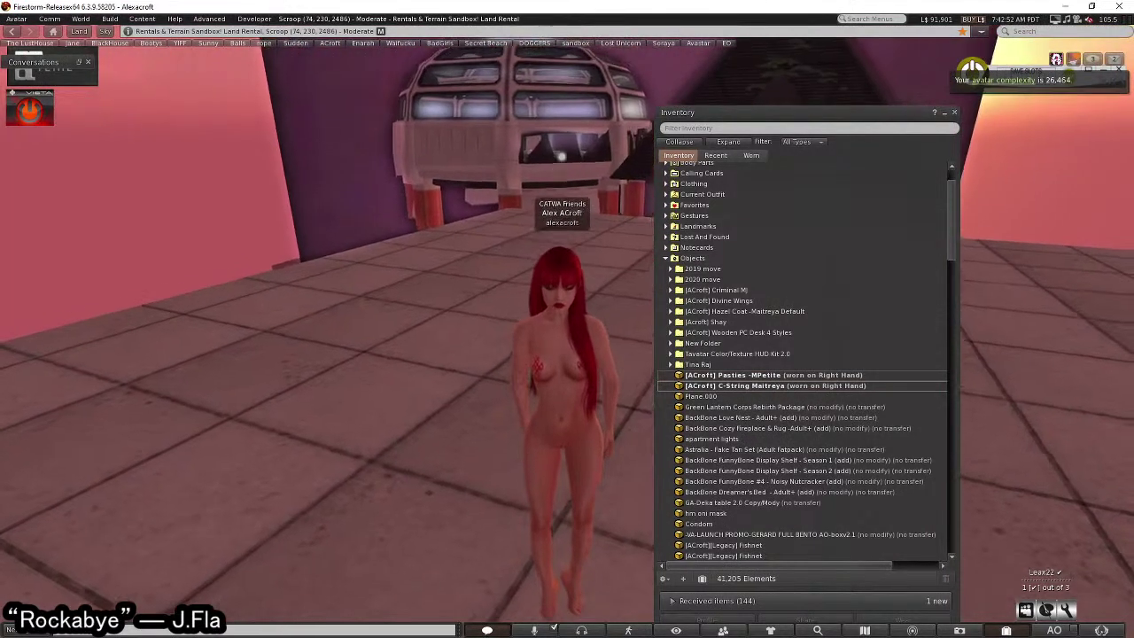
# - Upload the dress DAE from Storage (D:) as a mesh model with skin weights included
pyautogui.click(110, 18)
pyautogui.moveTo(119, 170)
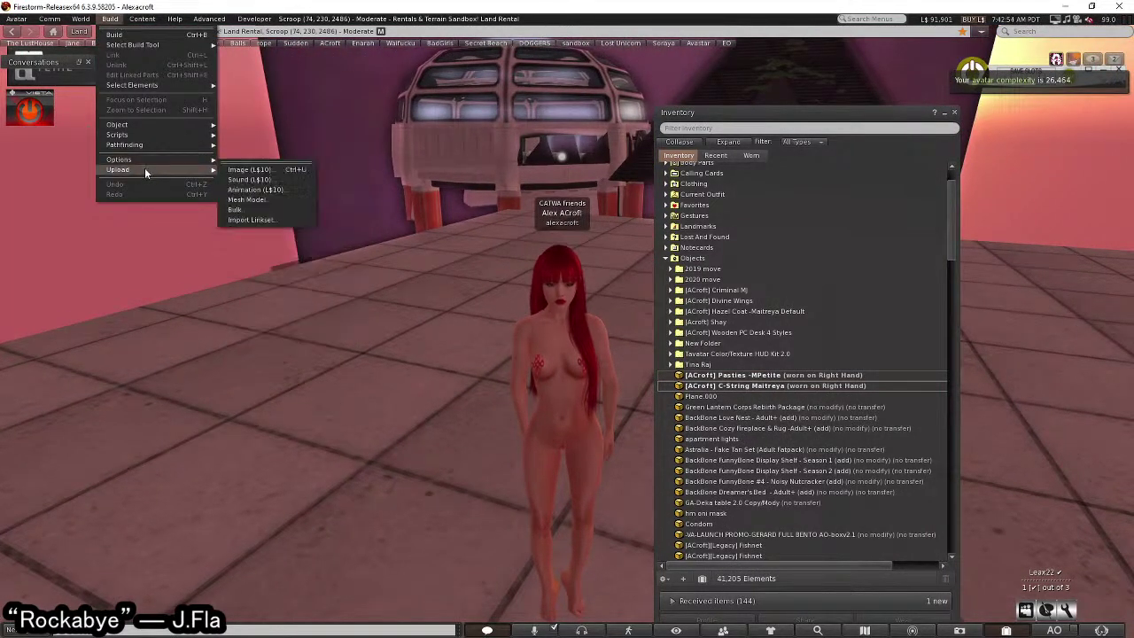
pyautogui.click(252, 199)
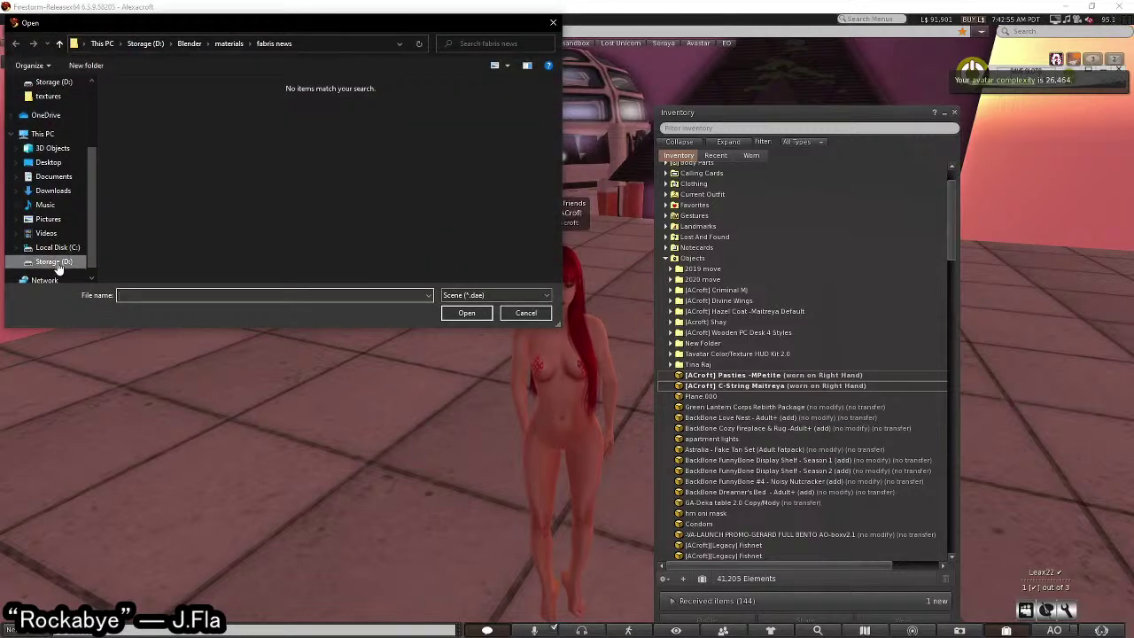
pyautogui.click(55, 264)
pyautogui.scroll(-3, 305, 224)
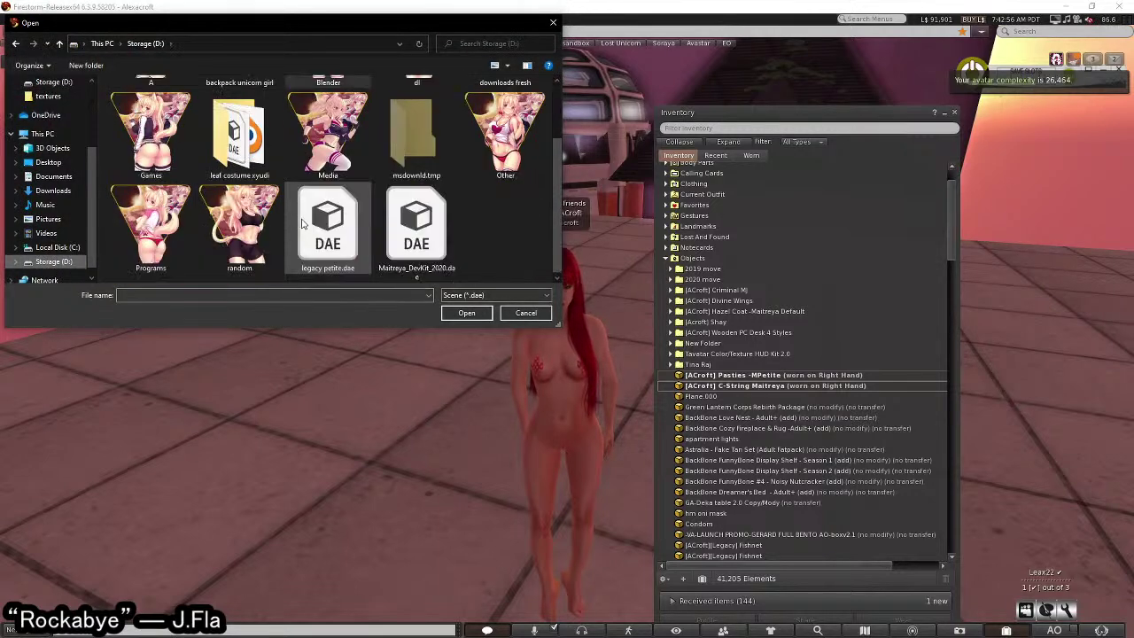
pyautogui.doubleClick(416, 221)
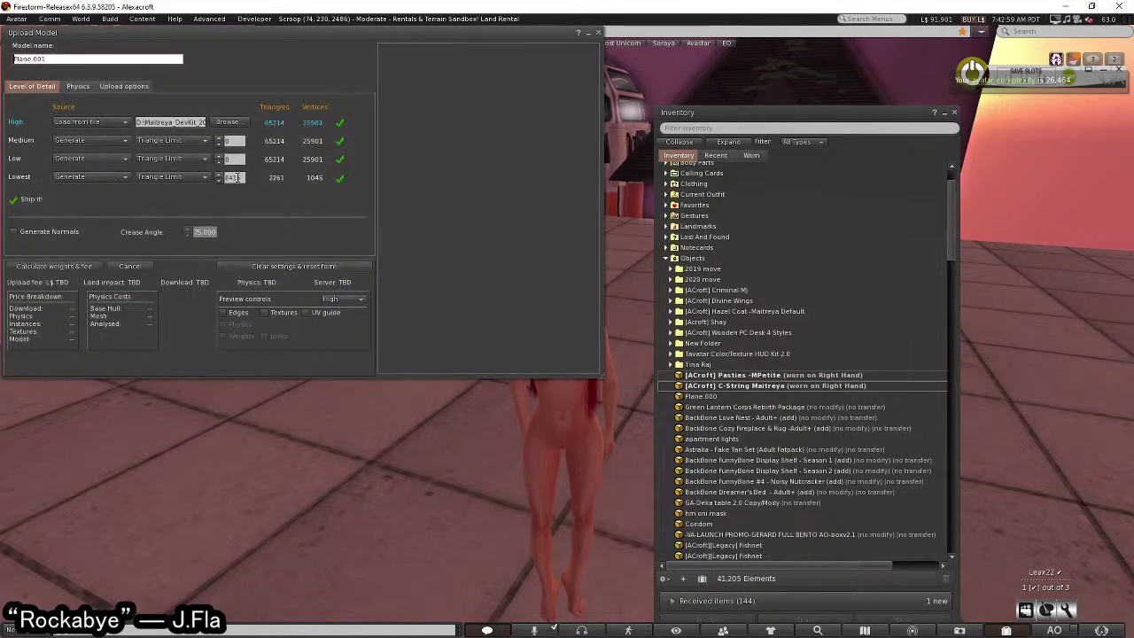
pyautogui.click(108, 86)
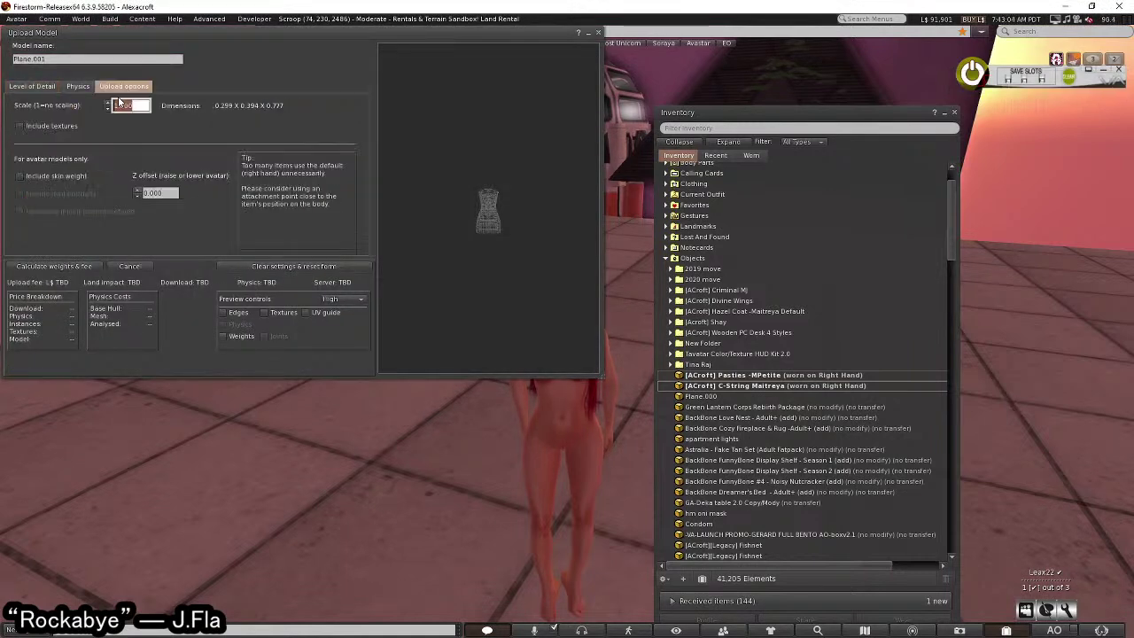
pyautogui.click(50, 267)
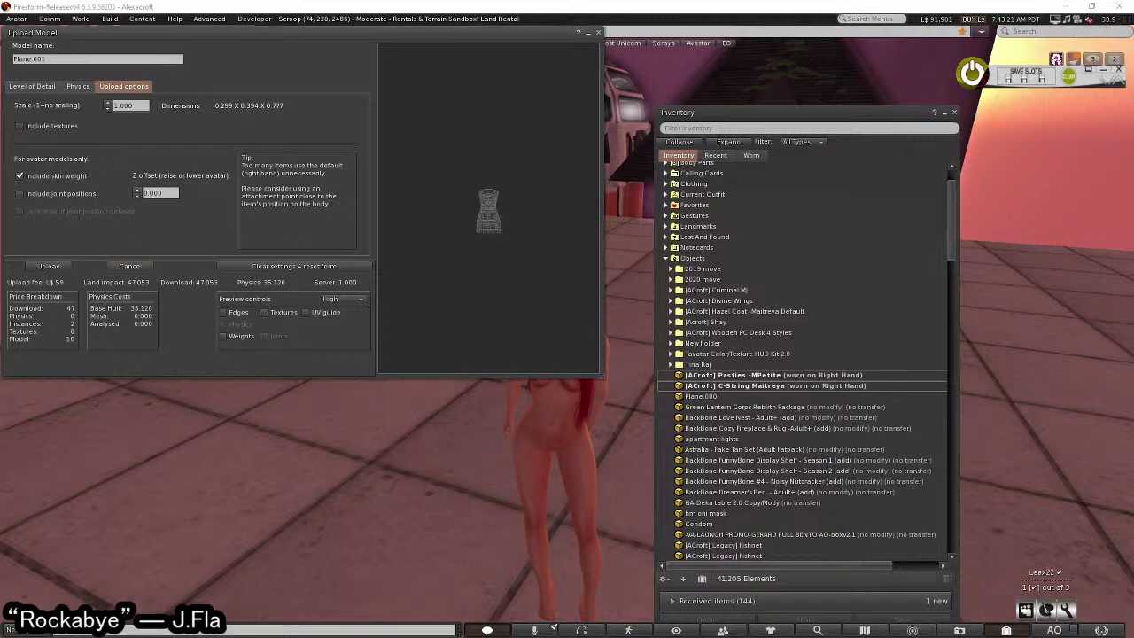
pyautogui.click(52, 270)
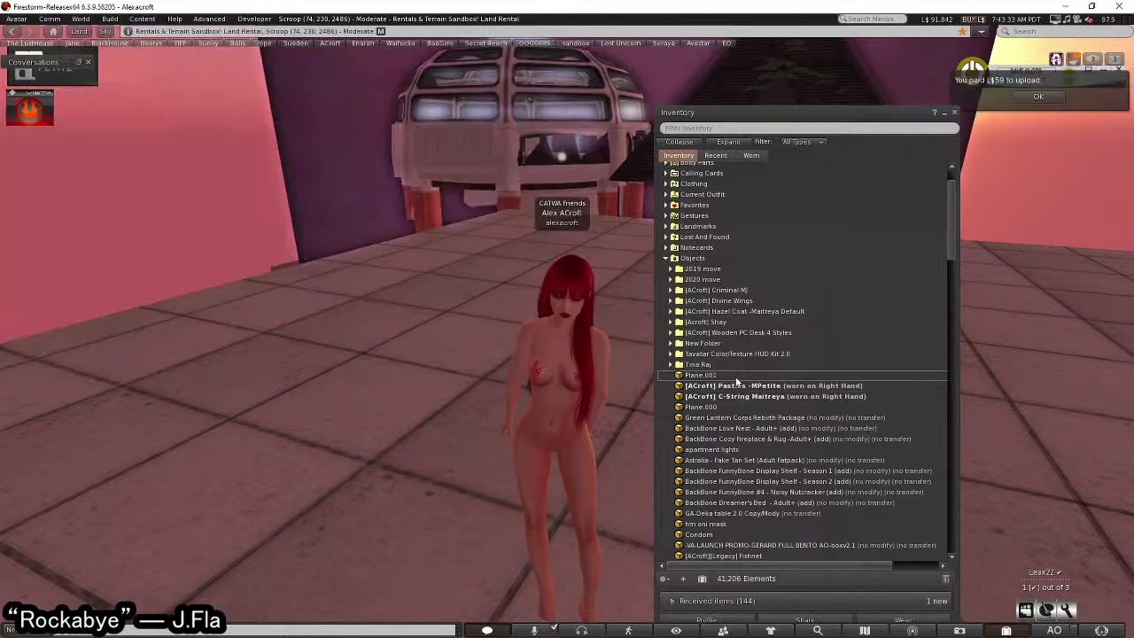
# - Wear the new Plane.001 dress and open the avatar's shape for editing
pyautogui.rightClick(741, 374)
pyautogui.click(759, 539)
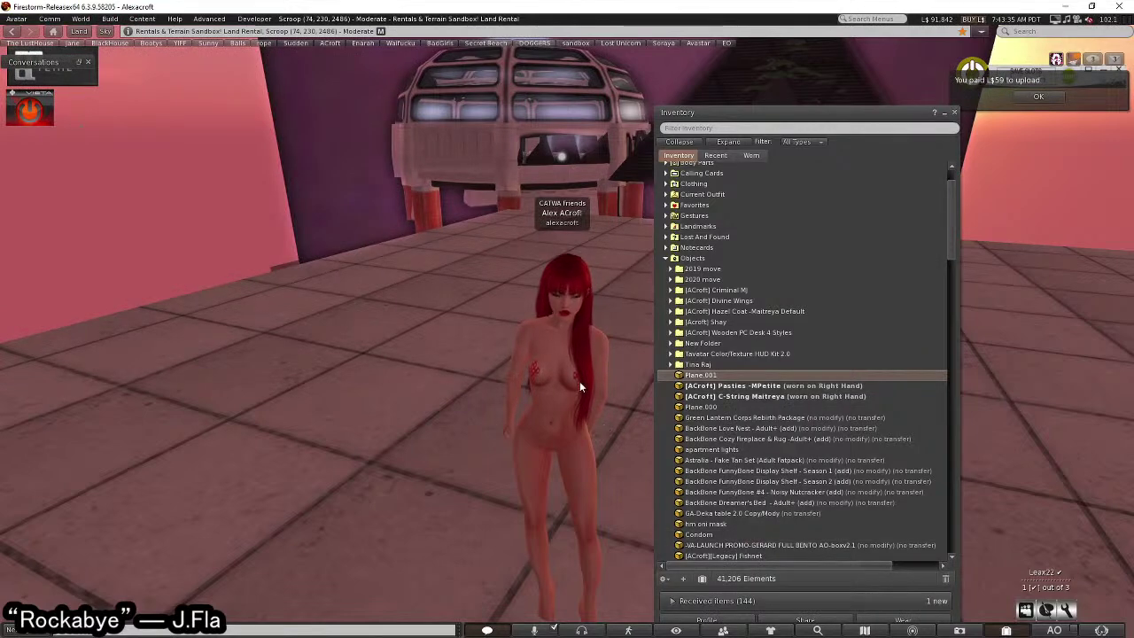
pyautogui.rightClick(563, 229)
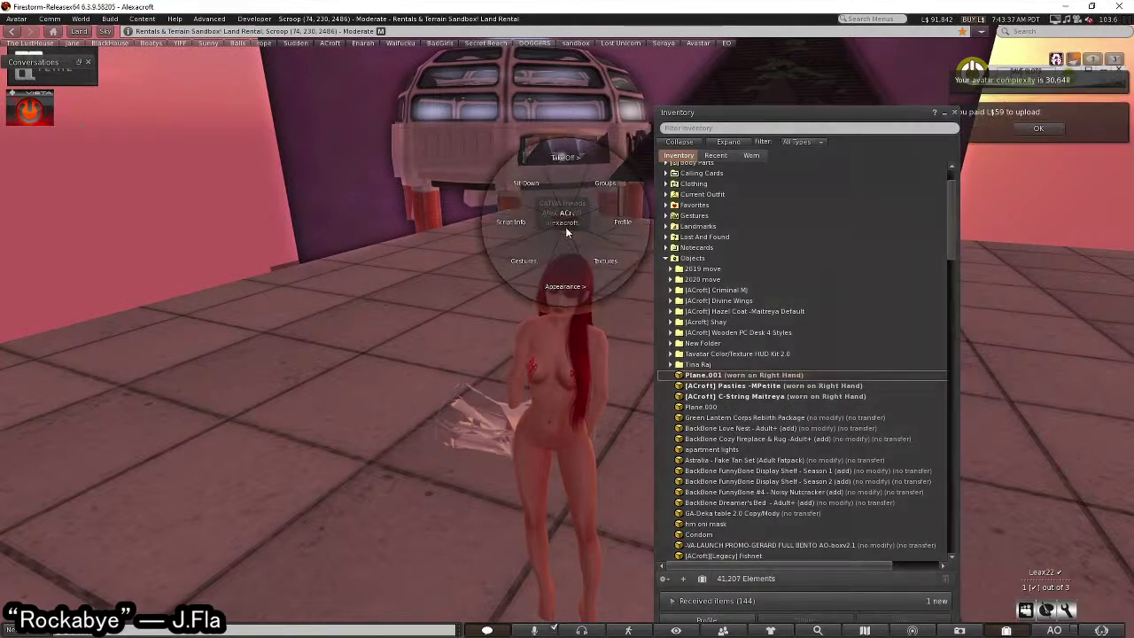
pyautogui.click(600, 225)
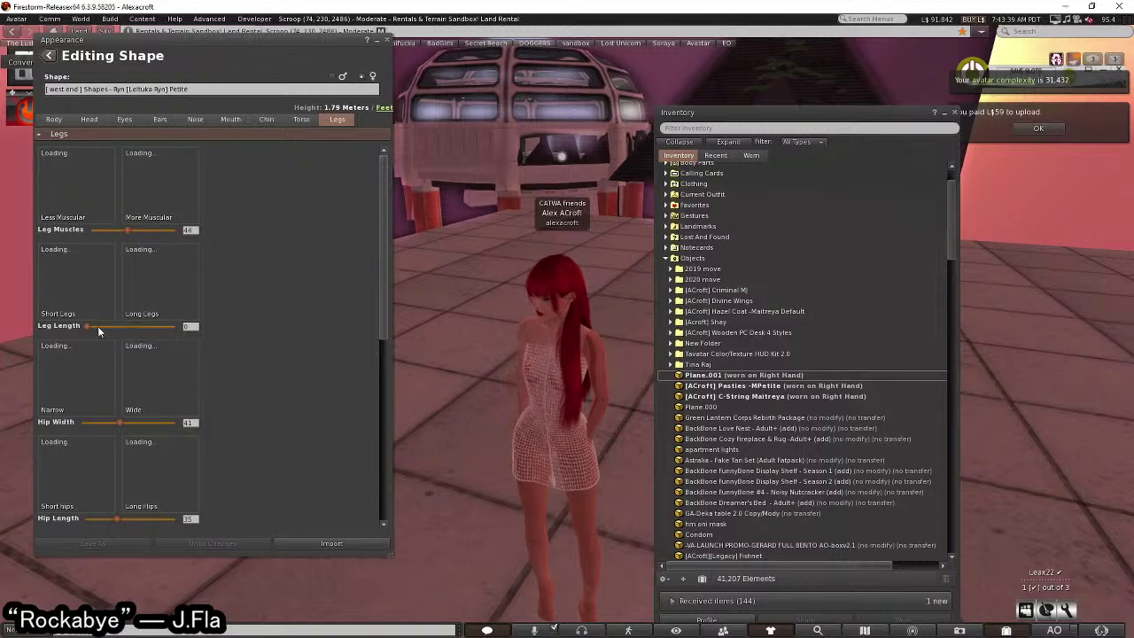
# - Test the dress fit with Leg Muscles up then 66, Body Fat 100, 4, 12, and Body Thickness 100
pyautogui.moveTo(124, 229); pyautogui.dragTo(174, 235)
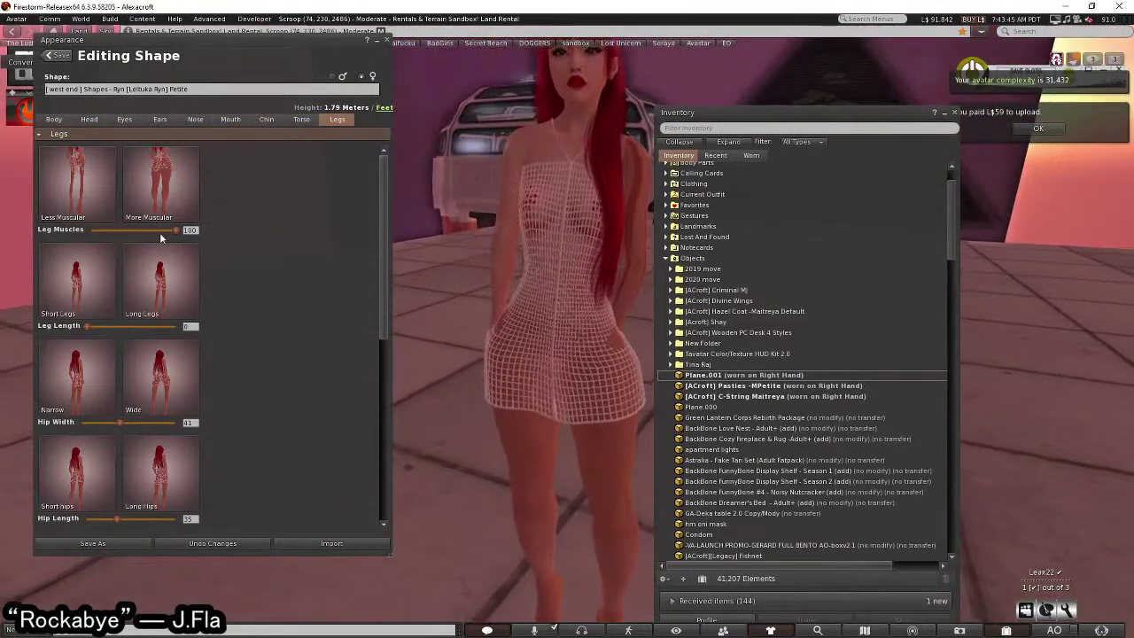
pyautogui.moveTo(177, 229); pyautogui.dragTo(147, 230)
pyautogui.click(53, 118)
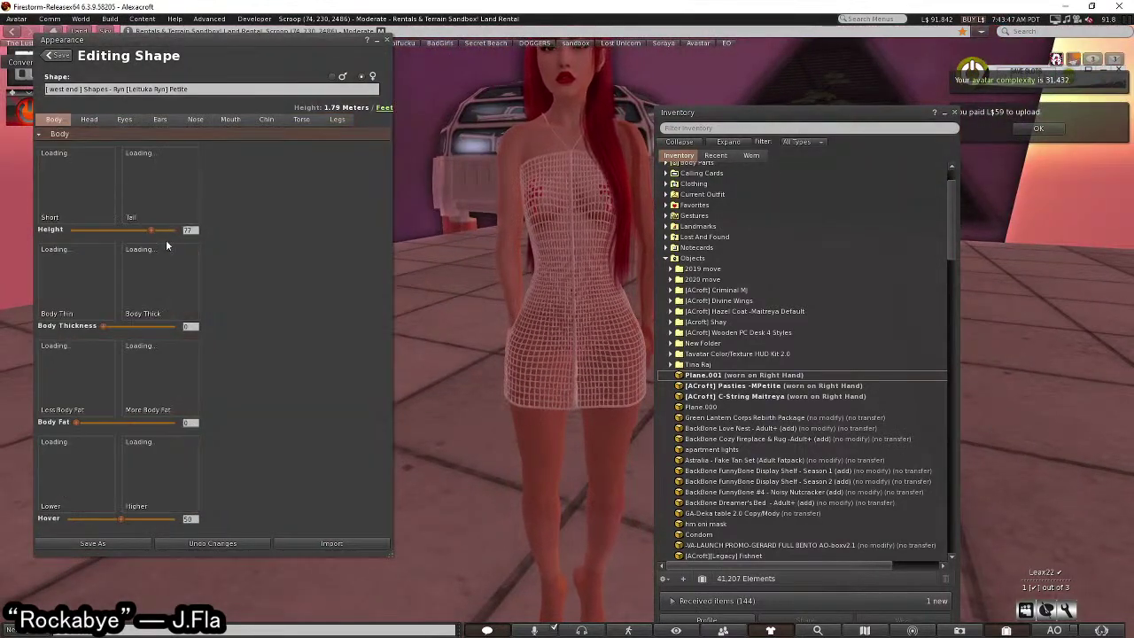
pyautogui.moveTo(84, 421); pyautogui.dragTo(198, 423)
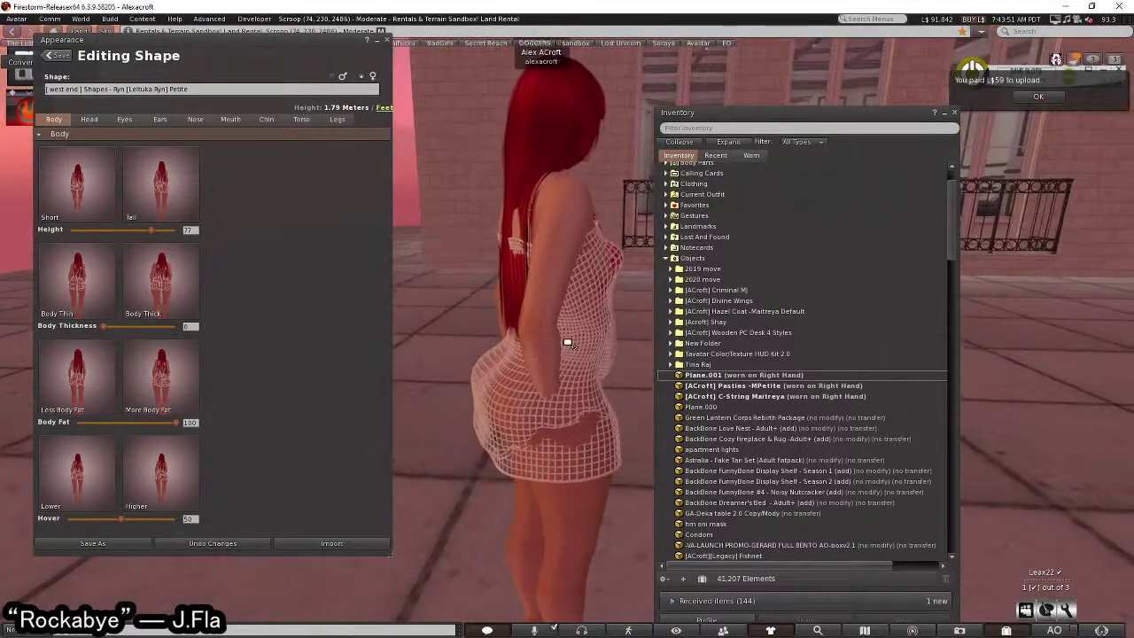
pyautogui.moveTo(144, 424); pyautogui.dragTo(79, 422)
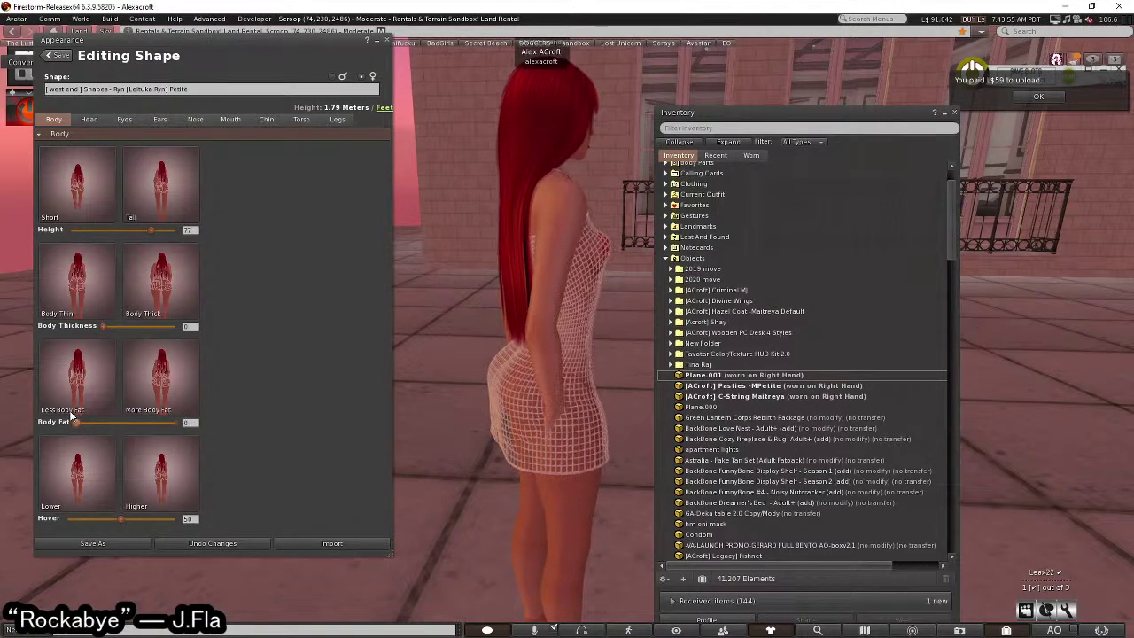
pyautogui.moveTo(79, 422); pyautogui.dragTo(86, 423)
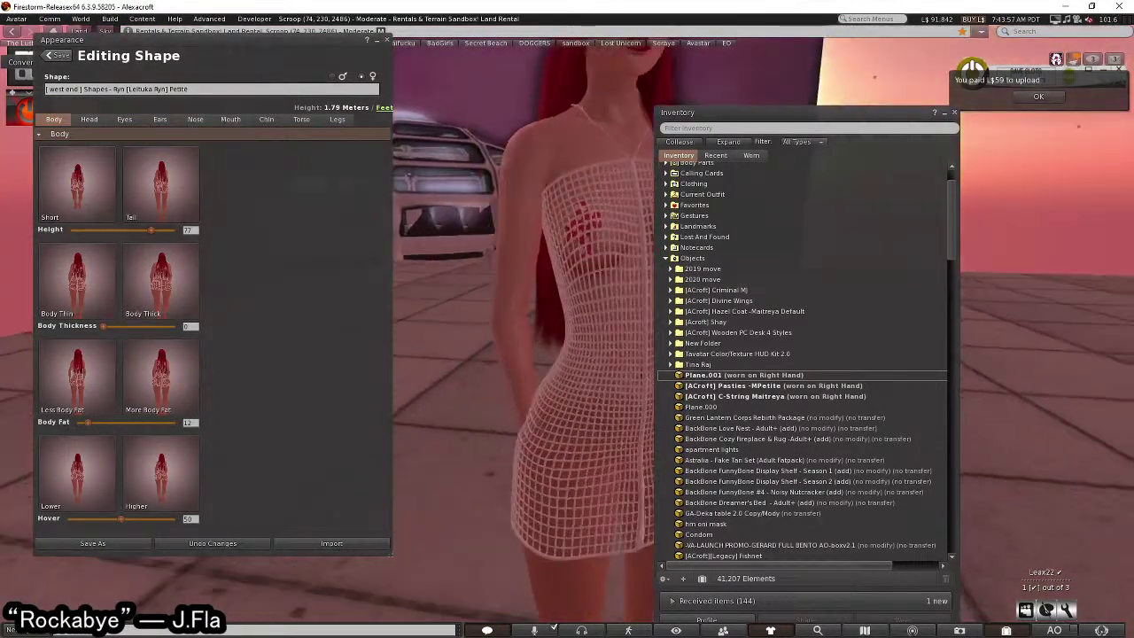
pyautogui.moveTo(114, 327); pyautogui.dragTo(257, 328)
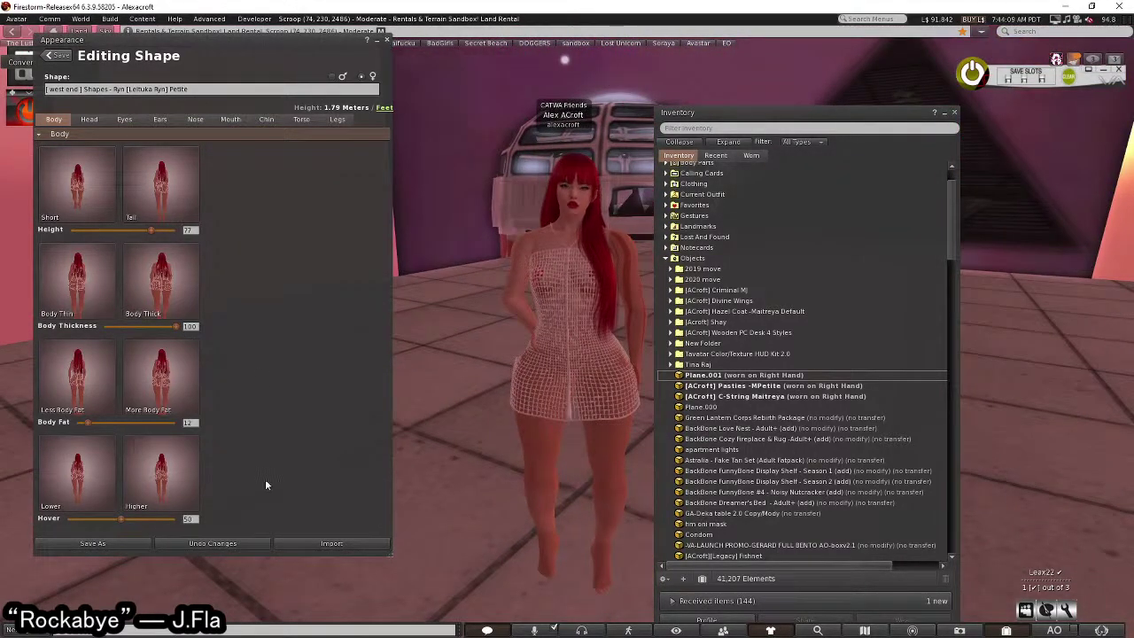
# - Undo the shape changes and set Leg Muscles to 63
pyautogui.click(226, 543)
pyautogui.click(337, 119)
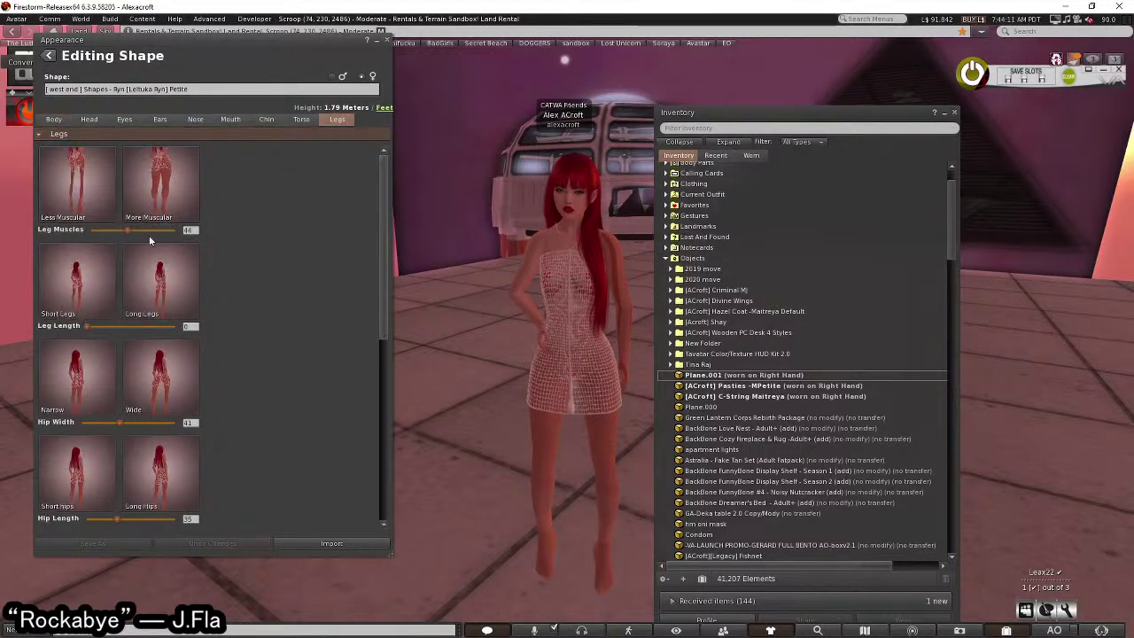
pyautogui.click(144, 230)
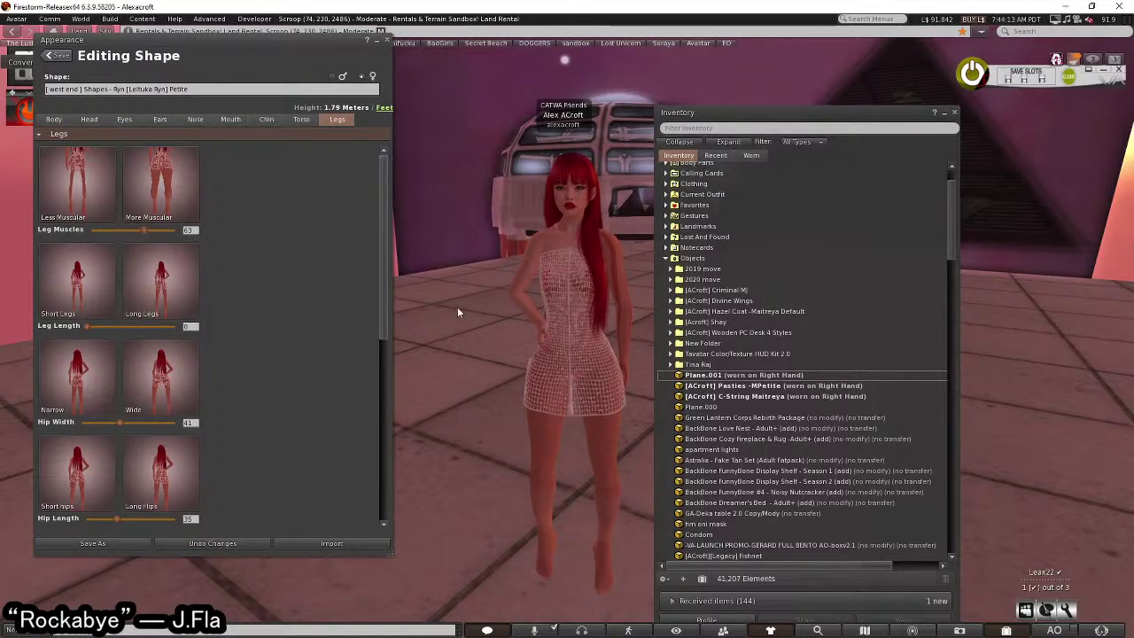
# - Exit the shape editor, frame the avatar from the front, and hide the inventory and conversation windows
pyautogui.click(68, 56)
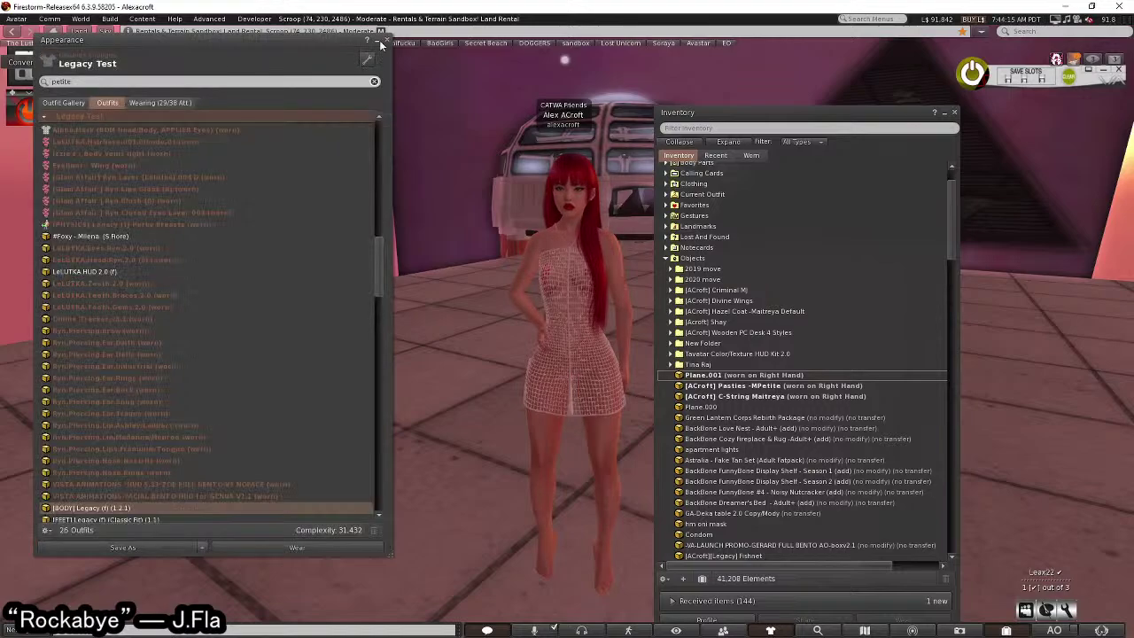
pyautogui.click(386, 40)
pyautogui.moveTo(583, 361)
pyautogui.keyDown('alt'); pyautogui.mouseDown()
pyautogui.moveTo(496, 337)
pyautogui.moveTo(390, 345)
pyautogui.mouseUp(); pyautogui.keyUp('alt')
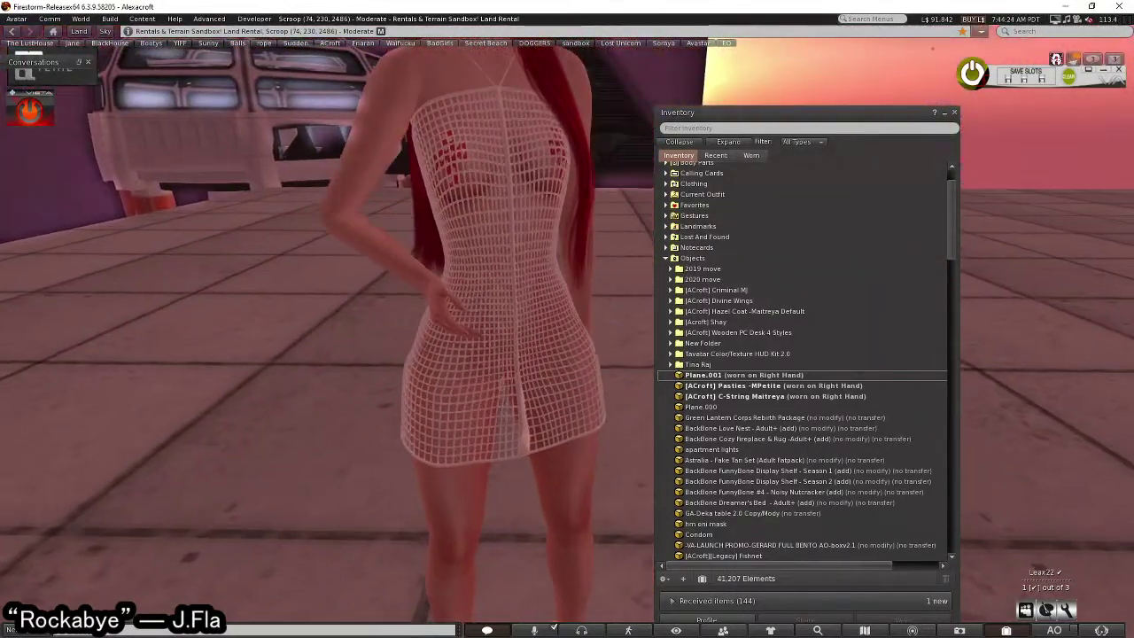
pyautogui.keyDown('alt'); pyautogui.moveTo(548, 318); pyautogui.dragTo(548, 372); pyautogui.keyUp('alt')
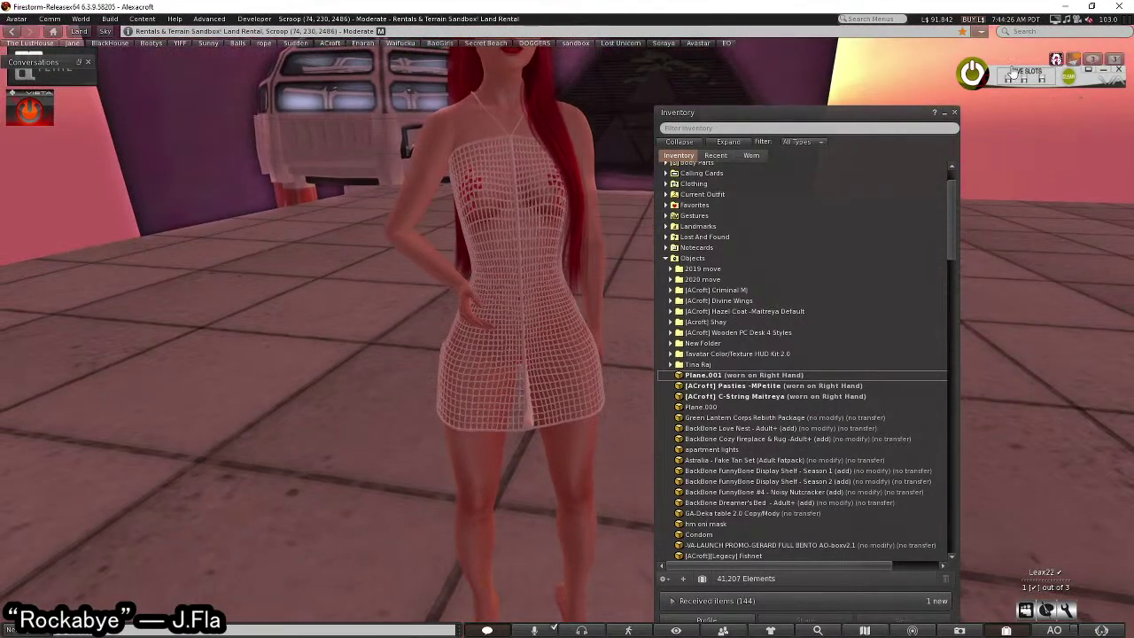
pyautogui.hotkey('ctrl', 'i')
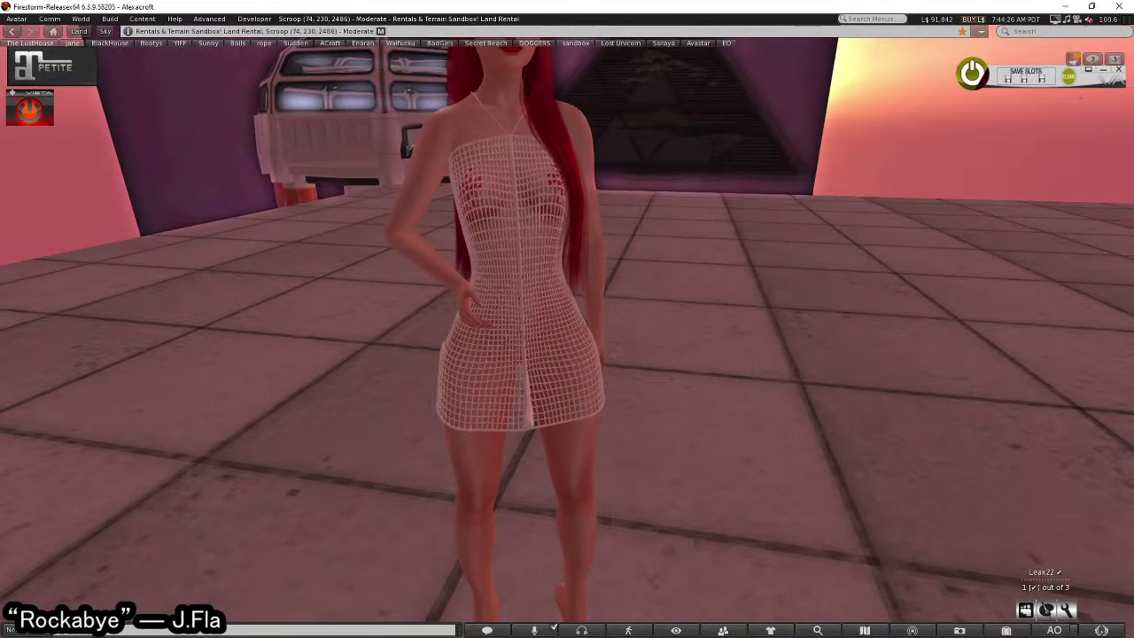